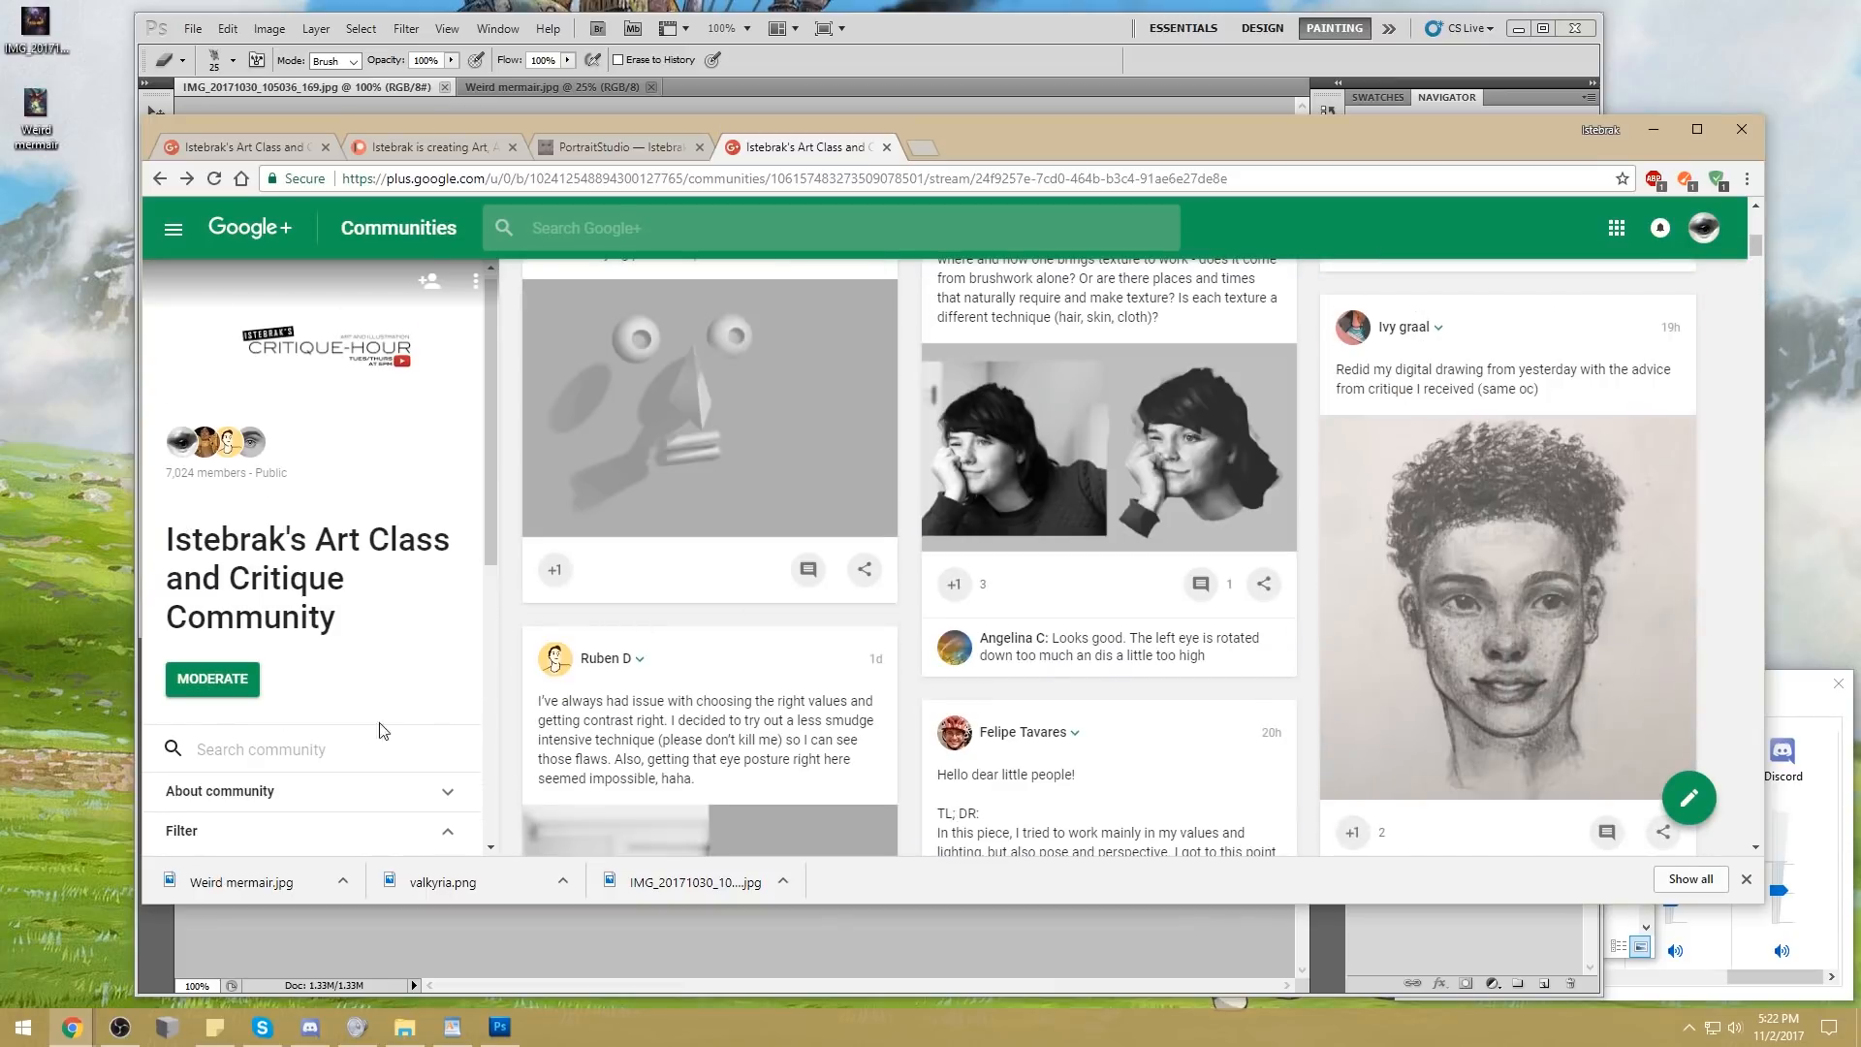
Read the full "Environment Design: Busy Holiday Fantasy Town" challenge post in the community, down to its submission requirements
{"action": "scroll", "coordinate": [382, 731], "scroll_direction": "down", "scroll_amount": 5}
{"action": "left_click", "coordinate": [273, 655]}
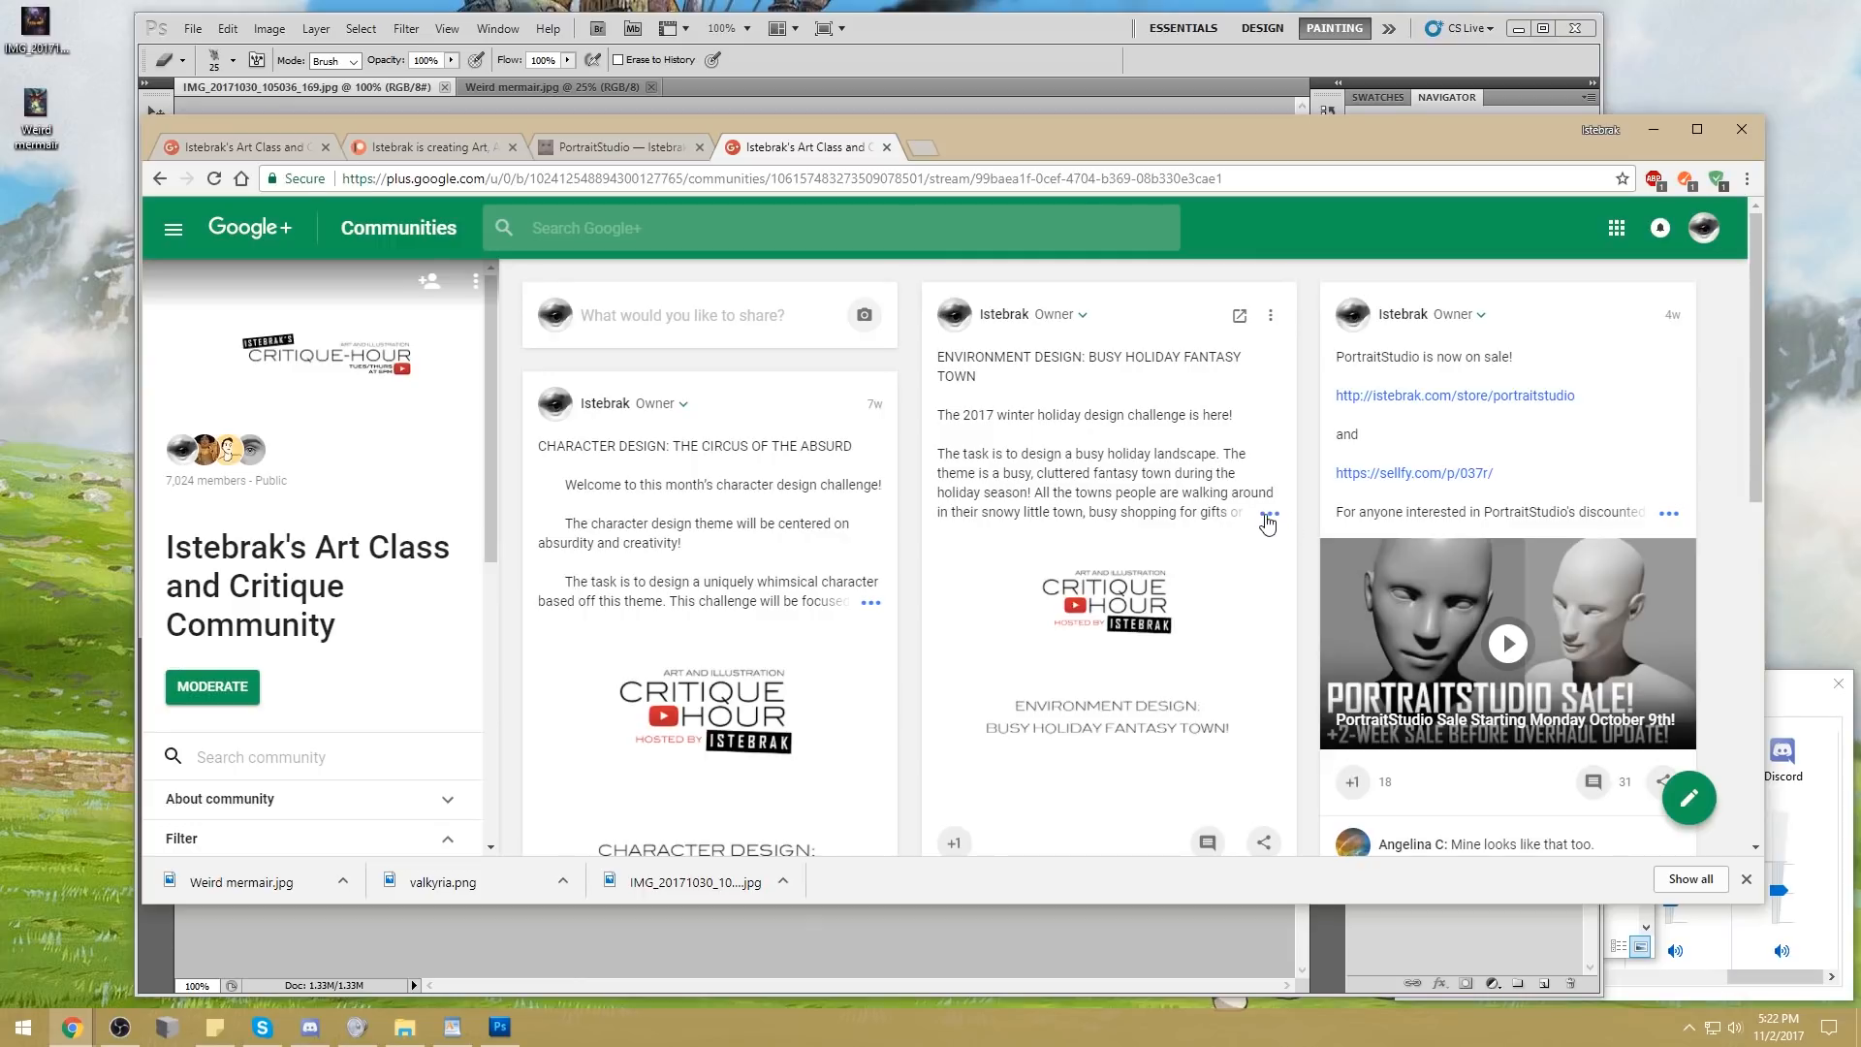
{"action": "left_click", "coordinate": [1241, 514]}
{"action": "left_click_drag", "start_coordinate": [1103, 136], "coordinate": [1039, 101]}
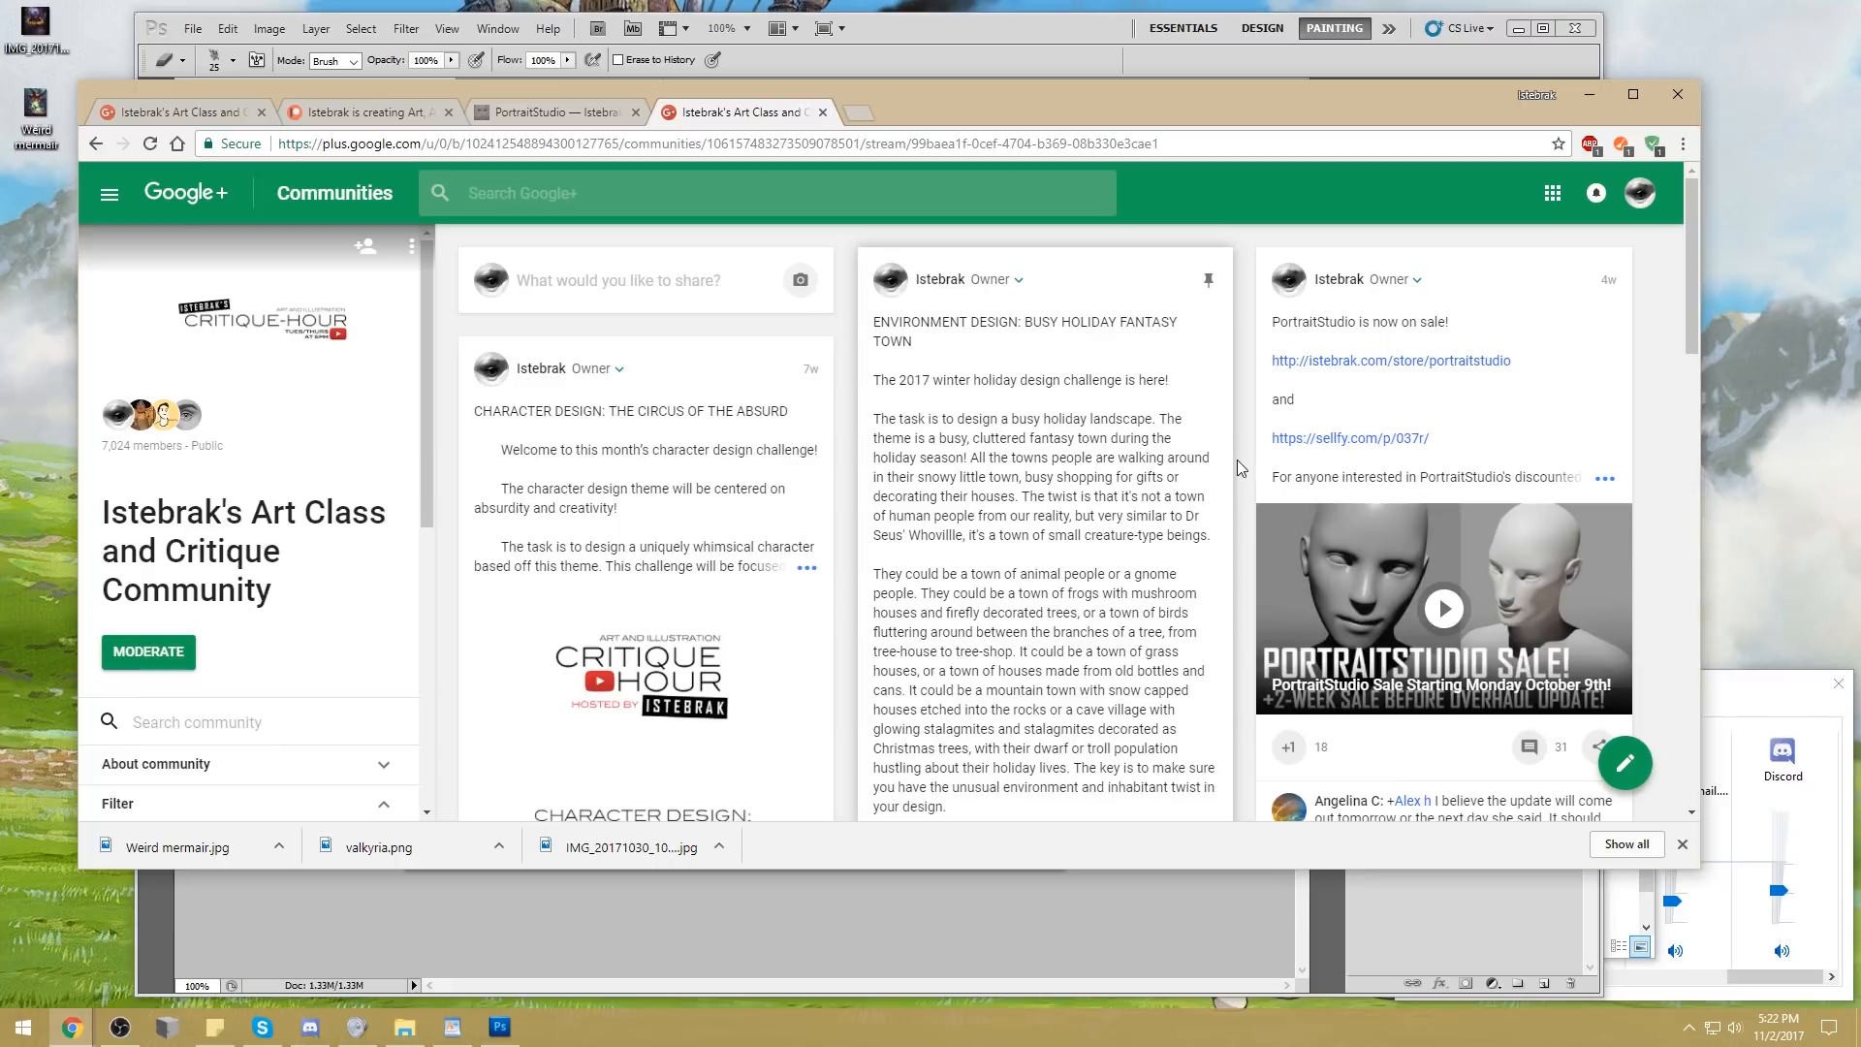
{"action": "scroll", "coordinate": [1241, 461], "scroll_direction": "down", "scroll_amount": 1}
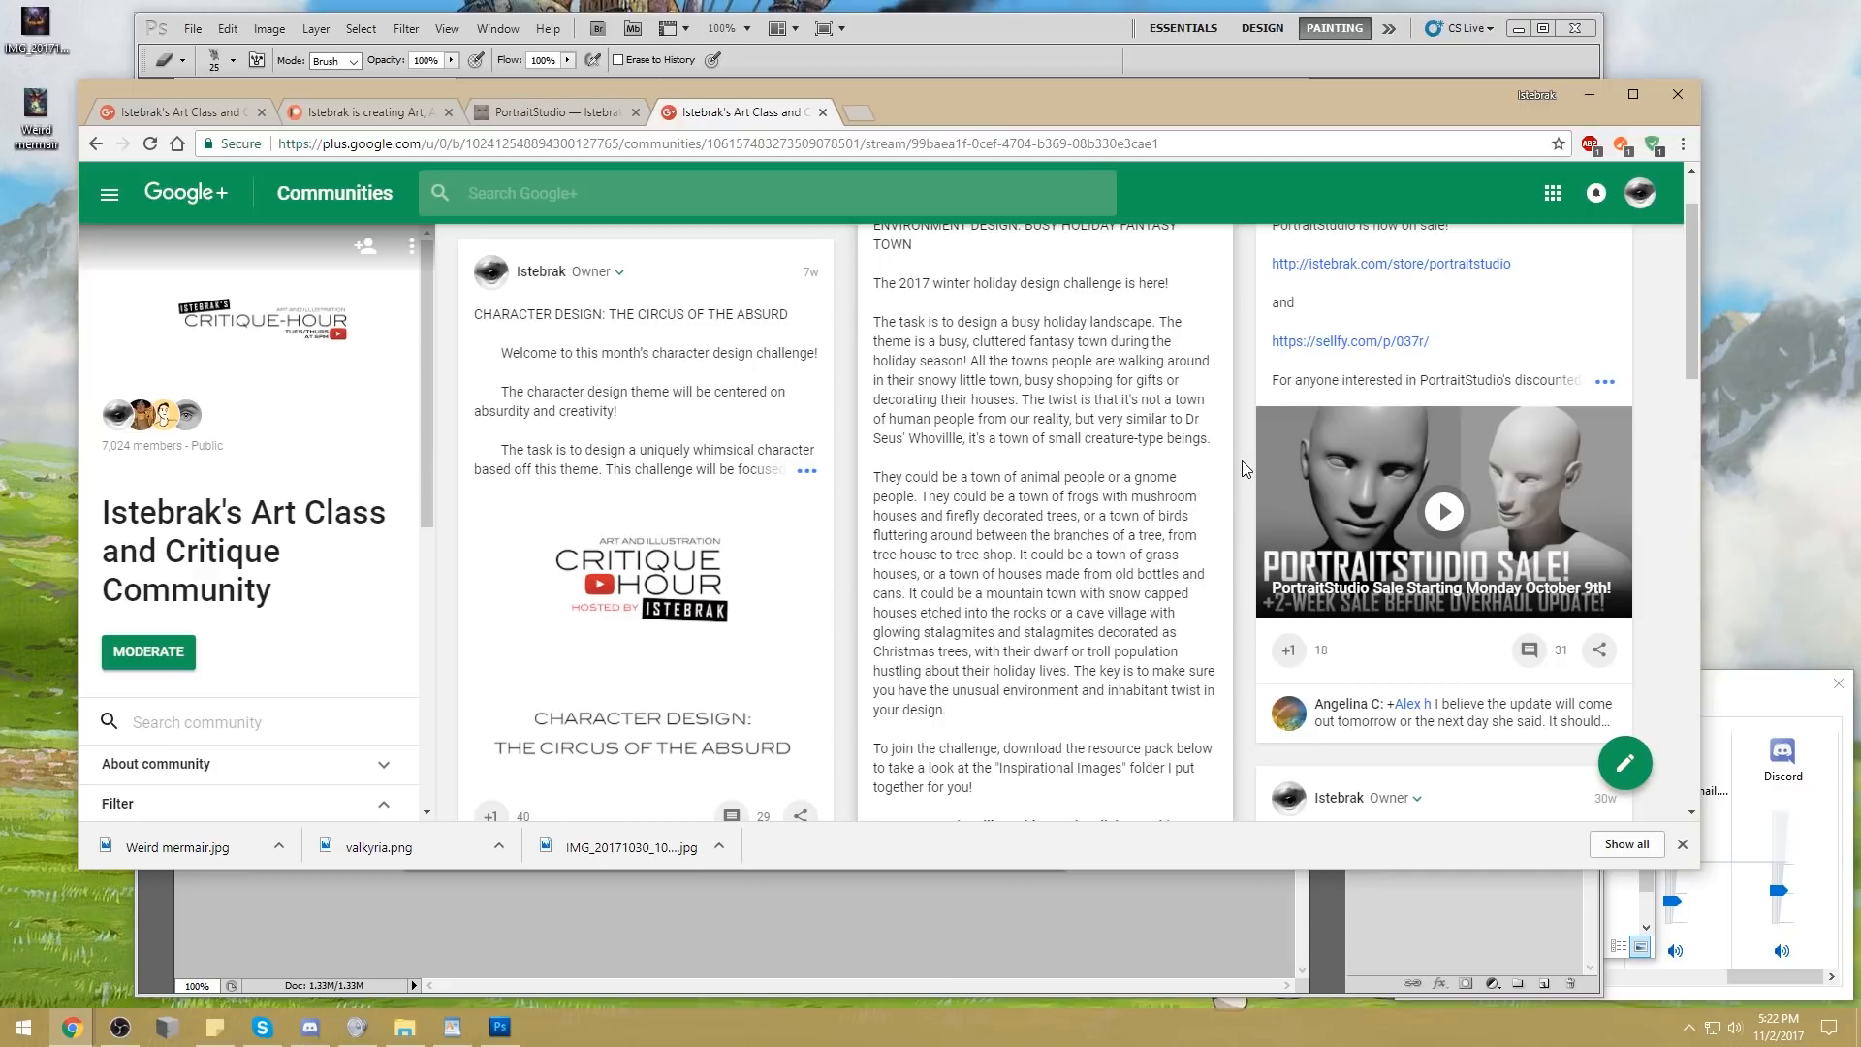
{"action": "scroll", "coordinate": [1245, 470], "scroll_direction": "down", "scroll_amount": 1}
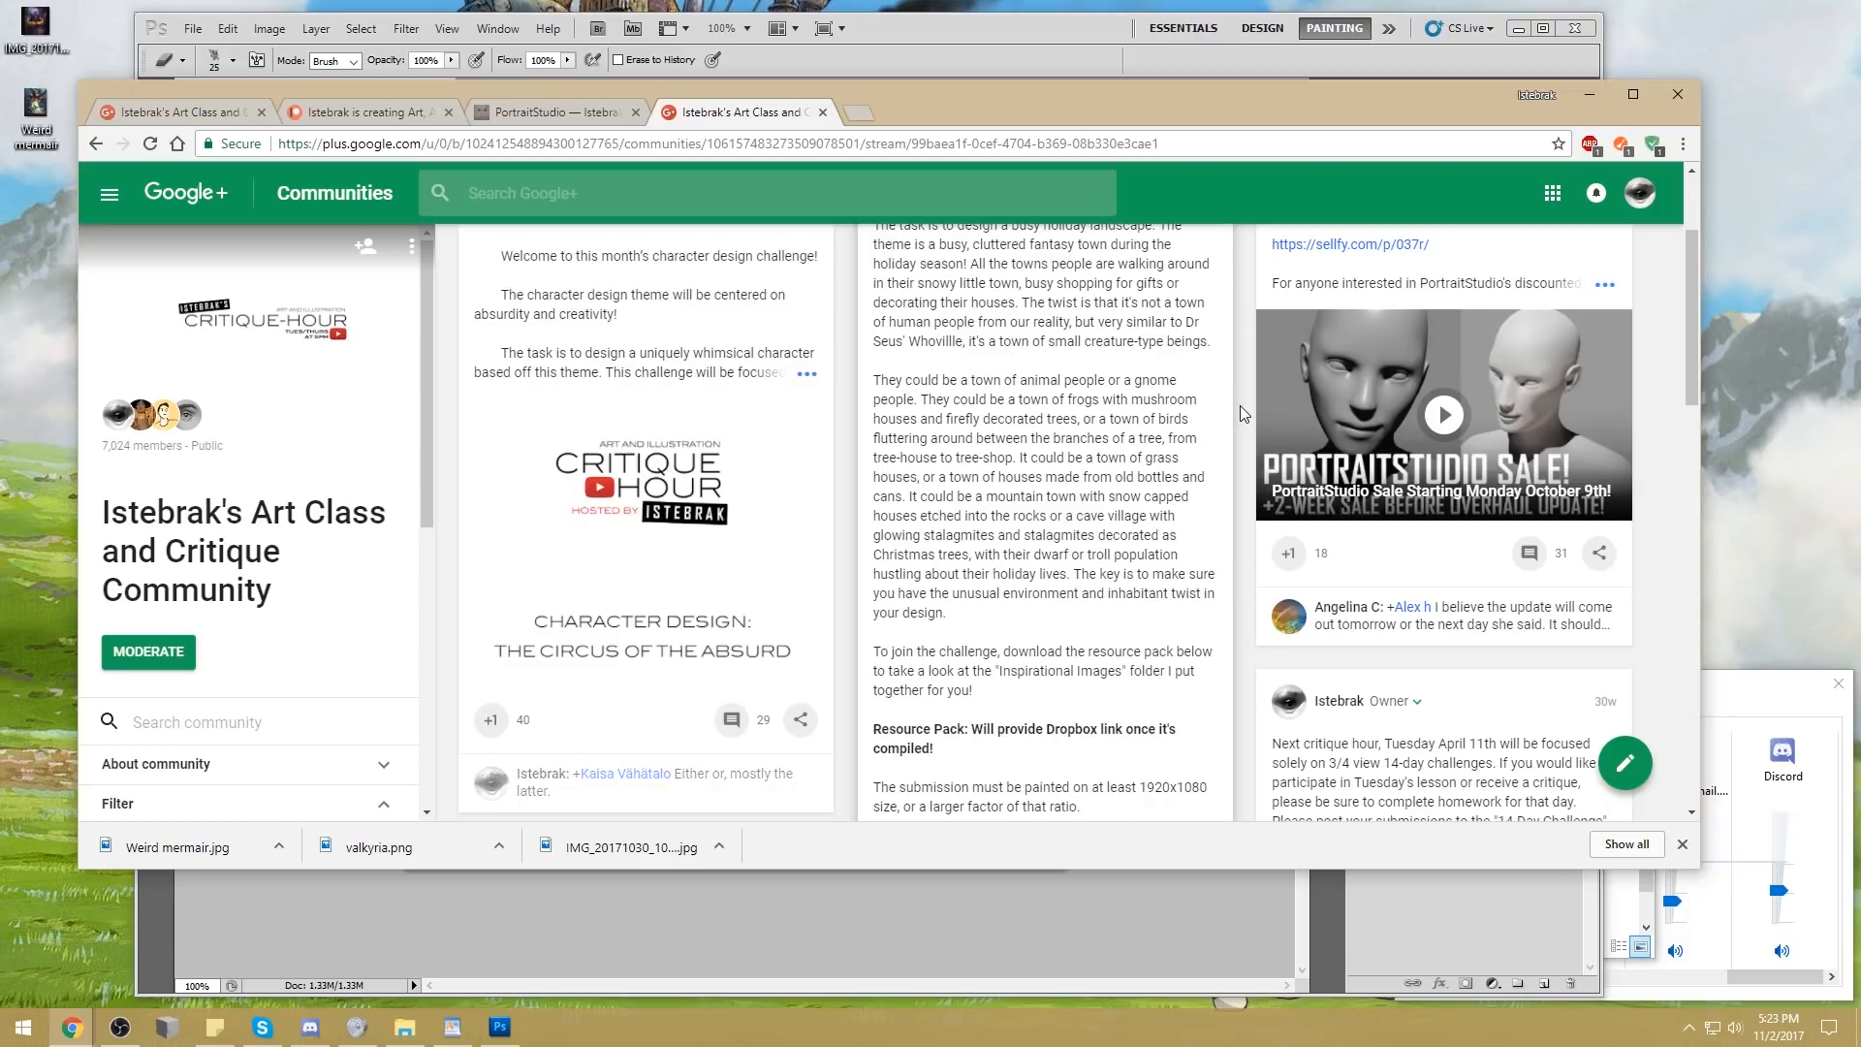
Search the web for "nino kuni guide" in a new tab and show the image results for "ni no kuni guide"
{"action": "left_click", "coordinate": [857, 114]}
{"action": "type", "text": "nino kuni guide"}
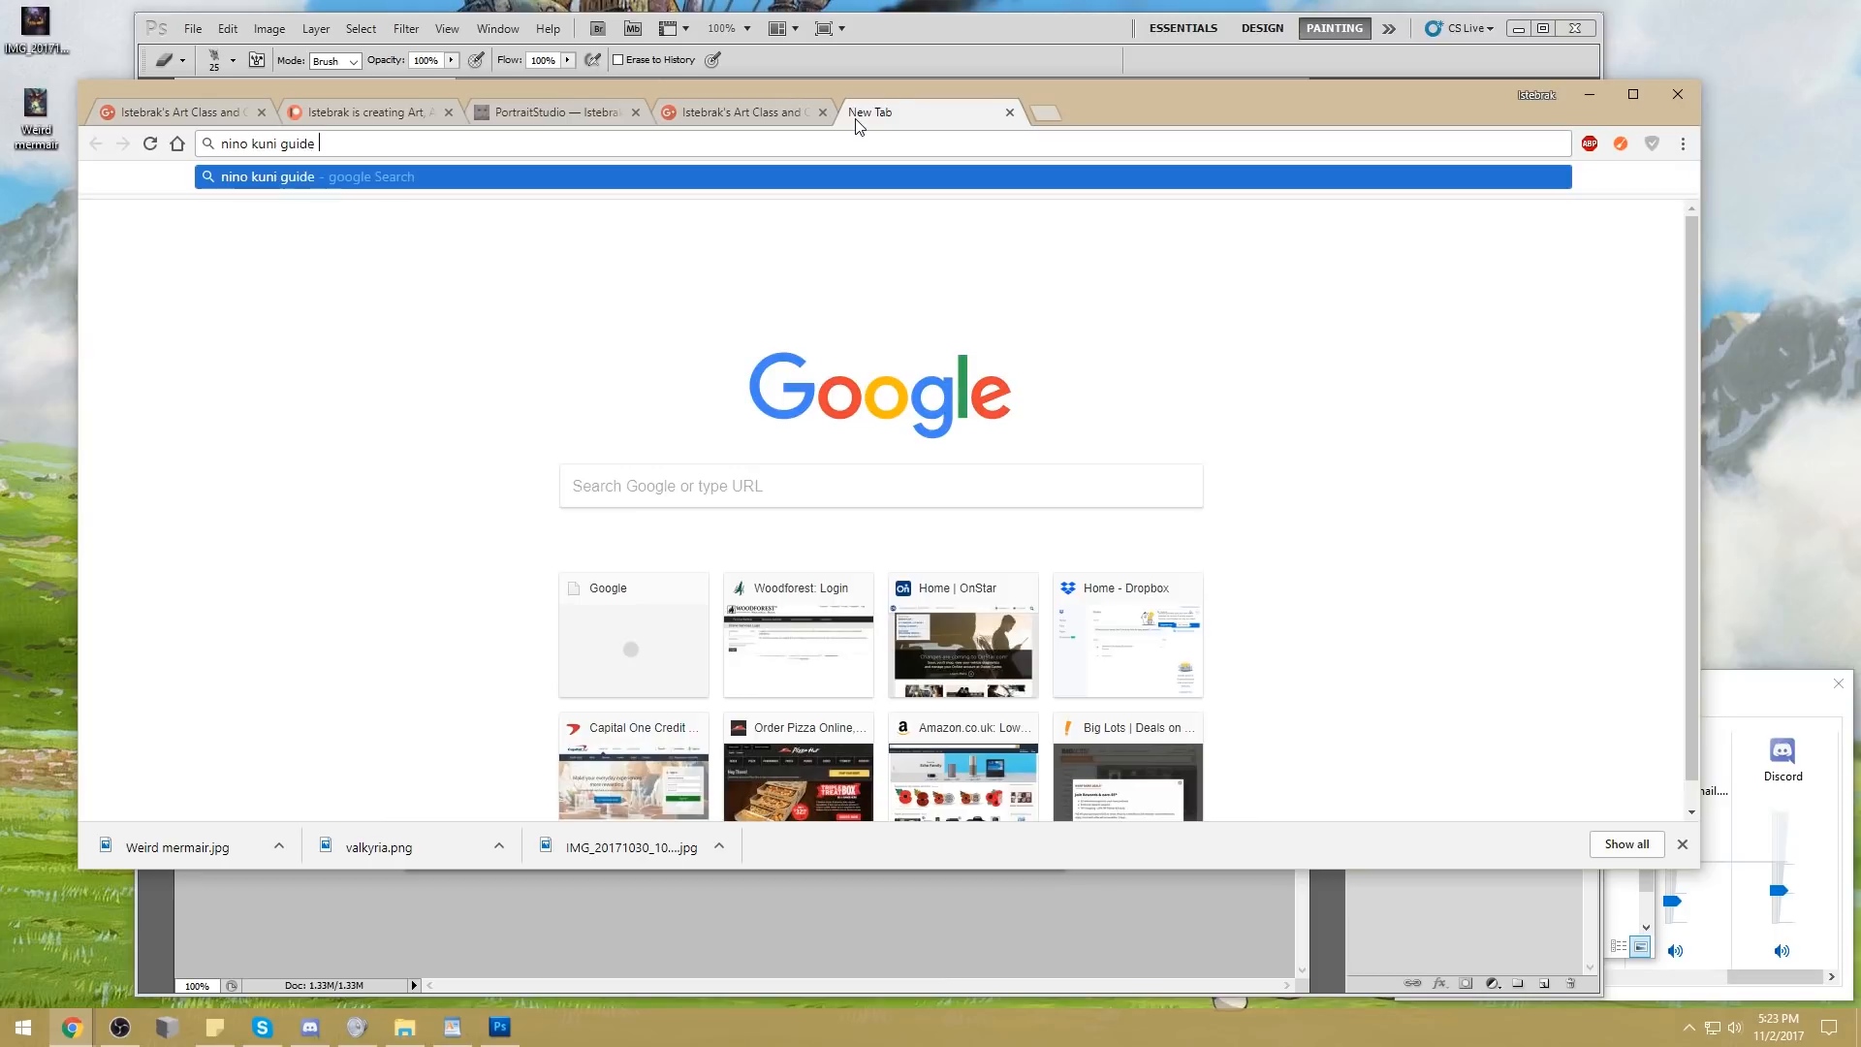
{"action": "key", "text": "Return"}
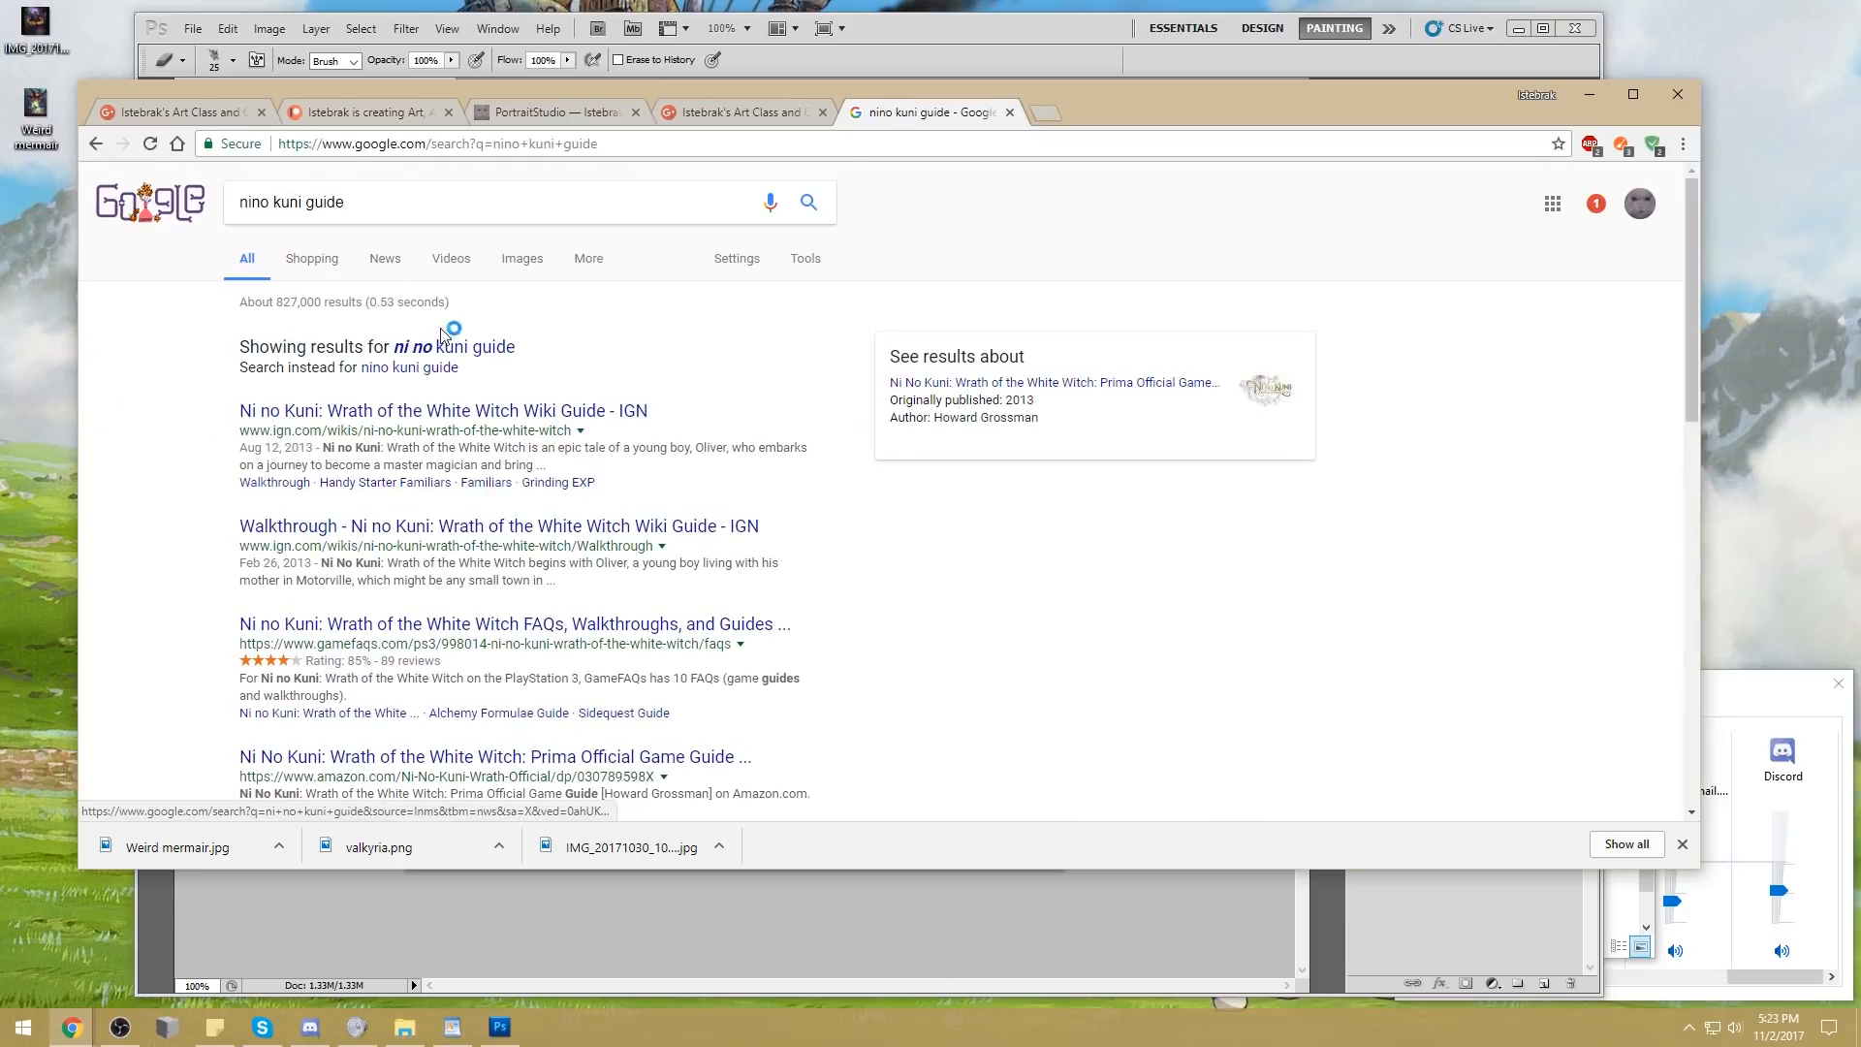
{"action": "left_click", "coordinate": [456, 347]}
{"action": "left_click", "coordinate": [504, 266]}
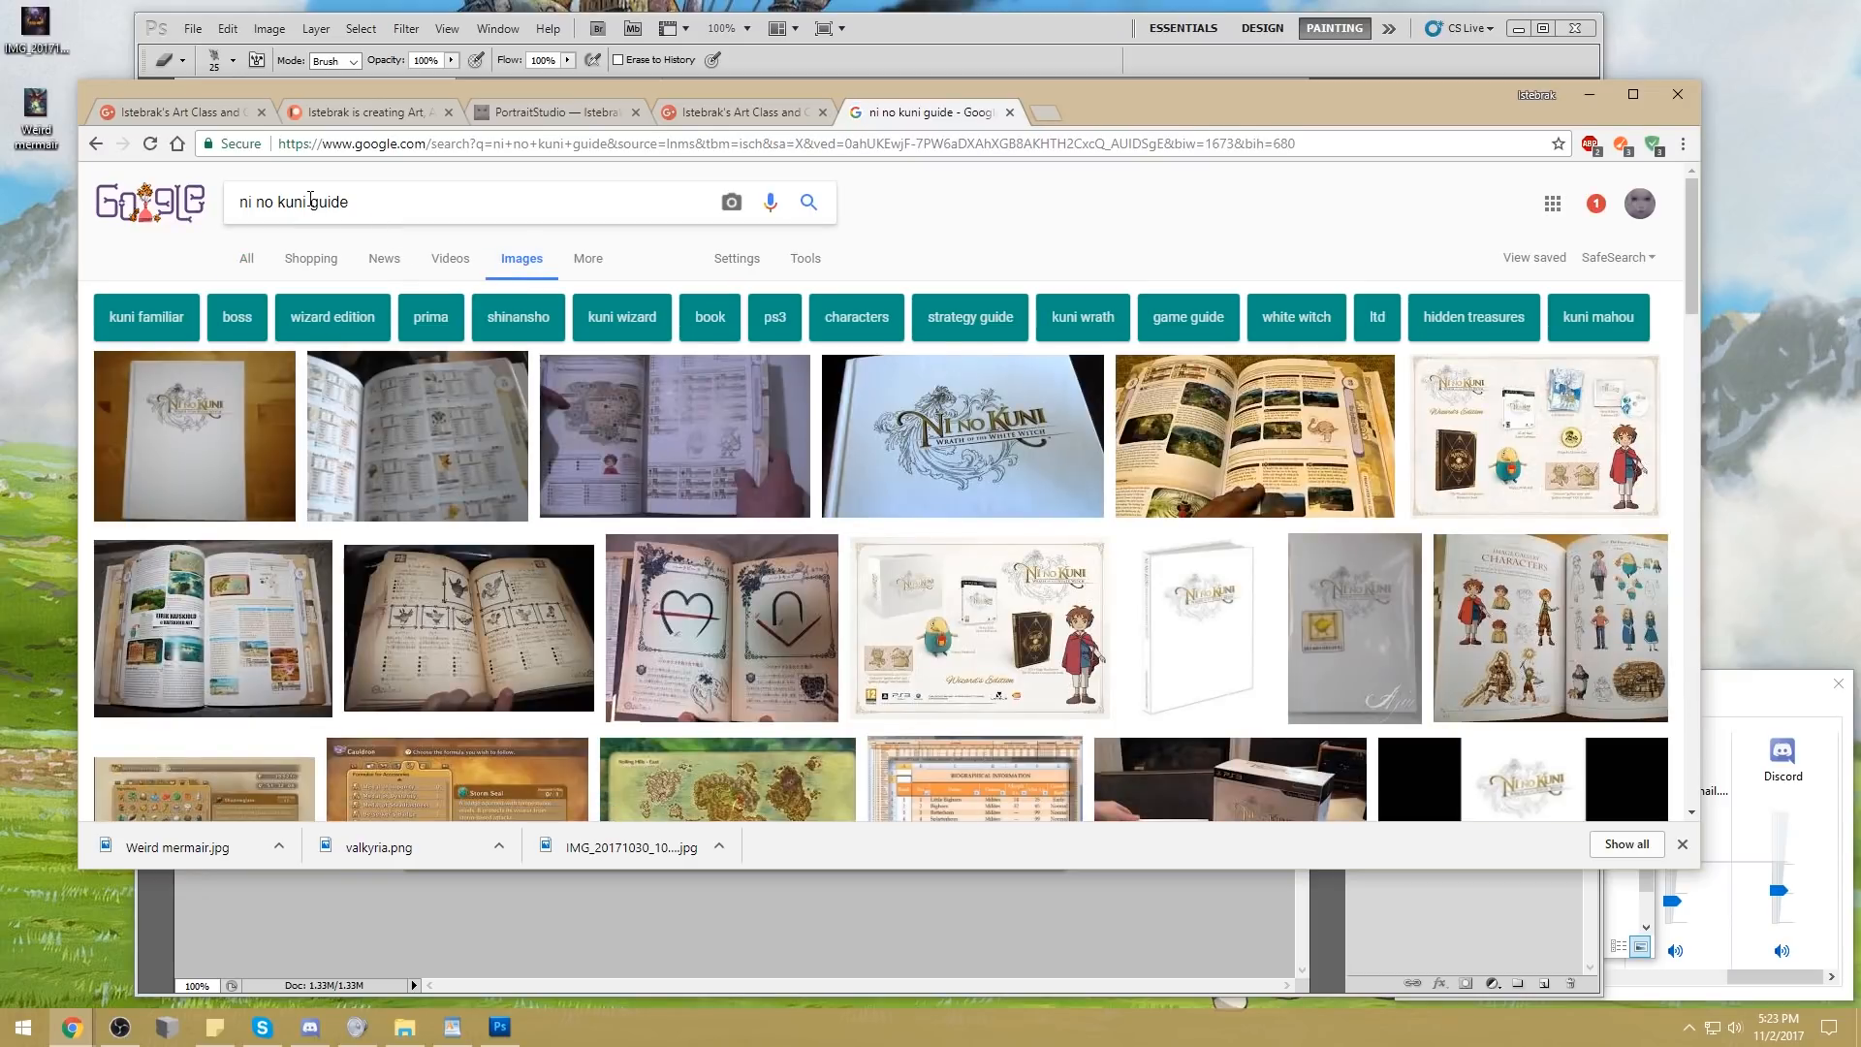
Narrow the image search to "ni no kuni" and preview the Wikipedia cover picture
{"action": "left_click_drag", "start_coordinate": [303, 202], "coordinate": [606, 200]}
{"action": "type", "text": "i"}
{"action": "key", "text": "Return"}
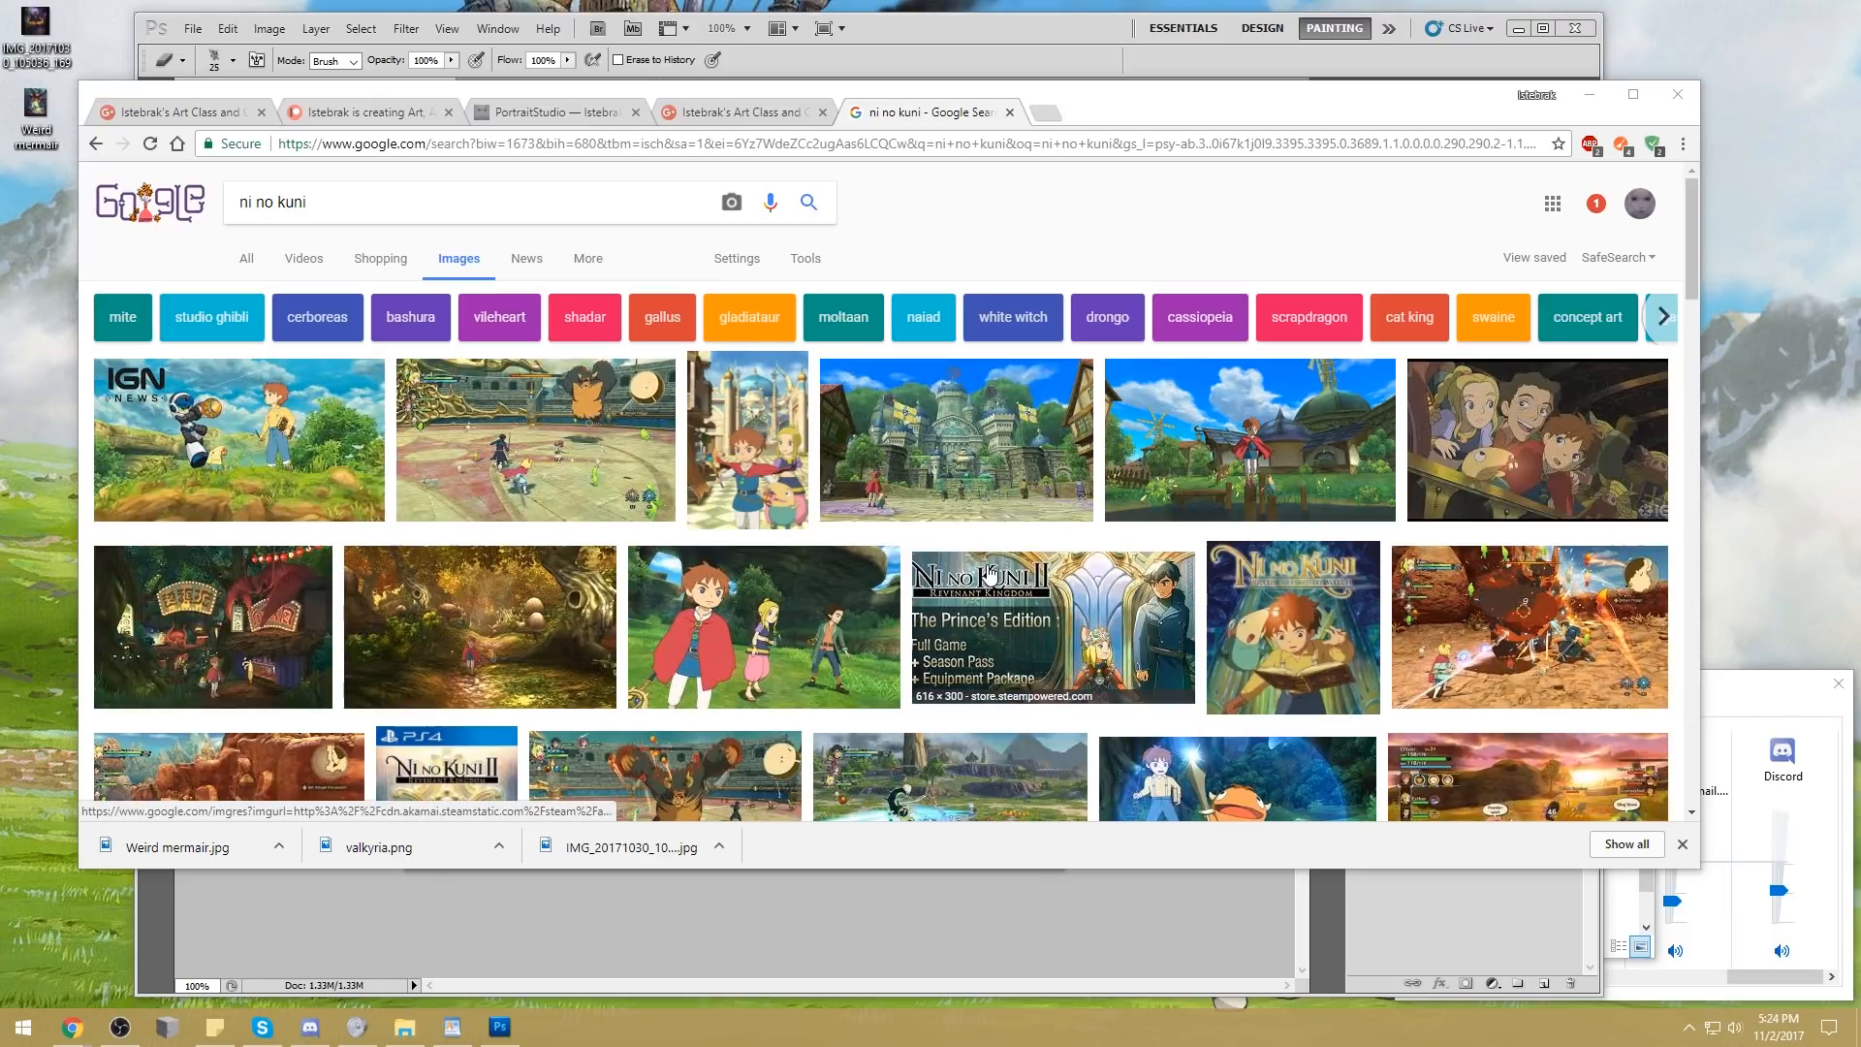
{"action": "left_click", "coordinate": [760, 484]}
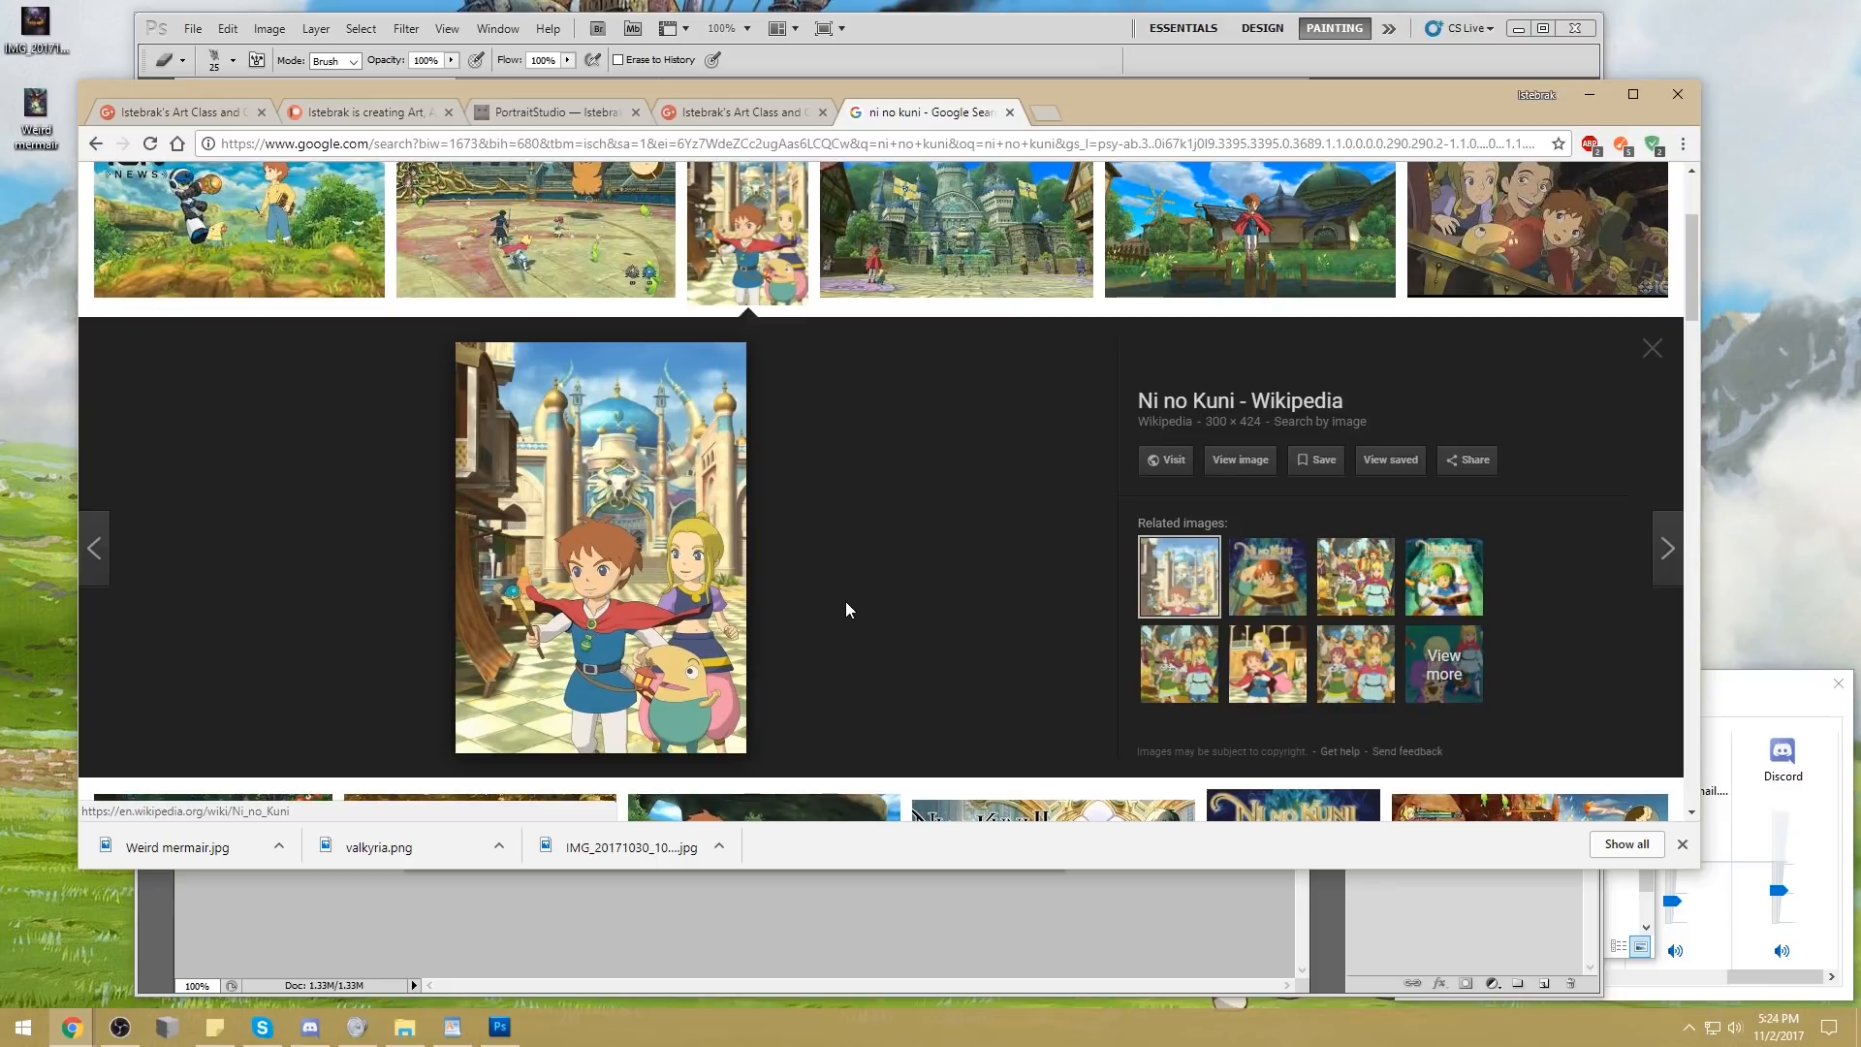
{"action": "scroll", "coordinate": [867, 611], "scroll_direction": "up", "scroll_amount": 2}
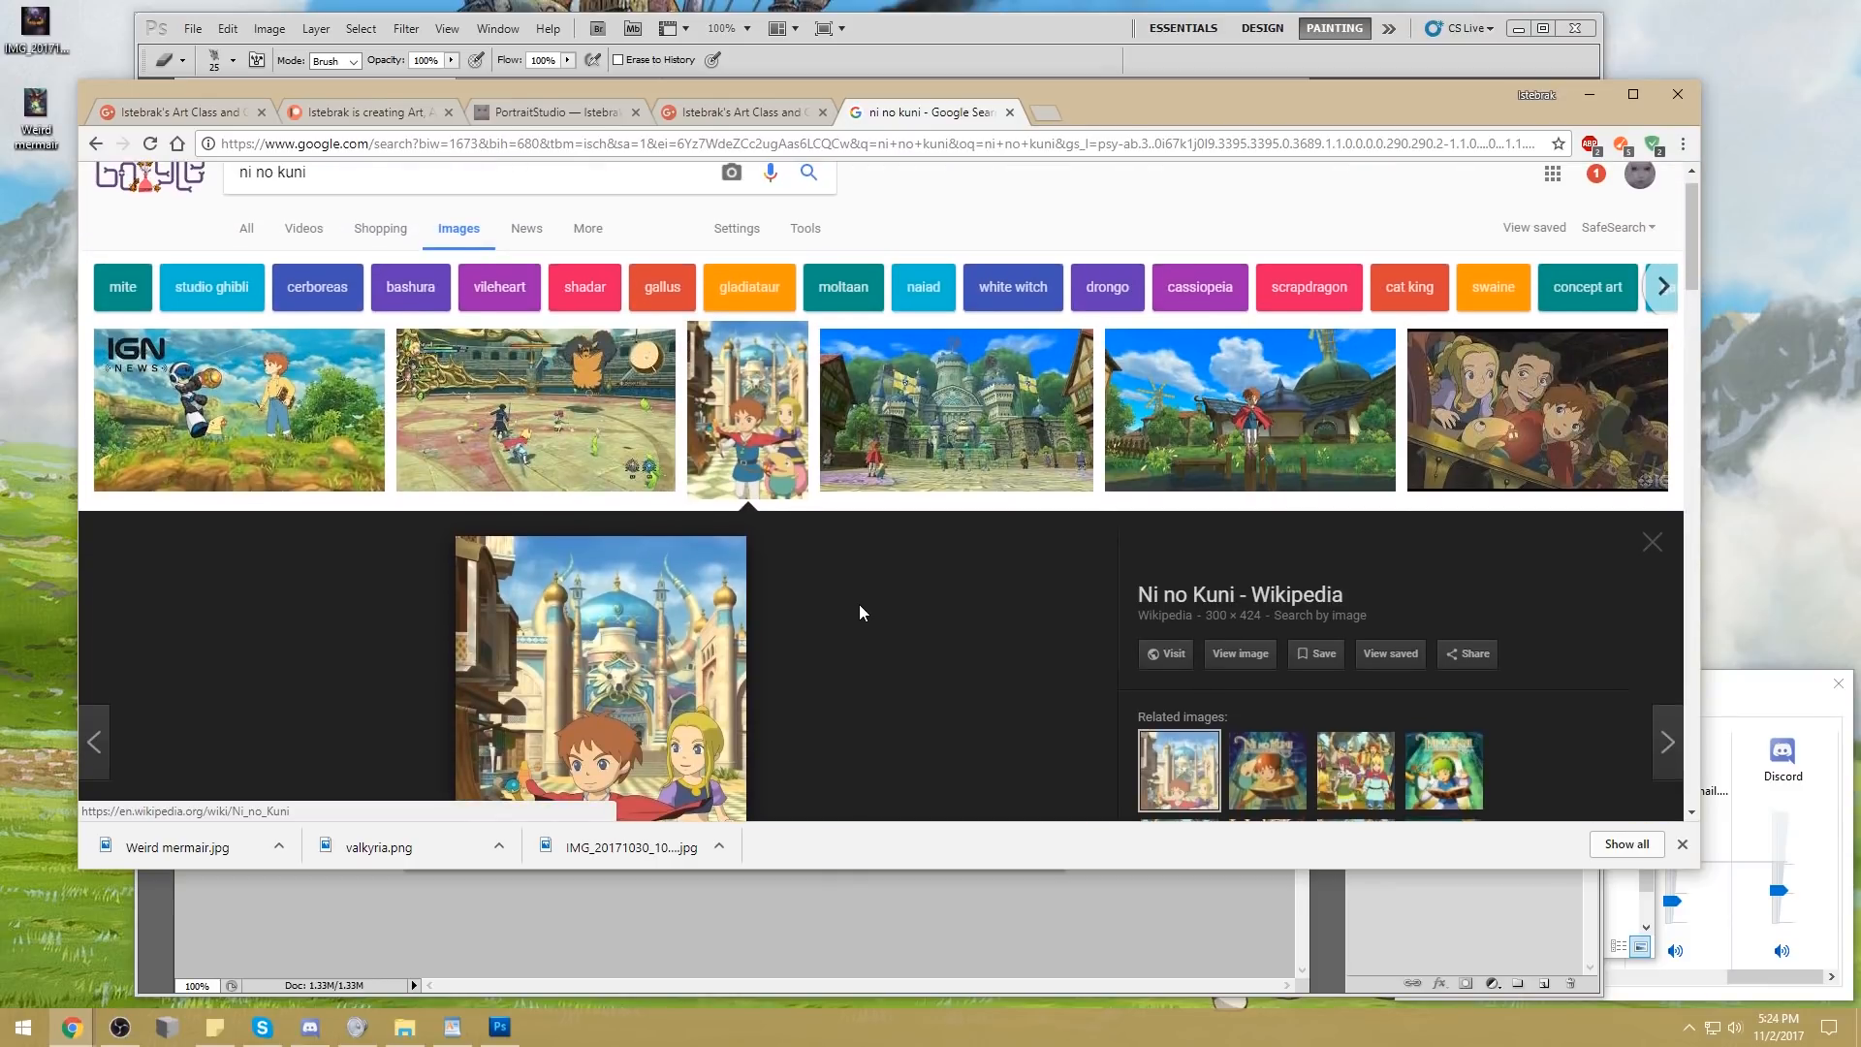
{"action": "scroll", "coordinate": [876, 565], "scroll_direction": "up", "scroll_amount": 1}
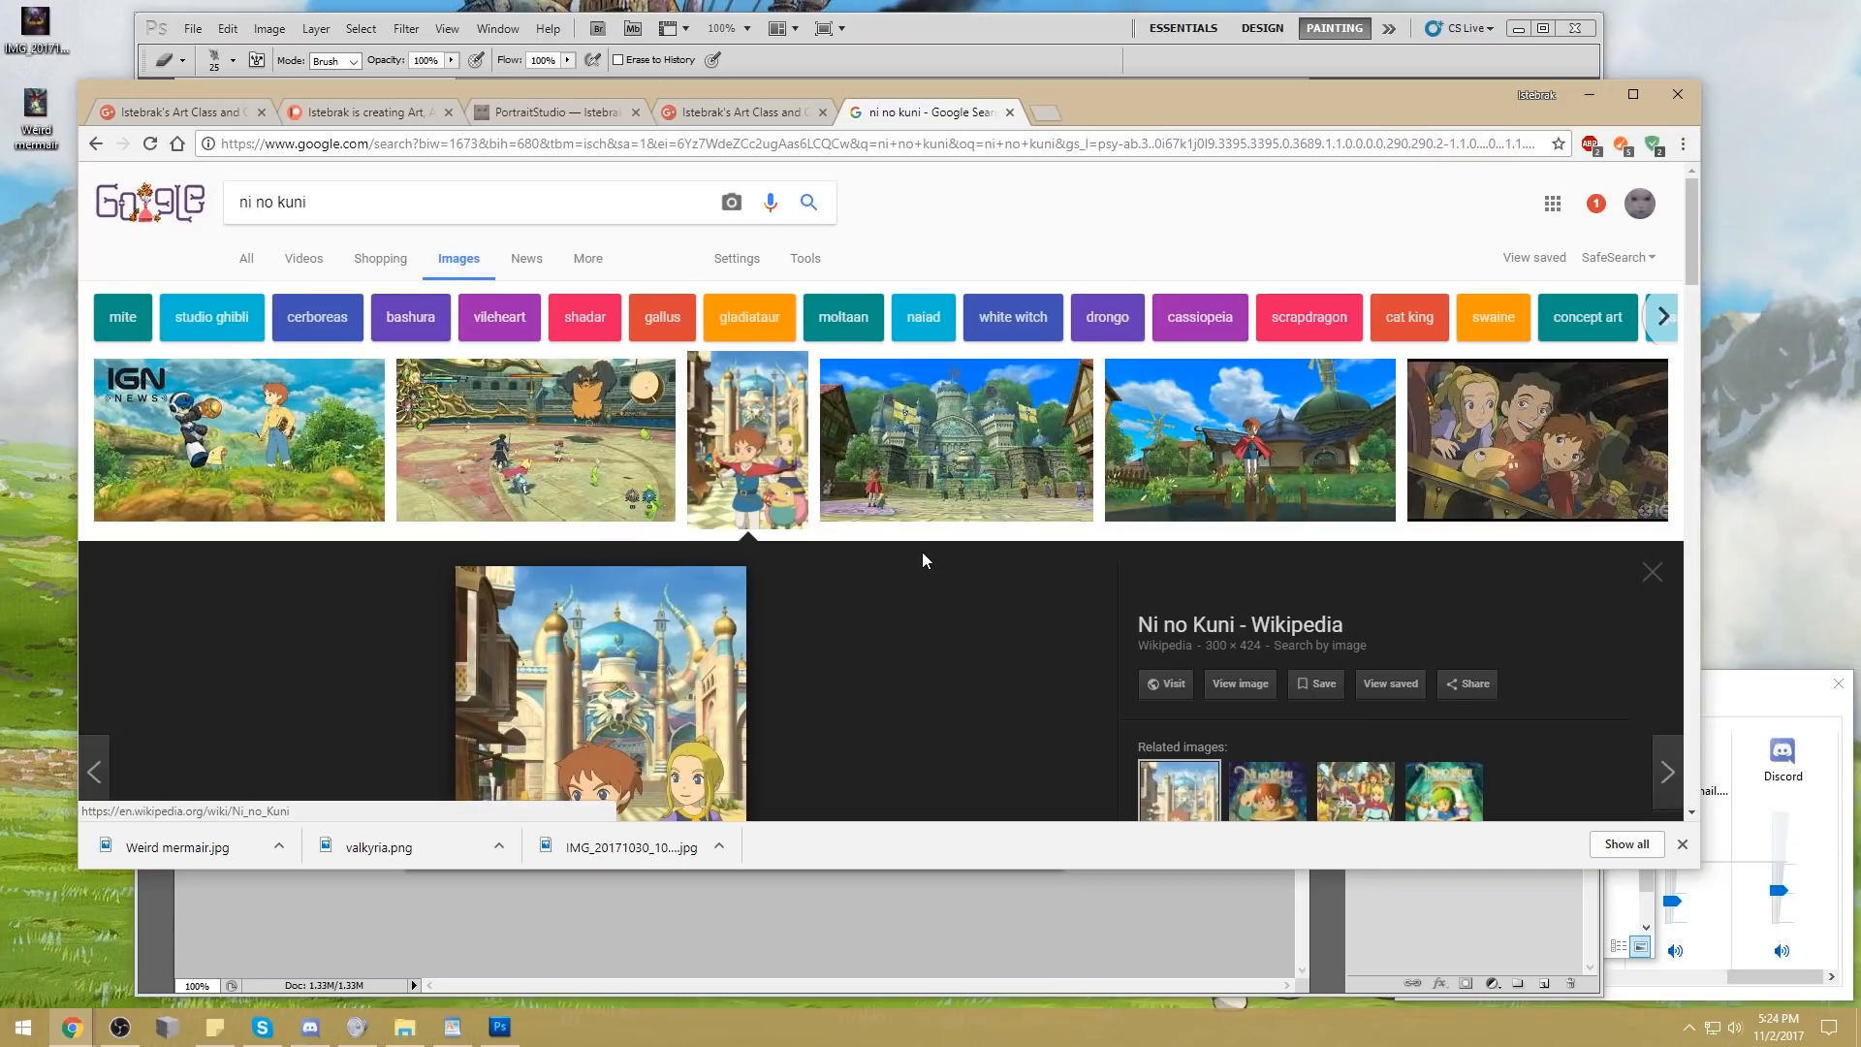
Return to the community page with the holiday town challenge post
{"action": "left_click", "coordinate": [912, 7]}
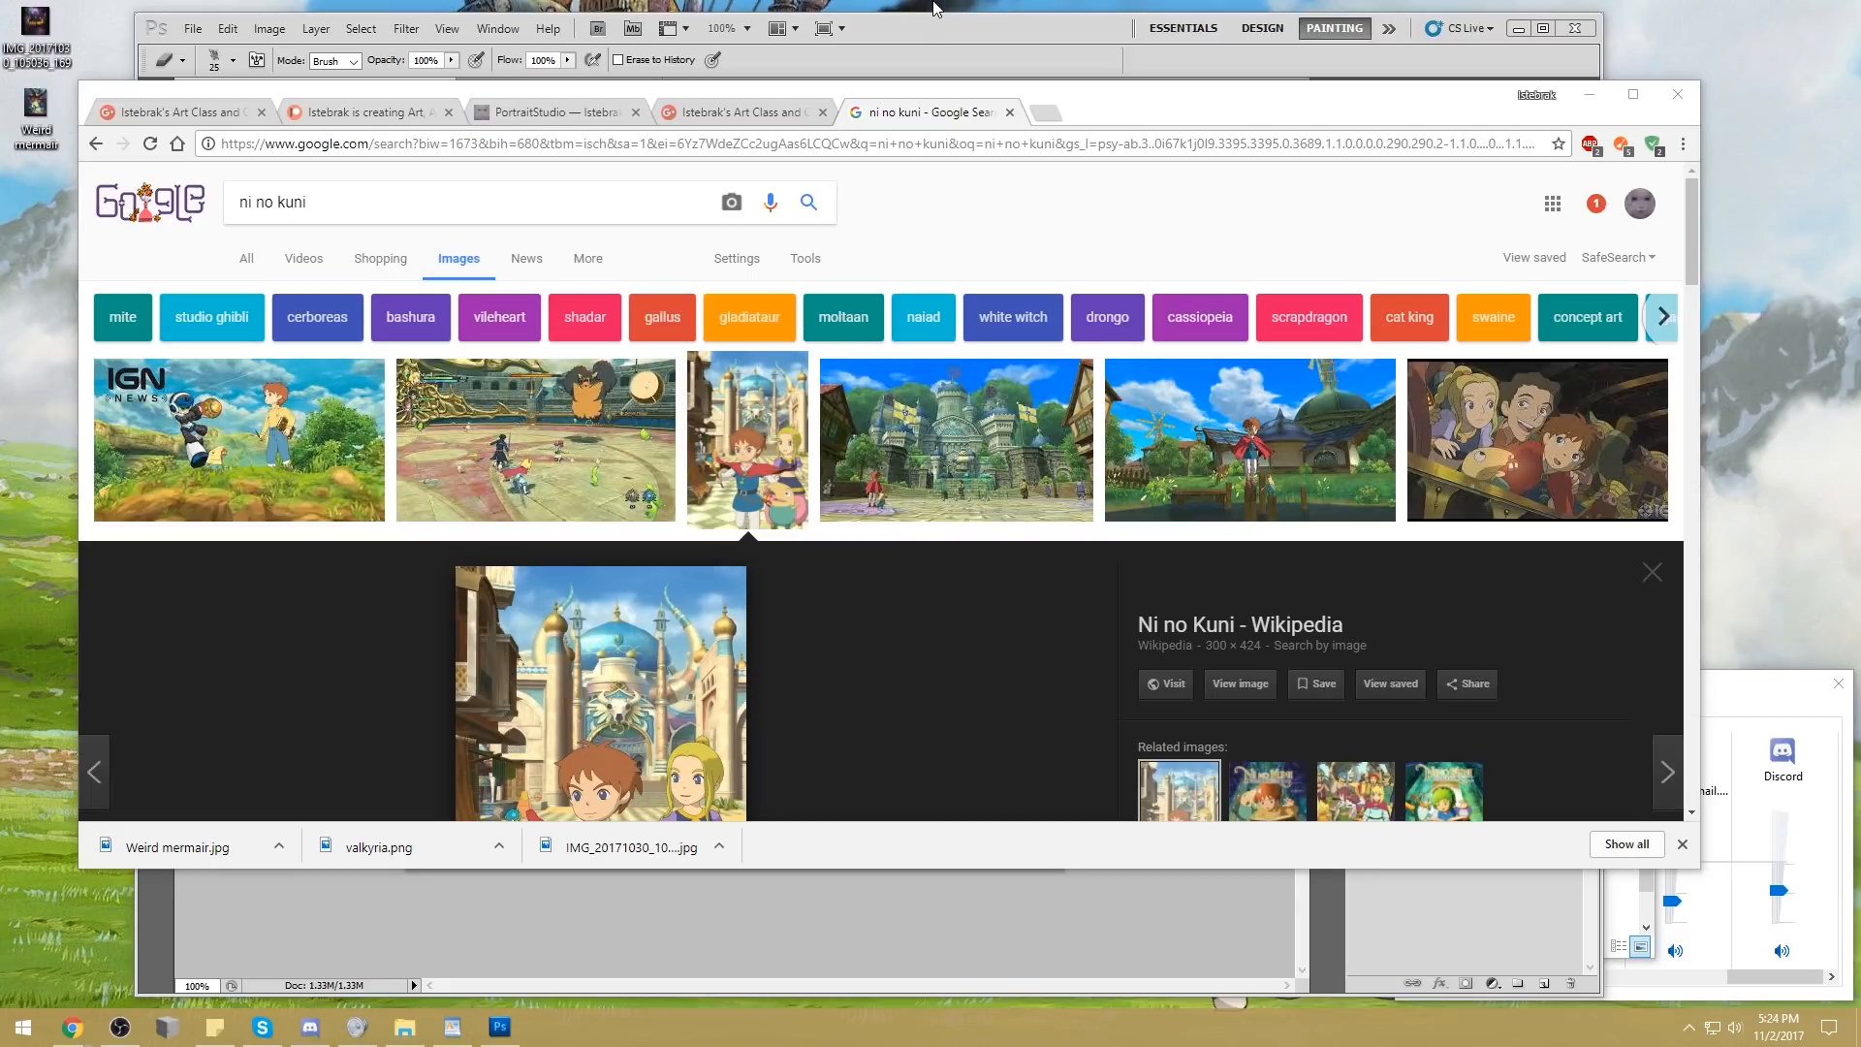
{"action": "left_click", "coordinate": [525, 111]}
{"action": "left_click", "coordinate": [369, 112]}
{"action": "left_click", "coordinate": [732, 112]}
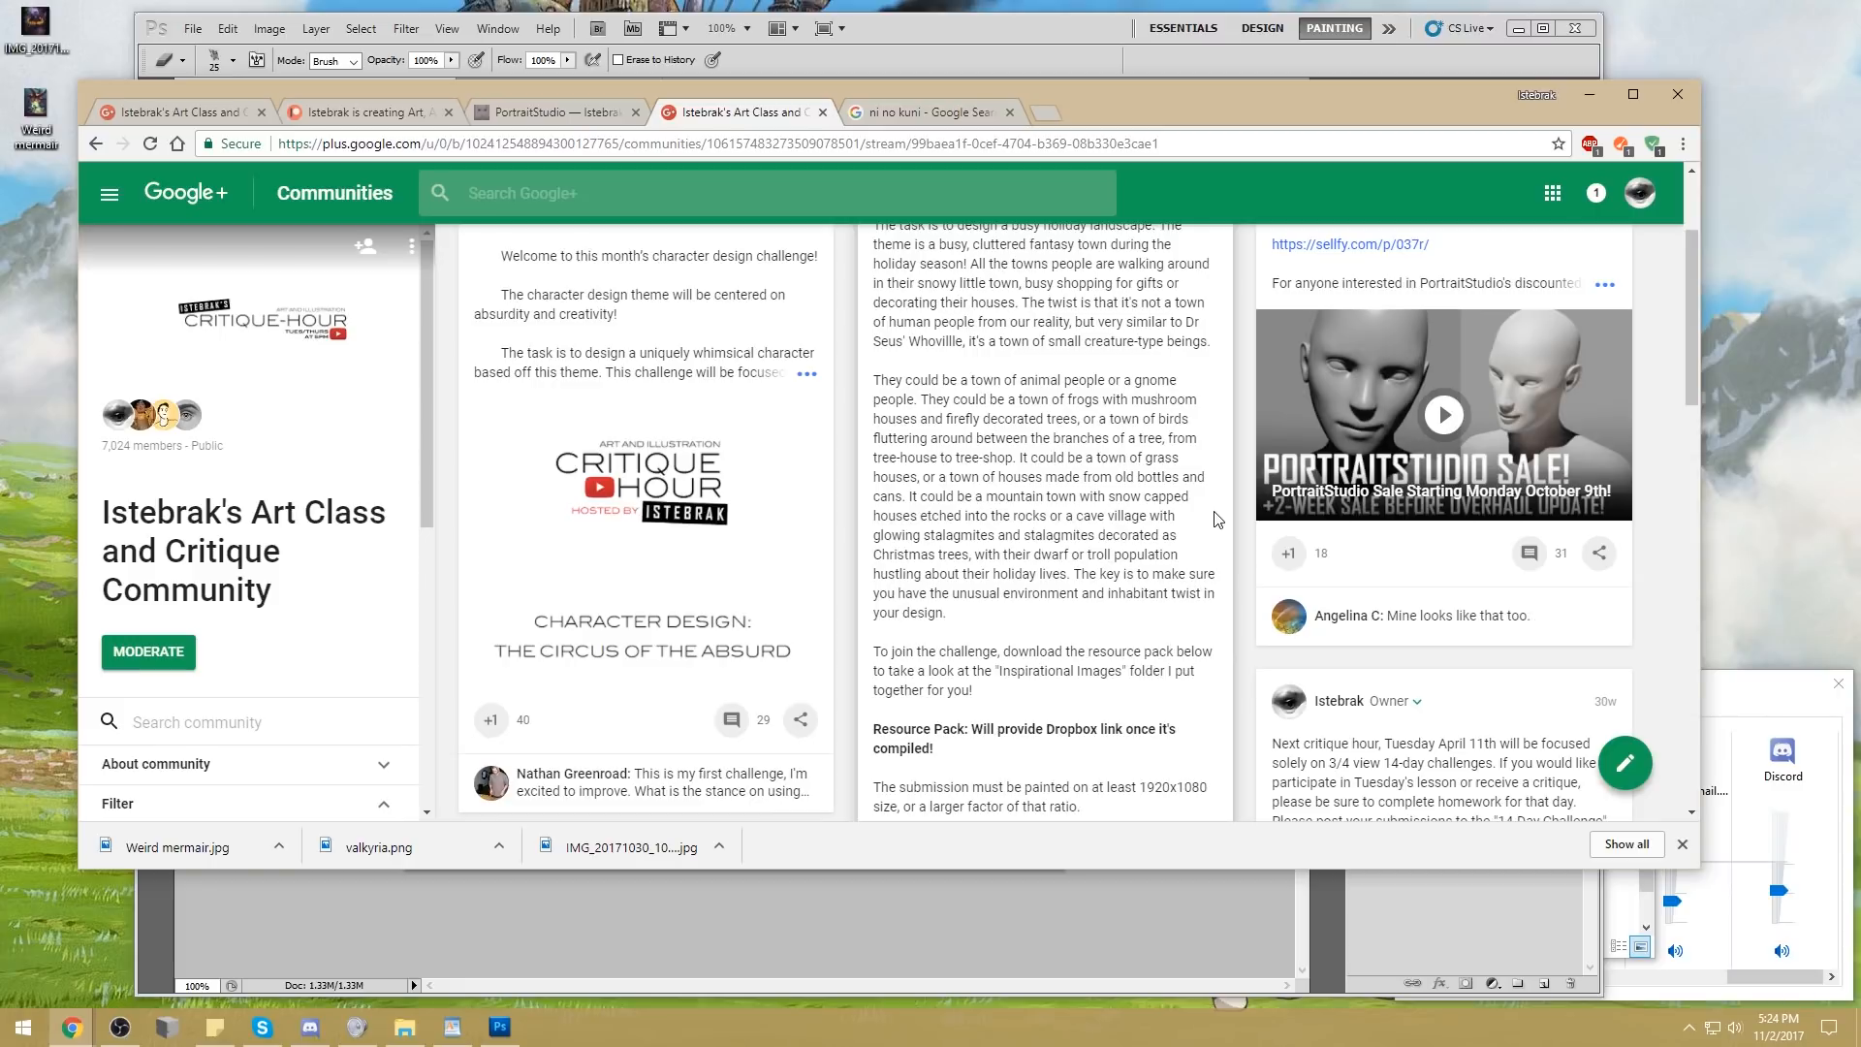
Bring up the challenge's Inspirational Images folder and open its first picture, the purple mushrooms among red-tipped lichen
{"action": "left_click", "coordinate": [407, 1026]}
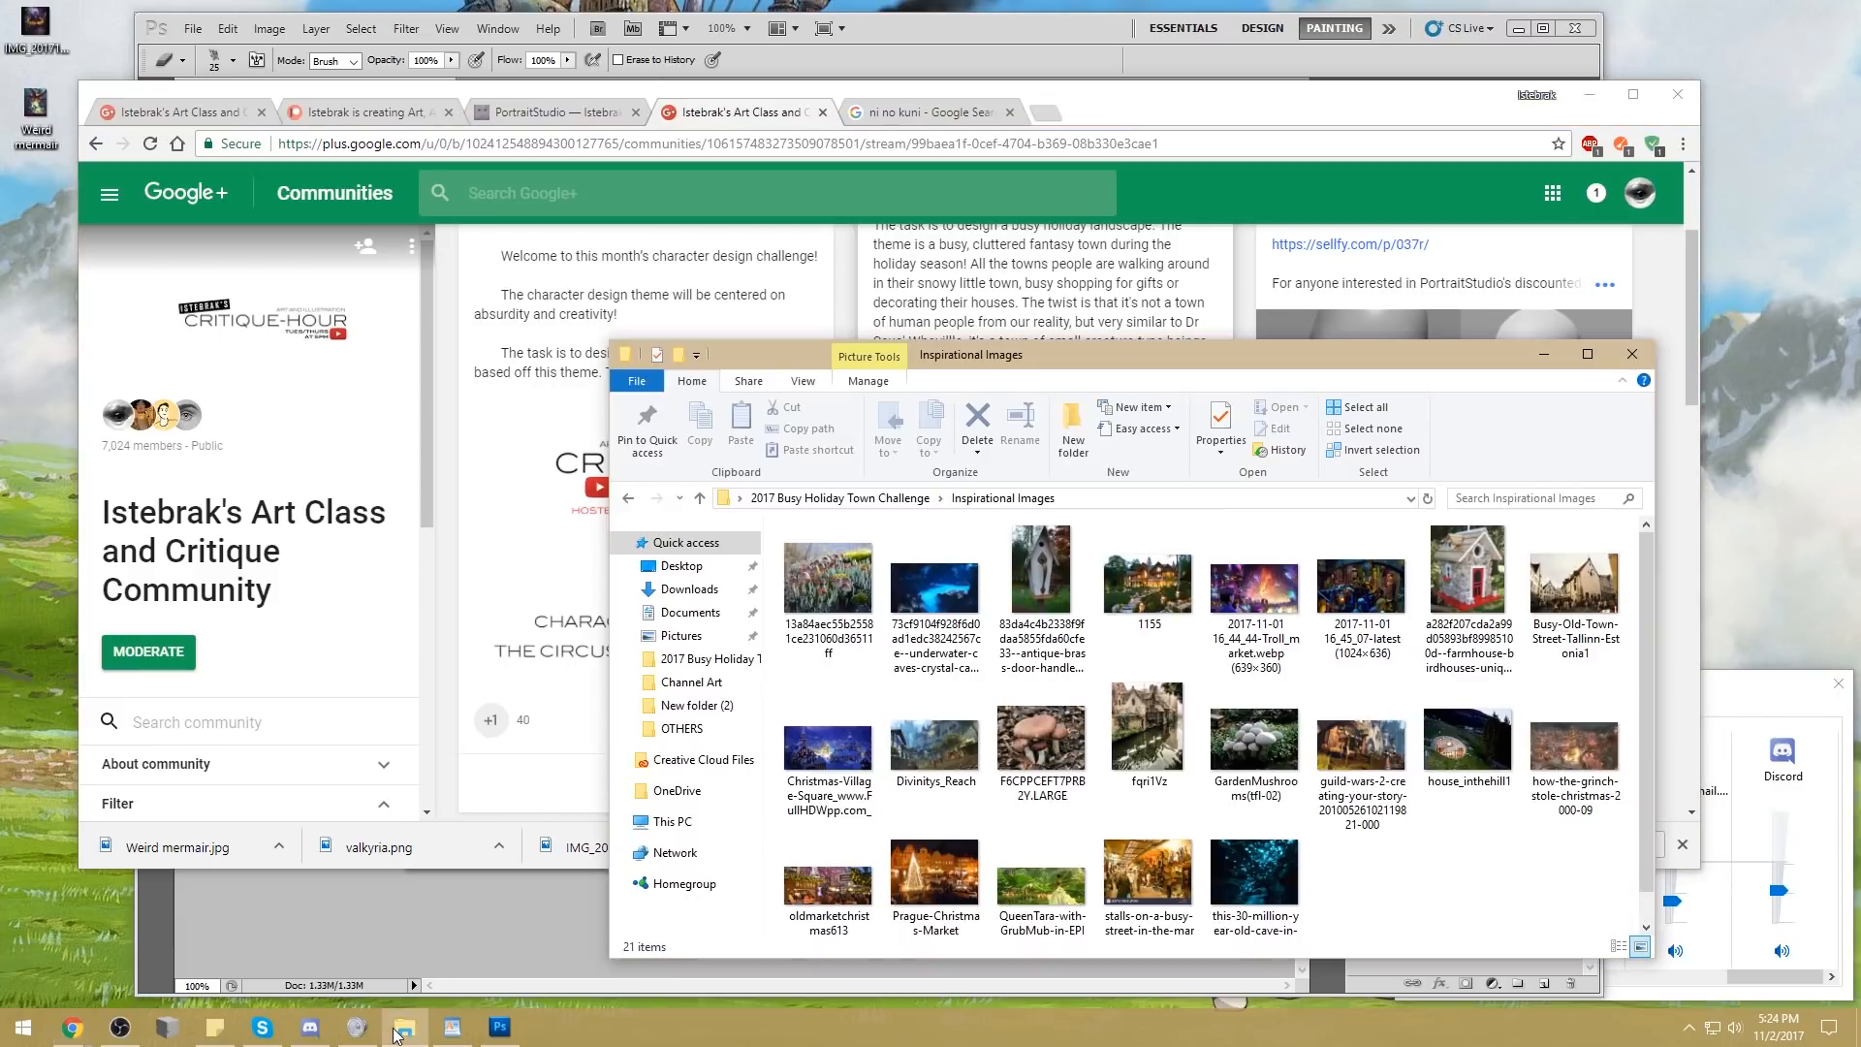
{"action": "left_click_drag", "start_coordinate": [1265, 354], "coordinate": [1001, 207]}
{"action": "double_click", "coordinate": [552, 426]}
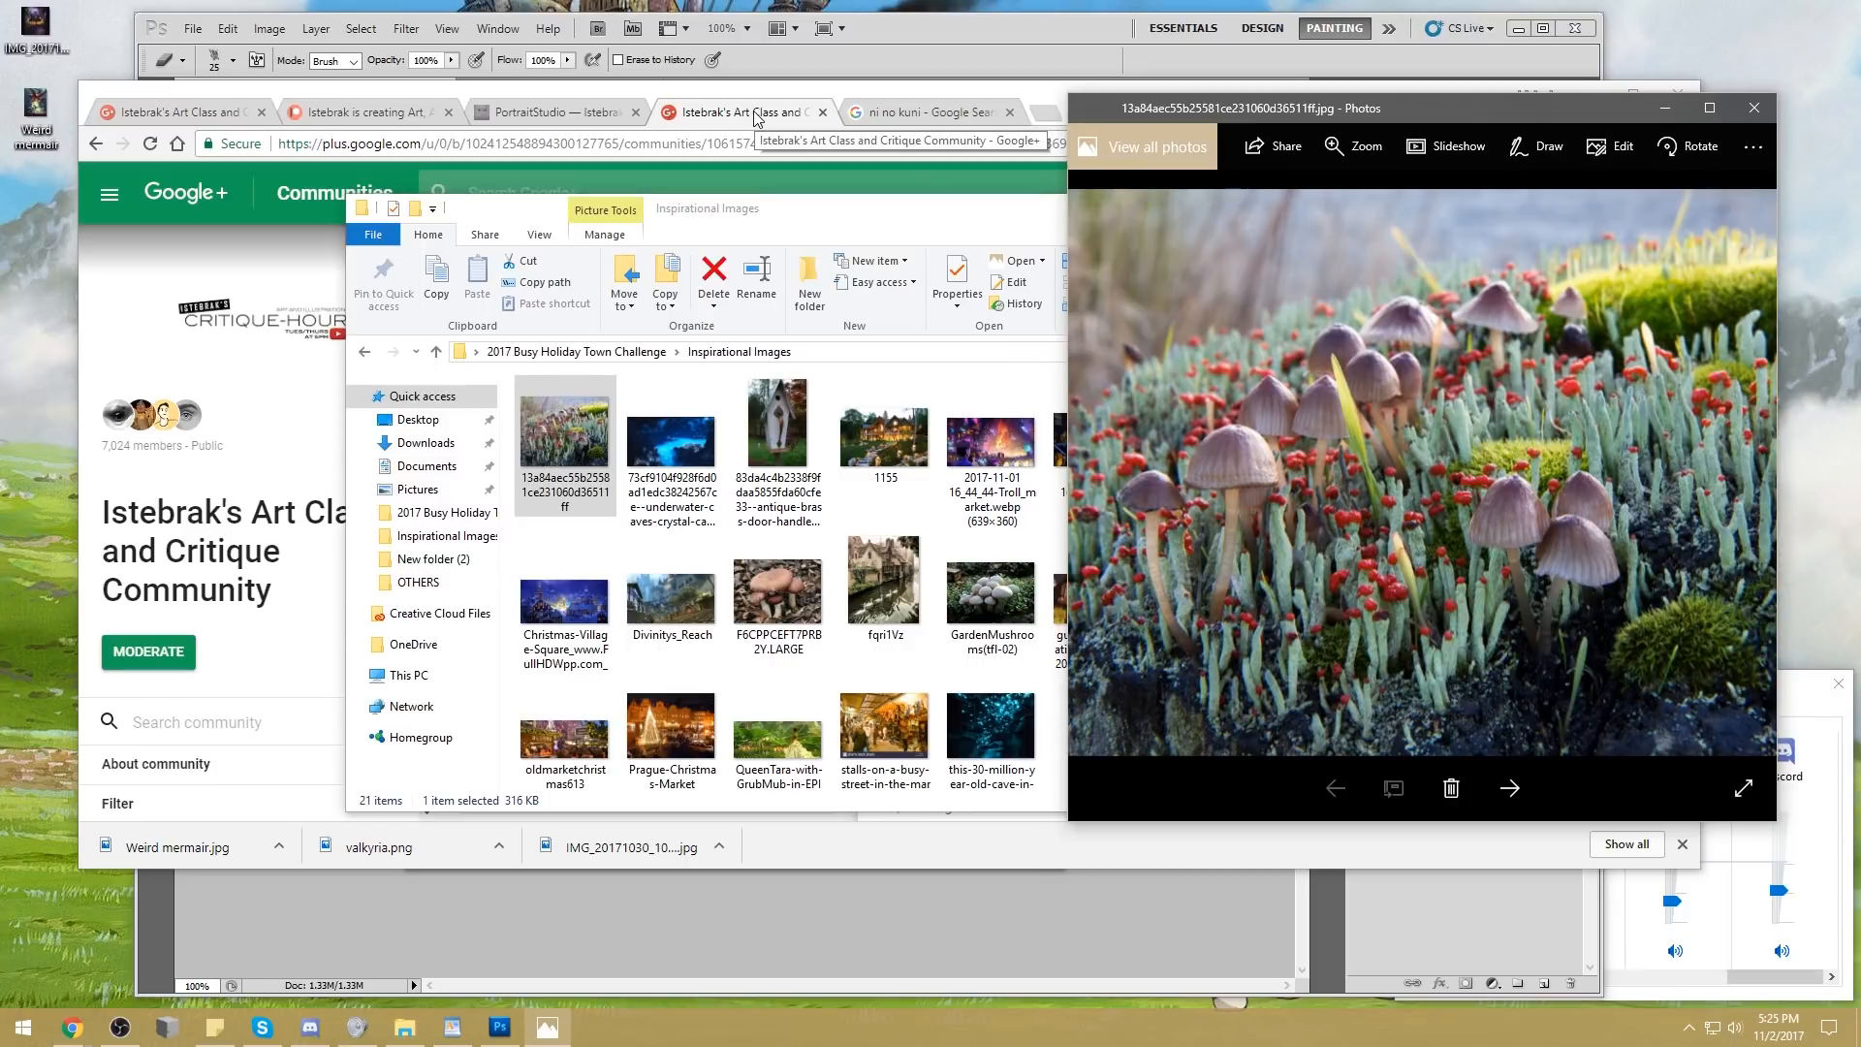
Open the Community page of istebrak.com and view the section with this month's design challenge resources
{"action": "left_click", "coordinate": [572, 114]}
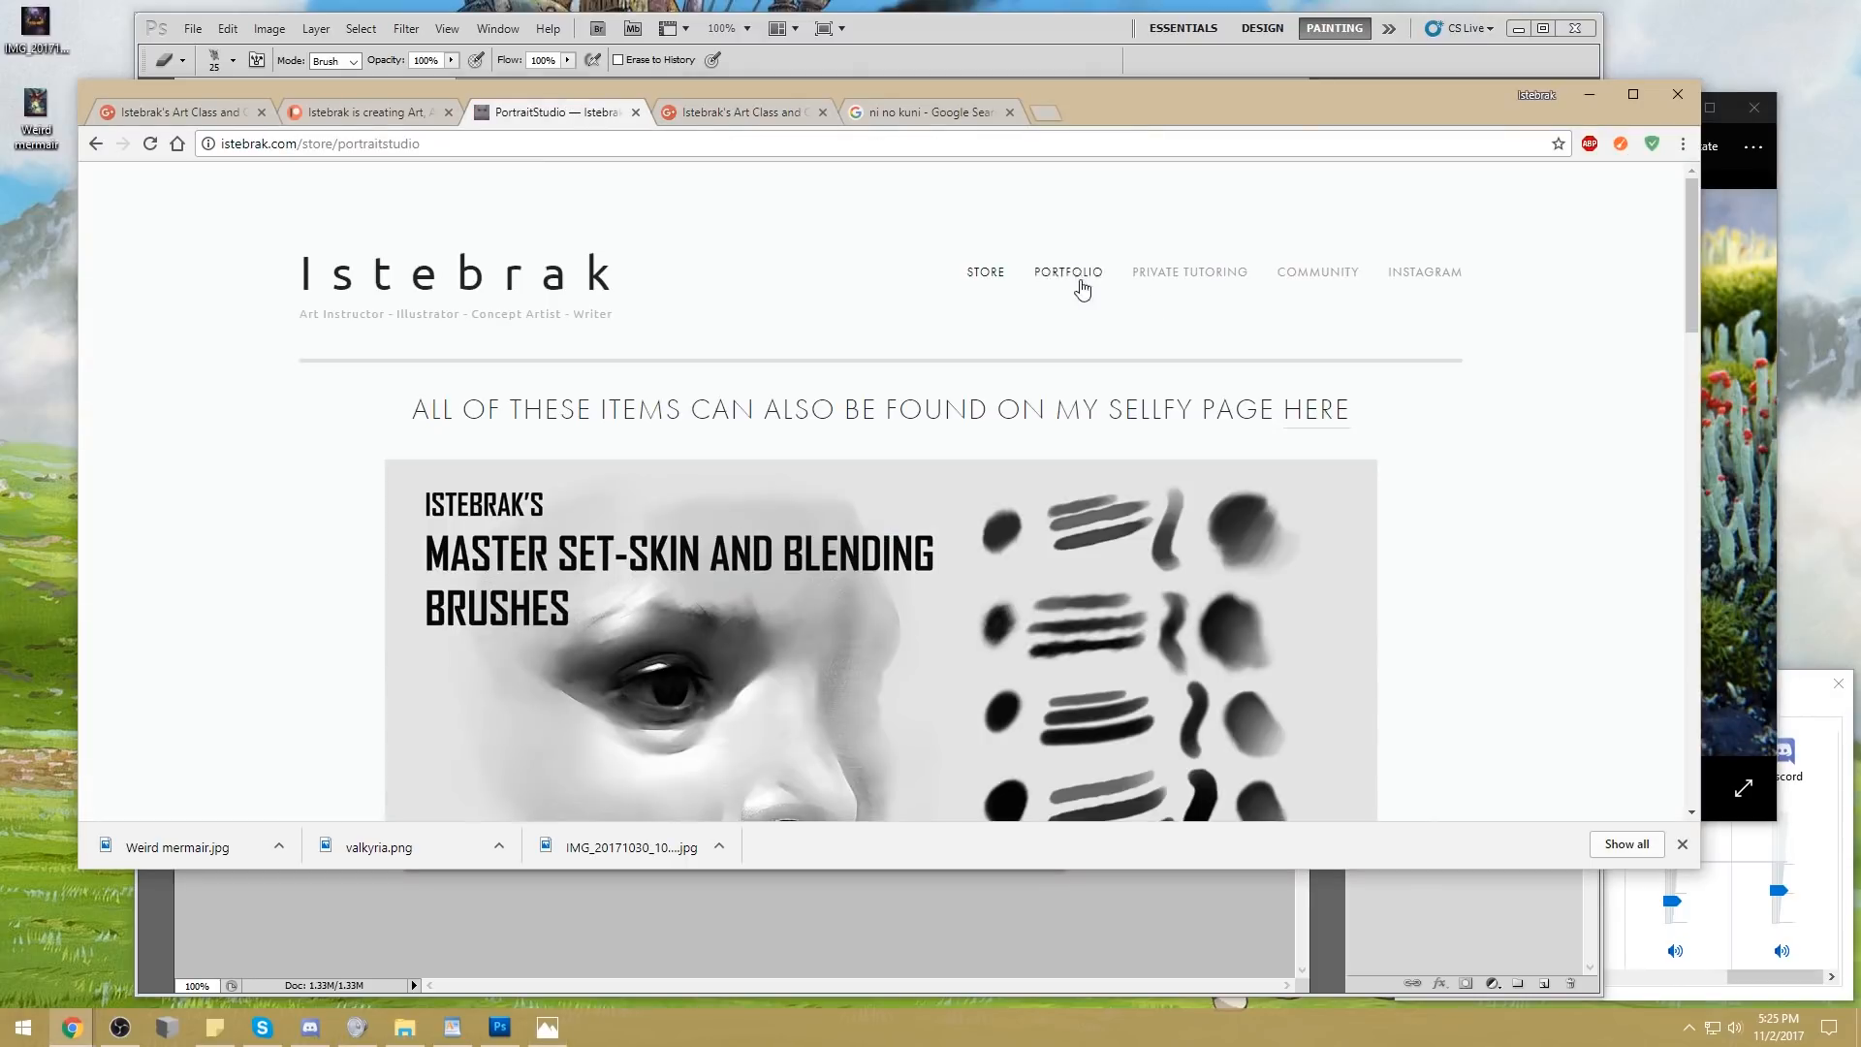
{"action": "left_click", "coordinate": [1333, 280]}
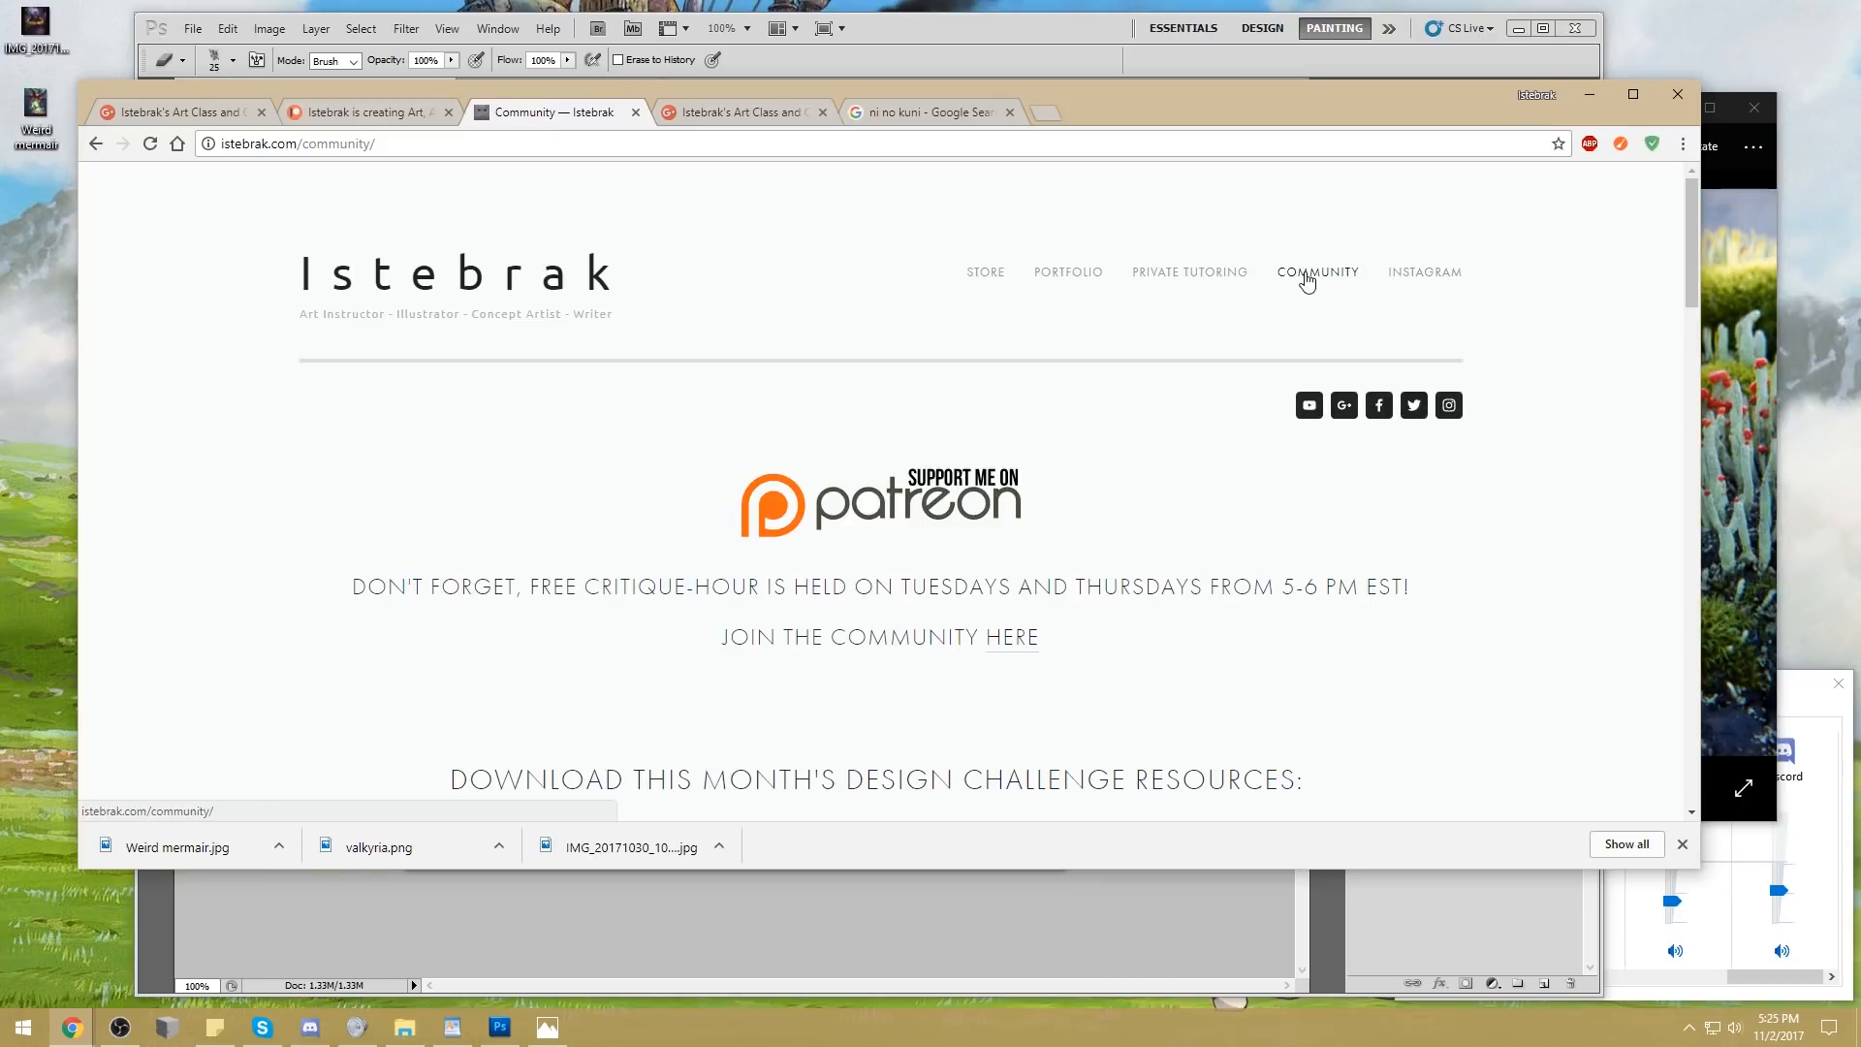
{"action": "scroll", "coordinate": [1449, 494], "scroll_direction": "down", "scroll_amount": 3}
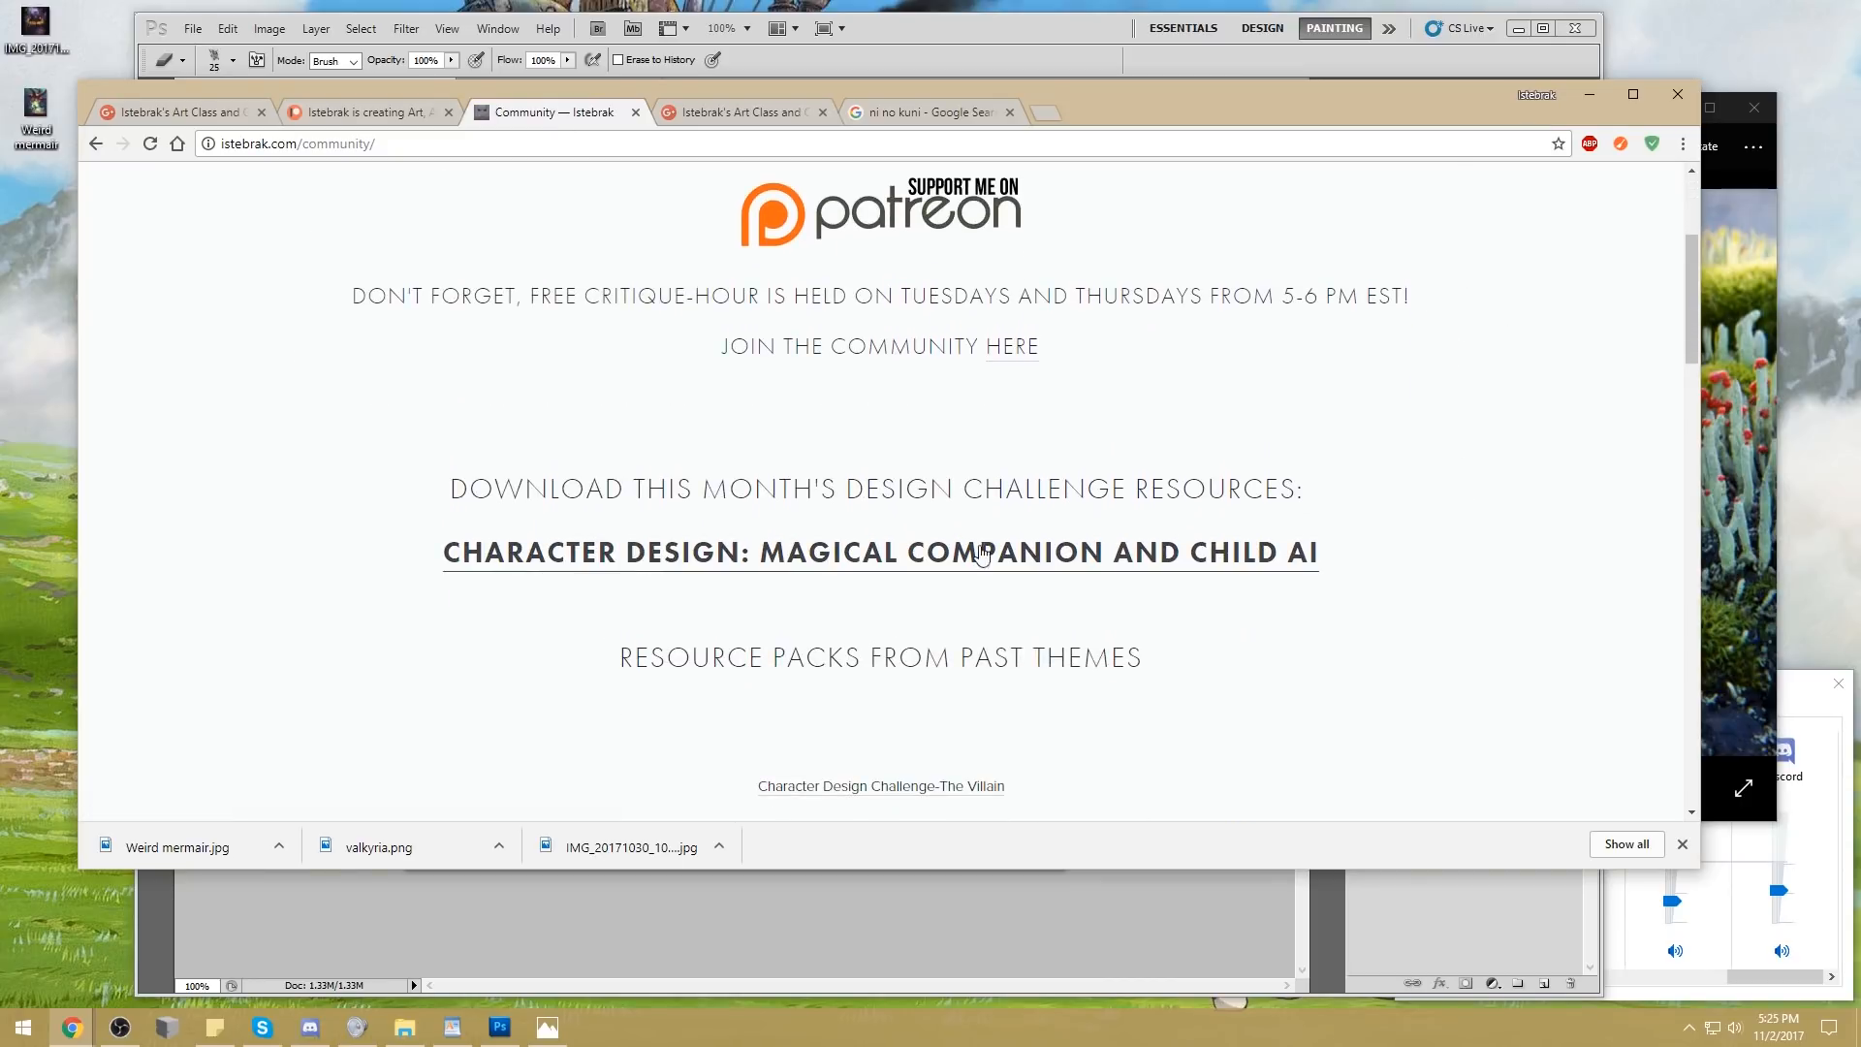
{"action": "left_click_drag", "start_coordinate": [1284, 118], "coordinate": [1255, 152]}
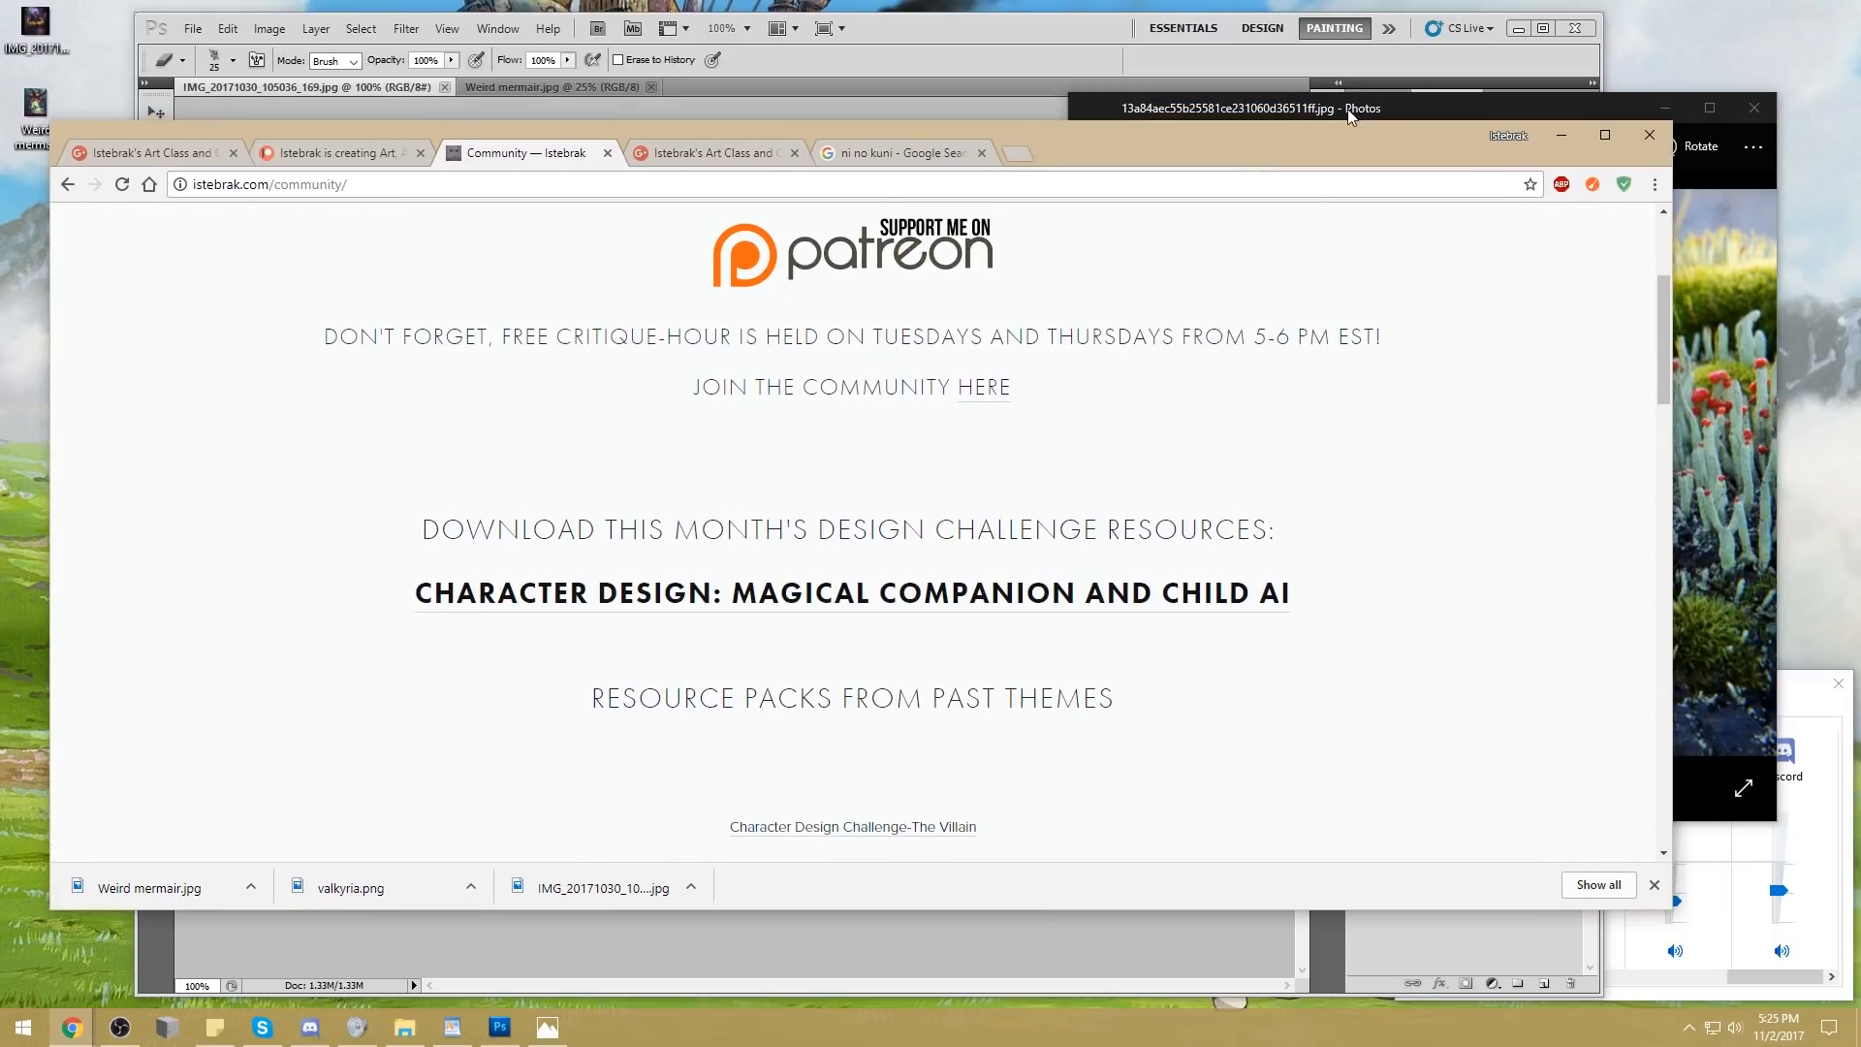
Bring up the "ni no kuni" results behind the photo viewer and browse the inspirational images as far as the troll market picture
{"action": "left_click", "coordinate": [896, 158]}
{"action": "left_click", "coordinate": [1236, 116]}
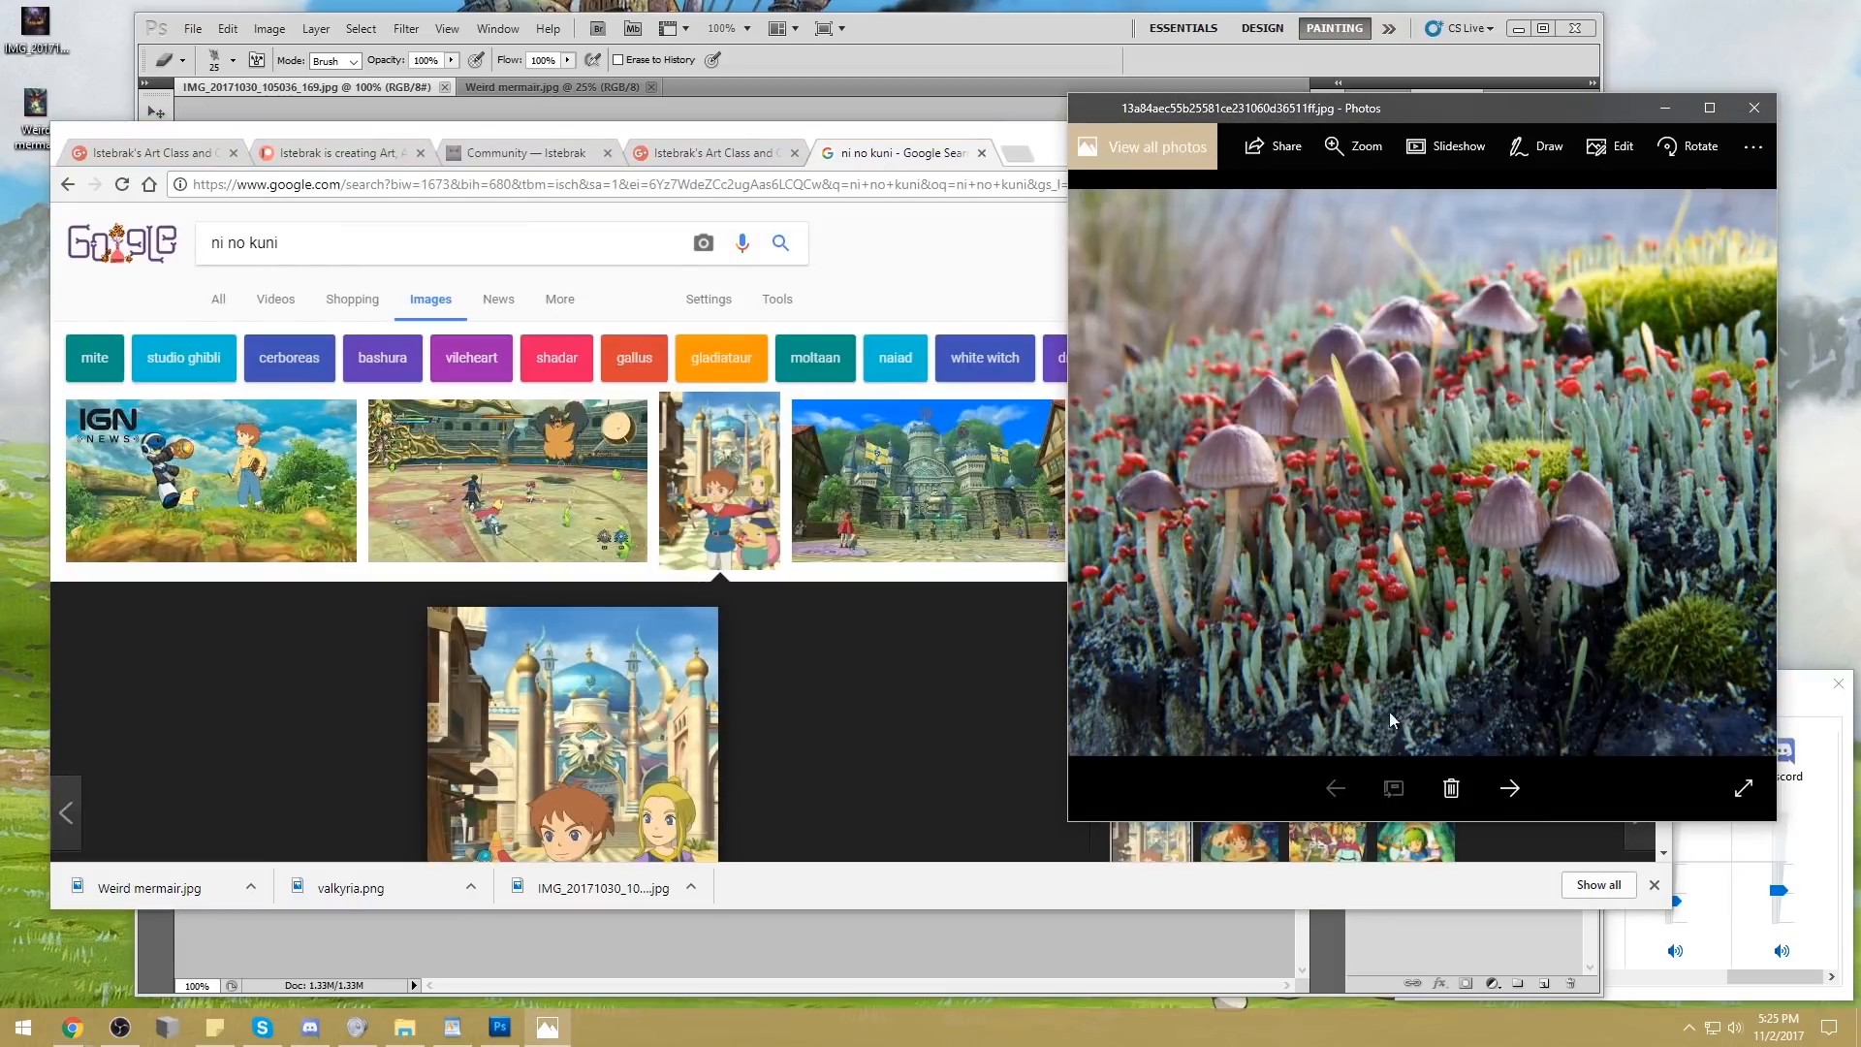
{"action": "left_click", "coordinate": [1509, 790]}
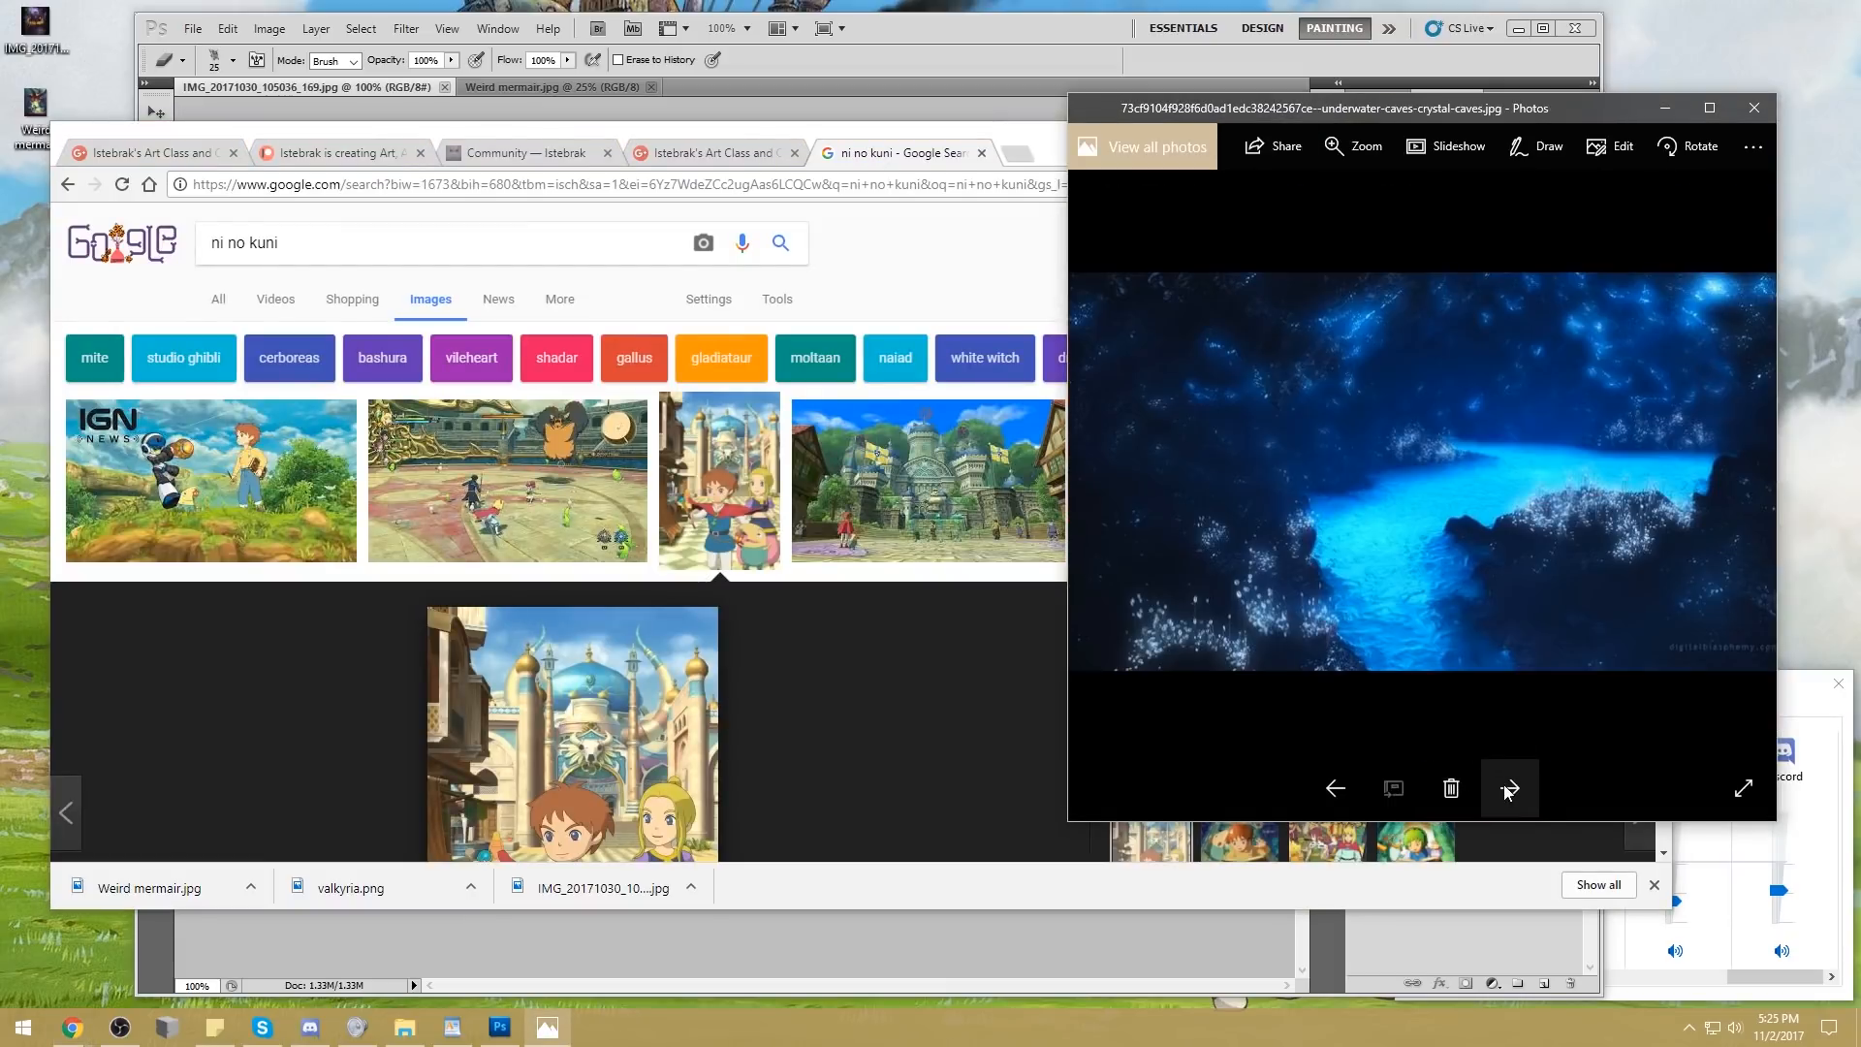
{"action": "left_click", "coordinate": [1508, 790]}
{"action": "left_click", "coordinate": [1508, 790]}
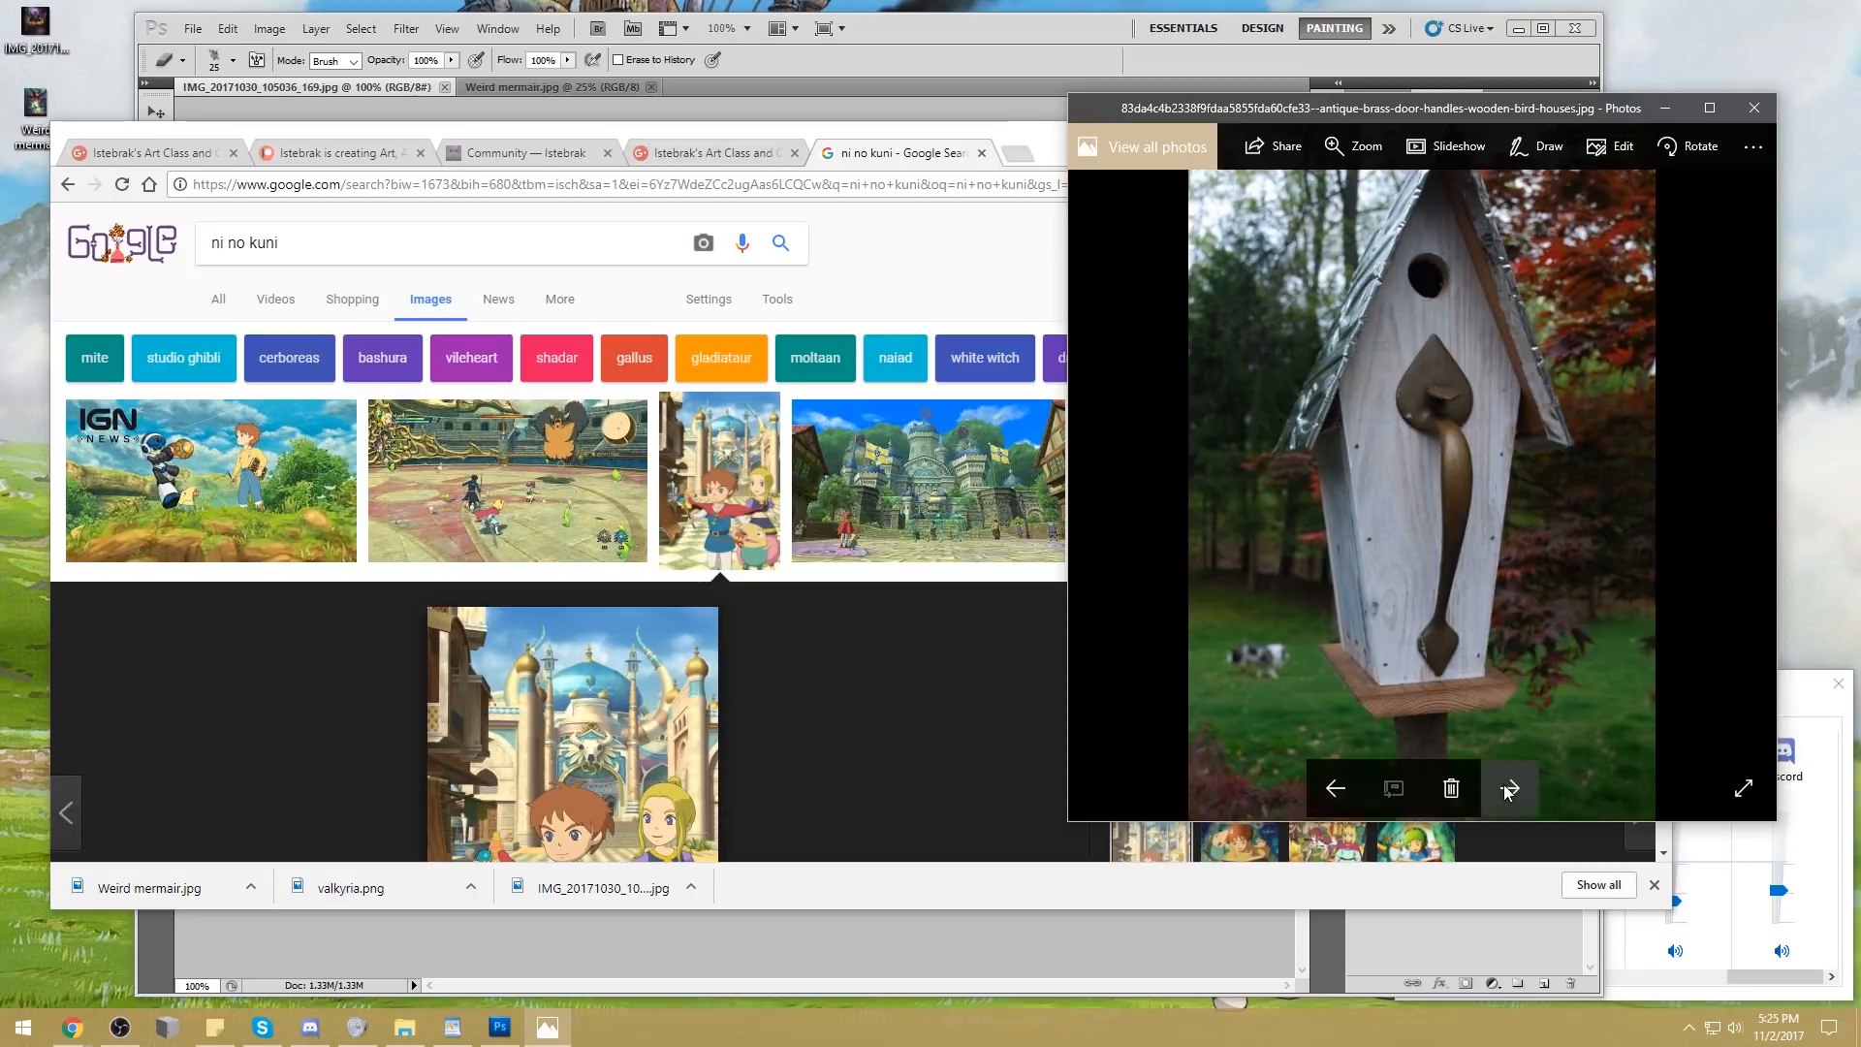
{"action": "left_click", "coordinate": [1509, 790]}
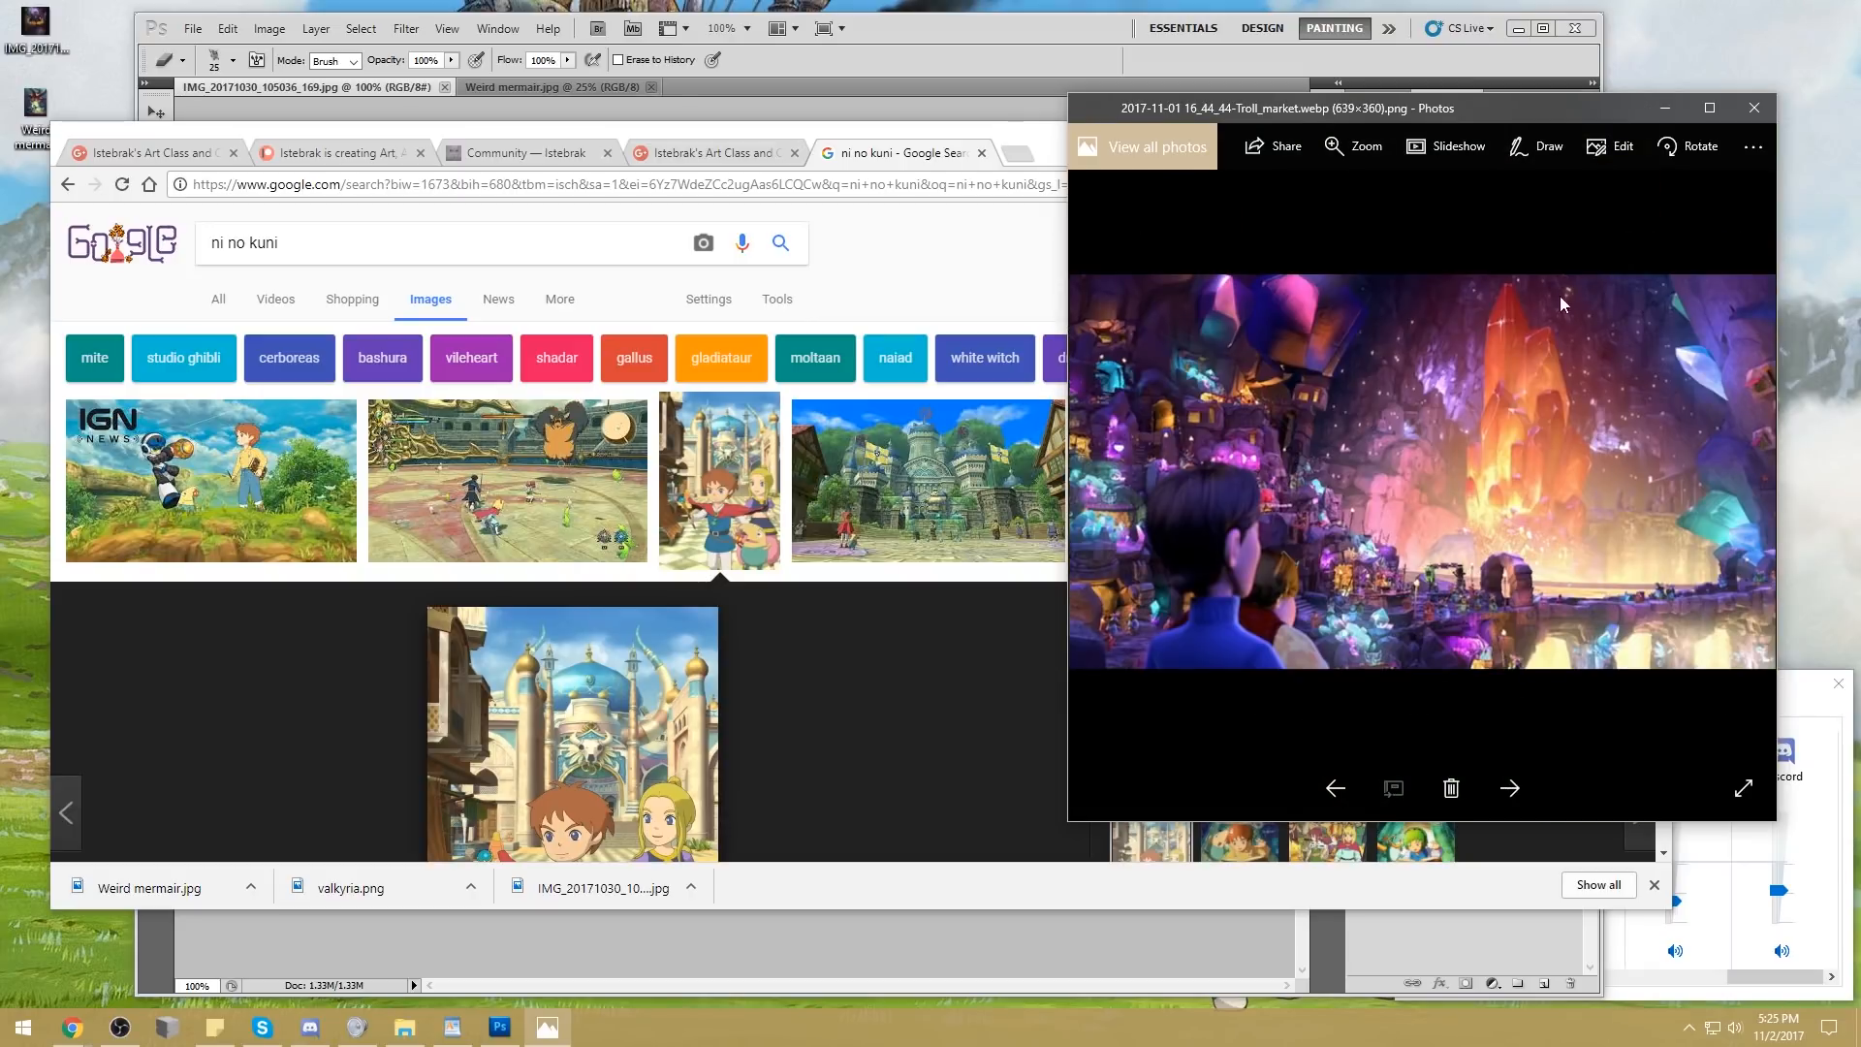
{"action": "left_click_drag", "start_coordinate": [1537, 108], "coordinate": [1205, 75]}
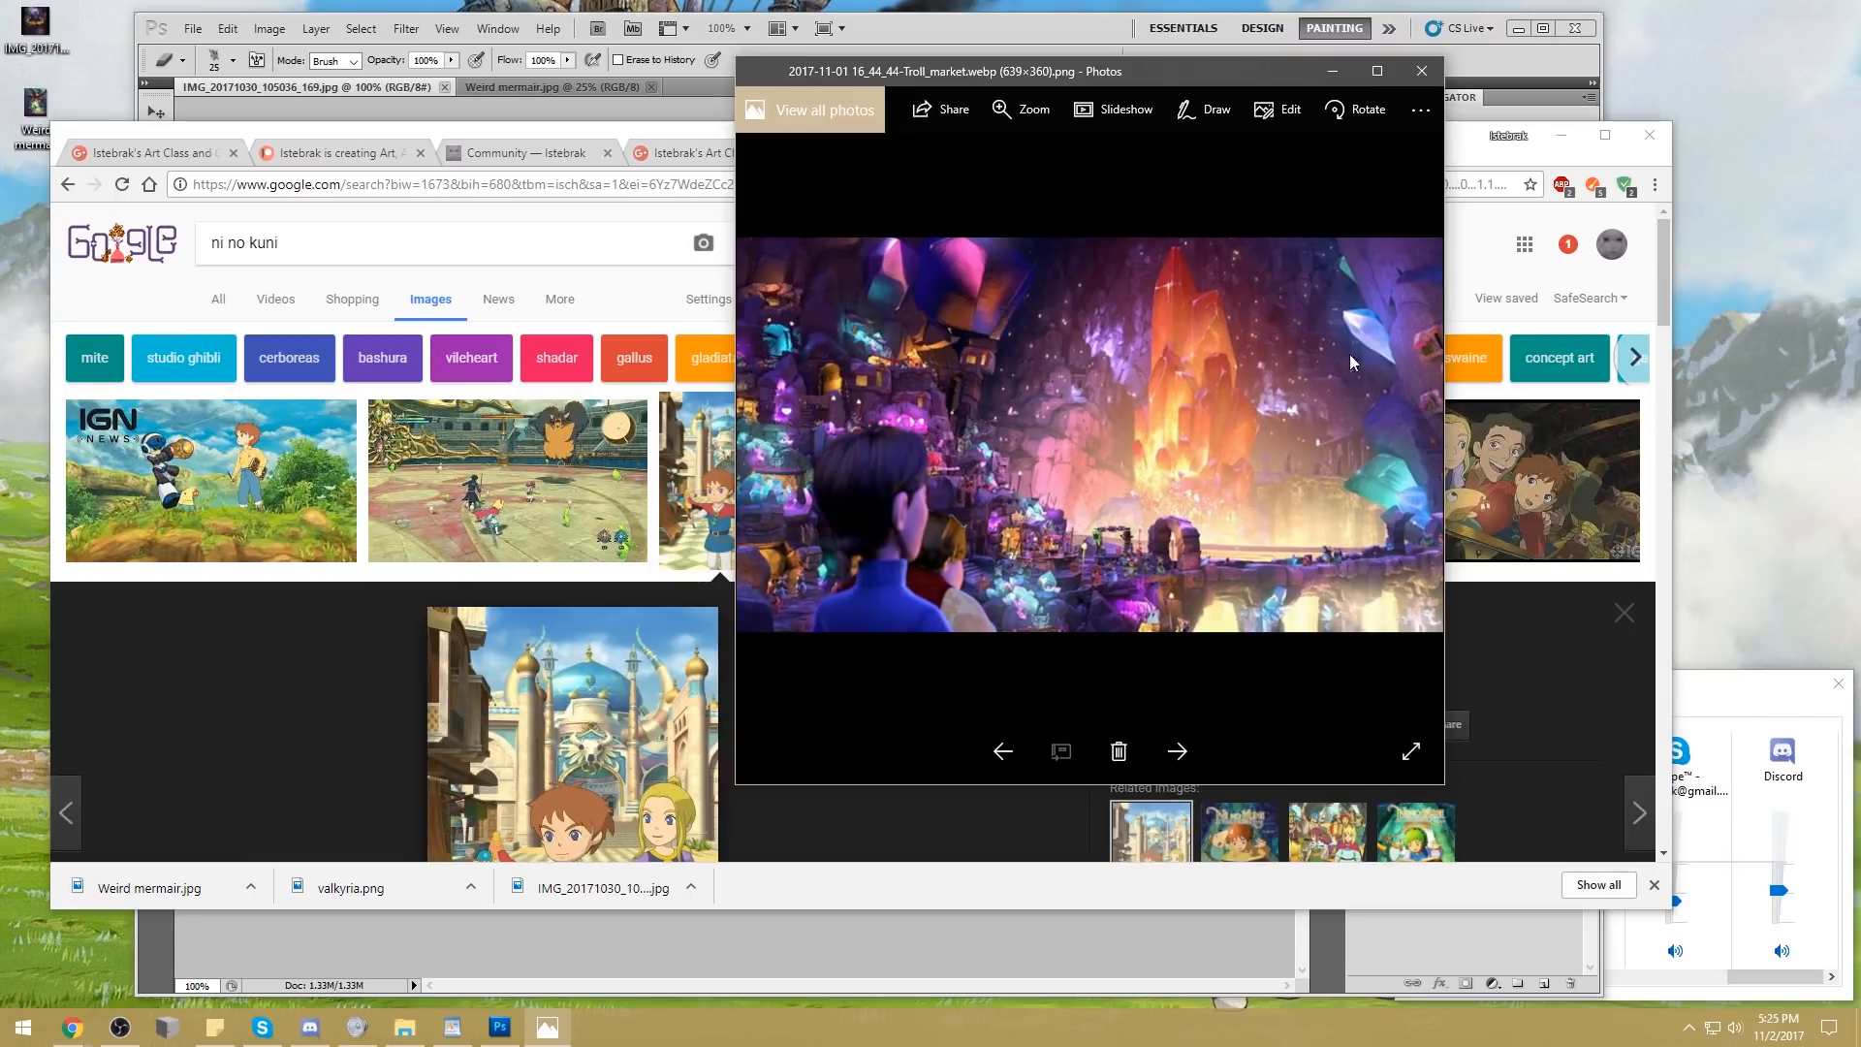
Browse the following inspirational images one by one as far as house_inthehill1.jpg, examining their architecture, lighting and natural forms
{"action": "left_click", "coordinate": [1178, 751]}
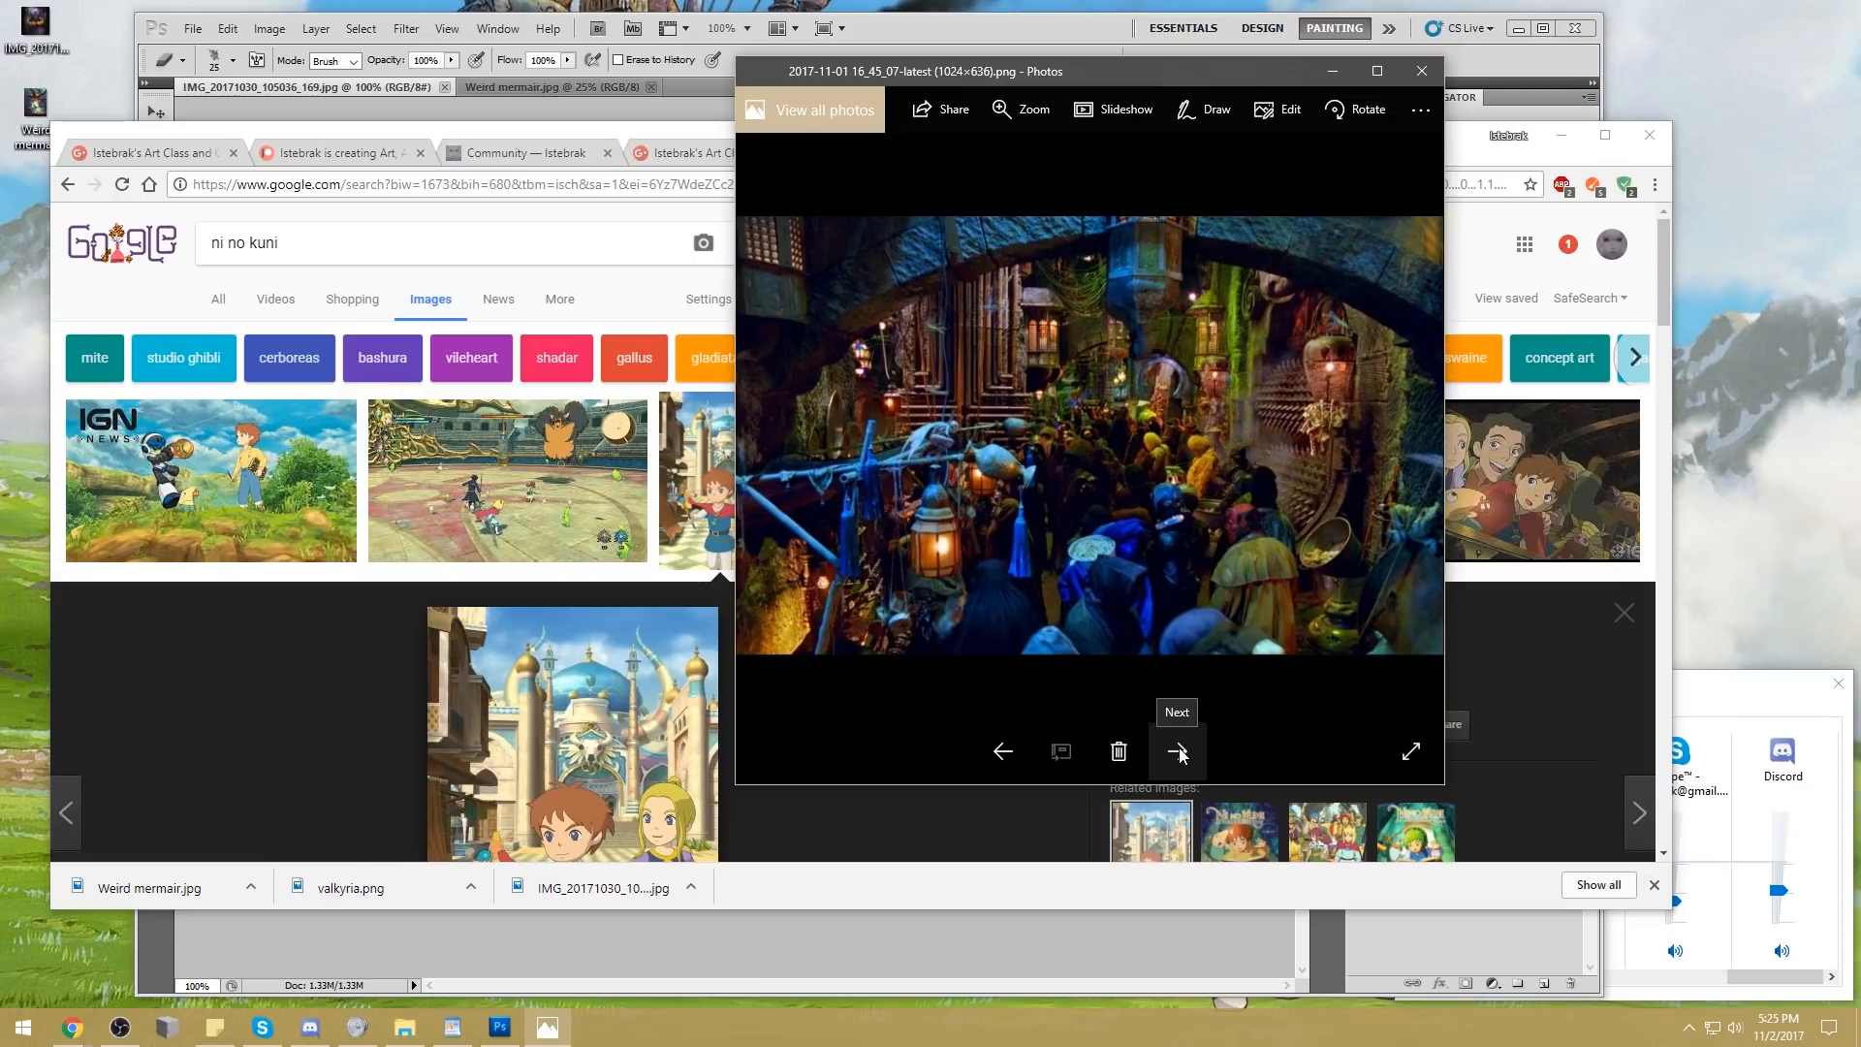
{"action": "left_click", "coordinate": [1178, 752]}
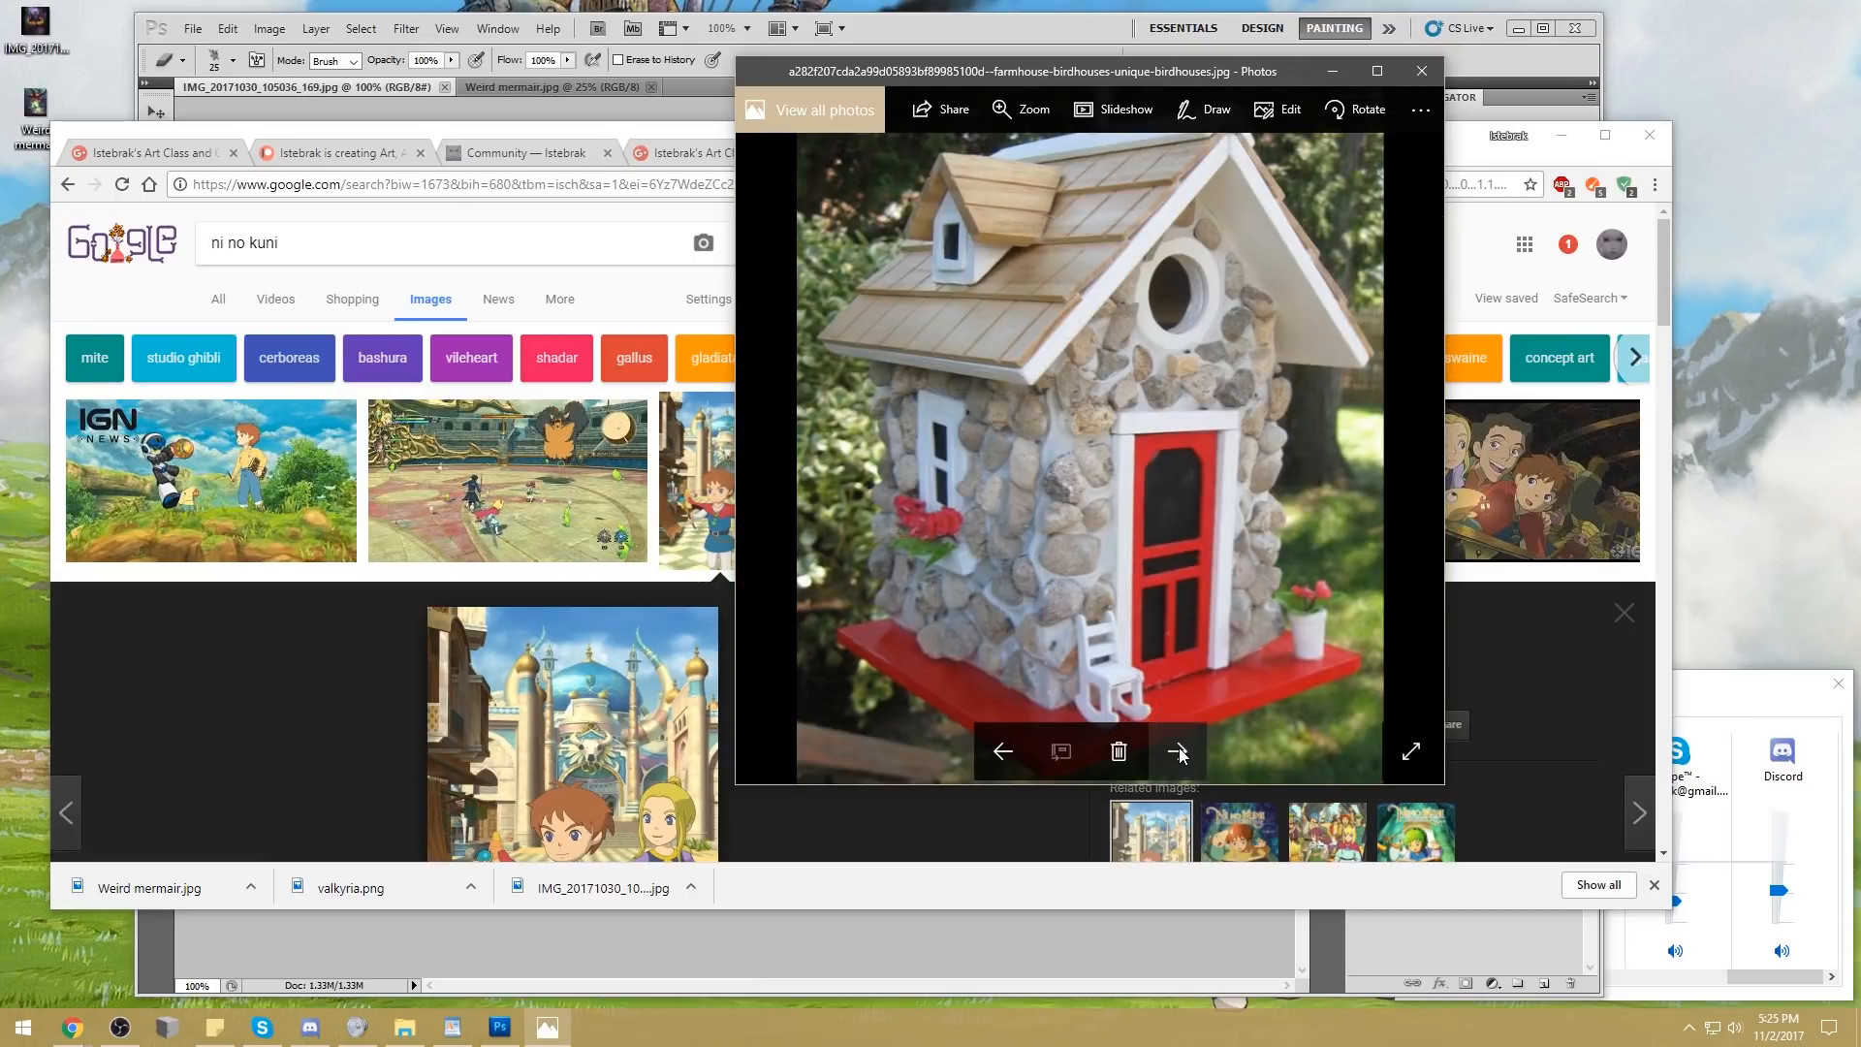
{"action": "left_click", "coordinate": [1181, 754]}
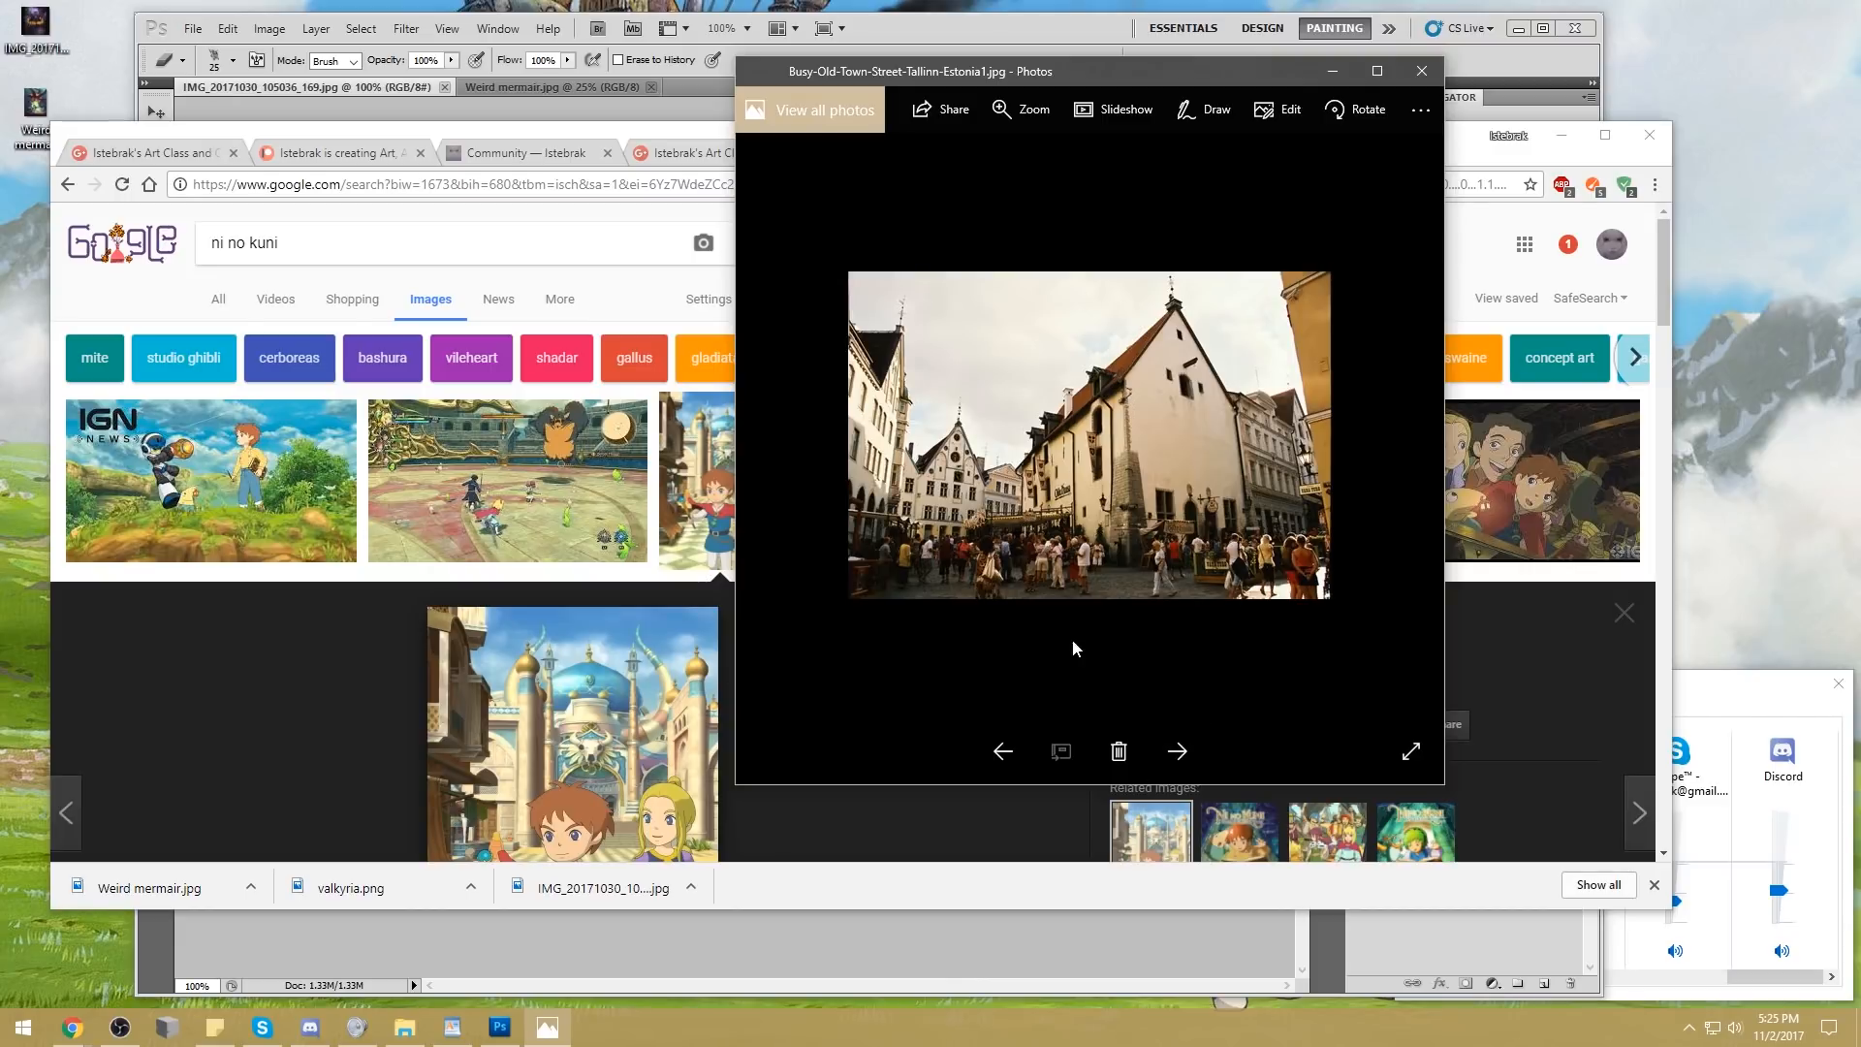
{"action": "left_click", "coordinate": [1180, 755]}
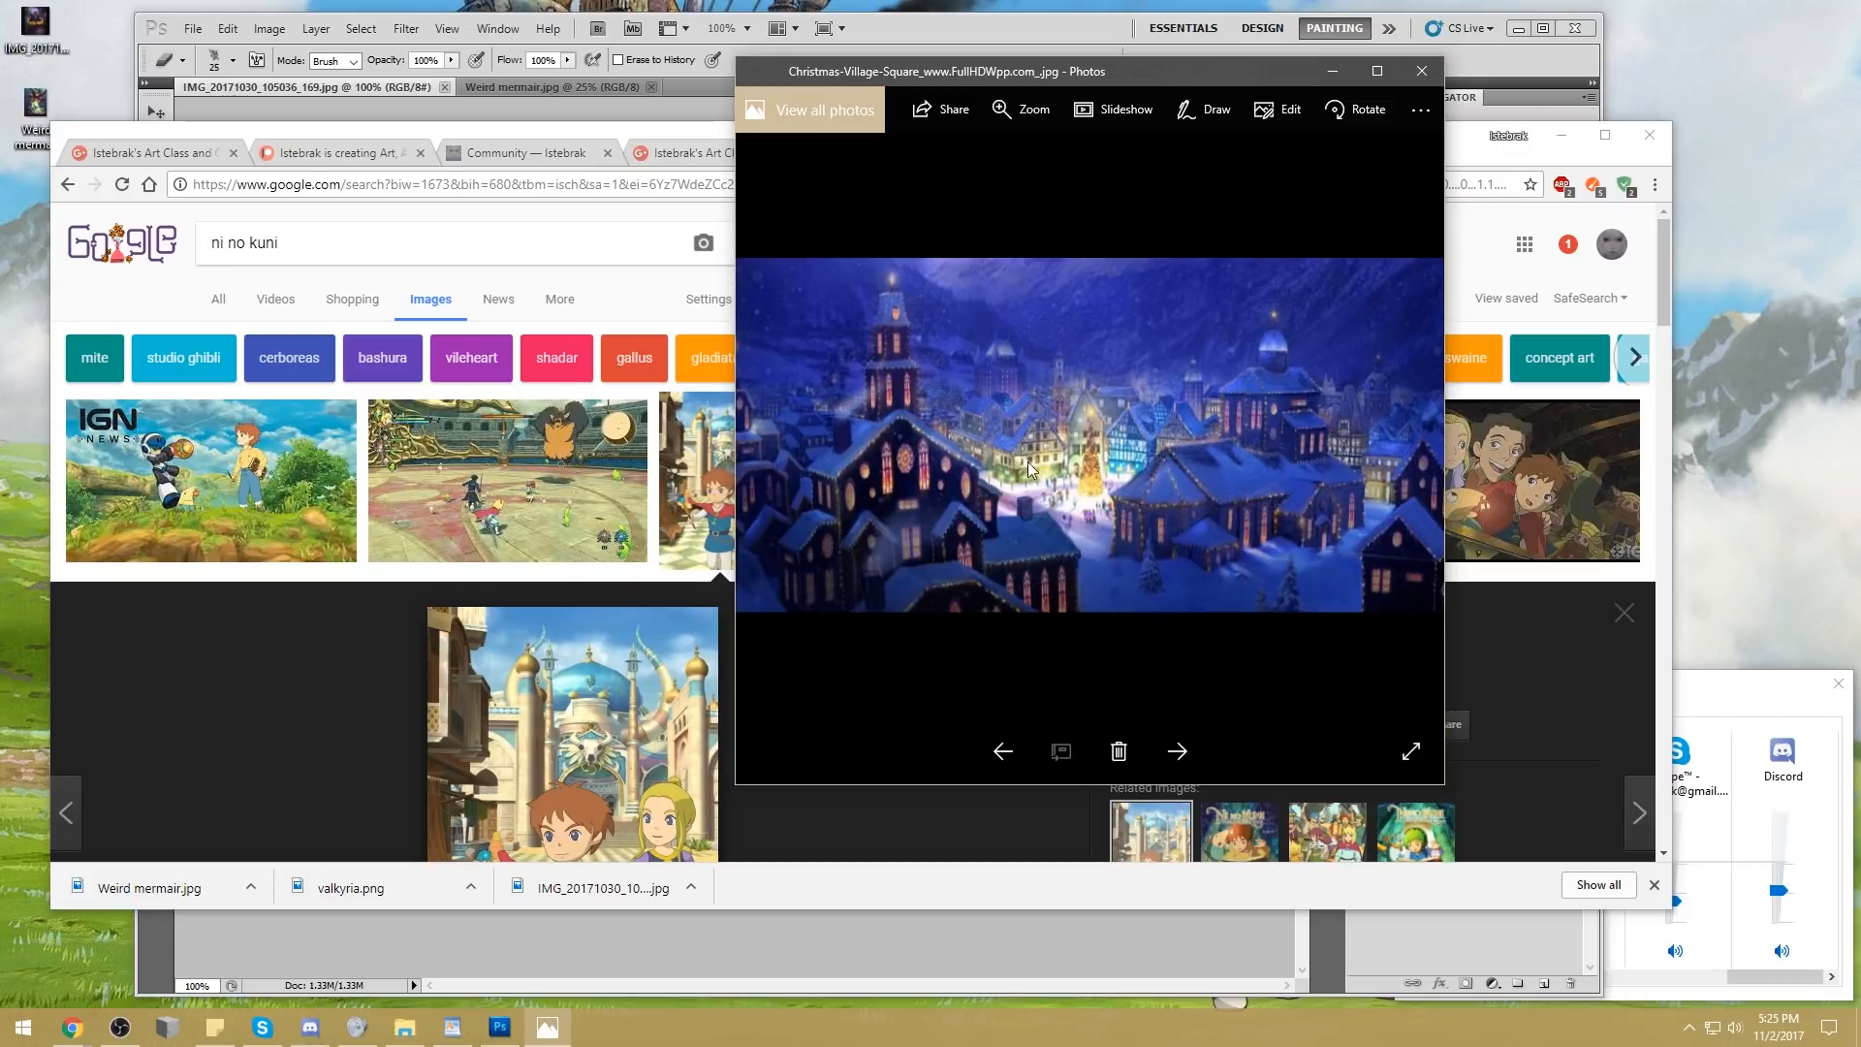
{"action": "left_click", "coordinate": [1178, 751]}
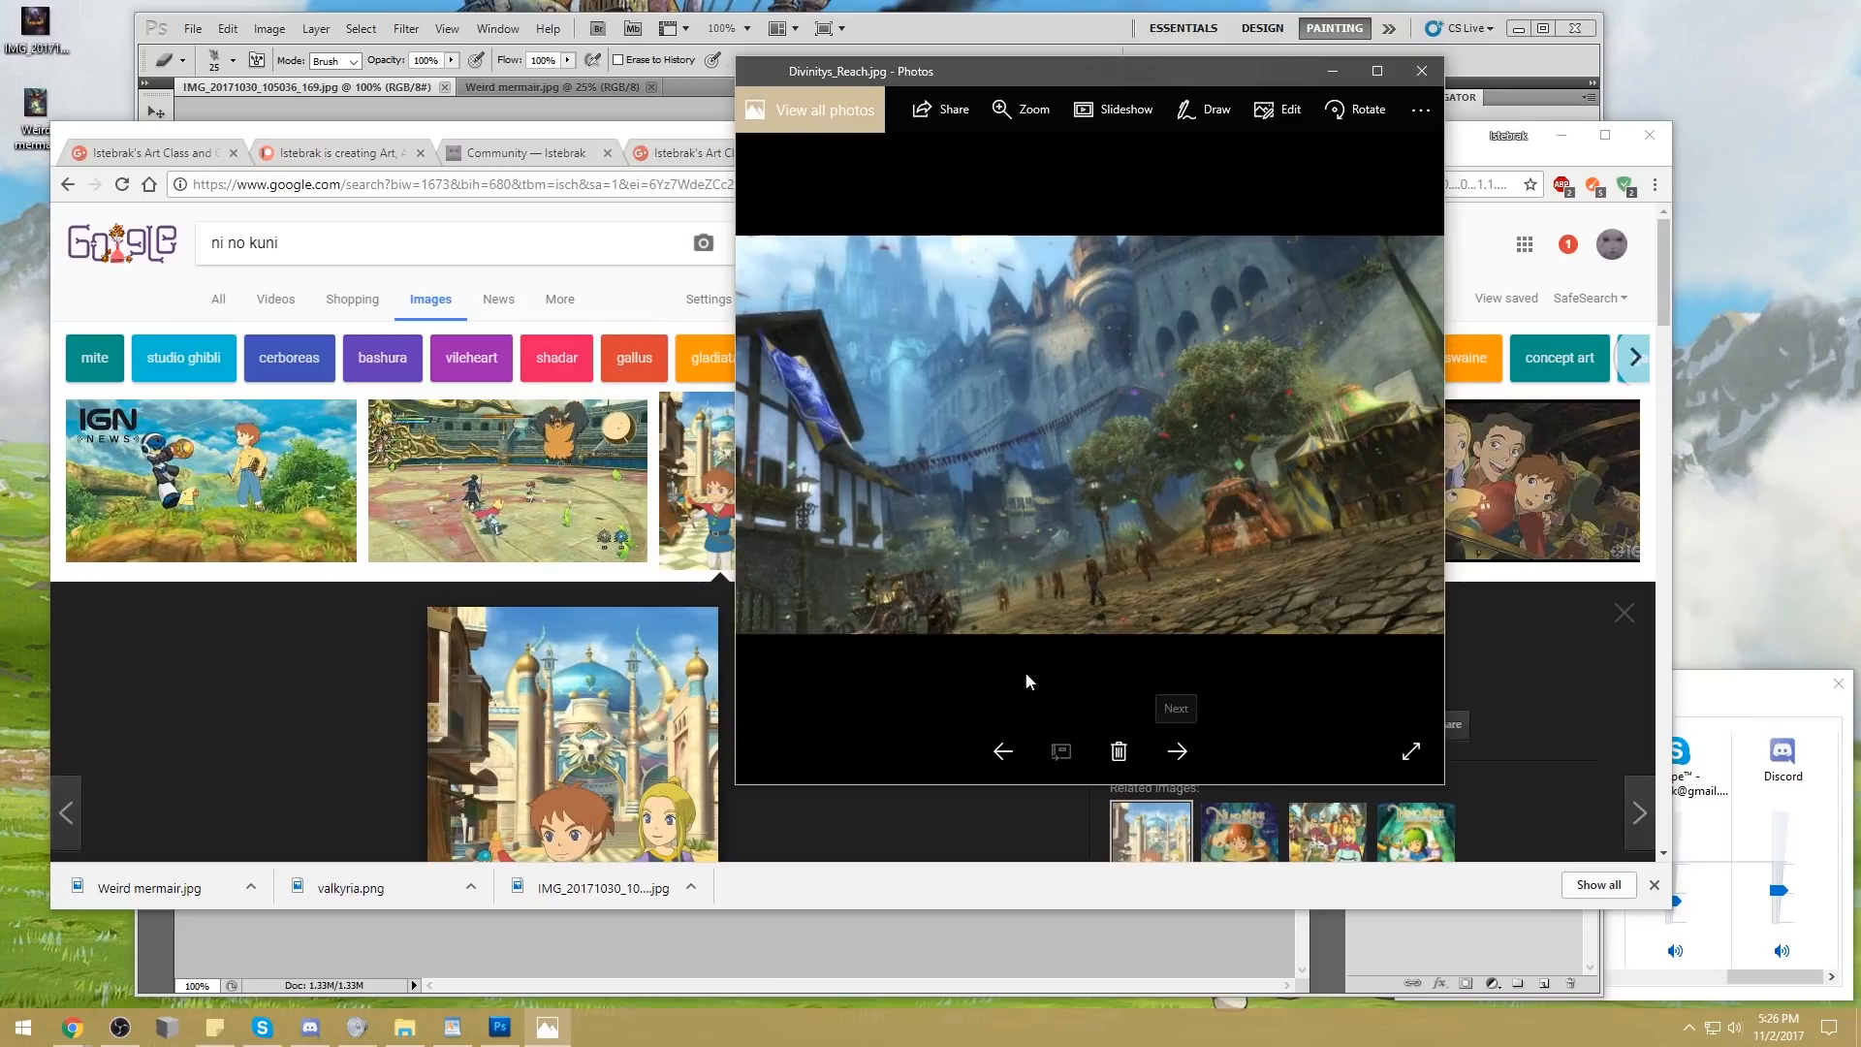
{"action": "left_click", "coordinate": [1177, 751]}
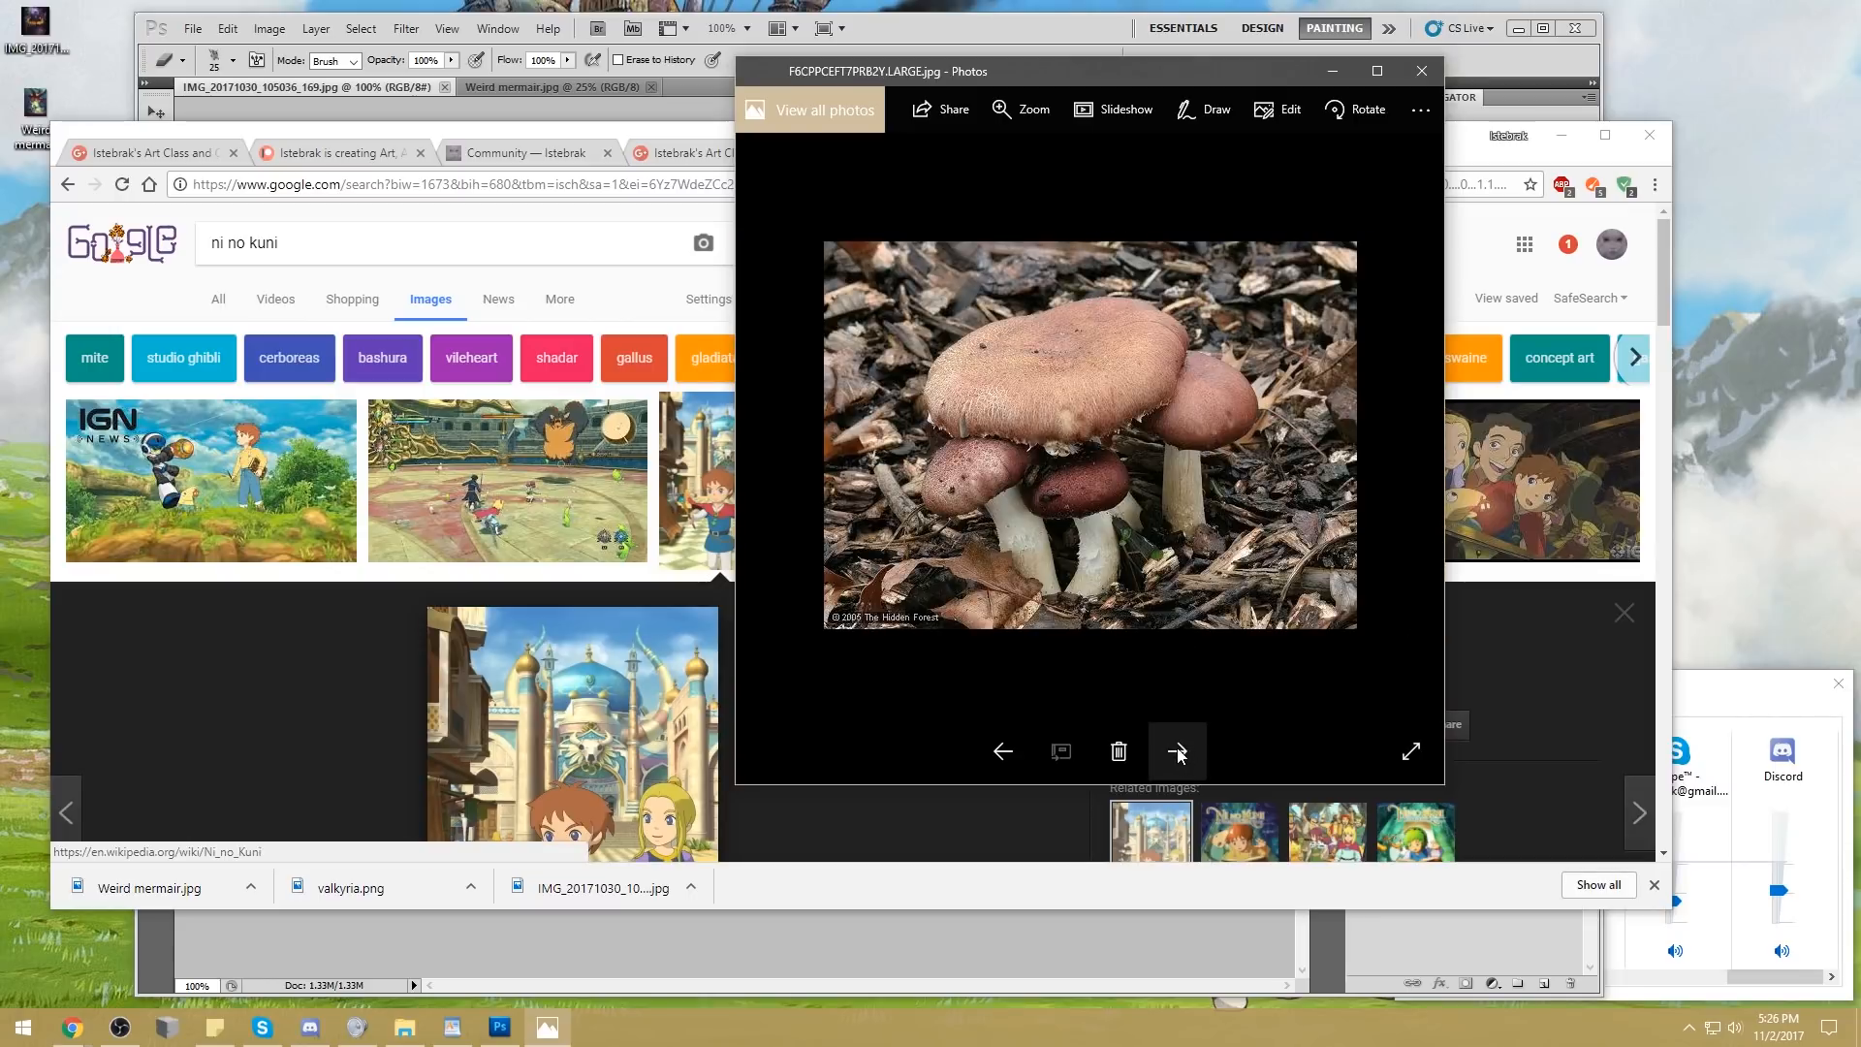
{"action": "left_click", "coordinate": [1177, 751]}
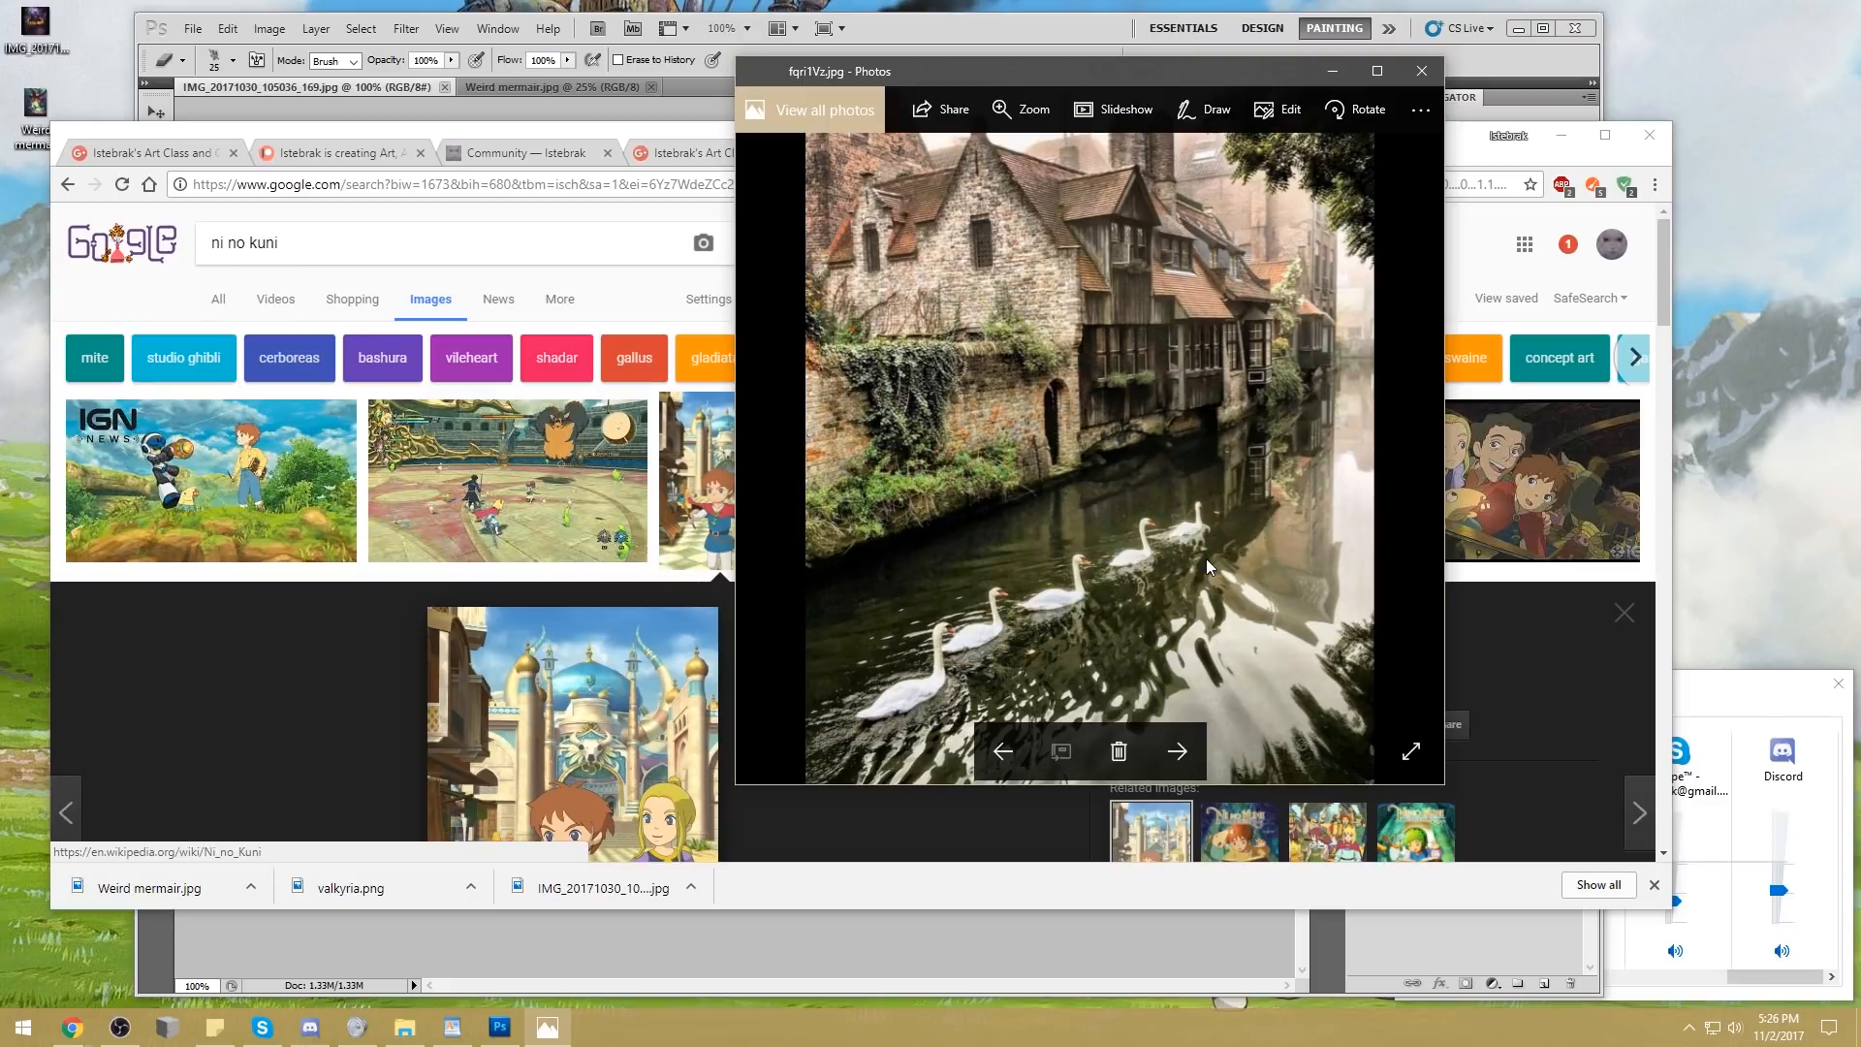
{"action": "left_click", "coordinate": [1178, 752]}
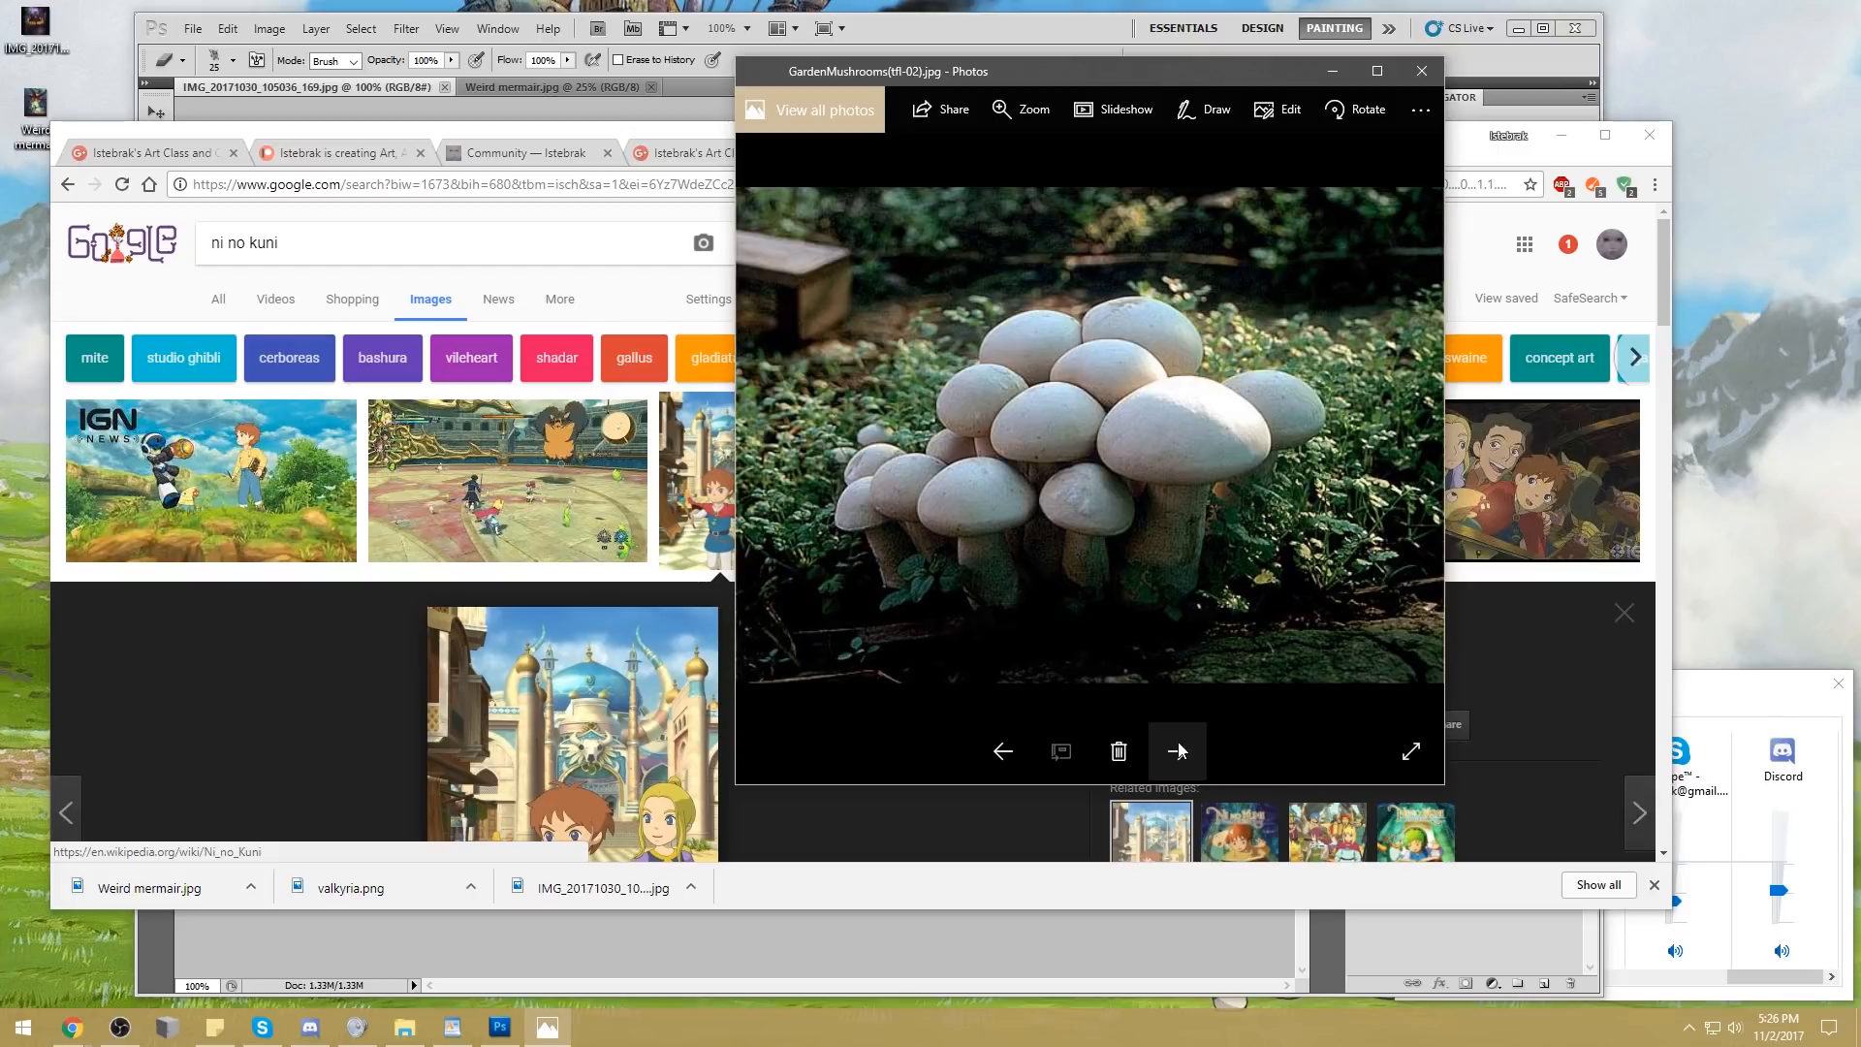
{"action": "left_click", "coordinate": [1179, 750]}
{"action": "left_click", "coordinate": [1179, 750]}
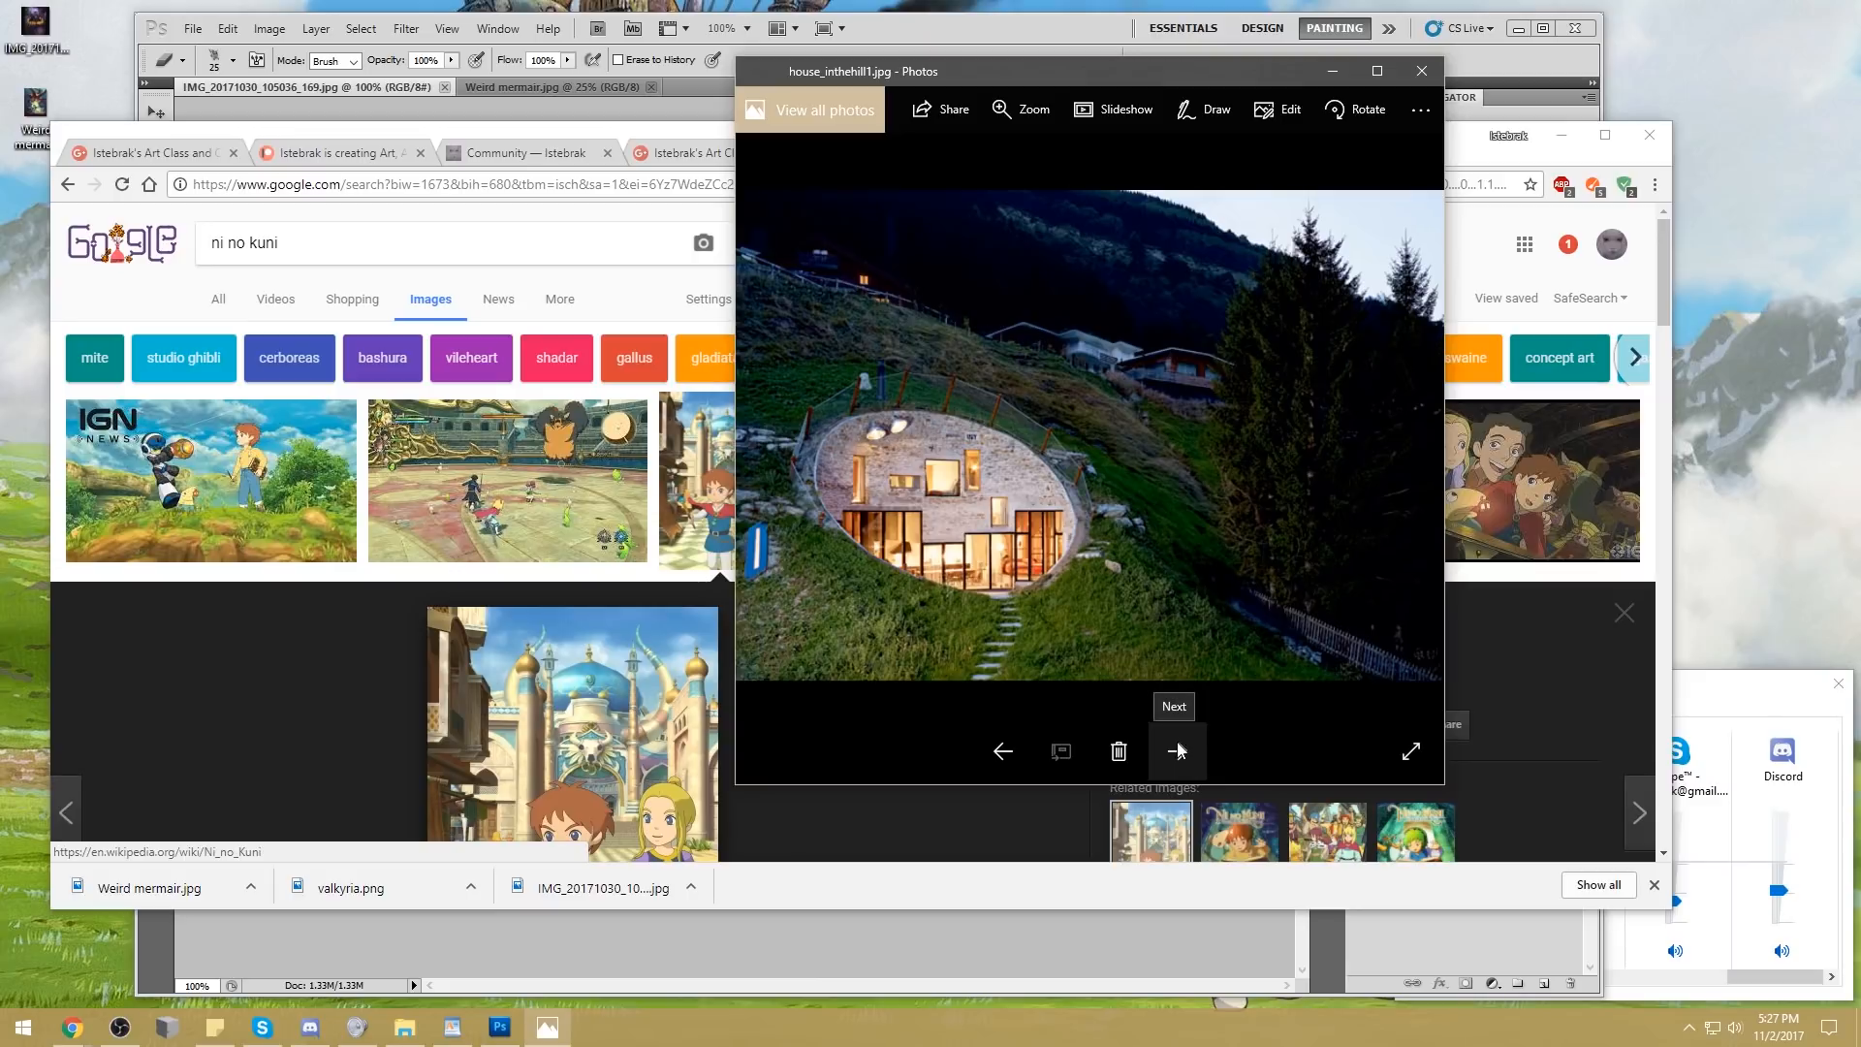
Bring the "ni no kuni" image results back in front of the photo viewer and reposition the browser window
{"action": "left_click", "coordinate": [696, 133]}
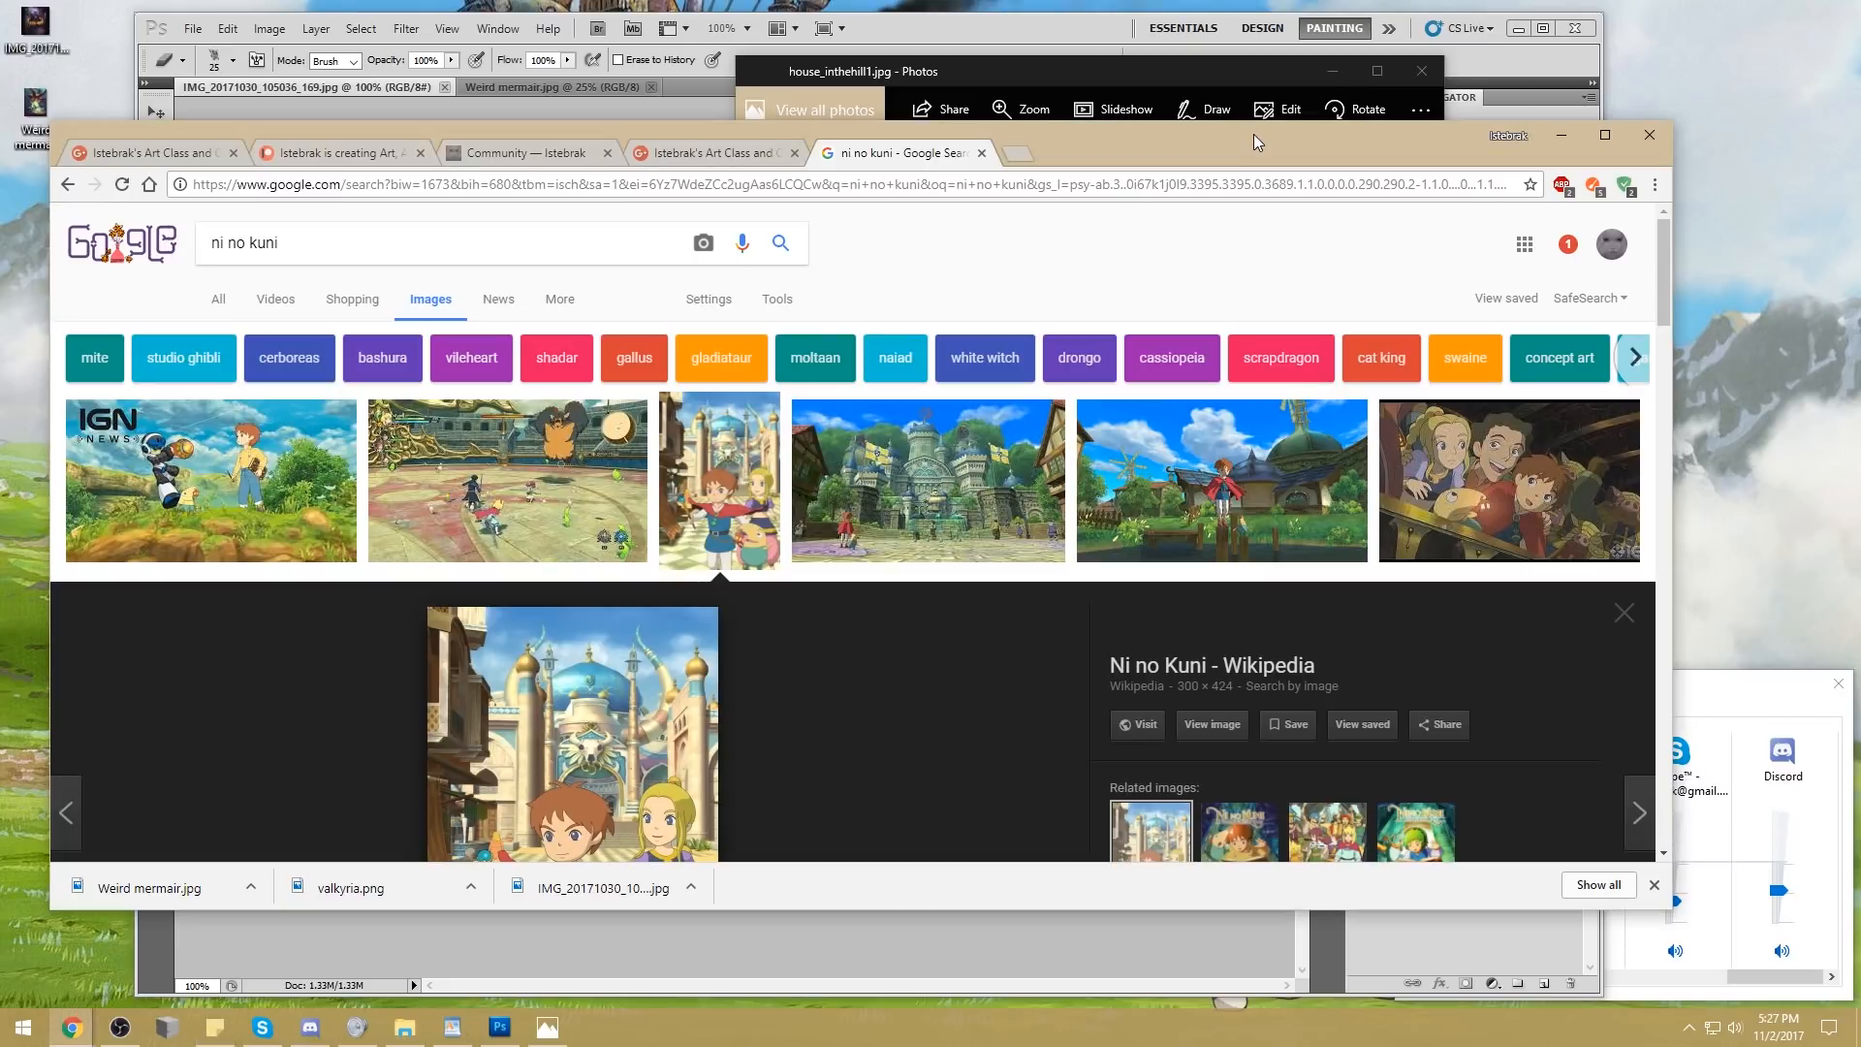
{"action": "left_click_drag", "start_coordinate": [1254, 136], "coordinate": [1272, 171]}
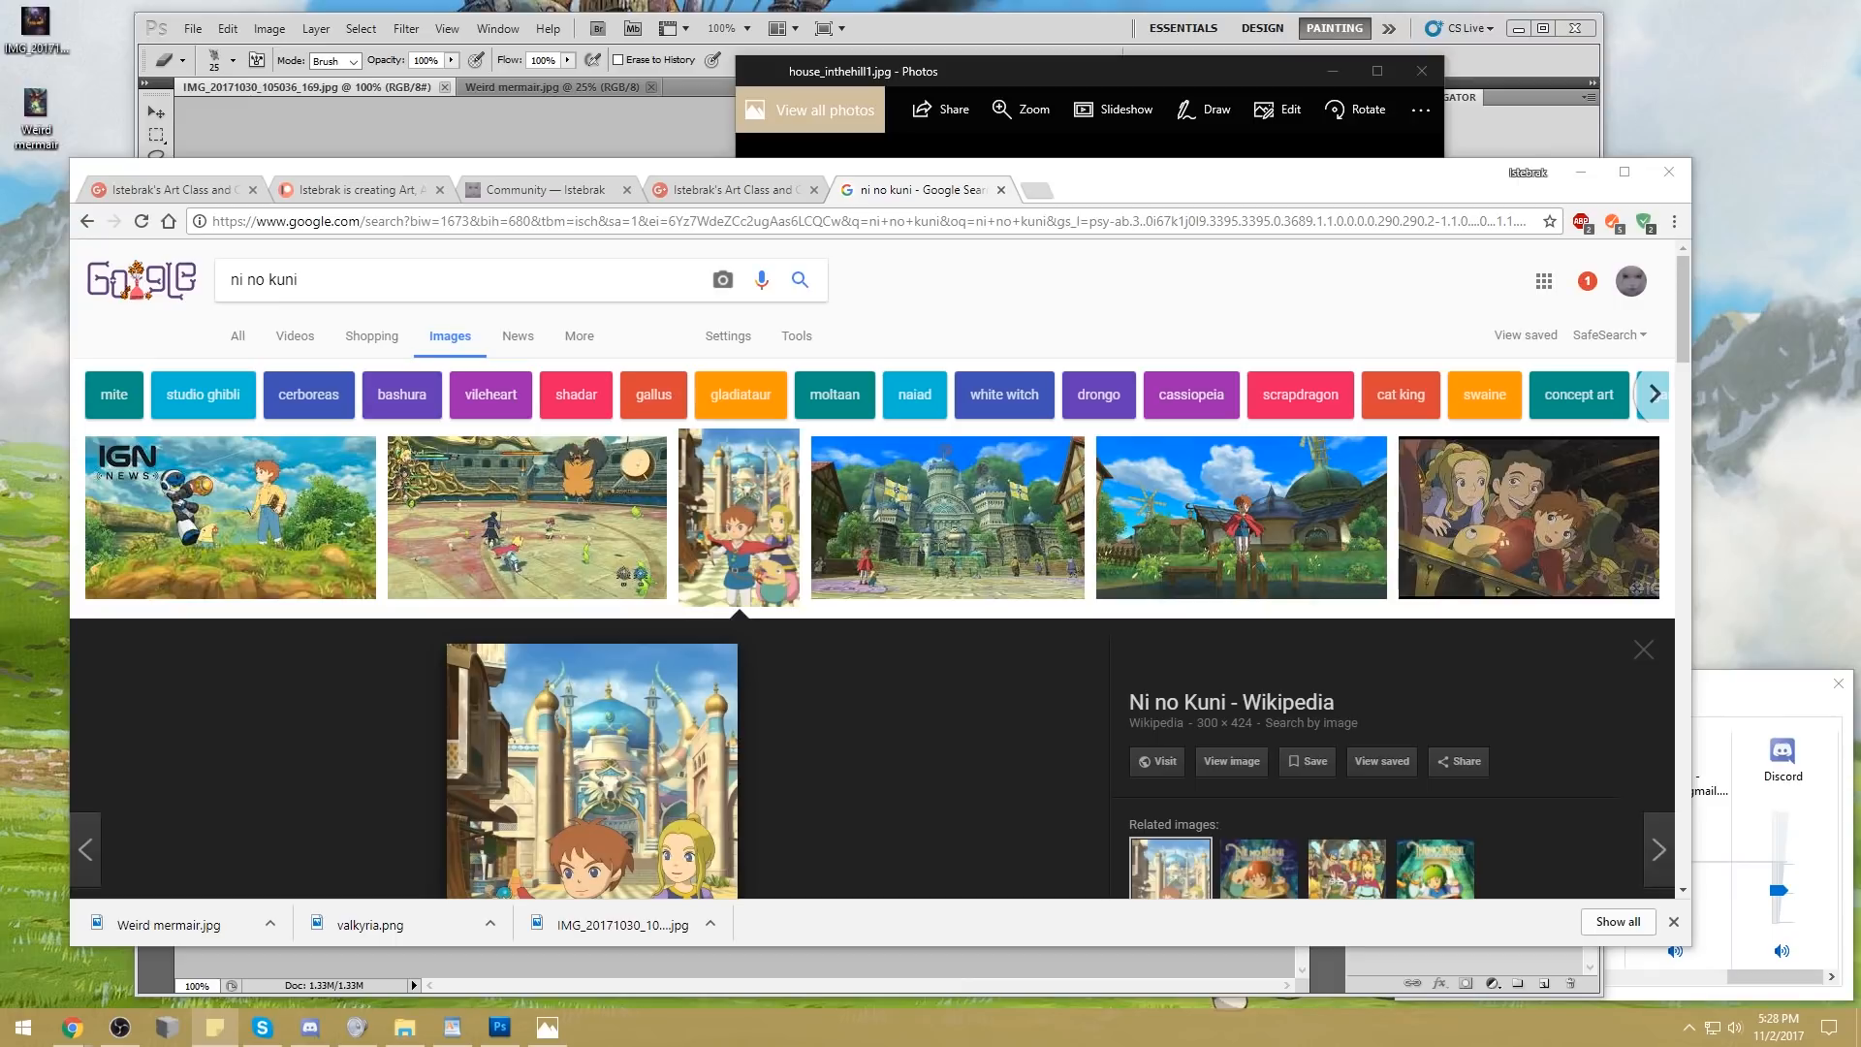
Return to the Google+ community post with the busy holiday landscape brief and its resource pack note
{"action": "left_click", "coordinate": [1317, 167]}
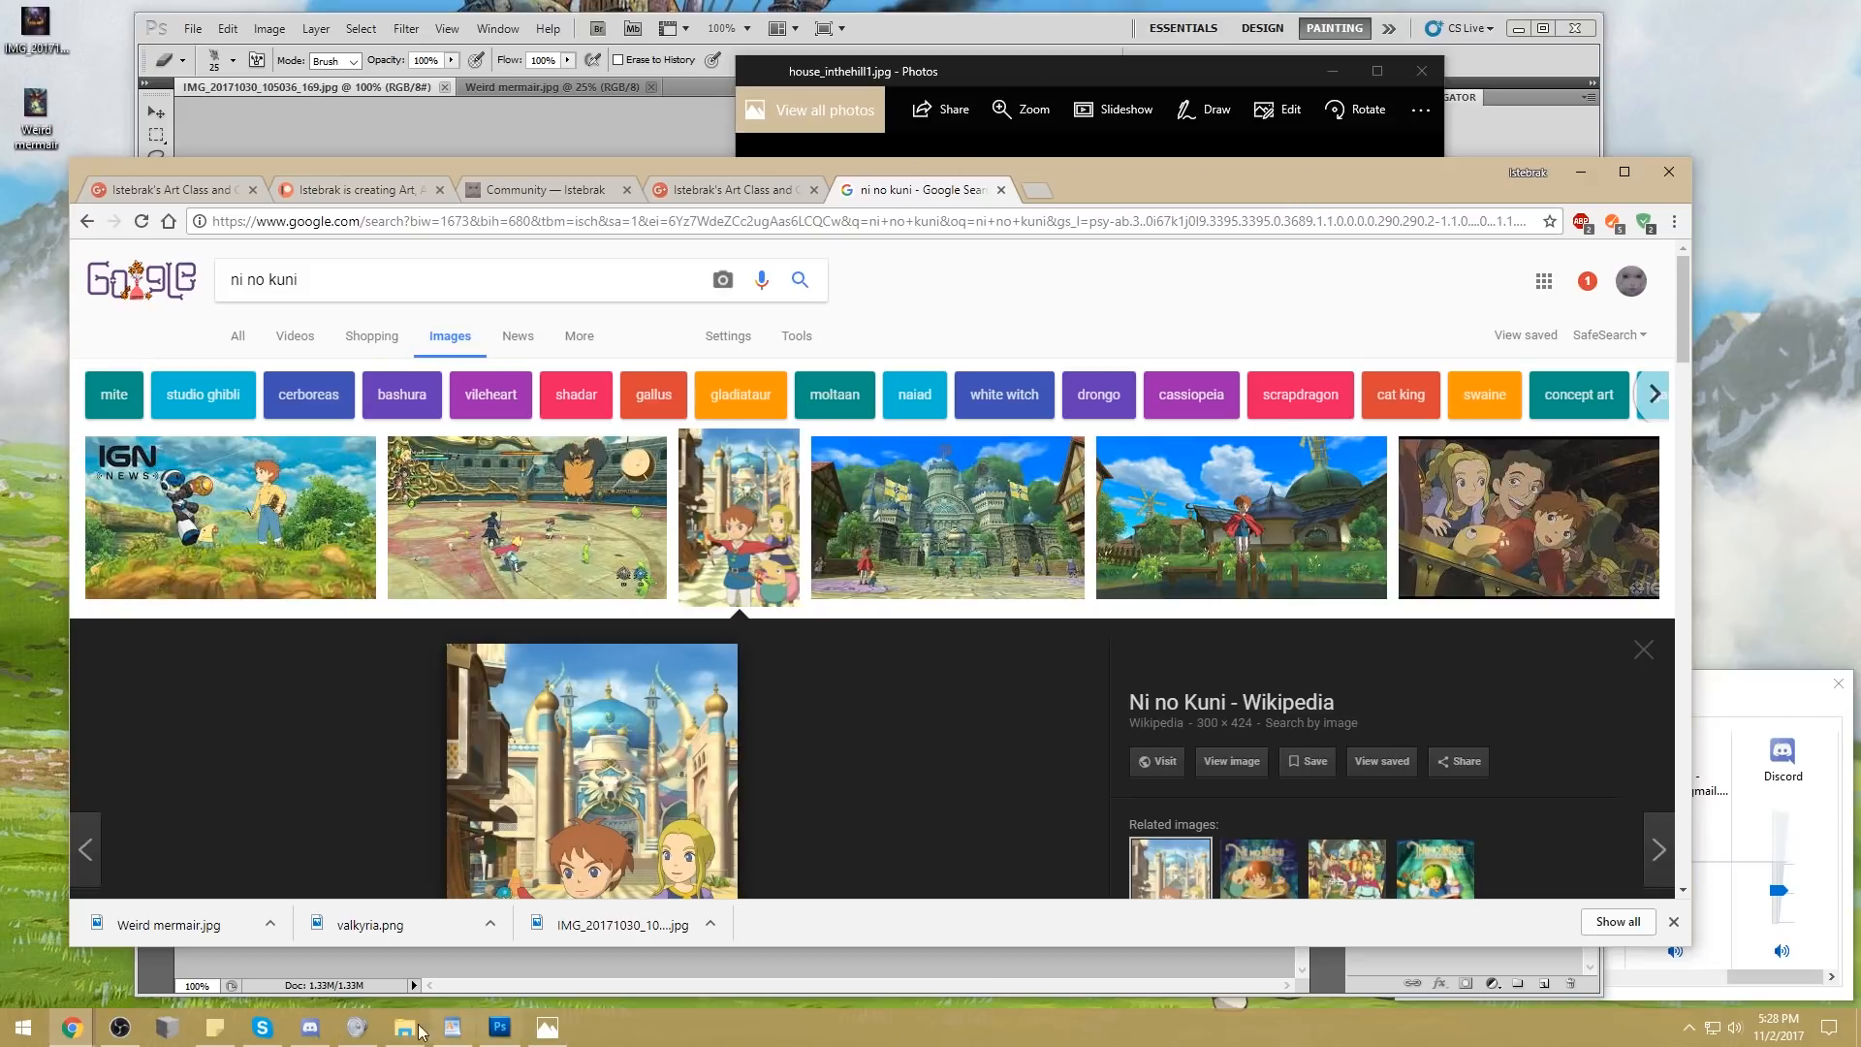
{"action": "mouse_move", "coordinate": [405, 1035]}
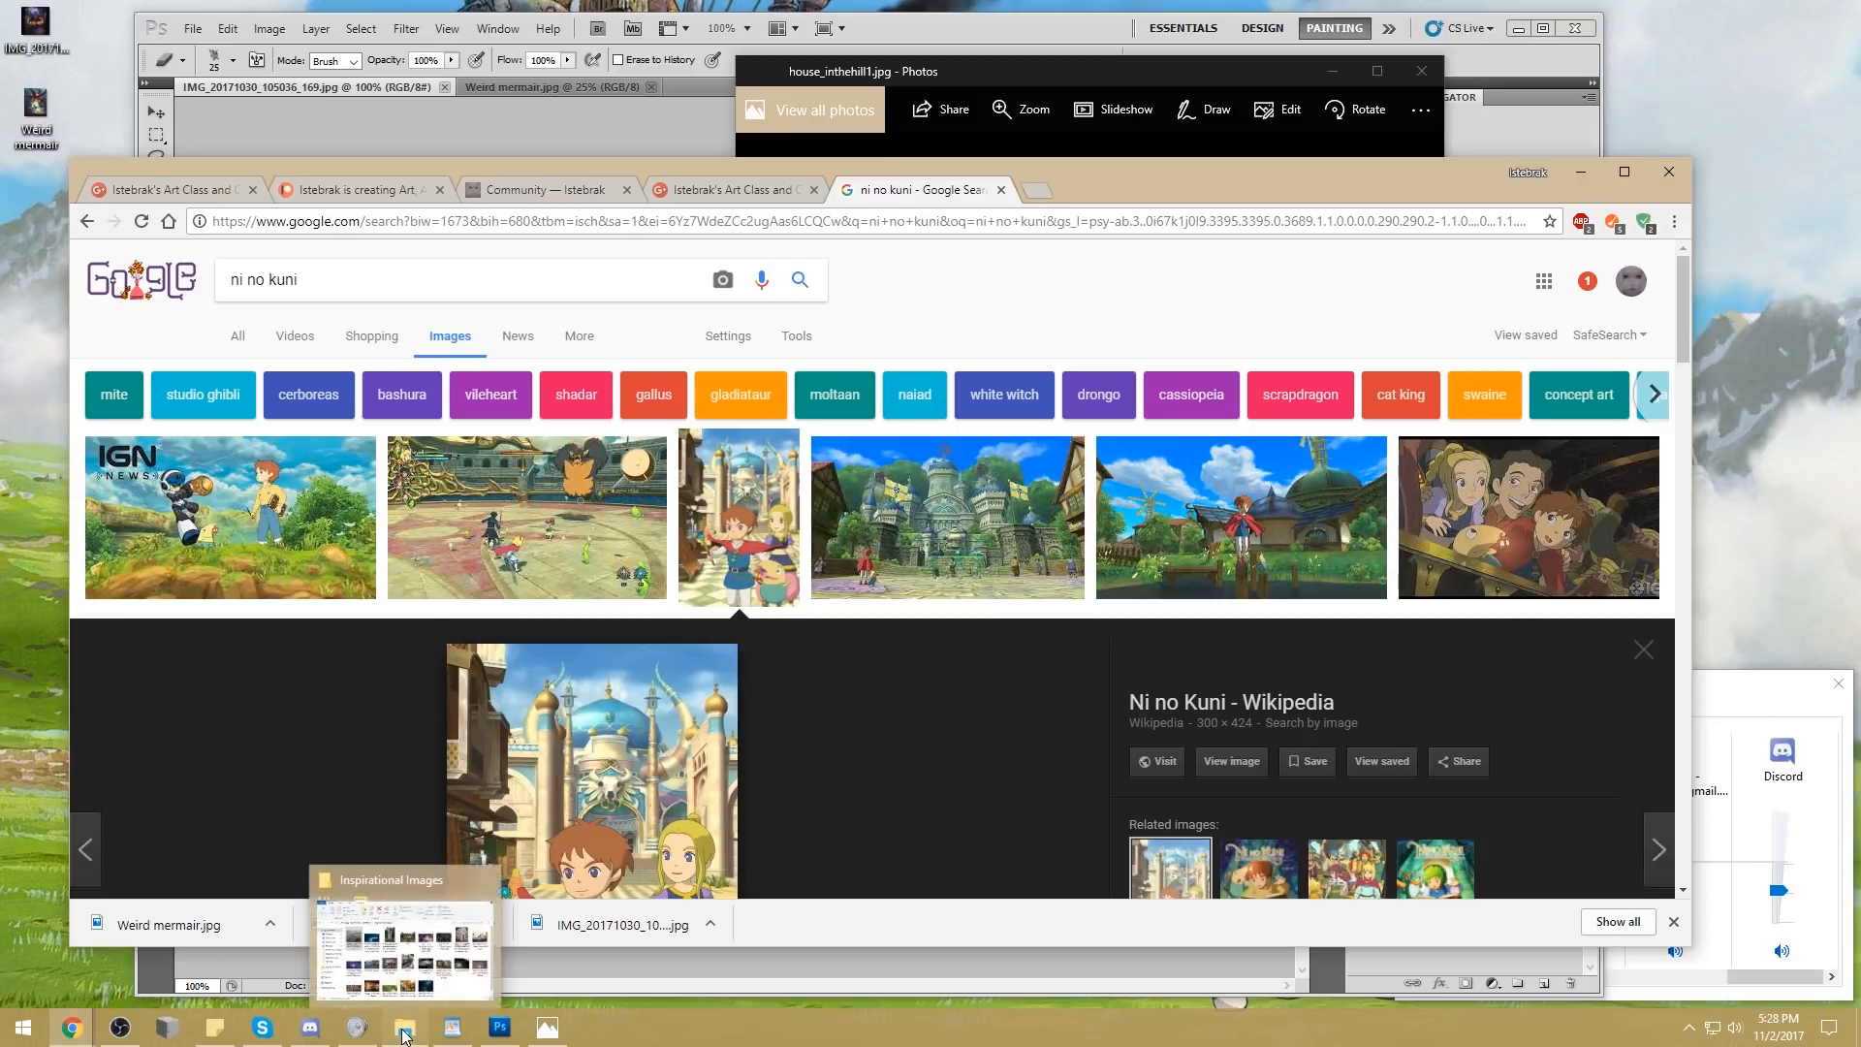
{"action": "left_click", "coordinate": [702, 190]}
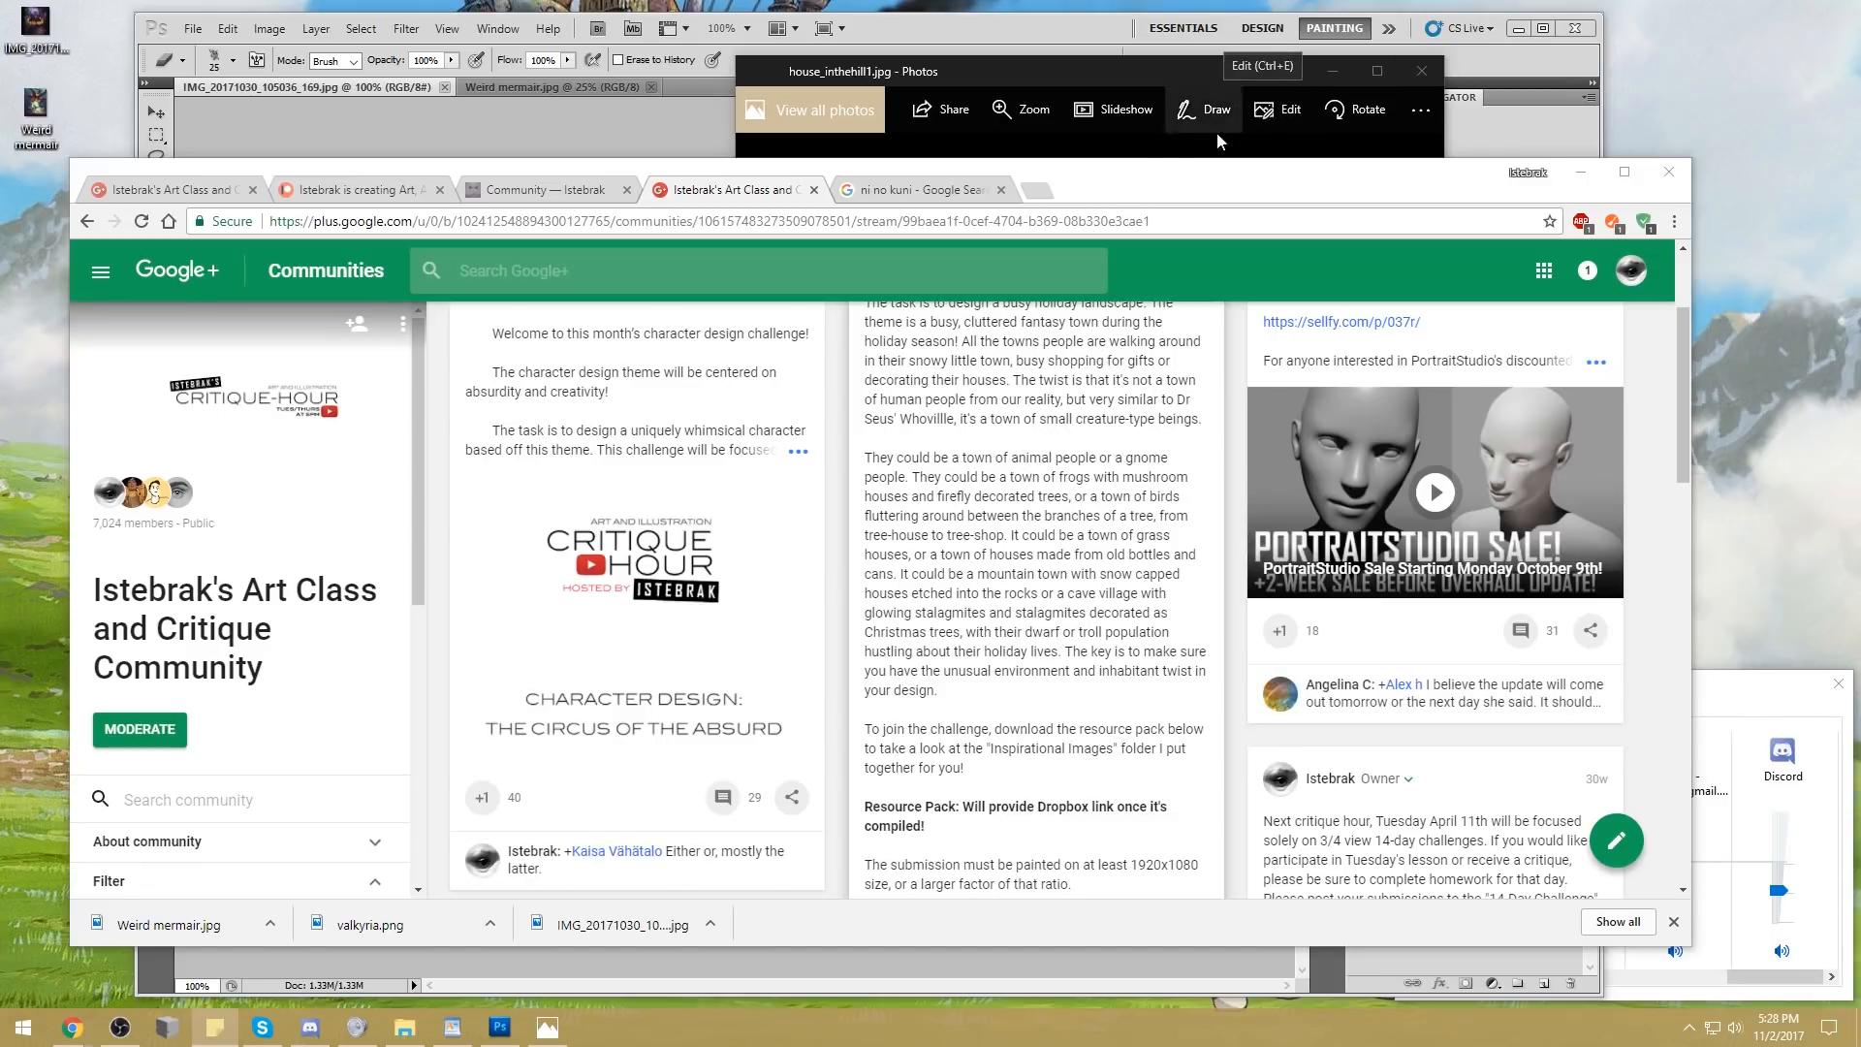
{"action": "left_click", "coordinate": [1136, 171]}
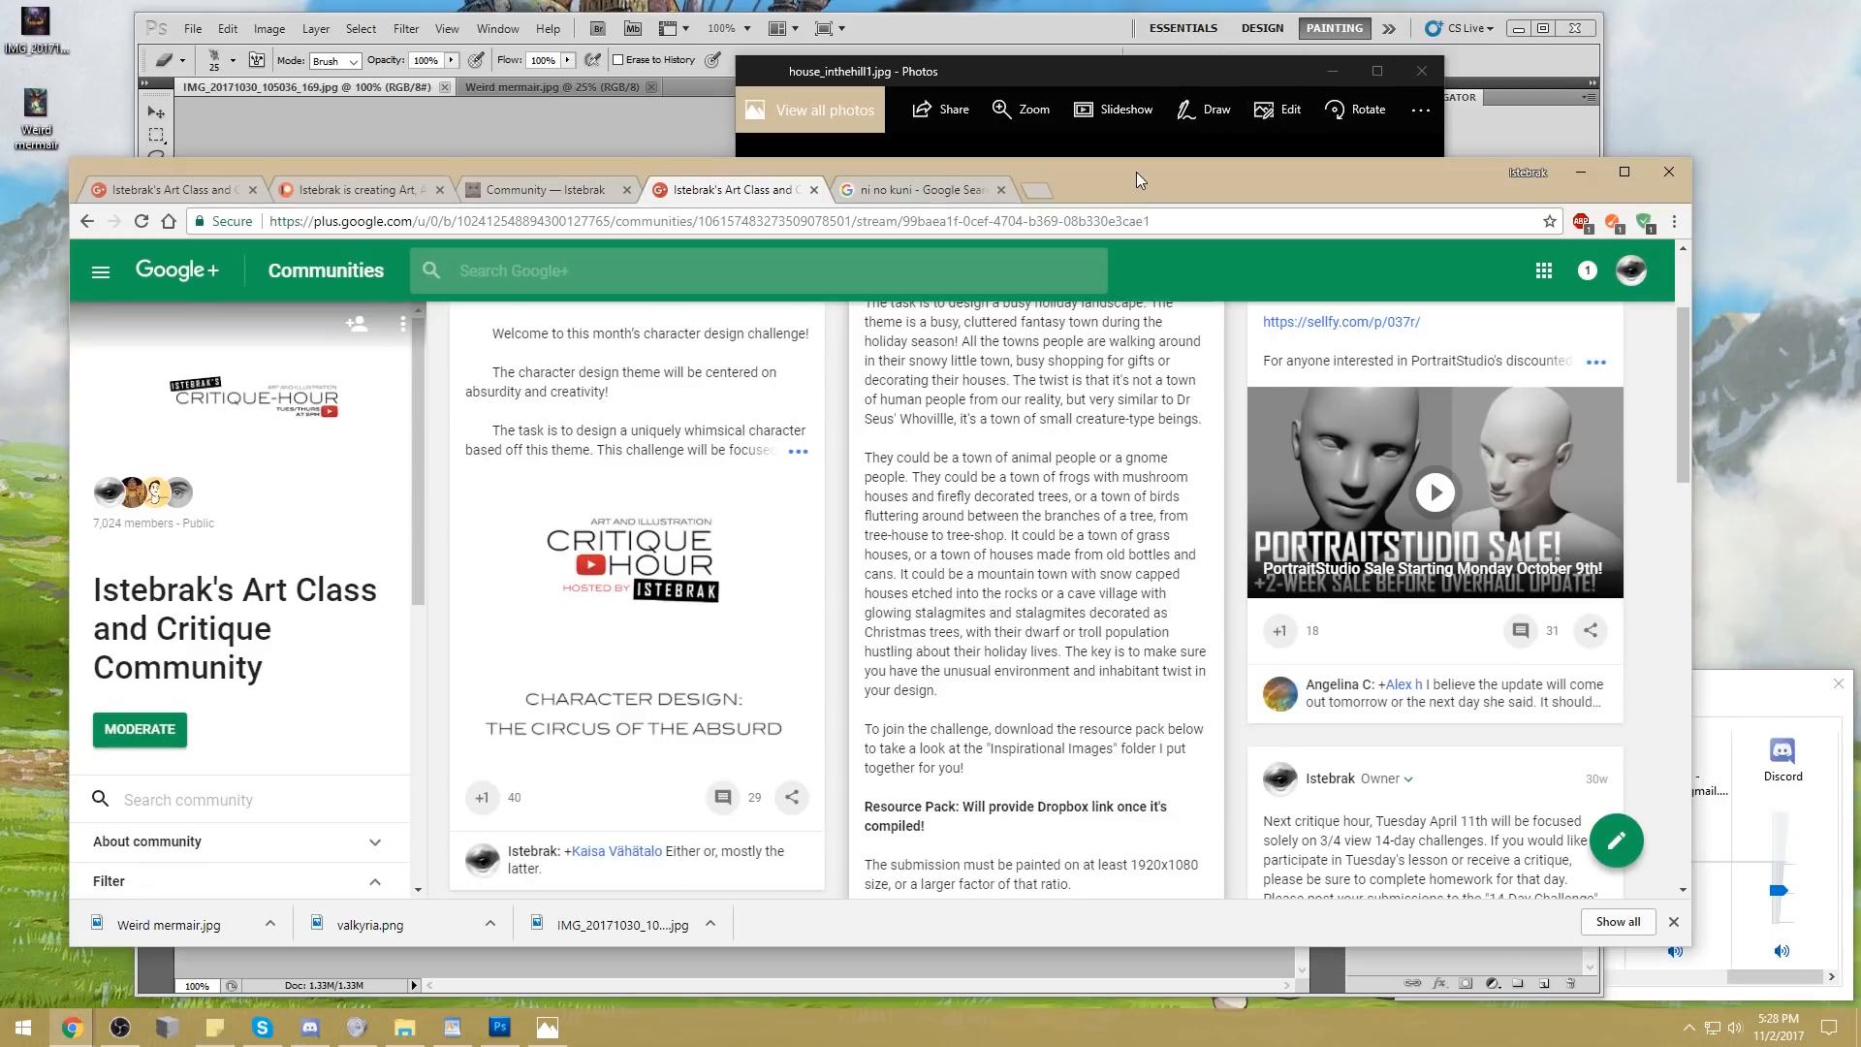
Replace the "ni no kuni" image search with one for "adventure fire"
{"action": "left_click", "coordinate": [960, 191]}
{"action": "left_click", "coordinate": [679, 280]}
{"action": "key", "text": "ctrl+a"}
{"action": "type", "text": "adventure fire"}
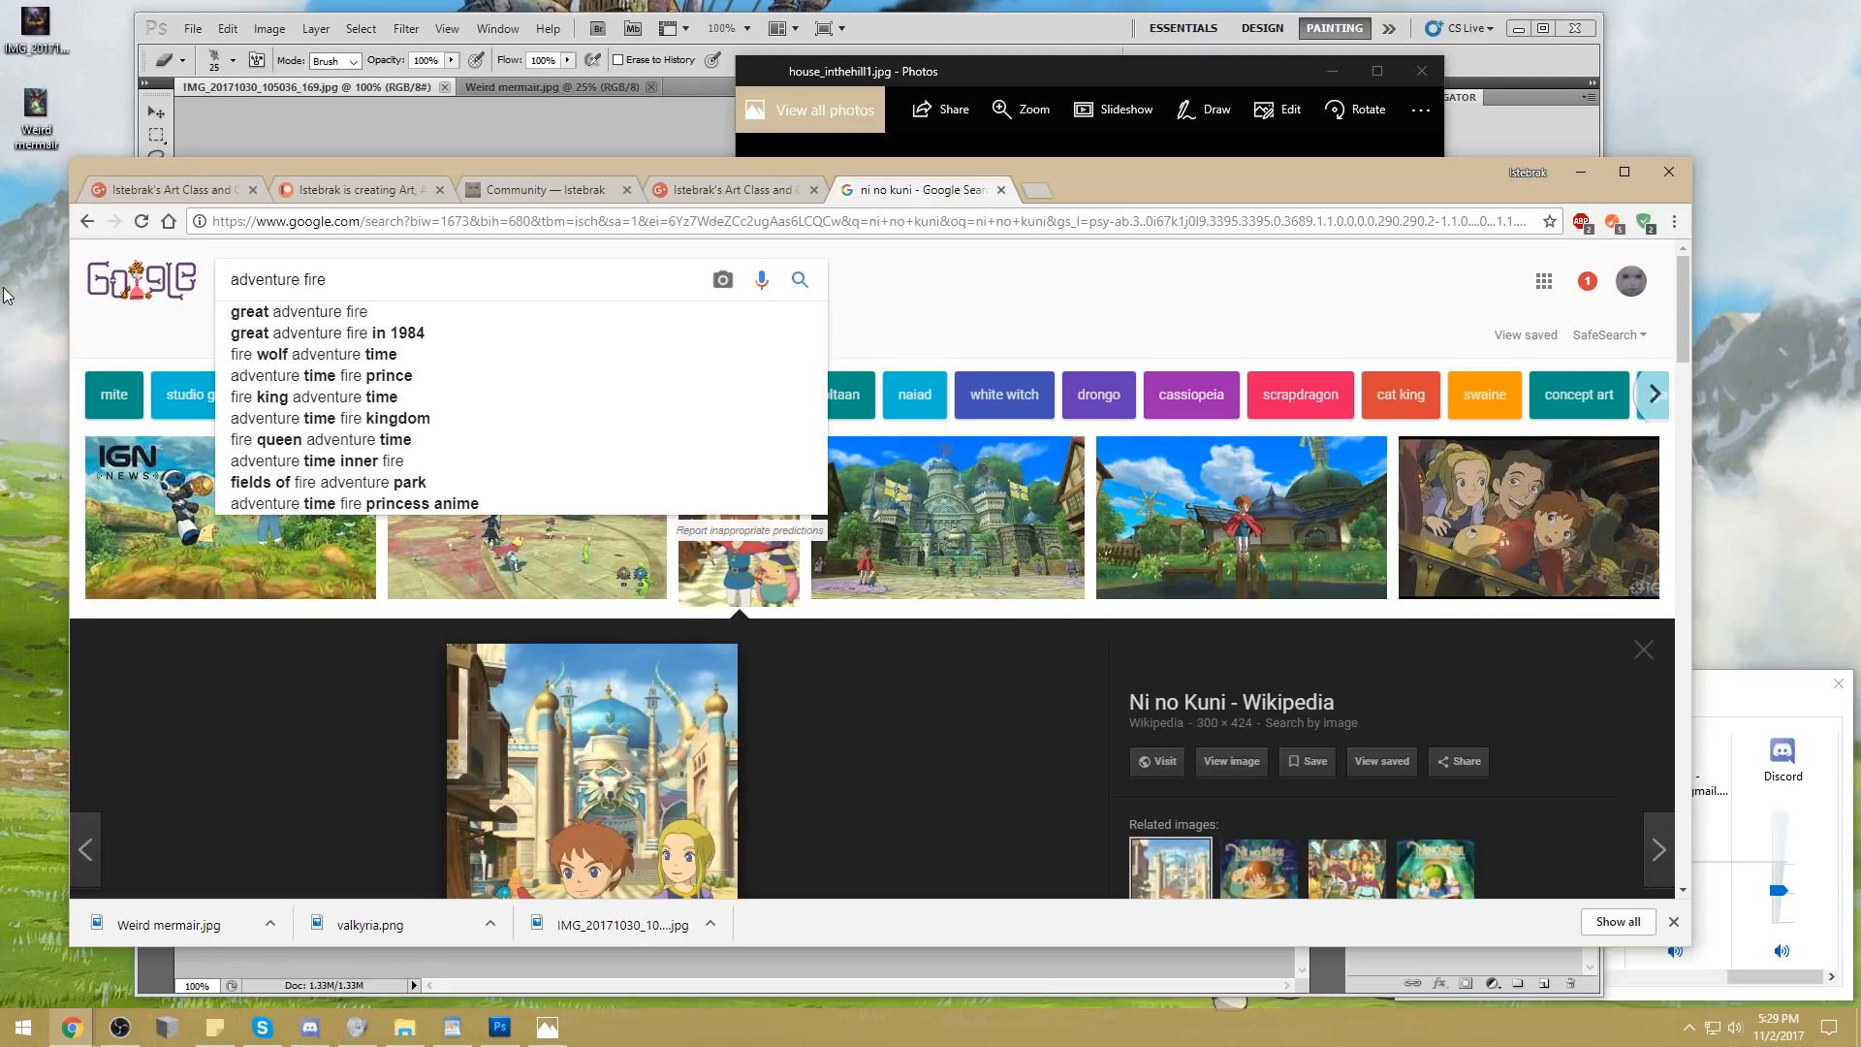
{"action": "key", "text": "Return"}
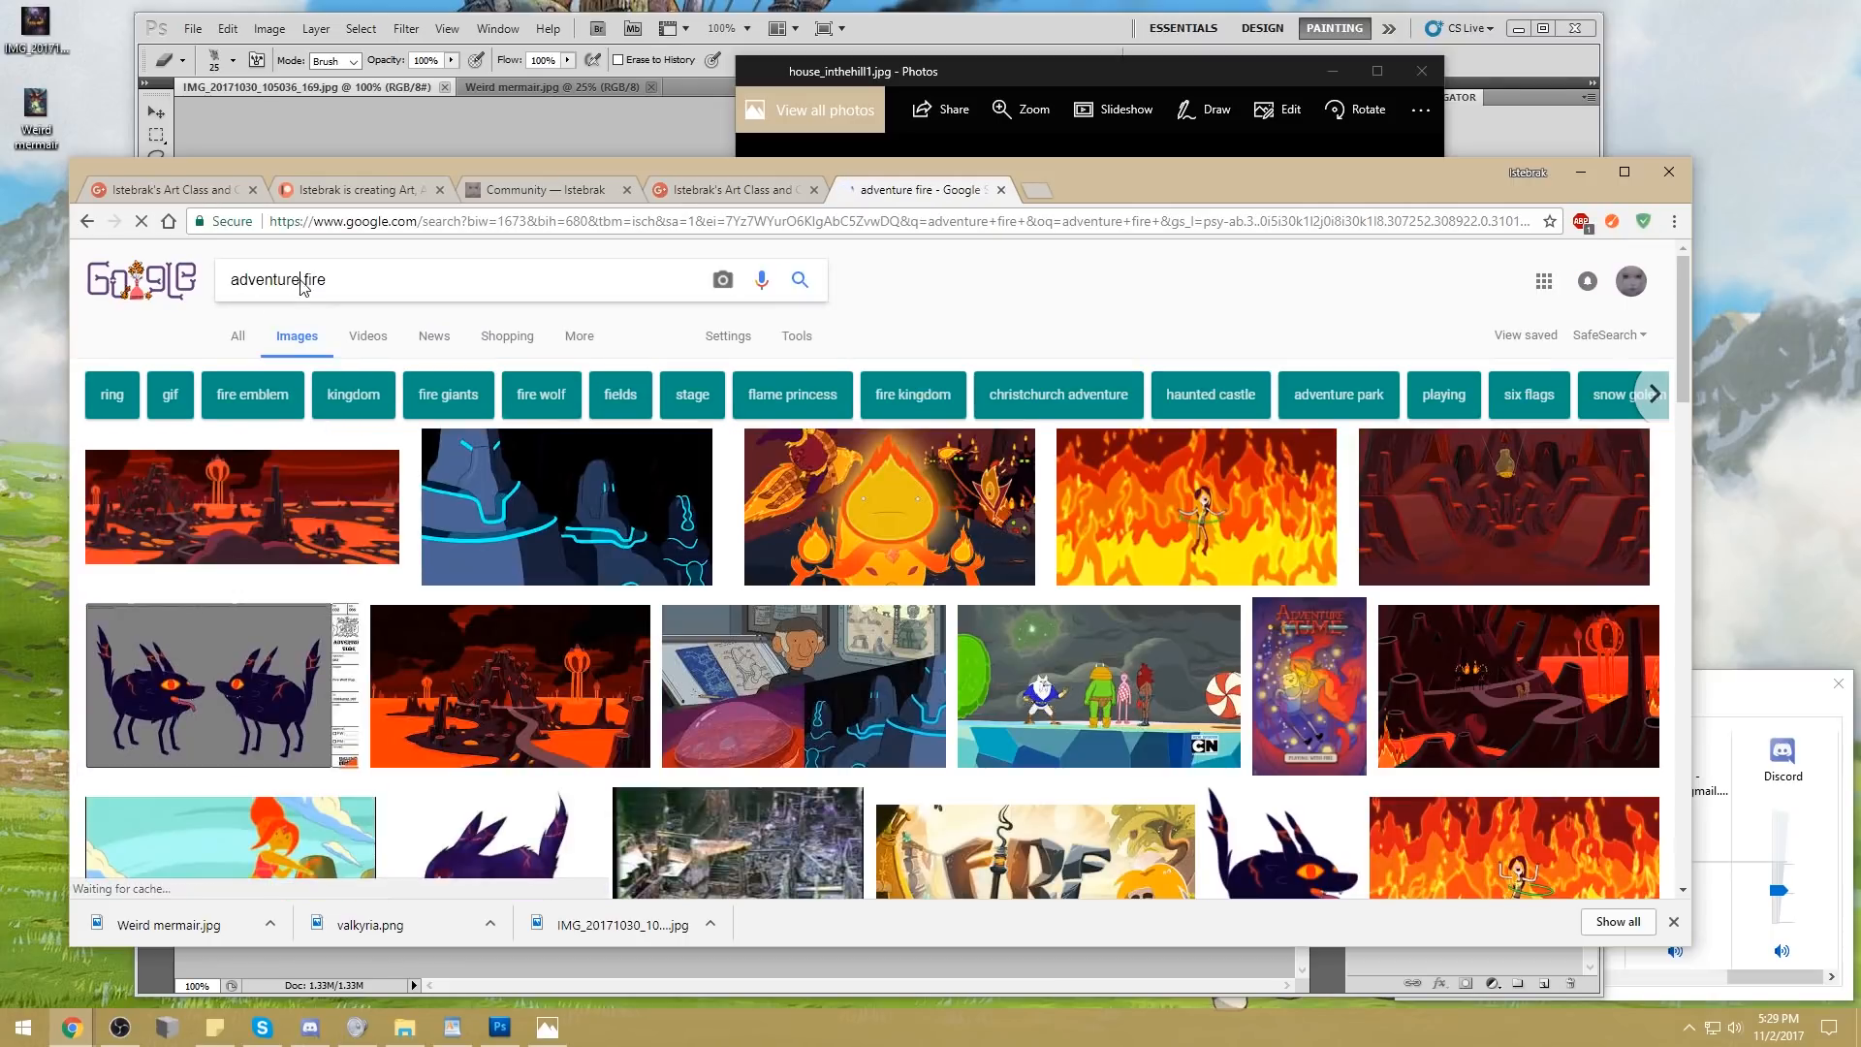
Refine the image search to "adventure time fire" and look through the fire-themed characters and environments
{"action": "left_click", "coordinate": [302, 281]}
{"action": "type", "text": "time"}
{"action": "key", "text": "Return"}
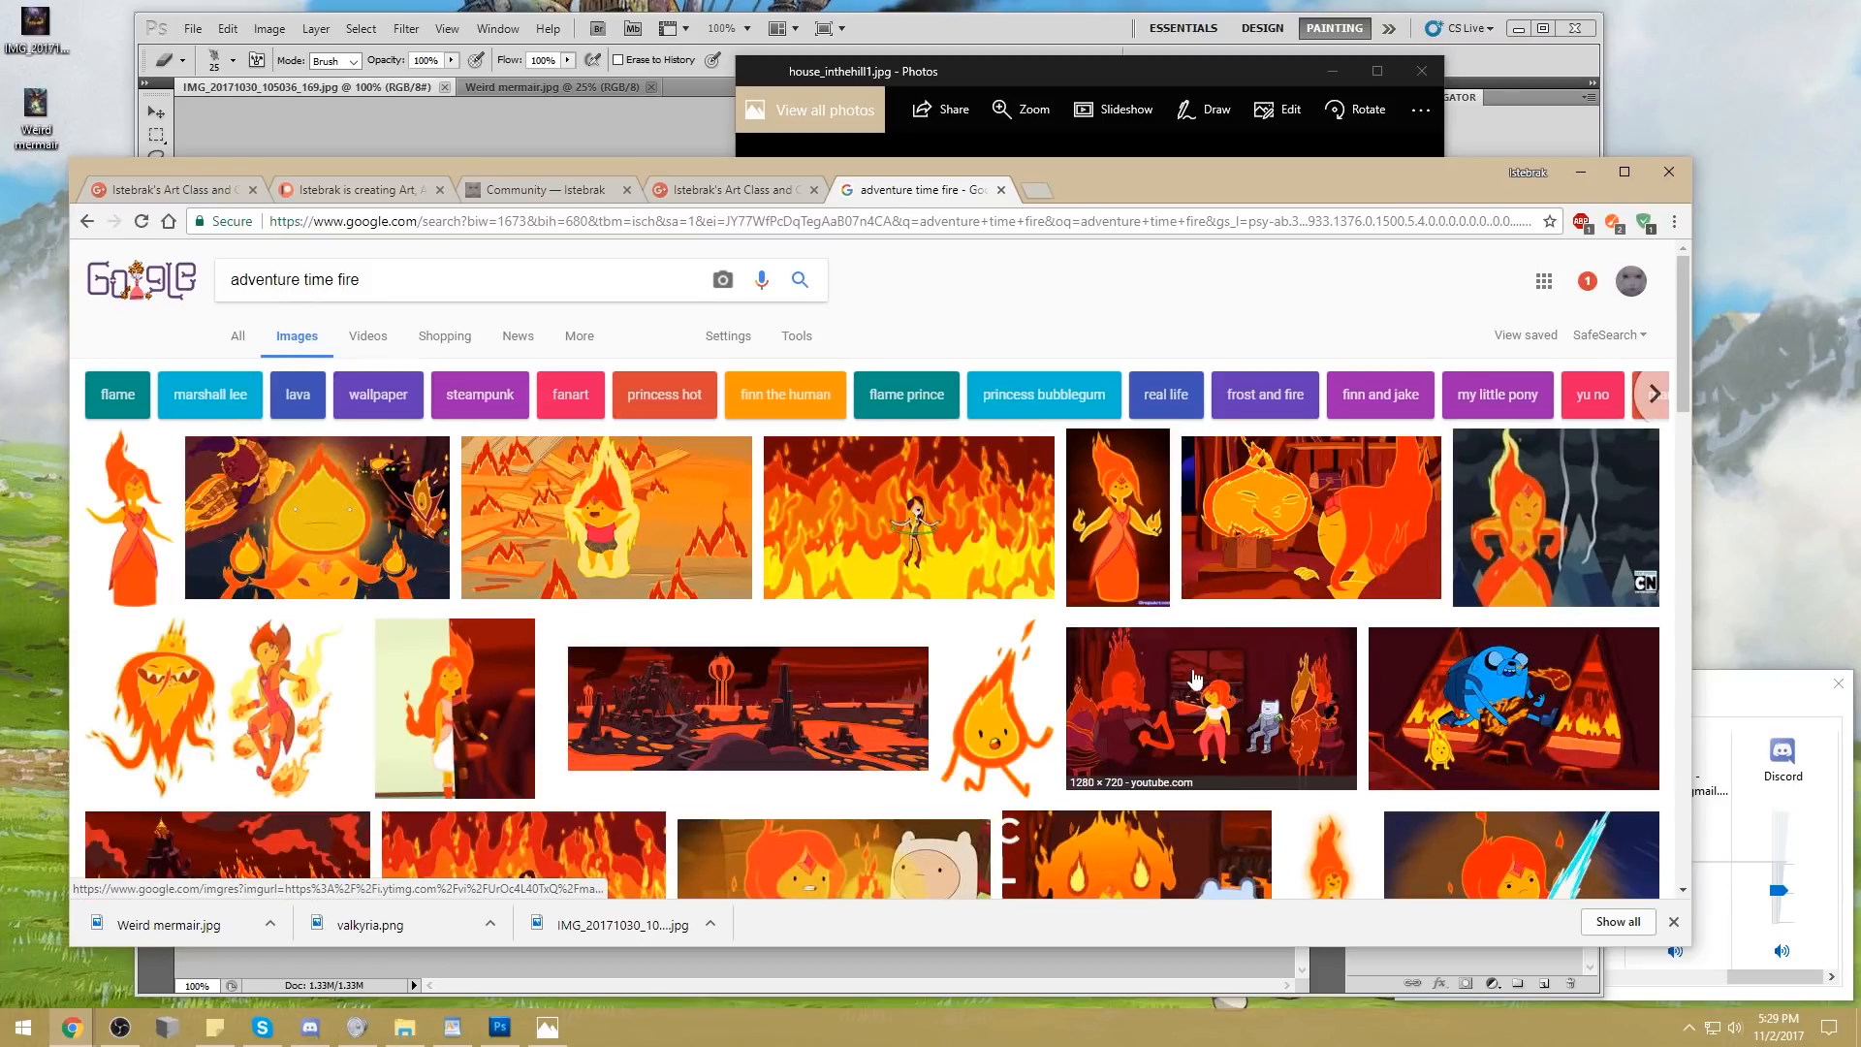
{"action": "scroll", "coordinate": [781, 651], "scroll_direction": "down", "scroll_amount": 3}
{"action": "scroll", "coordinate": [780, 651], "scroll_direction": "down", "scroll_amount": 1}
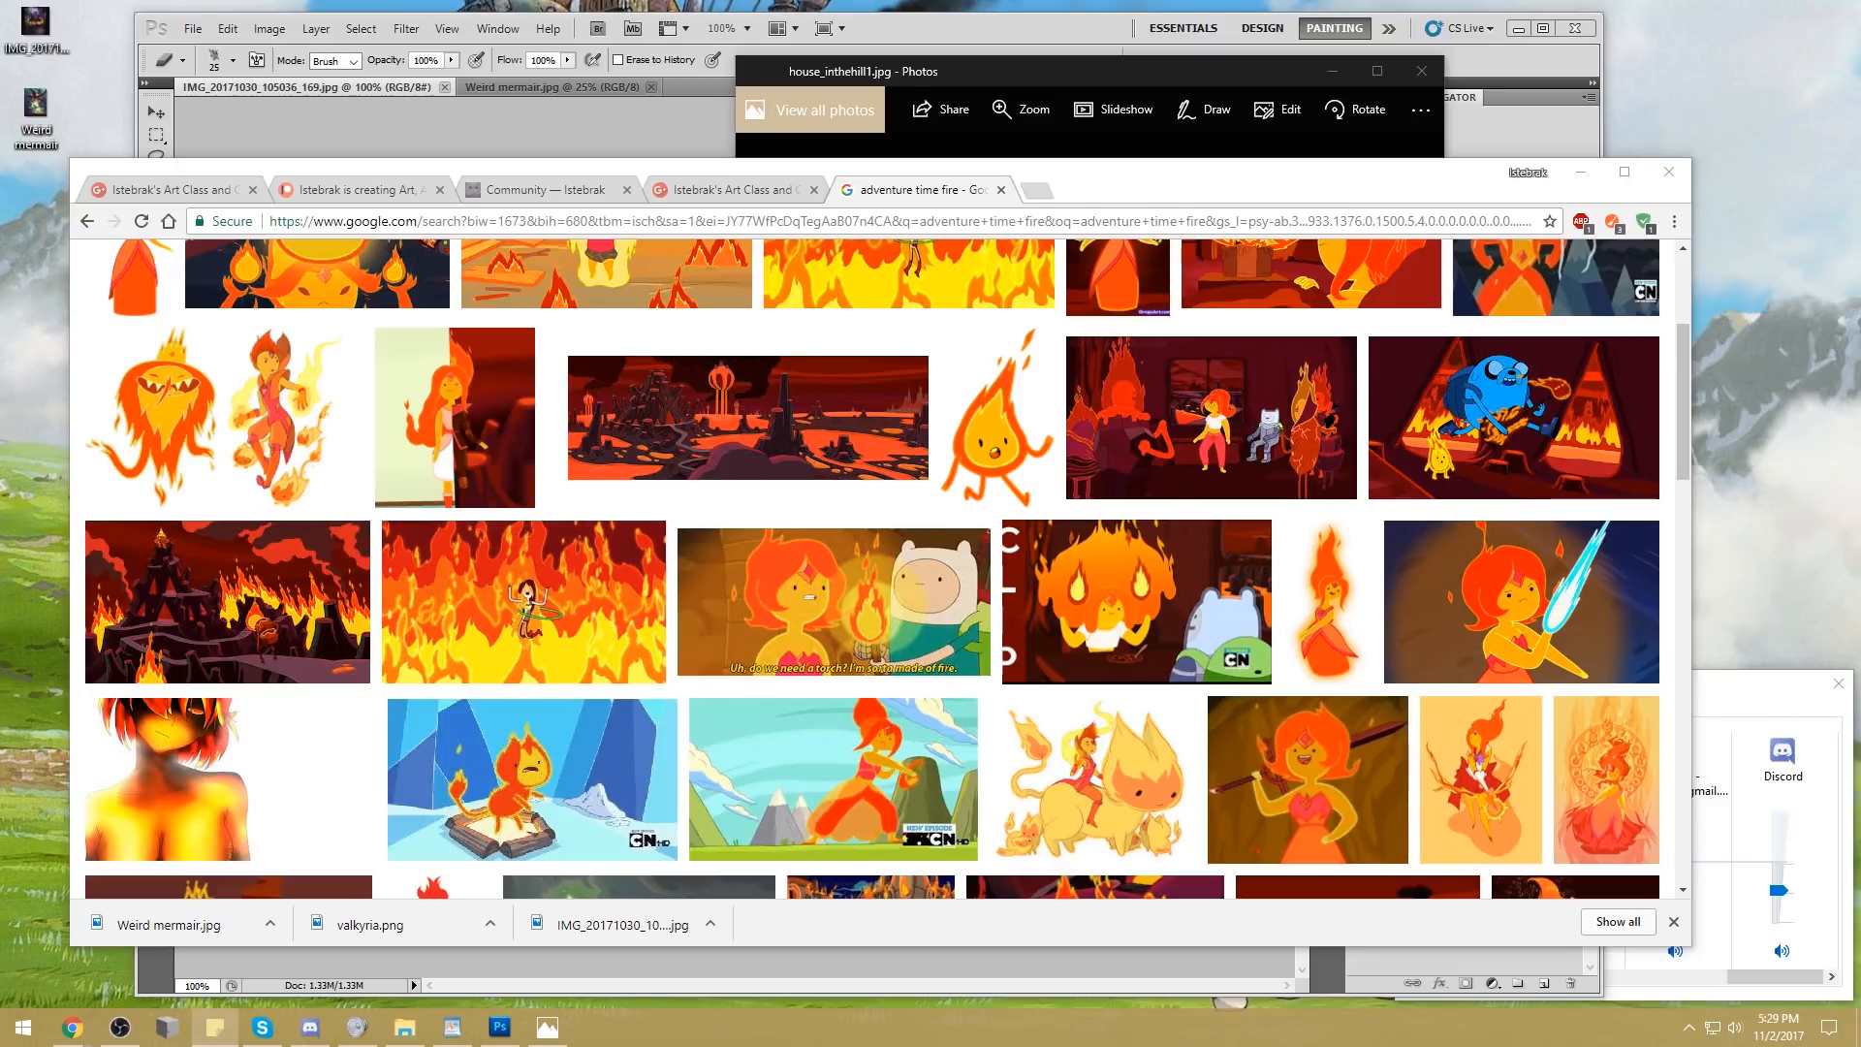
Go back to the Google+ community post showing the holiday town design brief
{"action": "left_click", "coordinate": [1179, 190]}
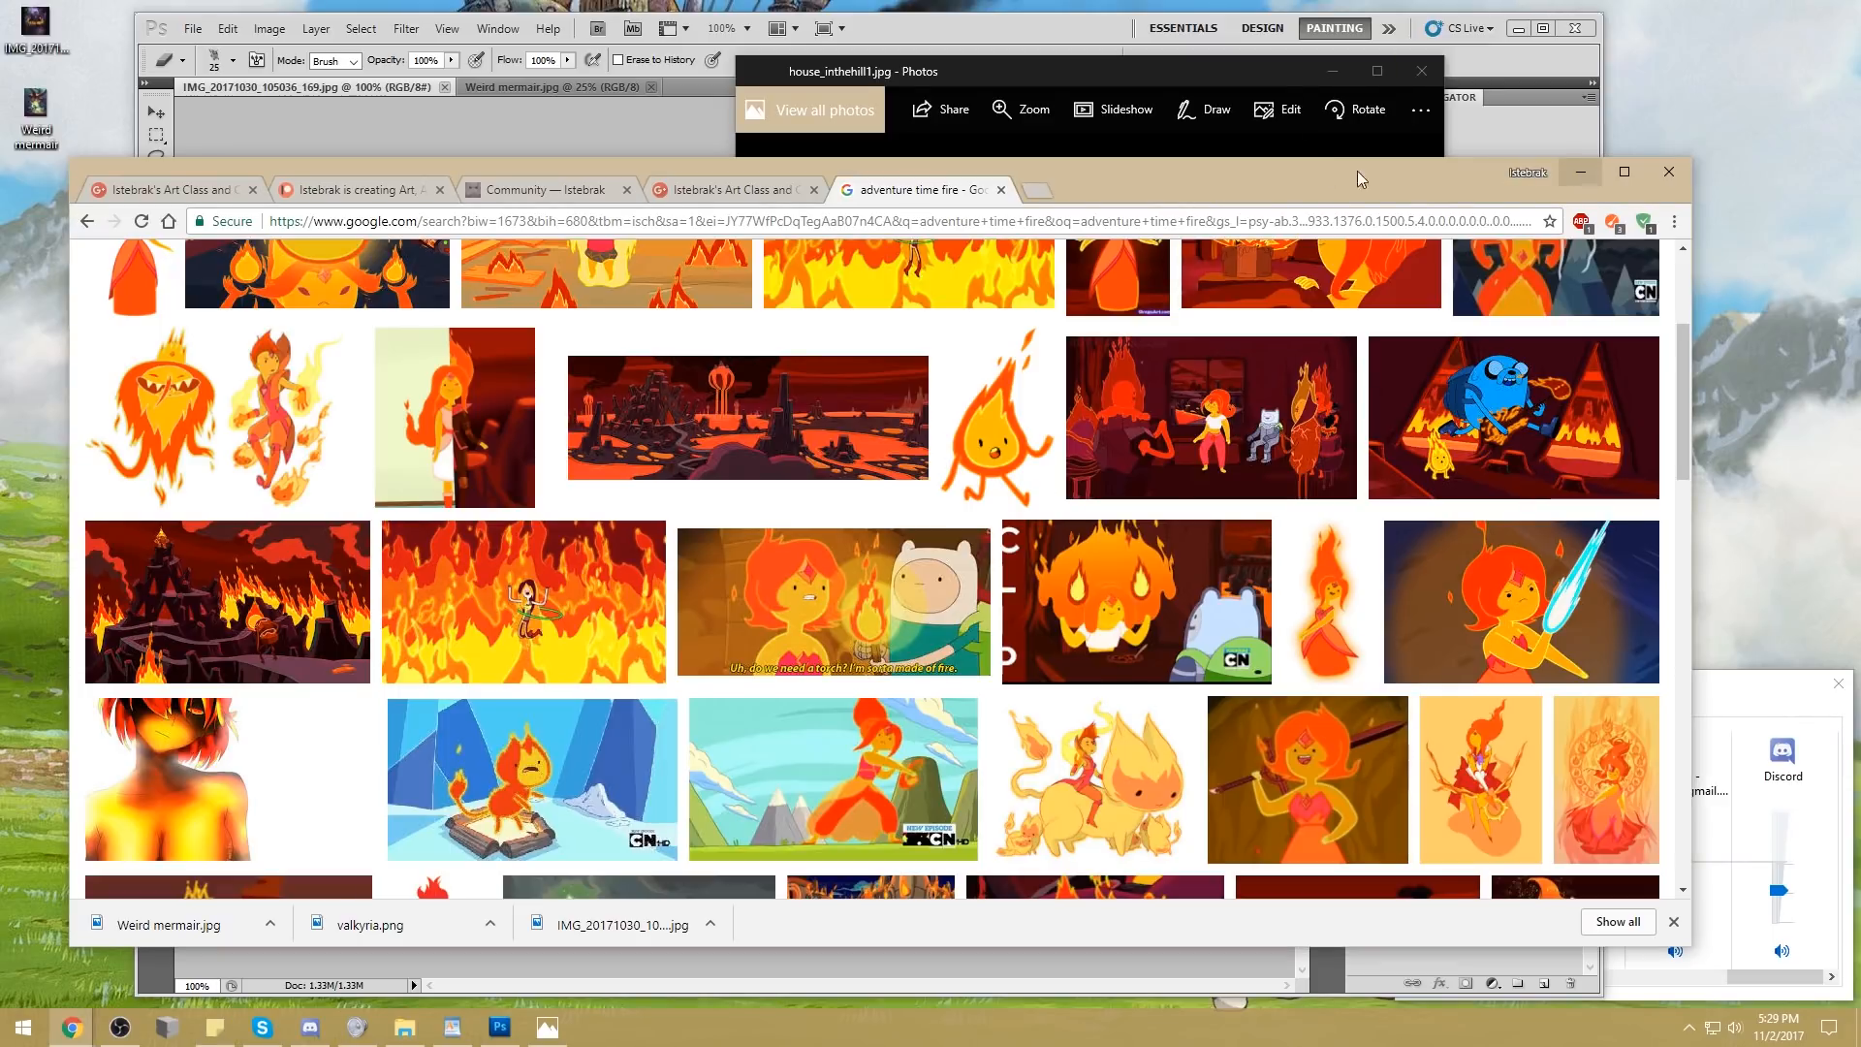
{"action": "left_click", "coordinate": [683, 190]}
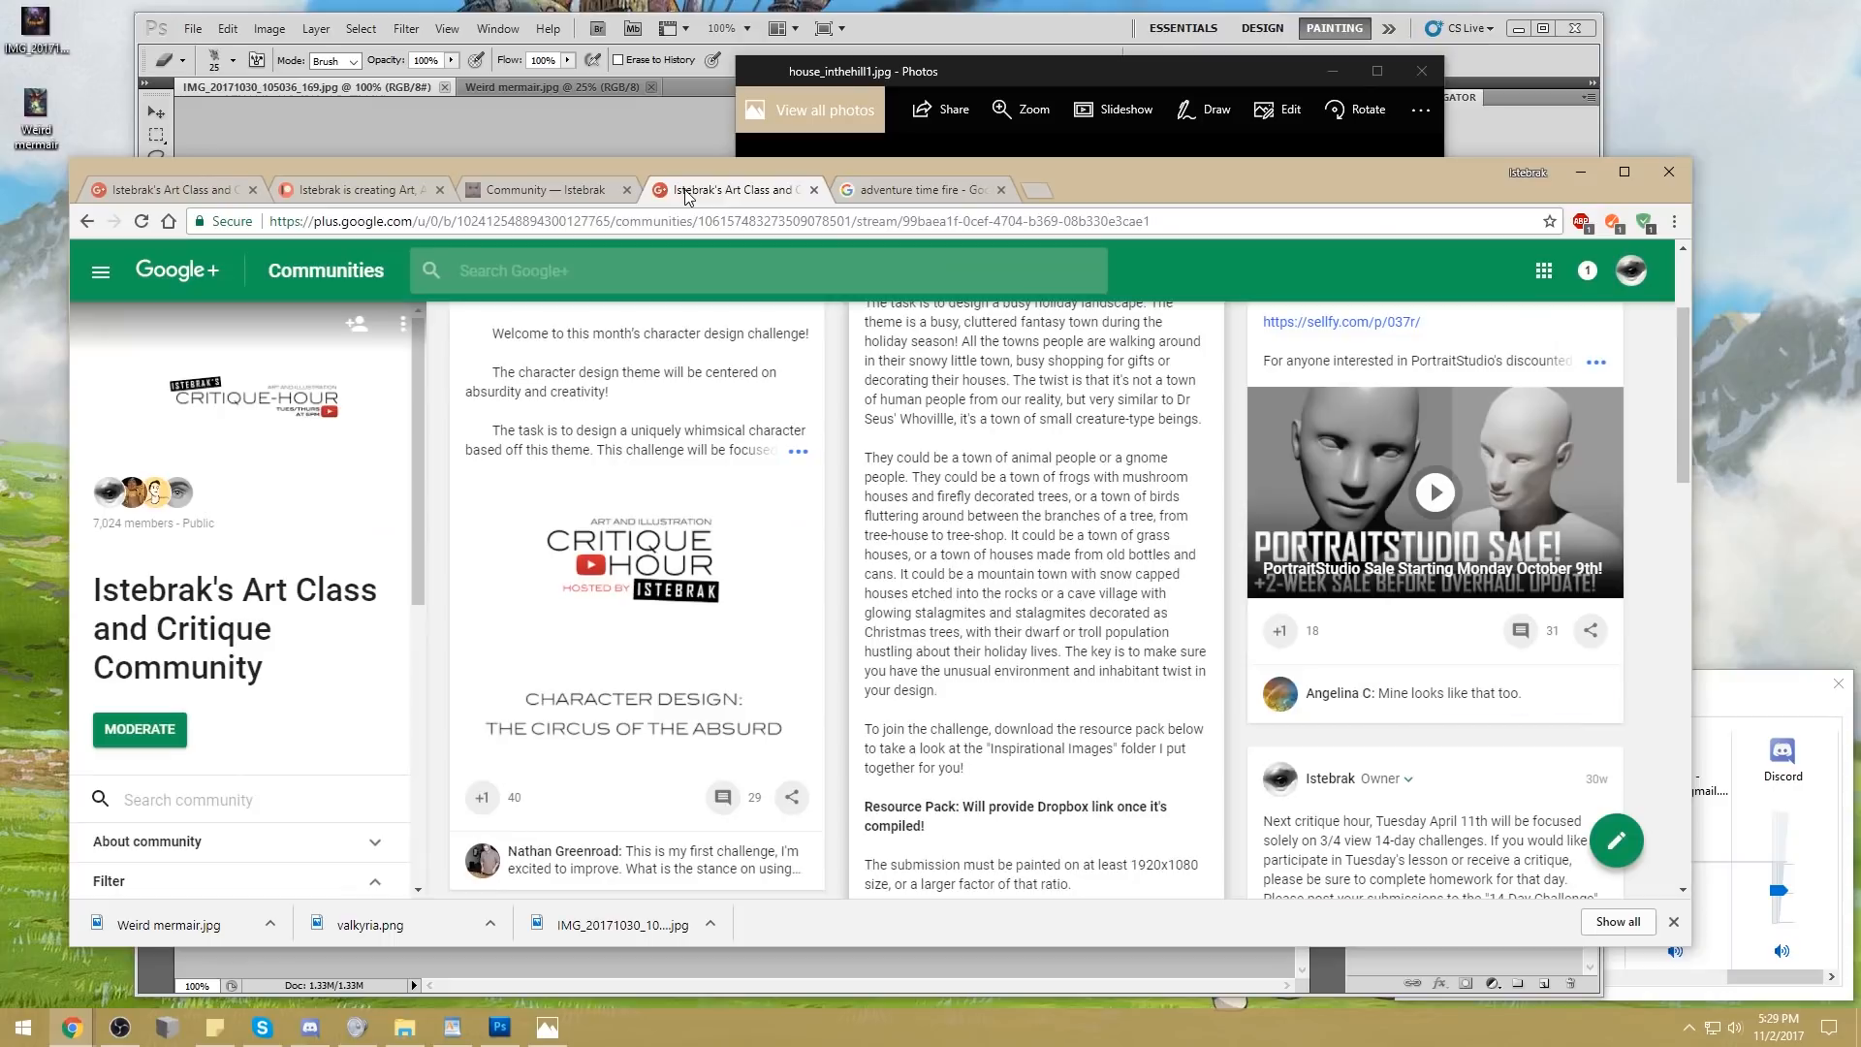
{"action": "left_click", "coordinate": [524, 186]}
{"action": "left_click", "coordinate": [215, 1027]}
{"action": "left_click_drag", "start_coordinate": [1634, 145], "coordinate": [0, 145]}
{"action": "left_click", "coordinate": [736, 190]}
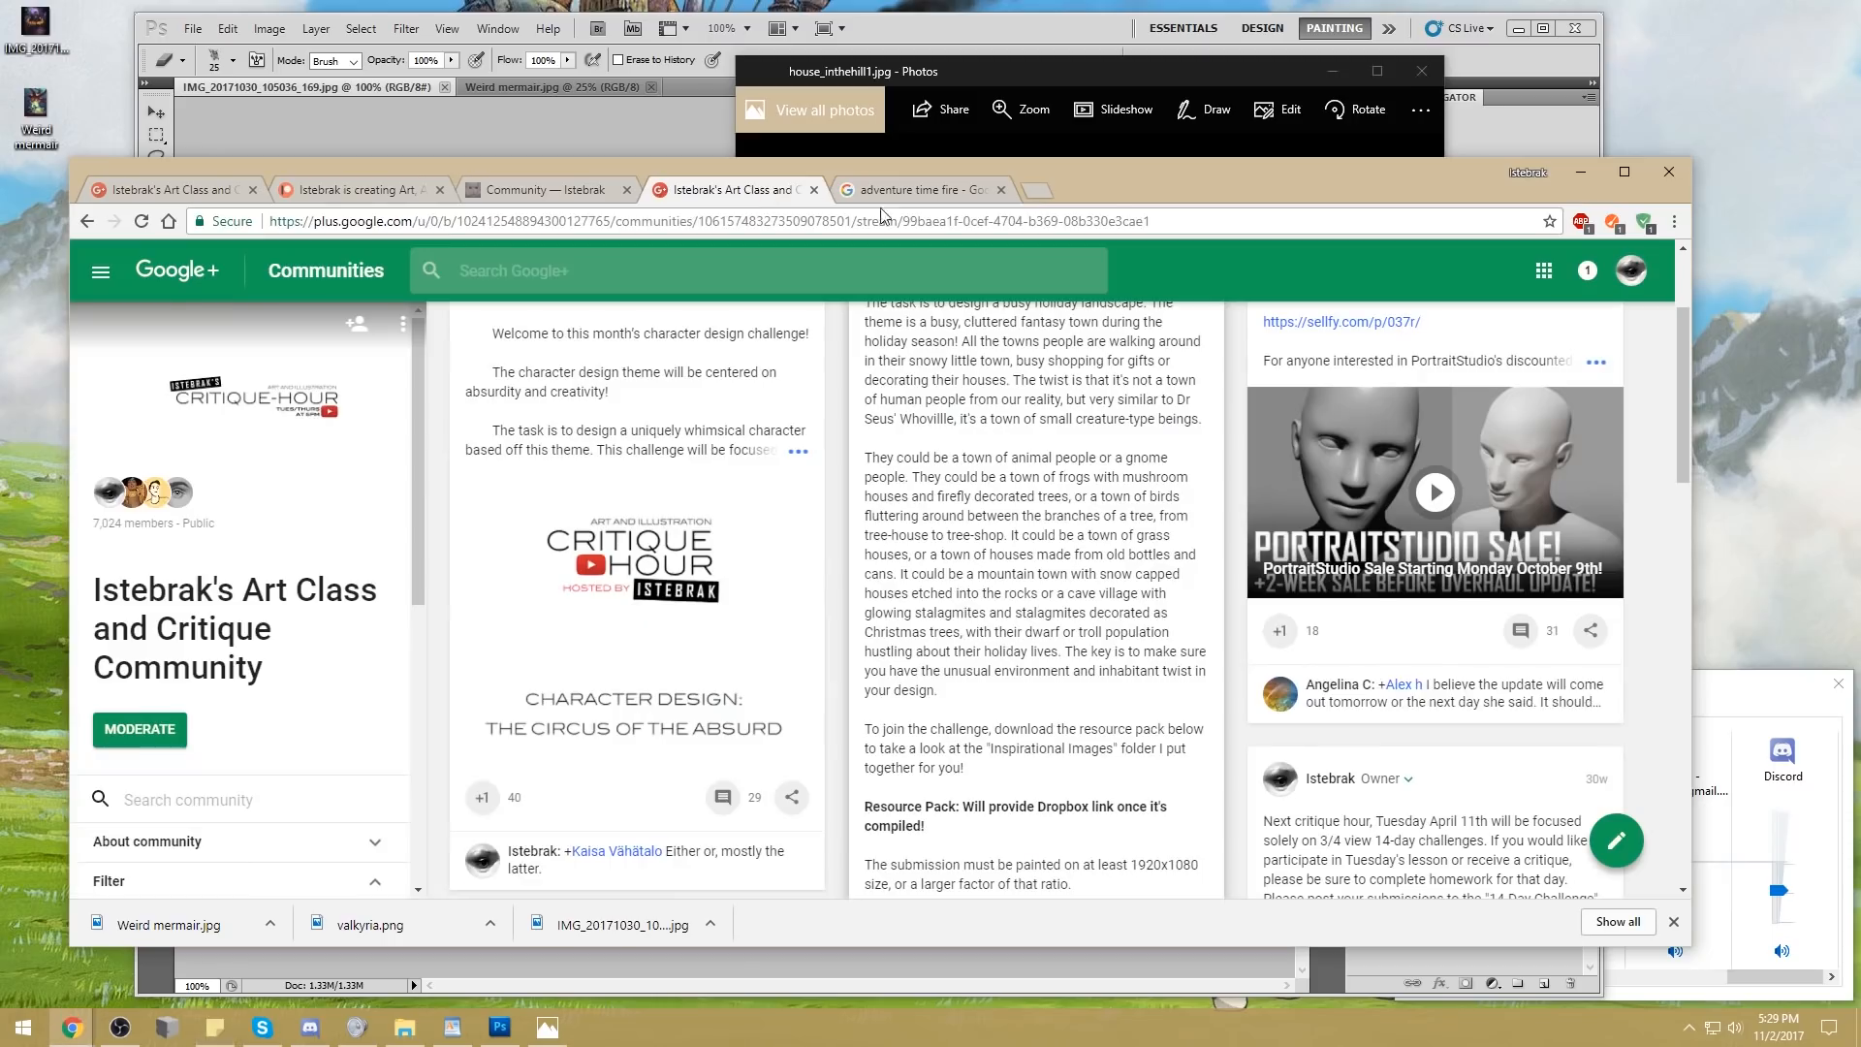
Bring back the start of the "adventure time fire" results, then move the browser window slightly down and widen it
{"action": "left_click", "coordinate": [945, 190]}
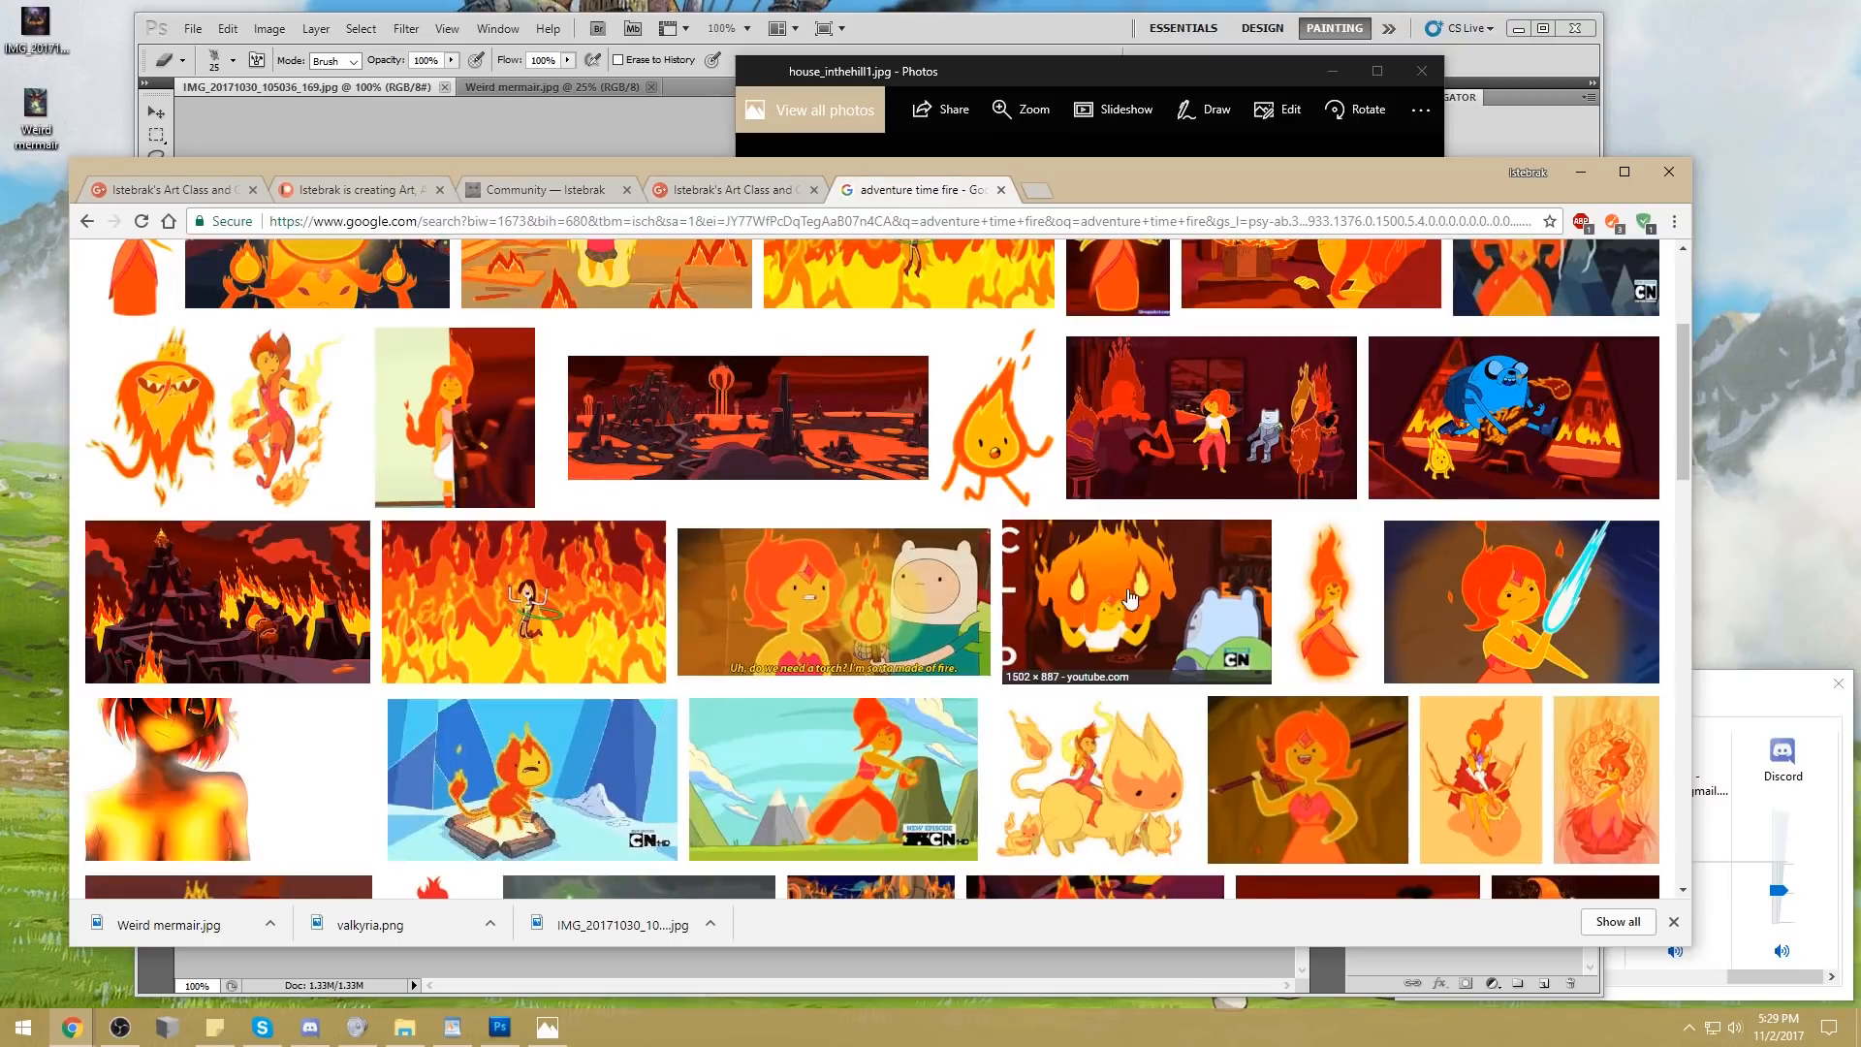
{"action": "scroll", "coordinate": [1219, 620], "scroll_direction": "up", "scroll_amount": 3}
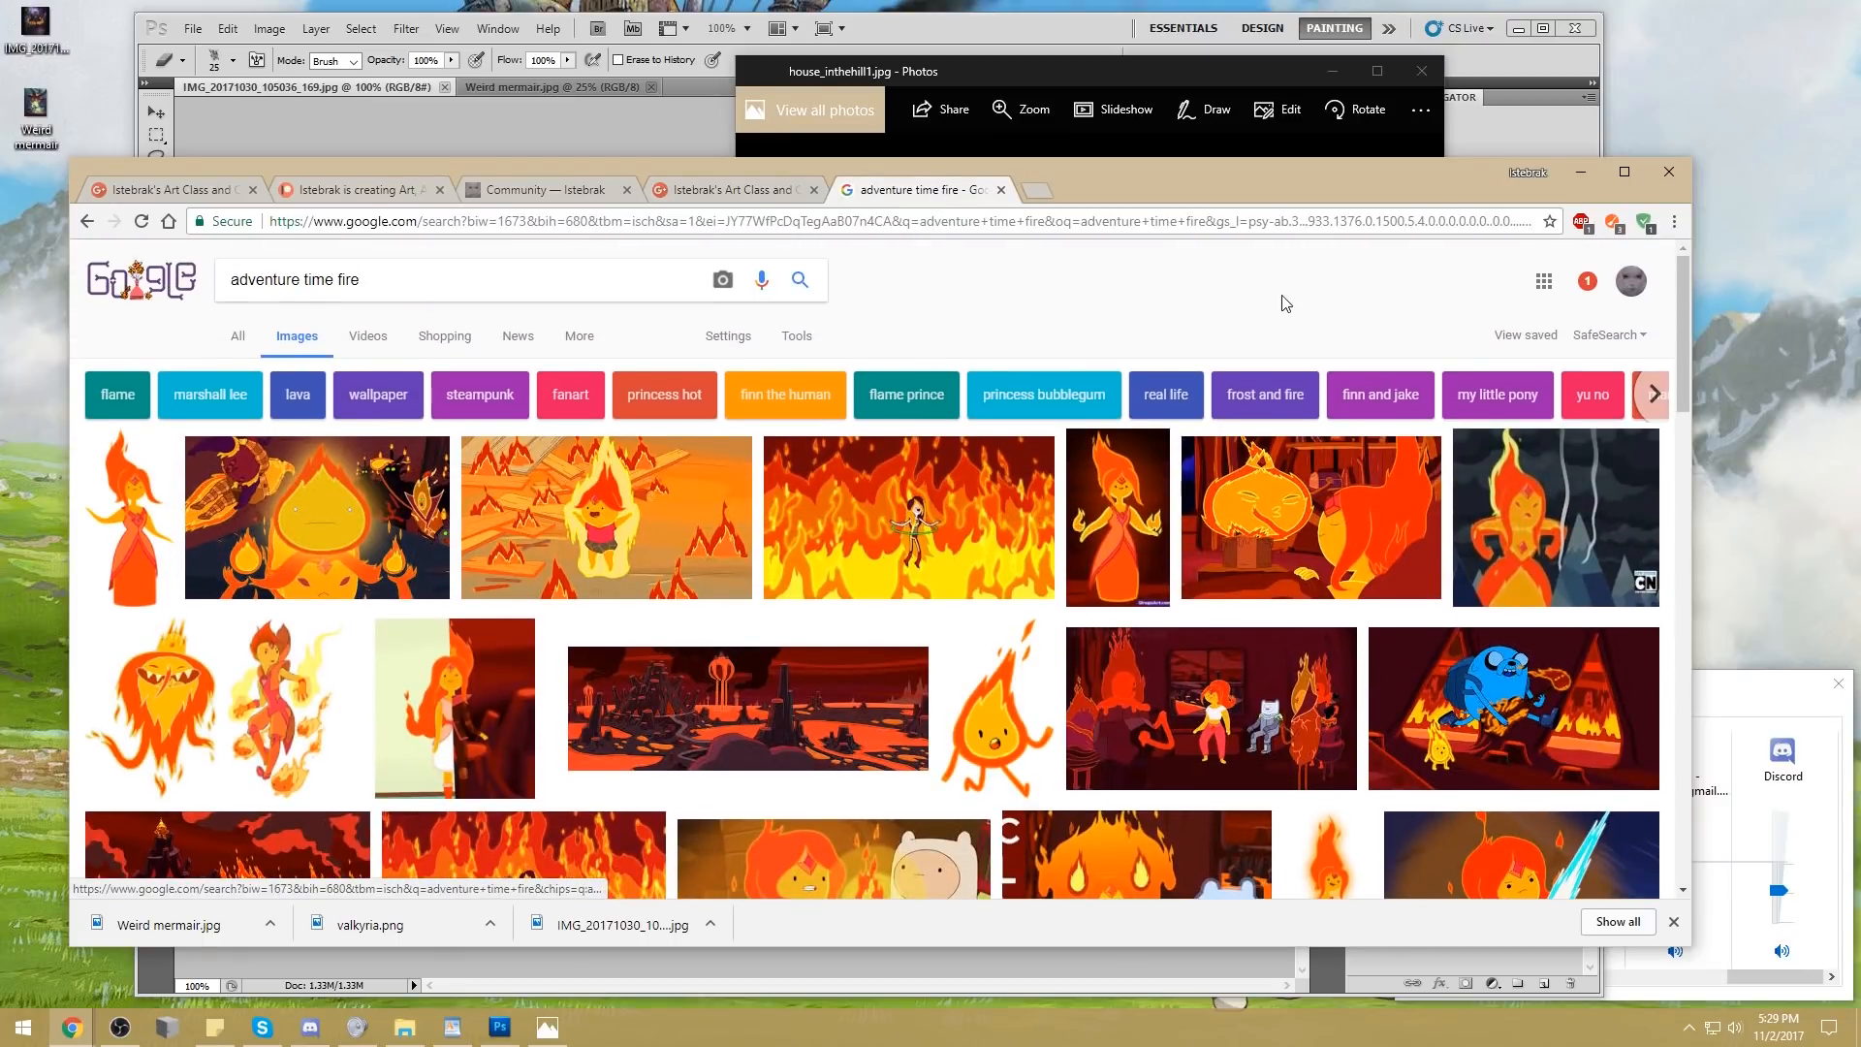
{"action": "left_click_drag", "start_coordinate": [1273, 169], "coordinate": [1270, 190]}
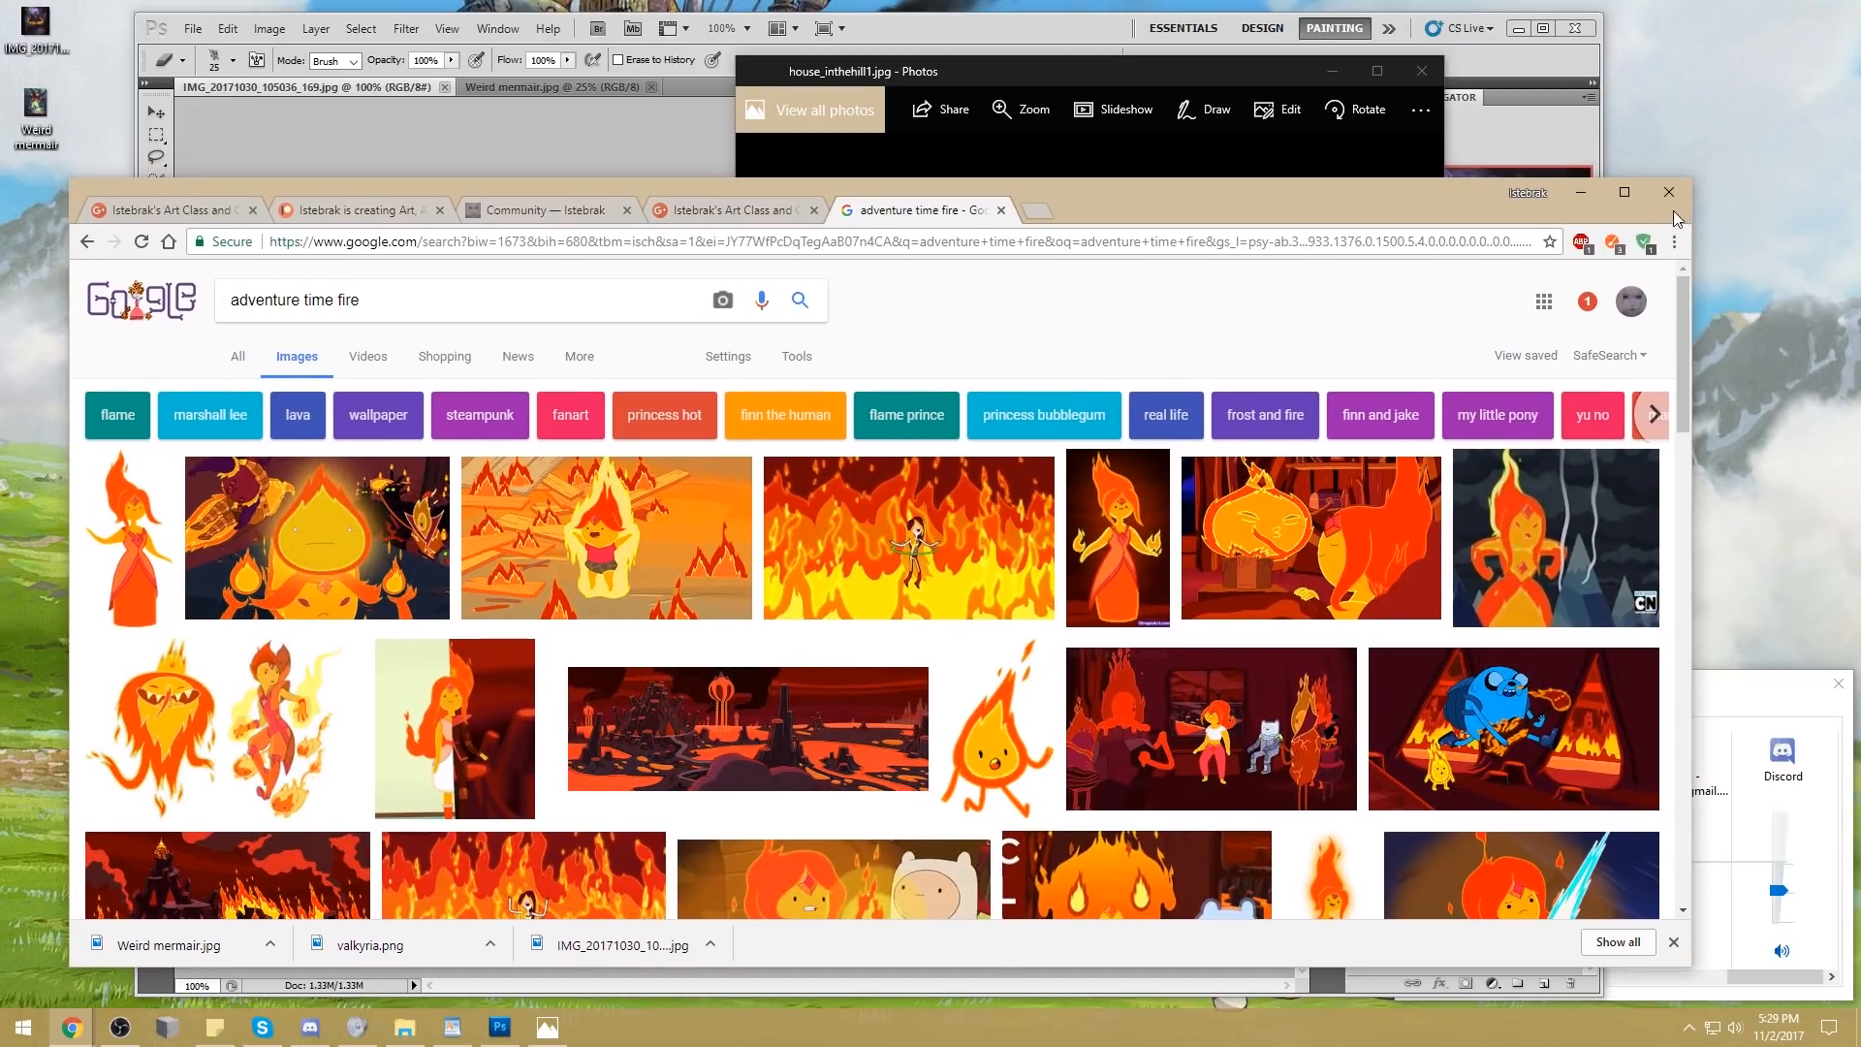
{"action": "left_click_drag", "start_coordinate": [1691, 212], "coordinate": [1735, 211]}
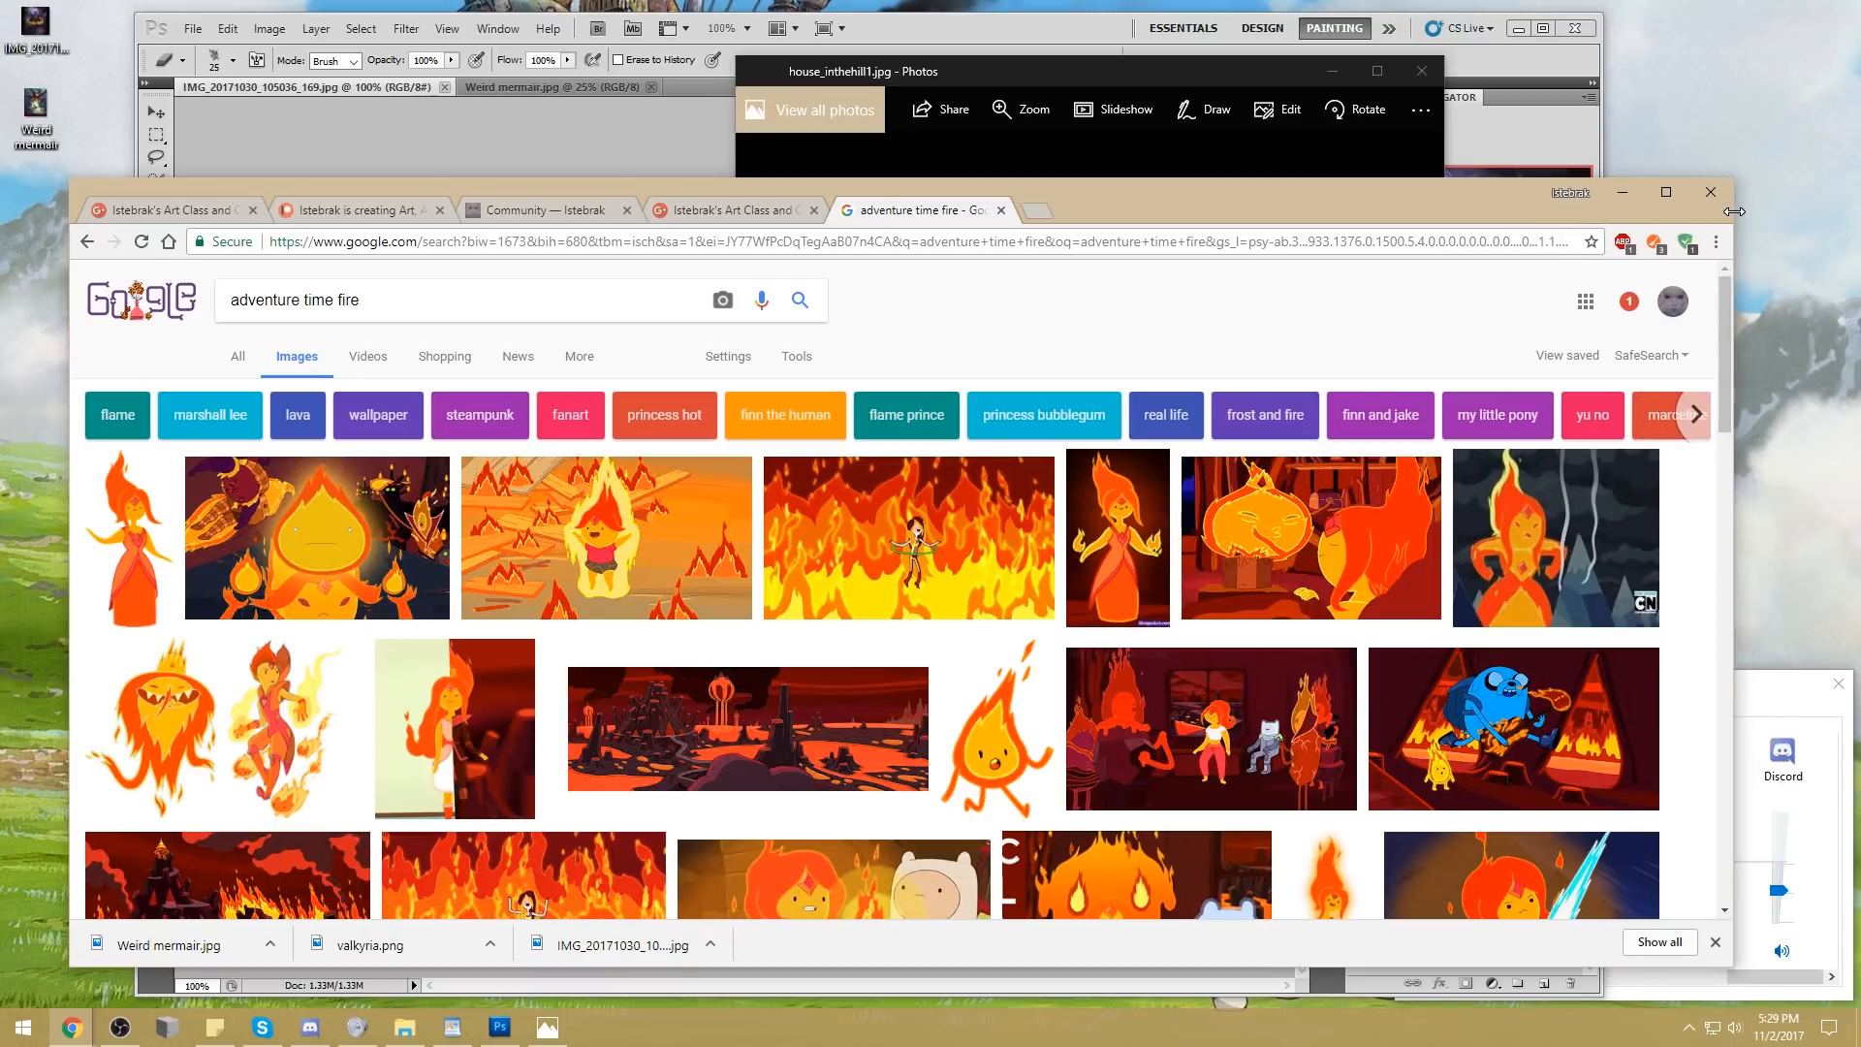
{"action": "left_click", "coordinate": [1730, 64]}
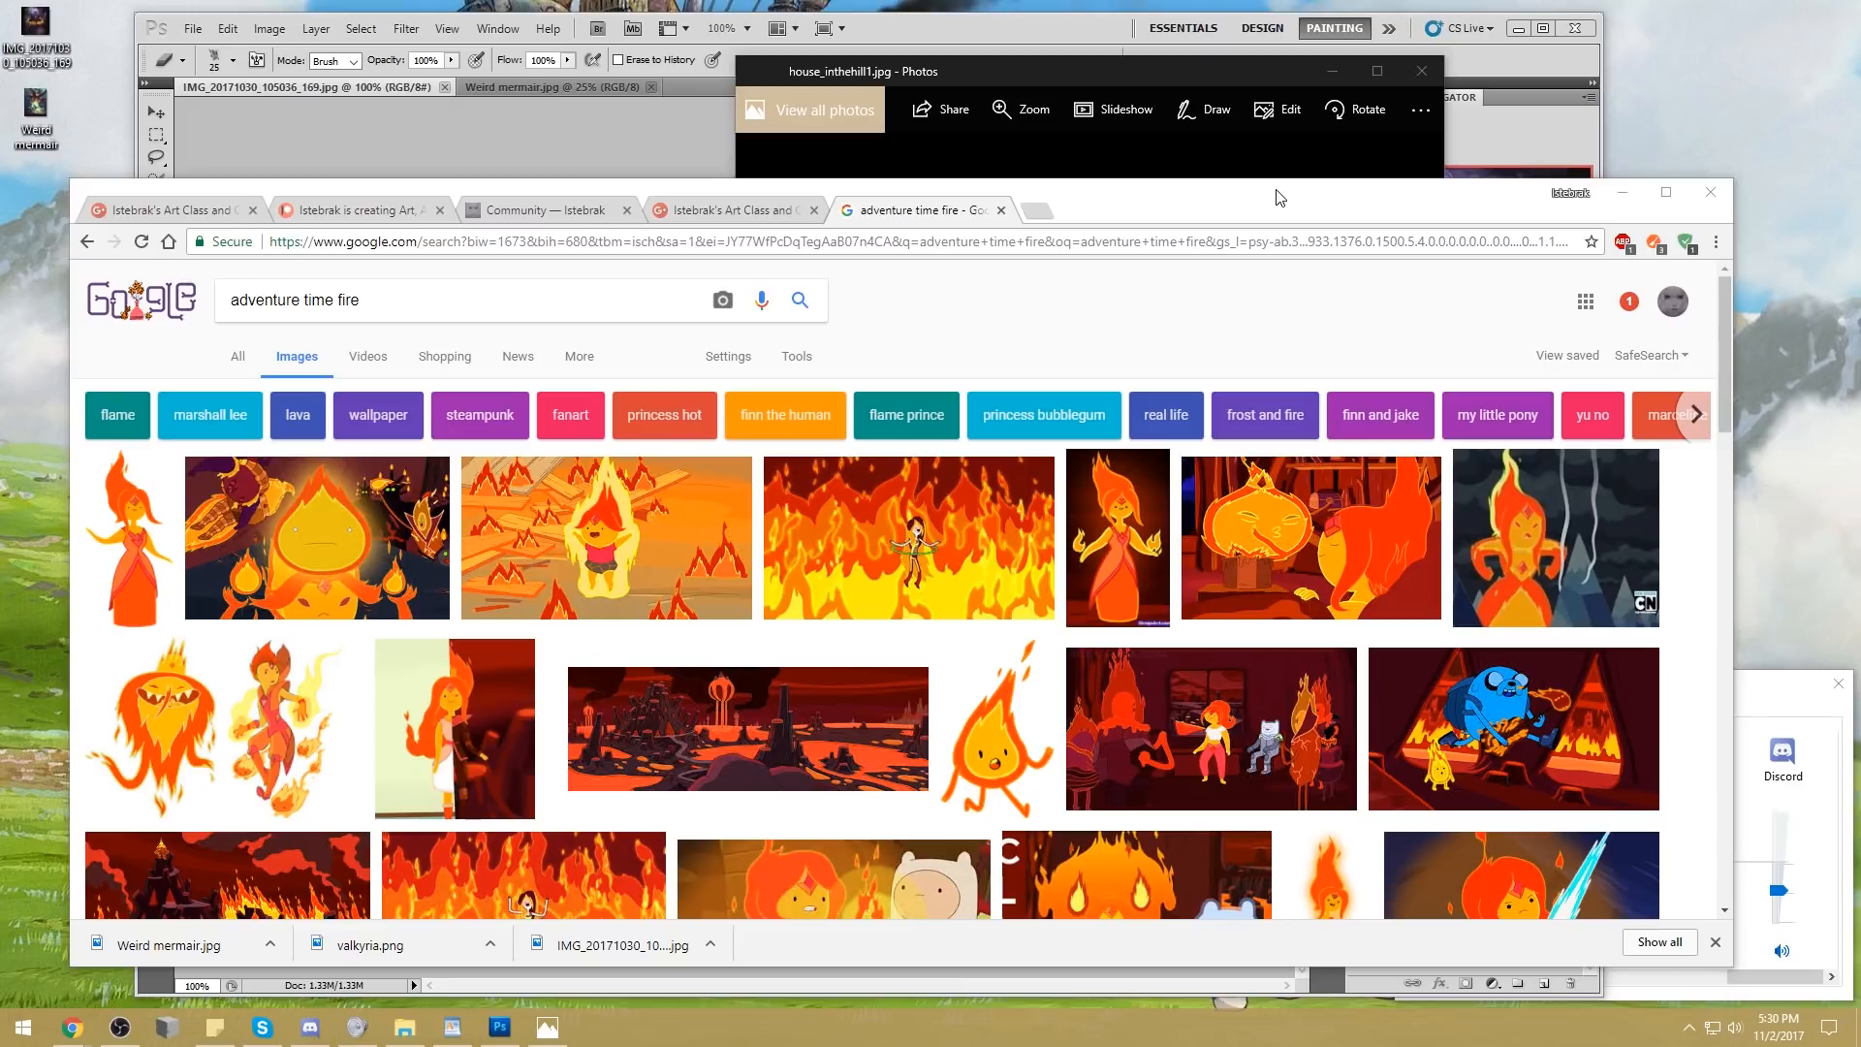
Show the Istebrak Patreon page, then return to the Community page's design challenge resources section
{"action": "left_click", "coordinate": [776, 213]}
{"action": "left_click", "coordinate": [577, 202]}
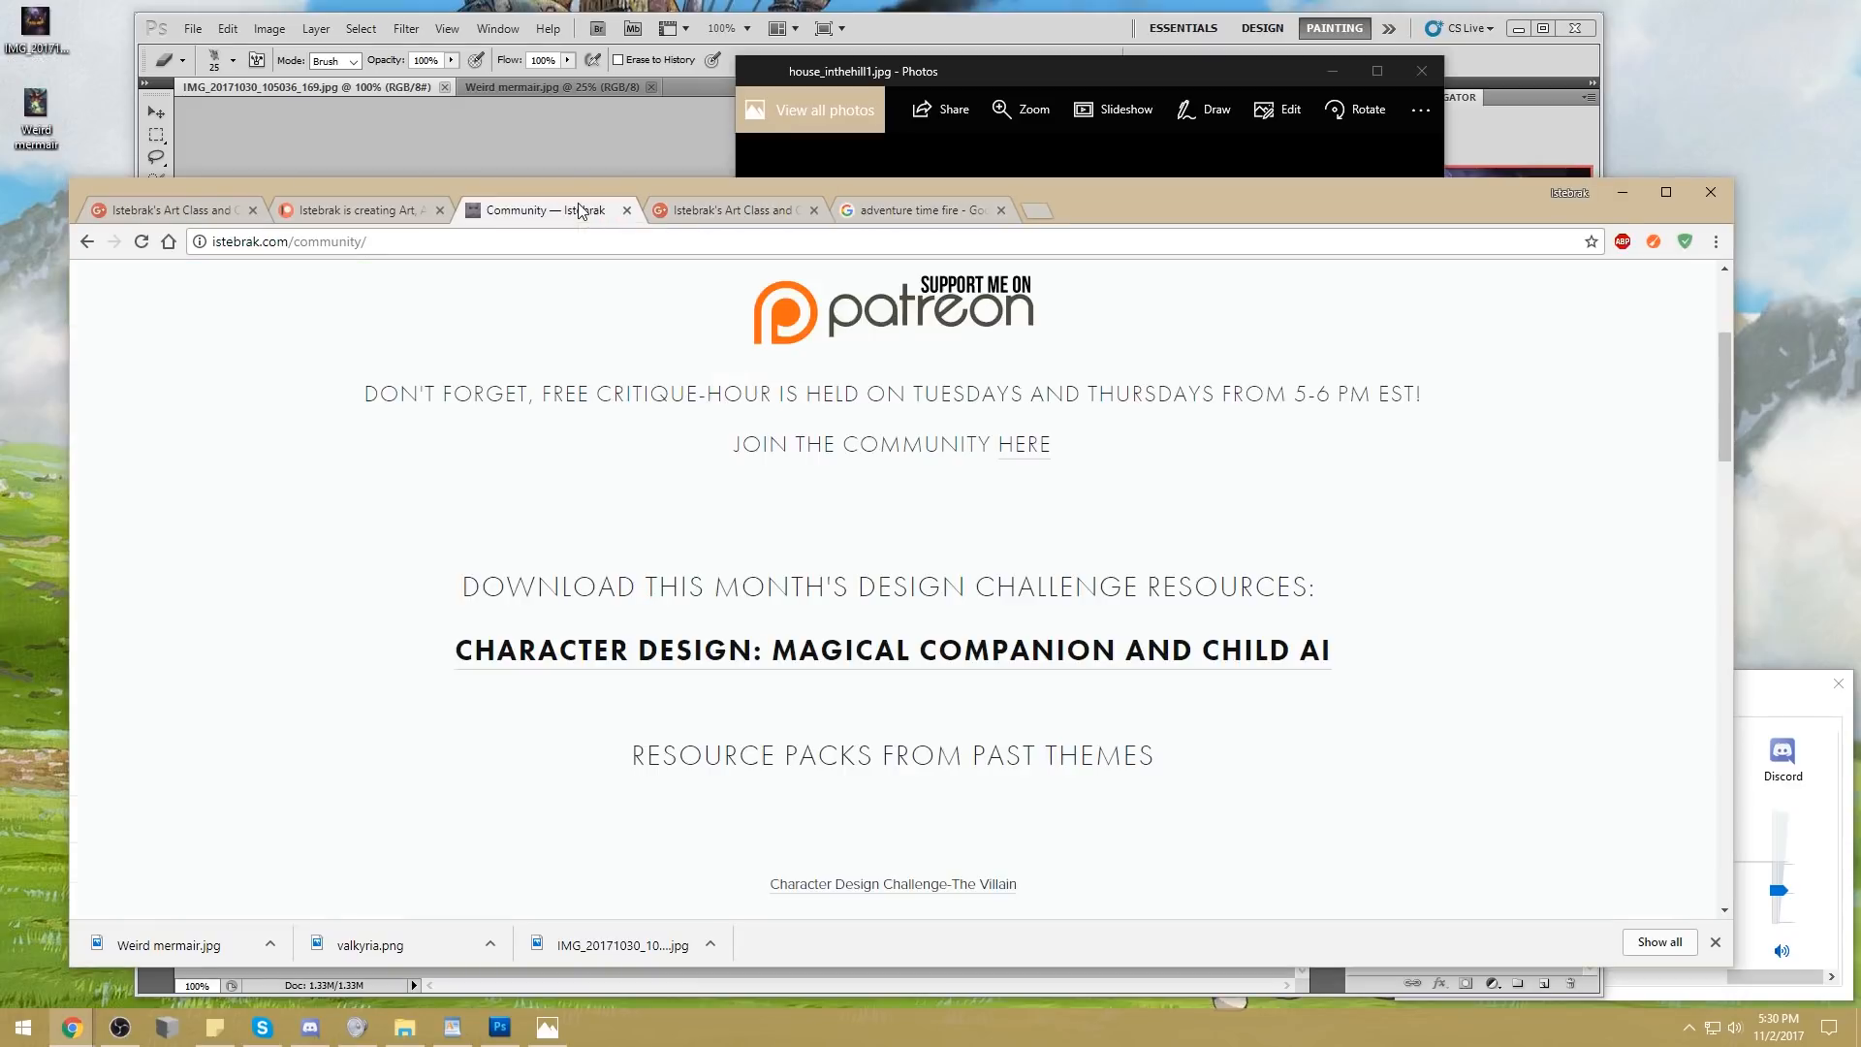
{"action": "left_click", "coordinate": [387, 209]}
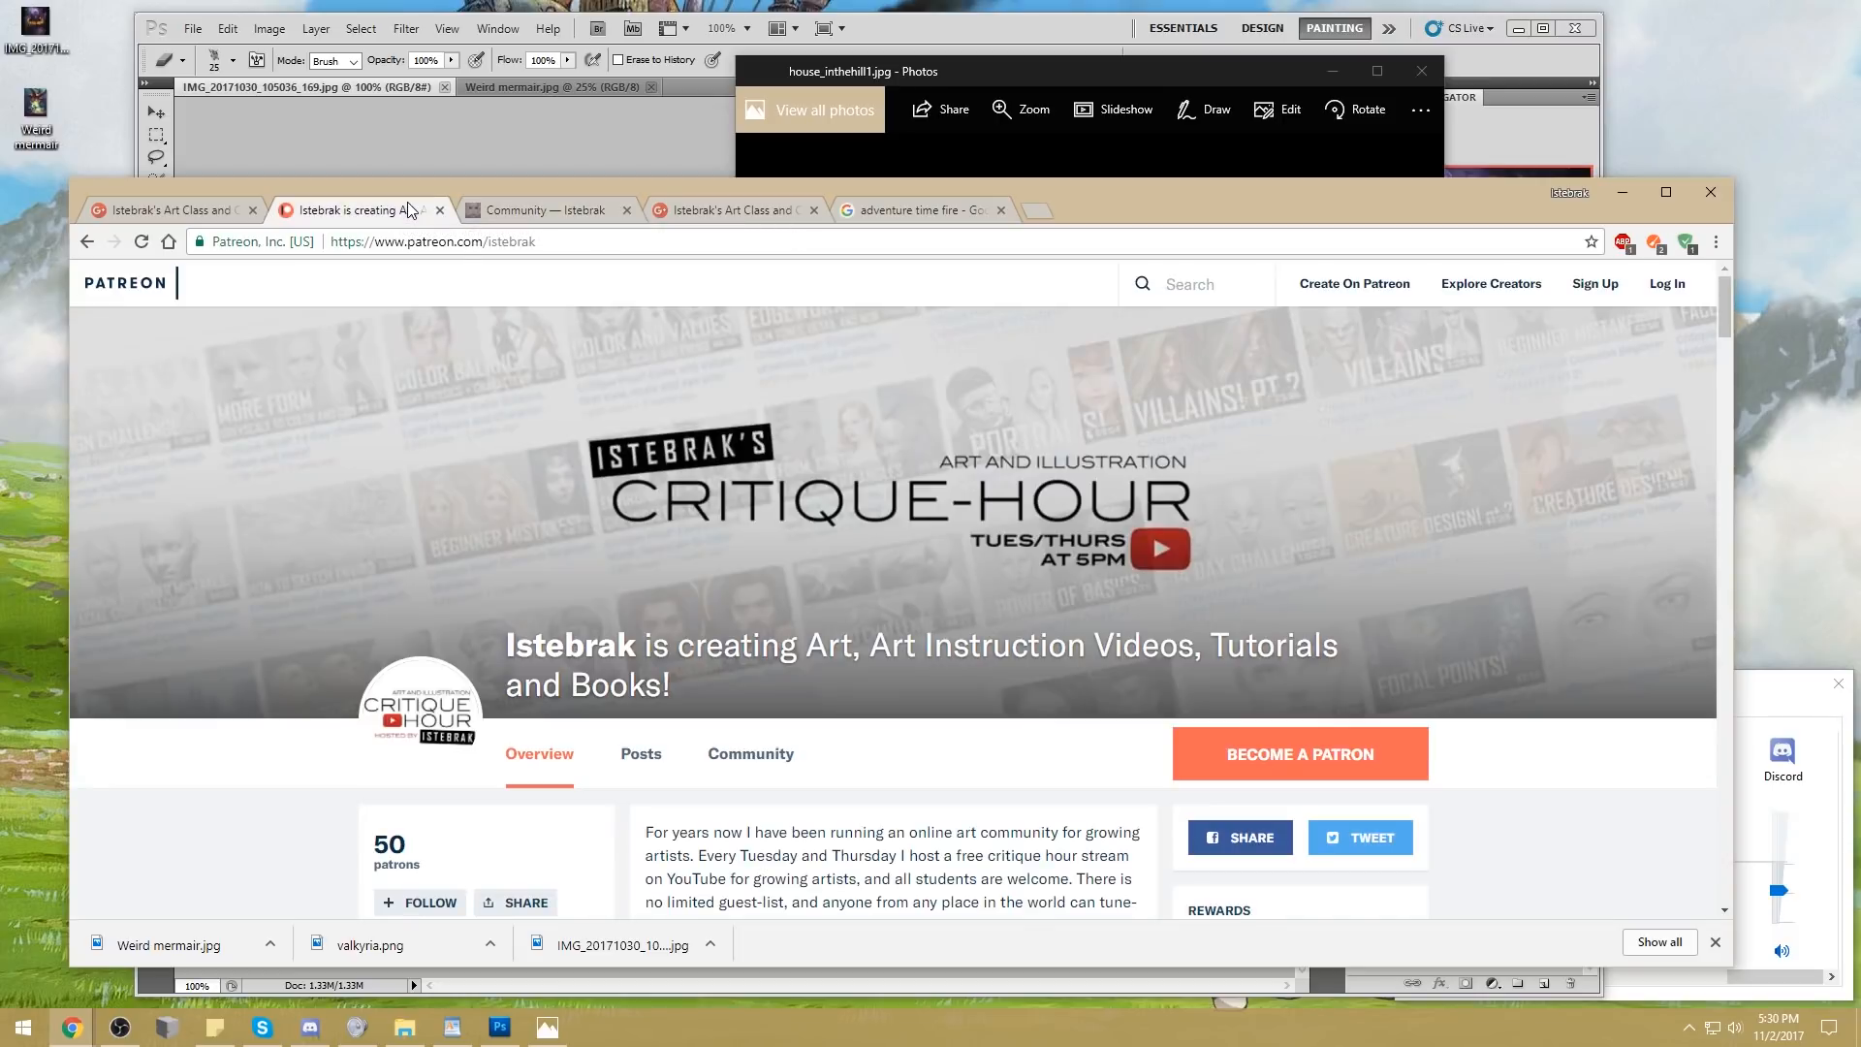
{"action": "left_click", "coordinate": [551, 209]}
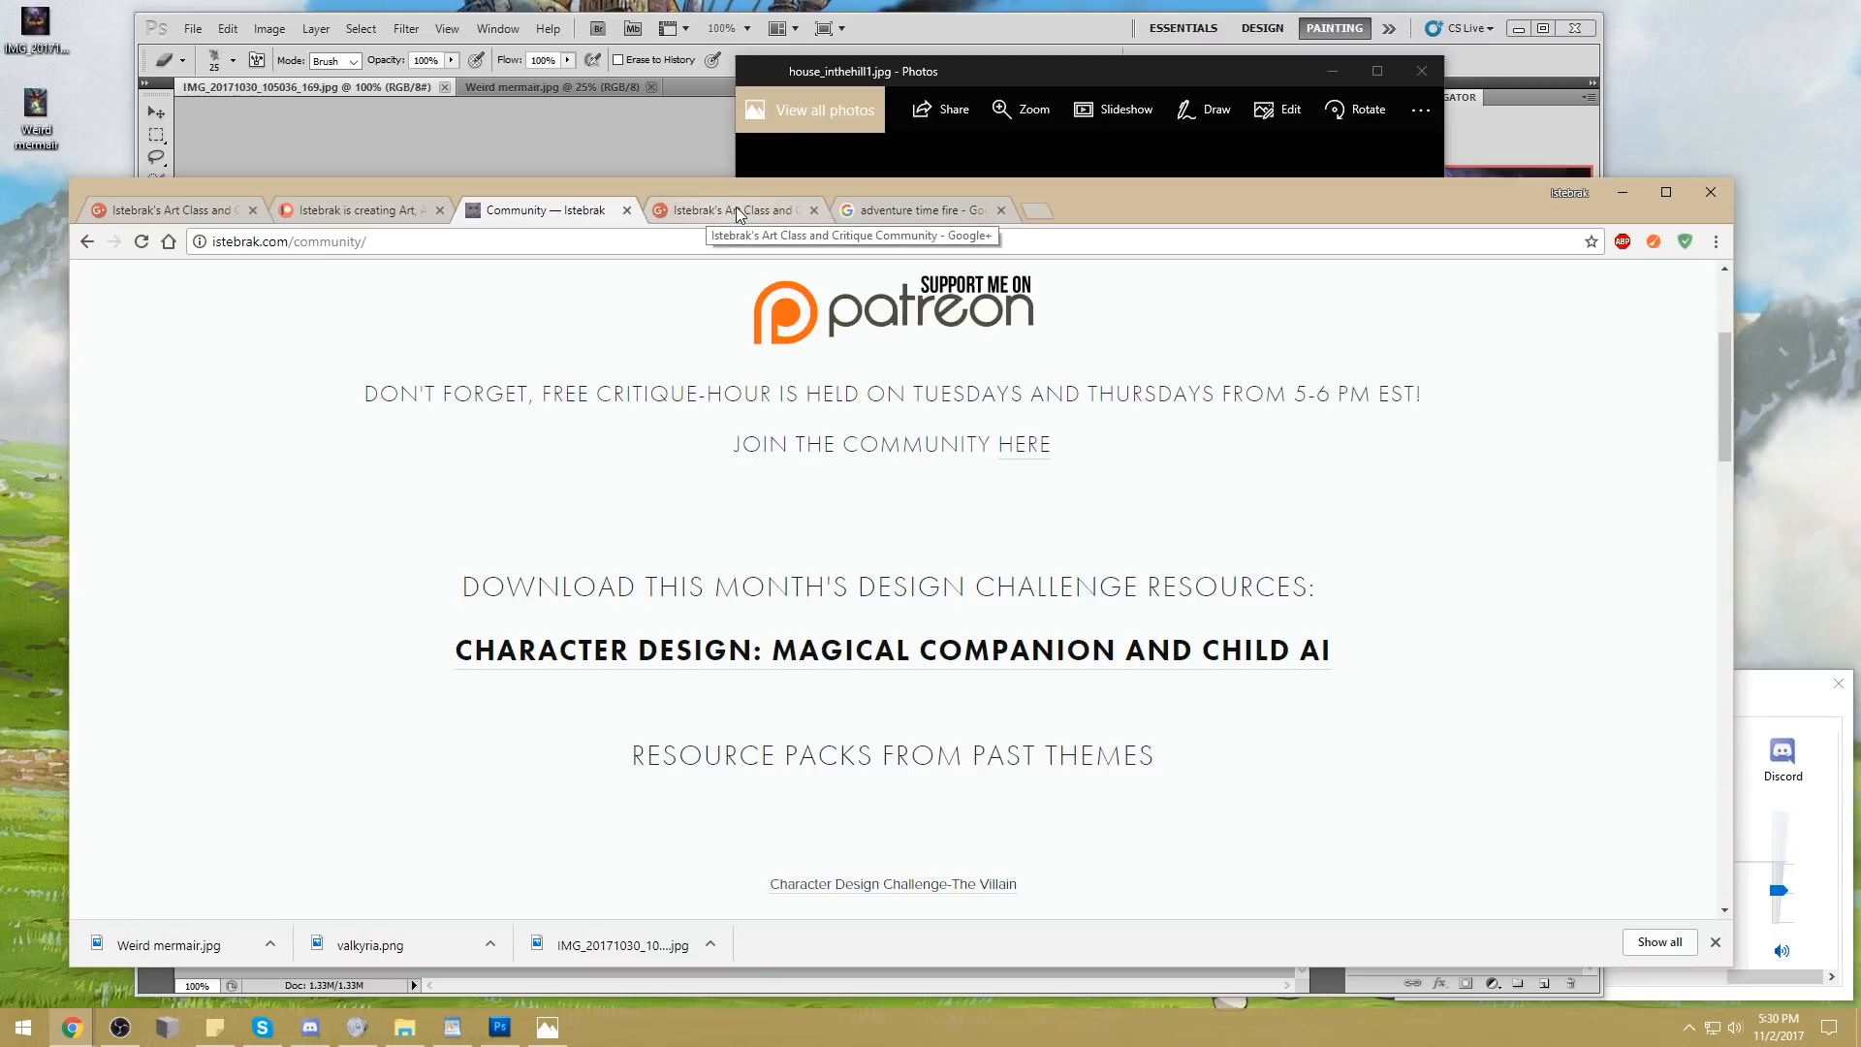
Open the Store page of istebrak.com and look through the PortraitStudio and Photoshop brush set listings
{"action": "scroll", "coordinate": [932, 679], "scroll_direction": "up", "scroll_amount": 3}
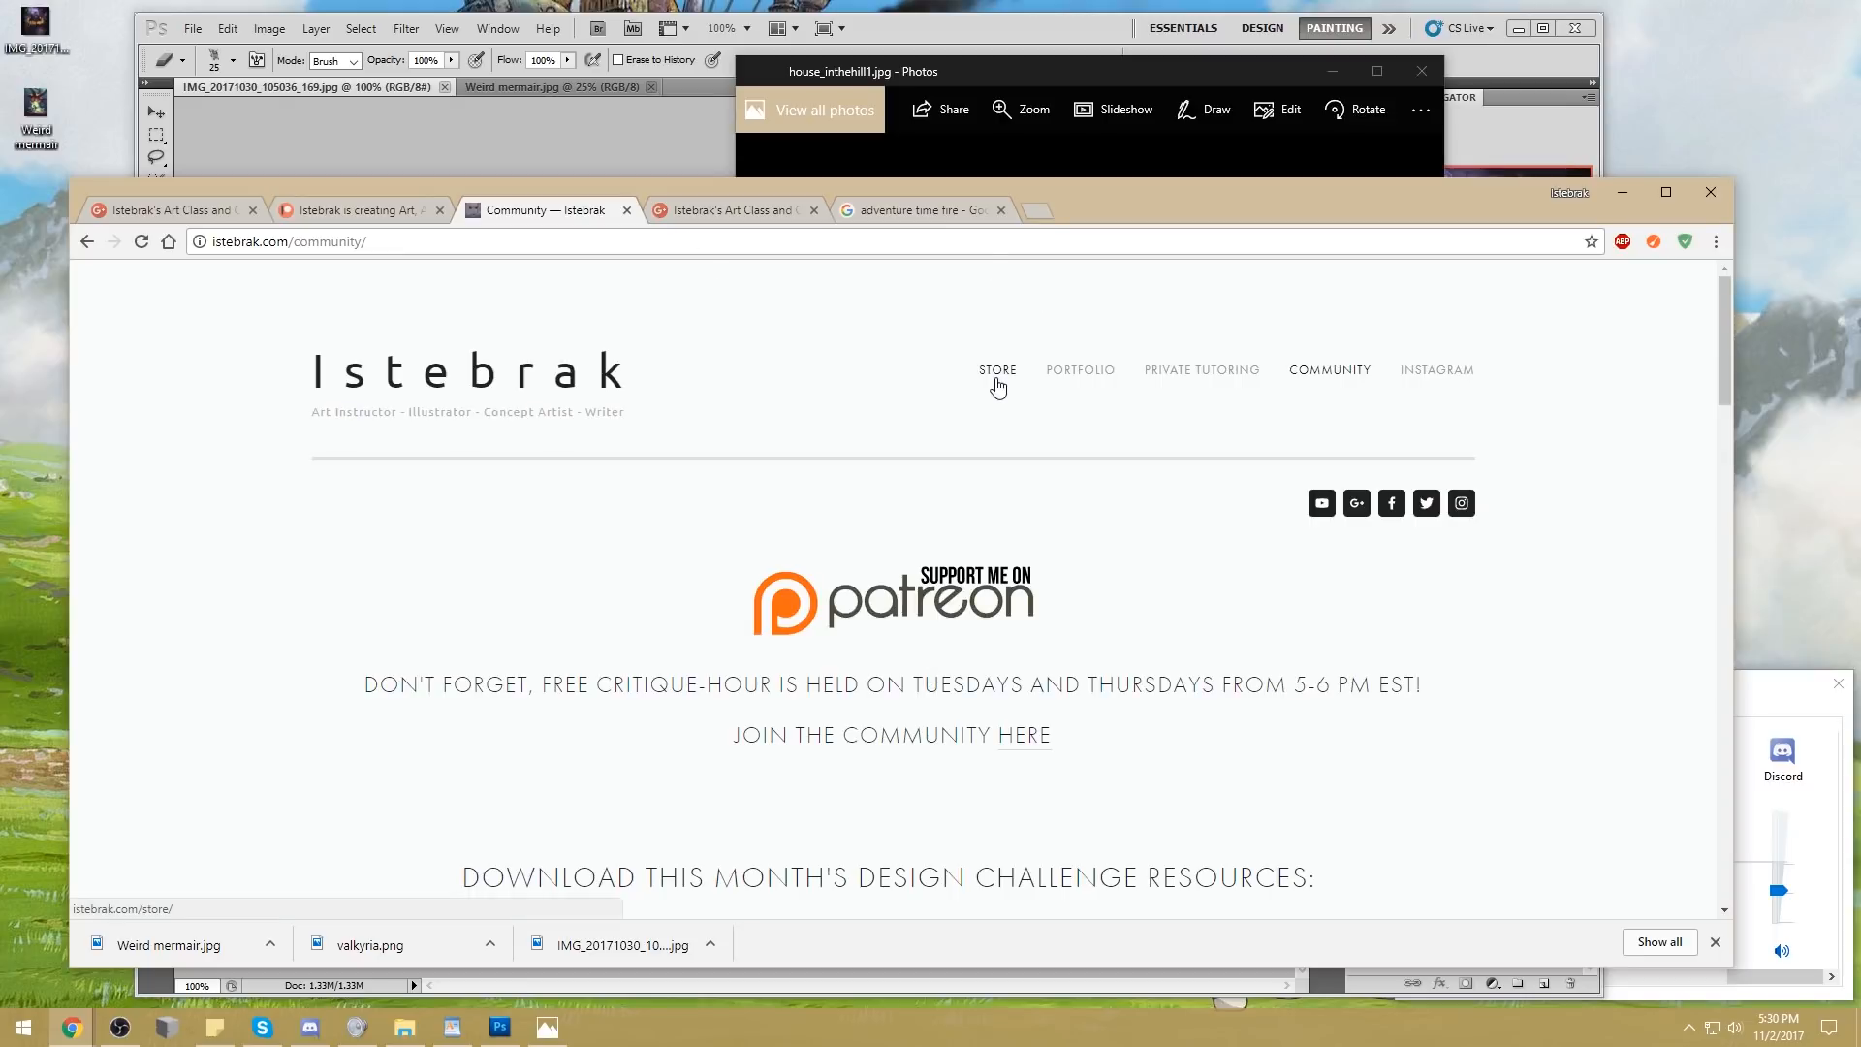
{"action": "left_click", "coordinate": [996, 381]}
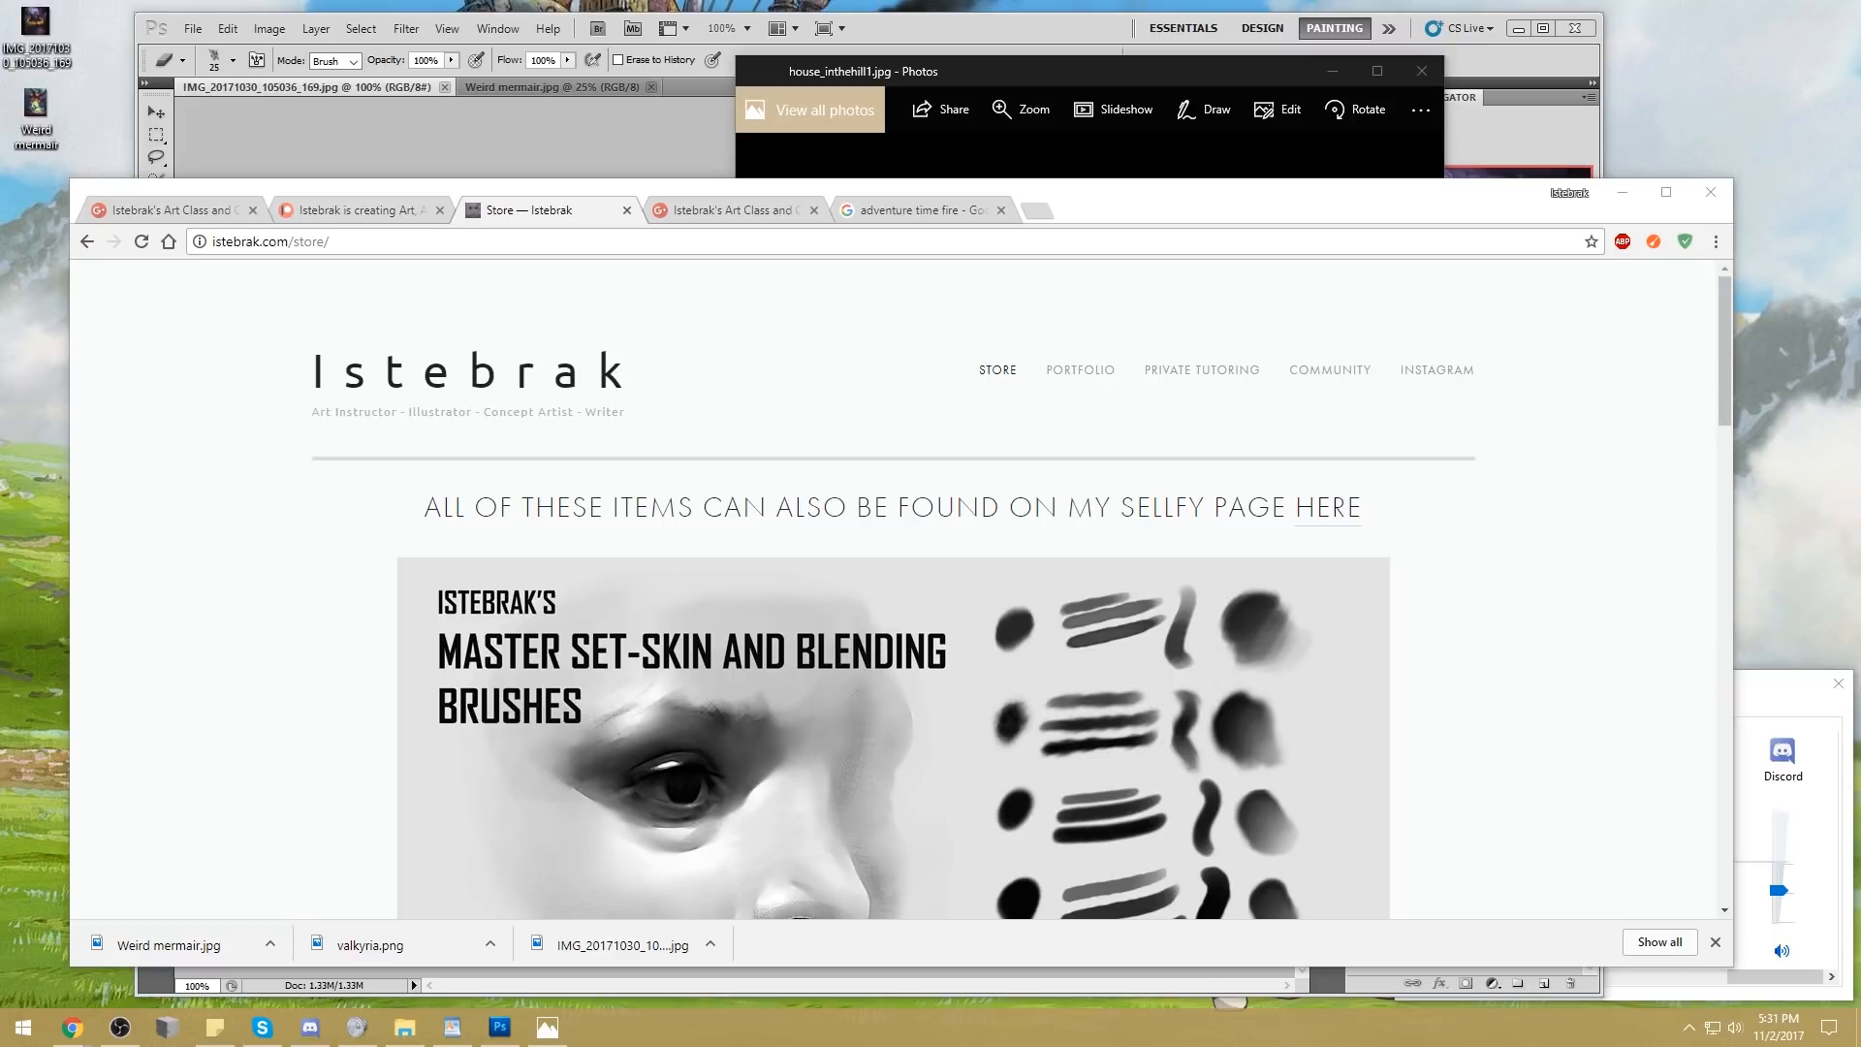
{"action": "left_click", "coordinate": [1580, 580]}
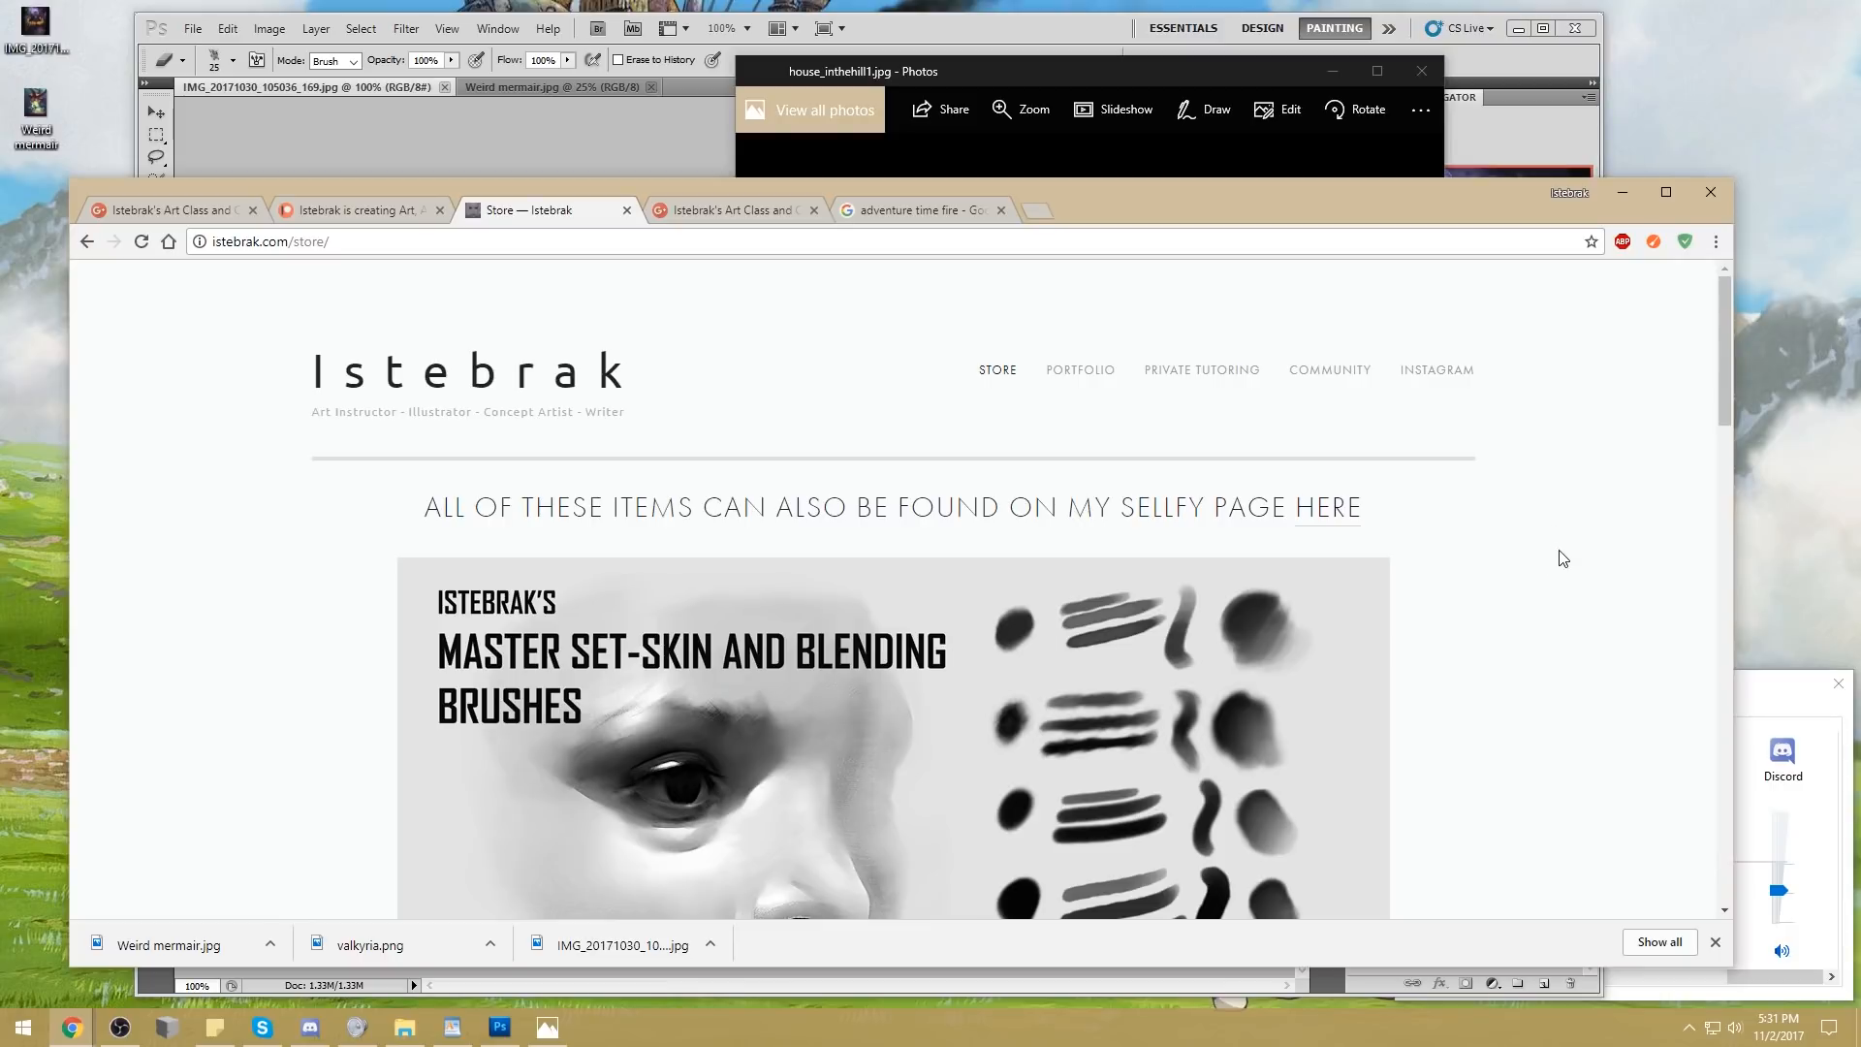
{"action": "scroll", "coordinate": [1564, 553], "scroll_direction": "down", "scroll_amount": 2}
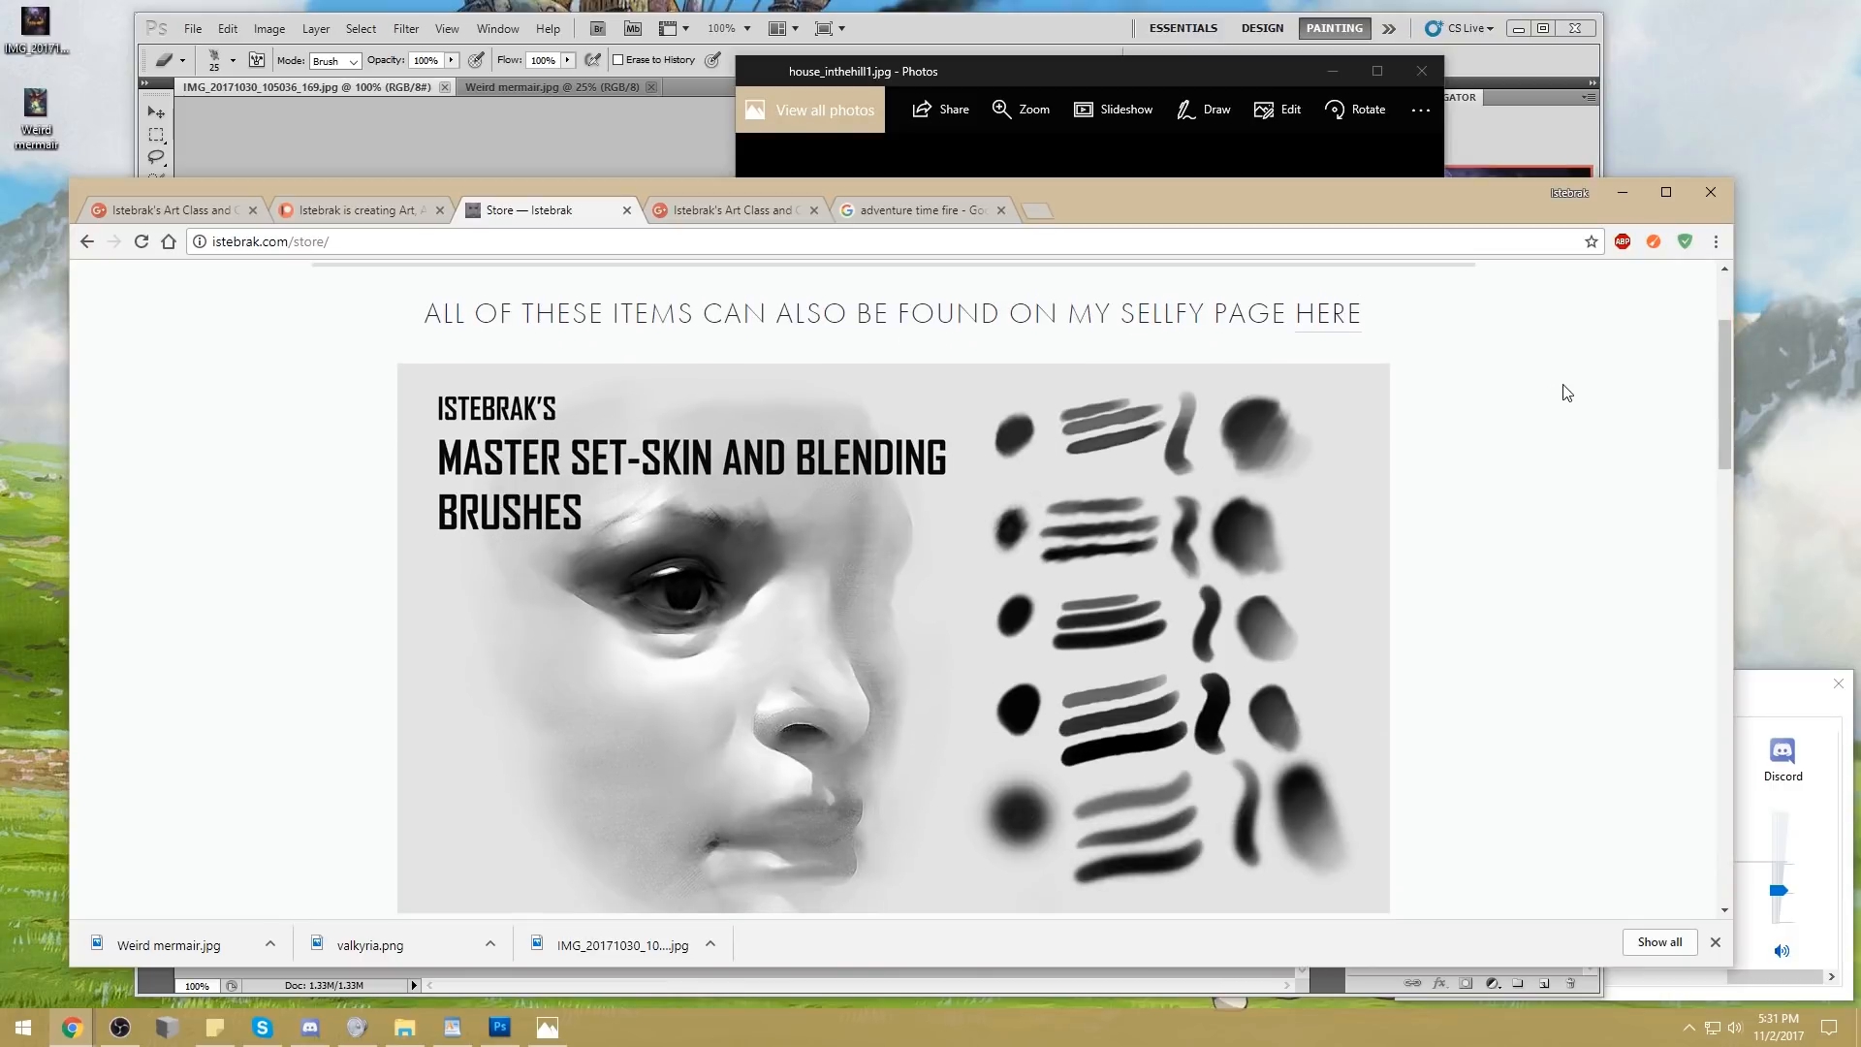
{"action": "scroll", "coordinate": [1569, 393], "scroll_direction": "up", "scroll_amount": 2}
{"action": "scroll", "coordinate": [1557, 540], "scroll_direction": "down", "scroll_amount": 2}
{"action": "scroll", "coordinate": [1558, 369], "scroll_direction": "down", "scroll_amount": 3}
{"action": "scroll", "coordinate": [1562, 366], "scroll_direction": "up", "scroll_amount": 4}
{"action": "scroll", "coordinate": [1567, 374], "scroll_direction": "down", "scroll_amount": 1}
{"action": "scroll", "coordinate": [1567, 376], "scroll_direction": "down", "scroll_amount": 8}
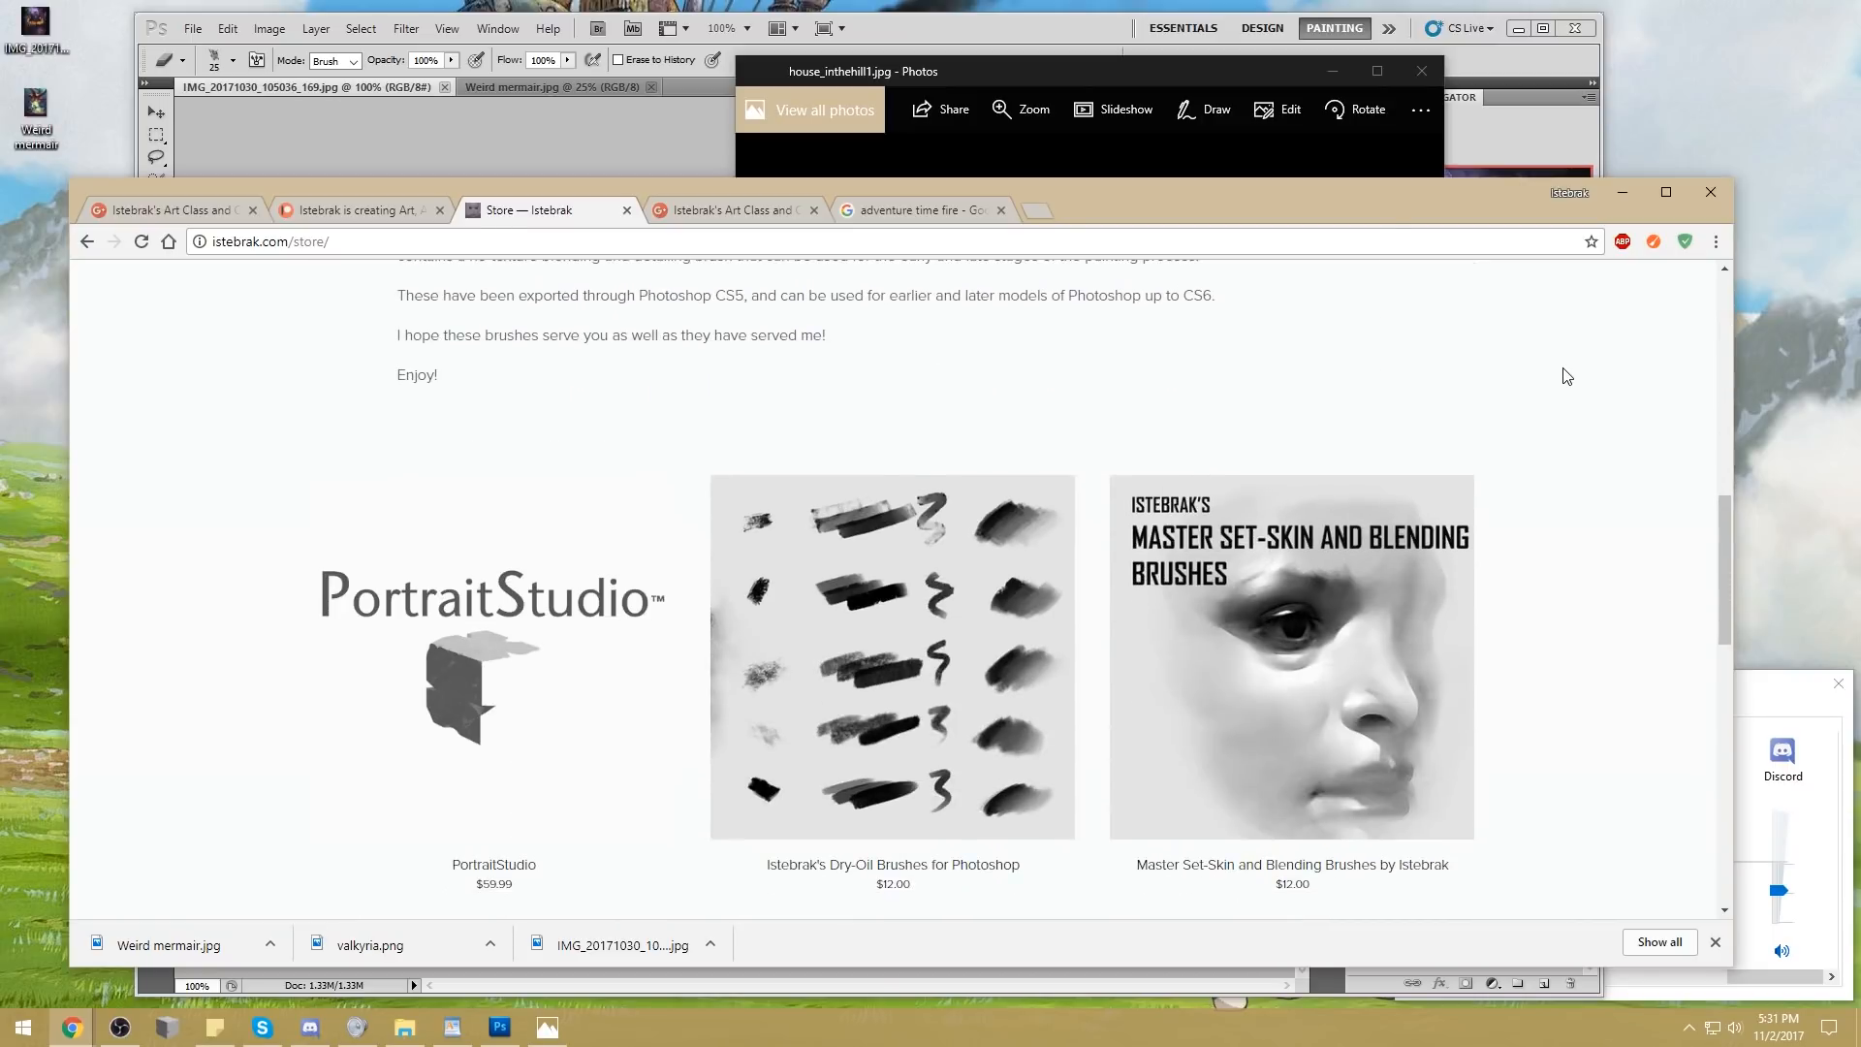
{"action": "scroll", "coordinate": [1564, 375], "scroll_direction": "down", "scroll_amount": 1}
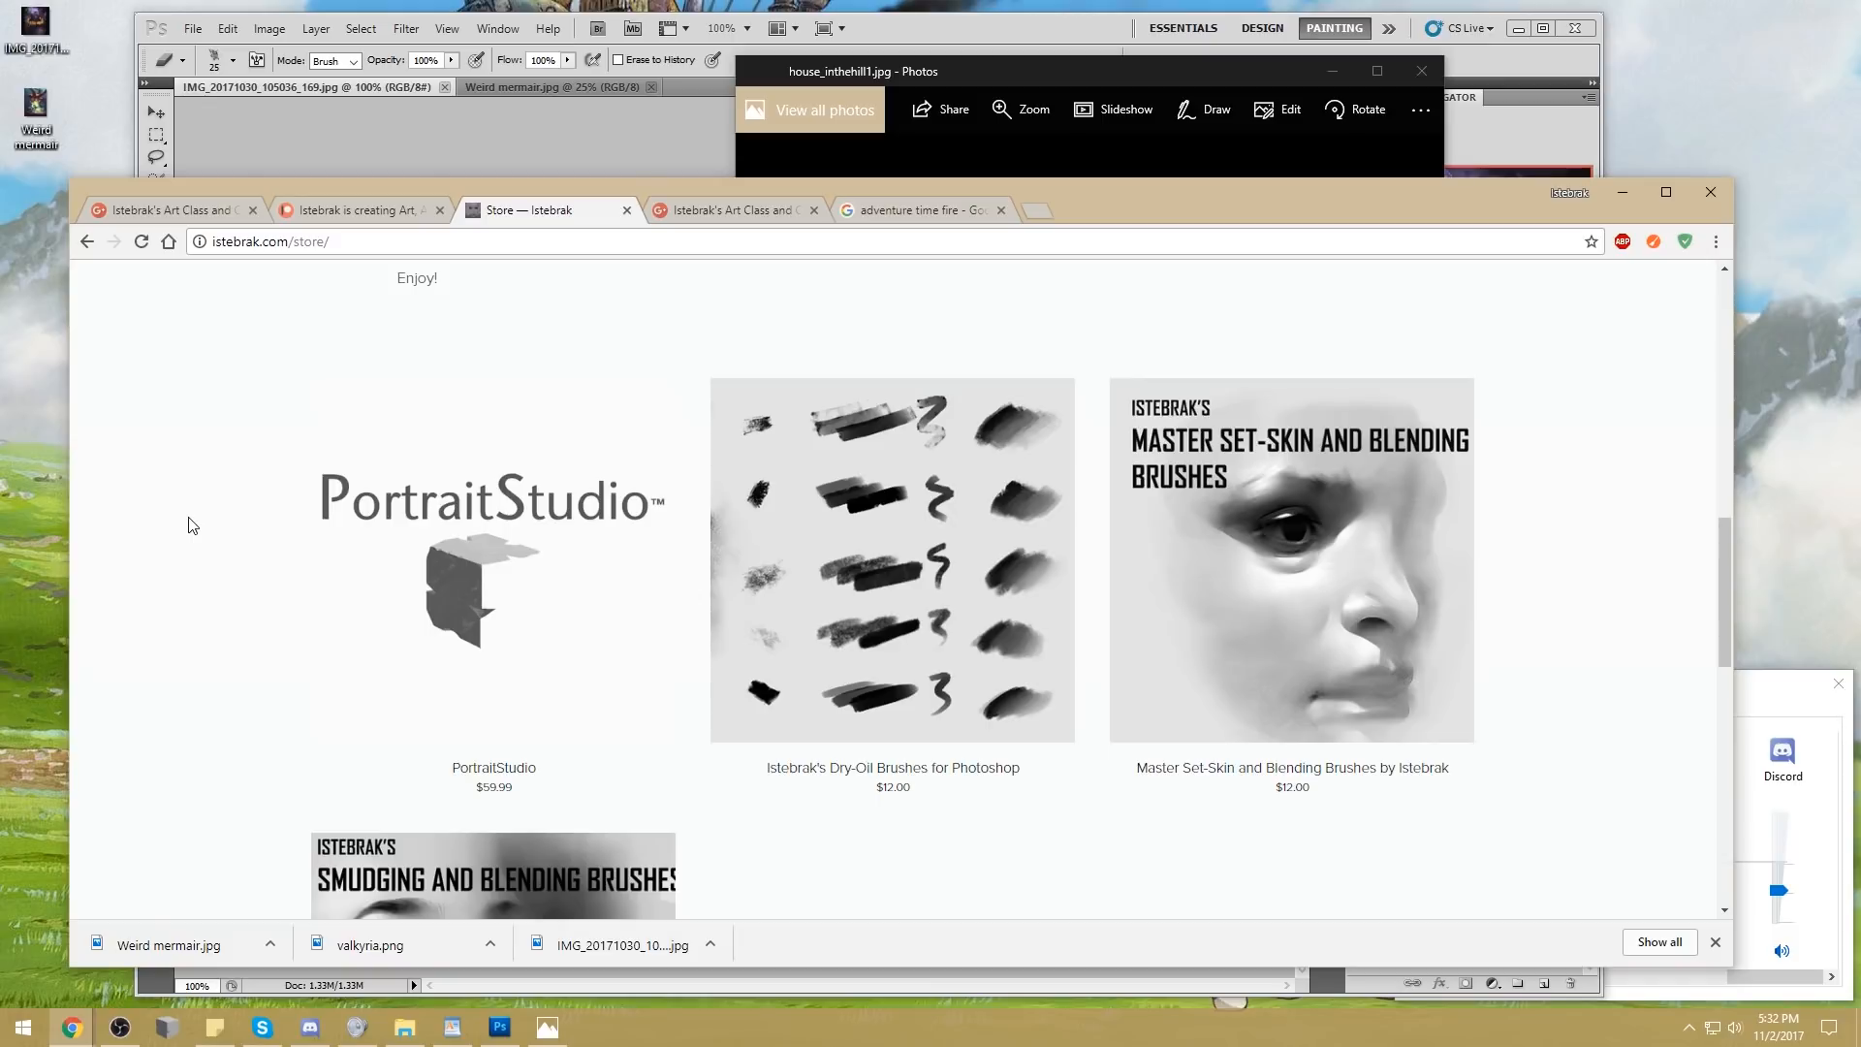
Switch to the Patreon page, view its overview, and temporarily highlight the patron count under Goals
{"action": "left_click", "coordinate": [353, 206]}
{"action": "scroll", "coordinate": [199, 693], "scroll_direction": "down", "scroll_amount": 2}
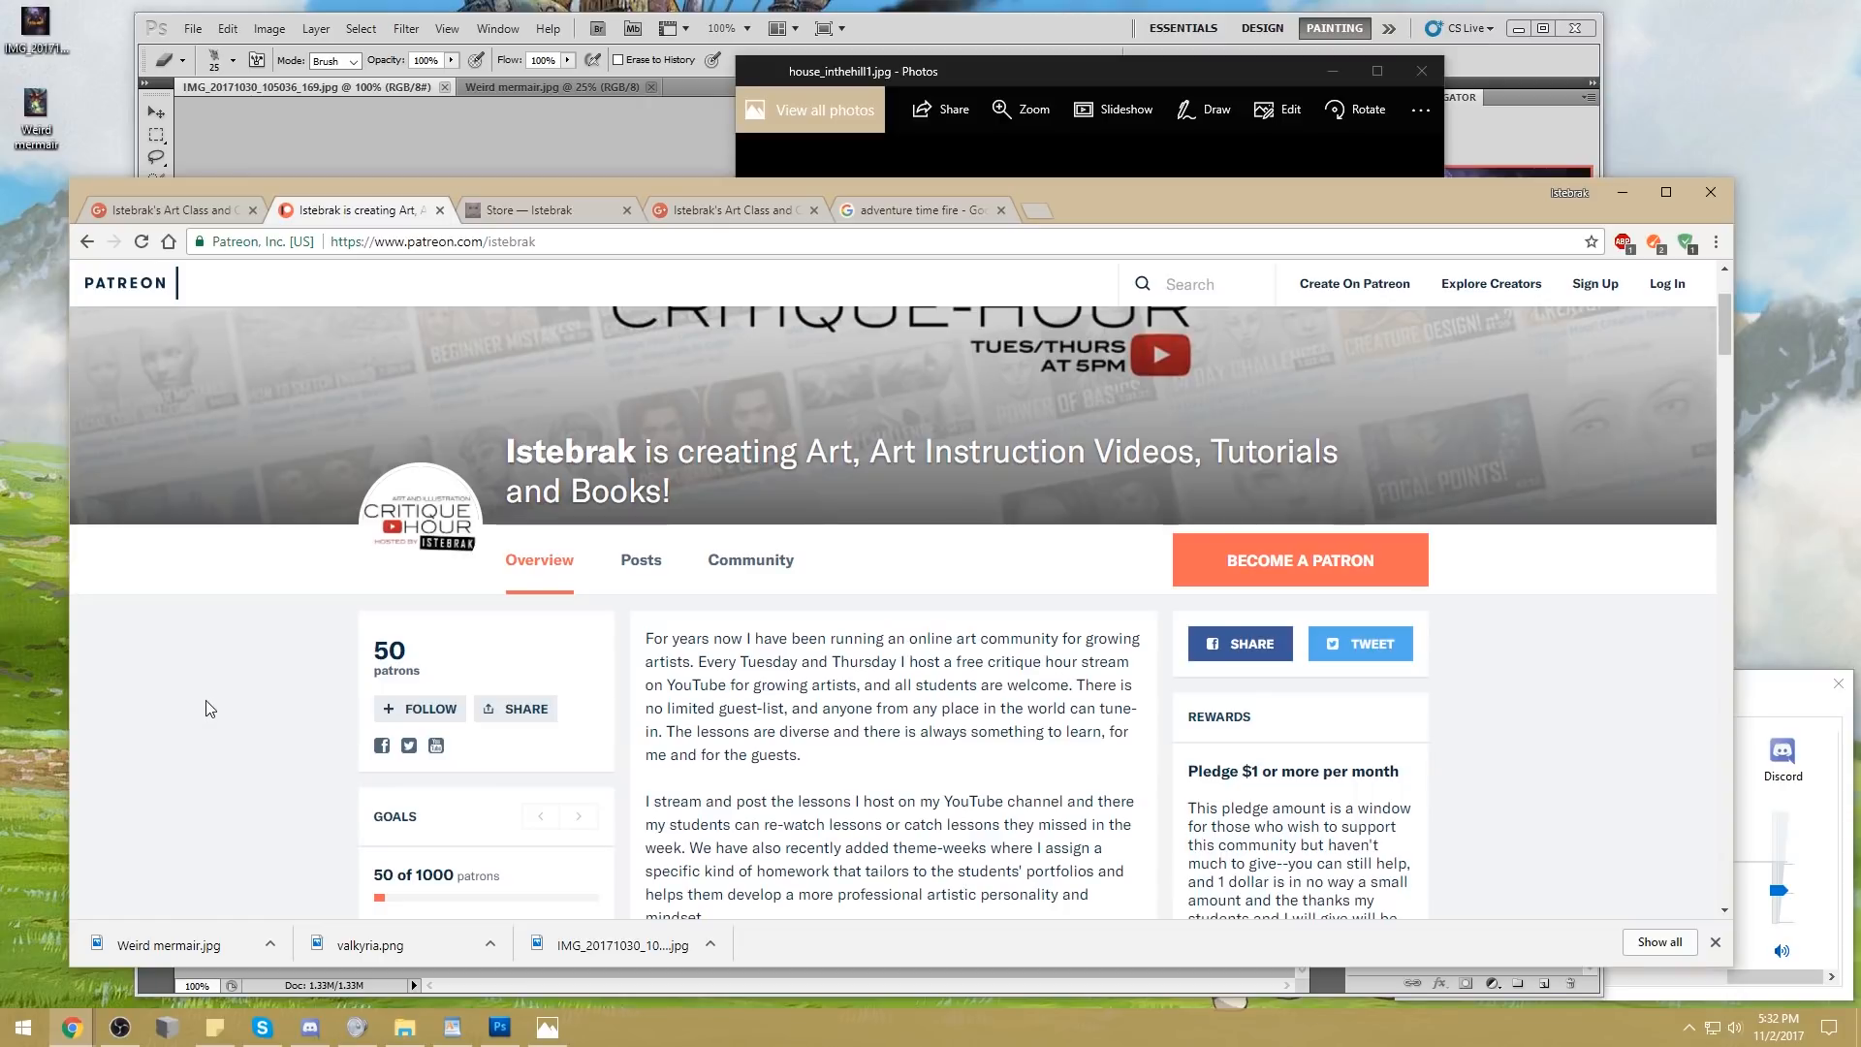
{"action": "scroll", "coordinate": [271, 732], "scroll_direction": "down", "scroll_amount": 1}
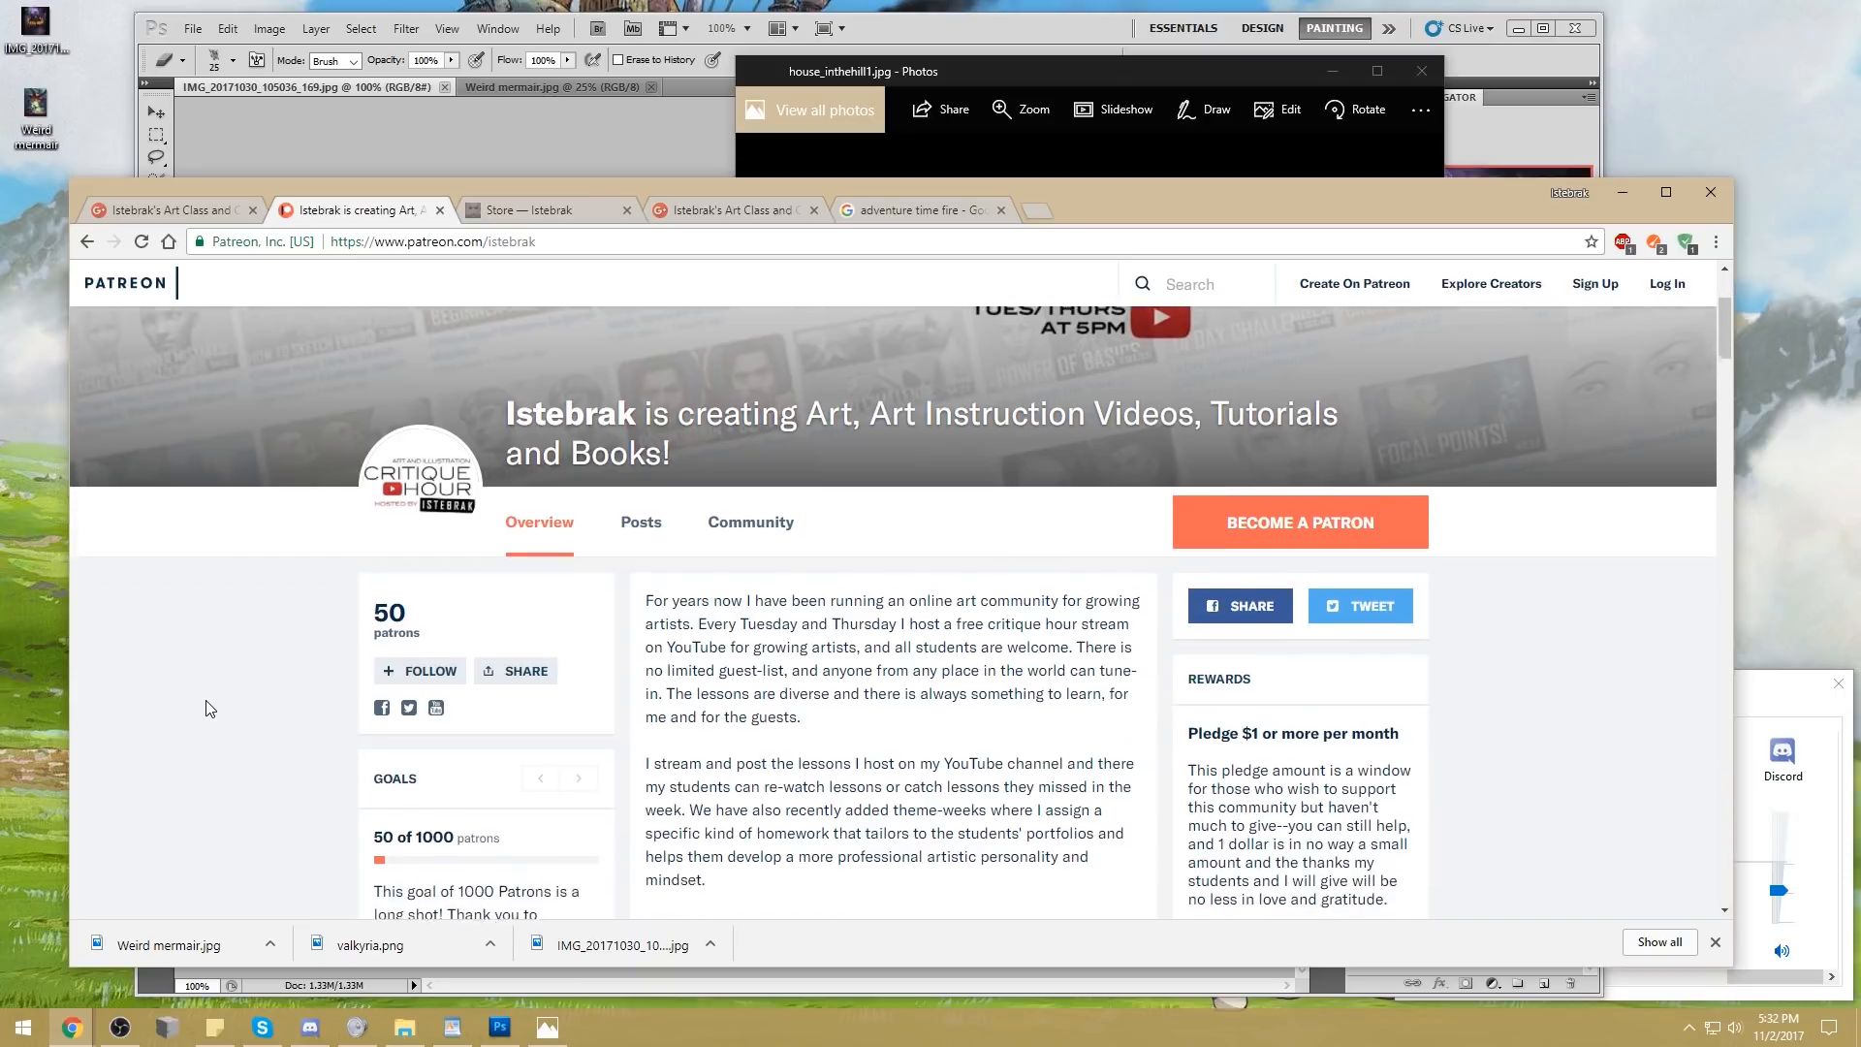
{"action": "left_click_drag", "start_coordinate": [460, 777], "coordinate": [376, 775]}
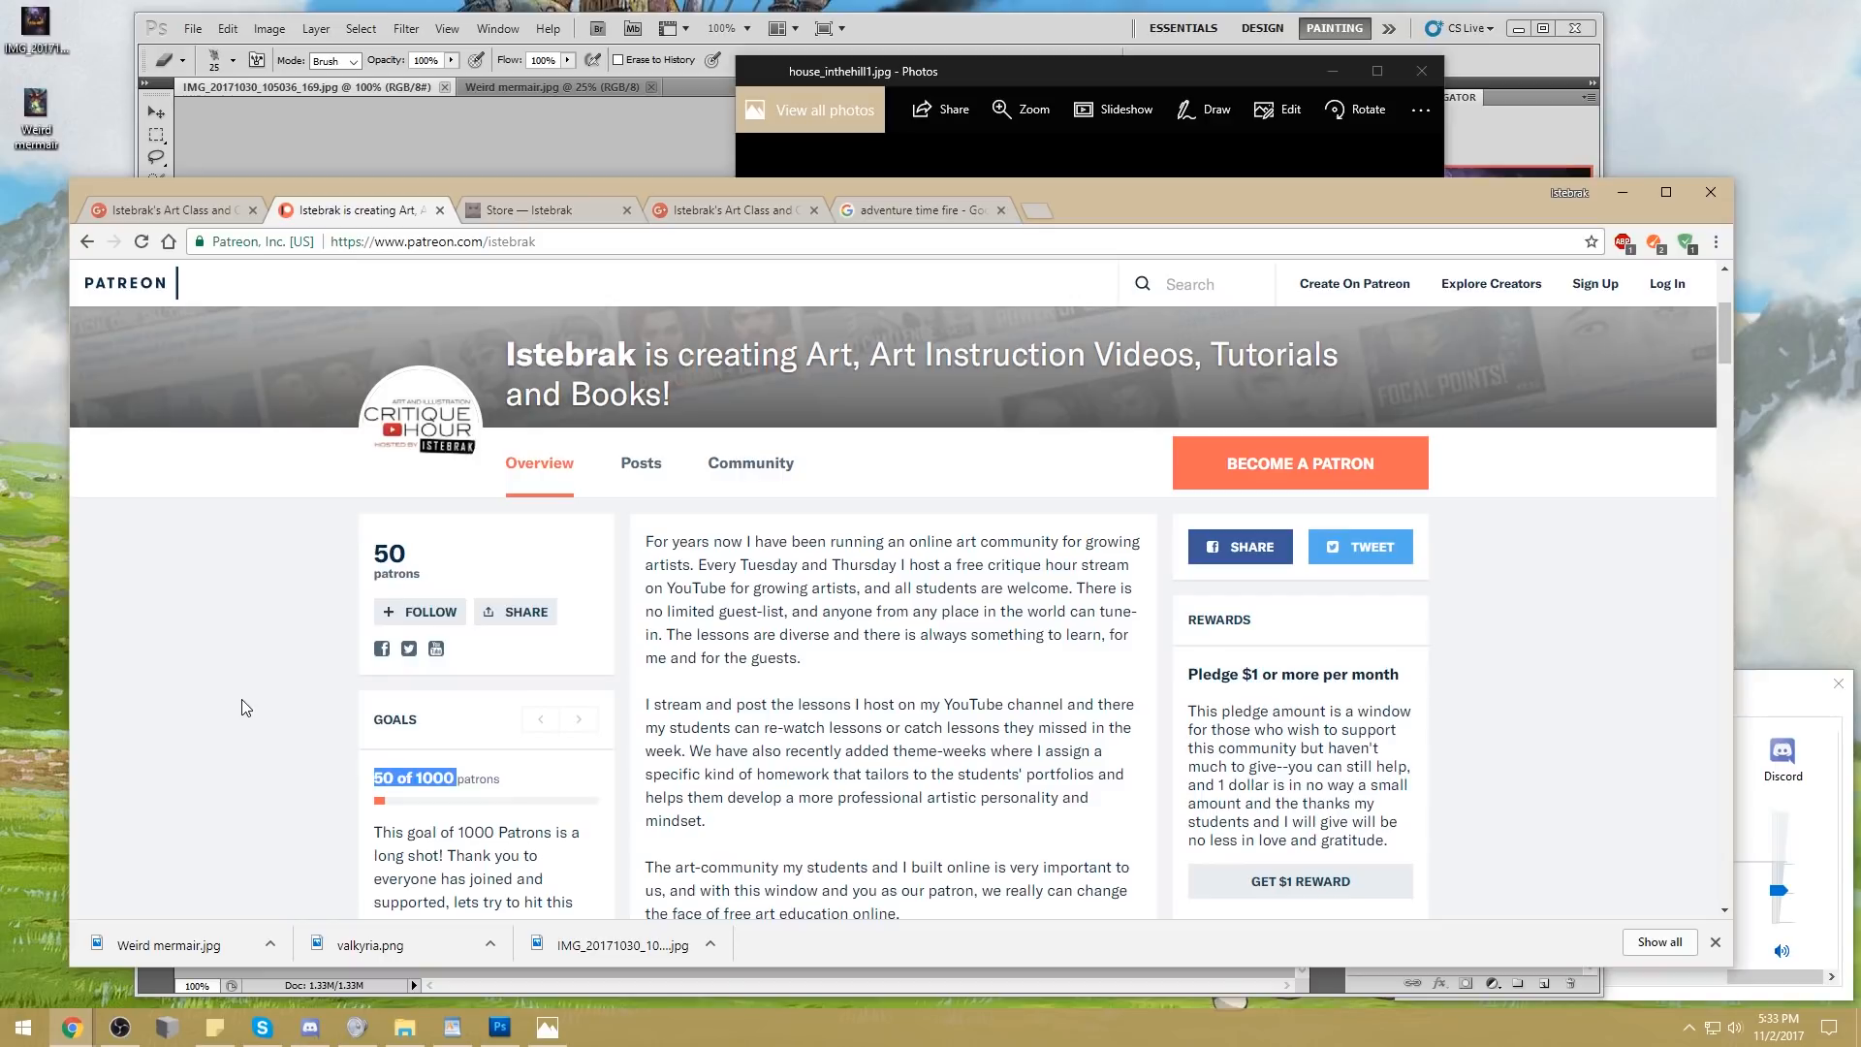
{"action": "left_click", "coordinate": [215, 618]}
{"action": "left_click", "coordinate": [97, 140]}
{"action": "left_click_drag", "start_coordinate": [94, 131], "coordinate": [6, 2]}
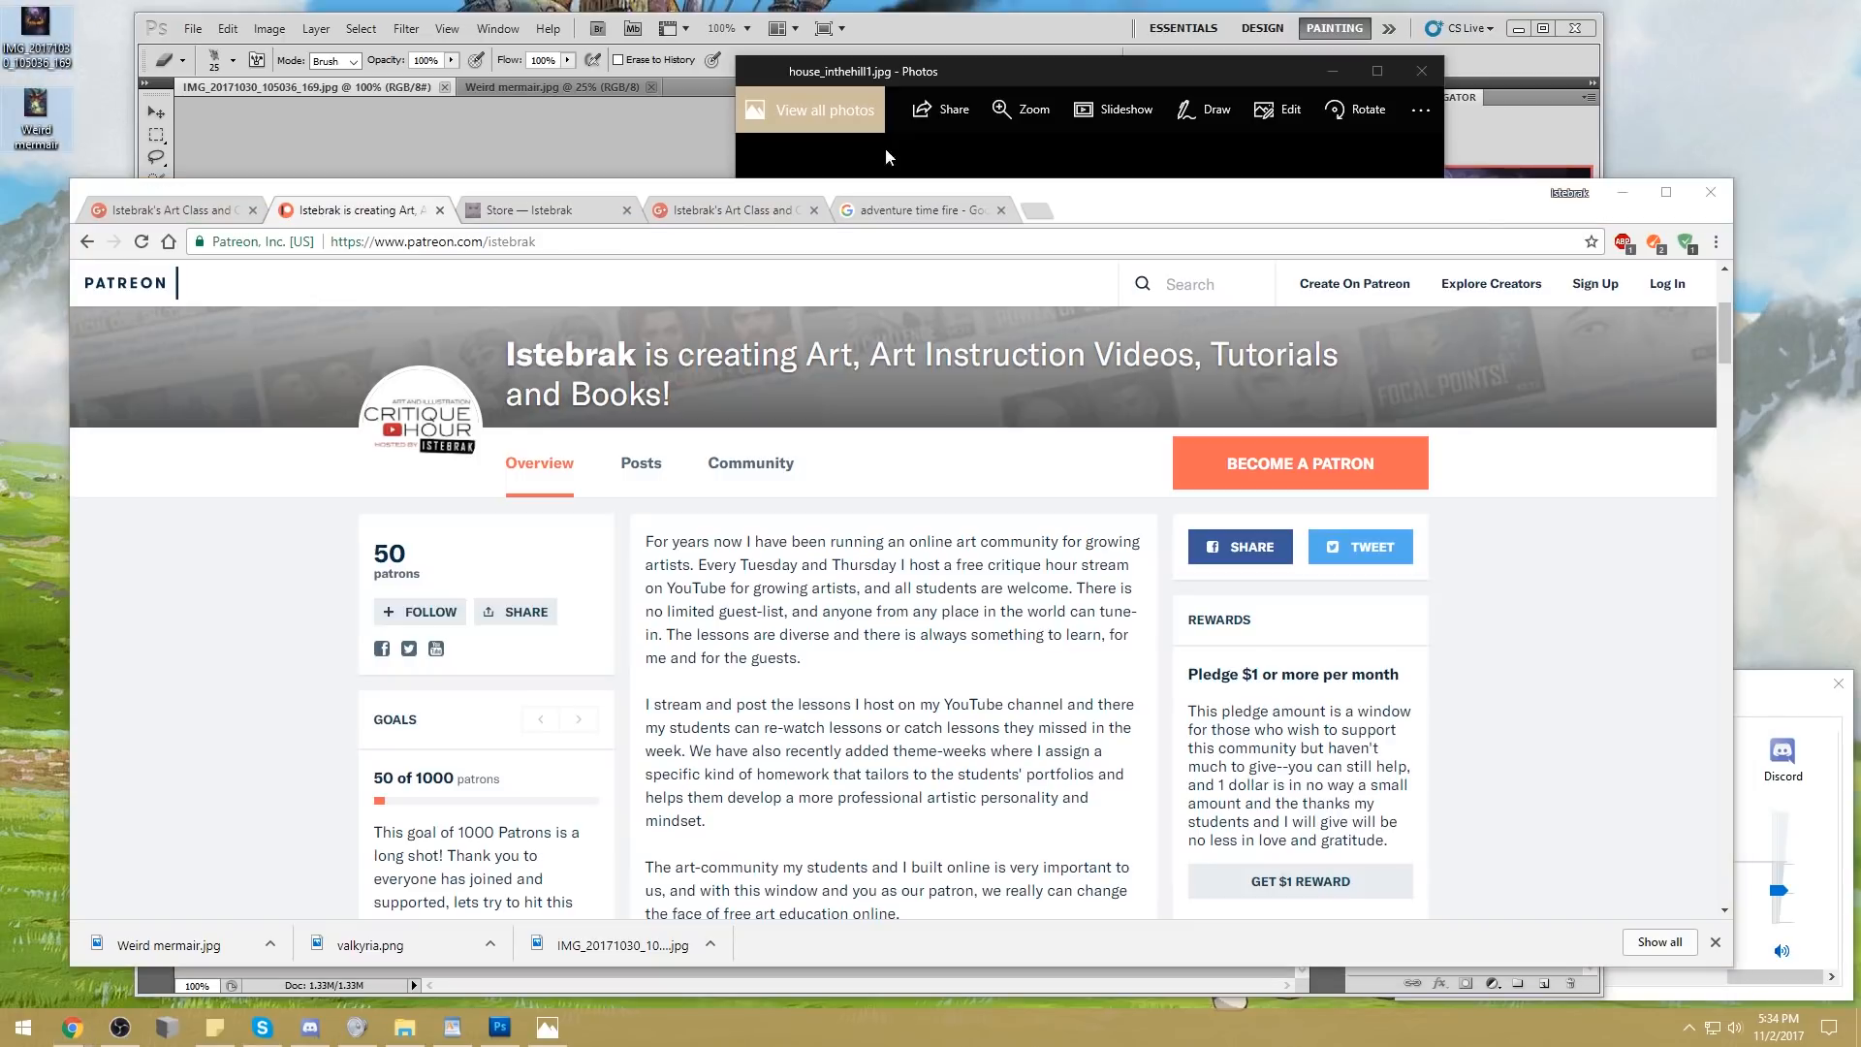
Close the browser, photo viewer, Inspirational Images folder and volume mixer, and slightly reduce the height of the Photoshop window
{"action": "left_click", "coordinate": [1711, 186]}
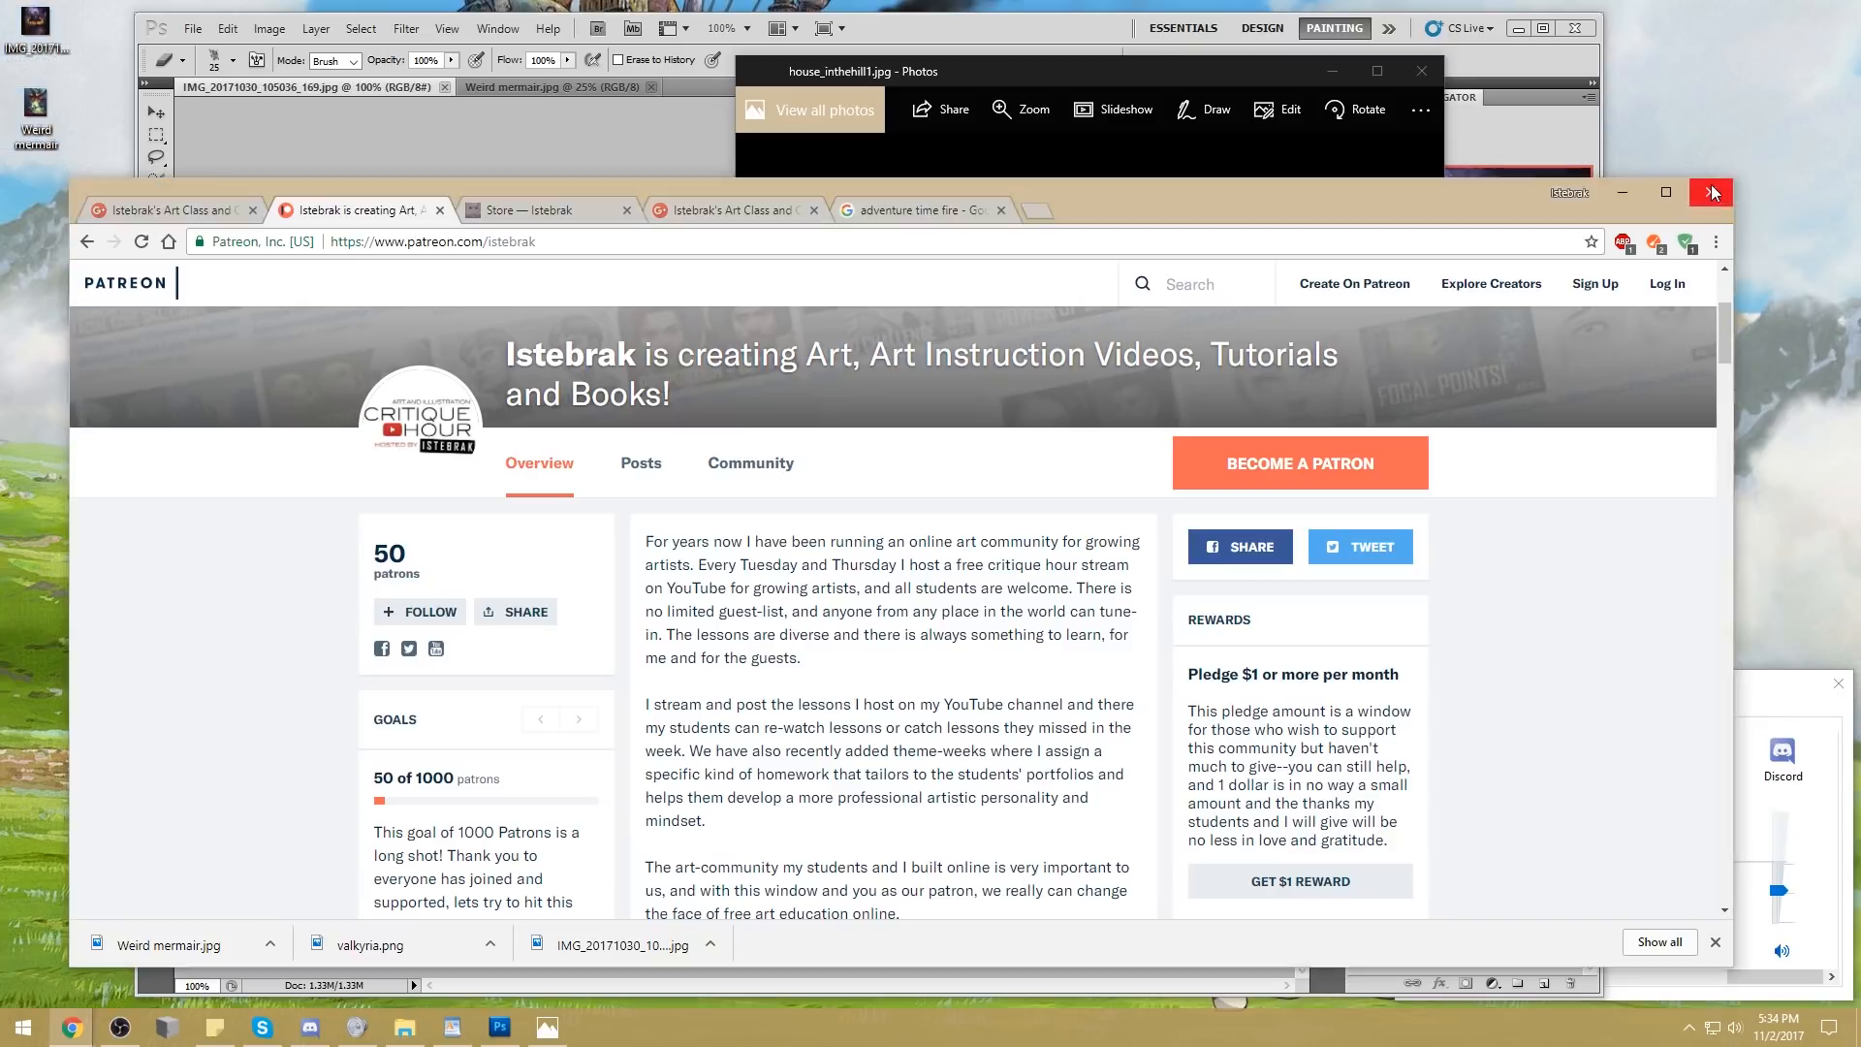
{"action": "left_click", "coordinate": [1421, 71]}
{"action": "left_click", "coordinate": [1366, 215]}
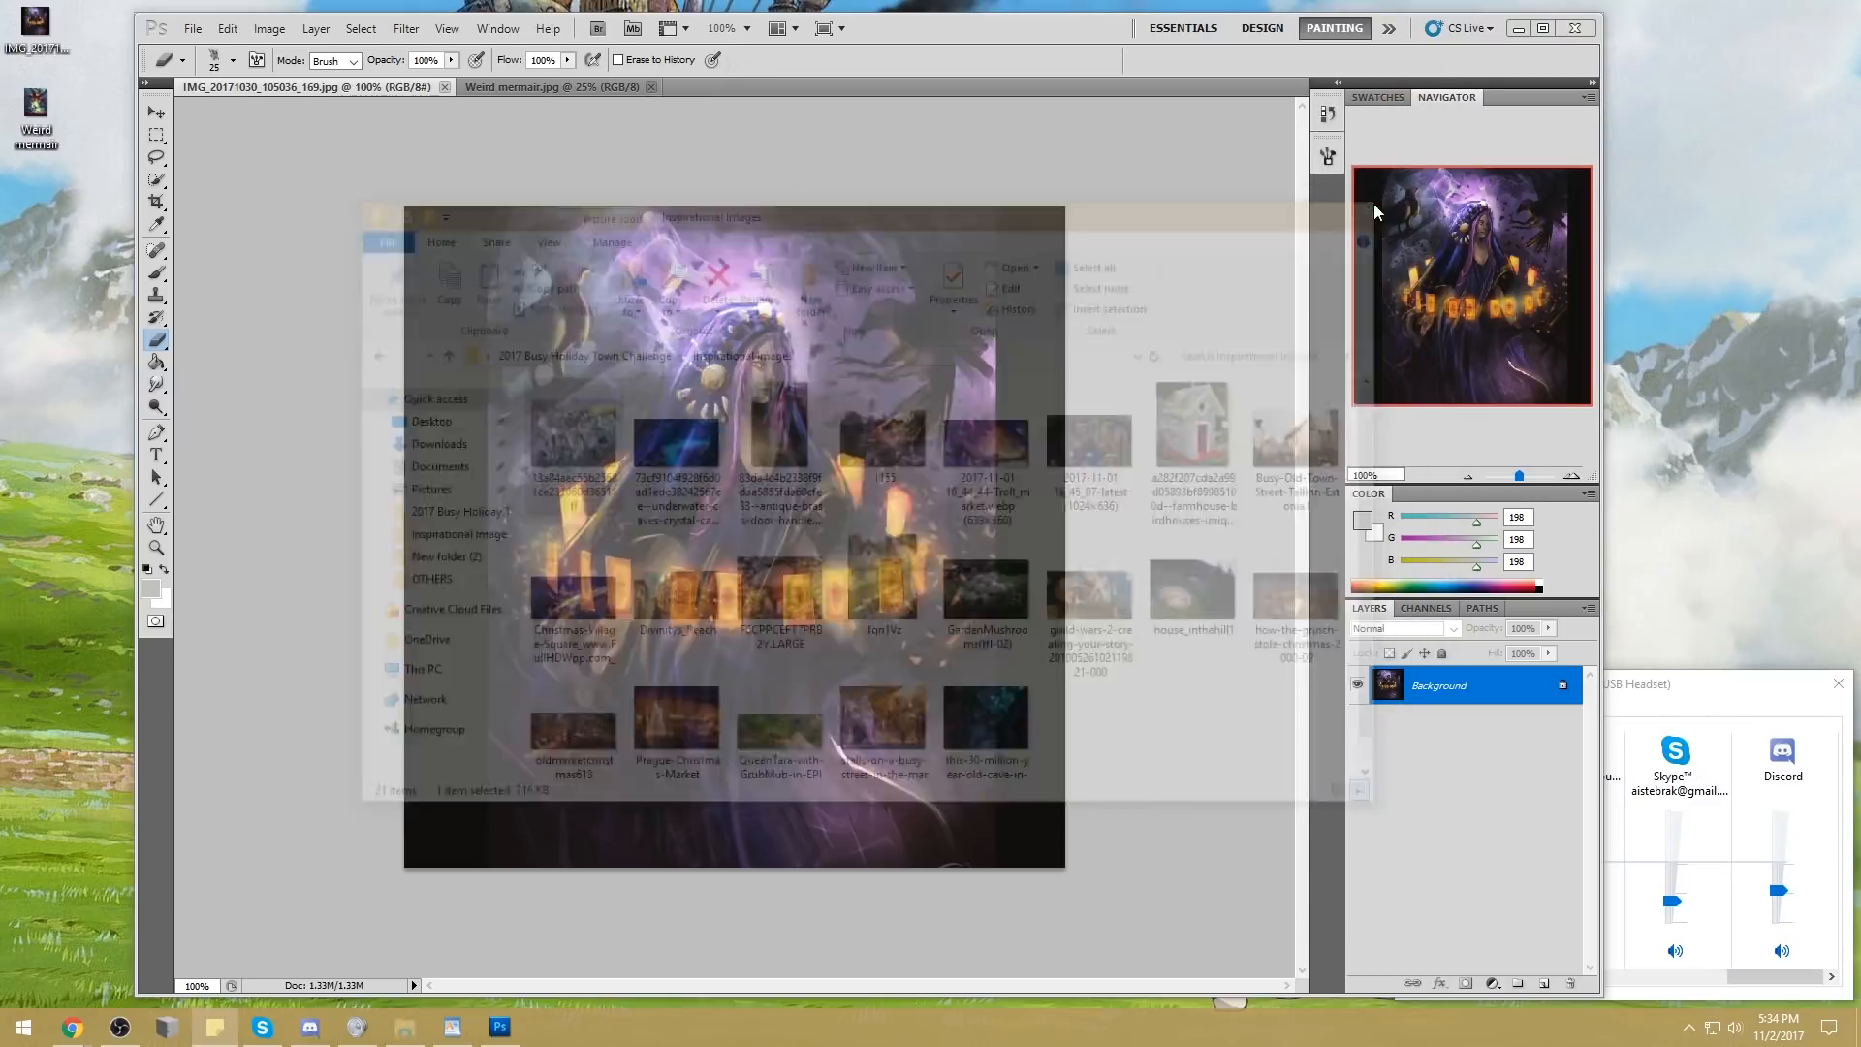
{"action": "left_click", "coordinate": [1837, 683]}
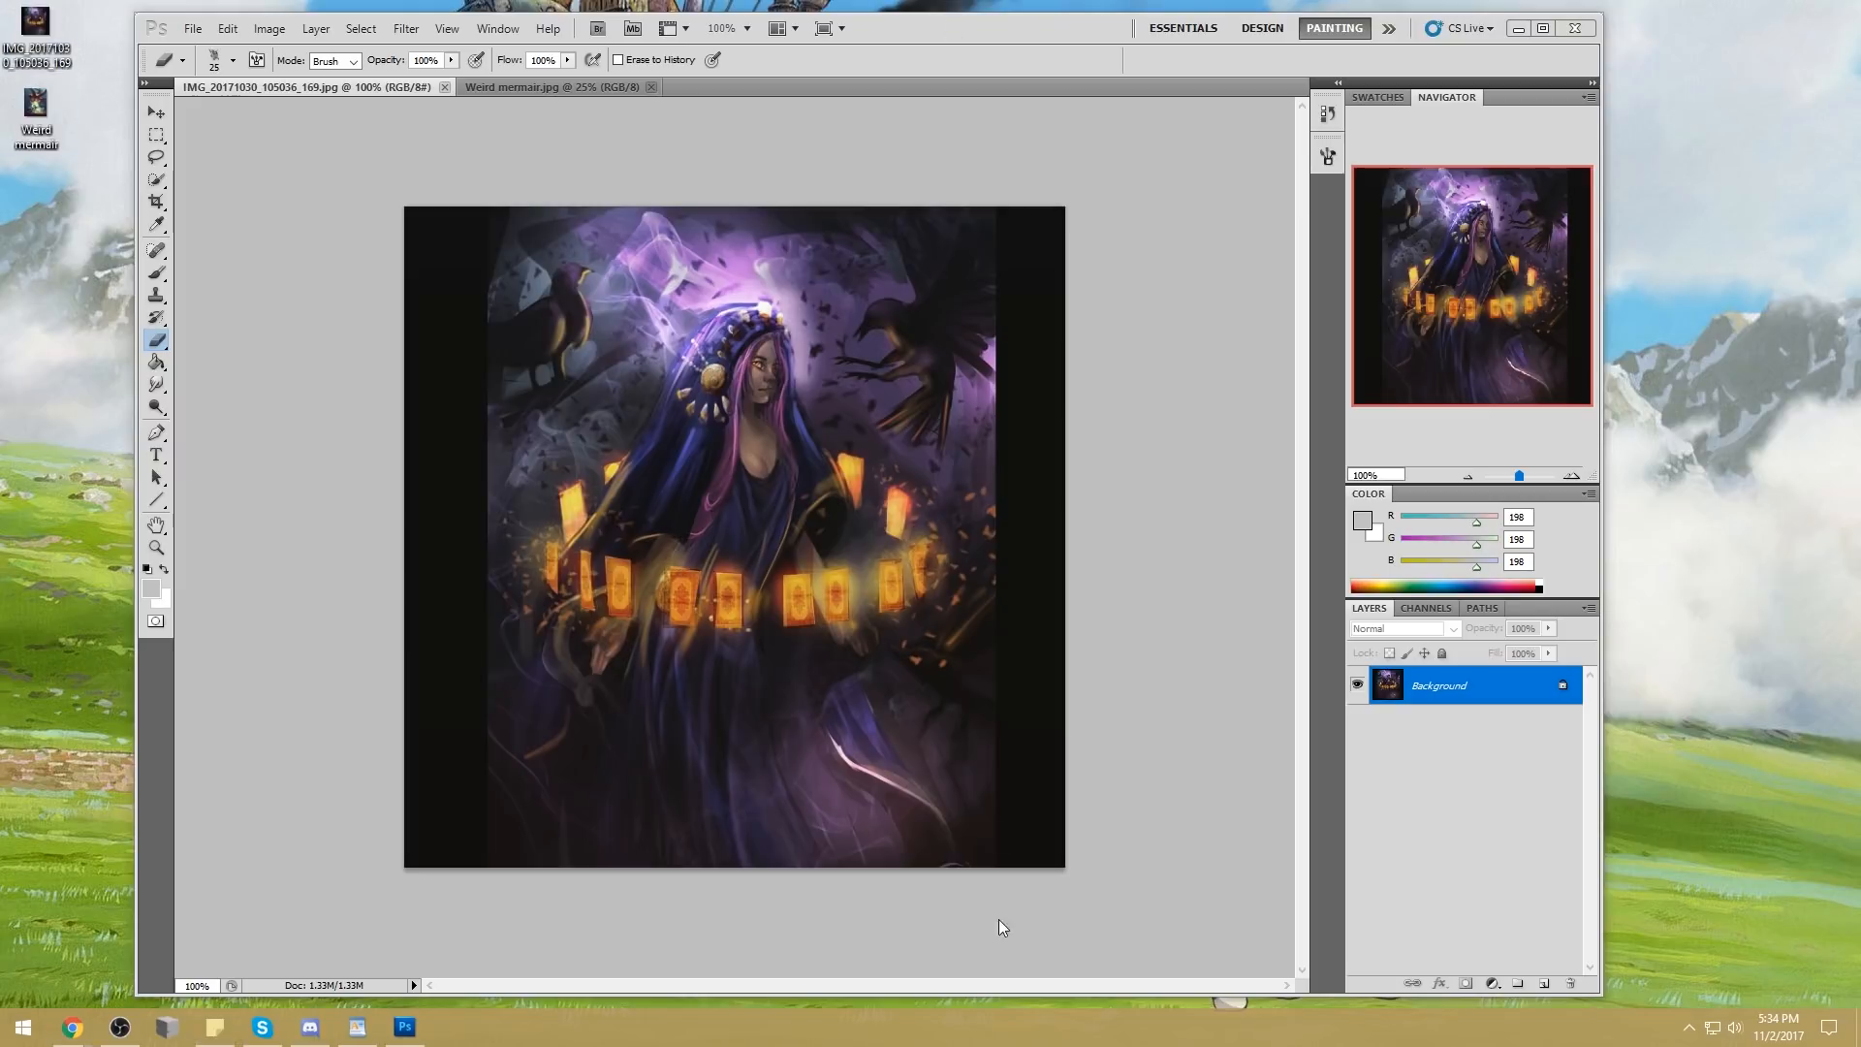
{"action": "left_click", "coordinate": [1015, 995]}
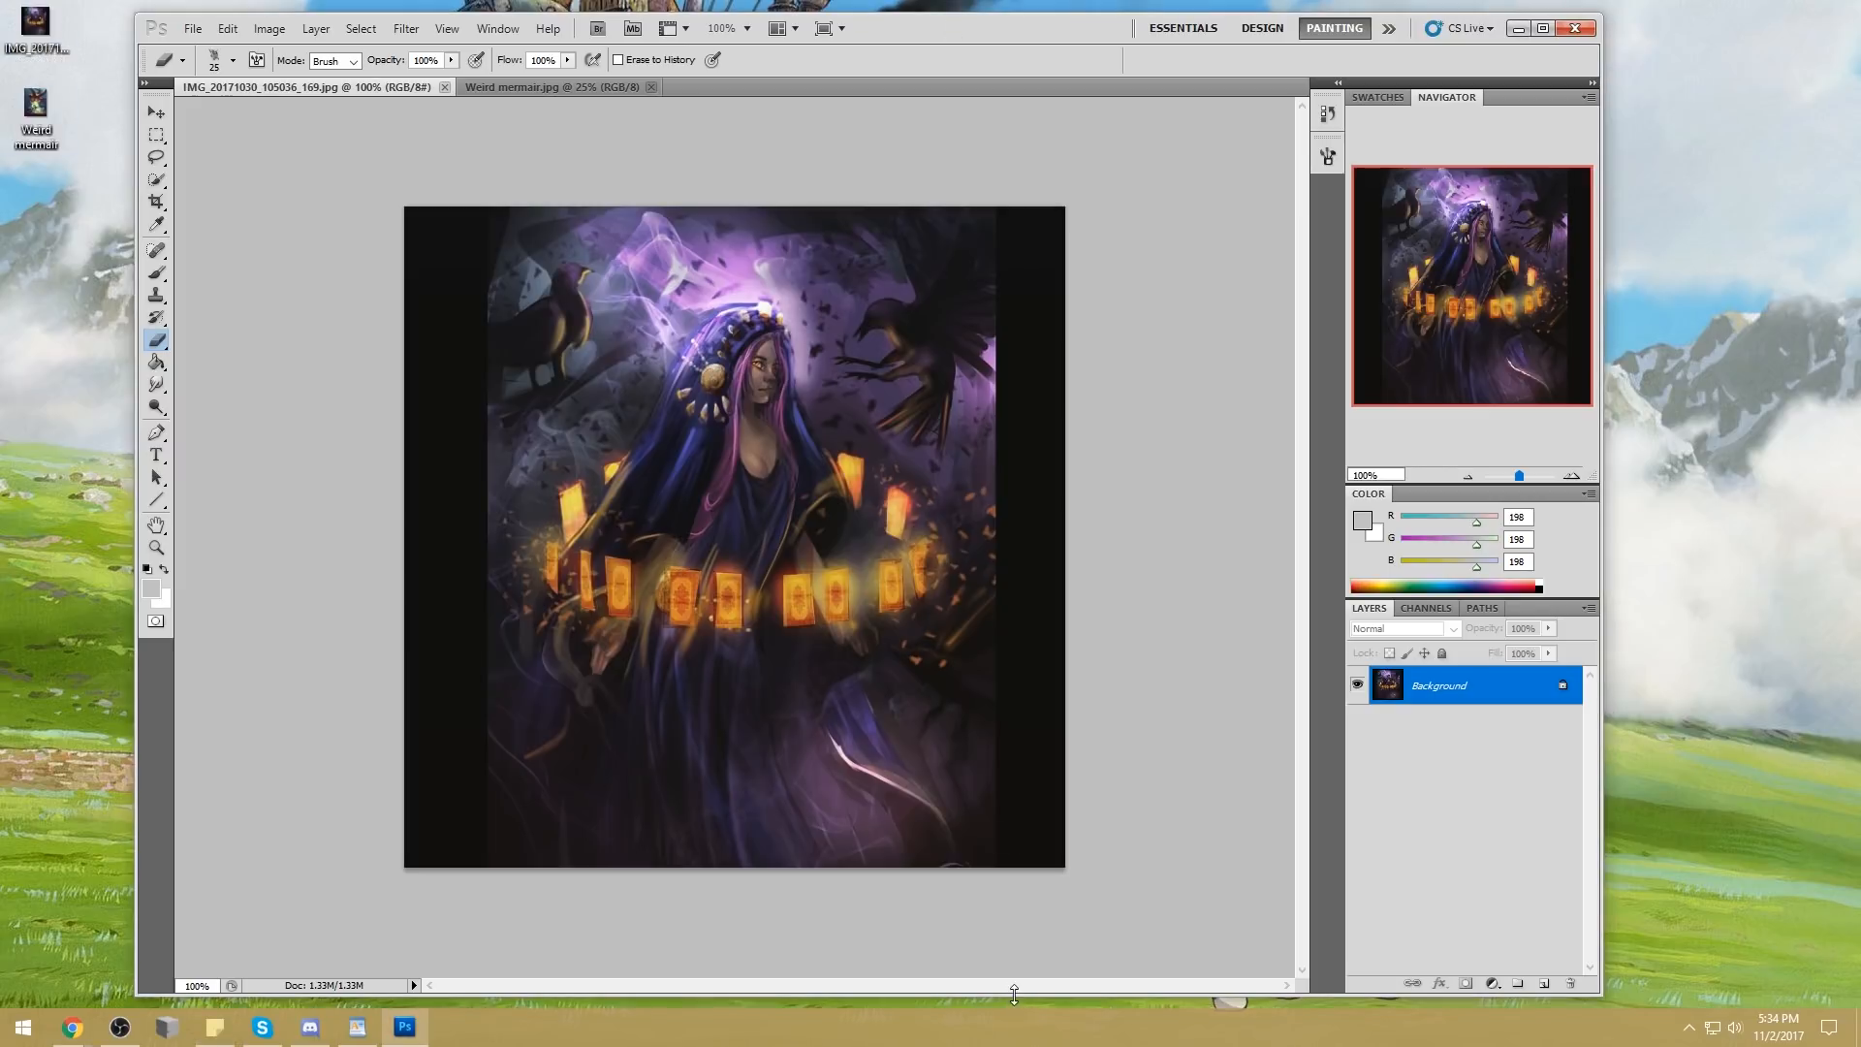
{"action": "left_click_drag", "start_coordinate": [1013, 994], "coordinate": [1019, 989]}
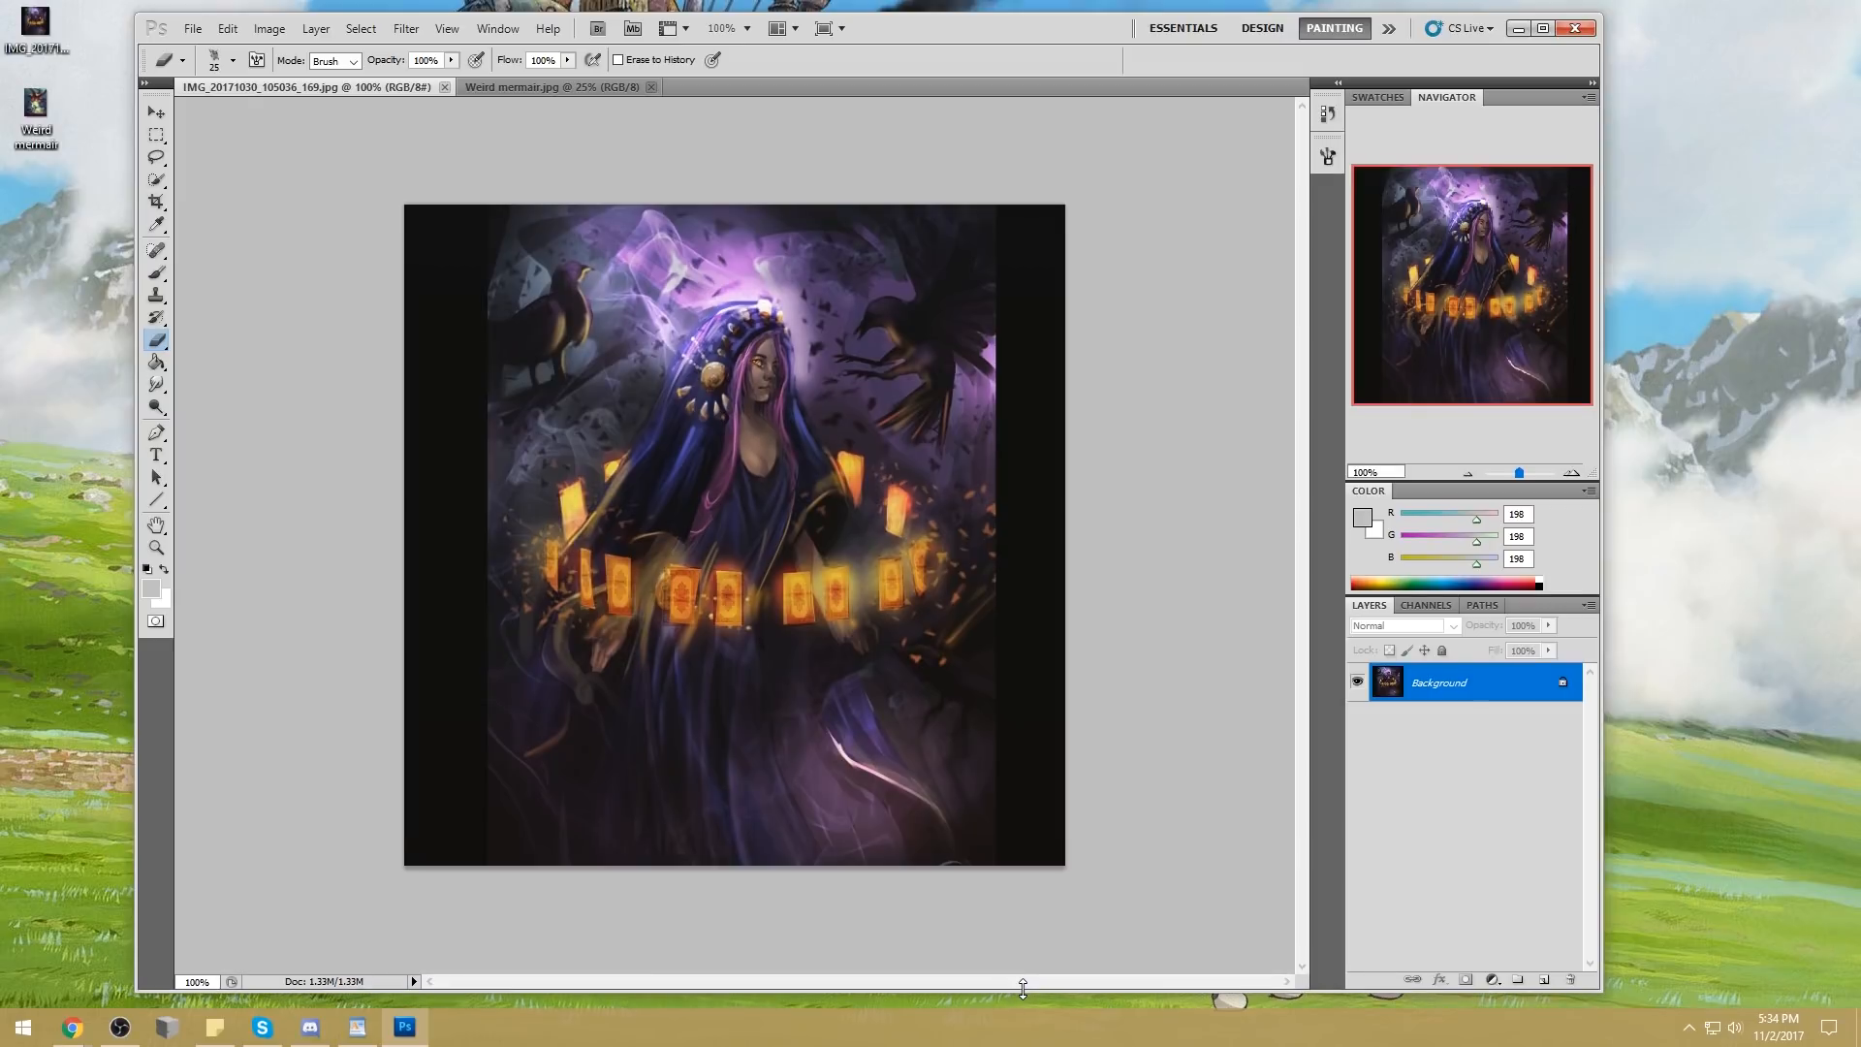
Shift the Photoshop window slightly sideways on the desktop
{"action": "left_click", "coordinate": [1731, 215]}
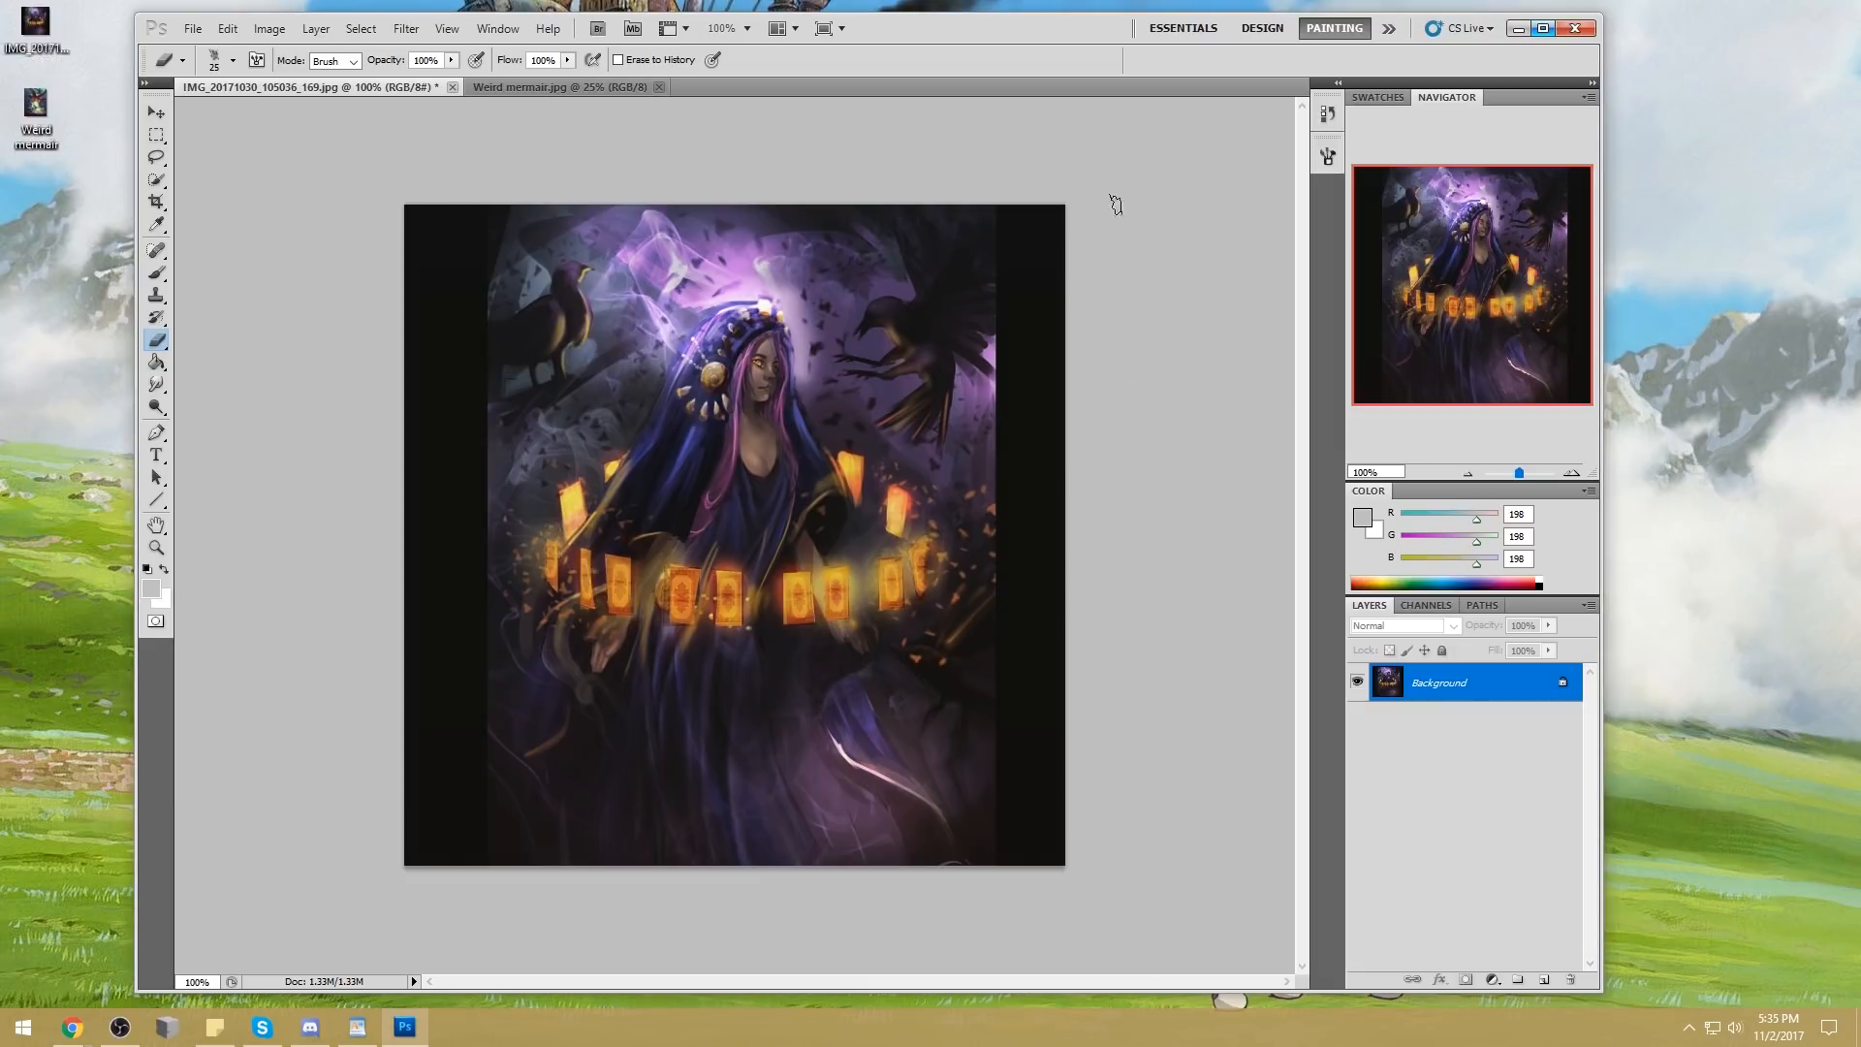
{"action": "left_click_drag", "start_coordinate": [1068, 27], "coordinate": [1107, 21]}
{"action": "left_click", "coordinate": [1153, 2]}
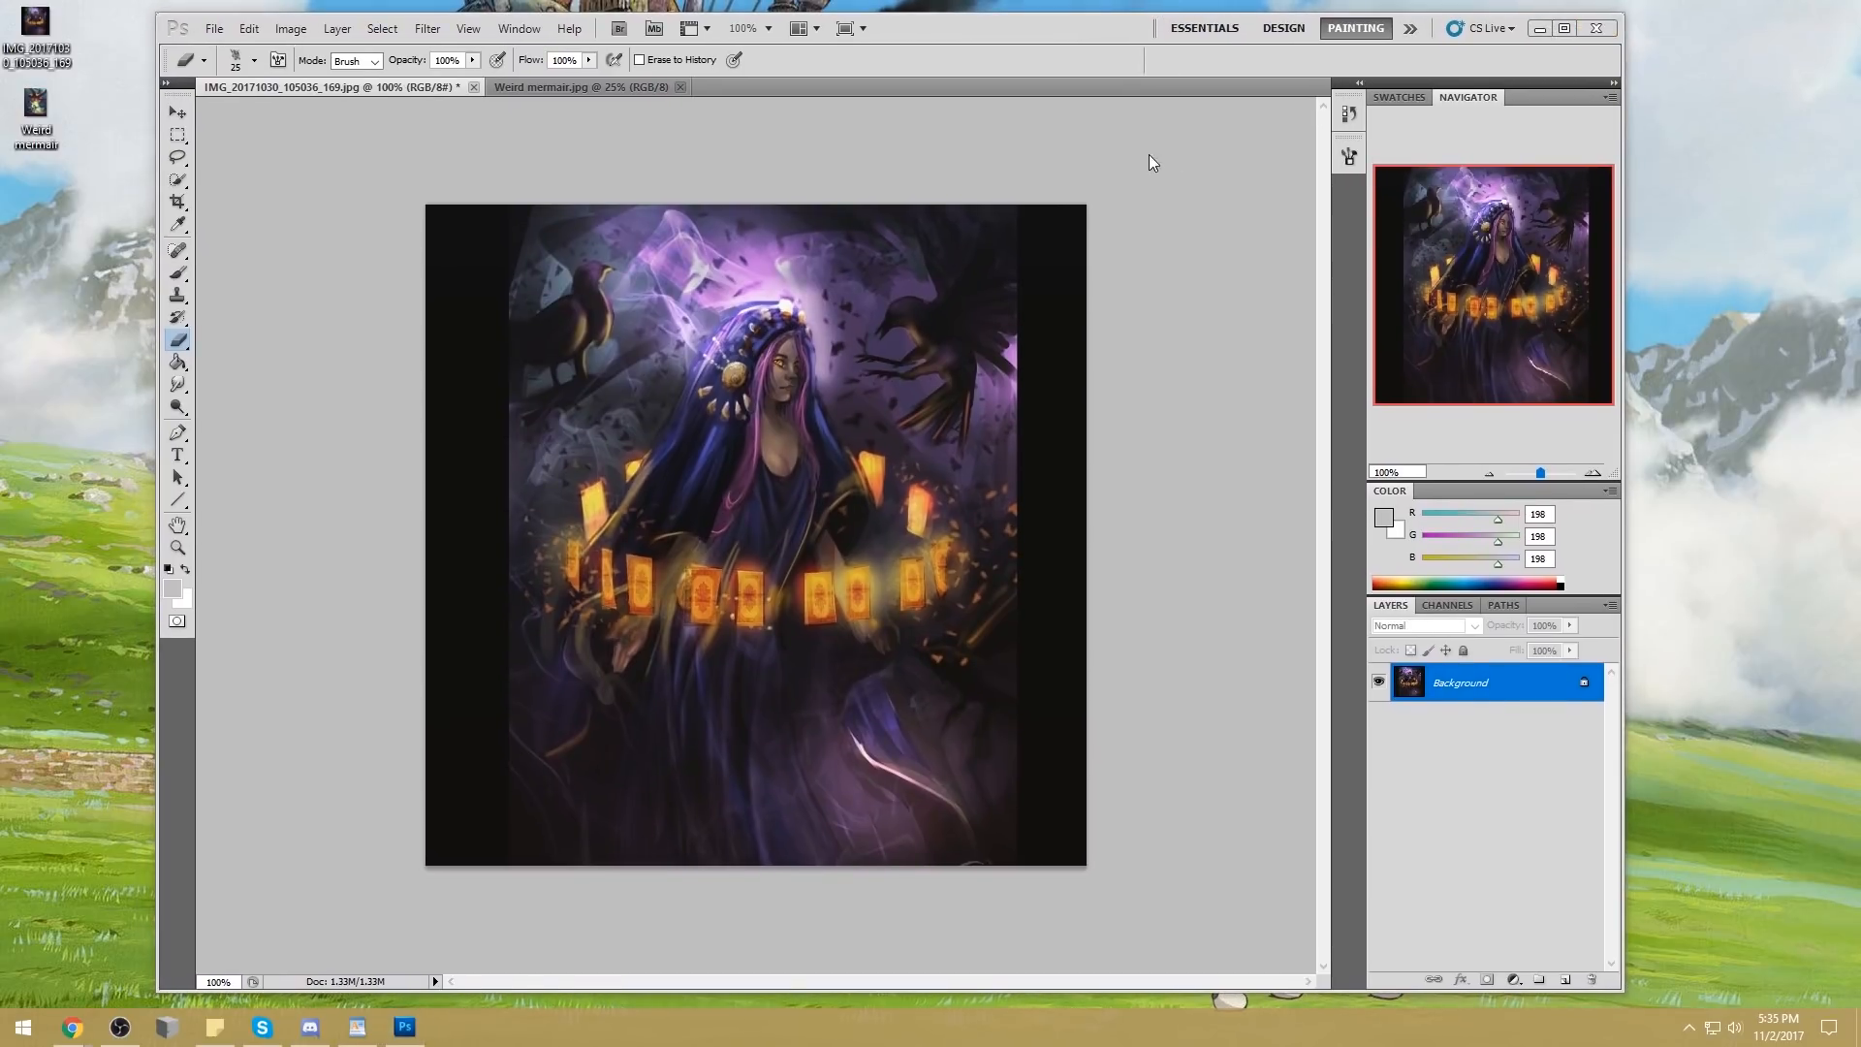
{"action": "left_click", "coordinate": [1250, 294]}
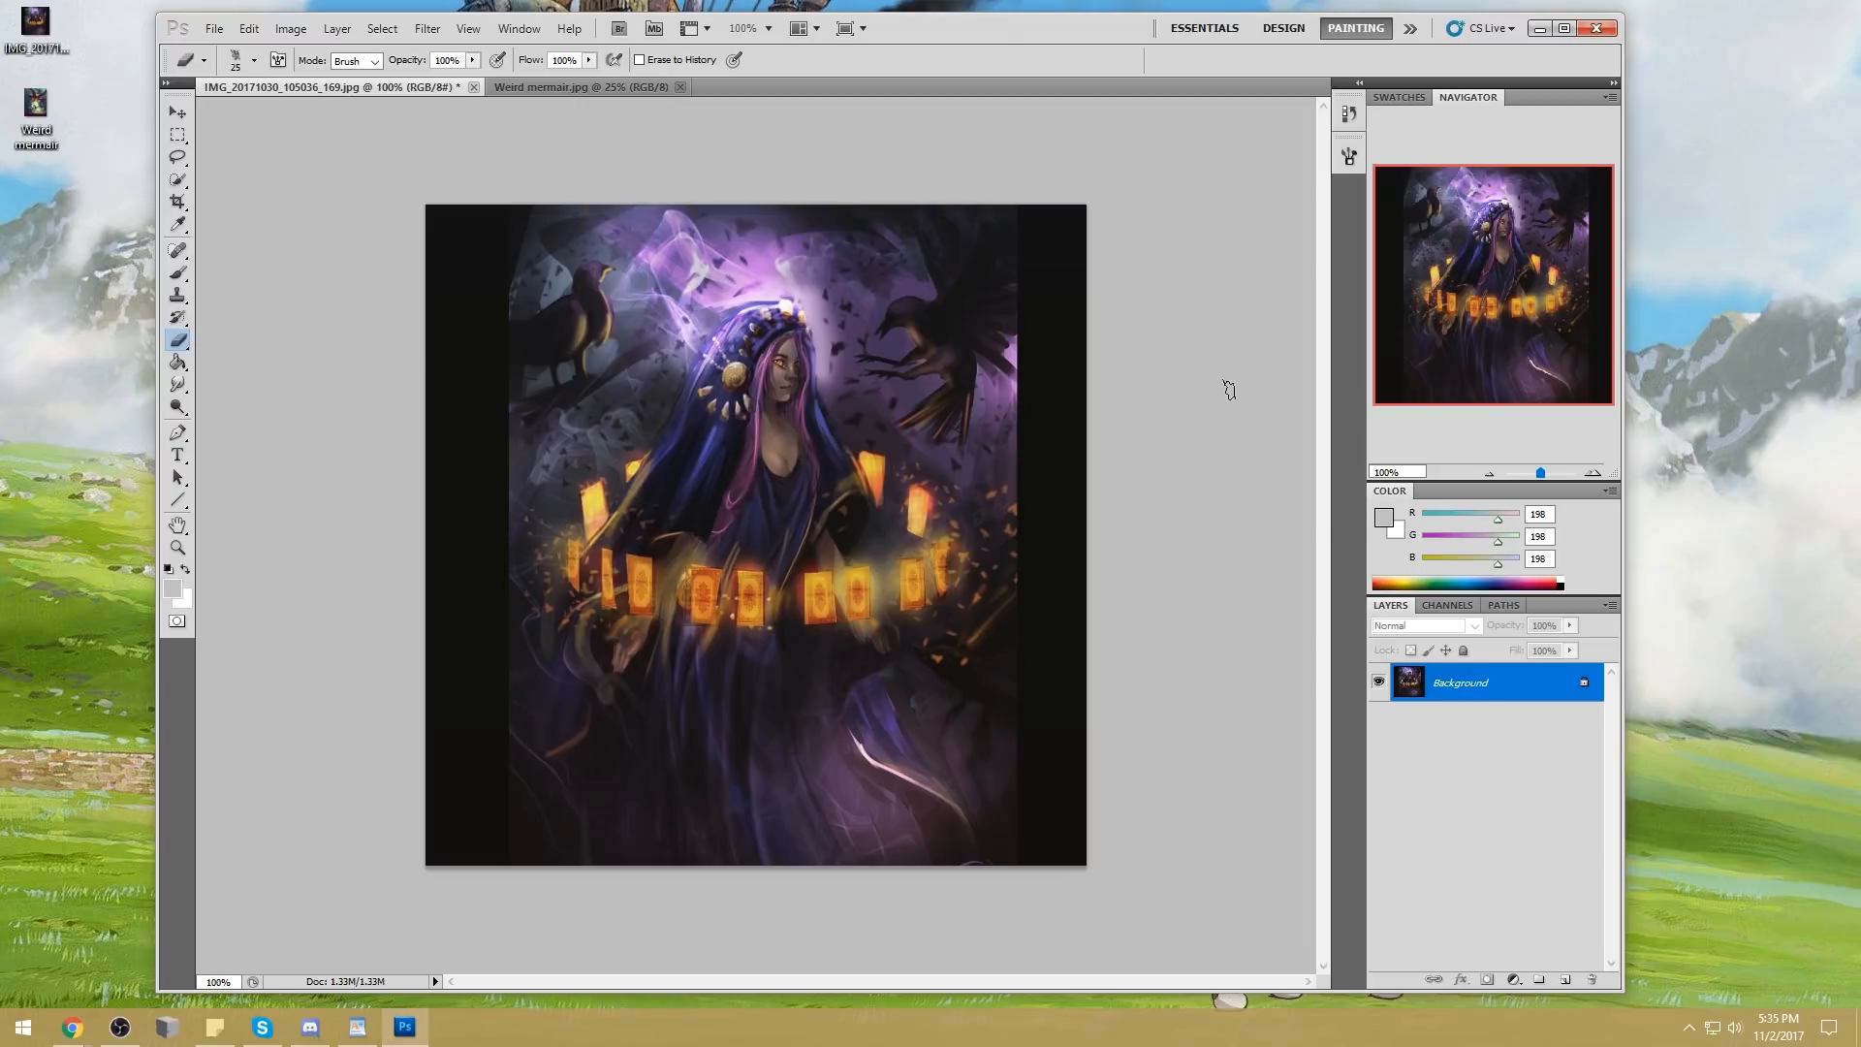
Crop the hooded-woman painting to remove the black bands along both sides
{"action": "key", "text": "c"}
{"action": "left_click_drag", "start_coordinate": [510, 206], "coordinate": [1012, 887]}
{"action": "left_click_drag", "start_coordinate": [1013, 888], "coordinate": [1009, 885]}
{"action": "key", "text": "Return"}
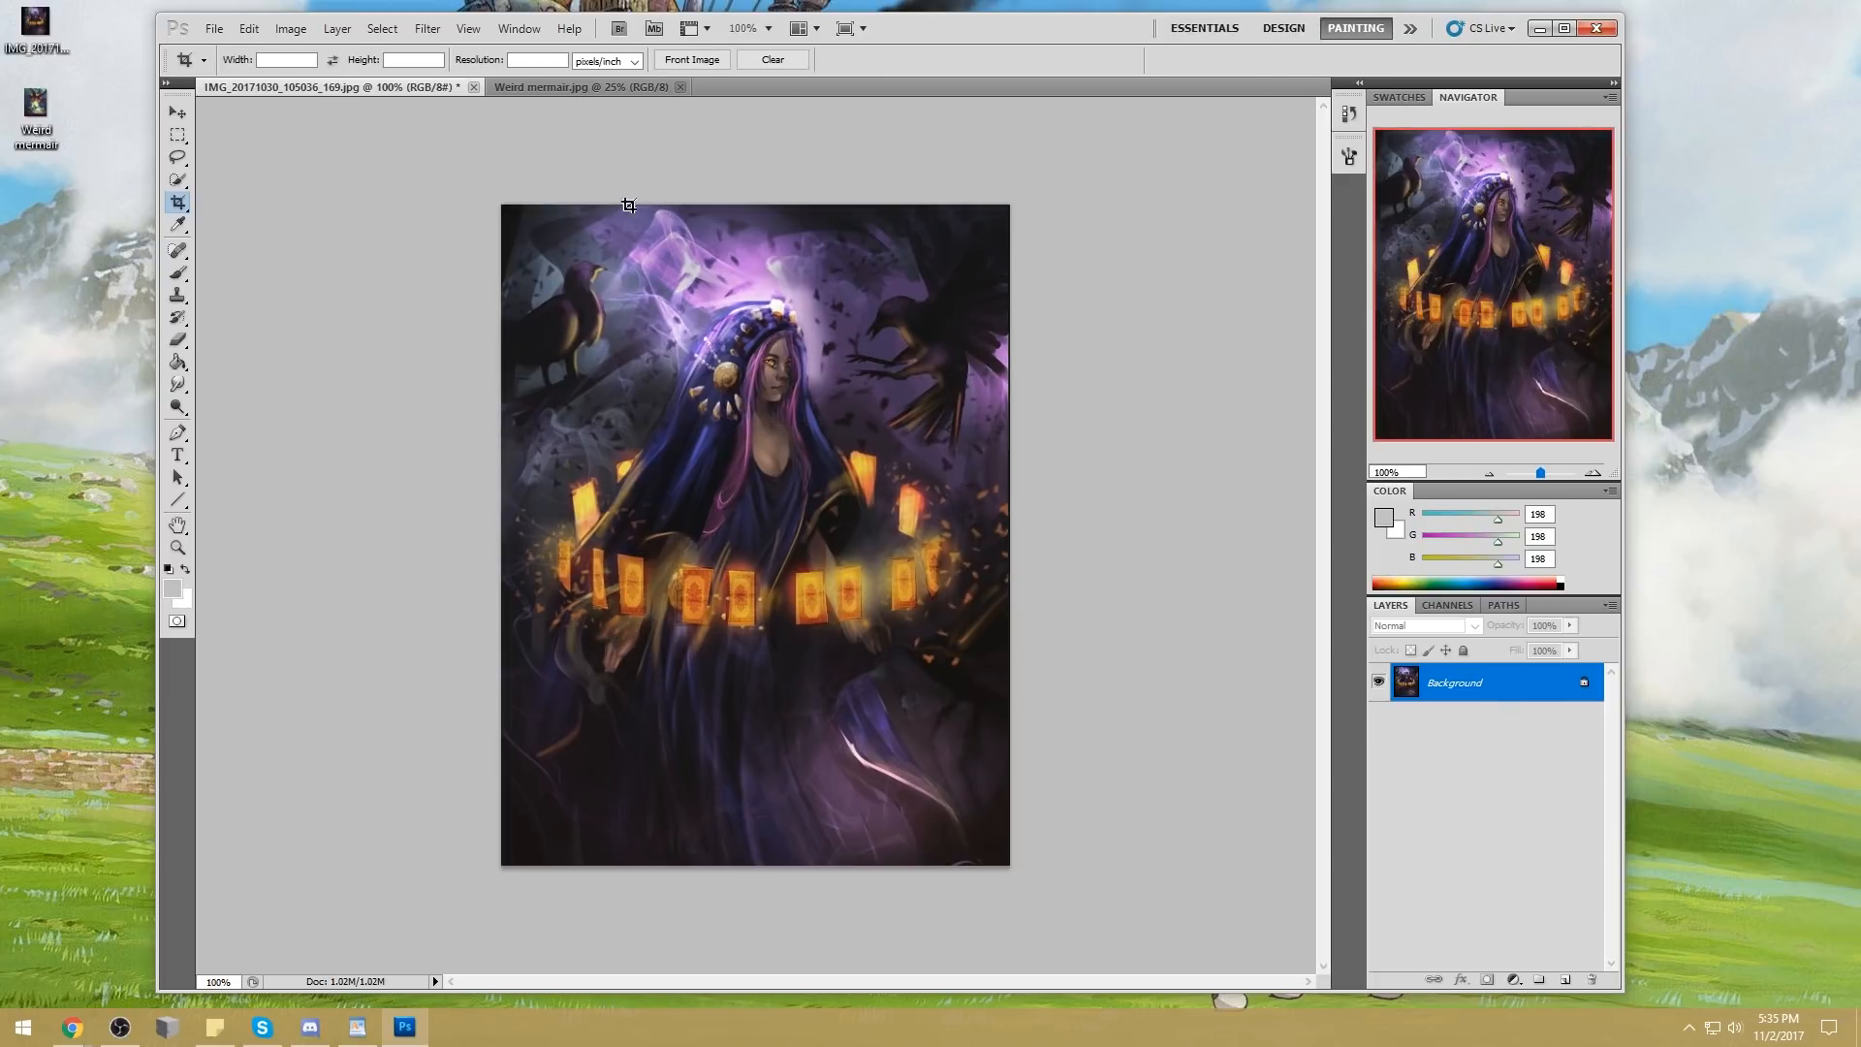
{"action": "left_click_drag", "start_coordinate": [489, 180], "coordinate": [1006, 921]}
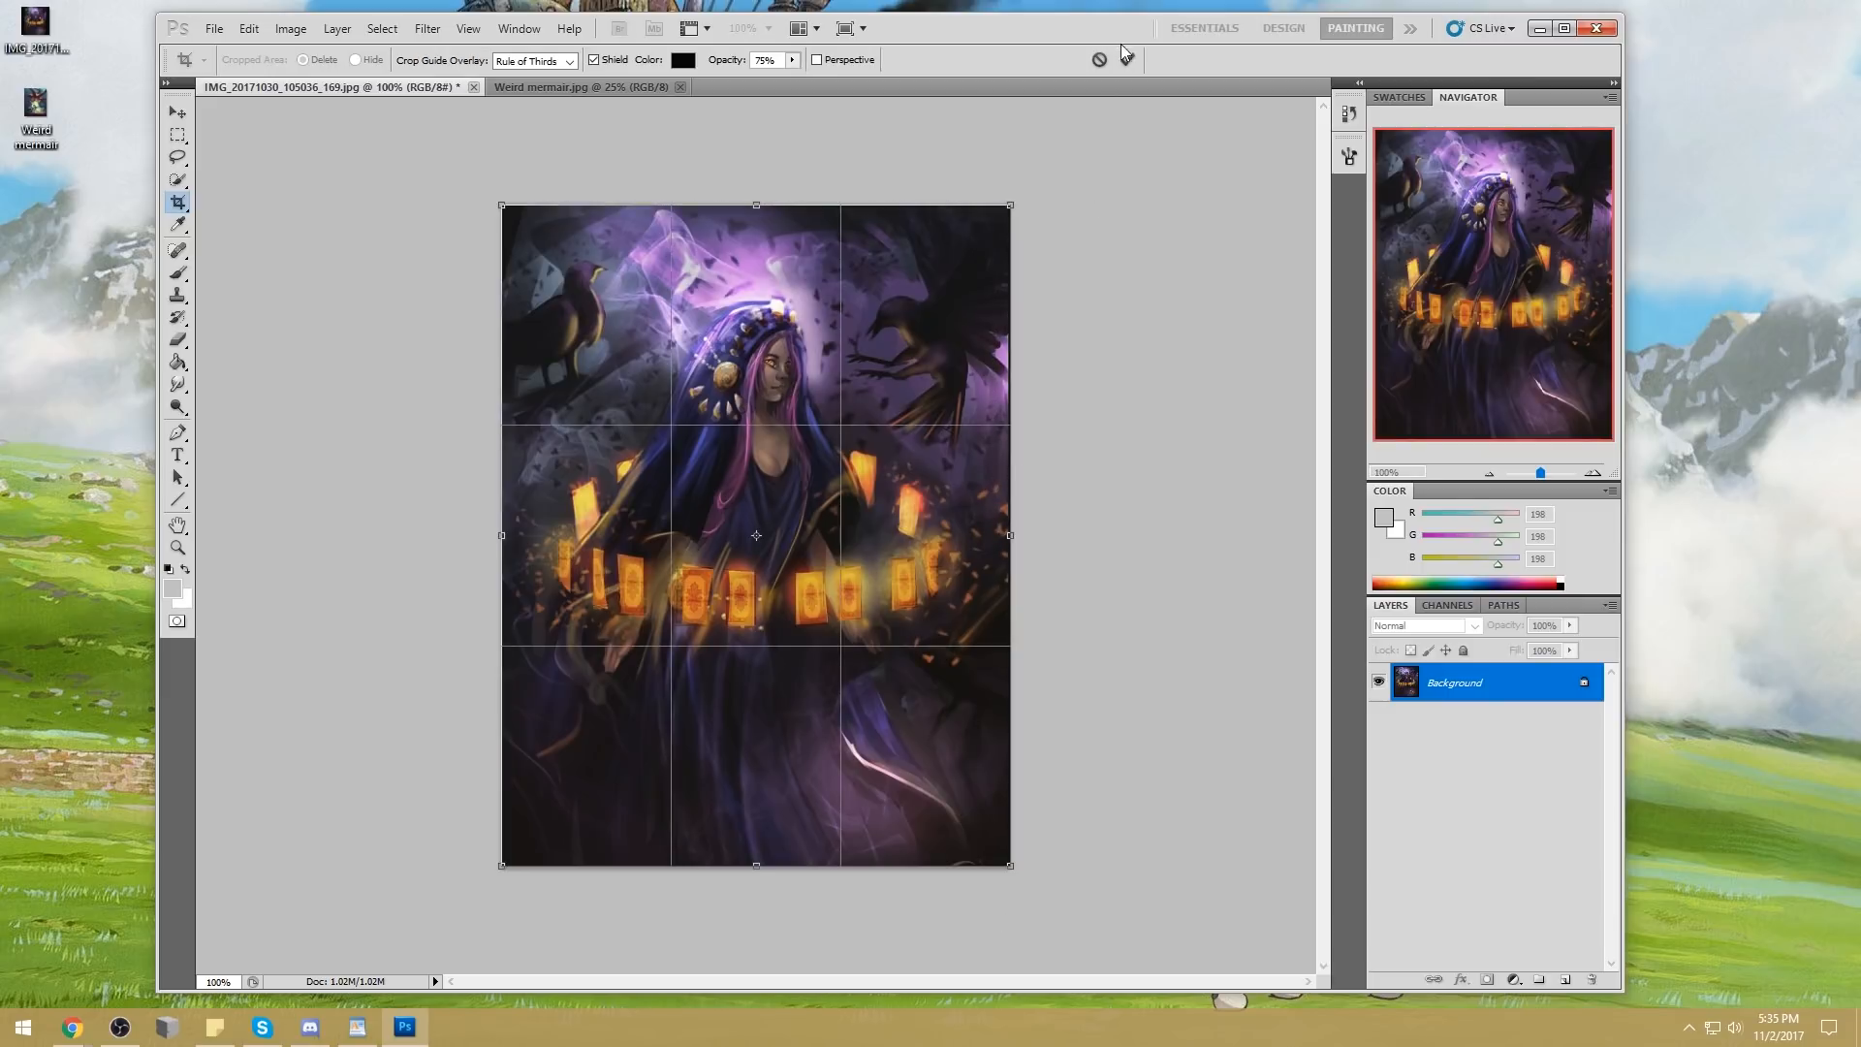
{"action": "left_click_drag", "start_coordinate": [1010, 535], "coordinate": [1003, 538]}
{"action": "left_click", "coordinate": [1098, 60]}
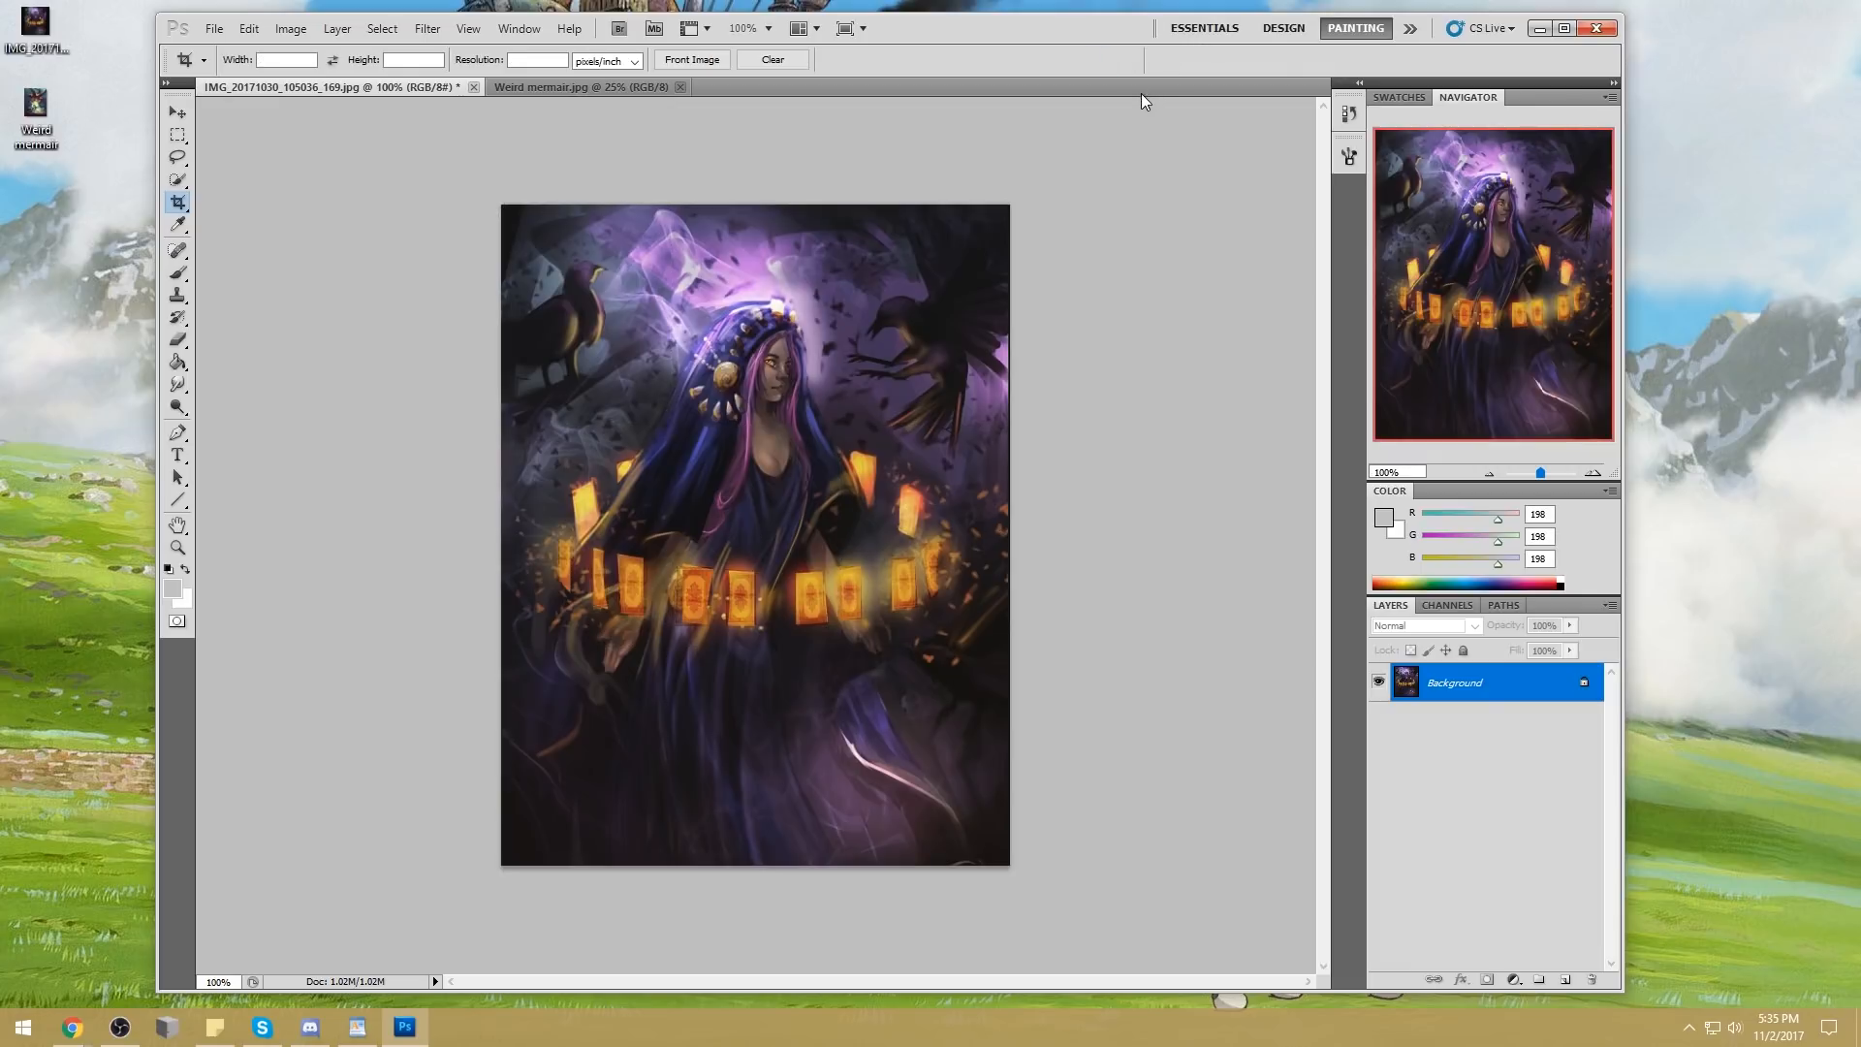
Set up a small pure red brush (255, 0, 0) in Normal mode at 100% opacity
{"action": "key", "text": "b"}
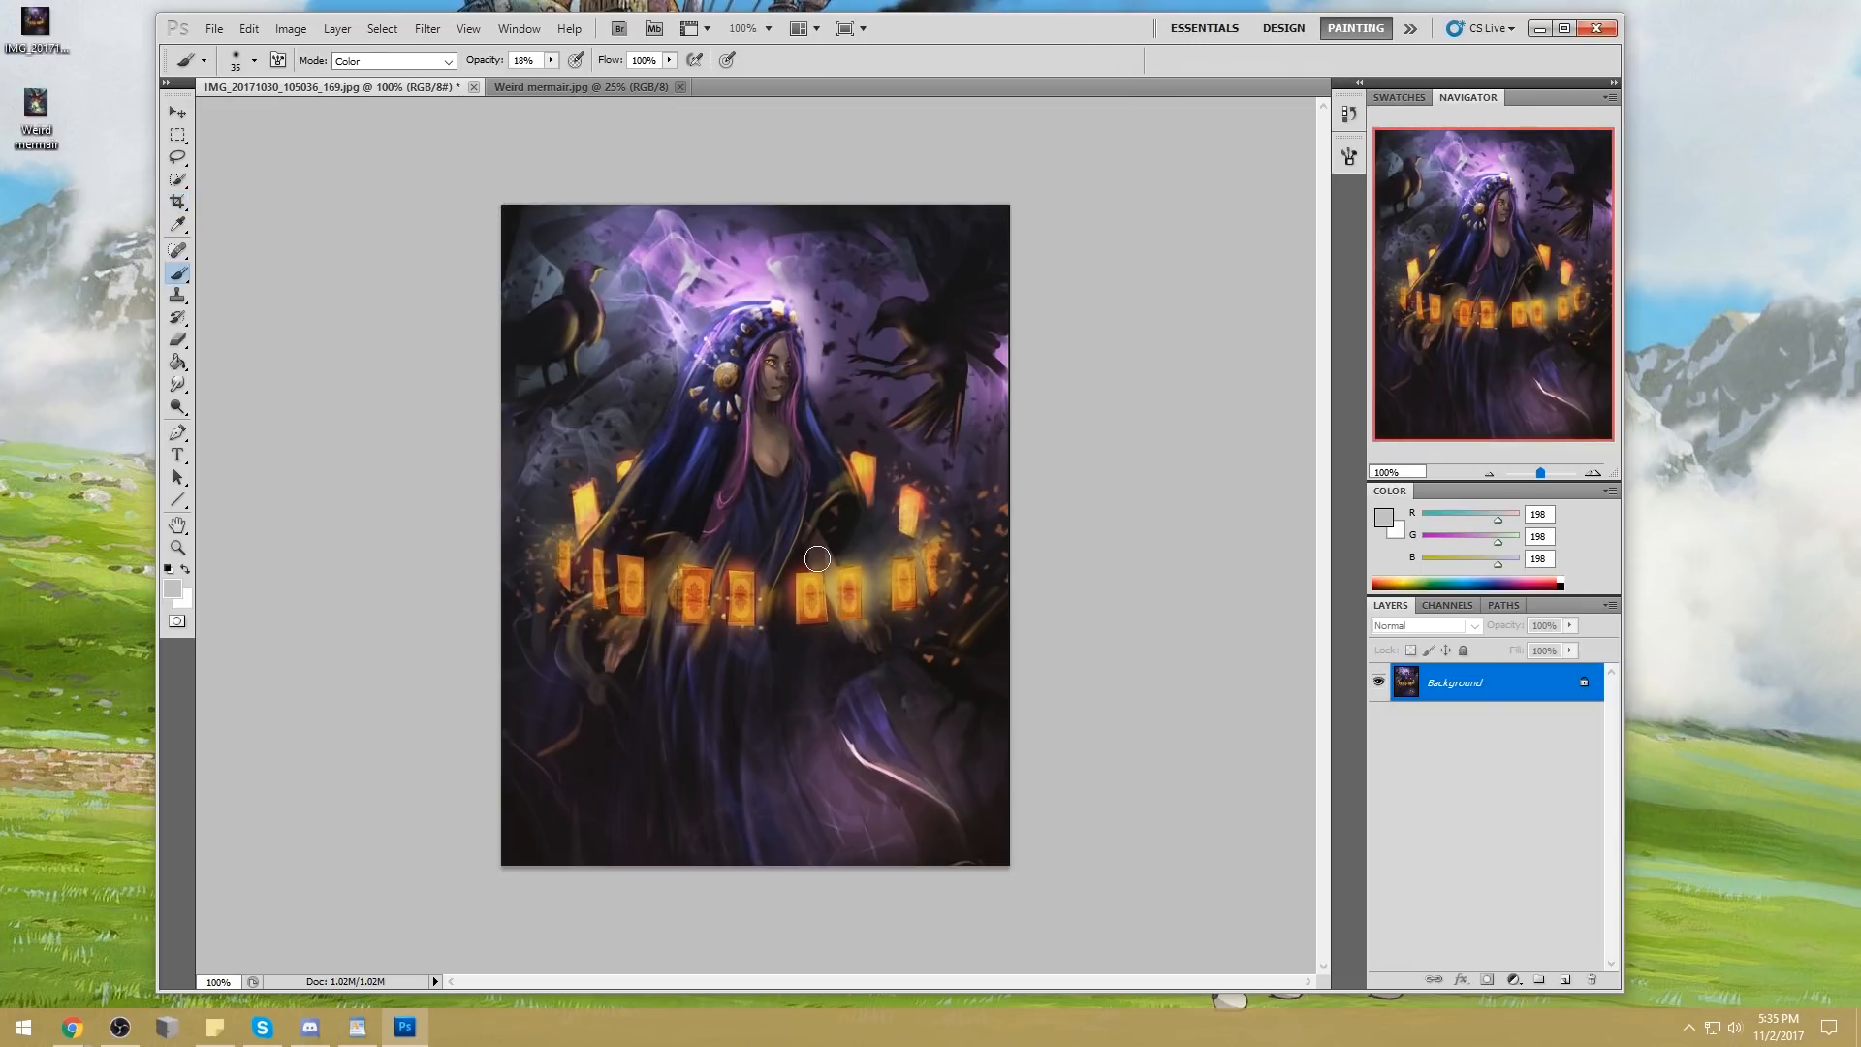
{"action": "key", "text": "bracketleft"}
{"action": "key", "text": "bracketleft"}
{"action": "key", "text": "bracketleft"}
{"action": "key", "text": "bracketleft"}
{"action": "key", "text": "bracketleft"}
{"action": "key", "text": "bracketleft"}
{"action": "key", "text": "bracketleft"}
{"action": "key", "text": "bracketleft"}
{"action": "left_click", "coordinate": [1386, 518]}
{"action": "left_click", "coordinate": [1559, 216]}
{"action": "left_click", "coordinate": [1583, 215]}
{"action": "left_click", "coordinate": [1769, 205]}
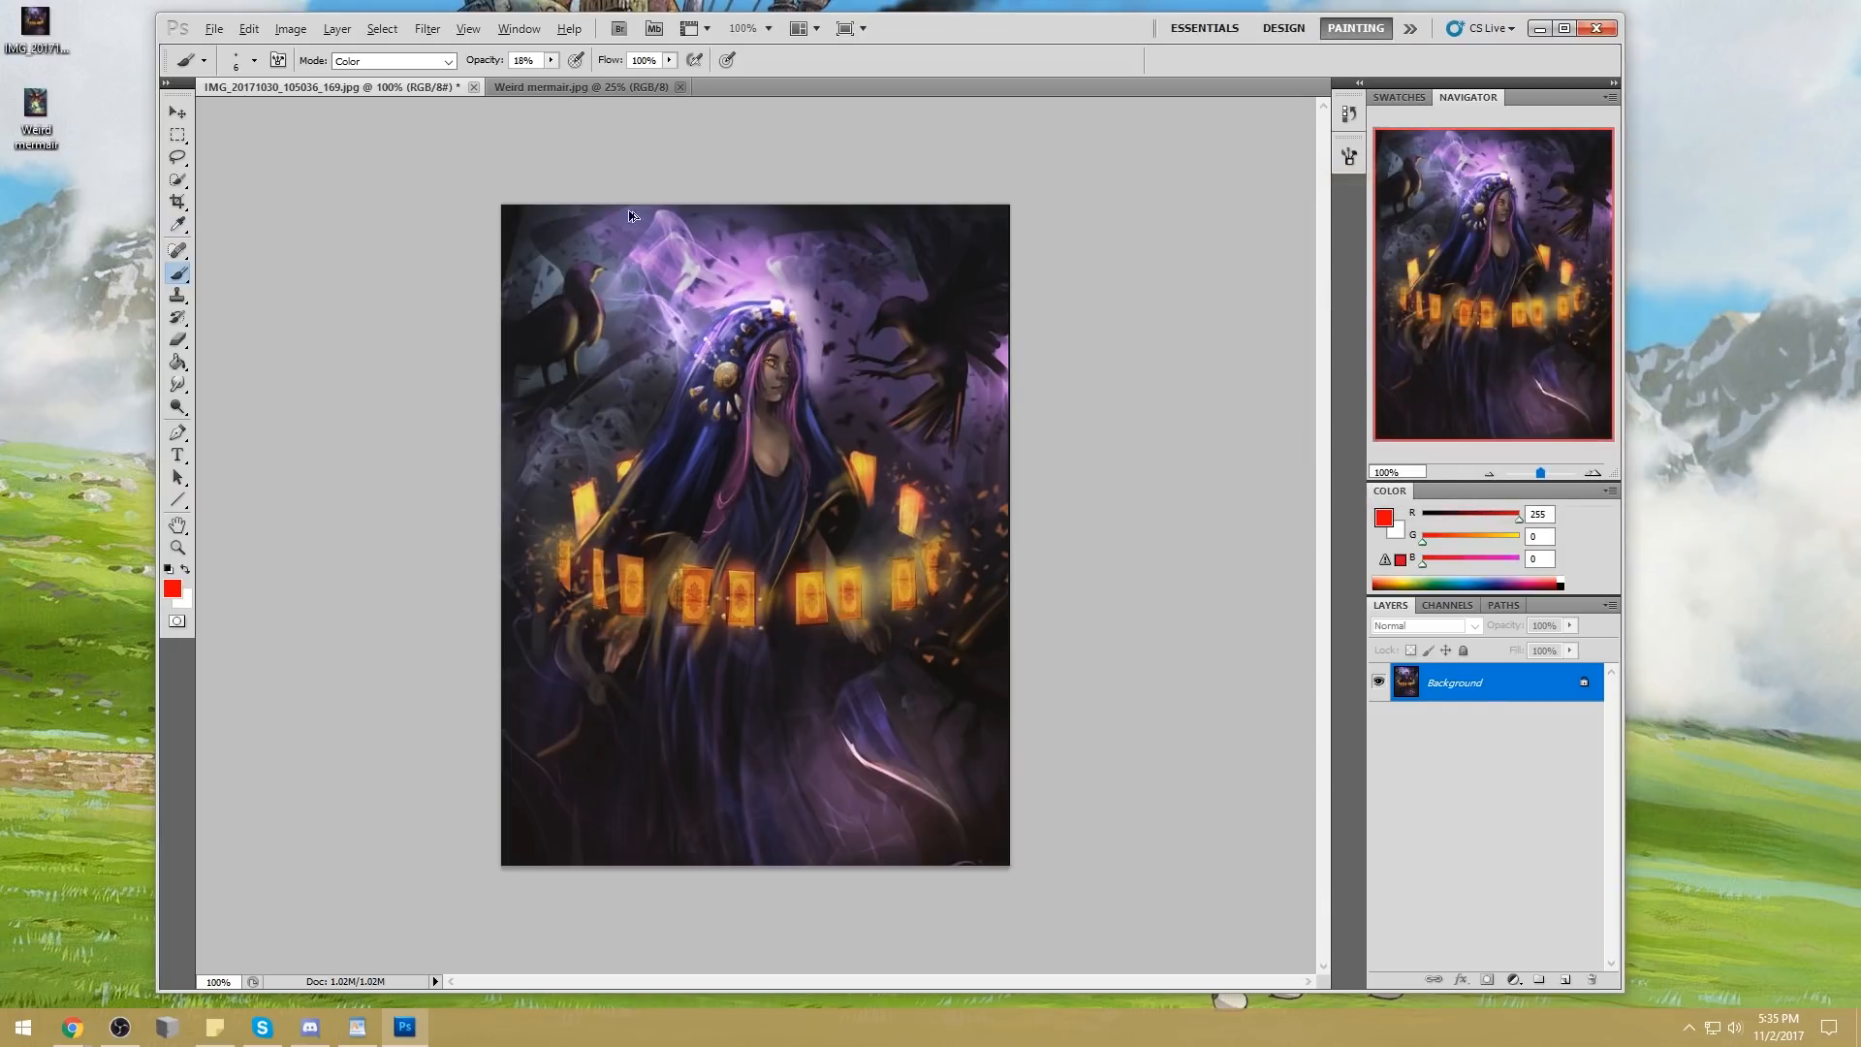
{"action": "left_click_drag", "start_coordinate": [551, 60], "coordinate": [692, 81]}
{"action": "left_click", "coordinate": [393, 60]}
{"action": "left_click", "coordinate": [388, 76]}
Draw red fold and hem lines over the dress and trailing cloth, plus an arrow pointing at the cloth
{"action": "mouse_move", "coordinate": [730, 690]}
{"action": "left_mouse_down"}
{"action": "mouse_move", "coordinate": [727, 805]}
{"action": "mouse_move", "coordinate": [744, 808]}
{"action": "mouse_move", "coordinate": [776, 735]}
{"action": "left_mouse_up"}
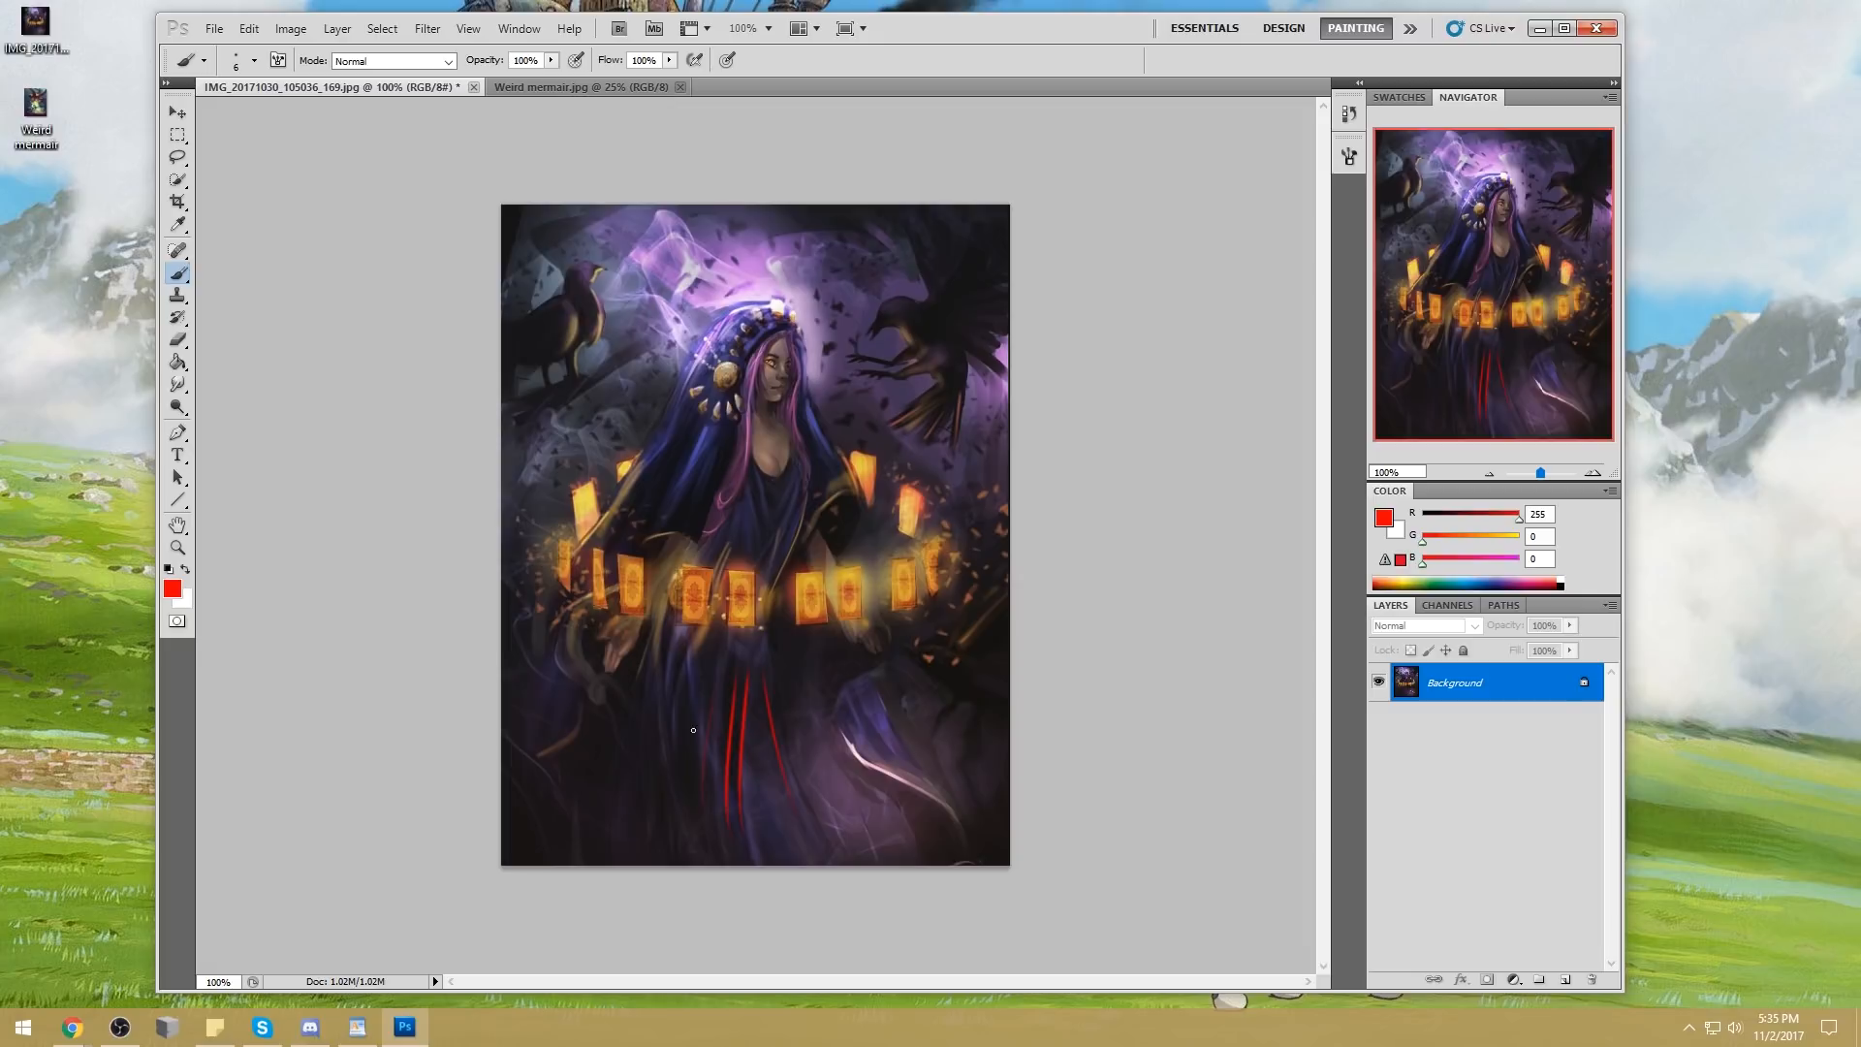
{"action": "left_click_drag", "start_coordinate": [666, 674], "coordinate": [699, 824]}
{"action": "left_click_drag", "start_coordinate": [778, 678], "coordinate": [843, 862]}
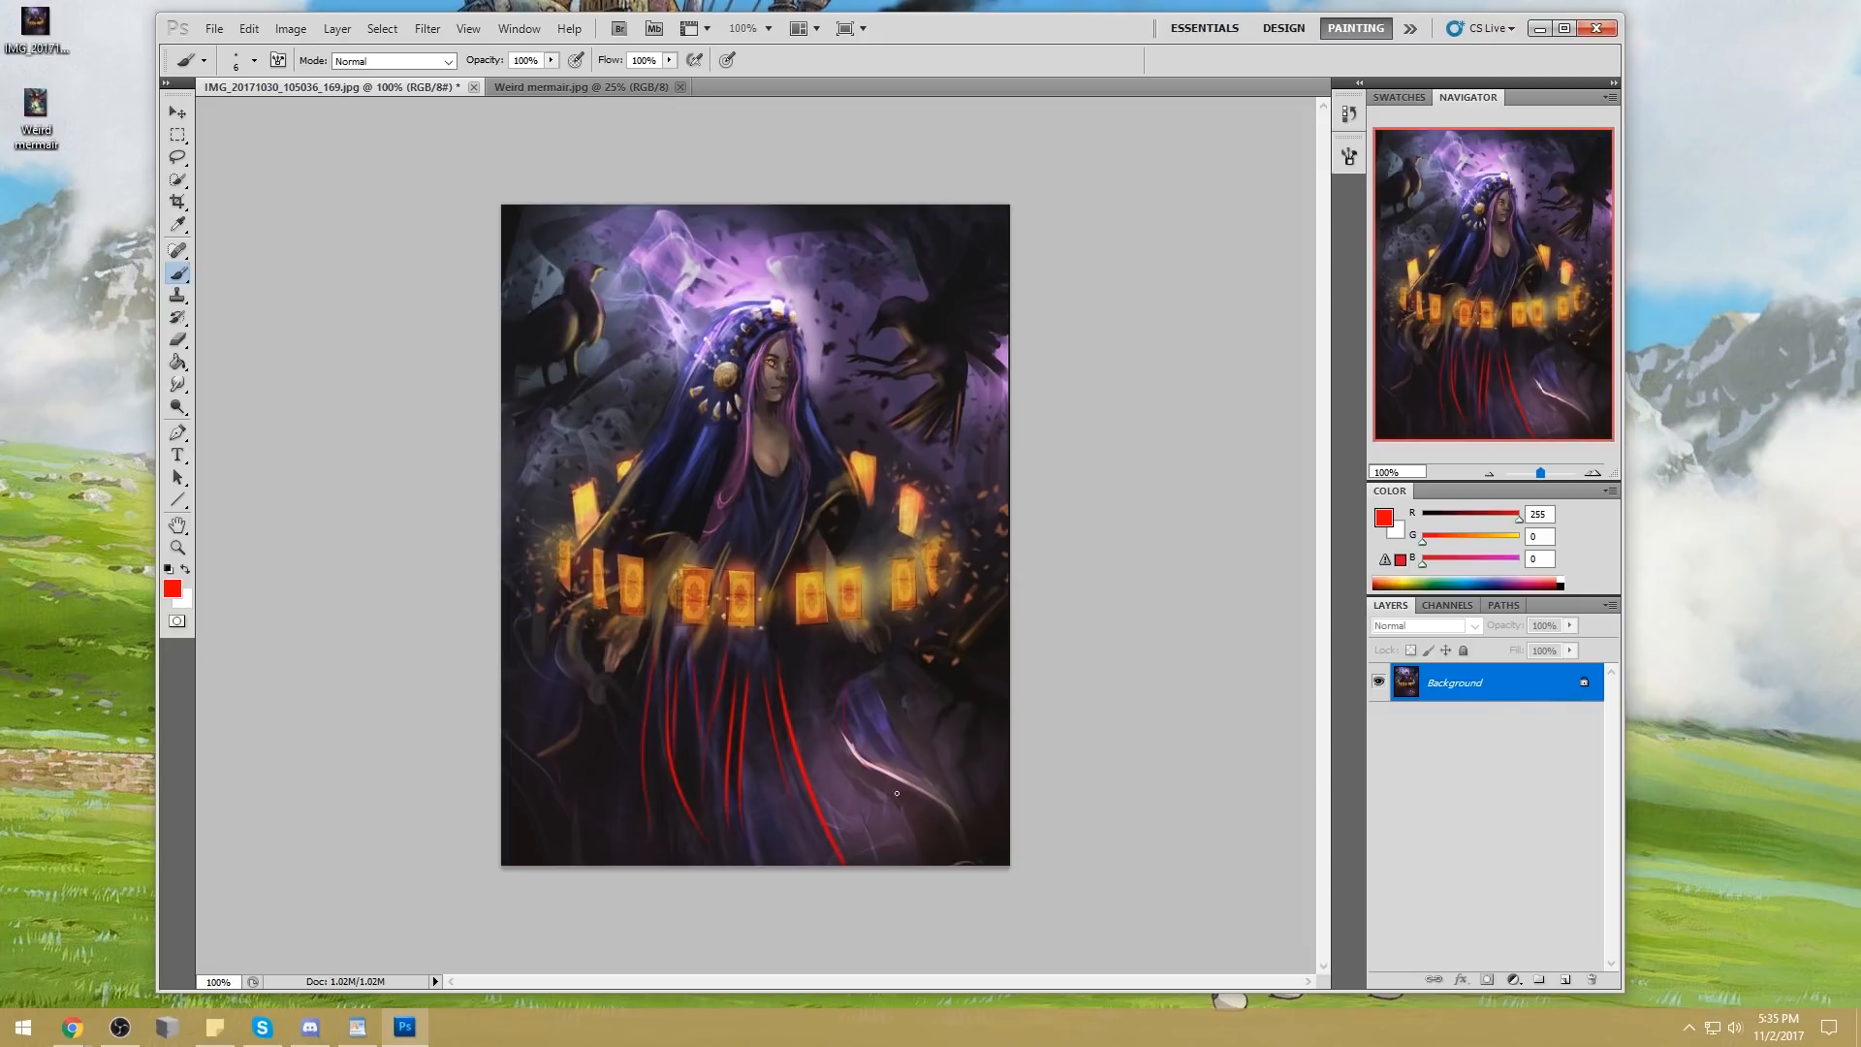
{"action": "left_click_drag", "start_coordinate": [838, 706], "coordinate": [969, 863]}
{"action": "mouse_move", "coordinate": [787, 791]}
{"action": "left_mouse_down"}
{"action": "mouse_move", "coordinate": [701, 846]}
{"action": "mouse_move", "coordinate": [620, 808]}
{"action": "mouse_move", "coordinate": [632, 739]}
{"action": "left_mouse_up"}
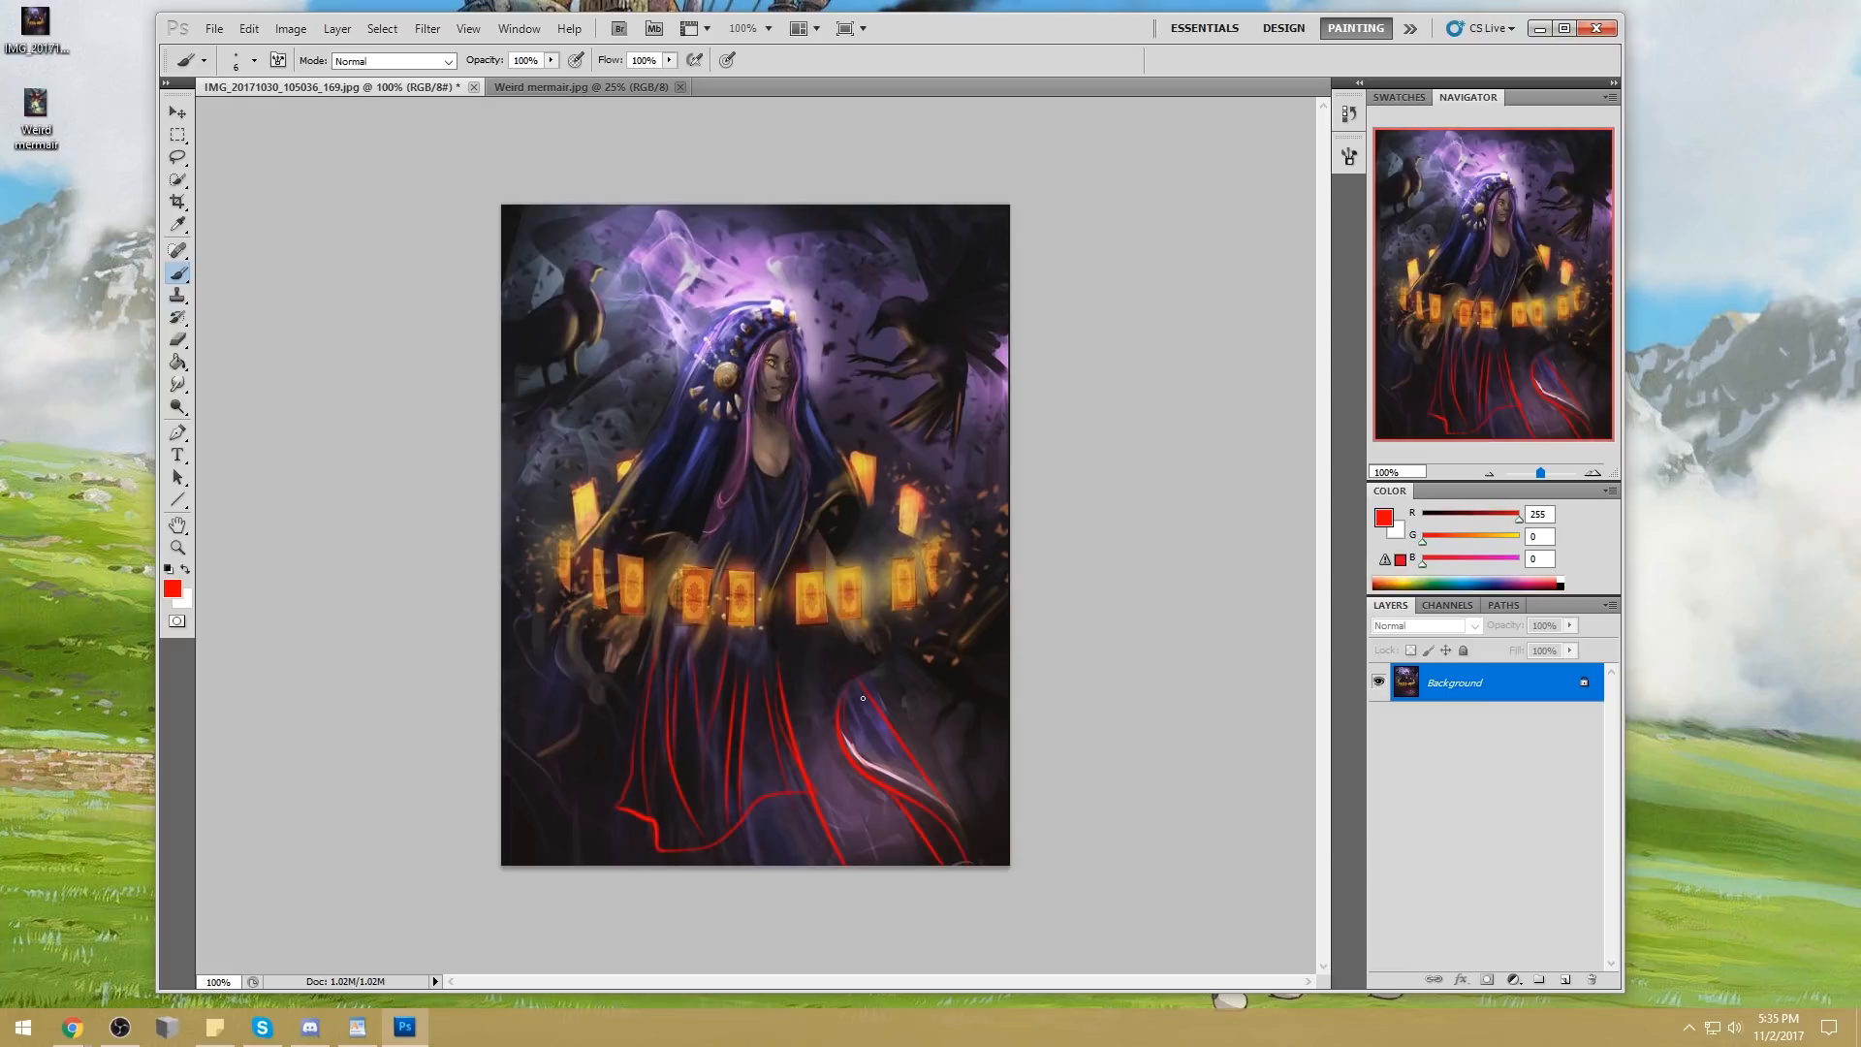
{"action": "left_click_drag", "start_coordinate": [828, 764], "coordinate": [805, 677]}
{"action": "left_click_drag", "start_coordinate": [643, 829], "coordinate": [654, 864]}
{"action": "mouse_move", "coordinate": [944, 690]}
{"action": "left_mouse_down"}
{"action": "mouse_move", "coordinate": [892, 717]}
{"action": "mouse_move", "coordinate": [928, 719]}
{"action": "mouse_move", "coordinate": [899, 713]}
{"action": "left_mouse_up"}
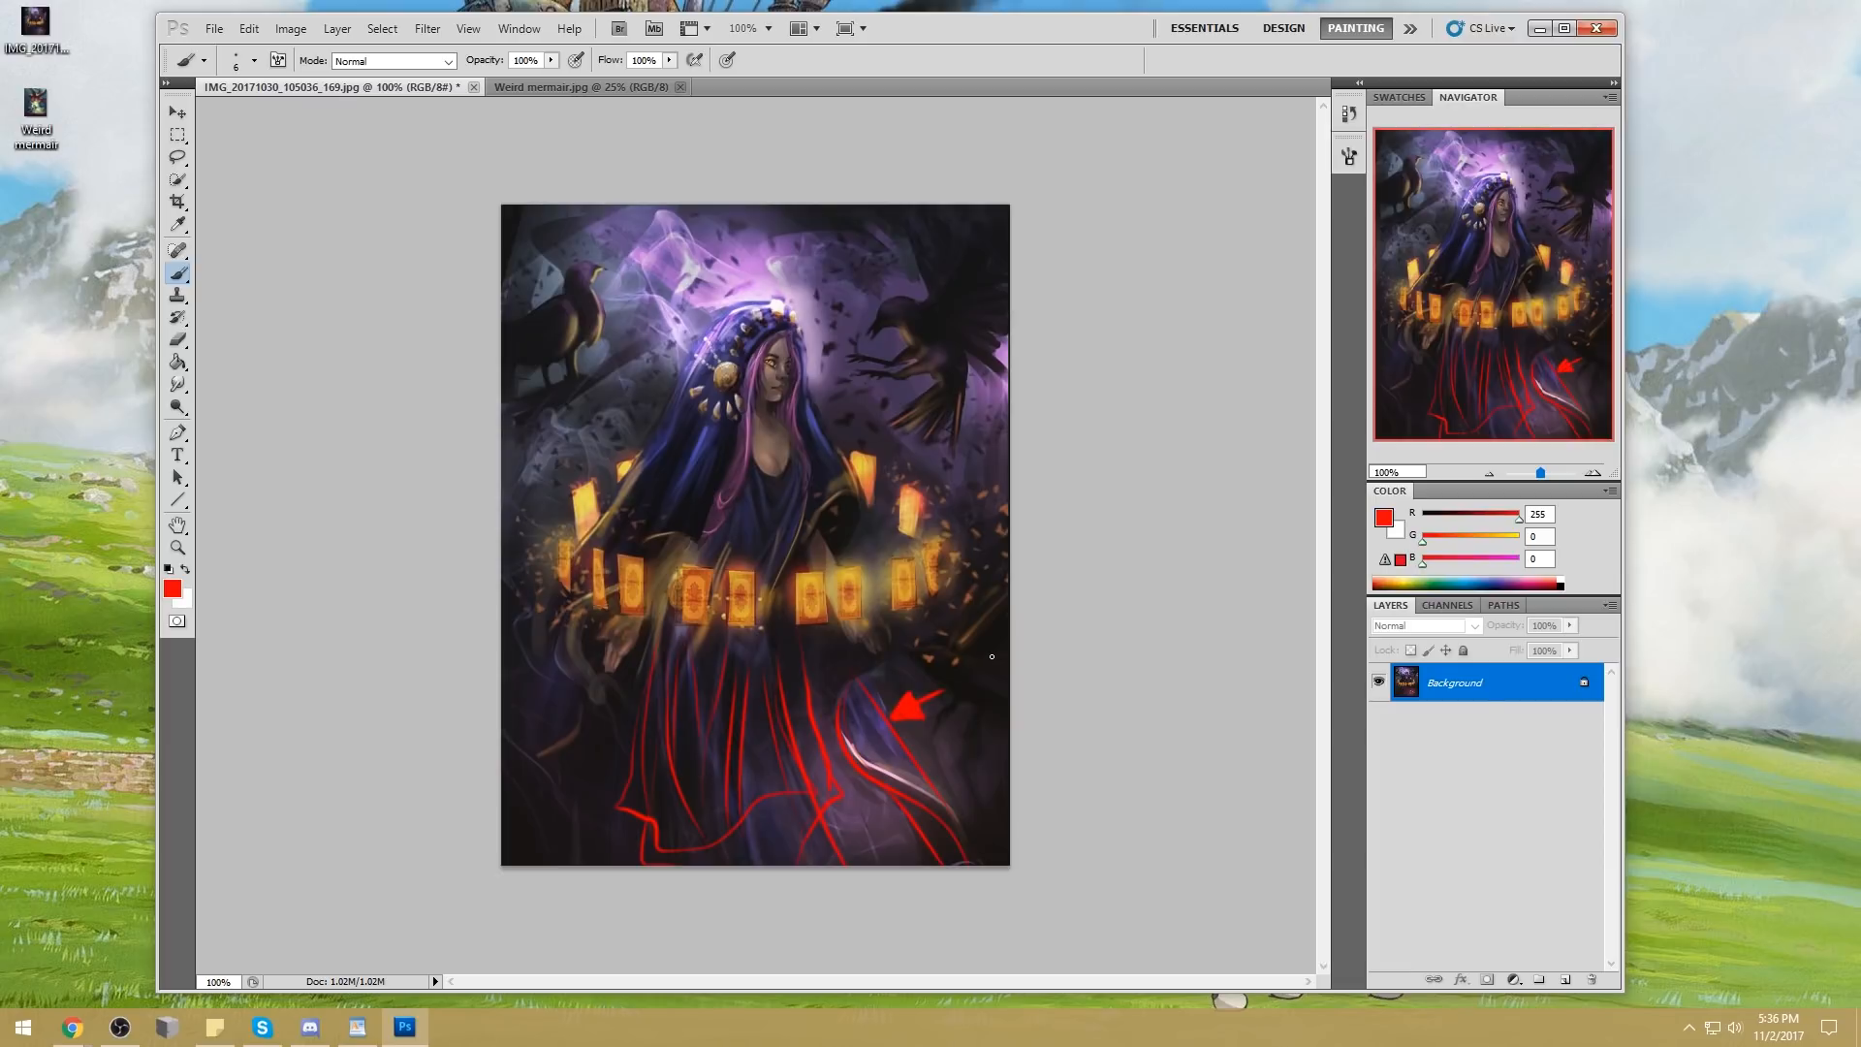
Undo all the red annotation strokes on the dress and trailing cloth
{"action": "key", "text": "ctrl+alt+z"}
{"action": "key", "text": "ctrl+alt+z"}
{"action": "key", "text": "ctrl+alt+z"}
{"action": "key", "text": "ctrl+alt+z"}
{"action": "key", "text": "ctrl+alt+z"}
{"action": "key", "text": "ctrl+alt+z"}
{"action": "key", "text": "ctrl+alt+z"}
{"action": "key", "text": "ctrl+alt+z"}
{"action": "key", "text": "ctrl+alt+z"}
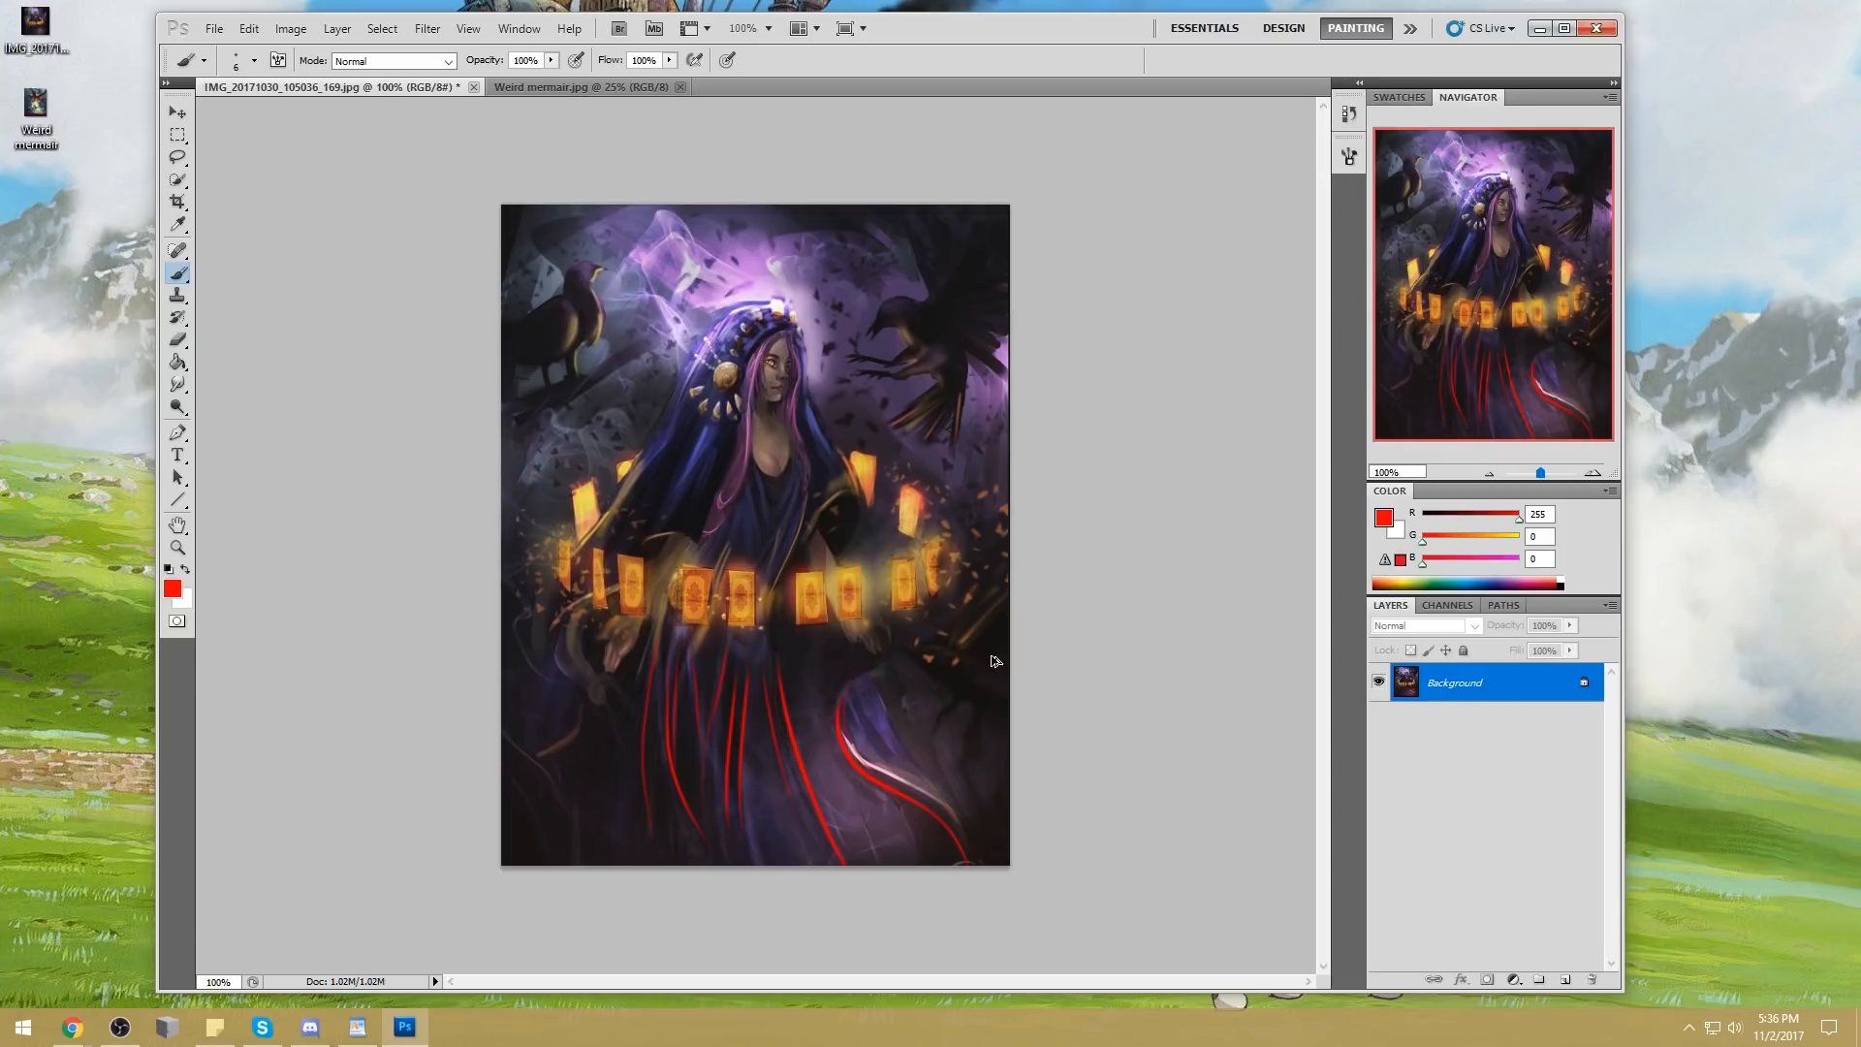
{"action": "key", "text": "ctrl+alt+z"}
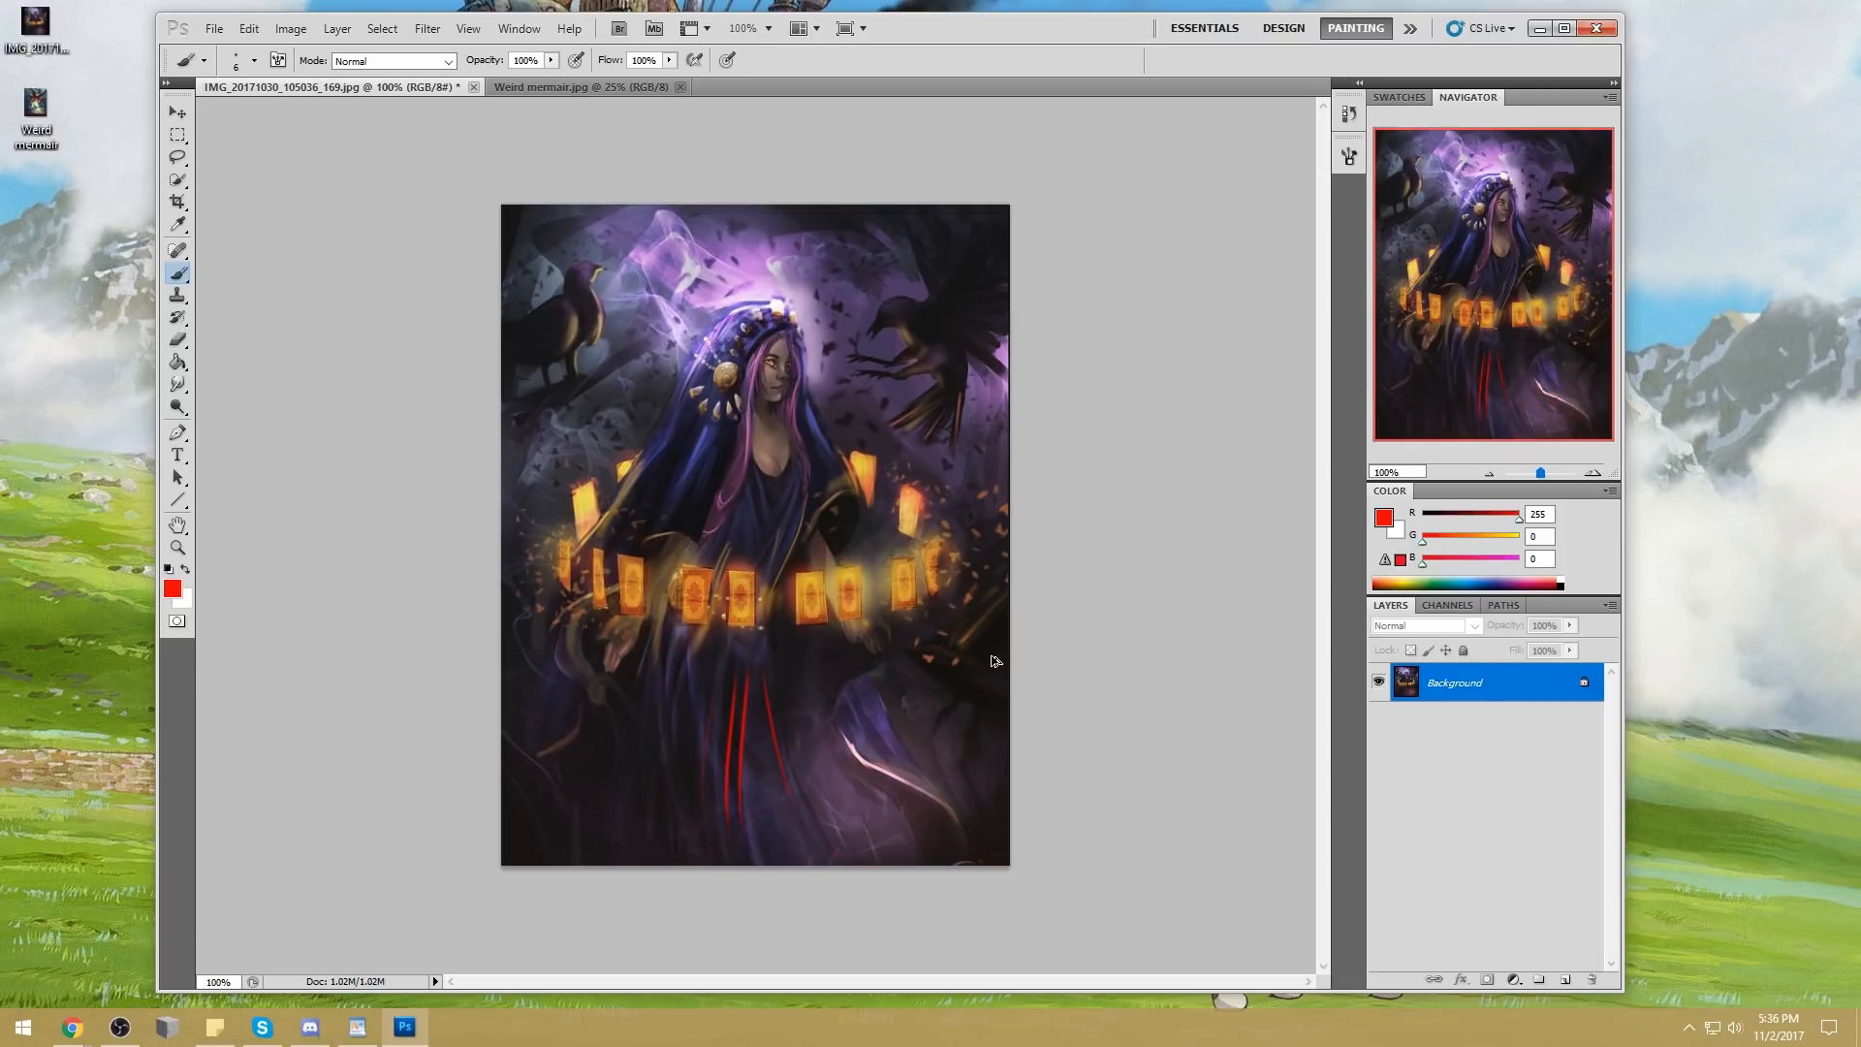
{"action": "key", "text": "ctrl+alt+z"}
{"action": "key", "text": "ctrl+alt+z"}
{"action": "key", "text": "ctrl+alt+z"}
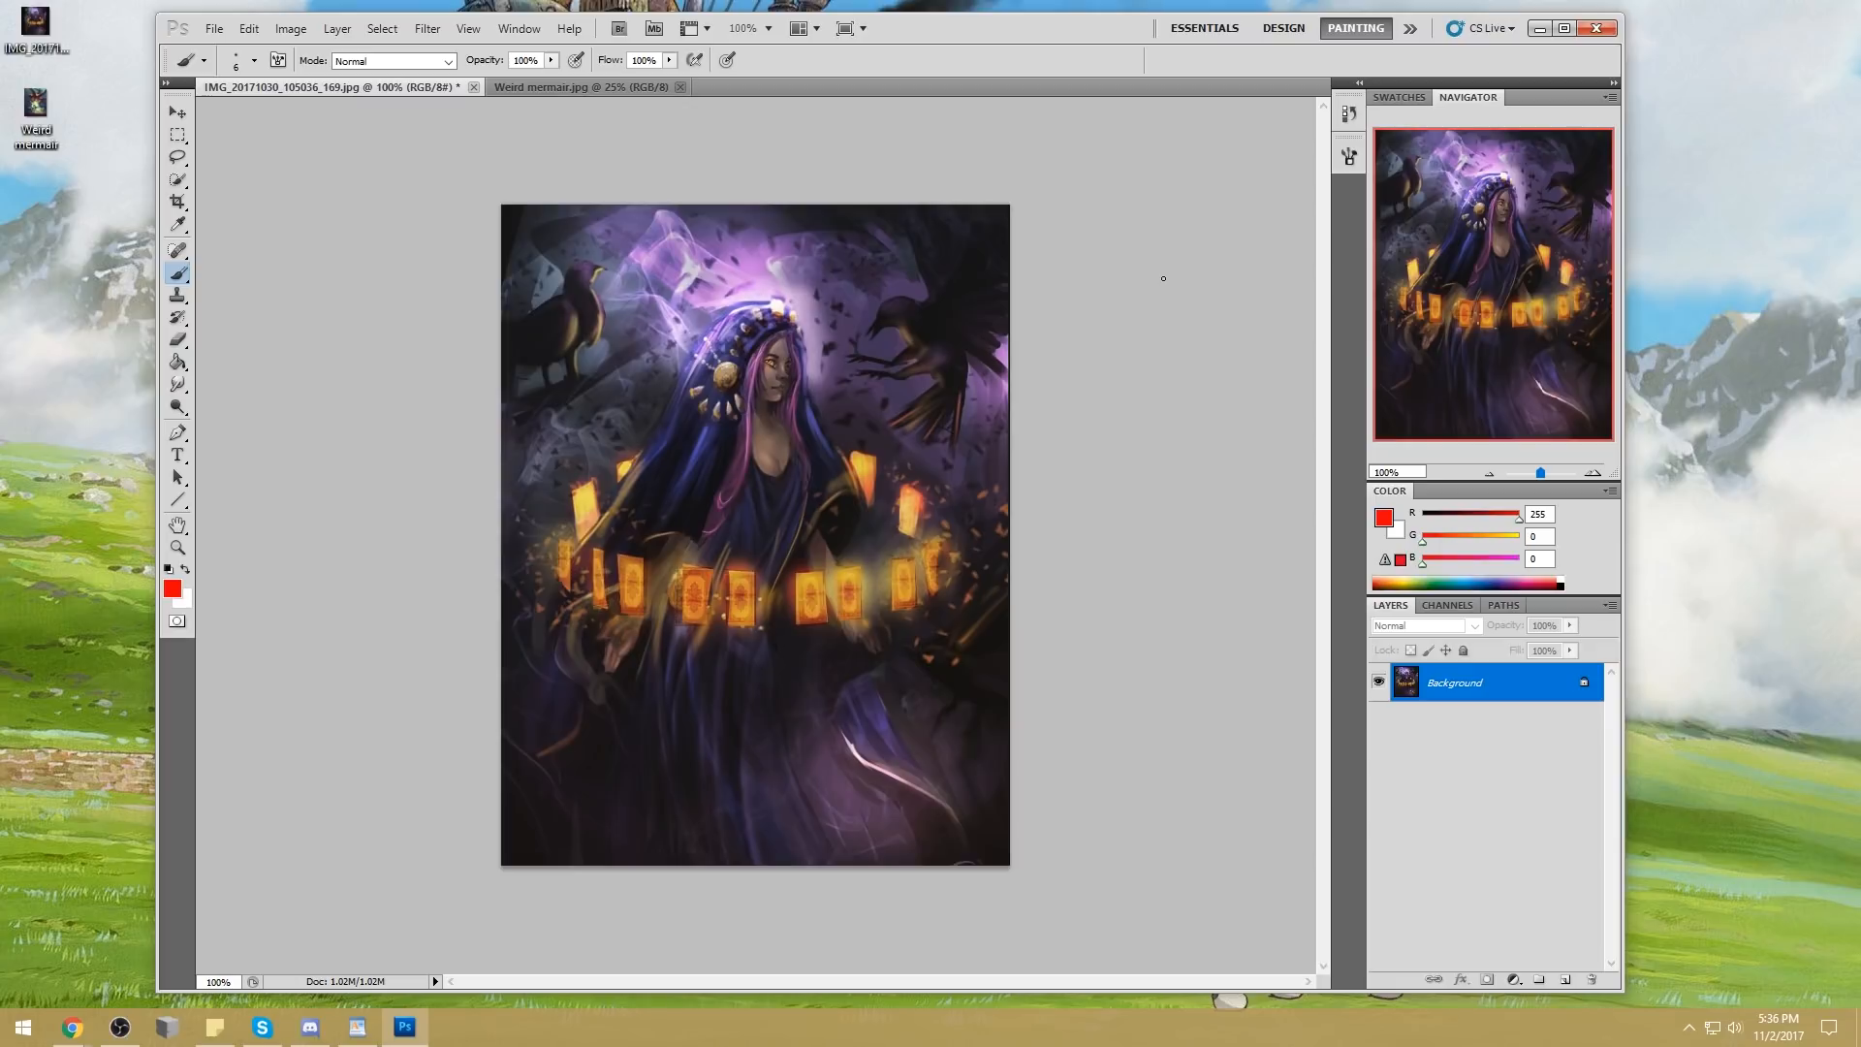
{"action": "left_click_drag", "start_coordinate": [807, 208], "coordinate": [889, 207]}
{"action": "left_click_drag", "start_coordinate": [517, 230], "coordinate": [533, 204]}
{"action": "mouse_move", "coordinate": [770, 708]}
{"action": "left_mouse_down"}
{"action": "mouse_move", "coordinate": [789, 792]}
{"action": "mouse_move", "coordinate": [797, 708]}
{"action": "left_mouse_up"}
{"action": "mouse_move", "coordinate": [840, 209]}
{"action": "left_mouse_down"}
{"action": "mouse_move", "coordinate": [862, 264]}
{"action": "mouse_move", "coordinate": [753, 804]}
{"action": "mouse_move", "coordinate": [625, 332]}
{"action": "mouse_move", "coordinate": [715, 312]}
{"action": "mouse_move", "coordinate": [827, 473]}
{"action": "mouse_move", "coordinate": [604, 521]}
{"action": "mouse_move", "coordinate": [847, 264]}
{"action": "mouse_move", "coordinate": [909, 564]}
{"action": "left_mouse_up"}
{"action": "key", "text": "ctrl+alt+z"}
{"action": "key", "text": "ctrl+alt+z"}
{"action": "key", "text": "ctrl+alt+z"}
{"action": "key", "text": "ctrl+alt+z"}
{"action": "key", "text": "ctrl+alt+z"}
{"action": "key", "text": "ctrl+alt+z"}
Lasso the background around the flying bird and extend the selection along the hood's outline to the opposite shoulder
{"action": "key", "text": "l"}
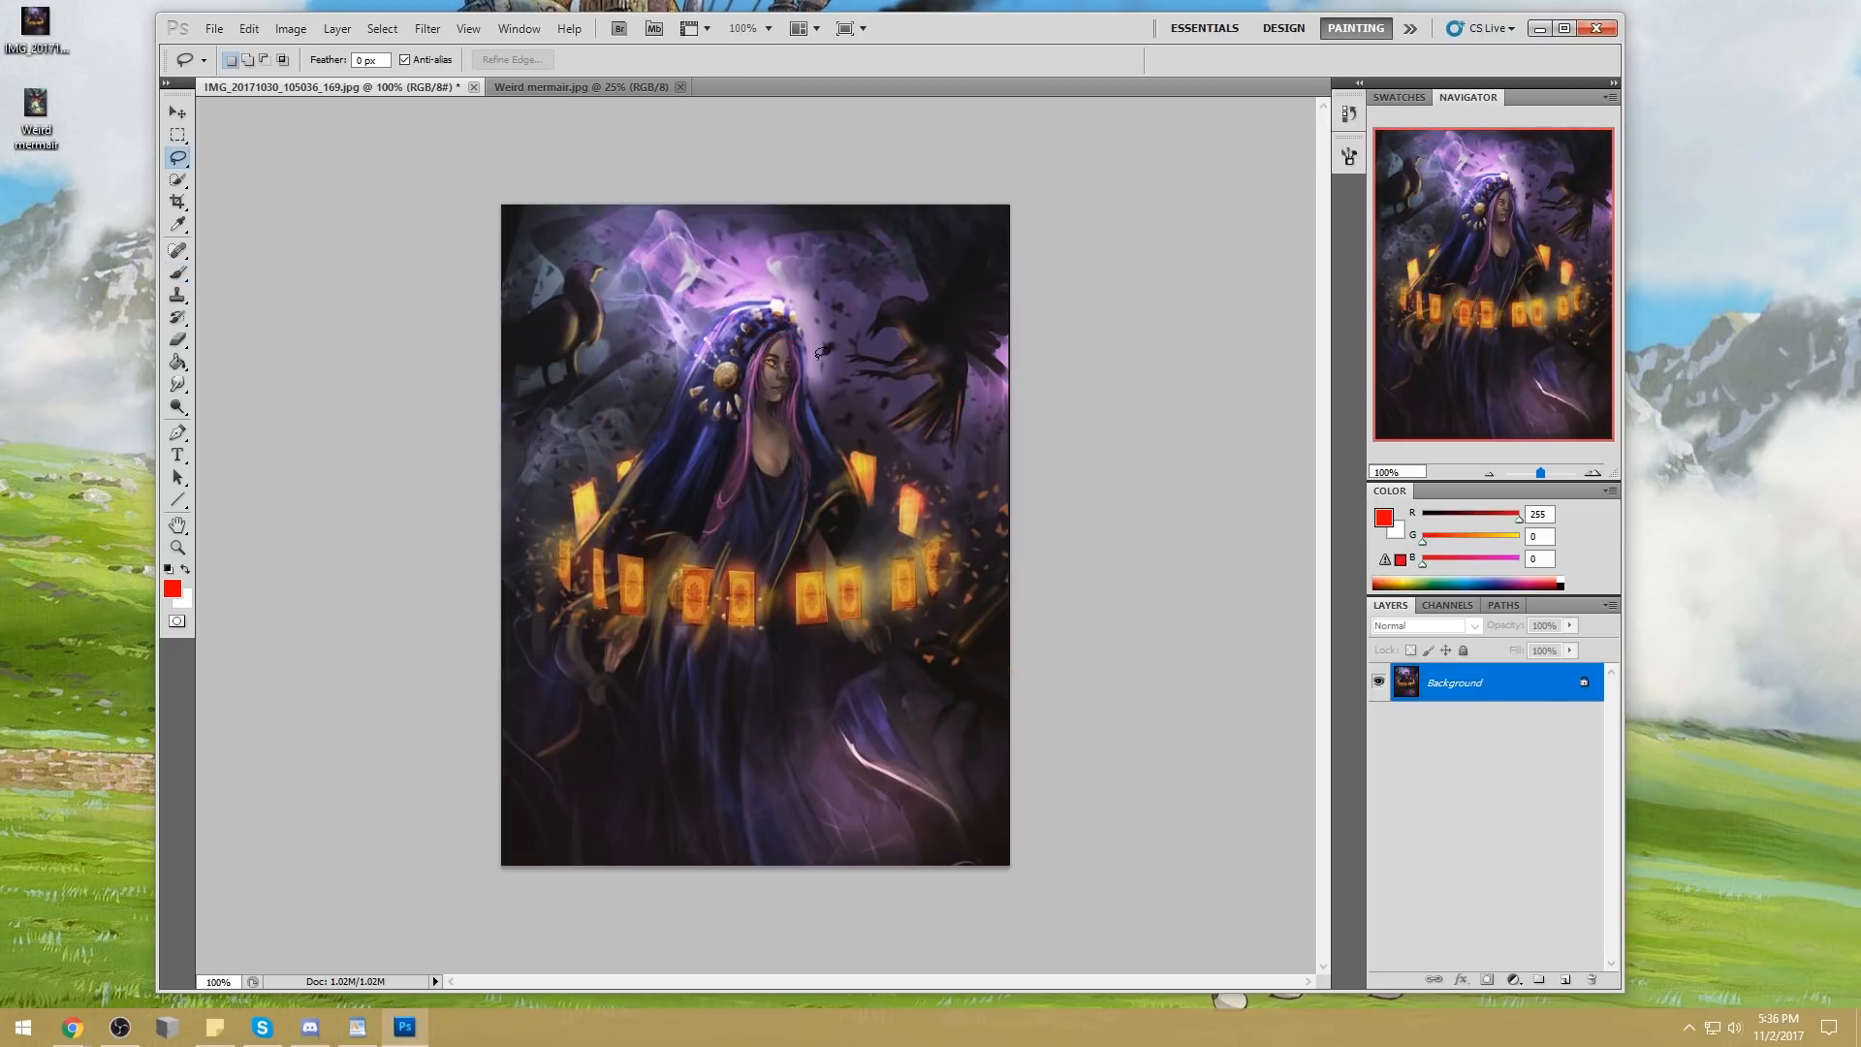
{"action": "mouse_move", "coordinate": [810, 376]}
{"action": "left_mouse_down"}
{"action": "mouse_move", "coordinate": [831, 438]}
{"action": "mouse_move", "coordinate": [875, 453]}
{"action": "mouse_move", "coordinate": [901, 531]}
{"action": "mouse_move", "coordinate": [906, 477]}
{"action": "mouse_move", "coordinate": [938, 535]}
{"action": "mouse_move", "coordinate": [1067, 191]}
{"action": "mouse_move", "coordinate": [678, 171]}
{"action": "mouse_move", "coordinate": [808, 307]}
{"action": "left_mouse_up"}
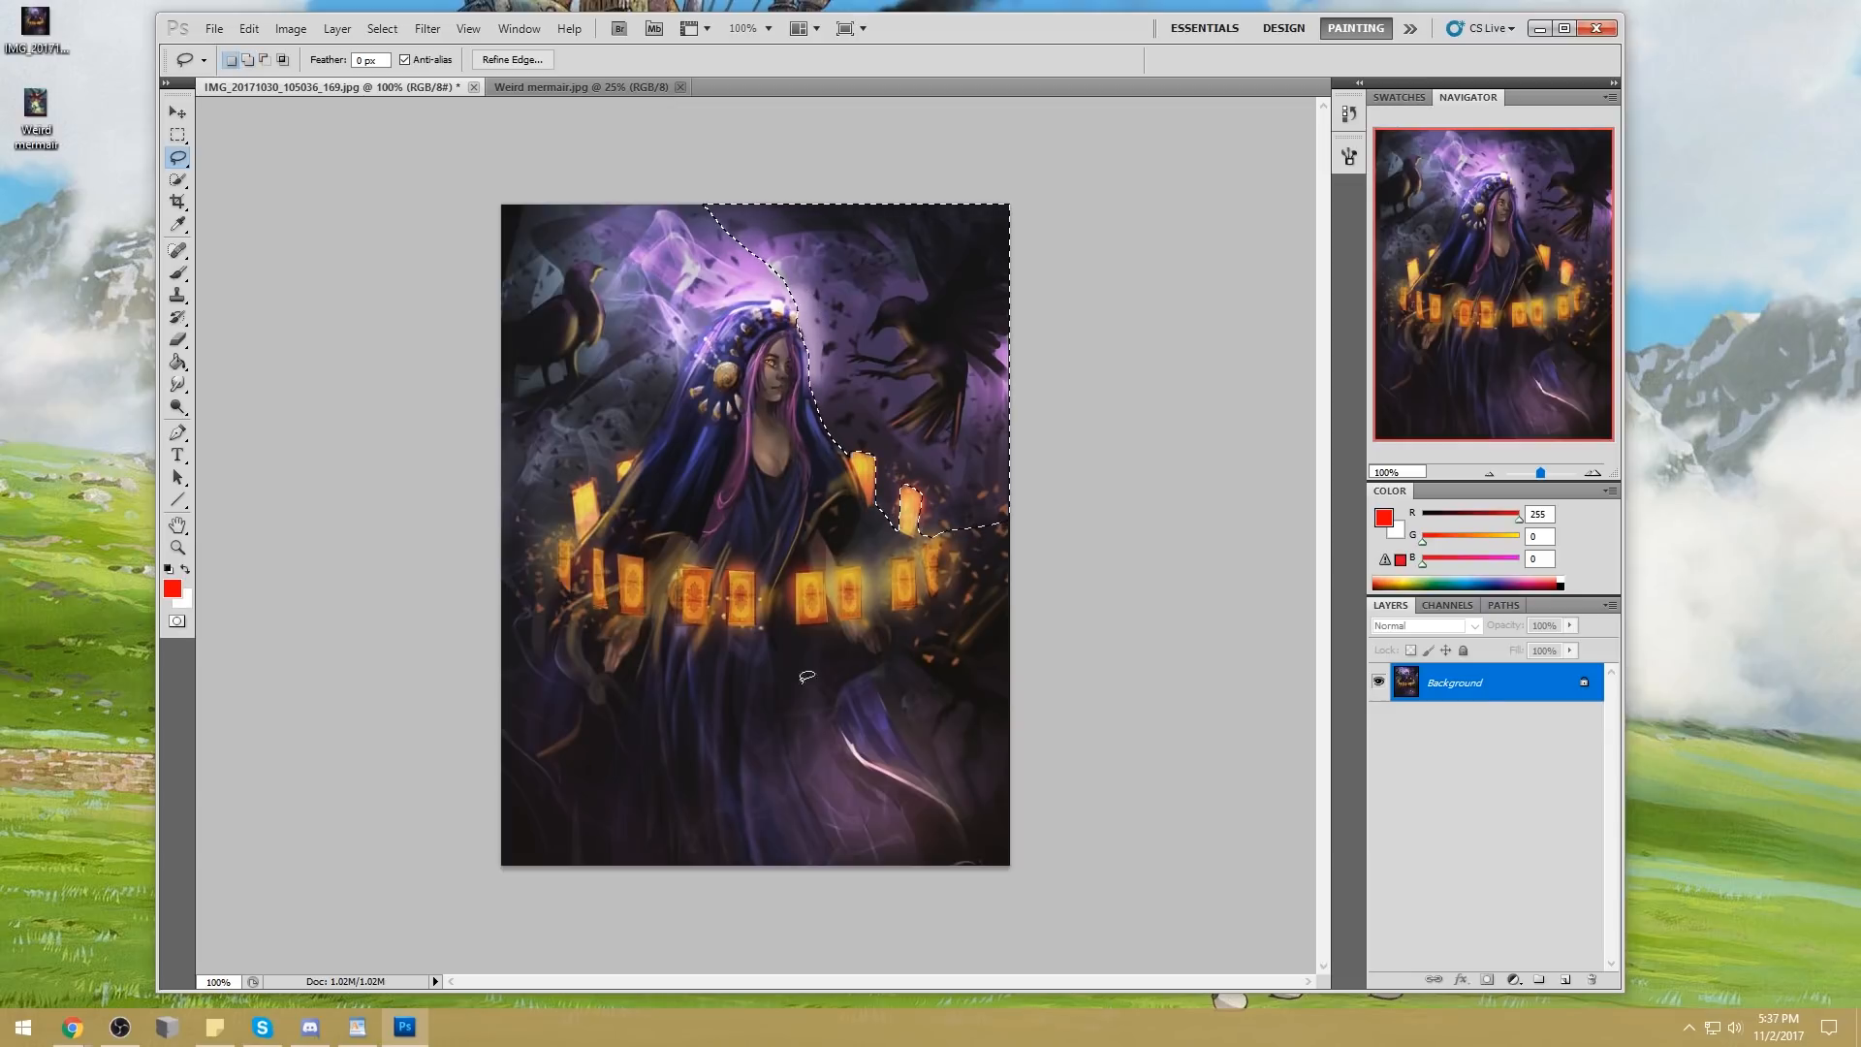
{"action": "key", "text": "shift"}
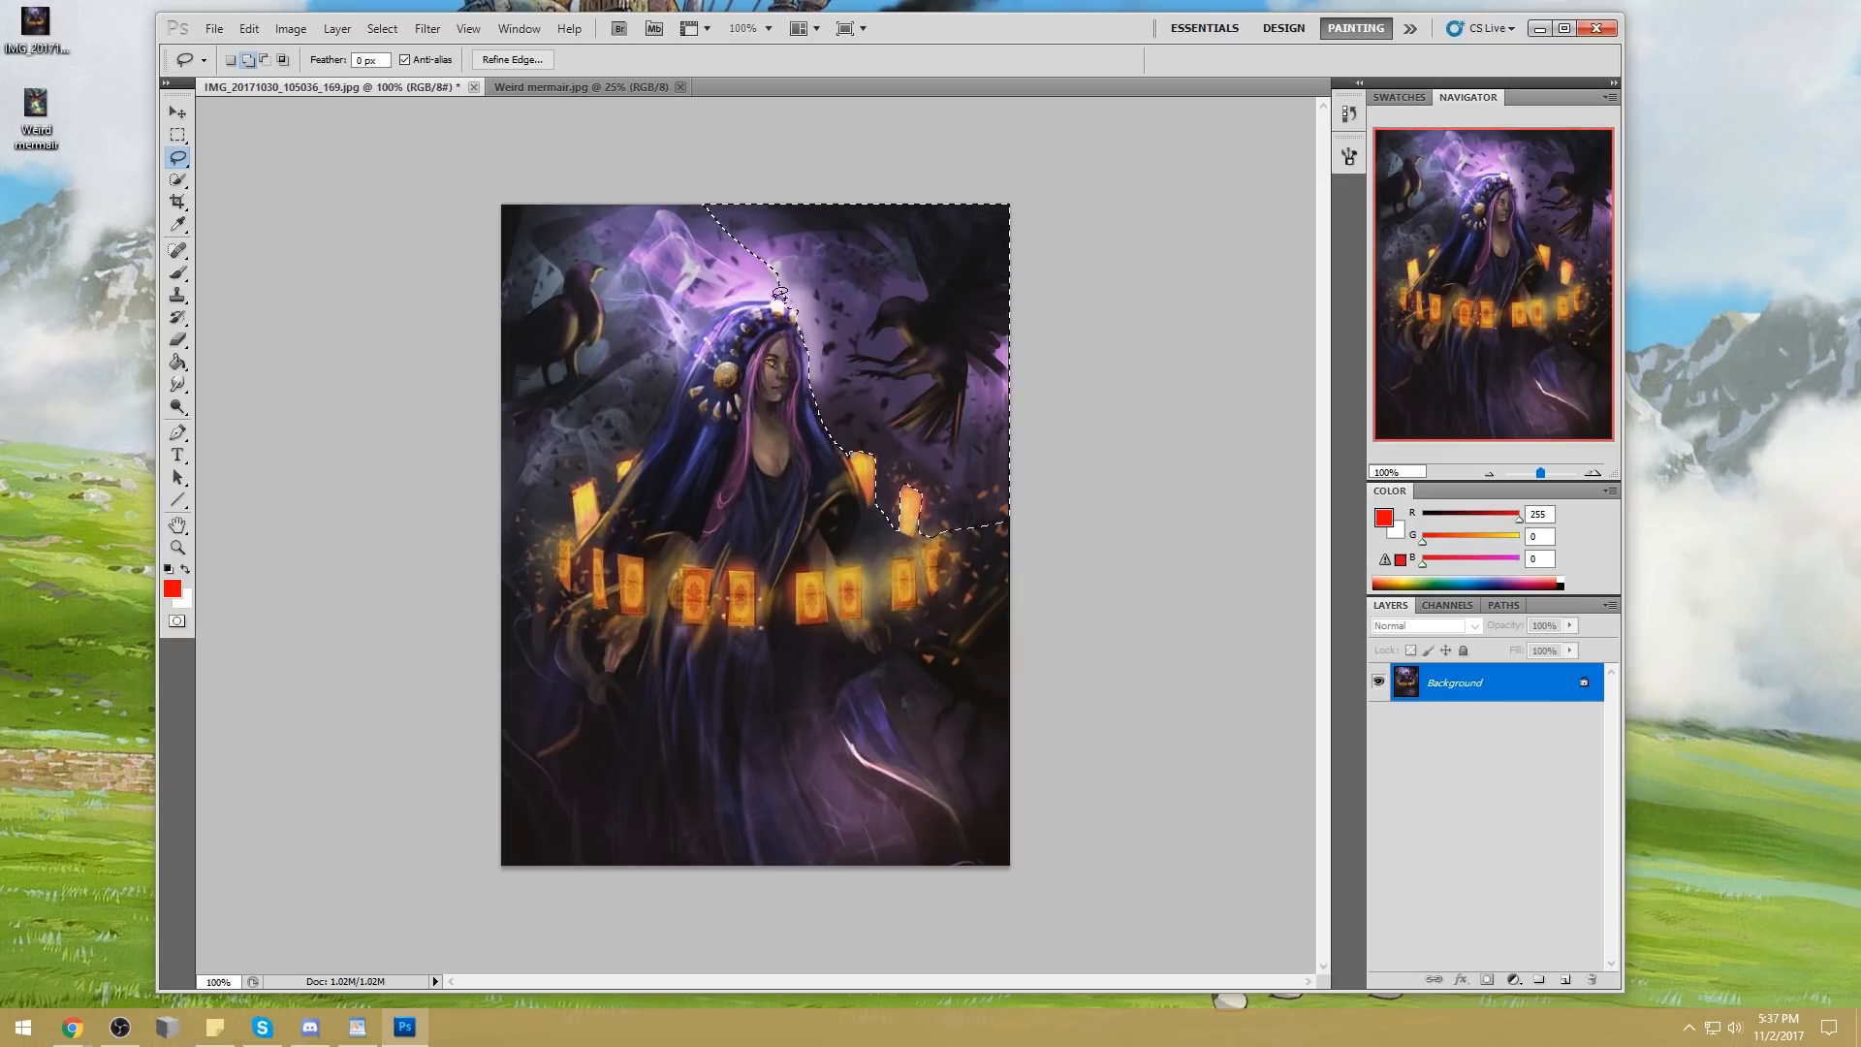
{"action": "key", "text": "alt"}
{"action": "left_click_drag", "start_coordinate": [730, 265], "coordinate": [788, 285]}
{"action": "key", "text": "shift"}
{"action": "key", "text": "alt"}
{"action": "key", "text": "shift"}
{"action": "left_click_drag", "start_coordinate": [767, 243], "coordinate": [735, 291]}
{"action": "mouse_move", "coordinate": [689, 351]}
{"action": "left_mouse_down"}
{"action": "mouse_move", "coordinate": [652, 399]}
{"action": "mouse_move", "coordinate": [672, 357]}
{"action": "left_mouse_up"}
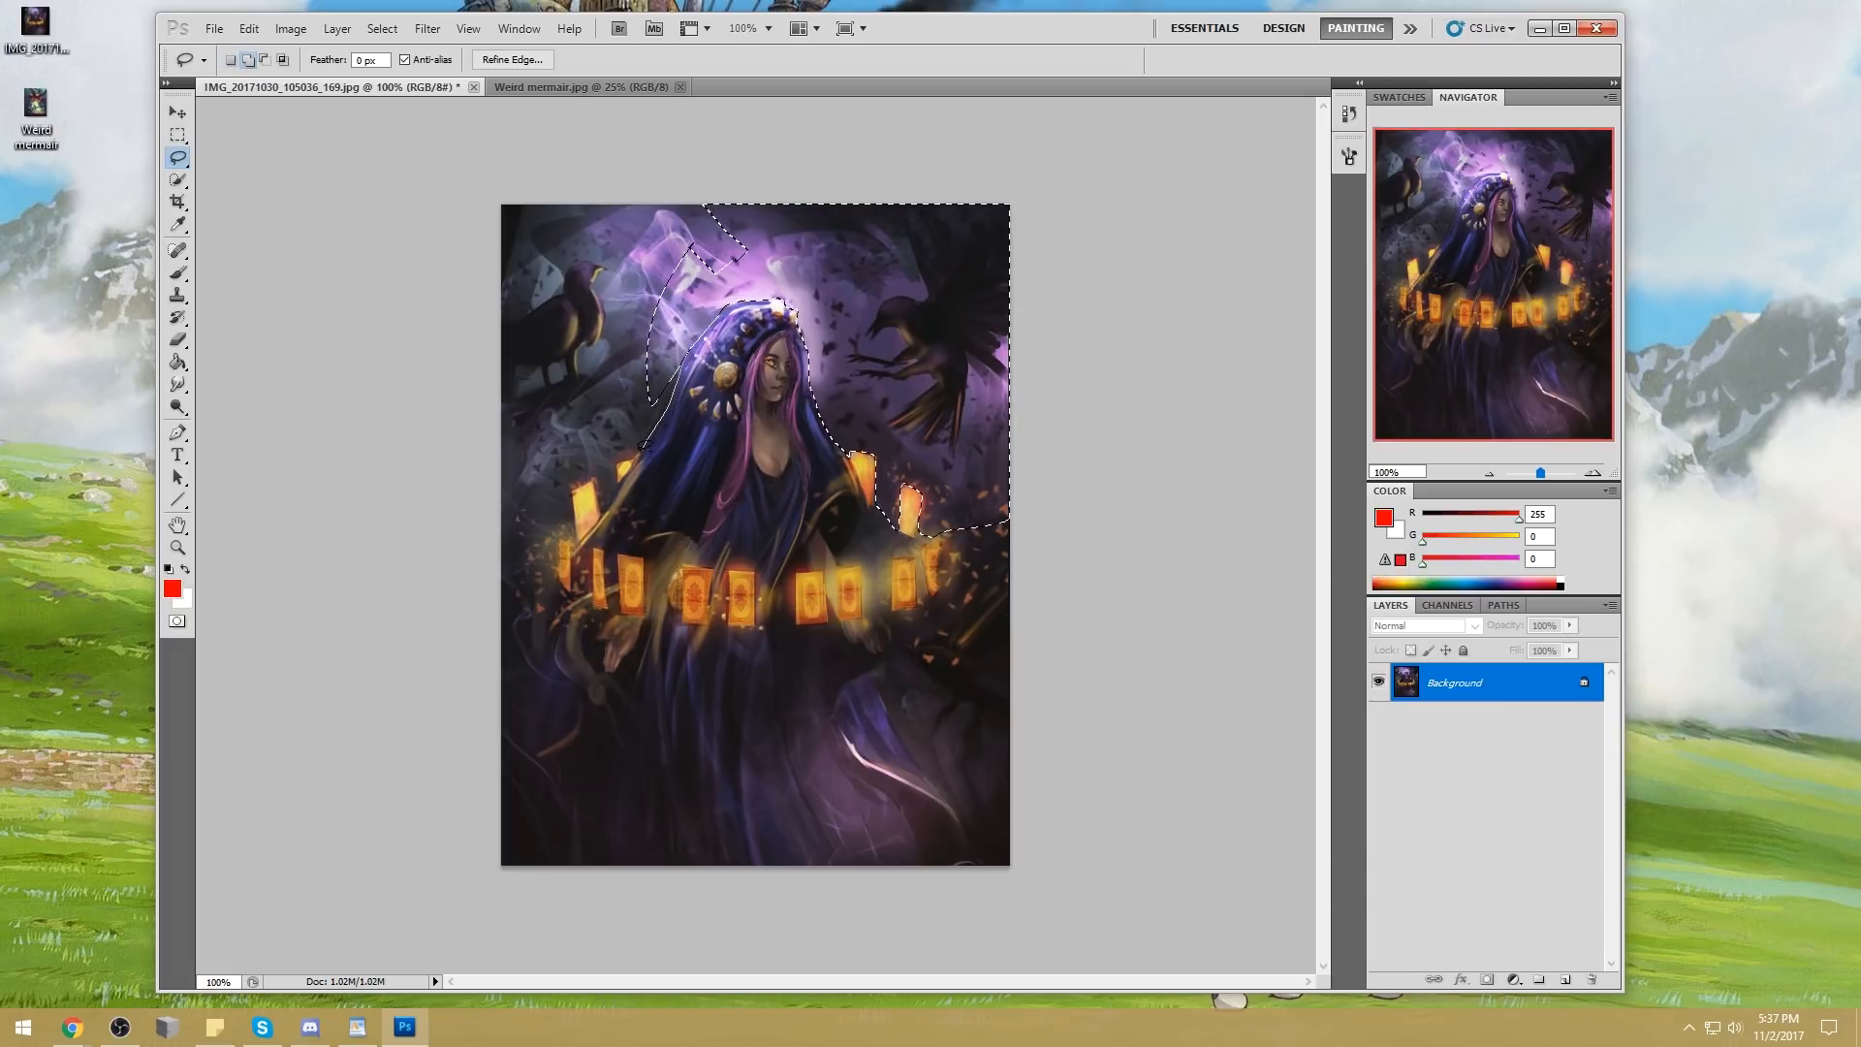
Add the purple smoke and the background between the hood and the perched bird to the selection
{"action": "left_click_drag", "start_coordinate": [625, 456], "coordinate": [635, 206]}
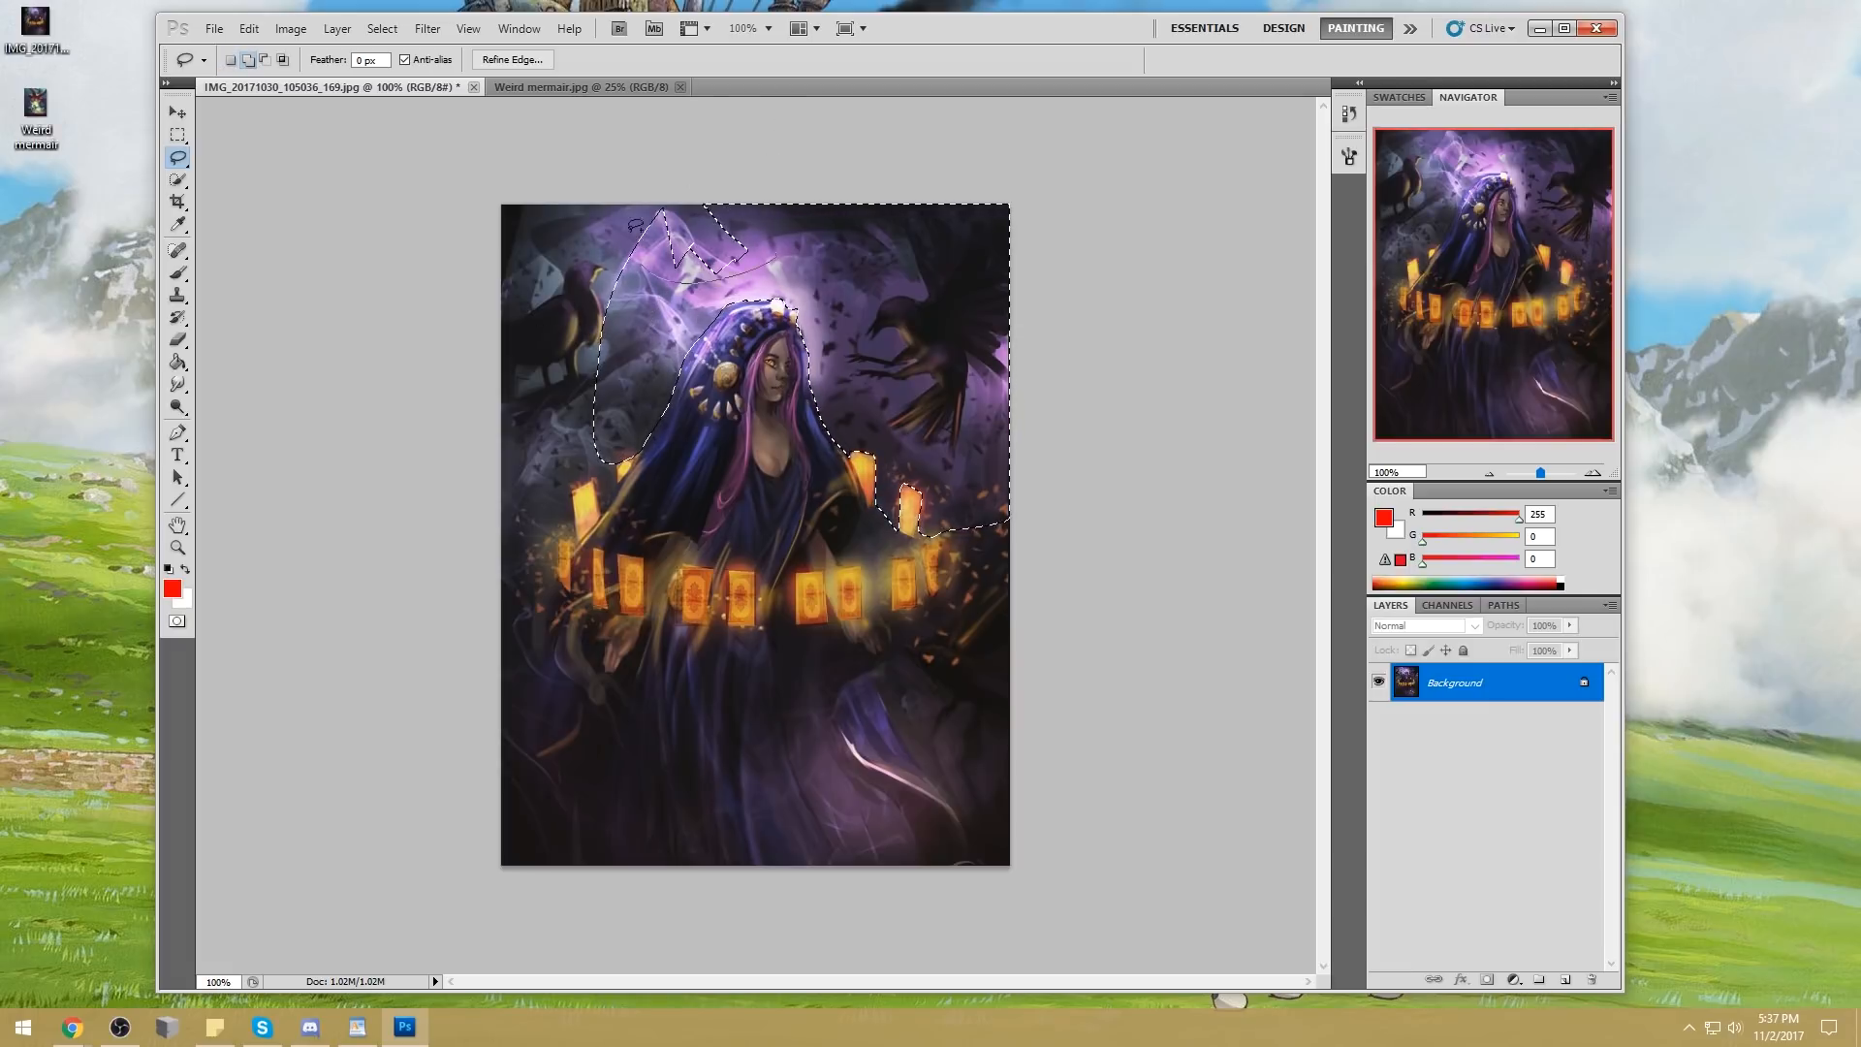
{"action": "key", "text": "shift"}
{"action": "mouse_move", "coordinate": [621, 463]}
{"action": "left_mouse_down"}
{"action": "mouse_move", "coordinate": [609, 493]}
{"action": "mouse_move", "coordinate": [597, 466]}
{"action": "left_mouse_up"}
{"action": "key", "text": "alt"}
{"action": "key", "text": "shift"}
{"action": "left_click_drag", "start_coordinate": [586, 491], "coordinate": [819, 137]}
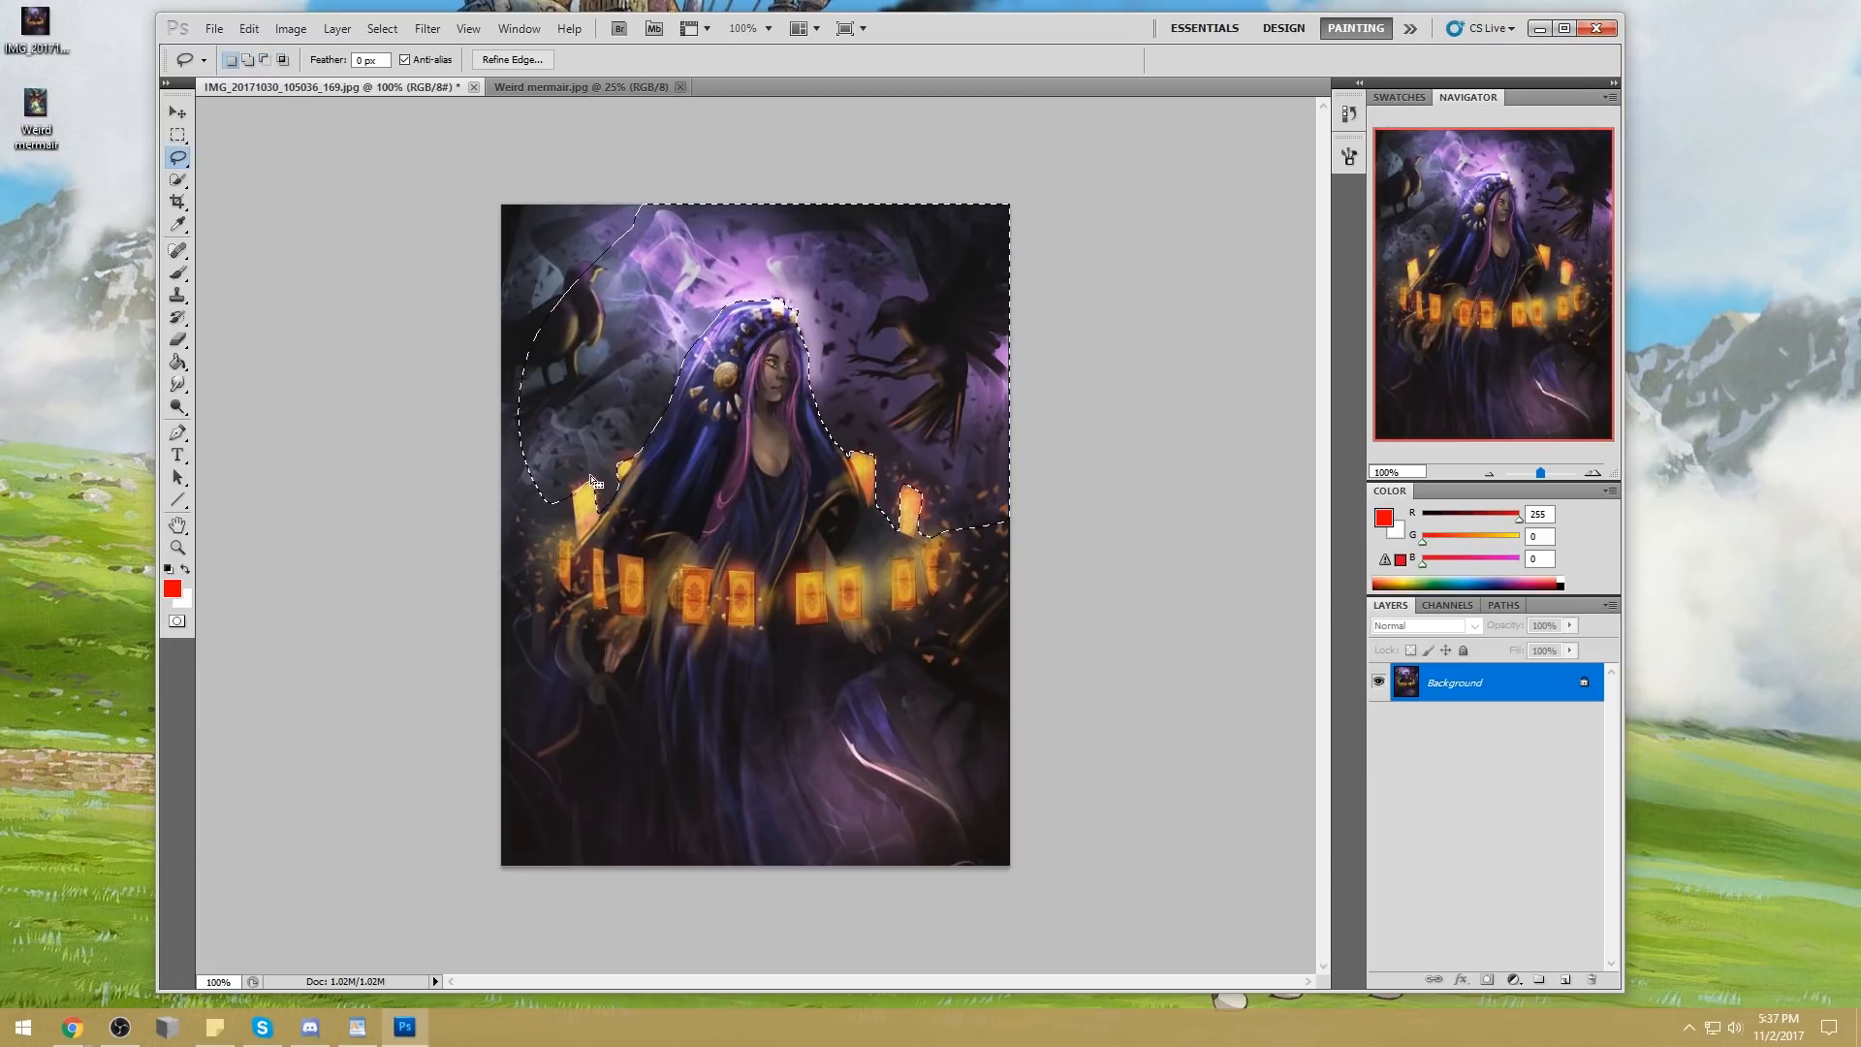
Extend the selection around the glowing cards below the perched bird, out to the canvas edge
{"action": "key", "text": "alt"}
{"action": "key", "text": "shift"}
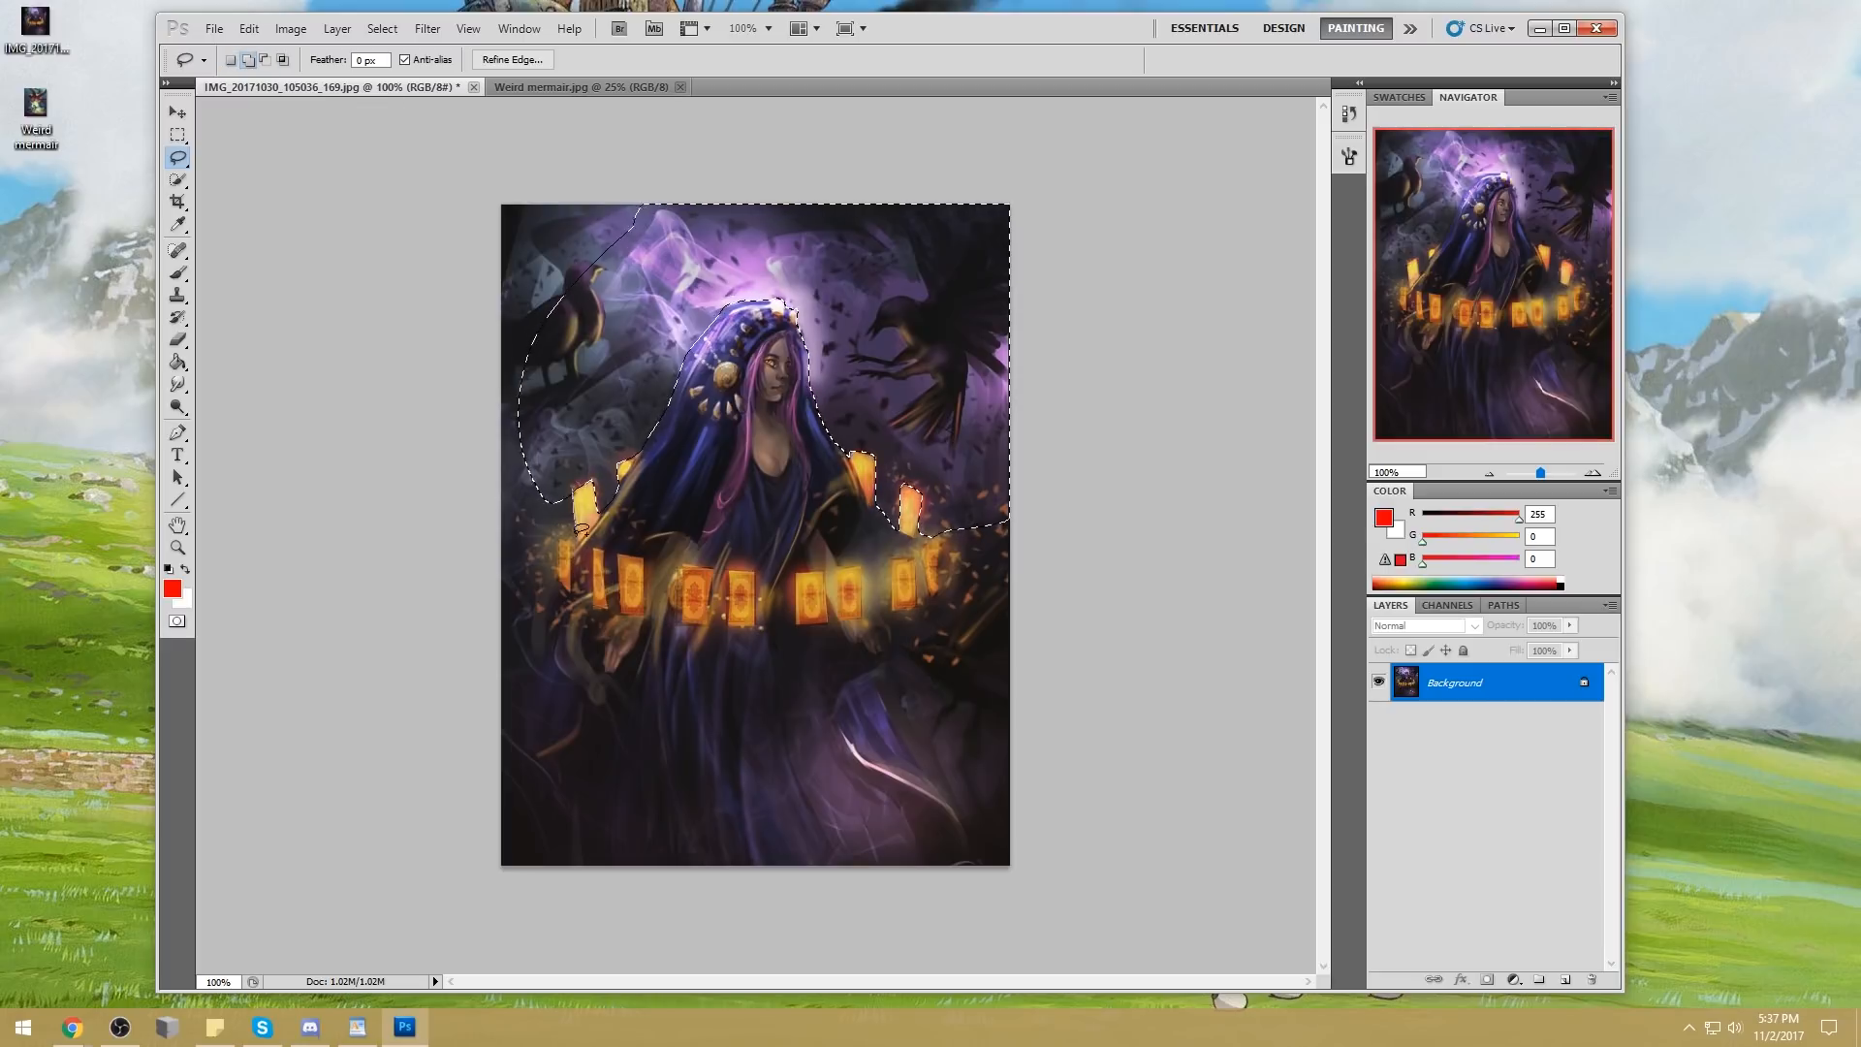
{"action": "left_click_drag", "start_coordinate": [548, 501], "coordinate": [548, 488]}
{"action": "key", "text": "shift"}
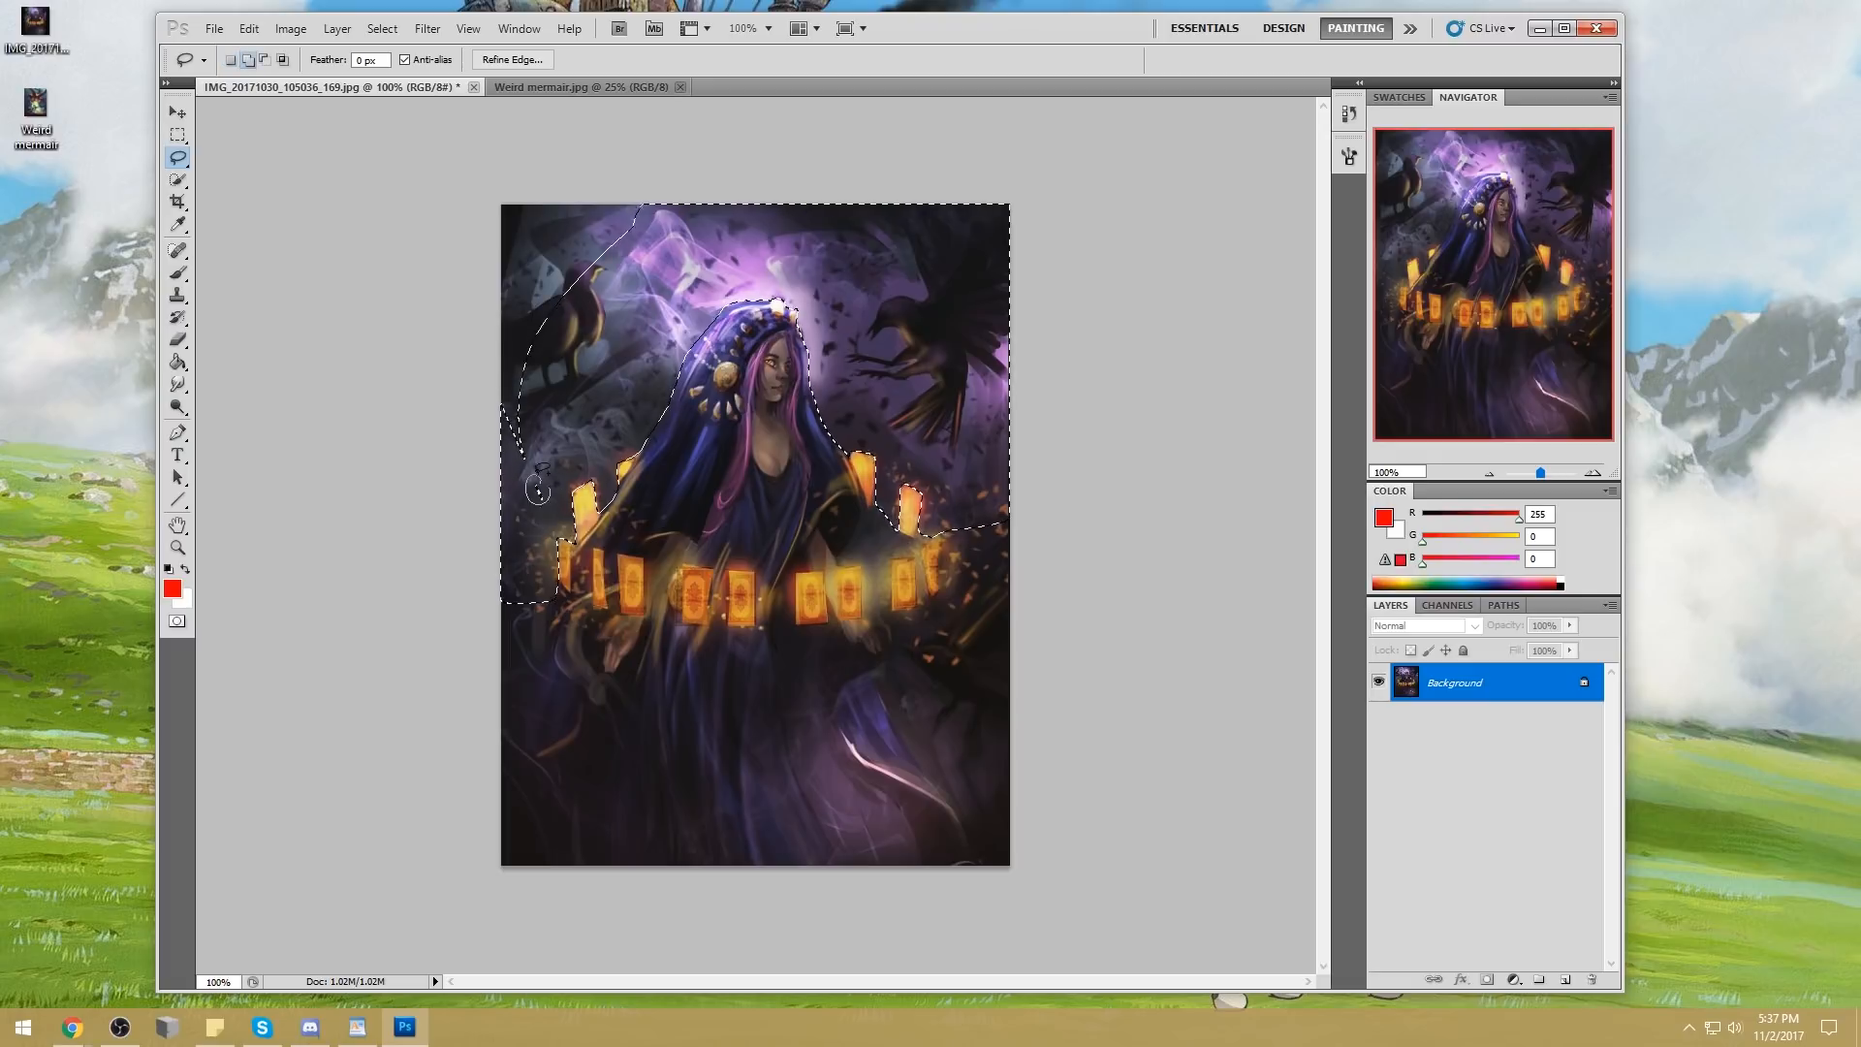
{"action": "mouse_move", "coordinate": [430, 554]}
{"action": "left_mouse_down"}
{"action": "mouse_move", "coordinate": [585, 527]}
{"action": "mouse_move", "coordinate": [581, 605]}
{"action": "mouse_move", "coordinate": [581, 540]}
{"action": "left_mouse_up"}
{"action": "key", "text": "ctrl+alt+z"}
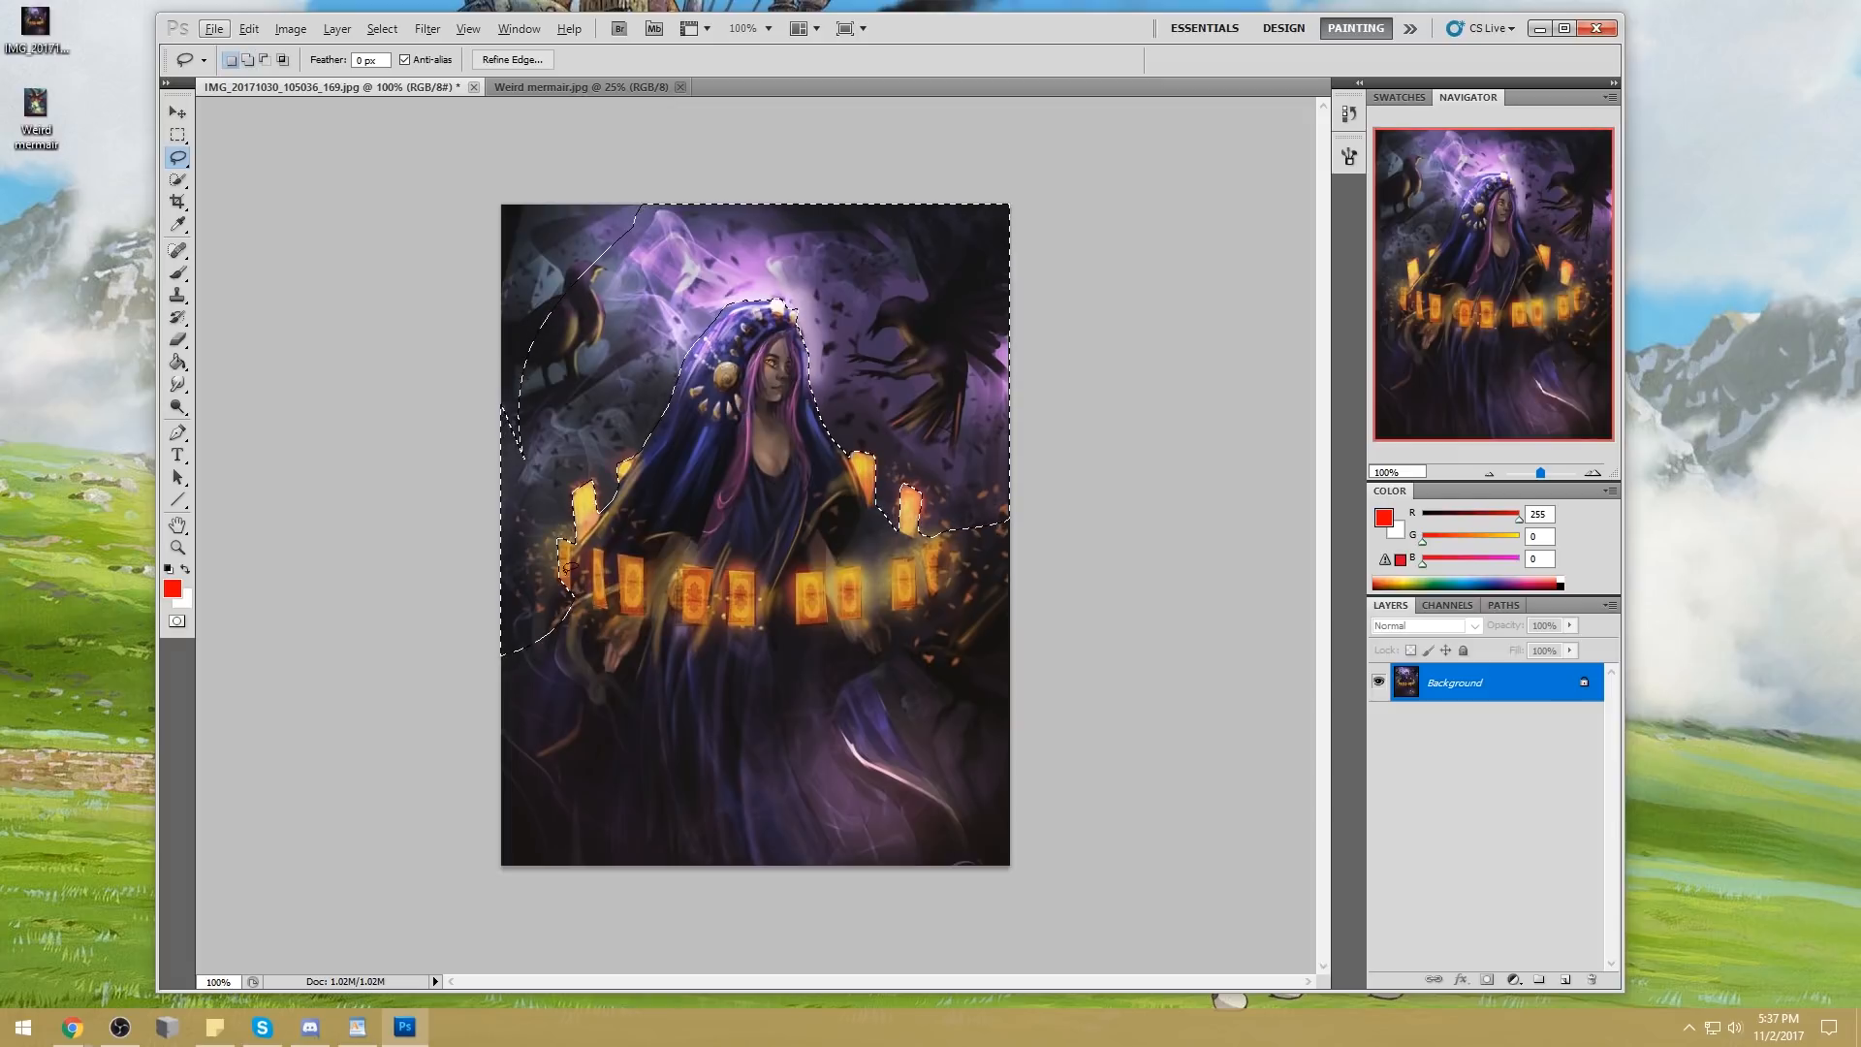
Extend the selection down both sides of the dress to the canvas base and fill the gaps around the perched bird
{"action": "left_click_drag", "start_coordinate": [559, 579], "coordinate": [579, 657]}
{"action": "left_click_drag", "start_coordinate": [576, 721], "coordinate": [575, 722]}
{"action": "mouse_move", "coordinate": [921, 536]}
{"action": "left_mouse_down"}
{"action": "mouse_move", "coordinate": [982, 517]}
{"action": "mouse_move", "coordinate": [937, 529]}
{"action": "left_mouse_up"}
{"action": "left_click_drag", "start_coordinate": [998, 600], "coordinate": [1082, 422]}
{"action": "left_click_drag", "start_coordinate": [941, 628], "coordinate": [1094, 540]}
{"action": "left_click_drag", "start_coordinate": [926, 591], "coordinate": [916, 601]}
{"action": "left_click_drag", "start_coordinate": [887, 696], "coordinate": [1013, 866]}
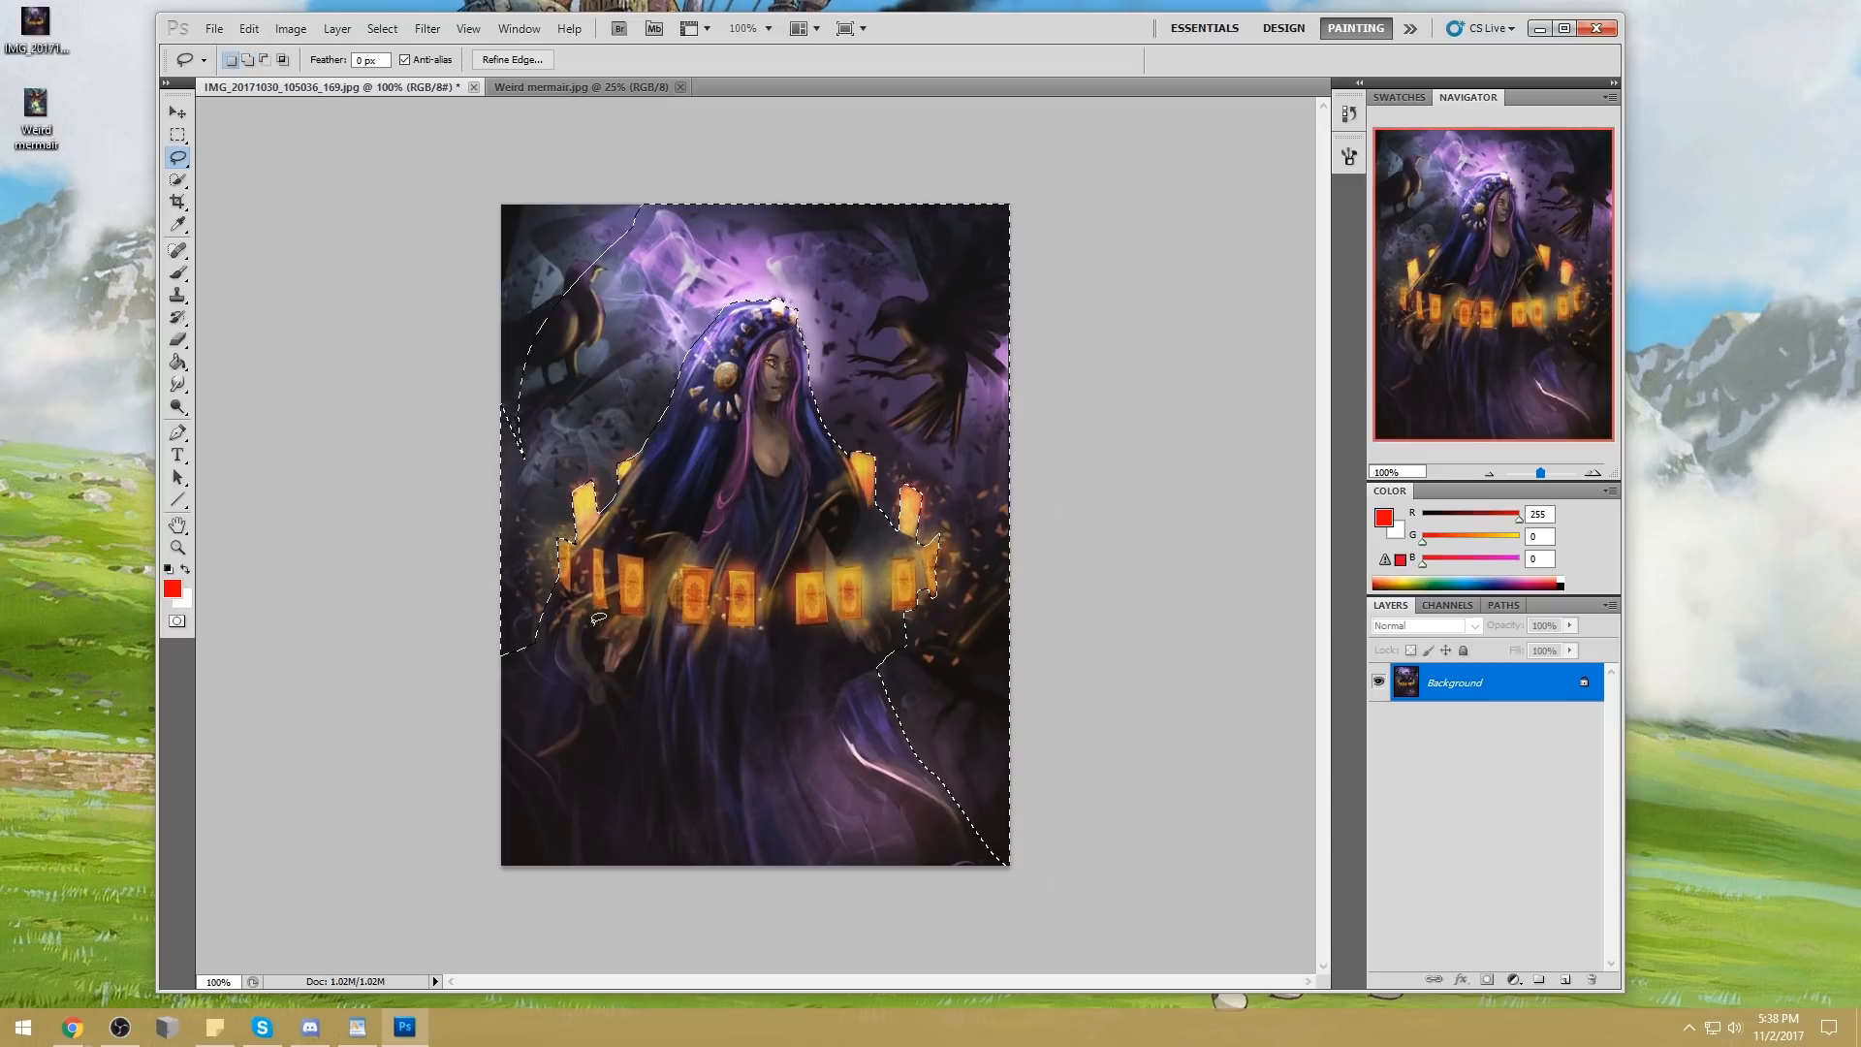
{"action": "mouse_move", "coordinate": [572, 678]}
{"action": "left_mouse_down"}
{"action": "mouse_move", "coordinate": [585, 746]}
{"action": "mouse_move", "coordinate": [491, 885]}
{"action": "mouse_move", "coordinate": [439, 542]}
{"action": "left_mouse_up"}
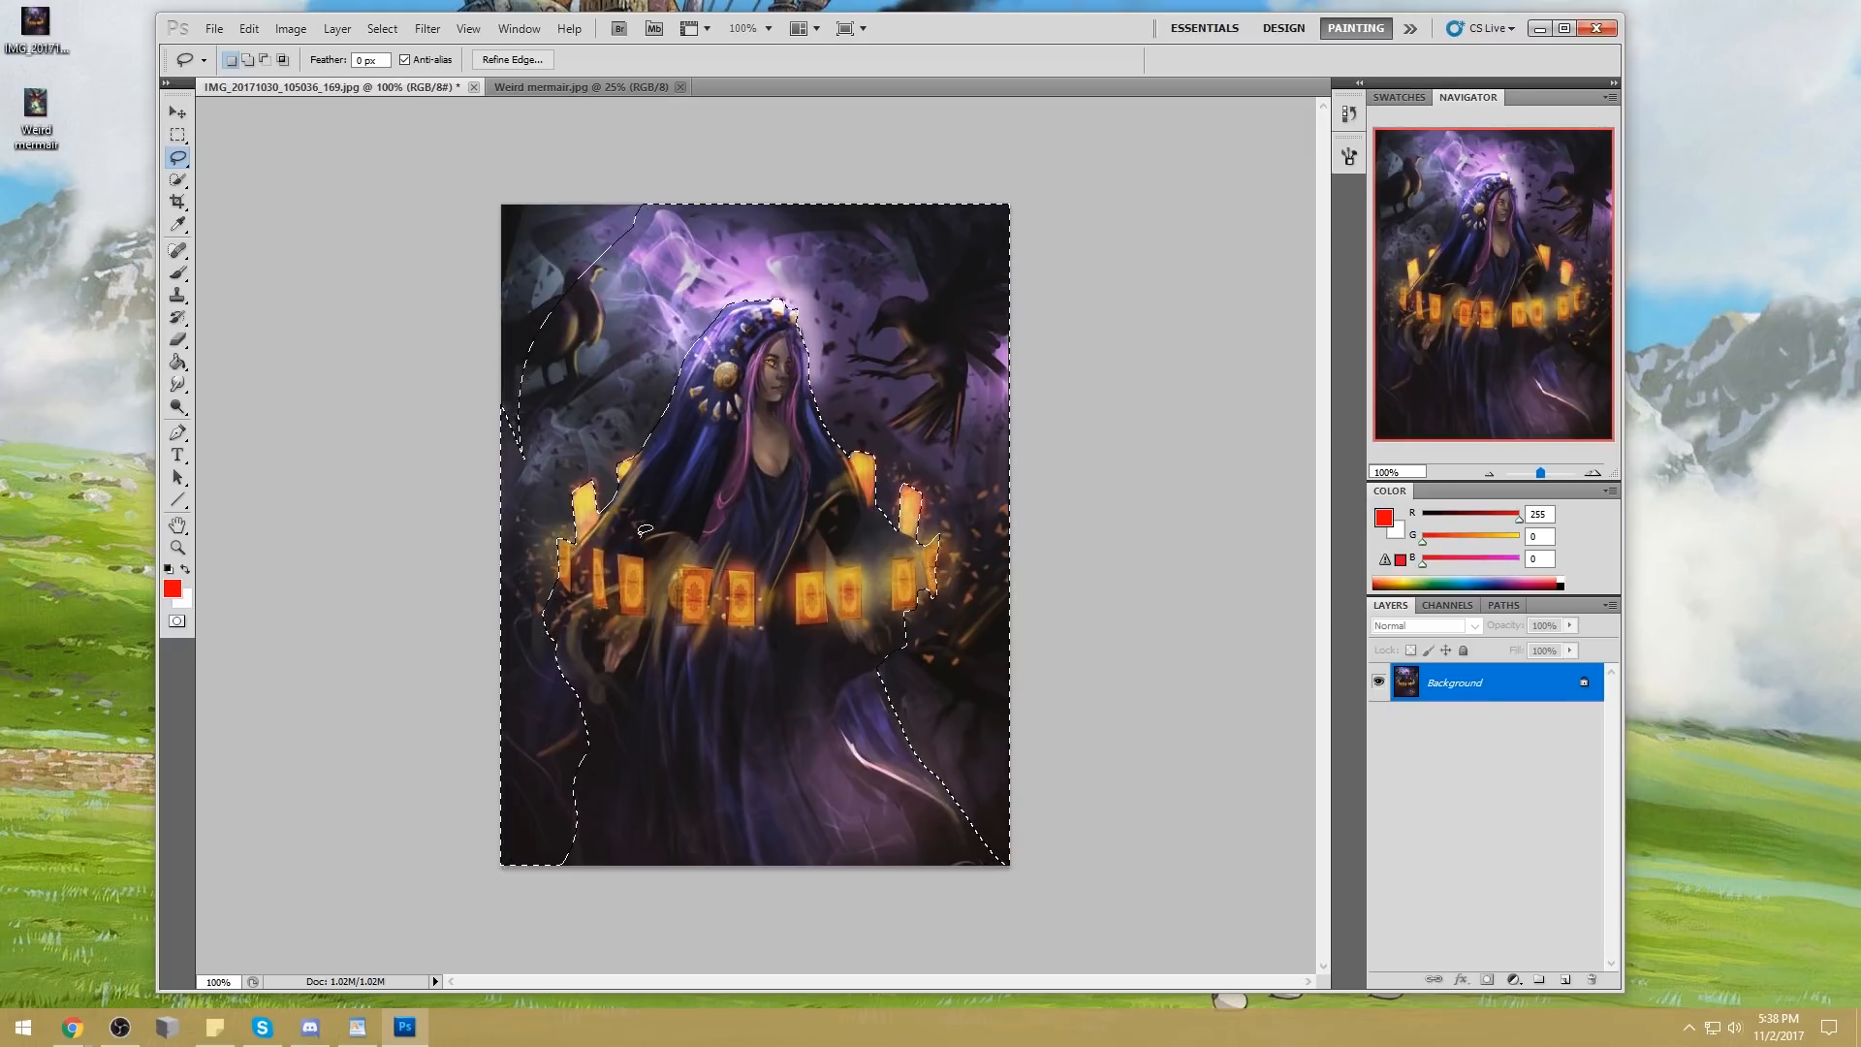
{"action": "mouse_move", "coordinate": [531, 447]}
{"action": "left_mouse_down"}
{"action": "mouse_move", "coordinate": [505, 221]}
{"action": "mouse_move", "coordinate": [715, 199]}
{"action": "mouse_move", "coordinate": [635, 291]}
{"action": "left_mouse_up"}
{"action": "mouse_move", "coordinate": [498, 242]}
{"action": "left_mouse_down"}
{"action": "mouse_move", "coordinate": [592, 185]}
{"action": "mouse_move", "coordinate": [603, 197]}
{"action": "left_mouse_up"}
Refine the selection around the sleeve and glowing cards on the flying bird's side of the figure
{"action": "key", "text": "shift"}
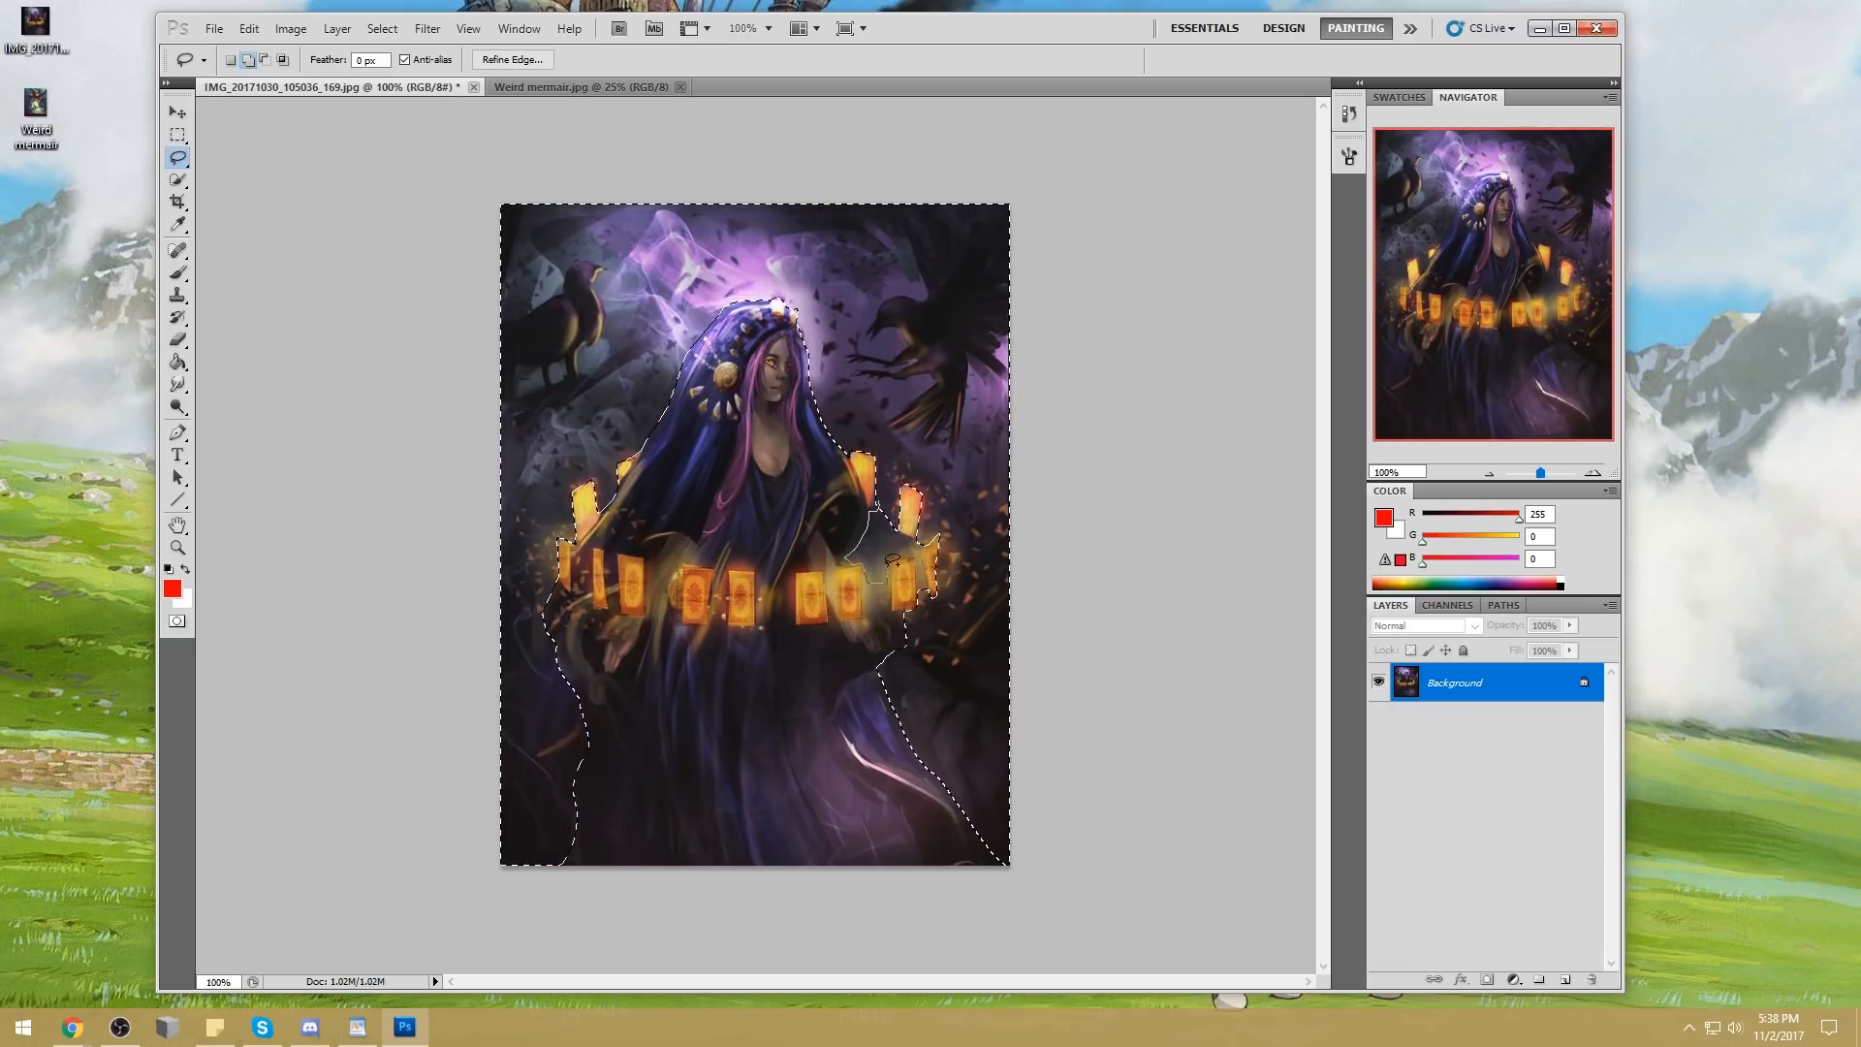
{"action": "mouse_move", "coordinate": [904, 524]}
{"action": "left_mouse_down"}
{"action": "mouse_move", "coordinate": [916, 490]}
{"action": "mouse_move", "coordinate": [916, 549]}
{"action": "mouse_move", "coordinate": [892, 550]}
{"action": "left_mouse_up"}
{"action": "key", "text": "shift"}
{"action": "key", "text": "shift"}
{"action": "key", "text": "alt"}
{"action": "key", "text": "alt"}
{"action": "left_click_drag", "start_coordinate": [919, 576], "coordinate": [895, 570]}
{"action": "key", "text": "alt"}
{"action": "key", "text": "shift"}
{"action": "left_click_drag", "start_coordinate": [928, 563], "coordinate": [922, 556]}
{"action": "key", "text": "shift"}
{"action": "key", "text": "alt"}
{"action": "key", "text": "m"}
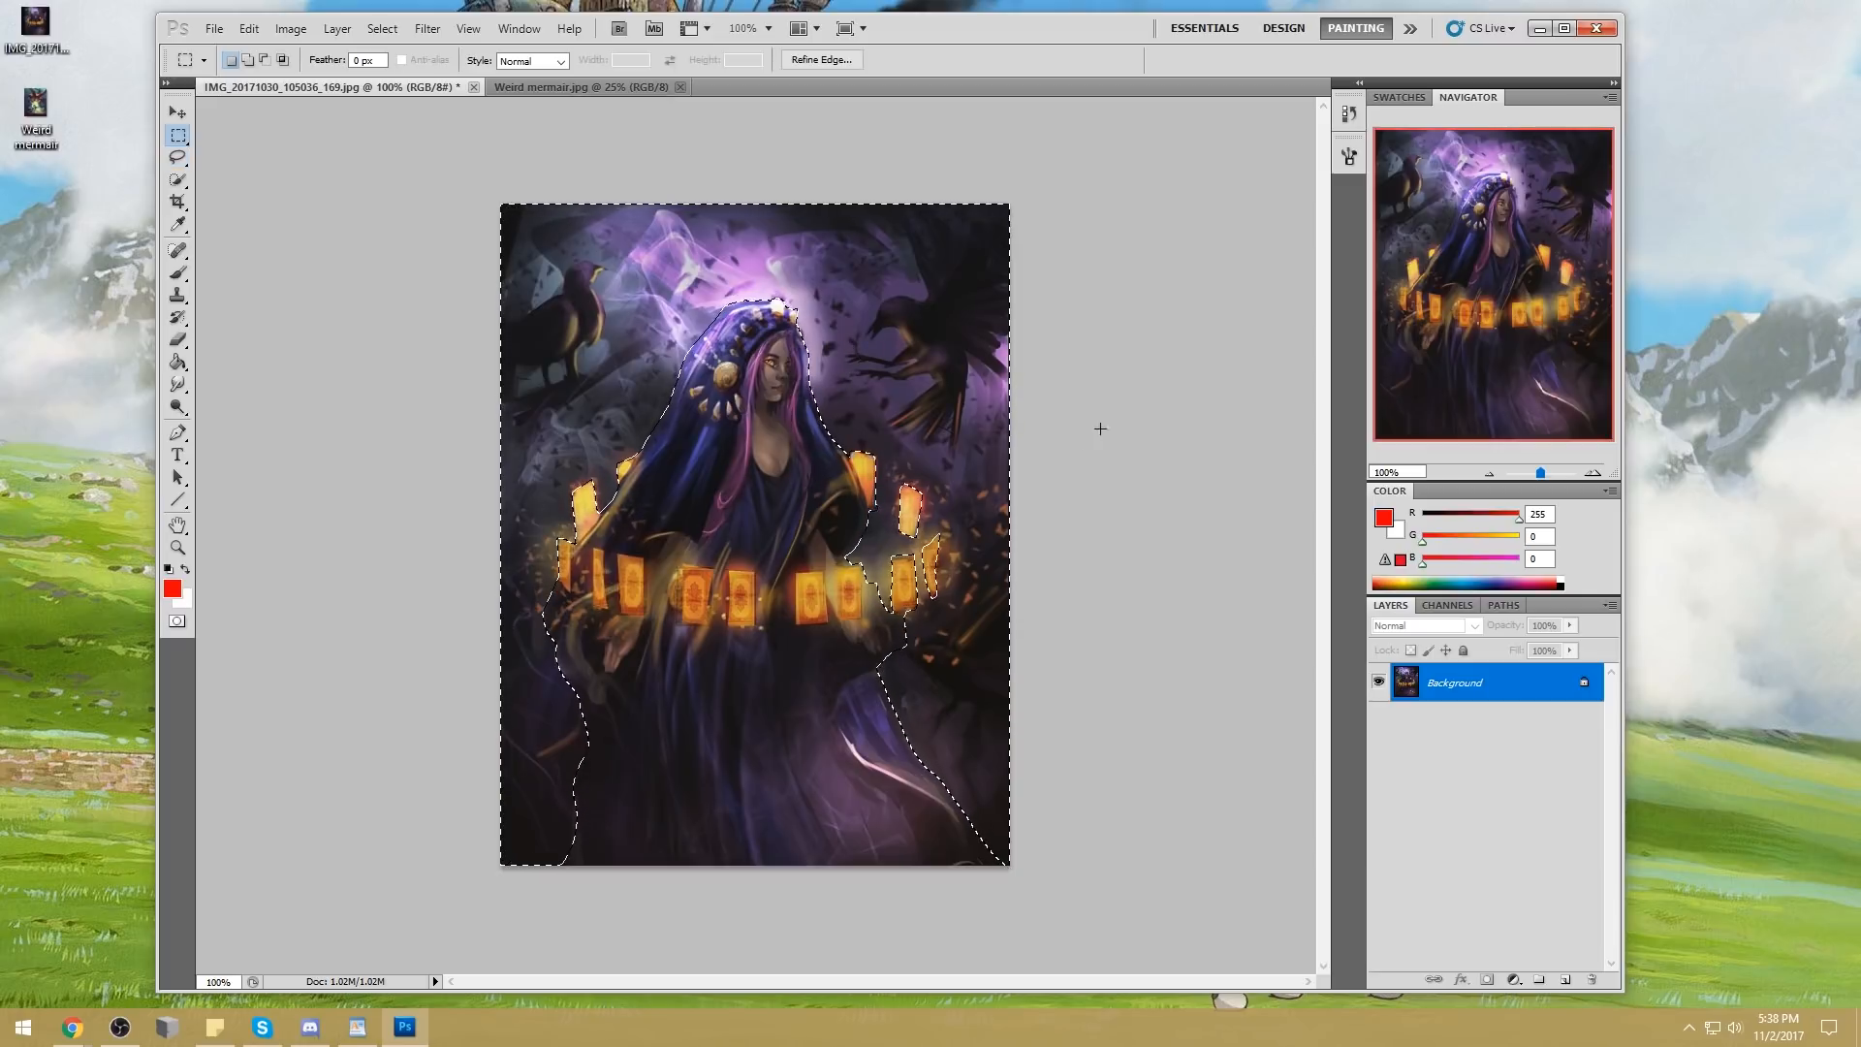
Set up a very large 1000 px brush at 34% opacity
{"action": "key", "text": "b"}
{"action": "right_click", "coordinate": [808, 496]}
{"action": "left_click_drag", "start_coordinate": [831, 376], "coordinate": [920, 376]}
{"action": "left_click", "coordinate": [1168, 283]}
{"action": "key", "text": "bracketright"}
{"action": "key", "text": "bracketright"}
{"action": "key", "text": "bracketright"}
{"action": "key", "text": "bracketright"}
{"action": "key", "text": "bracketright"}
{"action": "key", "text": "bracketright"}
{"action": "key", "text": "bracketright"}
{"action": "key", "text": "bracketright"}
{"action": "key", "text": "bracketright"}
{"action": "key", "text": "bracketright"}
{"action": "key", "text": "bracketright"}
{"action": "key", "text": "bracketright"}
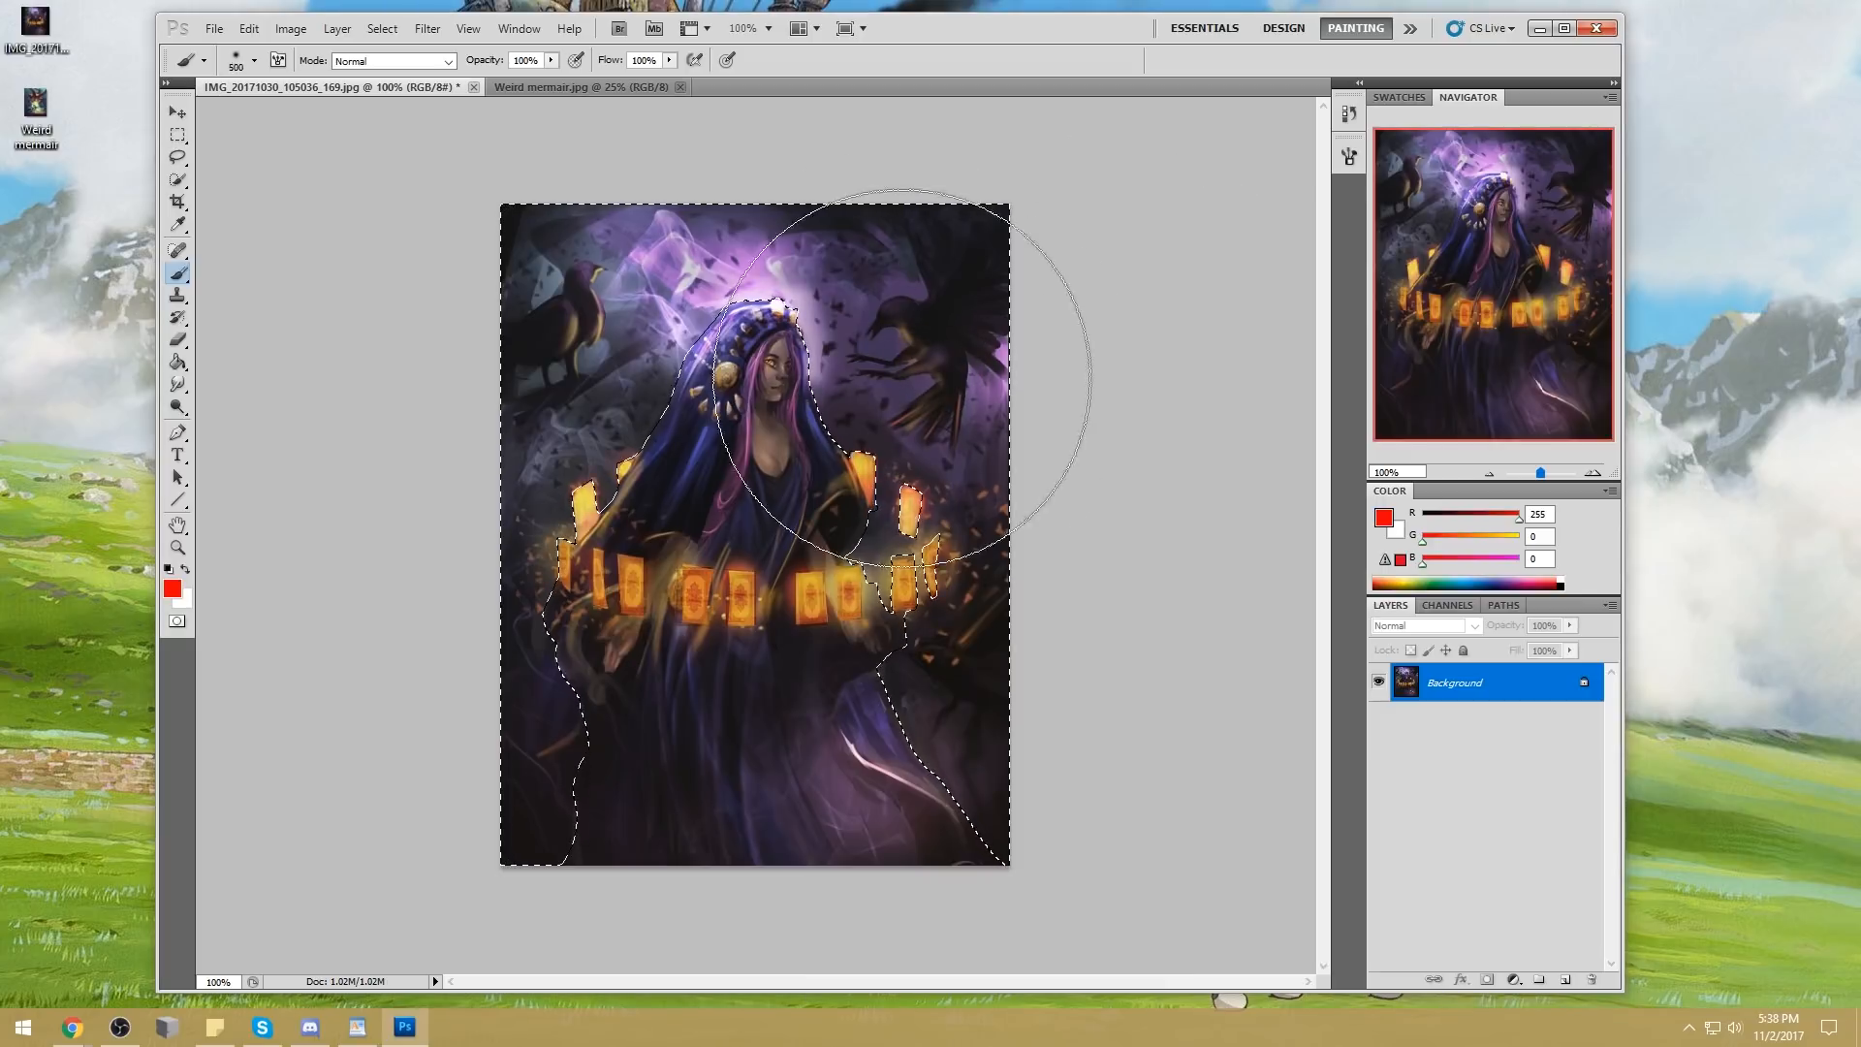
{"action": "left_click", "coordinate": [550, 60]}
{"action": "left_click_drag", "start_coordinate": [531, 78], "coordinate": [488, 81]}
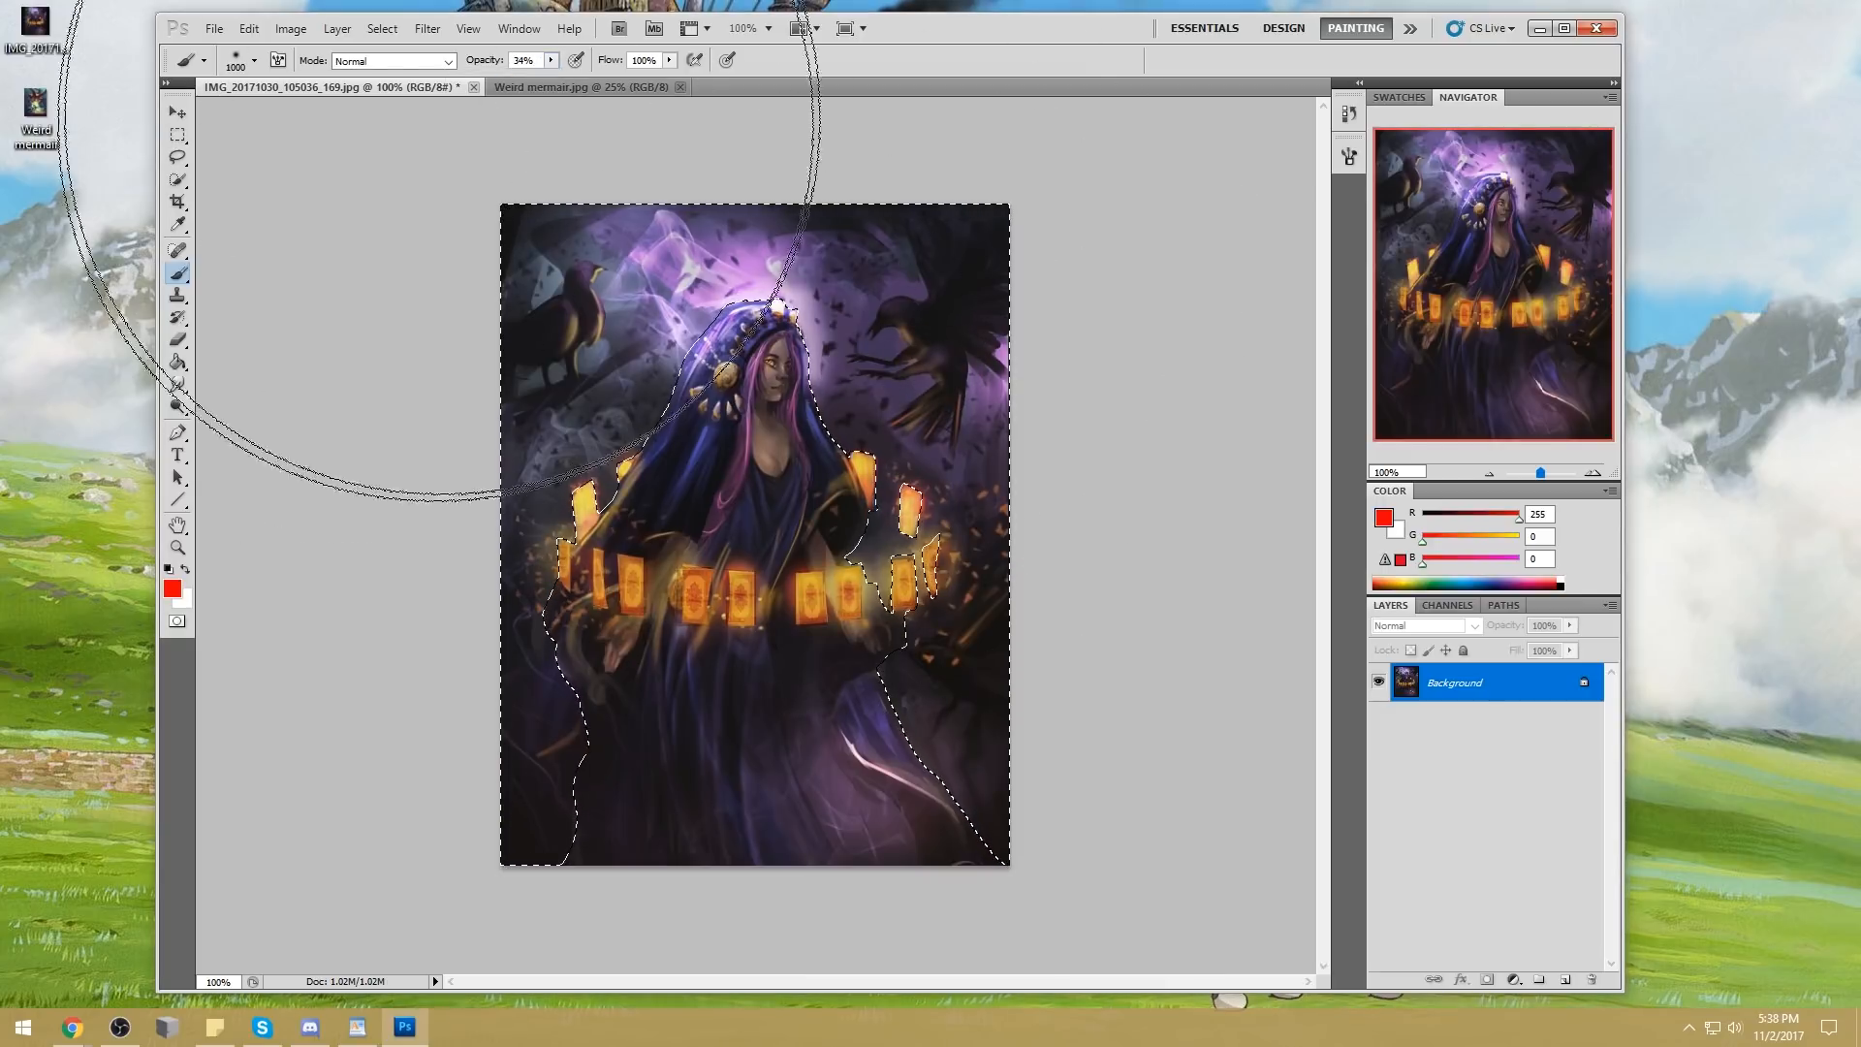
Add a new layer and brush a light purple haze, using tones sampled from the painting, over the selected background
{"action": "left_click", "coordinate": [803, 291], "text": "alt"}
{"action": "left_click", "coordinate": [1566, 979]}
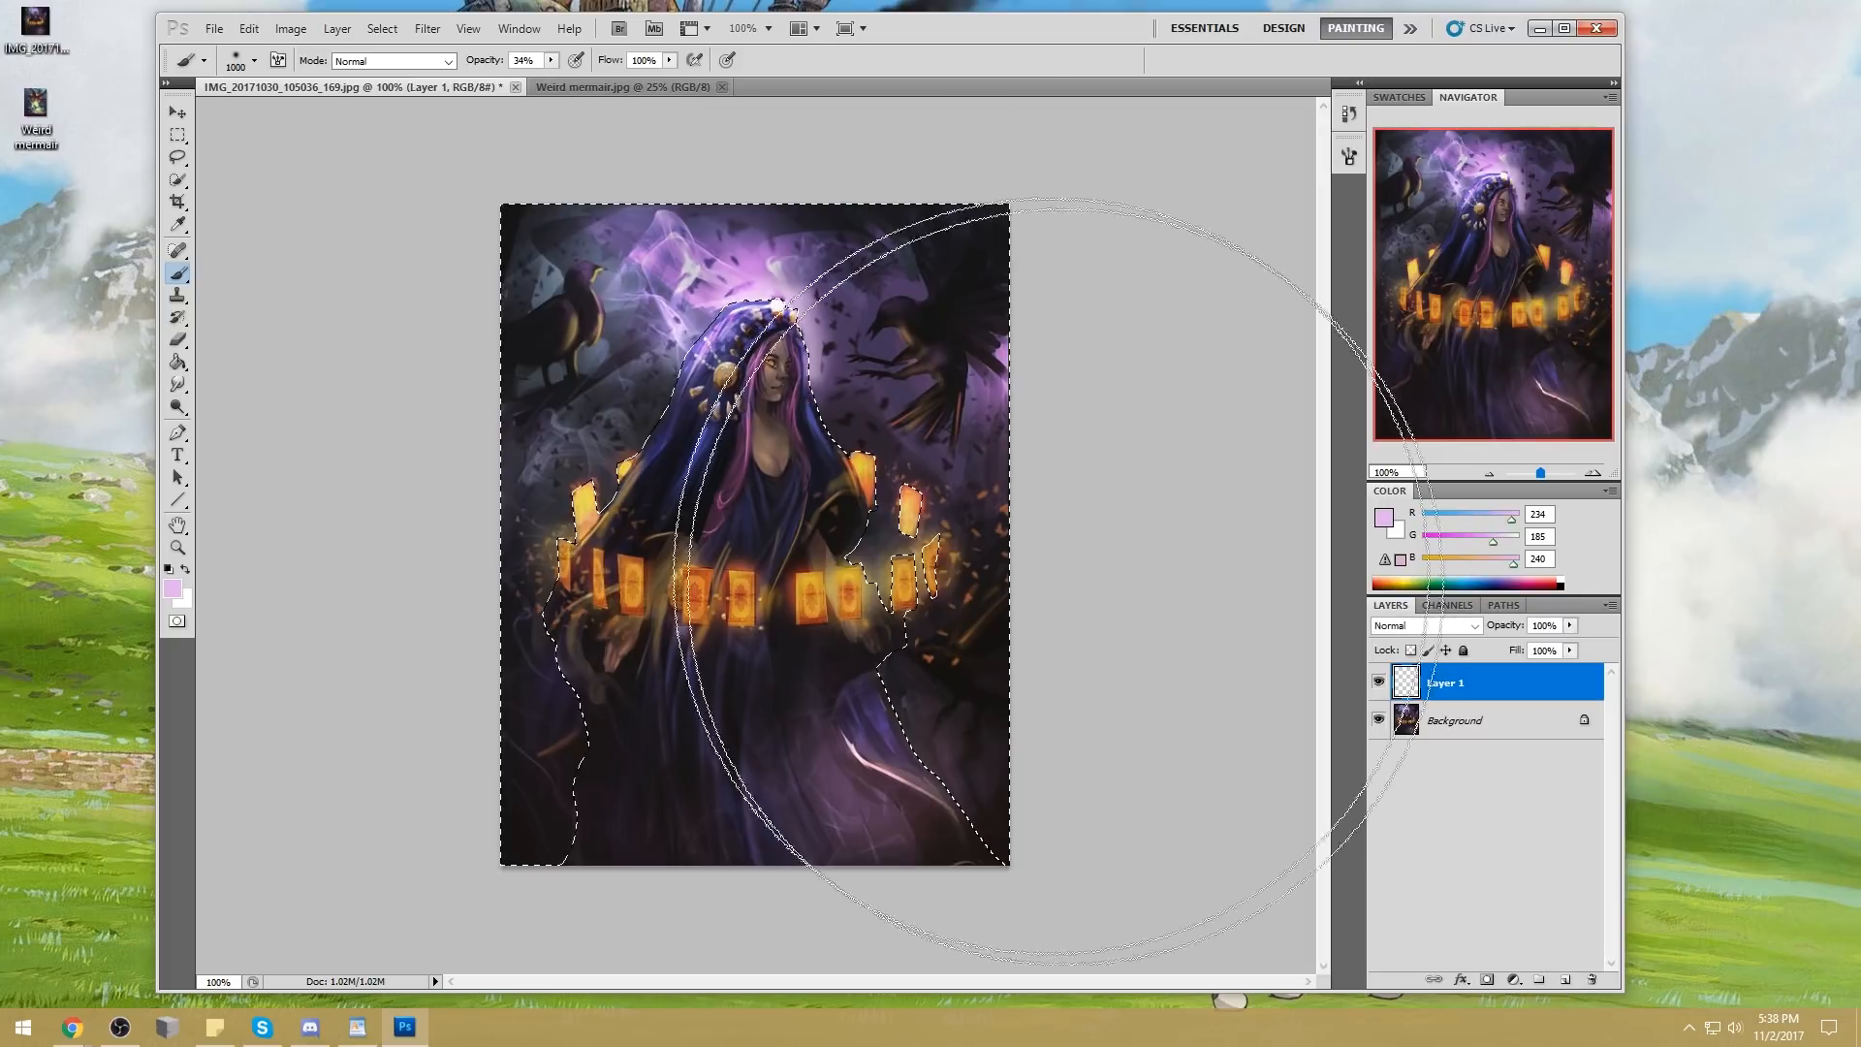
{"action": "mouse_move", "coordinate": [791, 426]}
{"action": "left_mouse_down"}
{"action": "mouse_move", "coordinate": [768, 572]}
{"action": "mouse_move", "coordinate": [800, 390]}
{"action": "left_mouse_up"}
{"action": "mouse_move", "coordinate": [745, 178]}
{"action": "left_mouse_down"}
{"action": "mouse_move", "coordinate": [760, 527]}
{"action": "mouse_move", "coordinate": [682, 368]}
{"action": "mouse_move", "coordinate": [504, 234]}
{"action": "mouse_move", "coordinate": [456, 170]}
{"action": "mouse_move", "coordinate": [858, 311]}
{"action": "mouse_move", "coordinate": [1070, 153]}
{"action": "mouse_move", "coordinate": [1077, 259]}
{"action": "mouse_move", "coordinate": [750, 446]}
{"action": "mouse_move", "coordinate": [742, 381]}
{"action": "mouse_move", "coordinate": [772, 585]}
{"action": "mouse_move", "coordinate": [854, 683]}
{"action": "mouse_move", "coordinate": [888, 548]}
{"action": "mouse_move", "coordinate": [800, 349]}
{"action": "mouse_move", "coordinate": [777, 381]}
{"action": "left_mouse_up"}
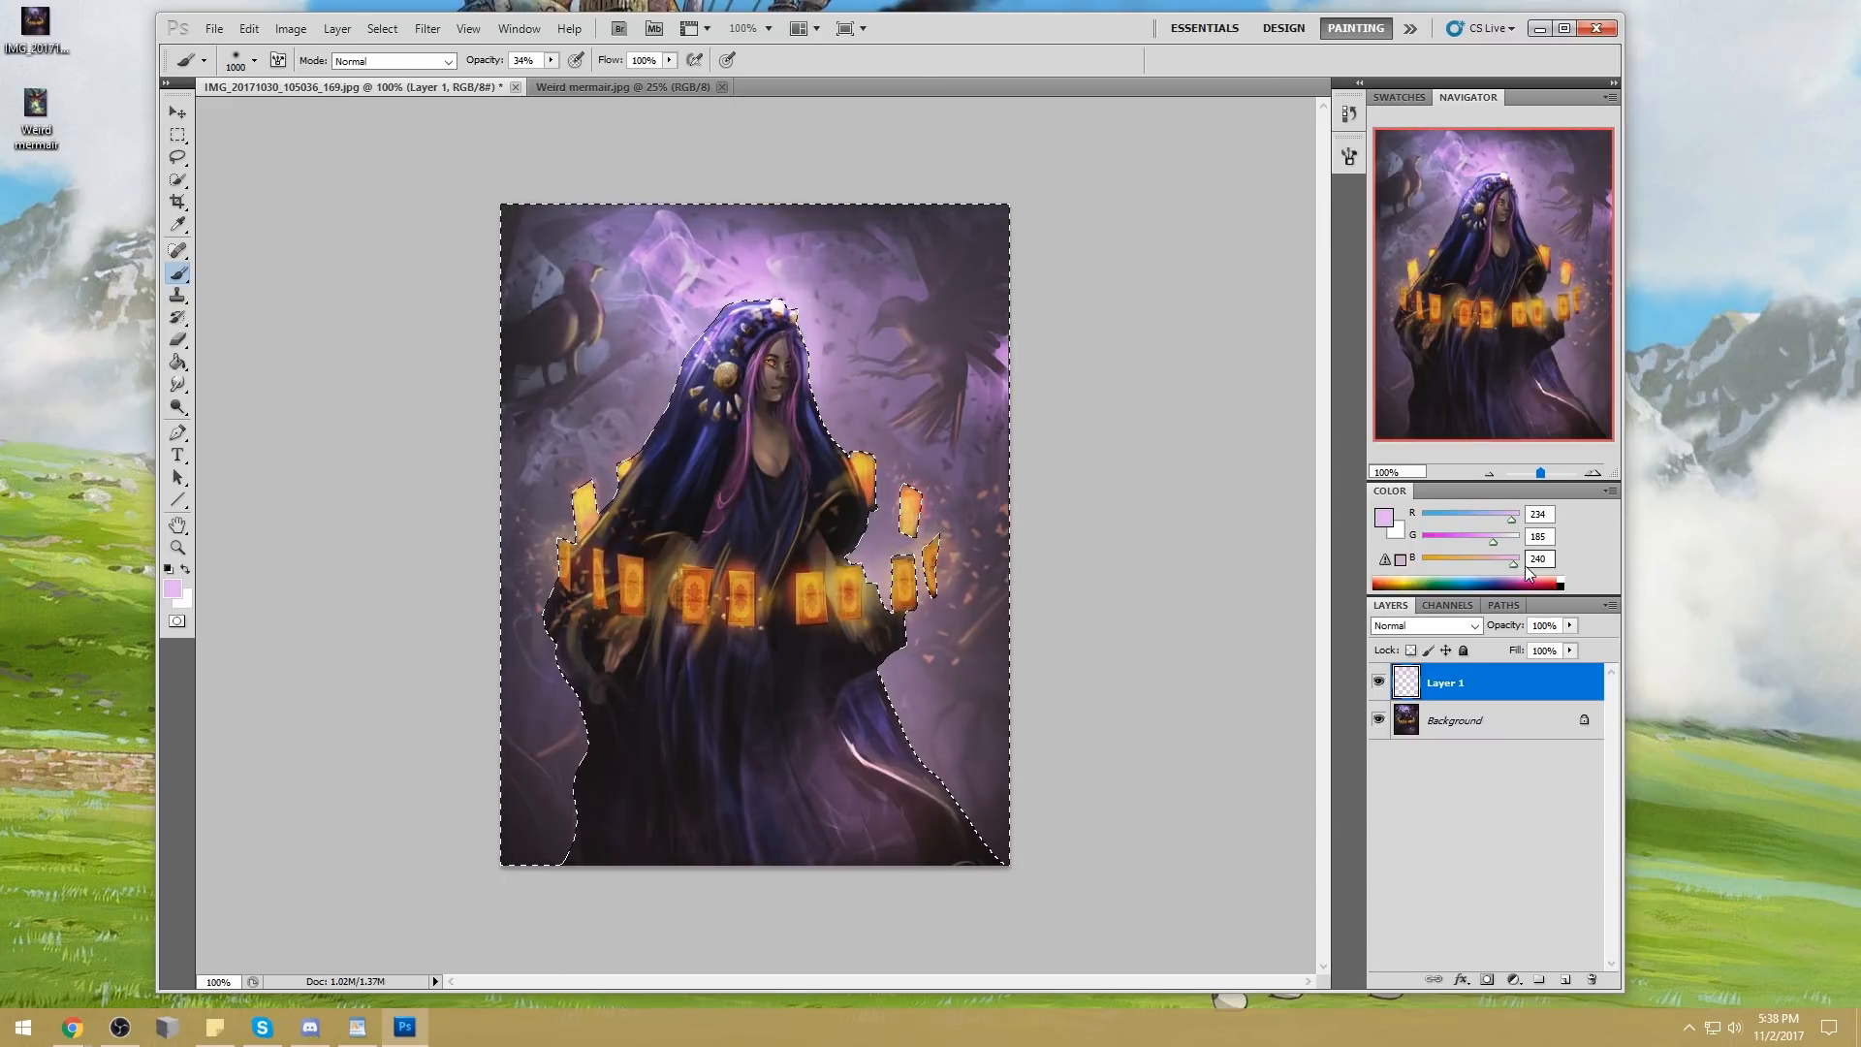
{"action": "left_click_drag", "start_coordinate": [924, 496], "coordinate": [896, 538], "text": "alt"}
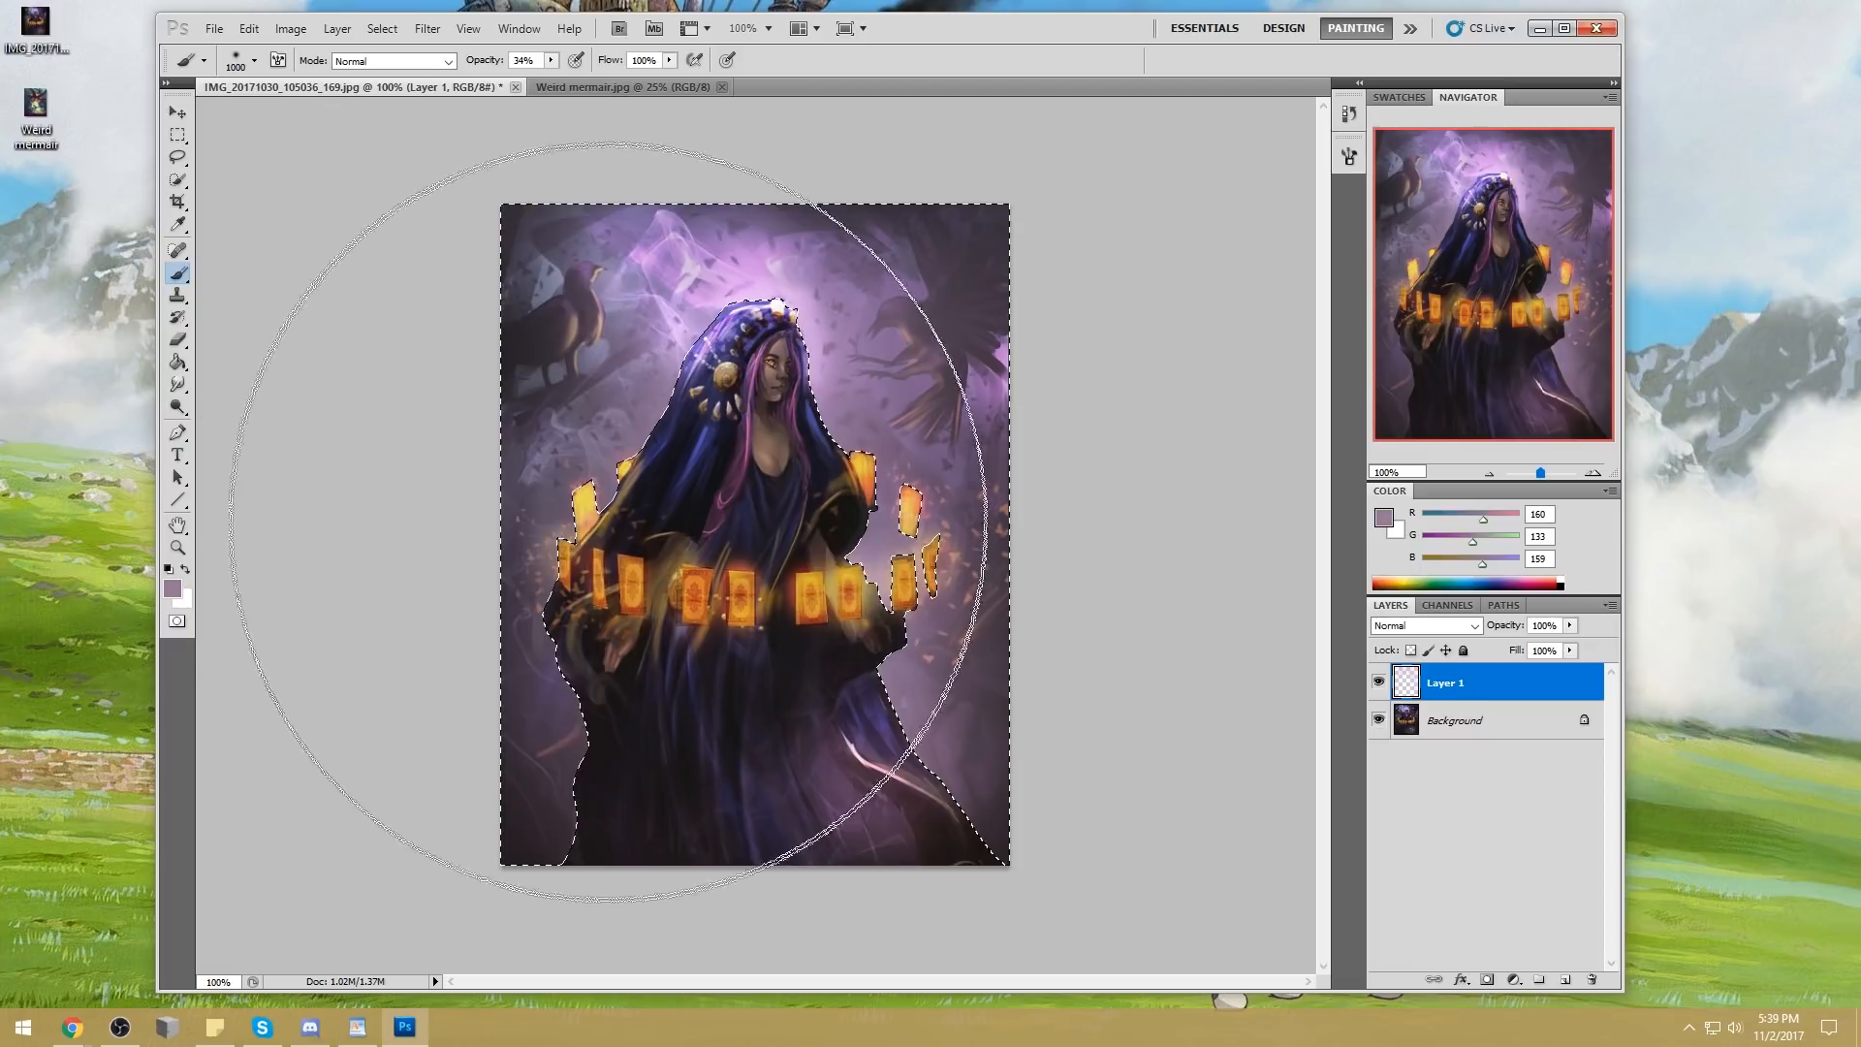
{"action": "mouse_move", "coordinate": [630, 524]}
{"action": "left_mouse_down", "text": "alt"}
{"action": "mouse_move", "coordinate": [613, 482]}
{"action": "mouse_move", "coordinate": [609, 516]}
{"action": "mouse_move", "coordinate": [621, 494]}
{"action": "left_mouse_up", "text": "alt"}
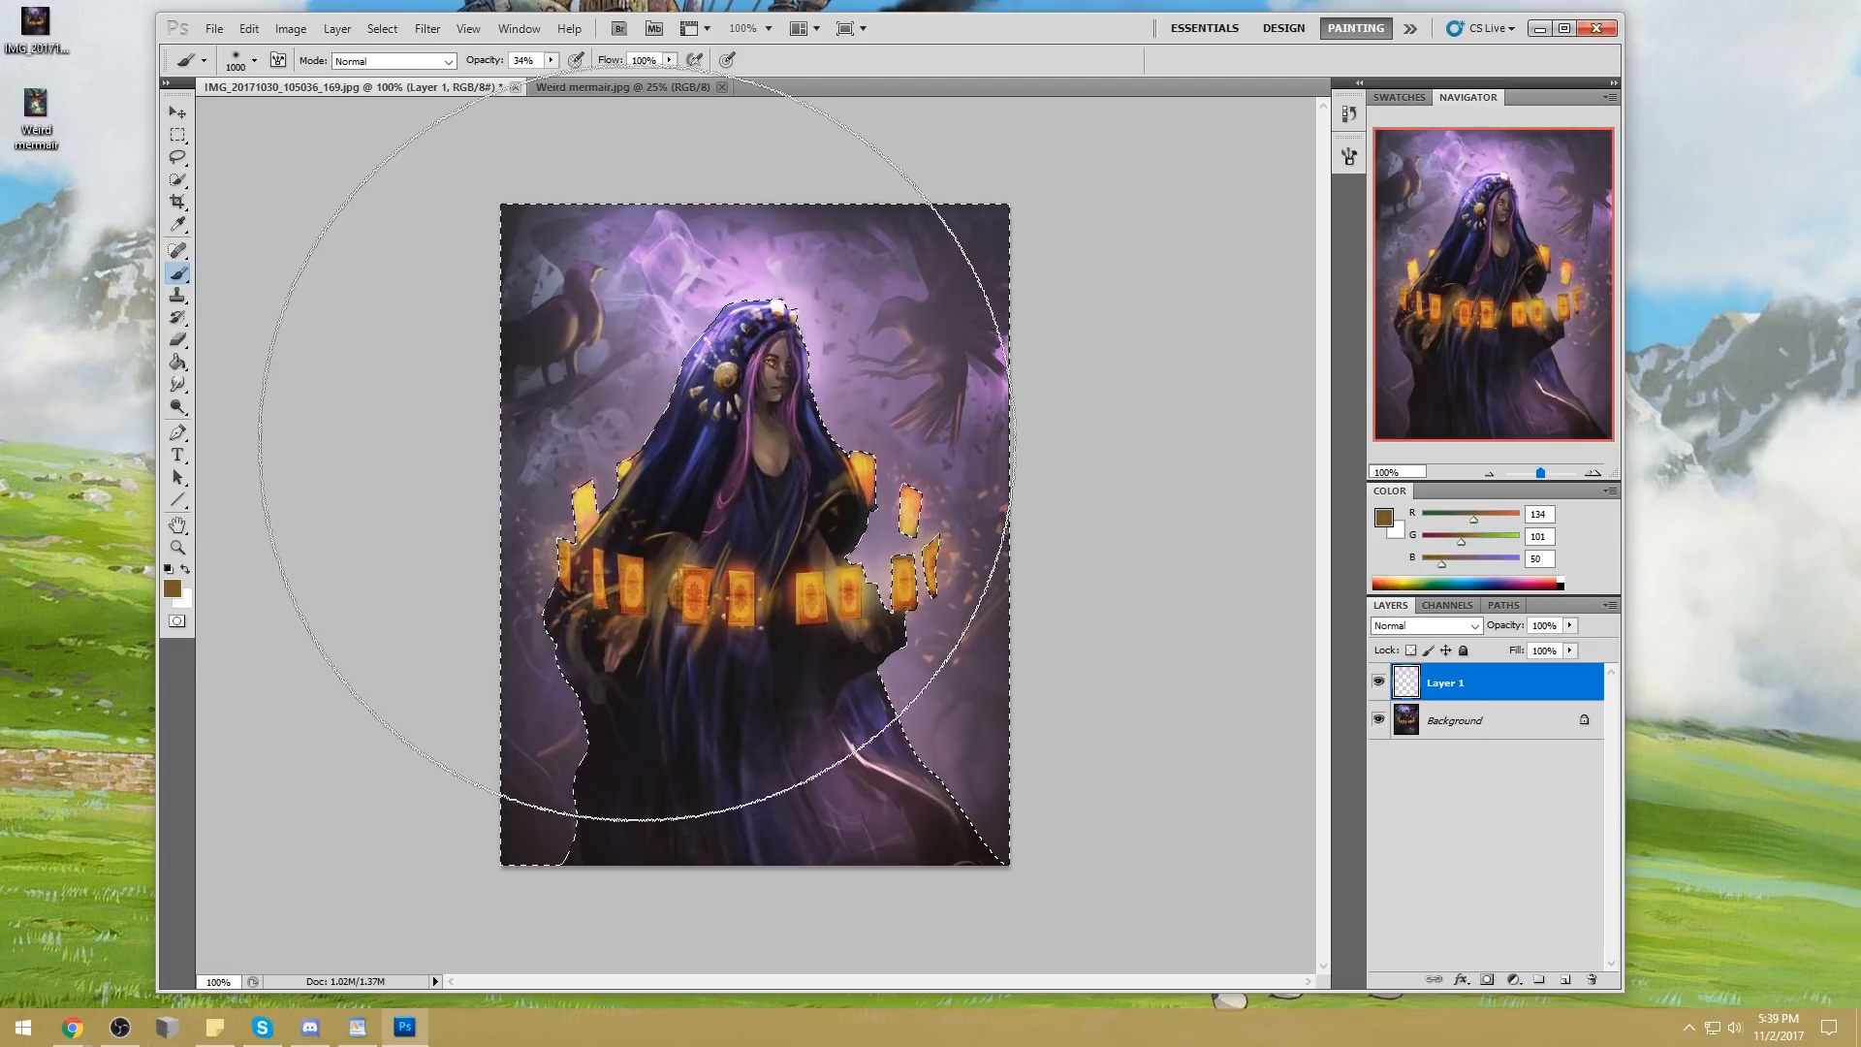
Refine the background selection with the Lasso around the sleeve and glowing cards on the perched bird's side of the figure
{"action": "key", "text": "l"}
{"action": "key", "text": "shift"}
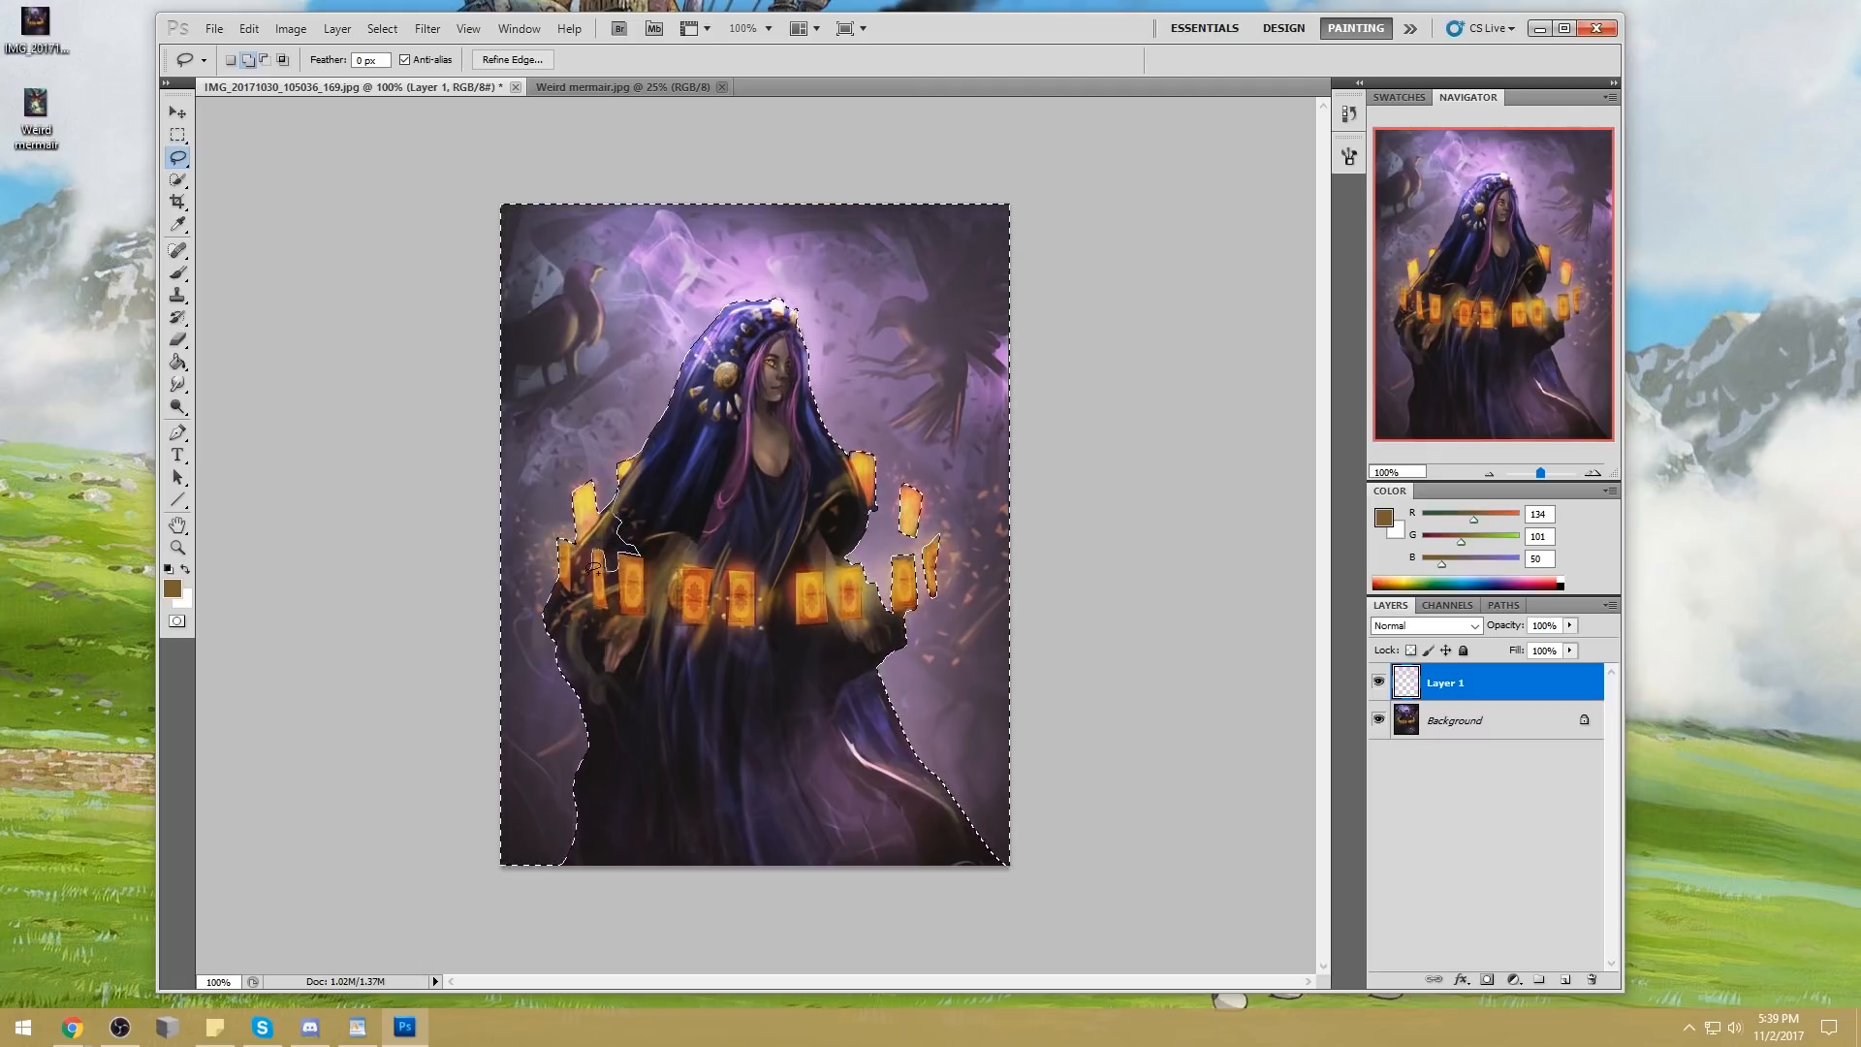
{"action": "left_click_drag", "start_coordinate": [599, 507], "coordinate": [616, 485], "text": "shift"}
{"action": "key", "text": "shift"}
{"action": "left_click_drag", "start_coordinate": [612, 572], "coordinate": [630, 529], "text": "alt"}
{"action": "left_click_drag", "start_coordinate": [572, 551], "coordinate": [578, 587], "text": "shift"}
{"action": "left_click_drag", "start_coordinate": [580, 548], "coordinate": [592, 571], "text": "shift"}
{"action": "left_click_drag", "start_coordinate": [543, 654], "coordinate": [555, 613], "text": "shift"}
{"action": "left_click_drag", "start_coordinate": [614, 520], "coordinate": [615, 519], "text": "shift"}
{"action": "left_click_drag", "start_coordinate": [598, 581], "coordinate": [607, 568], "text": "alt"}
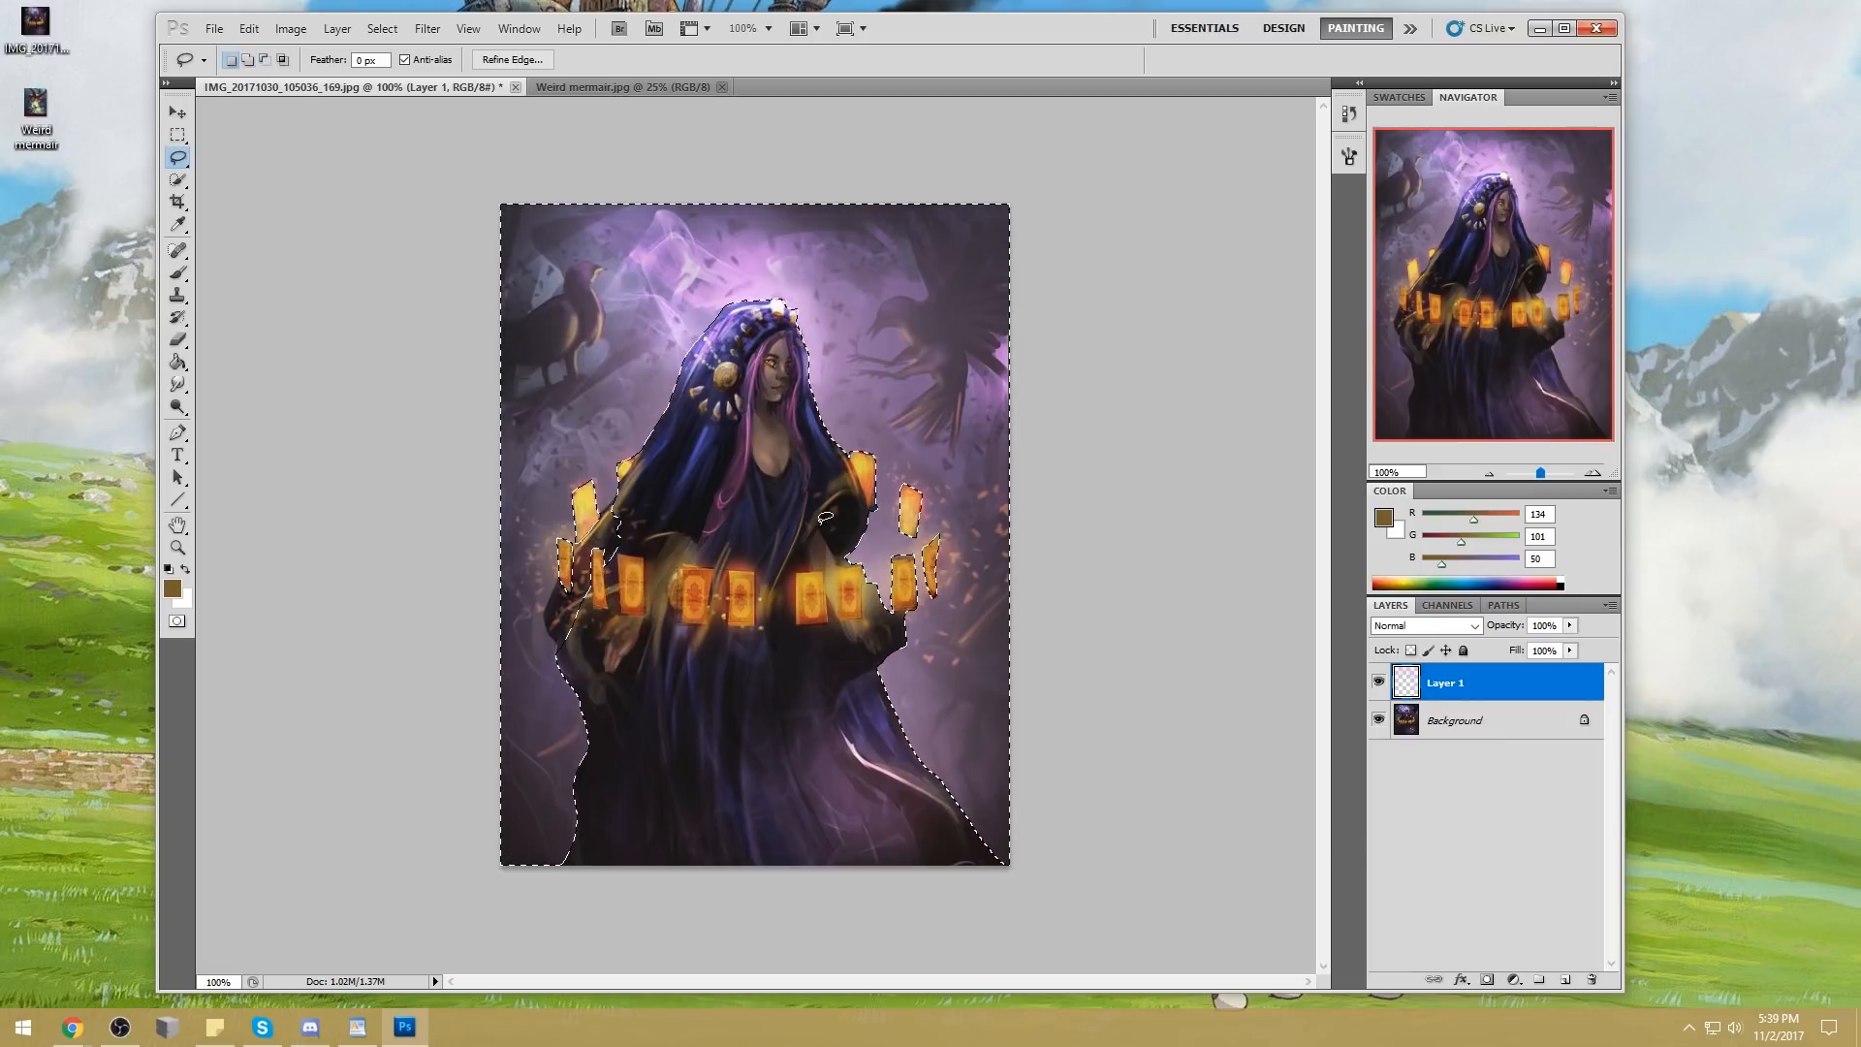
Reduce the brush to 300 px and paint sampled purple haze beside the sleeve and cards on the perched bird's side
{"action": "key", "text": "b"}
{"action": "left_click", "coordinate": [623, 436], "text": "alt"}
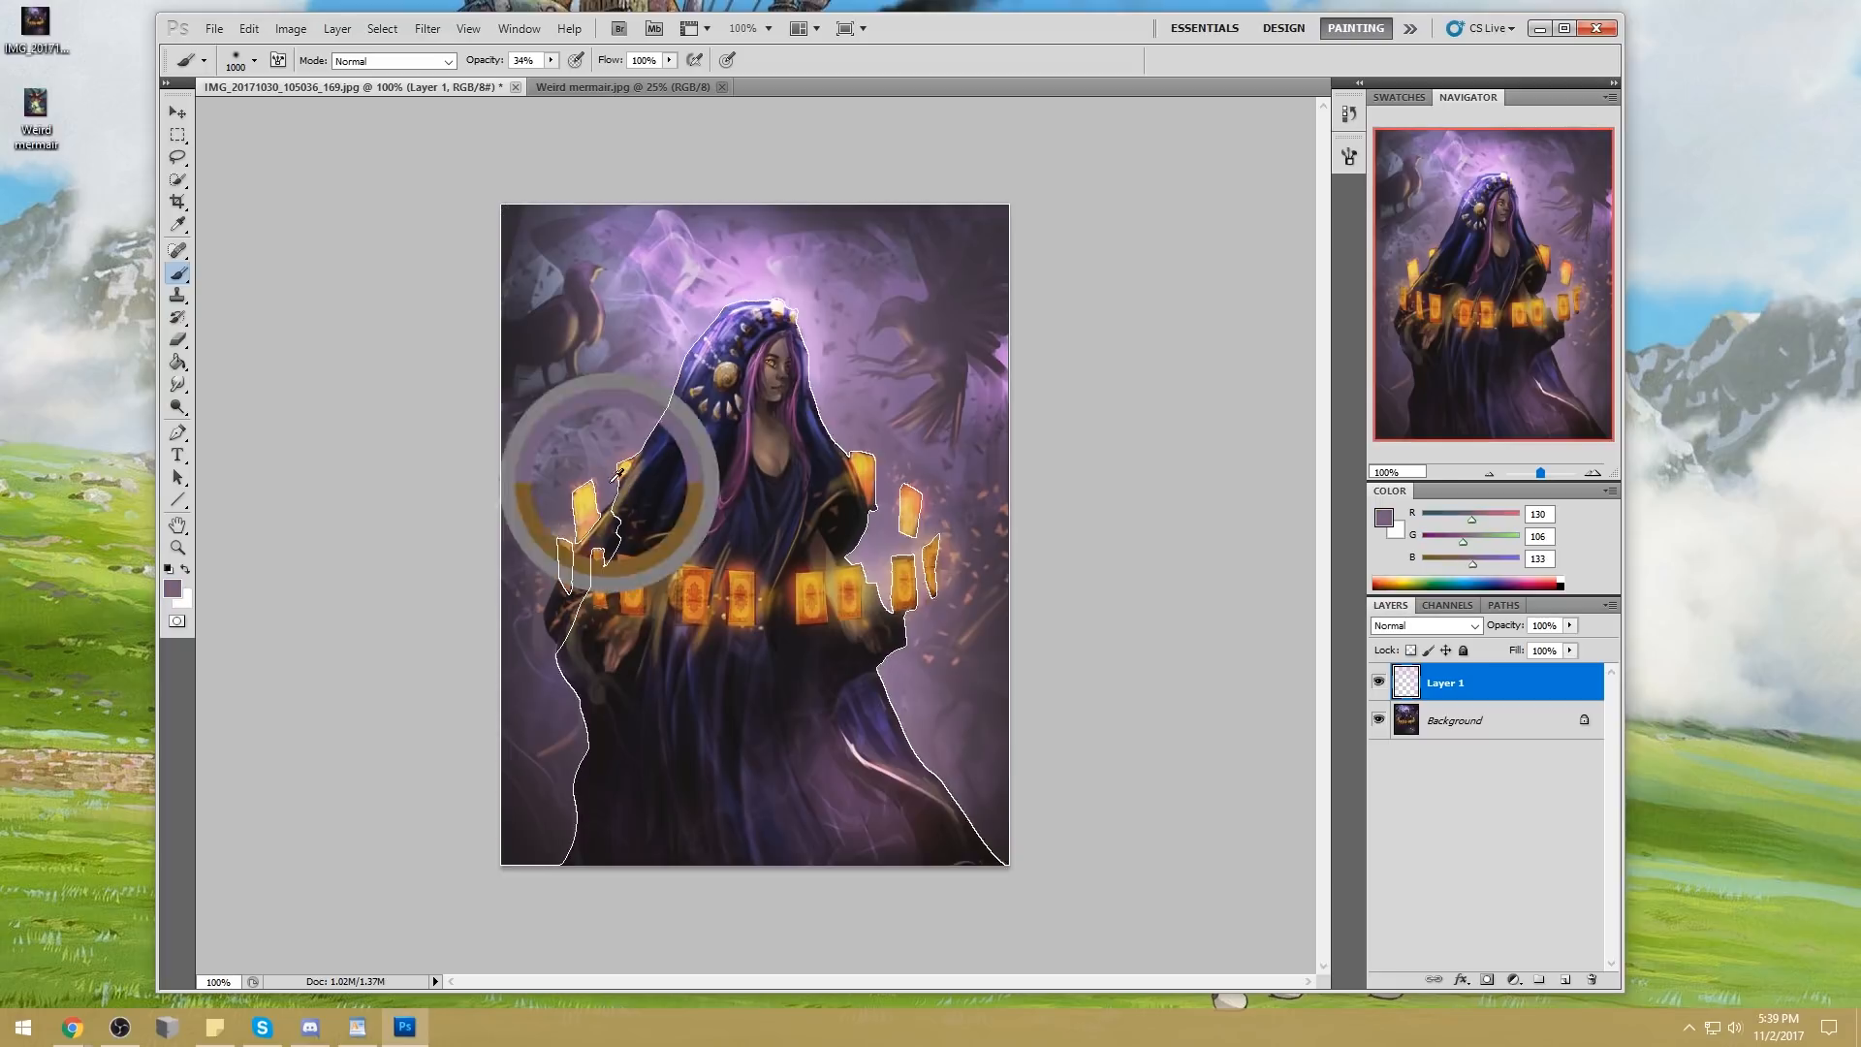
{"action": "key", "text": "bracketleft"}
{"action": "key", "text": "bracketleft"}
{"action": "key", "text": "bracketleft"}
{"action": "key", "text": "bracketleft"}
{"action": "key", "text": "bracketleft"}
{"action": "key", "text": "bracketleft"}
{"action": "left_click_drag", "start_coordinate": [550, 636], "coordinate": [593, 552]}
{"action": "left_click", "coordinate": [637, 435], "text": "alt"}
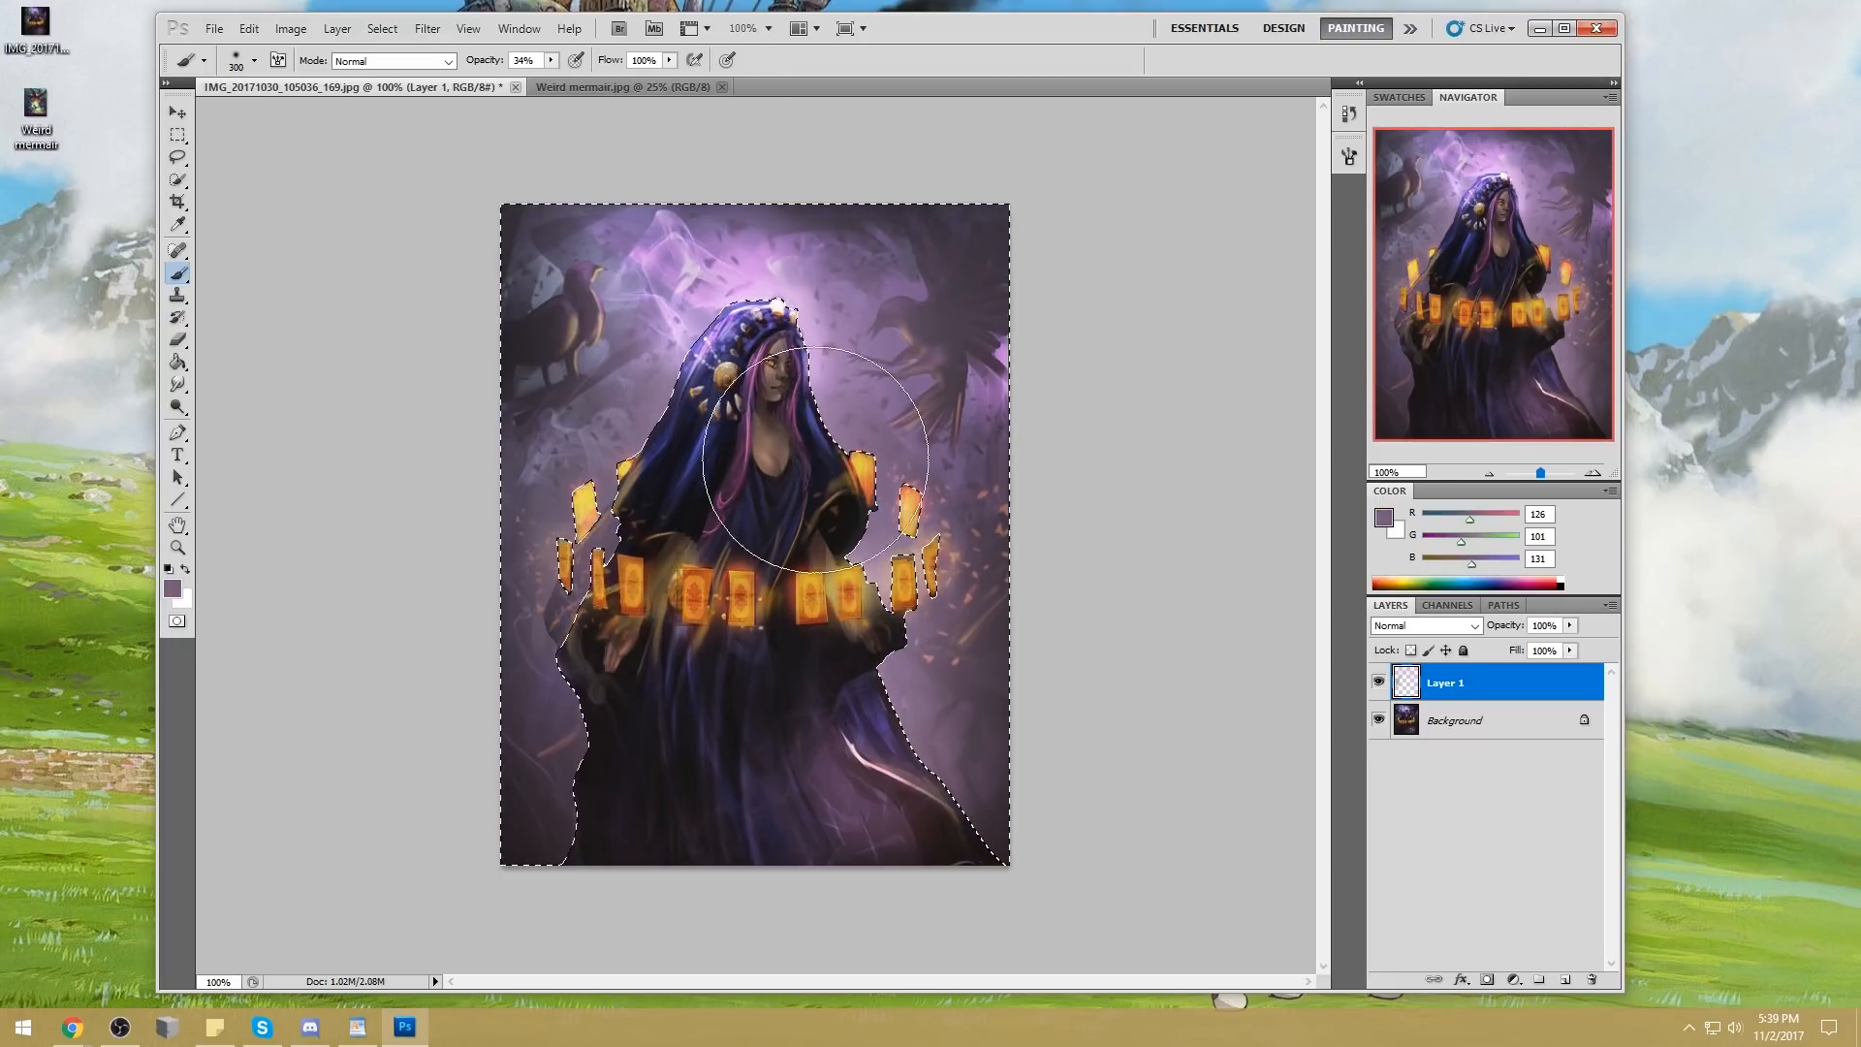
Brush more haze in sampled purple tones along both sides of the figure, including beside the lower dress, and deselect
{"action": "left_click", "coordinate": [831, 390], "text": "alt"}
{"action": "left_click_drag", "start_coordinate": [586, 585], "coordinate": [625, 558]}
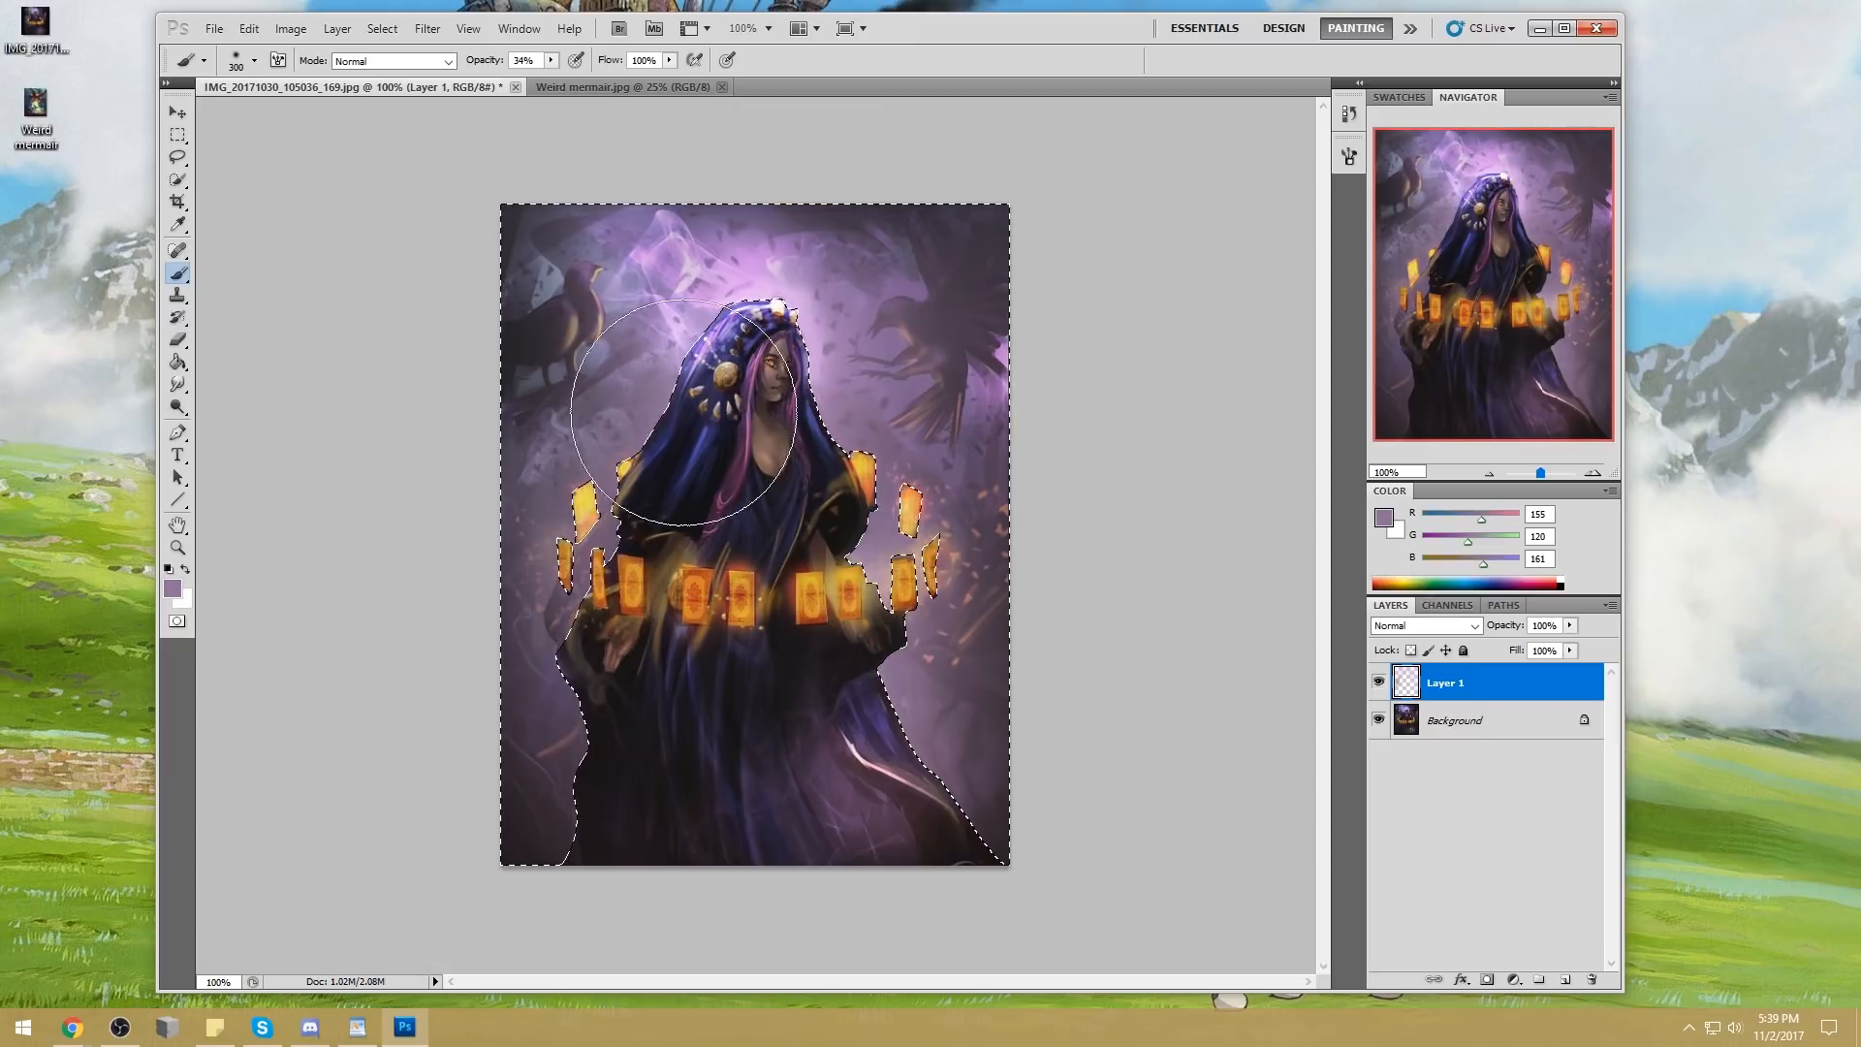
{"action": "left_click", "coordinate": [547, 628], "text": "alt"}
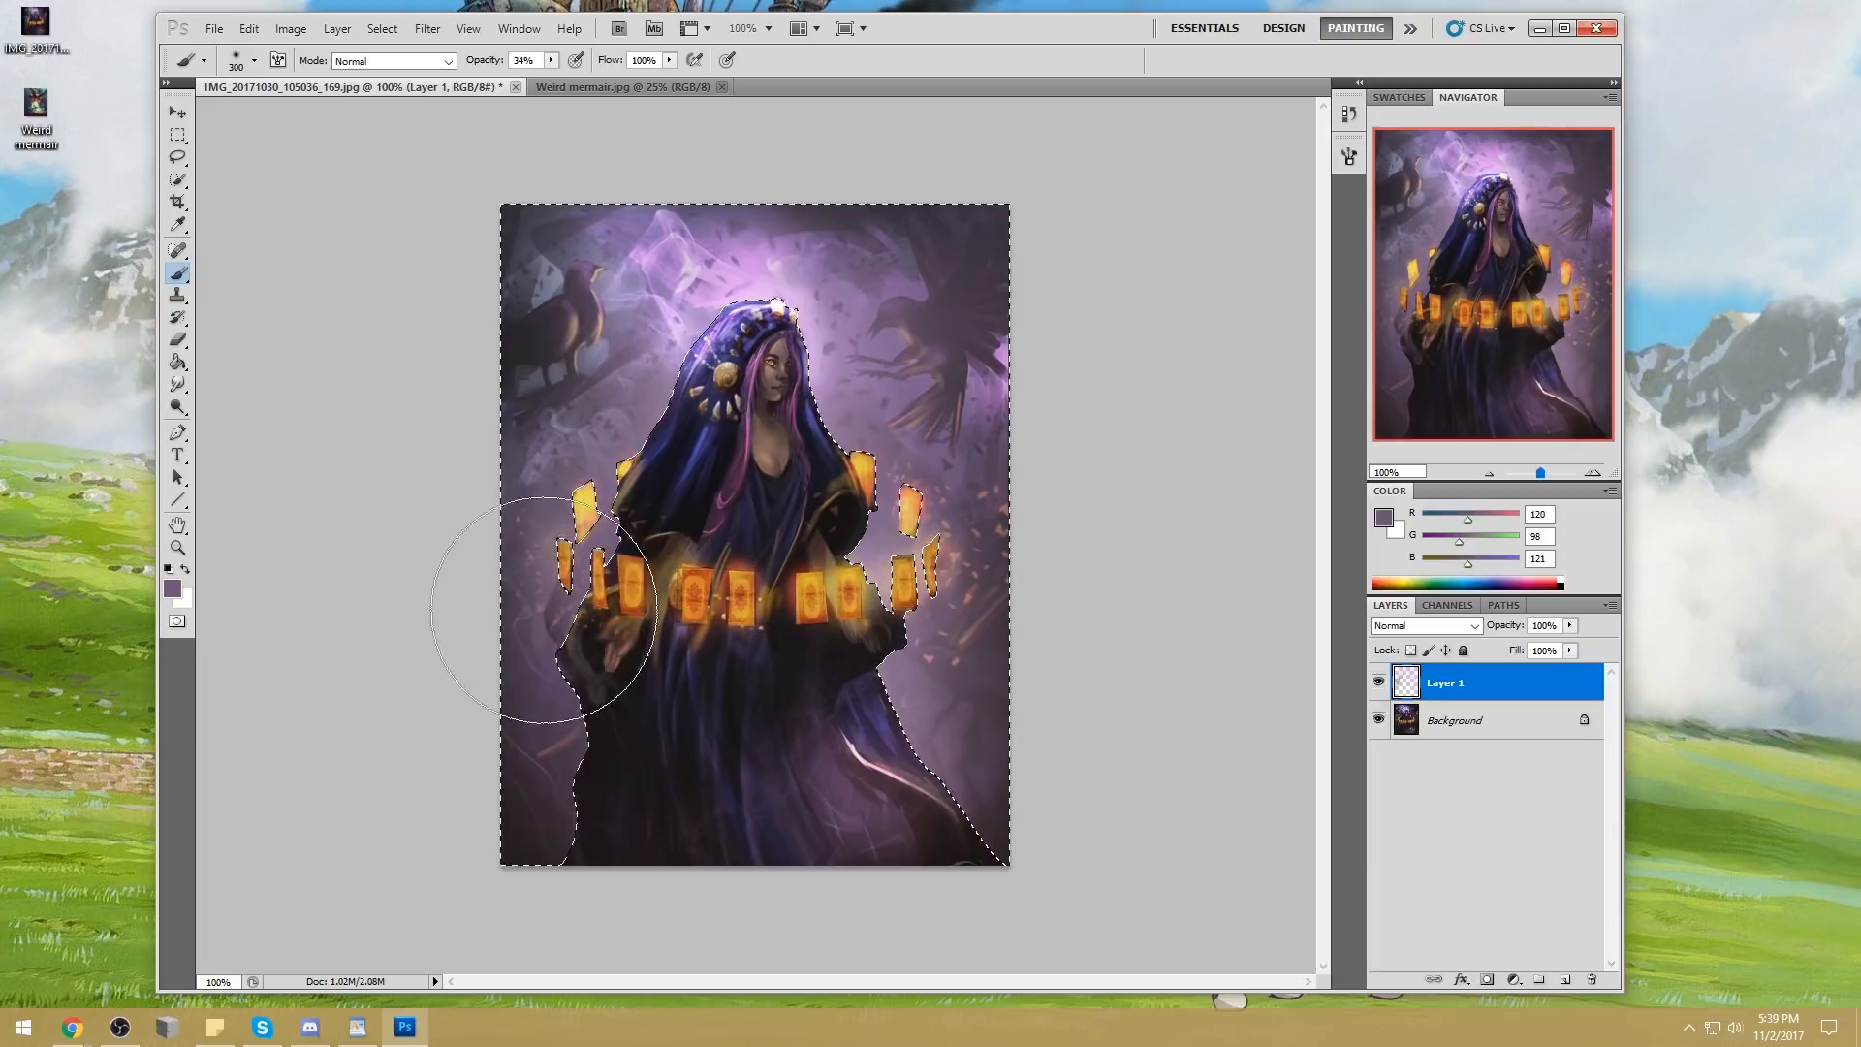
{"action": "mouse_move", "coordinate": [936, 586]}
{"action": "left_mouse_down"}
{"action": "mouse_move", "coordinate": [855, 669]}
{"action": "mouse_move", "coordinate": [973, 732]}
{"action": "left_mouse_up"}
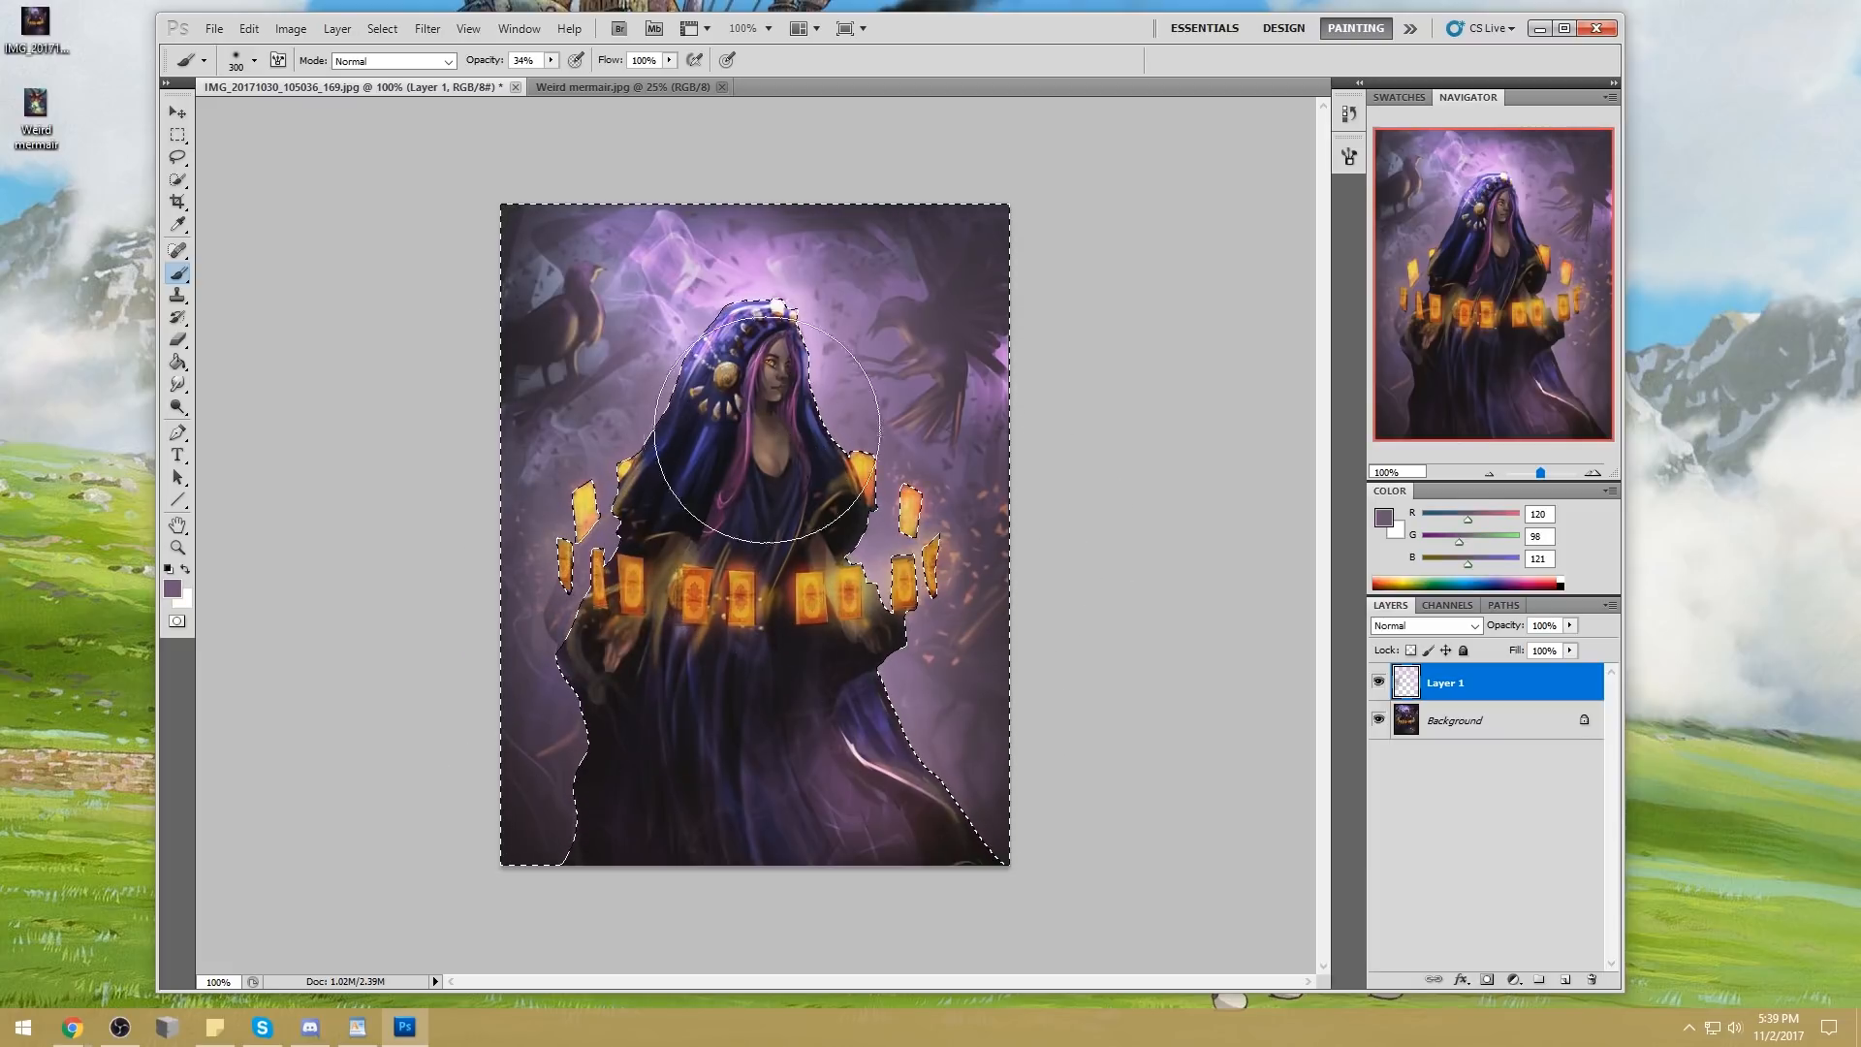
{"action": "key", "text": "m"}
{"action": "right_click", "coordinate": [845, 396]}
{"action": "left_click", "coordinate": [883, 408]}
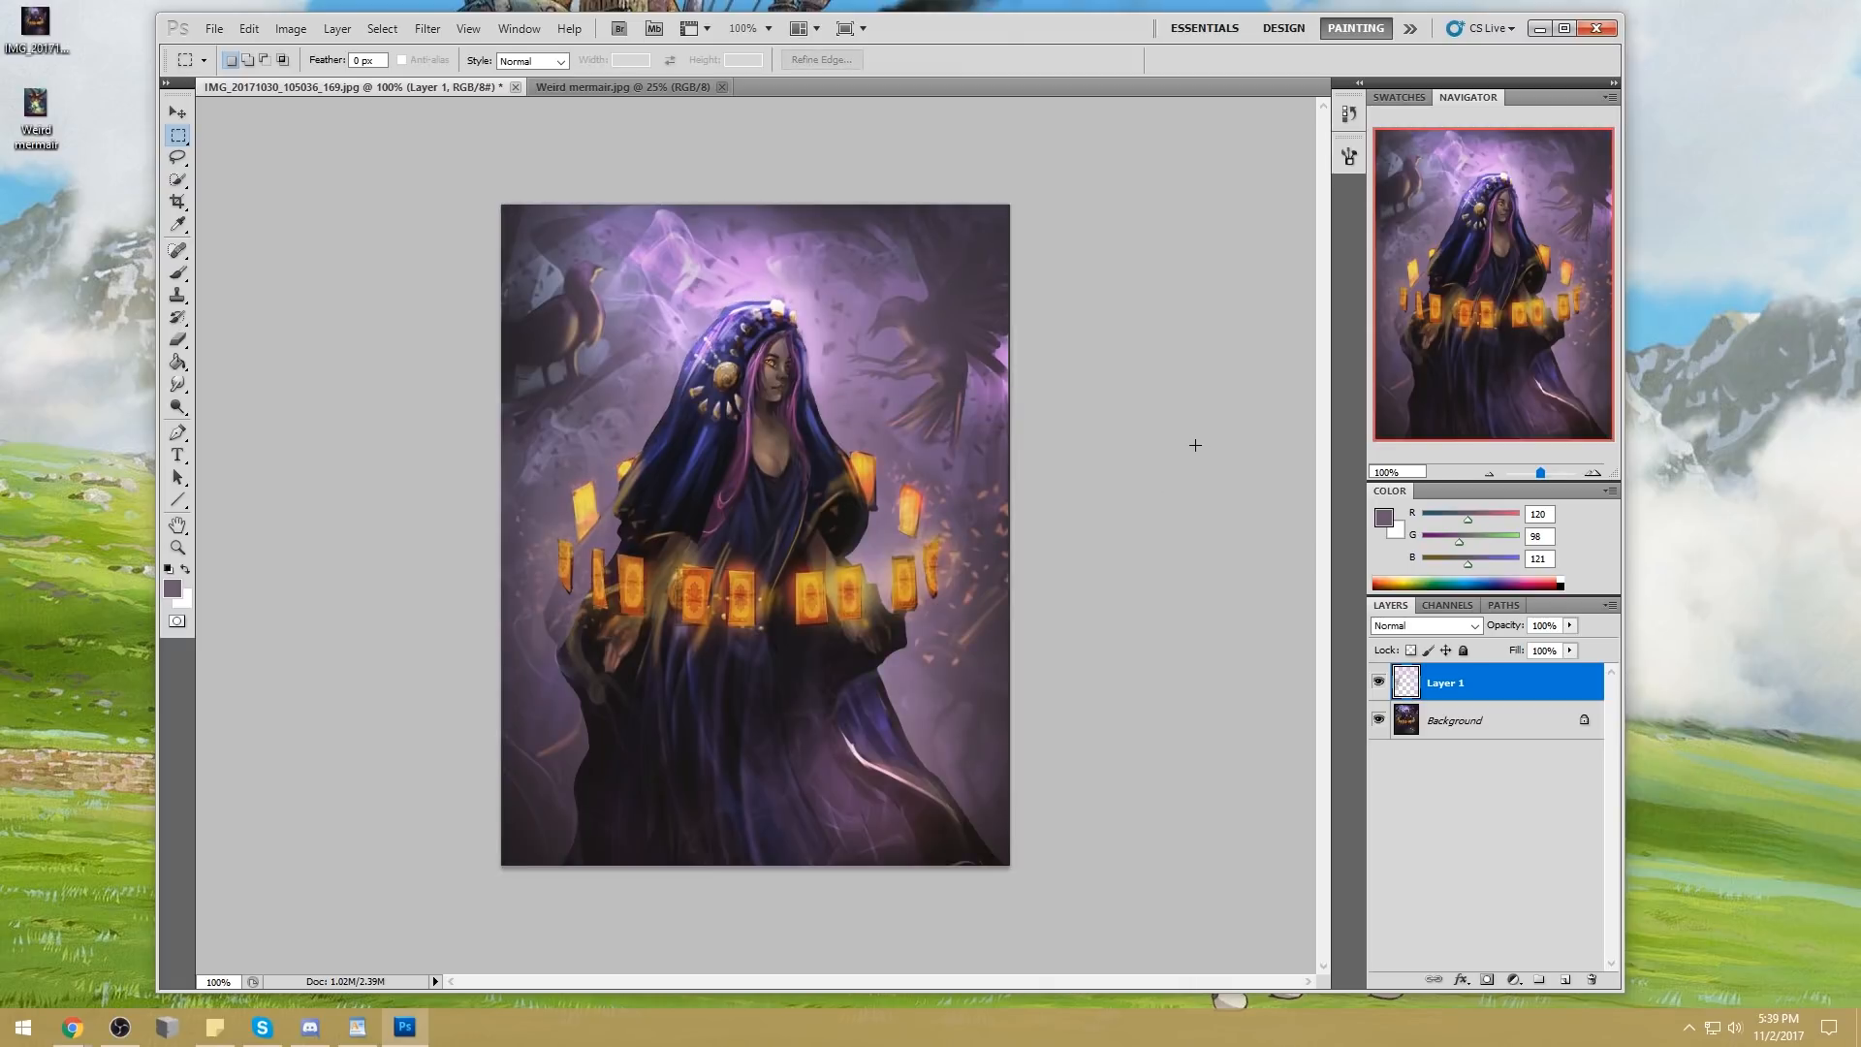
Select the dark flying bird on the Background layer with the Magic Wand, raising the tolerance to 15
{"action": "left_click", "coordinate": [1469, 719]}
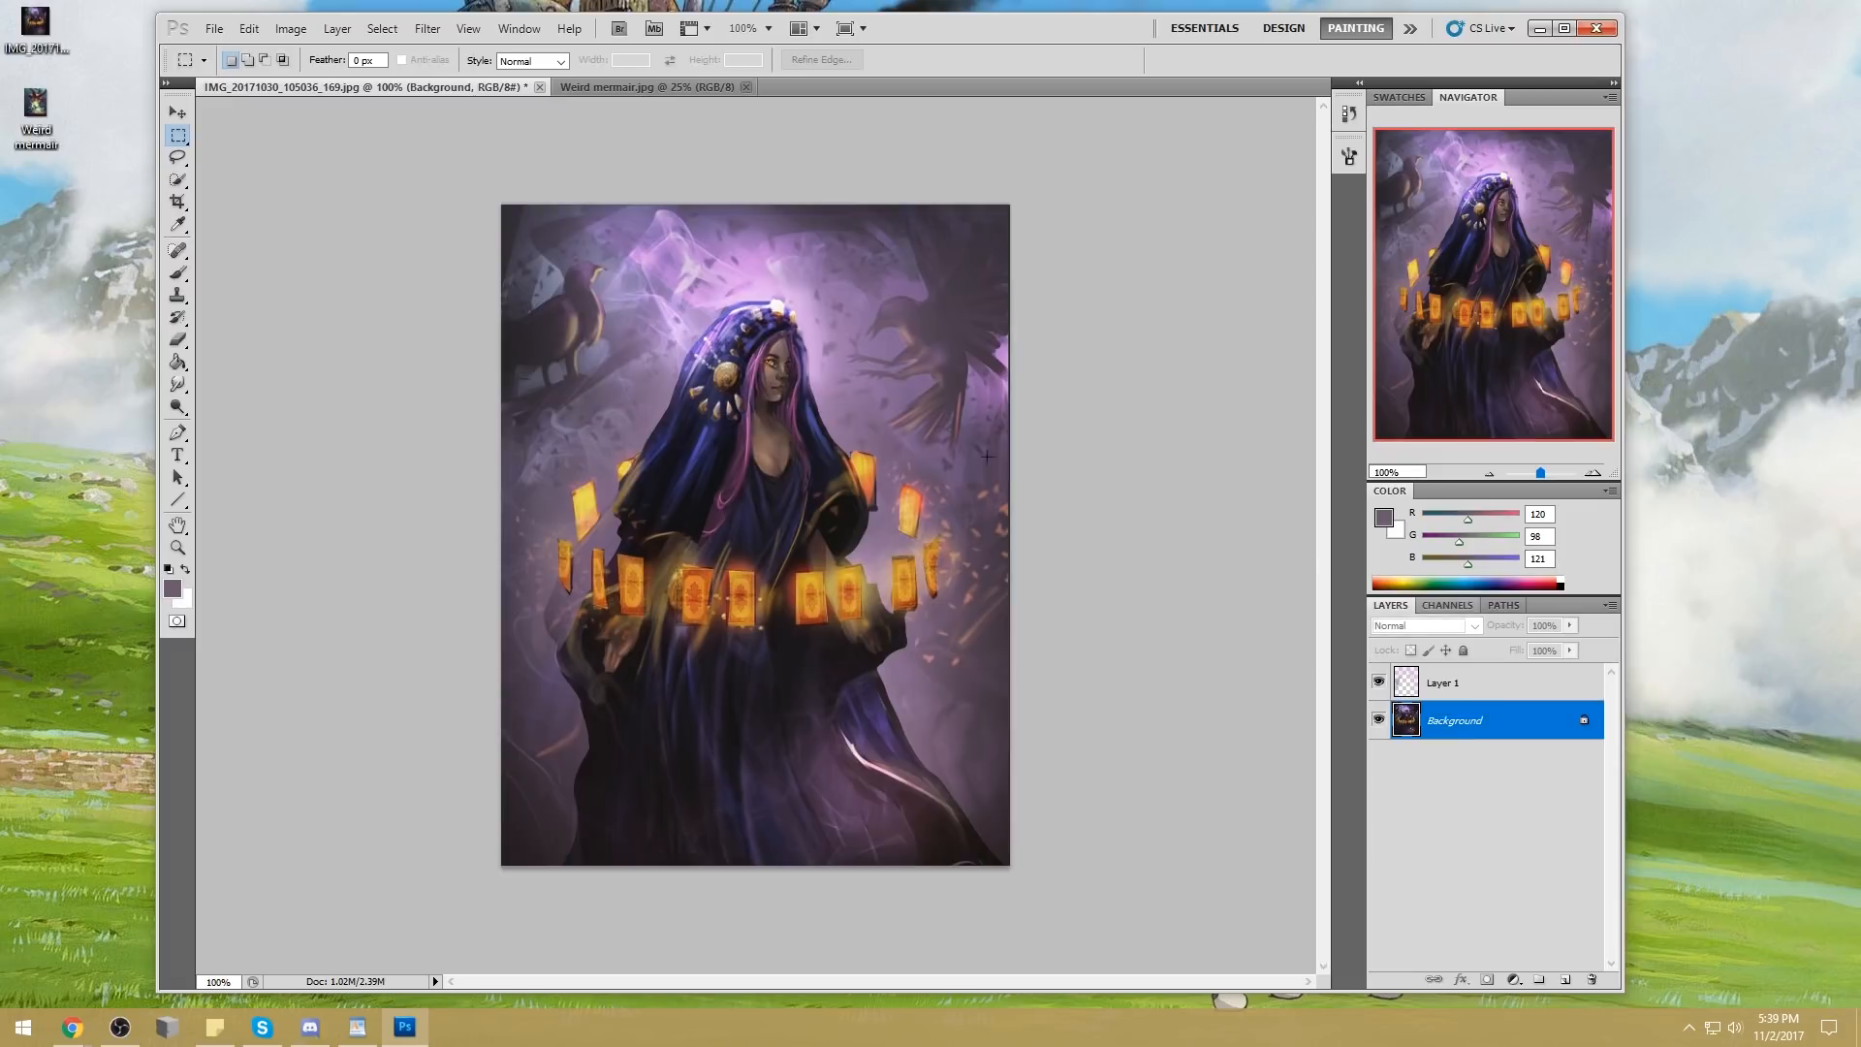
{"action": "left_click", "coordinate": [179, 181]}
{"action": "left_click", "coordinate": [187, 187]}
{"action": "left_click", "coordinate": [266, 200]}
{"action": "left_click", "coordinate": [945, 324]}
{"action": "left_click", "coordinate": [887, 325], "text": "shift"}
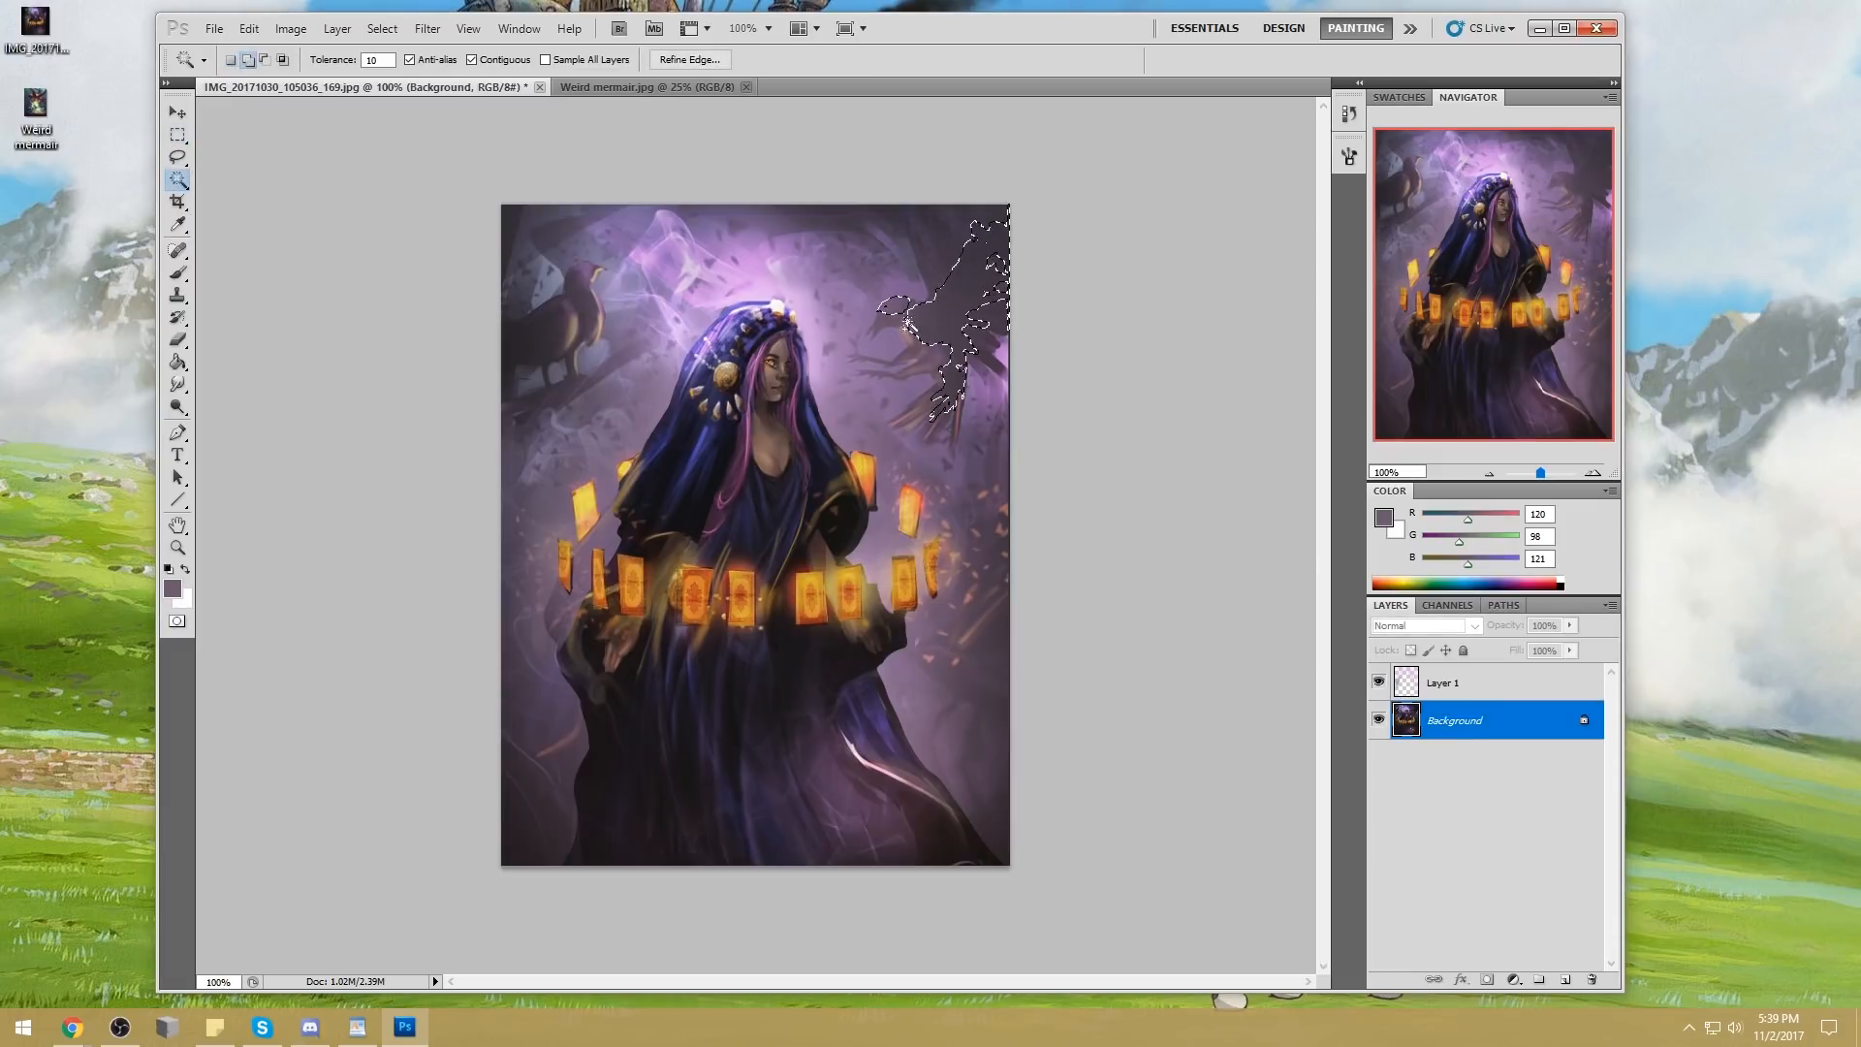
{"action": "double_click", "coordinate": [377, 59]}
{"action": "type", "text": "15"}
{"action": "left_click", "coordinate": [928, 358], "text": "shift"}
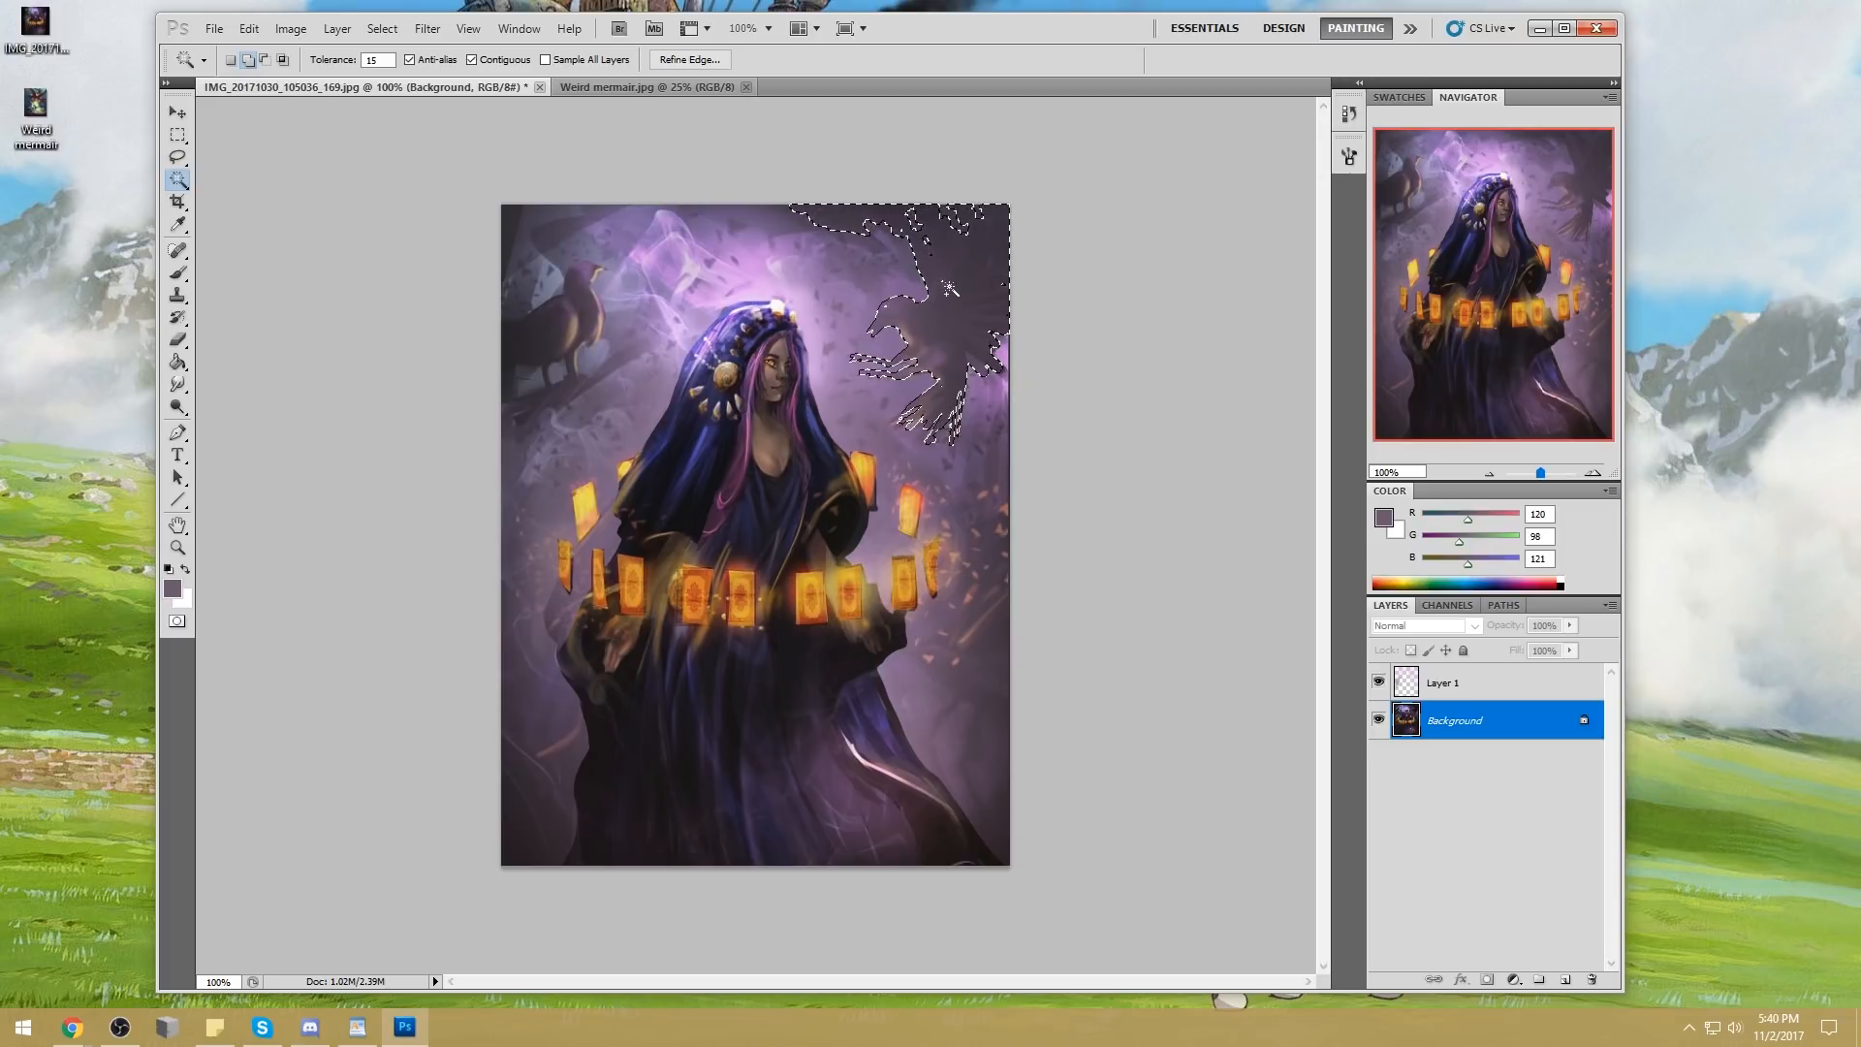
{"action": "left_click", "coordinate": [894, 225], "text": "shift"}
Trim the surrounding background from the flying bird's selection and clean up its wing and tail edges with the Lasso
{"action": "key", "text": "l"}
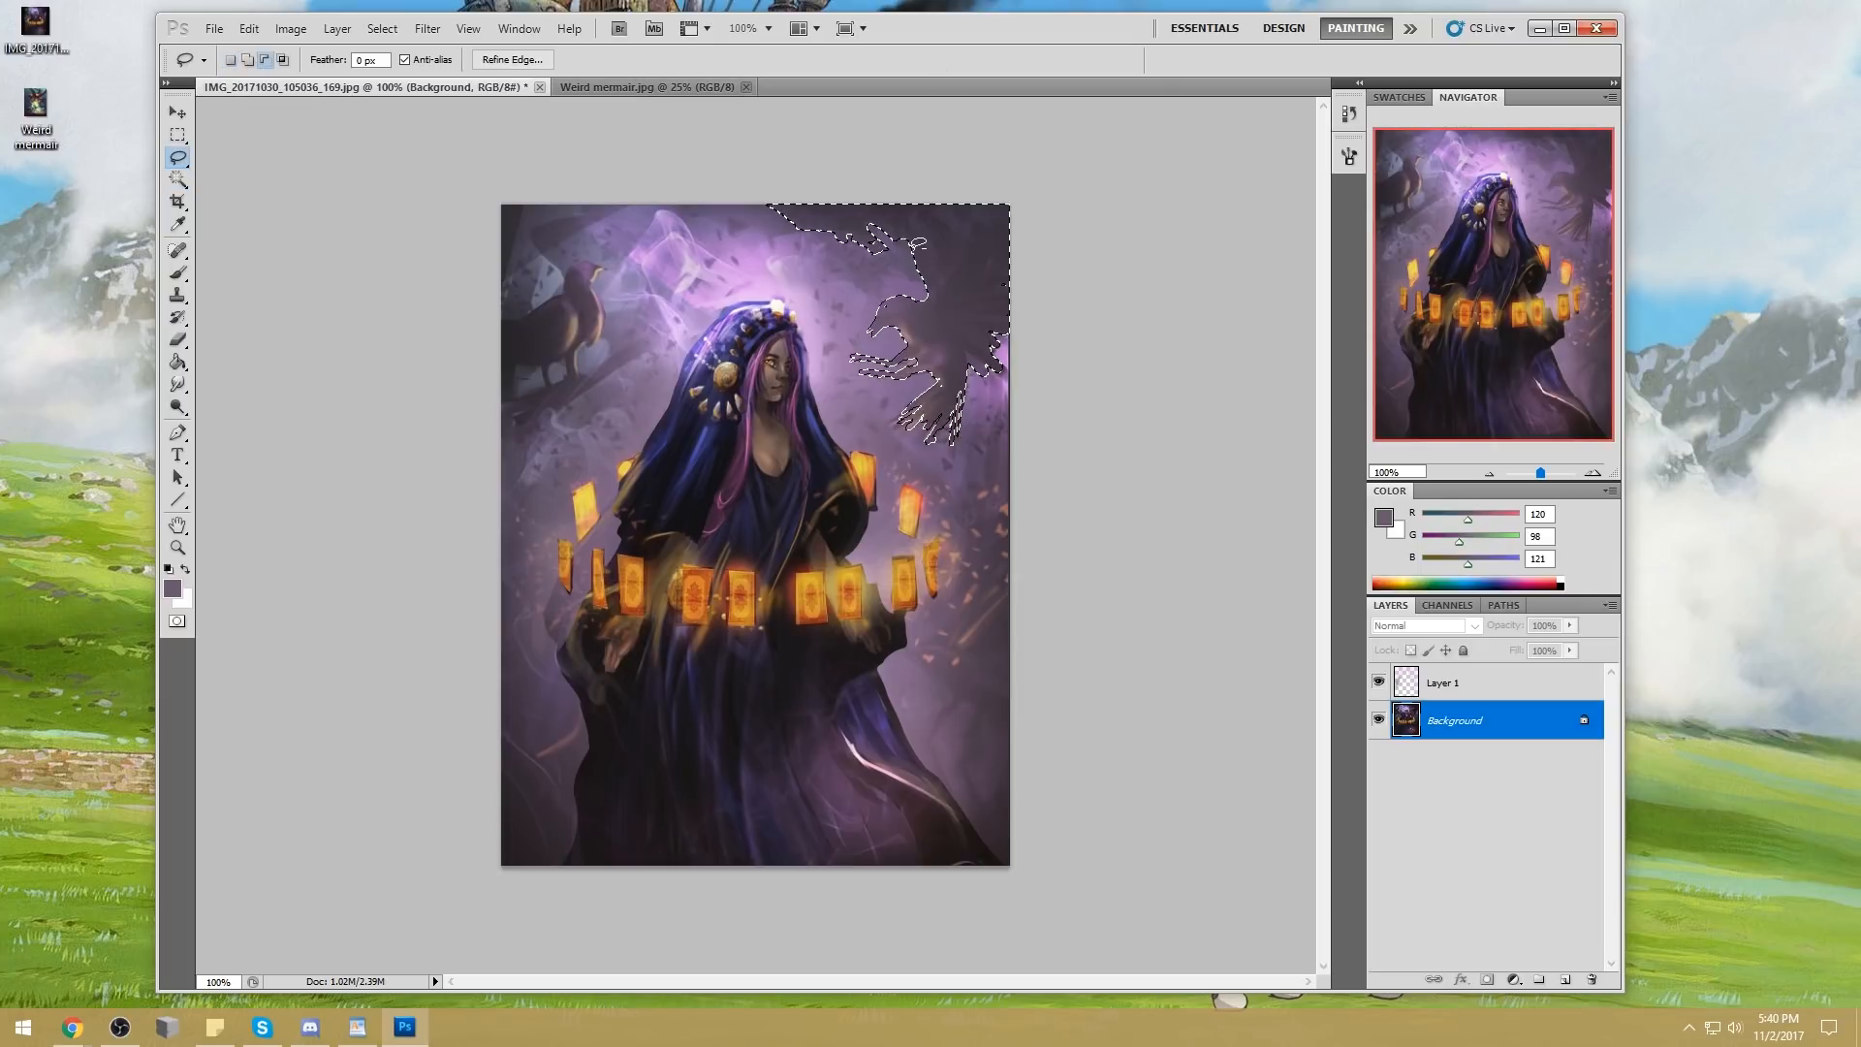
{"action": "mouse_move", "coordinate": [912, 248]}
{"action": "left_mouse_down"}
{"action": "mouse_move", "coordinate": [904, 224]}
{"action": "mouse_move", "coordinate": [944, 274]}
{"action": "mouse_move", "coordinate": [1018, 213]}
{"action": "mouse_move", "coordinate": [795, 224]}
{"action": "mouse_move", "coordinate": [804, 189]}
{"action": "left_mouse_up"}
{"action": "key", "text": "shift"}
{"action": "left_click_drag", "start_coordinate": [1004, 377], "coordinate": [985, 363]}
{"action": "key", "text": "shift"}
{"action": "mouse_move", "coordinate": [933, 417]}
{"action": "left_mouse_down"}
{"action": "mouse_move", "coordinate": [958, 381]}
{"action": "mouse_move", "coordinate": [958, 446]}
{"action": "mouse_move", "coordinate": [987, 350]}
{"action": "mouse_move", "coordinate": [957, 415]}
{"action": "left_mouse_up"}
Try to extend the selection at the perched bird's head with the Magic Wand at tolerance 40
{"action": "left_click", "coordinate": [178, 179]}
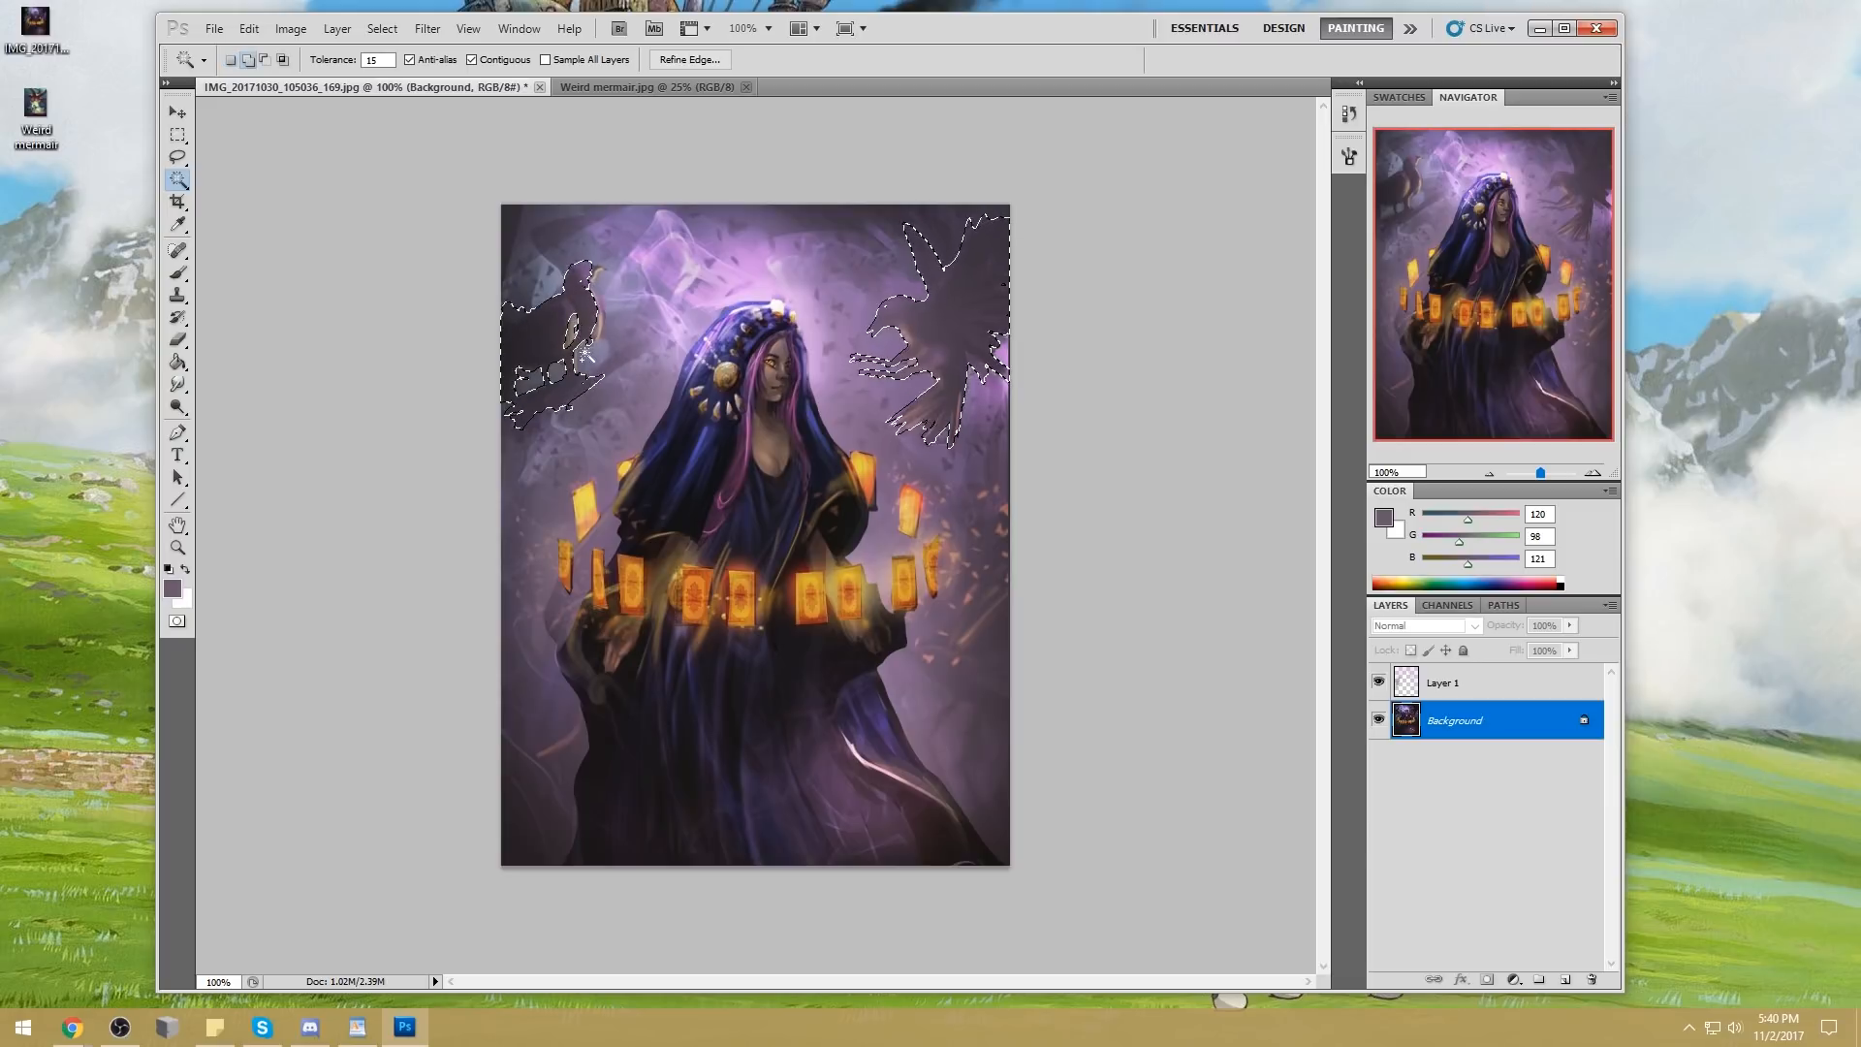
{"action": "left_click_drag", "start_coordinate": [383, 61], "coordinate": [329, 94]}
{"action": "type", "text": "40"}
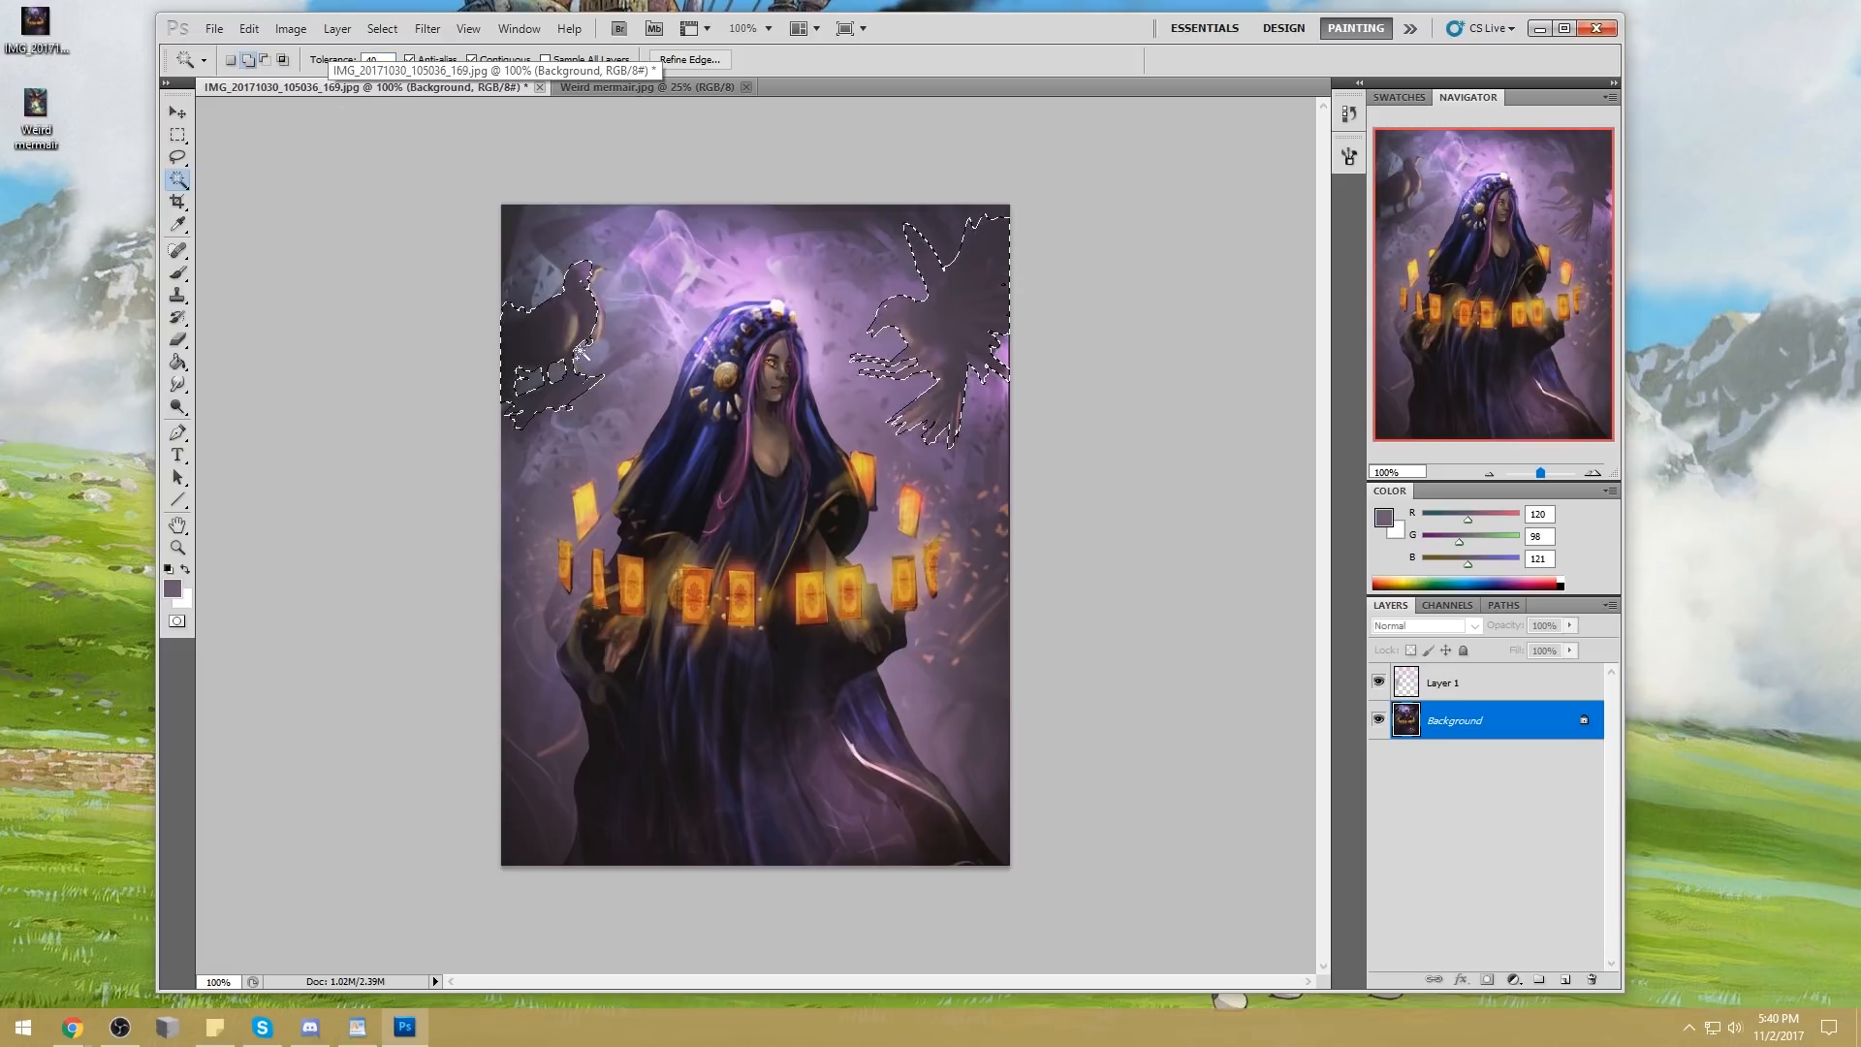
{"action": "left_click", "coordinate": [582, 290], "text": "shift"}
{"action": "key", "text": "ctrl+z"}
Refine the selection around the perched bird's head and its branch with the Lasso
{"action": "key", "text": "l"}
{"action": "key", "text": "alt+l"}
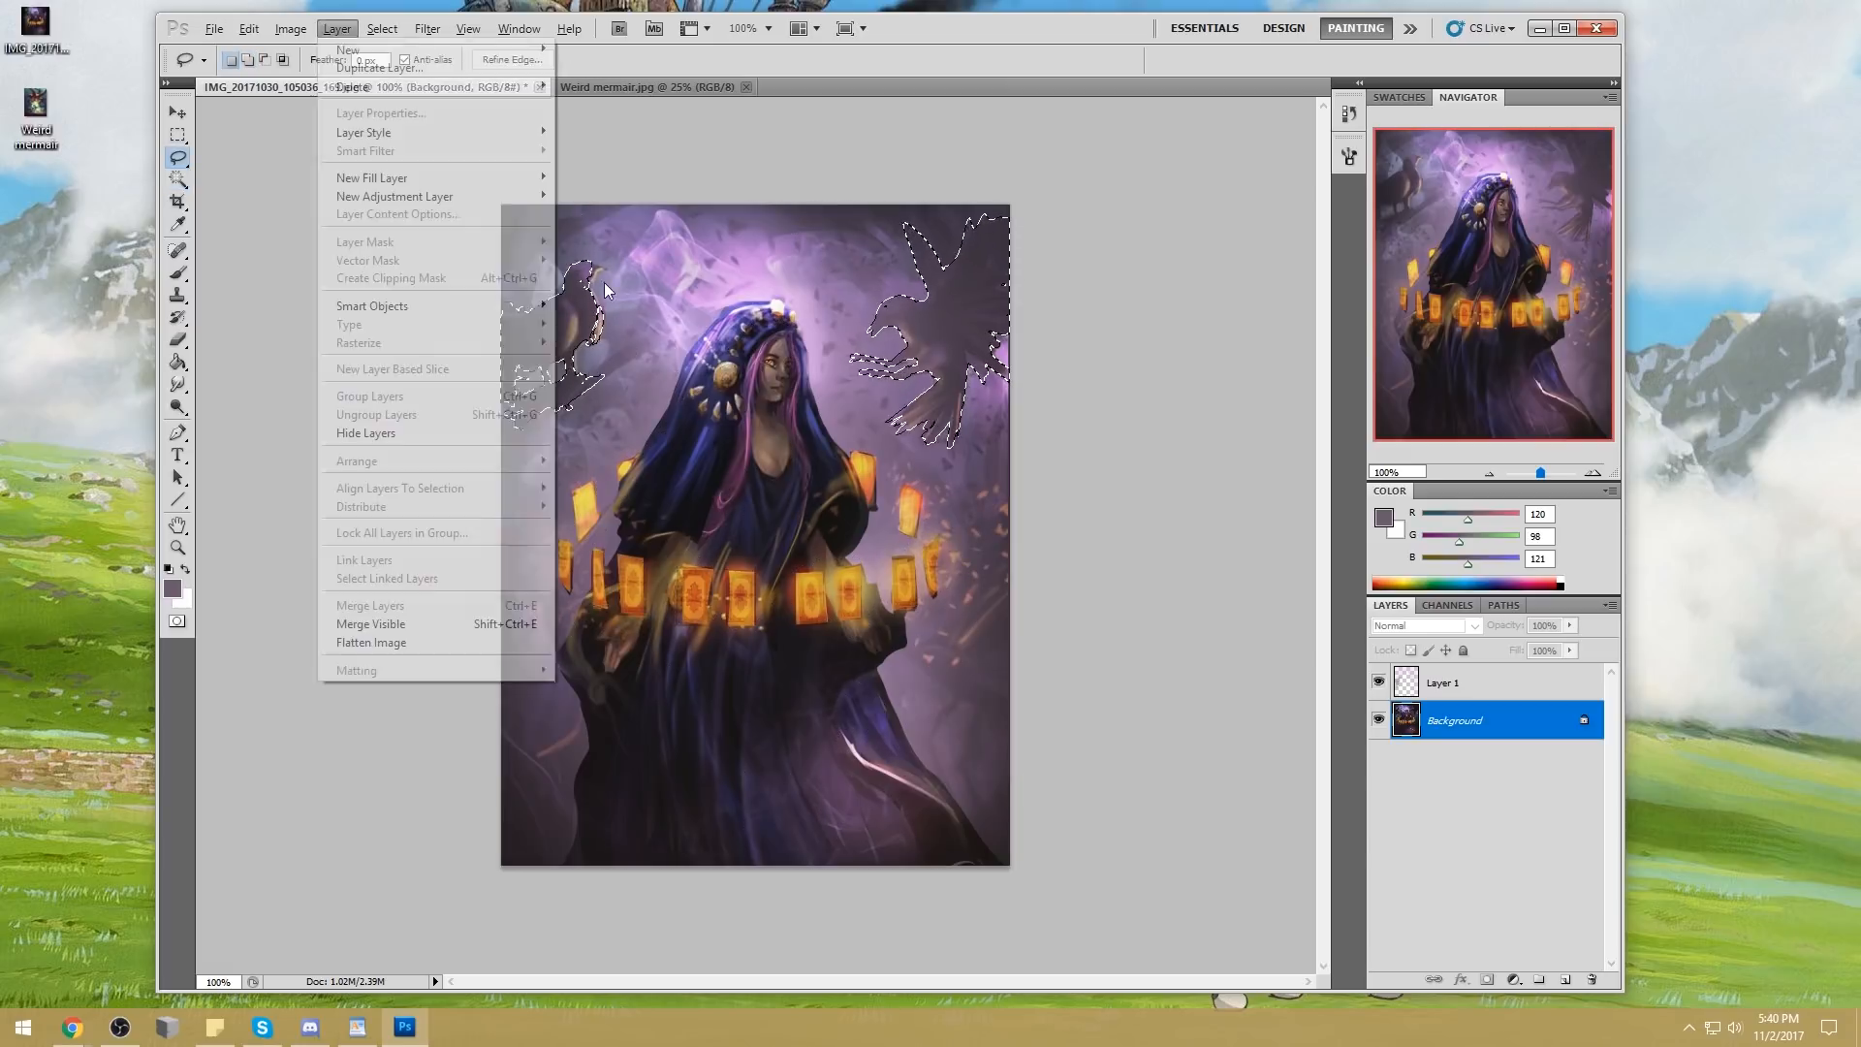
{"action": "key", "text": "Escape"}
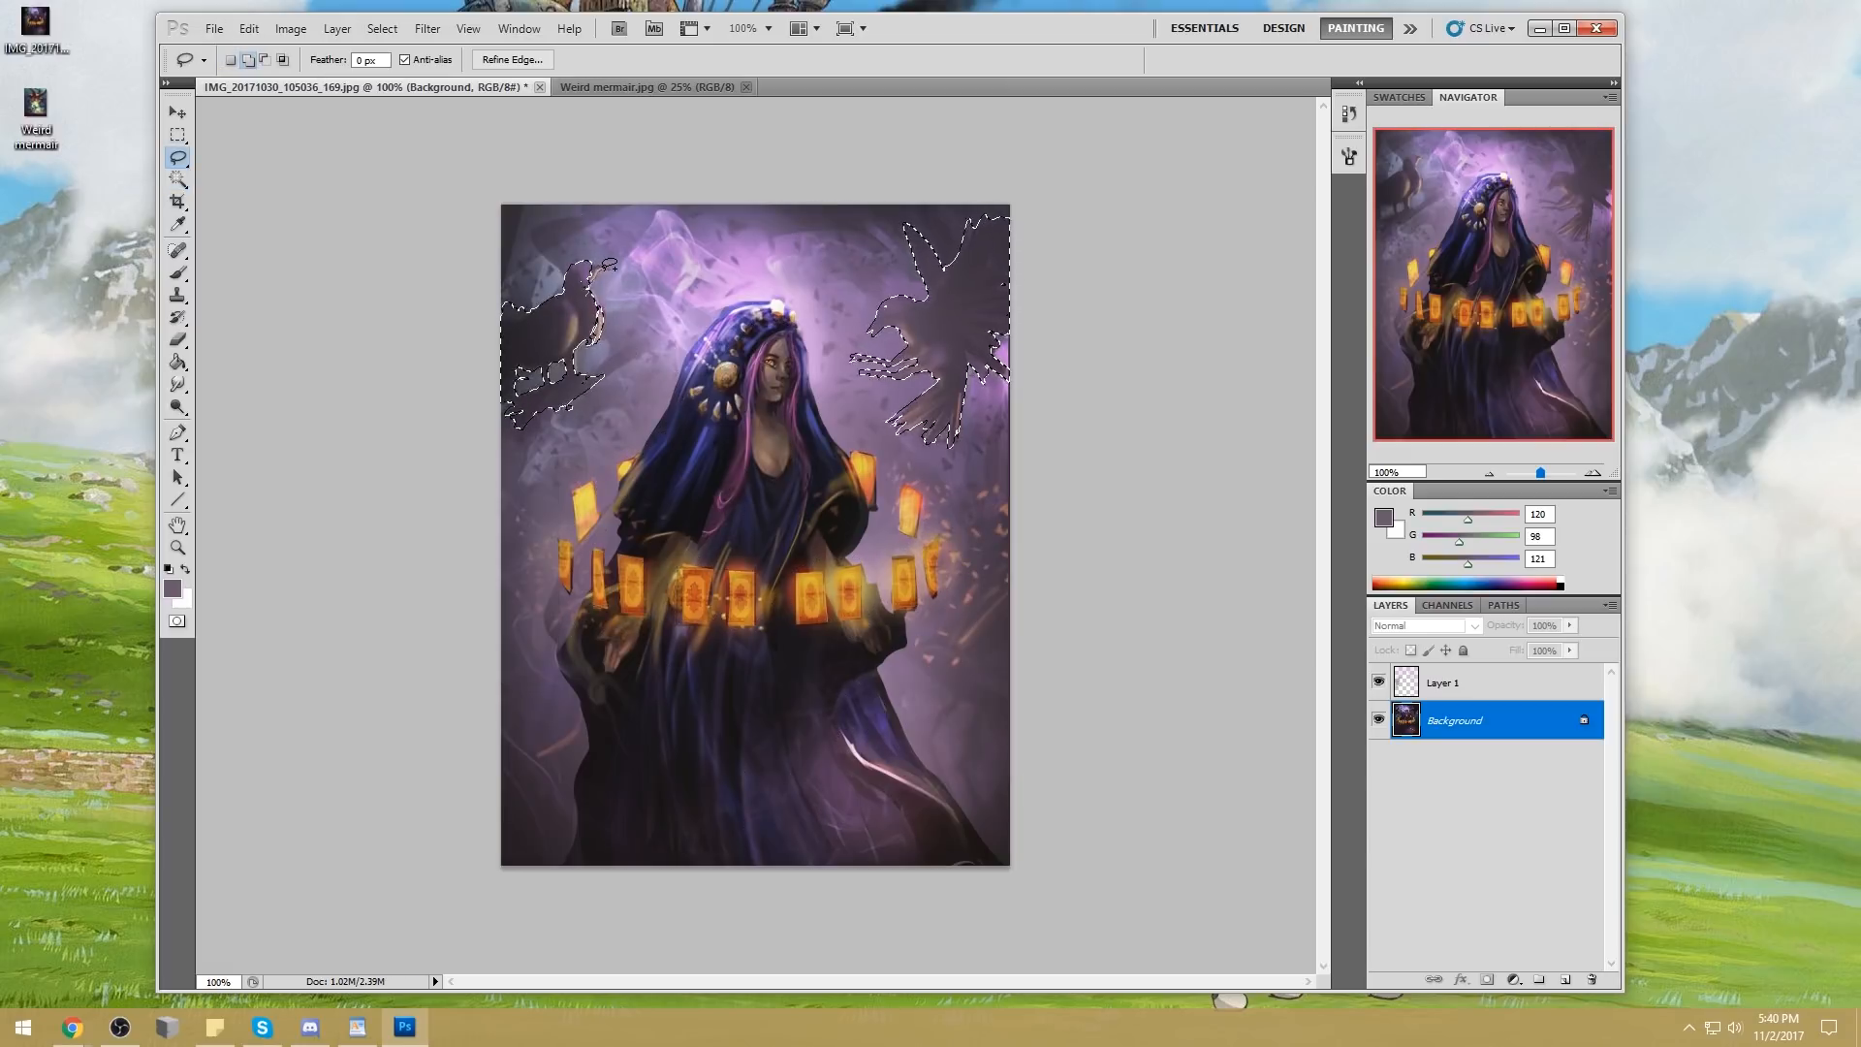
{"action": "left_click_drag", "start_coordinate": [578, 288], "coordinate": [587, 278]}
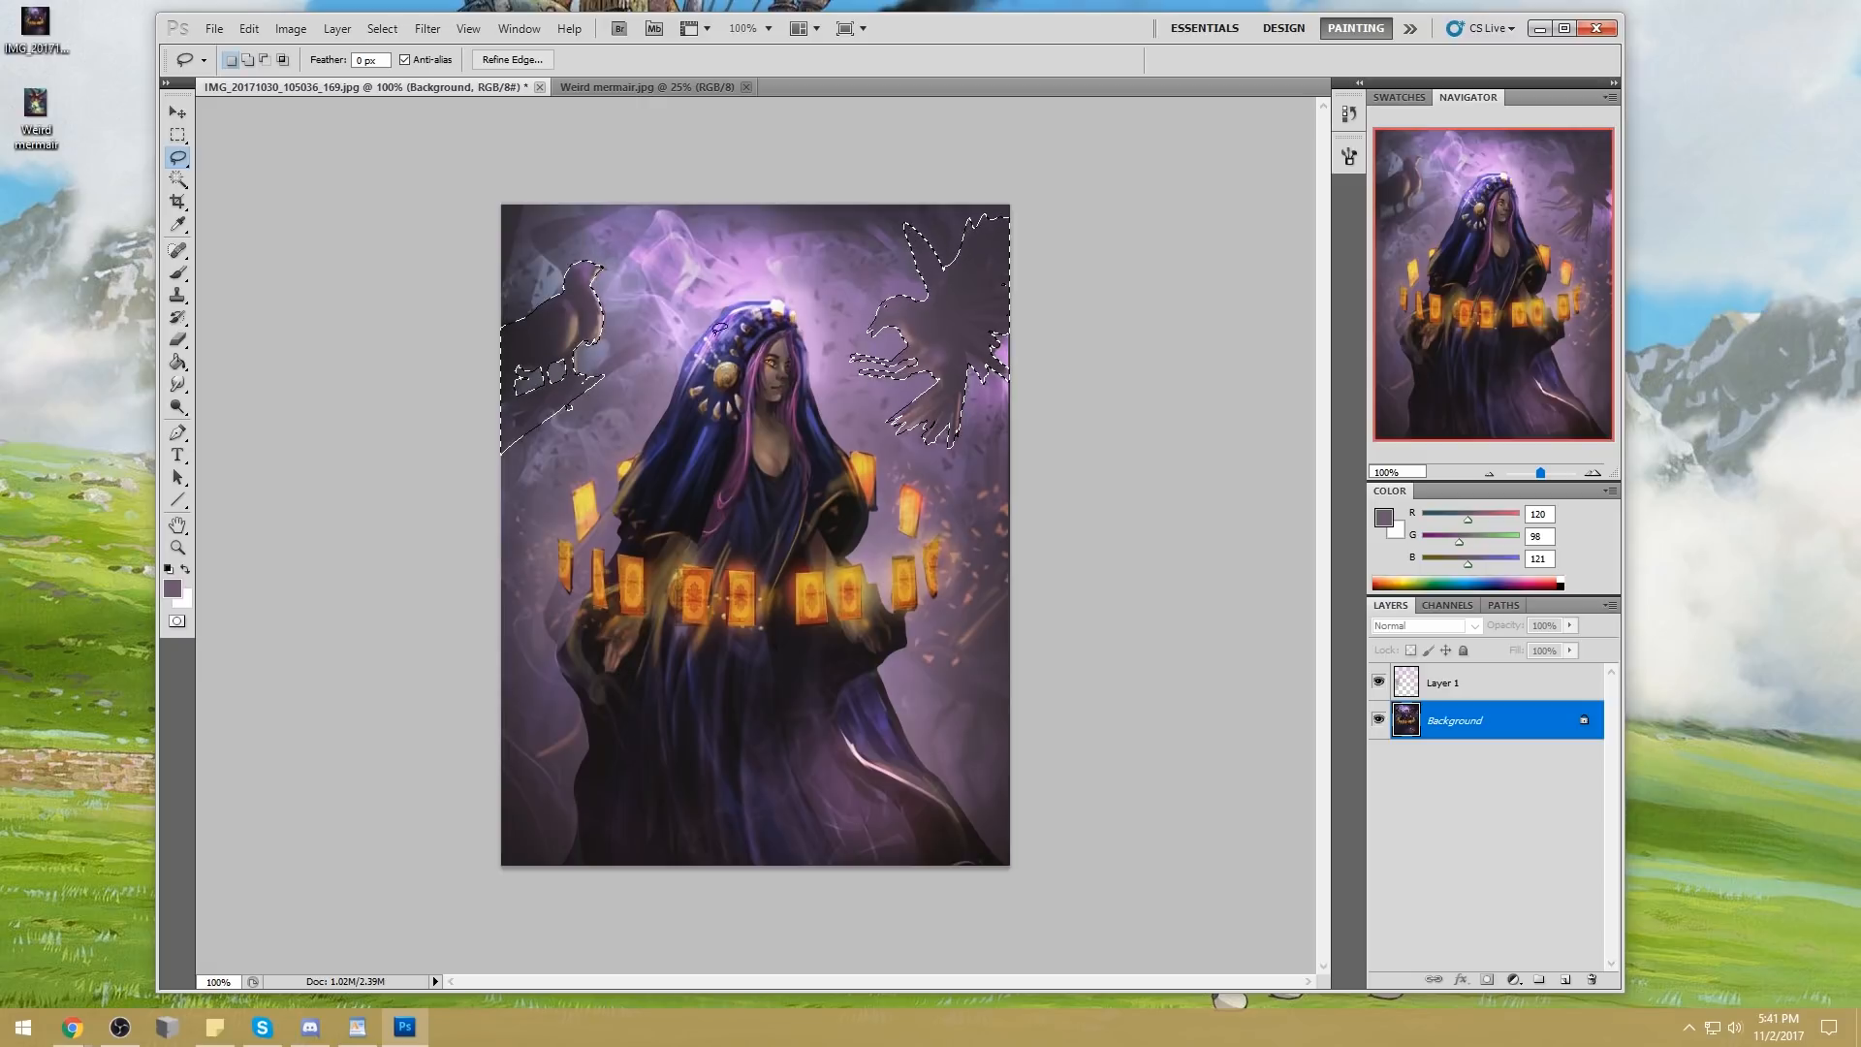
Set up a soft 1000 px eraser on Layer 1 and erase the haze over both selected birds
{"action": "left_click", "coordinate": [1465, 681]}
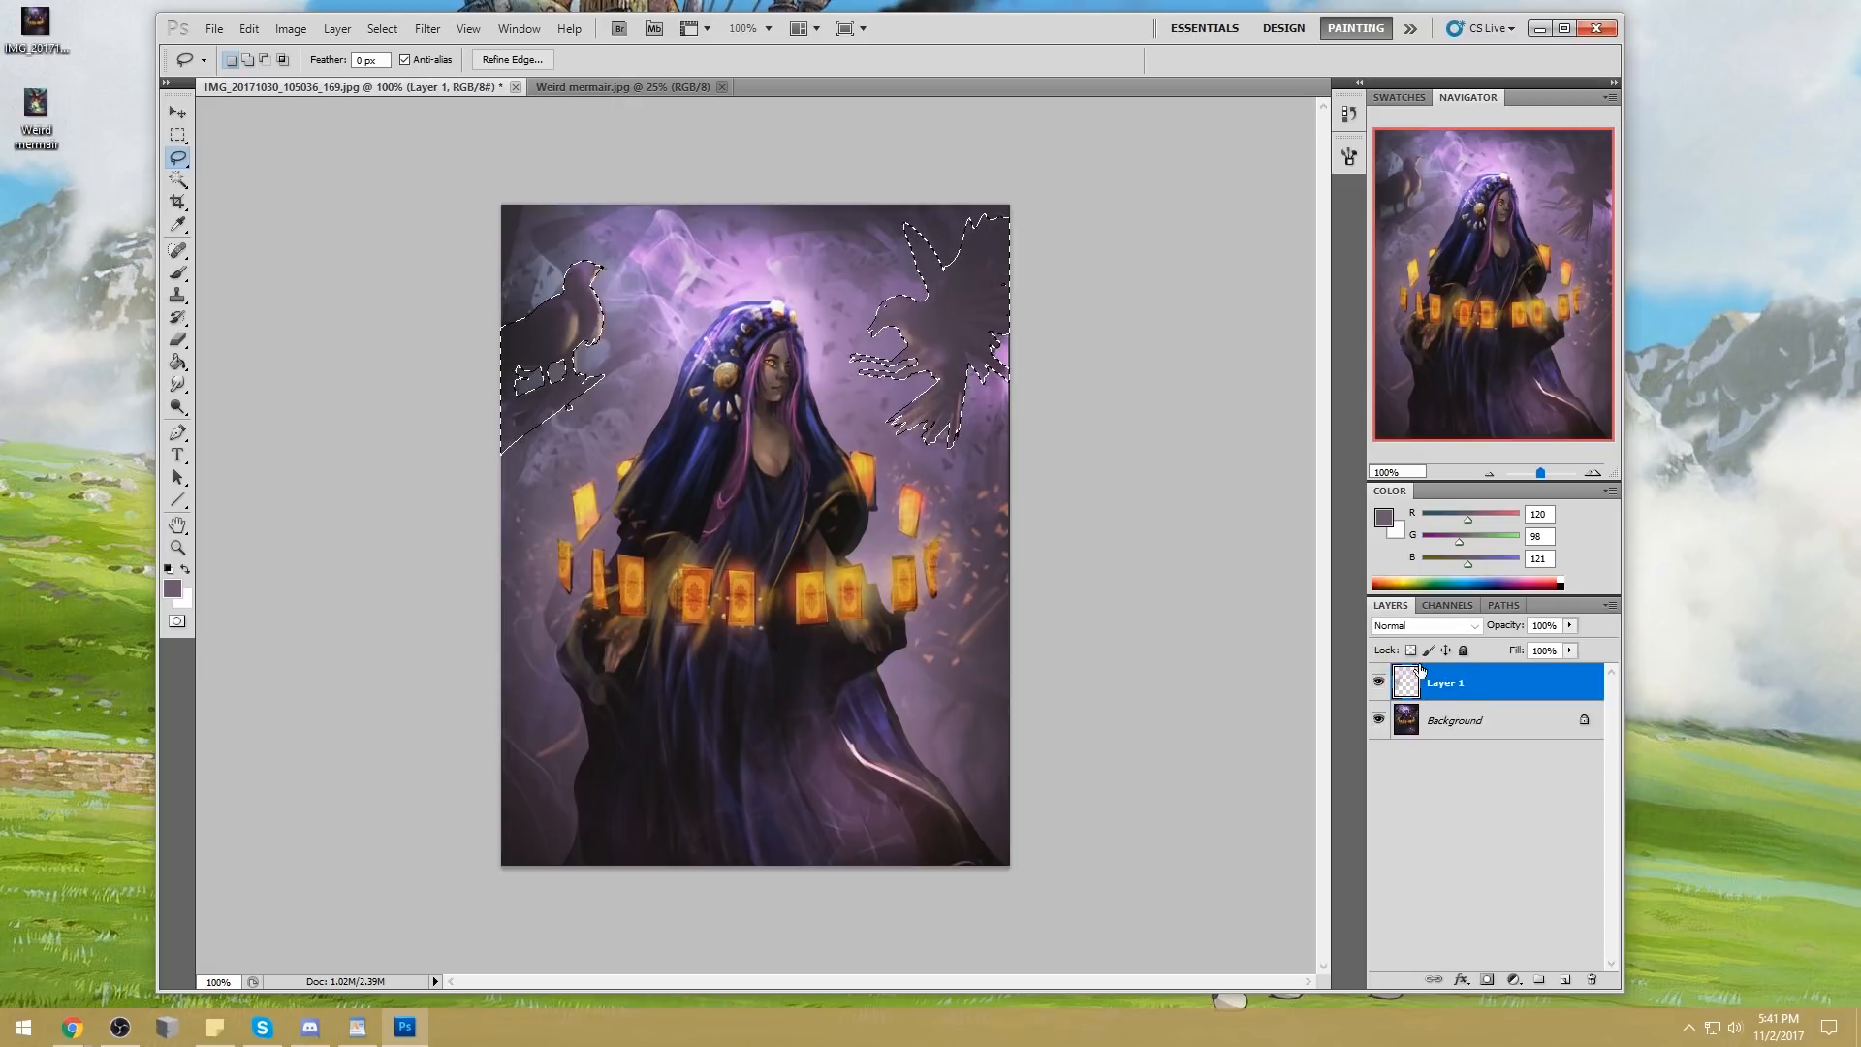
{"action": "key", "text": "e"}
{"action": "right_click", "coordinate": [919, 485]}
{"action": "left_click", "coordinate": [1174, 568]}
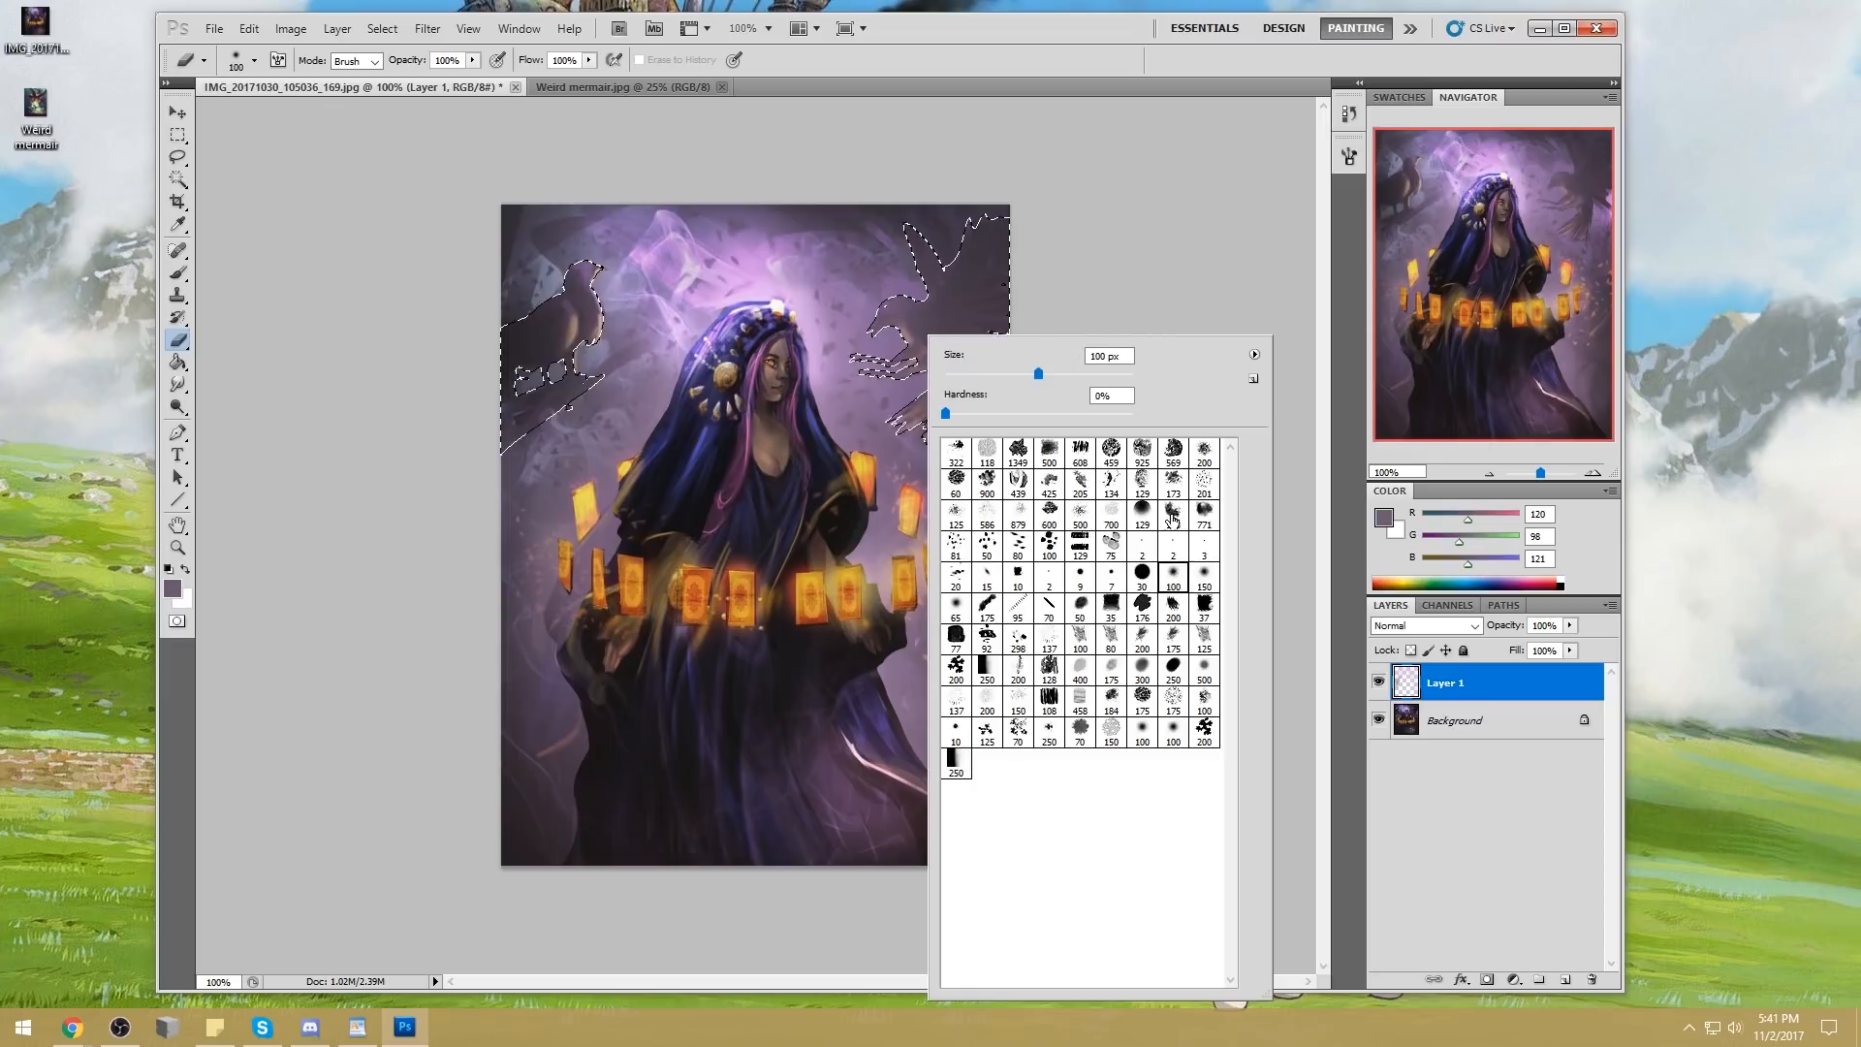
{"action": "left_click", "coordinate": [1131, 245]}
{"action": "key", "text": "bracketright"}
{"action": "key", "text": "bracketright"}
{"action": "key", "text": "bracketright"}
{"action": "key", "text": "bracketright"}
{"action": "key", "text": "bracketright"}
{"action": "key", "text": "bracketright"}
{"action": "key", "text": "bracketright"}
{"action": "key", "text": "bracketright"}
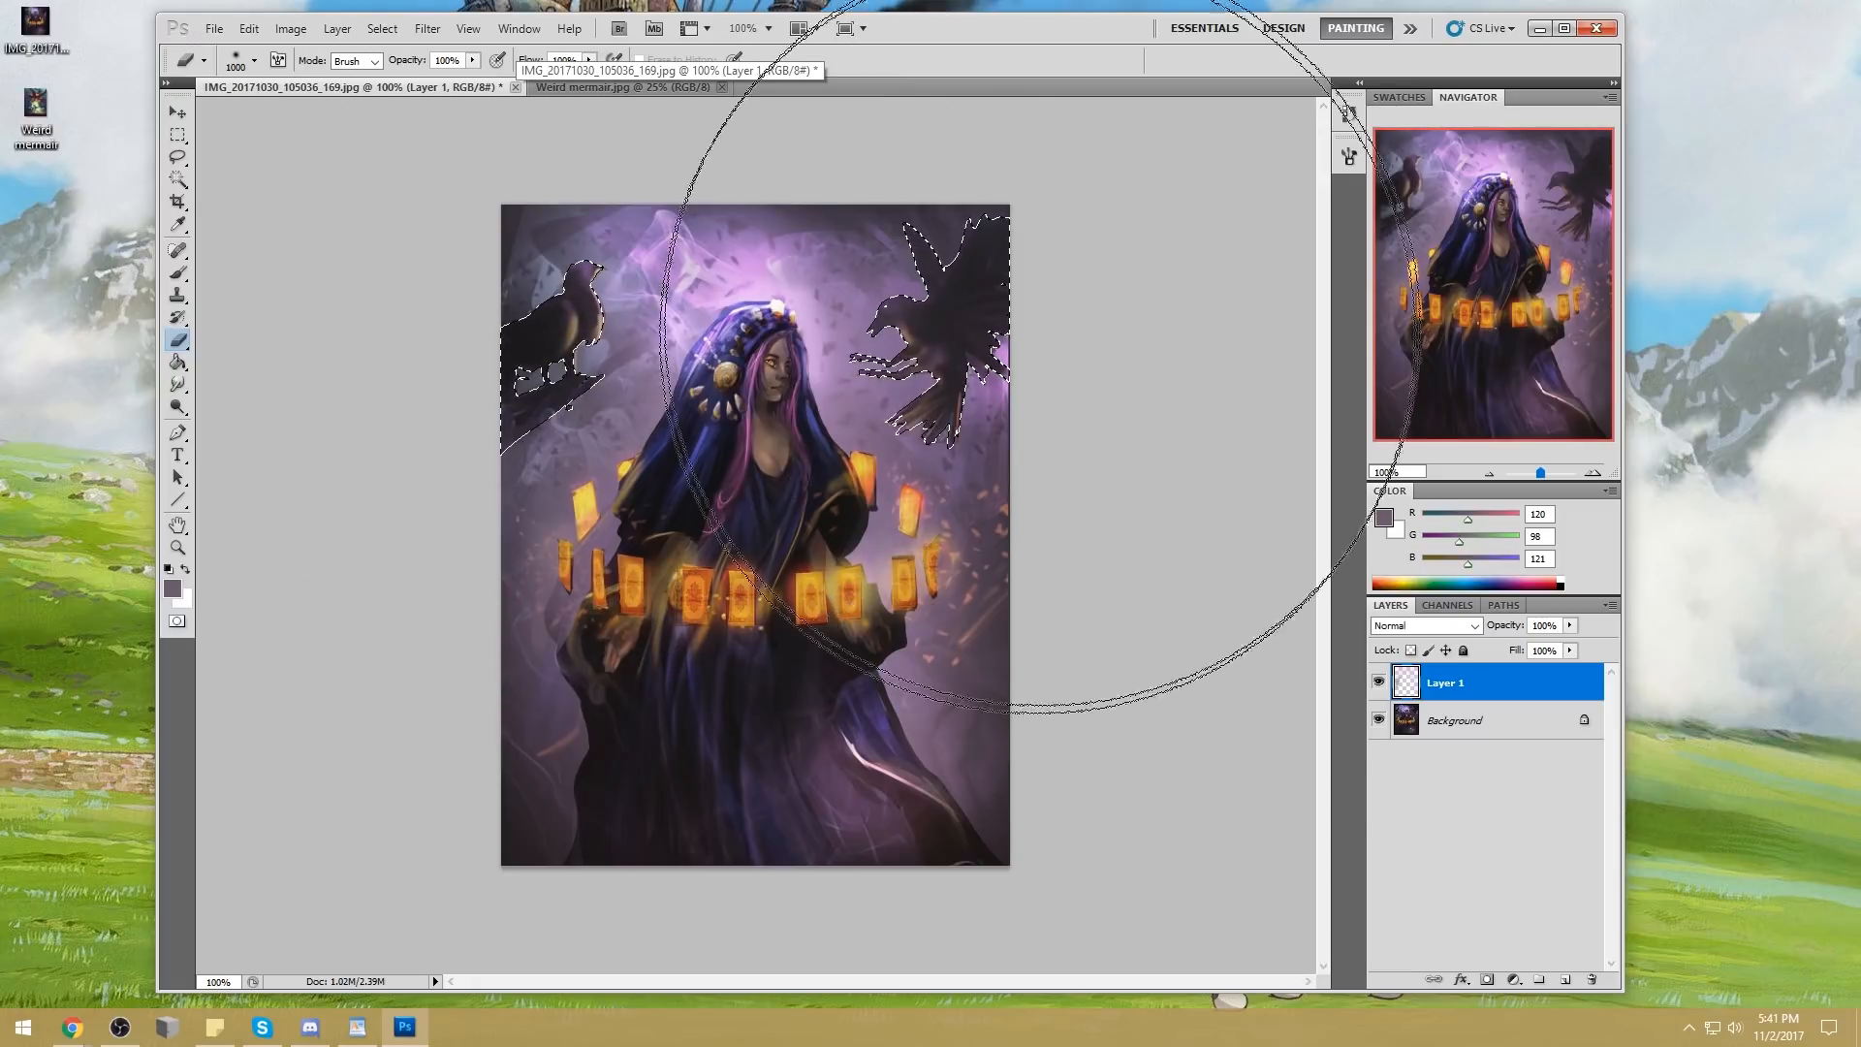
Undo the full-strength erase, erase the haze over both birds at 60% opacity instead, and deselect
{"action": "key", "text": "ctrl+z"}
{"action": "left_click", "coordinate": [472, 62]}
{"action": "left_click_drag", "start_coordinate": [475, 75], "coordinate": [436, 77]}
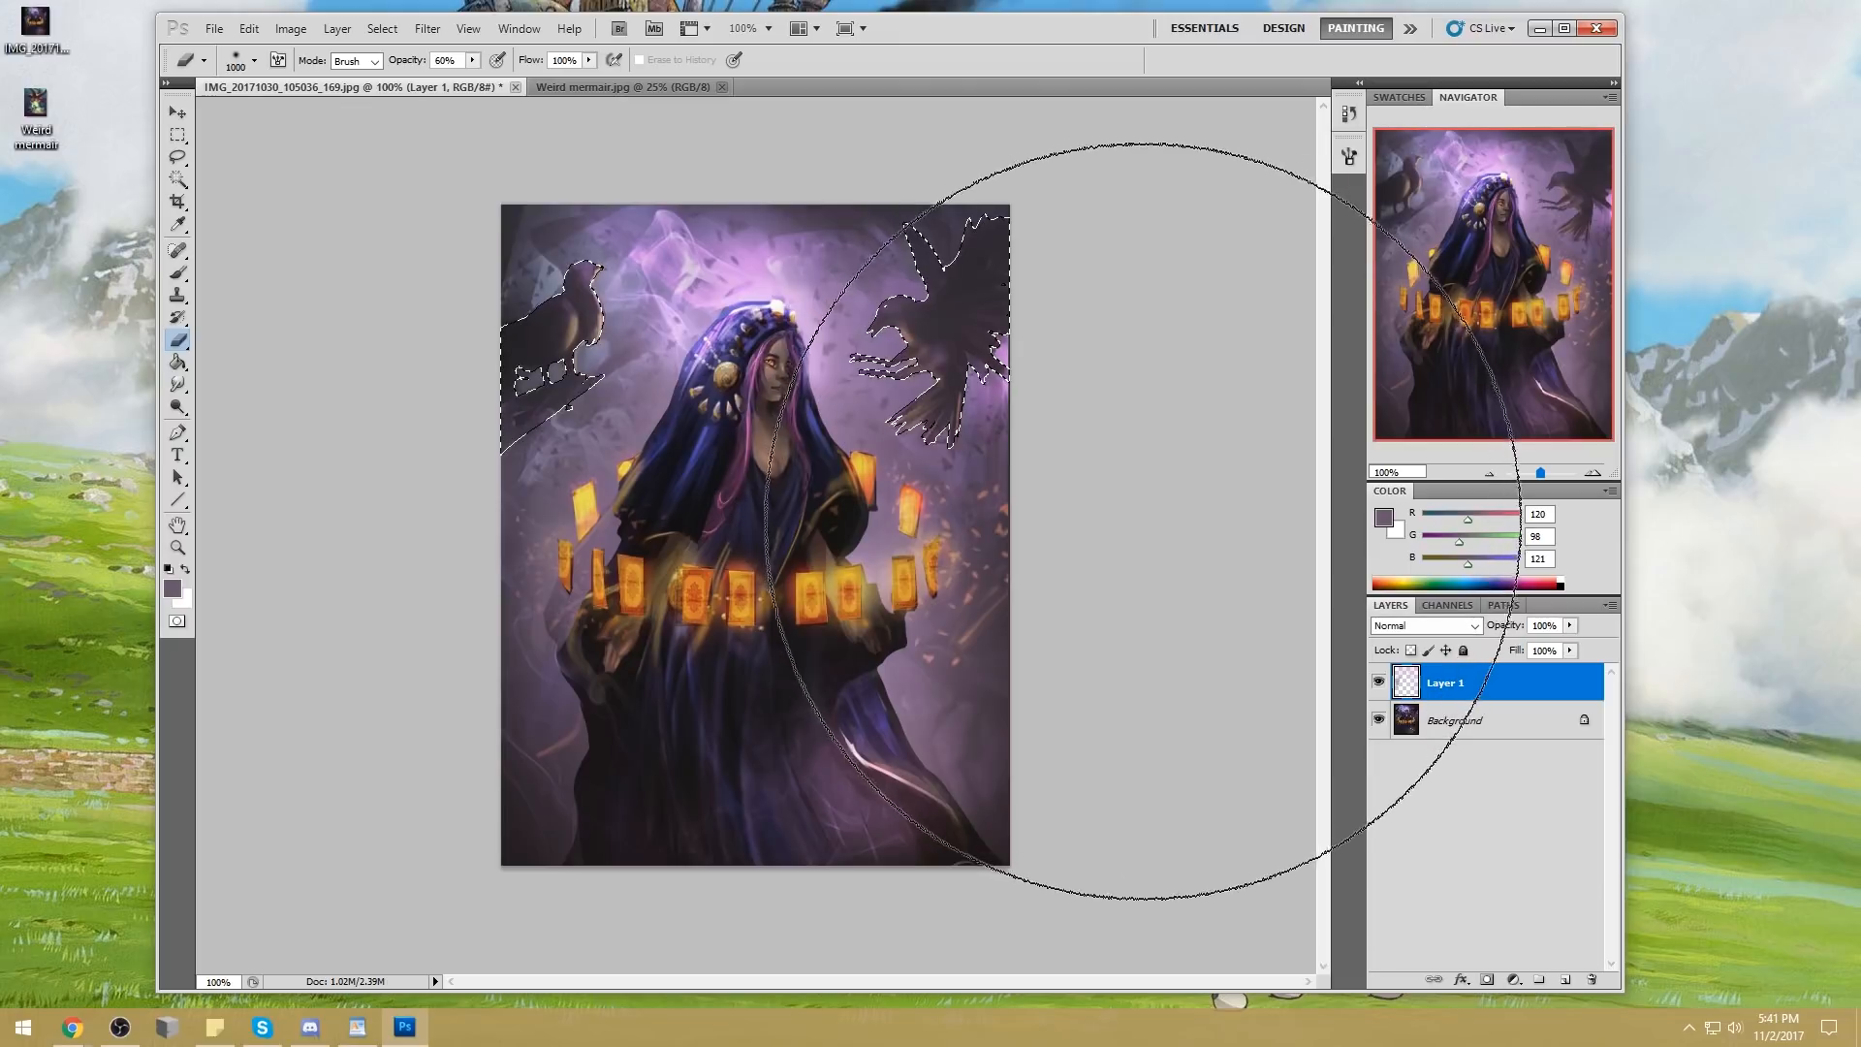
{"action": "key", "text": "m"}
{"action": "right_click", "coordinate": [850, 395]}
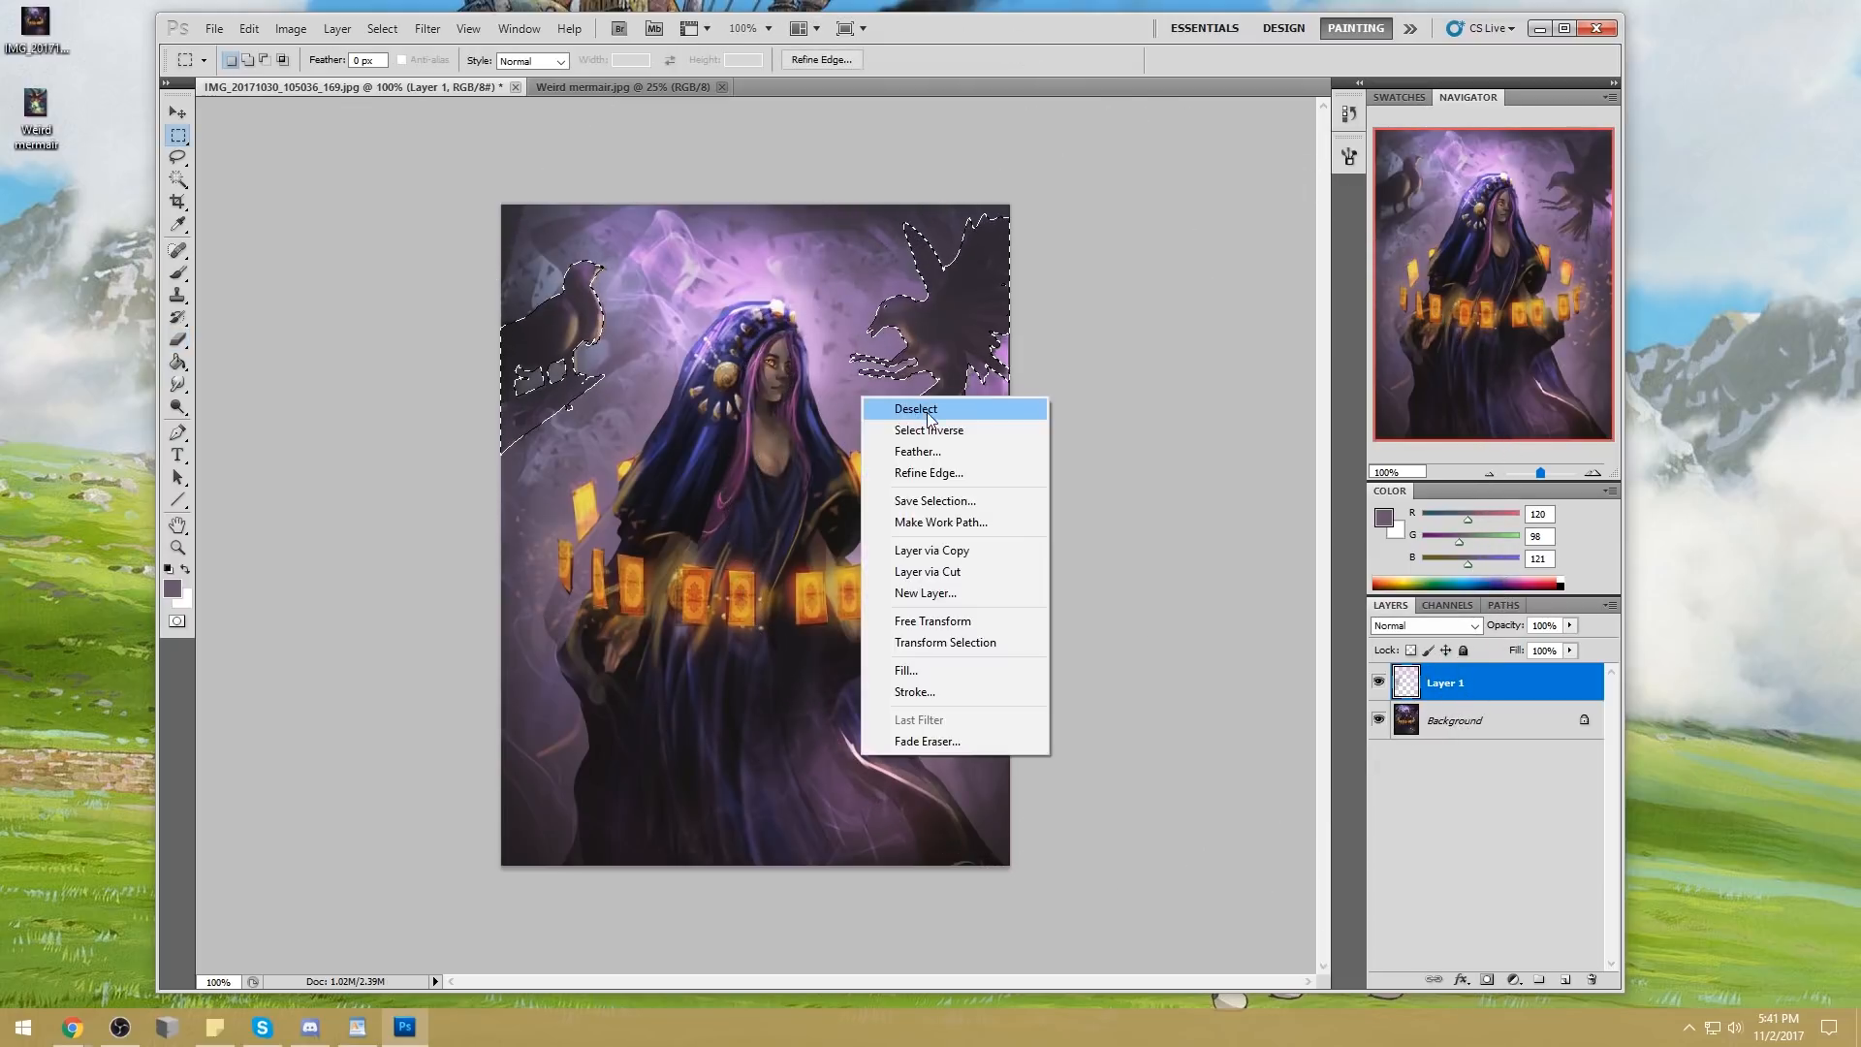
{"action": "left_click", "coordinate": [892, 407]}
Erase some haze from the outer edges and corners of the painting with smaller 300 and 250 px erasers
{"action": "key", "text": "e"}
{"action": "key", "text": "bracketleft"}
{"action": "key", "text": "bracketleft"}
{"action": "key", "text": "bracketleft"}
{"action": "key", "text": "bracketleft"}
{"action": "key", "text": "bracketleft"}
{"action": "key", "text": "bracketleft"}
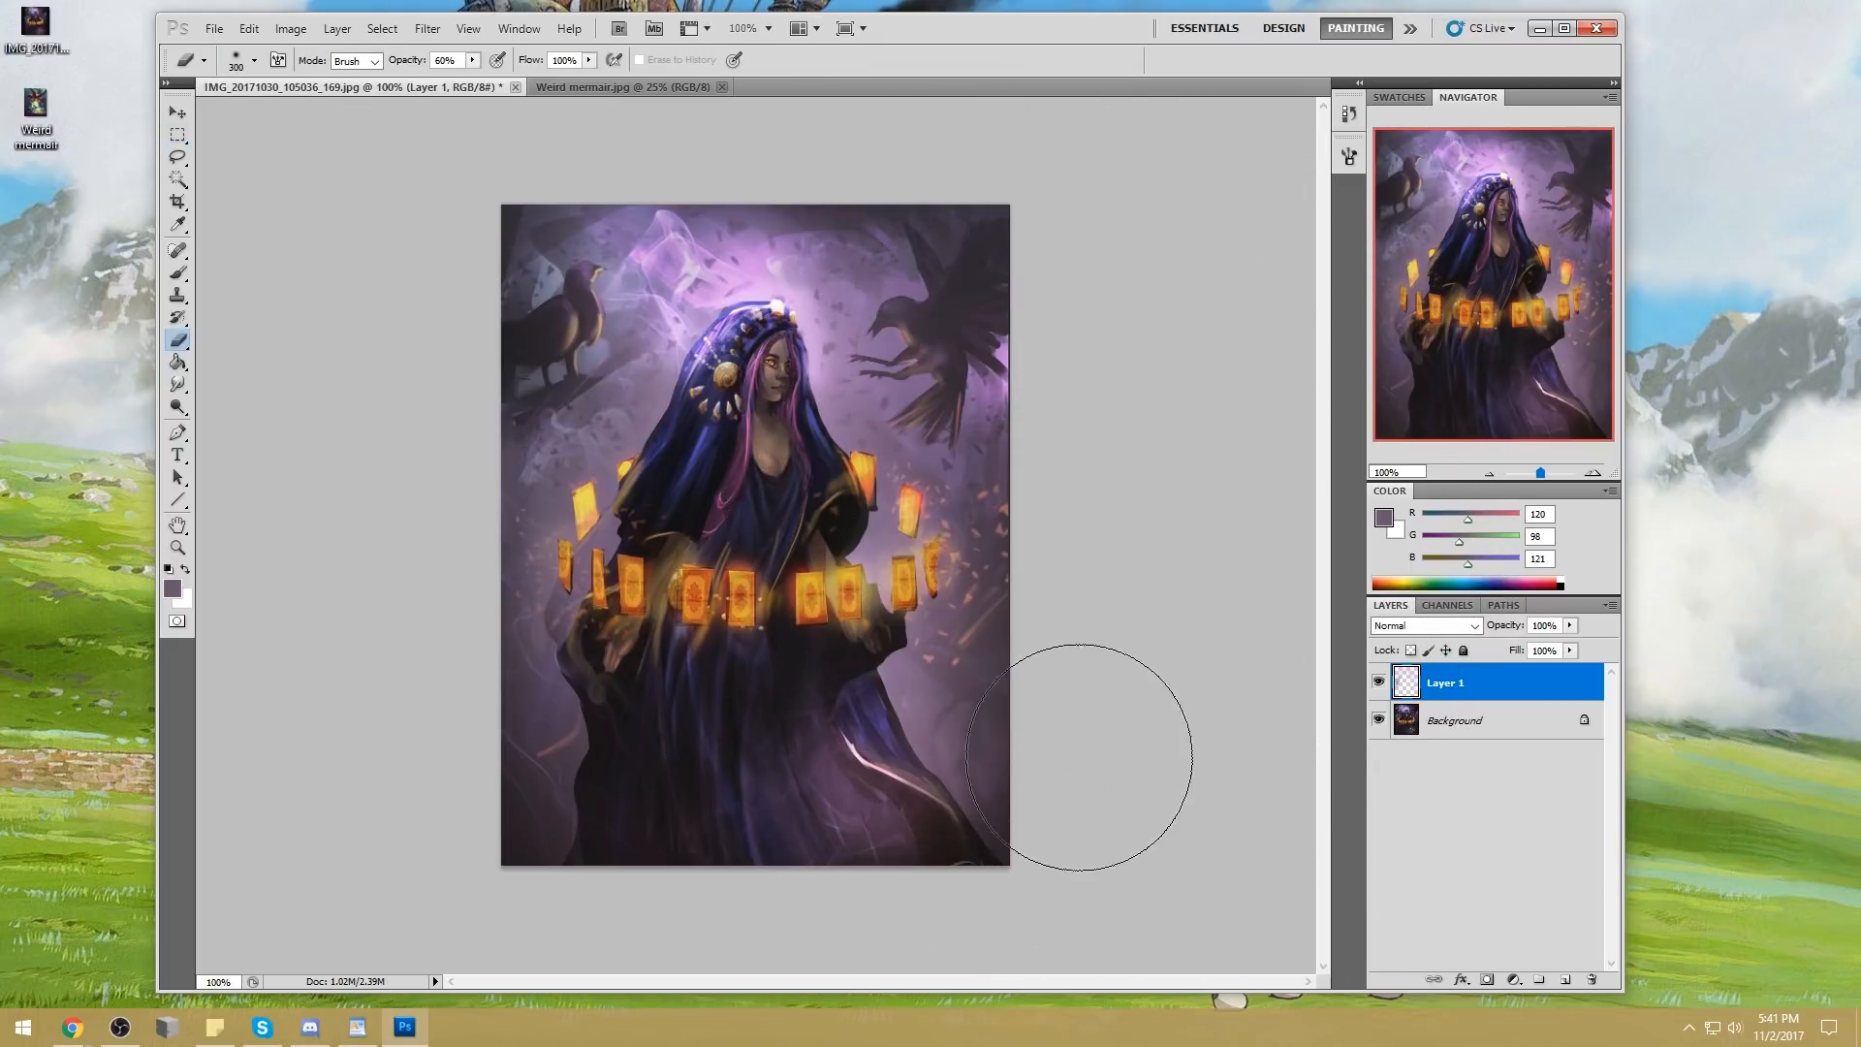
{"action": "key", "text": "bracketright"}
{"action": "key", "text": "bracketright"}
{"action": "key", "text": "bracketright"}
{"action": "key", "text": "bracketleft"}
{"action": "key", "text": "bracketleft"}
{"action": "key", "text": "bracketleft"}
{"action": "key", "text": "bracketleft"}
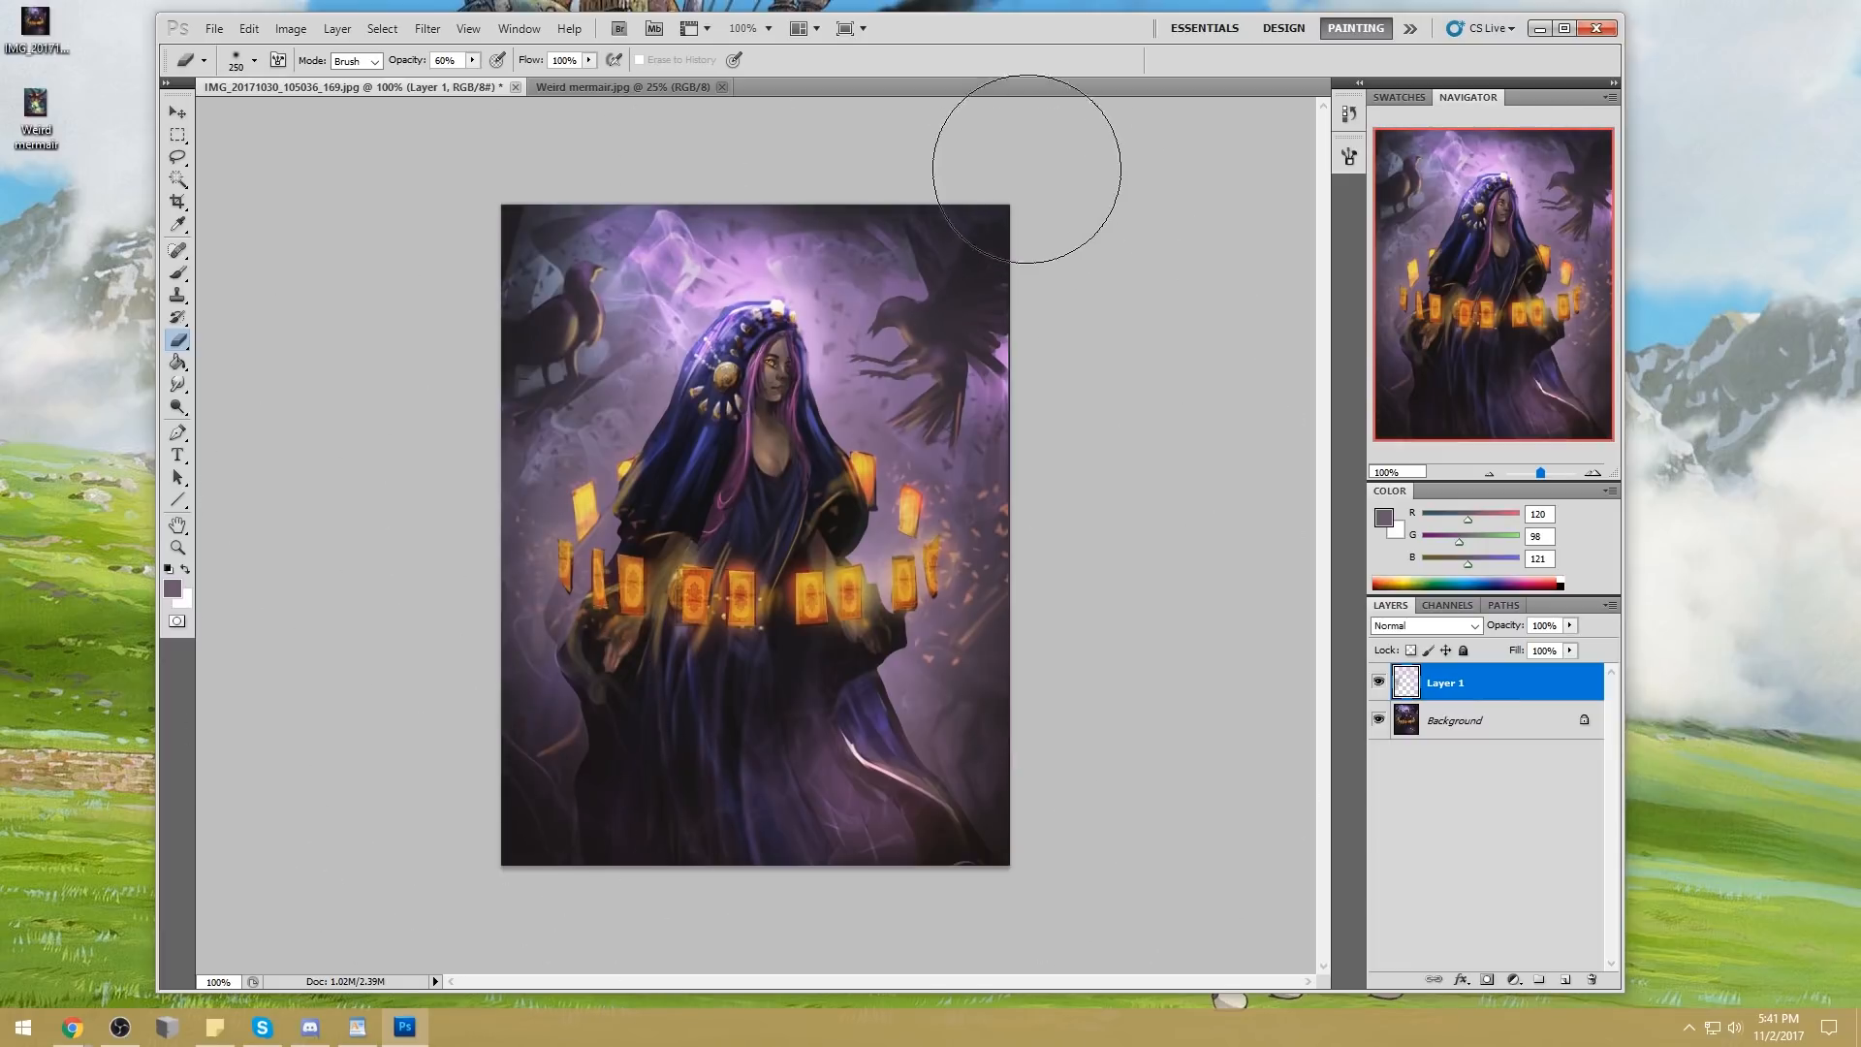
Toggle Layer 1's visibility repeatedly to compare the painting with and without the haze, leaving the layer shown
{"action": "left_click", "coordinate": [1378, 683]}
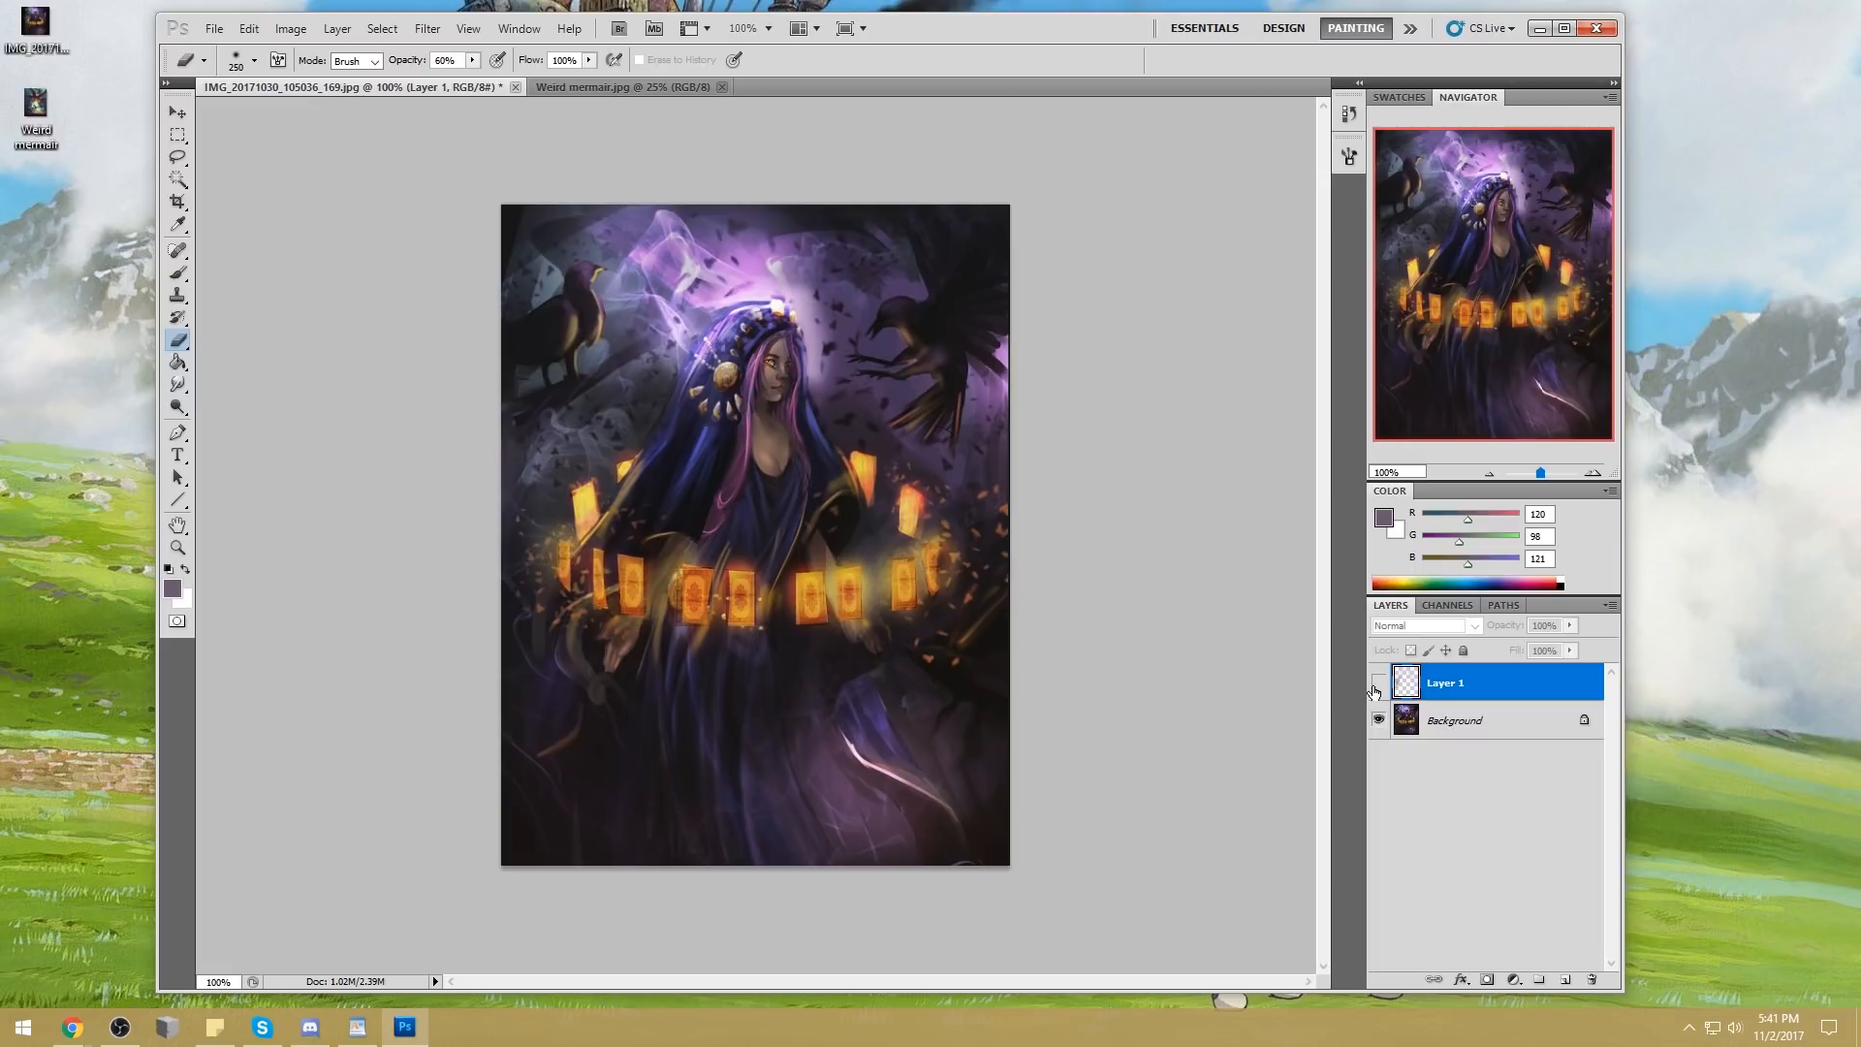
{"action": "left_click", "coordinate": [1378, 686]}
{"action": "left_click", "coordinate": [1378, 688]}
{"action": "left_click", "coordinate": [1378, 687]}
{"action": "left_click", "coordinate": [1379, 687]}
{"action": "left_click", "coordinate": [1387, 687]}
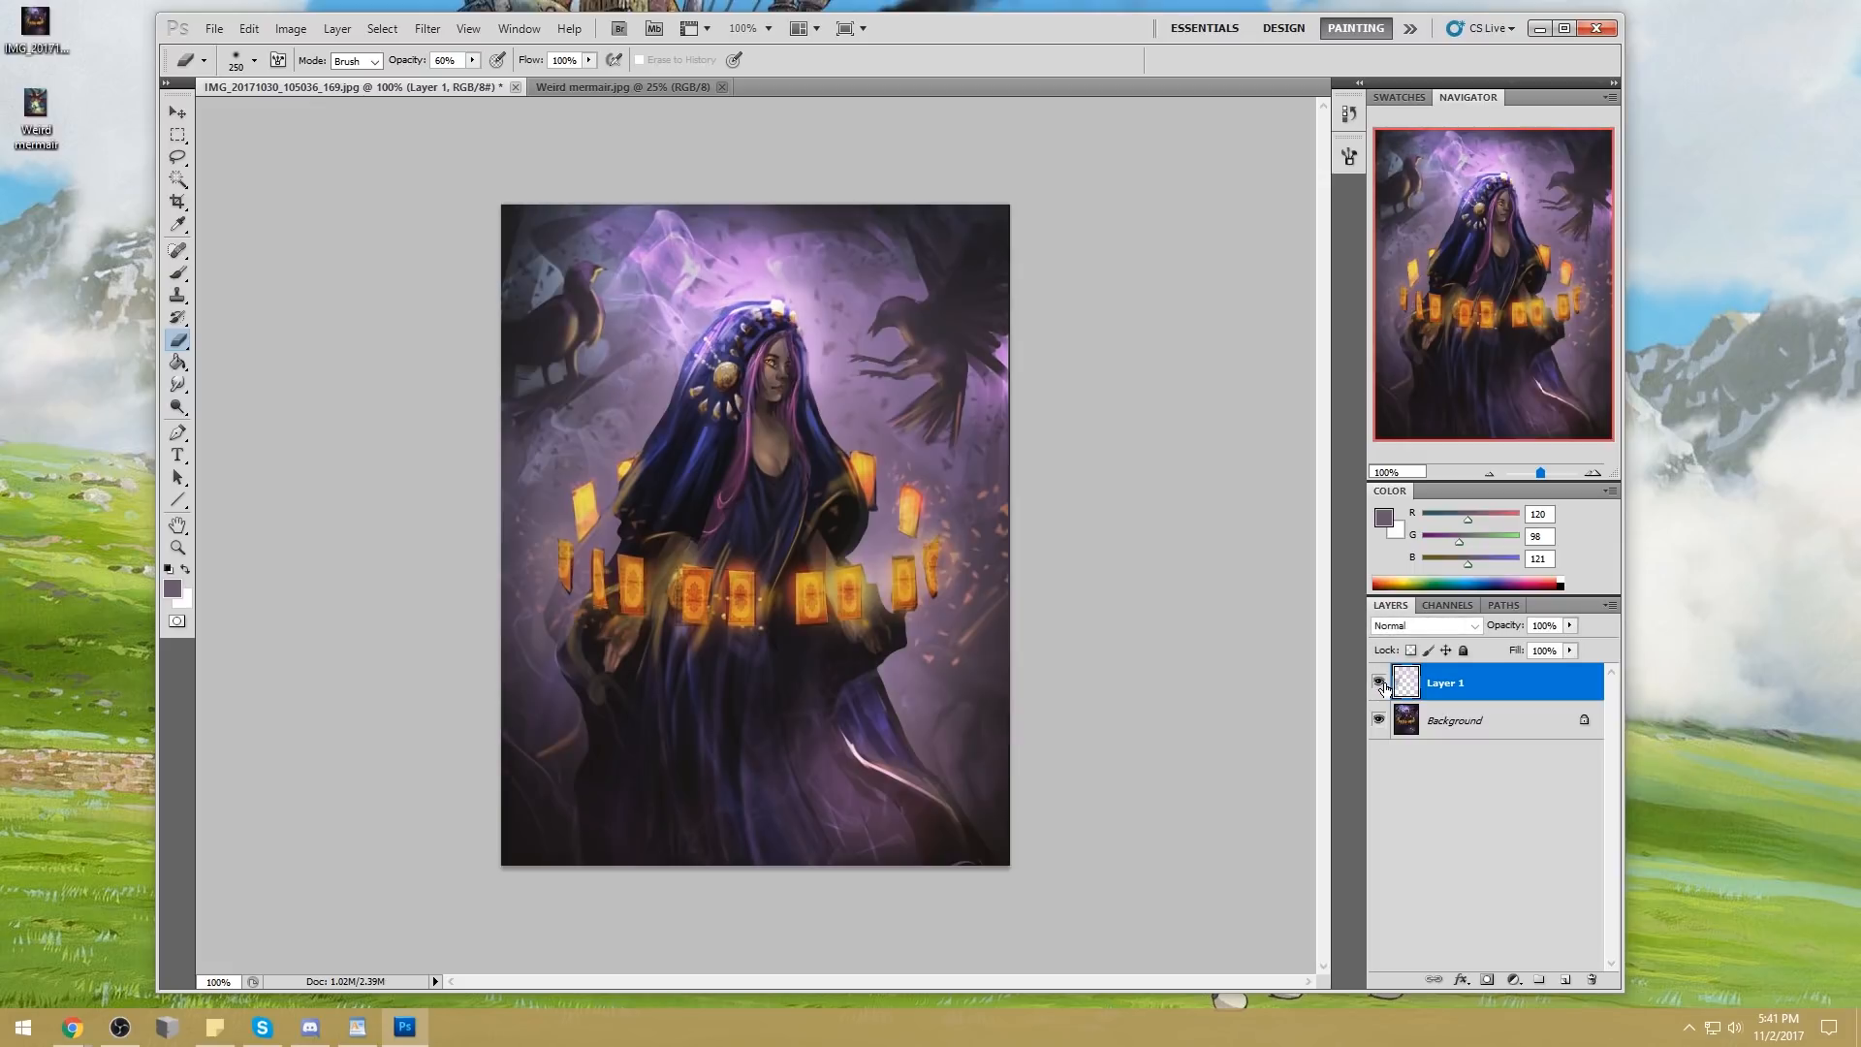
{"action": "left_click", "coordinate": [1379, 686]}
{"action": "left_click", "coordinate": [1380, 687]}
{"action": "left_click", "coordinate": [1378, 682]}
{"action": "left_click", "coordinate": [1378, 682]}
{"action": "left_click", "coordinate": [1378, 682]}
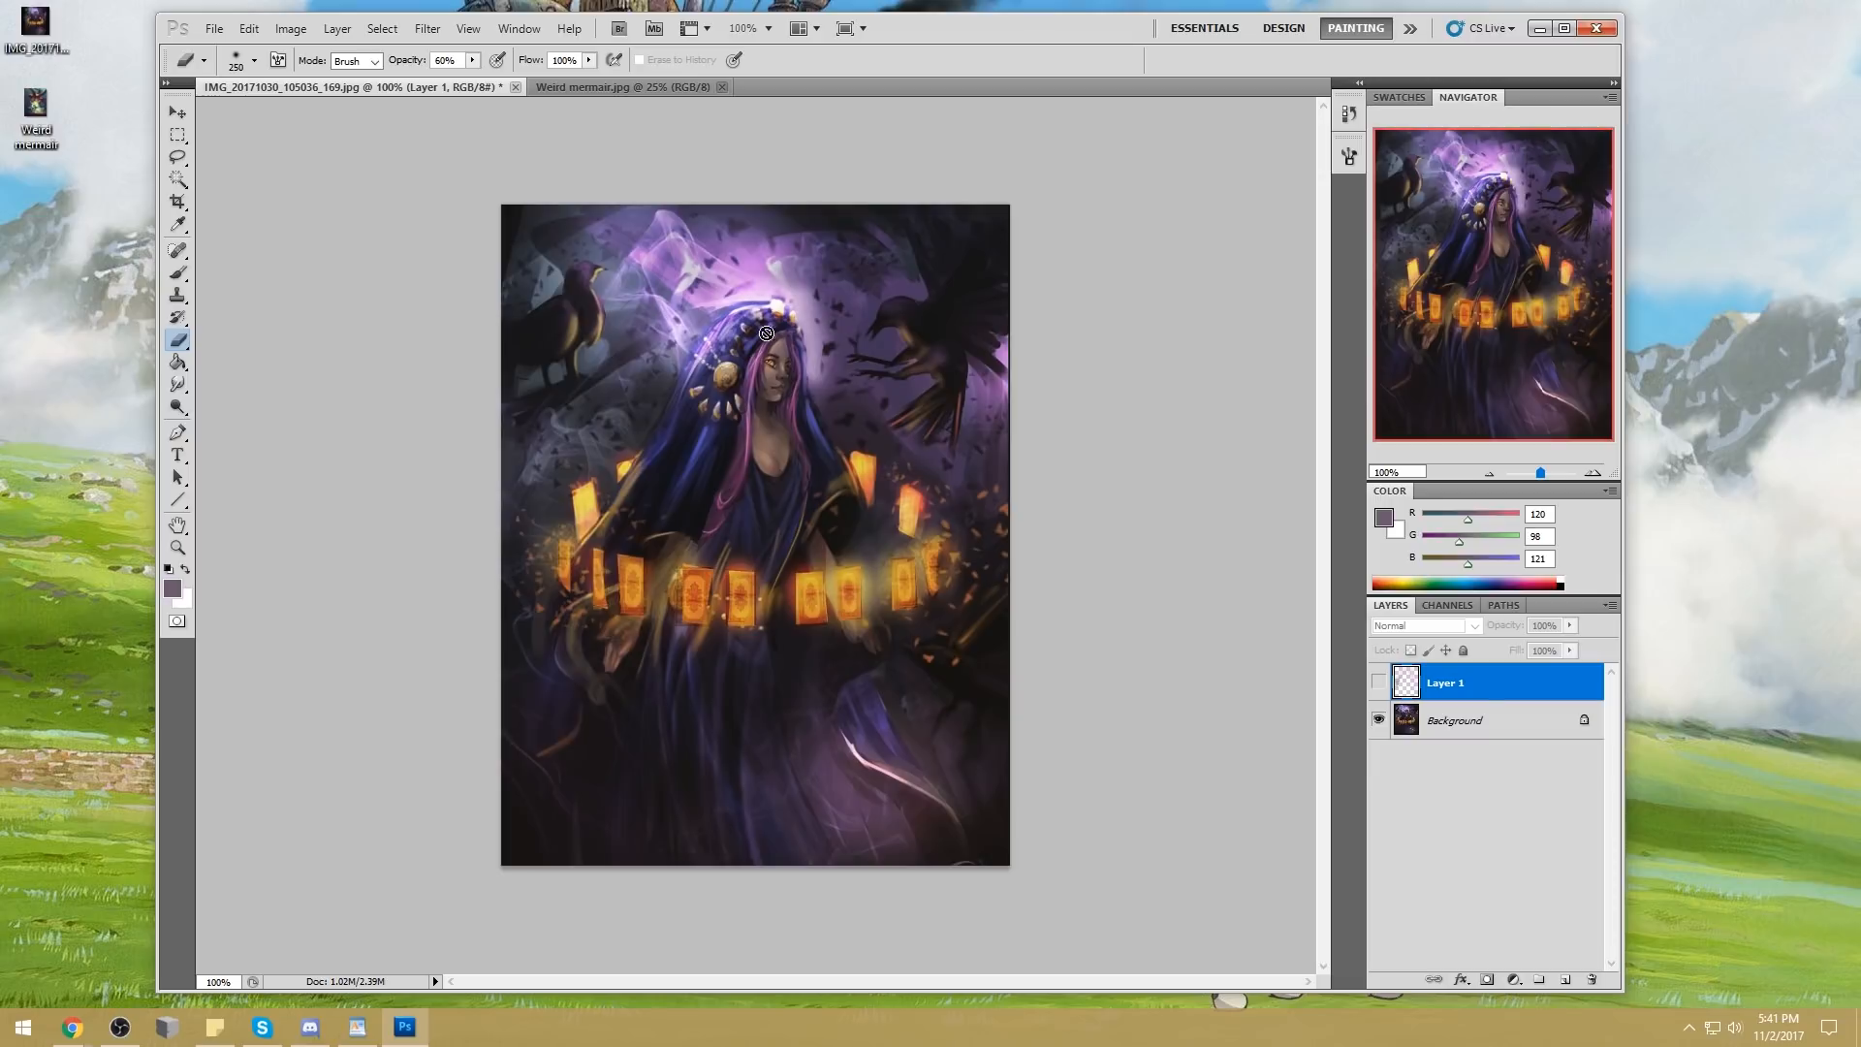
{"action": "left_click", "coordinate": [1378, 683]}
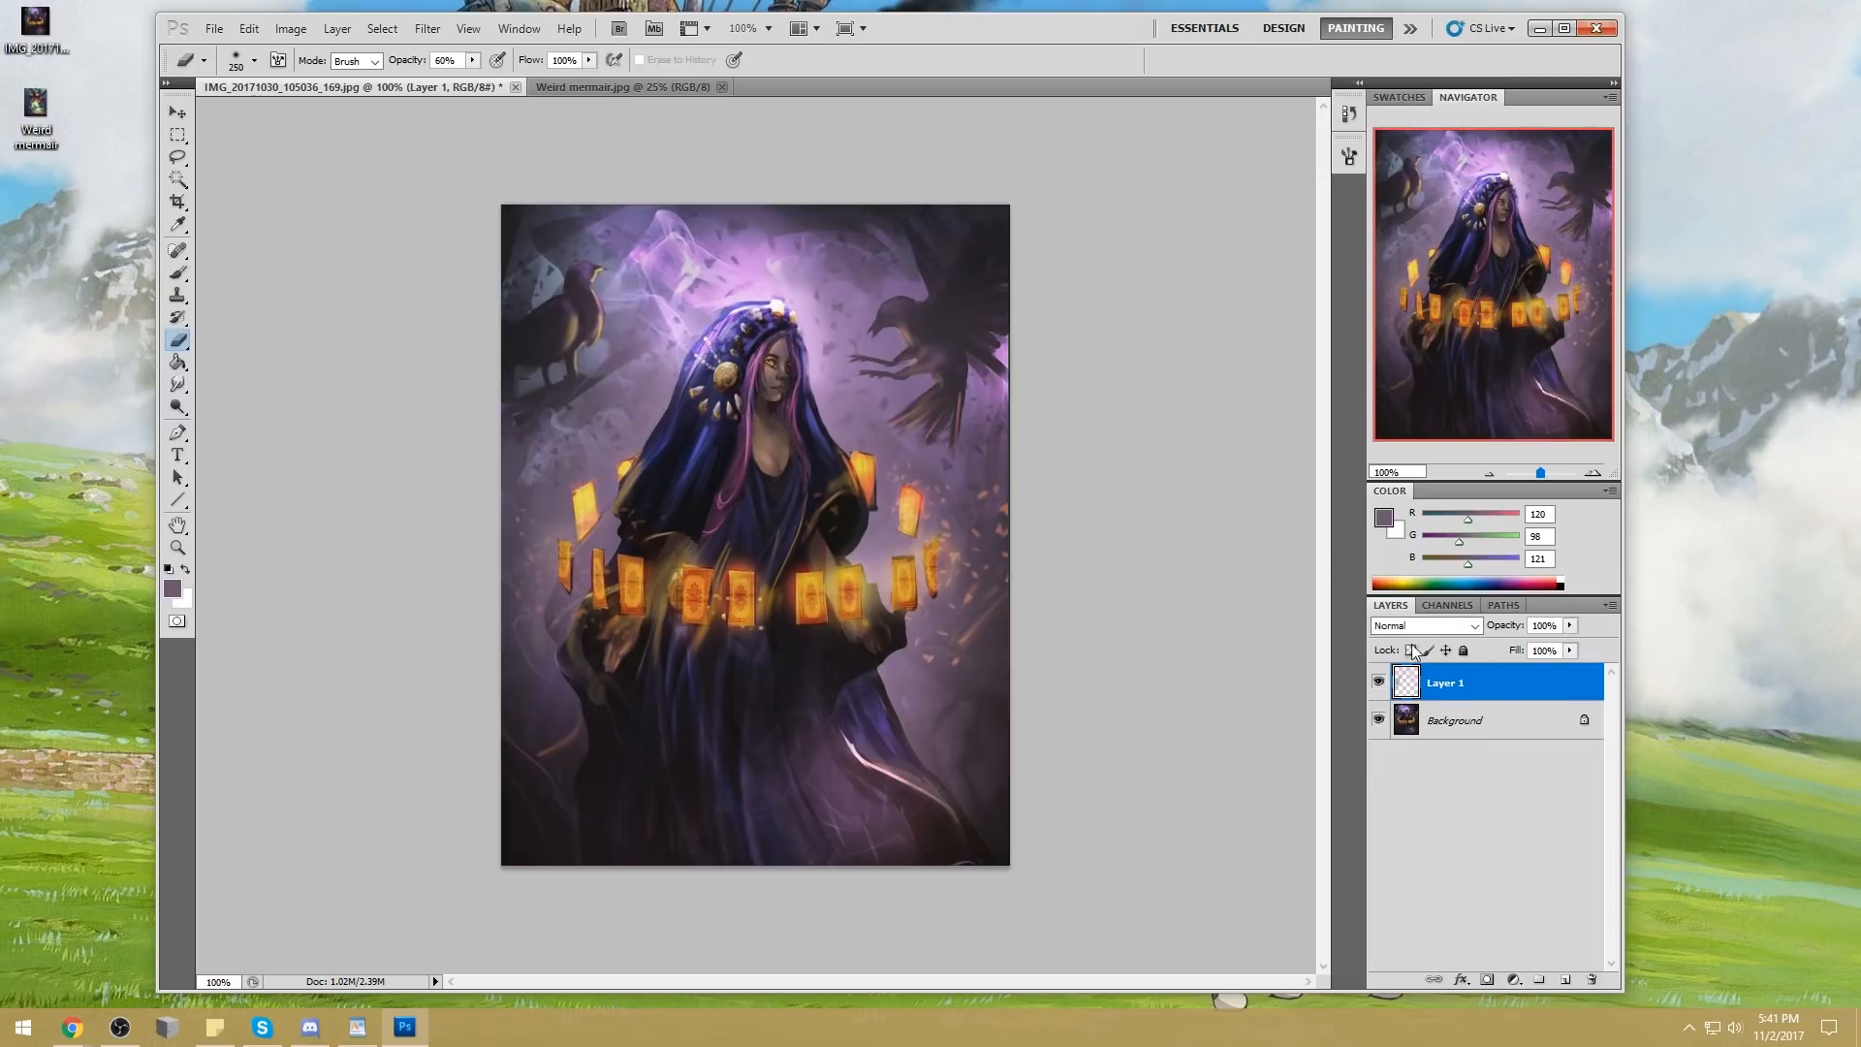
Try merging Layer 1 down into the Background
{"action": "right_click", "coordinate": [1470, 696]}
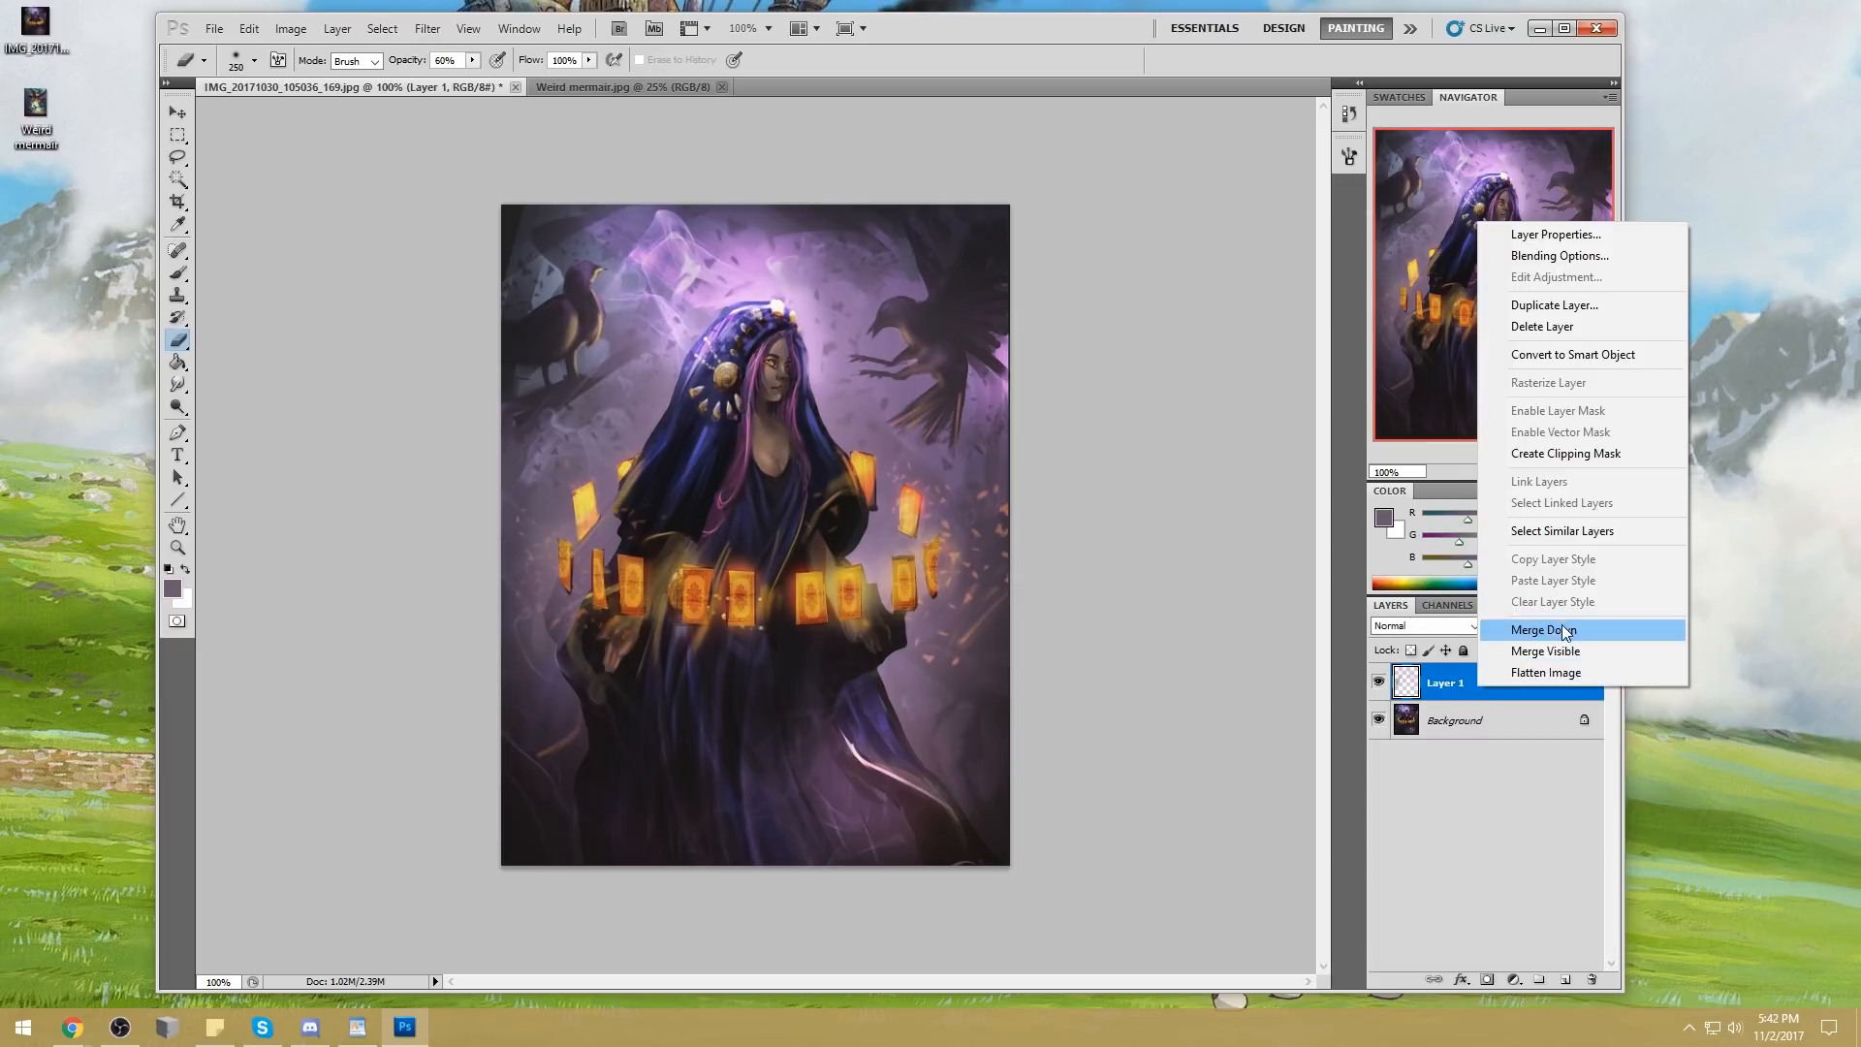
{"action": "left_click", "coordinate": [1546, 627]}
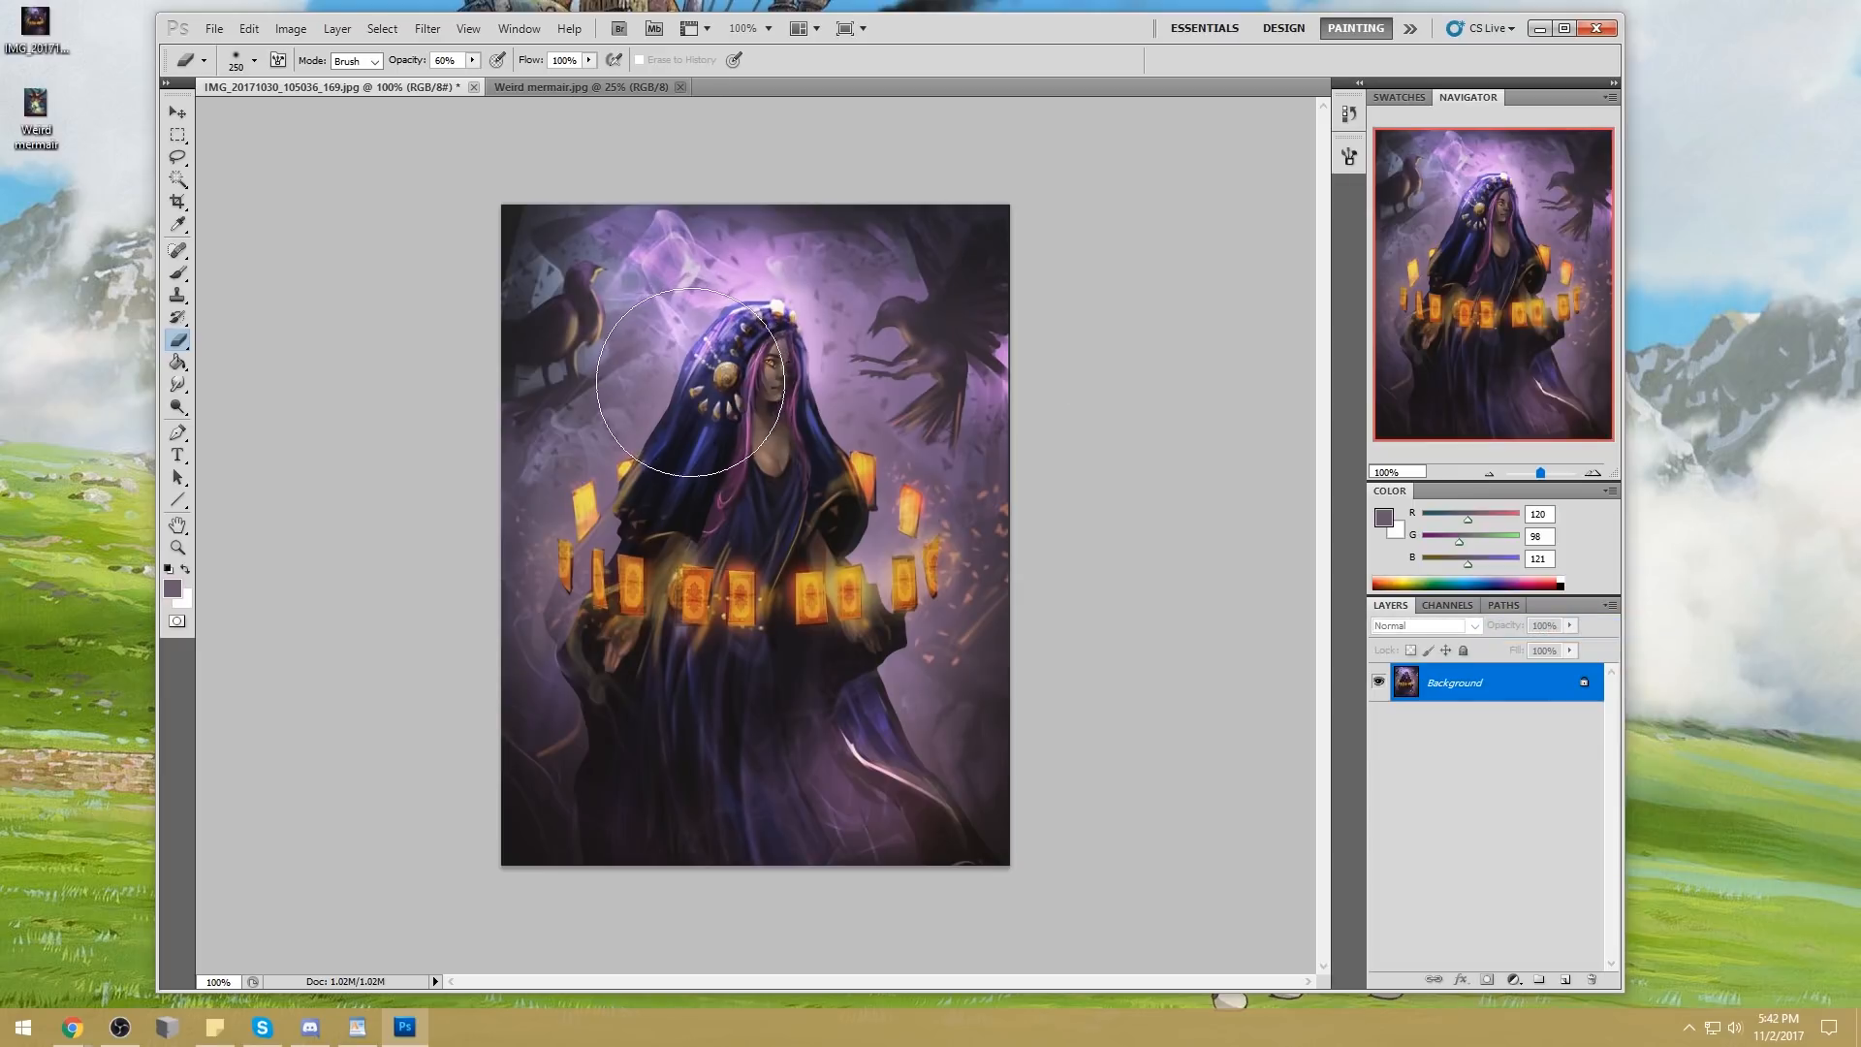
{"action": "key", "text": "ctrl+z"}
Load the painted haze of Layer 1 as a selection and add a new layer above it
{"action": "left_click", "coordinate": [1379, 683]}
{"action": "left_click", "coordinate": [1378, 684]}
{"action": "key", "text": "ctrl+alt+z"}
{"action": "key", "text": "v"}
{"action": "key", "text": "Down"}
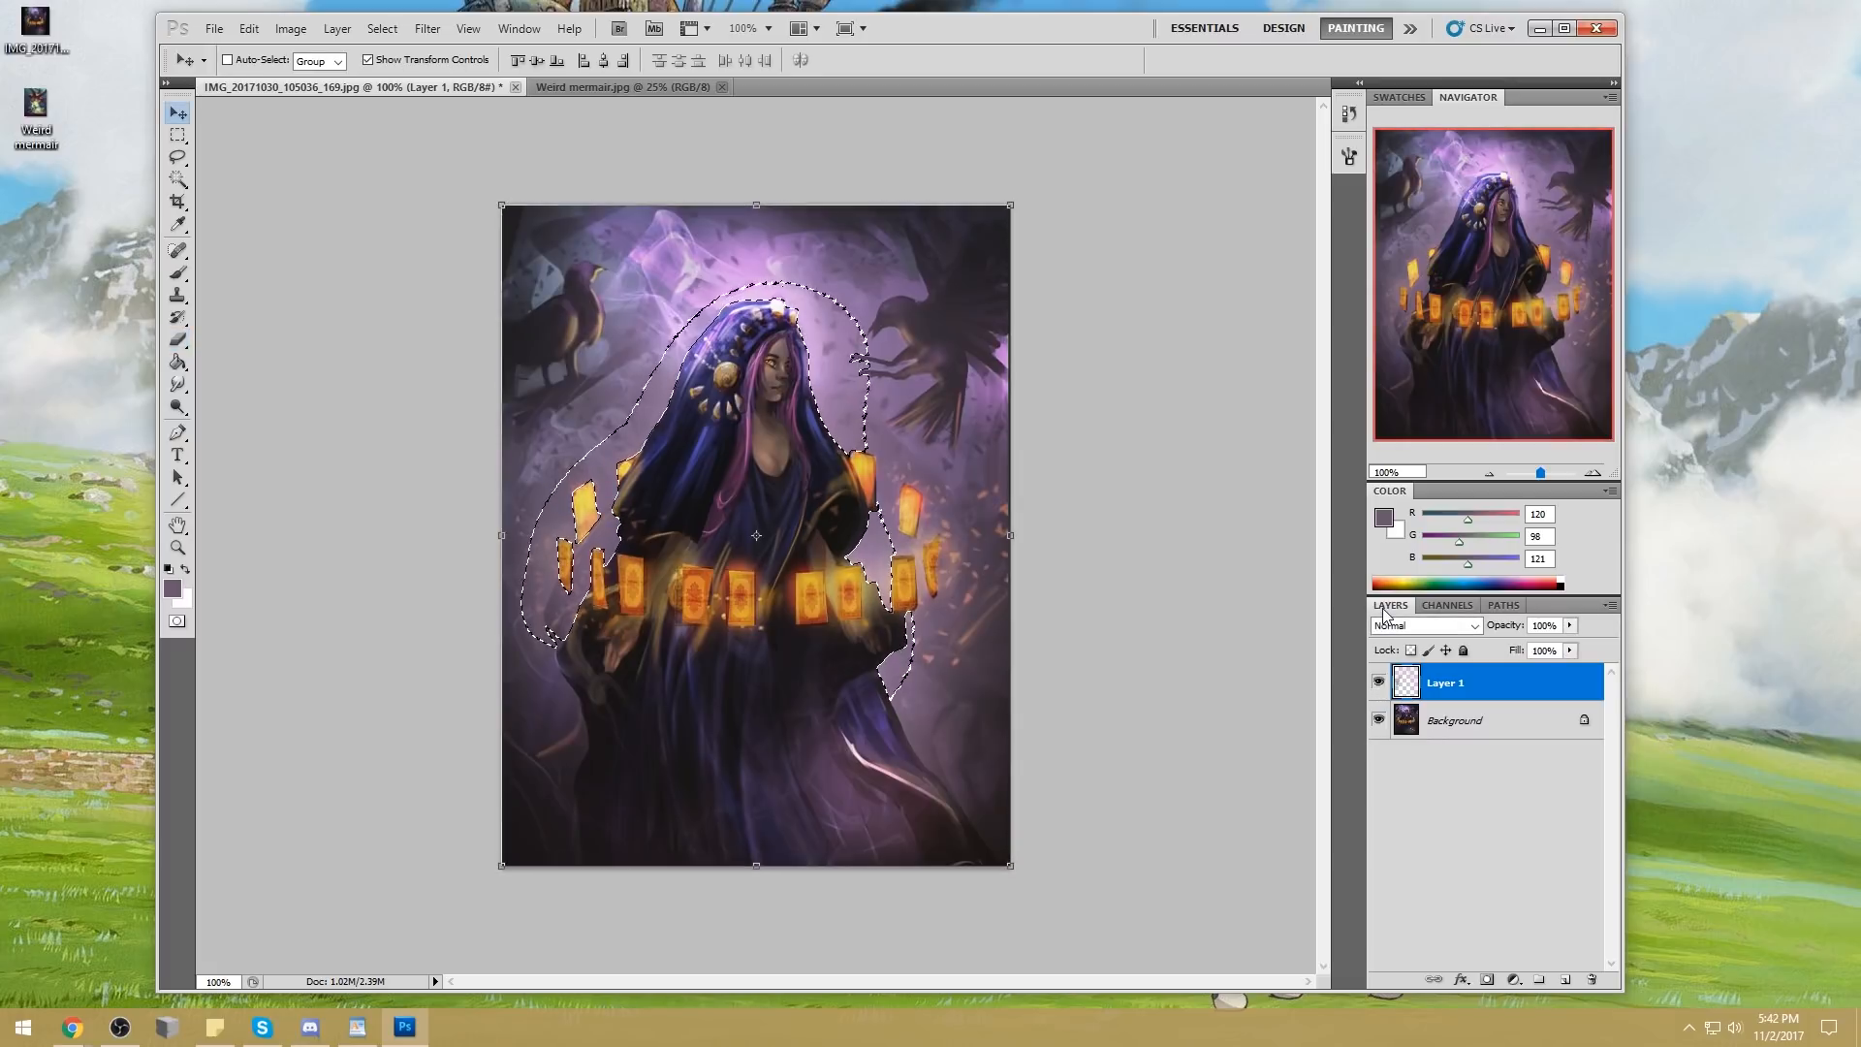
{"action": "left_click", "coordinate": [1564, 979]}
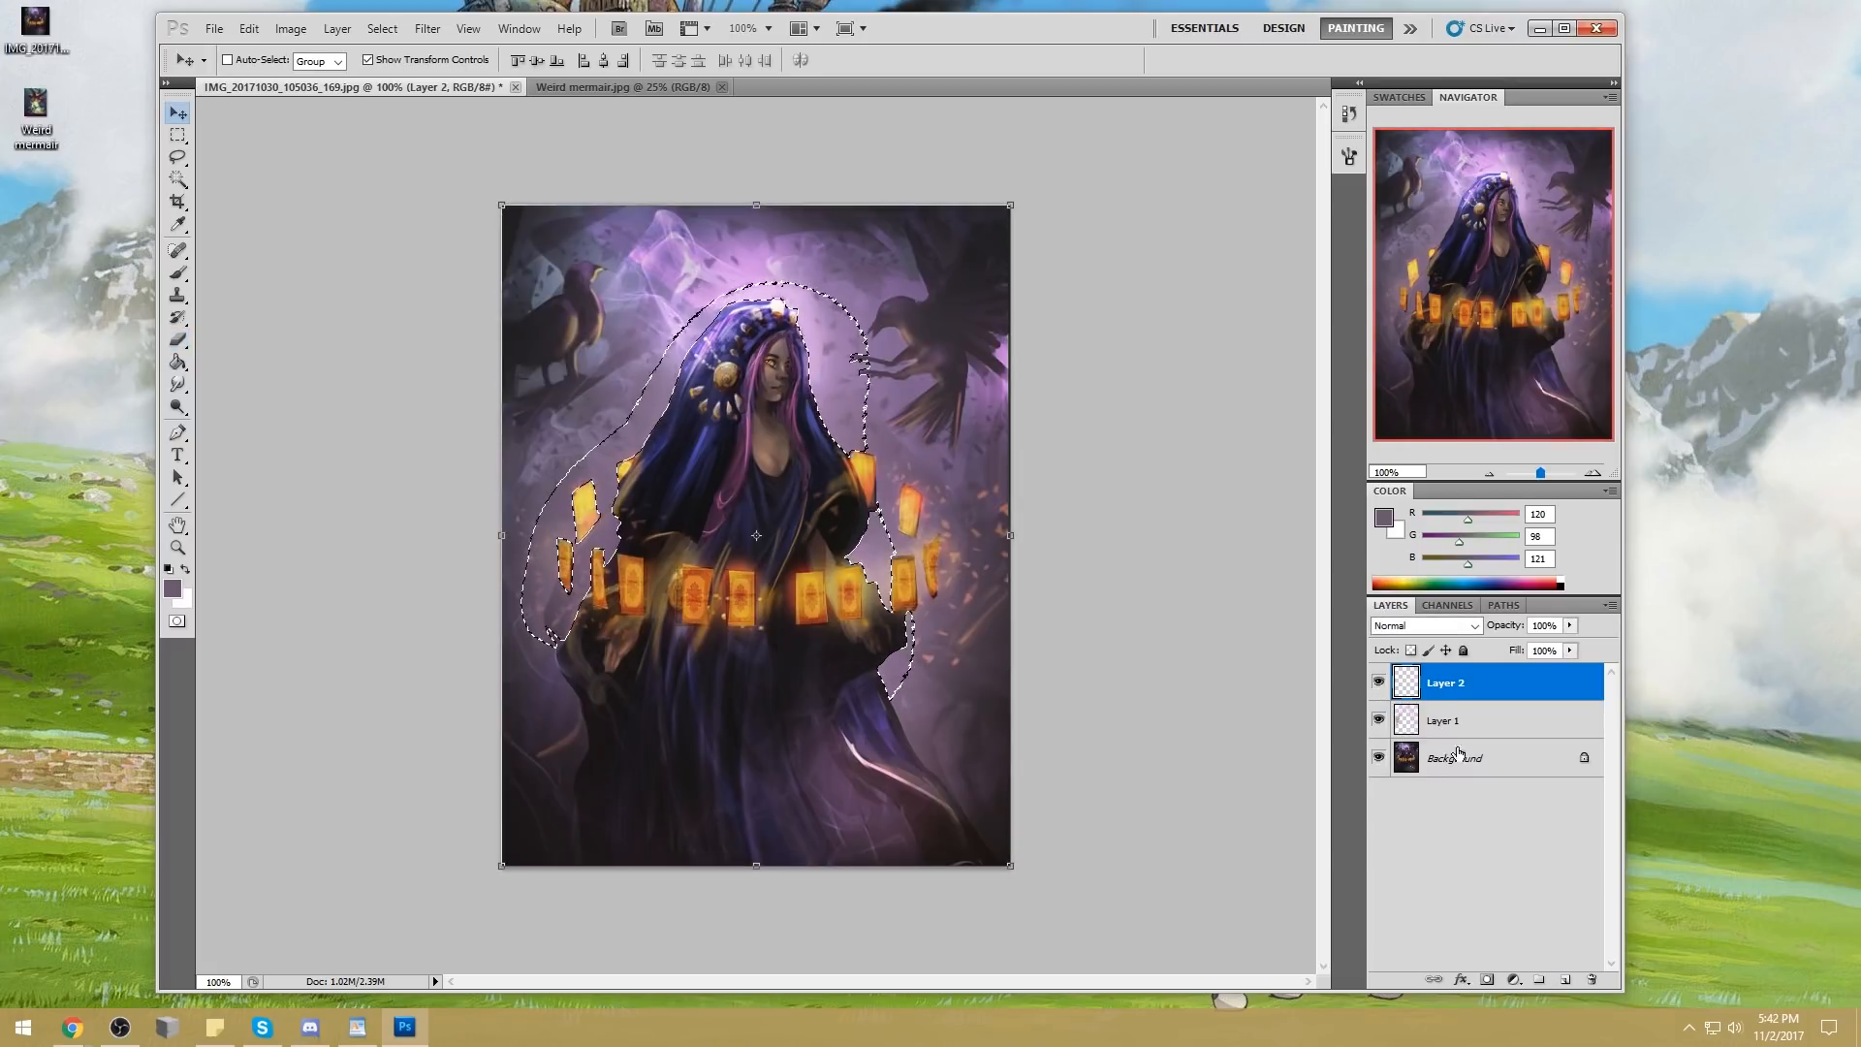
Set the foreground colour to bright red (255, 0, 37) and fill the selection on the new layer twice with the Paint Bucket
{"action": "left_click_drag", "start_coordinate": [1470, 521], "coordinate": [1519, 521]}
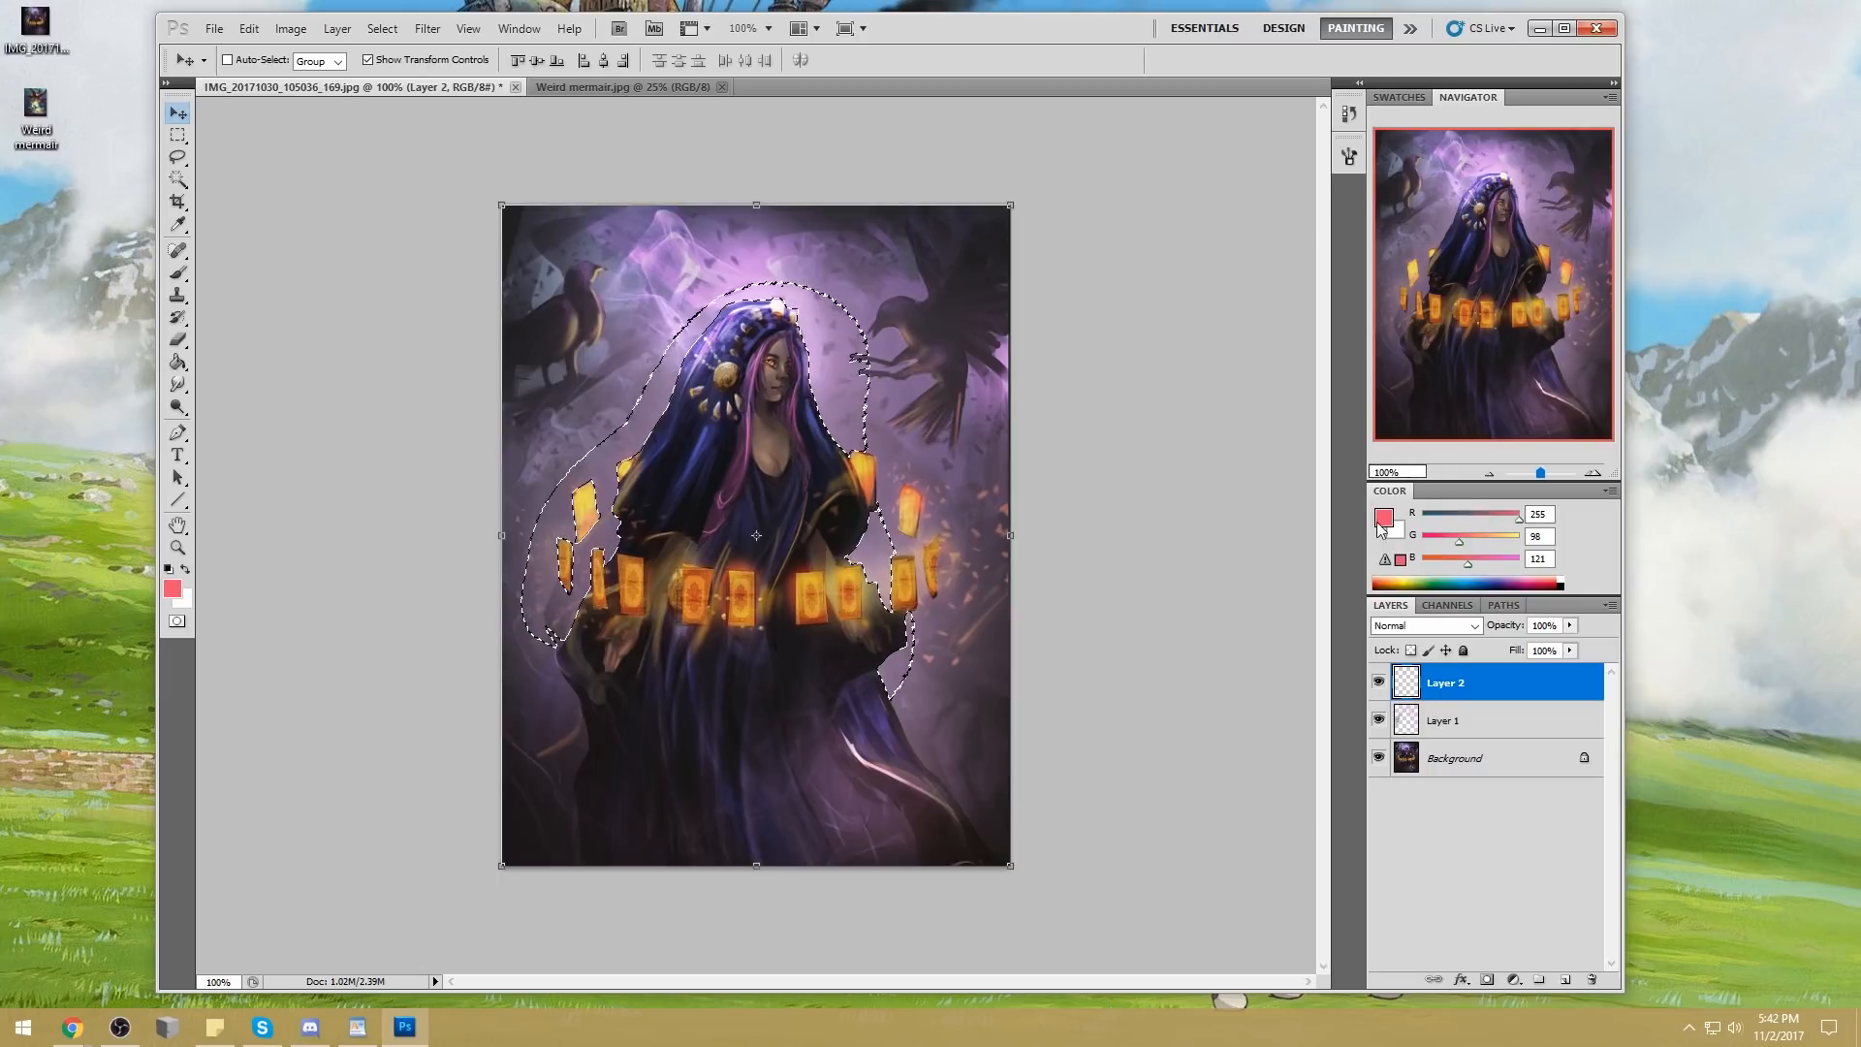
{"action": "left_click", "coordinate": [1383, 518]}
{"action": "left_click_drag", "start_coordinate": [1537, 273], "coordinate": [1565, 208]}
{"action": "left_click", "coordinate": [1750, 205]}
{"action": "key", "text": "g"}
{"action": "left_click", "coordinate": [849, 425]}
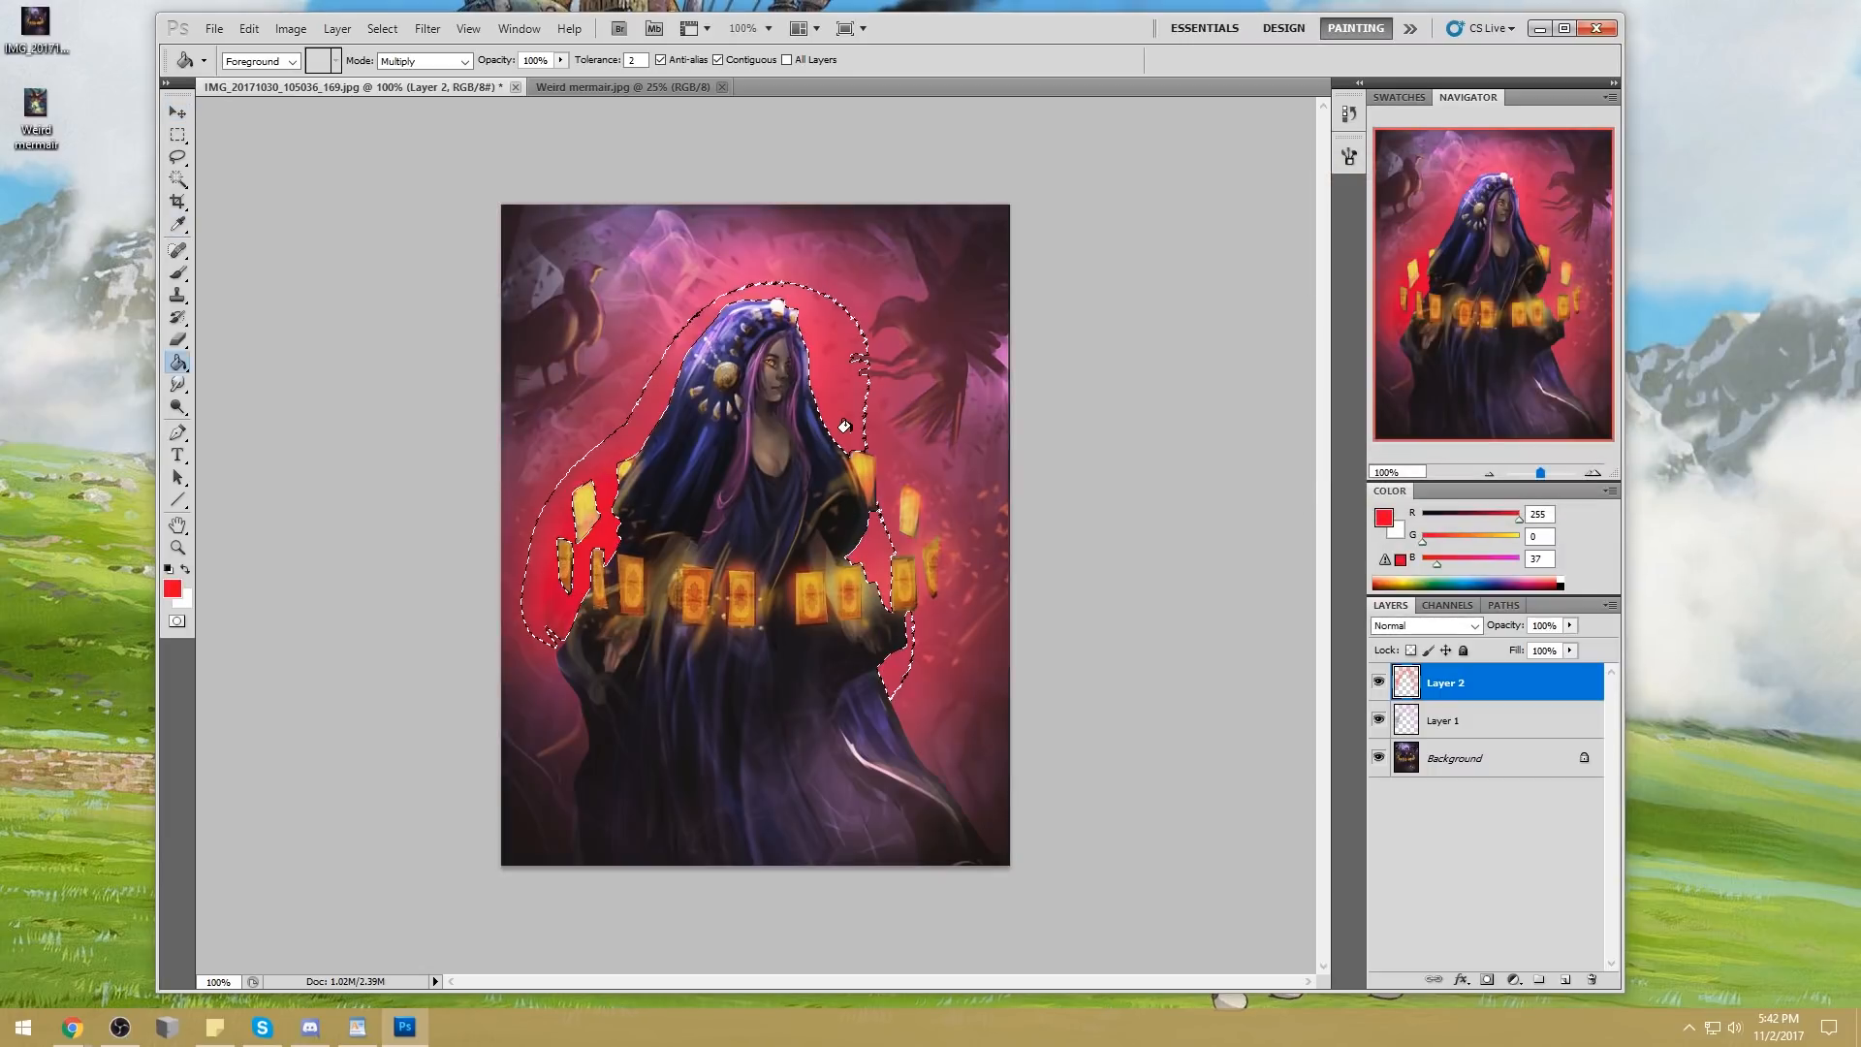
{"action": "left_click", "coordinate": [862, 427]}
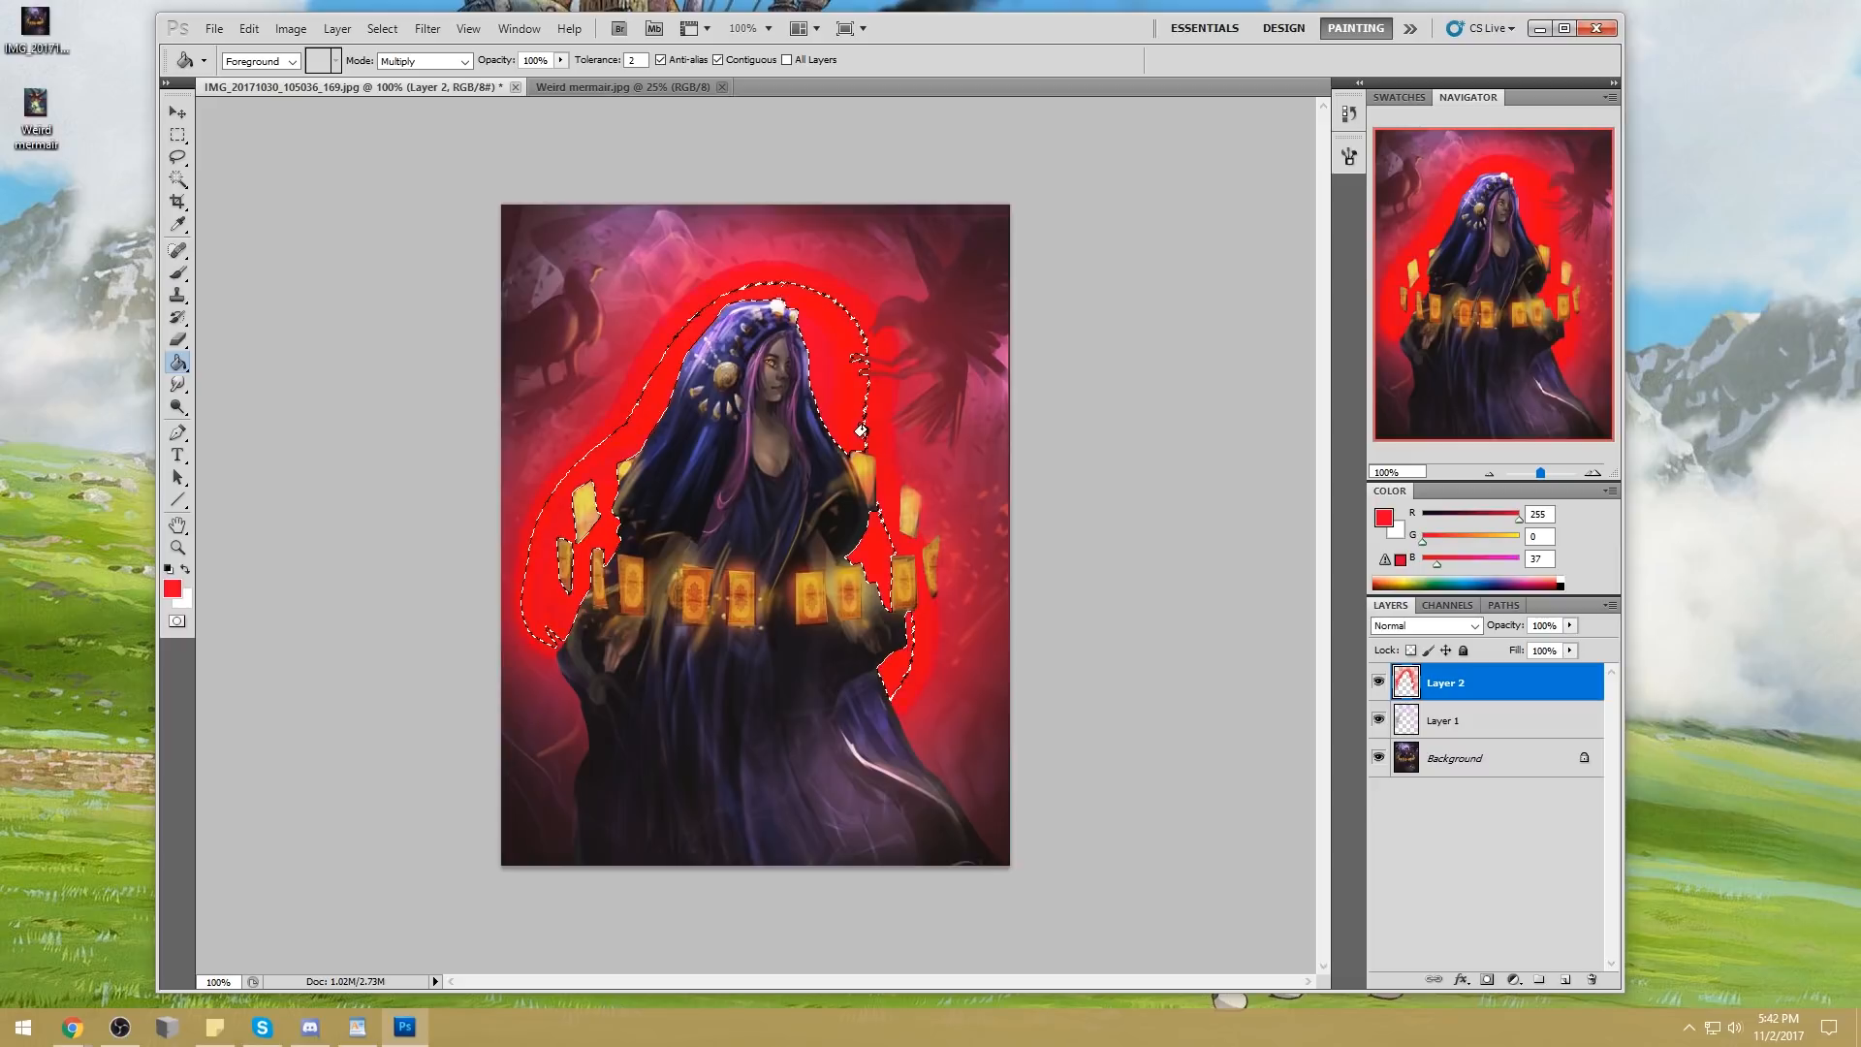
Set the Paint Bucket mode to Normal and repeatedly fill the background around the woman on Layer 2 with bright red
{"action": "left_click", "coordinate": [863, 369]}
{"action": "left_click", "coordinate": [424, 61]}
{"action": "left_click", "coordinate": [417, 65]}
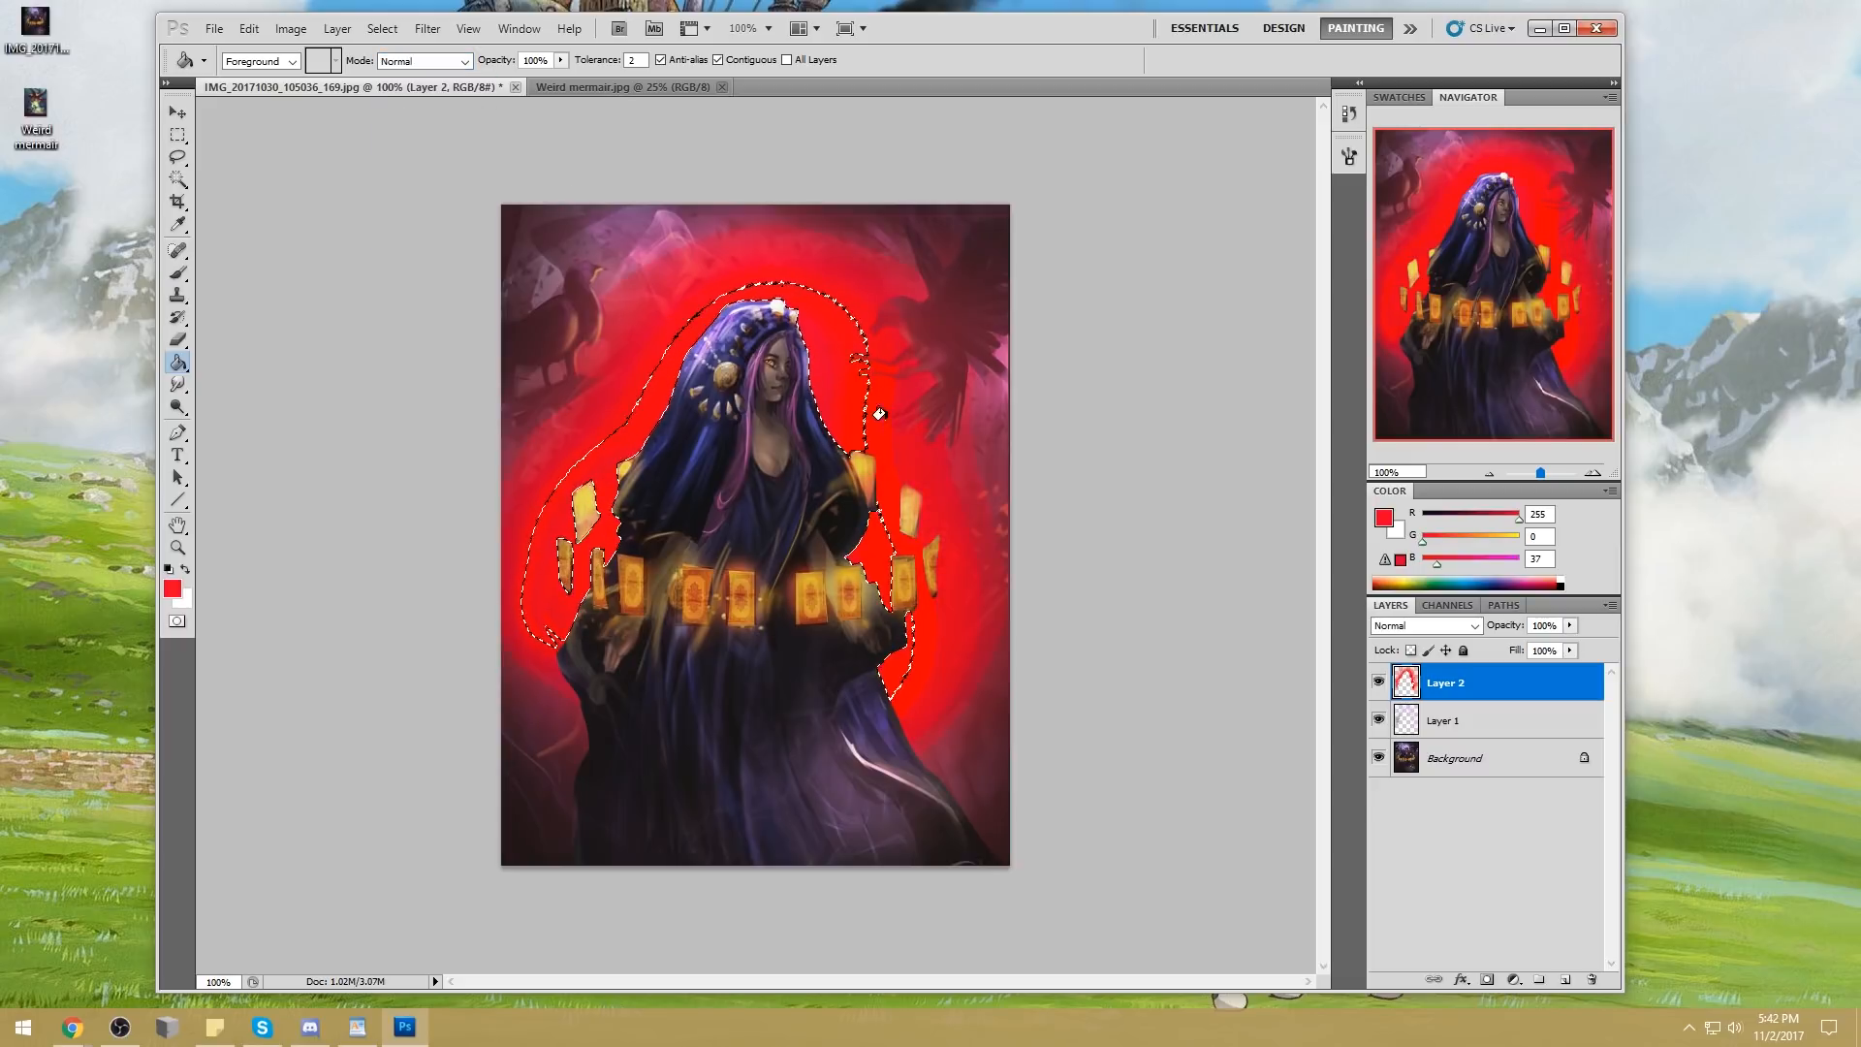
{"action": "left_click", "coordinate": [911, 387]}
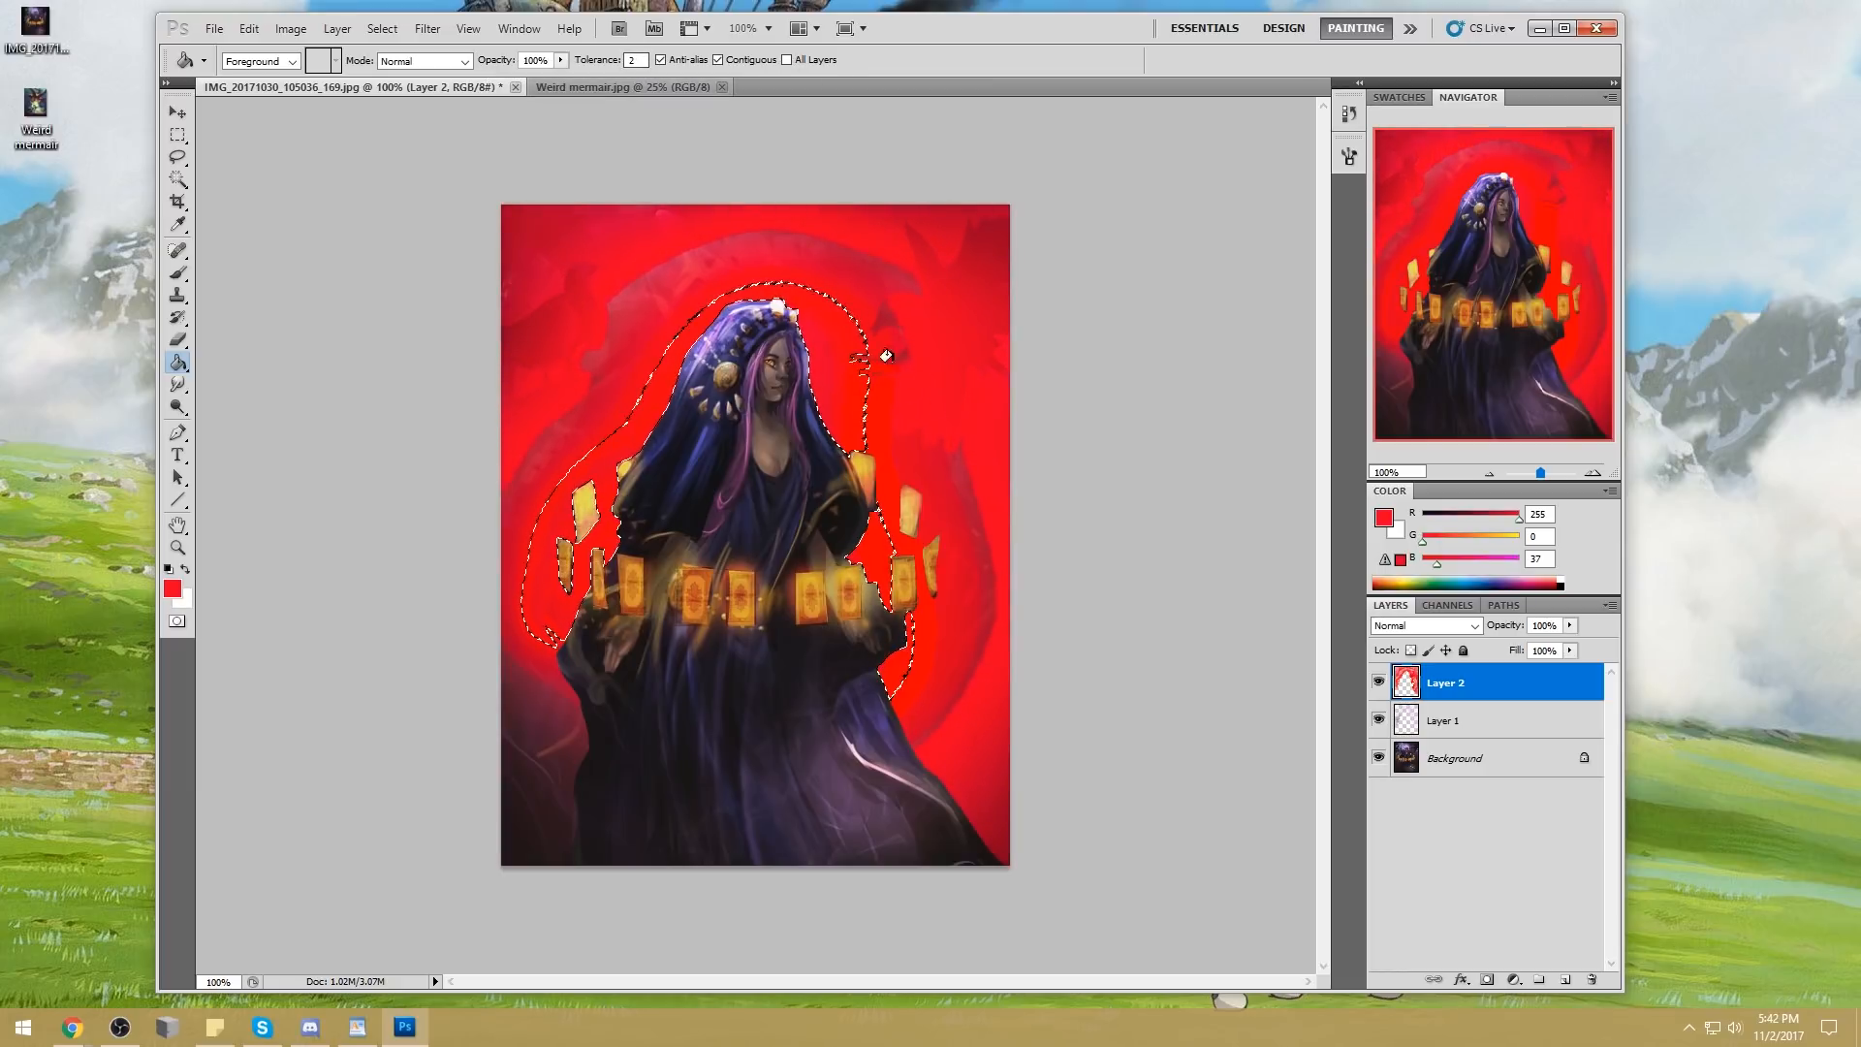
{"action": "left_click", "coordinate": [835, 260]}
{"action": "left_click", "coordinate": [869, 260]}
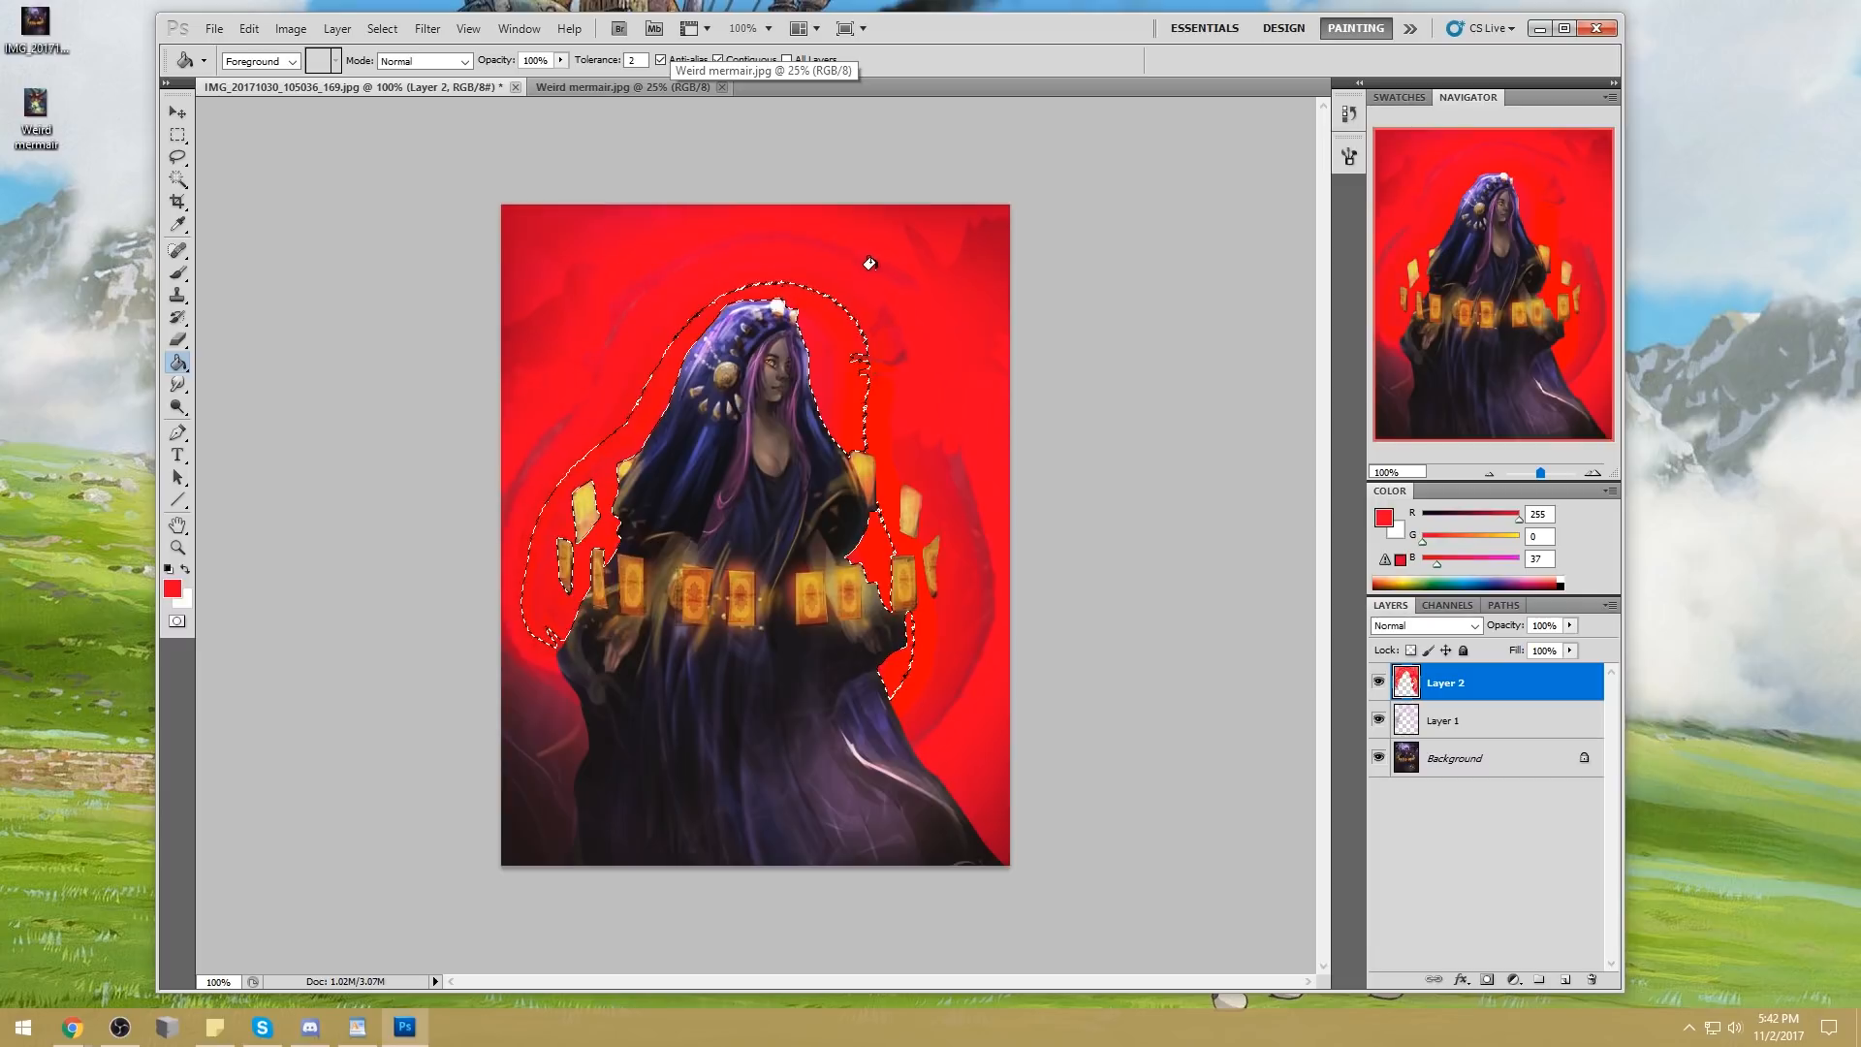
{"action": "left_click", "coordinate": [880, 347]}
{"action": "left_click", "coordinate": [955, 485]}
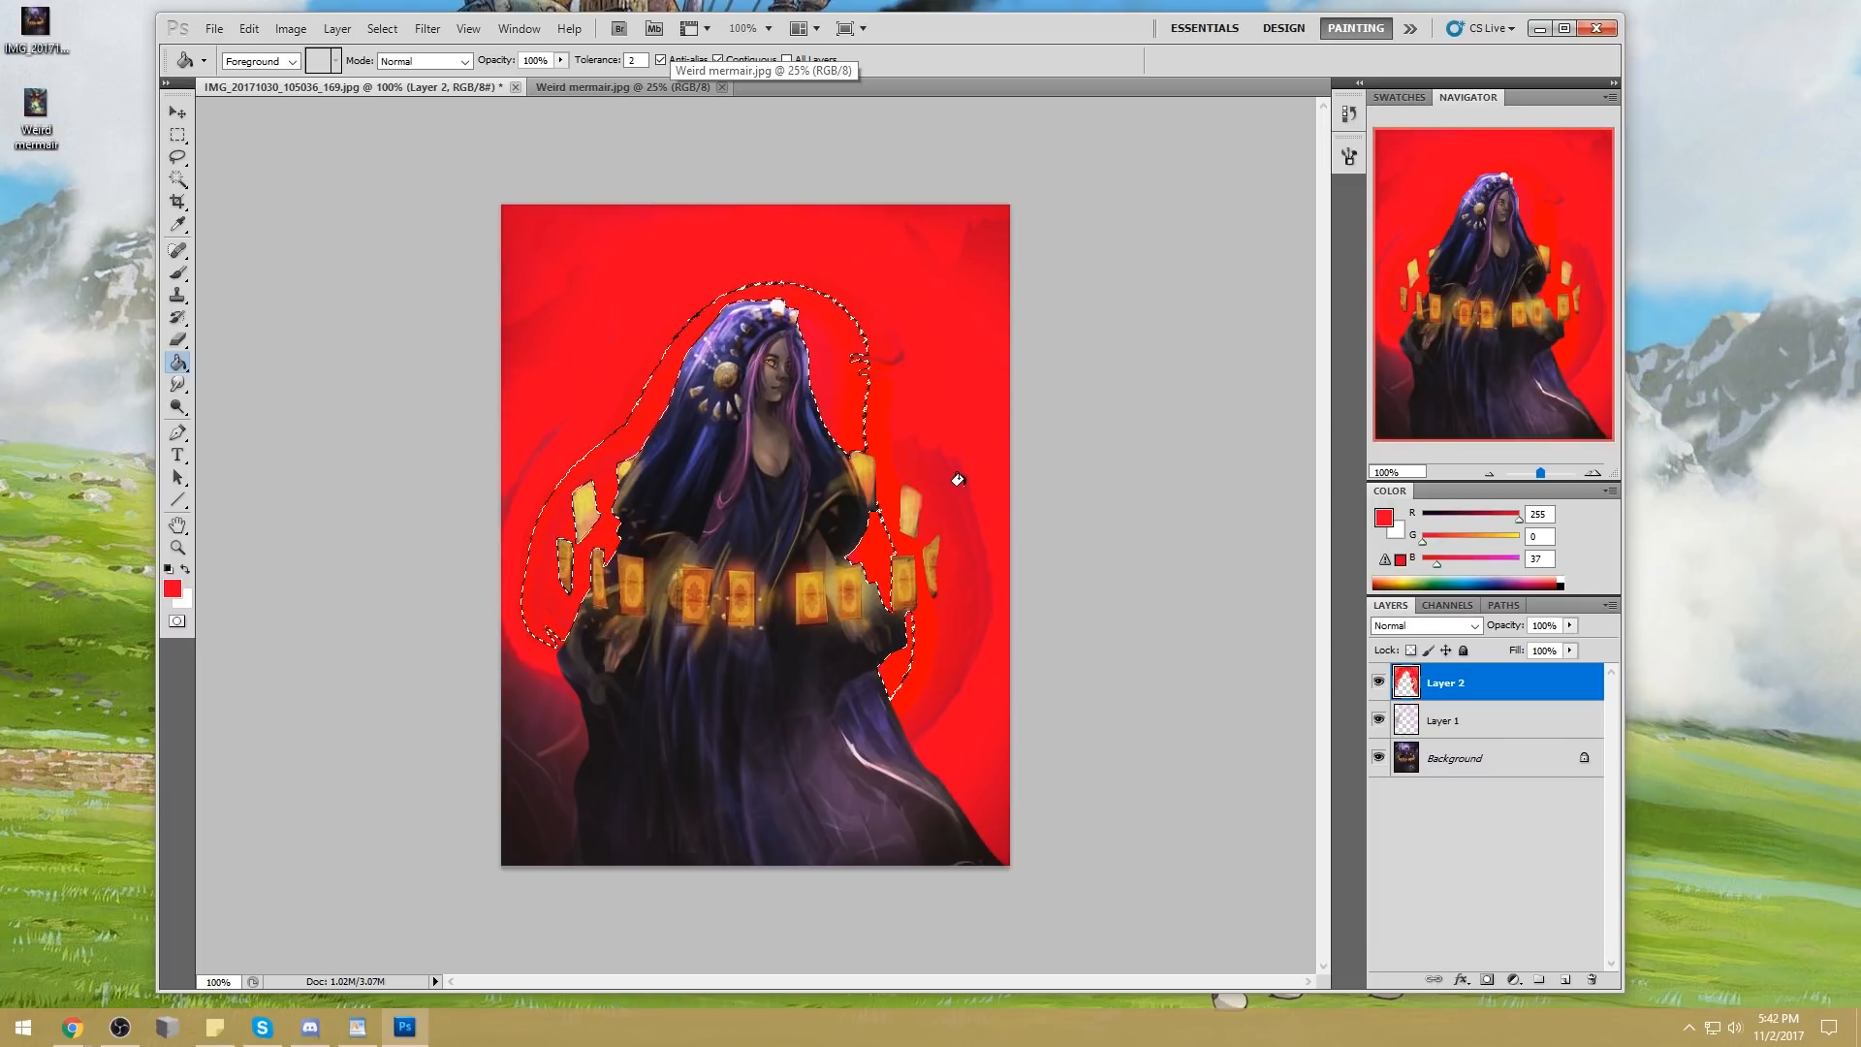
{"action": "left_click", "coordinate": [898, 460]}
{"action": "left_click", "coordinate": [889, 356]}
{"action": "left_click", "coordinate": [881, 352]}
{"action": "left_click", "coordinate": [898, 449]}
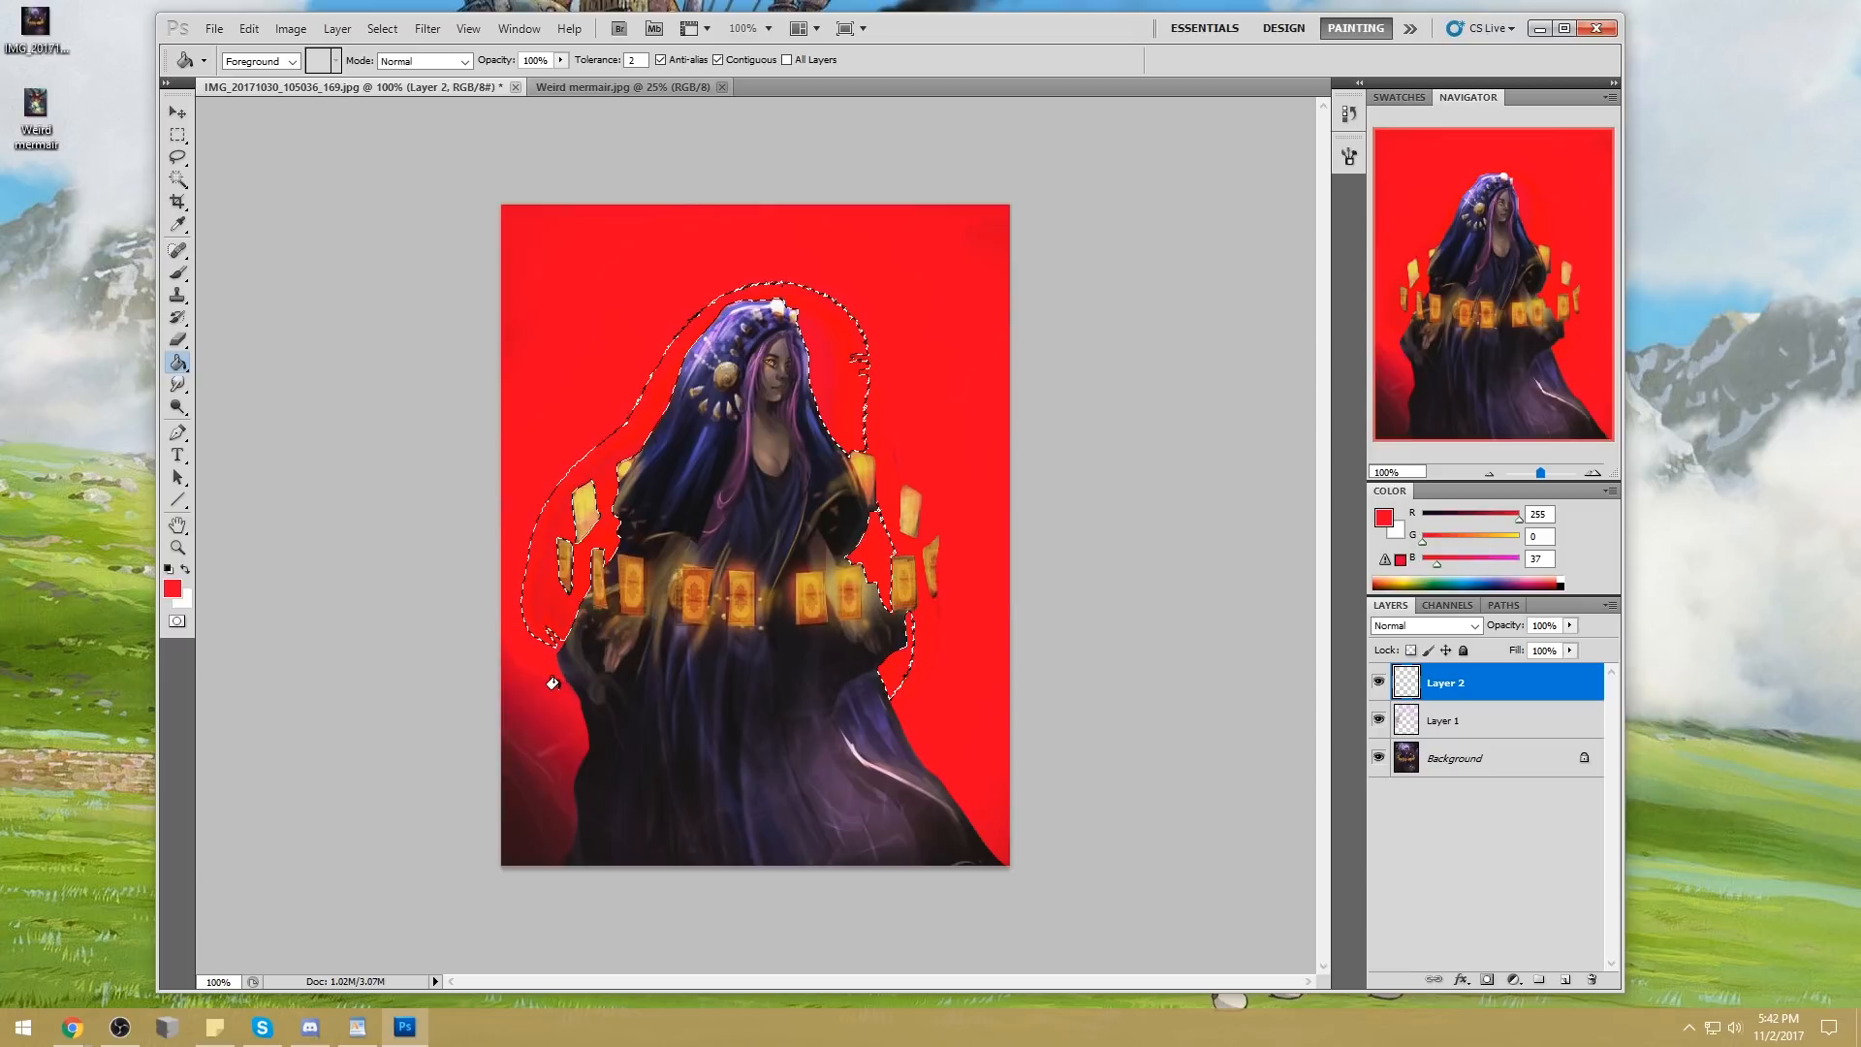
{"action": "left_click", "coordinate": [510, 823]}
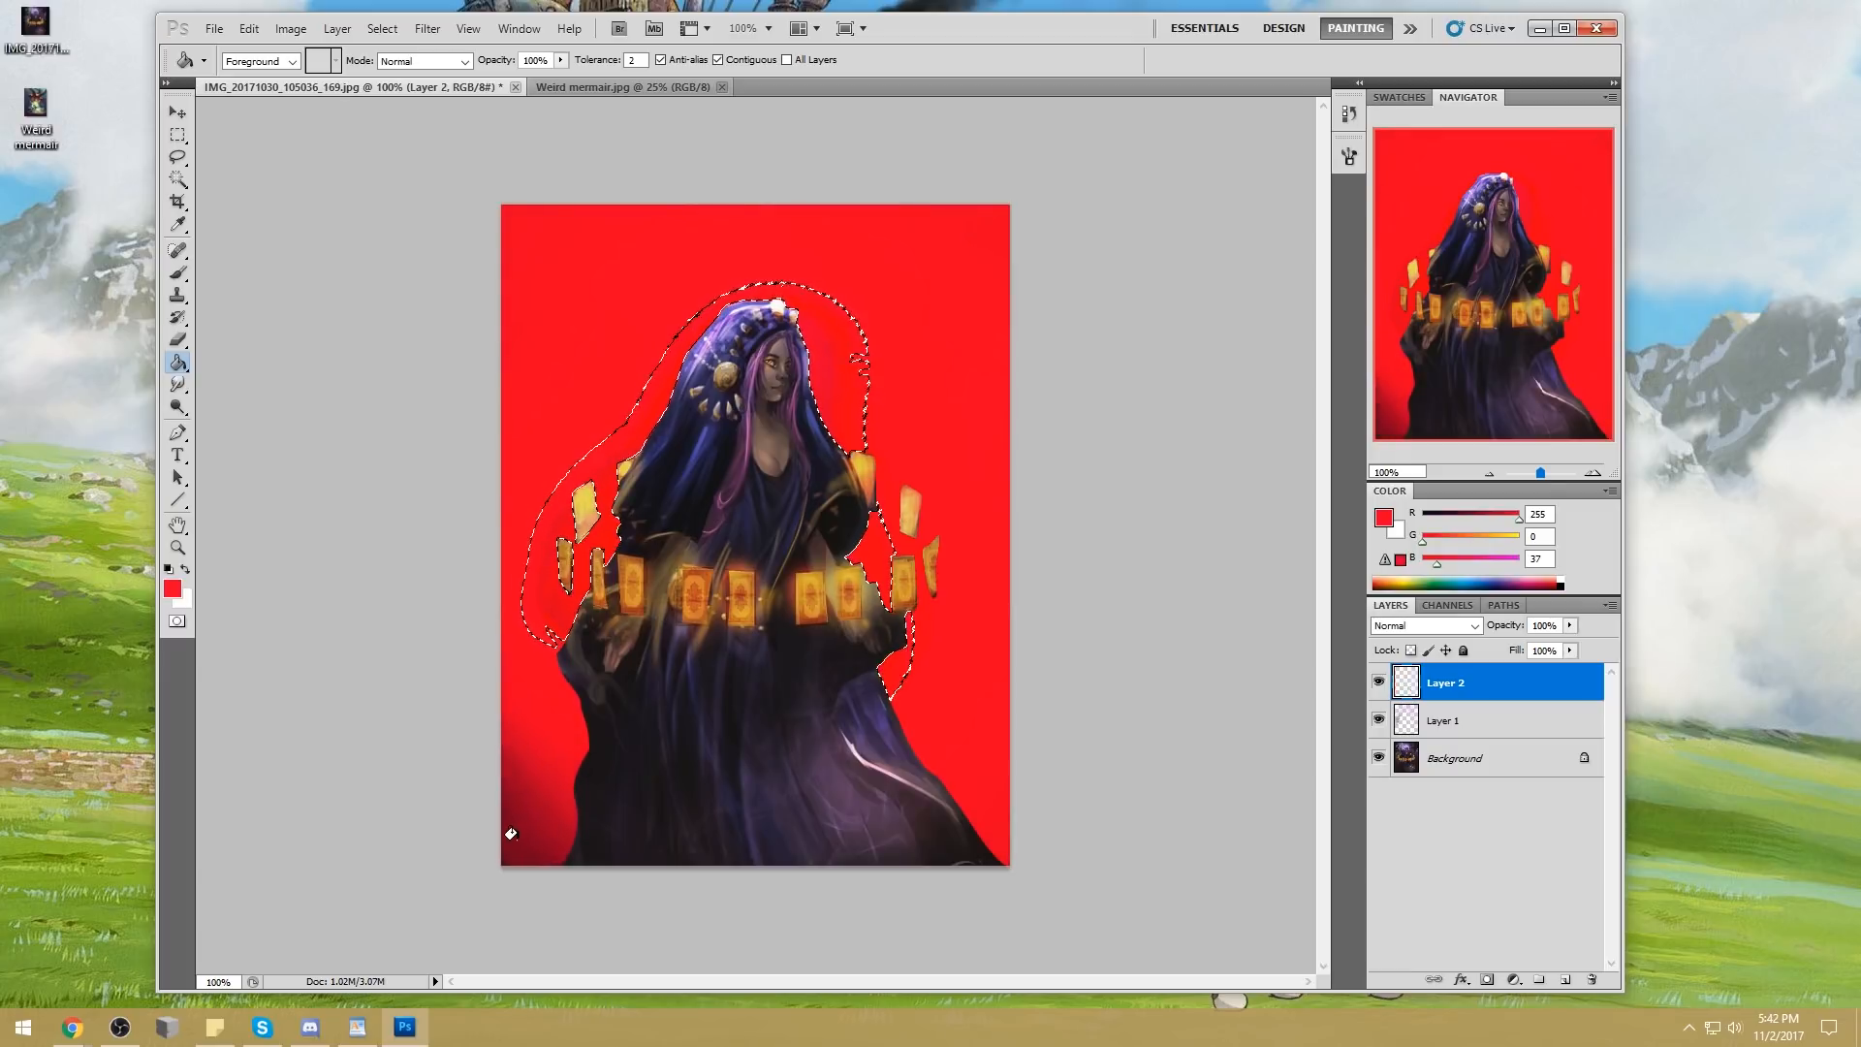
Clear the selection and toggle the red Layer 2's visibility to compare, leaving it hidden
{"action": "key", "text": "m"}
{"action": "right_click", "coordinate": [837, 438]}
{"action": "left_click", "coordinate": [921, 451]}
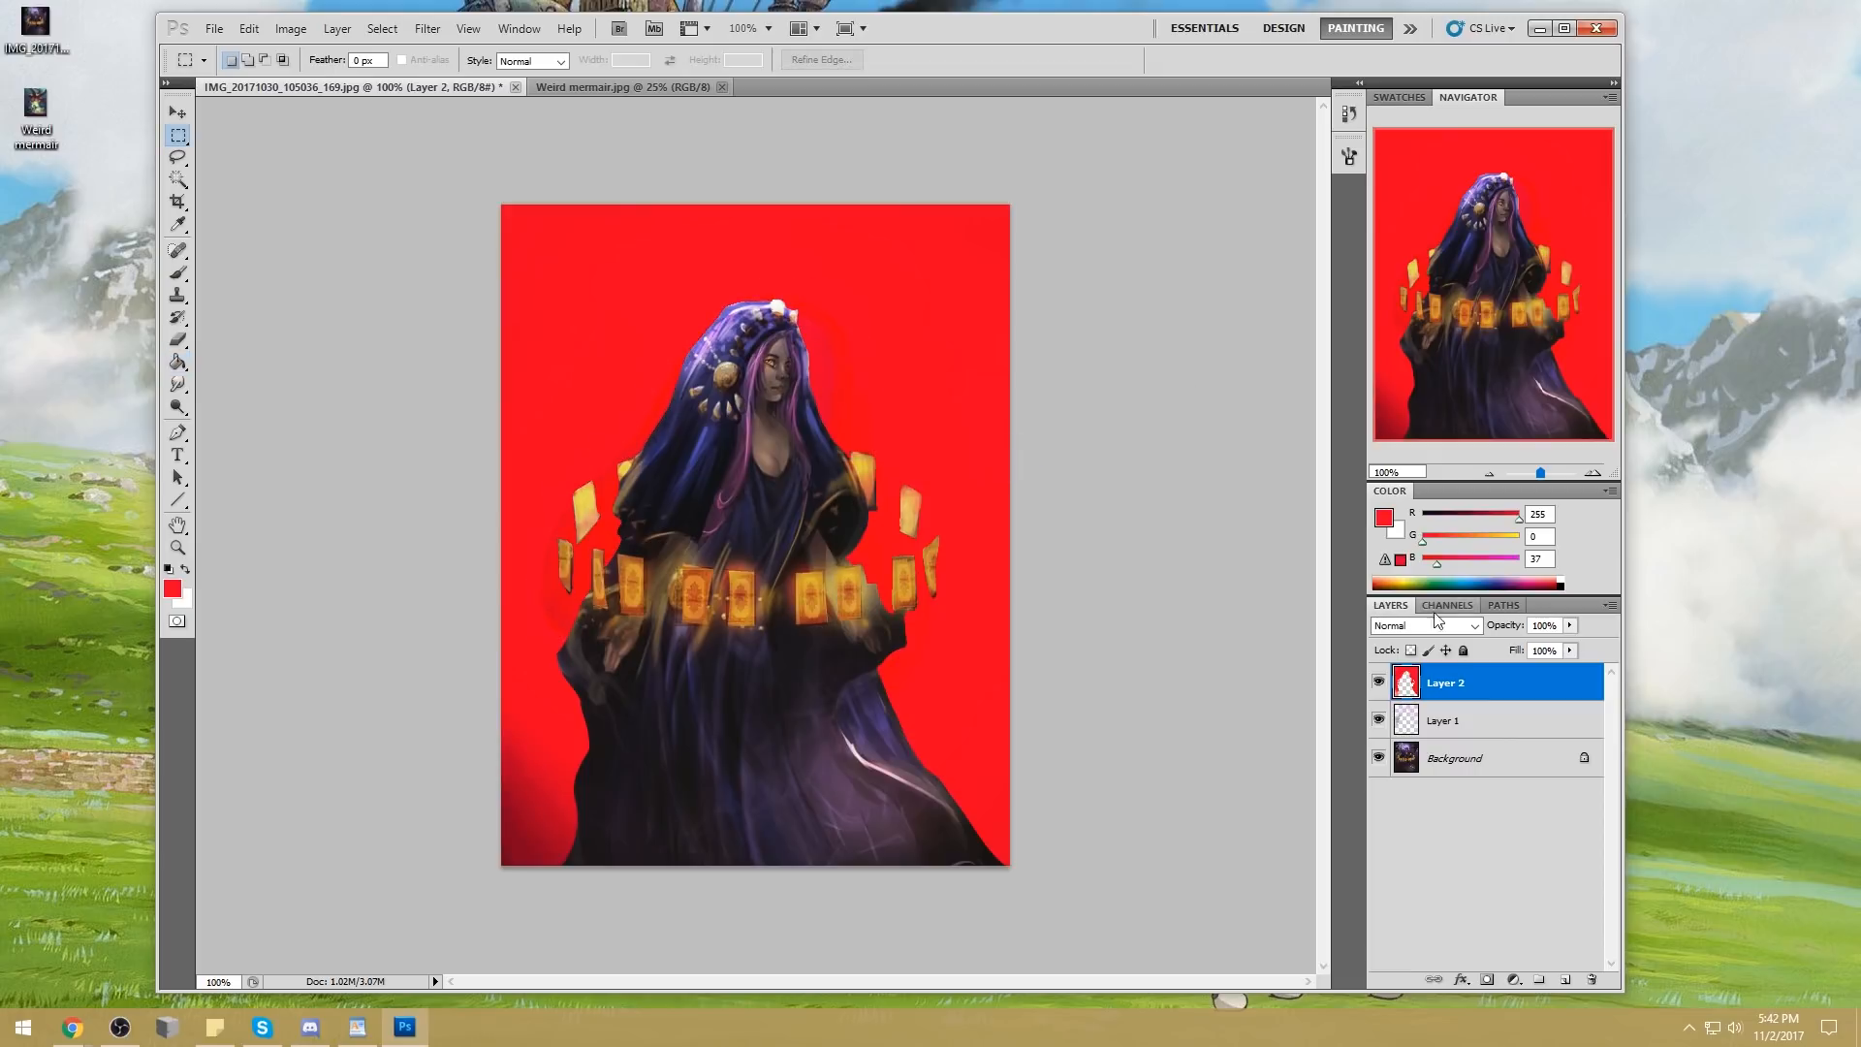
{"action": "left_click", "coordinate": [1377, 682]}
{"action": "left_click", "coordinate": [1380, 684]}
{"action": "left_click", "coordinate": [1380, 684]}
{"action": "left_click", "coordinate": [1379, 684]}
{"action": "left_click", "coordinate": [1379, 683]}
Compare the painting with and without Layer 1, then merge Layer 1 down into the Background
{"action": "left_click", "coordinate": [1453, 729]}
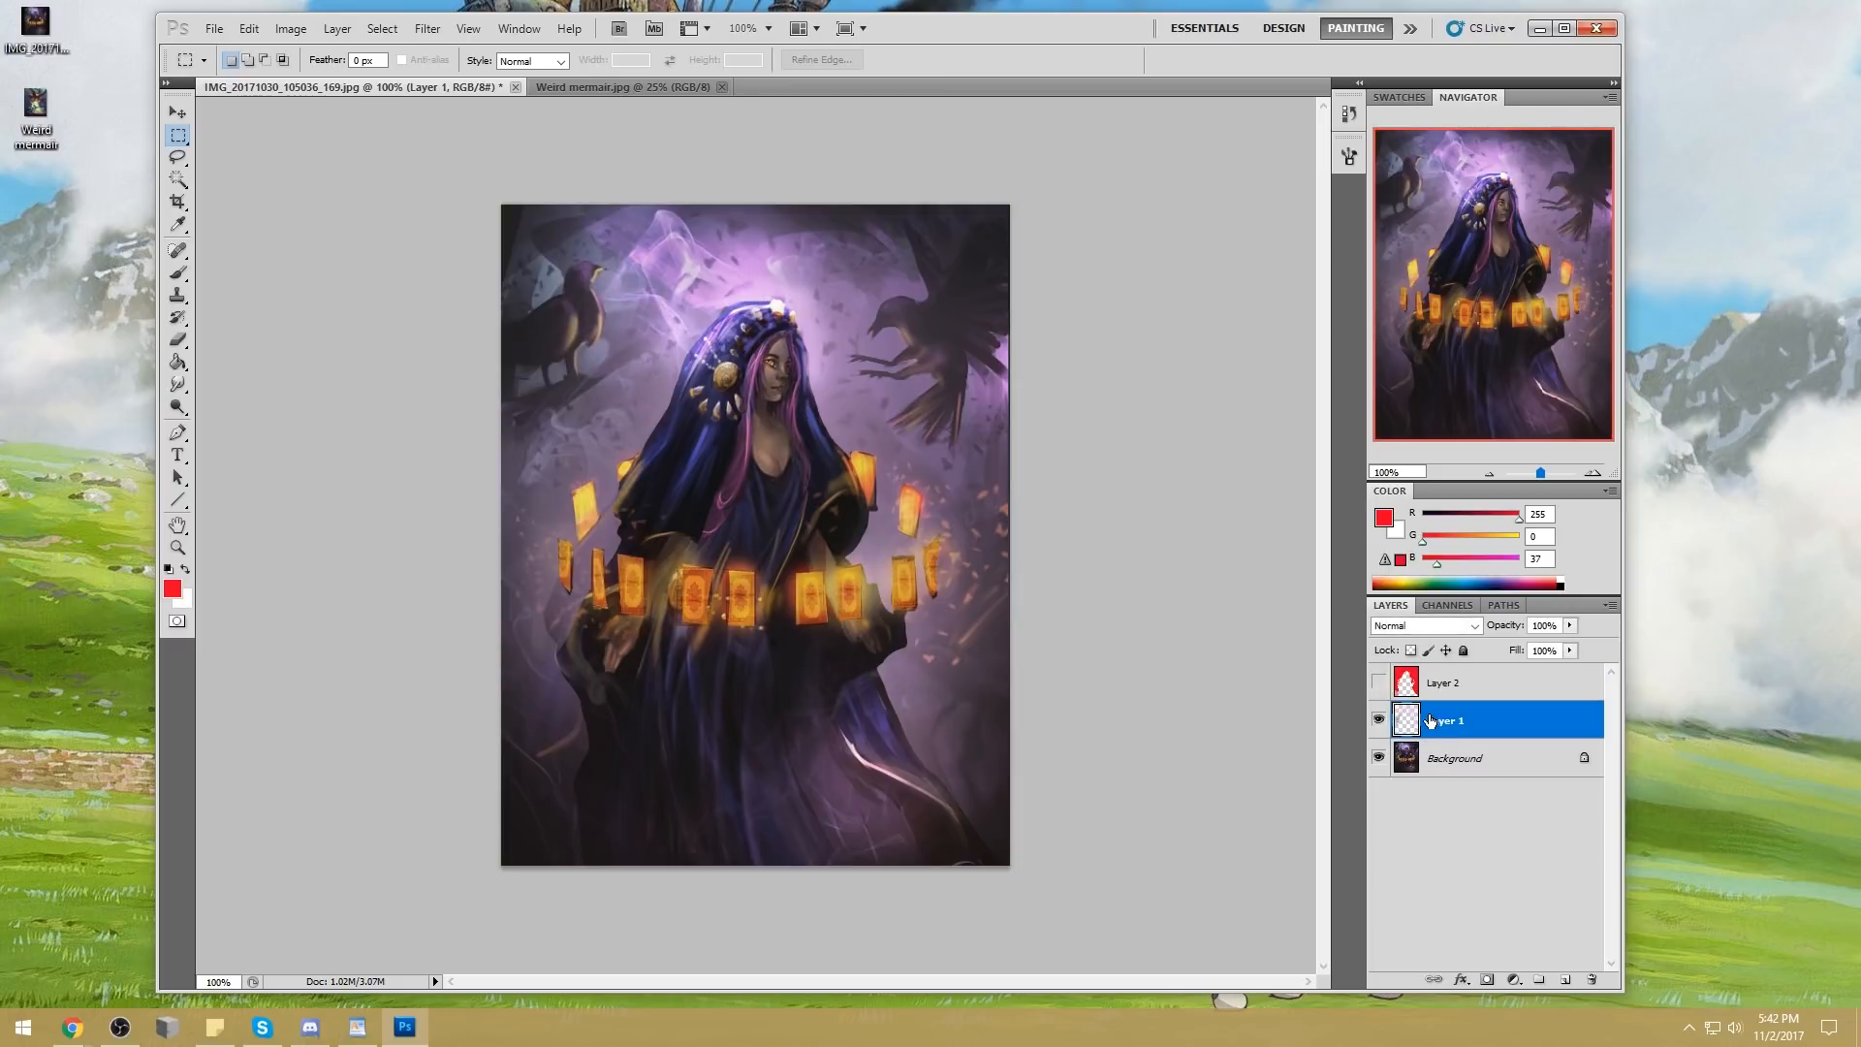
{"action": "left_click", "coordinate": [1380, 725]}
{"action": "left_click", "coordinate": [1380, 725]}
{"action": "right_click", "coordinate": [1483, 723]}
{"action": "left_click", "coordinate": [1572, 667]}
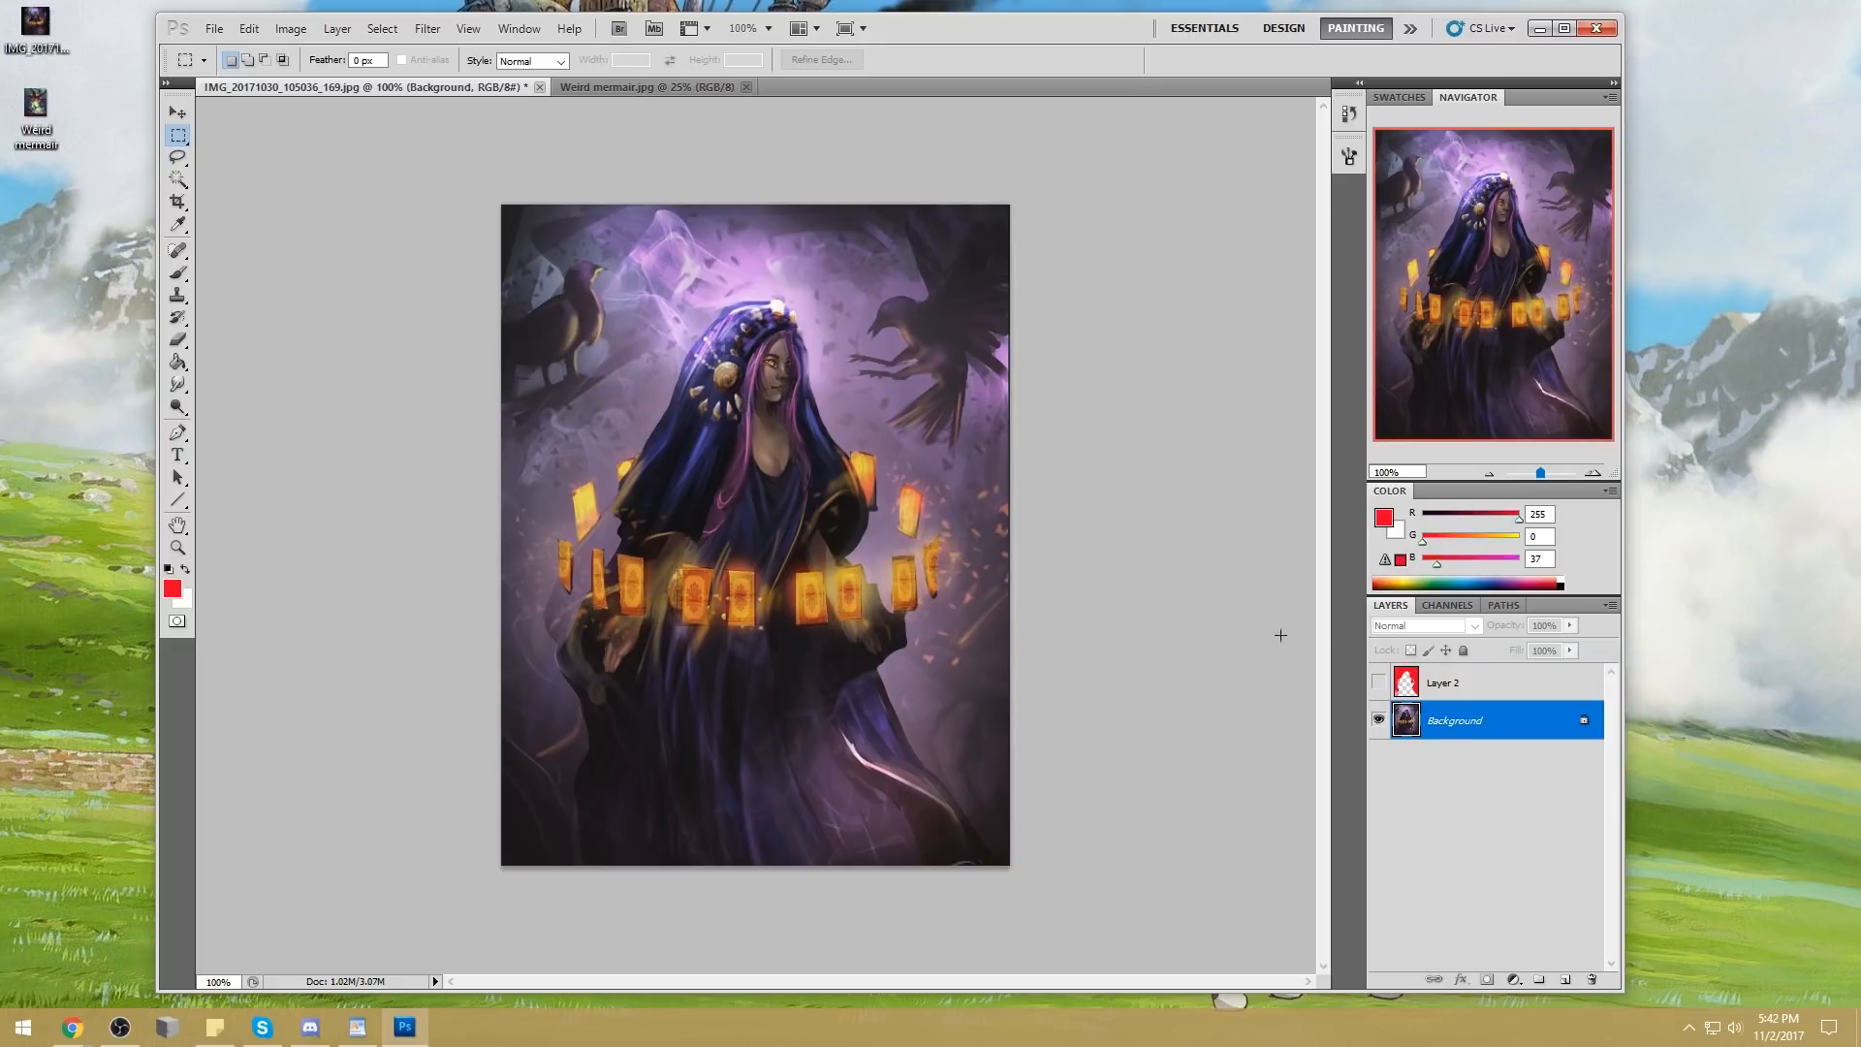
Load Layer 2's red shape as a selection and invert it to select the woman and her cards
{"action": "key", "text": "b"}
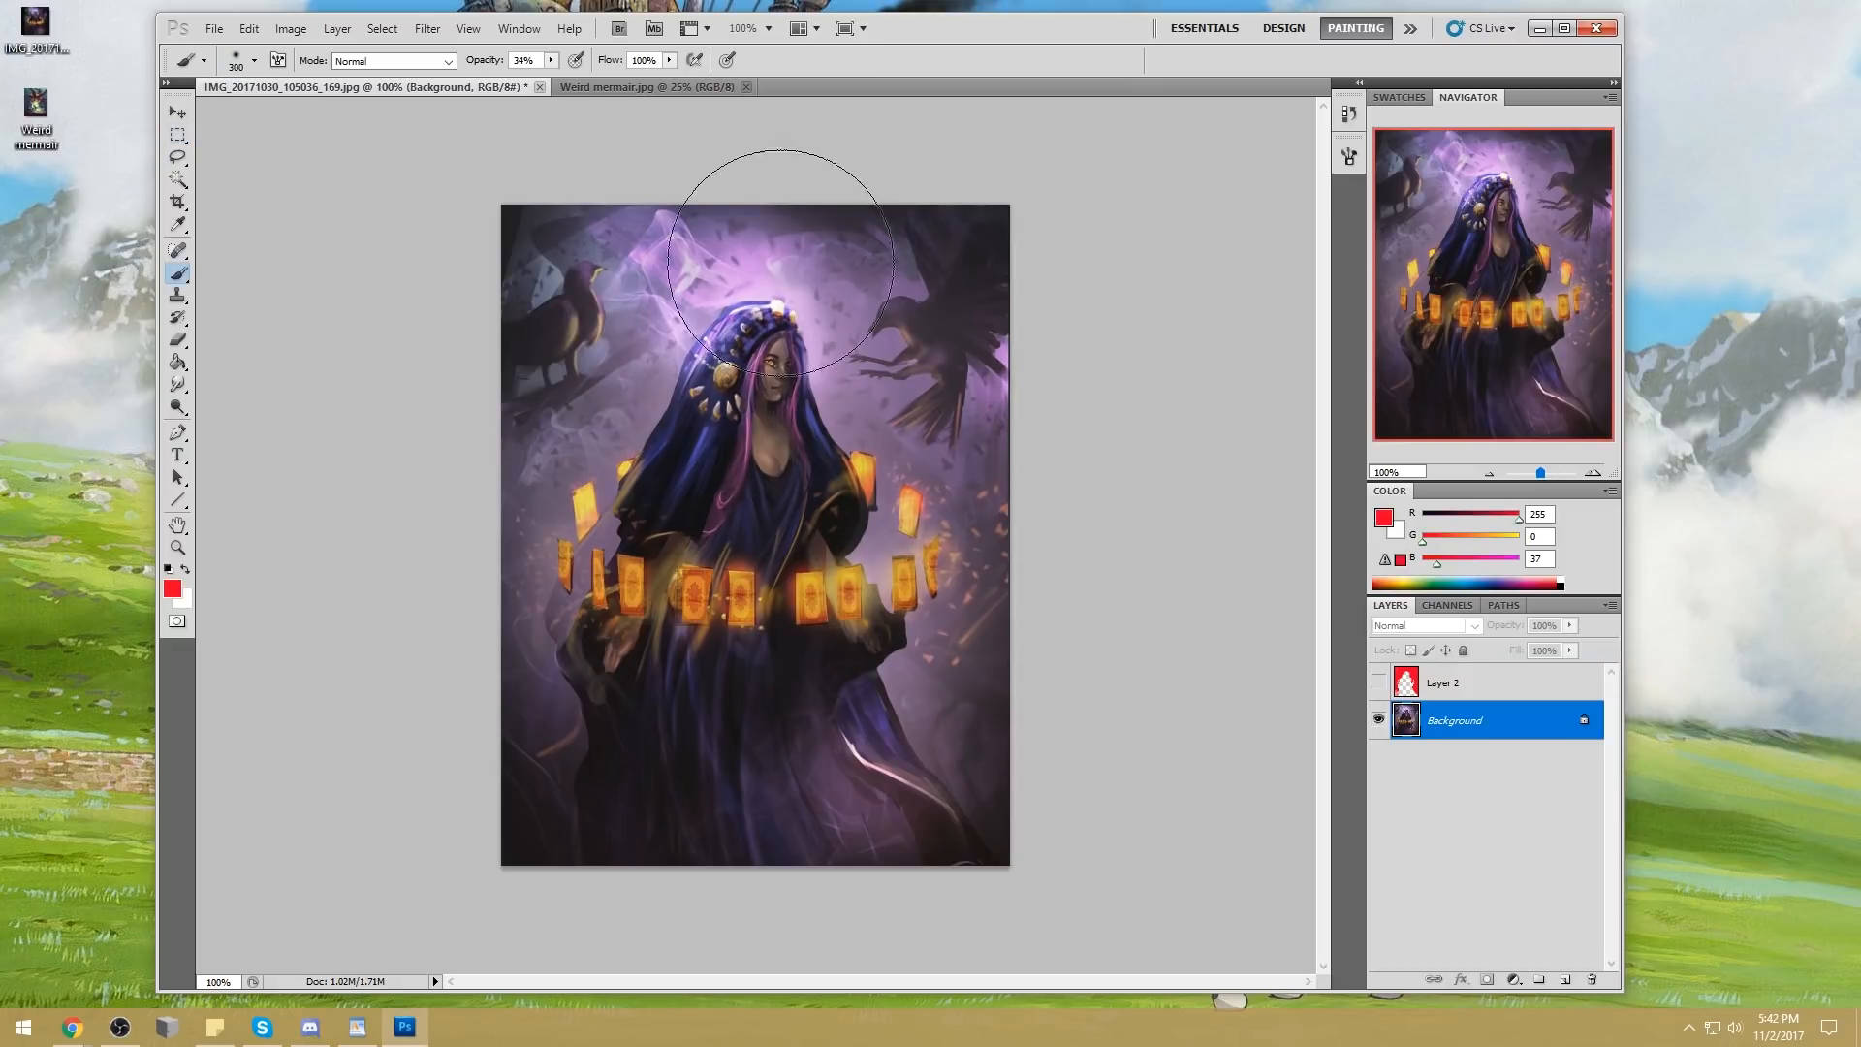
{"action": "left_click", "coordinate": [1468, 684]}
{"action": "key", "text": "ctrl+a"}
{"action": "left_click", "coordinate": [1379, 682]}
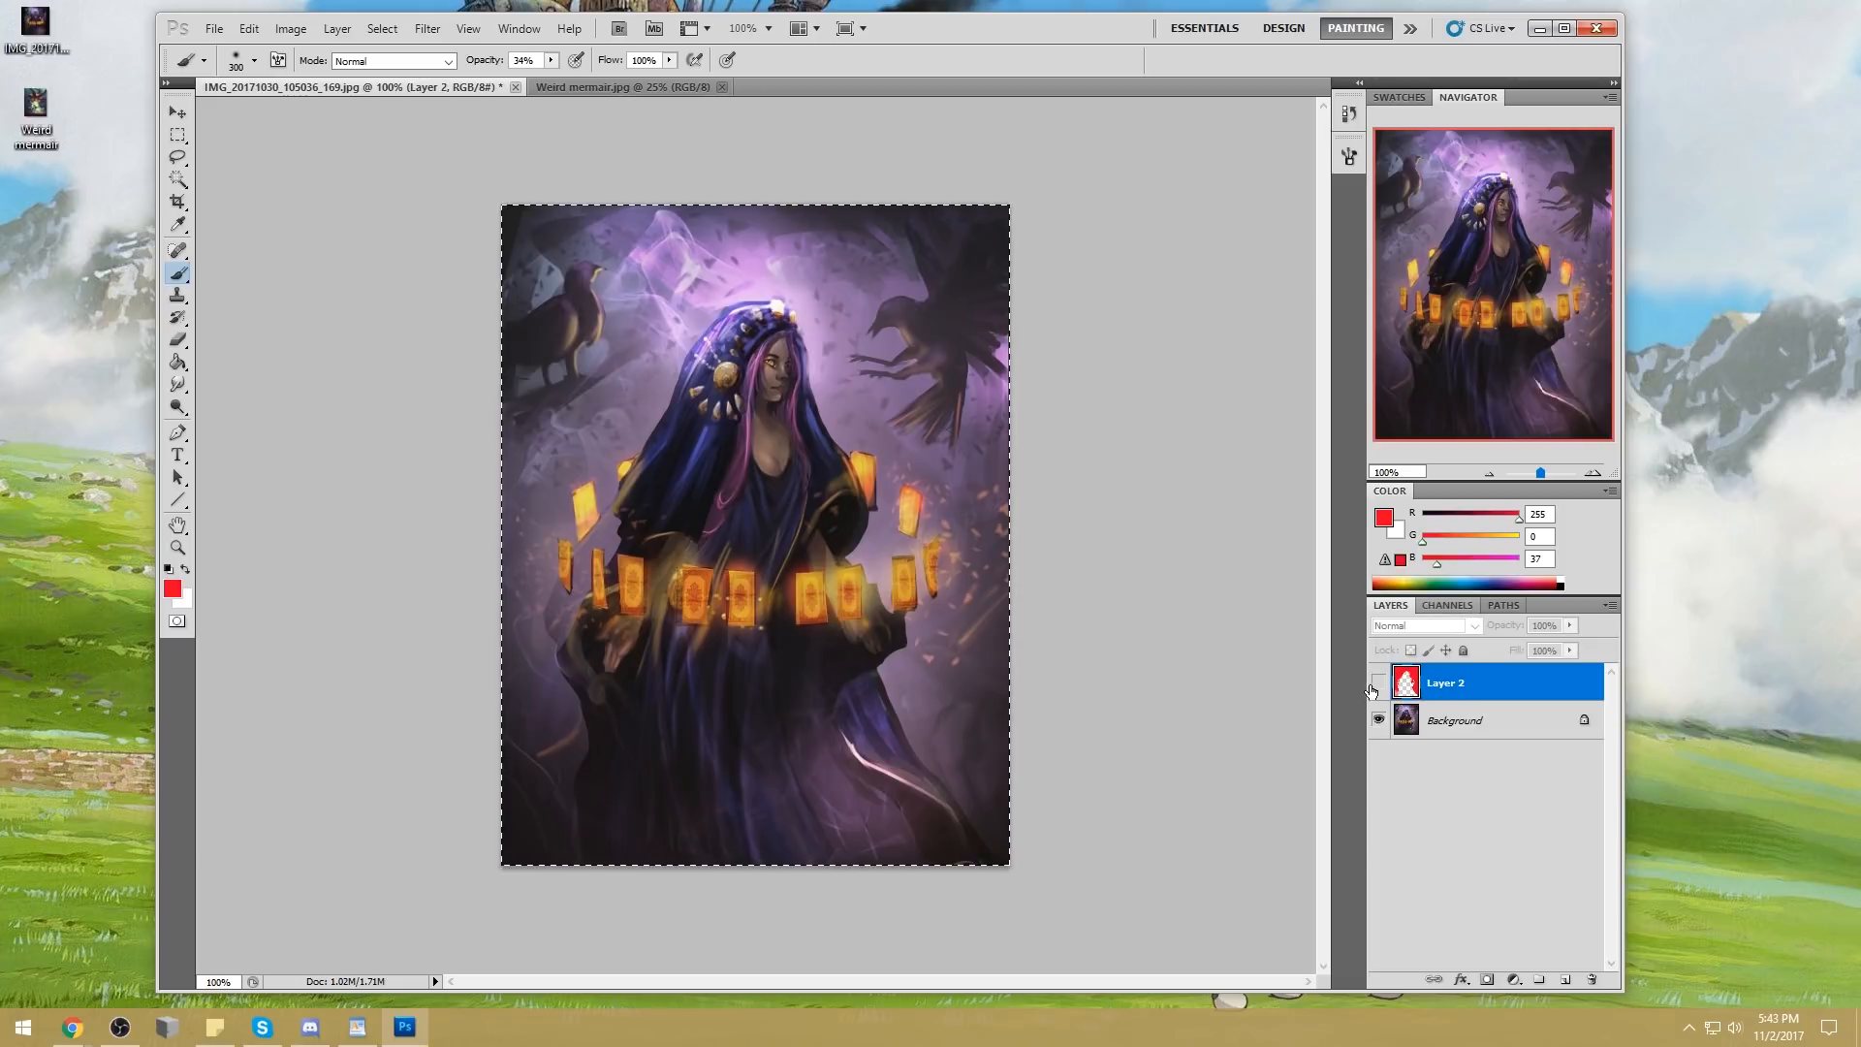
{"action": "key", "text": "v"}
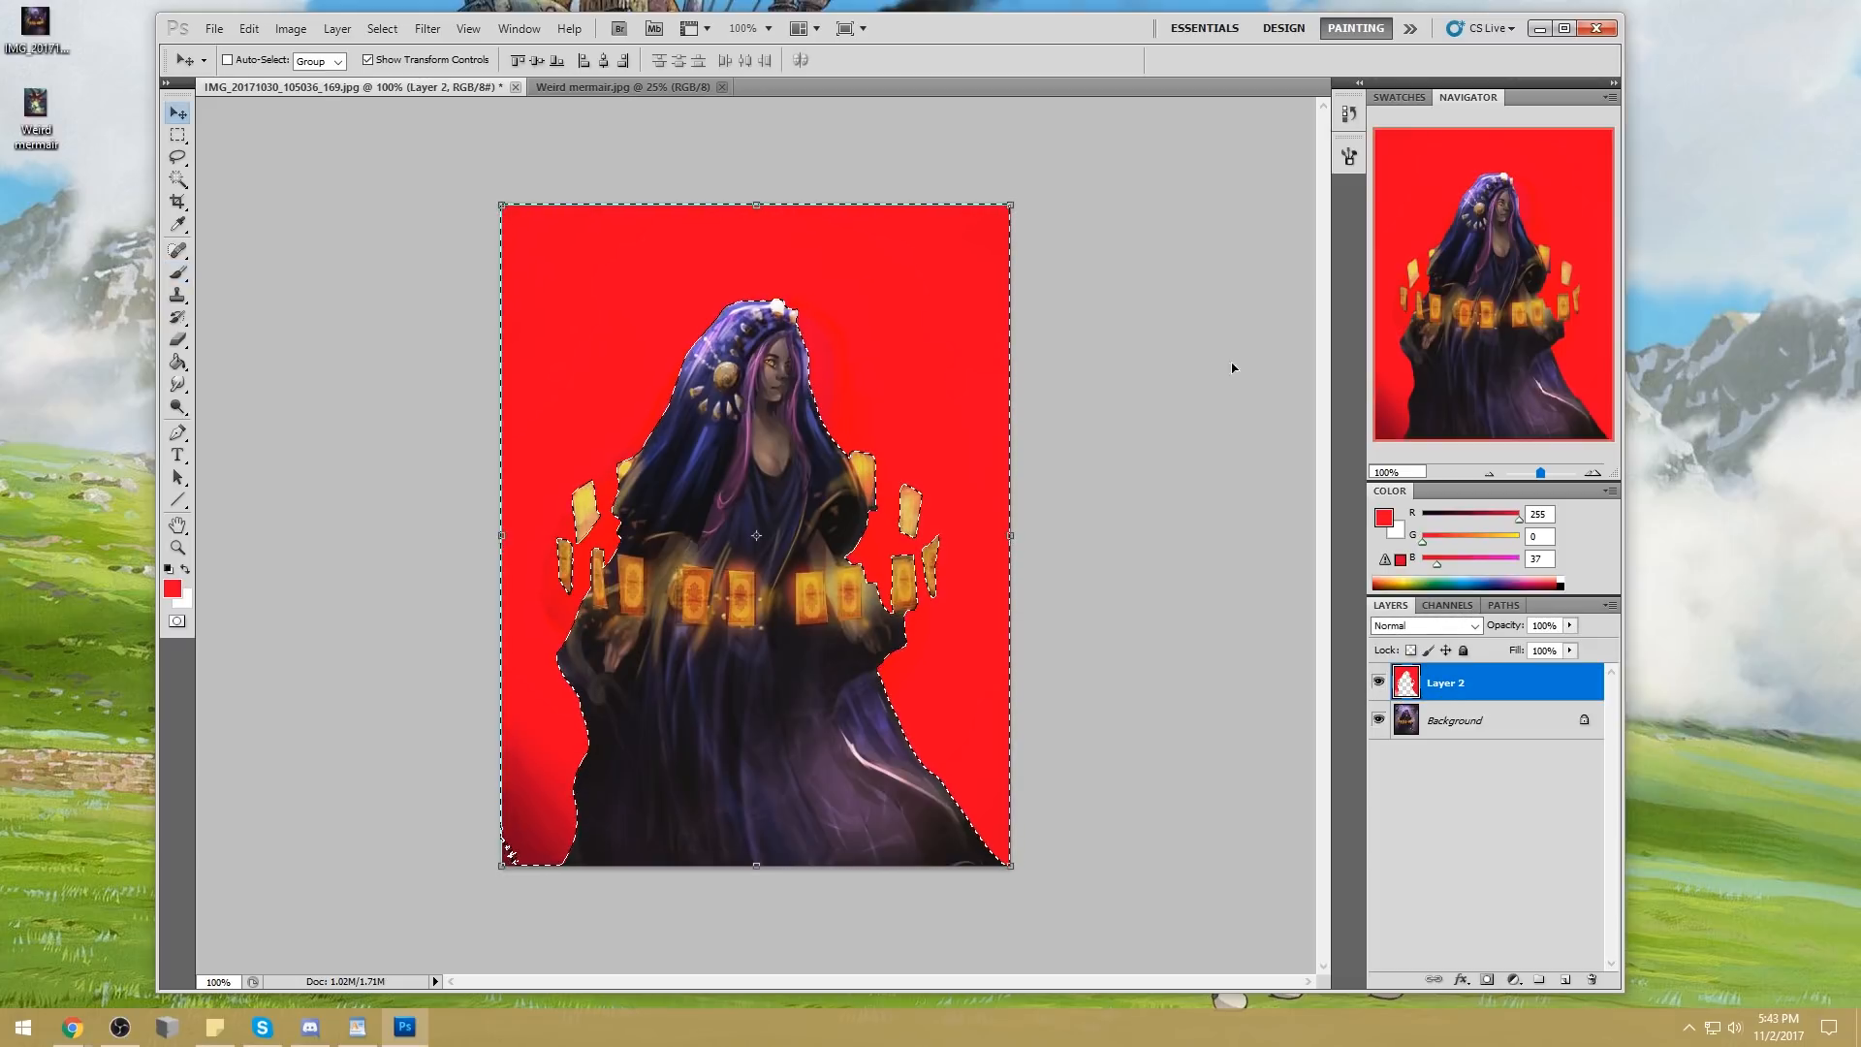
{"action": "key", "text": "m"}
{"action": "right_click", "coordinate": [1064, 438]}
{"action": "left_click", "coordinate": [1072, 487]}
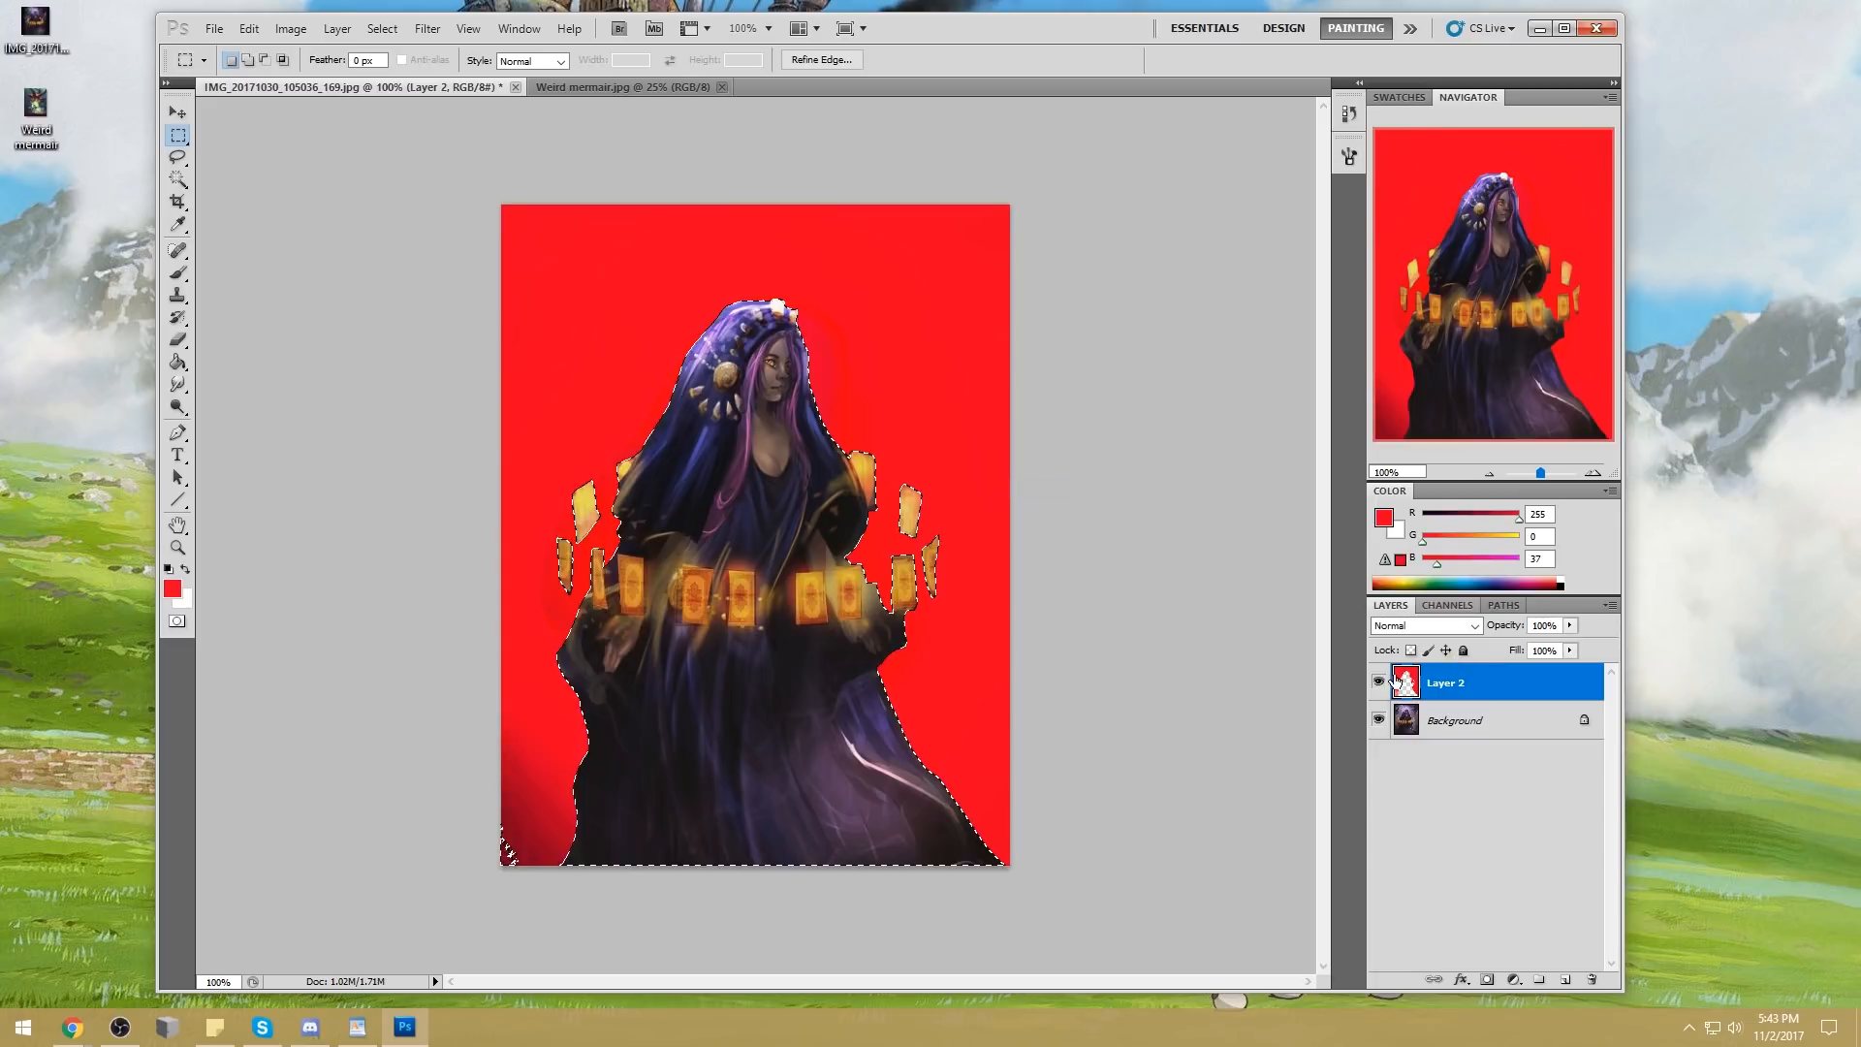
Hide Layer 2, activate the Background and sample a dark blue (36, 39, 72) from the robe for the brush
{"action": "left_click", "coordinate": [1378, 682]}
{"action": "left_click", "coordinate": [1463, 725]}
{"action": "key", "text": "b"}
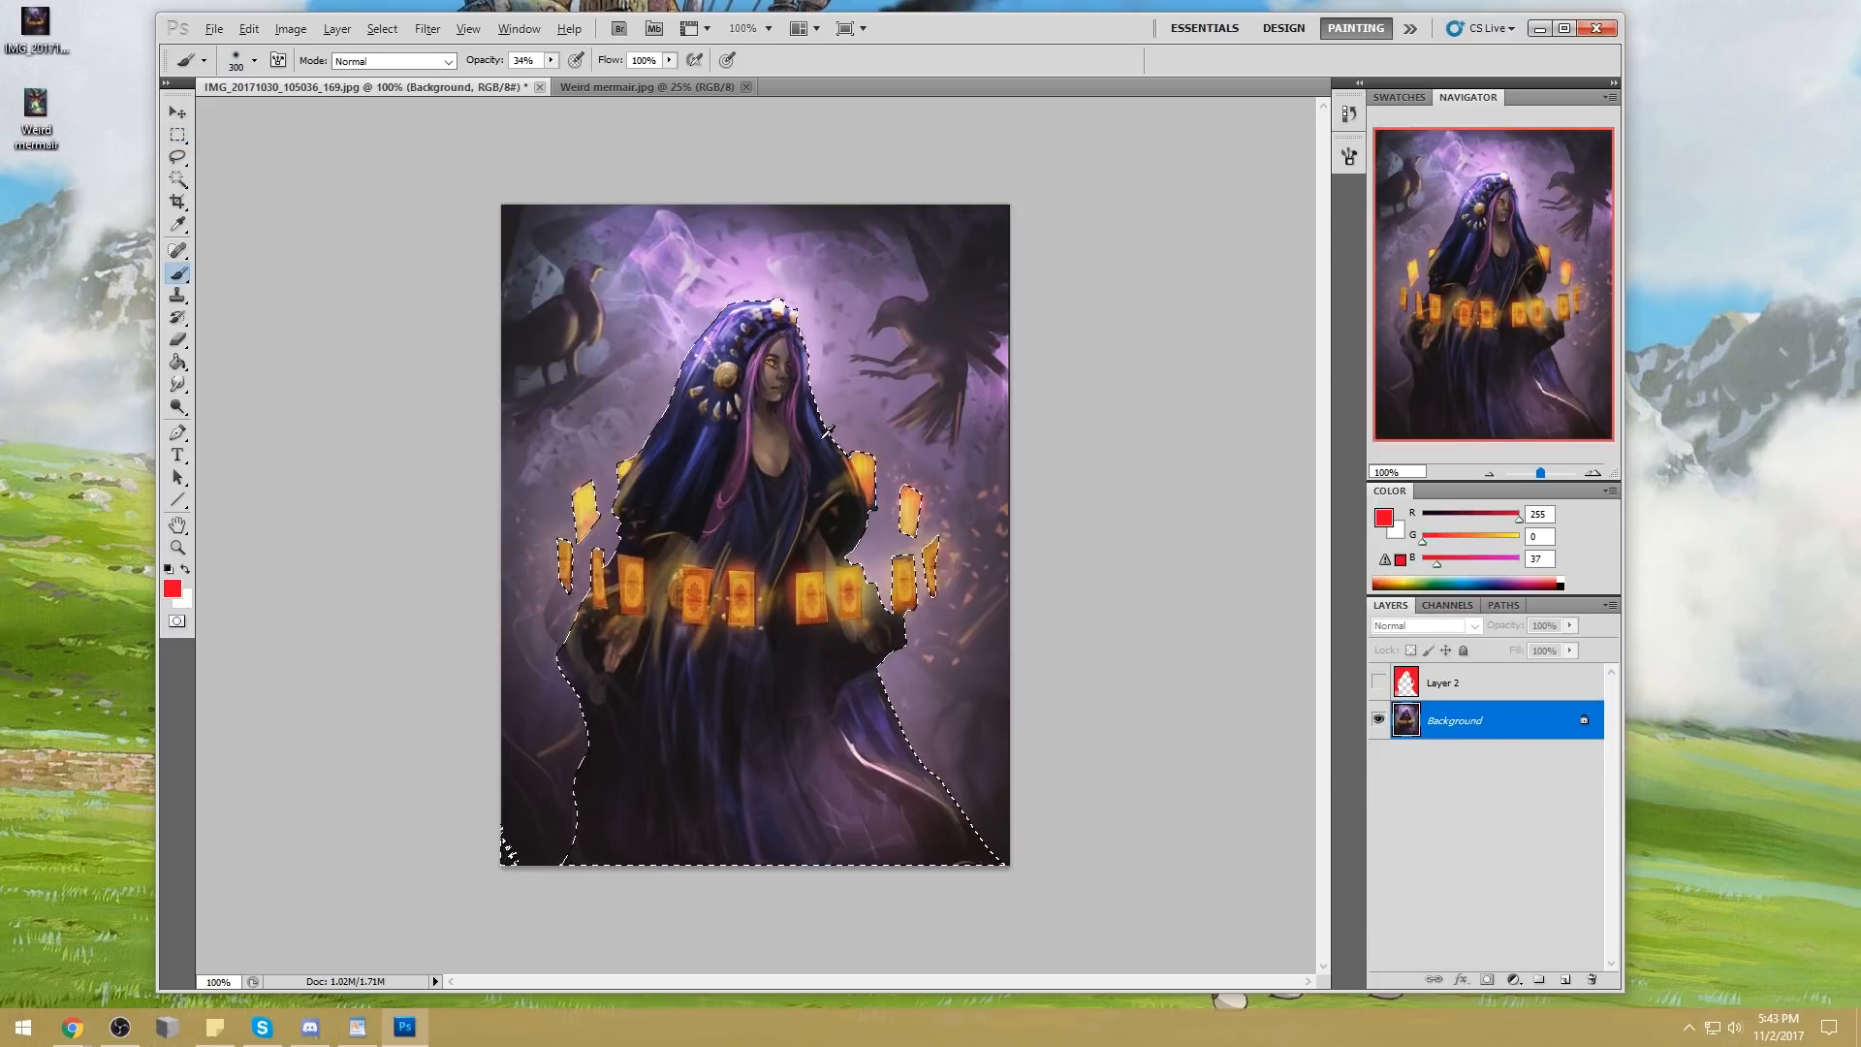
{"action": "left_click", "coordinate": [819, 438], "text": "alt"}
{"action": "left_click_drag", "start_coordinate": [819, 438], "coordinate": [810, 433]}
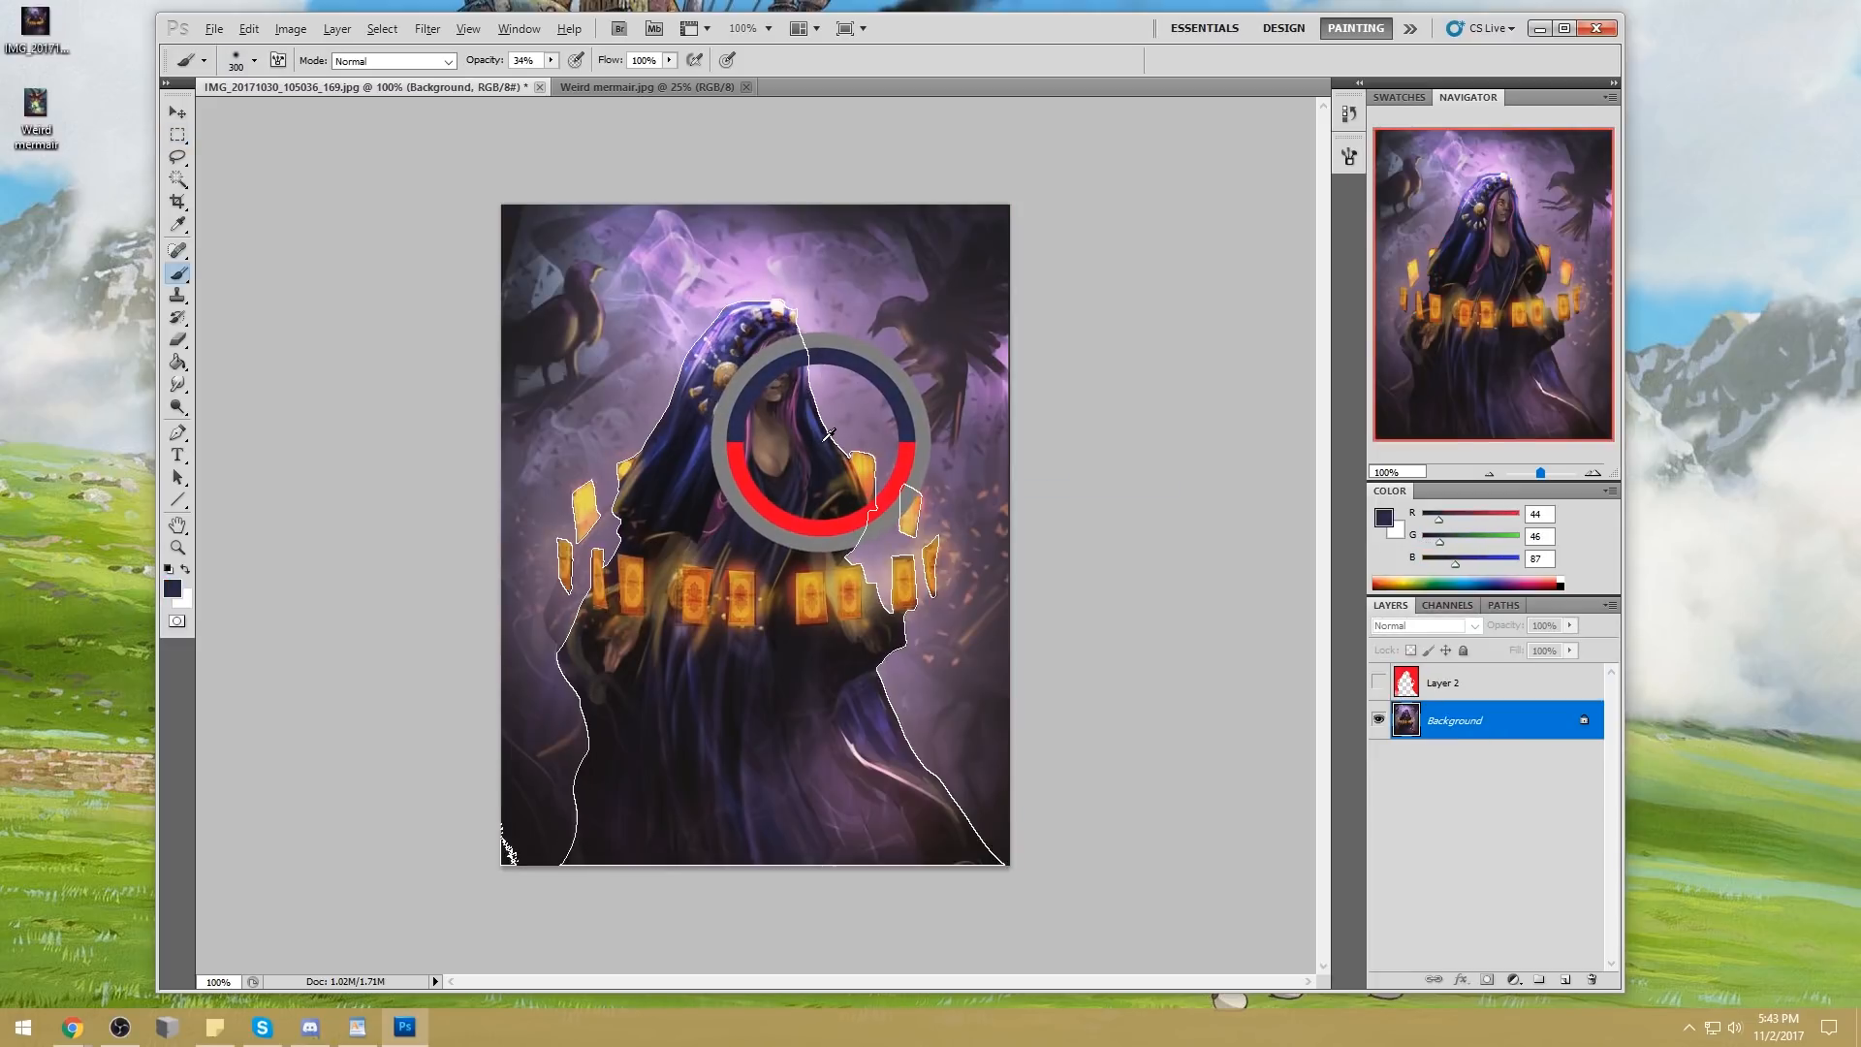
Darken the woman's hood and robe inside the selection with a soft Multiply brush at 22% opacity
{"action": "left_click", "coordinate": [387, 60]}
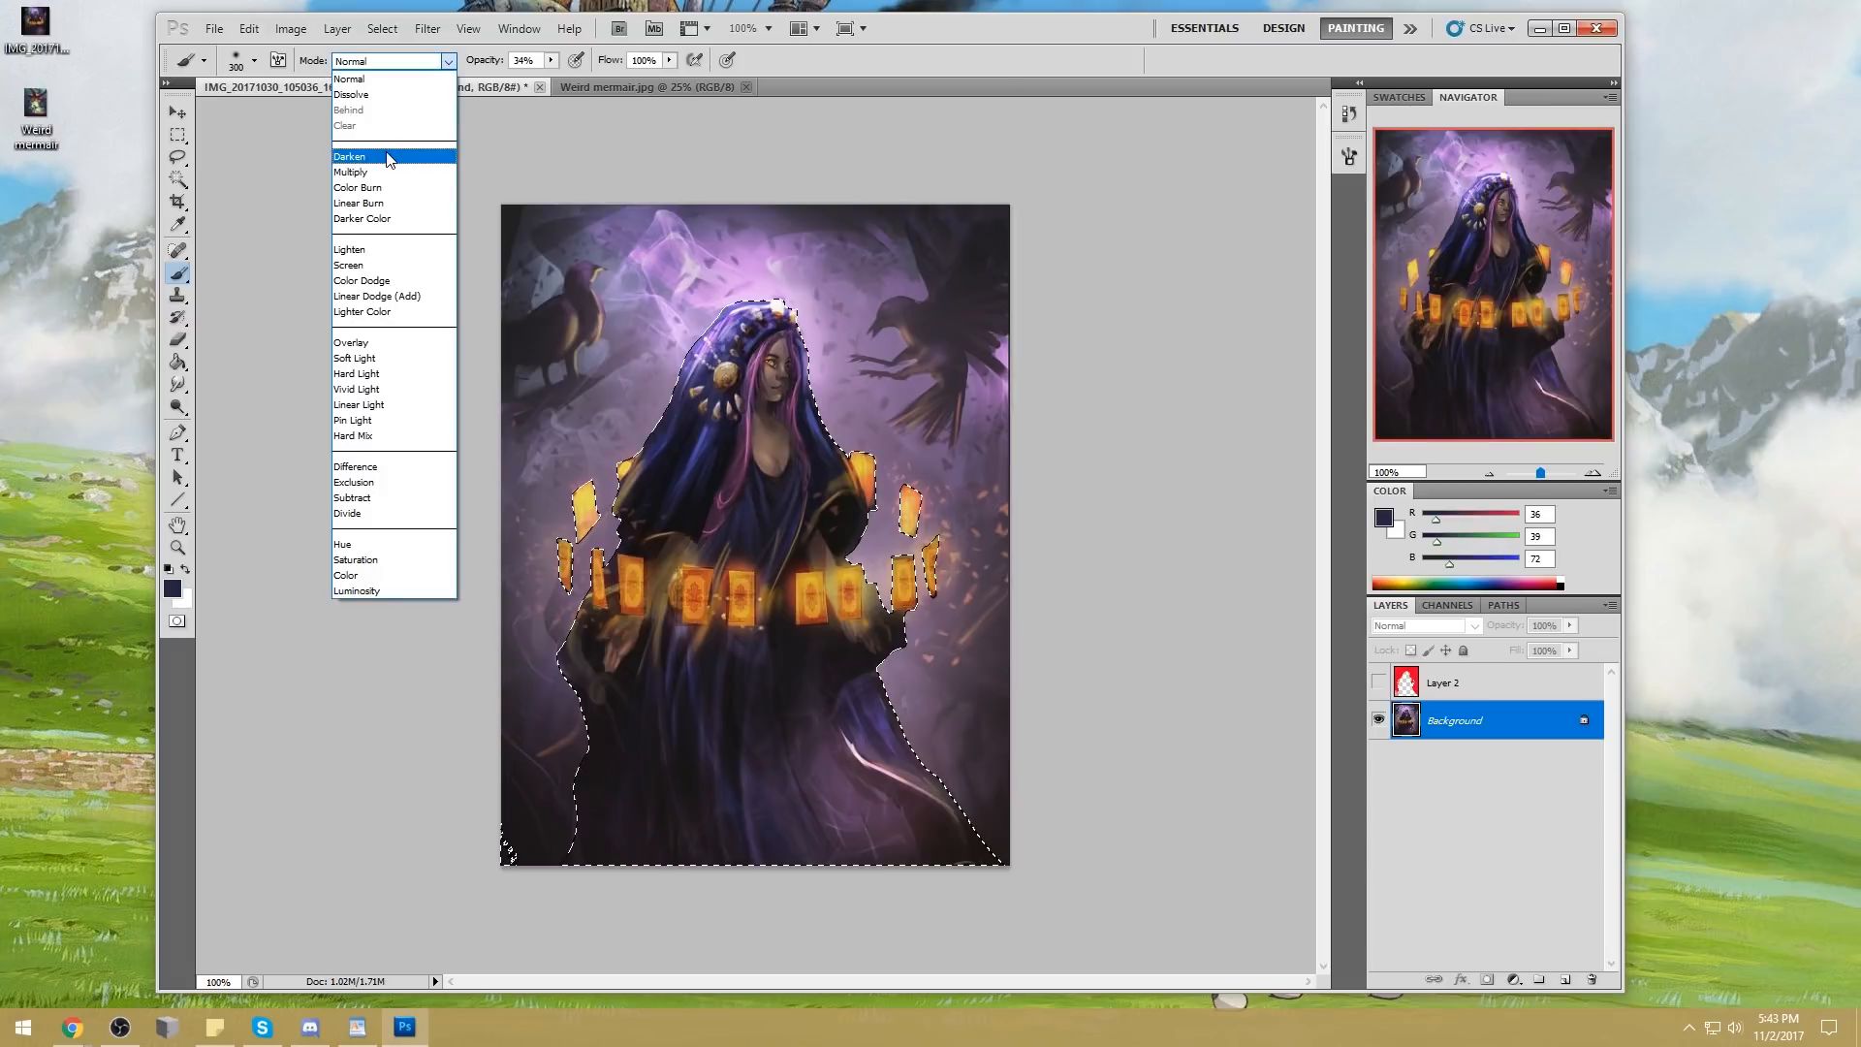
{"action": "left_click", "coordinate": [378, 171]}
{"action": "left_click", "coordinate": [550, 60]}
{"action": "left_click_drag", "start_coordinate": [551, 79], "coordinate": [539, 78]}
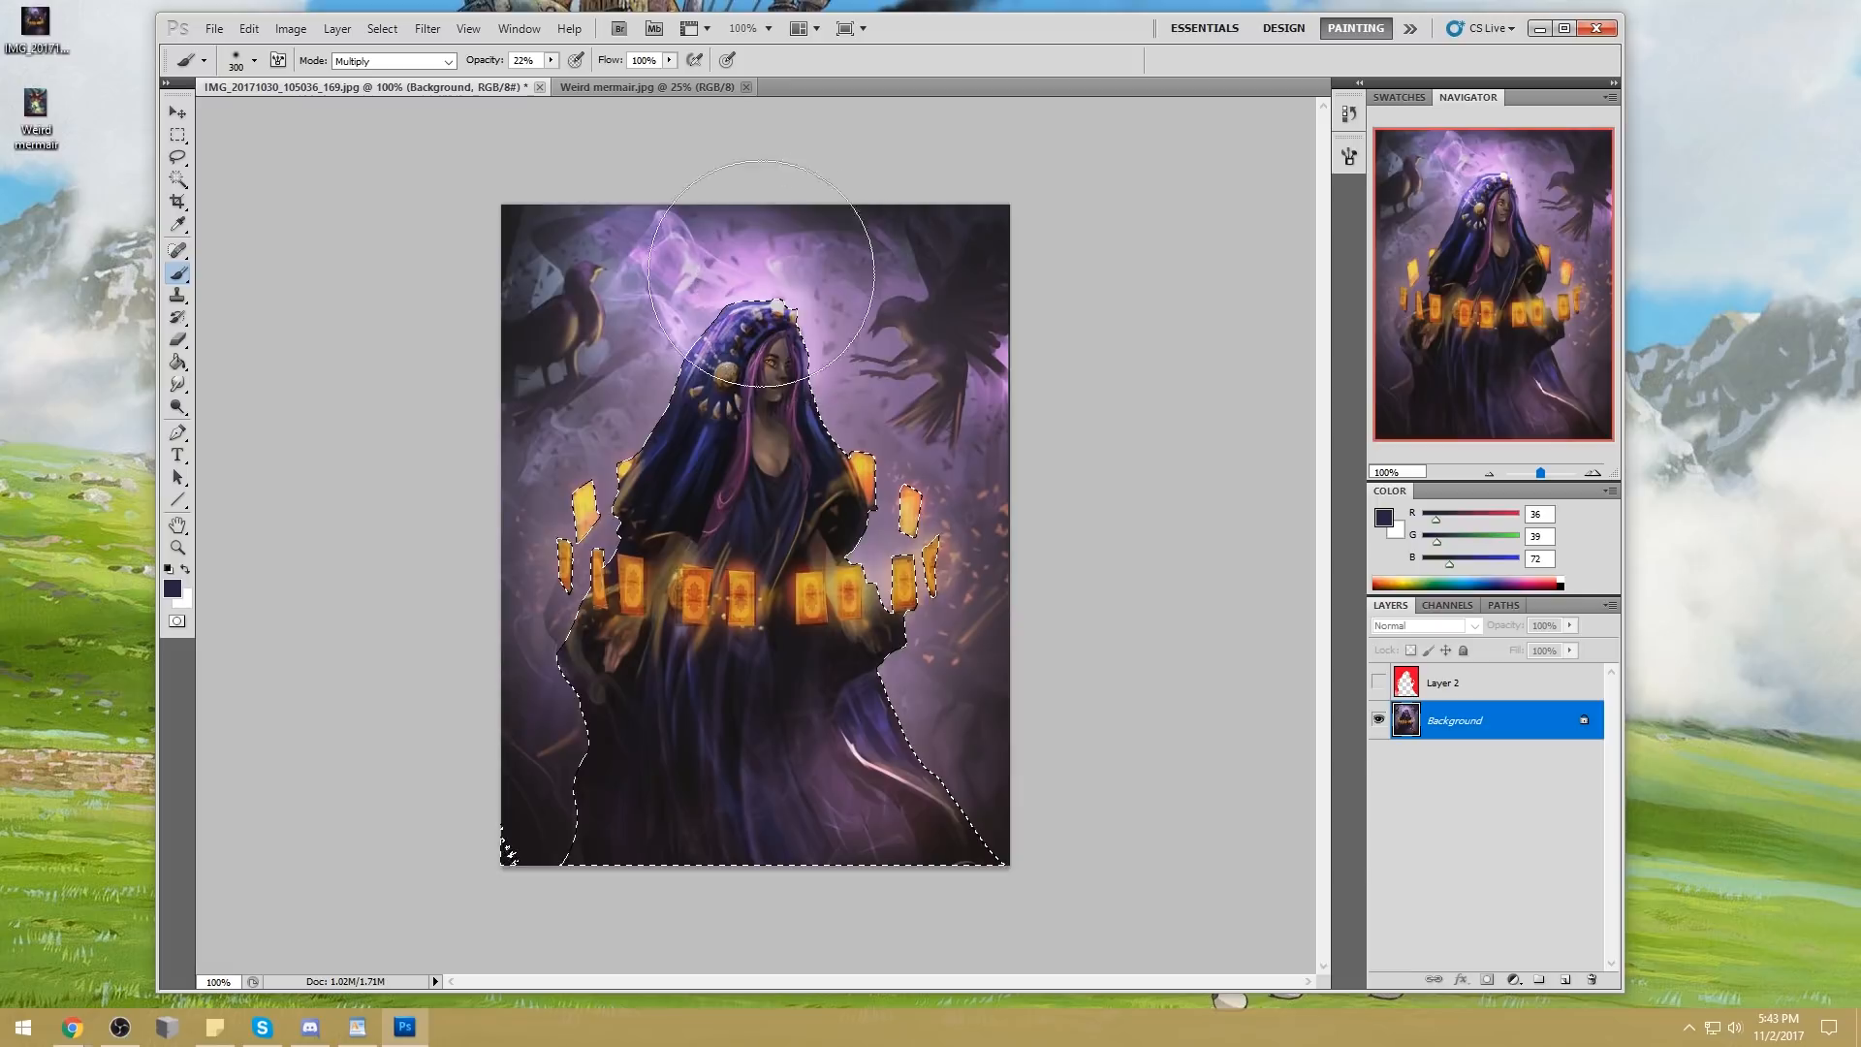
{"action": "left_click_drag", "start_coordinate": [843, 394], "coordinate": [782, 384]}
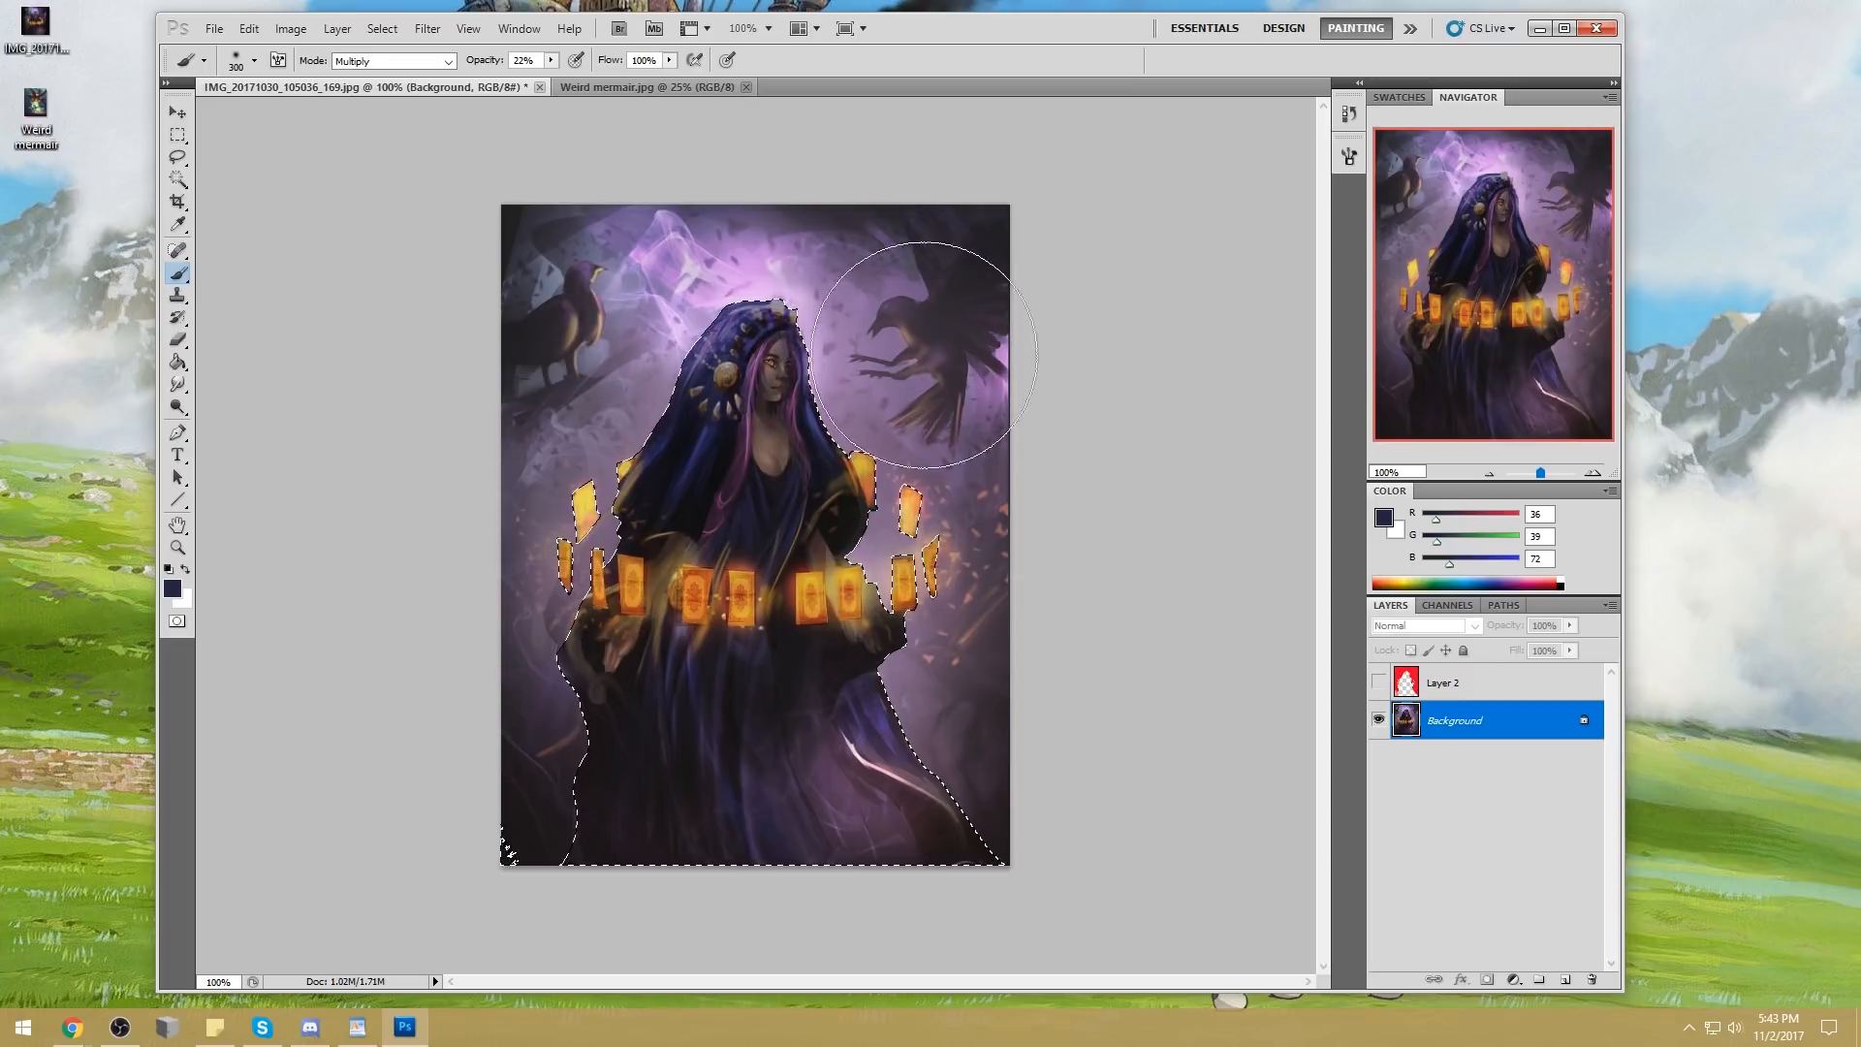
{"action": "key", "text": "ctrl+d"}
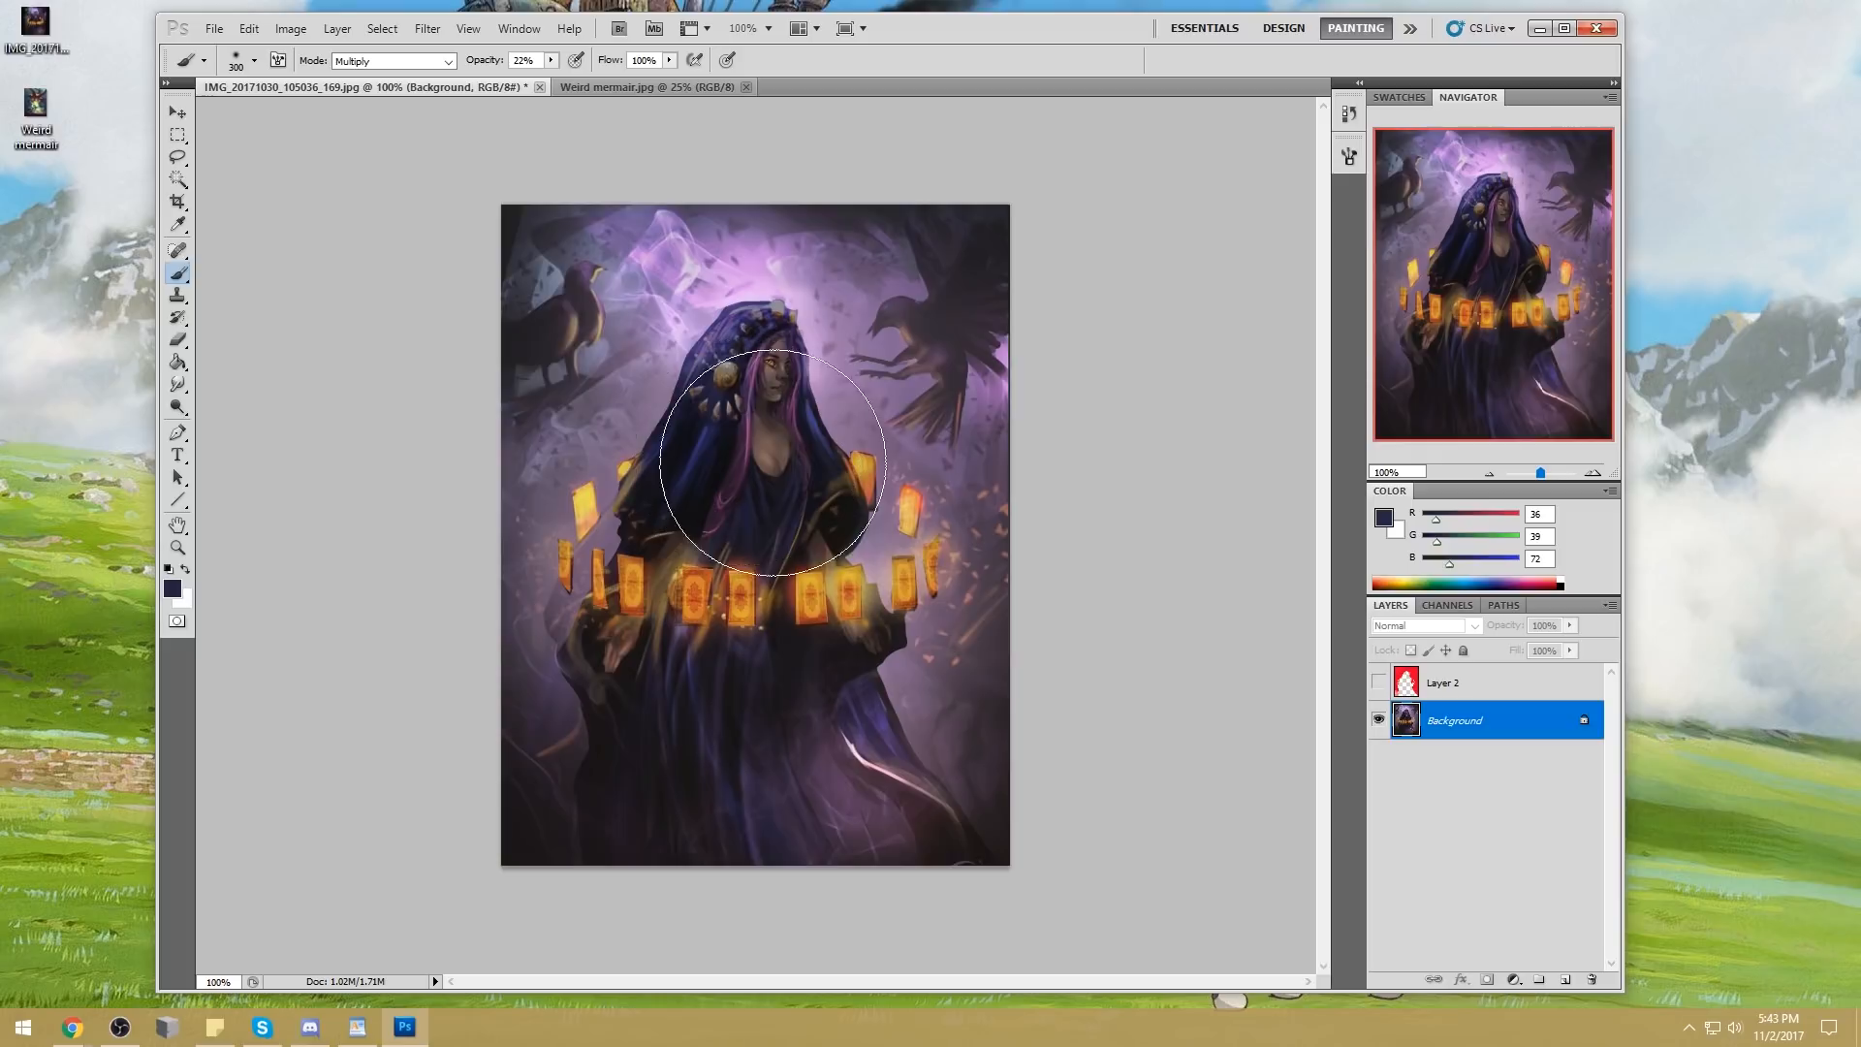
Sample a near-black (17, 14, 27) from the robe and set up a 15 px Normal-mode brush at 61% opacity
{"action": "left_click", "coordinate": [669, 478], "text": "alt"}
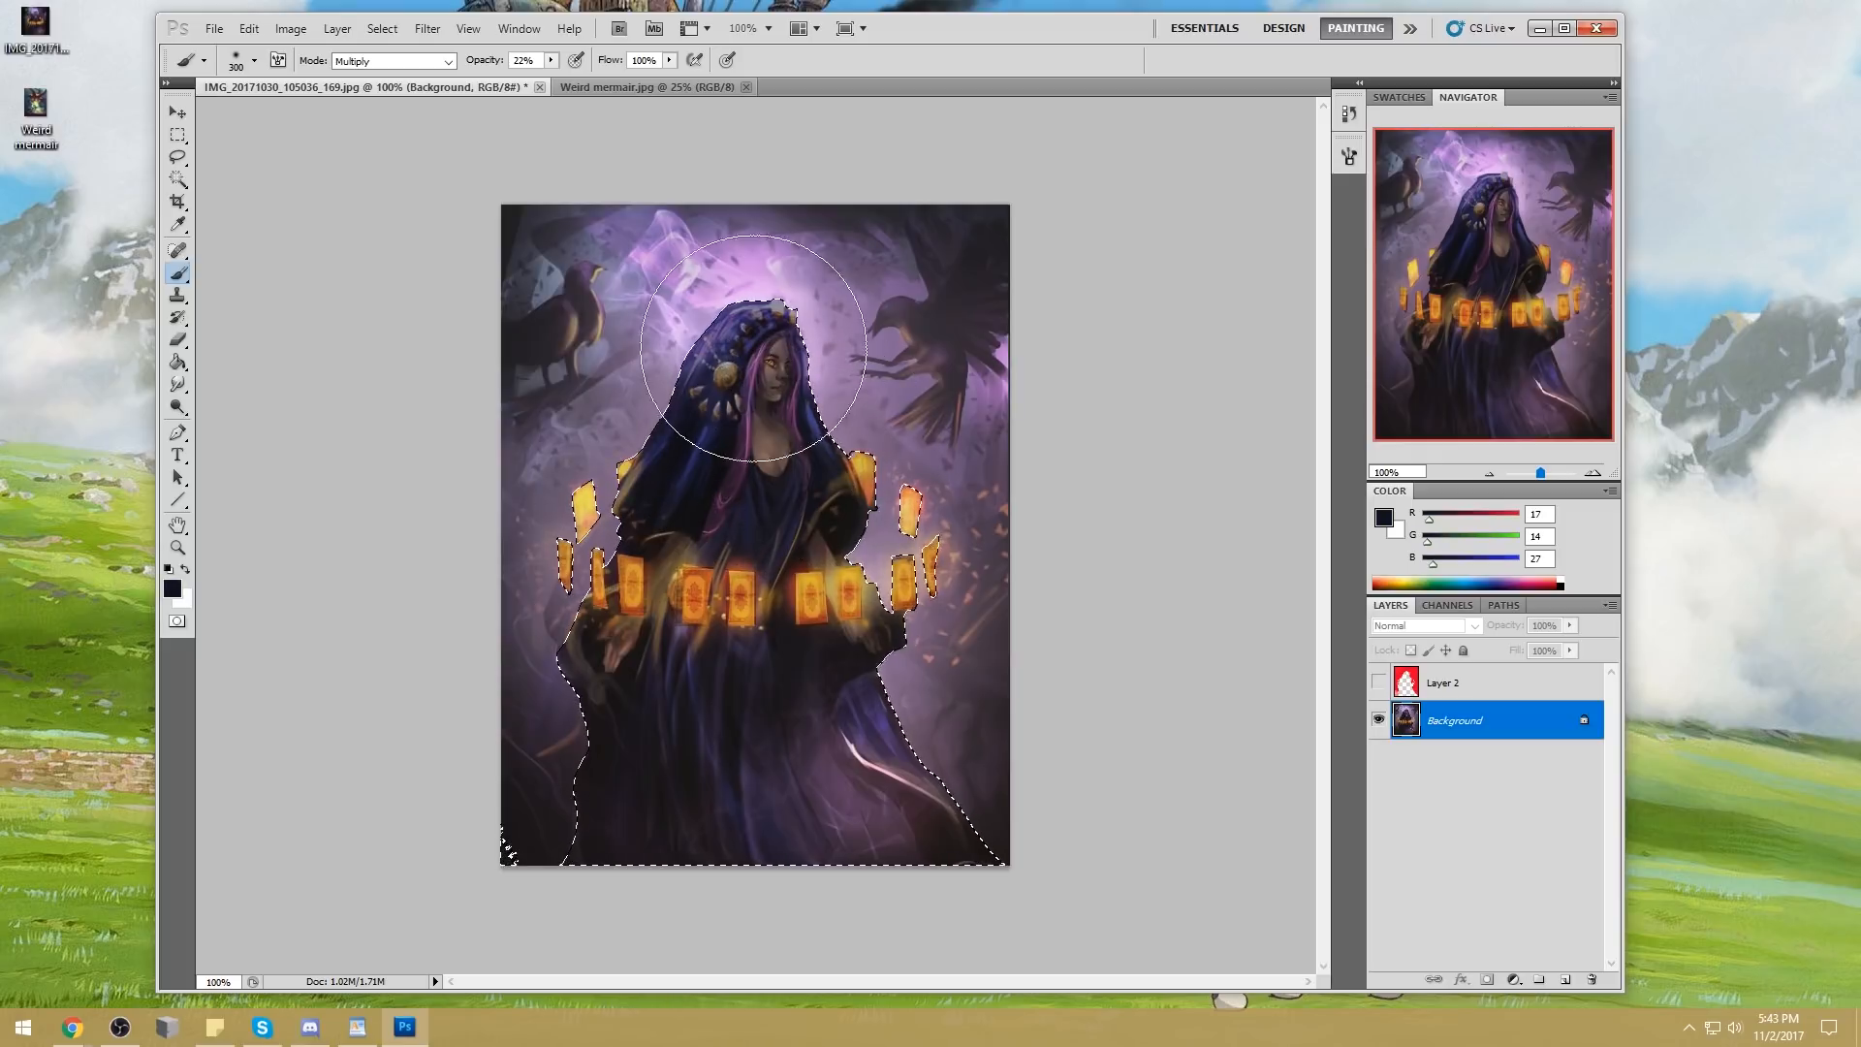
{"action": "right_click", "coordinate": [759, 332]}
{"action": "double_click", "coordinate": [912, 582]}
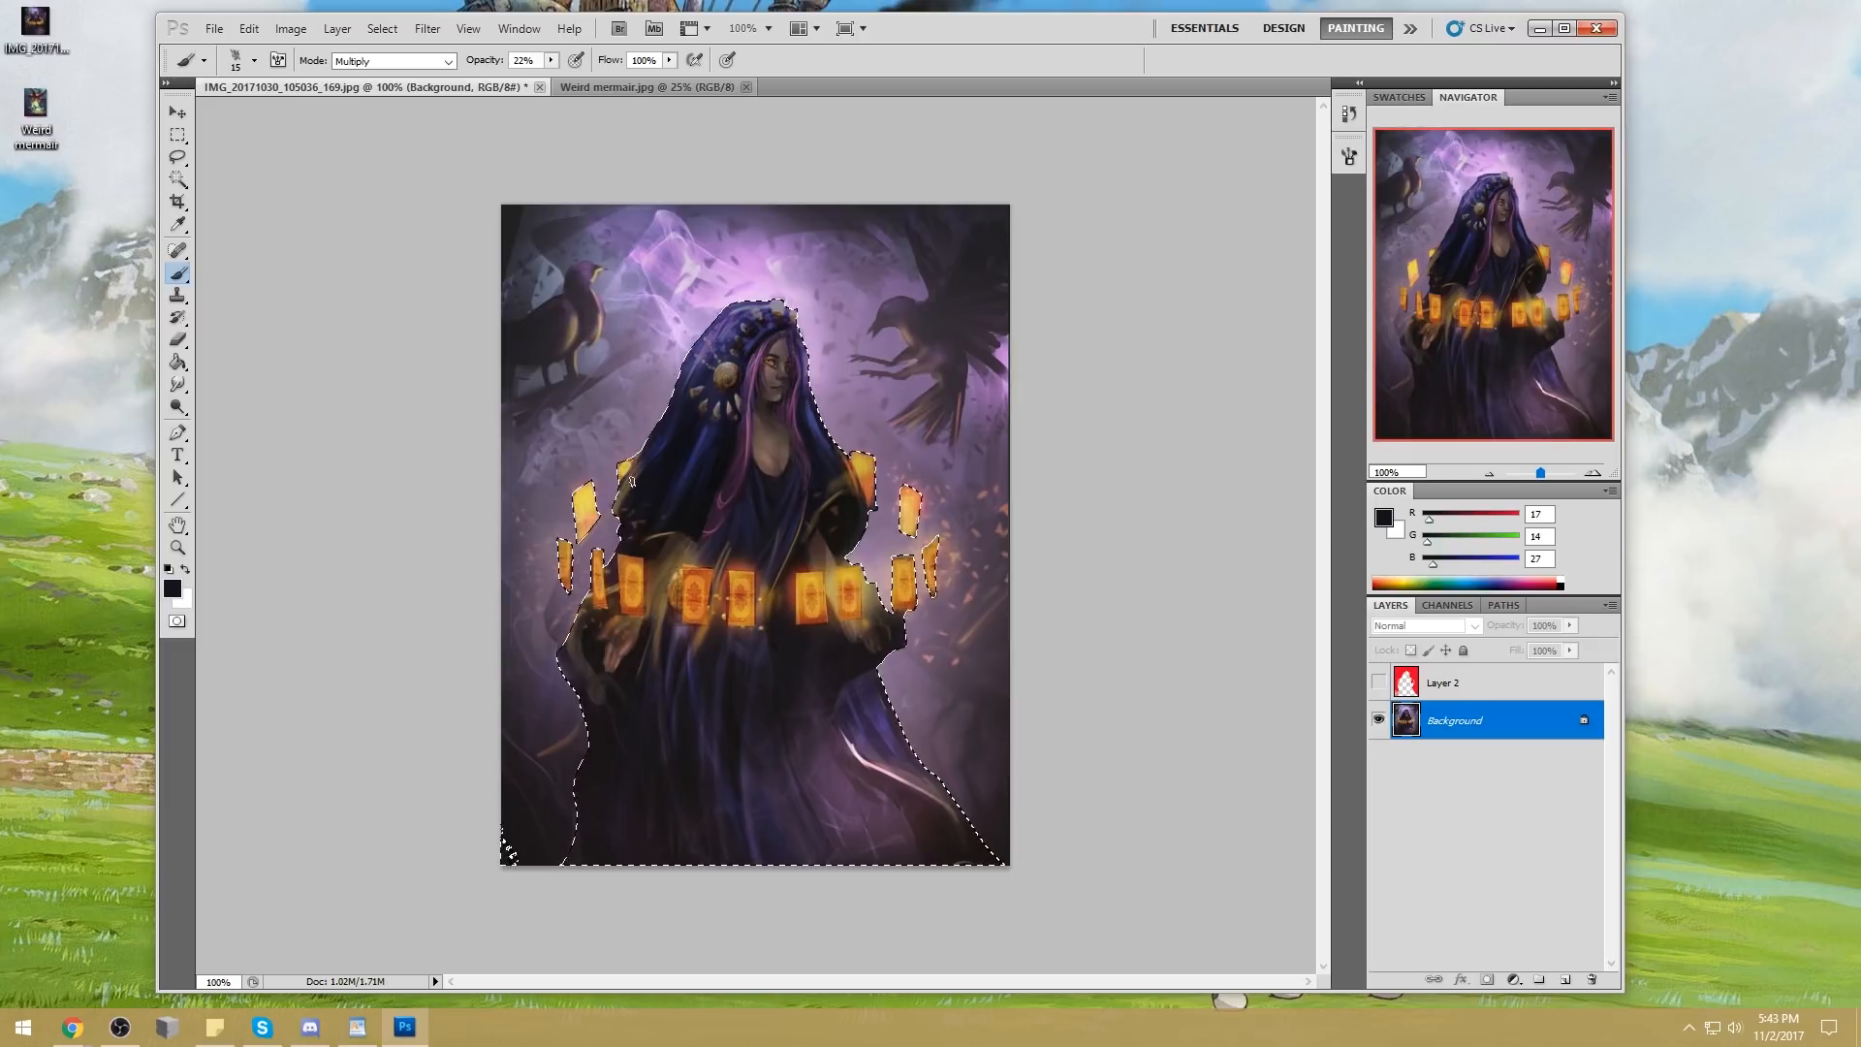
{"action": "key", "text": "6"}
{"action": "key", "text": "1"}
{"action": "left_click", "coordinate": [427, 61]}
{"action": "left_click", "coordinate": [378, 77]}
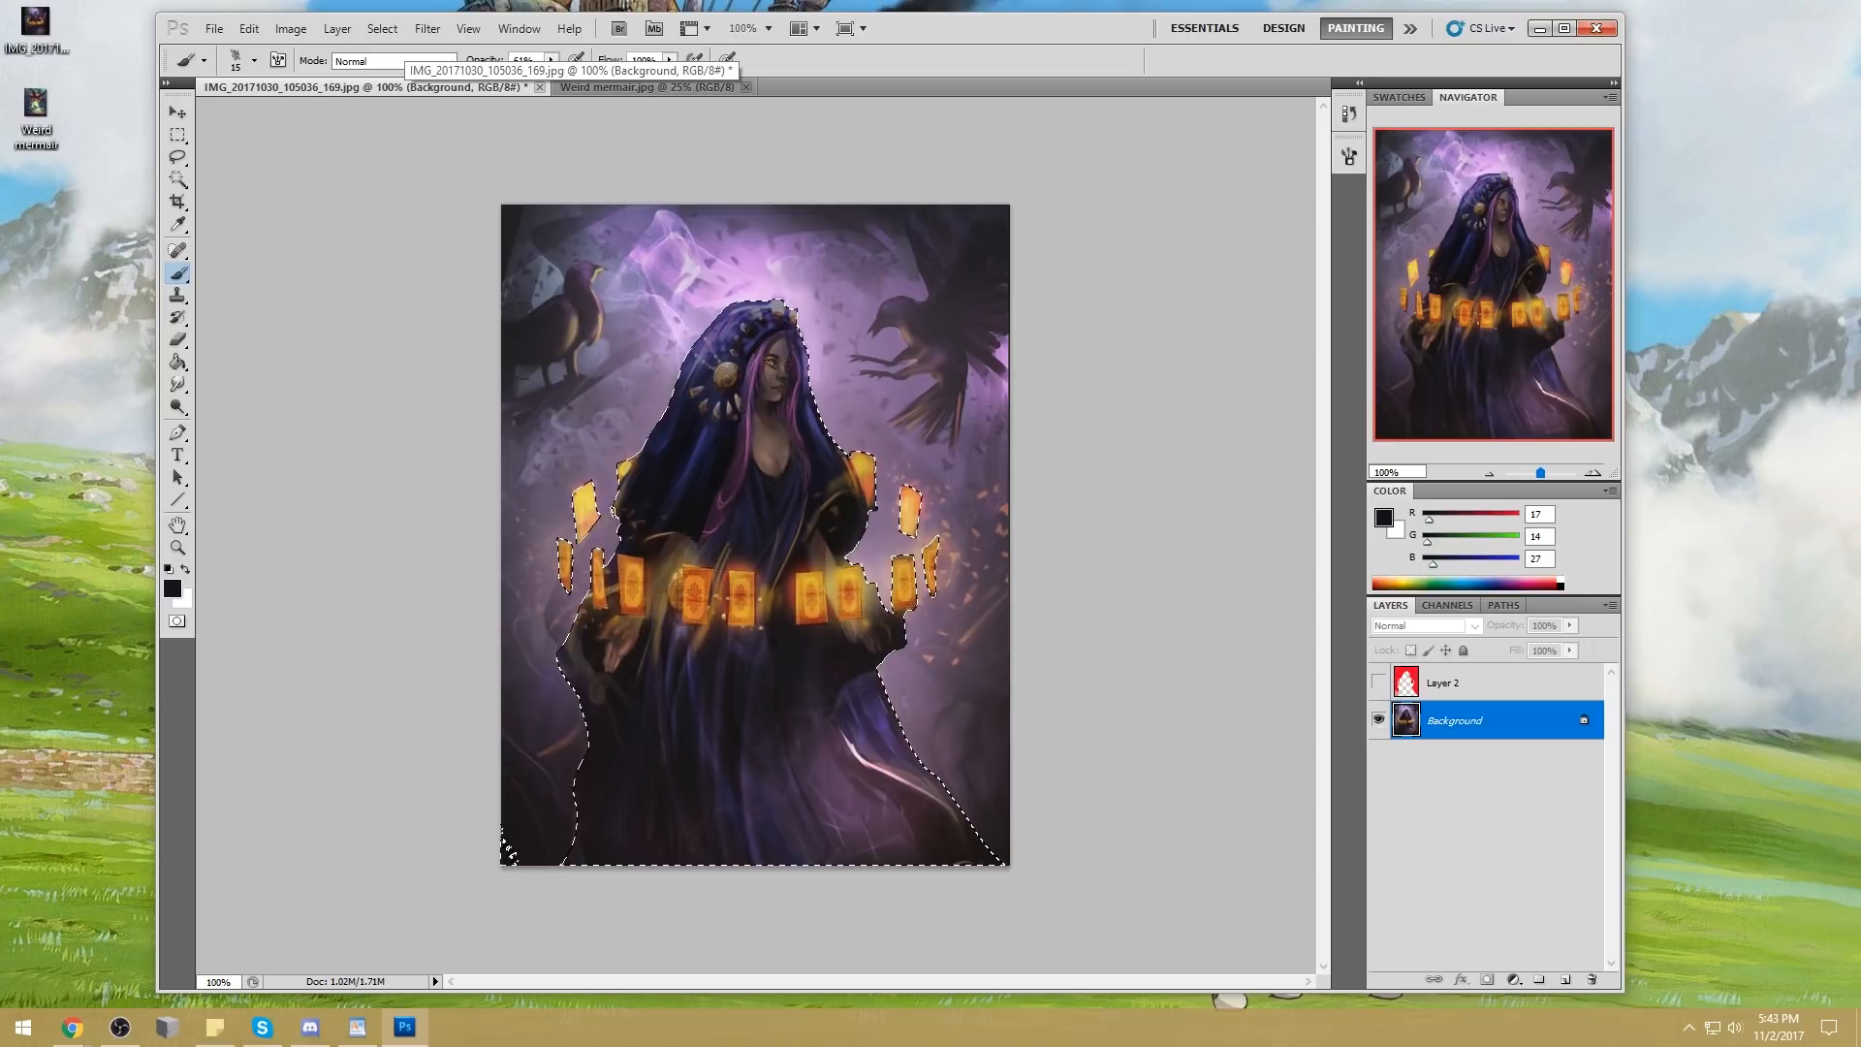
Repaint the robe's edge beside the upper-left cards with sampled dark tones and touch up the card with sampled yellow (226, 209, 95)
{"action": "left_click", "coordinate": [650, 455], "text": "alt"}
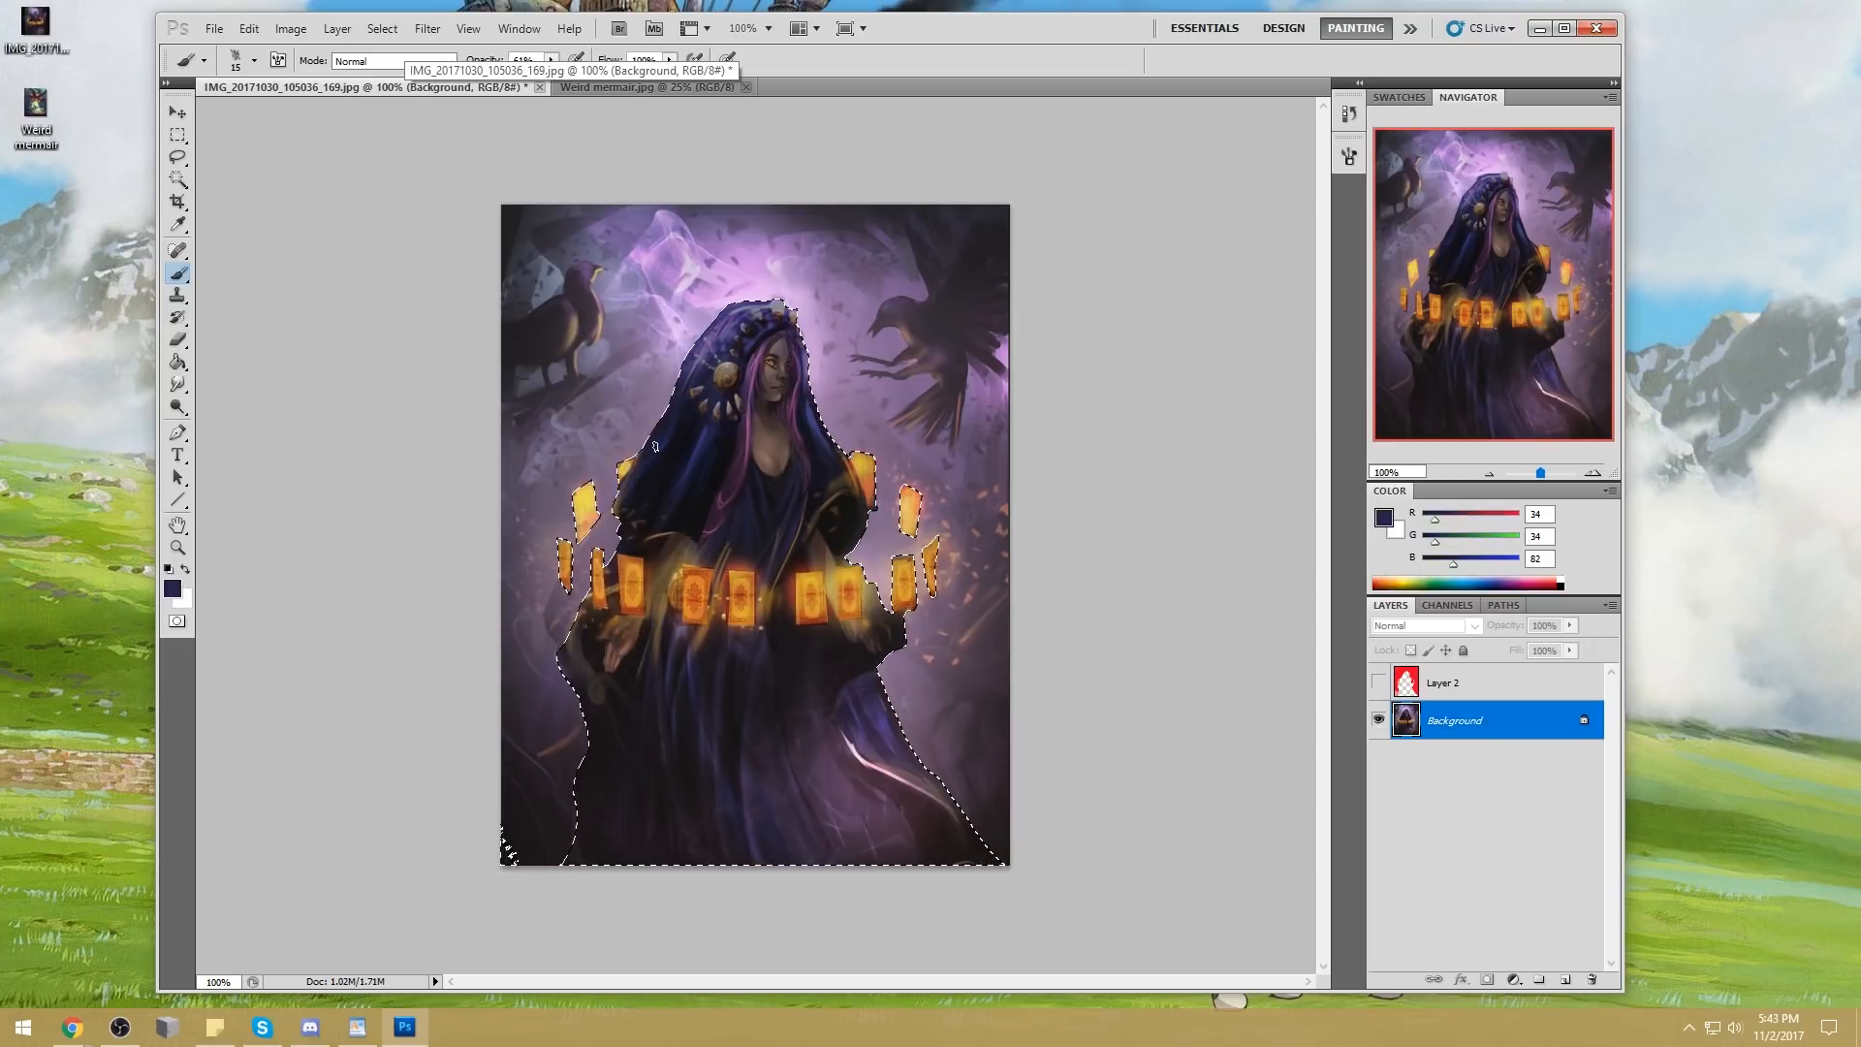
{"action": "left_click", "coordinate": [632, 527], "text": "alt"}
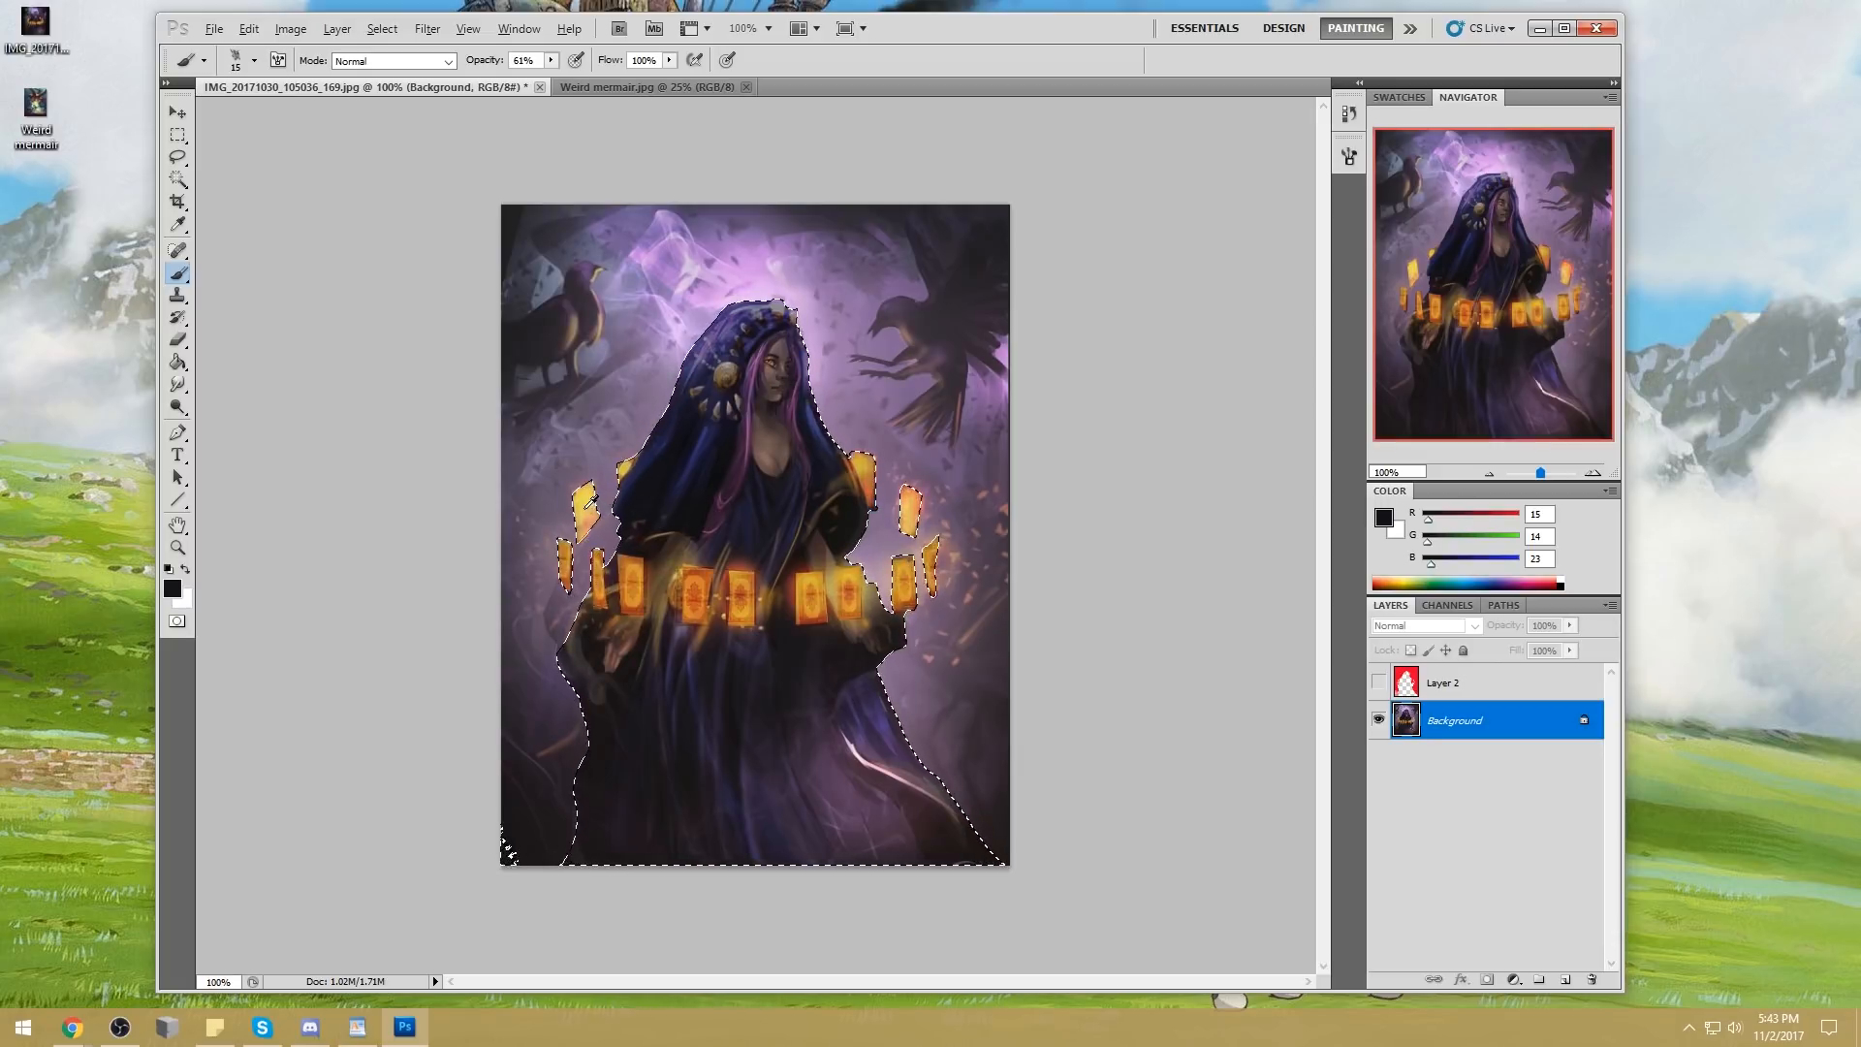
{"action": "left_click", "coordinate": [587, 501], "text": "alt"}
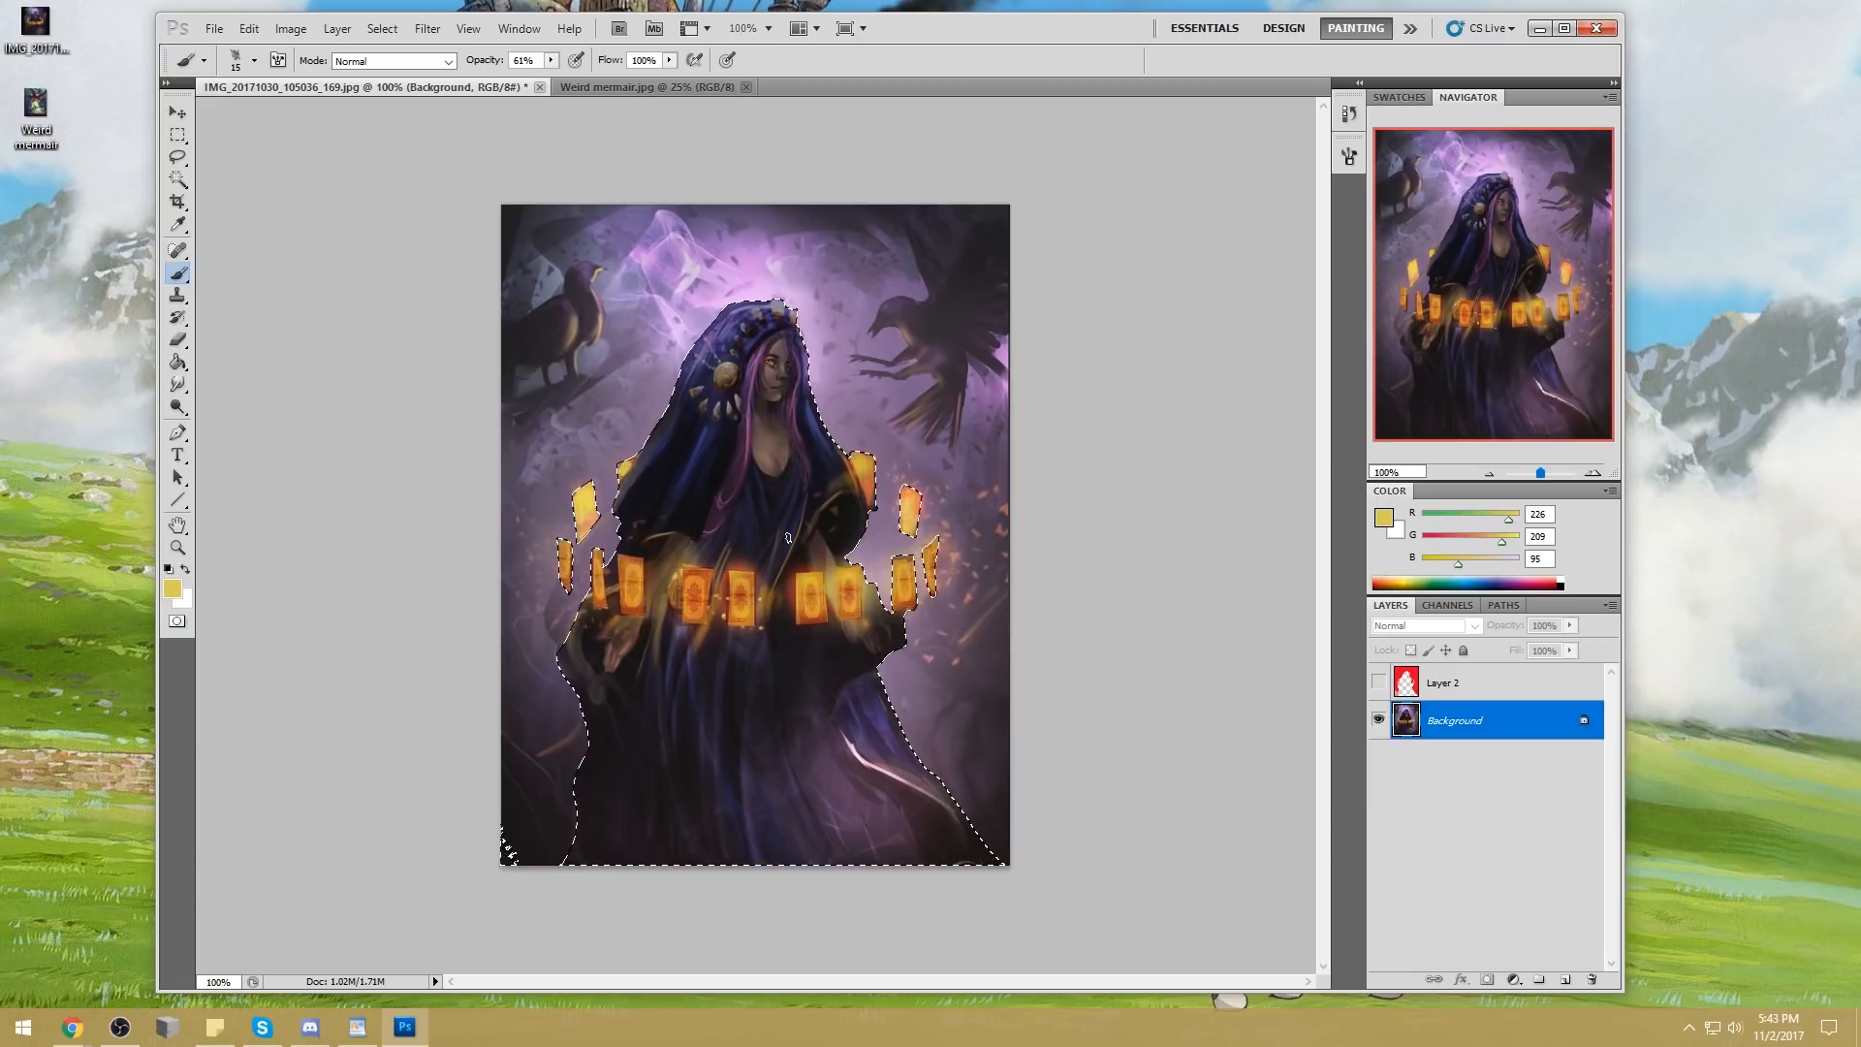
Paint a soft orange (221, 152, 57) glow on the robe above the floating cards with a 70 px brush at 34% opacity
{"action": "left_click", "coordinate": [177, 384]}
{"action": "left_click", "coordinate": [242, 426]}
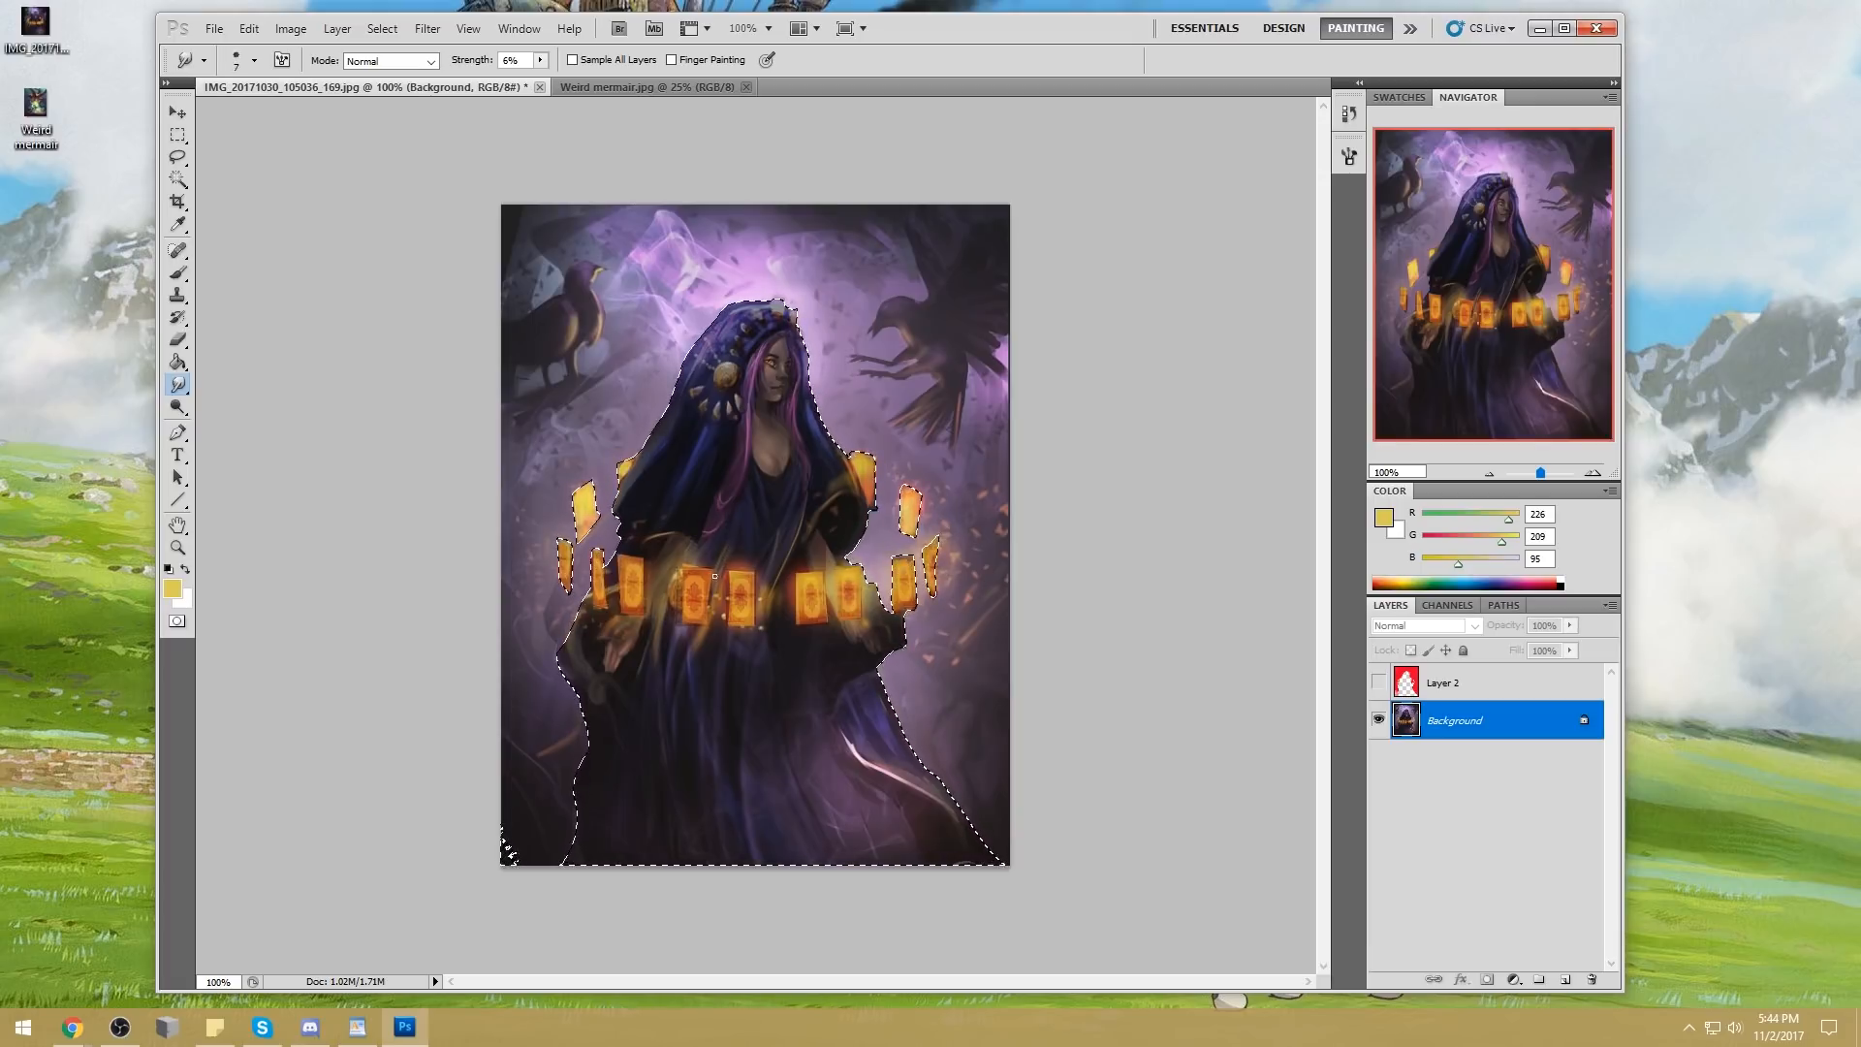
{"action": "right_click", "coordinate": [776, 479]}
{"action": "key", "text": "b"}
{"action": "left_click", "coordinate": [695, 579], "text": "alt"}
{"action": "left_click_drag", "start_coordinate": [551, 60], "coordinate": [526, 78]}
{"action": "left_click", "coordinate": [715, 565], "text": "alt"}
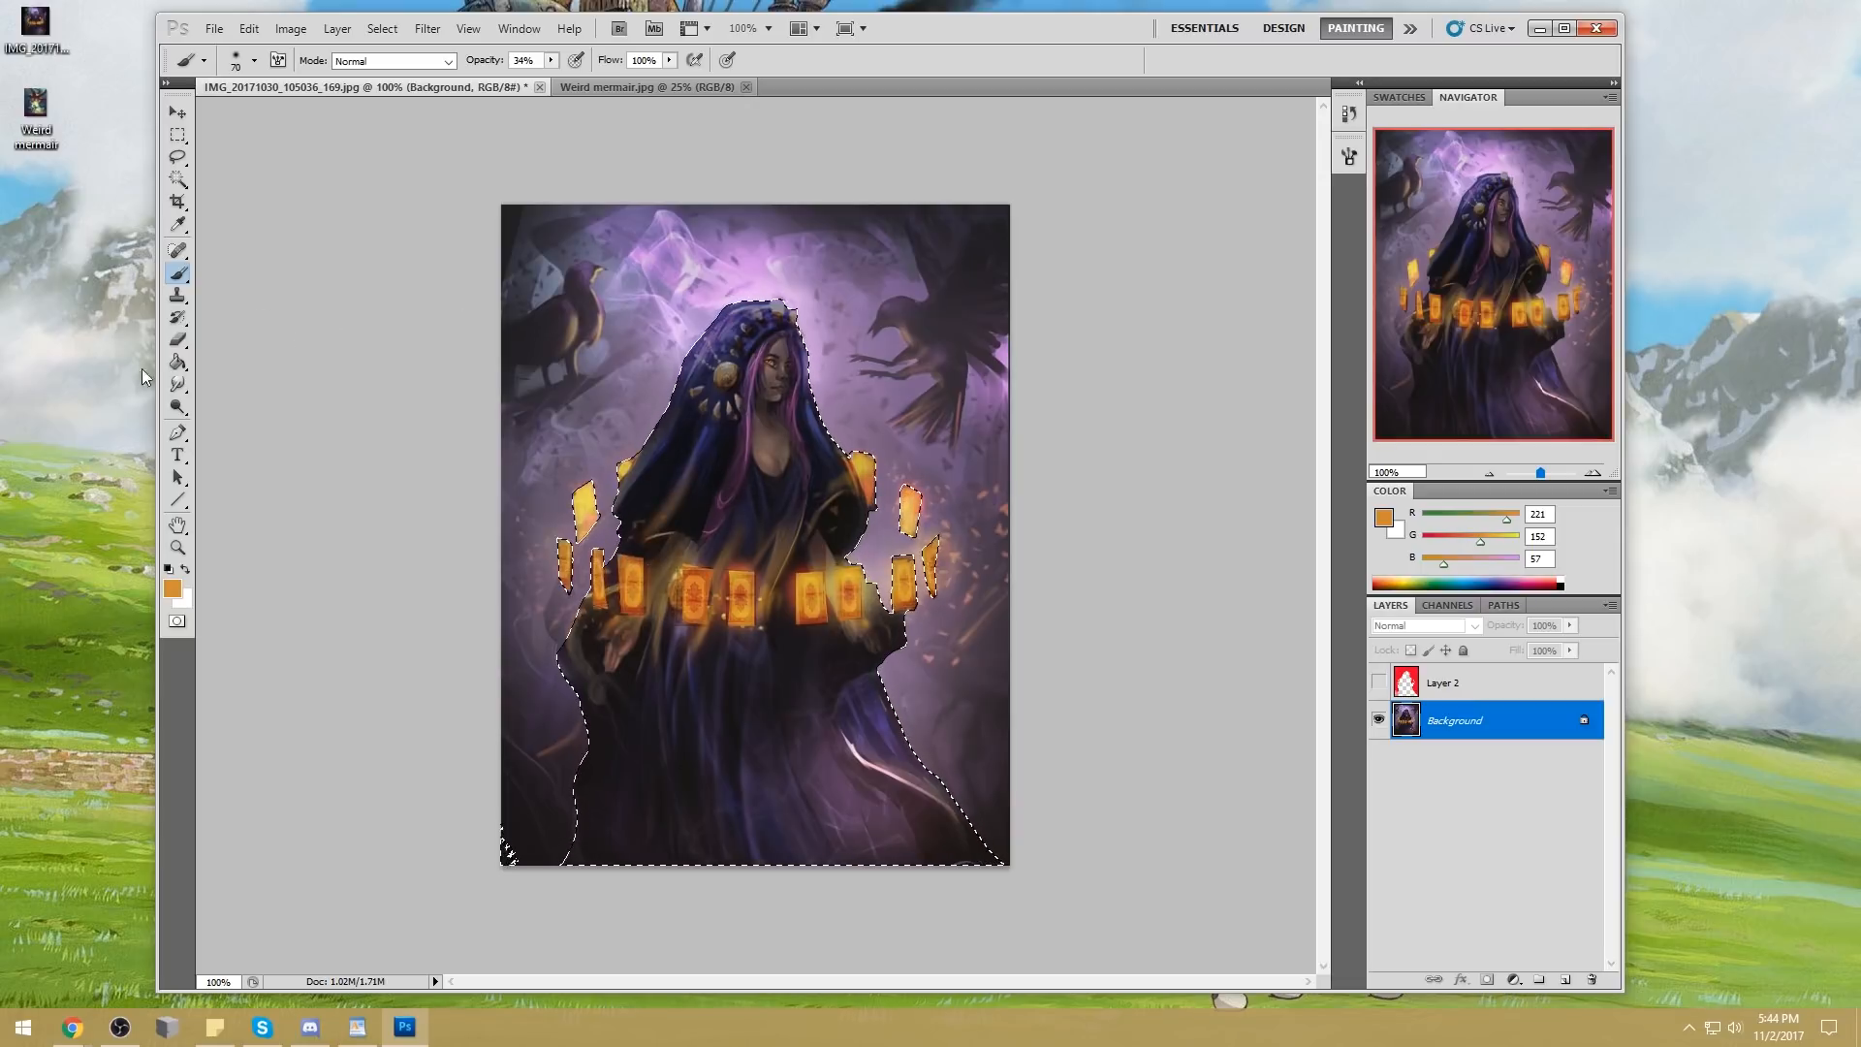
Brighten the highlights of the cards and their glow using a 125 px Dodge tool at 26% exposure
{"action": "left_click", "coordinate": [177, 407]}
{"action": "key", "text": "bracketleft"}
{"action": "key", "text": "bracketleft"}
{"action": "key", "text": "bracketleft"}
{"action": "key", "text": "bracketleft"}
{"action": "key", "text": "bracketleft"}
{"action": "key", "text": "bracketleft"}
{"action": "key", "text": "bracketleft"}
{"action": "key", "text": "bracketleft"}
{"action": "key", "text": "bracketleft"}
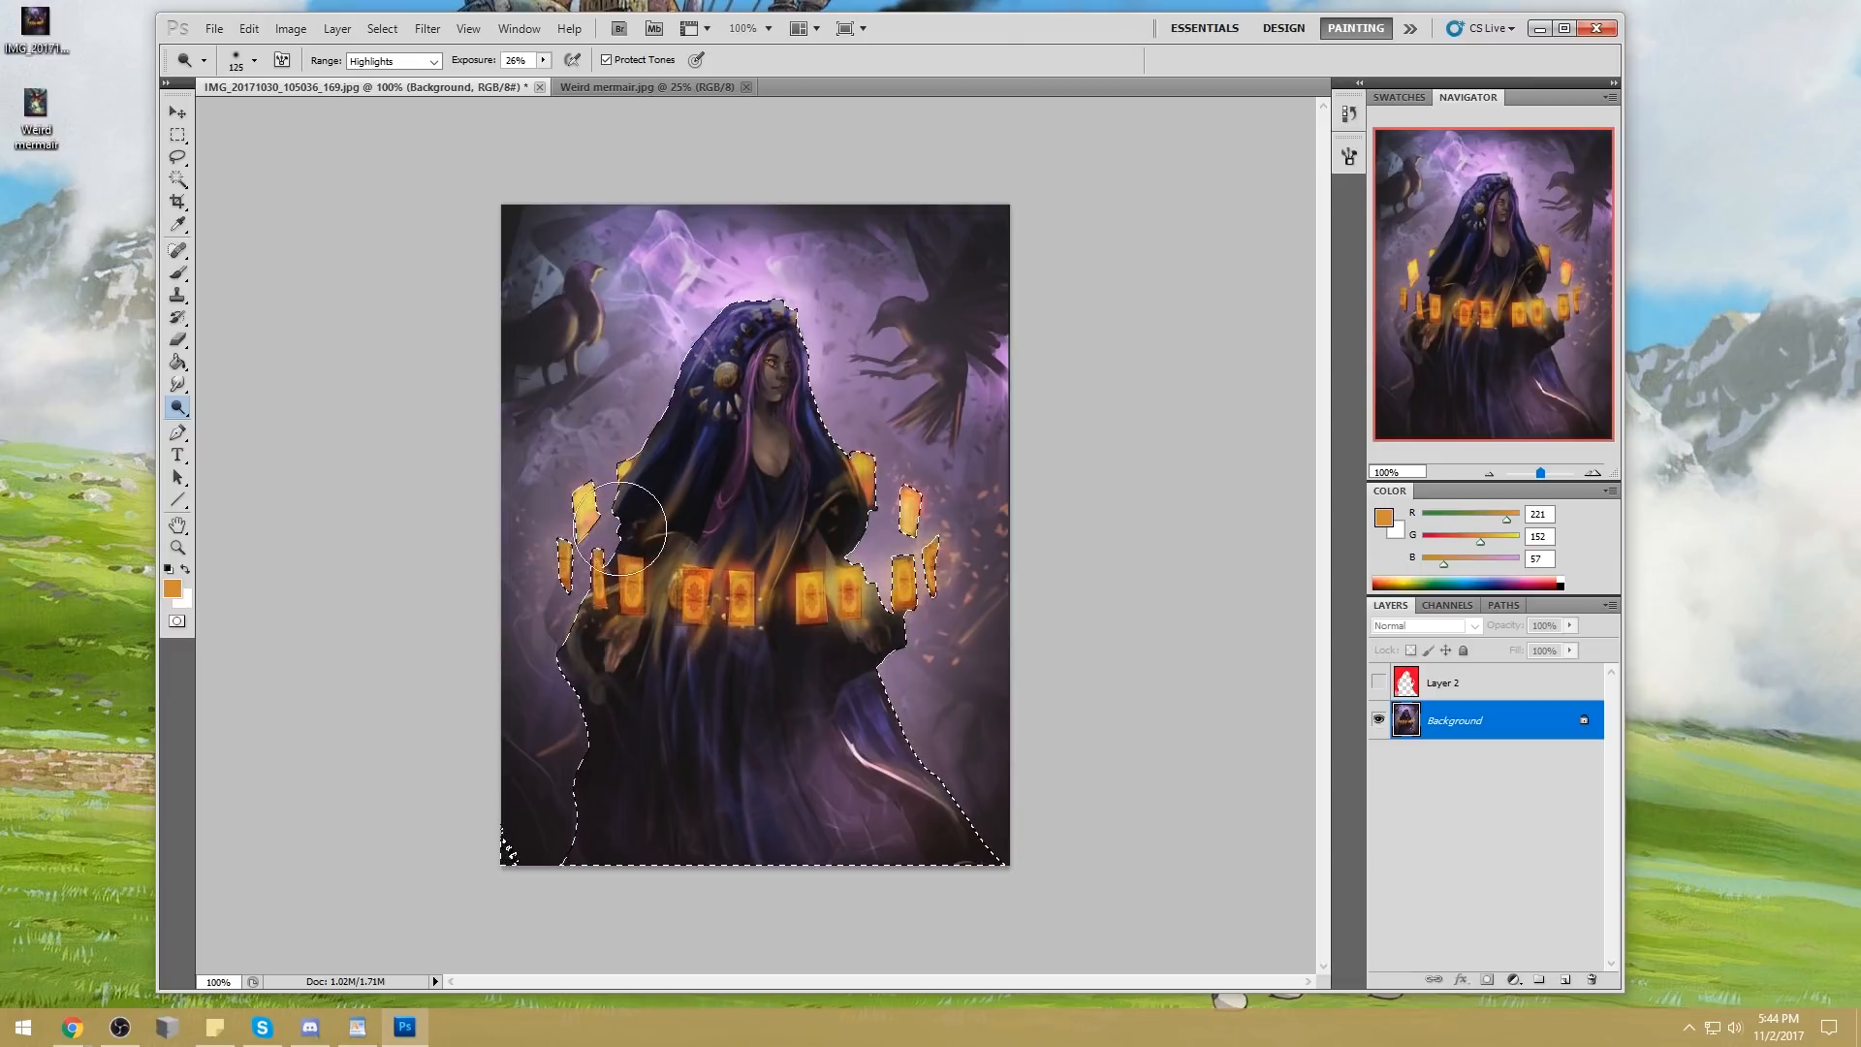
Darken the robe's left shoulder with near-black and tone down the outer cards with red-brown (168, 65, 34), using a 150 px brush
{"action": "key", "text": "b"}
{"action": "left_click", "coordinate": [652, 467], "text": "alt"}
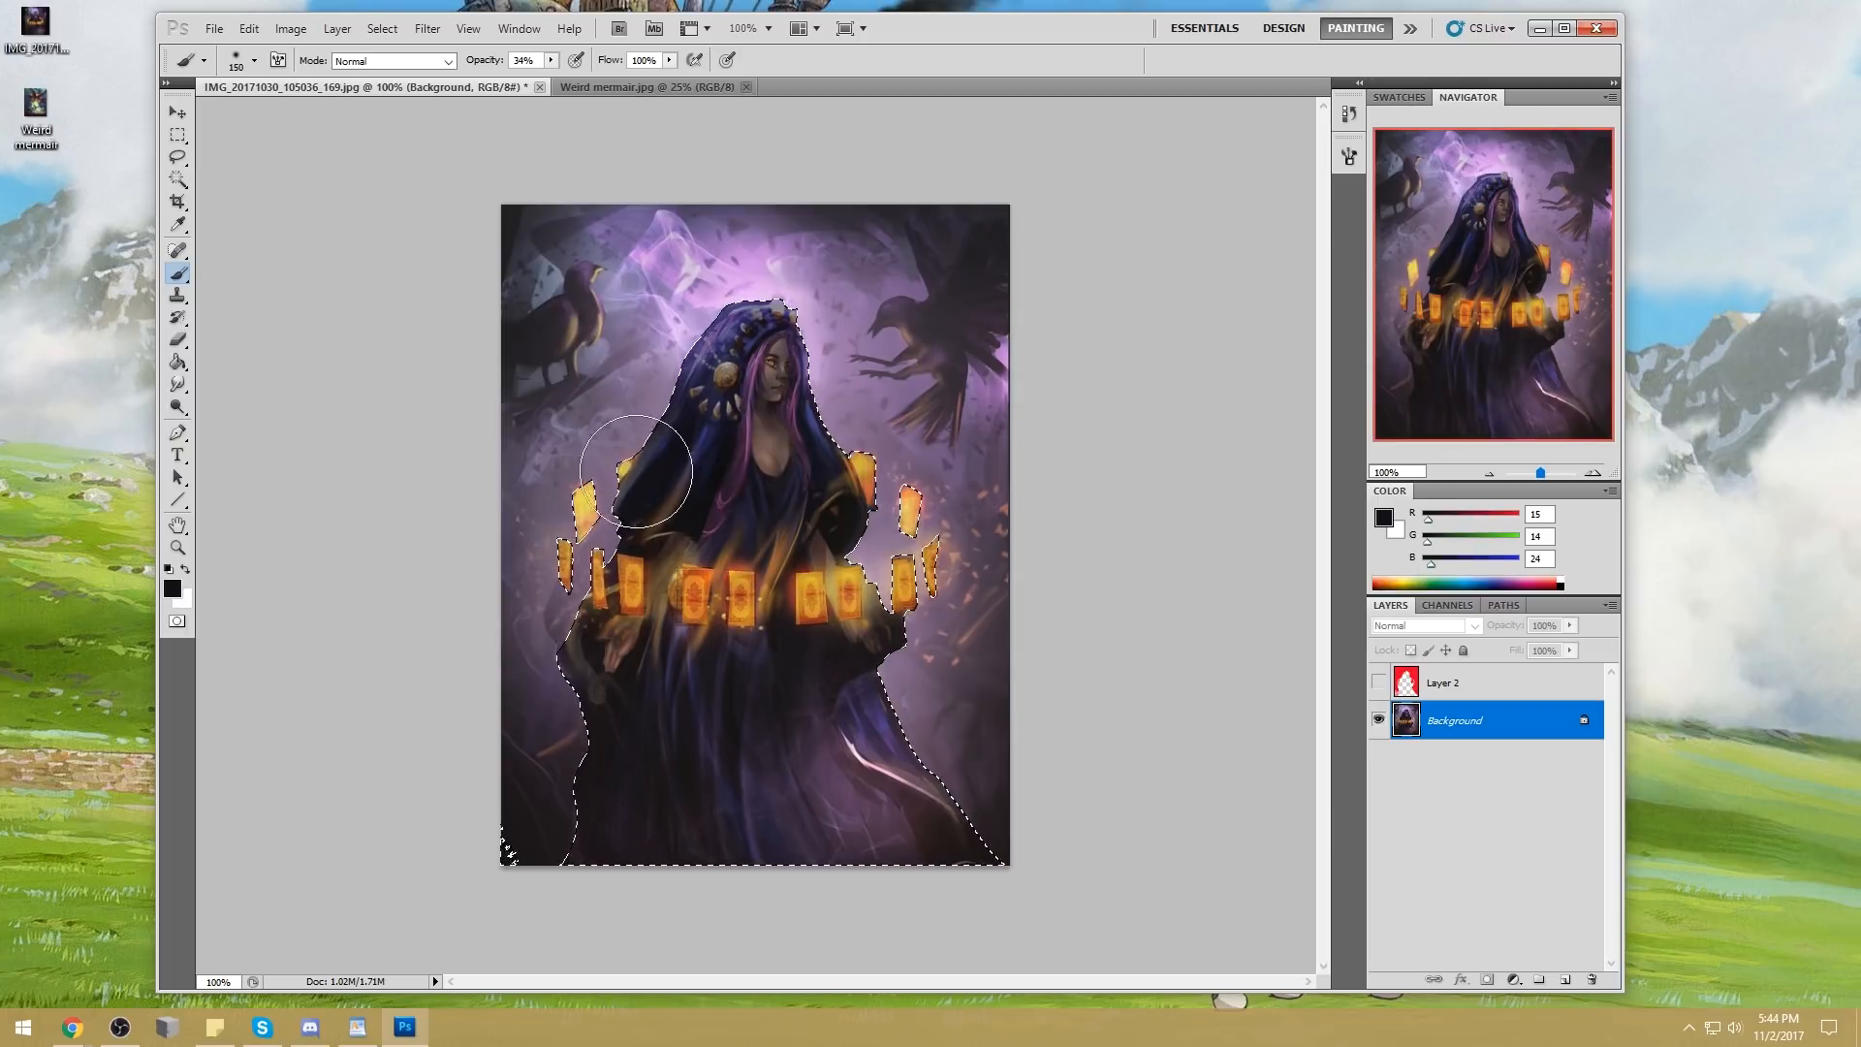
{"action": "left_click", "coordinate": [562, 536], "text": "alt"}
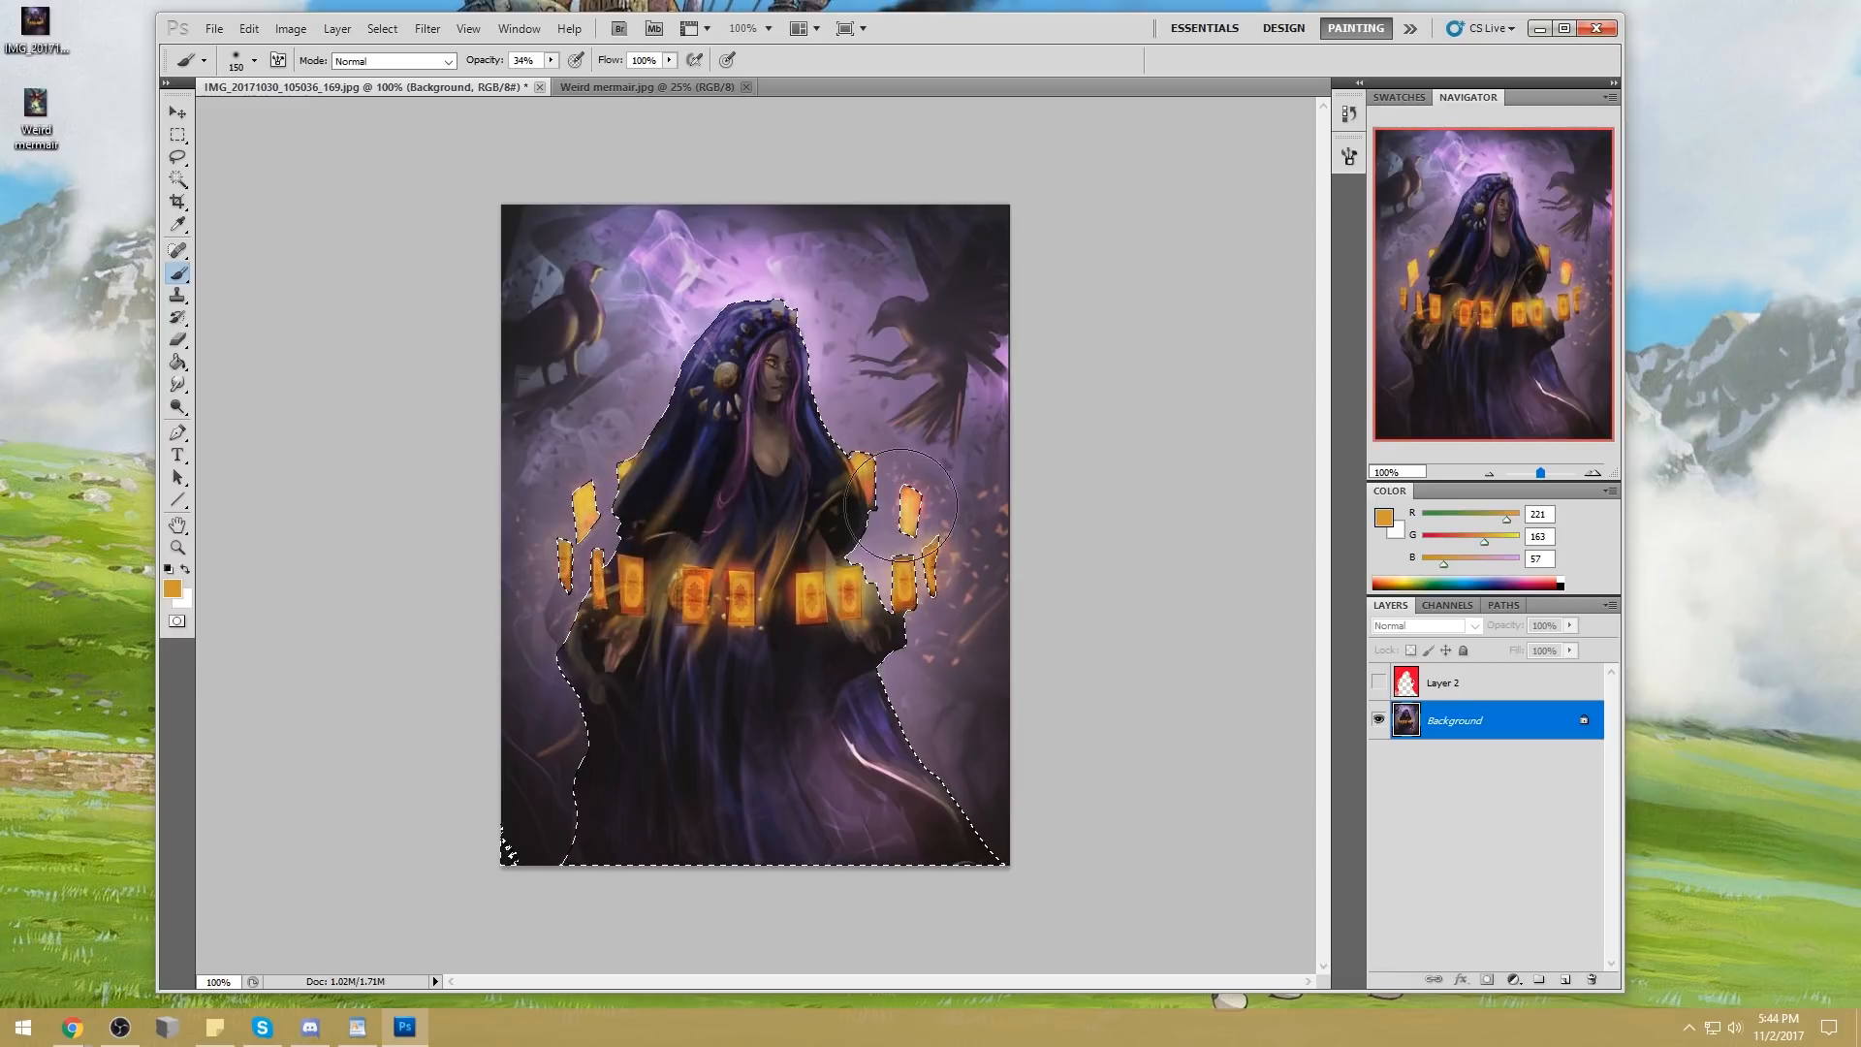
{"action": "key", "text": "ctrl+z"}
{"action": "left_click", "coordinate": [823, 608], "text": "alt"}
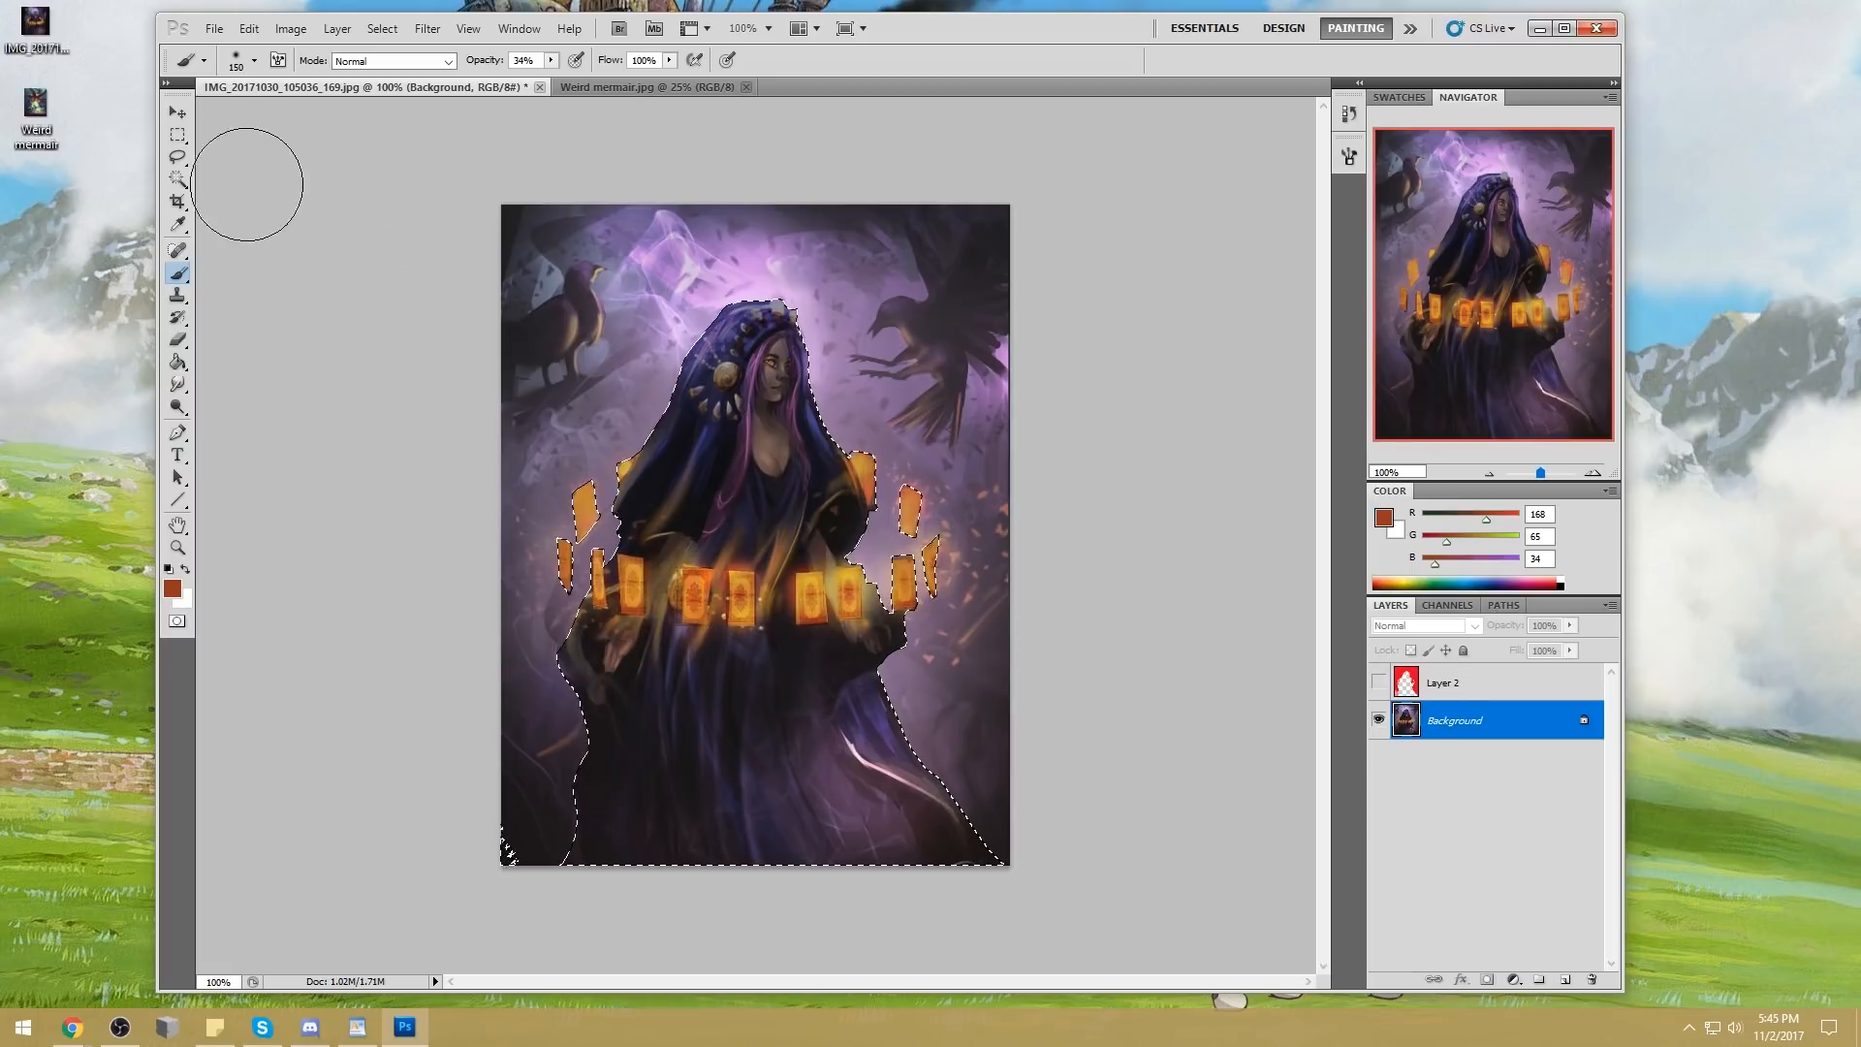
Clear the figure selection and switch to the Polygonal Lasso tool
{"action": "left_click", "coordinate": [178, 134]}
{"action": "left_click", "coordinate": [247, 142]}
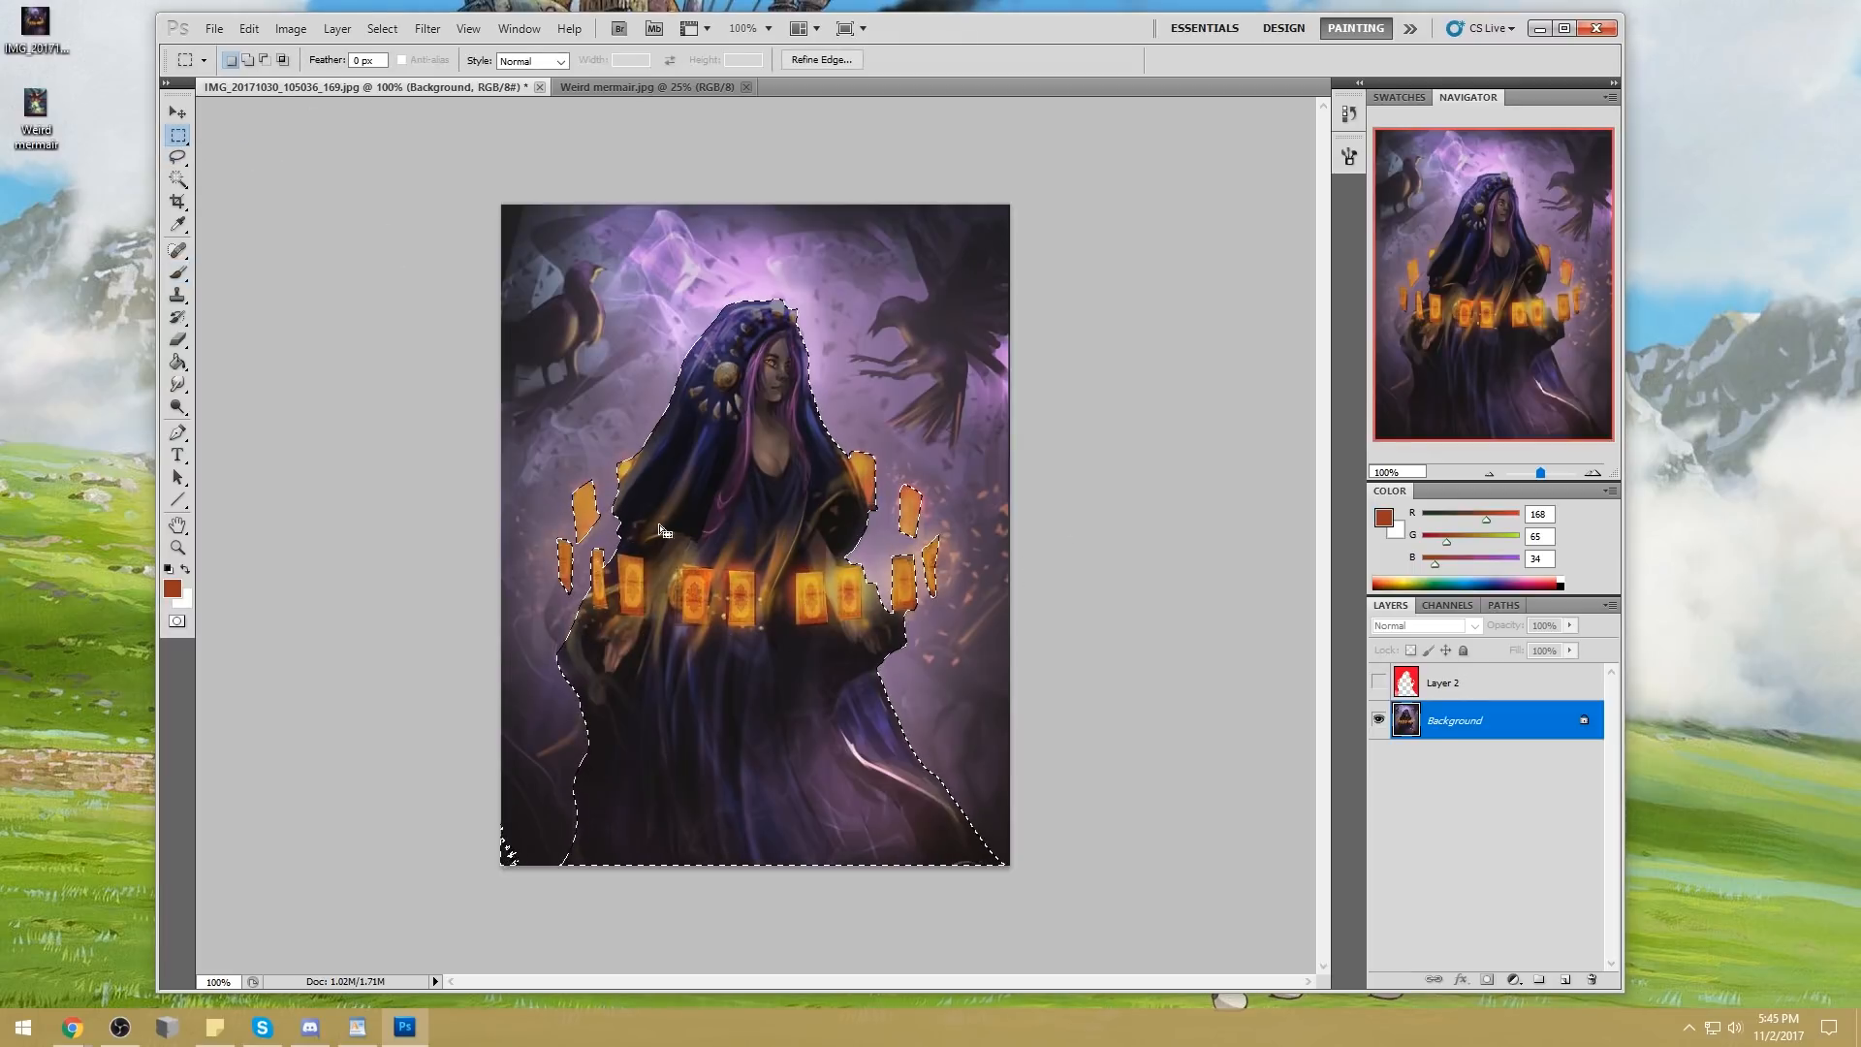
{"action": "left_click", "coordinate": [177, 157]}
{"action": "left_click", "coordinate": [232, 171]}
{"action": "left_click", "coordinate": [727, 538]}
{"action": "key", "text": "Escape"}
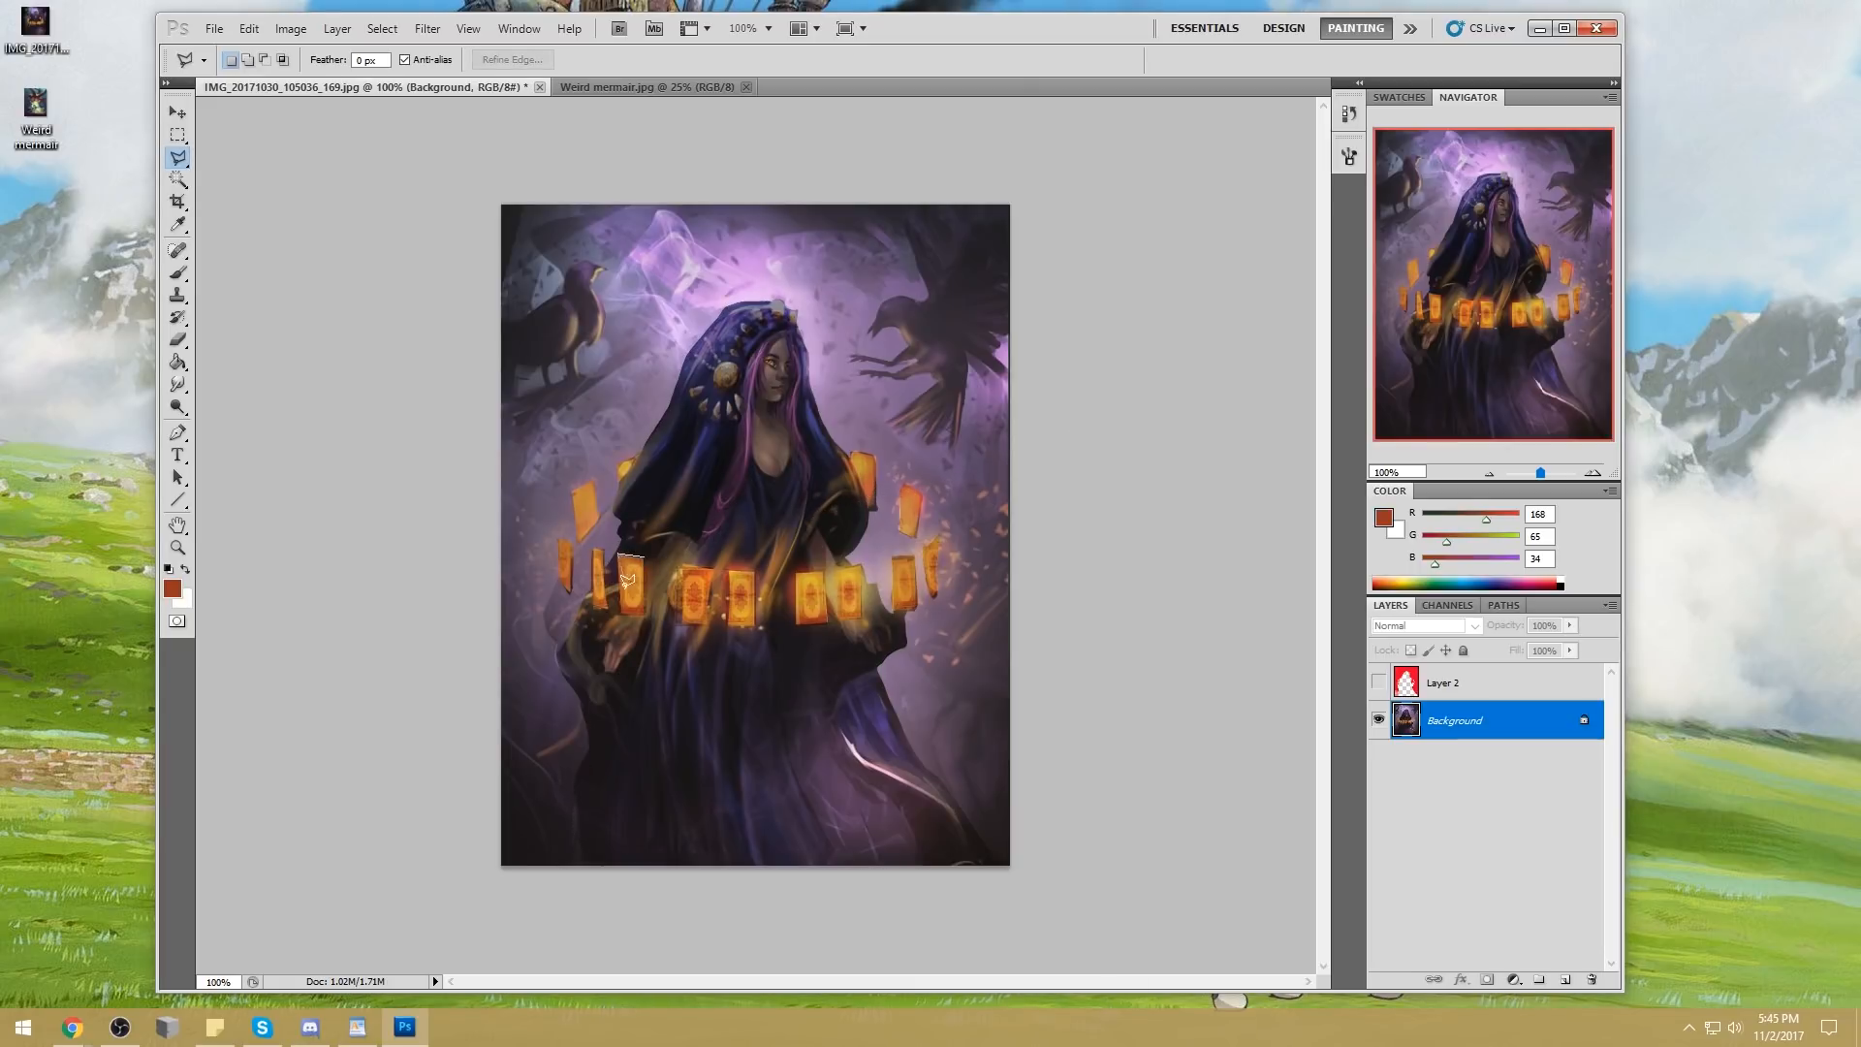
Outline the two leftmost front cards as one combined selection with the Polygonal Lasso
{"action": "left_click", "coordinate": [619, 554]}
{"action": "left_click", "coordinate": [681, 566], "text": "shift"}
{"action": "left_click", "coordinate": [712, 569]}
{"action": "left_click", "coordinate": [709, 624]}
{"action": "left_click", "coordinate": [680, 624]}
{"action": "left_click", "coordinate": [682, 566]}
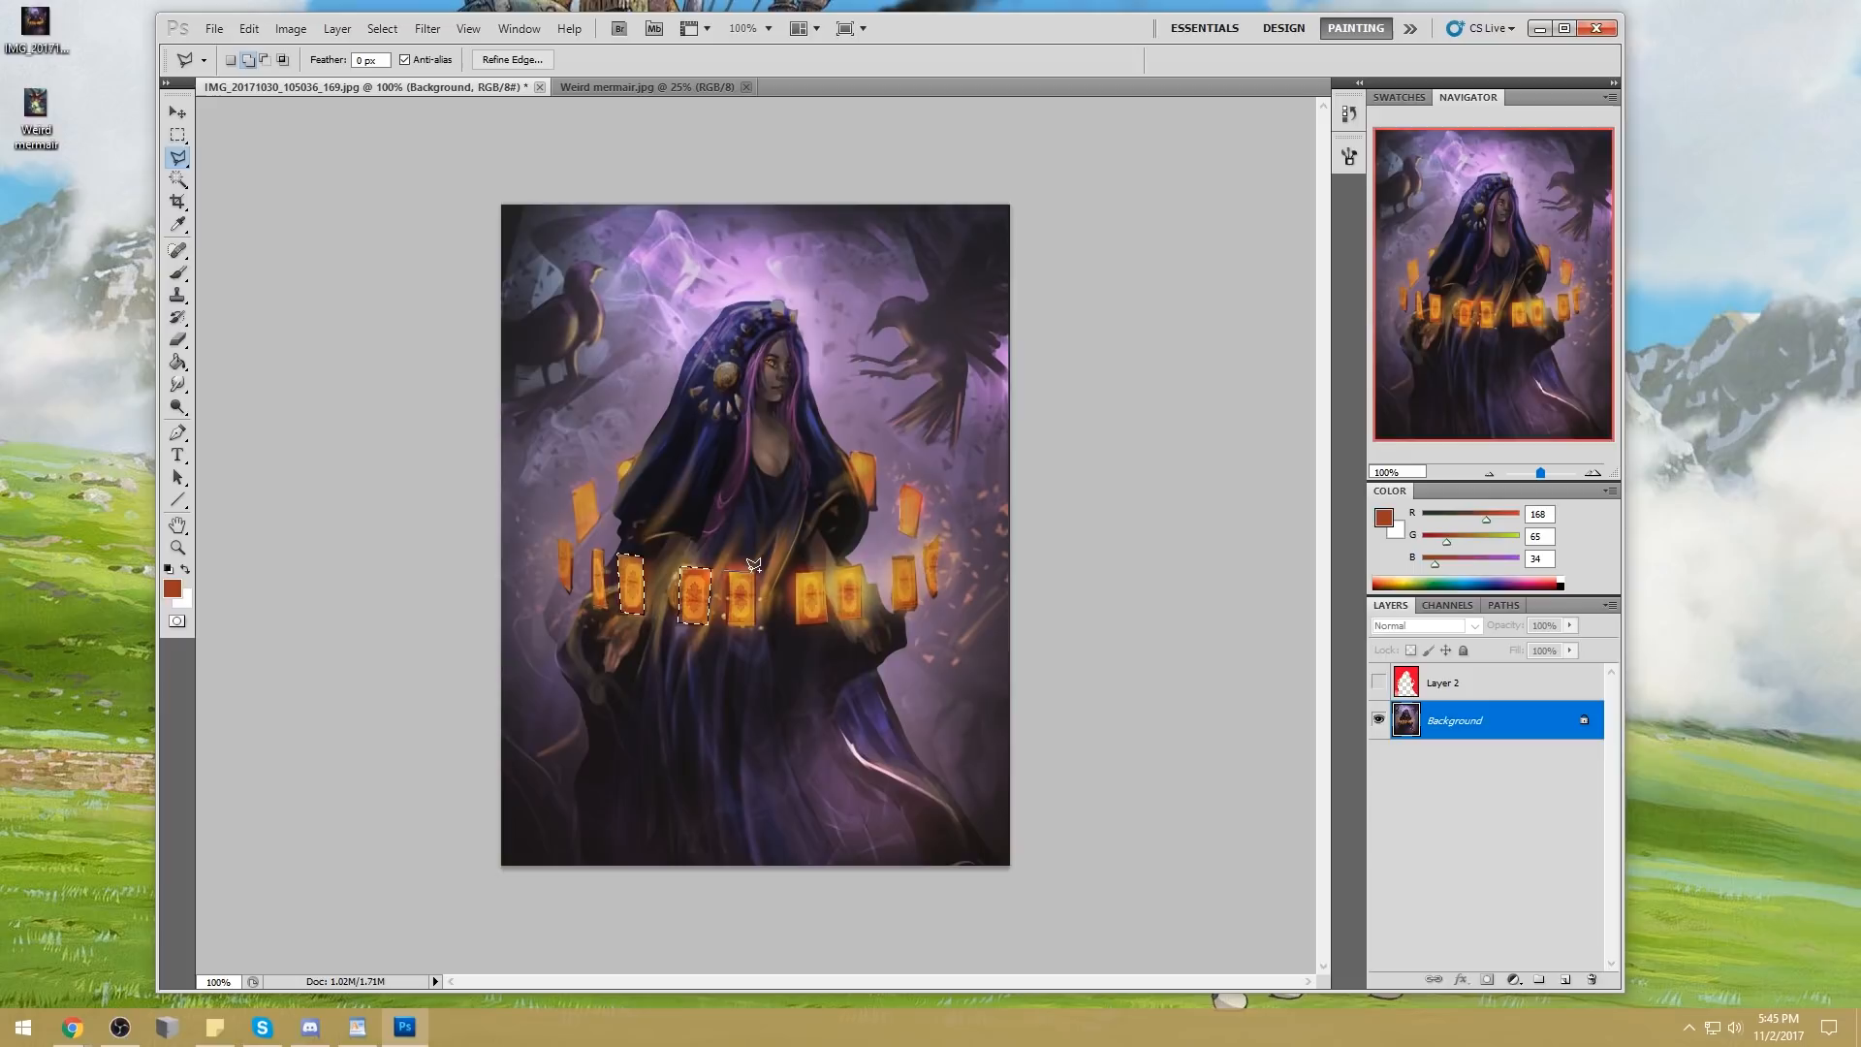
Add the next front cards to the selection and brighten the selected cards' highlights with a 200 px Dodge tool at 26% exposure
{"action": "left_click", "coordinate": [755, 626]}
{"action": "left_click", "coordinate": [728, 626]}
{"action": "left_click", "coordinate": [726, 571]}
{"action": "left_click", "coordinate": [795, 573]}
{"action": "left_click", "coordinate": [824, 572]}
{"action": "left_click", "coordinate": [829, 622]}
{"action": "left_click", "coordinate": [797, 623]}
{"action": "left_click", "coordinate": [177, 407]}
{"action": "mouse_move", "coordinate": [834, 559]}
{"action": "left_mouse_down"}
{"action": "mouse_move", "coordinate": [873, 592]}
{"action": "mouse_move", "coordinate": [735, 607]}
{"action": "mouse_move", "coordinate": [567, 542]}
{"action": "mouse_move", "coordinate": [916, 505]}
{"action": "mouse_move", "coordinate": [893, 555]}
{"action": "mouse_move", "coordinate": [824, 554]}
{"action": "left_mouse_up"}
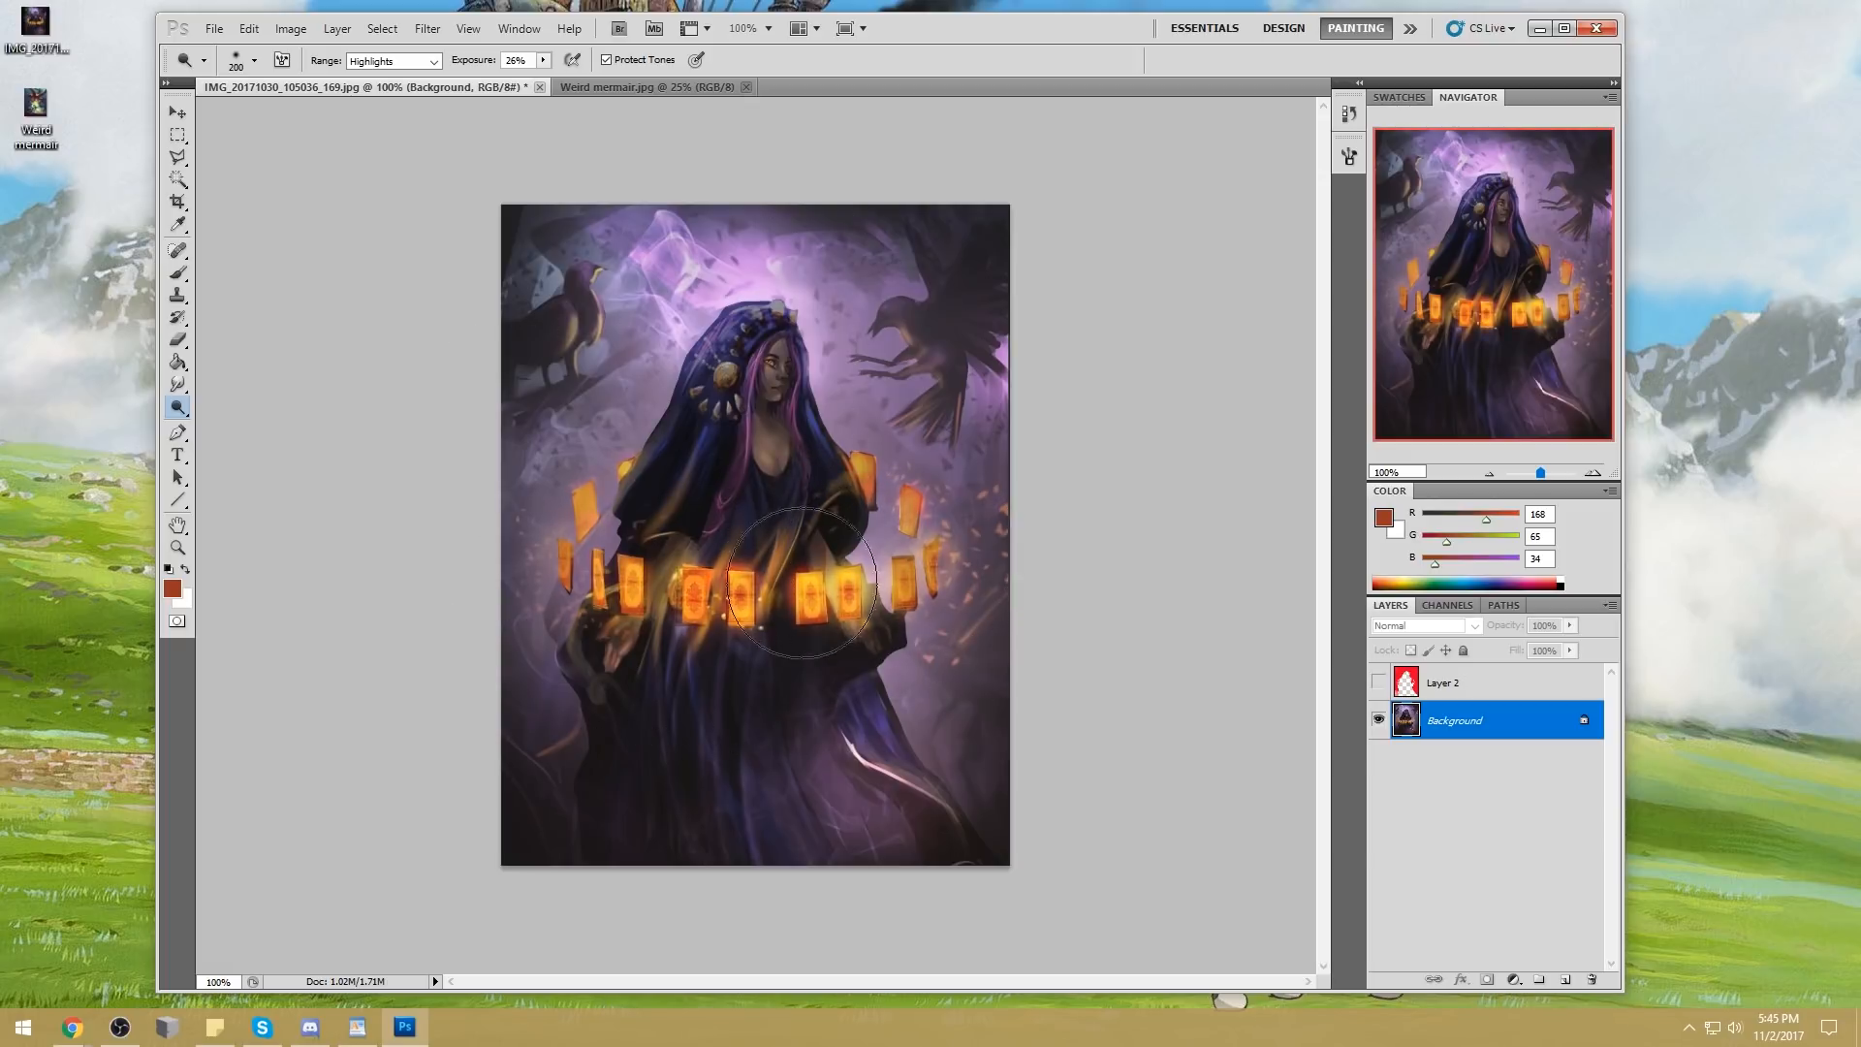
Brighten the highlights of the front row of cards with a 125 px Dodge tool at 26% exposure
{"action": "key", "text": "bracketleft"}
{"action": "key", "text": "bracketleft"}
{"action": "key", "text": "bracketleft"}
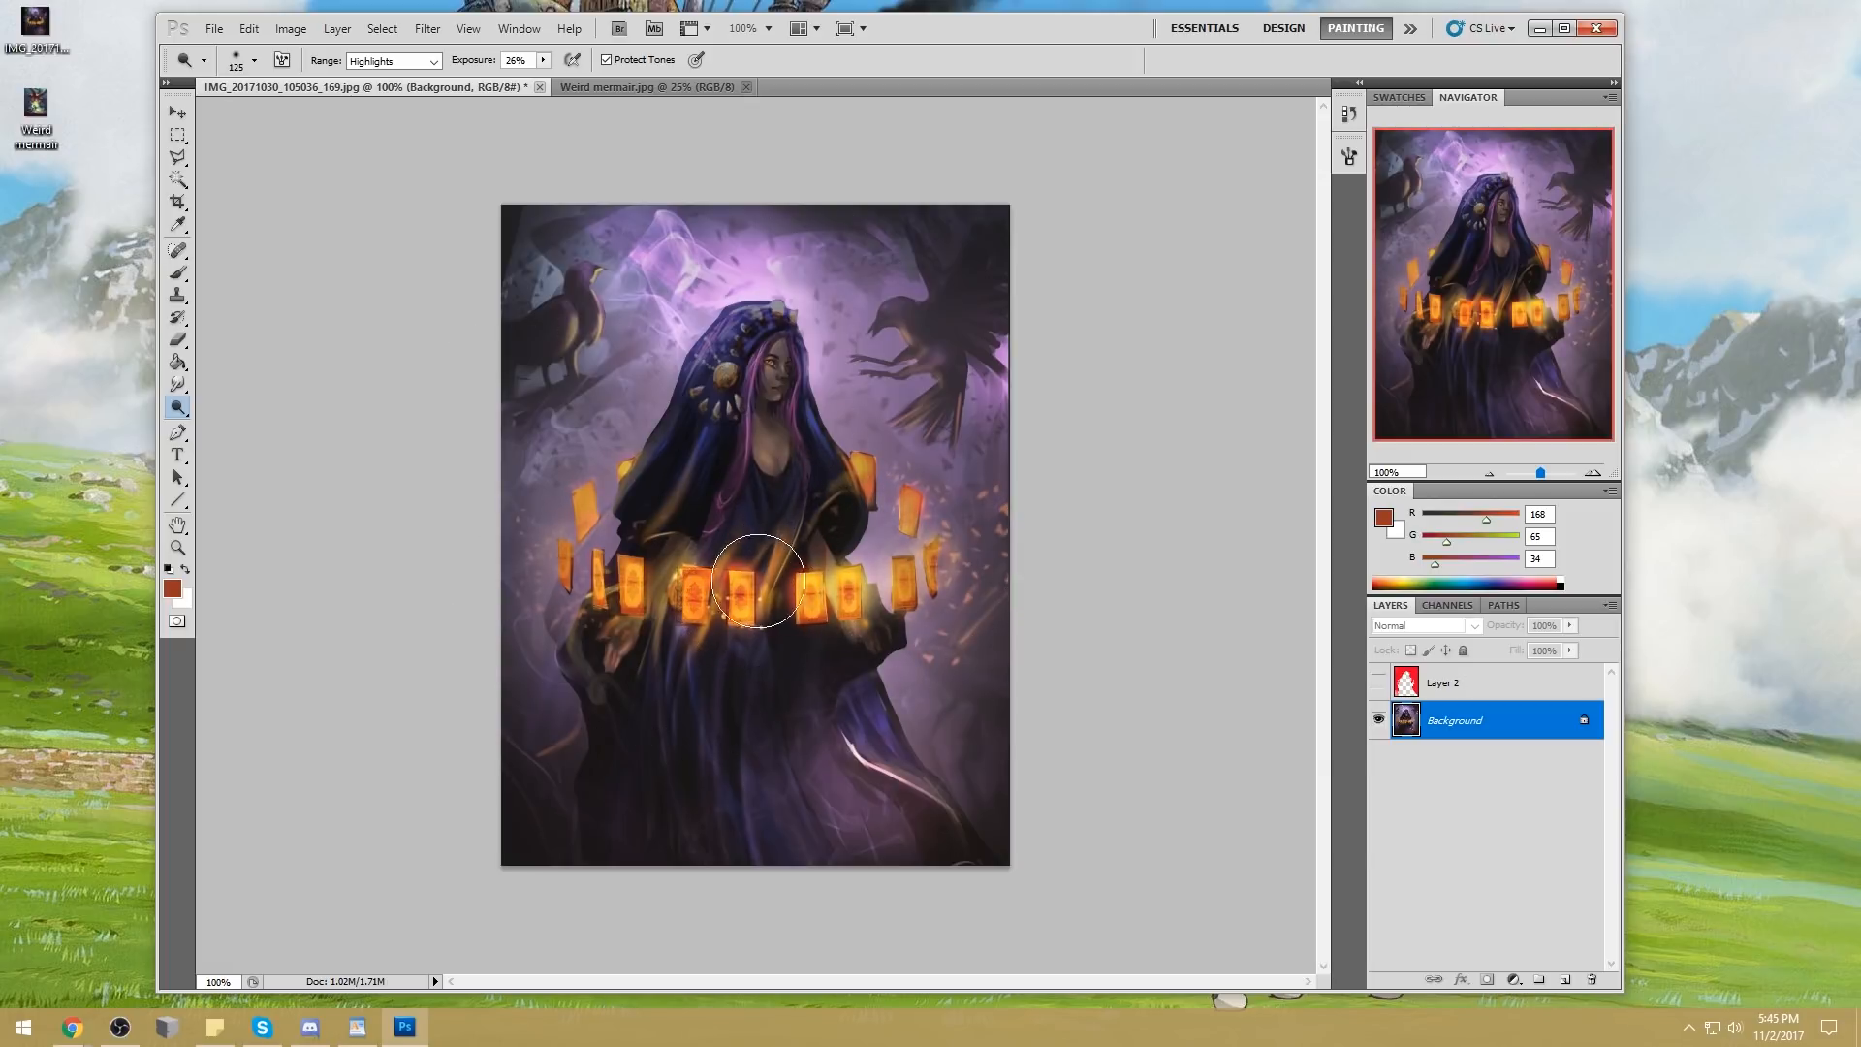
{"action": "mouse_move", "coordinate": [734, 580]}
{"action": "left_mouse_down"}
{"action": "mouse_move", "coordinate": [693, 554]}
{"action": "mouse_move", "coordinate": [630, 561]}
{"action": "mouse_move", "coordinate": [669, 611]}
{"action": "mouse_move", "coordinate": [805, 592]}
{"action": "mouse_move", "coordinate": [795, 562]}
{"action": "mouse_move", "coordinate": [860, 572]}
{"action": "left_mouse_up"}
Draw a freehand Lasso selection around the whole front row of cards
{"action": "key", "text": "m"}
{"action": "right_click", "coordinate": [948, 525]}
{"action": "key", "text": "Escape"}
{"action": "key", "text": "b"}
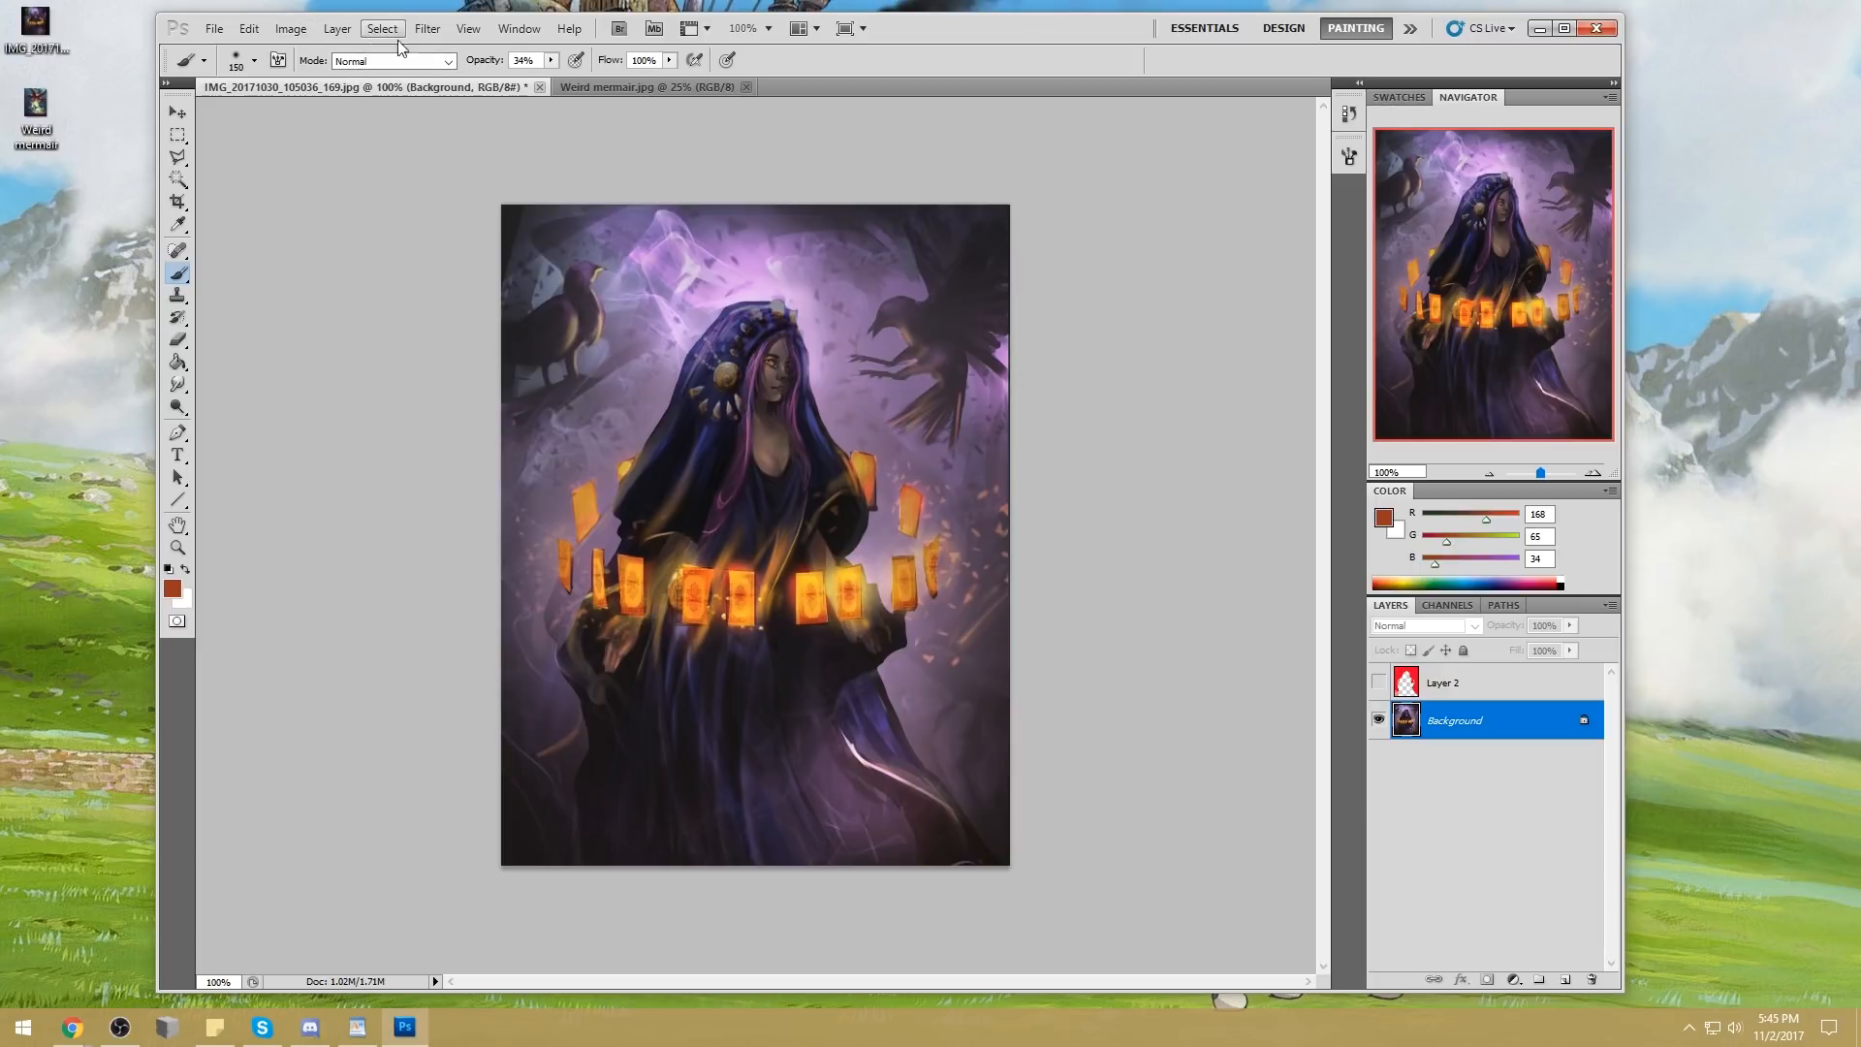
{"action": "key", "text": "l"}
{"action": "left_click_drag", "start_coordinate": [177, 158], "coordinate": [324, 158]}
{"action": "left_click_drag", "start_coordinate": [970, 593], "coordinate": [964, 601]}
Try a 2-pixel Motion Blur at a 0° angle on the selected cards and revert to the state before it
{"action": "left_click", "coordinate": [337, 29]}
{"action": "mouse_move", "coordinate": [411, 34]}
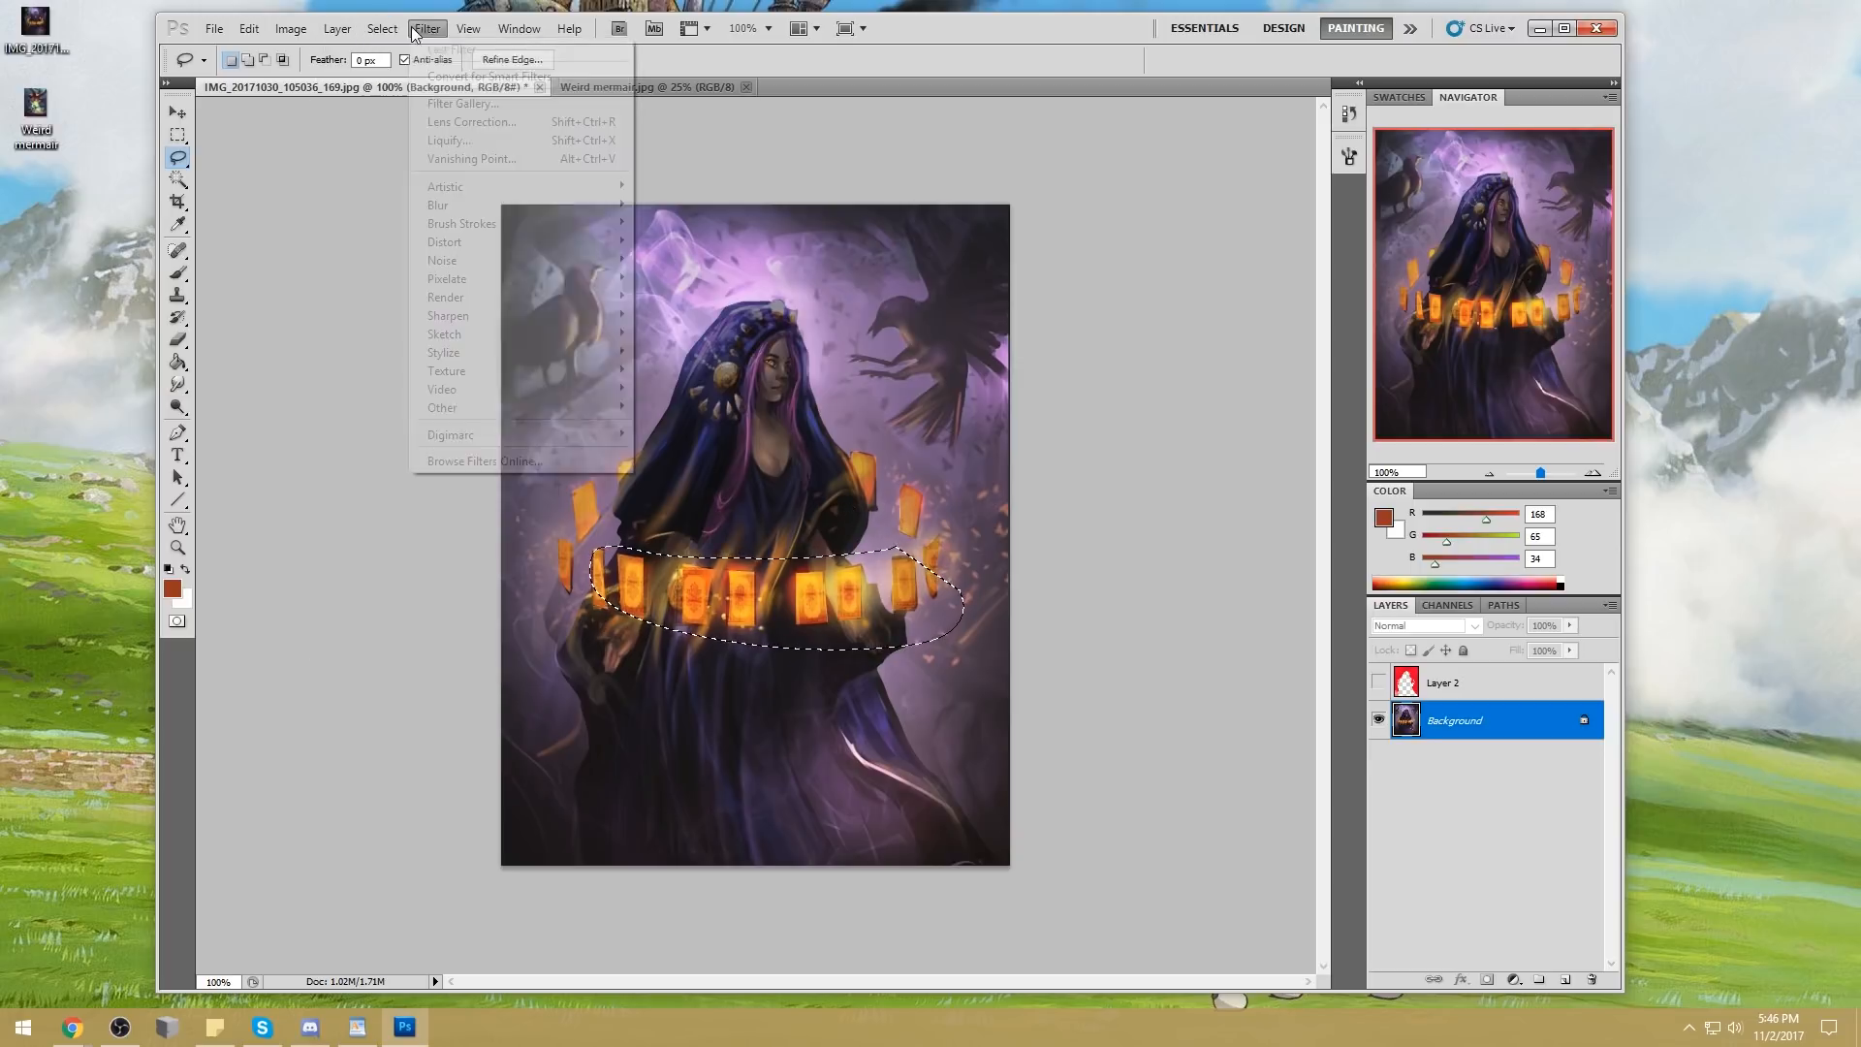
{"action": "mouse_move", "coordinate": [456, 204]}
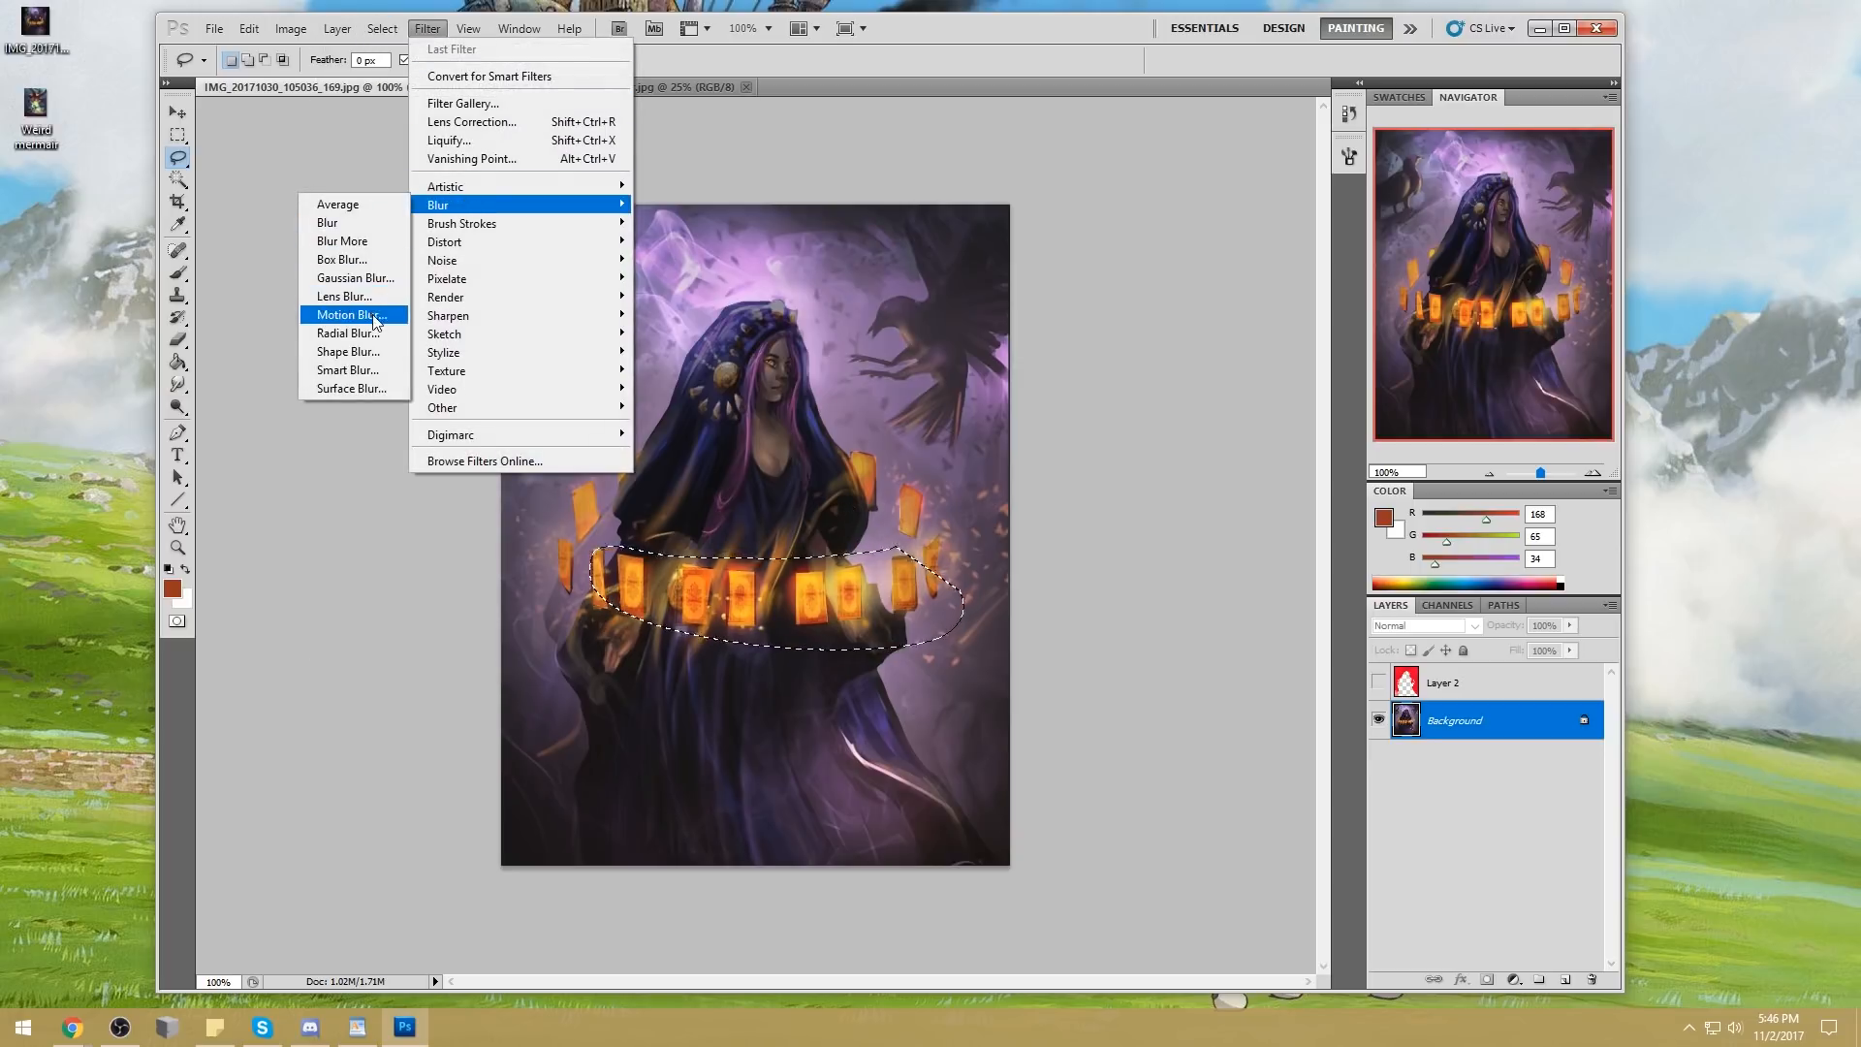
{"action": "left_click", "coordinate": [373, 315]}
{"action": "left_click_drag", "start_coordinate": [929, 235], "coordinate": [1210, 225]}
{"action": "left_click_drag", "start_coordinate": [1093, 551], "coordinate": [1080, 555]}
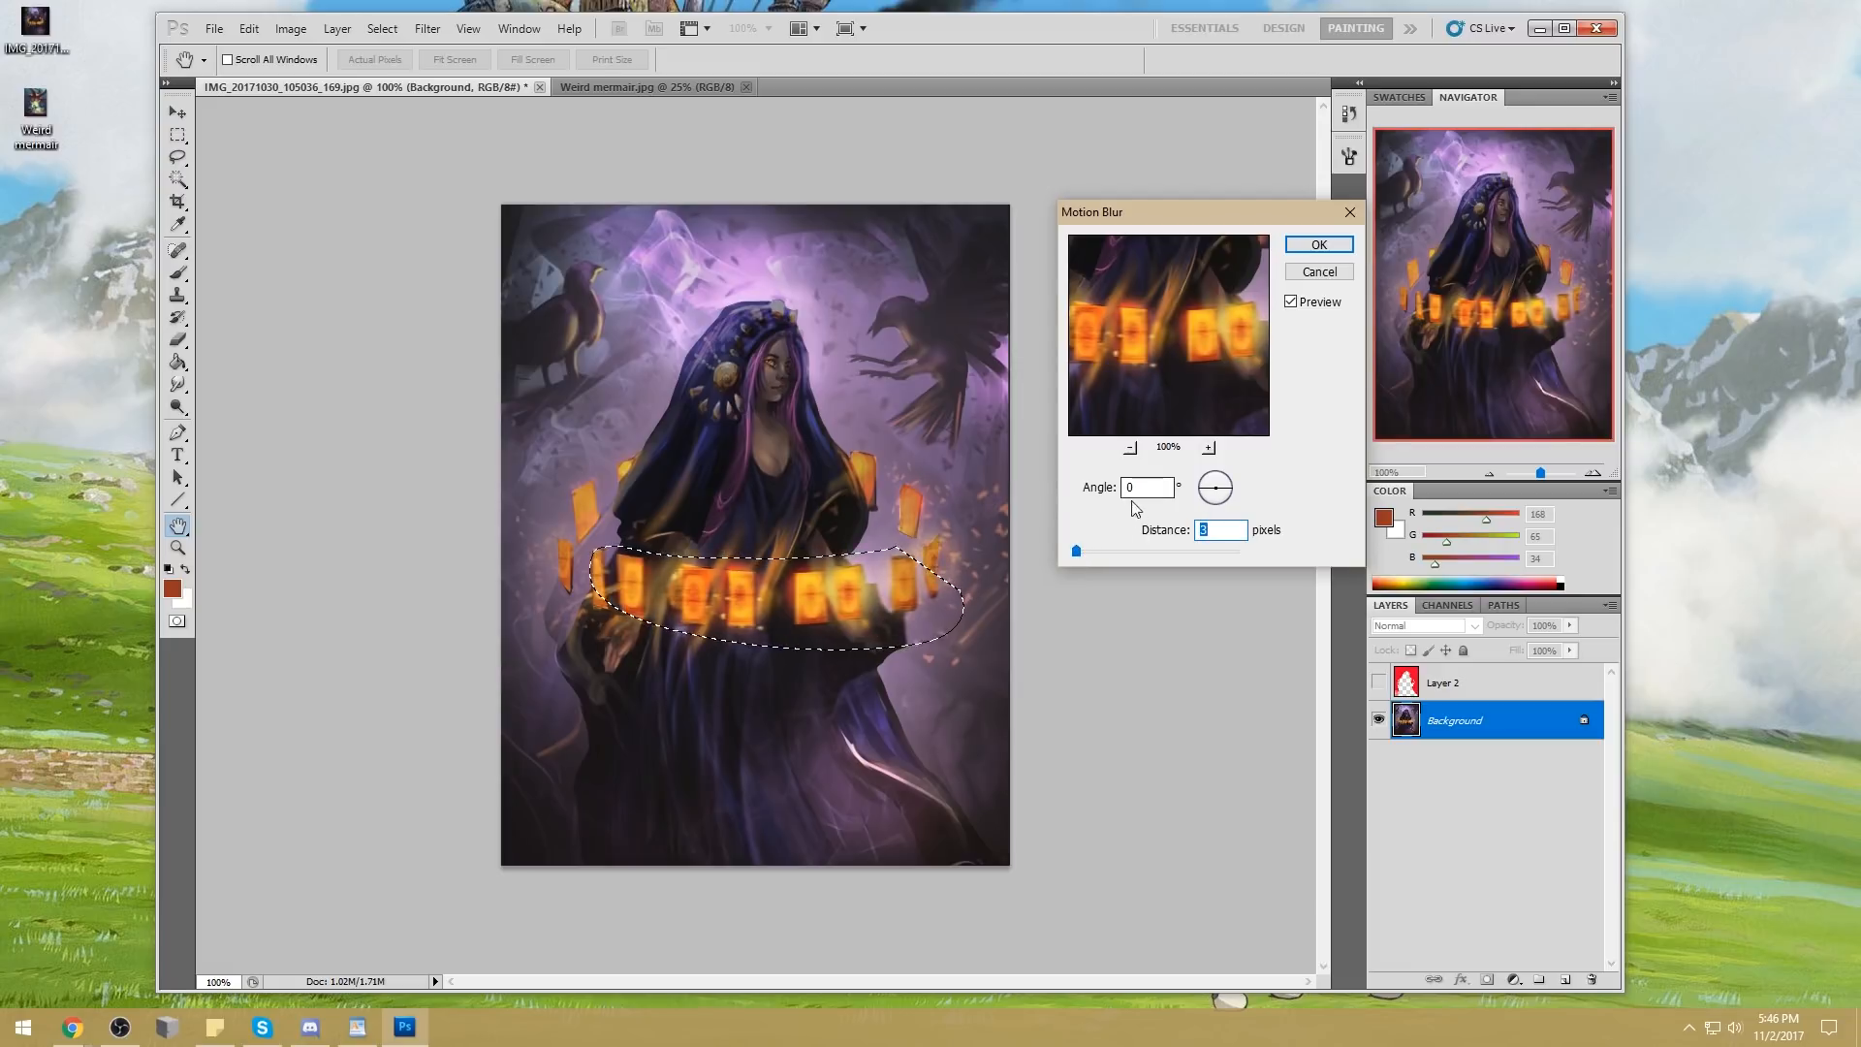
{"action": "left_click", "coordinate": [1078, 554]}
{"action": "left_click_drag", "start_coordinate": [1079, 556], "coordinate": [1075, 555]}
{"action": "type", "text": "2"}
{"action": "left_click", "coordinate": [1290, 250]}
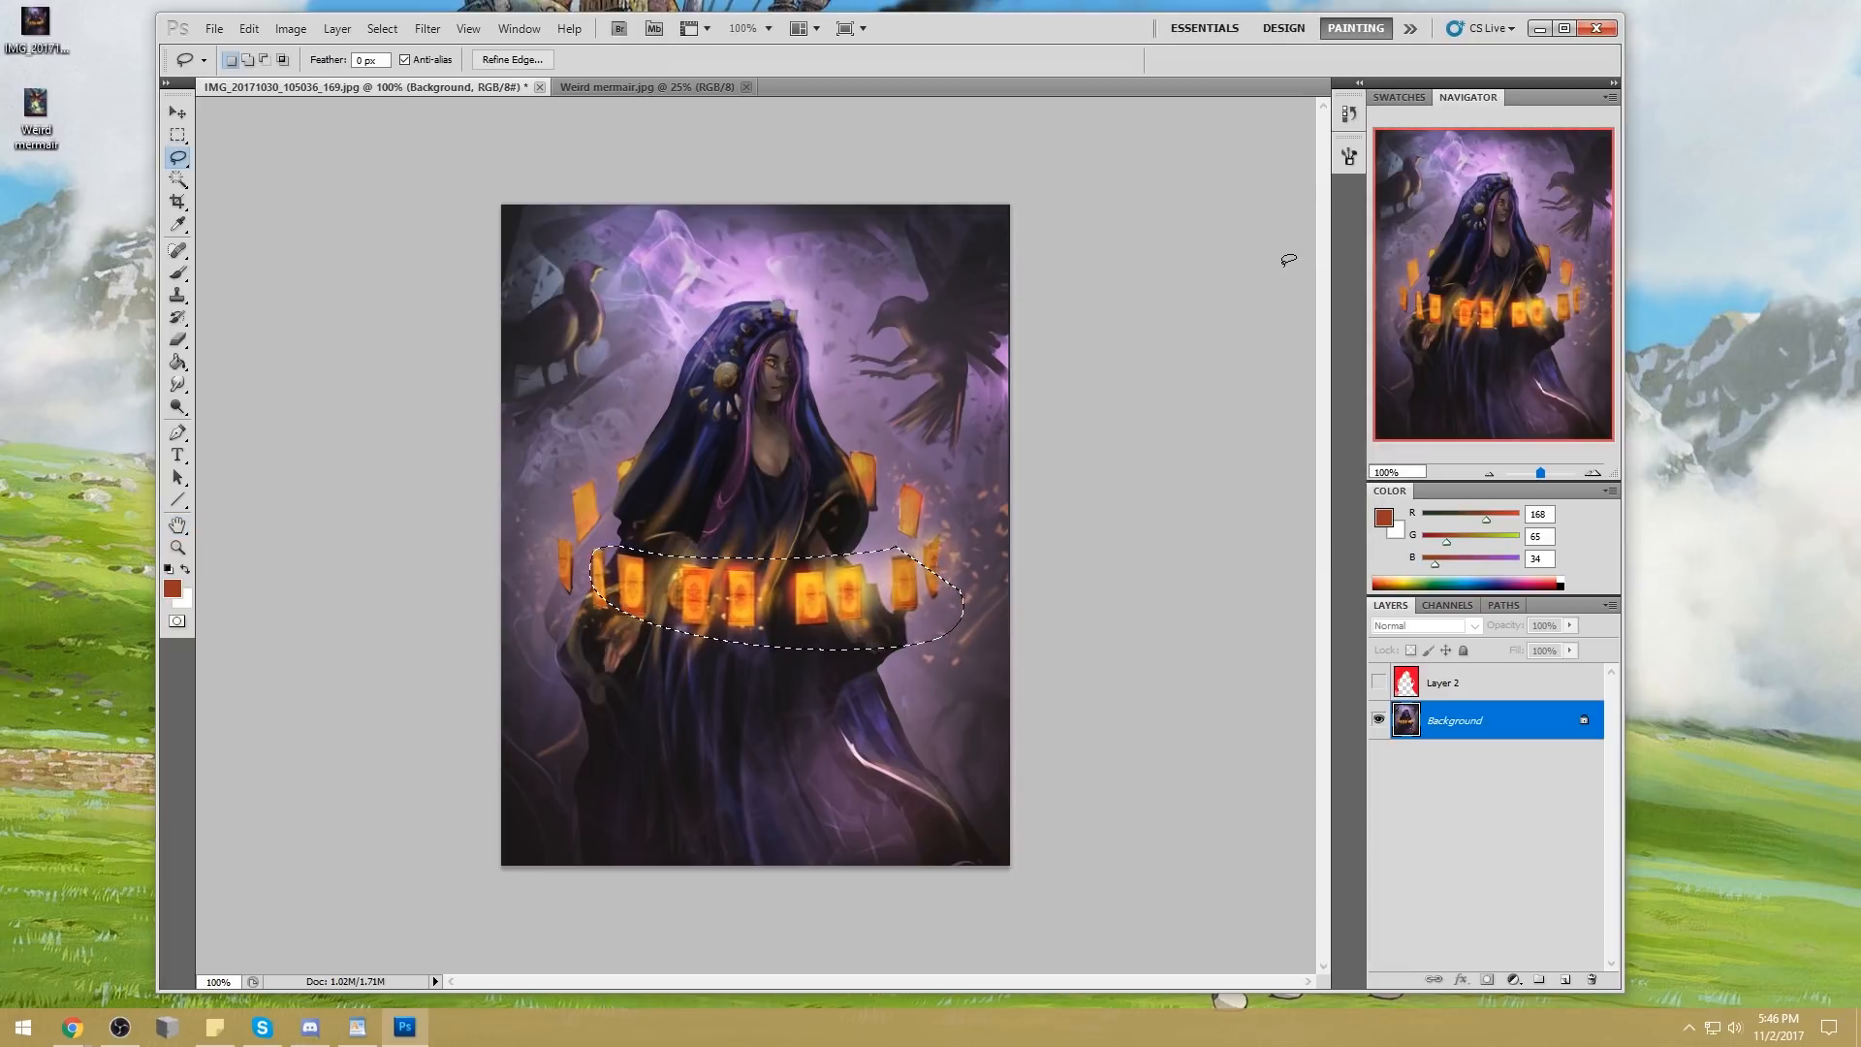
{"action": "left_click", "coordinate": [1348, 114]}
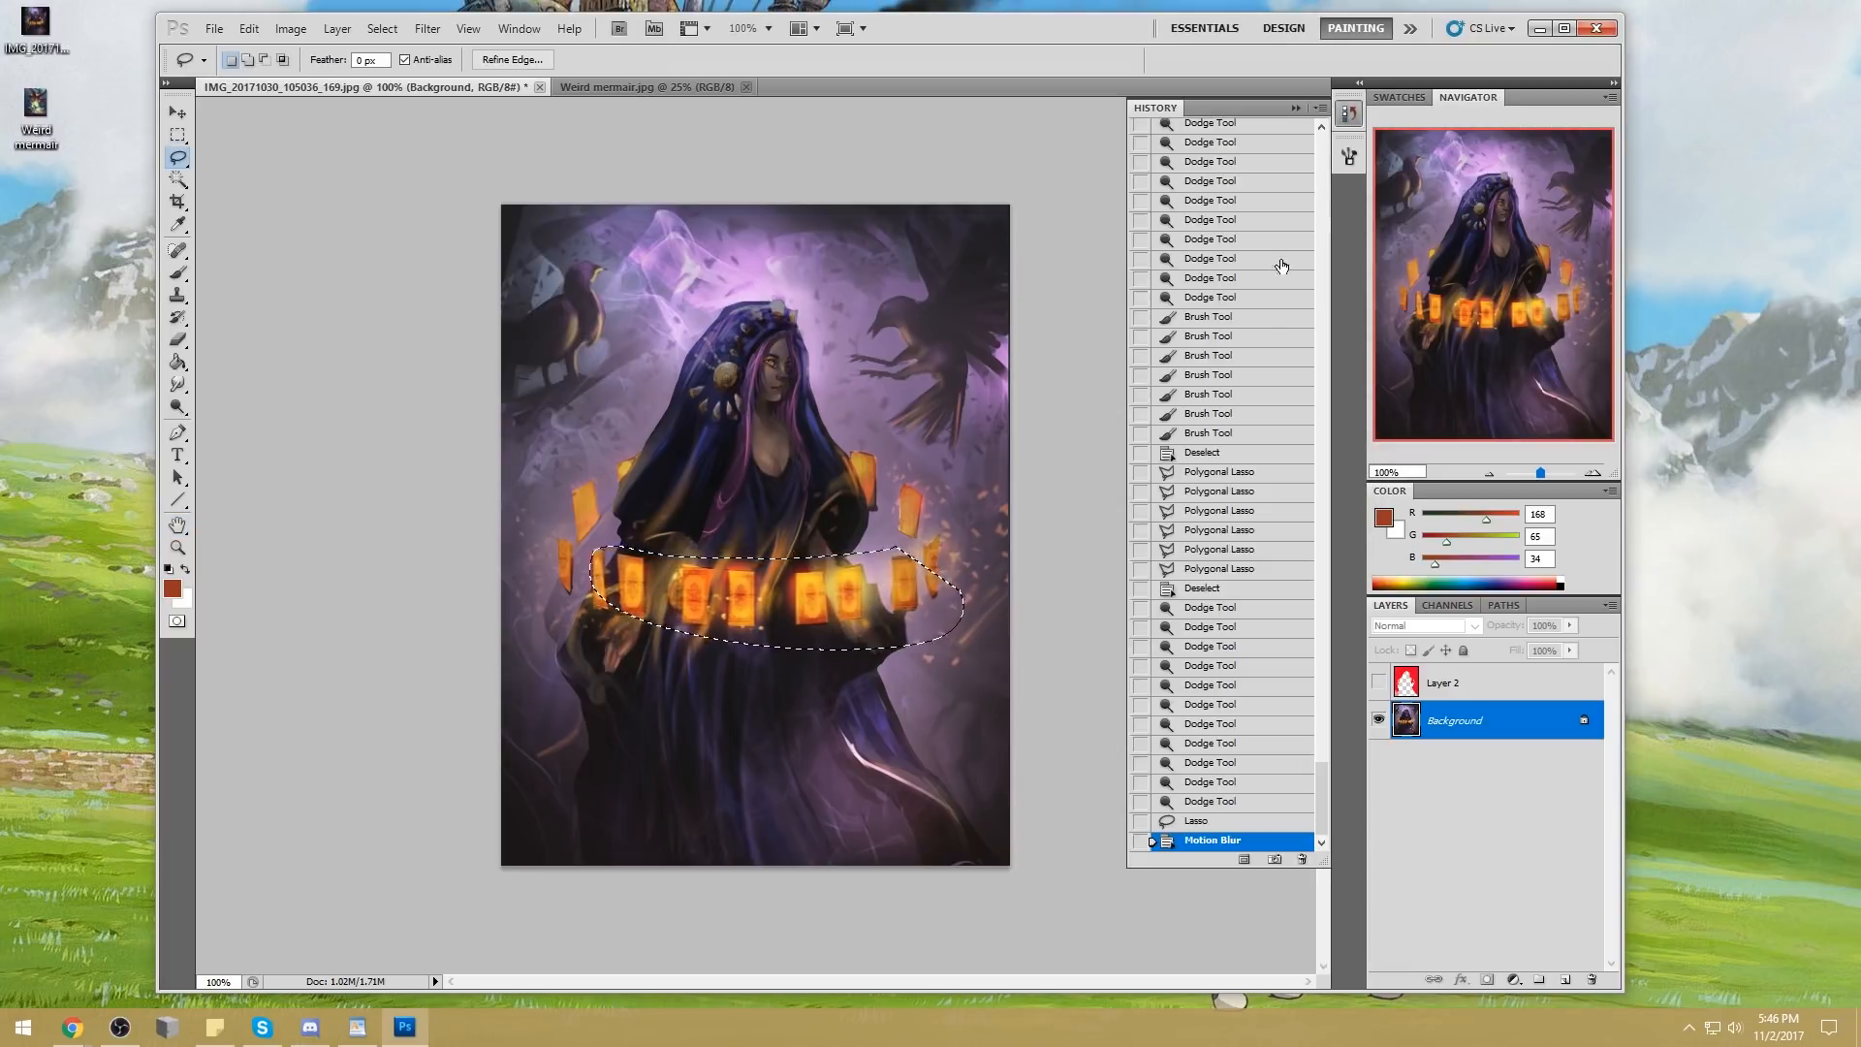
{"action": "left_click", "coordinate": [1202, 820]}
Copy the selected cards onto a new layer and erase around them with a 40 px Eraser at 100% opacity
{"action": "key", "text": "ctrl+j"}
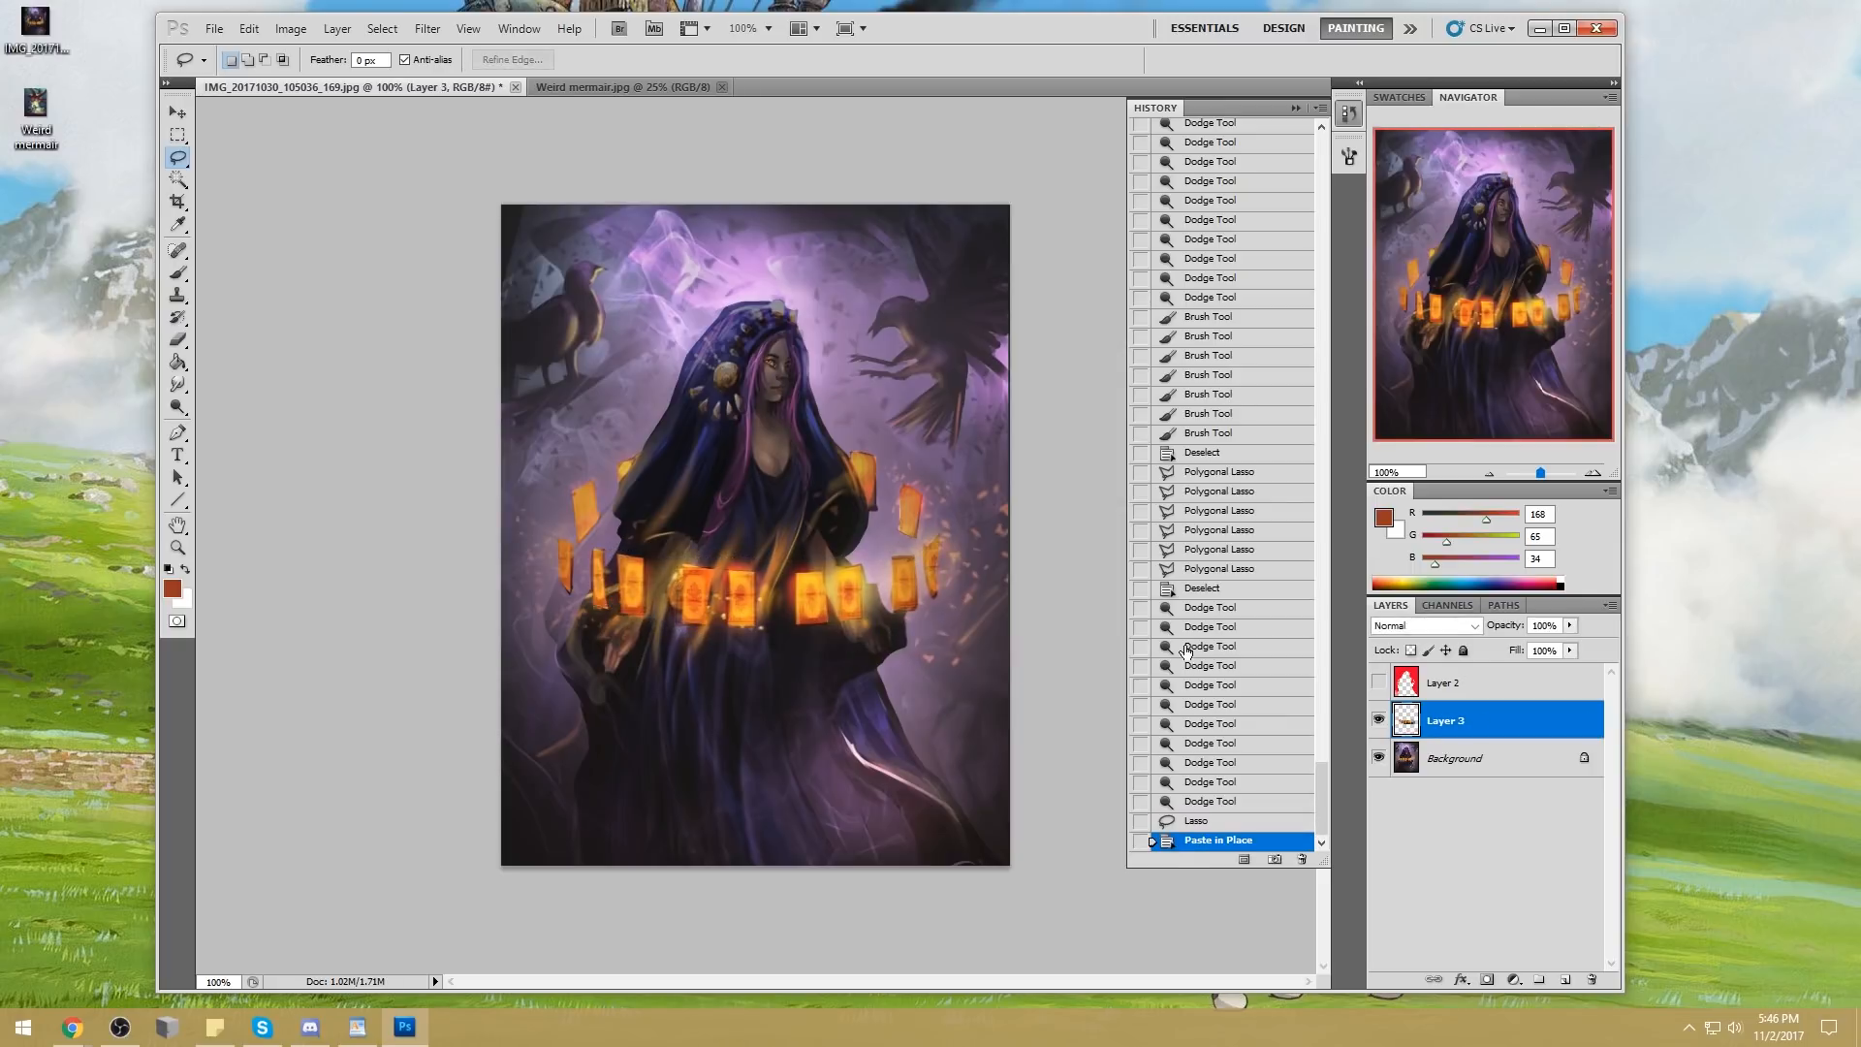
{"action": "left_click", "coordinate": [1295, 108]}
{"action": "key", "text": "e"}
{"action": "key", "text": "bracketleft"}
{"action": "key", "text": "bracketleft"}
{"action": "key", "text": "bracketleft"}
{"action": "key", "text": "bracketleft"}
{"action": "key", "text": "bracketleft"}
{"action": "key", "text": "bracketleft"}
{"action": "key", "text": "bracketleft"}
{"action": "key", "text": "bracketleft"}
{"action": "key", "text": "bracketleft"}
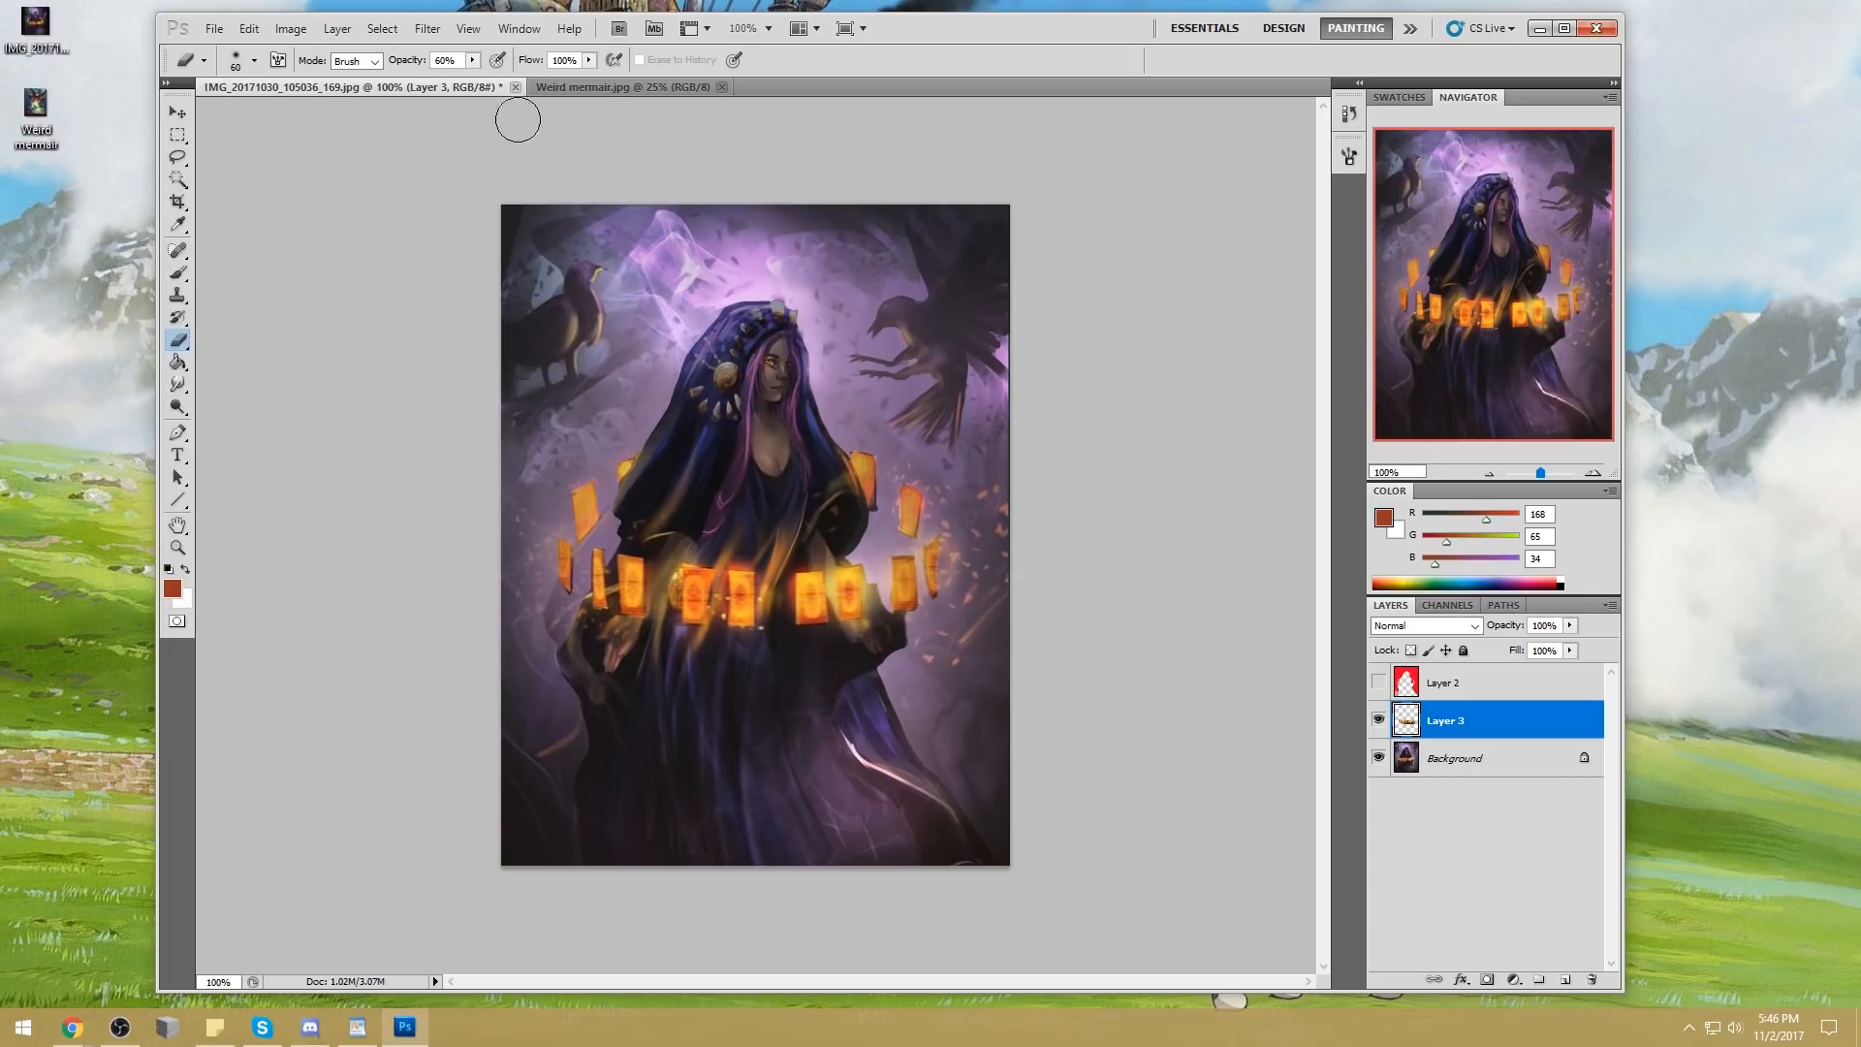
{"action": "left_click_drag", "start_coordinate": [476, 62], "coordinate": [539, 89]}
{"action": "key", "text": "bracketleft"}
{"action": "key", "text": "bracketleft"}
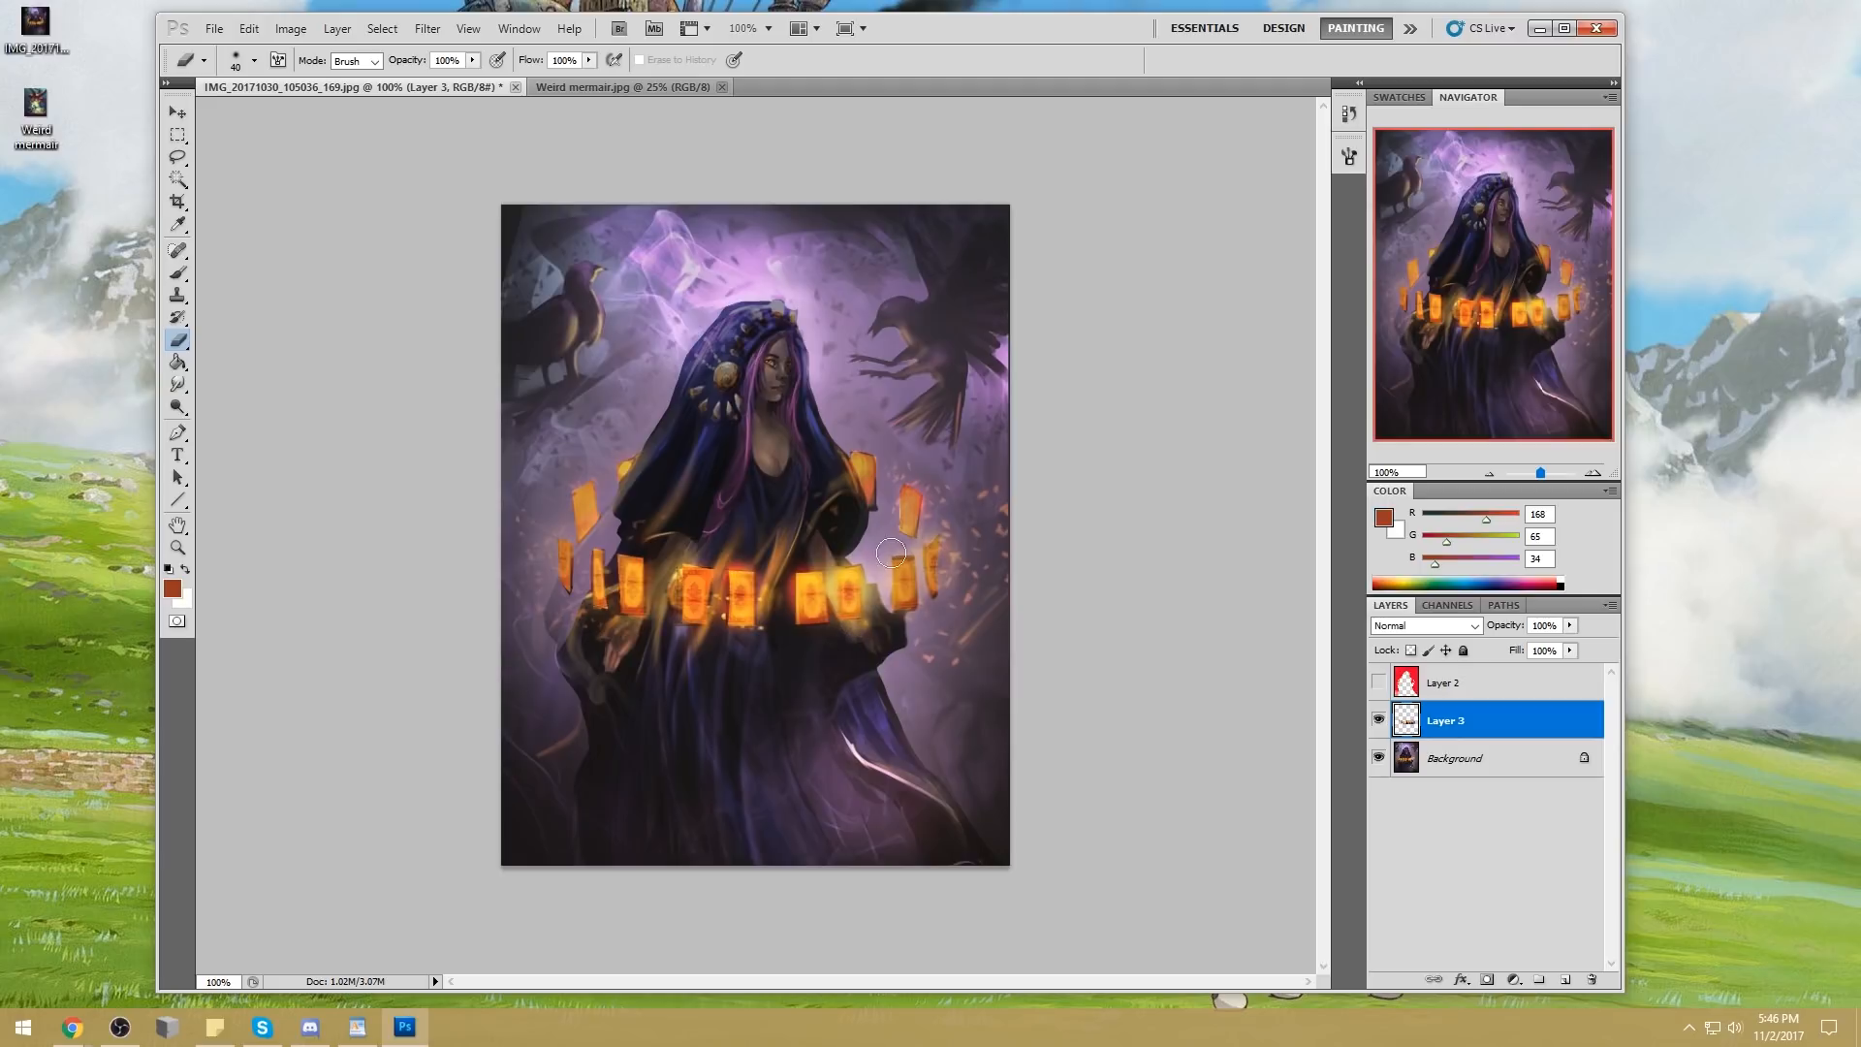
Soften parts of the card layer with a 175 px Blur tool at 100% strength and merge it into the Background
{"action": "left_click_drag", "start_coordinate": [178, 384], "coordinate": [242, 387]}
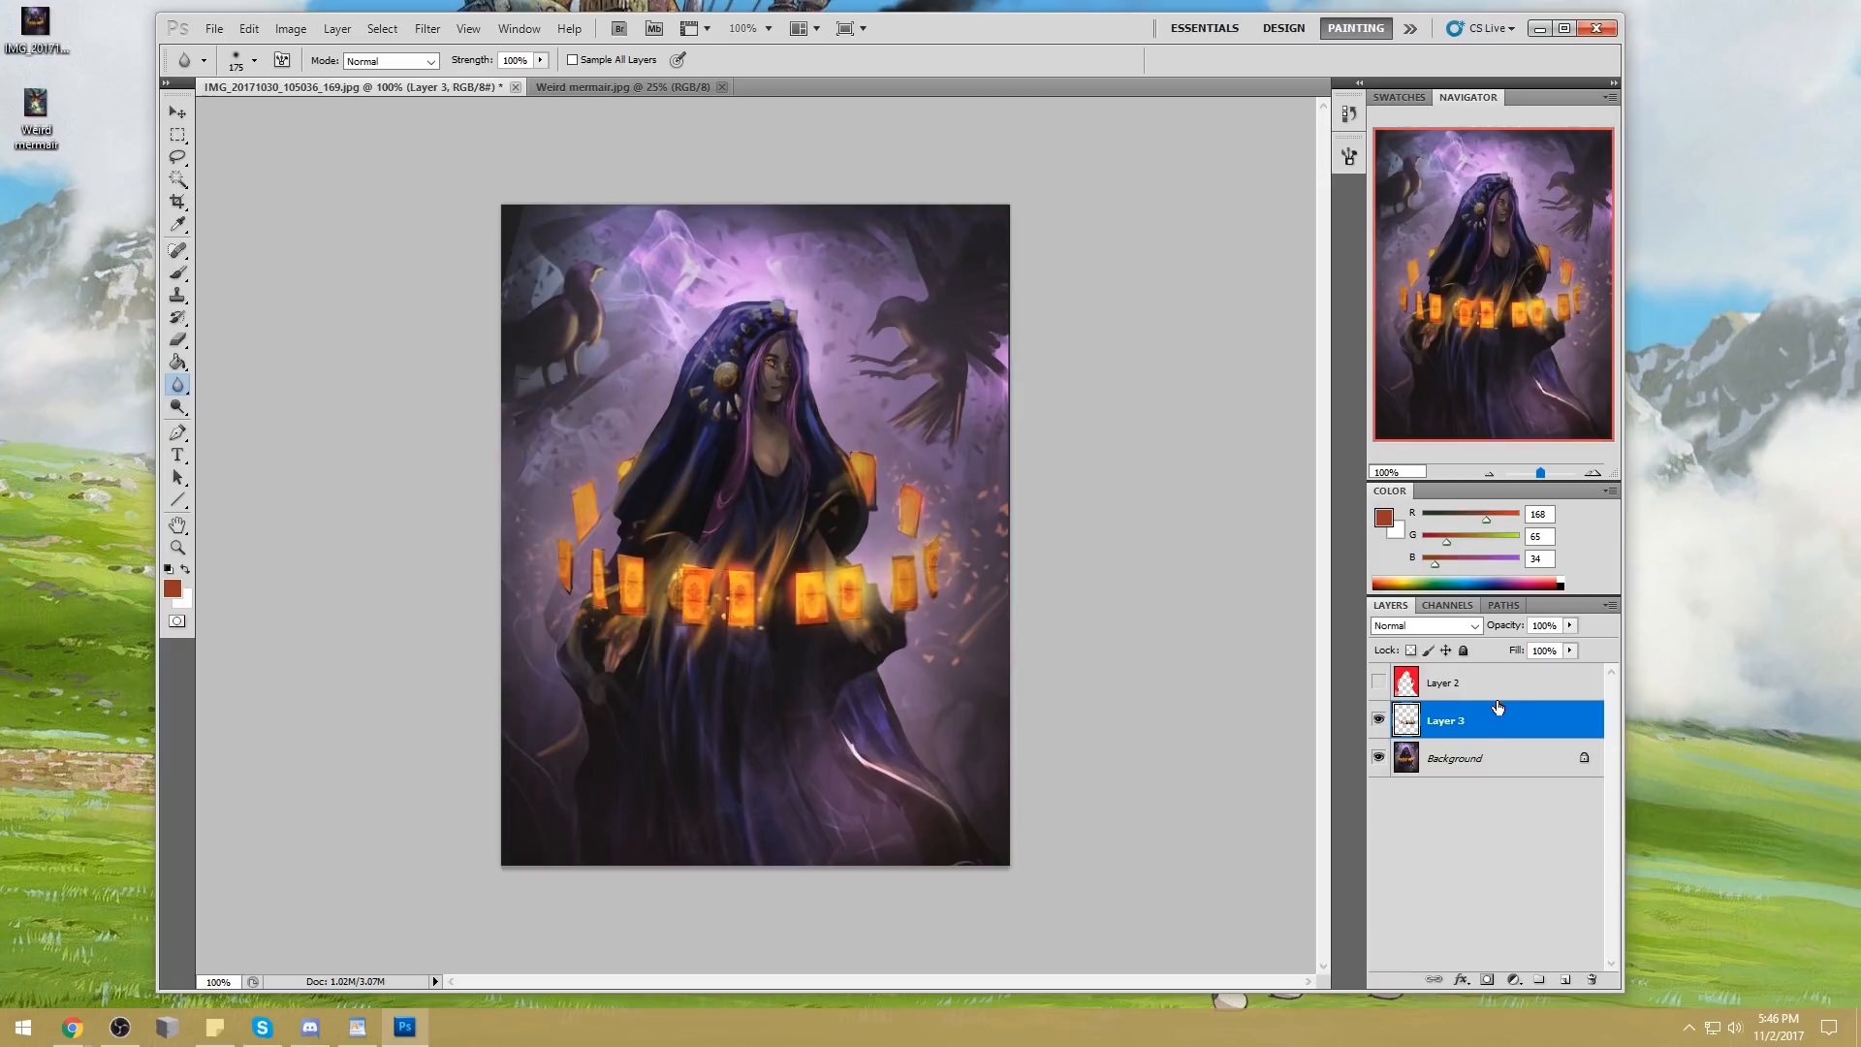
{"action": "right_click", "coordinate": [1476, 729]}
{"action": "left_click", "coordinate": [1497, 656]}
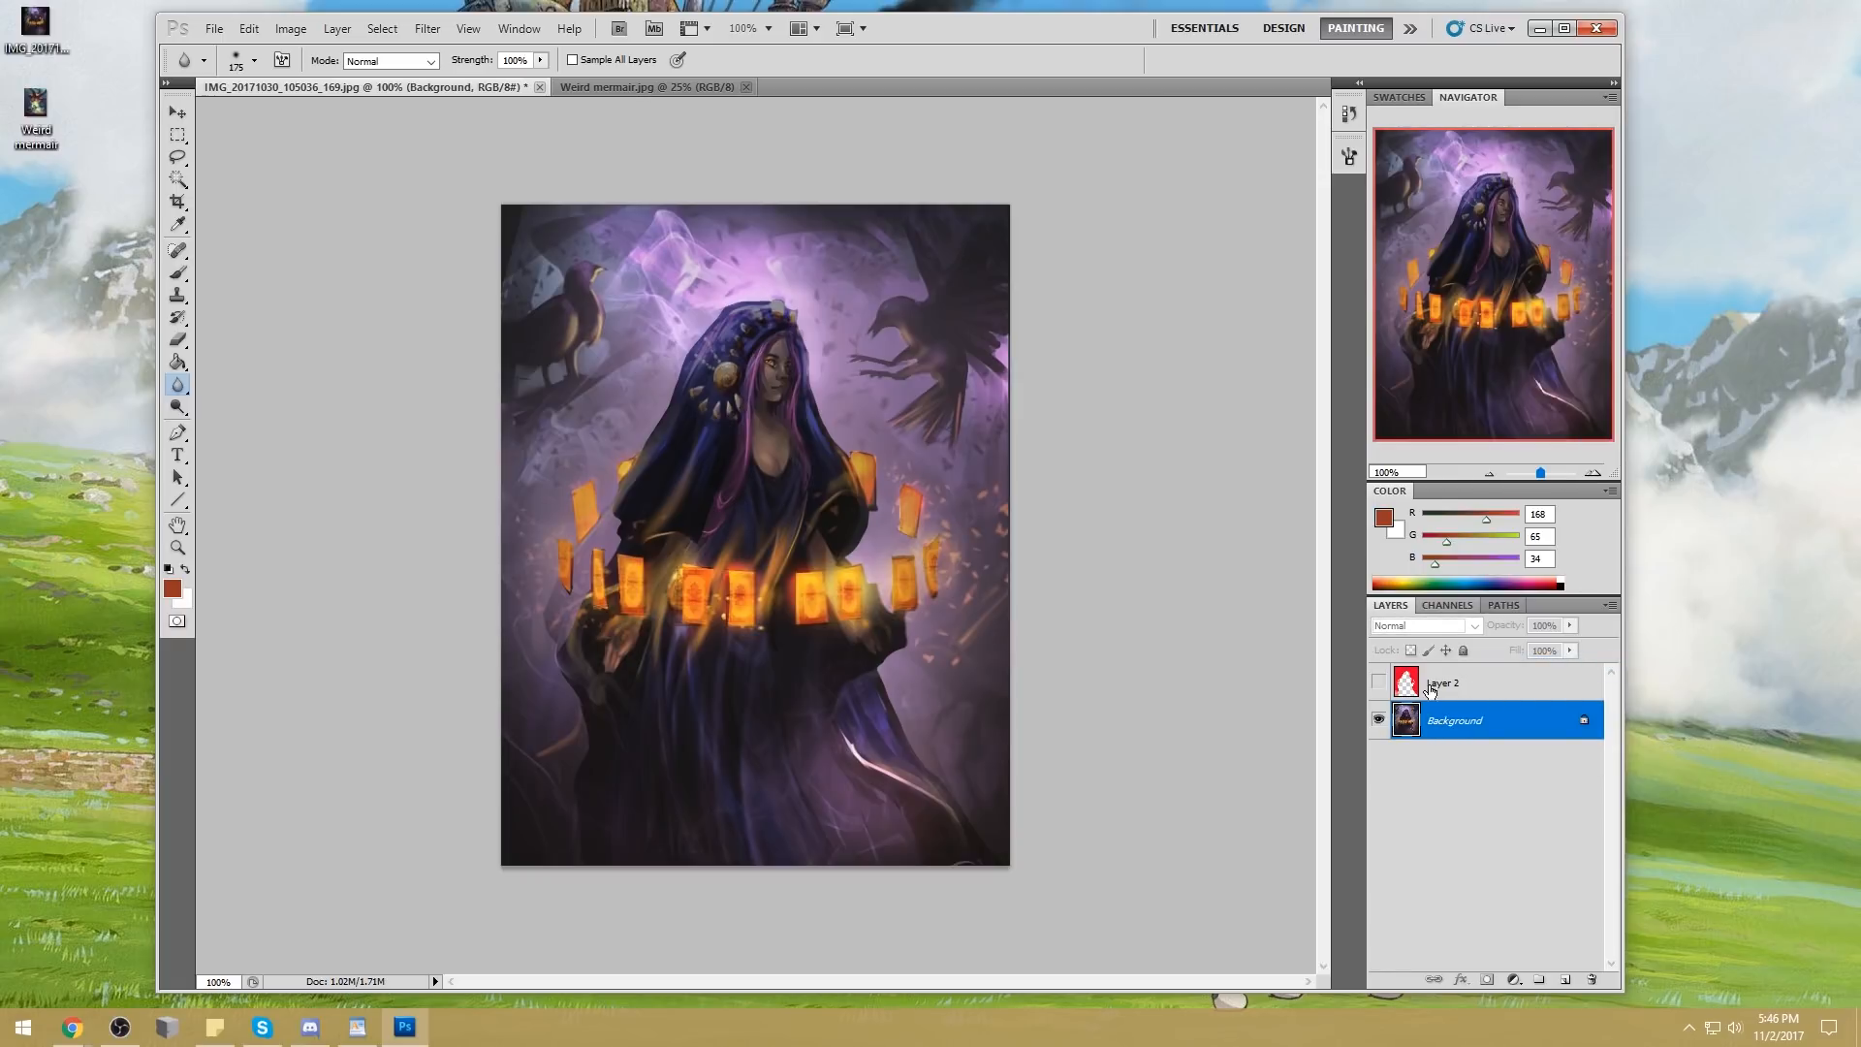
Compare the original cropped painting with the latest edited state through the document history
{"action": "left_click", "coordinate": [1349, 113]}
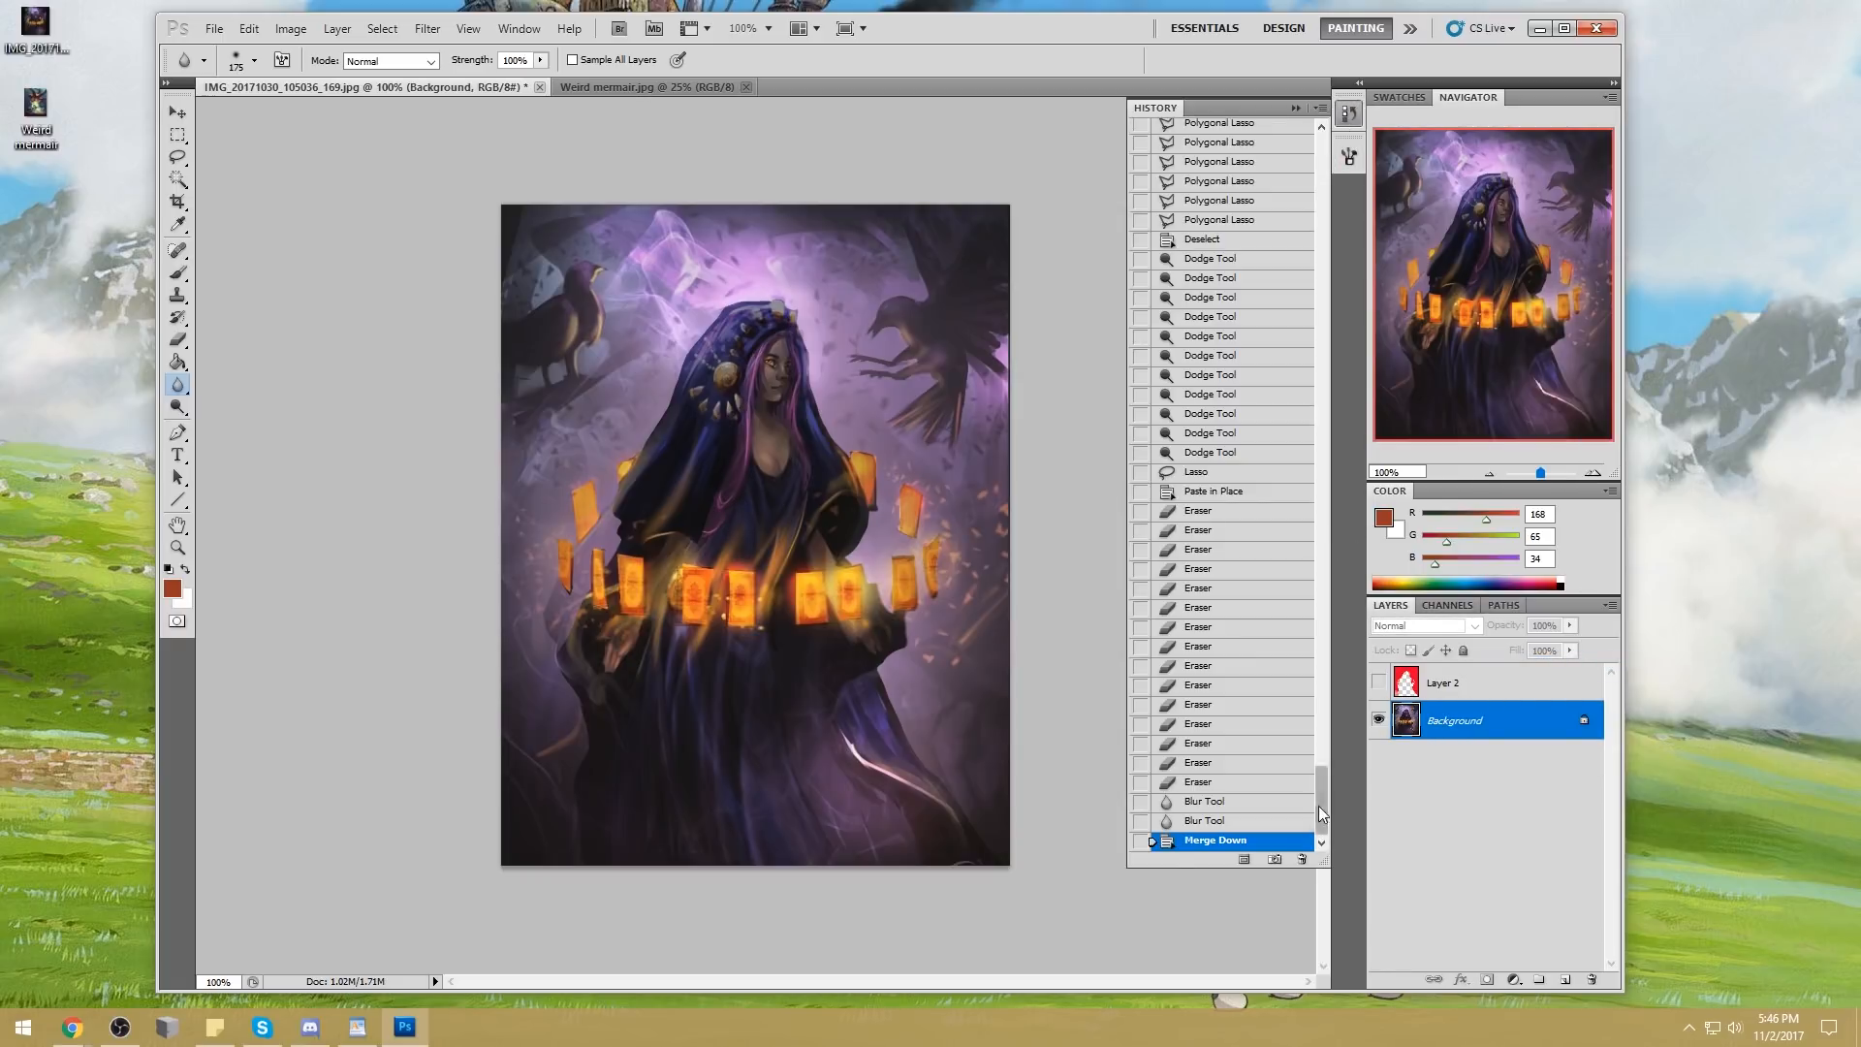
{"action": "left_click_drag", "start_coordinate": [1320, 812], "coordinate": [1359, 180]}
{"action": "left_click", "coordinate": [1262, 140]}
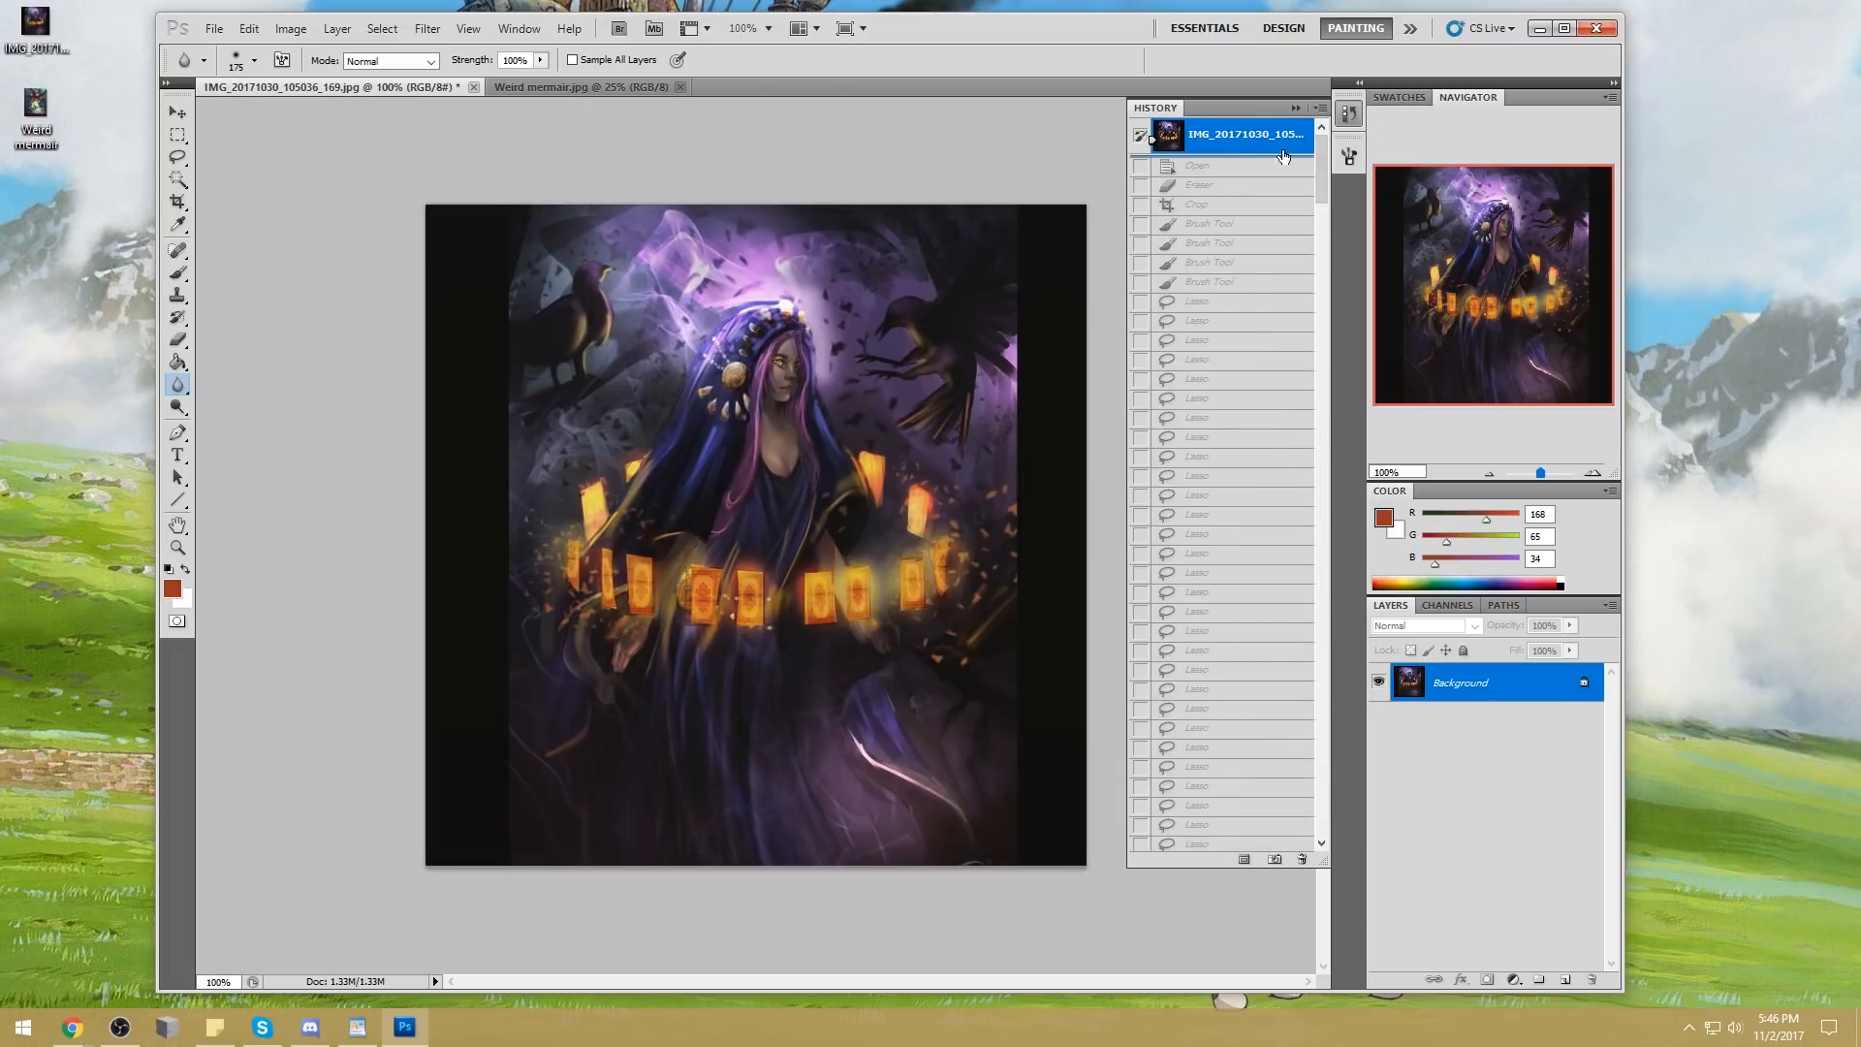
{"action": "left_click", "coordinate": [1257, 170]}
{"action": "left_click", "coordinate": [1260, 204]}
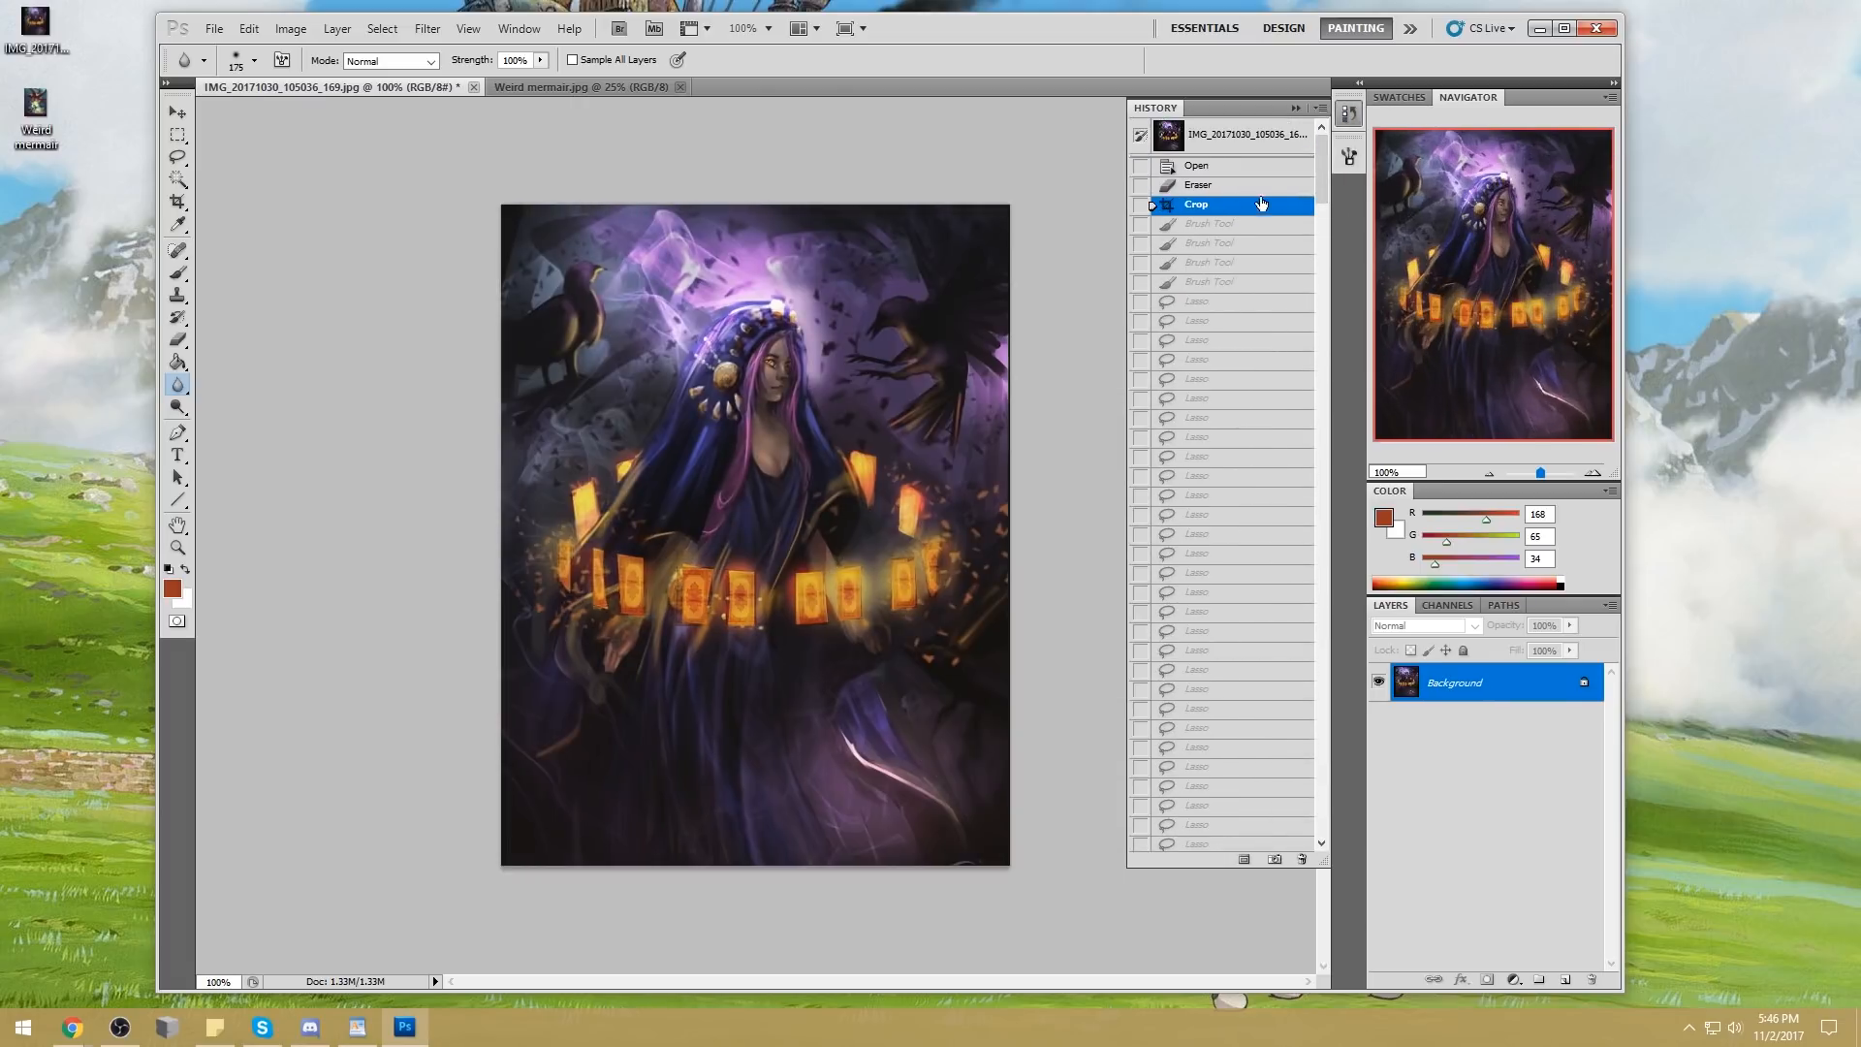
{"action": "left_click_drag", "start_coordinate": [1324, 167], "coordinate": [1413, 837]}
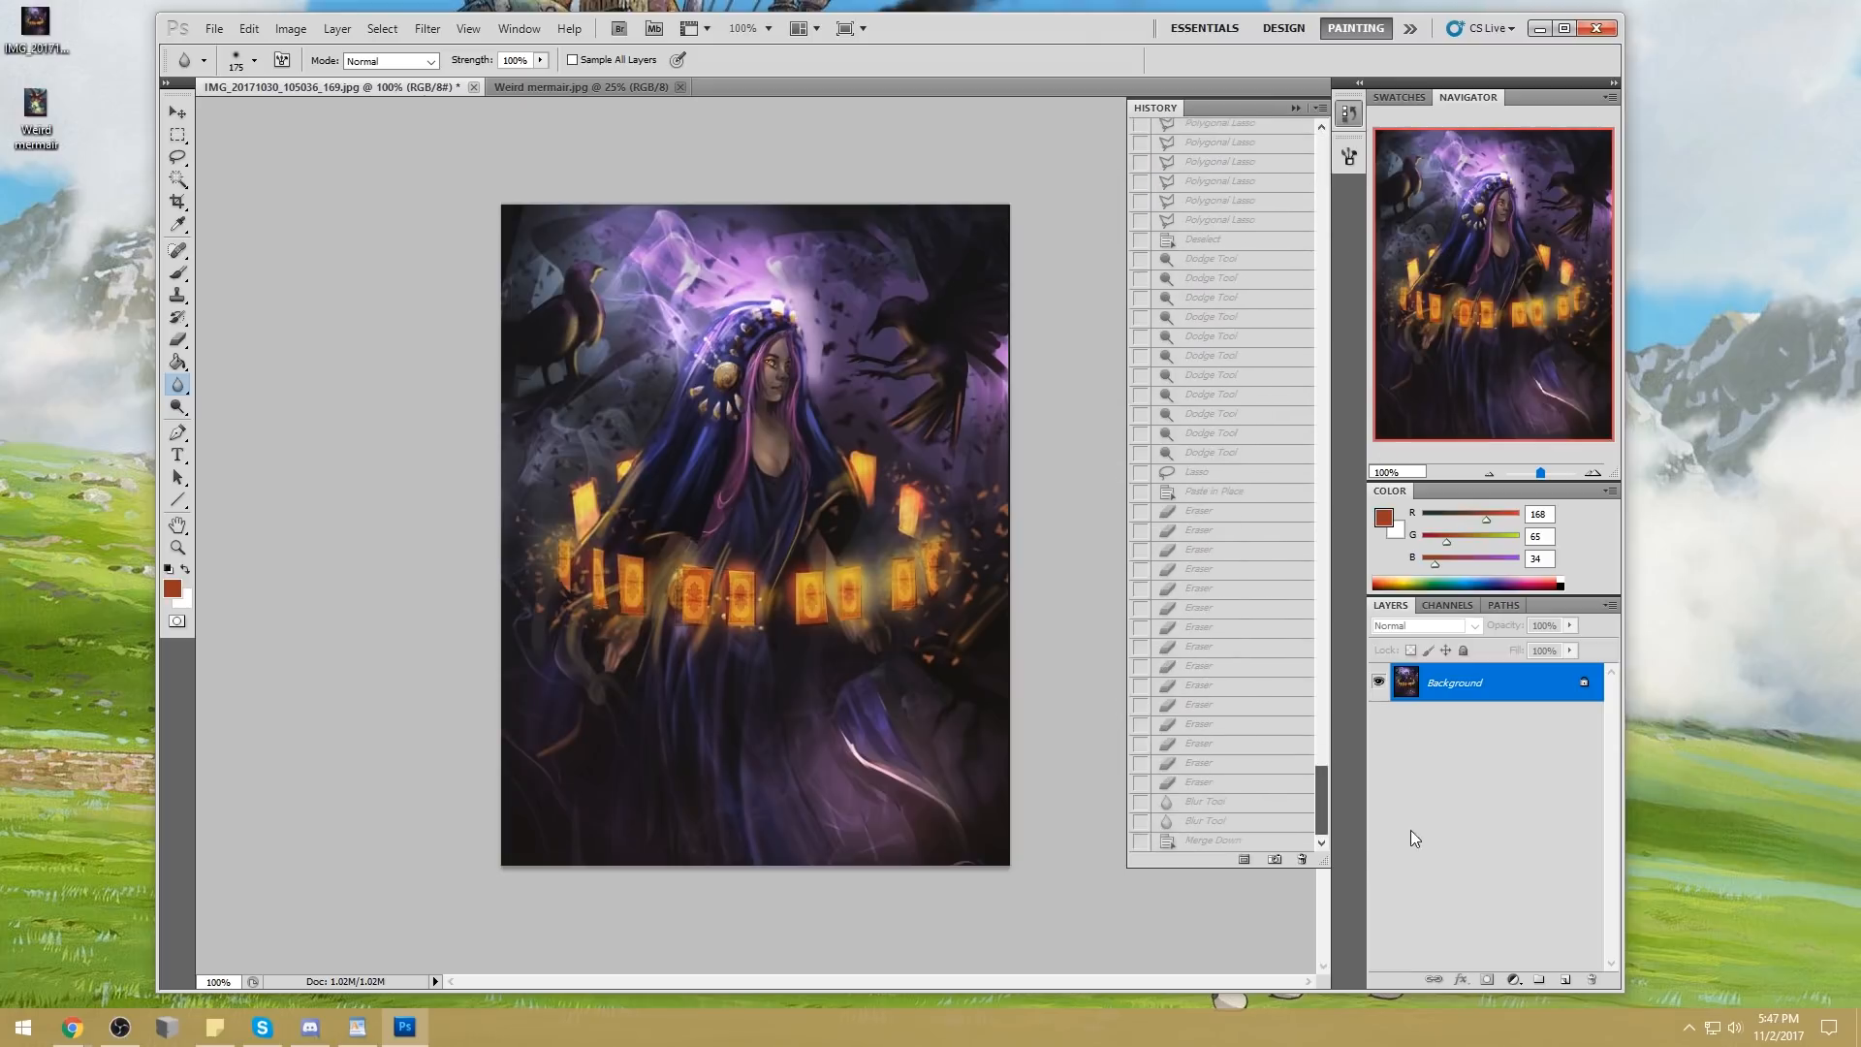
{"action": "left_click", "coordinate": [1200, 841]}
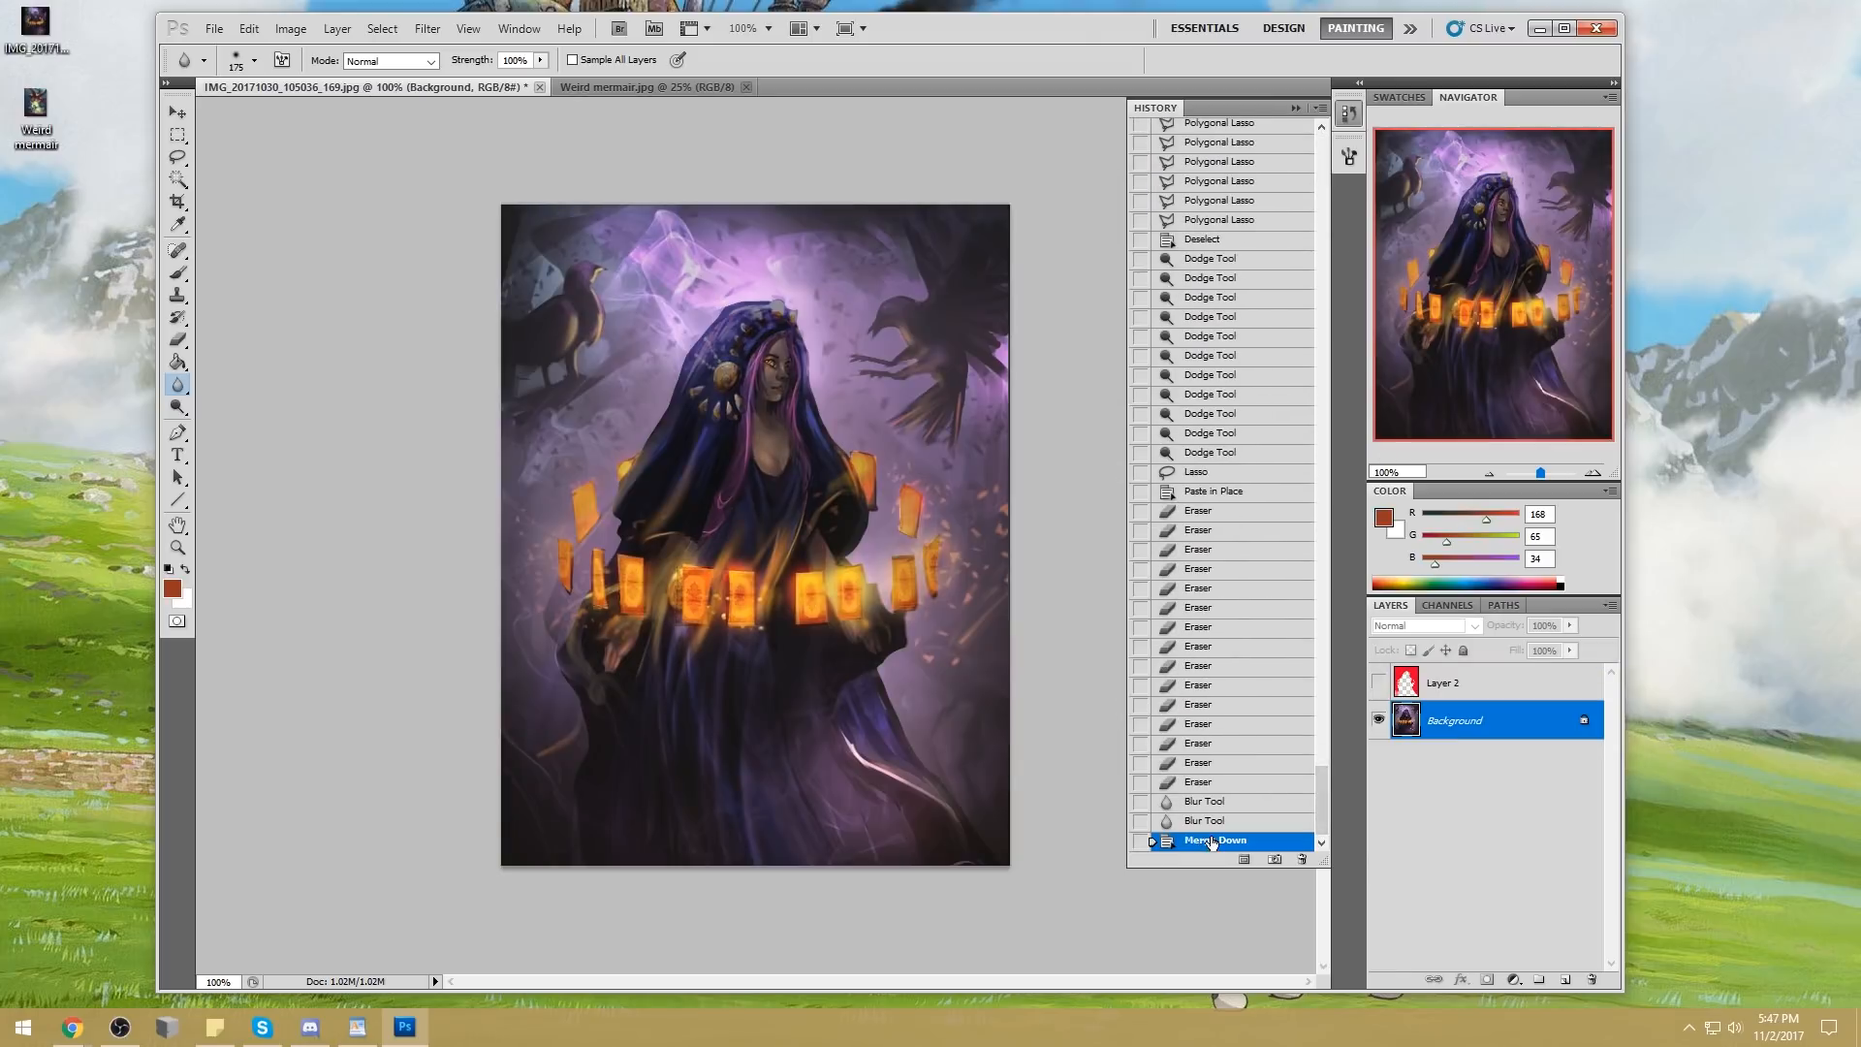
{"action": "left_click", "coordinate": [1295, 109]}
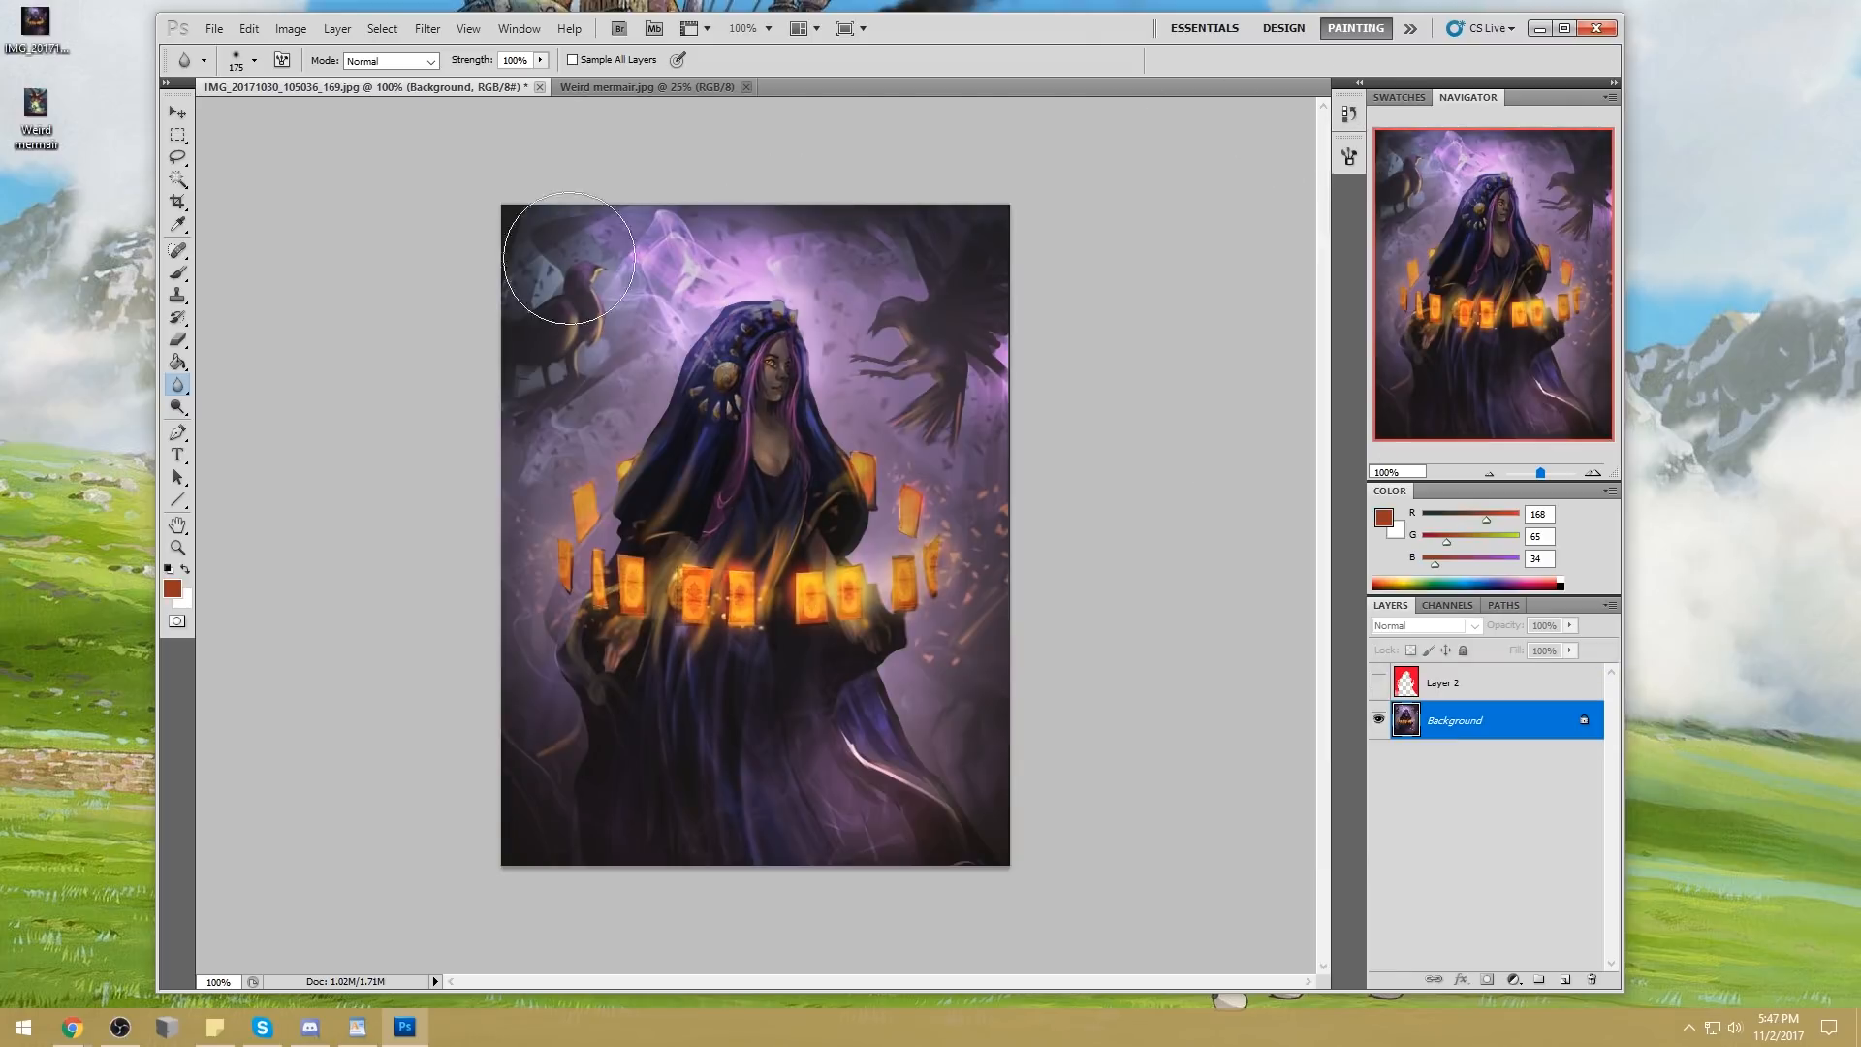
Switch to the Sponge tool at 46% flow, change its mode and reduce its brush size
{"action": "left_click", "coordinate": [177, 407]}
{"action": "right_click", "coordinate": [179, 407]}
{"action": "left_click", "coordinate": [257, 450]}
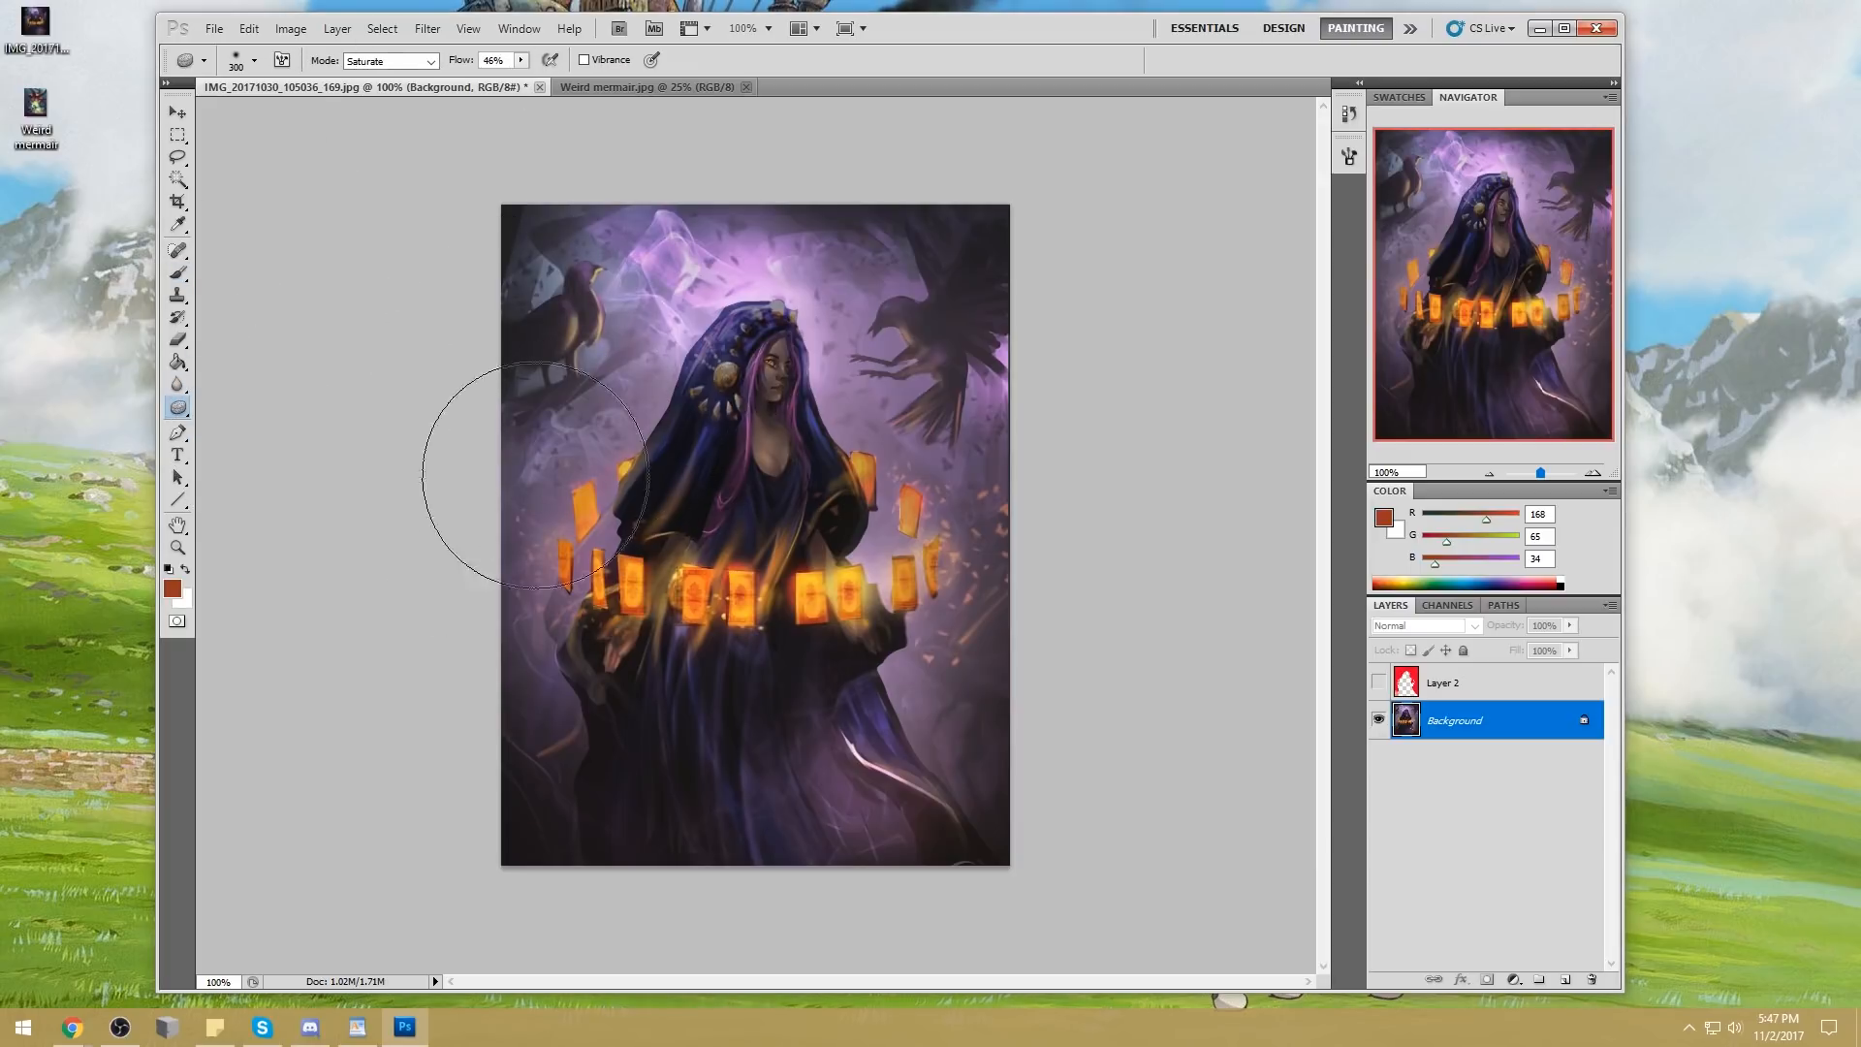
{"action": "left_click", "coordinate": [383, 64]}
{"action": "left_click", "coordinate": [383, 77]}
{"action": "key", "text": "bracketleft"}
{"action": "key", "text": "bracketleft"}
{"action": "key", "text": "bracketleft"}
{"action": "key", "text": "bracketleft"}
{"action": "key", "text": "bracketleft"}
{"action": "key", "text": "bracketleft"}
{"action": "key", "text": "bracketleft"}
{"action": "key", "text": "bracketleft"}
{"action": "key", "text": "bracketleft"}
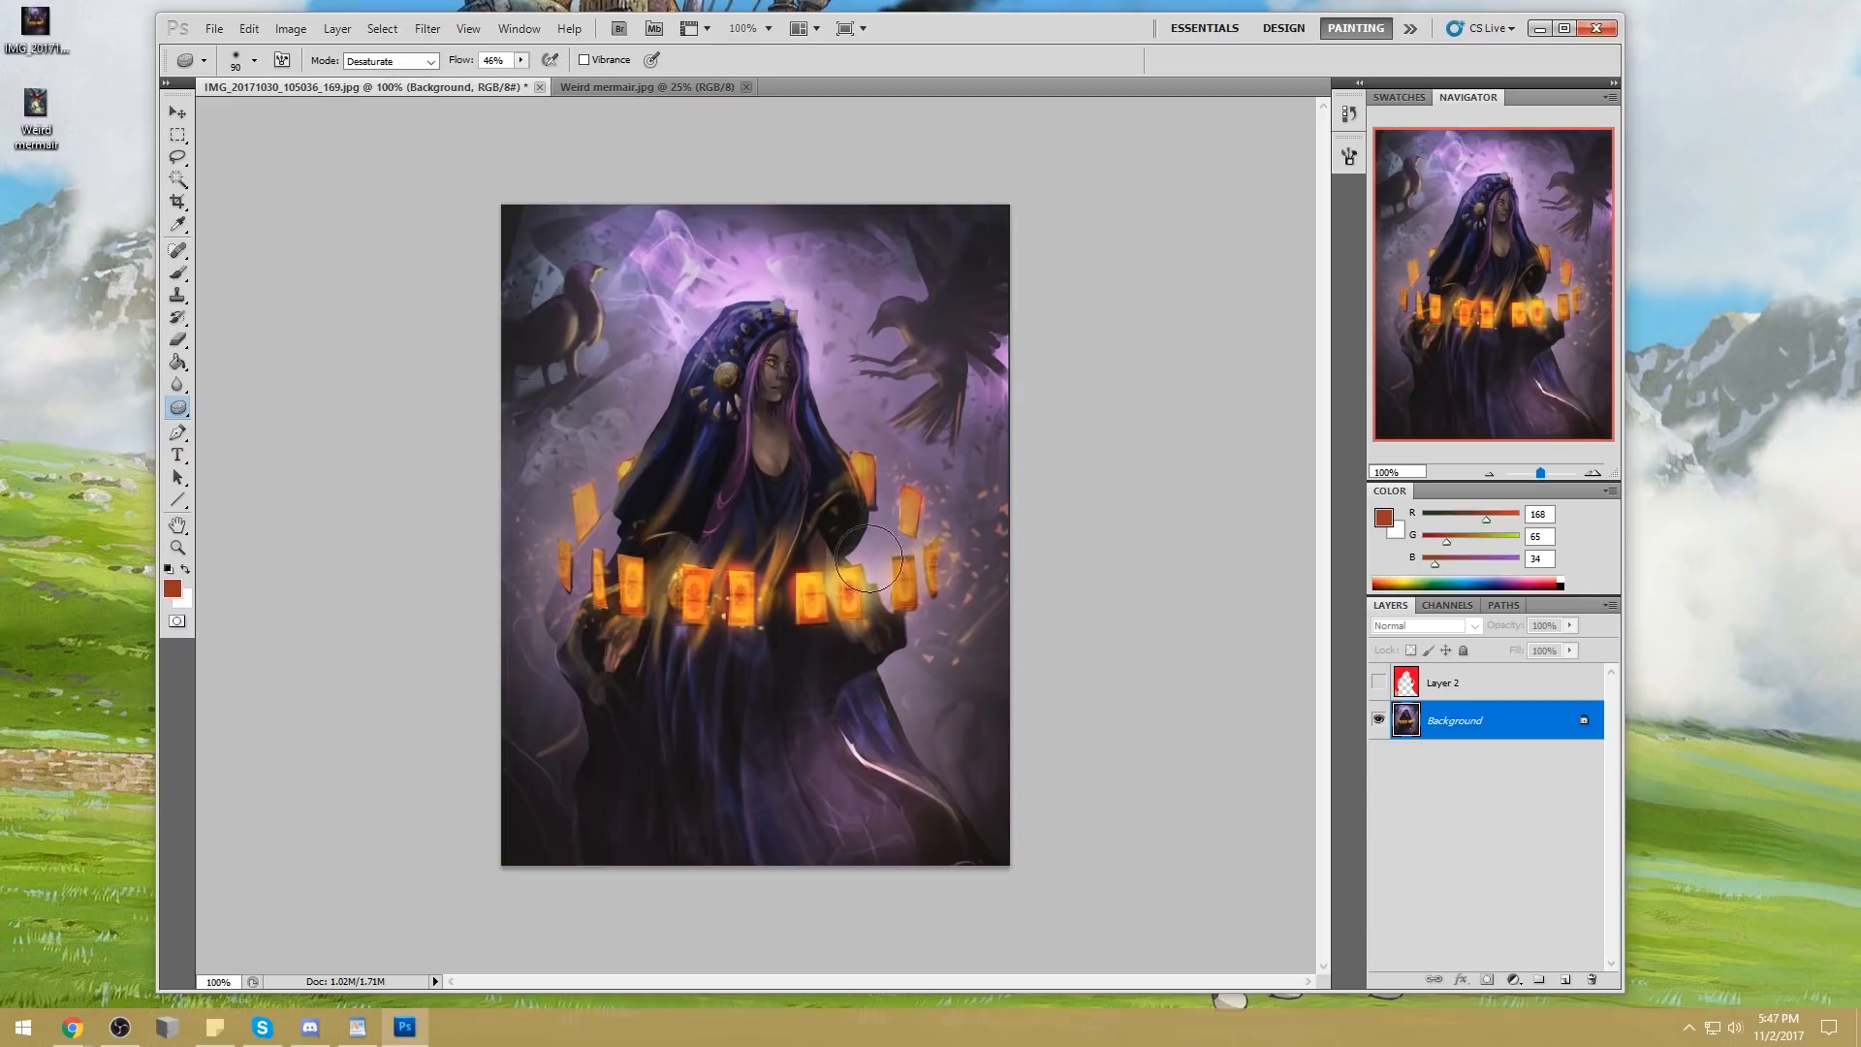
{"action": "key", "text": "ctrl+plus"}
{"action": "key", "text": "ctrl+minus"}
{"action": "key", "text": "ctrl+minus"}
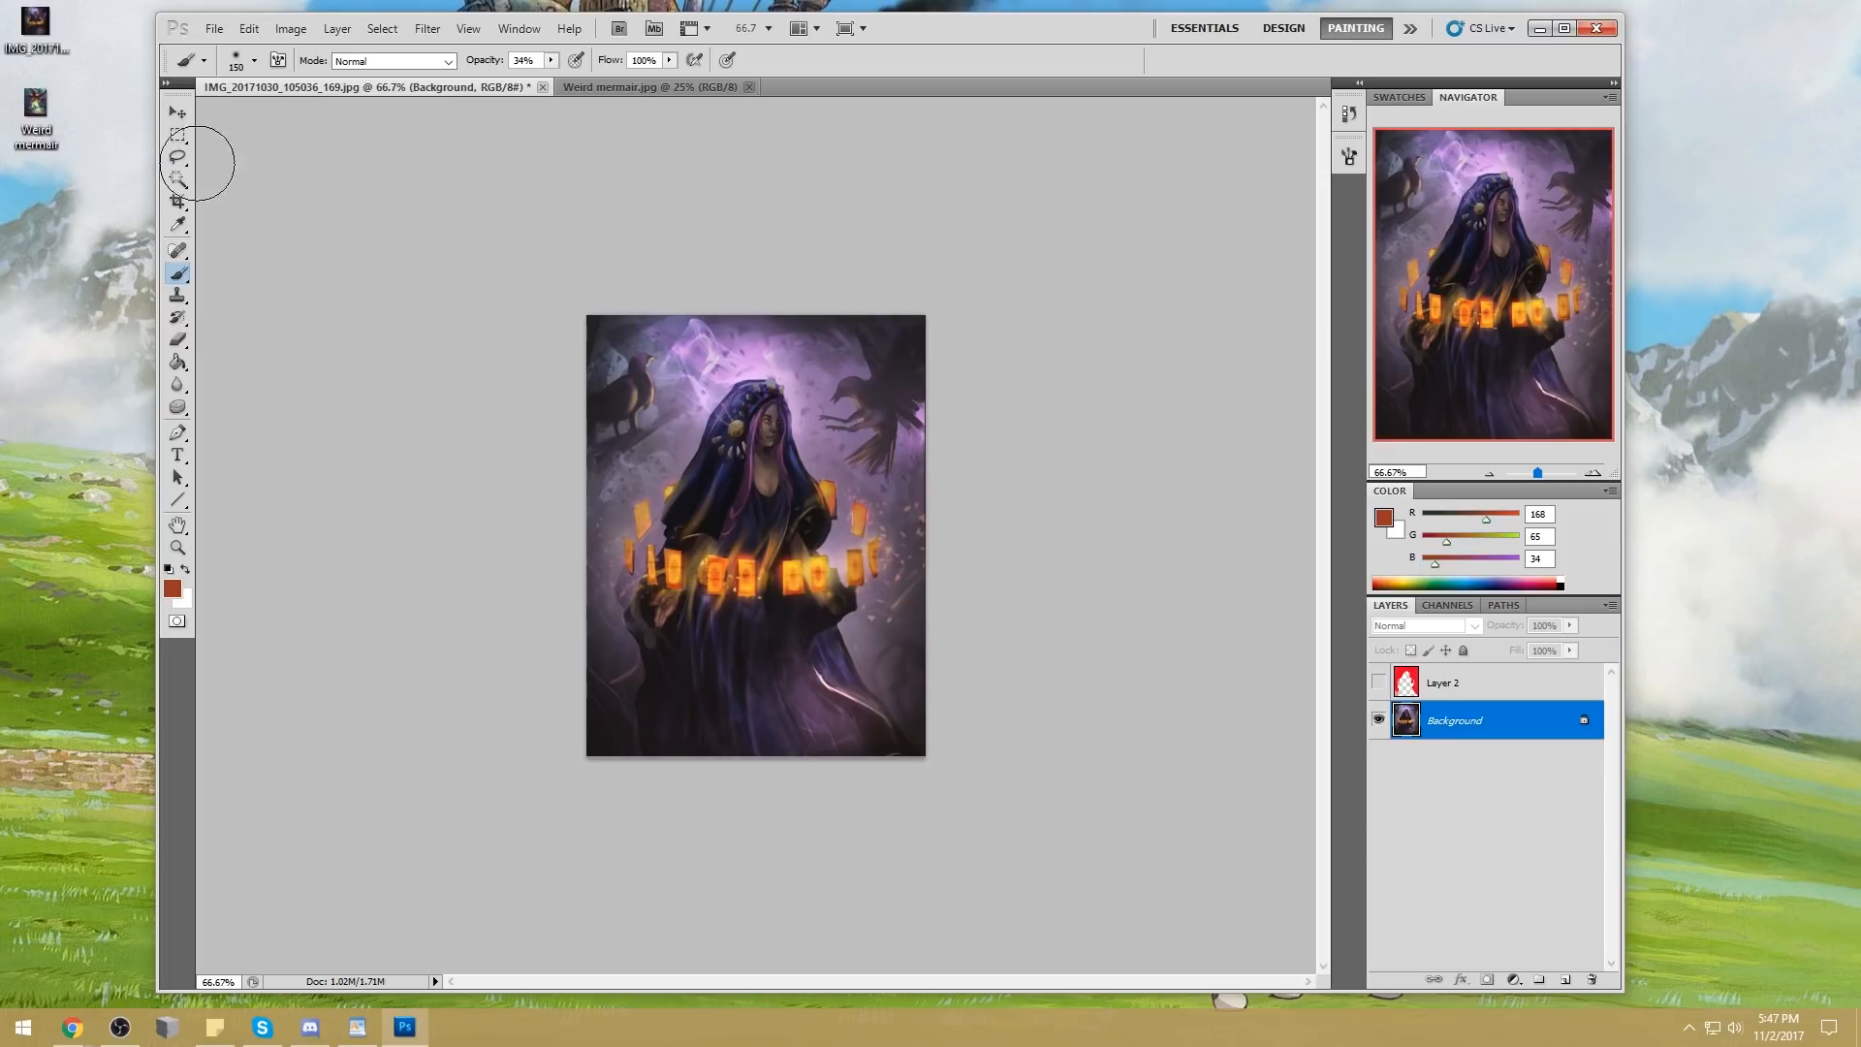
{"action": "left_click", "coordinate": [178, 179]}
{"action": "key", "text": "b"}
{"action": "left_click", "coordinate": [428, 28]}
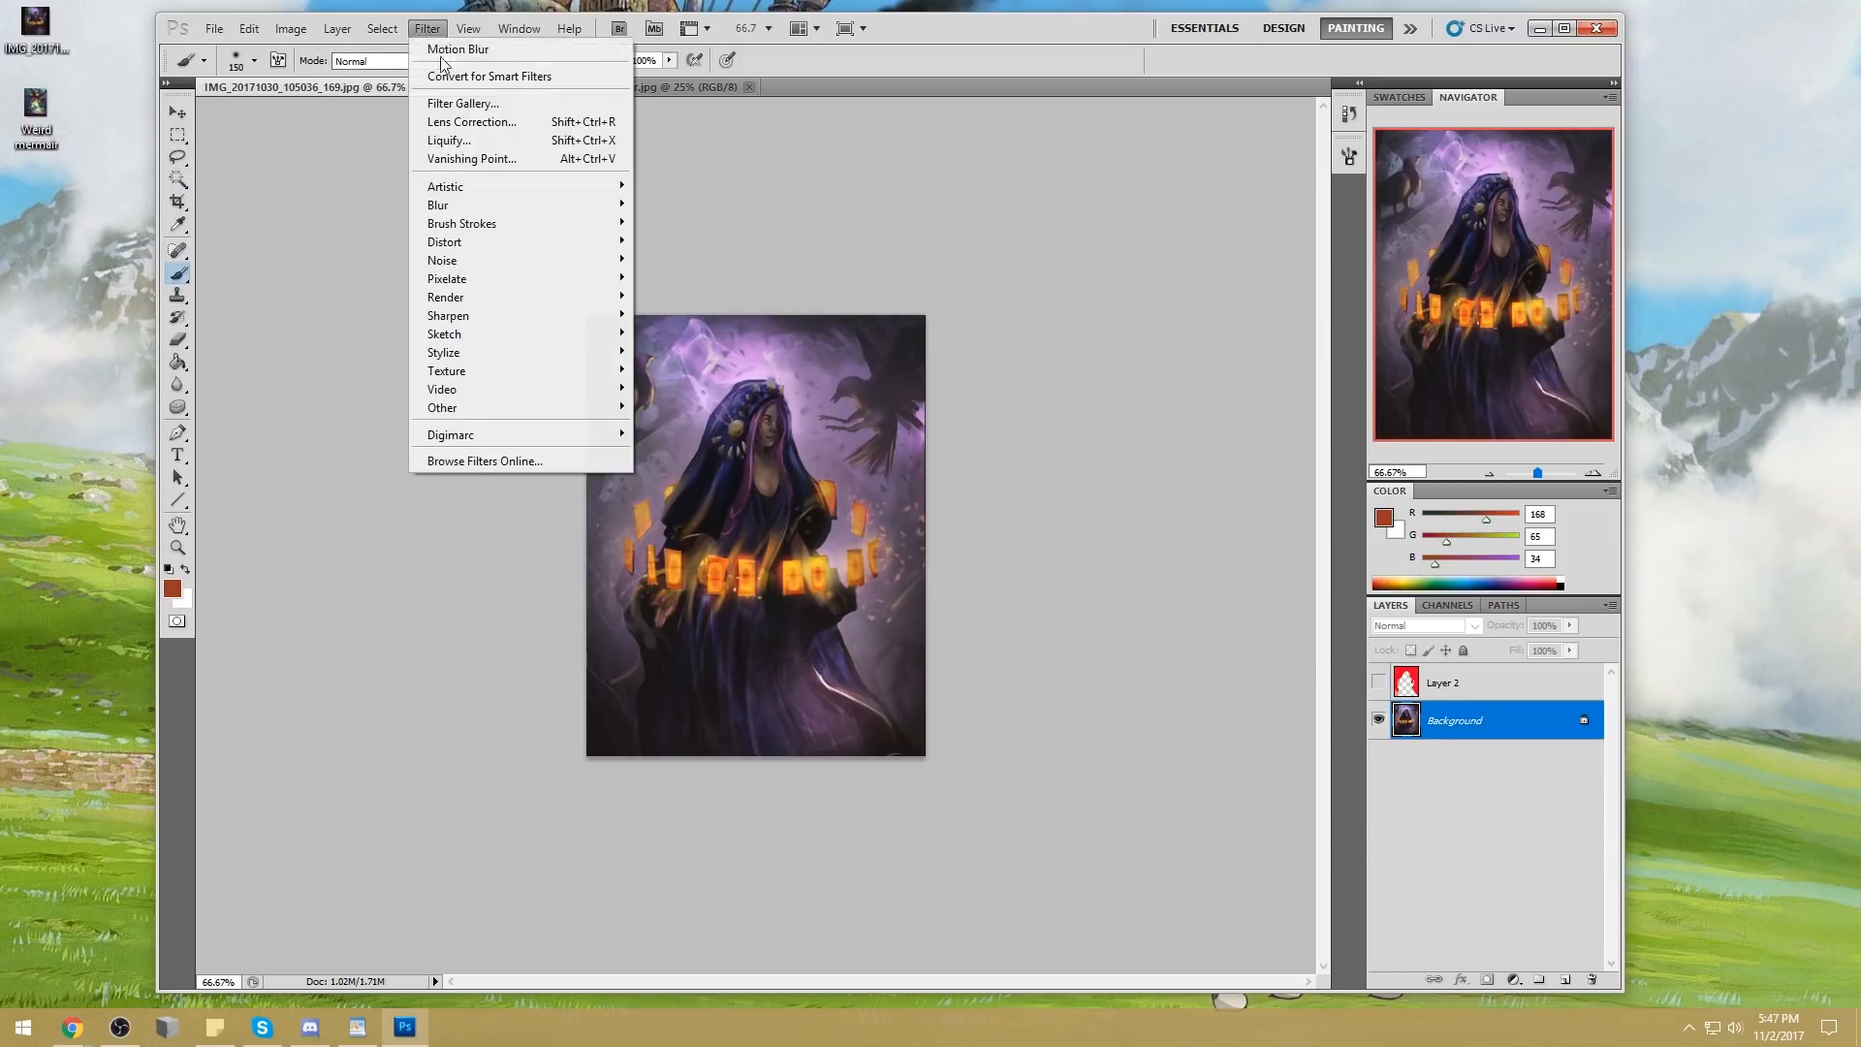
{"action": "left_click", "coordinate": [455, 129]}
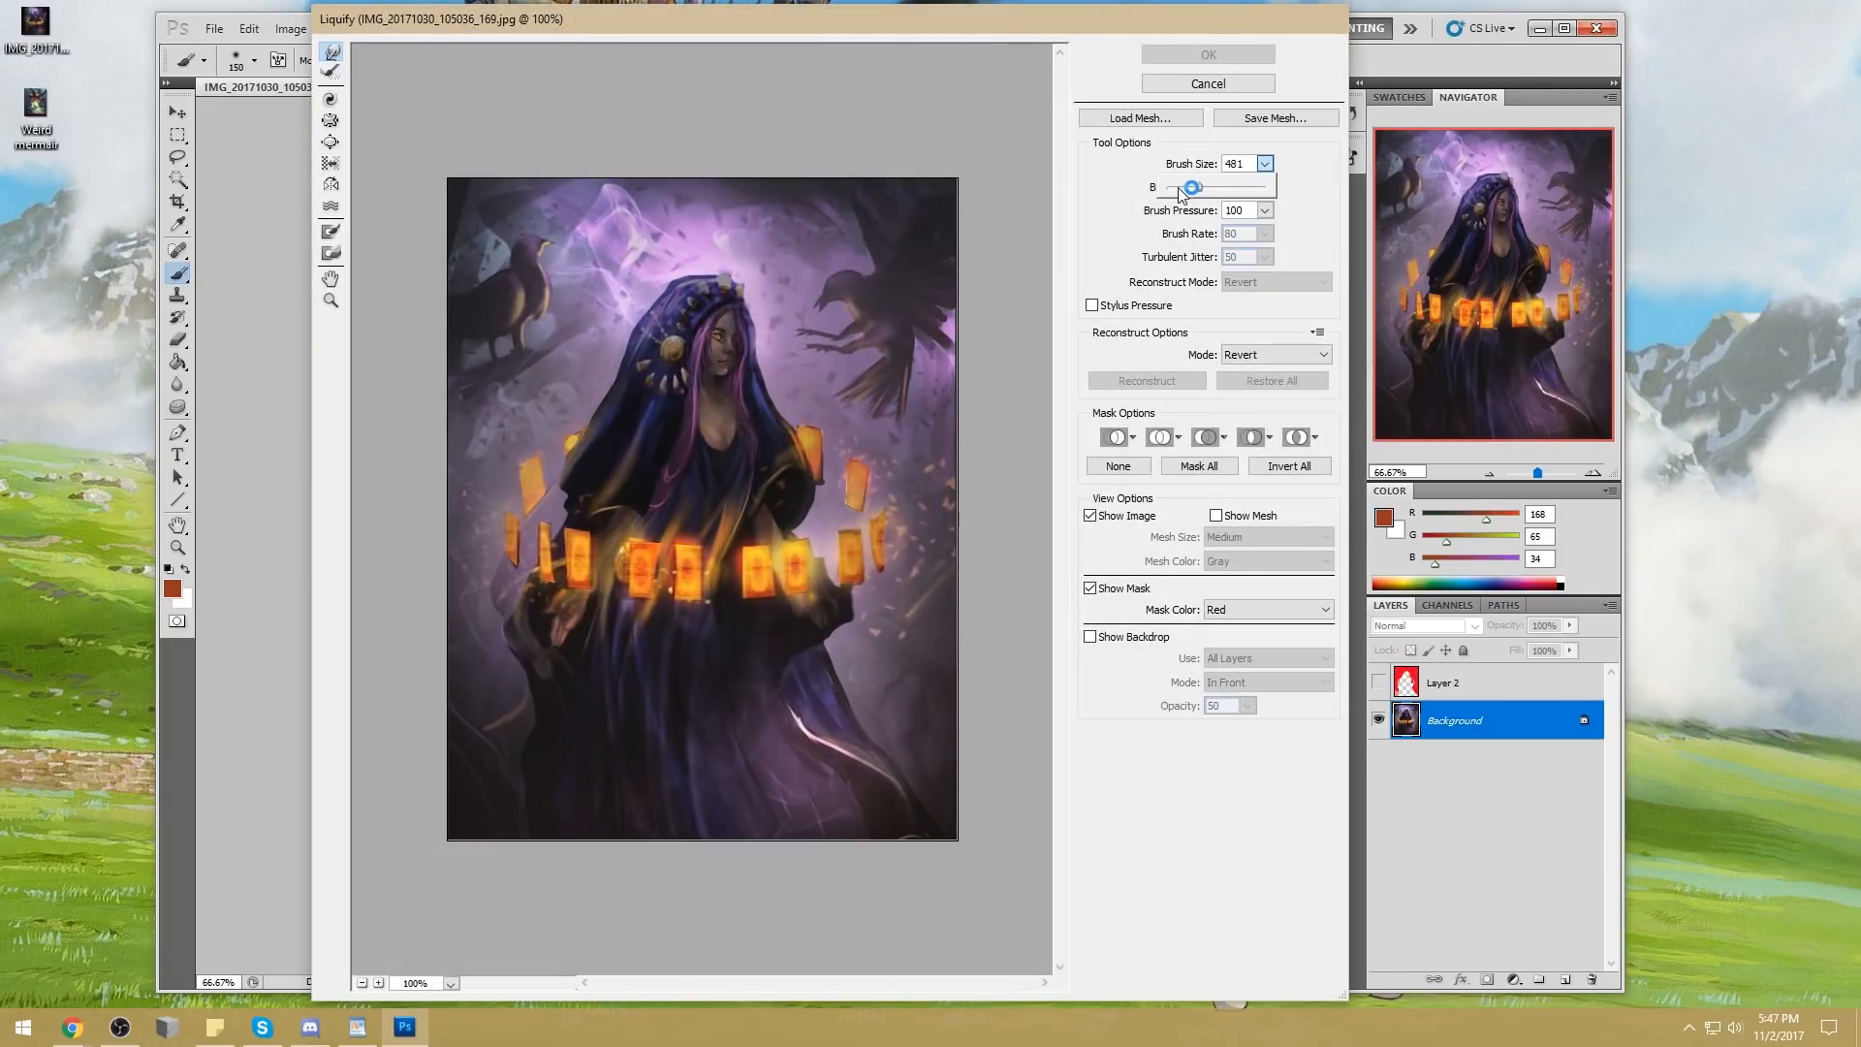
{"action": "left_click", "coordinate": [1244, 86]}
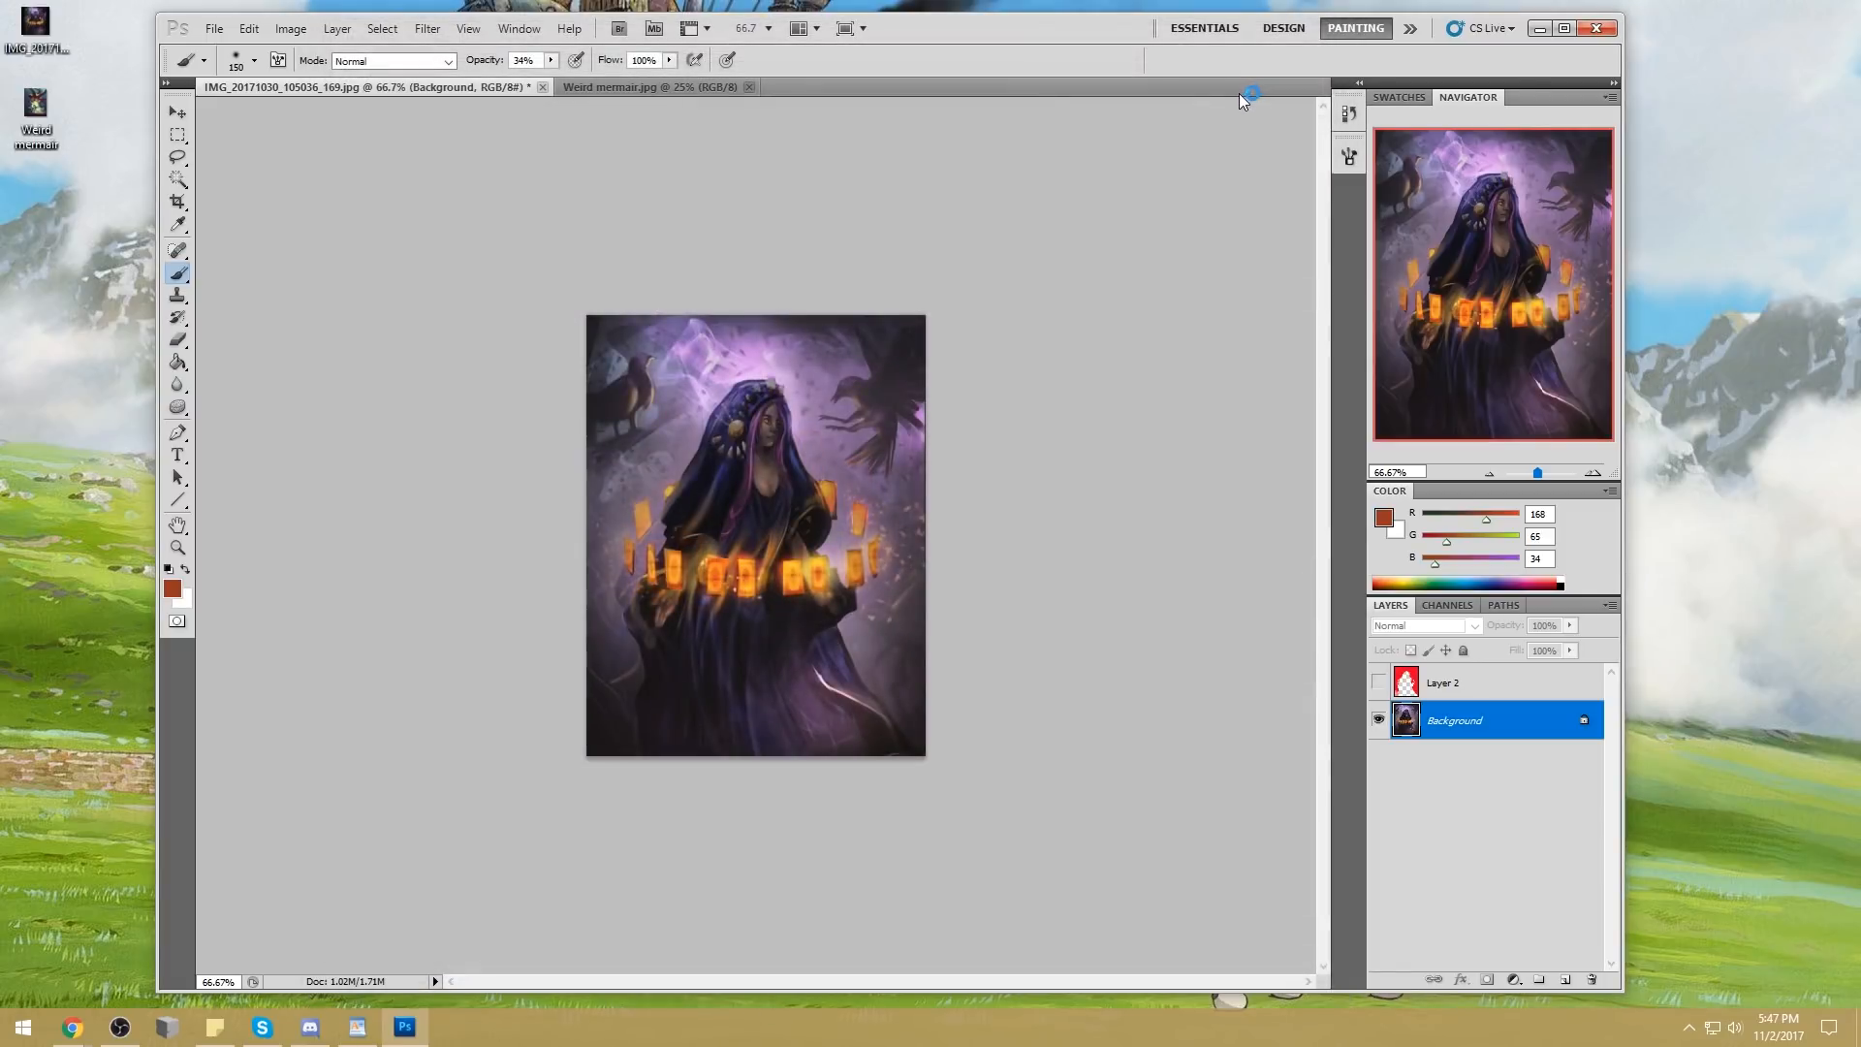
Reshape the woman's face and the top of her hood with Liquify, using brush size 91 and pressure 100
{"action": "left_click", "coordinate": [427, 28]}
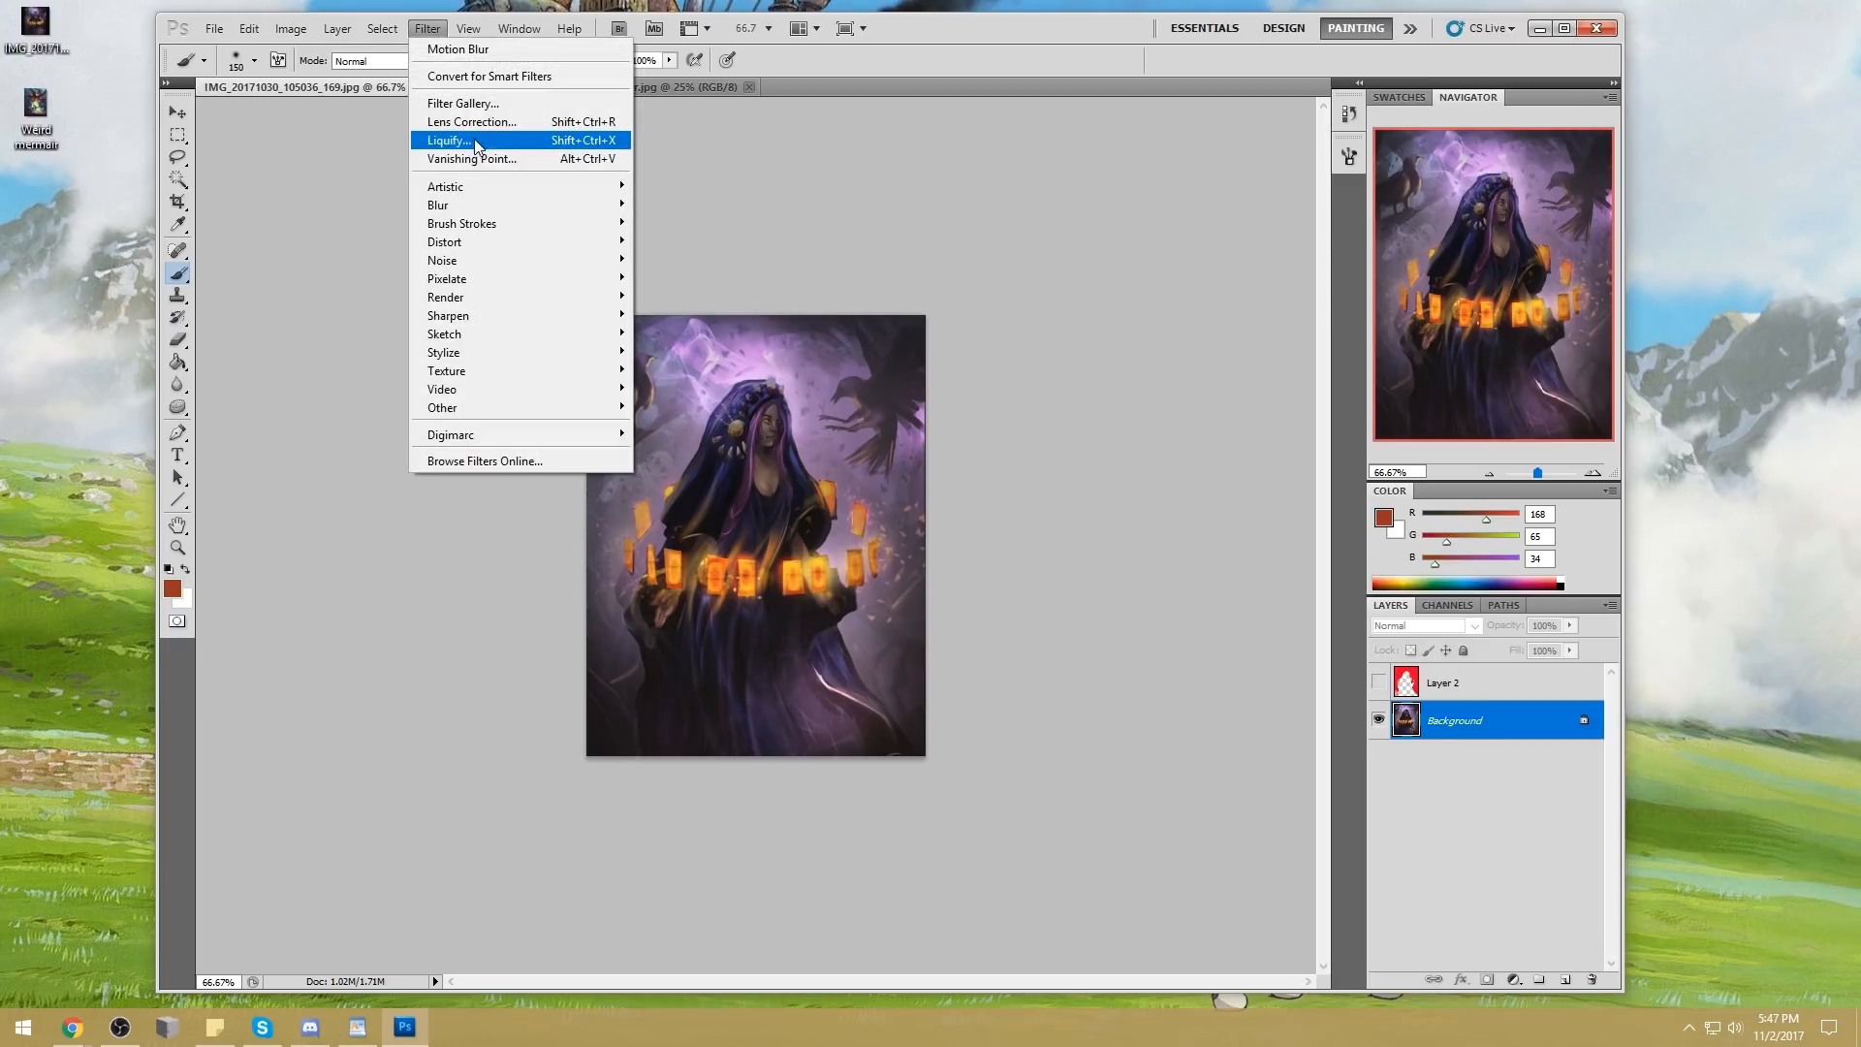
{"action": "left_click", "coordinate": [476, 141]}
{"action": "left_click", "coordinate": [1264, 163]}
{"action": "left_click_drag", "start_coordinate": [1178, 188], "coordinate": [1174, 188]}
{"action": "left_click", "coordinate": [699, 337]}
{"action": "mouse_move", "coordinate": [699, 337]}
{"action": "left_mouse_down"}
{"action": "mouse_move", "coordinate": [715, 315]}
{"action": "mouse_move", "coordinate": [753, 360]}
{"action": "mouse_move", "coordinate": [693, 369]}
{"action": "mouse_move", "coordinate": [698, 320]}
{"action": "mouse_move", "coordinate": [728, 301]}
{"action": "left_mouse_up"}
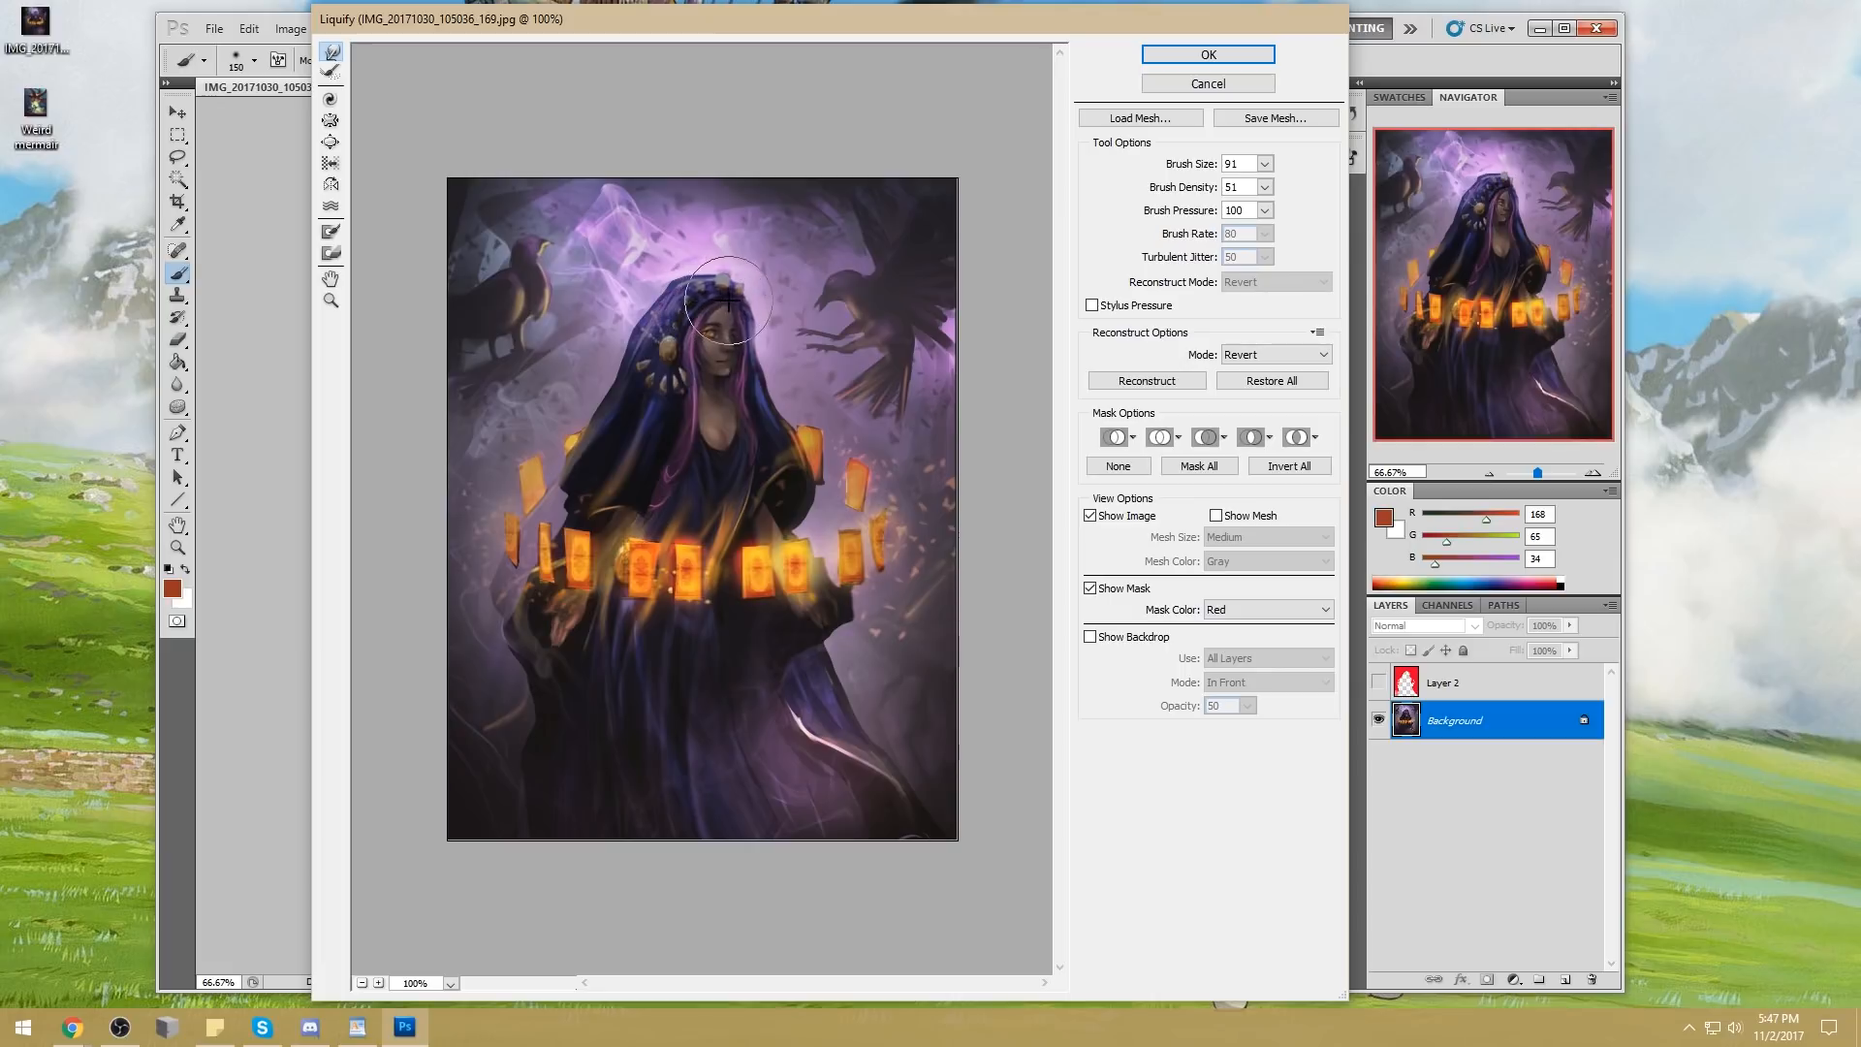
{"action": "left_click", "coordinate": [1208, 54]}
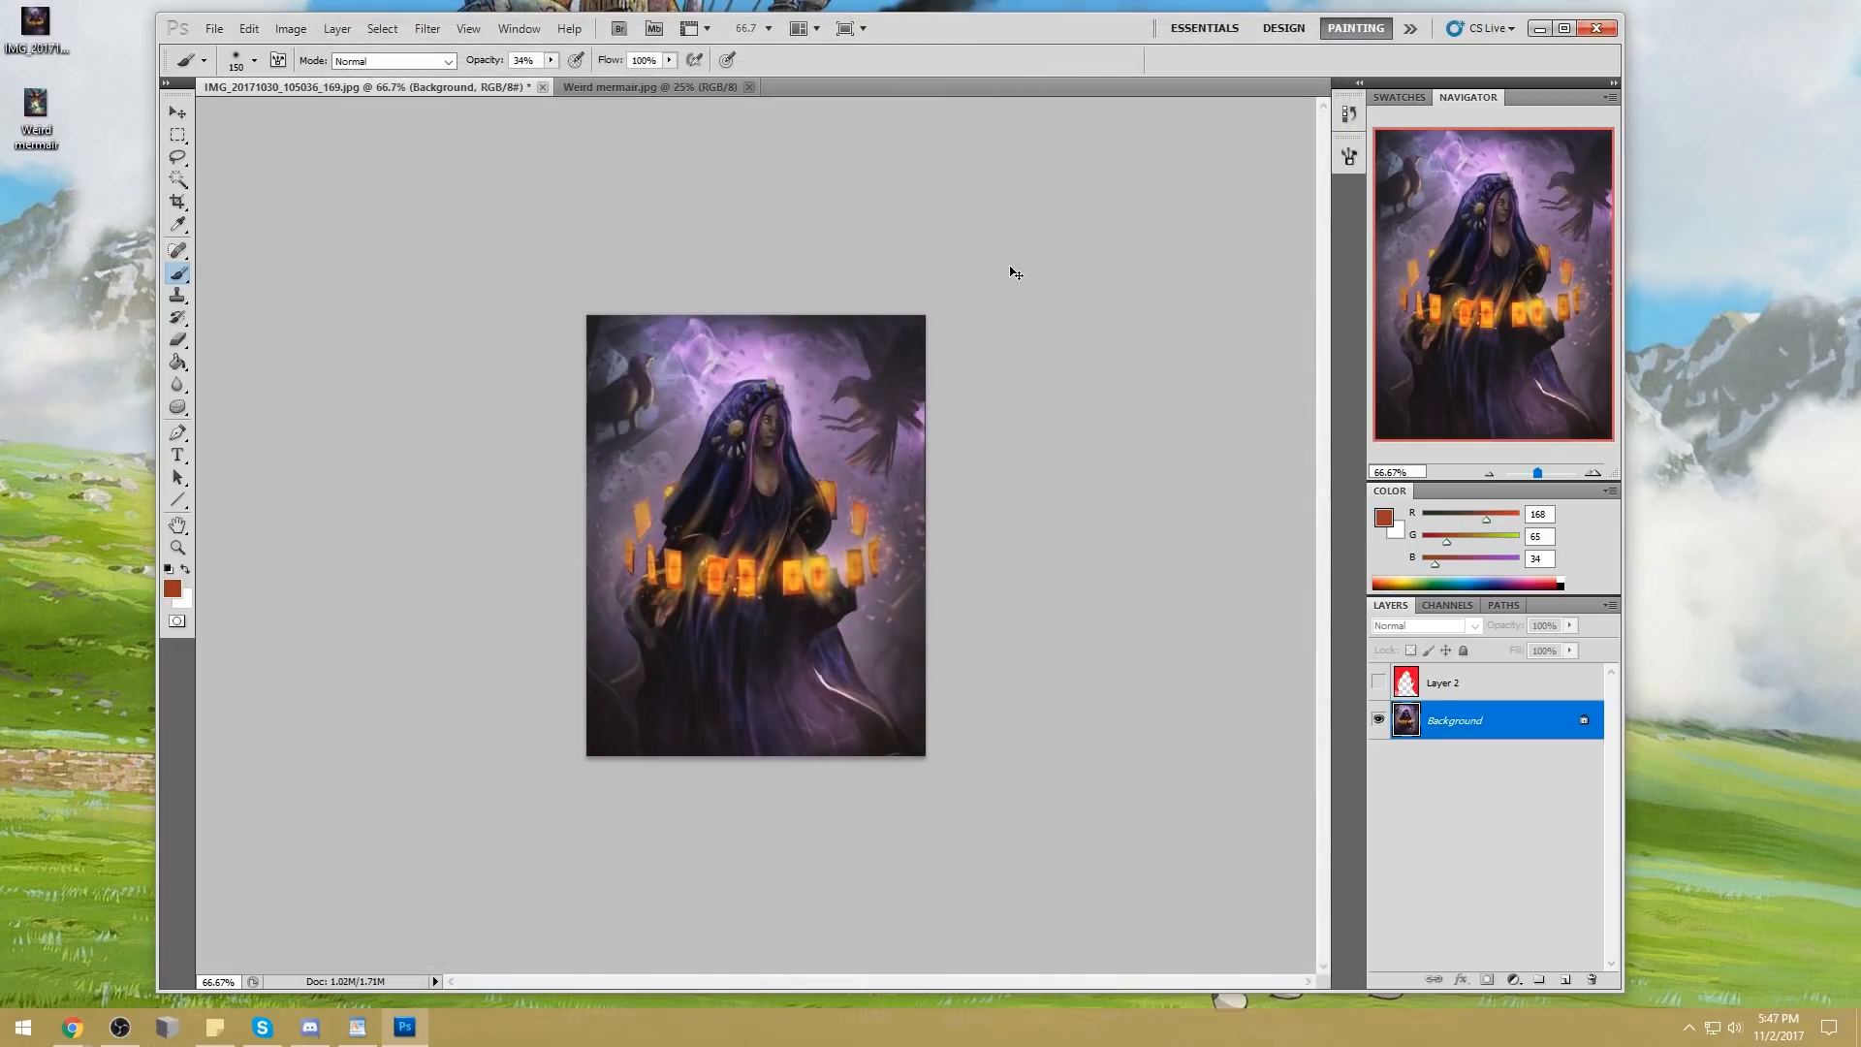
Brighten the jewels along the hood's headdress with a small Dodge tool of 40 px or less at 26% exposure
{"action": "key", "text": "z"}
{"action": "left_click", "coordinate": [300, 323]}
{"action": "left_click", "coordinate": [178, 407]}
{"action": "key", "text": "bracketleft"}
{"action": "key", "text": "bracketleft"}
{"action": "key", "text": "bracketleft"}
{"action": "left_click_drag", "start_coordinate": [802, 355], "coordinate": [811, 355]}
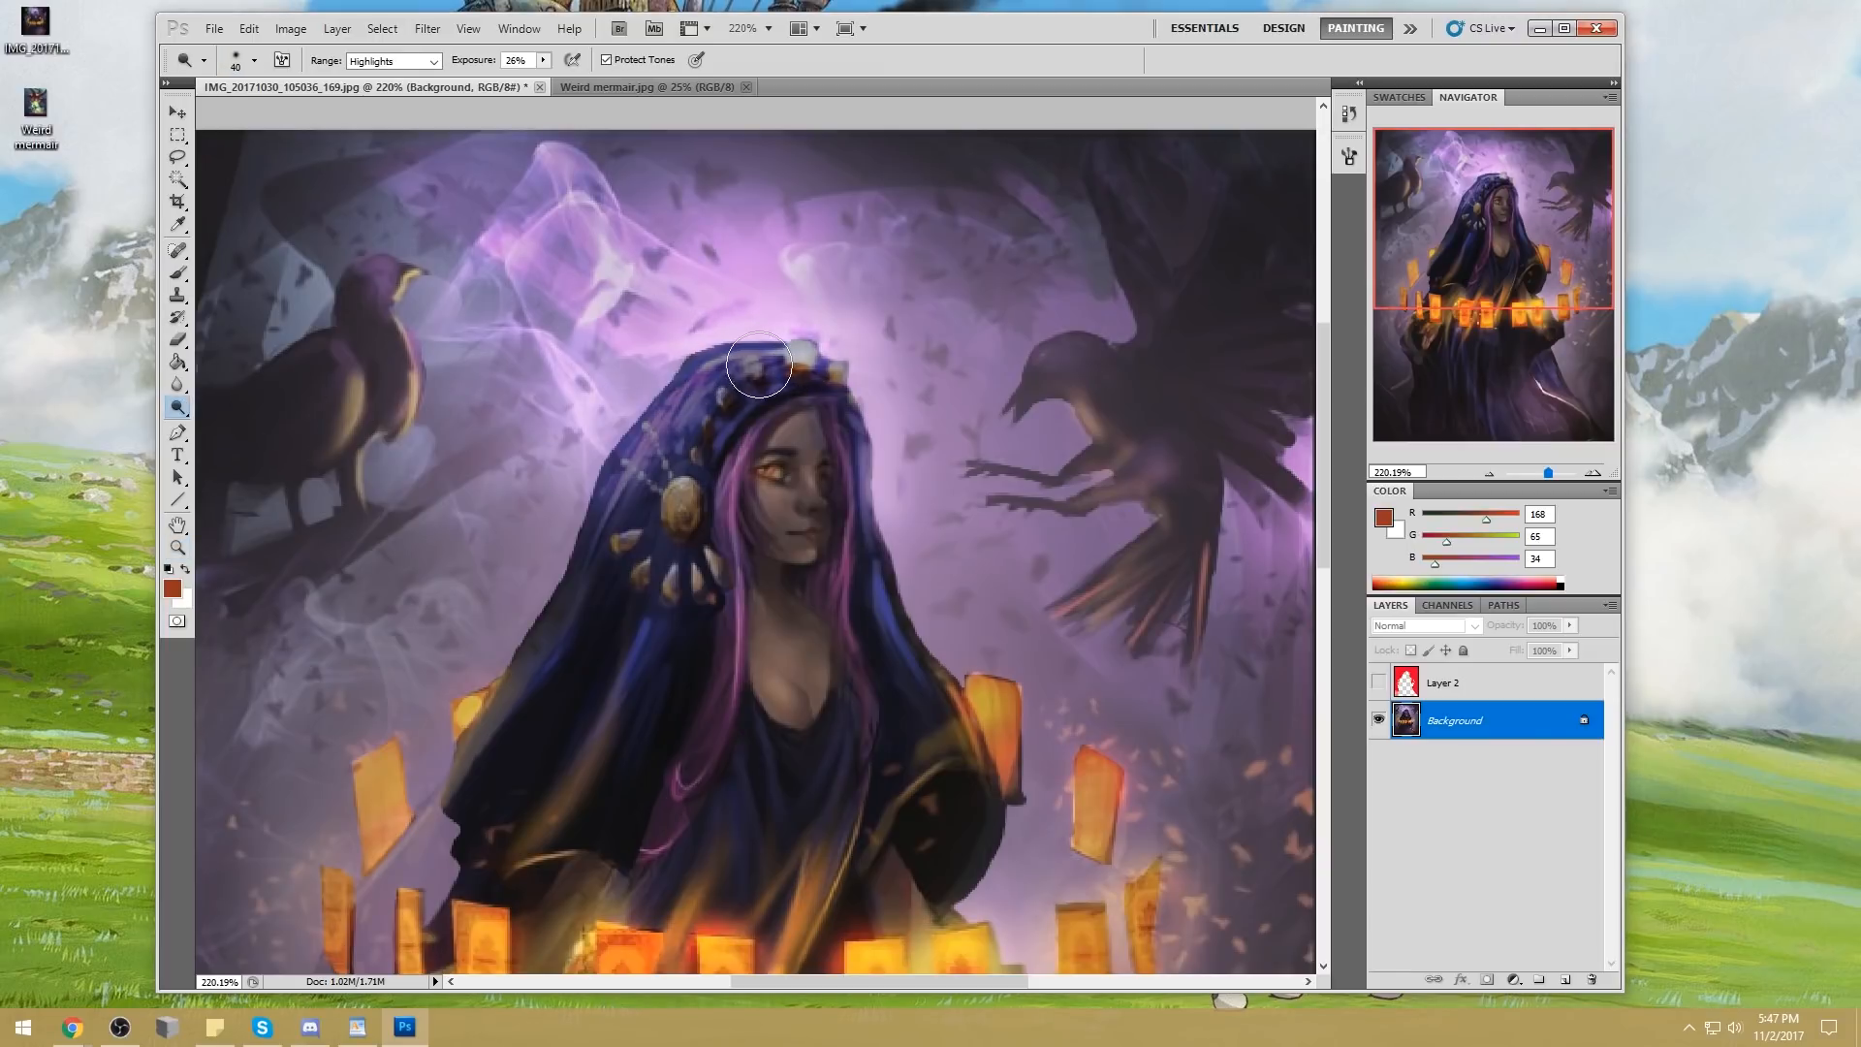
{"action": "key", "text": "bracketleft"}
{"action": "key", "text": "ctrl+0"}
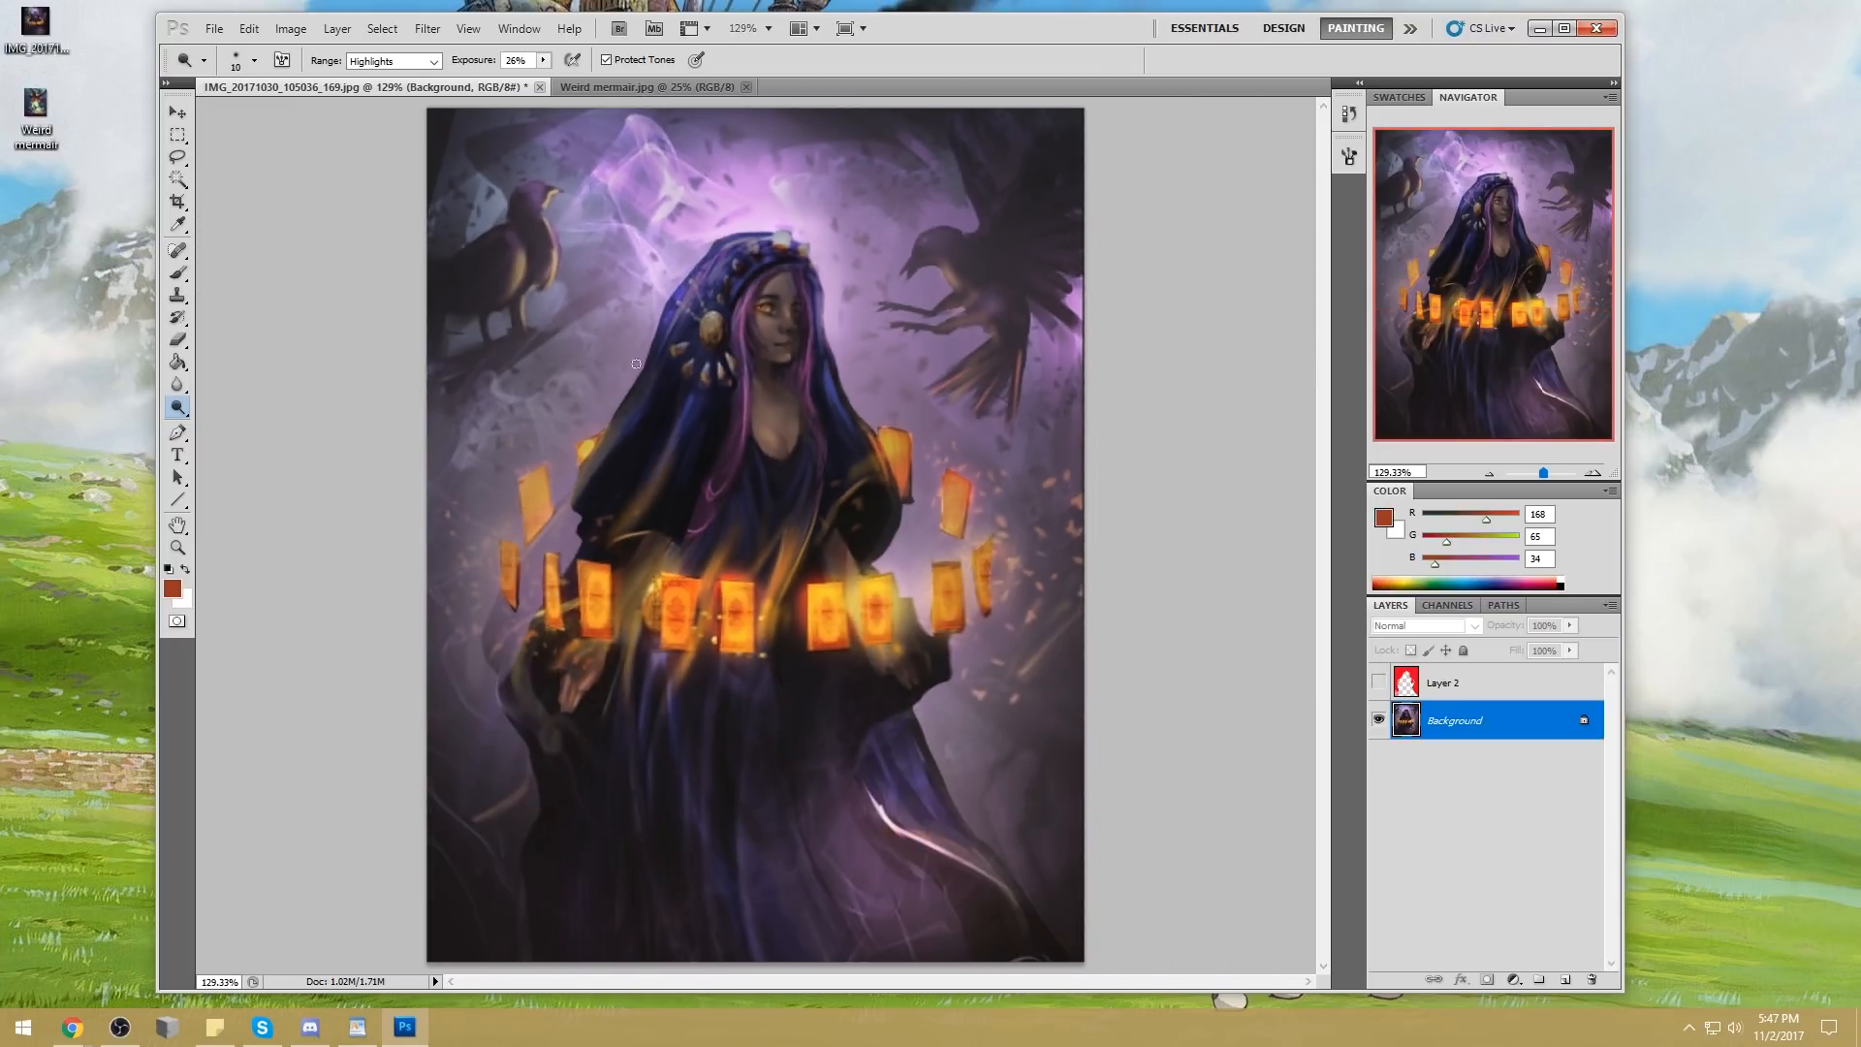
Set the Dodge exposure to 64% without Protect Tones and brighten the hood's edges beside the face with a 30 px brush
{"action": "left_click_drag", "start_coordinate": [544, 60], "coordinate": [620, 64]}
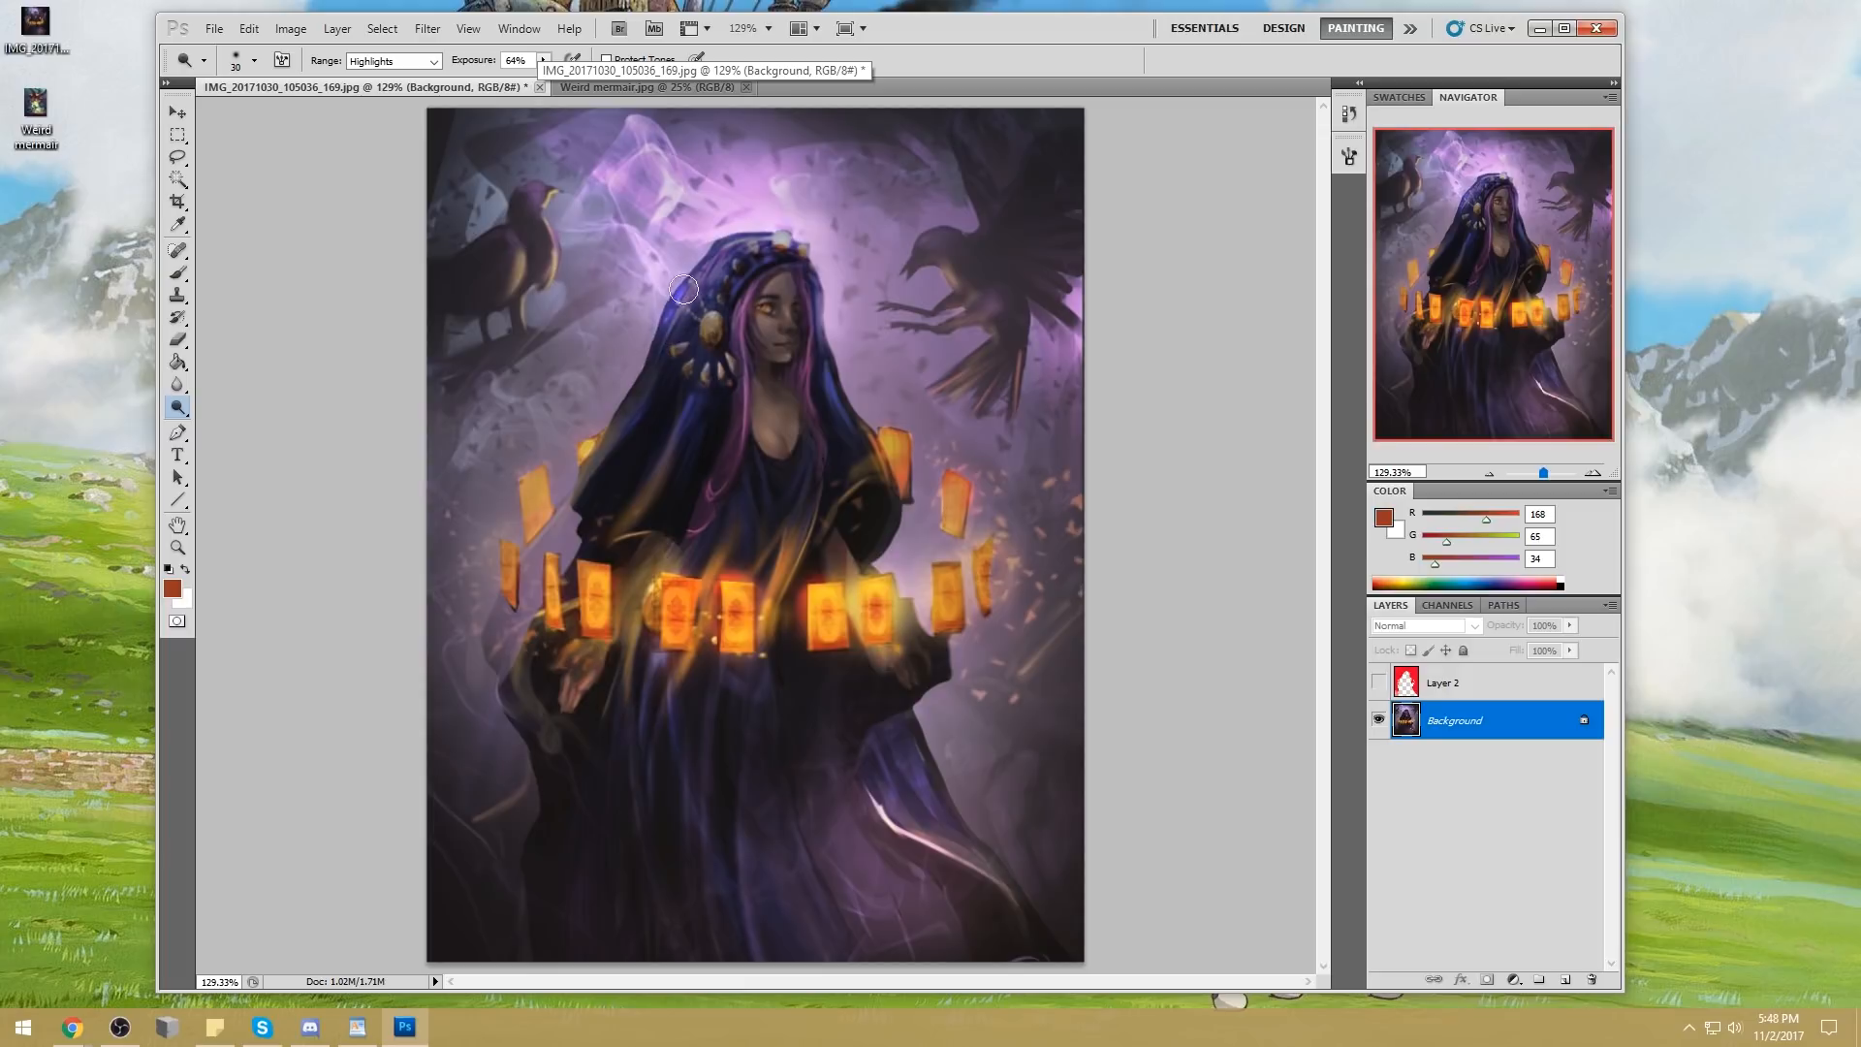
{"action": "key", "text": "bracketleft"}
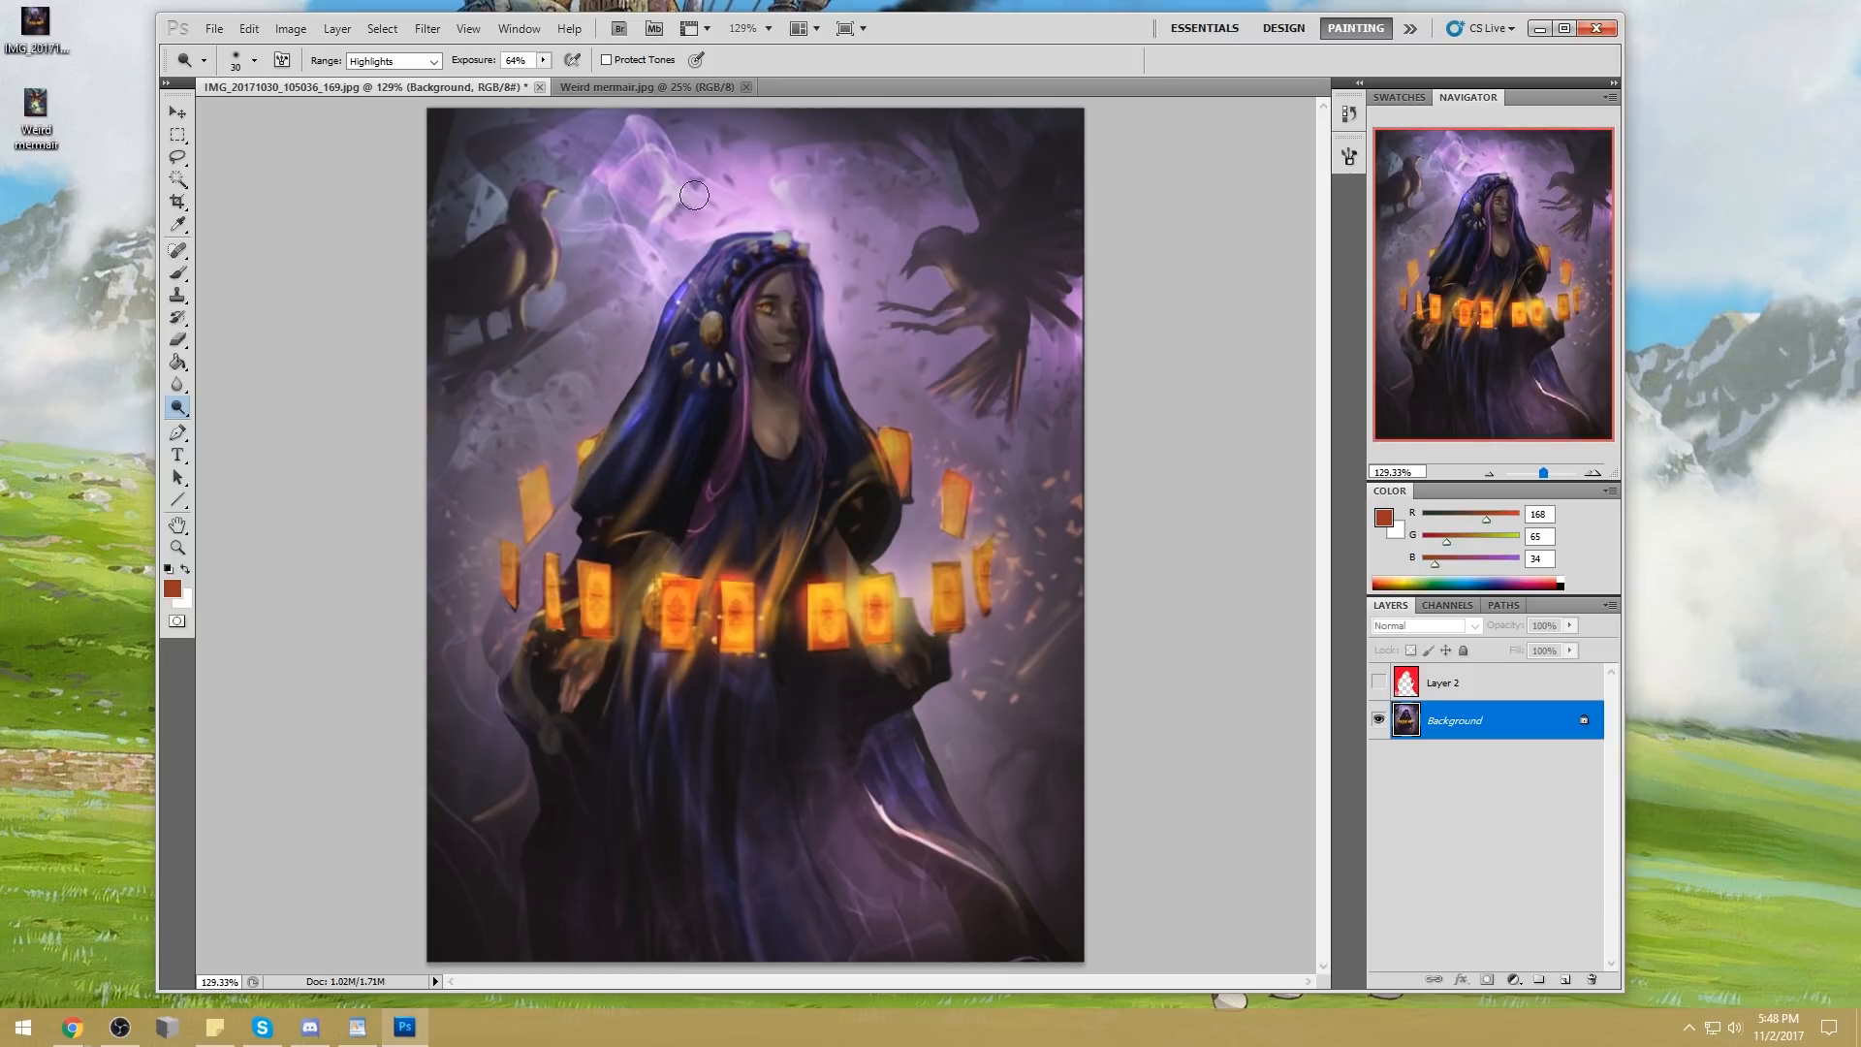
{"action": "left_click_drag", "start_coordinate": [829, 380], "coordinate": [851, 449]}
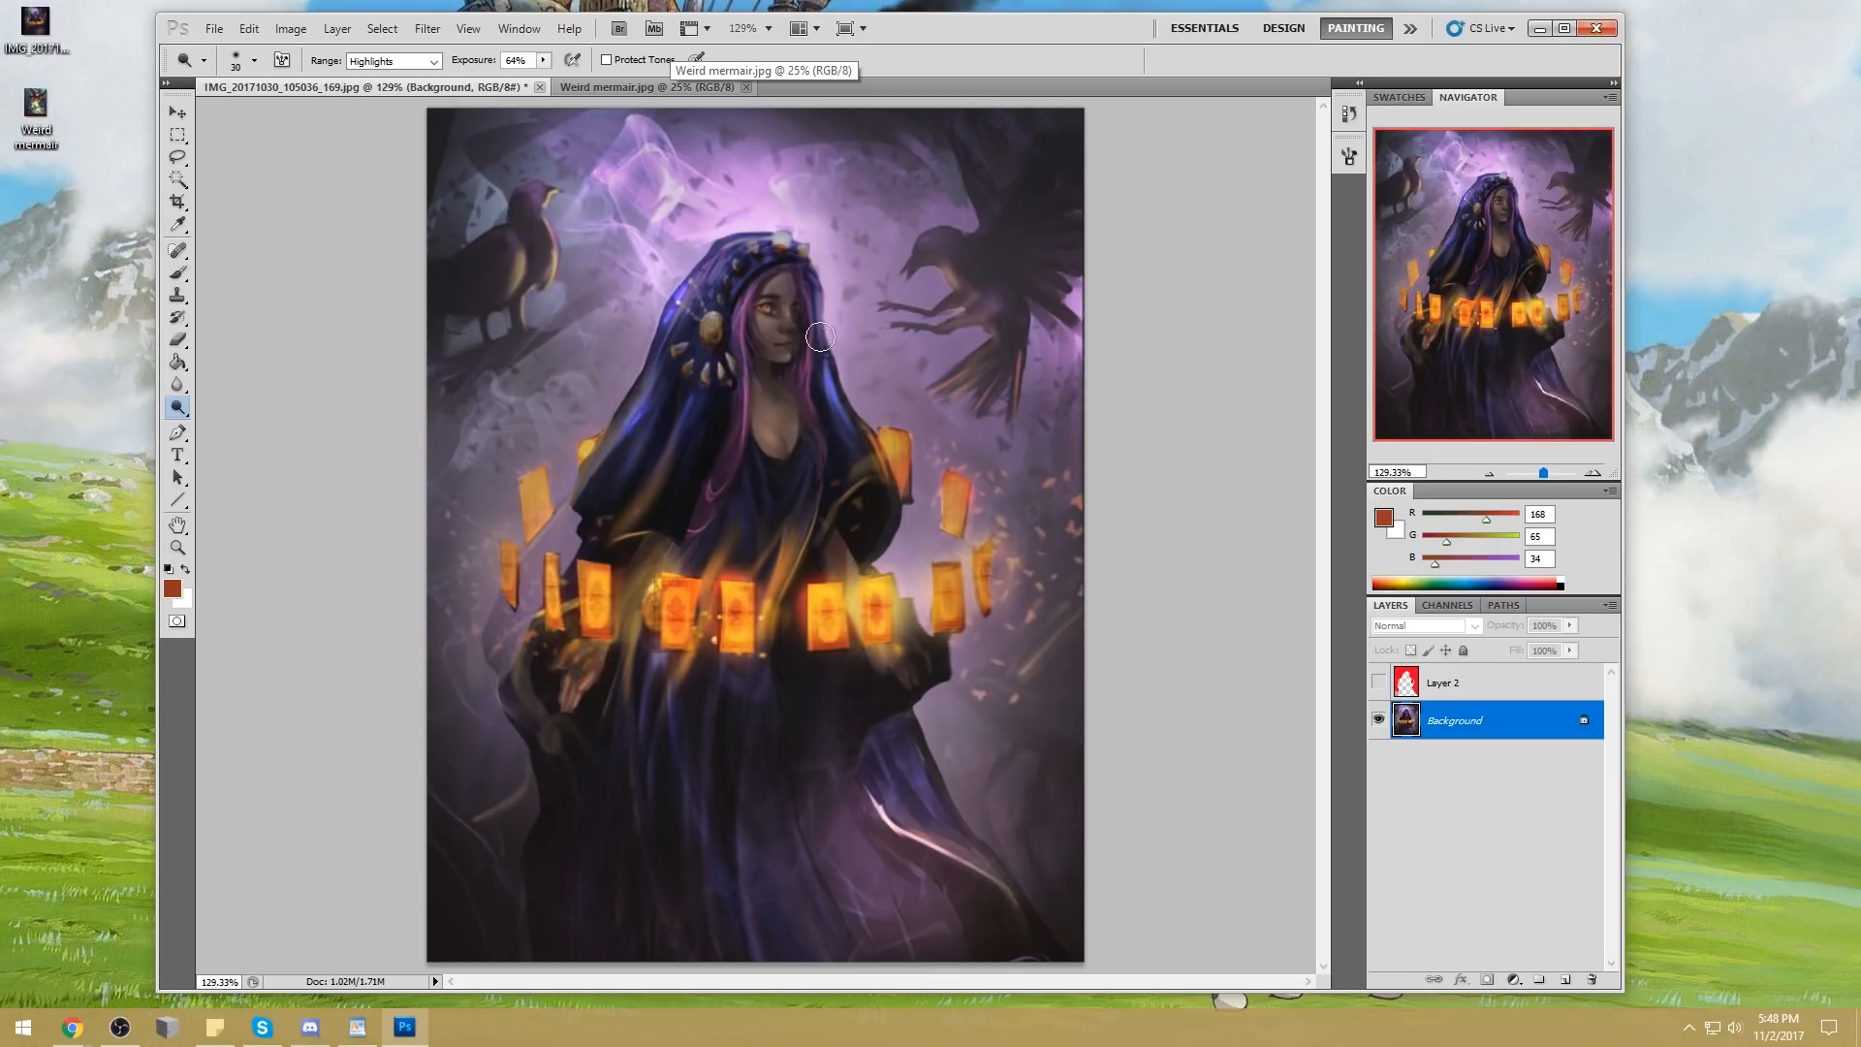
{"action": "left_click_drag", "start_coordinate": [829, 376], "coordinate": [839, 447]}
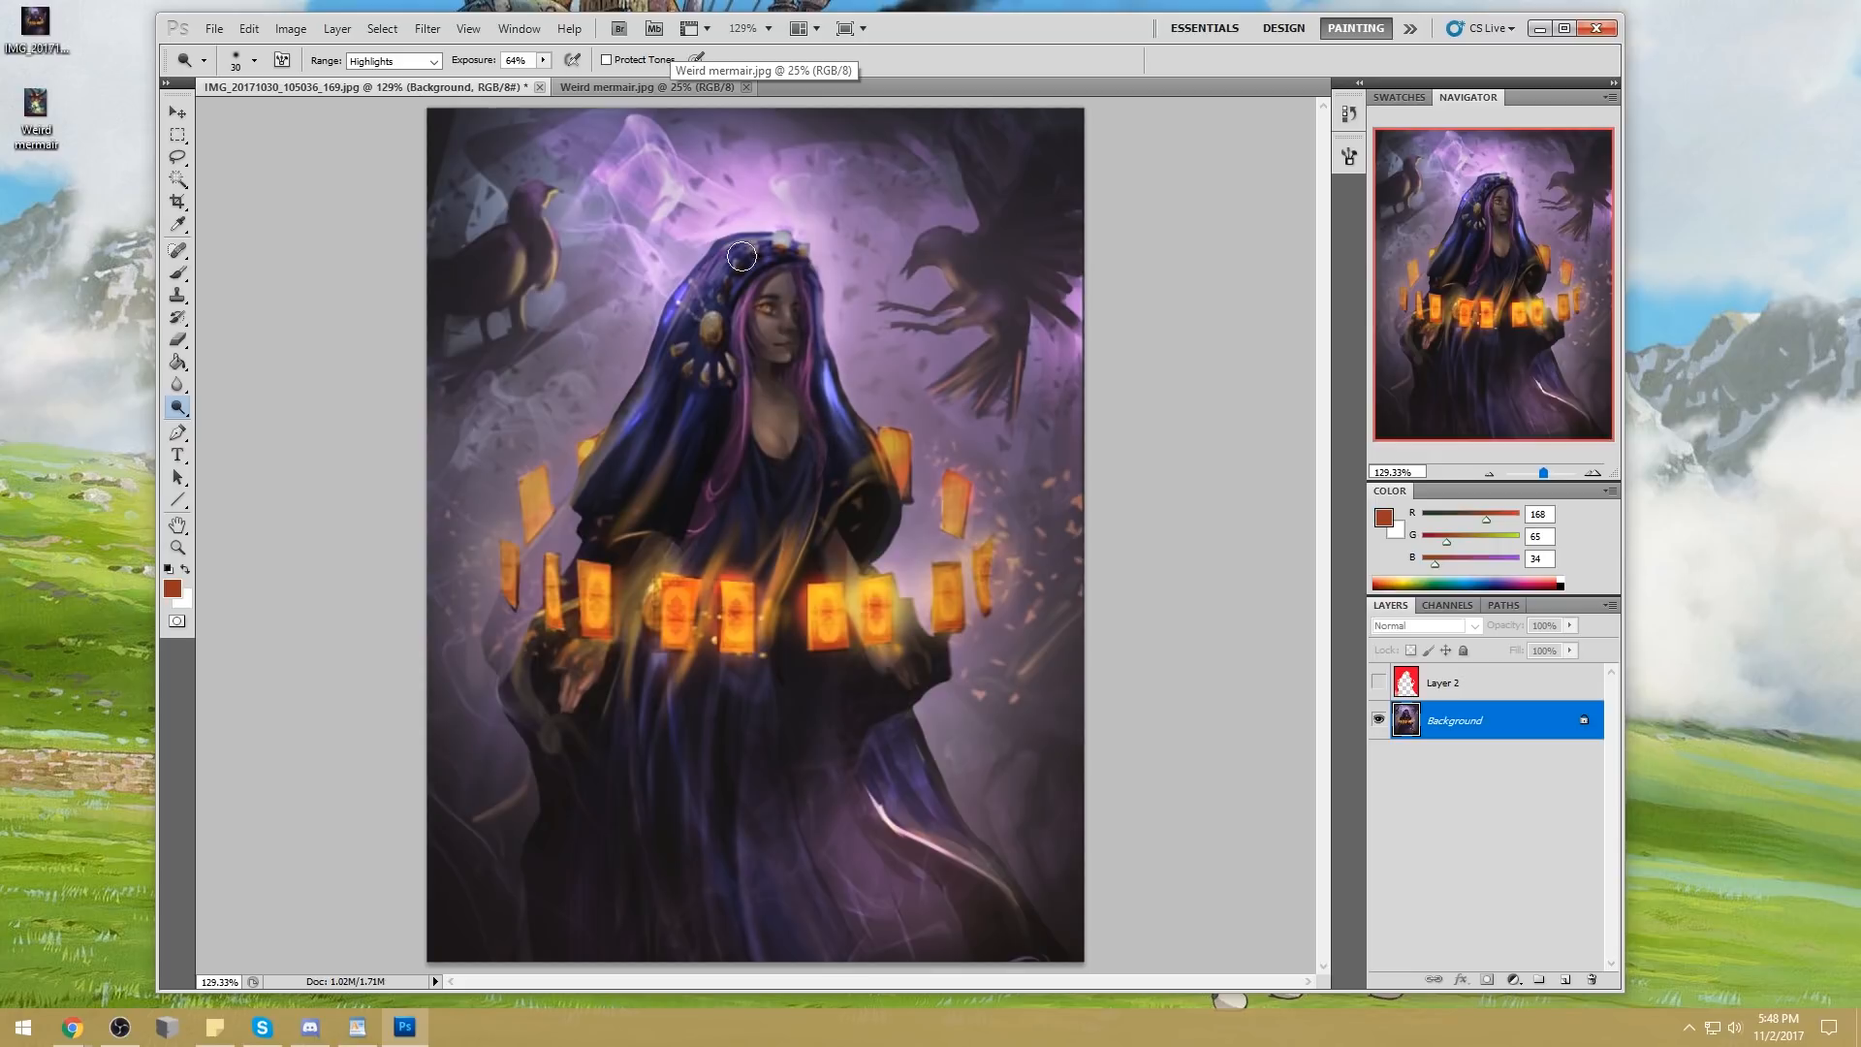
Dodge highlights along the hood's rim and the folds on both sides, using 9 px and 30 px brushes
{"action": "key", "text": "bracketleft"}
{"action": "key", "text": "bracketleft"}
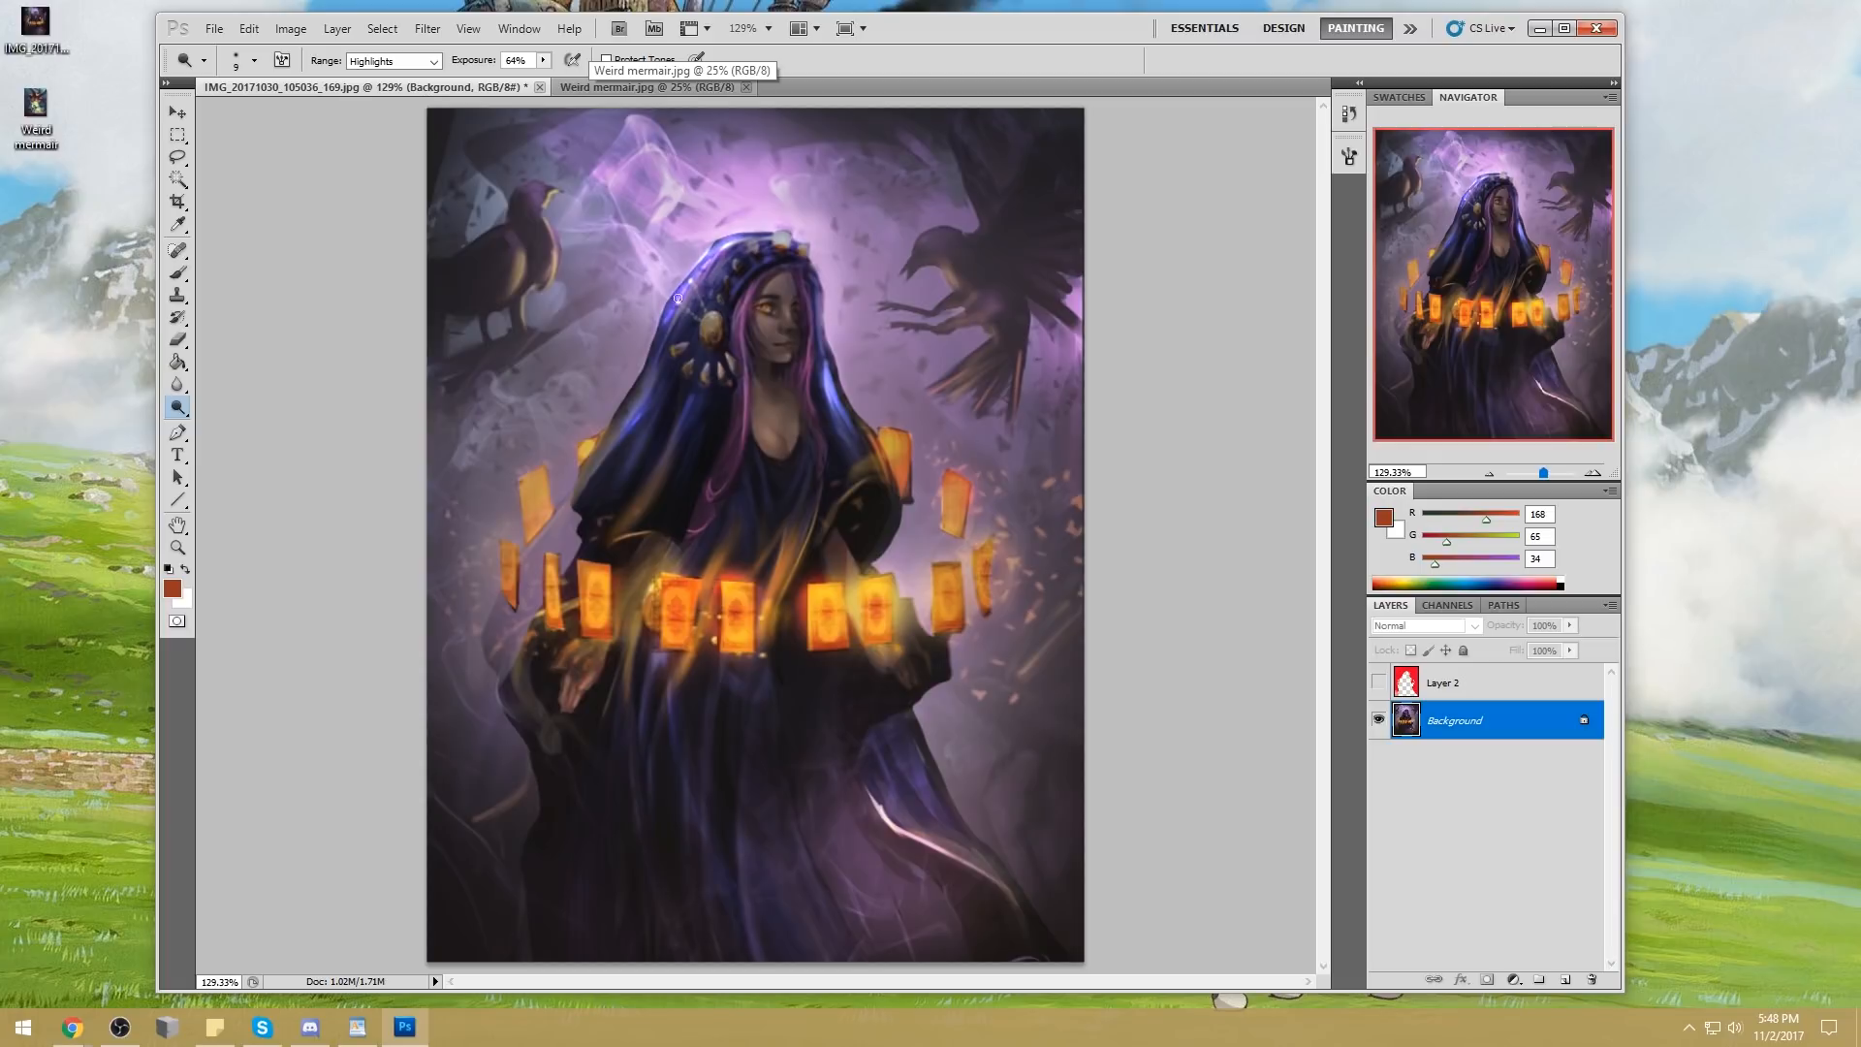
{"action": "key", "text": "bracketright"}
{"action": "left_click_drag", "start_coordinate": [654, 481], "coordinate": [684, 380]}
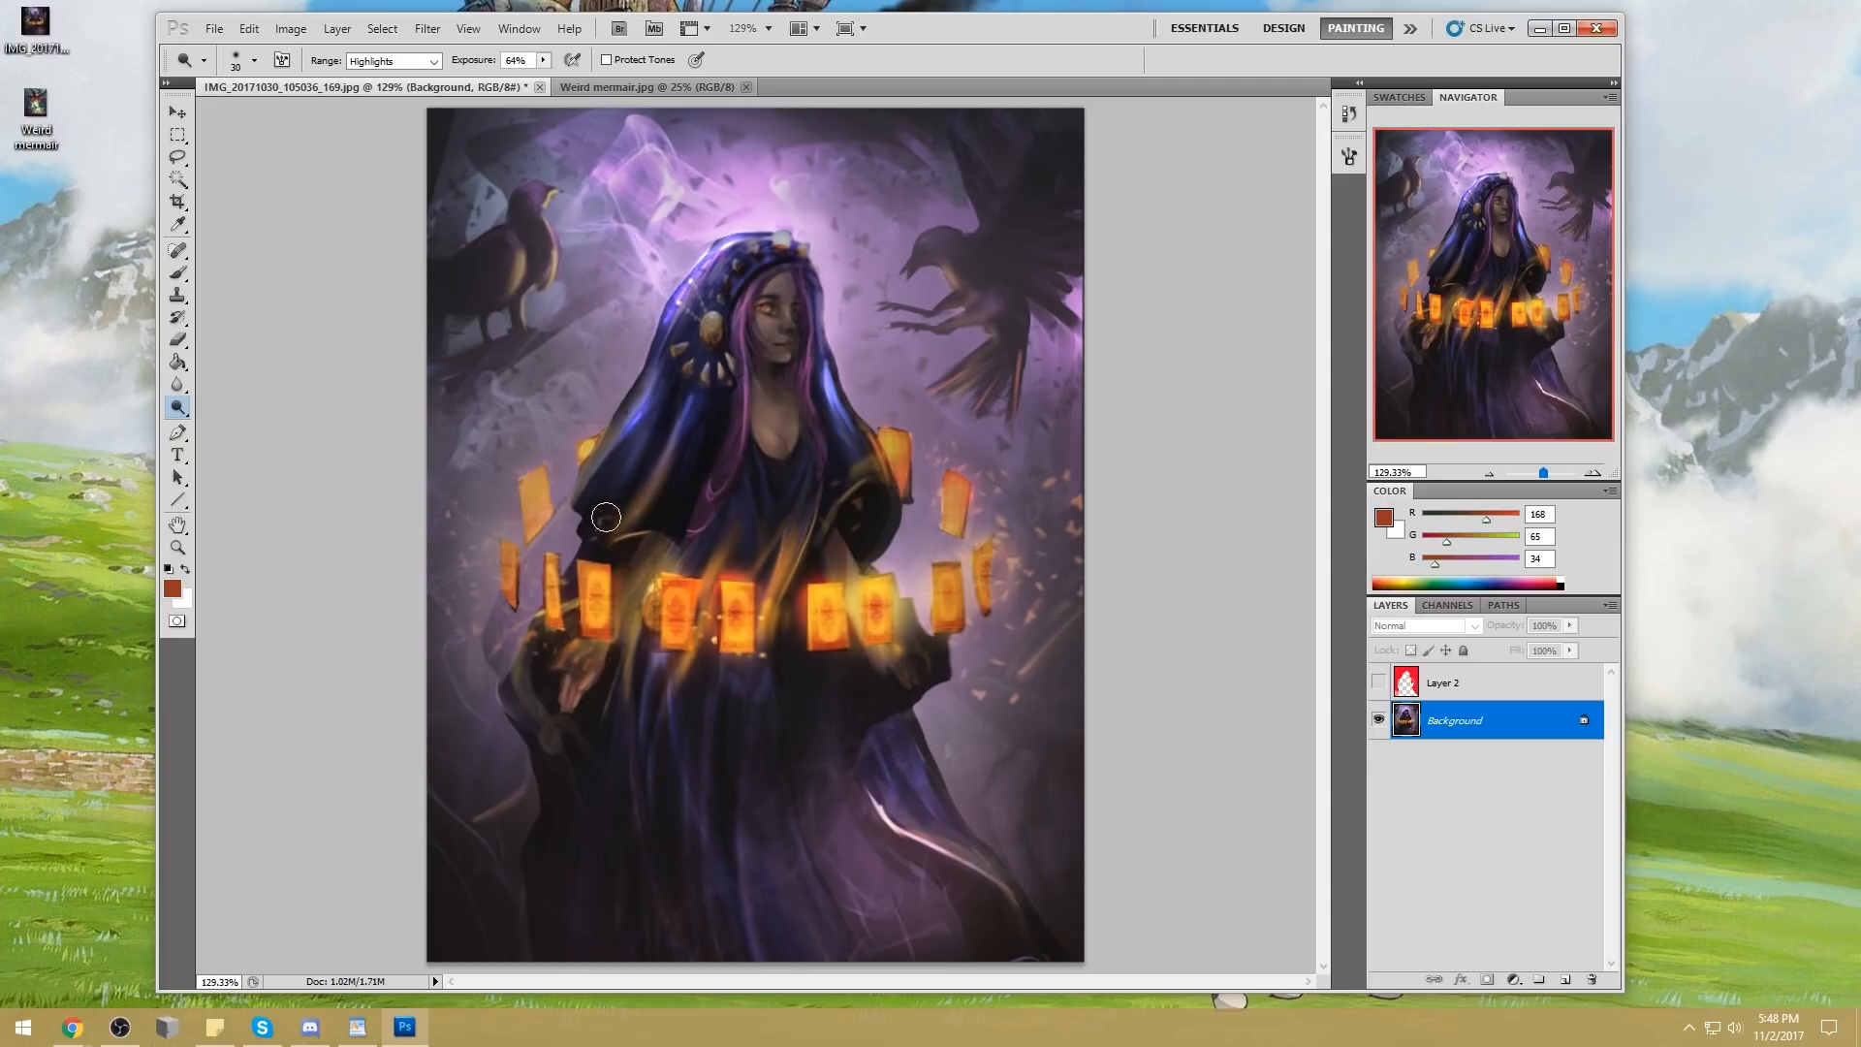
{"action": "left_click_drag", "start_coordinate": [830, 361], "coordinate": [843, 411]}
Brush a soft blue-violet glow along both sides of the hood with a 150 px brush at 34% opacity
{"action": "key", "text": "b"}
{"action": "left_click", "coordinate": [833, 376], "text": "alt"}
{"action": "left_click_drag", "start_coordinate": [831, 389], "coordinate": [859, 461]}
{"action": "left_click", "coordinate": [641, 429], "text": "alt"}
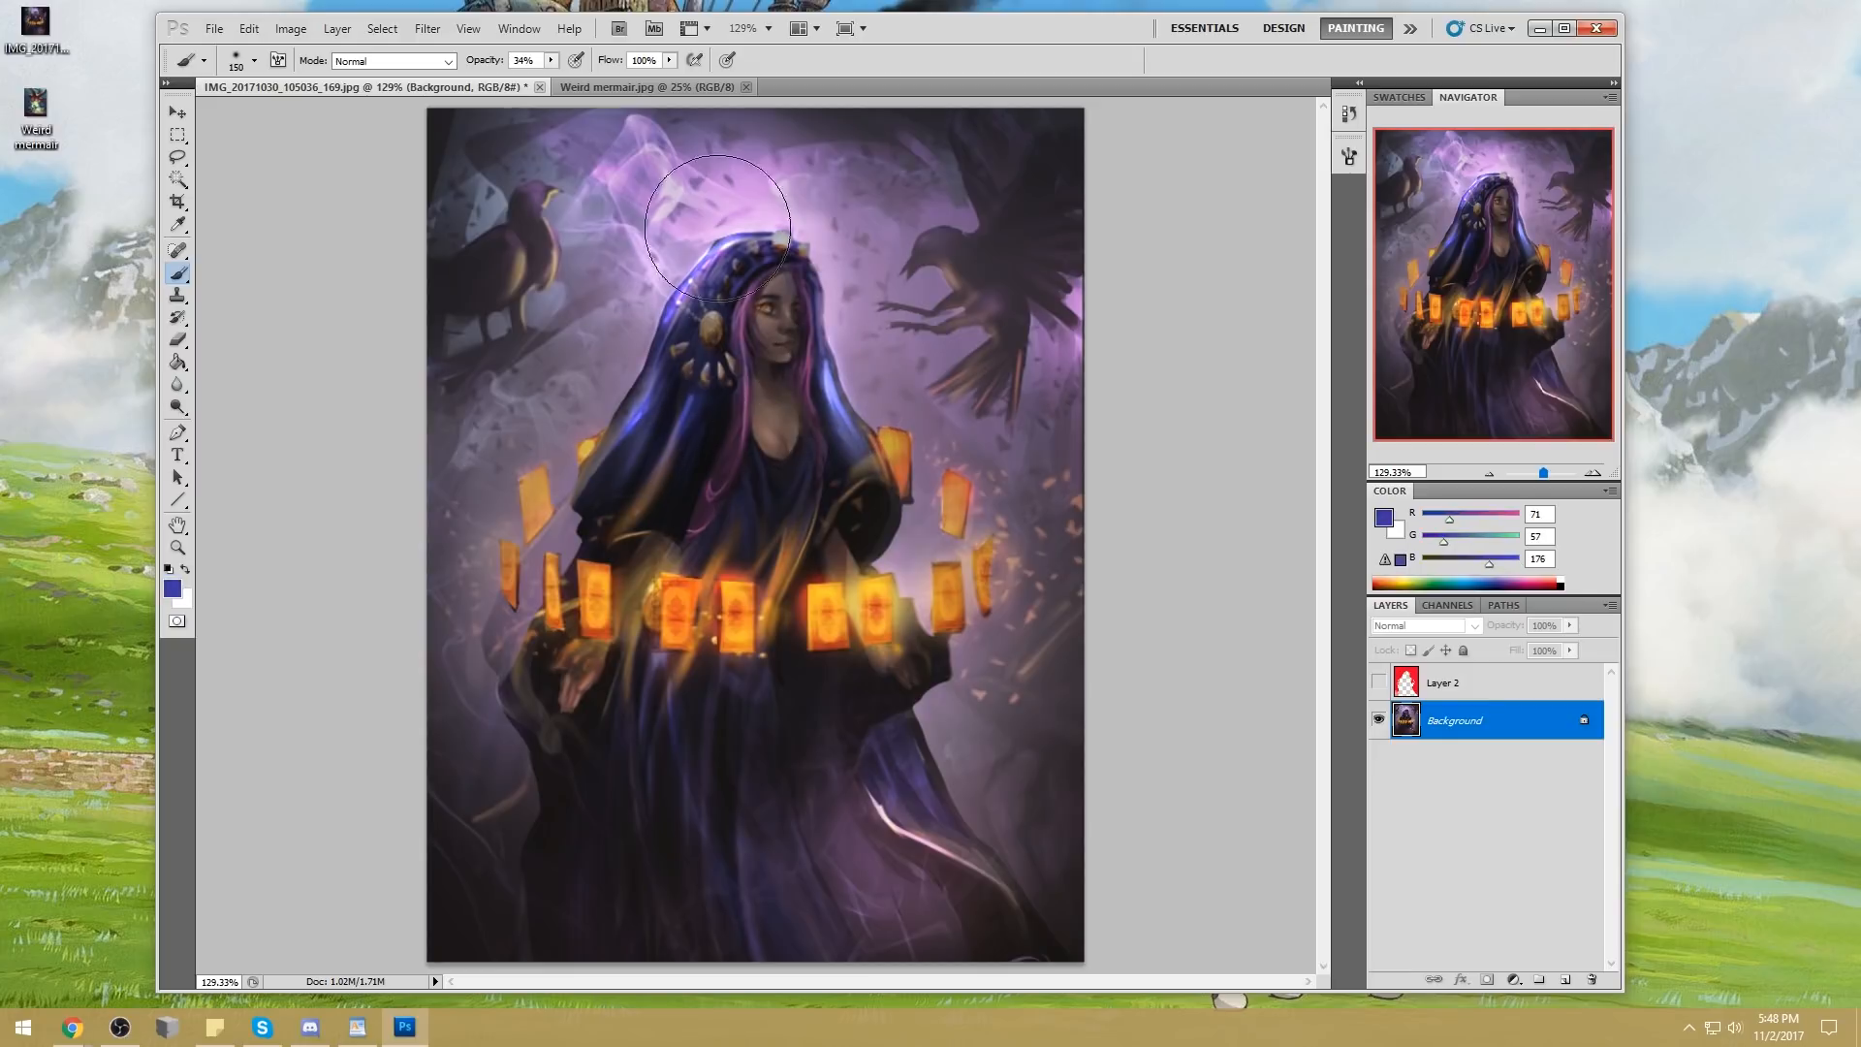
{"action": "left_click", "coordinate": [753, 203], "text": "alt"}
{"action": "mouse_move", "coordinate": [680, 285]}
{"action": "left_mouse_down"}
{"action": "mouse_move", "coordinate": [653, 401]}
{"action": "mouse_move", "coordinate": [599, 460]}
{"action": "left_mouse_up"}
Set the painting colour to bright violet (R 221, G 88, B 252) and brush it over the cloak sleeve beside the single upper card
{"action": "left_click", "coordinate": [742, 169], "text": "alt"}
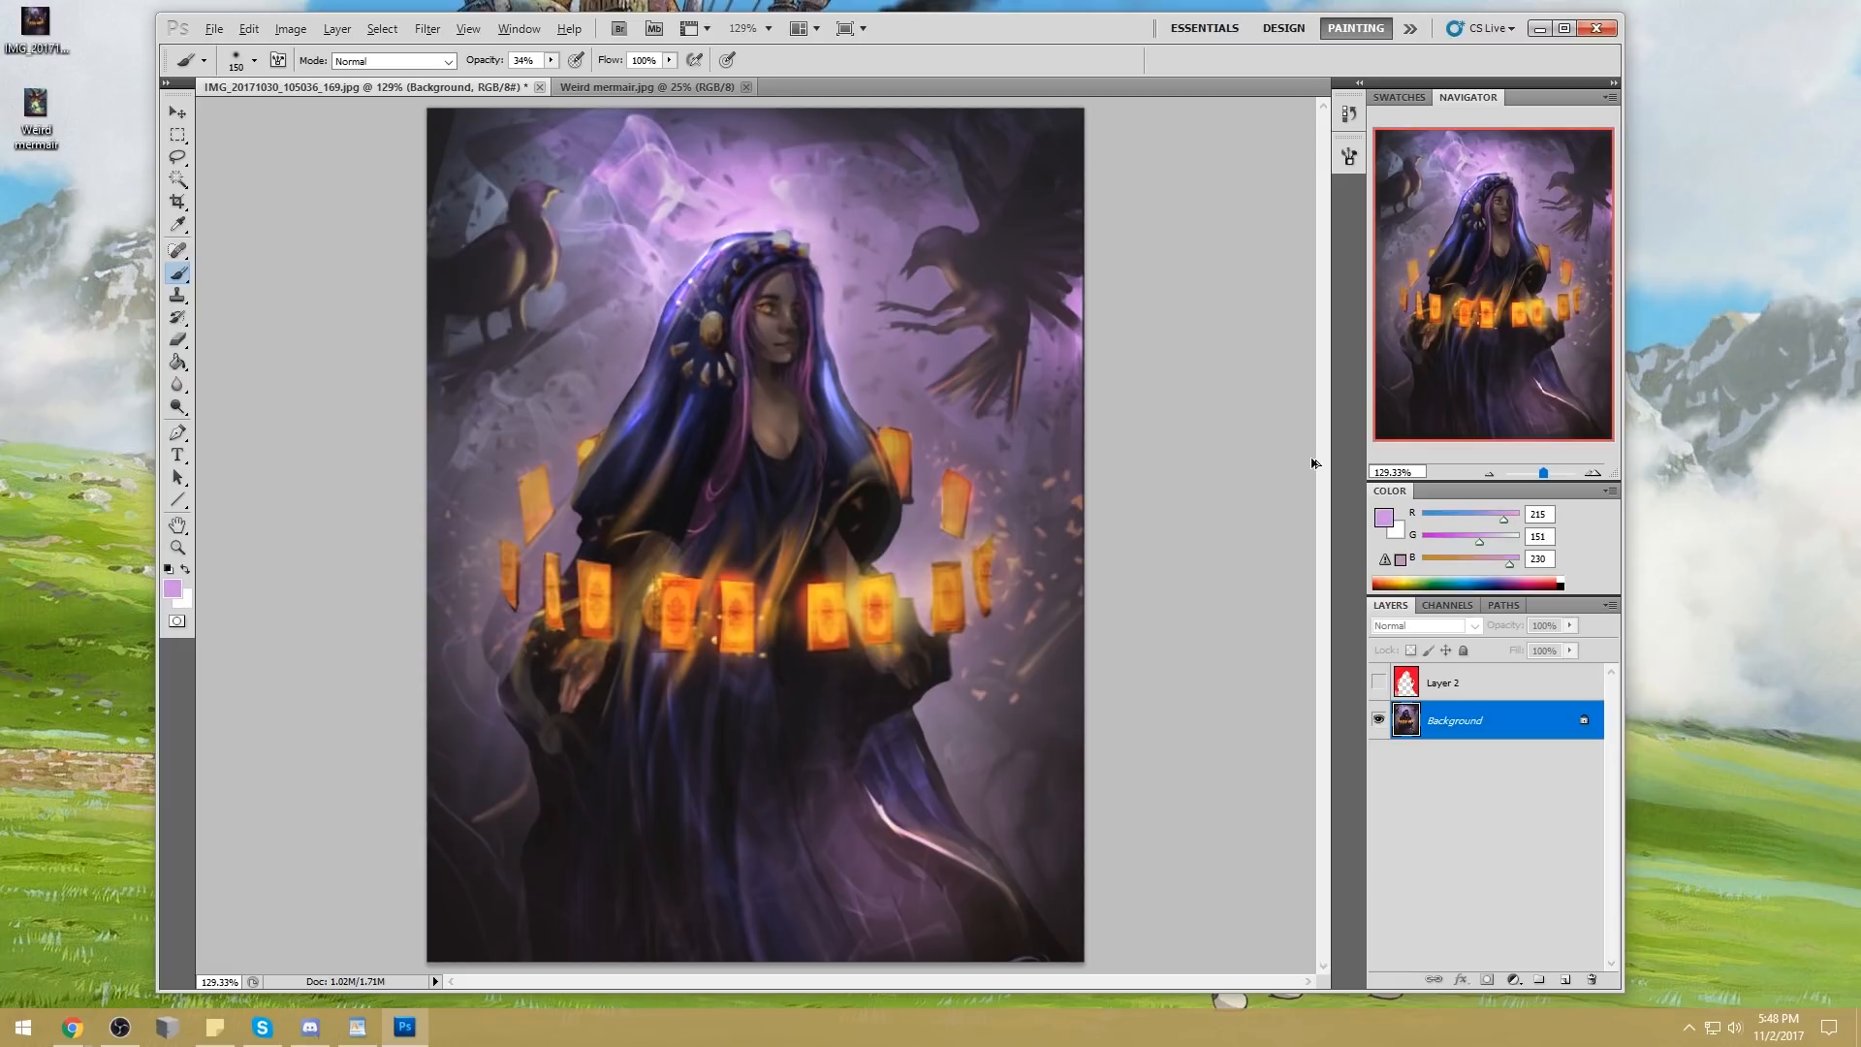
{"action": "left_click", "coordinate": [1384, 518]}
{"action": "left_click", "coordinate": [1473, 218]}
{"action": "left_click", "coordinate": [1756, 203]}
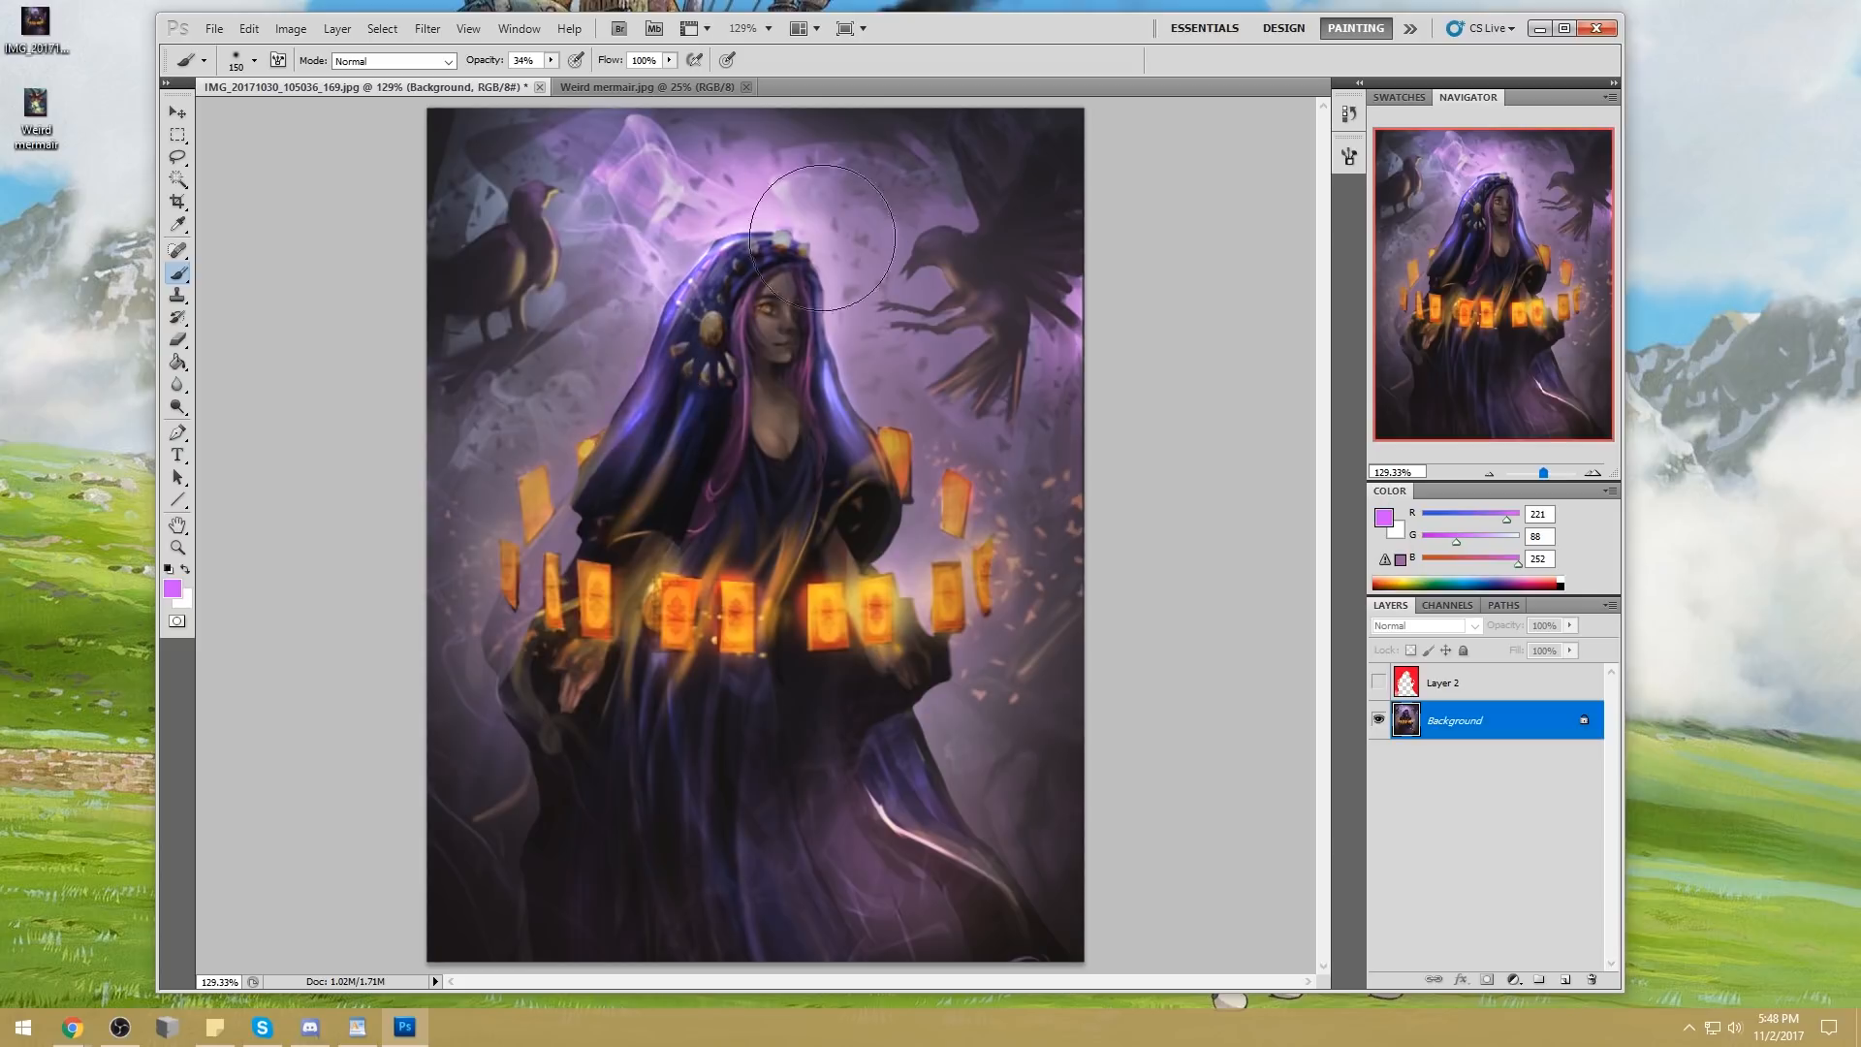
{"action": "mouse_move", "coordinate": [864, 462]}
{"action": "left_mouse_down"}
{"action": "mouse_move", "coordinate": [875, 507]}
{"action": "mouse_move", "coordinate": [870, 461]}
{"action": "left_mouse_up"}
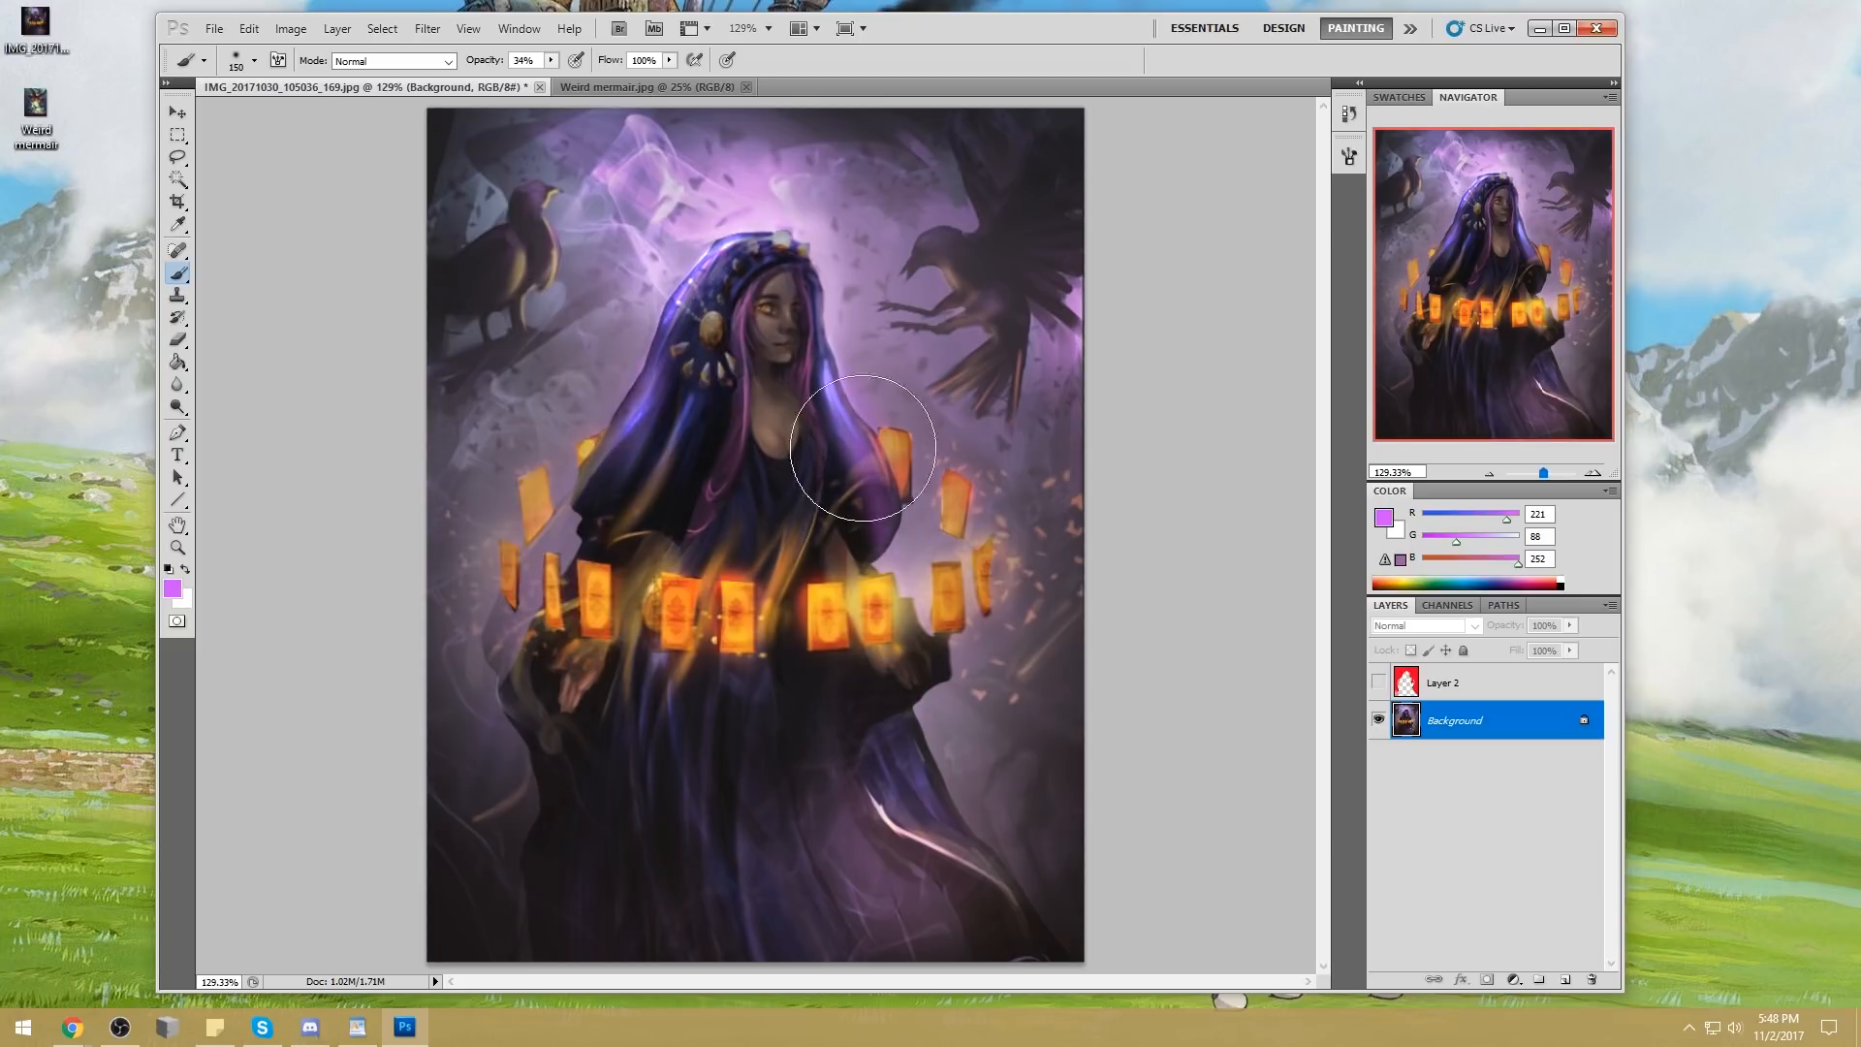
Brush a lavender glow (R 185, G 141, B 254) over the hood's edge and both outer sides of the lower robe
{"action": "left_click", "coordinate": [839, 407], "text": "alt"}
{"action": "left_click", "coordinate": [822, 378], "text": "alt"}
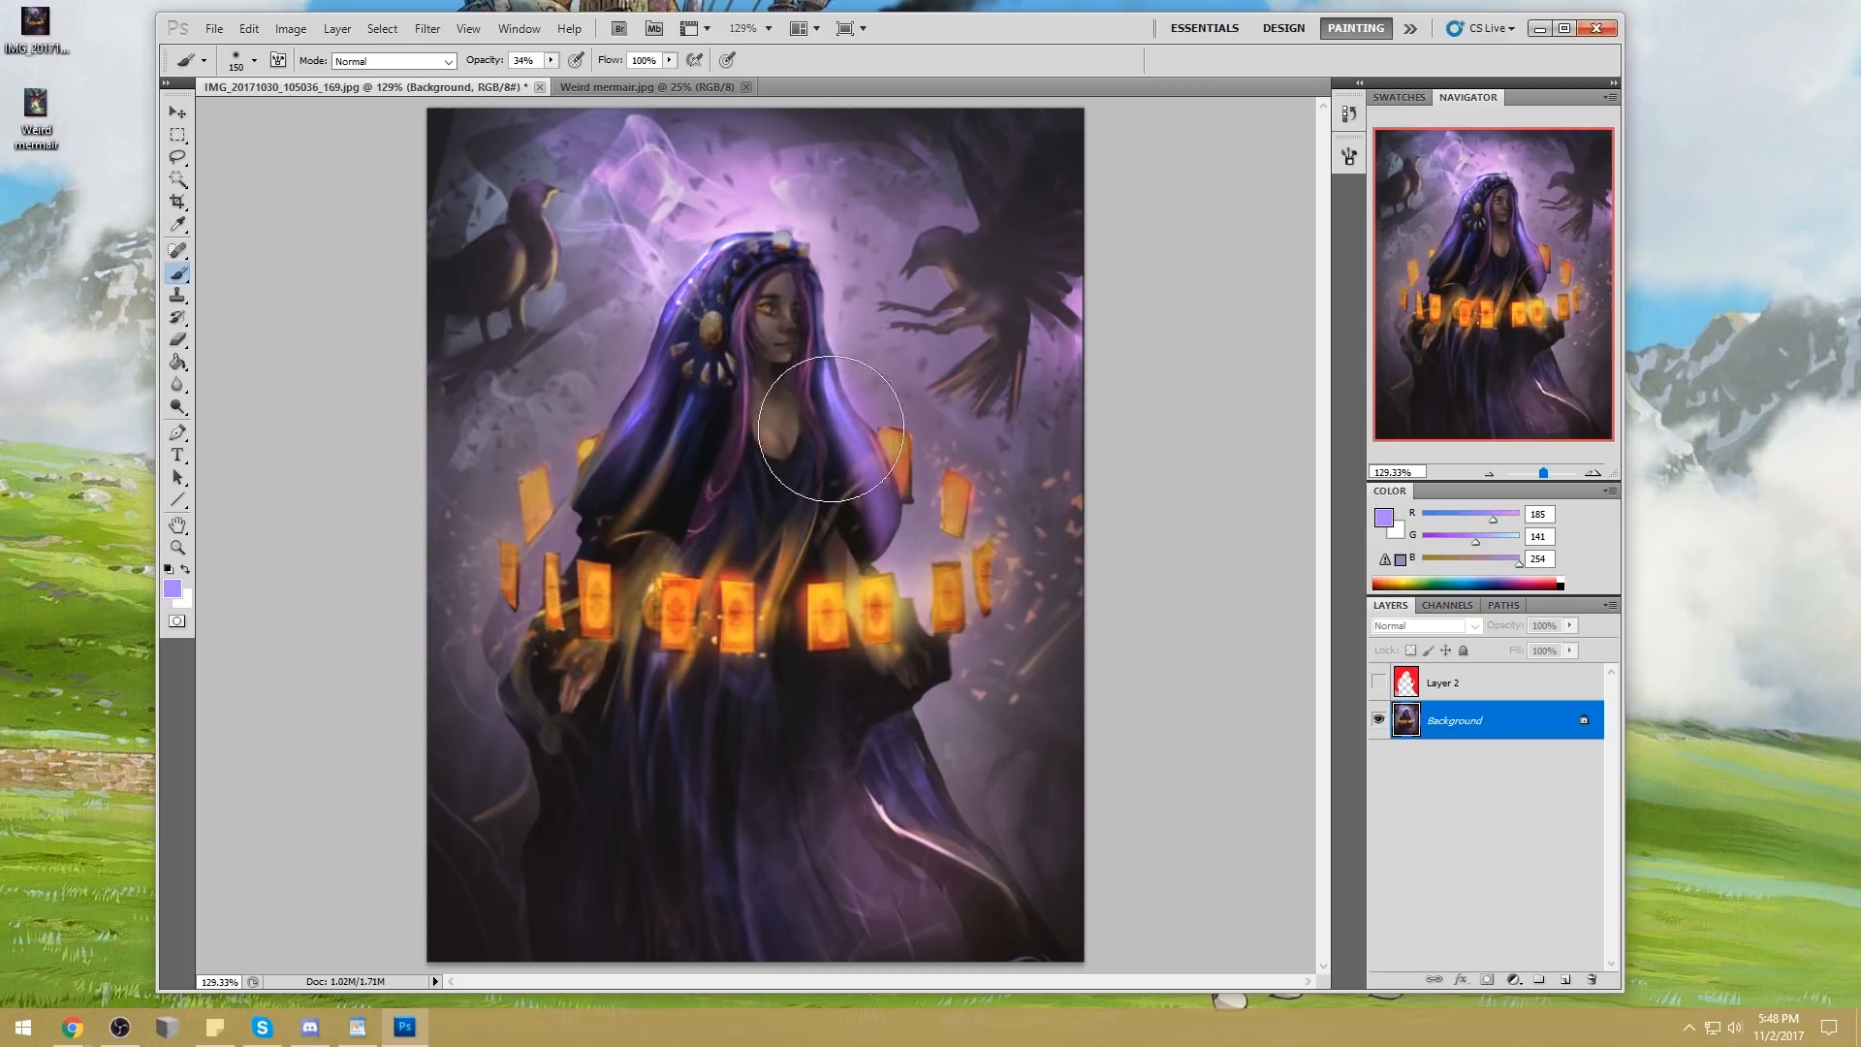
{"action": "mouse_move", "coordinate": [898, 744]}
{"action": "left_mouse_down"}
{"action": "mouse_move", "coordinate": [950, 830]}
{"action": "mouse_move", "coordinate": [895, 742]}
{"action": "mouse_move", "coordinate": [1011, 883]}
{"action": "left_mouse_up"}
{"action": "mouse_move", "coordinate": [540, 748]}
{"action": "left_mouse_down"}
{"action": "mouse_move", "coordinate": [519, 921]}
{"action": "mouse_move", "coordinate": [536, 870]}
{"action": "mouse_move", "coordinate": [587, 978]}
{"action": "mouse_move", "coordinate": [628, 982]}
{"action": "left_mouse_up"}
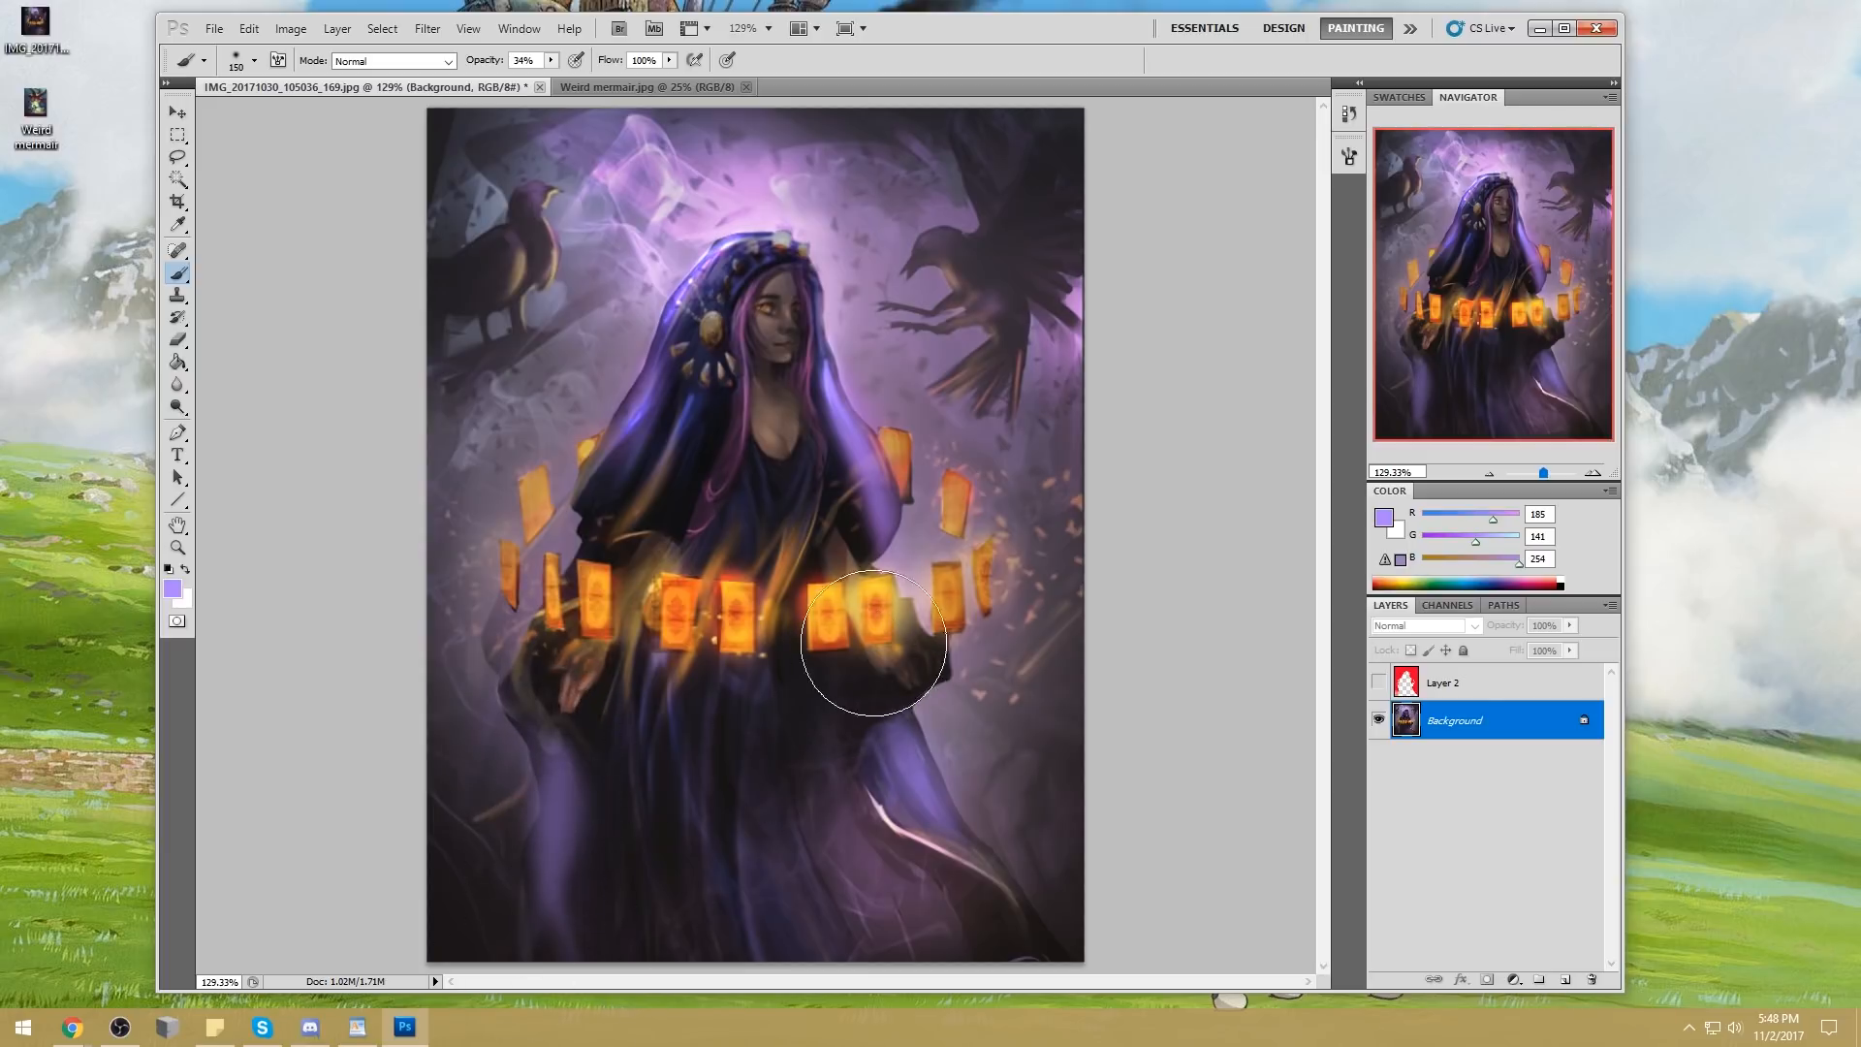
{"action": "key", "text": "ctrl+minus"}
{"action": "key", "text": "ctrl+minus"}
{"action": "key", "text": "e"}
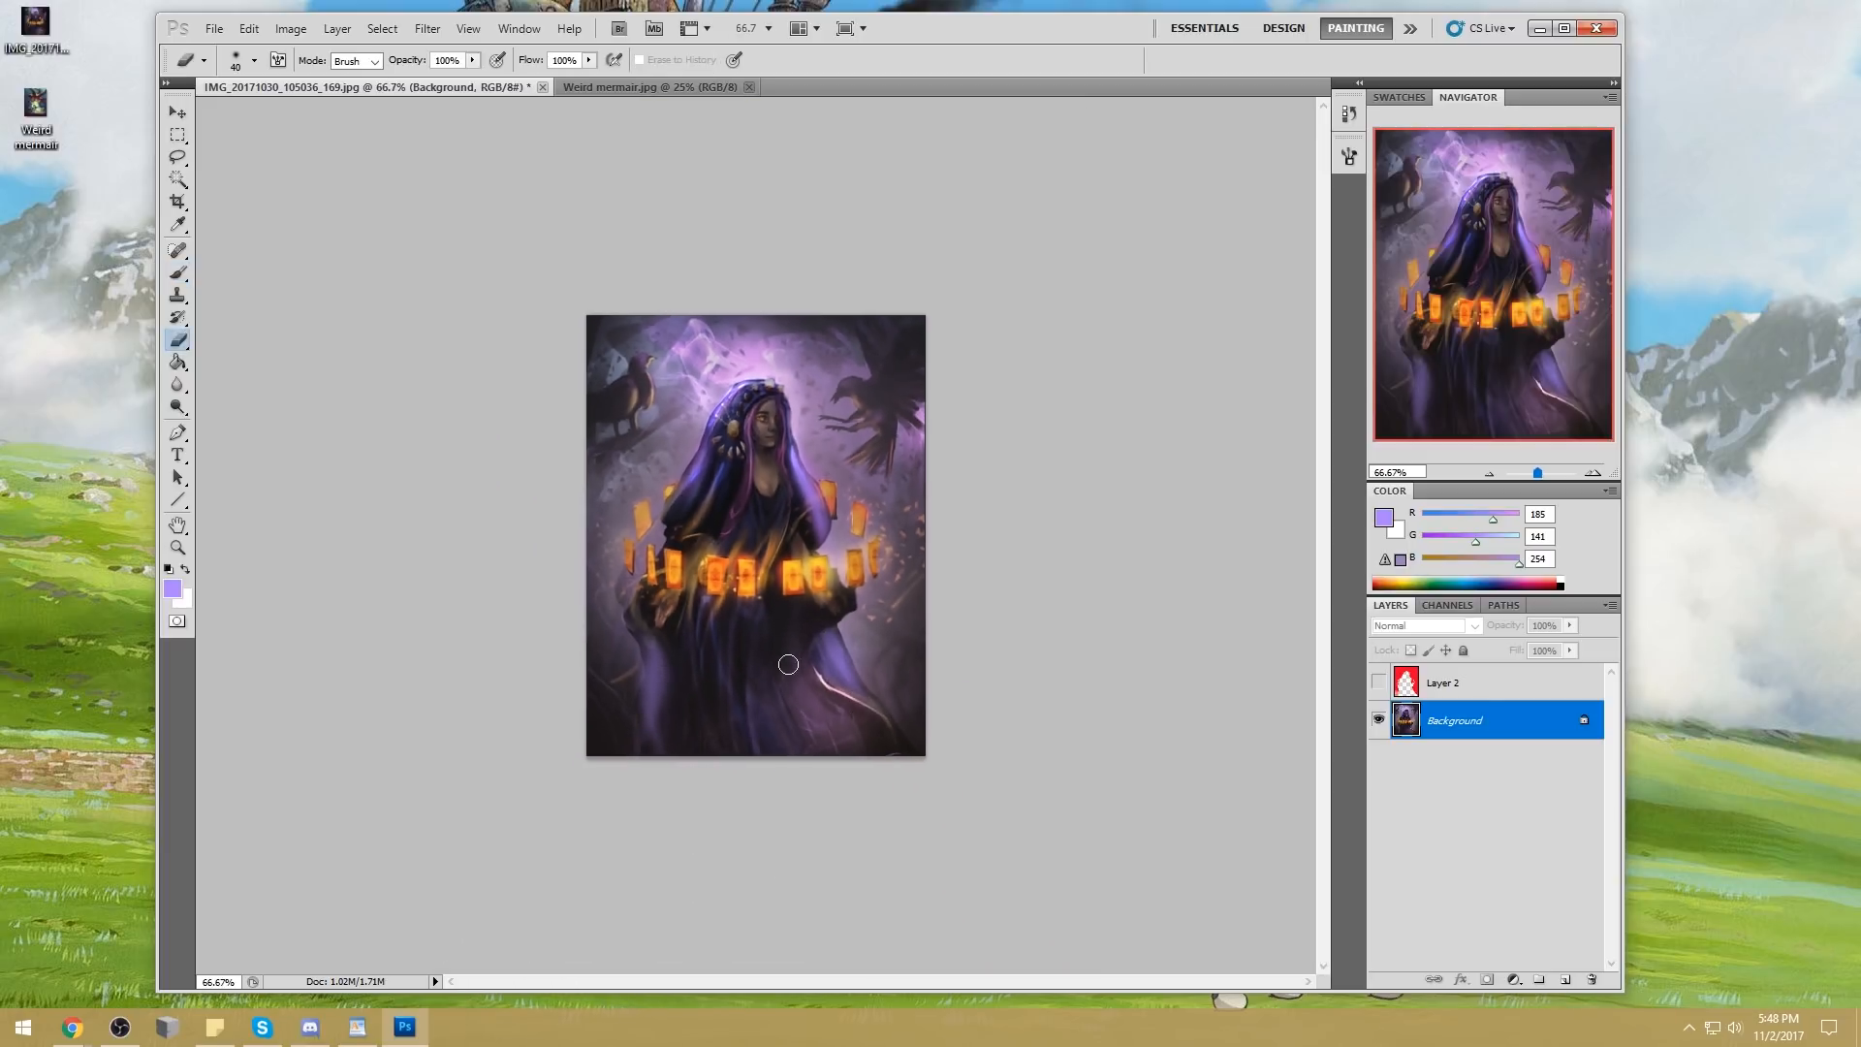
{"action": "key", "text": "bracketright"}
{"action": "key", "text": "bracketright"}
{"action": "key", "text": "bracketright"}
{"action": "key", "text": "bracketright"}
{"action": "key", "text": "bracketright"}
{"action": "left_click_drag", "start_coordinate": [921, 708], "coordinate": [572, 708]}
{"action": "key", "text": "ctrl+z"}
Copy the whole painted image, revert the history to the first Dodge state after Liquify, and place the copy on a new layer
{"action": "key", "text": "ctrl+a"}
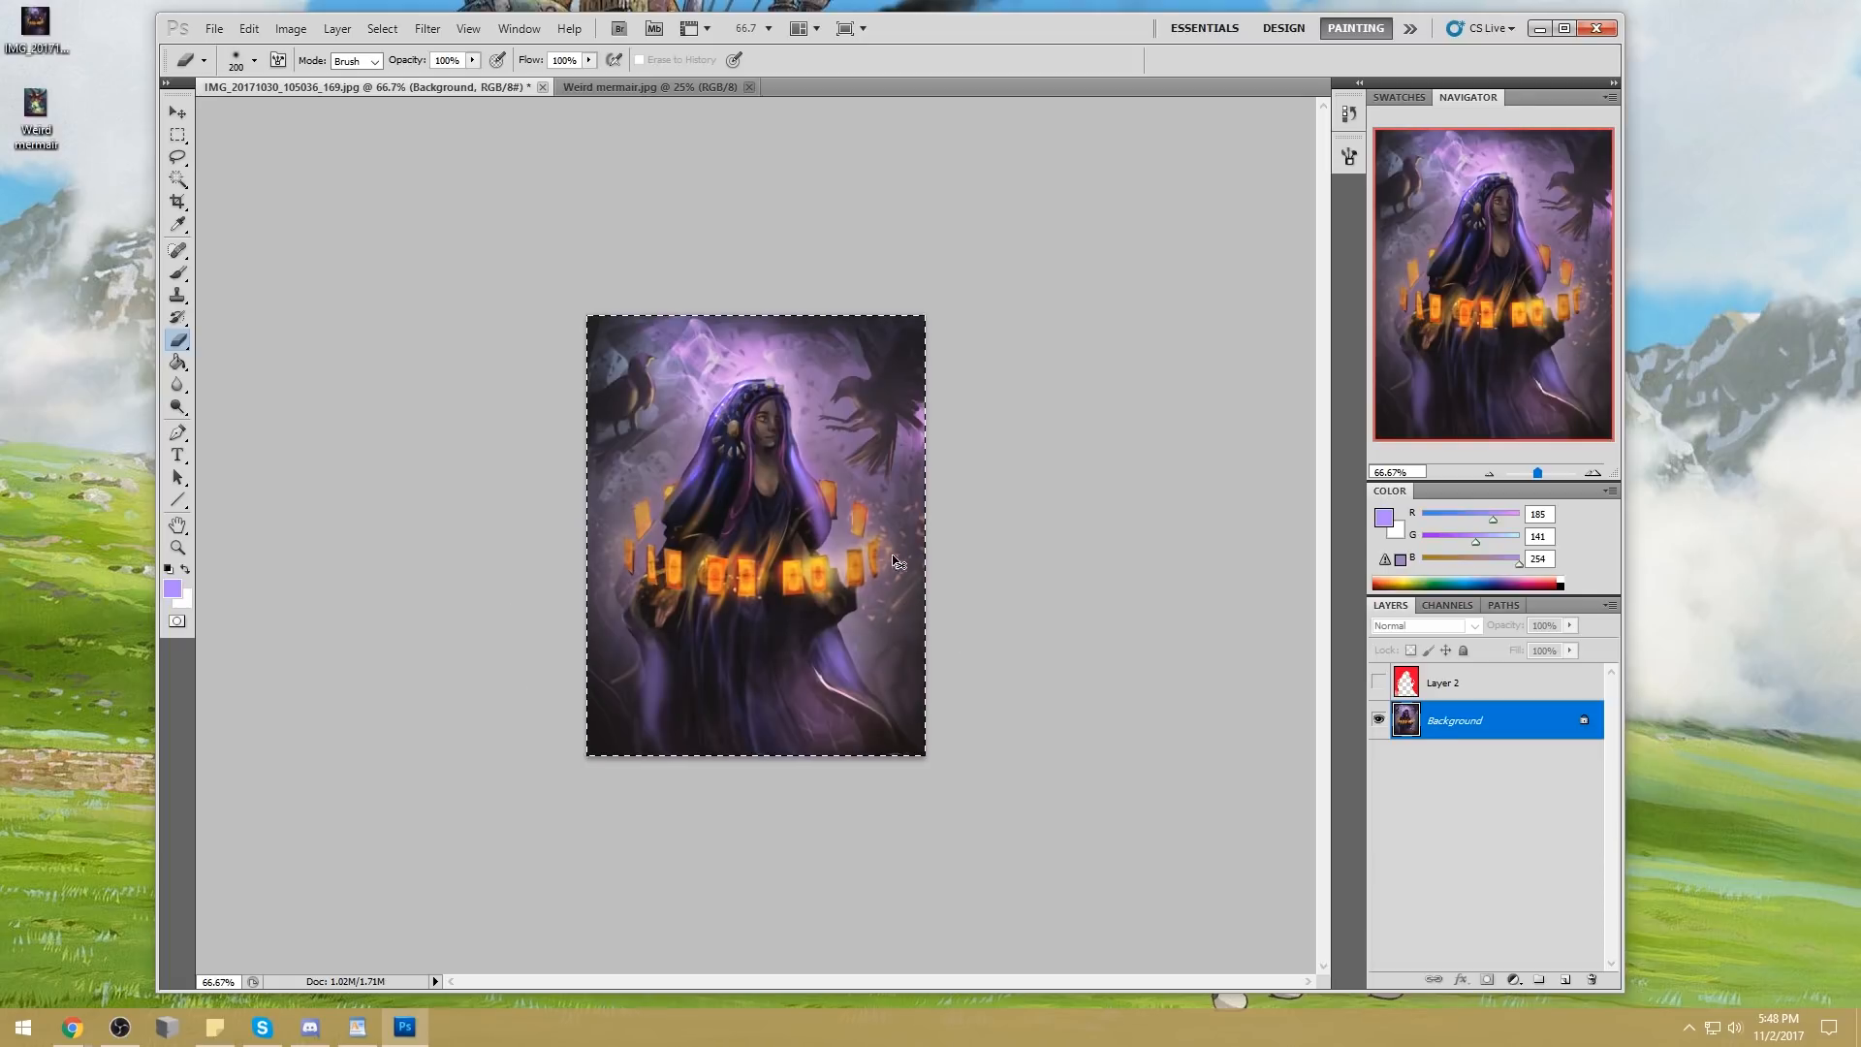
{"action": "left_click", "coordinate": [1349, 113]}
{"action": "left_click_drag", "start_coordinate": [1325, 794], "coordinate": [1345, 702]}
{"action": "left_click", "coordinate": [1228, 655]}
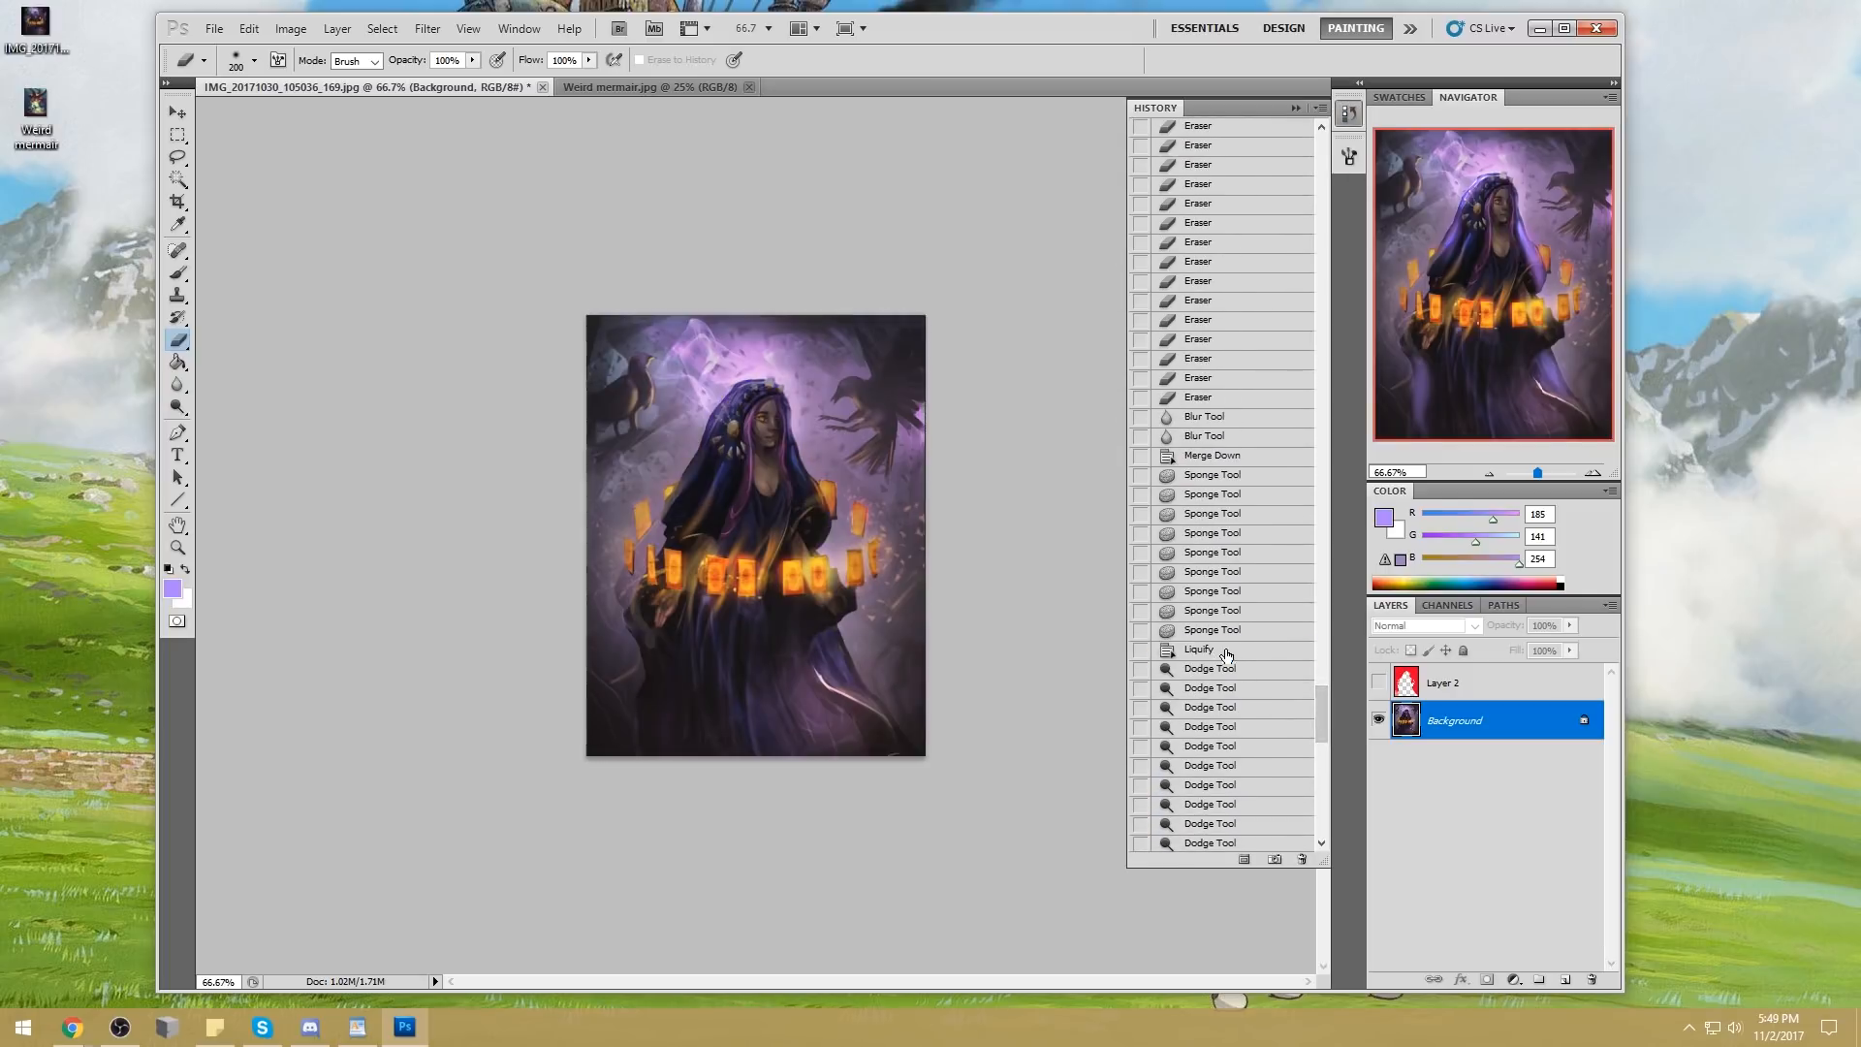
{"action": "left_click", "coordinate": [1198, 668]}
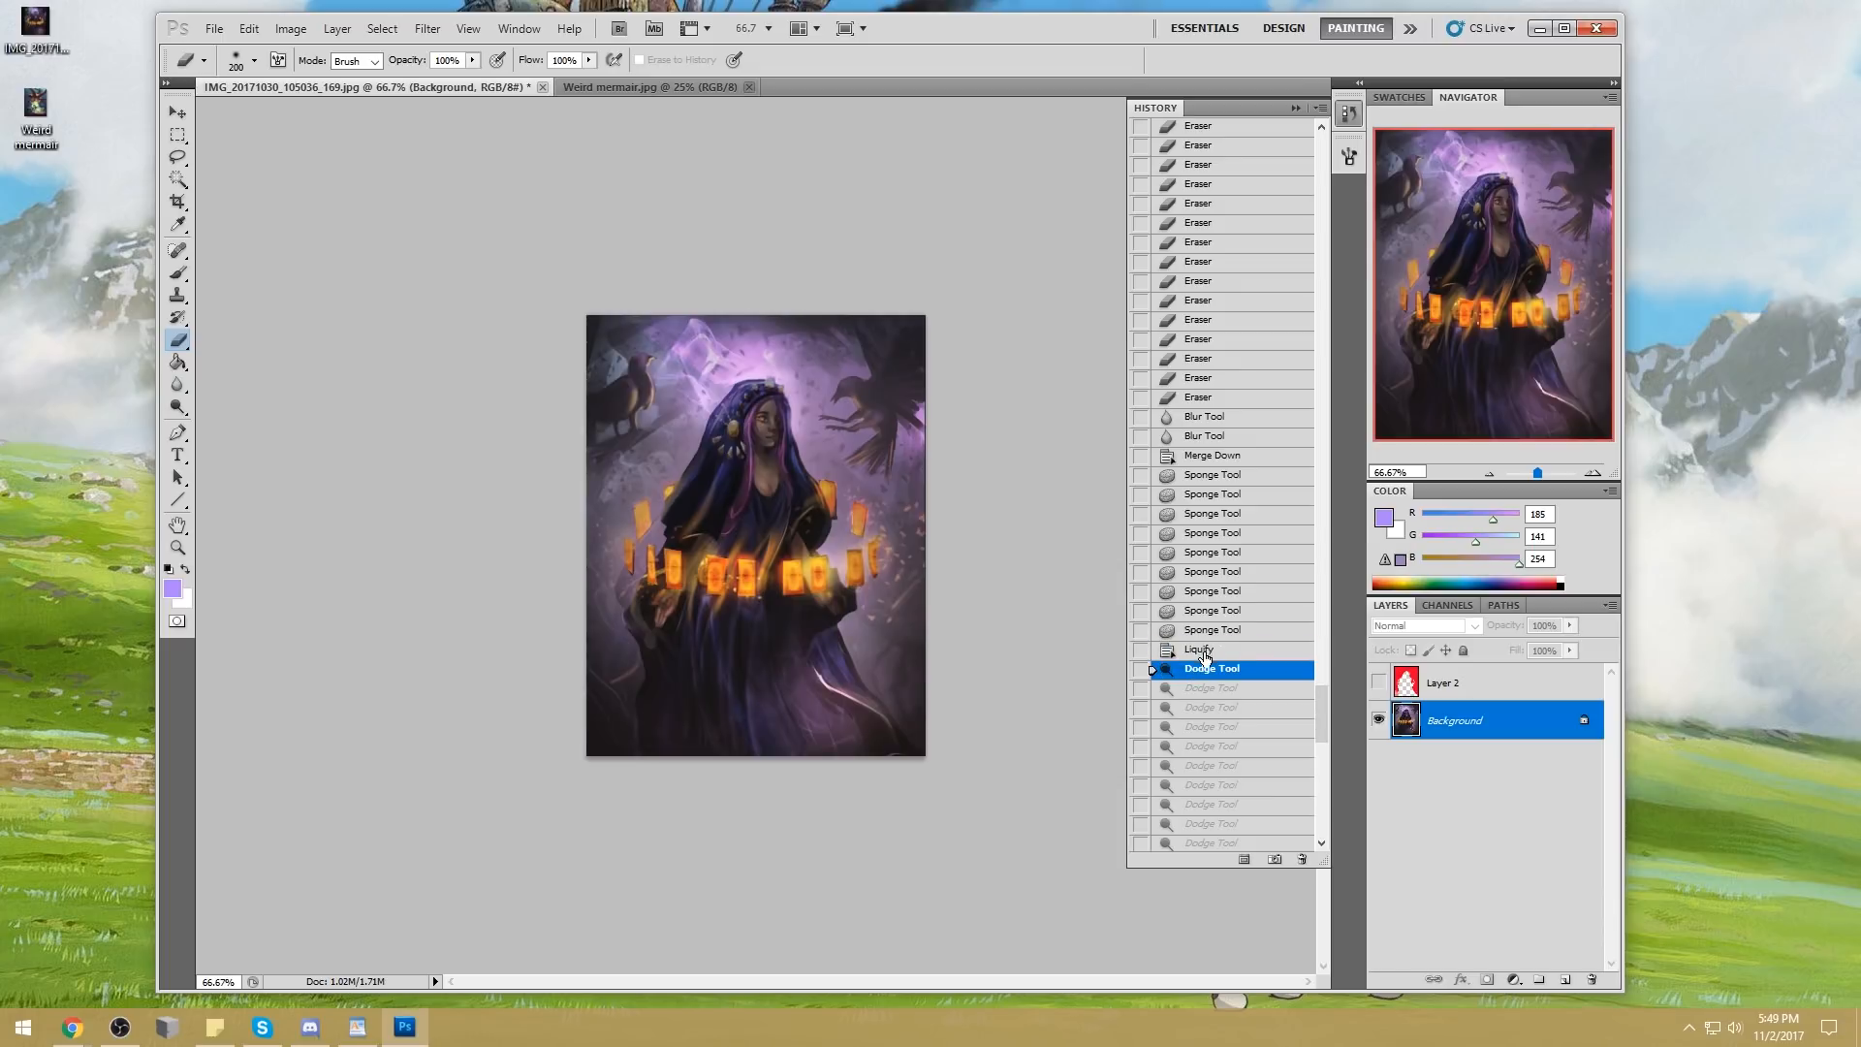
{"action": "key", "text": "ctrl+j"}
{"action": "left_click", "coordinate": [1299, 107]}
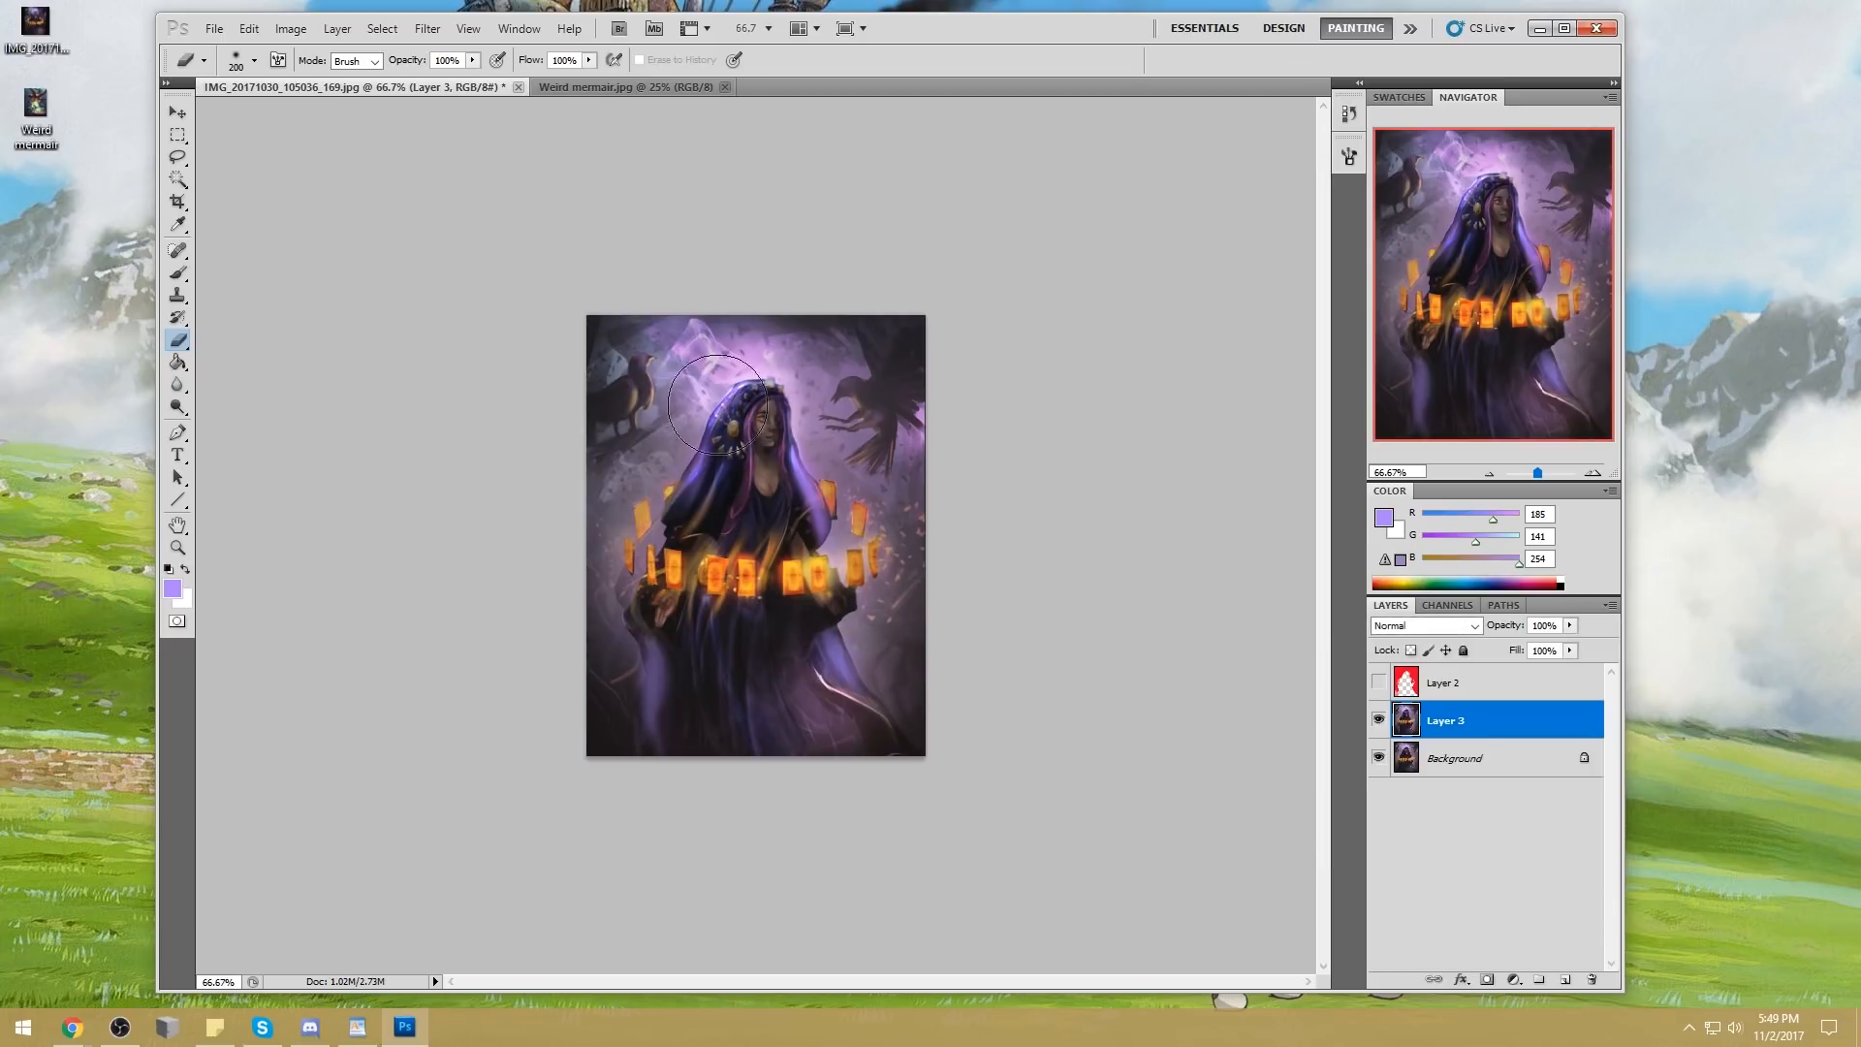
Erase excess glow from the new layer with an 80 px eraser, undoing the last stroke
{"action": "key", "text": "["}
{"action": "key", "text": "["}
{"action": "key", "text": "["}
{"action": "key", "text": "["}
{"action": "key", "text": "["}
{"action": "key", "text": "["}
{"action": "key", "text": "["}
{"action": "key", "text": "["}
{"action": "key", "text": "["}
{"action": "key", "text": "["}
{"action": "key", "text": "["}
{"action": "key", "text": "["}
{"action": "key", "text": "ctrl+z"}
Darken the inner folds of the hood with sampled near-black blue, using an 80 px brush in Darken mode at 34% opacity
{"action": "key", "text": "b"}
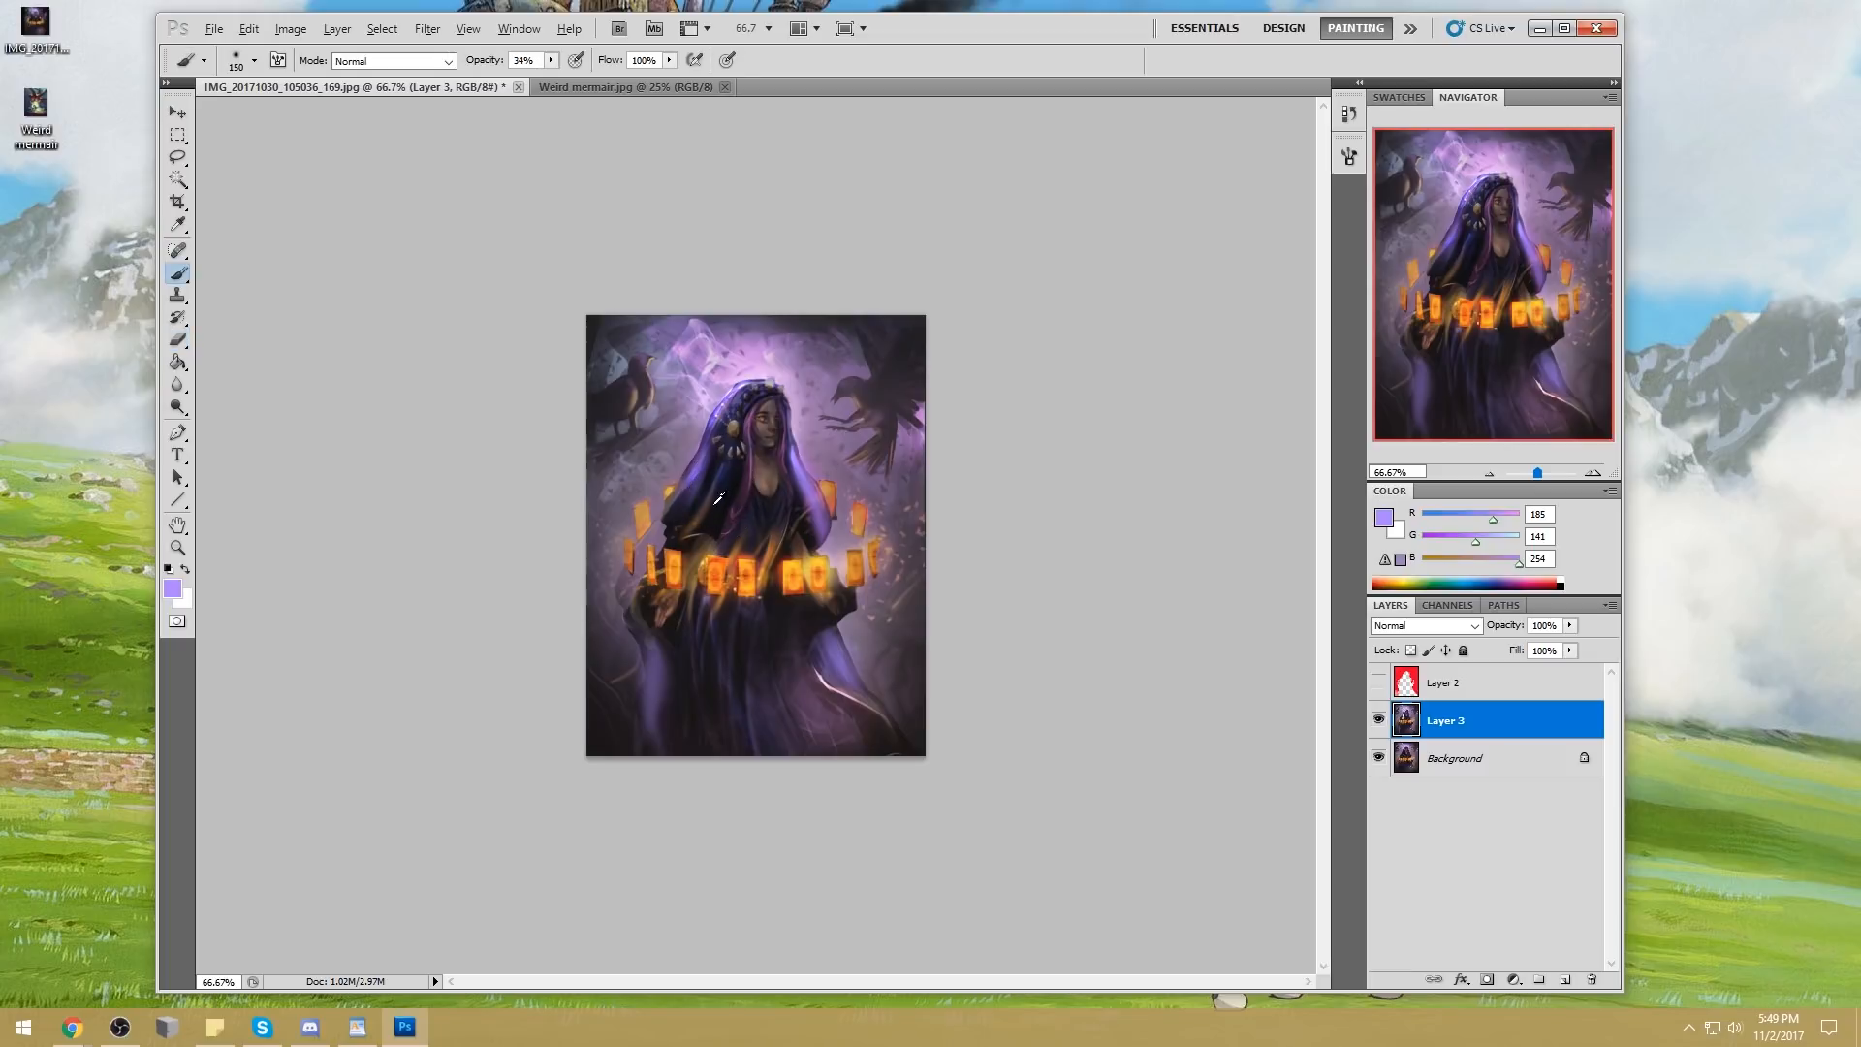
{"action": "left_click", "coordinate": [703, 441], "text": "alt"}
{"action": "key", "text": "bracketleft"}
{"action": "key", "text": "bracketleft"}
{"action": "key", "text": "bracketleft"}
{"action": "left_click", "coordinate": [392, 60]}
{"action": "left_click", "coordinate": [388, 162]}
{"action": "mouse_move", "coordinate": [726, 455]}
{"action": "left_mouse_down"}
{"action": "mouse_move", "coordinate": [710, 509]}
{"action": "mouse_move", "coordinate": [693, 523]}
{"action": "mouse_move", "coordinate": [709, 486]}
{"action": "mouse_move", "coordinate": [674, 529]}
{"action": "left_mouse_up"}
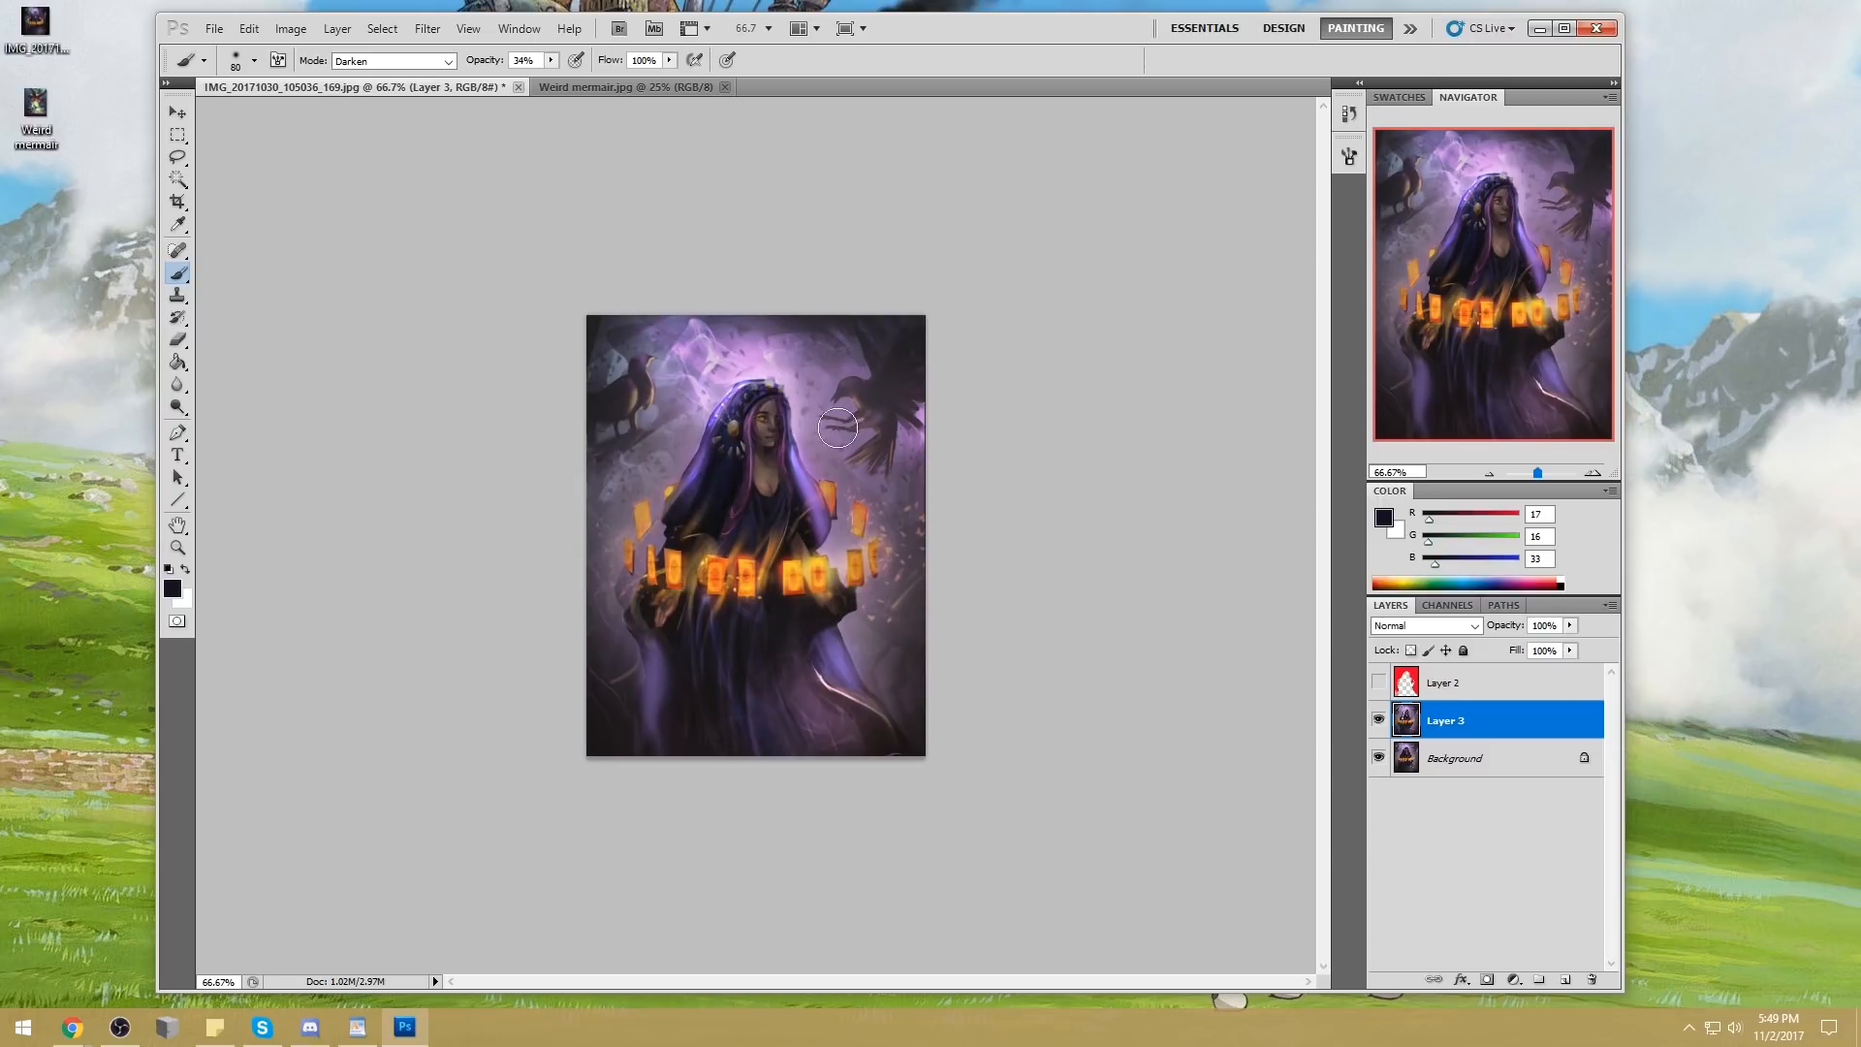
{"action": "mouse_move", "coordinate": [787, 527]}
{"action": "left_mouse_down"}
{"action": "mouse_move", "coordinate": [776, 393]}
{"action": "mouse_move", "coordinate": [624, 309]}
{"action": "mouse_move", "coordinate": [754, 388]}
{"action": "mouse_move", "coordinate": [798, 474]}
{"action": "left_mouse_up"}
Sample lavender from the hood's edge and paint along the top of the hood with a 40 px brush
{"action": "left_click", "coordinate": [793, 457], "text": "alt"}
{"action": "key", "text": "bracketleft"}
{"action": "key", "text": "bracketleft"}
{"action": "key", "text": "bracketleft"}
{"action": "key", "text": "bracketleft"}
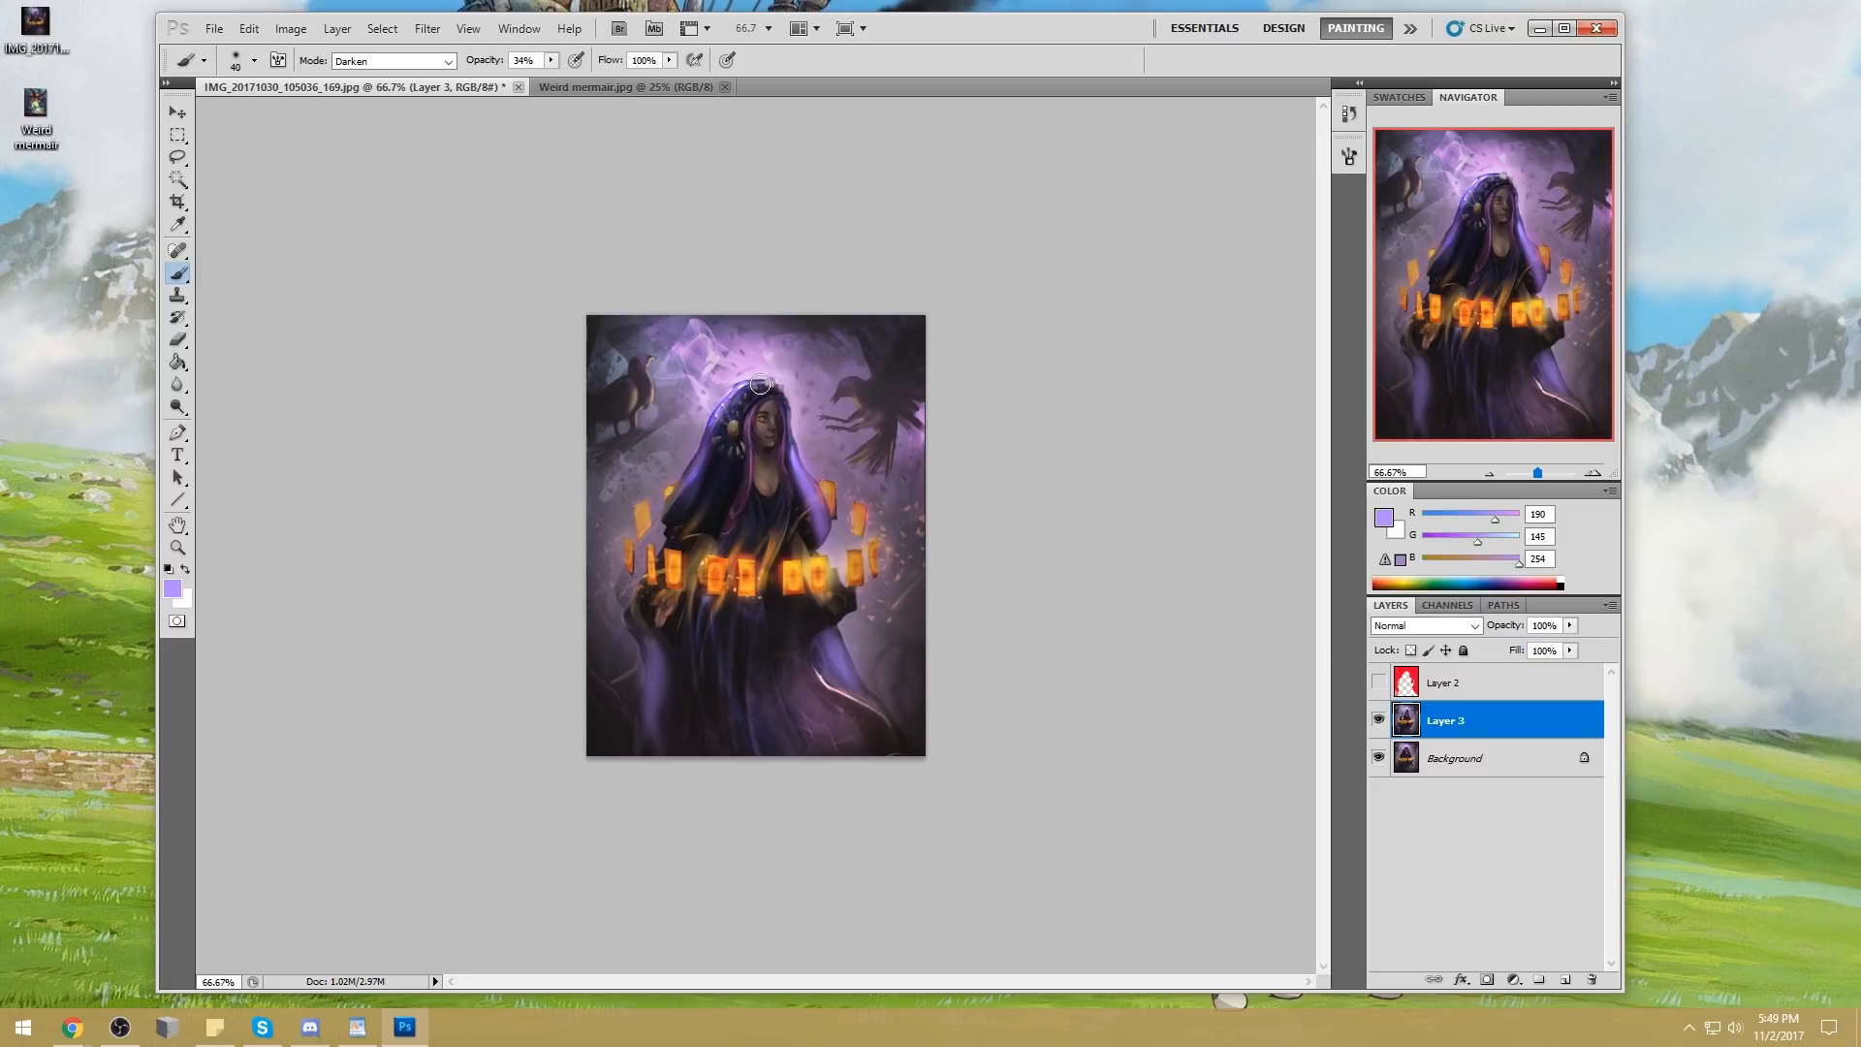
{"action": "left_click_drag", "start_coordinate": [760, 382], "coordinate": [715, 417]}
{"action": "left_click_drag", "start_coordinate": [782, 370], "coordinate": [766, 334]}
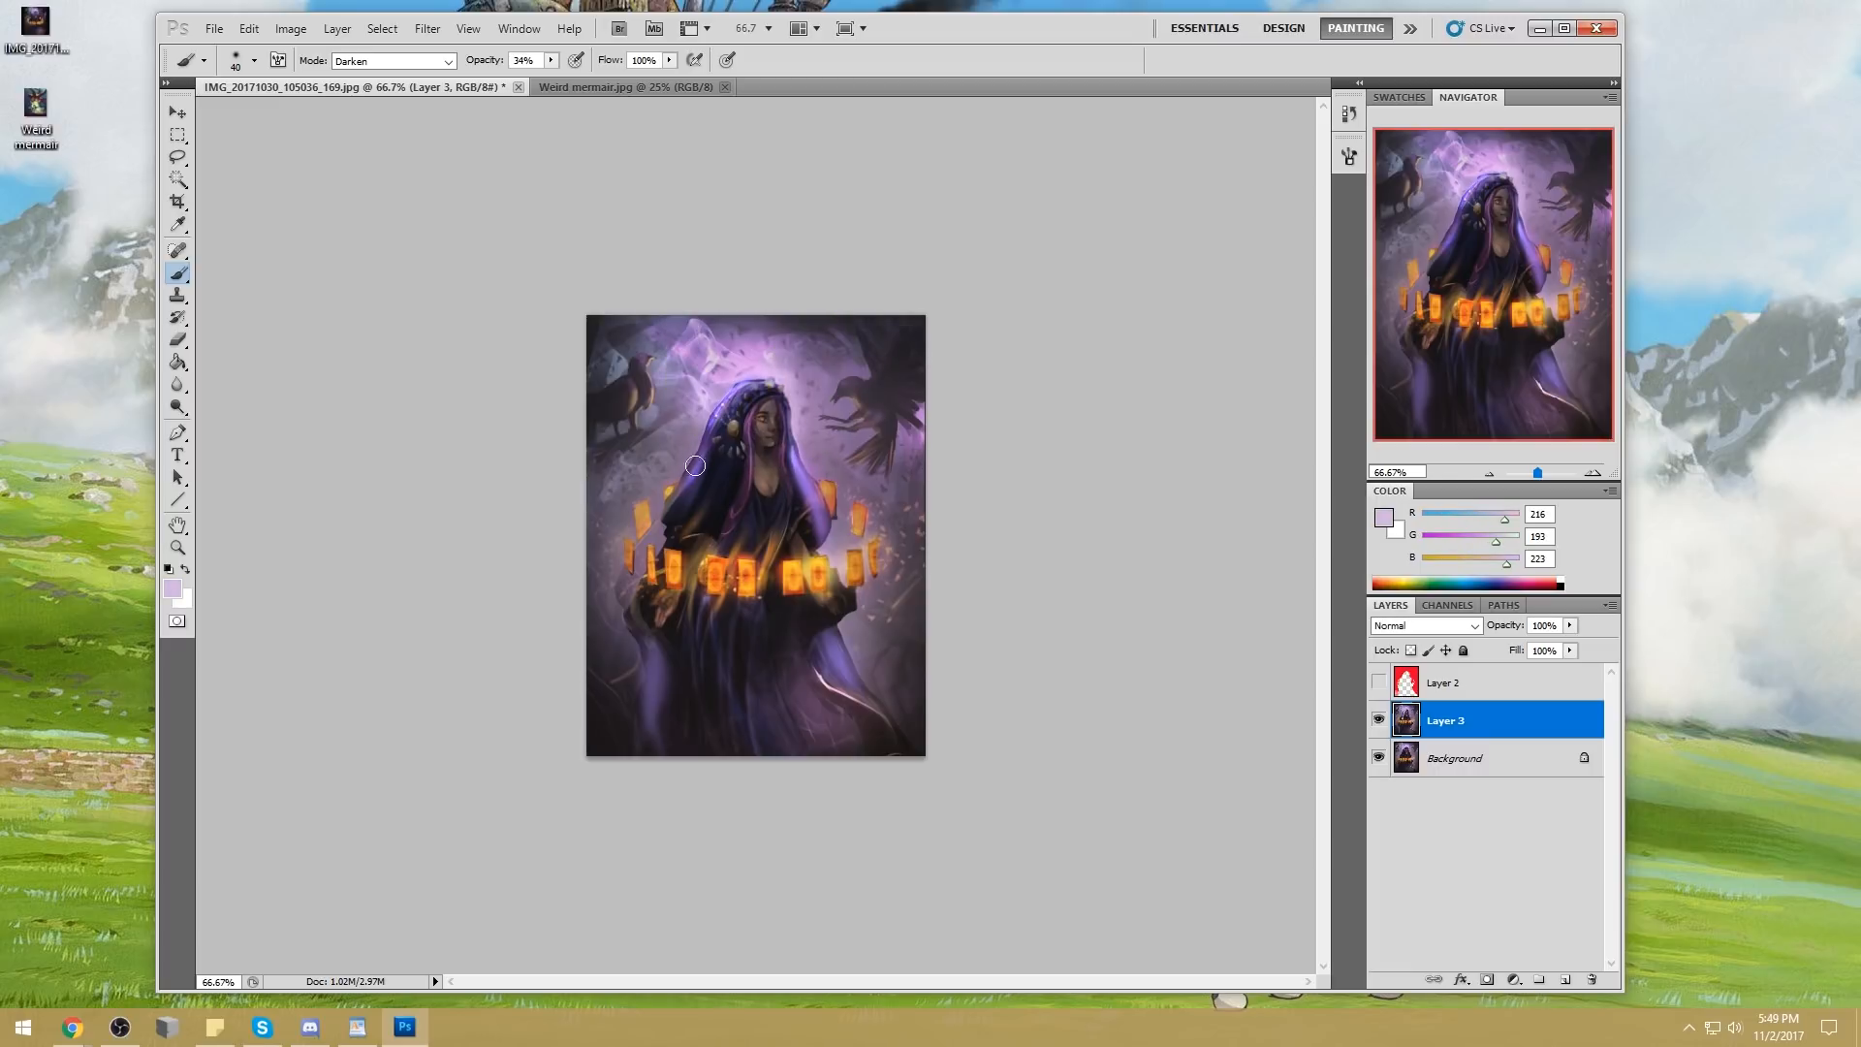
Set the eraser to 60 px at 38% opacity and soften the glow on the cloak sleeve above the cards
{"action": "key", "text": "e"}
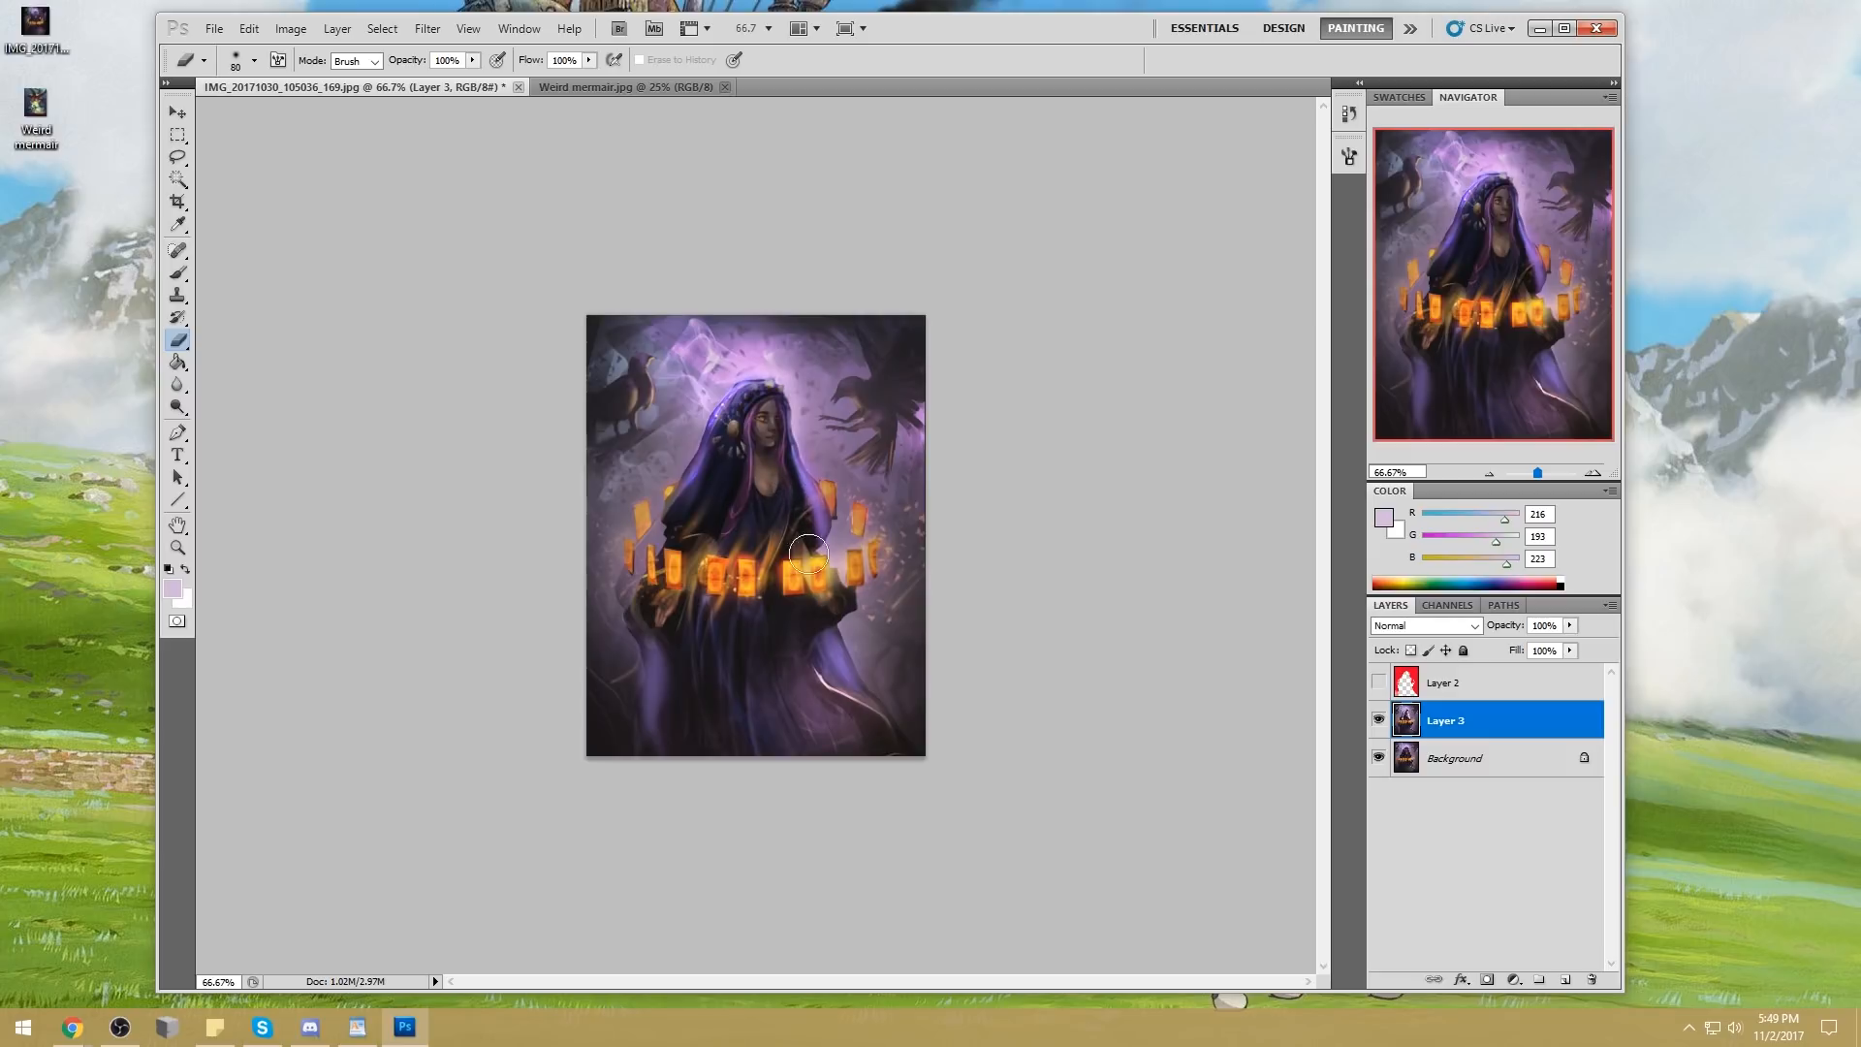
{"action": "key", "text": "bracketright"}
{"action": "key", "text": "bracketright"}
{"action": "key", "text": "bracketright"}
{"action": "key", "text": "bracketleft"}
{"action": "key", "text": "bracketleft"}
{"action": "key", "text": "3"}
{"action": "key", "text": "8"}
{"action": "key", "text": "bracketleft"}
{"action": "key", "text": "bracketleft"}
{"action": "key", "text": "bracketleft"}
{"action": "key", "text": "bracketright"}
{"action": "key", "text": "bracketright"}
{"action": "key", "text": "bracketright"}
{"action": "left_click_drag", "start_coordinate": [834, 530], "coordinate": [812, 559]}
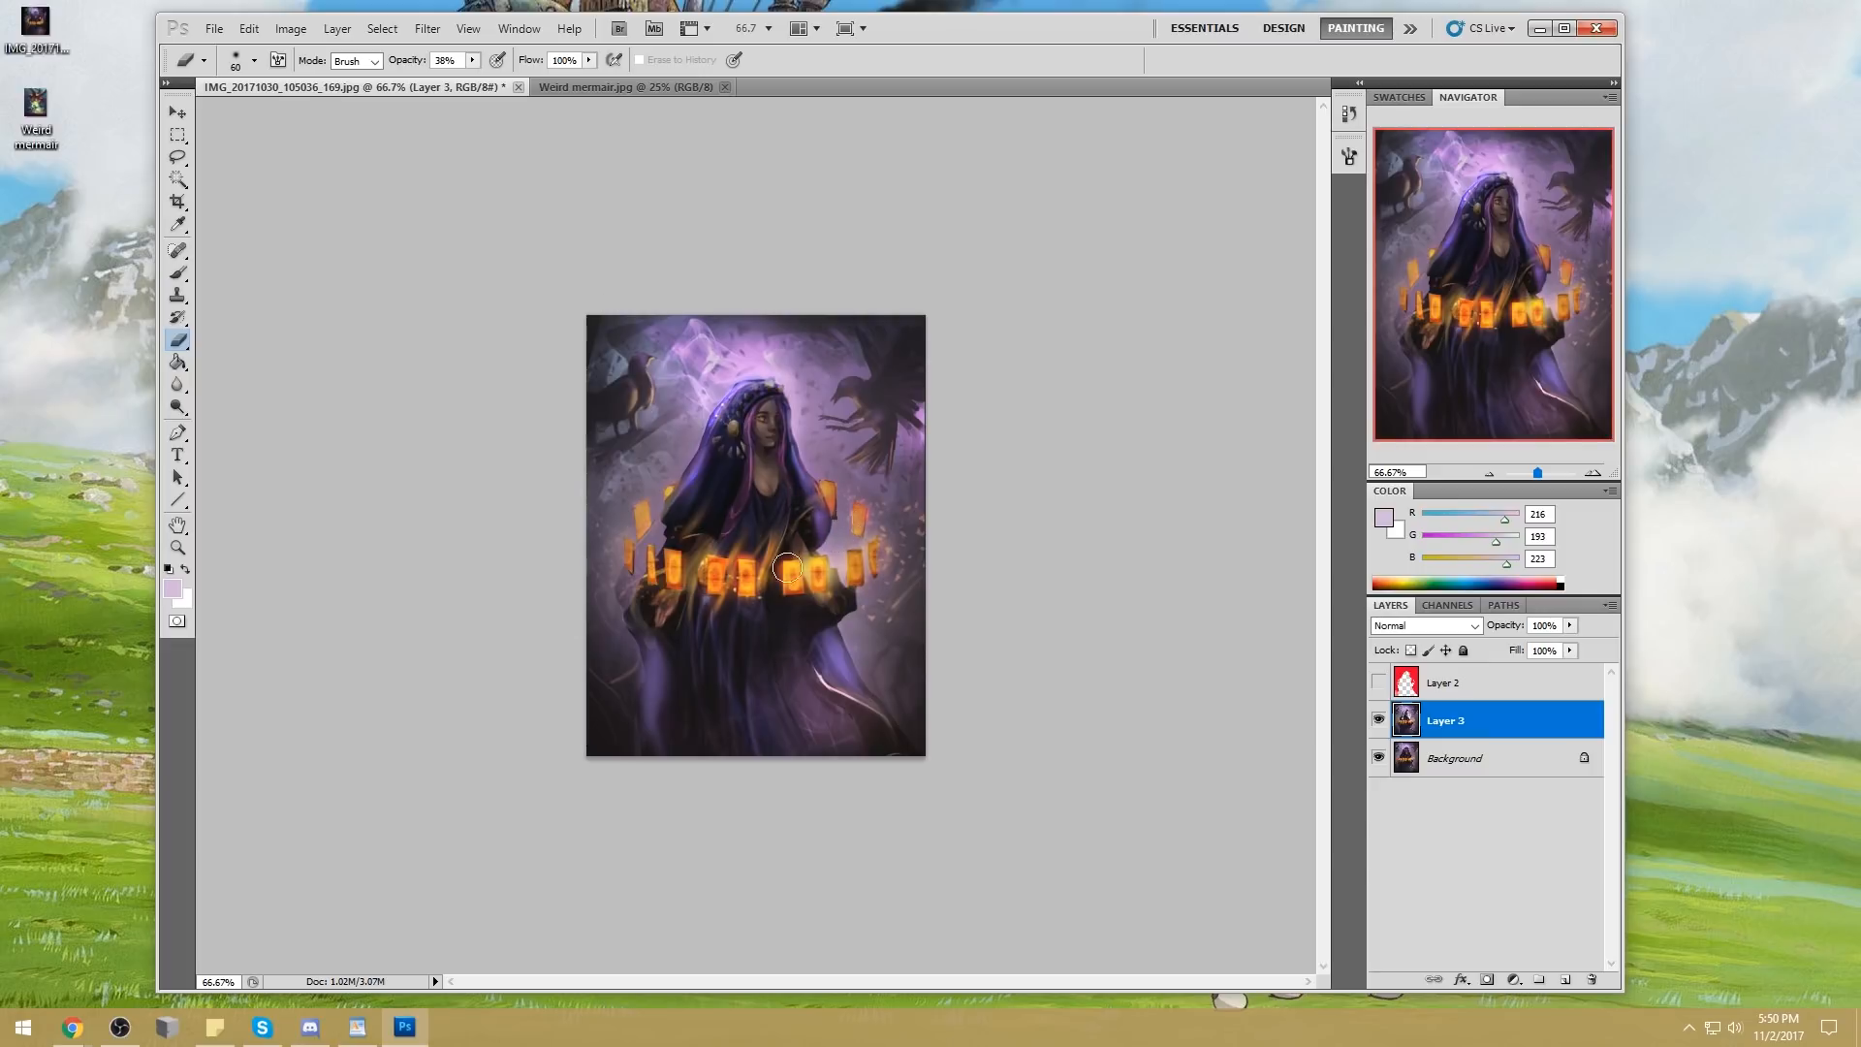
Return the brush to Normal mode and paint sampled muted purple on the cloak's shoulder edge near the upper card
{"action": "key", "text": "bracketleft"}
{"action": "key", "text": "bracketleft"}
{"action": "key", "text": "bracketleft"}
{"action": "key", "text": "b"}
{"action": "left_click", "coordinate": [679, 494], "text": "alt"}
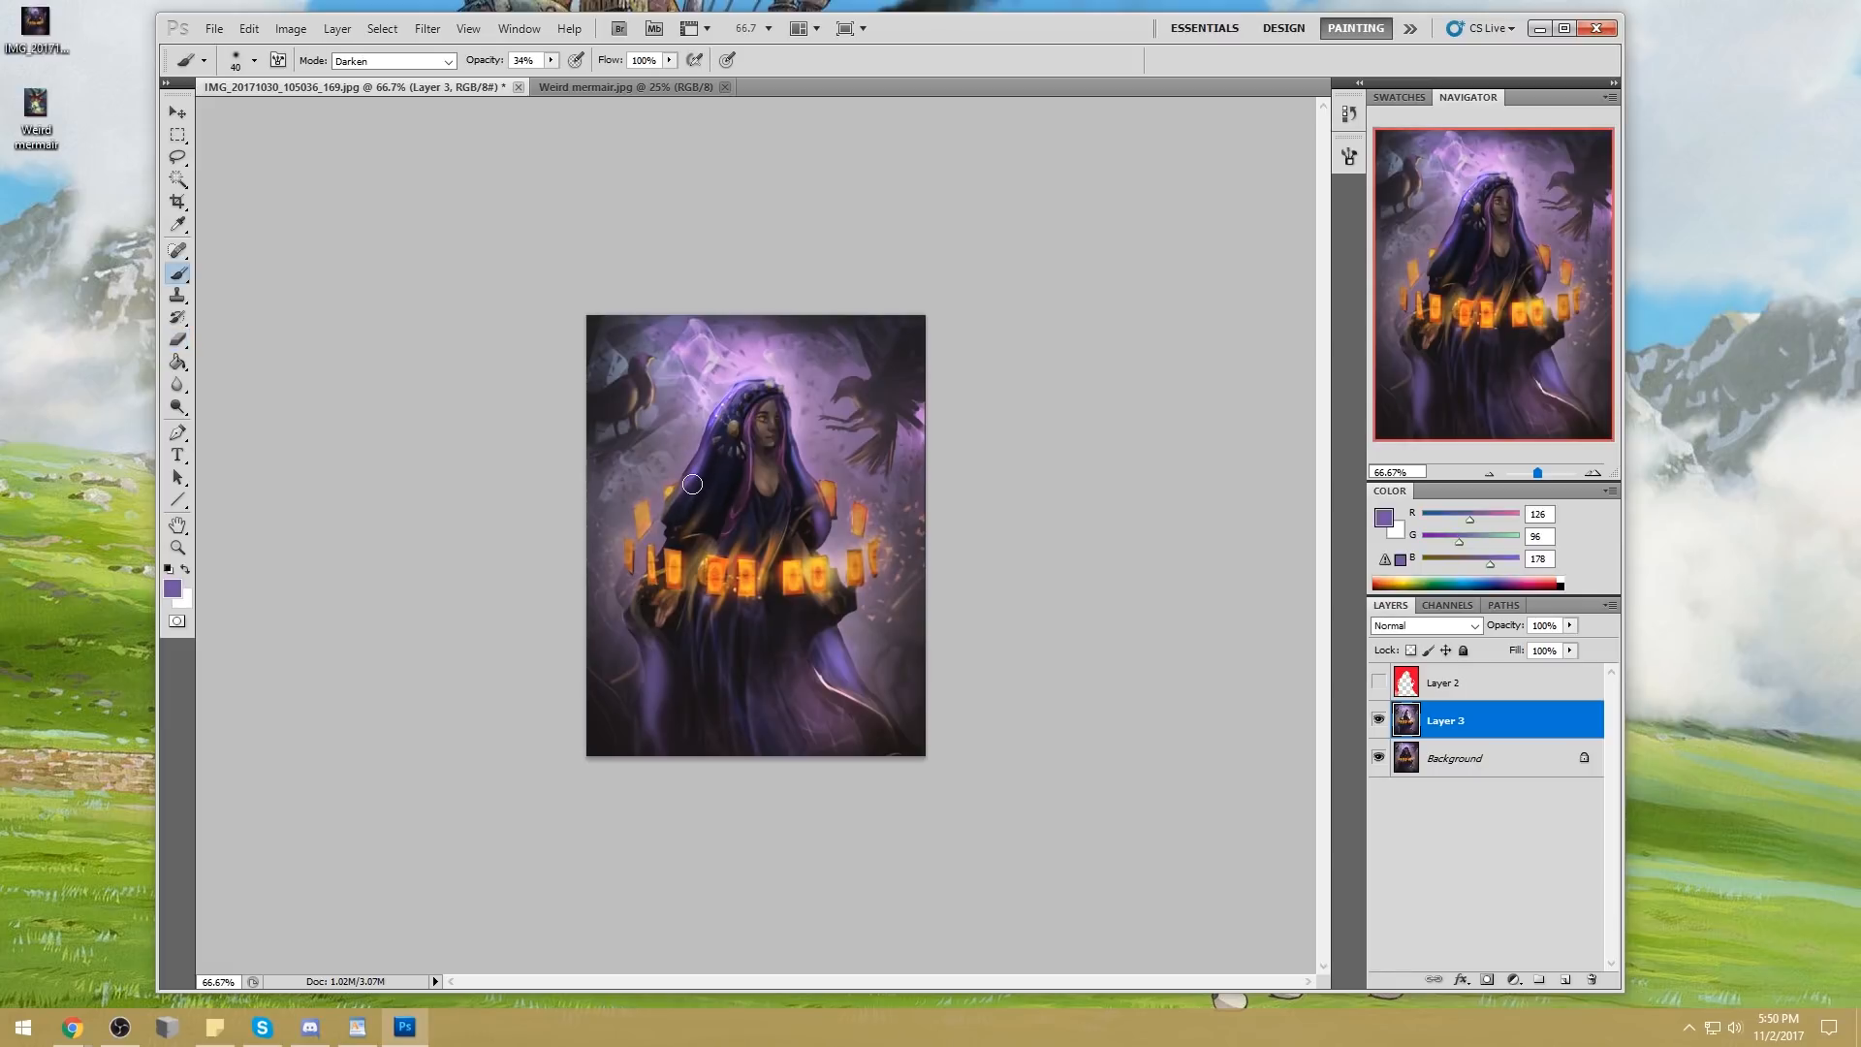
{"action": "left_click", "coordinate": [393, 60]}
{"action": "left_click", "coordinate": [387, 72]}
{"action": "left_click", "coordinate": [674, 518], "text": "alt"}
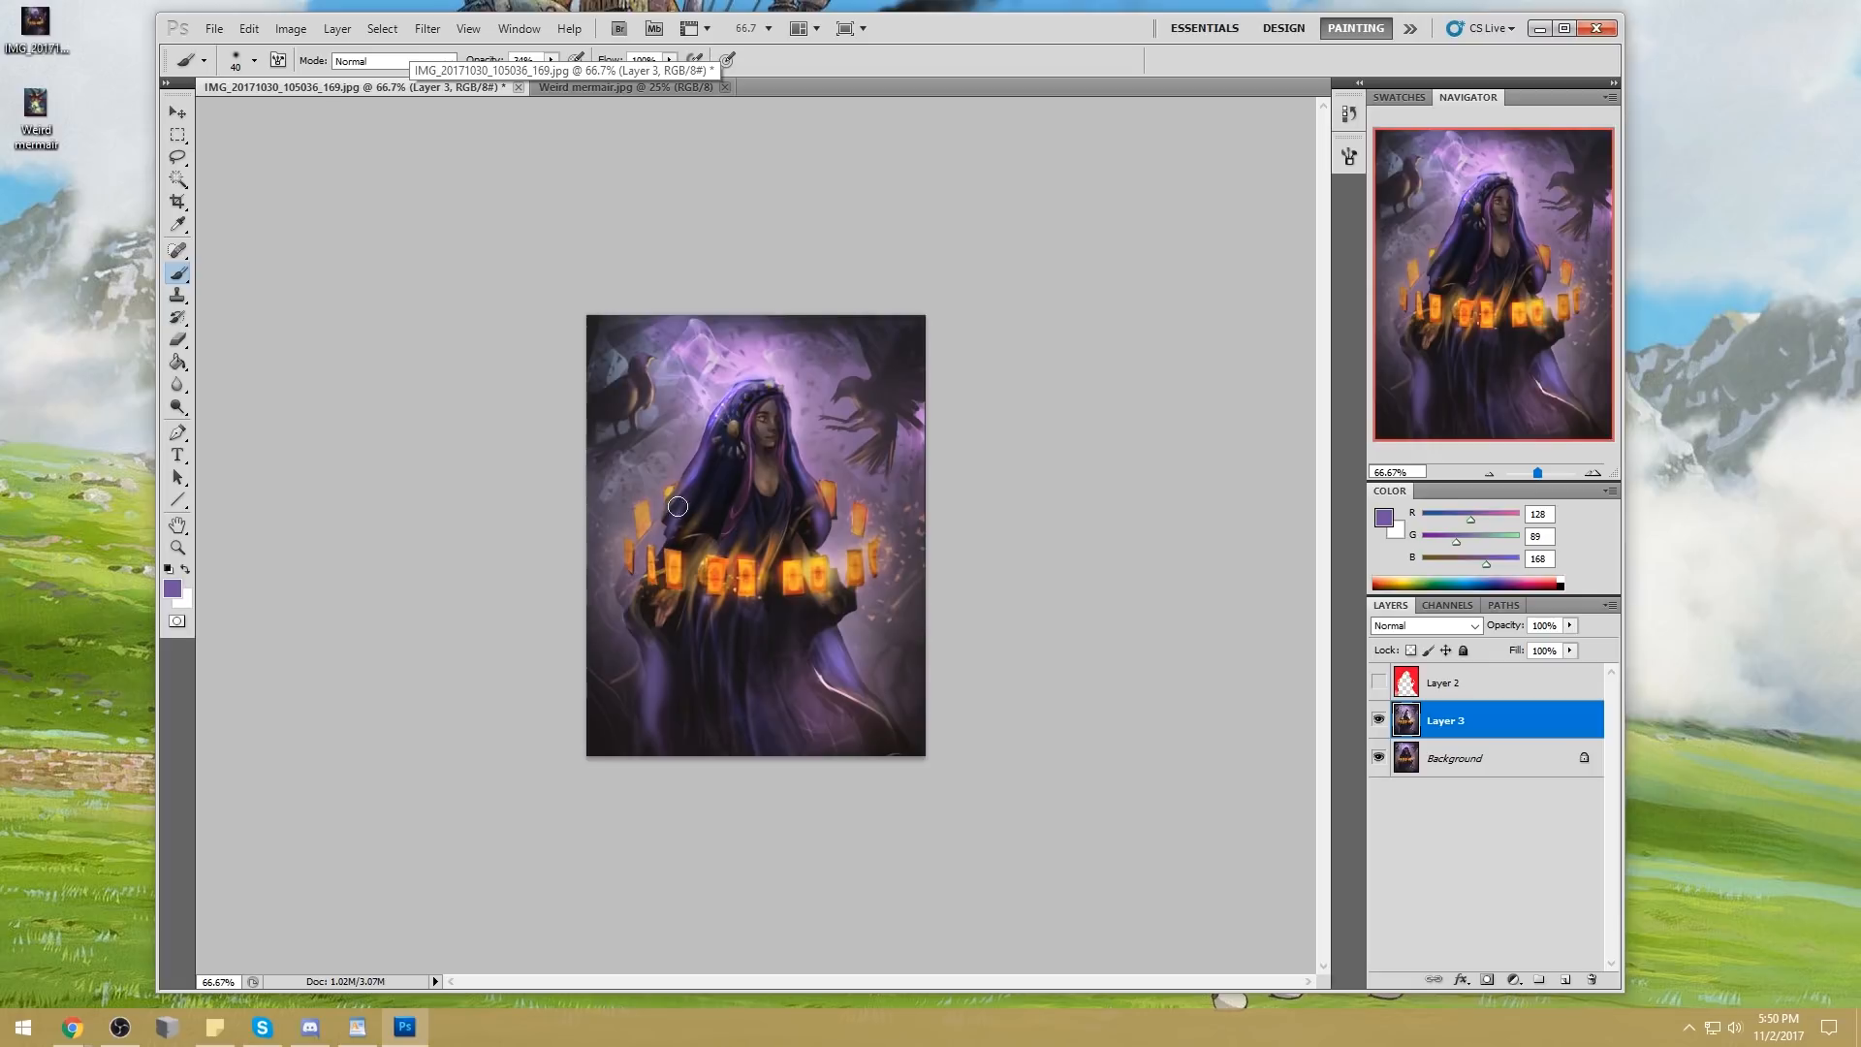
Erase excess glow from the lower robe on Layer 3 with a 60 px eraser at 38% opacity
{"action": "key", "text": "e"}
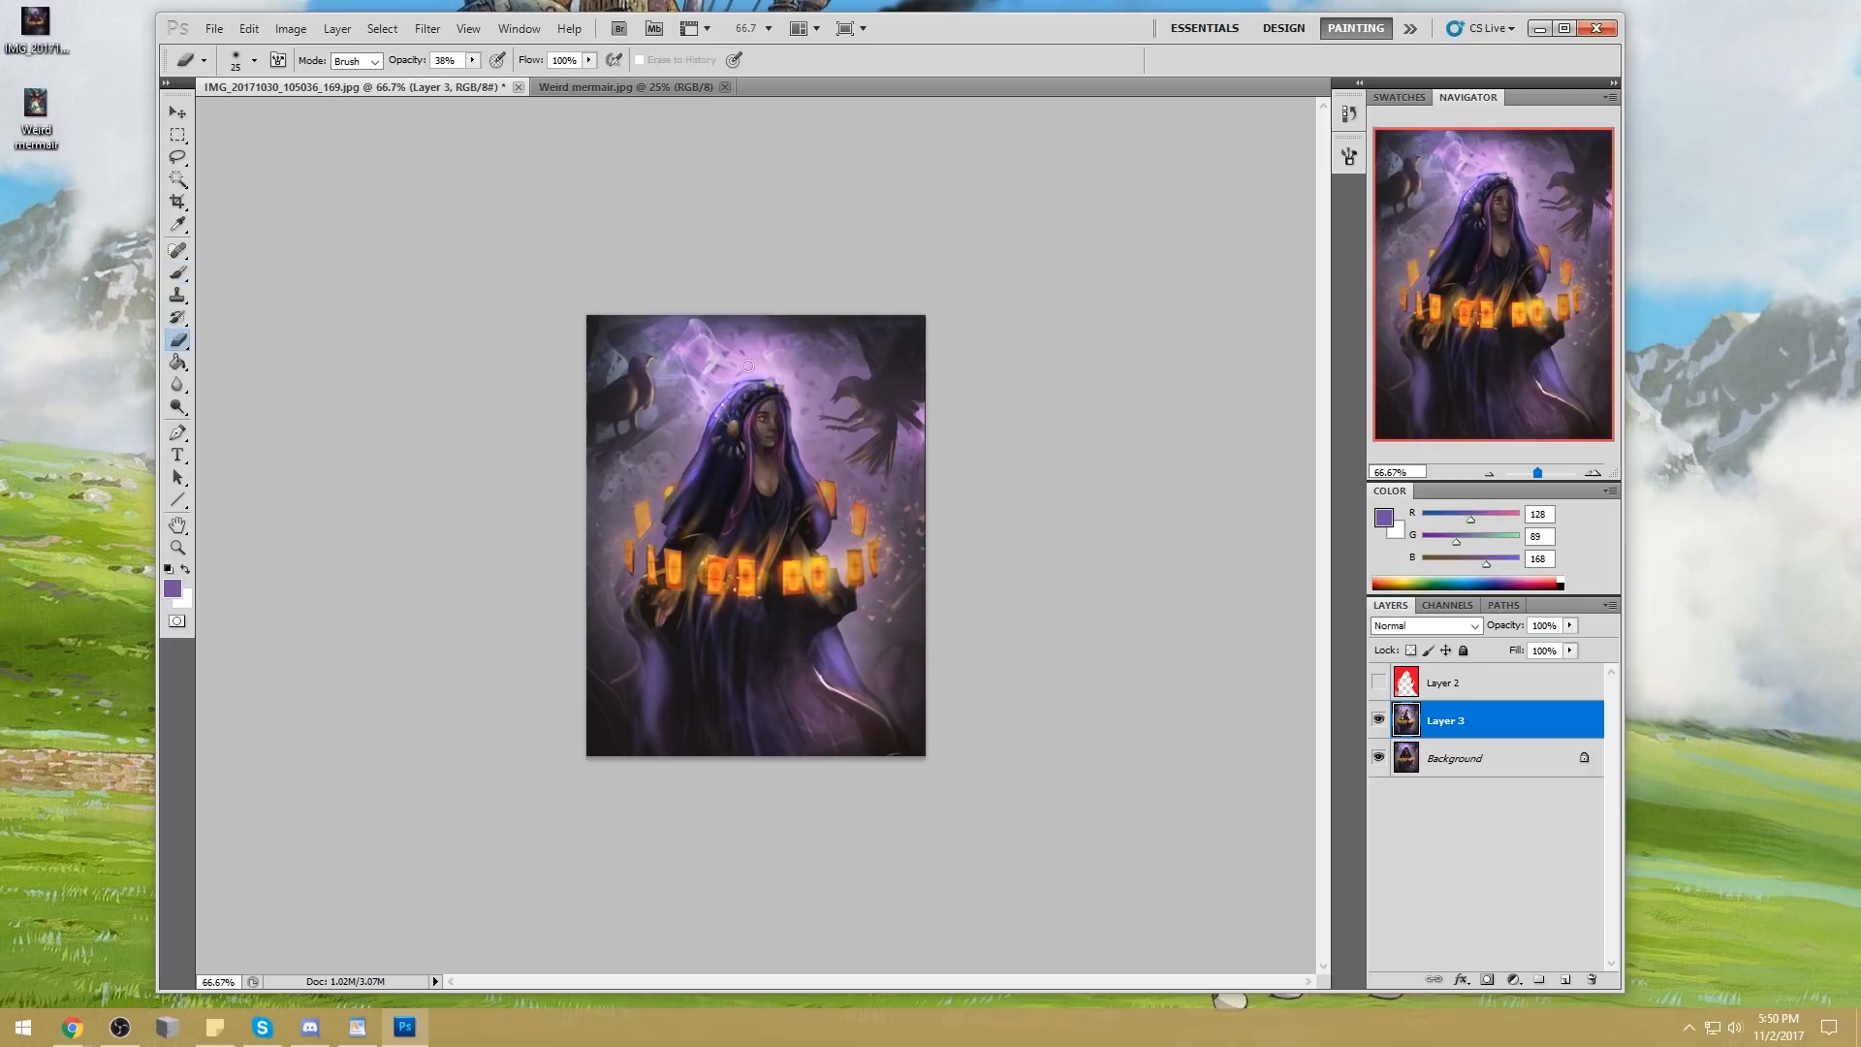
{"action": "left_click", "coordinate": [1456, 762]}
{"action": "left_click", "coordinate": [1446, 724]}
{"action": "key", "text": "bracketright"}
{"action": "key", "text": "bracketright"}
{"action": "key", "text": "b"}
{"action": "key", "text": "e"}
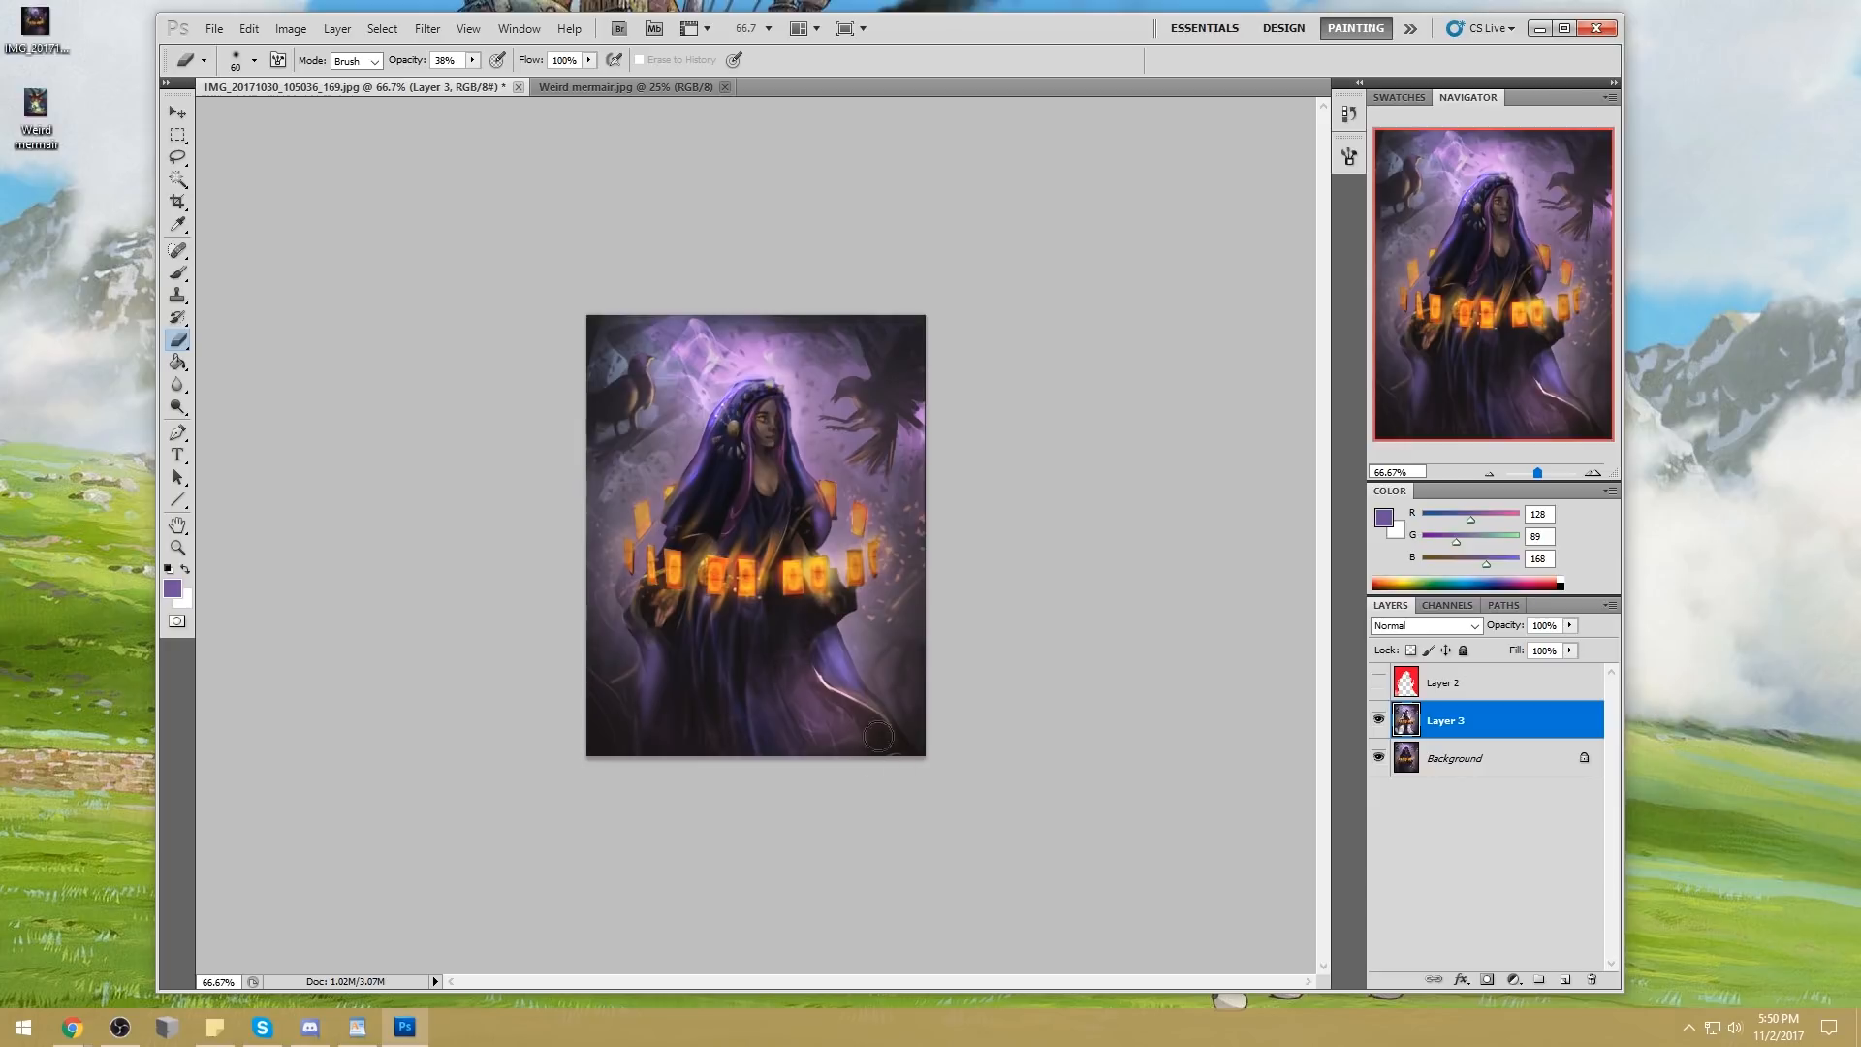
Toggle the visibility of Layer 3 repeatedly to compare the painting with and without the added glow
{"action": "key", "text": "b"}
{"action": "left_click", "coordinate": [797, 614], "text": "alt"}
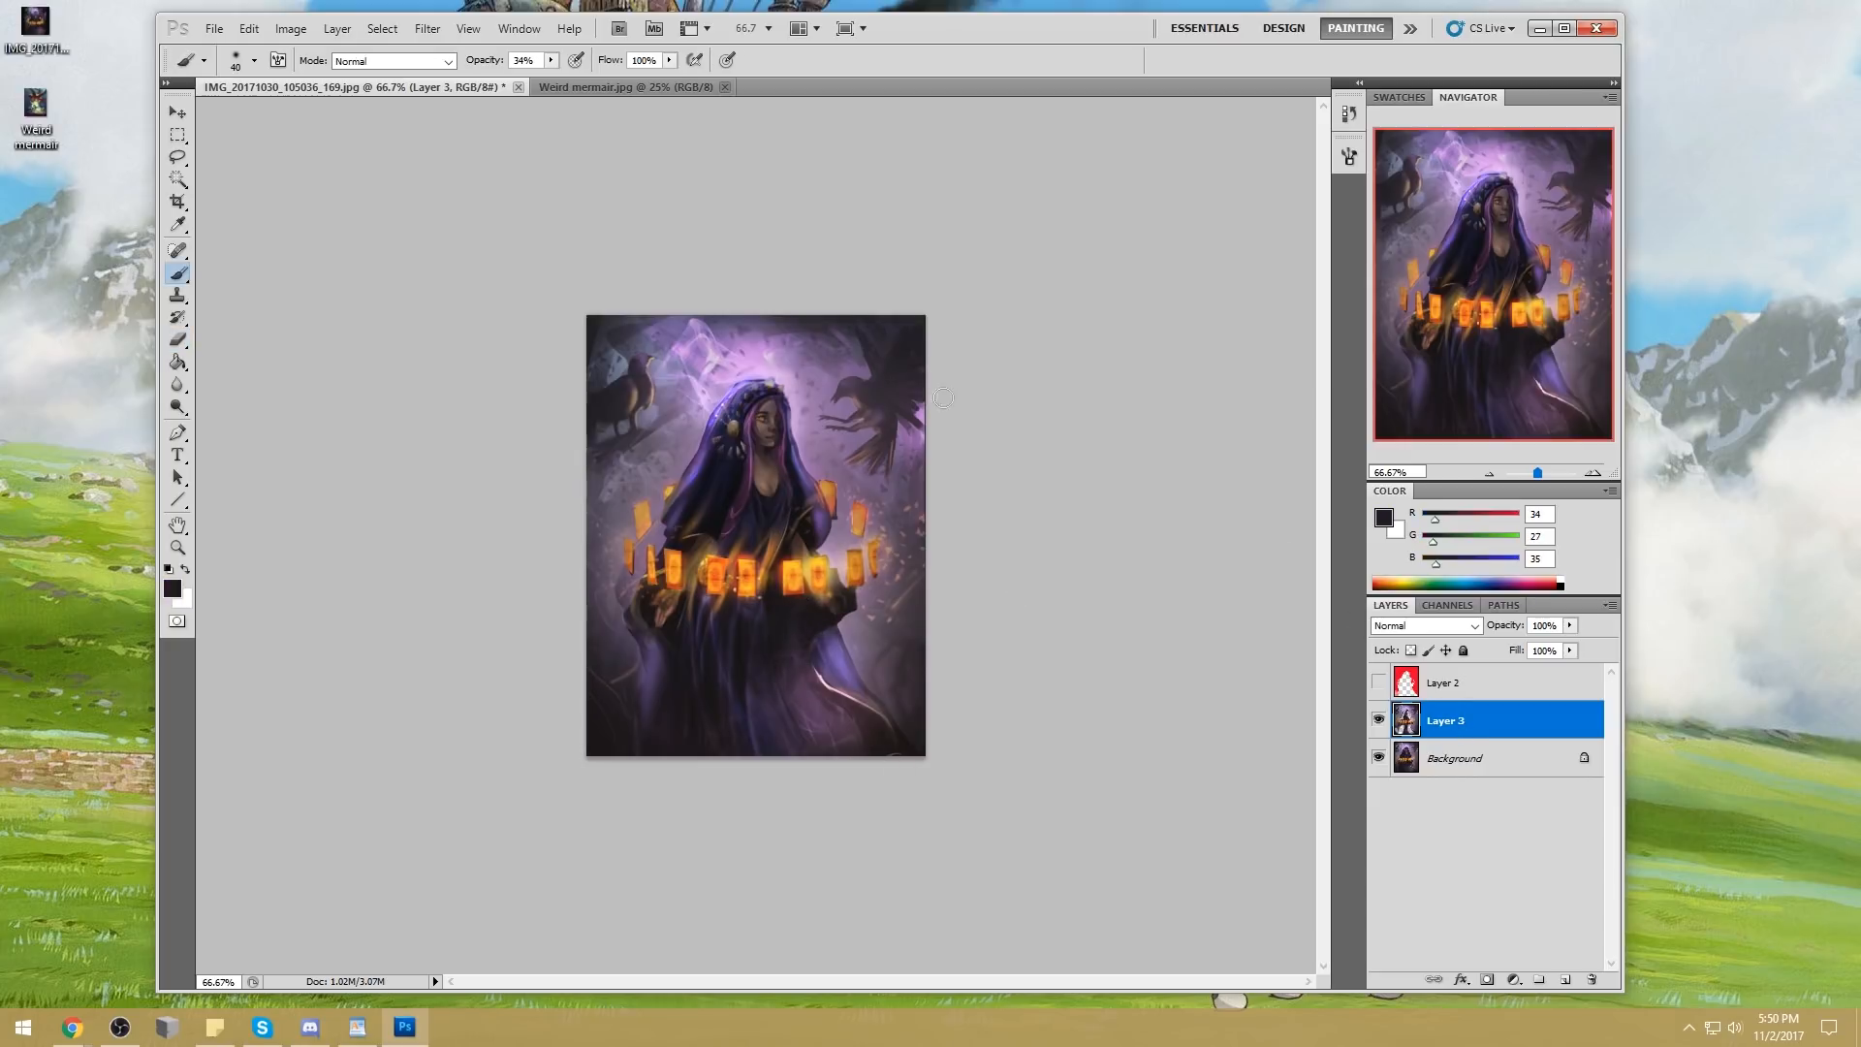
{"action": "left_click", "coordinate": [1378, 719]}
{"action": "left_click", "coordinate": [1378, 719]}
{"action": "left_click", "coordinate": [1378, 722]}
{"action": "left_click", "coordinate": [1379, 722]}
{"action": "left_click", "coordinate": [1378, 722]}
{"action": "left_click", "coordinate": [1378, 723]}
Change the eraser to a 9 px tip and clean up the glow along the hood's outer edges beside the face and neck
{"action": "key", "text": "e"}
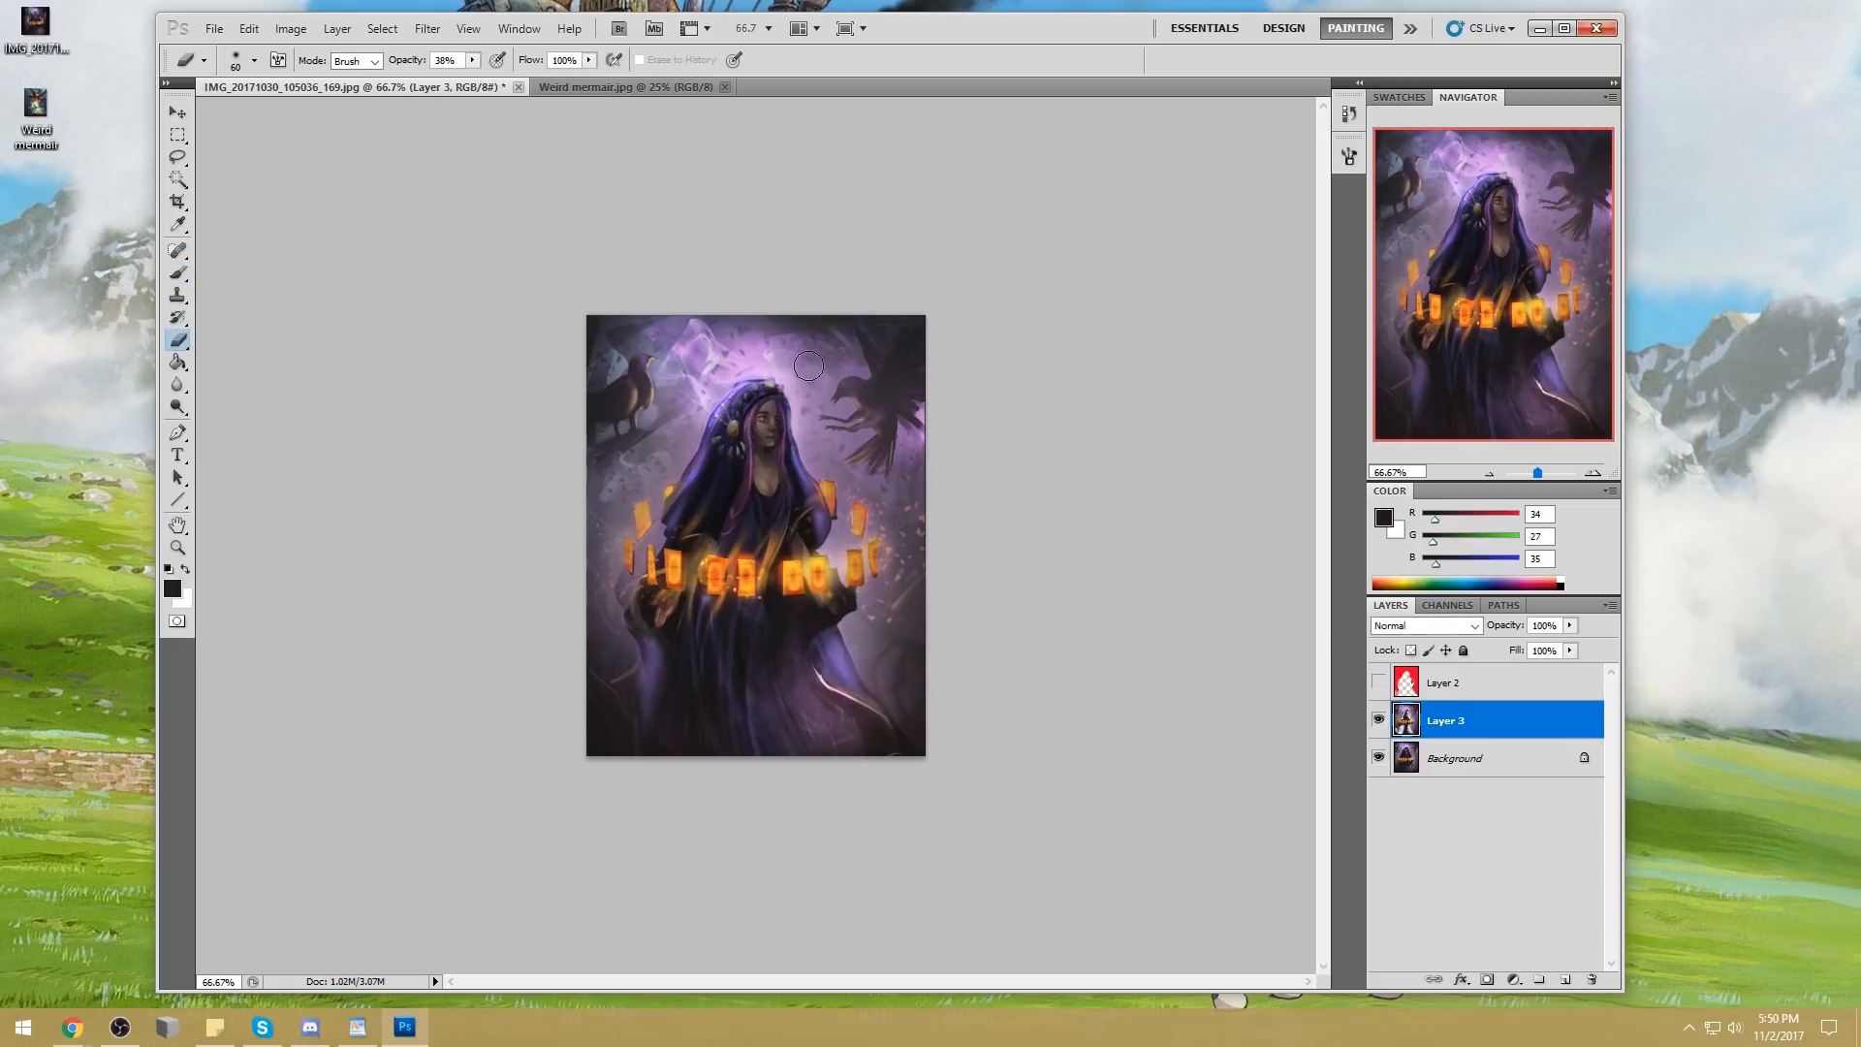
{"action": "right_click", "coordinate": [826, 335]}
{"action": "left_click", "coordinate": [1239, 321]}
{"action": "key", "text": "ctrl+space"}
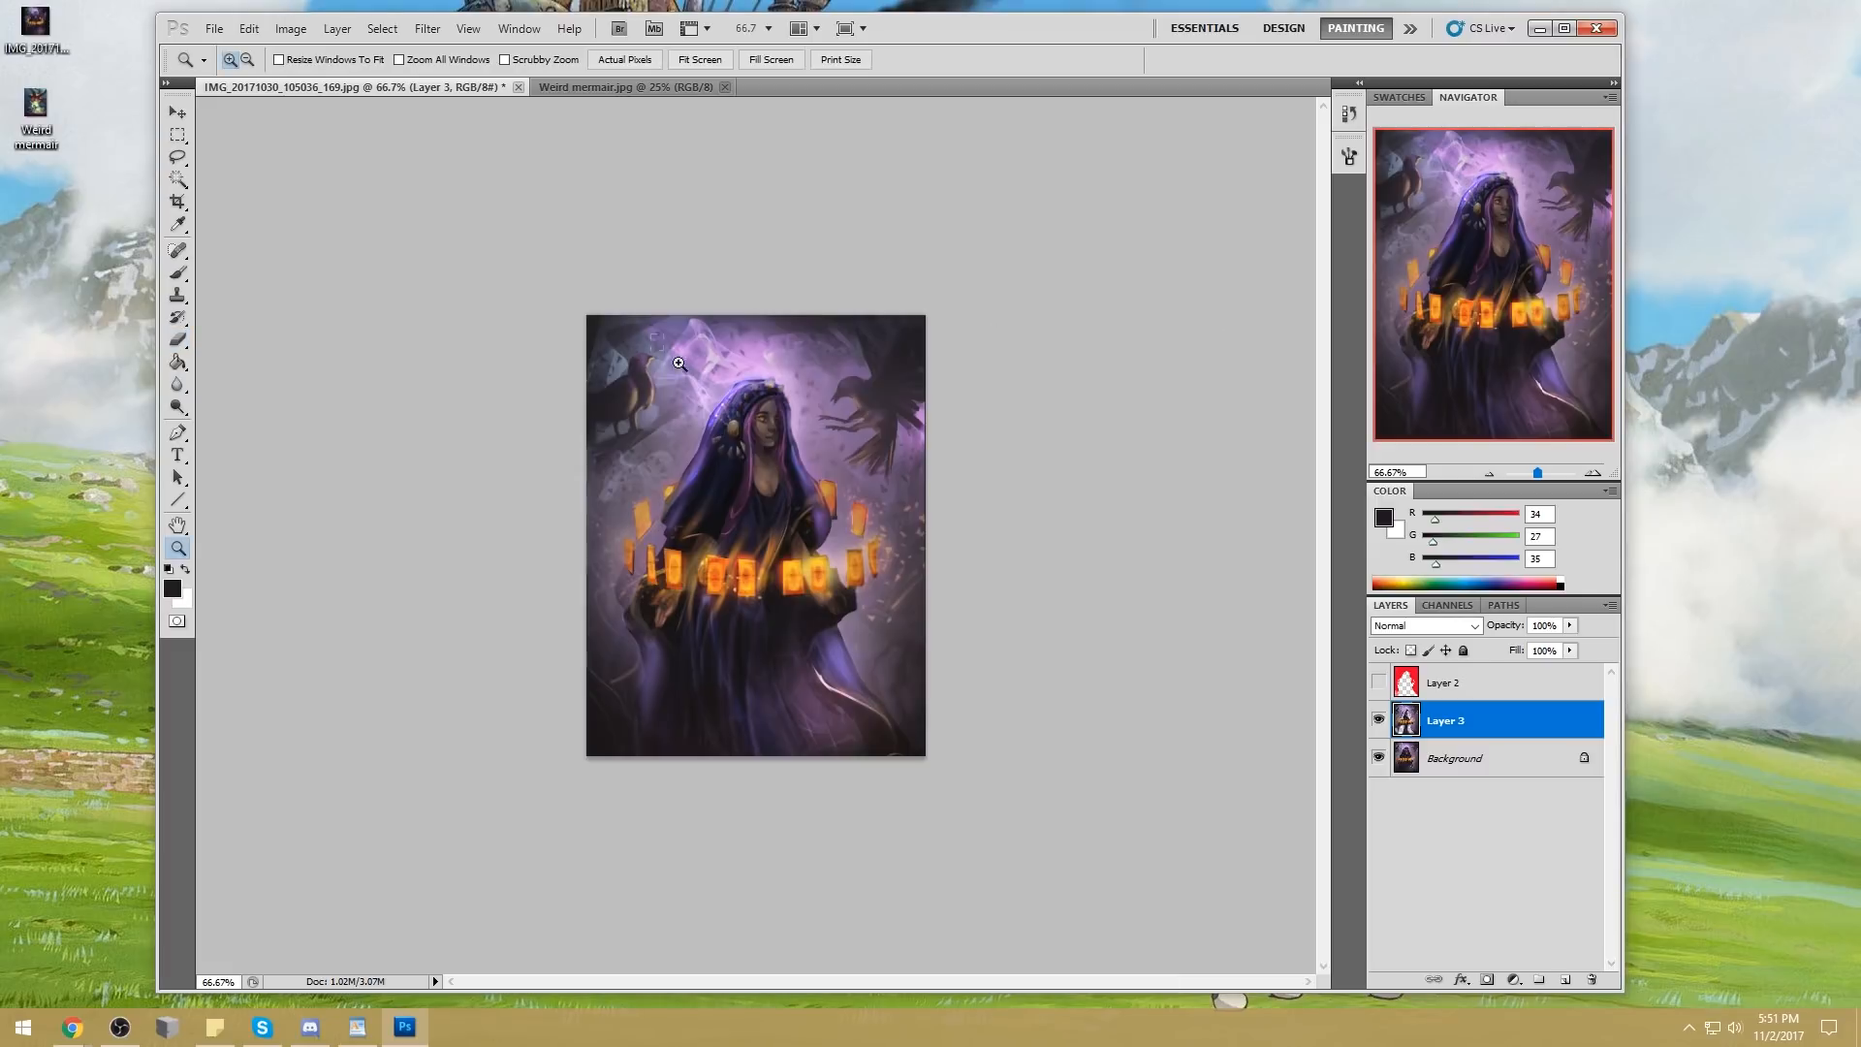
{"action": "left_click_drag", "start_coordinate": [647, 334], "coordinate": [871, 533]}
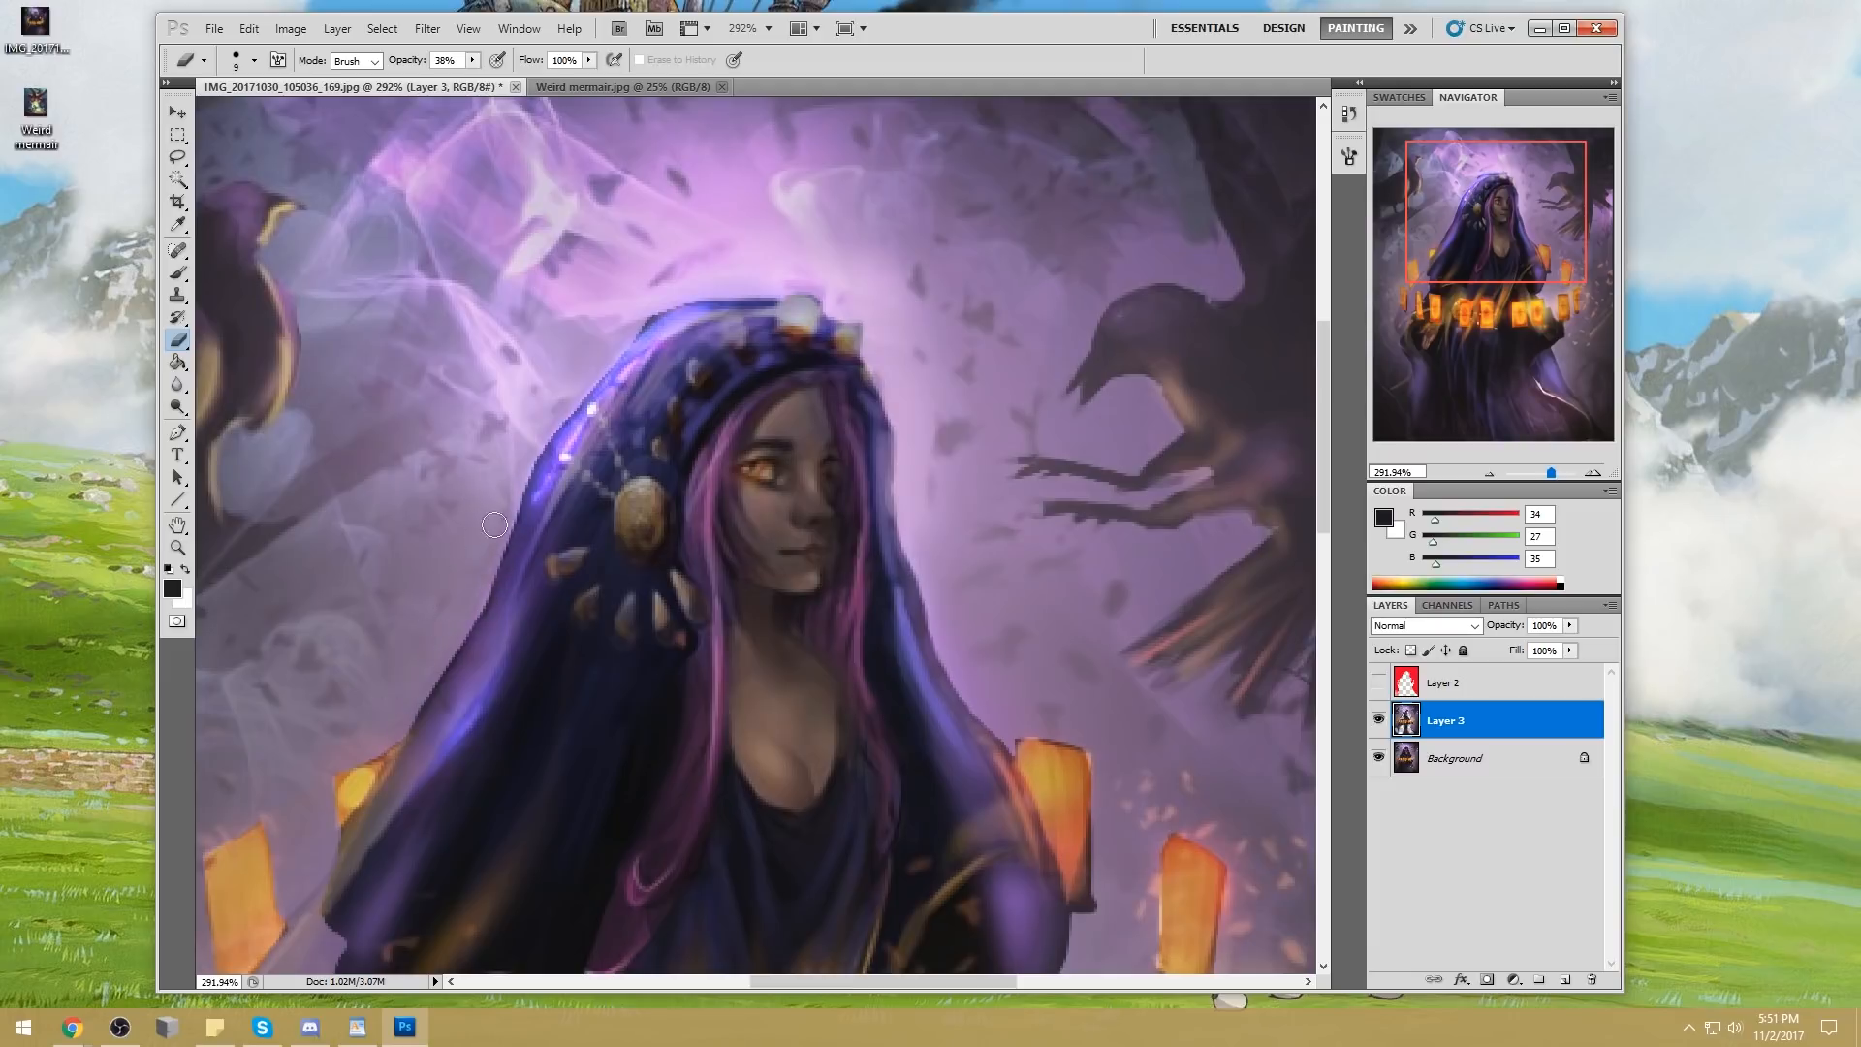
{"action": "left_click", "coordinate": [907, 475]}
{"action": "left_click_drag", "start_coordinate": [936, 635], "coordinate": [921, 594]}
{"action": "left_click_drag", "start_coordinate": [950, 671], "coordinate": [941, 615]}
Paint thin pale pink highlights (R 249, G 210, B 255) on the hood's top edge with a 4 px brush at 100% opacity
{"action": "key", "text": "b"}
{"action": "key", "text": "i"}
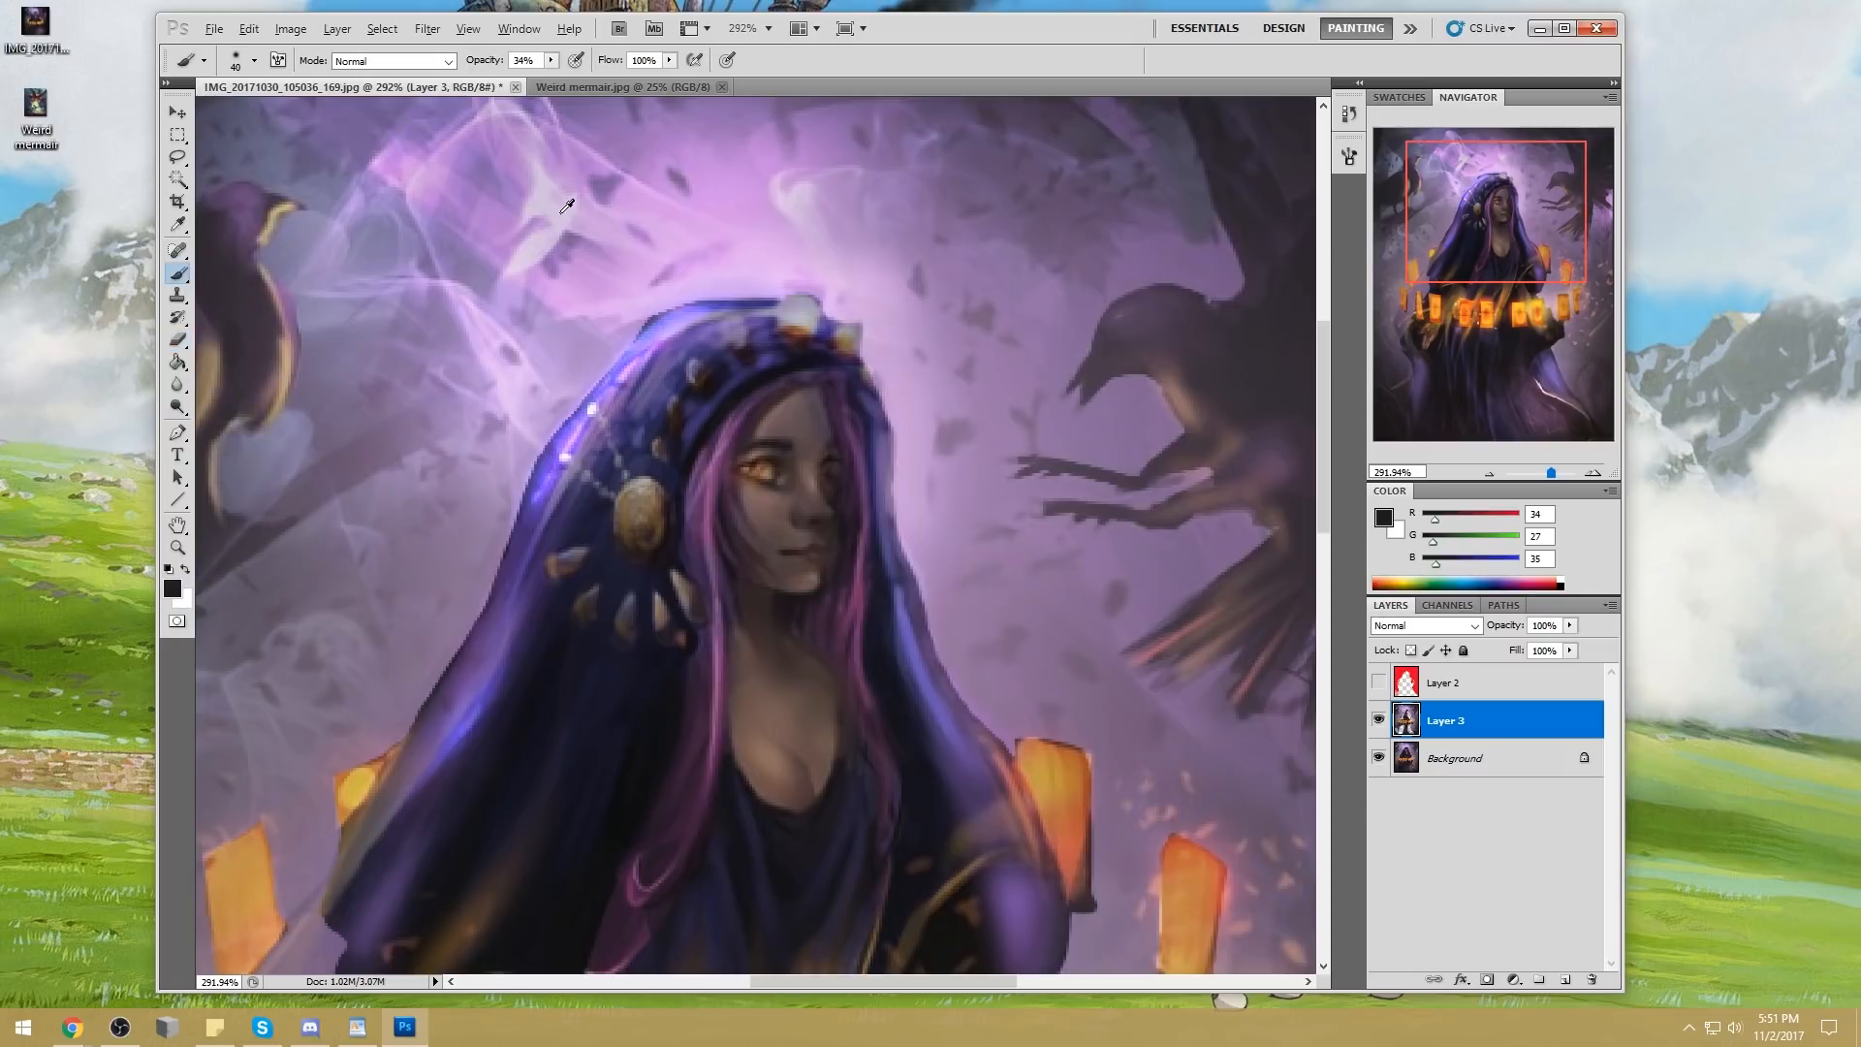
{"action": "left_click", "coordinate": [567, 205]}
{"action": "left_click", "coordinate": [1384, 519]}
{"action": "left_click", "coordinate": [1353, 207]}
{"action": "left_click", "coordinate": [1757, 195]}
{"action": "key", "text": "b"}
{"action": "key", "text": "bracketleft"}
{"action": "key", "text": "bracketleft"}
{"action": "key", "text": "bracketleft"}
{"action": "key", "text": "bracketleft"}
{"action": "key", "text": "bracketleft"}
{"action": "key", "text": "bracketleft"}
{"action": "key", "text": "bracketleft"}
{"action": "key", "text": "bracketleft"}
{"action": "key", "text": "bracketleft"}
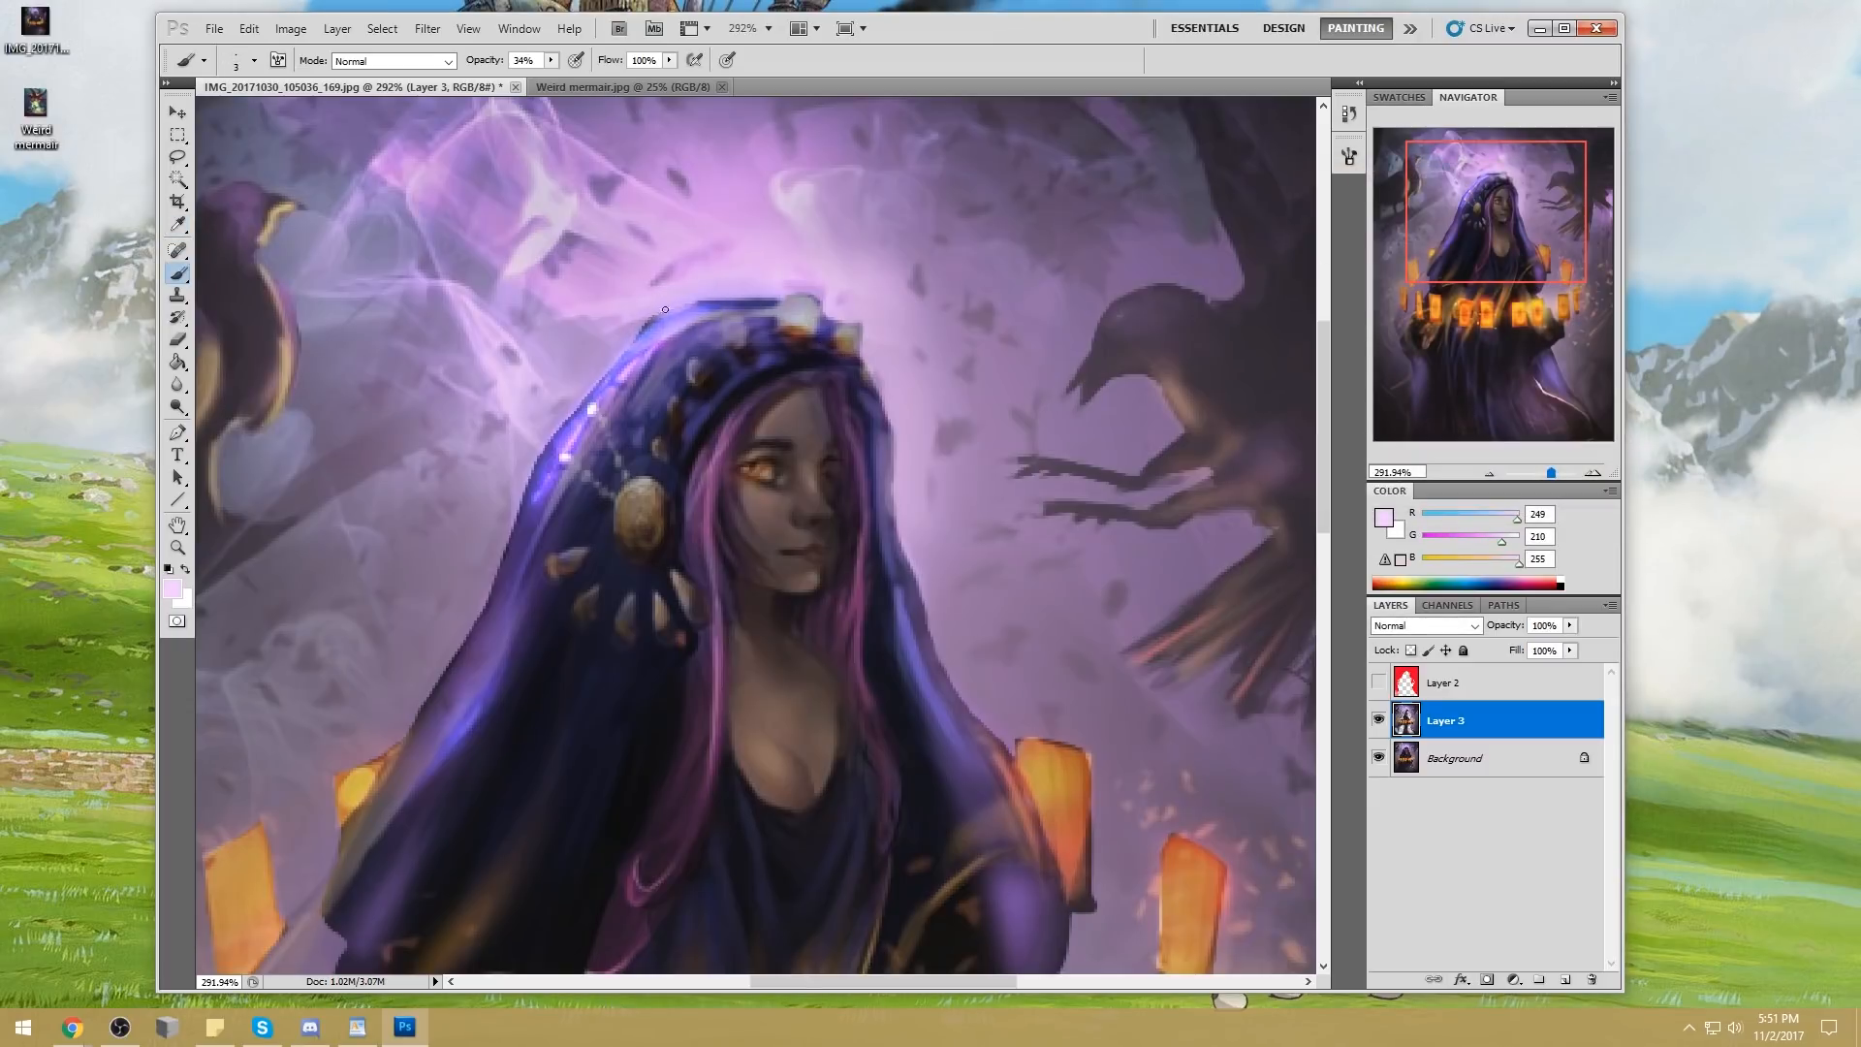
{"action": "key", "text": "ctrl+0"}
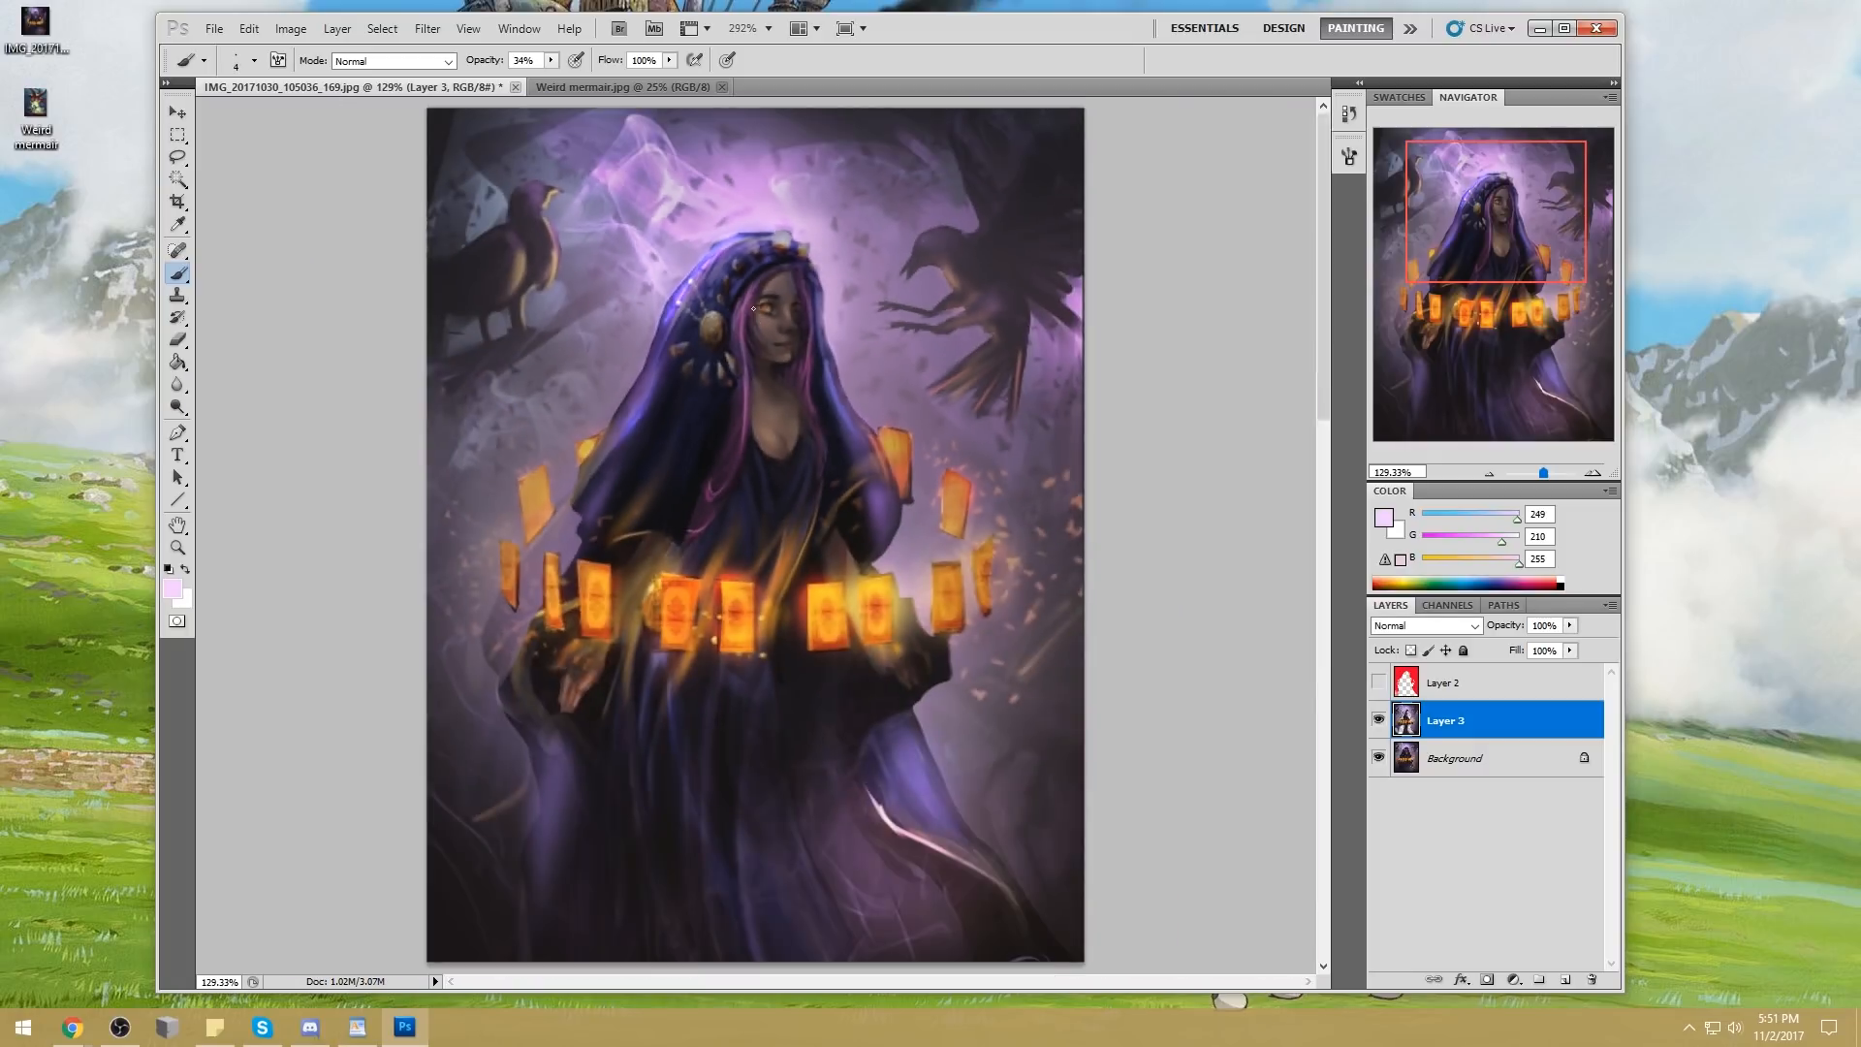
{"action": "left_click", "coordinate": [550, 60]}
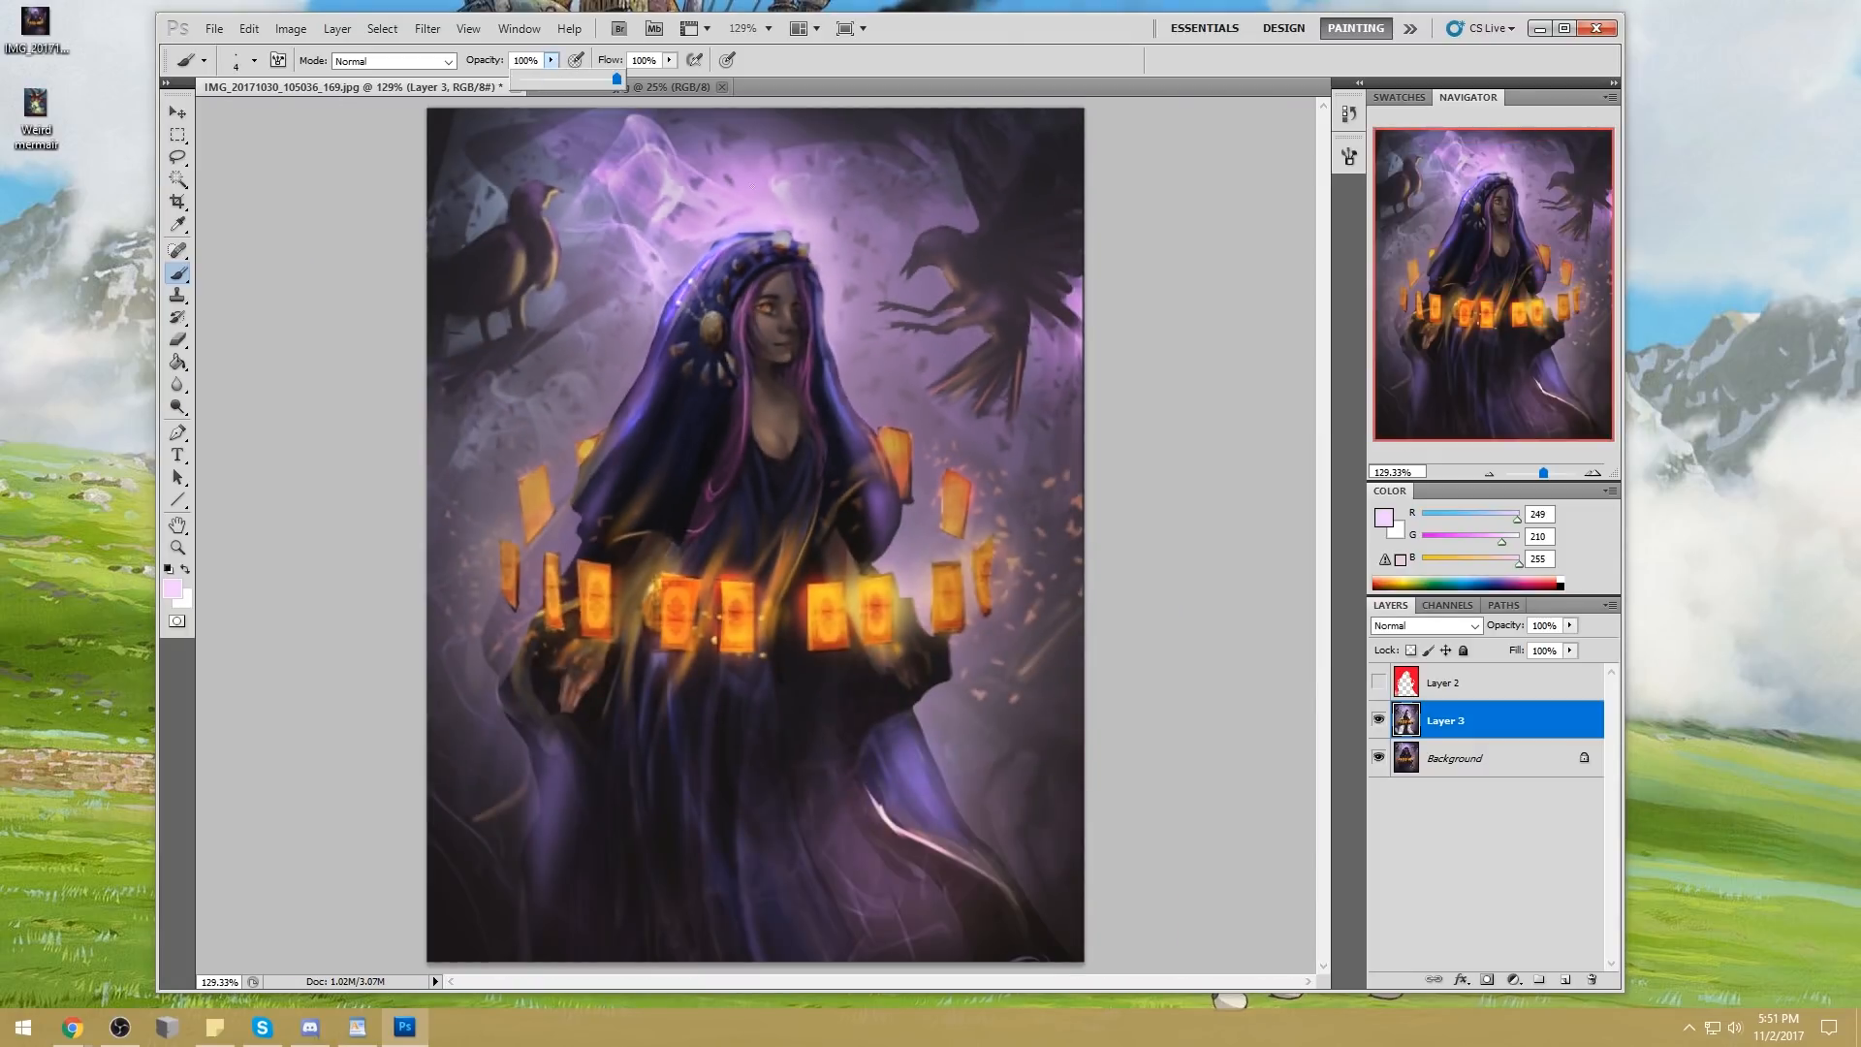
{"action": "left_click", "coordinate": [756, 234]}
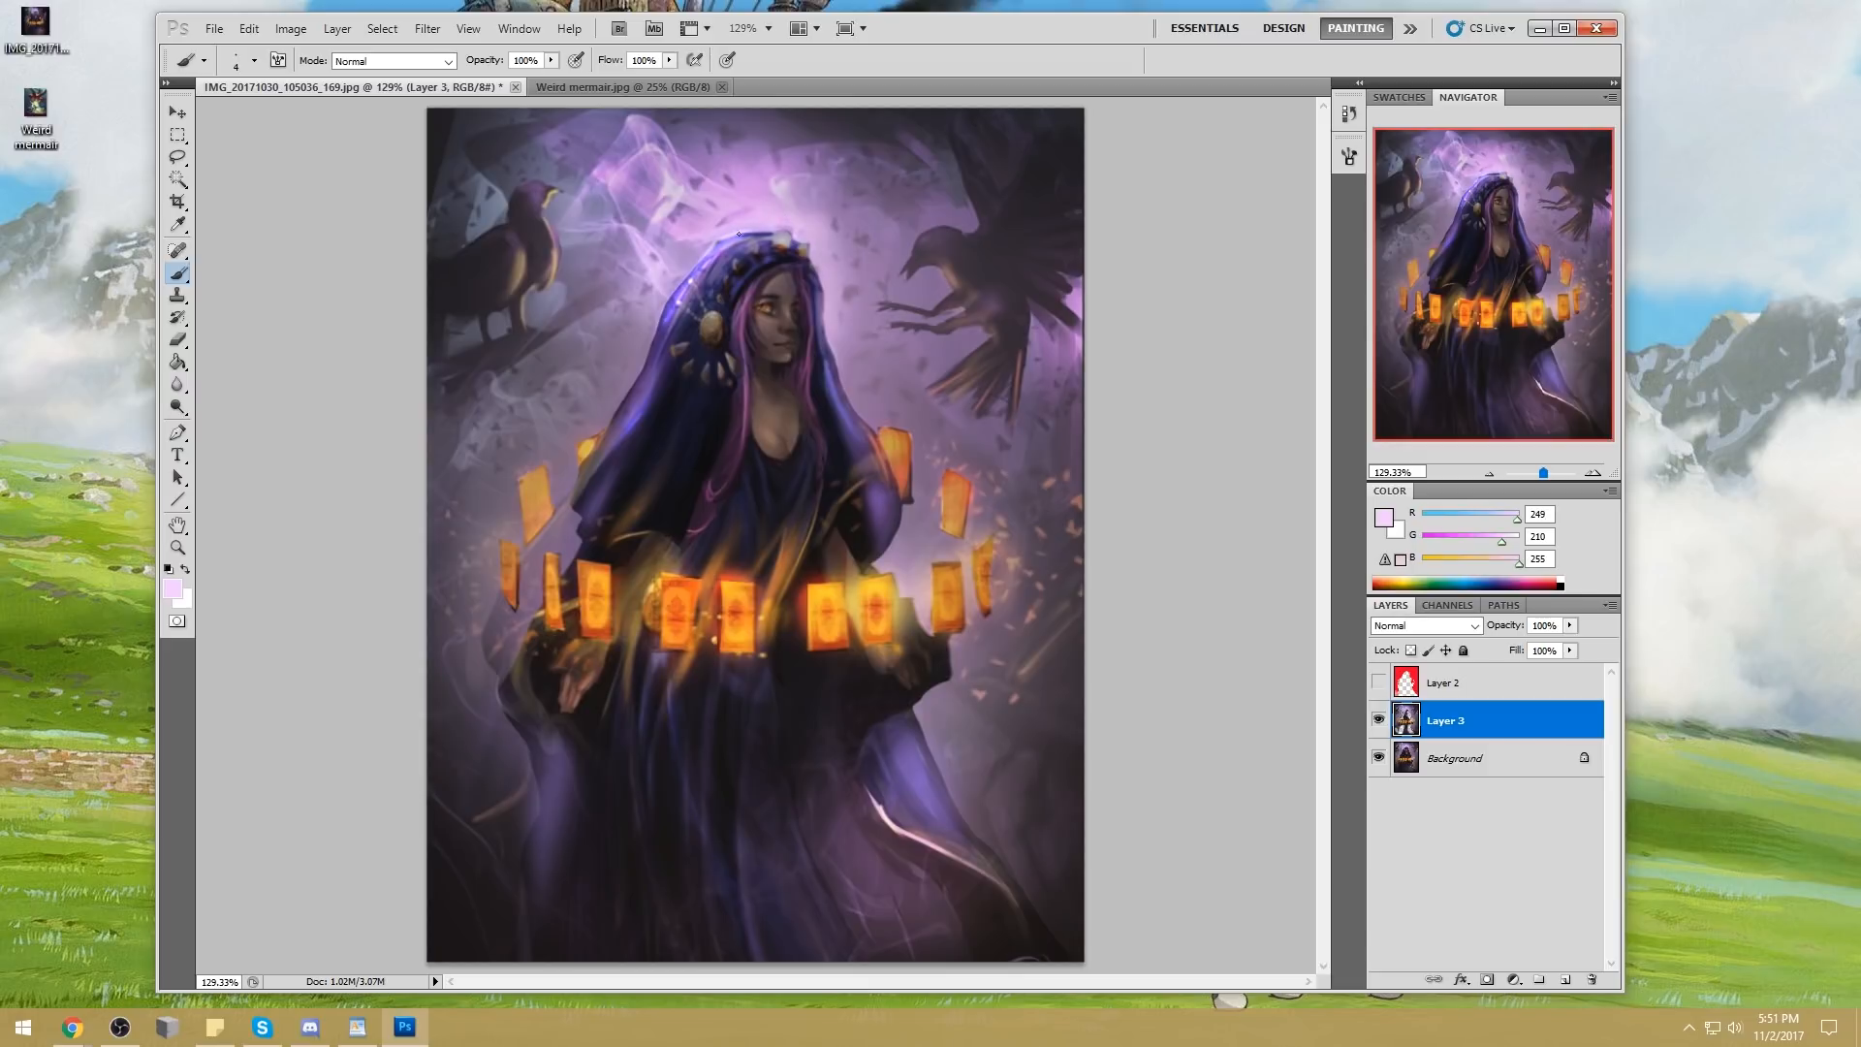
Smudge the bright smoke wisps behind the woman's head with a 40 px Smudge tool at 6% strength
{"action": "left_click", "coordinate": [179, 388]}
{"action": "left_click", "coordinate": [252, 426]}
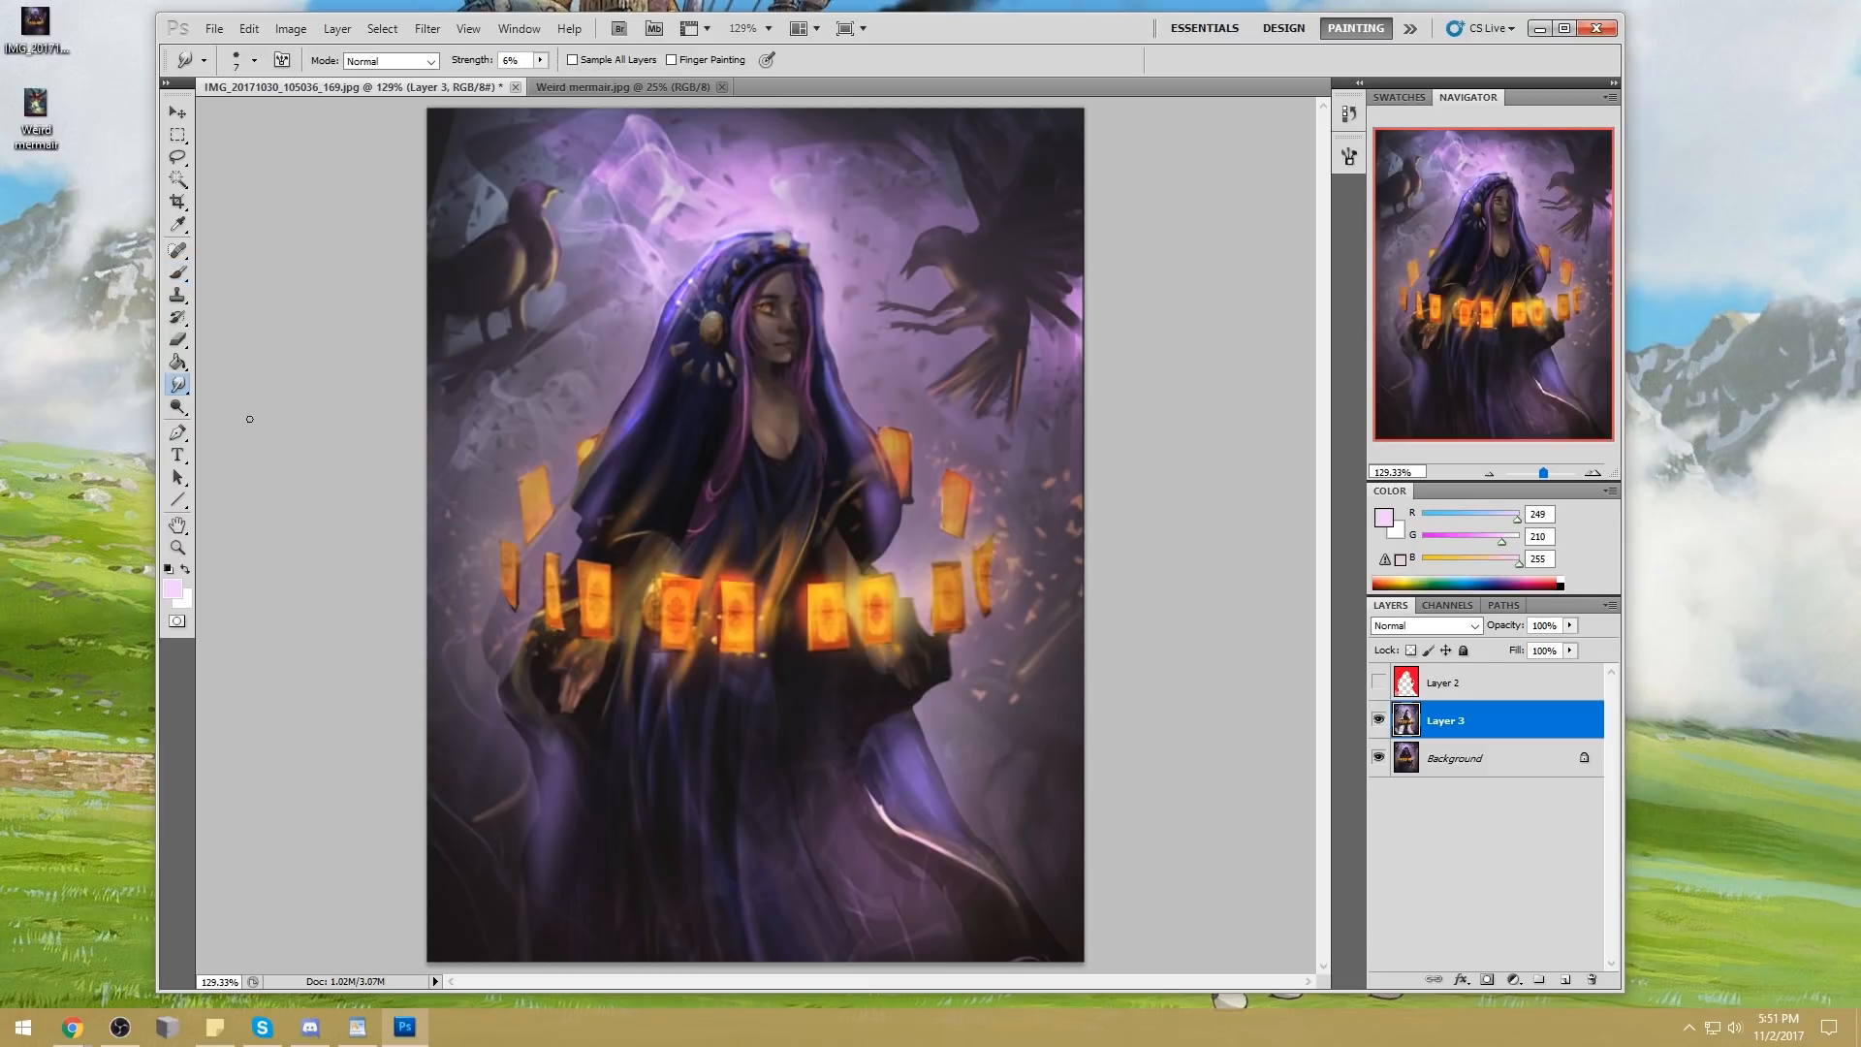
{"action": "key", "text": "bracketright"}
{"action": "key", "text": "bracketright"}
{"action": "key", "text": "bracketright"}
{"action": "key", "text": "bracketright"}
{"action": "key", "text": "bracketright"}
{"action": "mouse_move", "coordinate": [585, 178]}
{"action": "left_mouse_down"}
{"action": "mouse_move", "coordinate": [673, 147]}
{"action": "mouse_move", "coordinate": [691, 185]}
{"action": "mouse_move", "coordinate": [678, 225]}
{"action": "left_mouse_up"}
{"action": "mouse_move", "coordinate": [815, 206]}
{"action": "left_mouse_down"}
{"action": "mouse_move", "coordinate": [787, 144]}
{"action": "mouse_move", "coordinate": [889, 173]}
{"action": "mouse_move", "coordinate": [858, 145]}
{"action": "mouse_move", "coordinate": [769, 132]}
{"action": "left_mouse_up"}
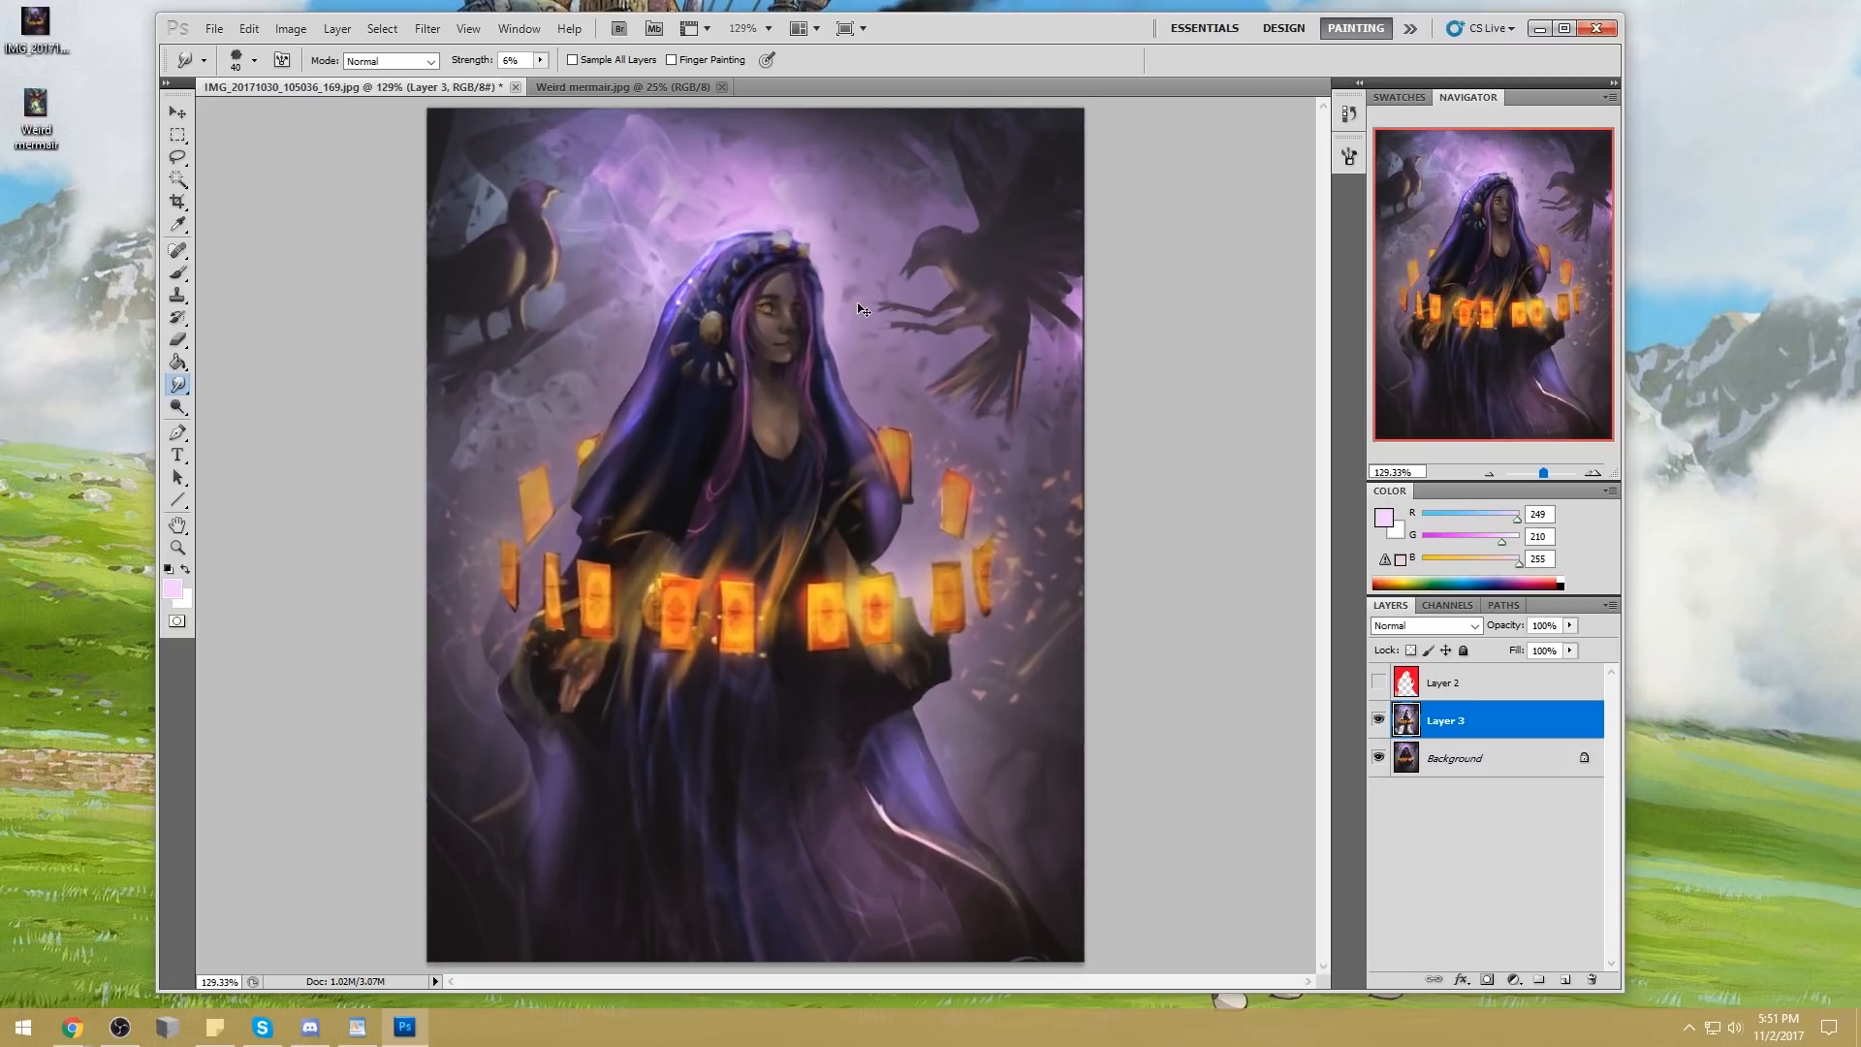
{"action": "key", "text": "ctrl+minus"}
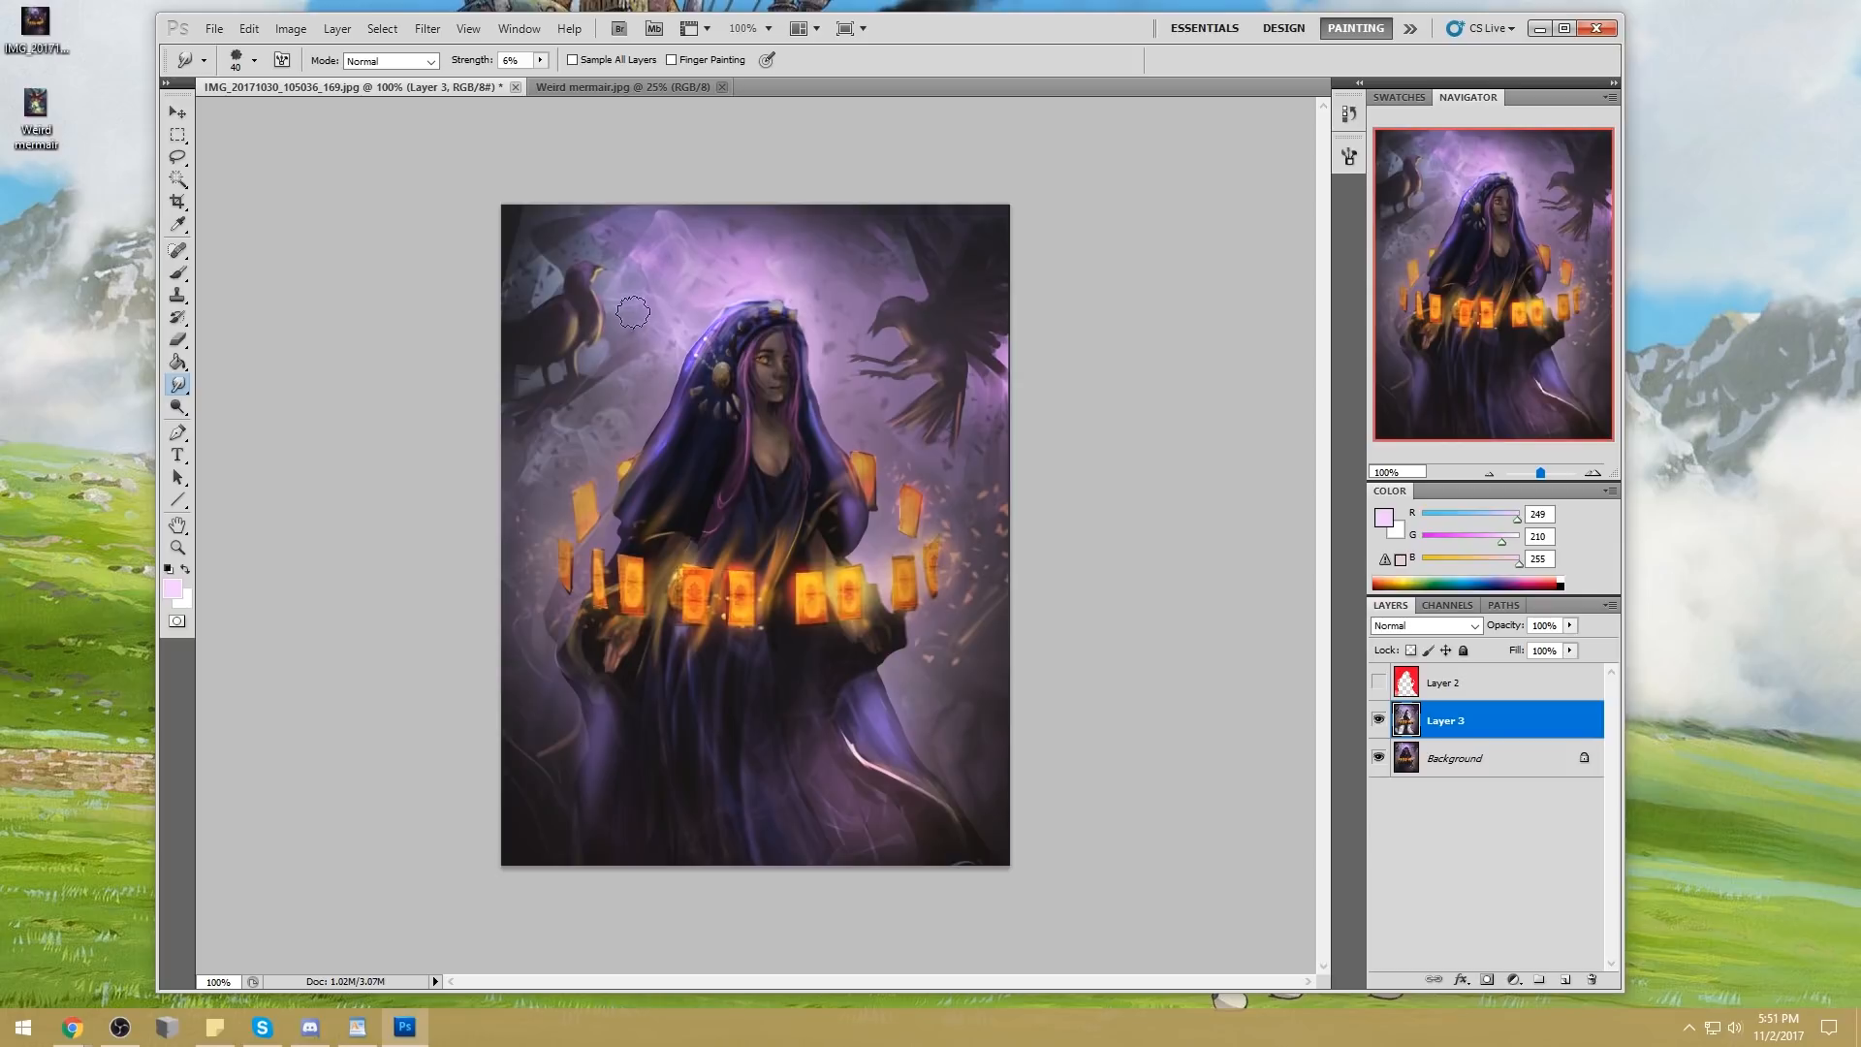
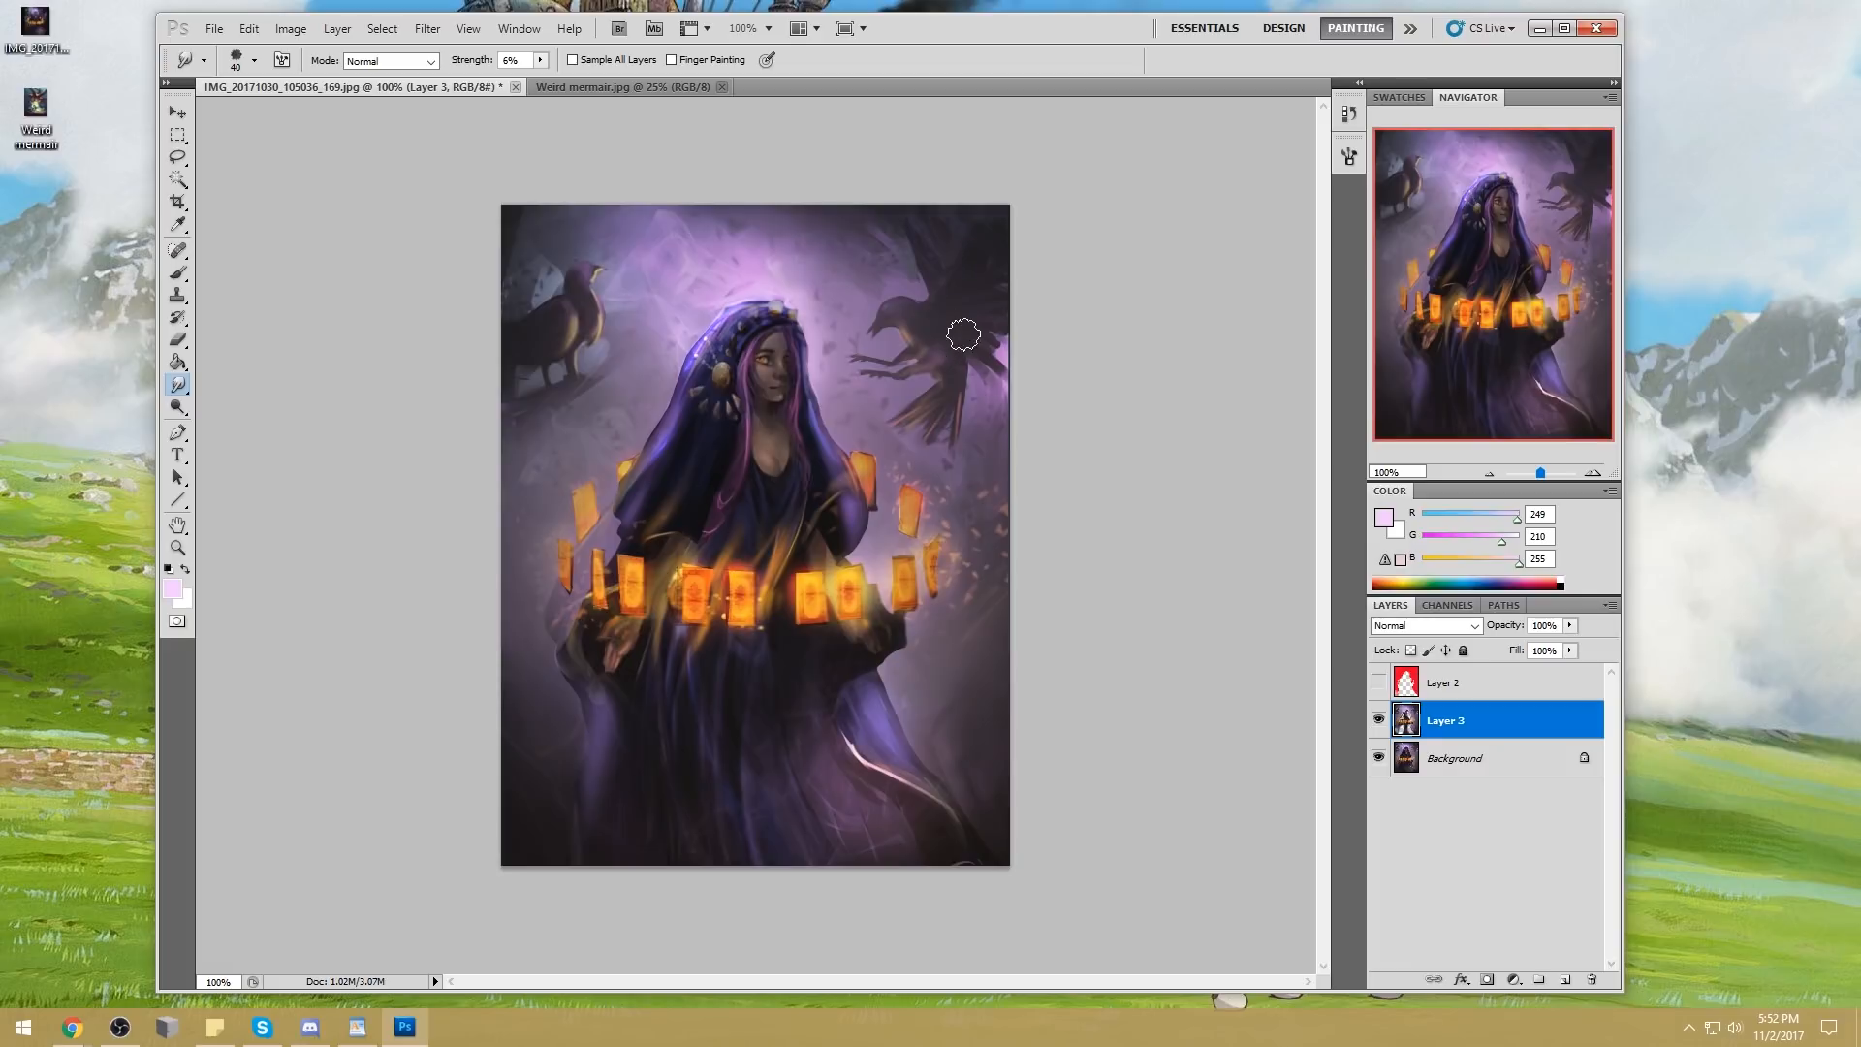
Toggle Layer 3's visibility to compare the painting with and without the latest smudging
{"action": "left_click", "coordinate": [1378, 724]}
{"action": "left_click", "coordinate": [1377, 723]}
{"action": "left_click", "coordinate": [1377, 723]}
Soften the Layer 3 edits around the woman with a soft 300 px eraser at 38% opacity
{"action": "key", "text": "e"}
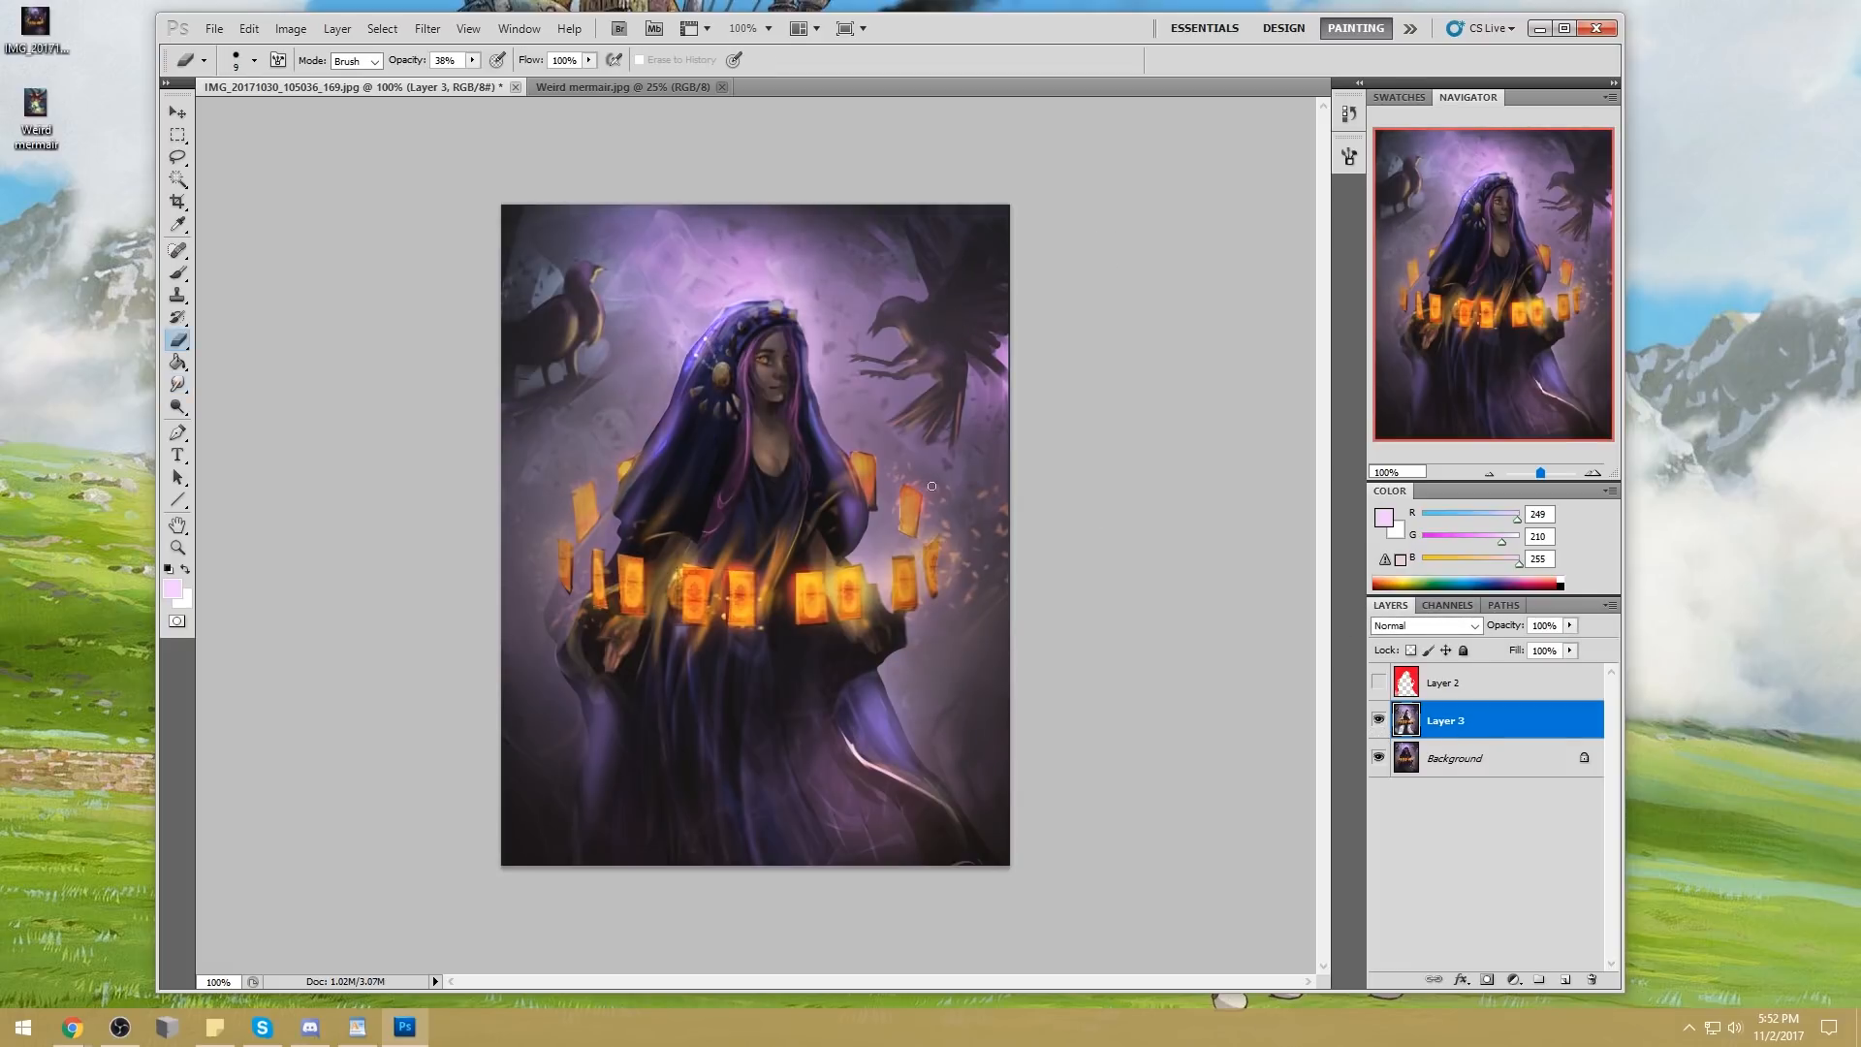
{"action": "right_click", "coordinate": [855, 581]}
{"action": "left_click", "coordinate": [1104, 578]}
{"action": "left_click", "coordinate": [1268, 521]}
{"action": "key", "text": "bracketright"}
{"action": "key", "text": "bracketright"}
{"action": "key", "text": "bracketright"}
{"action": "key", "text": "bracketright"}
{"action": "key", "text": "bracketright"}
{"action": "key", "text": "bracketright"}
{"action": "key", "text": "bracketright"}
{"action": "key", "text": "bracketright"}
{"action": "key", "text": "bracketright"}
{"action": "key", "text": "bracketright"}
{"action": "key", "text": "bracketright"}
{"action": "key", "text": "bracketright"}
{"action": "key", "text": "bracketright"}
{"action": "key", "text": "bracketleft"}
{"action": "key", "text": "bracketleft"}
{"action": "key", "text": "bracketleft"}
{"action": "key", "text": "bracketleft"}
{"action": "key", "text": "bracketleft"}
{"action": "key", "text": "bracketleft"}
{"action": "key", "text": "bracketleft"}
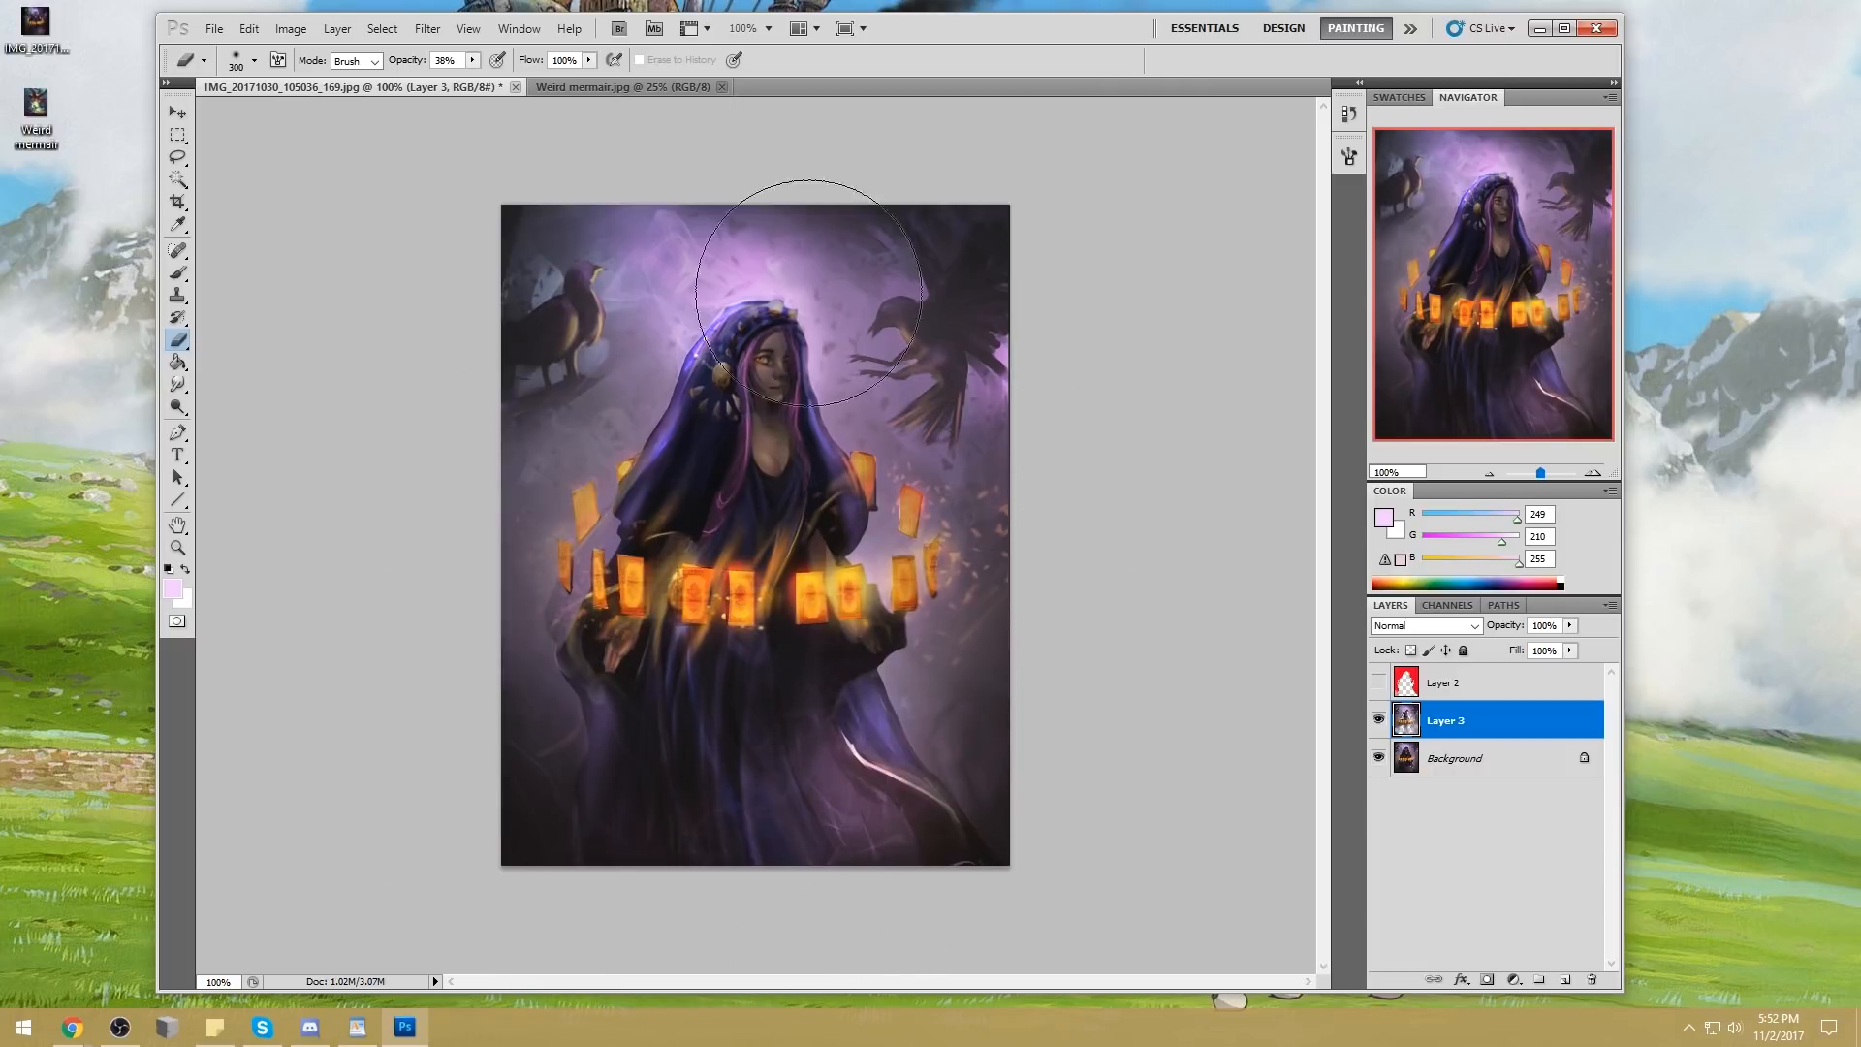
Merge Layer 3 down into the Background layer
{"action": "left_click_drag", "start_coordinate": [178, 406], "coordinate": [242, 395]}
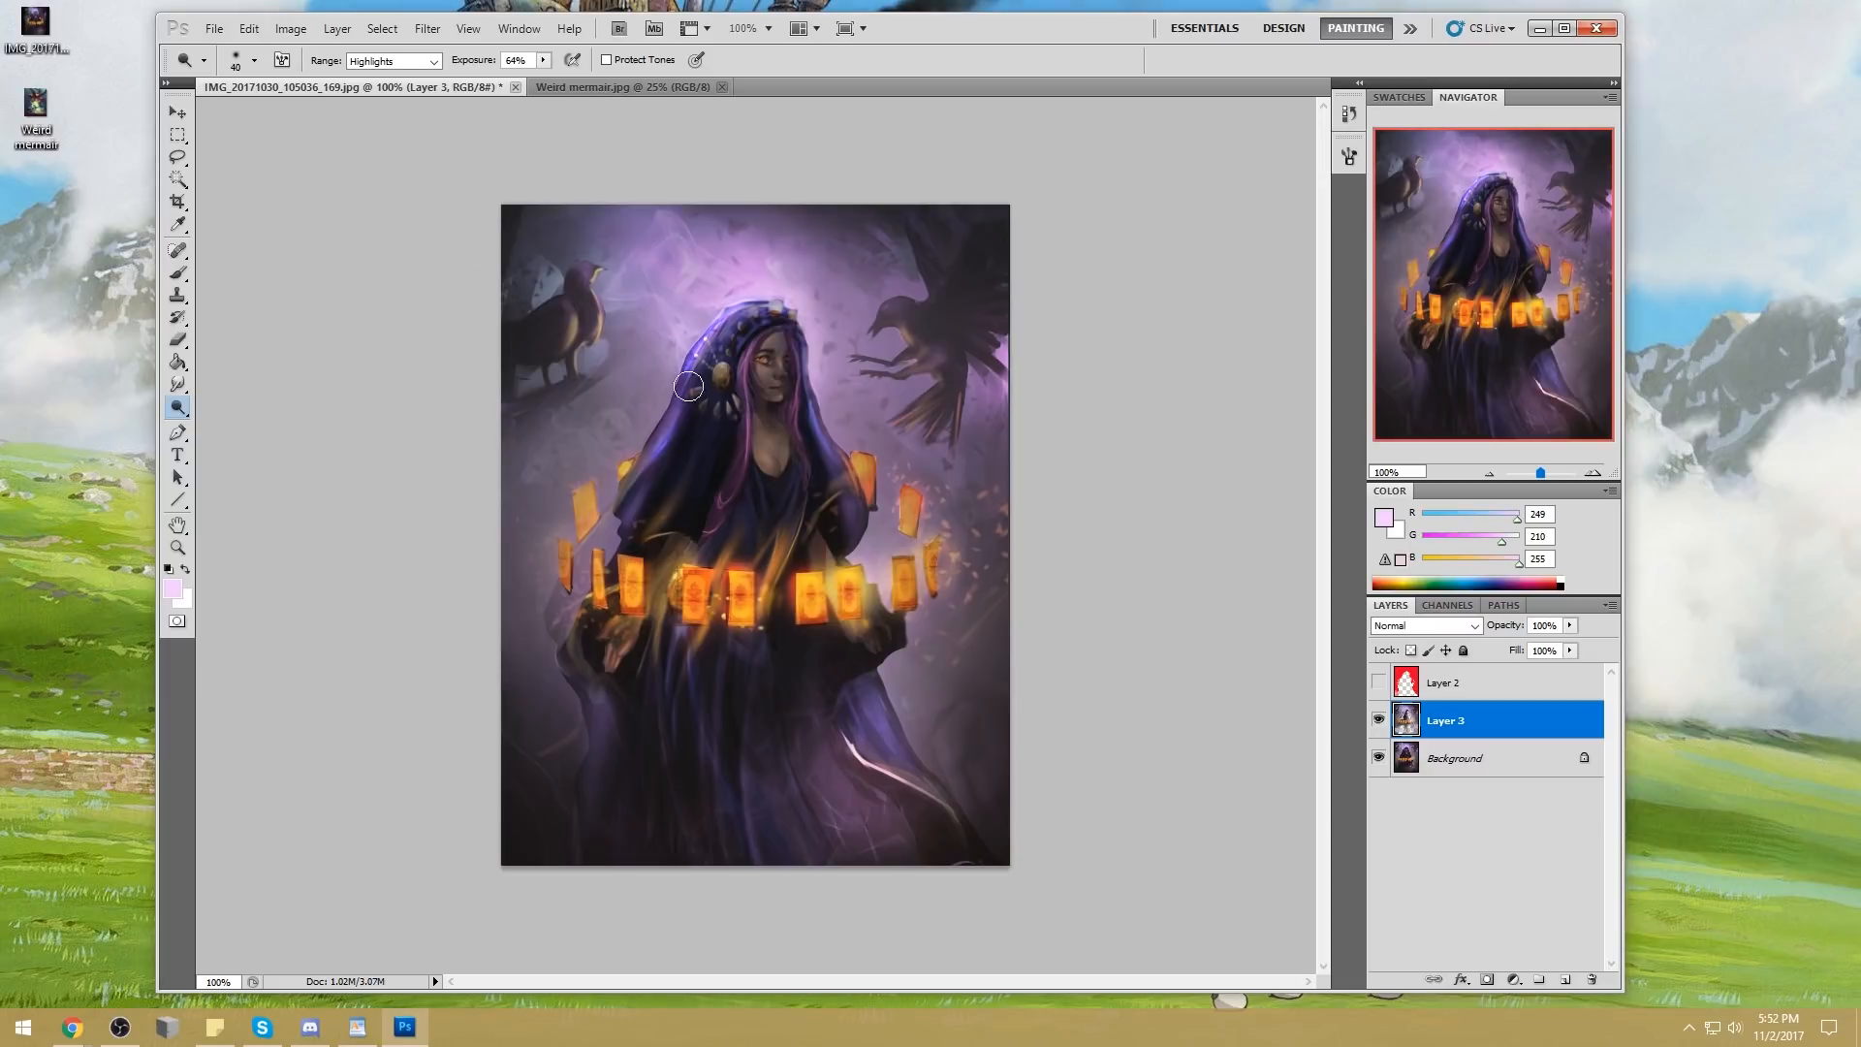
{"action": "key", "text": "b"}
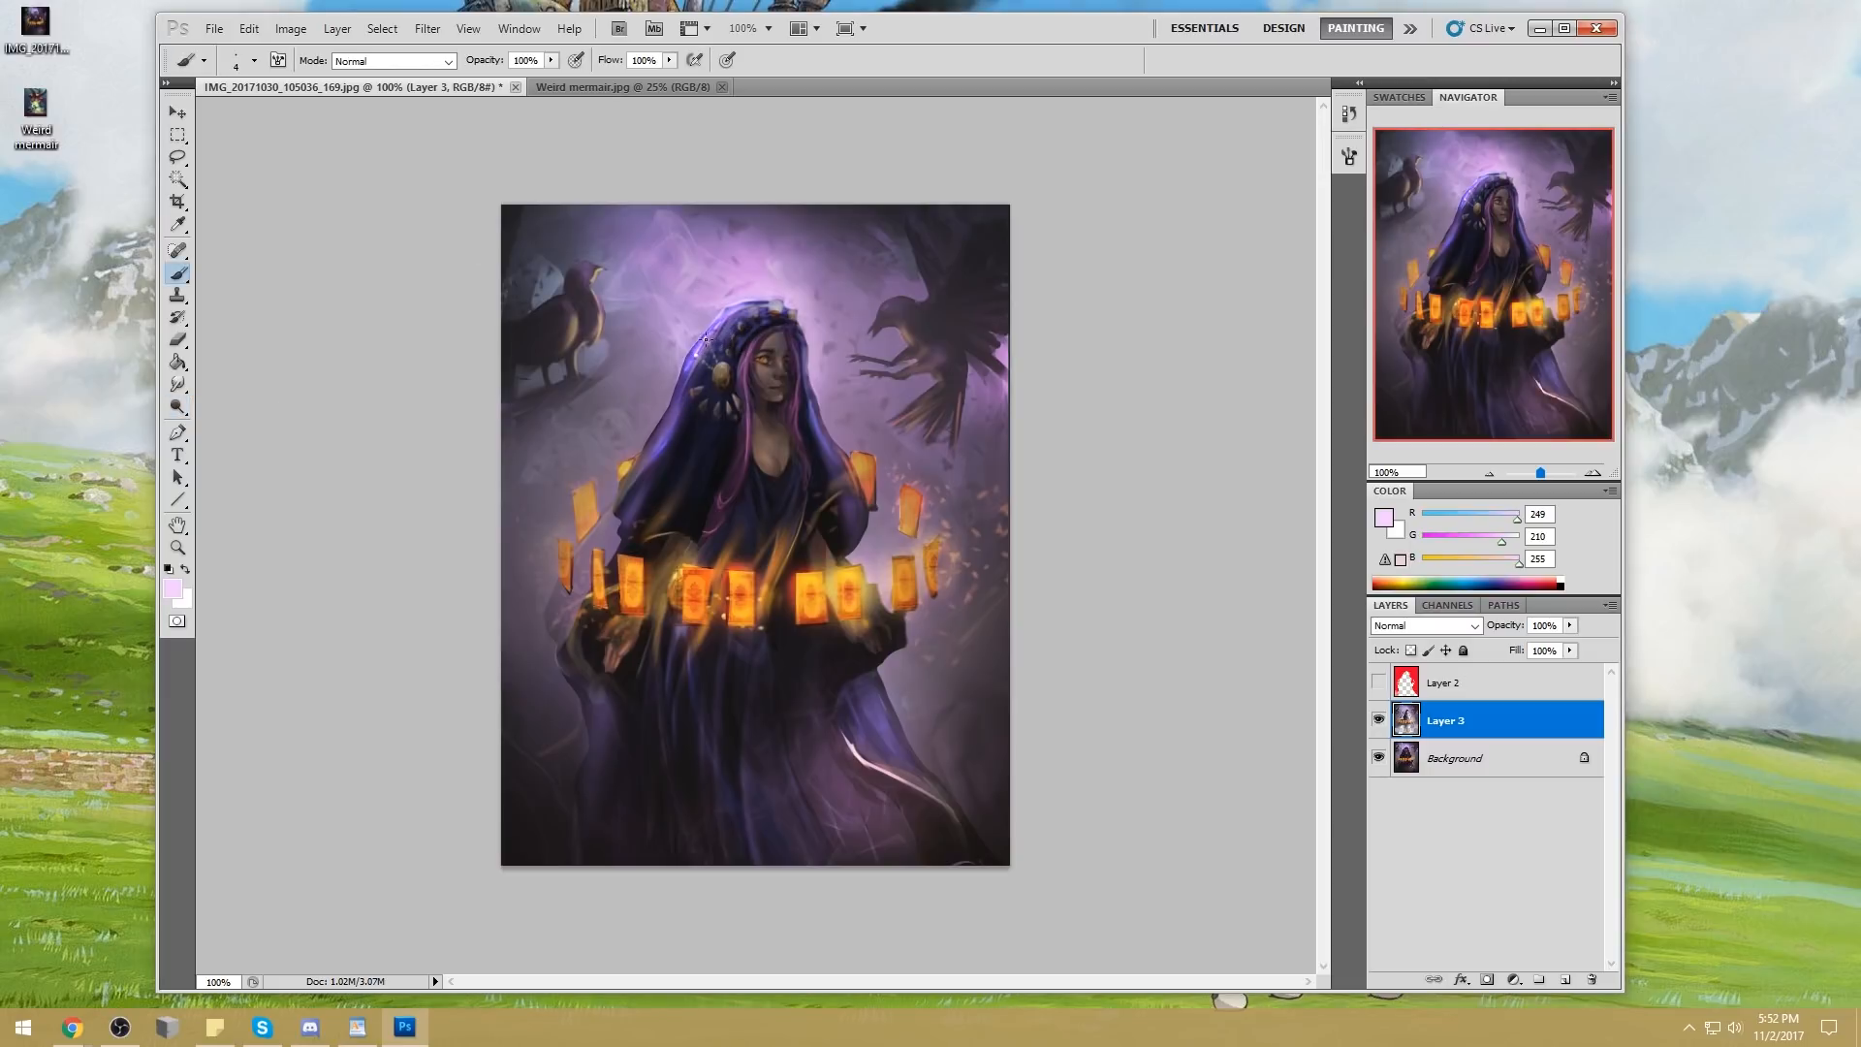
{"action": "left_click_drag", "start_coordinate": [178, 385], "coordinate": [271, 420]}
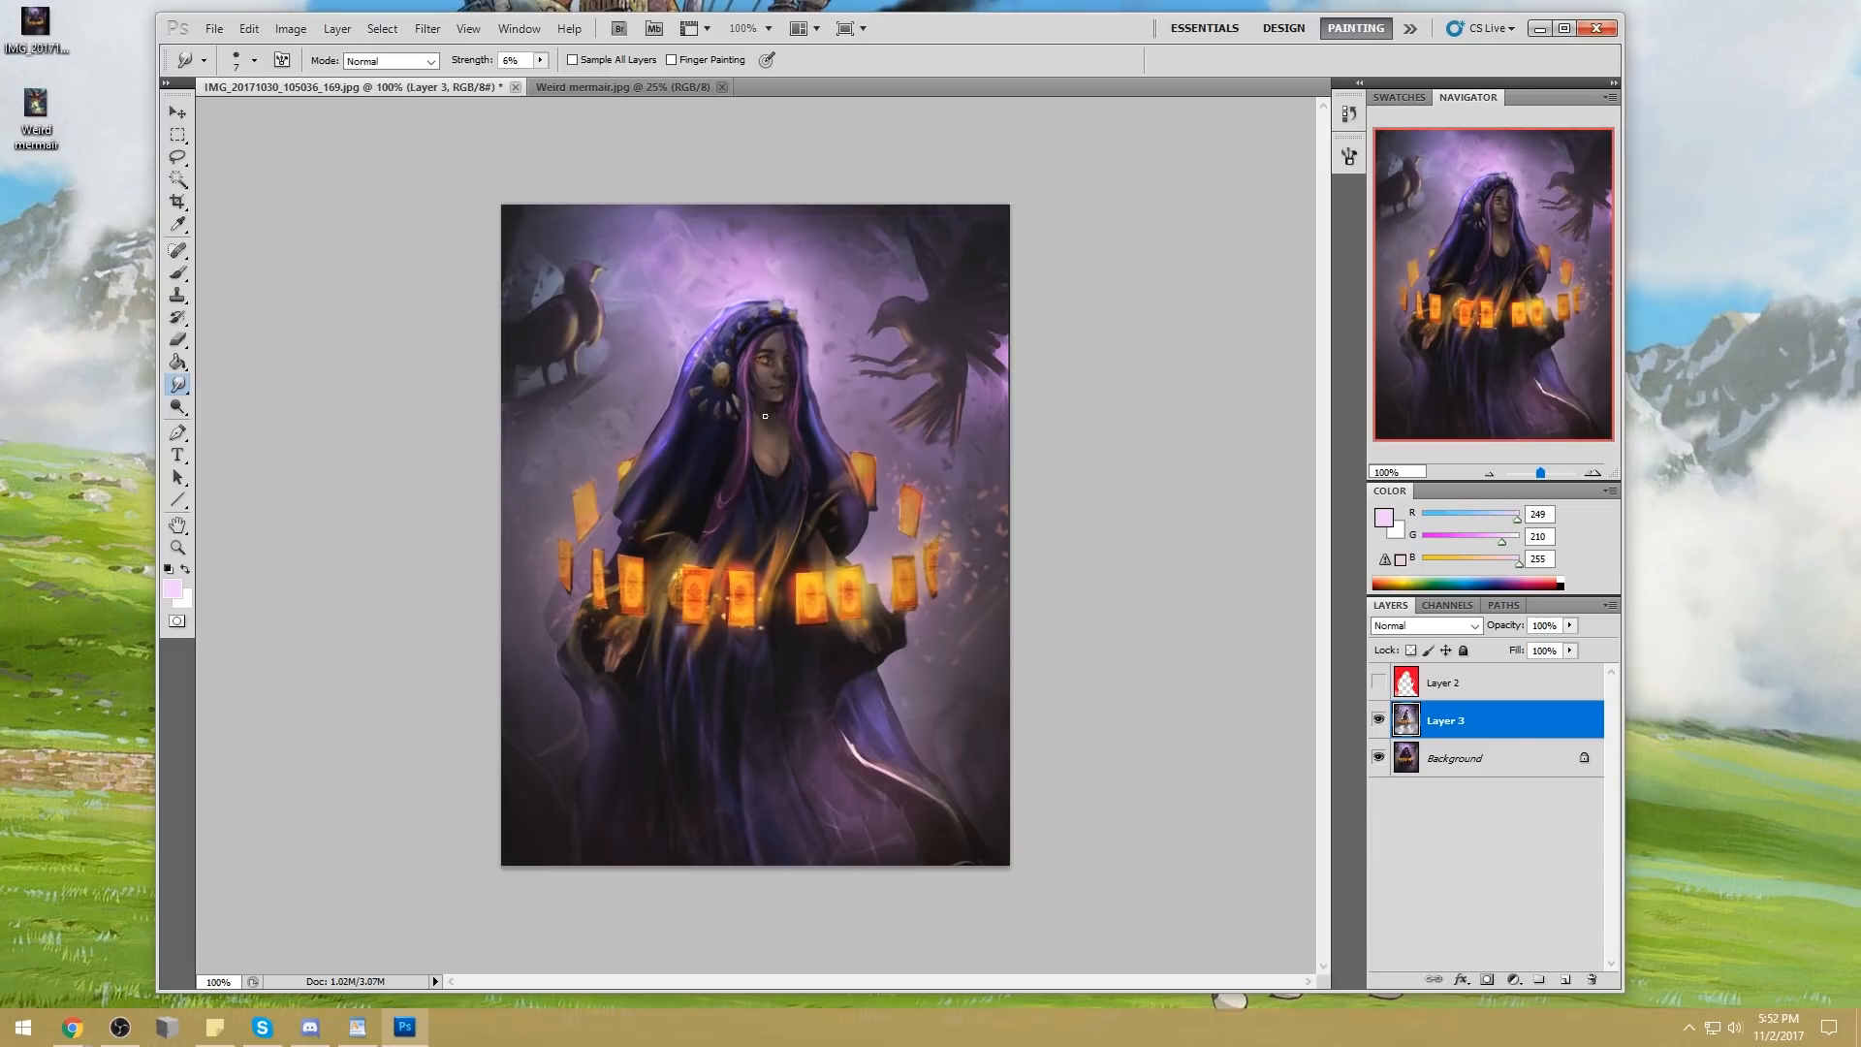
{"action": "left_click", "coordinate": [1382, 724]}
{"action": "left_click", "coordinate": [1381, 724]}
{"action": "right_click", "coordinate": [1477, 729]}
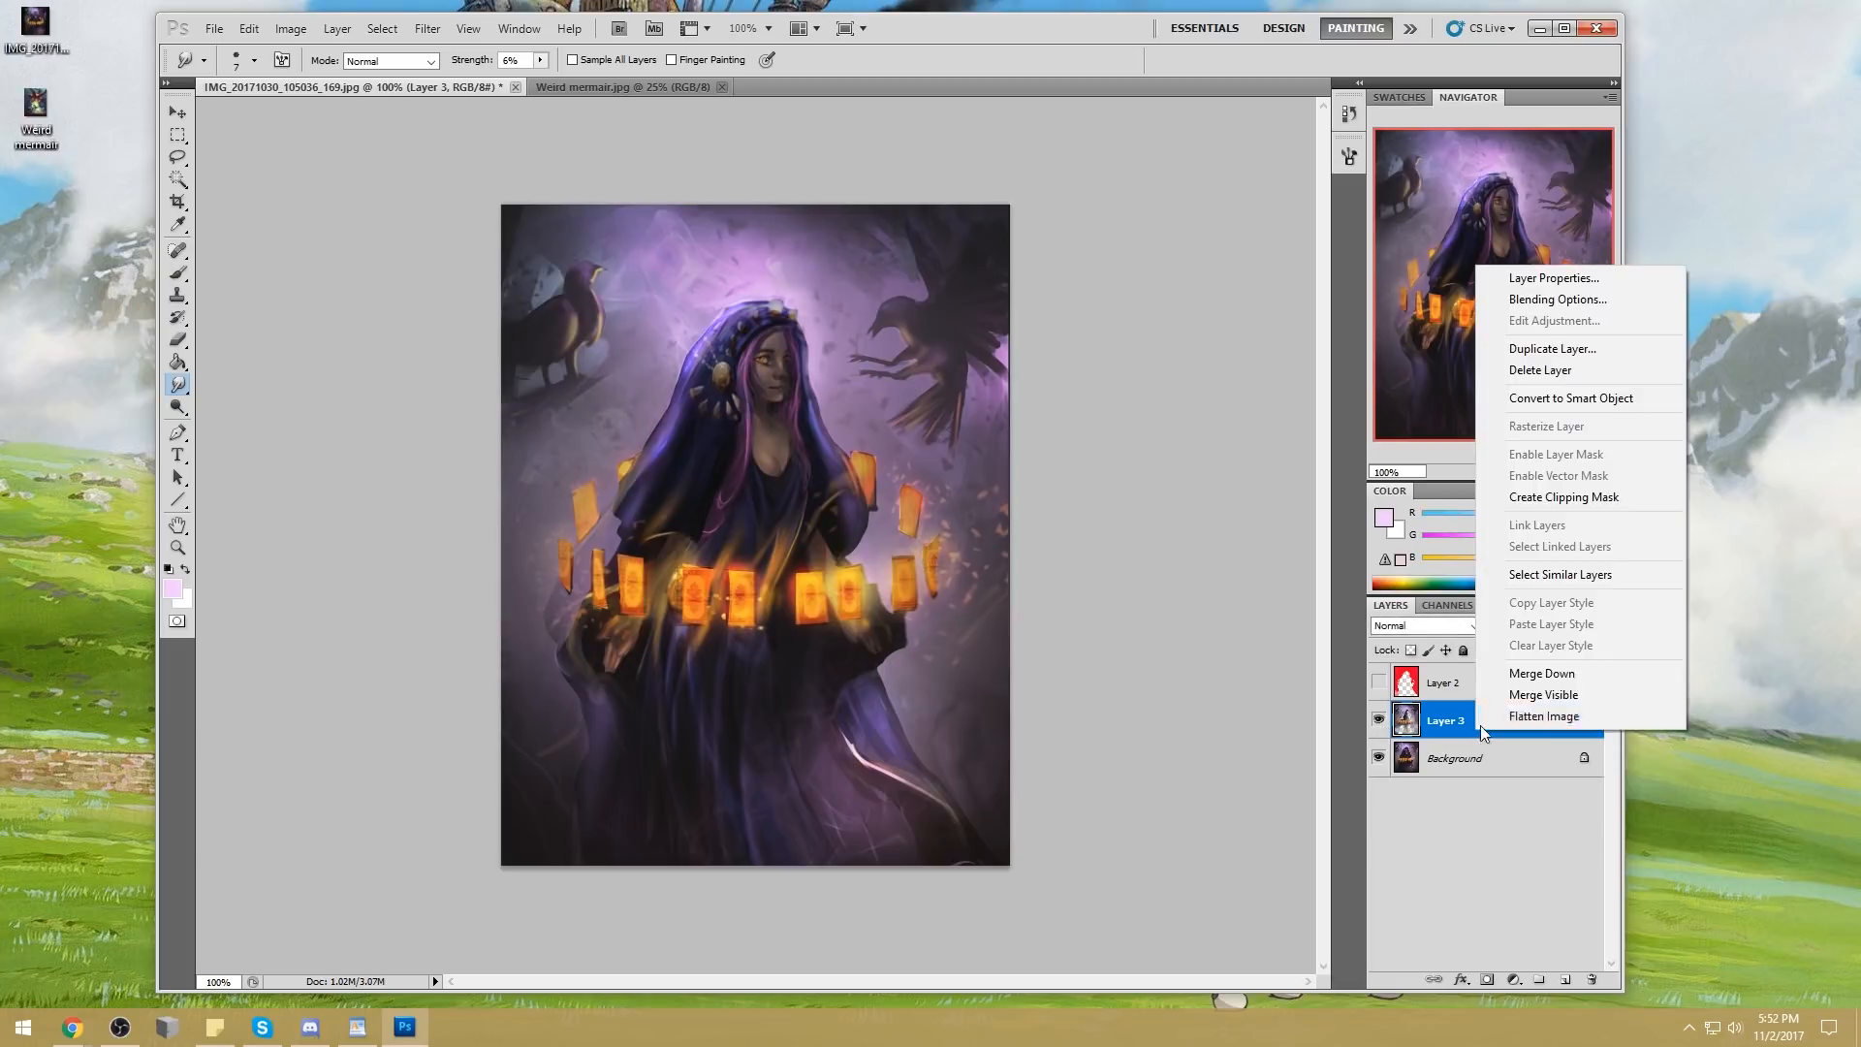
{"action": "left_click", "coordinate": [1531, 673]}
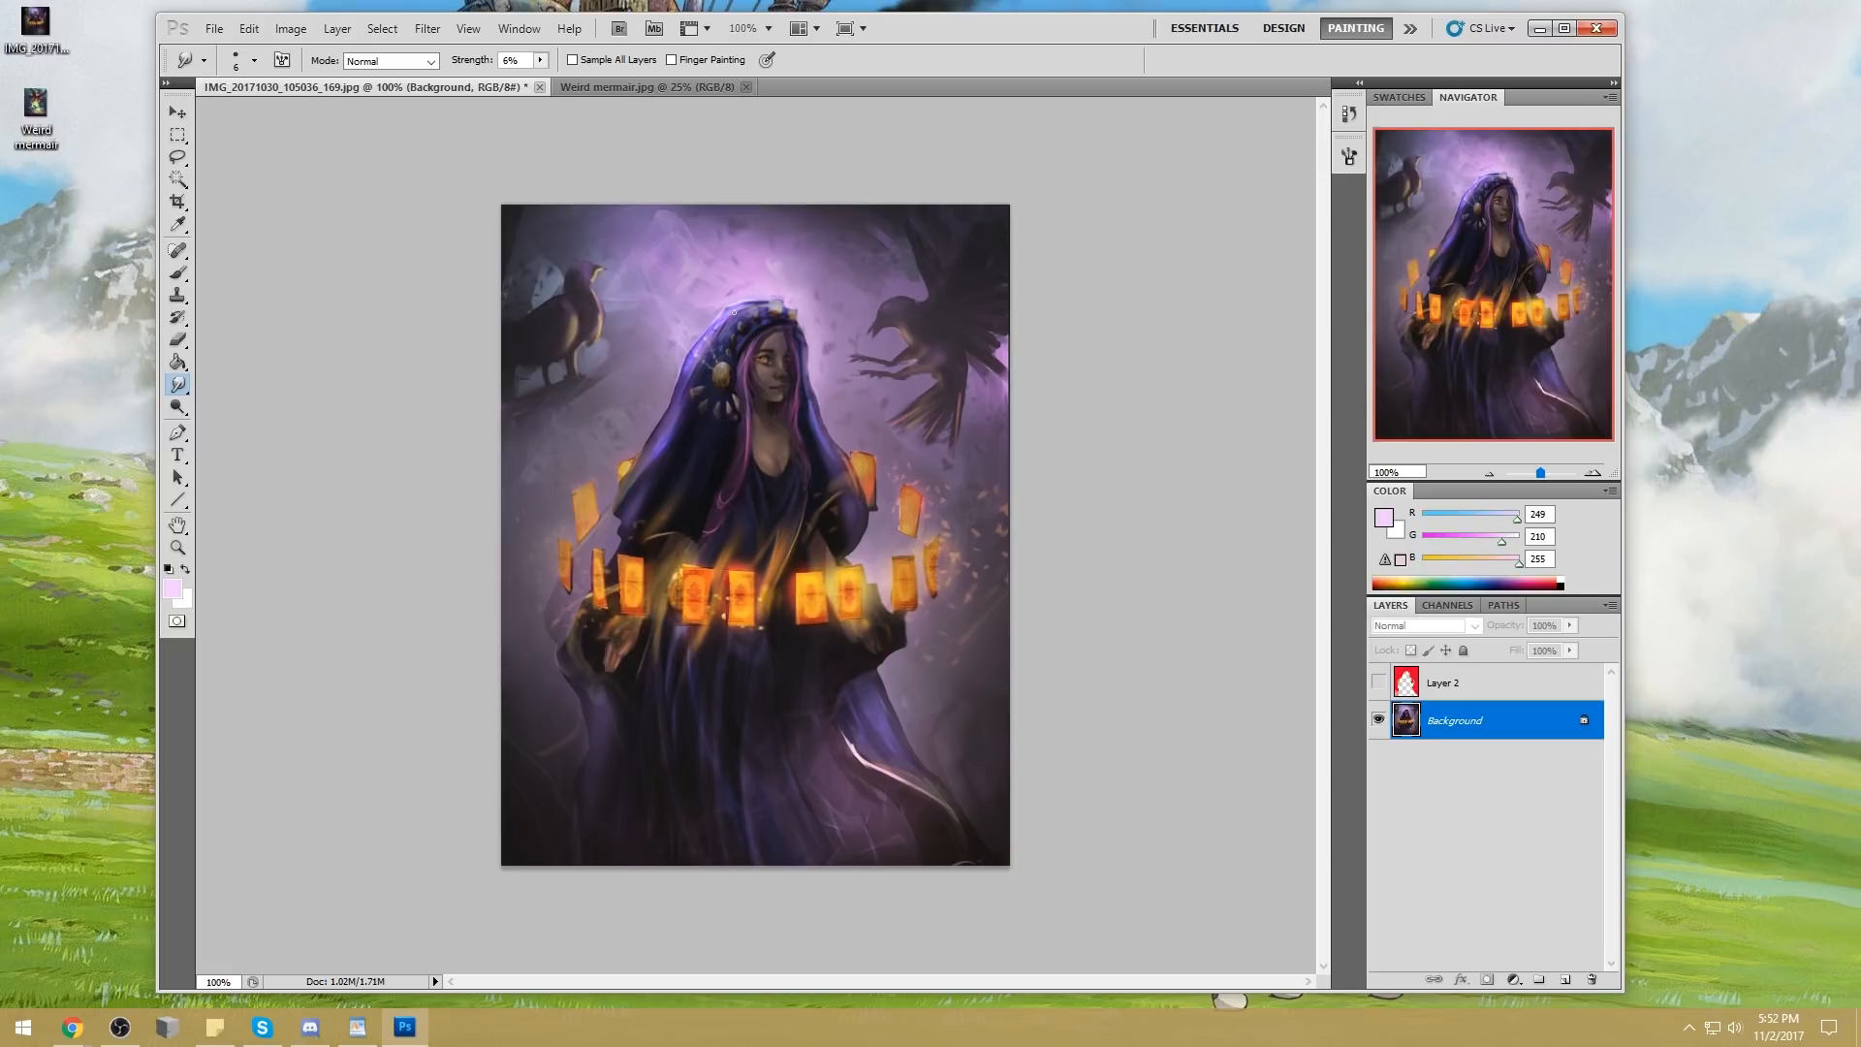
Set up a soft round 90 px brush in Darken mode at 47% opacity, with dark navy (R 20, G 19, B 43) sampled from the hood
{"action": "key", "text": "b"}
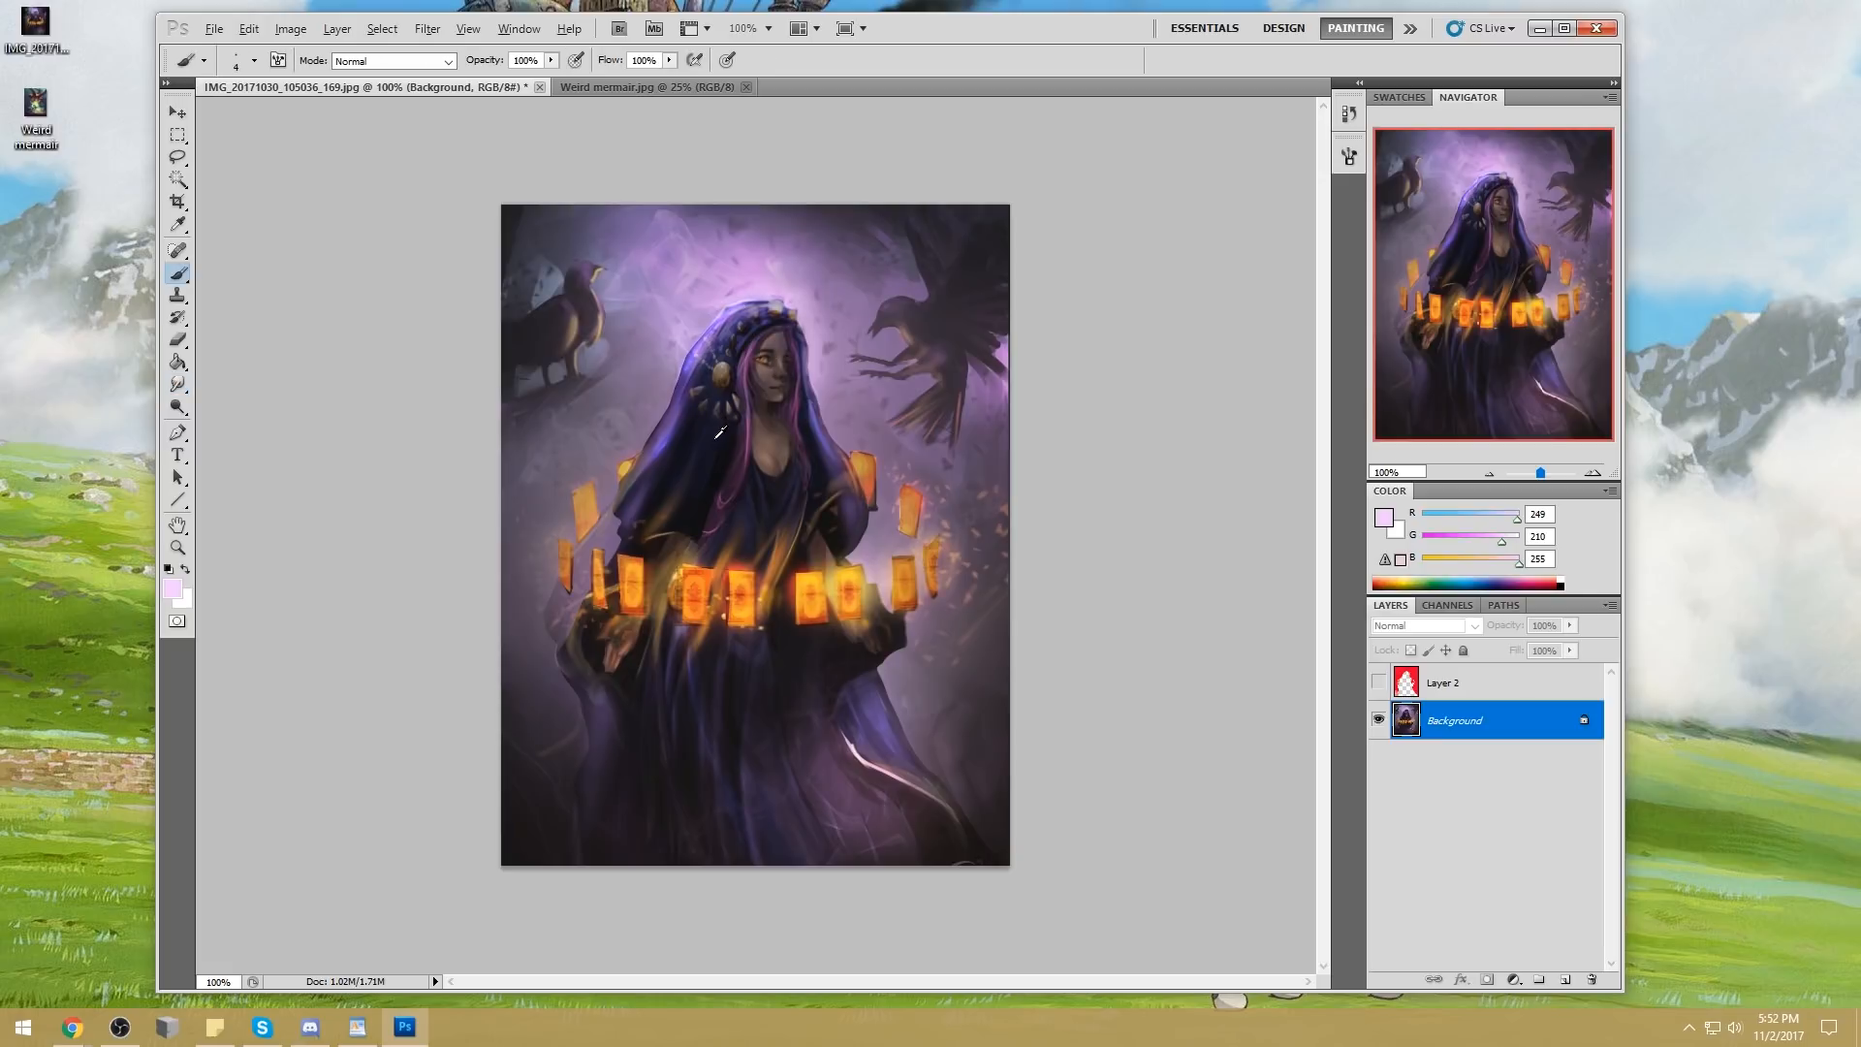
{"action": "left_click", "coordinate": [720, 435], "text": "alt"}
{"action": "key", "text": "]"}
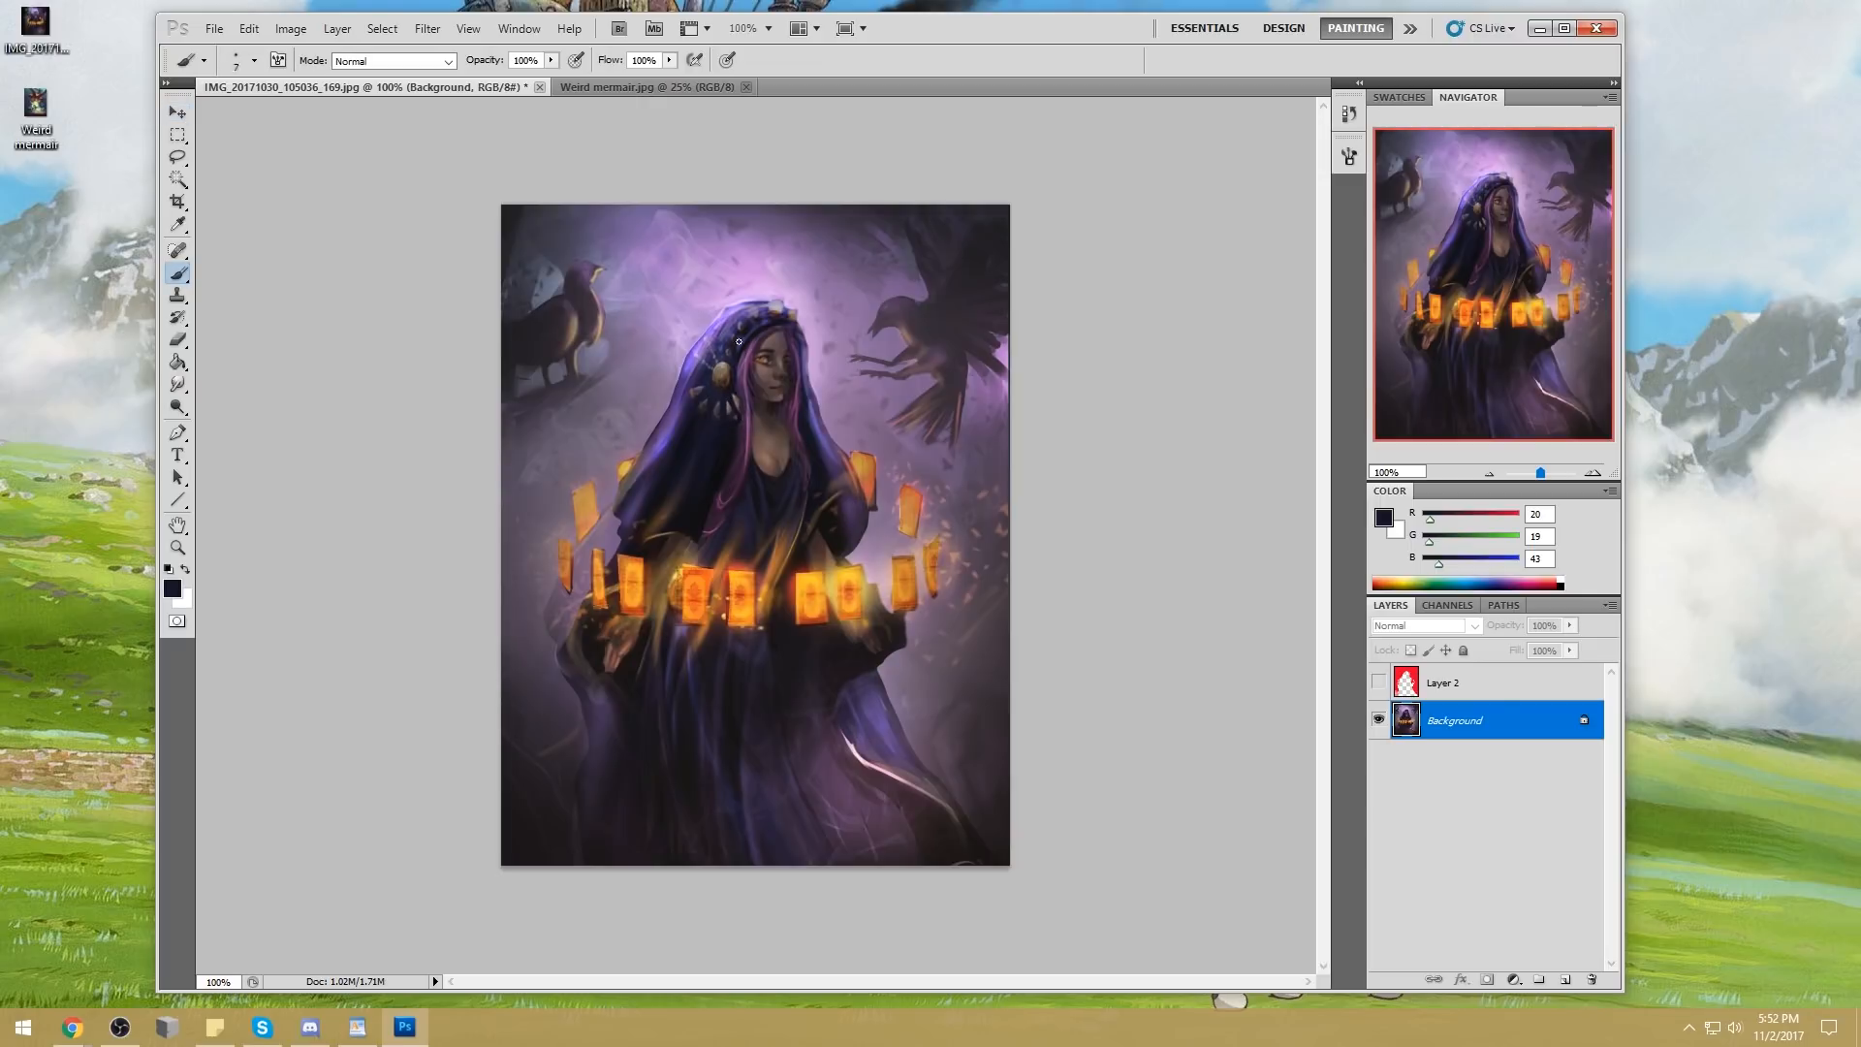
{"action": "right_click", "coordinate": [729, 368]}
{"action": "left_click", "coordinate": [973, 576]}
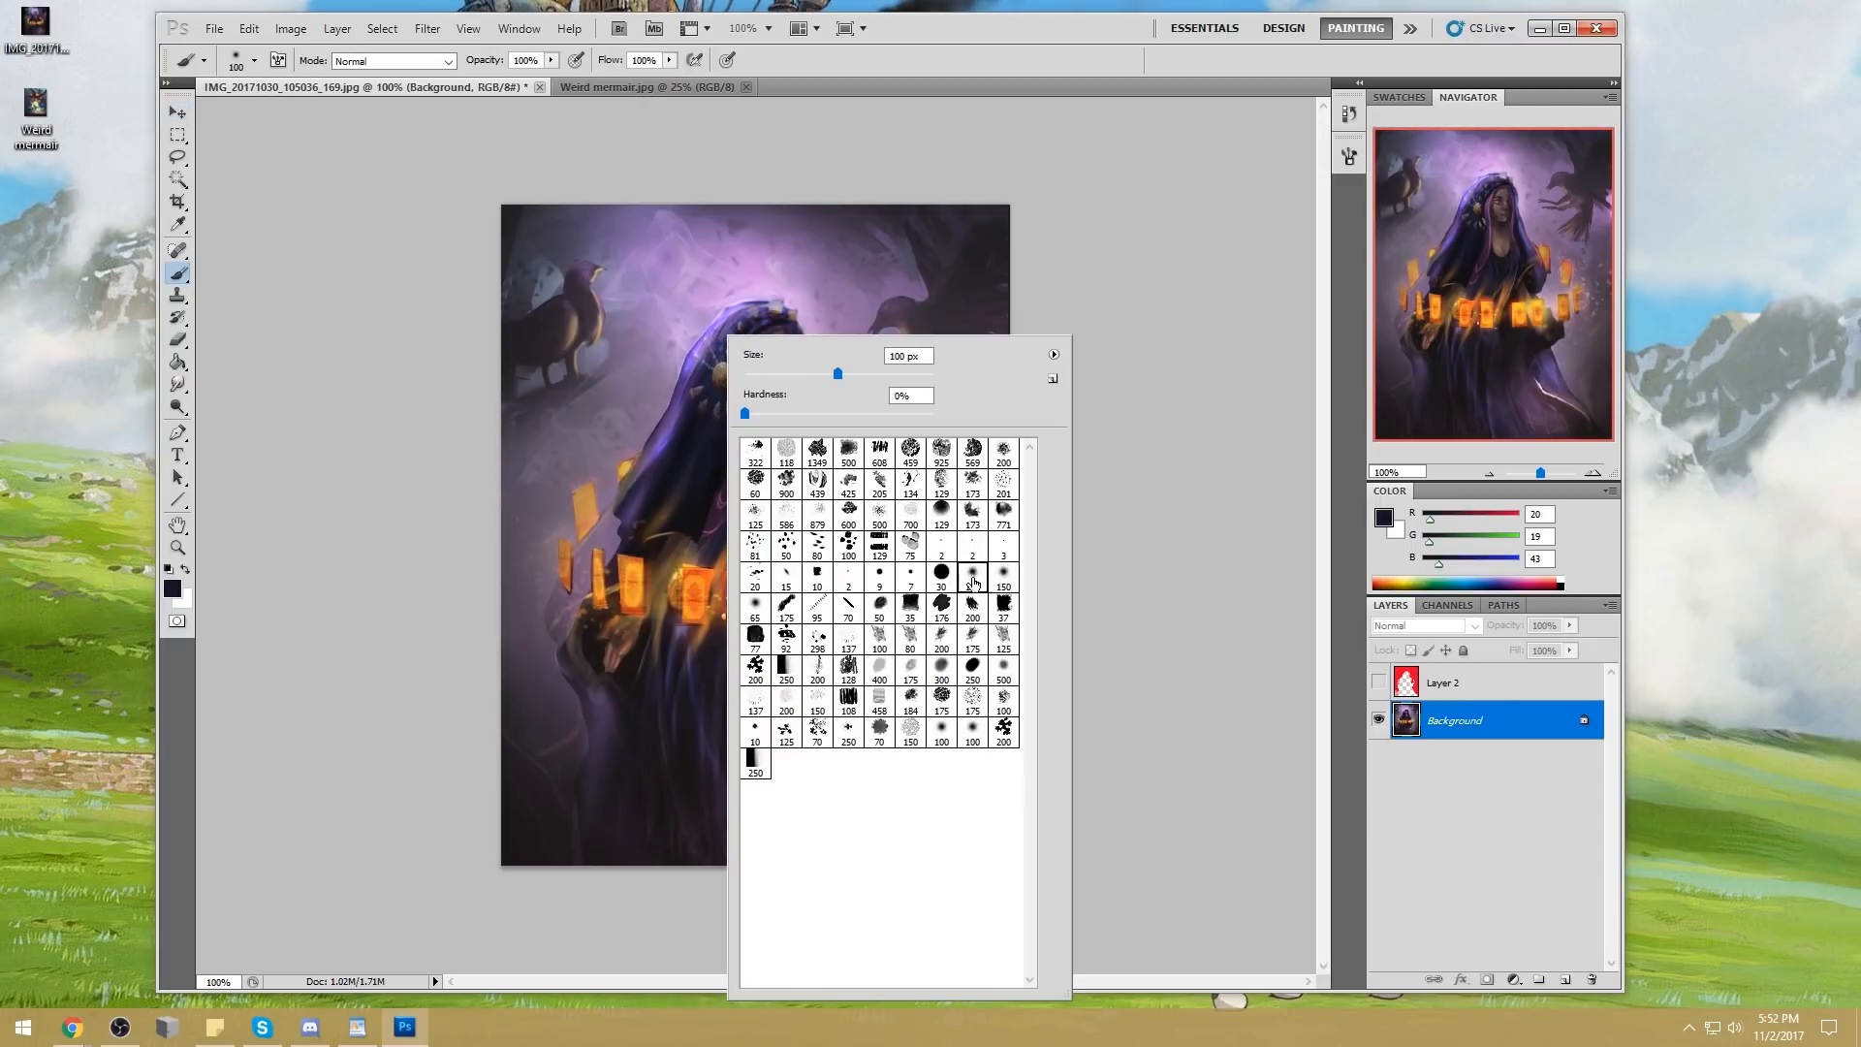
{"action": "left_click", "coordinate": [1219, 465]}
{"action": "key", "text": "]"}
{"action": "key", "text": "]"}
{"action": "left_click", "coordinate": [435, 65]}
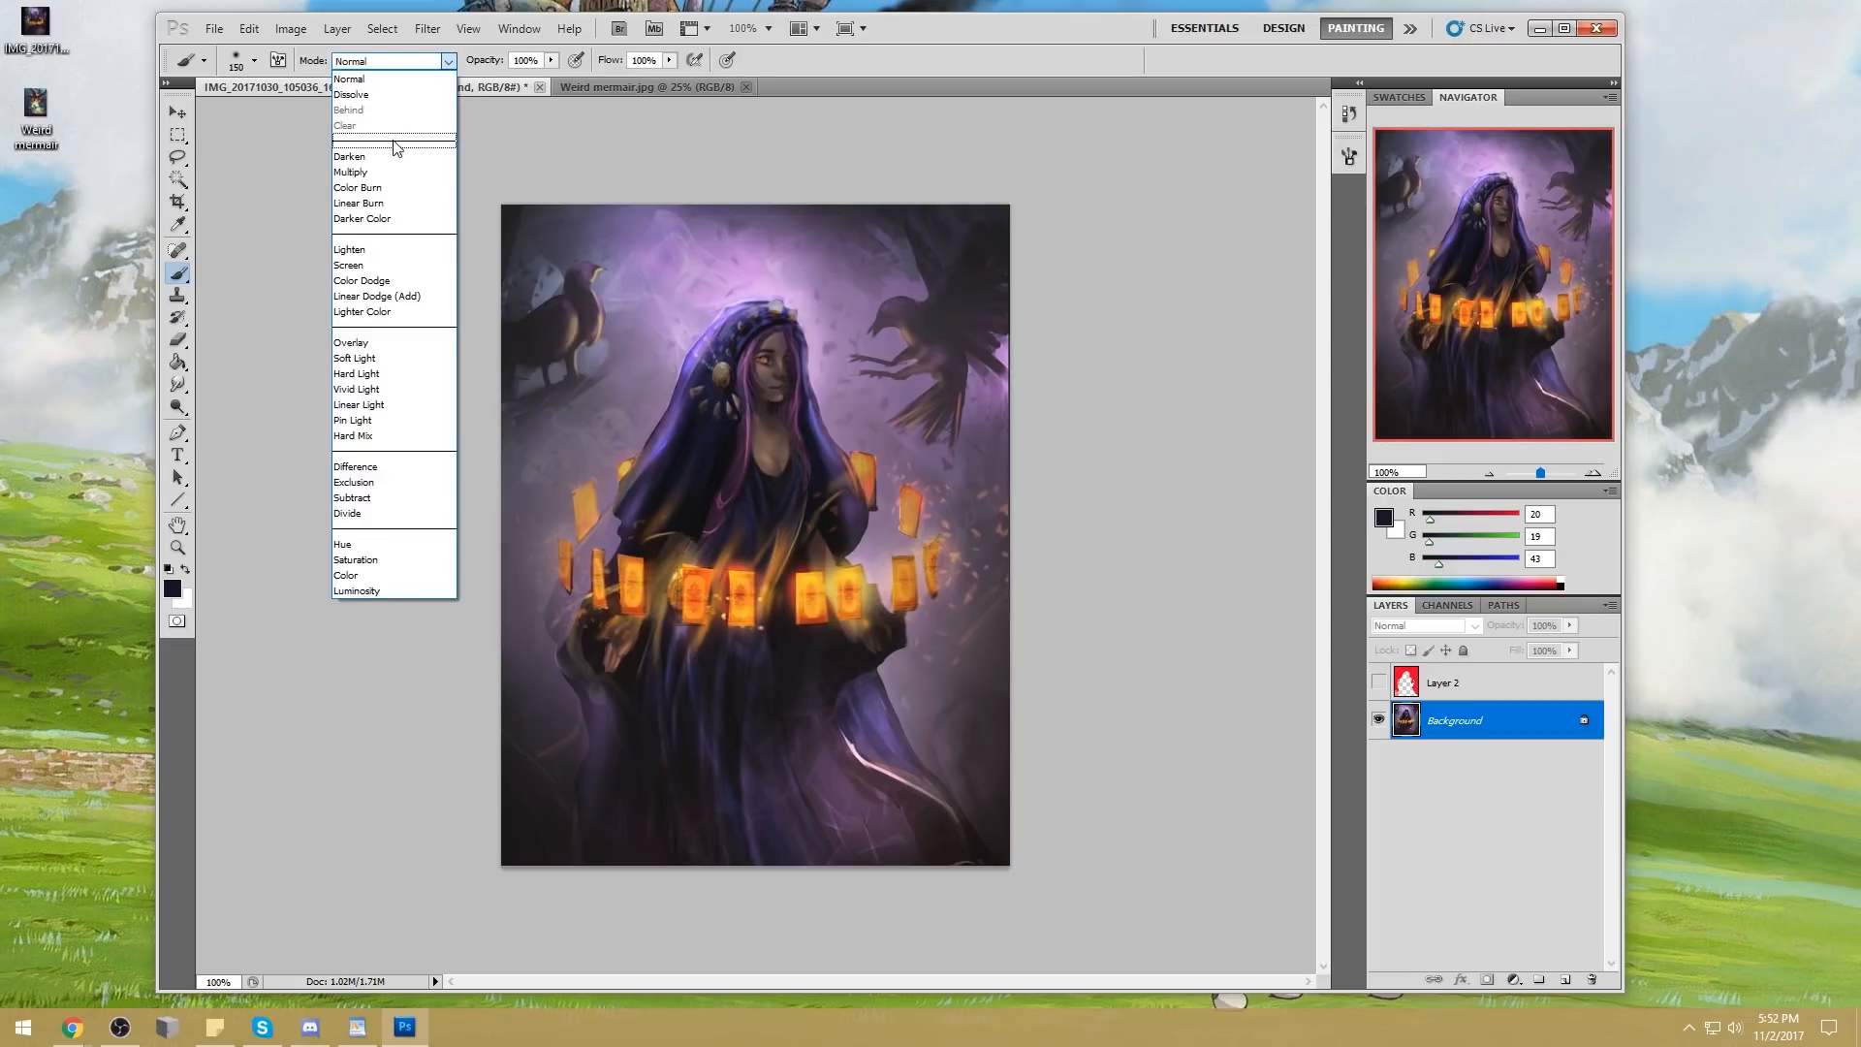
{"action": "left_click", "coordinate": [386, 156]}
{"action": "key", "text": "["}
{"action": "key", "text": "["}
{"action": "key", "text": "["}
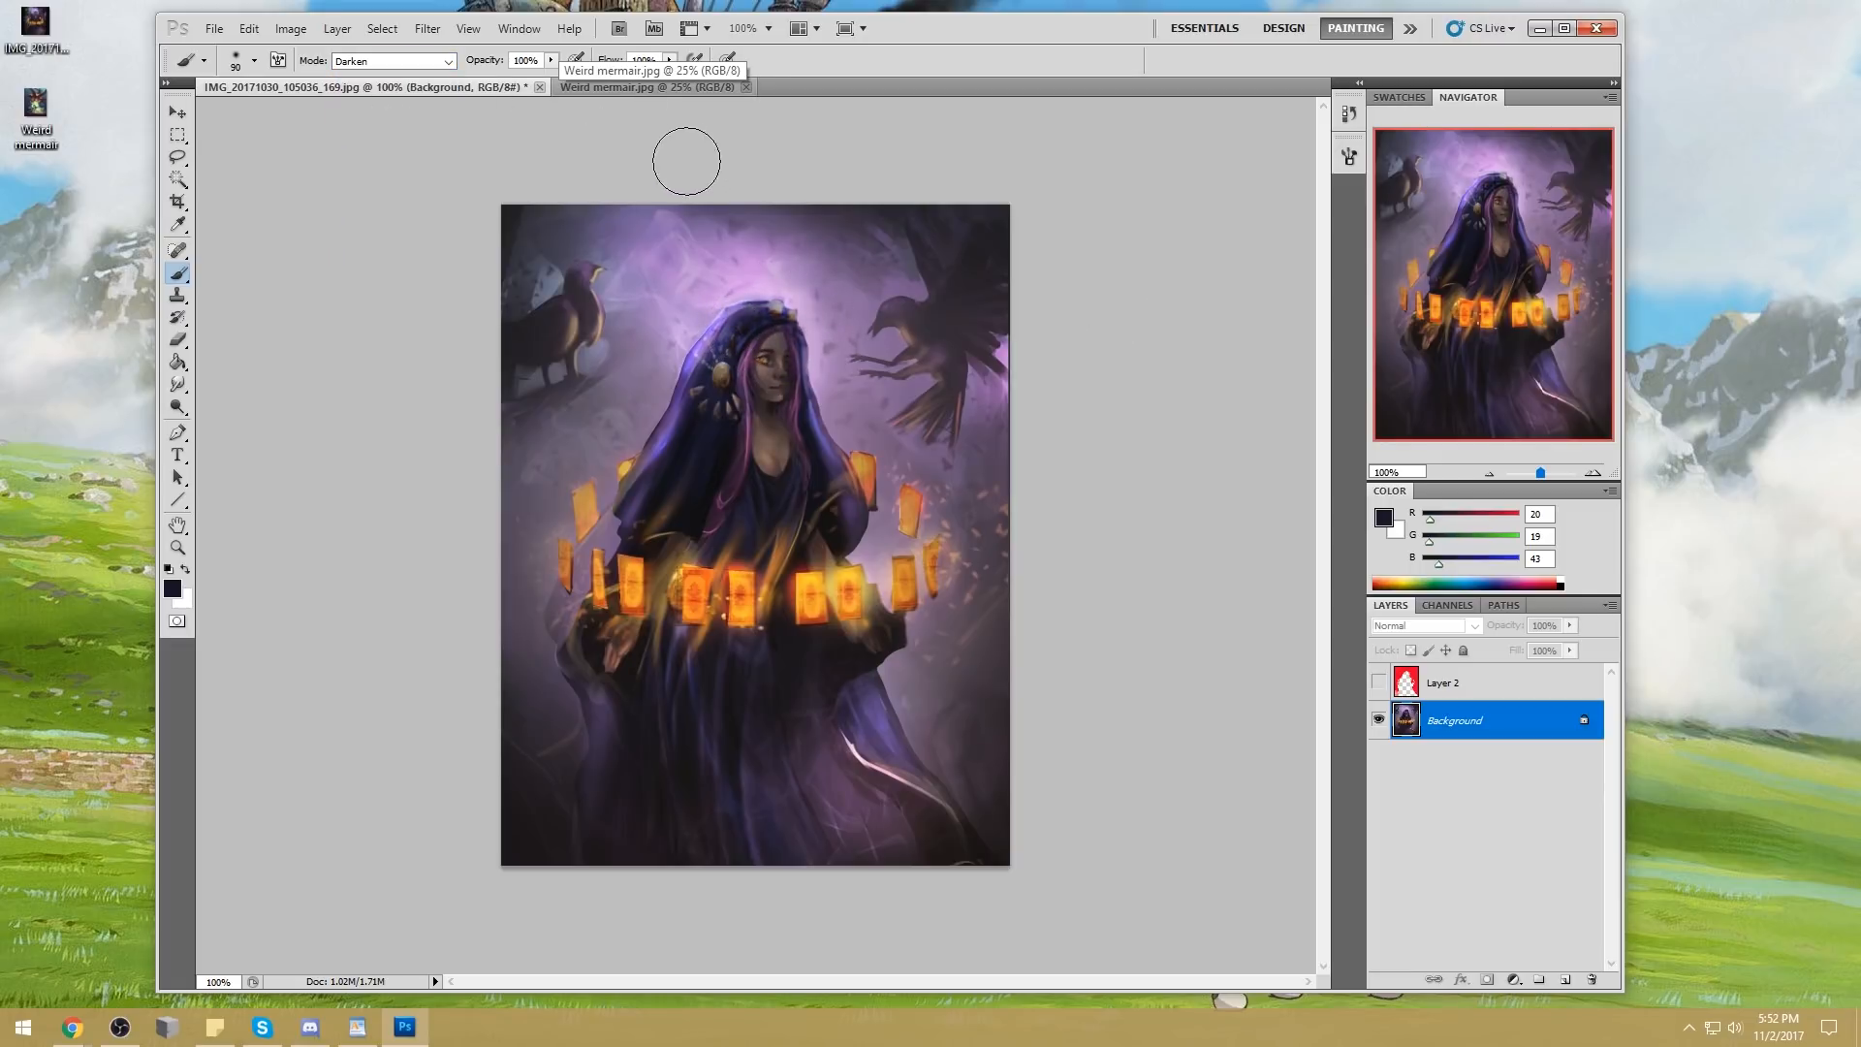
{"action": "key", "text": "4"}
{"action": "key", "text": "7"}
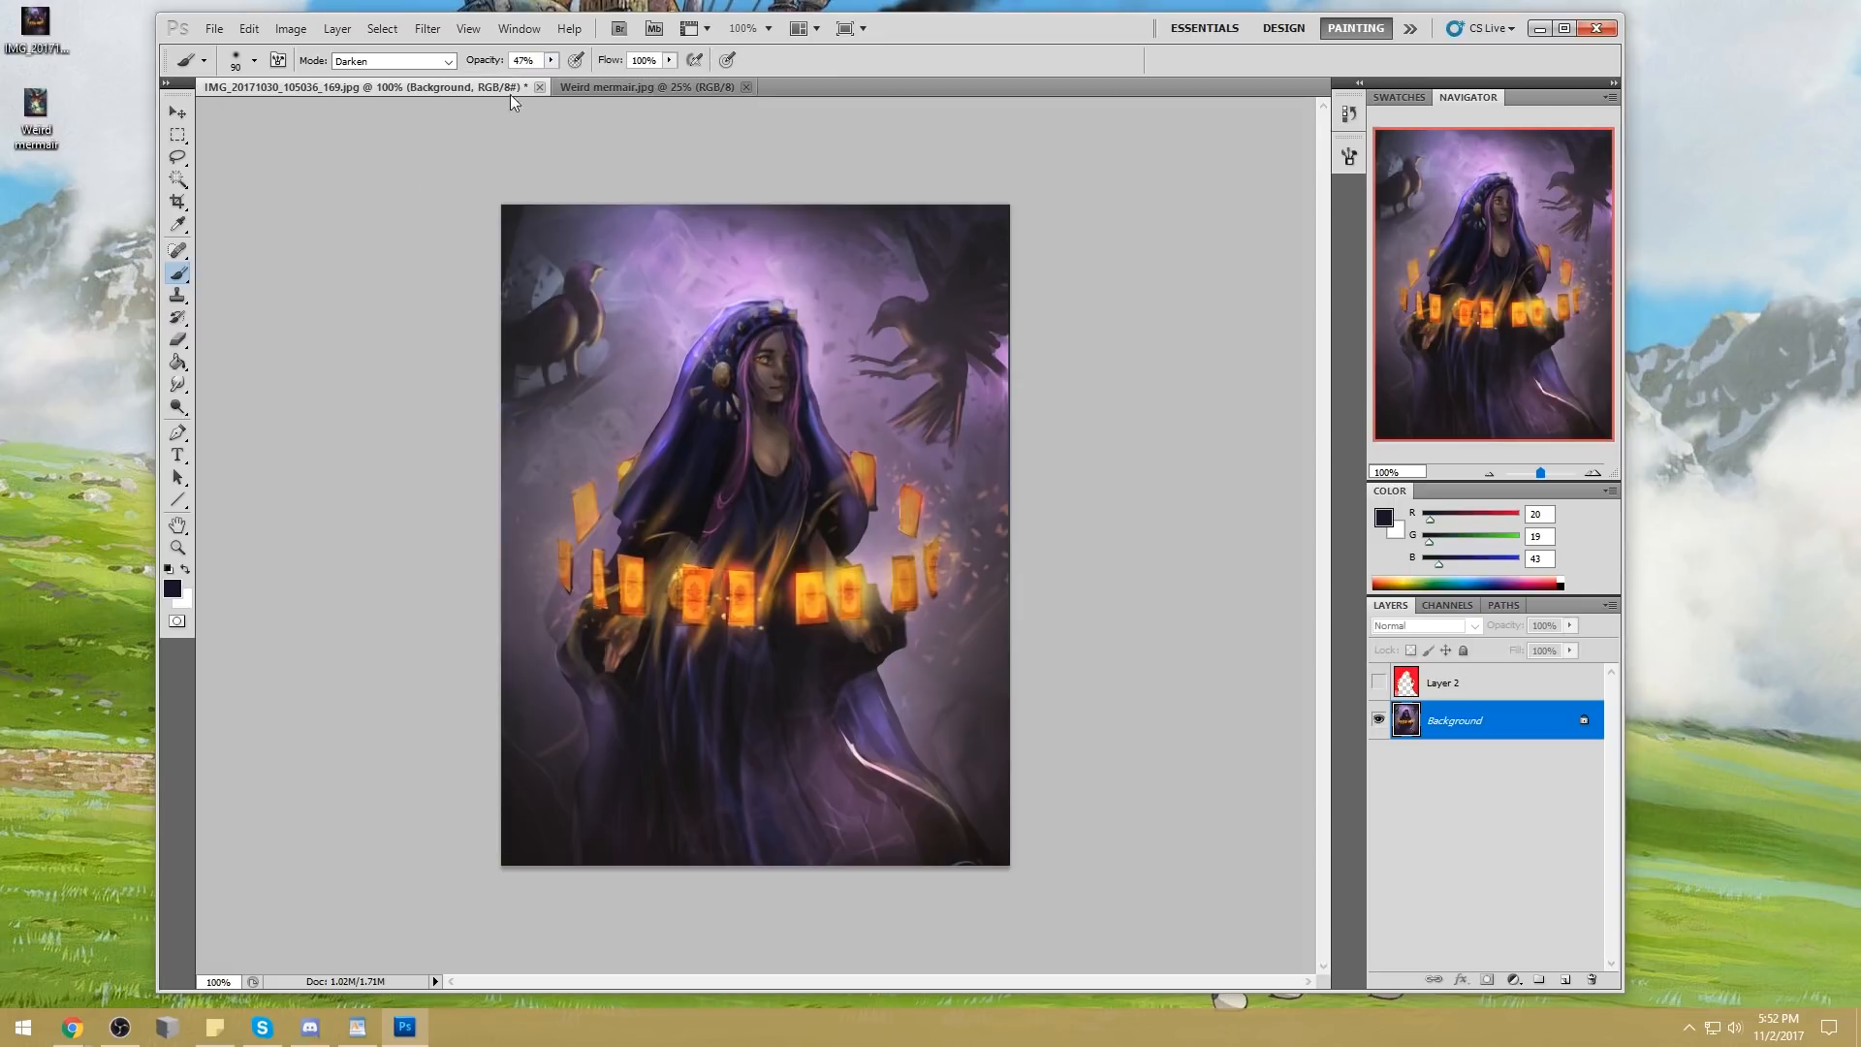
Try to darken the hood's inner edge above the woman's face, undo the stroke and reduce the brush size
{"action": "mouse_move", "coordinate": [765, 320]}
{"action": "left_mouse_down"}
{"action": "mouse_move", "coordinate": [703, 381]}
{"action": "mouse_move", "coordinate": [740, 317]}
{"action": "mouse_move", "coordinate": [699, 378]}
{"action": "mouse_move", "coordinate": [760, 307]}
{"action": "mouse_move", "coordinate": [843, 279]}
{"action": "mouse_move", "coordinate": [771, 173]}
{"action": "mouse_move", "coordinate": [777, 319]}
{"action": "mouse_move", "coordinate": [742, 318]}
{"action": "mouse_move", "coordinate": [735, 395]}
{"action": "mouse_move", "coordinate": [795, 337]}
{"action": "left_mouse_up"}
{"action": "key", "text": "ctrl+z"}
{"action": "key", "text": "bracketleft"}
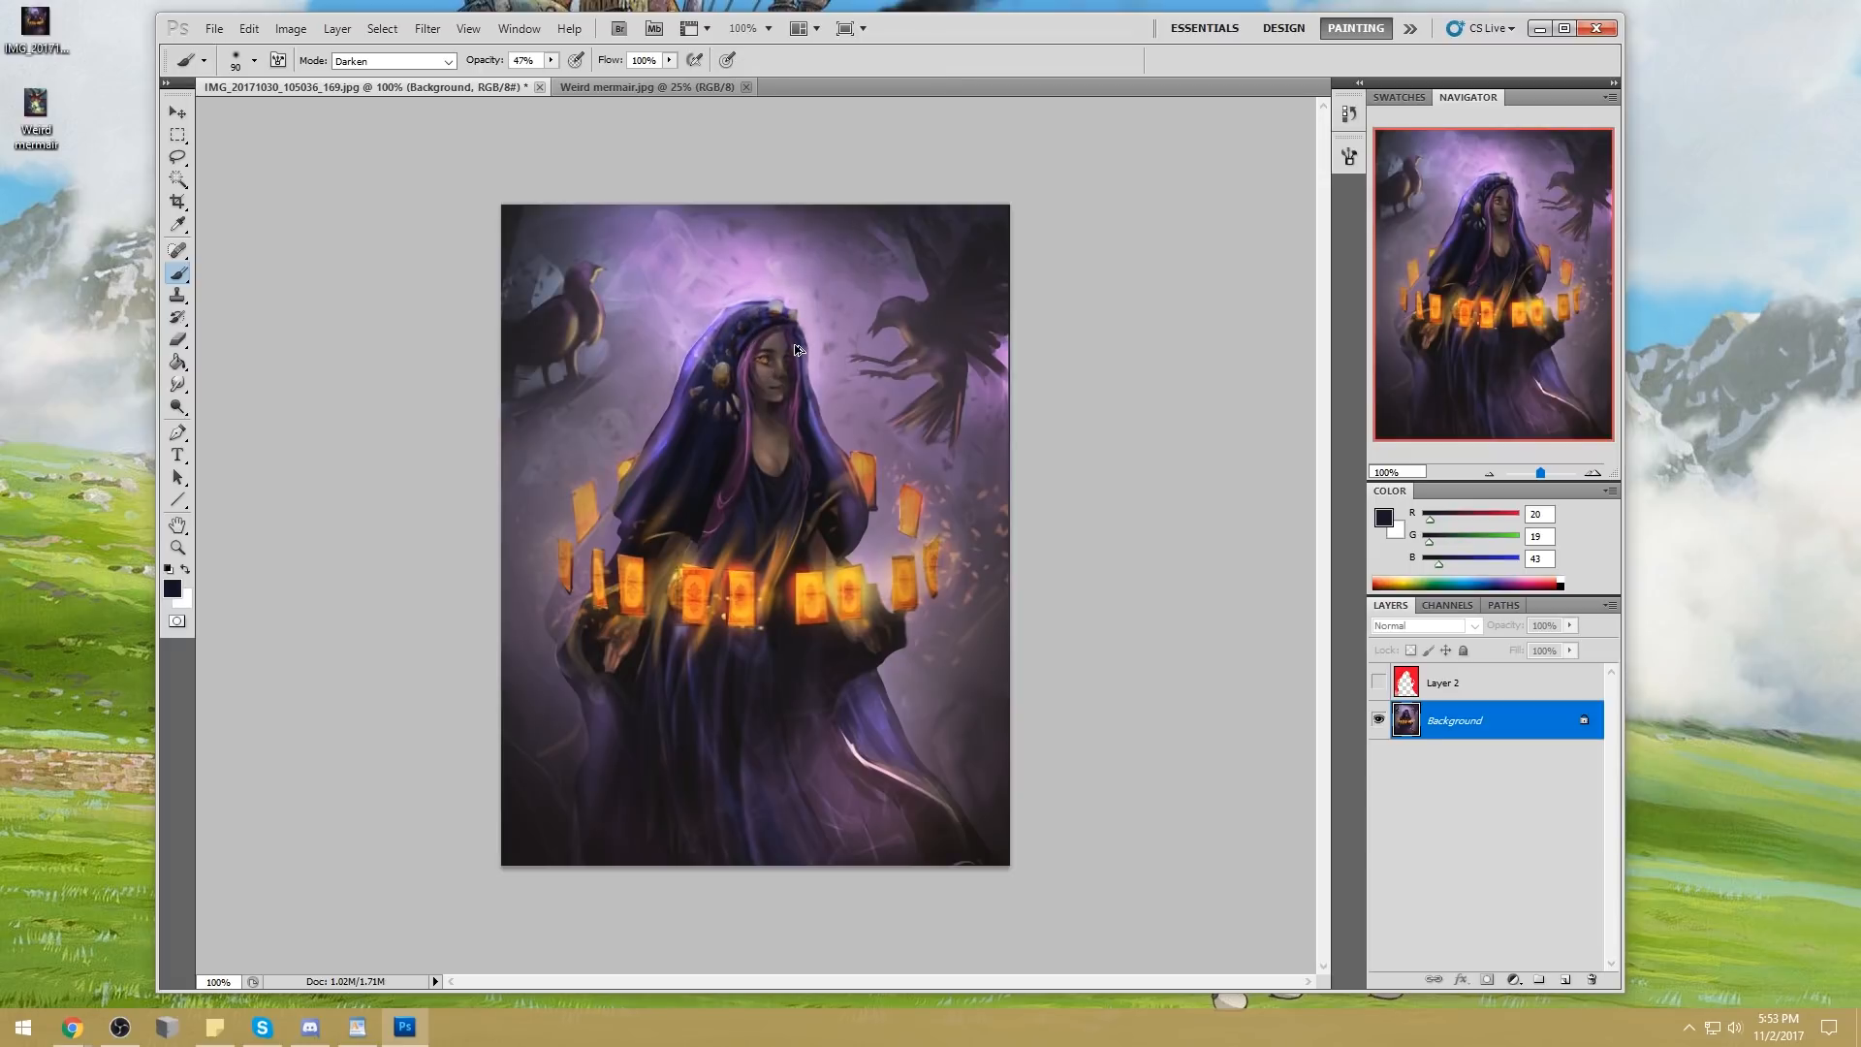
{"action": "key", "text": "bracketleft"}
{"action": "key", "text": "bracketleft"}
{"action": "key", "text": "bracketleft"}
{"action": "key", "text": "bracketleft"}
Try dodging the highlights around the hood with a 250 px Dodge tool at 64% exposure, and undo it
{"action": "left_click", "coordinate": [177, 407]}
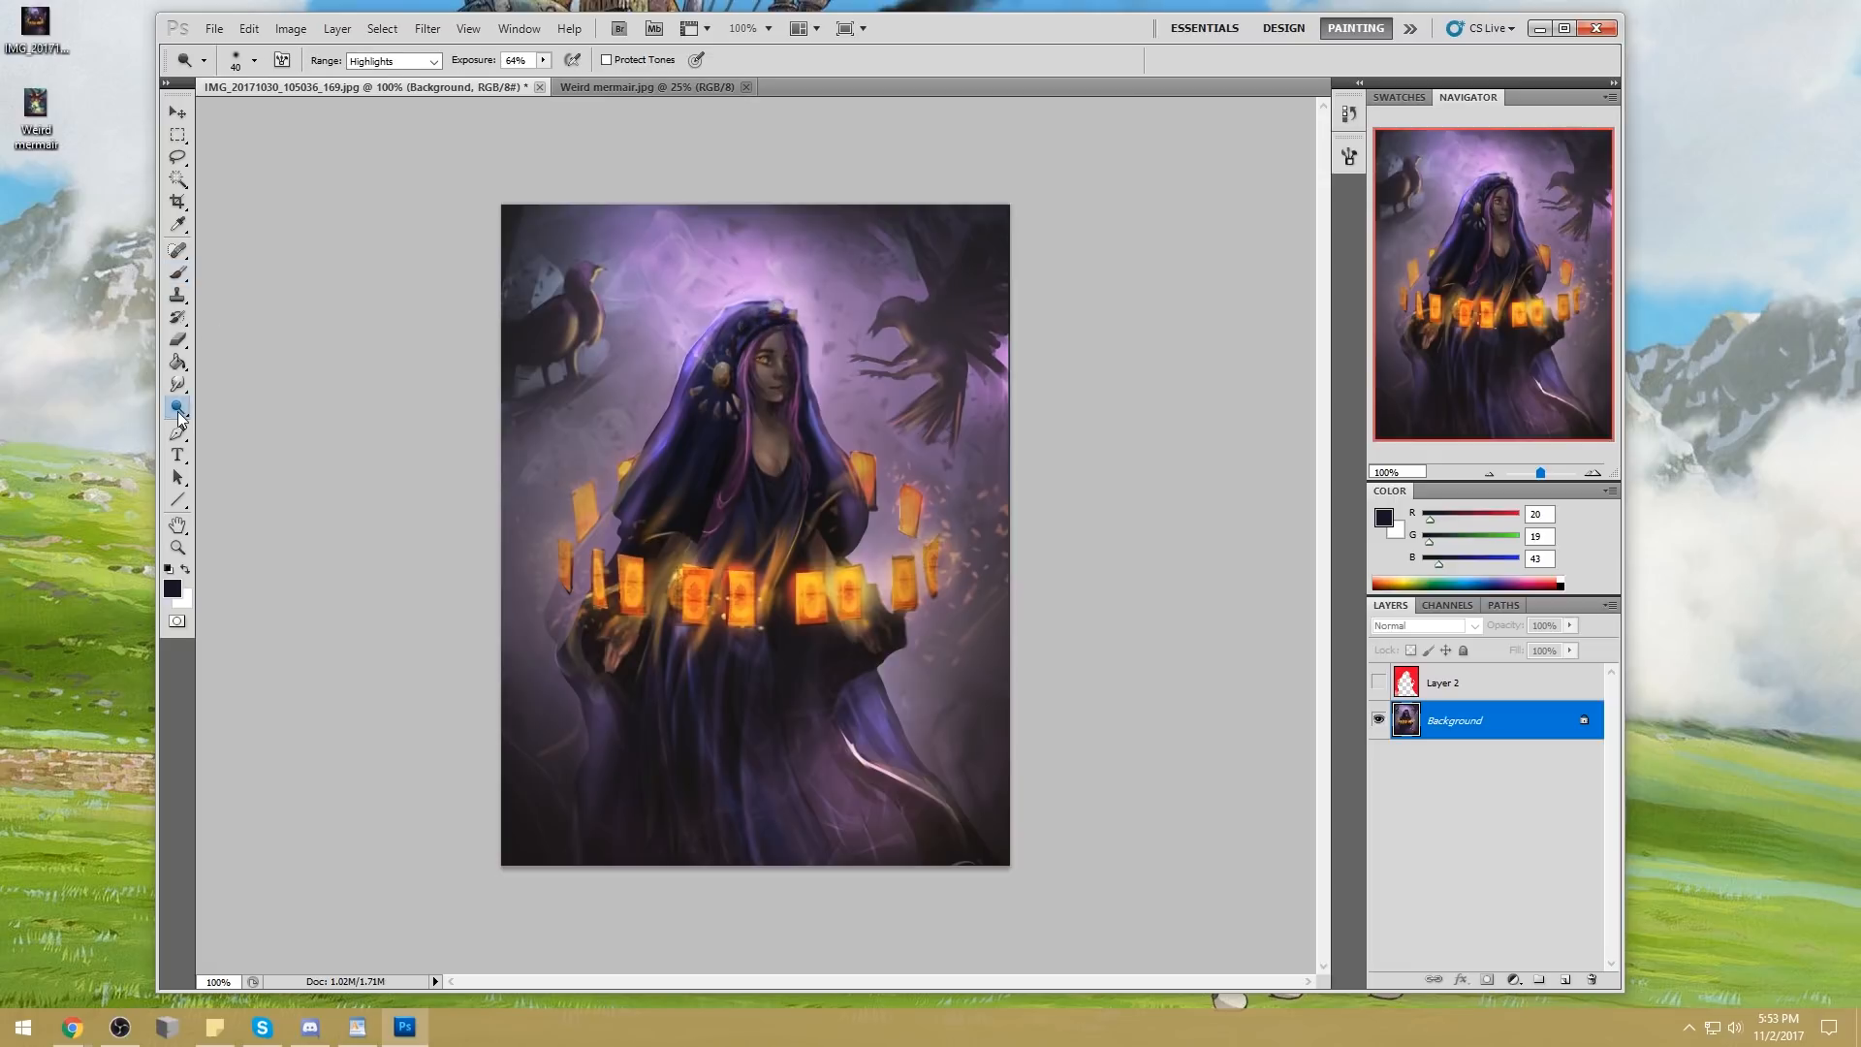
{"action": "key", "text": "bracketright"}
{"action": "key", "text": "bracketright"}
{"action": "key", "text": "bracketright"}
{"action": "key", "text": "bracketright"}
{"action": "key", "text": "bracketright"}
{"action": "key", "text": "bracketright"}
{"action": "key", "text": "bracketright"}
{"action": "key", "text": "bracketright"}
{"action": "key", "text": "bracketright"}
{"action": "key", "text": "bracketright"}
{"action": "key", "text": "bracketright"}
{"action": "left_click_drag", "start_coordinate": [683, 316], "coordinate": [680, 330]}
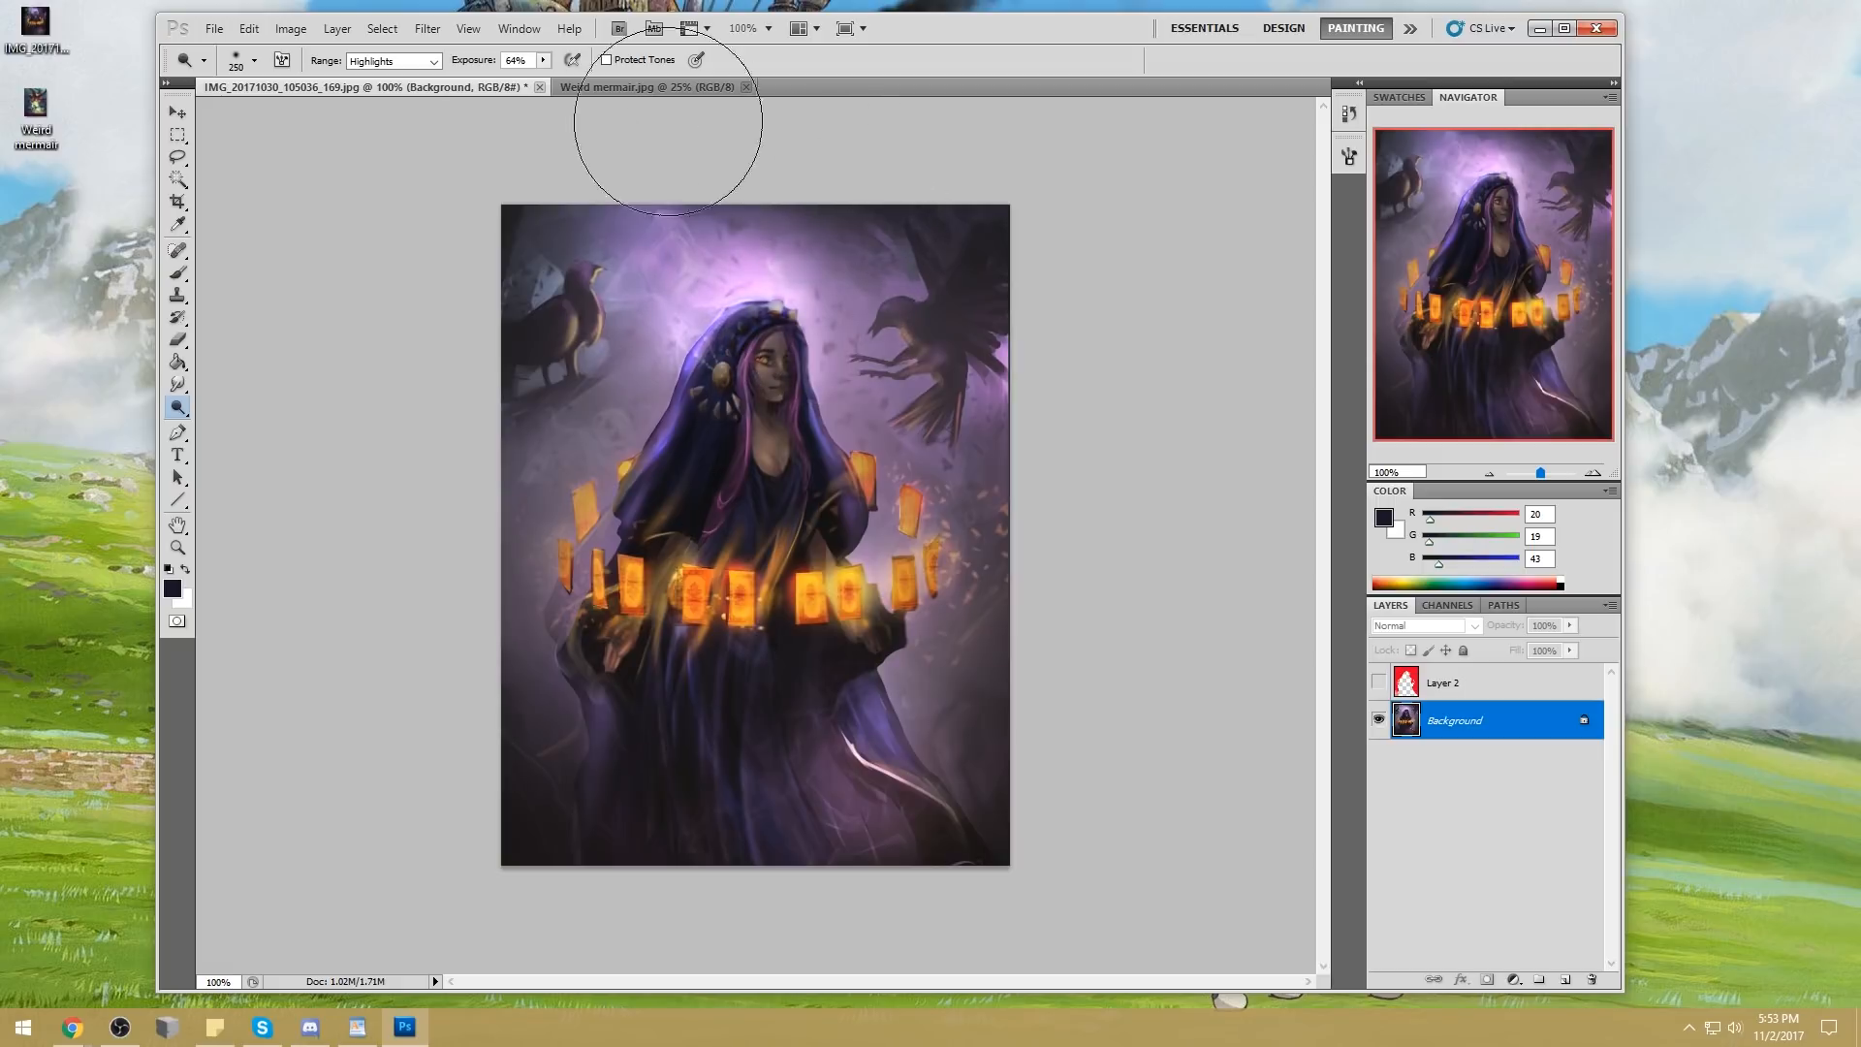
{"action": "key", "text": "ctrl+z"}
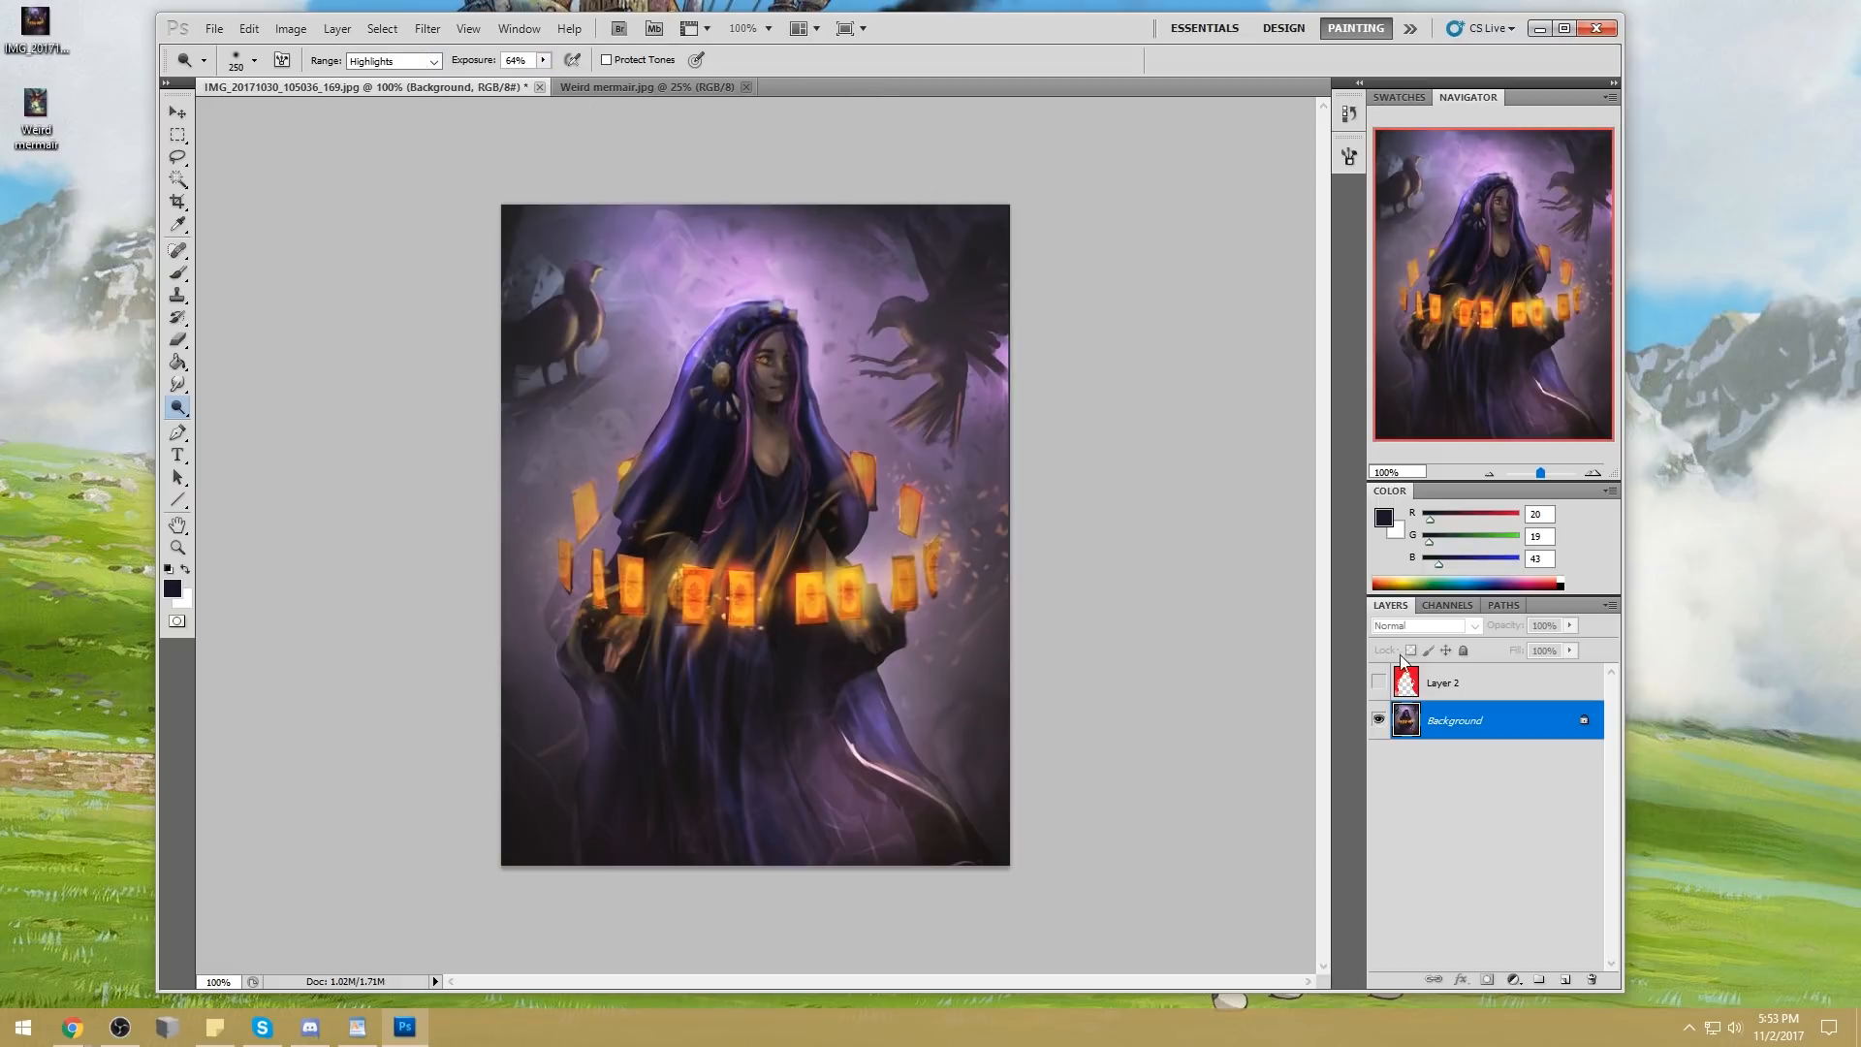
Duplicate the Background layer as "Background copy"
{"action": "right_click", "coordinate": [1482, 729]}
{"action": "left_click", "coordinate": [1532, 756]}
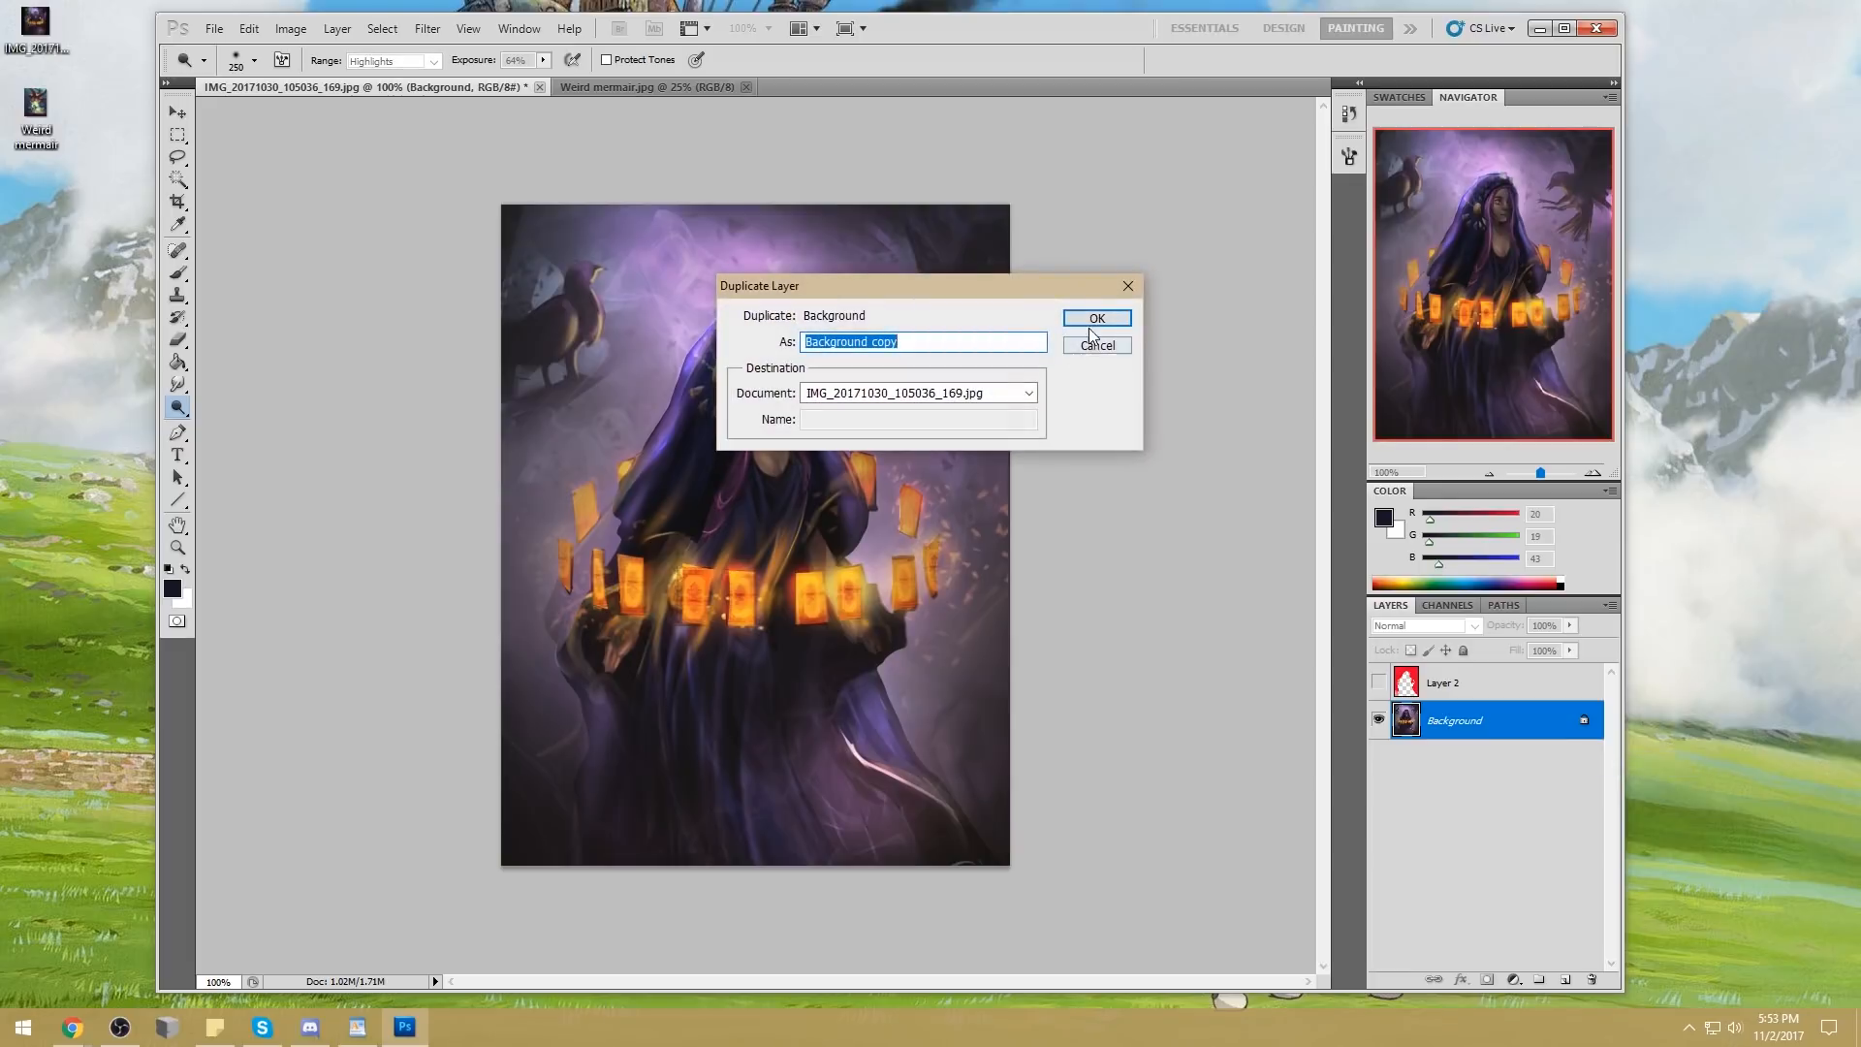
{"action": "key", "text": "Return"}
Brighten the glow around the woman's head on Background copy with a 600 px Dodge tool set to Highlights at 64% exposure
{"action": "key", "text": "bracketright"}
{"action": "key", "text": "bracketright"}
{"action": "key", "text": "bracketright"}
{"action": "key", "text": "bracketright"}
{"action": "key", "text": "bracketright"}
{"action": "key", "text": "bracketright"}
{"action": "key", "text": "bracketright"}
{"action": "key", "text": "bracketright"}
{"action": "key", "text": "bracketright"}
{"action": "key", "text": "bracketright"}
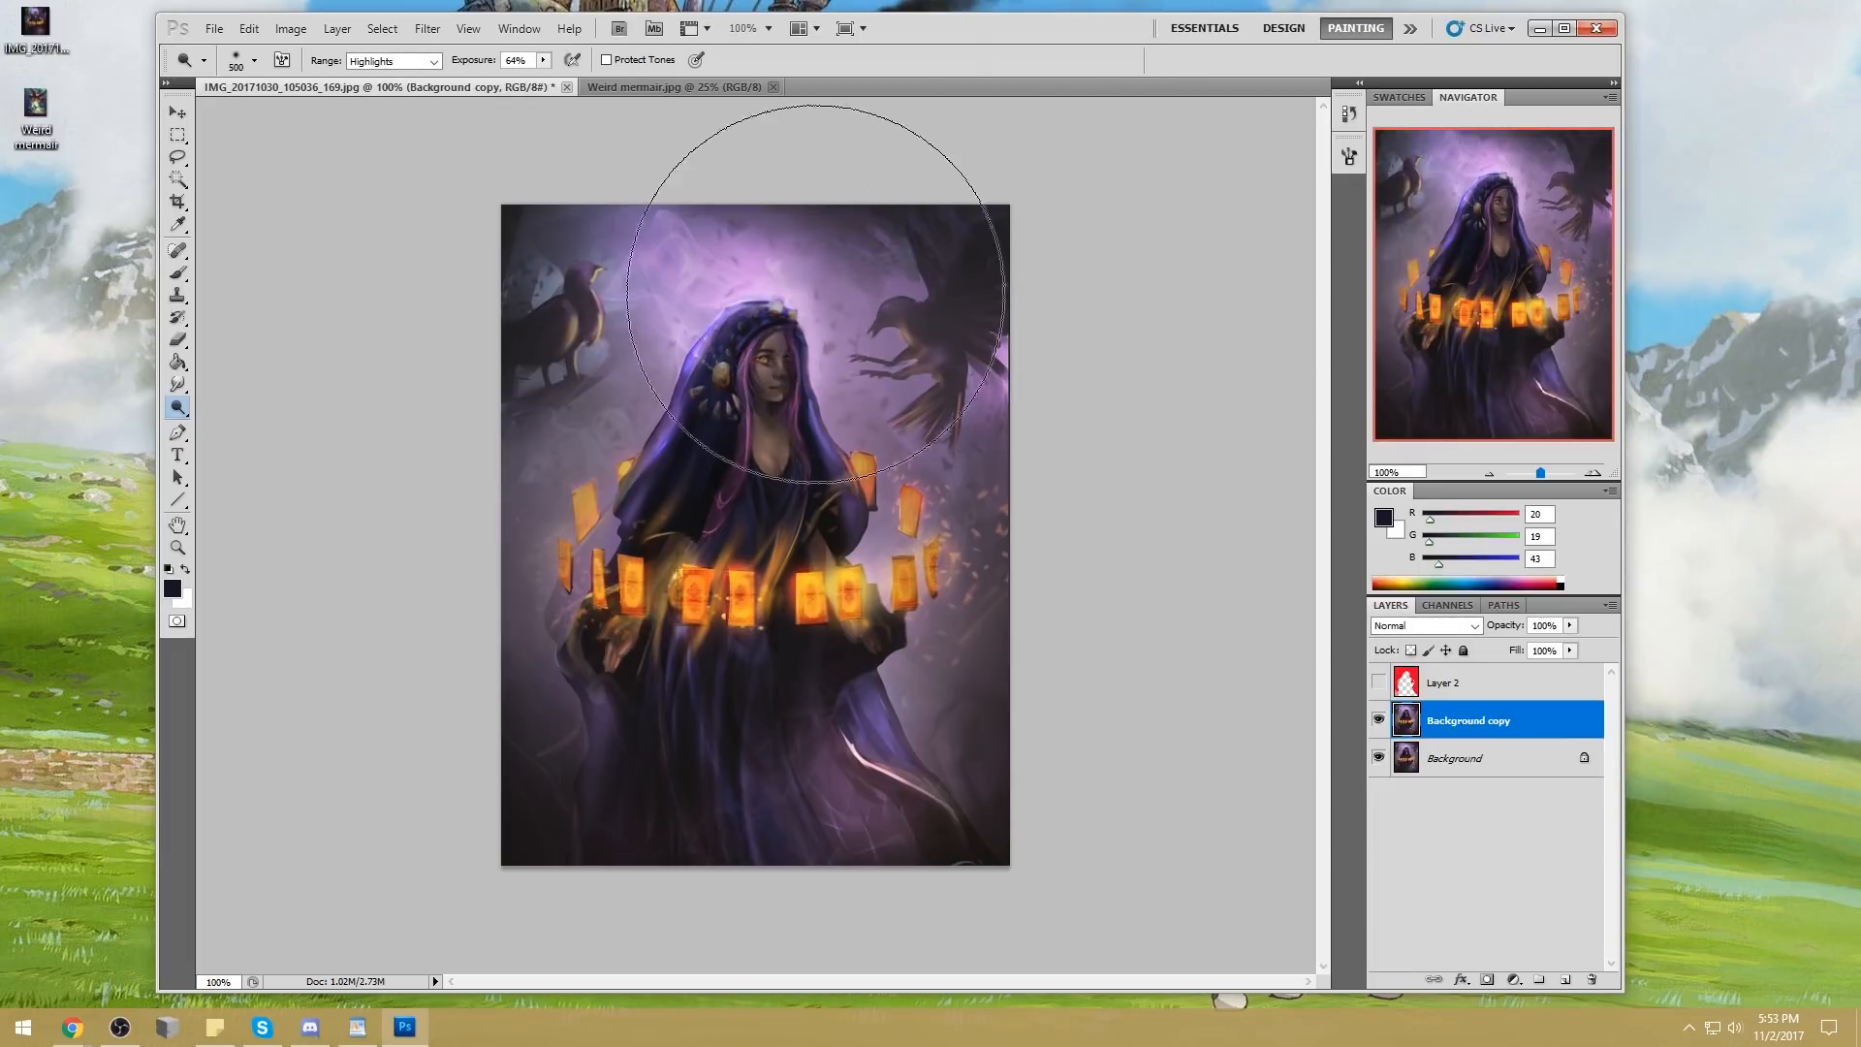
{"action": "left_click_drag", "start_coordinate": [755, 323], "coordinate": [734, 341]}
{"action": "key", "text": "ctrl+z"}
{"action": "key", "text": "bracketleft"}
{"action": "key", "text": "bracketleft"}
{"action": "key", "text": "bracketleft"}
{"action": "key", "text": "bracketleft"}
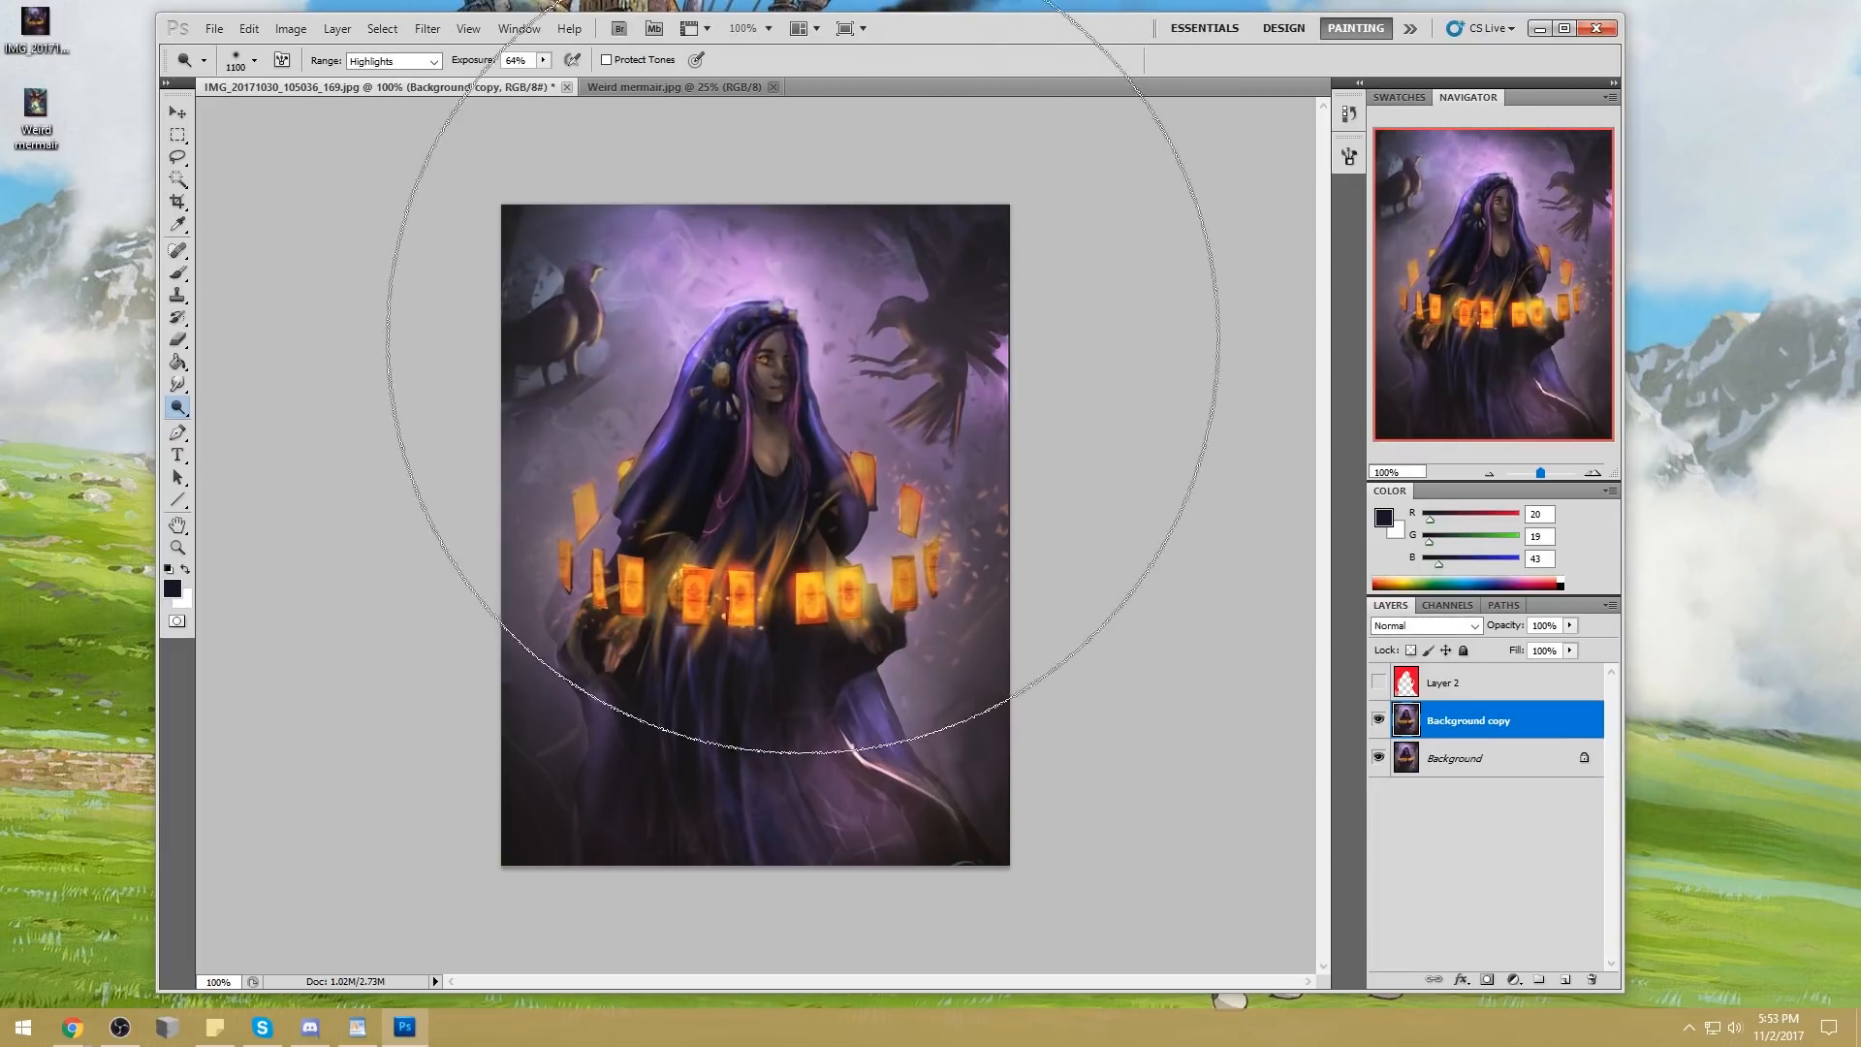
{"action": "key", "text": "bracketleft"}
{"action": "key", "text": "bracketleft"}
{"action": "left_click", "coordinate": [775, 345]}
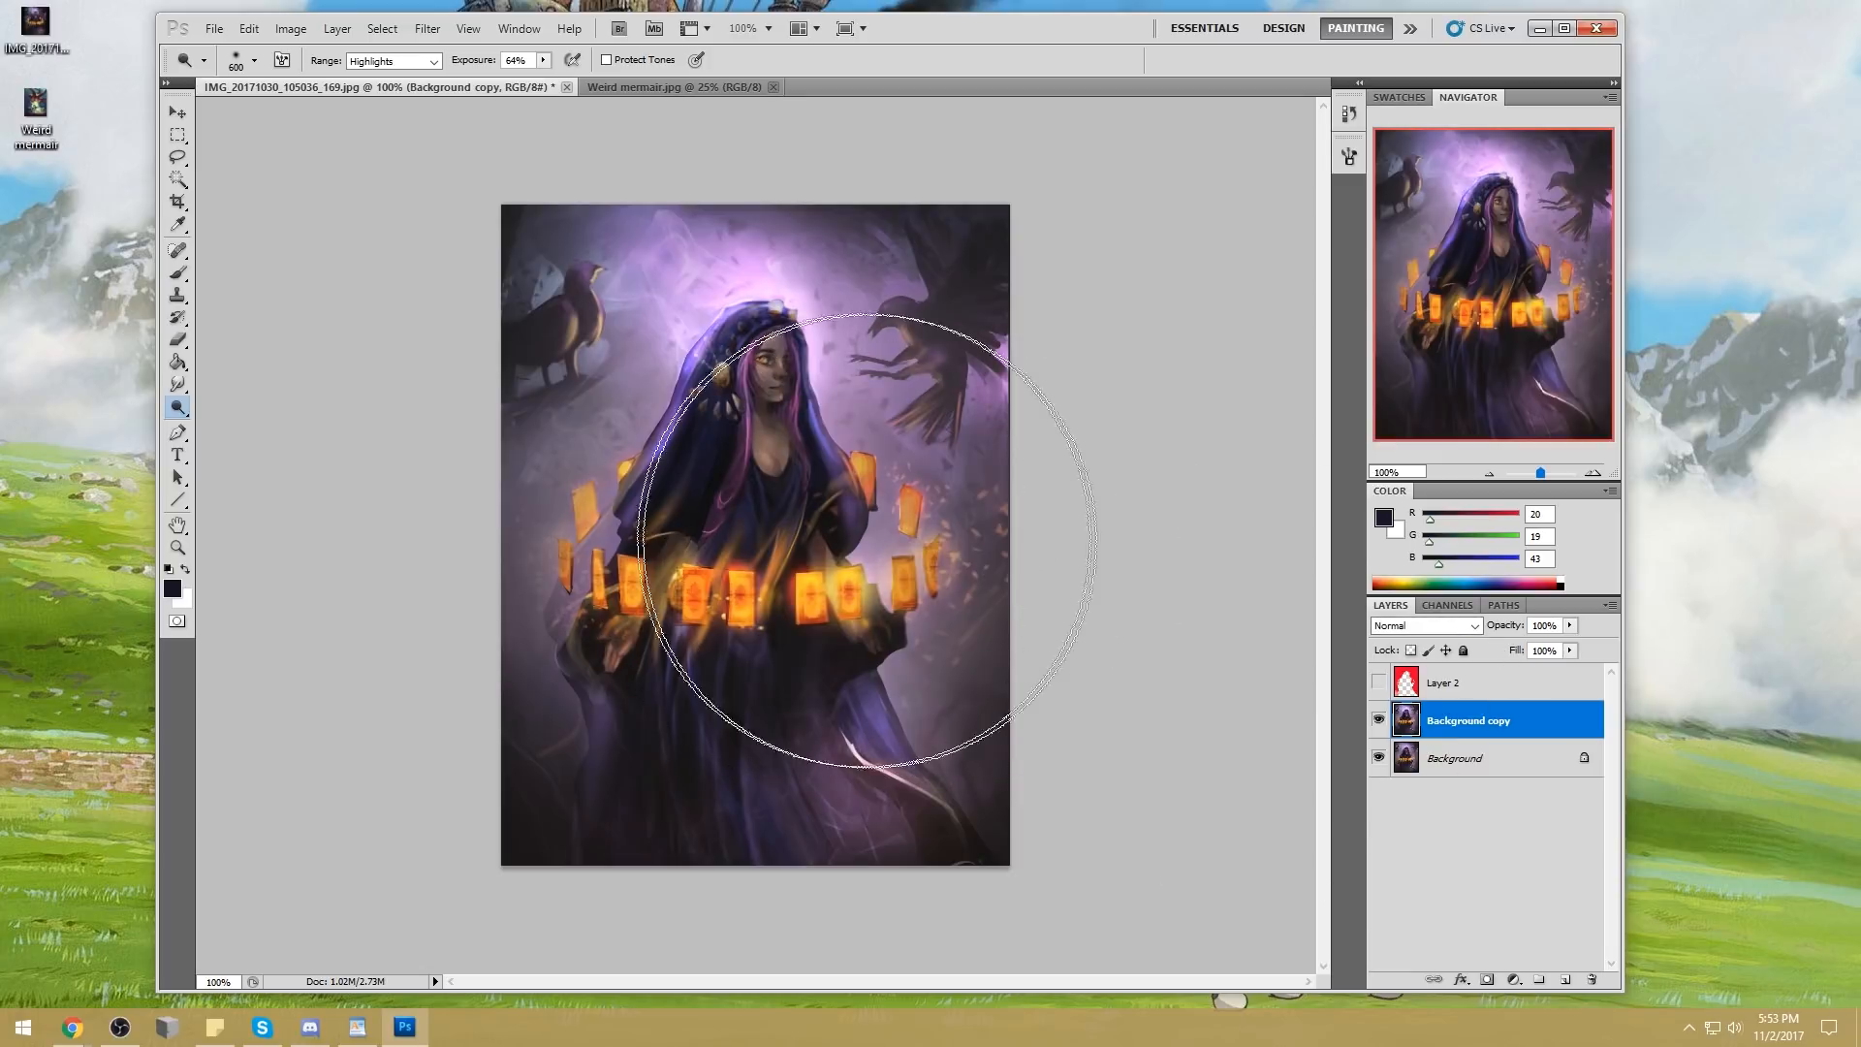
Toggle Background copy's visibility repeatedly to compare the painting with and without the dodged glow
{"action": "key", "text": "b"}
{"action": "left_click", "coordinate": [885, 545], "text": "alt"}
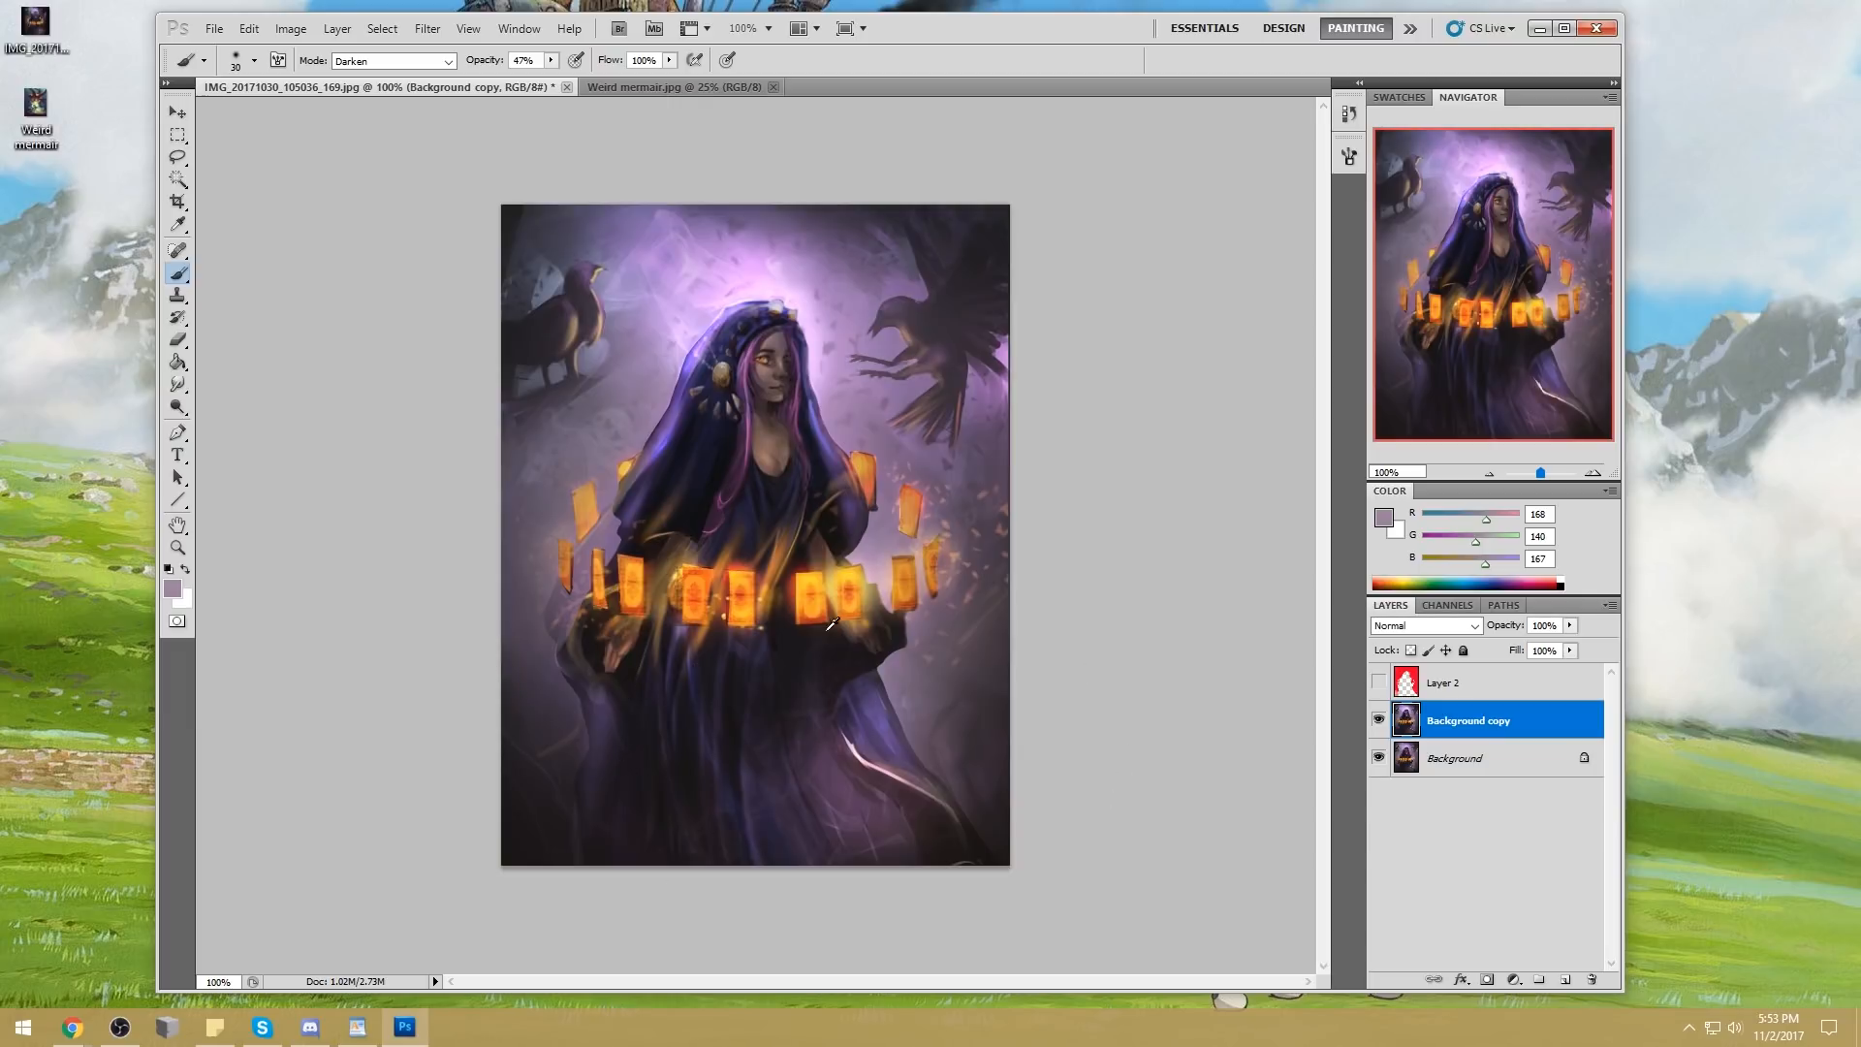
{"action": "left_click", "coordinate": [1378, 719]}
{"action": "left_click", "coordinate": [1379, 719]}
{"action": "left_click", "coordinate": [1378, 720]}
{"action": "left_click", "coordinate": [1378, 719]}
{"action": "left_click", "coordinate": [1378, 719]}
{"action": "left_click", "coordinate": [1379, 719]}
Erase the dodged brightening from the woman's hood and face with a textured 25 px eraser at 100% opacity
{"action": "key", "text": "e"}
{"action": "right_click", "coordinate": [819, 321]}
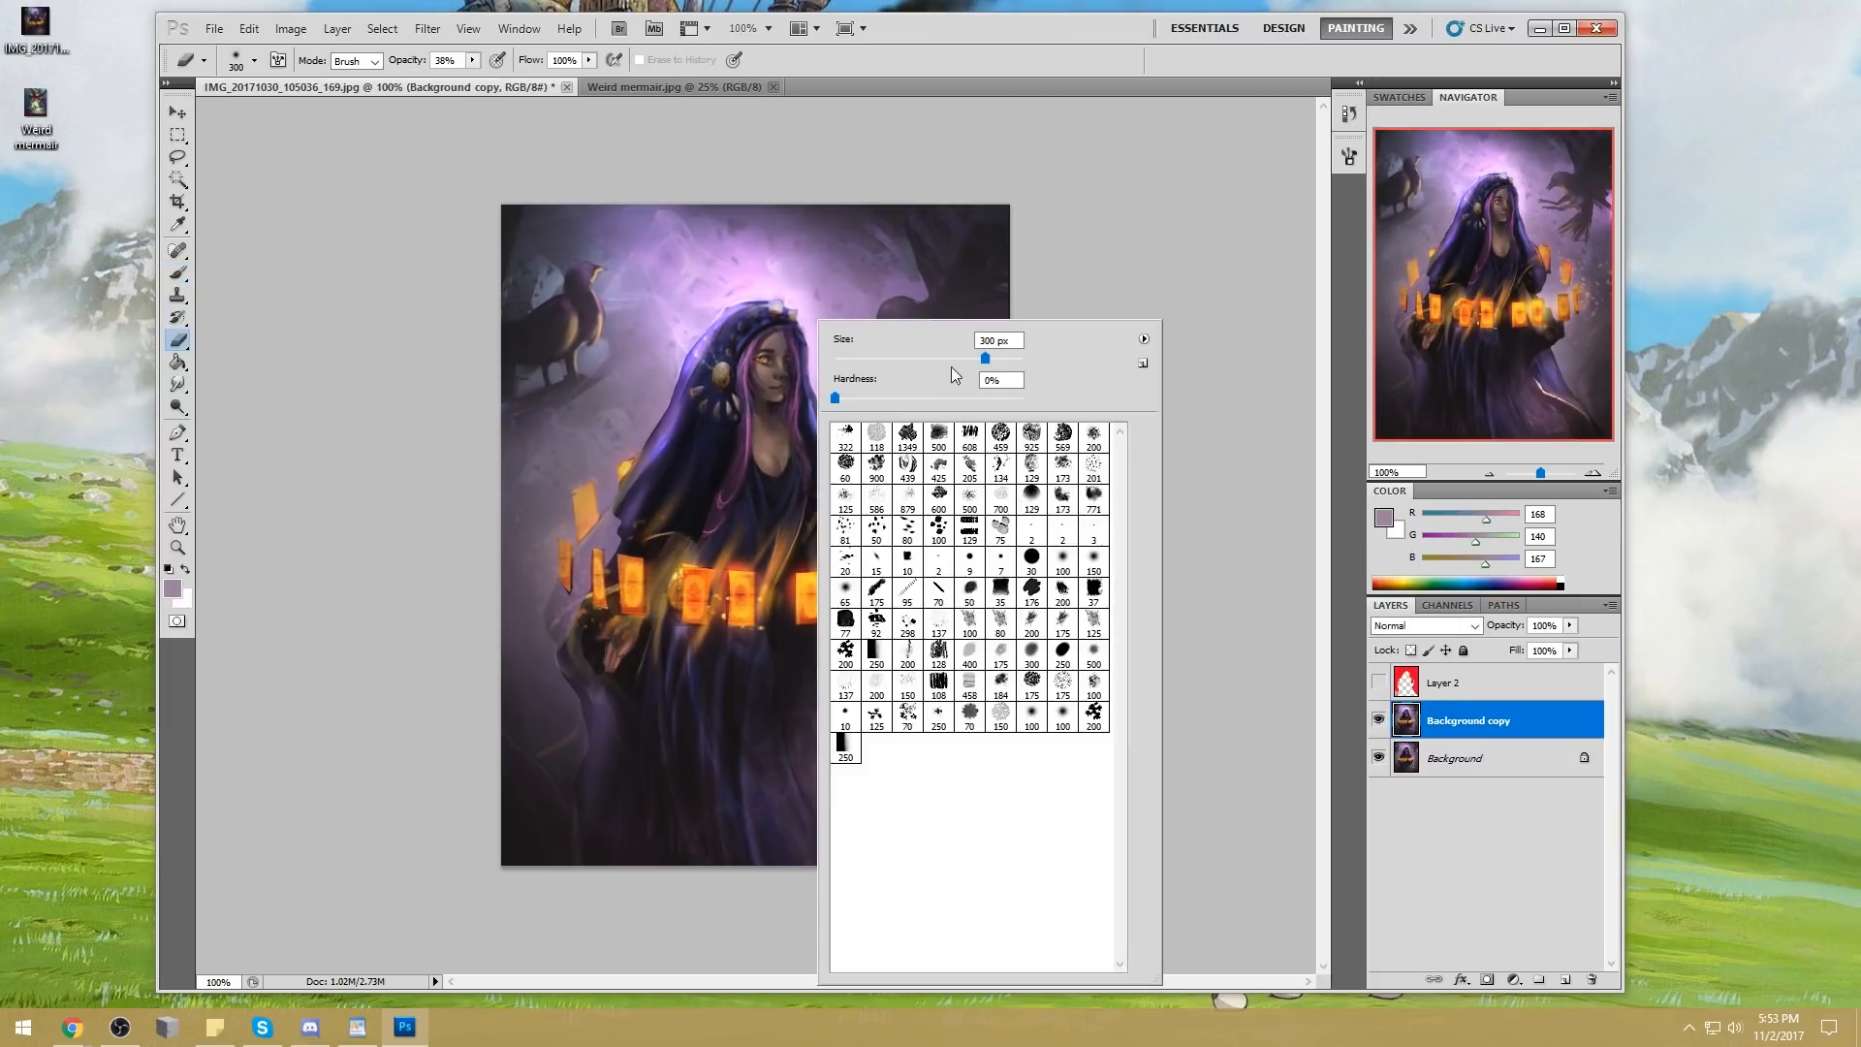
{"action": "double_click", "coordinate": [1000, 627]}
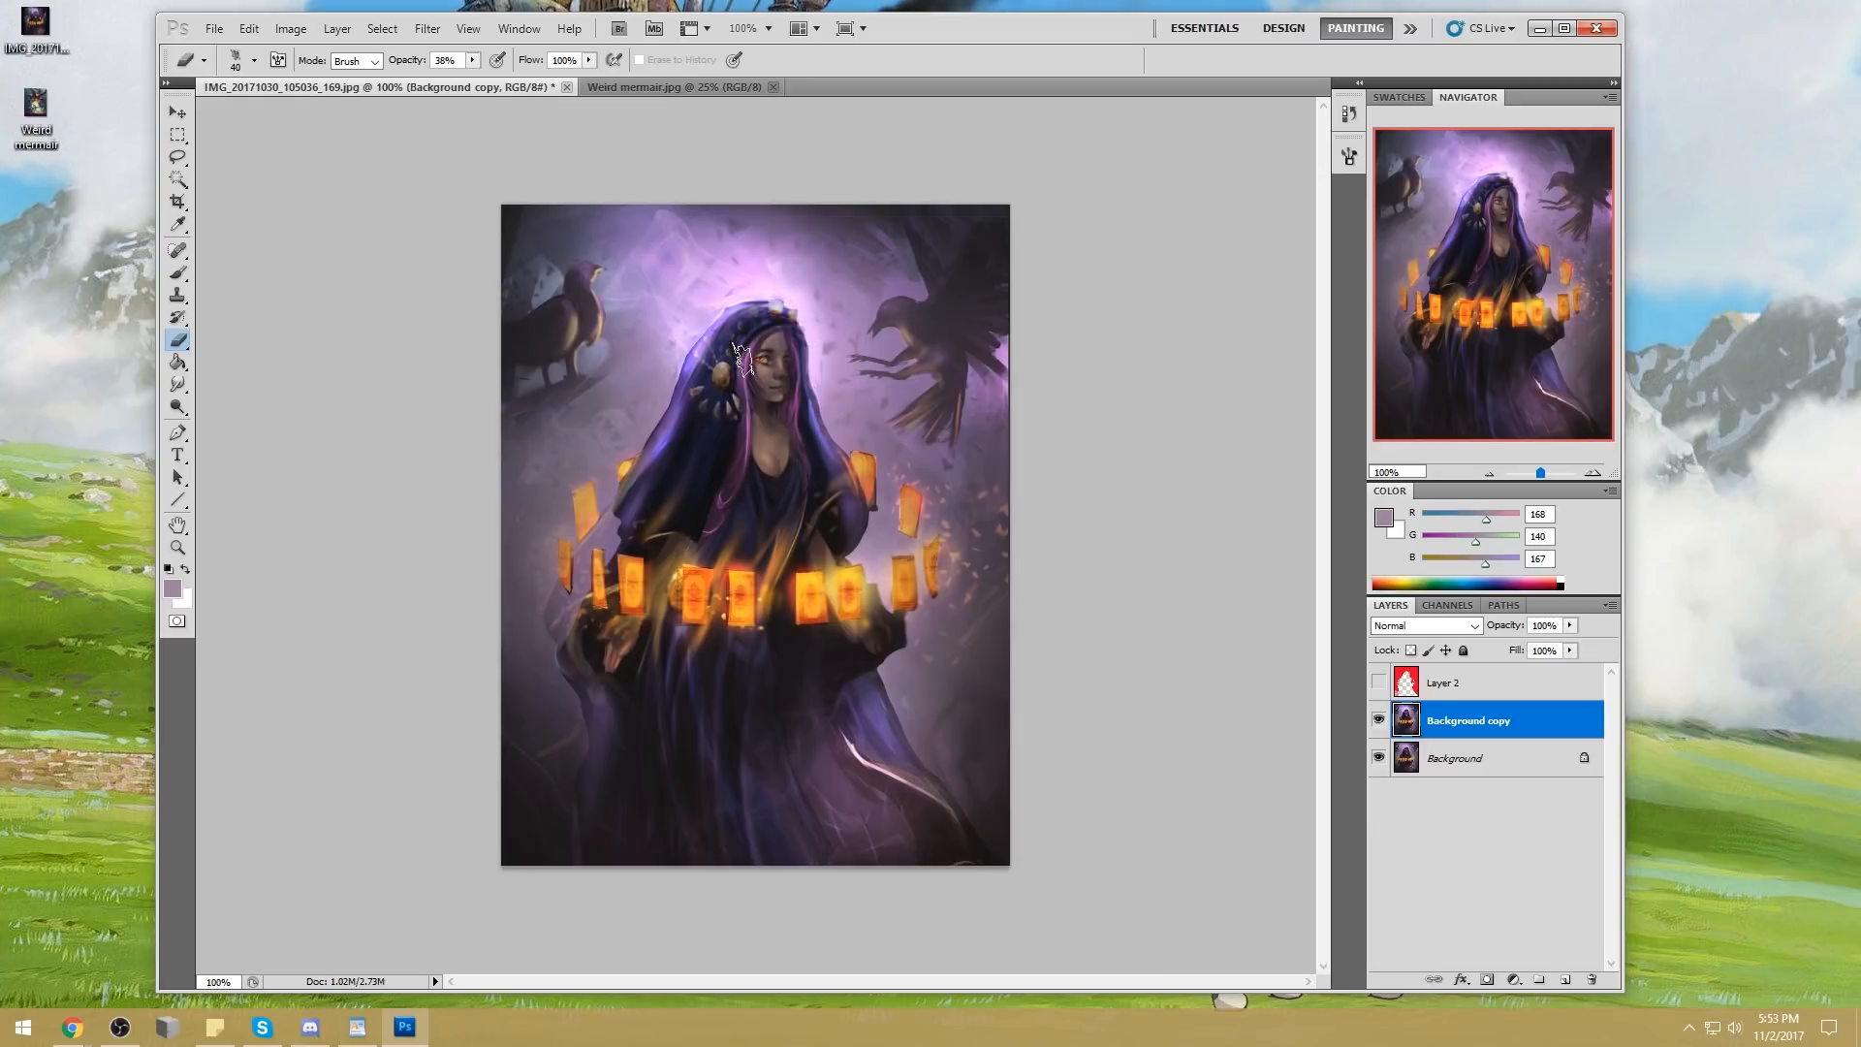
{"action": "left_click_drag", "start_coordinate": [702, 378], "coordinate": [721, 344]}
{"action": "left_click_drag", "start_coordinate": [473, 63], "coordinate": [551, 83]}
{"action": "key", "text": "bracketleft"}
{"action": "key", "text": "bracketleft"}
{"action": "key", "text": "bracketleft"}
{"action": "left_click_drag", "start_coordinate": [763, 360], "coordinate": [776, 419]}
{"action": "left_click_drag", "start_coordinate": [780, 327], "coordinate": [788, 425]}
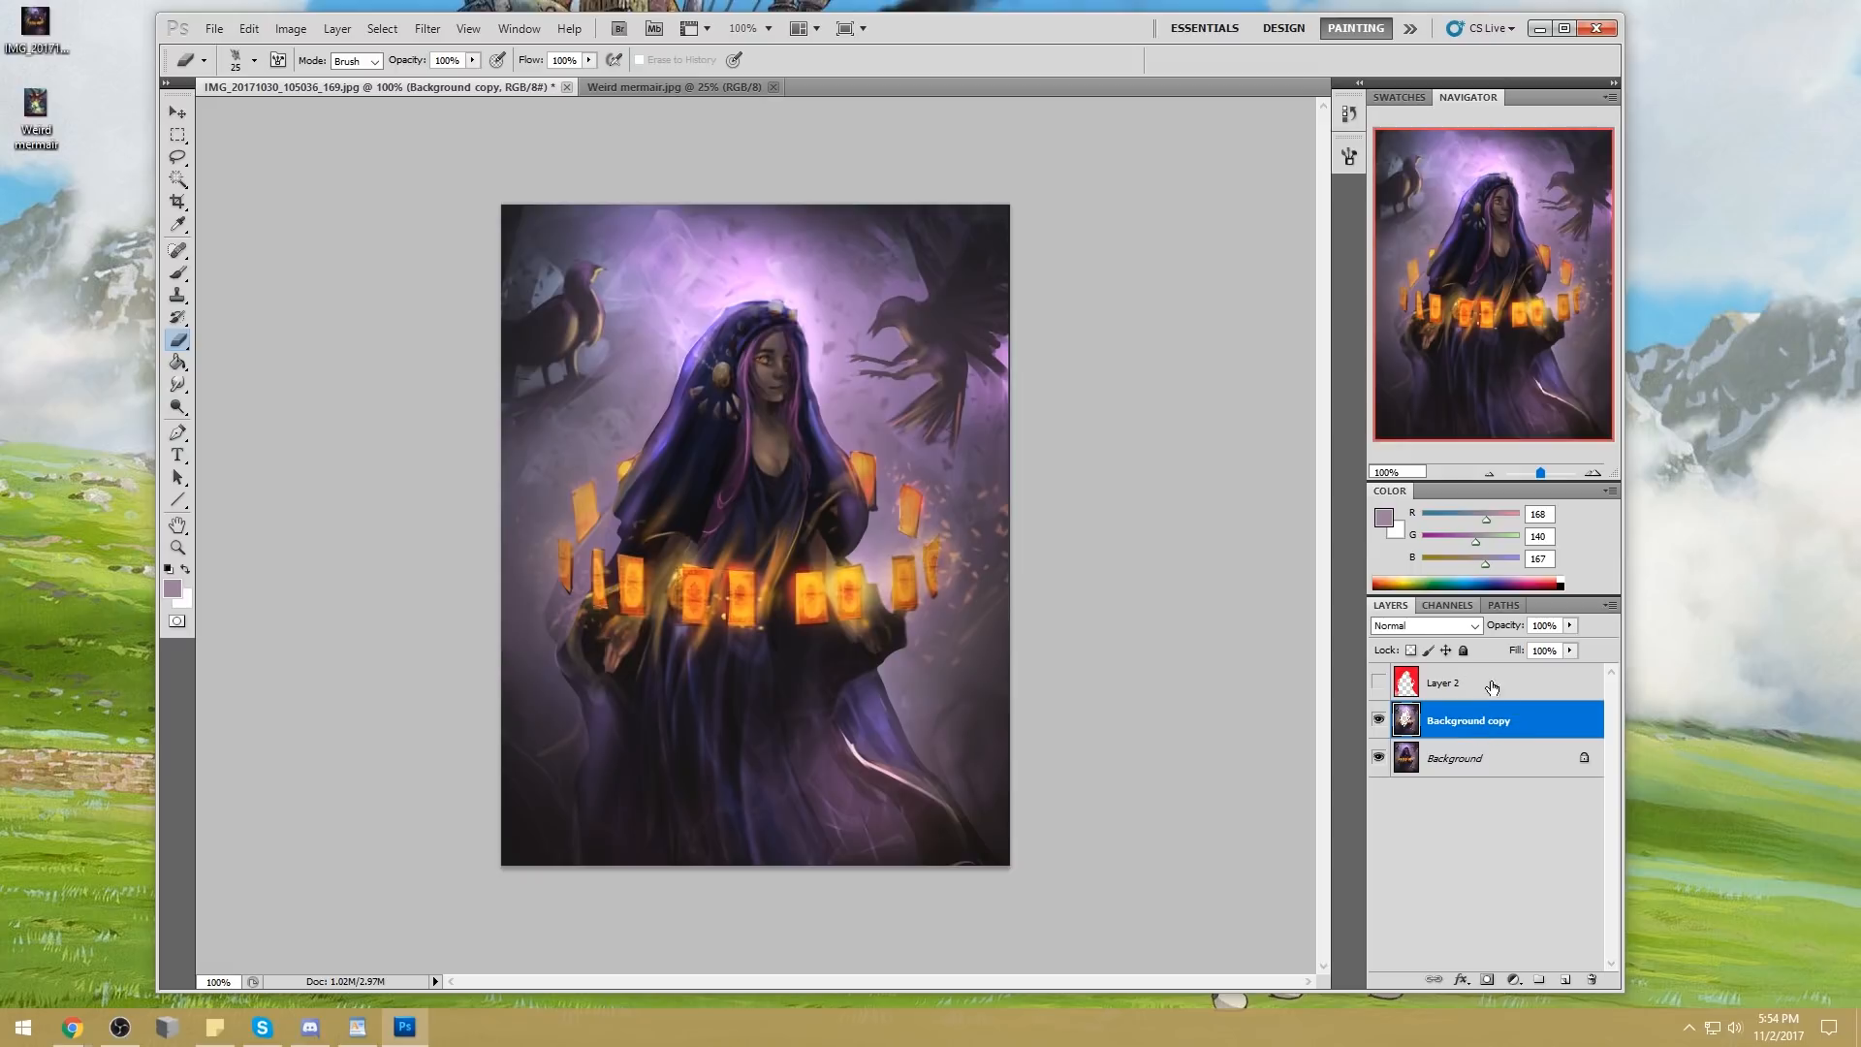
Lasso several long curved strips along the robe folds running down beneath the glowing cards
{"action": "key", "text": "l"}
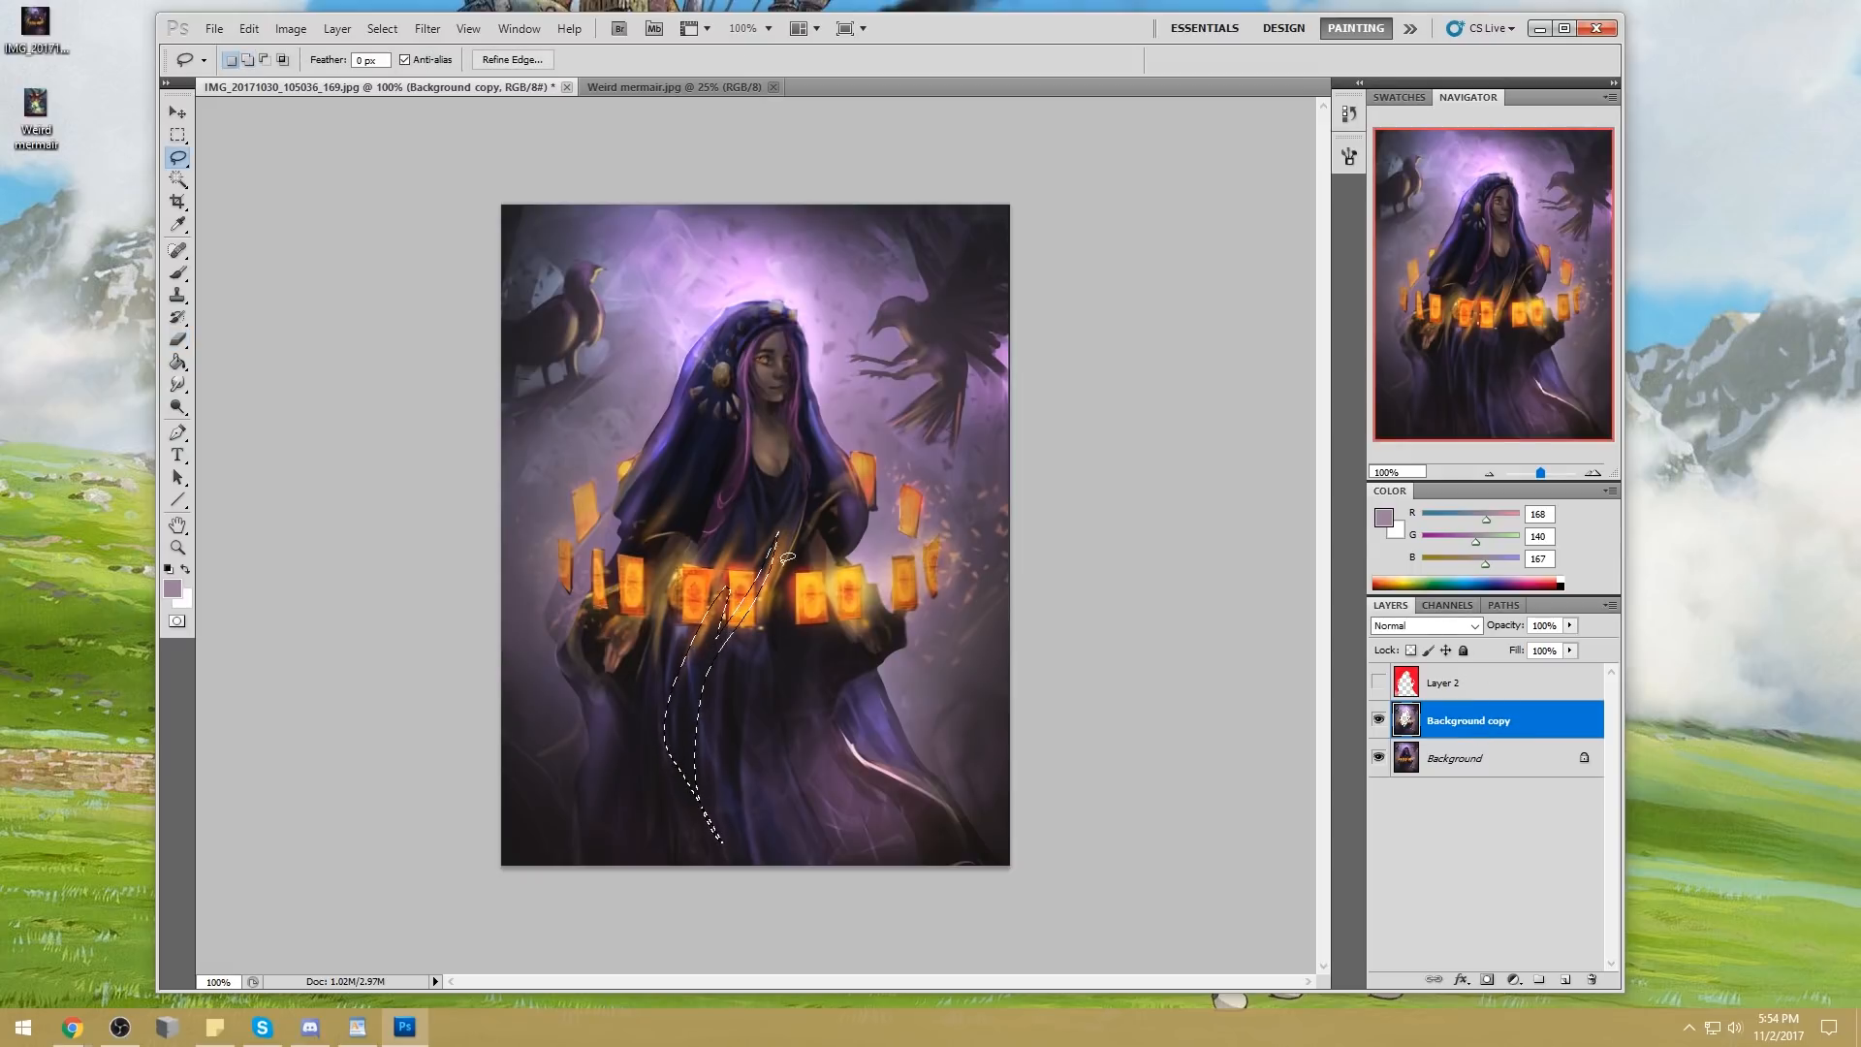
{"action": "key", "text": "shift"}
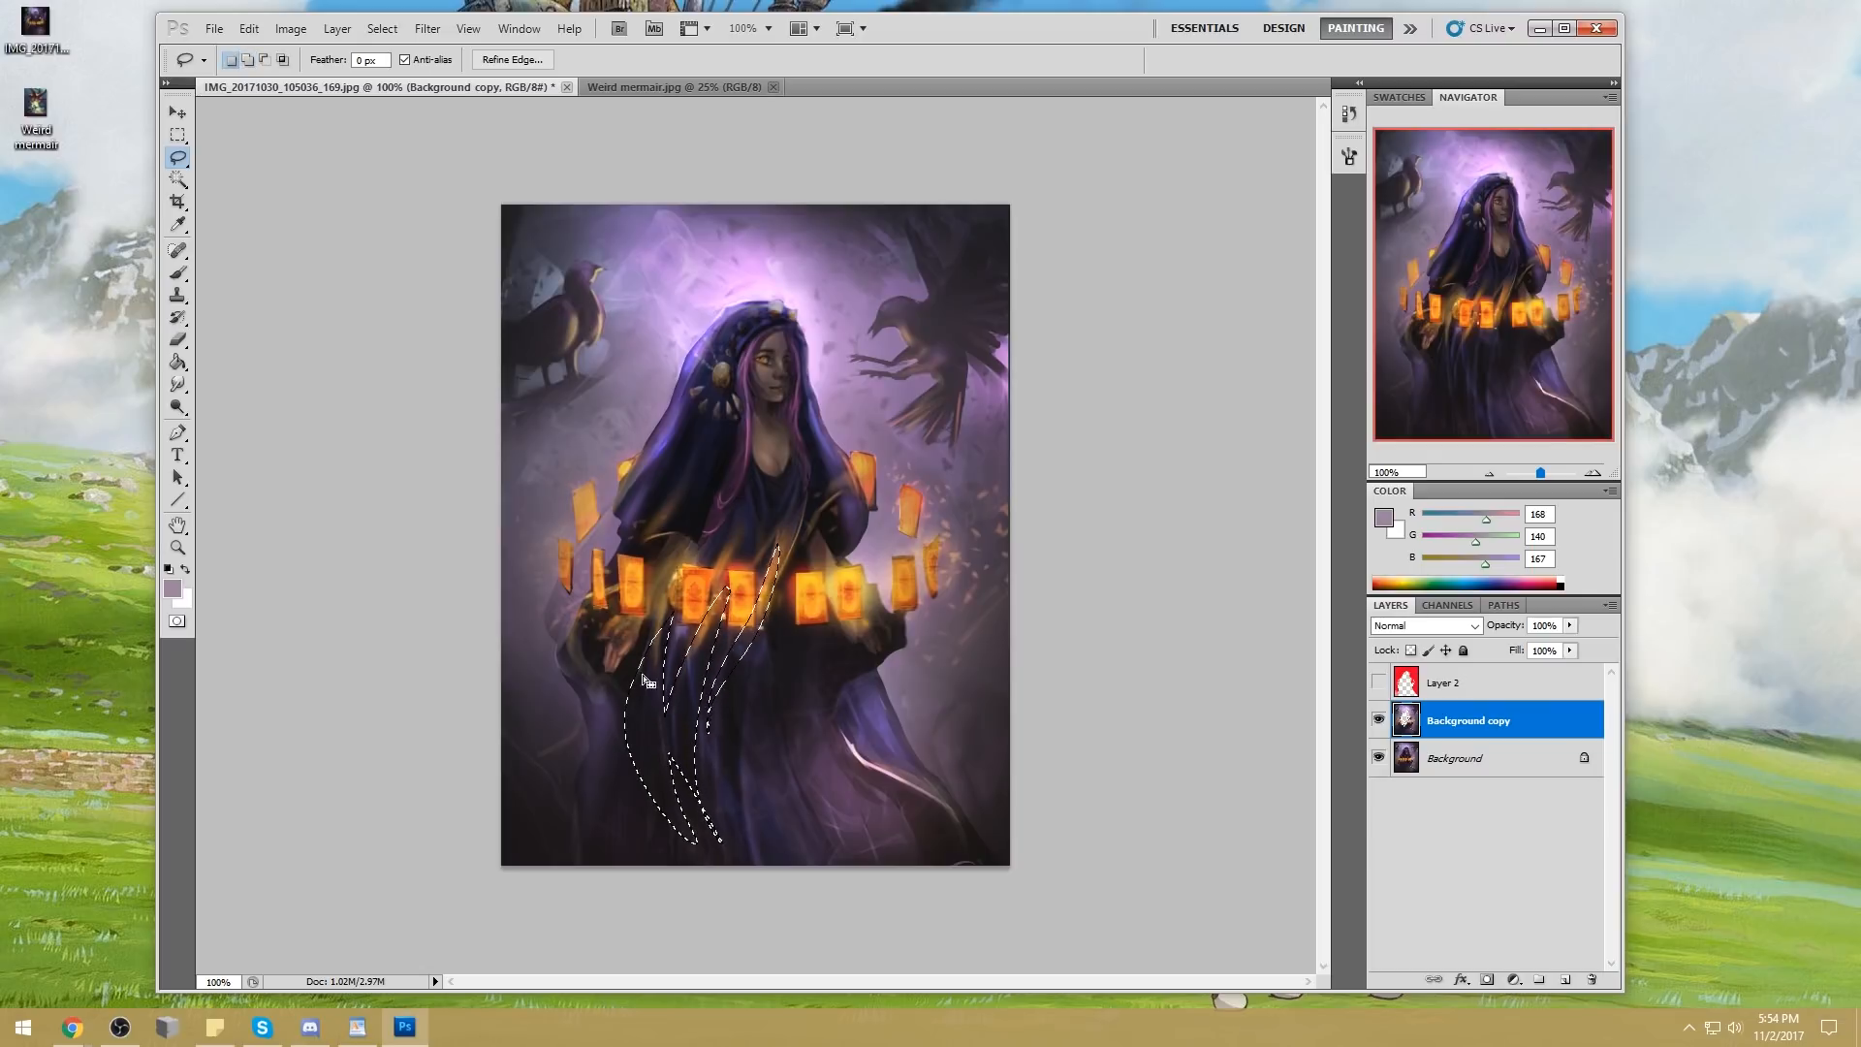
{"action": "mouse_move", "coordinate": [669, 676]}
{"action": "left_mouse_down", "text": "alt"}
{"action": "mouse_move", "coordinate": [692, 819]}
{"action": "mouse_move", "coordinate": [690, 652]}
{"action": "left_mouse_up", "text": "alt"}
{"action": "key", "text": "alt"}
{"action": "left_click_drag", "start_coordinate": [691, 847], "coordinate": [663, 618], "text": "alt"}
Merge Background copy down into the Background and add a new empty layer above it
{"action": "right_click", "coordinate": [1504, 734]}
{"action": "left_click", "coordinate": [1551, 659]}
{"action": "left_click", "coordinate": [1565, 979]}
Paint the selected robe folds orange (R 255, G 145, B 43) with a soft 200 px brush in Lighten mode at 47% opacity
{"action": "key", "text": "b"}
{"action": "left_click", "coordinate": [766, 591], "text": "alt"}
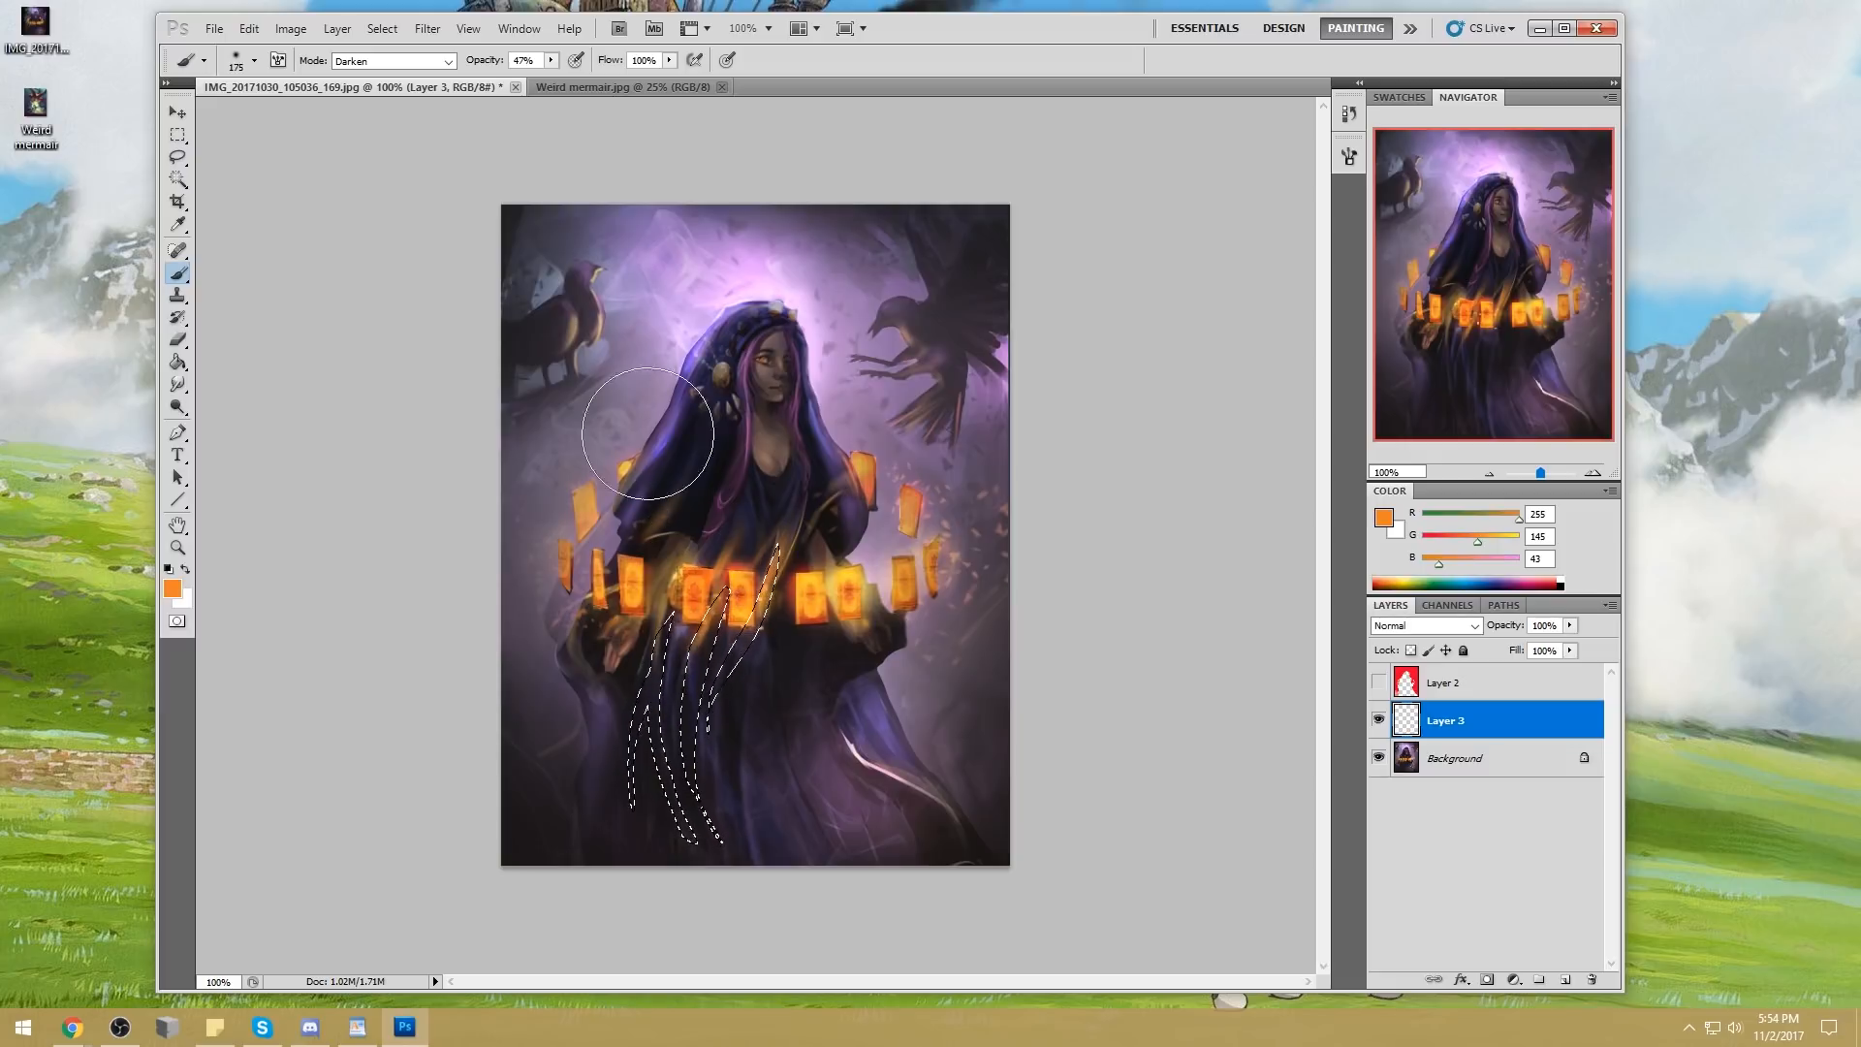
{"action": "left_click", "coordinate": [392, 61]}
{"action": "left_click", "coordinate": [368, 249]}
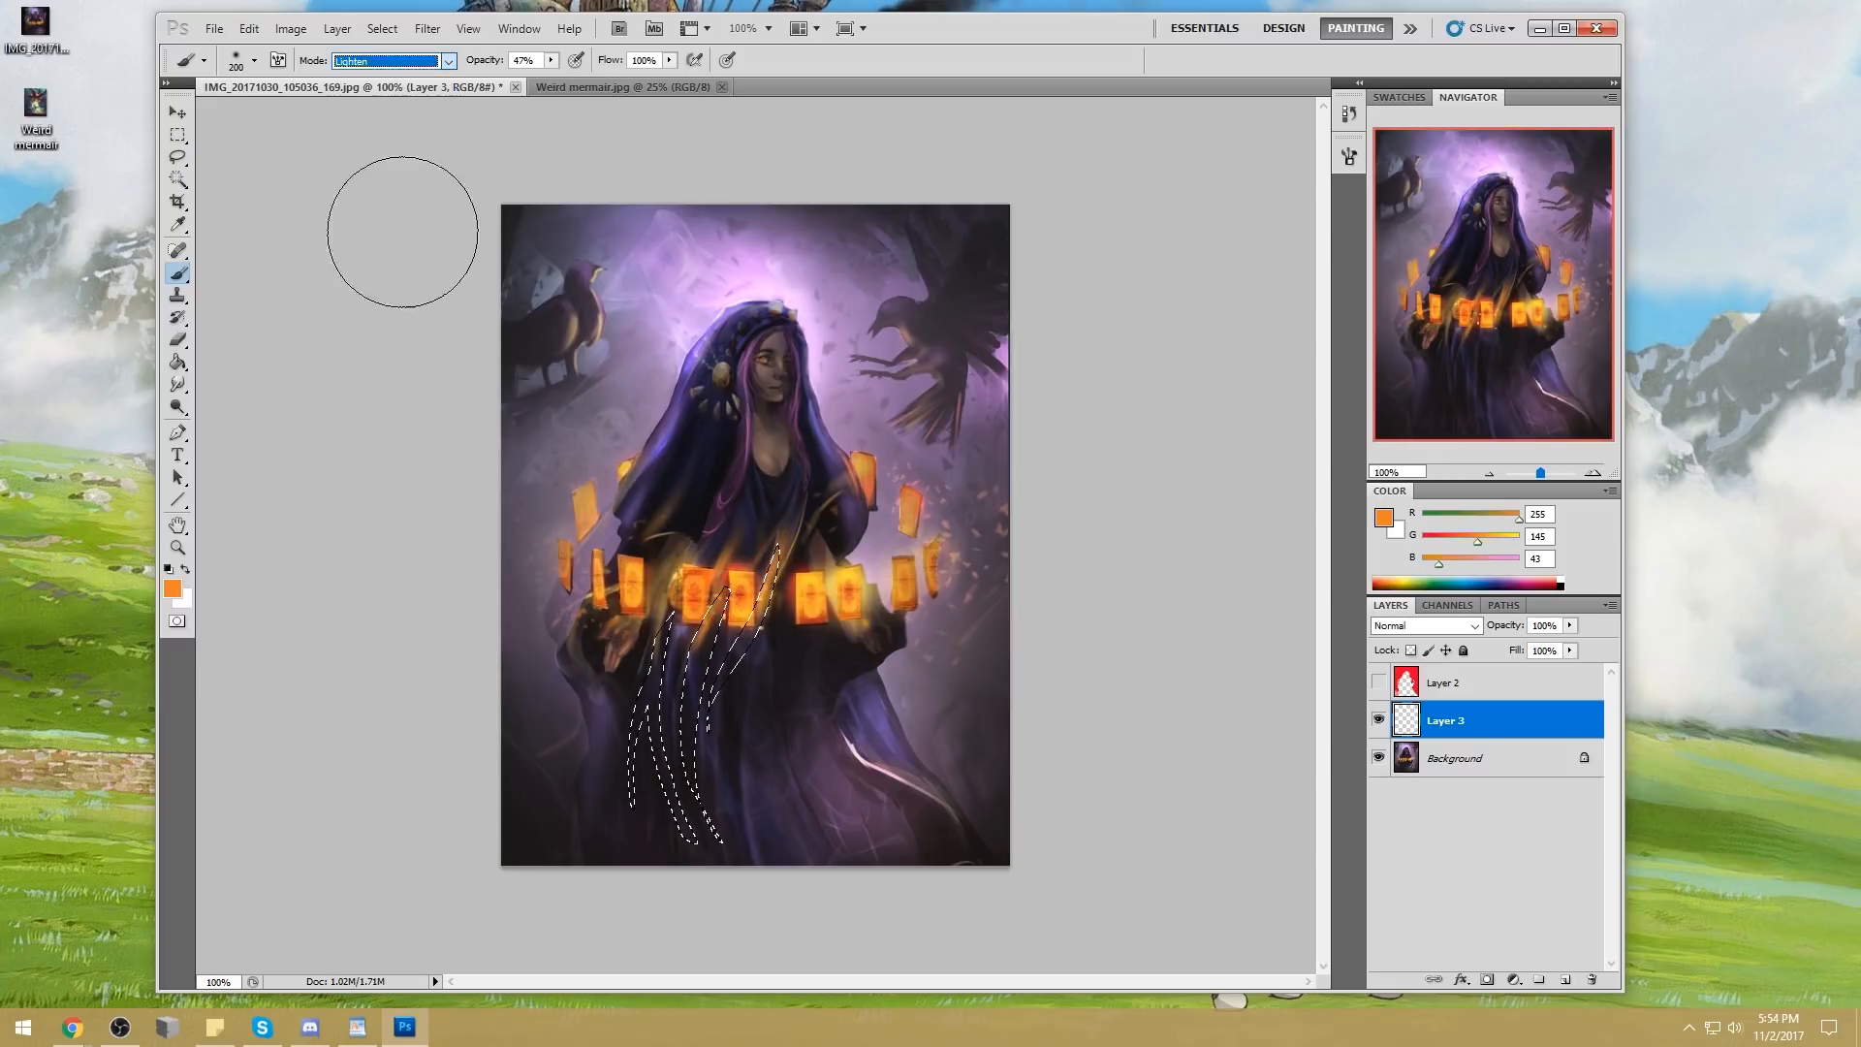
{"action": "left_click_drag", "start_coordinate": [786, 591], "coordinate": [718, 843]}
{"action": "left_click_drag", "start_coordinate": [785, 574], "coordinate": [654, 676]}
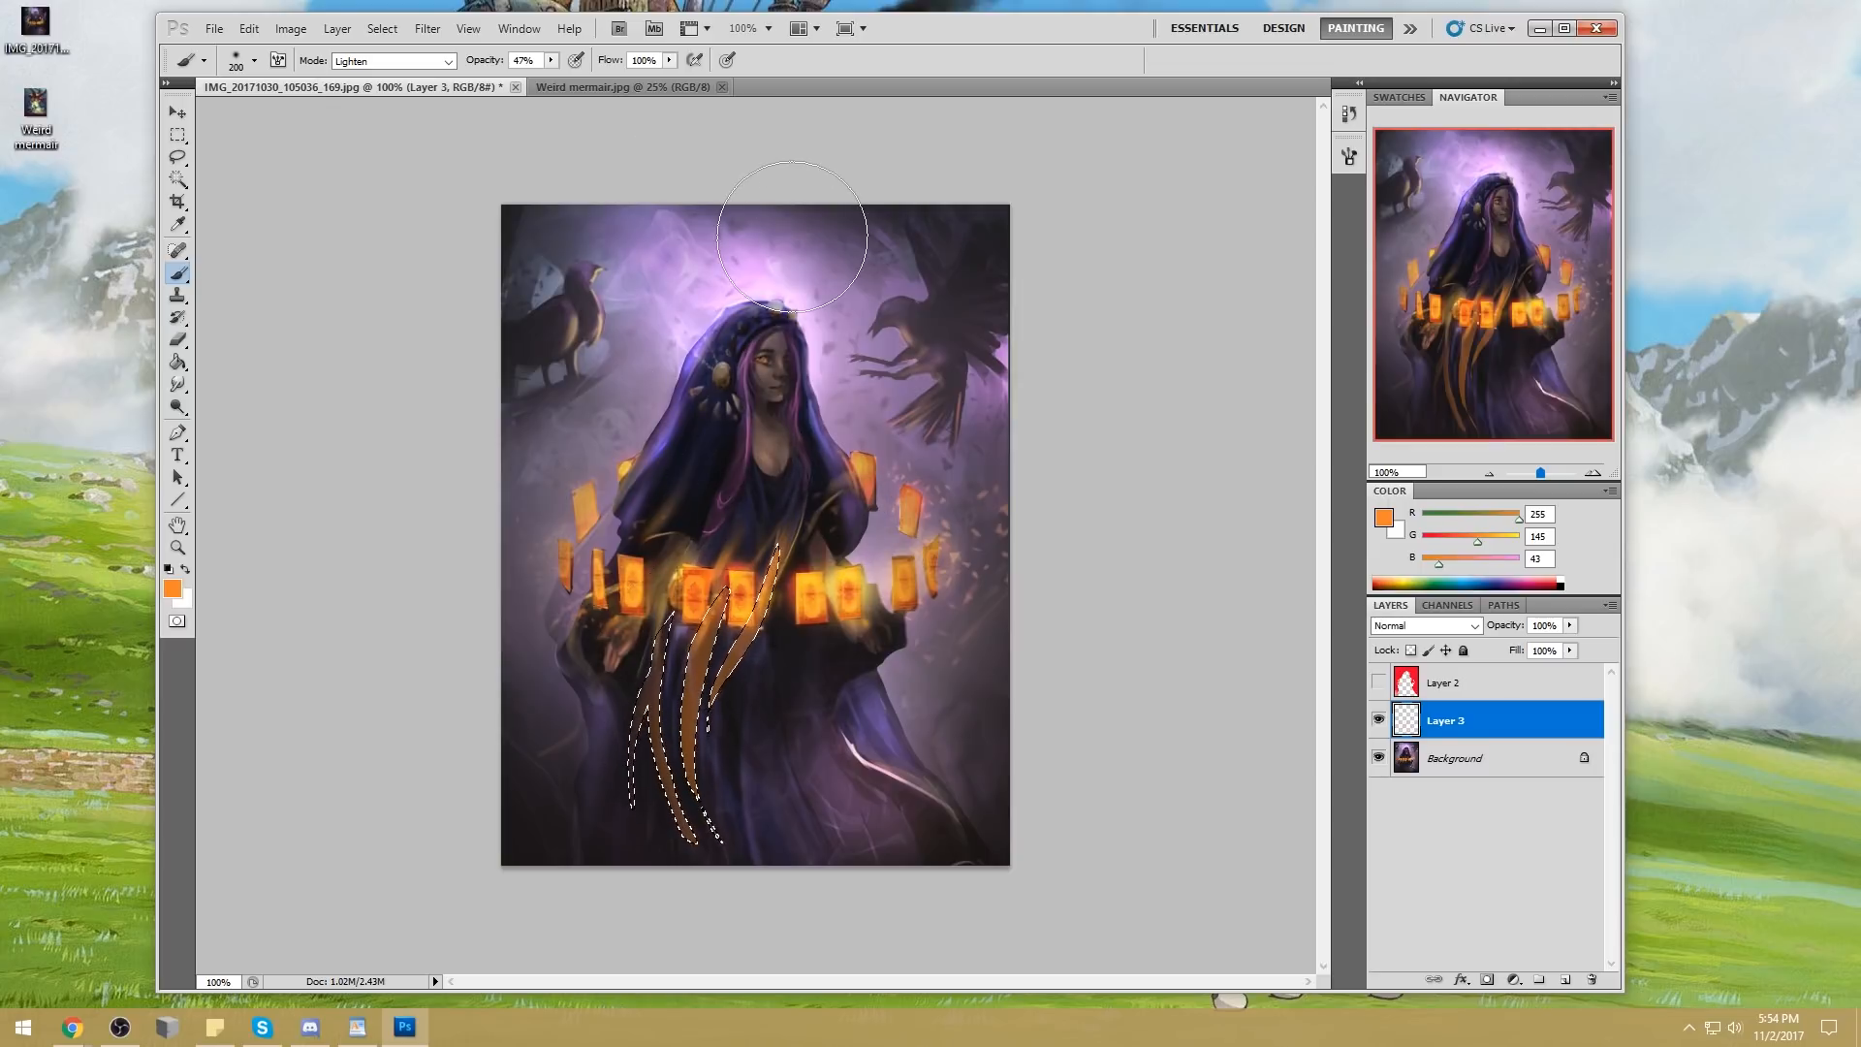
Add a curved fold below the cards near the raised sleeve to the selection and paint it with the same orange
{"action": "key", "text": "l"}
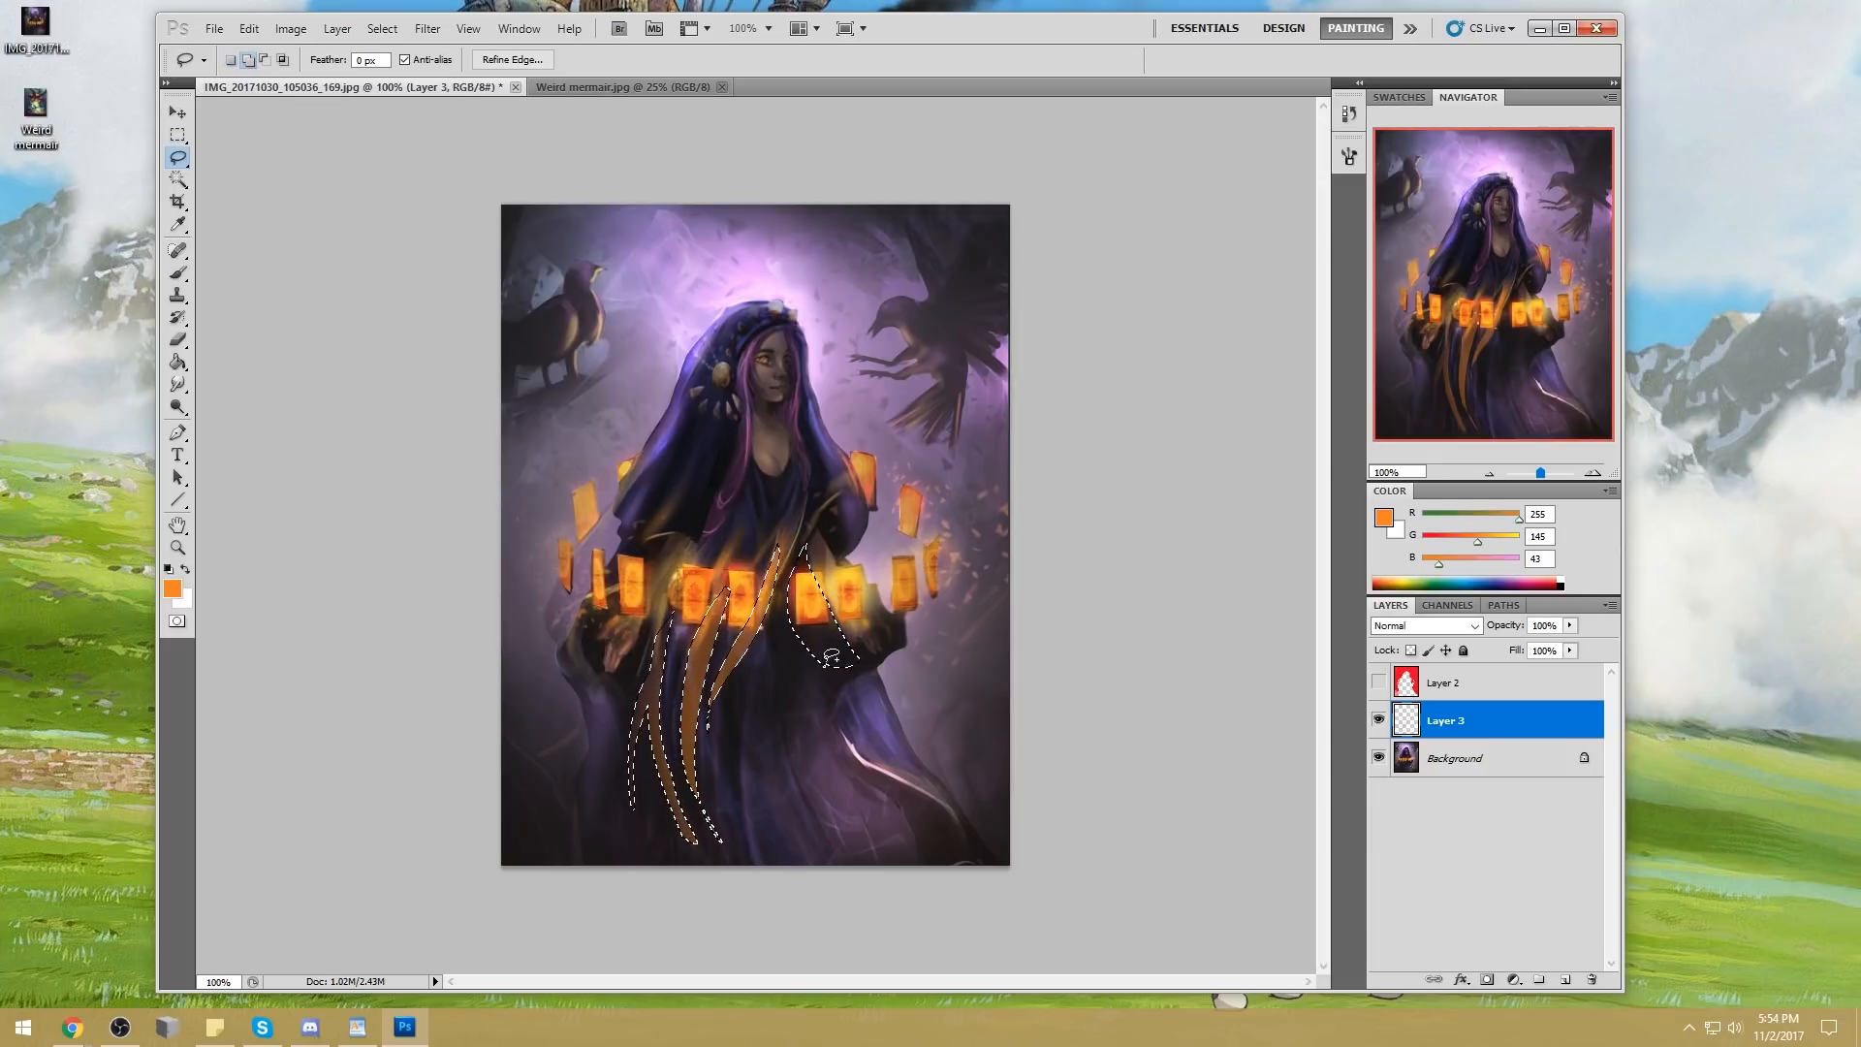
{"action": "key", "text": "alt"}
{"action": "left_click_drag", "start_coordinate": [861, 667], "coordinate": [857, 667]}
{"action": "key", "text": "b"}
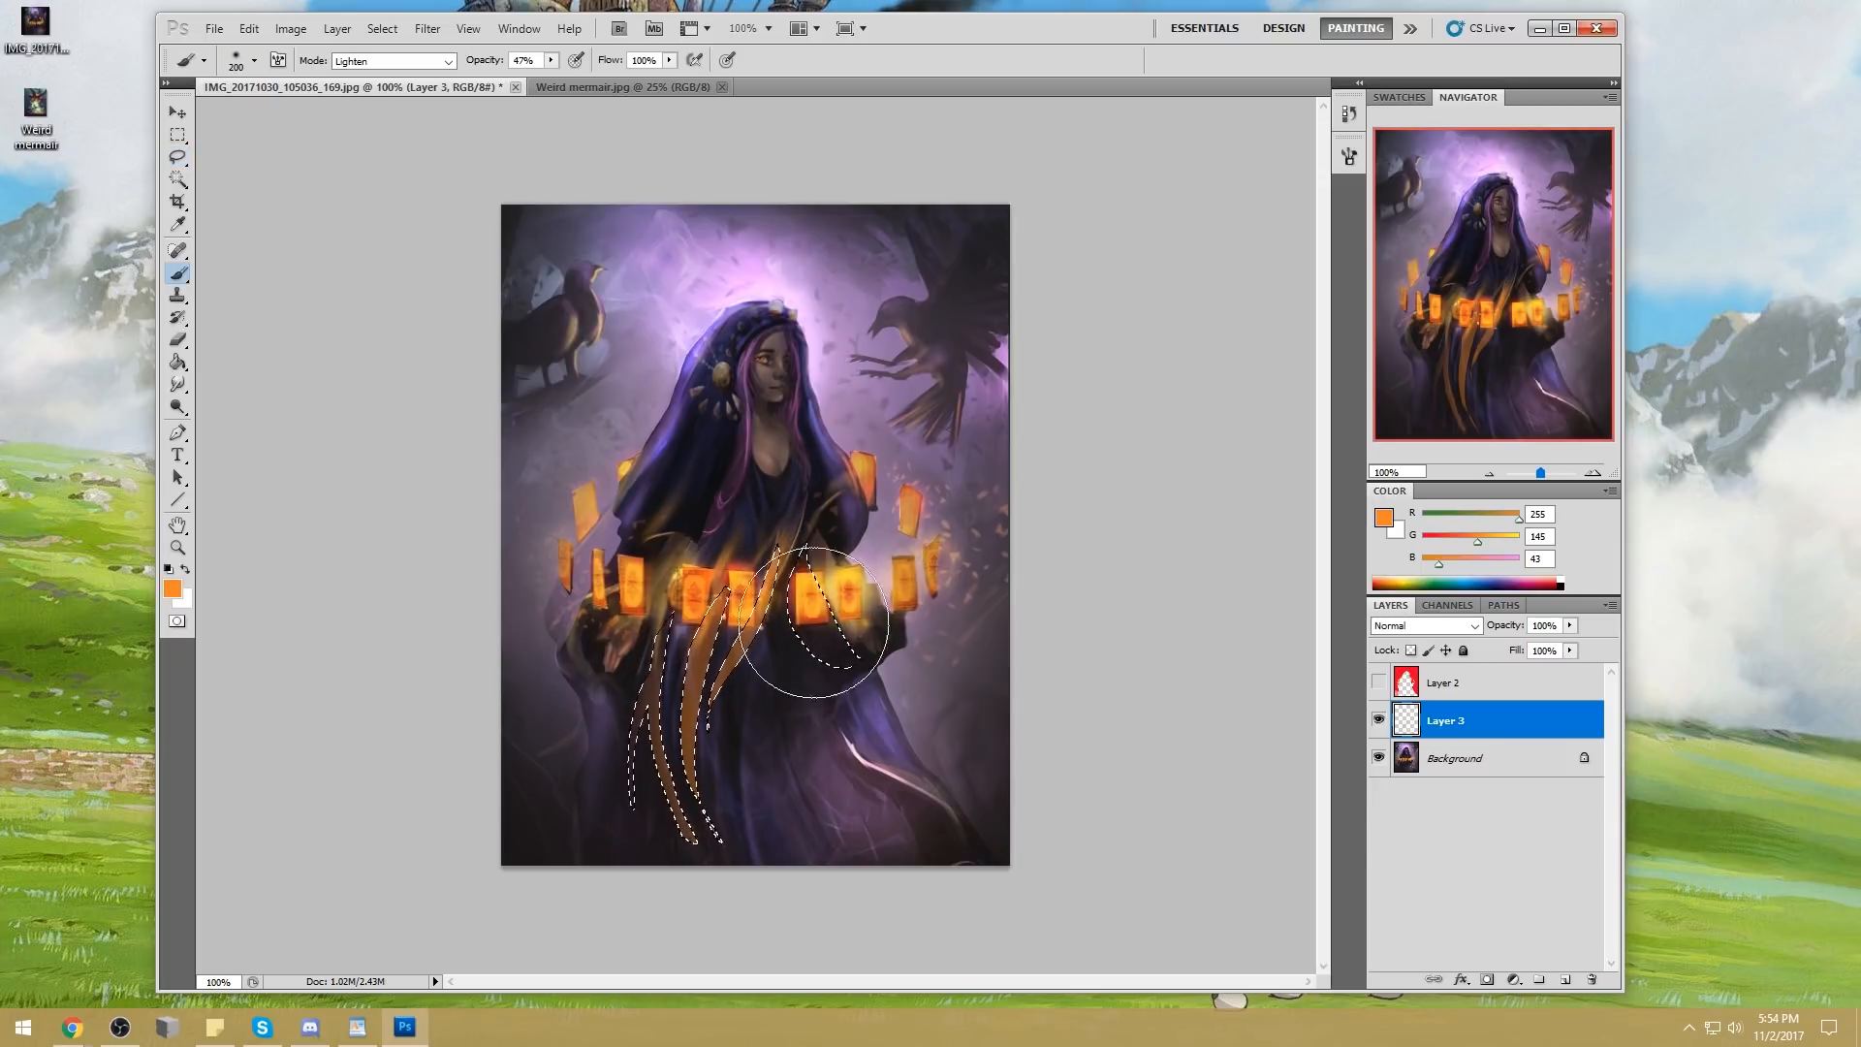
{"action": "left_click_drag", "start_coordinate": [921, 511], "coordinate": [984, 583]}
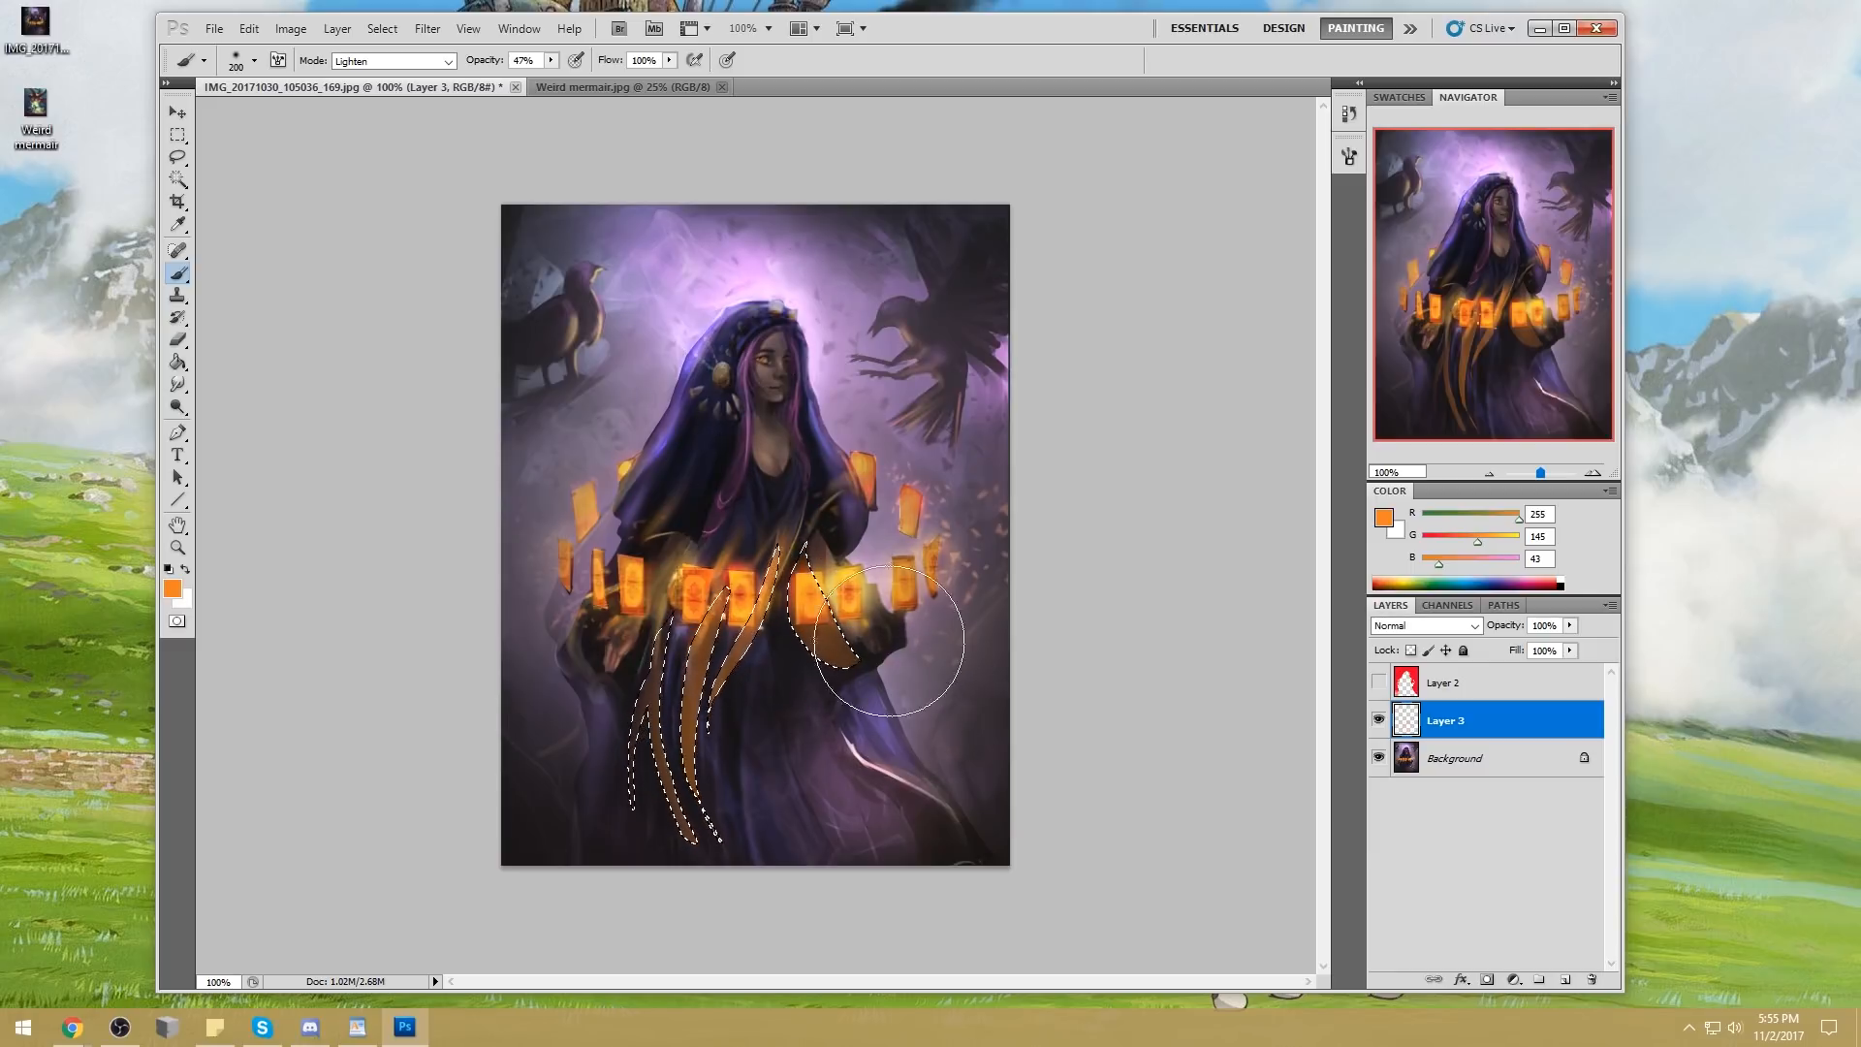
Try to add a thin strip of the cloak beside her hair to the selection
{"action": "left_click", "coordinate": [1377, 720]}
{"action": "key", "text": "l"}
{"action": "mouse_move", "coordinate": [726, 454]}
{"action": "left_mouse_down"}
{"action": "mouse_move", "coordinate": [695, 548]}
{"action": "mouse_move", "coordinate": [730, 427]}
{"action": "left_mouse_up"}
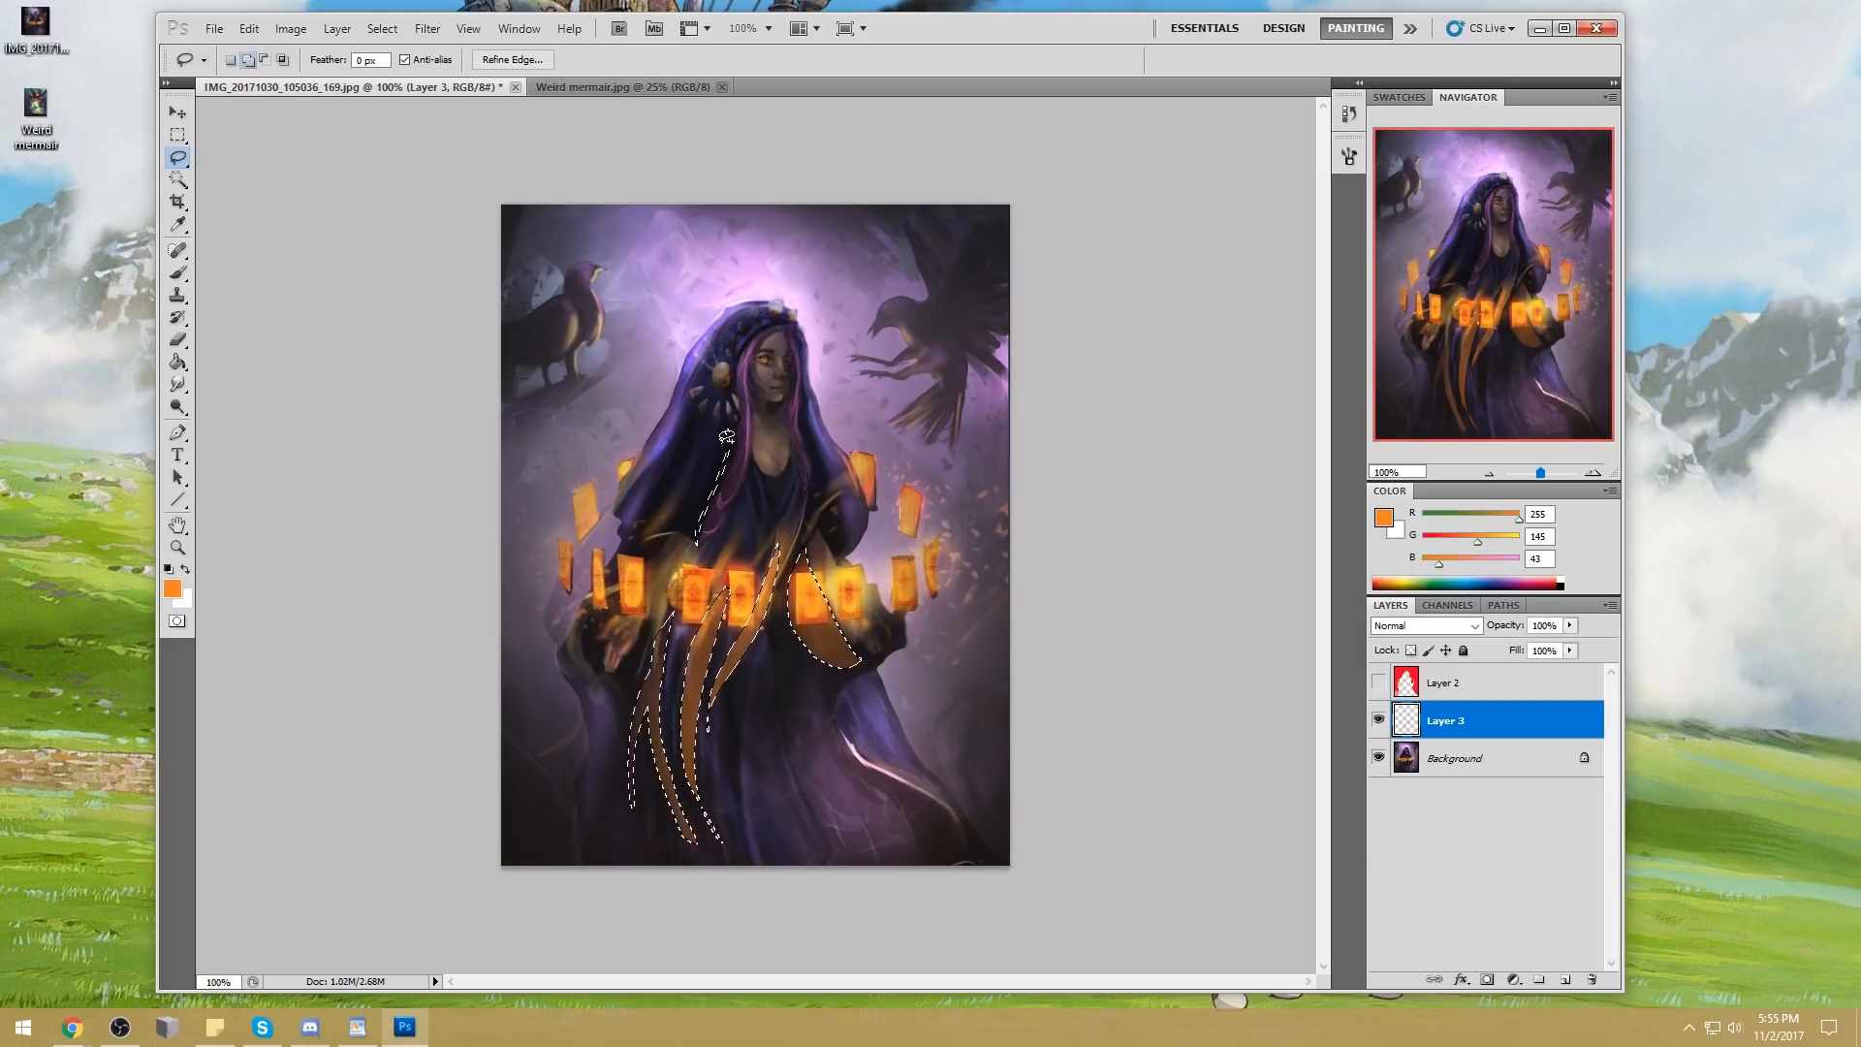
{"action": "left_click_drag", "start_coordinate": [727, 441], "coordinate": [692, 545]}
{"action": "key", "text": "v"}
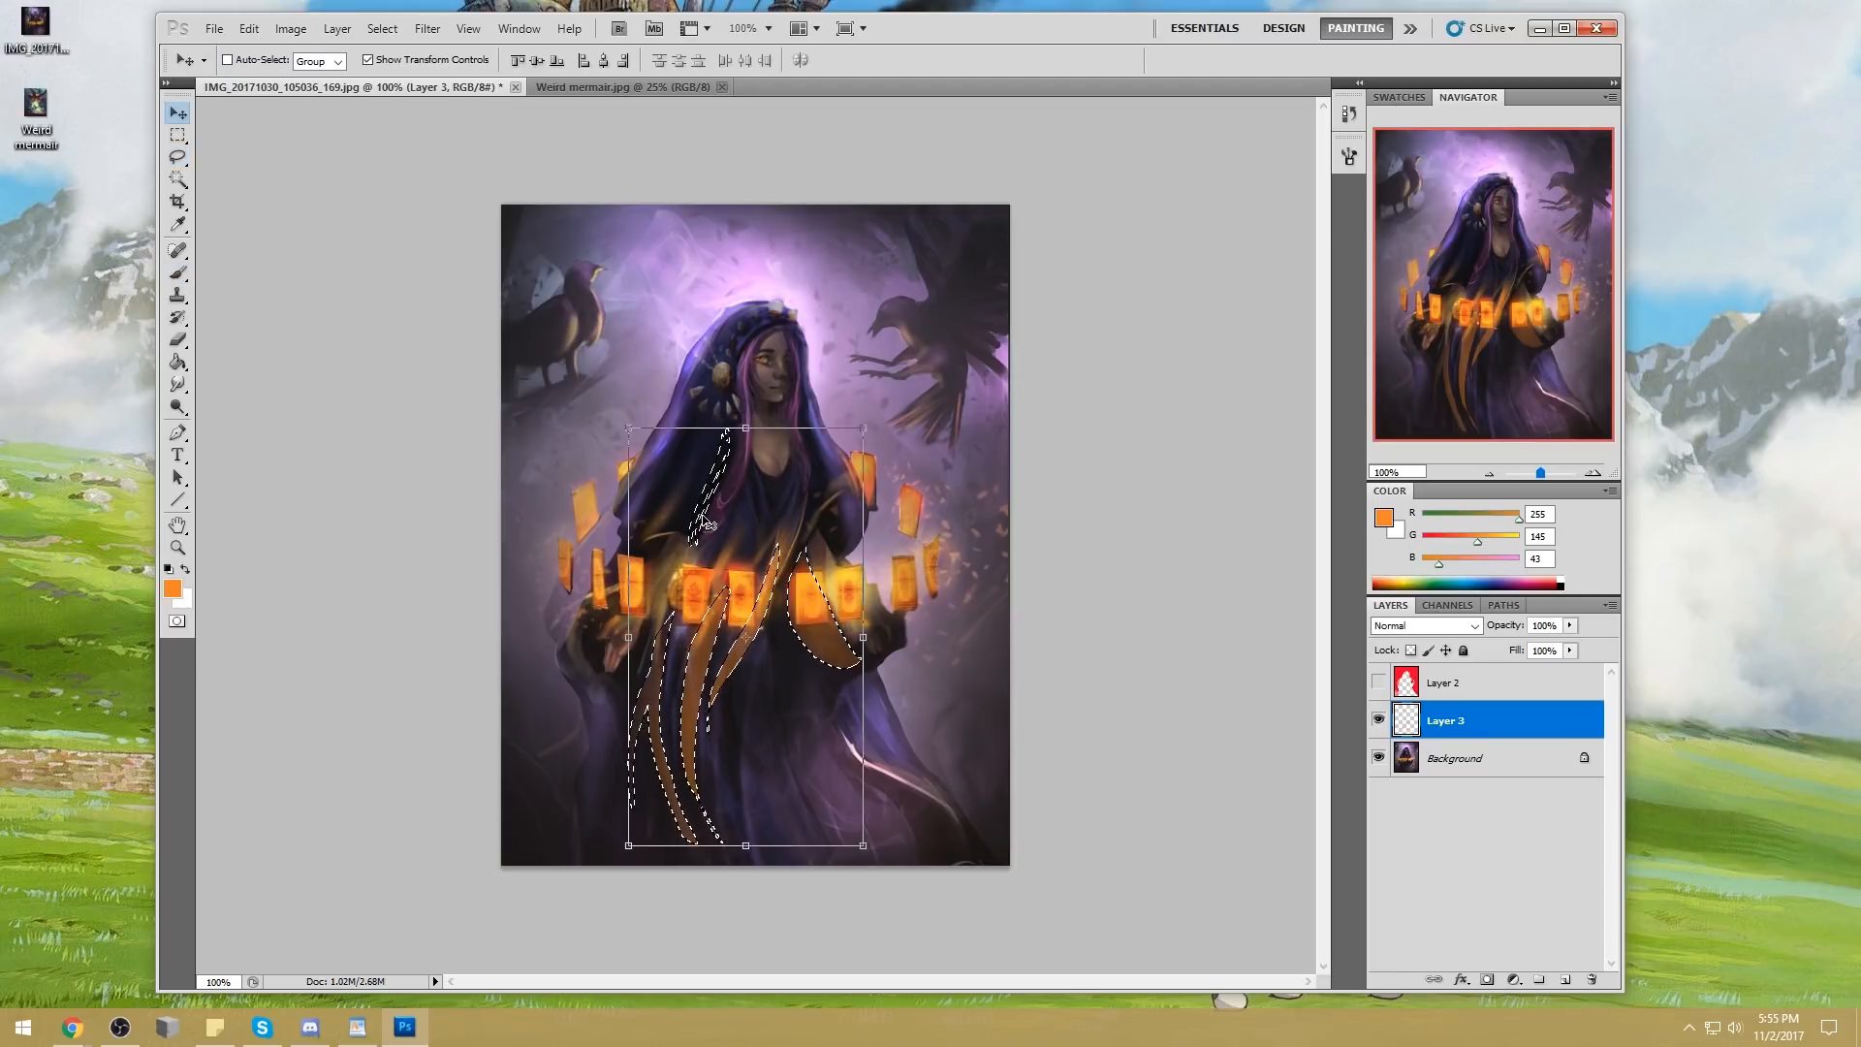
{"action": "key", "text": "b"}
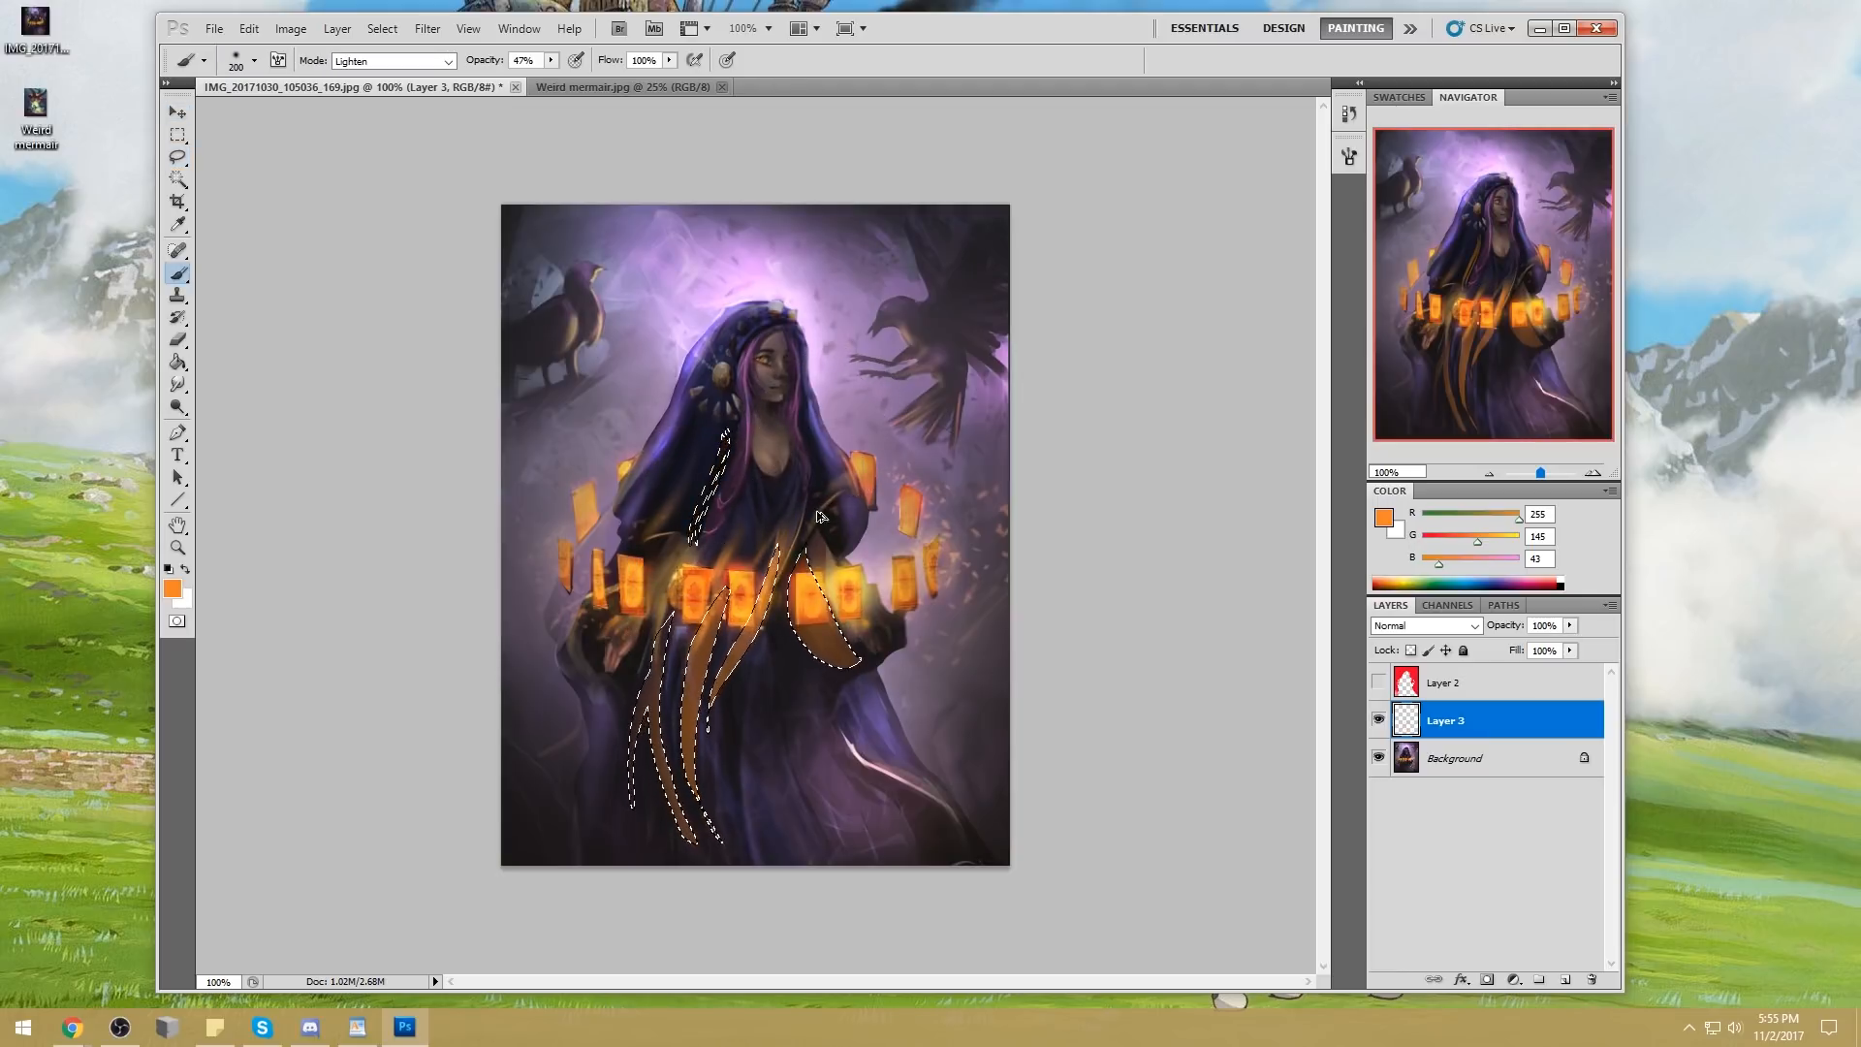
Sample orange (R 248, G 159, B 43) from a card and lasso the narrow cloak fold running from the hair ornament down to the cards
{"action": "left_click", "coordinate": [812, 588], "text": "alt"}
{"action": "mouse_move", "coordinate": [725, 442]}
{"action": "left_mouse_down"}
{"action": "mouse_move", "coordinate": [690, 532]}
{"action": "mouse_move", "coordinate": [725, 388]}
{"action": "left_mouse_up"}
{"action": "key", "text": "ctrl+z"}
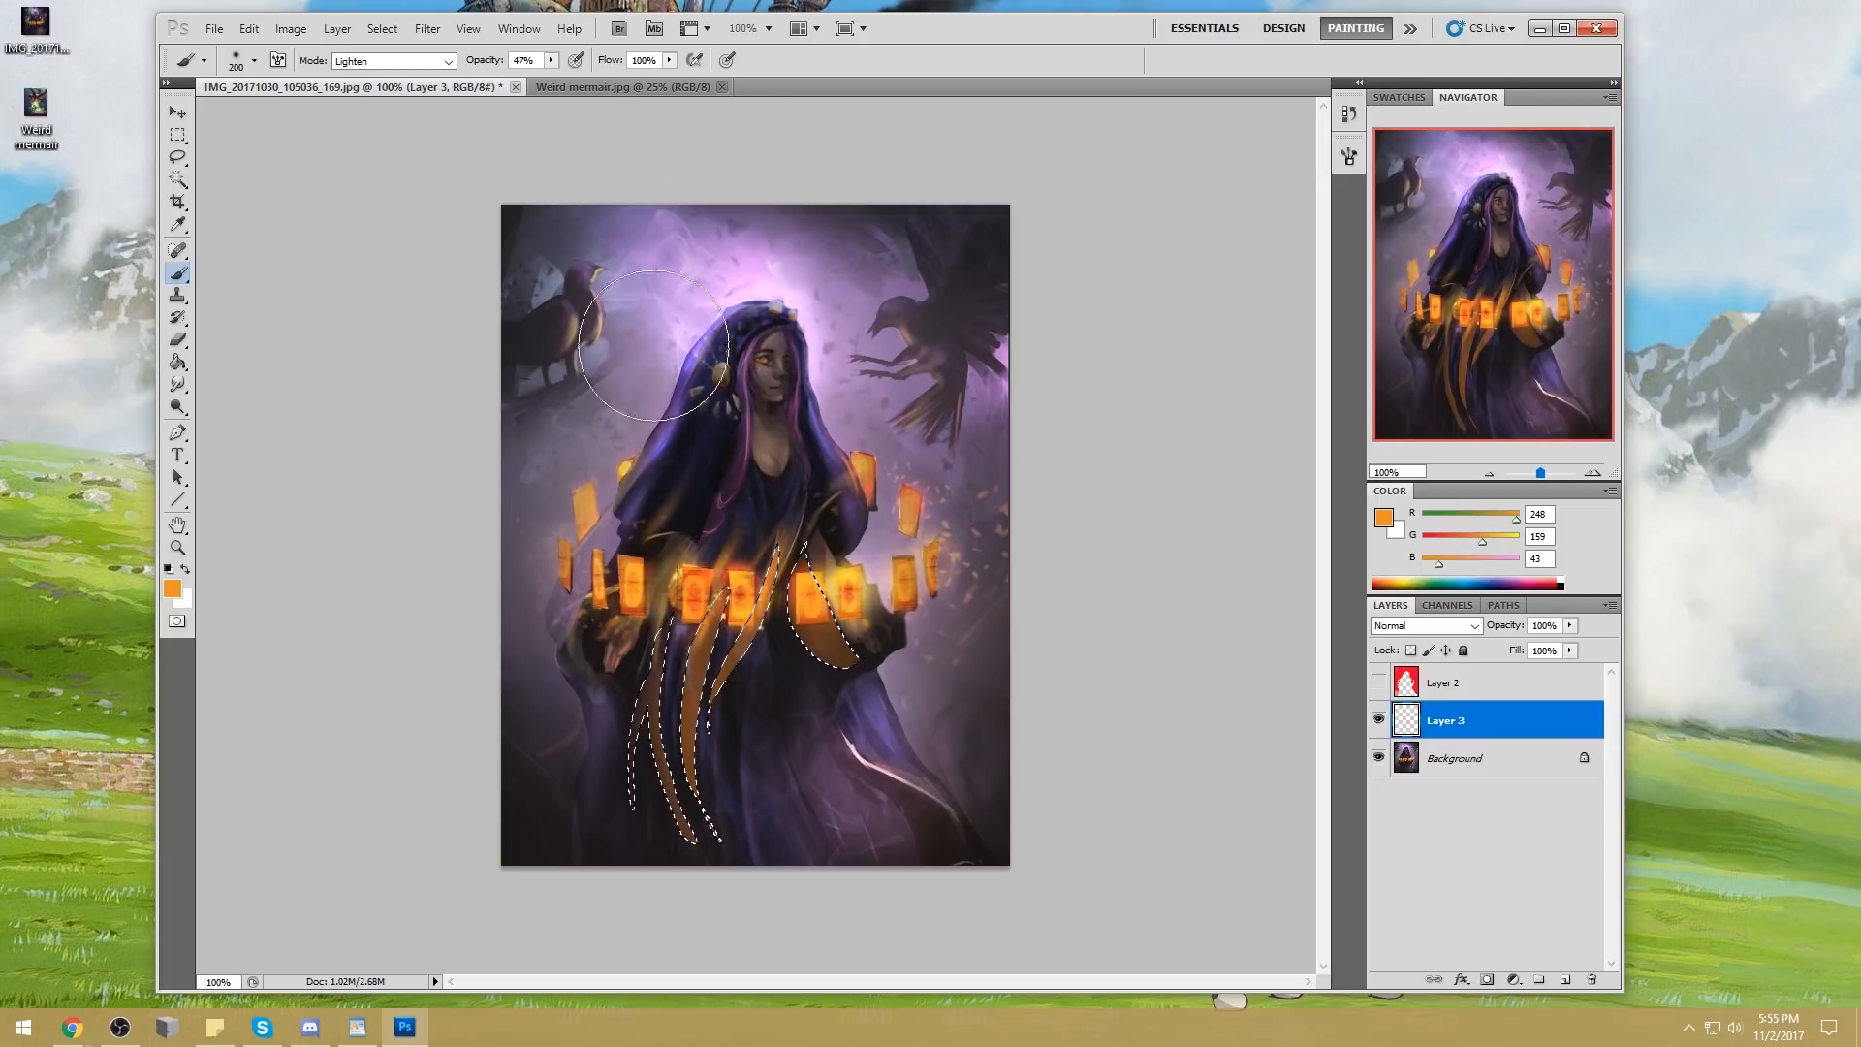
{"action": "key", "text": "l"}
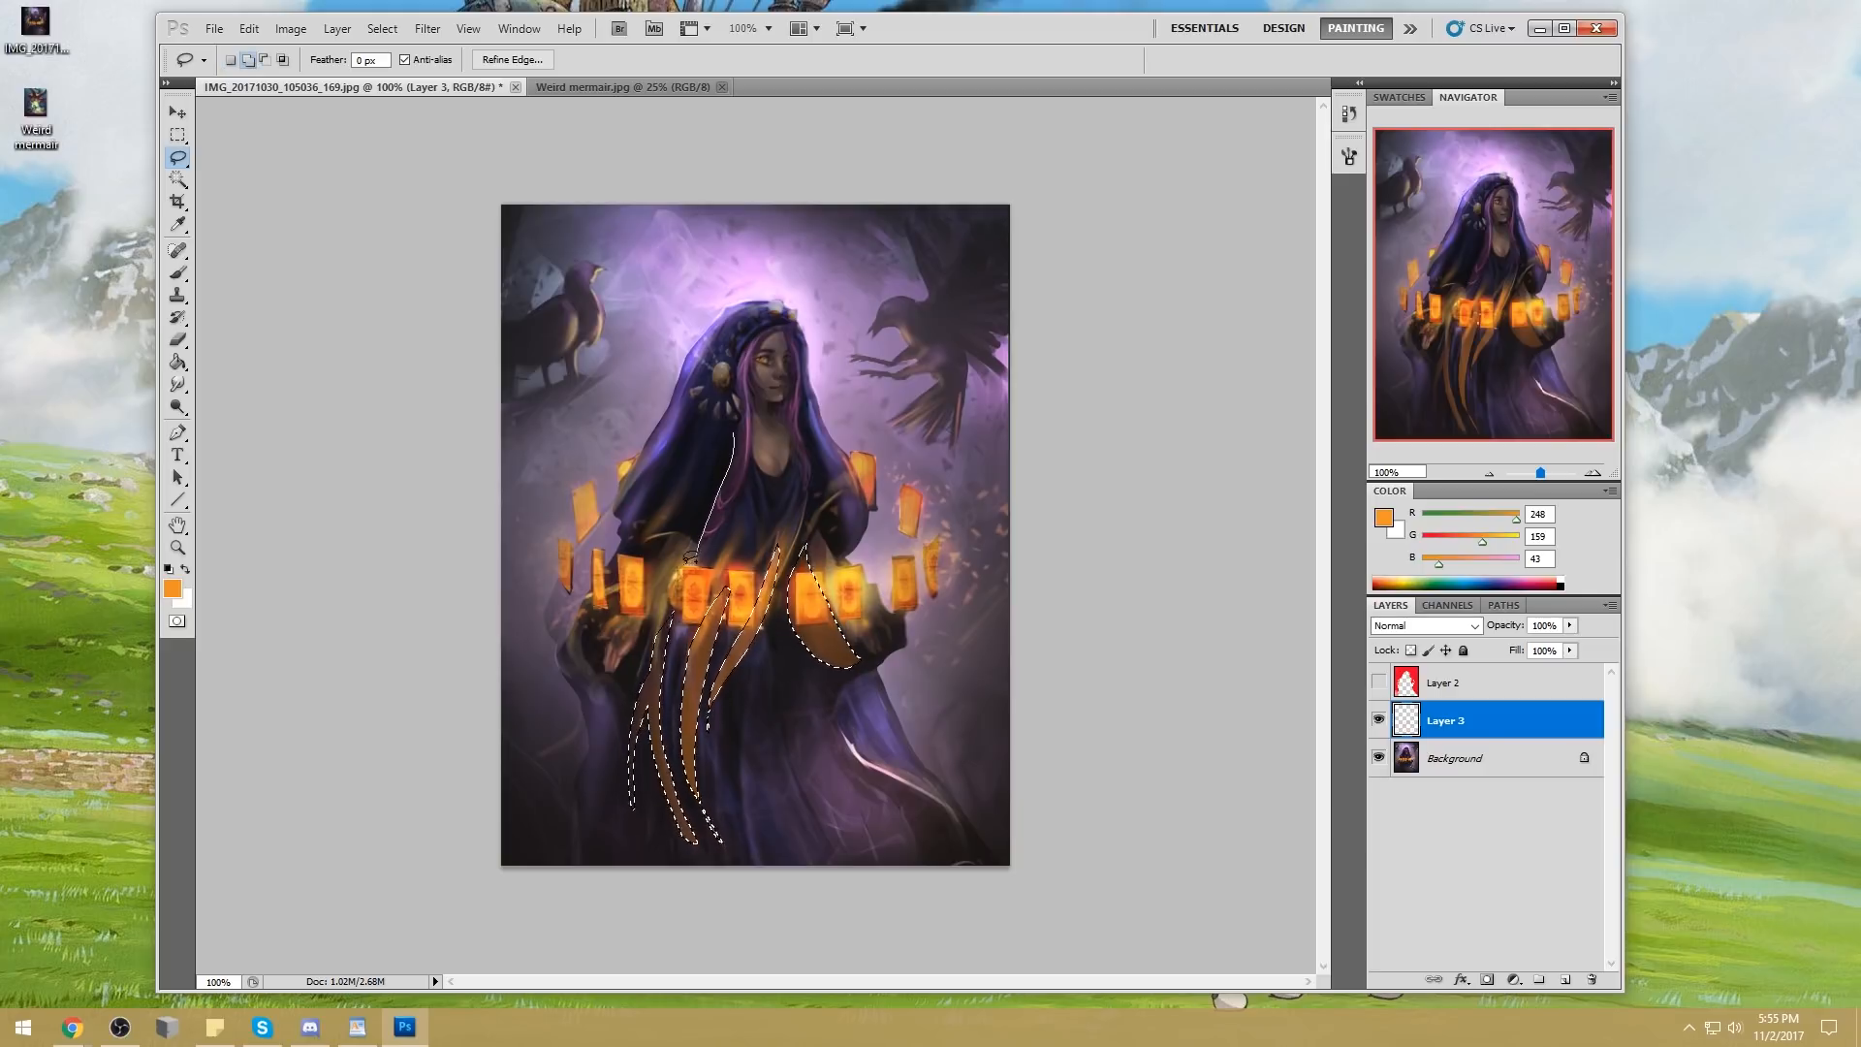
{"action": "left_click_drag", "start_coordinate": [733, 435], "coordinate": [733, 405]}
{"action": "key", "text": "alt"}
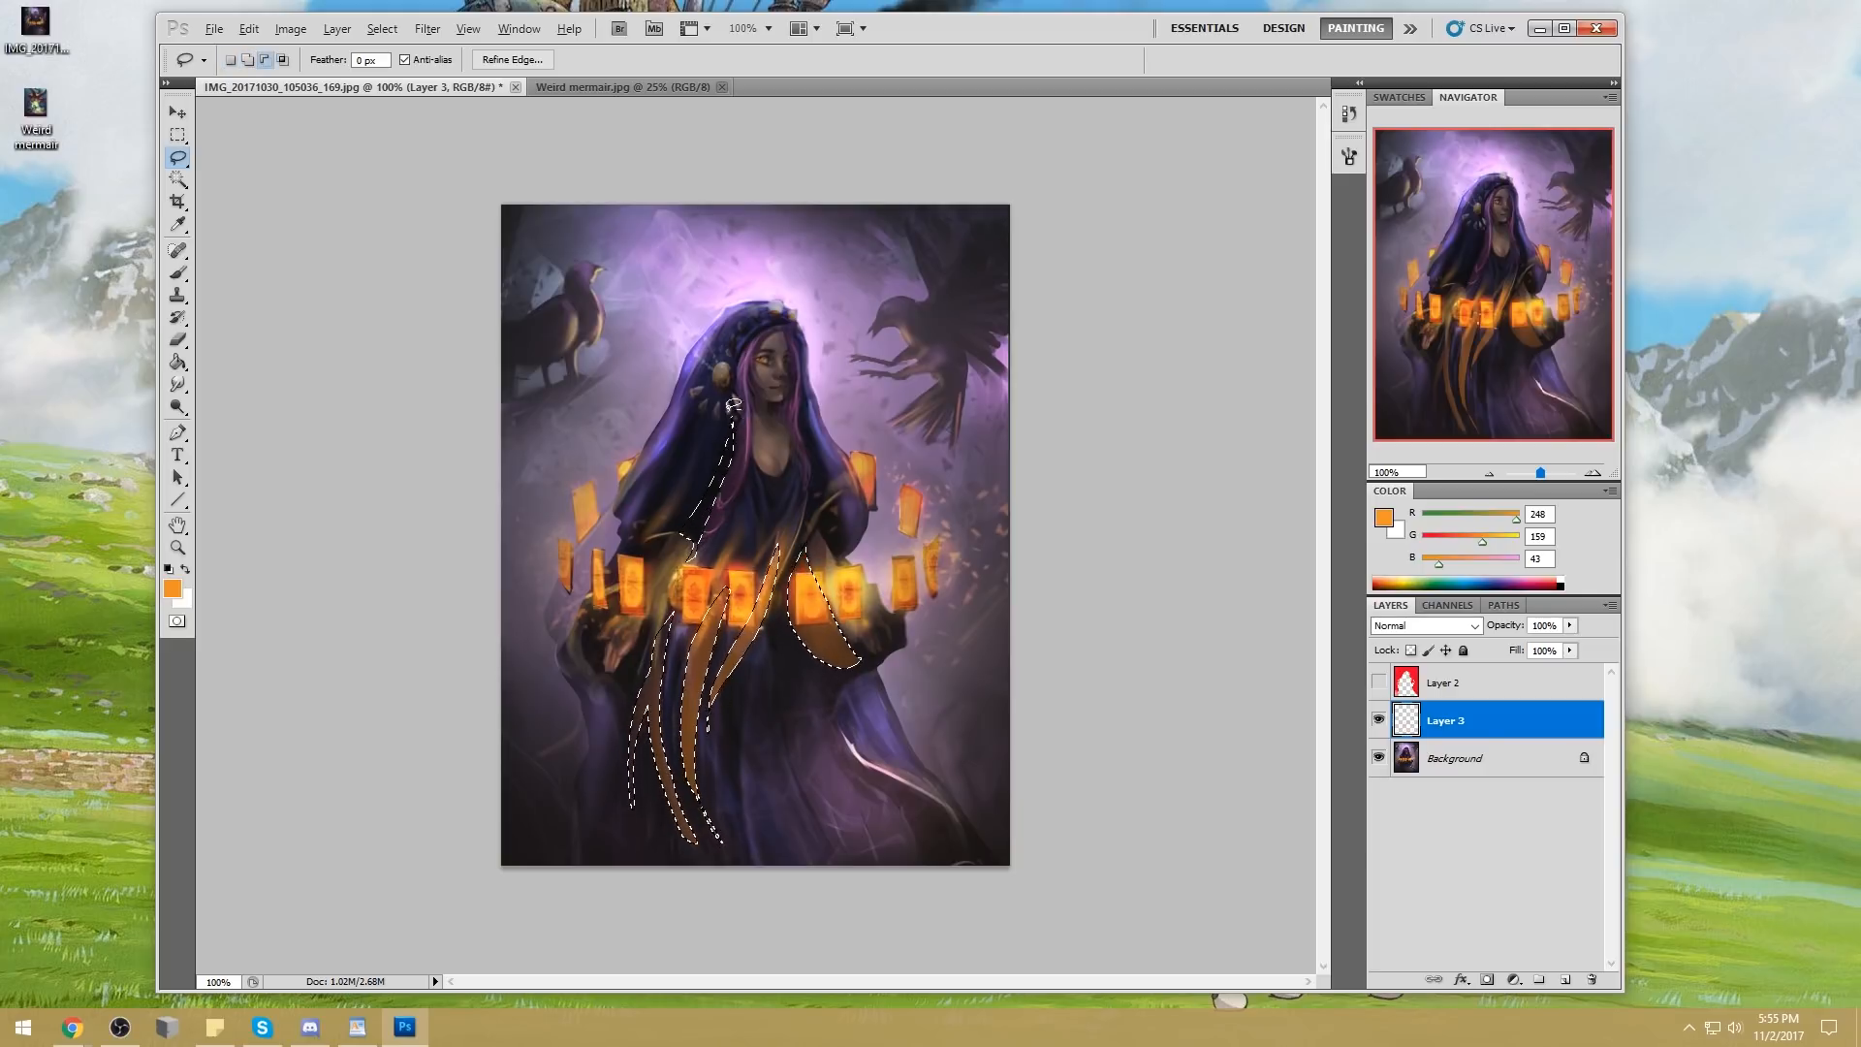
Trim the new selection along the cloak fold beside her hair and hide the selection outlines
{"action": "key", "text": "alt"}
{"action": "key", "text": "alt"}
{"action": "key", "text": "alt"}
{"action": "key", "text": "alt"}
{"action": "key", "text": "alt"}
{"action": "key", "text": "alt"}
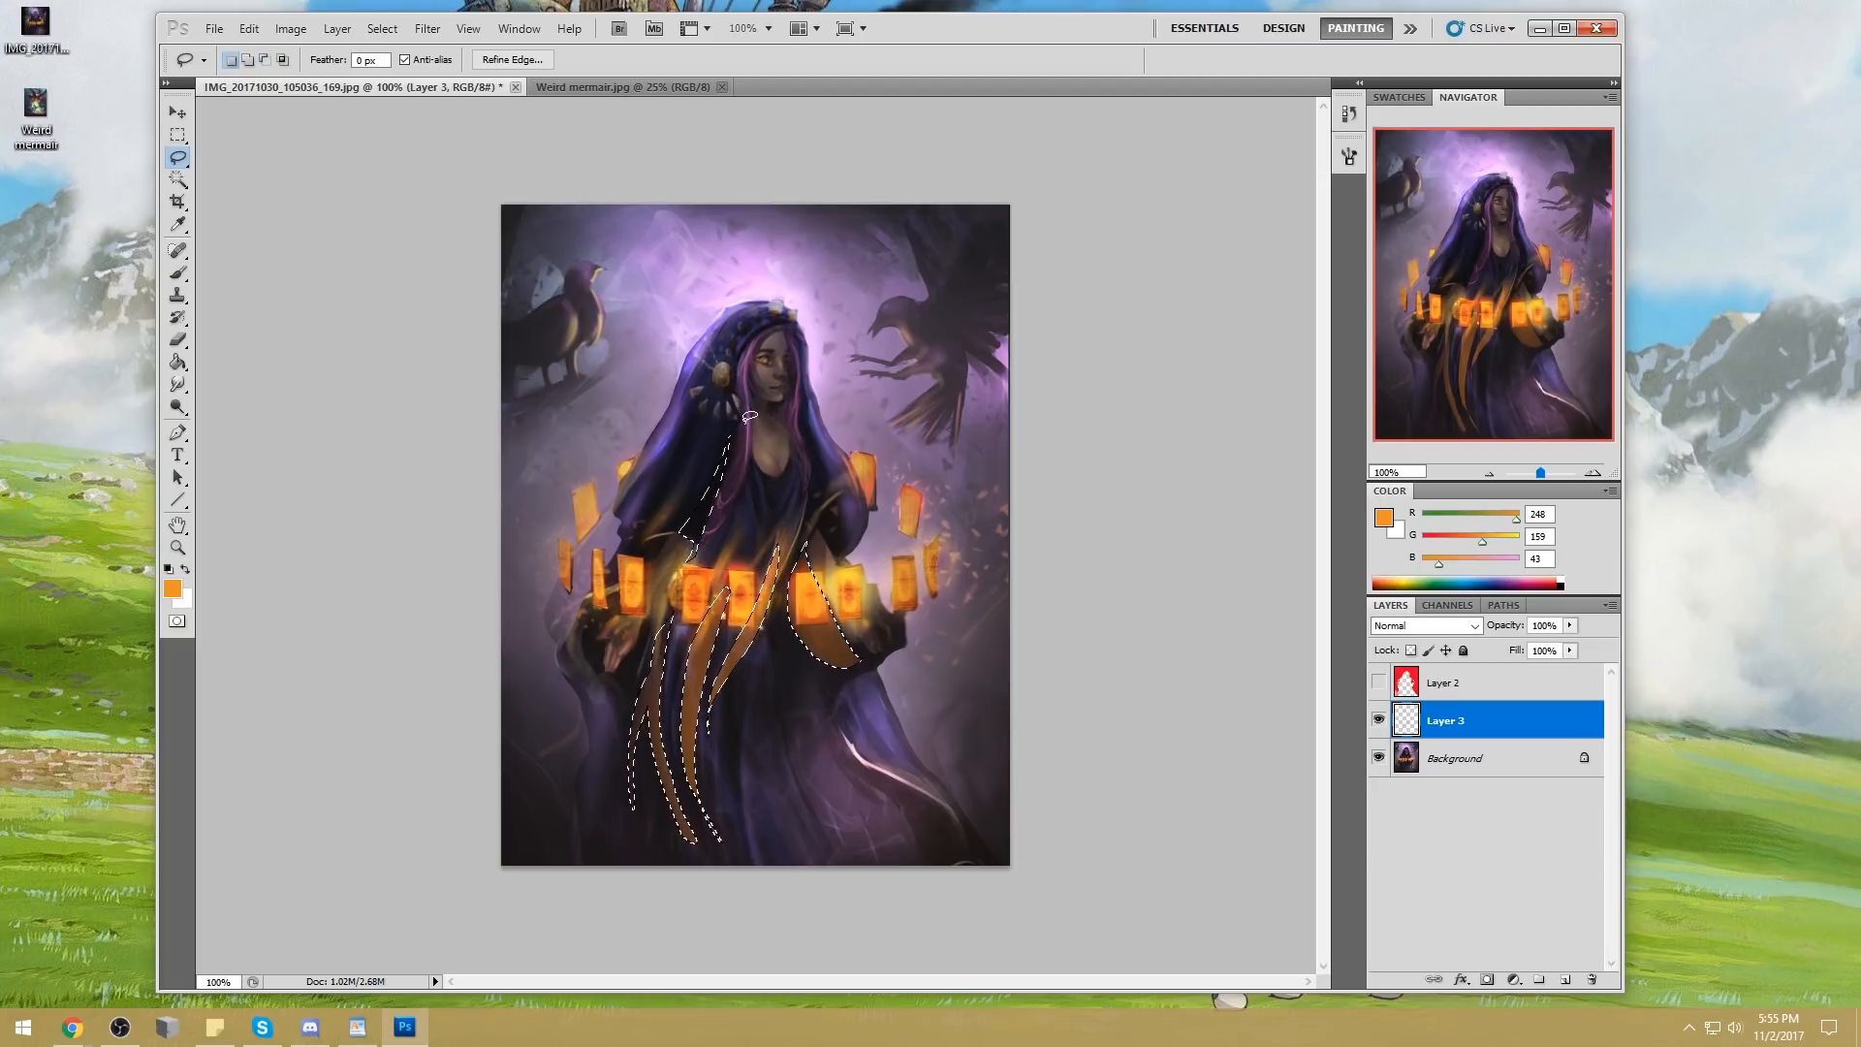
{"action": "mouse_move", "coordinate": [736, 429]}
{"action": "left_mouse_down"}
{"action": "mouse_move", "coordinate": [673, 509]}
{"action": "mouse_move", "coordinate": [734, 420]}
{"action": "left_mouse_up"}
{"action": "key", "text": "ctrl+z"}
{"action": "key", "text": "alt"}
{"action": "key", "text": "alt"}
{"action": "key", "text": "ctrl+d"}
Paint the cloak fold beside her hair orange with the 200 px Lighten brush at 11% opacity, and deselect
{"action": "key", "text": "b"}
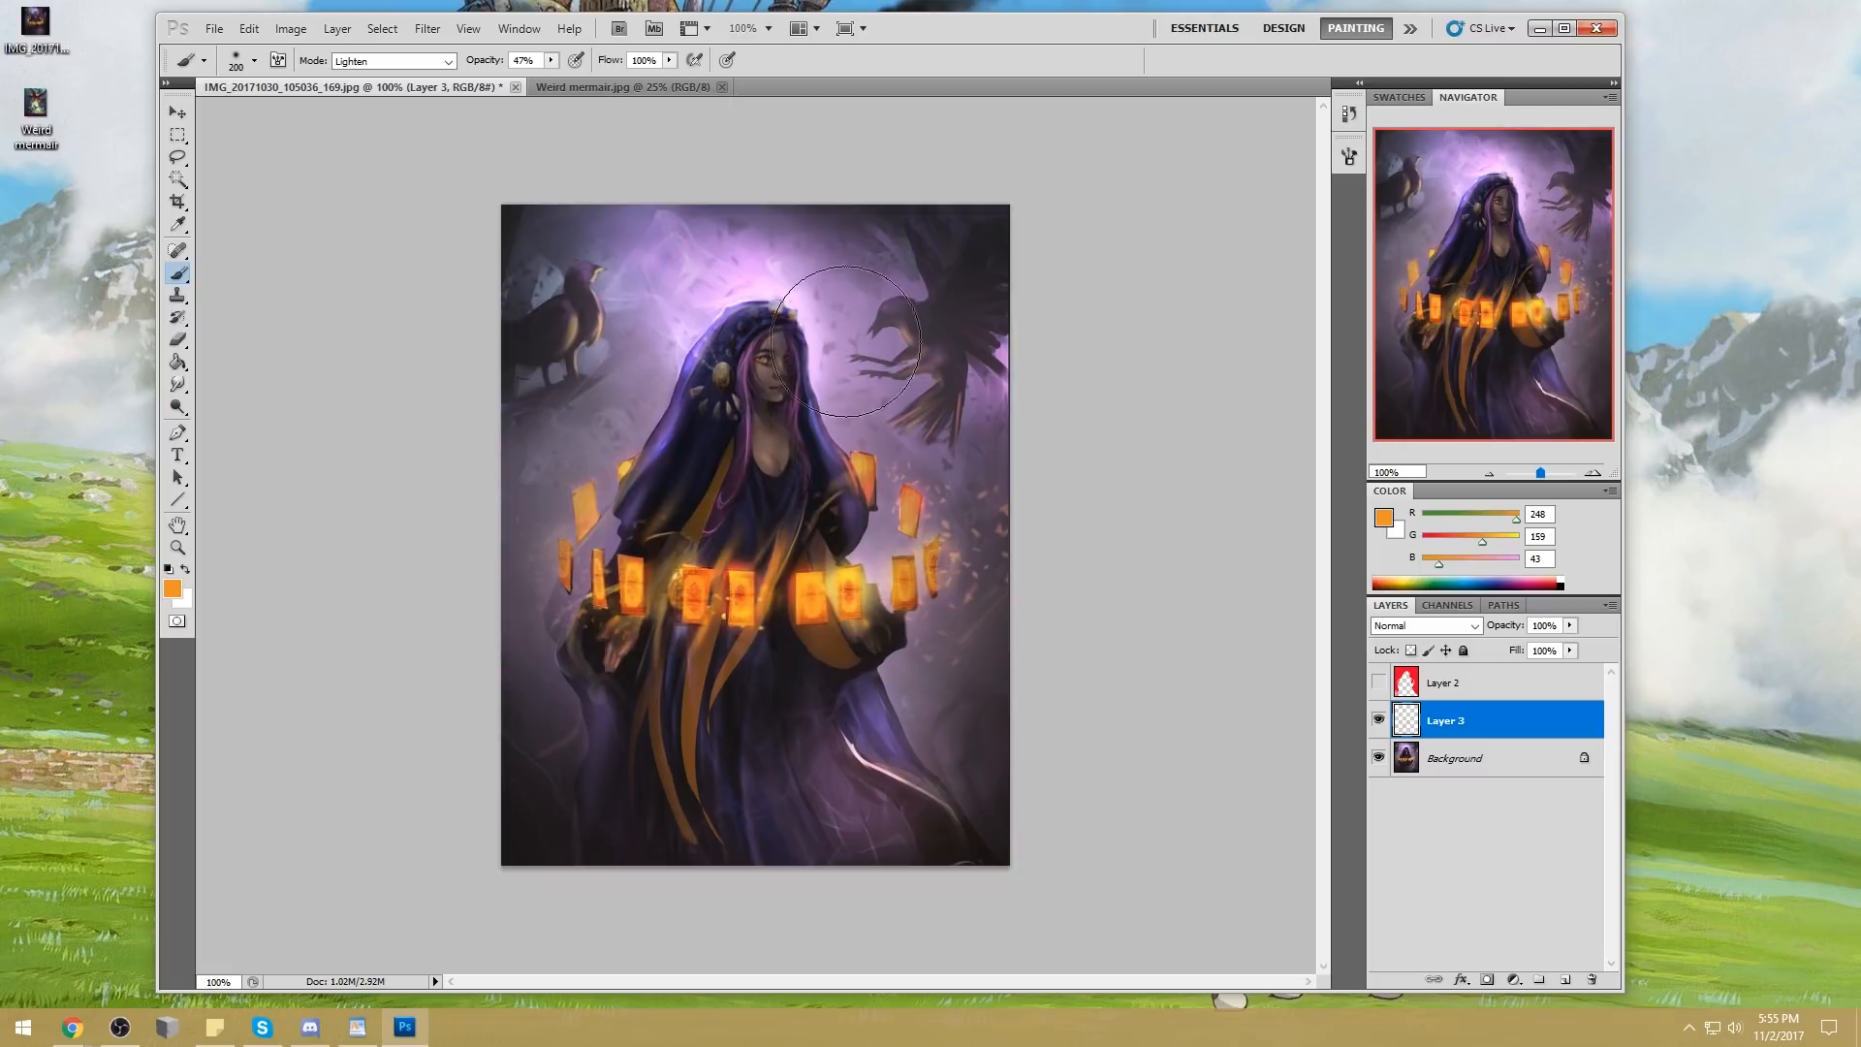
{"action": "key", "text": "ctrl+z"}
{"action": "left_click", "coordinate": [550, 60]}
{"action": "left_click_drag", "start_coordinate": [551, 80], "coordinate": [516, 81]}
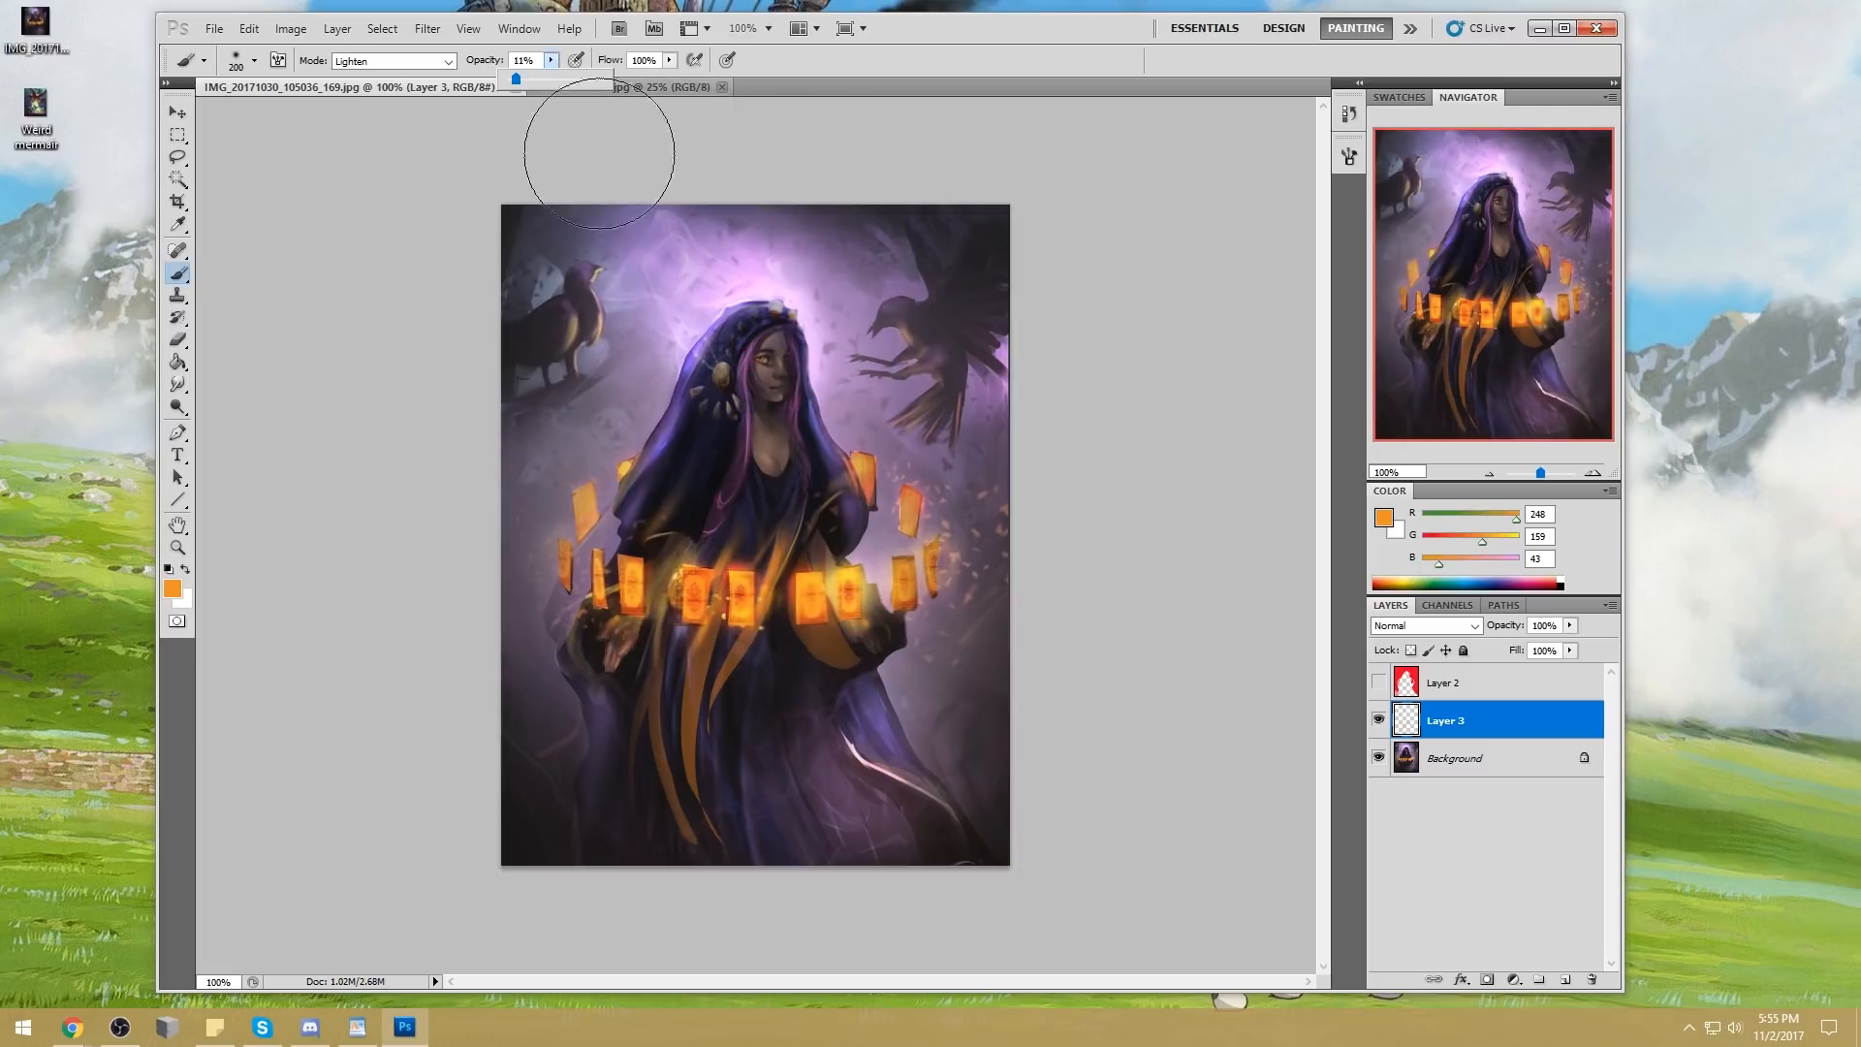
{"action": "mouse_move", "coordinate": [695, 546]}
{"action": "left_mouse_down"}
{"action": "mouse_move", "coordinate": [743, 365]}
{"action": "mouse_move", "coordinate": [700, 545]}
{"action": "mouse_move", "coordinate": [742, 394]}
{"action": "mouse_move", "coordinate": [731, 484]}
{"action": "mouse_move", "coordinate": [748, 427]}
{"action": "mouse_move", "coordinate": [671, 559]}
{"action": "mouse_move", "coordinate": [776, 377]}
{"action": "mouse_move", "coordinate": [619, 605]}
{"action": "mouse_move", "coordinate": [739, 442]}
{"action": "mouse_move", "coordinate": [686, 503]}
{"action": "mouse_move", "coordinate": [628, 637]}
{"action": "mouse_move", "coordinate": [760, 422]}
{"action": "mouse_move", "coordinate": [597, 640]}
{"action": "mouse_move", "coordinate": [737, 427]}
{"action": "mouse_move", "coordinate": [630, 632]}
{"action": "mouse_move", "coordinate": [750, 333]}
{"action": "mouse_move", "coordinate": [720, 483]}
{"action": "mouse_move", "coordinate": [753, 401]}
{"action": "left_mouse_up"}
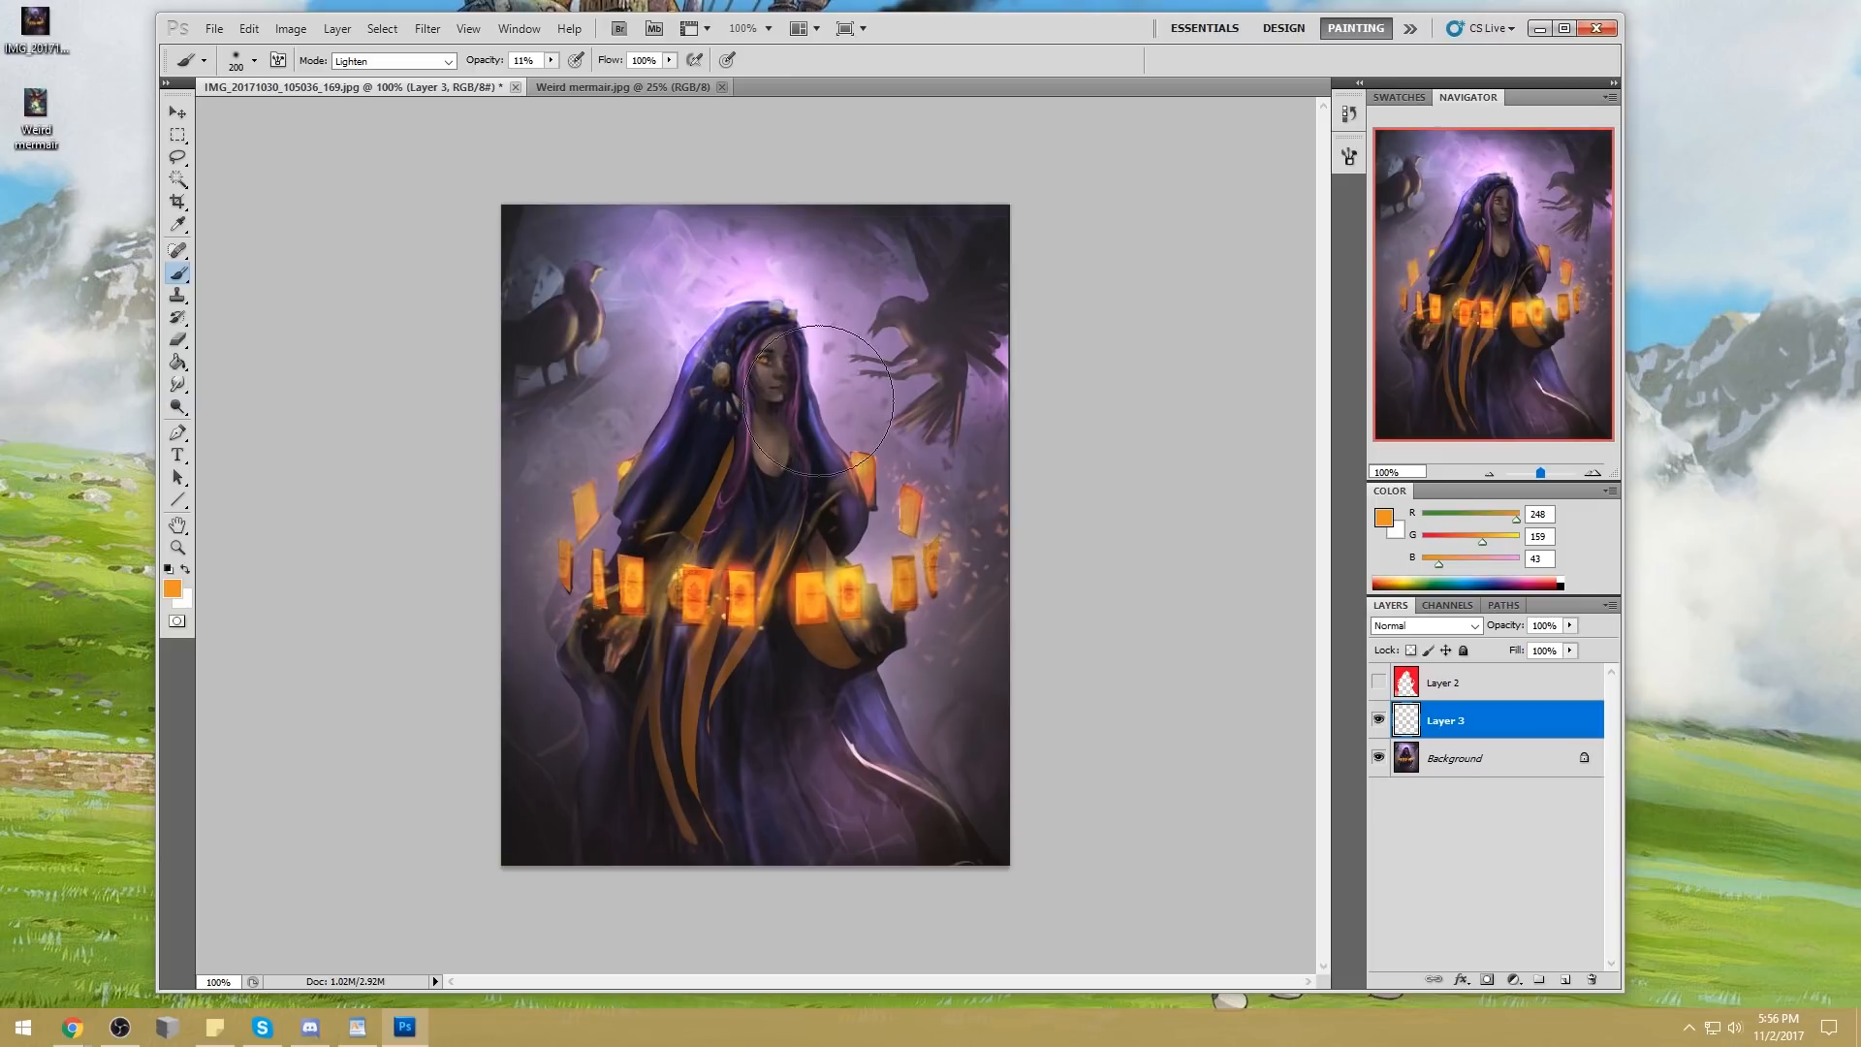
{"action": "key", "text": "m"}
{"action": "right_click", "coordinate": [922, 487]}
{"action": "left_click", "coordinate": [979, 506]}
Prepare the Blur tool on the Background layer with a 25 px brush at 39% strength
{"action": "left_click", "coordinate": [1399, 752]}
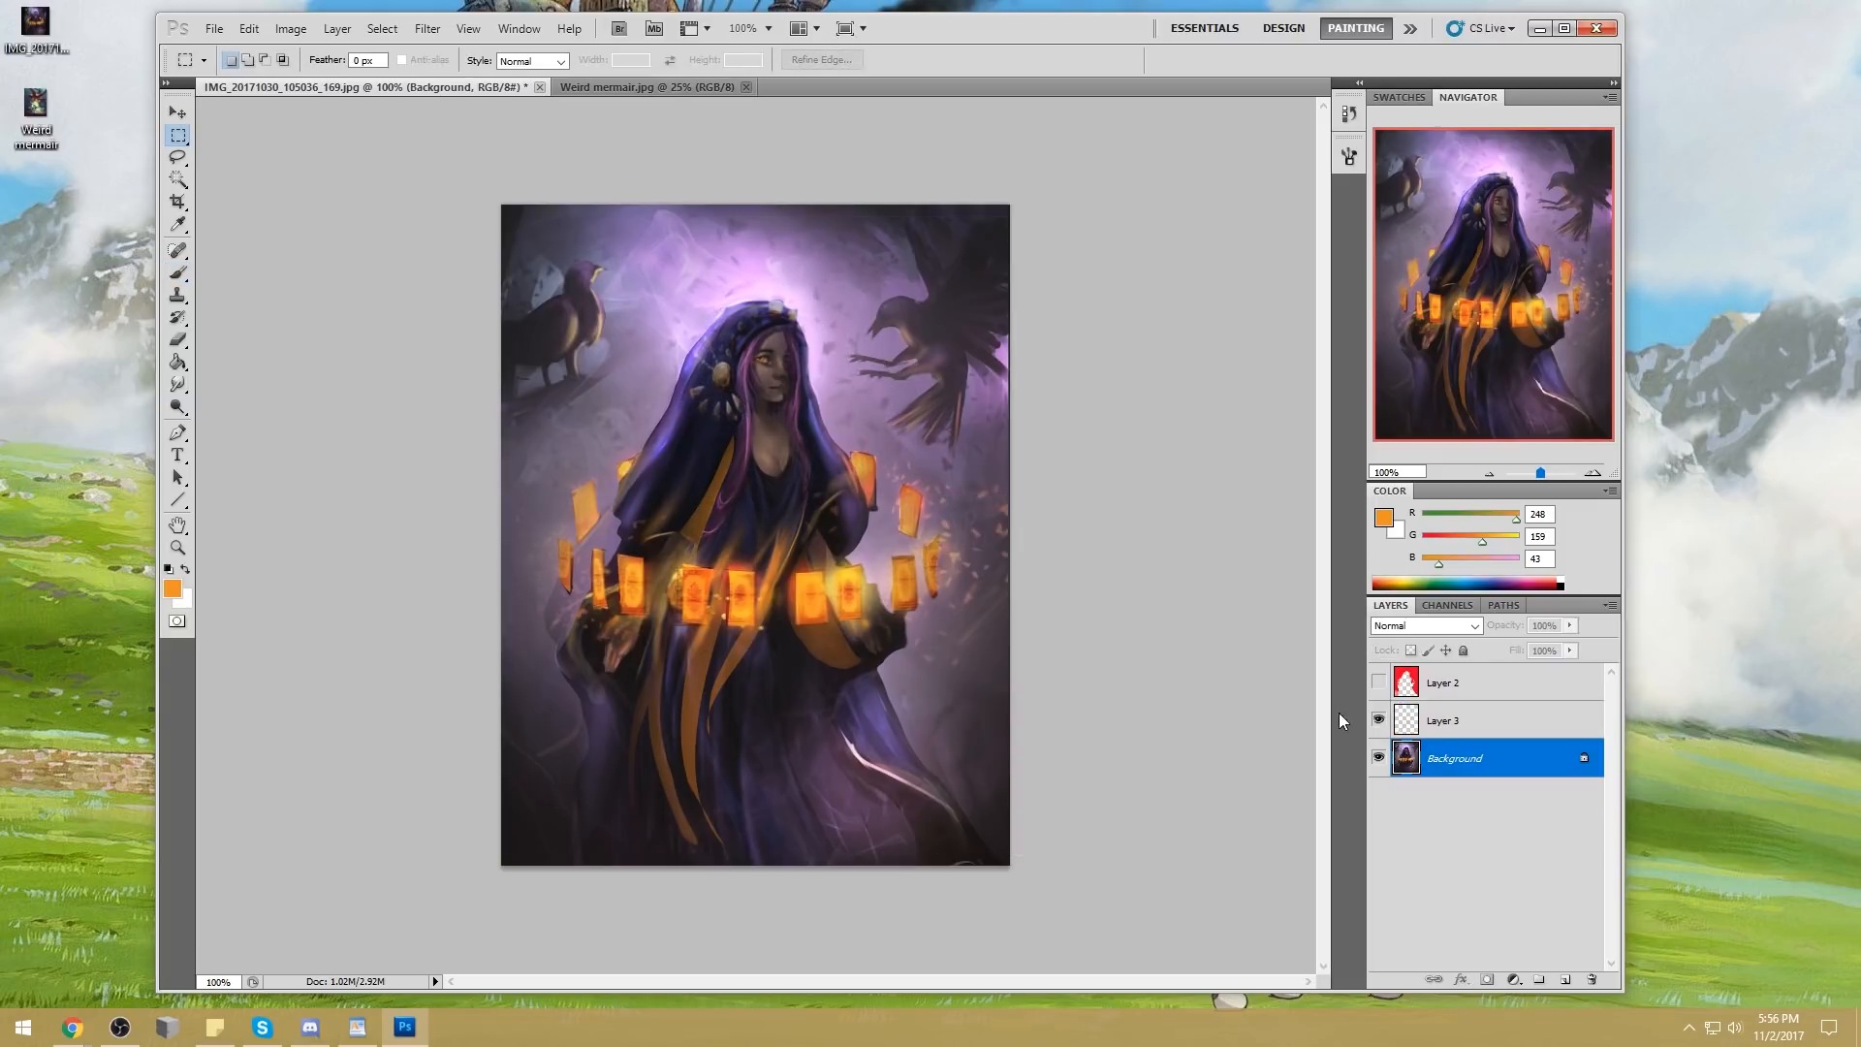
{"action": "left_click_drag", "start_coordinate": [177, 384], "coordinate": [233, 424]}
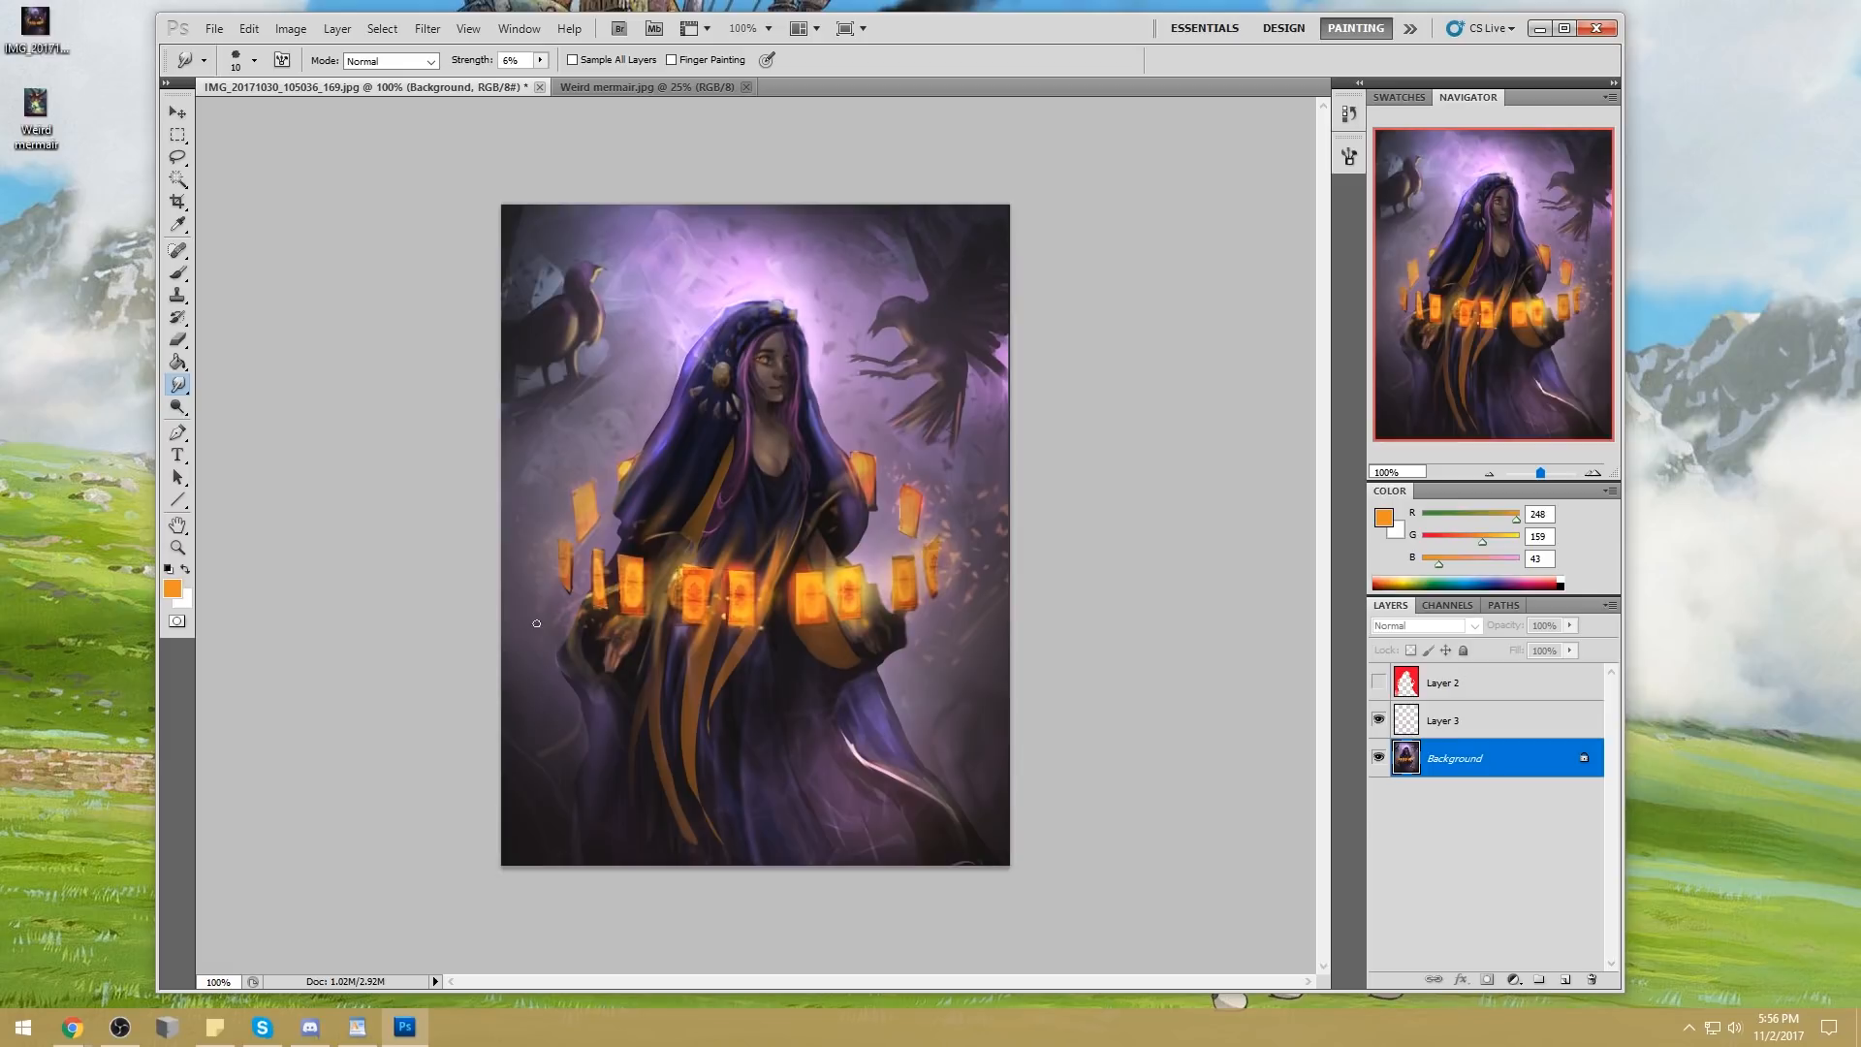
{"action": "left_click_drag", "start_coordinate": [177, 384], "coordinate": [229, 379]}
{"action": "key", "text": "bracketleft"}
{"action": "key", "text": "bracketleft"}
{"action": "key", "text": "bracketleft"}
{"action": "key", "text": "bracketleft"}
{"action": "key", "text": "bracketleft"}
{"action": "key", "text": "bracketleft"}
{"action": "key", "text": "bracketleft"}
{"action": "key", "text": "bracketleft"}
{"action": "key", "text": "bracketleft"}
{"action": "key", "text": "bracketleft"}
{"action": "key", "text": "bracketleft"}
{"action": "key", "text": "bracketleft"}
{"action": "left_click_drag", "start_coordinate": [541, 60], "coordinate": [489, 81]}
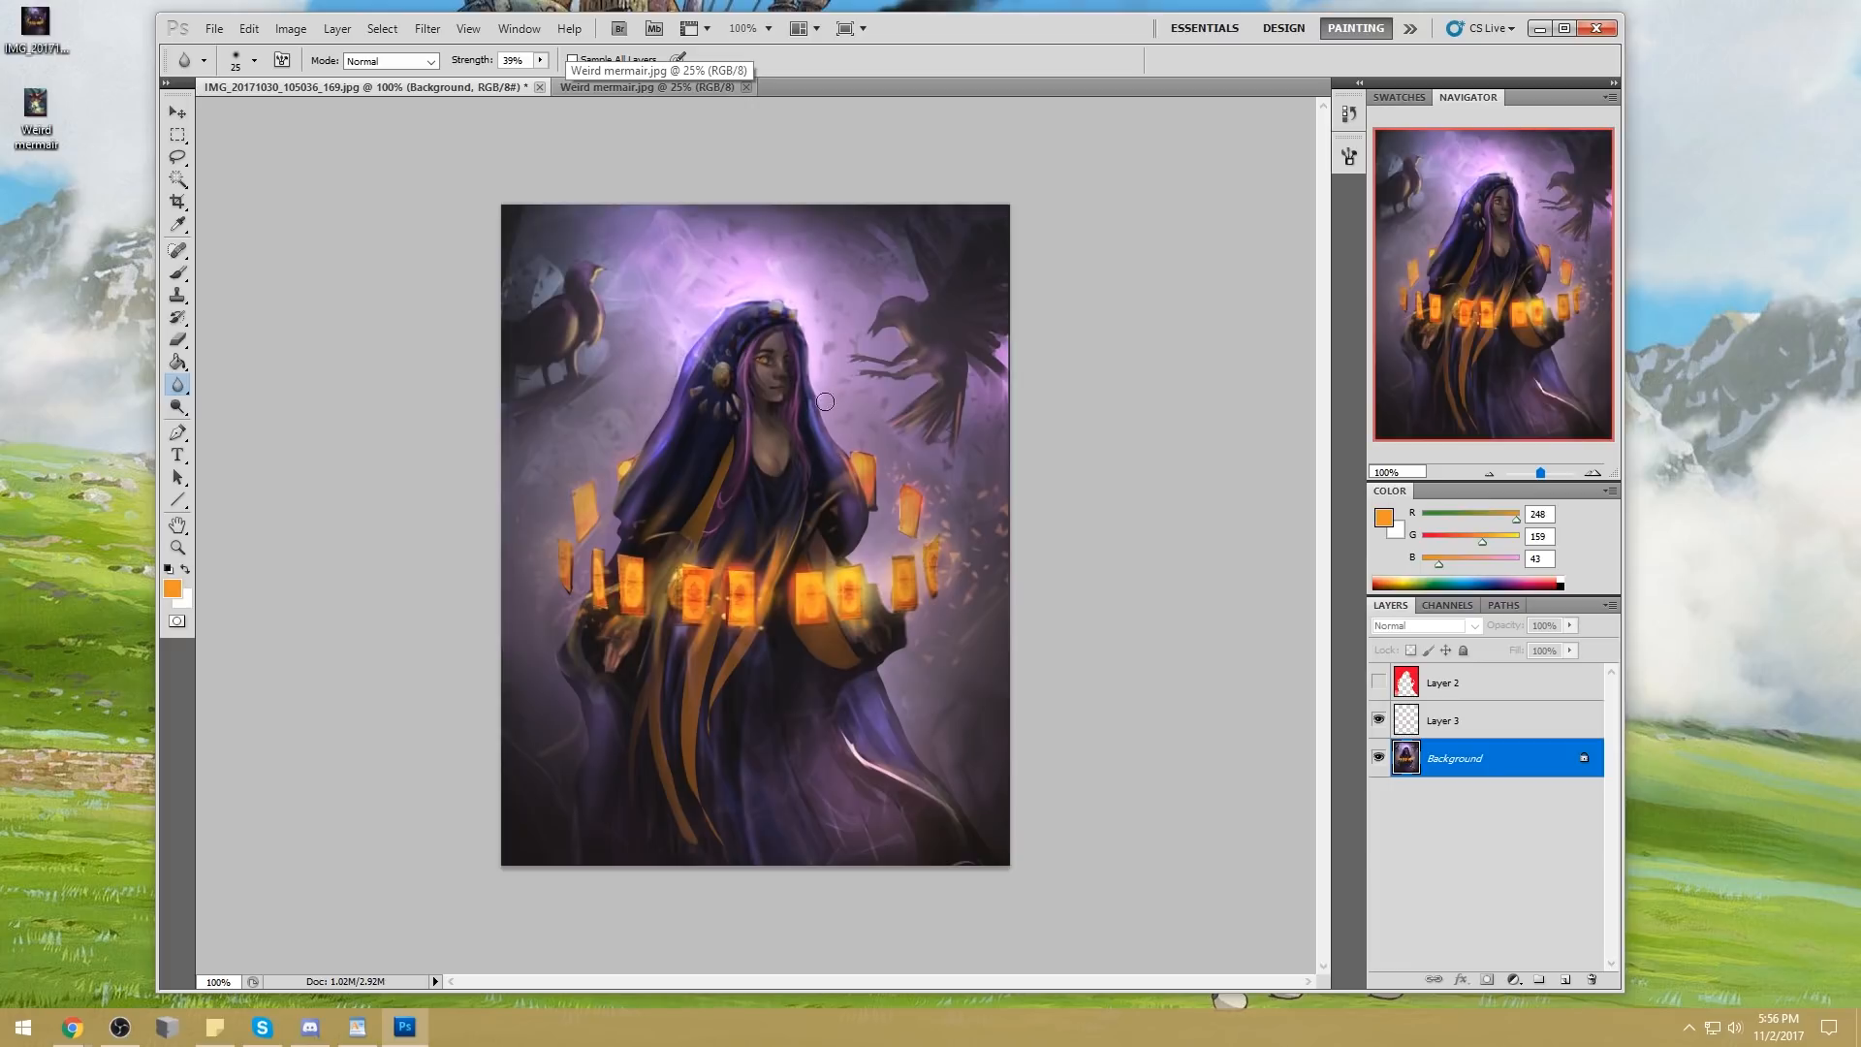
Dodge the highlights along the upper edge of the hood with a 20 px brush at 64% exposure
{"action": "left_click", "coordinate": [189, 410]}
{"action": "key", "text": "bracketleft"}
{"action": "key", "text": "bracketleft"}
{"action": "key", "text": "bracketleft"}
{"action": "key", "text": "bracketleft"}
{"action": "key", "text": "bracketleft"}
{"action": "key", "text": "bracketleft"}
{"action": "key", "text": "bracketleft"}
{"action": "key", "text": "bracketleft"}
{"action": "key", "text": "bracketleft"}
{"action": "key", "text": "bracketleft"}
{"action": "key", "text": "bracketleft"}
{"action": "key", "text": "bracketleft"}
{"action": "key", "text": "bracketleft"}
{"action": "key", "text": "bracketleft"}
{"action": "key", "text": "bracketleft"}
{"action": "key", "text": "bracketleft"}
{"action": "key", "text": "bracketleft"}
{"action": "key", "text": "bracketright"}
{"action": "left_click_drag", "start_coordinate": [702, 344], "coordinate": [742, 307]}
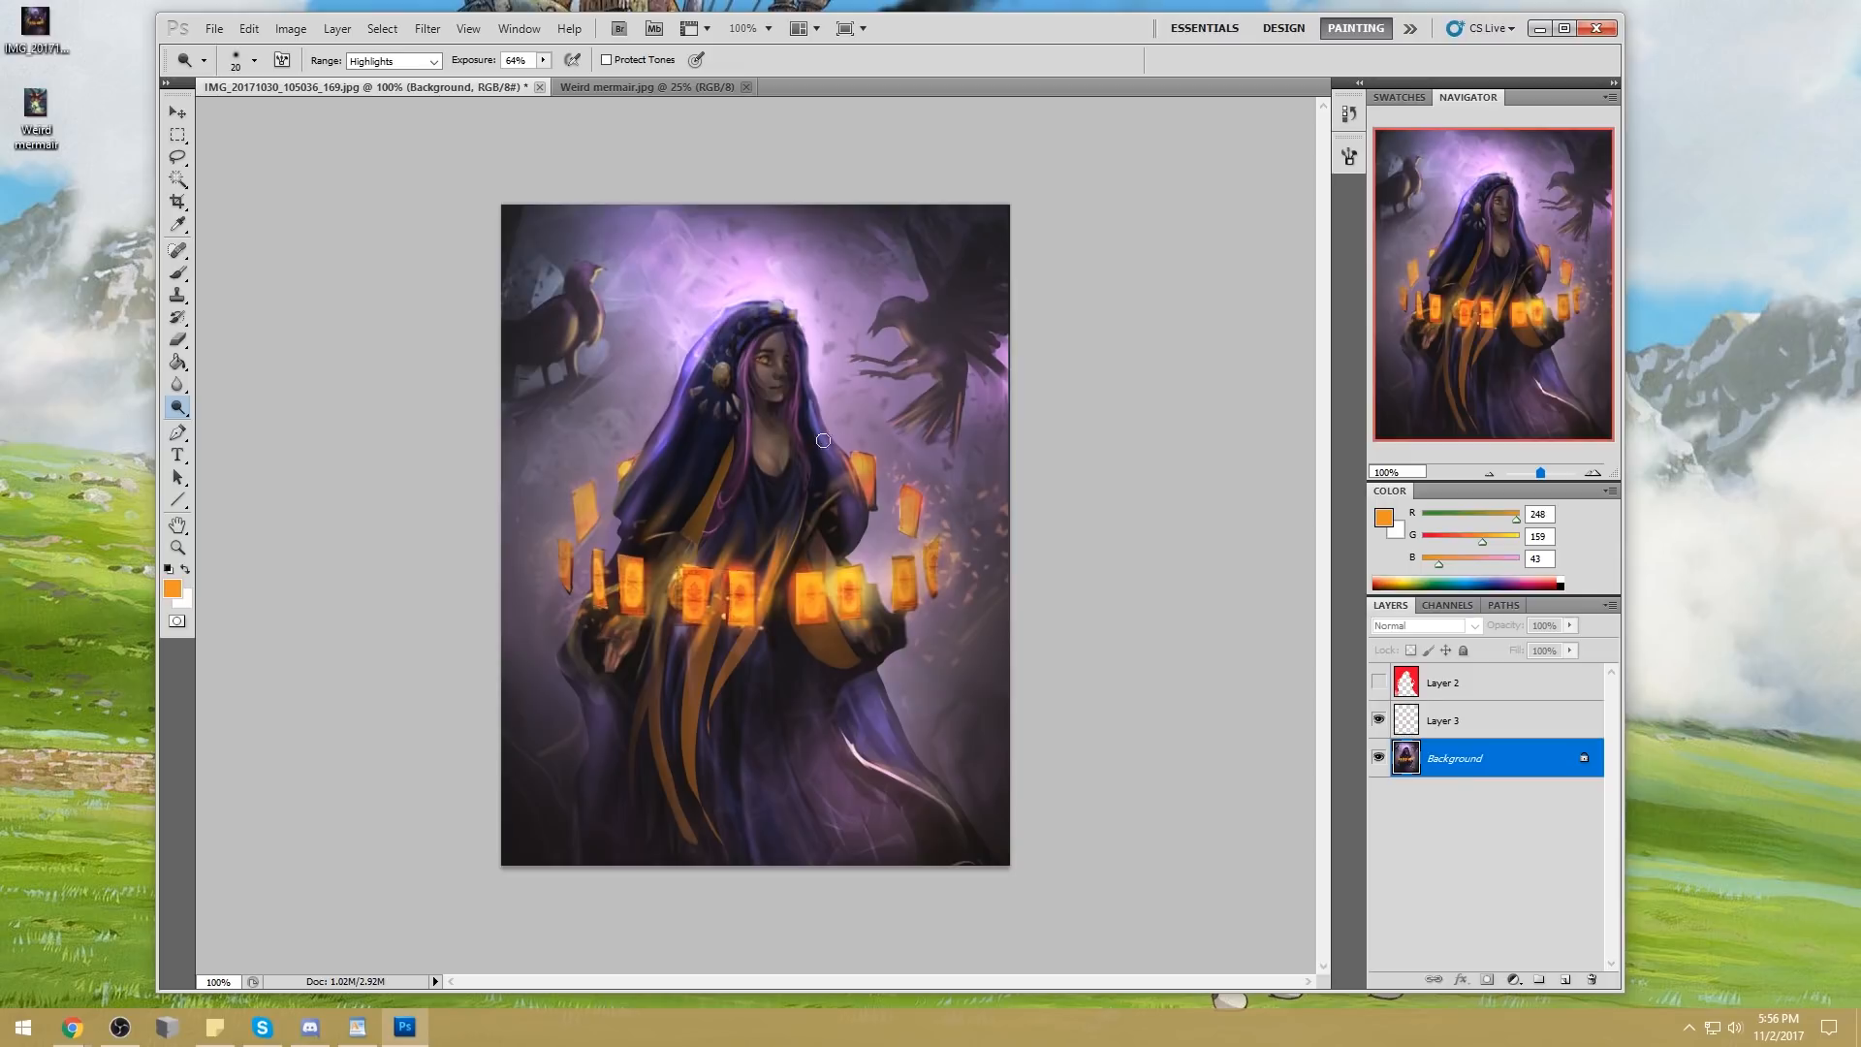
Soften the orange robe folds on Layer 3 with a 90 px Blur brush at 39% strength
{"action": "key", "text": "b"}
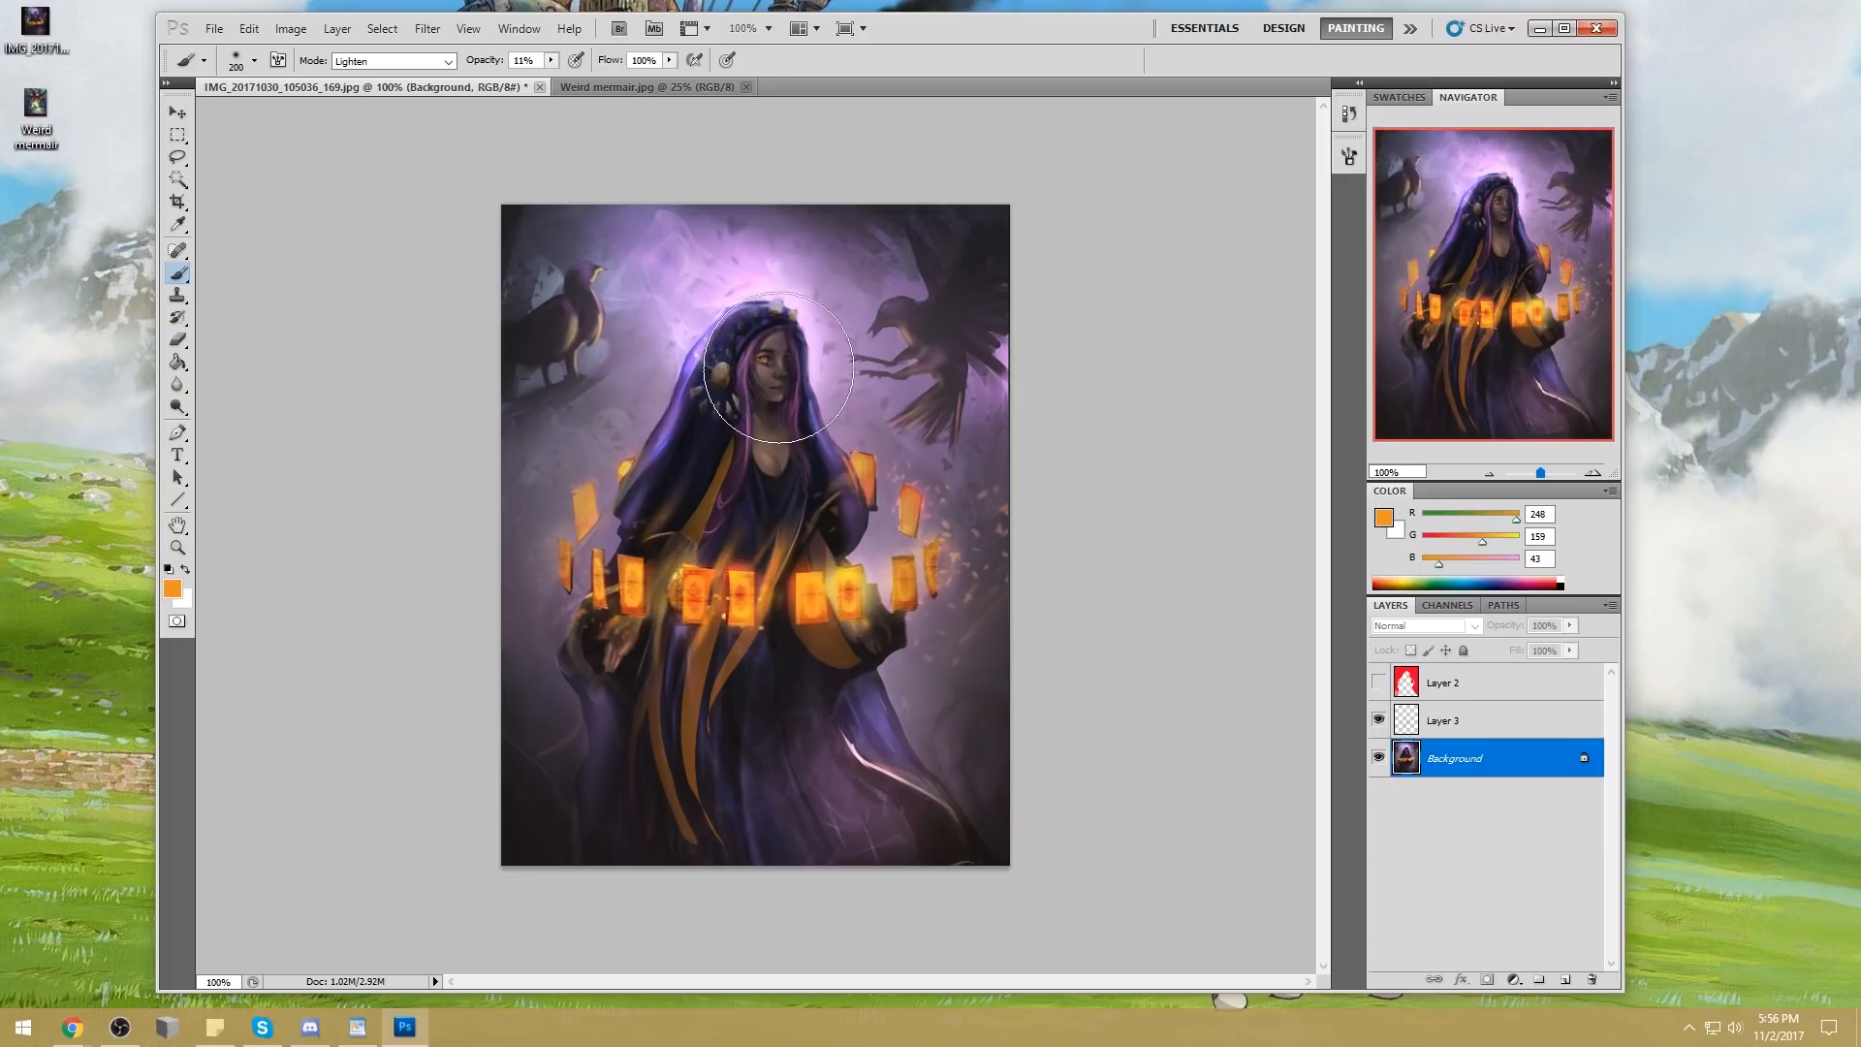
{"action": "left_click", "coordinate": [1471, 729]}
{"action": "left_click_drag", "start_coordinate": [179, 384], "coordinate": [257, 378]}
{"action": "key", "text": "bracketright"}
{"action": "key", "text": "bracketright"}
{"action": "key", "text": "bracketright"}
{"action": "key", "text": "bracketright"}
{"action": "key", "text": "bracketright"}
{"action": "key", "text": "bracketright"}
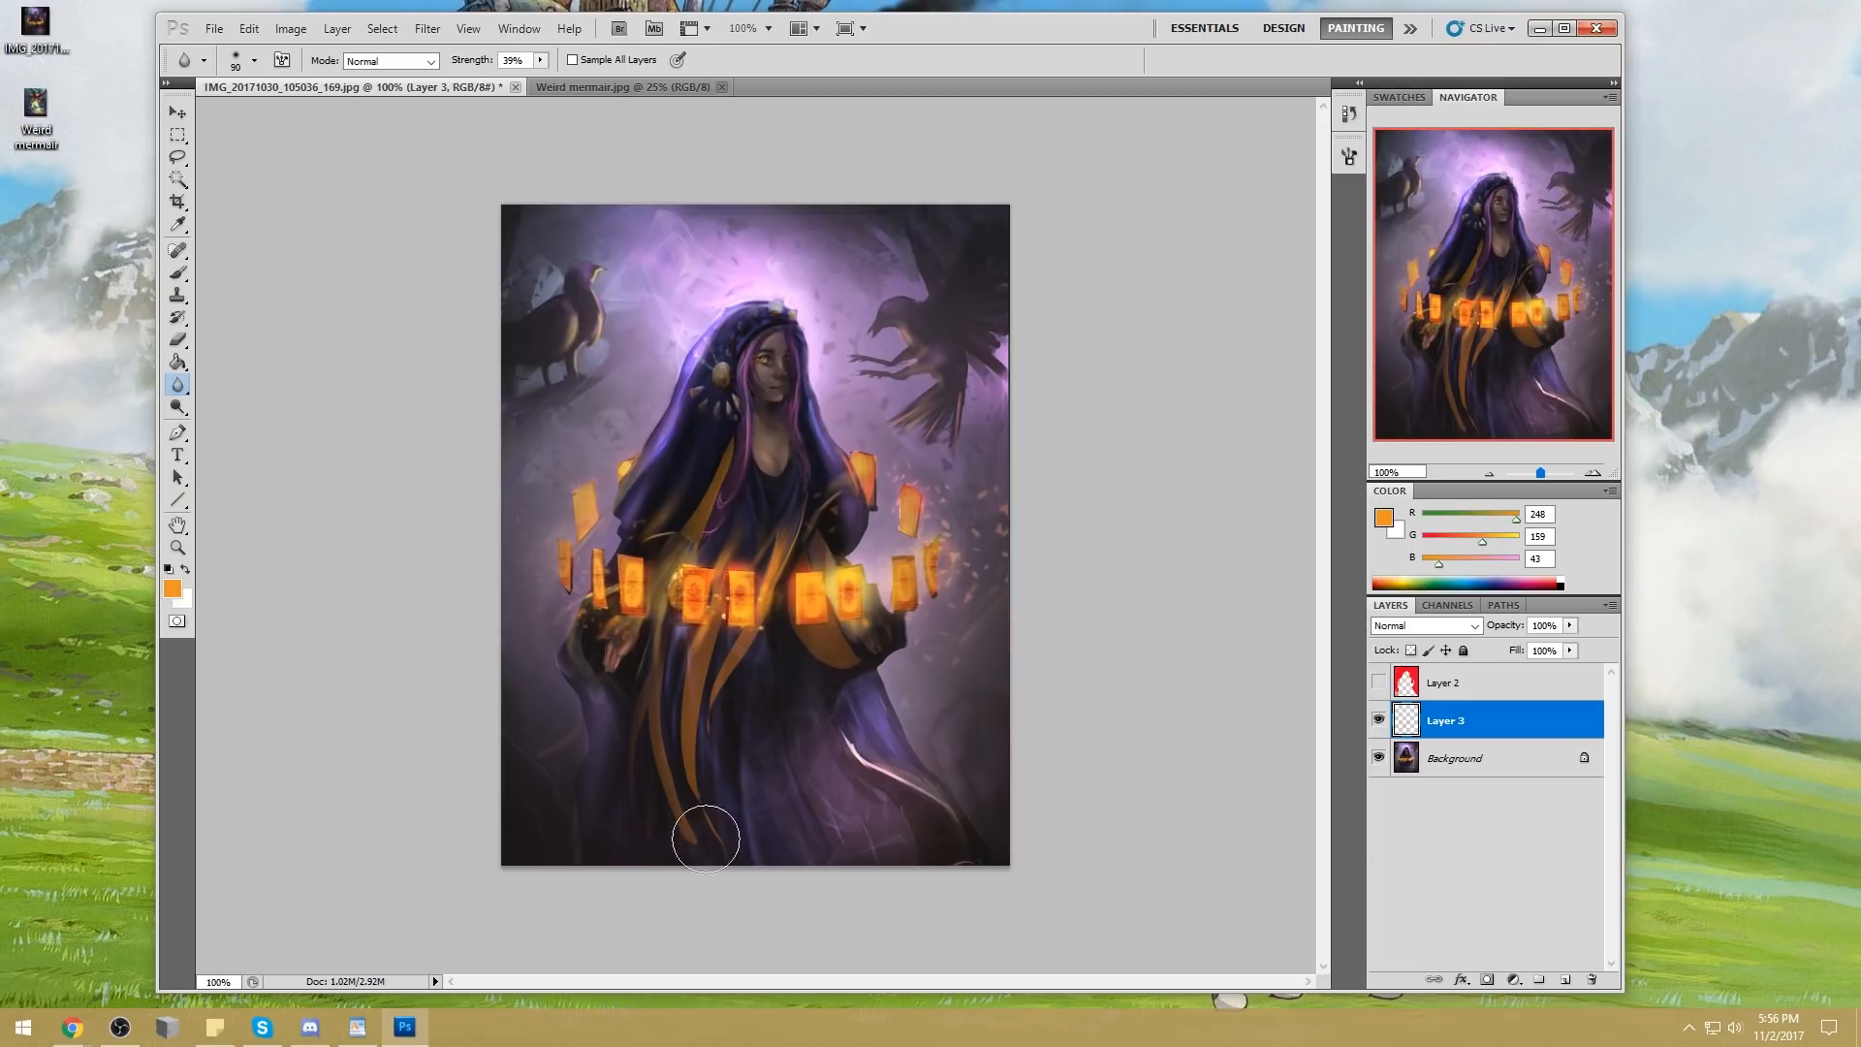
Choose a soft round eraser tip and try fading the lower ends of the orange folds at 250 px and 100% opacity
{"action": "key", "text": "e"}
{"action": "right_click", "coordinate": [812, 599]}
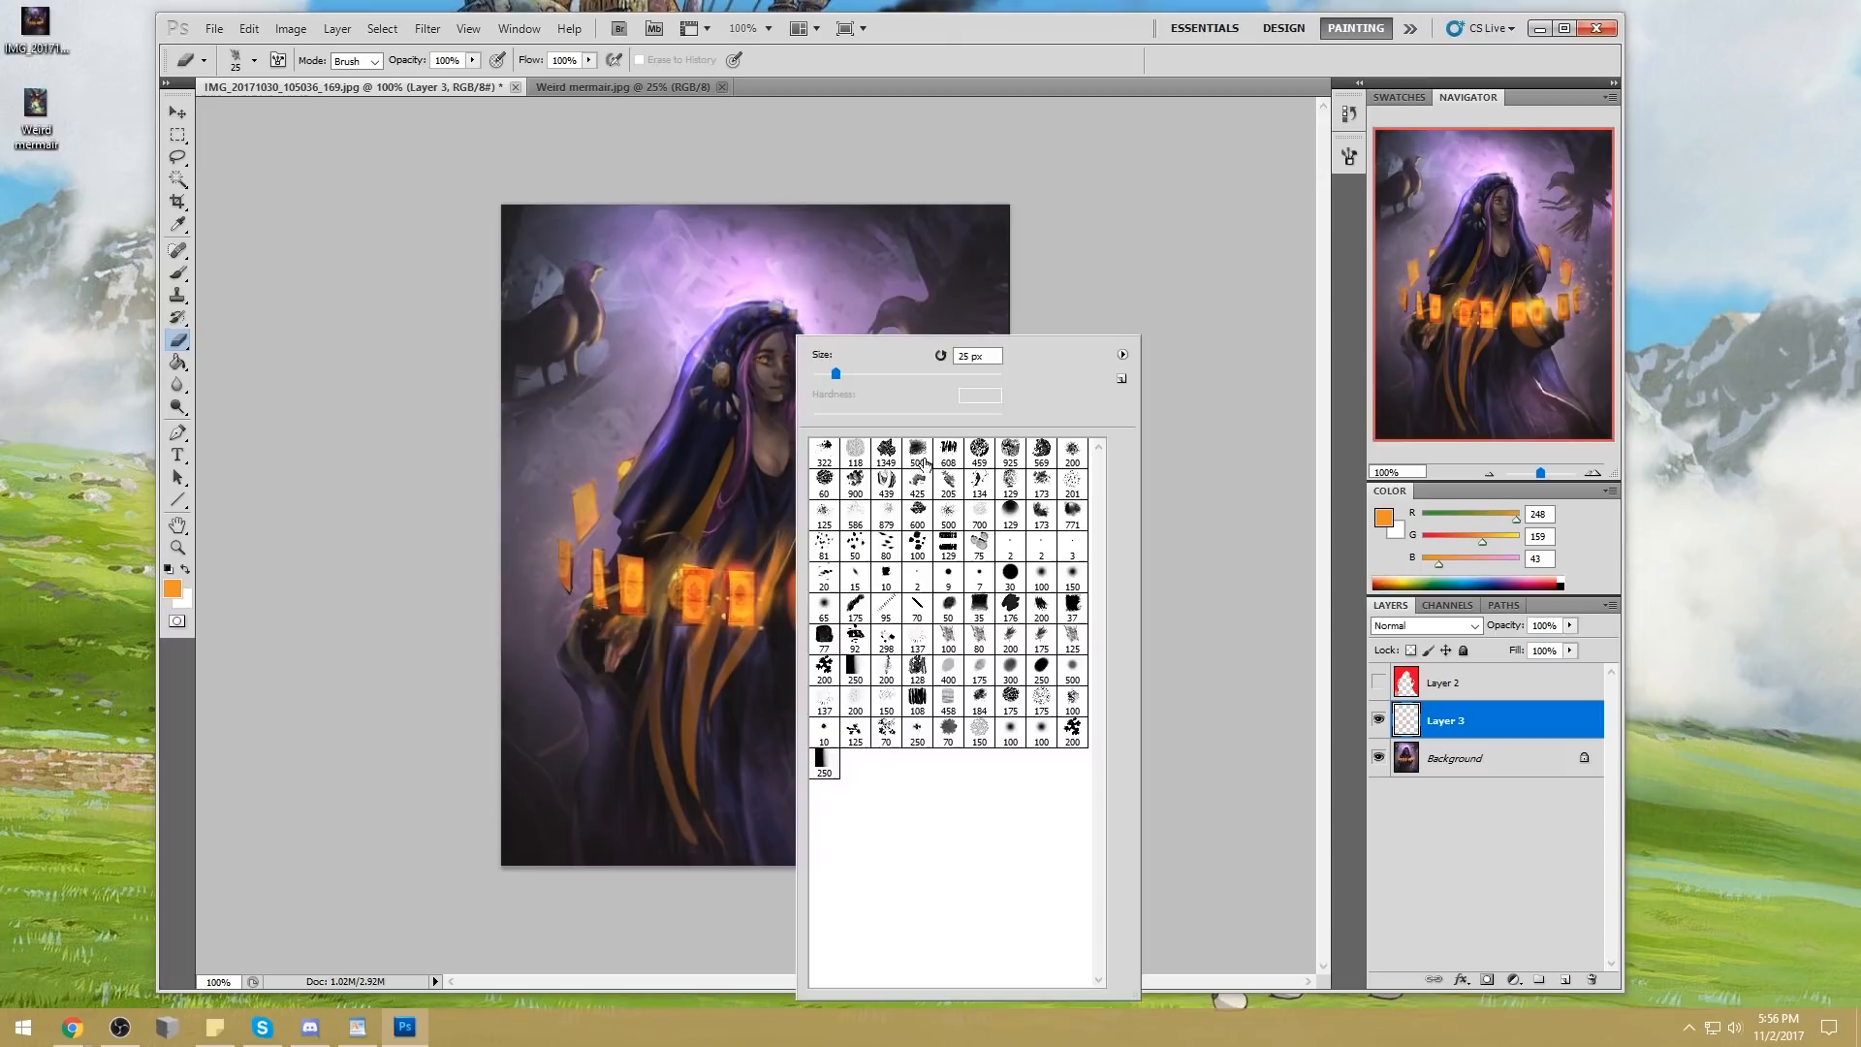
{"action": "double_click", "coordinate": [1039, 577]}
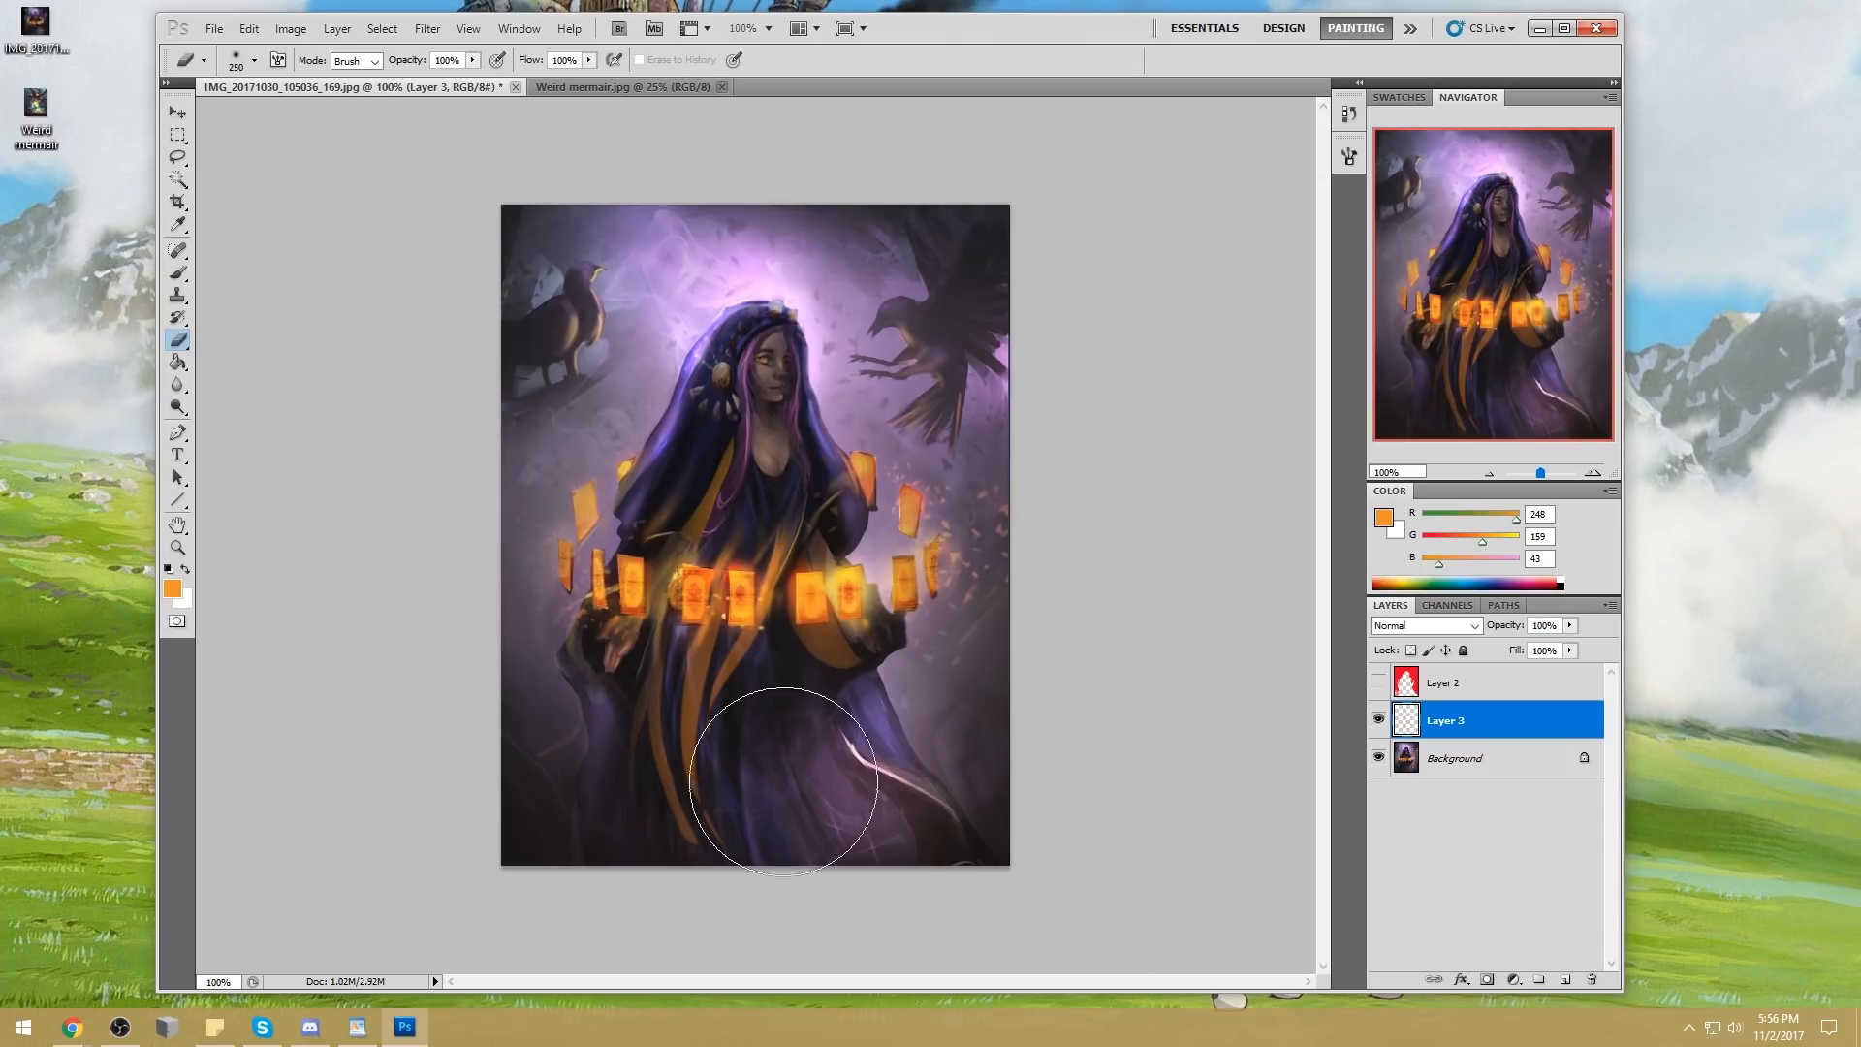
Sample yellow-orange (R 255, G 200, B 52) from a card and brush it lightly over the folds beneath the cards at 11% opacity
{"action": "key", "text": "b"}
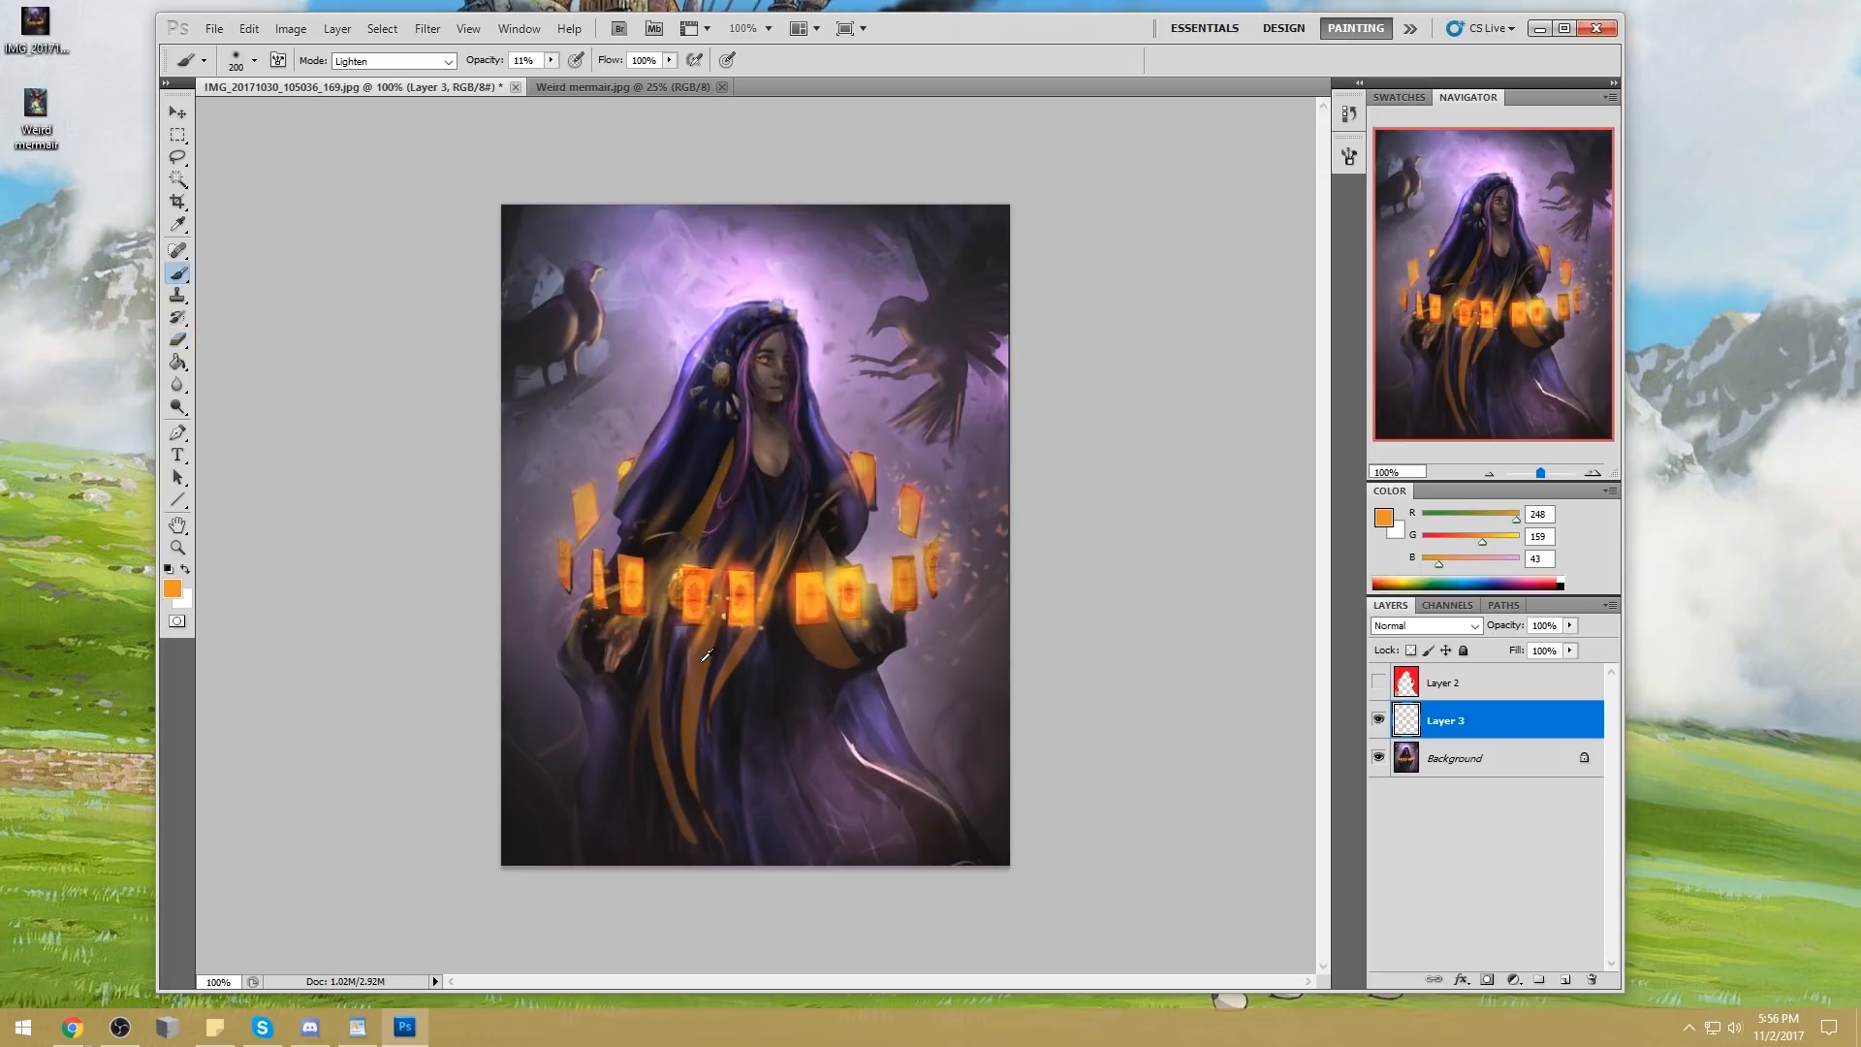
{"action": "key", "text": "e"}
{"action": "key", "text": "b"}
{"action": "left_click_drag", "start_coordinate": [703, 635], "coordinate": [729, 628]}
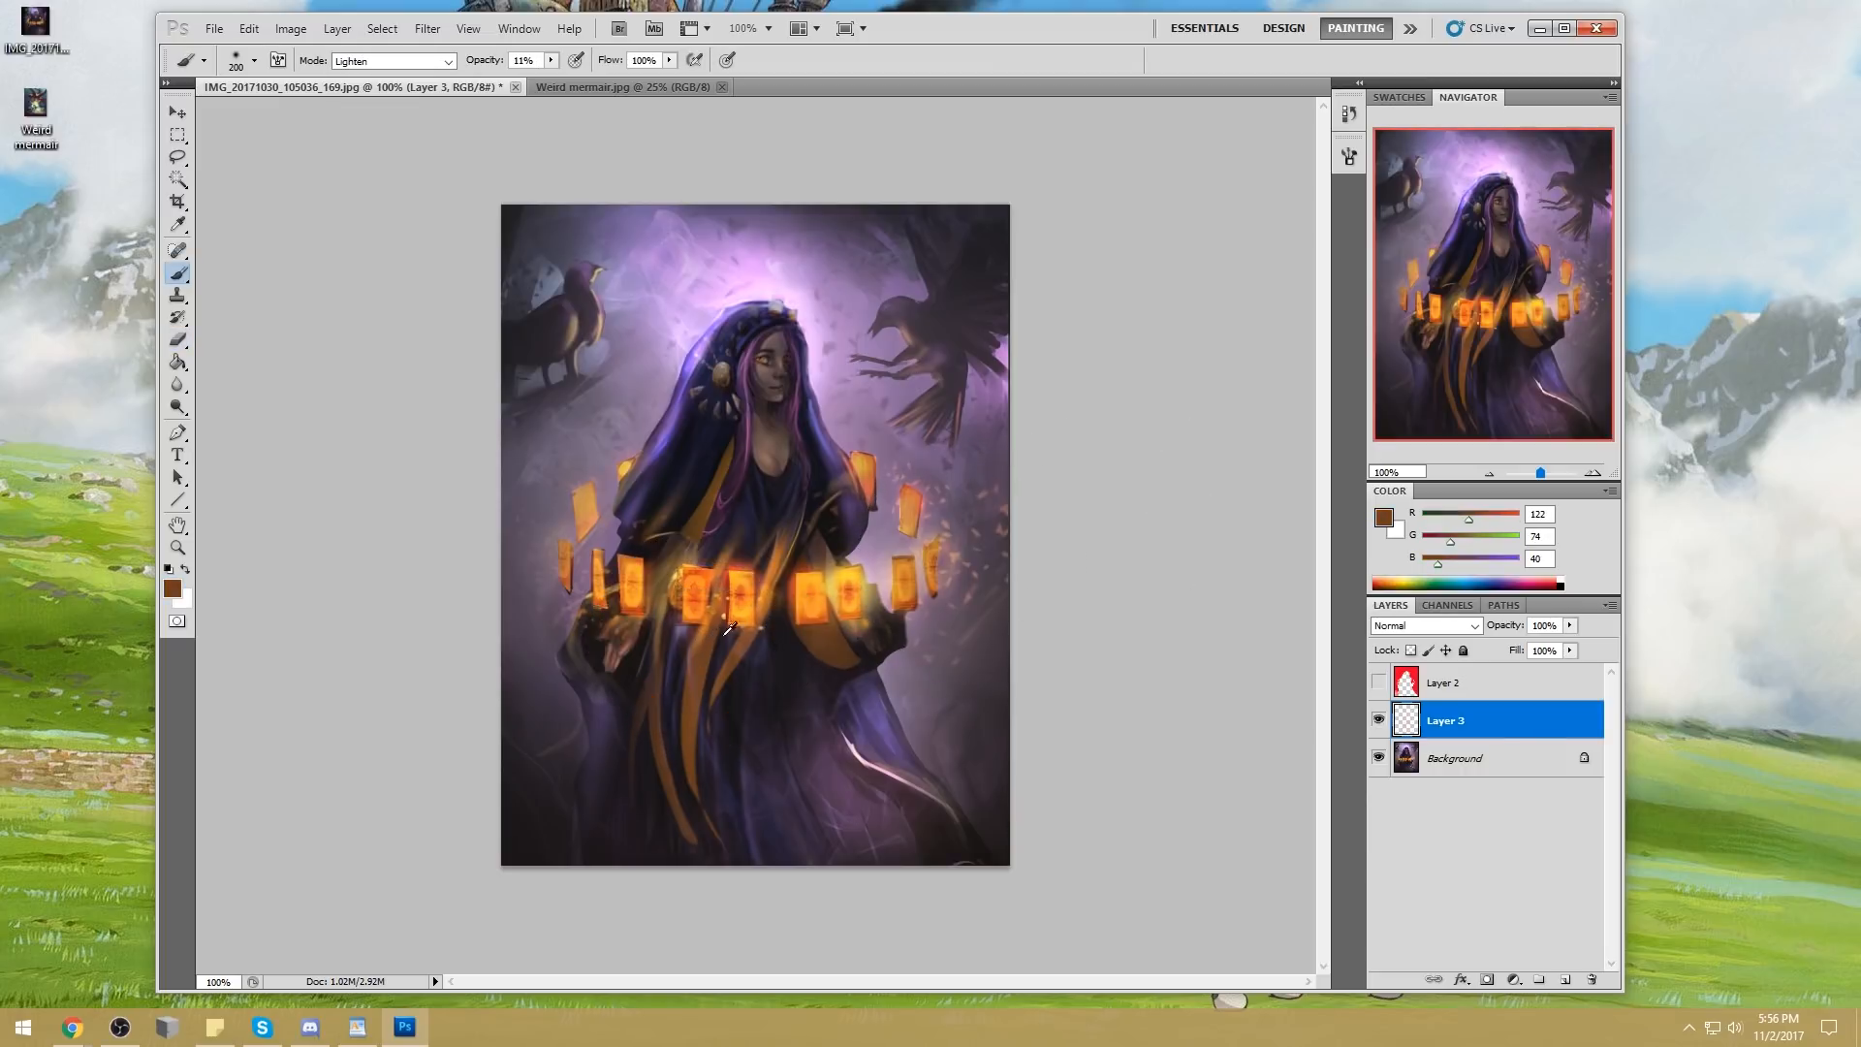
{"action": "left_click", "coordinate": [698, 640], "text": "alt"}
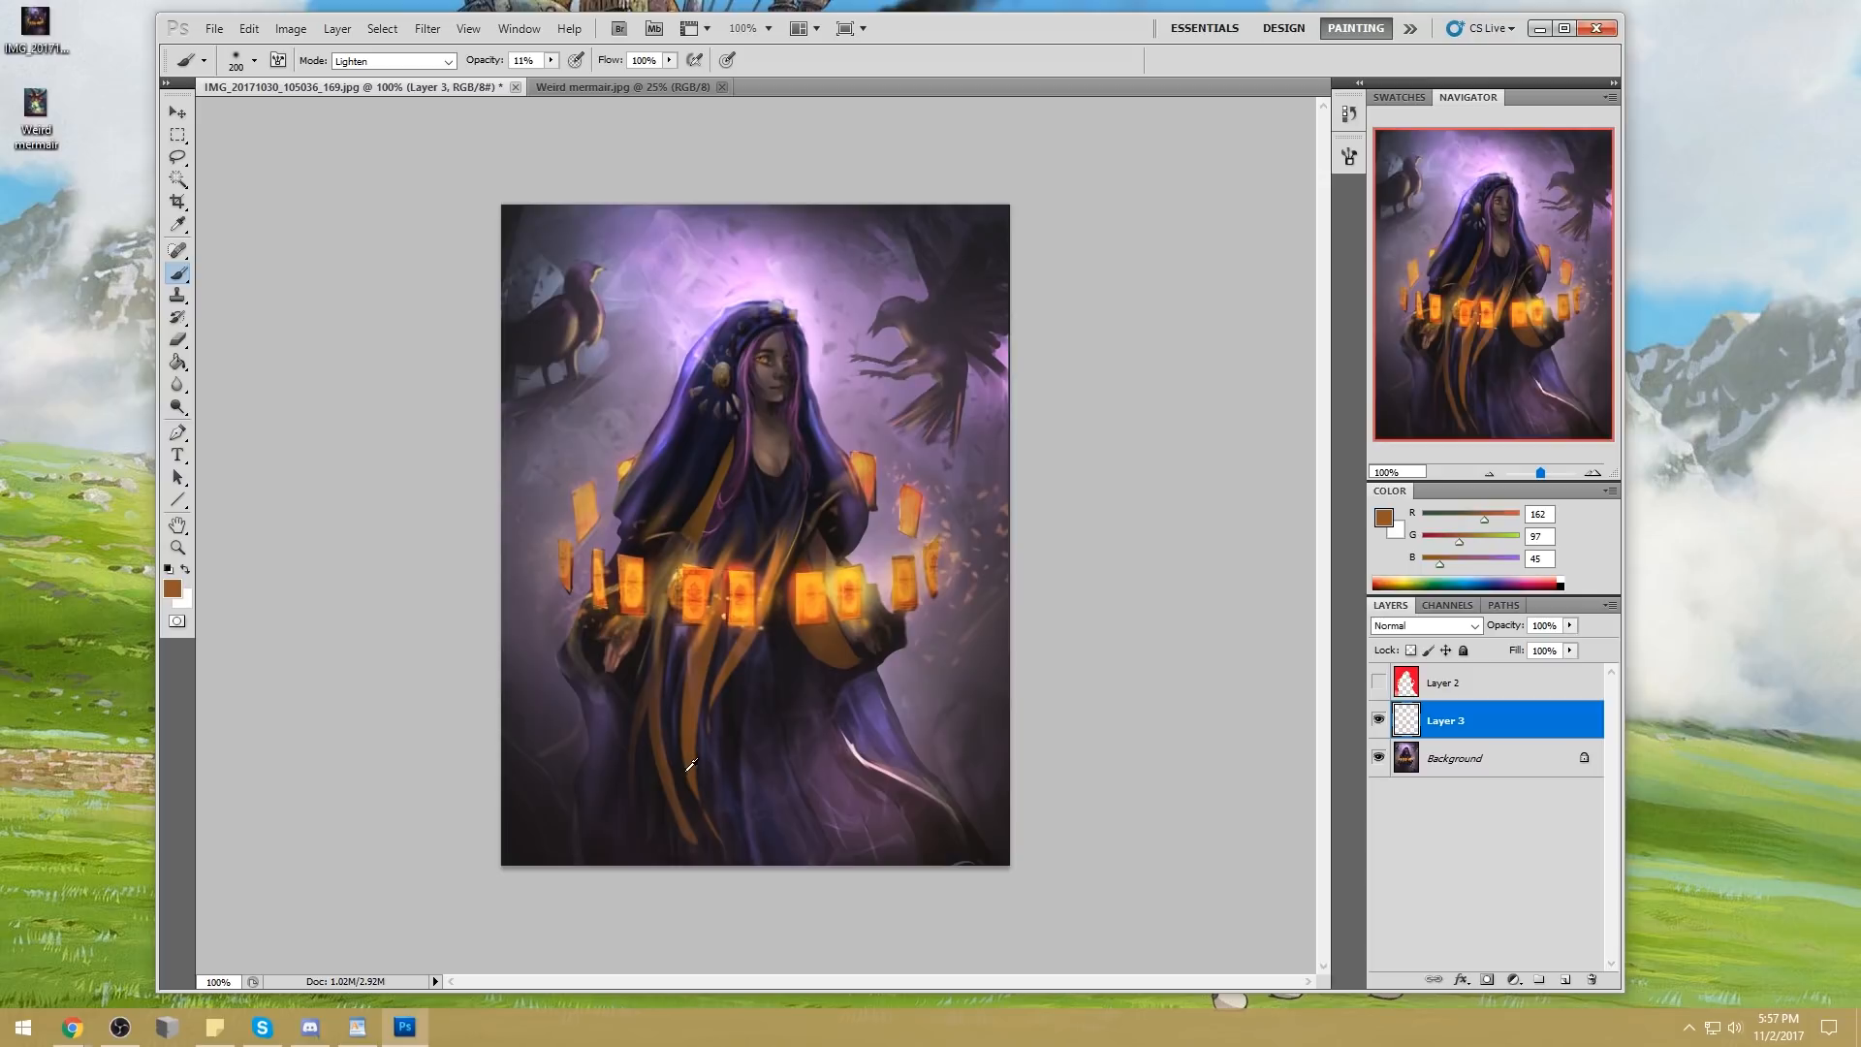
{"action": "left_click", "coordinate": [746, 562], "text": "alt"}
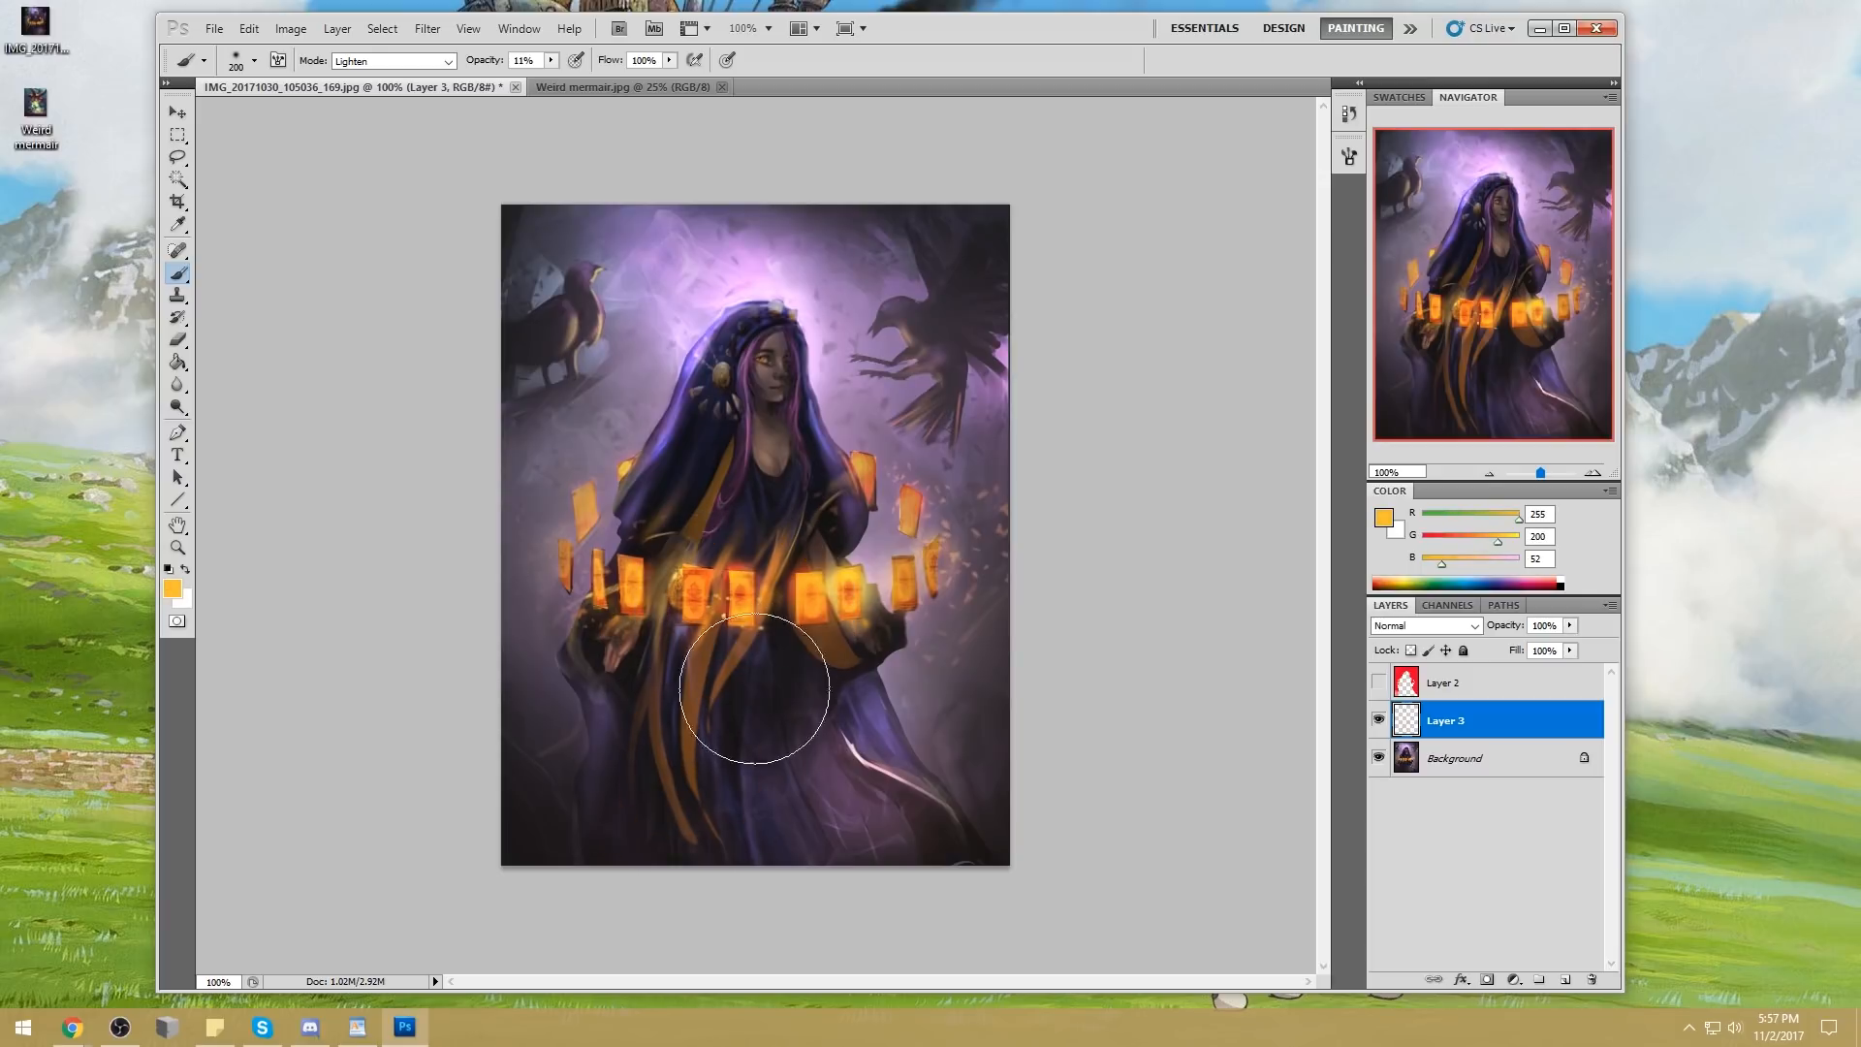
Fade the lower ends of the orange robe folds with a soft 300 px eraser at 28% opacity
{"action": "key", "text": "e"}
{"action": "key", "text": "2"}
{"action": "key", "text": "8"}
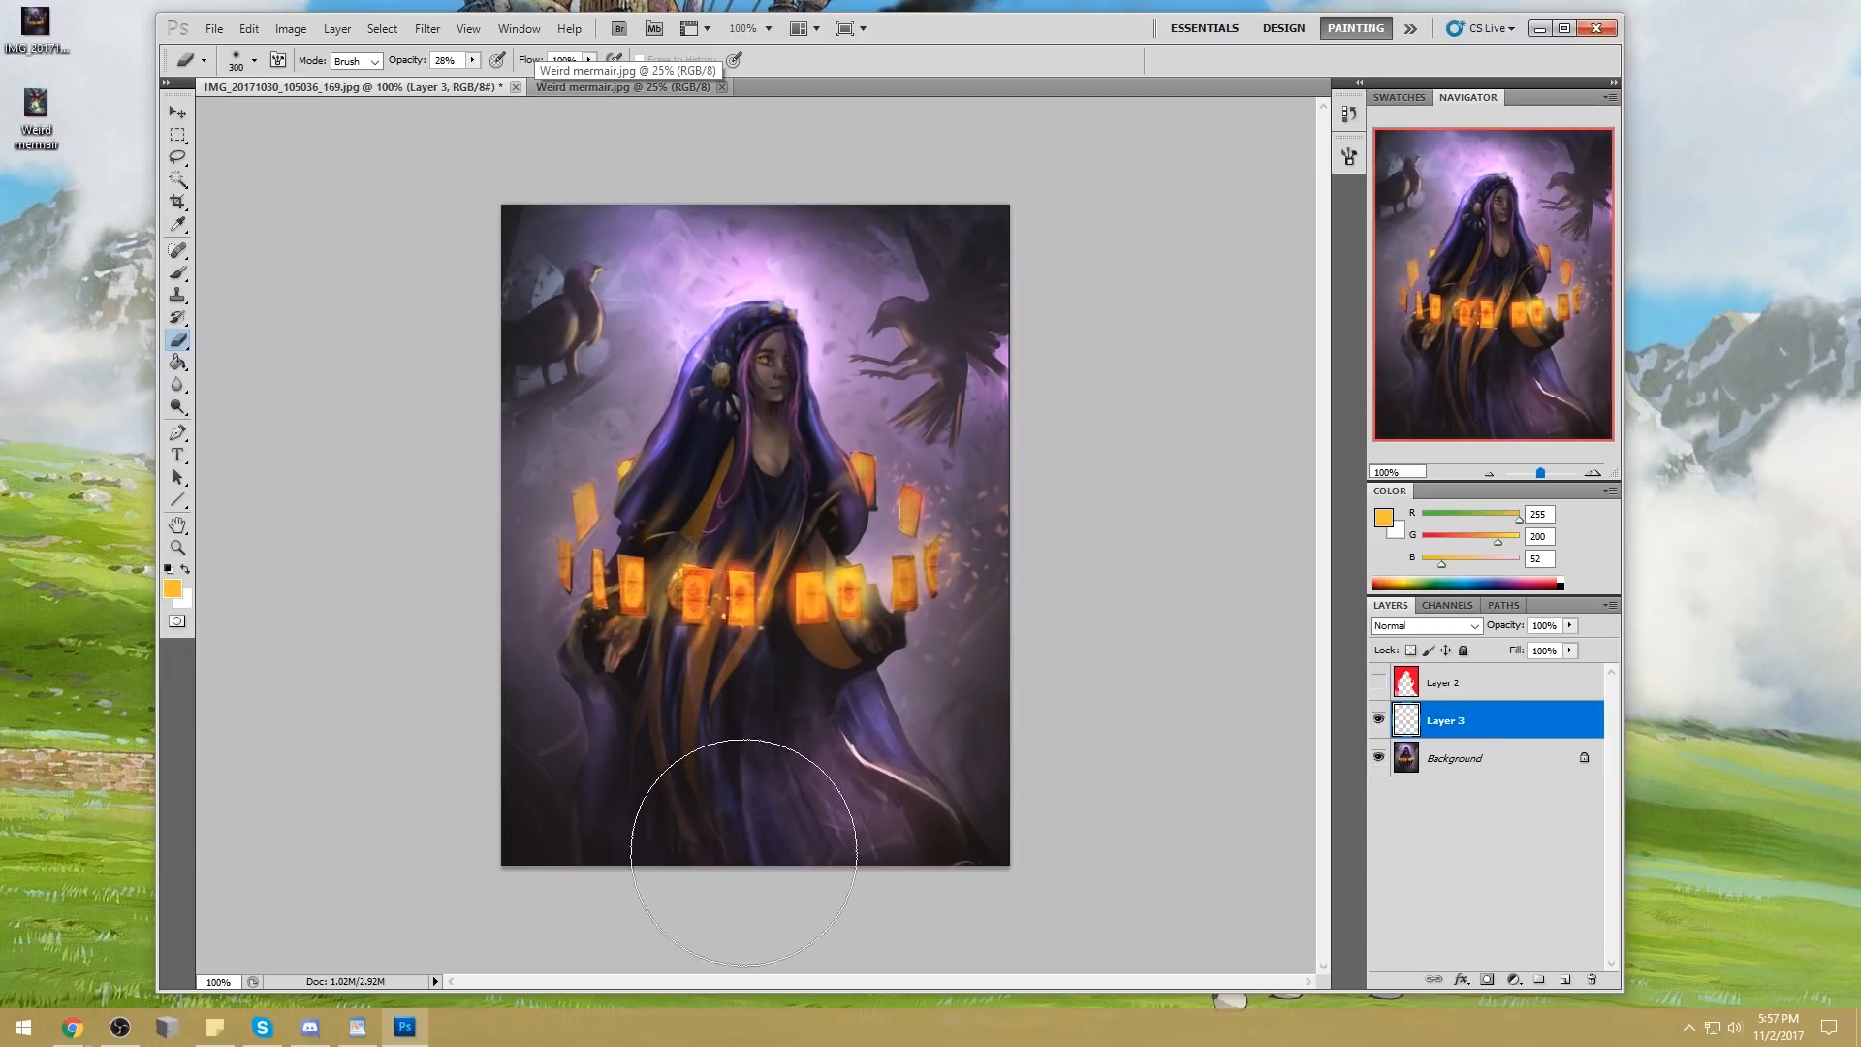
Tone down the orange on the cloak fold beside her hair with the eraser at 150 px and smaller
{"action": "key", "text": "bracketleft"}
{"action": "key", "text": "bracketleft"}
{"action": "key", "text": "bracketleft"}
{"action": "key", "text": "bracketleft"}
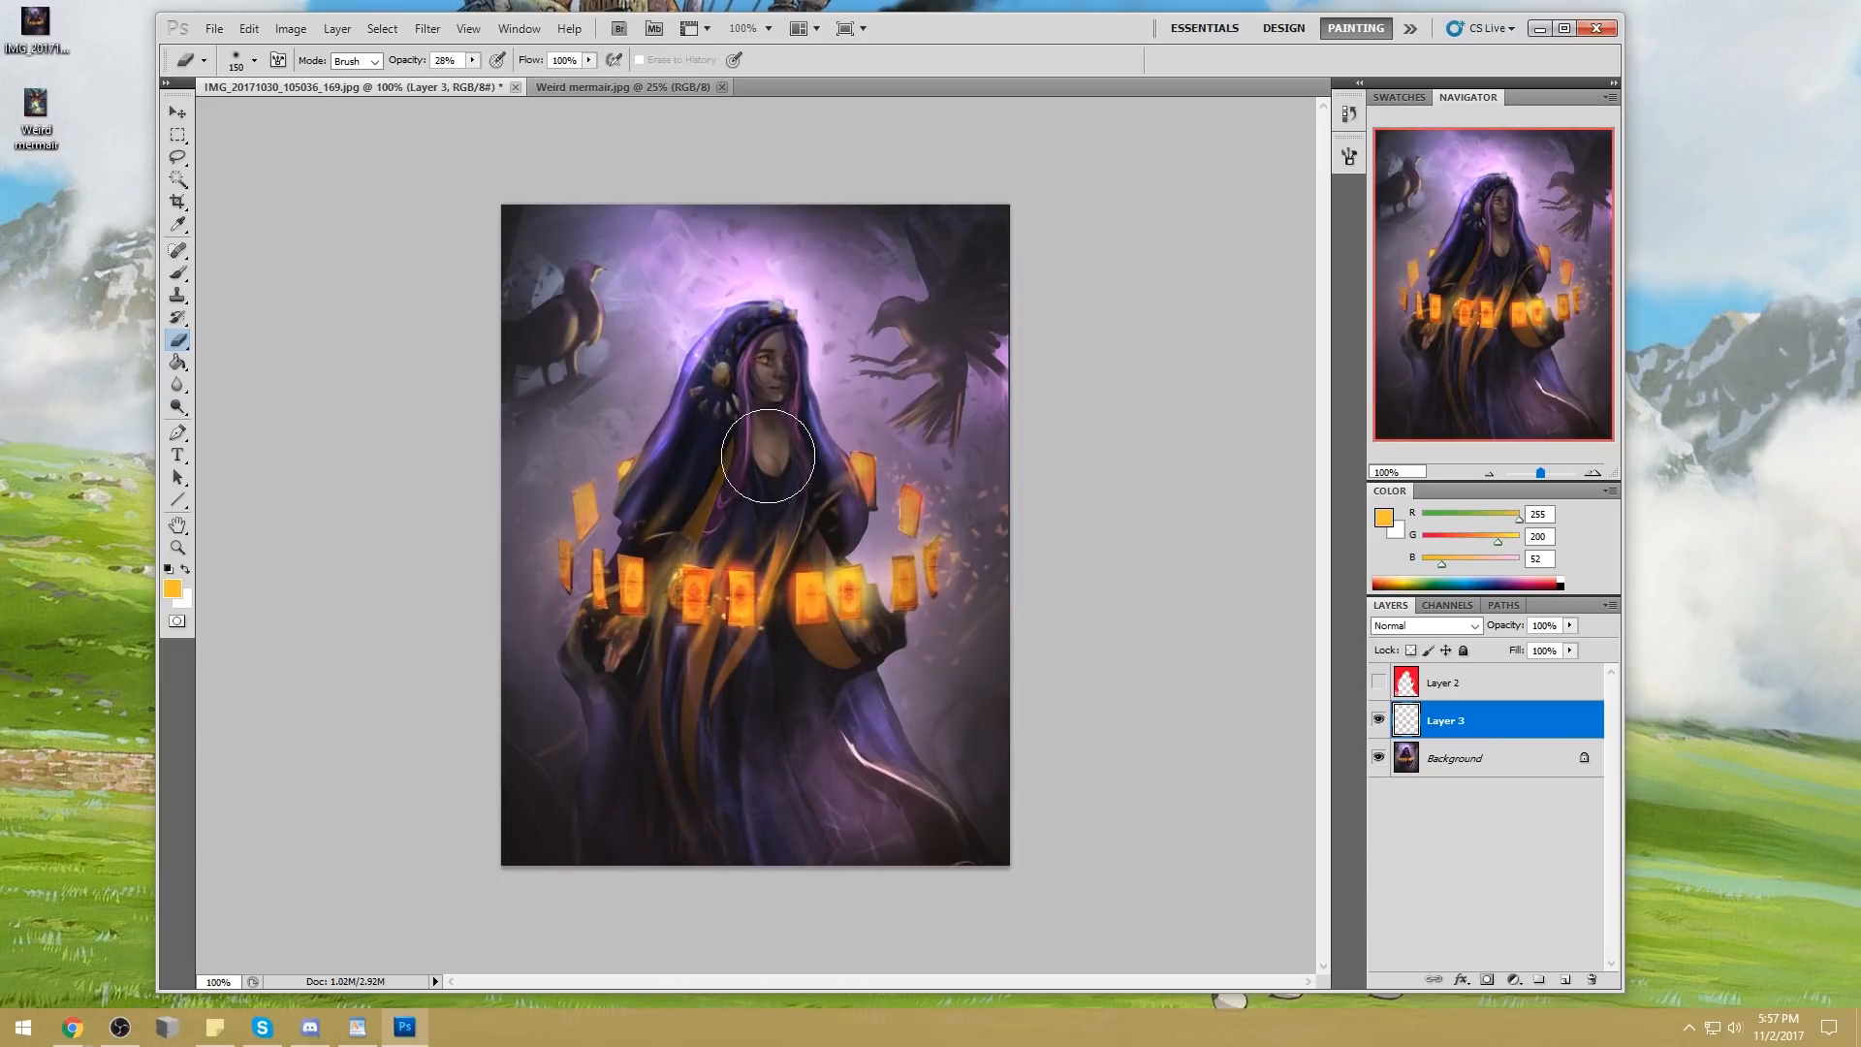
{"action": "key", "text": "bracketleft"}
{"action": "key", "text": "bracketleft"}
{"action": "key", "text": "bracketleft"}
{"action": "key", "text": "bracketleft"}
{"action": "key", "text": "bracketleft"}
Ready the Dodge tool for highlights and merge Layer 3 down into the Background
{"action": "key", "text": "b"}
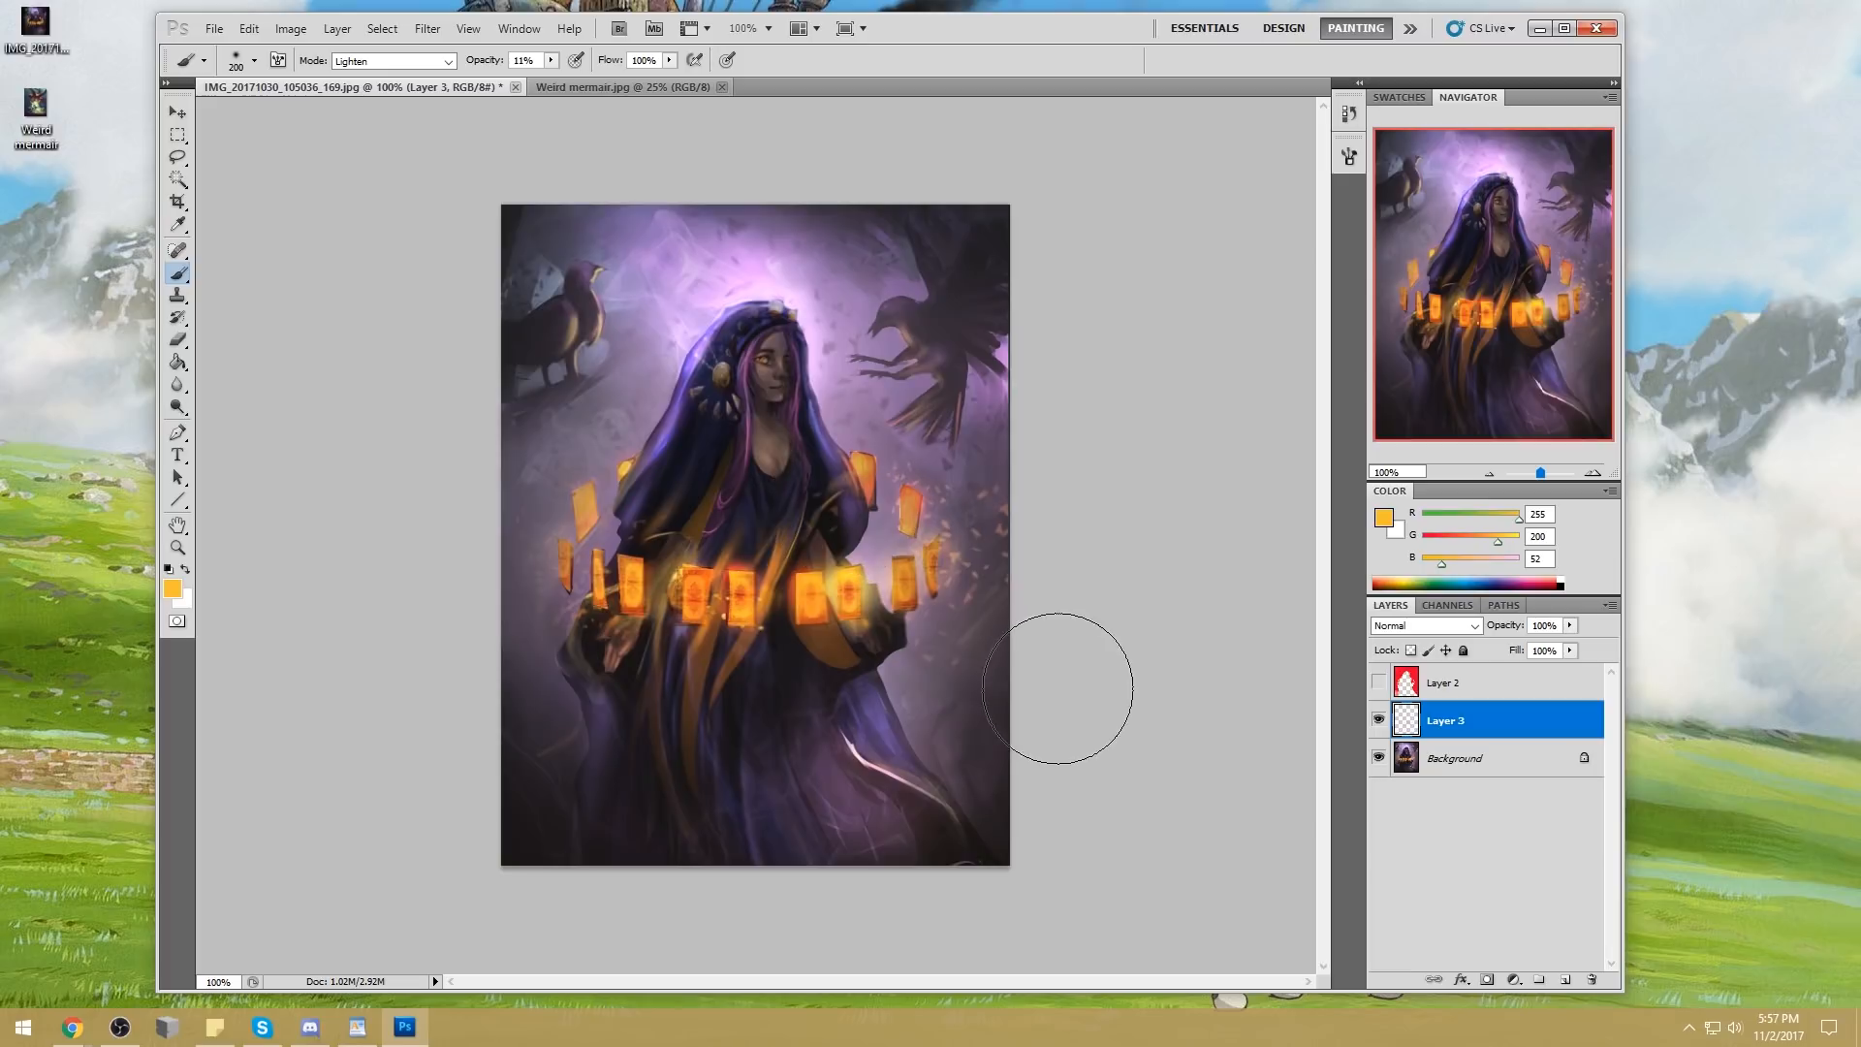
{"action": "left_click", "coordinate": [189, 417]}
{"action": "left_click", "coordinate": [242, 408]}
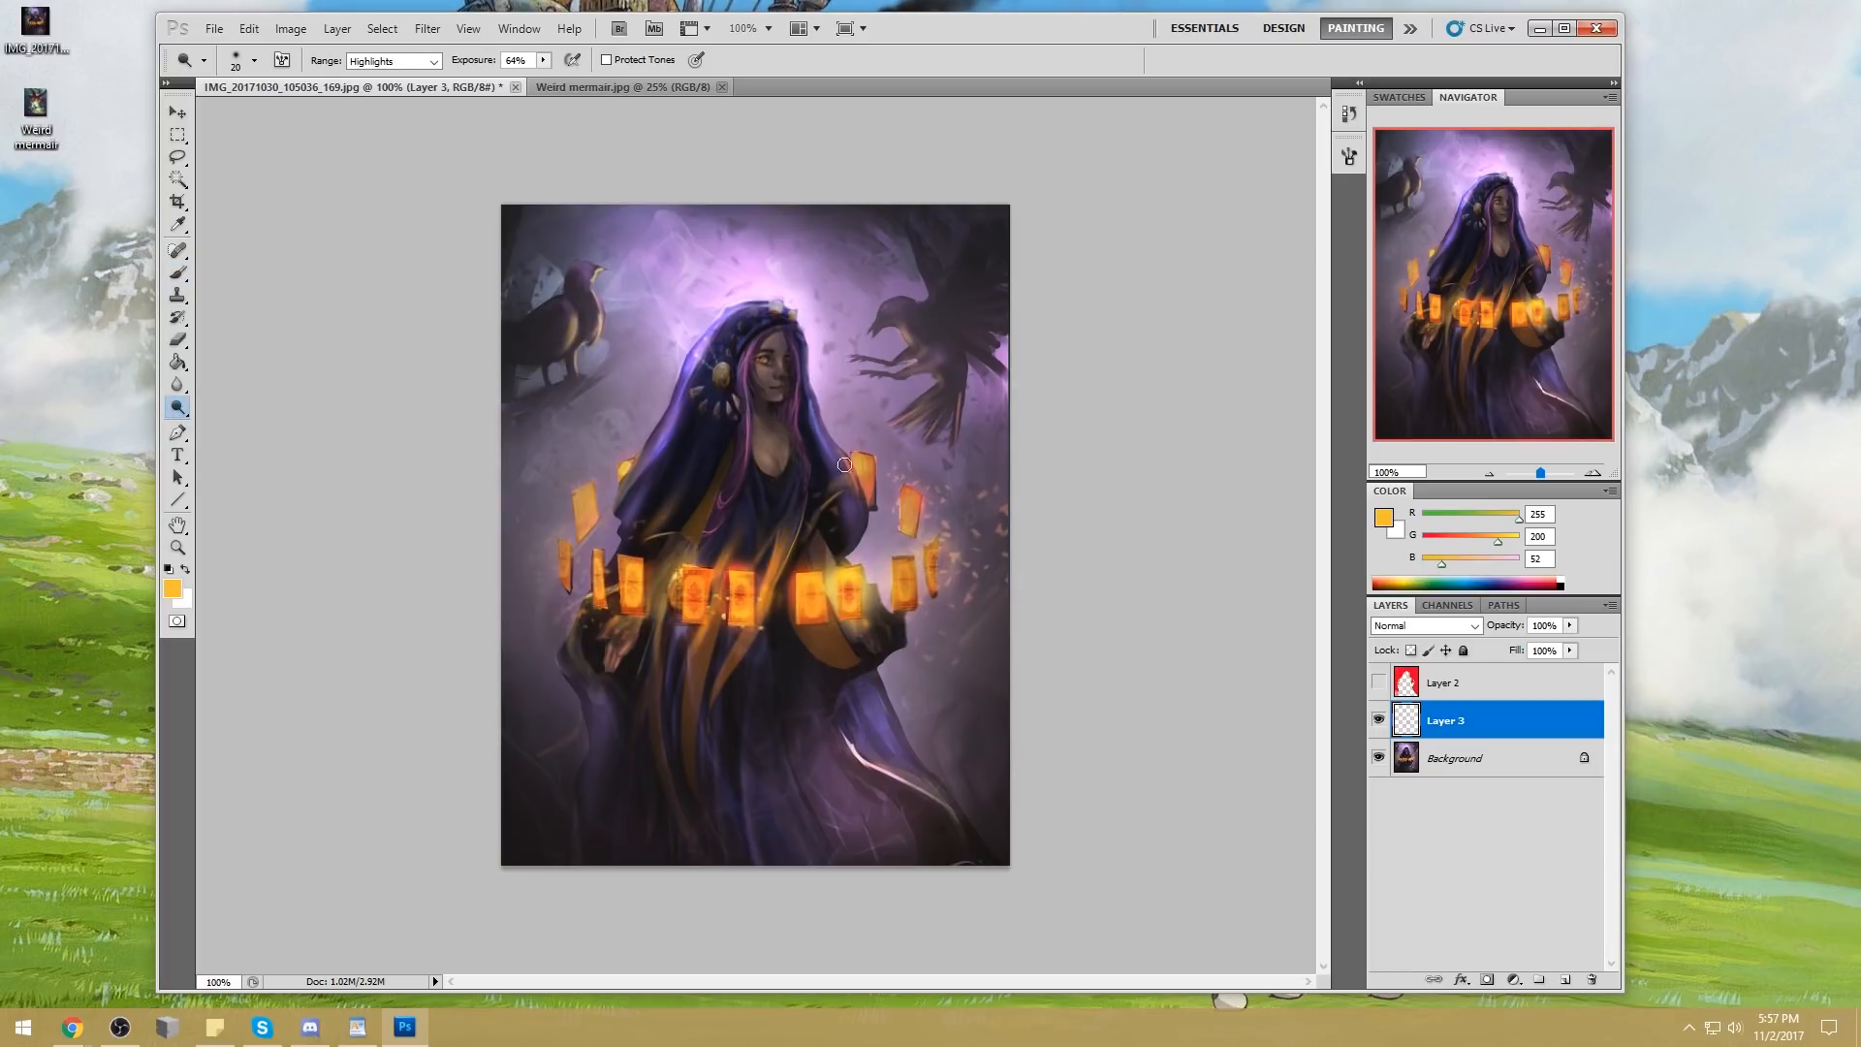
{"action": "right_click", "coordinate": [1505, 729]}
{"action": "left_click", "coordinate": [1590, 675]}
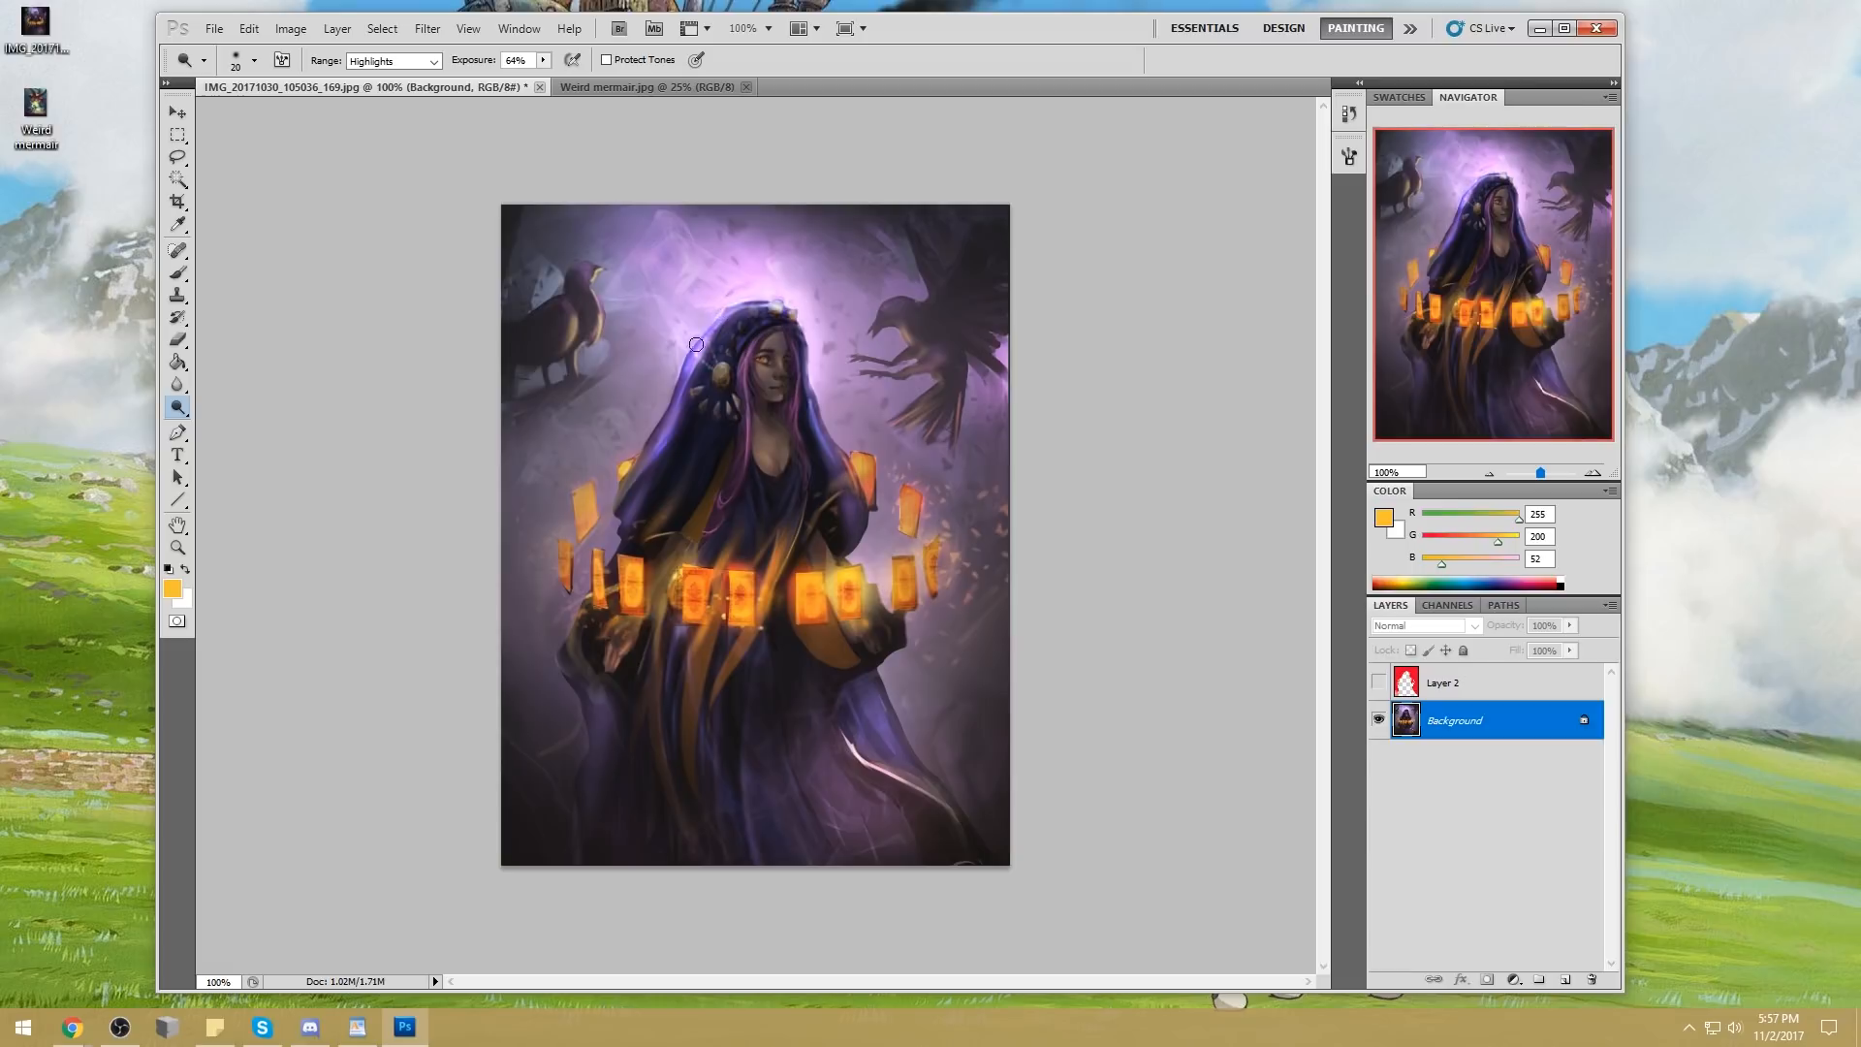
Darken the pale jewels atop the hood with sampled dark purple (R 29, G 16, B 48) using an 8 px Normal brush at 86% opacity
{"action": "key", "text": "b"}
{"action": "left_click", "coordinate": [764, 344], "text": "alt"}
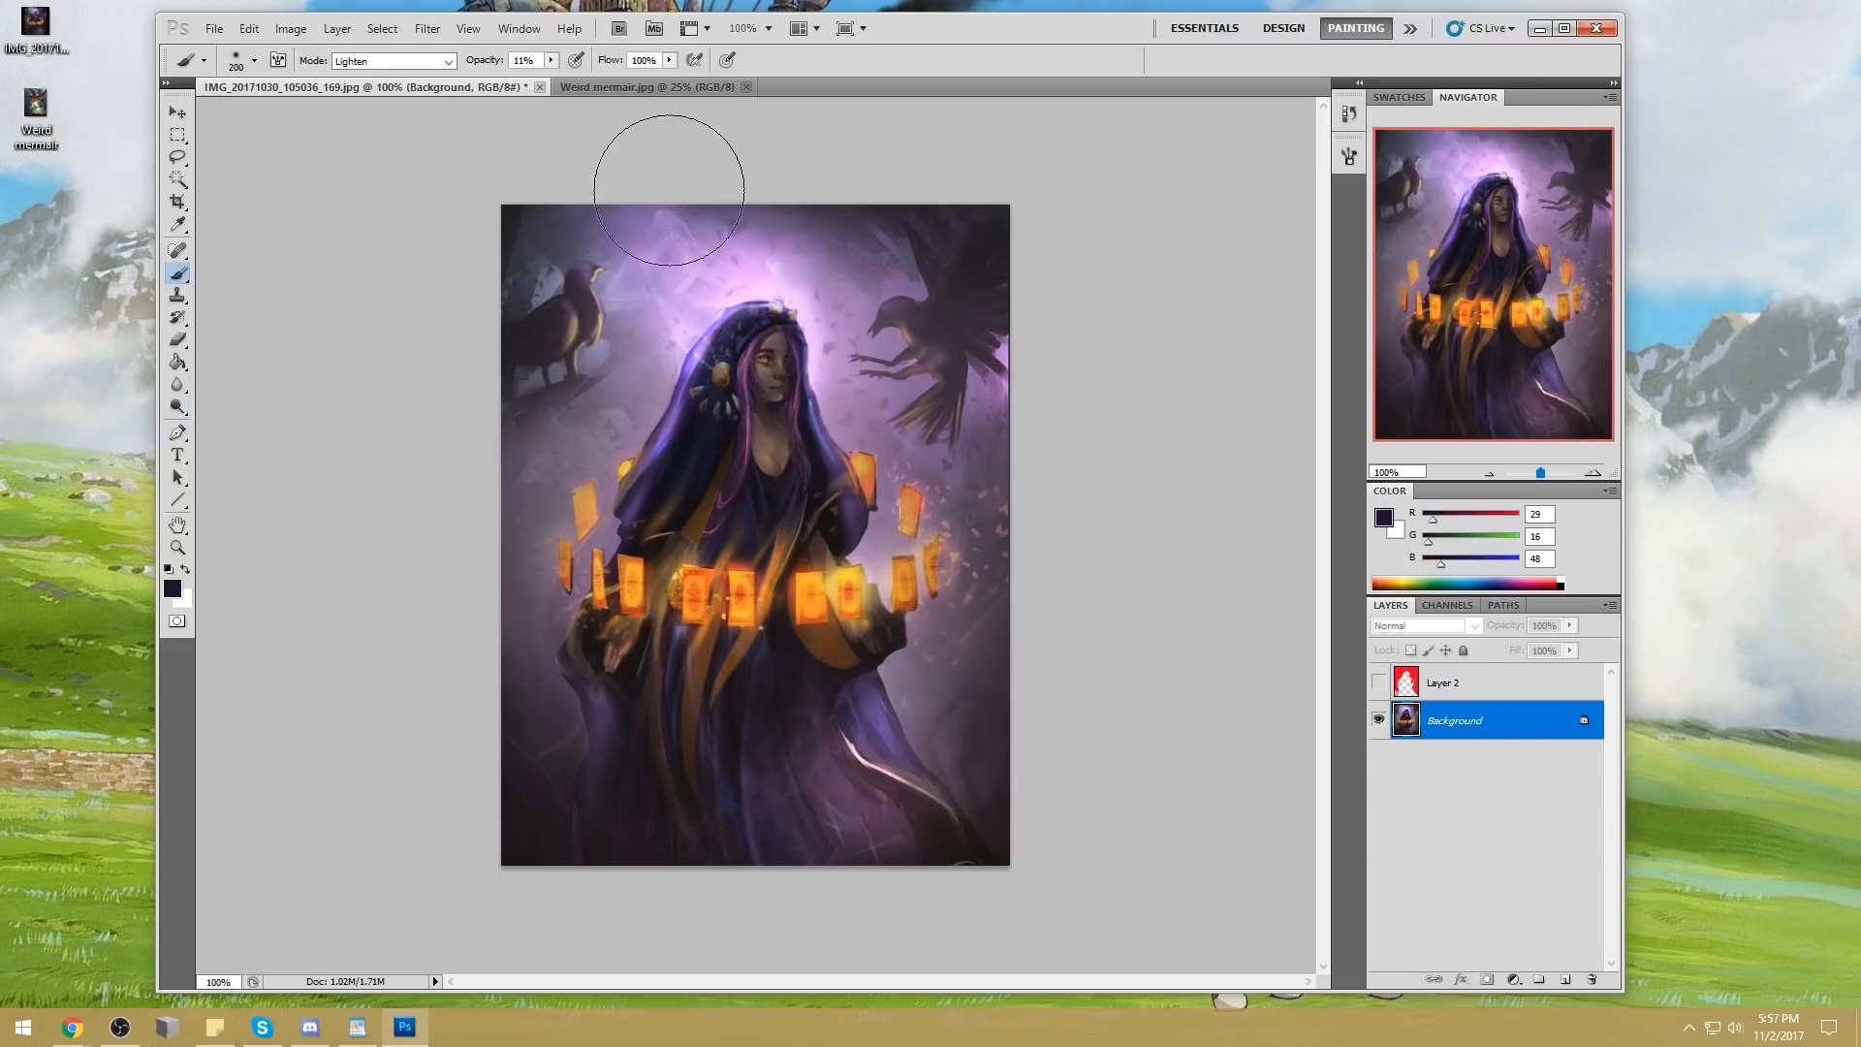
{"action": "key", "text": "bracketleft"}
{"action": "key", "text": "bracketleft"}
{"action": "key", "text": "bracketleft"}
{"action": "key", "text": "bracketleft"}
{"action": "key", "text": "bracketleft"}
{"action": "key", "text": "bracketleft"}
{"action": "key", "text": "bracketleft"}
{"action": "key", "text": "bracketleft"}
{"action": "key", "text": "bracketleft"}
{"action": "key", "text": "bracketleft"}
{"action": "key", "text": "bracketleft"}
{"action": "key", "text": "bracketleft"}
{"action": "key", "text": "bracketleft"}
{"action": "left_click", "coordinate": [397, 60]}
{"action": "left_click", "coordinate": [376, 72]}
{"action": "key", "text": "bracketleft"}
{"action": "key", "text": "bracketleft"}
{"action": "key", "text": "bracketleft"}
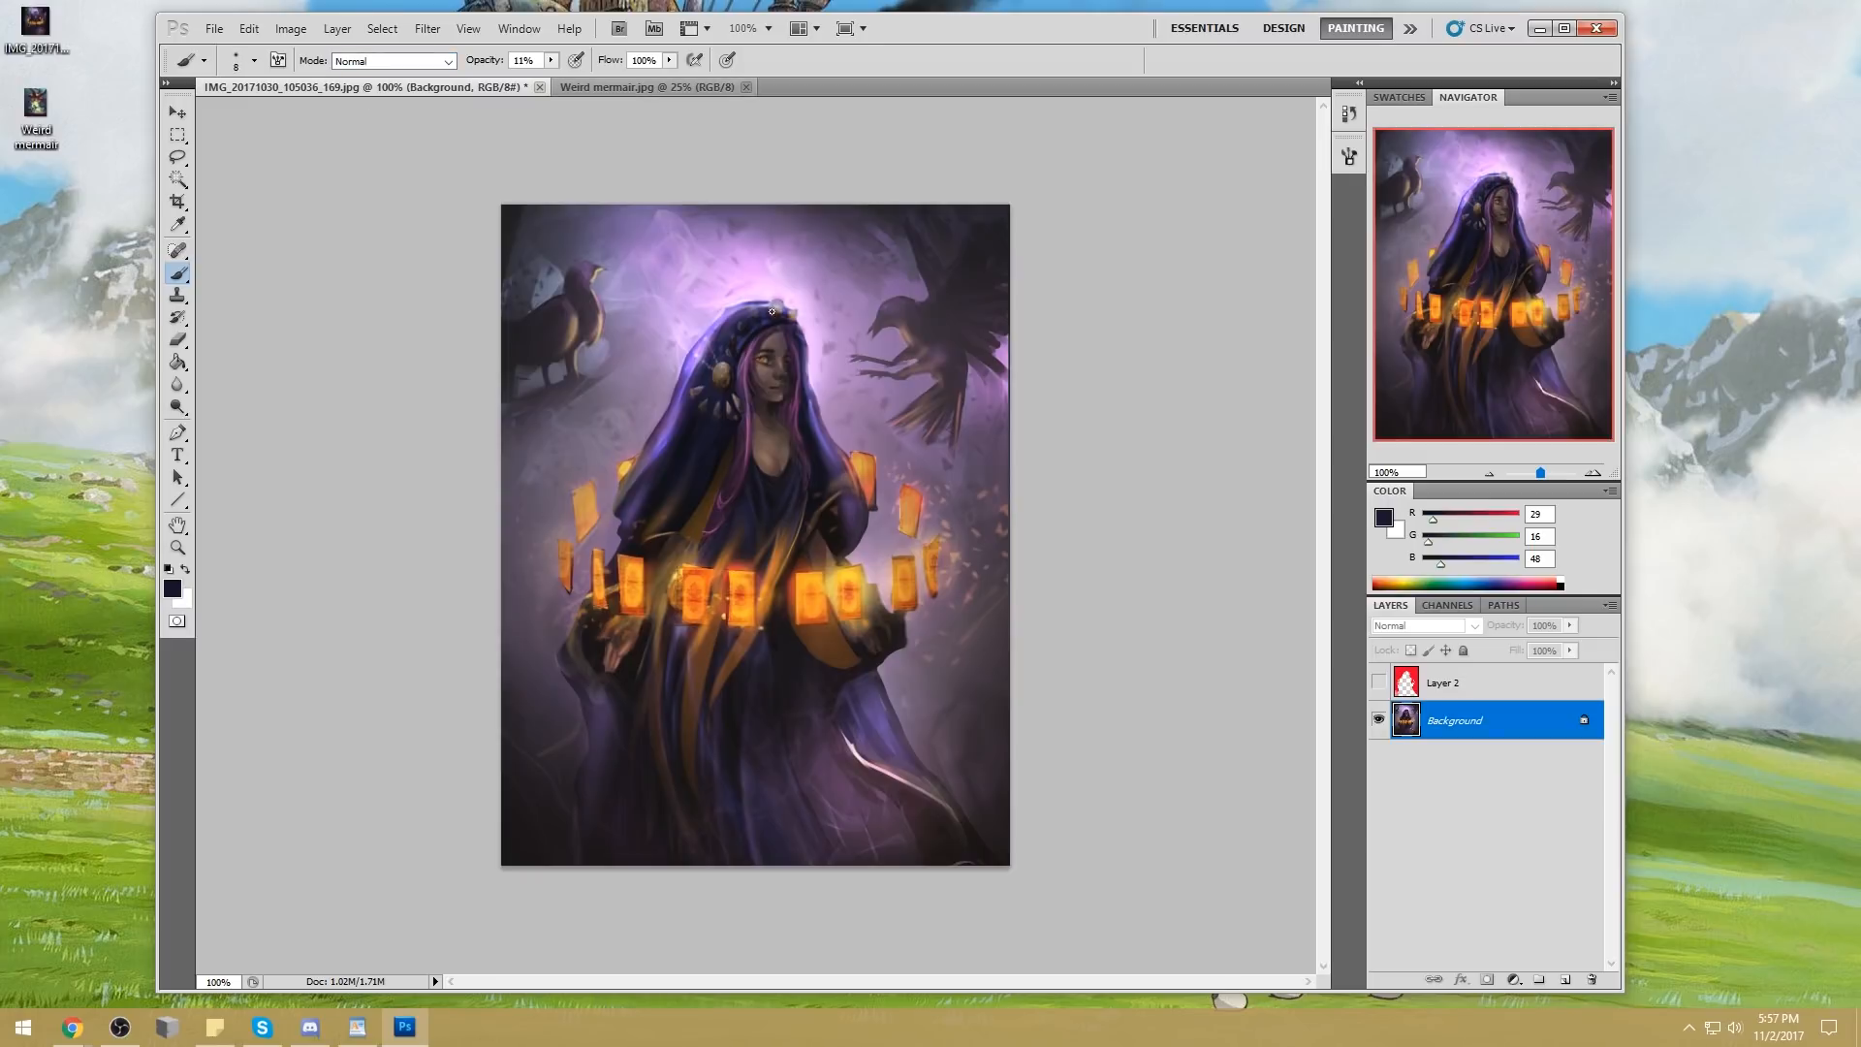
{"action": "key", "text": "8"}
{"action": "key", "text": "6"}
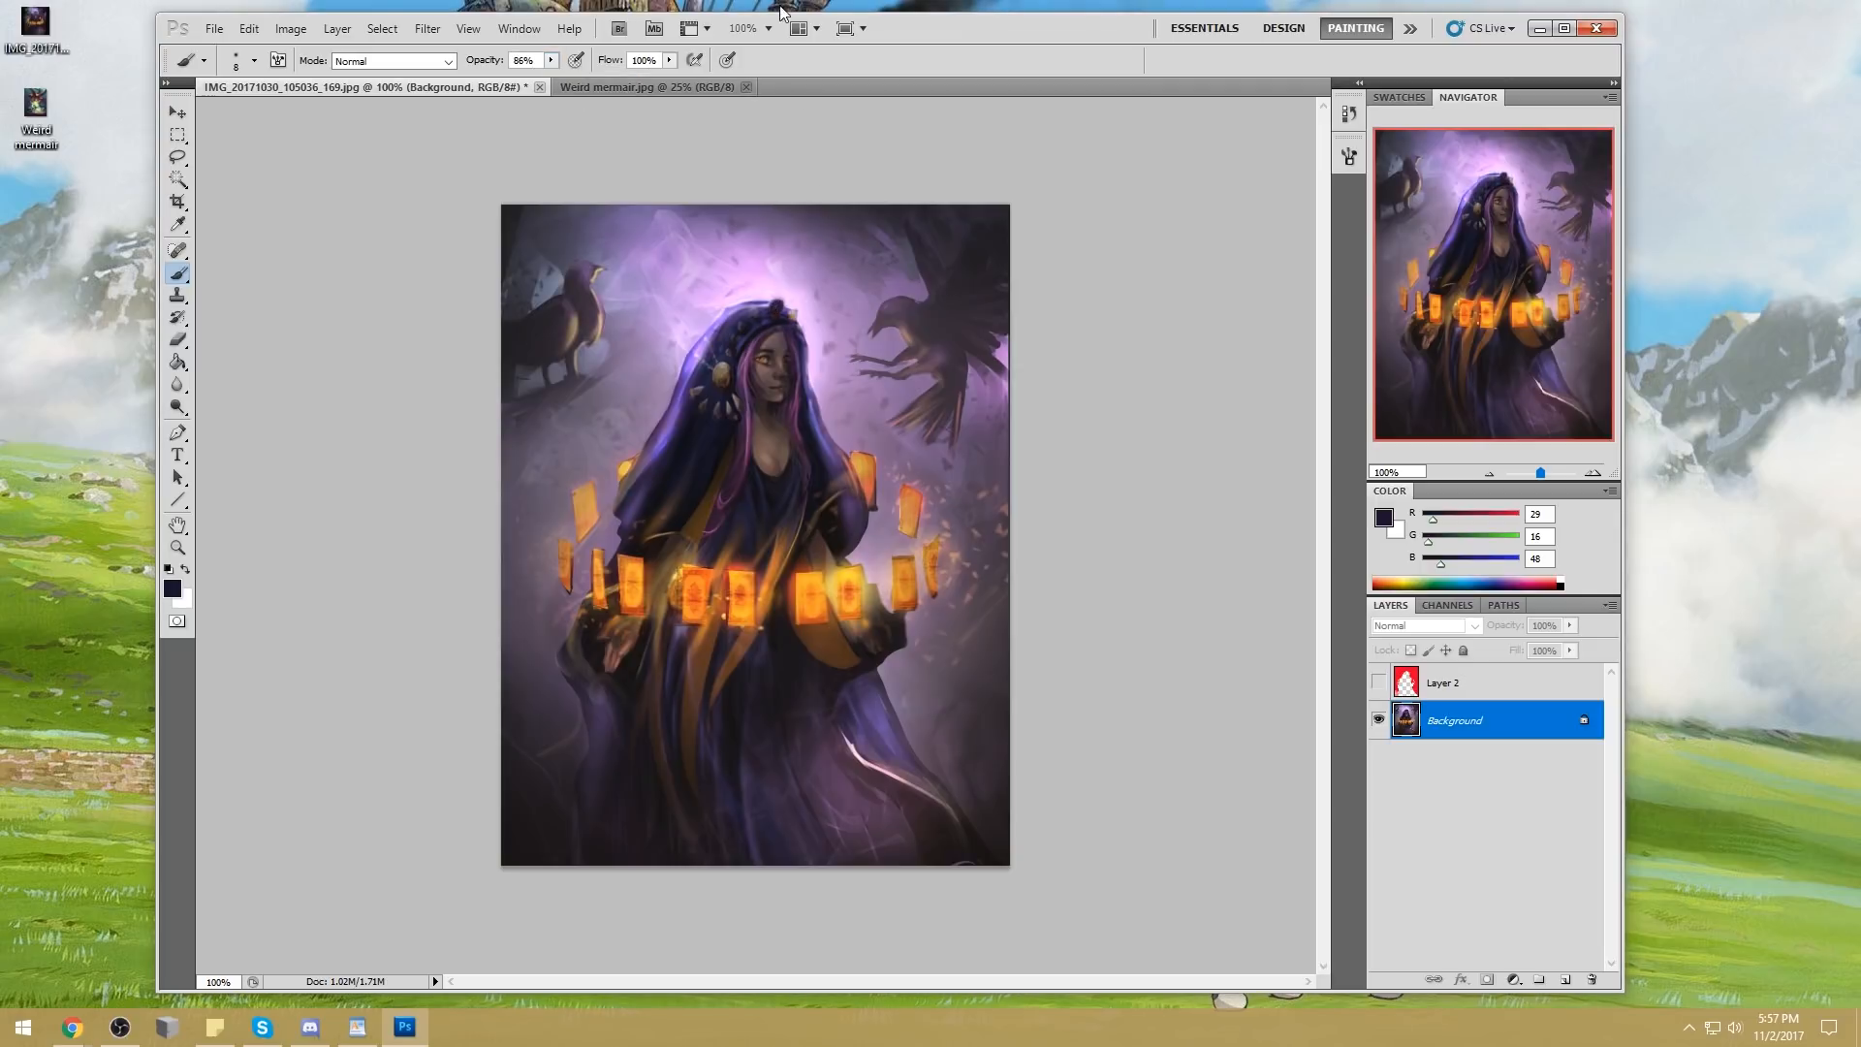
{"action": "key", "text": "ctrl+z"}
Try painting dark crown spikes on top of the hood with a 15 px round brush
{"action": "right_click", "coordinate": [781, 293]}
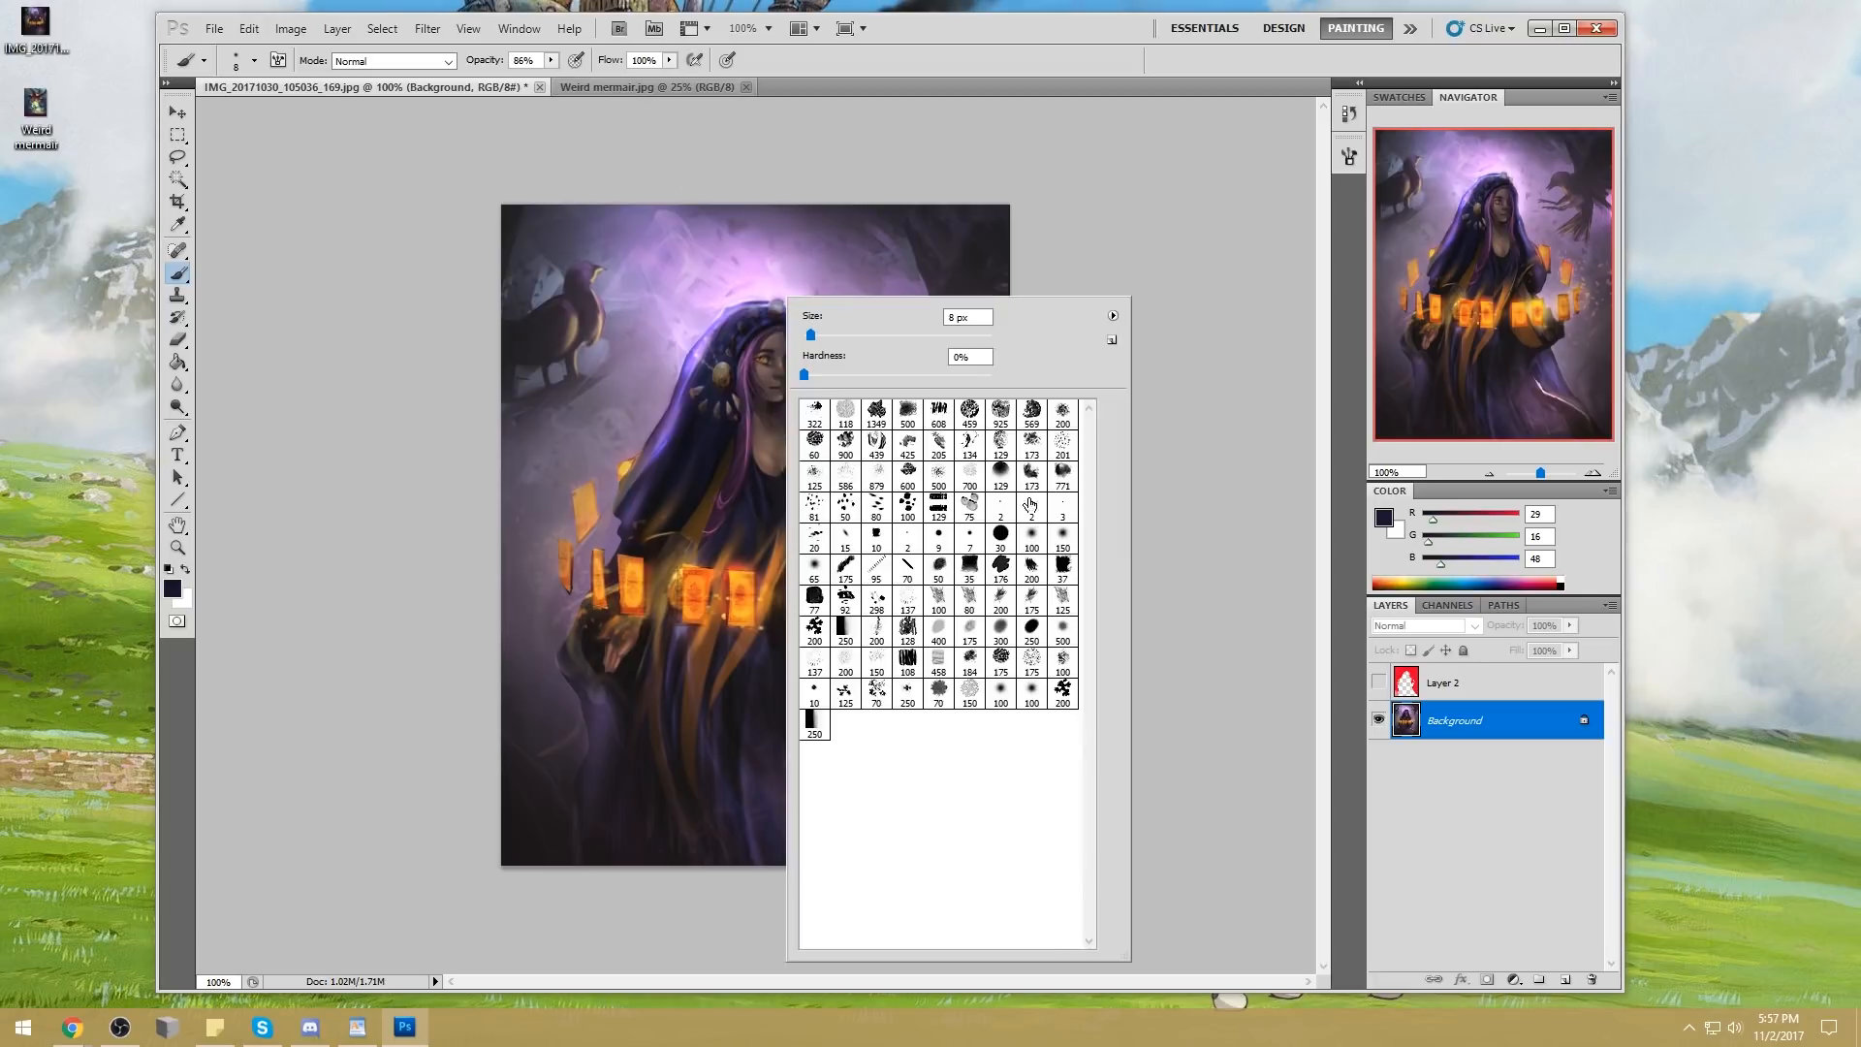
{"action": "left_click", "coordinate": [815, 694]}
{"action": "left_click", "coordinate": [1197, 498]}
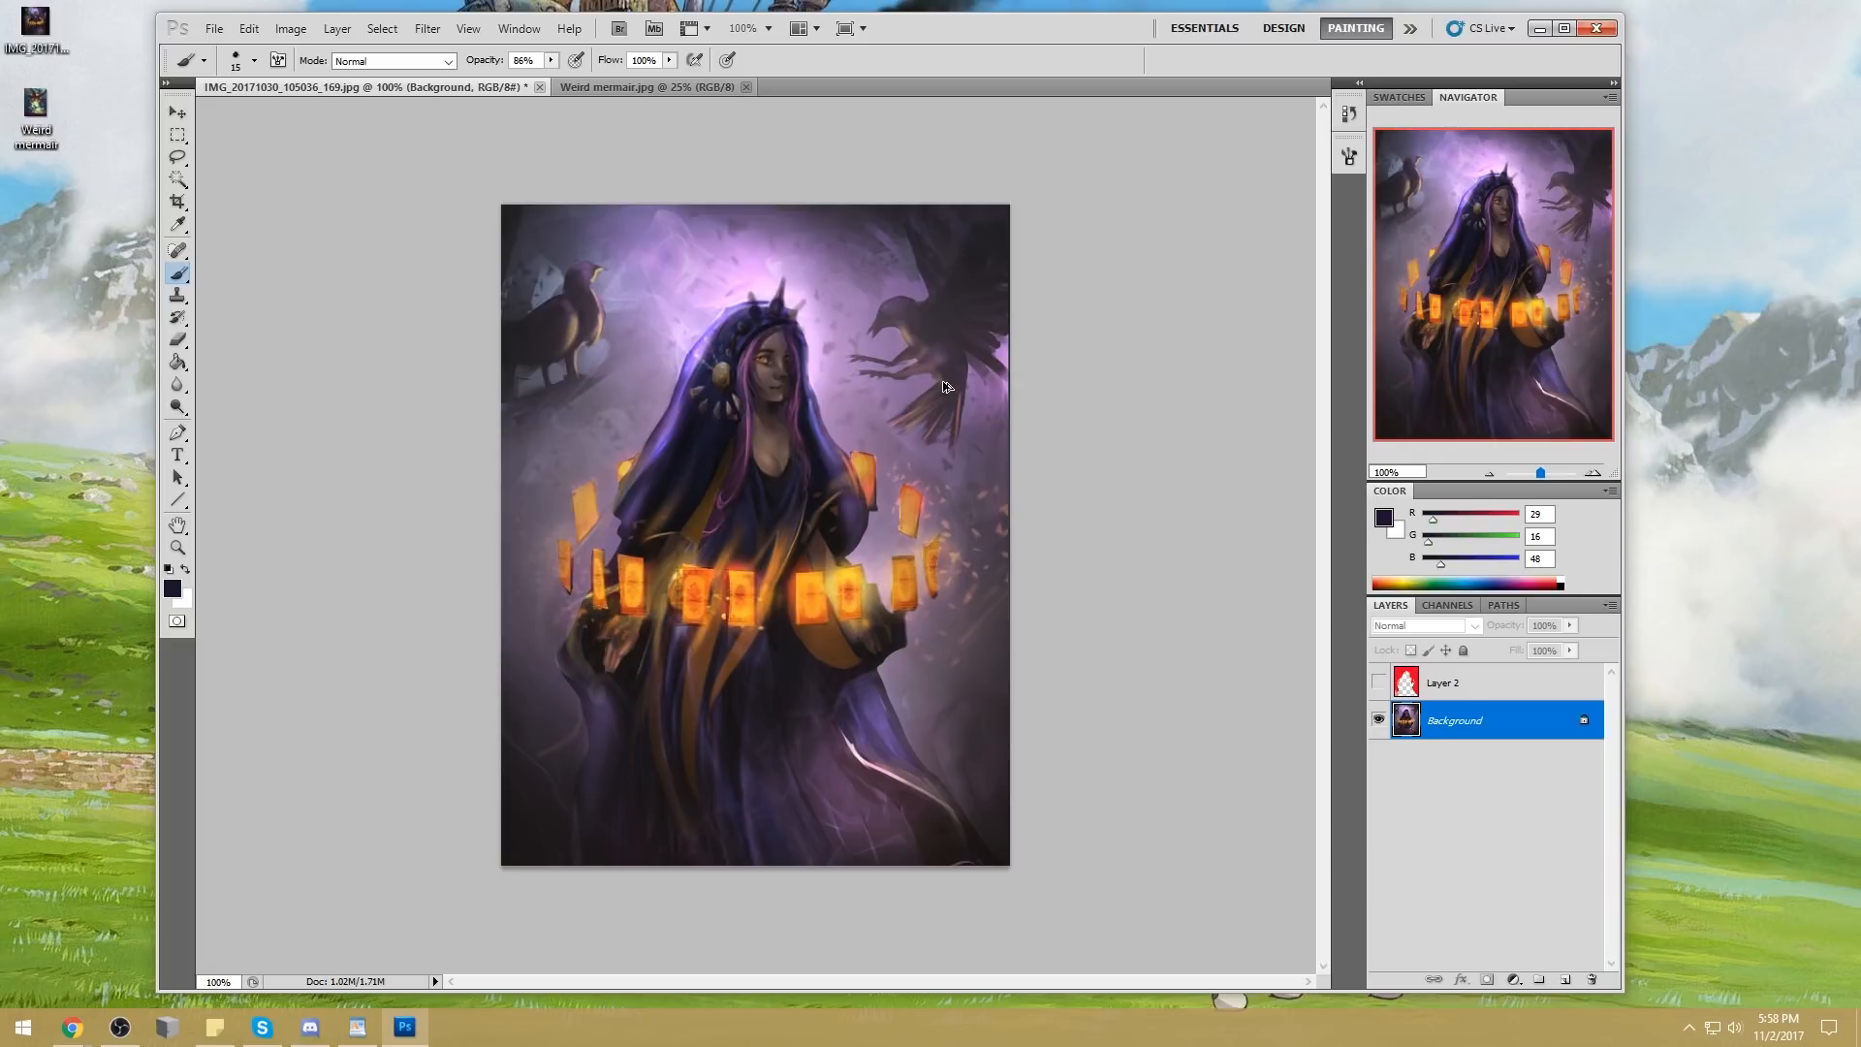
{"action": "key", "text": "ctrl+alt+z"}
{"action": "key", "text": "ctrl+alt+z"}
{"action": "key", "text": "ctrl+alt+z"}
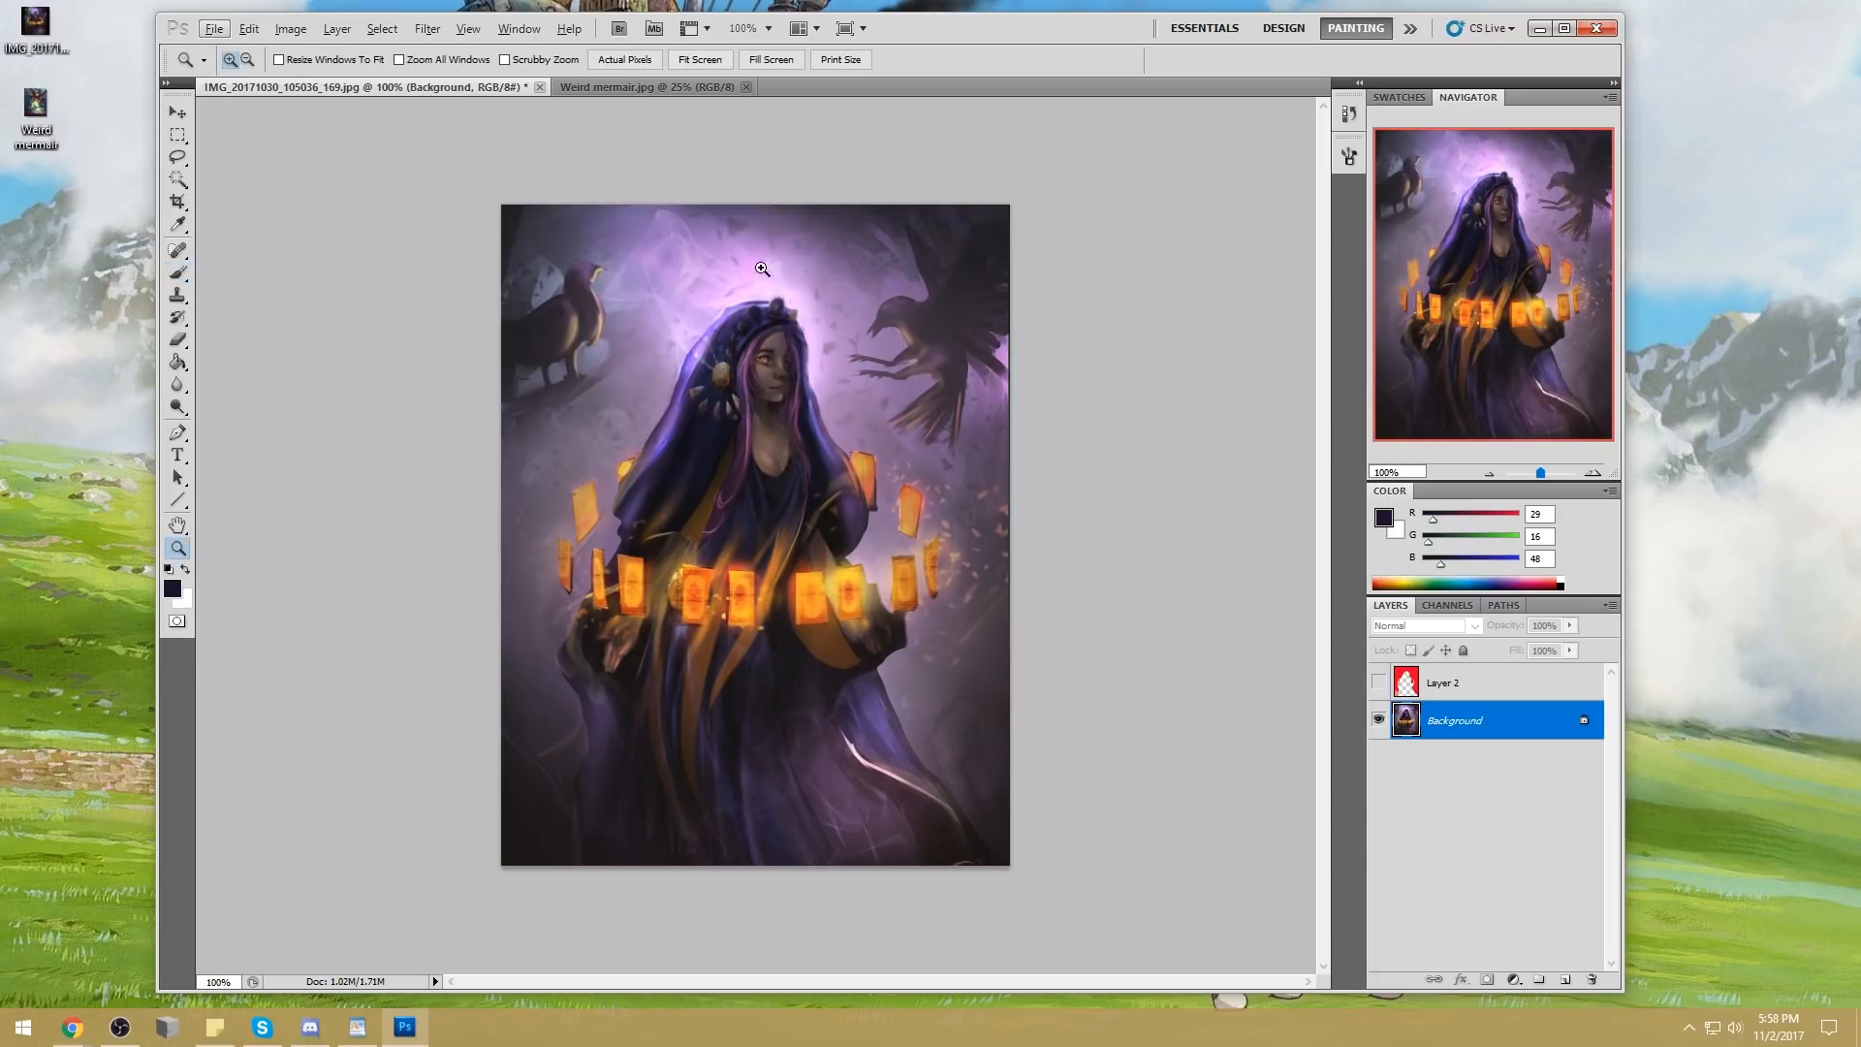
Lasso three pointed spike shapes over the jewels on the hood's crown: a tall middle one and a smaller one on each side
{"action": "key", "text": "z"}
{"action": "left_click", "coordinate": [790, 257]}
{"action": "key", "text": "l"}
{"action": "mouse_move", "coordinate": [724, 477]}
{"action": "left_mouse_down"}
{"action": "mouse_move", "coordinate": [757, 414]}
{"action": "mouse_move", "coordinate": [774, 500]}
{"action": "mouse_move", "coordinate": [734, 443]}
{"action": "mouse_move", "coordinate": [758, 404]}
{"action": "mouse_move", "coordinate": [781, 434]}
{"action": "left_mouse_up"}
{"action": "left_click_drag", "start_coordinate": [726, 504], "coordinate": [711, 497]}
{"action": "mouse_move", "coordinate": [799, 518]}
{"action": "left_mouse_down"}
{"action": "mouse_move", "coordinate": [851, 478]}
{"action": "mouse_move", "coordinate": [831, 533]}
{"action": "mouse_move", "coordinate": [801, 521]}
{"action": "left_mouse_up"}
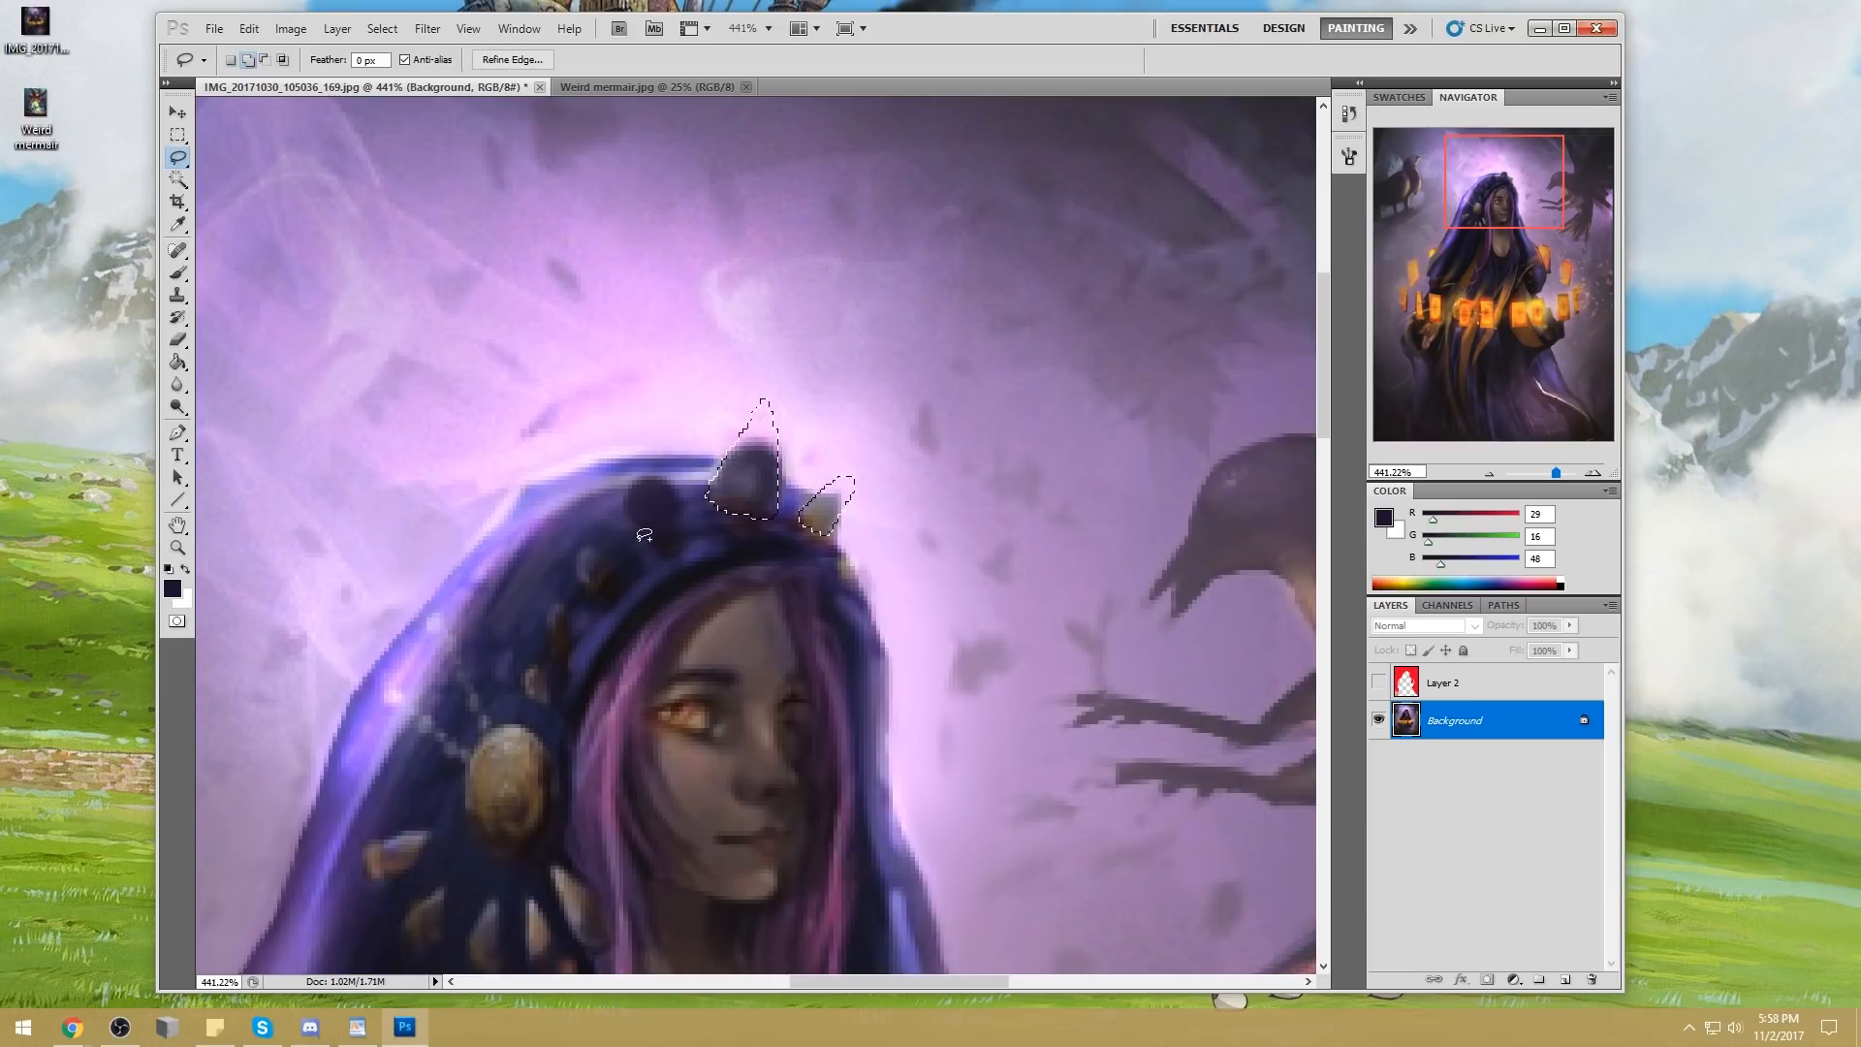
{"action": "left_click_drag", "start_coordinate": [640, 533], "coordinate": [643, 470]}
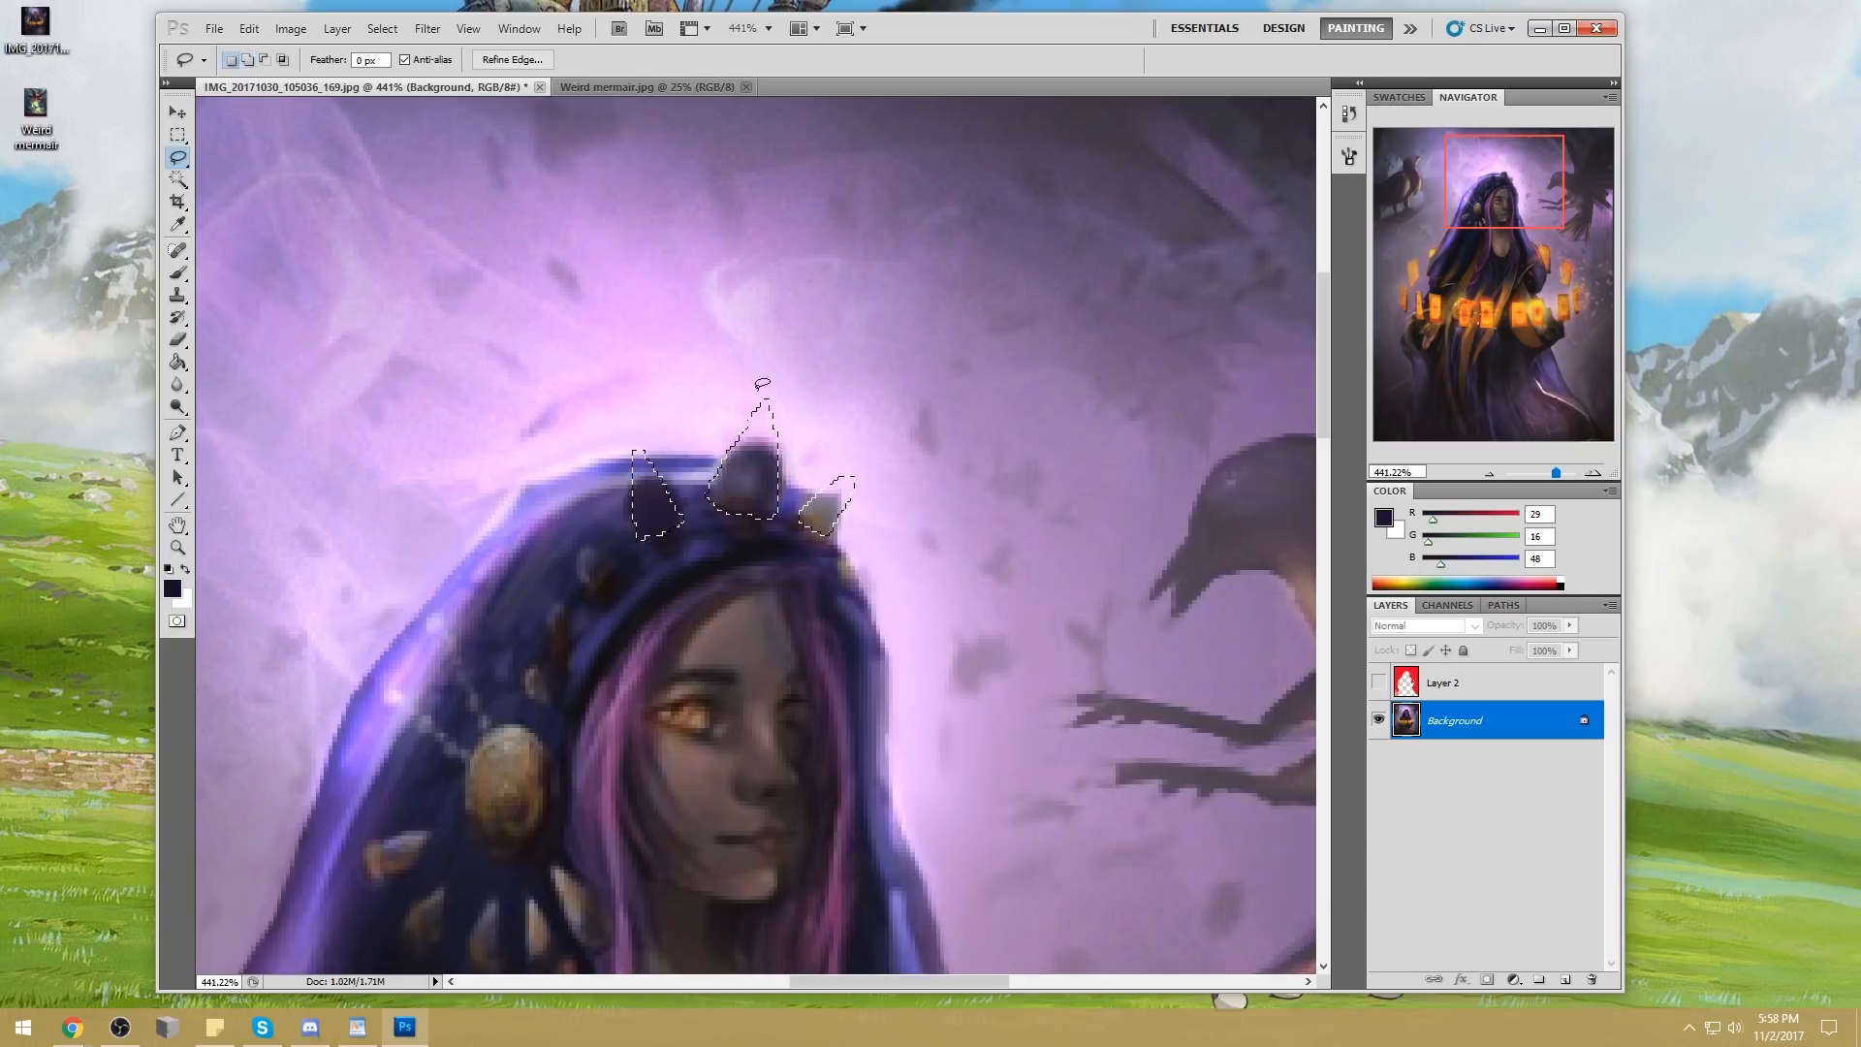
Paint the three selected crown spikes solid dark purple (R 29, G 16, B 48) with the Brush at 86% opacity
{"action": "key", "text": "b"}
{"action": "mouse_move", "coordinate": [647, 475]}
{"action": "left_mouse_down"}
{"action": "mouse_move", "coordinate": [734, 472]}
{"action": "mouse_move", "coordinate": [729, 497]}
{"action": "mouse_move", "coordinate": [756, 450]}
{"action": "mouse_move", "coordinate": [786, 448]}
{"action": "mouse_move", "coordinate": [855, 478]}
{"action": "mouse_move", "coordinate": [832, 519]}
{"action": "left_mouse_up"}
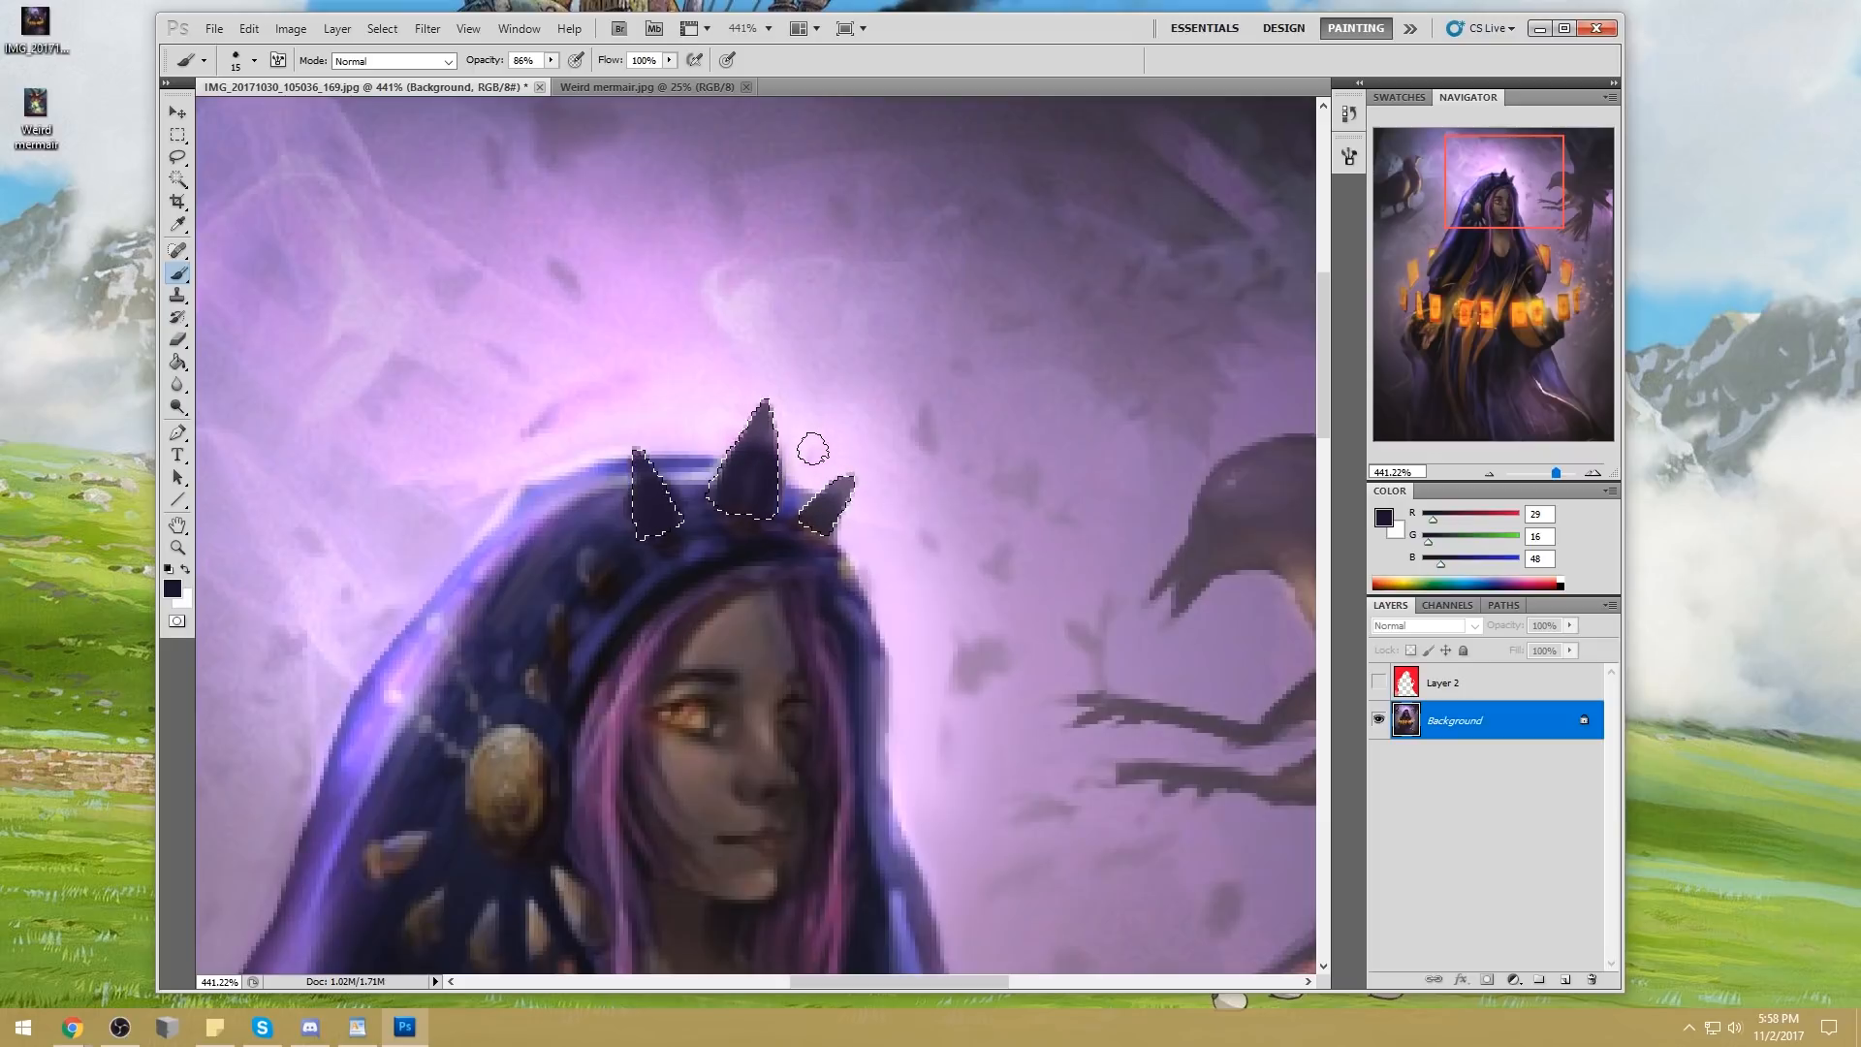
{"action": "key", "text": "ctrl+0"}
Add a fourth small spike beside the others on the hood and tint the spikes with sampled muted purple (R 103, G 73, B 116) using a 60 px brush
{"action": "left_click", "coordinate": [795, 233], "text": "alt"}
{"action": "key", "text": "bracketright"}
{"action": "key", "text": "bracketright"}
{"action": "key", "text": "bracketright"}
{"action": "key", "text": "bracketright"}
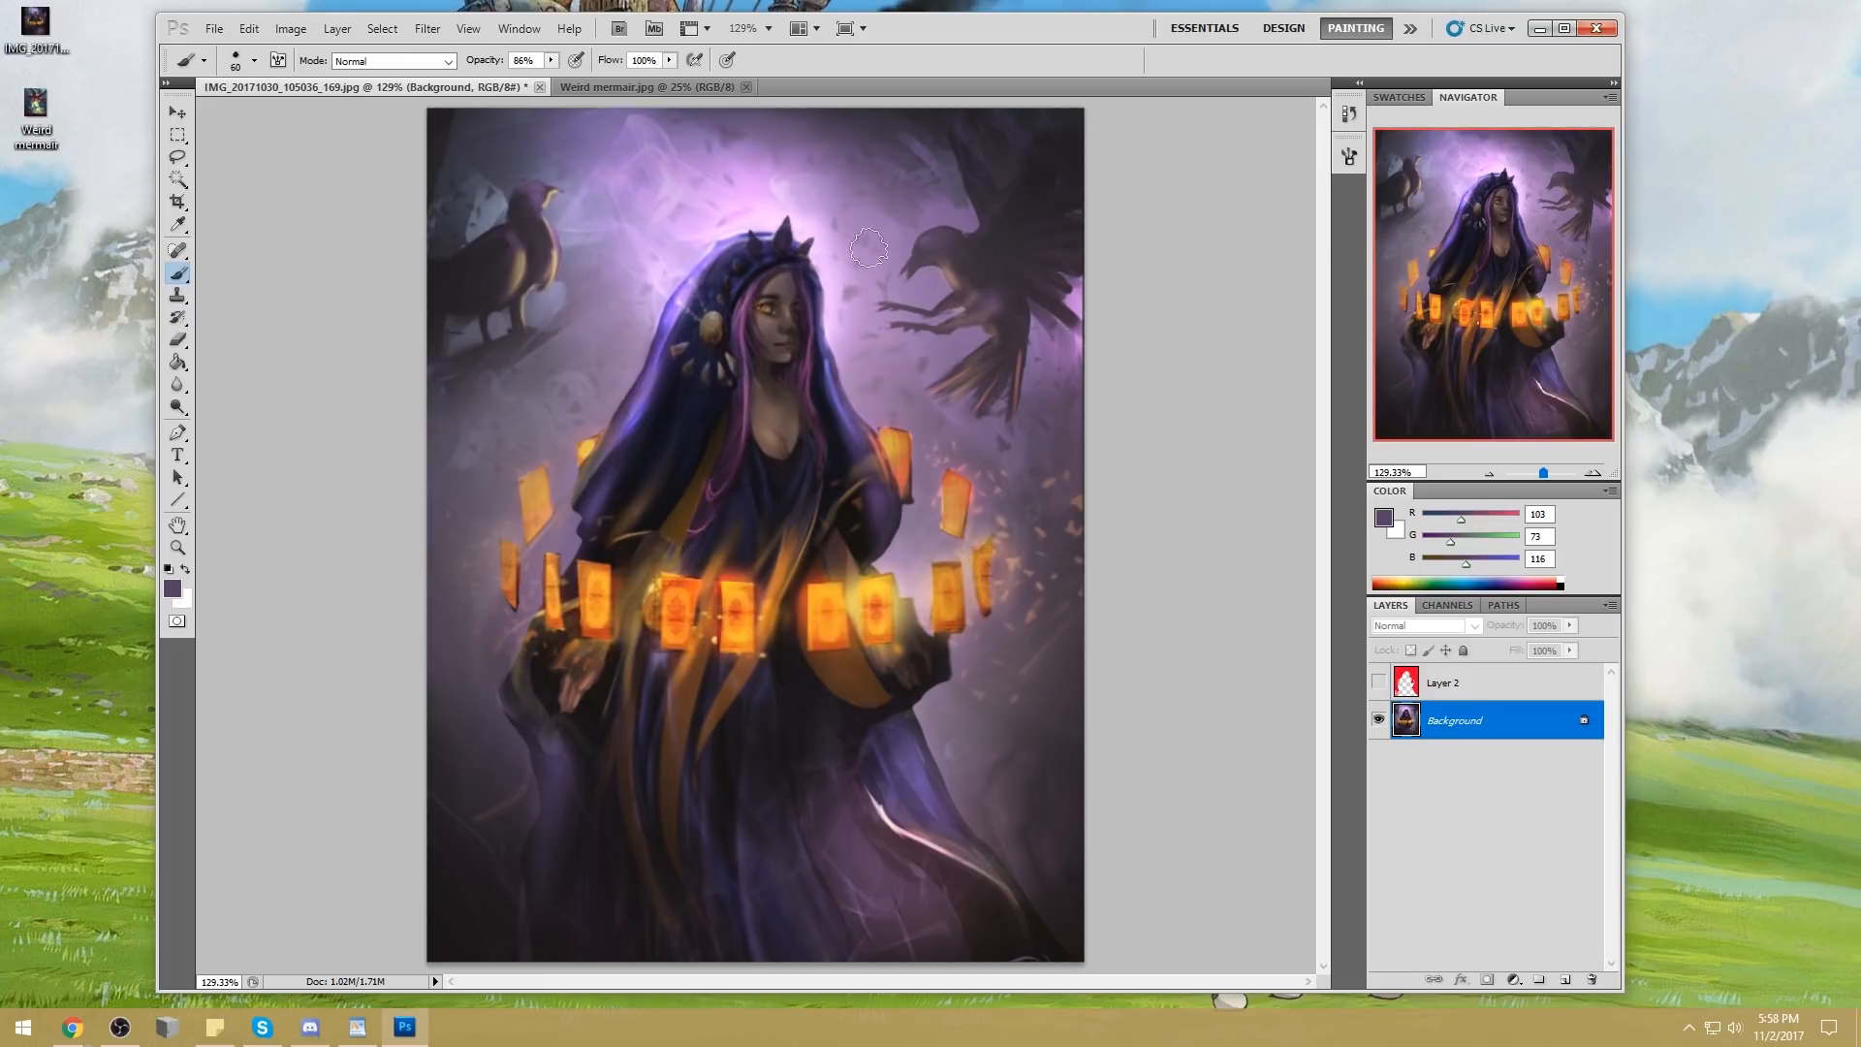
{"action": "key", "text": "shift"}
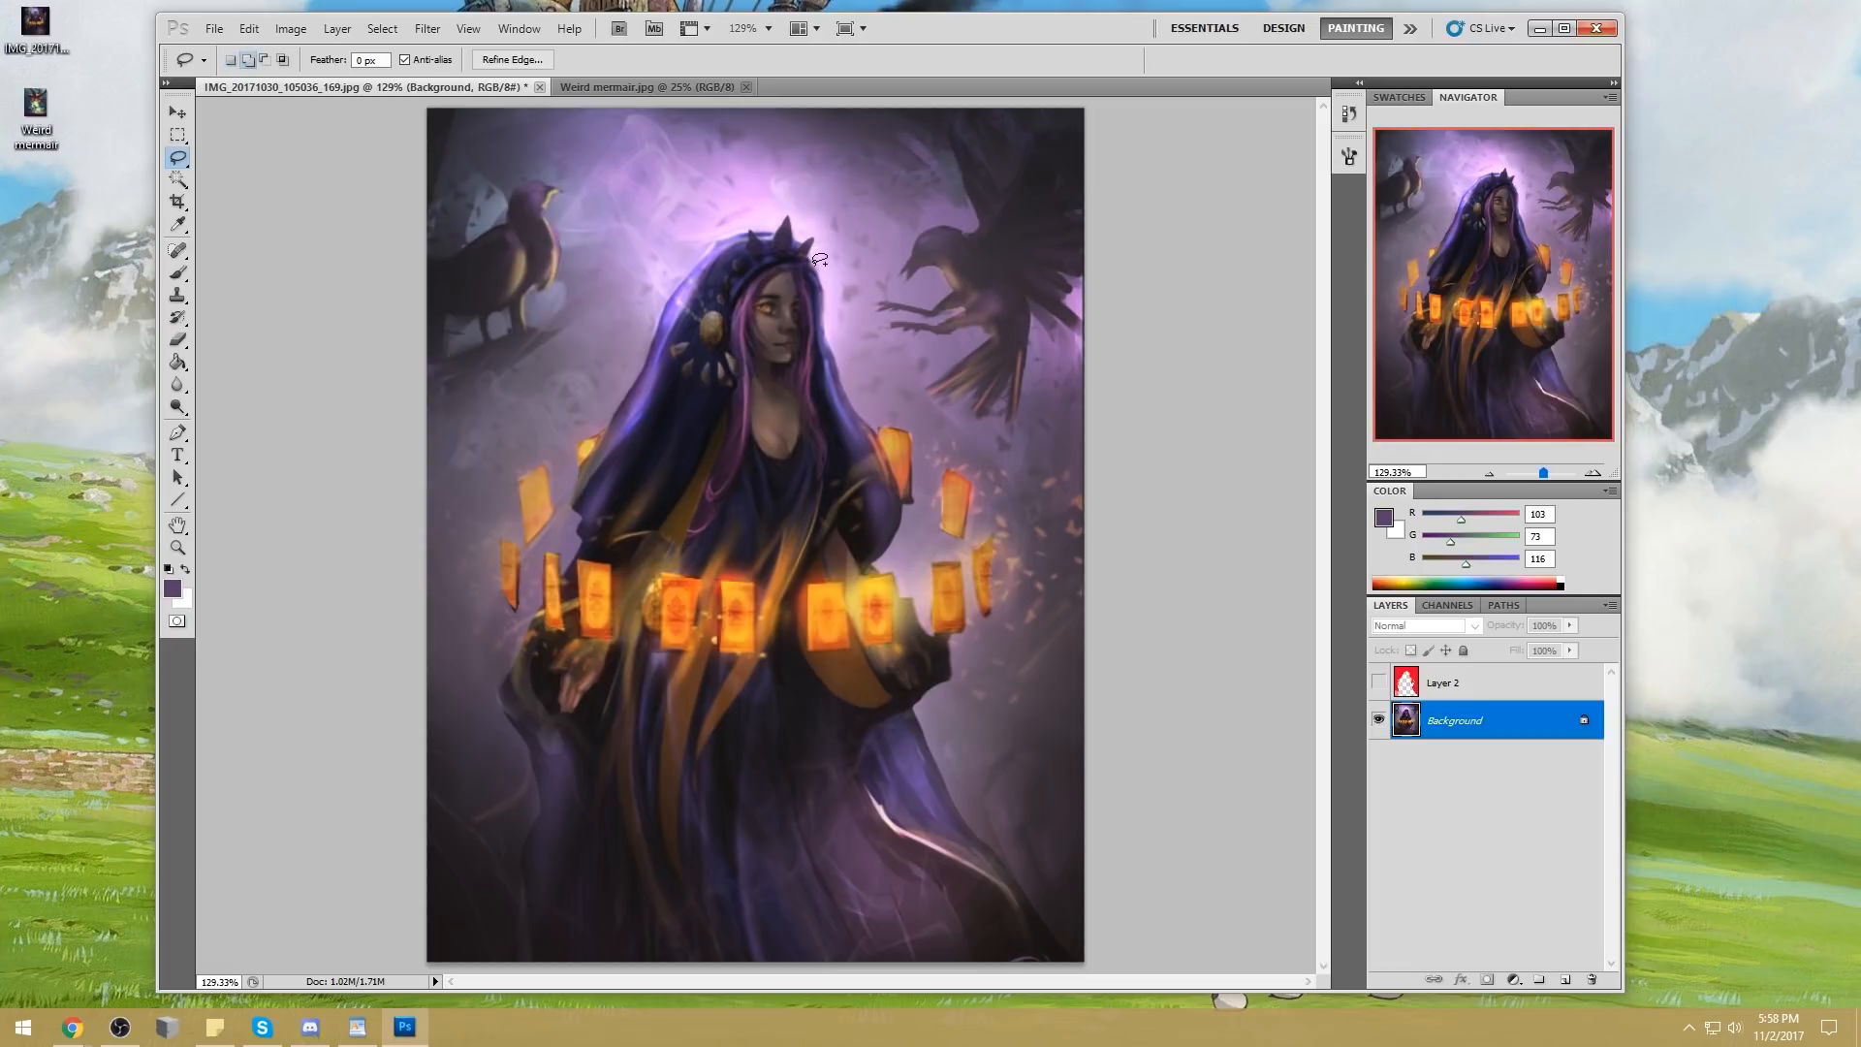
{"action": "key", "text": "b"}
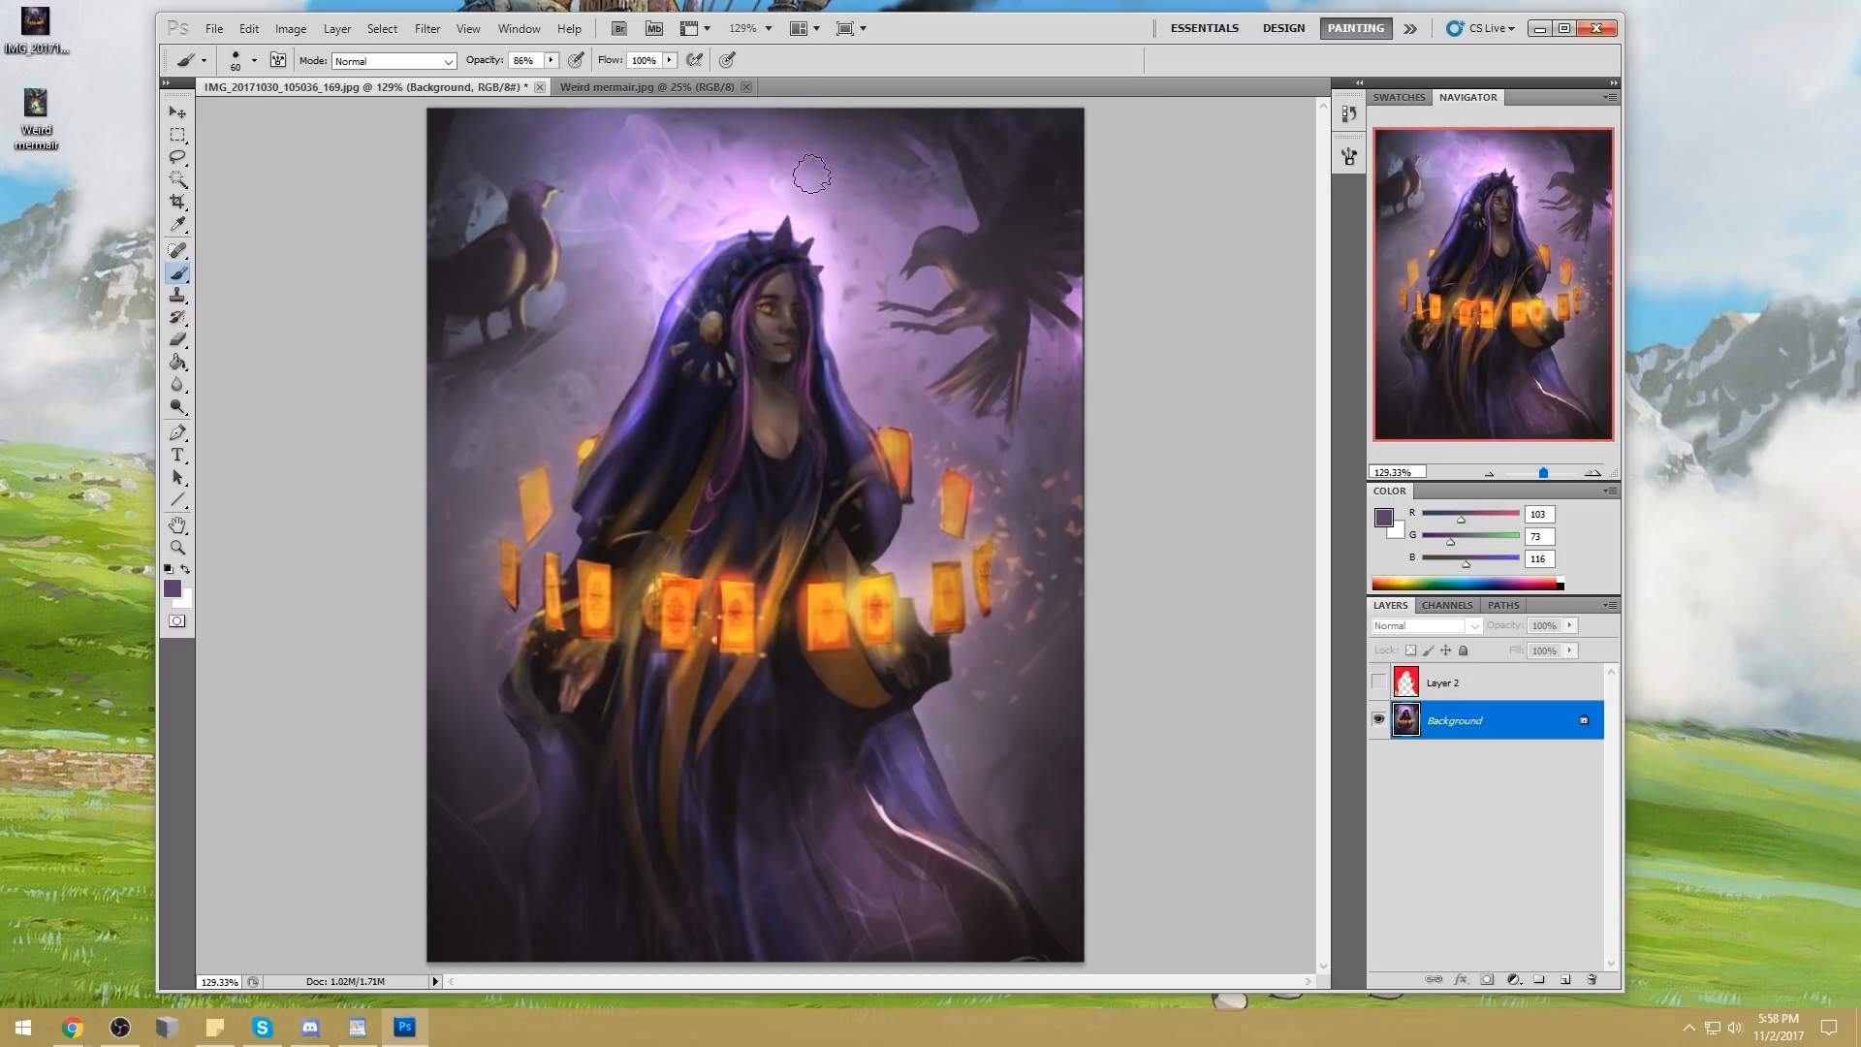
Deselect the spikes and lasso a thin strip along the left edge of the middle crown spike
{"action": "key", "text": "z"}
{"action": "left_click", "coordinate": [786, 254]}
{"action": "left_click", "coordinate": [928, 318]}
{"action": "key", "text": "l"}
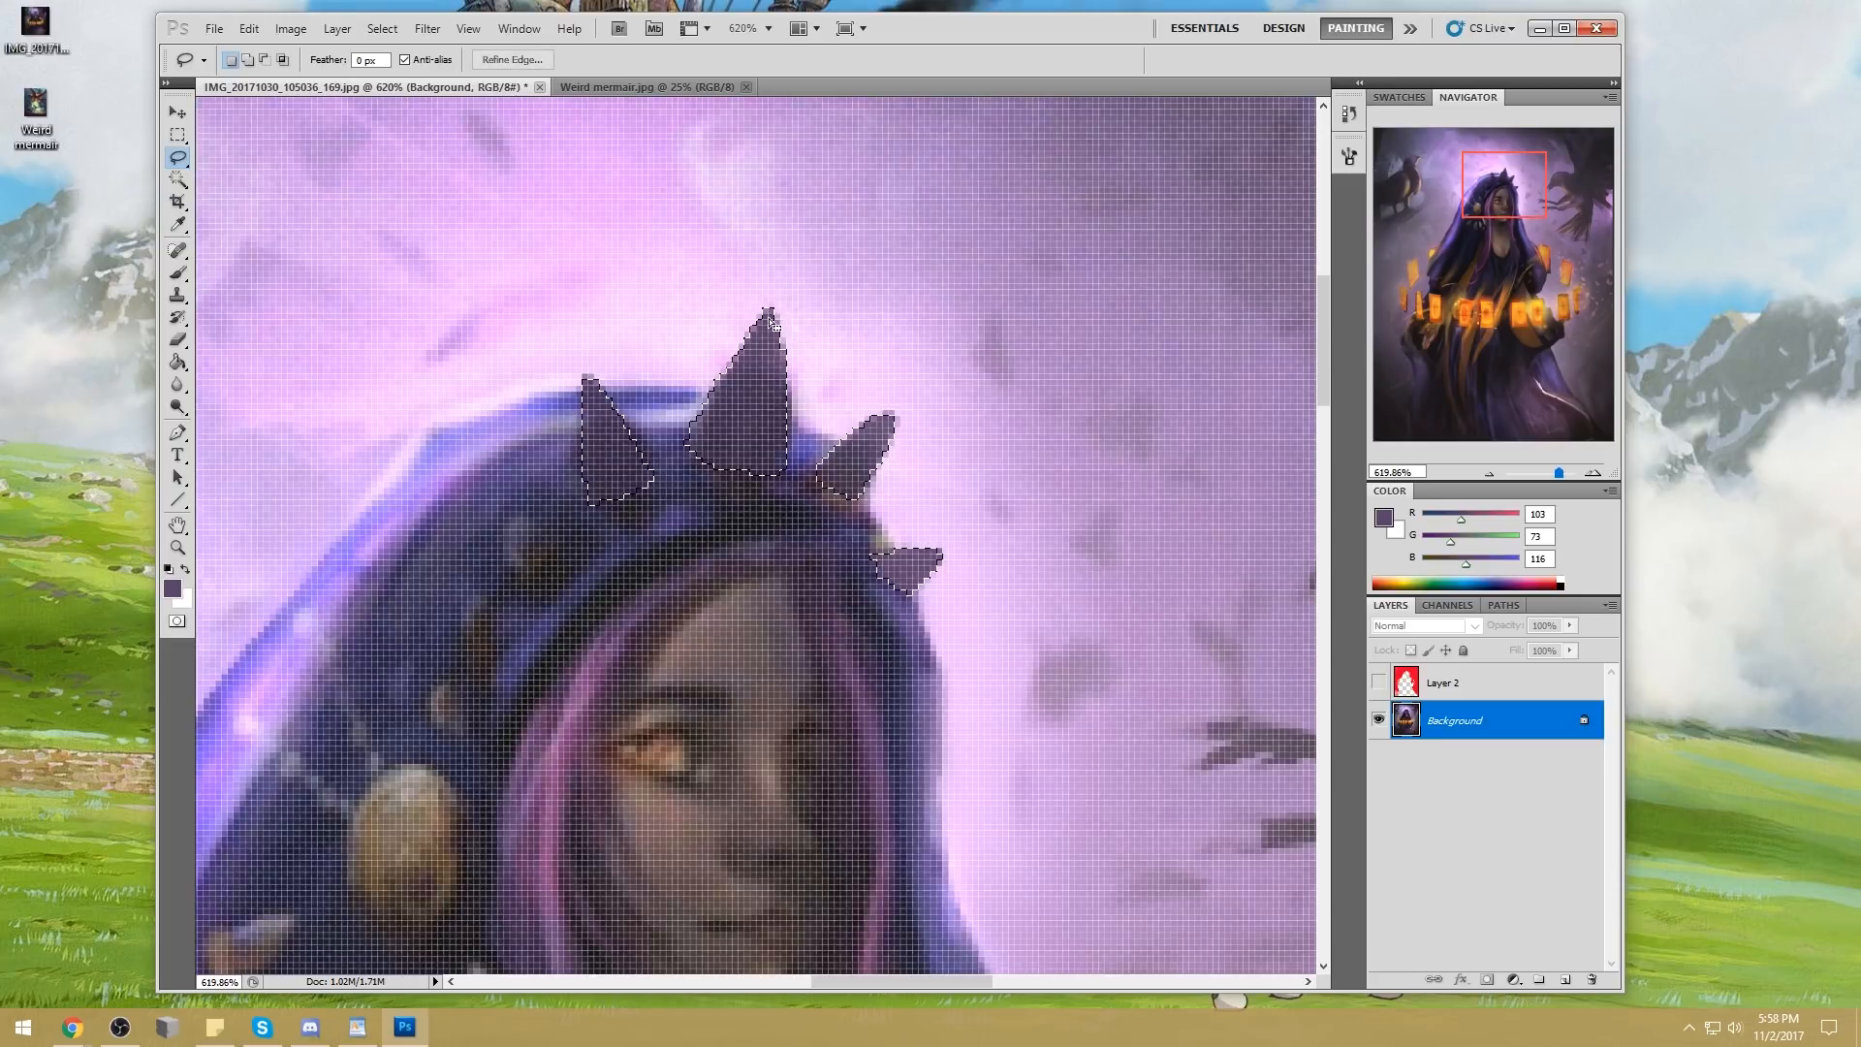
{"action": "key", "text": "ctrl+minus"}
{"action": "key", "text": "ctrl+minus"}
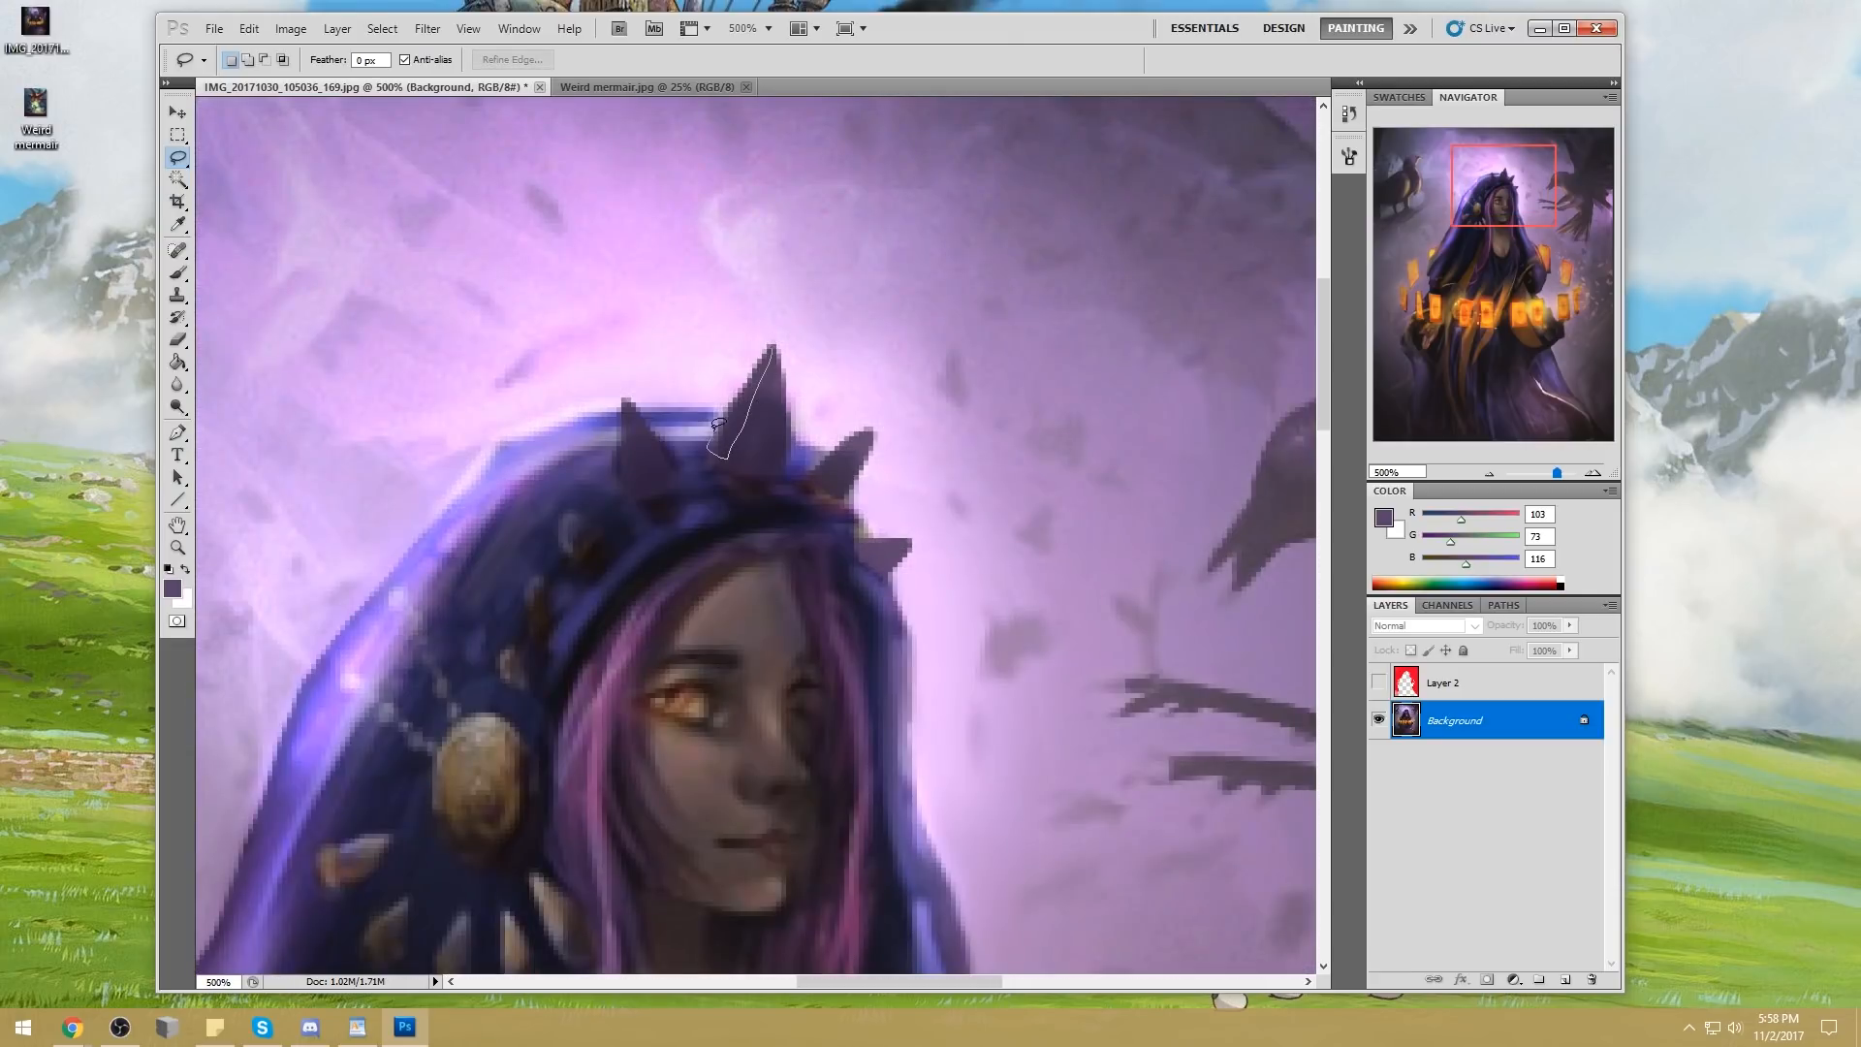
{"action": "left_click_drag", "start_coordinate": [768, 343], "coordinate": [772, 345]}
Try outlining the upper edges of the two smaller right-hand spikes with the Polygonal Lasso
{"action": "right_click", "coordinate": [177, 159]}
{"action": "left_click", "coordinate": [235, 175]}
{"action": "left_click", "coordinate": [774, 343]}
{"action": "left_click", "coordinate": [871, 426], "text": "shift"}
{"action": "left_click", "coordinate": [823, 489]}
{"action": "left_click", "coordinate": [809, 475]}
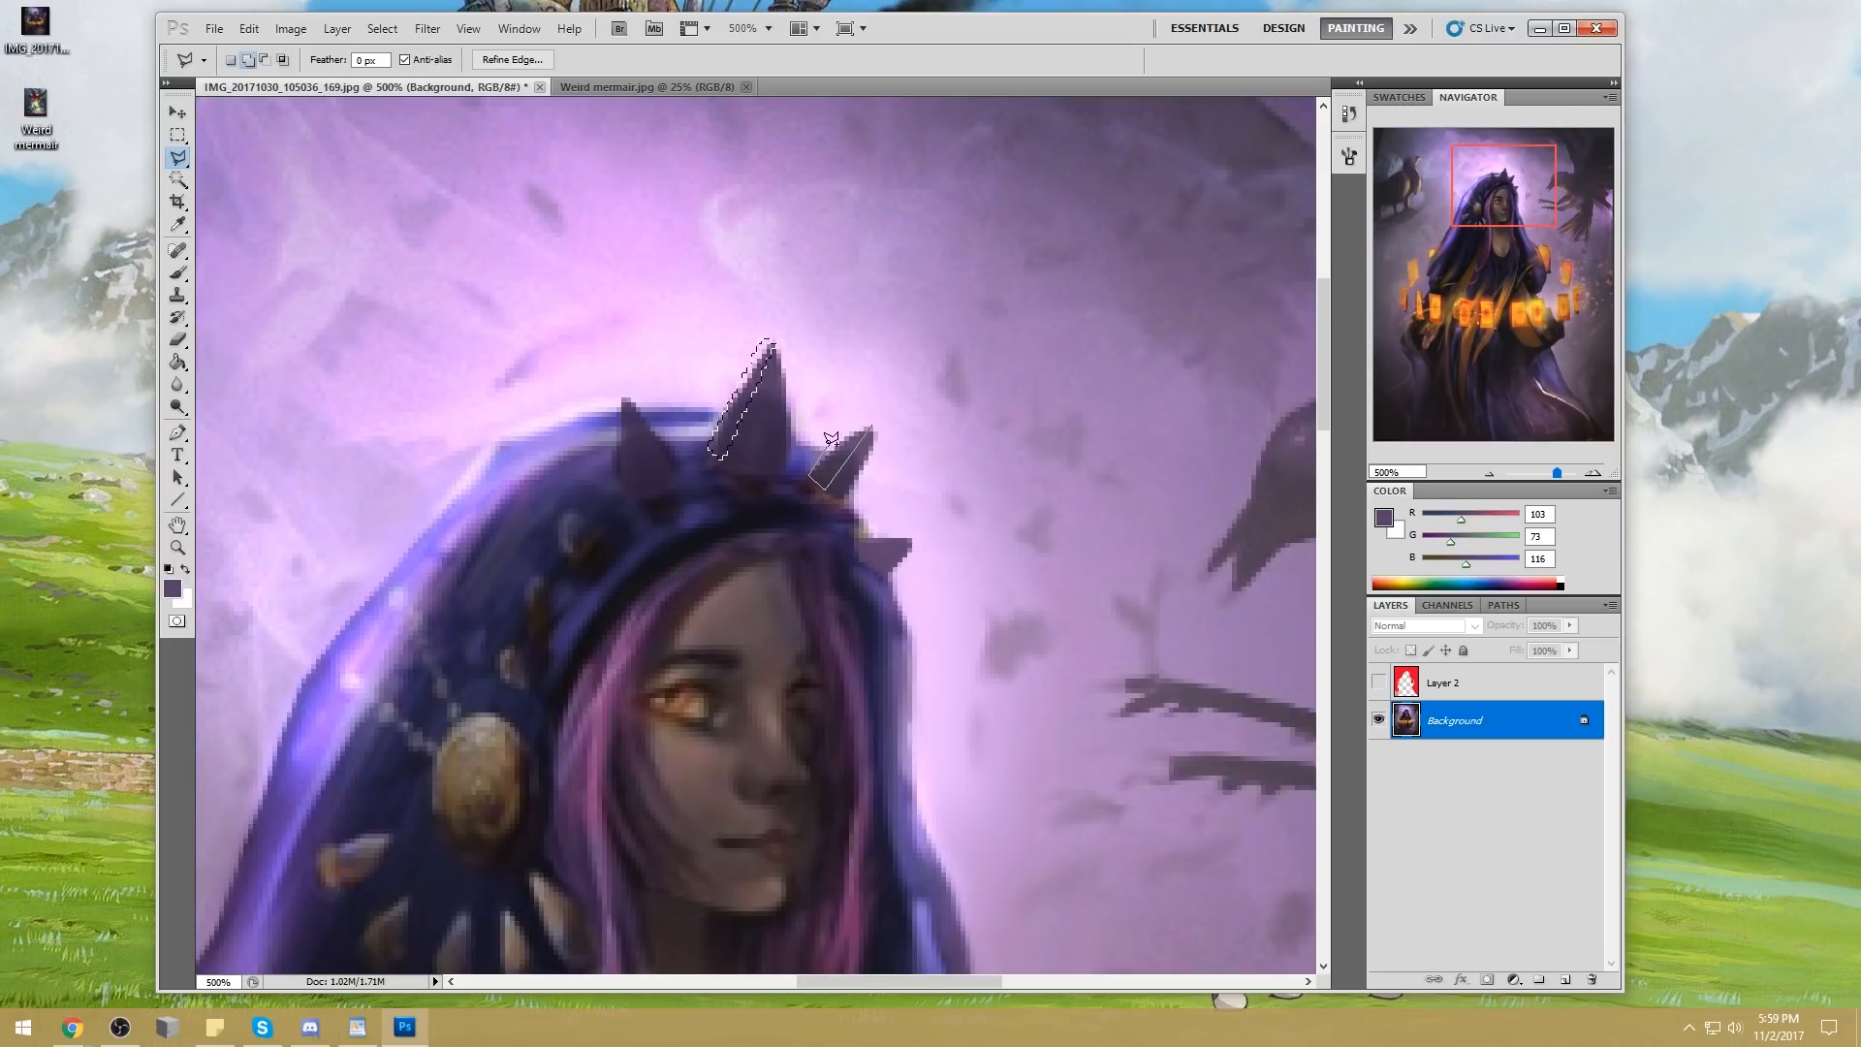
{"action": "left_click", "coordinate": [870, 425]}
{"action": "left_click", "coordinate": [912, 539], "text": "shift"}
{"action": "left_click", "coordinate": [864, 551]}
{"action": "left_click", "coordinate": [859, 532]}
{"action": "left_click", "coordinate": [912, 539]}
{"action": "left_click_drag", "start_coordinate": [177, 157], "coordinate": [257, 160]}
{"action": "left_click", "coordinate": [257, 162]}
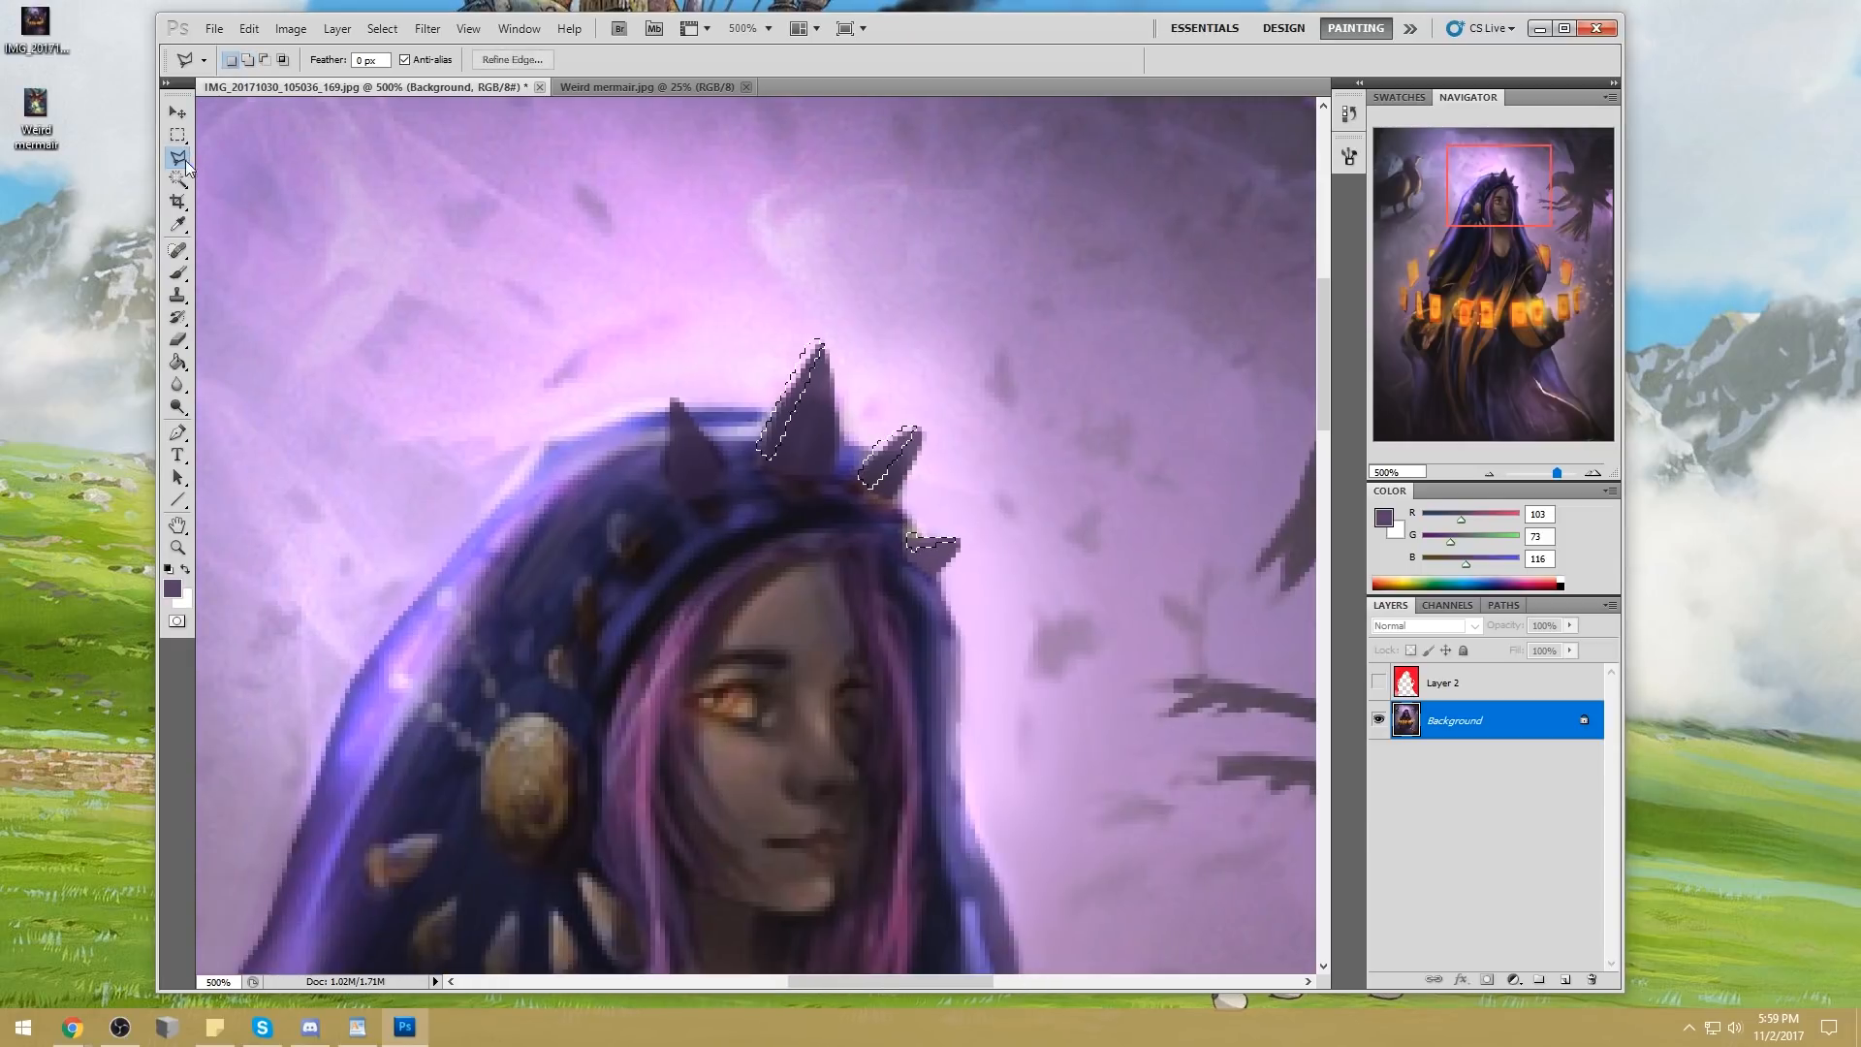
Lasso thin strips freehand along the upper edges of the middle spike and the two smaller spikes beside it
{"action": "left_click_drag", "start_coordinate": [178, 157], "coordinate": [226, 165]}
{"action": "left_click", "coordinate": [226, 165]}
{"action": "mouse_move", "coordinate": [763, 417]}
{"action": "left_mouse_down"}
{"action": "mouse_move", "coordinate": [801, 467]}
{"action": "mouse_move", "coordinate": [762, 426]}
{"action": "mouse_move", "coordinate": [877, 508]}
{"action": "mouse_move", "coordinate": [853, 475]}
{"action": "mouse_move", "coordinate": [863, 500]}
{"action": "mouse_move", "coordinate": [867, 449]}
{"action": "left_mouse_up"}
{"action": "left_click_drag", "start_coordinate": [924, 529], "coordinate": [916, 532]}
Sample the pale pink glow behind the crown and change the brush colour to near-white (R 255, G 254, B 255)
{"action": "key", "text": "ctrl+0"}
{"action": "key", "text": "b"}
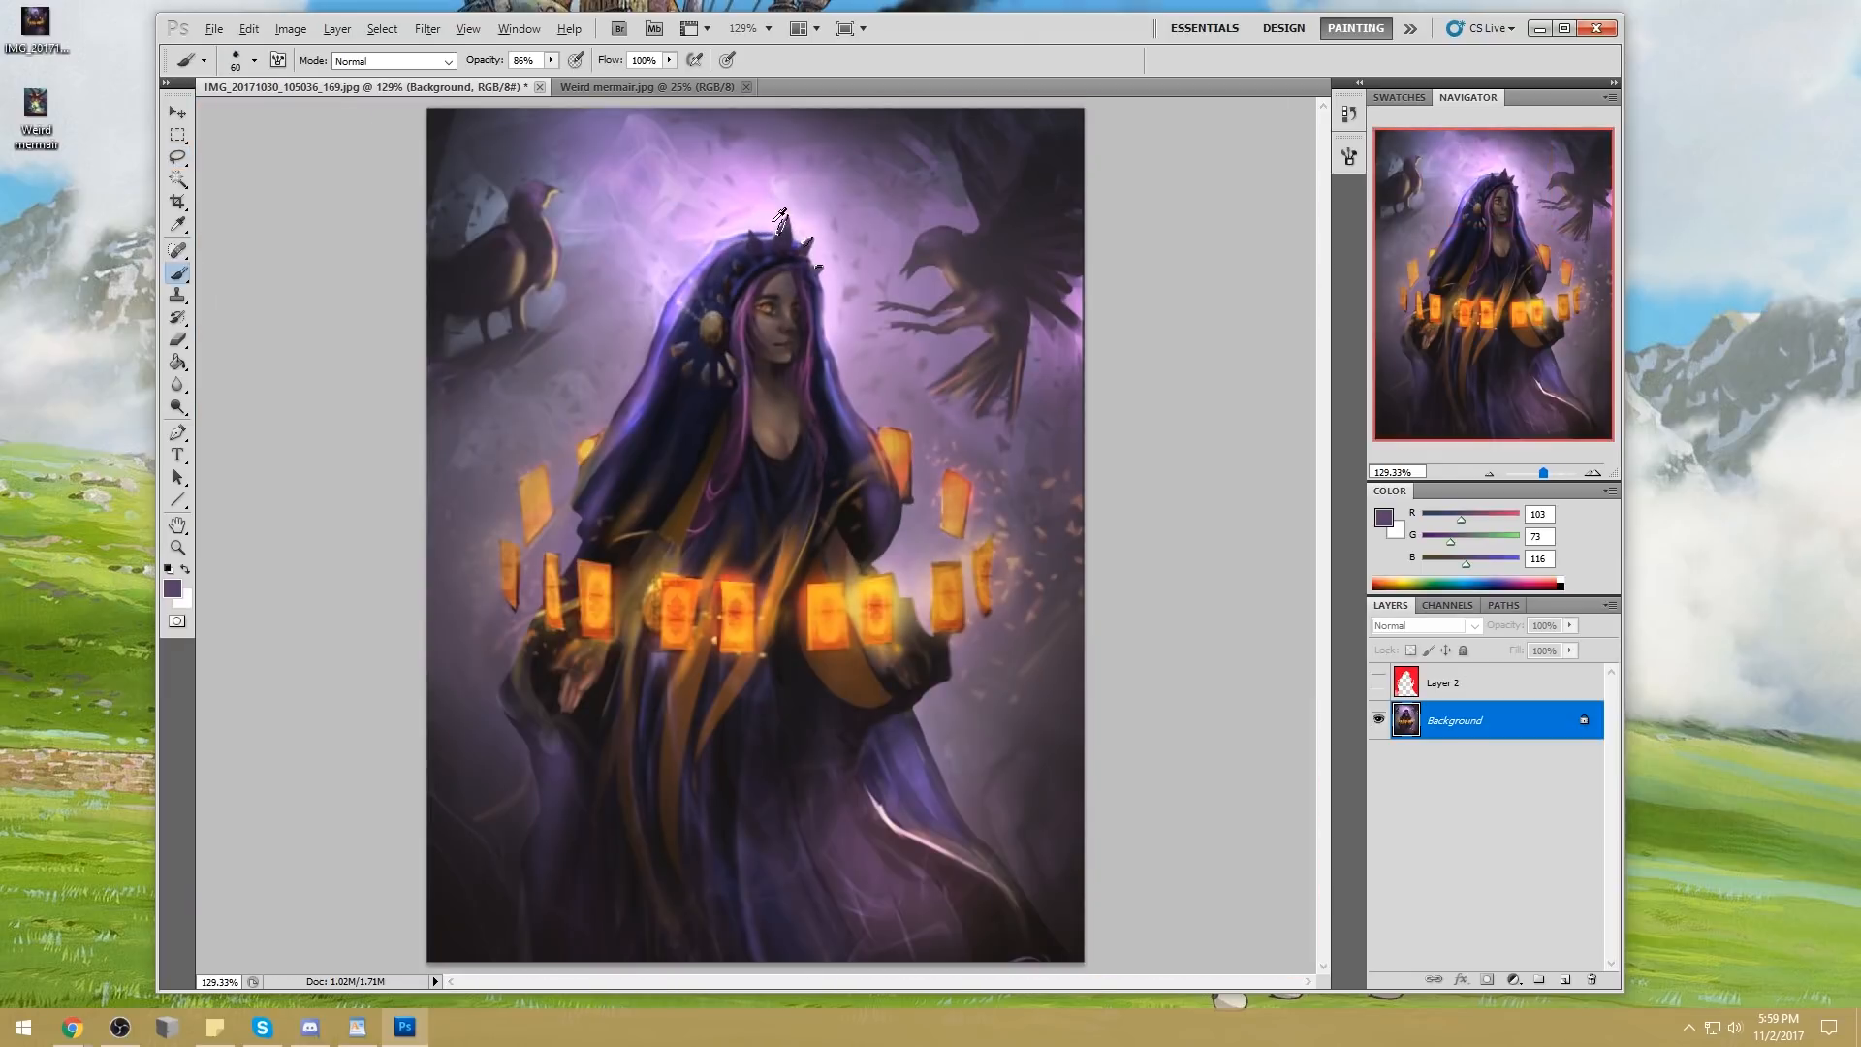
{"action": "left_click", "coordinate": [777, 229], "text": "alt"}
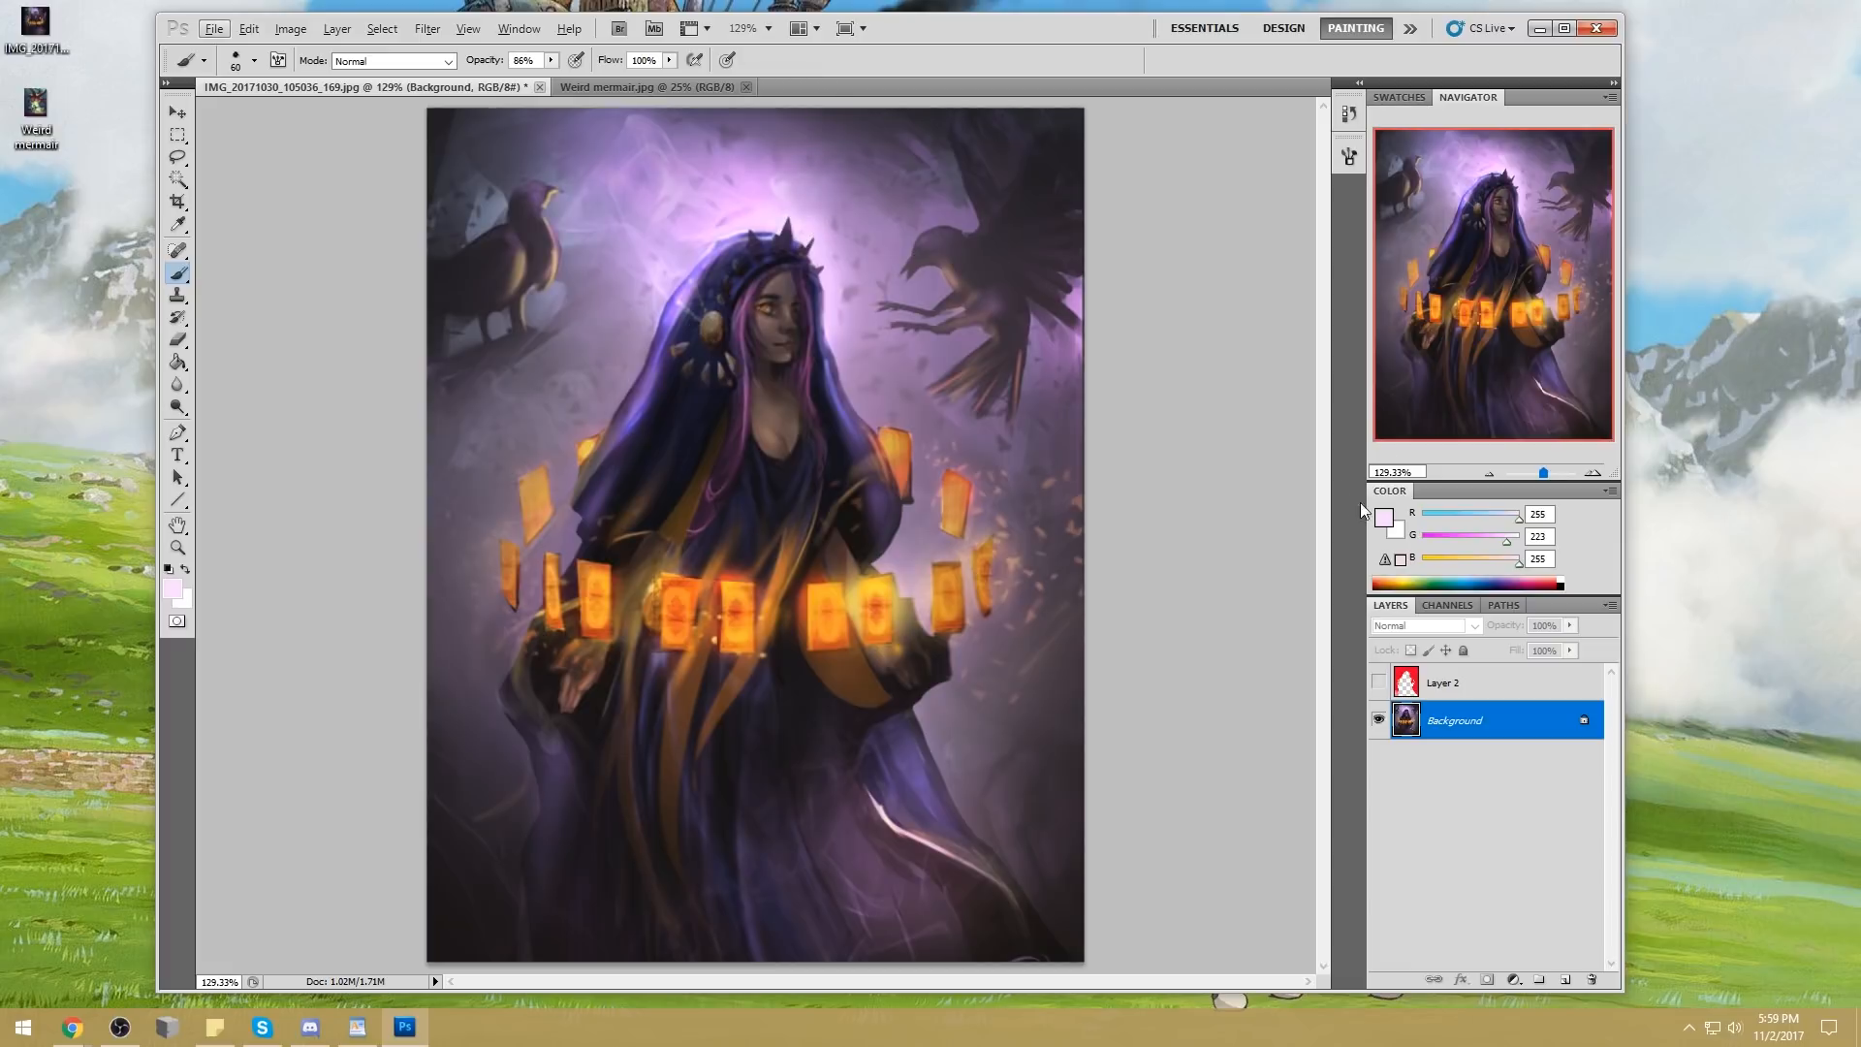
{"action": "left_click", "coordinate": [1383, 517]}
{"action": "left_click", "coordinate": [1314, 216]}
{"action": "left_click", "coordinate": [1756, 203]}
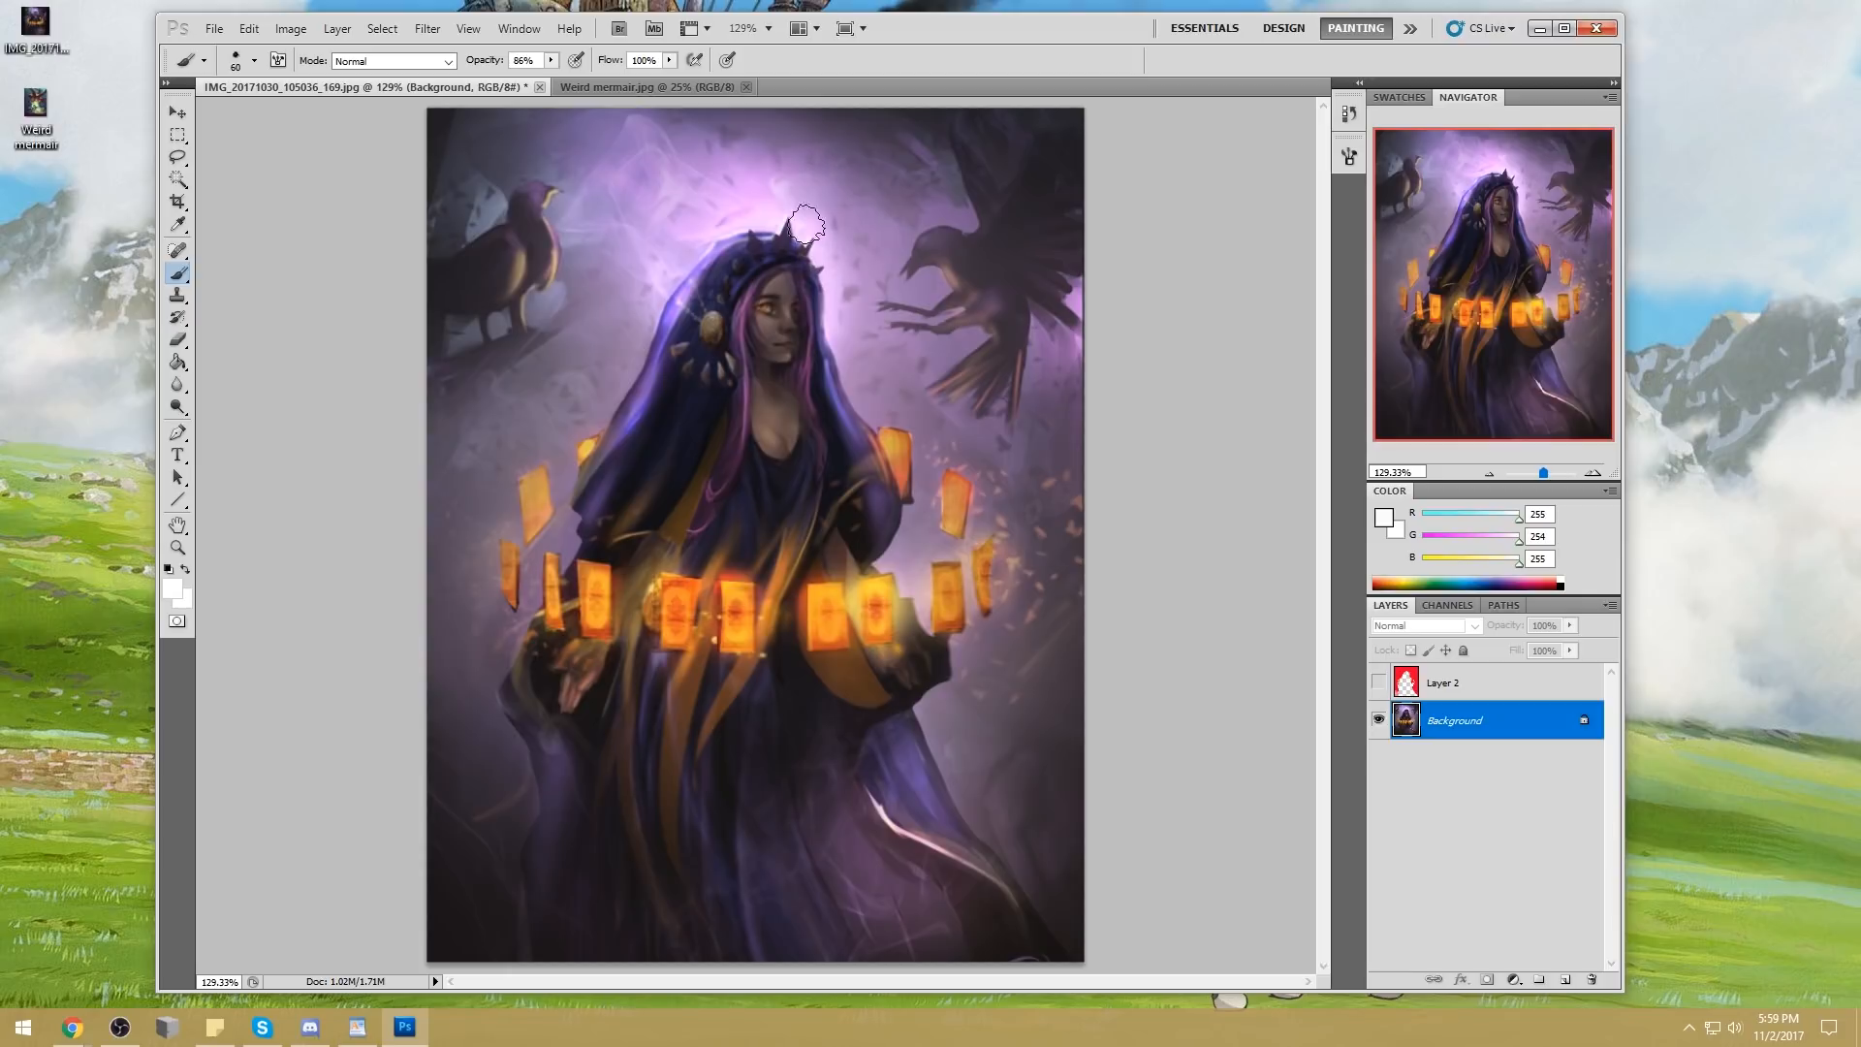
Deselect the spike edges and add a new empty layer above the Background
{"action": "key", "text": "m"}
{"action": "left_click_drag", "start_coordinate": [751, 396], "coordinate": [763, 386]}
{"action": "right_click", "coordinate": [763, 386]}
{"action": "left_click", "coordinate": [837, 400]}
{"action": "left_click", "coordinate": [1567, 981]}
{"action": "key", "text": "b"}
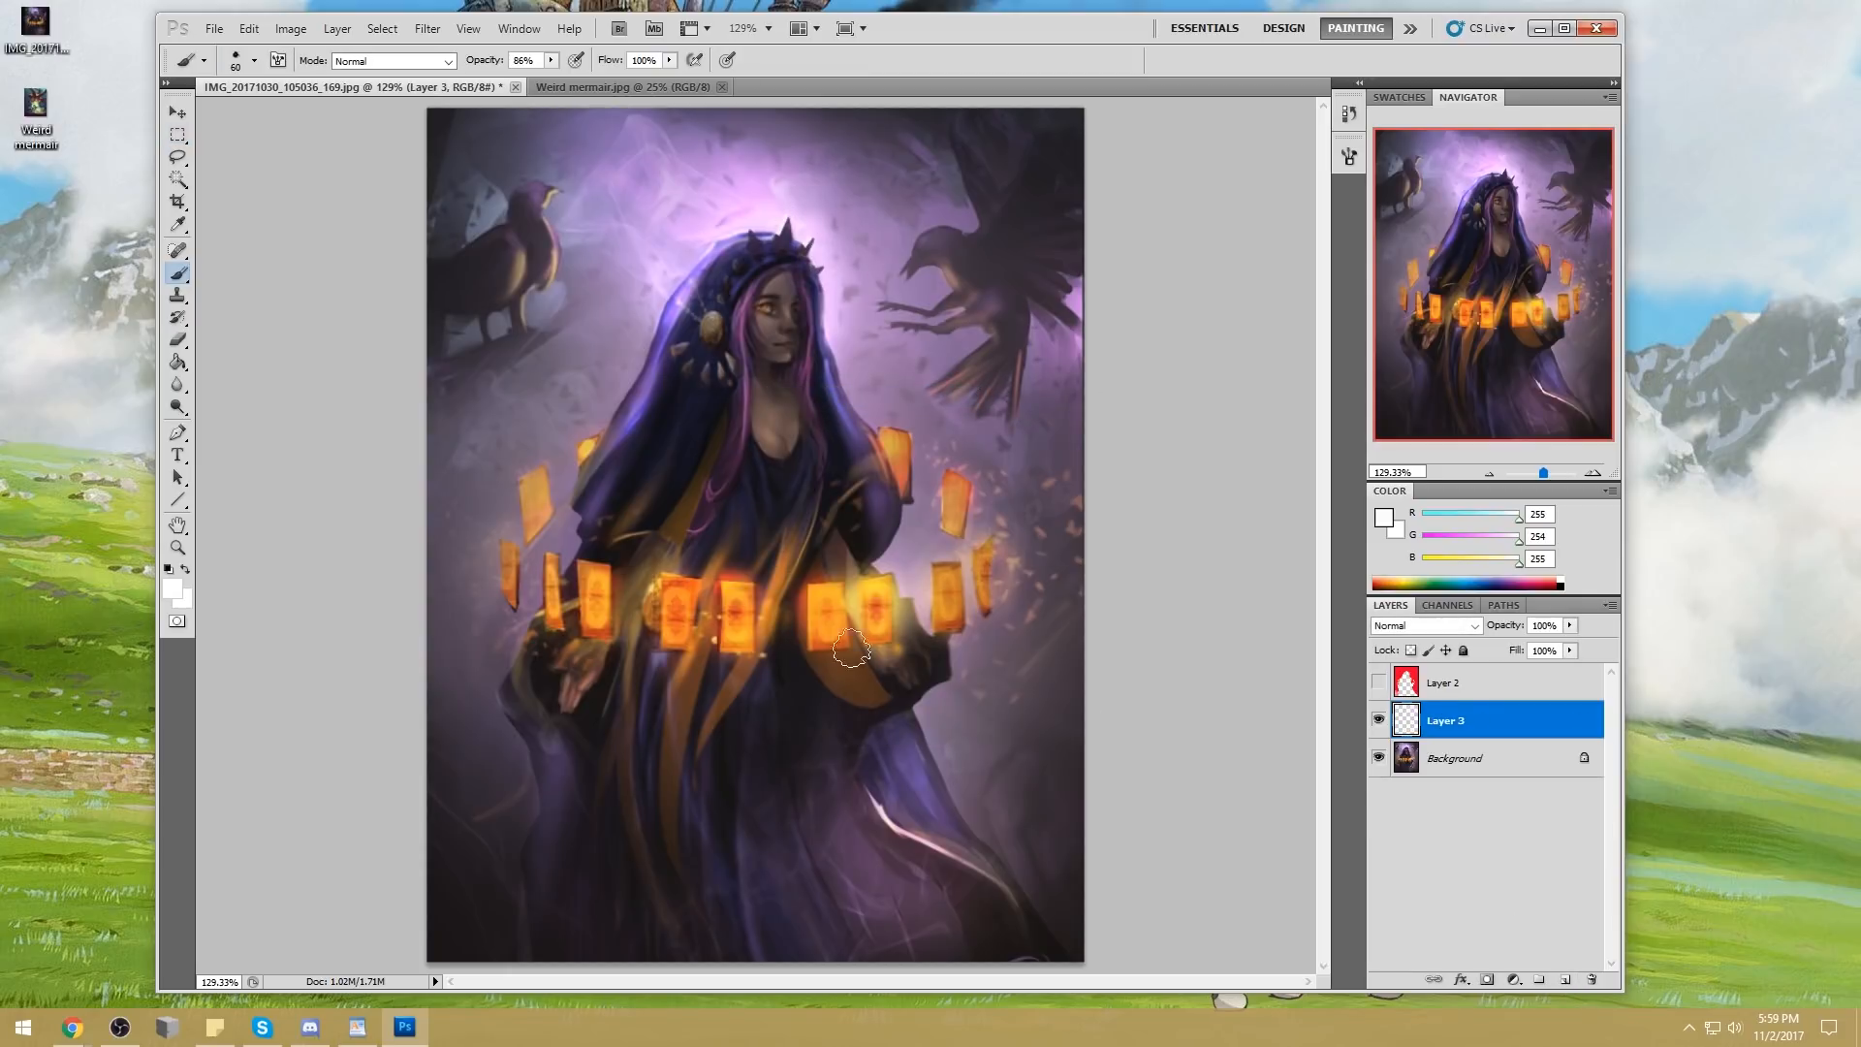
Sample near-black (R 32, G 26, B 33) and prepare a soft brush with 0% hardness at 900 px
{"action": "left_click", "coordinate": [766, 516], "text": "alt"}
{"action": "right_click", "coordinate": [766, 516]}
{"action": "left_click", "coordinate": [992, 579]}
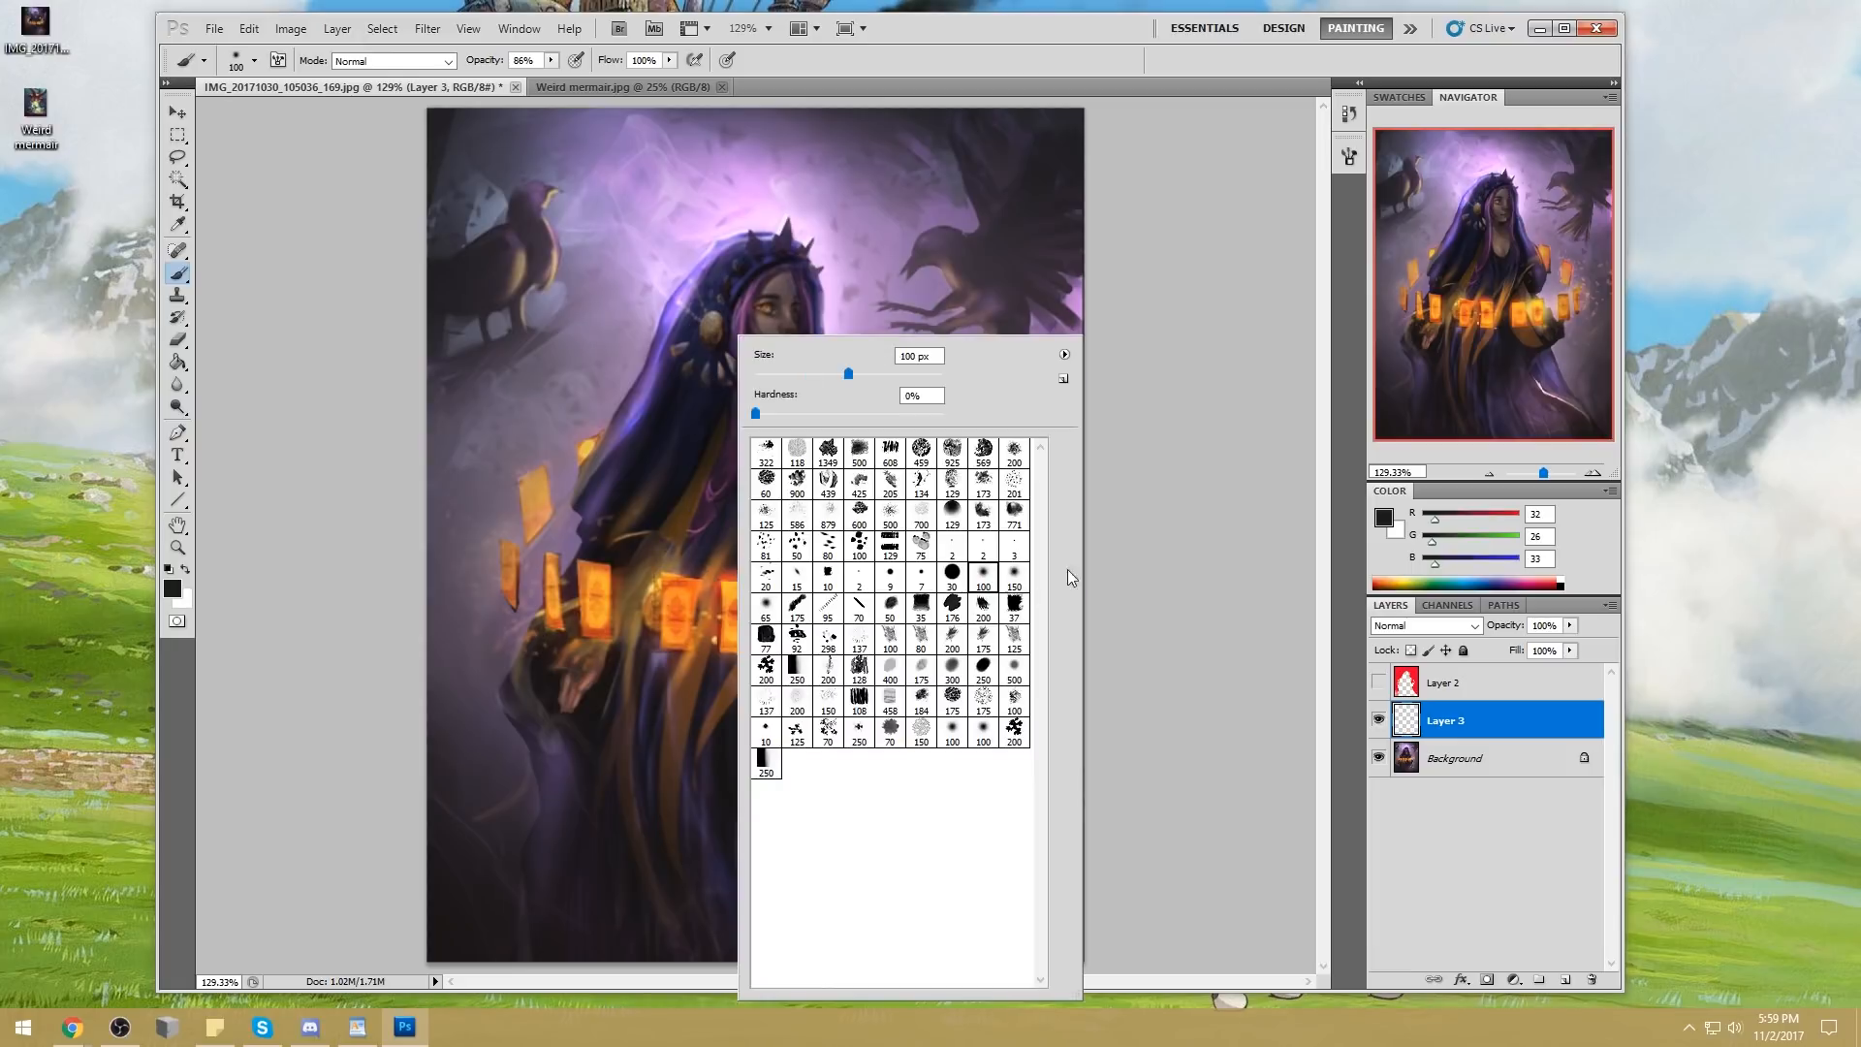
{"action": "left_click", "coordinate": [1207, 527]}
{"action": "key", "text": "bracketright"}
{"action": "key", "text": "bracketright"}
{"action": "key", "text": "bracketright"}
{"action": "key", "text": "bracketright"}
{"action": "key", "text": "bracketright"}
{"action": "key", "text": "bracketright"}
{"action": "key", "text": "bracketright"}
{"action": "key", "text": "bracketright"}
{"action": "key", "text": "bracketright"}
{"action": "key", "text": "bracketright"}
{"action": "key", "text": "bracketright"}
{"action": "key", "text": "bracketright"}
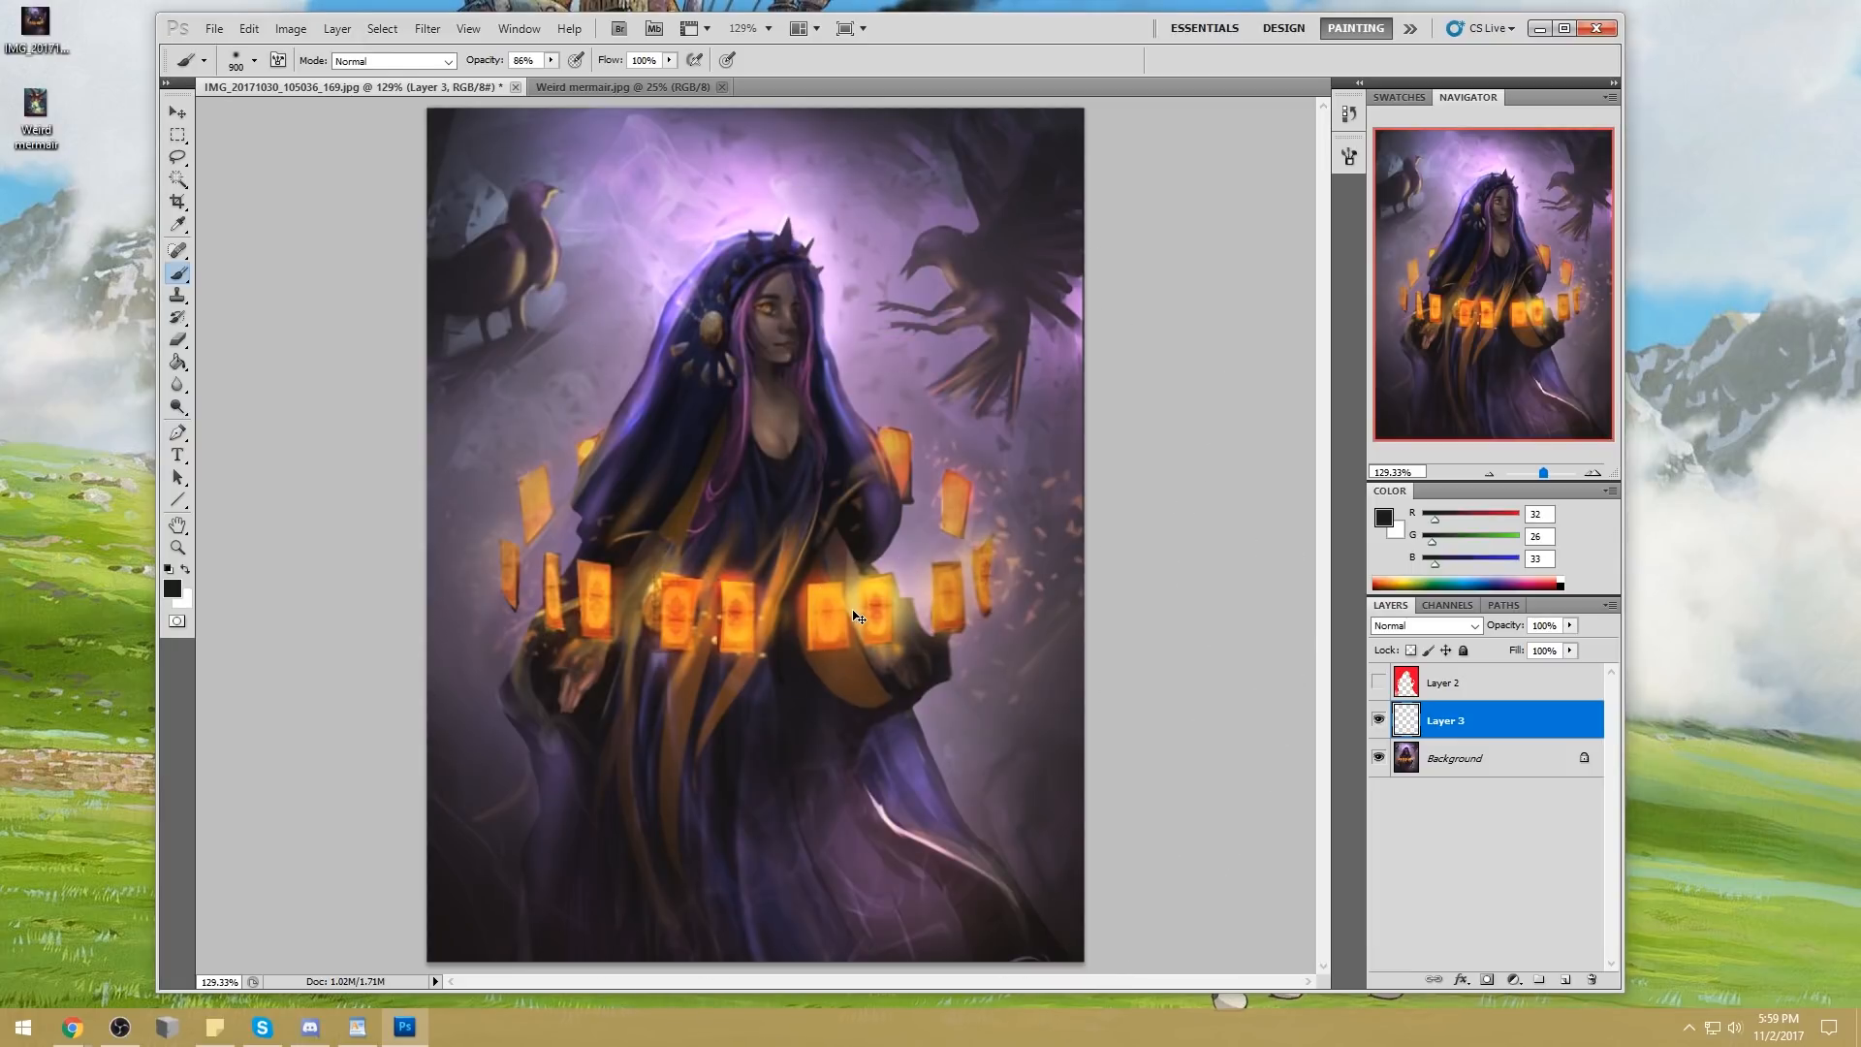
{"action": "key", "text": "ctrl+minus"}
{"action": "key", "text": "ctrl+minus"}
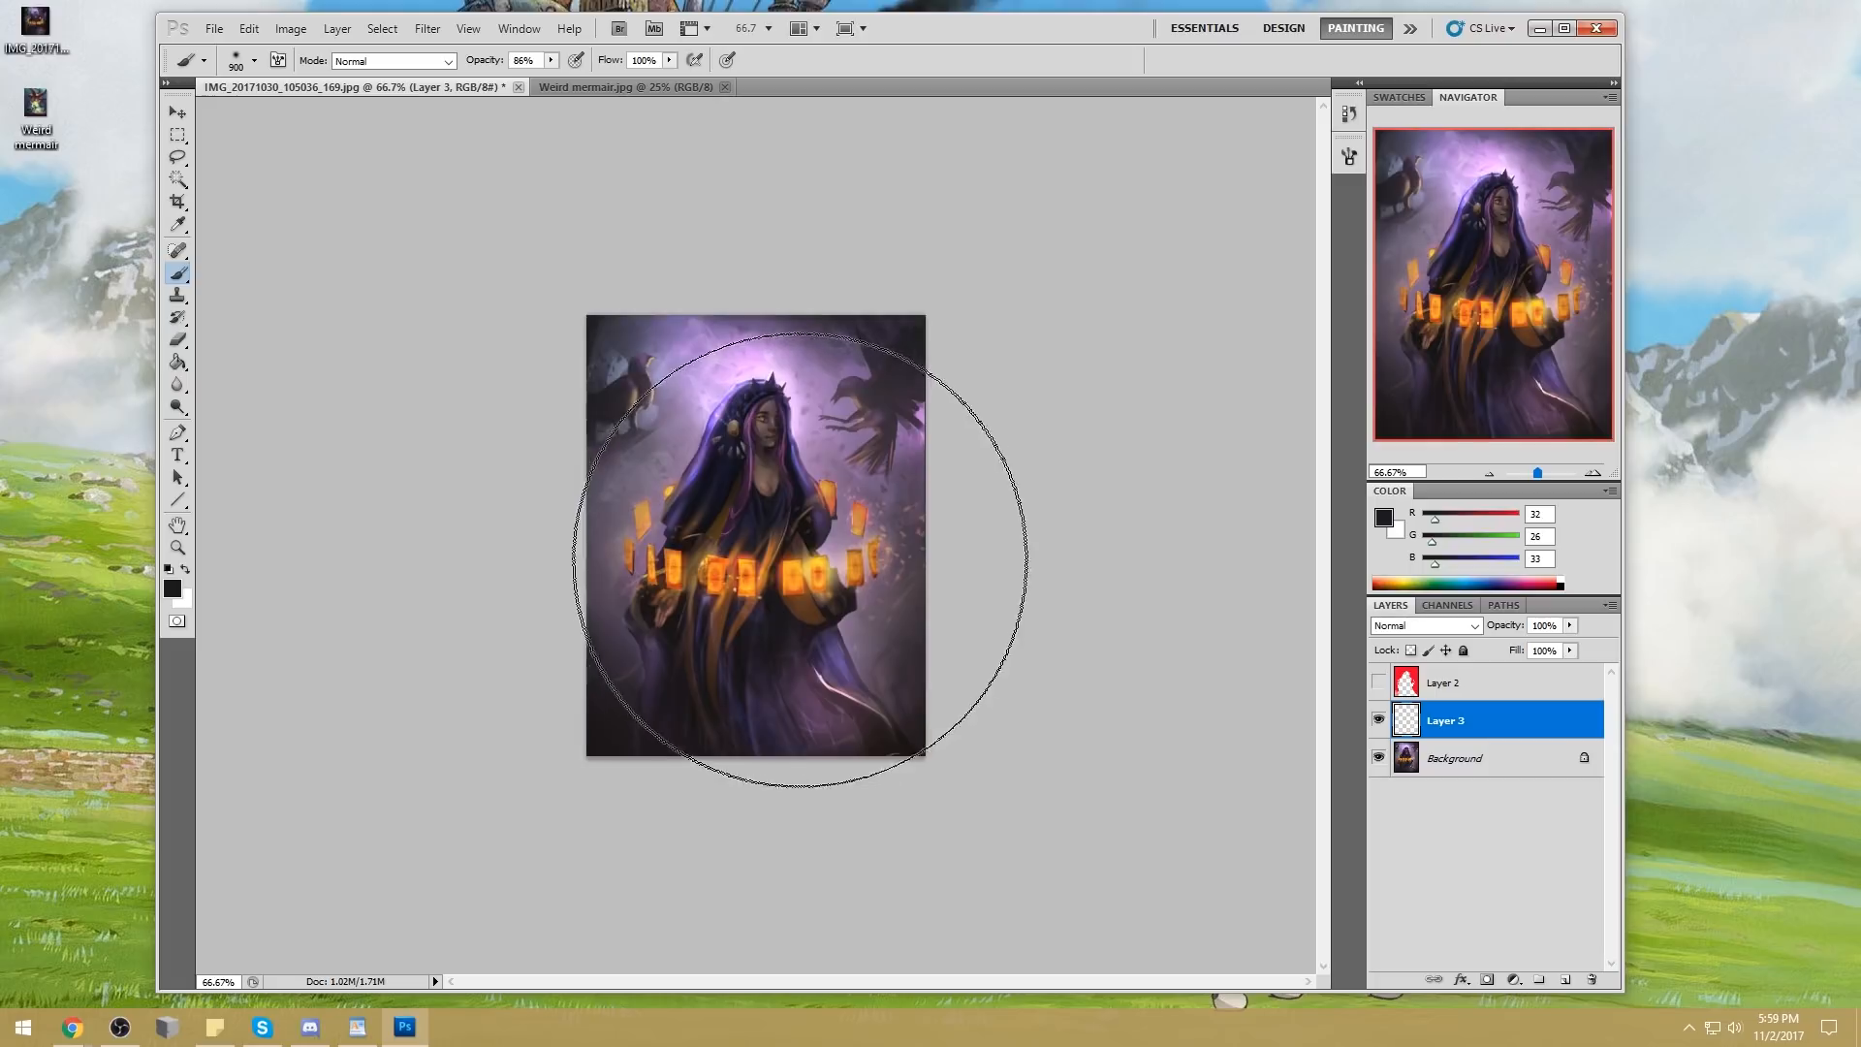
Set Layer 3 to Darken and brush the near-black softly across the ring of glowing cards
{"action": "left_click", "coordinate": [1424, 626]}
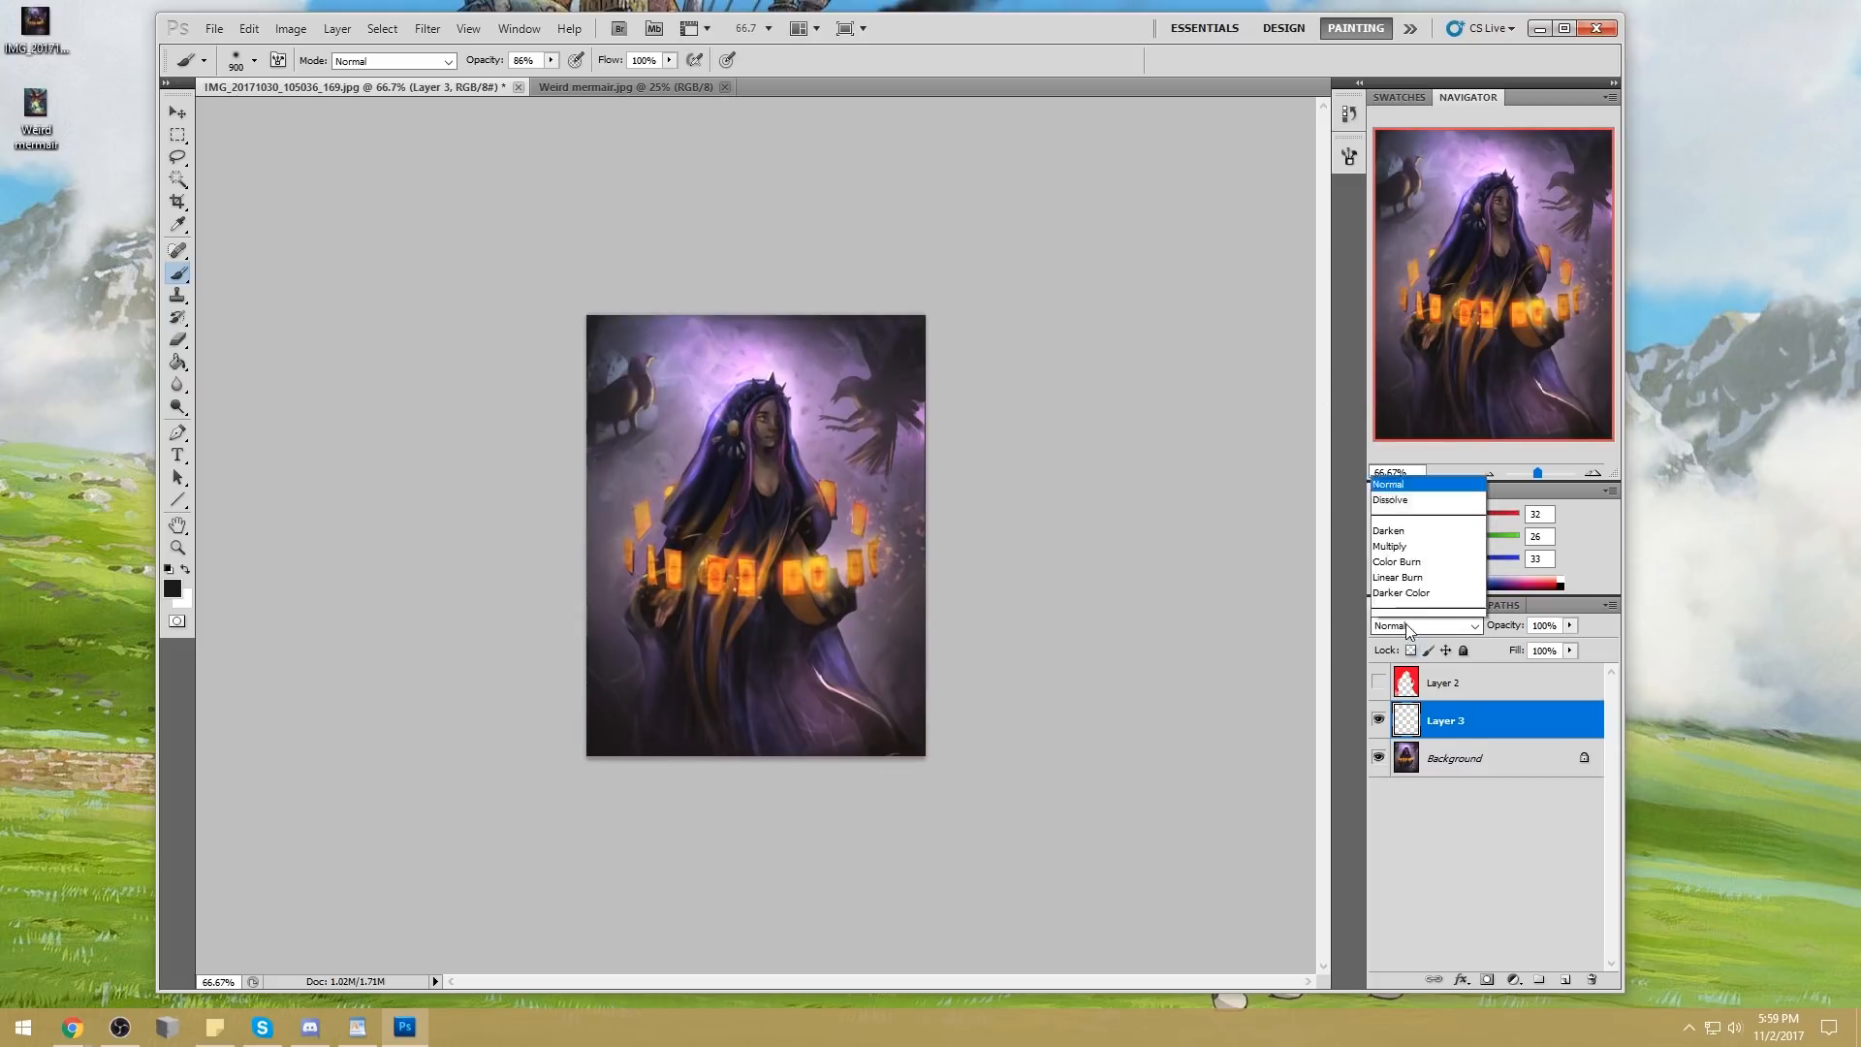
{"action": "left_click", "coordinate": [1425, 186]}
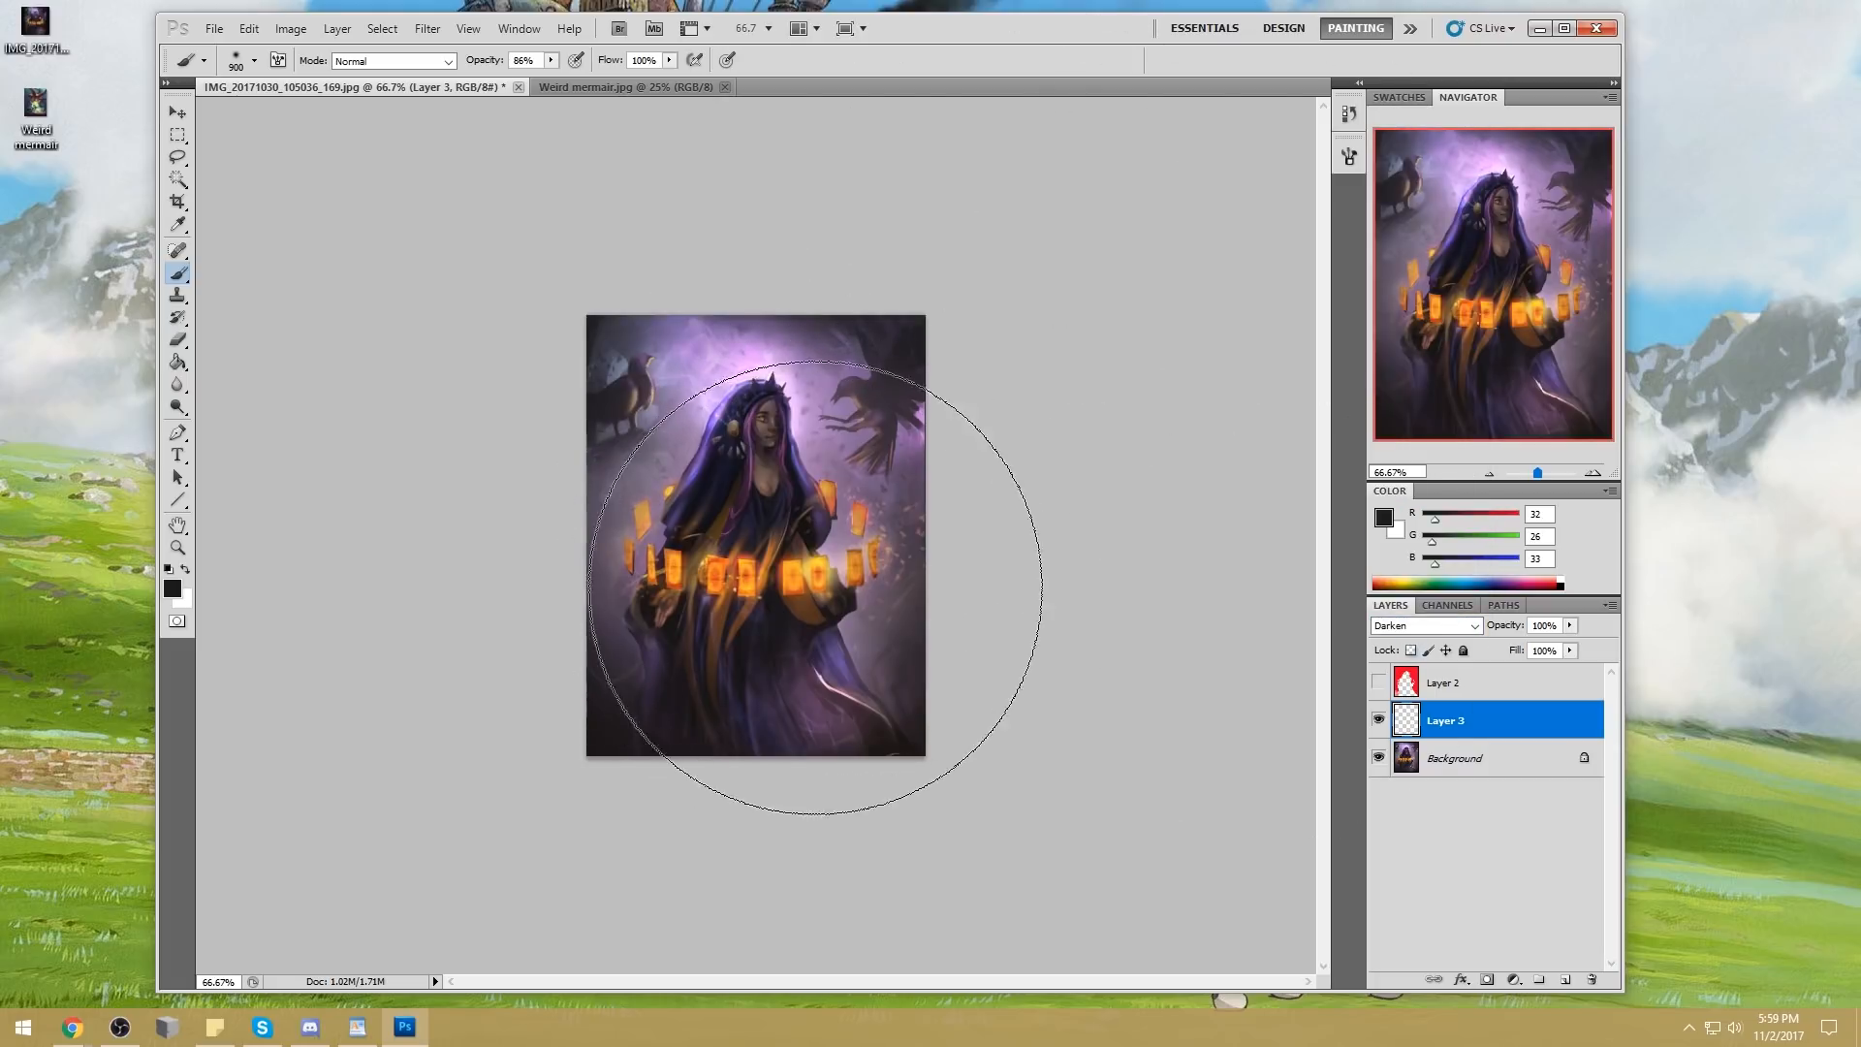
{"action": "left_click_drag", "start_coordinate": [877, 562], "coordinate": [644, 548]}
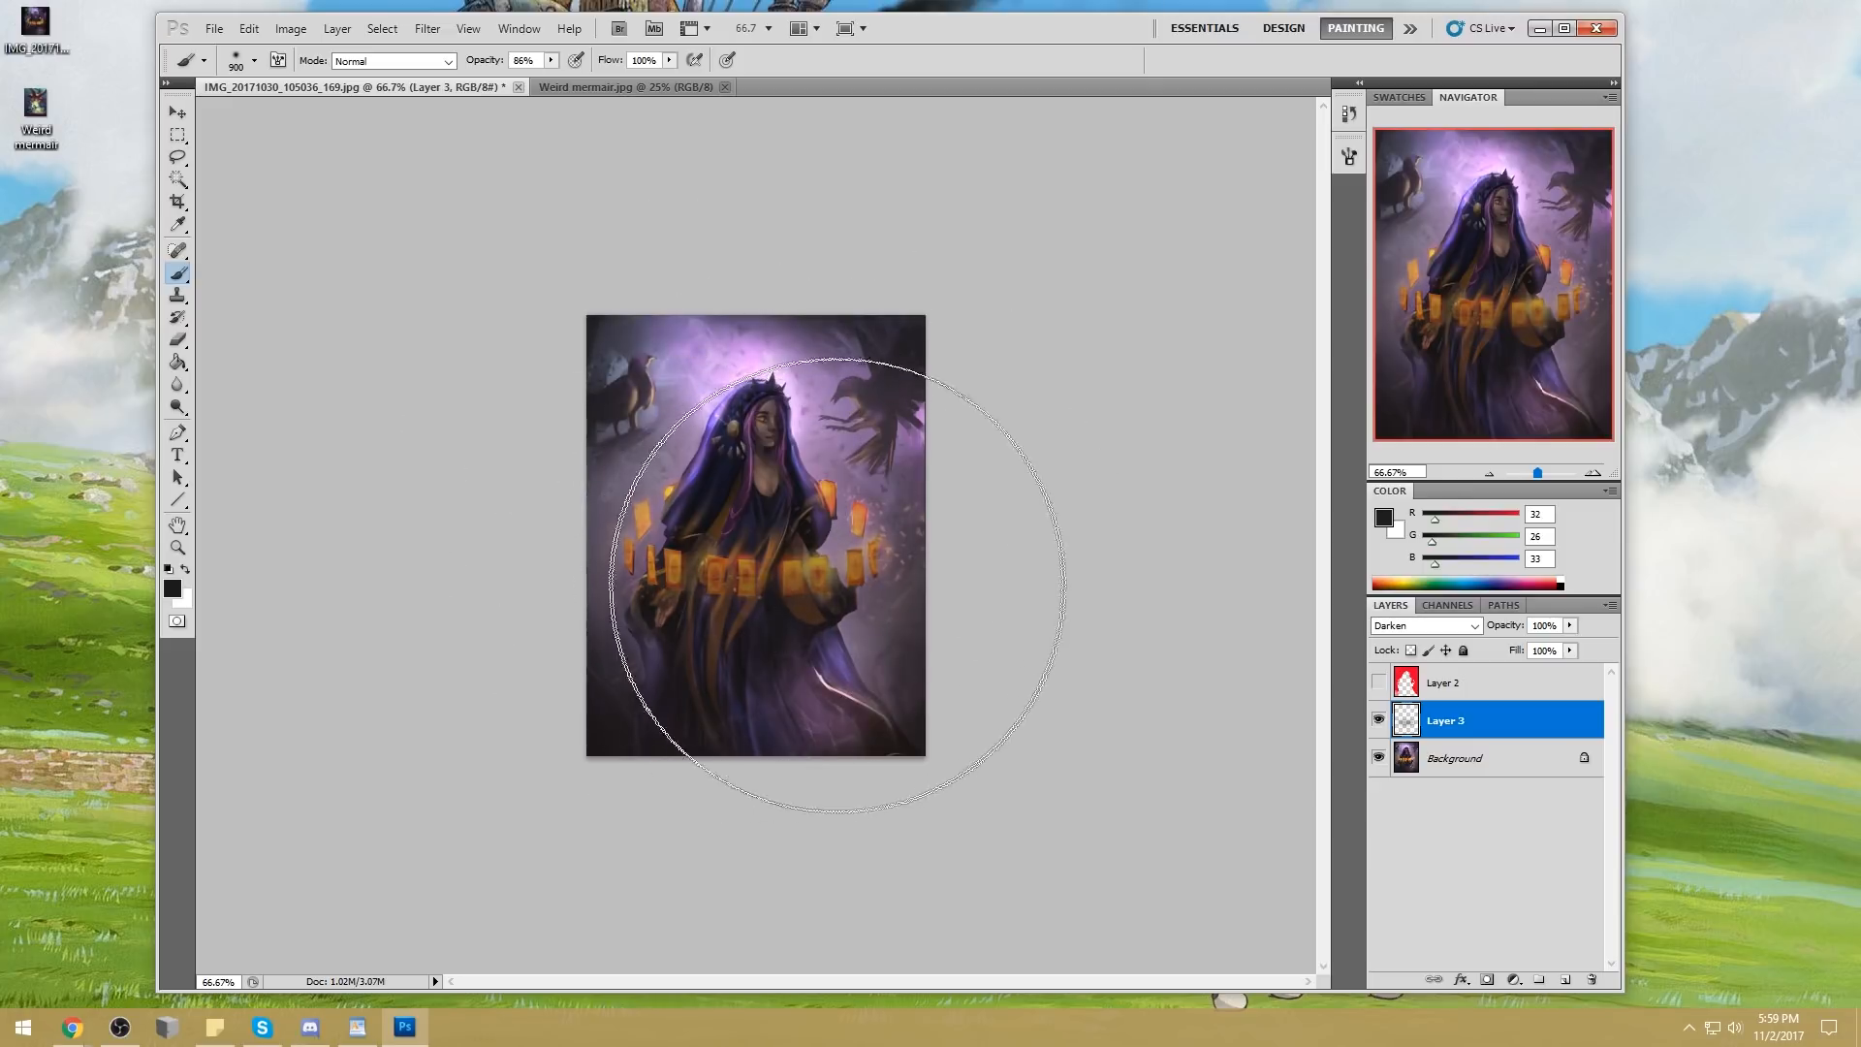
Erase parts of the dark layer over the cards with a 15 px eraser at 100% opacity to bring back their glow
{"action": "key", "text": "e"}
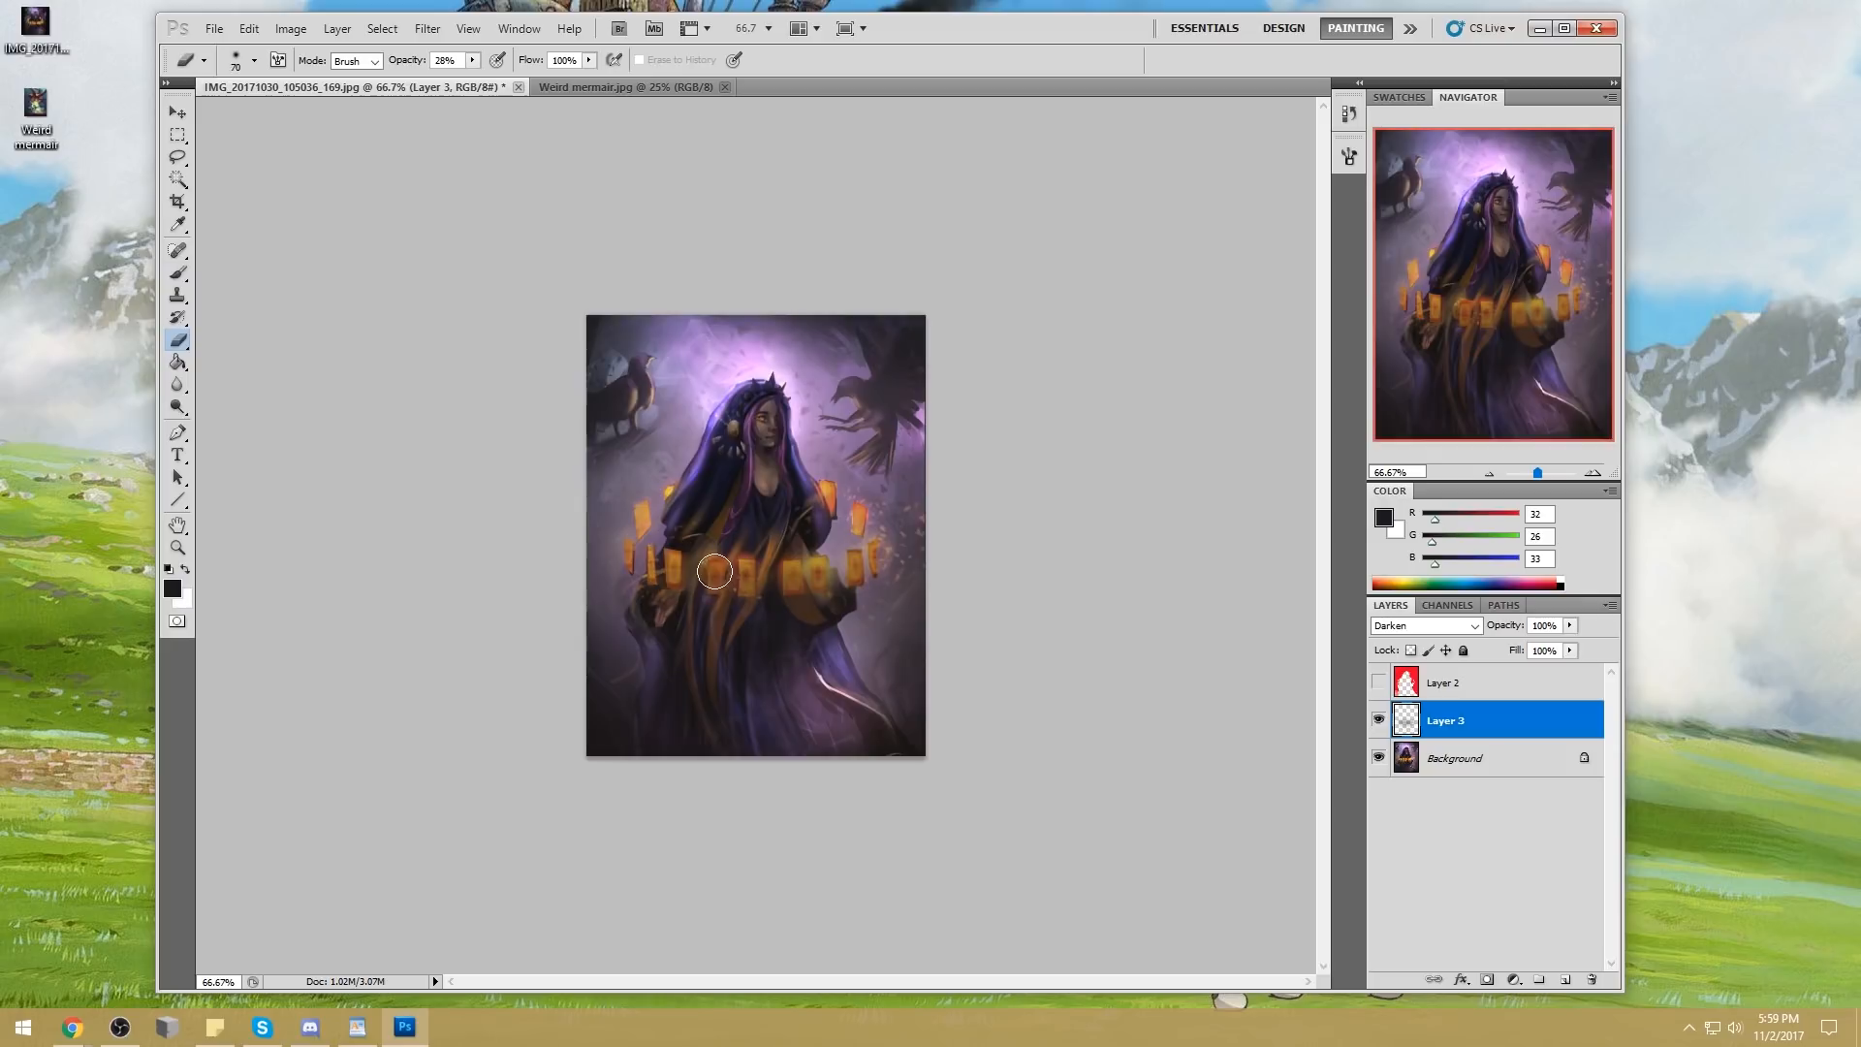
{"action": "right_click", "coordinate": [756, 458]}
{"action": "left_click", "coordinate": [1005, 514]}
{"action": "key", "text": "Return"}
{"action": "mouse_move", "coordinate": [472, 61]}
{"action": "left_mouse_down"}
{"action": "mouse_move", "coordinate": [467, 82]}
{"action": "mouse_move", "coordinate": [554, 102]}
{"action": "left_mouse_up"}
{"action": "key", "text": "bracketleft"}
{"action": "key", "text": "bracketleft"}
{"action": "key", "text": "bracketleft"}
{"action": "key", "text": "bracketleft"}
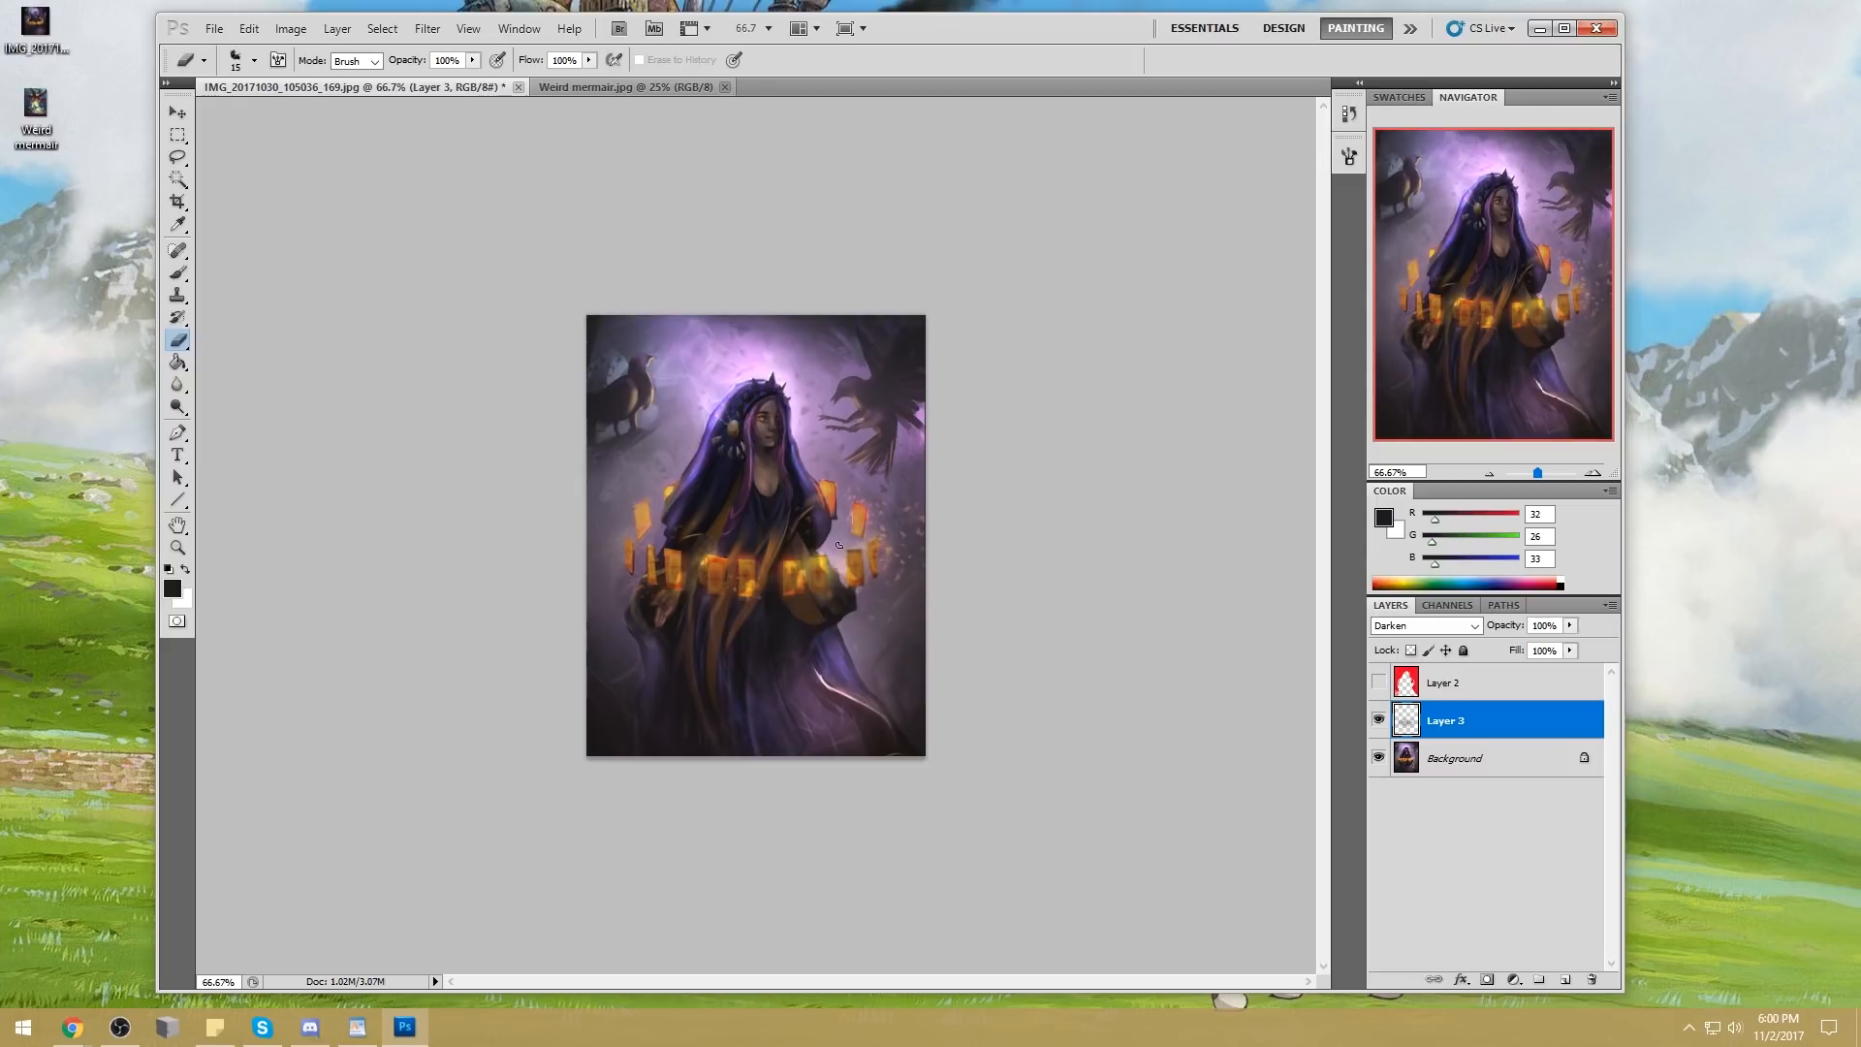
{"action": "left_click_drag", "start_coordinate": [876, 518], "coordinate": [861, 549]}
Erase small spots of the dark layer around the cards with a round 25 px eraser tip
{"action": "right_click", "coordinate": [951, 469]}
{"action": "left_click", "coordinate": [1051, 579]}
{"action": "left_click", "coordinate": [1225, 448]}
{"action": "key", "text": "bracketleft"}
{"action": "key", "text": "bracketleft"}
{"action": "key", "text": "bracketleft"}
{"action": "key", "text": "bracketleft"}
{"action": "key", "text": "bracketleft"}
{"action": "key", "text": "bracketleft"}
{"action": "key", "text": "bracketleft"}
{"action": "key", "text": "bracketleft"}
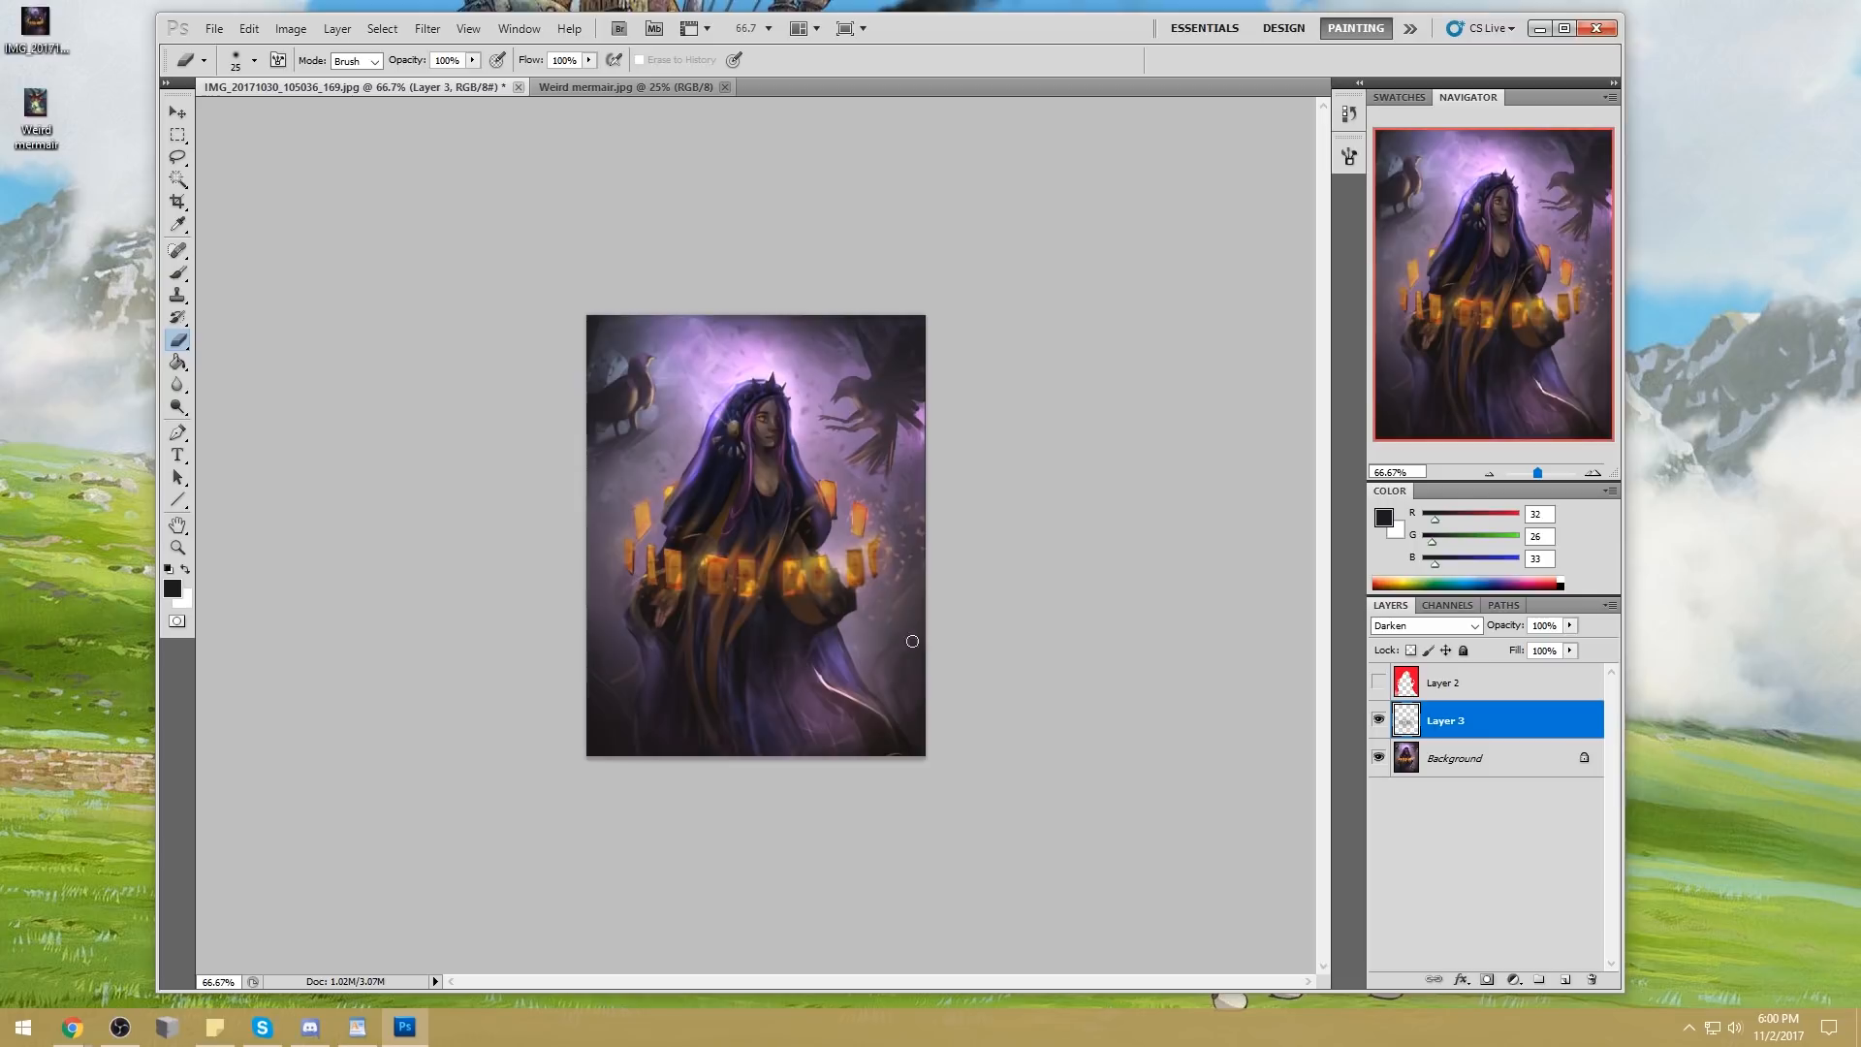
Compare the painting with and without the dark layer over the cards
{"action": "left_click", "coordinate": [1379, 720]}
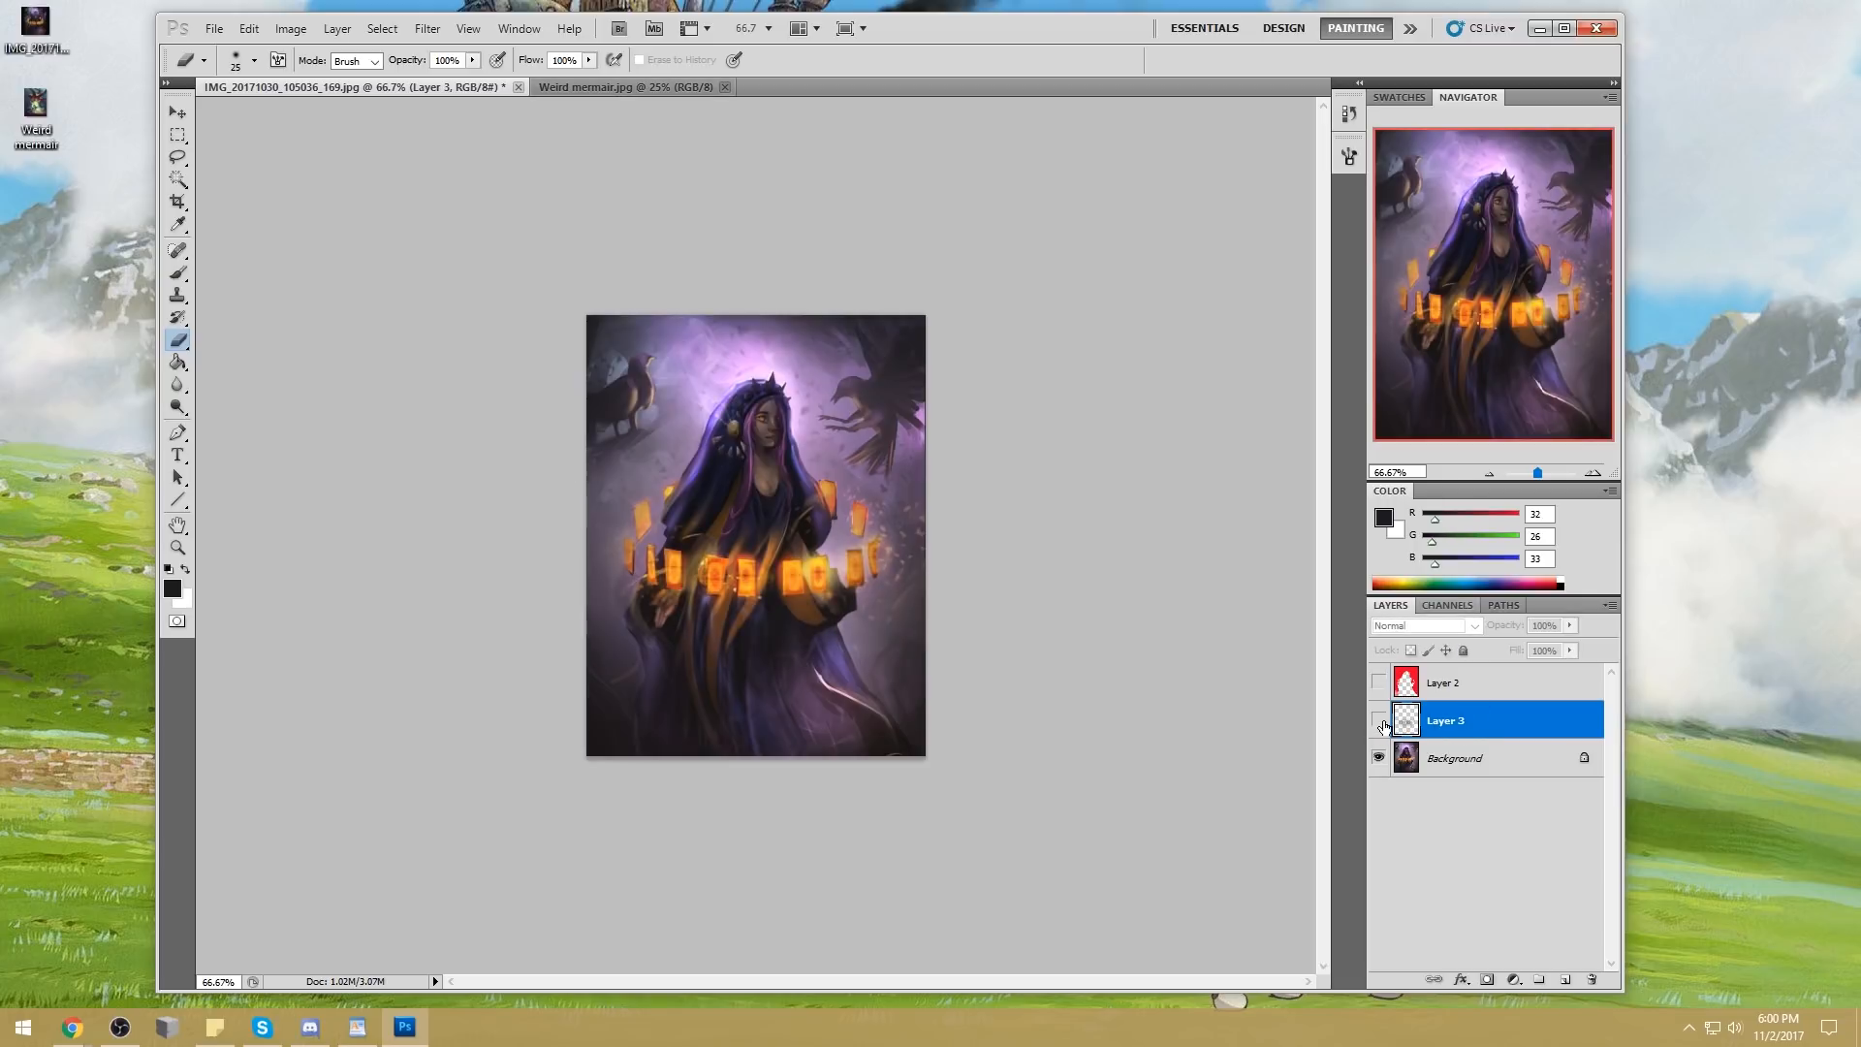
{"action": "left_click", "coordinate": [1378, 722]}
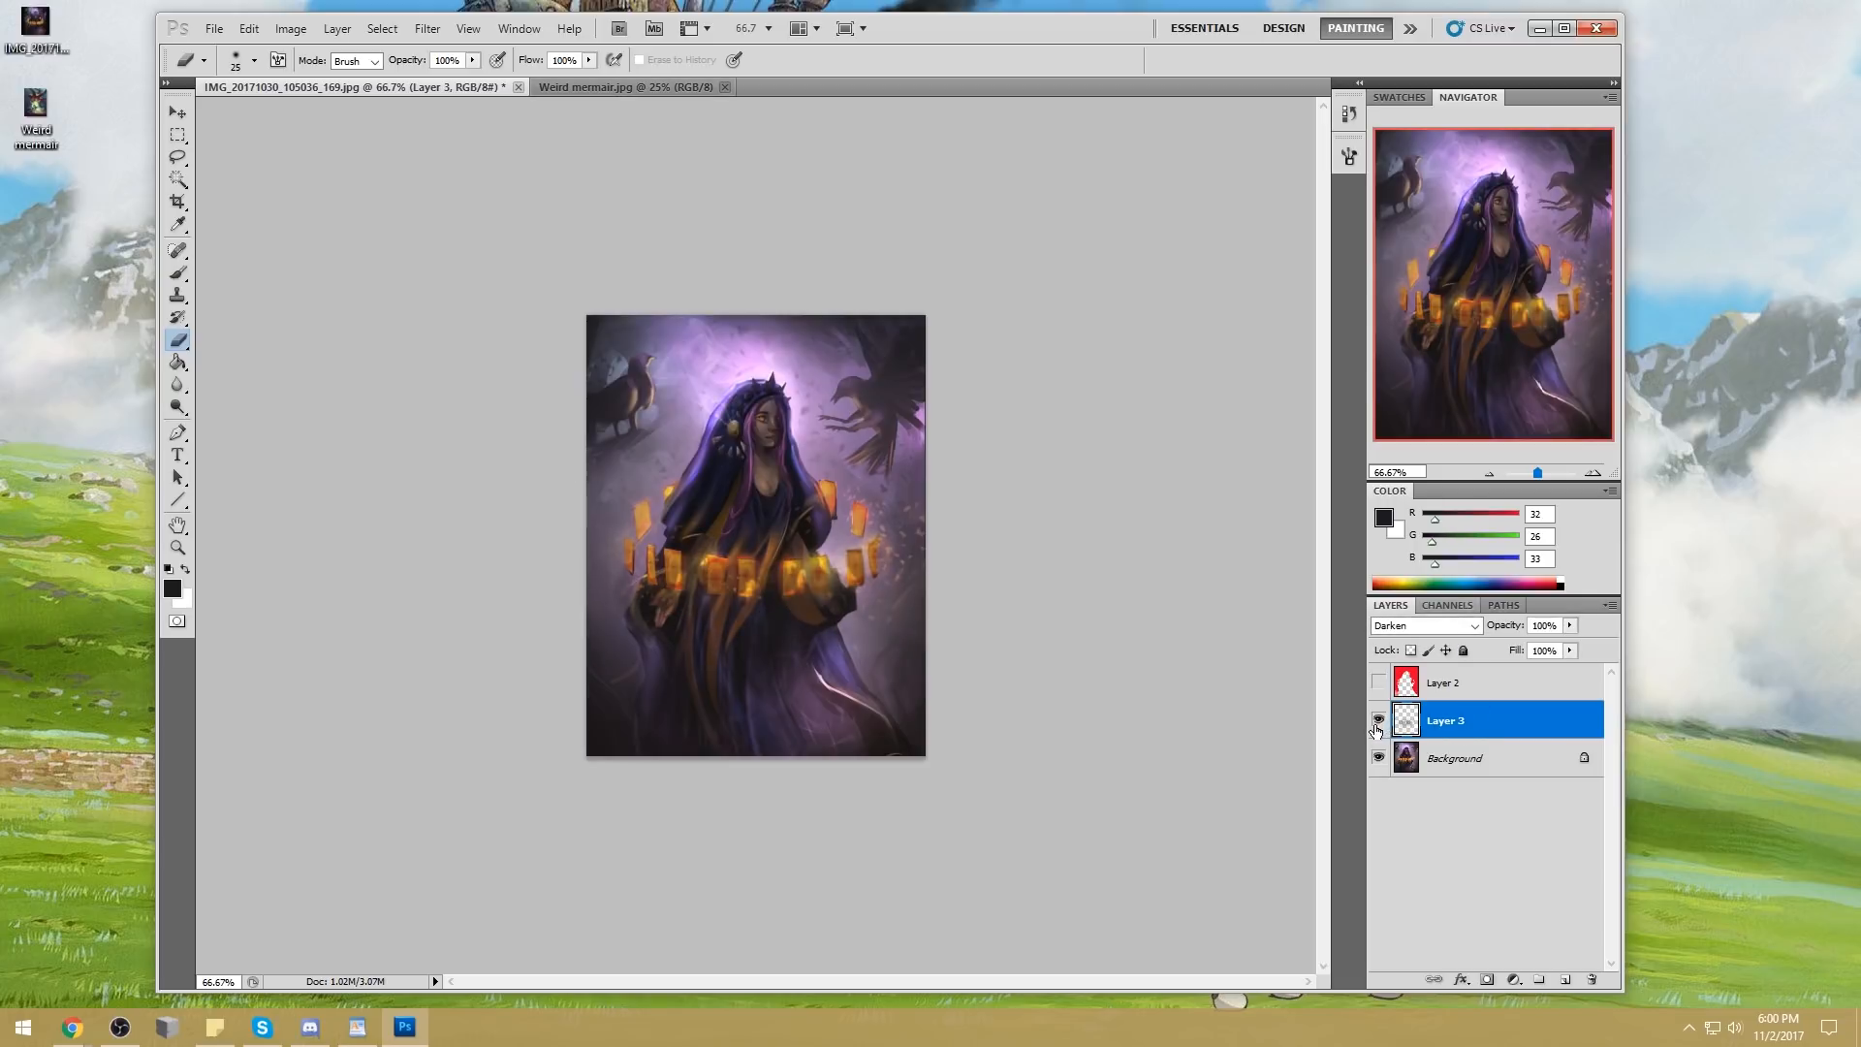
{"action": "left_click", "coordinate": [1379, 722]}
{"action": "left_click", "coordinate": [1378, 722]}
{"action": "left_click", "coordinate": [1378, 722]}
{"action": "left_click", "coordinate": [1378, 723]}
Switch to a 30 px eraser tip and refine the darkened cards on Layer 3
{"action": "right_click", "coordinate": [683, 578]}
{"action": "double_click", "coordinate": [952, 517]}
{"action": "key", "text": "bracketleft"}
{"action": "key", "text": "bracketleft"}
{"action": "key", "text": "bracketleft"}
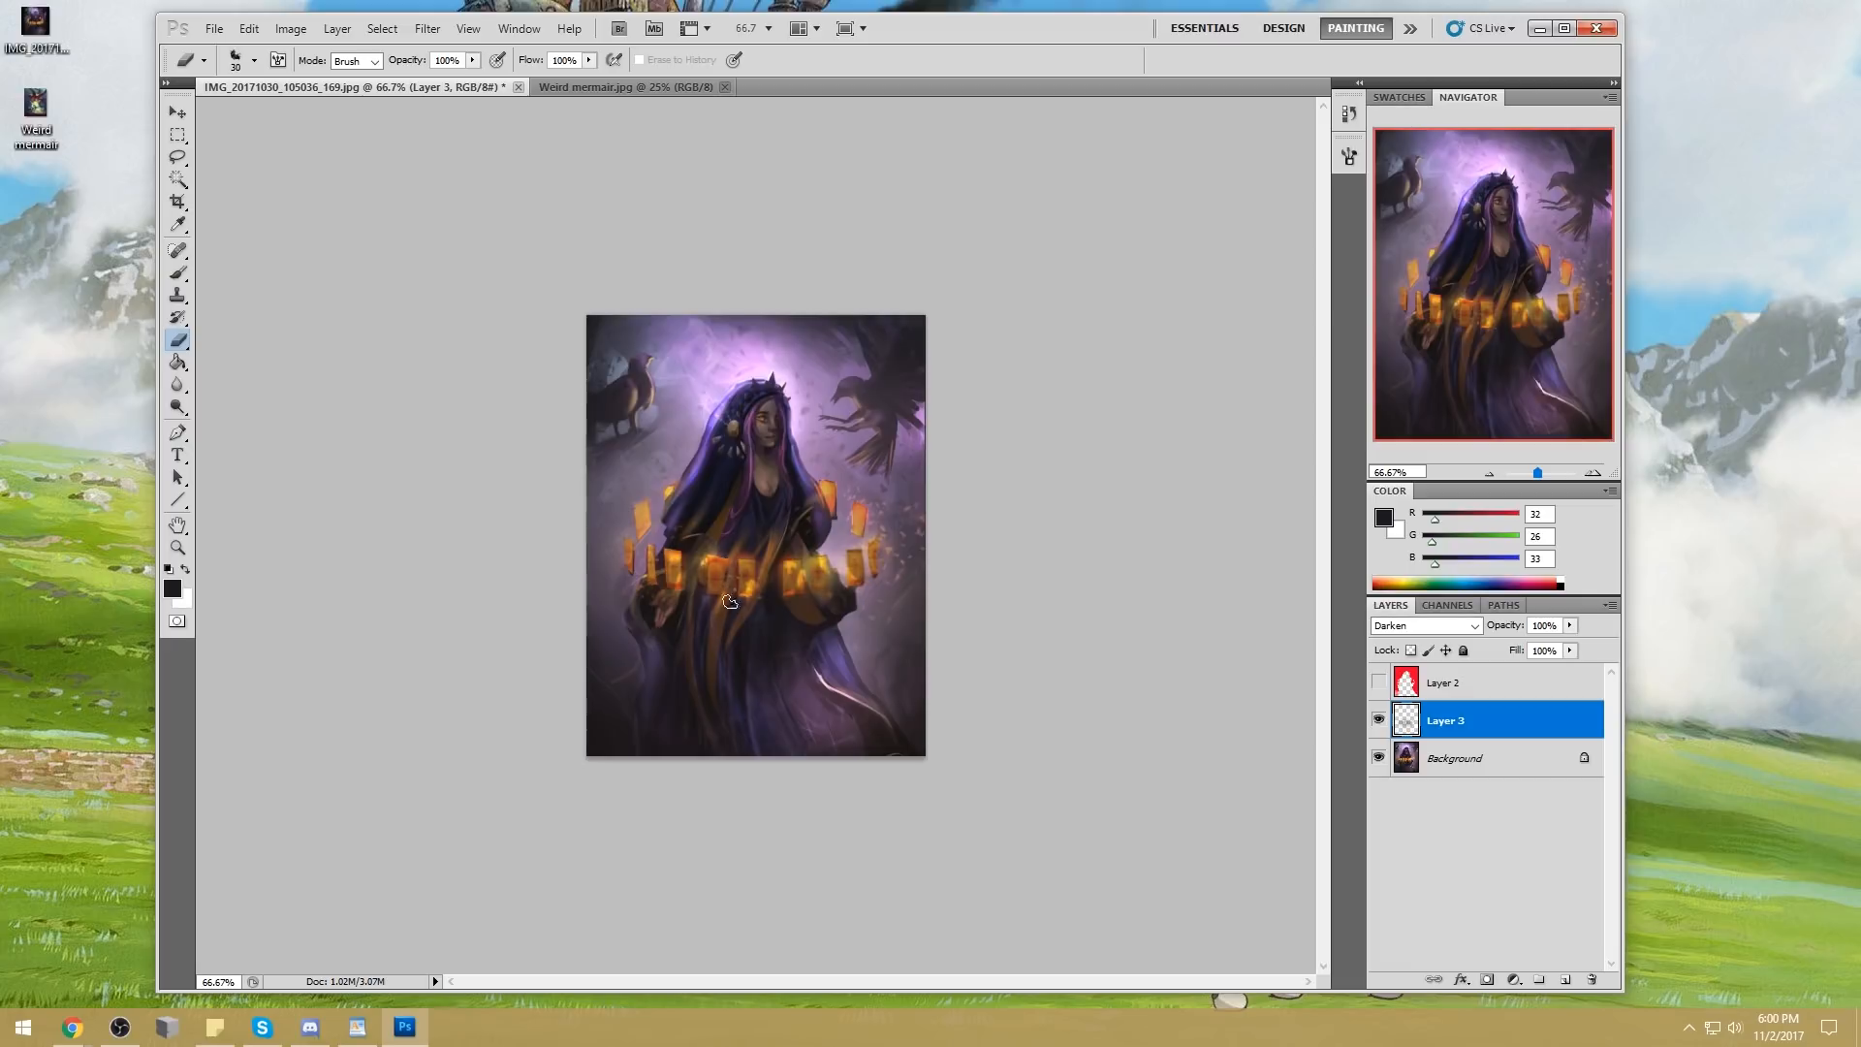
Change the eraser tip to 125 px and soften the dark layer around the cards and robe
{"action": "right_click", "coordinate": [791, 483]}
{"action": "left_click", "coordinate": [1049, 586]}
{"action": "left_click", "coordinate": [1183, 521]}
{"action": "key", "text": "bracketleft"}
{"action": "key", "text": "bracketright"}
{"action": "key", "text": "bracketright"}
{"action": "key", "text": "bracketright"}
{"action": "key", "text": "bracketright"}
Compare the painting with Layer 3 hidden and shown, and merge the layer down into the Background
{"action": "left_click", "coordinate": [1379, 720]}
{"action": "left_click", "coordinate": [1379, 720]}
{"action": "left_click", "coordinate": [1379, 720]}
{"action": "left_click", "coordinate": [1379, 720]}
{"action": "right_click", "coordinate": [1503, 717]}
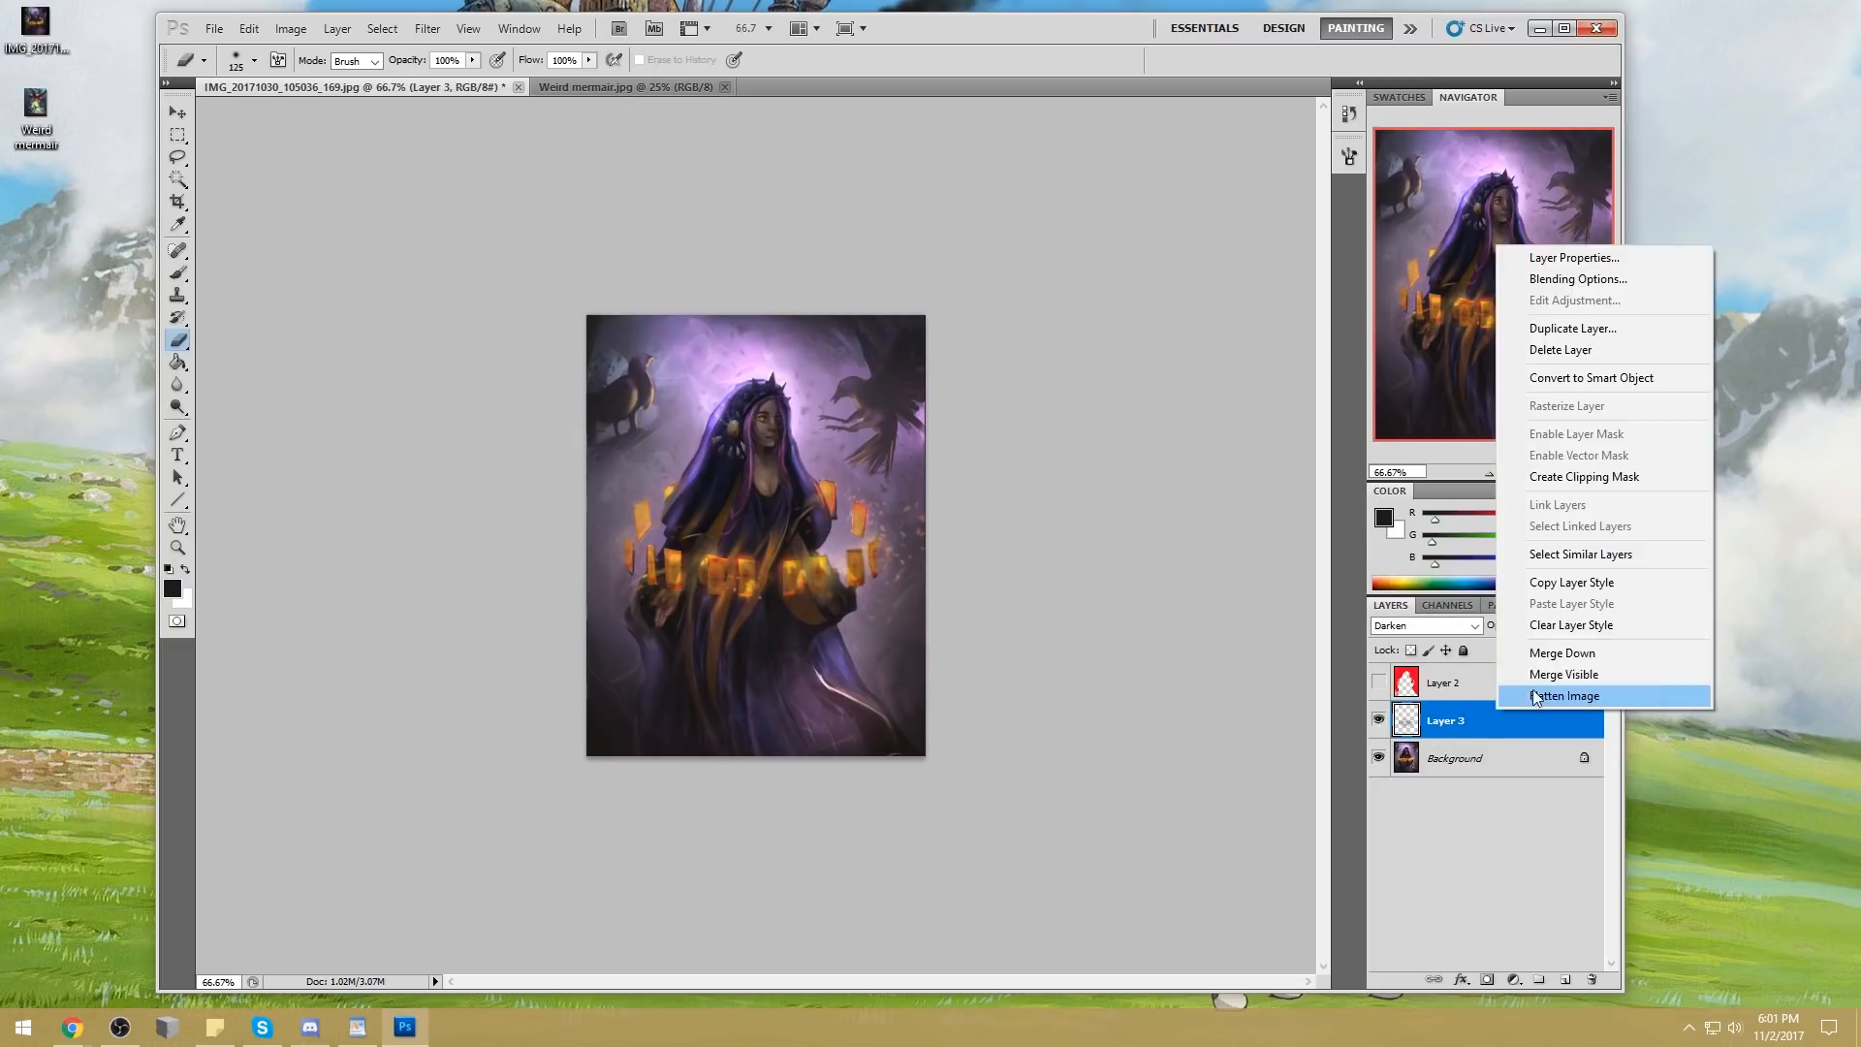
{"action": "left_click", "coordinate": [1551, 657]}
Outline the two upper cards on the right side of the ring with the Polygonal Lasso
{"action": "left_click", "coordinate": [179, 158]}
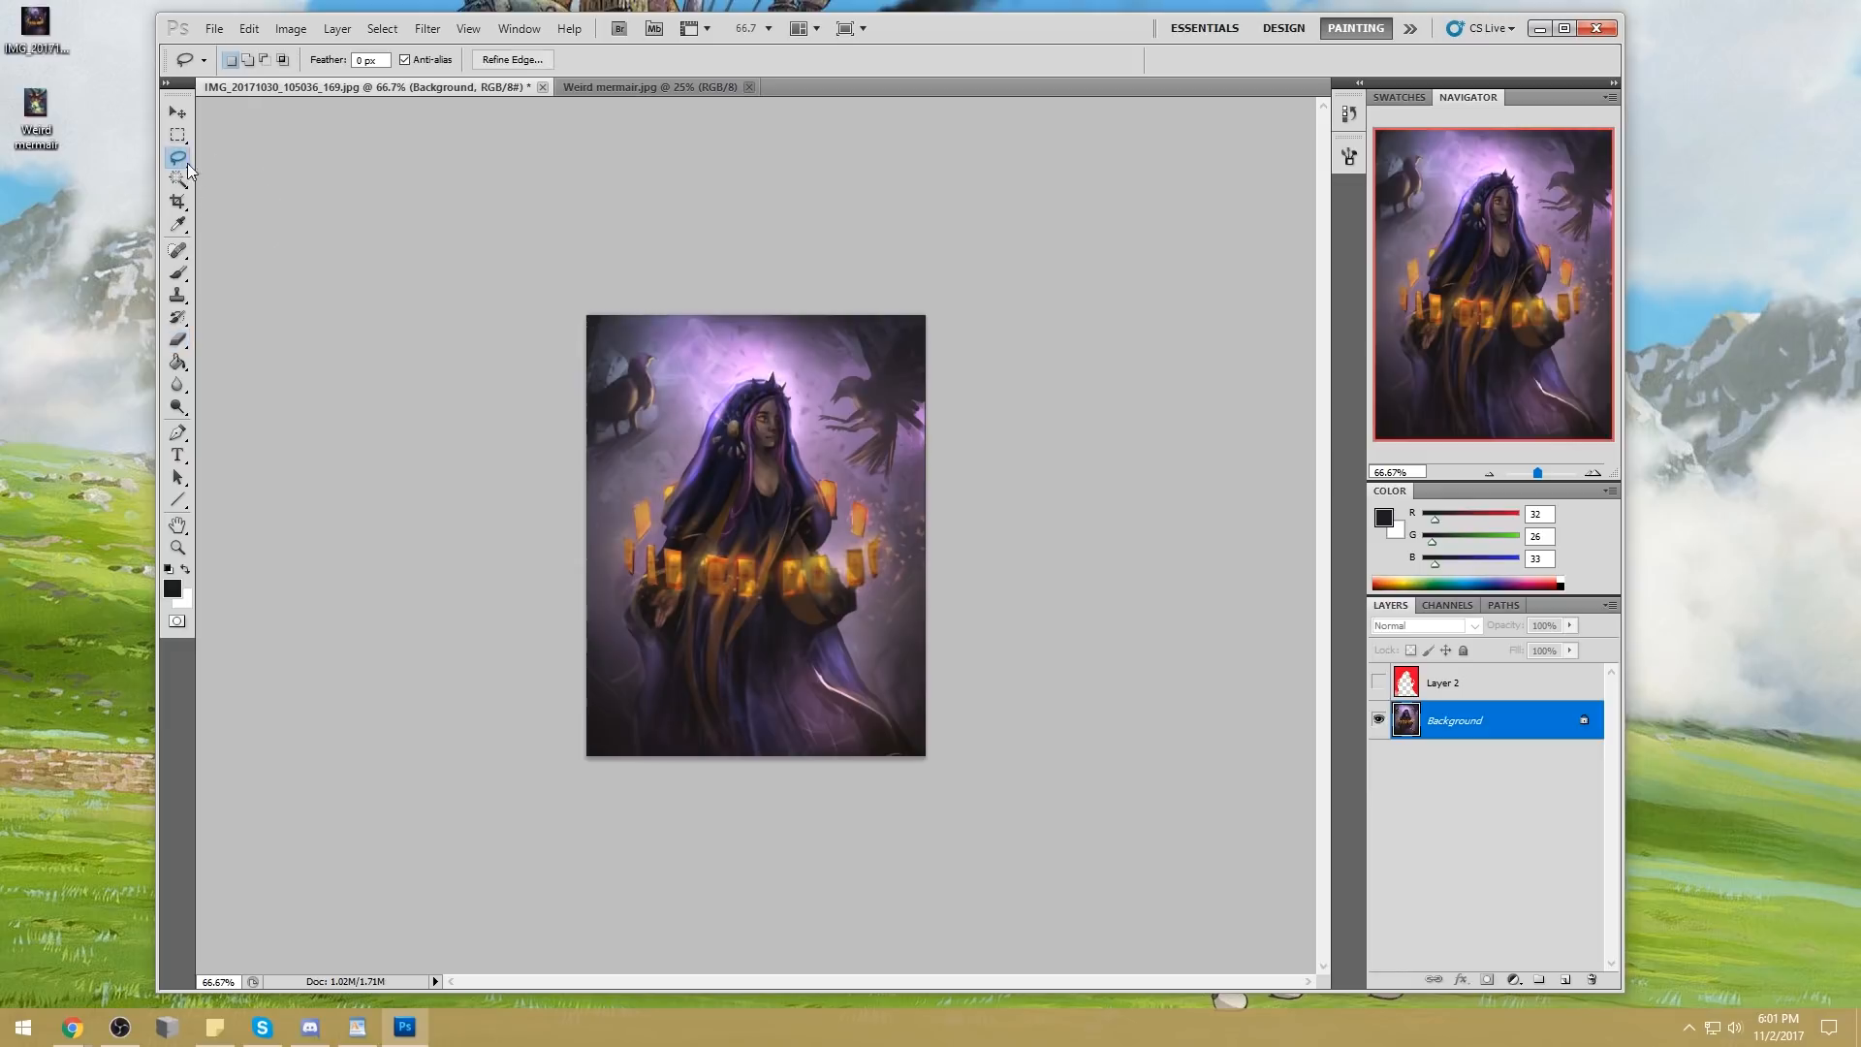
{"action": "left_click", "coordinate": [242, 184]}
{"action": "key", "text": "z"}
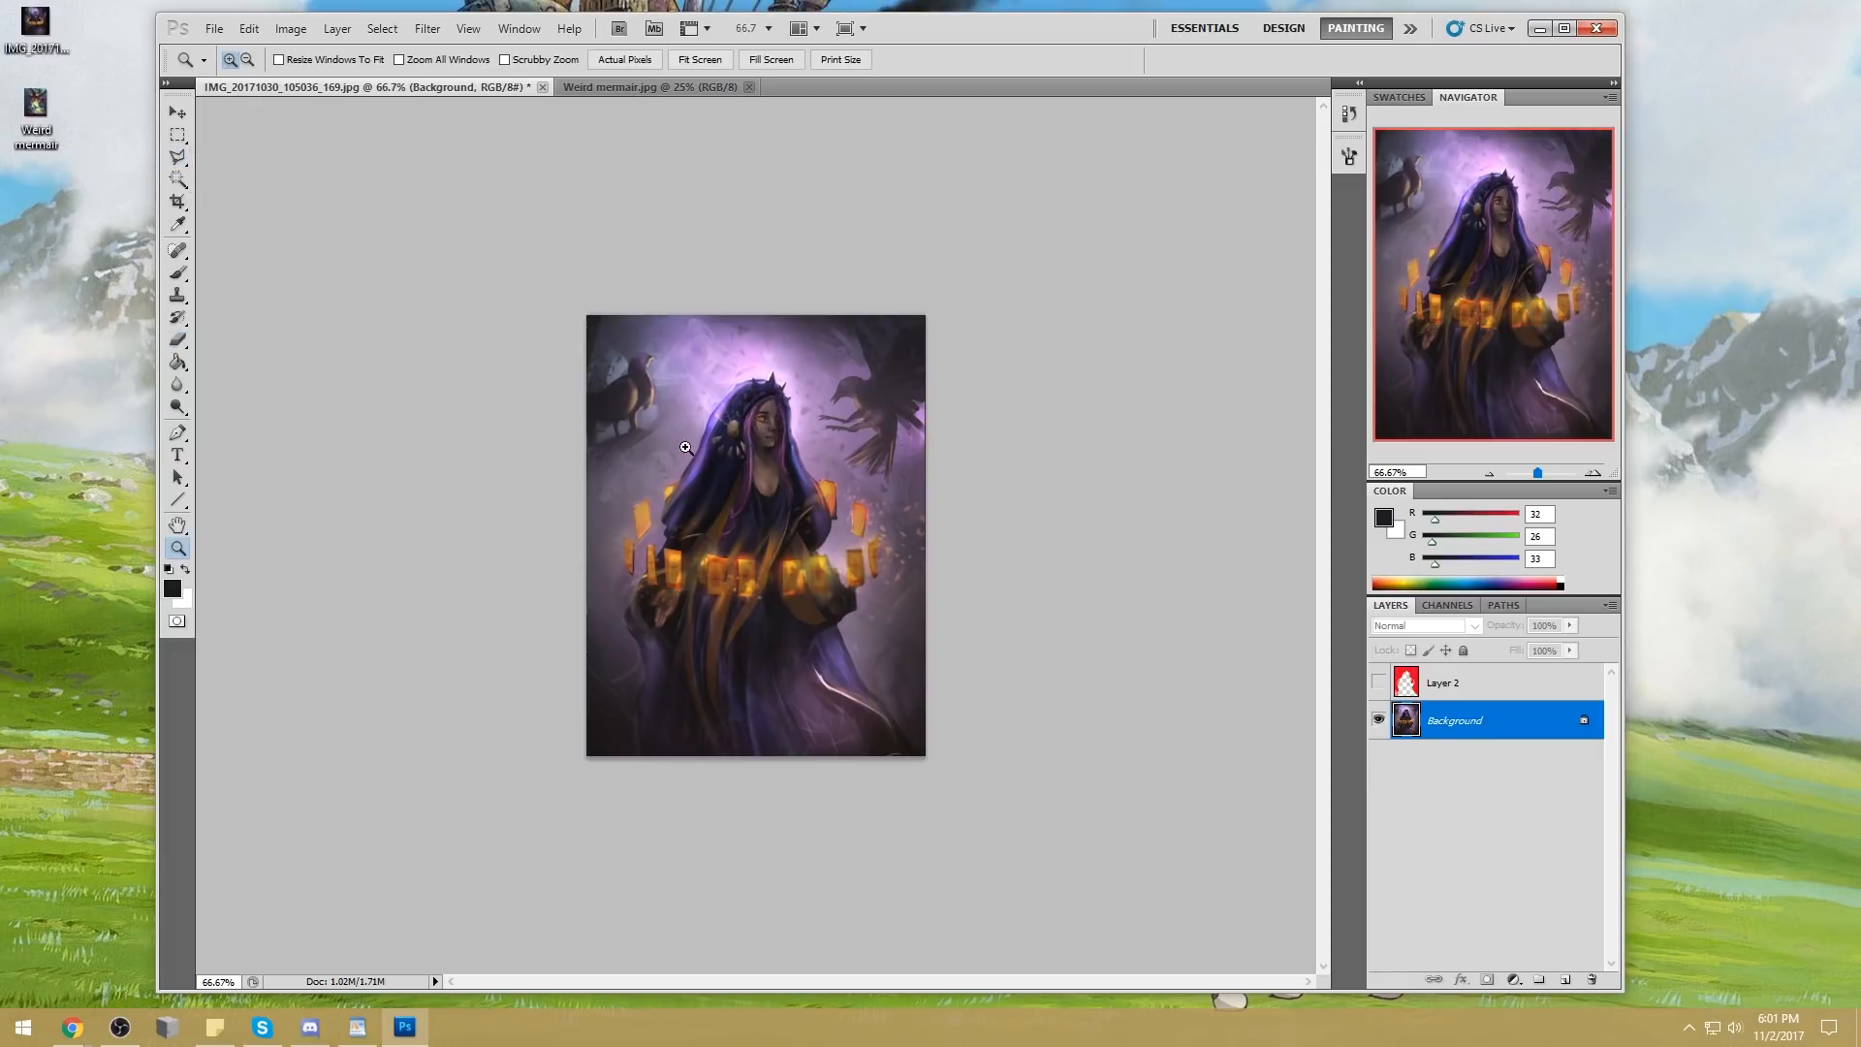
{"action": "left_click", "coordinate": [177, 158]}
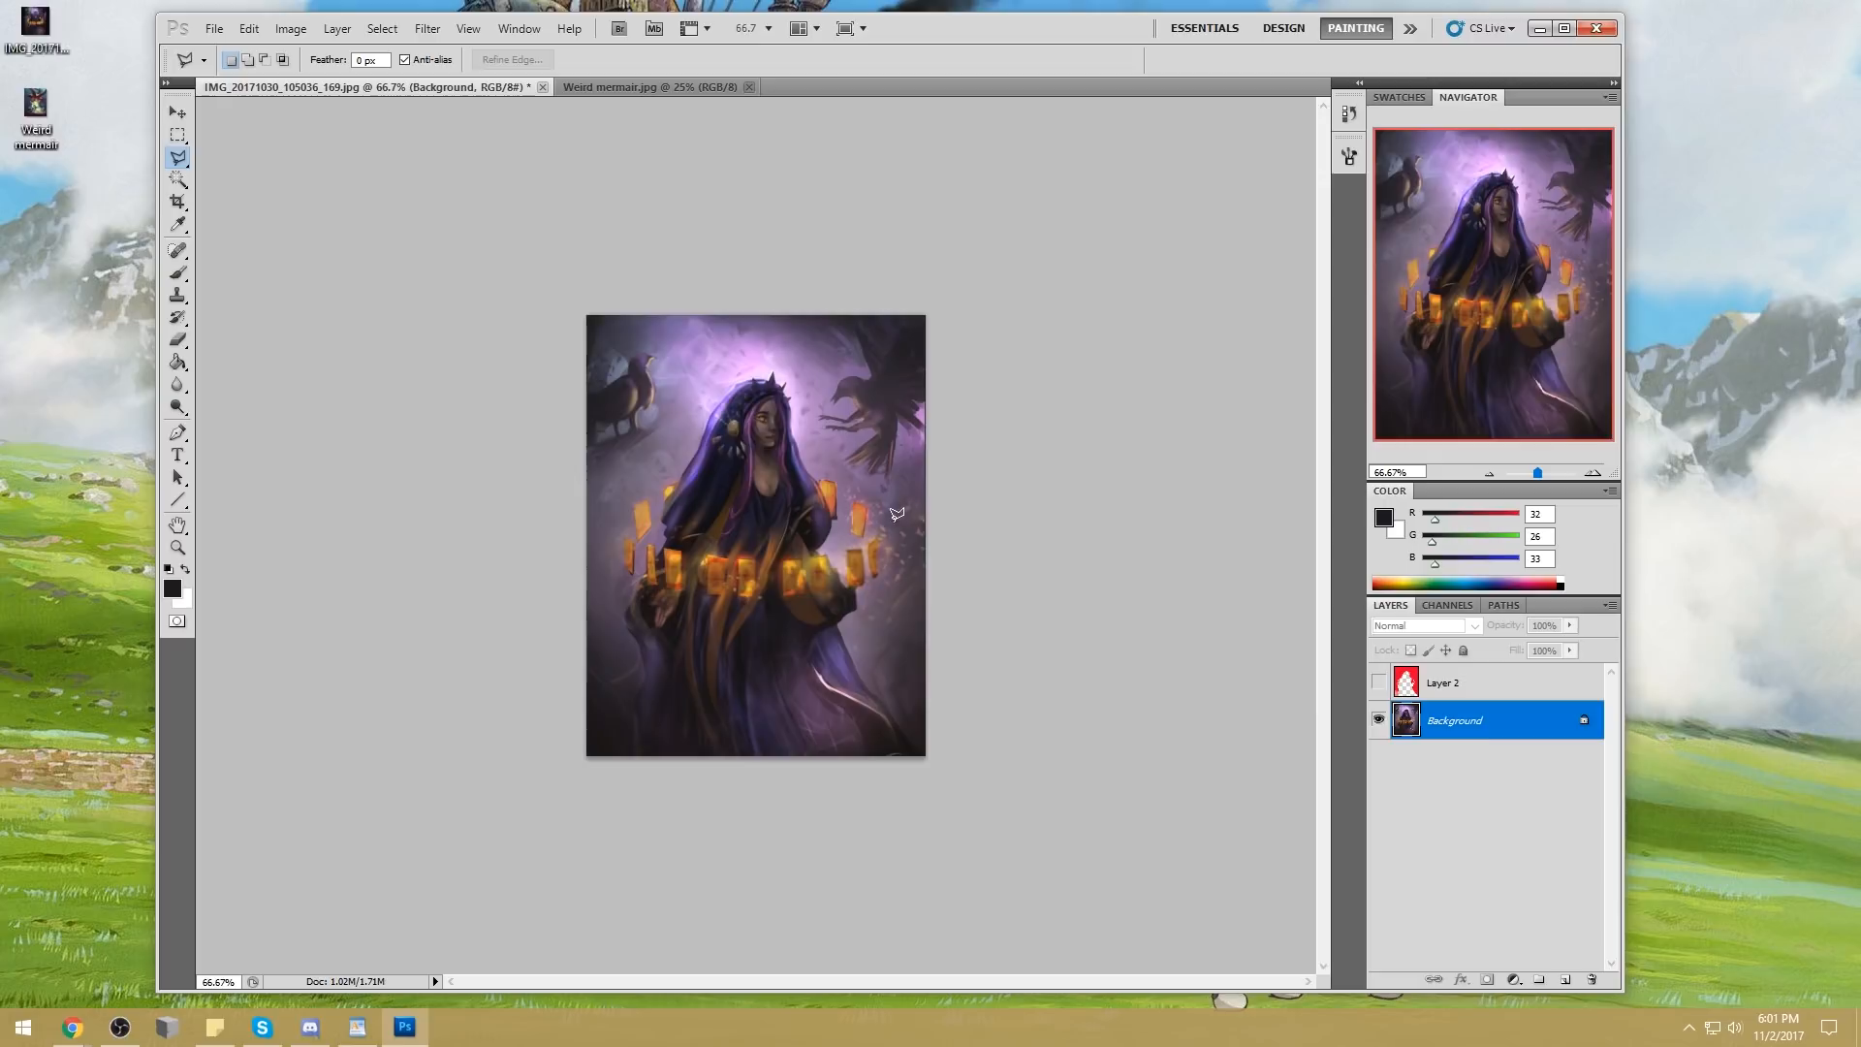
{"action": "key", "text": "z"}
{"action": "left_click_drag", "start_coordinate": [515, 422], "coordinate": [1043, 652]}
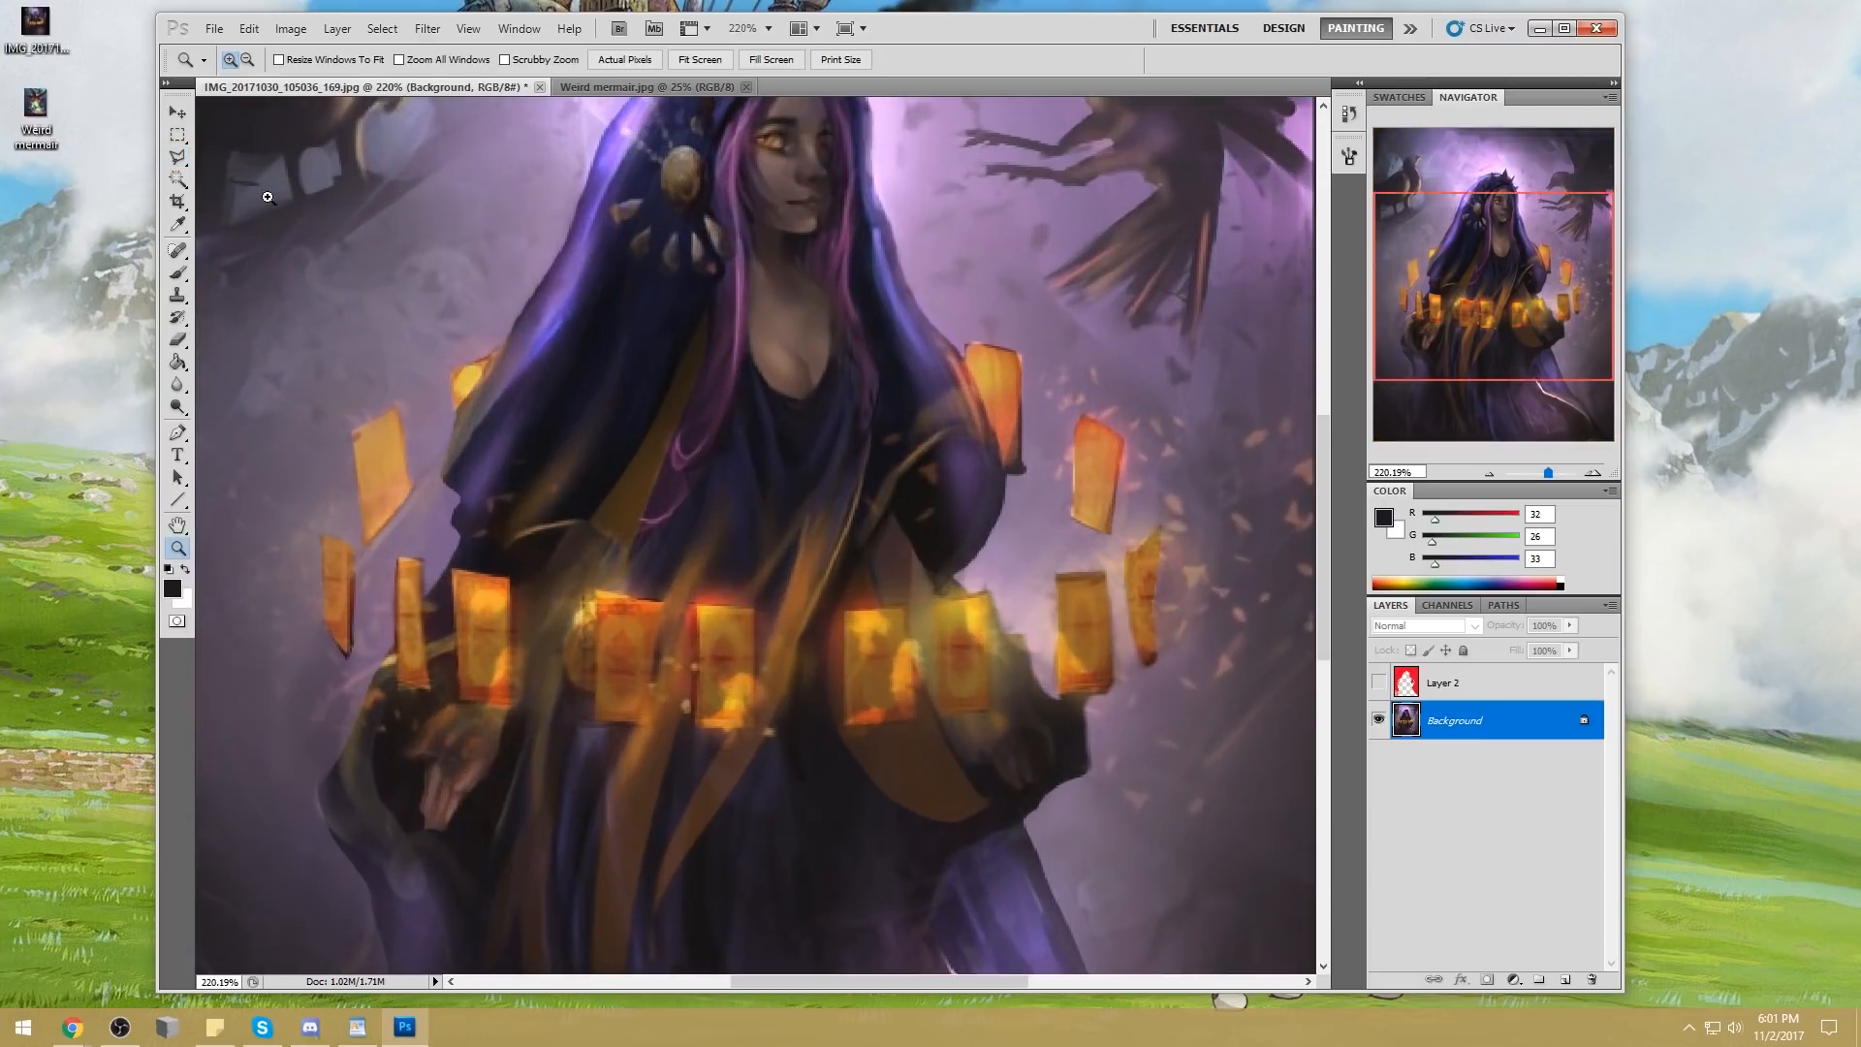
{"action": "left_click", "coordinate": [178, 158]}
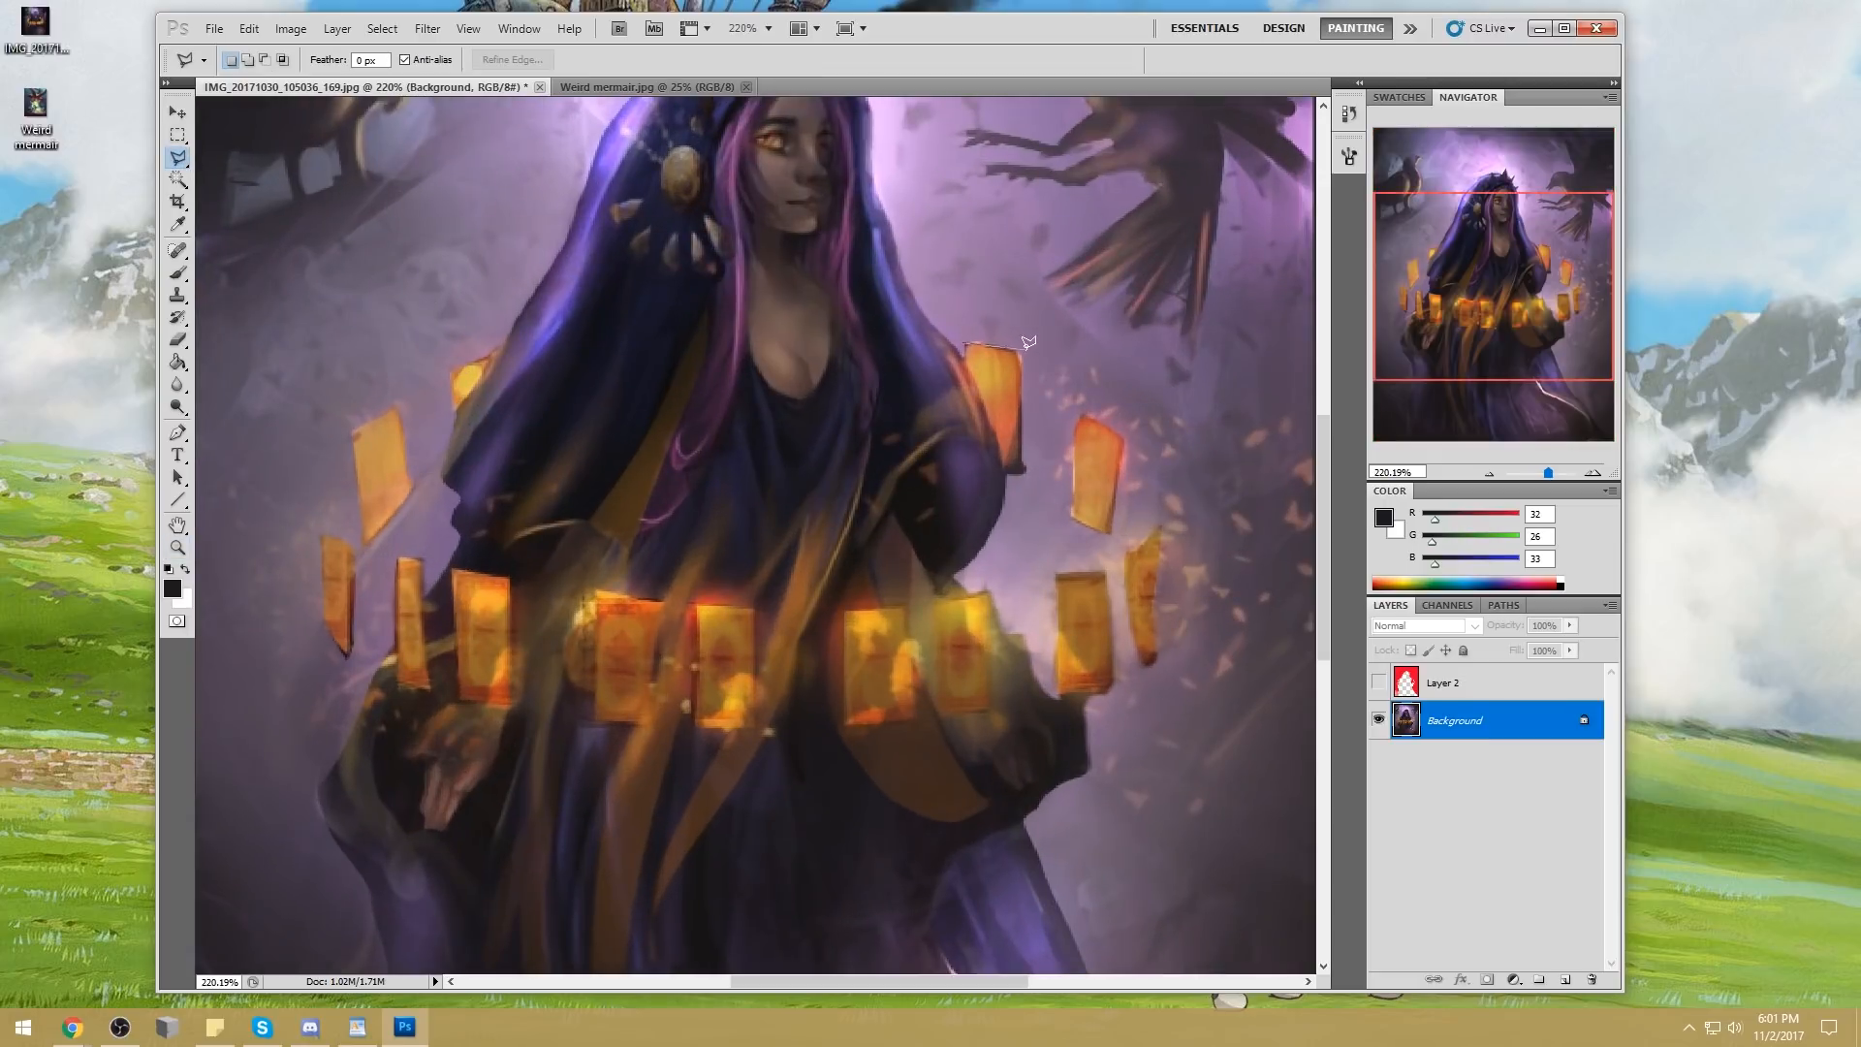
{"action": "left_click", "coordinate": [1024, 473]}
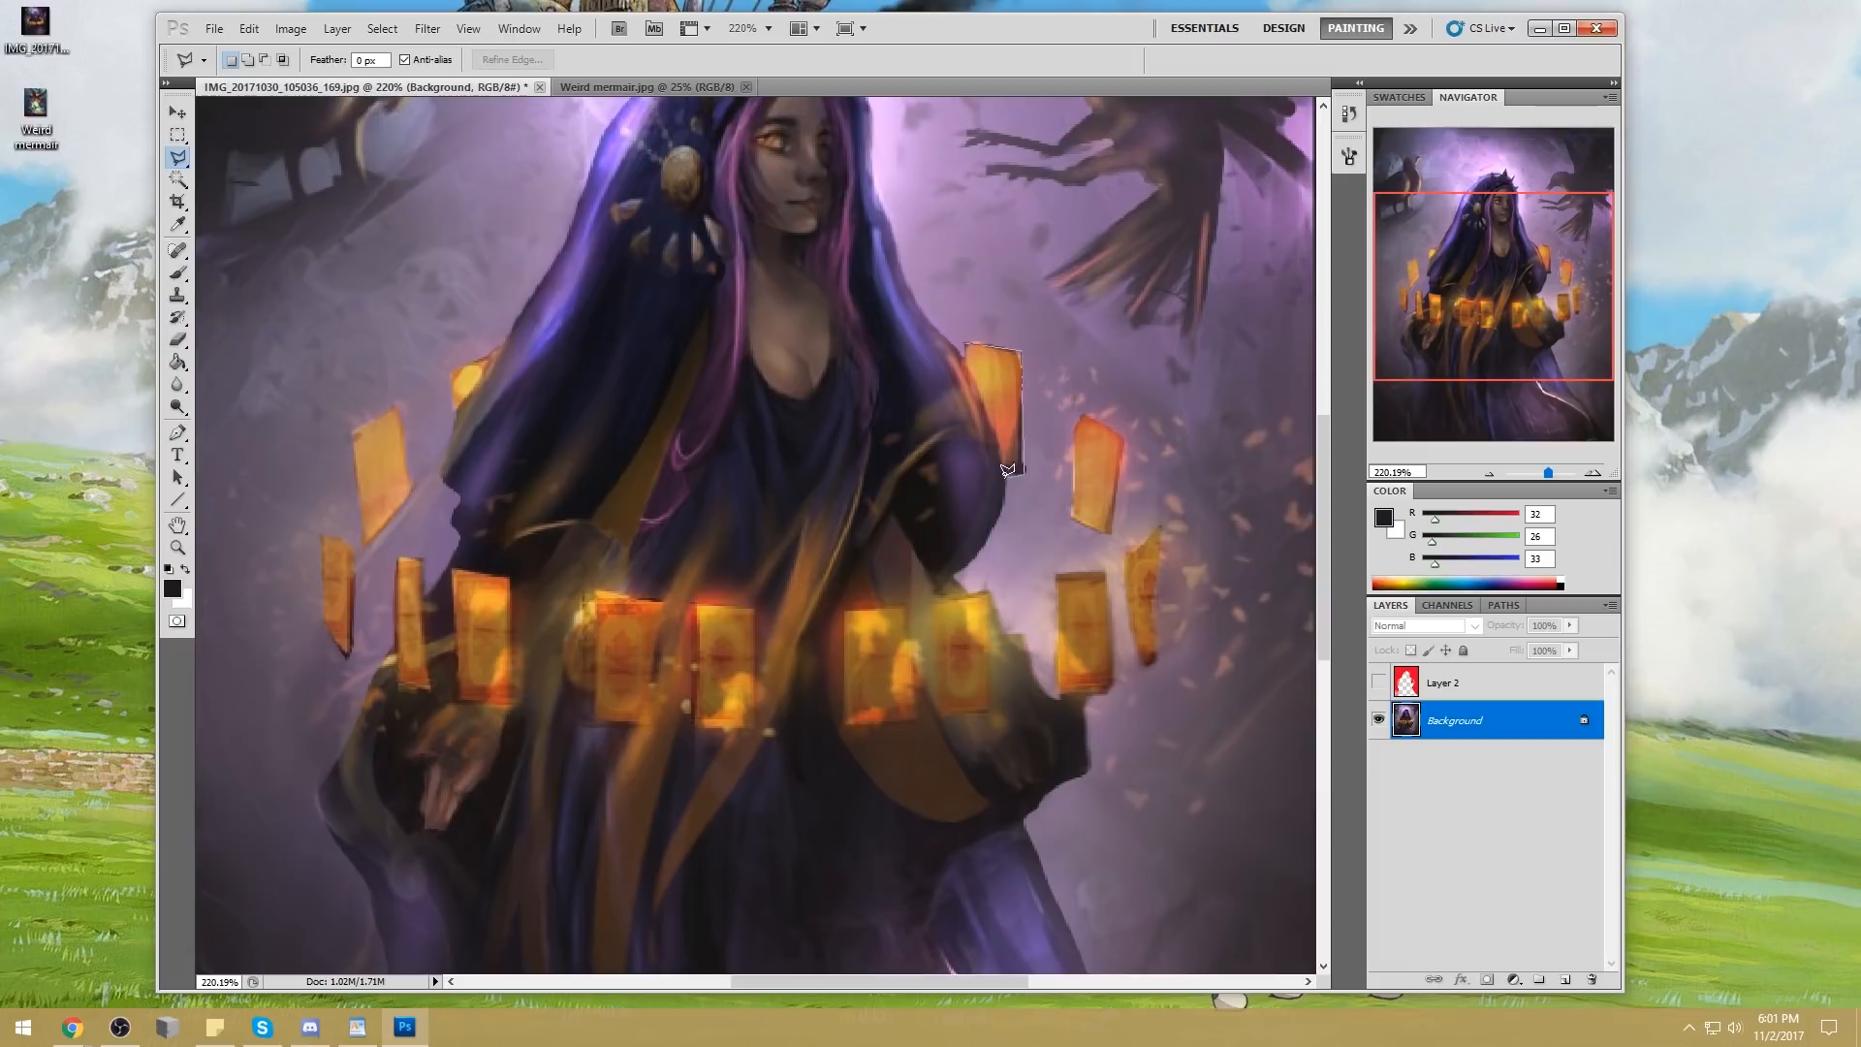
{"action": "left_click", "coordinate": [967, 339]}
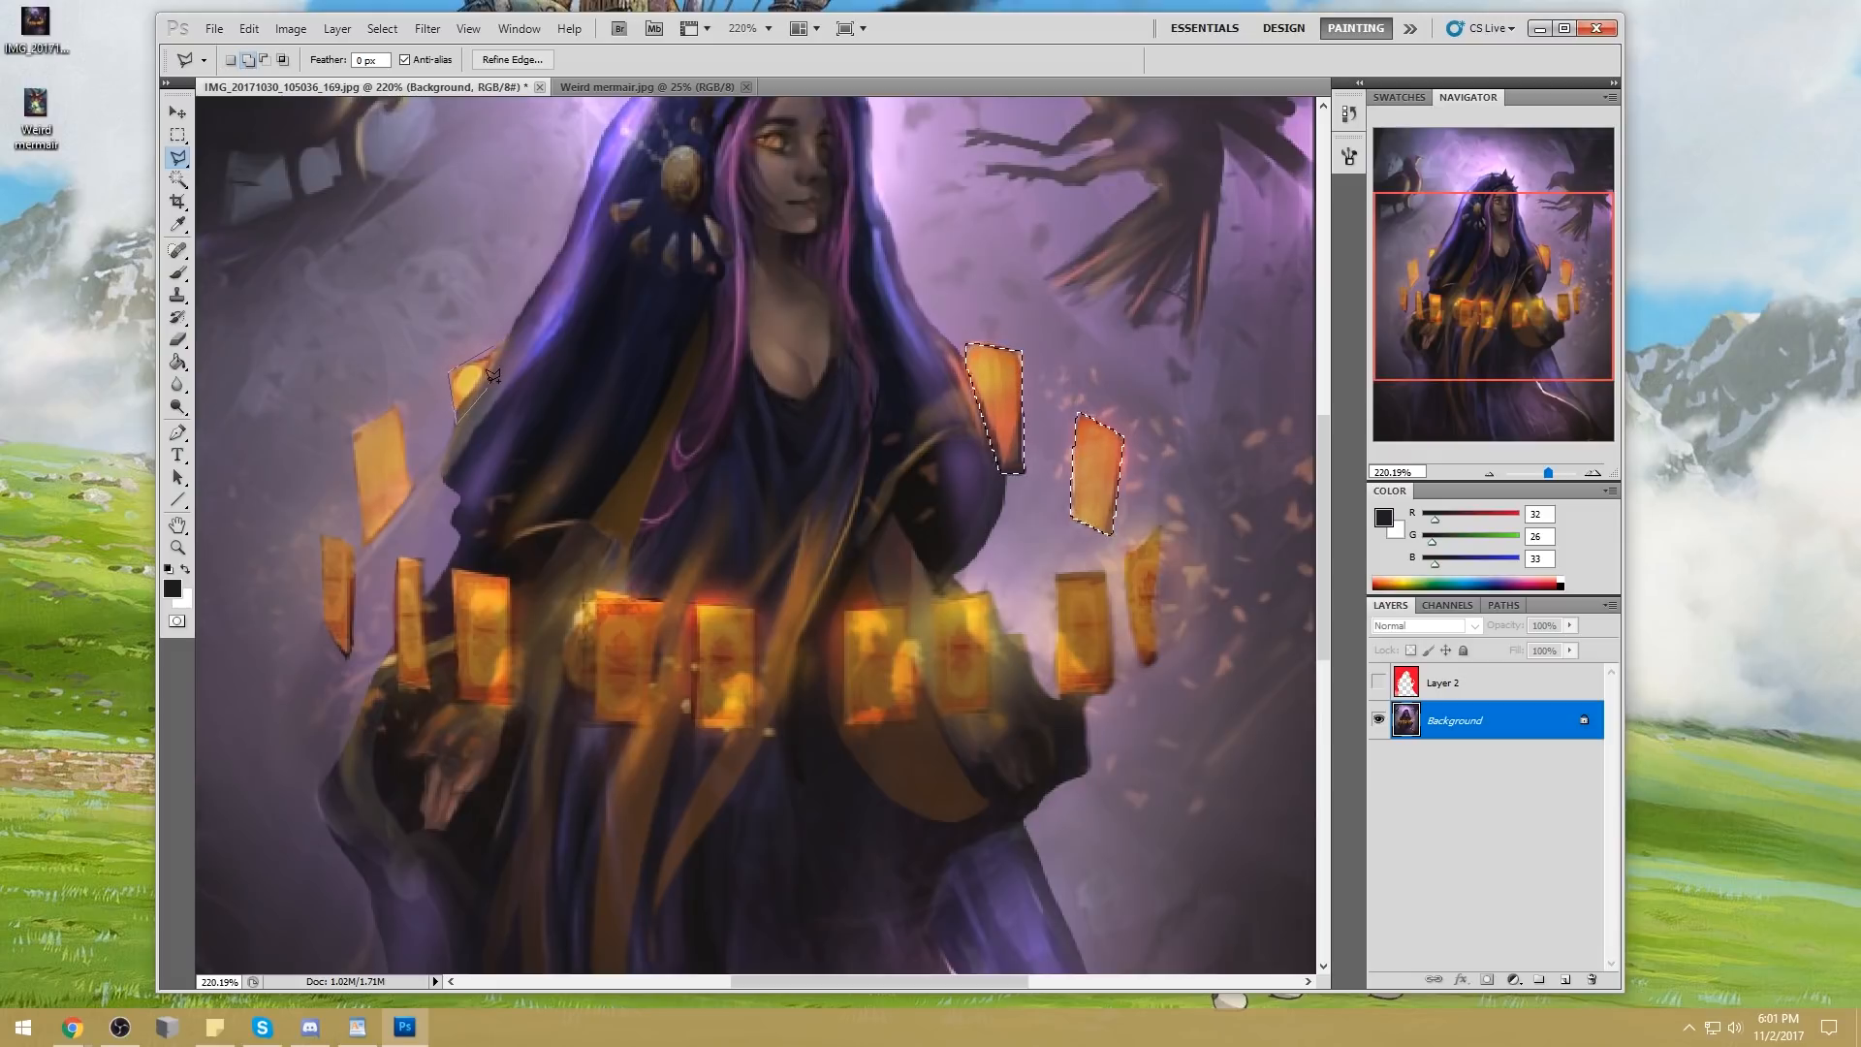
Add the two upper cards on the left side of the ring to the selection
{"action": "left_click", "coordinate": [498, 340]}
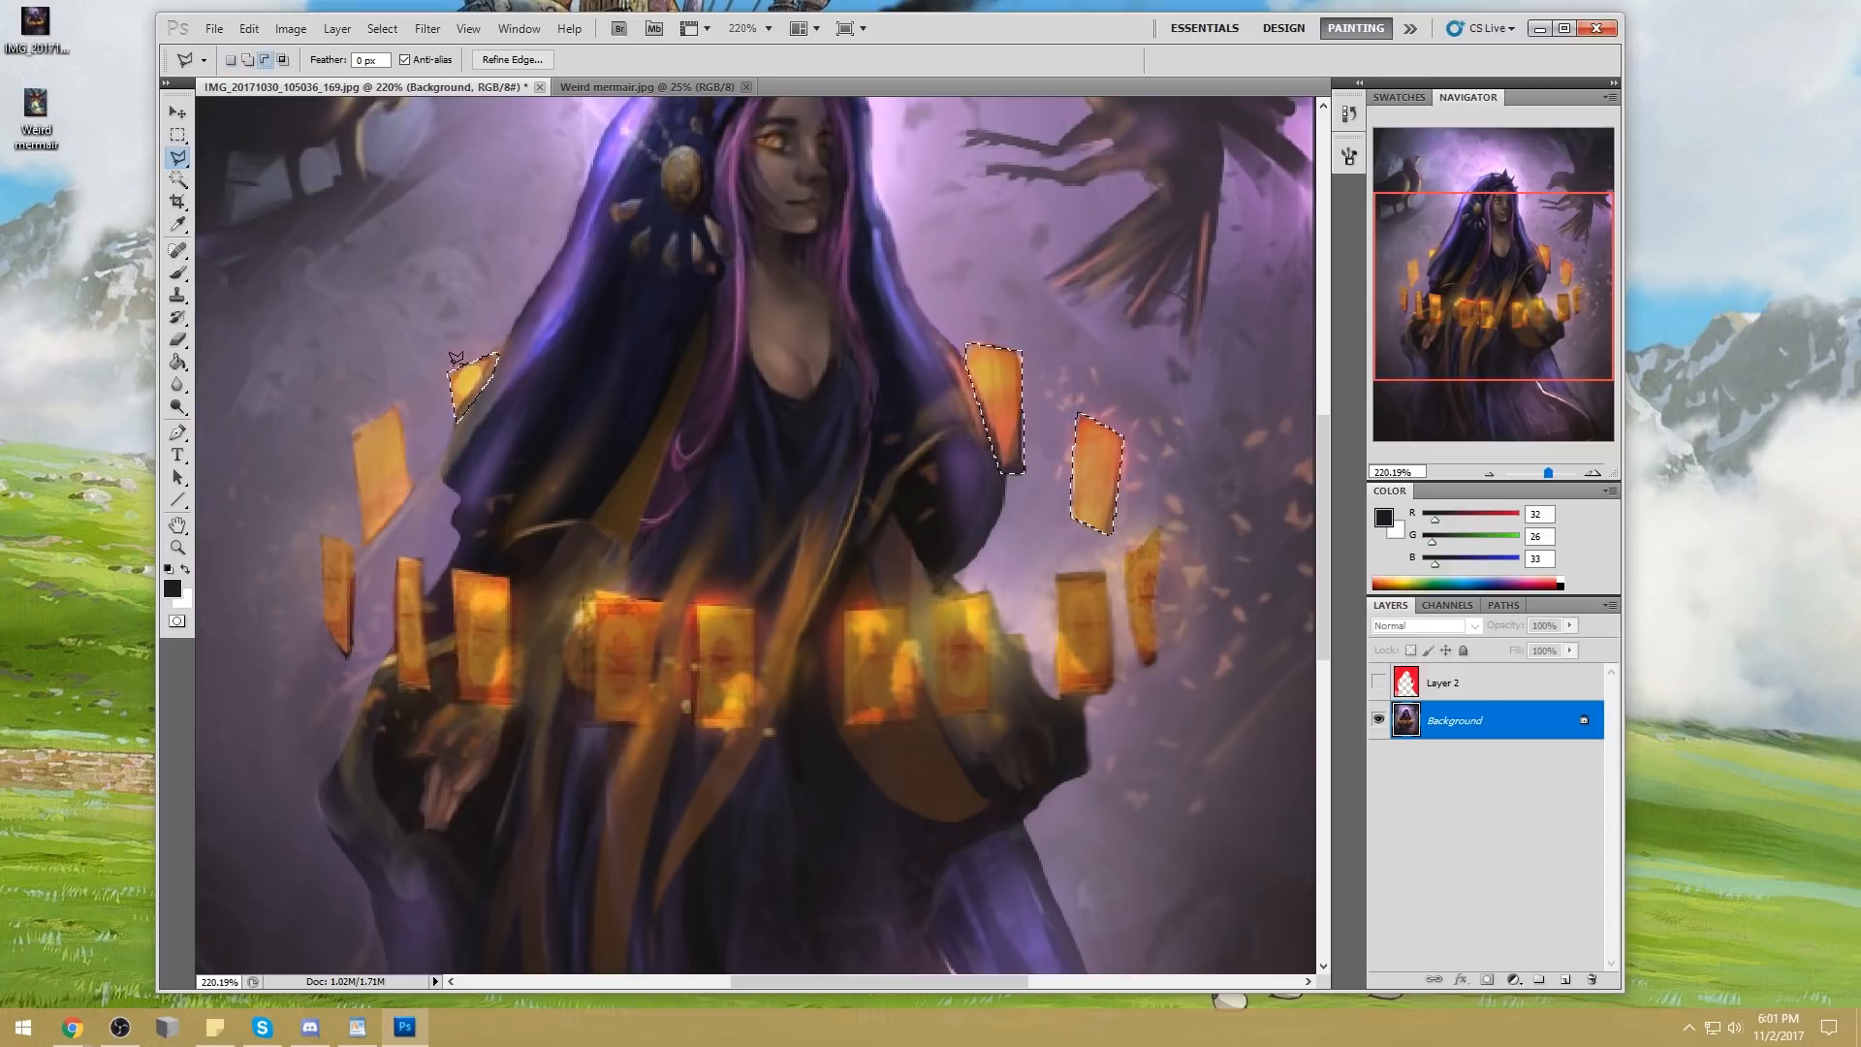
{"action": "left_click", "coordinate": [399, 407], "text": "shift"}
{"action": "left_click", "coordinate": [348, 425]}
{"action": "left_click", "coordinate": [364, 544]}
{"action": "left_click", "coordinate": [409, 493]}
{"action": "left_click", "coordinate": [398, 408]}
Add the outermost left card, just below the upper two, to the selection
{"action": "left_click", "coordinate": [321, 534], "text": "shift"}
{"action": "left_click", "coordinate": [355, 546]}
{"action": "left_click", "coordinate": [351, 658]}
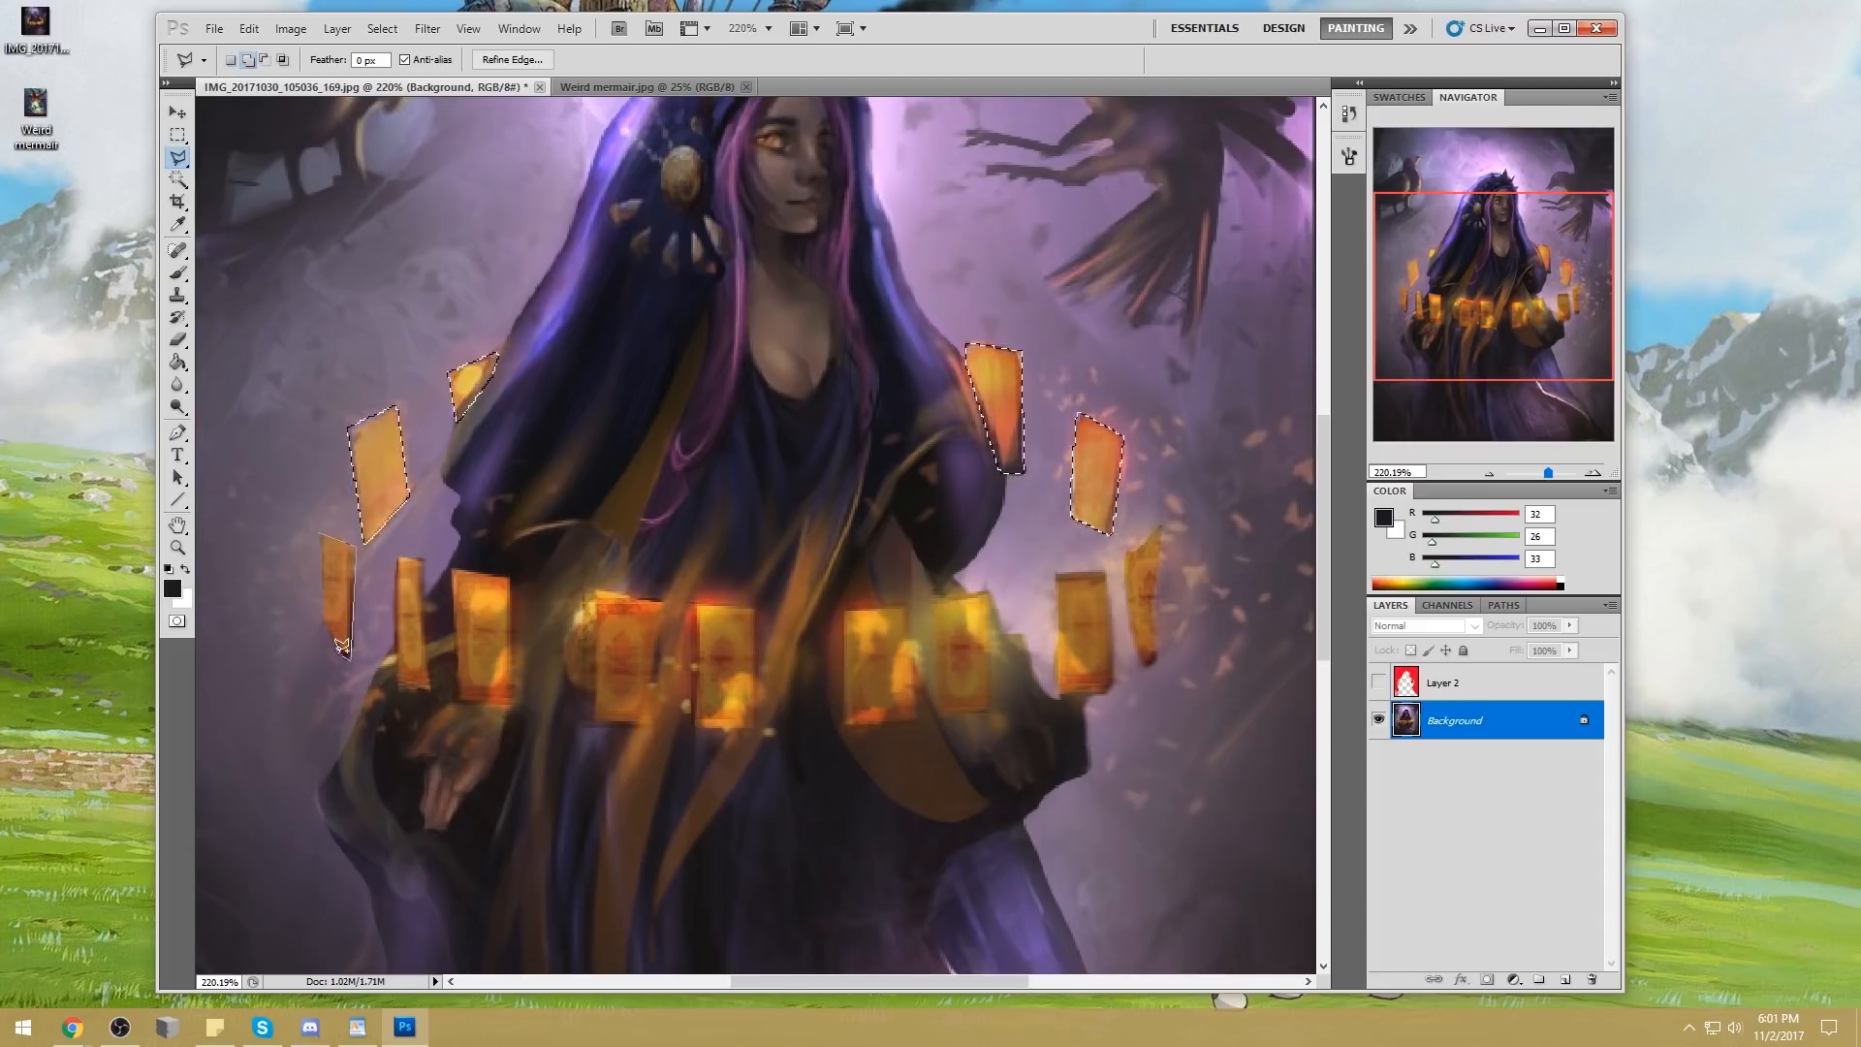
{"action": "left_click", "coordinate": [323, 619]}
{"action": "left_click", "coordinate": [321, 534]}
{"action": "key", "text": "ctrl+0"}
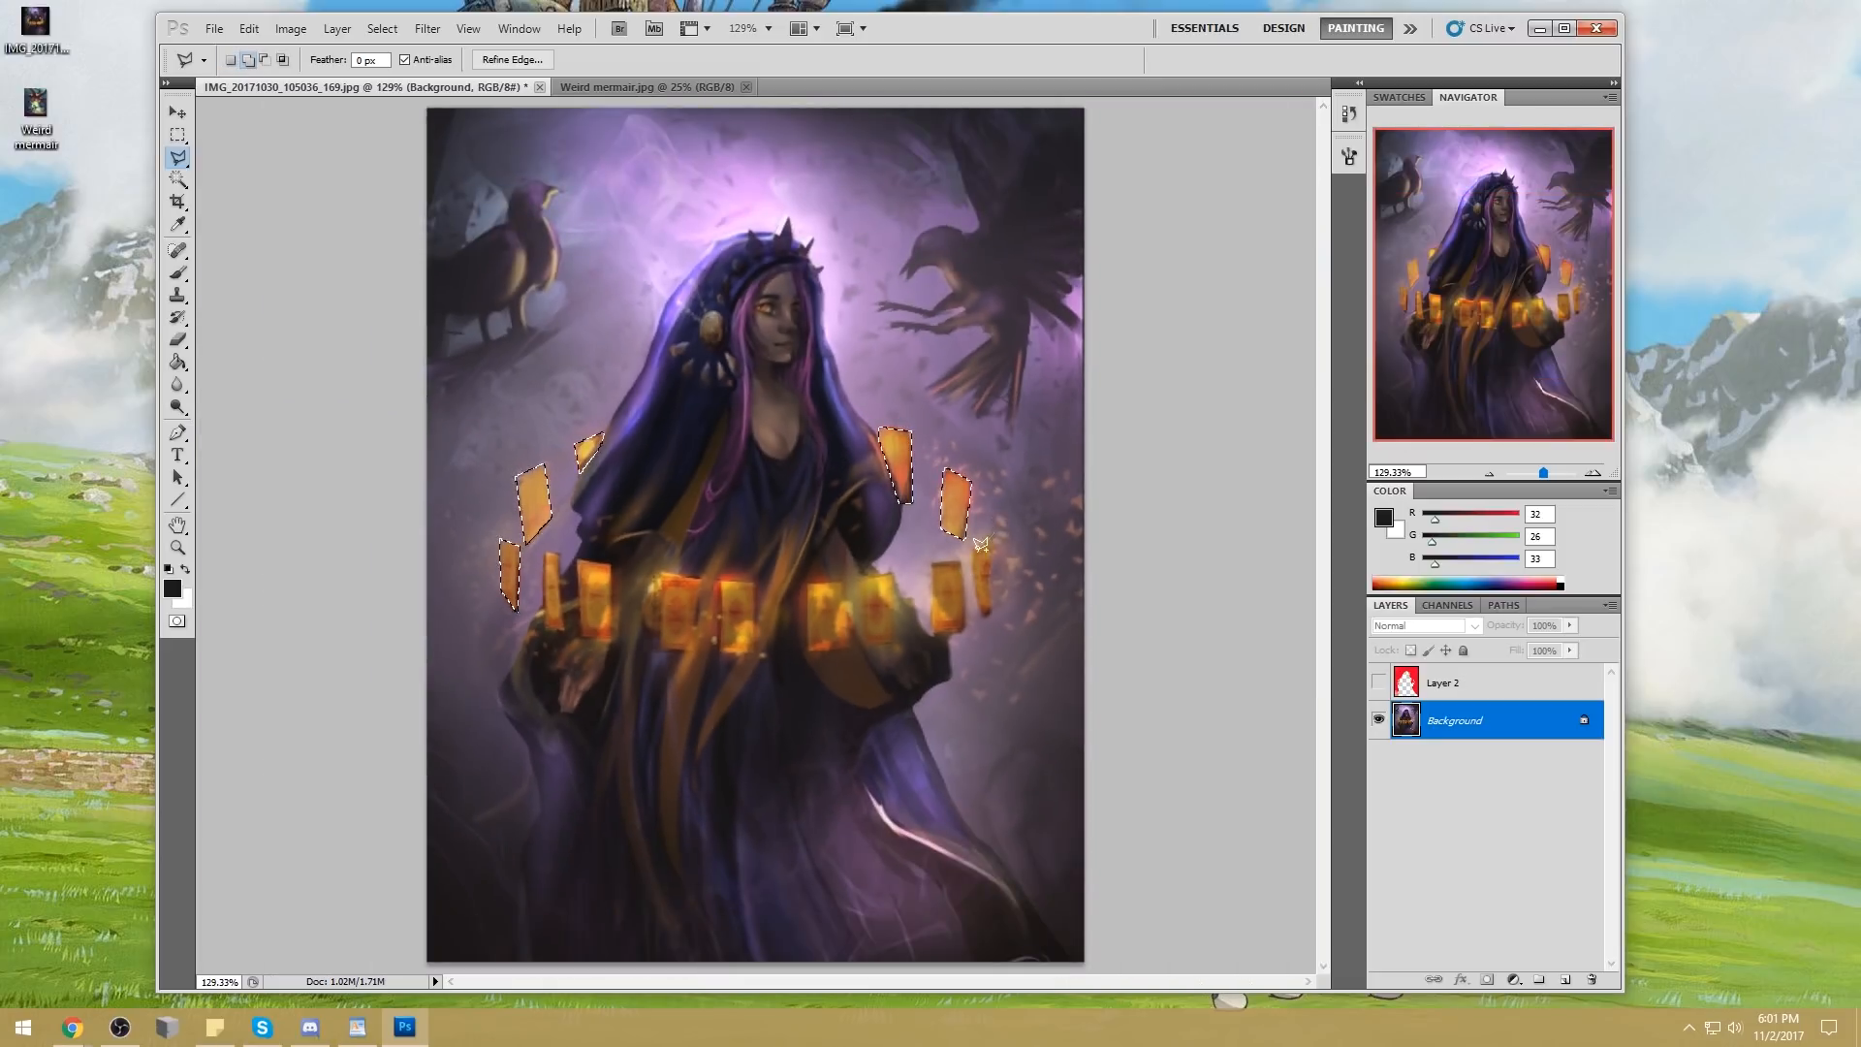
Add the outermost card on the right side of the ring to the selection
{"action": "left_click", "coordinate": [973, 549], "text": "shift"}
{"action": "left_click", "coordinate": [976, 598]}
{"action": "left_click", "coordinate": [985, 616]}
{"action": "left_click", "coordinate": [990, 611]}
{"action": "left_click", "coordinate": [996, 534]}
{"action": "left_click", "coordinate": [973, 550]}
Add the rightmost front card, just inside the outermost one, to the selection
{"action": "left_click", "coordinate": [959, 561], "text": "shift"}
{"action": "left_click", "coordinate": [930, 562]}
{"action": "left_click", "coordinate": [934, 632]}
{"action": "left_click", "coordinate": [964, 627]}
{"action": "left_click", "coordinate": [960, 560]}
Darken the selected cards on a new layer with a large near-black brush at 86% opacity, reducing its size to 300 px
{"action": "key", "text": "ctrl+minus"}
{"action": "key", "text": "ctrl+minus"}
{"action": "key", "text": "b"}
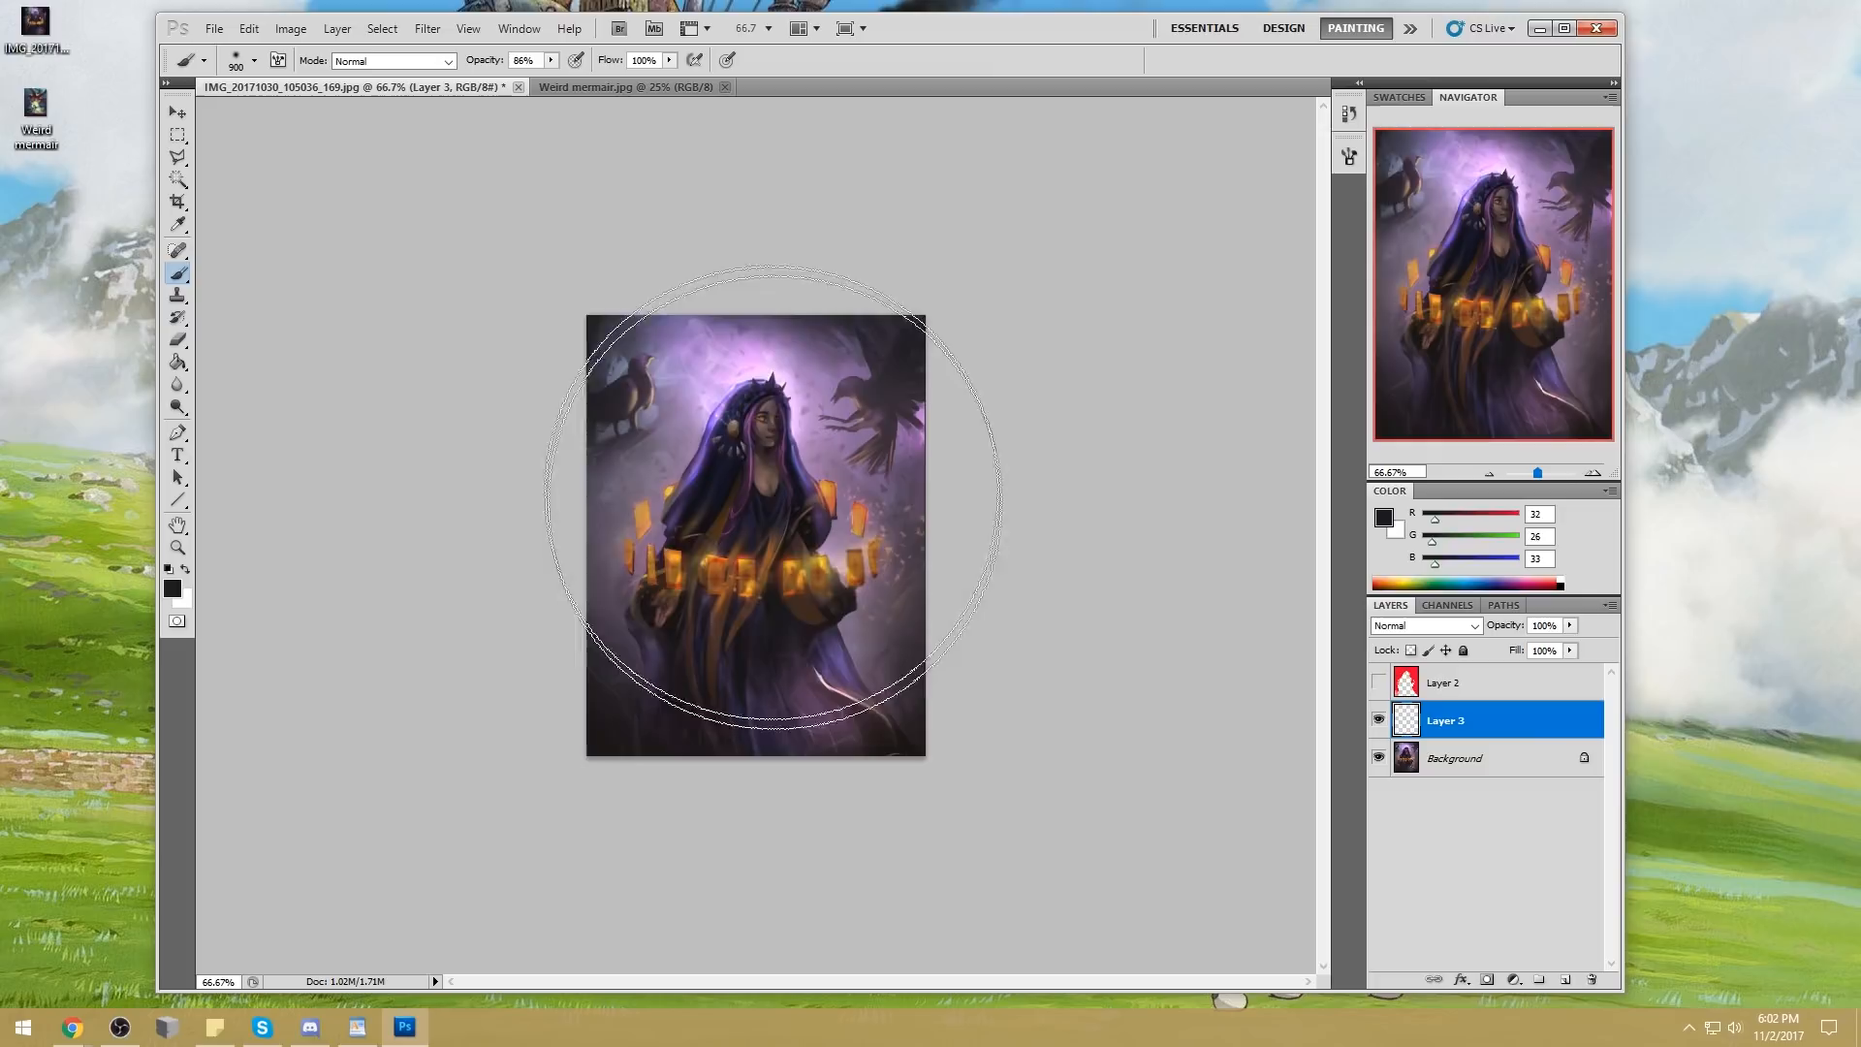
{"action": "left_click", "coordinate": [773, 613], "text": "alt"}
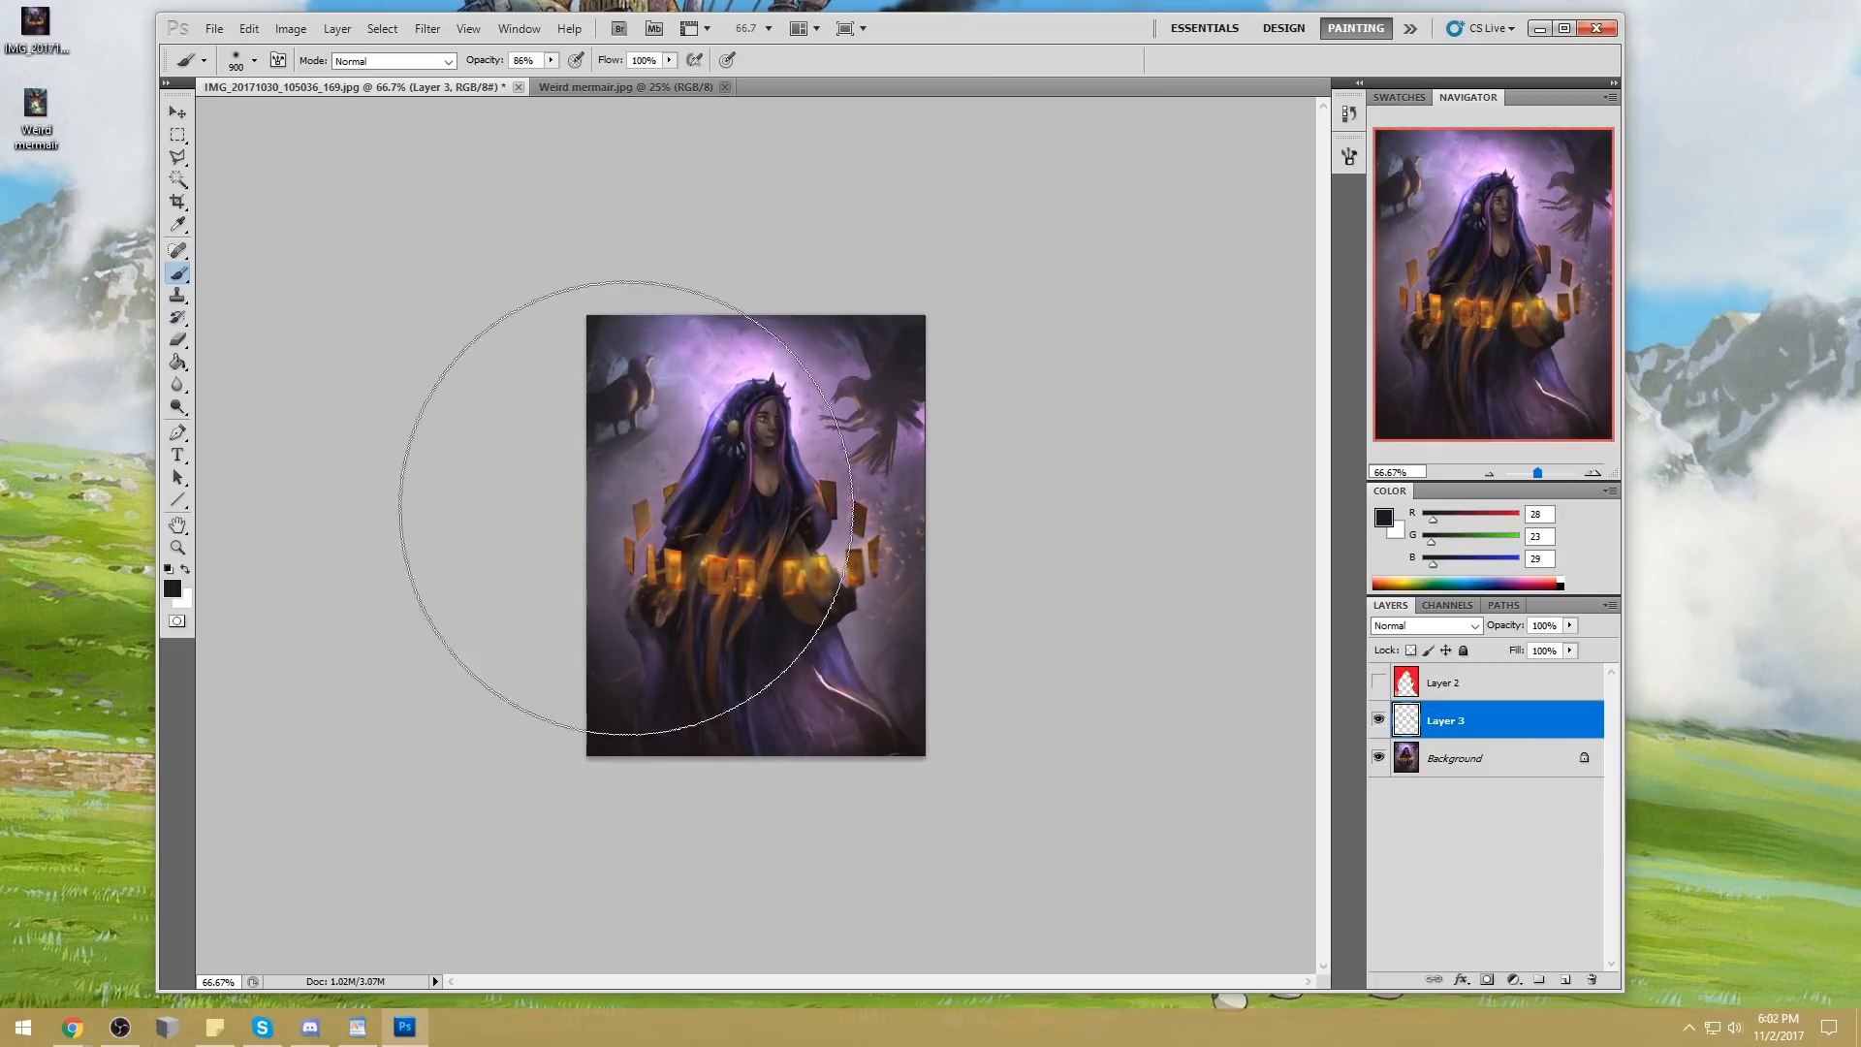
{"action": "key", "text": "bracketleft"}
{"action": "key", "text": "bracketleft"}
{"action": "key", "text": "bracketleft"}
{"action": "key", "text": "bracketleft"}
{"action": "key", "text": "bracketleft"}
{"action": "key", "text": "bracketleft"}
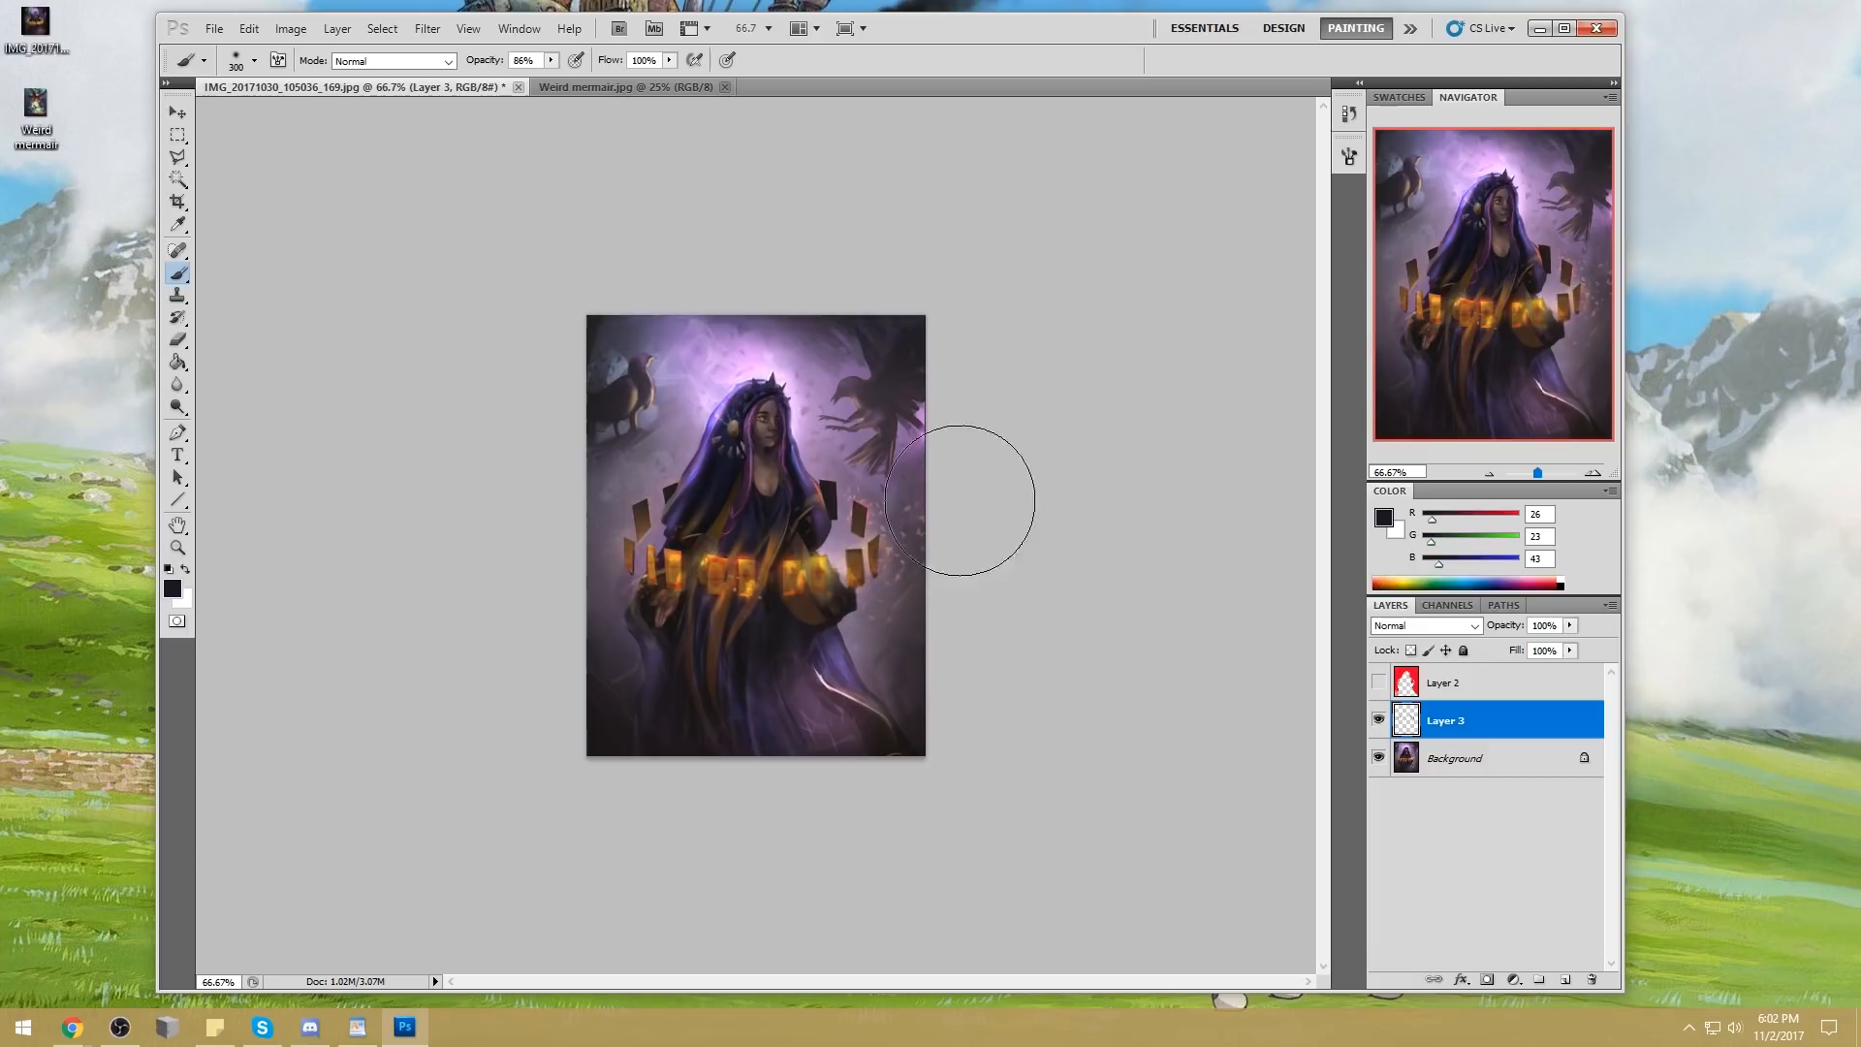
Set Layer 3 to Darken and tint the selected cards with muted purple-gray sampled from the background (RGB 81, 68, 92)
{"action": "left_click", "coordinate": [1425, 626]}
{"action": "left_click", "coordinate": [1411, 173]}
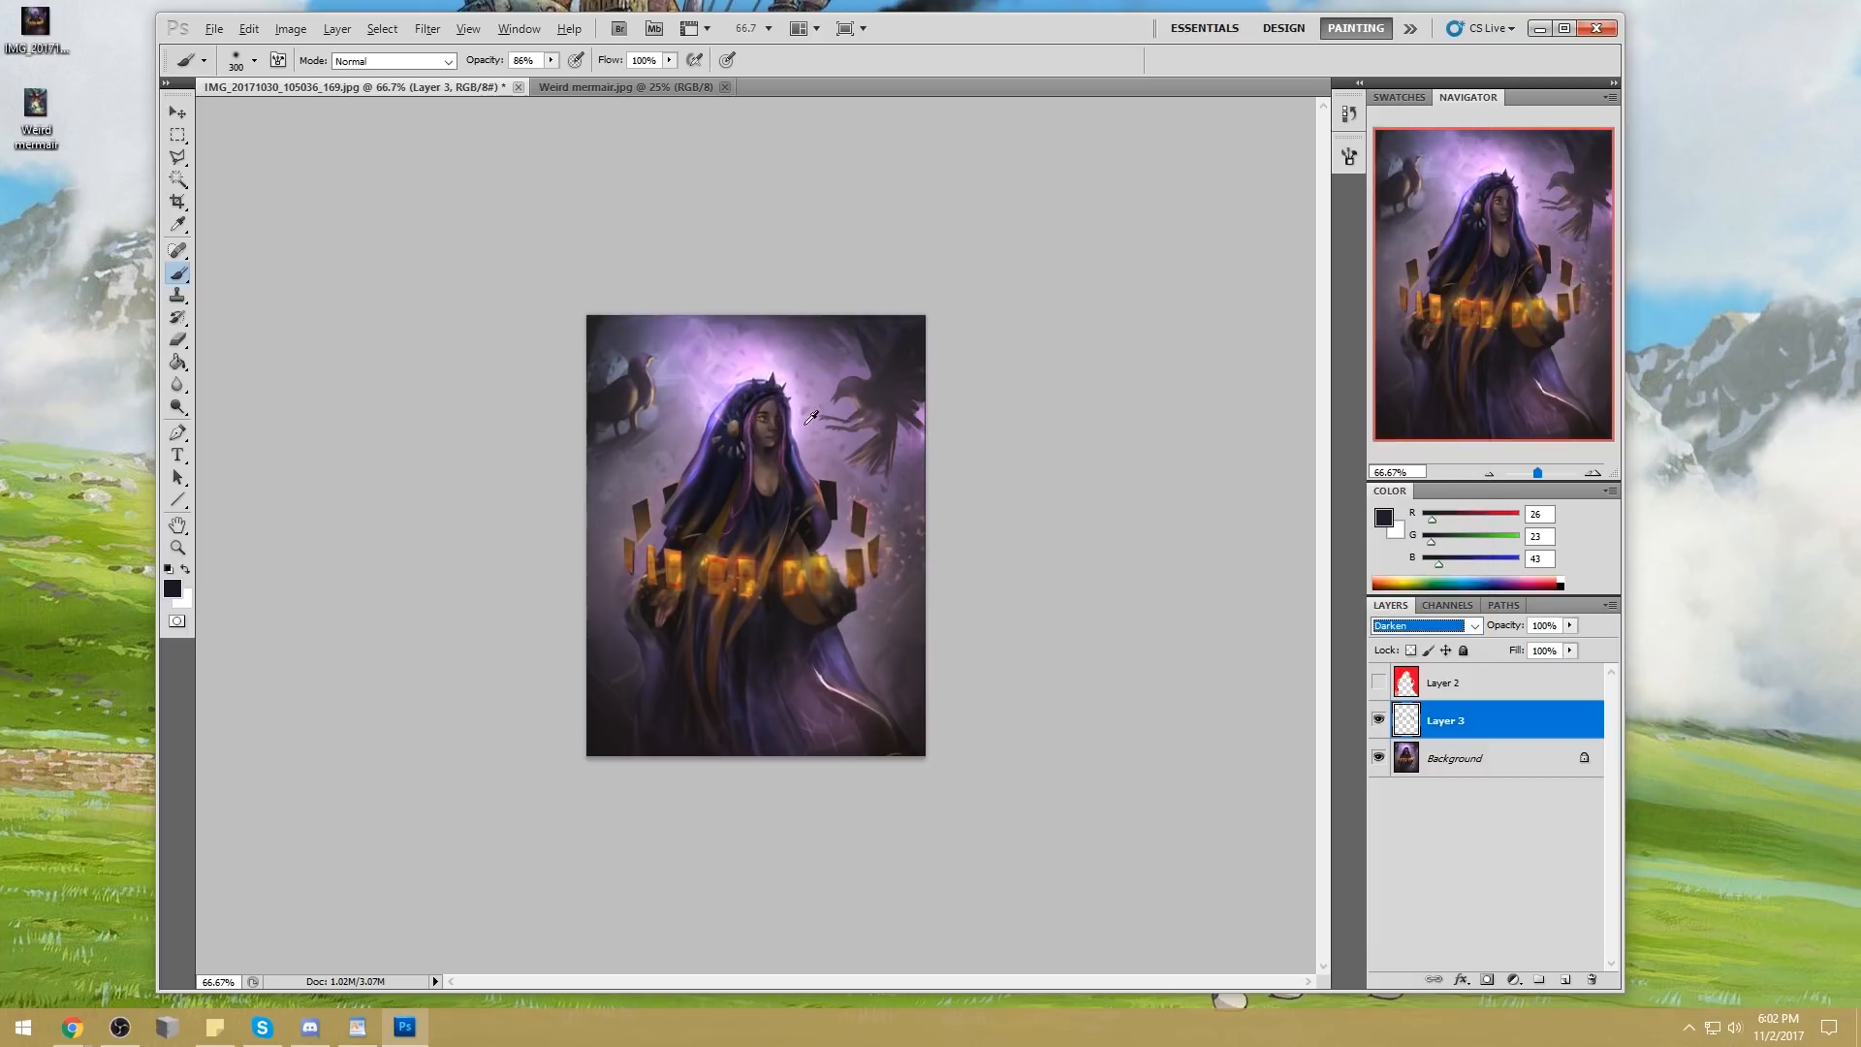
{"action": "left_click", "coordinate": [826, 351], "text": "alt"}
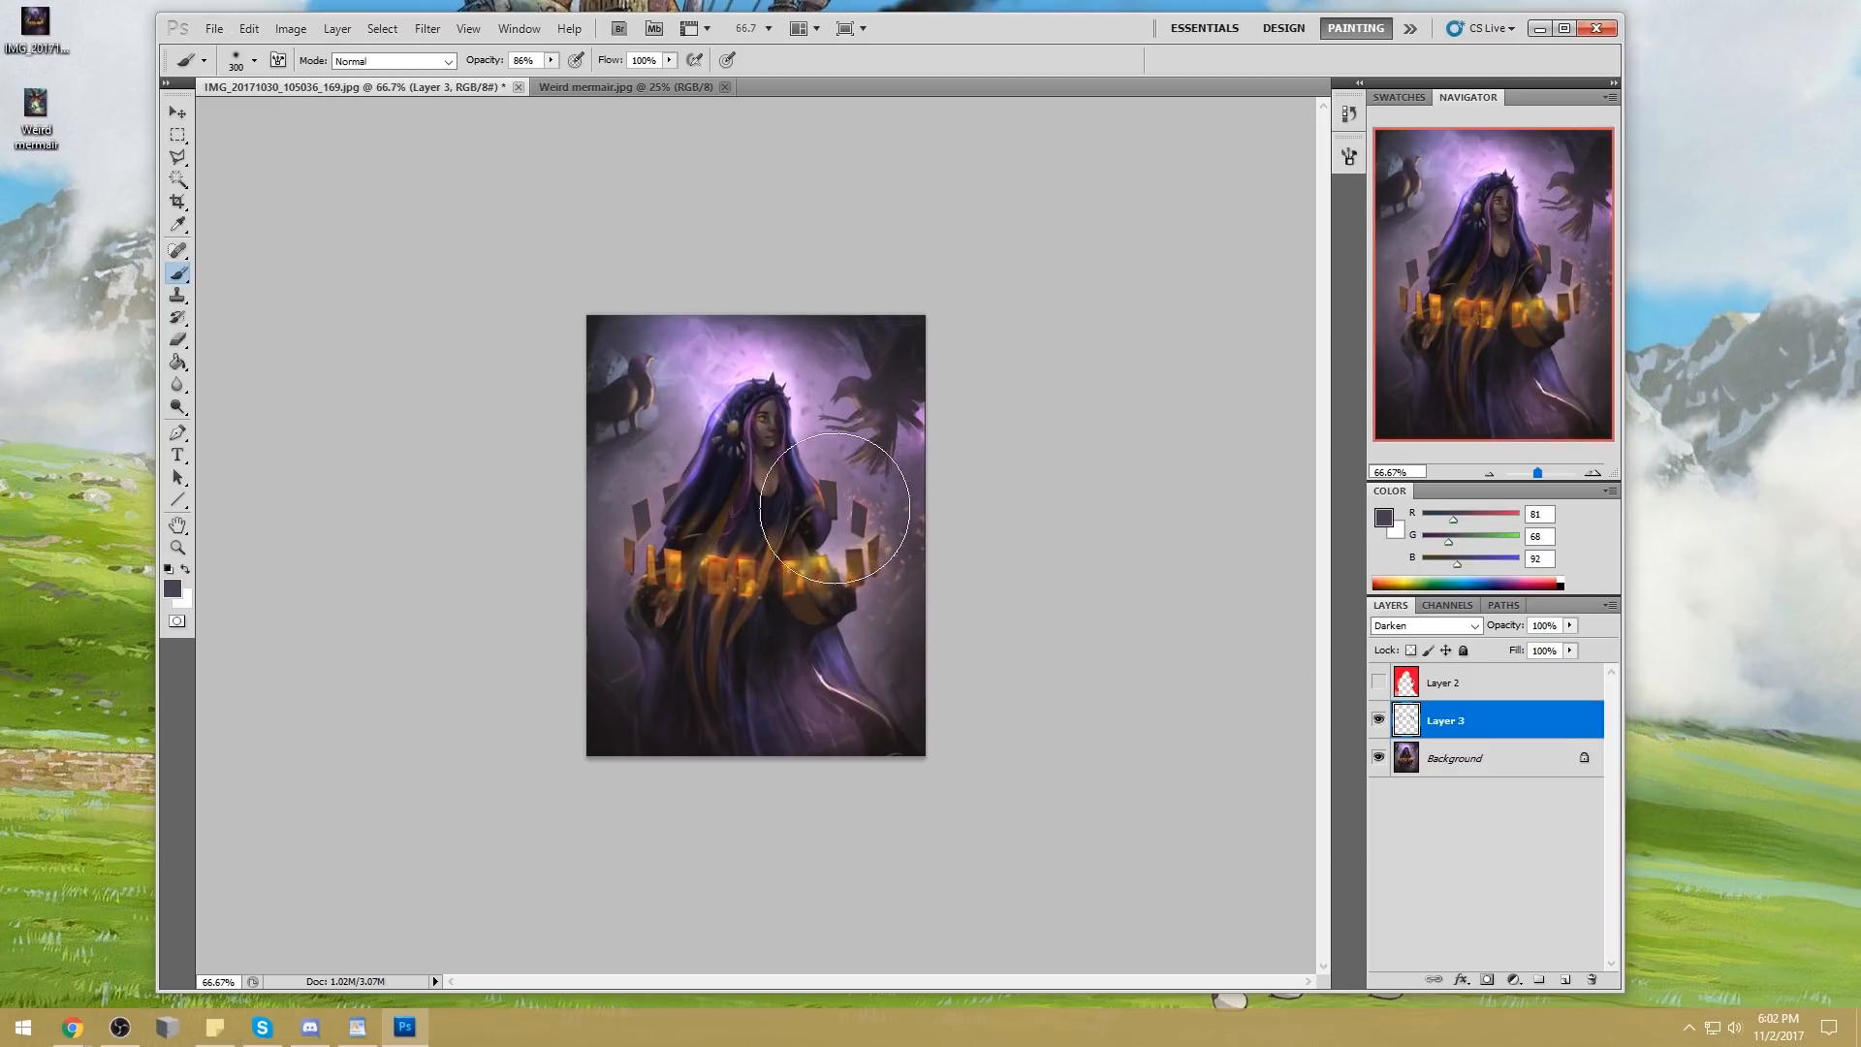
{"action": "left_click", "coordinate": [836, 642], "text": "alt"}
Choose a deep purple (RGB 133, 49, 138) based on the background glow and paint it over the upper cards
{"action": "left_click", "coordinate": [919, 413], "text": "alt"}
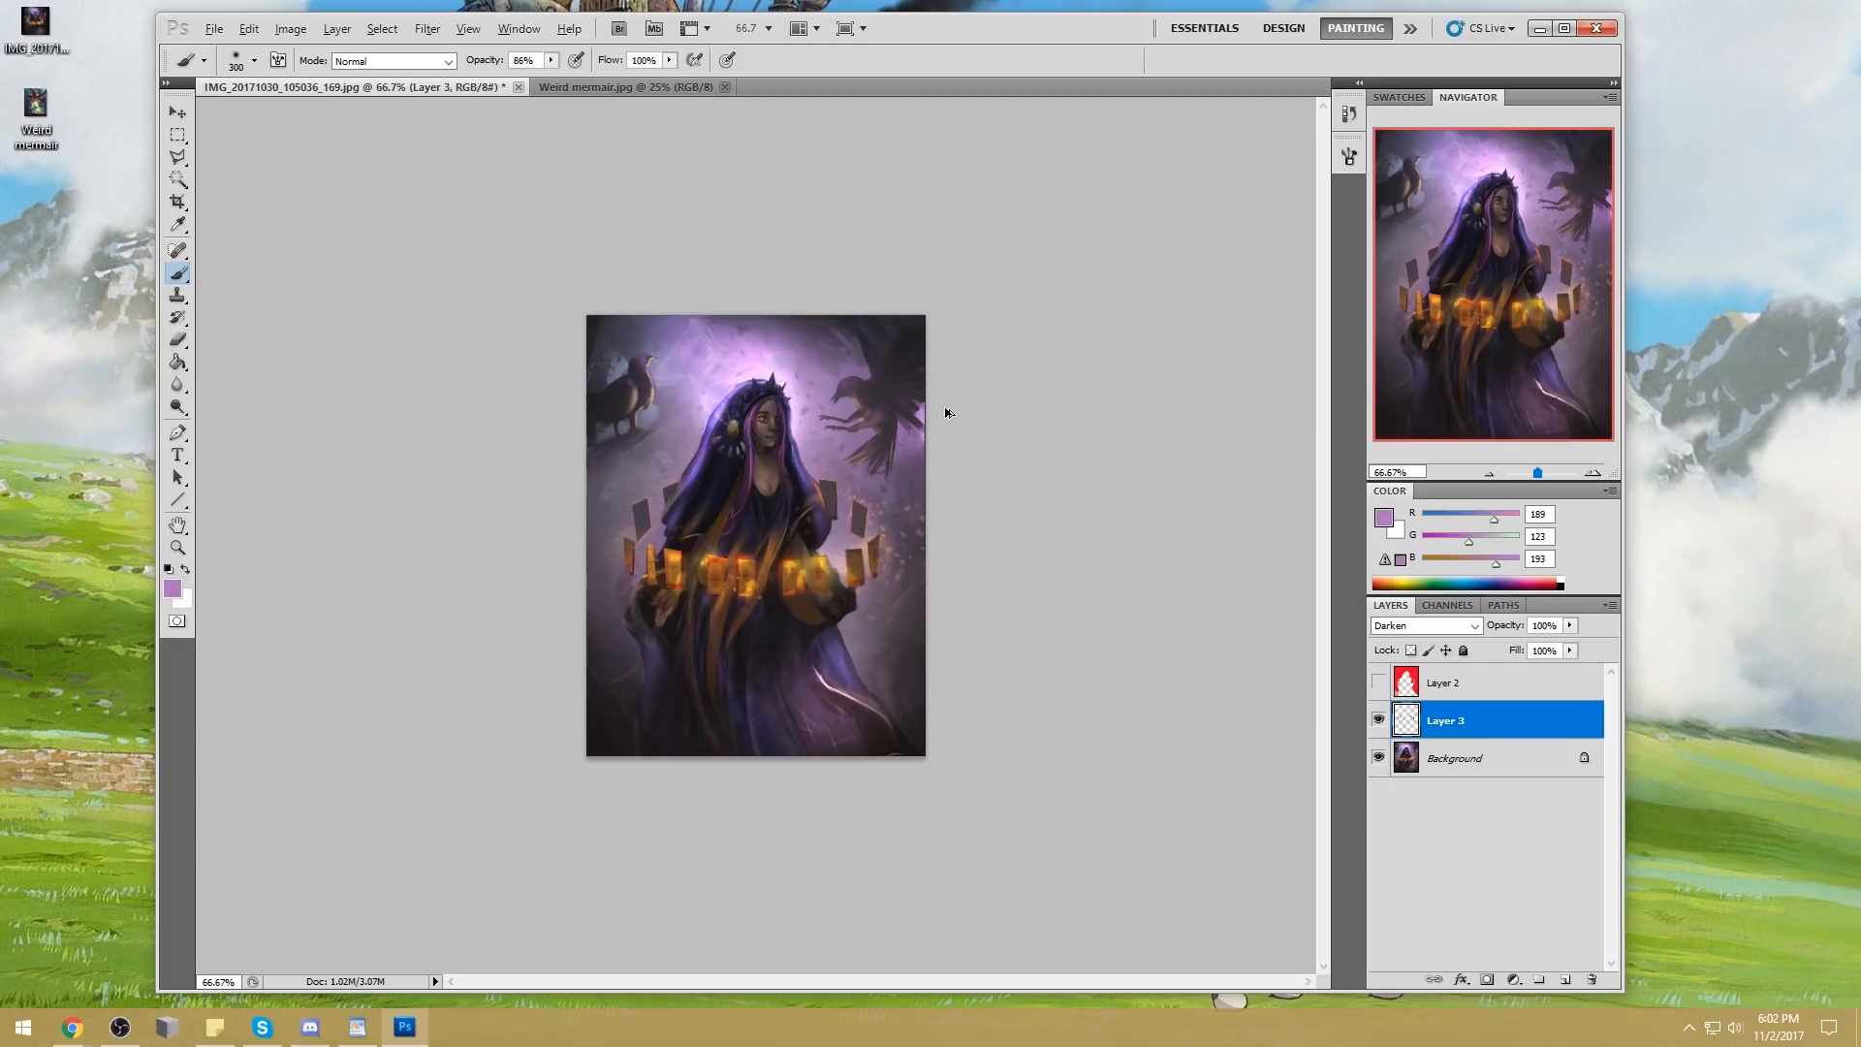
{"action": "left_click", "coordinate": [1384, 518]}
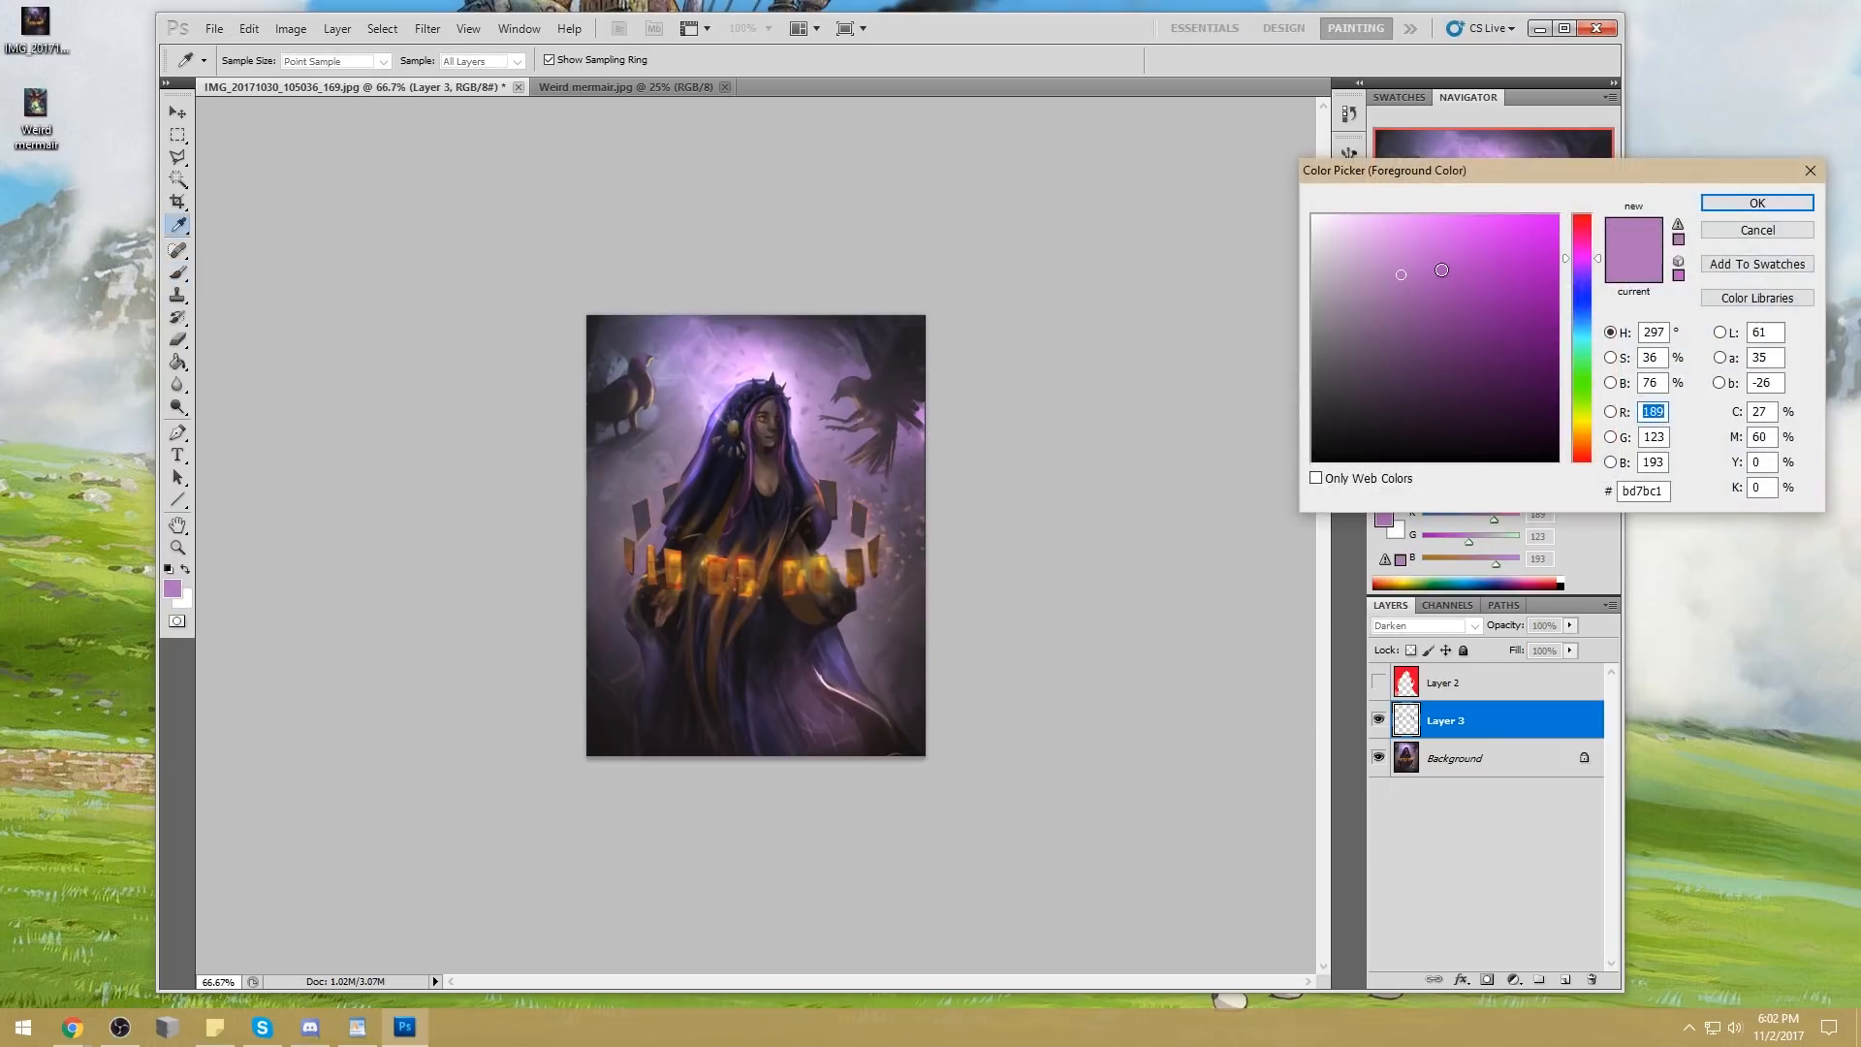
{"action": "left_click_drag", "start_coordinate": [1441, 270], "coordinate": [1437, 241]}
{"action": "left_click", "coordinate": [1789, 204]}
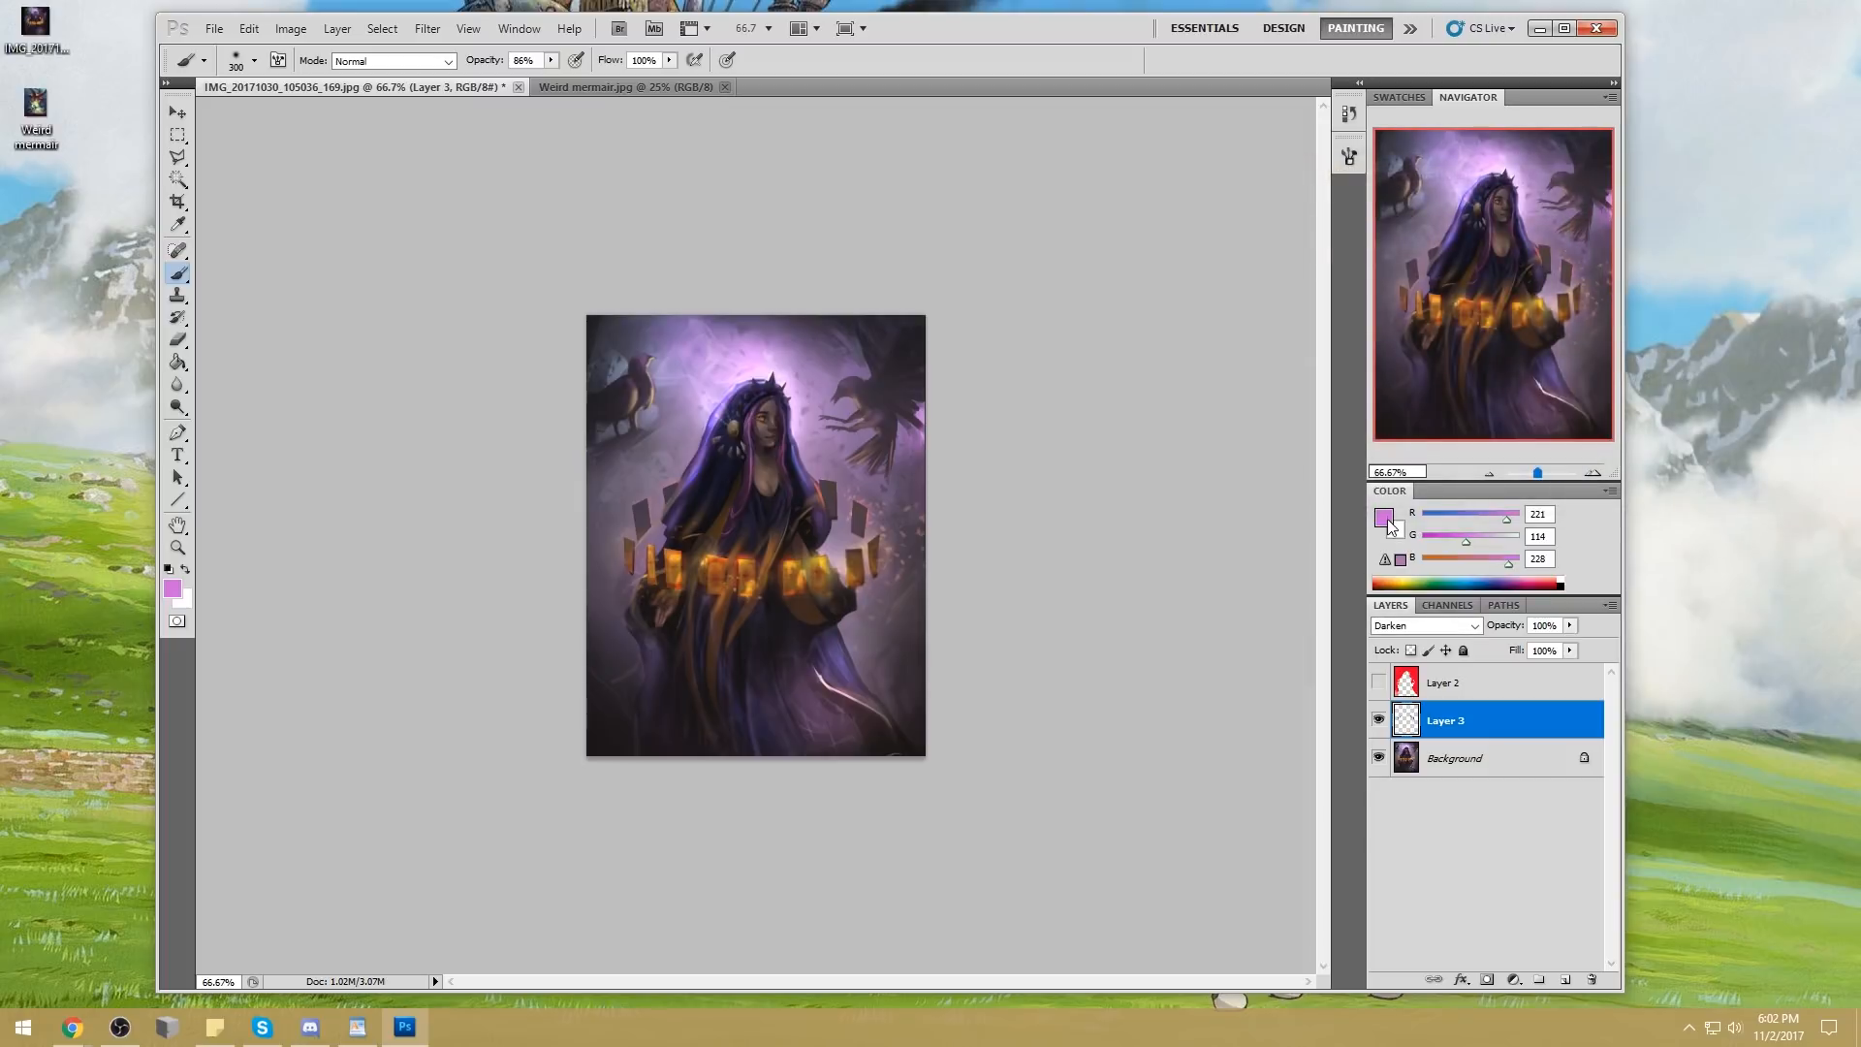
{"action": "left_click", "coordinate": [1384, 518]}
{"action": "left_click", "coordinate": [1467, 325]}
{"action": "left_click", "coordinate": [1790, 202]}
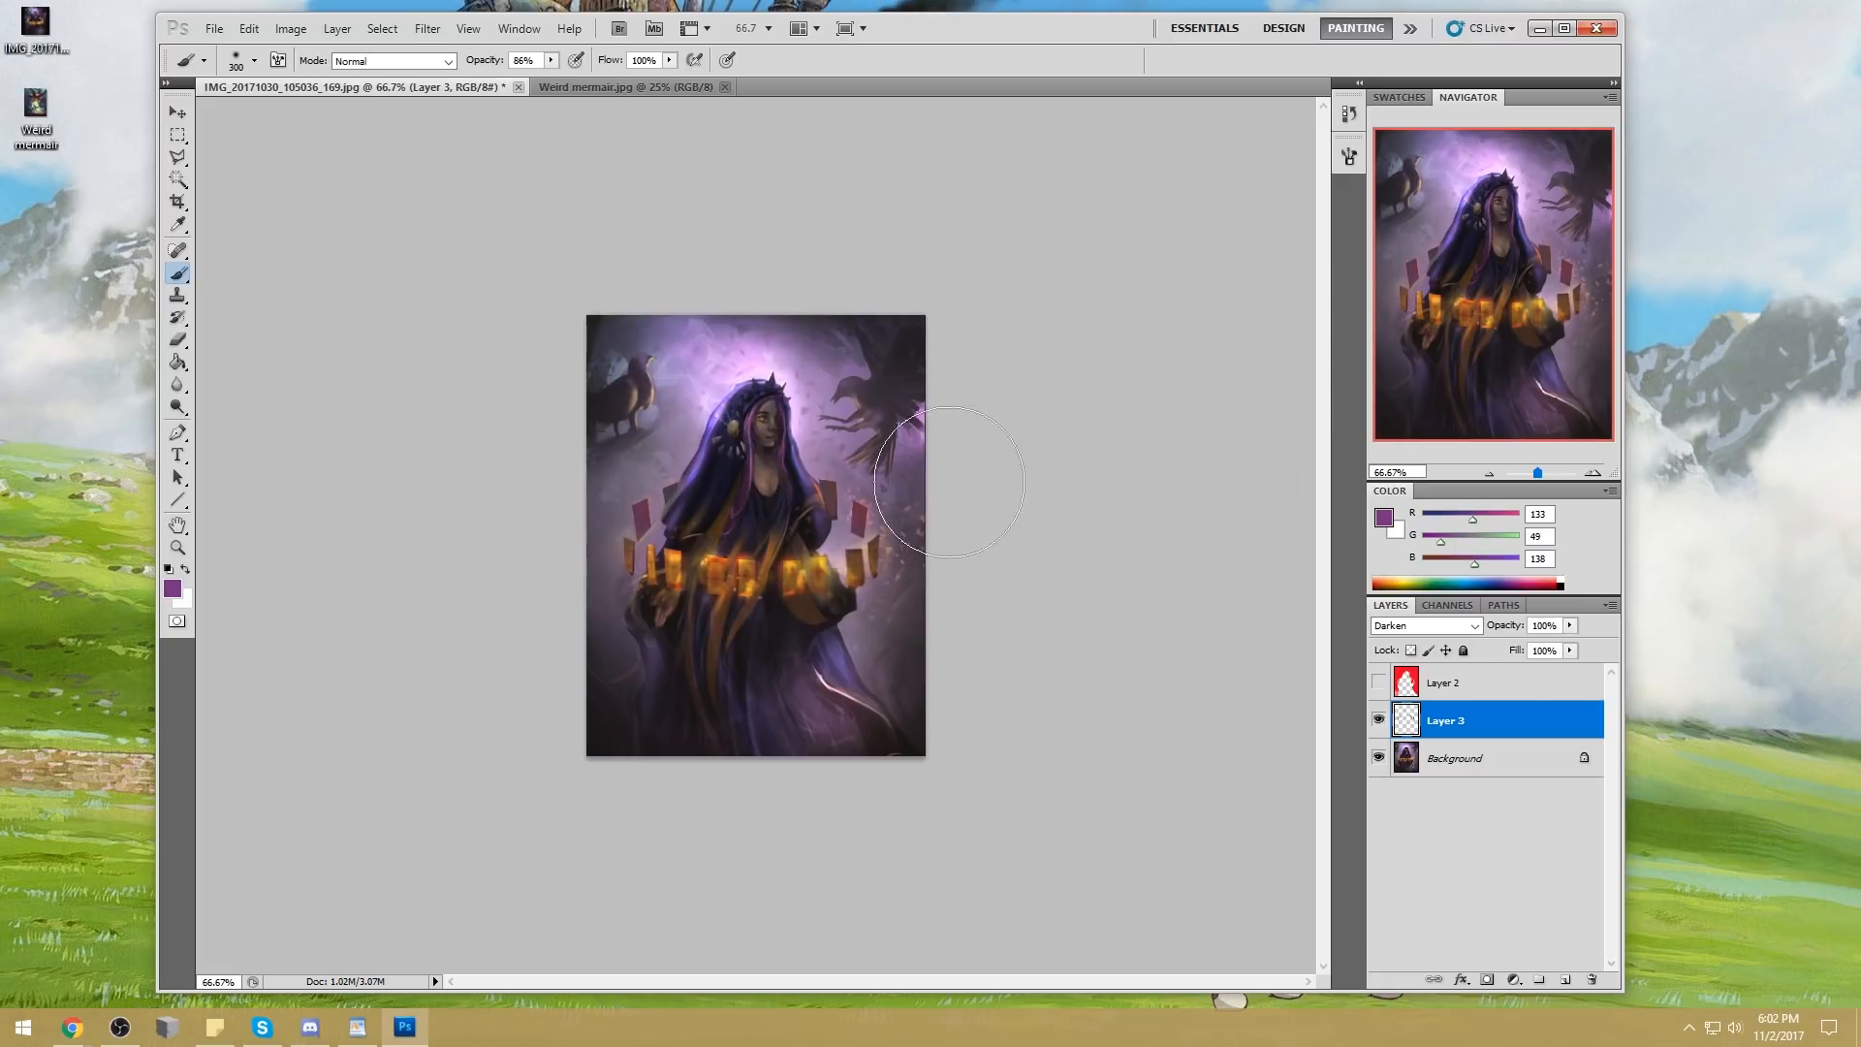
Blend sampled dark purples over the back cards with the brush at 51% opacity, reducing its size to 125 px
{"action": "left_click_drag", "start_coordinate": [550, 60], "coordinate": [517, 78]}
{"action": "left_click", "coordinate": [915, 450], "text": "alt"}
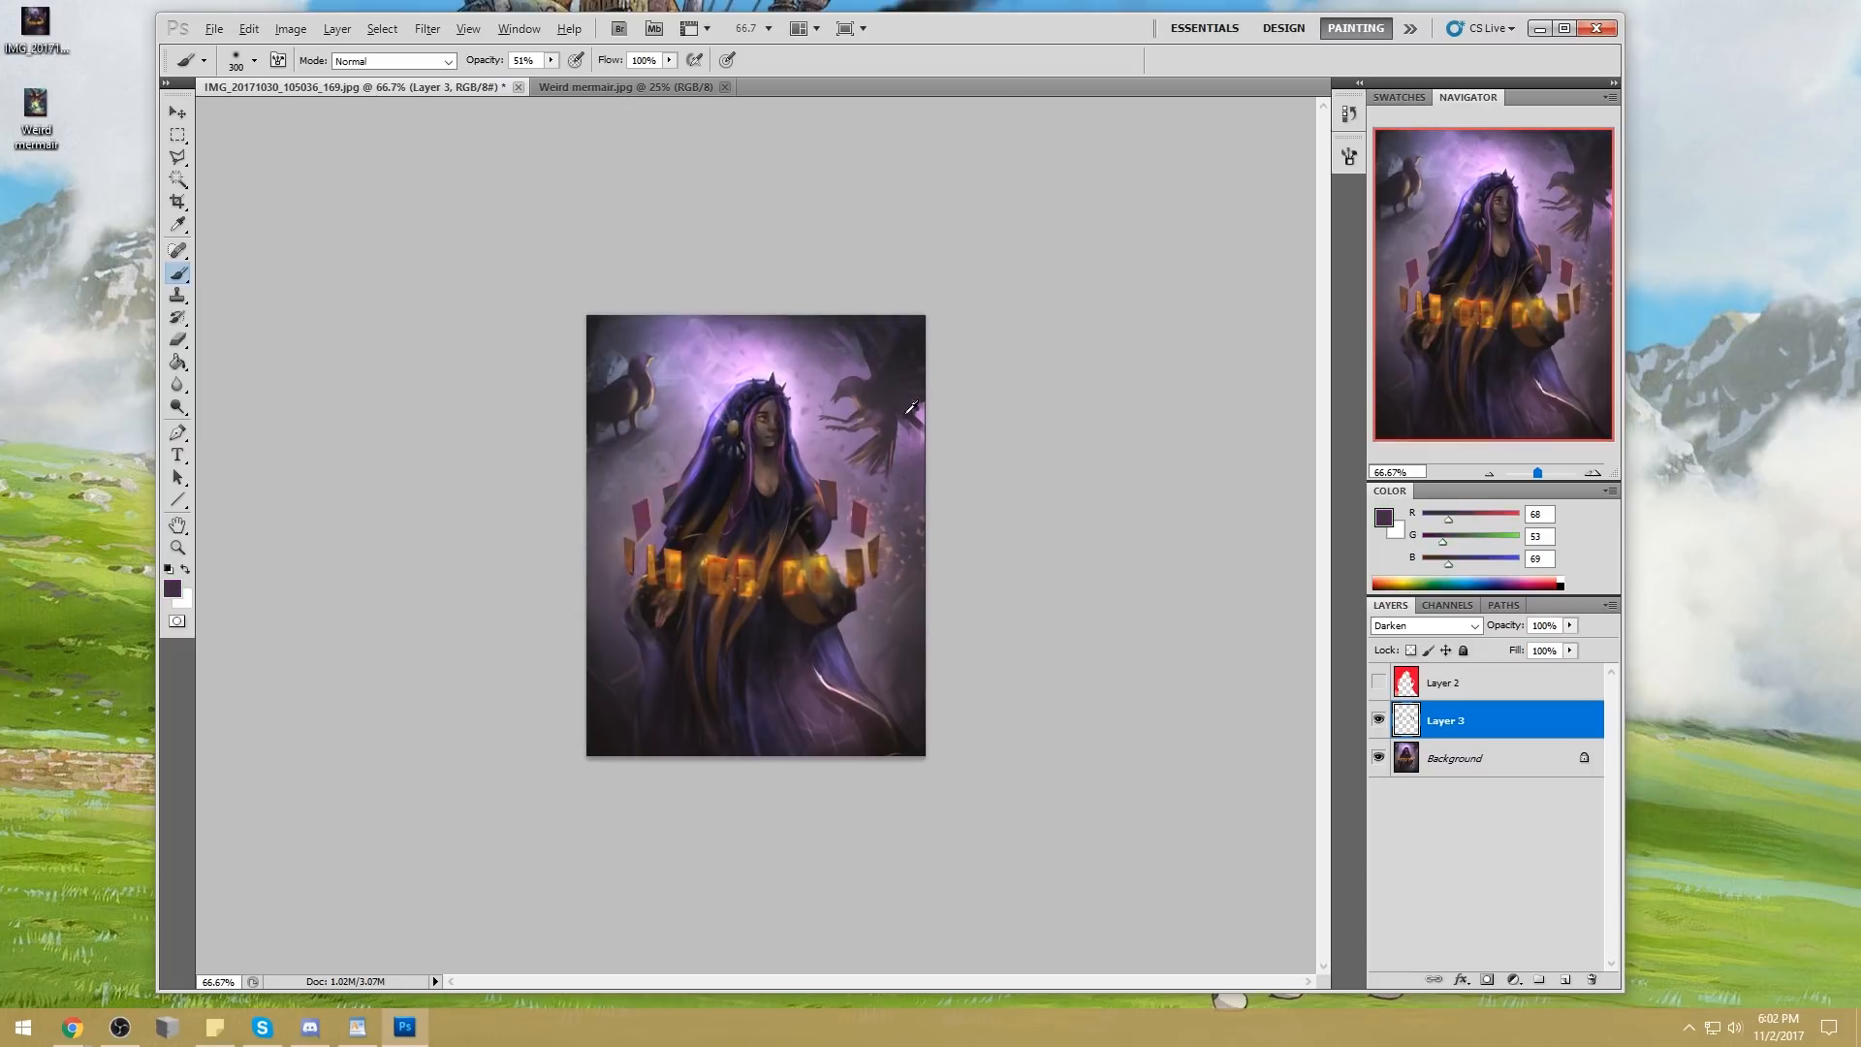
{"action": "key", "text": "bracketleft"}
{"action": "key", "text": "bracketleft"}
{"action": "key", "text": "bracketleft"}
{"action": "key", "text": "bracketleft"}
{"action": "key", "text": "bracketleft"}
{"action": "left_click", "coordinate": [646, 508], "text": "alt"}
Reduce the eraser to 9 px for close-up work on the ring of cards
{"action": "key", "text": "z"}
{"action": "left_click_drag", "start_coordinate": [586, 461], "coordinate": [877, 637]}
{"action": "key", "text": "e"}
{"action": "key", "text": "bracketleft"}
{"action": "key", "text": "bracketleft"}
{"action": "key", "text": "bracketleft"}
{"action": "key", "text": "bracketleft"}
{"action": "key", "text": "bracketleft"}
{"action": "key", "text": "bracketleft"}
{"action": "key", "text": "bracketleft"}
{"action": "key", "text": "bracketleft"}
{"action": "key", "text": "bracketleft"}
{"action": "key", "text": "bracketleft"}
{"action": "key", "text": "bracketleft"}
{"action": "key", "text": "bracketleft"}
{"action": "key", "text": "bracketleft"}
{"action": "key", "text": "bracketleft"}
{"action": "key", "text": "bracketleft"}
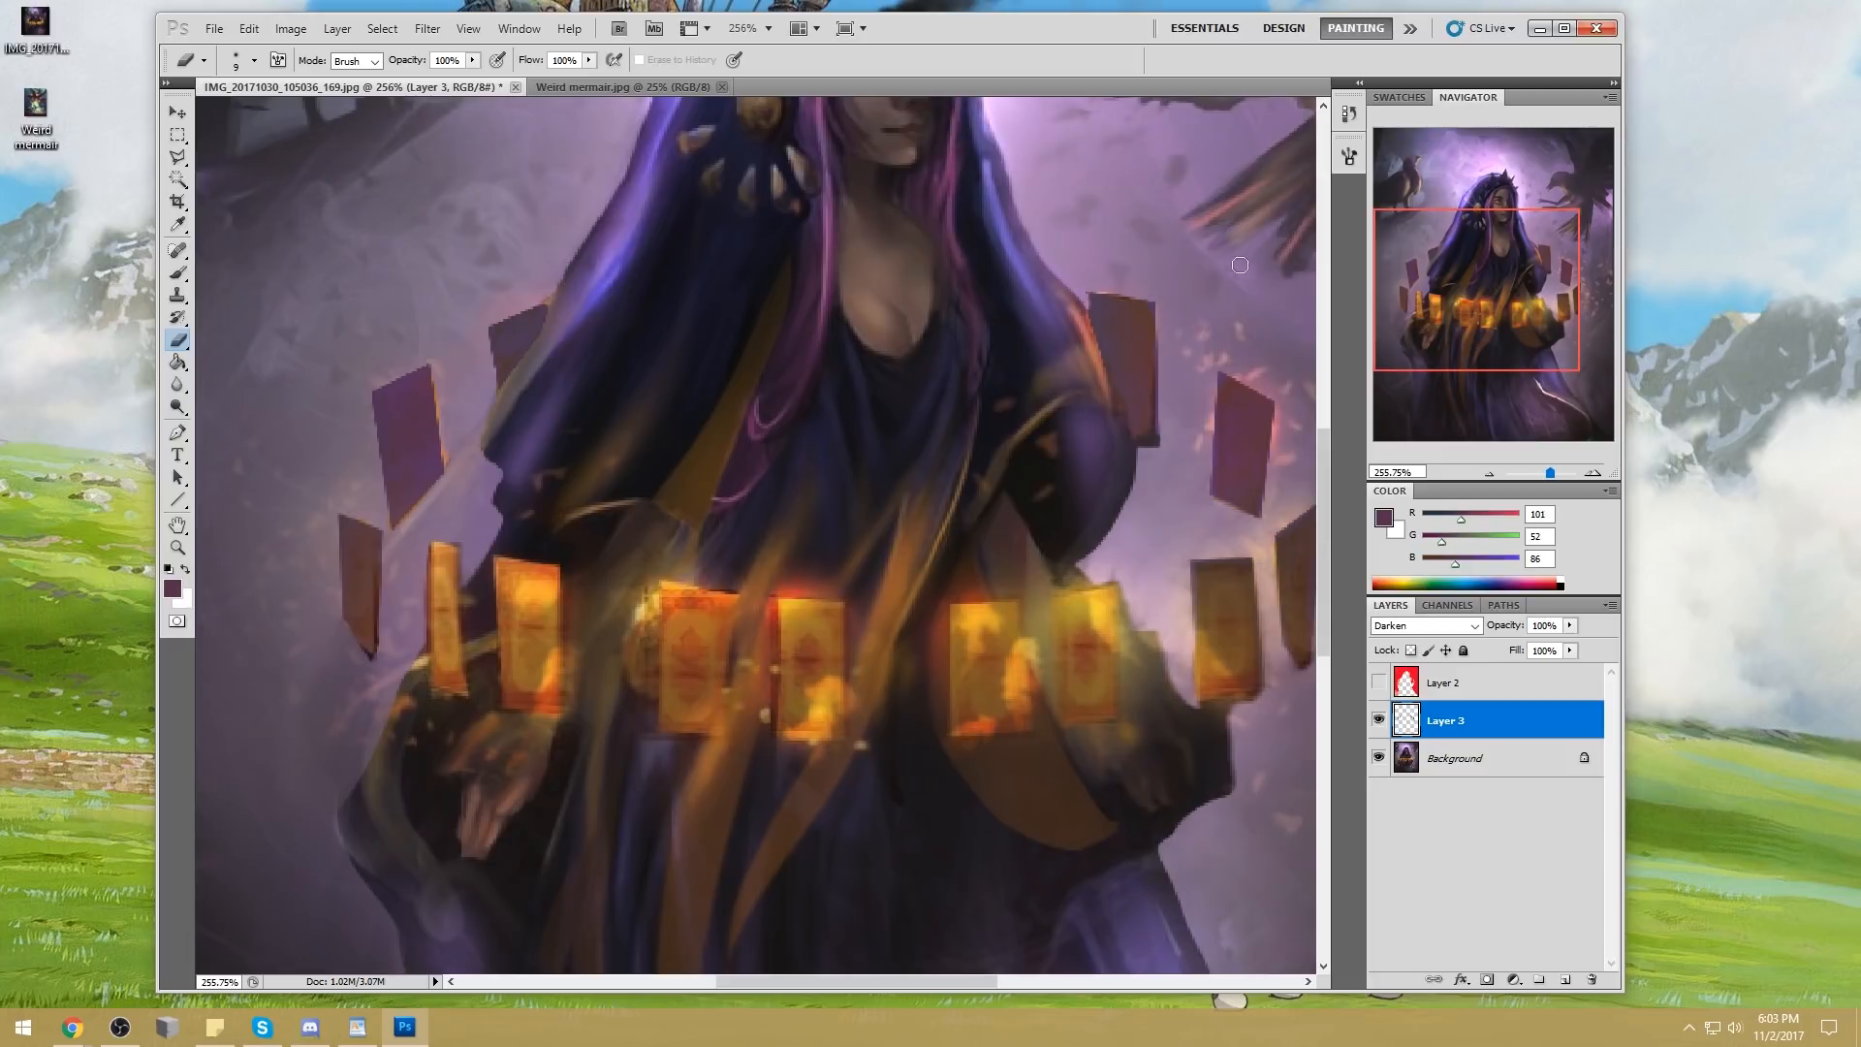
Fill the selected cards with pure red (255, 0, 0) on a new layer, deselect, and hide that layer
{"action": "left_click", "coordinate": [1566, 979]}
{"action": "key", "text": "g"}
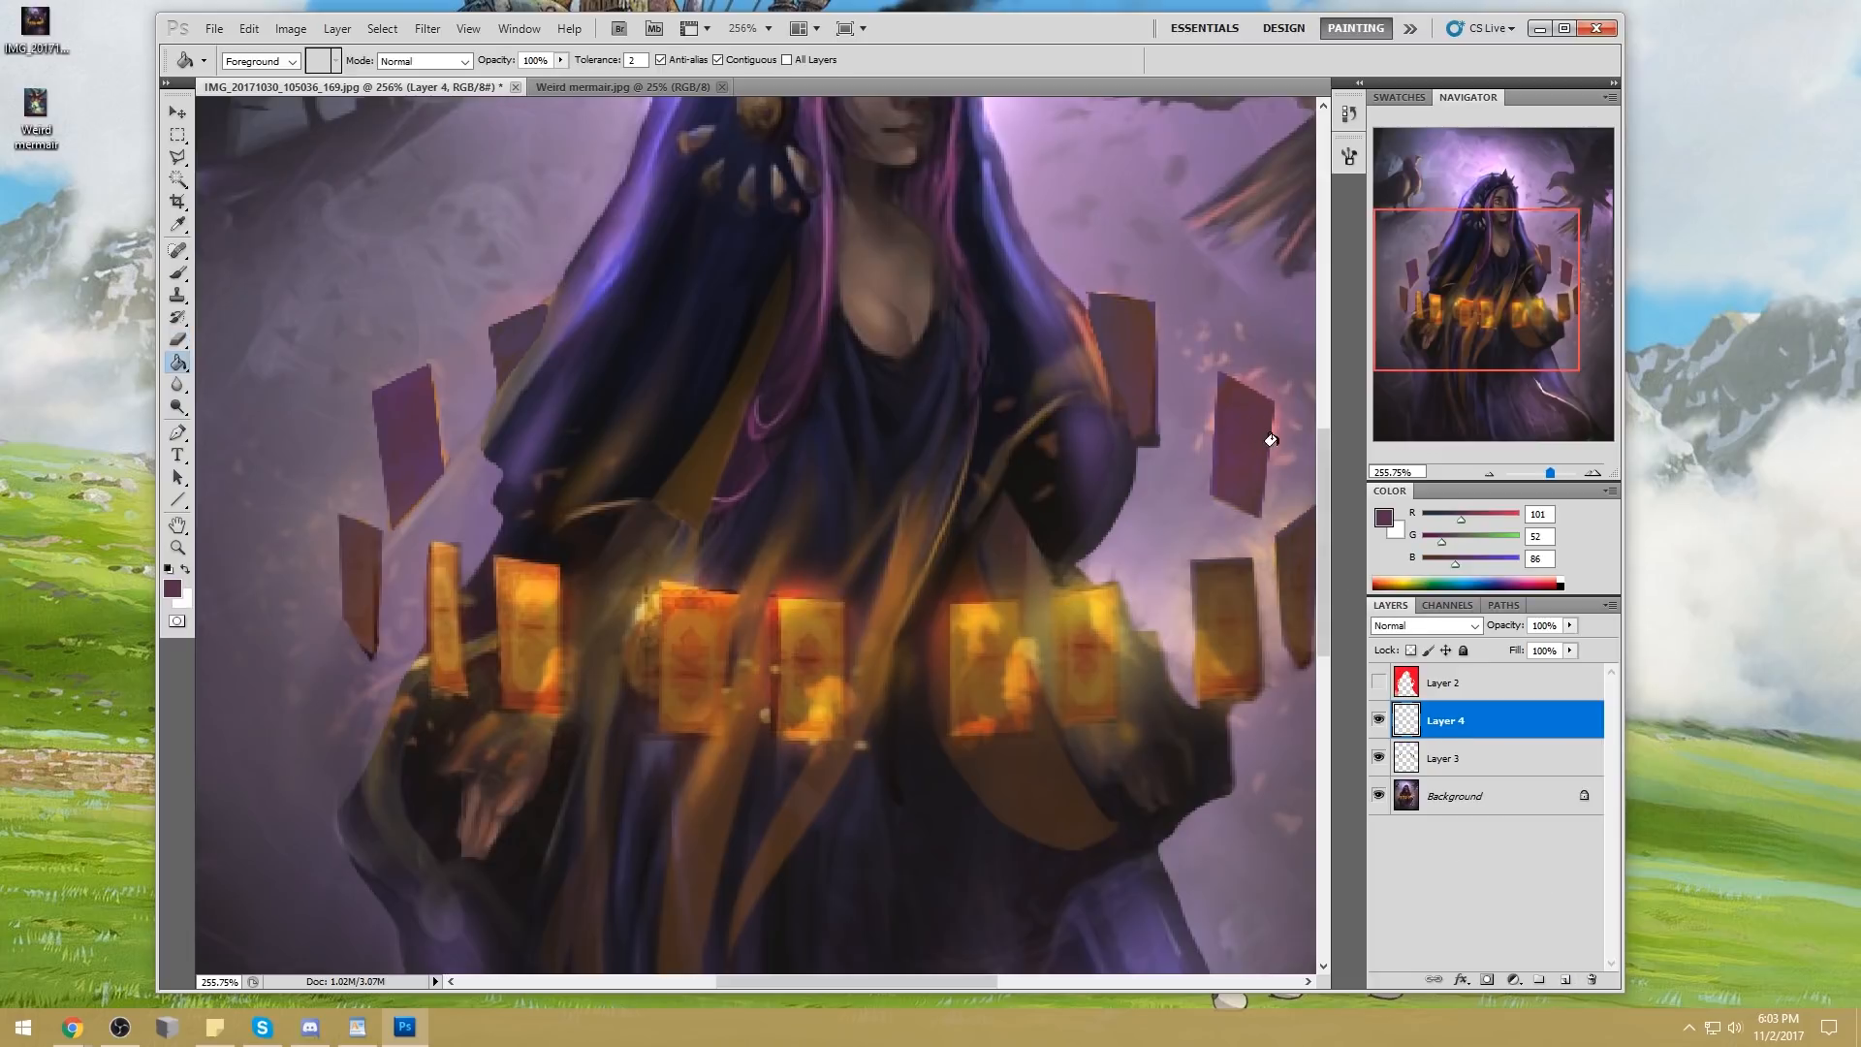
{"action": "left_click", "coordinate": [1390, 521]}
{"action": "left_click_drag", "start_coordinate": [1444, 330], "coordinate": [1586, 208]}
{"action": "left_click", "coordinate": [1735, 206]}
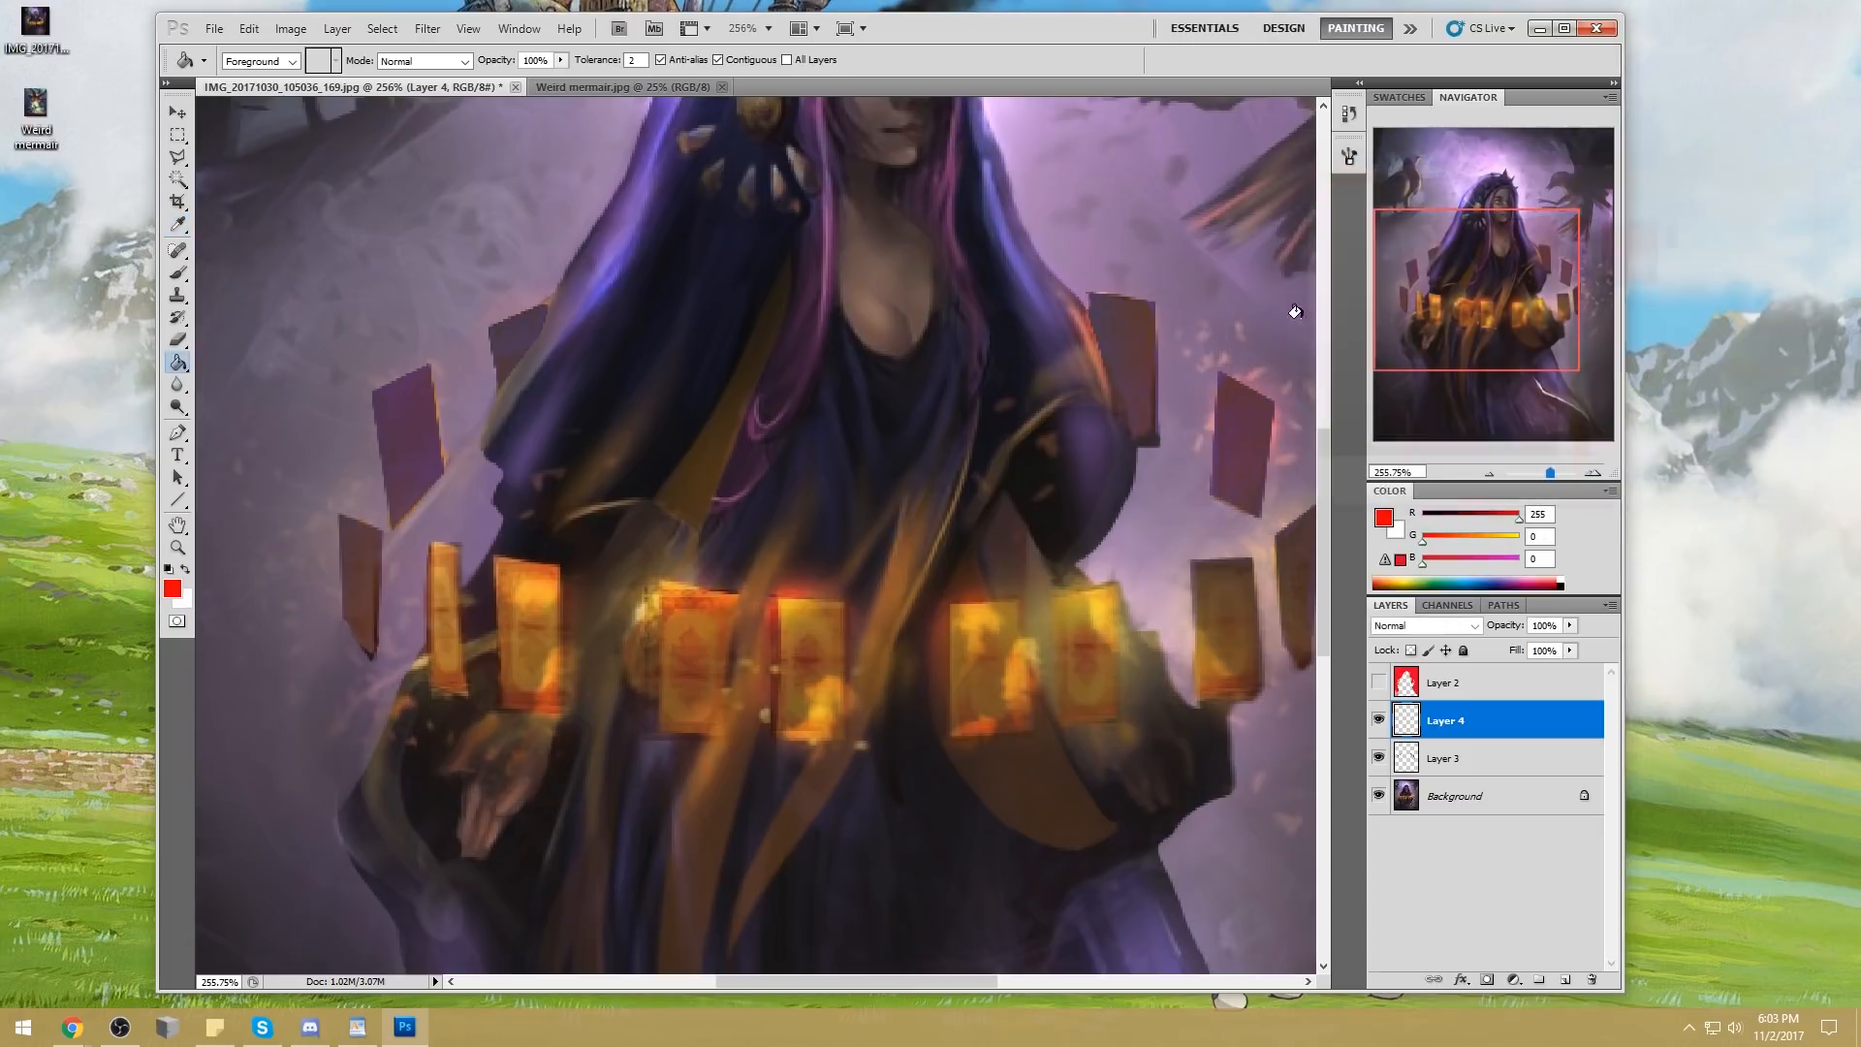
{"action": "left_click", "coordinate": [1129, 339]}
{"action": "key", "text": "m"}
{"action": "right_click", "coordinate": [1152, 357]}
{"action": "left_click", "coordinate": [1207, 371]}
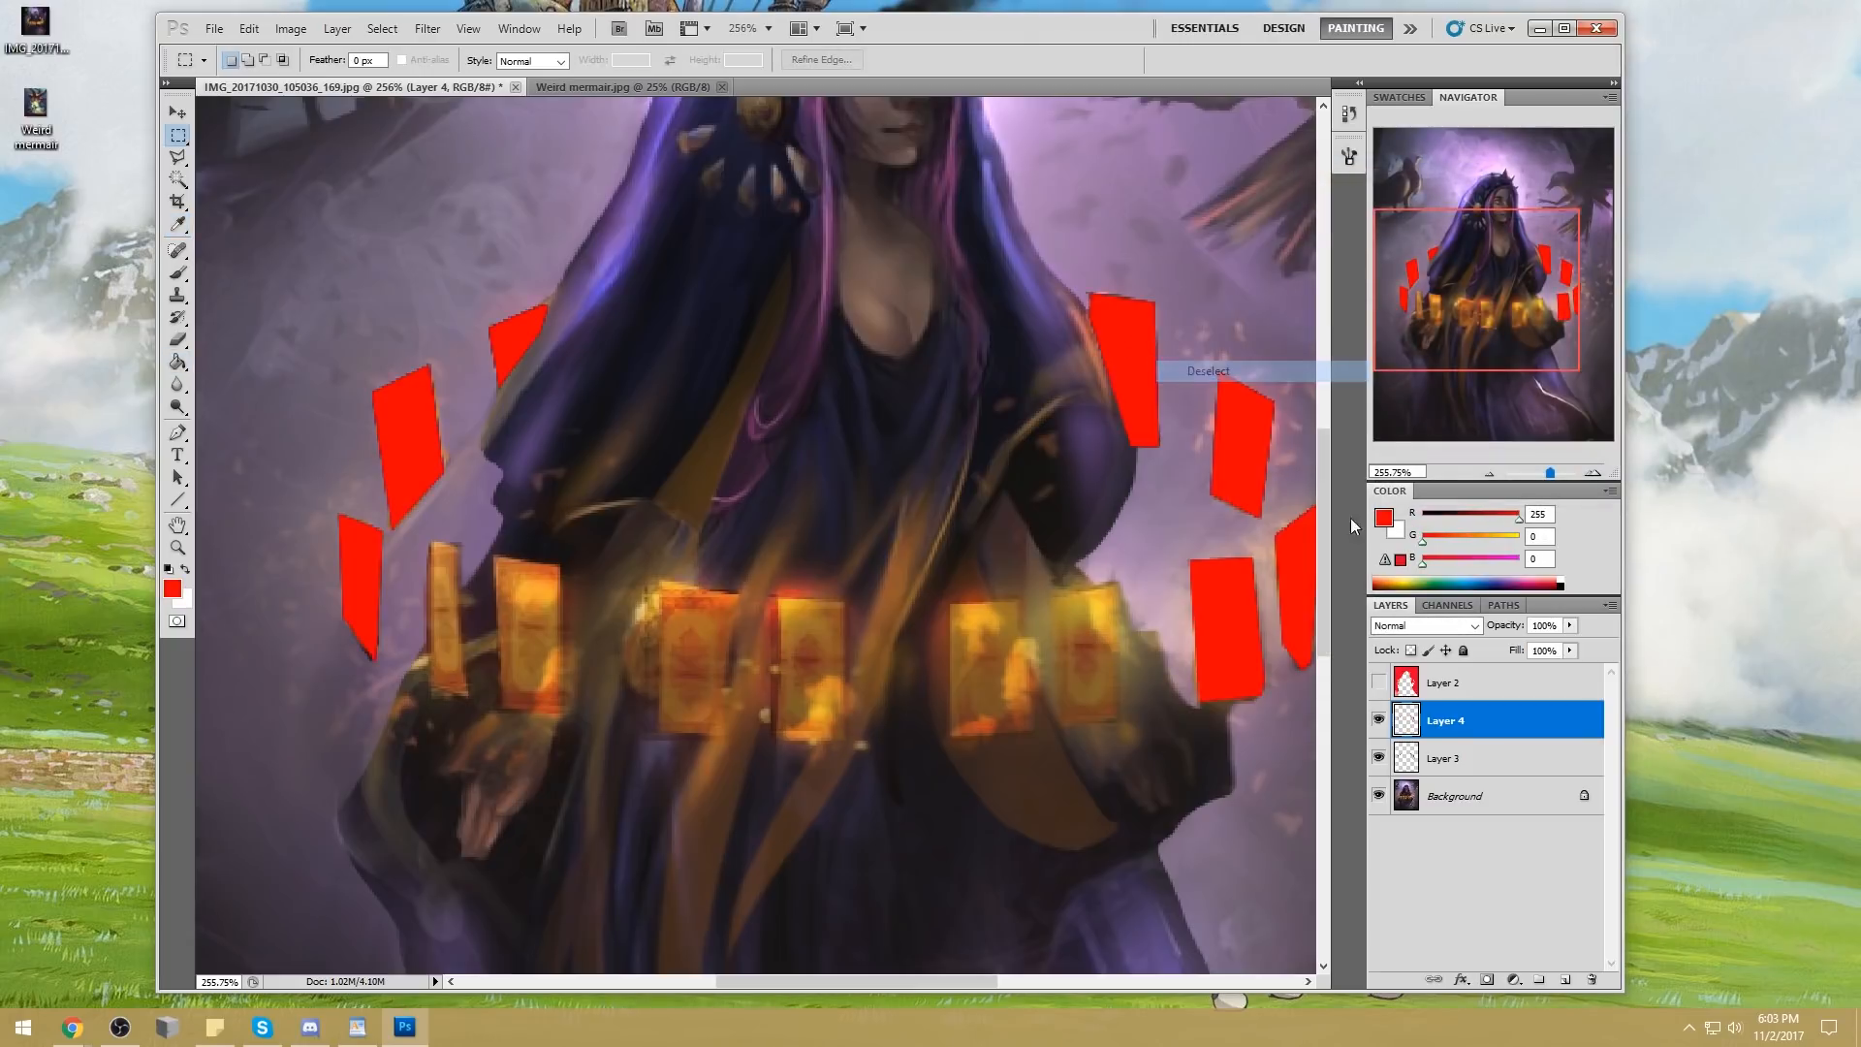
{"action": "left_click", "coordinate": [1378, 720]}
Erase Layer 3 along the edges of the darkened cards with the 9 px eraser to leave glowing orange rims
{"action": "left_click", "coordinate": [1454, 758]}
{"action": "key", "text": "e"}
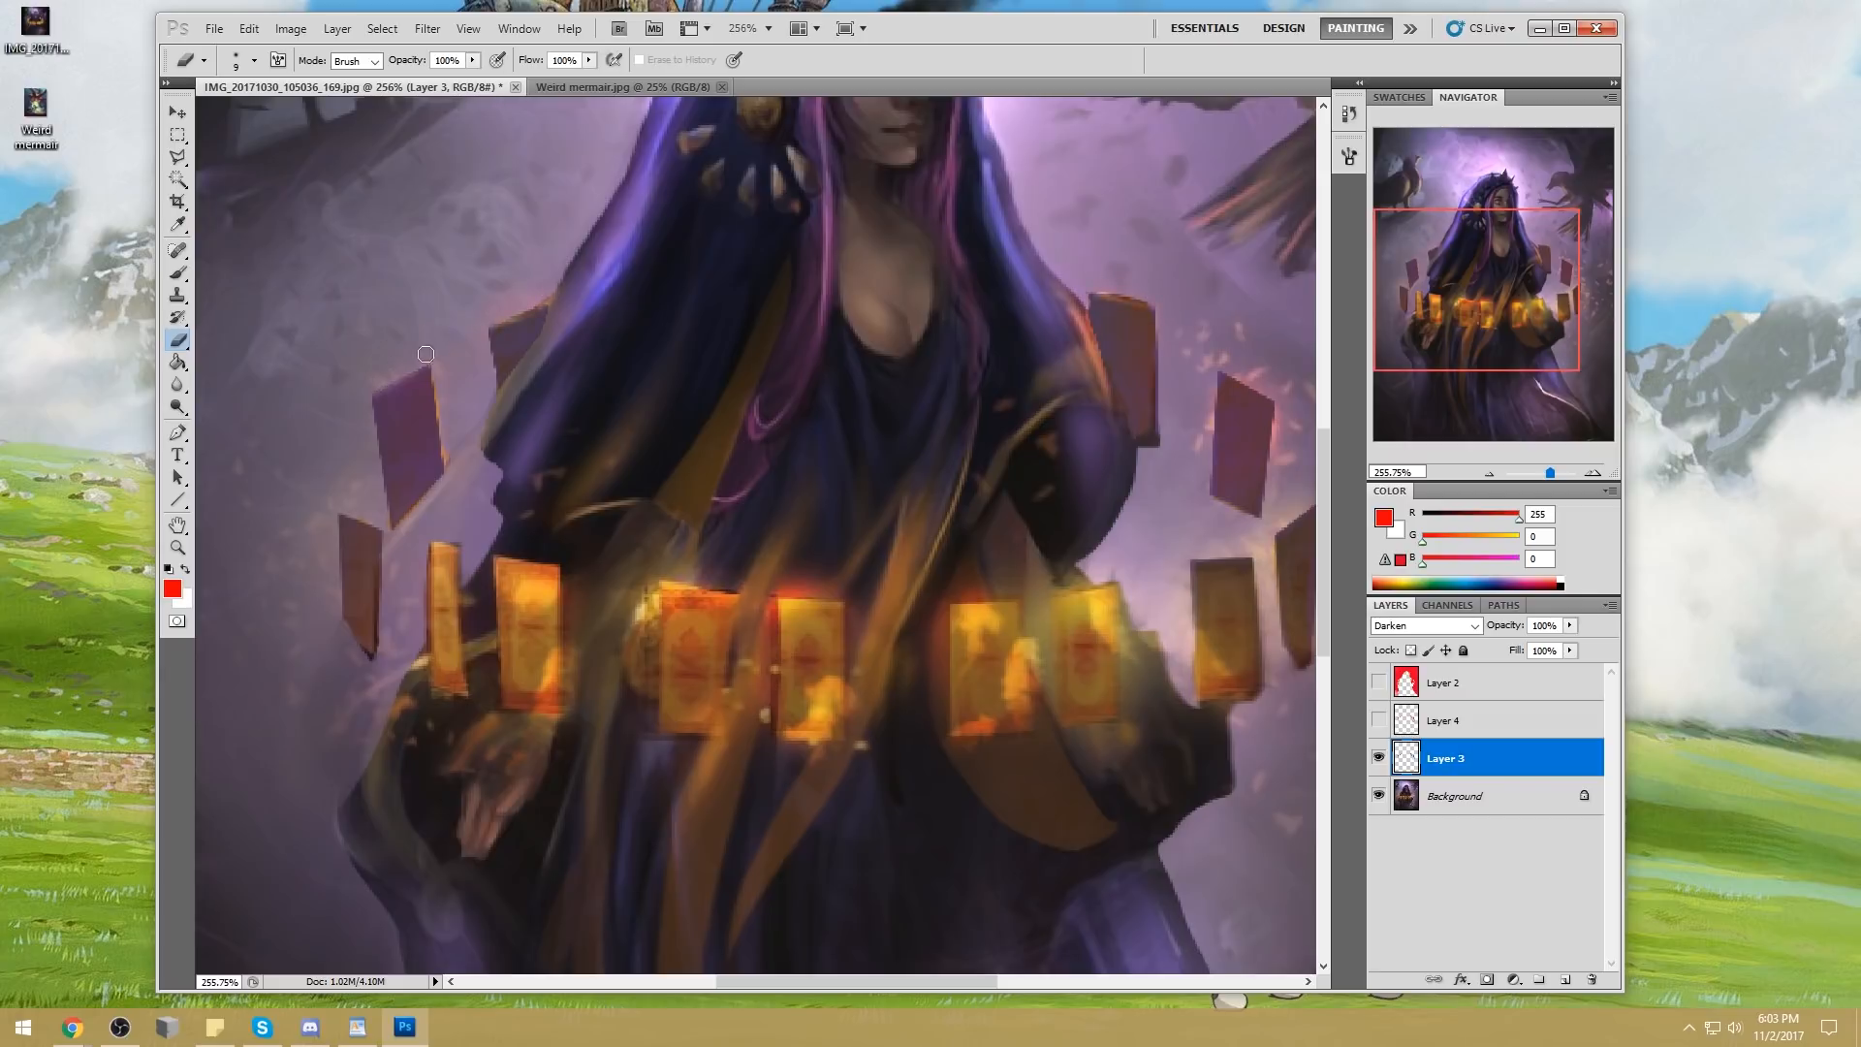
{"action": "left_click_drag", "start_coordinate": [407, 359], "coordinate": [343, 399]}
{"action": "key", "text": "ctrl+0"}
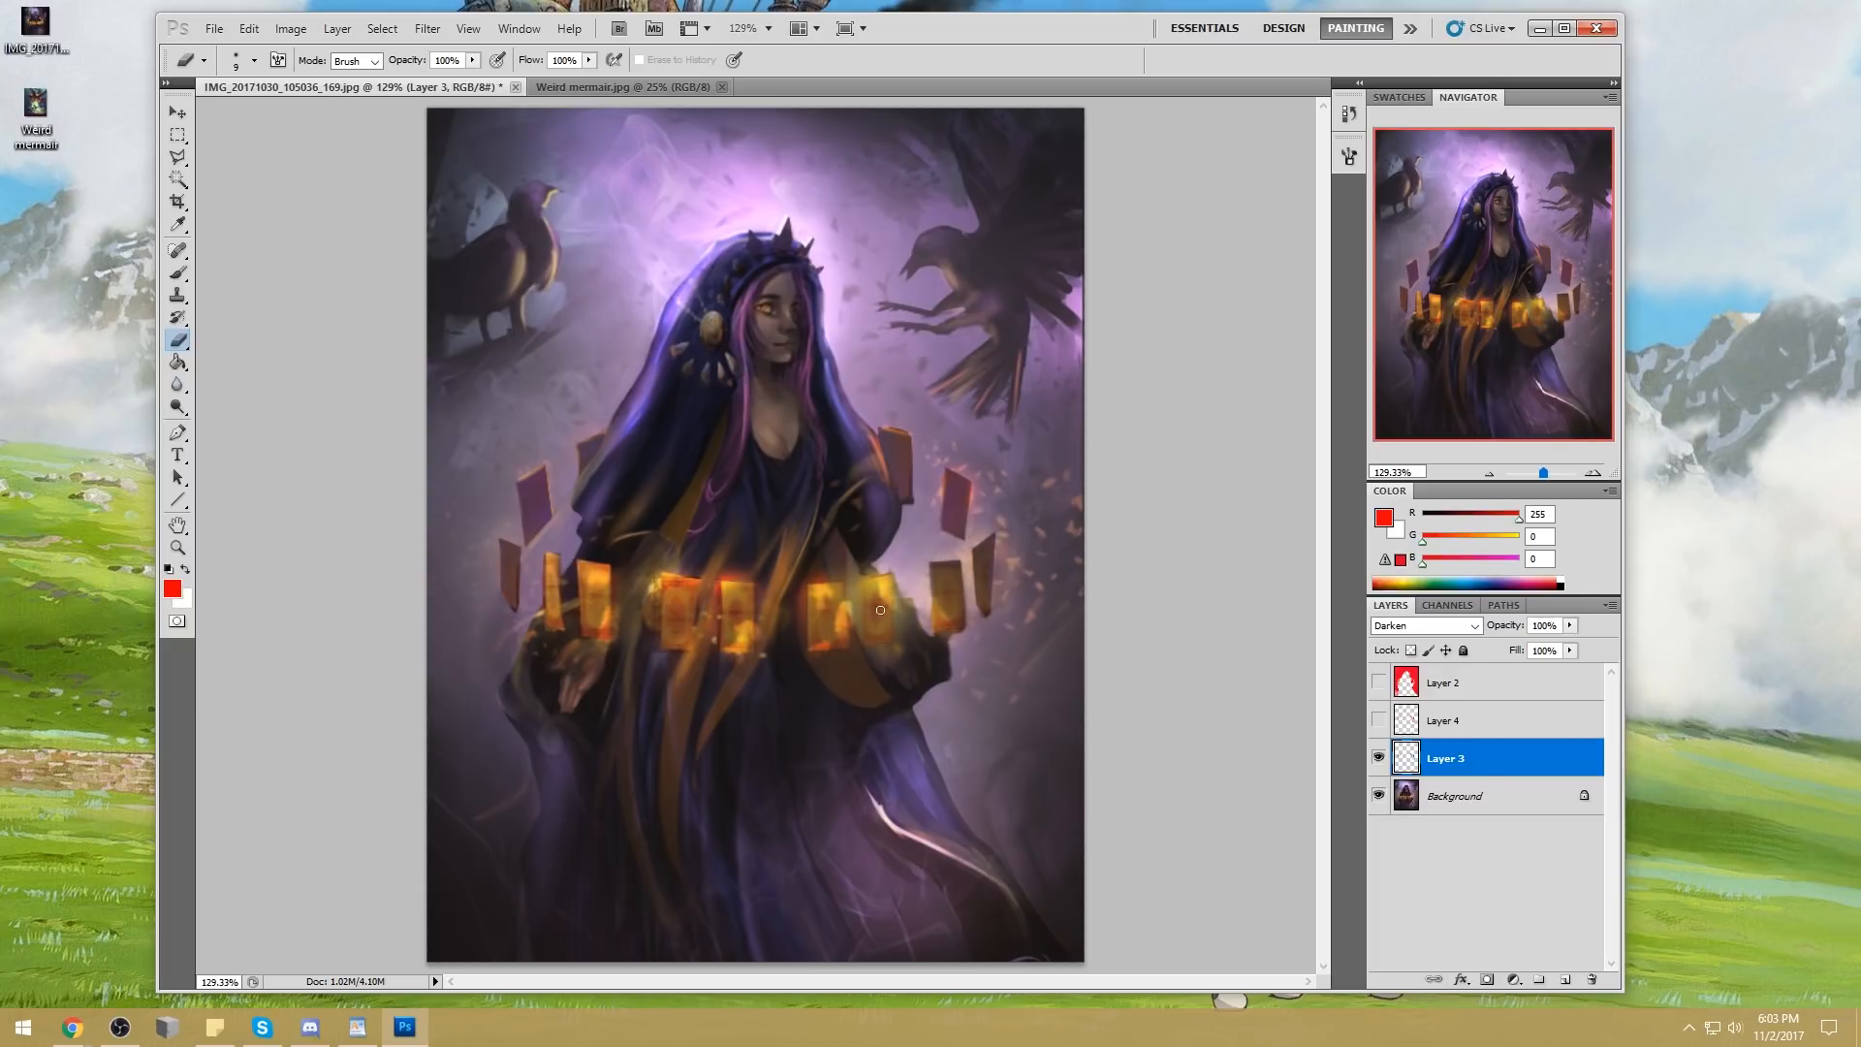
Switch the eraser to a textured brush tip and erase a patch at the upper part of the upper right card
{"action": "right_click", "coordinate": [829, 399]}
{"action": "double_click", "coordinate": [1076, 528]}
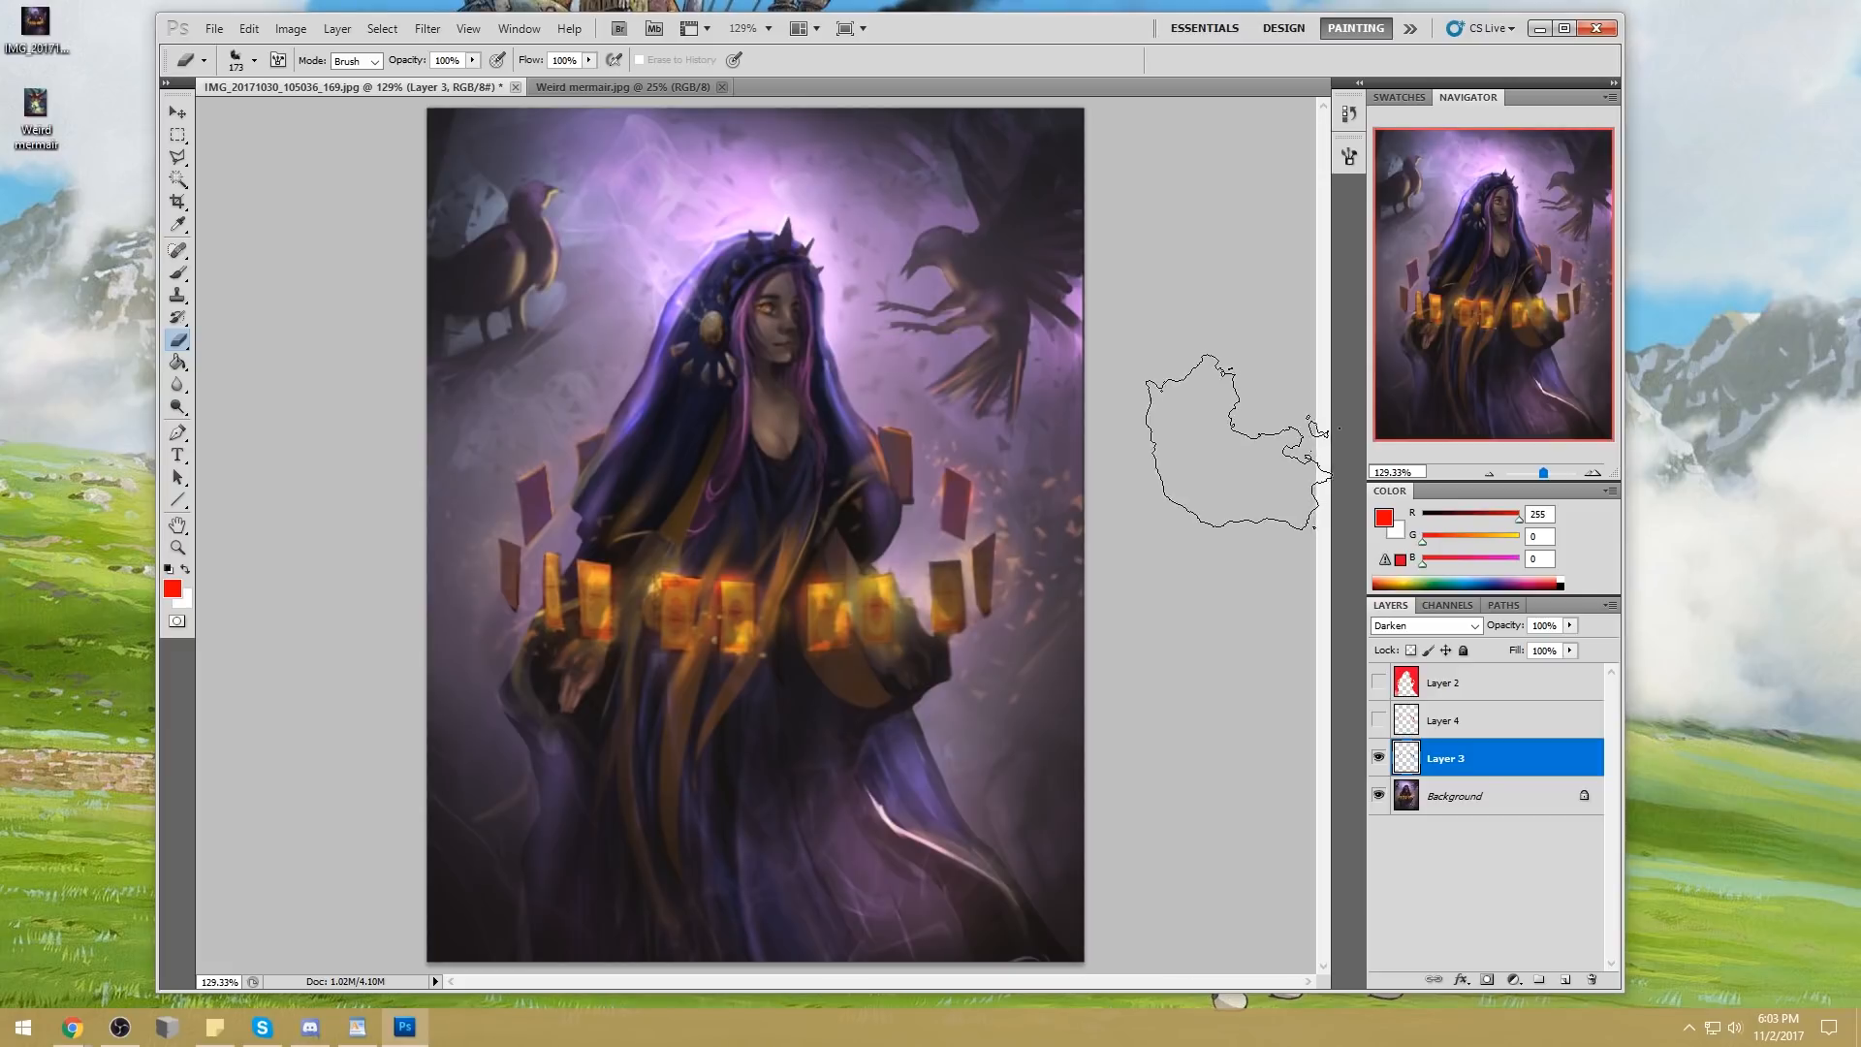
{"action": "right_click", "coordinate": [921, 436]}
{"action": "double_click", "coordinate": [935, 455]}
{"action": "left_click_drag", "start_coordinate": [894, 436], "coordinate": [909, 442]}
{"action": "key", "text": "["}
Erase uneven orange patches into the darkened cards with a 20 px textured eraser, varying the opacity between 42% and 100%
{"action": "left_click_drag", "start_coordinate": [472, 62], "coordinate": [421, 80]}
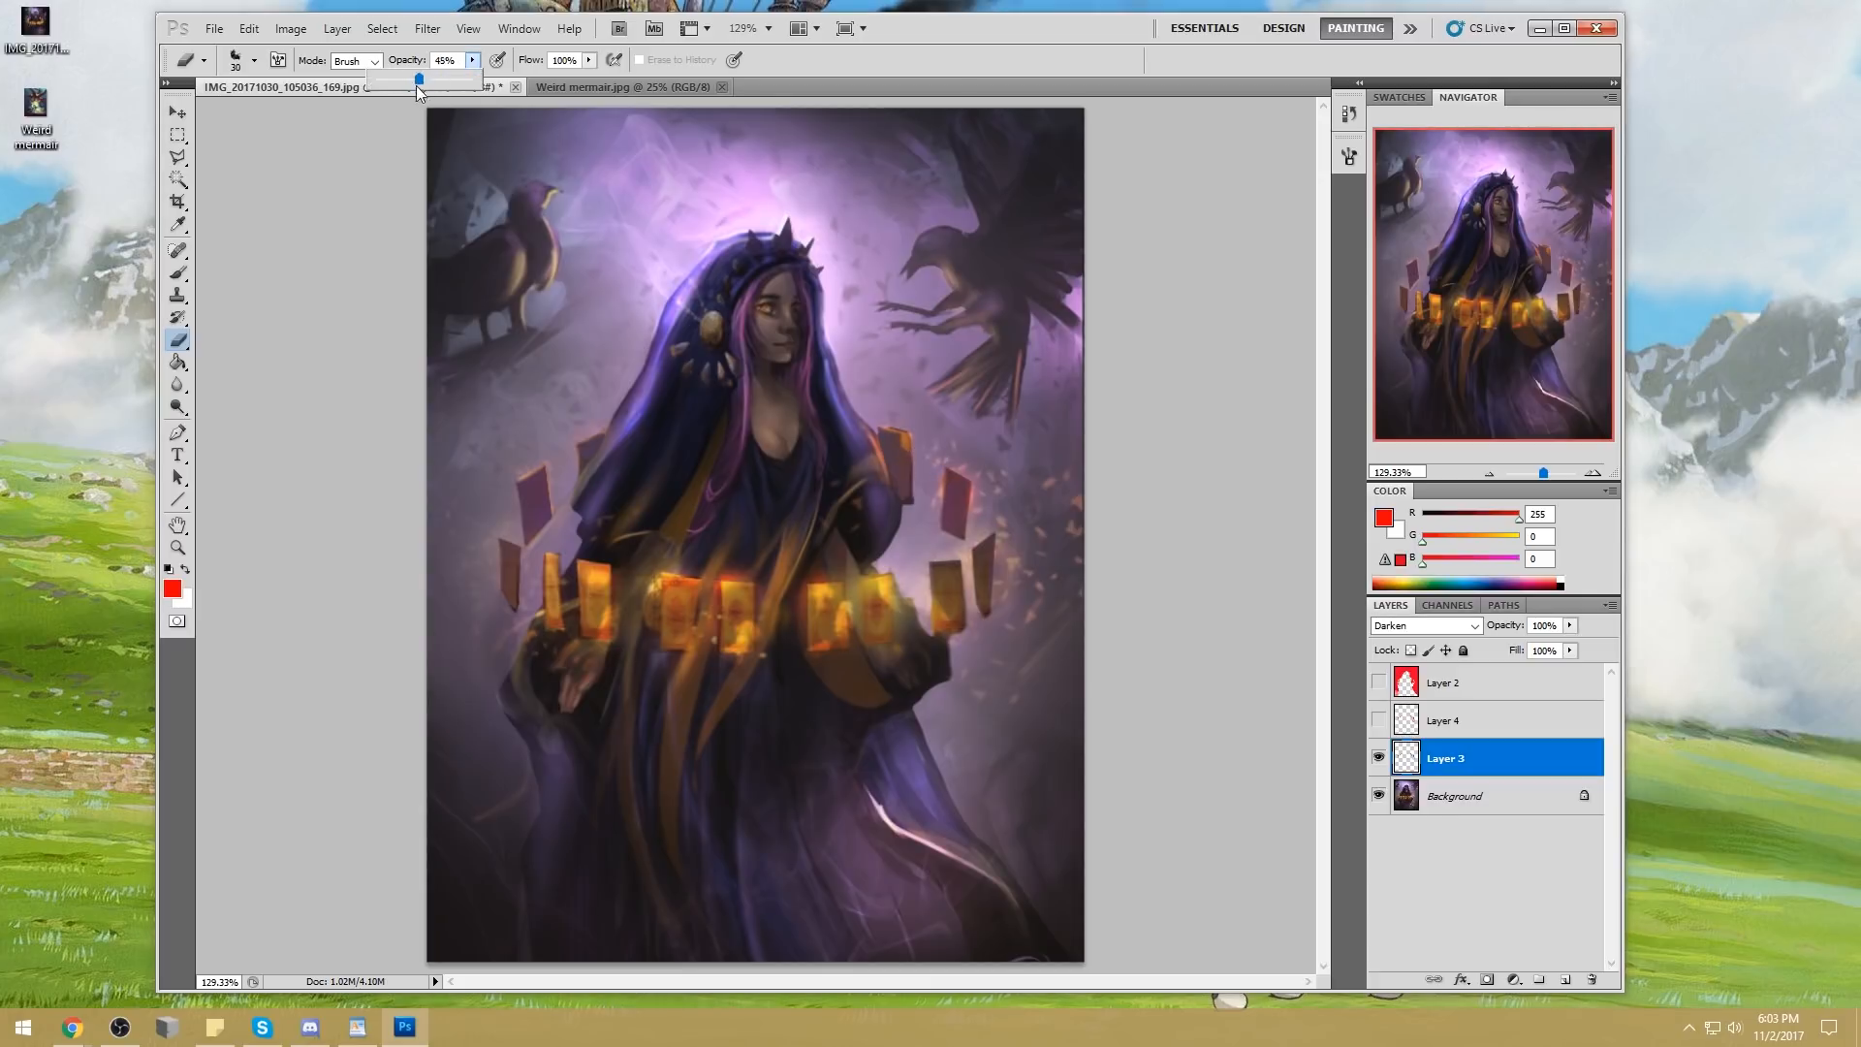
{"action": "key", "text": "["}
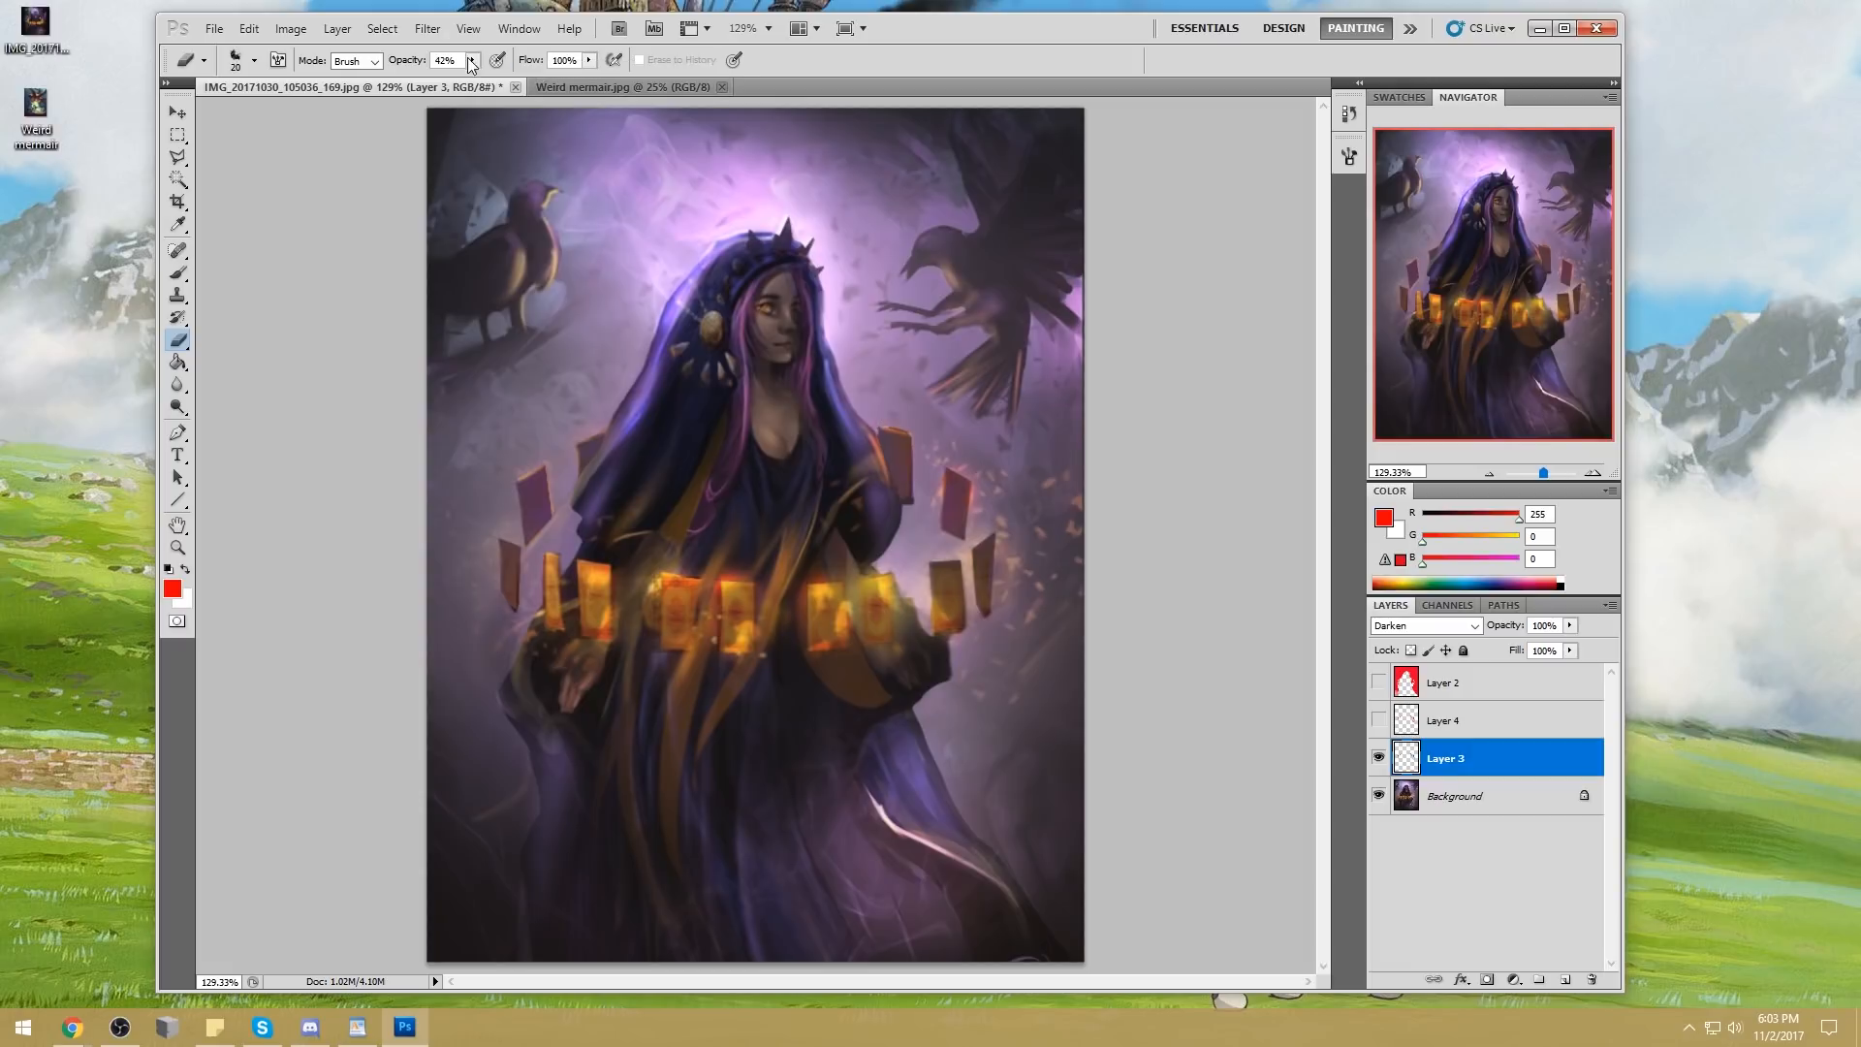
{"action": "left_click_drag", "start_coordinate": [474, 64], "coordinate": [464, 81]}
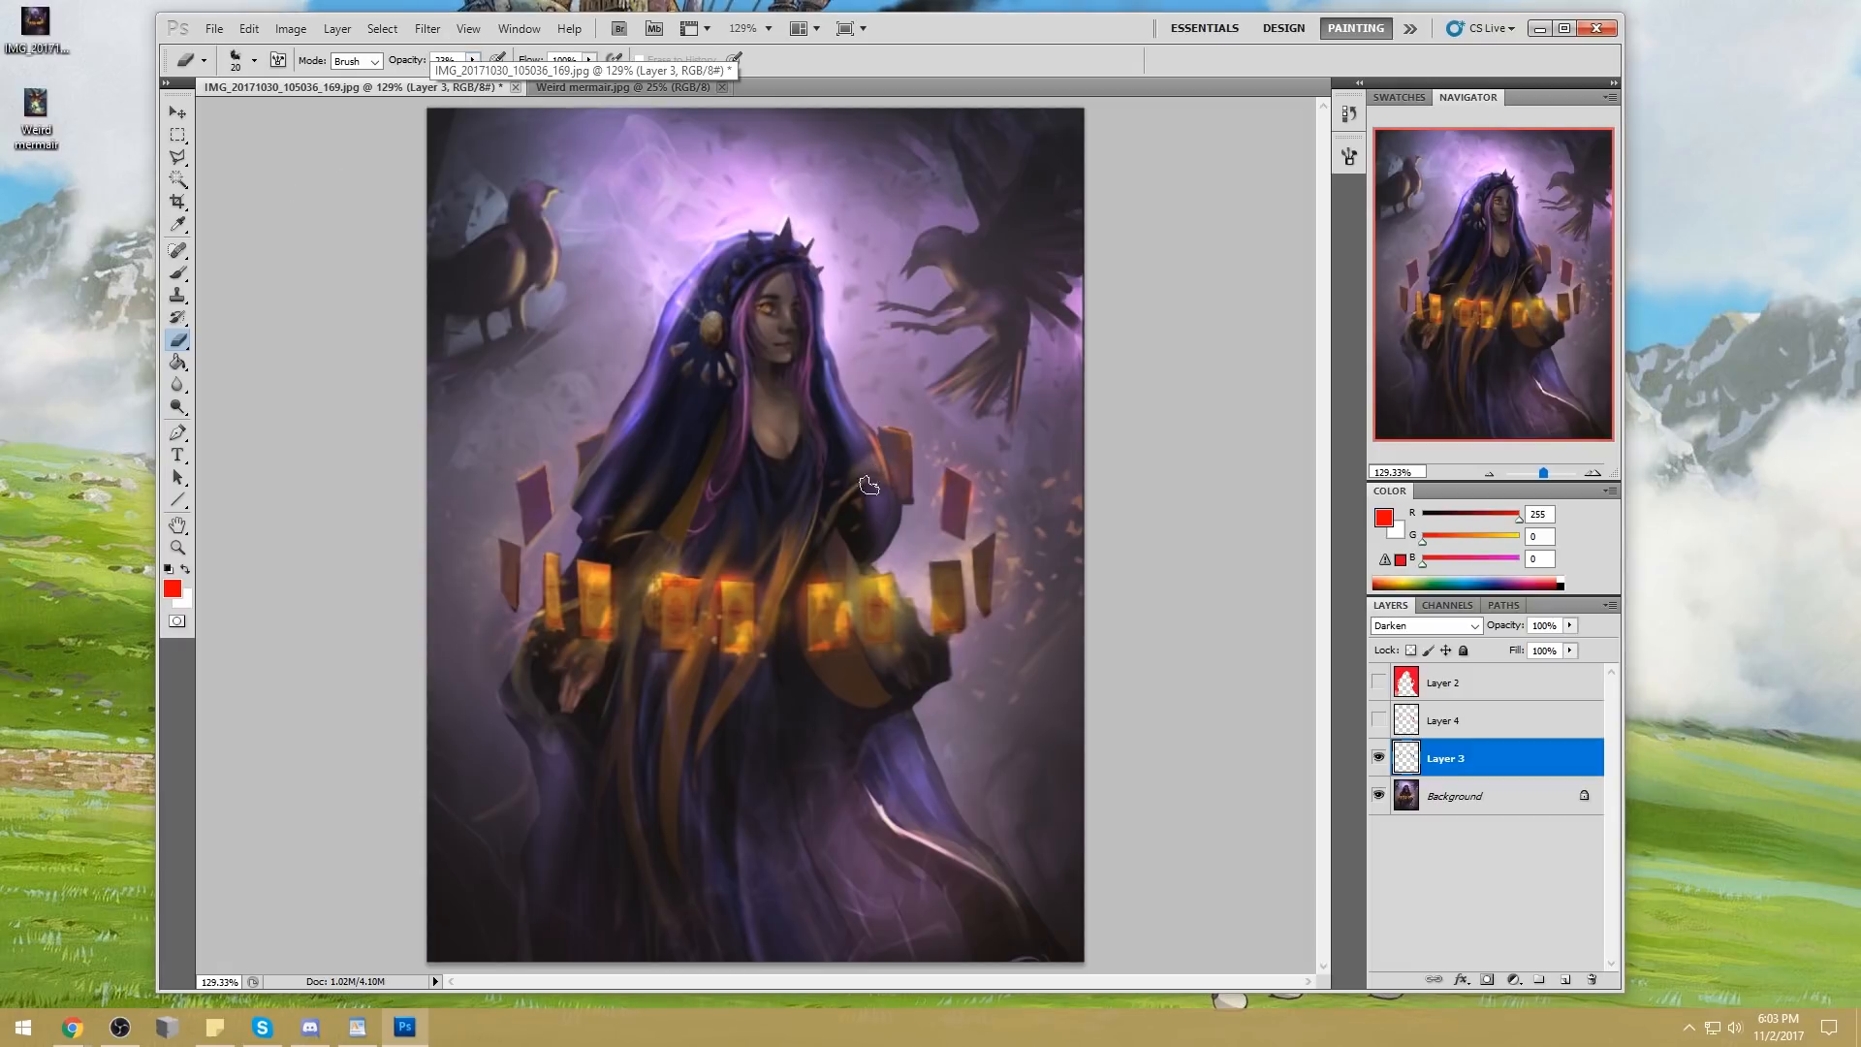
{"action": "left_click_drag", "start_coordinate": [473, 64], "coordinate": [574, 95]}
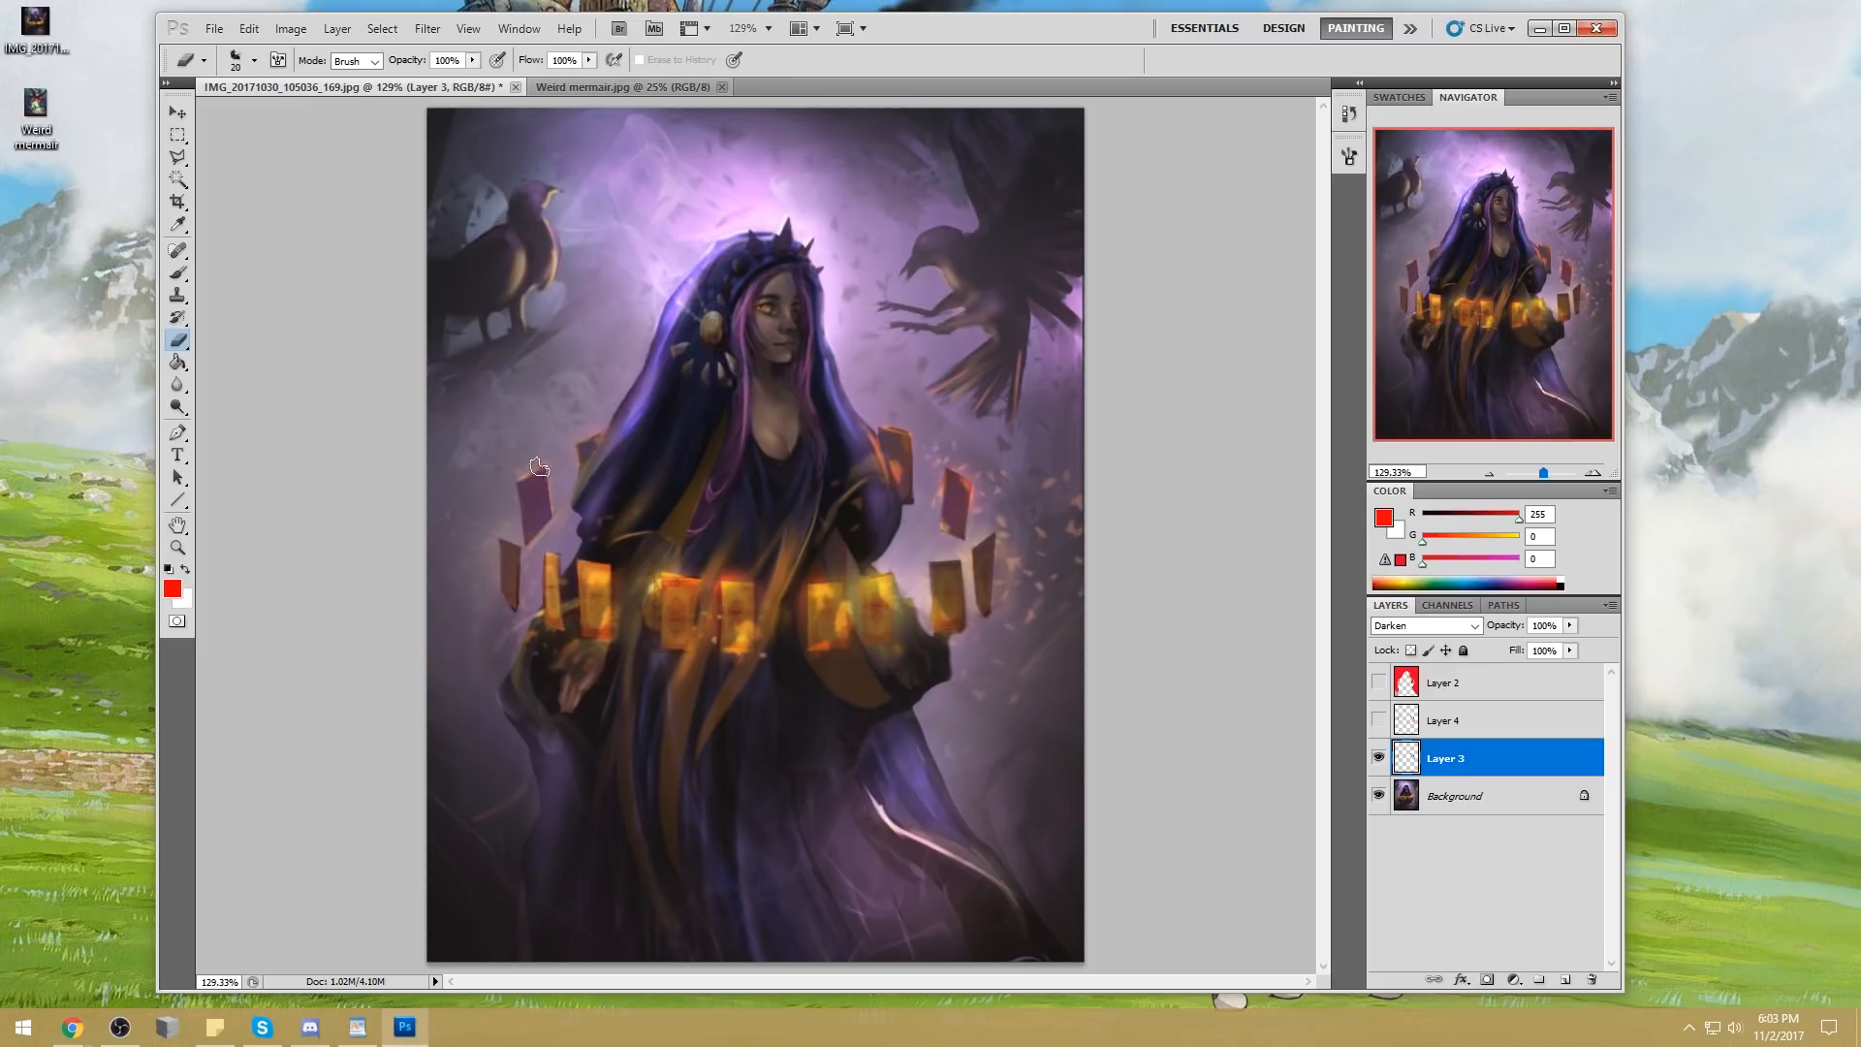
Merge Layer 3 down into the Background
{"action": "key", "text": "alt"}
{"action": "key", "text": "alt"}
{"action": "key", "text": "ctrl+minus"}
{"action": "key", "text": "ctrl+minus"}
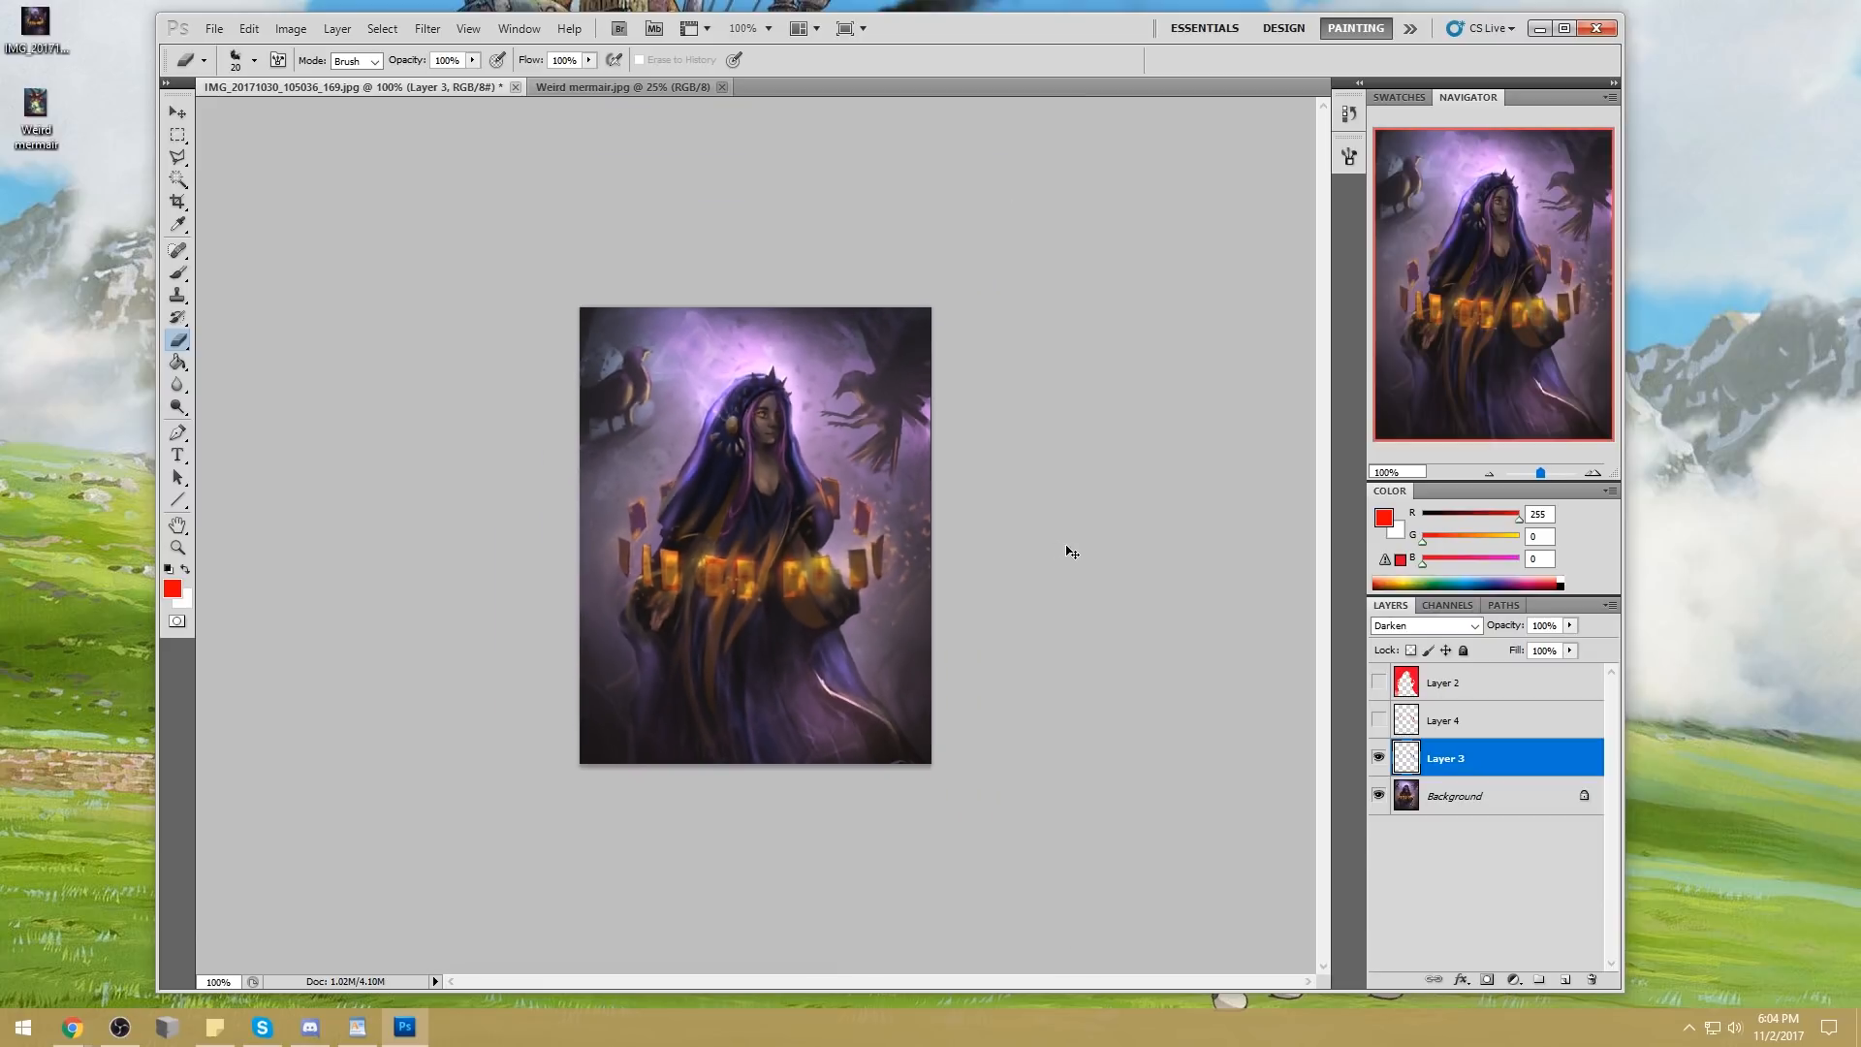
{"action": "right_click", "coordinate": [1475, 768]}
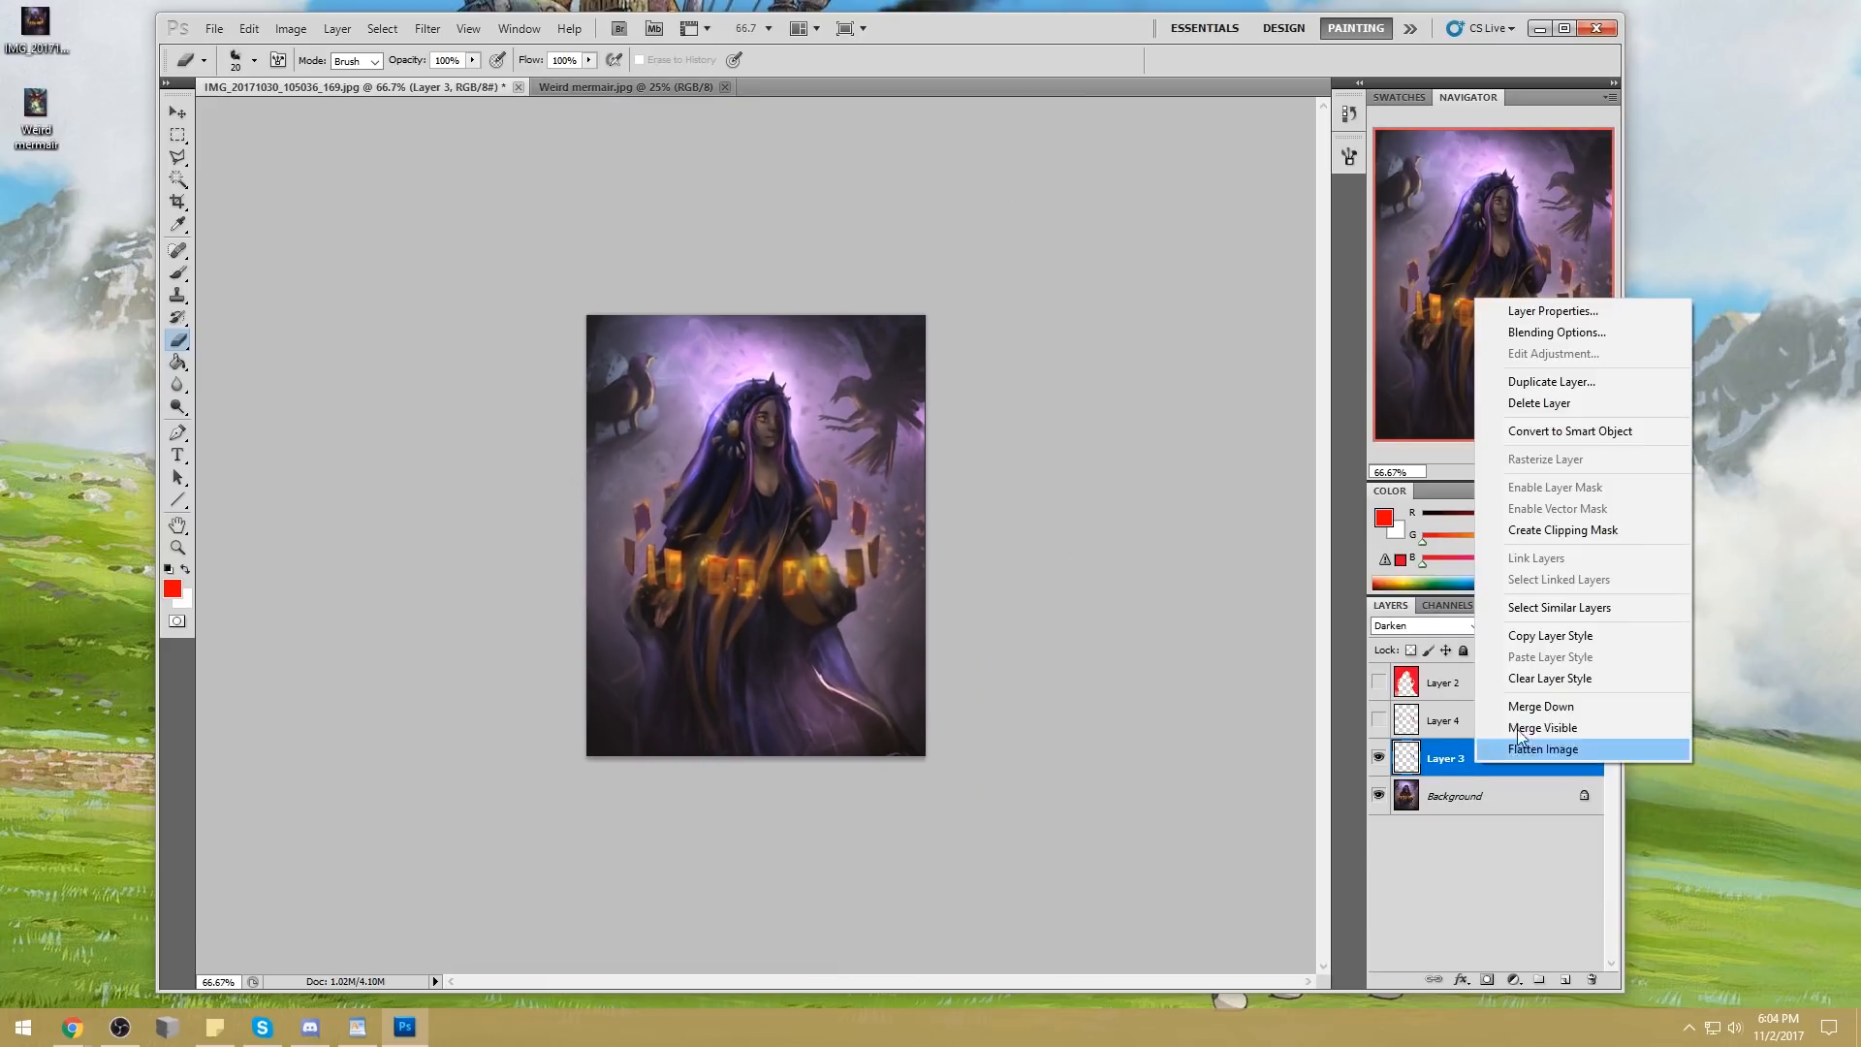
{"action": "left_click", "coordinate": [1577, 706]}
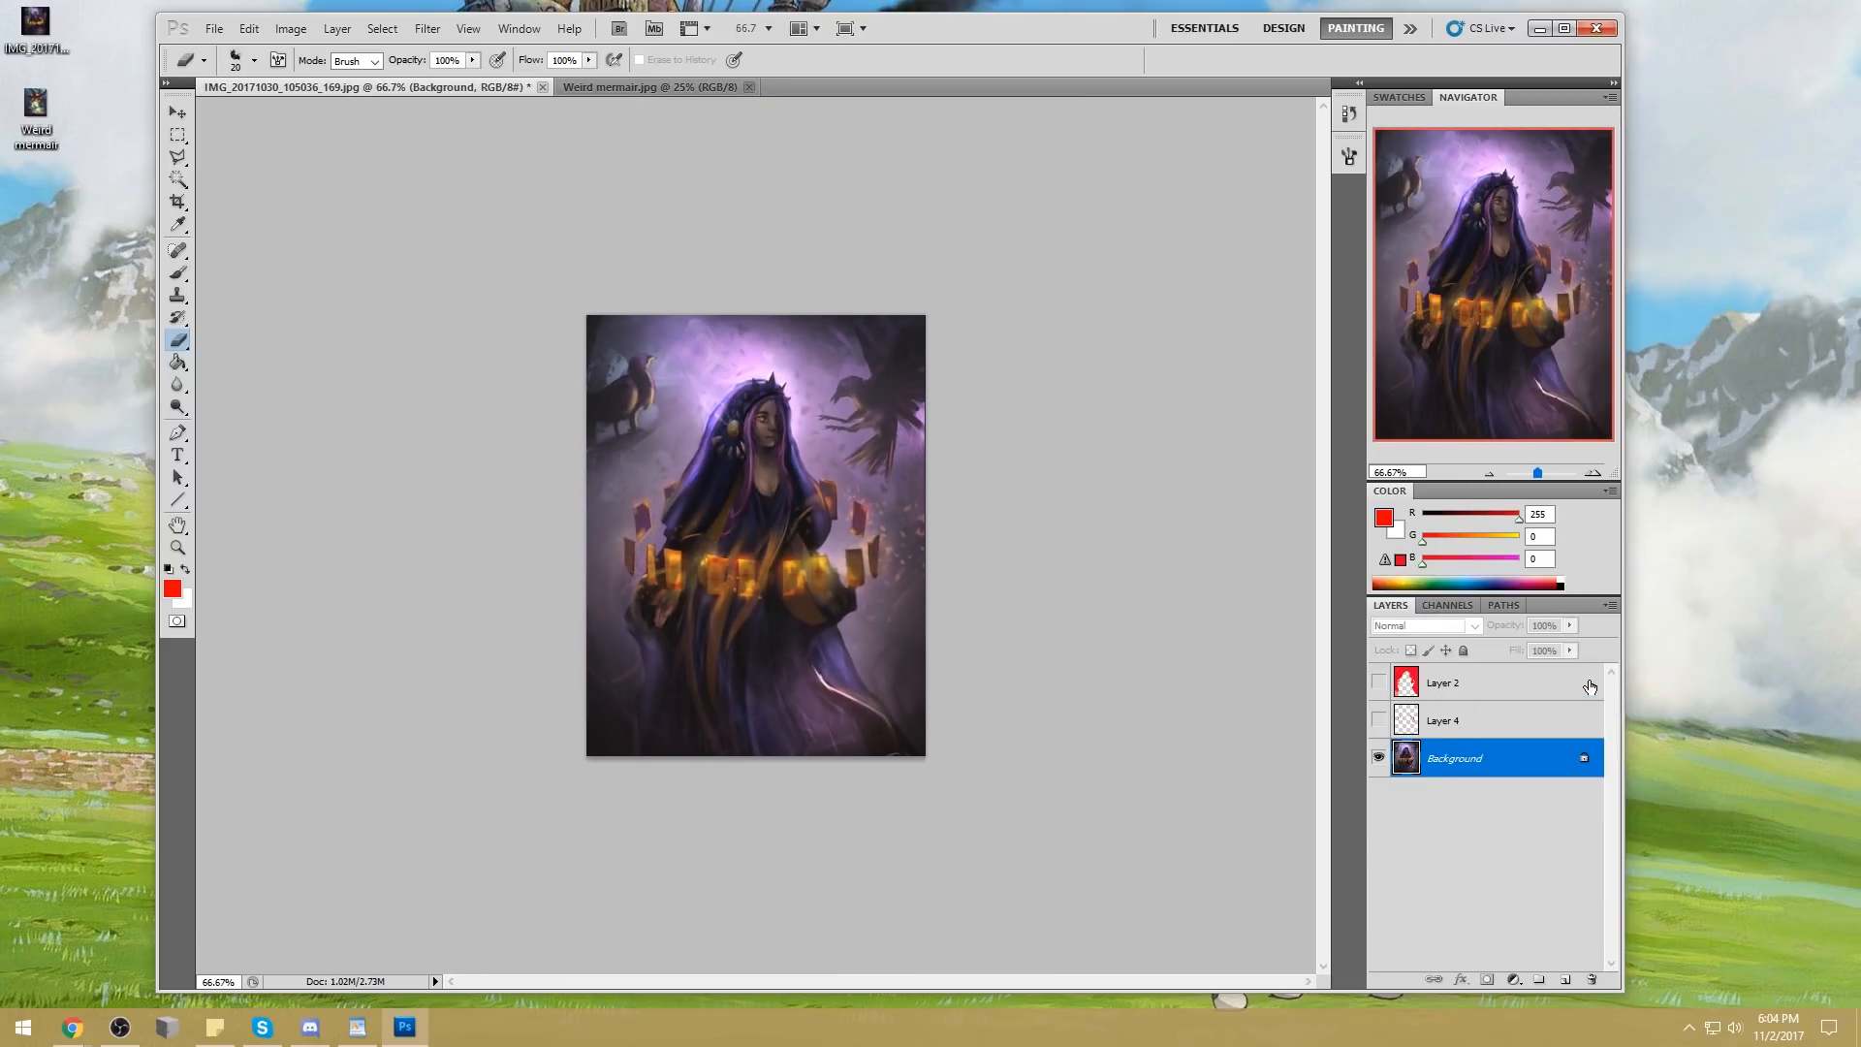
Darken the ornament on the side of the hood using sampled dark blue and the brush in Darken mode
{"action": "key", "text": "b"}
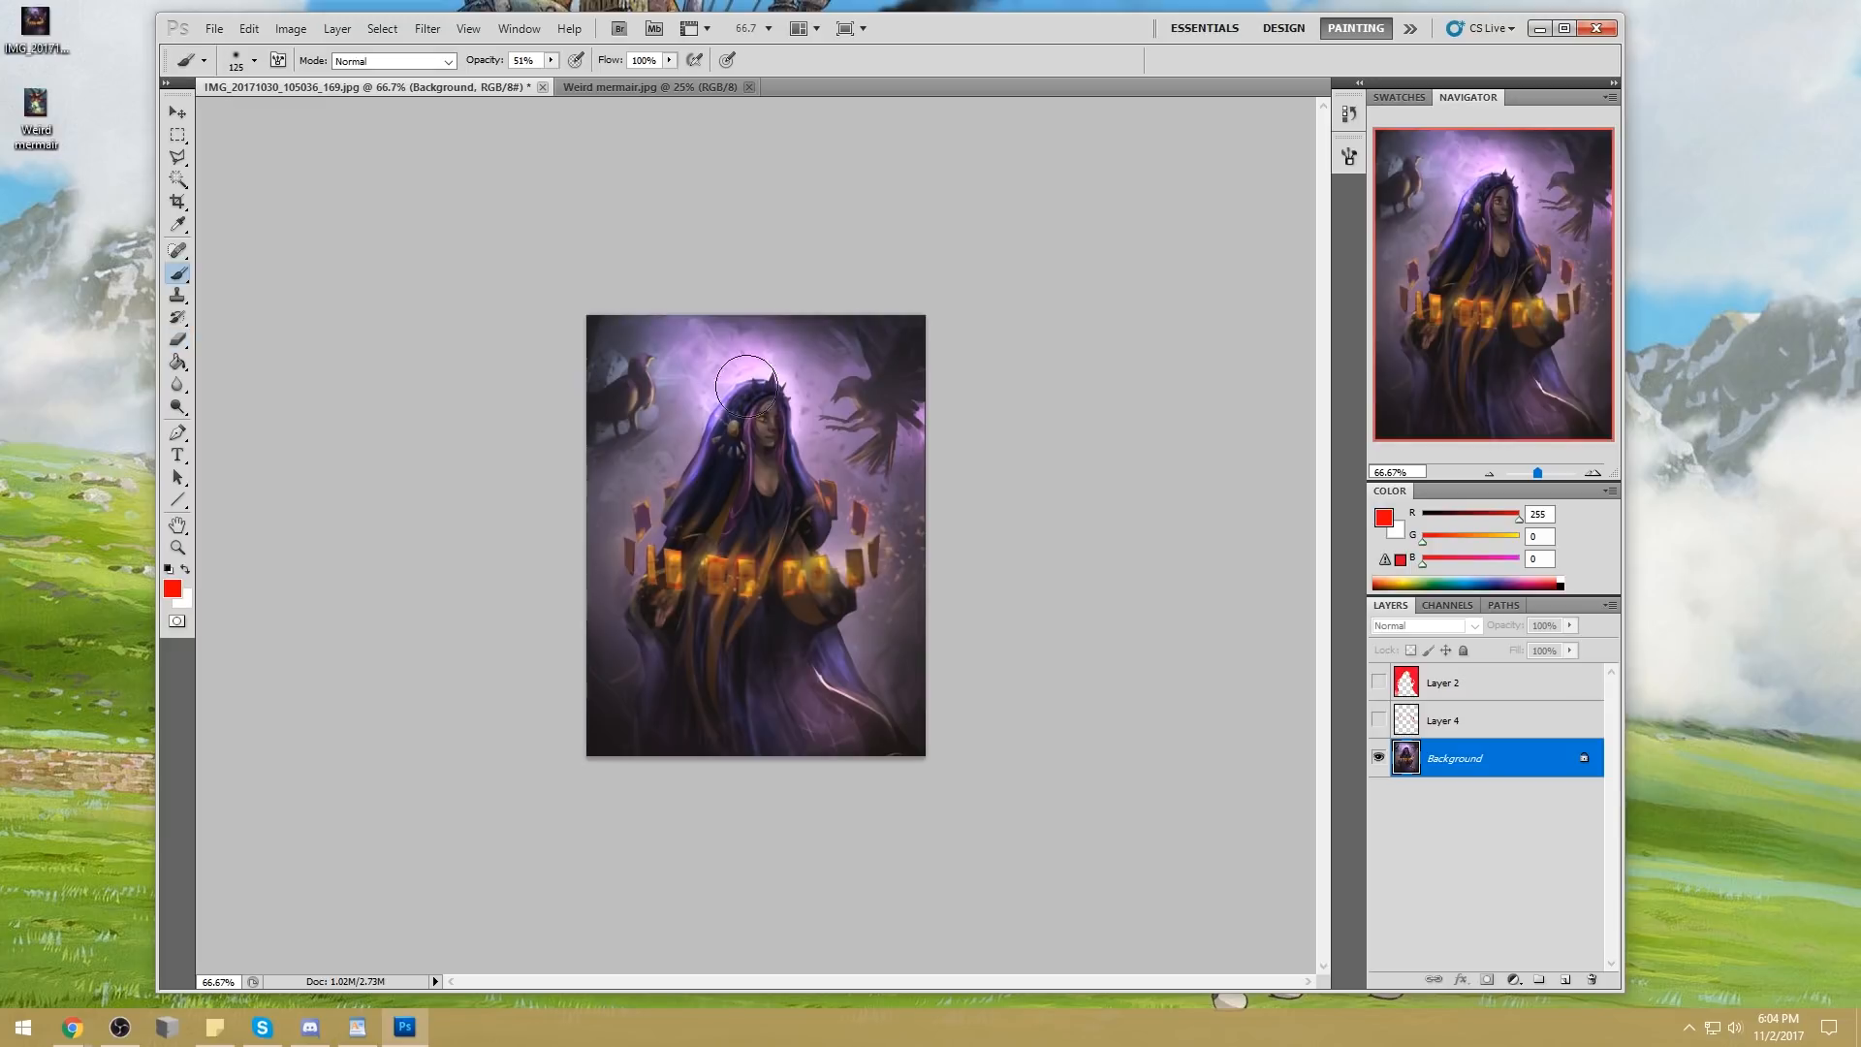
{"action": "left_click", "coordinate": [730, 469], "text": "alt"}
{"action": "left_click", "coordinate": [392, 60]}
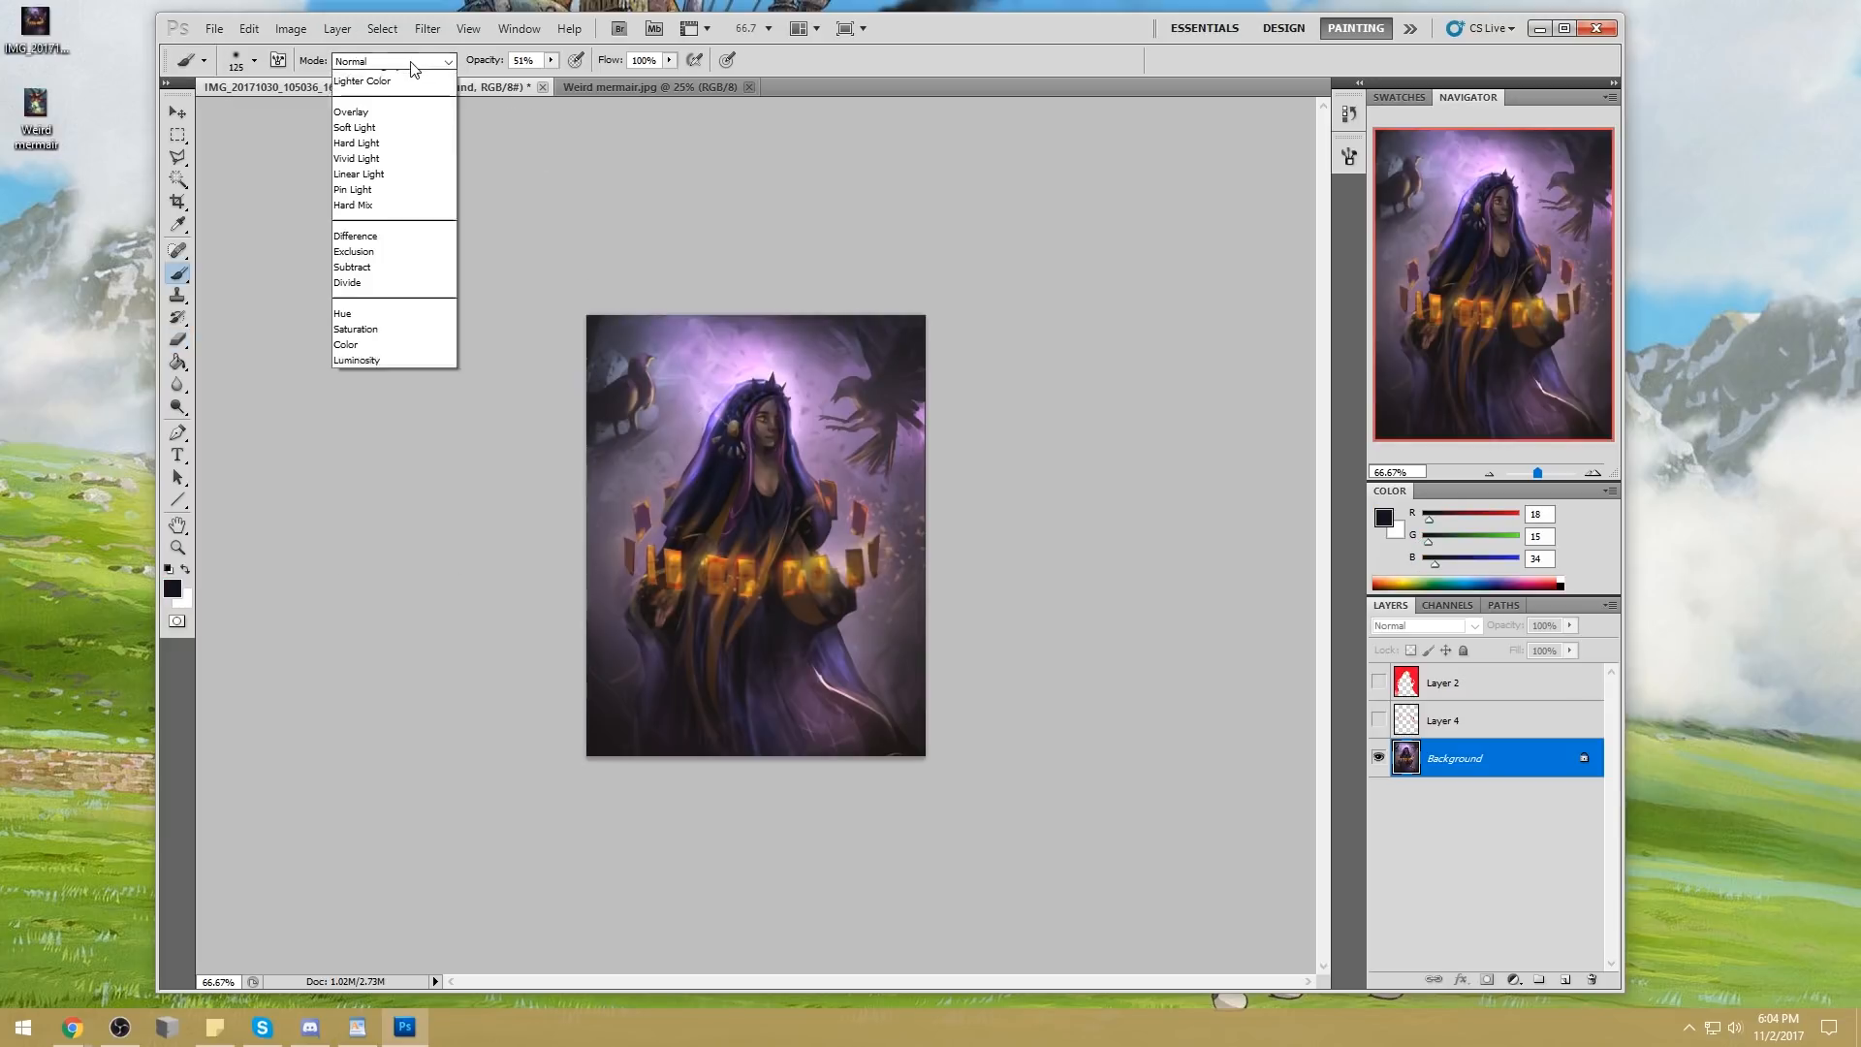
{"action": "left_click", "coordinate": [388, 140]}
{"action": "left_click", "coordinate": [725, 469], "text": "alt"}
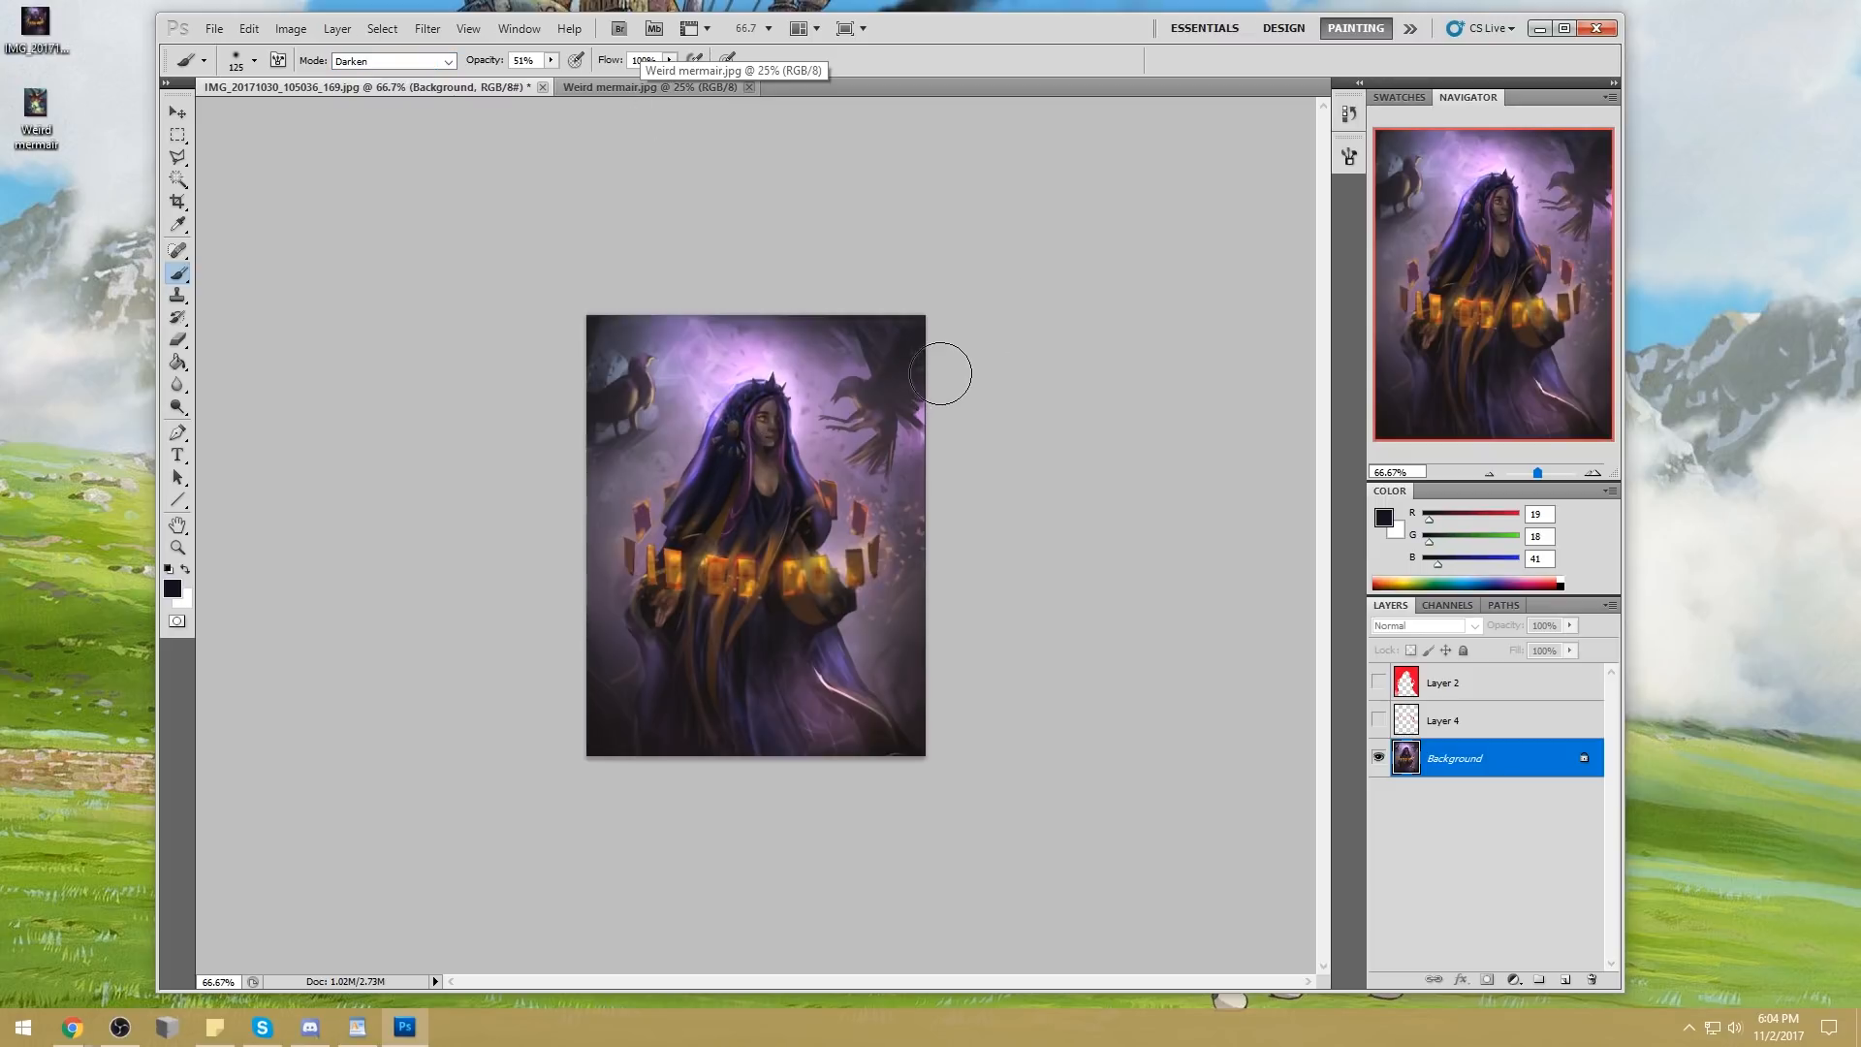
Sample the bright orange of the front left card (RGB 253, 178, 59) and shrink the brush to 5 px
{"action": "key", "text": "ctrl+space"}
{"action": "left_click_drag", "start_coordinate": [647, 425], "coordinate": [835, 533]}
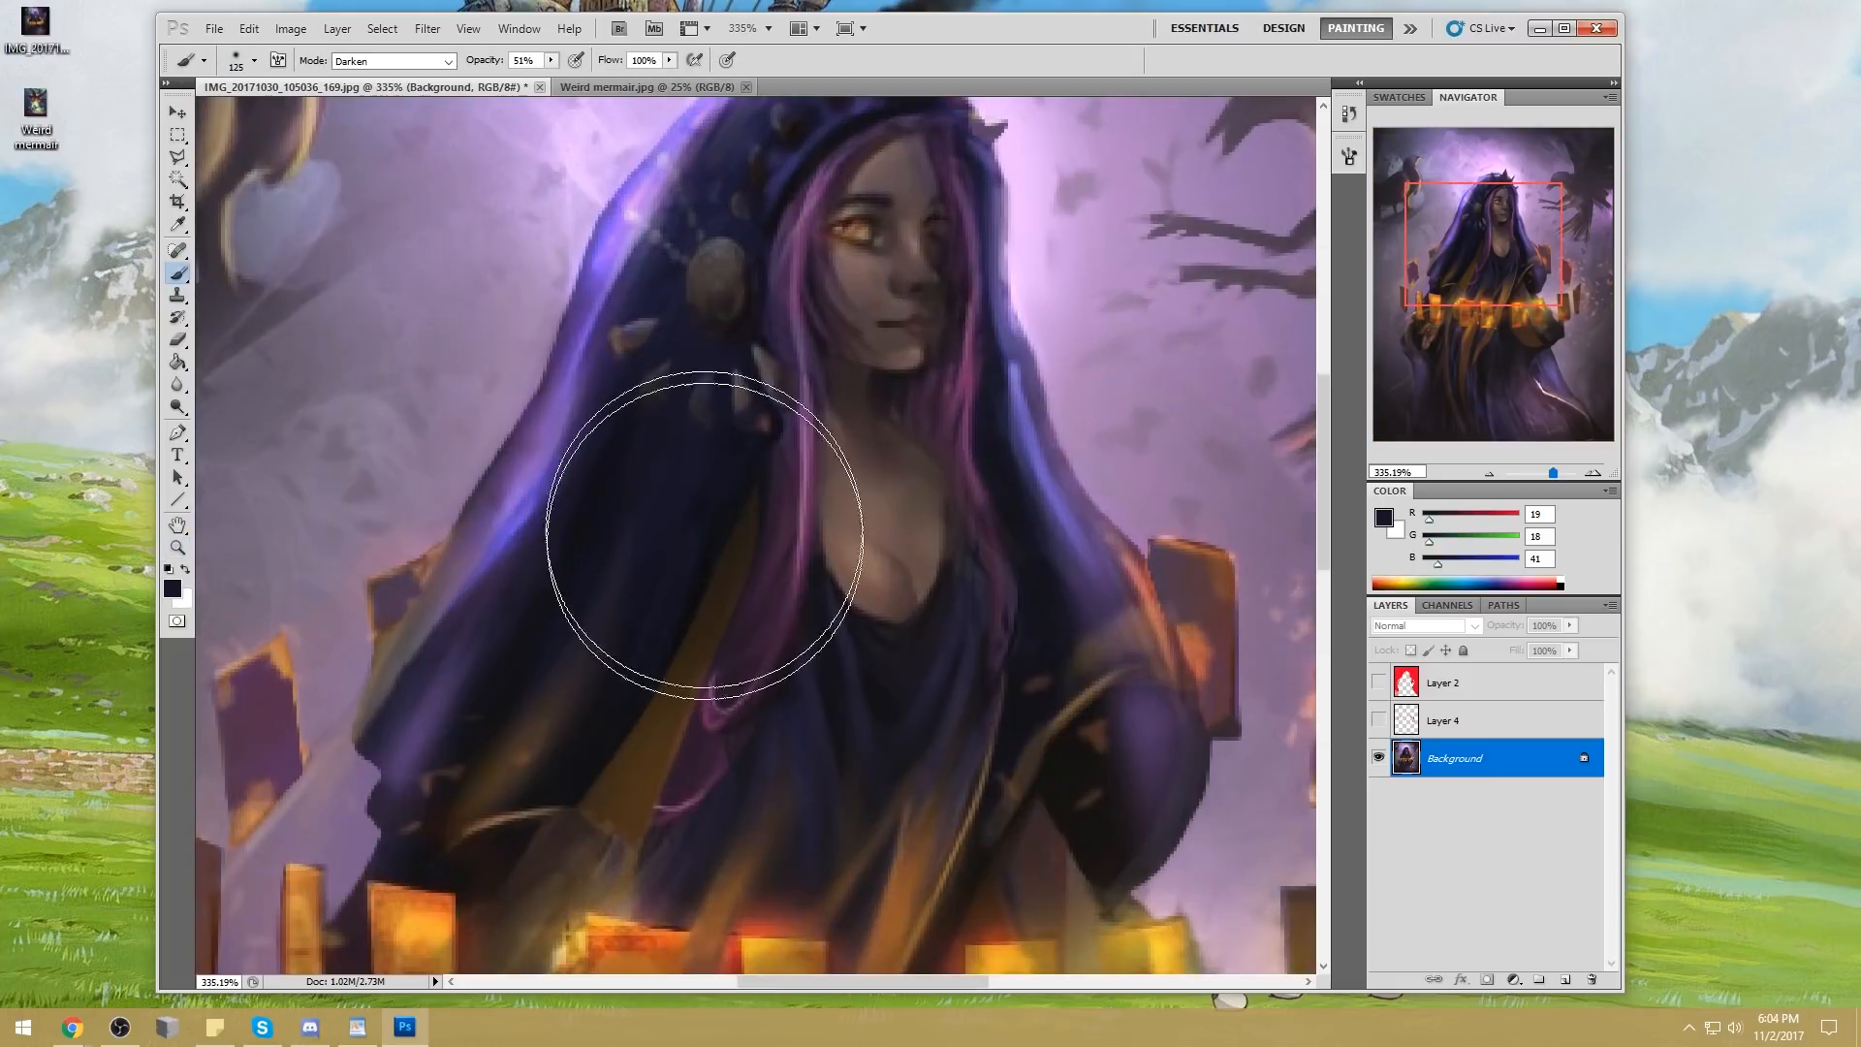
{"action": "left_click", "coordinate": [429, 920], "text": "alt"}
{"action": "key", "text": "bracketleft"}
{"action": "right_click", "coordinate": [781, 279]}
{"action": "left_click", "coordinate": [809, 674]}
{"action": "key", "text": "Escape"}
{"action": "key", "text": "bracketleft"}
{"action": "key", "text": "bracketleft"}
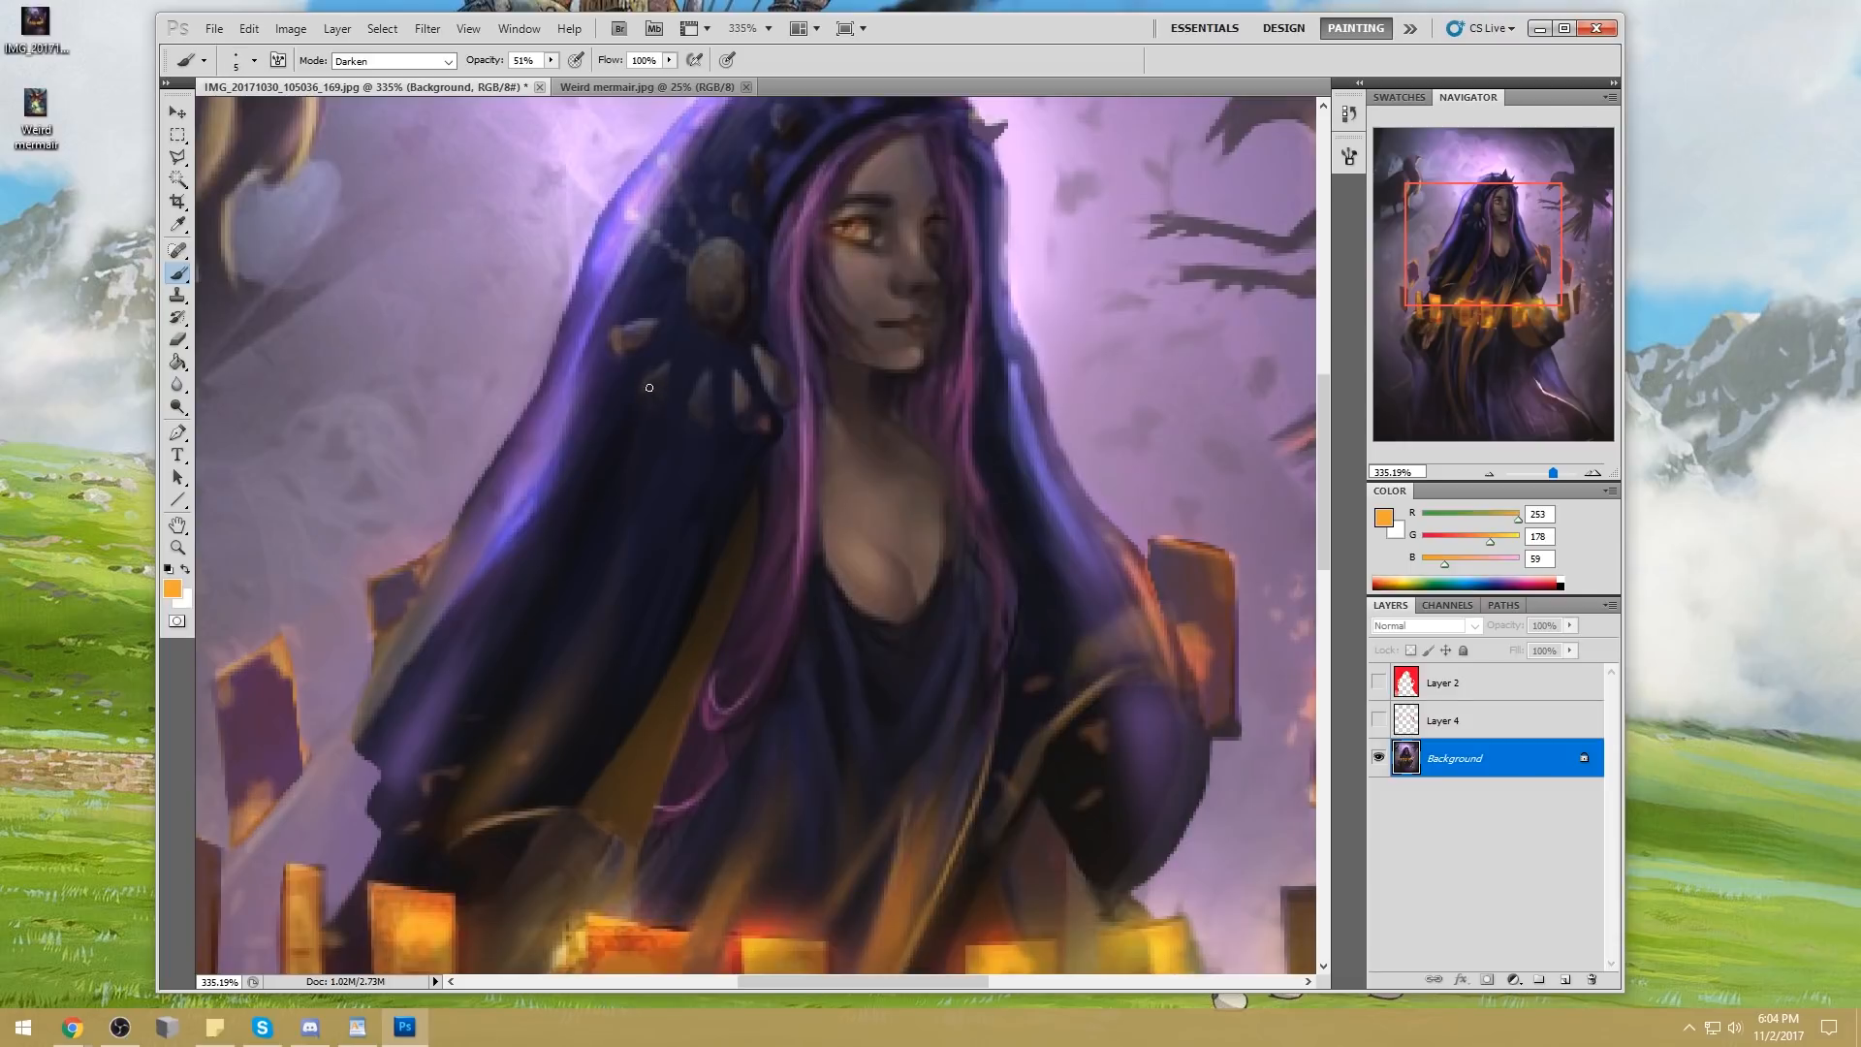
Return the brush to Normal mode and paint orange rim light along the lower edges of the hood ornament and its petals
{"action": "left_click", "coordinate": [393, 60]}
{"action": "left_click", "coordinate": [358, 62]}
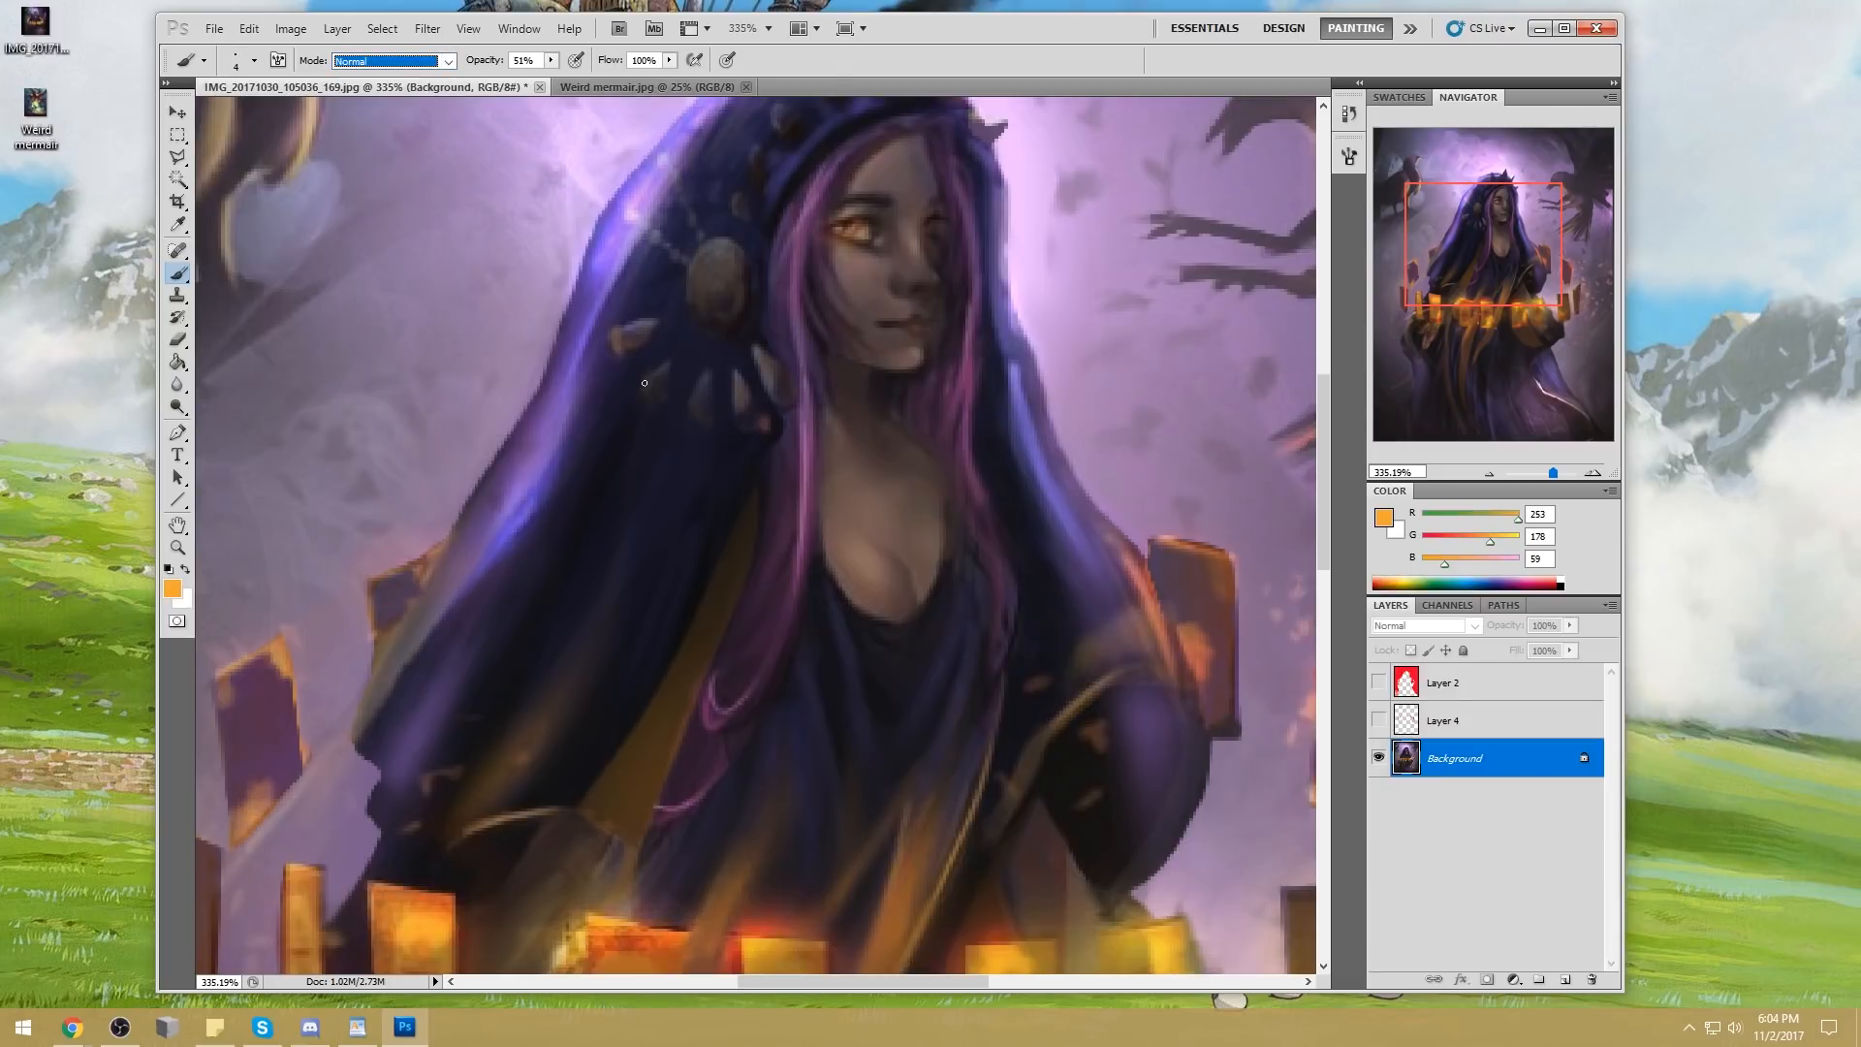
{"action": "left_click_drag", "start_coordinate": [654, 392], "coordinate": [662, 402]}
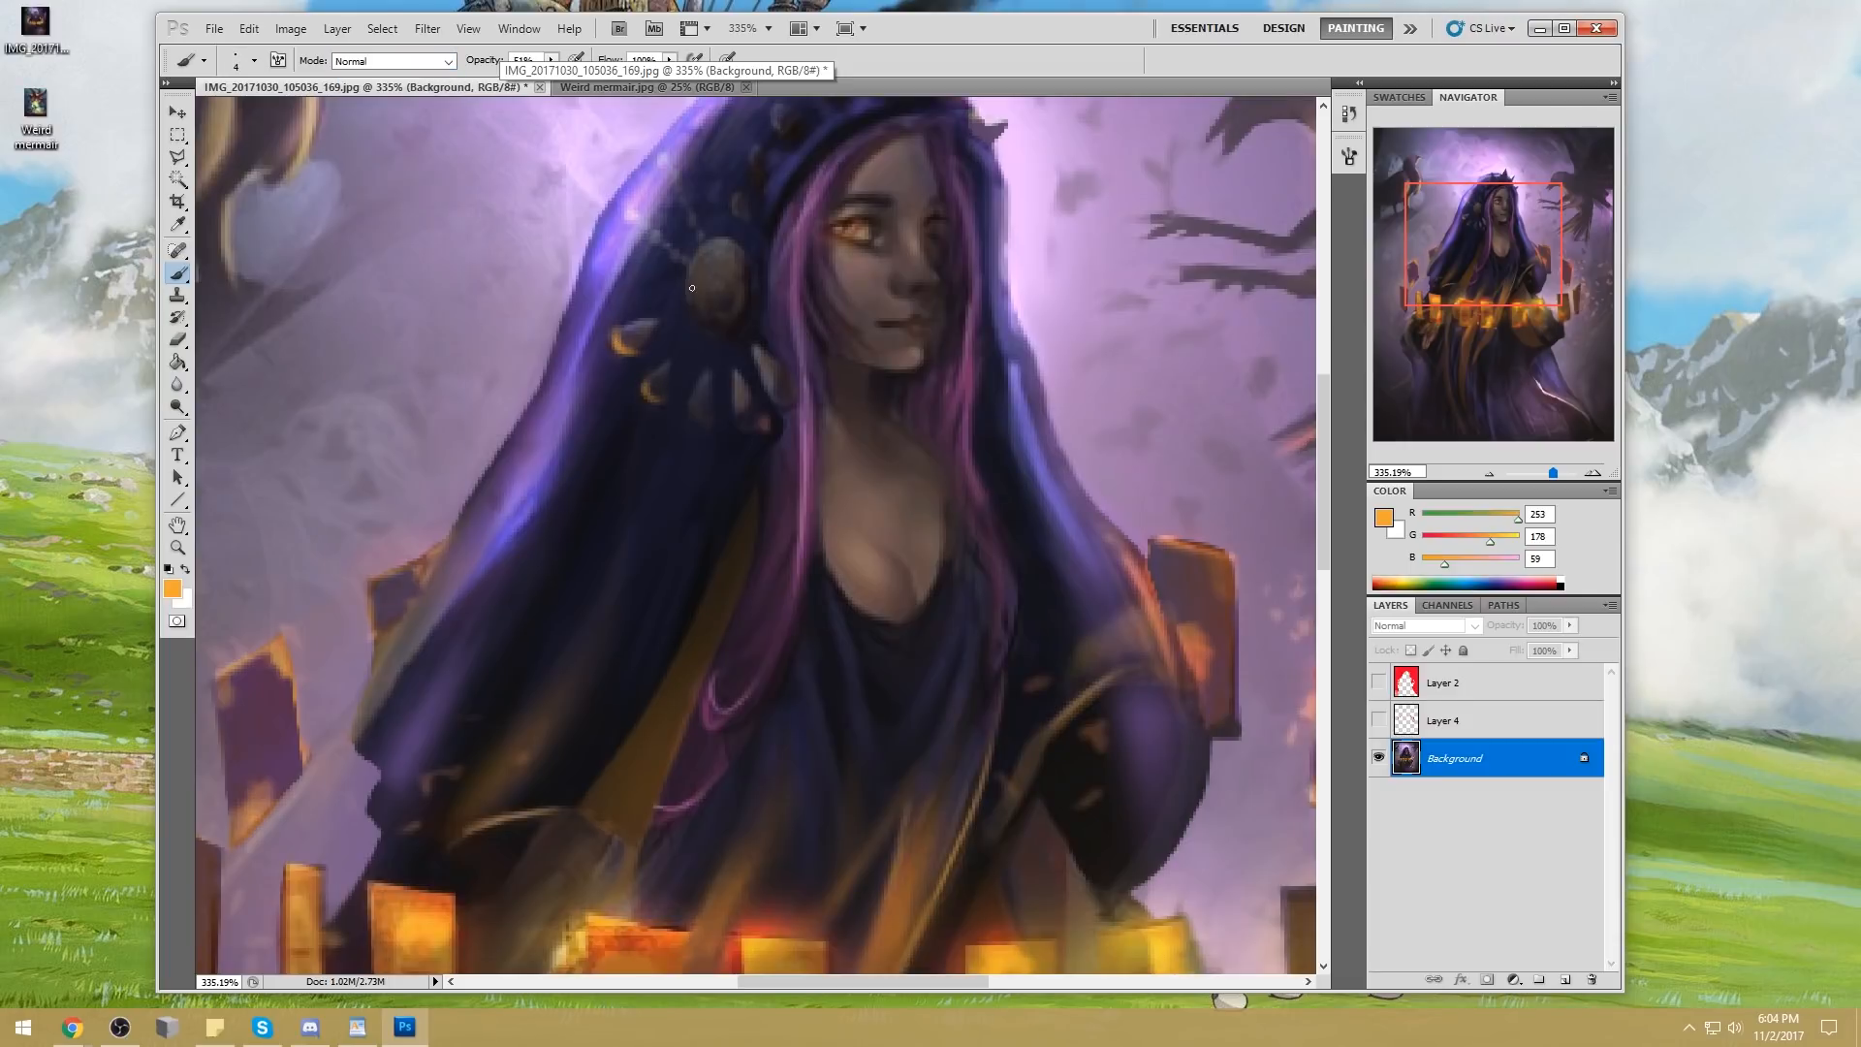
{"action": "left_click_drag", "start_coordinate": [689, 315], "coordinate": [744, 318]}
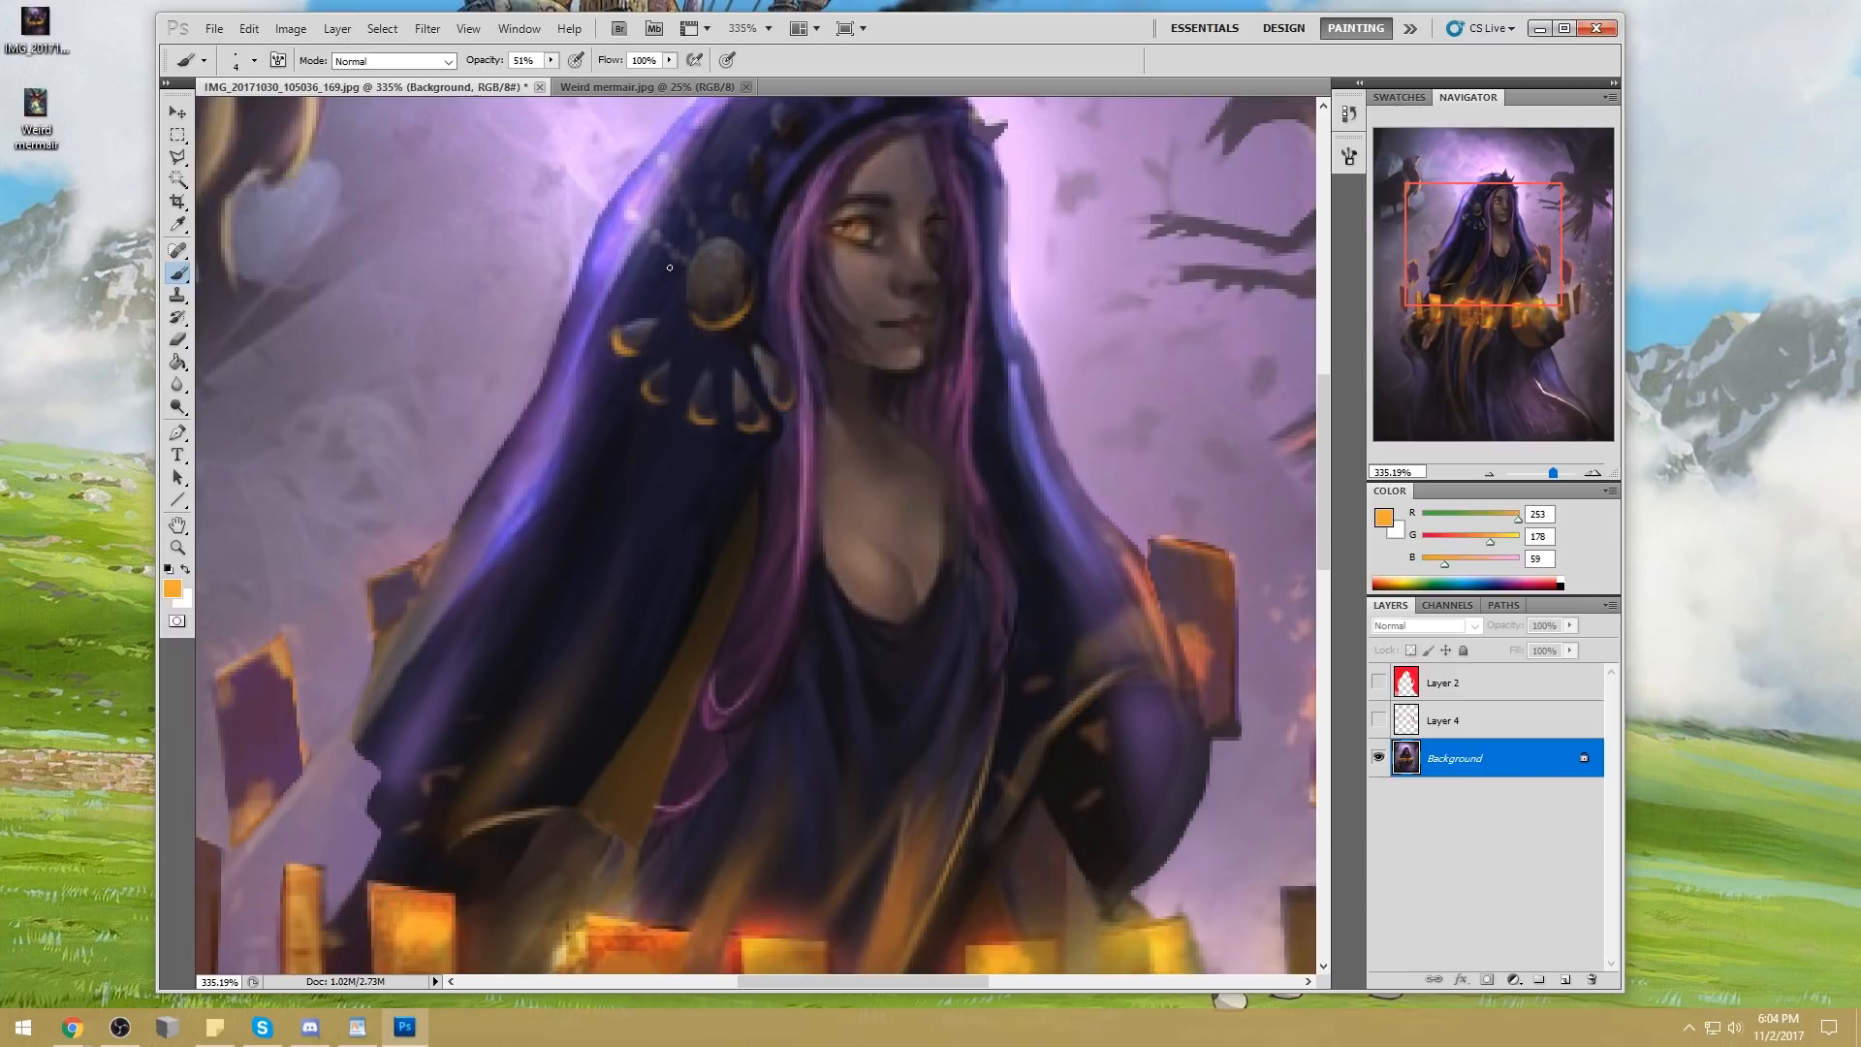
{"action": "key", "text": "ctrl+0"}
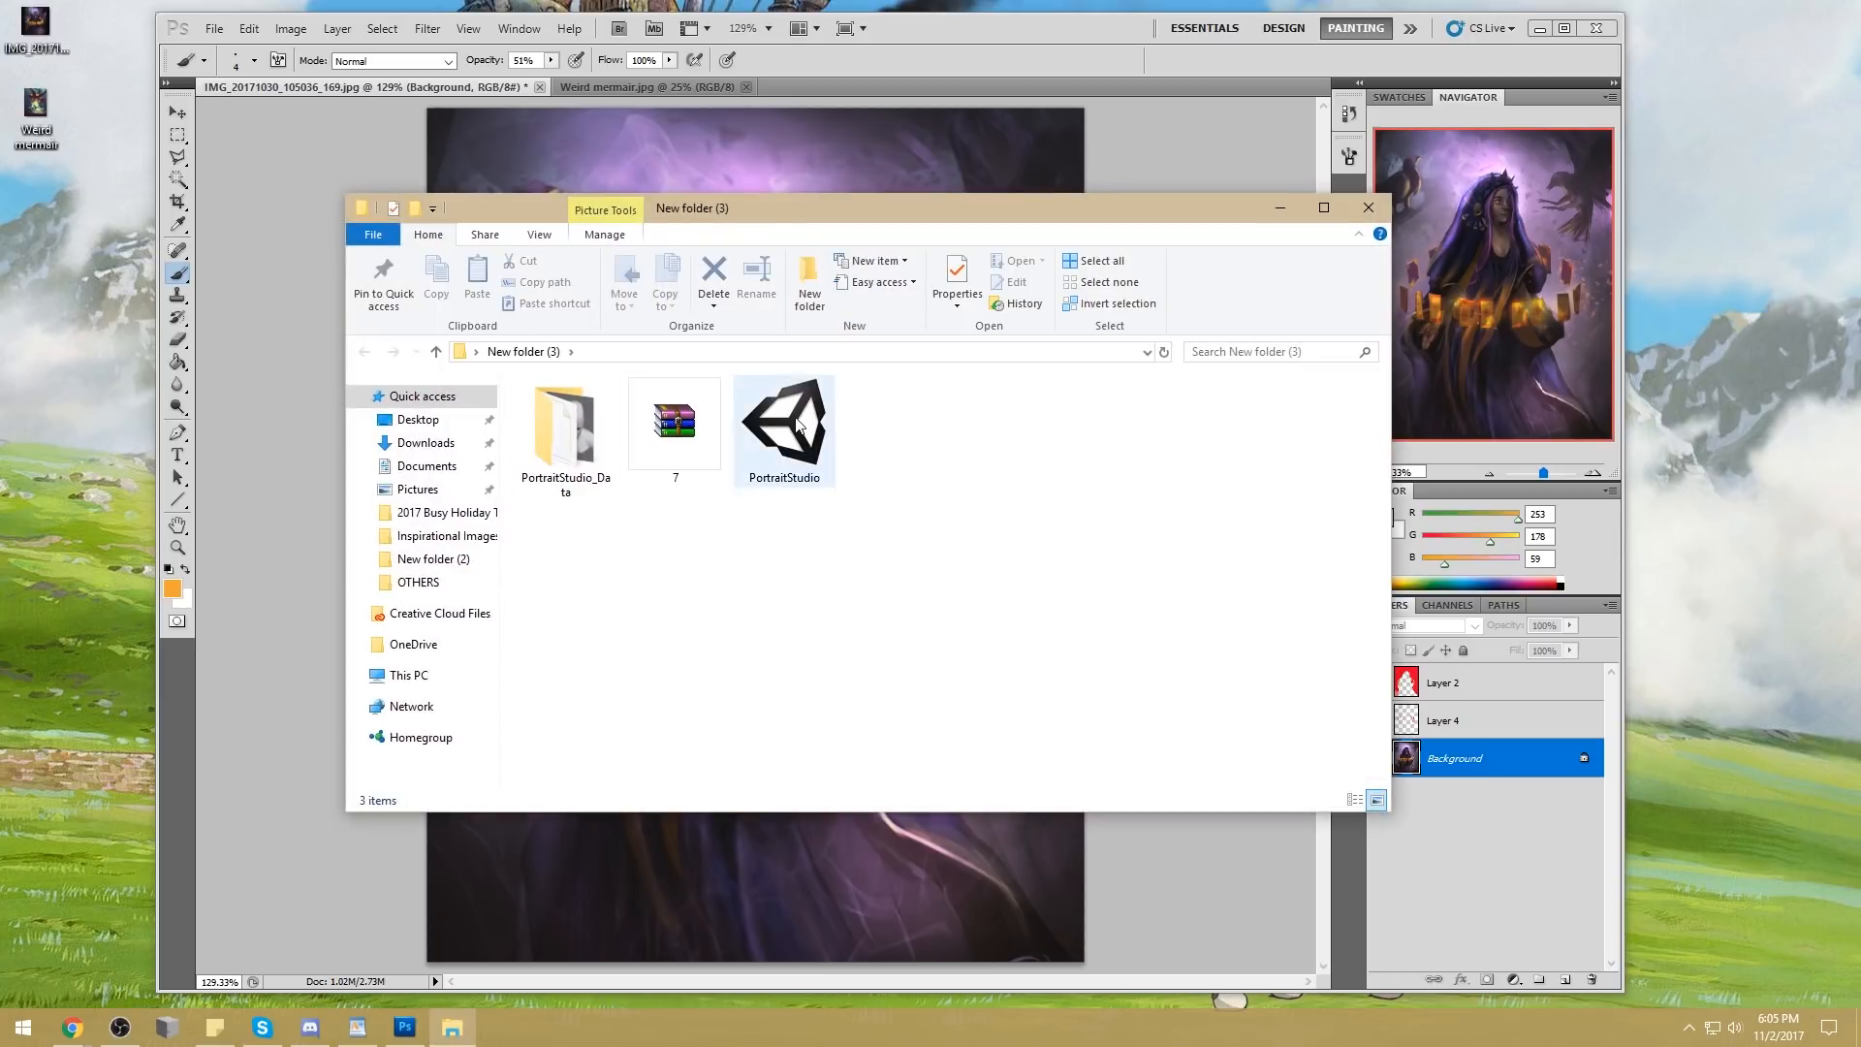
Switch to PortraitStudio and bring up its 3D head model with the lights
{"action": "left_click", "coordinate": [784, 427]}
{"action": "left_click_drag", "start_coordinate": [845, 221], "coordinate": [1860, 223]}
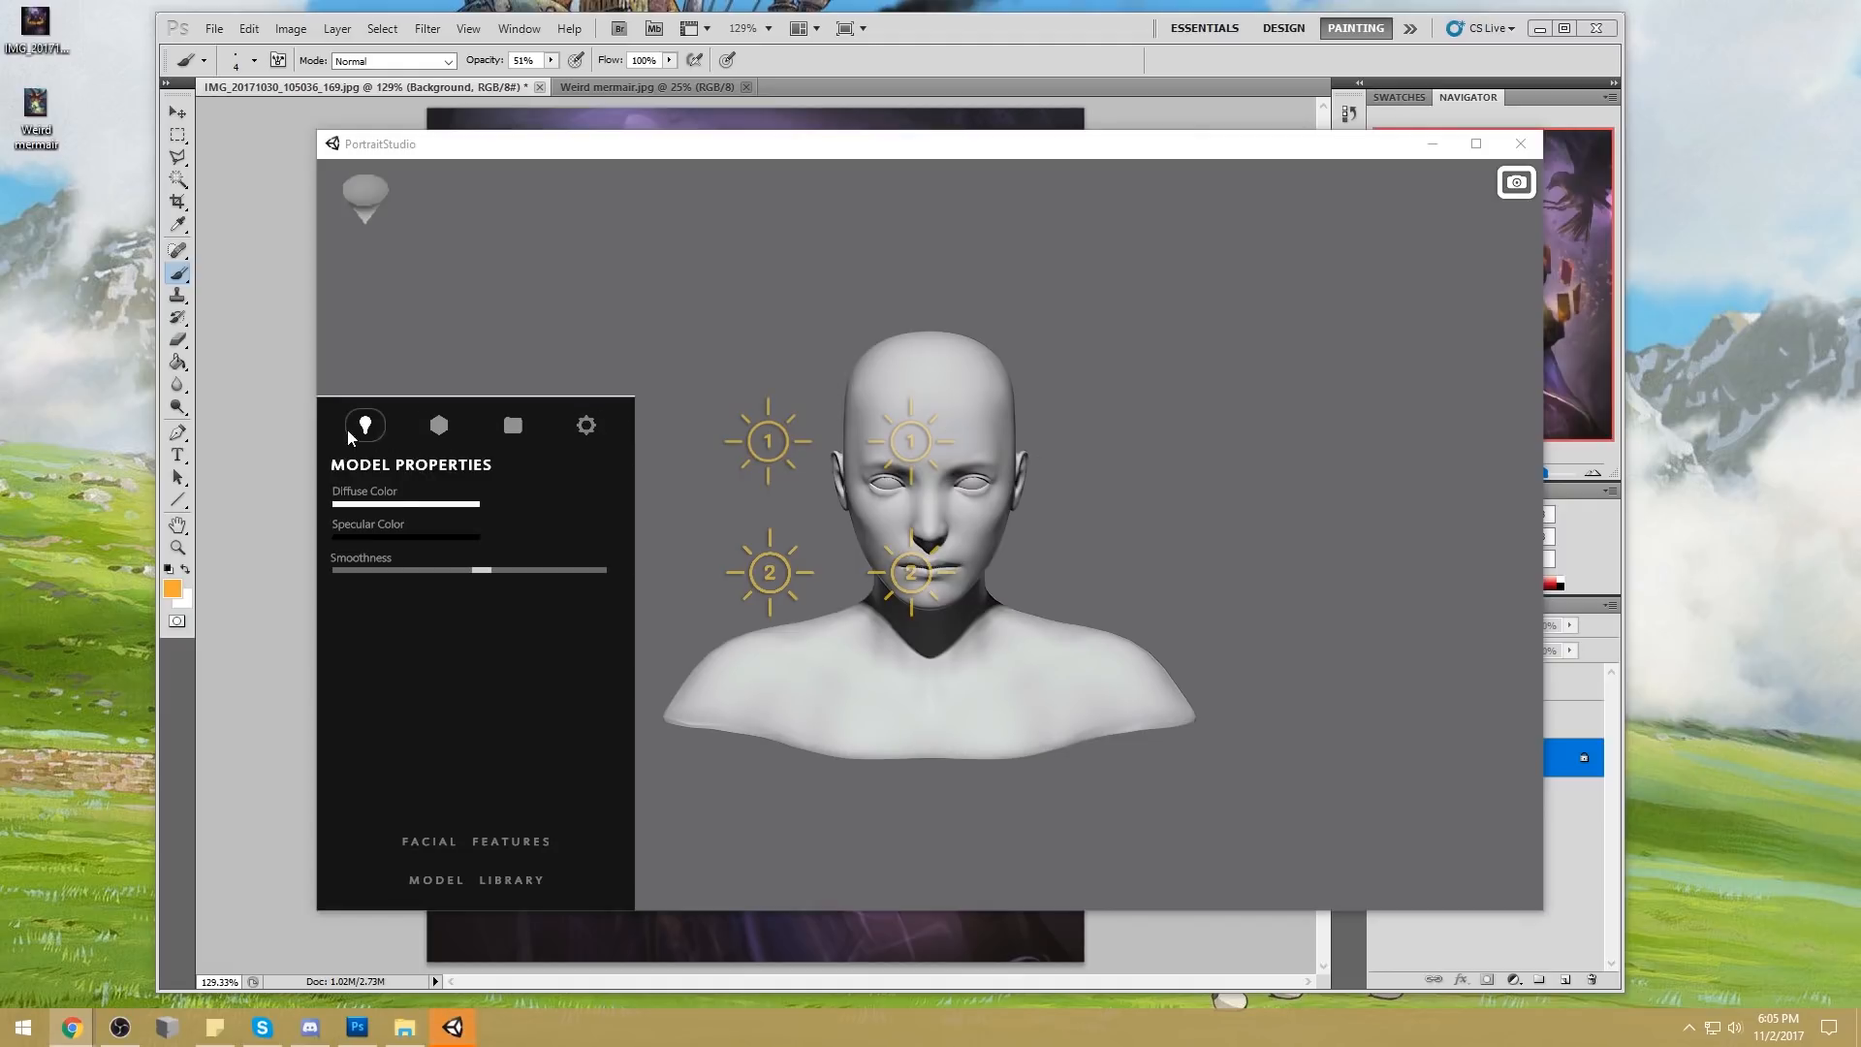
Disable the indicators of all the numbered lights around the head, including Point Light 1, in the light settings
{"action": "left_click", "coordinate": [374, 434]}
{"action": "left_click", "coordinate": [453, 429]}
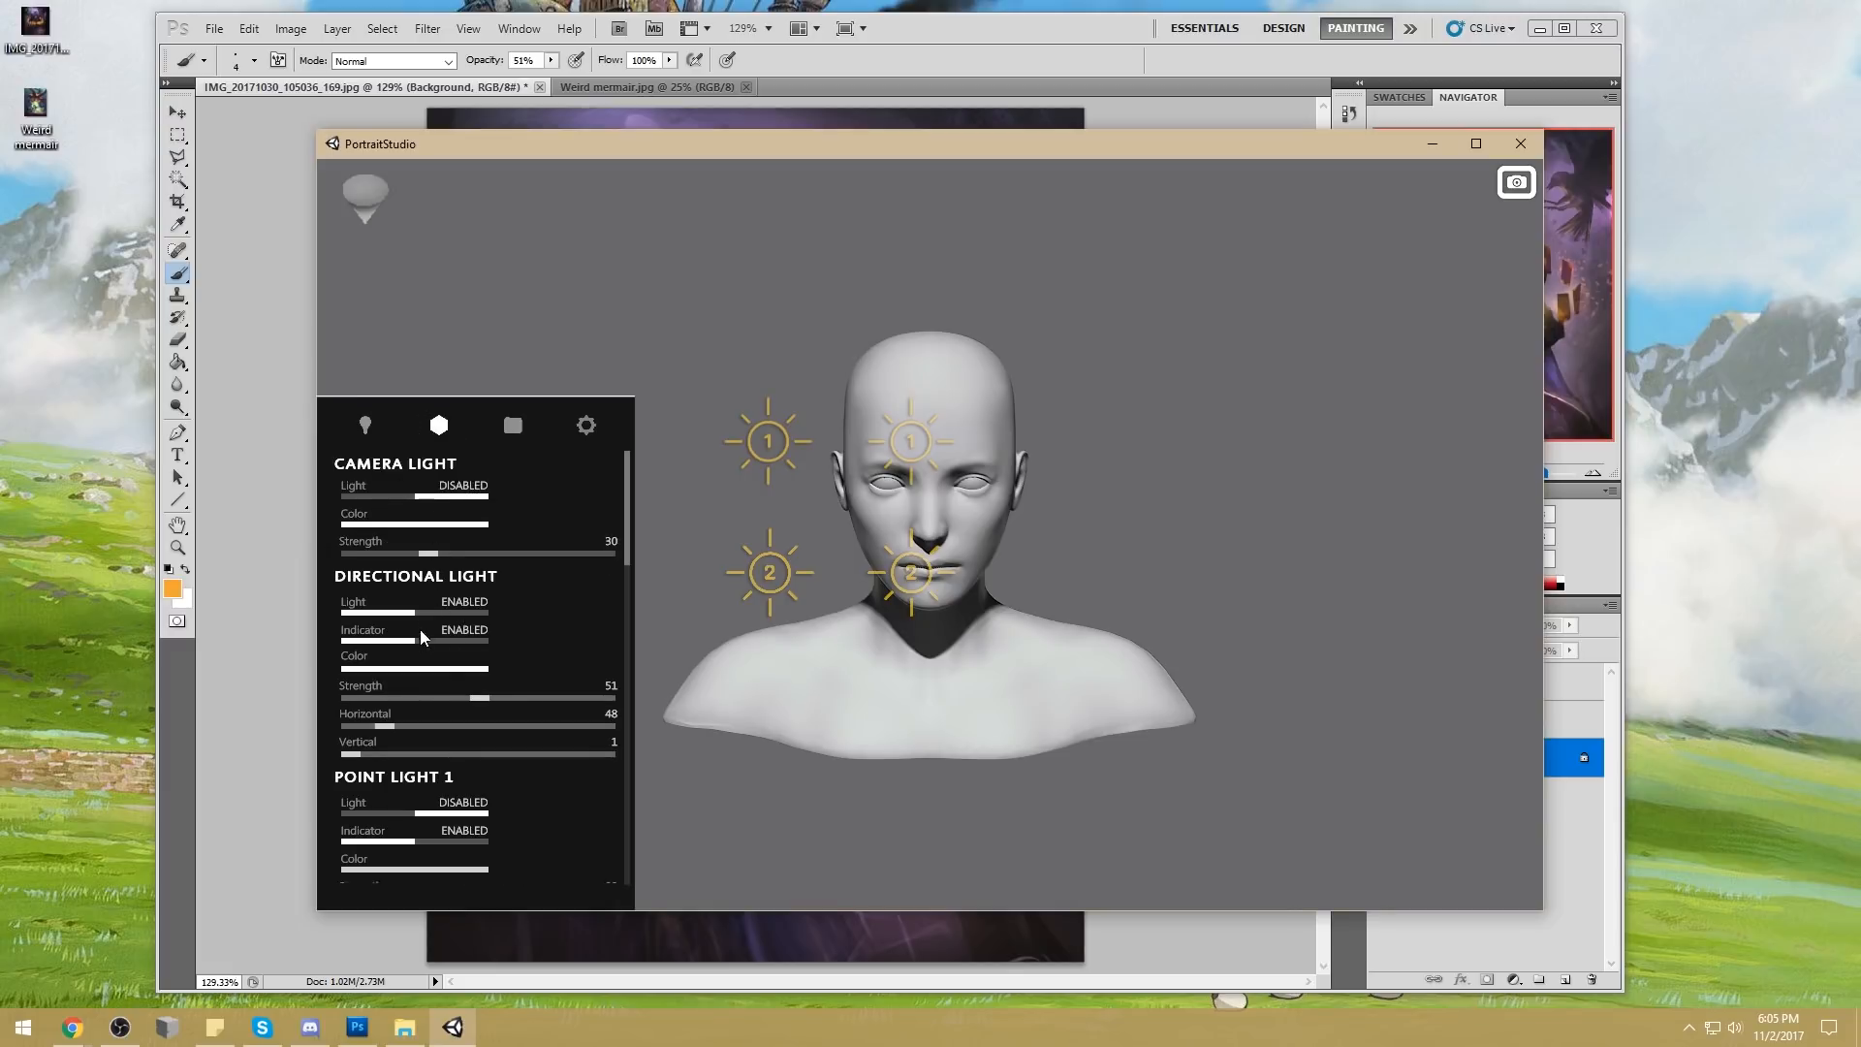
{"action": "scroll", "coordinate": [523, 710], "scroll_direction": "down", "scroll_amount": 1}
{"action": "left_click", "coordinate": [429, 737]}
{"action": "scroll", "coordinate": [514, 733], "scroll_direction": "down", "scroll_amount": 1}
{"action": "left_click", "coordinate": [463, 801]}
{"action": "scroll", "coordinate": [523, 706], "scroll_direction": "down", "scroll_amount": 2}
{"action": "left_click", "coordinate": [471, 781]}
{"action": "scroll", "coordinate": [475, 771], "scroll_direction": "down", "scroll_amount": 2}
{"action": "left_click", "coordinate": [465, 769]}
{"action": "scroll", "coordinate": [574, 688], "scroll_direction": "up", "scroll_amount": 5}
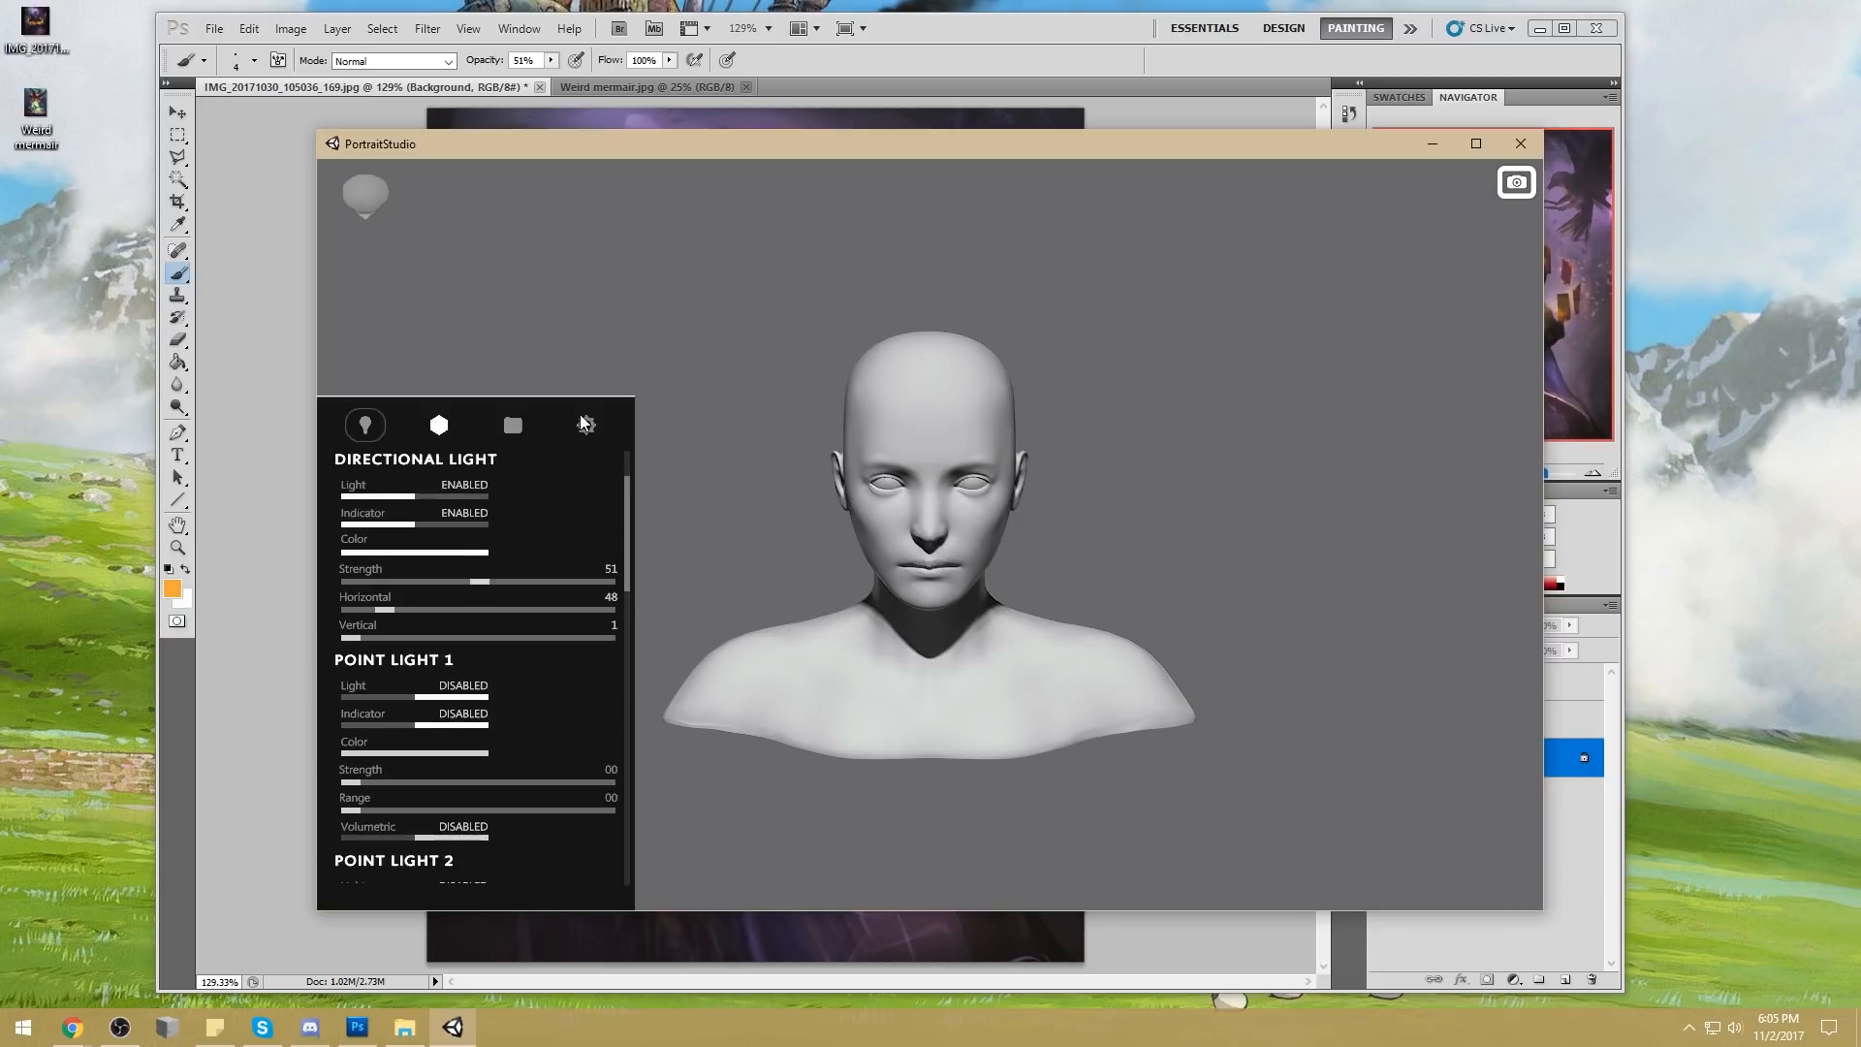
Turn the head to a low viewing angle and aim the directional light at horizontal 72 and vertical 345
{"action": "mouse_move", "coordinate": [1179, 514]}
{"action": "left_mouse_down"}
{"action": "mouse_move", "coordinate": [1154, 553]}
{"action": "mouse_move", "coordinate": [1142, 512]}
{"action": "mouse_move", "coordinate": [1114, 507]}
{"action": "mouse_move", "coordinate": [1096, 539]}
{"action": "mouse_move", "coordinate": [1159, 453]}
{"action": "left_mouse_up"}
{"action": "mouse_move", "coordinate": [955, 498]}
{"action": "left_mouse_down"}
{"action": "mouse_move", "coordinate": [876, 237]}
{"action": "mouse_move", "coordinate": [954, 505]}
{"action": "left_mouse_up"}
{"action": "mouse_move", "coordinate": [1095, 522]}
{"action": "left_mouse_down"}
{"action": "mouse_move", "coordinate": [1031, 553]}
{"action": "mouse_move", "coordinate": [1056, 532]}
{"action": "mouse_move", "coordinate": [1030, 519]}
{"action": "mouse_move", "coordinate": [1072, 491]}
{"action": "mouse_move", "coordinate": [1040, 523]}
{"action": "mouse_move", "coordinate": [1051, 552]}
{"action": "mouse_move", "coordinate": [1083, 549]}
{"action": "left_mouse_up"}
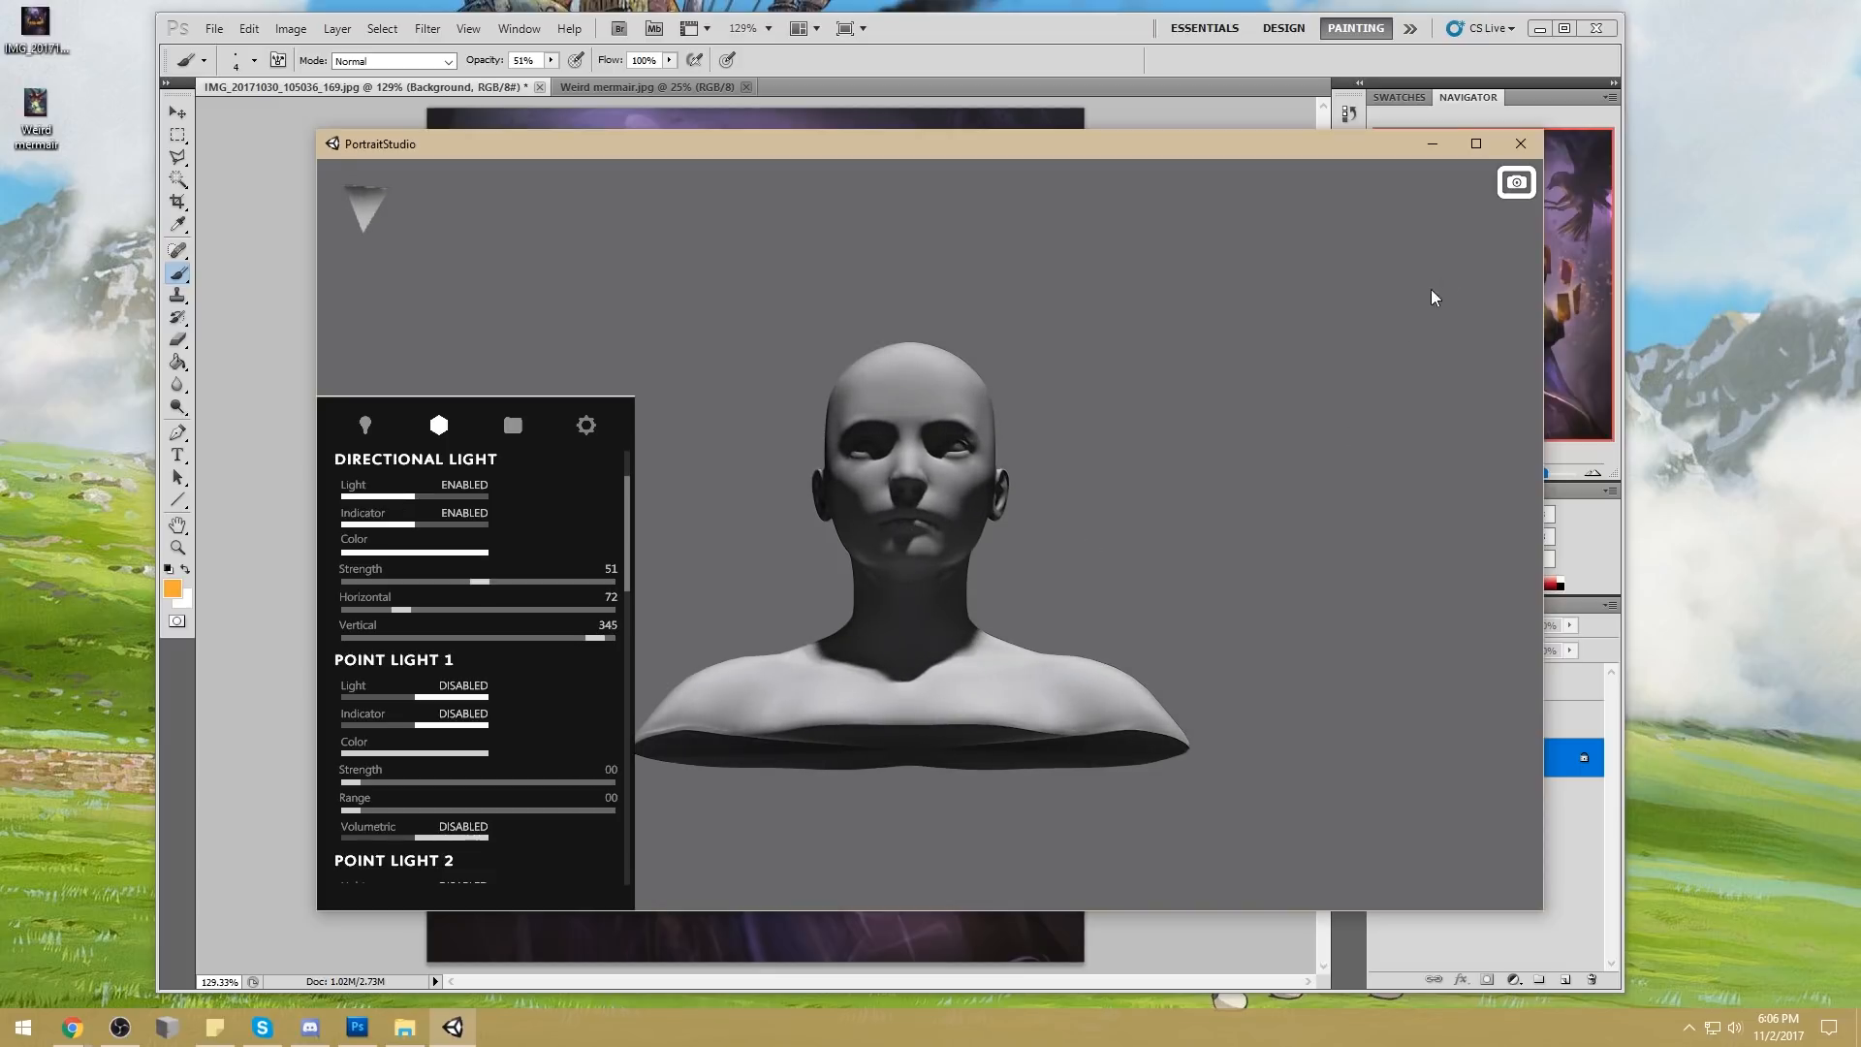
Capture the lit head and shoulders as a screenshot and bring the image file into the painting in Photoshop
{"action": "key", "text": "Print"}
{"action": "left_click_drag", "start_coordinate": [675, 289], "coordinate": [1204, 790]}
{"action": "left_click", "coordinate": [1431, 145]}
{"action": "left_click_drag", "start_coordinate": [48, 186], "coordinate": [979, 497]}
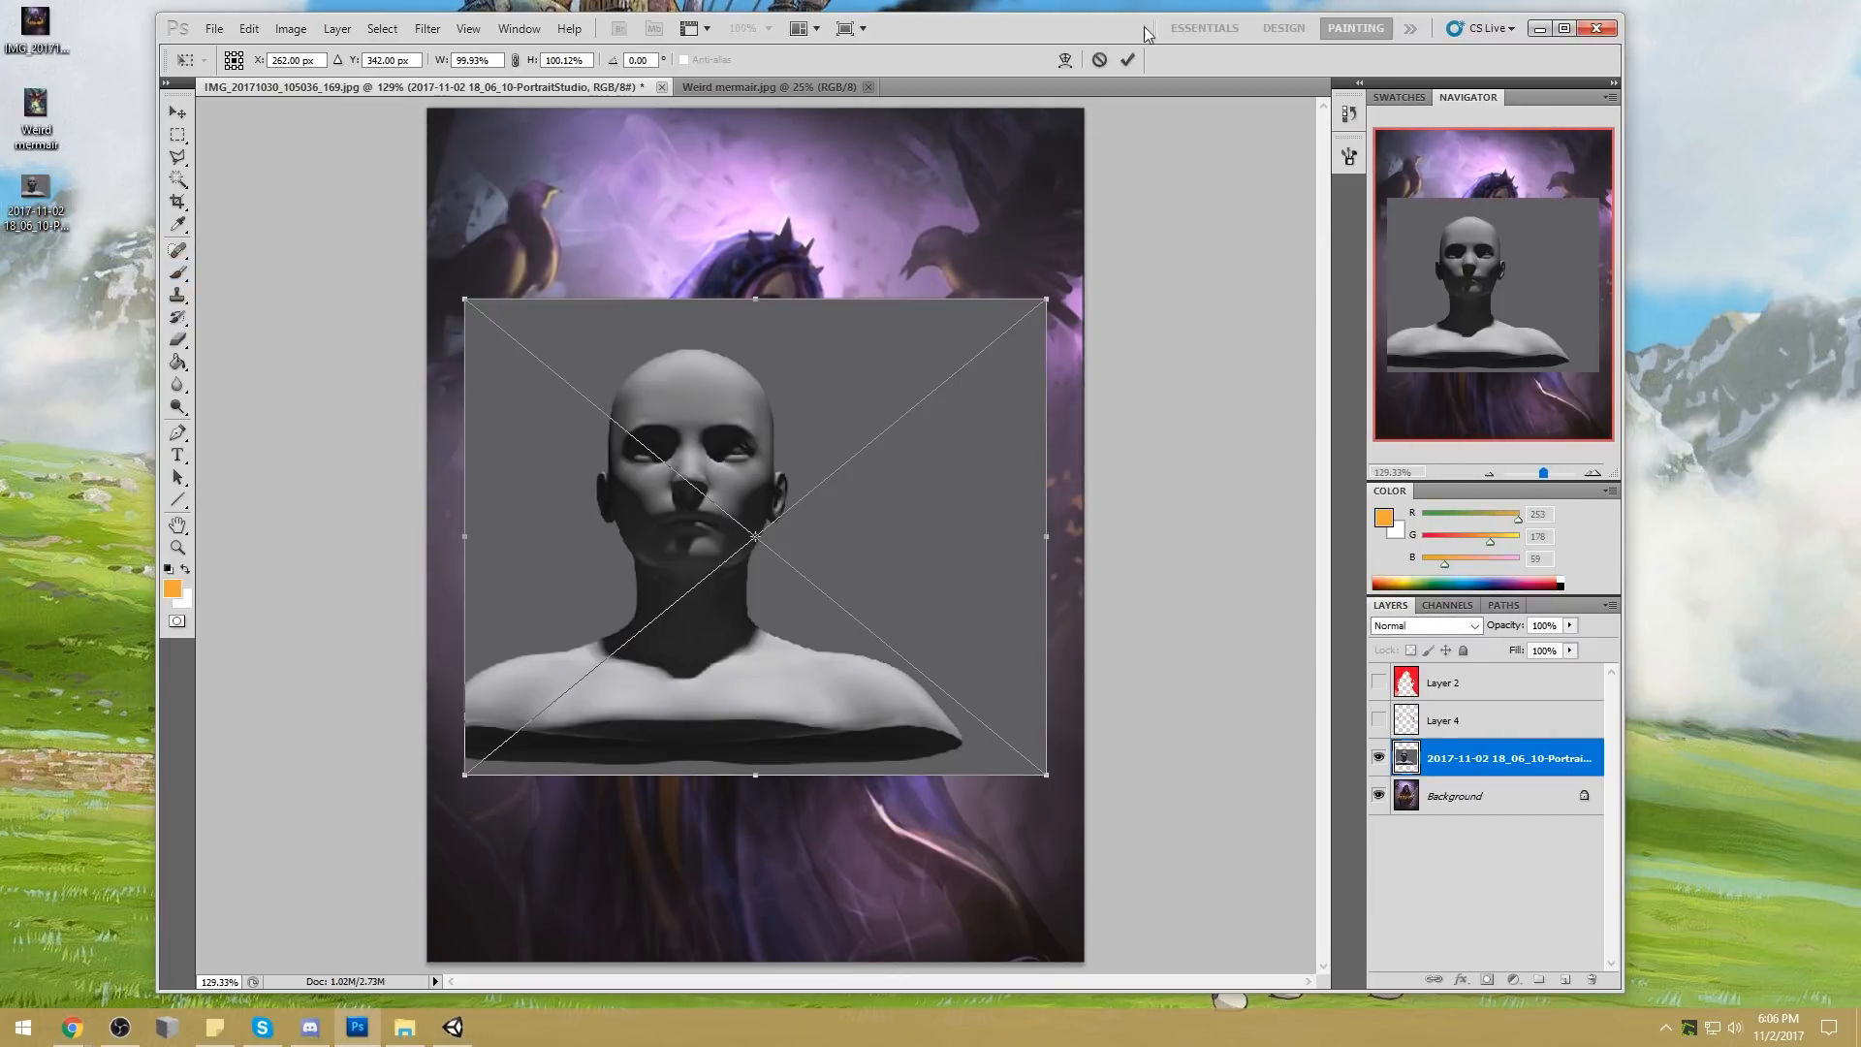
Place the head capture and scale it to about 52% over the woman's head
{"action": "left_click", "coordinate": [1128, 61]}
{"action": "left_click_drag", "start_coordinate": [1048, 775], "coordinate": [768, 536]}
{"action": "left_click_drag", "start_coordinate": [590, 368], "coordinate": [758, 287]}
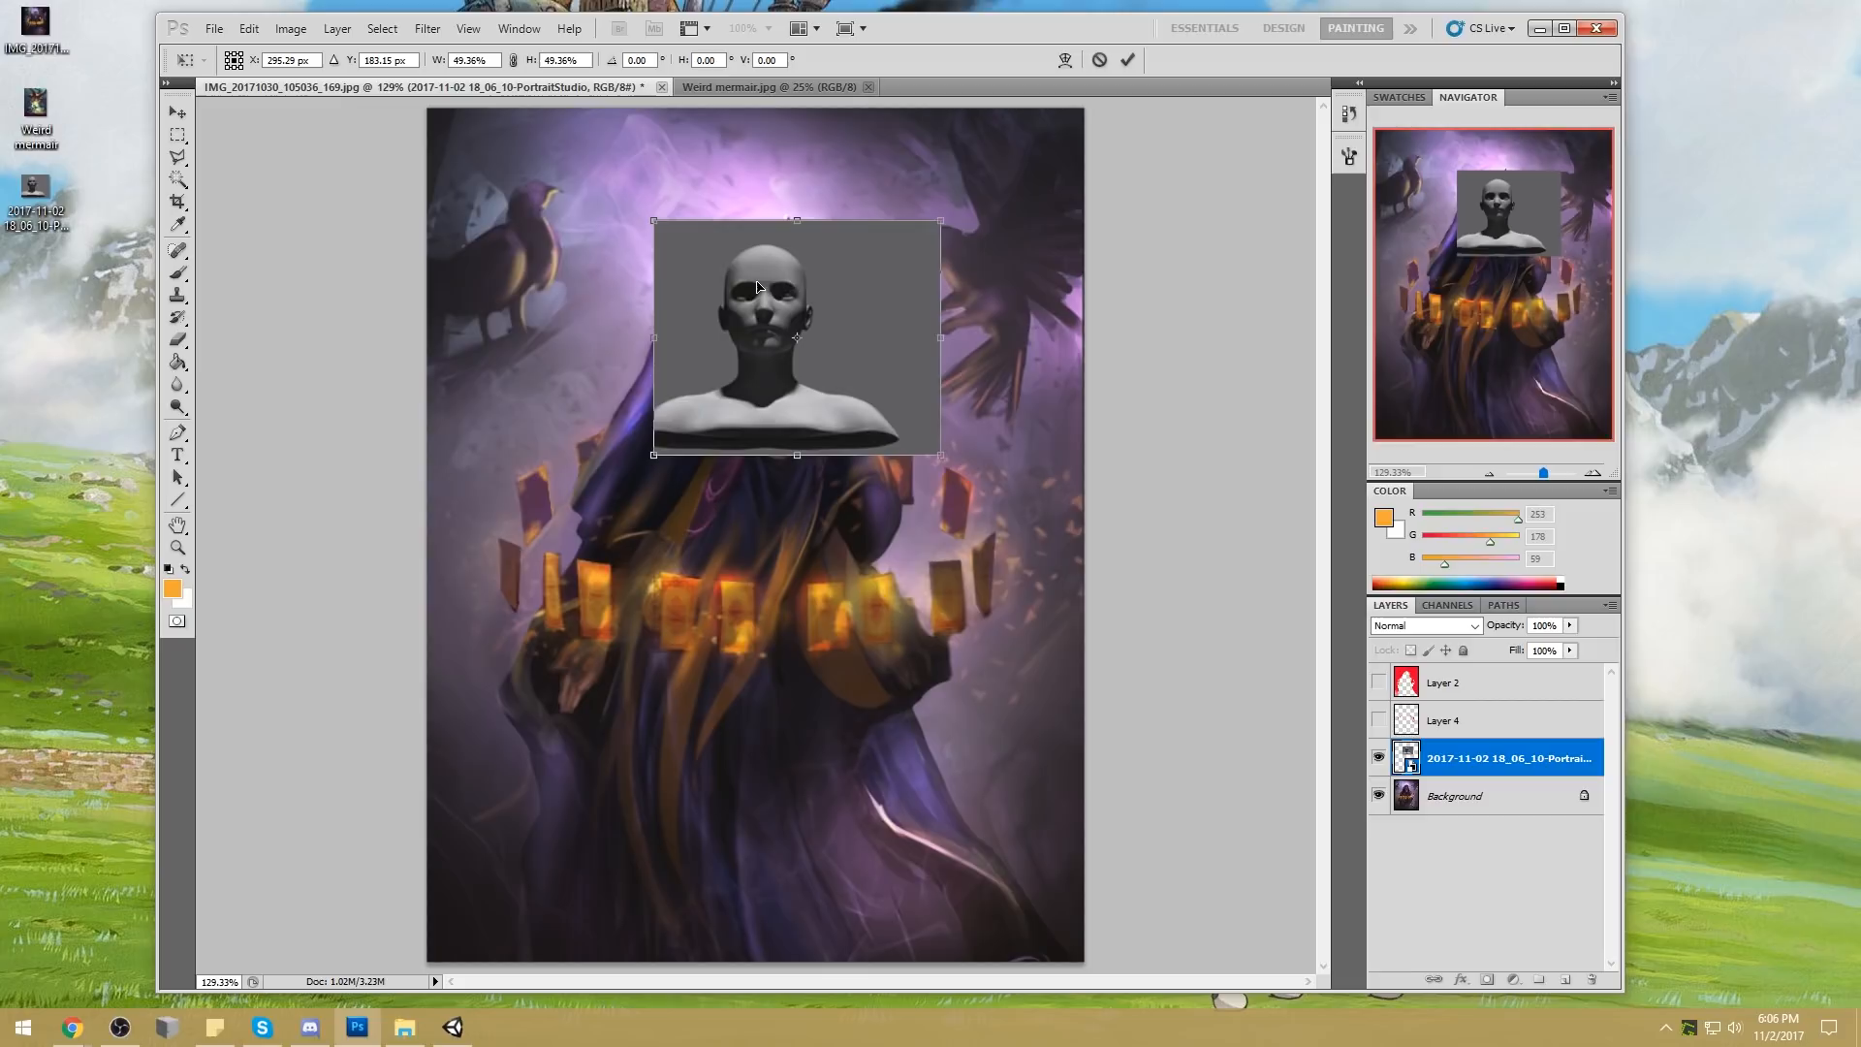
{"action": "left_click_drag", "start_coordinate": [940, 453], "coordinate": [958, 467]}
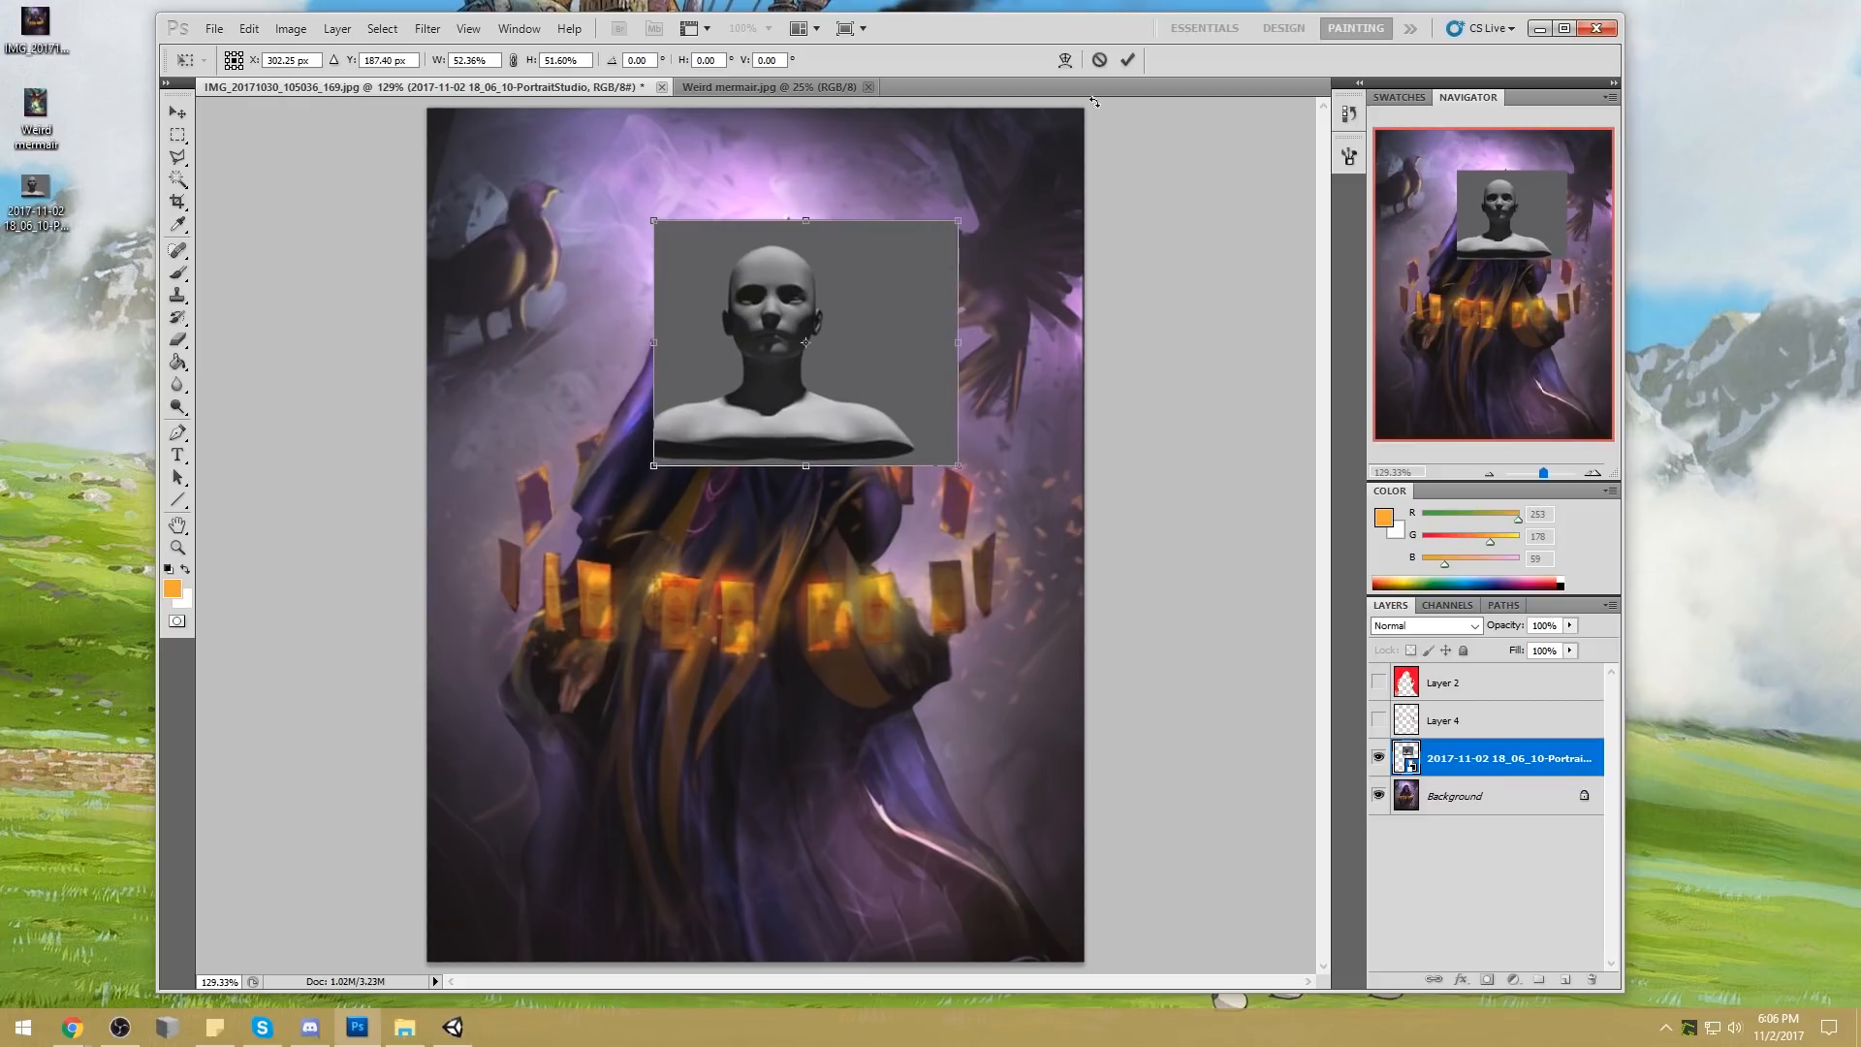
{"action": "left_click", "coordinate": [1128, 61]}
Try to select the capture's dark grey background with the Magic Wand, testing tolerances of 1 and 10
{"action": "key", "text": "w"}
{"action": "left_click", "coordinate": [886, 258]}
{"action": "double_click", "coordinate": [377, 59]}
{"action": "type", "text": "1"}
{"action": "left_click", "coordinate": [931, 282]}
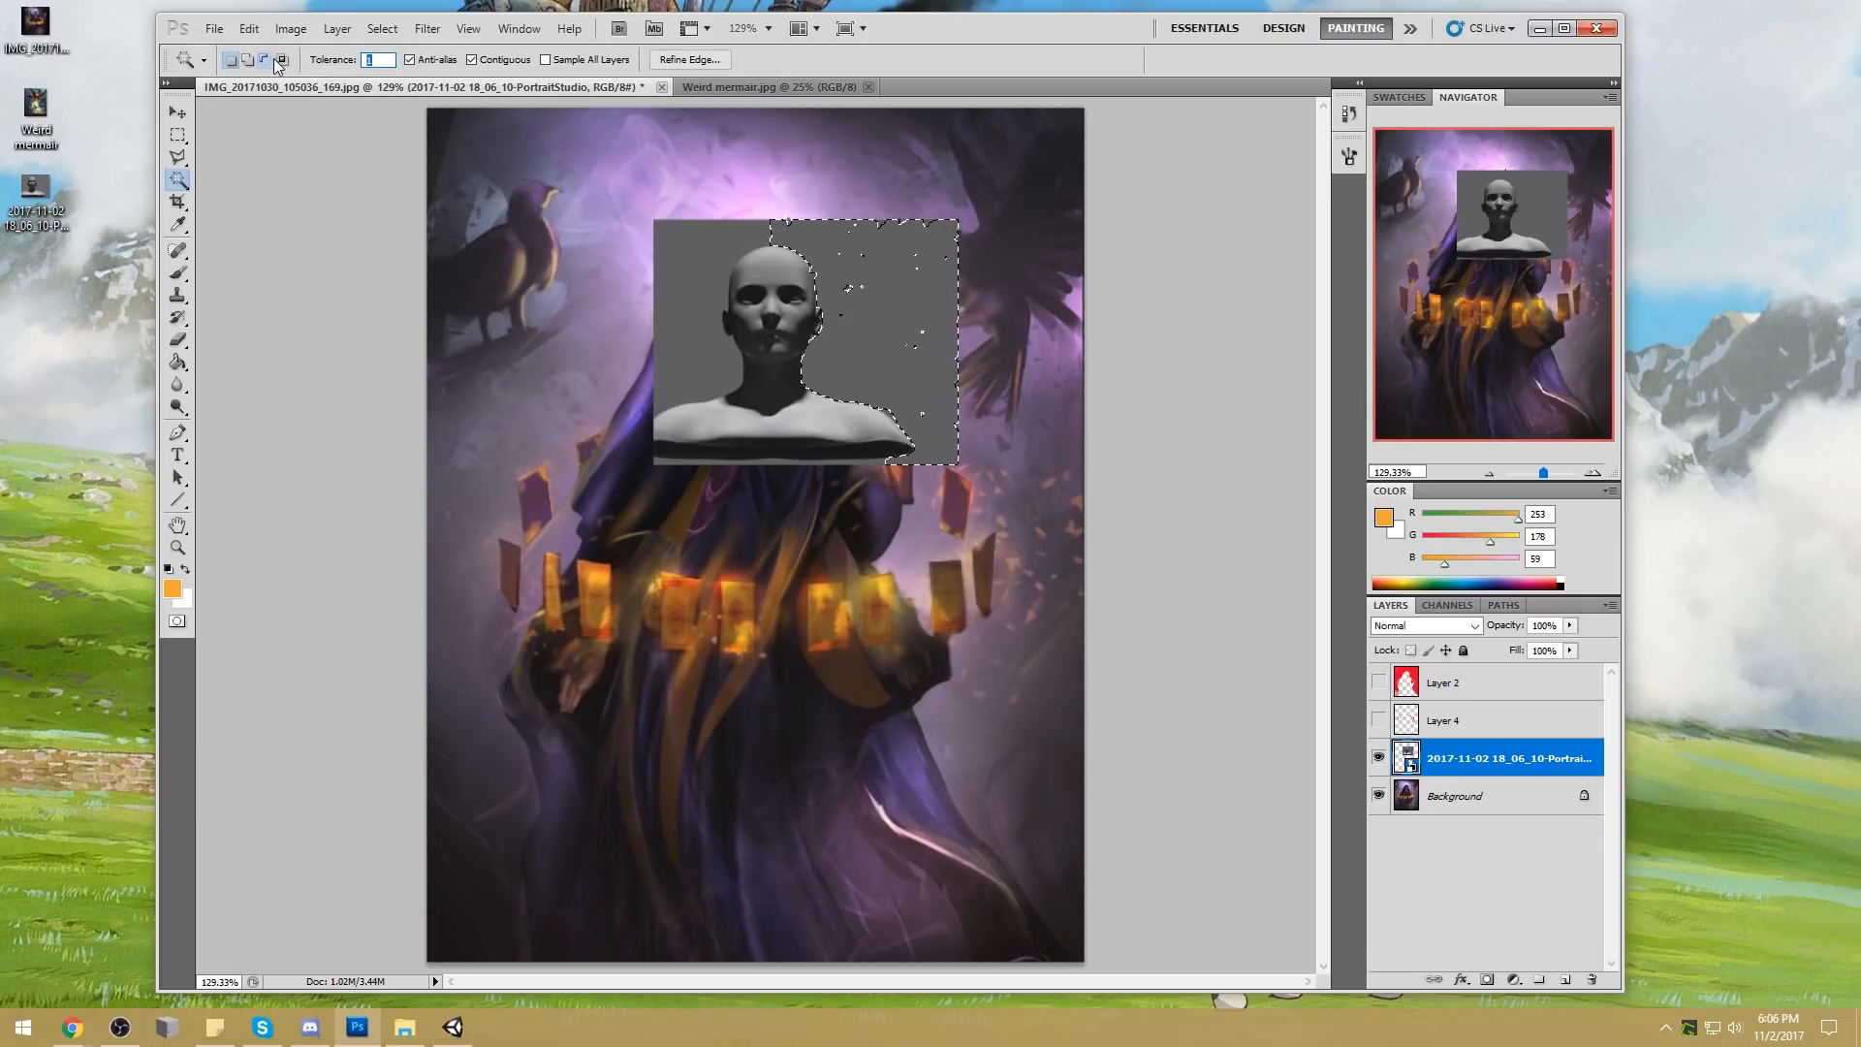
{"action": "type", "text": "15"}
{"action": "key", "text": "ctrl+d"}
{"action": "left_click", "coordinate": [865, 280]}
{"action": "double_click", "coordinate": [377, 59]}
{"action": "type", "text": "10"}
{"action": "left_click", "coordinate": [927, 307]}
{"action": "left_click", "coordinate": [927, 307]}
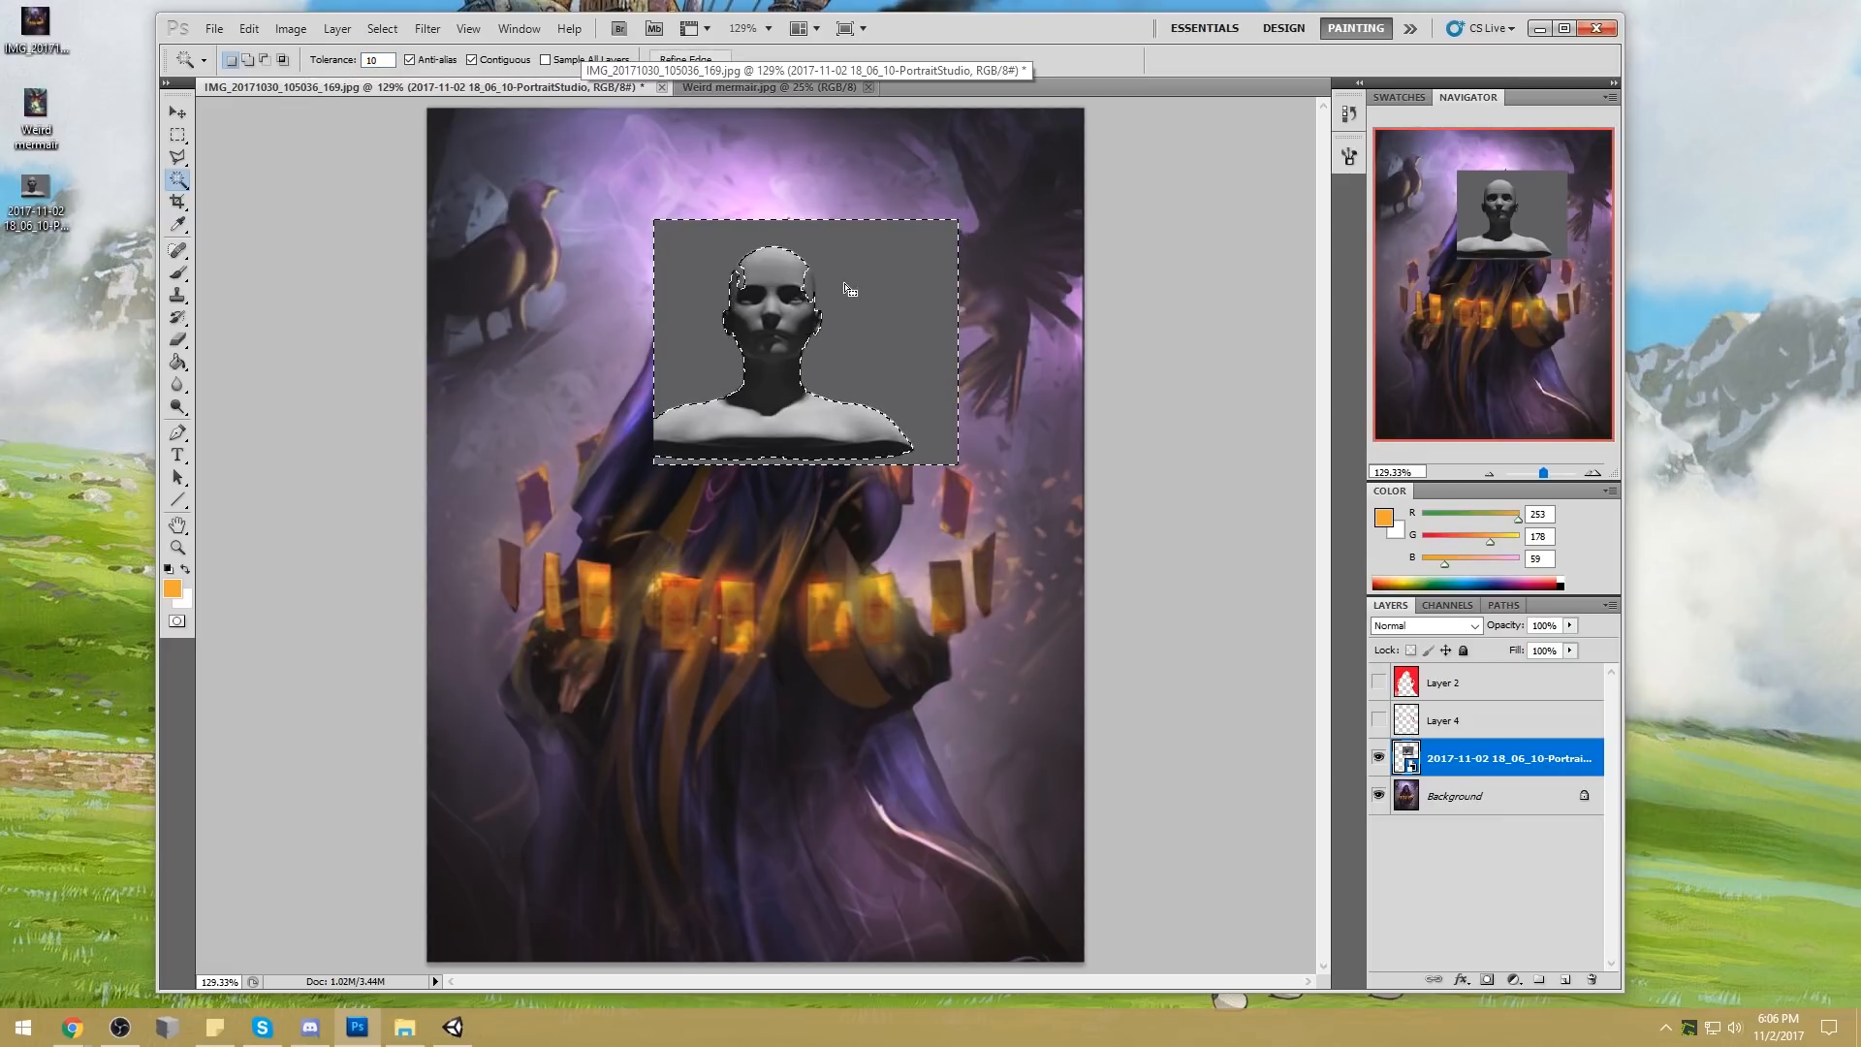
Switch back to PortraitStudio and change the backdrop color to light grey B1B1B1
{"action": "left_click", "coordinate": [453, 1026]}
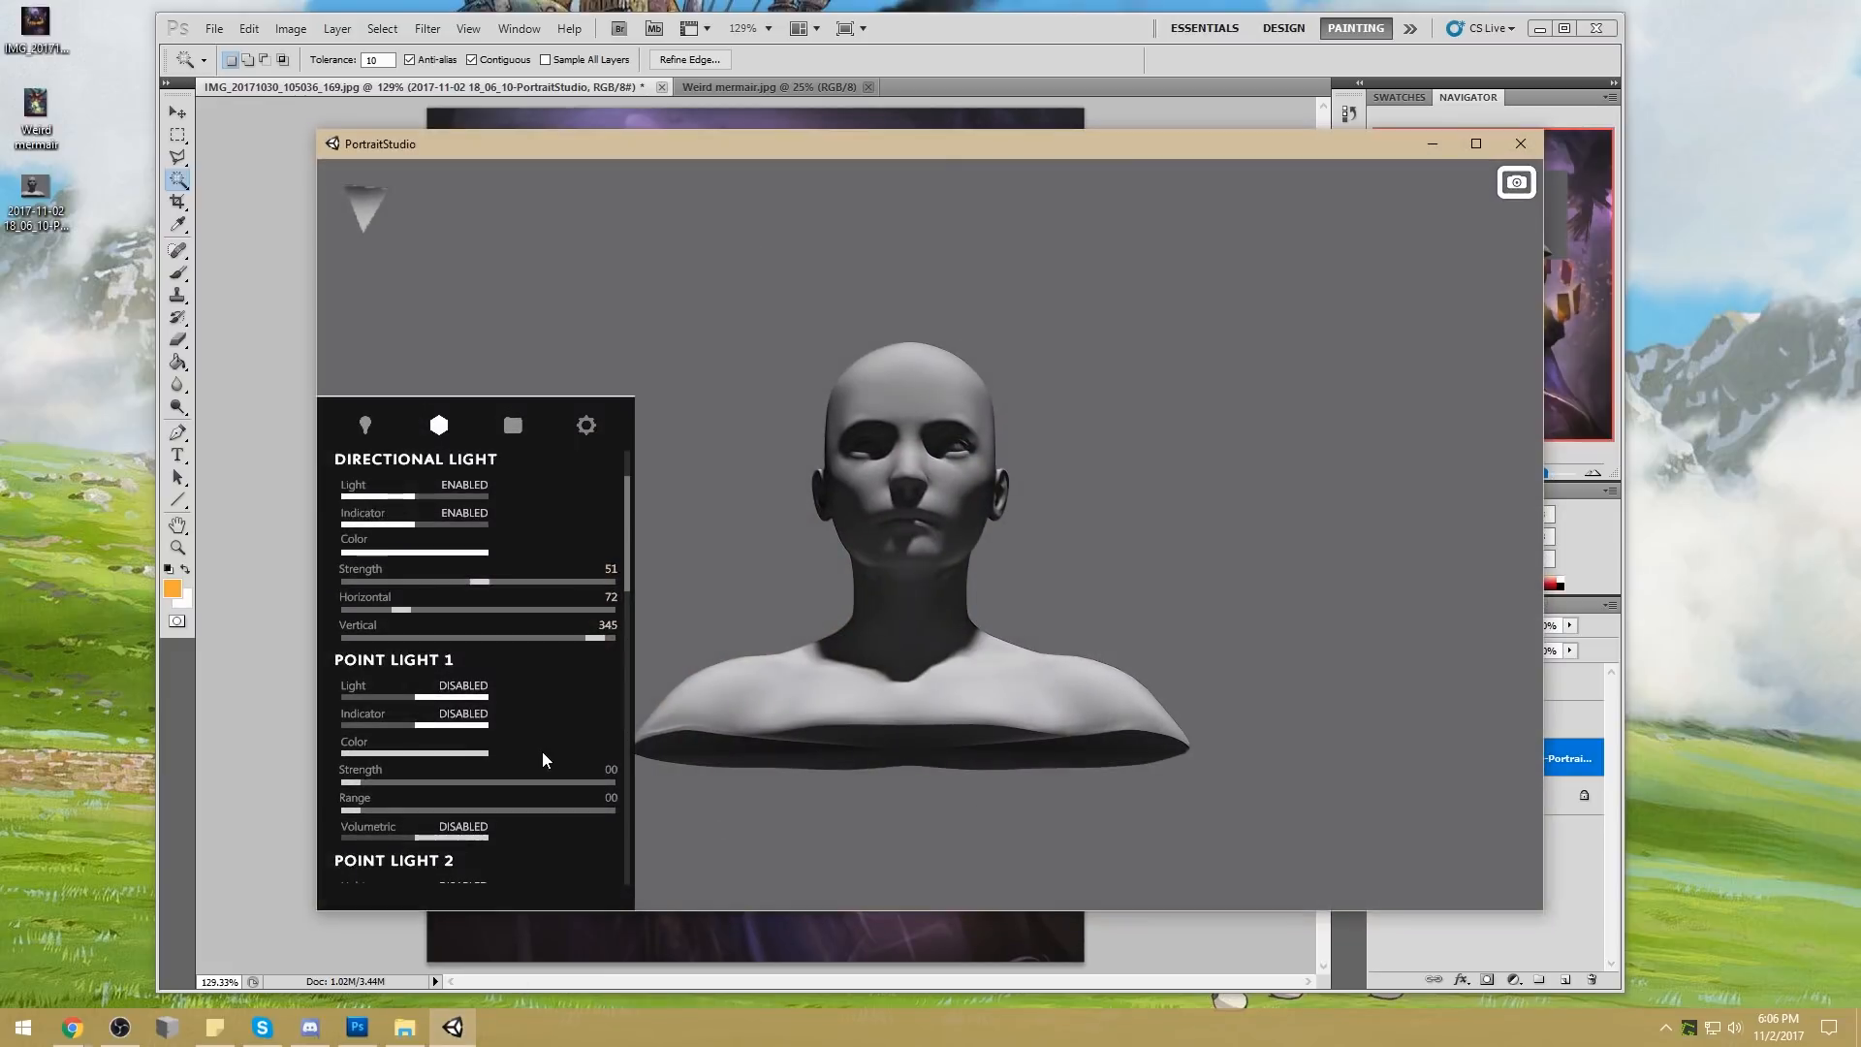
{"action": "scroll", "coordinate": [608, 669], "scroll_direction": "down", "scroll_amount": 5}
{"action": "scroll", "coordinate": [601, 659], "scroll_direction": "down", "scroll_amount": 20}
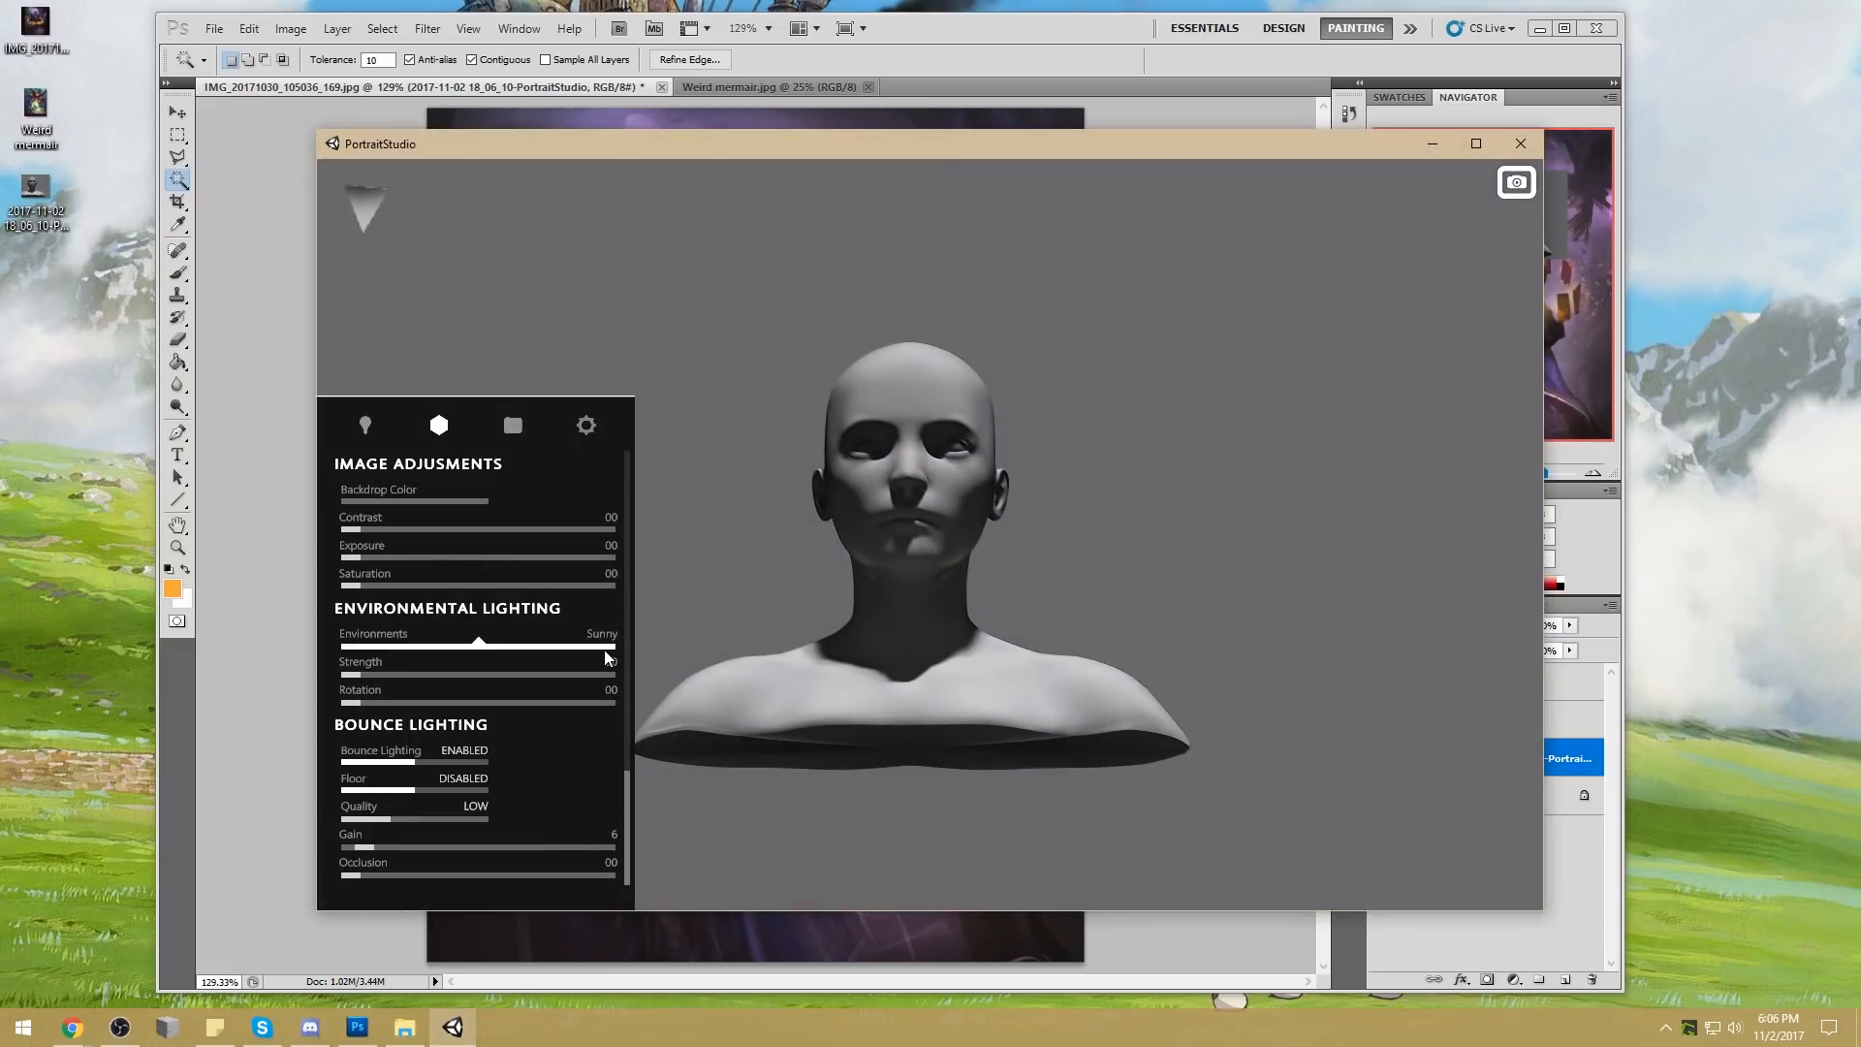
{"action": "scroll", "coordinate": [485, 679], "scroll_direction": "up", "scroll_amount": 3}
{"action": "left_click", "coordinate": [451, 619]}
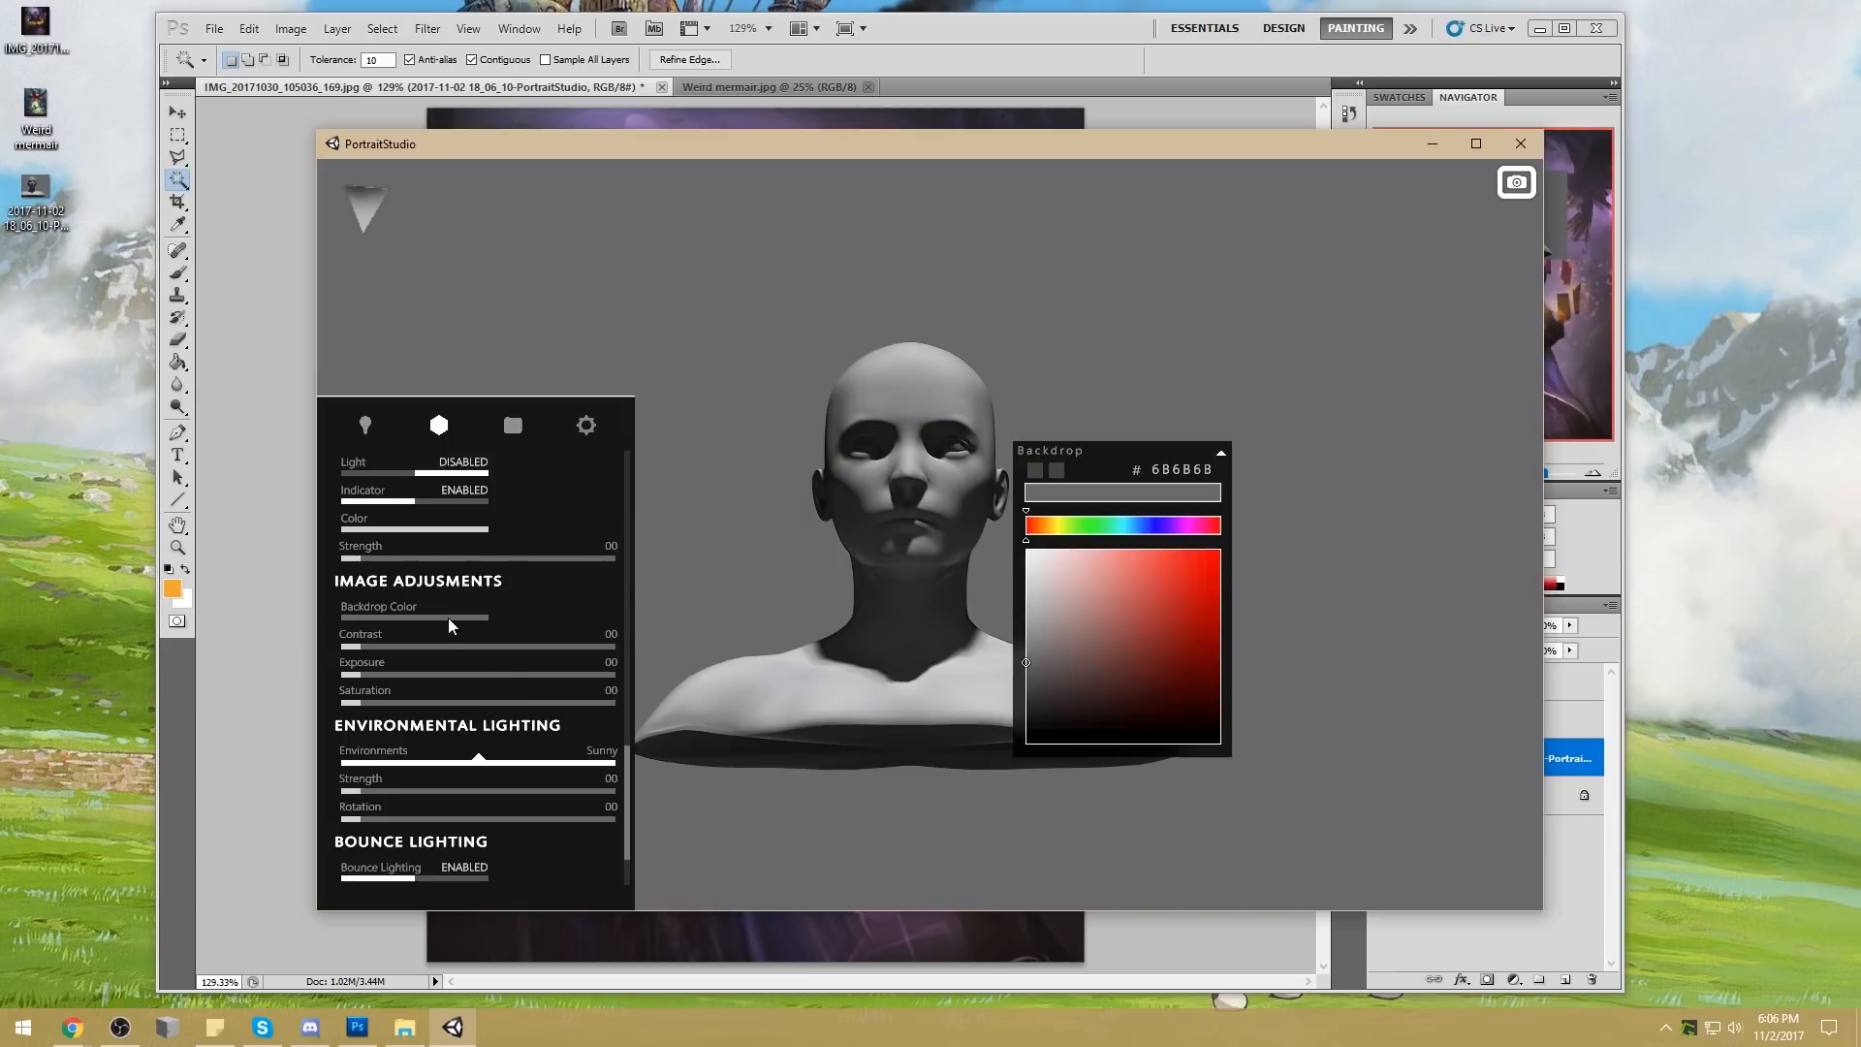
{"action": "left_click", "coordinate": [1038, 612]}
{"action": "left_click_drag", "start_coordinate": [1037, 614], "coordinate": [1021, 615]}
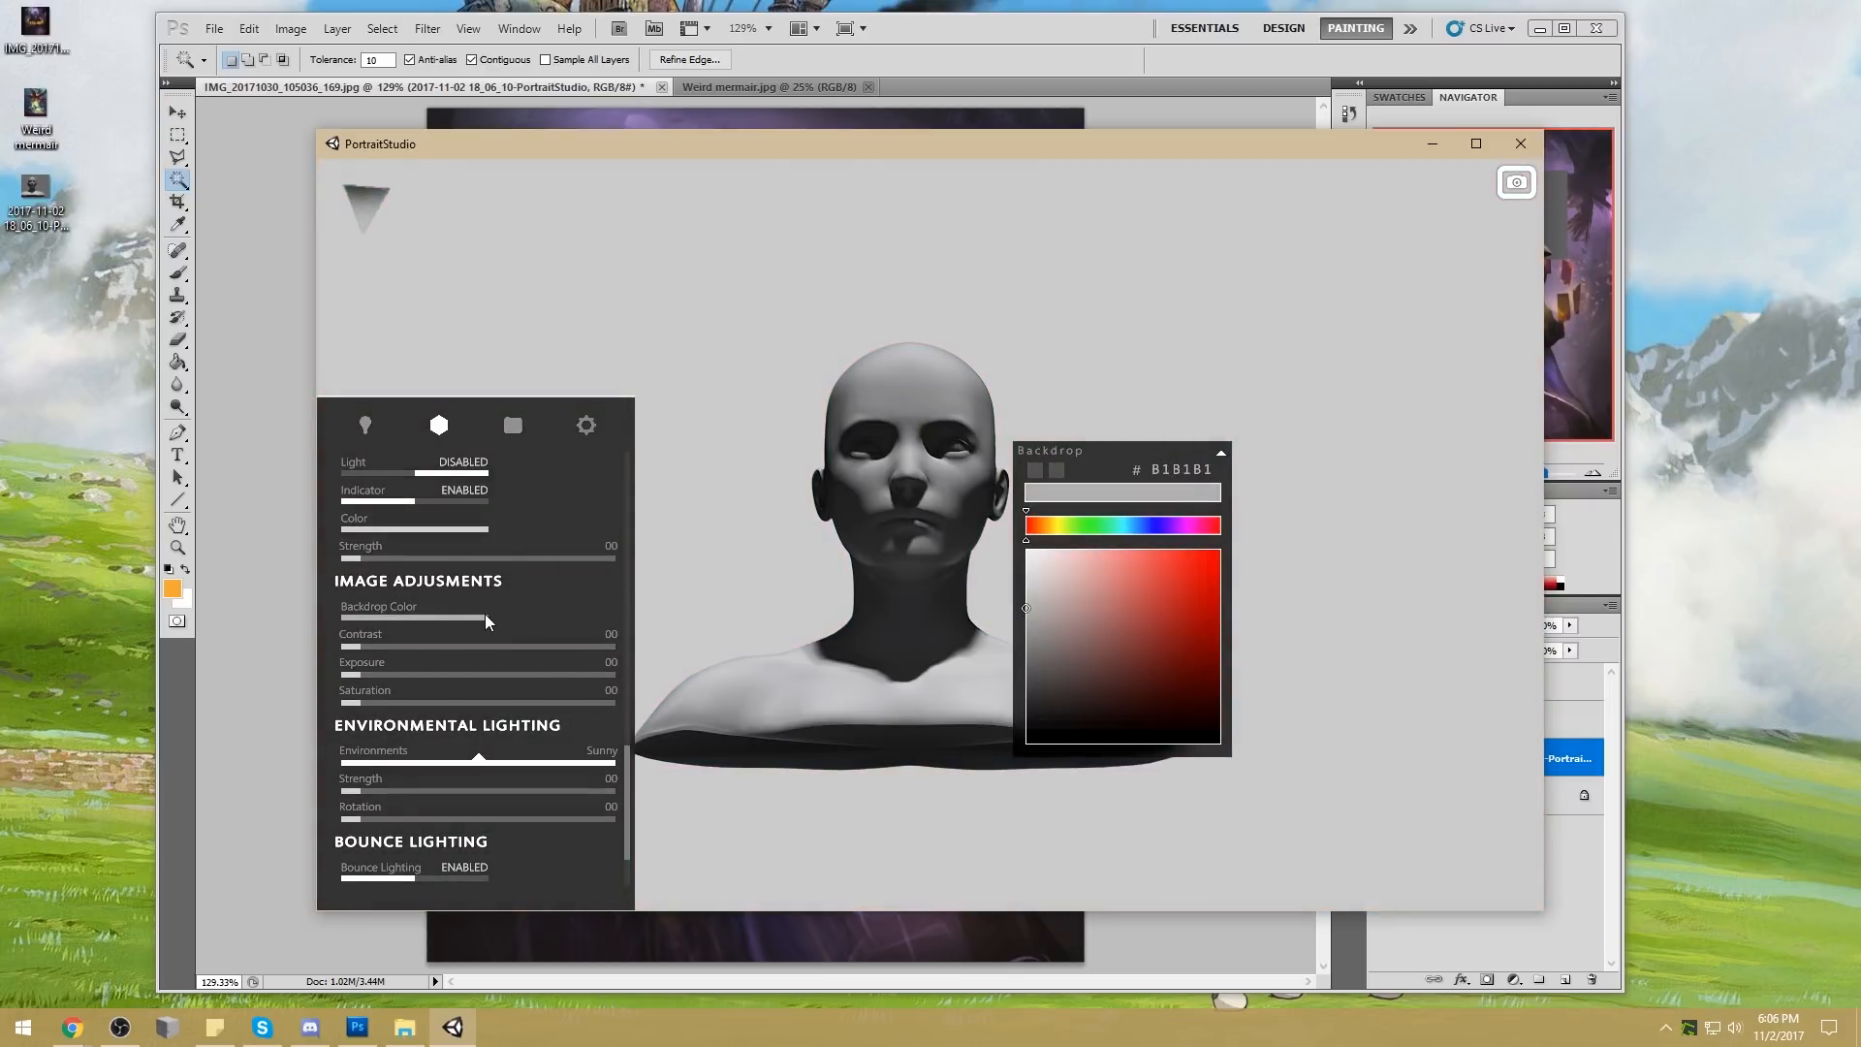
{"action": "left_click", "coordinate": [1222, 452]}
Capture the head against the light backdrop, return to Photoshop and delete the earlier head capture layer
{"action": "key", "text": "Print"}
{"action": "left_click_drag", "start_coordinate": [668, 265], "coordinate": [1235, 819]}
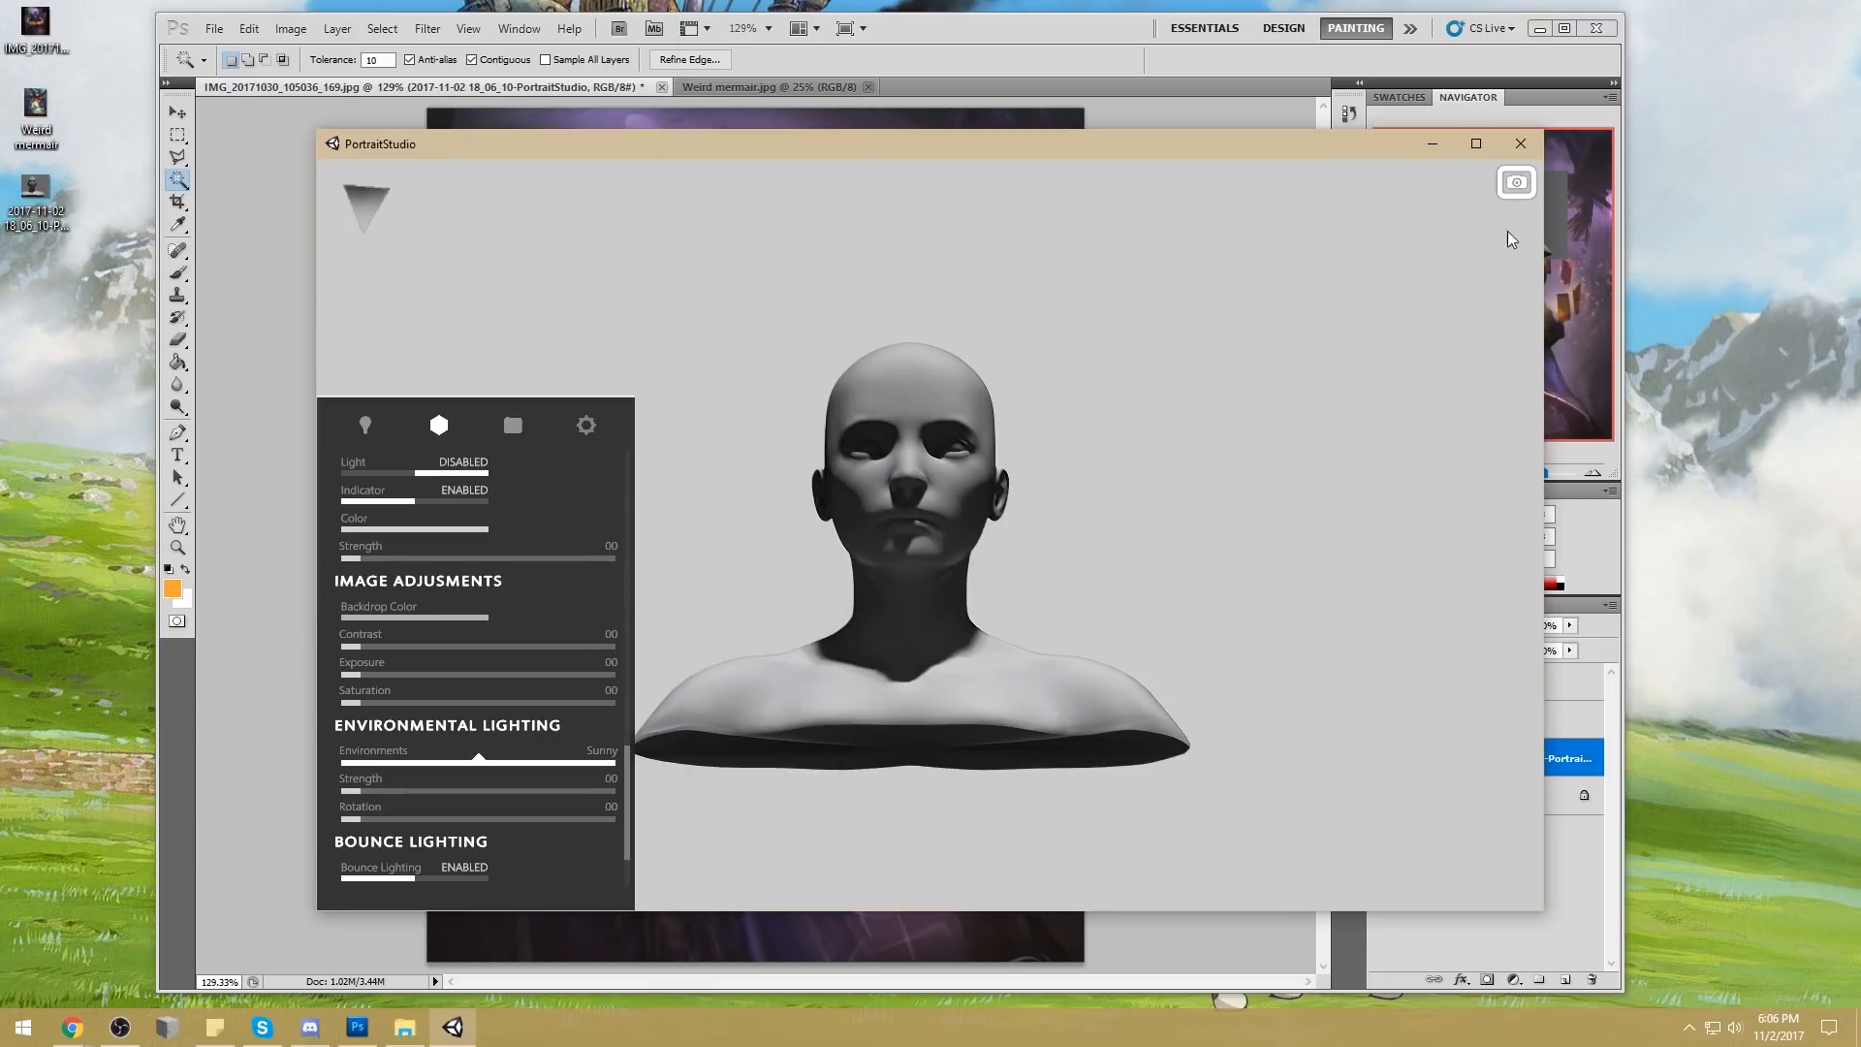
{"action": "left_click", "coordinate": [1432, 144]}
{"action": "key", "text": "ctrl+z"}
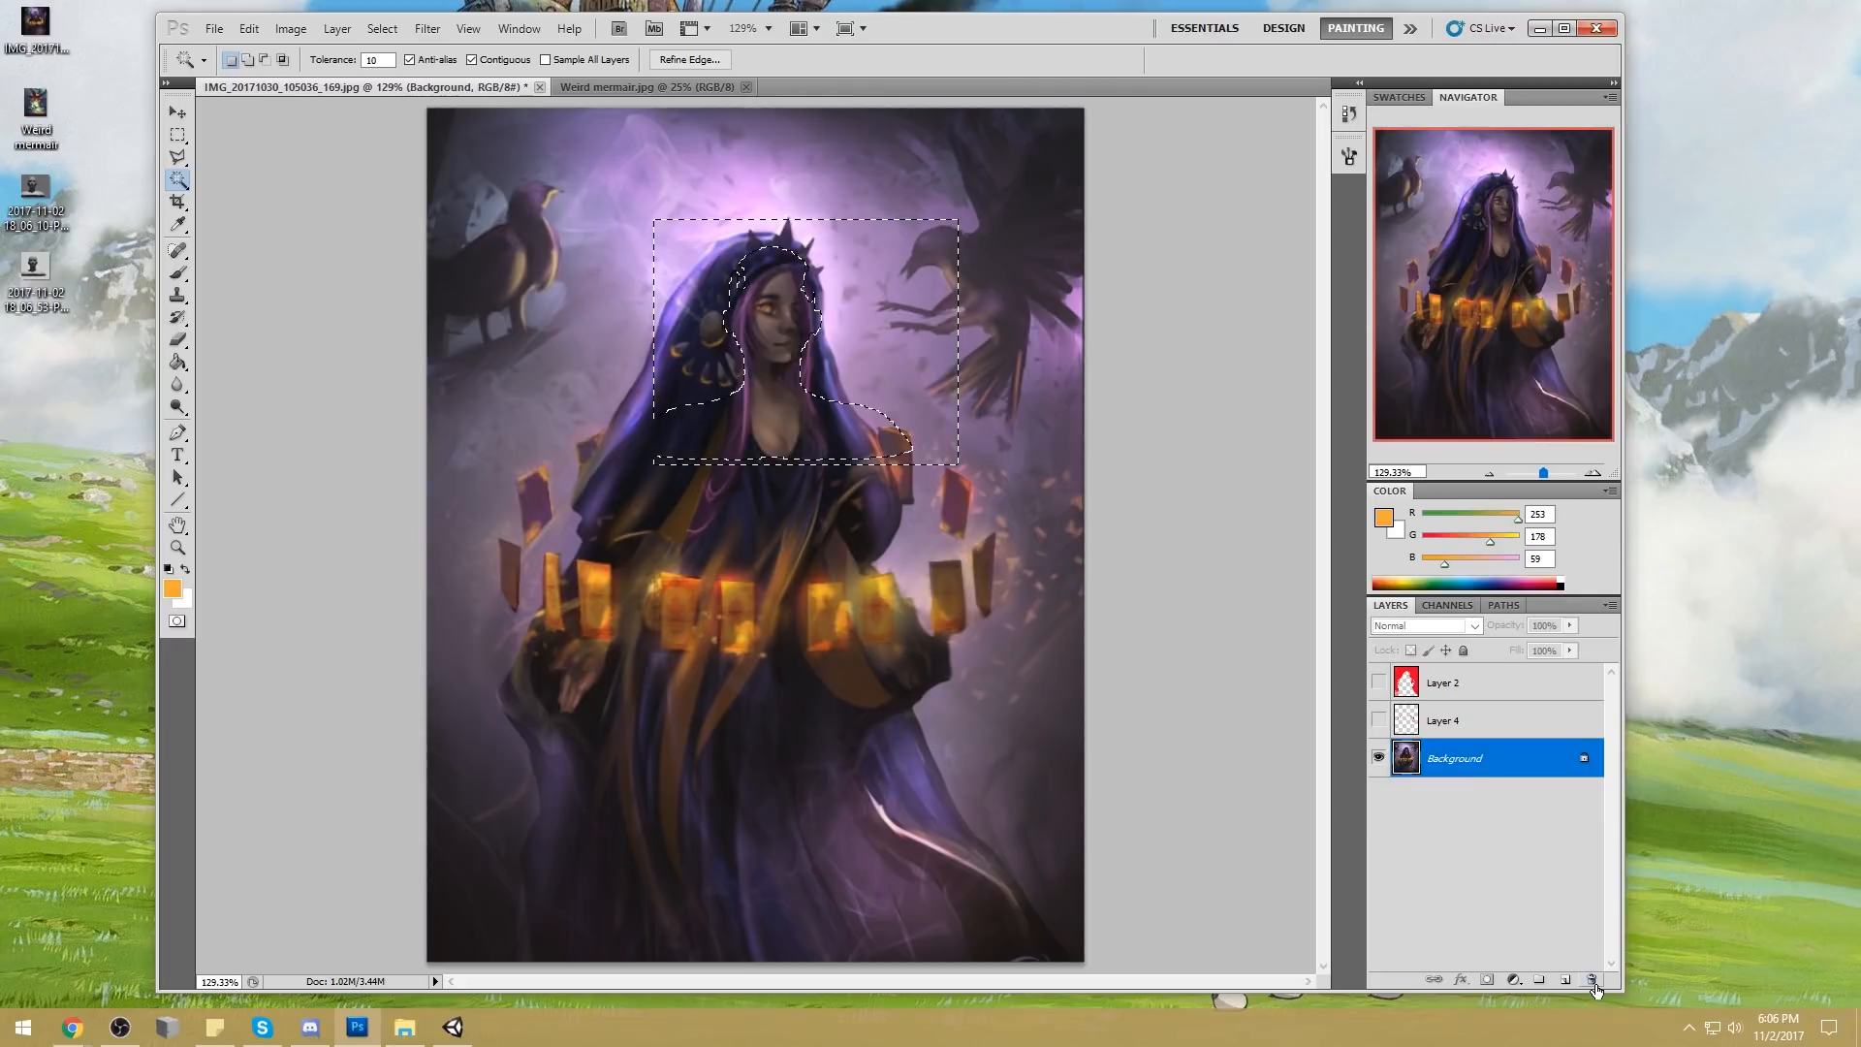
Place the new head capture on the painting and scale it to 50.66% over the woman's head
{"action": "left_click", "coordinate": [34, 275]}
{"action": "left_click_drag", "start_coordinate": [34, 274], "coordinate": [775, 388]}
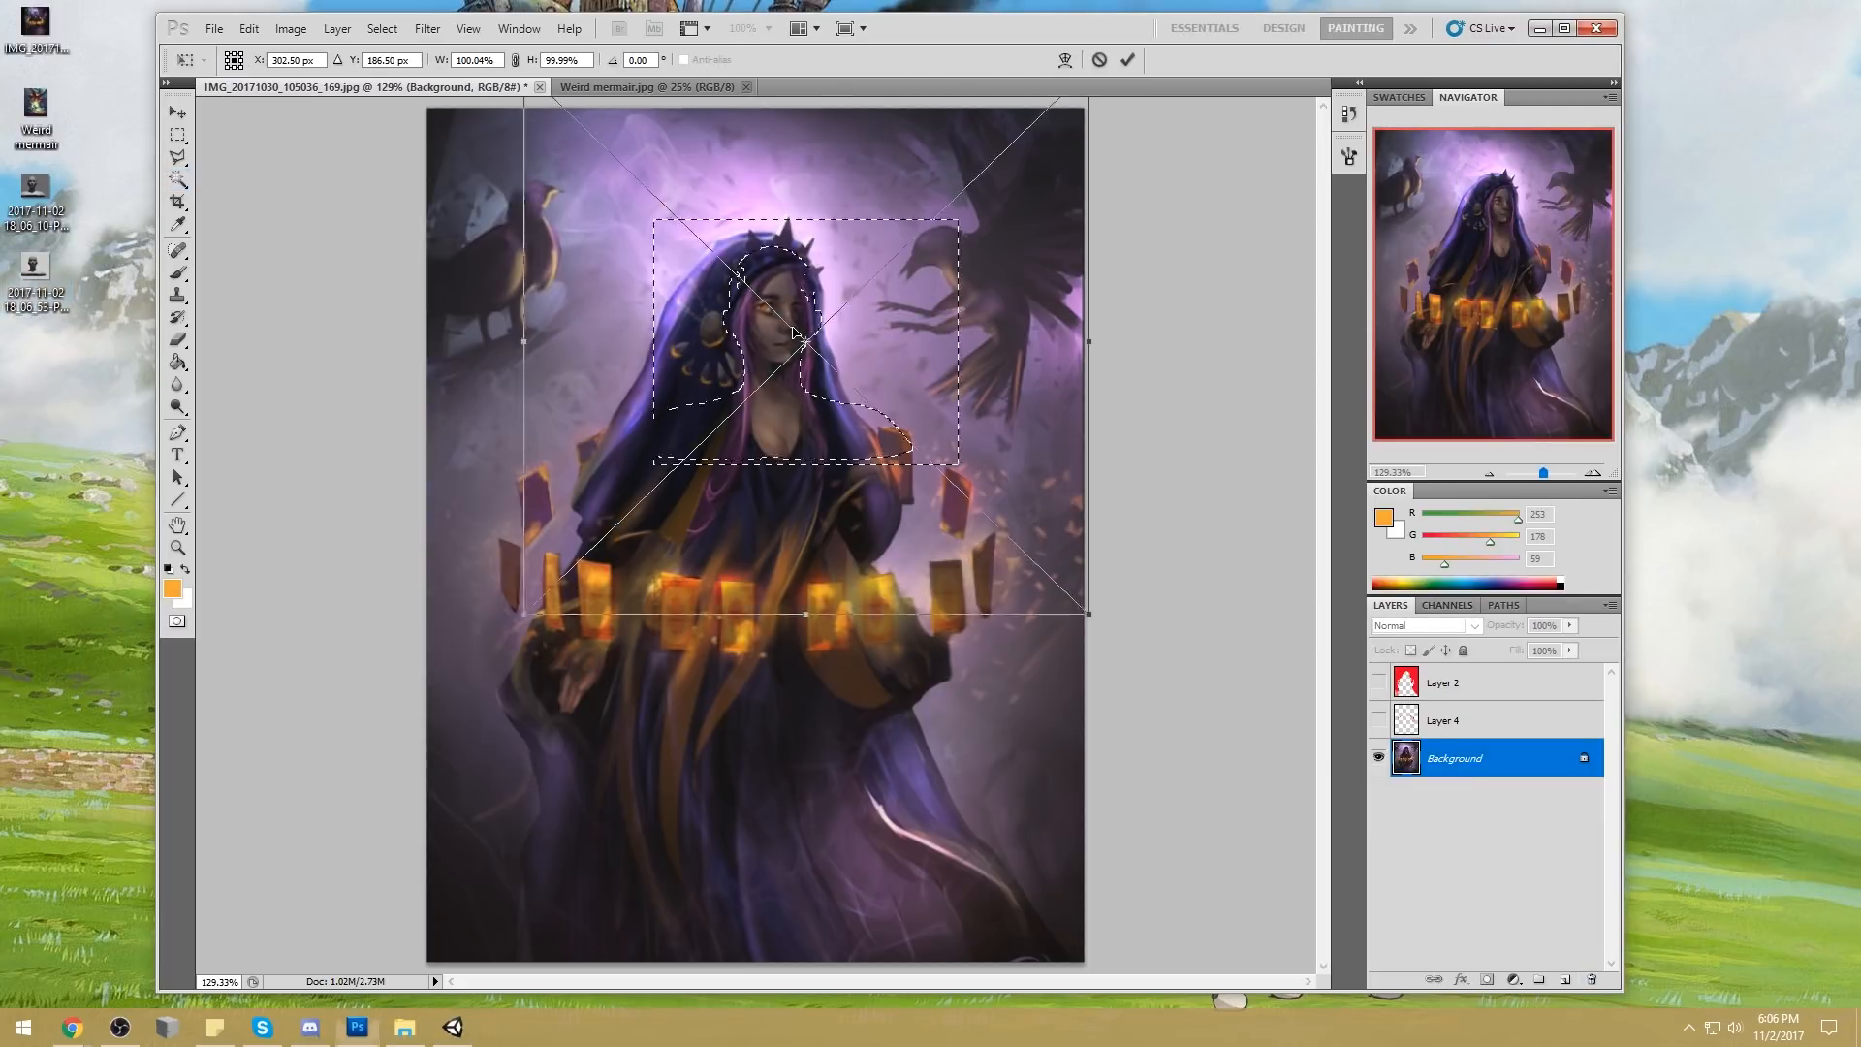
{"action": "left_click", "coordinate": [1128, 62]}
{"action": "left_click_drag", "start_coordinate": [1091, 616], "coordinate": [647, 440]}
{"action": "left_click_drag", "start_coordinate": [639, 223], "coordinate": [794, 375]}
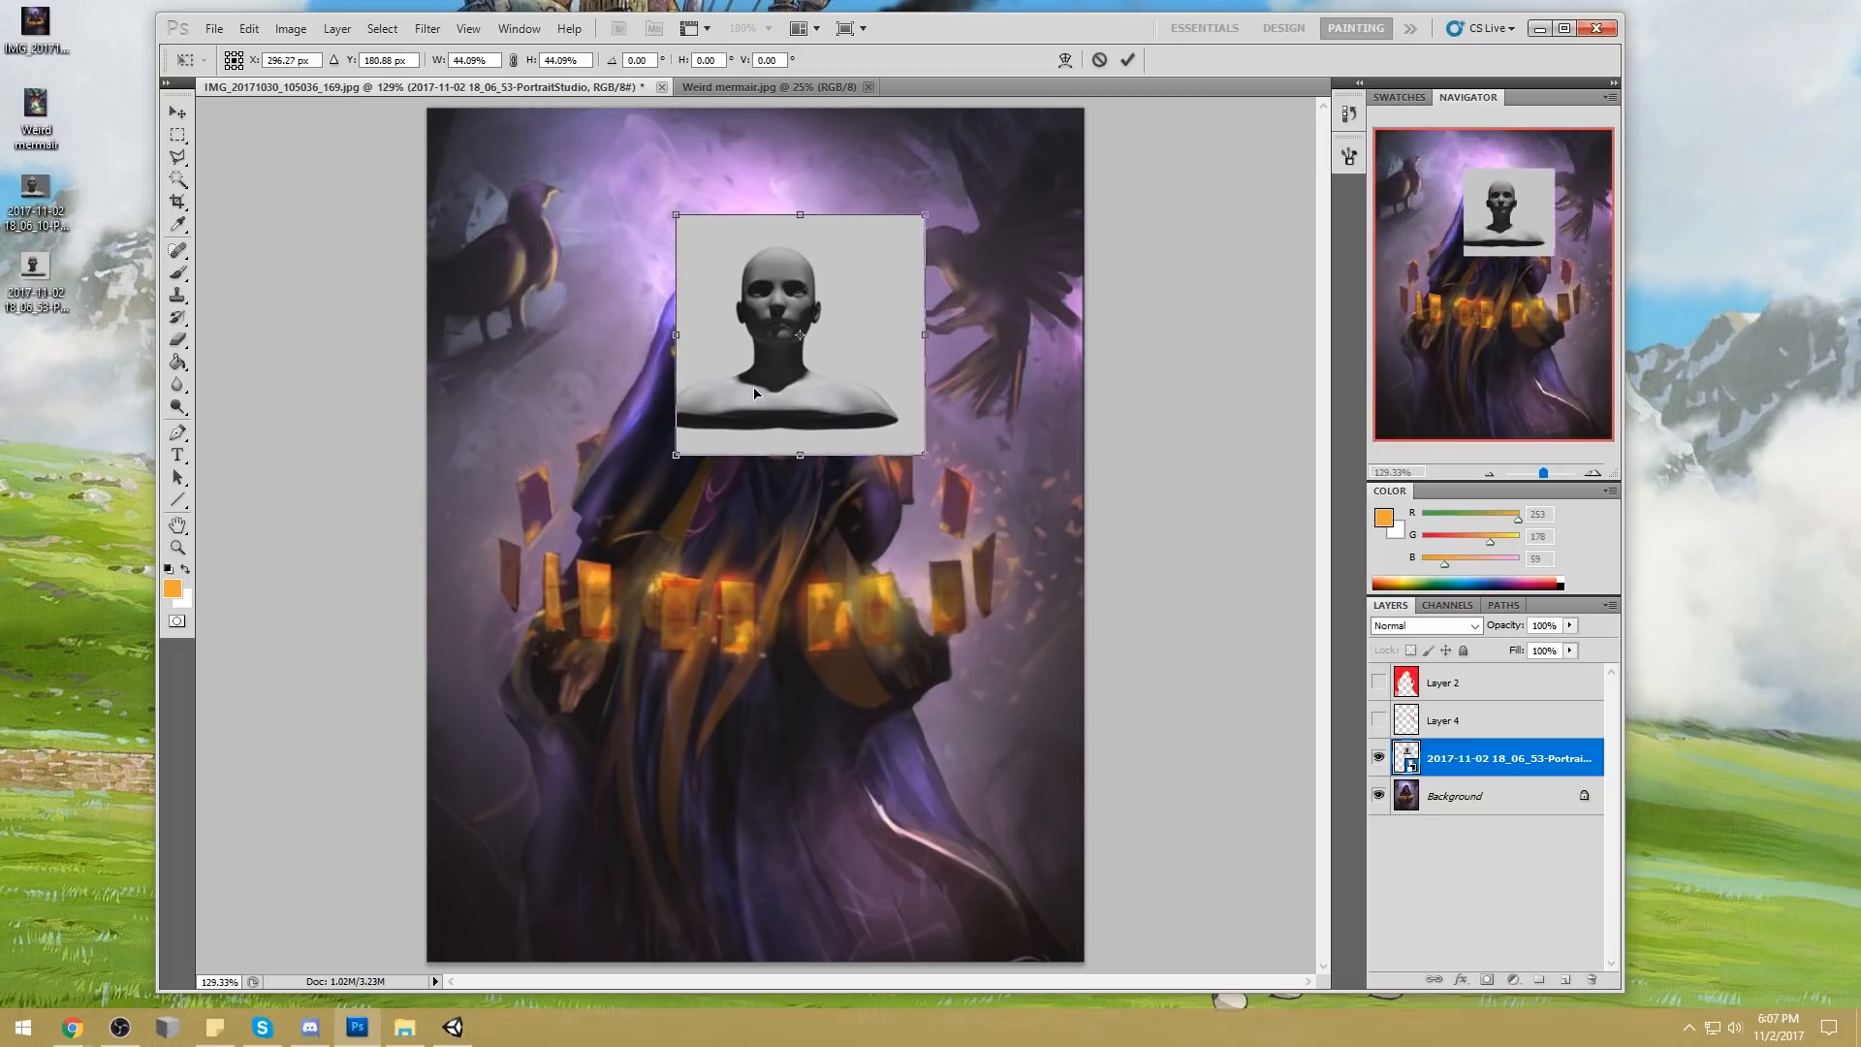
{"action": "left_click_drag", "start_coordinate": [940, 468], "coordinate": [861, 451]}
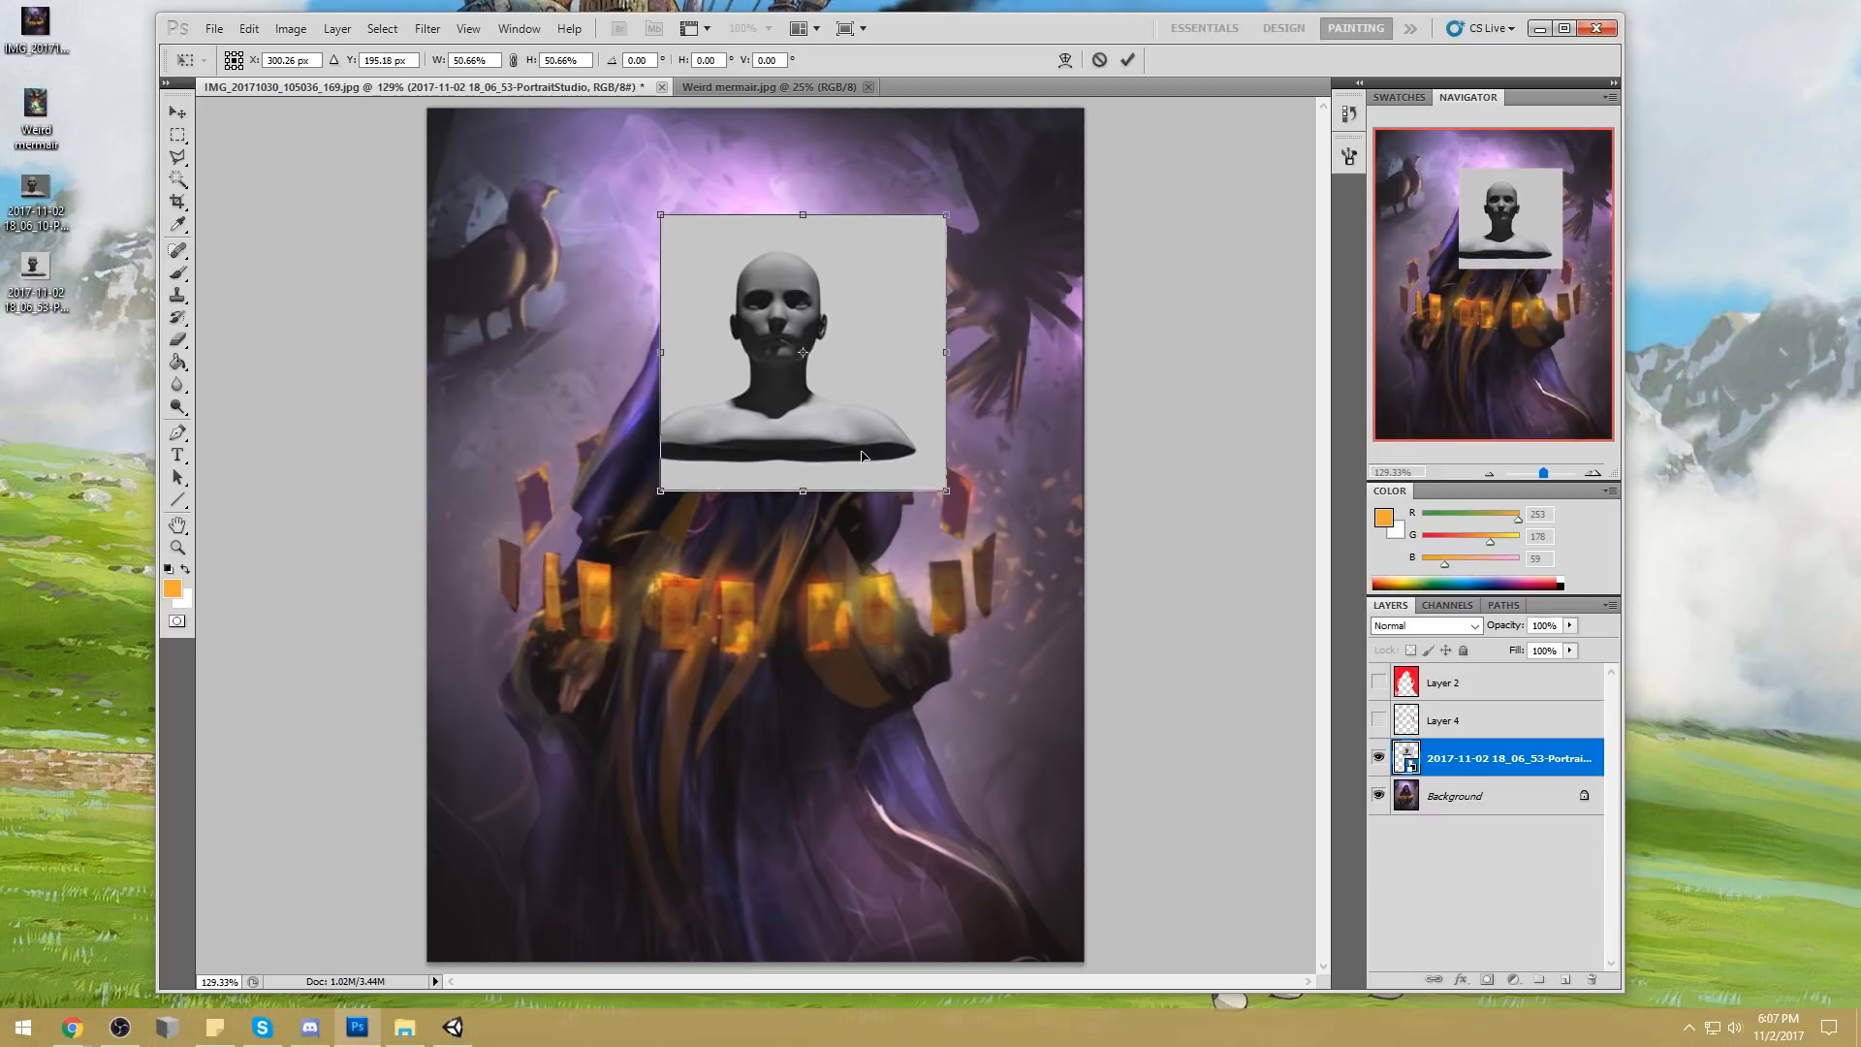
{"action": "left_click", "coordinate": [1127, 60]}
Rasterize the capture layer, delete its light grey background with the Magic Wand and align the head with the woman's face
{"action": "right_click", "coordinate": [1469, 766]}
{"action": "left_click", "coordinate": [1551, 451]}
{"action": "key", "text": "w"}
{"action": "left_click", "coordinate": [911, 356]}
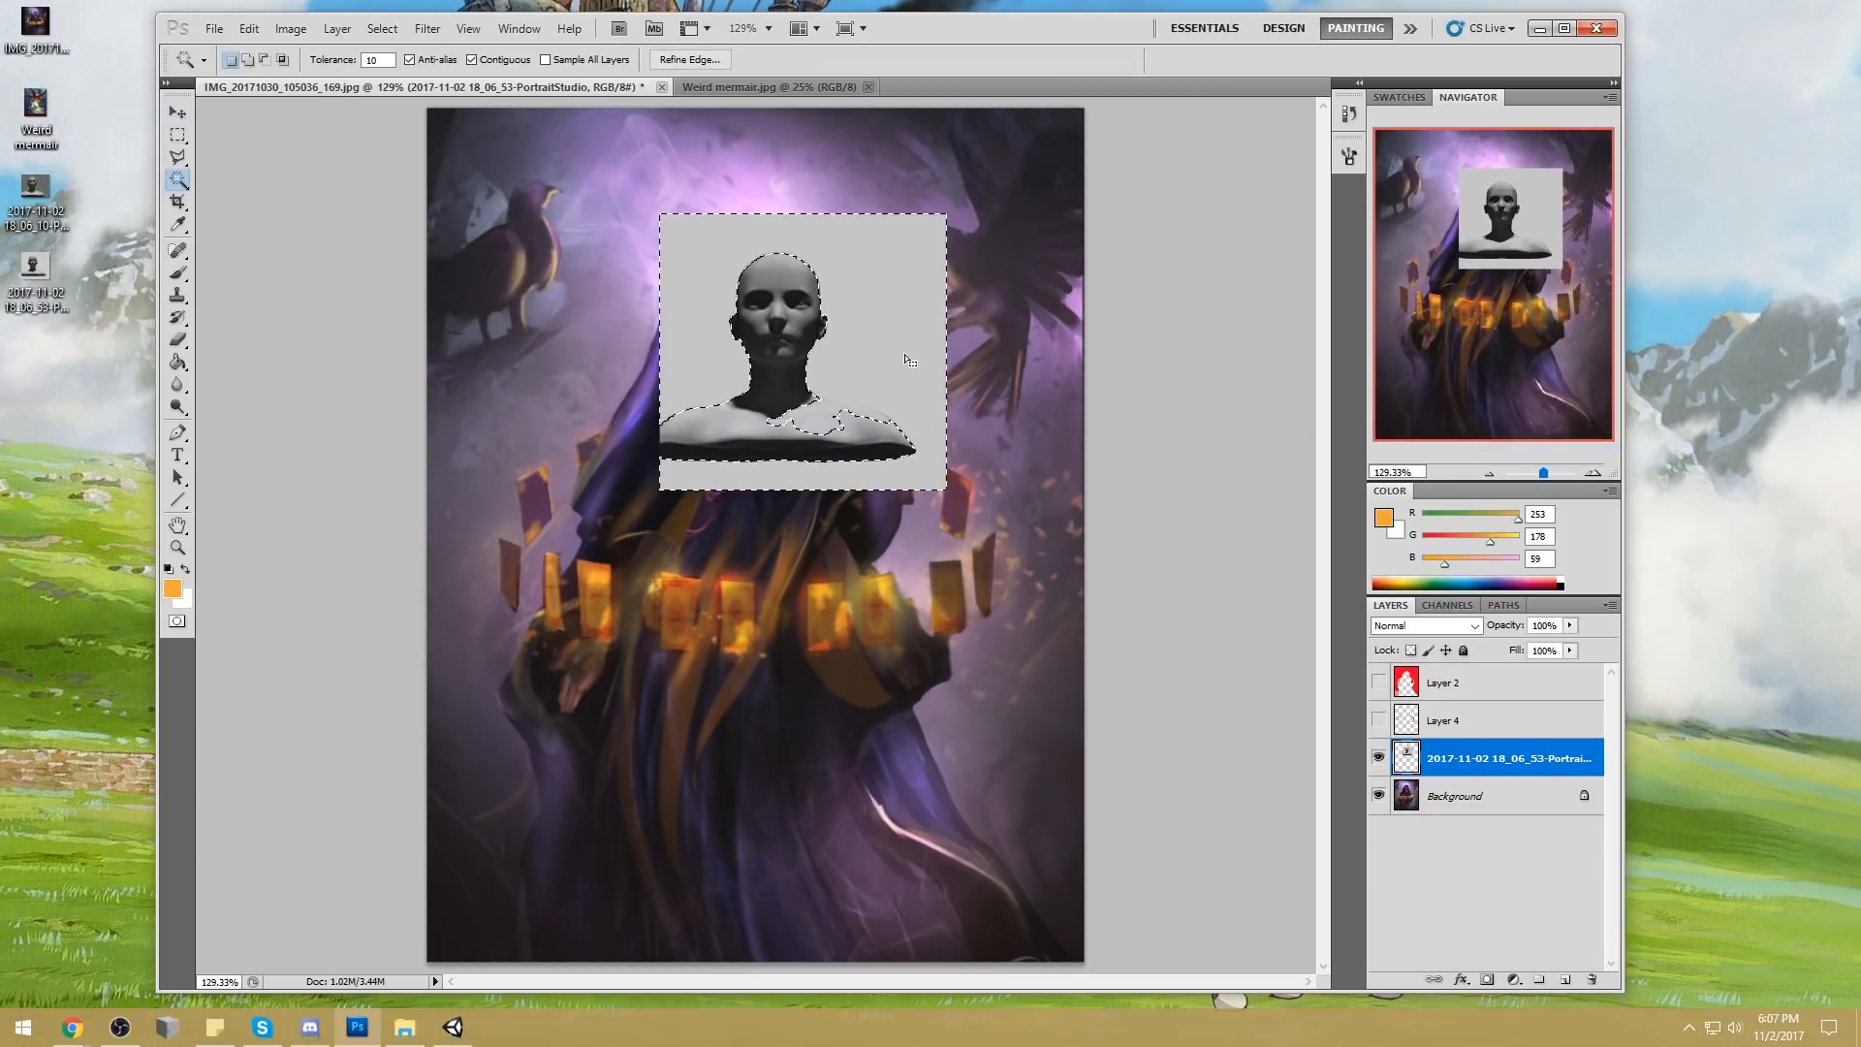
{"action": "key", "text": "Delete"}
{"action": "right_click", "coordinate": [885, 328]}
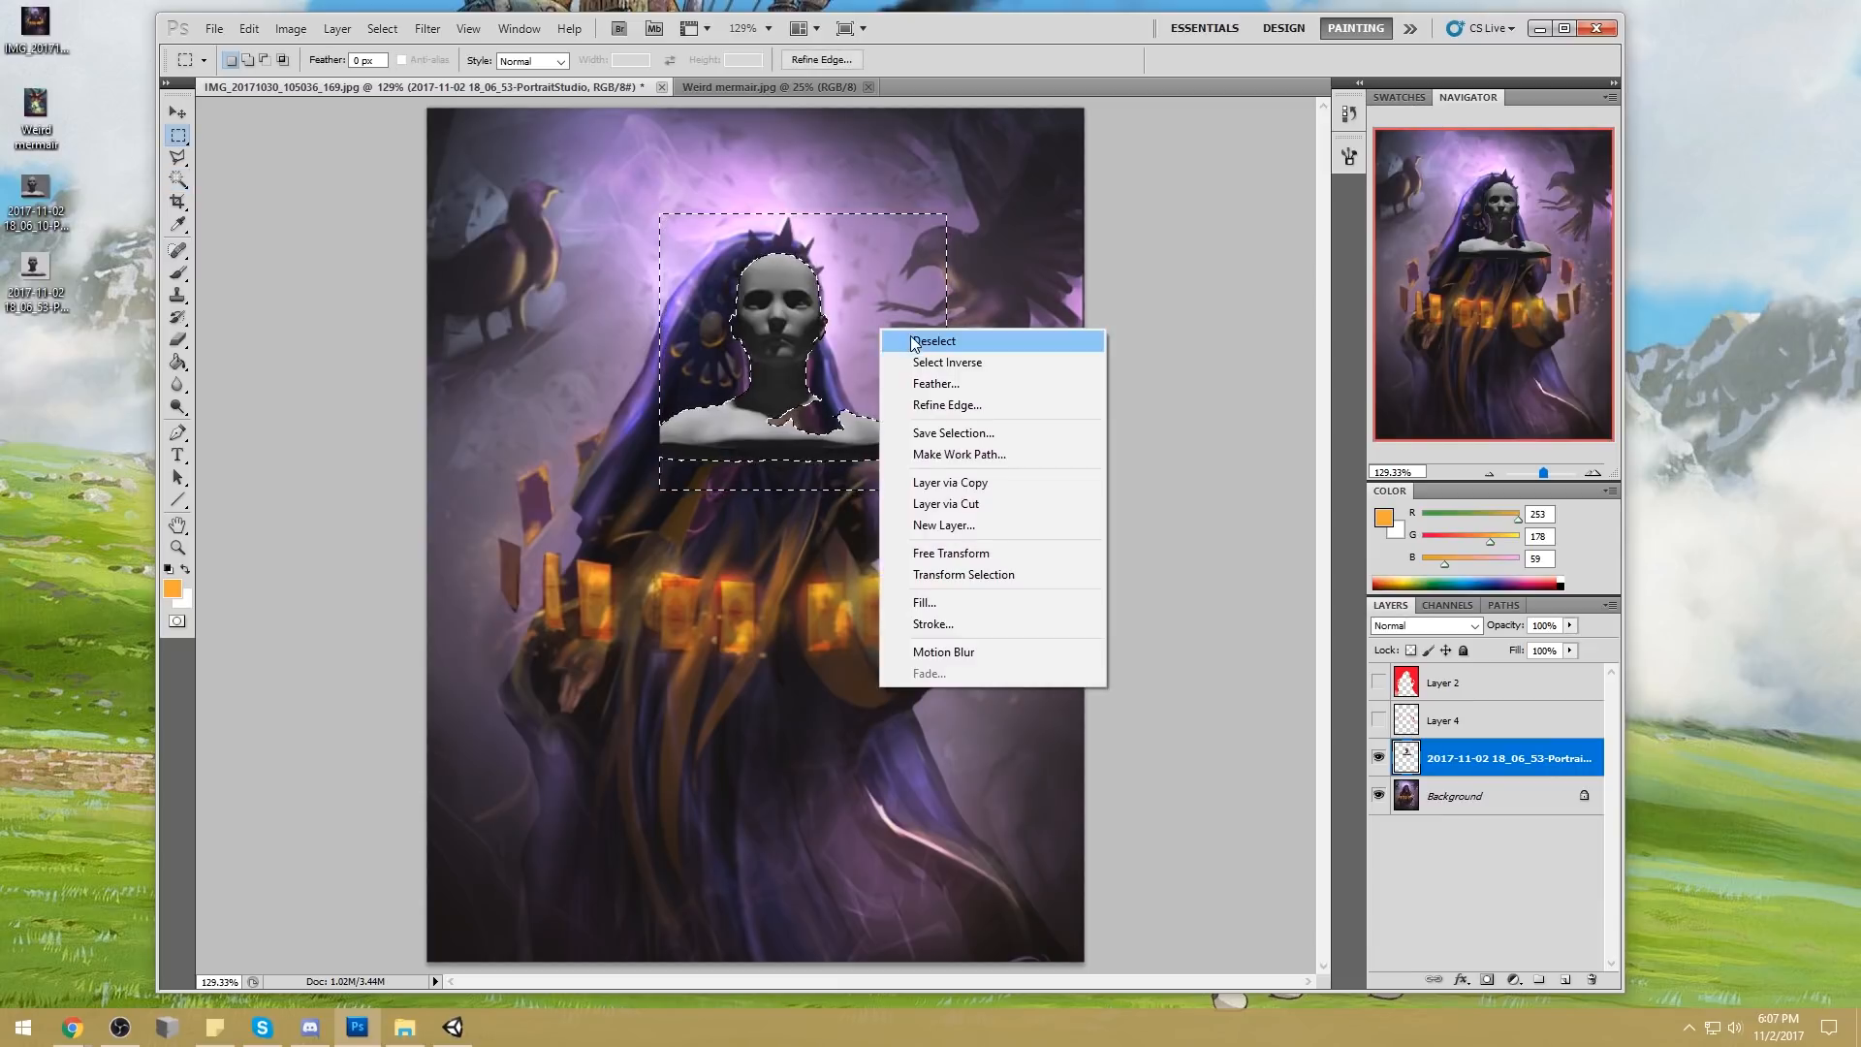
{"action": "left_click", "coordinate": [906, 337]}
{"action": "key", "text": "v"}
{"action": "left_click_drag", "start_coordinate": [799, 333], "coordinate": [792, 330]}
Liquify the Background layer with a brush size of 121, reshaping the woman's face and hair, and compare it with the head overlay
{"action": "left_click", "coordinate": [1468, 793]}
{"action": "left_click", "coordinate": [427, 29]}
{"action": "left_click", "coordinate": [455, 130]}
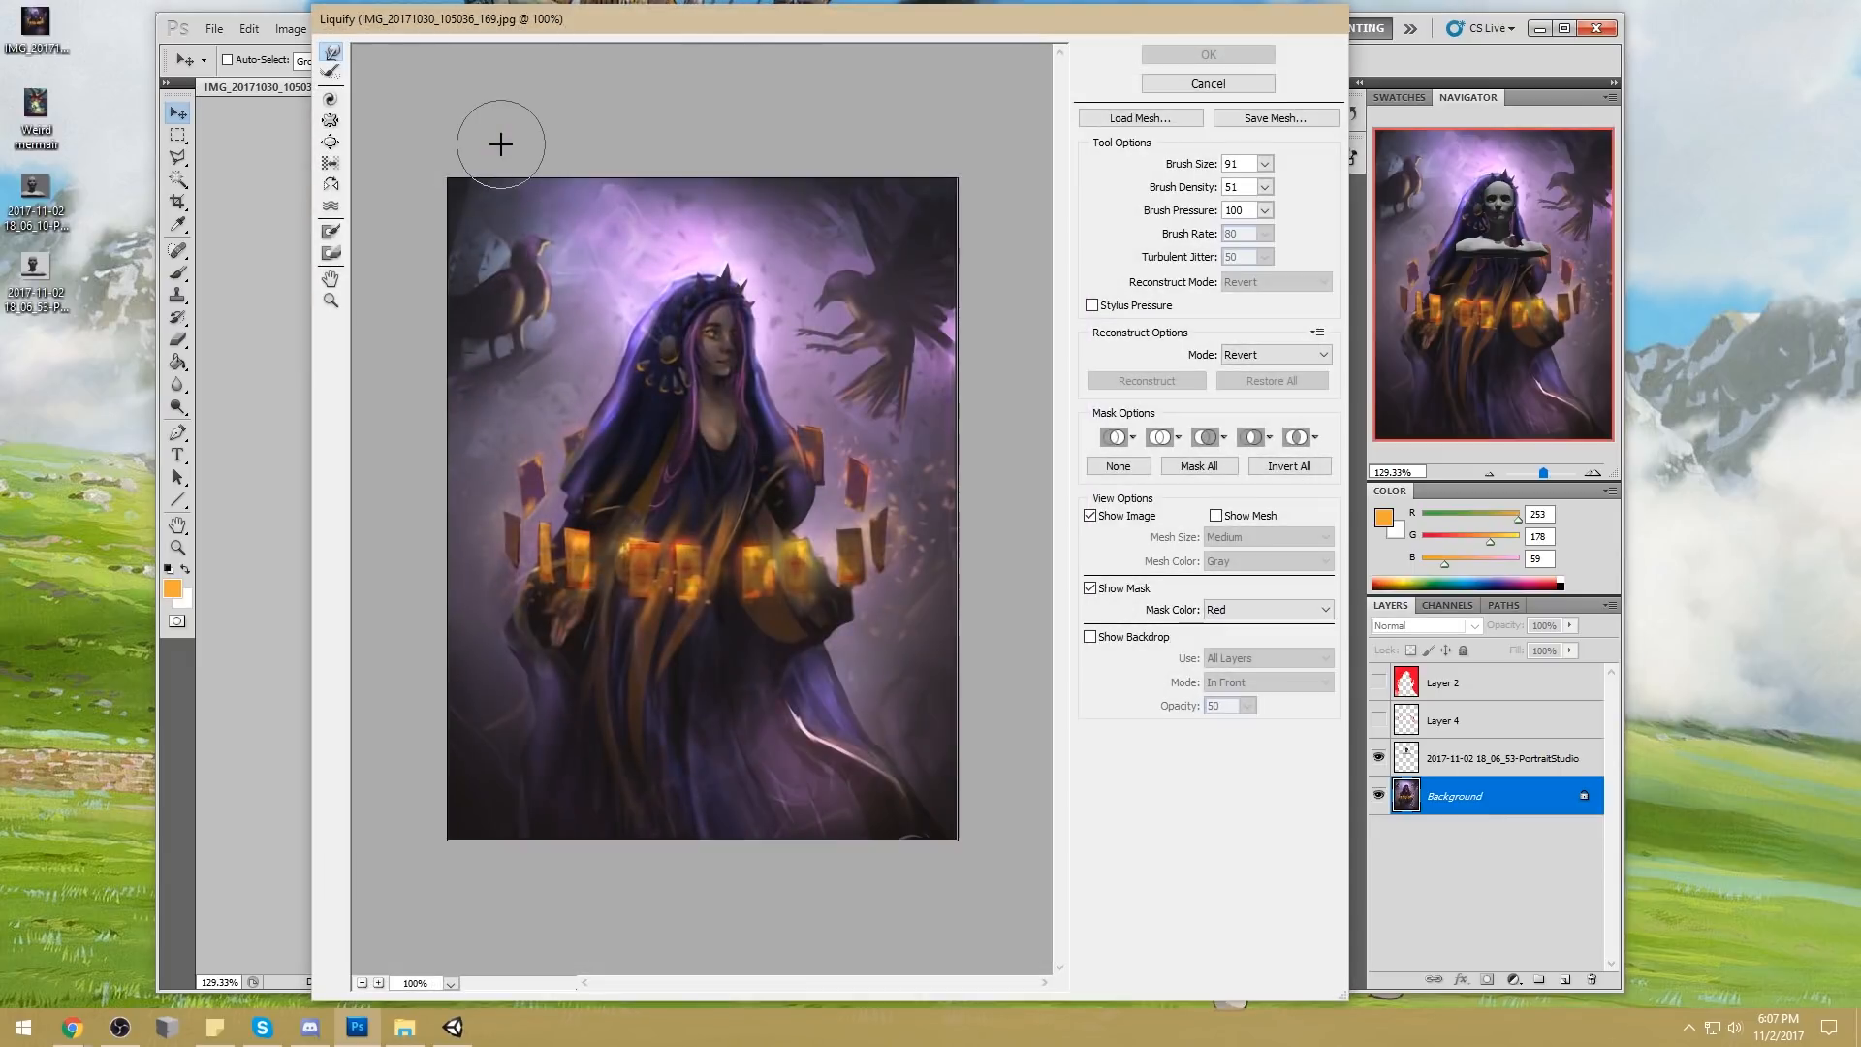
{"action": "left_click", "coordinate": [1265, 164]}
{"action": "left_click_drag", "start_coordinate": [1183, 195], "coordinate": [1172, 194]}
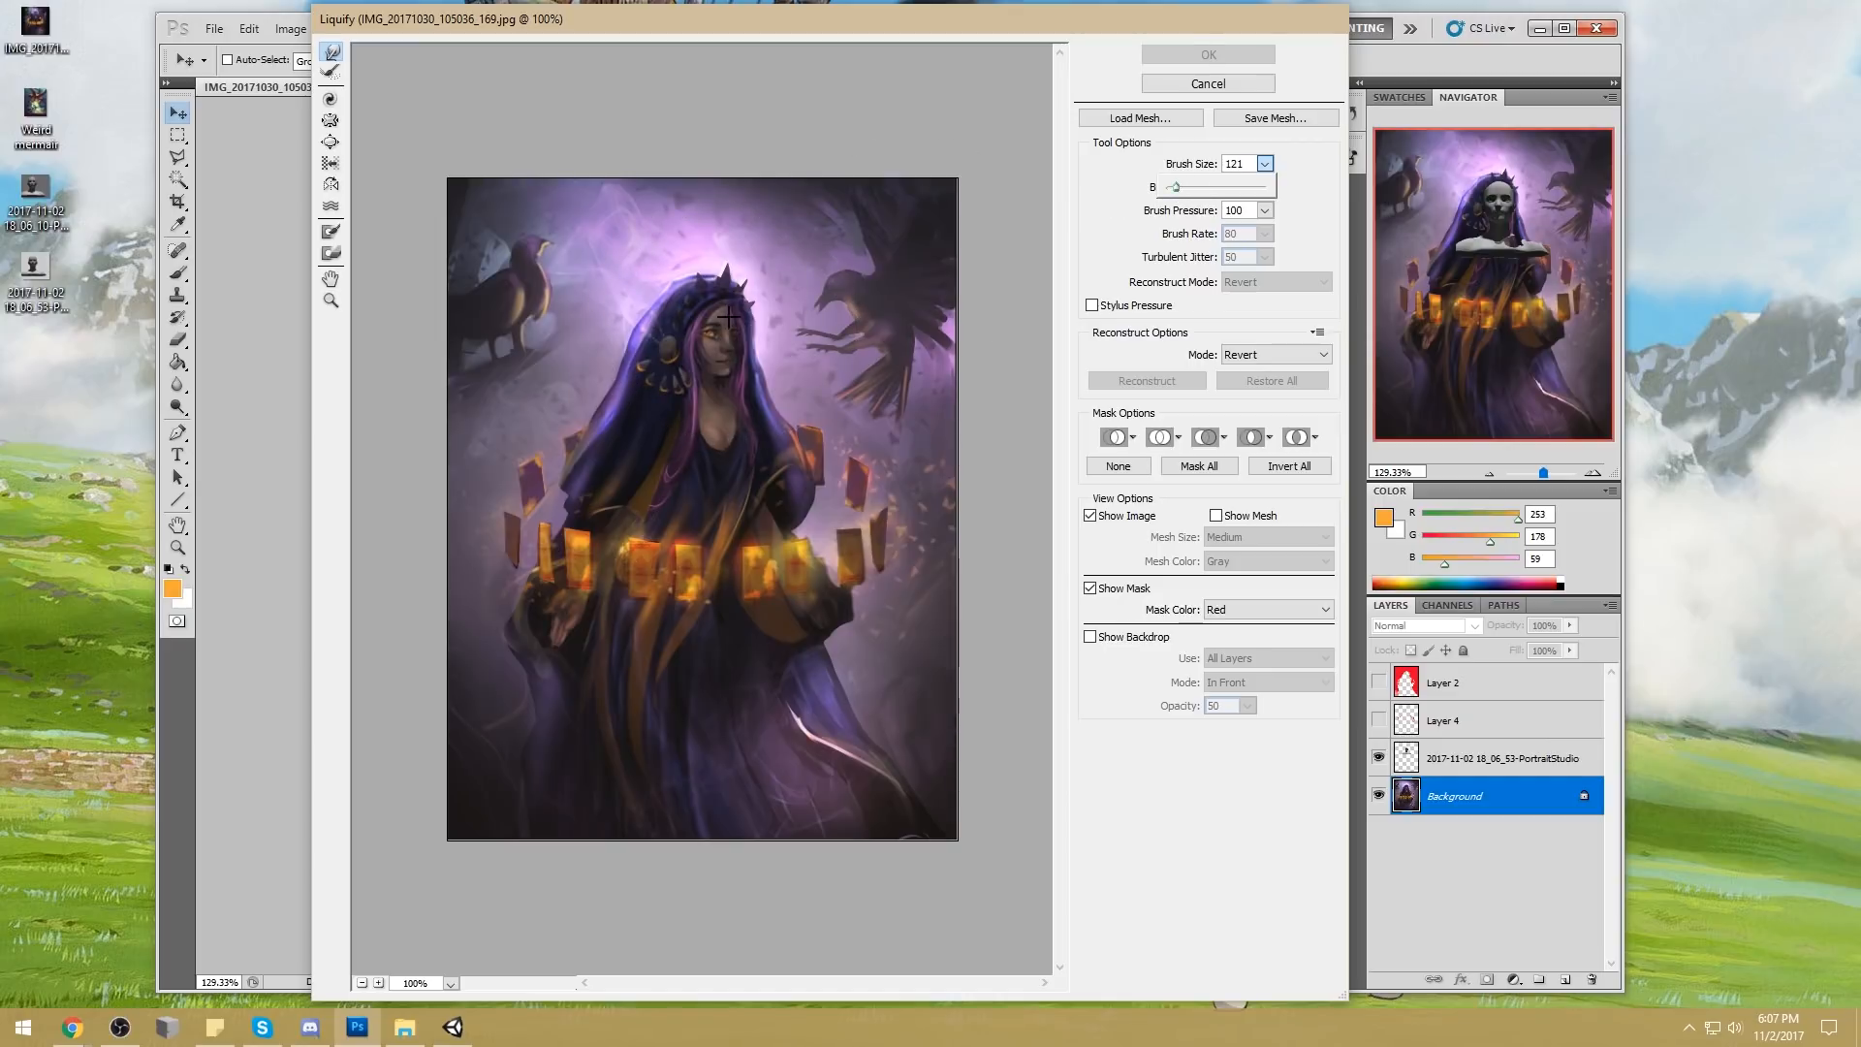
{"action": "mouse_move", "coordinate": [722, 315]}
{"action": "left_mouse_down"}
{"action": "mouse_move", "coordinate": [683, 404]}
{"action": "mouse_move", "coordinate": [716, 273]}
{"action": "mouse_move", "coordinate": [754, 309]}
{"action": "mouse_move", "coordinate": [725, 316]}
{"action": "mouse_move", "coordinate": [739, 363]}
{"action": "left_mouse_up"}
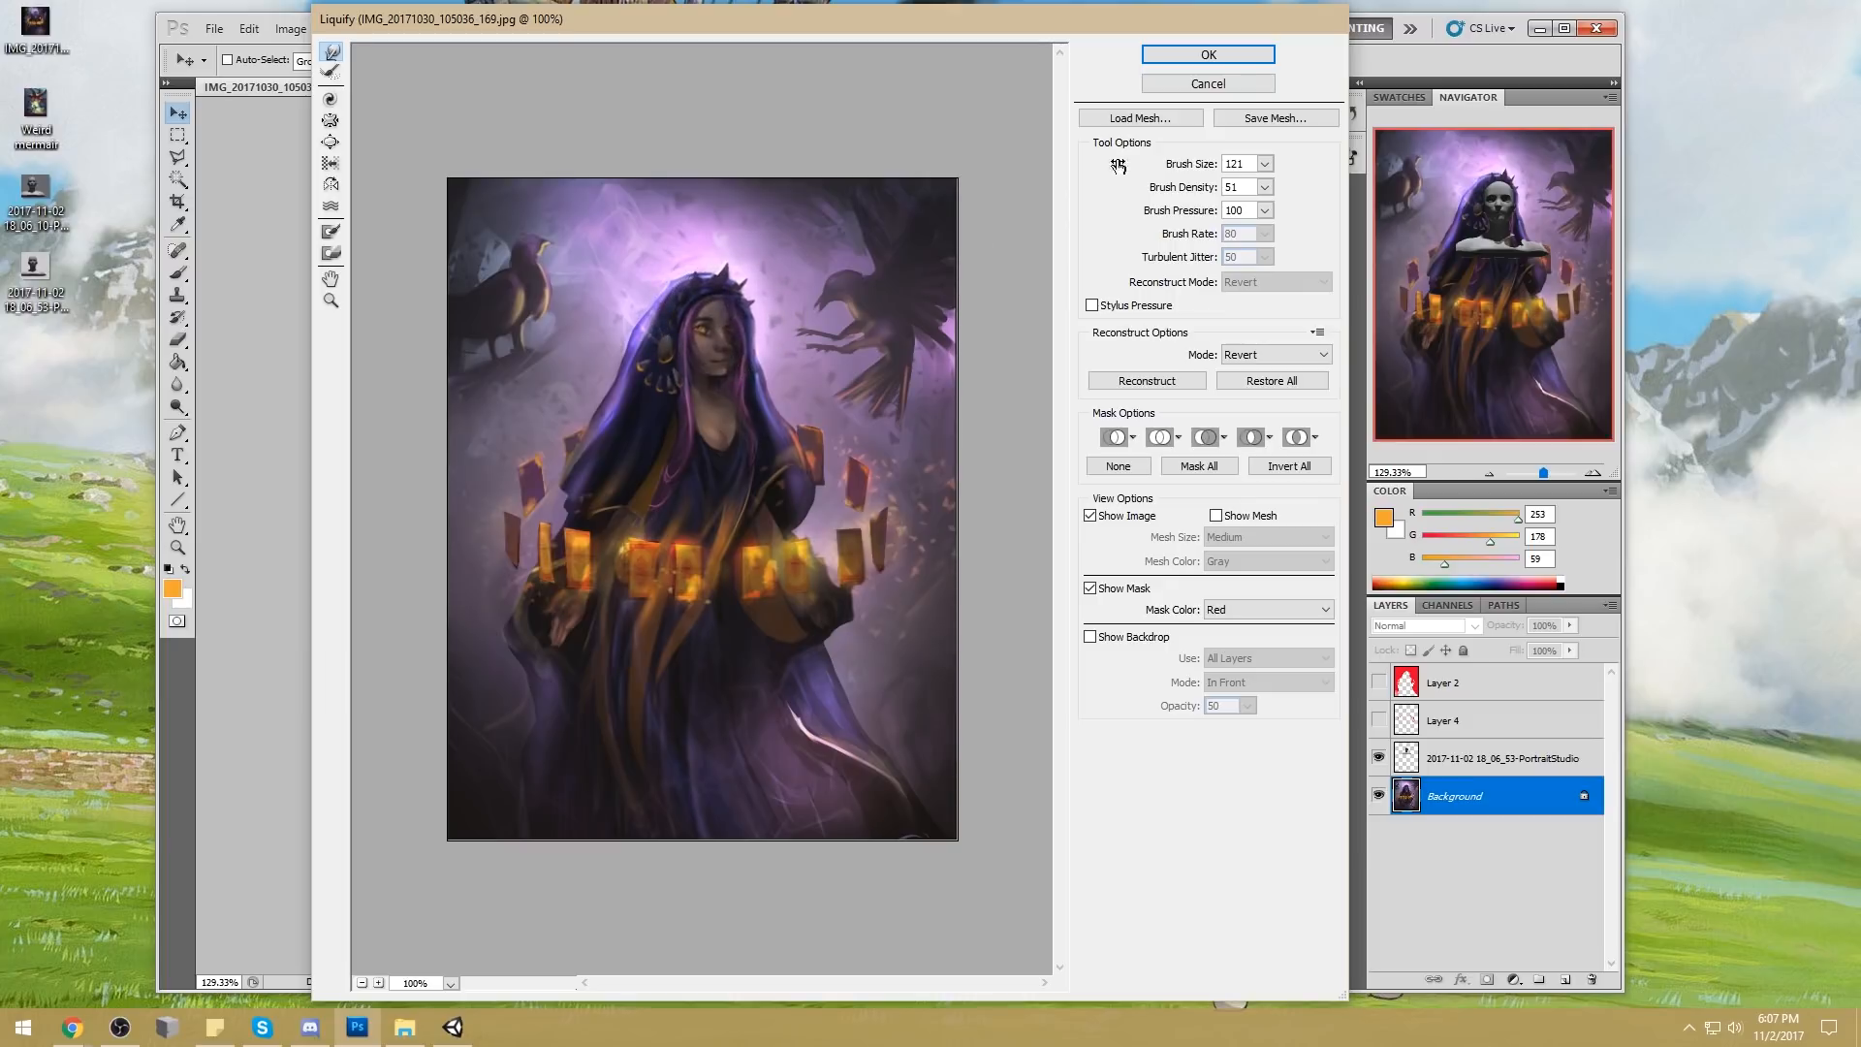
{"action": "left_click", "coordinate": [1209, 54]}
{"action": "left_click", "coordinate": [1378, 758]}
{"action": "left_click", "coordinate": [1378, 758]}
Choose another eraser tip, reduce its size and try erasing the bust's shoulder
{"action": "key", "text": "e"}
{"action": "right_click", "coordinate": [812, 337]}
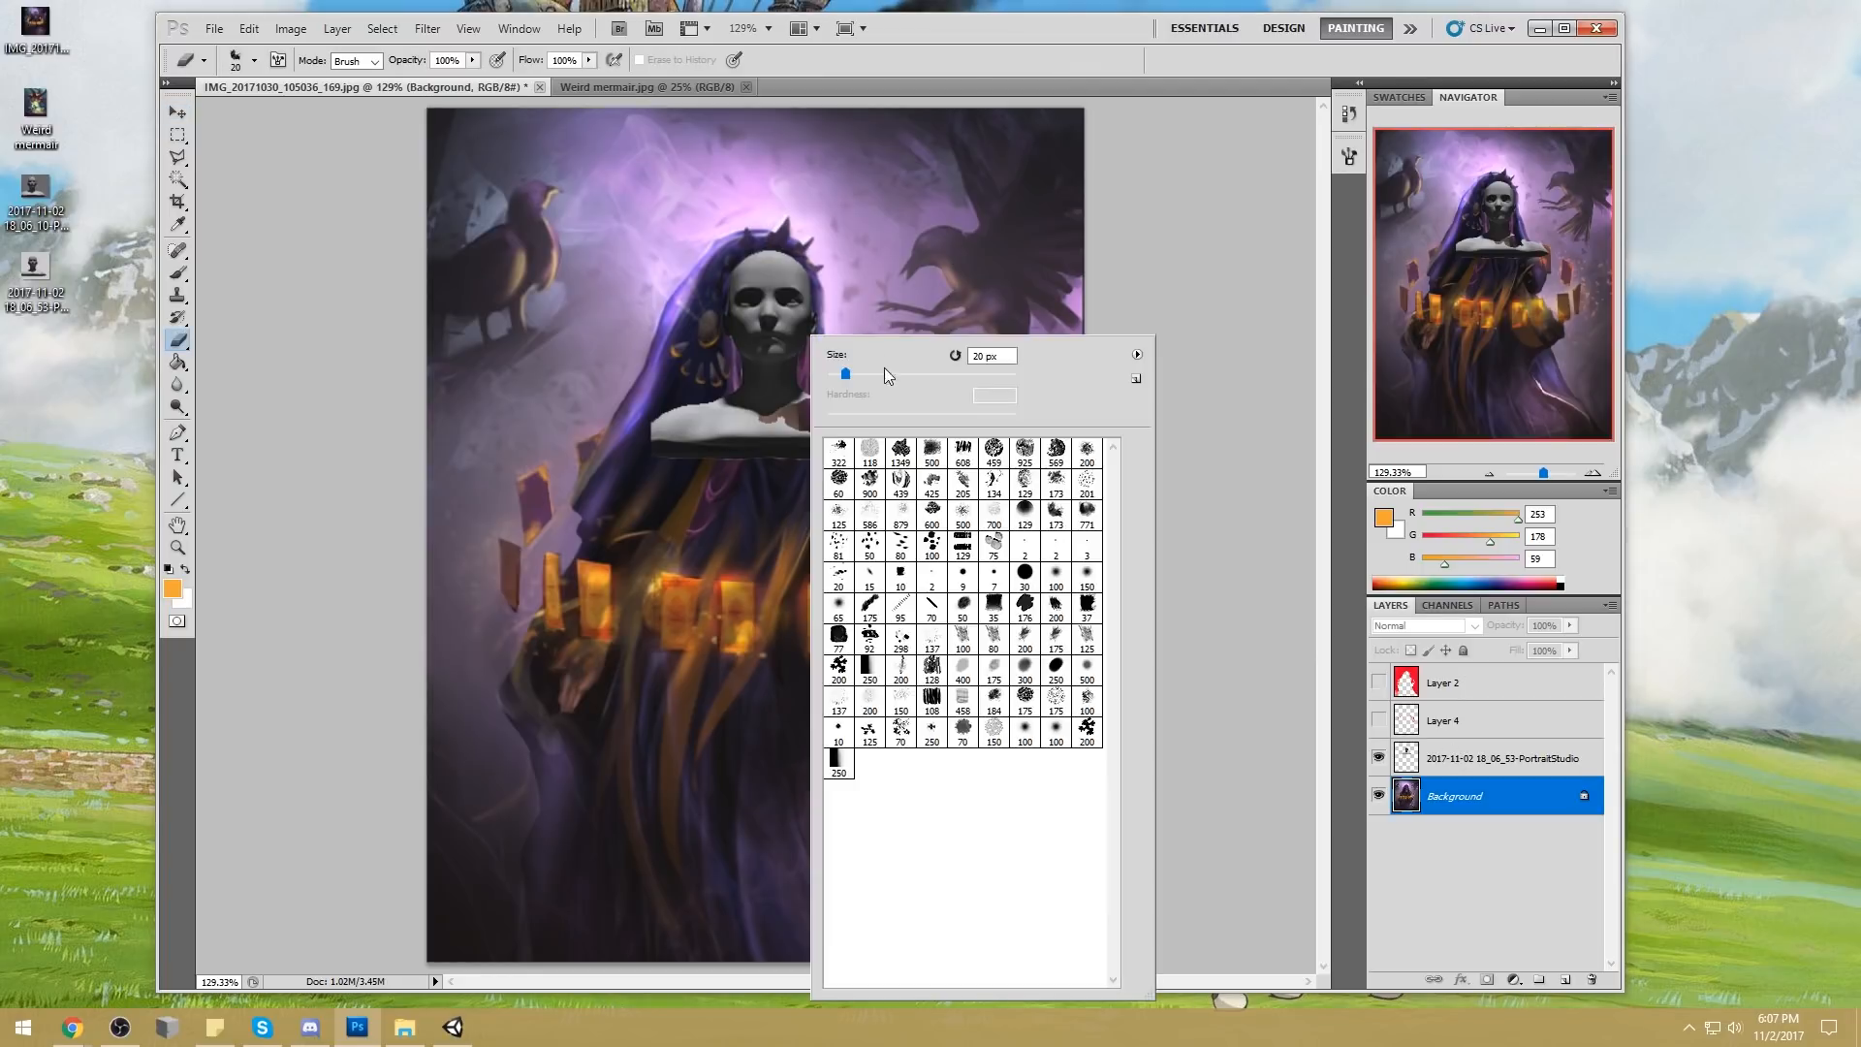
{"action": "left_click", "coordinate": [993, 635]}
{"action": "left_click", "coordinate": [1205, 548]}
{"action": "key", "text": "bracketleft"}
{"action": "key", "text": "bracketleft"}
{"action": "key", "text": "bracketleft"}
{"action": "key", "text": "bracketleft"}
{"action": "key", "text": "bracketleft"}
{"action": "key", "text": "bracketleft"}
{"action": "mouse_move", "coordinate": [648, 430]}
{"action": "left_mouse_down"}
{"action": "mouse_move", "coordinate": [713, 471]}
{"action": "mouse_move", "coordinate": [712, 426]}
{"action": "mouse_move", "coordinate": [766, 416]}
{"action": "mouse_move", "coordinate": [831, 417]}
{"action": "mouse_move", "coordinate": [785, 446]}
{"action": "mouse_move", "coordinate": [887, 446]}
{"action": "mouse_move", "coordinate": [858, 489]}
{"action": "mouse_move", "coordinate": [739, 421]}
{"action": "left_mouse_up"}
{"action": "key", "text": "ctrl+z"}
Select the head capture layer, nudge it into place and erase the shoulders and neck so the face remains
{"action": "left_click", "coordinate": [1415, 751]}
{"action": "key", "text": "v"}
{"action": "left_click_drag", "start_coordinate": [792, 320], "coordinate": [789, 318]}
{"action": "key", "text": "e"}
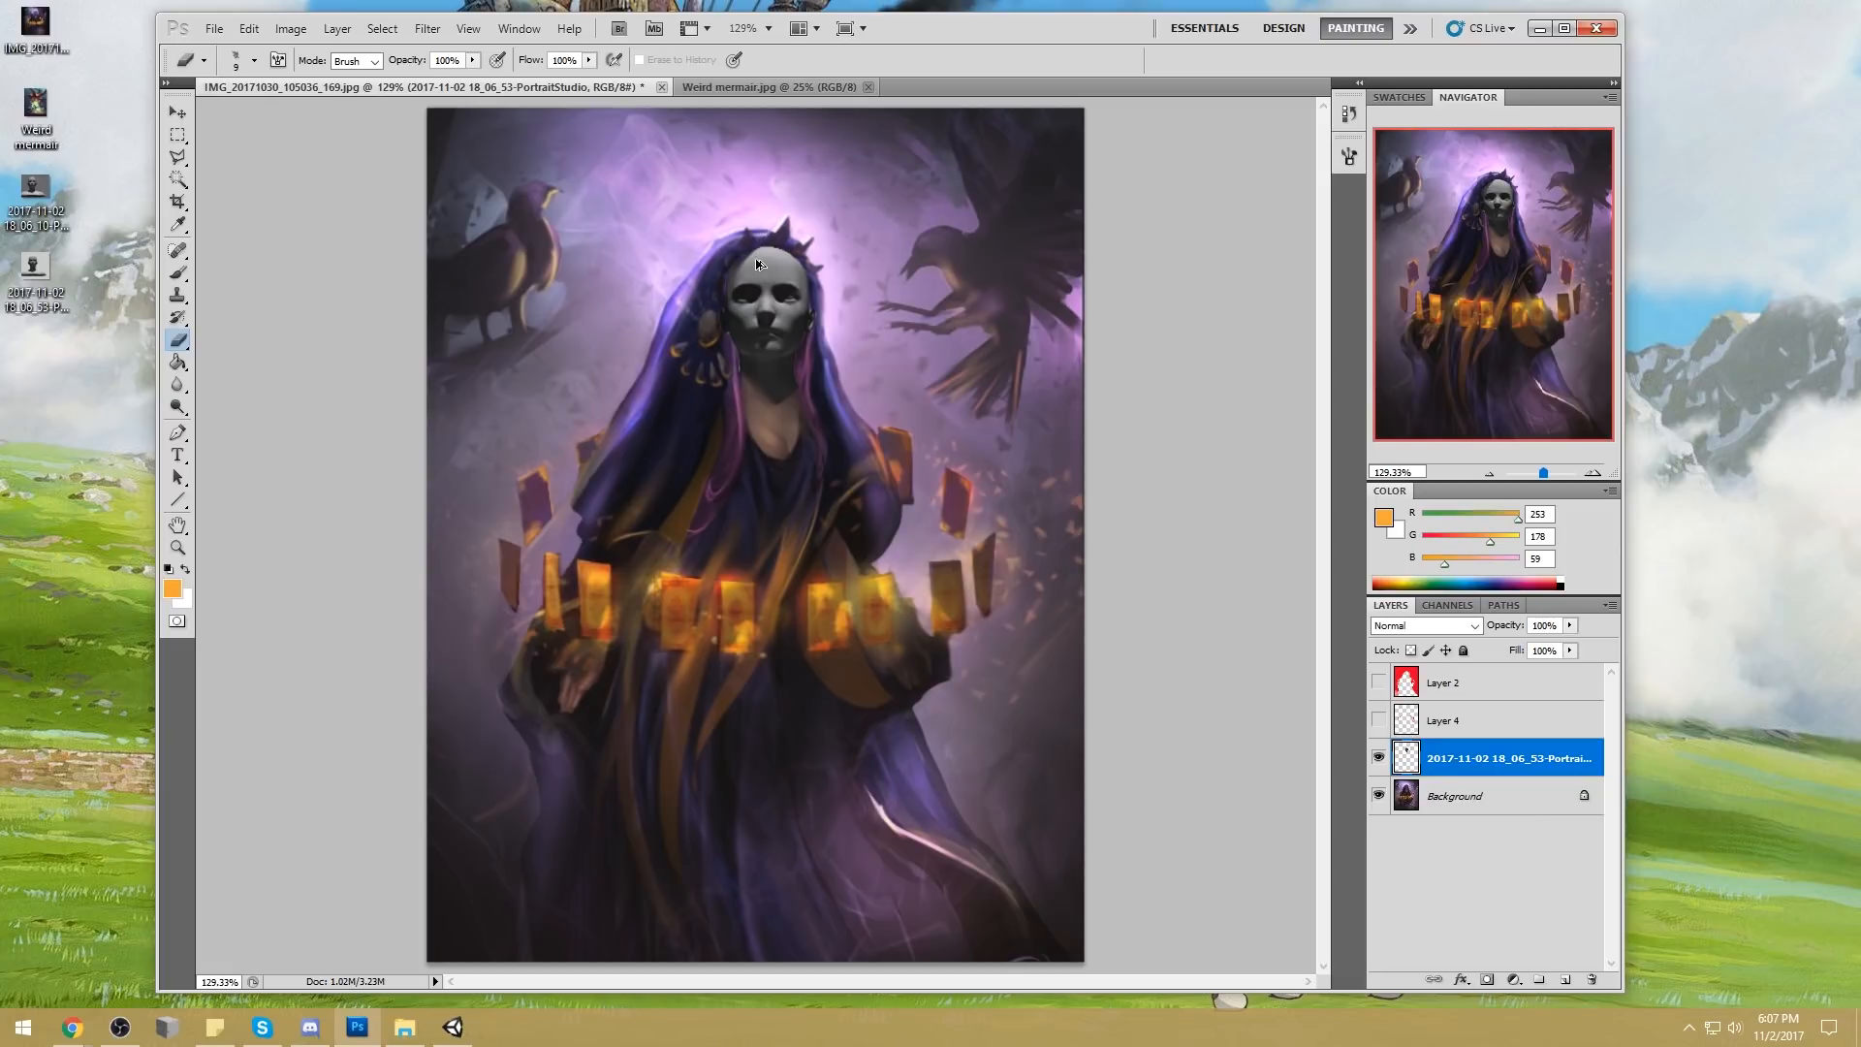
Scale the head overlay to 94.83%, fit it to the woman's face and erase its edges along the hairline
{"action": "key", "text": "ctrl+t"}
{"action": "left_click_drag", "start_coordinate": [817, 456], "coordinate": [804, 442]}
{"action": "left_click_drag", "start_coordinate": [783, 292], "coordinate": [786, 297]}
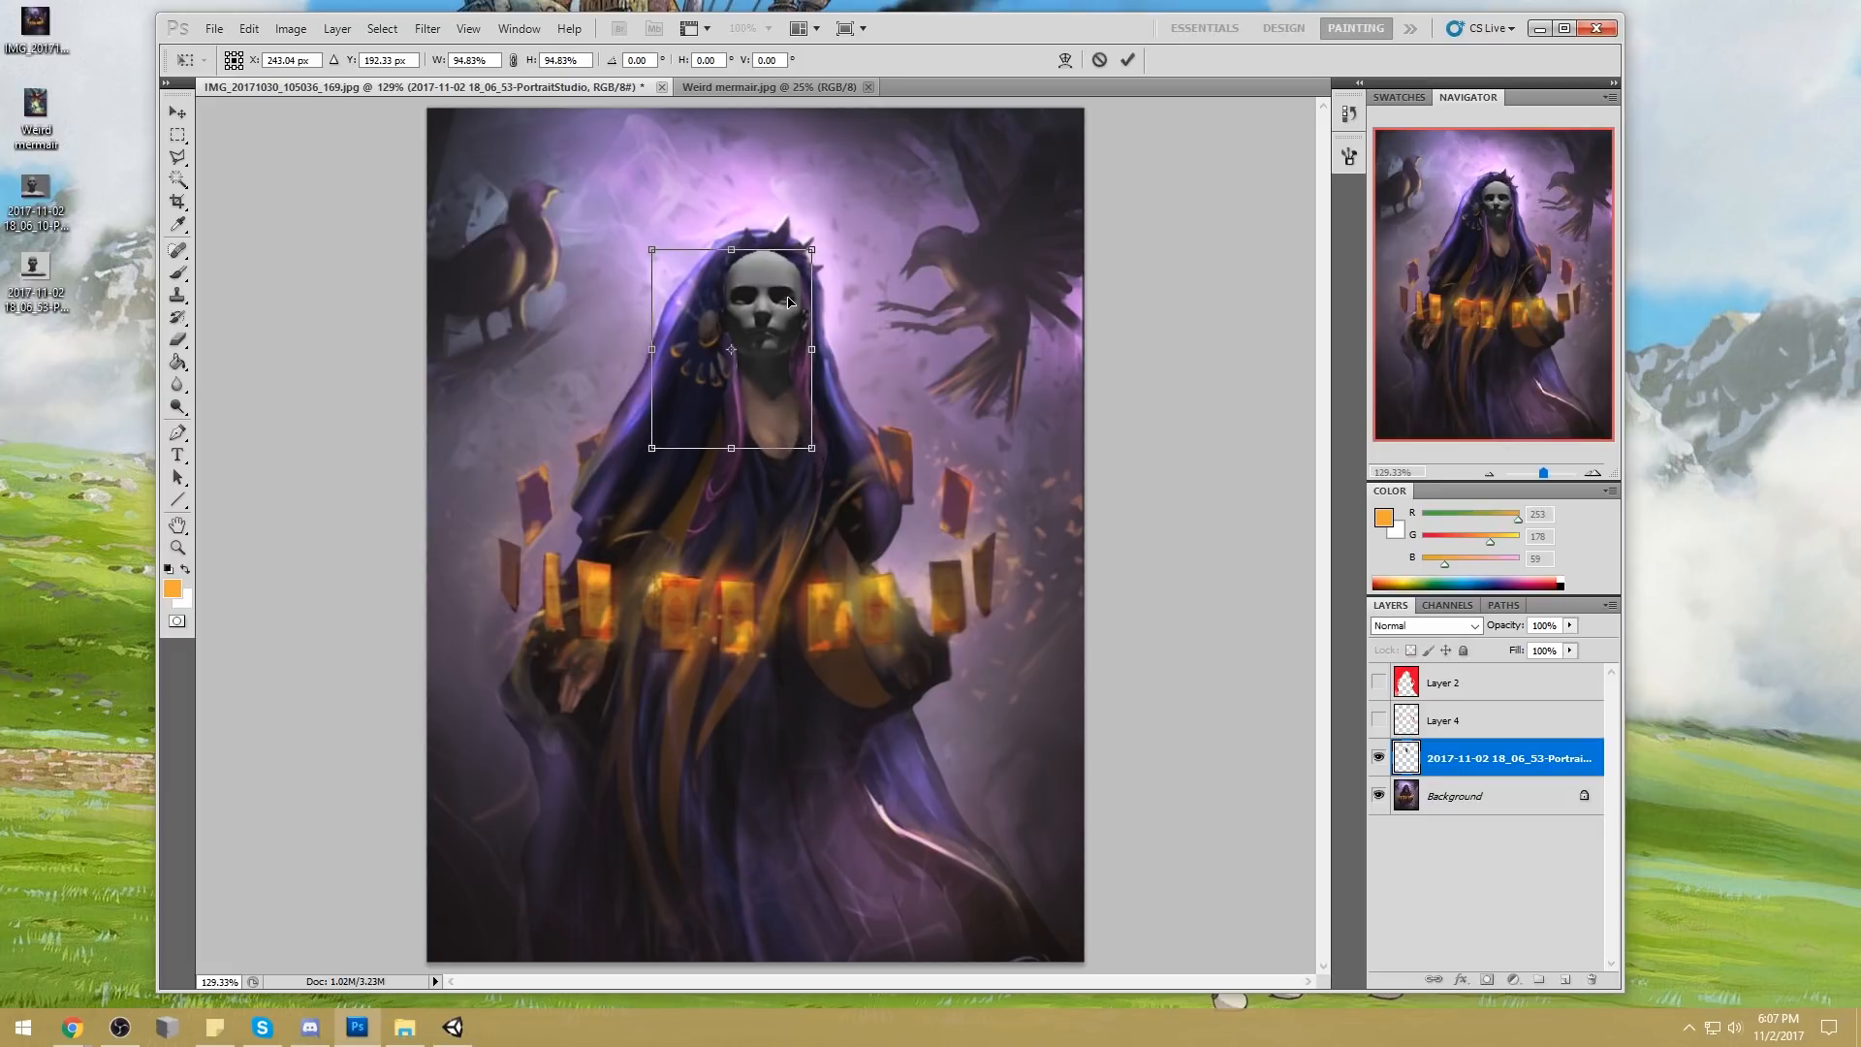
{"action": "left_click", "coordinate": [1128, 60]}
{"action": "key", "text": "e"}
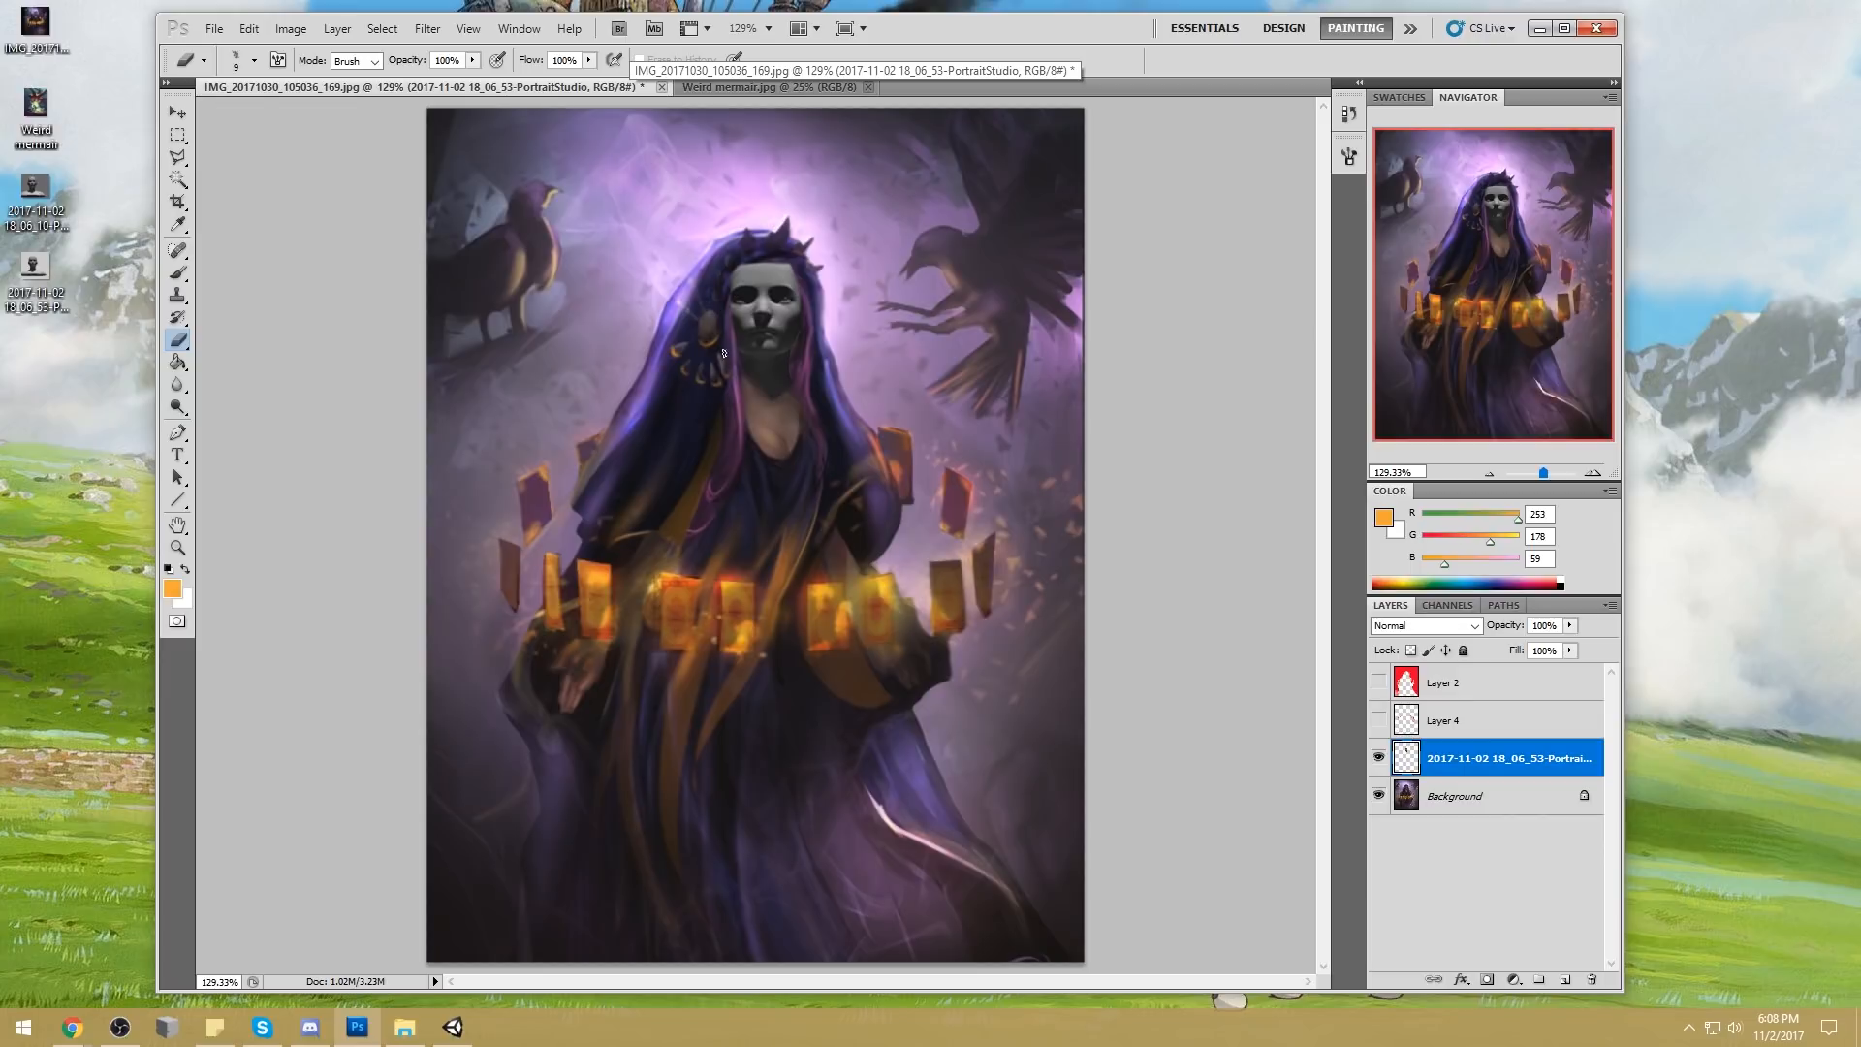
Try flipping the head overlay horizontally and moving it back over the woman's face
{"action": "key", "text": "v"}
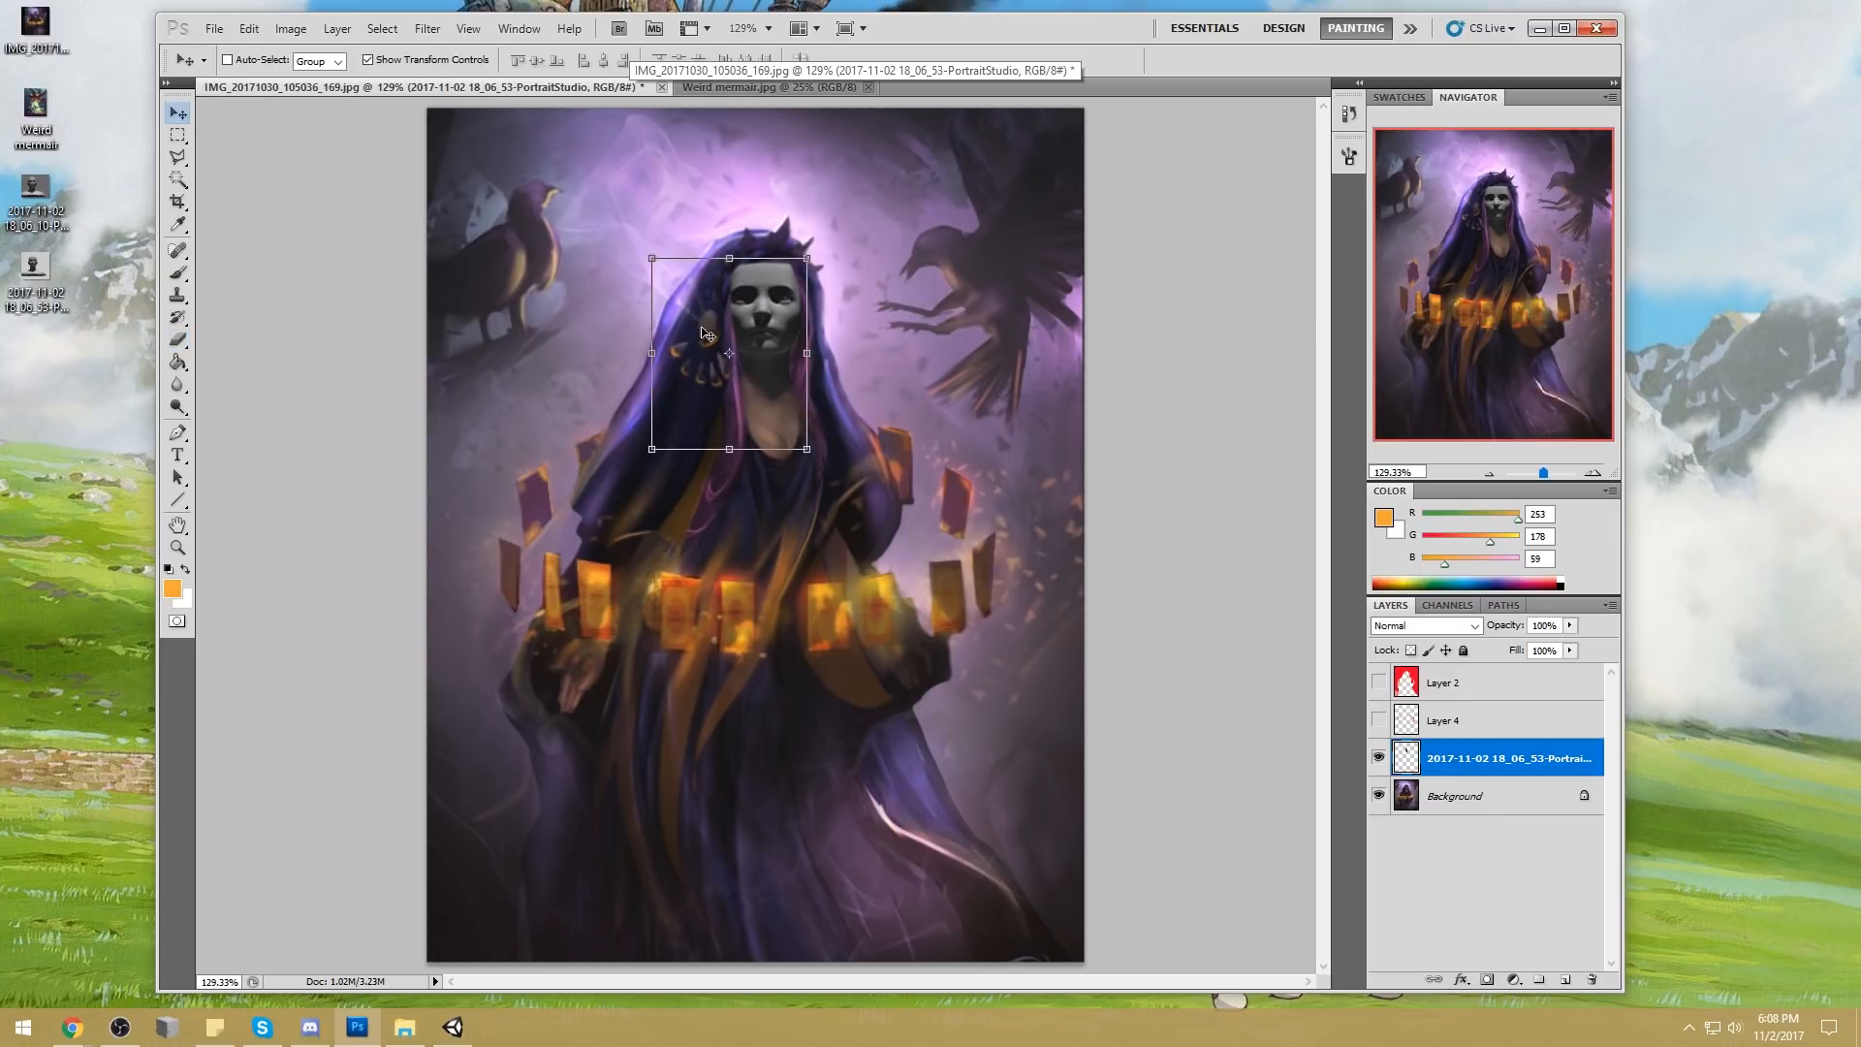
{"action": "key", "text": "ctrl+t"}
{"action": "right_click", "coordinate": [764, 289]}
{"action": "left_click", "coordinate": [878, 549]}
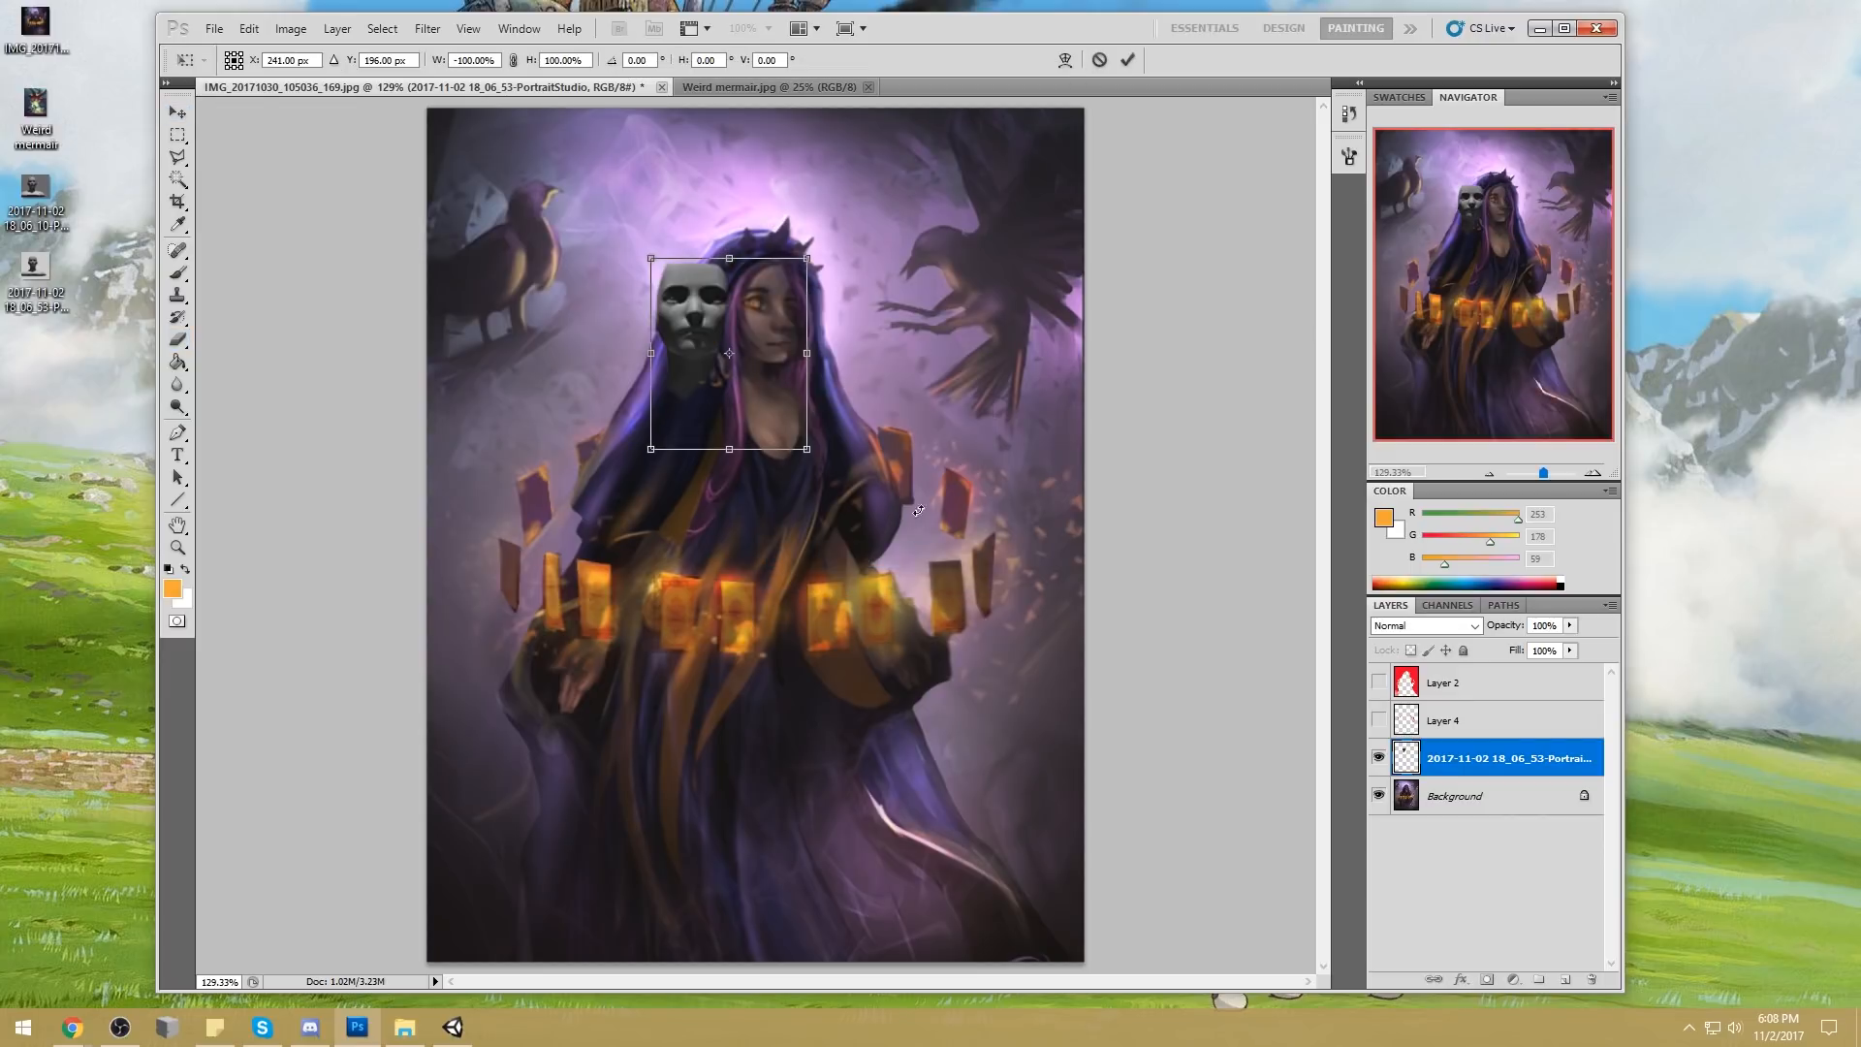
{"action": "left_click_drag", "start_coordinate": [678, 338], "coordinate": [772, 333]}
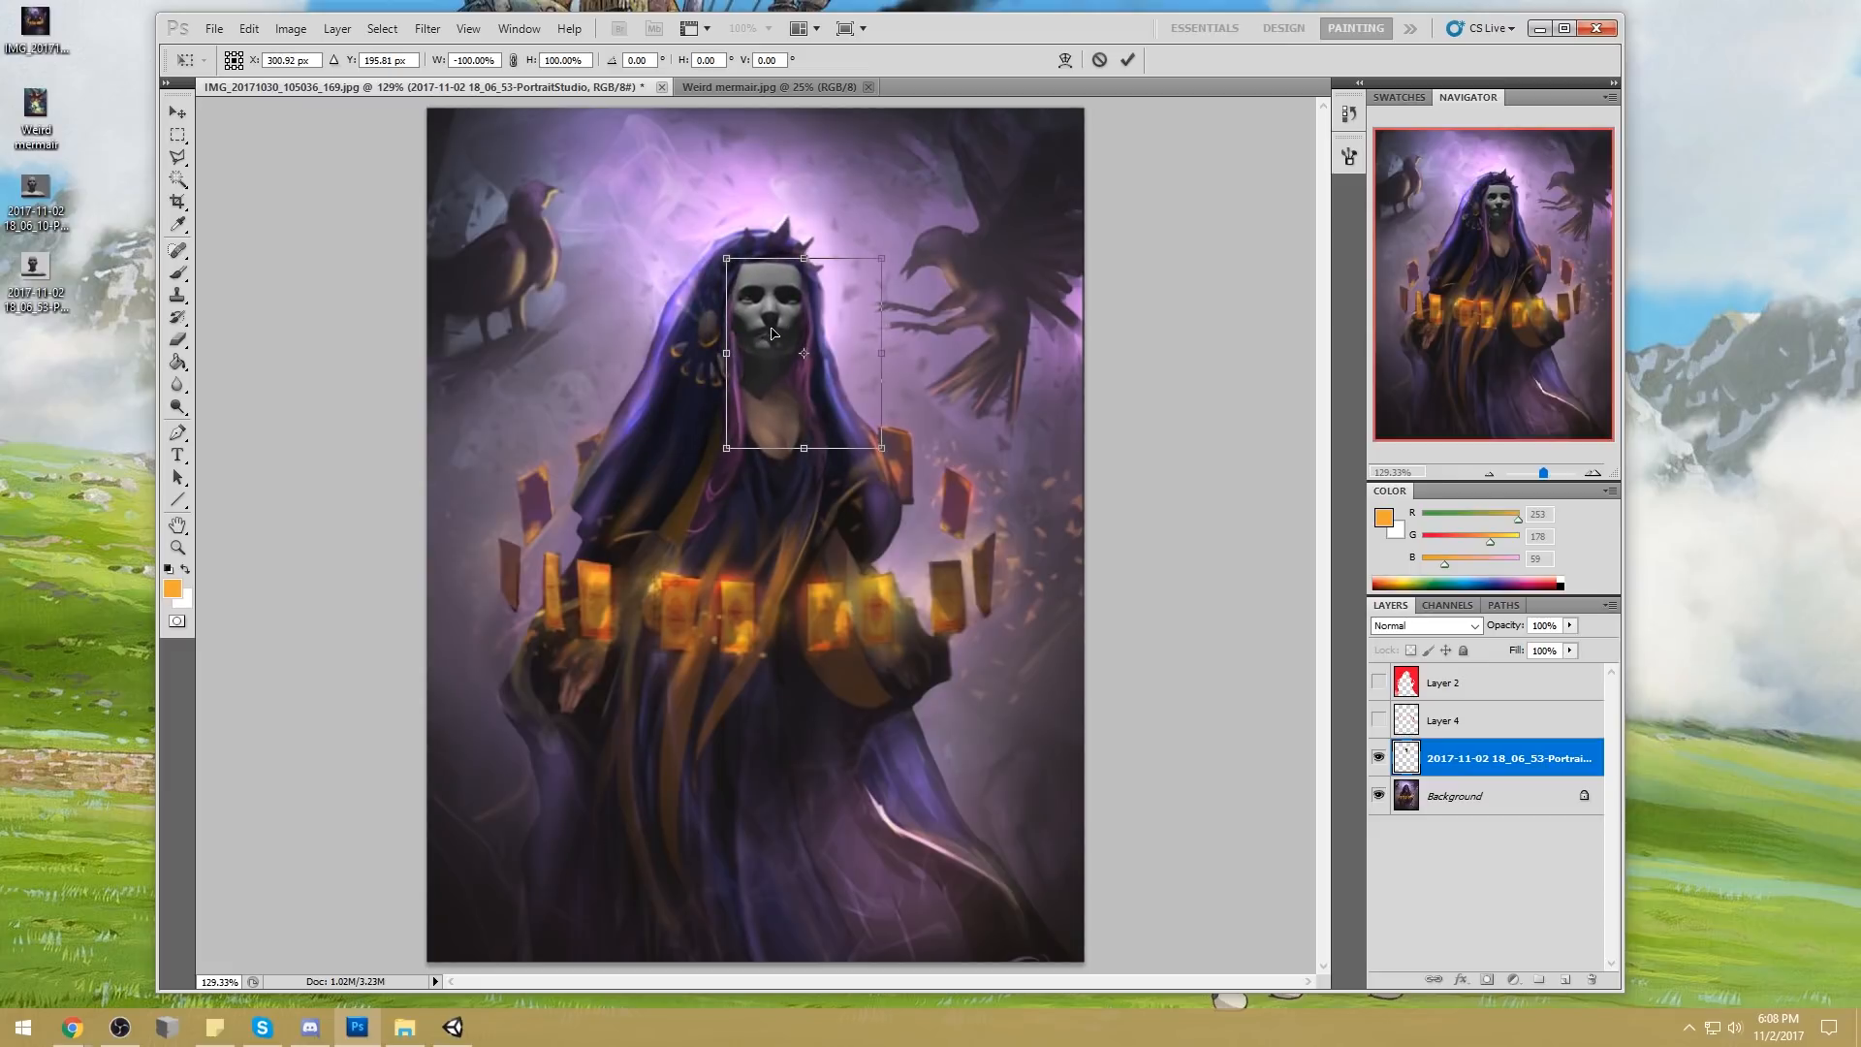
{"action": "left_click", "coordinate": [1126, 59]}
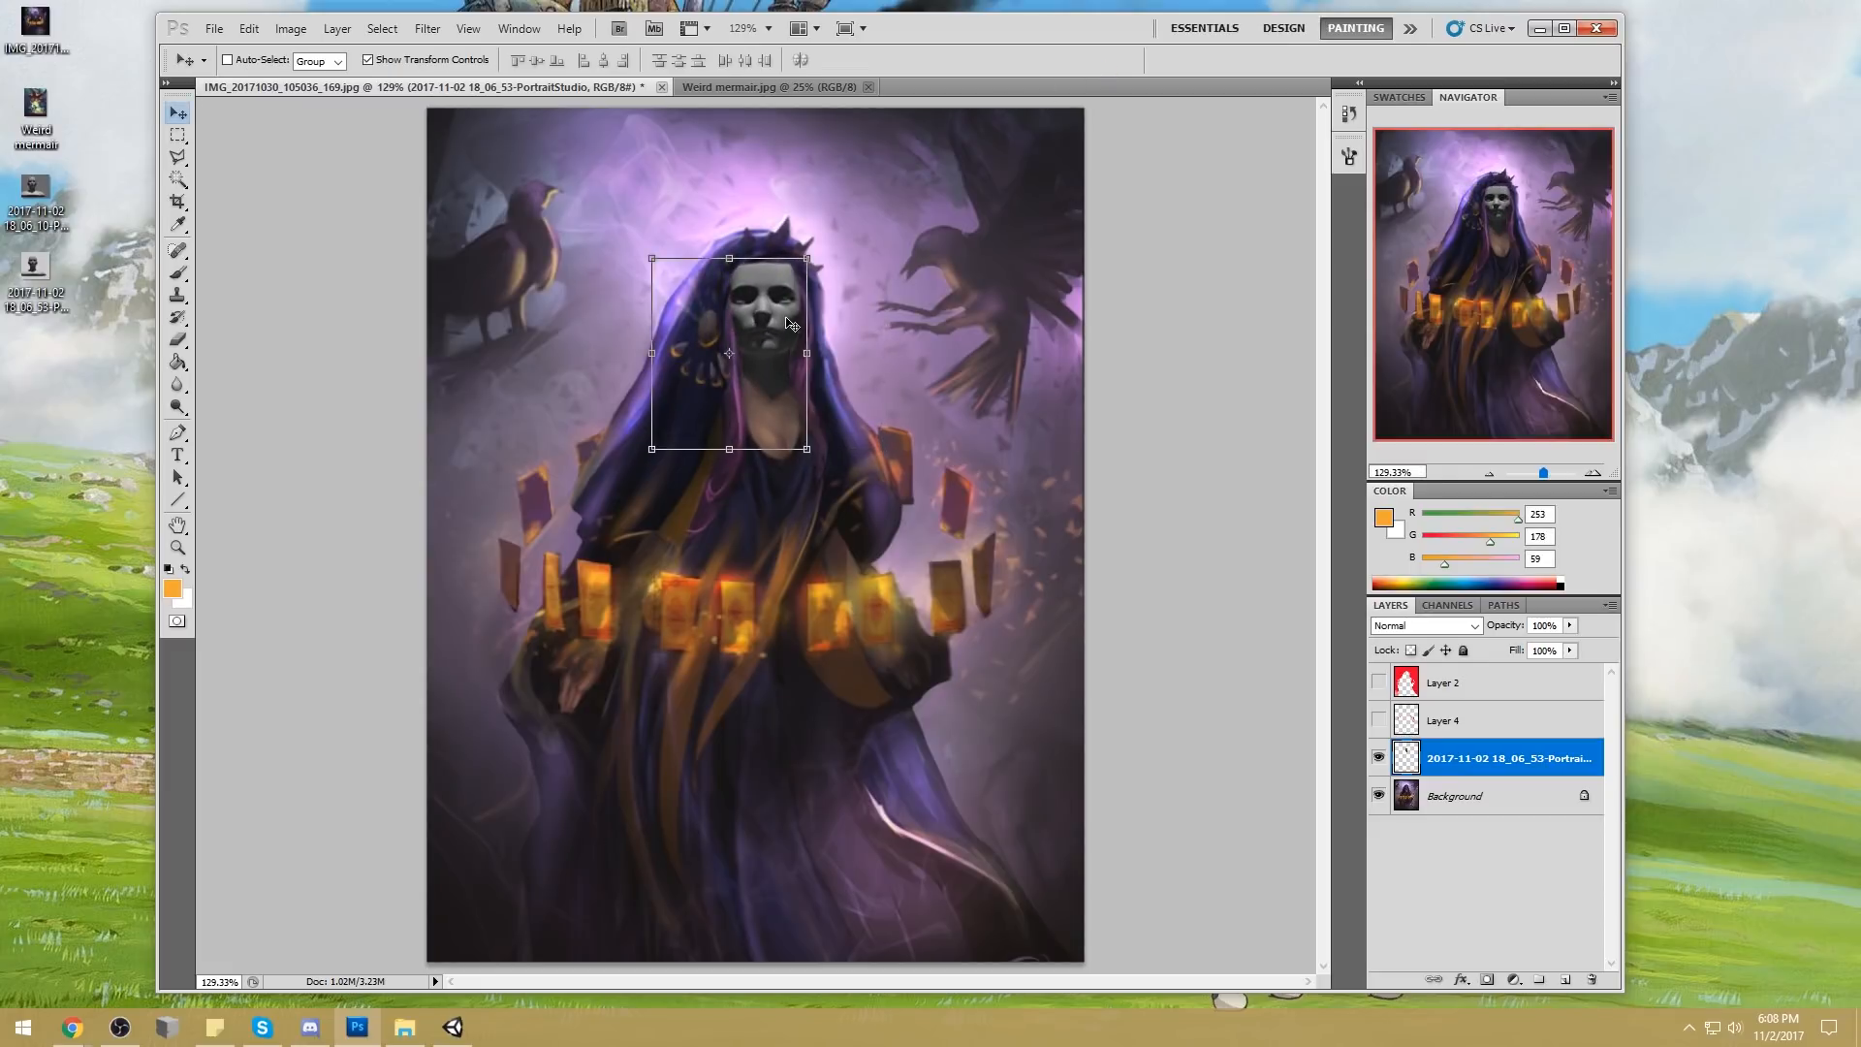
Set up a soft 100 px brush in Color mode
{"action": "key", "text": "b"}
{"action": "right_click", "coordinate": [814, 303]}
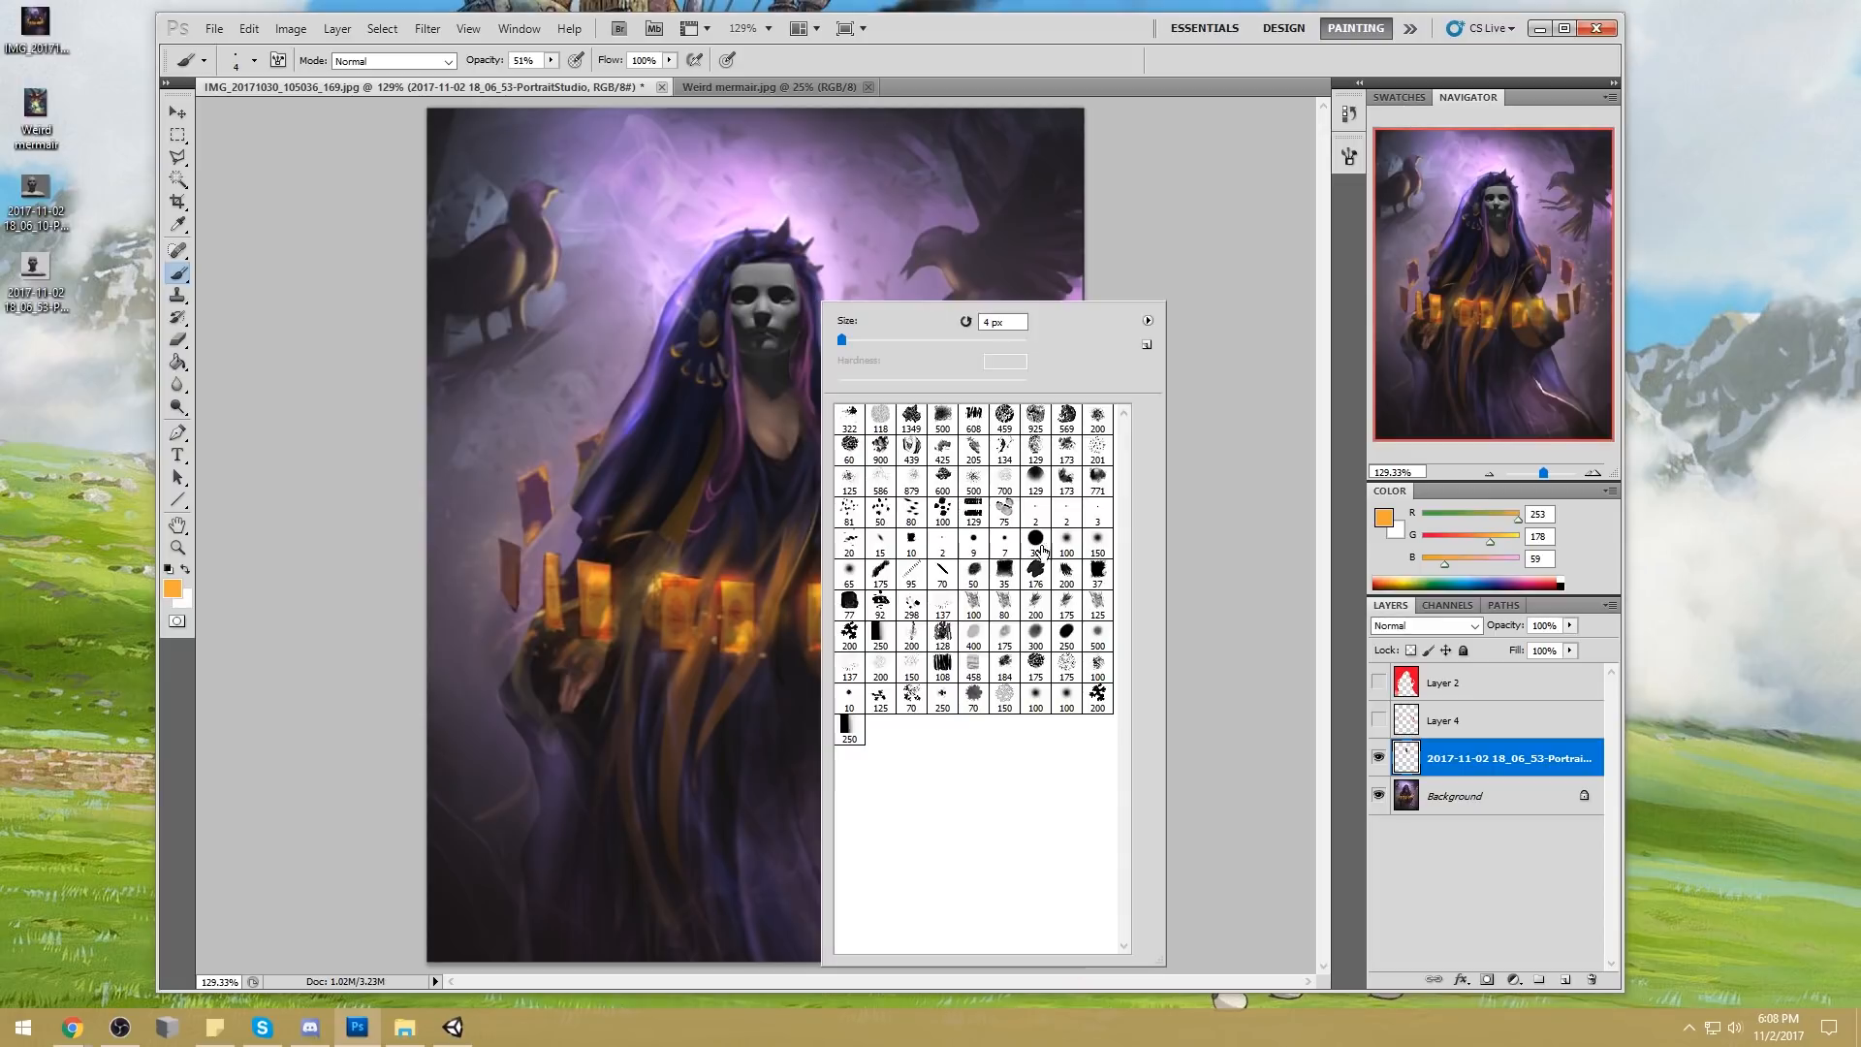
{"action": "left_click", "coordinate": [1066, 540]}
{"action": "left_click", "coordinate": [1176, 465]}
{"action": "left_click", "coordinate": [448, 60]}
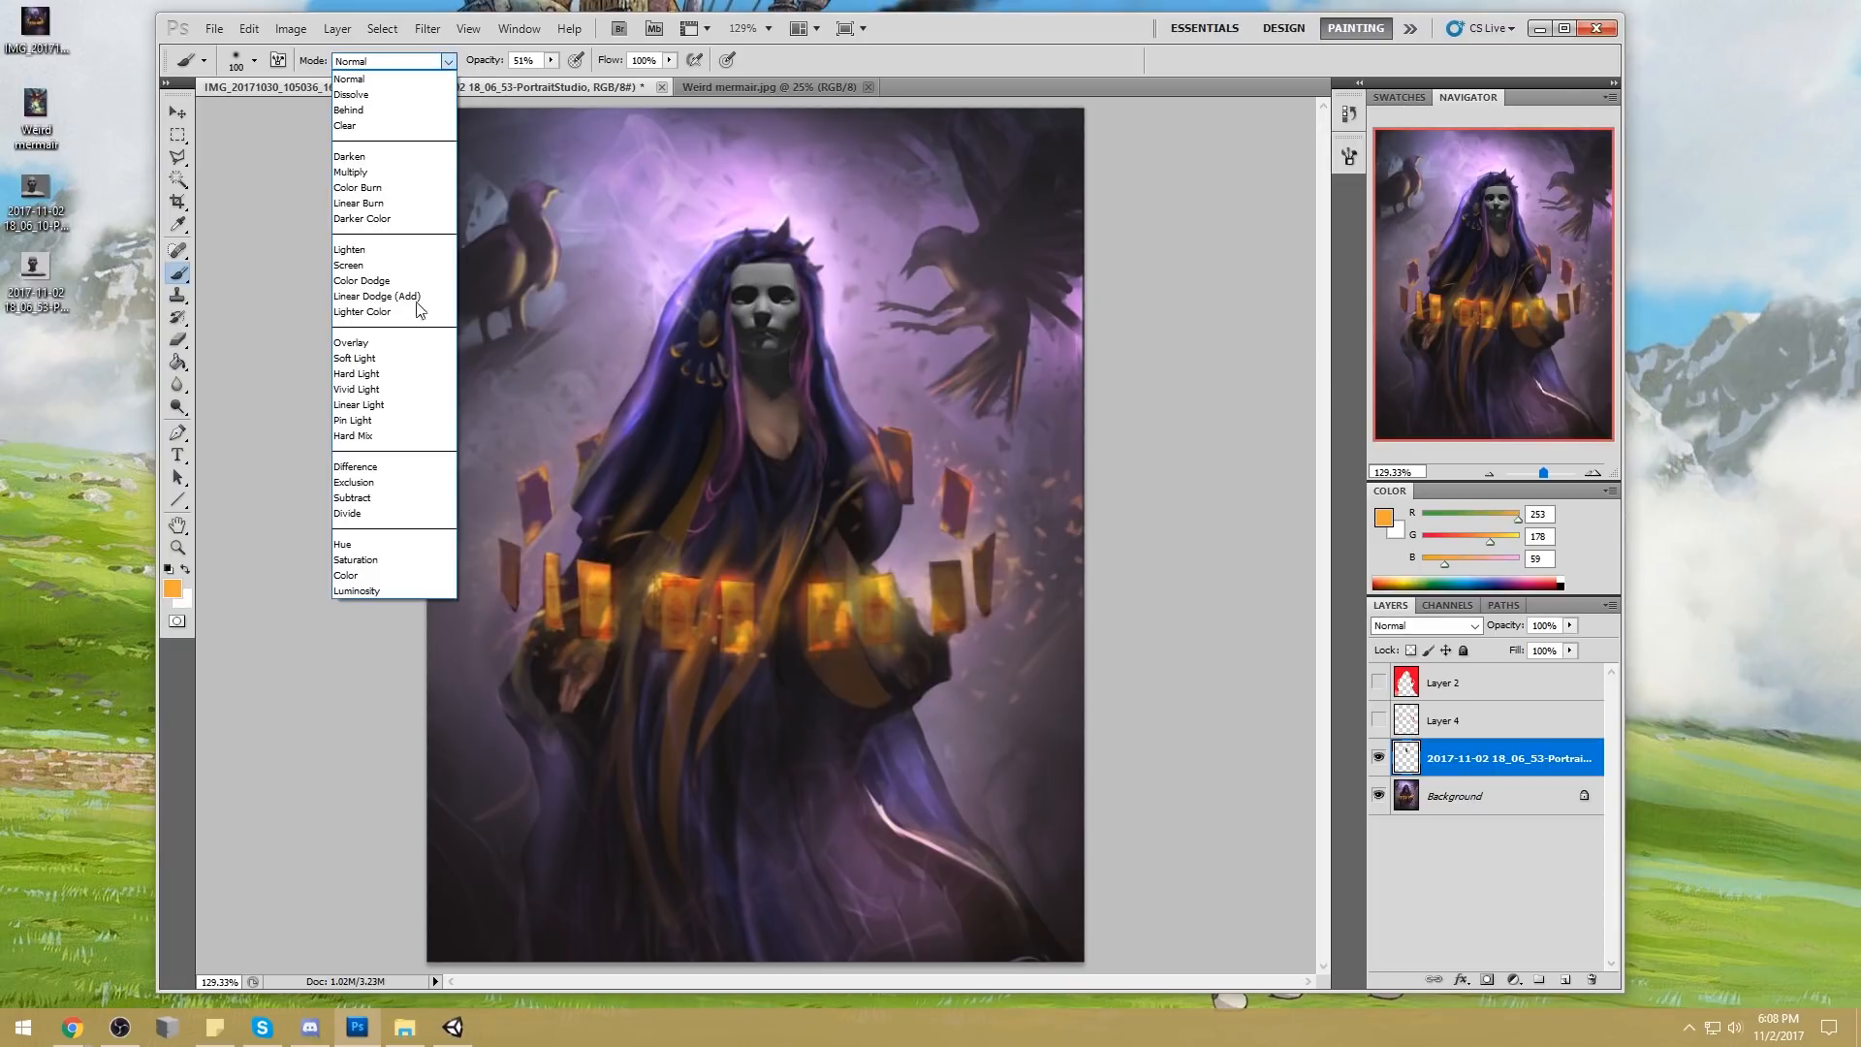
{"action": "left_click", "coordinate": [380, 579]}
Sample the woman's skin tone (RGB 132, 100, 92), lock the head layer's transparent pixels and tint the grey face with it
{"action": "left_click", "coordinate": [776, 426], "text": "alt"}
{"action": "mouse_move", "coordinate": [775, 344]}
{"action": "left_mouse_down"}
{"action": "mouse_move", "coordinate": [814, 299]}
{"action": "mouse_move", "coordinate": [772, 283]}
{"action": "mouse_move", "coordinate": [776, 250]}
{"action": "mouse_move", "coordinate": [766, 374]}
{"action": "left_mouse_up"}
{"action": "key", "text": "ctrl+alt+z"}
{"action": "left_click", "coordinate": [1410, 651]}
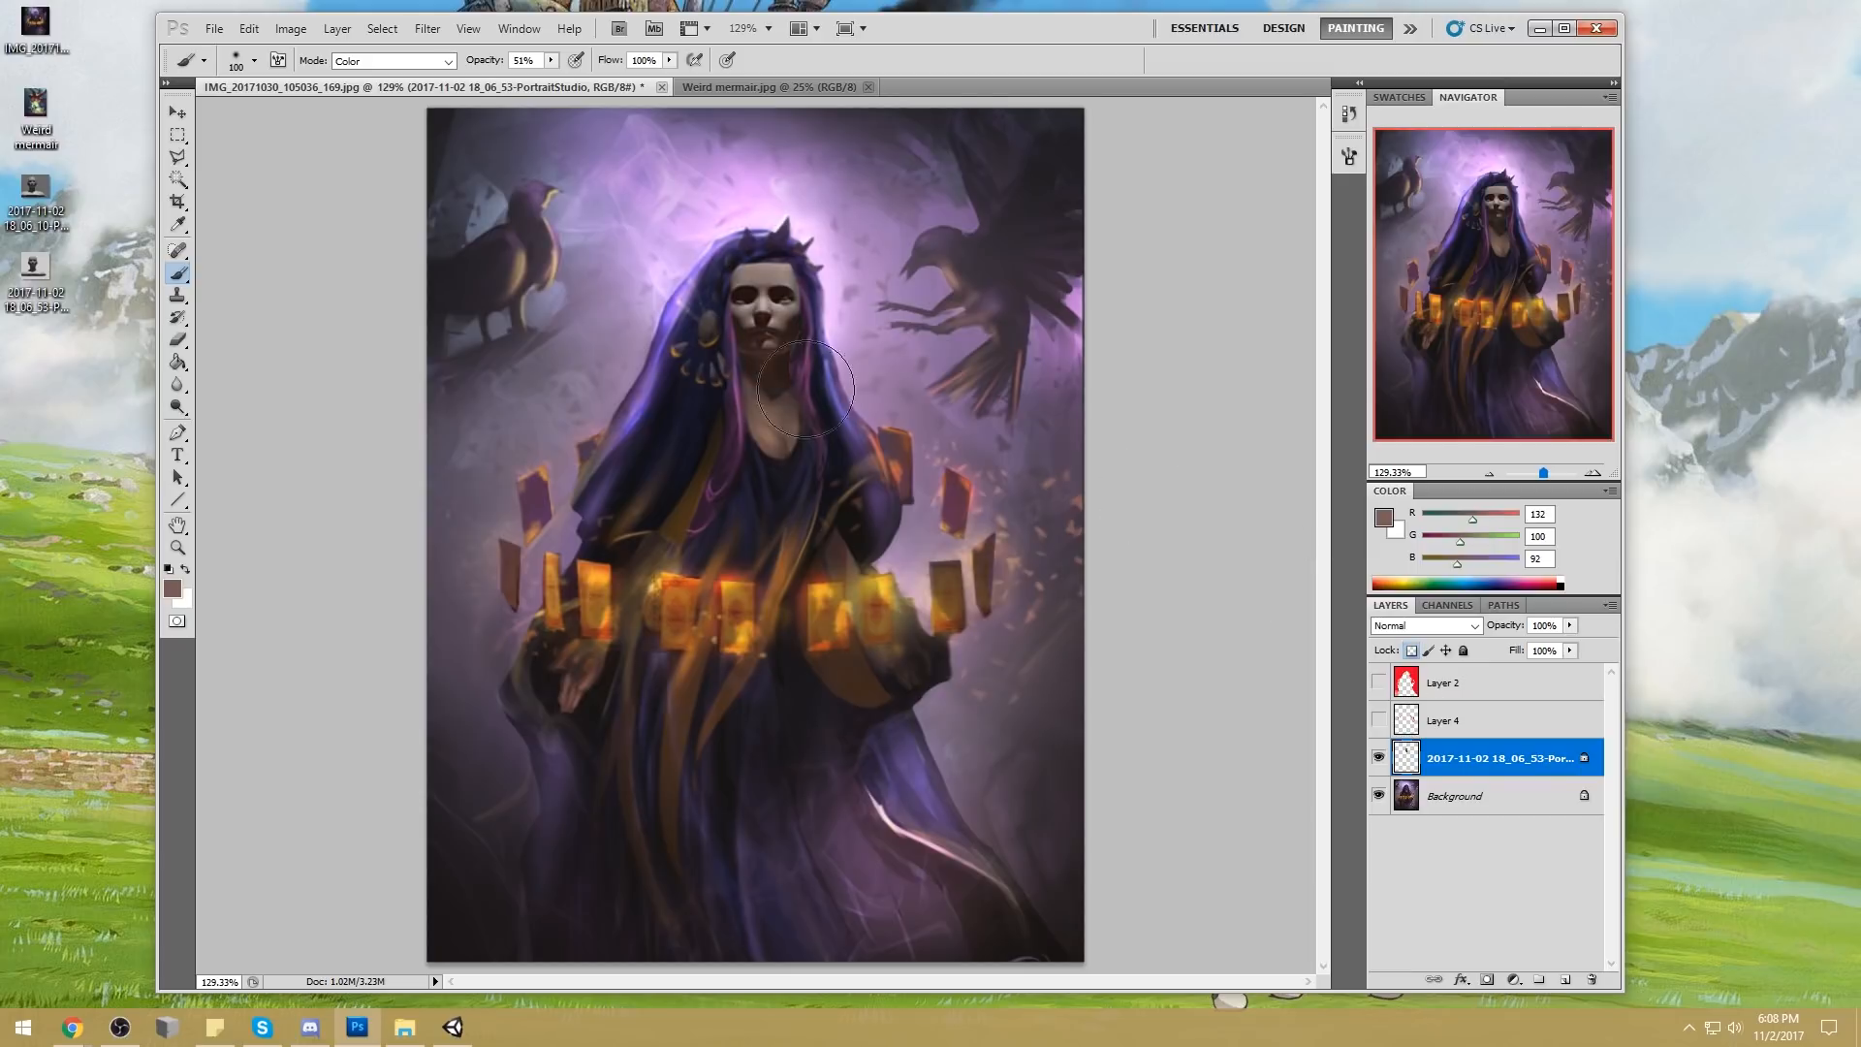
Tint the face in Color mode with the backdrop's pale pink (RGB 254, 236, 254) and the hood's purple (RGB 86, 74, 131) at 70 px
{"action": "left_click", "coordinate": [787, 210], "text": "alt"}
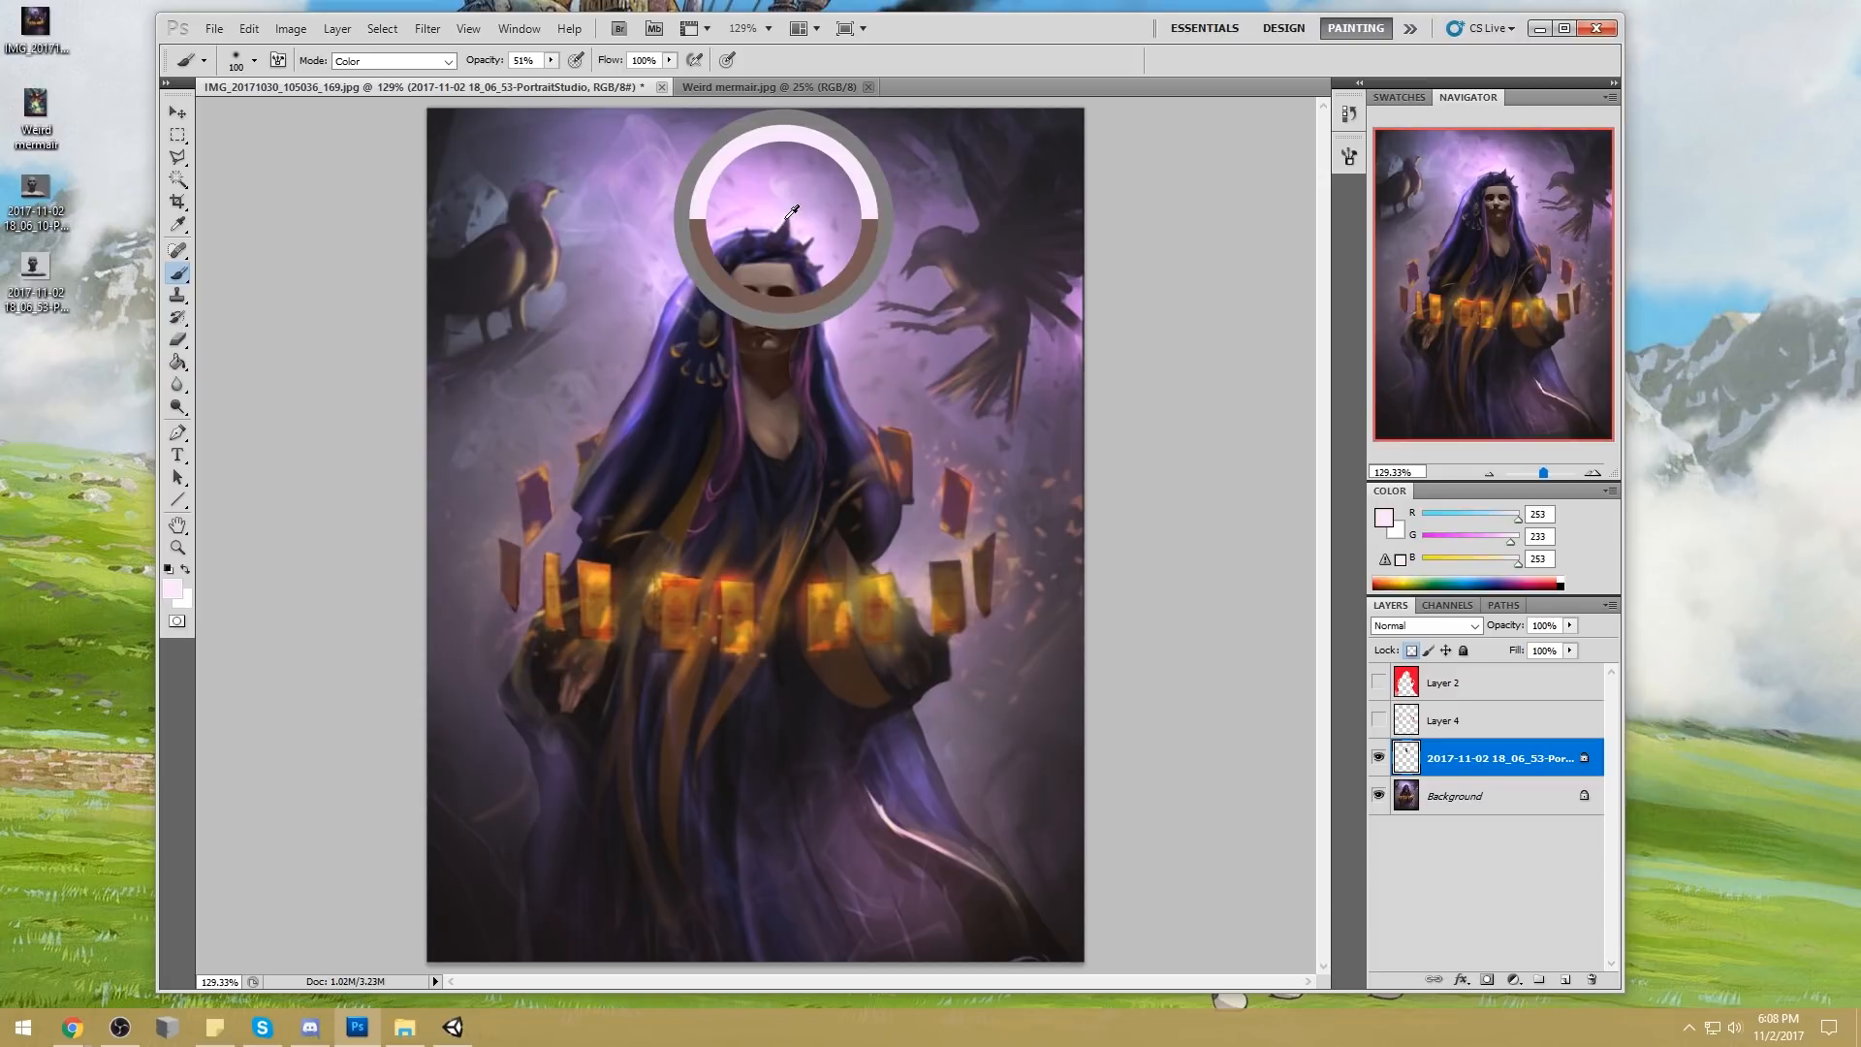
{"action": "left_click", "coordinate": [447, 60]}
{"action": "left_click", "coordinate": [448, 62]}
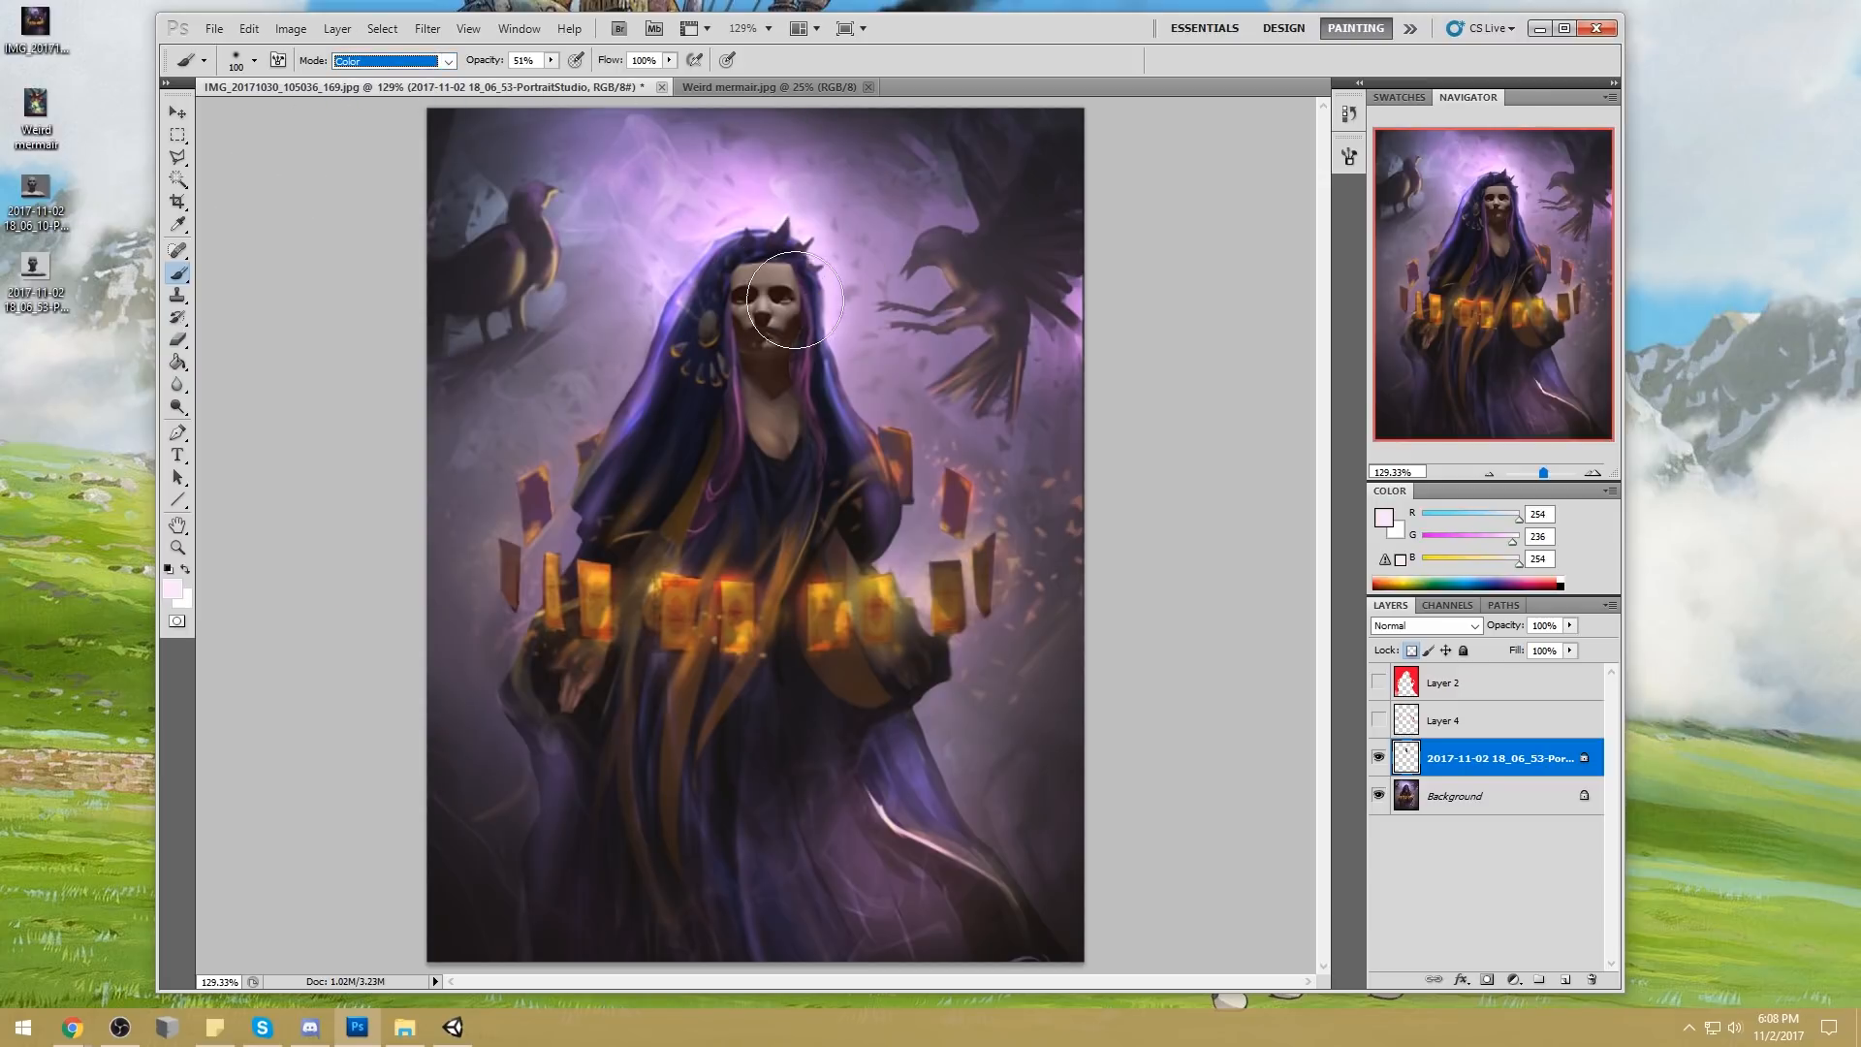
{"action": "key", "text": "bracketleft"}
{"action": "key", "text": "bracketleft"}
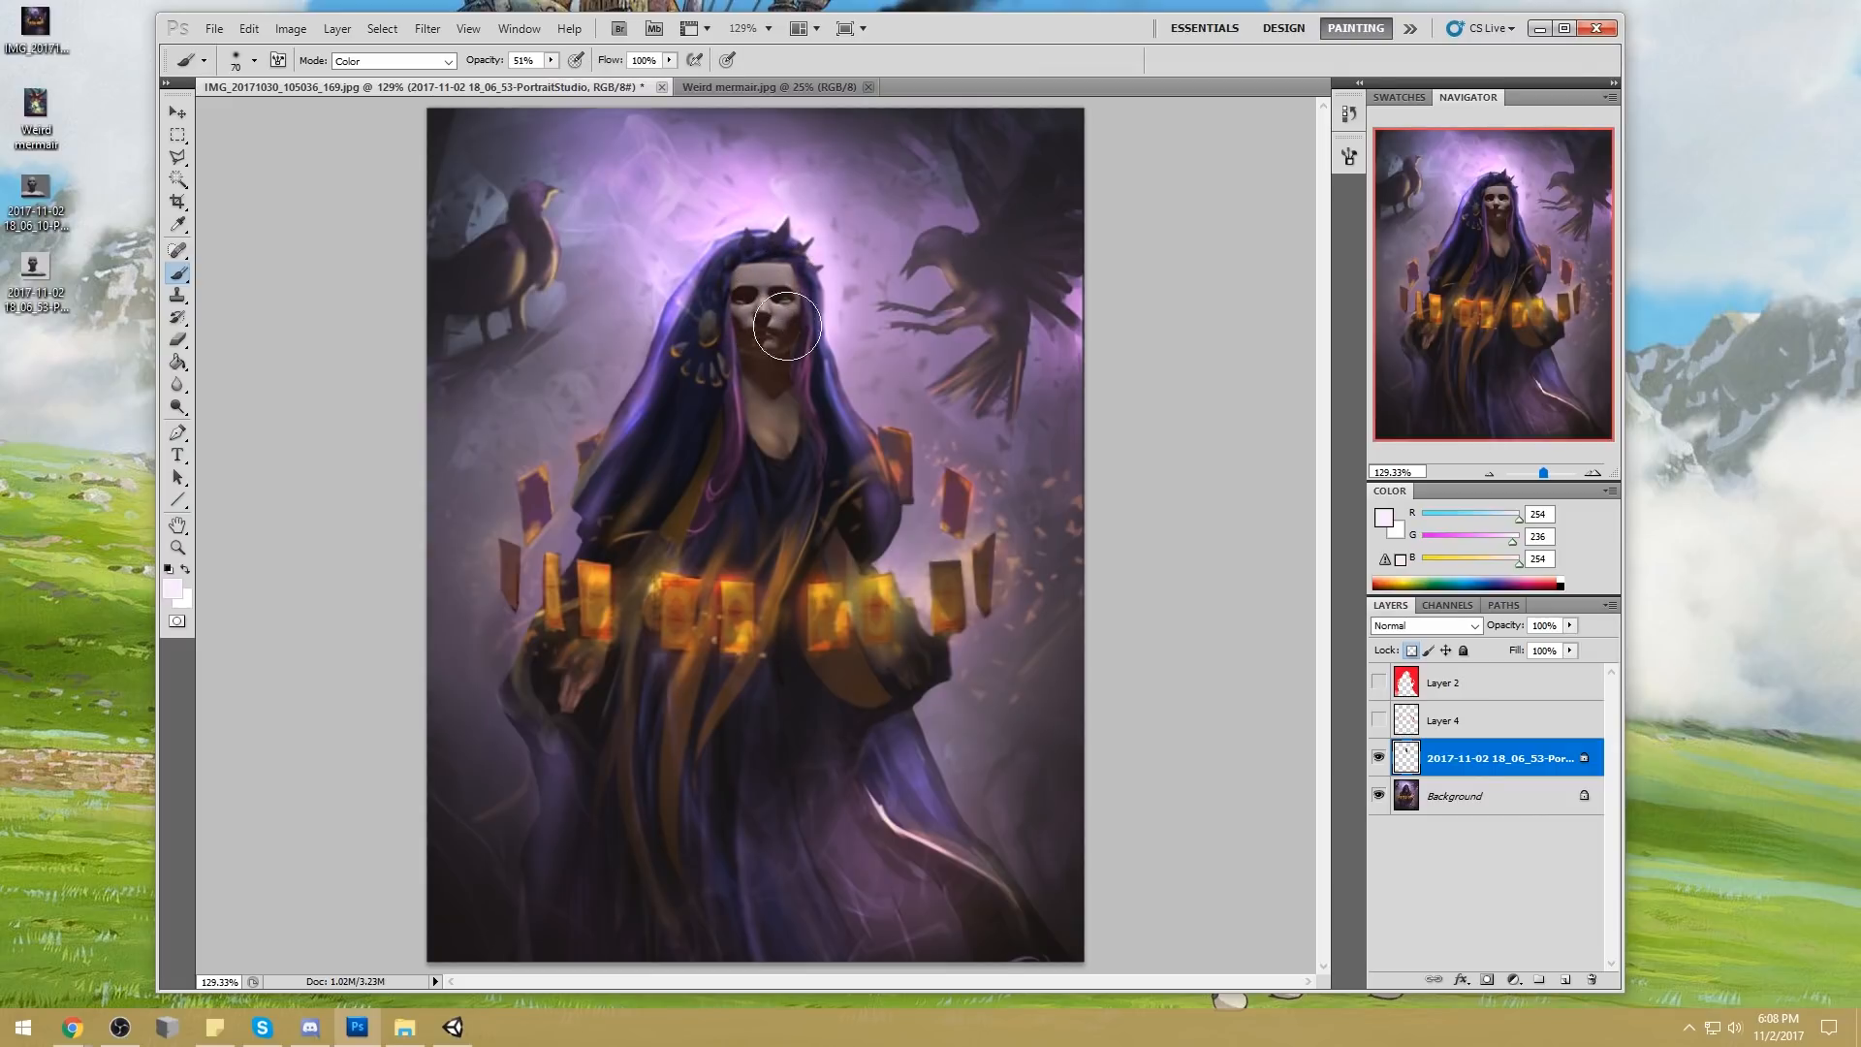
{"action": "left_click", "coordinate": [827, 353], "text": "alt"}
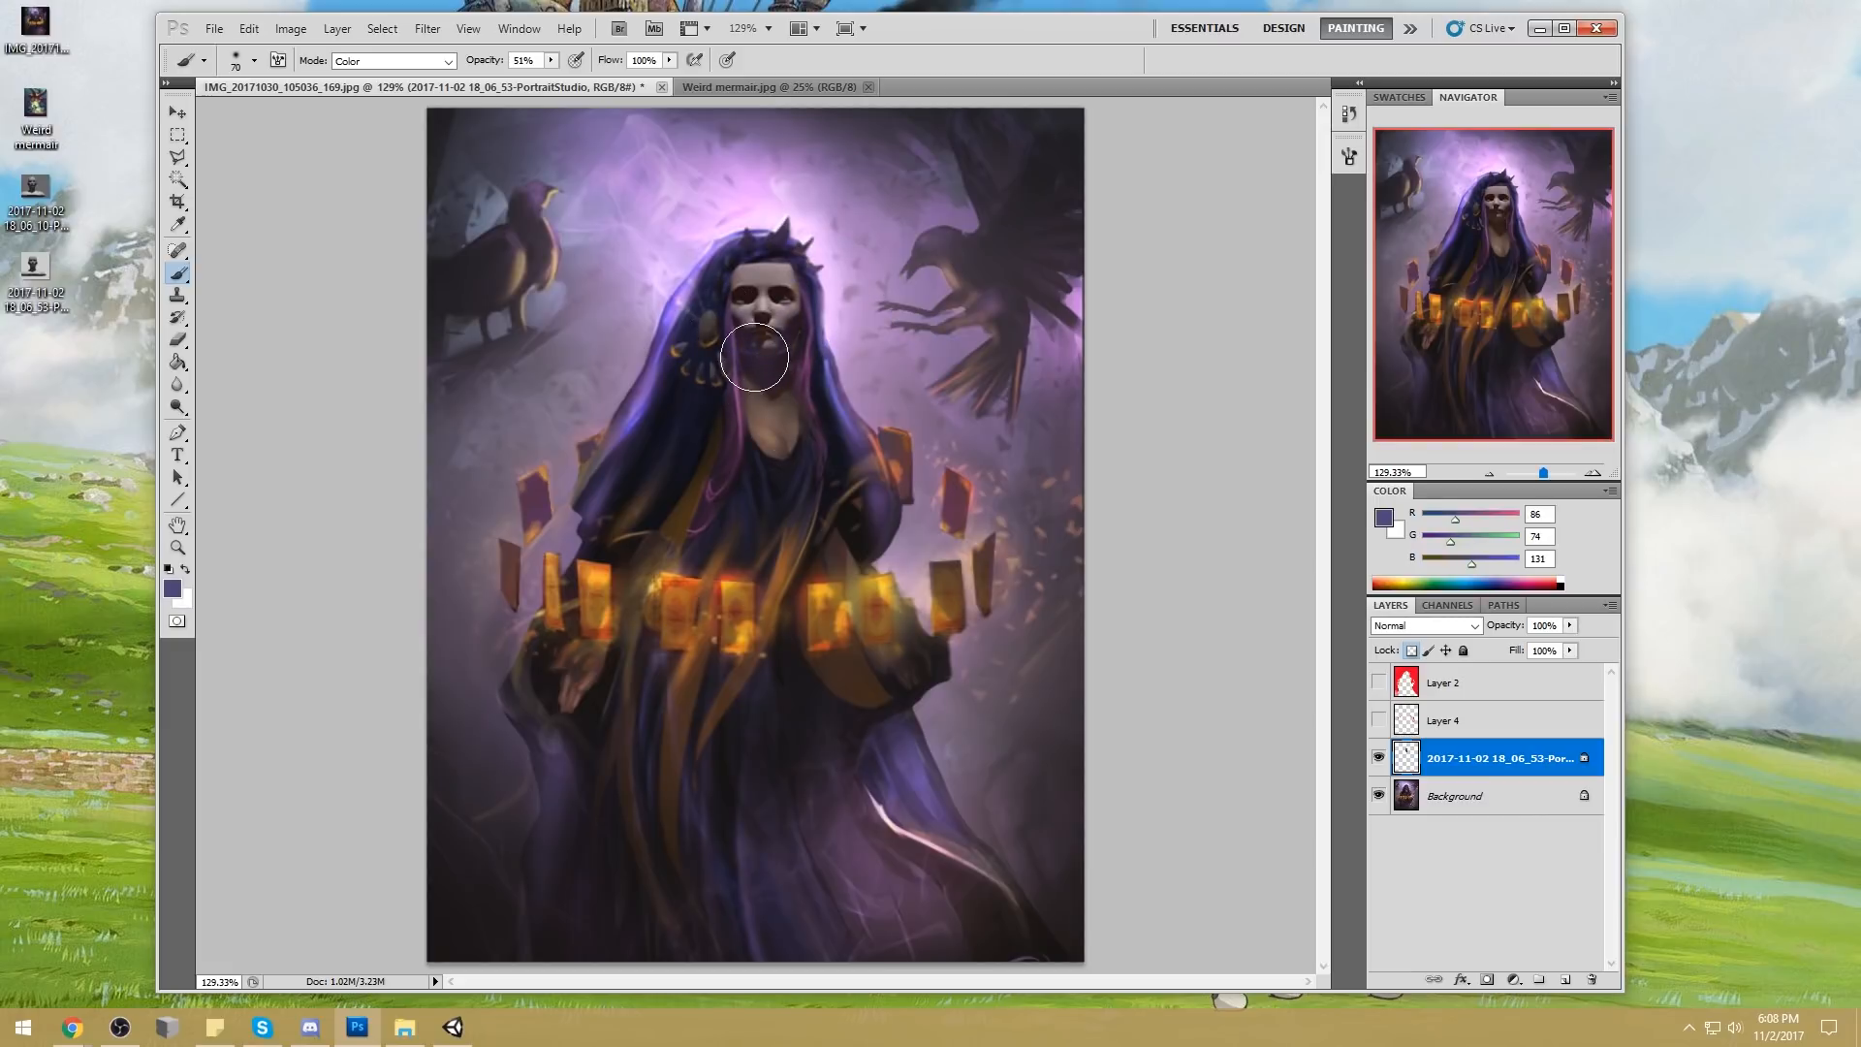
{"action": "mouse_move", "coordinate": [761, 341]}
{"action": "left_mouse_down"}
{"action": "mouse_move", "coordinate": [786, 296]}
{"action": "mouse_move", "coordinate": [747, 297]}
{"action": "left_mouse_up"}
Shade the face in Darken mode at 29% opacity with a sampled dark purple (RGB 44, 25, 47), using large and 20 px brush sizes
{"action": "left_click", "coordinate": [799, 330], "text": "alt"}
{"action": "left_click", "coordinate": [405, 61]}
{"action": "left_click", "coordinate": [361, 156]}
{"action": "key", "text": "bracketright"}
{"action": "key", "text": "bracketright"}
{"action": "key", "text": "bracketright"}
{"action": "key", "text": "bracketright"}
{"action": "key", "text": "bracketright"}
{"action": "key", "text": "bracketright"}
{"action": "key", "text": "bracketright"}
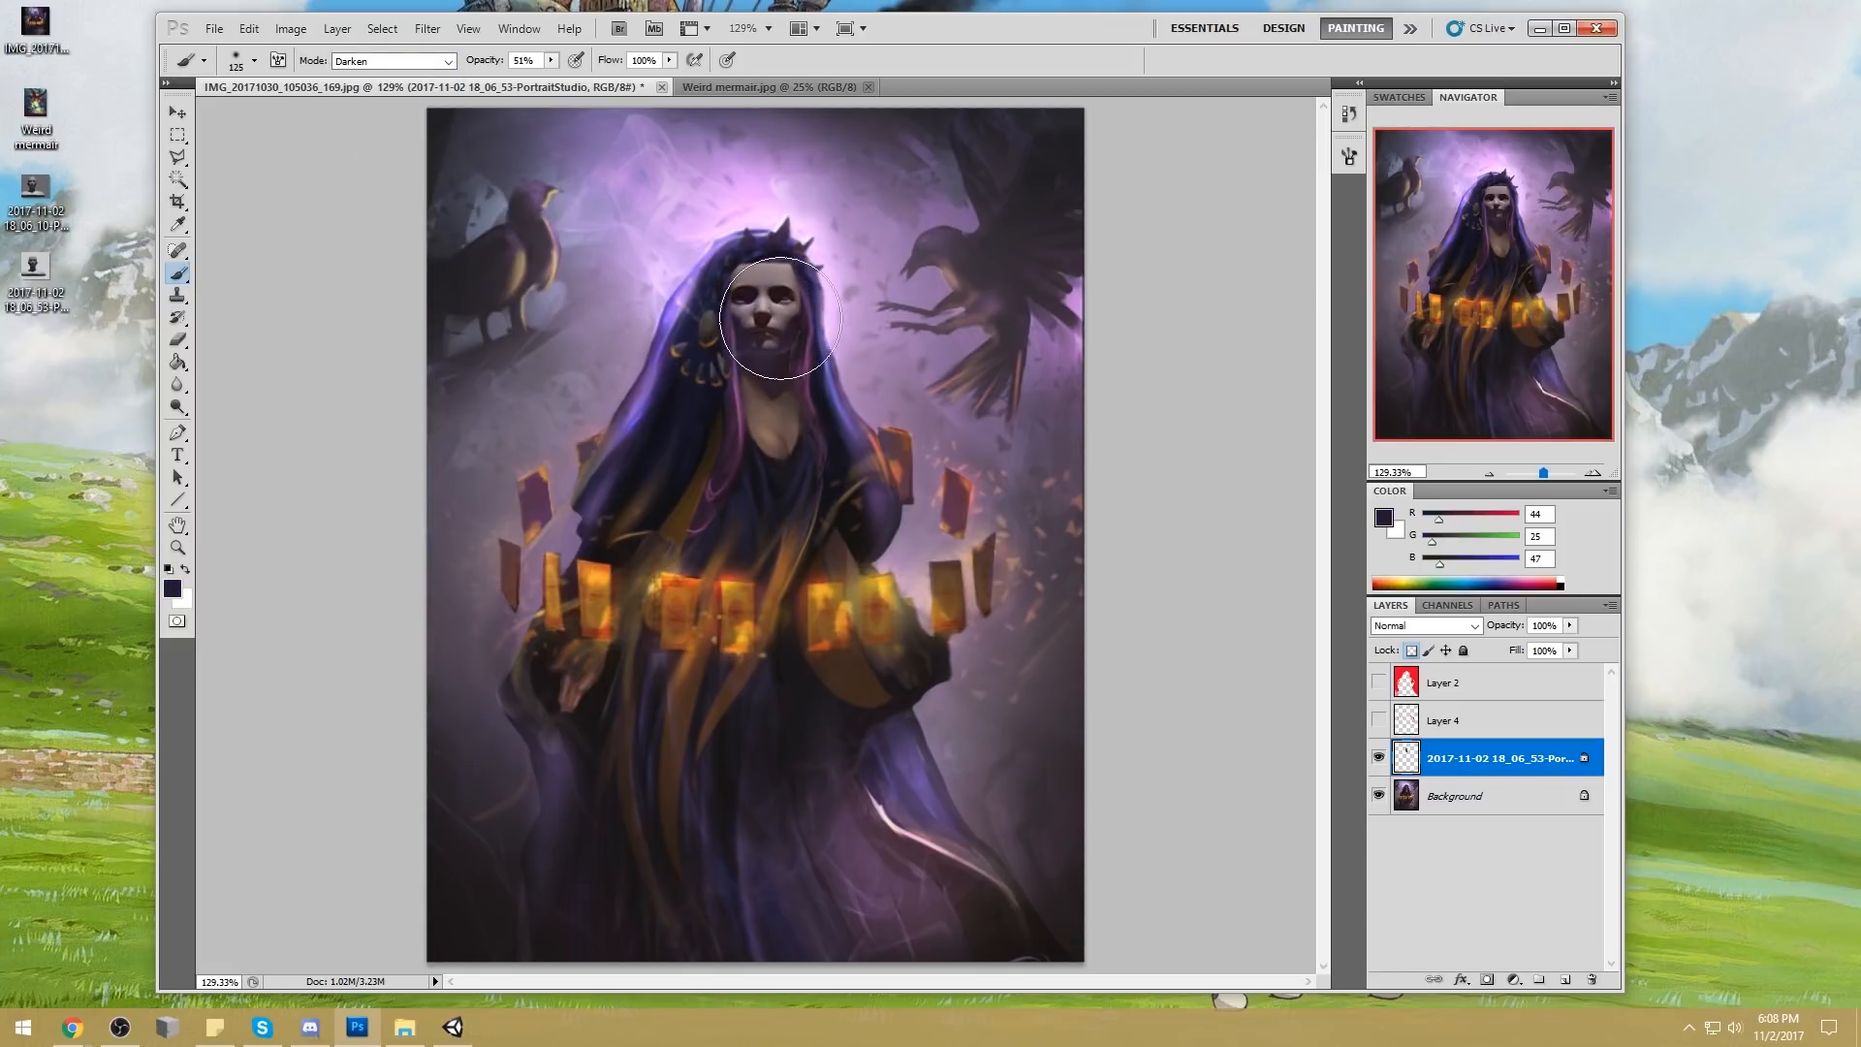
{"action": "left_click_drag", "start_coordinate": [550, 64], "coordinate": [528, 76]}
{"action": "left_click_drag", "start_coordinate": [751, 305], "coordinate": [745, 327]}
{"action": "key", "text": "bracketleft"}
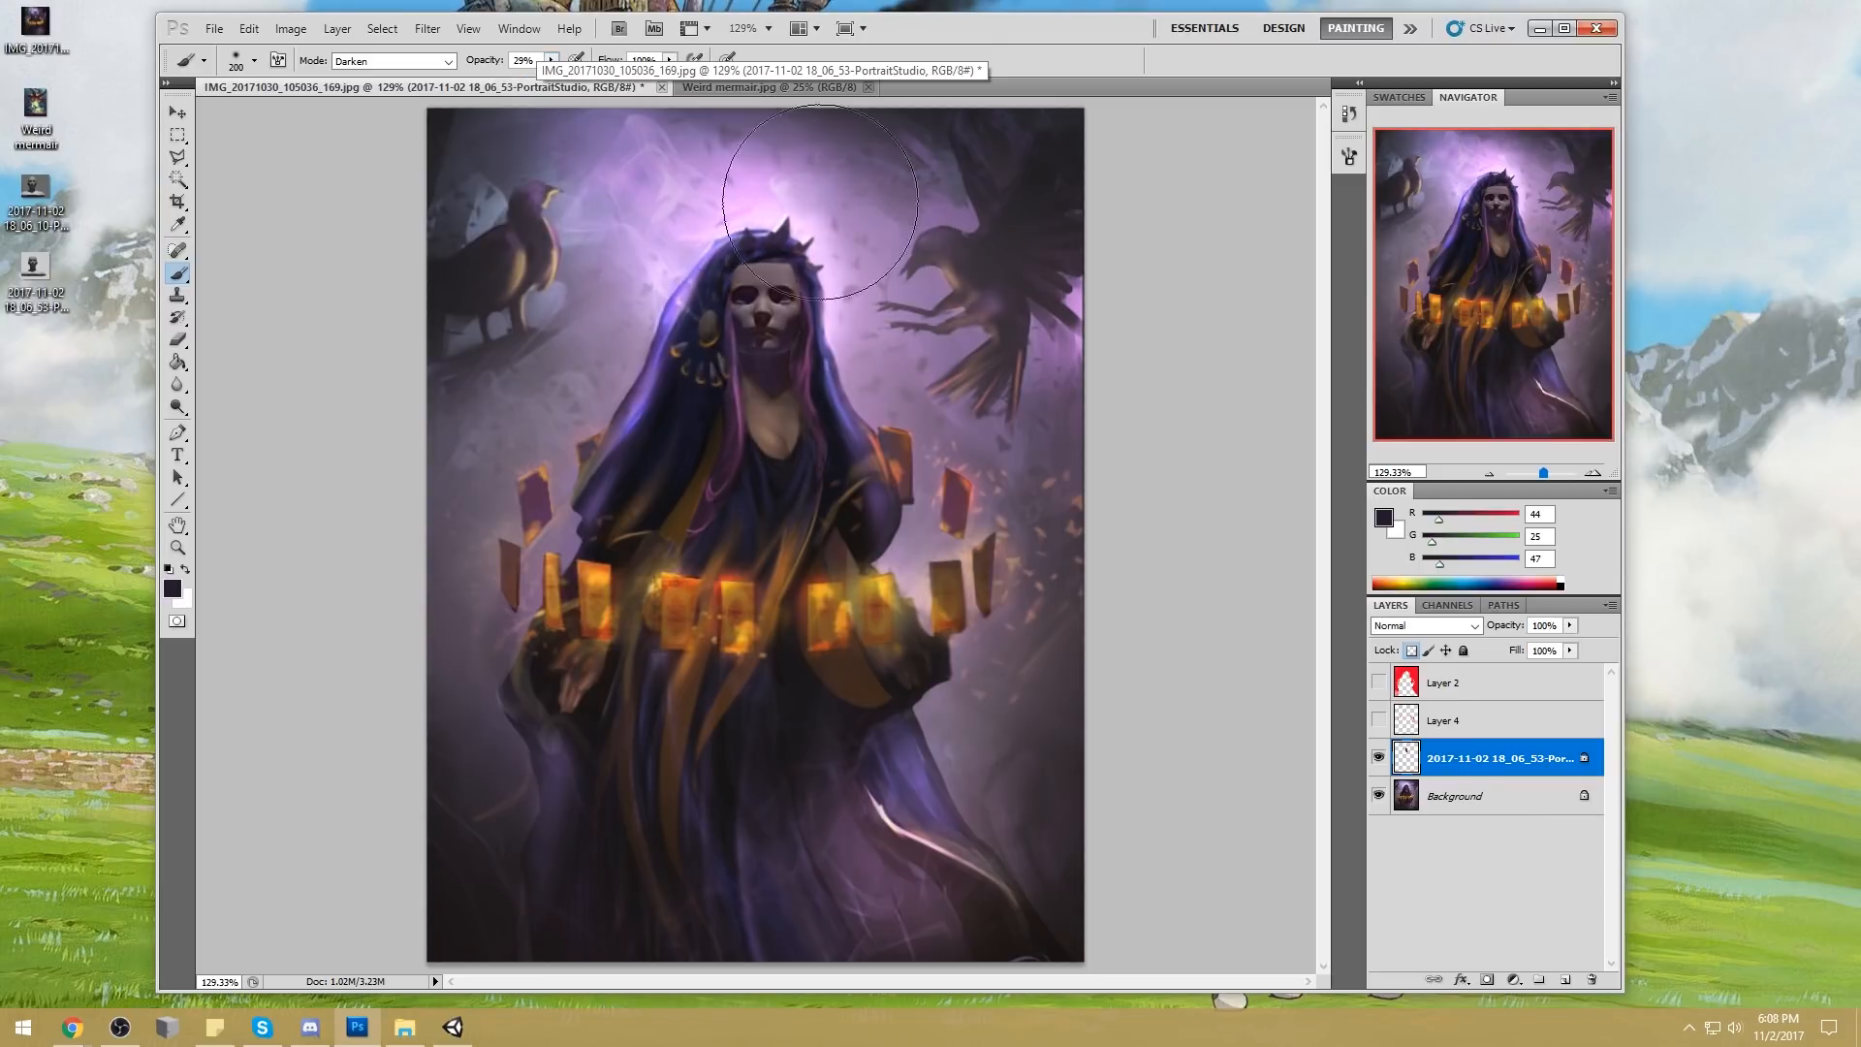
{"action": "key", "text": "bracketleft"}
{"action": "key", "text": "bracketleft"}
{"action": "key", "text": "bracketleft"}
{"action": "key", "text": "bracketleft"}
{"action": "key", "text": "bracketleft"}
{"action": "key", "text": "bracketleft"}
{"action": "key", "text": "bracketleft"}
{"action": "key", "text": "bracketleft"}
{"action": "key", "text": "bracketleft"}
{"action": "key", "text": "bracketleft"}
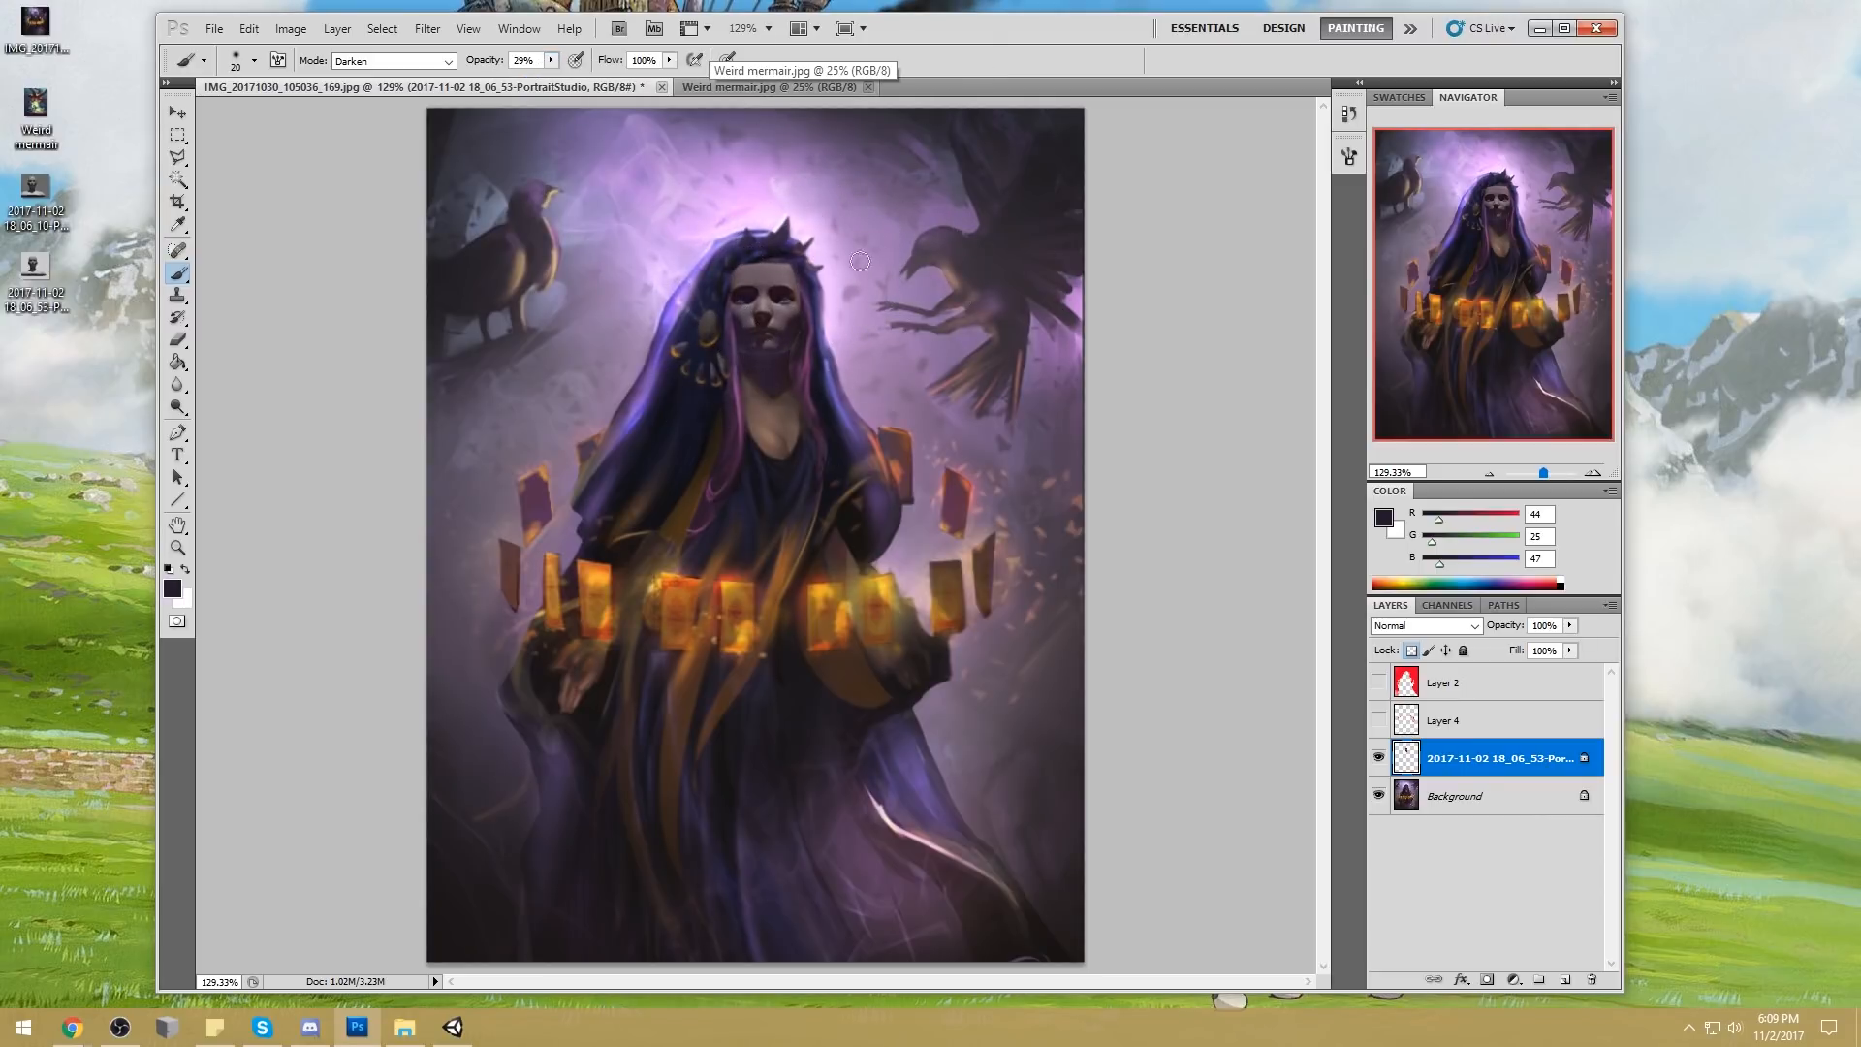
Unlock the head layer's transparent pixels and nudge the head slightly upward over the woman's face
{"action": "key", "text": "e"}
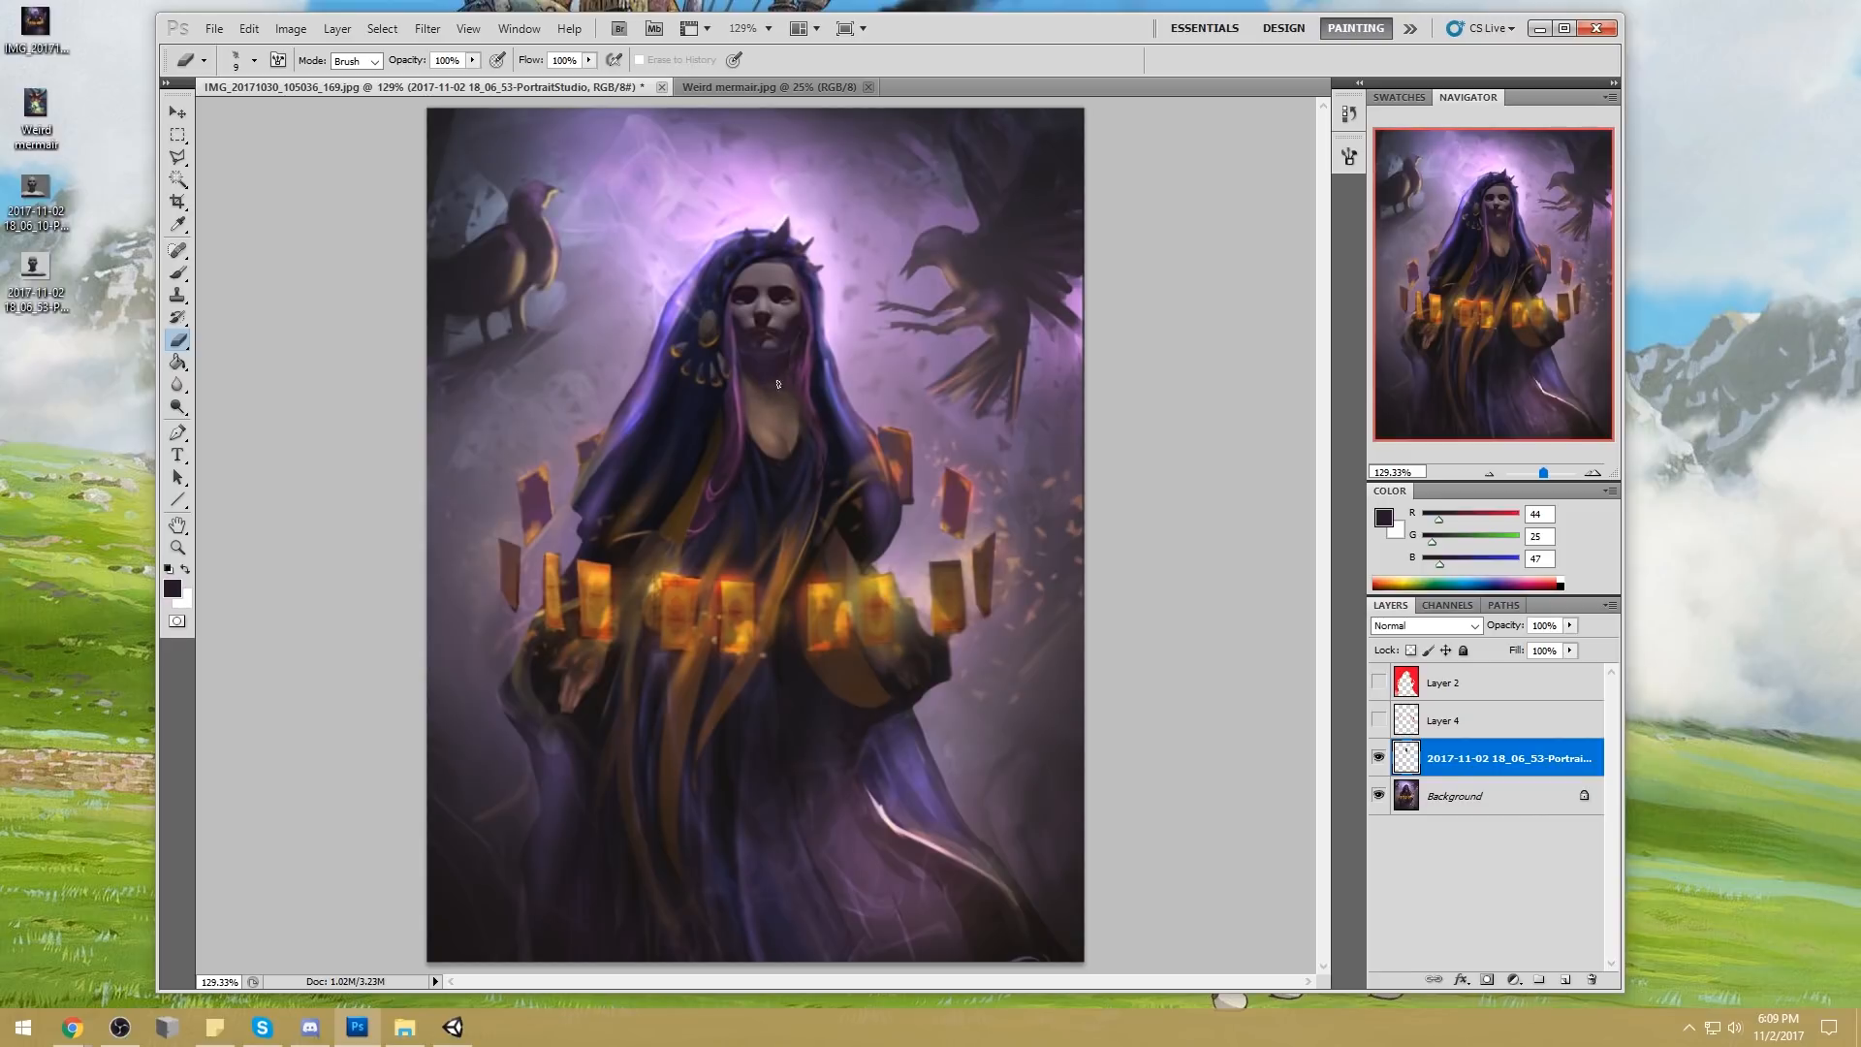
{"action": "key", "text": "b"}
{"action": "key", "text": "v"}
{"action": "left_click_drag", "start_coordinate": [774, 281], "coordinate": [772, 278]}
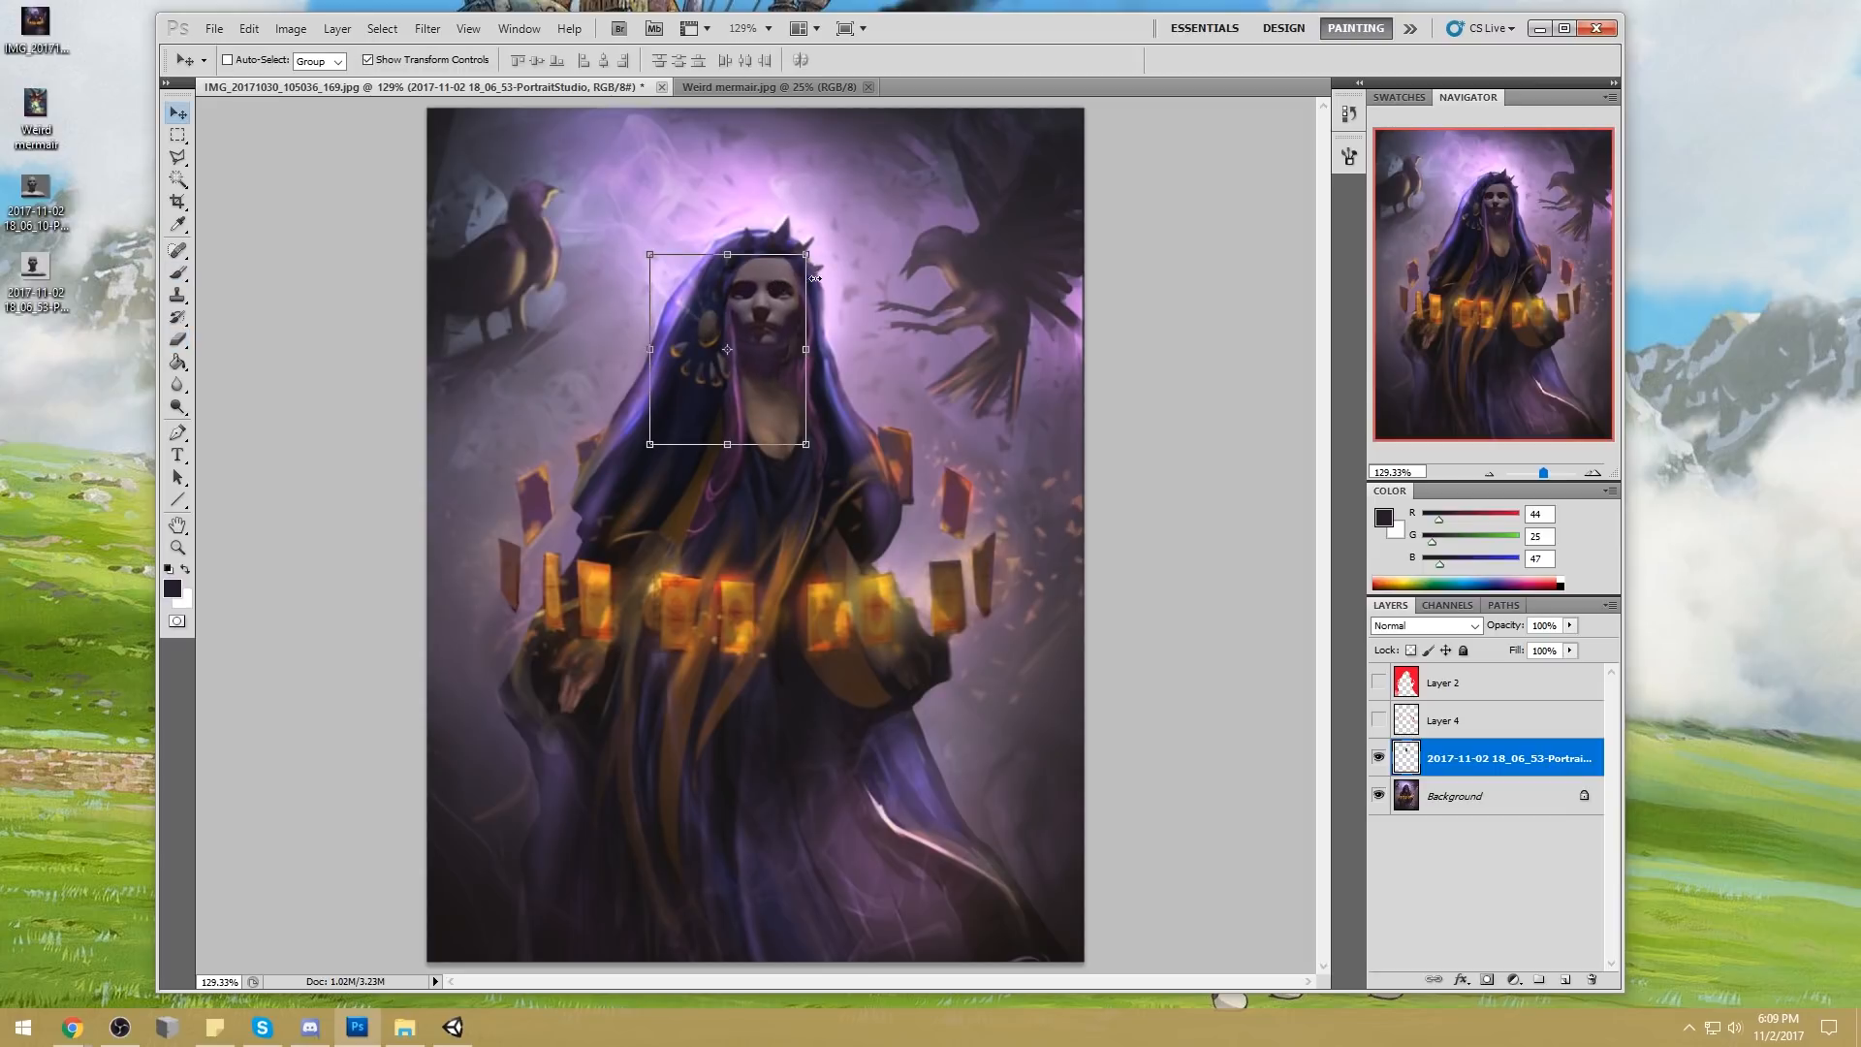
{"action": "key", "text": "e"}
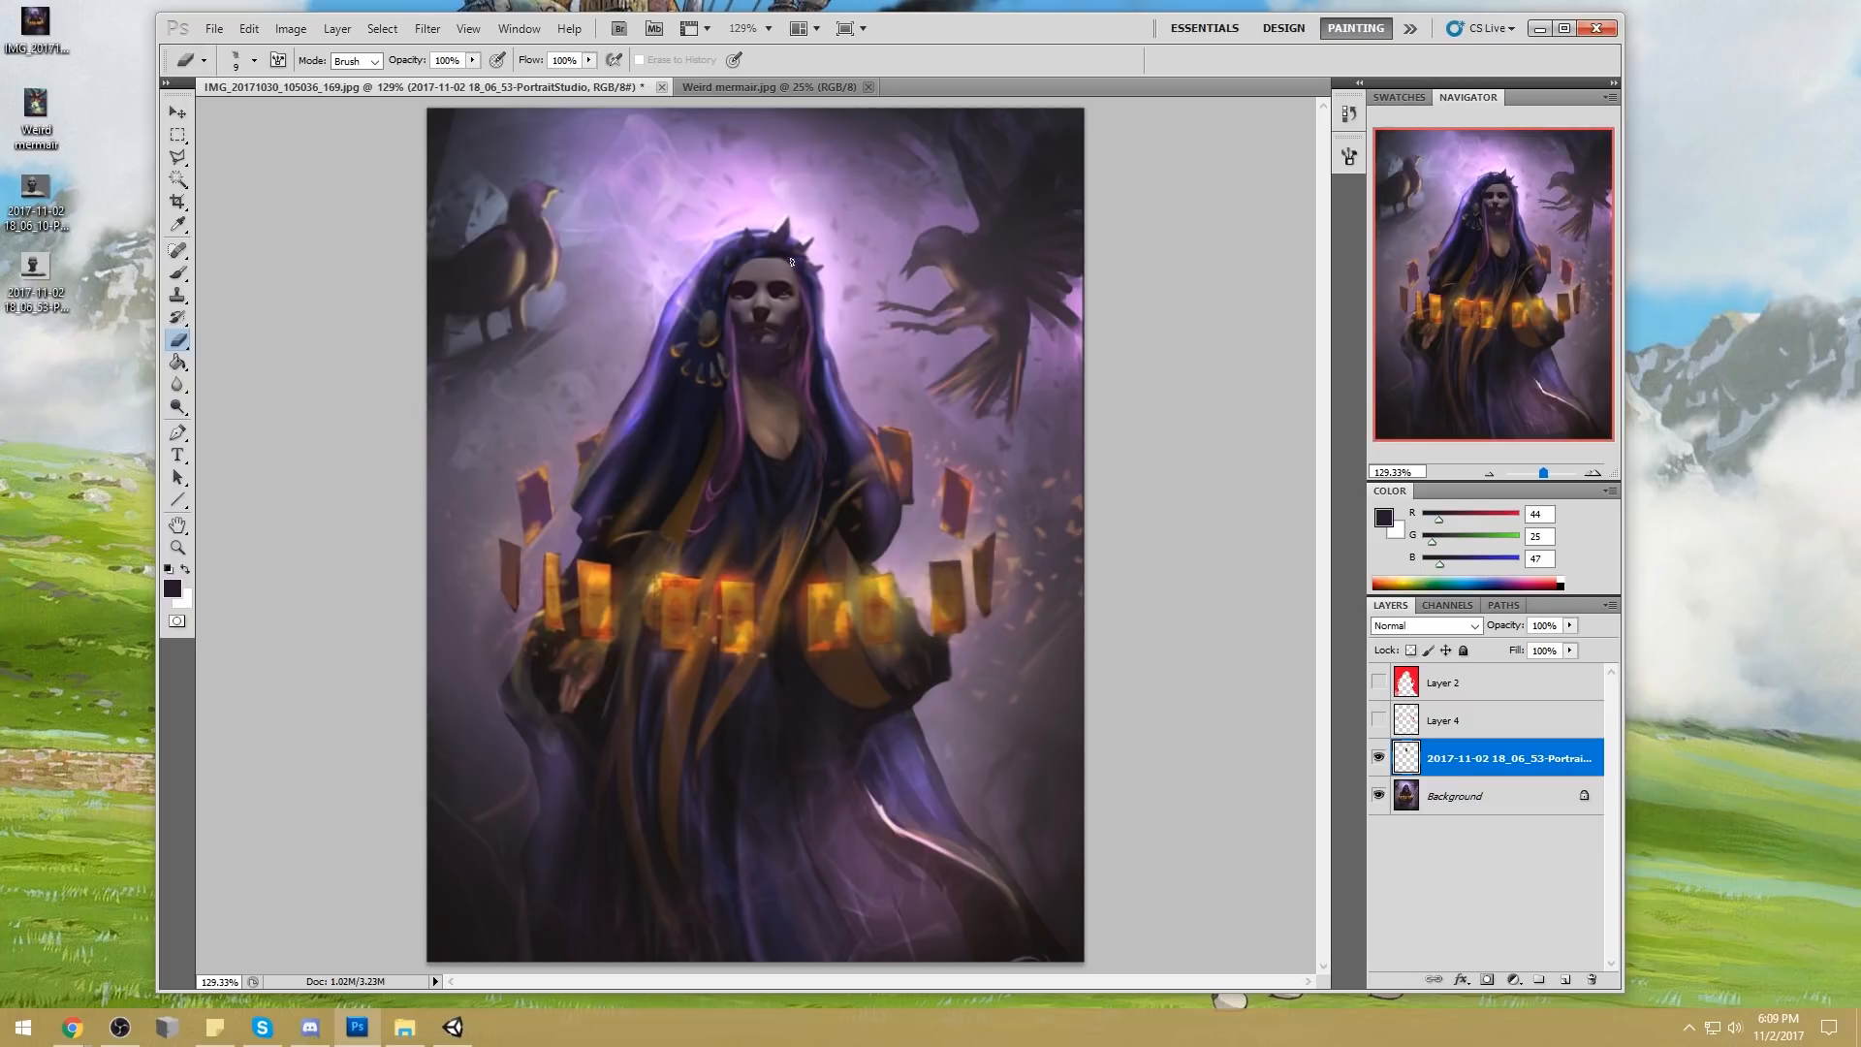
Set up a soft round brush in Normal mode at 100% opacity with the backdrop's light pink (RGB 244, 196, 254)
{"action": "key", "text": "b"}
{"action": "left_click", "coordinate": [812, 291], "text": "alt"}
{"action": "right_click", "coordinate": [850, 286]}
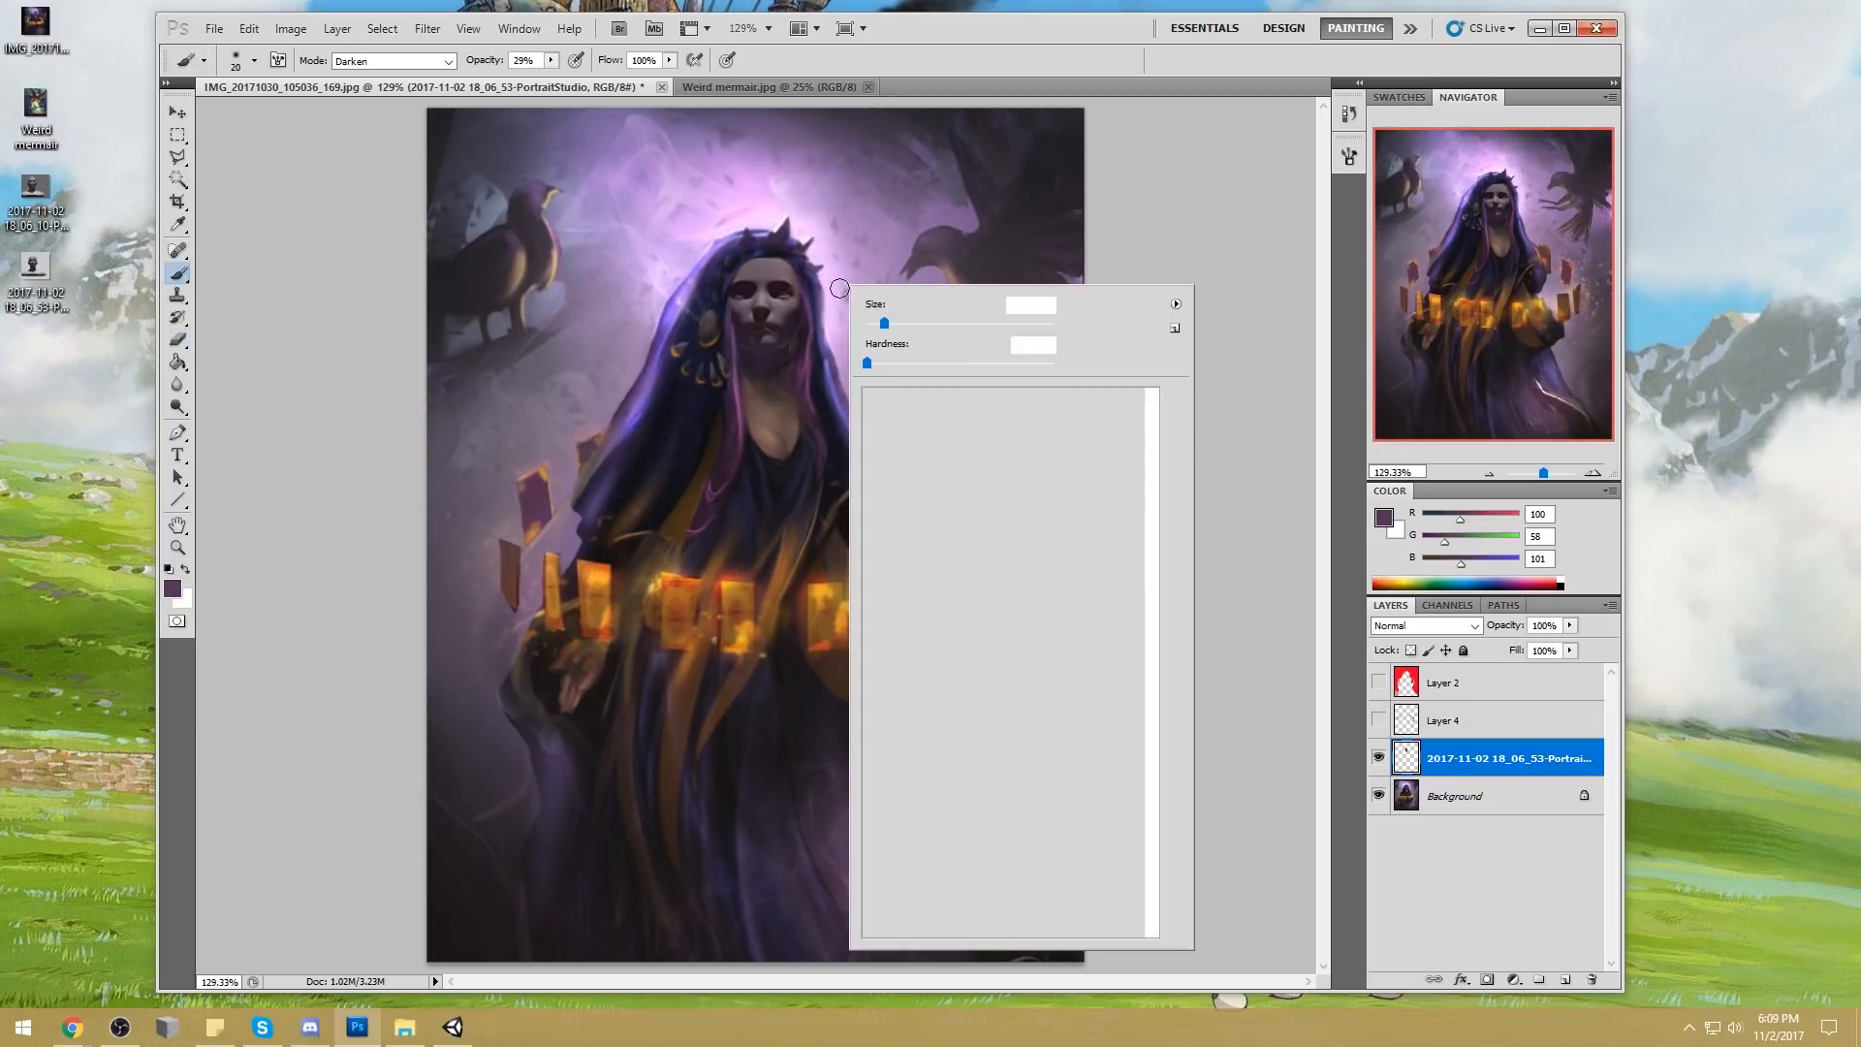
{"action": "left_click", "coordinate": [1095, 524]}
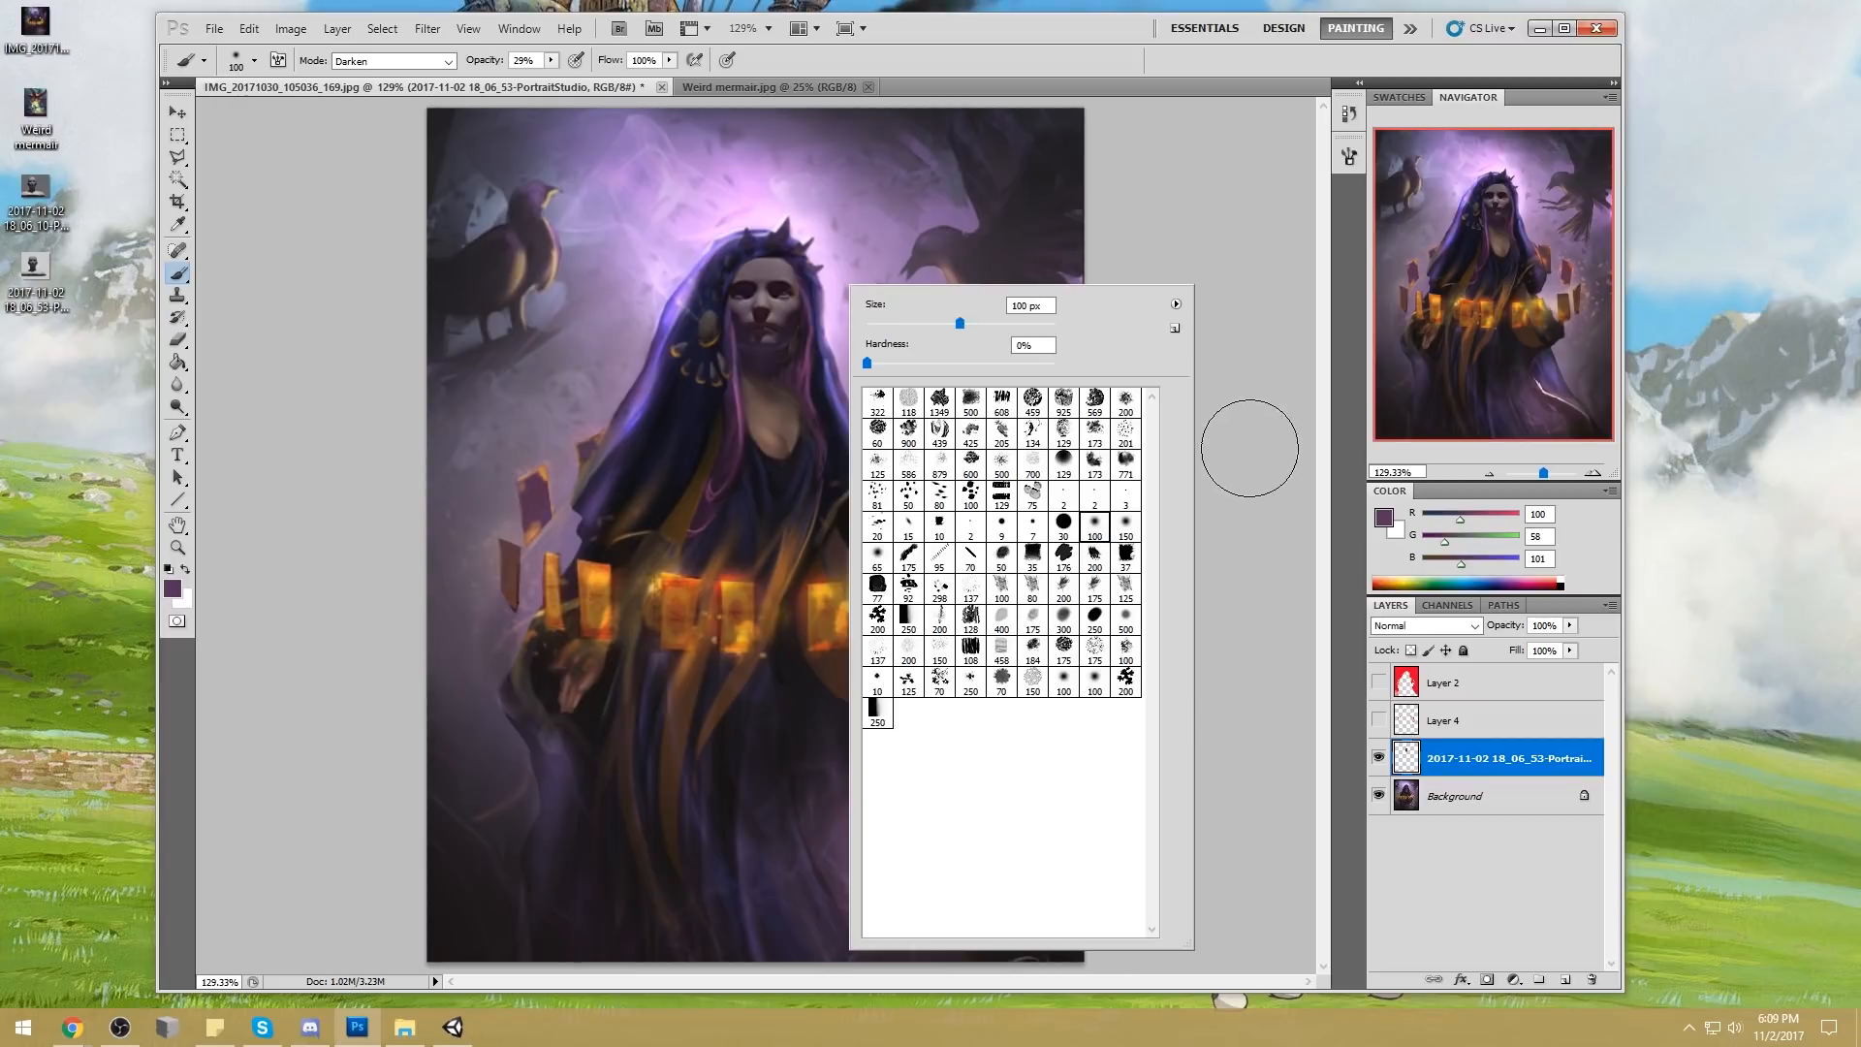
{"action": "key", "text": "Return"}
{"action": "left_click", "coordinate": [840, 273], "text": "alt"}
{"action": "key", "text": "bracketleft"}
{"action": "key", "text": "bracketleft"}
{"action": "key", "text": "bracketleft"}
{"action": "key", "text": "bracketleft"}
{"action": "key", "text": "bracketleft"}
{"action": "key", "text": "bracketleft"}
{"action": "key", "text": "bracketleft"}
{"action": "key", "text": "bracketleft"}
{"action": "key", "text": "bracketleft"}
{"action": "key", "text": "bracketleft"}
{"action": "left_click", "coordinate": [422, 66]}
{"action": "left_click", "coordinate": [421, 79]}
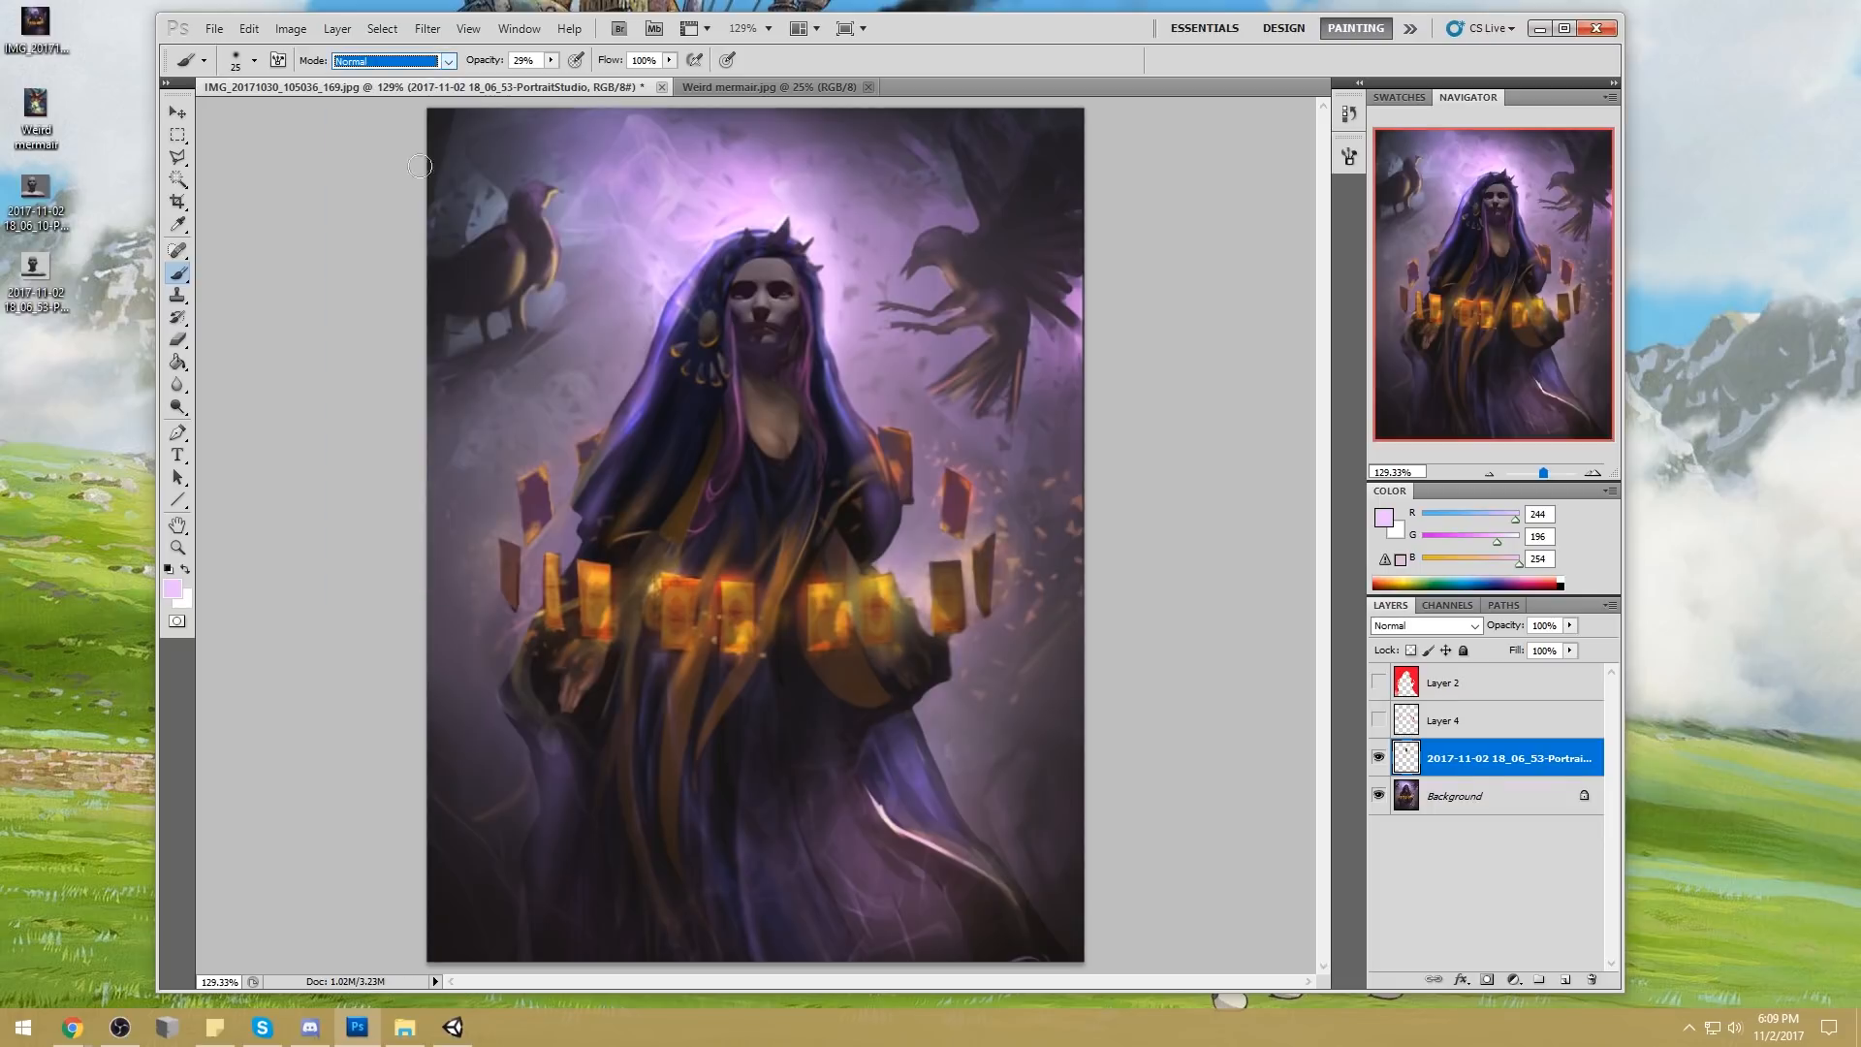
{"action": "left_click_drag", "start_coordinate": [552, 64], "coordinate": [635, 87]}
Paint pale pink light into both of the woman's eyes with a 15 px brush
{"action": "key", "text": "bracketleft"}
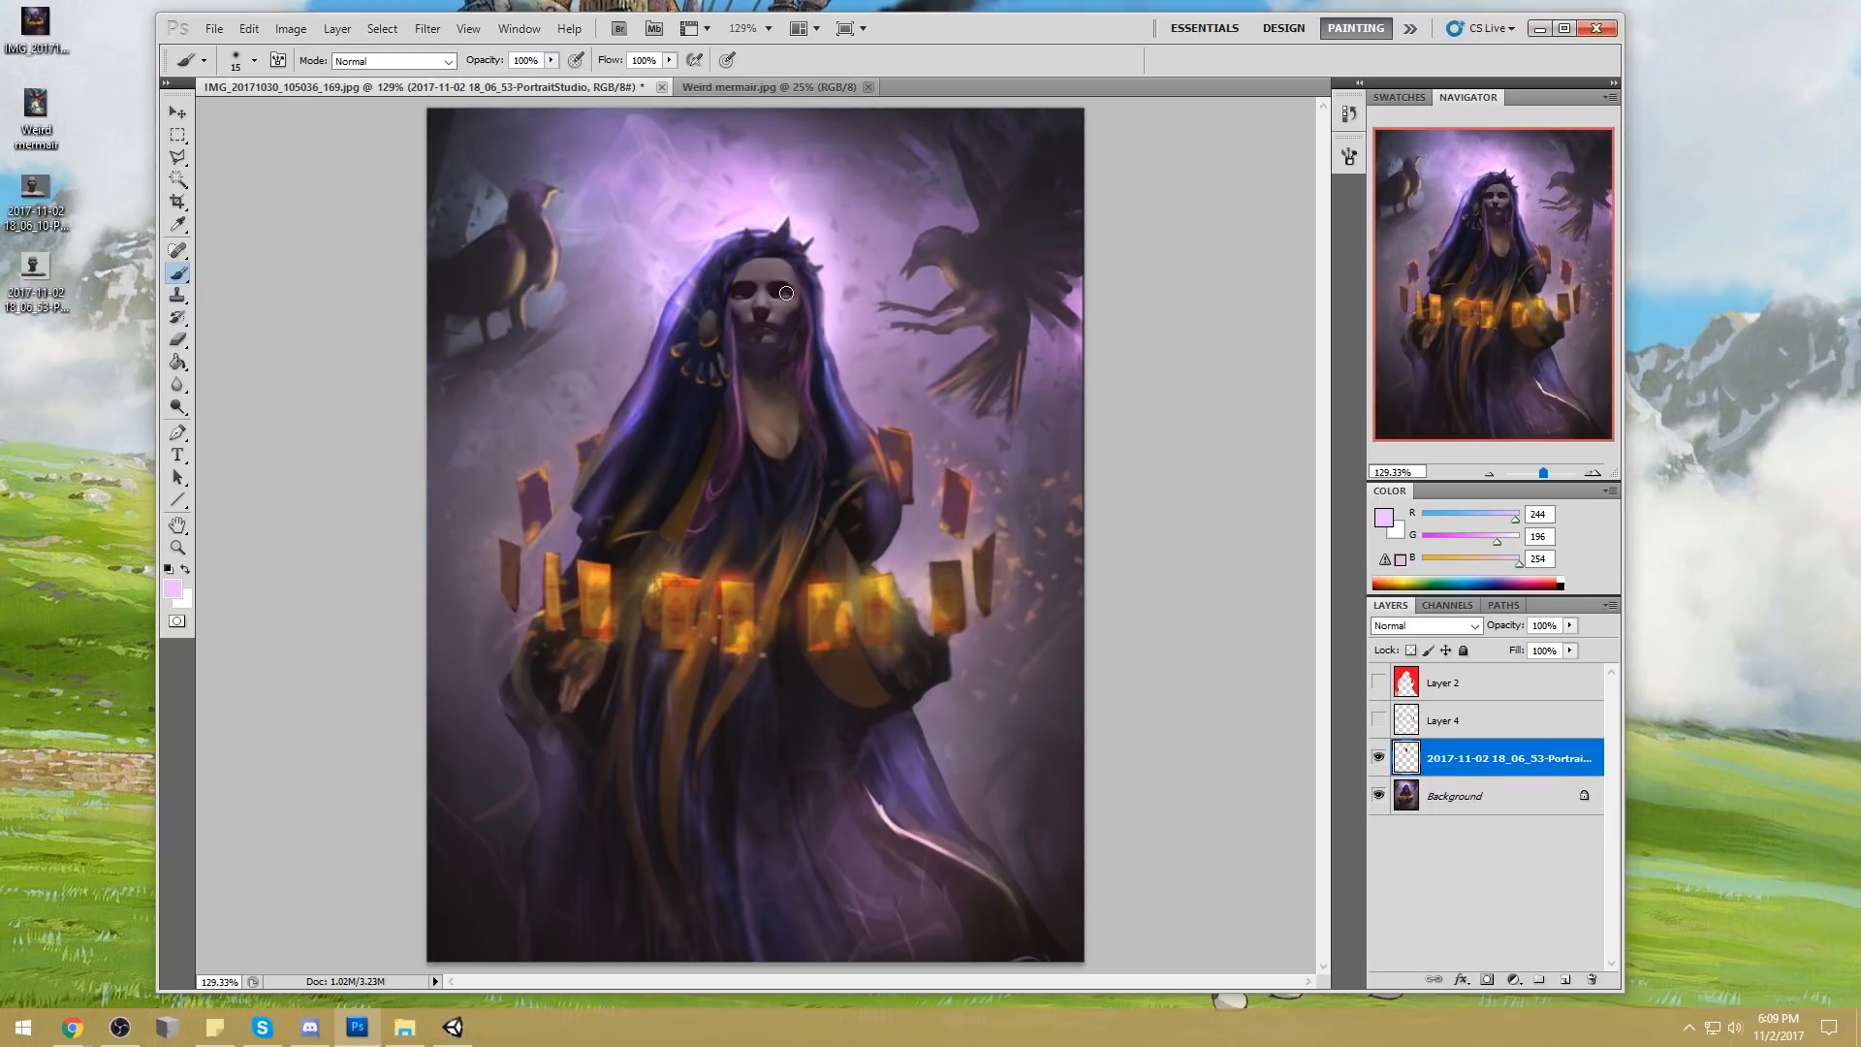
{"action": "key", "text": "bracketright"}
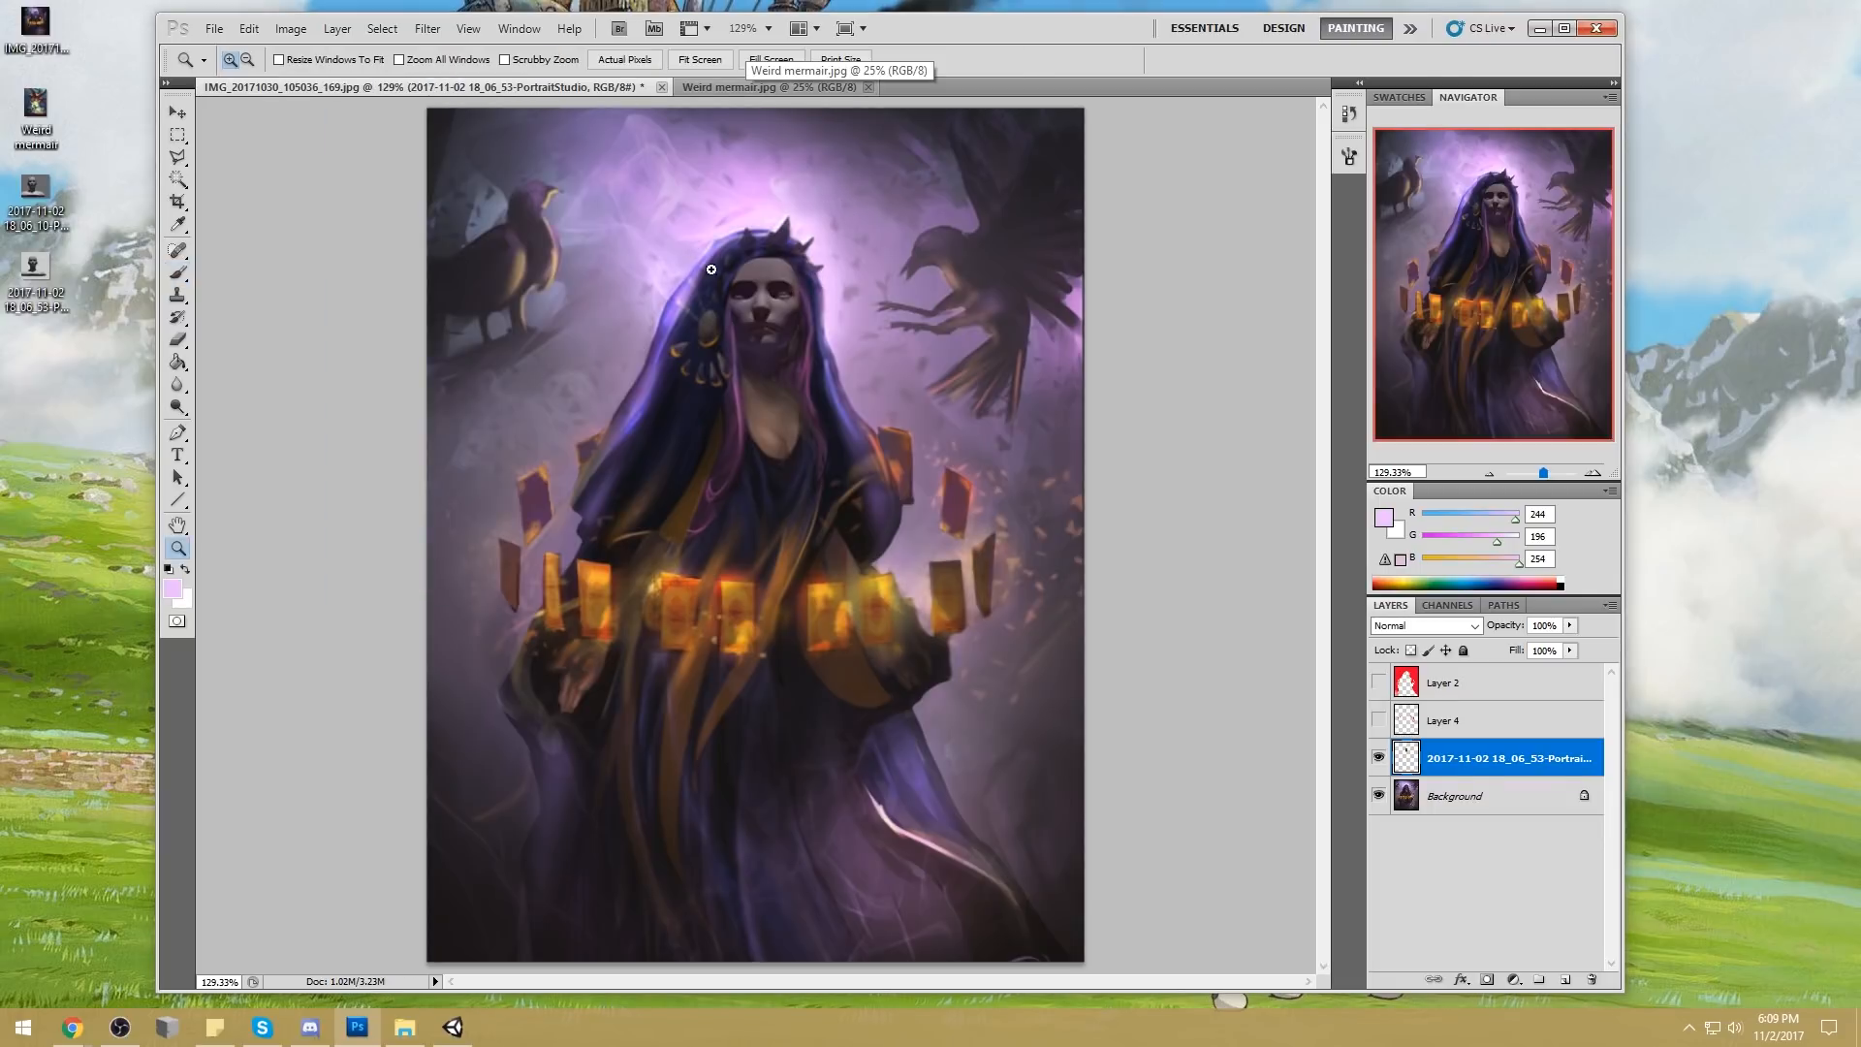
{"action": "scroll", "coordinate": [846, 369], "scroll_direction": "up", "scroll_amount": 3}
{"action": "scroll", "coordinate": [850, 359], "scroll_direction": "down", "scroll_amount": 3}
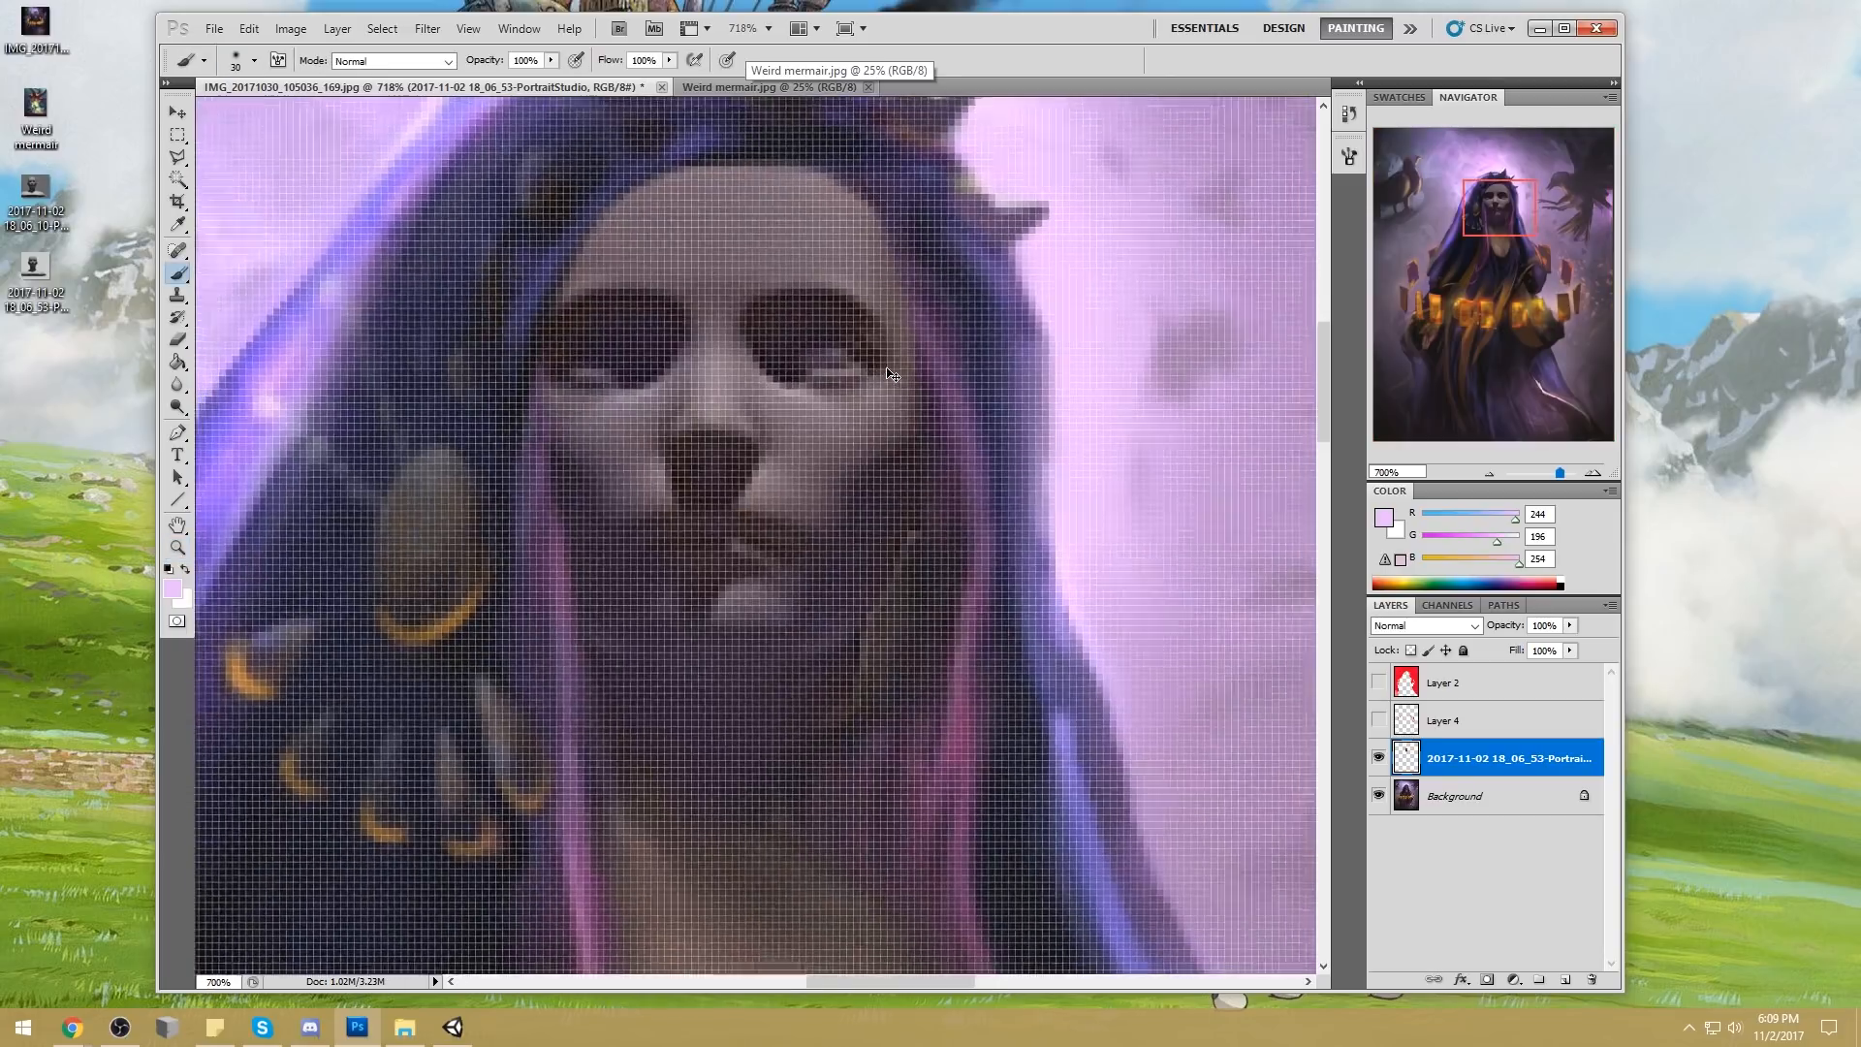
{"action": "key", "text": "bracketleft"}
{"action": "key", "text": "bracketleft"}
{"action": "key", "text": "bracketleft"}
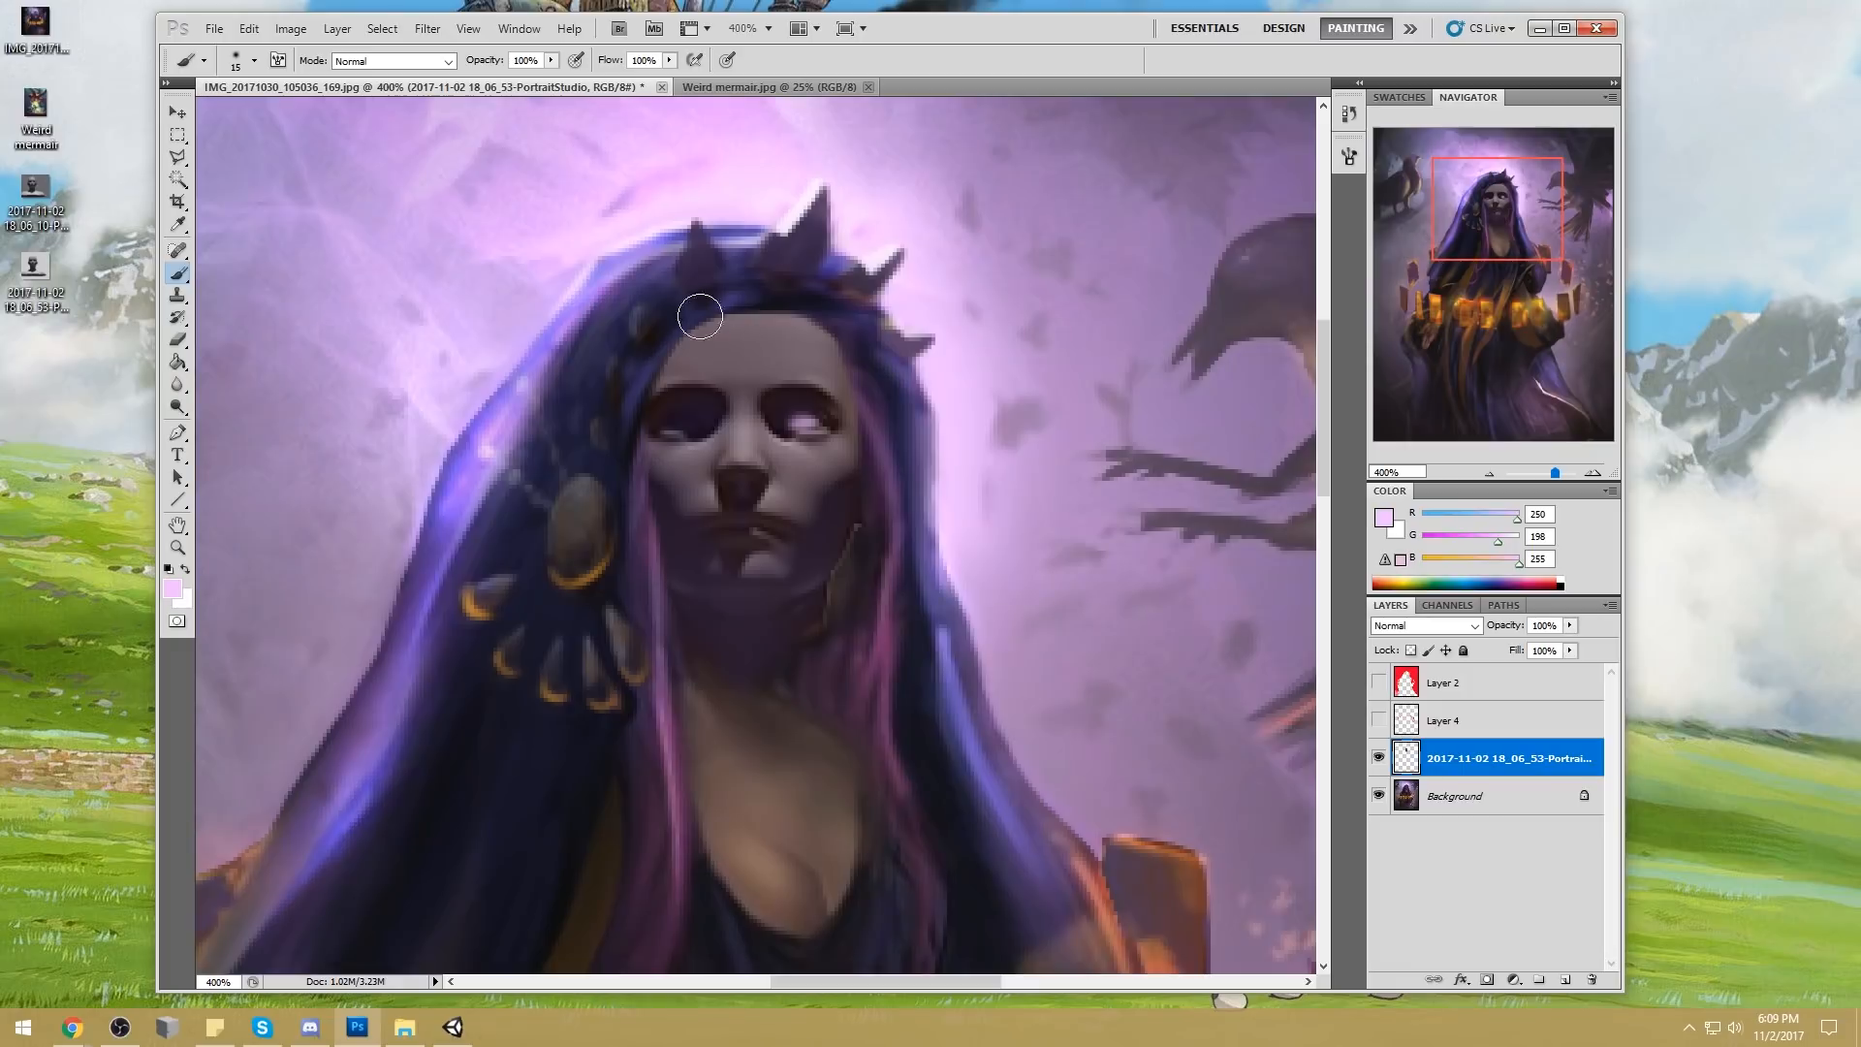
Lower the brush opacity to 61%, choose light blue (#bbeef9) and paint it over both eyes
{"action": "left_click_drag", "start_coordinate": [550, 60], "coordinate": [513, 79]}
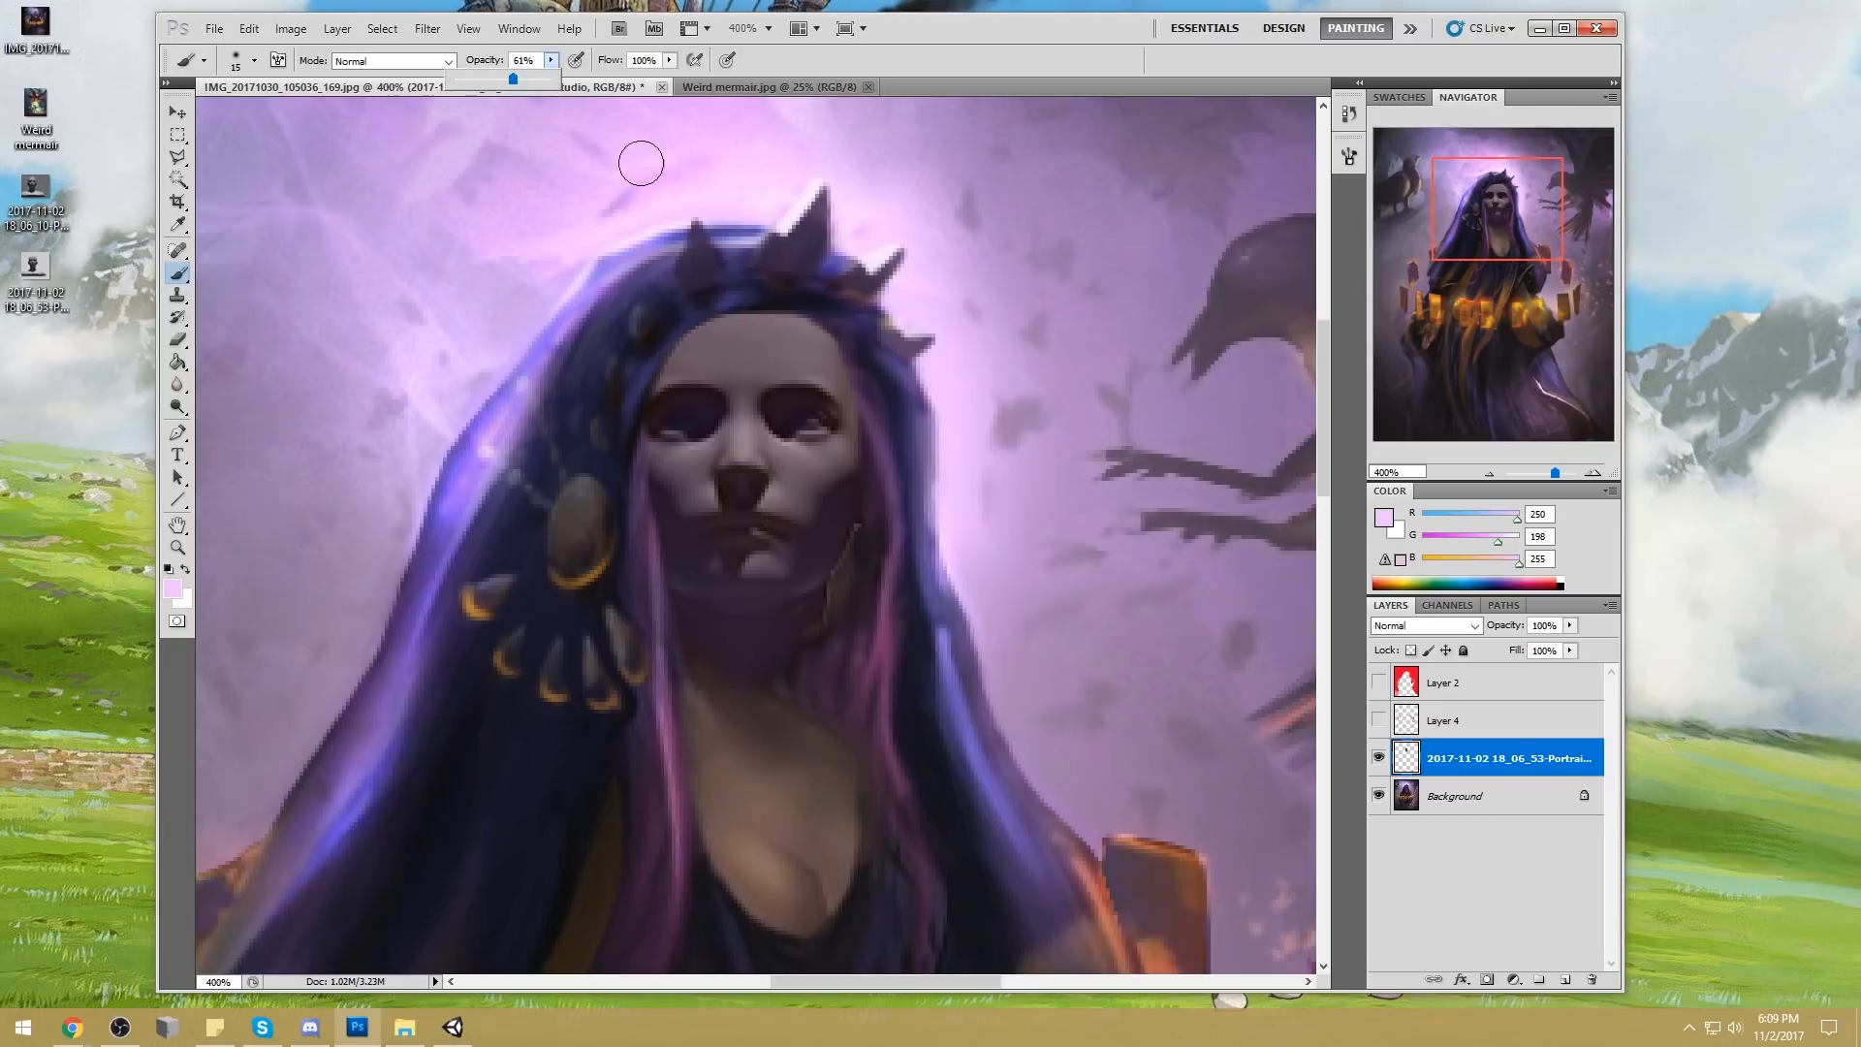
{"action": "left_click", "coordinate": [497, 422], "text": "alt"}
{"action": "left_click", "coordinate": [1383, 521]}
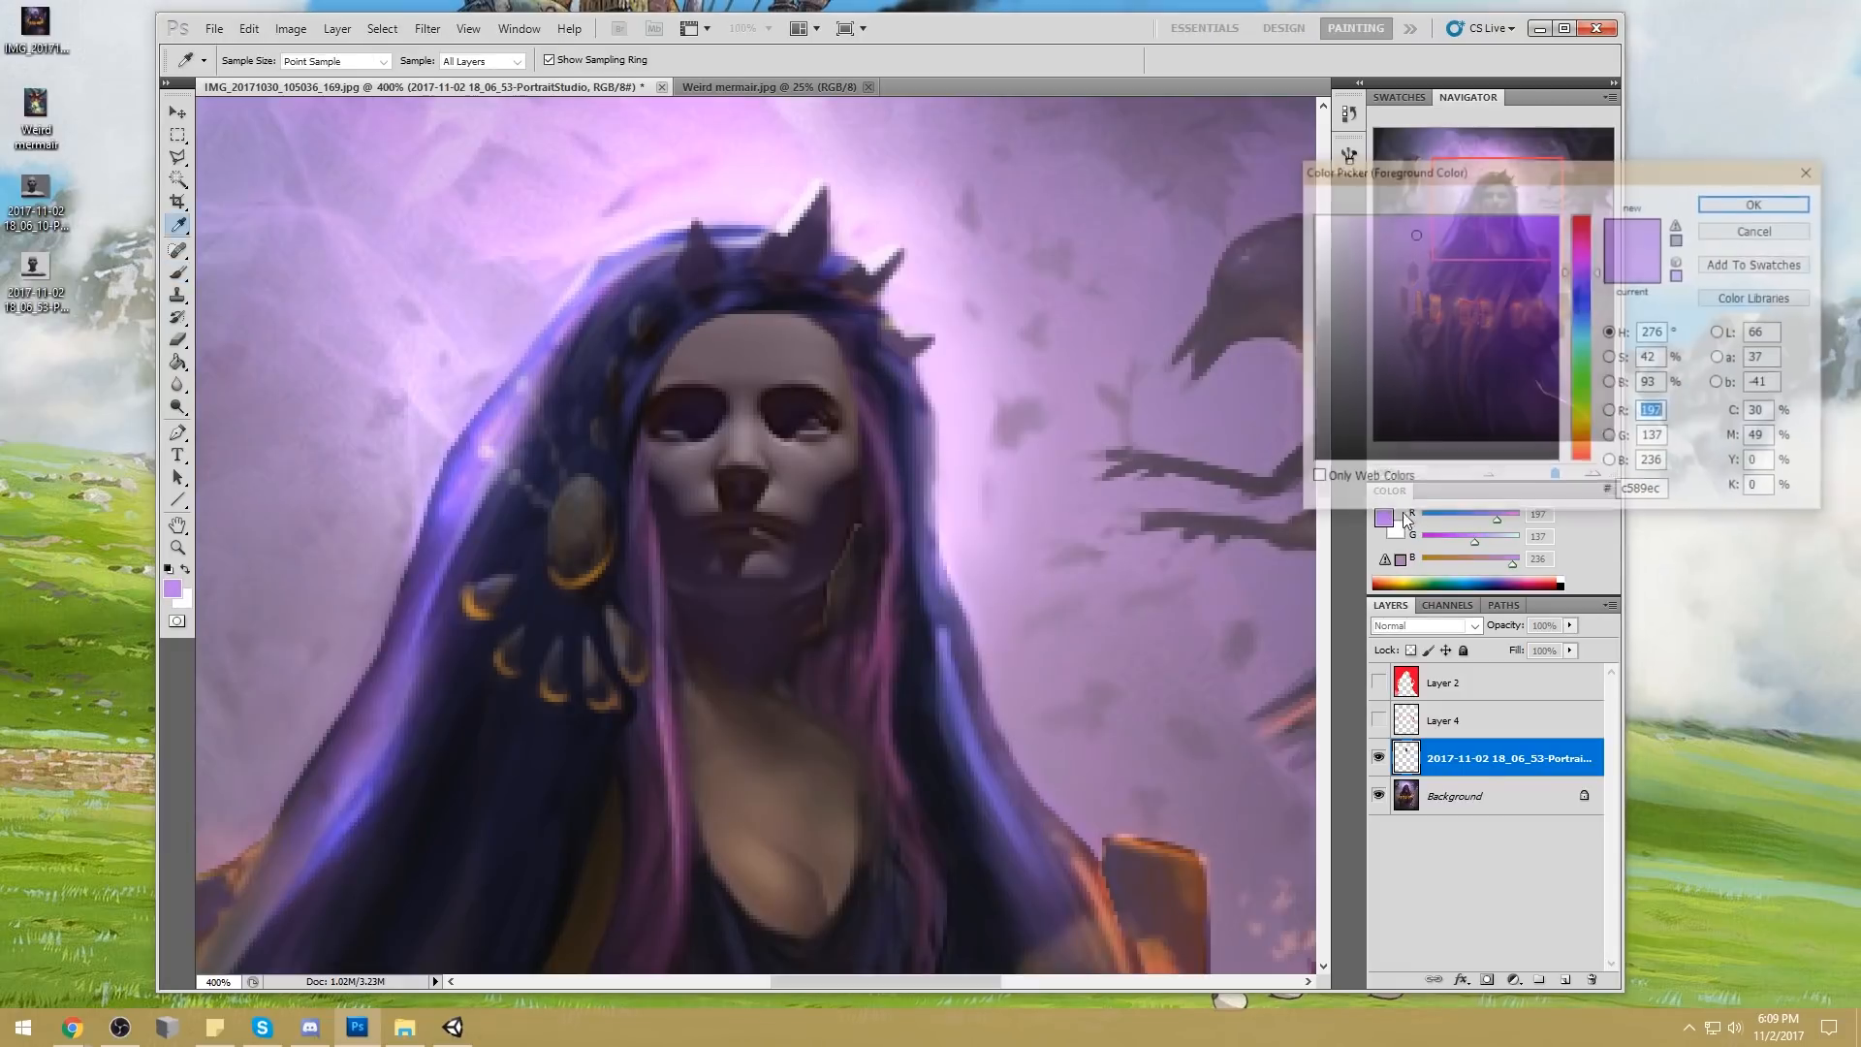
{"action": "left_click", "coordinate": [1373, 220]}
{"action": "left_click", "coordinate": [1582, 328]}
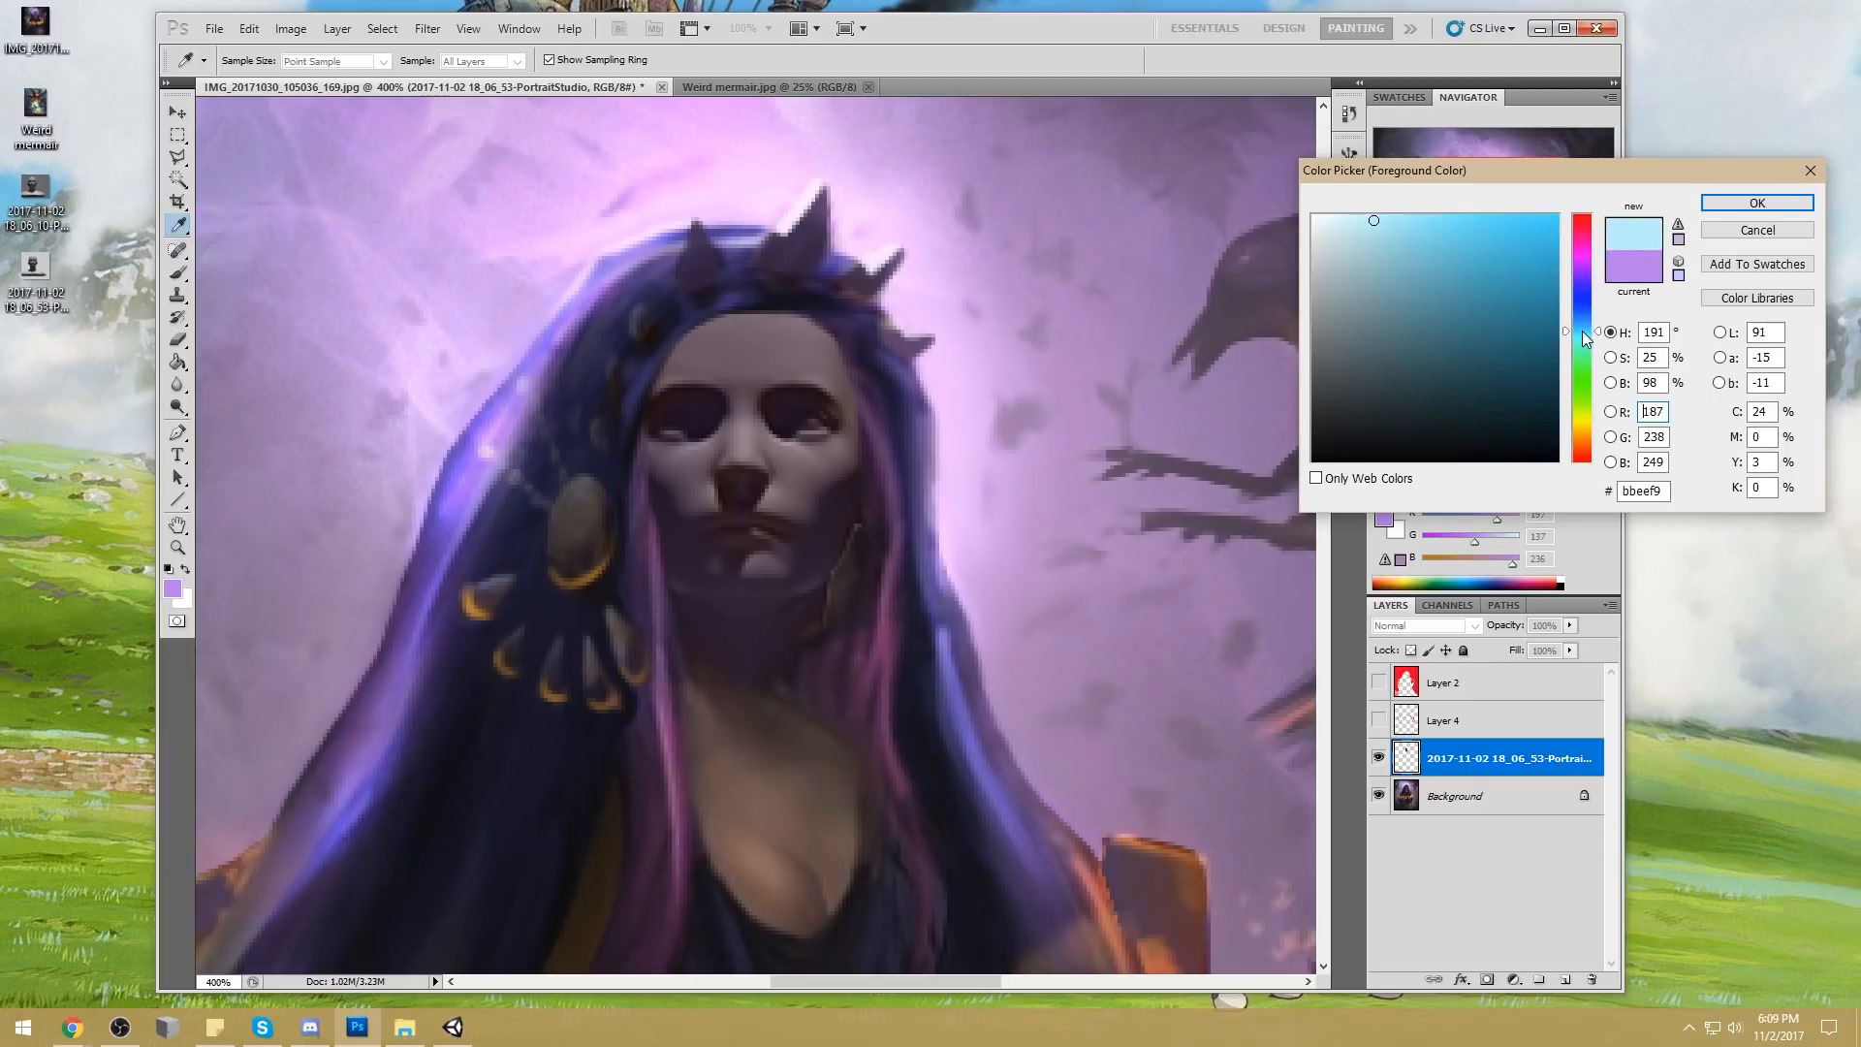
{"action": "left_click", "coordinate": [1757, 203]}
{"action": "mouse_move", "coordinate": [816, 422]}
{"action": "left_mouse_down"}
{"action": "mouse_move", "coordinate": [665, 420]}
{"action": "mouse_move", "coordinate": [687, 421]}
{"action": "left_mouse_up"}
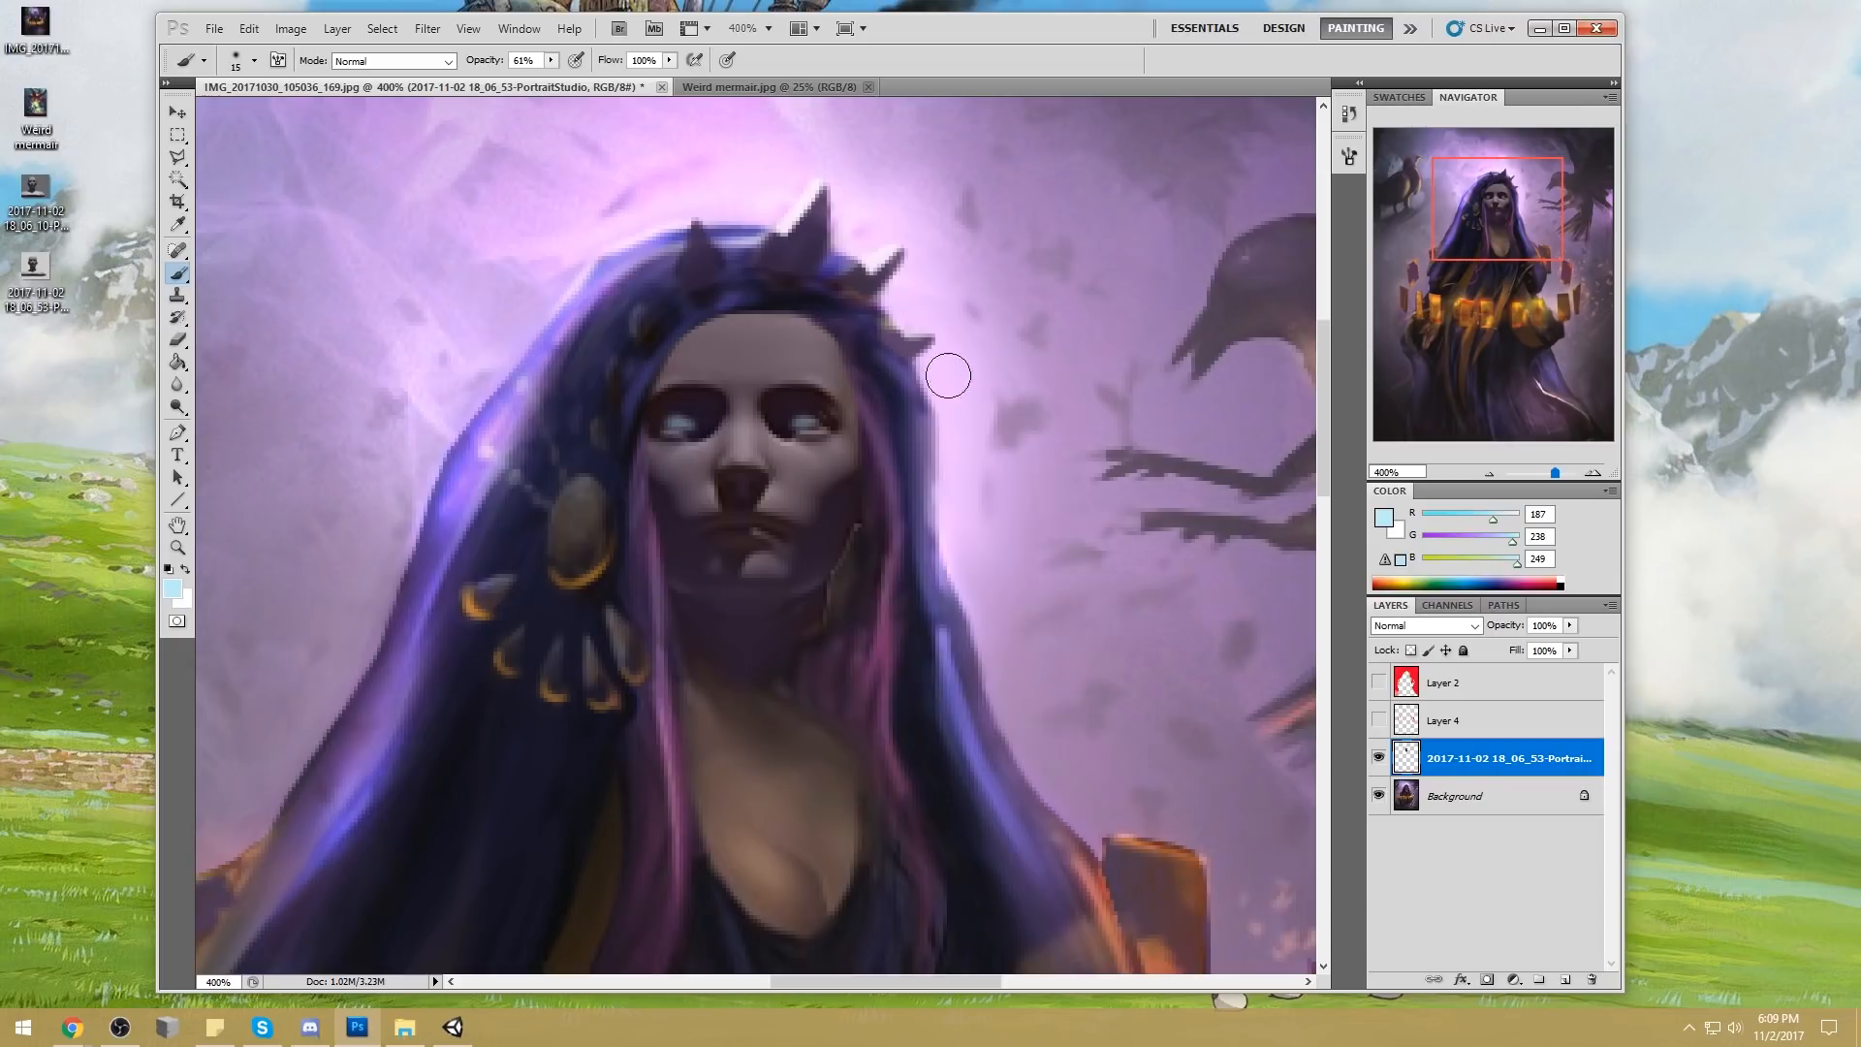
Lock the head layer's transparent pixels and shade the forehead with an 80 px brush in sampled dark tones such as RGB 45, 26, 47
{"action": "key", "text": "bracketright"}
{"action": "key", "text": "bracketright"}
{"action": "key", "text": "bracketright"}
{"action": "key", "text": "bracketright"}
{"action": "key", "text": "bracketright"}
{"action": "key", "text": "bracketright"}
{"action": "key", "text": "bracketright"}
{"action": "left_click", "coordinate": [775, 296], "text": "alt"}
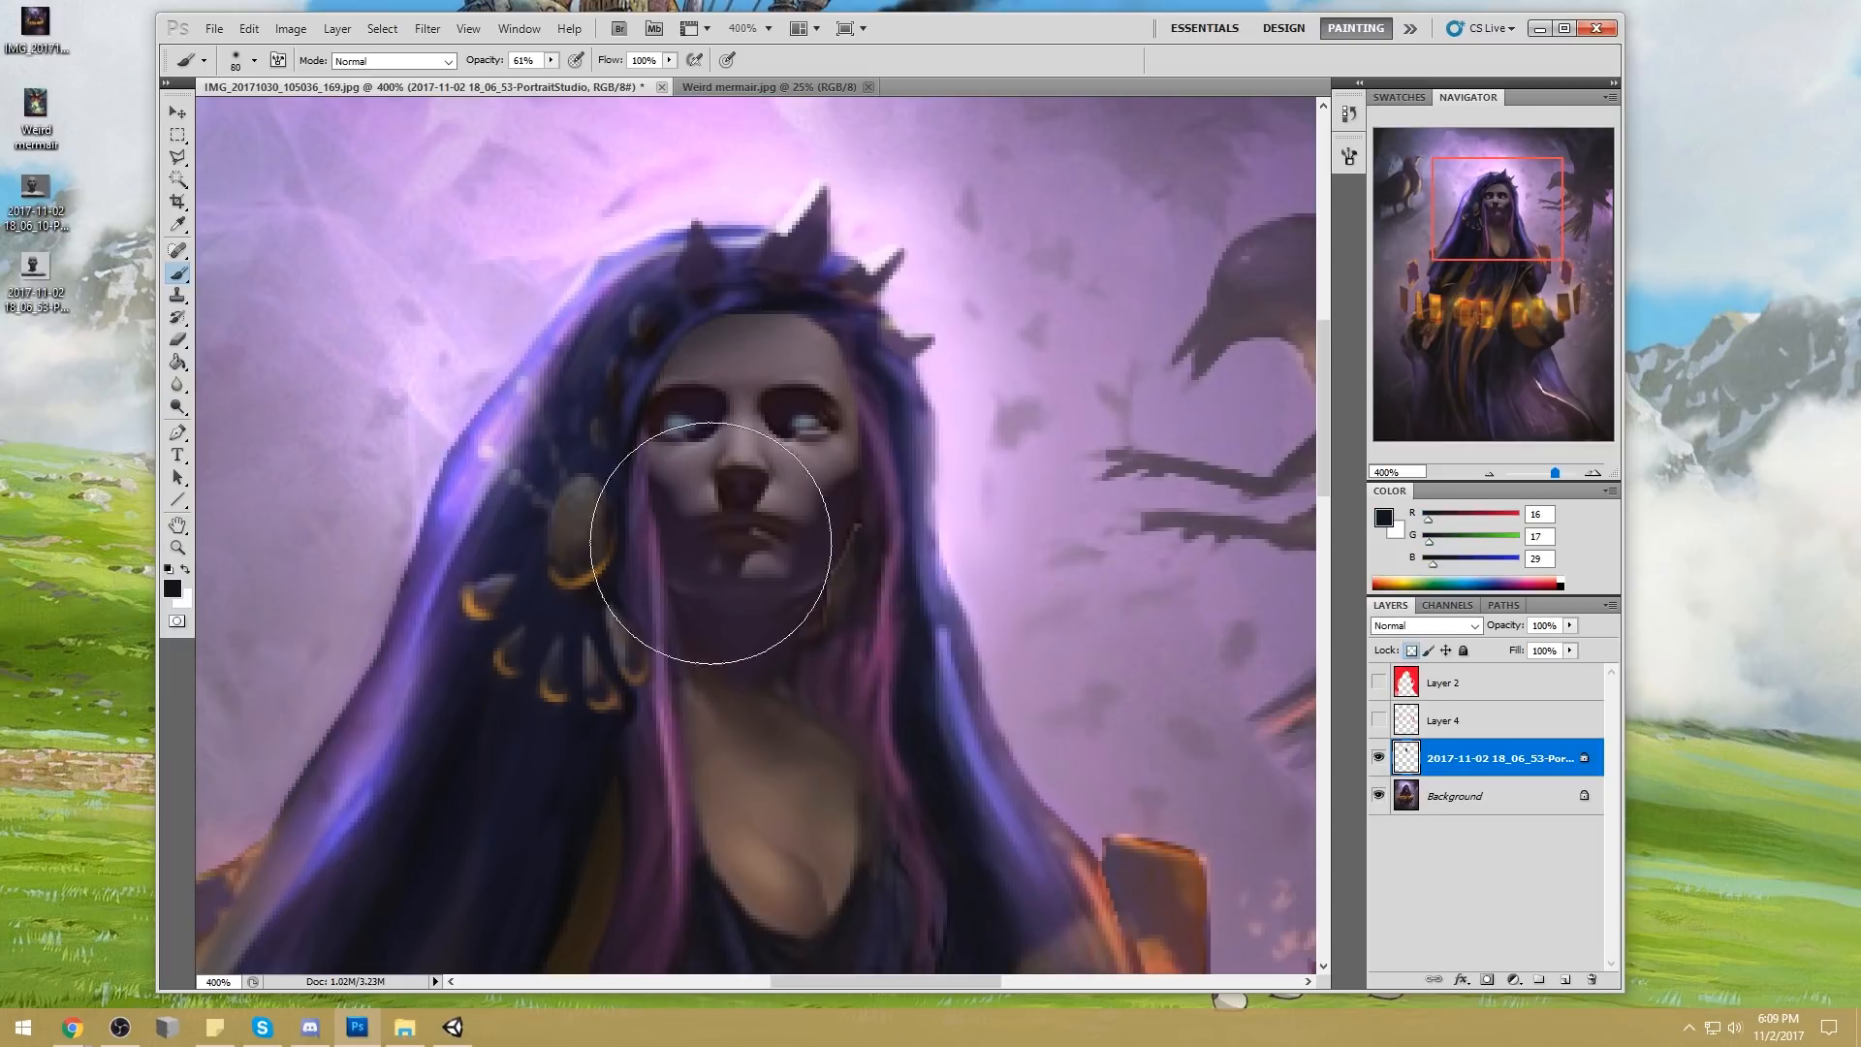
{"action": "left_click", "coordinate": [812, 506], "text": "alt"}
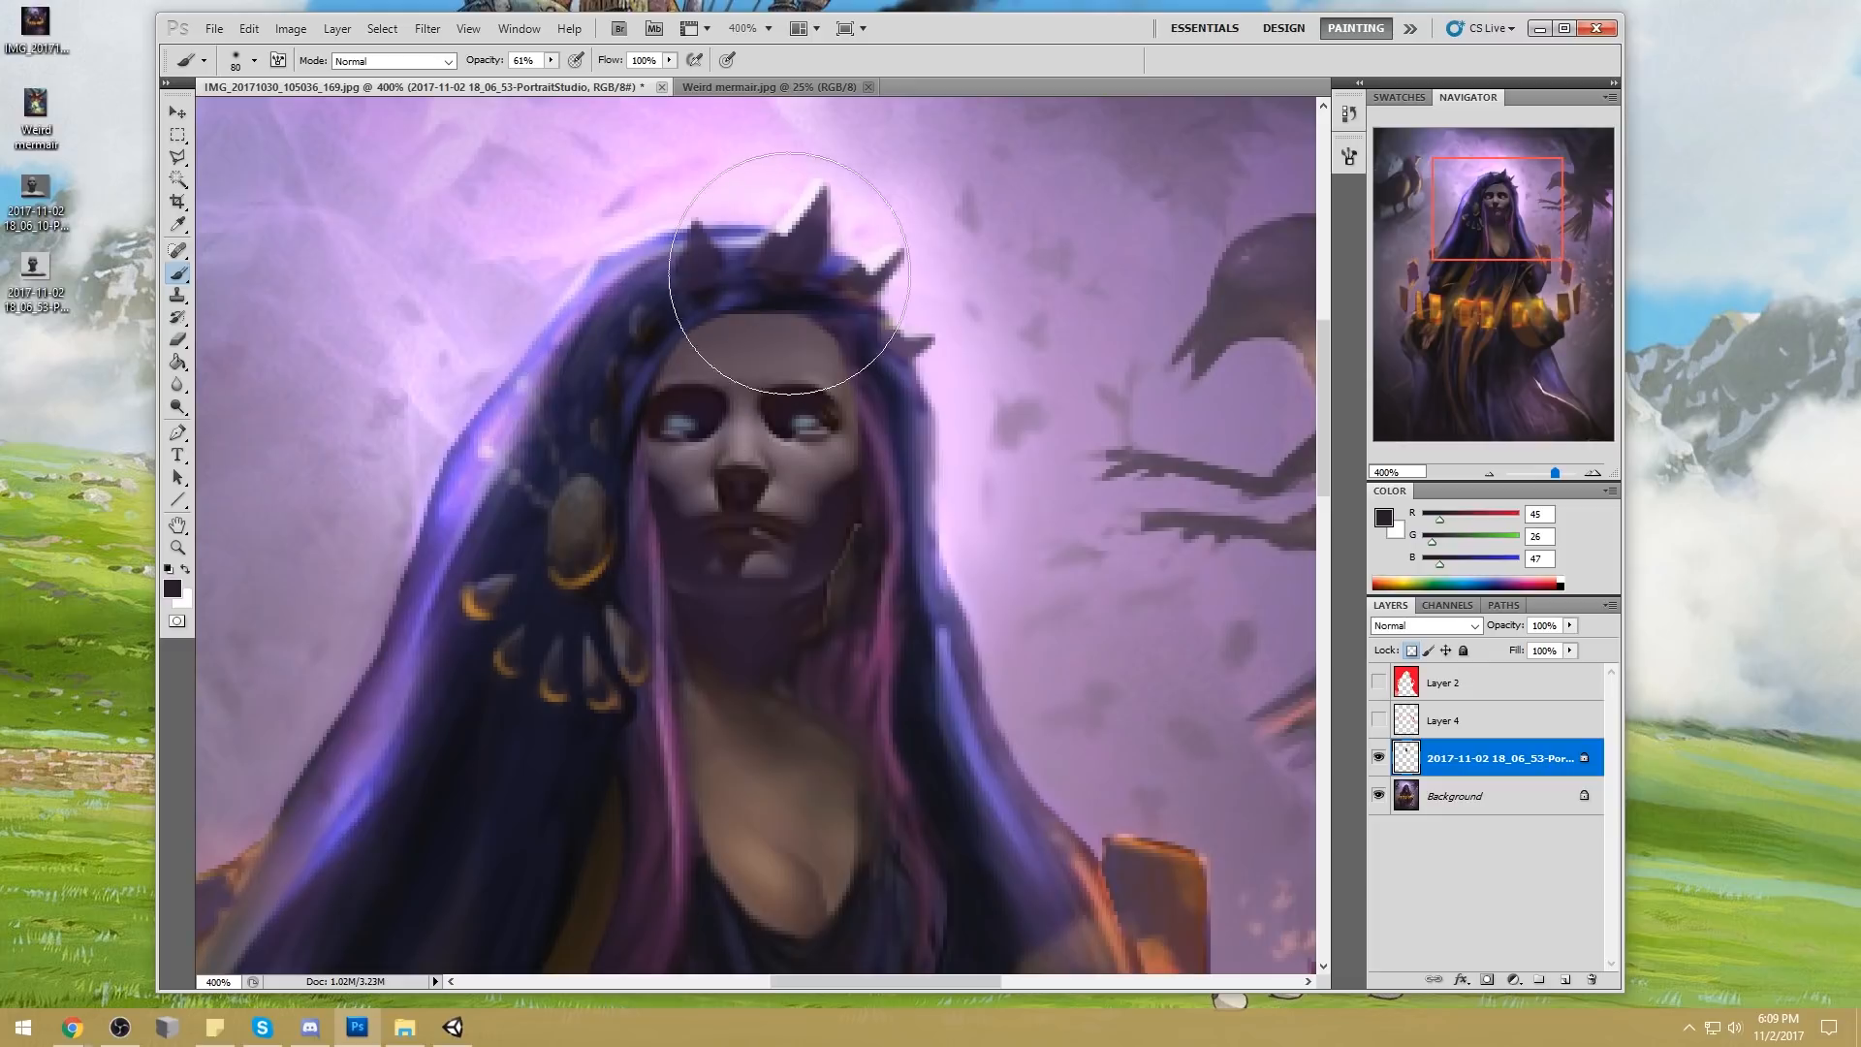
{"action": "key", "text": "ctrl+0"}
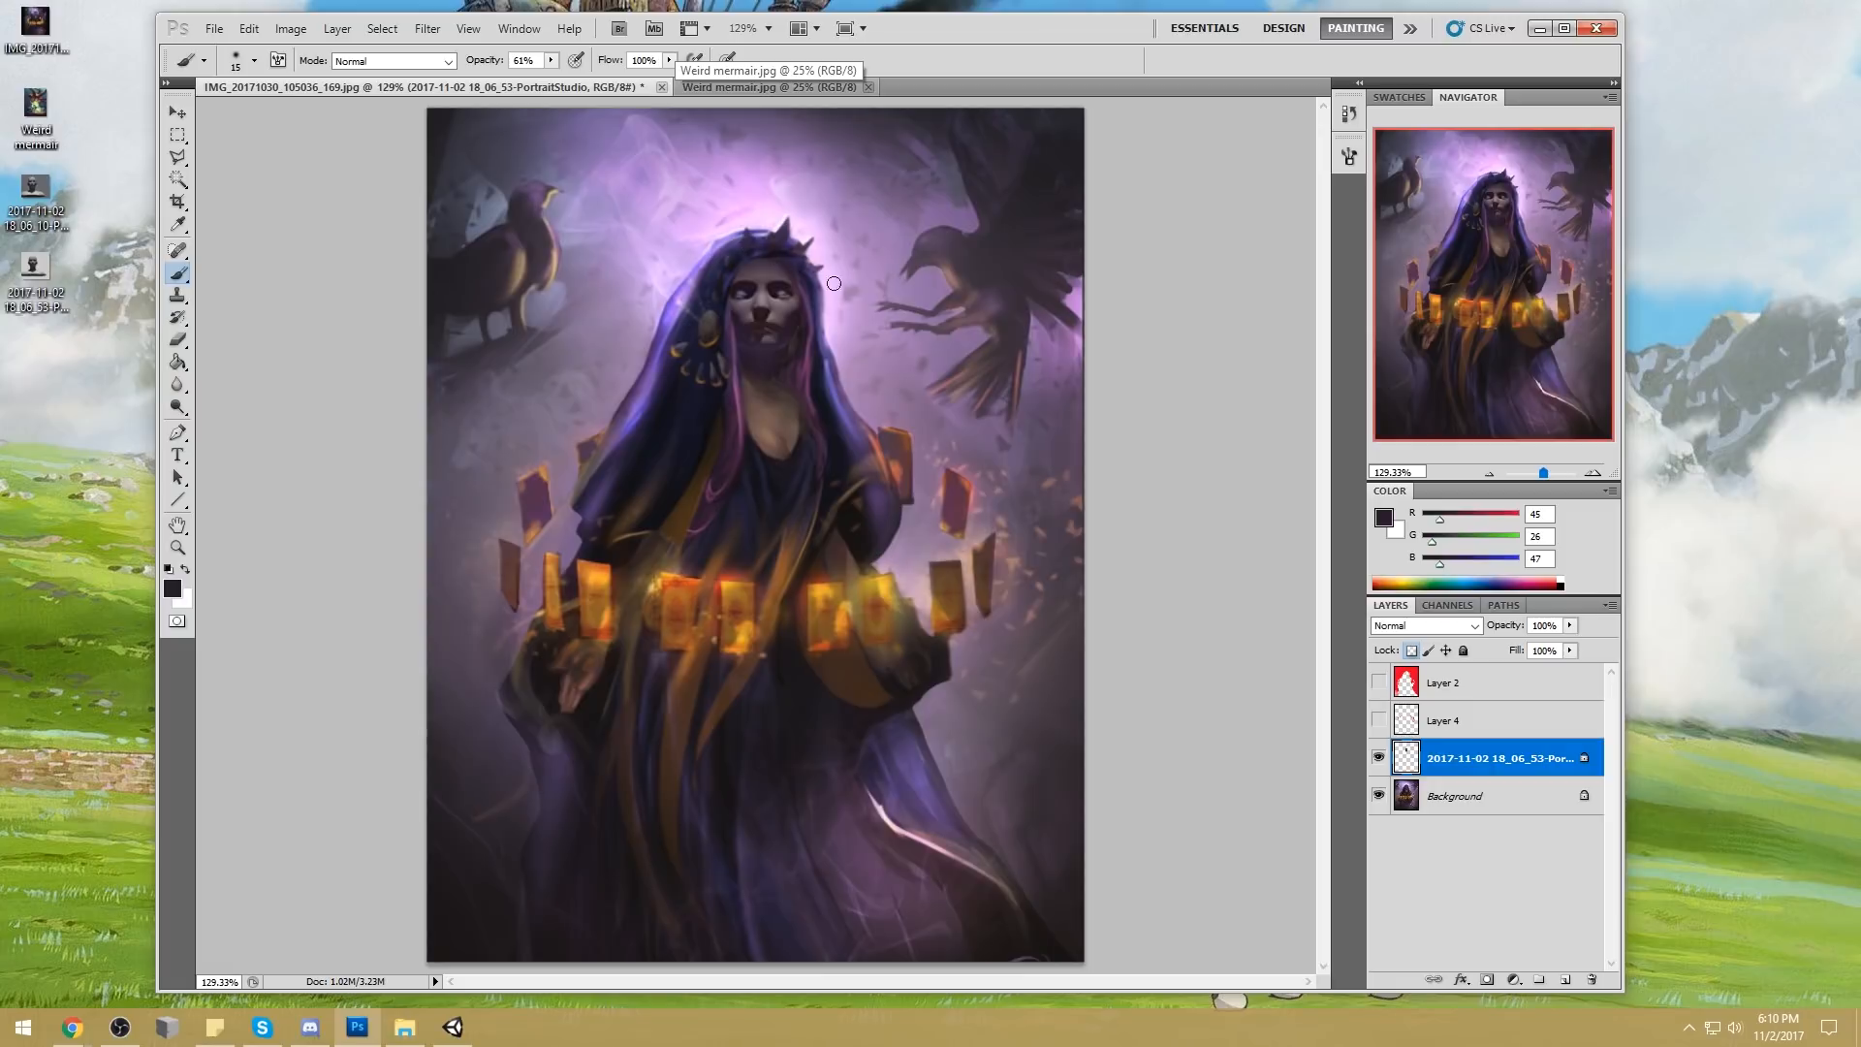
Shade the face further with sampled dark purple (RGB 44, 25, 46), enlarging the brush and lowering its opacity to 42%
{"action": "left_click", "coordinate": [819, 275], "text": "alt"}
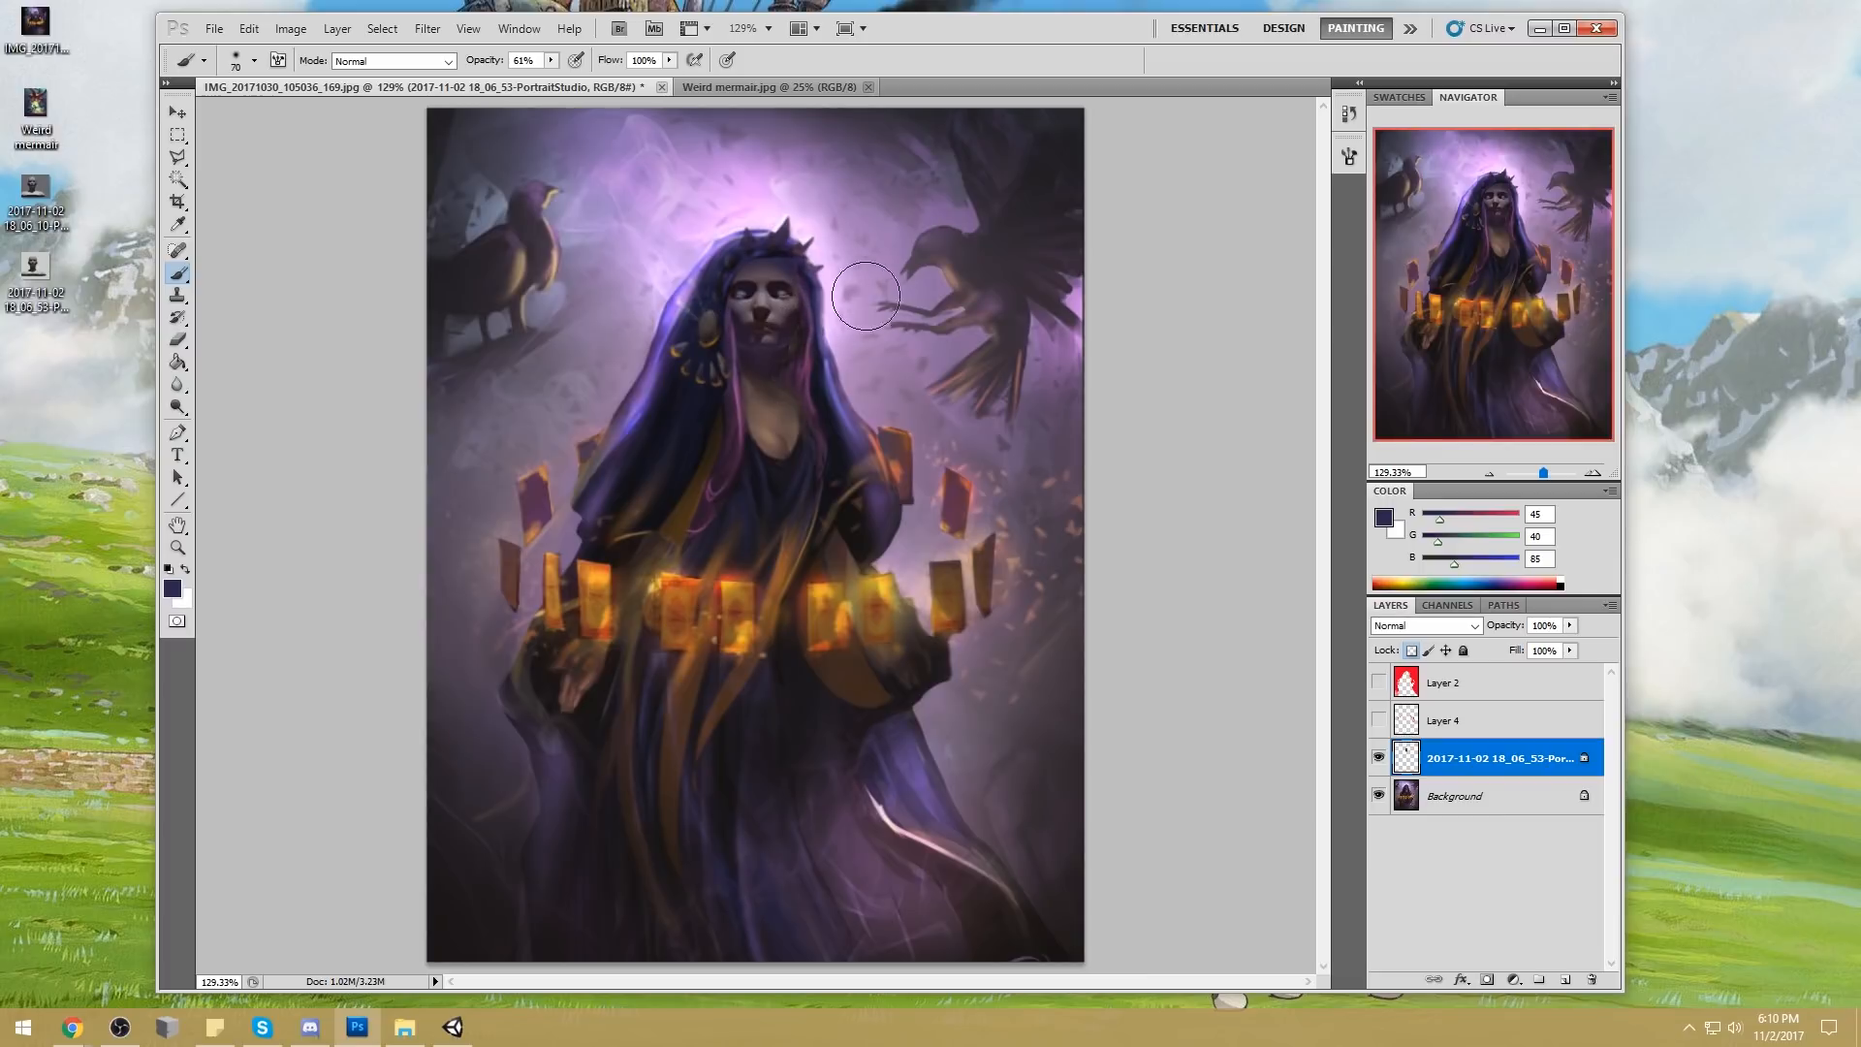
{"action": "left_click", "coordinate": [795, 308], "text": "alt"}
{"action": "key", "text": "bracketright"}
{"action": "key", "text": "bracketright"}
{"action": "key", "text": "bracketright"}
{"action": "key", "text": "bracketright"}
{"action": "key", "text": "bracketright"}
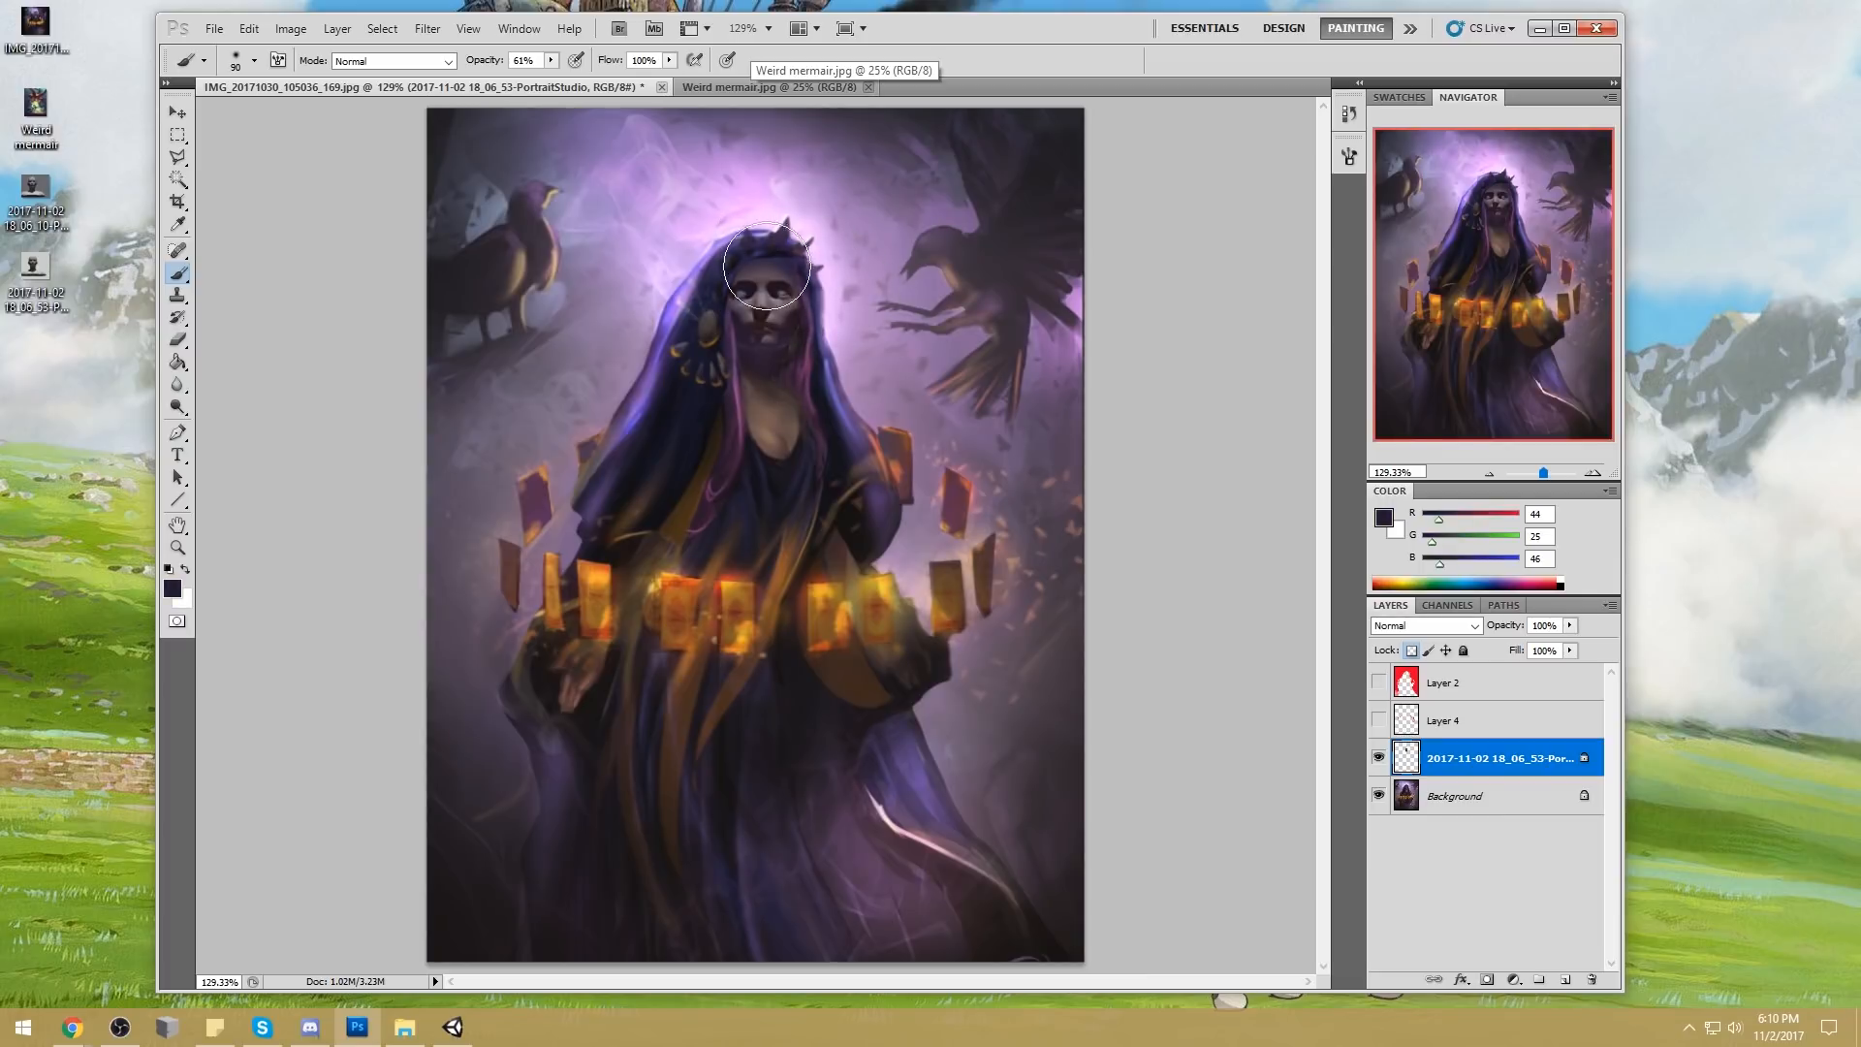
{"action": "left_click", "coordinate": [551, 60]}
{"action": "left_click_drag", "start_coordinate": [551, 78], "coordinate": [532, 79]}
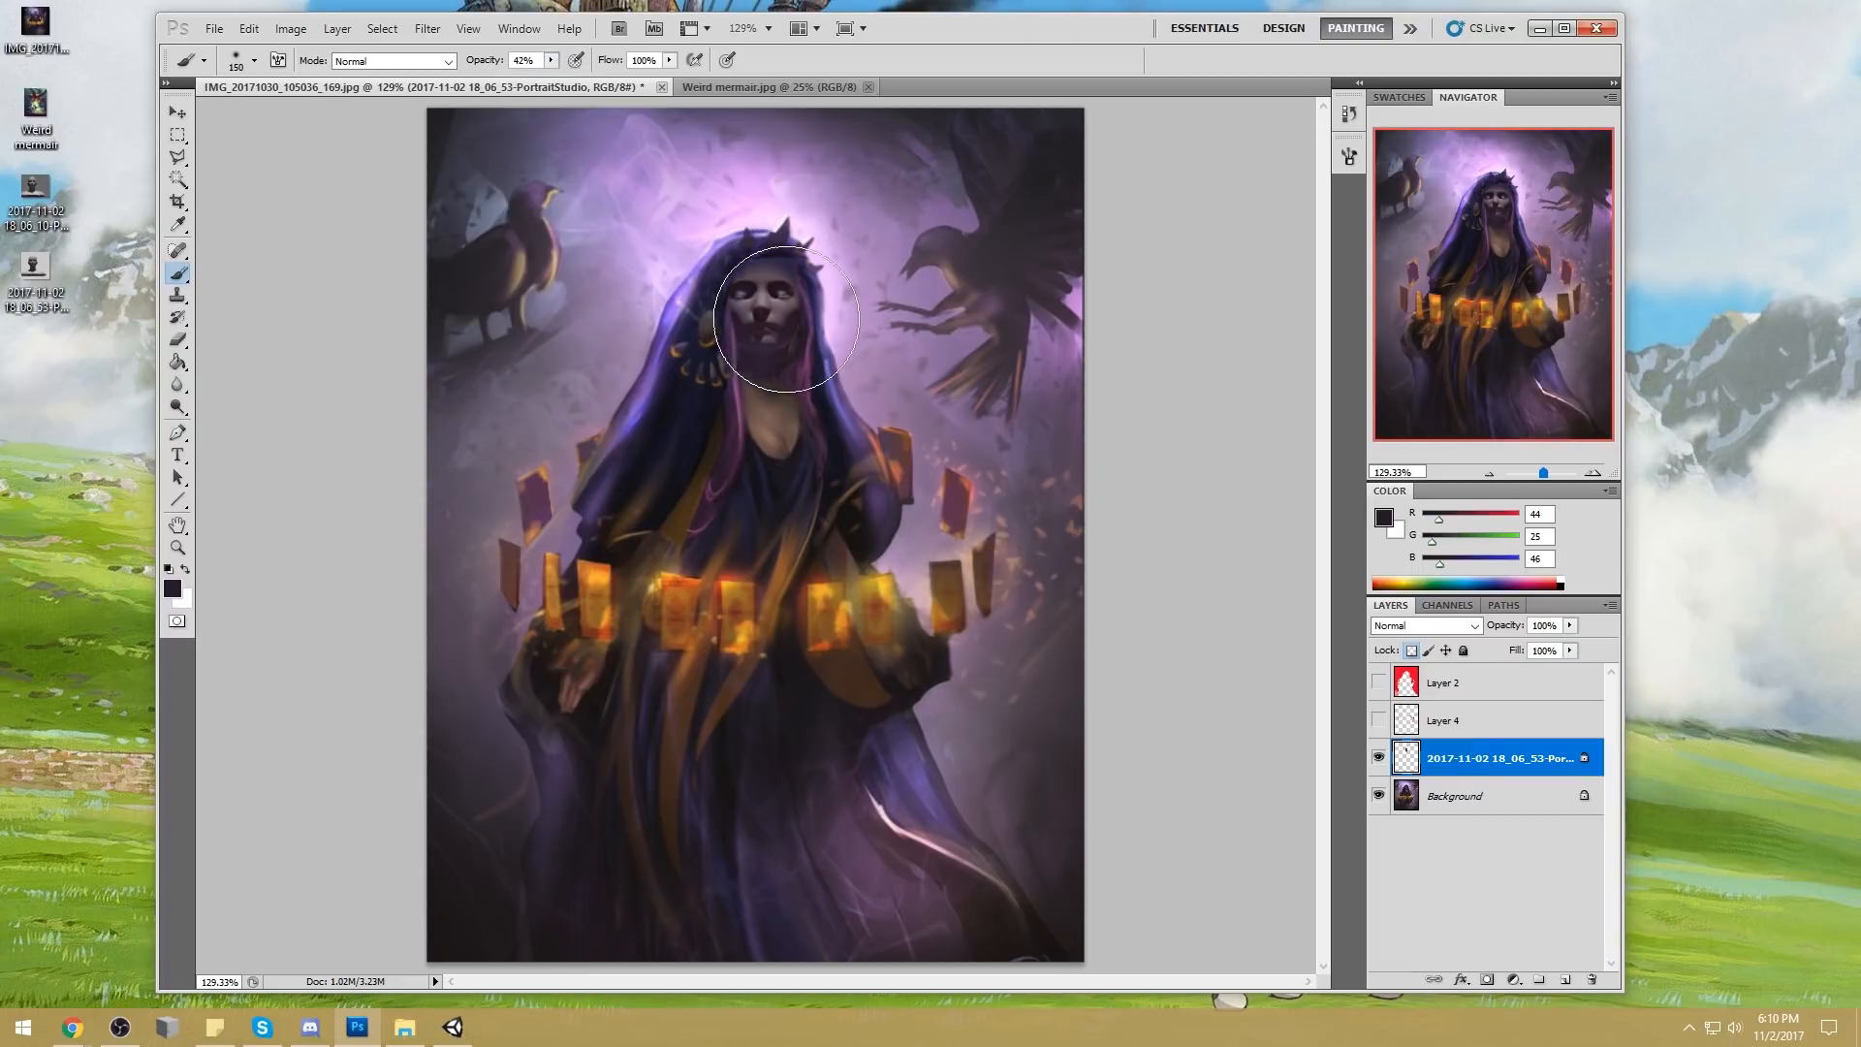
Try darkening the whole face with a 150 px brush in Darken mode, and undo the stroke
{"action": "left_click", "coordinate": [393, 60]}
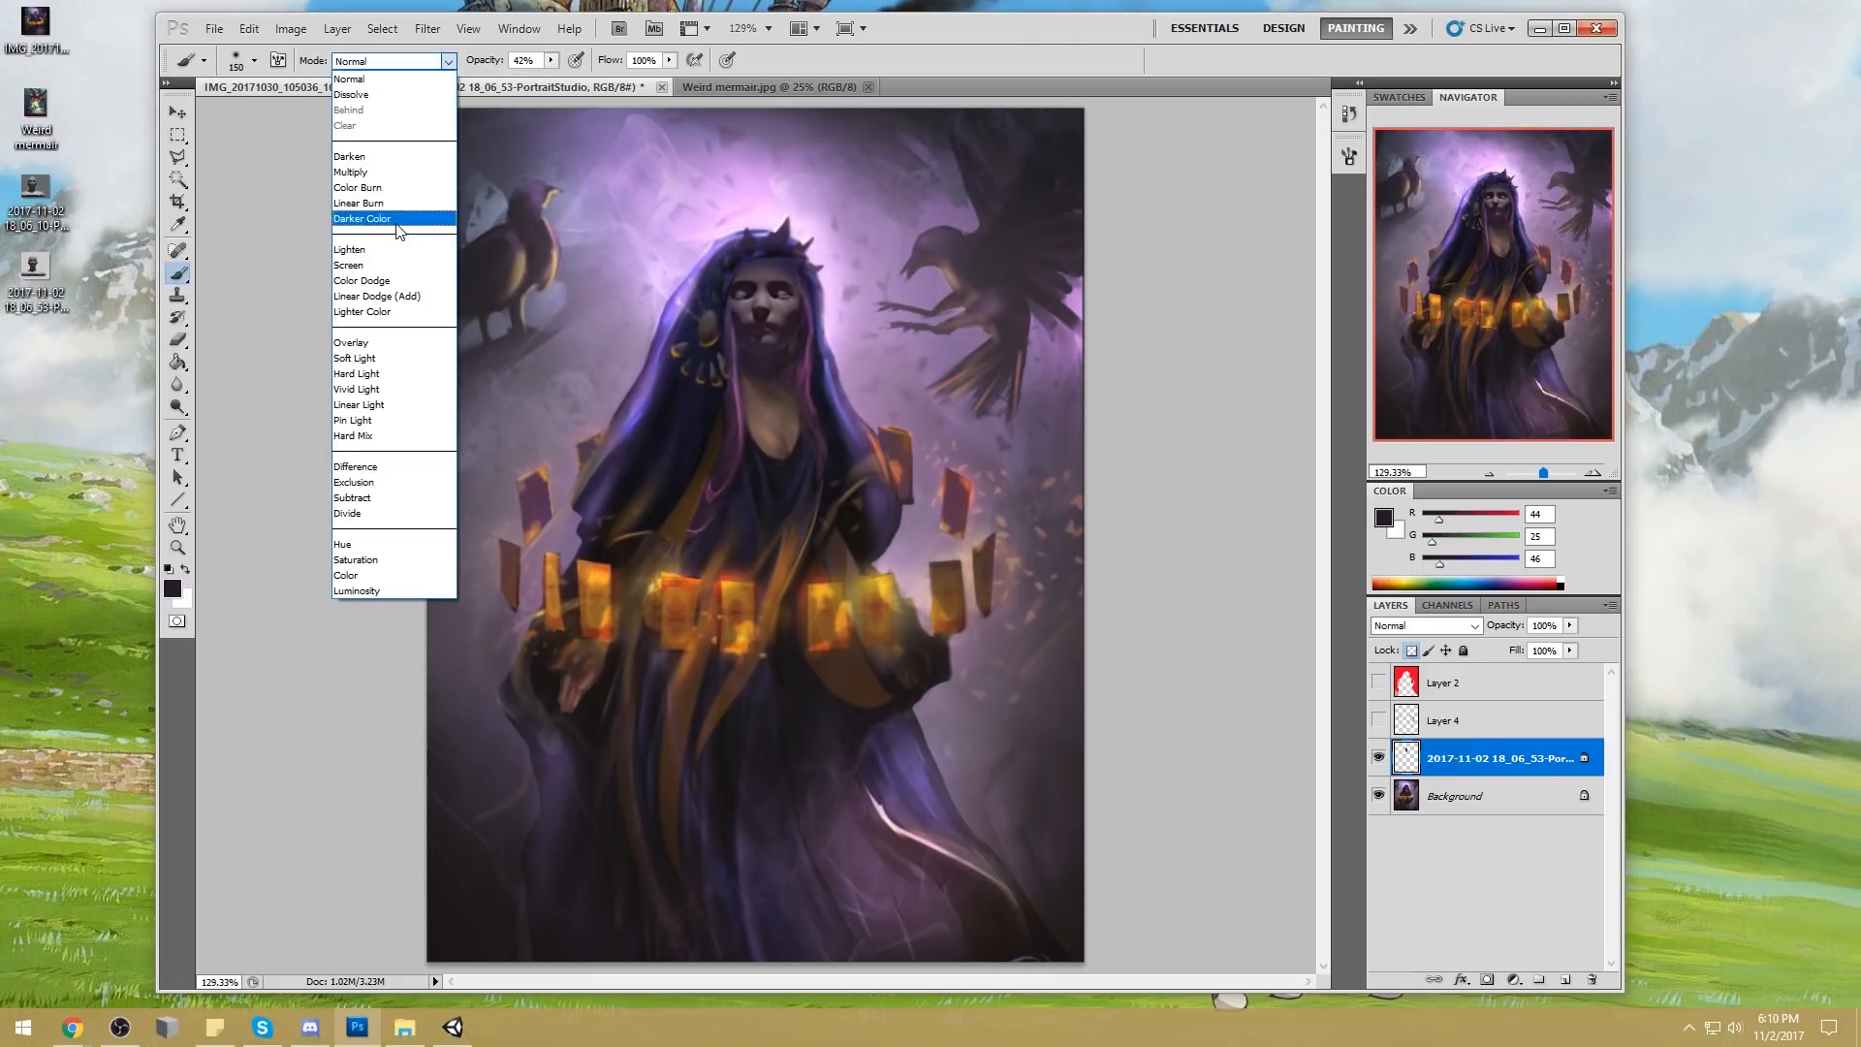
{"action": "left_click", "coordinate": [388, 158]}
{"action": "left_click_drag", "start_coordinate": [760, 339], "coordinate": [756, 283]}
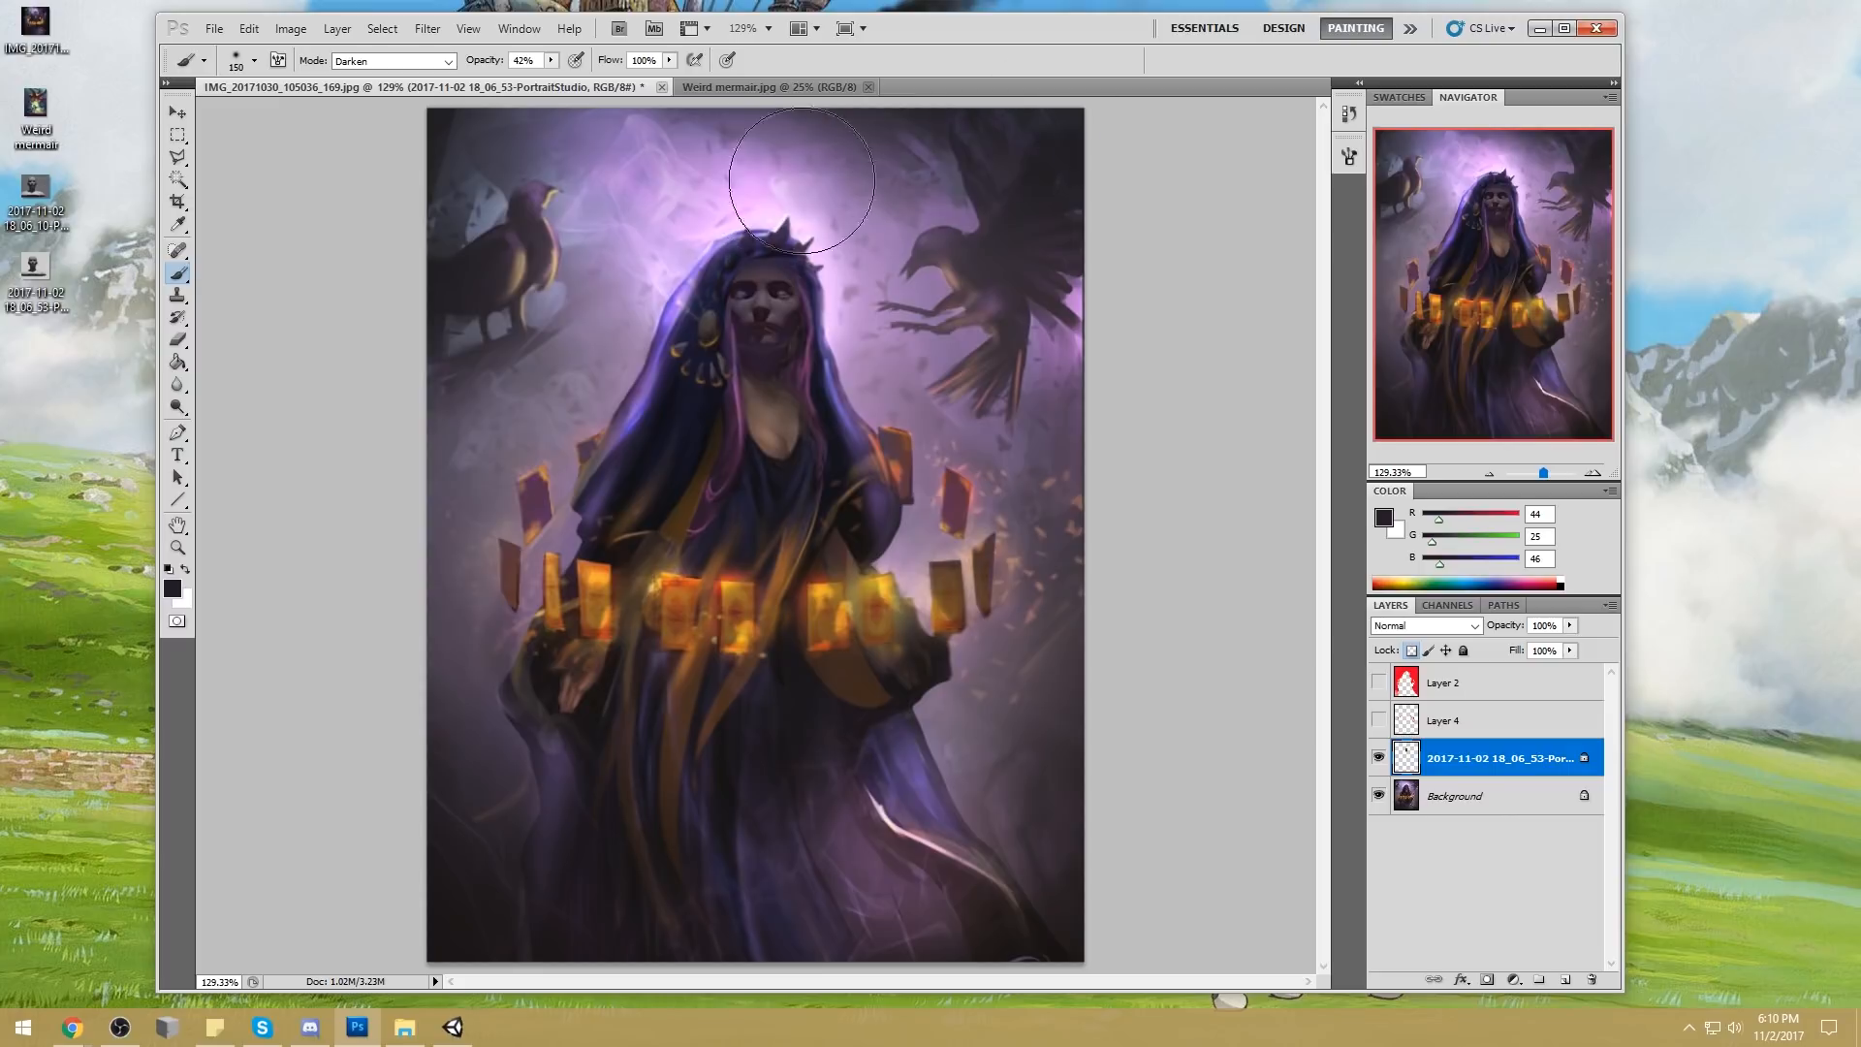
{"action": "key", "text": "ctrl+z"}
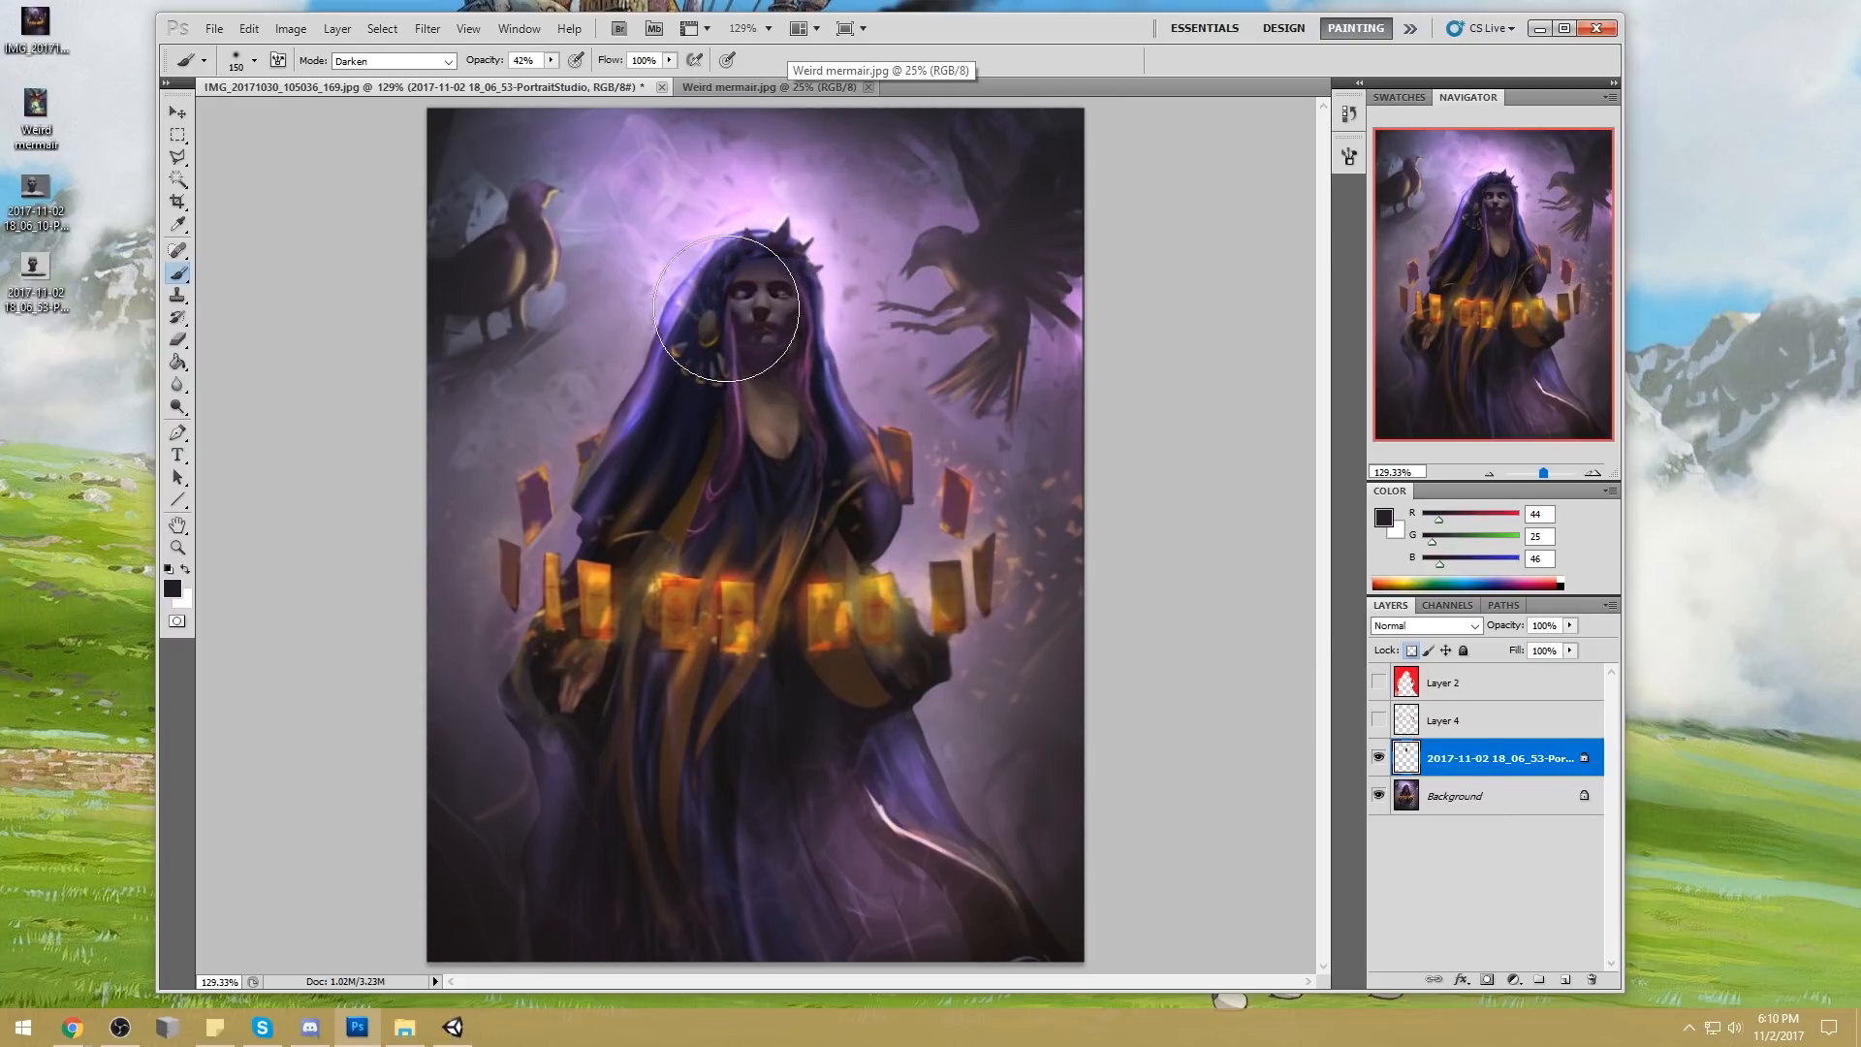
Set the foreground colour to a bright cyan (about RGB 110, 247, 246)
{"action": "left_click", "coordinate": [1383, 518]}
{"action": "left_click", "coordinate": [1582, 338]}
{"action": "left_click", "coordinate": [1495, 254]}
{"action": "left_click_drag", "start_coordinate": [1495, 254], "coordinate": [1449, 223]}
{"action": "left_click", "coordinate": [1721, 207]}
Paint the bright cyan into both eyes with the 10 px brush reduced to 7 px, in Normal mode
{"action": "key", "text": "ctrl+space"}
{"action": "left_click_drag", "start_coordinate": [718, 263], "coordinate": [863, 362]}
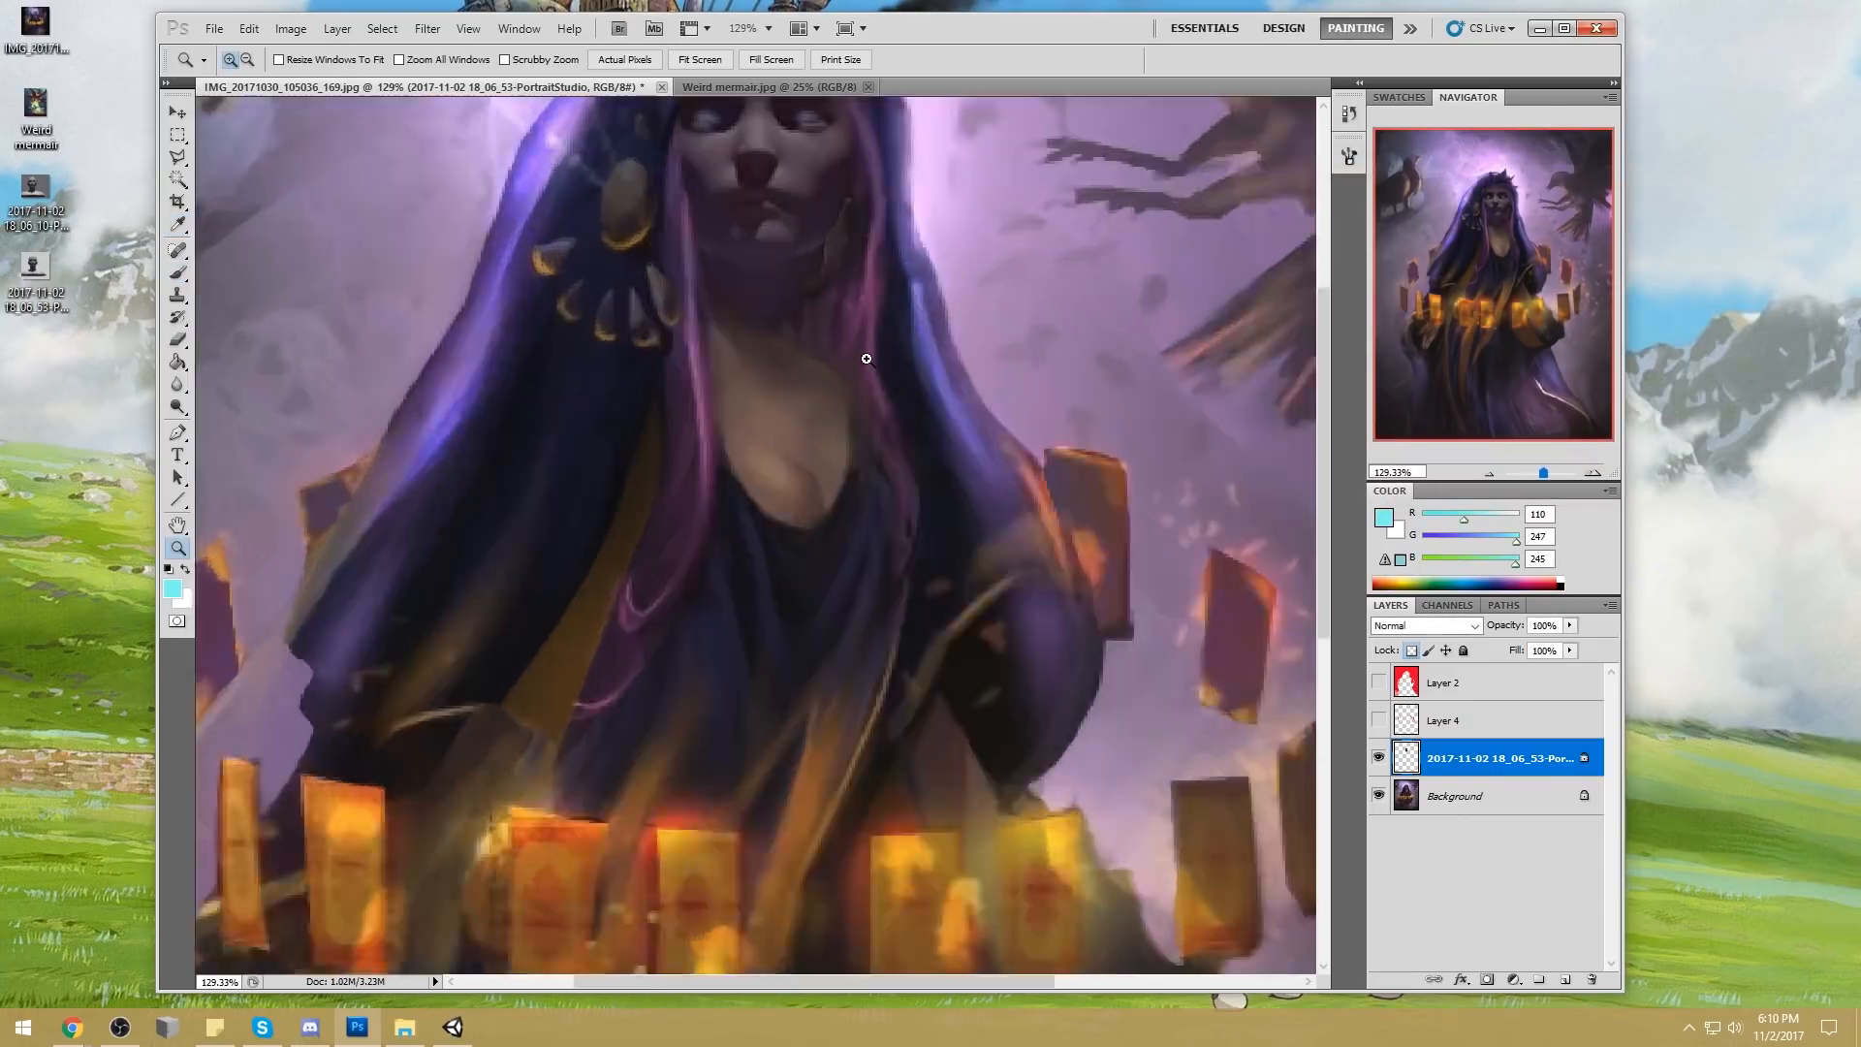
{"action": "key", "text": "ctrl+minus"}
{"action": "key", "text": "ctrl+minus"}
{"action": "key", "text": "ctrl+minus"}
{"action": "key", "text": "ctrl+minus"}
{"action": "key", "text": "ctrl+minus"}
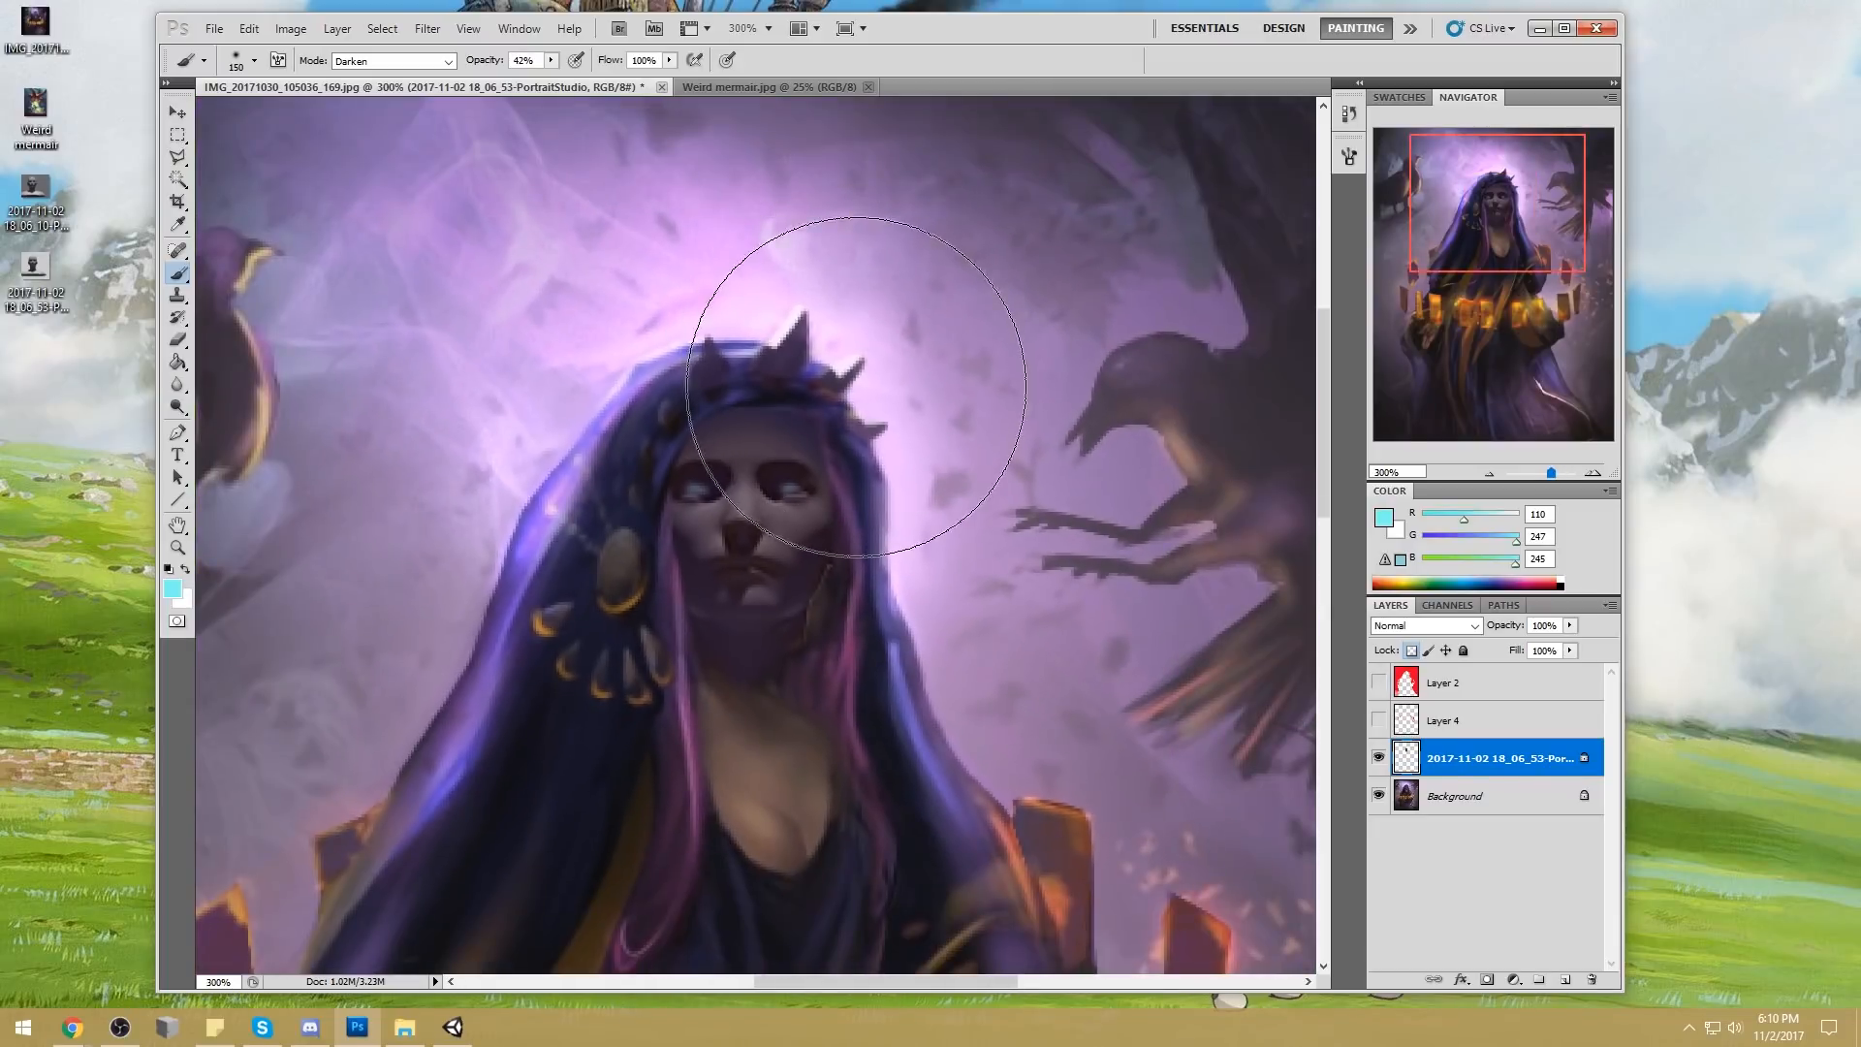
{"action": "right_click", "coordinate": [856, 388]}
{"action": "left_click", "coordinate": [887, 733]}
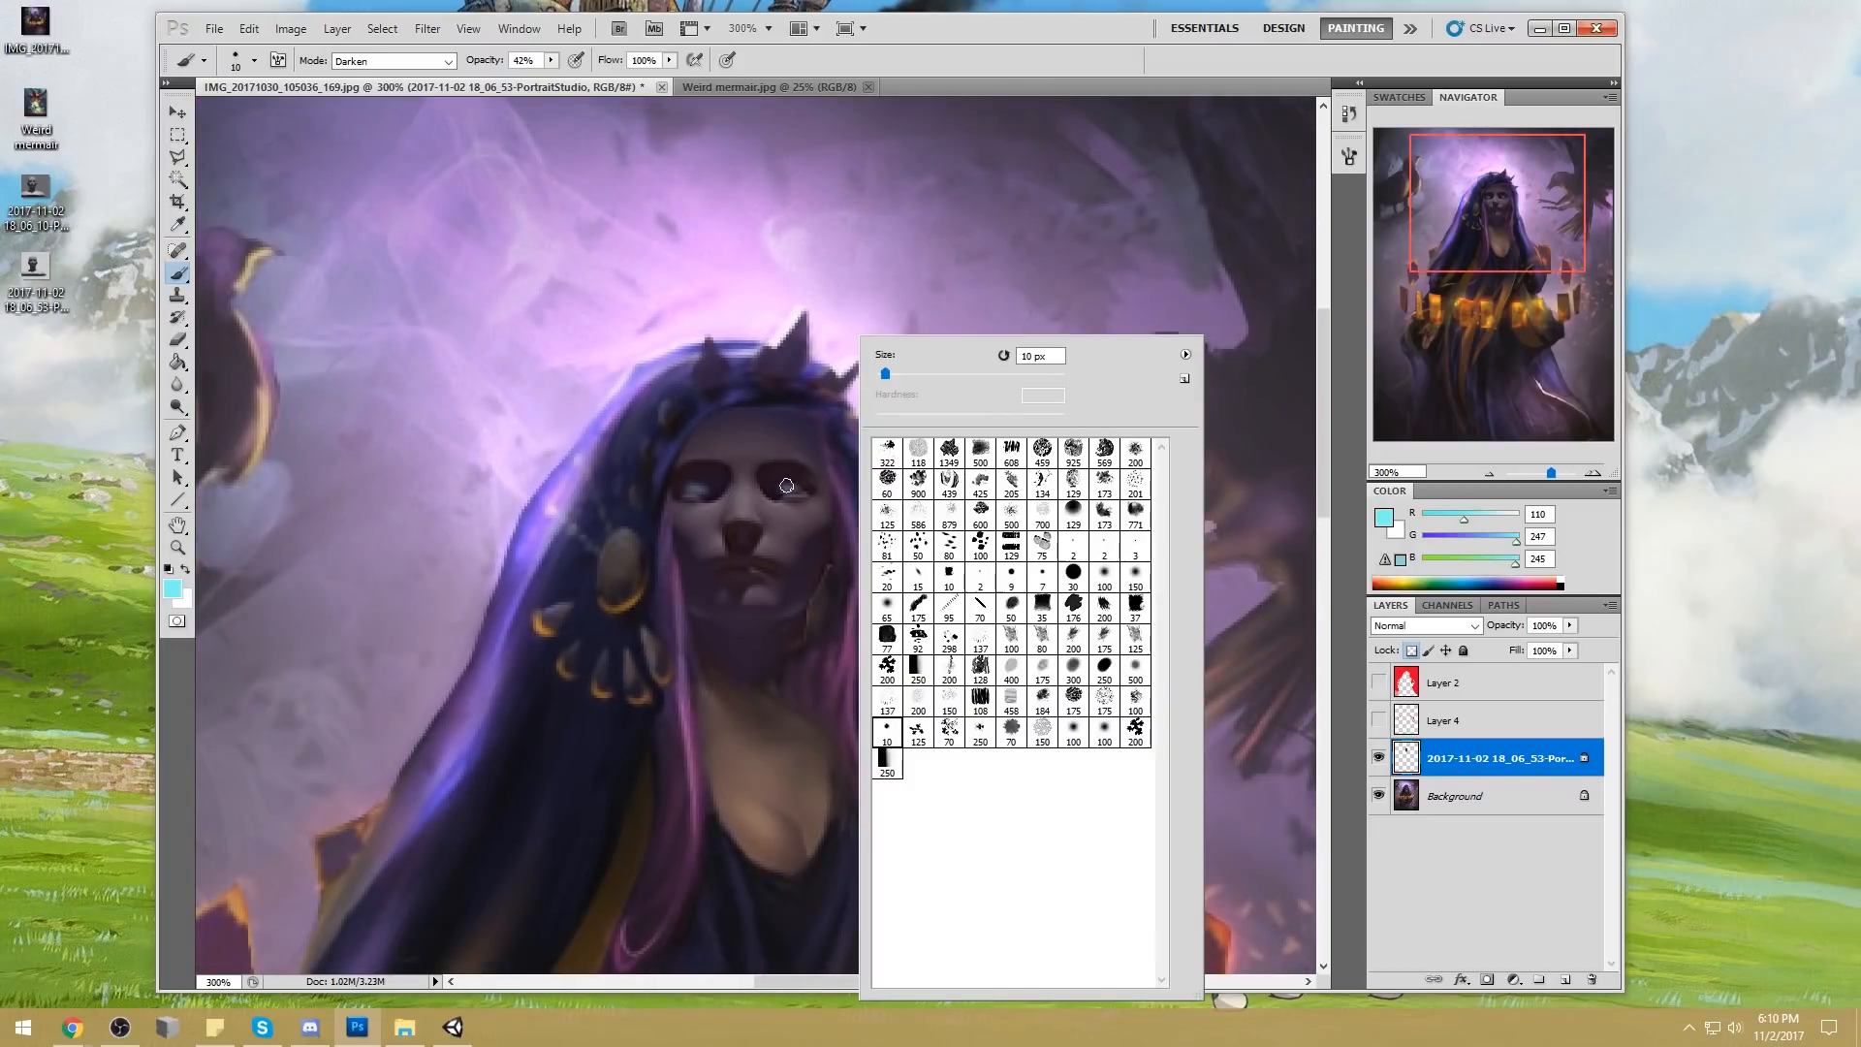
{"action": "key", "text": "bracketleft"}
{"action": "key", "text": "bracketleft"}
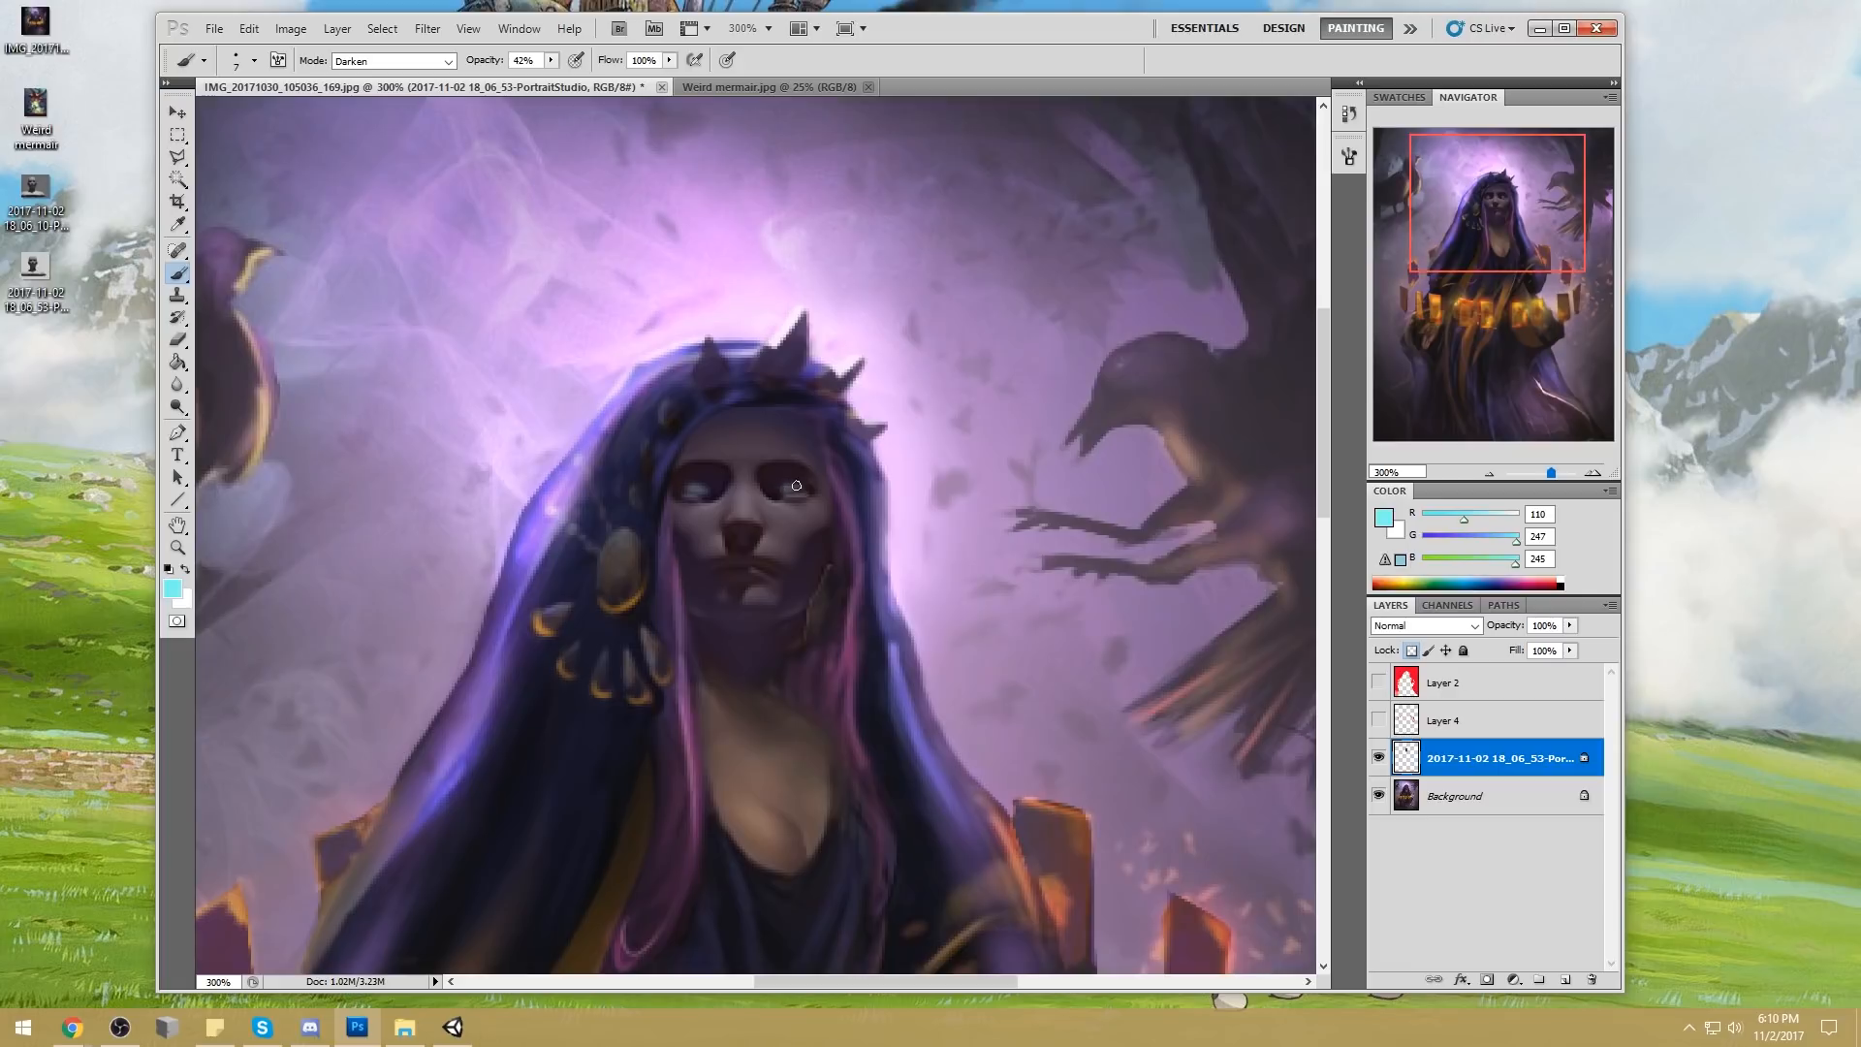
{"action": "left_click", "coordinate": [449, 62]}
{"action": "left_click", "coordinate": [442, 77]}
{"action": "left_click_drag", "start_coordinate": [797, 487], "coordinate": [783, 487]}
Choose a soft 100 px brush and set the foreground colour to a very pale cyan (RGB 208, 254, 253)
{"action": "right_click", "coordinate": [944, 368]}
{"action": "left_click", "coordinate": [1198, 574]}
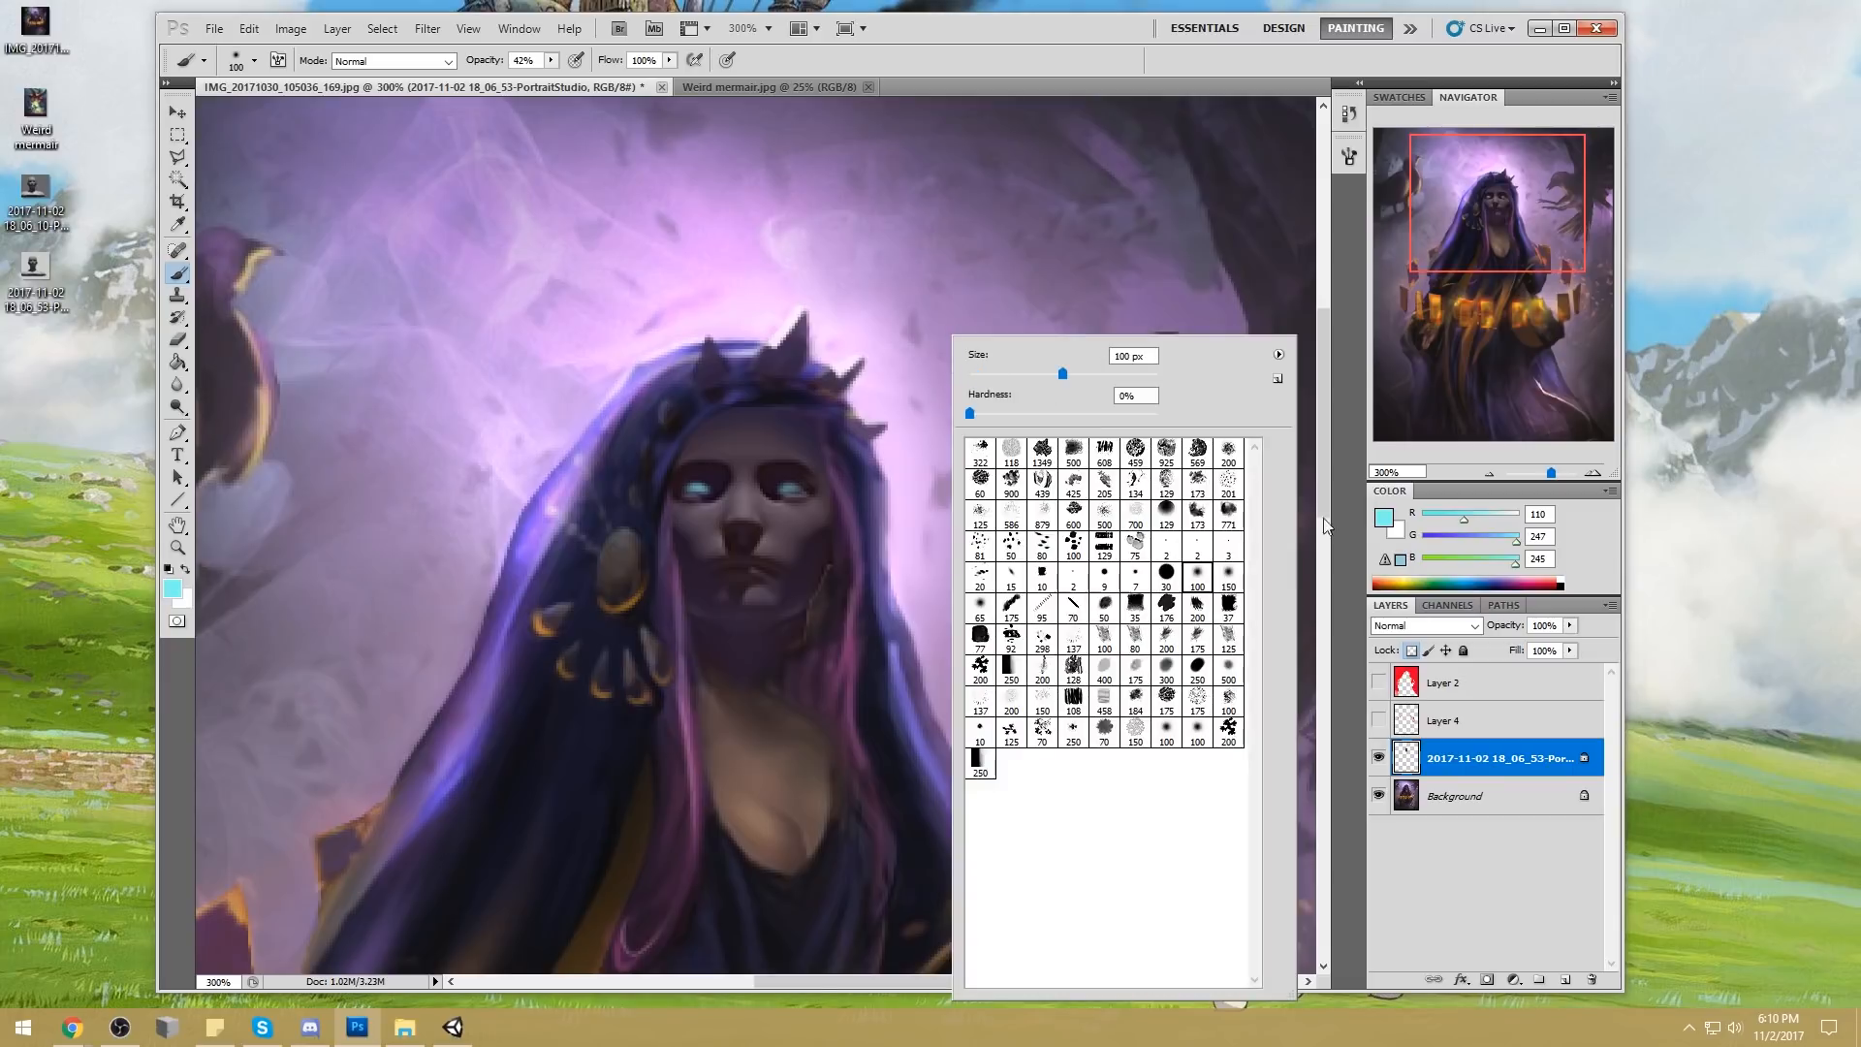
{"action": "left_click", "coordinate": [1387, 518]}
{"action": "left_click_drag", "start_coordinate": [1367, 246], "coordinate": [1357, 216]}
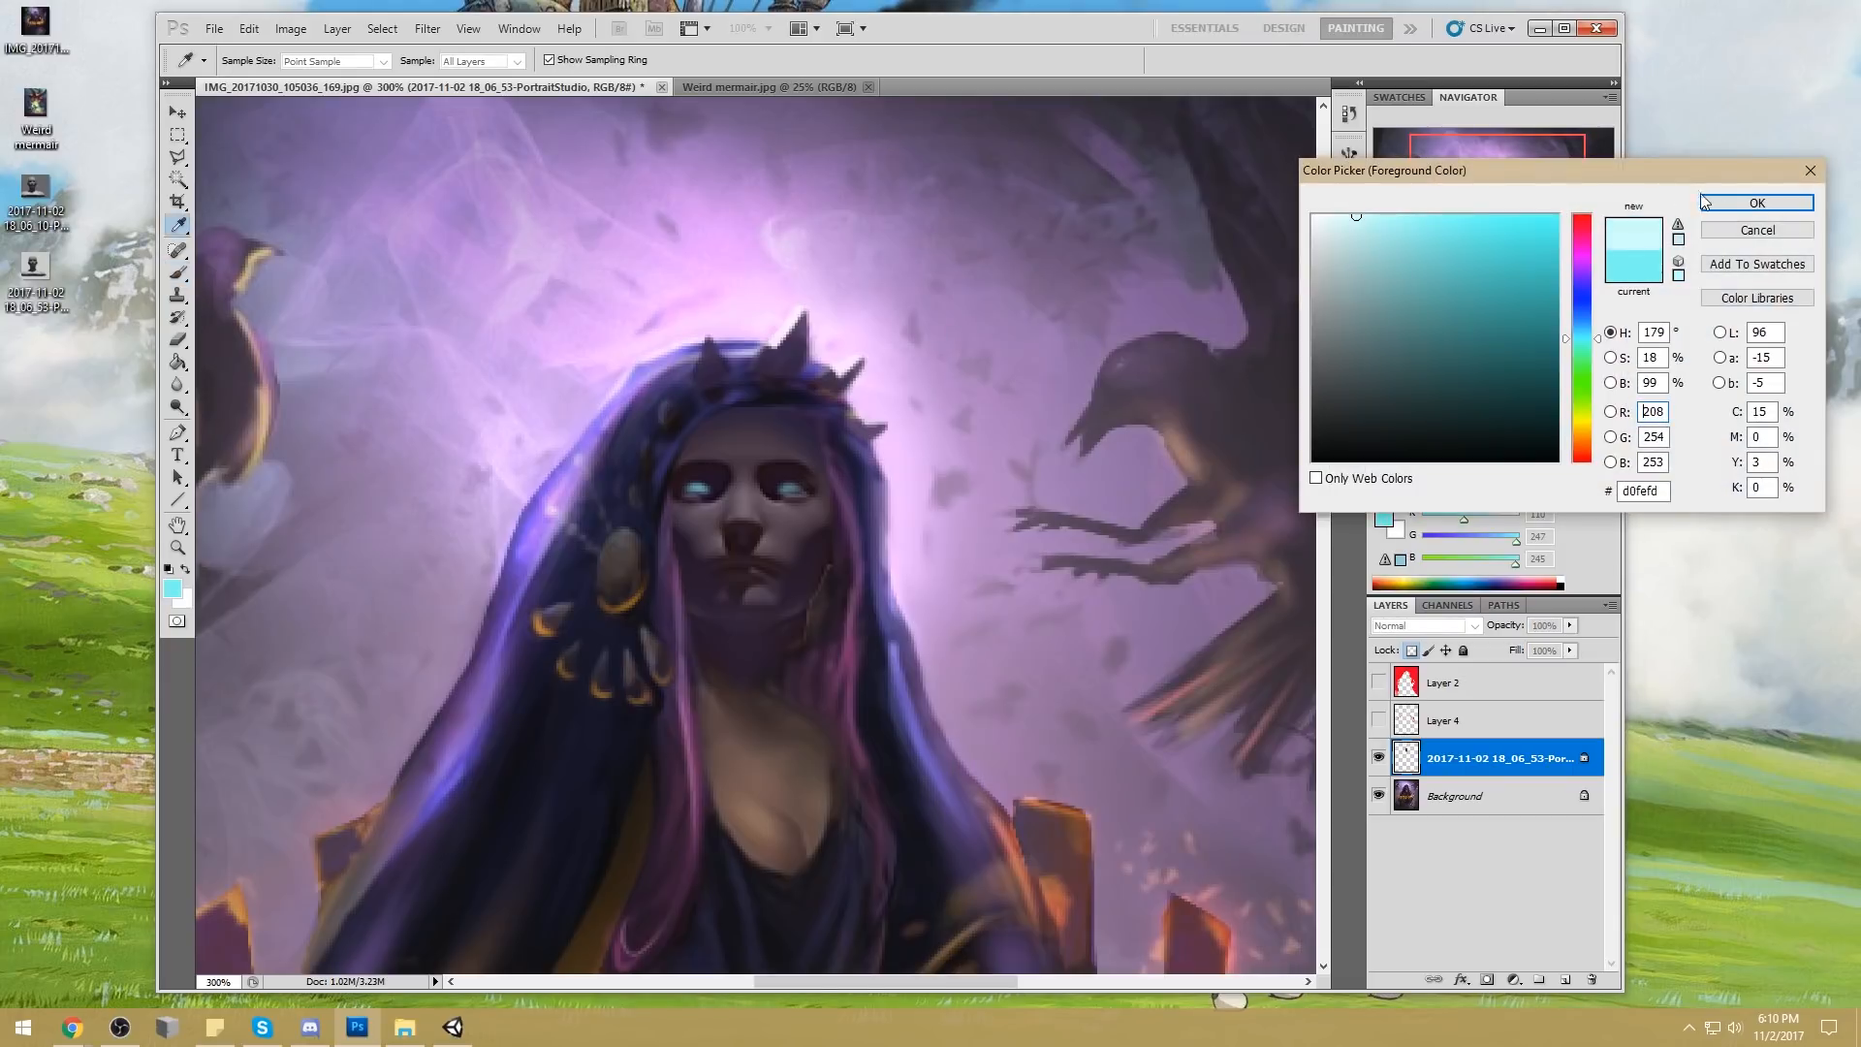
{"action": "left_click", "coordinate": [1706, 201]}
Brush a faint pale-cyan glow around the eyes at 20% opacity, varying the soft brush between 40 and 70 px
{"action": "left_click_drag", "start_coordinate": [550, 60], "coordinate": [529, 77]}
{"action": "key", "text": "bracketleft"}
{"action": "key", "text": "bracketleft"}
{"action": "key", "text": "bracketleft"}
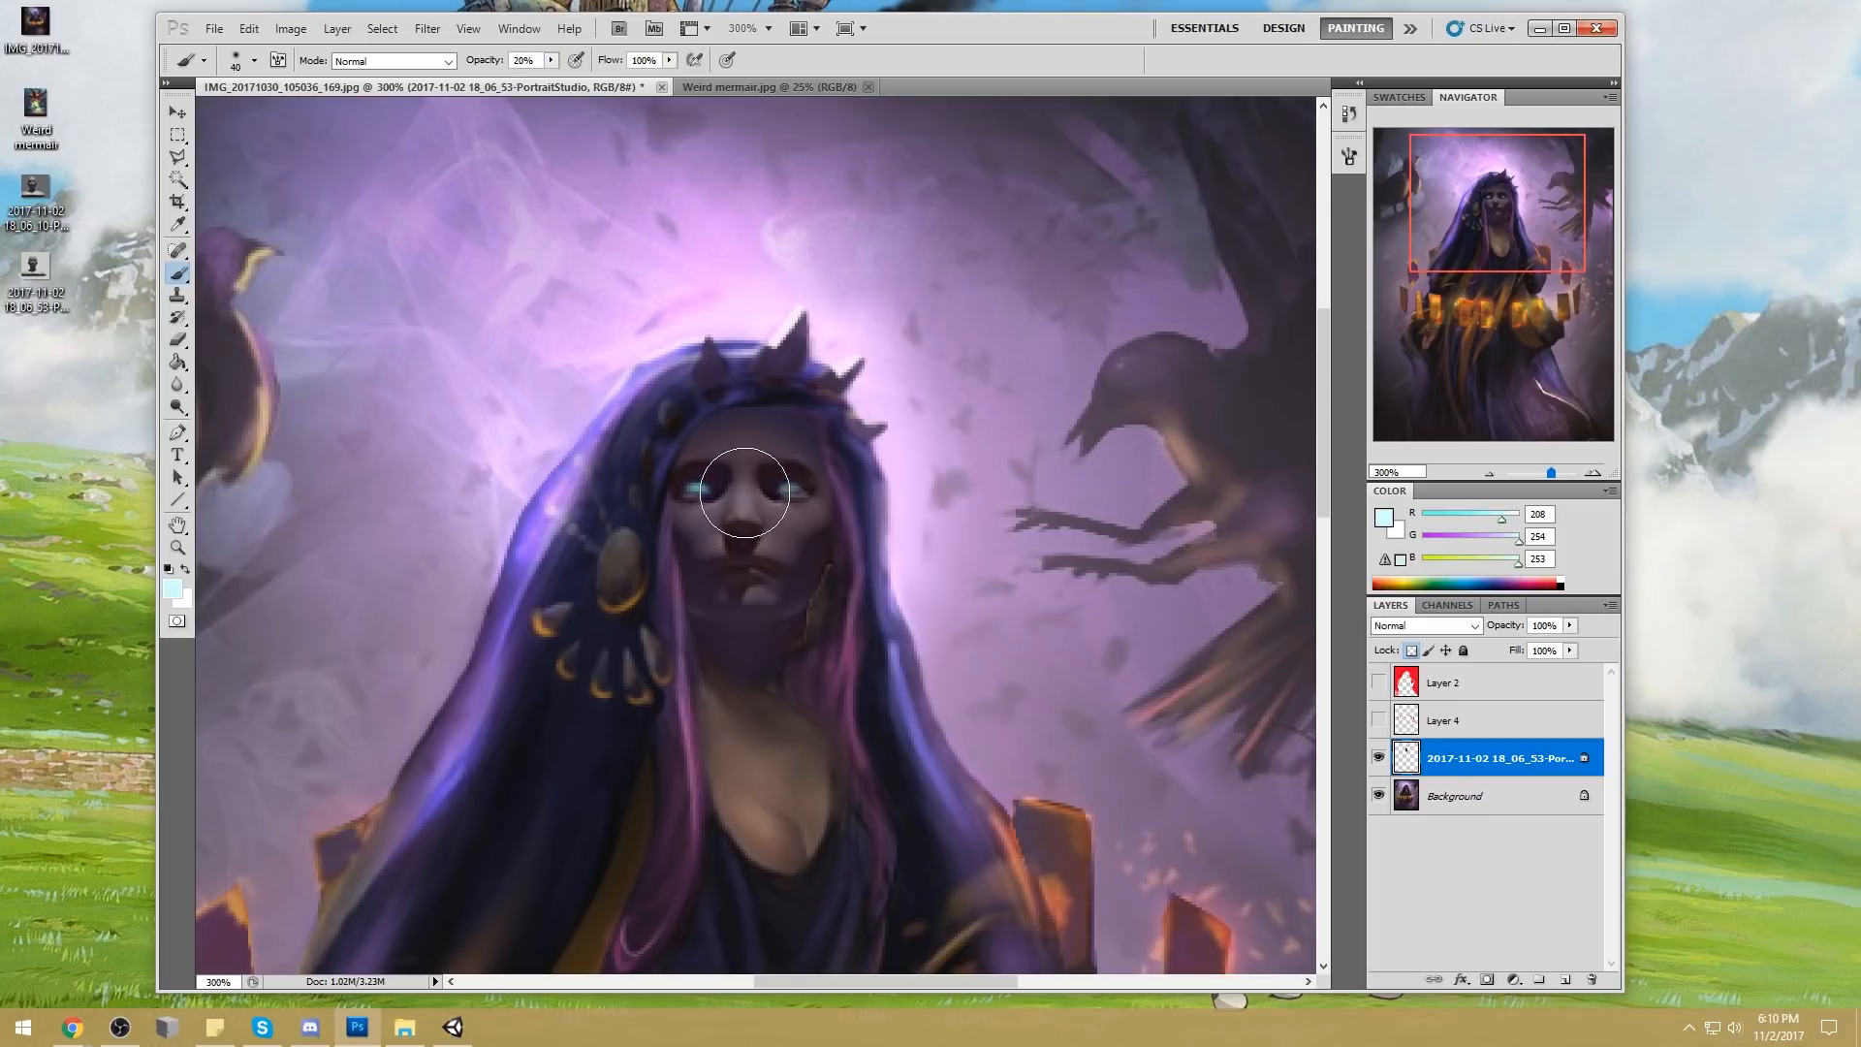
{"action": "key", "text": "bracketright"}
{"action": "key", "text": "bracketright"}
{"action": "key", "text": "bracketleft"}
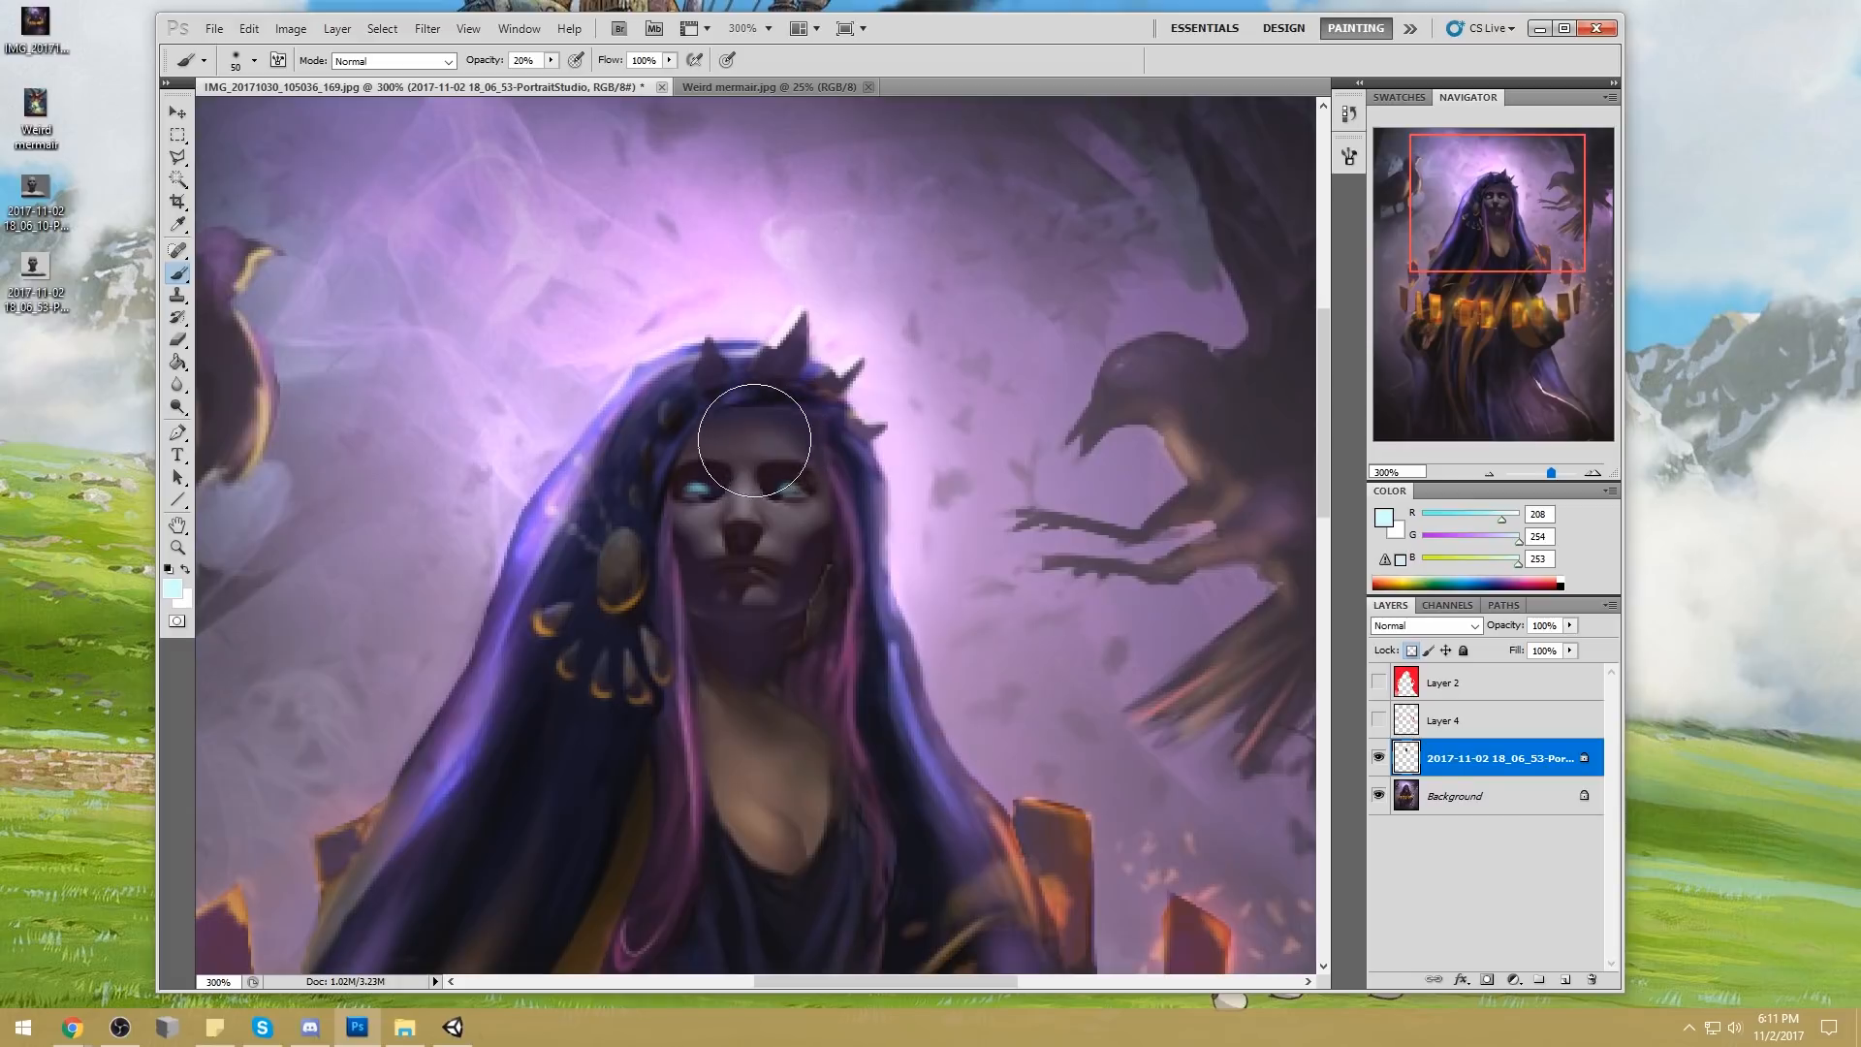
{"action": "key", "text": "bracketright"}
{"action": "key", "text": "bracketright"}
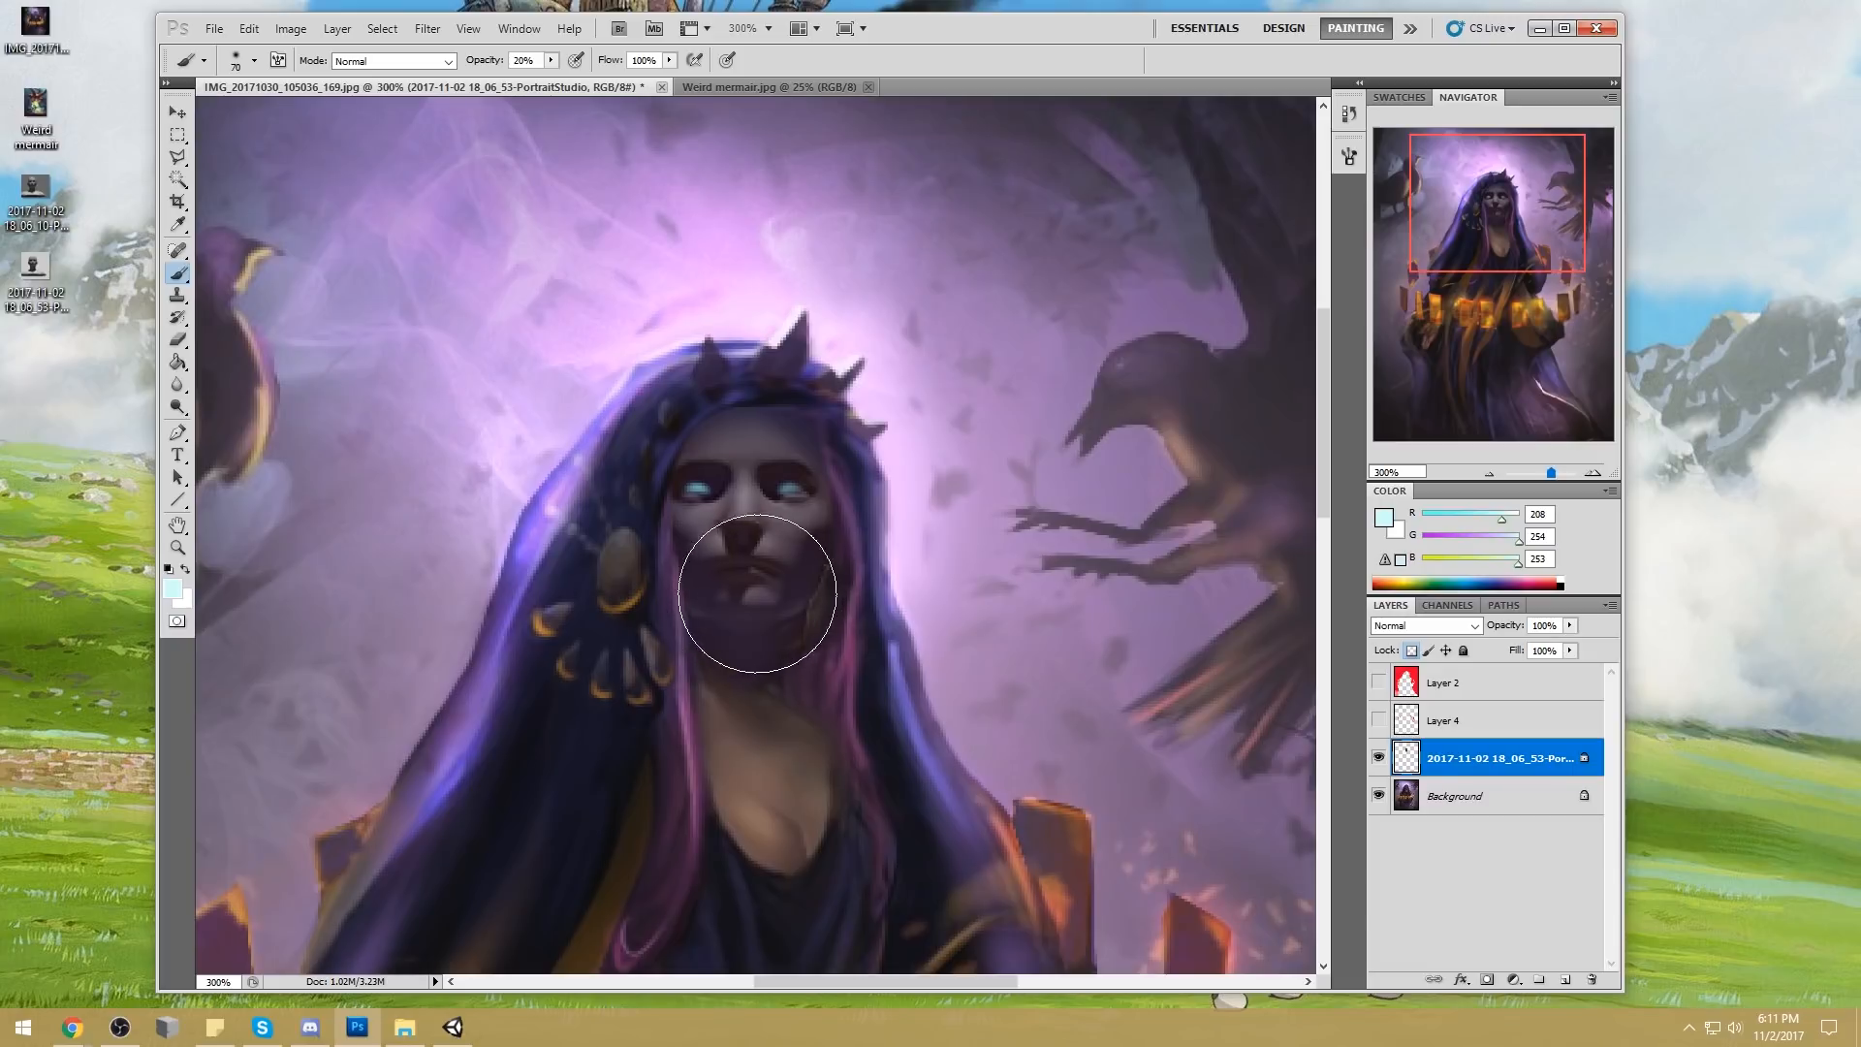
Brighten both glowing eyes with the Dodge tool, using a 25 px brush on Highlights at 64% exposure
{"action": "left_click", "coordinate": [792, 491], "text": "alt"}
{"action": "left_click", "coordinate": [178, 408]}
{"action": "left_click", "coordinate": [243, 413]}
{"action": "key", "text": "]"}
{"action": "key", "text": "]"}
{"action": "key", "text": "["}
{"action": "mouse_move", "coordinate": [793, 492]}
{"action": "left_mouse_down"}
{"action": "mouse_move", "coordinate": [643, 486]}
{"action": "mouse_move", "coordinate": [749, 469]}
{"action": "mouse_move", "coordinate": [691, 487]}
{"action": "left_mouse_up"}
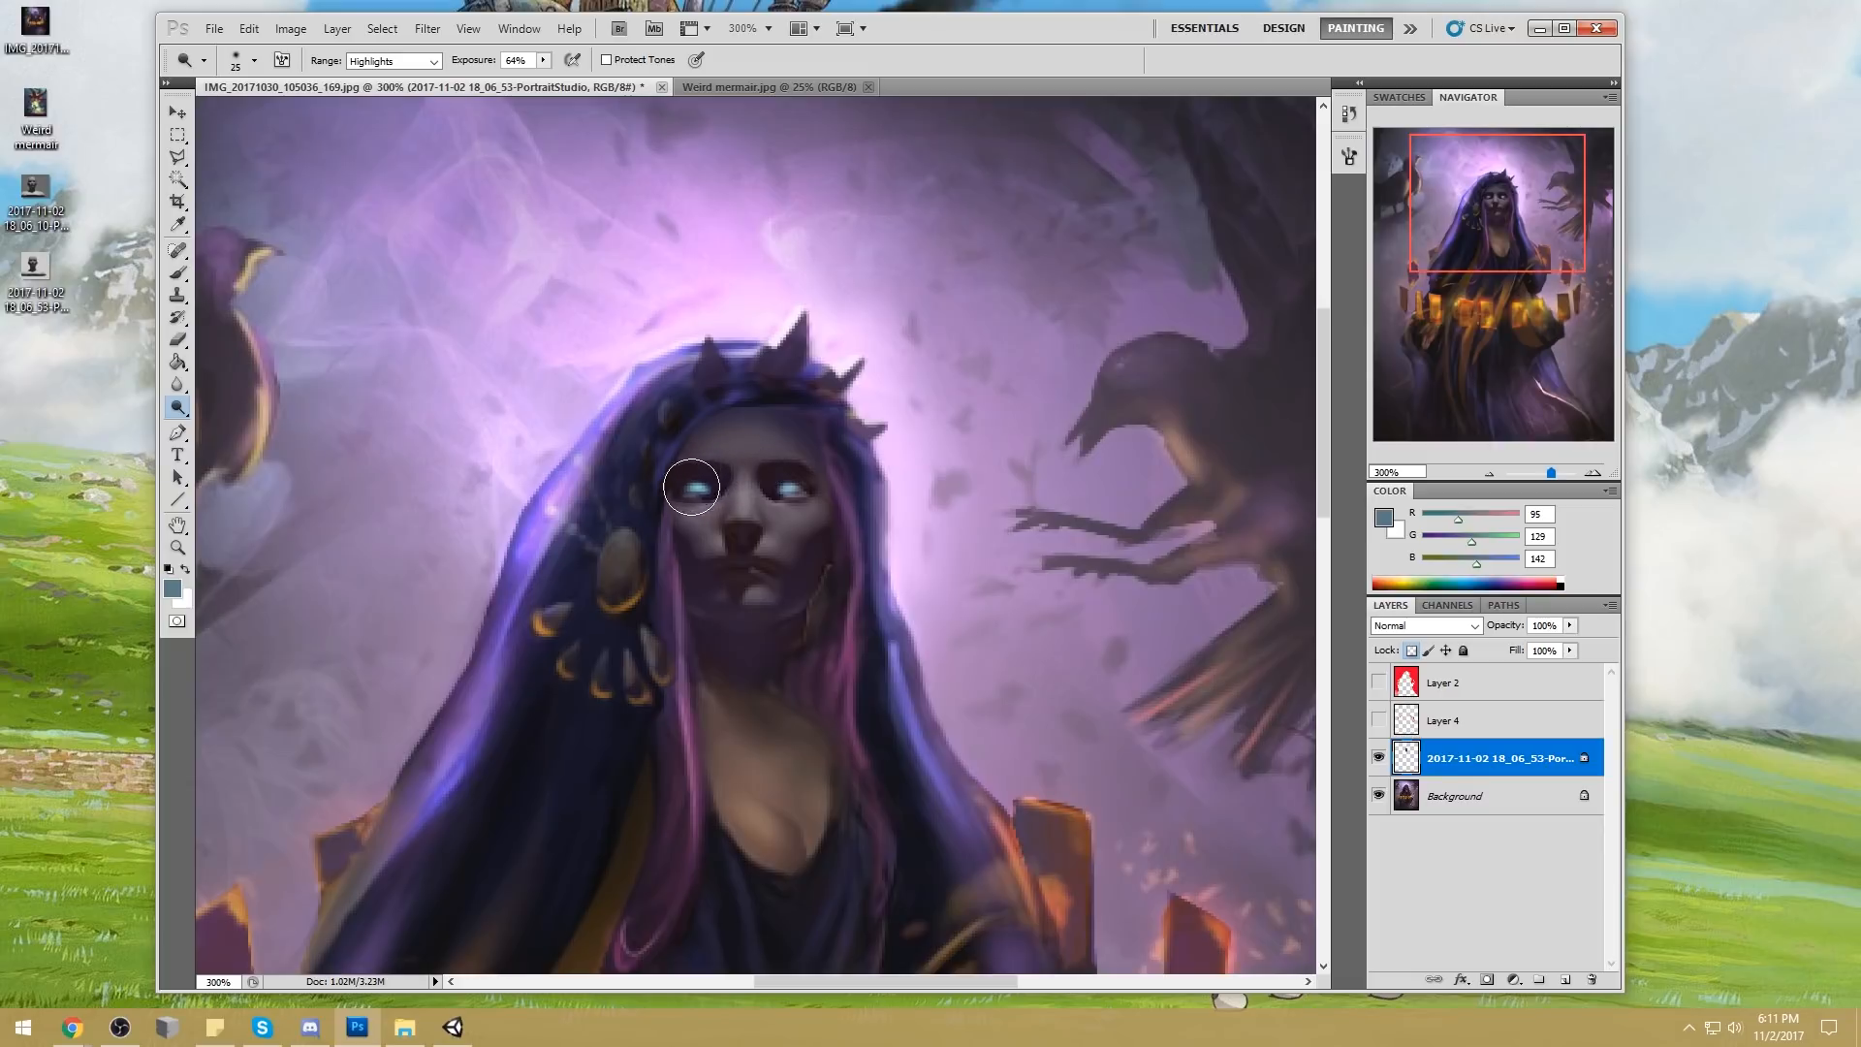
Sample a muted purple (RGB 108, 92, 105) from the face for the Brush tool and enlarge the brush to 100 px
{"action": "key", "text": "ctrl+0"}
{"action": "key", "text": "b"}
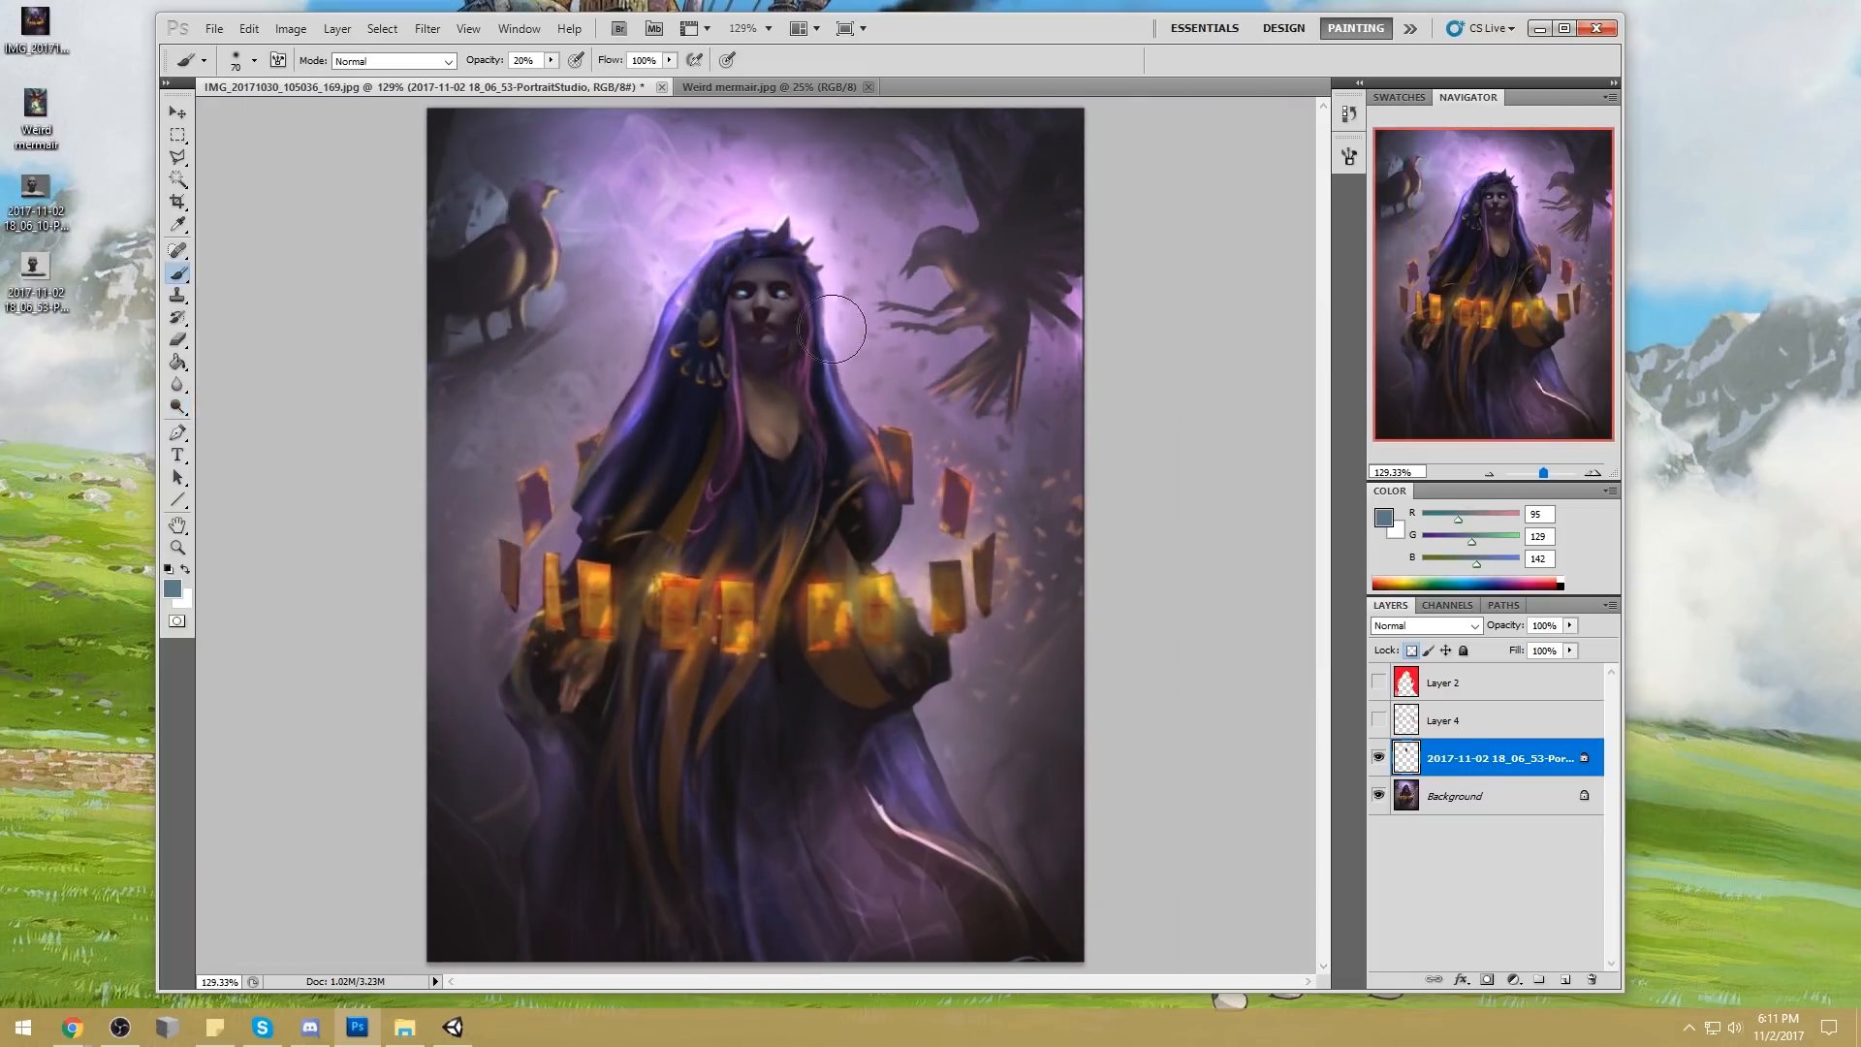
{"action": "left_click", "coordinate": [775, 360], "text": "alt"}
{"action": "left_click", "coordinate": [785, 315], "text": "alt"}
{"action": "key", "text": "bracketright"}
{"action": "key", "text": "bracketright"}
{"action": "key", "text": "bracketright"}
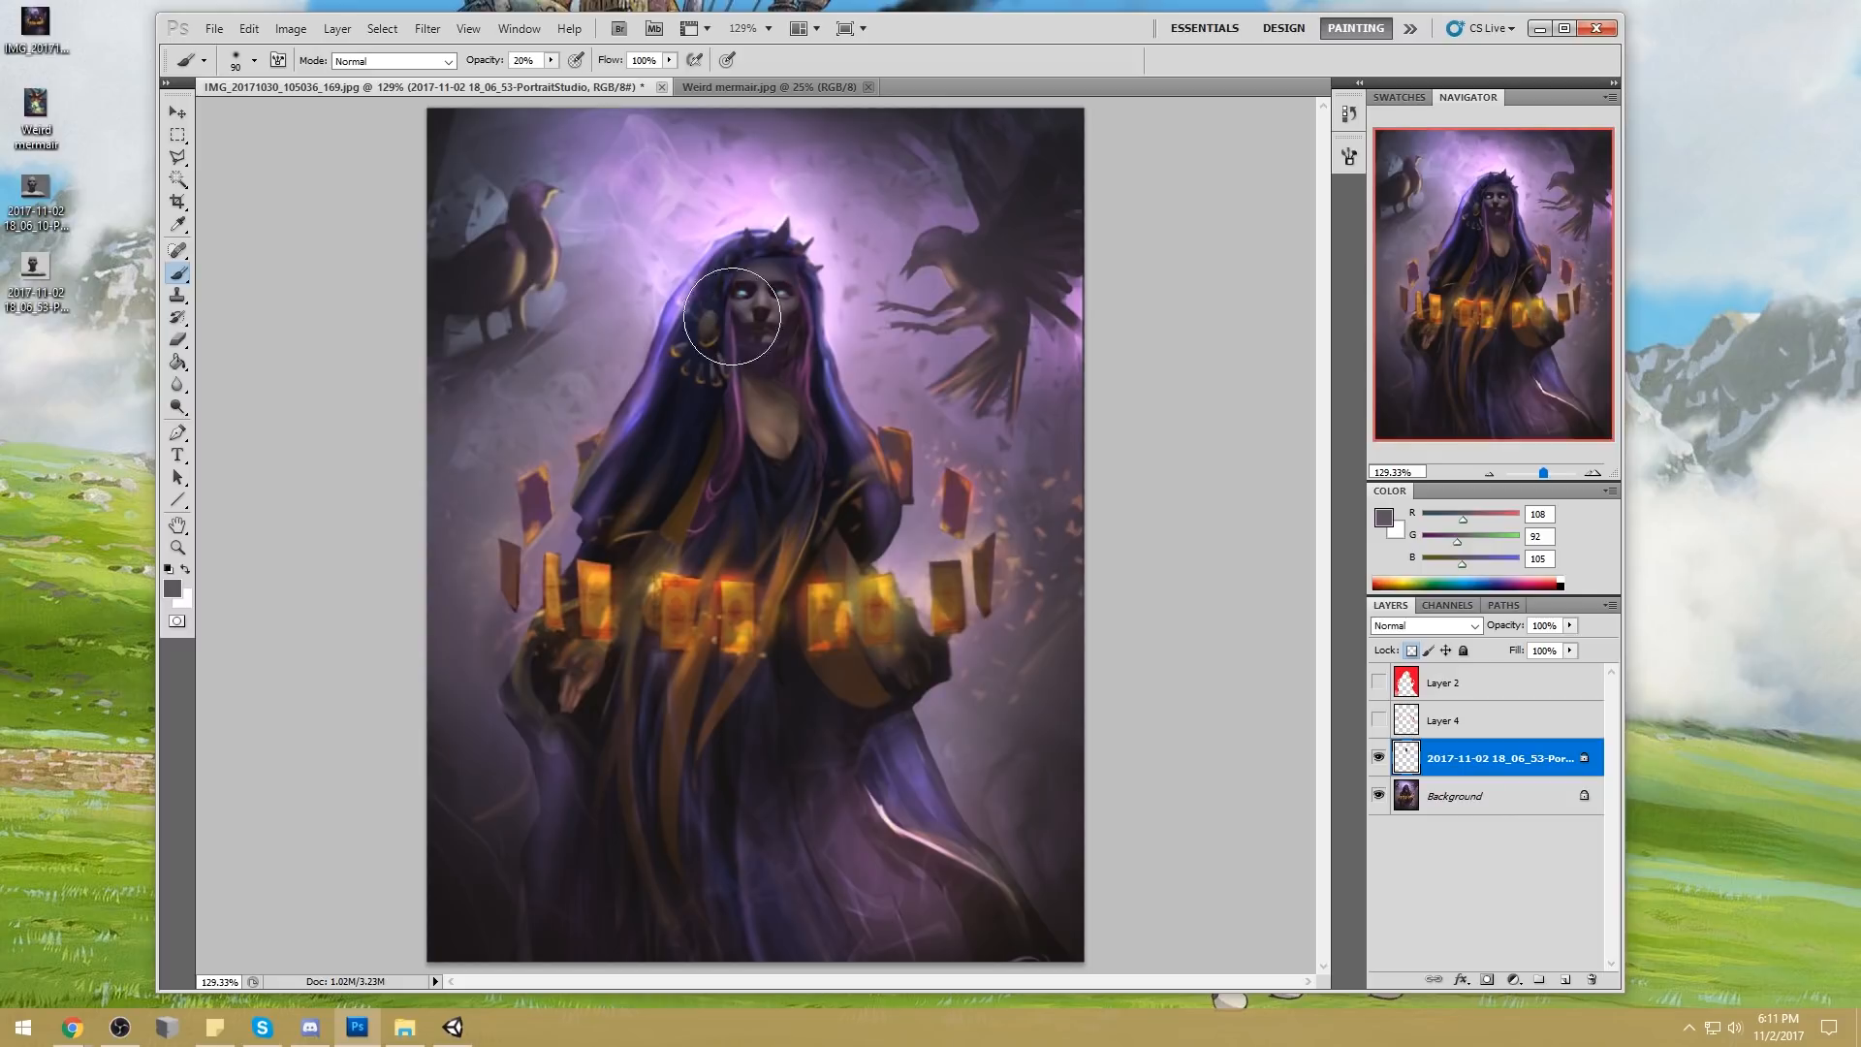
Shade the lower face with the muted purple in Darken mode and raise the brush opacity to 47%
{"action": "left_click", "coordinate": [447, 60]}
{"action": "left_click", "coordinate": [385, 159]}
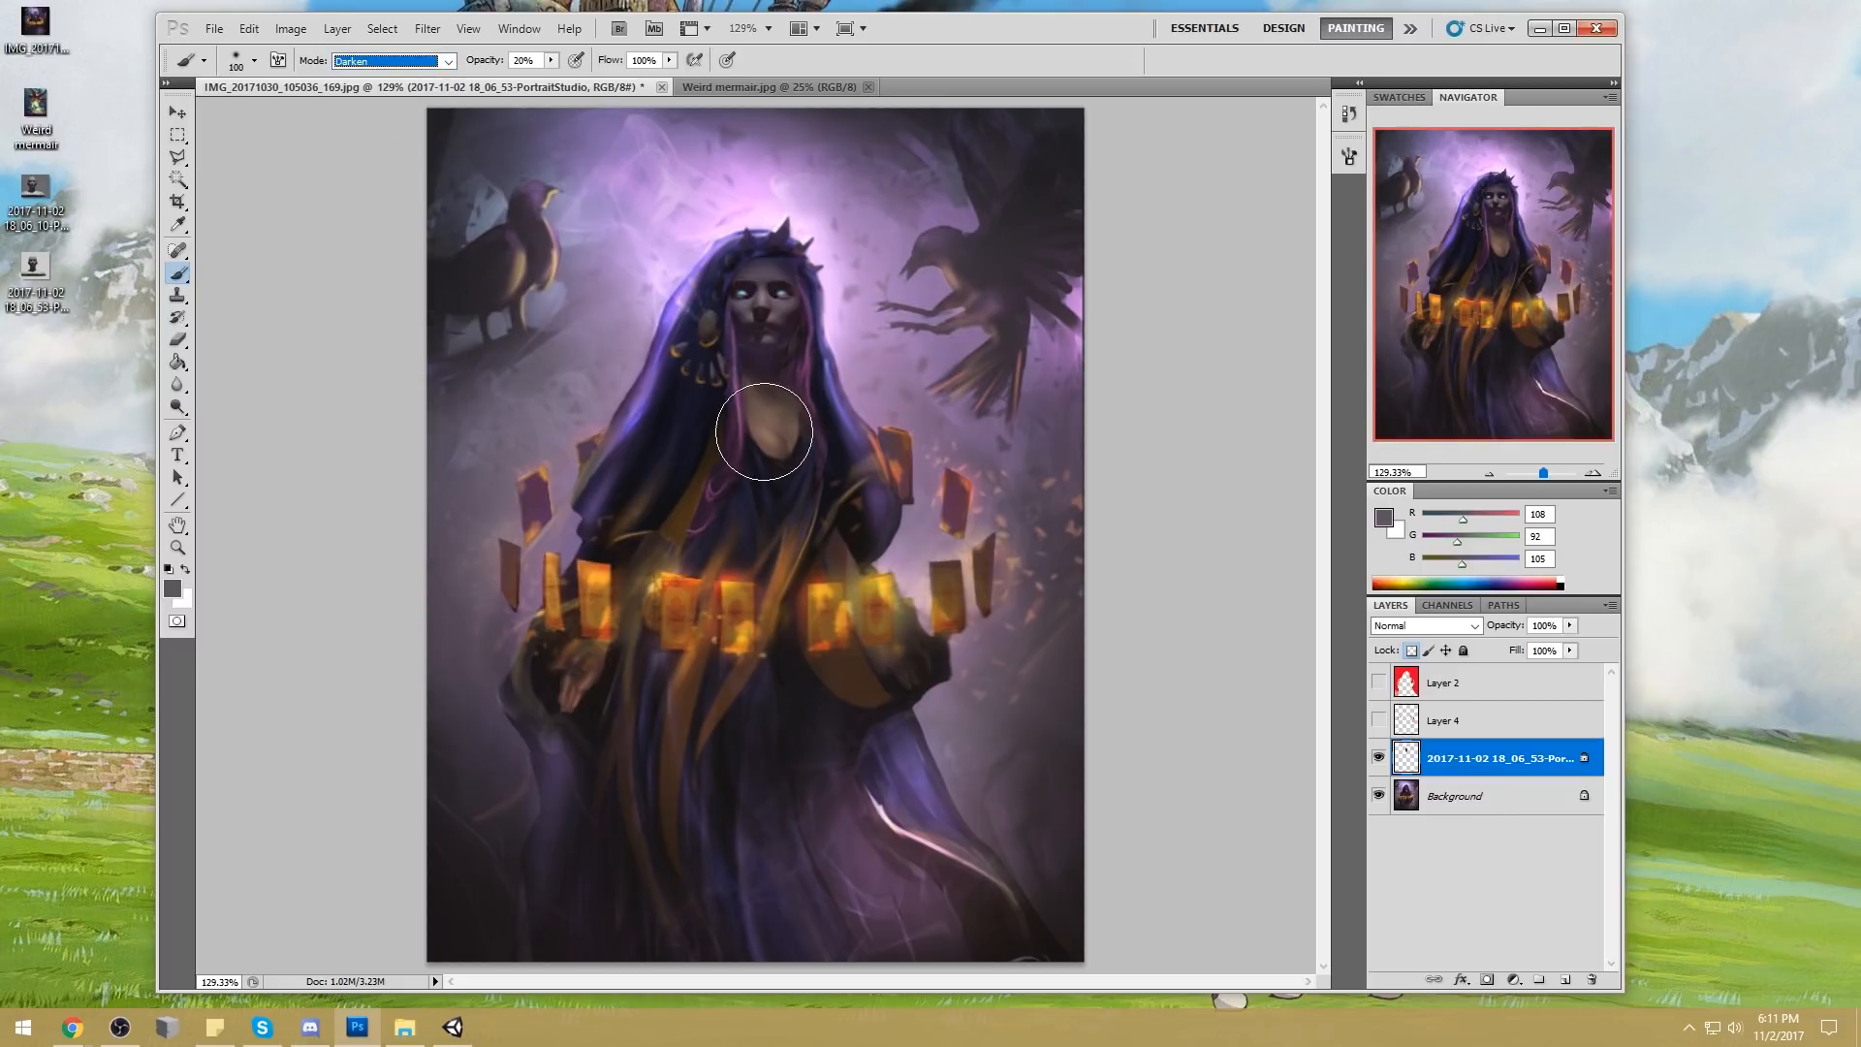
{"action": "left_click", "coordinate": [785, 337], "text": "alt"}
{"action": "left_click", "coordinate": [793, 301], "text": "alt"}
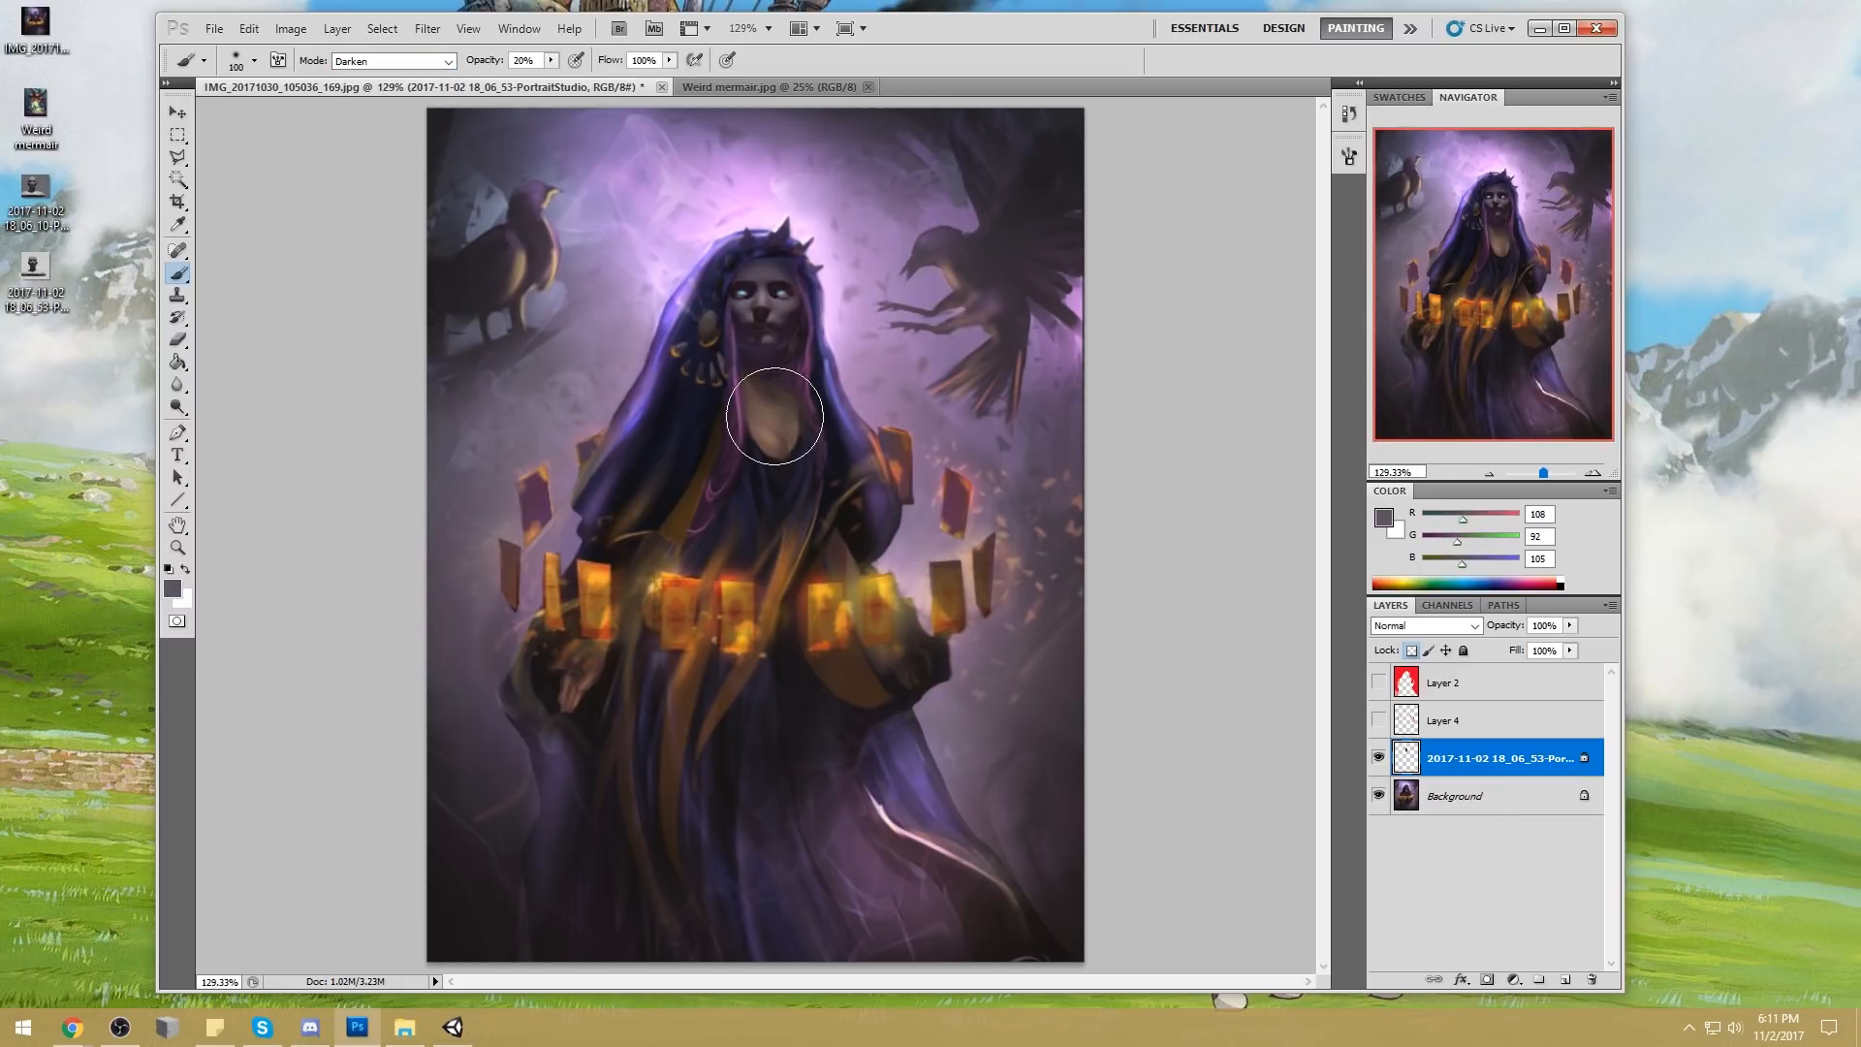
{"action": "left_click_drag", "start_coordinate": [550, 61], "coordinate": [580, 81]}
Switch to PortraitStudio and enable Object Light 2 in the bust's lighting settings
{"action": "left_click", "coordinate": [452, 1028]}
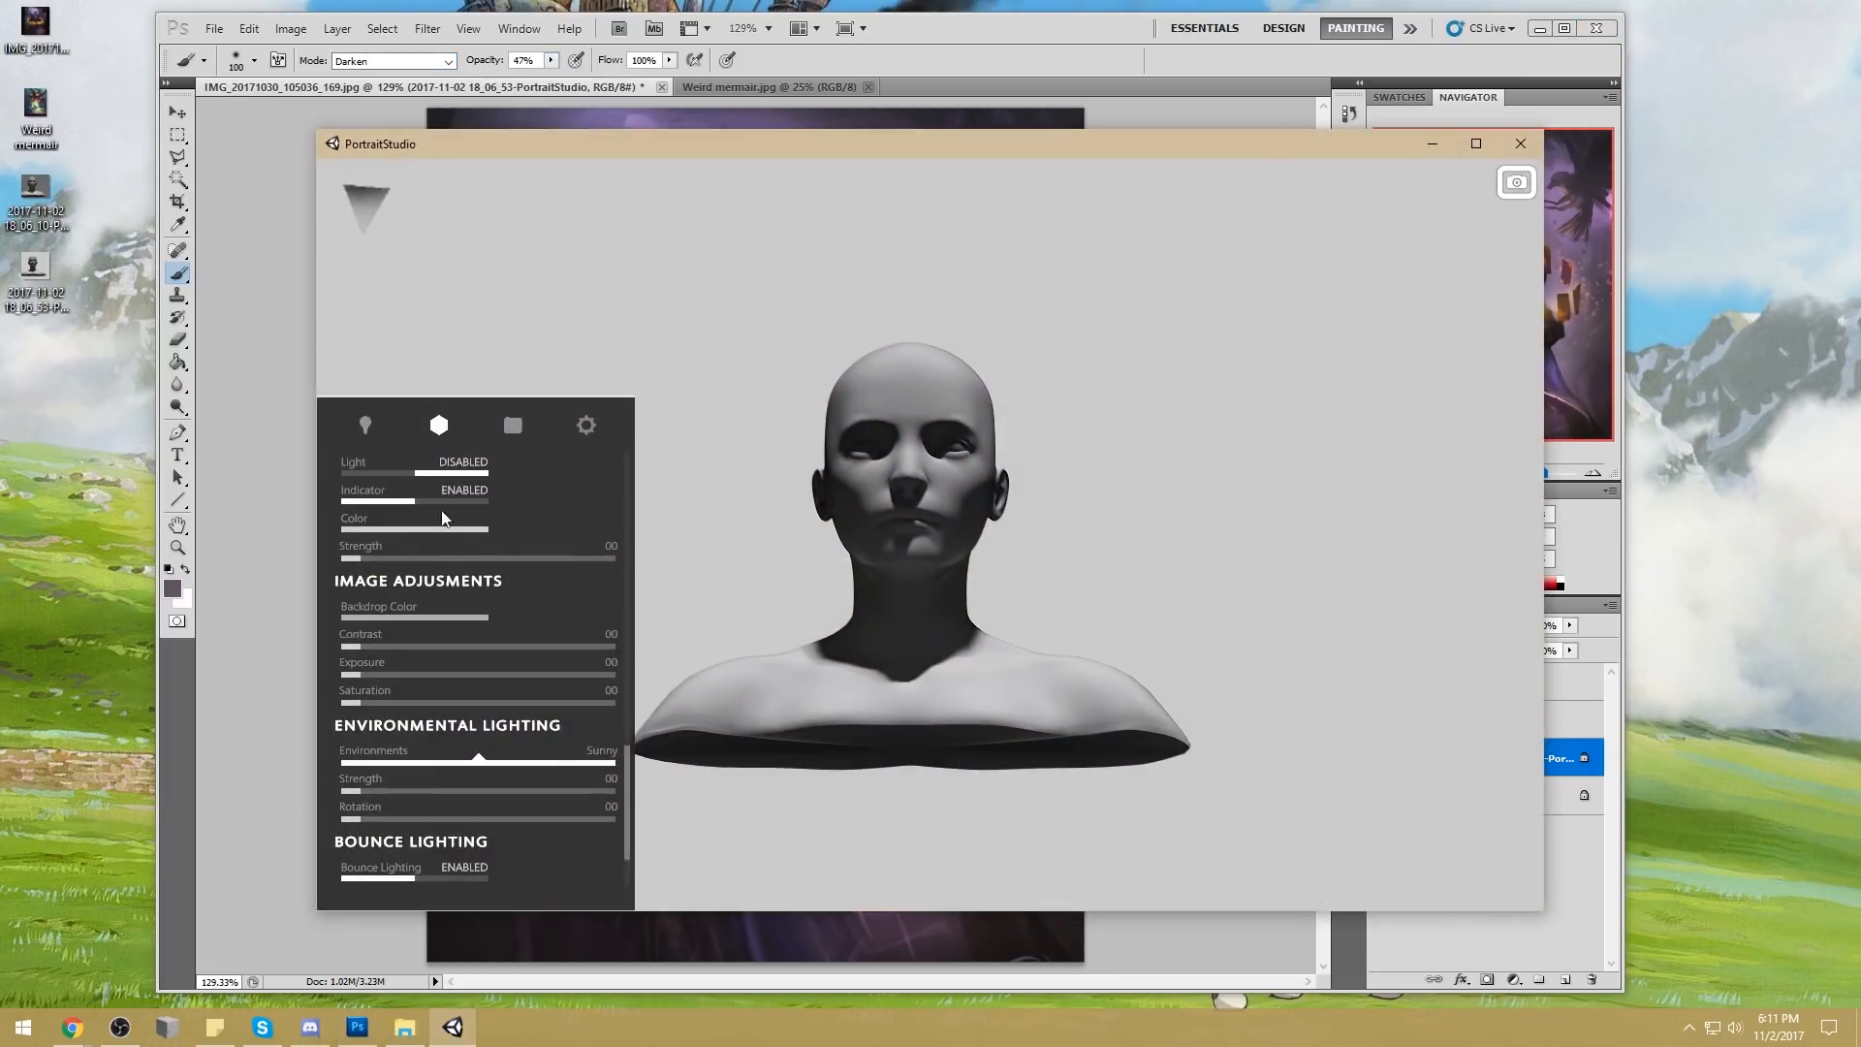
{"action": "left_click", "coordinate": [374, 437]}
{"action": "left_click", "coordinate": [439, 426]}
{"action": "scroll", "coordinate": [518, 744], "scroll_direction": "down", "scroll_amount": 2}
{"action": "scroll", "coordinate": [518, 744], "scroll_direction": "up", "scroll_amount": 3}
{"action": "scroll", "coordinate": [518, 745], "scroll_direction": "up", "scroll_amount": 5}
{"action": "scroll", "coordinate": [500, 776], "scroll_direction": "down", "scroll_amount": 1}
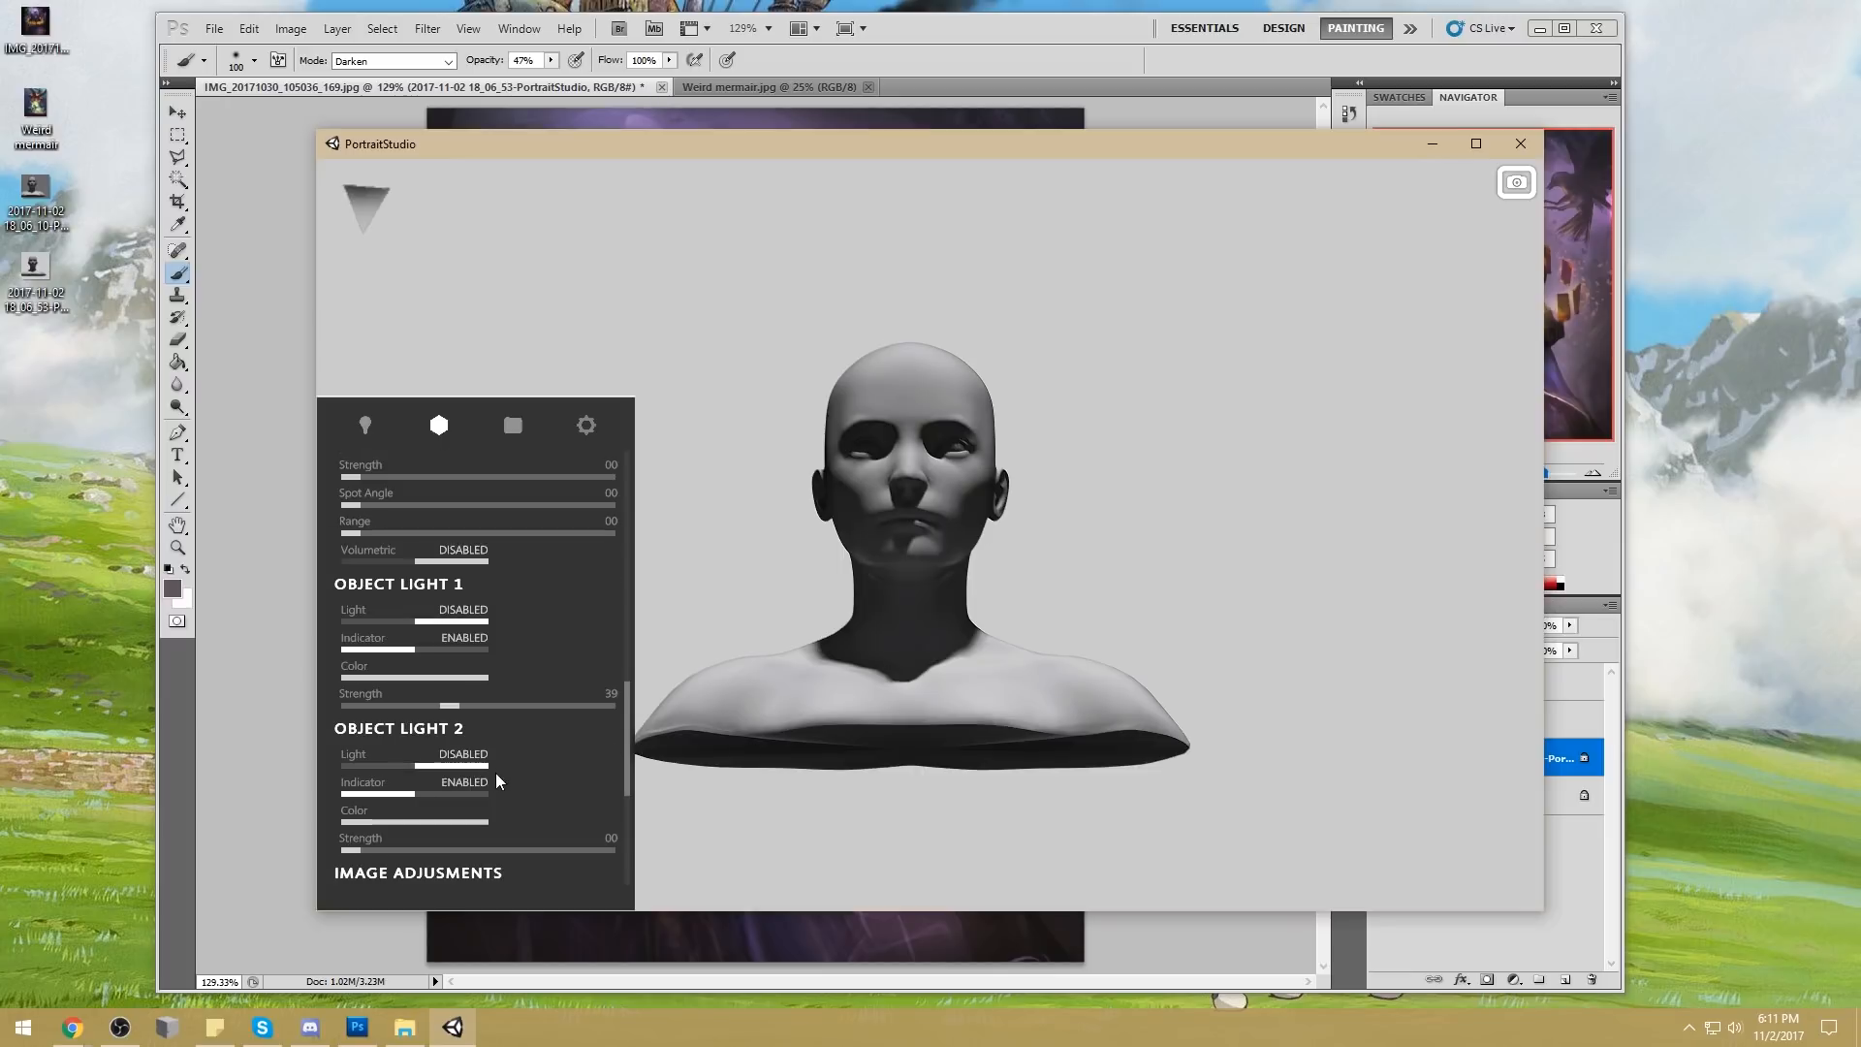
{"action": "left_click", "coordinate": [437, 765]}
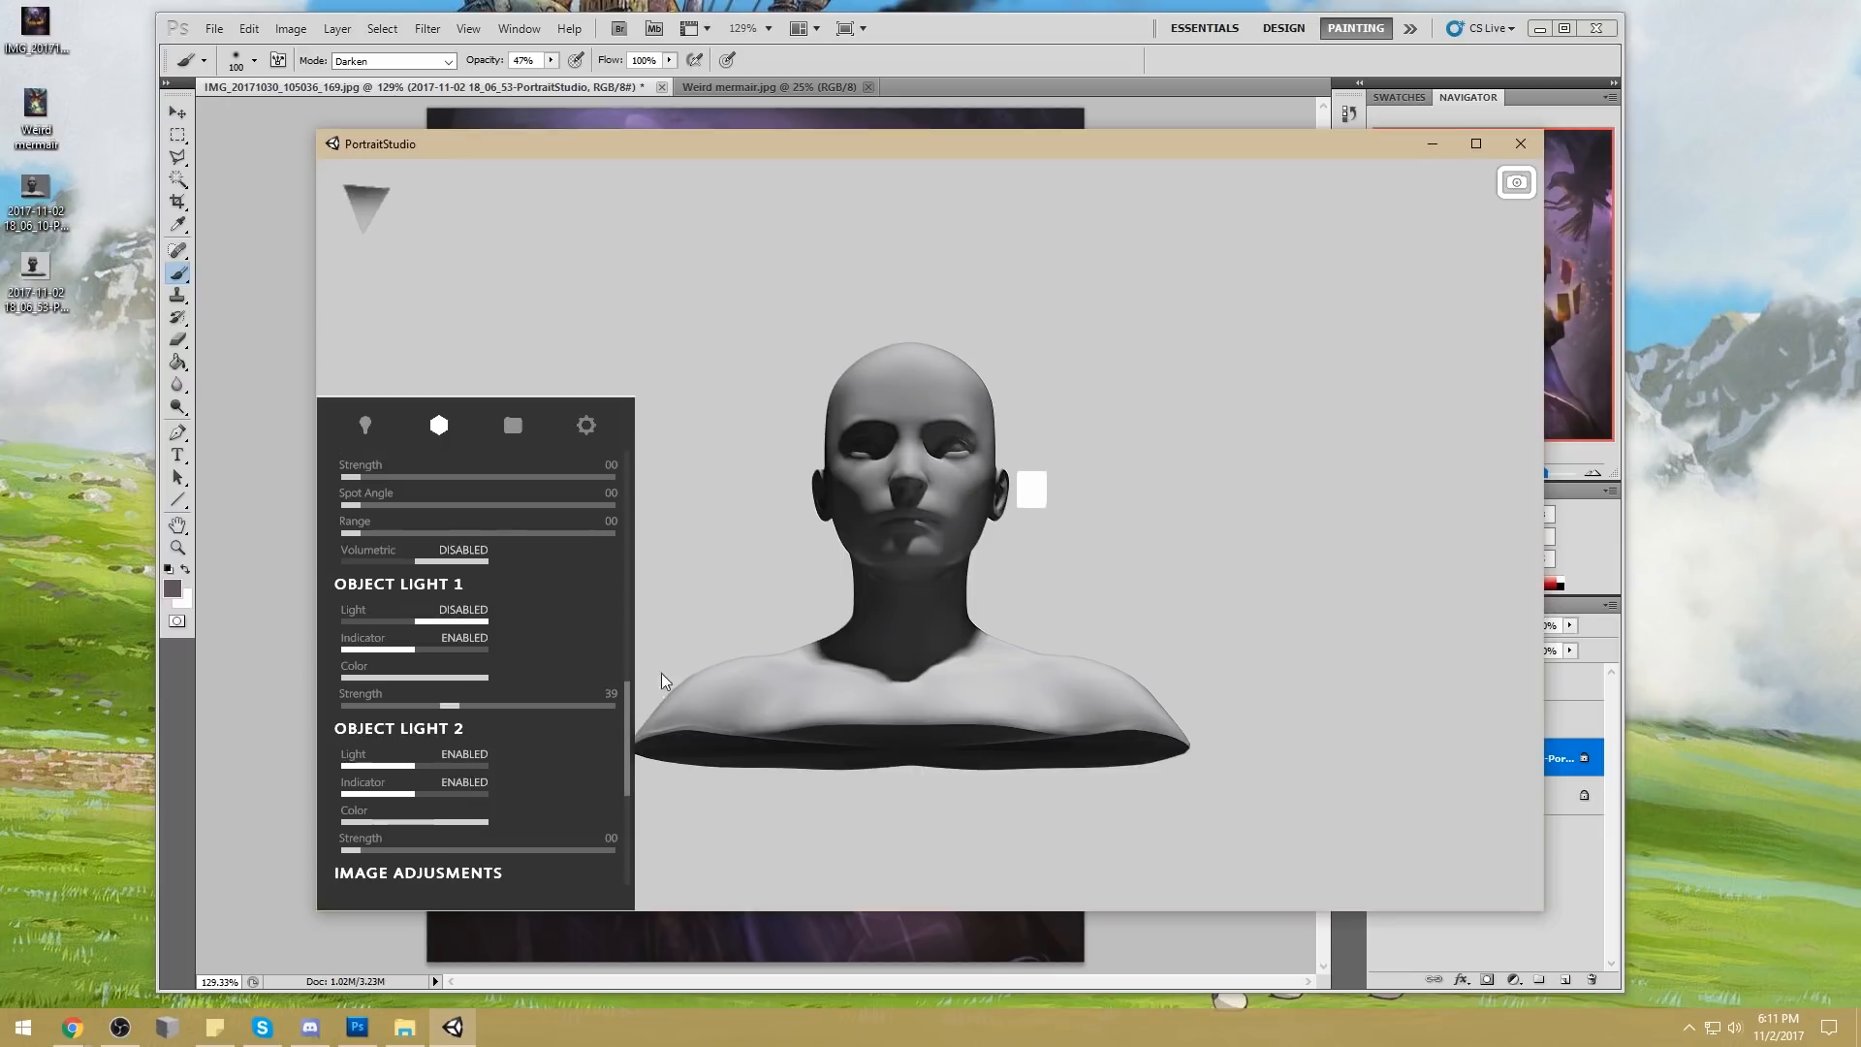
Adjust Object Light 2 beside the head so it lights that side of the face, and return to Photoshop
{"action": "left_click", "coordinate": [1032, 492]}
{"action": "left_click_drag", "start_coordinate": [1040, 598], "coordinate": [1036, 841]}
{"action": "left_click_drag", "start_coordinate": [1036, 417], "coordinate": [1041, 425]}
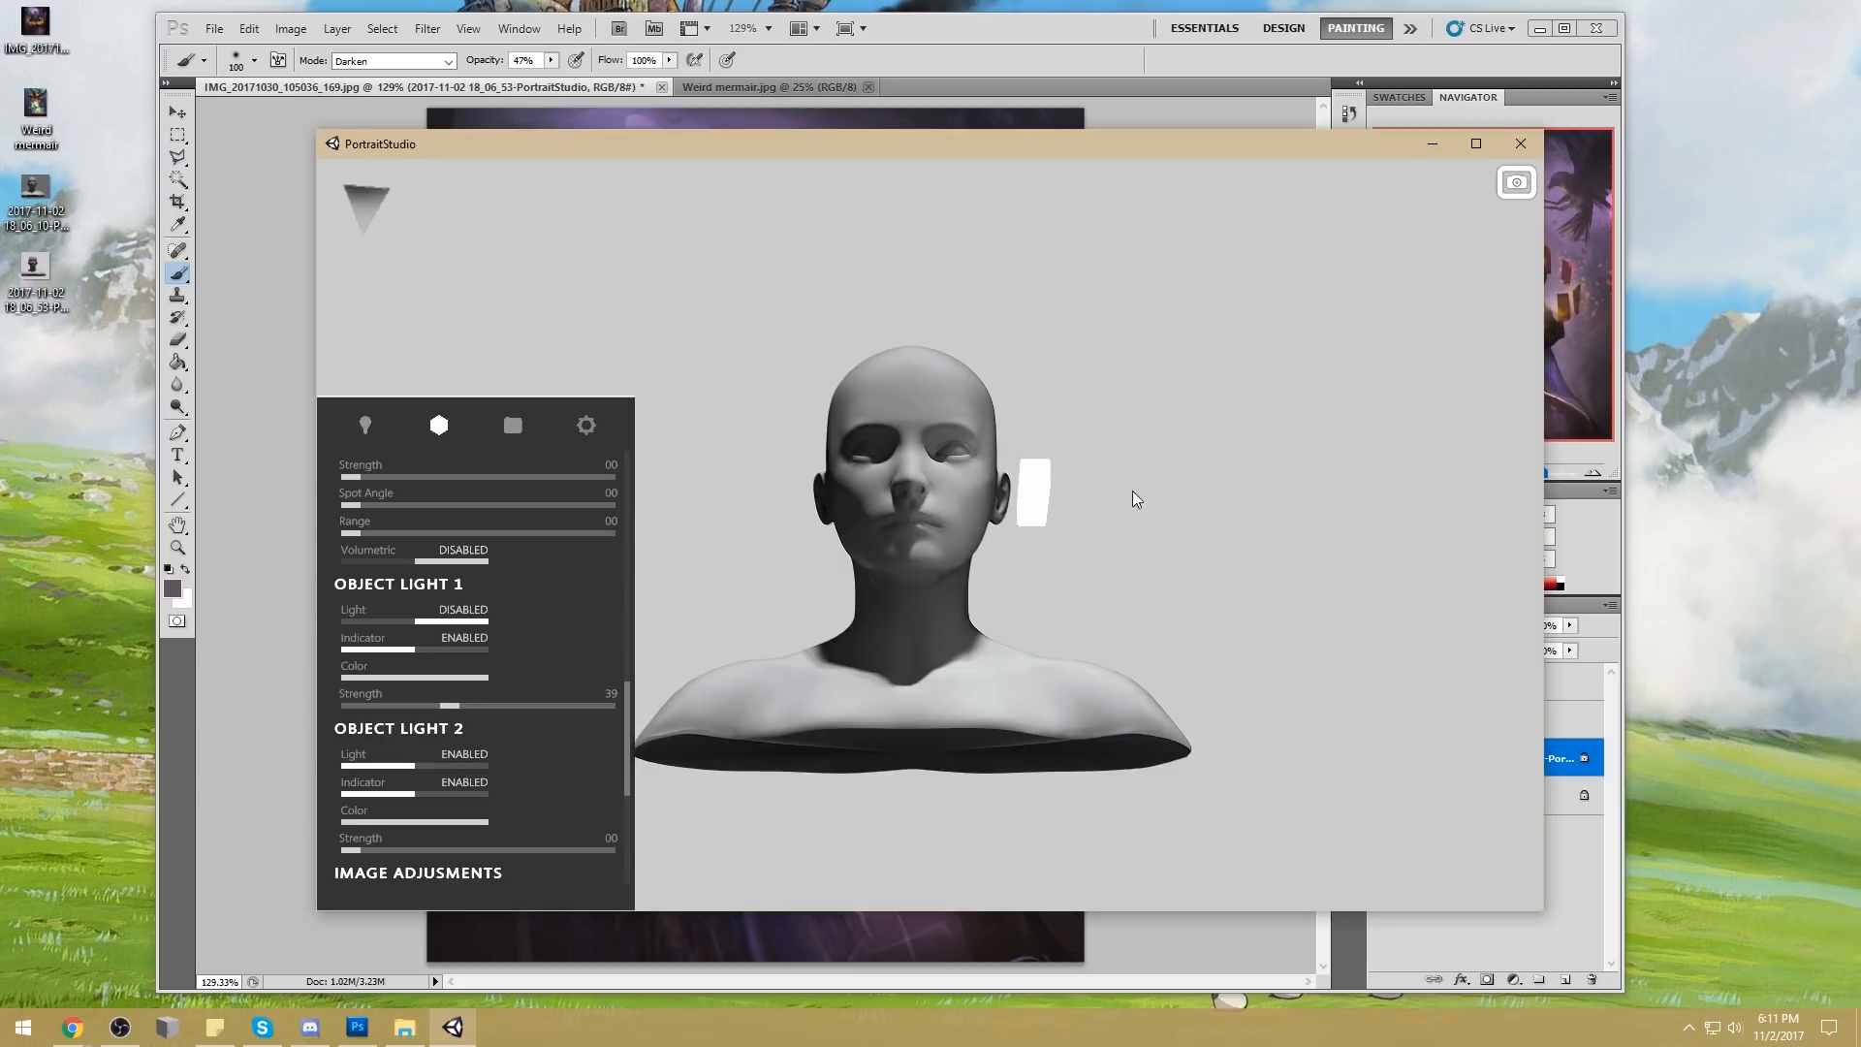
{"action": "left_click_drag", "start_coordinate": [1030, 488], "coordinate": [1055, 513]}
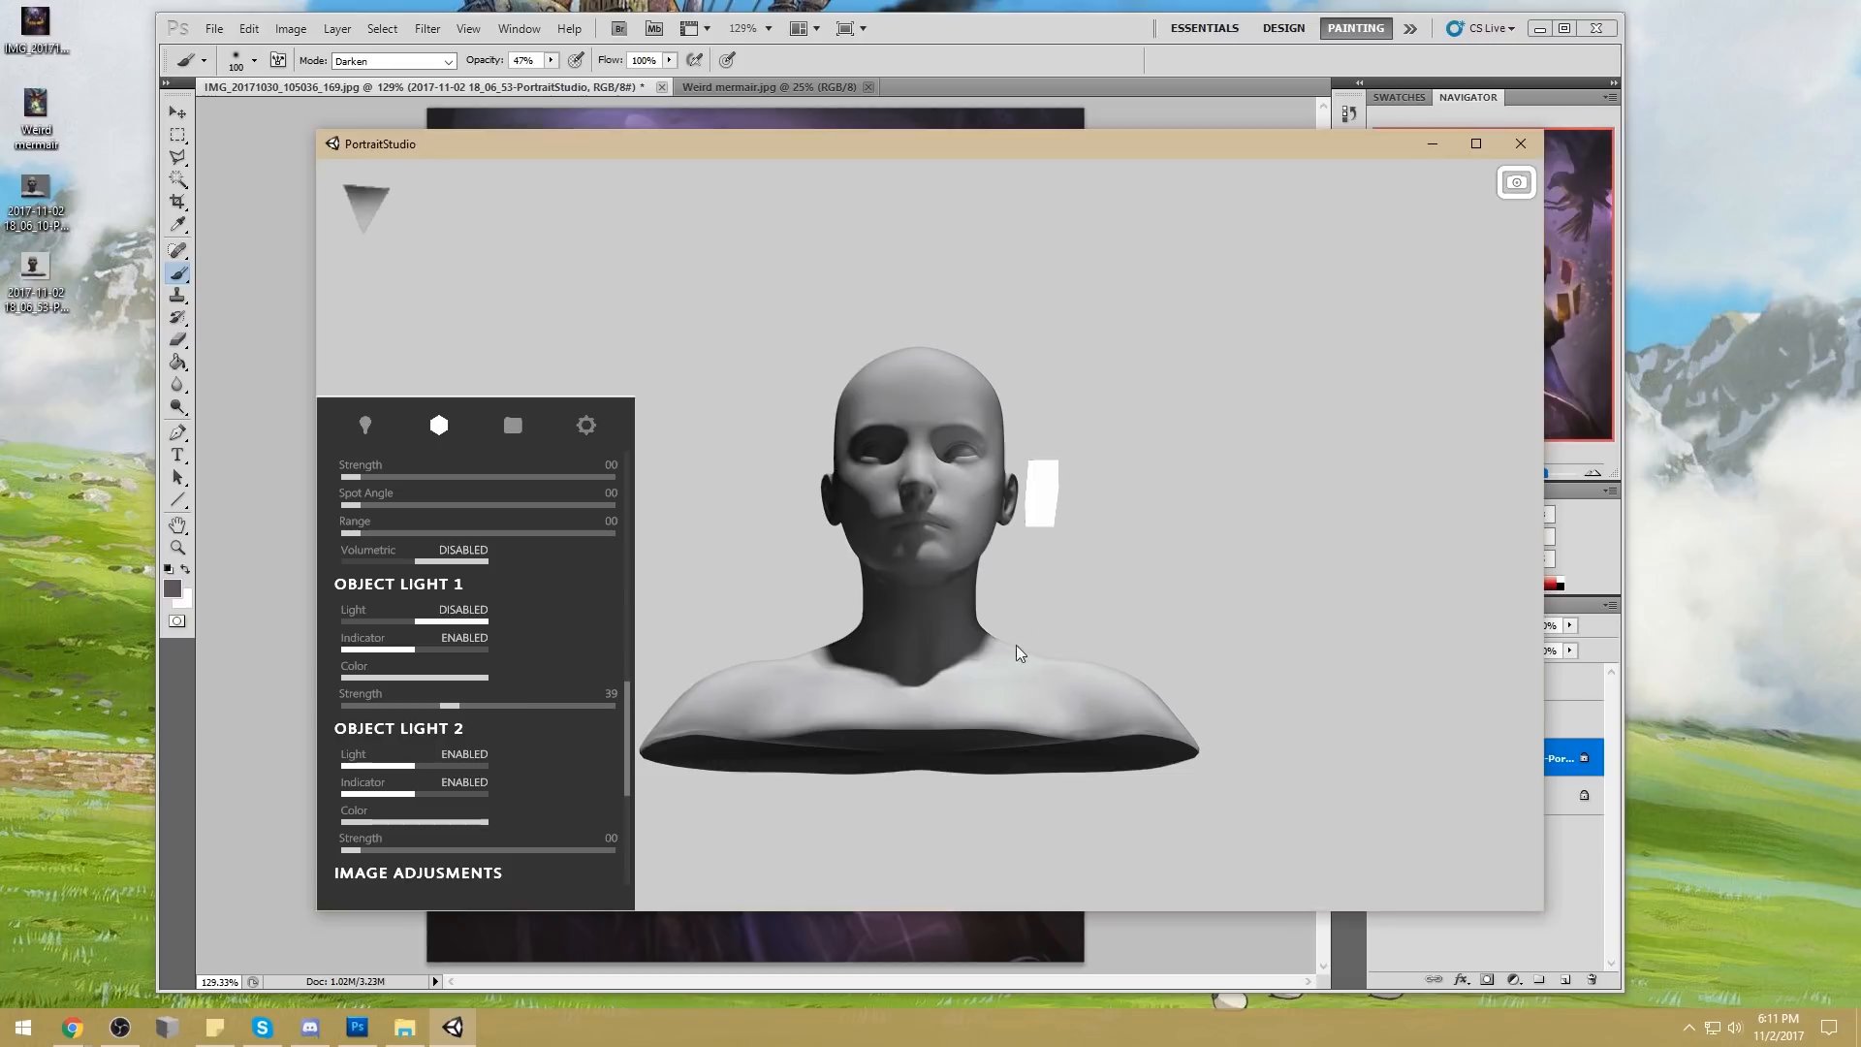
{"action": "left_click_drag", "start_coordinate": [1088, 569], "coordinate": [1090, 568]}
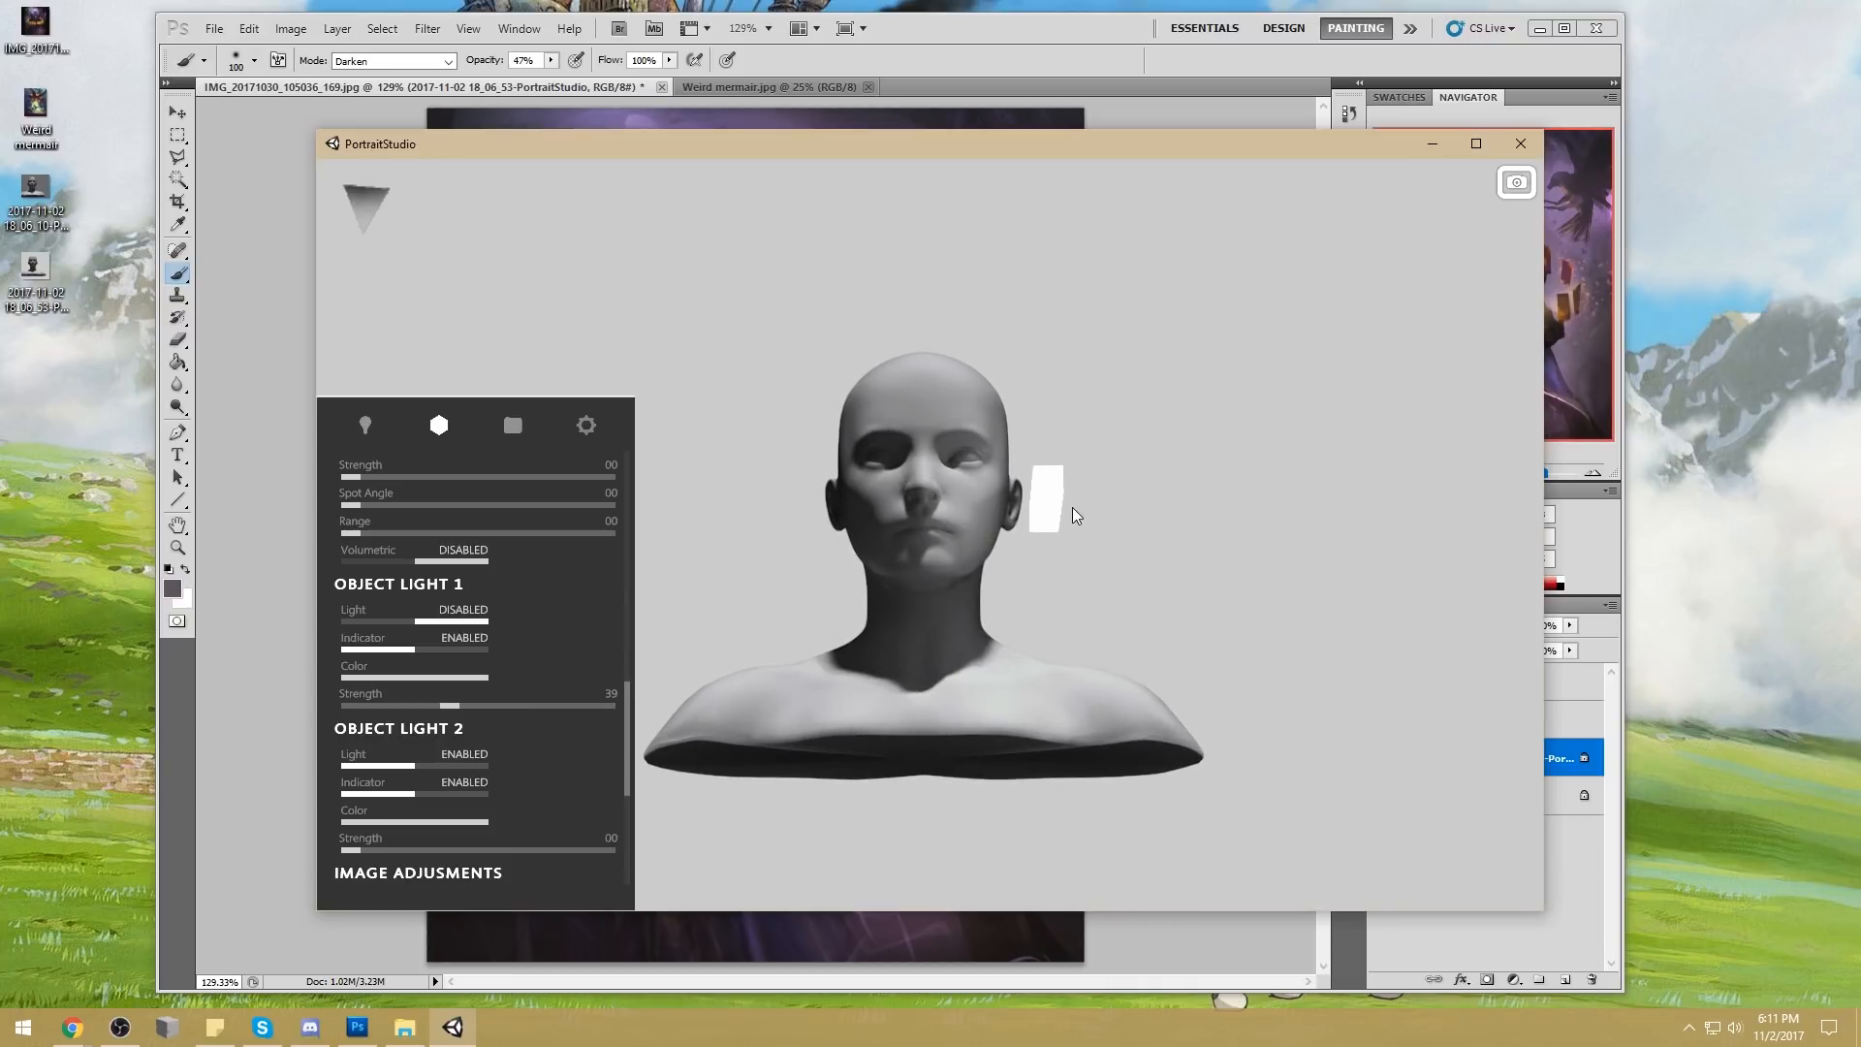
{"action": "left_click_drag", "start_coordinate": [1148, 645], "coordinate": [1026, 541]}
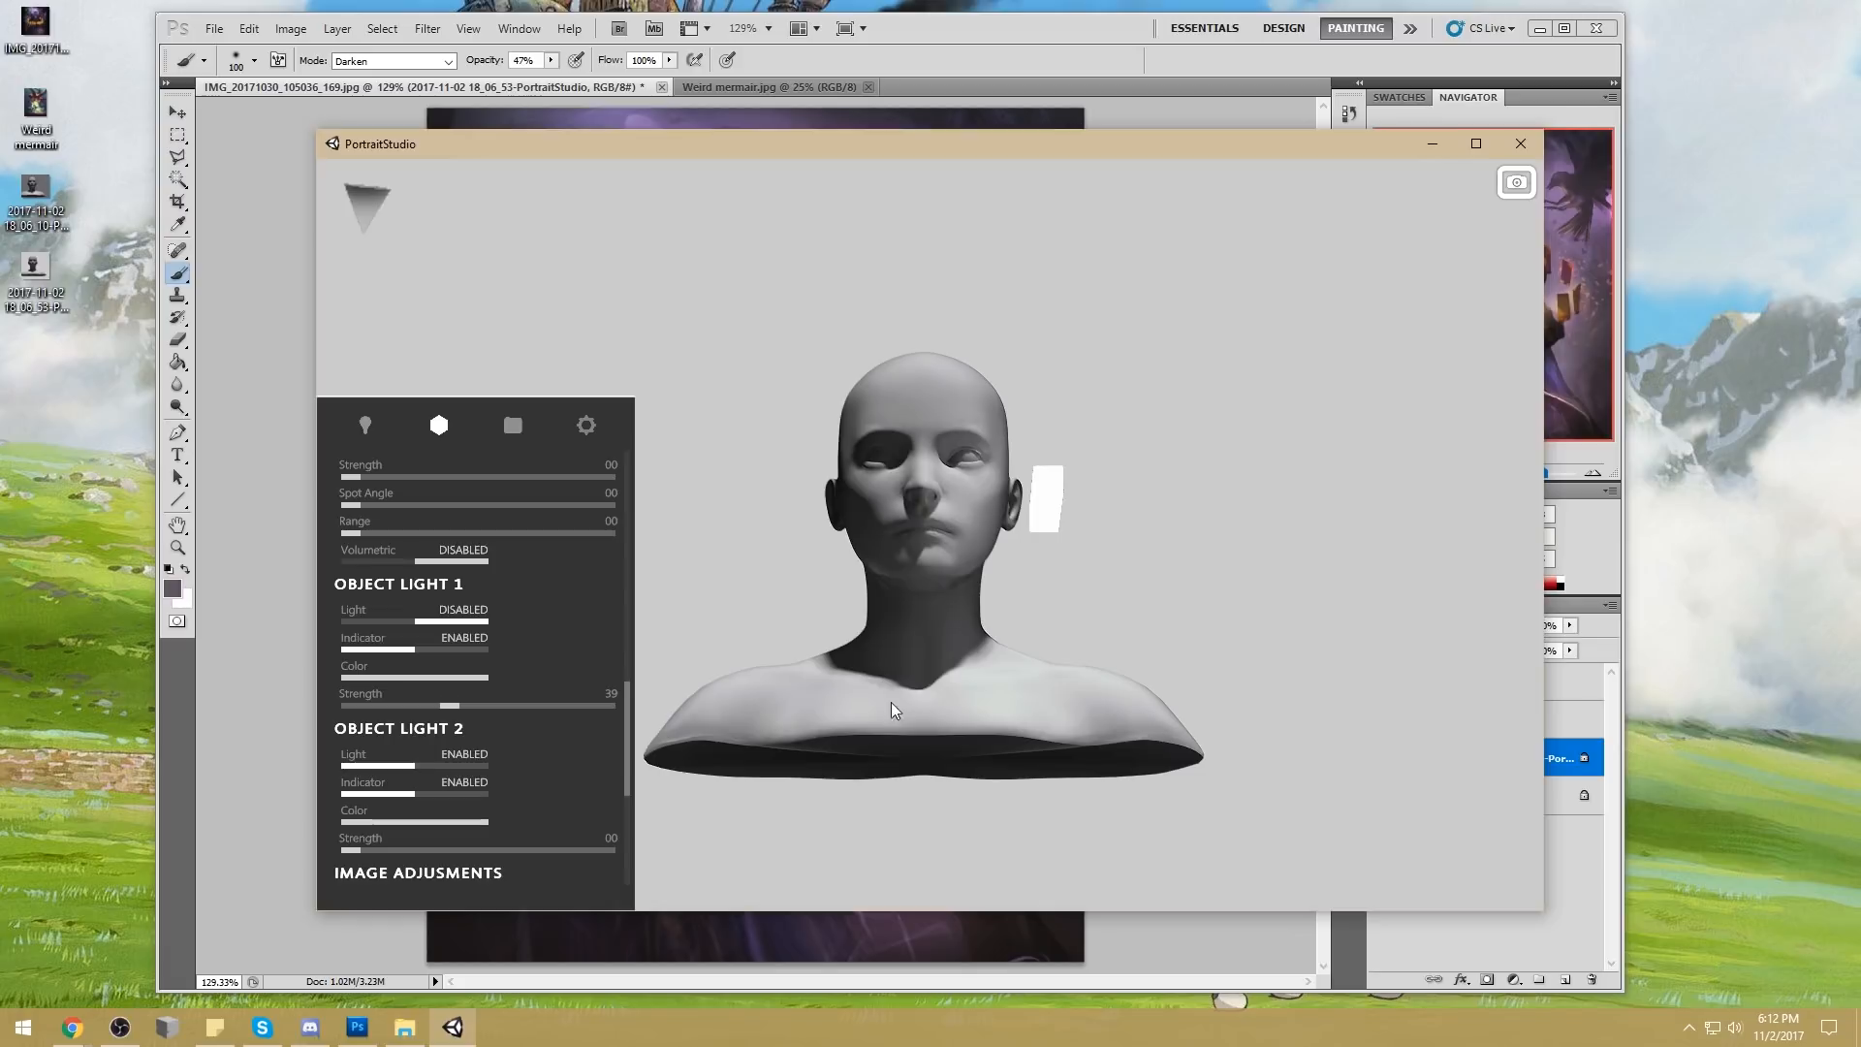
{"action": "left_click", "coordinate": [1155, 102]}
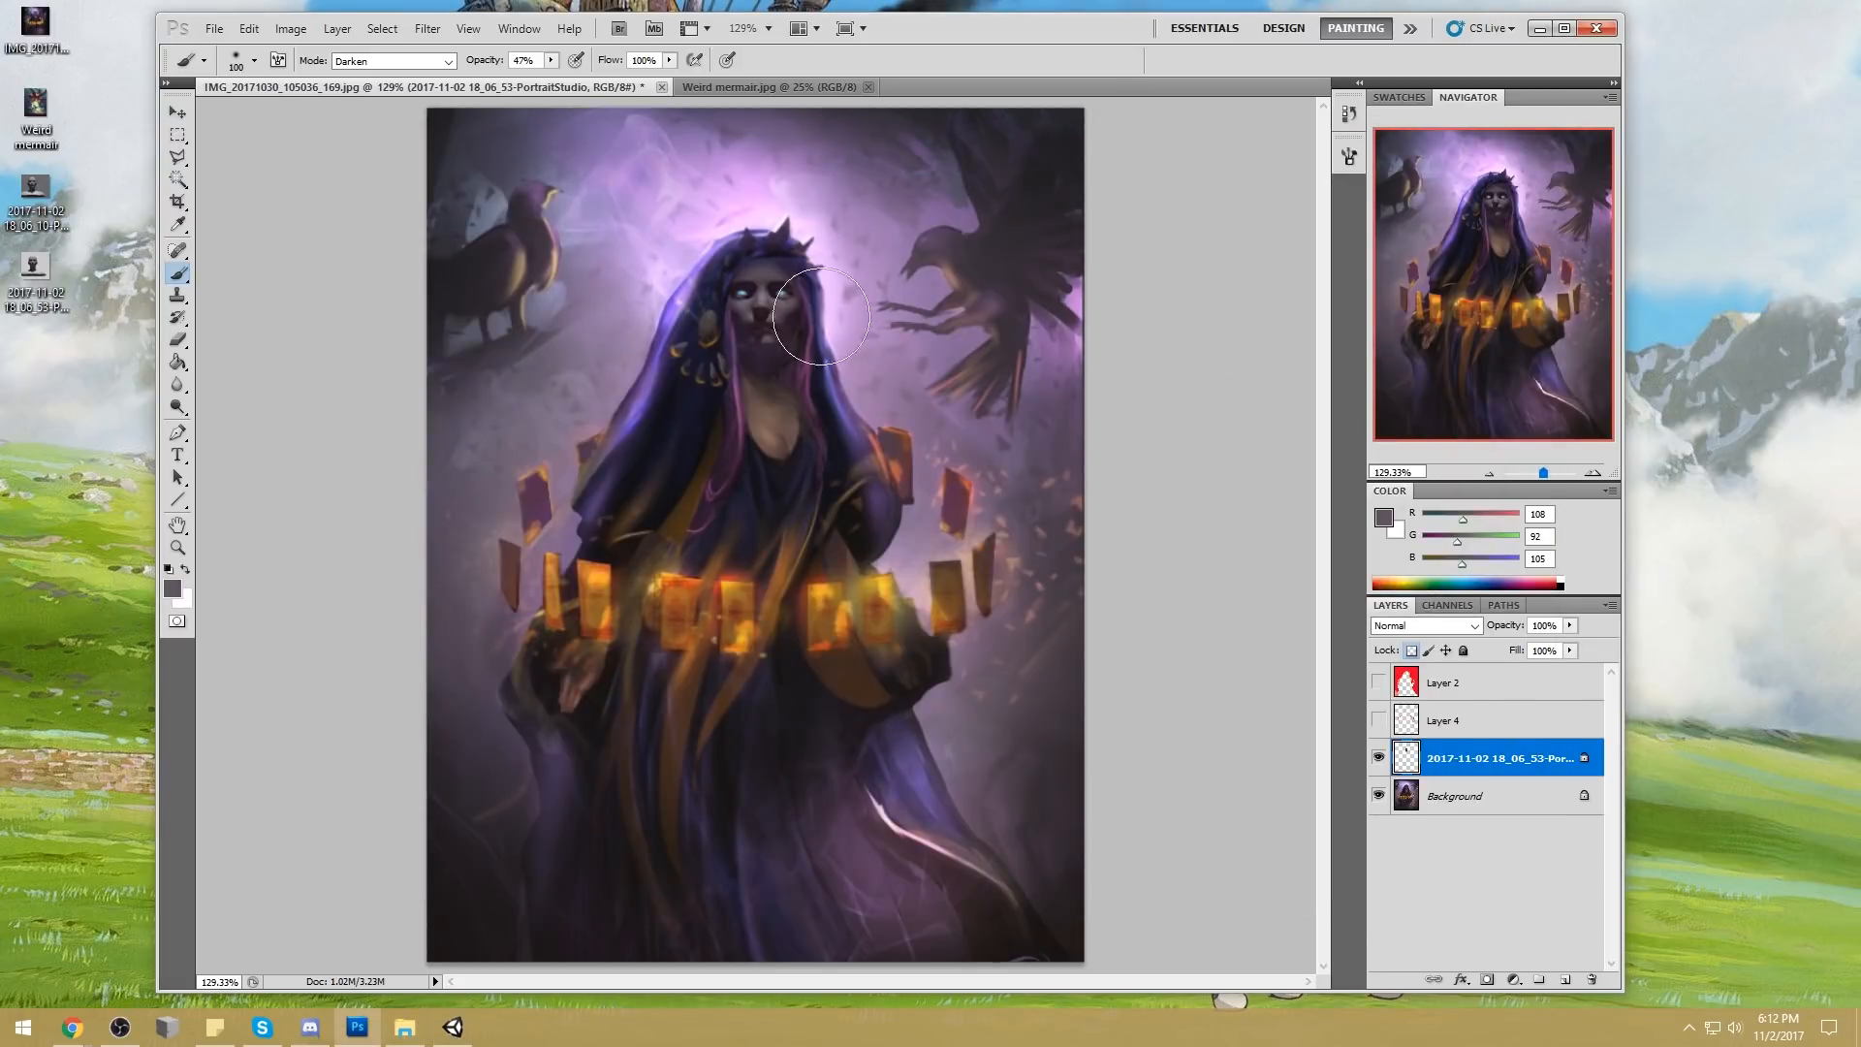
Tint the woman's chest on the Background layer with sampled dark purple (RGB 43, 24, 45), using the brush in Color mode
{"action": "left_click", "coordinate": [871, 334], "text": "alt"}
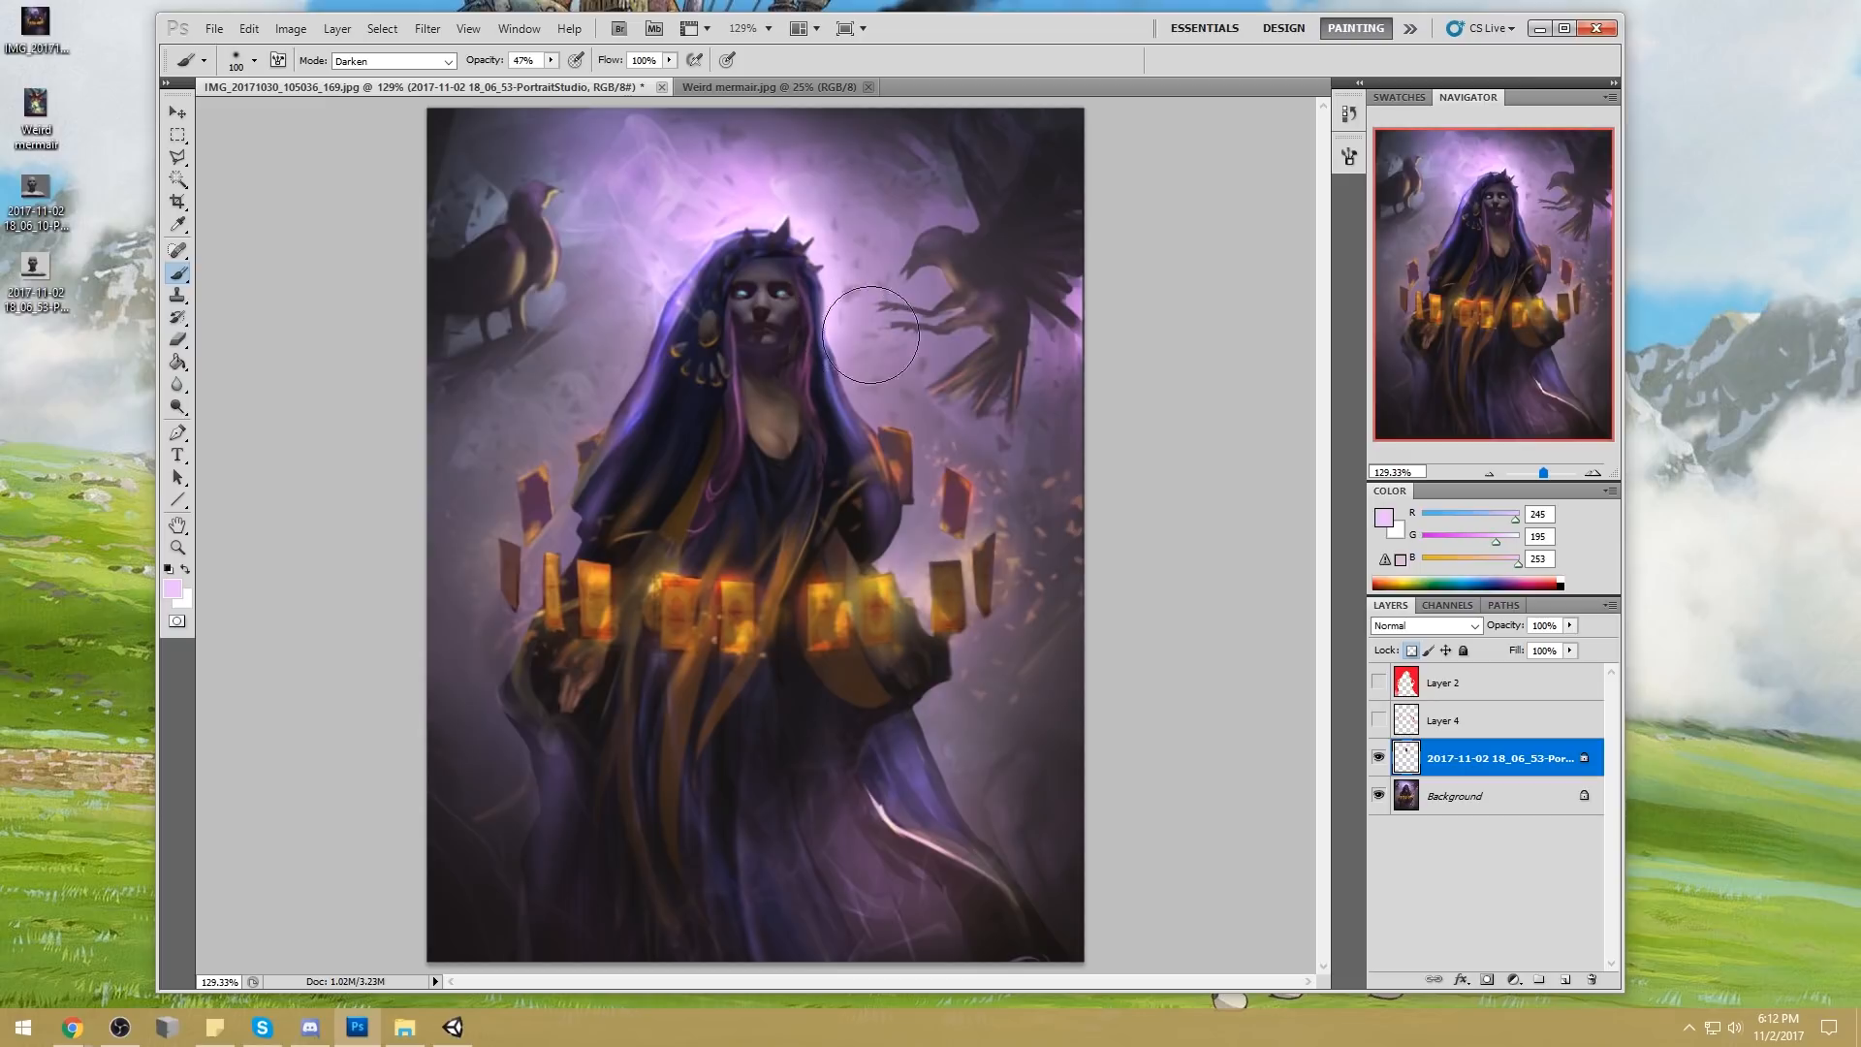
{"action": "left_click", "coordinate": [773, 351], "text": "alt"}
{"action": "left_click", "coordinate": [380, 62]}
{"action": "left_click", "coordinate": [408, 577]}
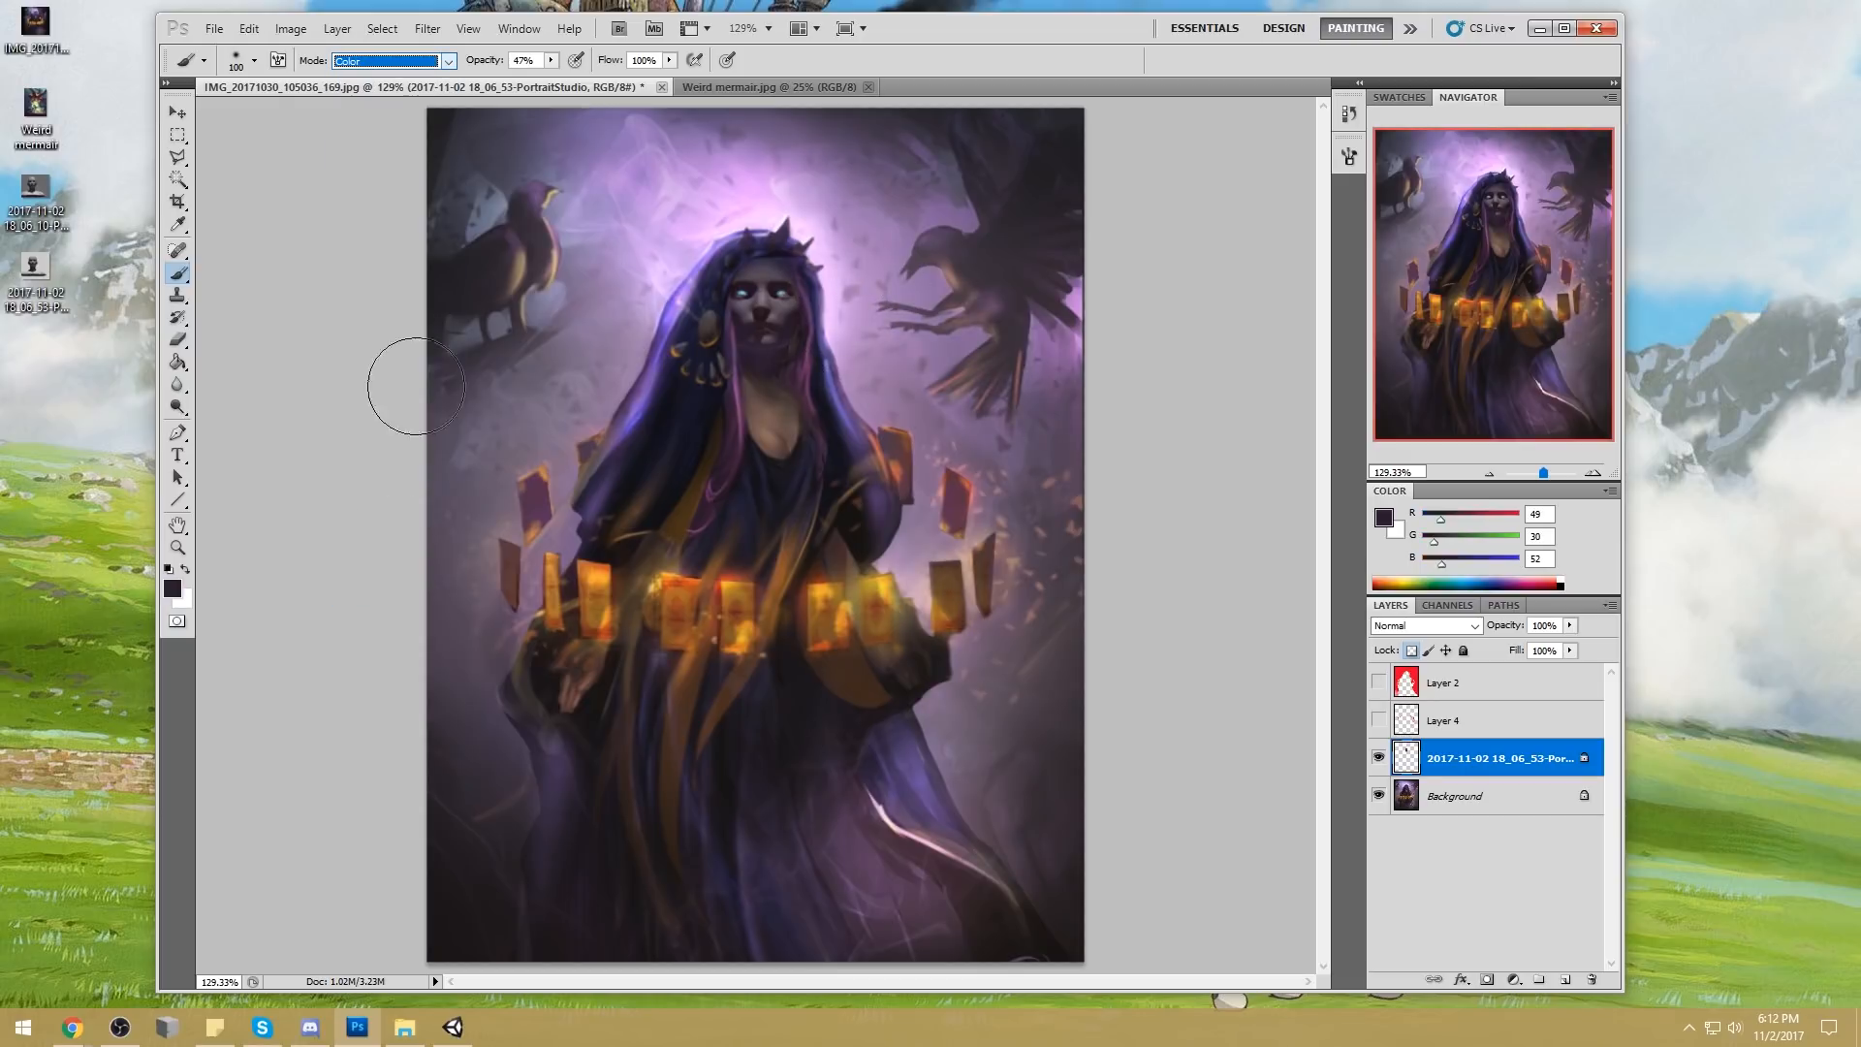
{"action": "left_click_drag", "start_coordinate": [787, 418], "coordinate": [809, 451]}
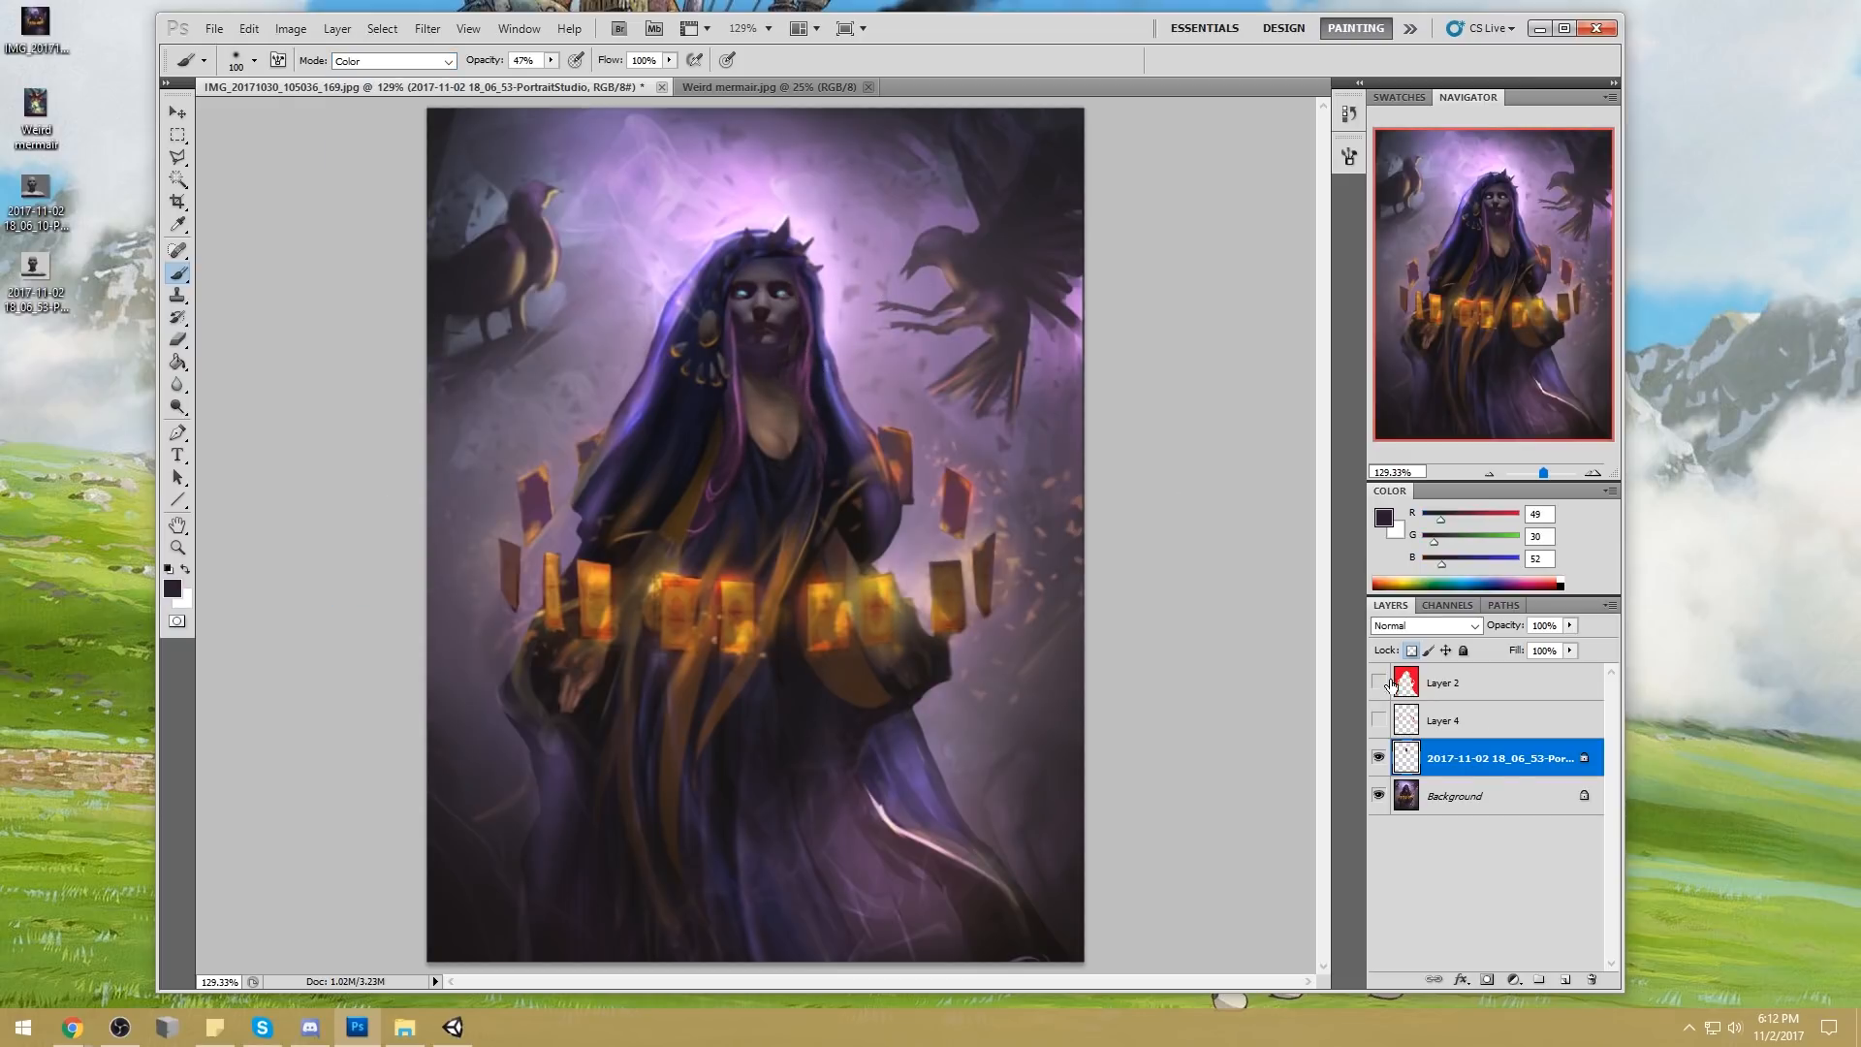
{"action": "left_click", "coordinate": [1494, 805]}
{"action": "left_click", "coordinate": [791, 317], "text": "alt"}
{"action": "mouse_move", "coordinate": [772, 405]}
{"action": "left_mouse_down"}
{"action": "mouse_move", "coordinate": [786, 427]}
{"action": "mouse_move", "coordinate": [794, 399]}
{"action": "left_mouse_up"}
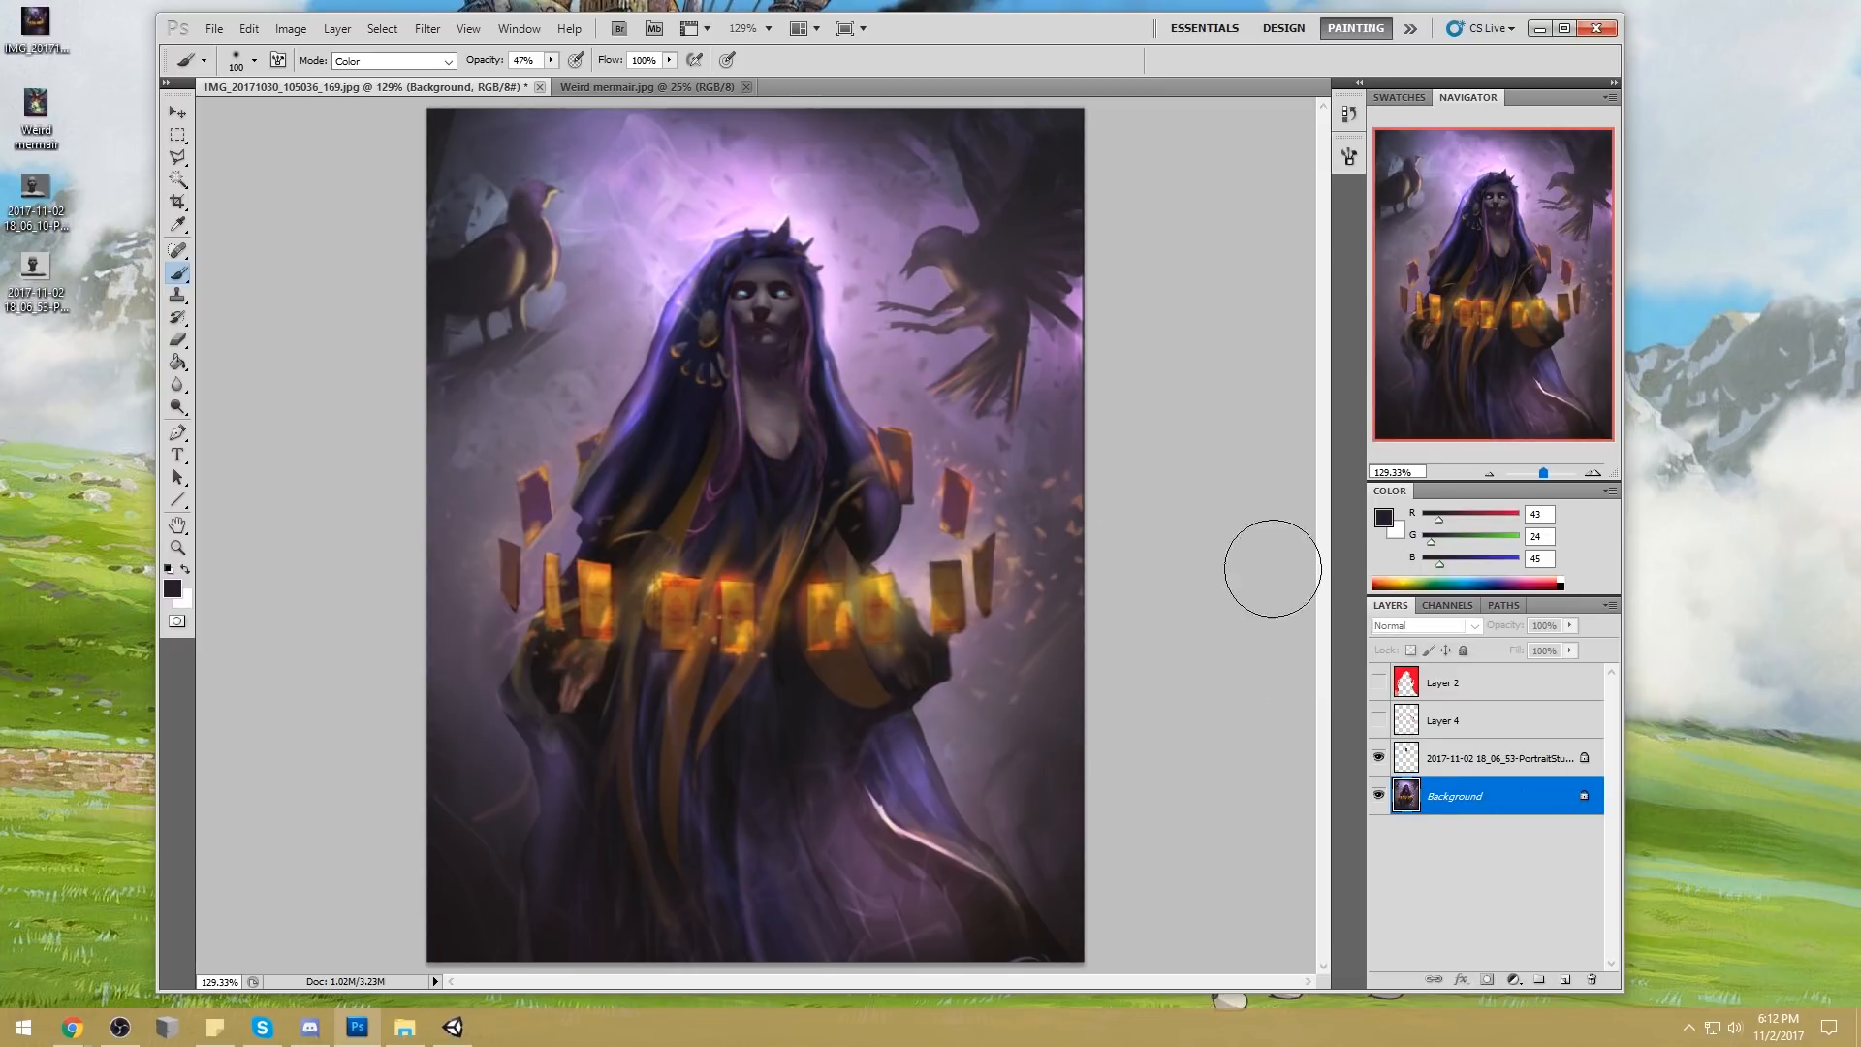
Add a new layer above the Background, set the brush to Darken mode, and undo a trial stroke over the neck
{"action": "left_click", "coordinate": [1563, 978]}
{"action": "left_click", "coordinate": [419, 62]}
{"action": "left_click", "coordinate": [383, 123]}
{"action": "left_click", "coordinate": [747, 326], "text": "alt"}
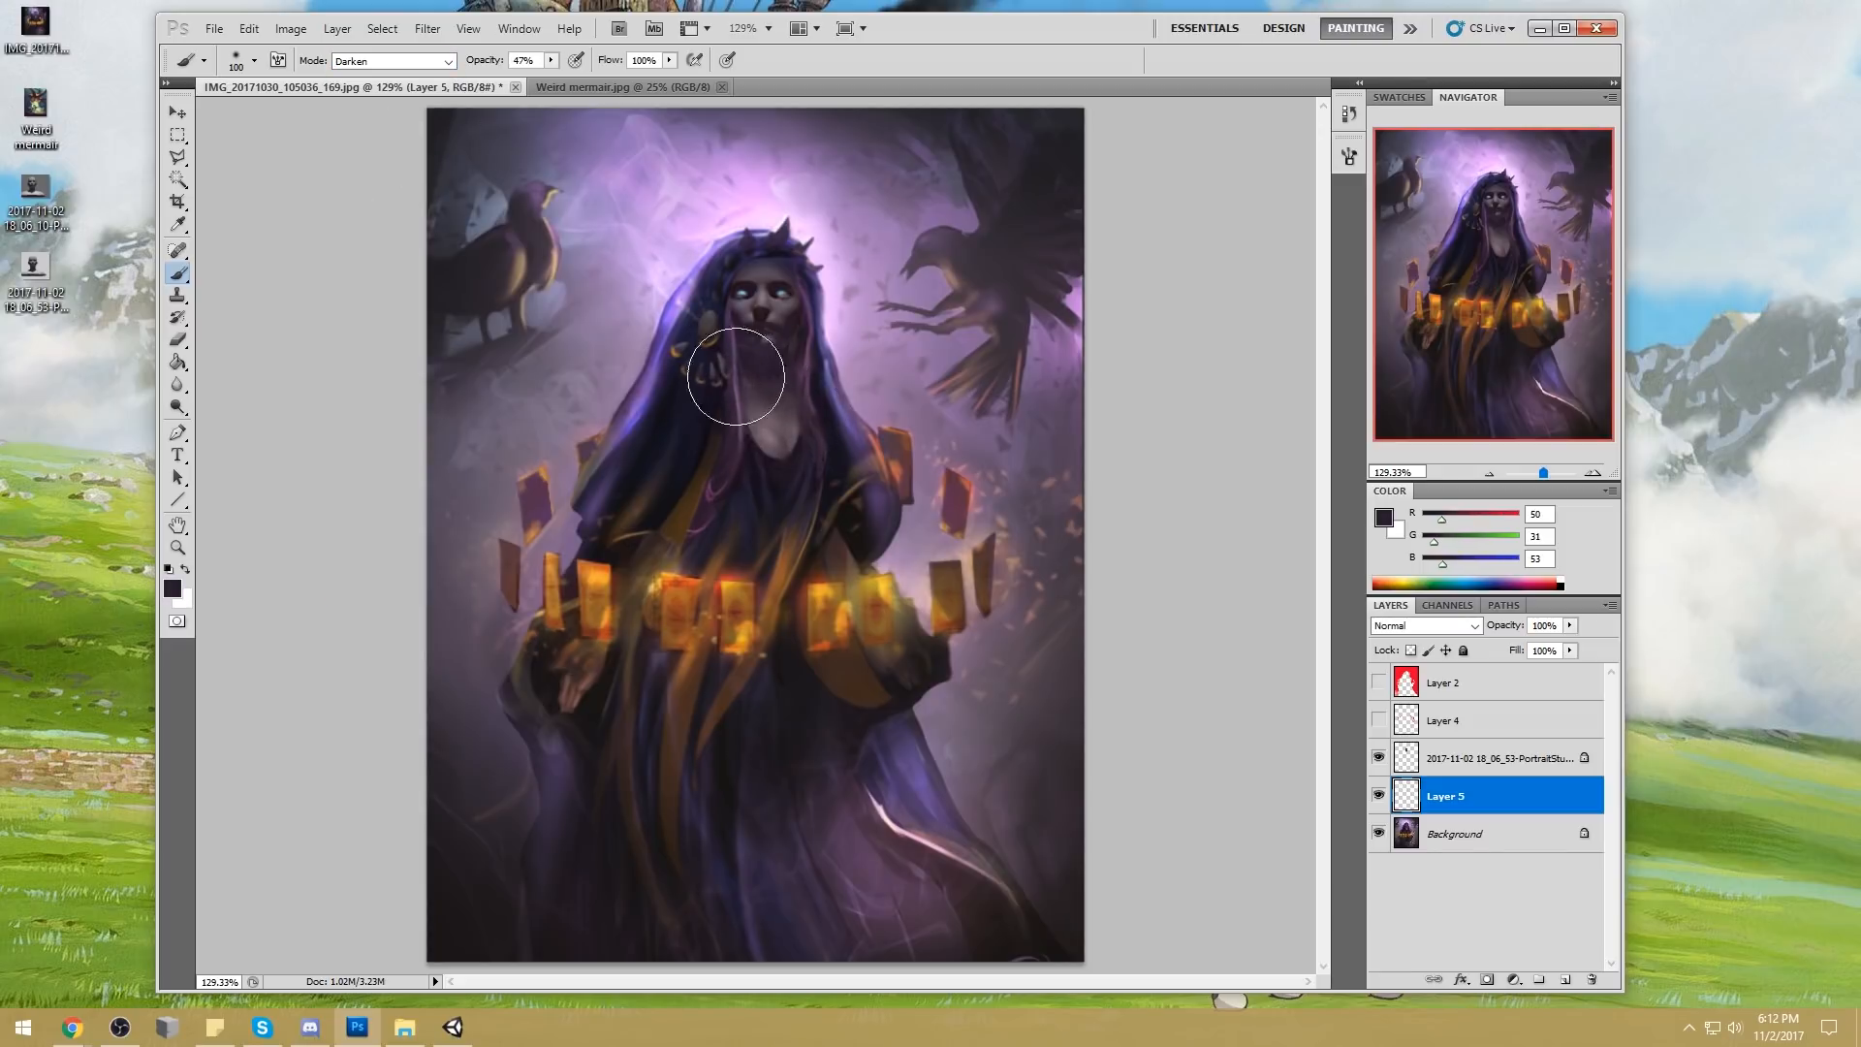
{"action": "key", "text": "ctrl+alt+z"}
Darken the neck and chest on the new layer with sampled purples, reducing the brush to about 60 px
{"action": "left_click", "coordinate": [781, 441], "text": "alt"}
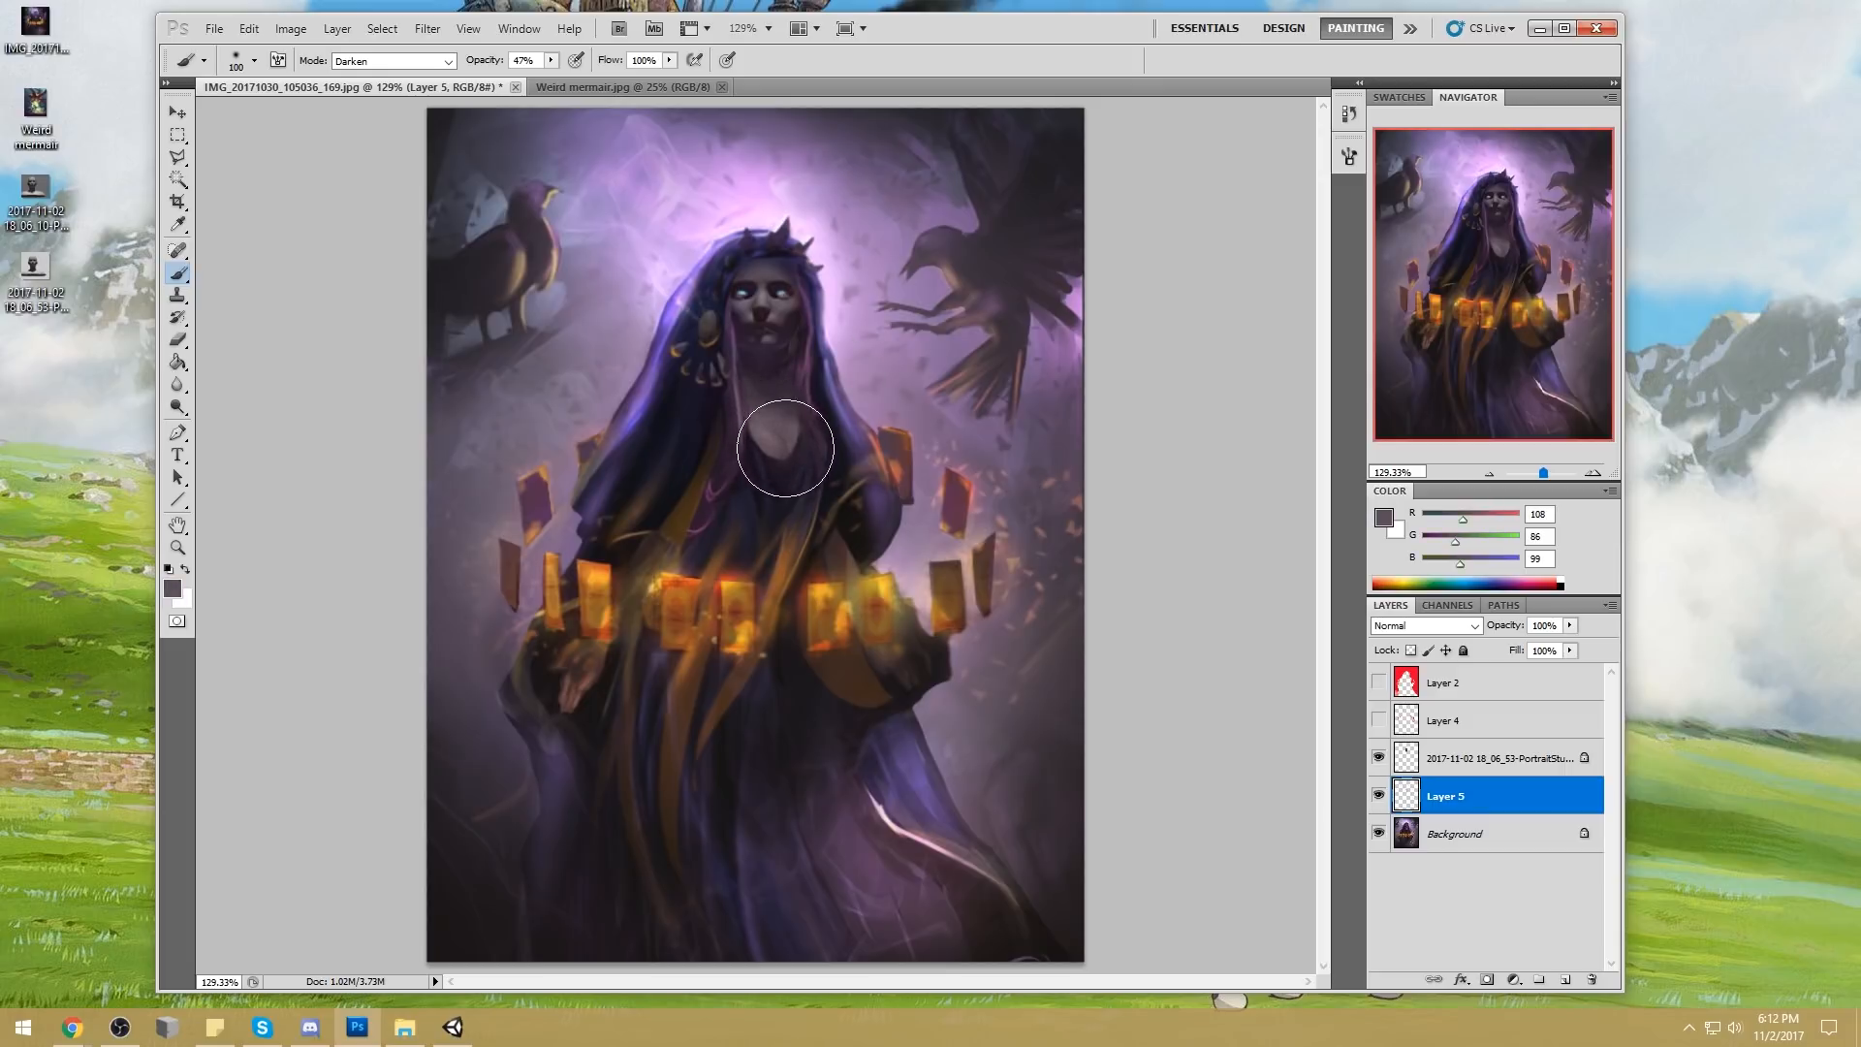
{"action": "left_click", "coordinate": [783, 457], "text": "alt"}
{"action": "mouse_move", "coordinate": [783, 461]}
{"action": "left_mouse_down"}
{"action": "mouse_move", "coordinate": [754, 431]}
{"action": "mouse_move", "coordinate": [808, 467]}
{"action": "mouse_move", "coordinate": [782, 186]}
{"action": "mouse_move", "coordinate": [763, 415]}
{"action": "mouse_move", "coordinate": [784, 473]}
{"action": "mouse_move", "coordinate": [799, 465]}
{"action": "mouse_move", "coordinate": [756, 457]}
{"action": "left_mouse_up"}
{"action": "mouse_move", "coordinate": [723, 358]}
{"action": "left_mouse_down"}
{"action": "mouse_move", "coordinate": [743, 350]}
{"action": "mouse_move", "coordinate": [759, 466]}
{"action": "left_mouse_up"}
{"action": "left_click", "coordinate": [753, 358], "text": "alt"}
{"action": "left_click_drag", "start_coordinate": [754, 383], "coordinate": [773, 486]}
{"action": "key", "text": "ctrl+z"}
{"action": "key", "text": "["}
{"action": "key", "text": "["}
{"action": "key", "text": "["}
{"action": "key", "text": "["}
{"action": "key", "text": "]"}
{"action": "key", "text": "]"}
{"action": "key", "text": "]"}
{"action": "key", "text": "]"}
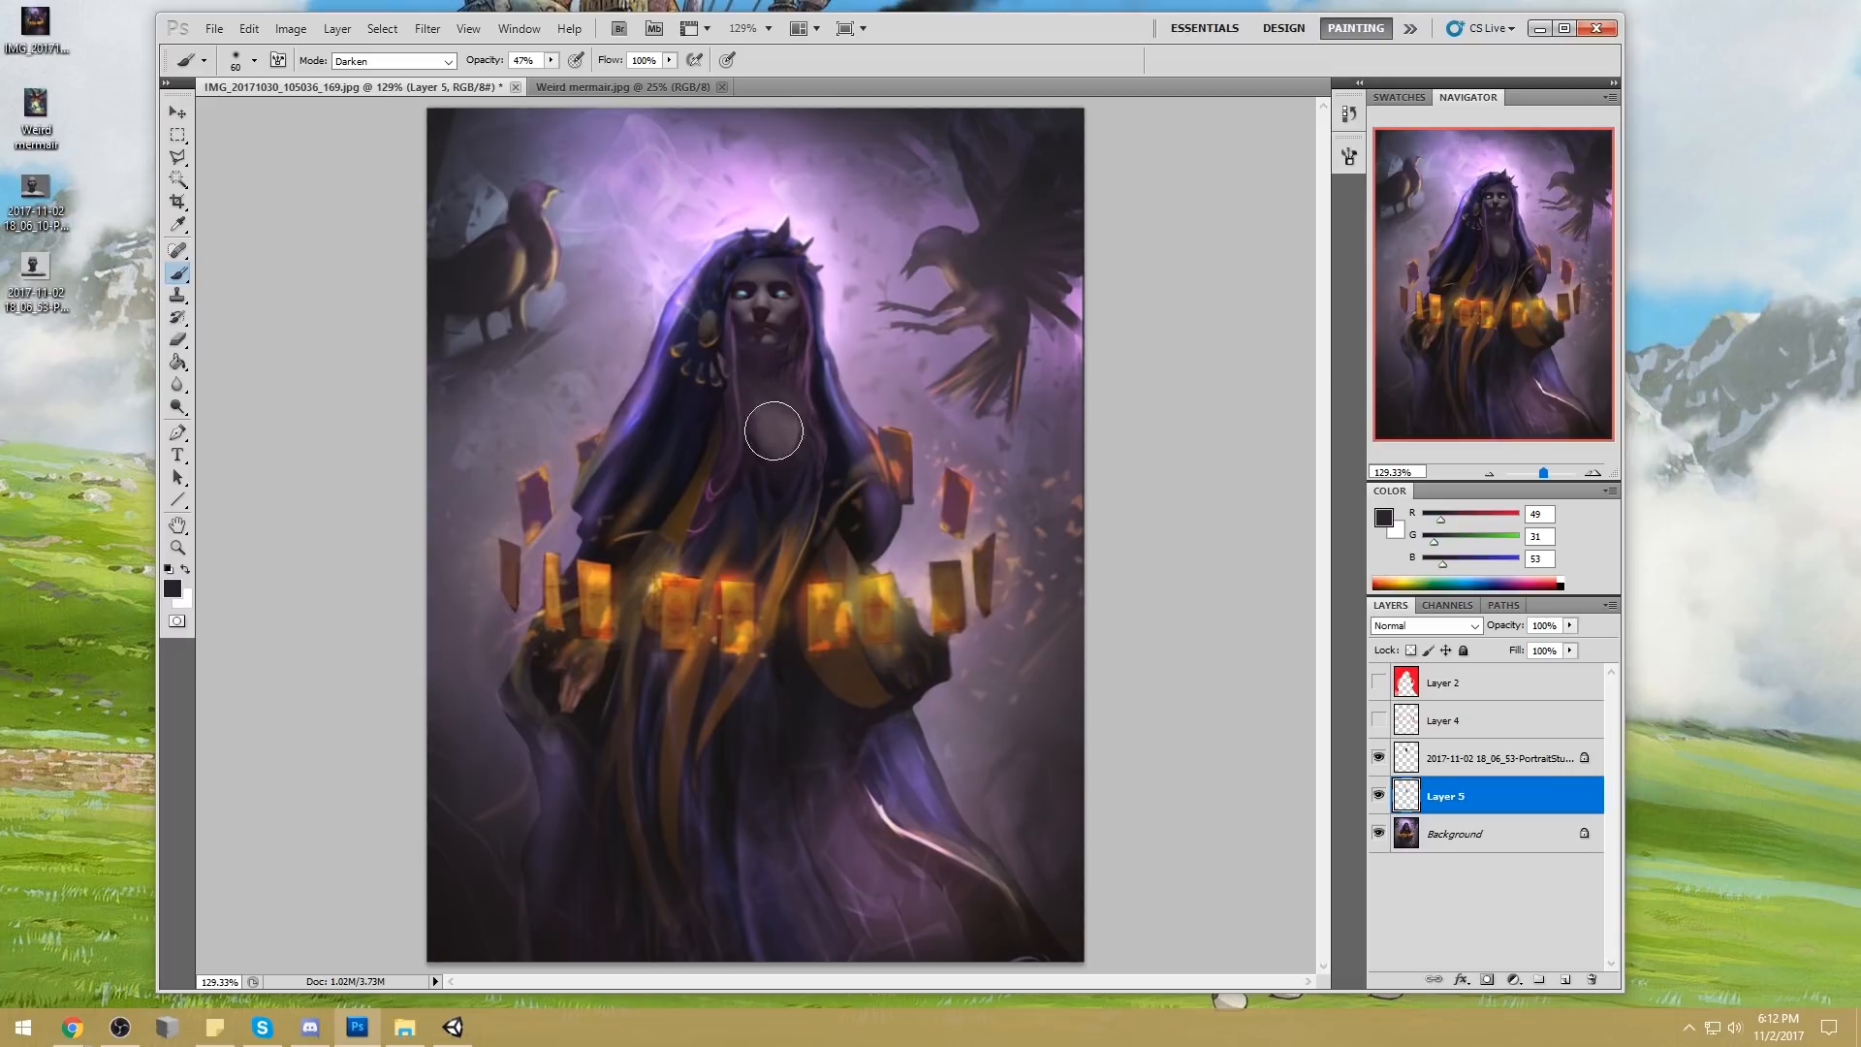
Refine the hood's edges around the head with sampled light and dark purples, using a brush of about 10 px
{"action": "left_click", "coordinate": [748, 225], "text": "alt"}
{"action": "left_click", "coordinate": [668, 302], "text": "alt"}
{"action": "key", "text": "["}
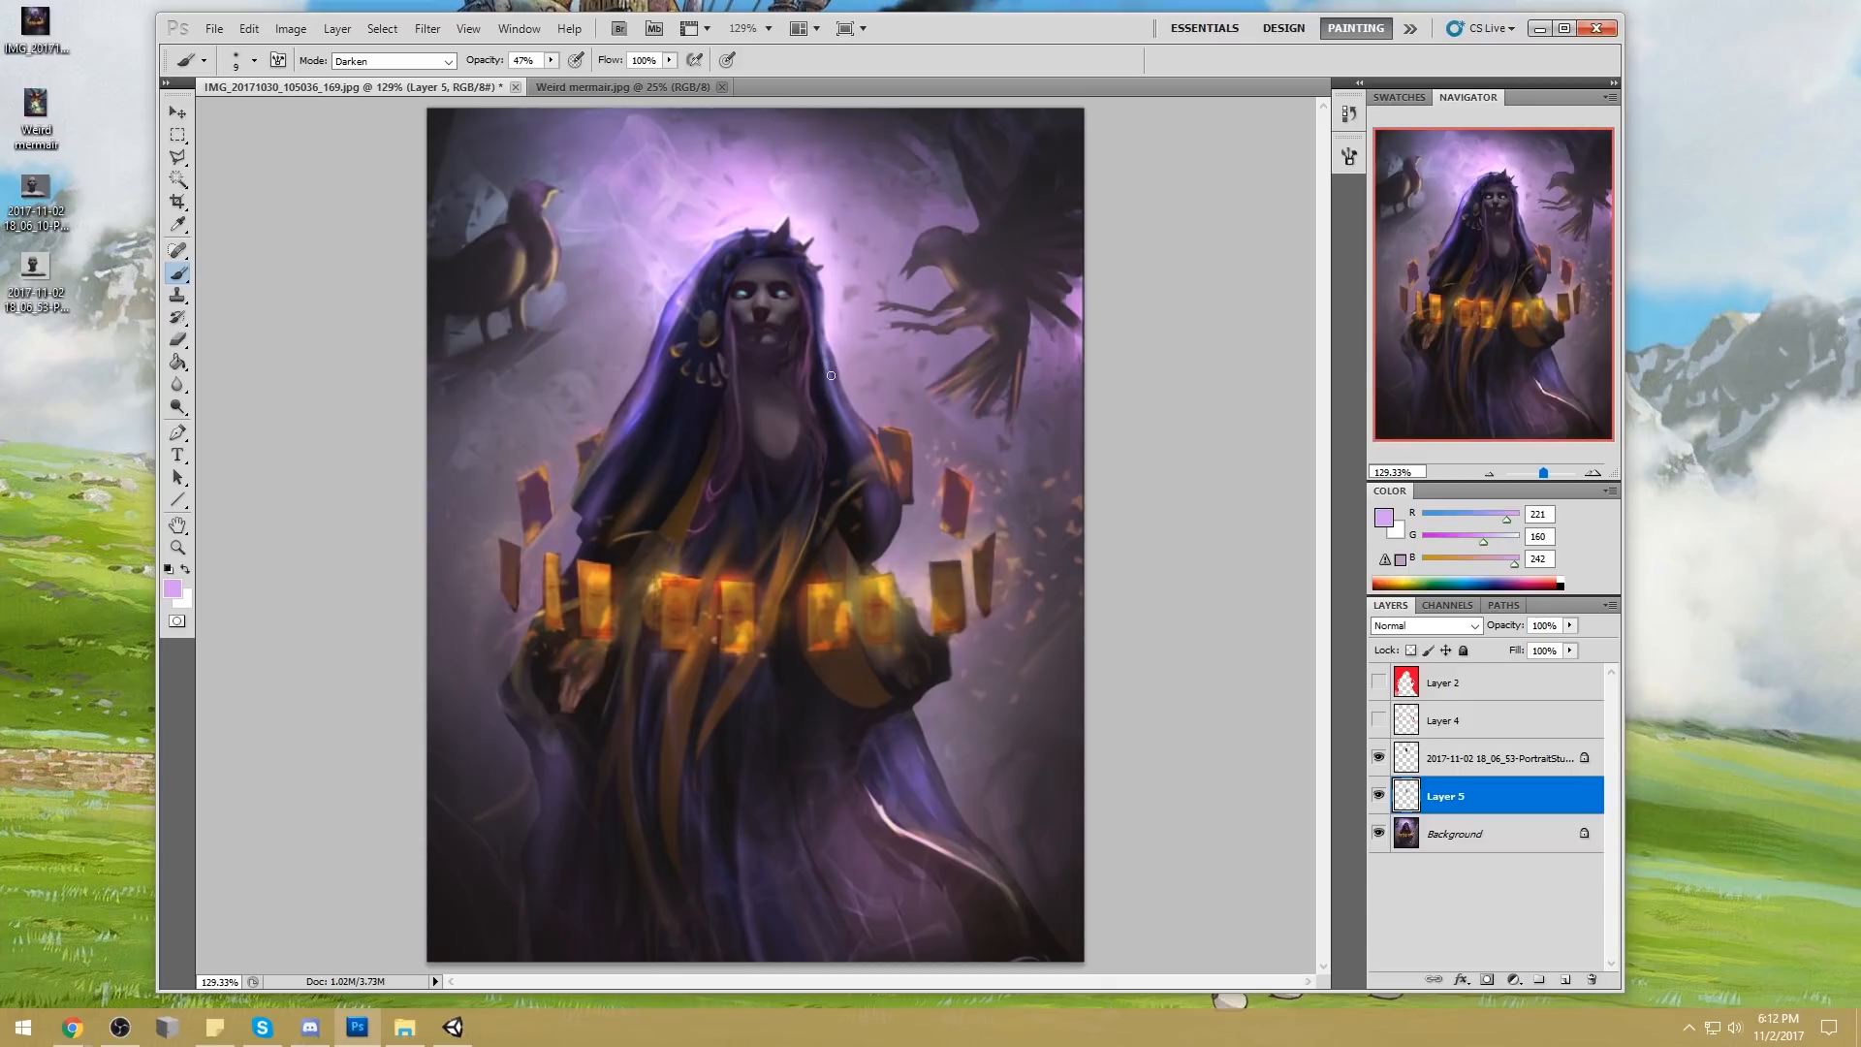
{"action": "key", "text": "bracketright"}
{"action": "left_click", "coordinate": [823, 325], "text": "alt"}
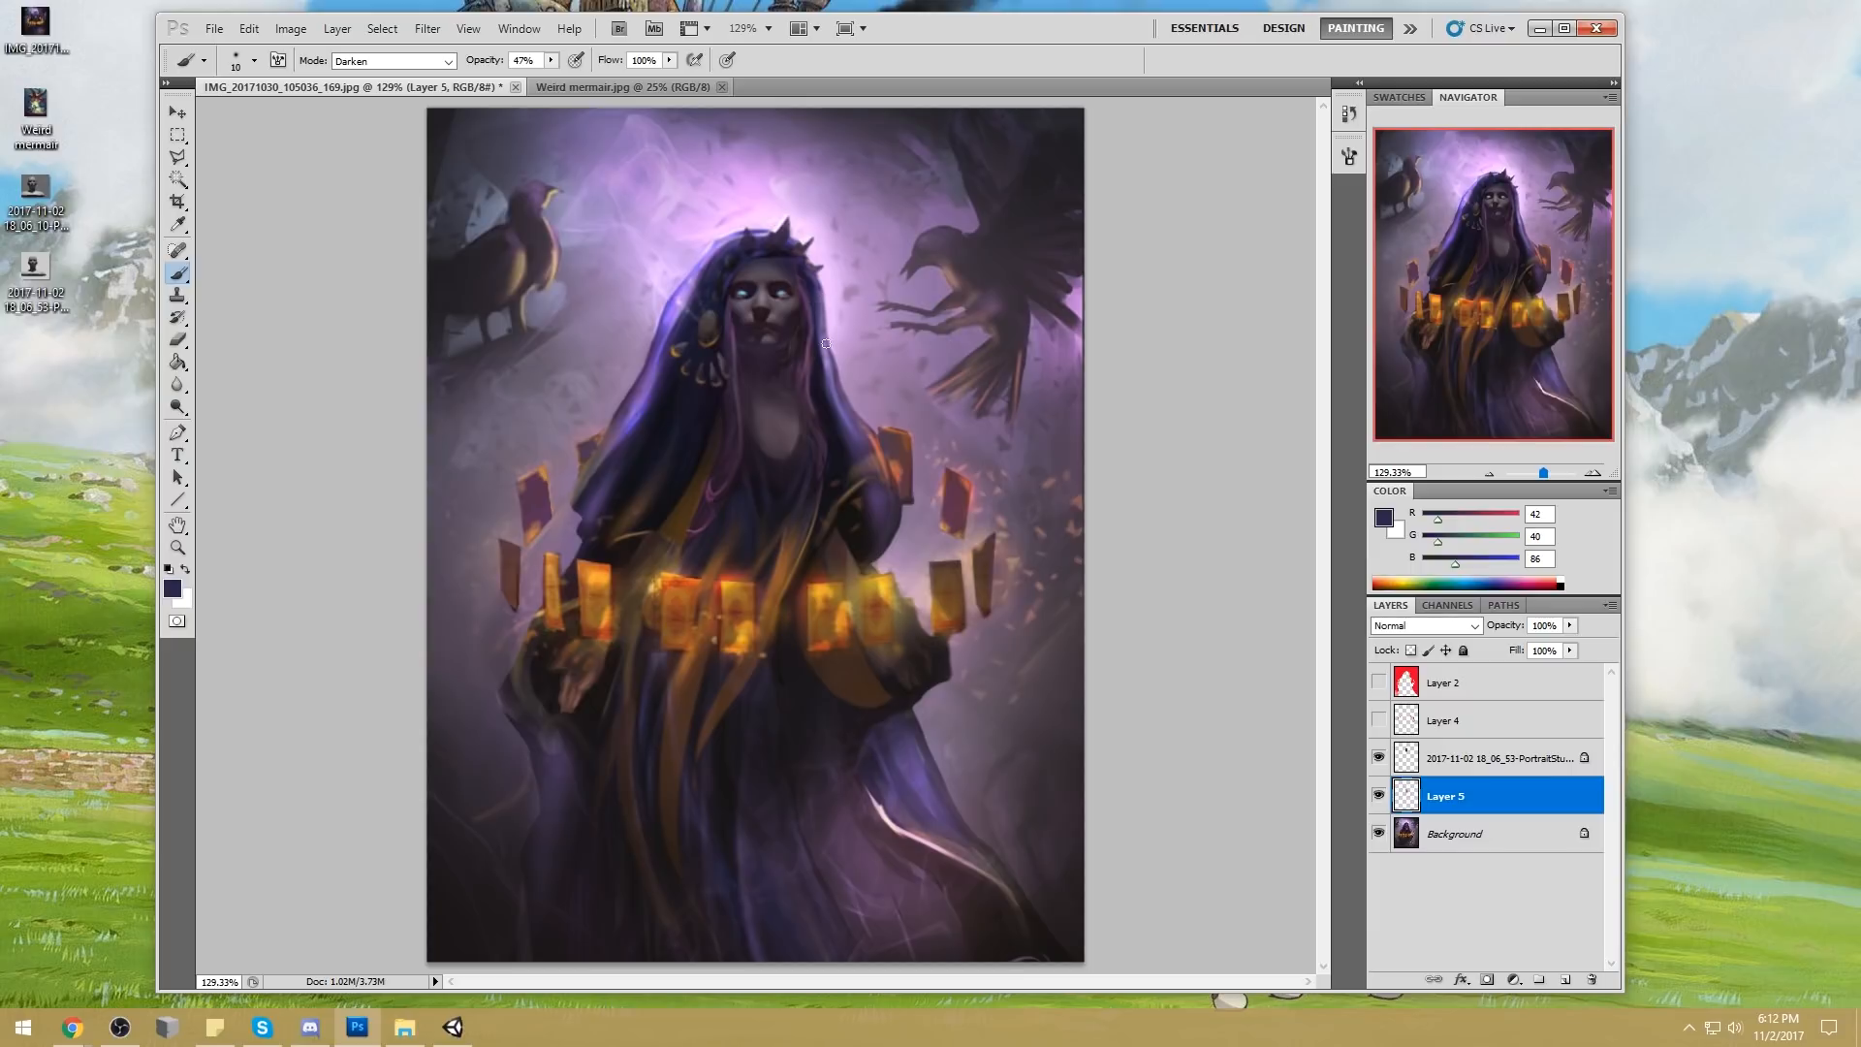
{"action": "left_click", "coordinate": [680, 297], "text": "alt"}
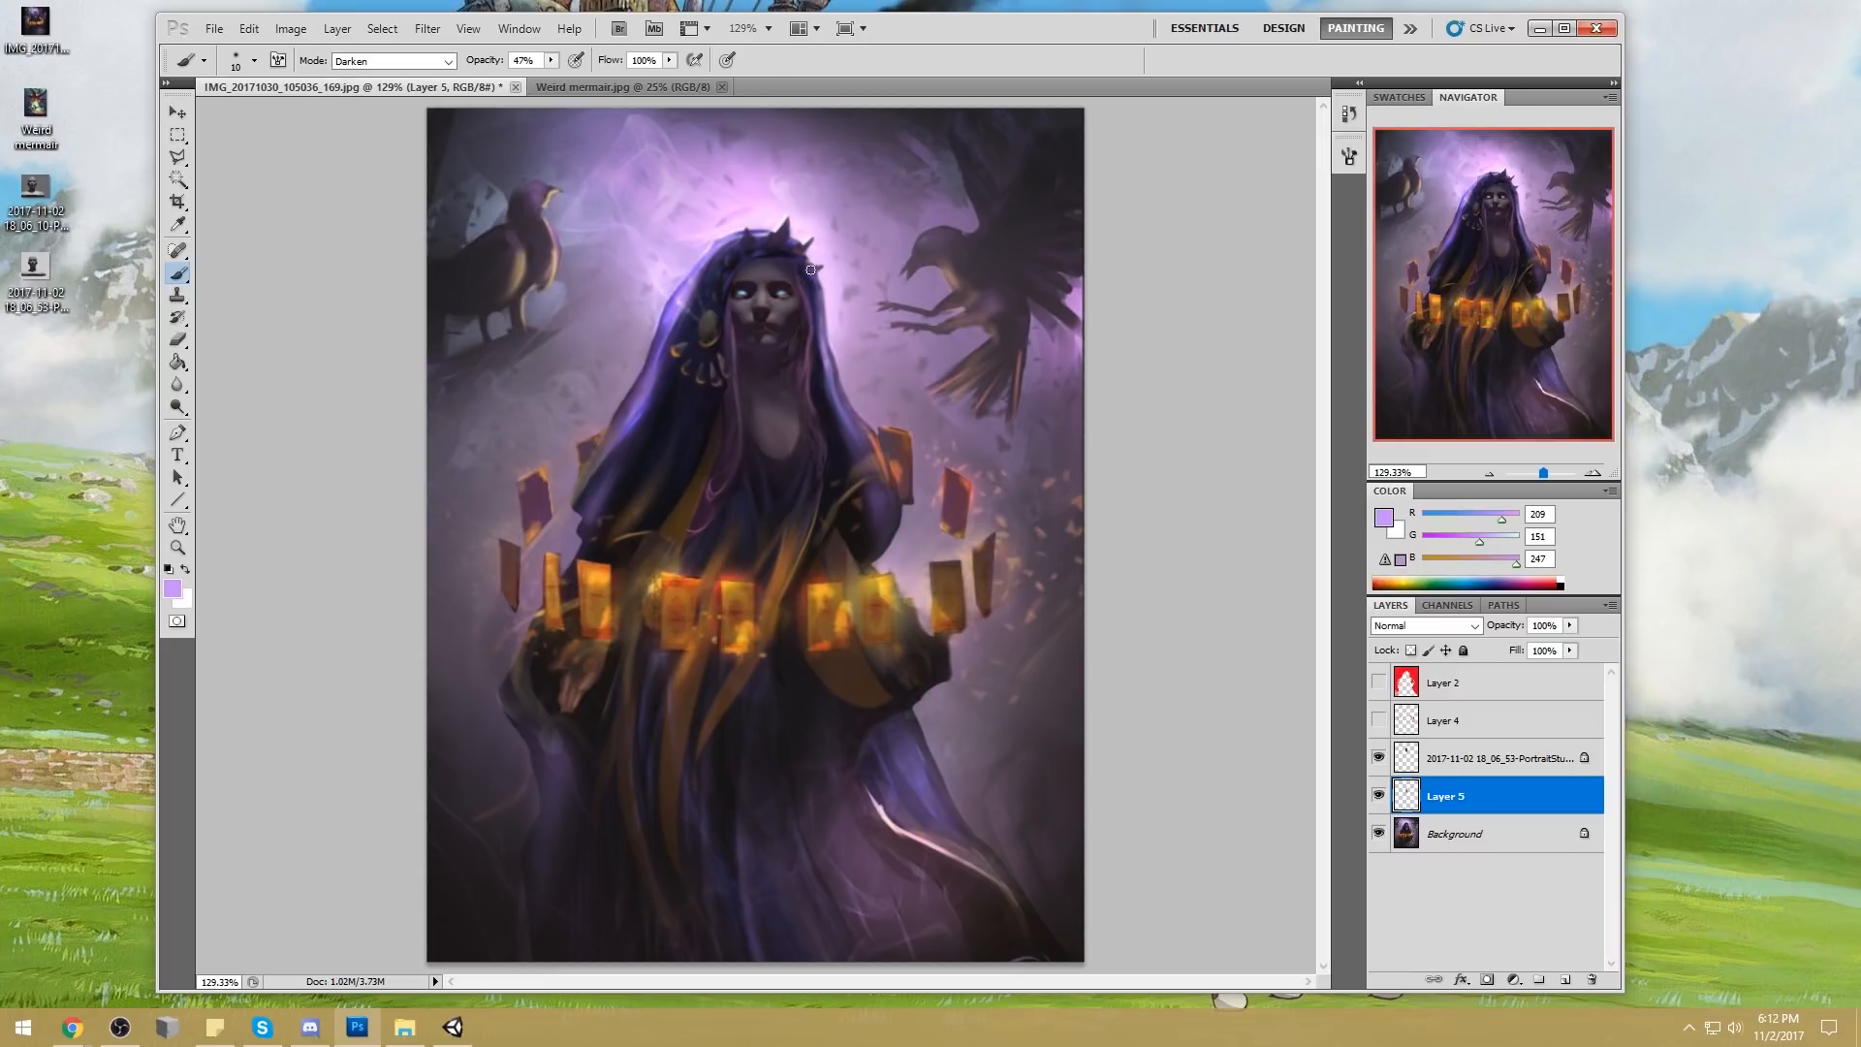
{"action": "left_click", "coordinate": [813, 291], "text": "alt"}
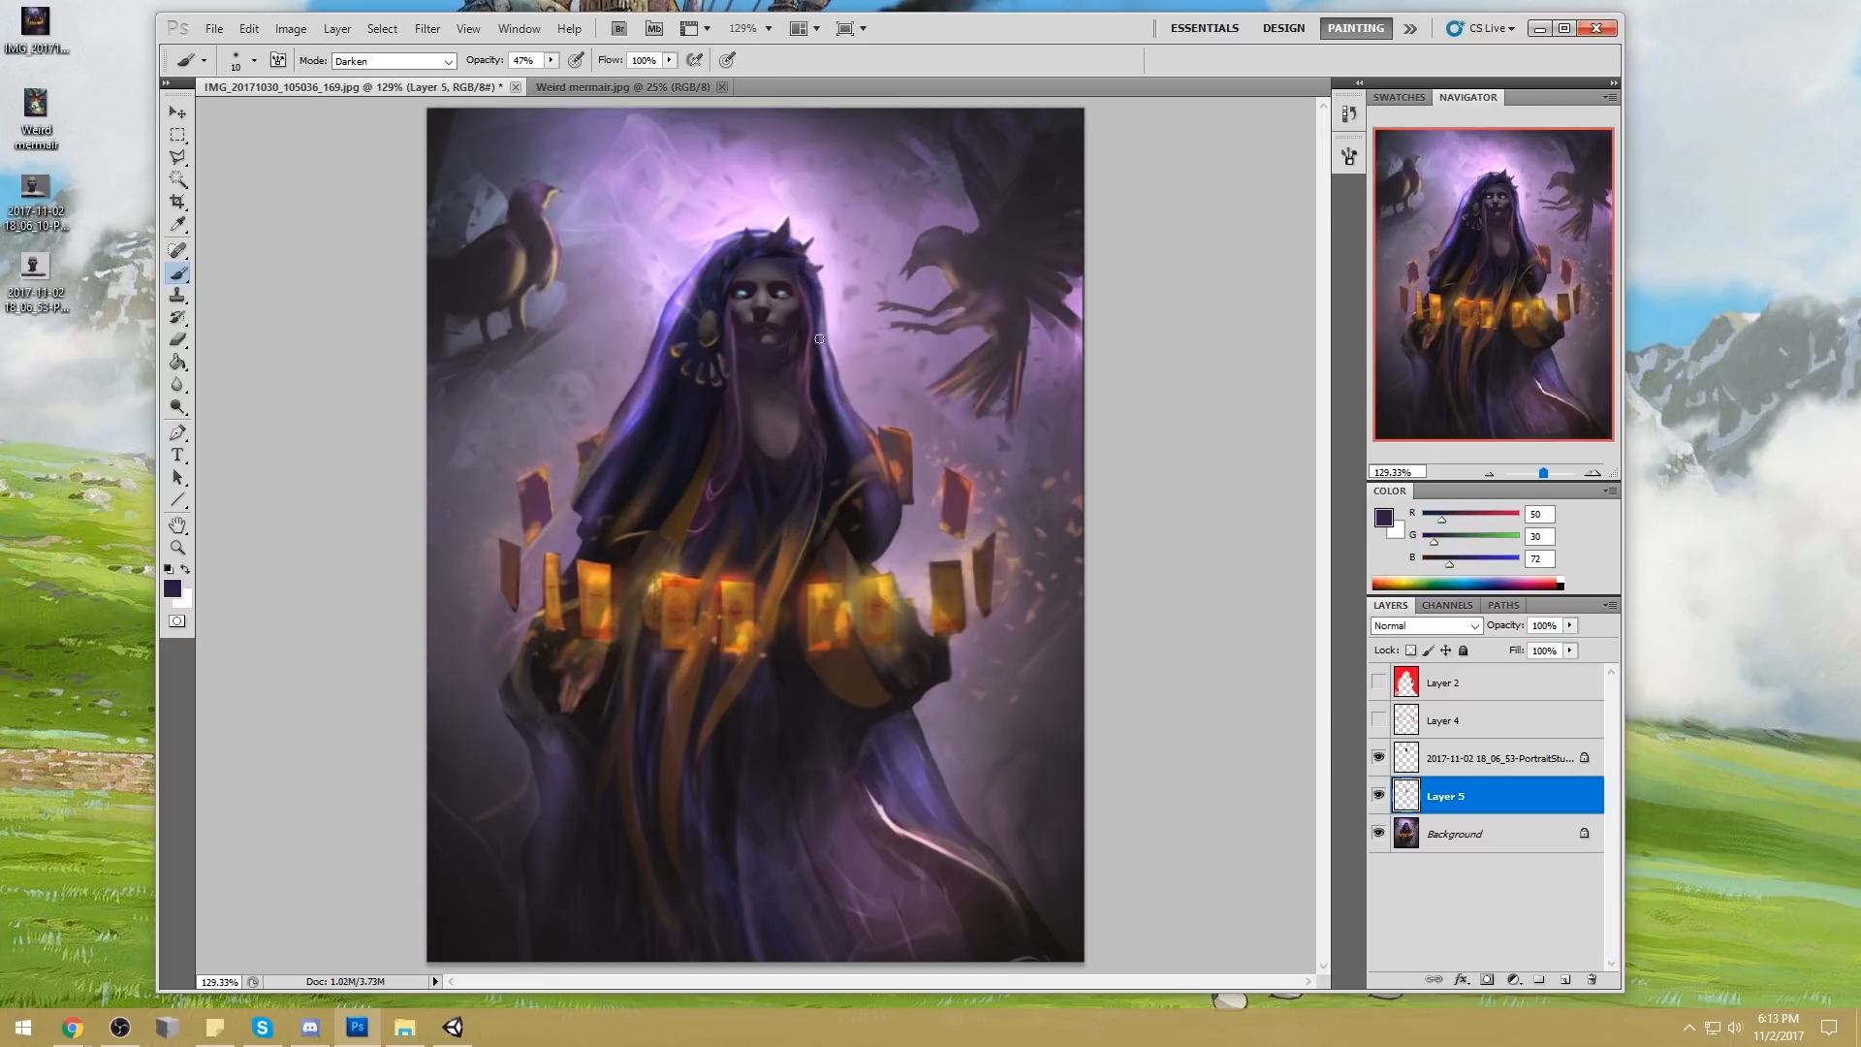
Tint the face and neck area with sampled blue-purple (RGB 66, 52, 110), using a 175 px brush in Color mode
{"action": "key", "text": "bracketright"}
{"action": "key", "text": "bracketright"}
{"action": "key", "text": "bracketright"}
{"action": "key", "text": "bracketright"}
{"action": "key", "text": "bracketright"}
{"action": "key", "text": "bracketright"}
{"action": "key", "text": "bracketright"}
{"action": "key", "text": "bracketright"}
{"action": "key", "text": "bracketright"}
{"action": "key", "text": "bracketright"}
{"action": "key", "text": "bracketright"}
{"action": "key", "text": "bracketright"}
{"action": "key", "text": "bracketright"}
{"action": "left_click", "coordinate": [369, 62]}
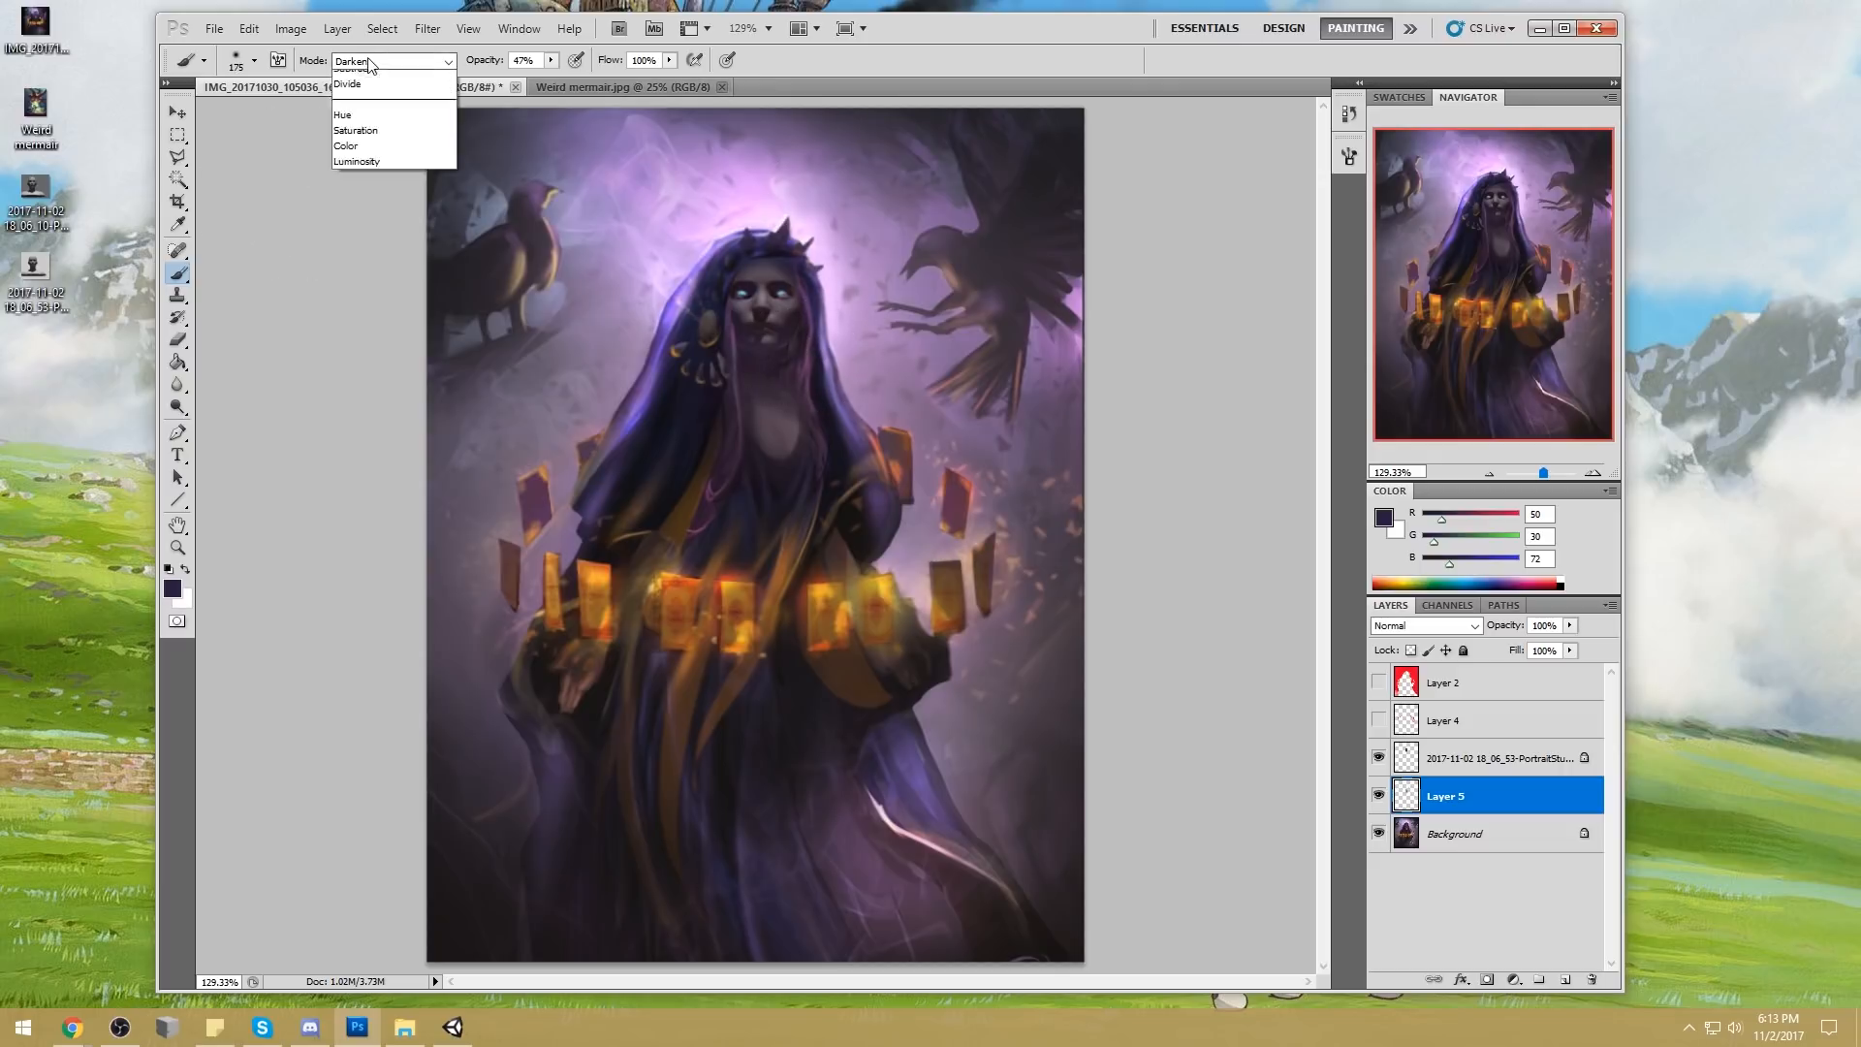
{"action": "left_click", "coordinate": [351, 580]}
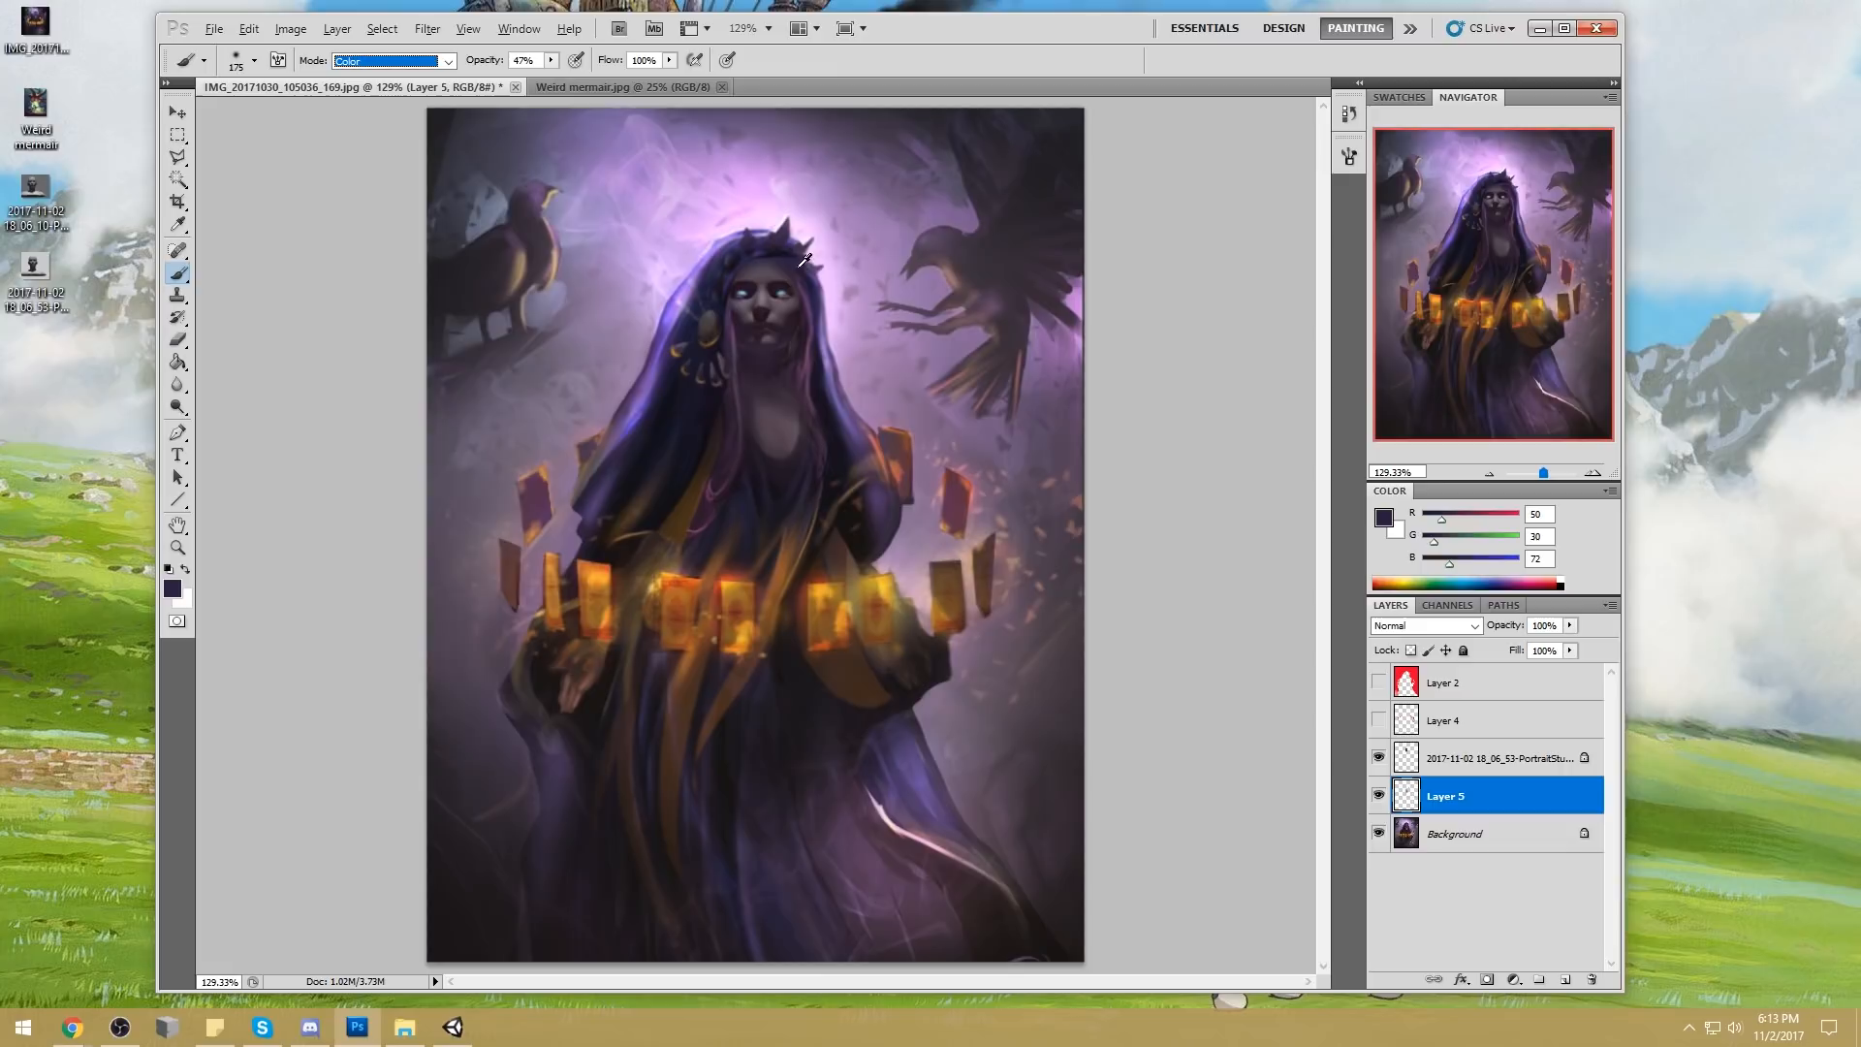
{"action": "left_click", "coordinate": [766, 238], "text": "alt"}
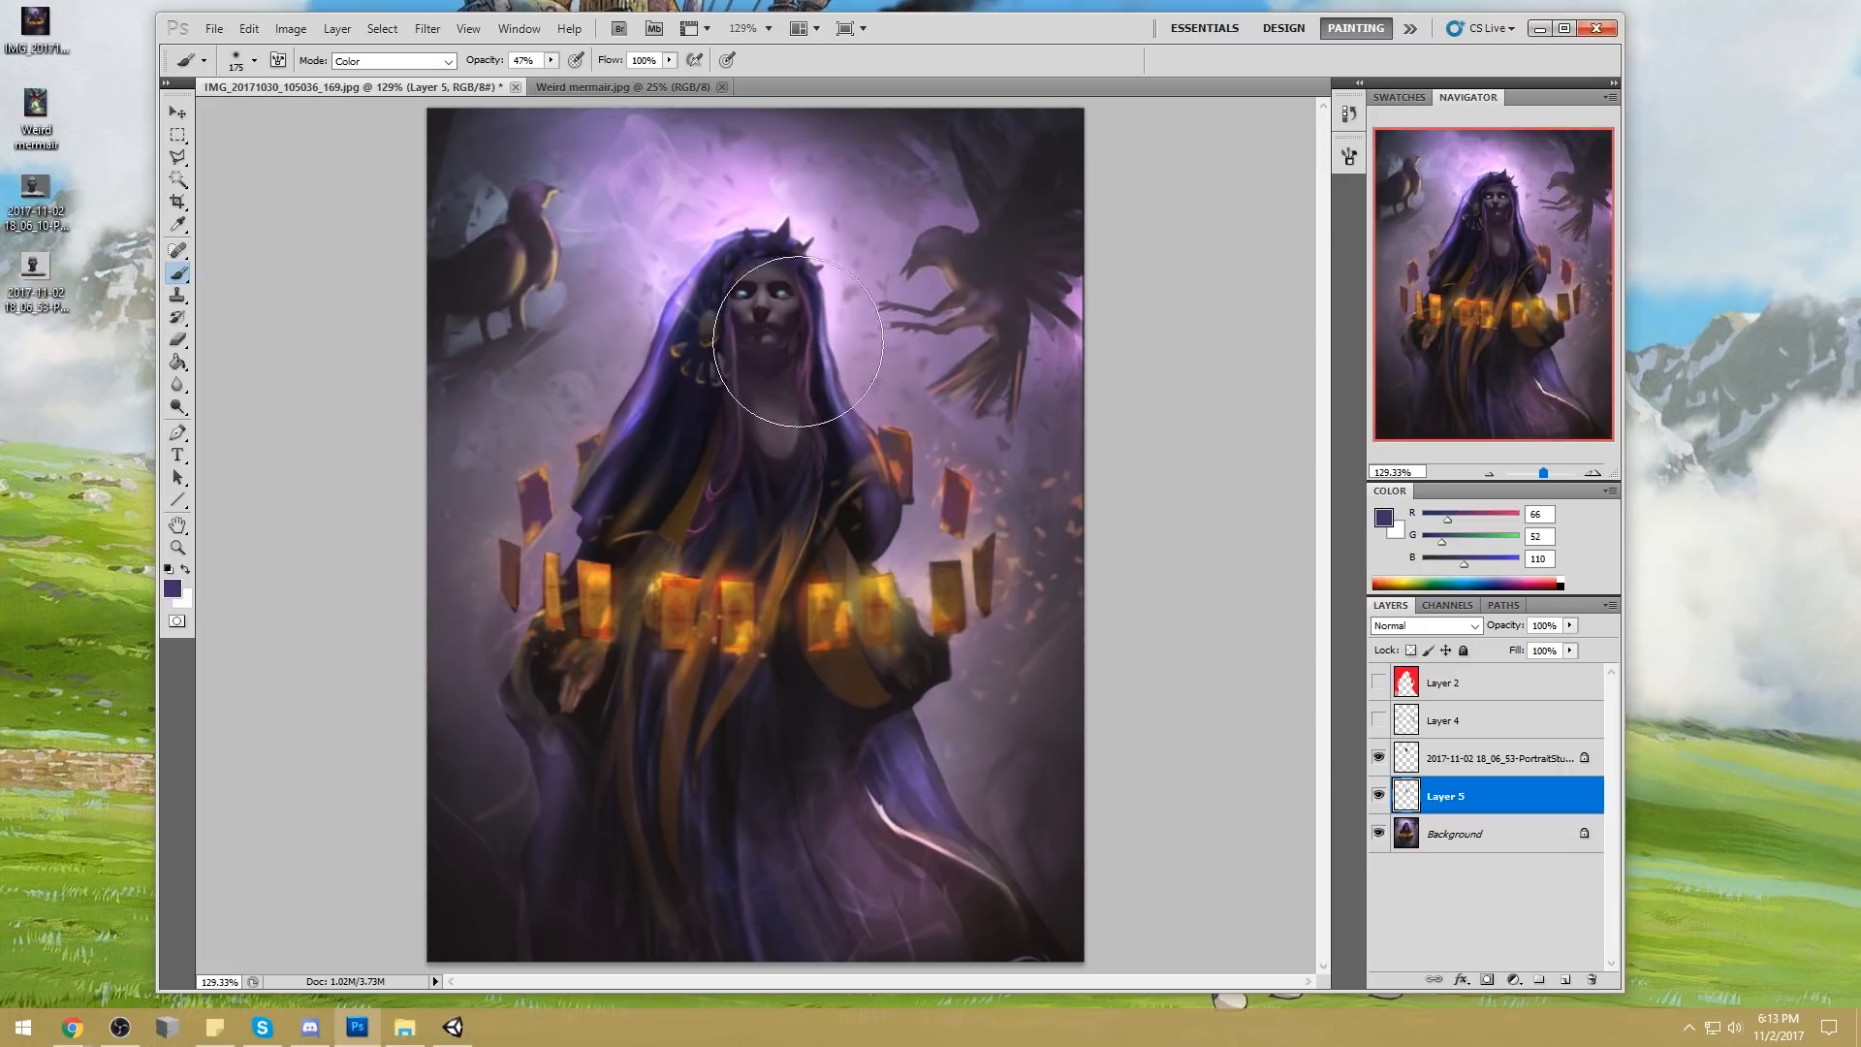
Merge the shading layer and the PortraitStudio head layer down into the Background
{"action": "right_click", "coordinate": [1469, 796]}
{"action": "left_click", "coordinate": [1534, 708]}
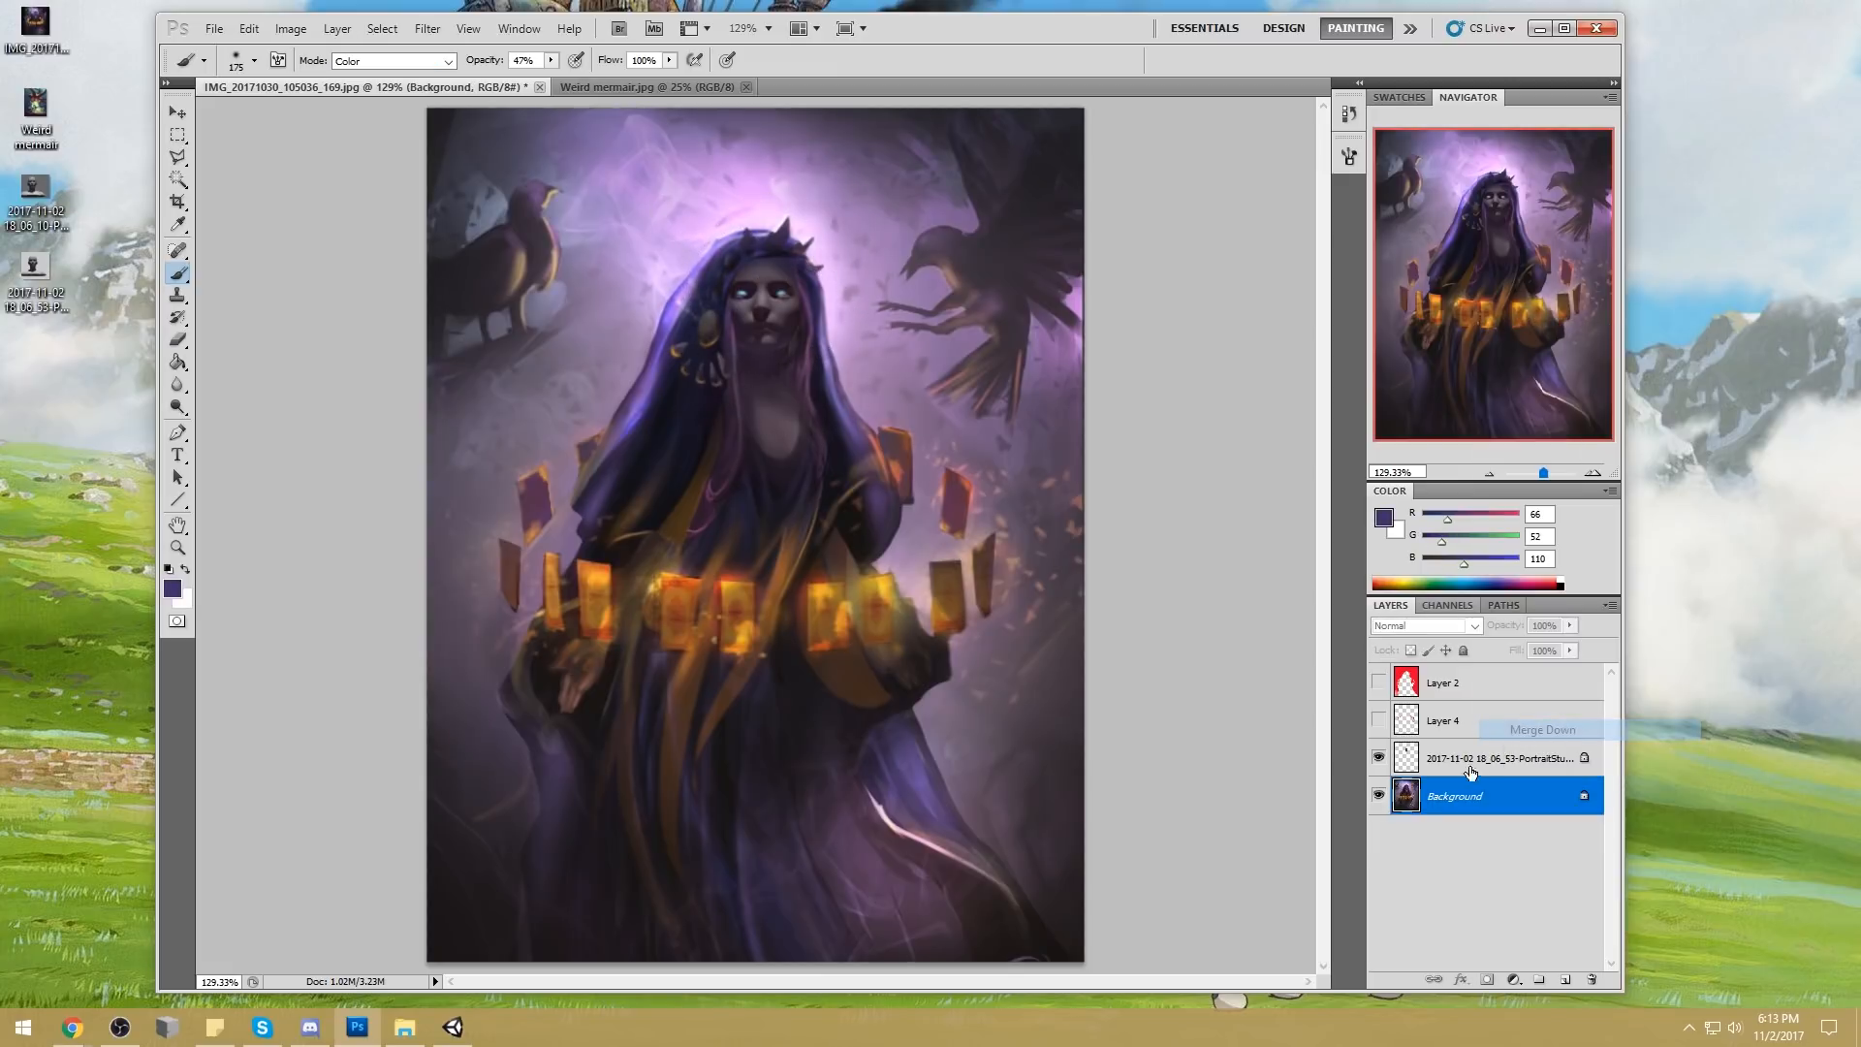
{"action": "right_click", "coordinate": [1469, 758]}
{"action": "left_click", "coordinate": [1543, 712]}
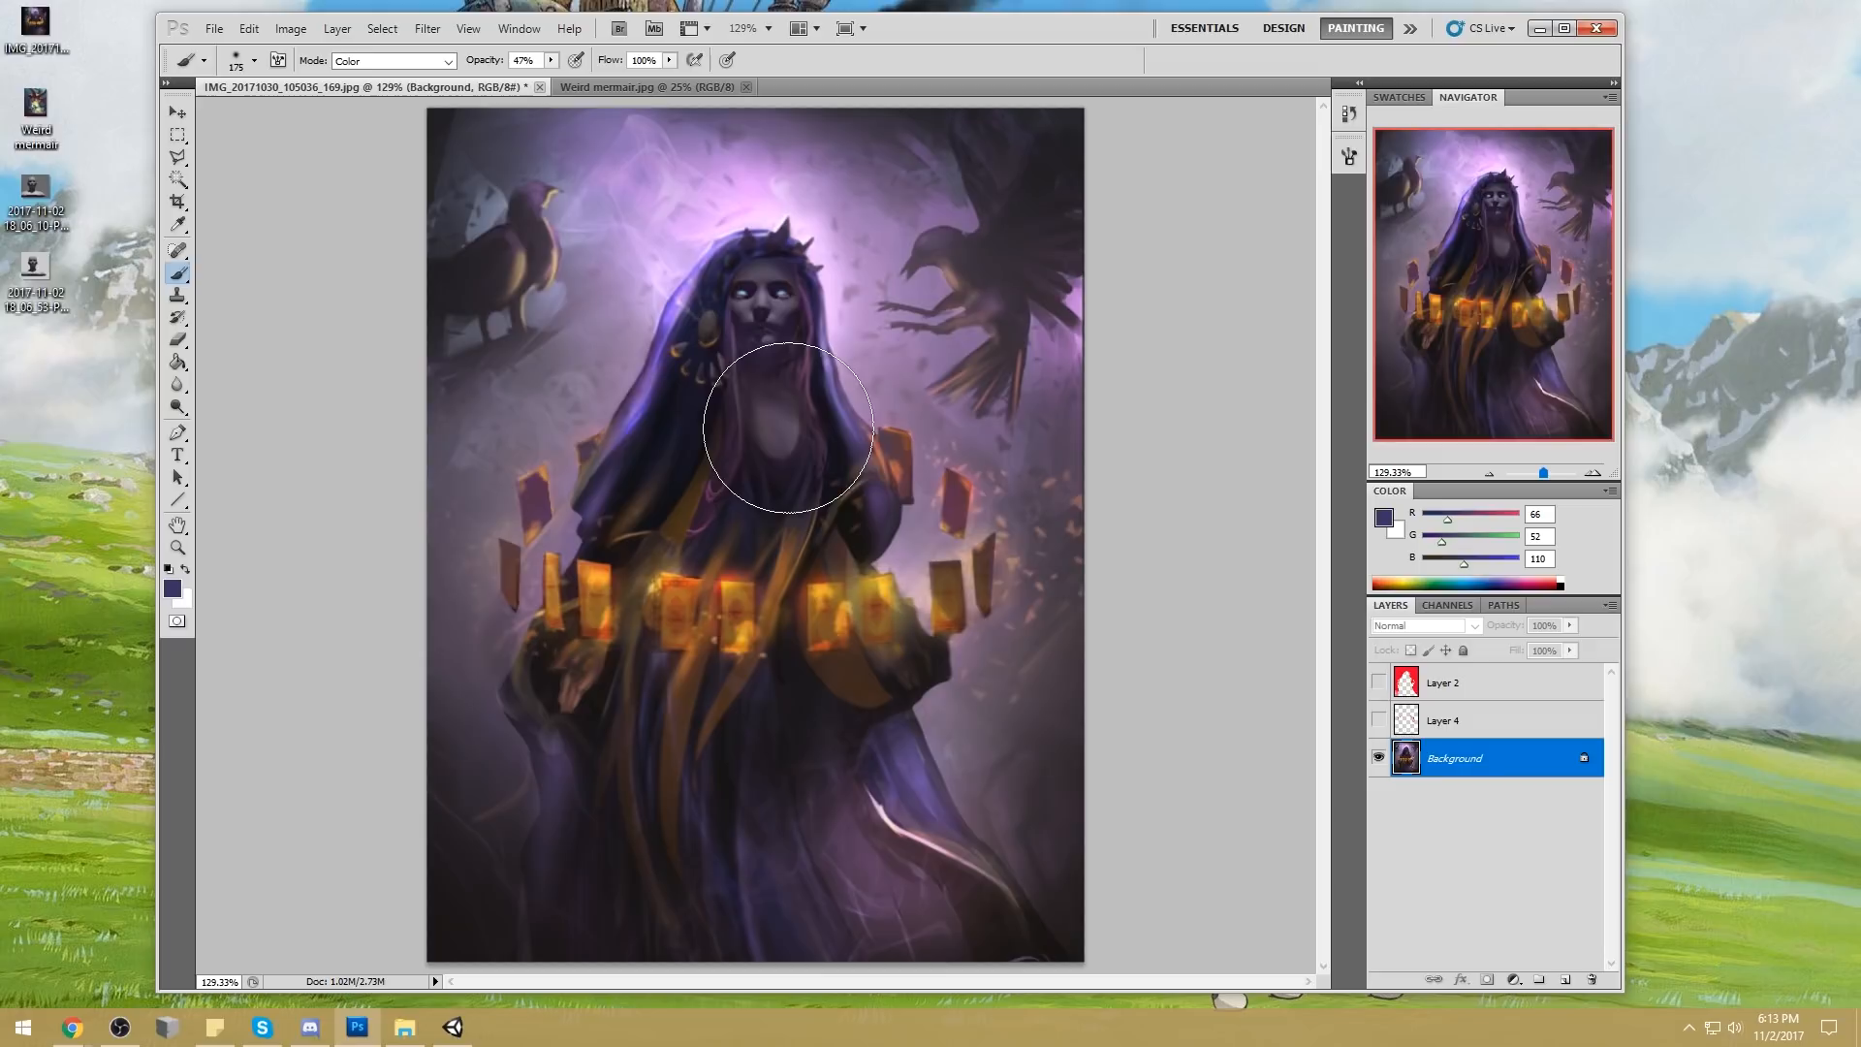
Sample golden orange (RGB 243, 194, 39) from the glowing cards, add a new layer, and reduce the brush to 20 px
{"action": "left_click", "coordinate": [726, 584], "text": "alt"}
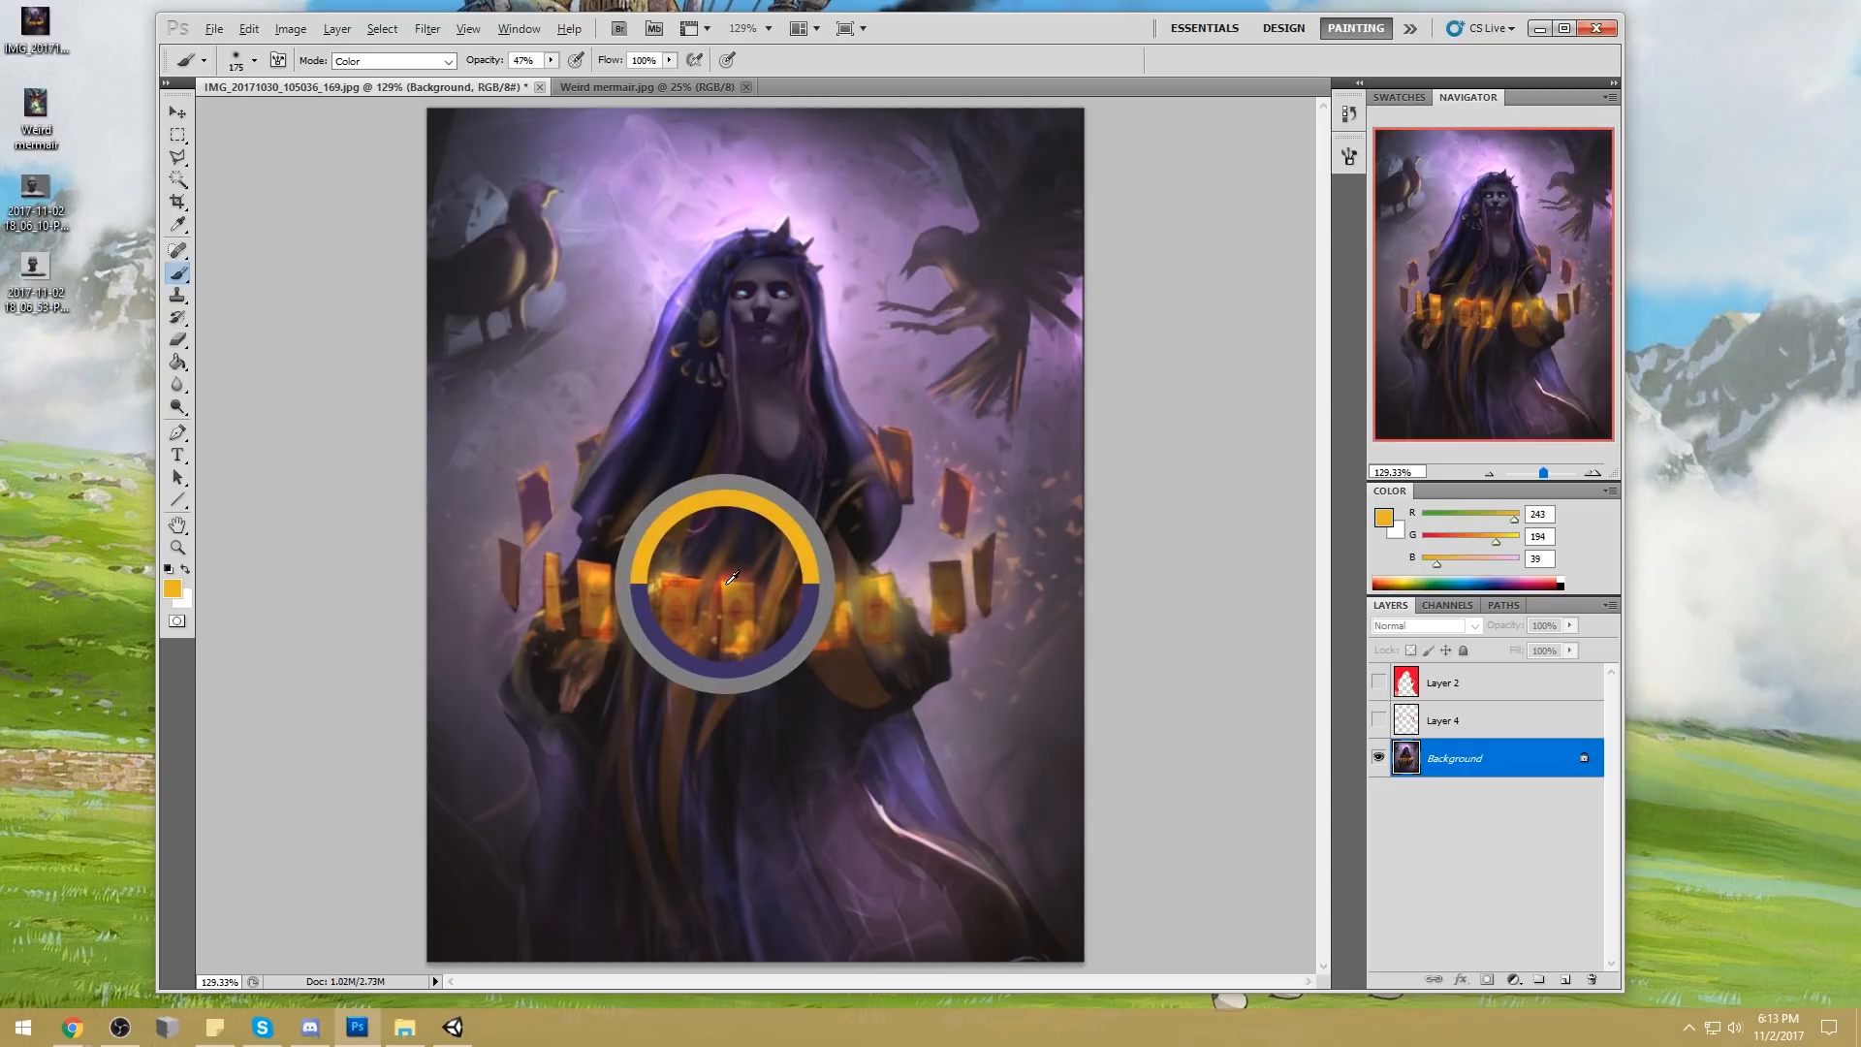
{"action": "left_click", "coordinate": [1562, 980]}
{"action": "key", "text": "bracketleft"}
{"action": "key", "text": "bracketleft"}
{"action": "key", "text": "bracketleft"}
{"action": "key", "text": "bracketleft"}
{"action": "key", "text": "bracketleft"}
{"action": "key", "text": "bracketleft"}
{"action": "key", "text": "bracketleft"}
{"action": "key", "text": "bracketleft"}
{"action": "key", "text": "bracketleft"}
{"action": "key", "text": "bracketleft"}
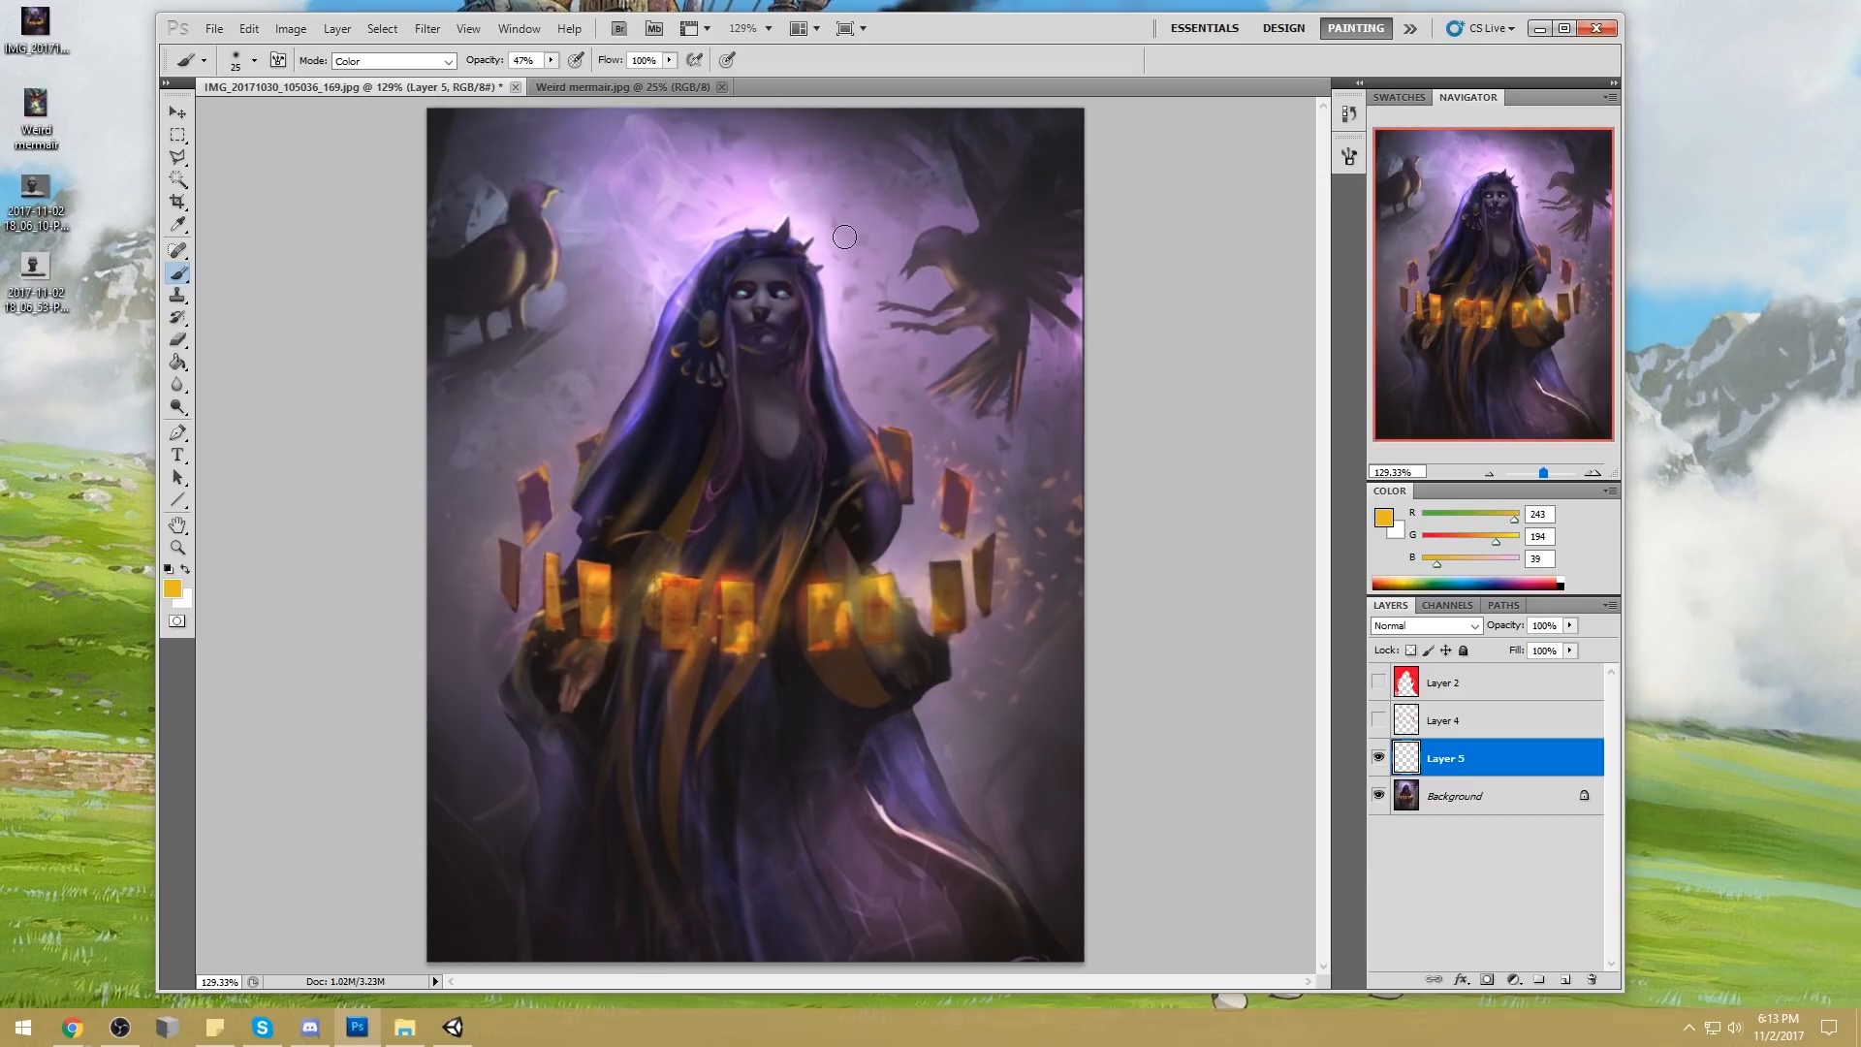
{"action": "key", "text": "alt+Tab"}
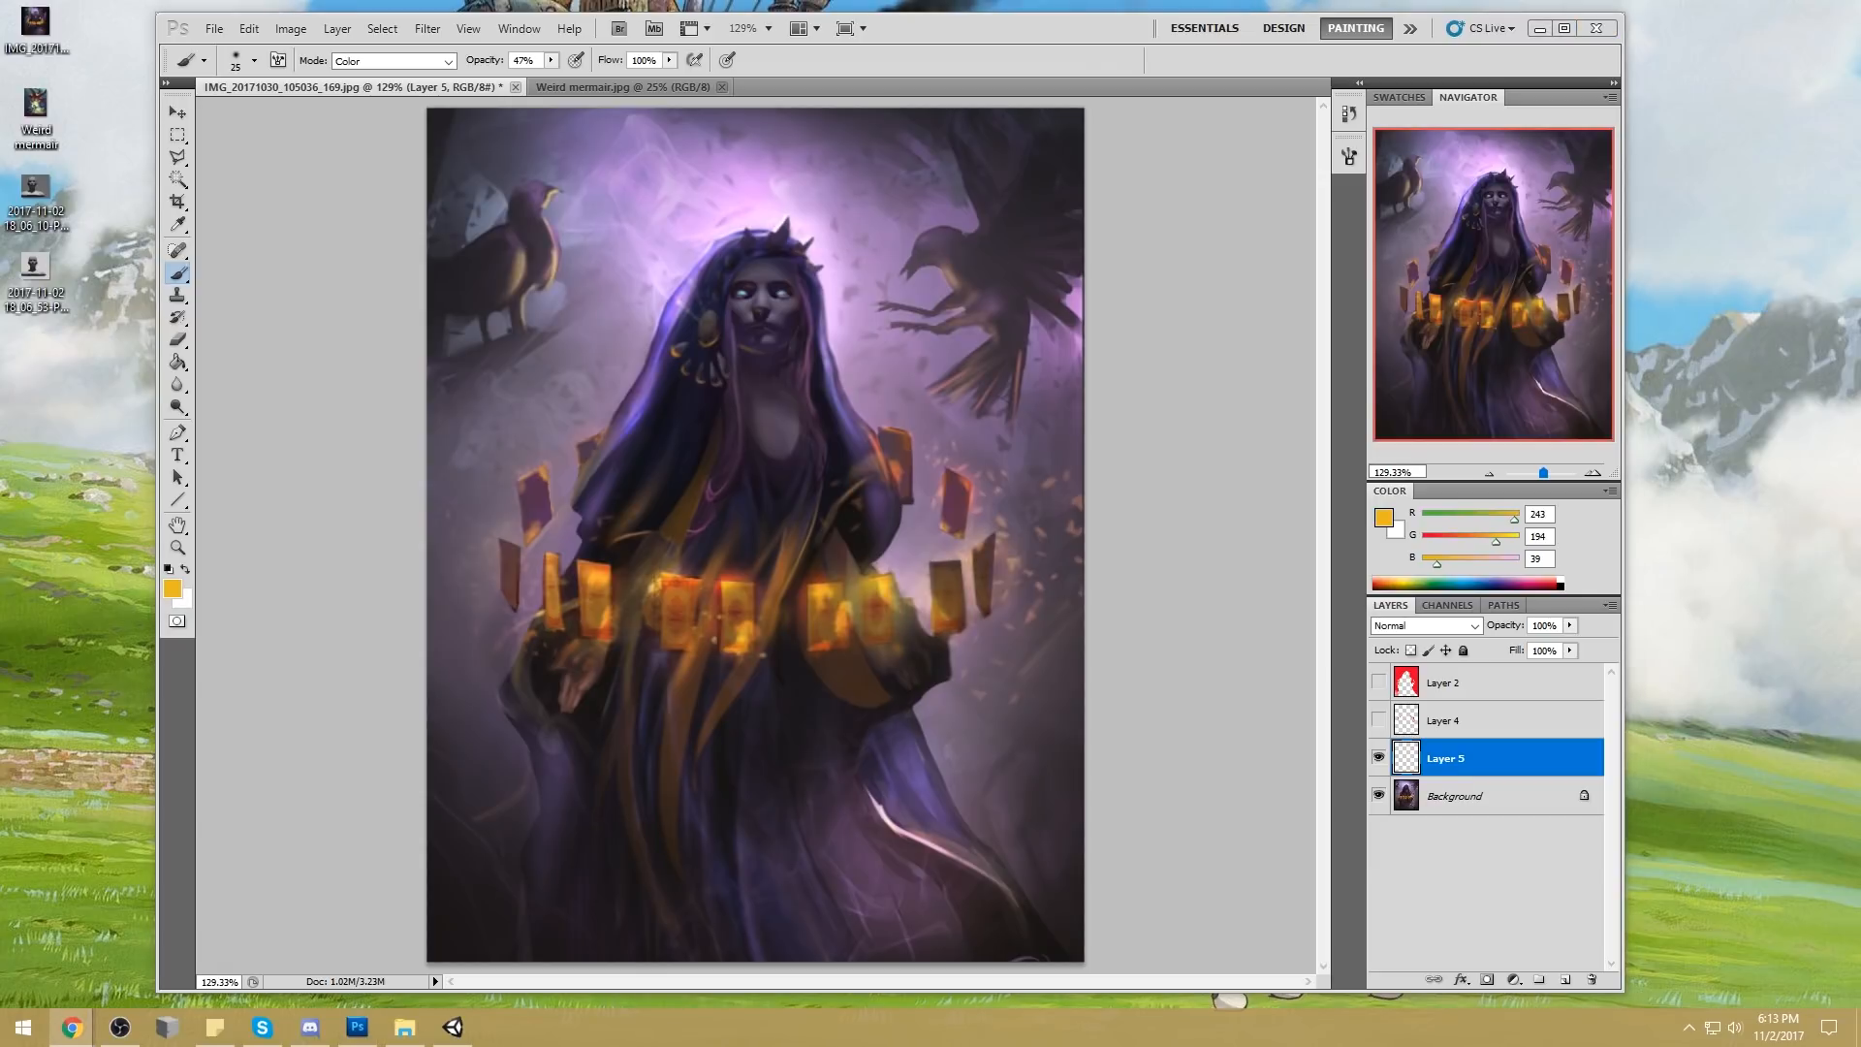
{"action": "key", "text": "alt+Tab"}
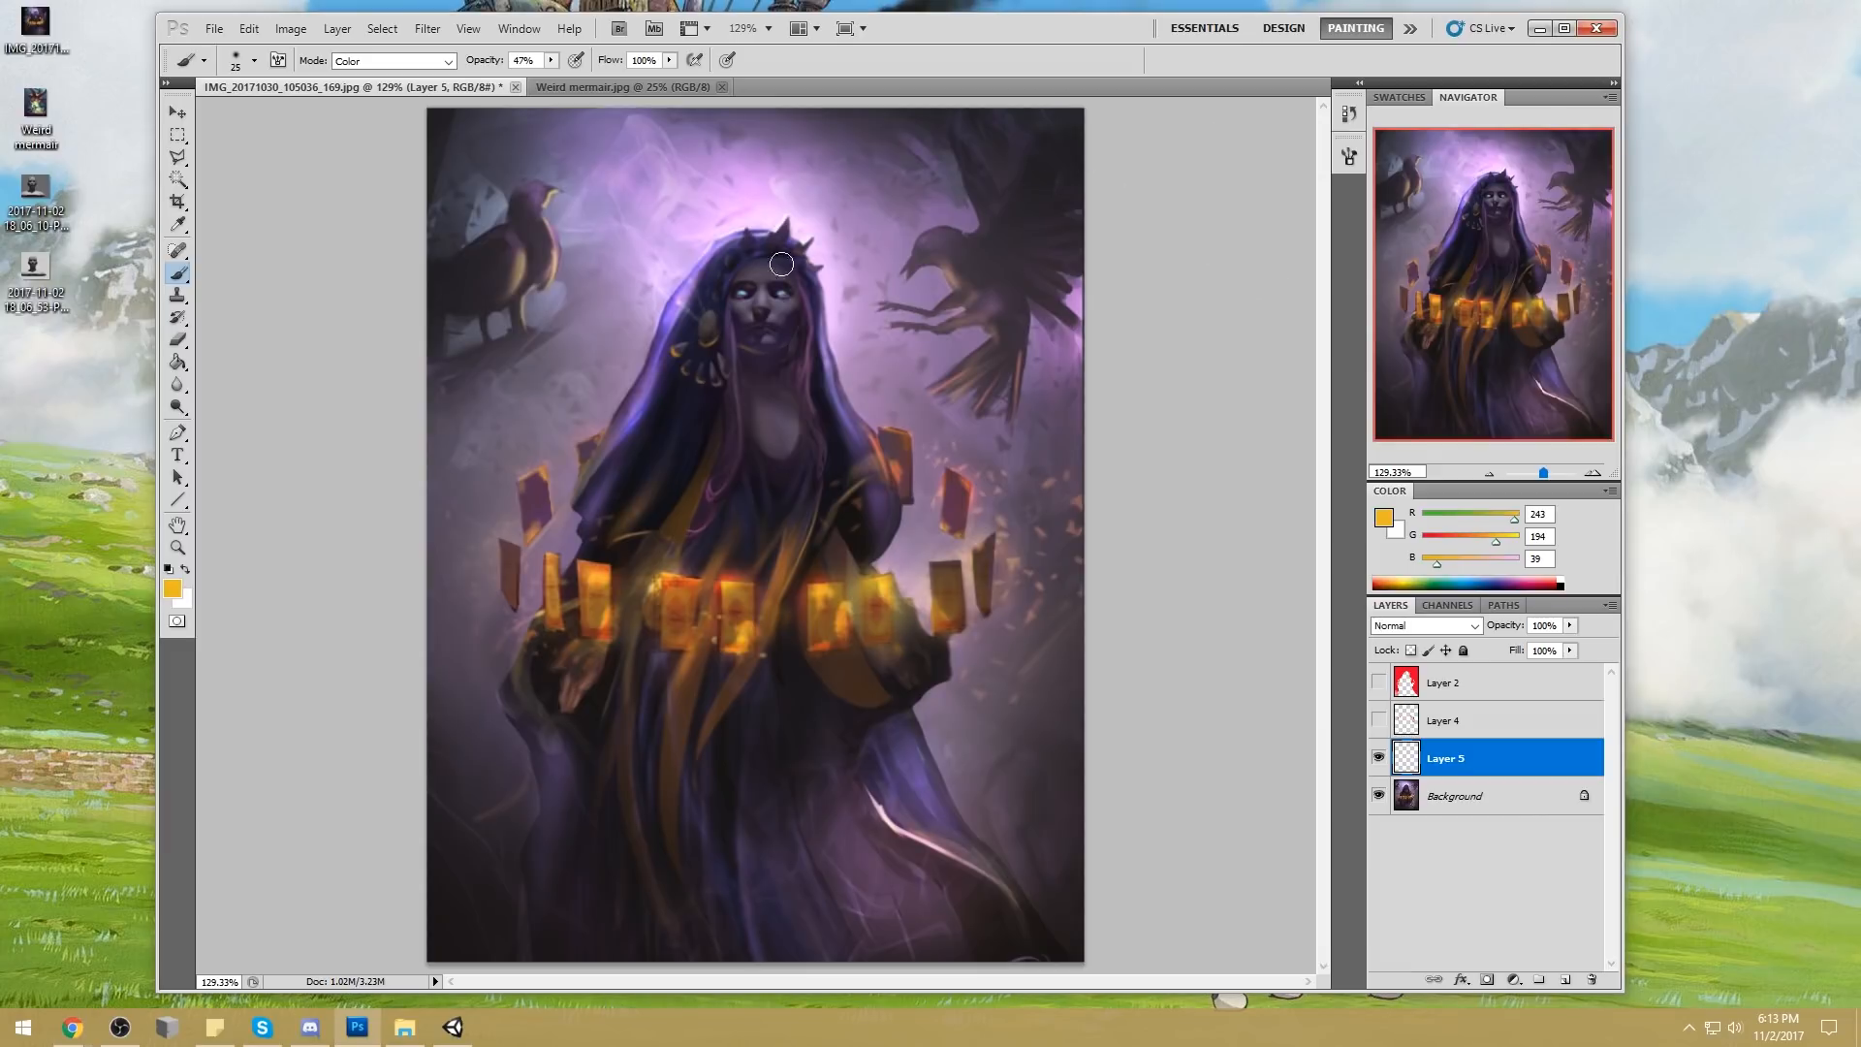
Merge Layer 5 down into the Background and set the brush to Normal mode with a sampled dark purple (RGB 51, 46, 81)
{"action": "left_click", "coordinate": [732, 269], "text": "alt"}
{"action": "right_click", "coordinate": [1471, 754]}
{"action": "left_click", "coordinate": [1537, 697]}
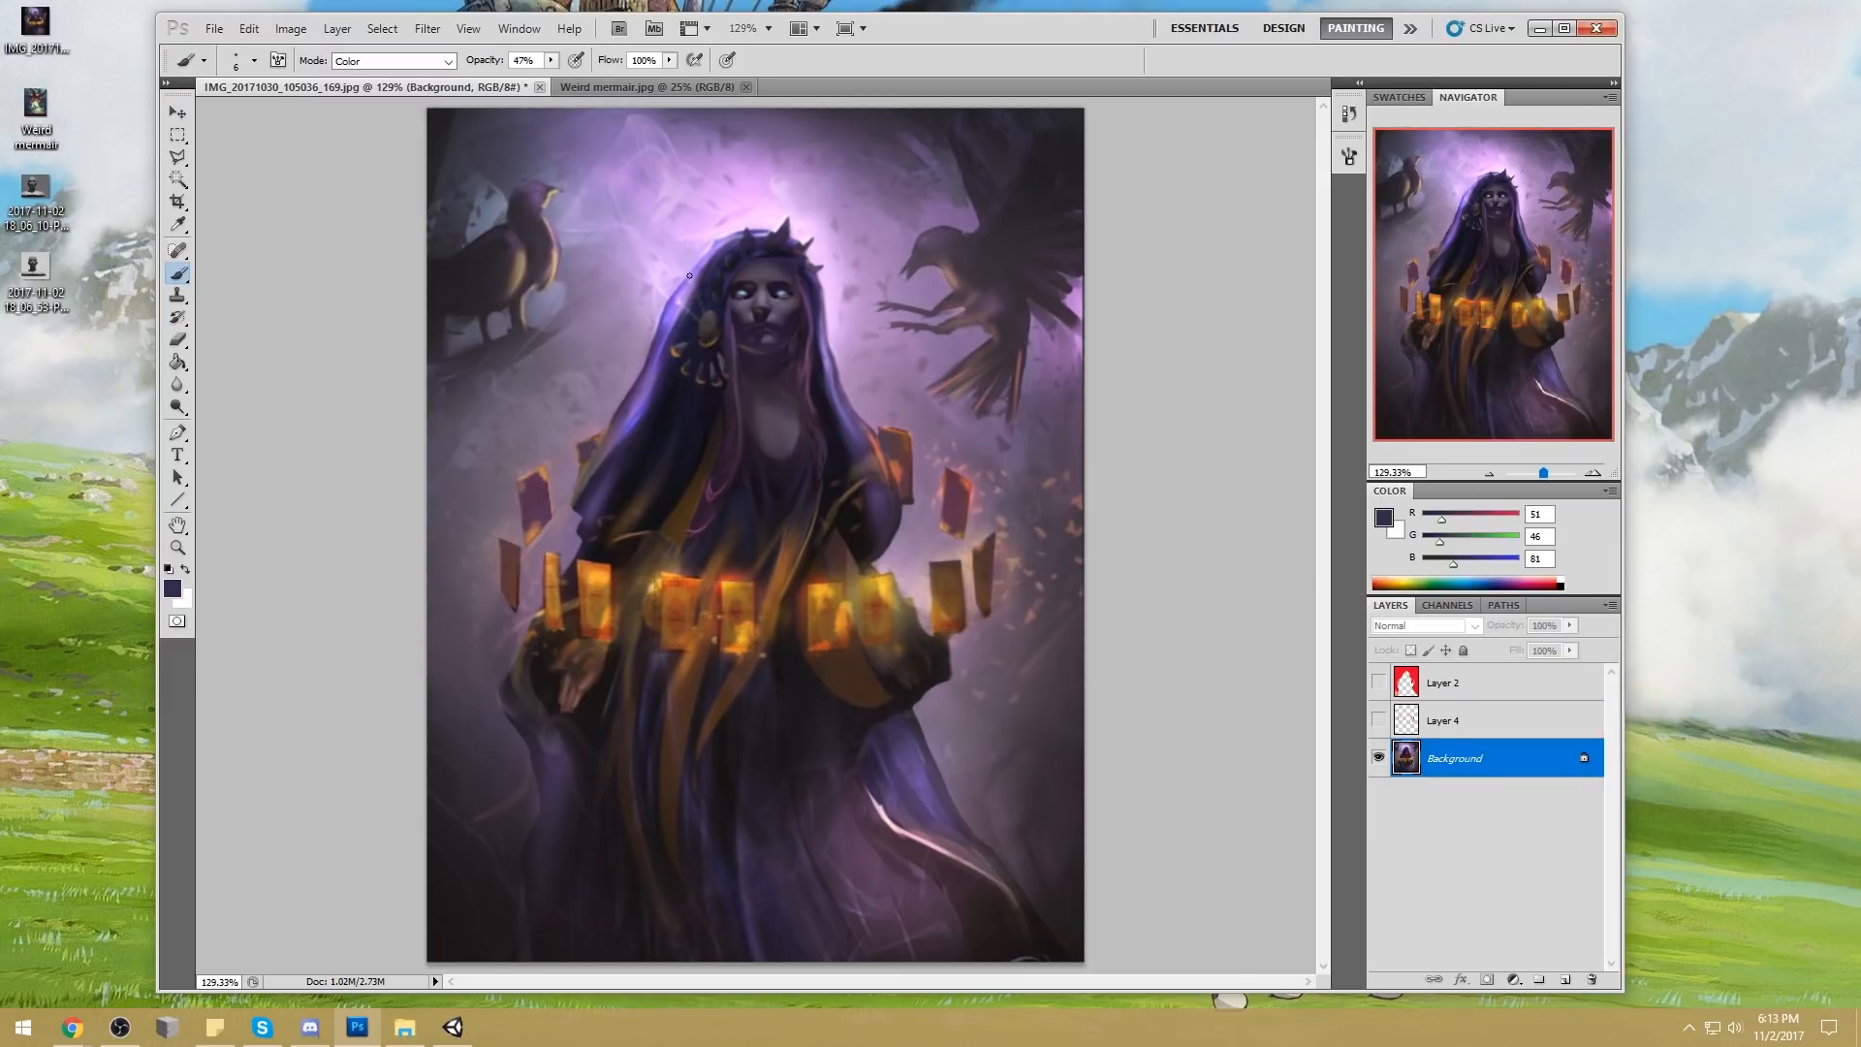
{"action": "left_click", "coordinate": [415, 66]}
{"action": "left_click", "coordinate": [397, 62]}
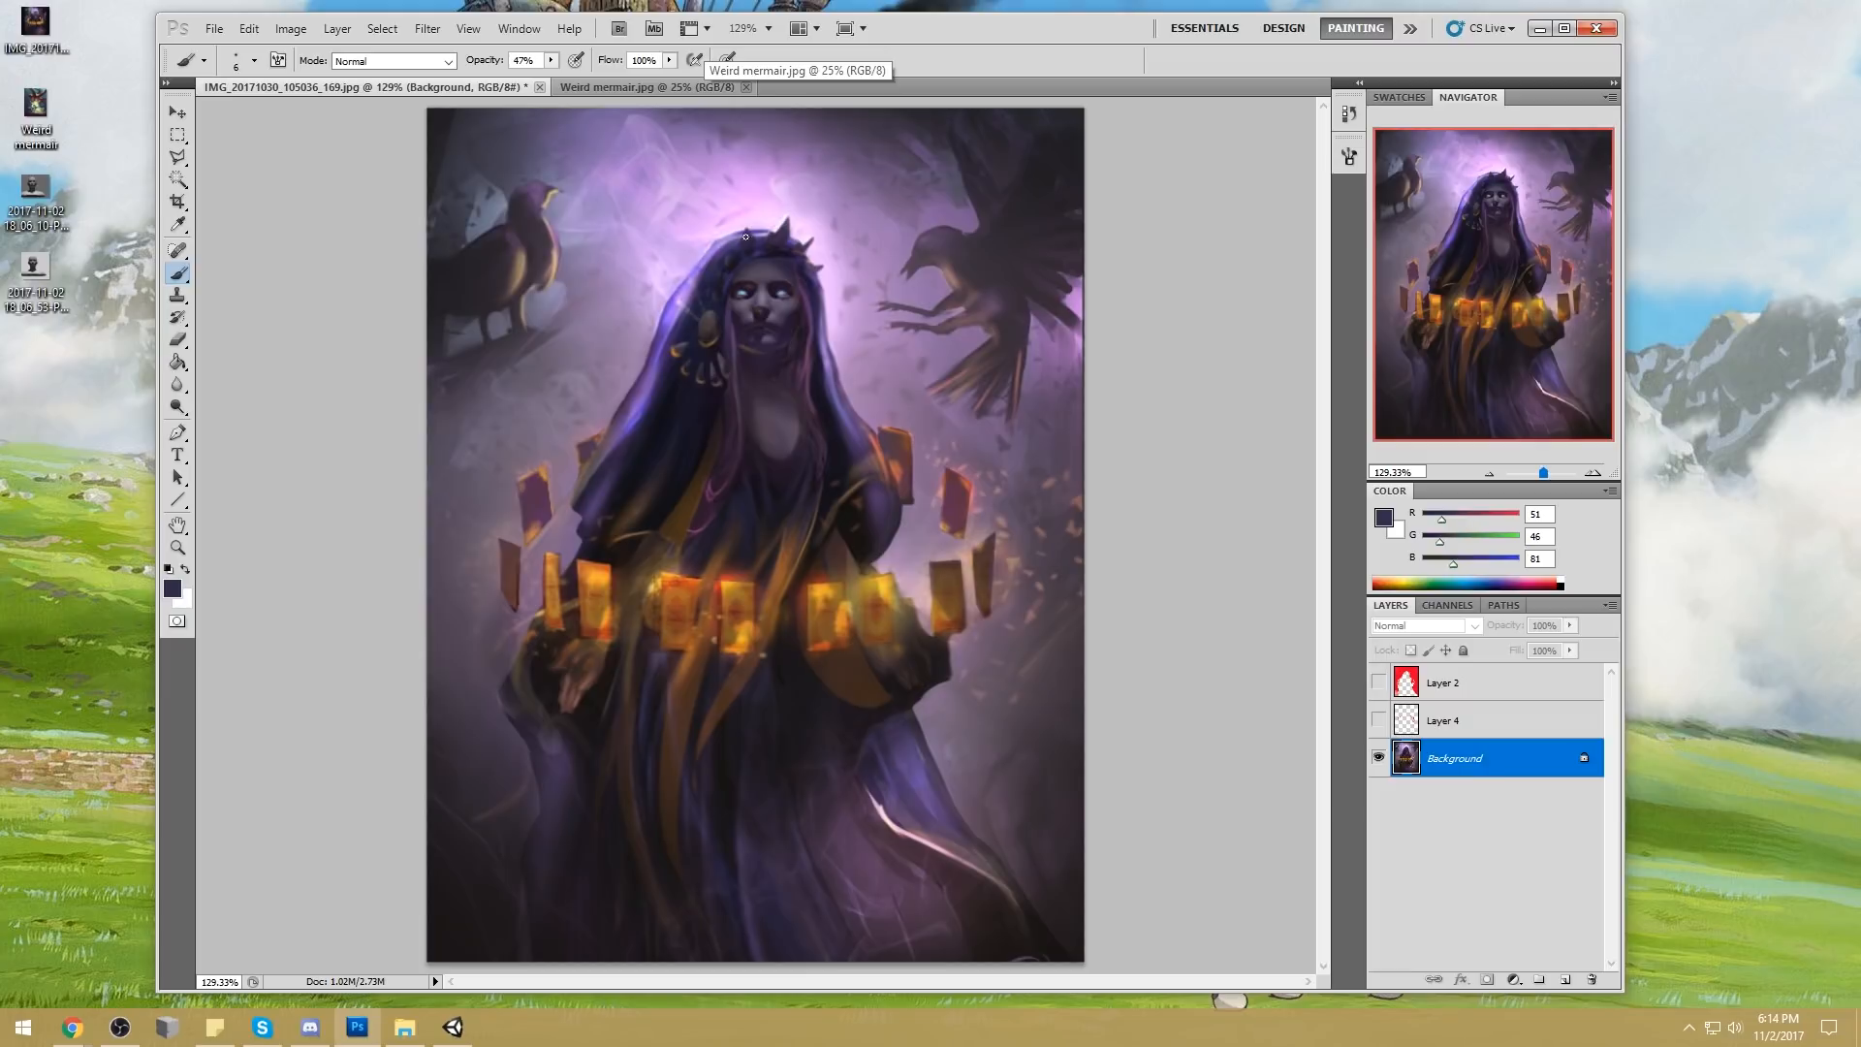
Burn the shadows around the cards and the robe's middle, using a 600 px brush at 30% exposure
{"action": "key", "text": "ctrl+minus"}
{"action": "key", "text": "ctrl+minus"}
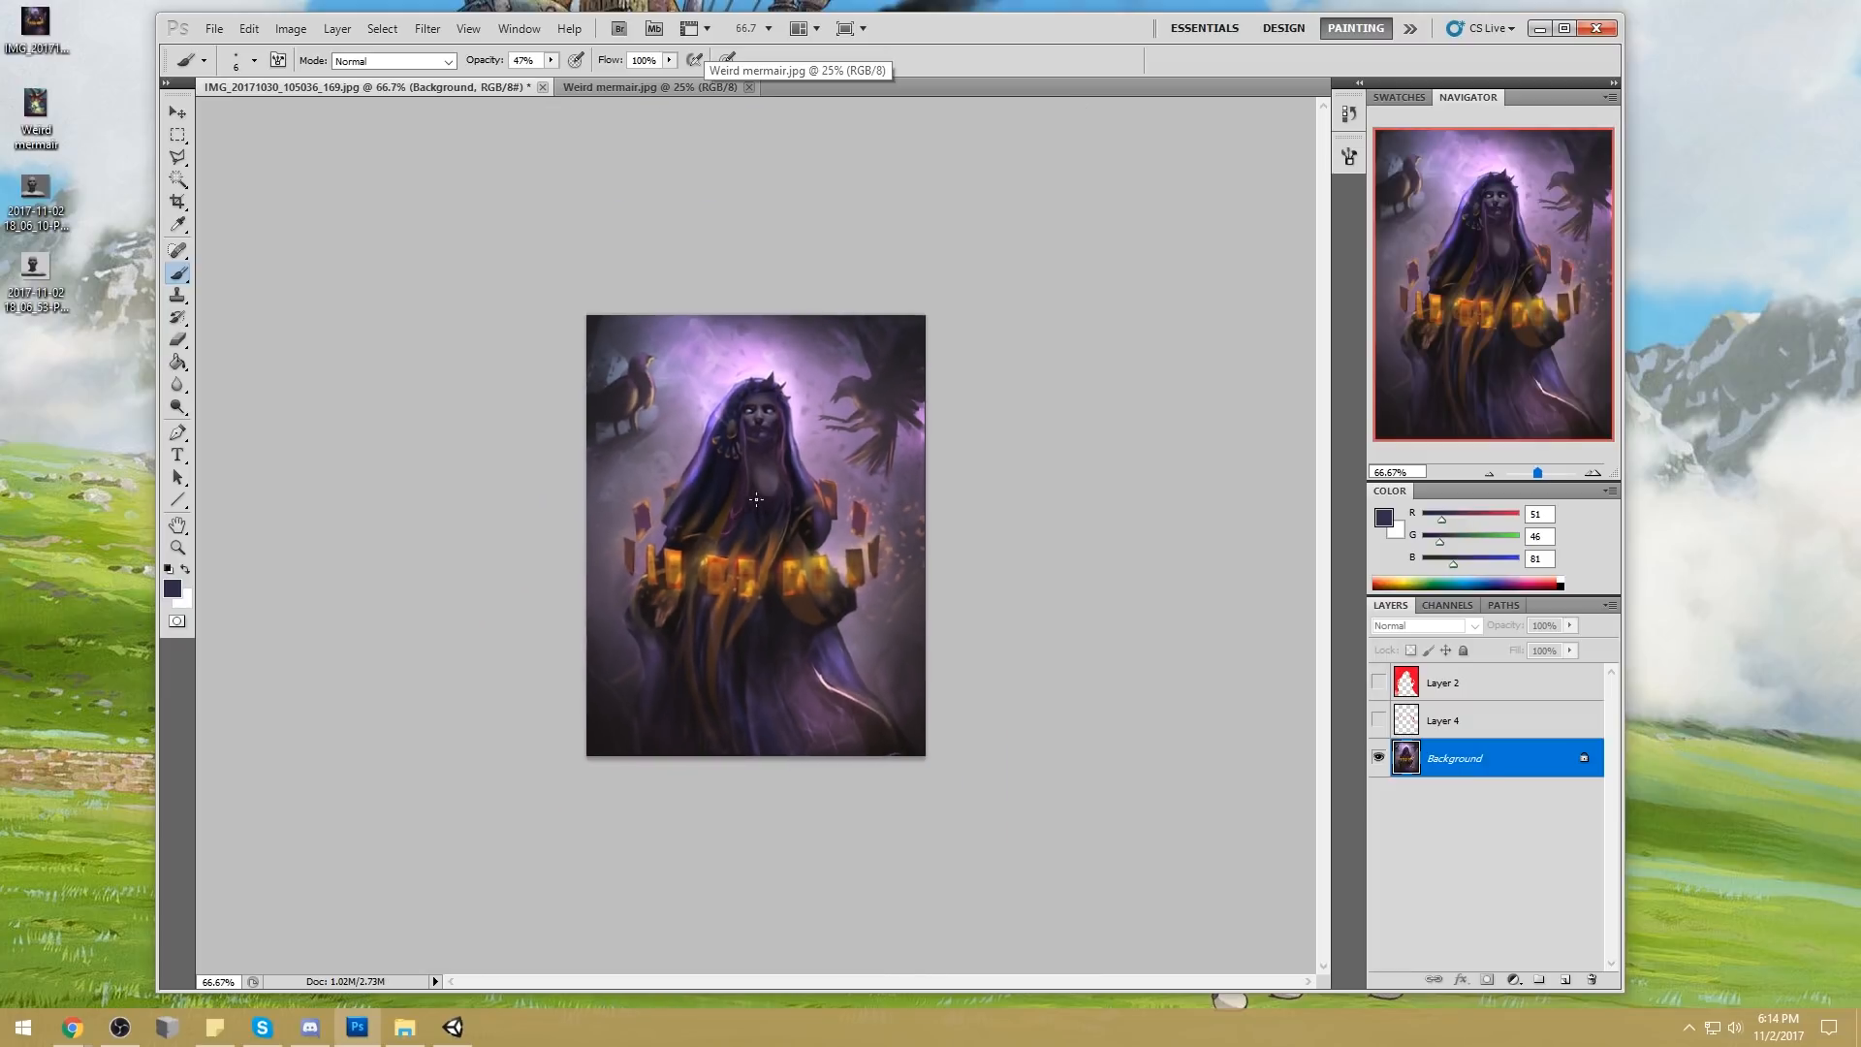
{"action": "left_click", "coordinate": [178, 407]}
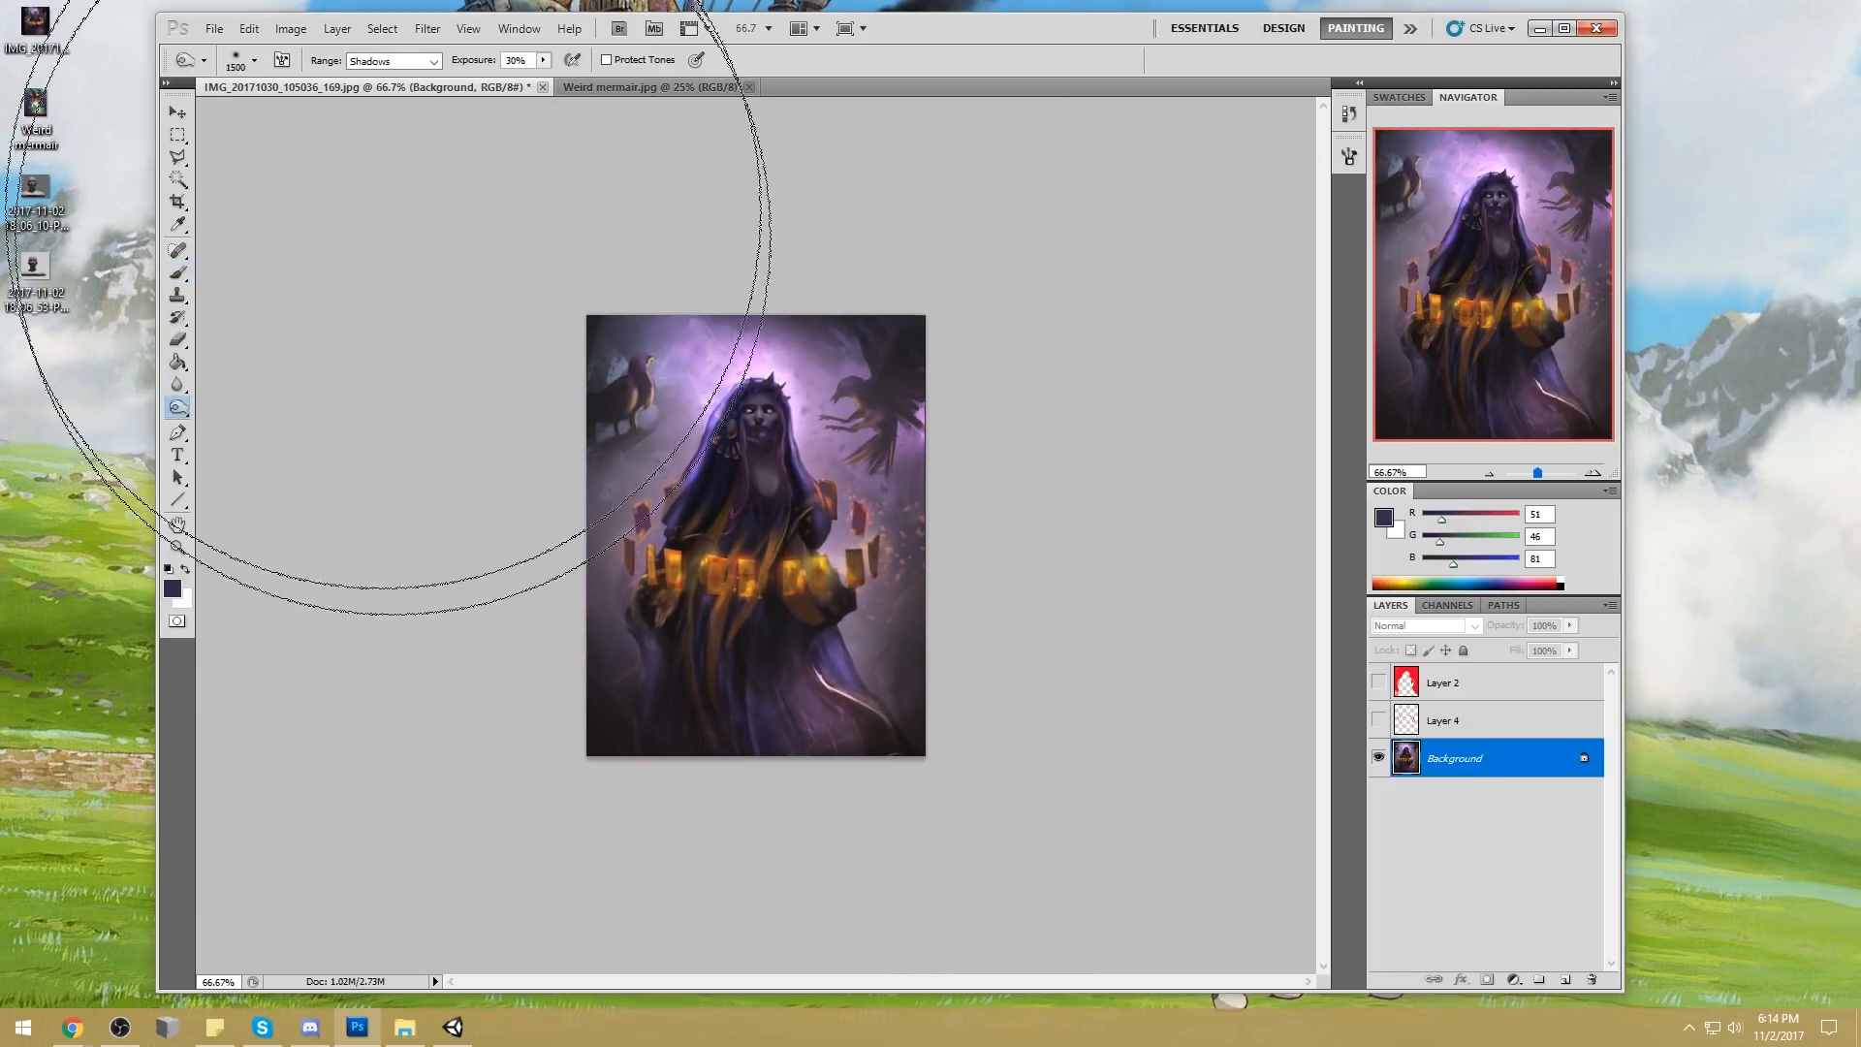
{"action": "key", "text": "bracketleft"}
{"action": "key", "text": "bracketleft"}
{"action": "key", "text": "bracketleft"}
{"action": "key", "text": "bracketleft"}
{"action": "key", "text": "bracketleft"}
{"action": "key", "text": "bracketleft"}
{"action": "key", "text": "bracketleft"}
{"action": "key", "text": "bracketleft"}
{"action": "key", "text": "bracketleft"}
{"action": "key", "text": "bracketleft"}
{"action": "key", "text": "bracketleft"}
{"action": "key", "text": "bracketleft"}
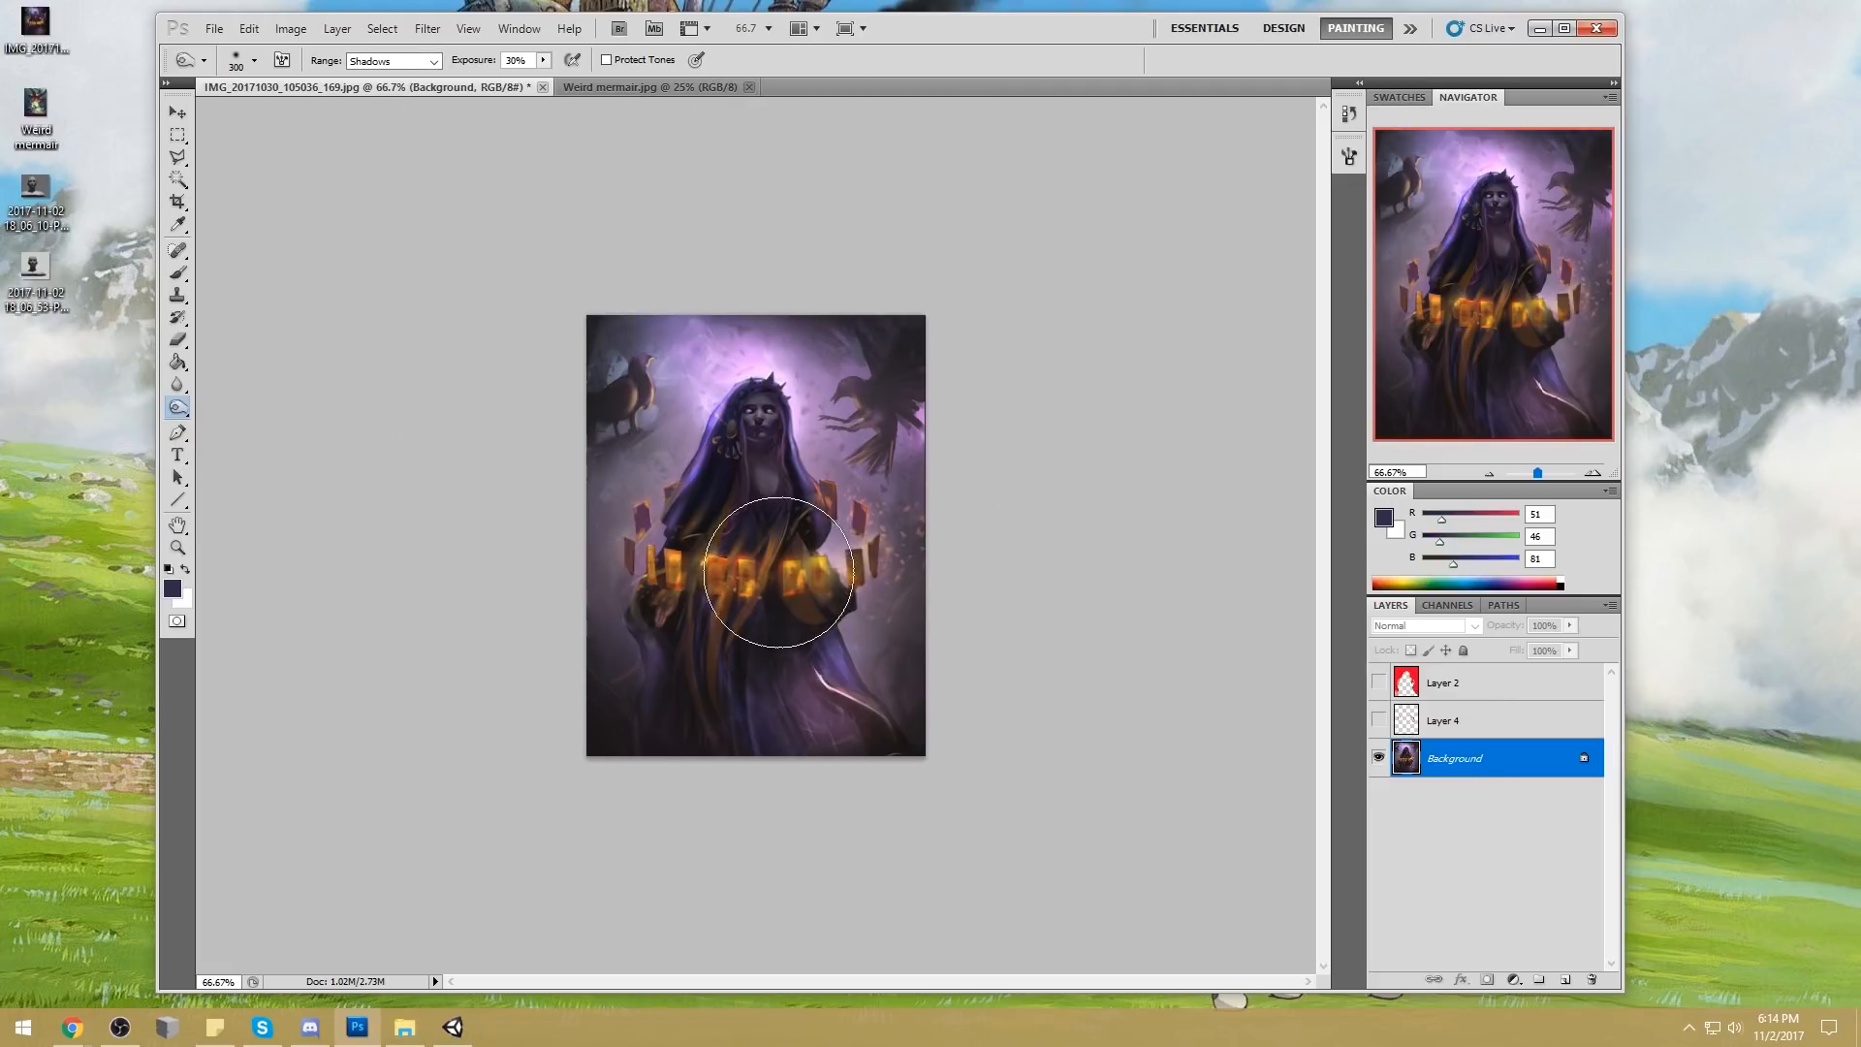
{"action": "key", "text": "bracketright"}
{"action": "key", "text": "bracketright"}
{"action": "key", "text": "bracketright"}
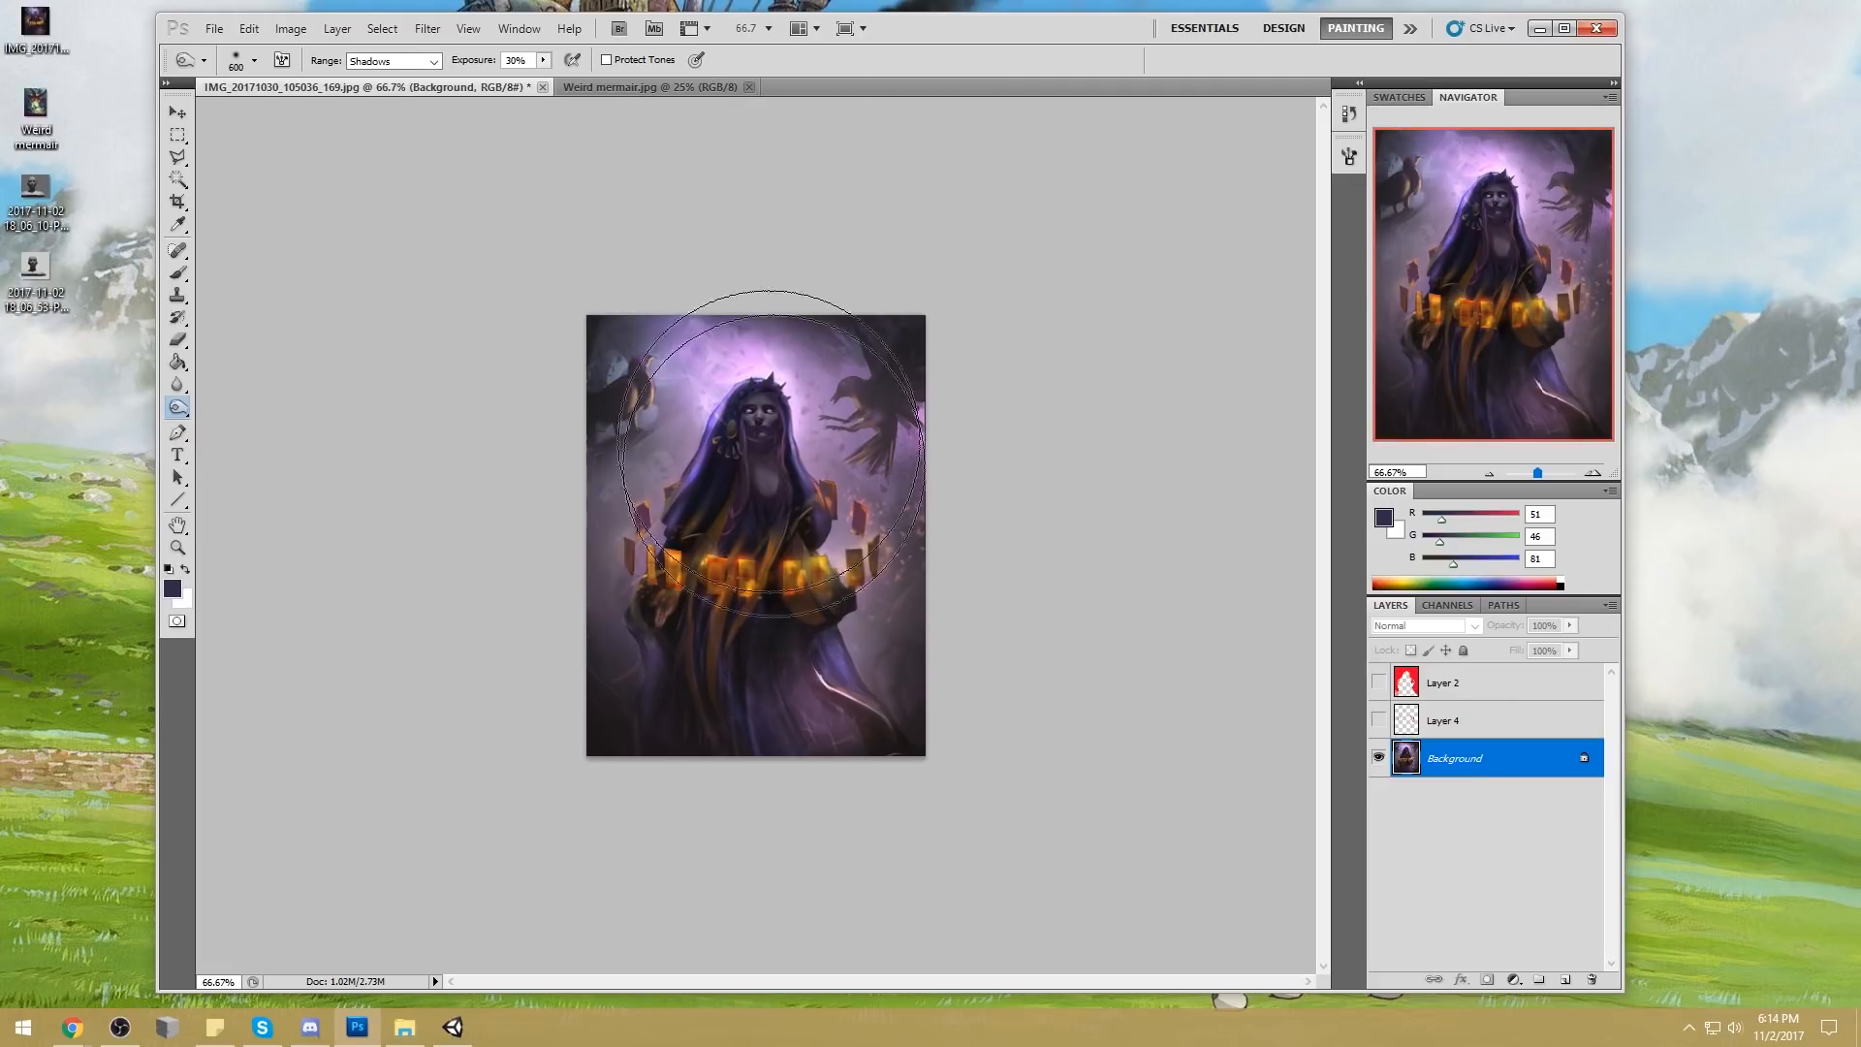
{"action": "mouse_move", "coordinate": [818, 588]}
{"action": "left_mouse_down"}
{"action": "mouse_move", "coordinate": [736, 582]}
{"action": "mouse_move", "coordinate": [696, 553]}
{"action": "mouse_move", "coordinate": [808, 567]}
{"action": "mouse_move", "coordinate": [707, 554]}
{"action": "mouse_move", "coordinate": [786, 559]}
{"action": "left_mouse_up"}
Set up a soft round paint brush at 400 px in Darken mode
{"action": "key", "text": "b"}
{"action": "right_click", "coordinate": [783, 558]}
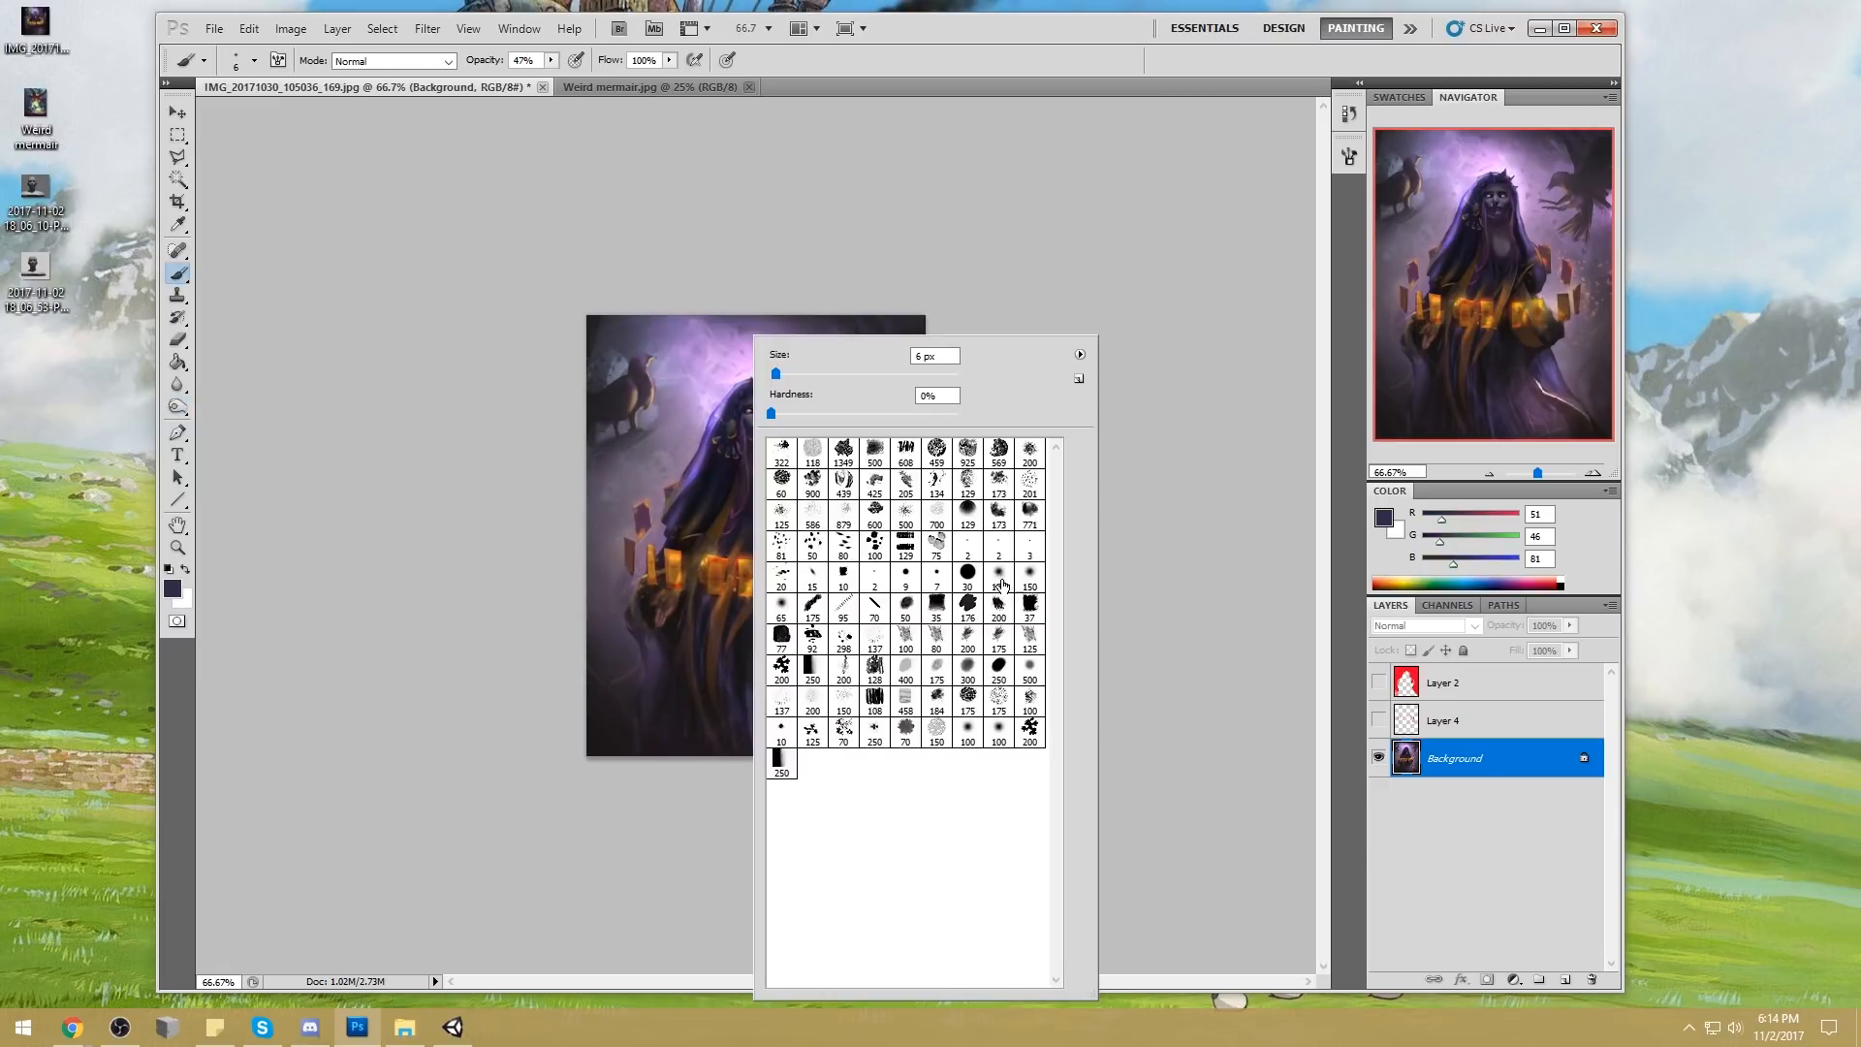
{"action": "key", "text": "bracketright"}
{"action": "key", "text": "bracketright"}
{"action": "key", "text": "bracketright"}
{"action": "key", "text": "bracketright"}
{"action": "key", "text": "bracketright"}
{"action": "key", "text": "bracketright"}
{"action": "key", "text": "bracketright"}
{"action": "left_click", "coordinate": [448, 61]}
{"action": "left_click", "coordinate": [386, 156]}
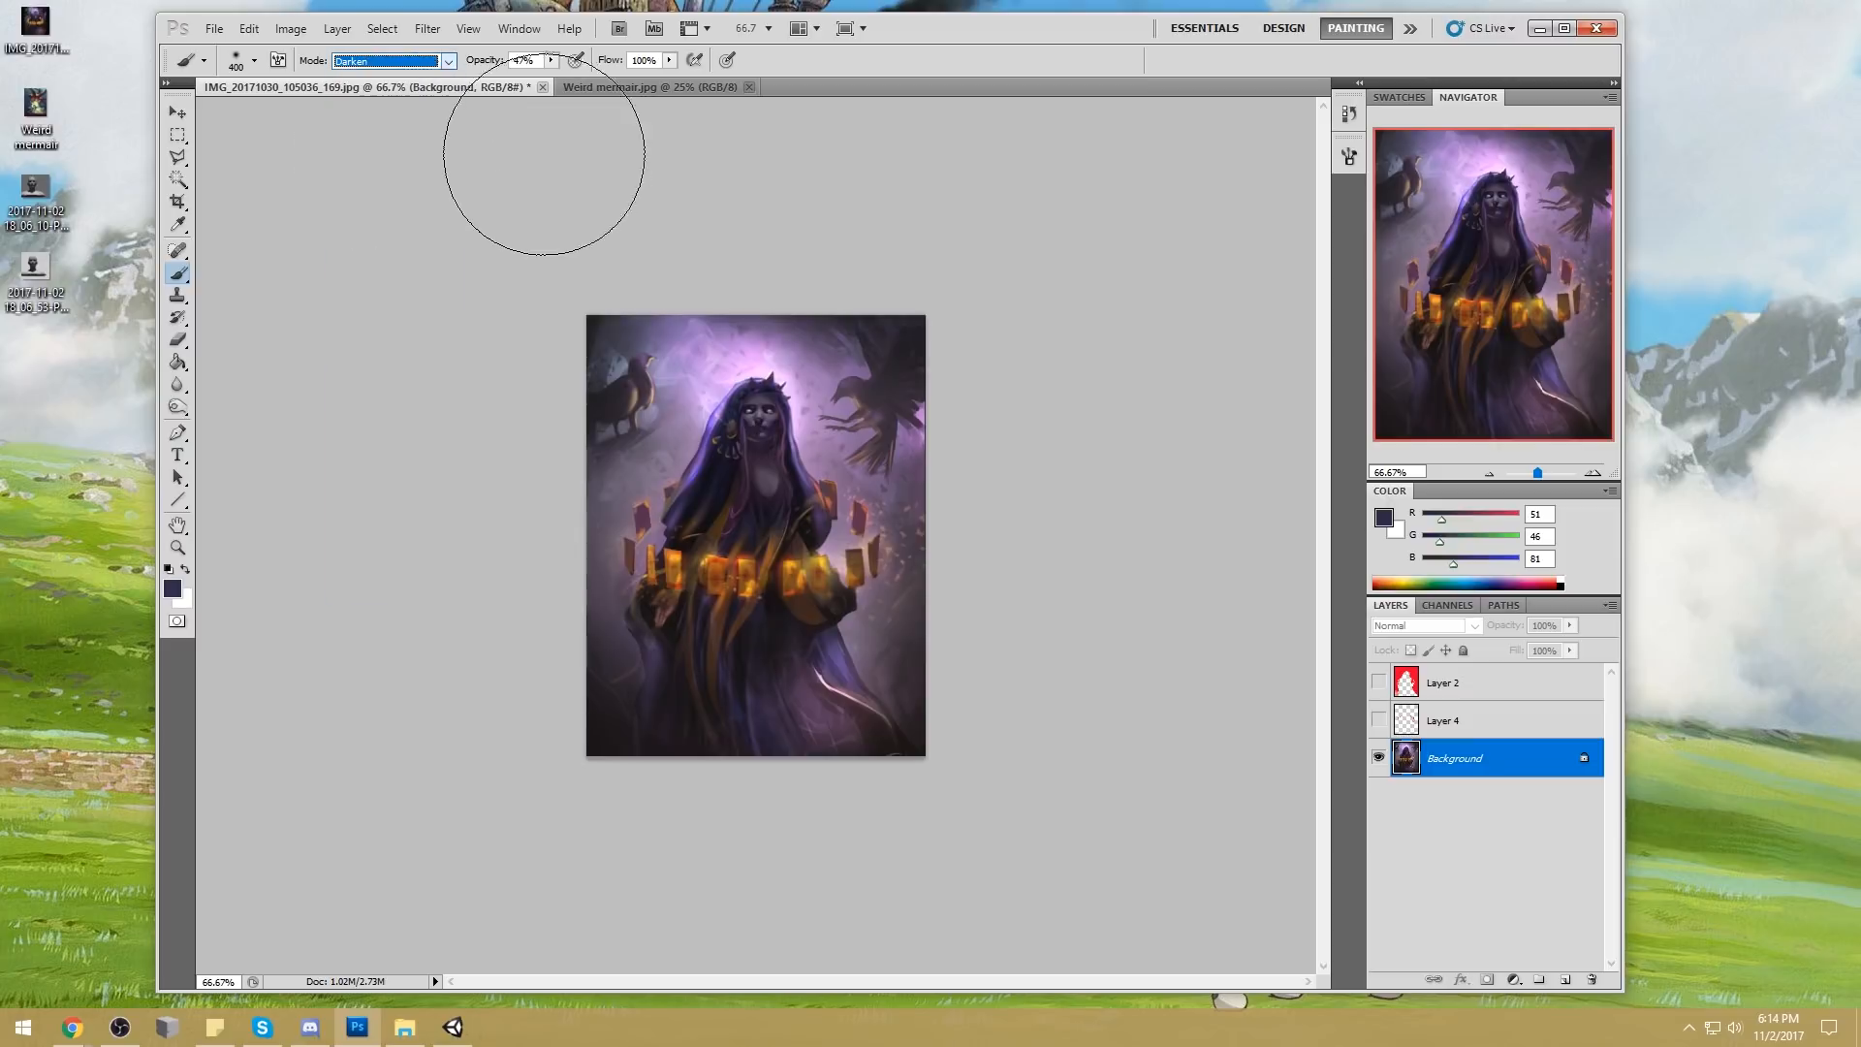
Add a new layer in Darken blend mode and paint sampled near-black (RGB 24, 19, 22) over the cards and the figure's midsection
{"action": "left_click", "coordinate": [1565, 980]}
{"action": "left_click", "coordinate": [1425, 625]}
{"action": "left_click", "coordinate": [1415, 180]}
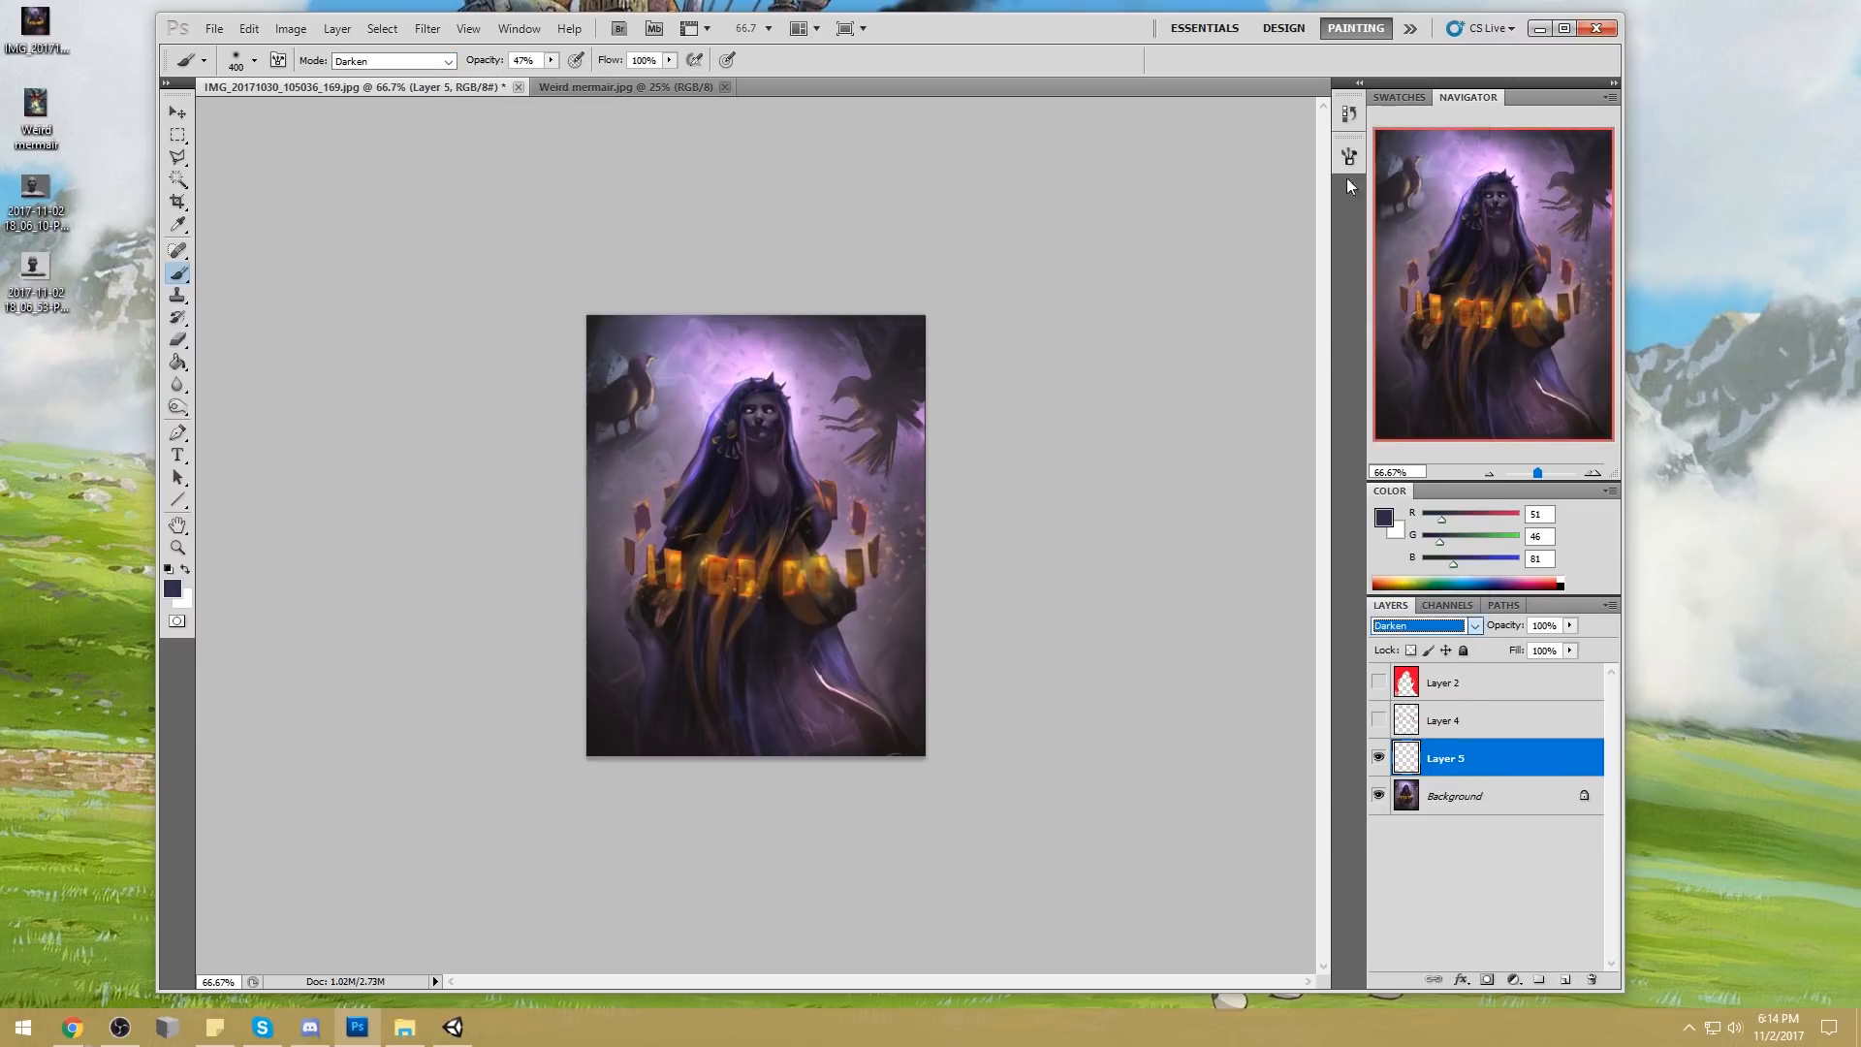
{"action": "left_click", "coordinate": [790, 588], "text": "alt"}
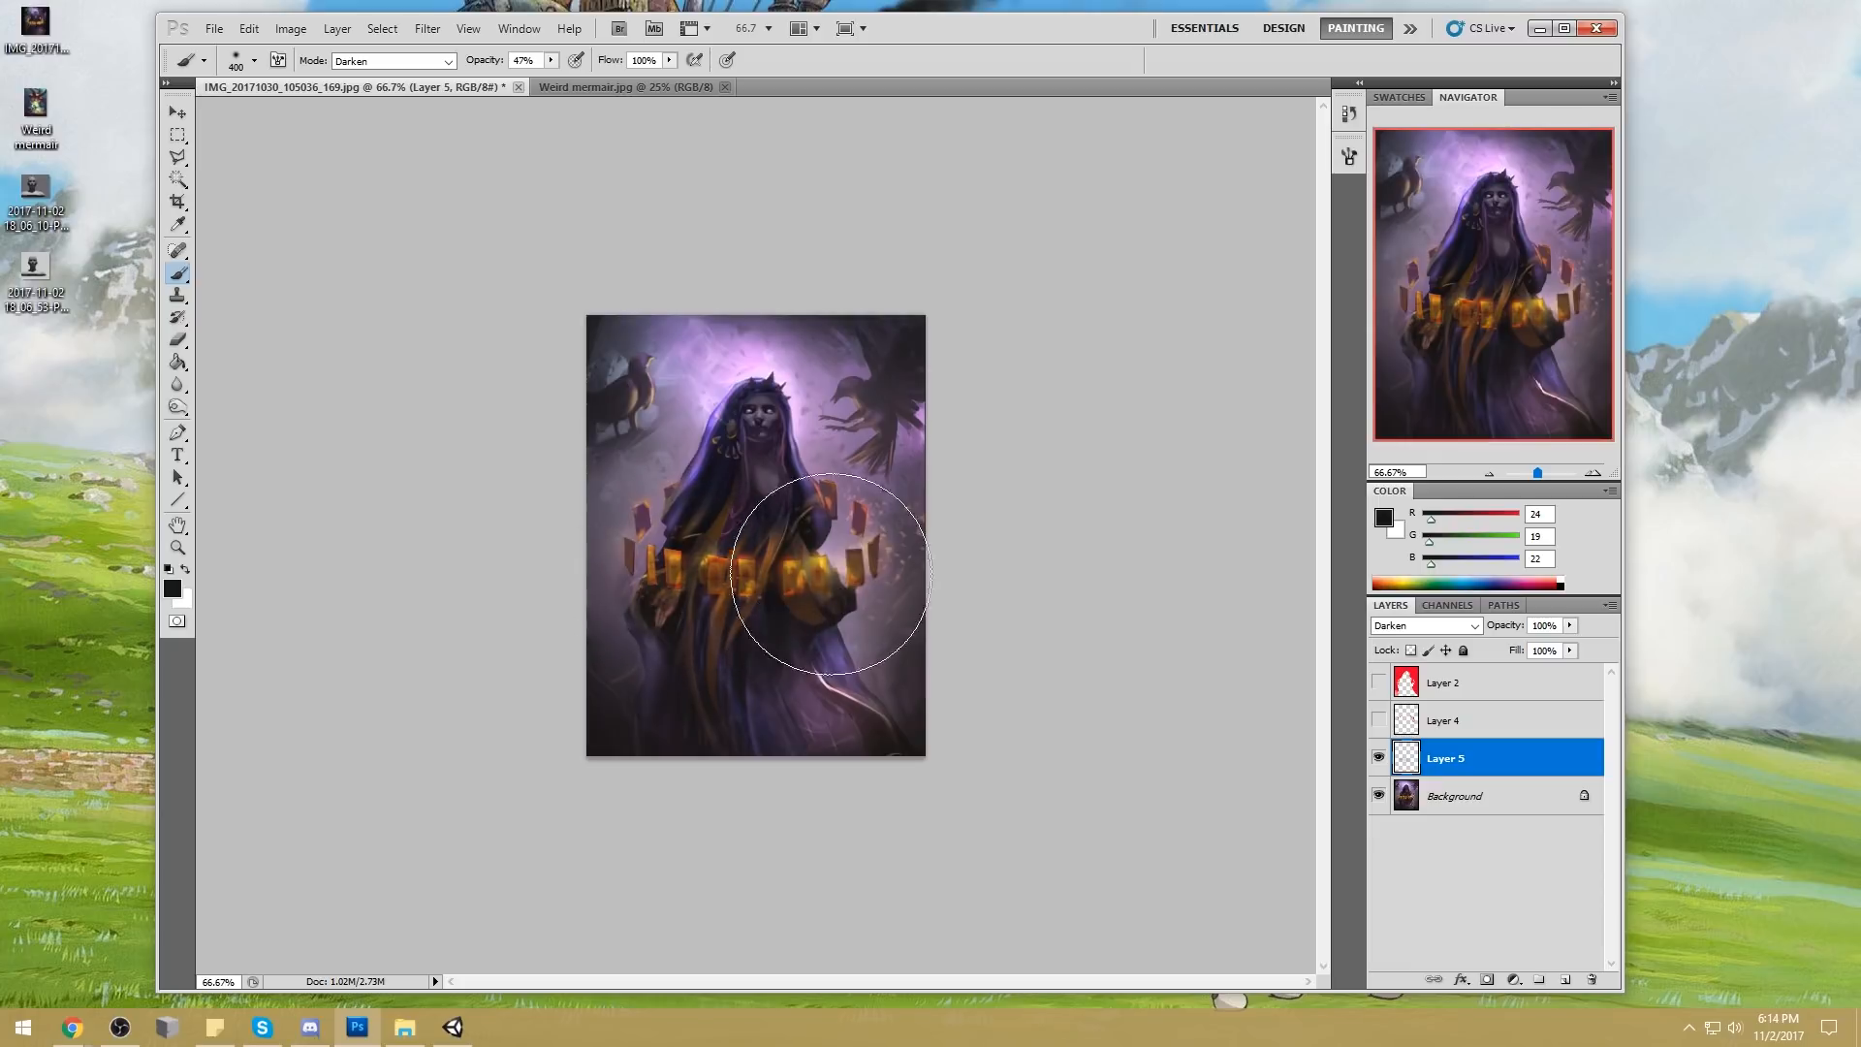
{"action": "left_click_drag", "start_coordinate": [814, 561], "coordinate": [720, 574]}
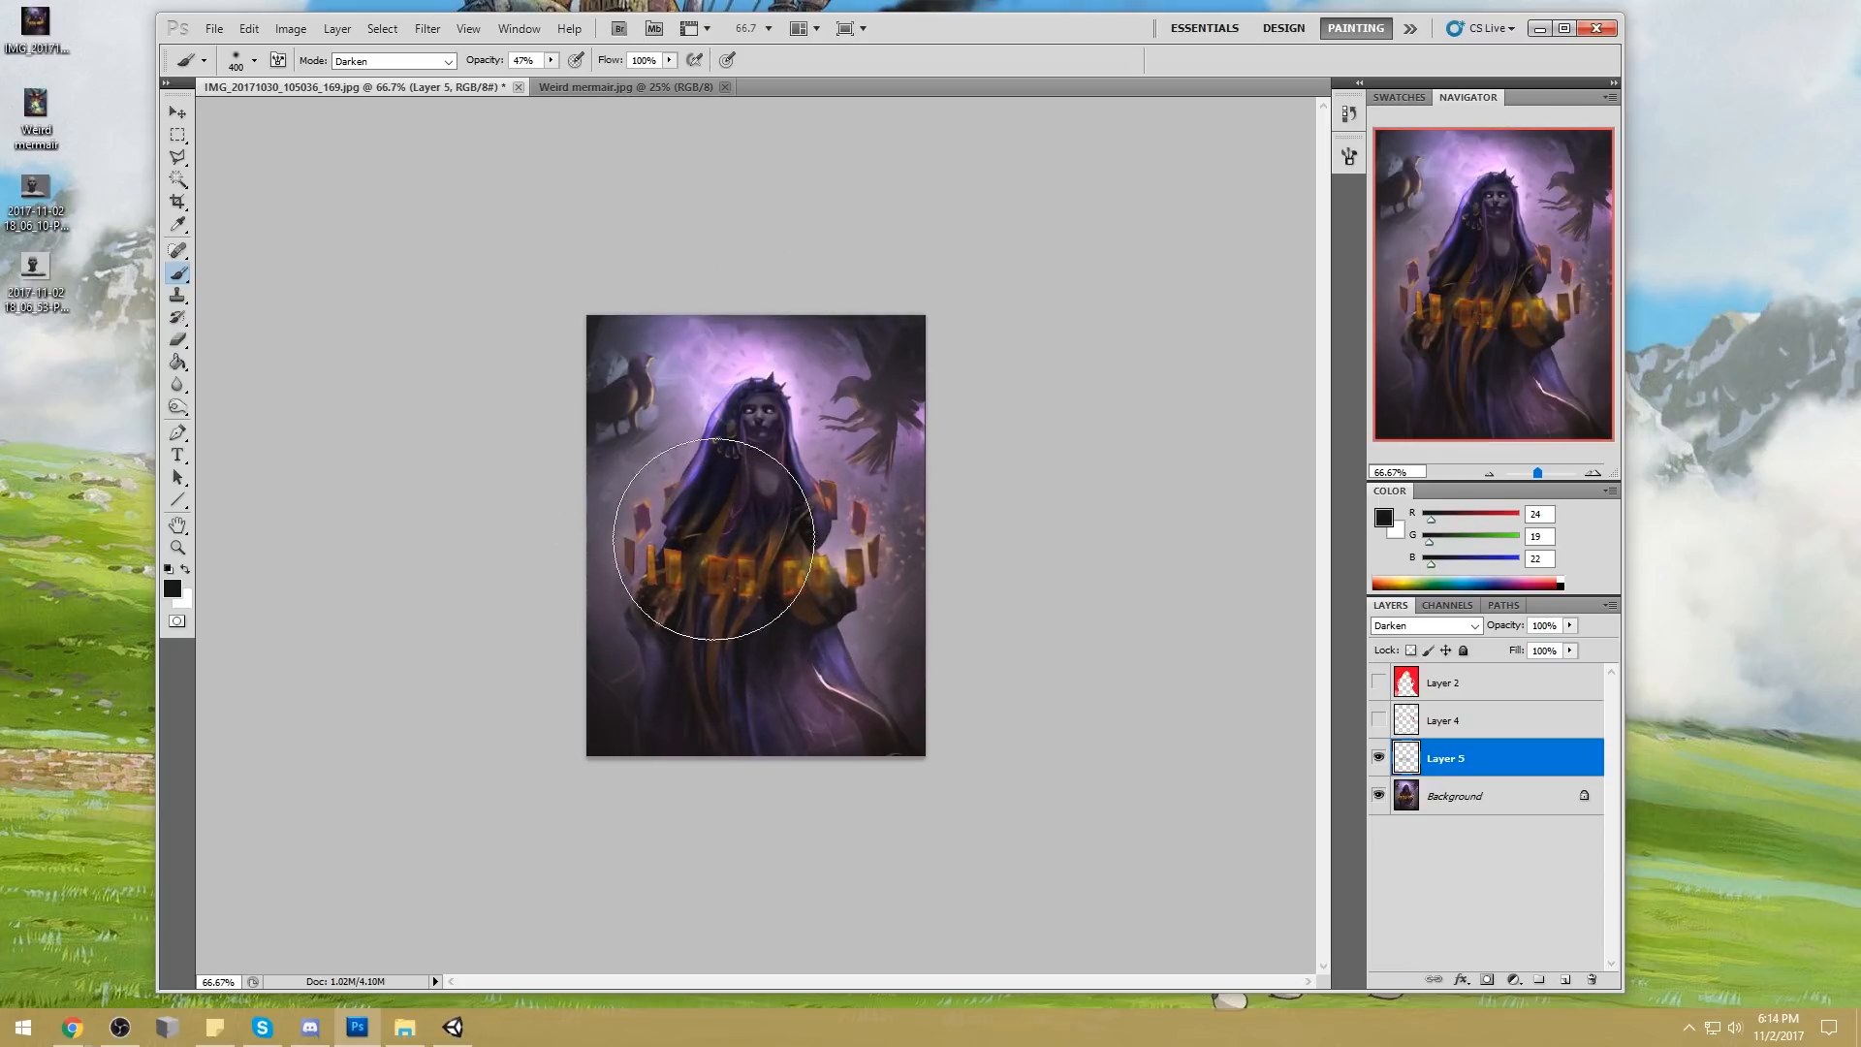
Erase the dark shading from the glowing cards with a soft round eraser
{"action": "key", "text": "e"}
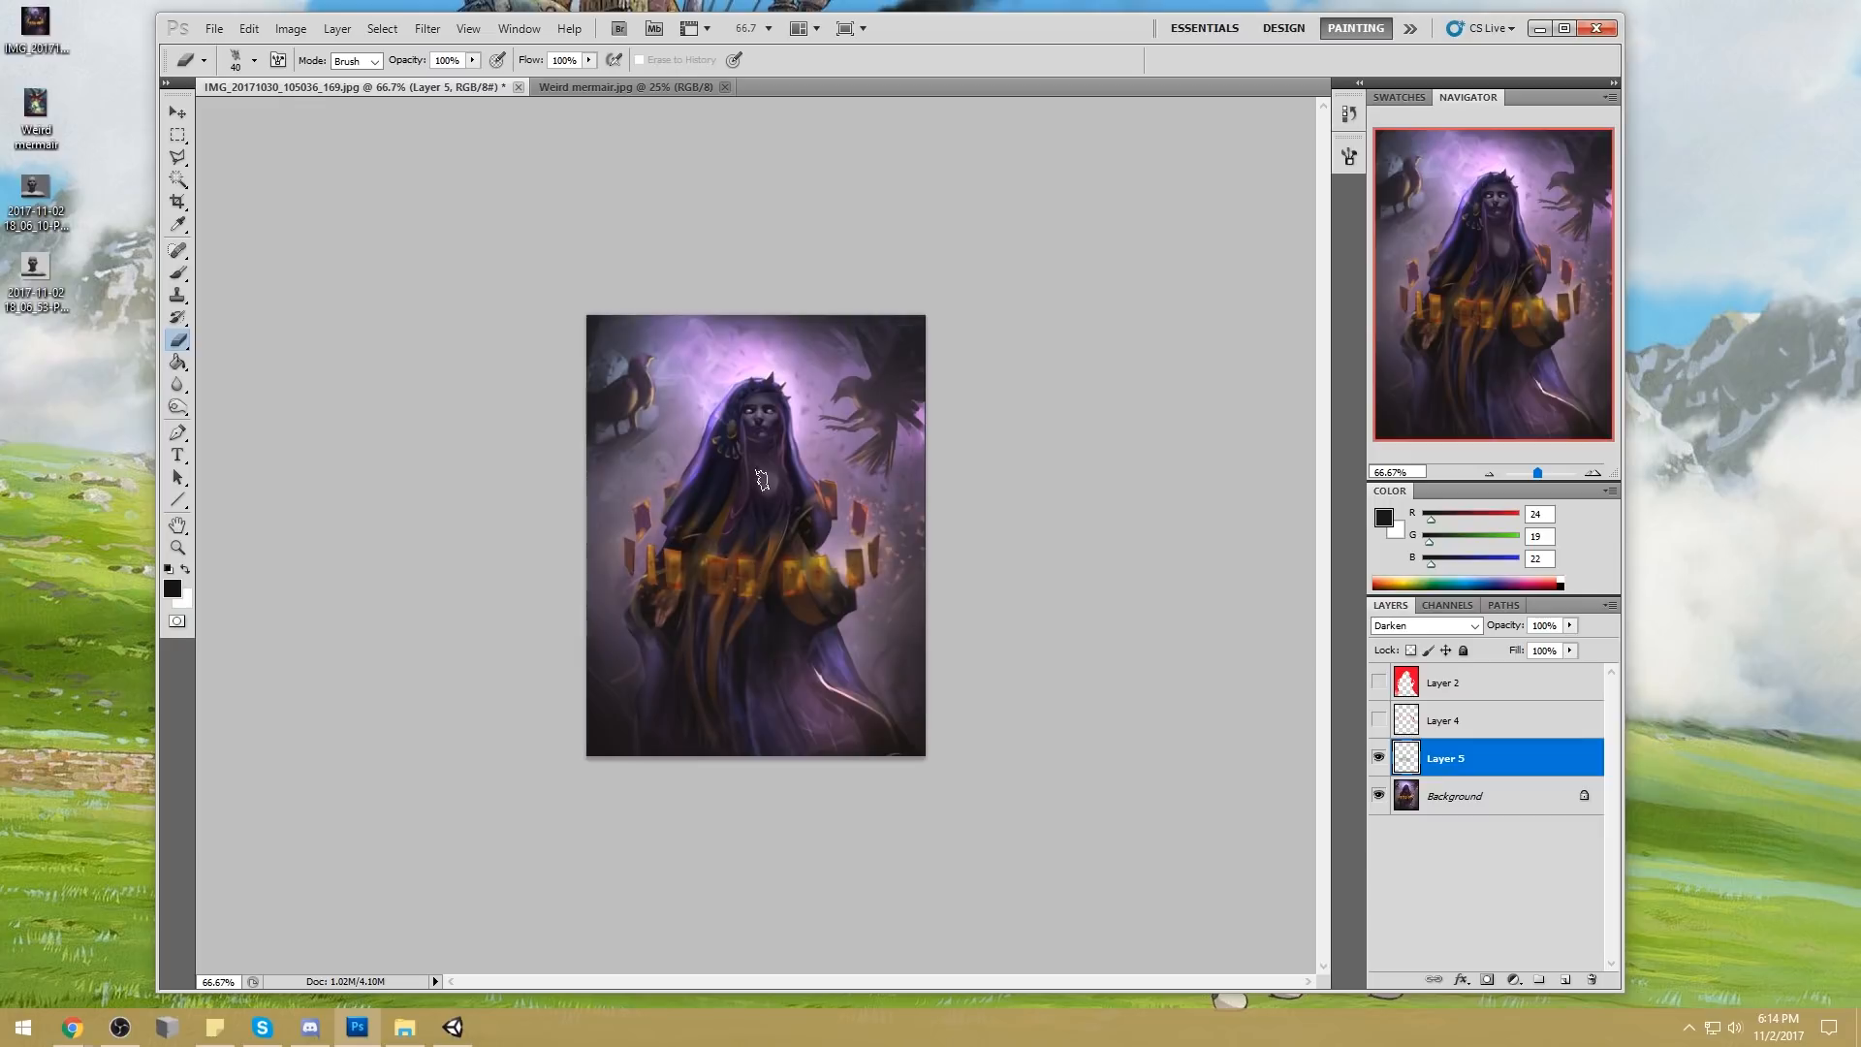
{"action": "right_click", "coordinate": [765, 483]}
{"action": "left_click", "coordinate": [1001, 578]}
{"action": "left_click", "coordinate": [1187, 505]}
{"action": "mouse_move", "coordinate": [746, 563]}
{"action": "left_mouse_down"}
{"action": "mouse_move", "coordinate": [708, 570]}
{"action": "mouse_move", "coordinate": [729, 558]}
{"action": "mouse_move", "coordinate": [722, 590]}
{"action": "mouse_move", "coordinate": [748, 593]}
{"action": "mouse_move", "coordinate": [820, 554]}
{"action": "mouse_move", "coordinate": [823, 591]}
{"action": "left_mouse_up"}
{"action": "left_click_drag", "start_coordinate": [677, 564], "coordinate": [654, 543]}
{"action": "mouse_move", "coordinate": [862, 593]}
{"action": "left_mouse_down"}
{"action": "mouse_move", "coordinate": [845, 601]}
{"action": "mouse_move", "coordinate": [861, 559]}
{"action": "mouse_move", "coordinate": [870, 582]}
{"action": "mouse_move", "coordinate": [725, 595]}
{"action": "mouse_move", "coordinate": [672, 583]}
{"action": "mouse_move", "coordinate": [679, 557]}
{"action": "left_mouse_up"}
{"action": "key", "text": "b"}
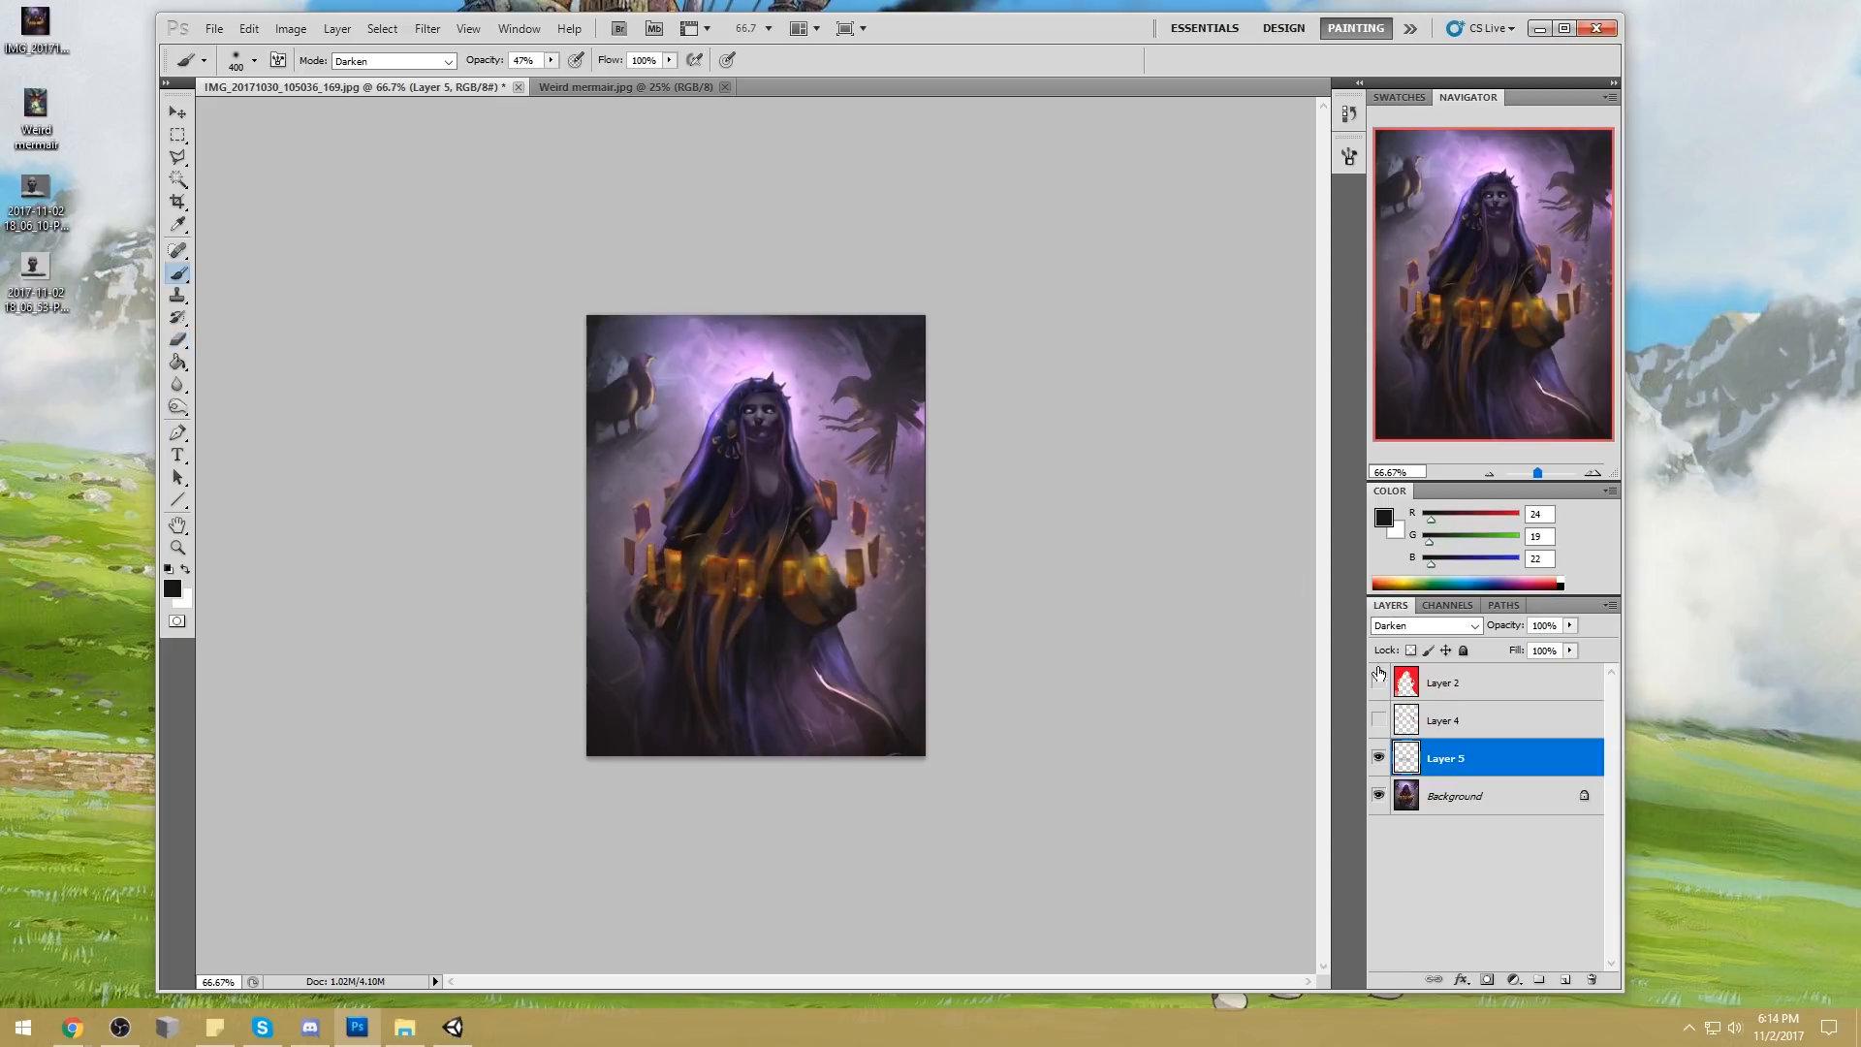
Compare the painting with and without the Darken layer, and merge that layer down into the Background
{"action": "left_click", "coordinate": [1378, 759]}
{"action": "left_click", "coordinate": [1379, 759]}
{"action": "left_click", "coordinate": [1378, 759]}
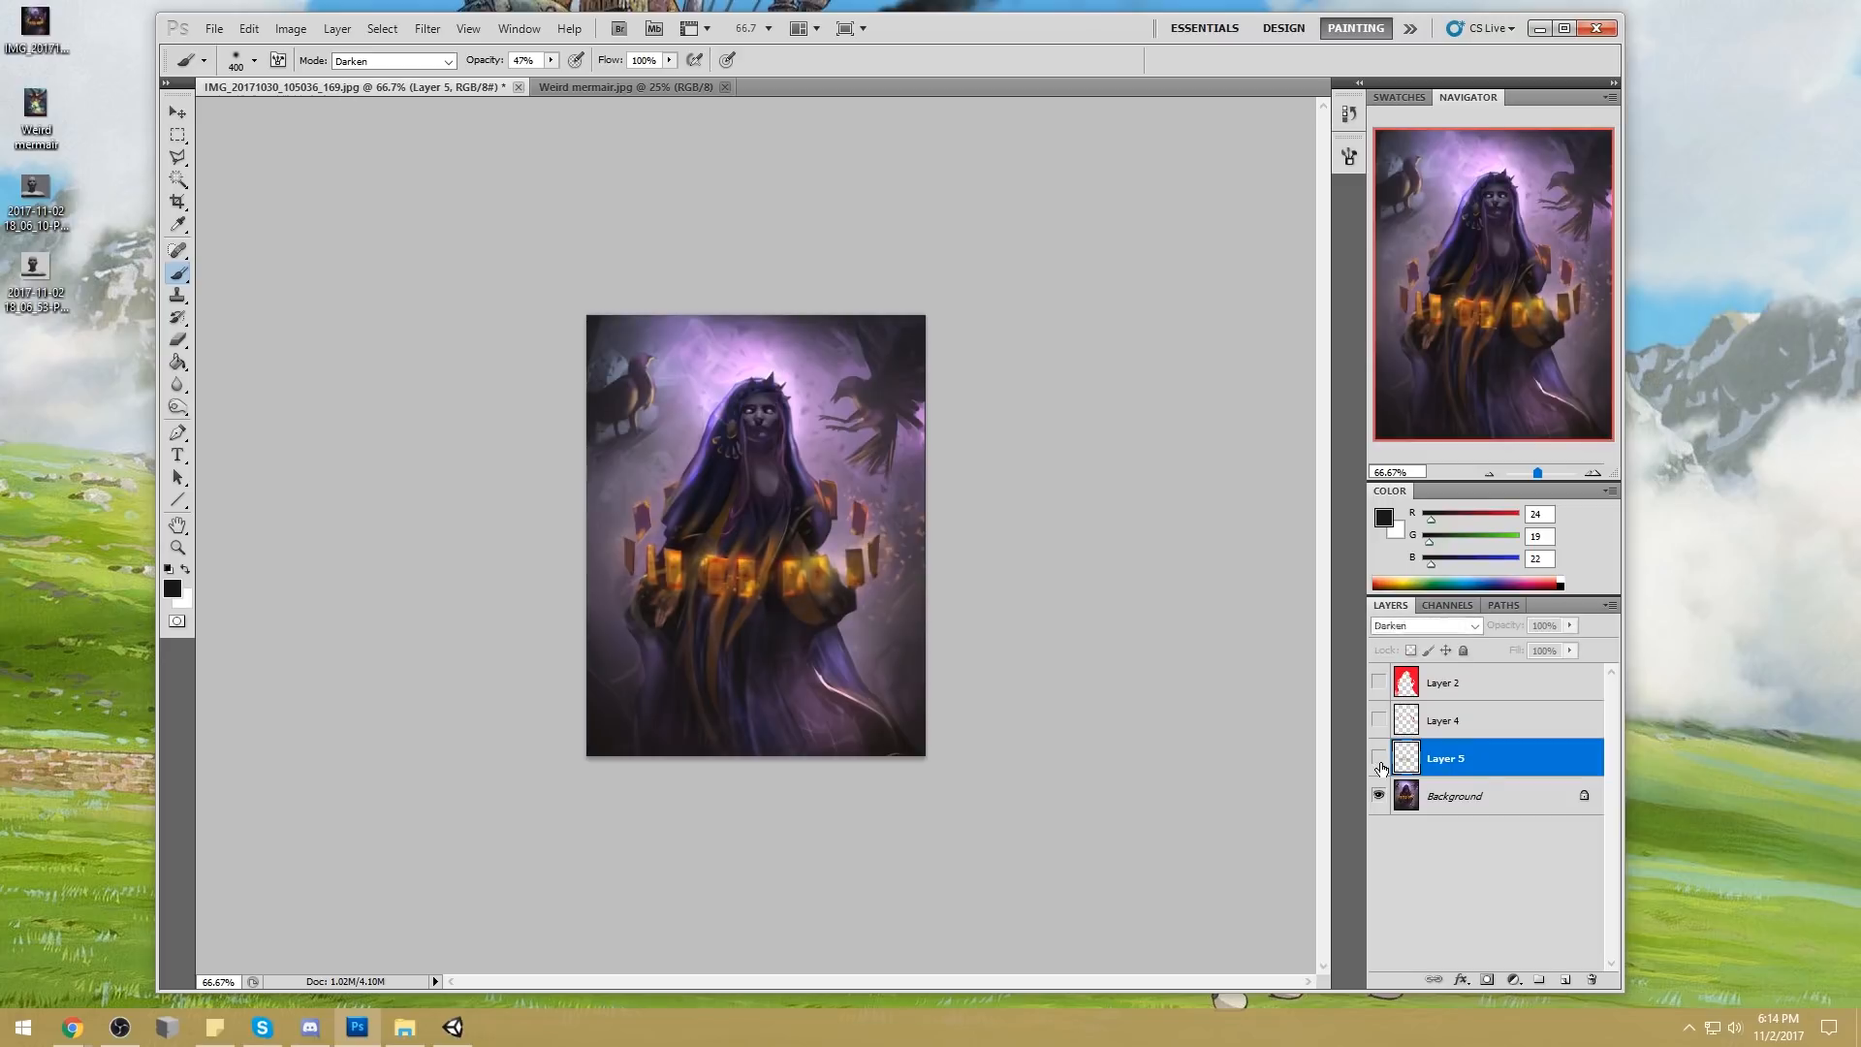
{"action": "left_click", "coordinate": [1378, 759]}
{"action": "right_click", "coordinate": [1496, 768]}
{"action": "left_click", "coordinate": [1546, 715]}
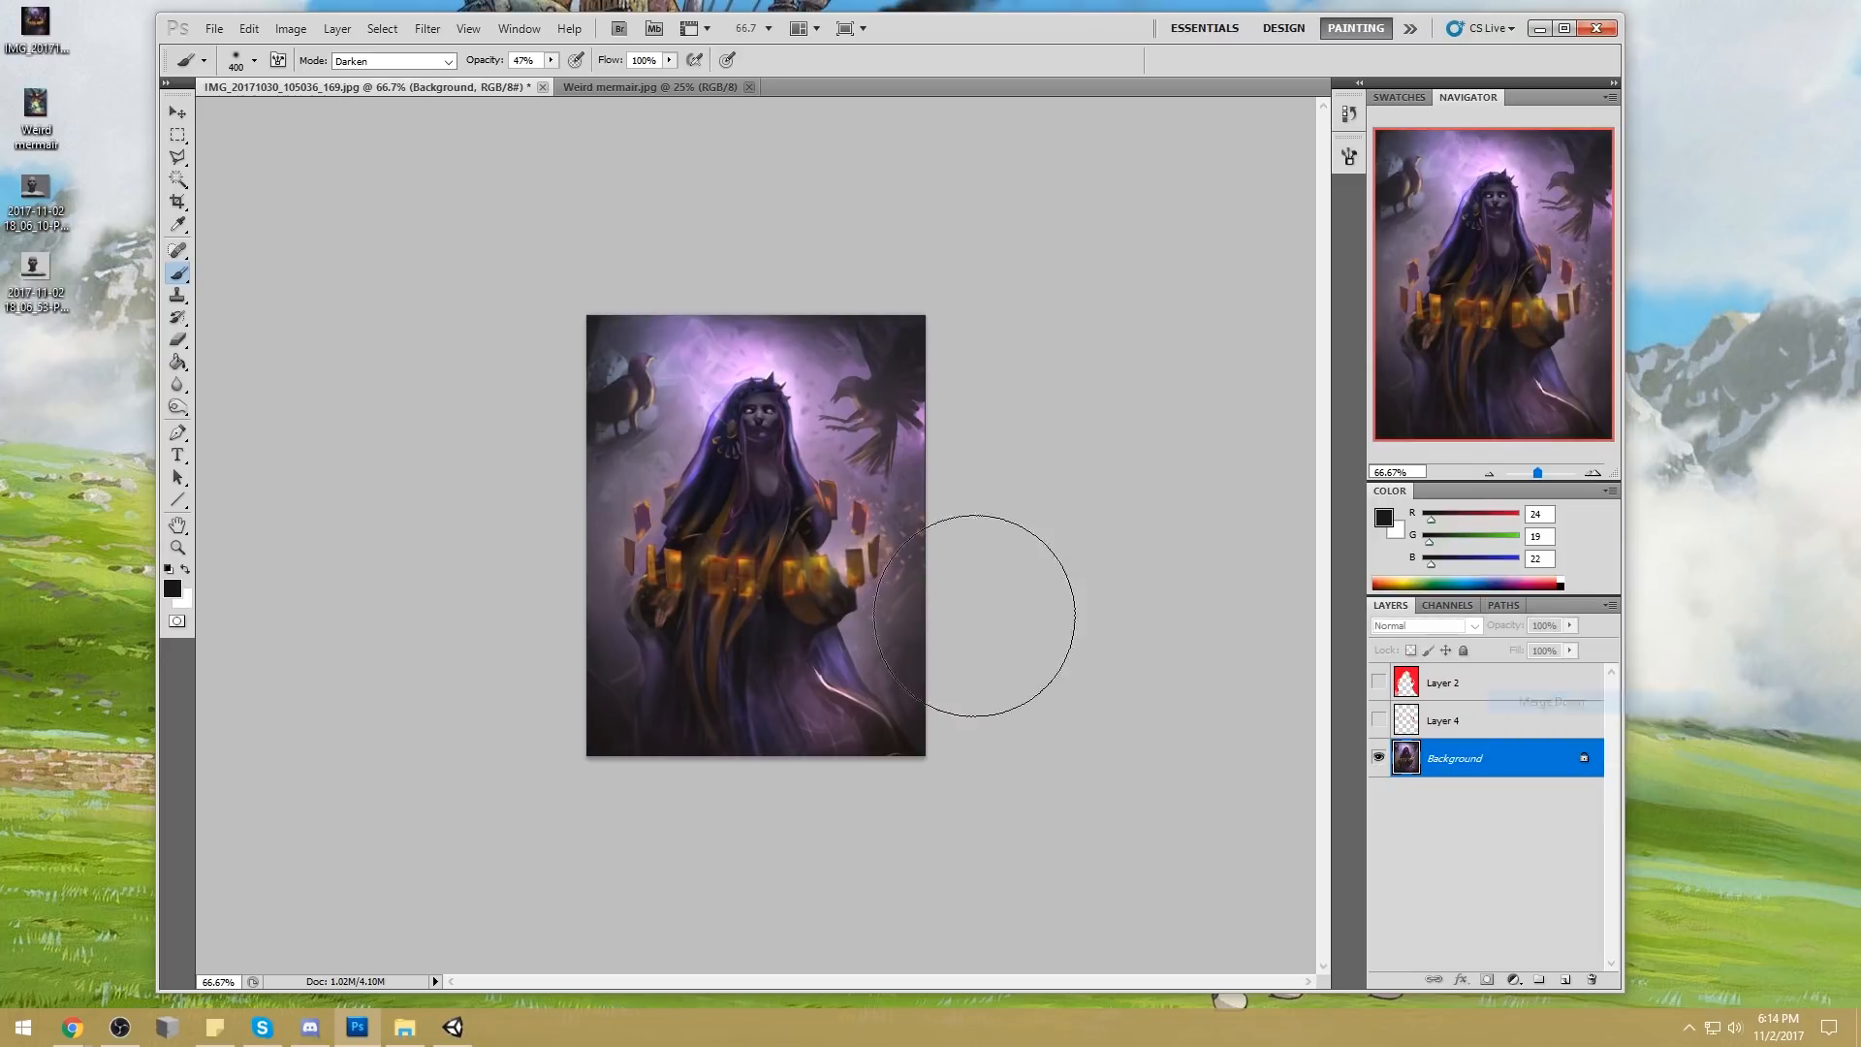
{"action": "left_click", "coordinate": [178, 408]}
{"action": "left_click", "coordinate": [221, 406]}
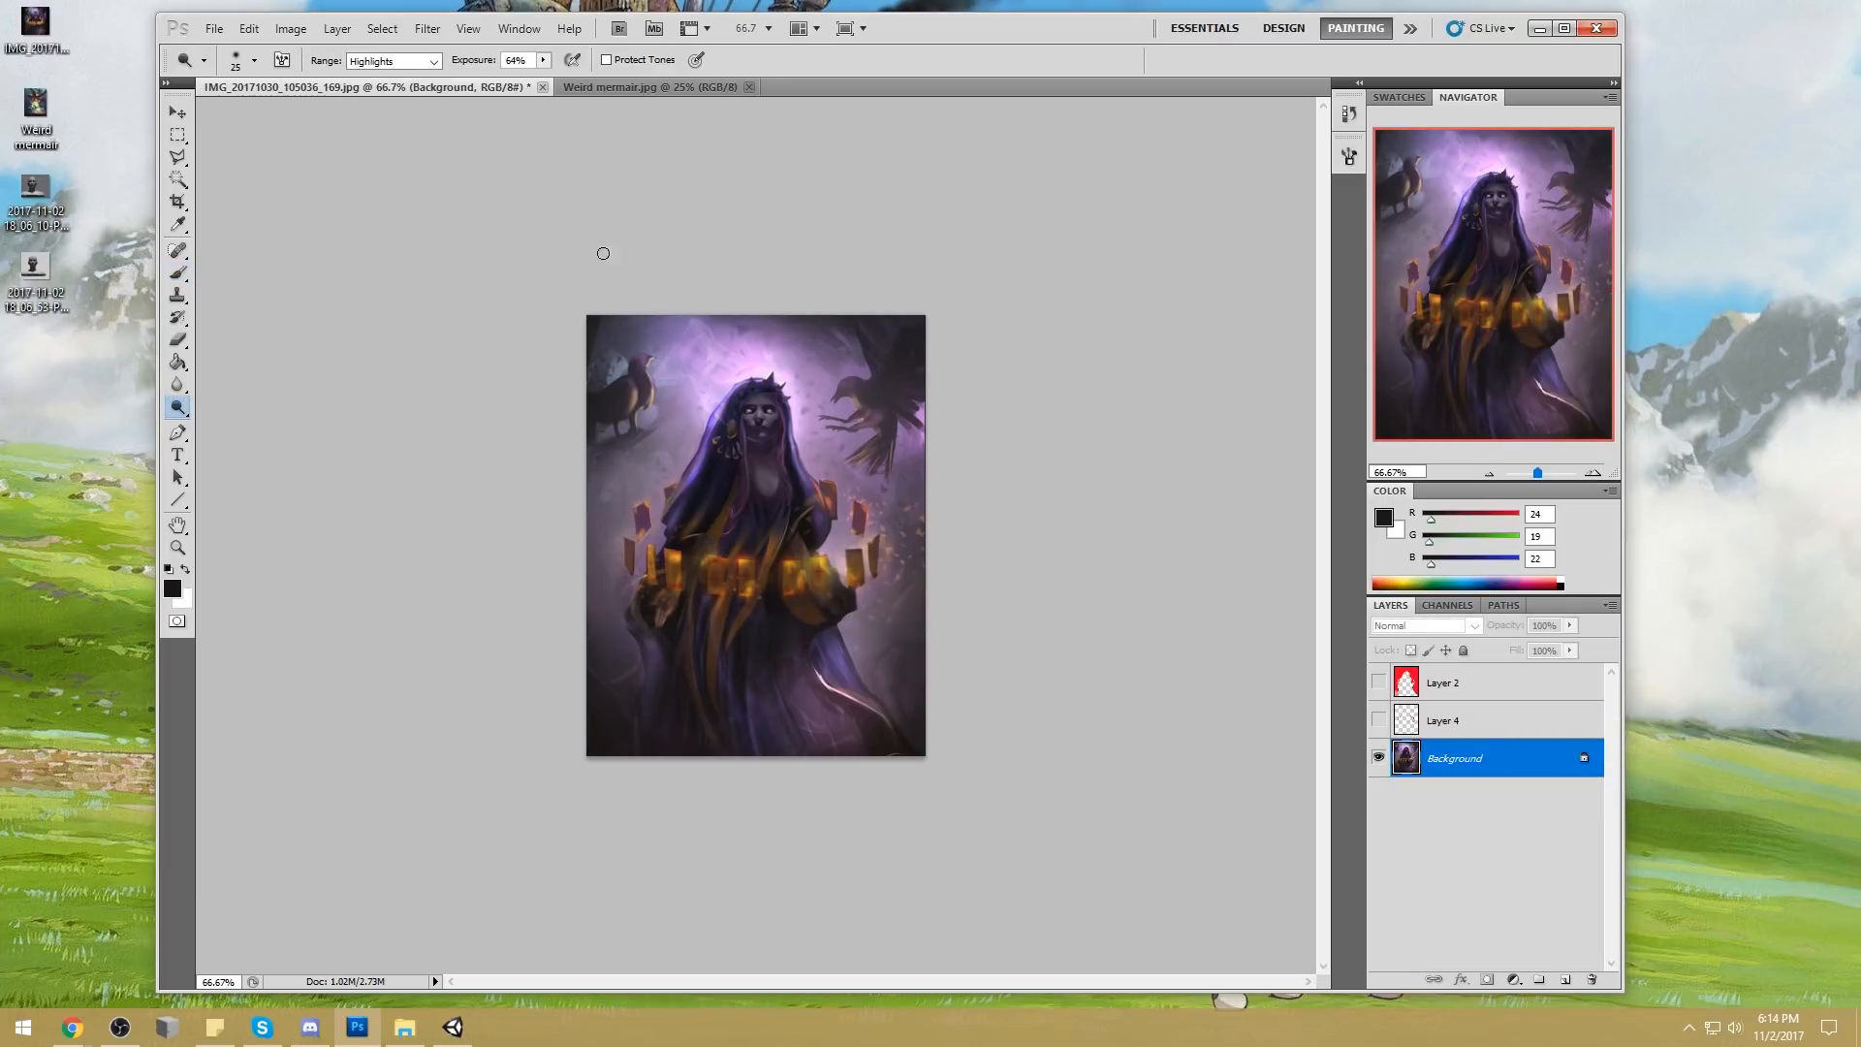
{"action": "key", "text": "bracketright"}
{"action": "key", "text": "bracketright"}
{"action": "key", "text": "bracketright"}
{"action": "key", "text": "bracketright"}
{"action": "key", "text": "bracketright"}
{"action": "key", "text": "bracketright"}
{"action": "key", "text": "bracketright"}
{"action": "key", "text": "bracketright"}
{"action": "key", "text": "bracketright"}
{"action": "key", "text": "bracketright"}
{"action": "key", "text": "bracketright"}
{"action": "key", "text": "bracketright"}
{"action": "key", "text": "bracketright"}
{"action": "key", "text": "bracketright"}
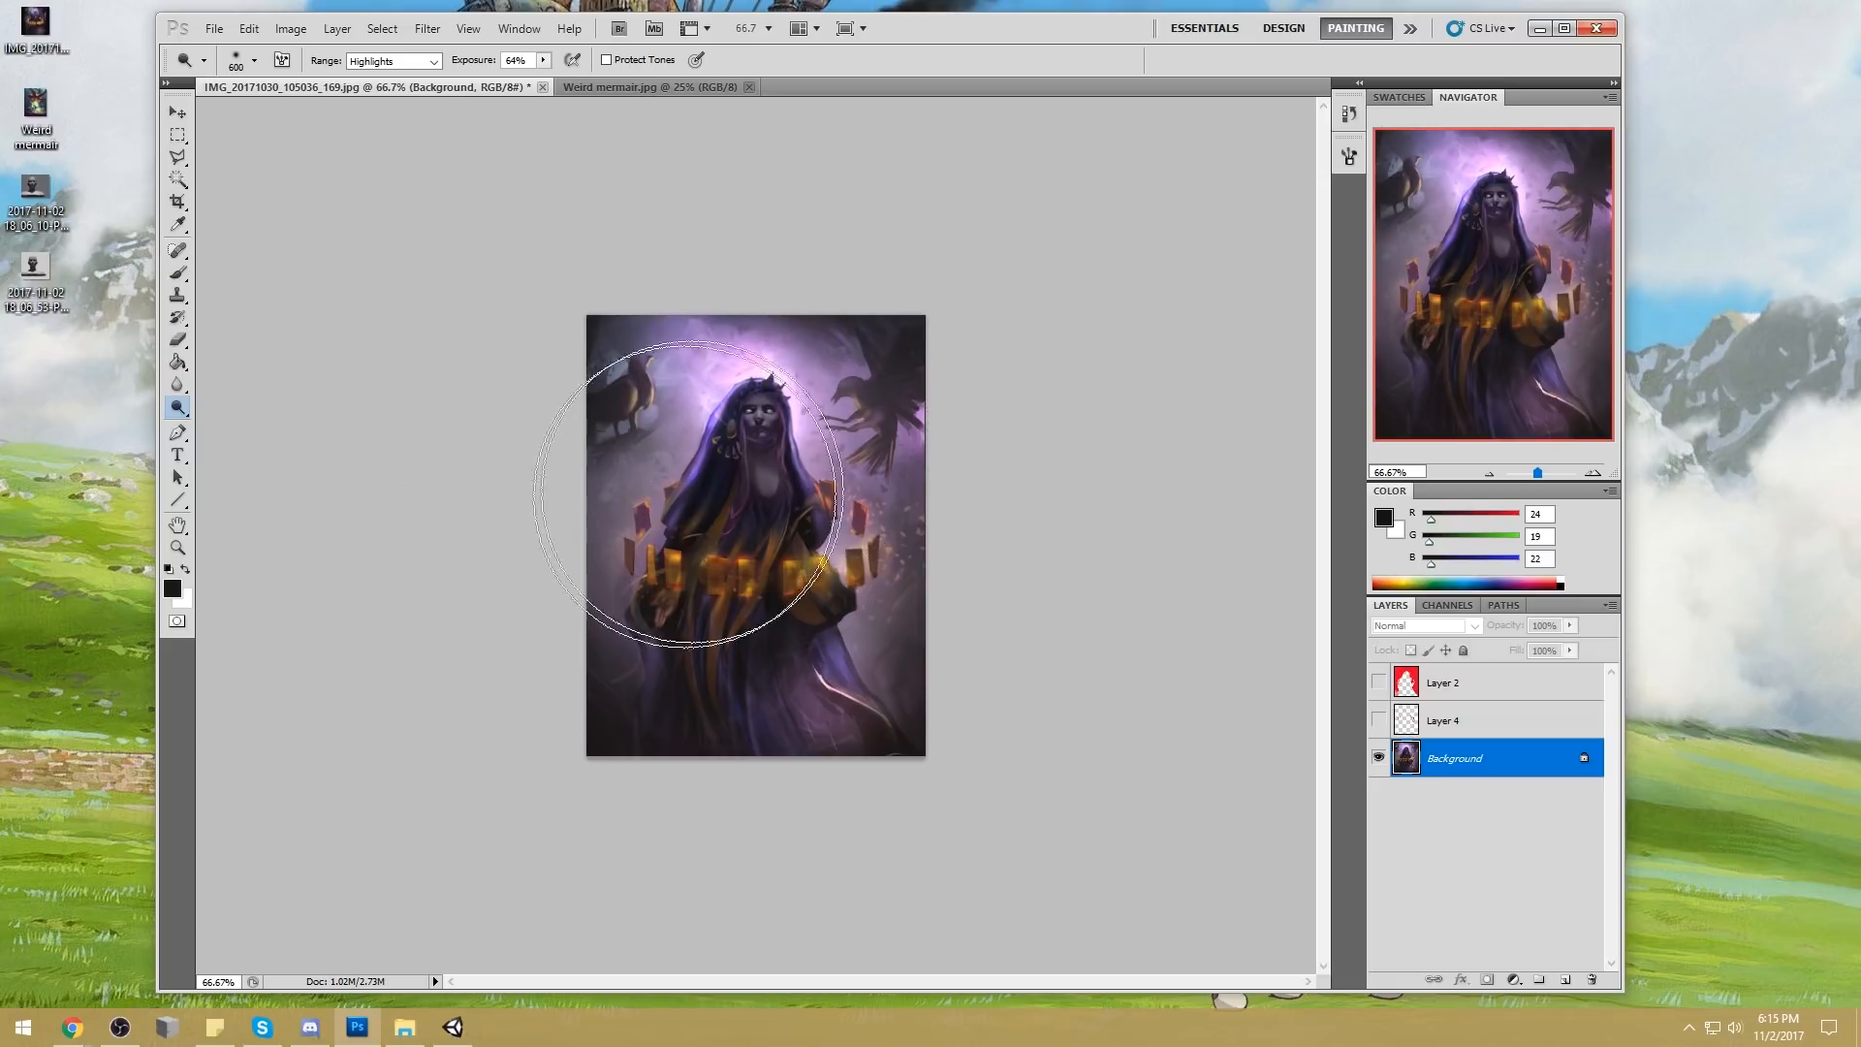
{"action": "key", "text": "bracketleft"}
{"action": "key", "text": "bracketleft"}
{"action": "key", "text": "bracketleft"}
{"action": "key", "text": "bracketleft"}
{"action": "key", "text": "bracketleft"}
{"action": "key", "text": "bracketleft"}
{"action": "key", "text": "bracketleft"}
{"action": "key", "text": "bracketleft"}
{"action": "key", "text": "bracketleft"}
{"action": "key", "text": "bracketleft"}
{"action": "key", "text": "bracketleft"}
{"action": "key", "text": "bracketleft"}
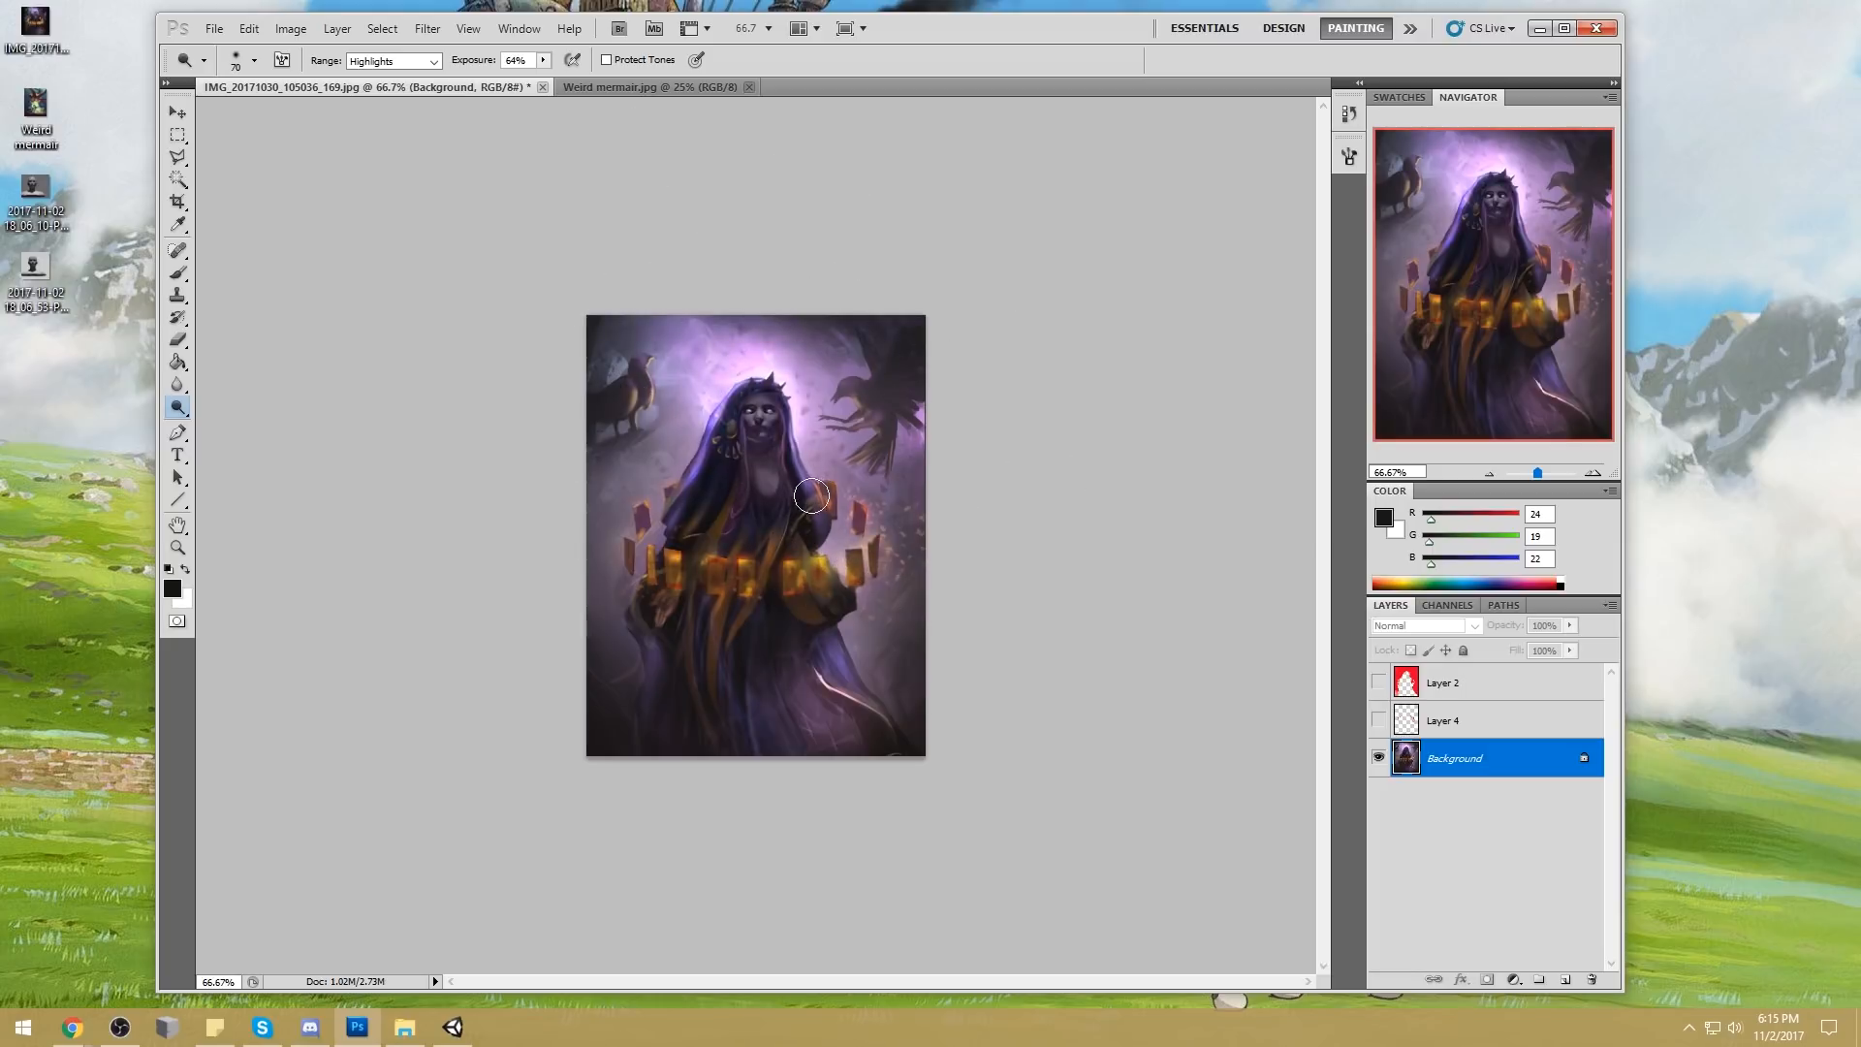
{"action": "key", "text": "bracketleft"}
Set the brush to 70 px, Normal mode and 77% opacity, and sample pale pink (RGB 255, 216, 255) from the glow around the head
{"action": "key", "text": "b"}
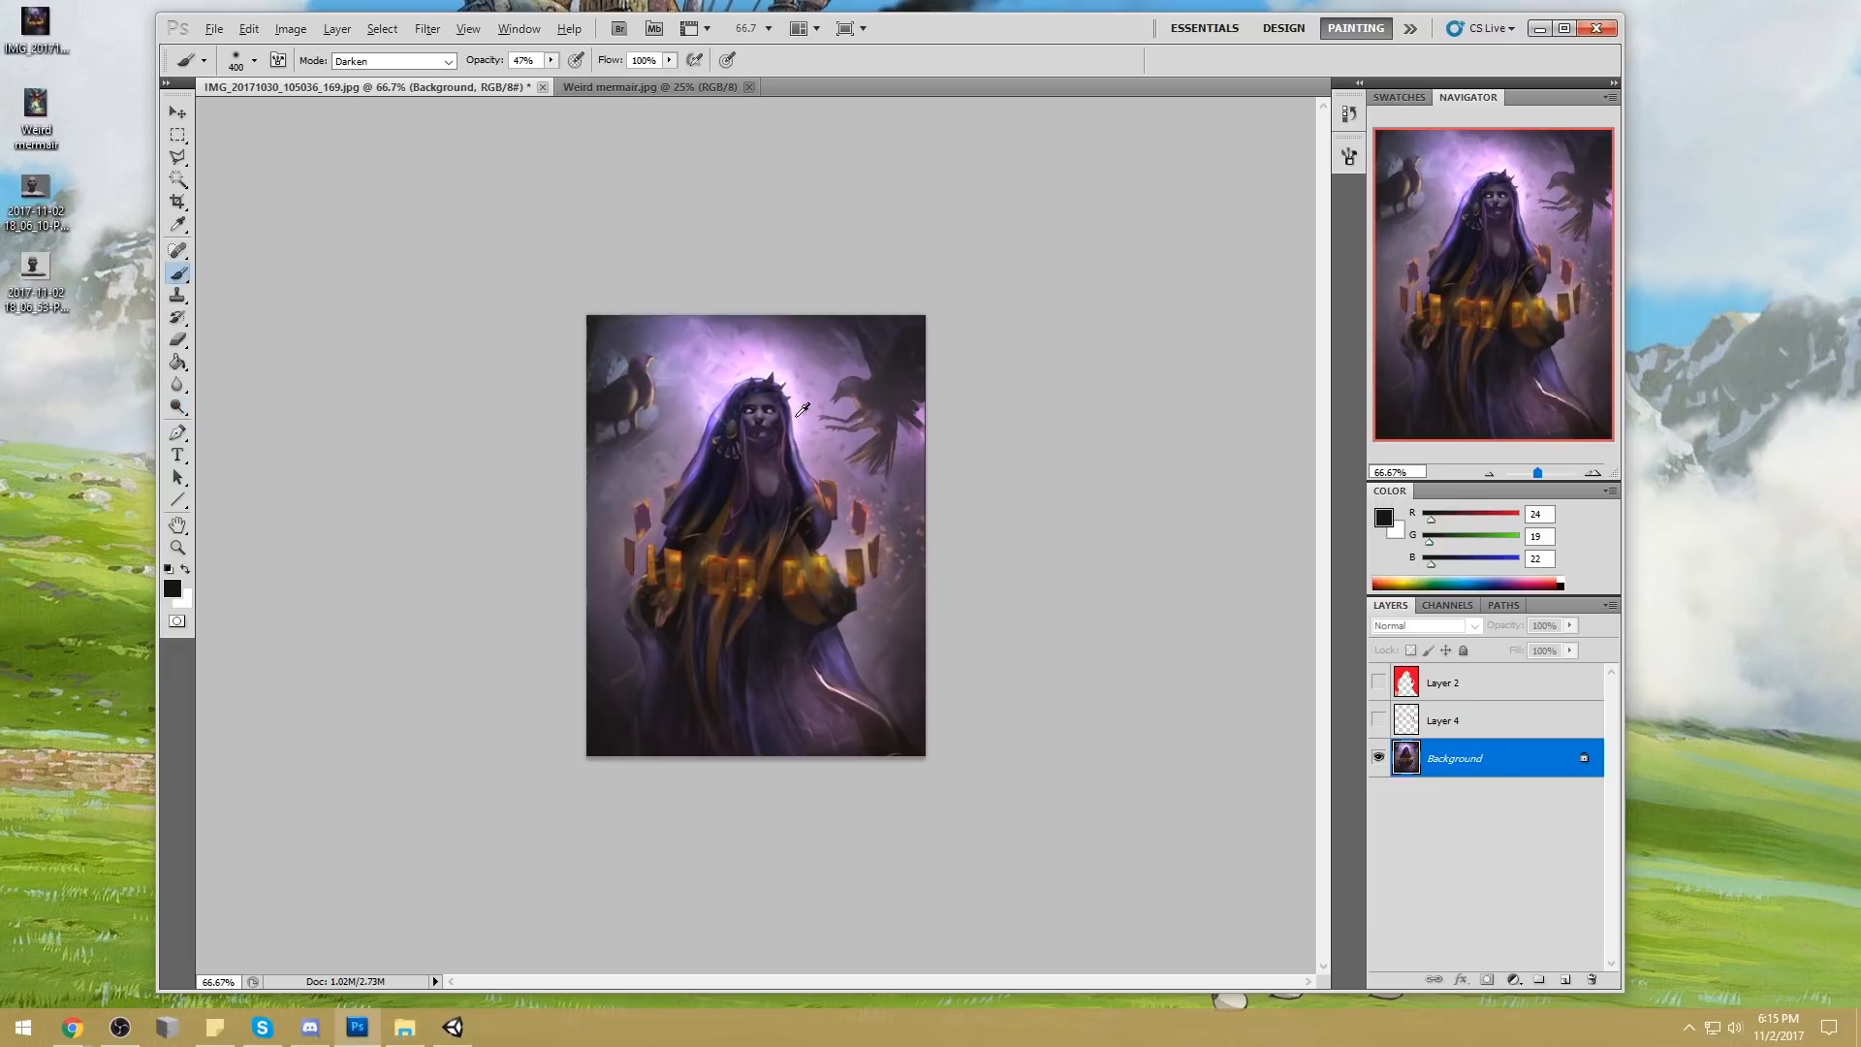
{"action": "left_click", "coordinate": [772, 354], "text": "alt"}
{"action": "key", "text": "bracketleft"}
{"action": "key", "text": "bracketleft"}
{"action": "key", "text": "bracketleft"}
{"action": "key", "text": "bracketleft"}
{"action": "key", "text": "bracketleft"}
{"action": "key", "text": "bracketleft"}
{"action": "key", "text": "bracketleft"}
{"action": "key", "text": "bracketleft"}
{"action": "key", "text": "bracketleft"}
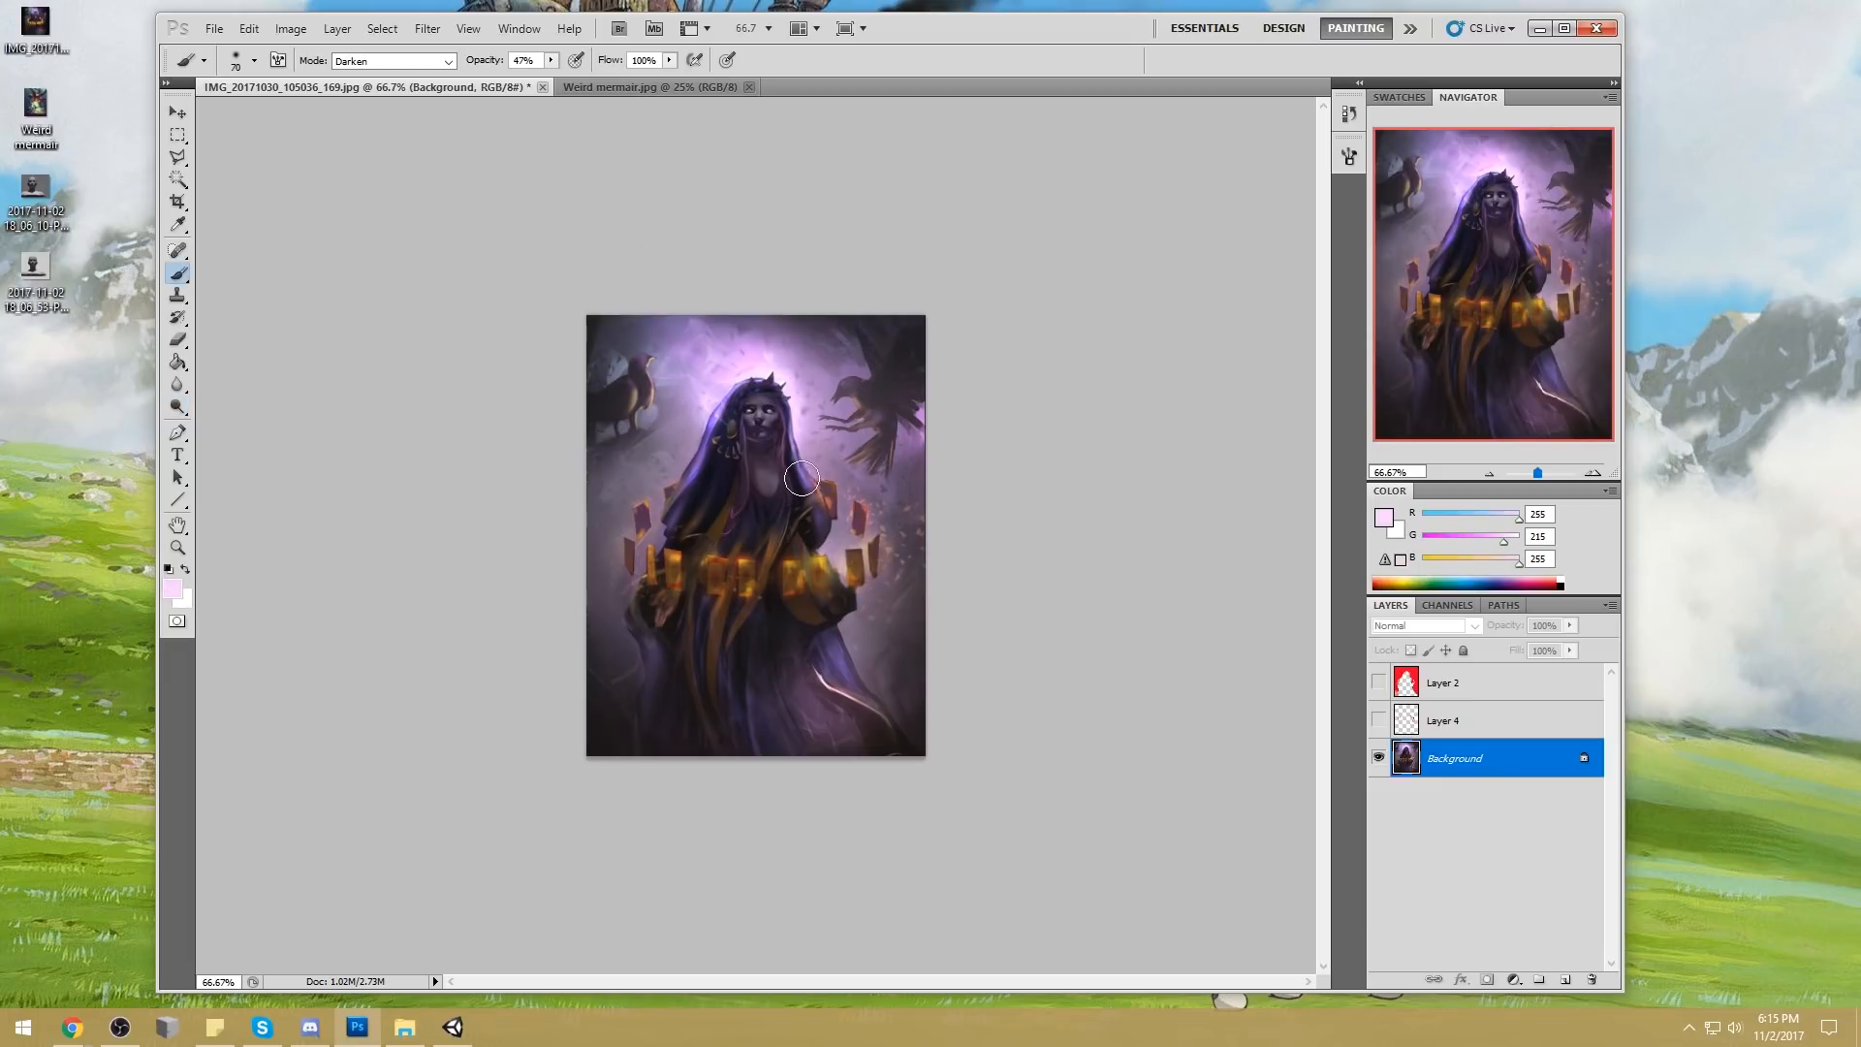
{"action": "left_click", "coordinate": [441, 62]}
{"action": "left_click", "coordinate": [424, 75]}
{"action": "left_click_drag", "start_coordinate": [553, 61], "coordinate": [582, 76]}
{"action": "left_click", "coordinate": [721, 404], "text": "alt"}
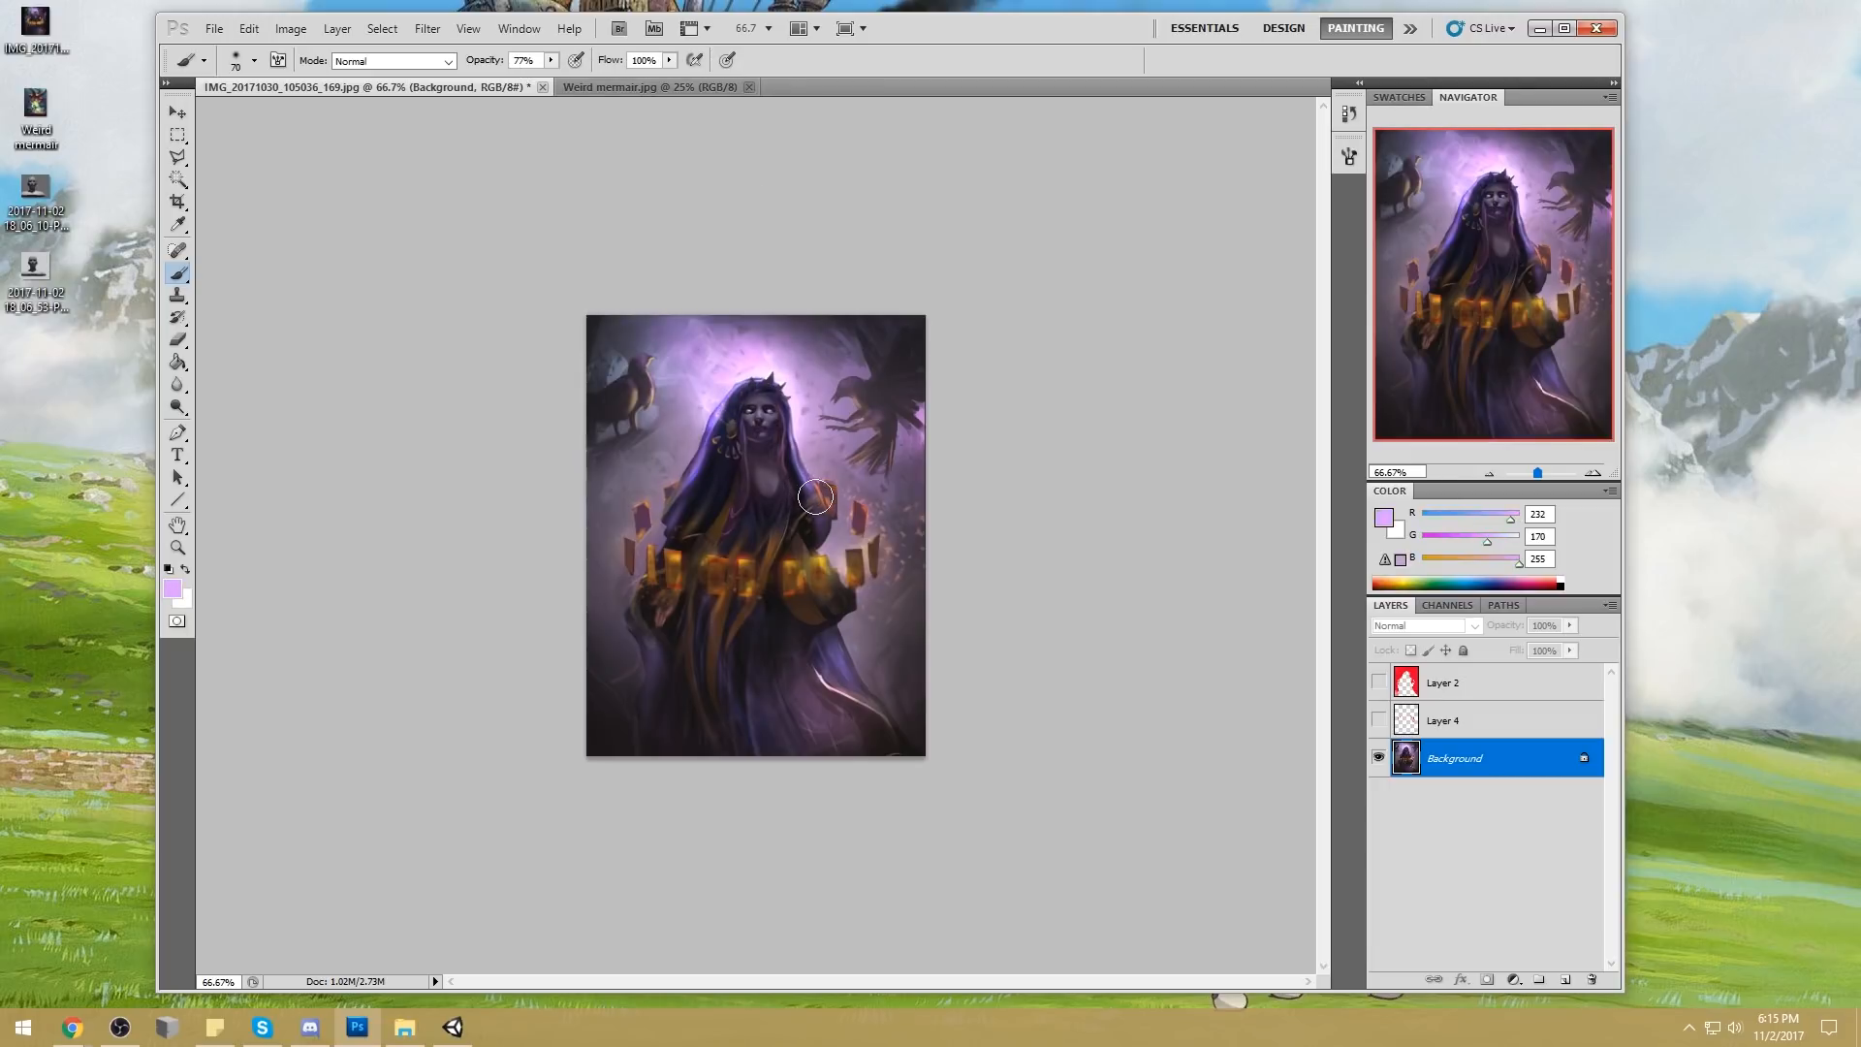
{"action": "left_click", "coordinate": [756, 375], "text": "alt"}
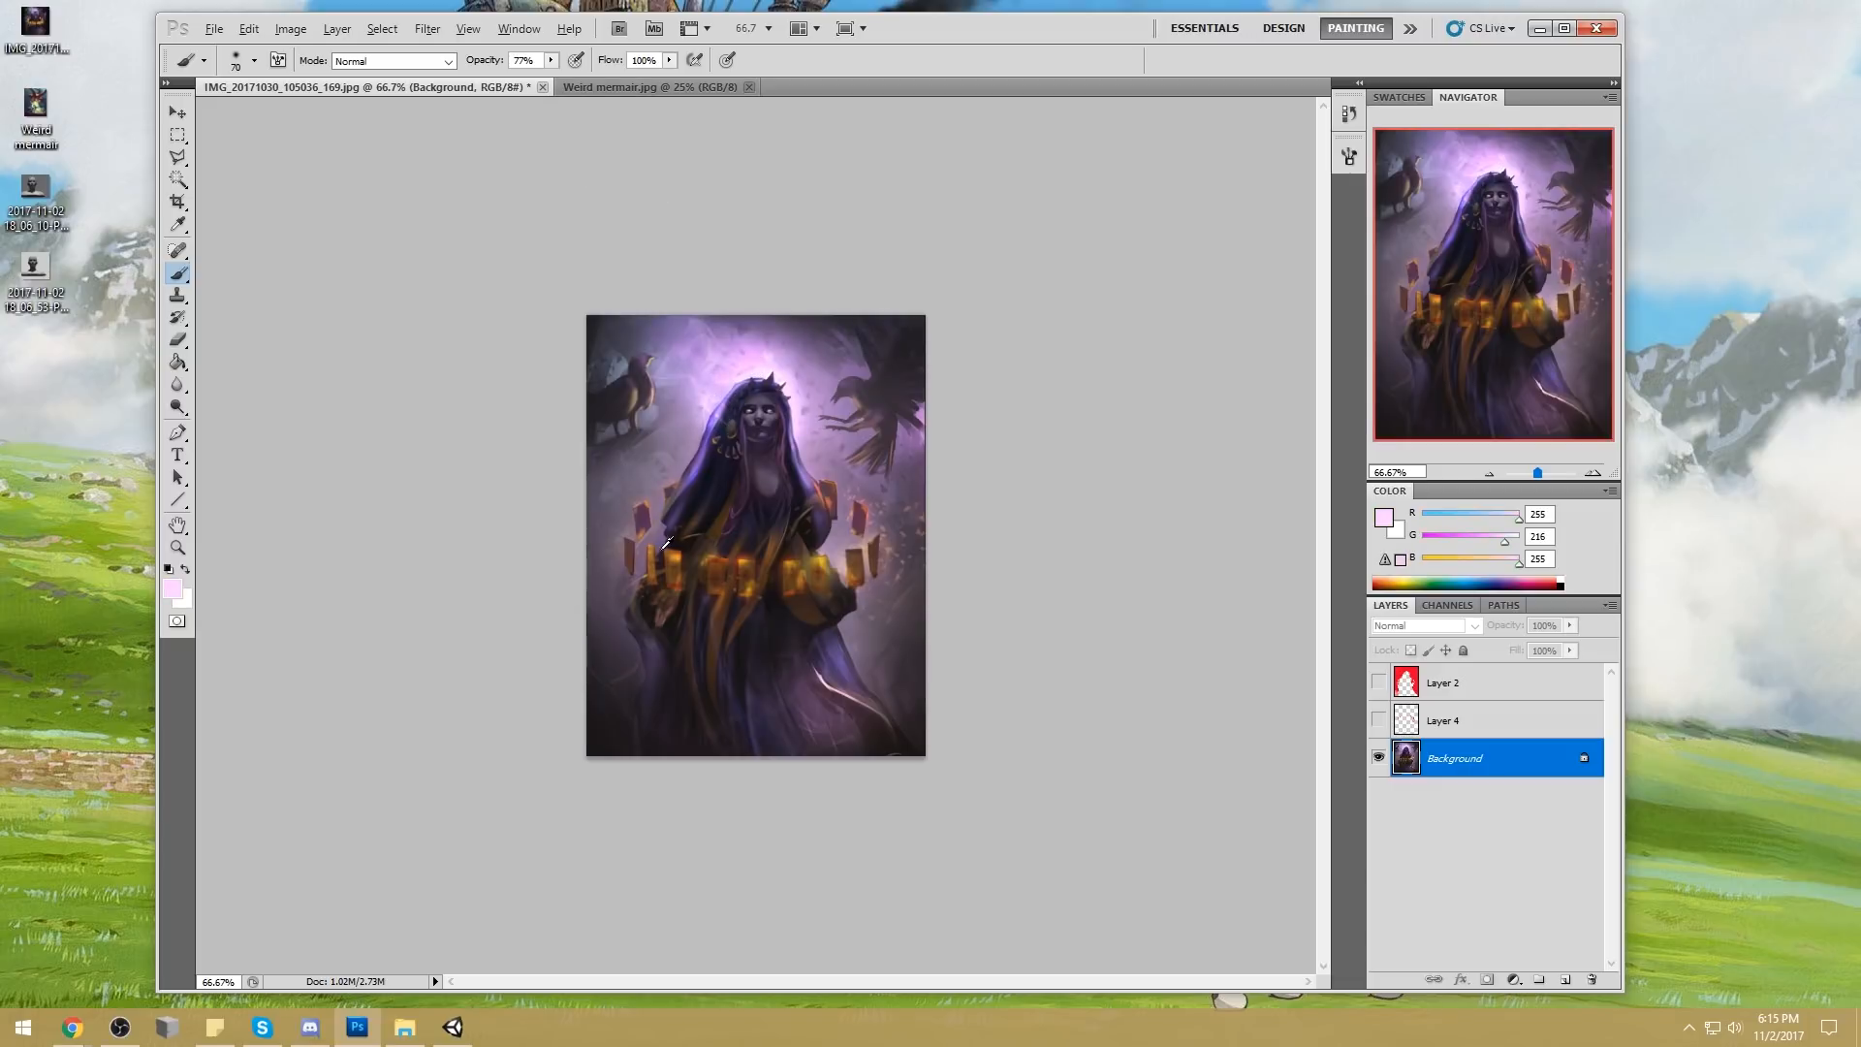
Paint a sampled muted maroon (RGB 109, 57, 81) around the left-hand cards with the brush in Darken mode
{"action": "left_click", "coordinate": [870, 508], "text": "alt"}
{"action": "left_click", "coordinate": [420, 62]}
{"action": "left_click", "coordinate": [387, 157]}
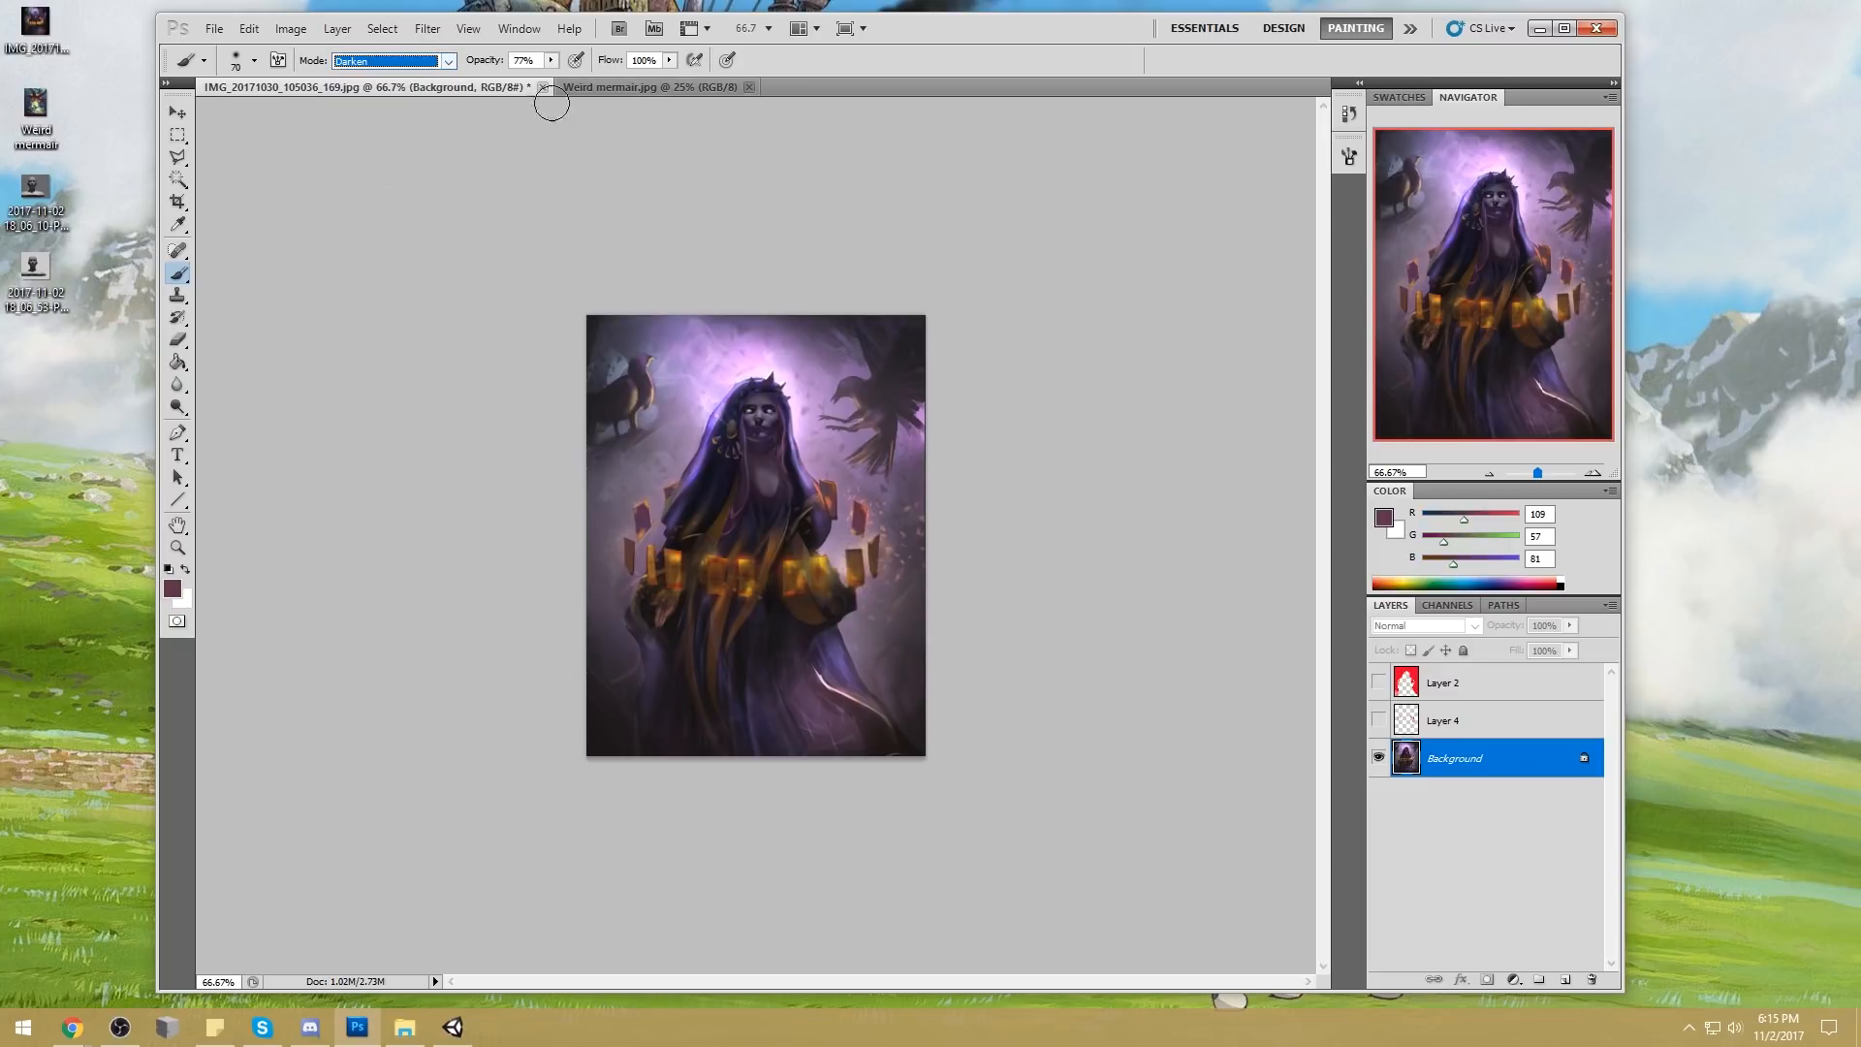
{"action": "left_click", "coordinate": [651, 551]}
{"action": "mouse_move", "coordinate": [648, 561]}
{"action": "left_mouse_down"}
{"action": "mouse_move", "coordinate": [645, 544]}
{"action": "mouse_move", "coordinate": [666, 586]}
{"action": "left_mouse_up"}
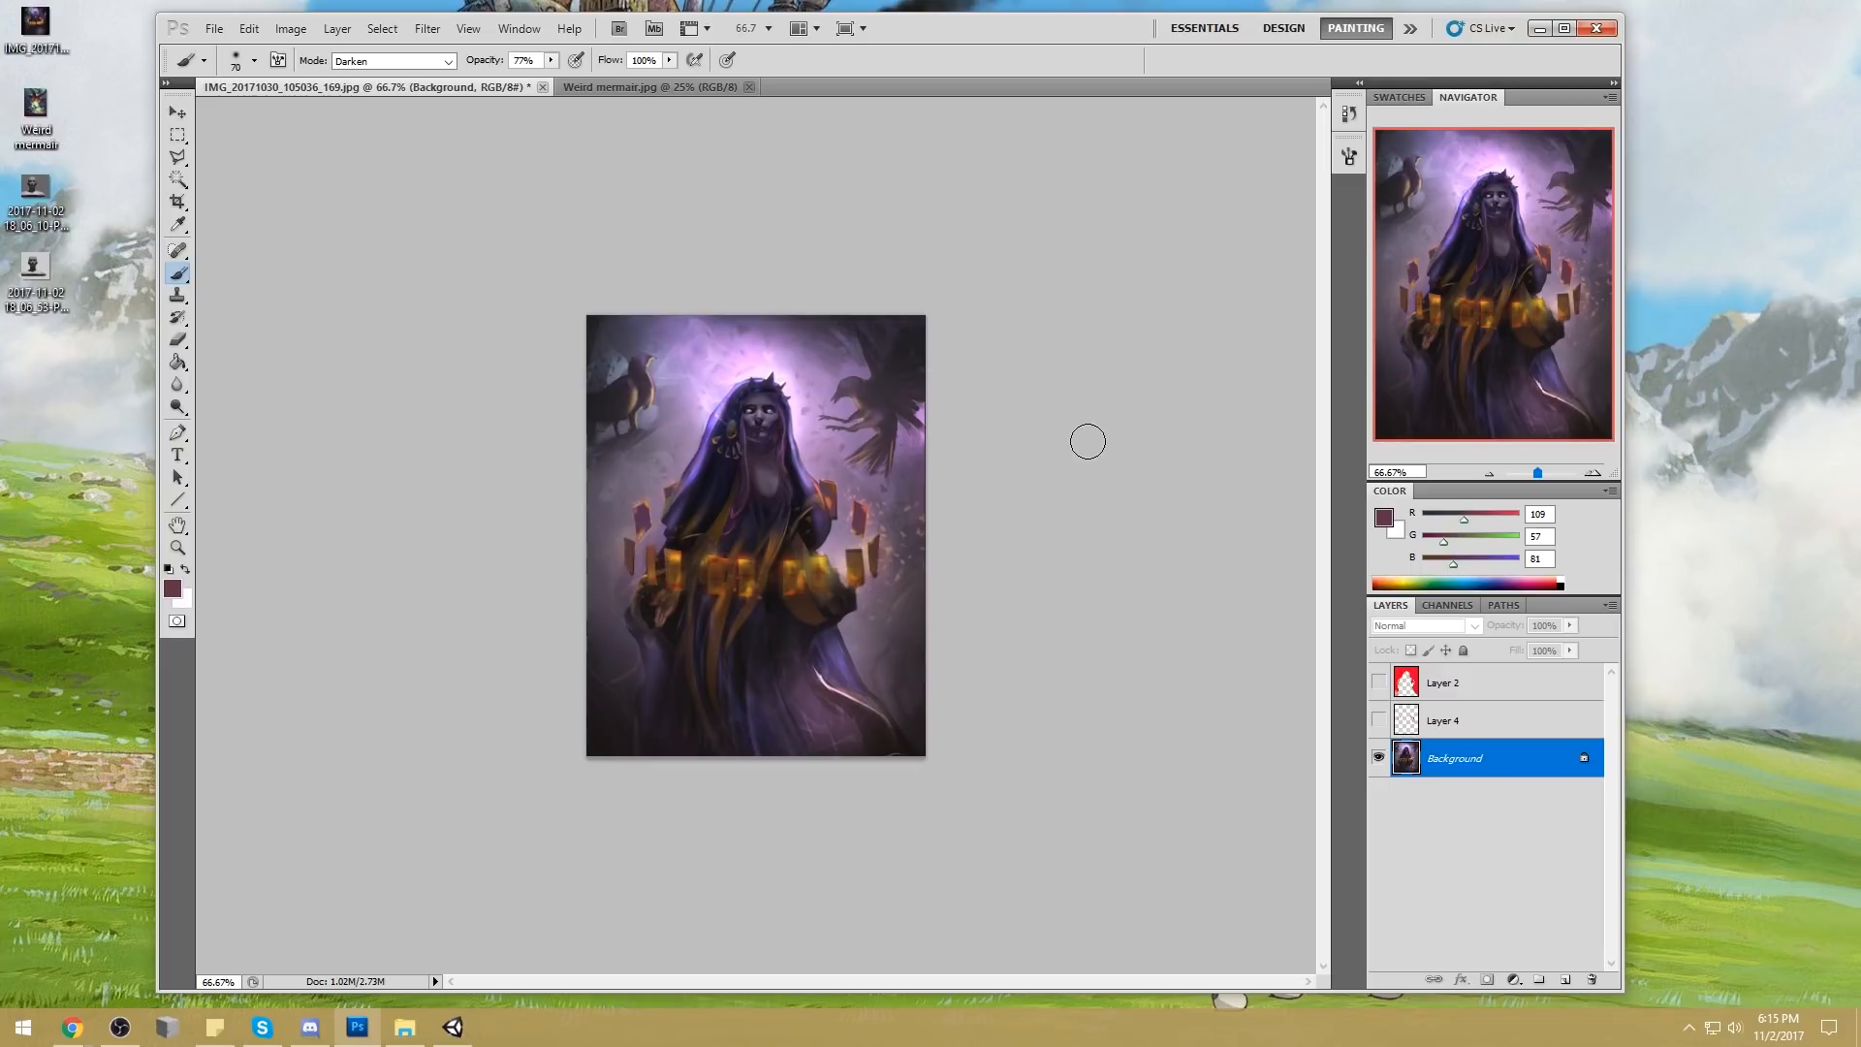
{"action": "key", "text": "alt+Tab"}
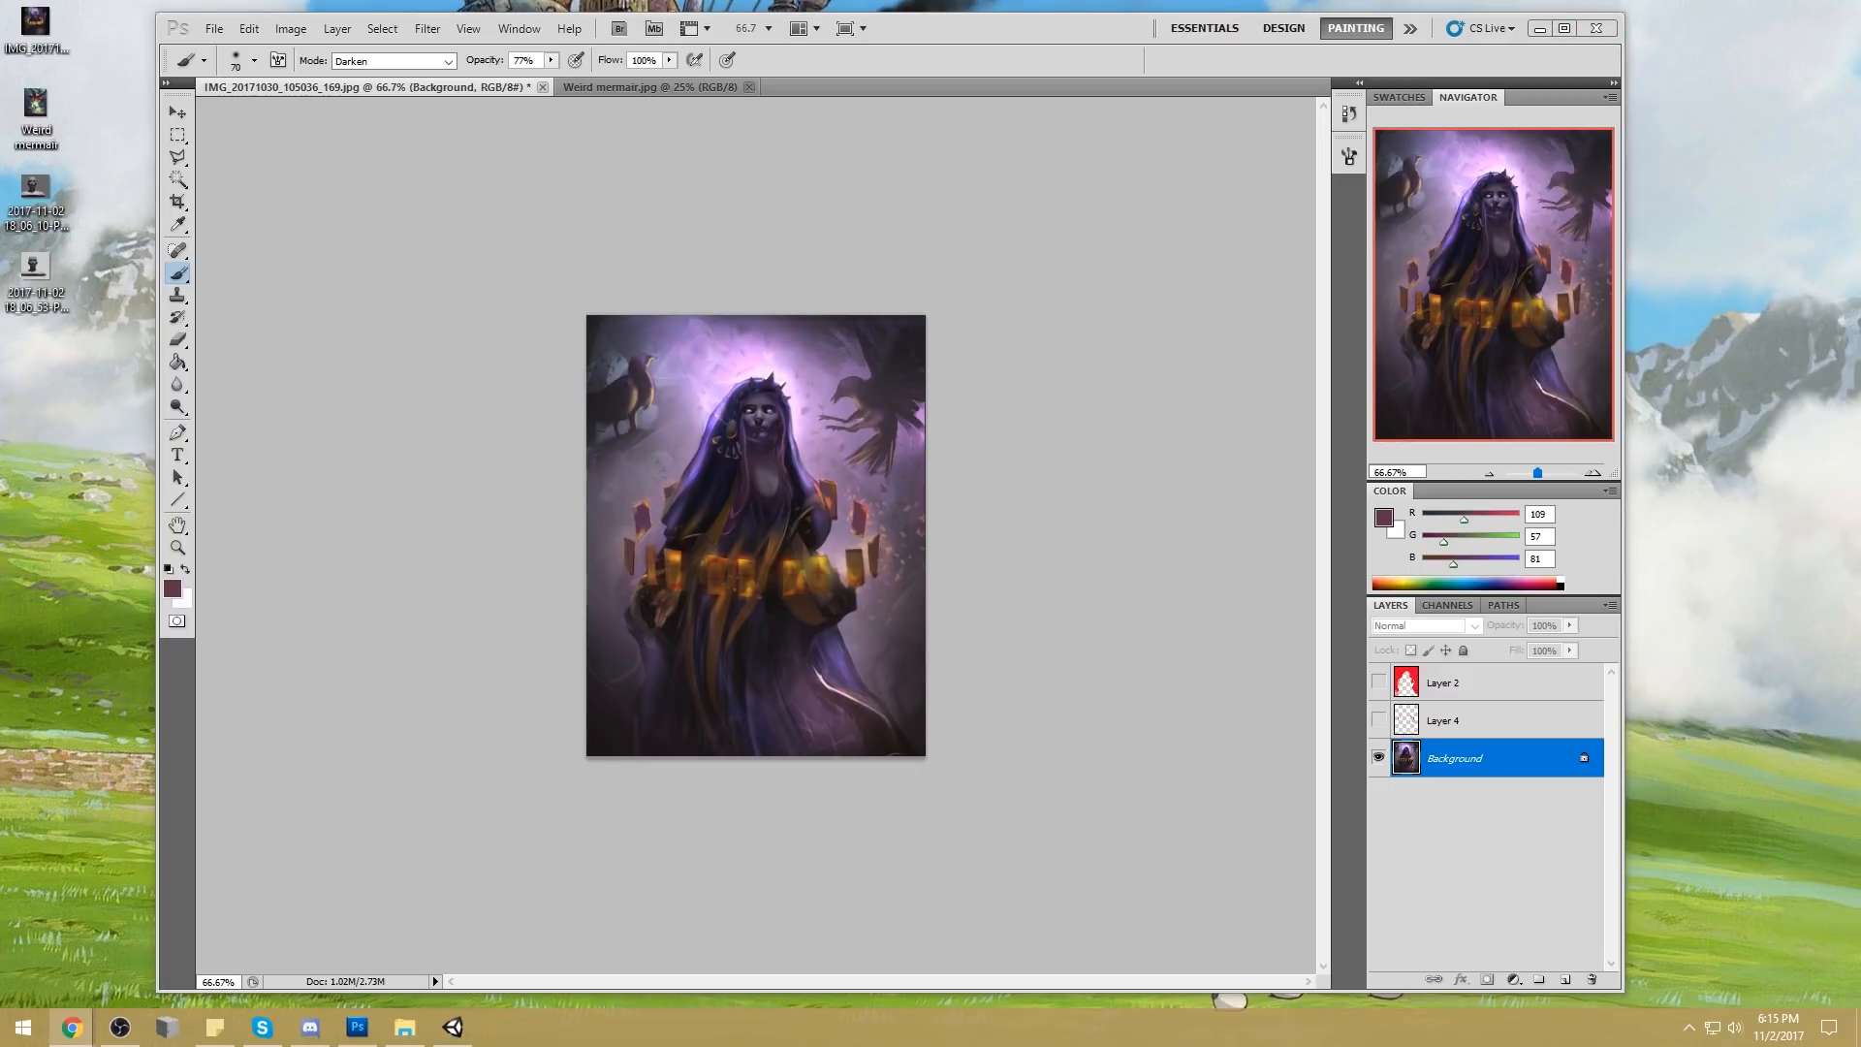
{"action": "key", "text": "alt+Tab"}
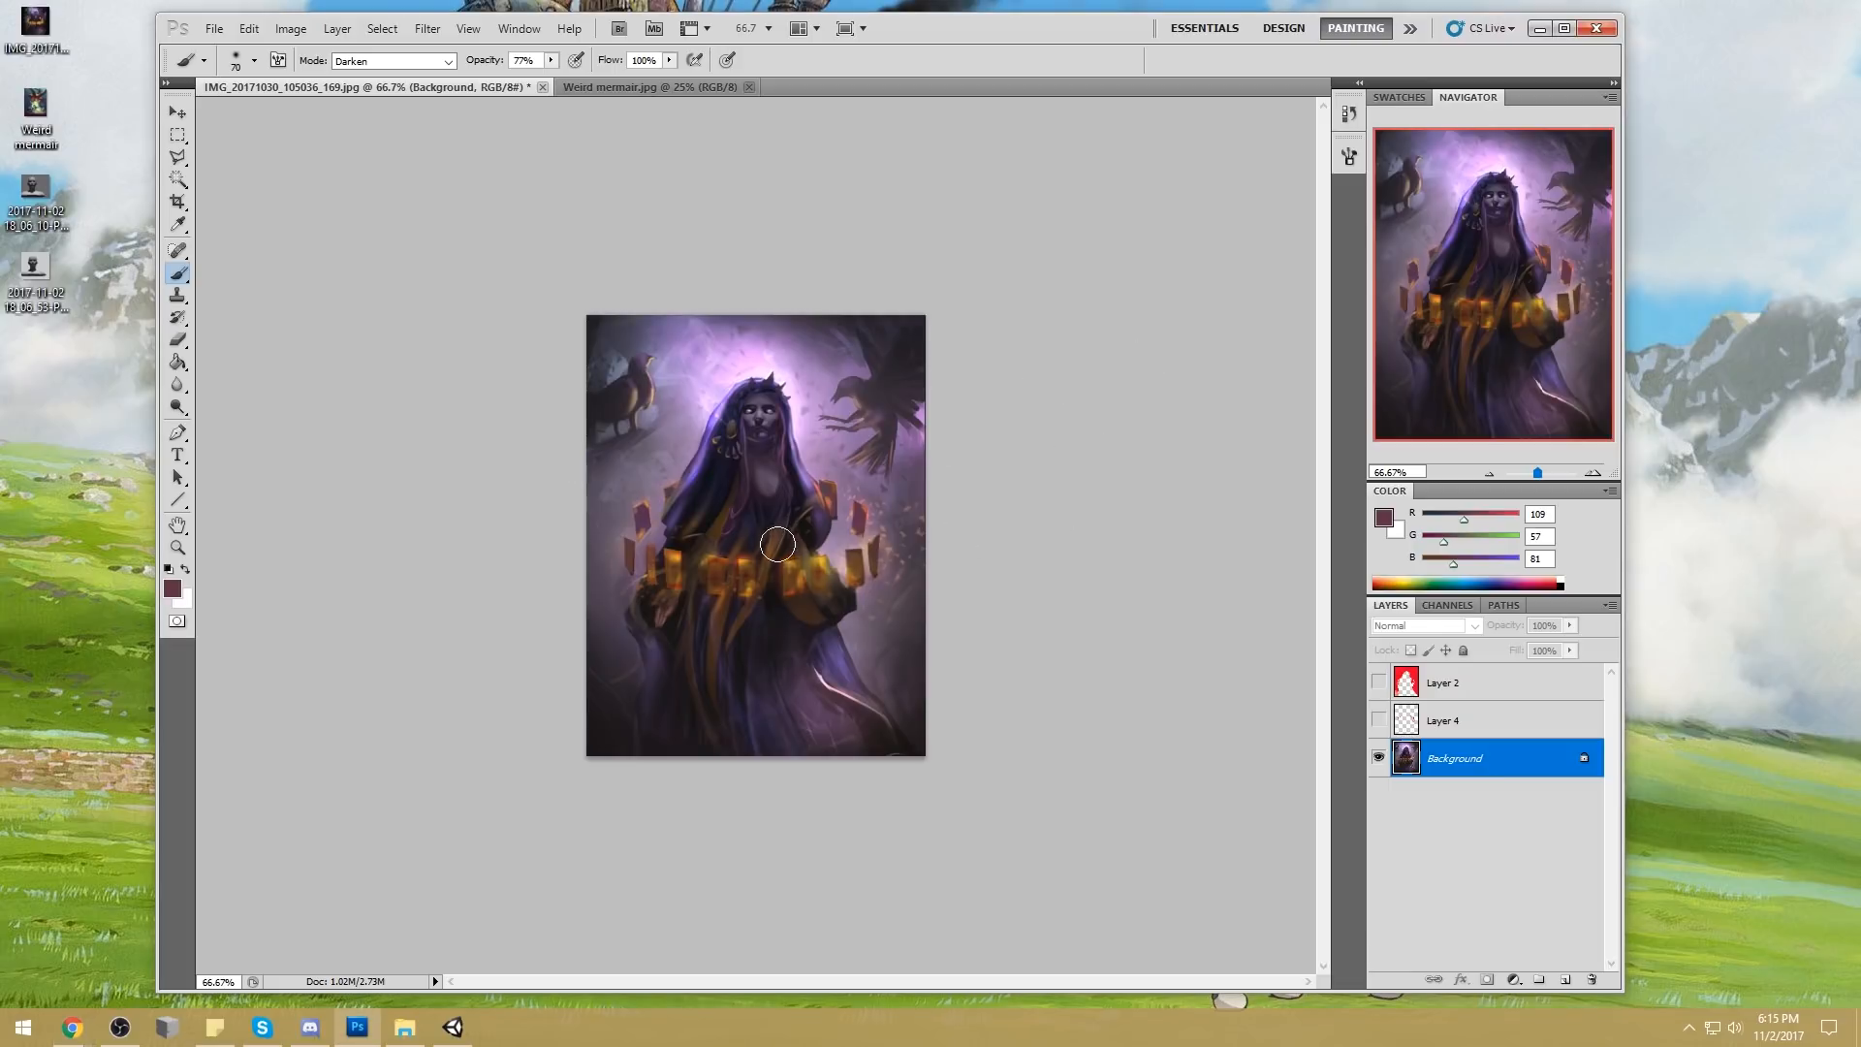
Sample pale pink (RGB 255, 219, 255) from the glow above the head, add a new layer, and enlarge the brush to 175 px
{"action": "left_click", "coordinate": [753, 384], "text": "alt"}
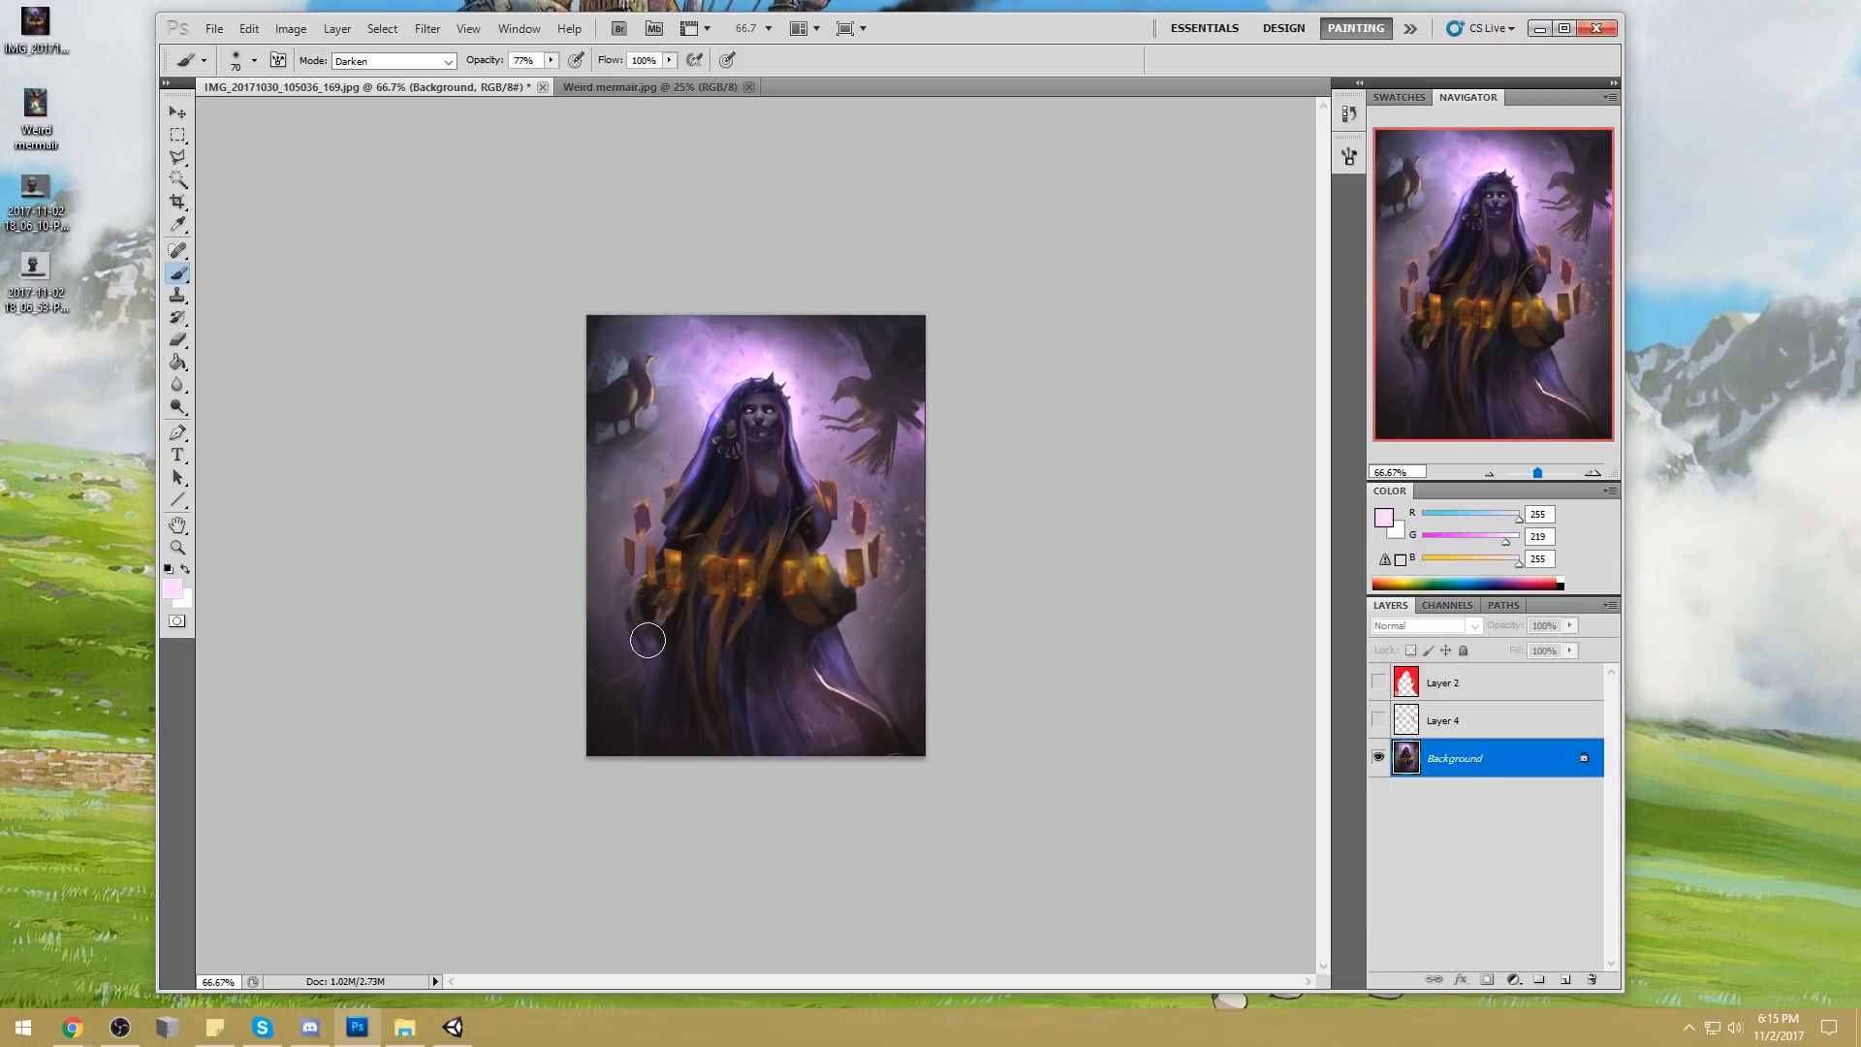
{"action": "left_click", "coordinate": [1554, 979]}
{"action": "key", "text": "bracketright"}
{"action": "key", "text": "bracketright"}
{"action": "key", "text": "bracketright"}
{"action": "key", "text": "bracketright"}
{"action": "key", "text": "bracketright"}
{"action": "key", "text": "bracketright"}
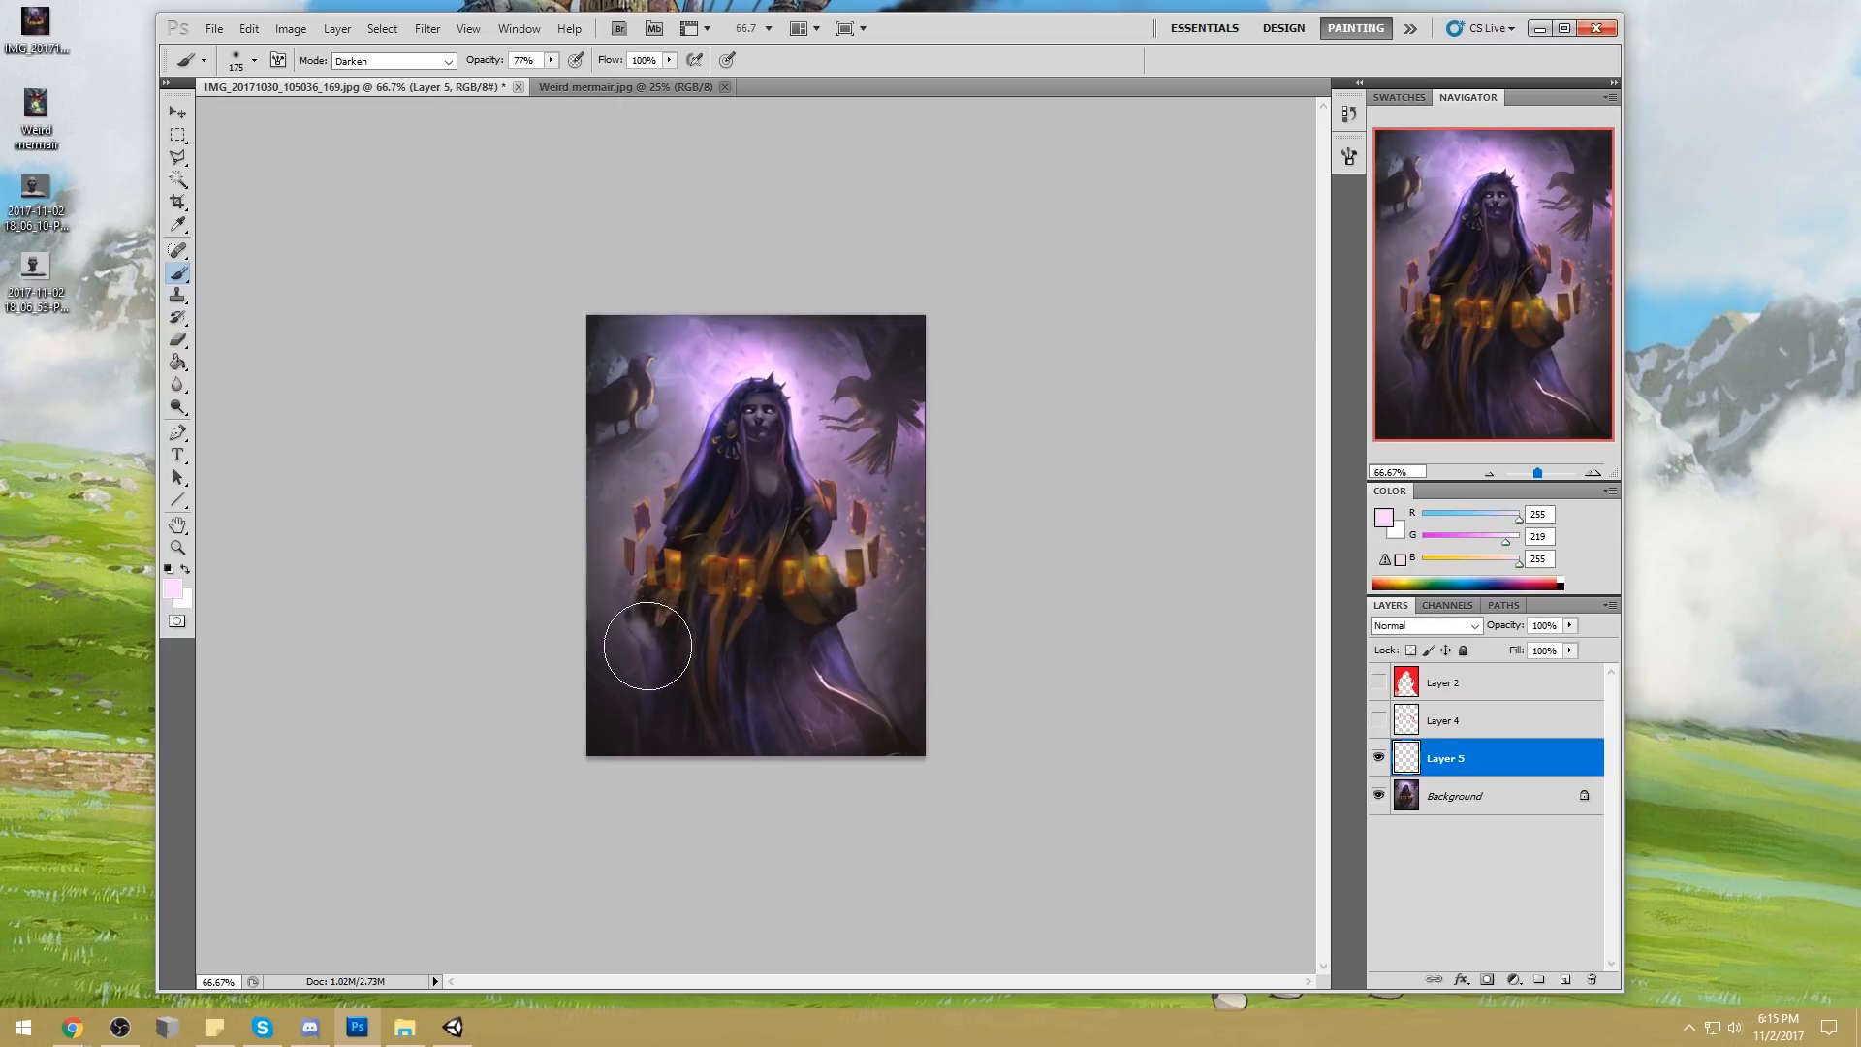
Paint a soft light of sampled lavender (RGB 187, 143, 205) over the robe's lower left side on the new layer
{"action": "left_click", "coordinate": [795, 373], "text": "alt"}
{"action": "mouse_move", "coordinate": [608, 686]}
{"action": "left_mouse_down"}
{"action": "mouse_move", "coordinate": [626, 622]}
{"action": "mouse_move", "coordinate": [651, 688]}
{"action": "mouse_move", "coordinate": [688, 678]}
{"action": "left_mouse_up"}
{"action": "key", "text": "ctrl+z"}
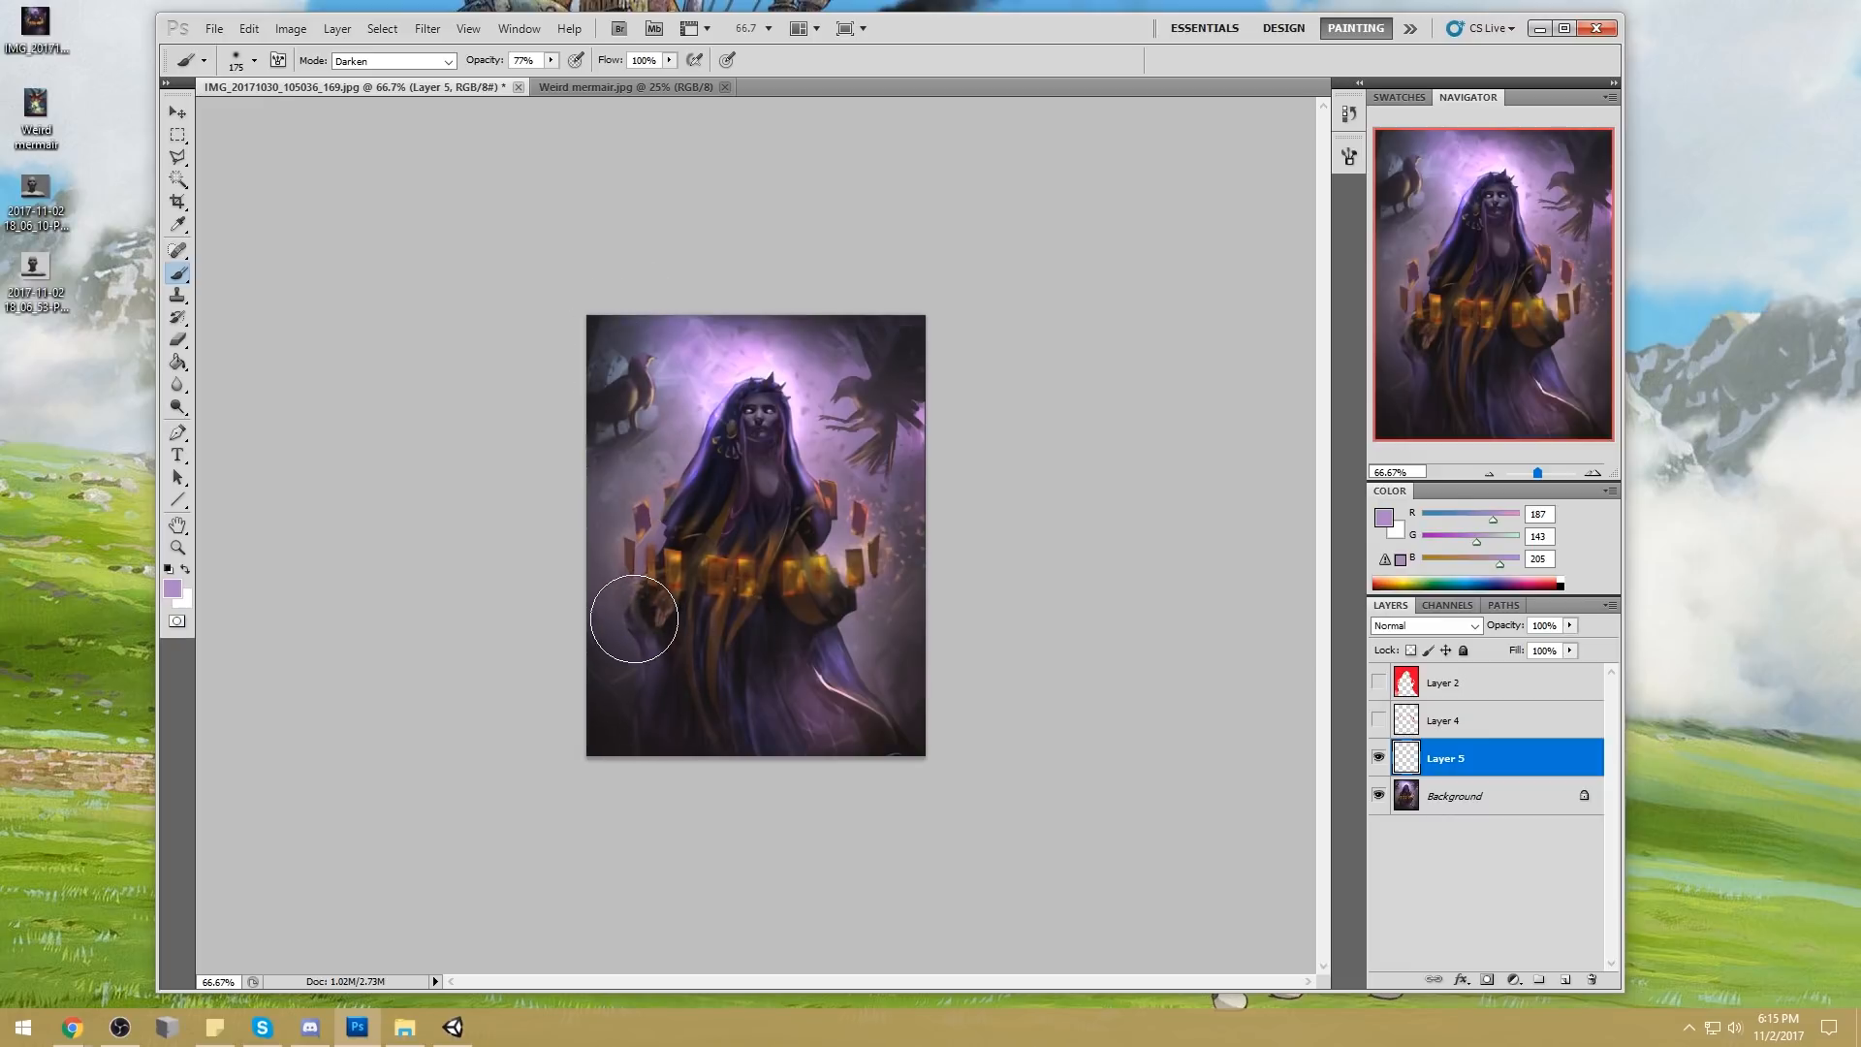
{"action": "key", "text": "ctrl+z"}
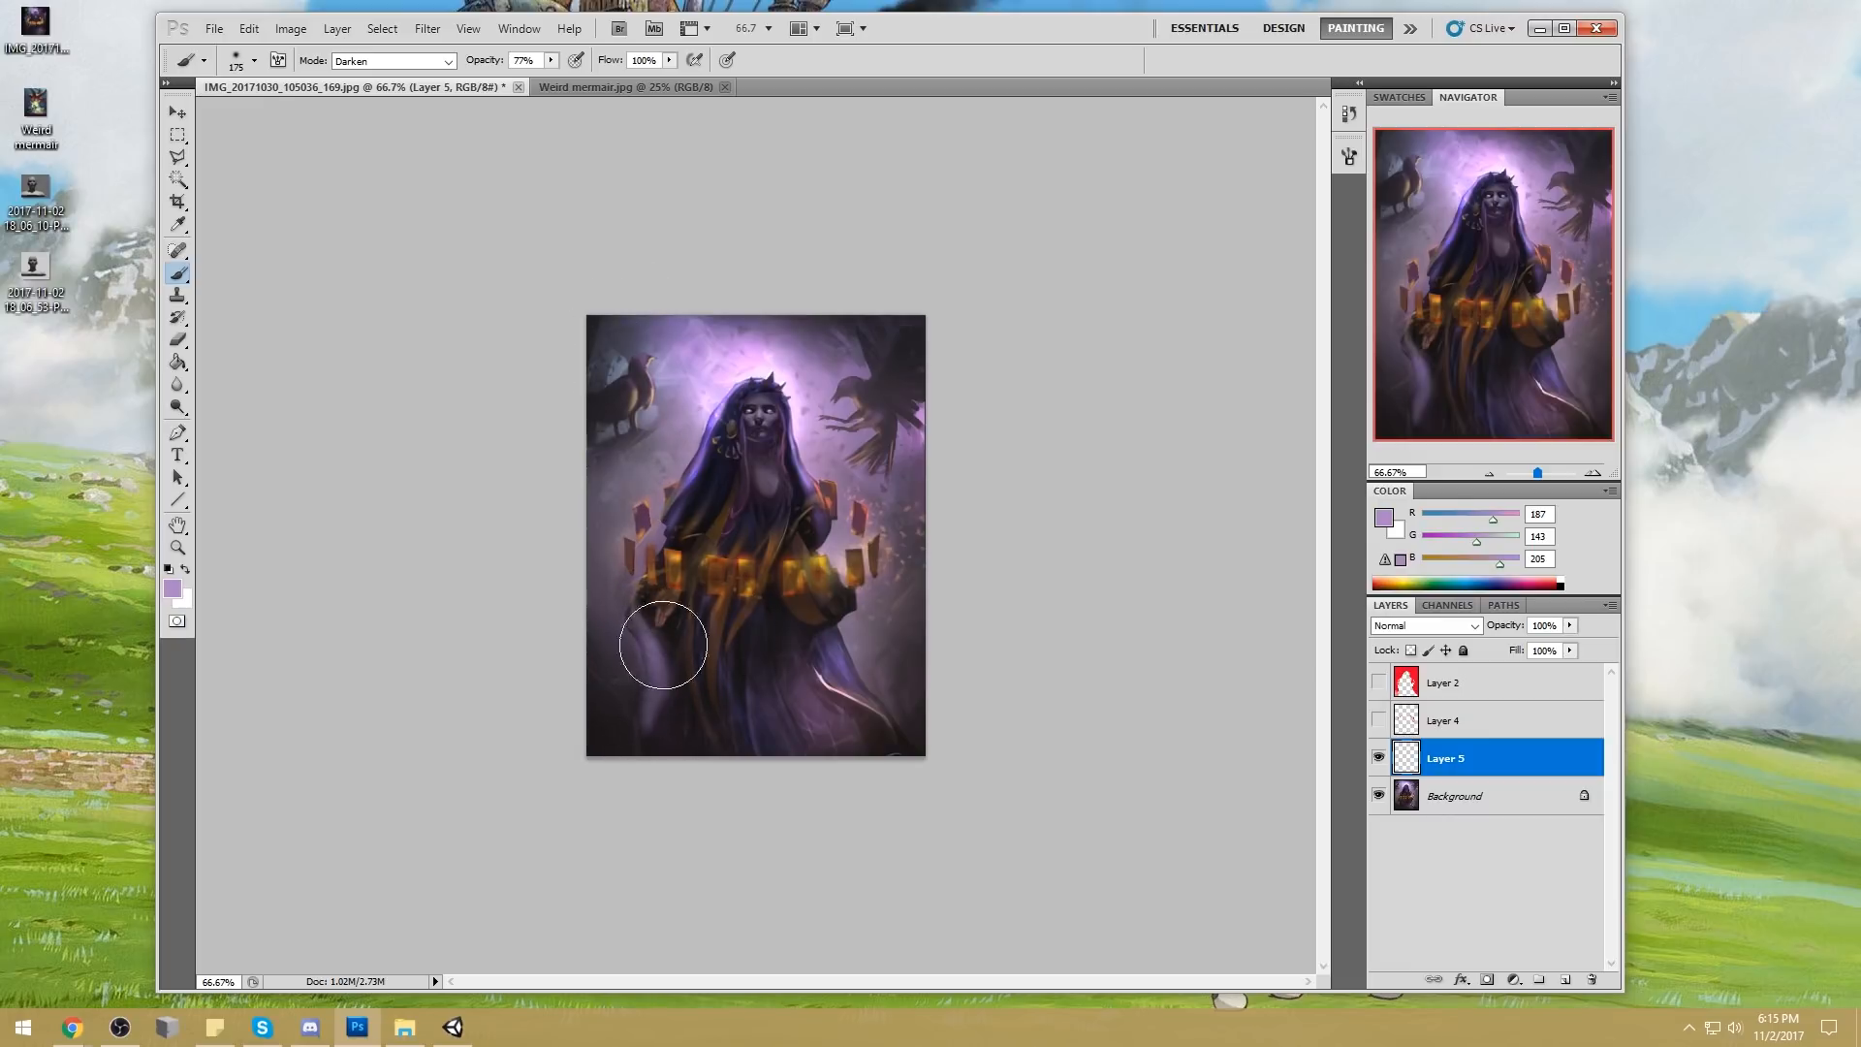
Erase the excess lavender light along the robe's lower left side with a 40 px eraser
{"action": "key", "text": "e"}
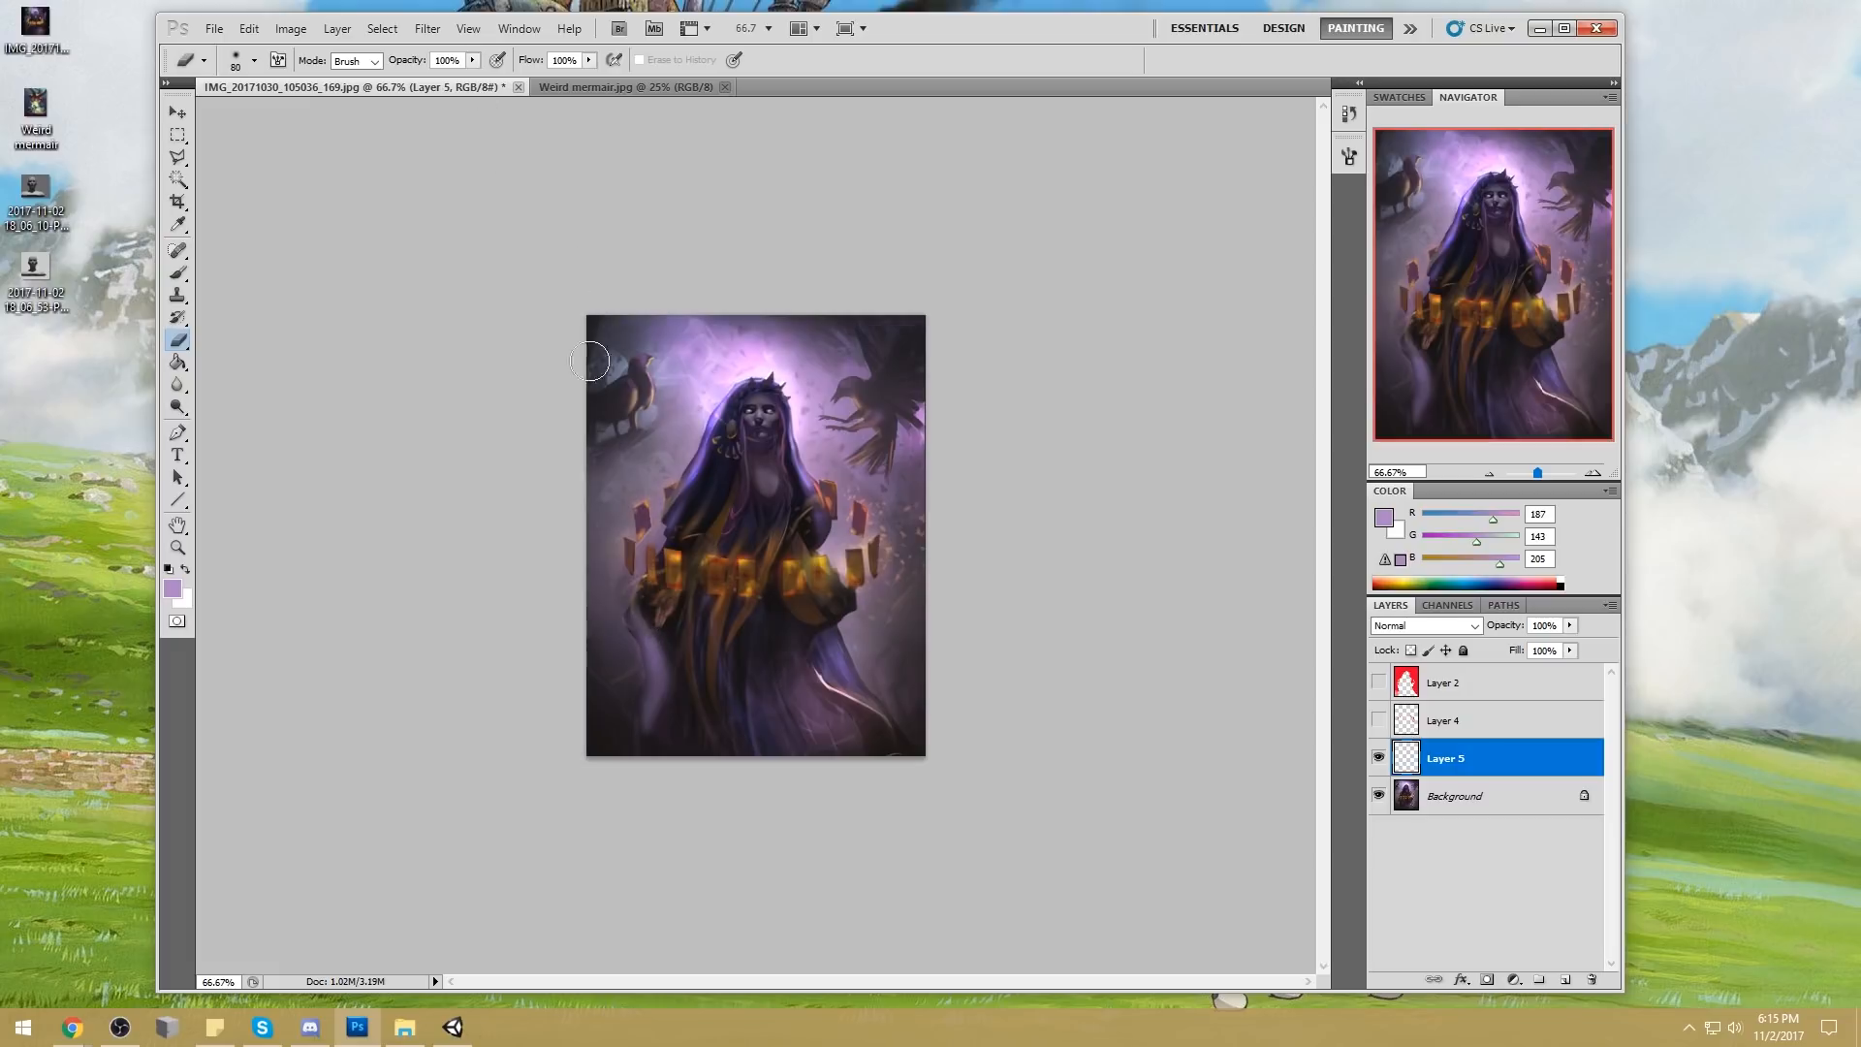
{"action": "key", "text": "bracketleft"}
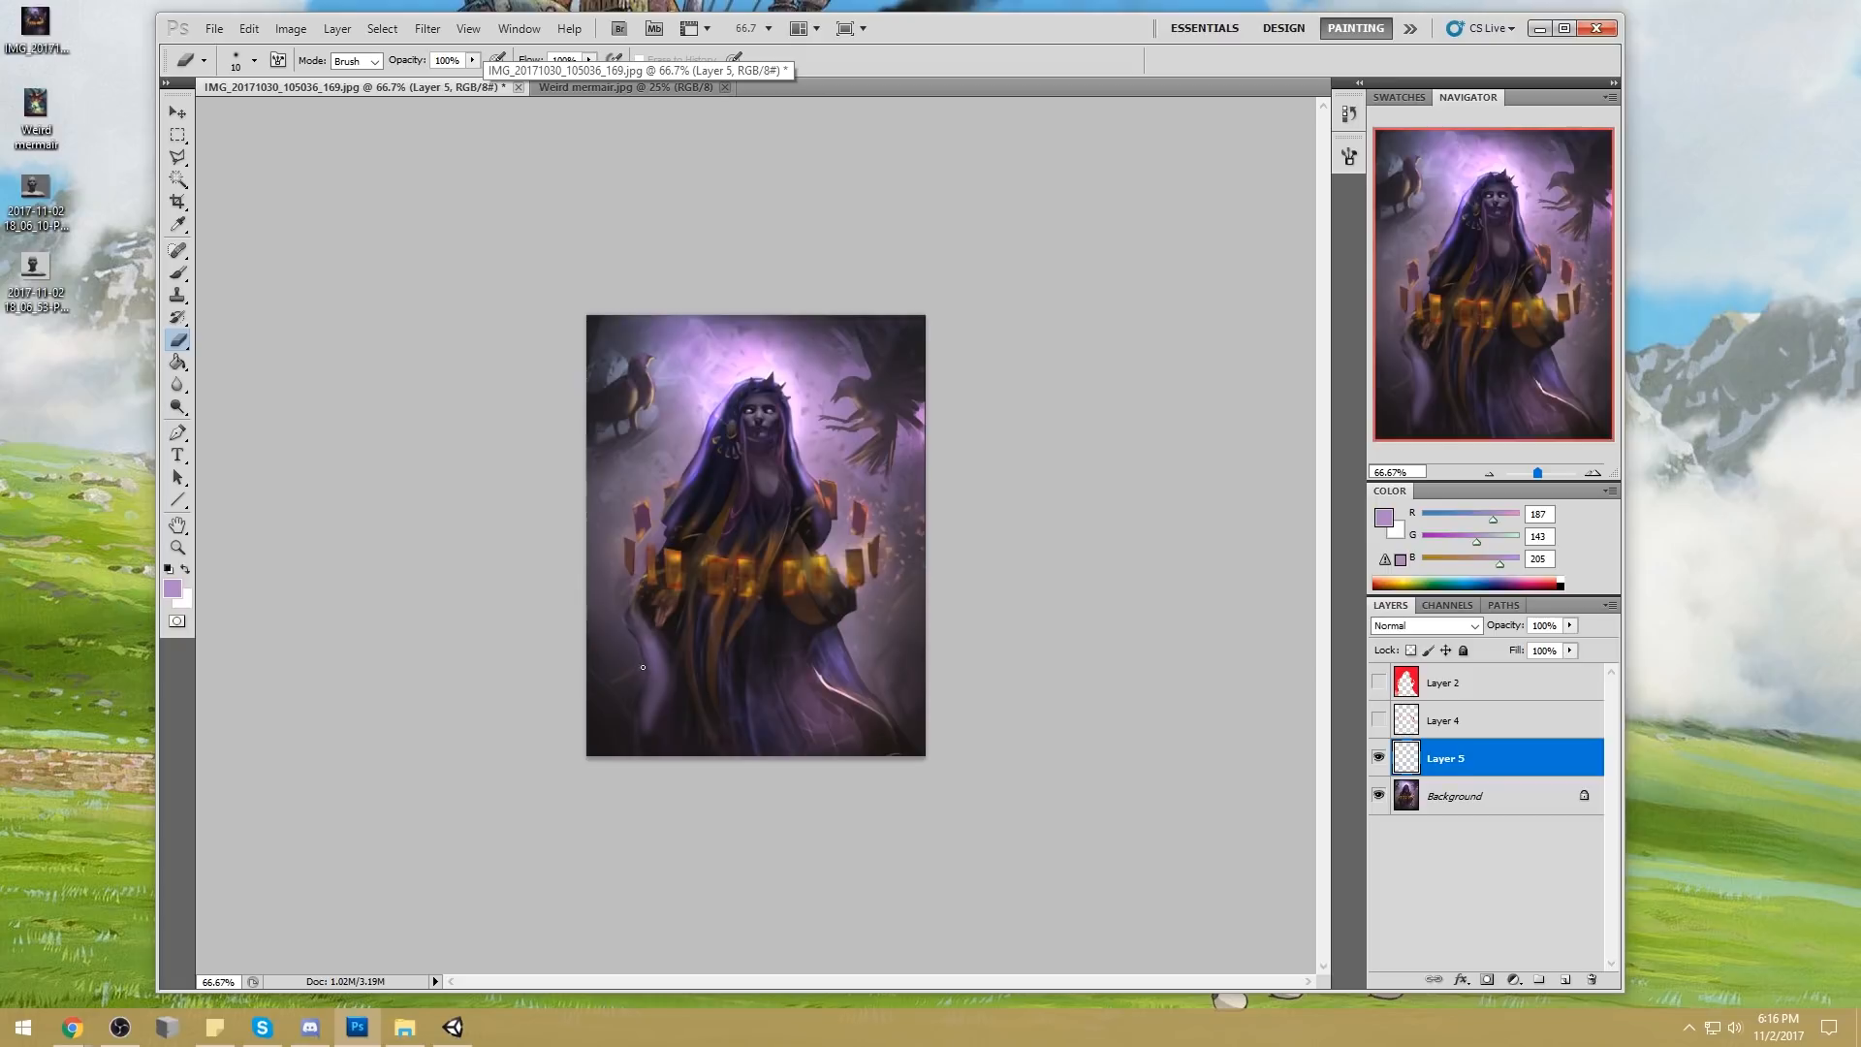
{"action": "key", "text": "bracketright"}
{"action": "key", "text": "bracketright"}
{"action": "key", "text": "bracketright"}
{"action": "key", "text": "bracketright"}
{"action": "key", "text": "bracketleft"}
{"action": "key", "text": "bracketleft"}
{"action": "key", "text": "bracketleft"}
{"action": "mouse_move", "coordinate": [669, 648]}
{"action": "left_mouse_down"}
{"action": "mouse_move", "coordinate": [640, 766]}
{"action": "mouse_move", "coordinate": [692, 597]}
{"action": "mouse_move", "coordinate": [648, 801]}
{"action": "mouse_move", "coordinate": [677, 616]}
{"action": "mouse_move", "coordinate": [652, 698]}
{"action": "left_mouse_up"}
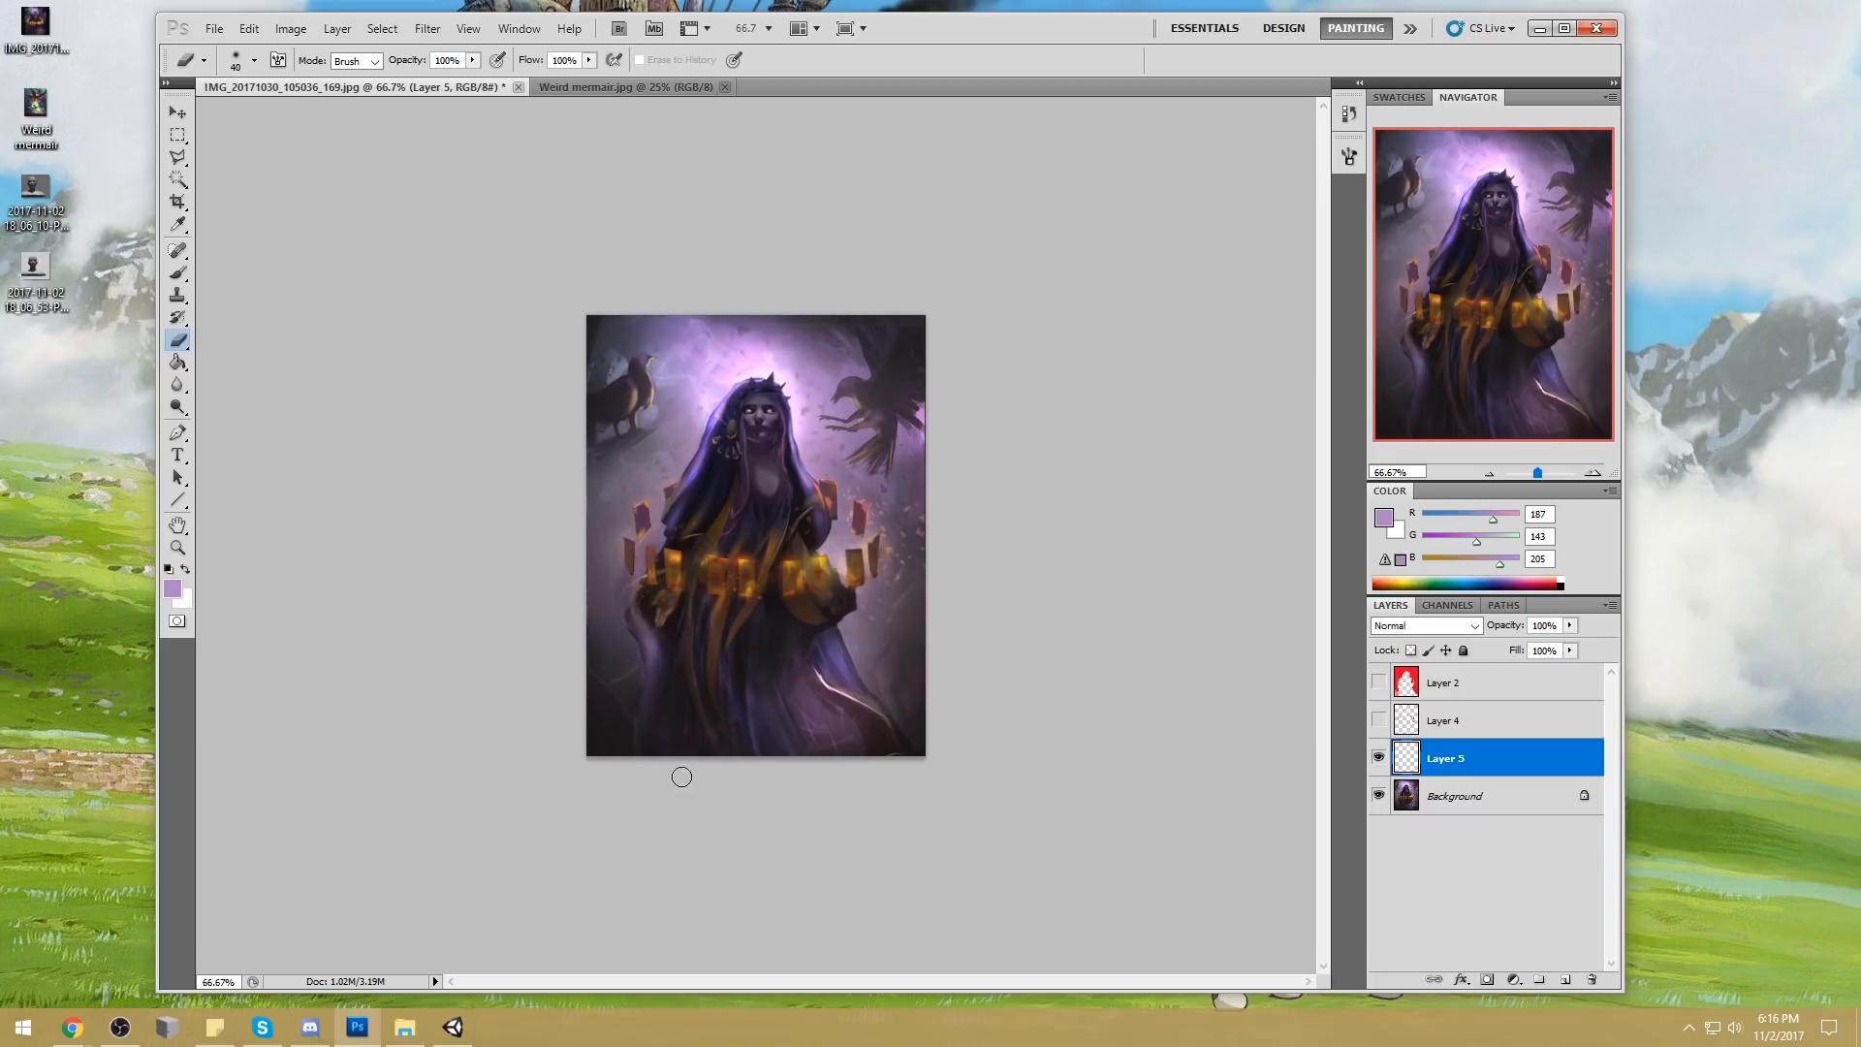
{"action": "left_click_drag", "start_coordinate": [667, 641], "coordinate": [642, 614]}
{"action": "key", "text": "bracketright"}
{"action": "key", "text": "bracketright"}
{"action": "key", "text": "bracketright"}
{"action": "key", "text": "bracketright"}
Merge the robe light layer down into the background painting
{"action": "key", "text": "v"}
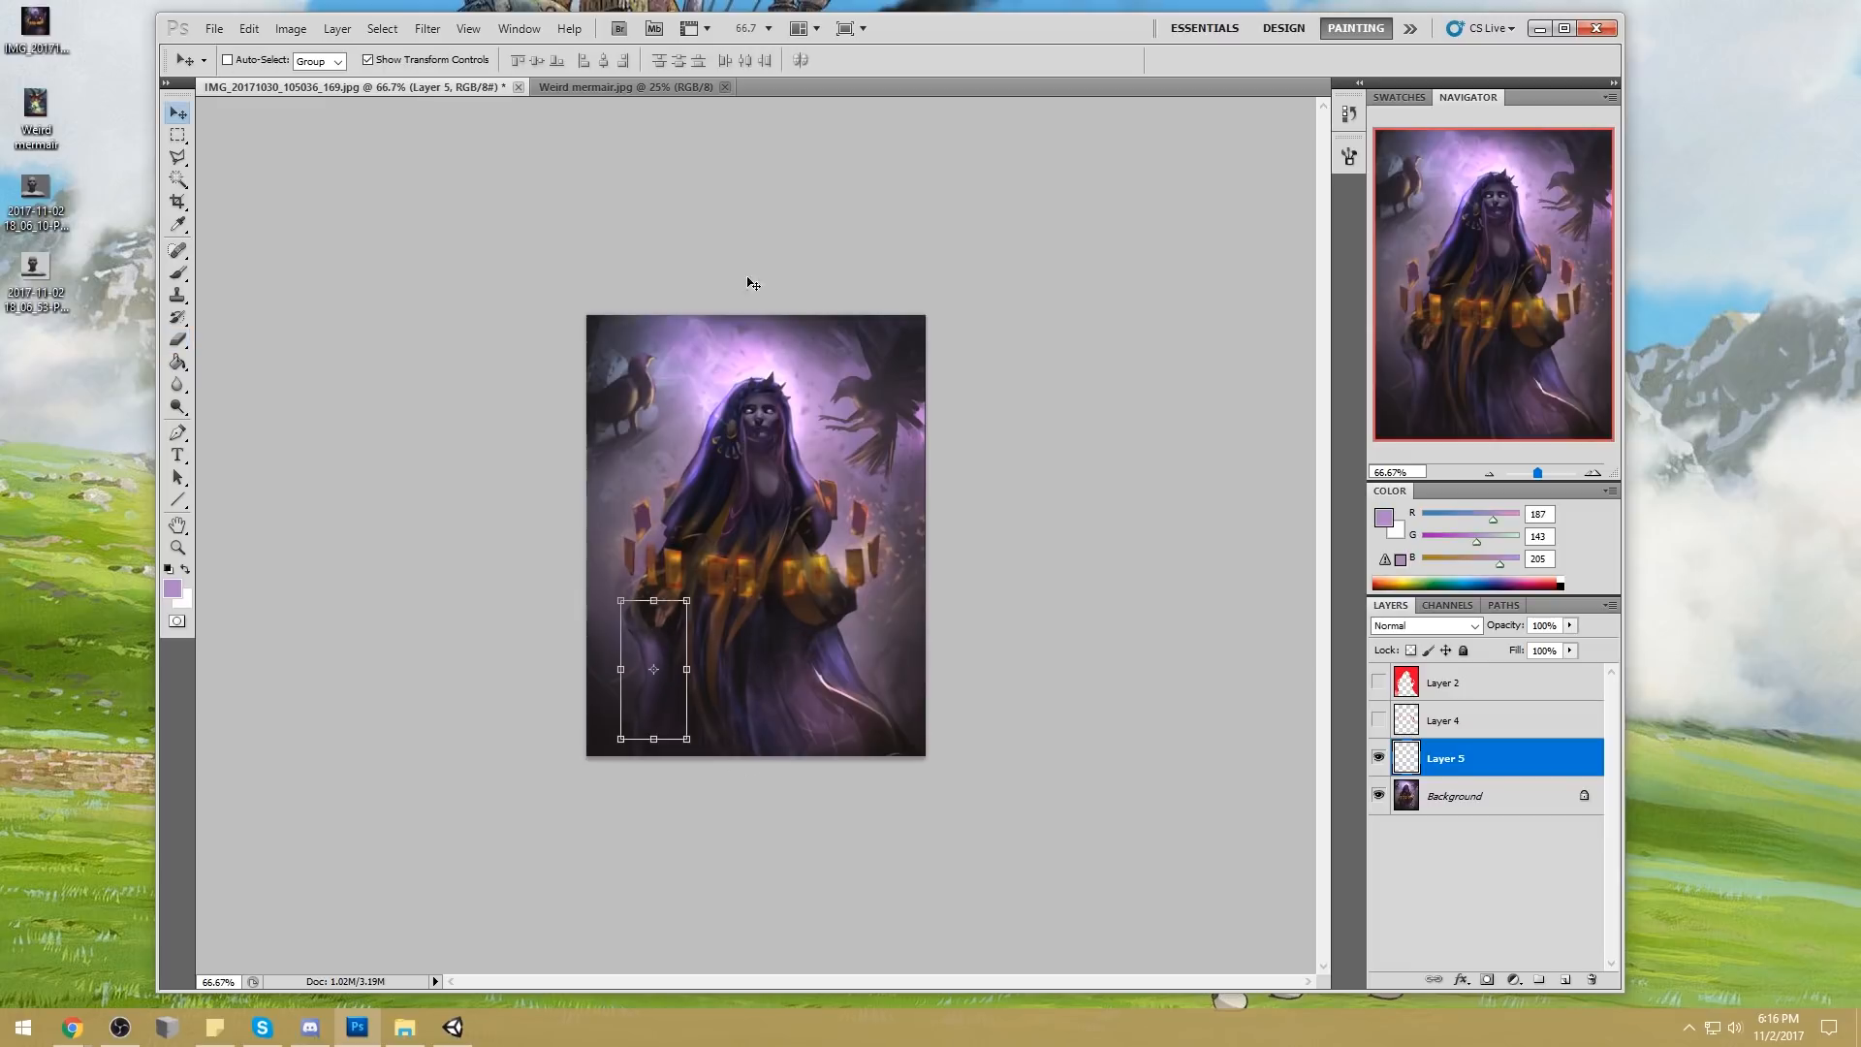
{"action": "right_click", "coordinate": [1502, 756]}
{"action": "left_click", "coordinate": [1578, 694]}
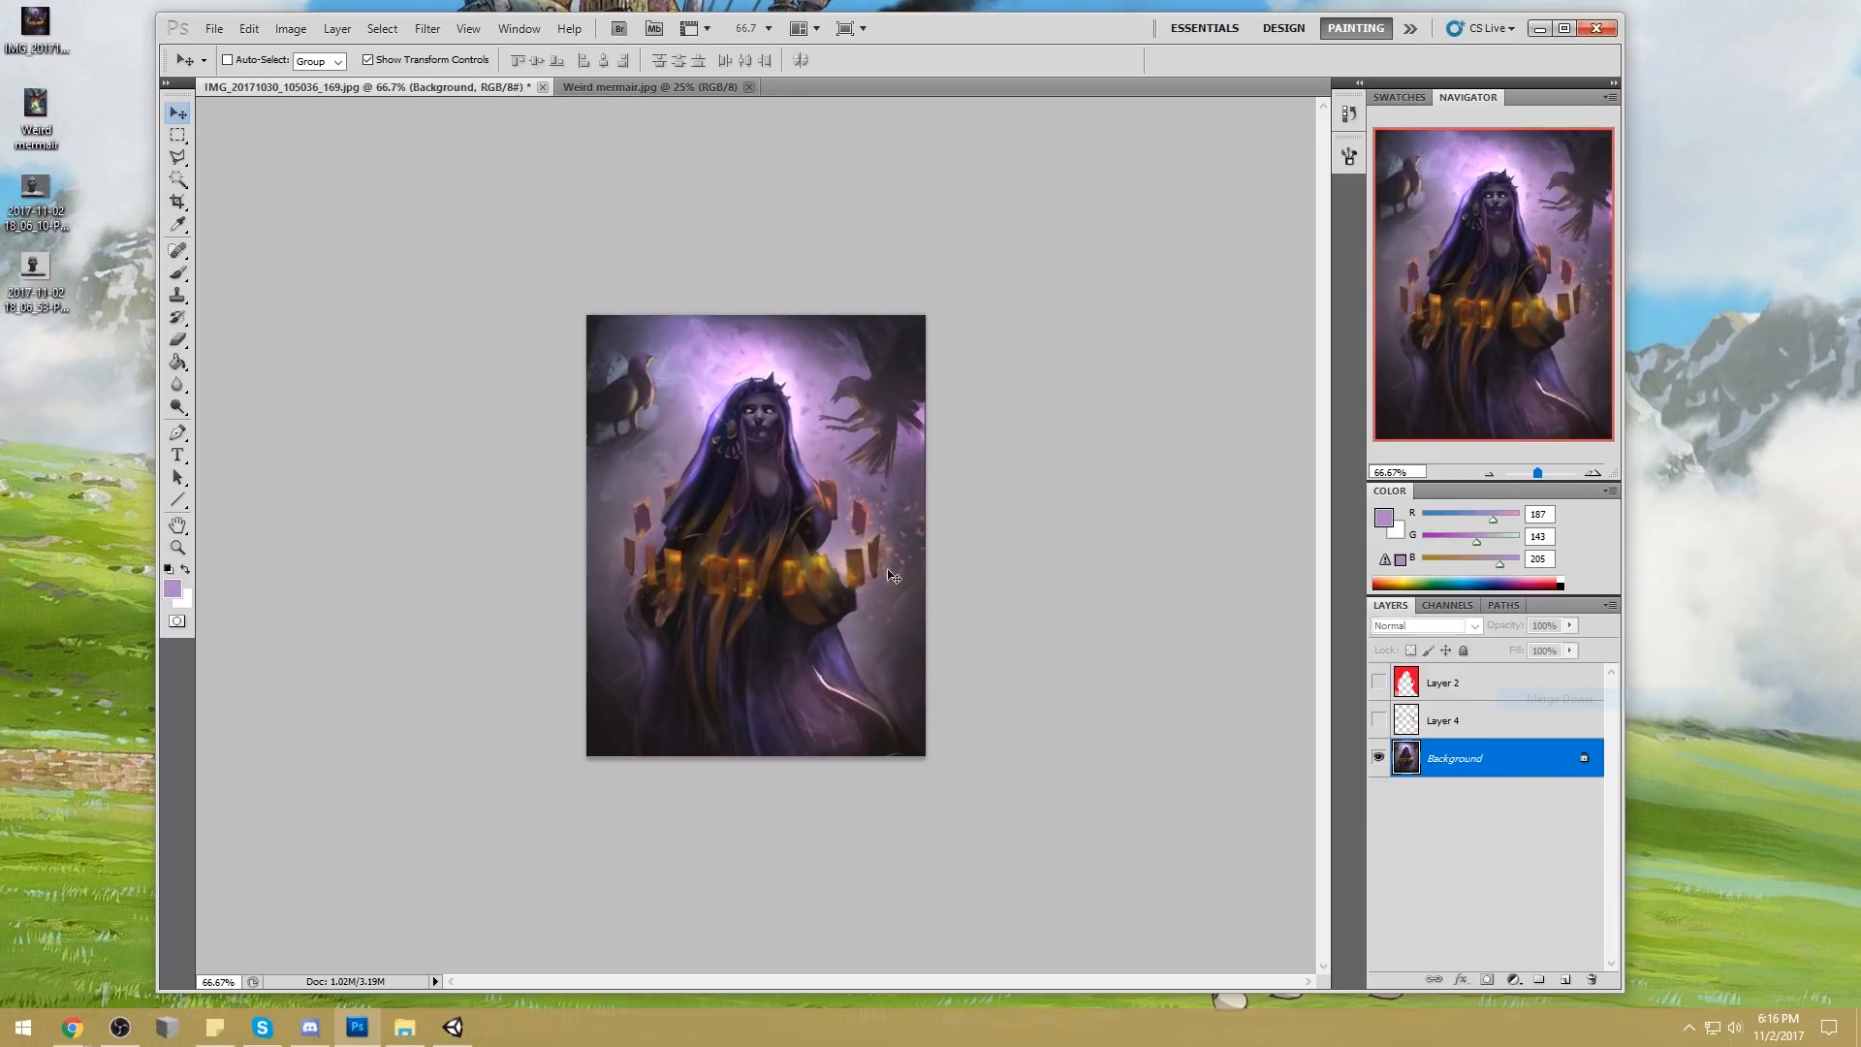
Nudge the top of the hood and the crown slightly downward with Liquify at brush size 61, and apply the changes
{"action": "key", "text": "z"}
{"action": "left_click_drag", "start_coordinate": [676, 358], "coordinate": [834, 485]}
{"action": "key", "text": "b"}
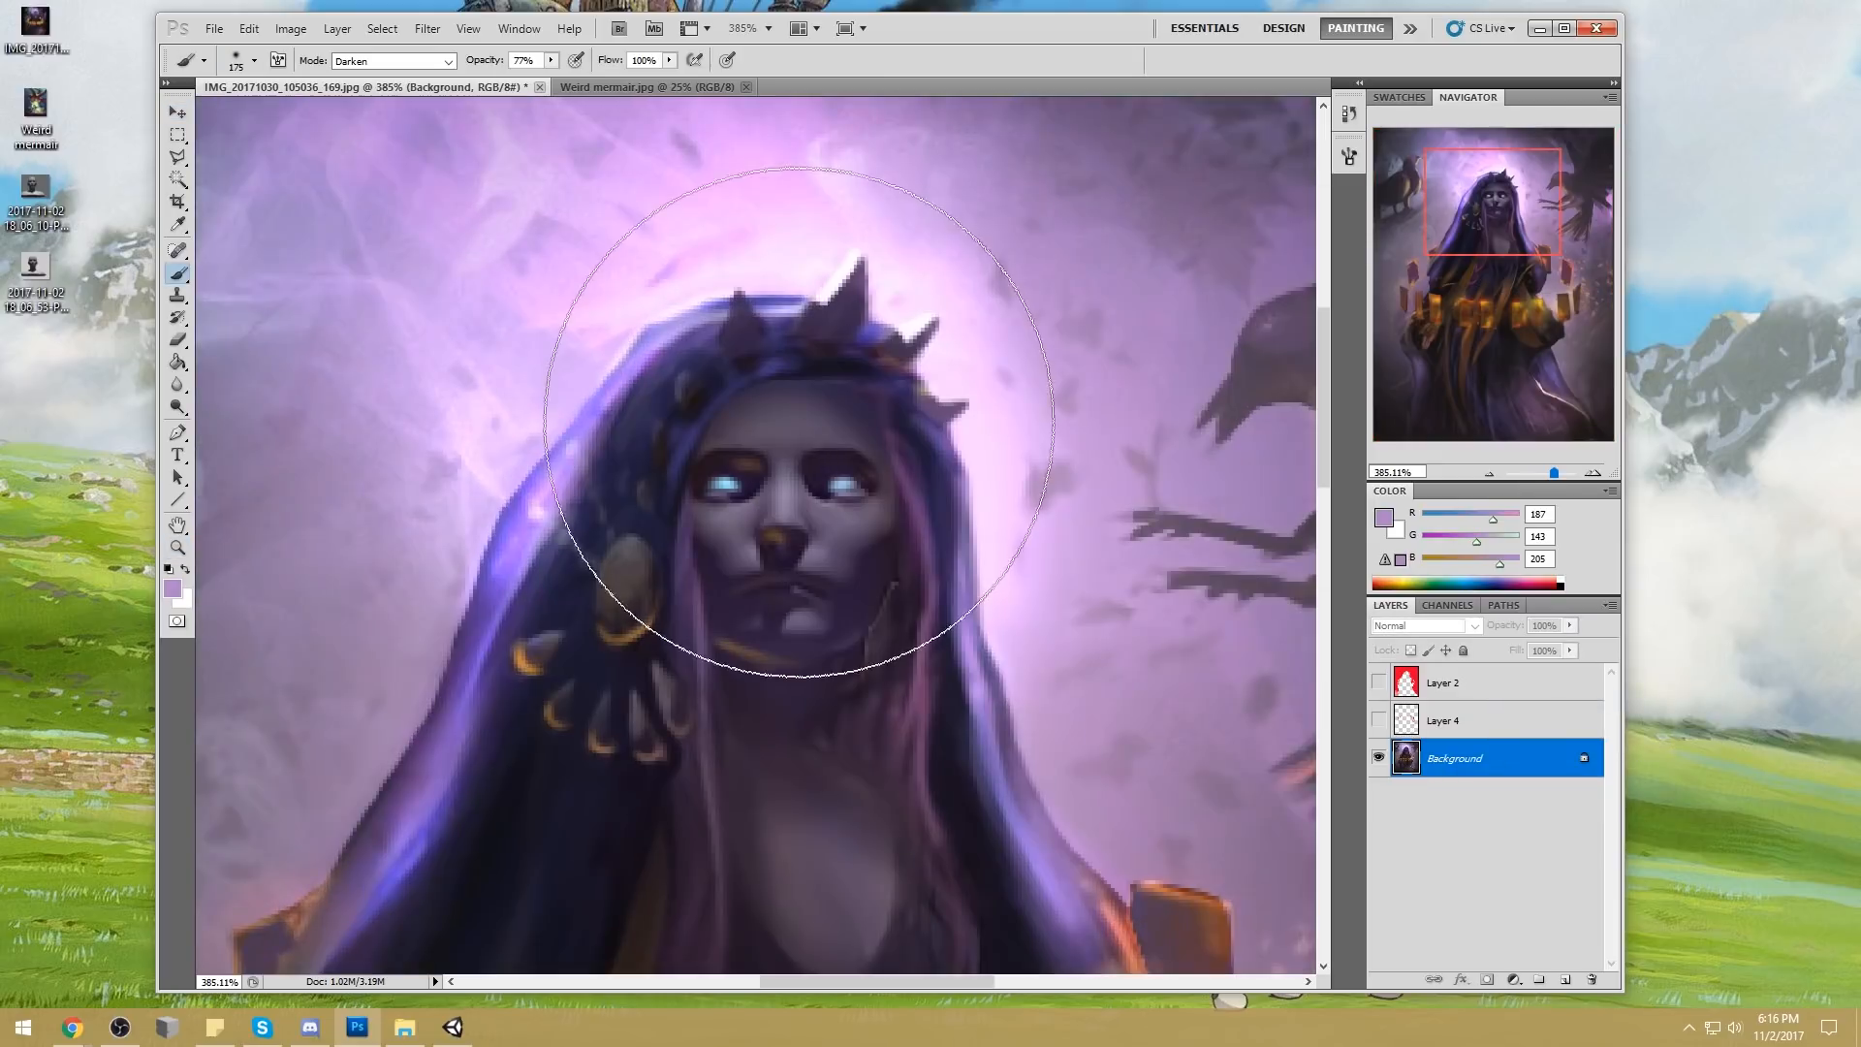
{"action": "left_click", "coordinate": [426, 29]}
{"action": "left_click", "coordinate": [449, 141]}
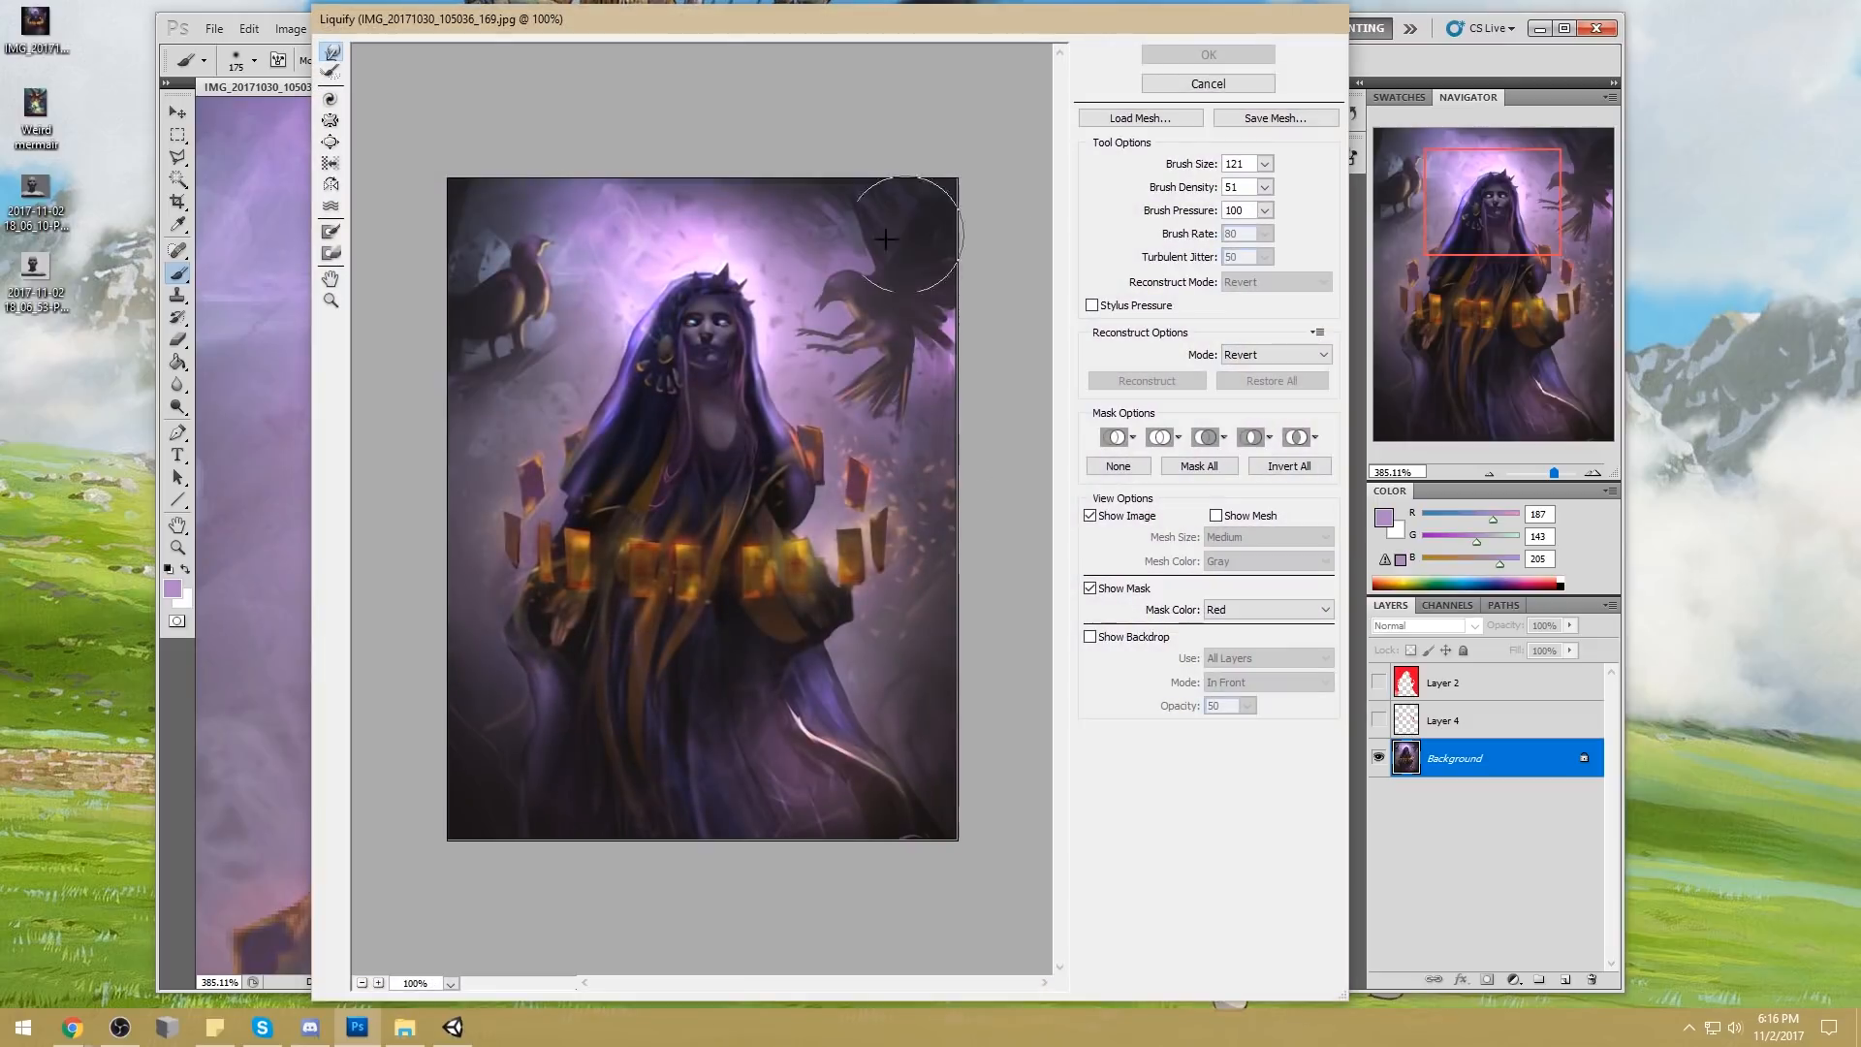
{"action": "left_click", "coordinate": [1270, 166]}
{"action": "left_click_drag", "start_coordinate": [1174, 191], "coordinate": [1170, 191]}
{"action": "left_click", "coordinate": [696, 292]}
{"action": "left_click_drag", "start_coordinate": [694, 288], "coordinate": [696, 293]}
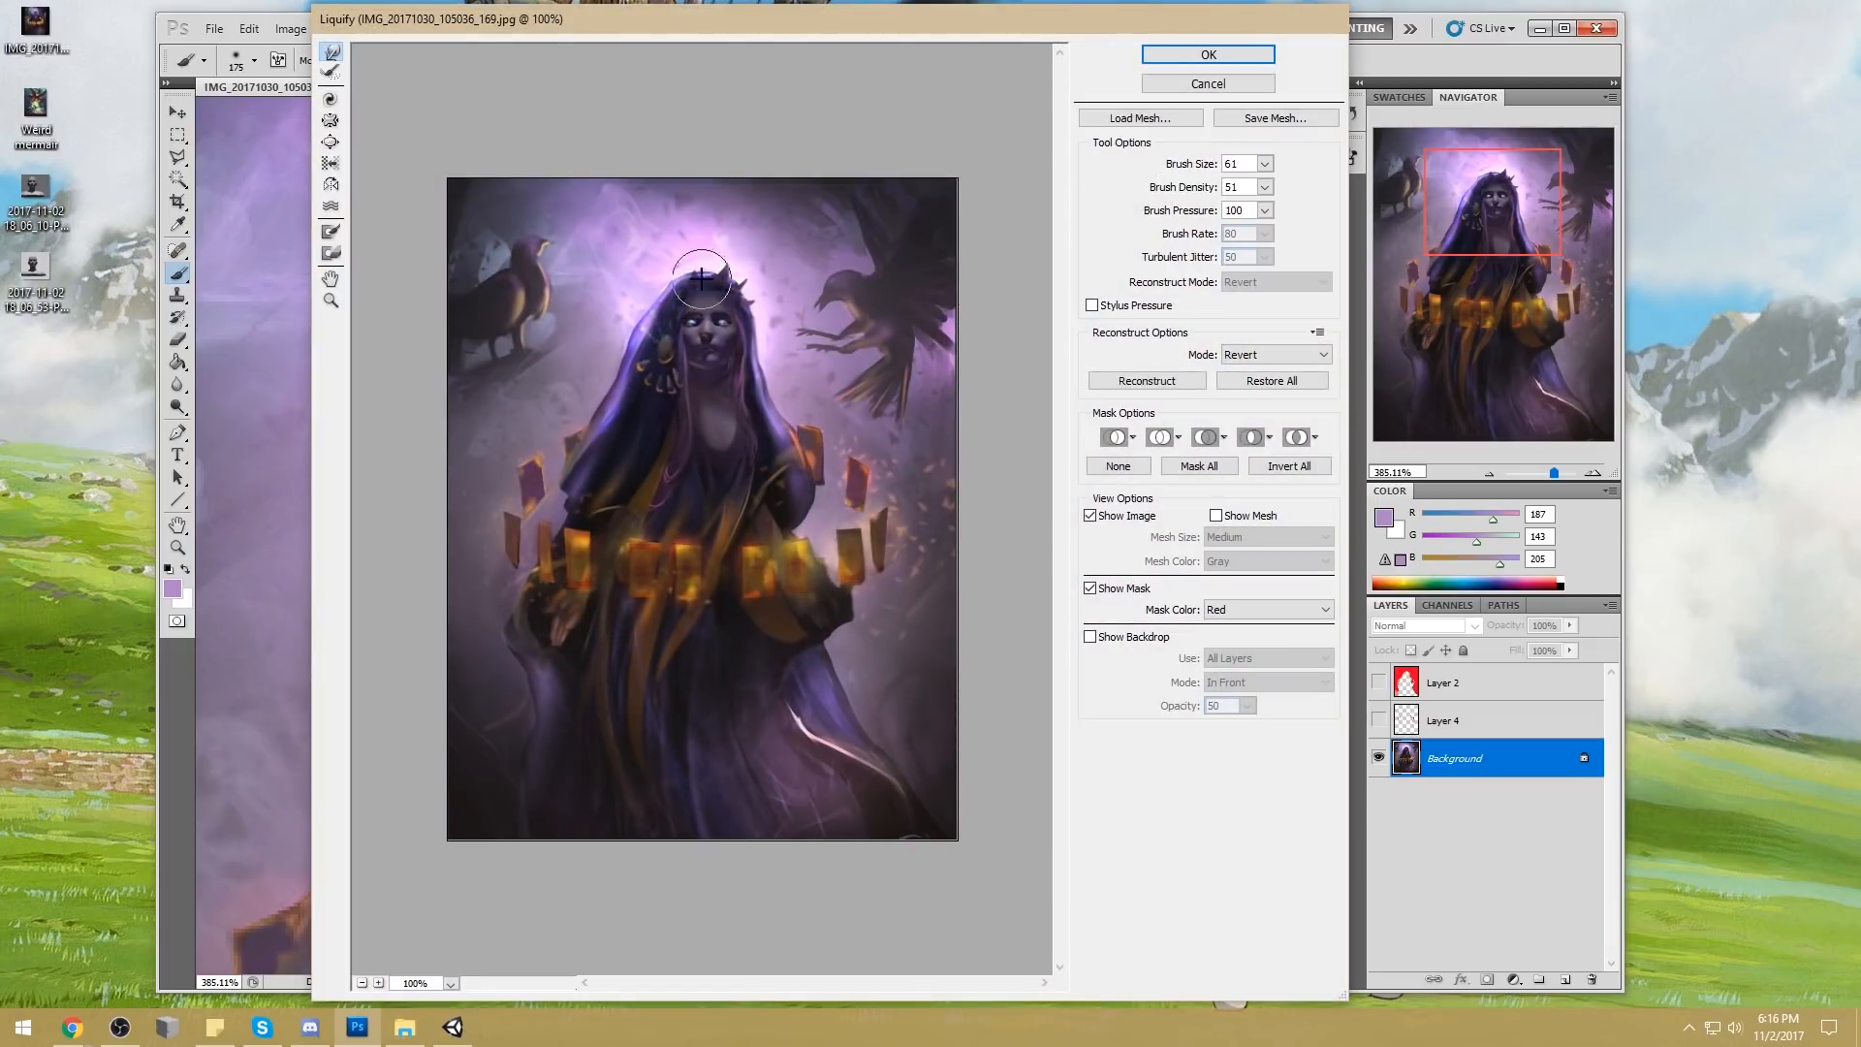
{"action": "left_click_drag", "start_coordinate": [731, 288], "coordinate": [727, 292]}
{"action": "left_click", "coordinate": [1214, 57]}
{"action": "scroll", "coordinate": [1080, 216], "scroll_direction": "down", "scroll_amount": 5}
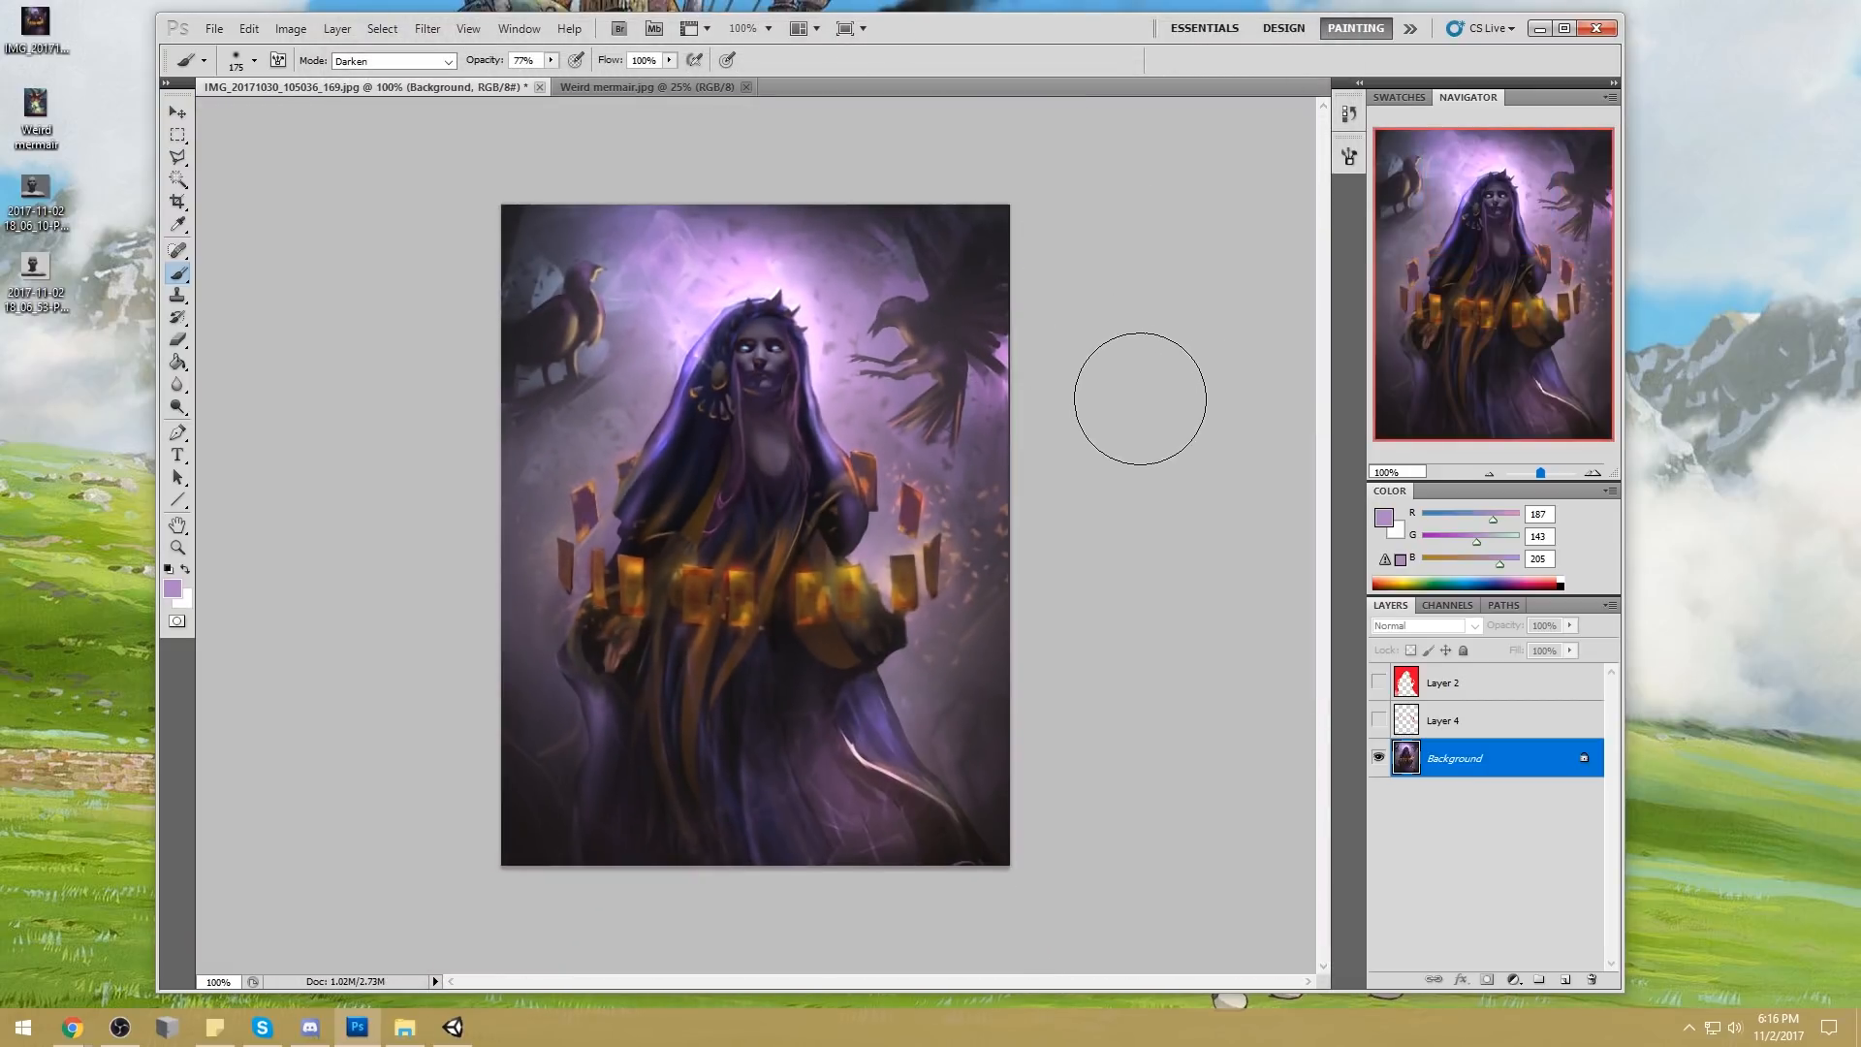
{"action": "key", "text": "l"}
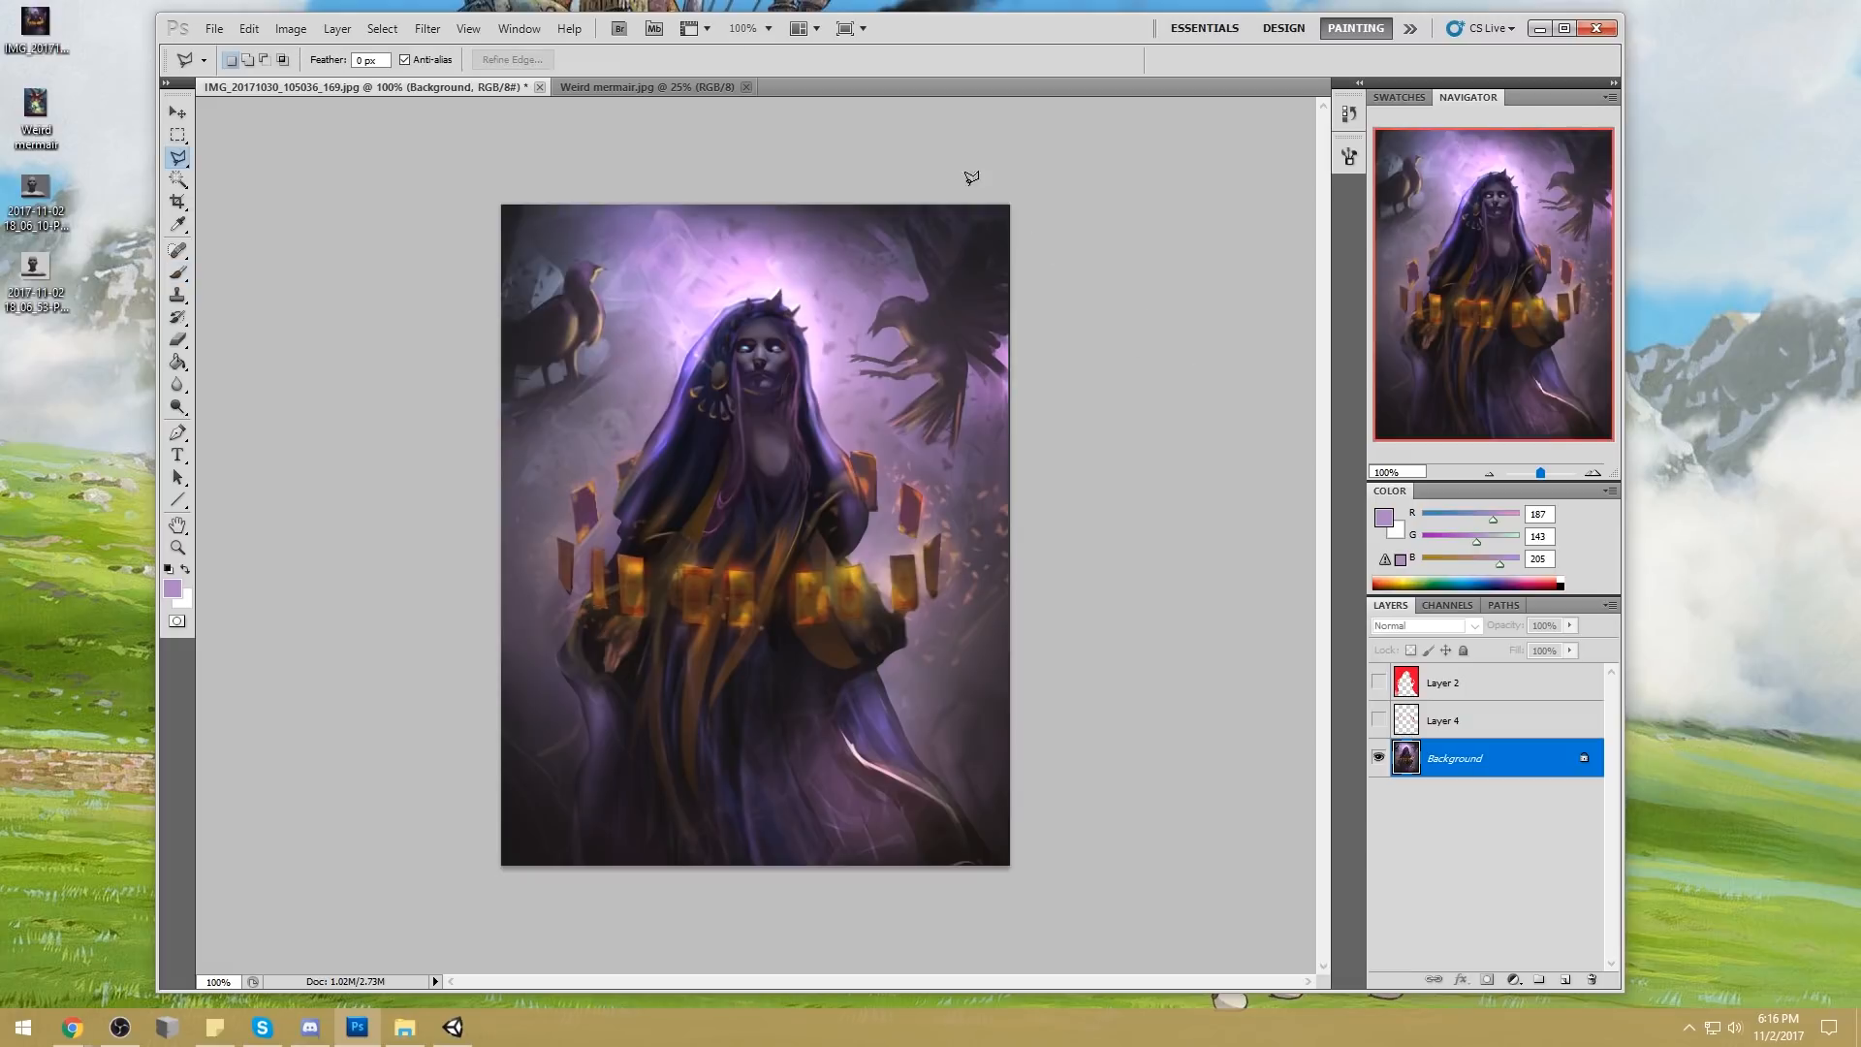
{"action": "left_click_drag", "start_coordinate": [177, 157], "coordinate": [218, 163]}
{"action": "left_click_drag", "start_coordinate": [1052, 157], "coordinate": [1184, 97]}
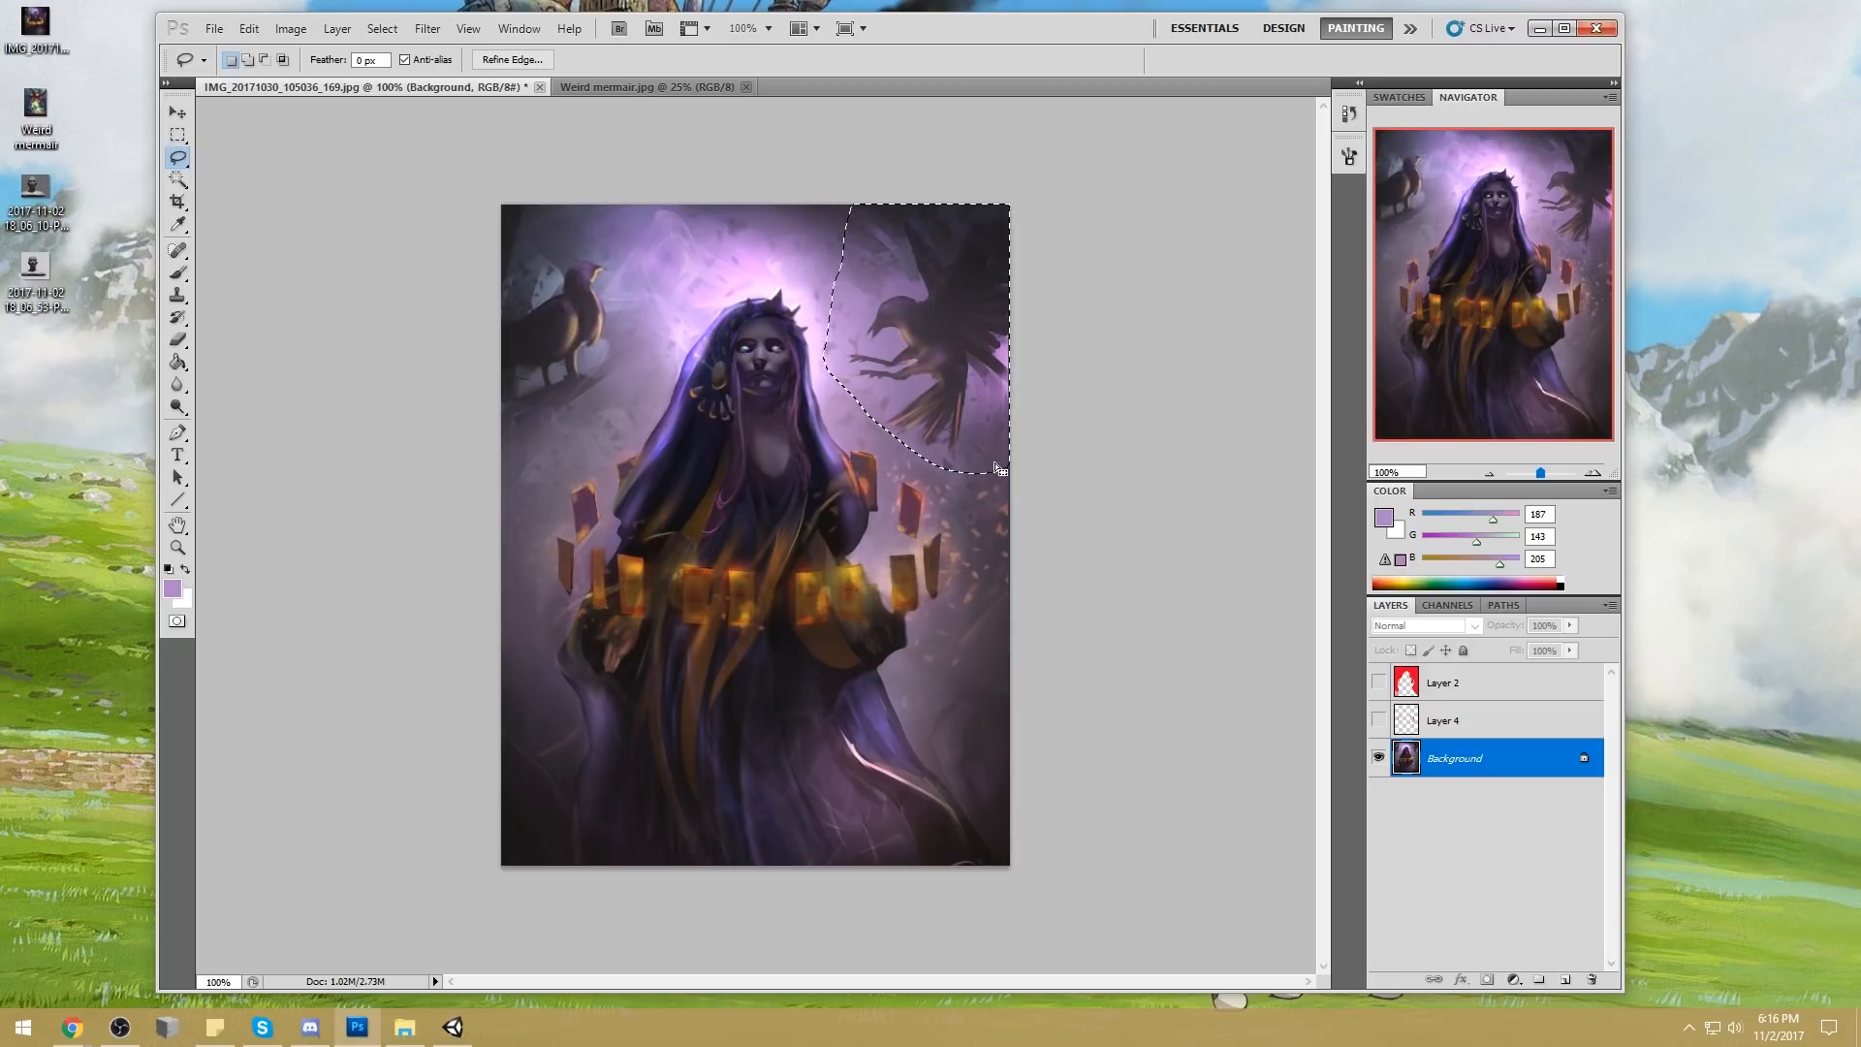
{"action": "key", "text": "ctrl+d"}
Try cropping the painting to a landscape frame around the head and the two birds, and undo the crop
{"action": "key", "text": "c"}
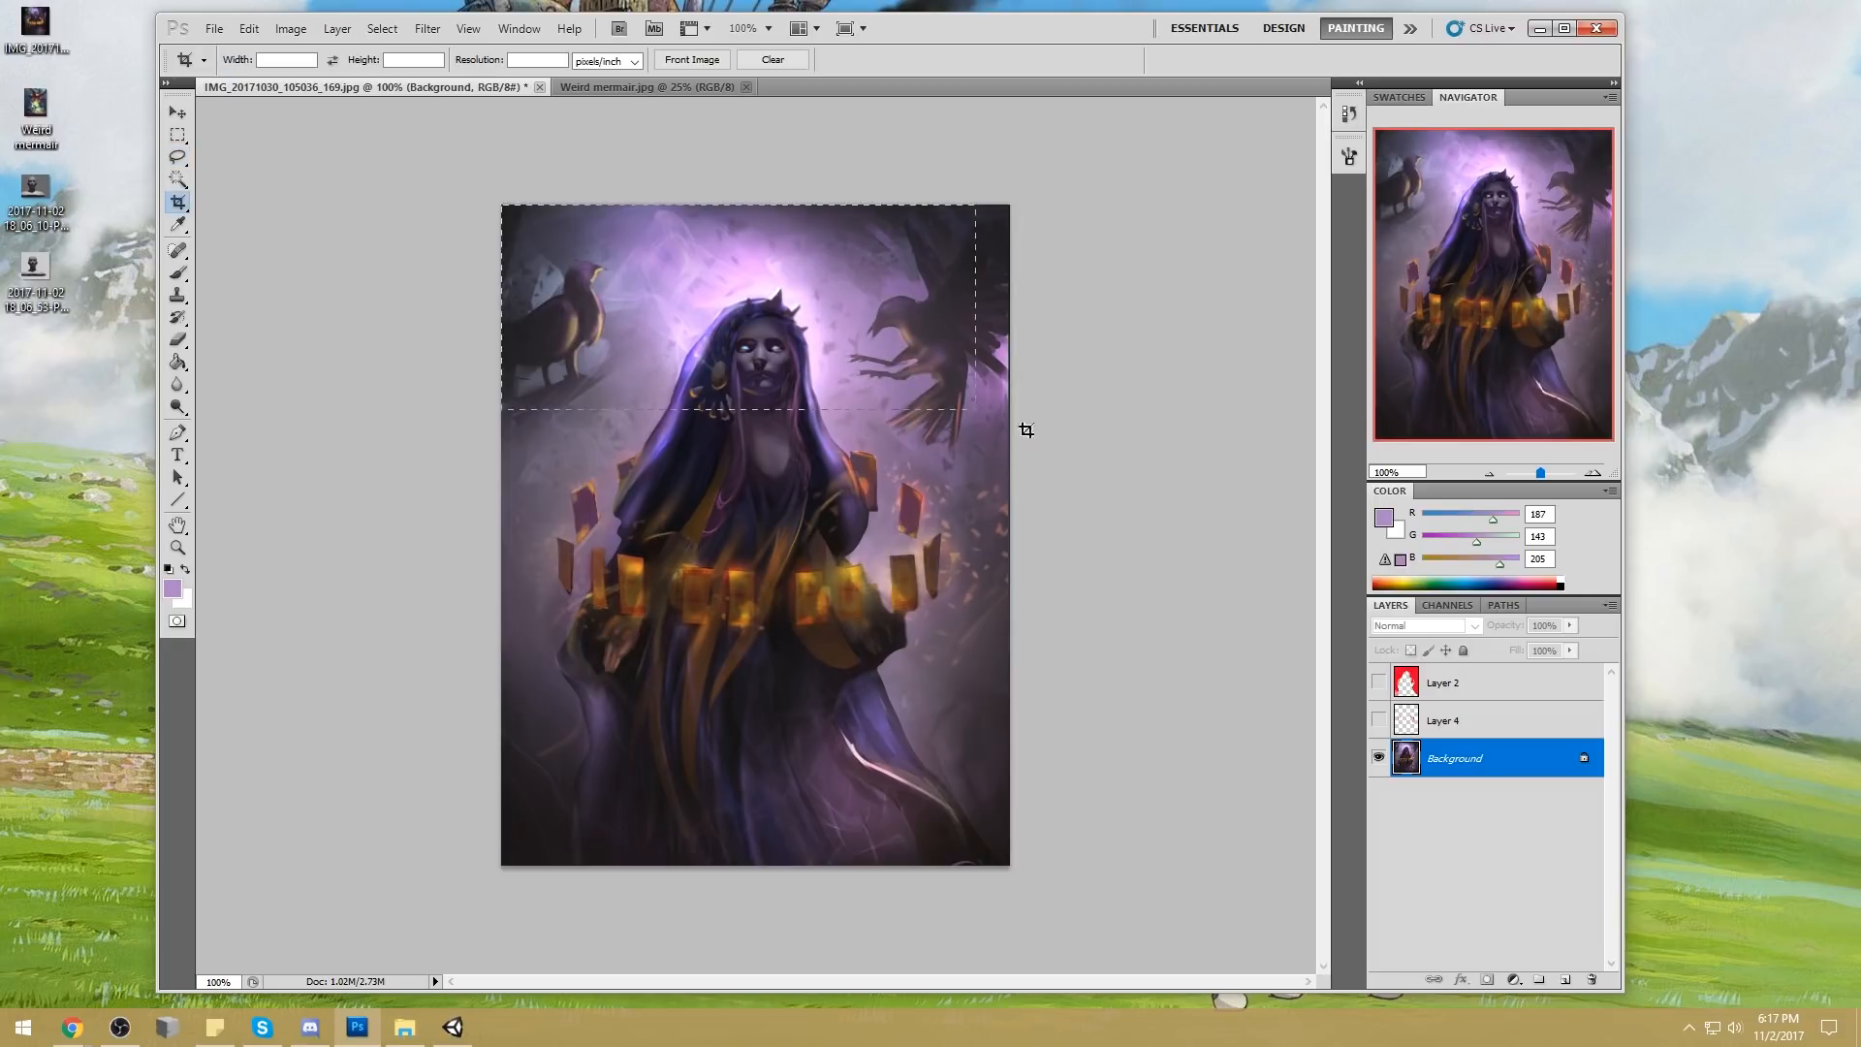
{"action": "left_click_drag", "start_coordinate": [1027, 429], "coordinate": [1162, 508]}
{"action": "key", "text": "Return"}
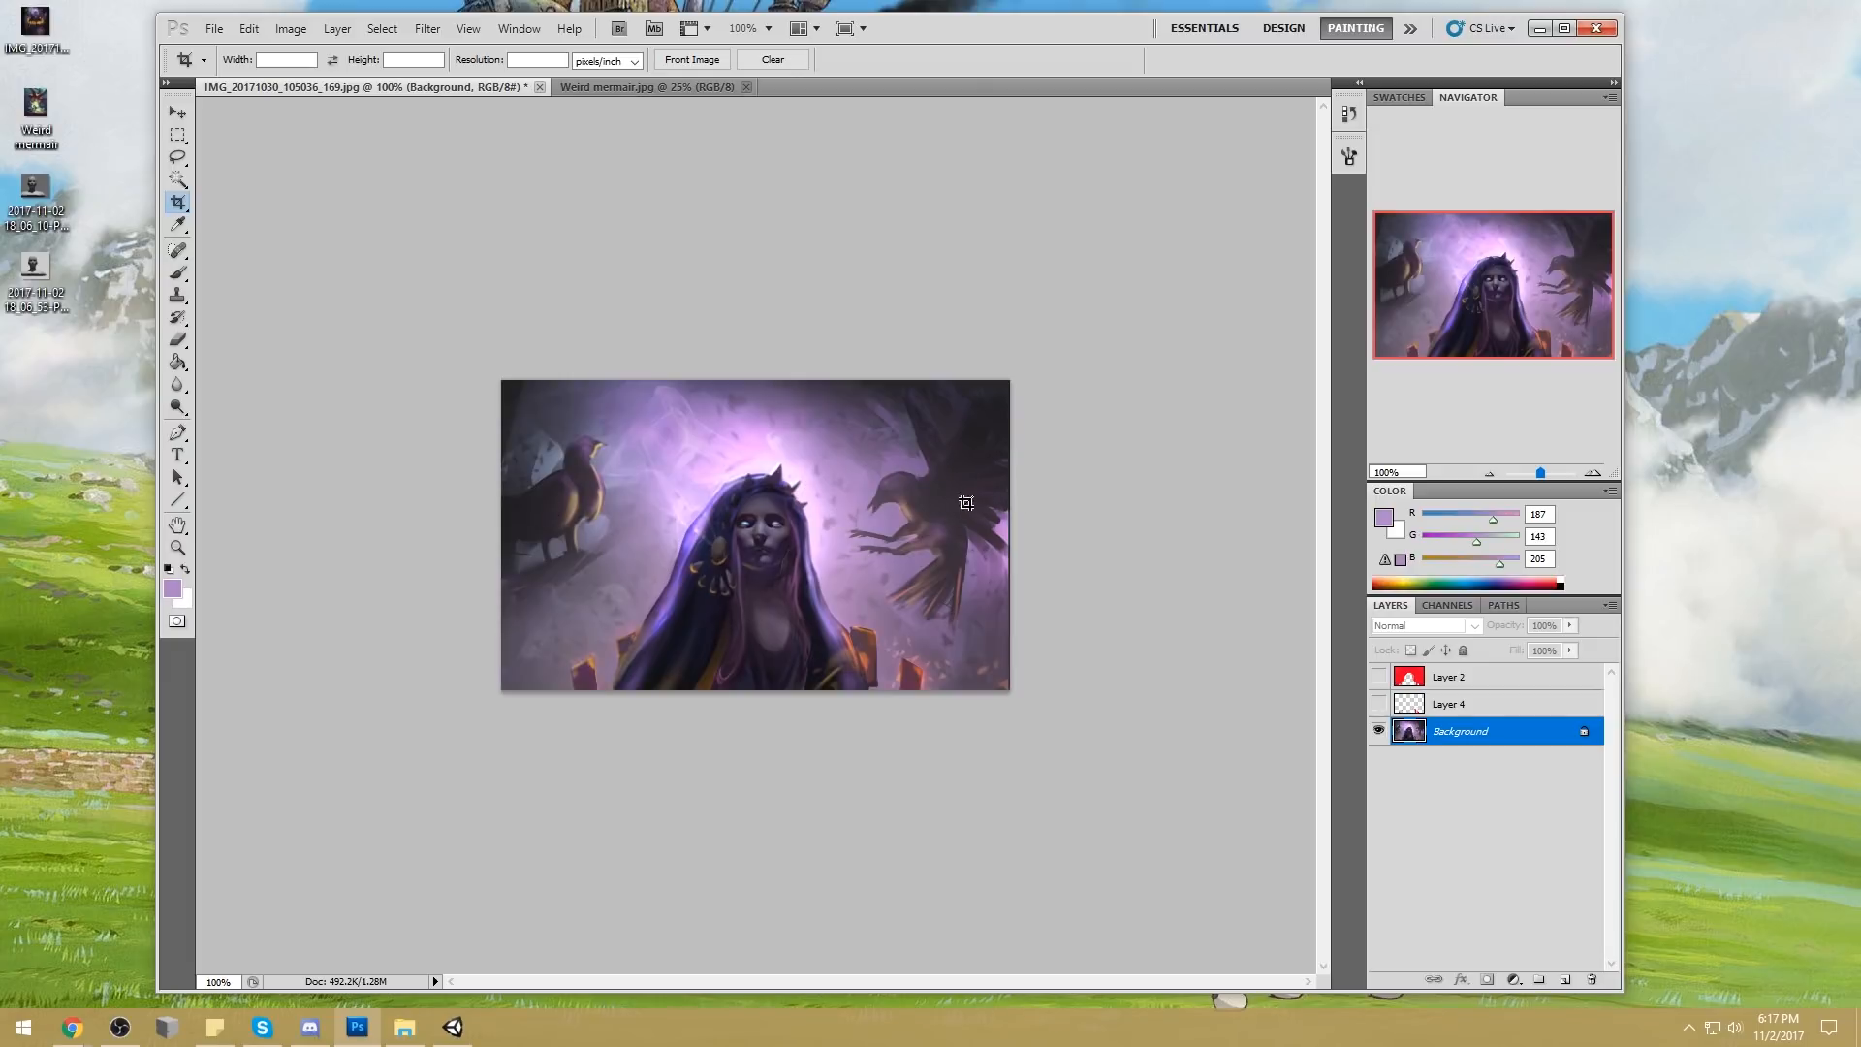
{"action": "key", "text": "ctrl+z"}
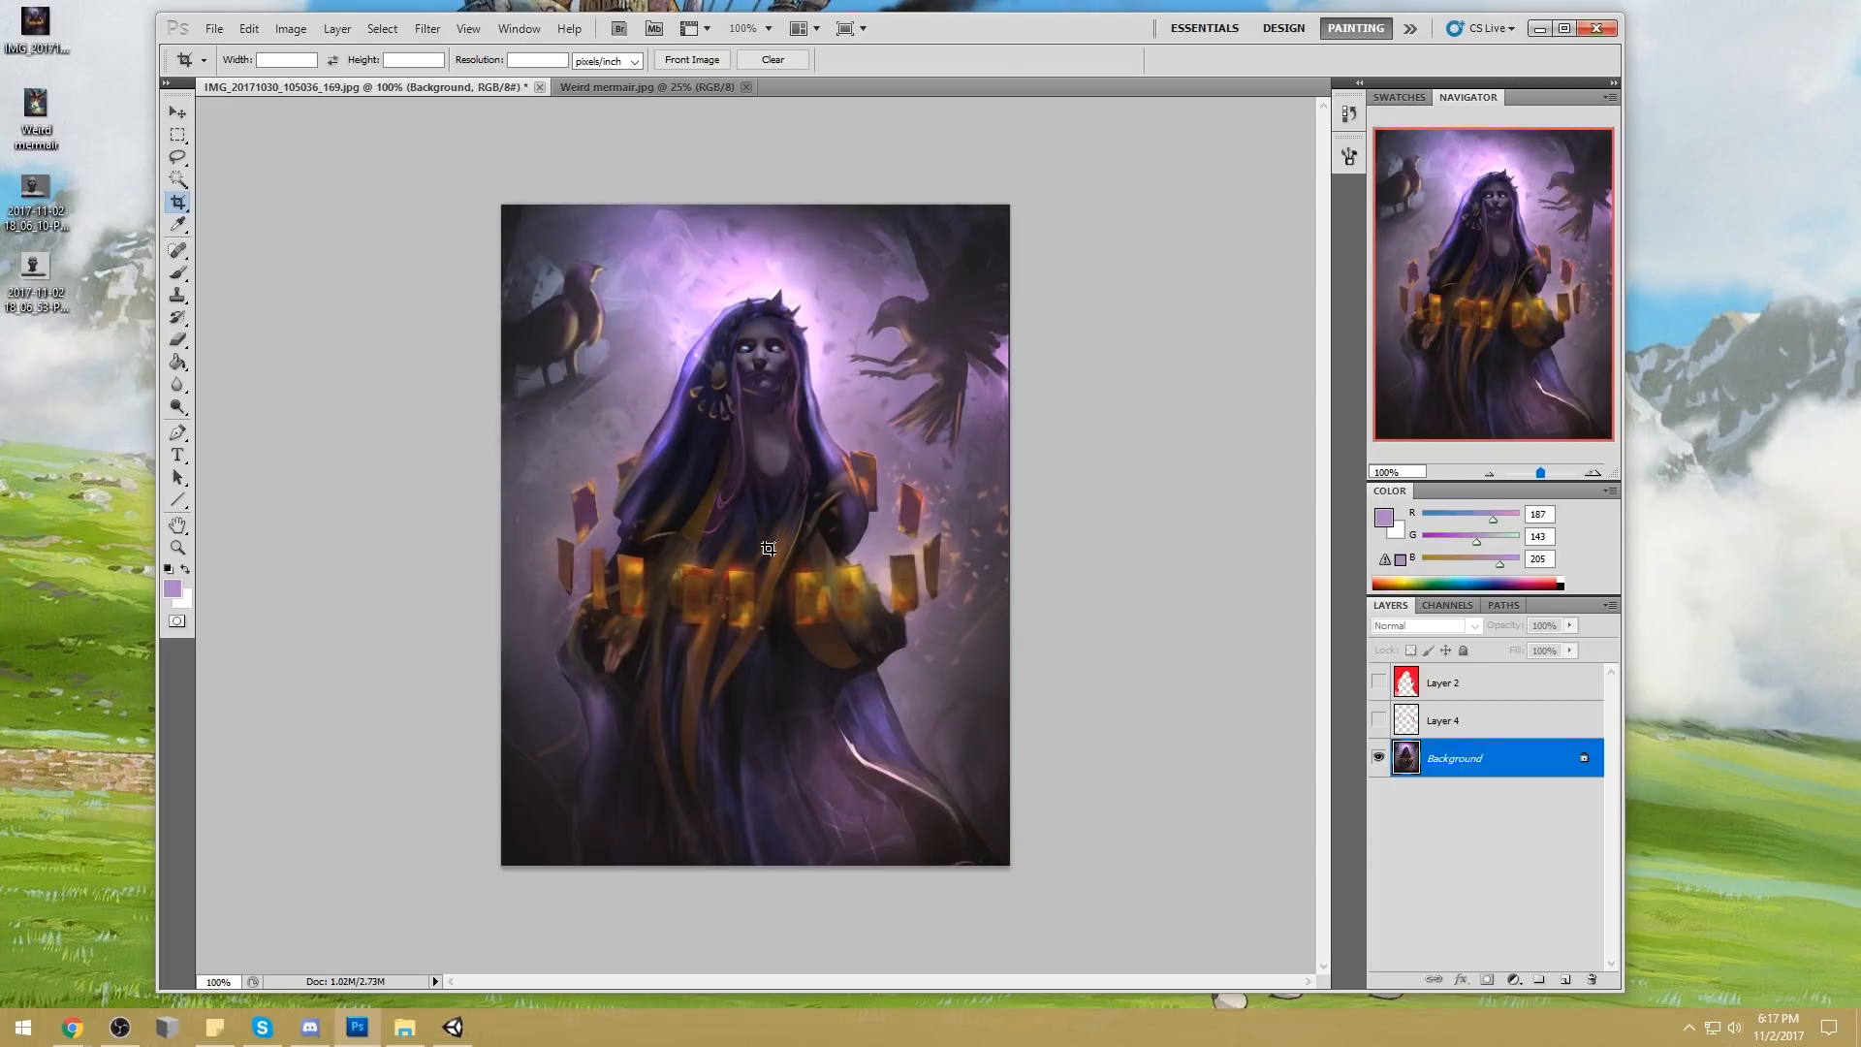
Copy the lassoed right-hand crow to a new layer, scale it down lower in the scene, and erase its hard edges
{"action": "key", "text": "l"}
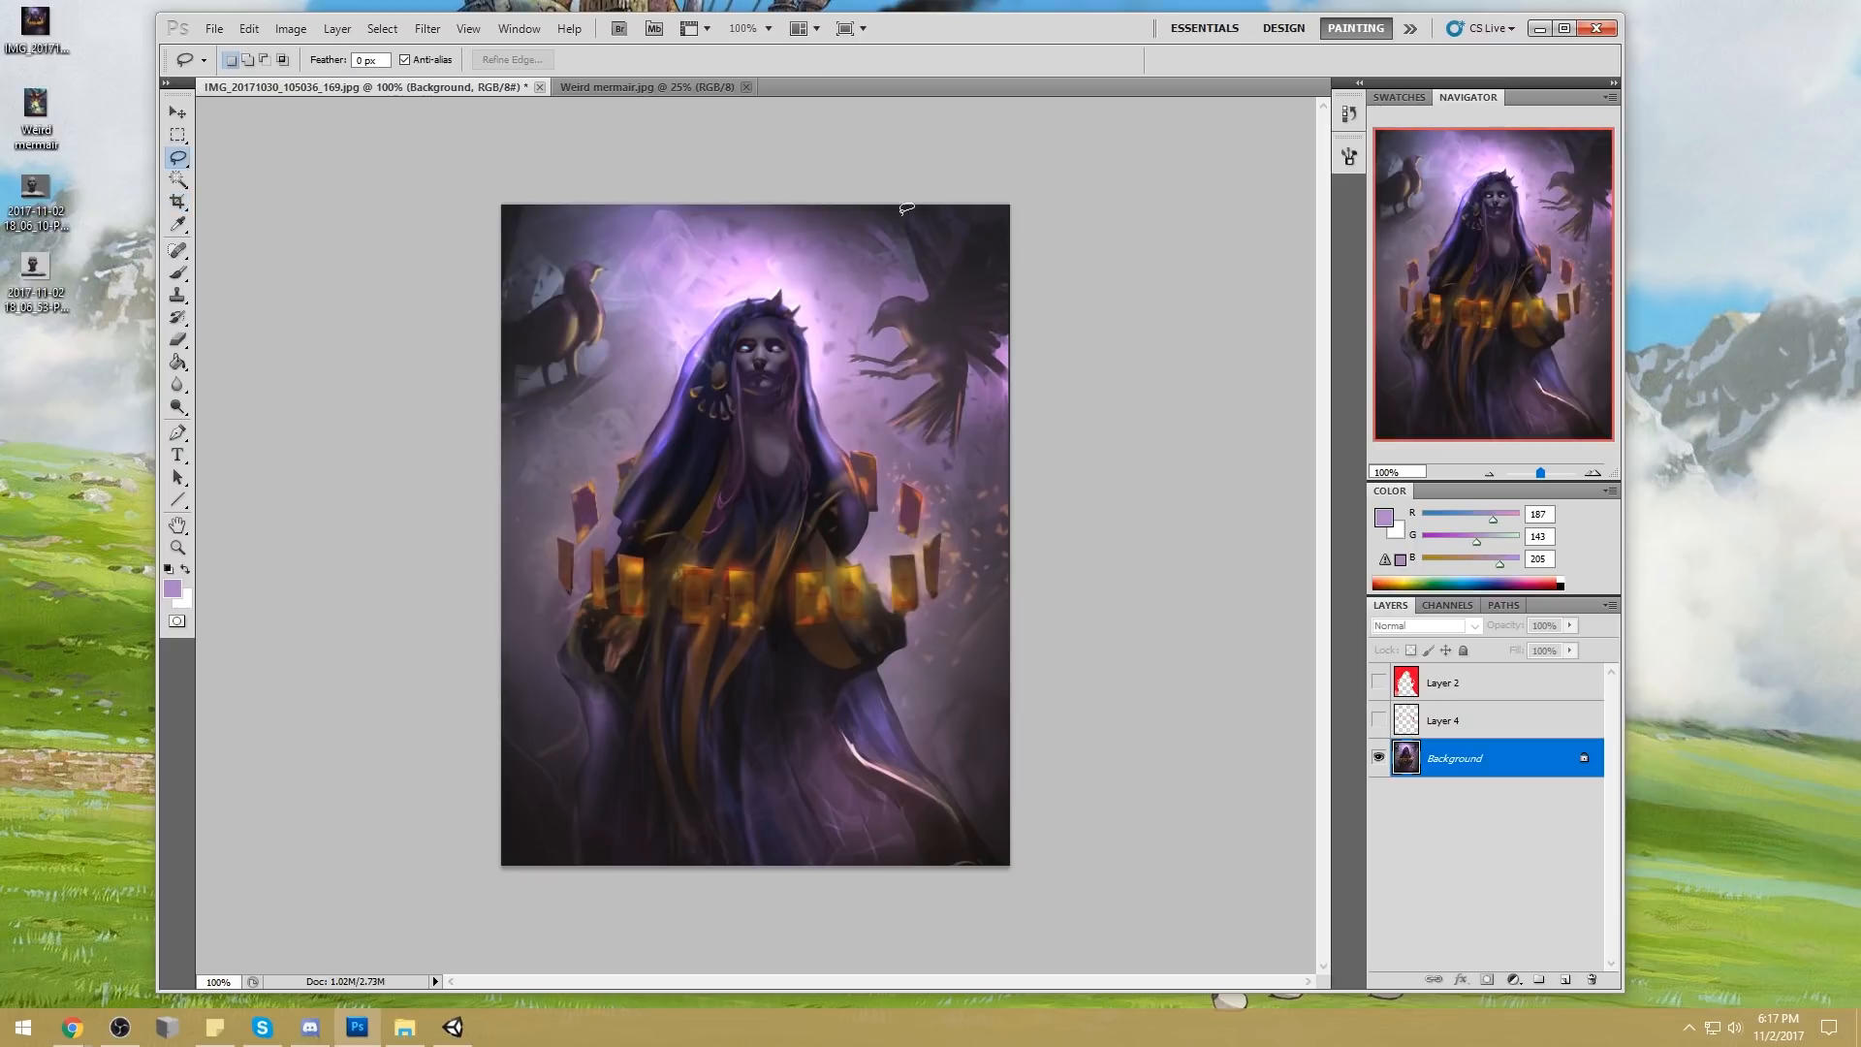
{"action": "mouse_move", "coordinate": [889, 195]}
{"action": "left_mouse_down"}
{"action": "mouse_move", "coordinate": [839, 383]}
{"action": "mouse_move", "coordinate": [1059, 415]}
{"action": "mouse_move", "coordinate": [1028, 184]}
{"action": "mouse_move", "coordinate": [945, 212]}
{"action": "mouse_move", "coordinate": [868, 441]}
{"action": "mouse_move", "coordinate": [1119, 307]}
{"action": "mouse_move", "coordinate": [940, 227]}
{"action": "left_mouse_up"}
{"action": "left_click_drag", "start_coordinate": [796, 293], "coordinate": [819, 373]}
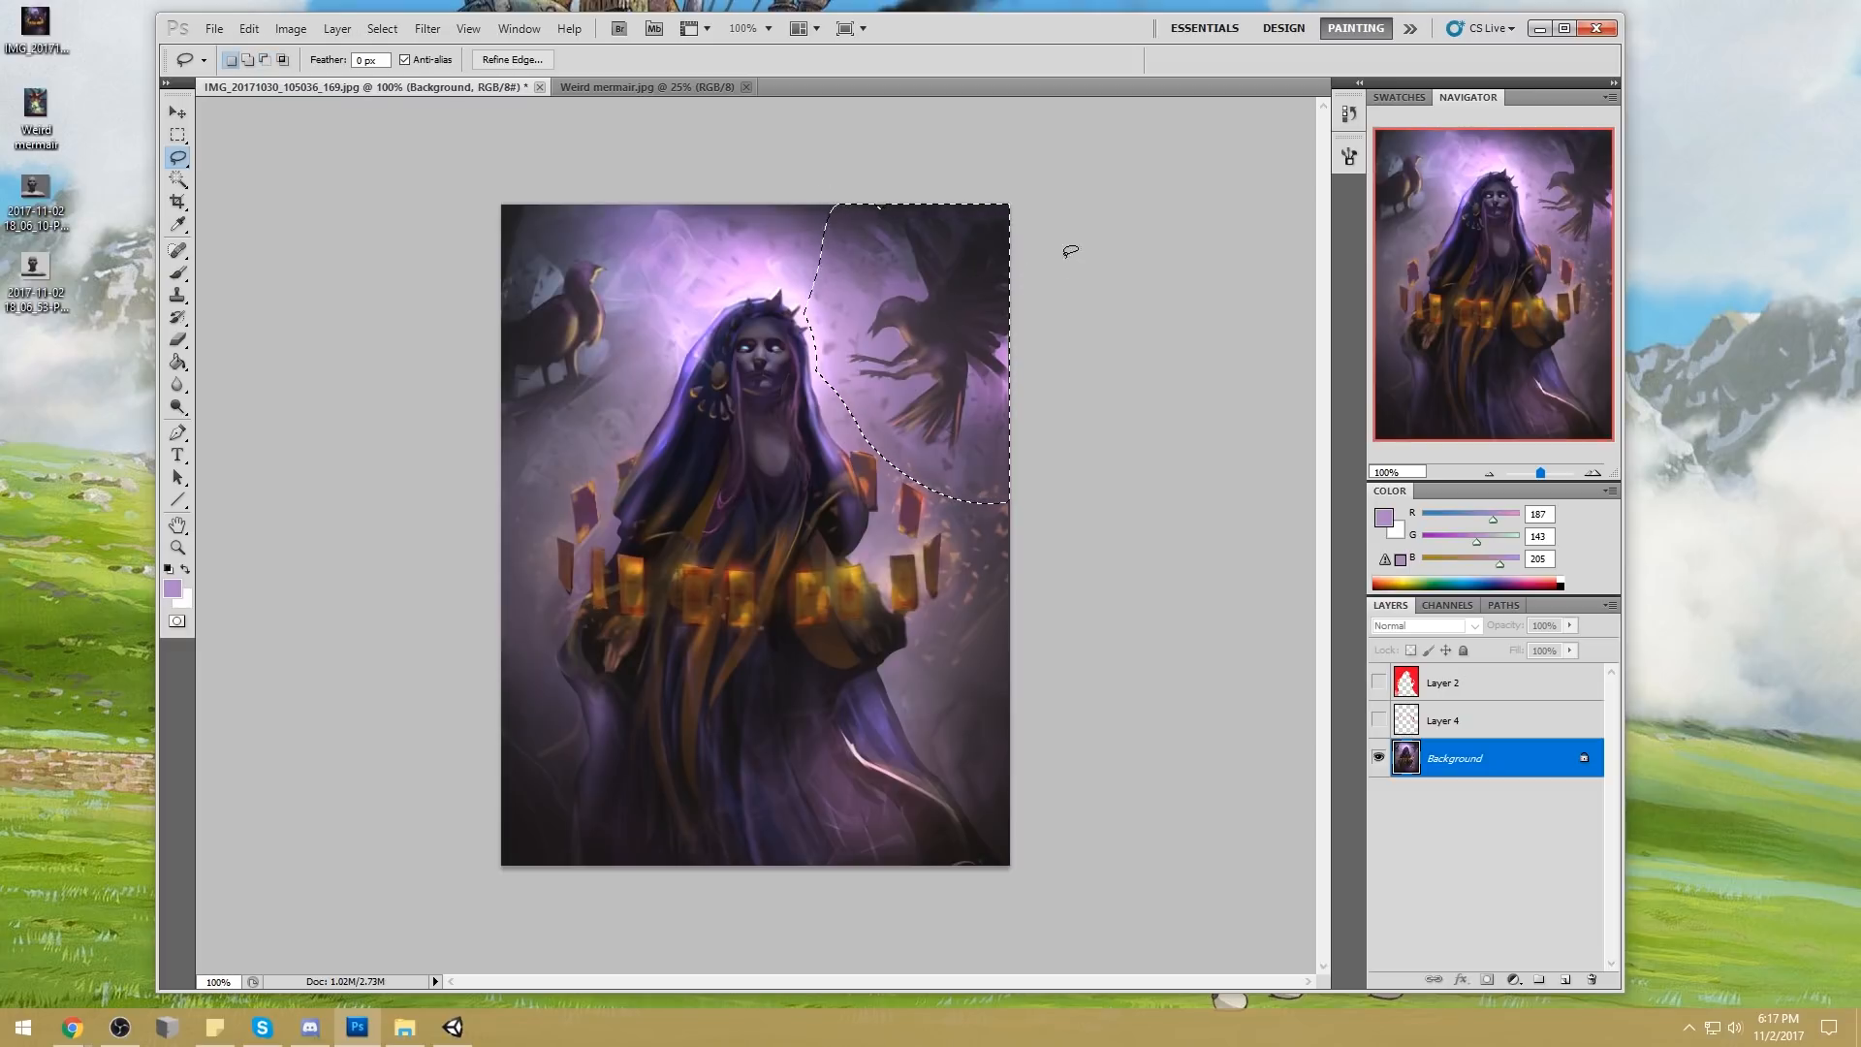
{"action": "key", "text": "ctrl+j"}
{"action": "key", "text": "ctrl+t"}
{"action": "left_click_drag", "start_coordinate": [1011, 505], "coordinate": [944, 408]}
{"action": "left_click_drag", "start_coordinate": [902, 308], "coordinate": [947, 422]}
{"action": "left_click", "coordinate": [1131, 61]}
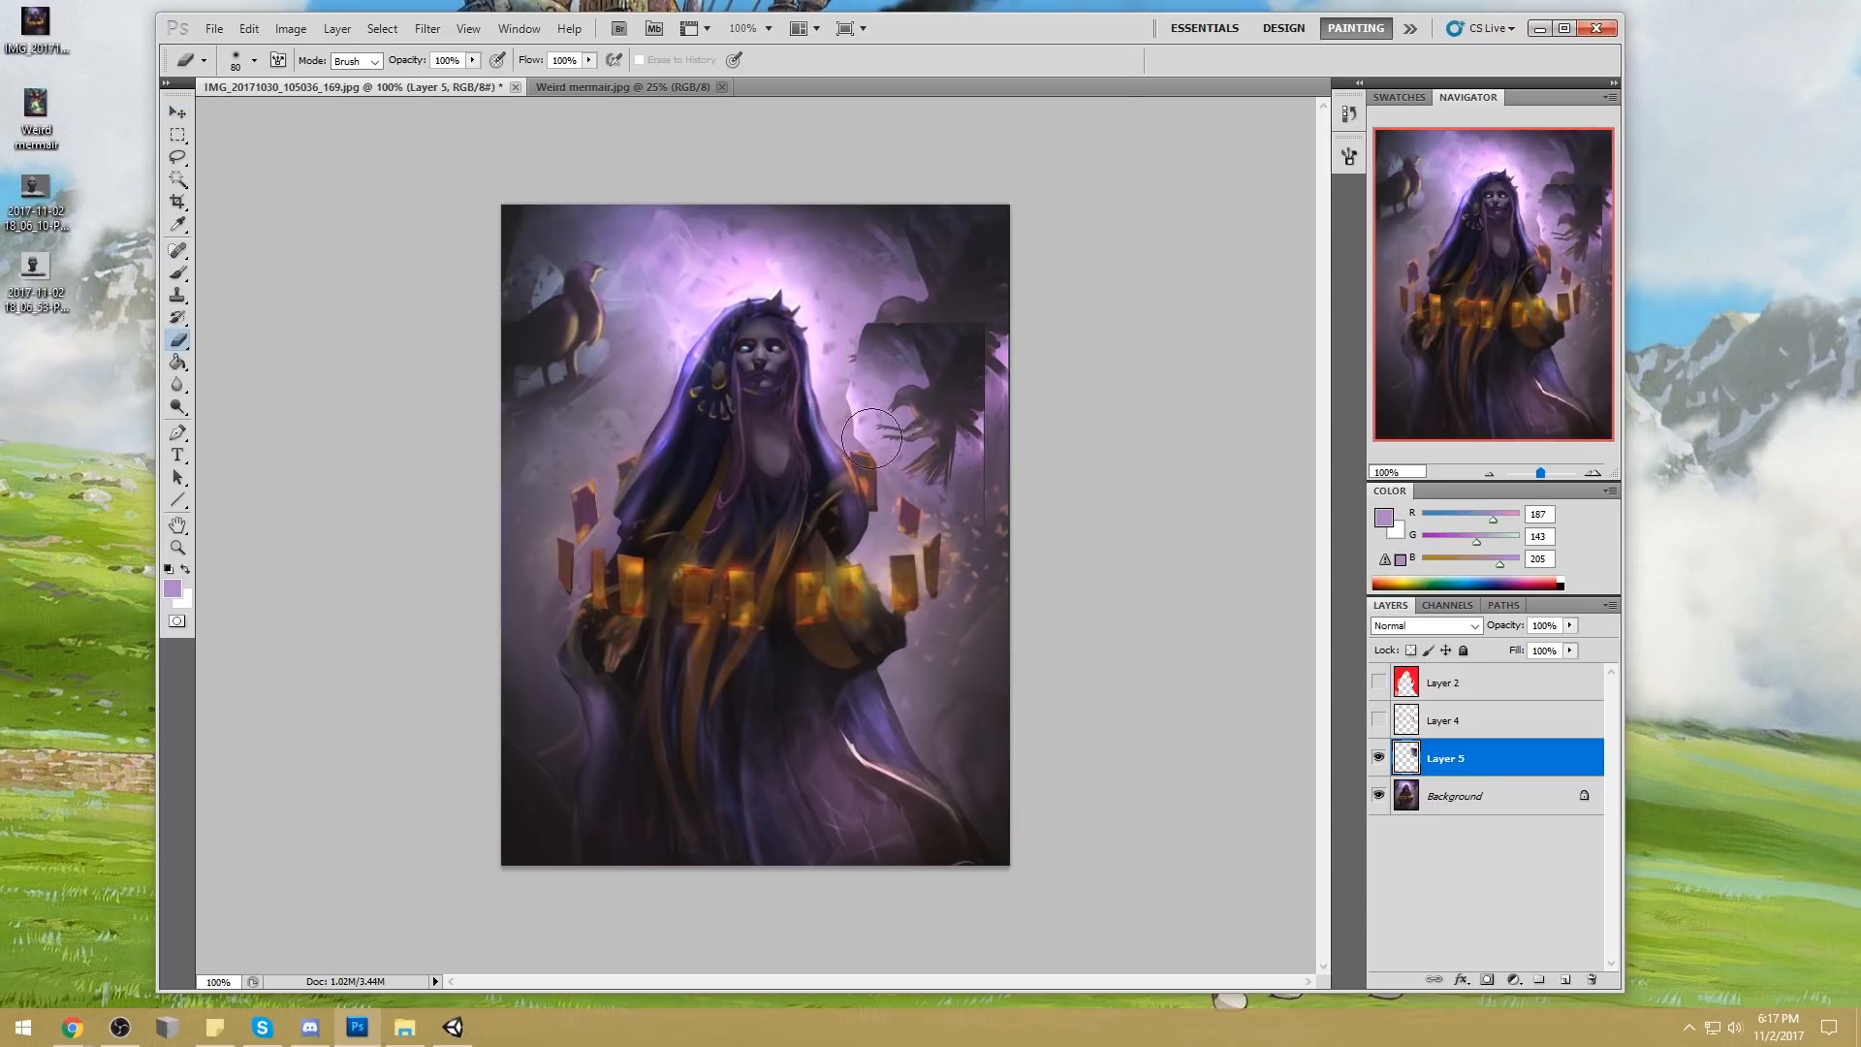
{"action": "left_click_drag", "start_coordinate": [979, 543], "coordinate": [920, 521]}
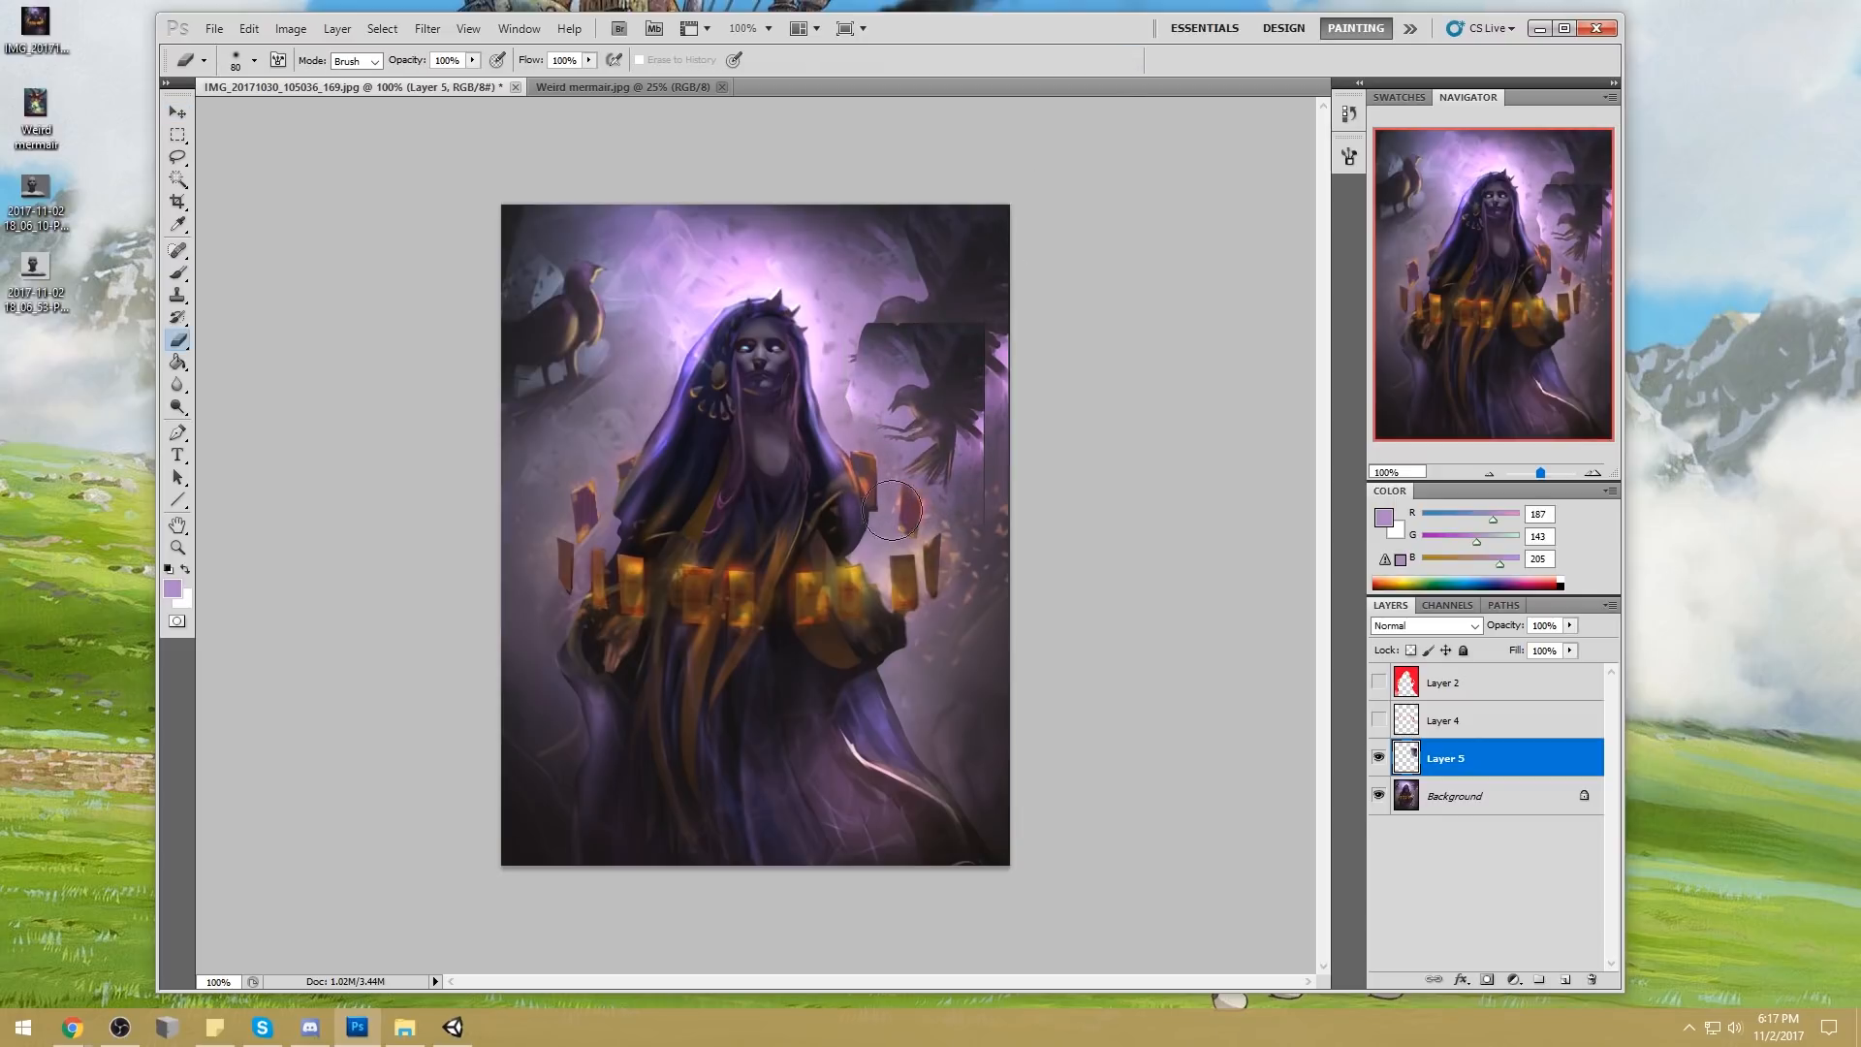
Paint sampled background purple over the original right-hand crow with the brush in Normal mode at 100% opacity
{"action": "key", "text": "b"}
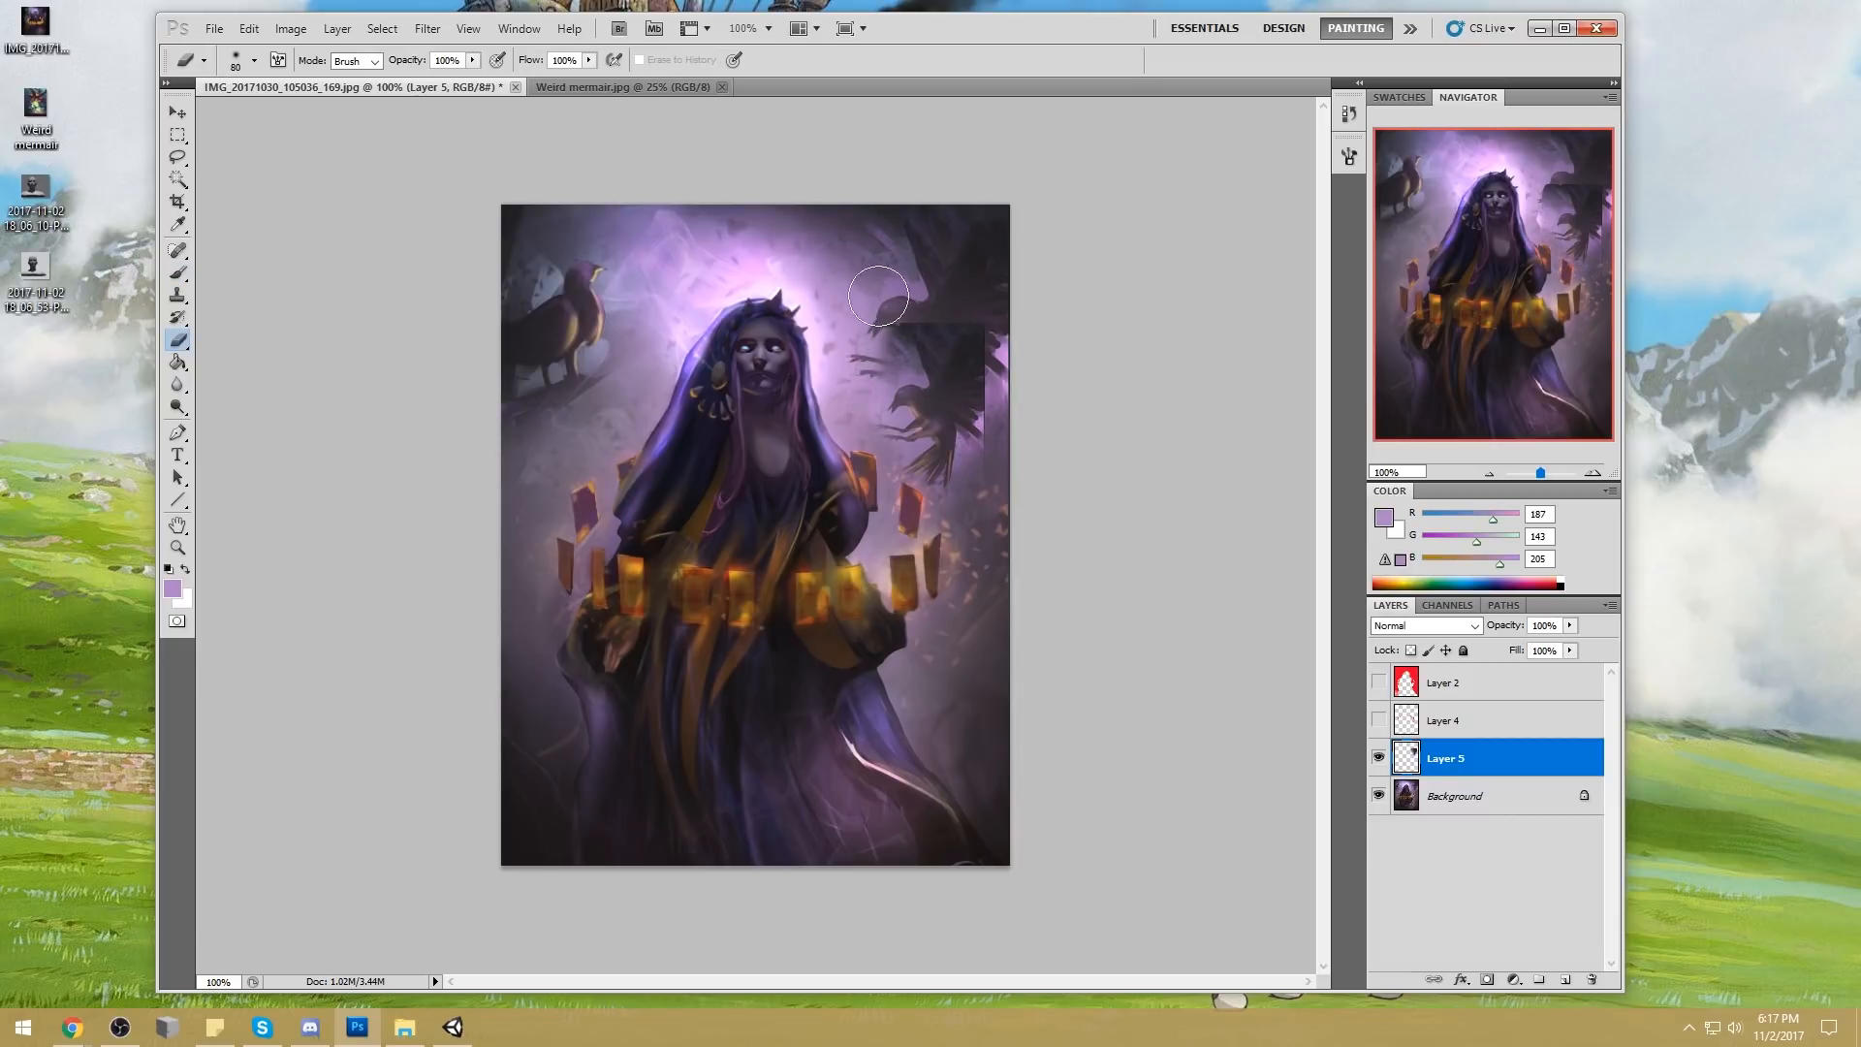
{"action": "right_click", "coordinate": [949, 293]}
{"action": "left_click", "coordinate": [1201, 532]}
{"action": "left_click", "coordinate": [1150, 220]}
{"action": "left_click", "coordinate": [864, 317], "text": "alt"}
{"action": "key", "text": "bracketleft"}
{"action": "key", "text": "bracketleft"}
{"action": "key", "text": "bracketleft"}
{"action": "key", "text": "bracketleft"}
{"action": "left_click", "coordinate": [430, 61]}
{"action": "left_click", "coordinate": [427, 75]}
{"action": "left_click", "coordinate": [550, 62]}
{"action": "left_click_drag", "start_coordinate": [550, 68], "coordinate": [635, 85]}
{"action": "key", "text": "bracketleft"}
{"action": "key", "text": "bracketleft"}
{"action": "mouse_move", "coordinate": [852, 300]}
{"action": "left_mouse_down"}
{"action": "mouse_move", "coordinate": [859, 372]}
{"action": "mouse_move", "coordinate": [882, 371]}
{"action": "mouse_move", "coordinate": [854, 363]}
{"action": "mouse_move", "coordinate": [893, 335]}
{"action": "mouse_move", "coordinate": [900, 357]}
{"action": "mouse_move", "coordinate": [901, 288]}
{"action": "mouse_move", "coordinate": [896, 333]}
{"action": "mouse_move", "coordinate": [957, 234]}
{"action": "mouse_move", "coordinate": [948, 280]}
{"action": "mouse_move", "coordinate": [899, 299]}
{"action": "mouse_move", "coordinate": [956, 267]}
{"action": "mouse_move", "coordinate": [882, 230]}
{"action": "mouse_move", "coordinate": [1045, 268]}
{"action": "left_mouse_up"}
Enlarge the brush to 150 px and paint out the rest of the original crow with sampled background tones
{"action": "key", "text": "bracketright"}
{"action": "key", "text": "bracketright"}
{"action": "key", "text": "bracketright"}
{"action": "key", "text": "bracketright"}
{"action": "key", "text": "bracketright"}
{"action": "key", "text": "bracketright"}
{"action": "key", "text": "bracketright"}
{"action": "key", "text": "bracketright"}
{"action": "left_click", "coordinate": [901, 223], "text": "alt"}
{"action": "left_click", "coordinate": [896, 318], "text": "alt"}
{"action": "left_click_drag", "start_coordinate": [902, 315], "coordinate": [977, 271]}
Touch up the outline of the copied crow with sampled near-black (RGB 37, 33, 41) and lavender (RGB 173, 137, 190)
{"action": "left_click", "coordinate": [995, 393], "text": "alt"}
{"action": "mouse_move", "coordinate": [999, 405]}
{"action": "left_mouse_down"}
{"action": "mouse_move", "coordinate": [975, 372]}
{"action": "mouse_move", "coordinate": [982, 320]}
{"action": "mouse_move", "coordinate": [897, 320]}
{"action": "left_mouse_up"}
{"action": "left_click", "coordinate": [972, 372], "text": "alt"}
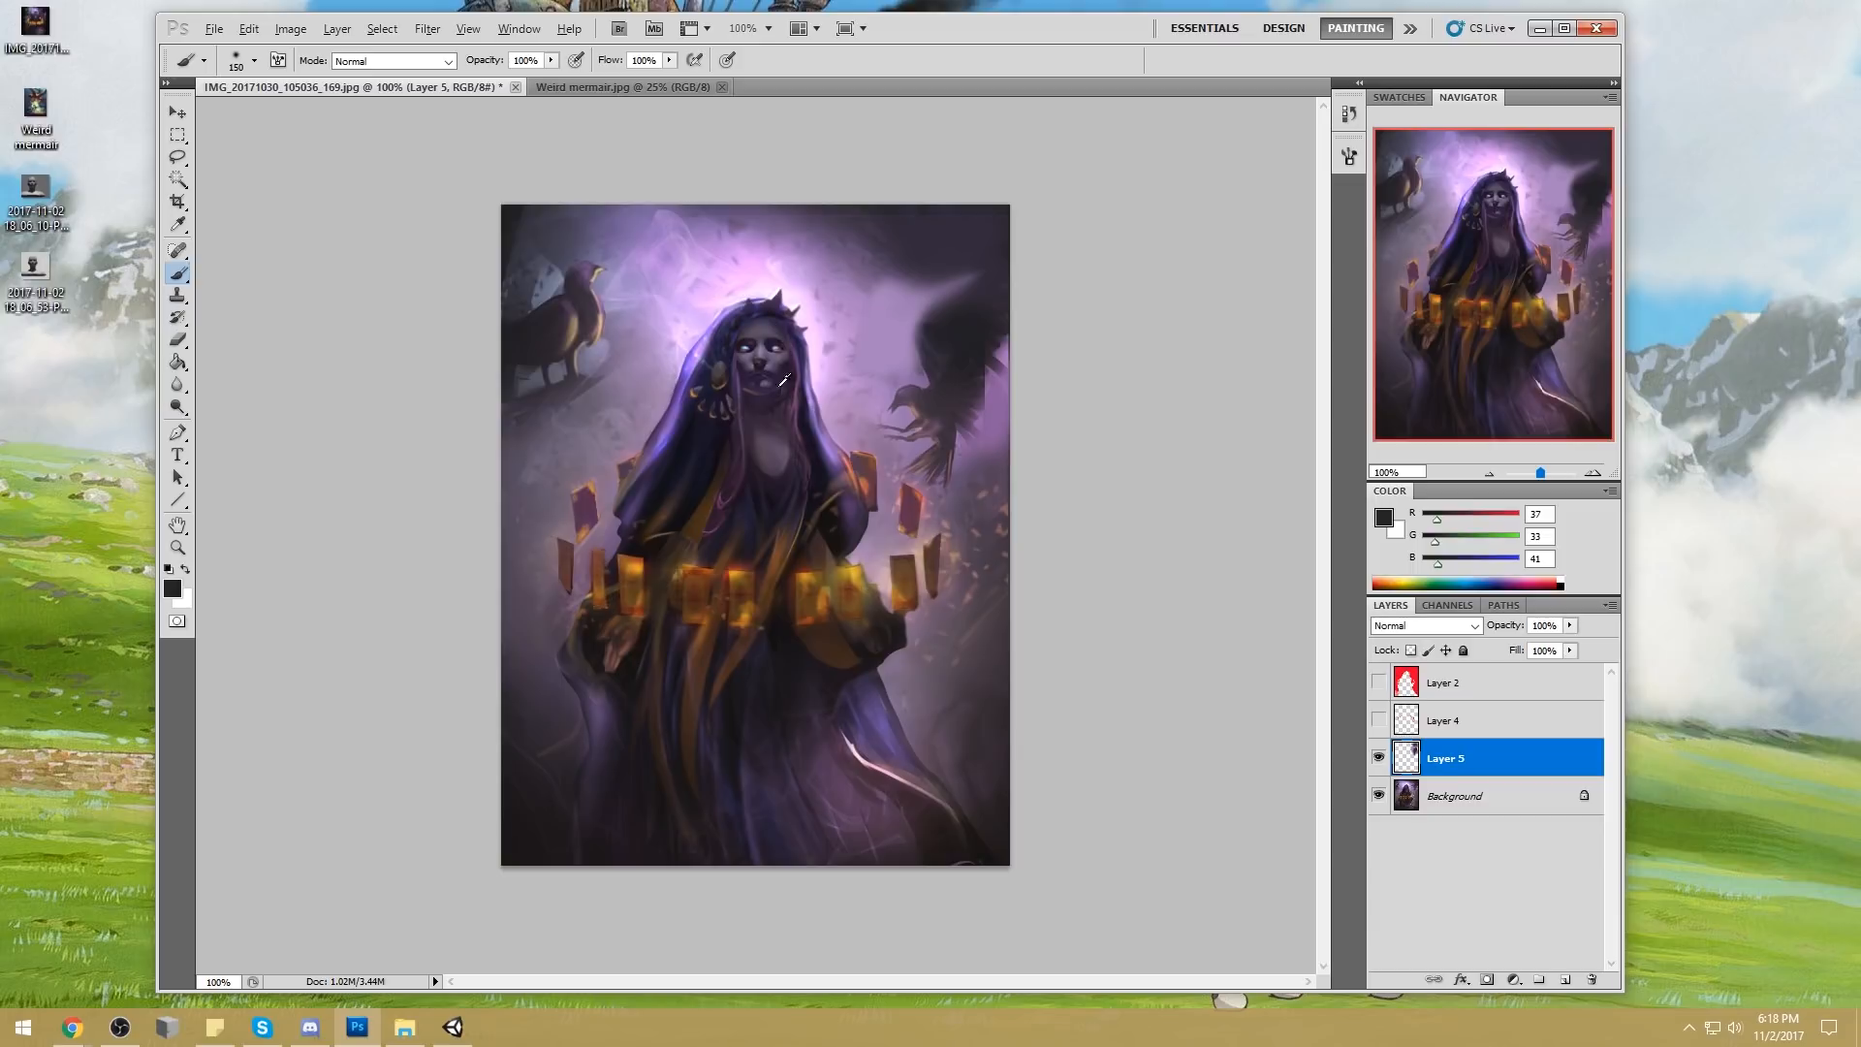
{"action": "left_click", "coordinate": [987, 353], "text": "alt"}
{"action": "mouse_move", "coordinate": [970, 384]}
{"action": "left_mouse_down"}
{"action": "mouse_move", "coordinate": [968, 359]}
{"action": "mouse_move", "coordinate": [963, 388]}
{"action": "left_mouse_up"}
{"action": "left_click", "coordinate": [950, 322], "text": "alt"}
{"action": "left_click_drag", "start_coordinate": [997, 324], "coordinate": [922, 265]}
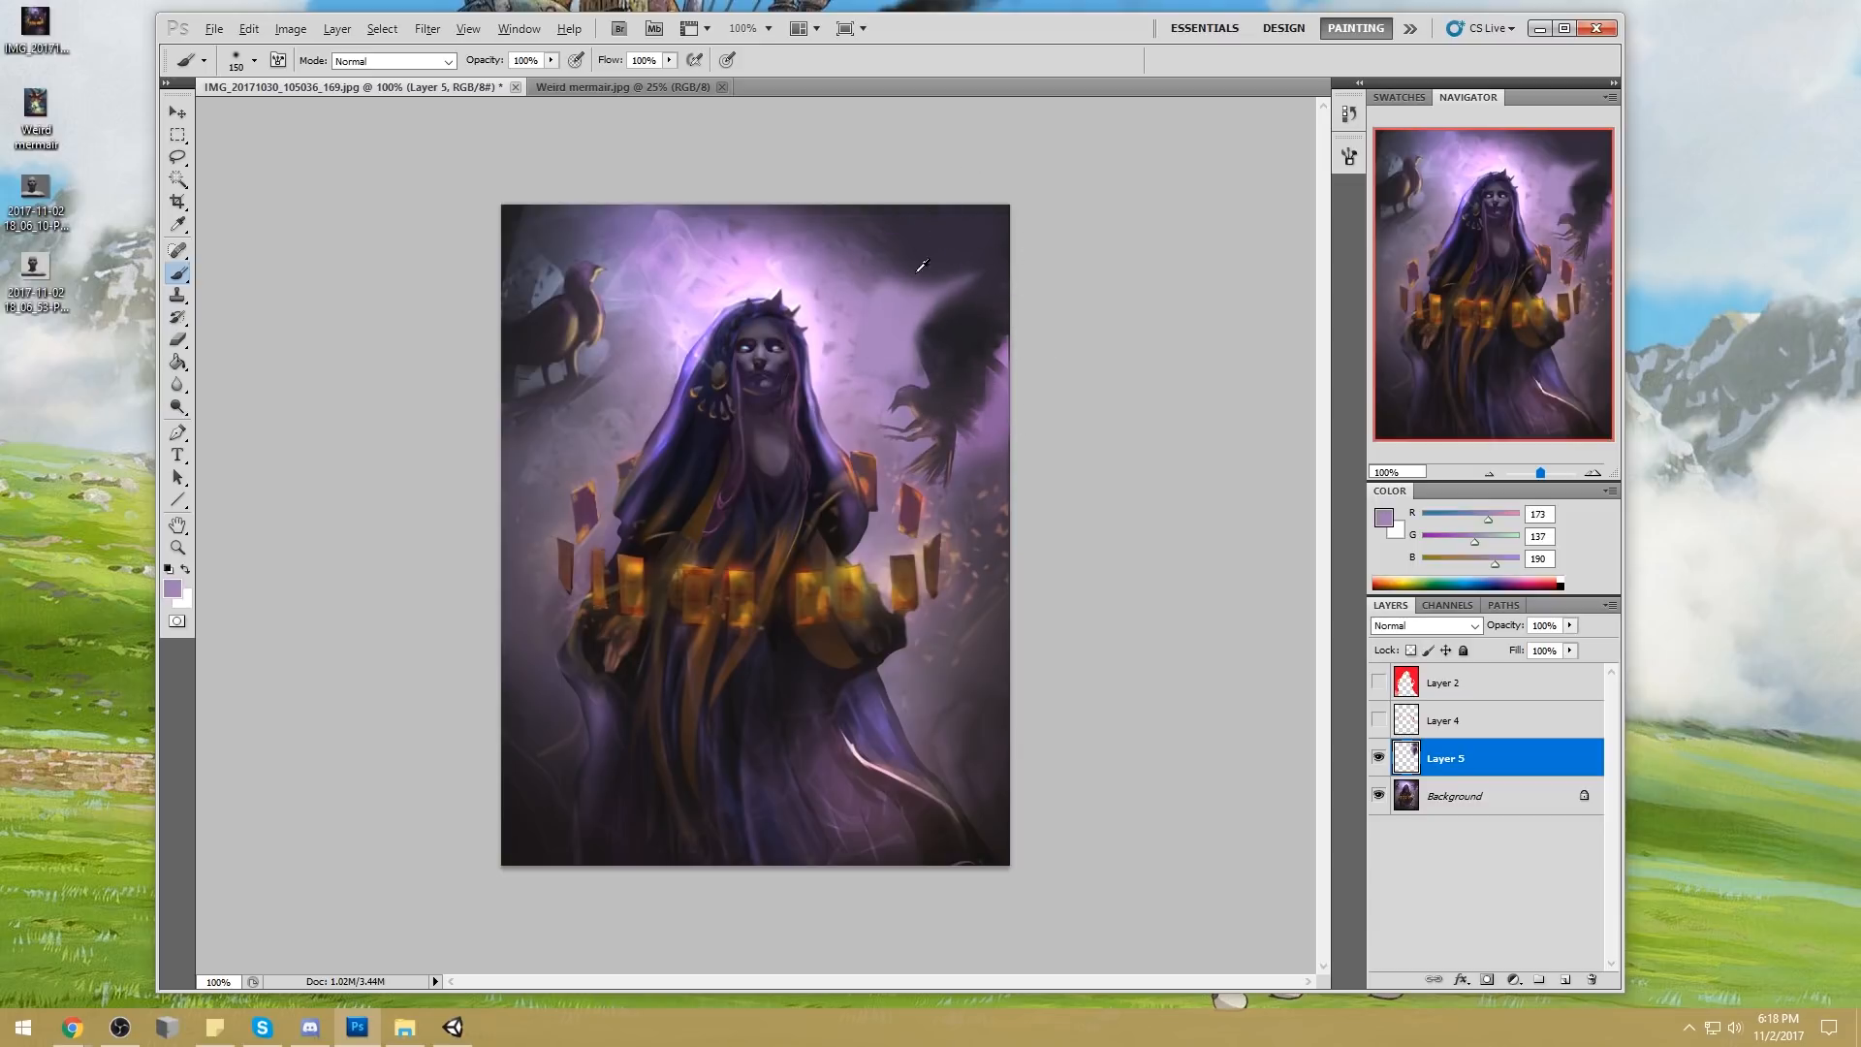
Set the brush to 58% opacity and 300 px, and paint a haze of sampled mauve (RGB 156, 124, 172) above the crow
{"action": "left_click", "coordinate": [552, 60]}
{"action": "left_click_drag", "start_coordinate": [545, 79], "coordinate": [511, 80]}
{"action": "left_click", "coordinate": [795, 56]}
{"action": "key", "text": "bracketright"}
{"action": "key", "text": "bracketright"}
{"action": "key", "text": "bracketright"}
{"action": "key", "text": "bracketright"}
{"action": "left_click", "coordinate": [933, 276], "text": "alt"}
{"action": "left_click_drag", "start_coordinate": [923, 271], "coordinate": [901, 269]}
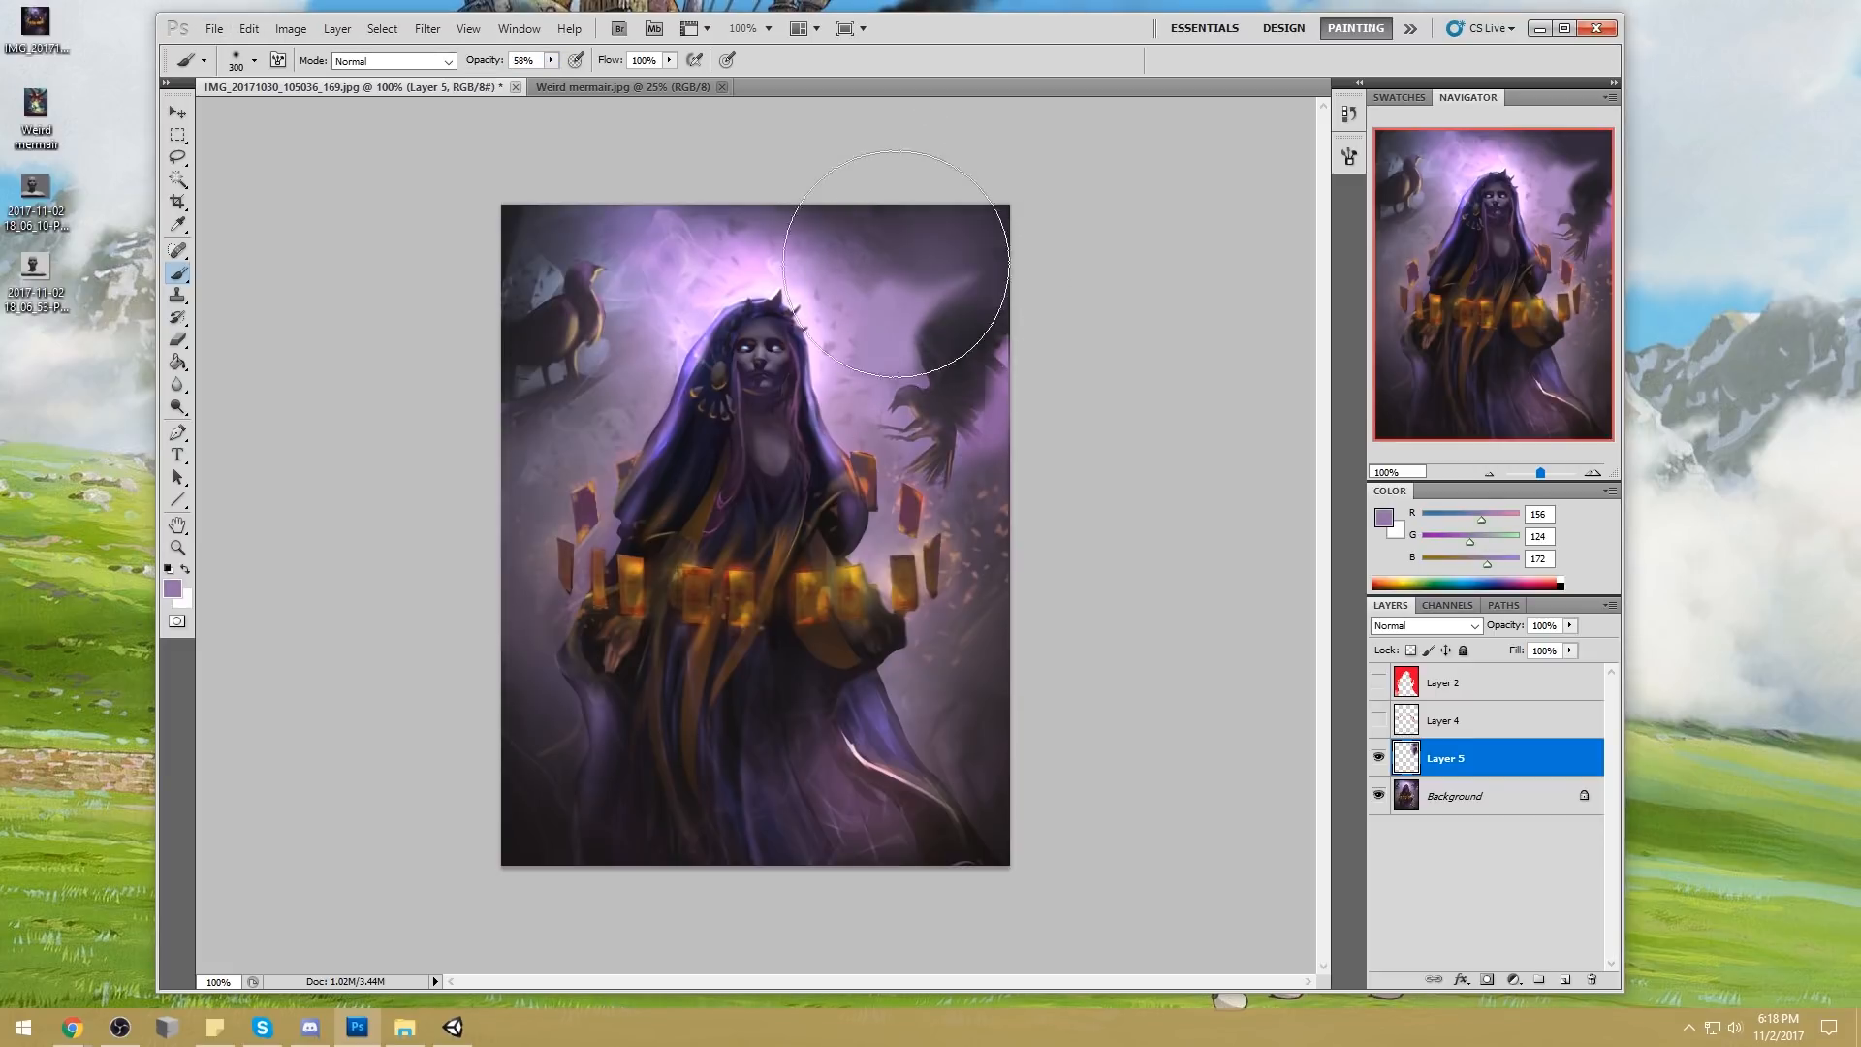
Switch to a rough textured brush tip, sample lavender (RGB 167, 133, 184) above the crow, and reduce the brush to 20 px
{"action": "right_click", "coordinate": [884, 340]}
{"action": "left_click", "coordinate": [1064, 638]}
{"action": "left_click", "coordinate": [1243, 235]}
{"action": "left_click", "coordinate": [915, 292], "text": "alt"}
{"action": "key", "text": "bracketleft"}
{"action": "key", "text": "bracketleft"}
{"action": "key", "text": "bracketleft"}
{"action": "key", "text": "bracketleft"}
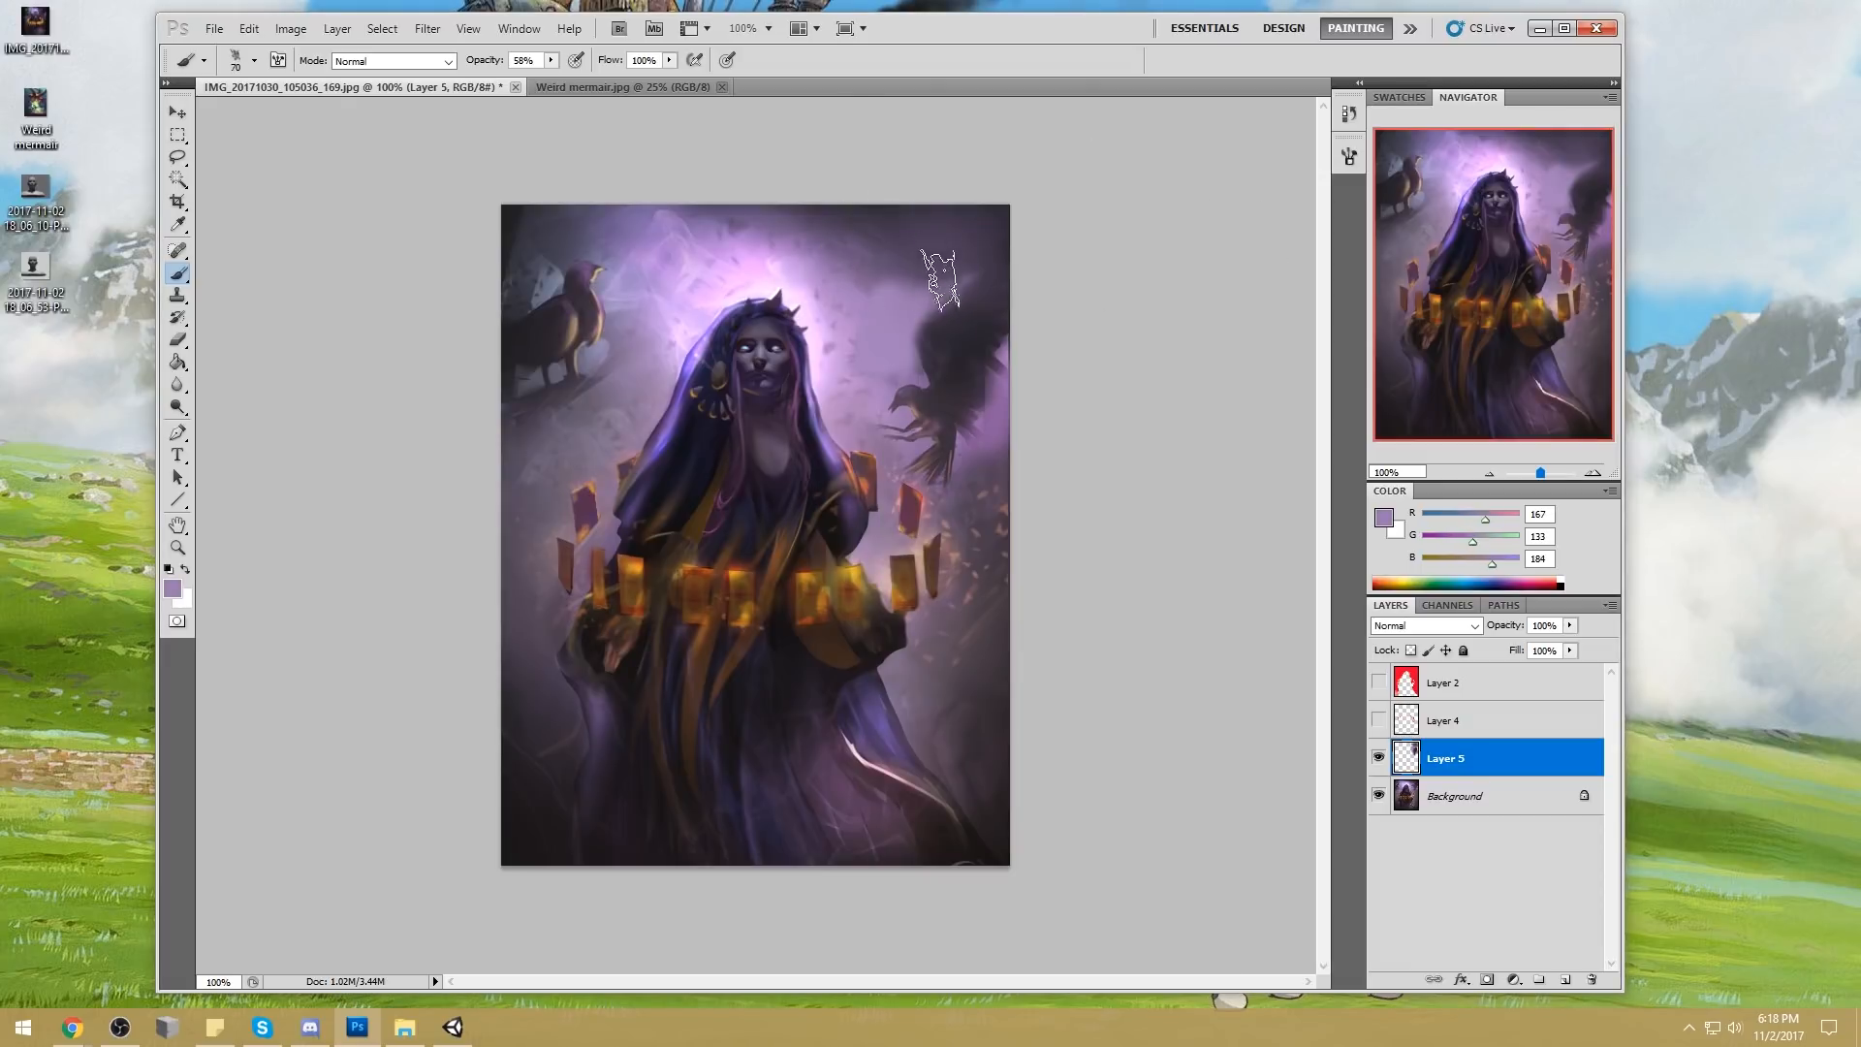
{"action": "key", "text": "bracketleft"}
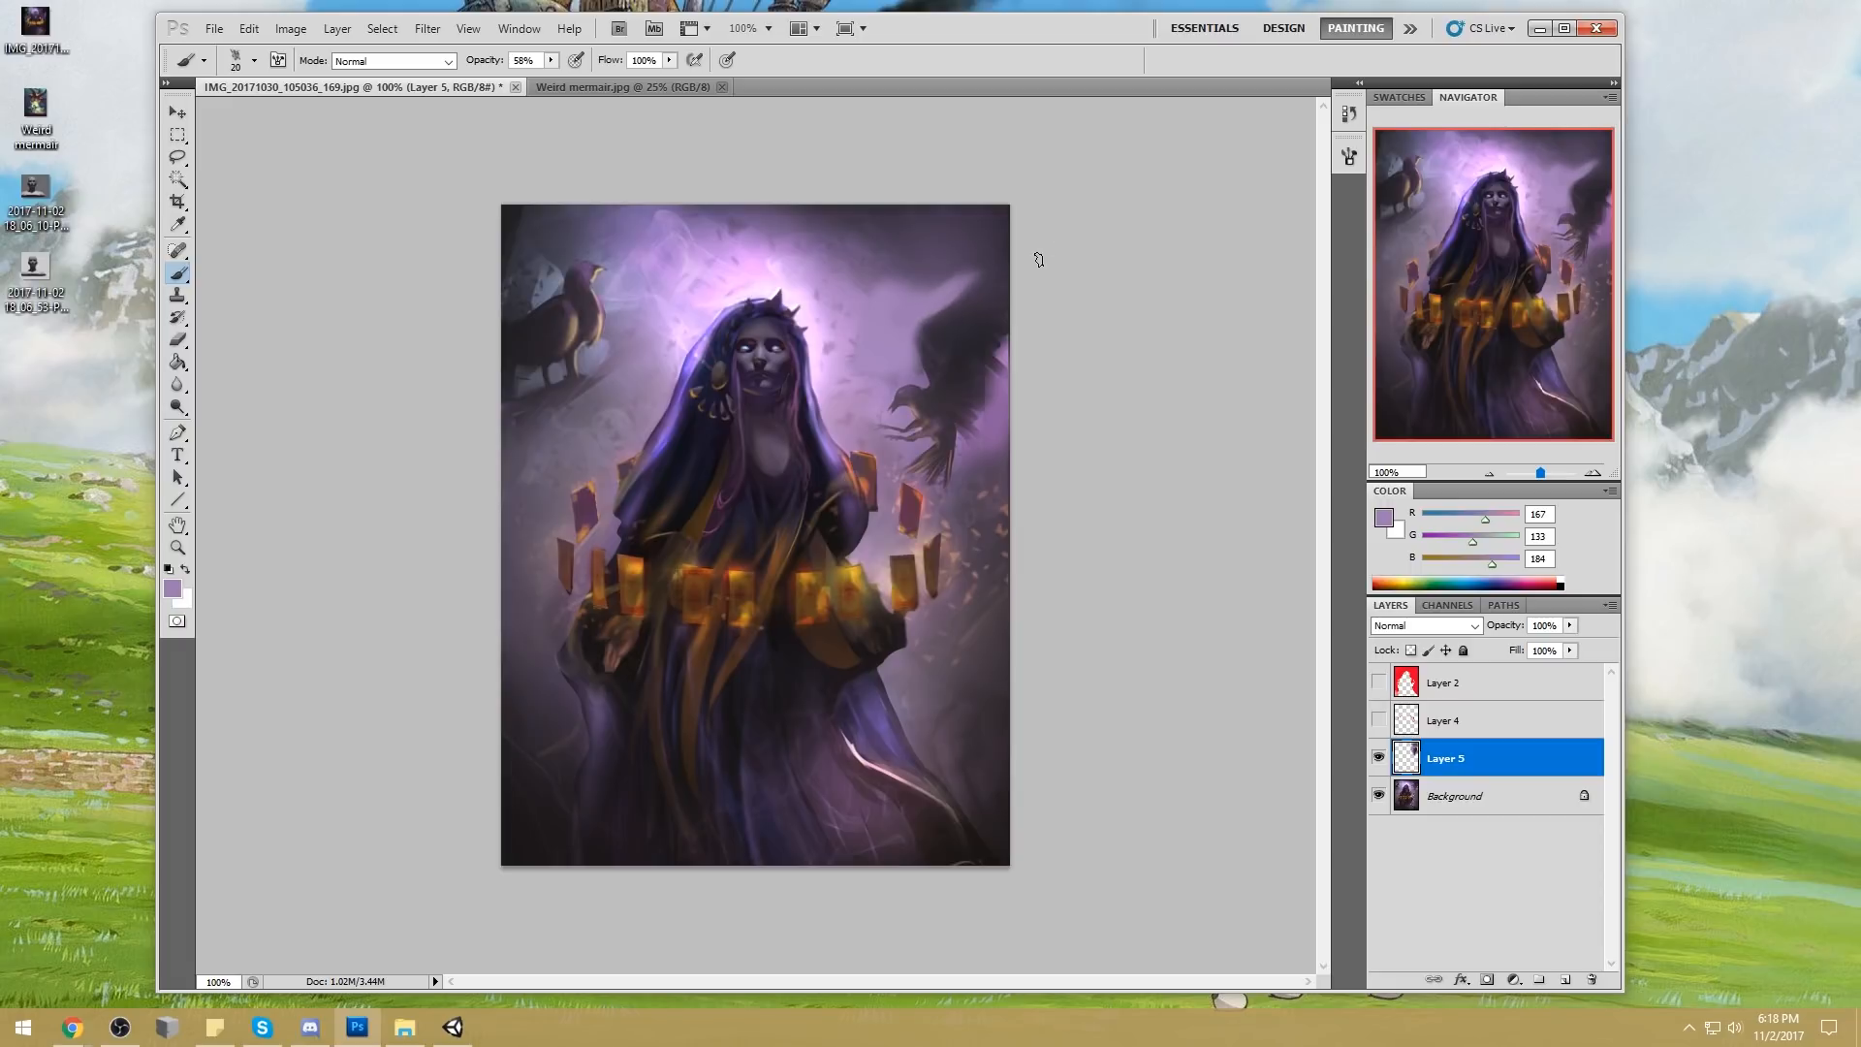
{"action": "left_click", "coordinate": [947, 317], "text": "alt"}
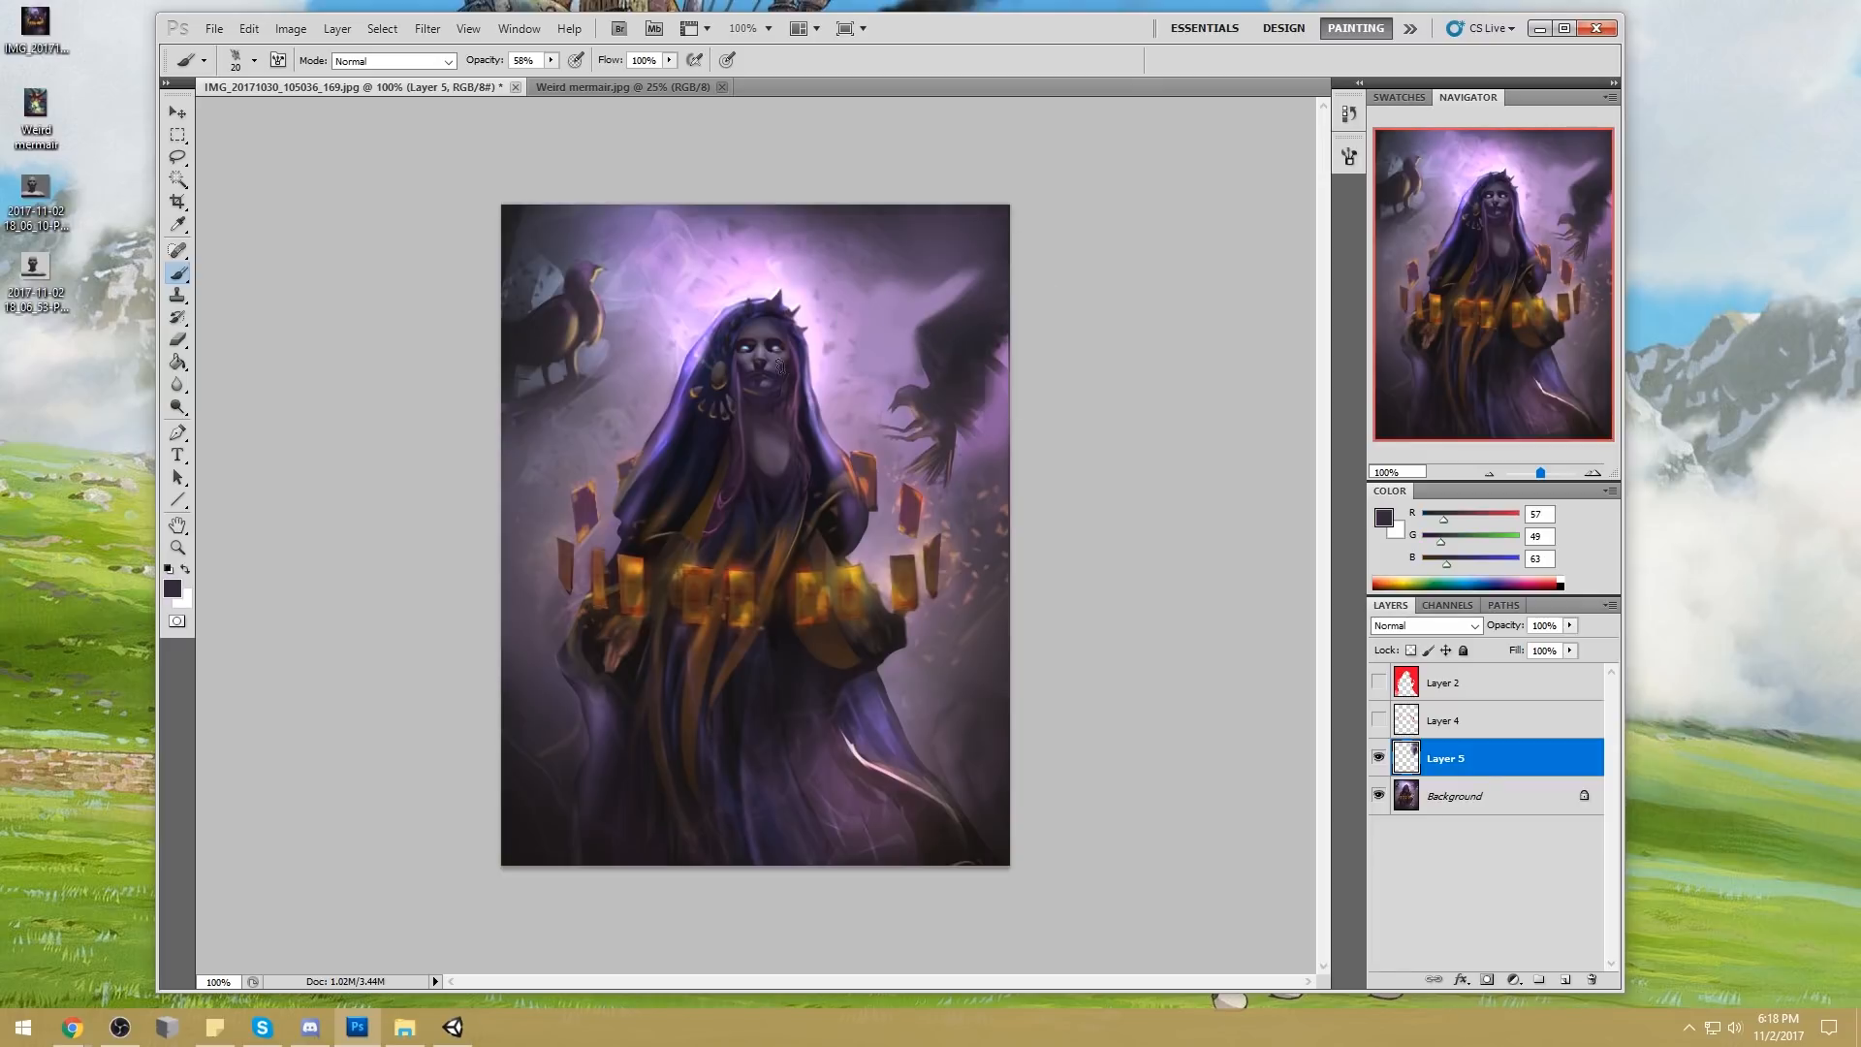
{"action": "left_click_drag", "start_coordinate": [912, 333], "coordinate": [939, 352]}
{"action": "key", "text": "ctrl+z"}
Add textured strokes to the sky above the right-hand crow and reshape its wing with sampled tones
{"action": "left_click", "coordinate": [1005, 392], "text": "alt"}
{"action": "mouse_move", "coordinate": [1014, 310]}
{"action": "left_mouse_down"}
{"action": "mouse_move", "coordinate": [963, 293]}
{"action": "mouse_move", "coordinate": [953, 269]}
{"action": "mouse_move", "coordinate": [830, 254]}
{"action": "left_mouse_up"}
{"action": "left_click", "coordinate": [916, 296], "text": "alt"}
{"action": "left_click", "coordinate": [921, 295], "text": "alt"}
{"action": "left_click_drag", "start_coordinate": [935, 312], "coordinate": [971, 292]}
{"action": "left_click_drag", "start_coordinate": [990, 374], "coordinate": [967, 390]}
{"action": "mouse_move", "coordinate": [1010, 360]}
{"action": "left_mouse_down"}
{"action": "mouse_move", "coordinate": [977, 324]}
{"action": "mouse_move", "coordinate": [983, 383]}
{"action": "mouse_move", "coordinate": [1006, 328]}
{"action": "left_mouse_up"}
Paint fine feathers on the right-hand crow's wing in sampled dark violet (RGB 48, 41, 53) with a 7 px brush
{"action": "left_click", "coordinate": [957, 352], "text": "alt"}
{"action": "key", "text": "bracketleft"}
{"action": "key", "text": "bracketleft"}
{"action": "key", "text": "bracketleft"}
{"action": "key", "text": "bracketleft"}
{"action": "left_click_drag", "start_coordinate": [981, 321], "coordinate": [1009, 299]}
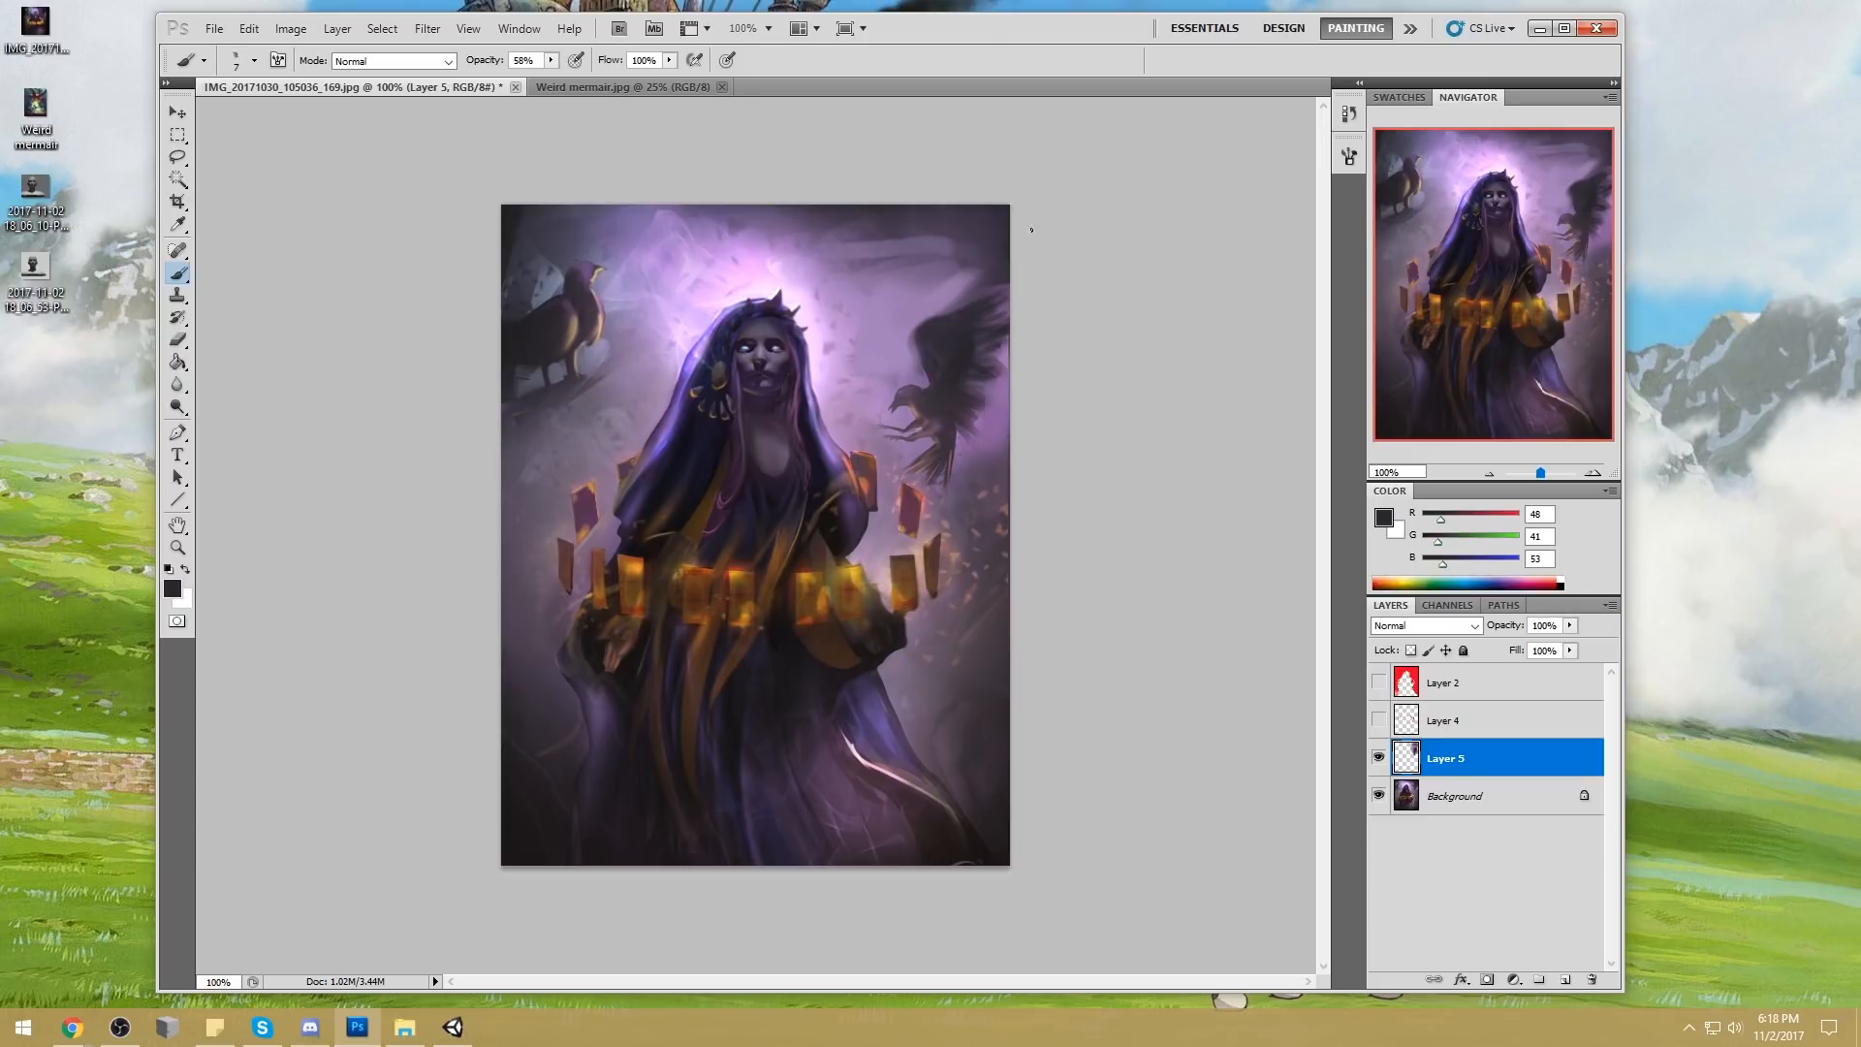
Paint out the left-hand bird with the textured brush at 70 px, using grey-purples sampled from the surrounding background
{"action": "left_click", "coordinate": [623, 346], "text": "alt"}
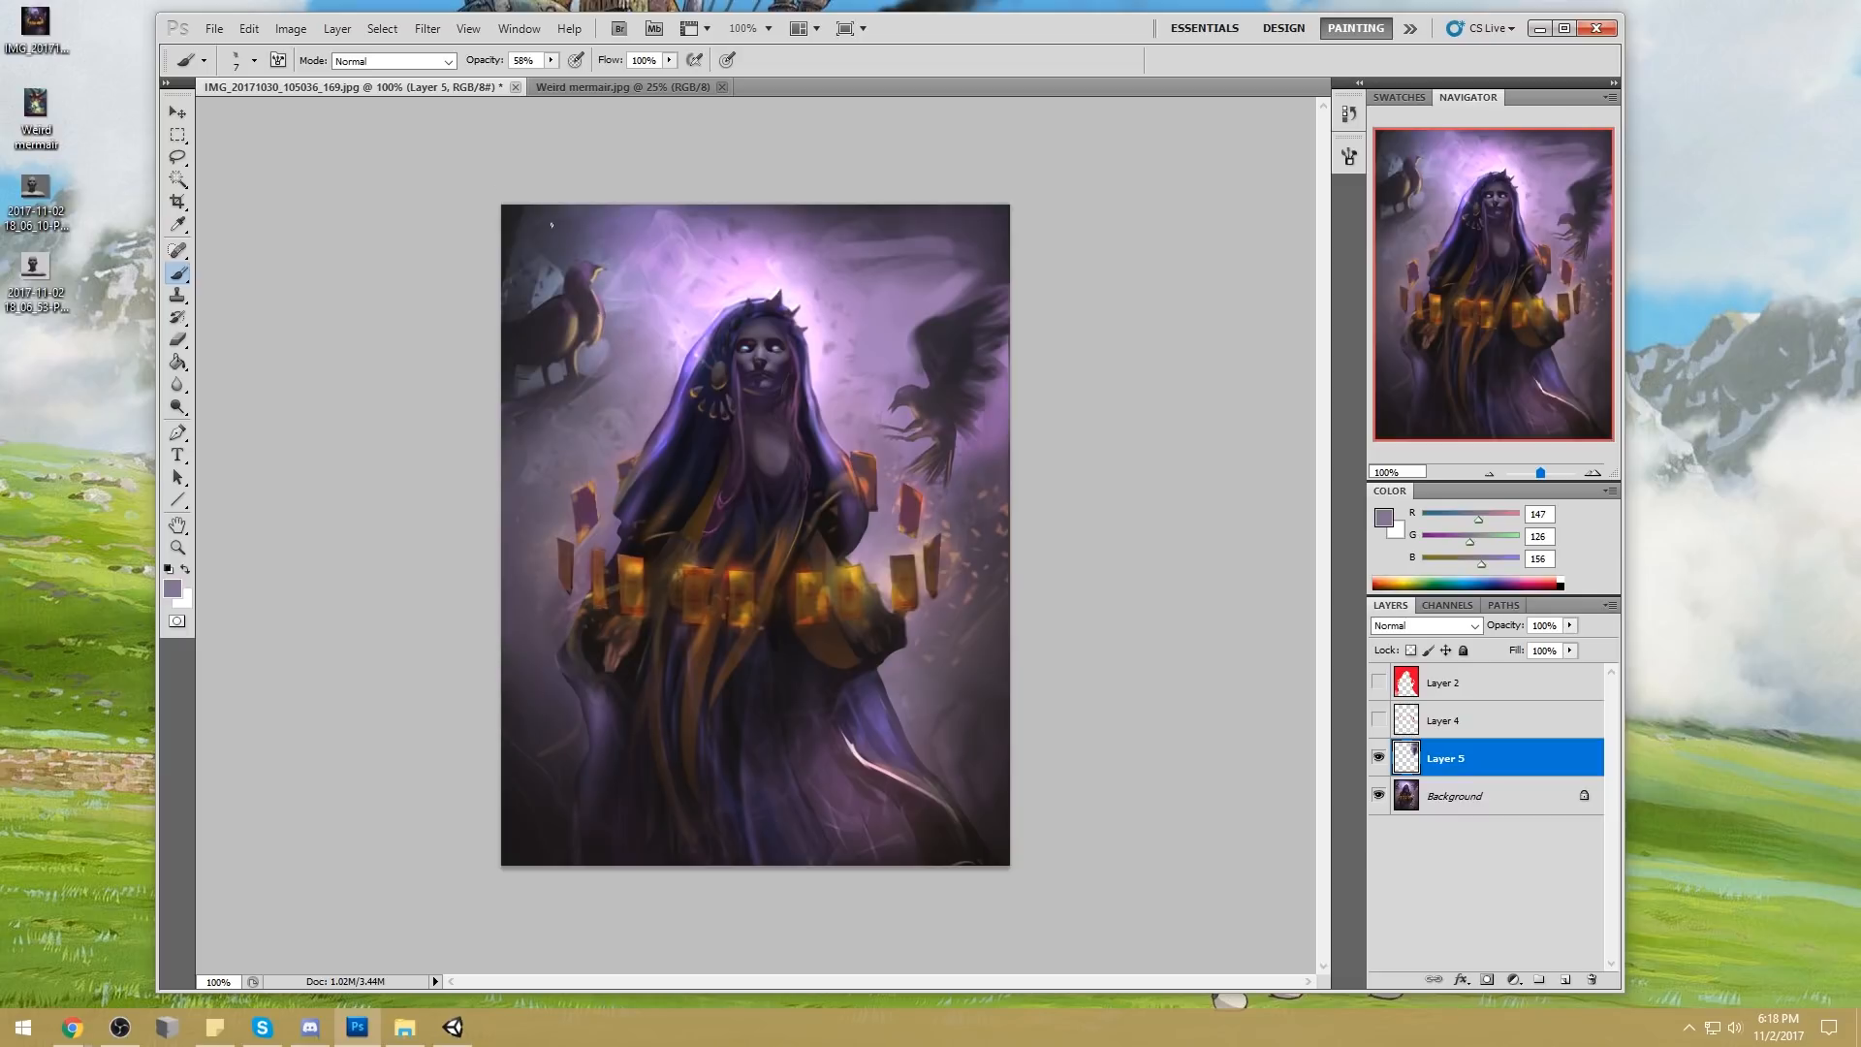
{"action": "key", "text": "bracketright"}
{"action": "key", "text": "bracketright"}
{"action": "key", "text": "bracketright"}
{"action": "key", "text": "bracketright"}
{"action": "key", "text": "bracketright"}
{"action": "key", "text": "bracketright"}
{"action": "key", "text": "bracketright"}
{"action": "key", "text": "bracketright"}
{"action": "mouse_move", "coordinate": [529, 369]}
{"action": "left_mouse_down"}
{"action": "mouse_move", "coordinate": [580, 341]}
{"action": "mouse_move", "coordinate": [524, 349]}
{"action": "mouse_move", "coordinate": [587, 277]}
{"action": "mouse_move", "coordinate": [531, 269]}
{"action": "left_mouse_up"}
{"action": "left_click", "coordinate": [610, 357], "text": "alt"}
{"action": "mouse_move", "coordinate": [609, 355]}
{"action": "left_mouse_down"}
{"action": "mouse_move", "coordinate": [571, 352]}
{"action": "mouse_move", "coordinate": [576, 268]}
{"action": "mouse_move", "coordinate": [520, 225]}
{"action": "mouse_move", "coordinate": [518, 298]}
{"action": "mouse_move", "coordinate": [589, 201]}
{"action": "left_mouse_up"}
{"action": "left_click", "coordinate": [536, 221], "text": "alt"}
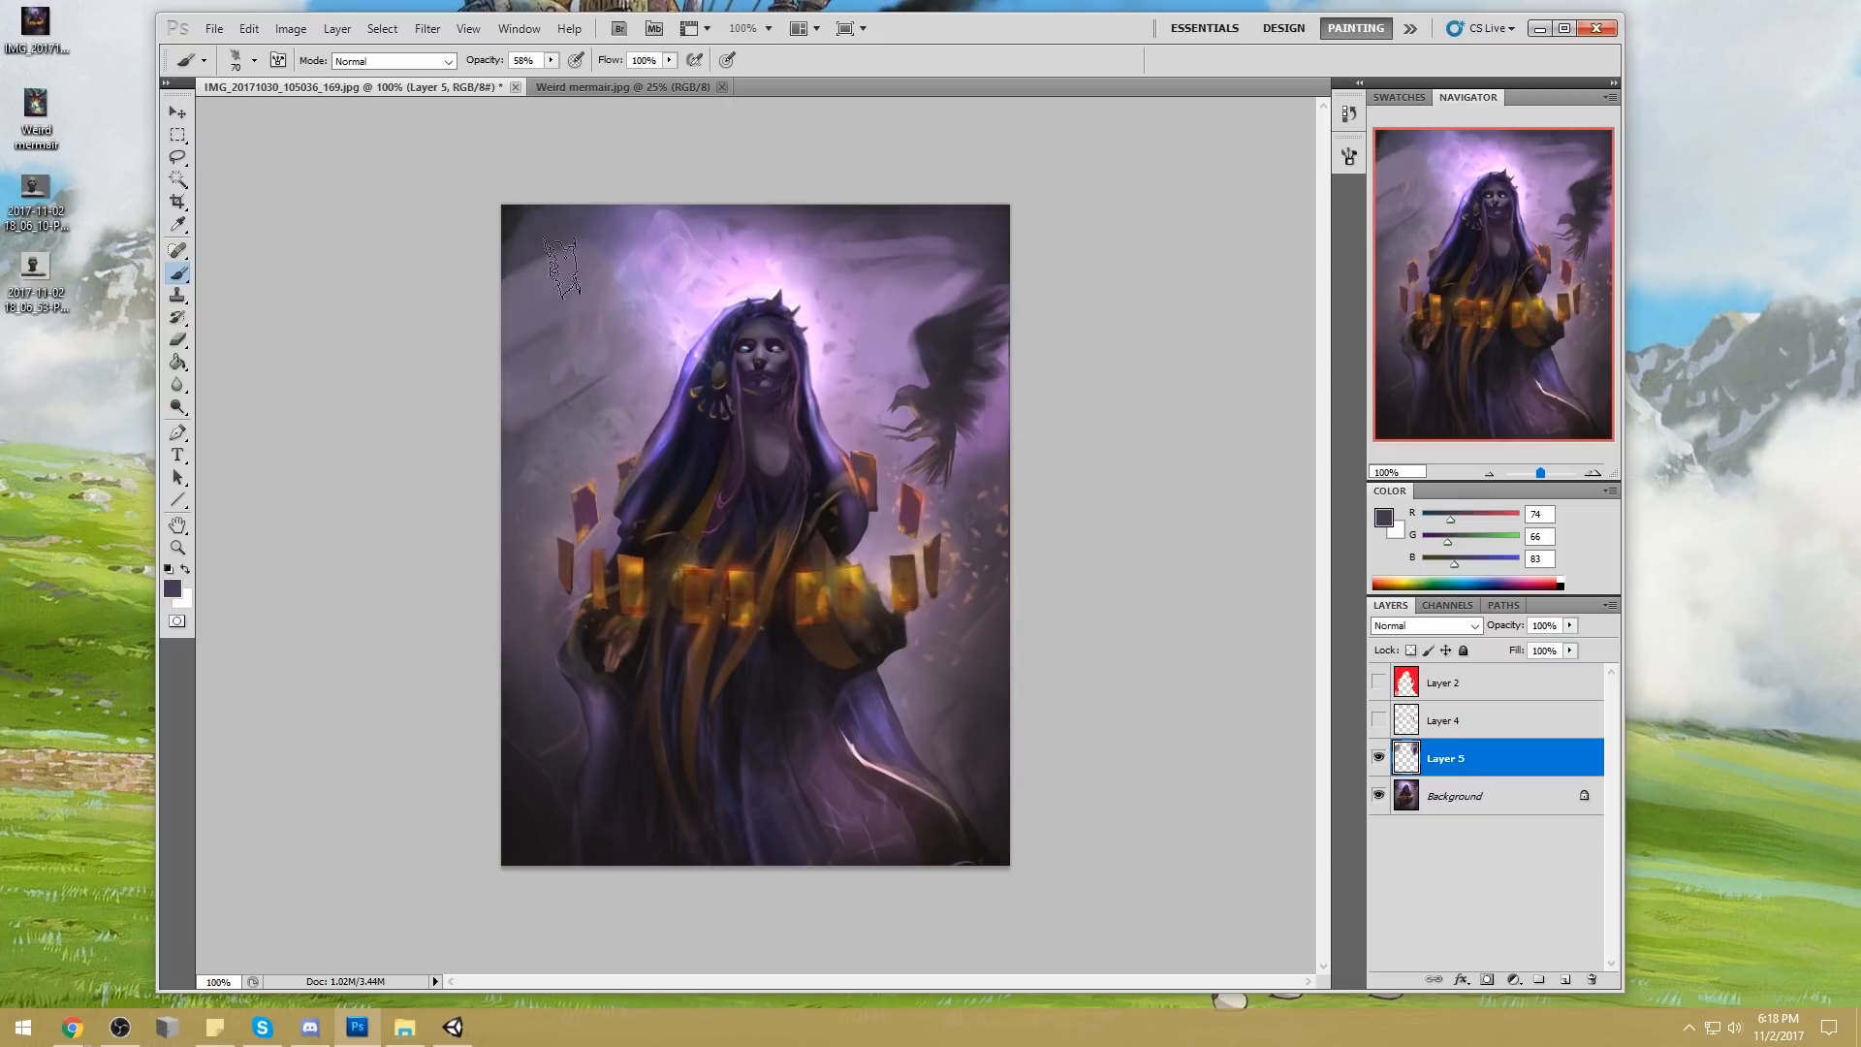
{"action": "left_click", "coordinate": [635, 383], "text": "alt"}
{"action": "mouse_move", "coordinate": [585, 368]}
{"action": "left_mouse_down"}
{"action": "mouse_move", "coordinate": [542, 373]}
{"action": "mouse_move", "coordinate": [535, 417]}
{"action": "left_mouse_up"}
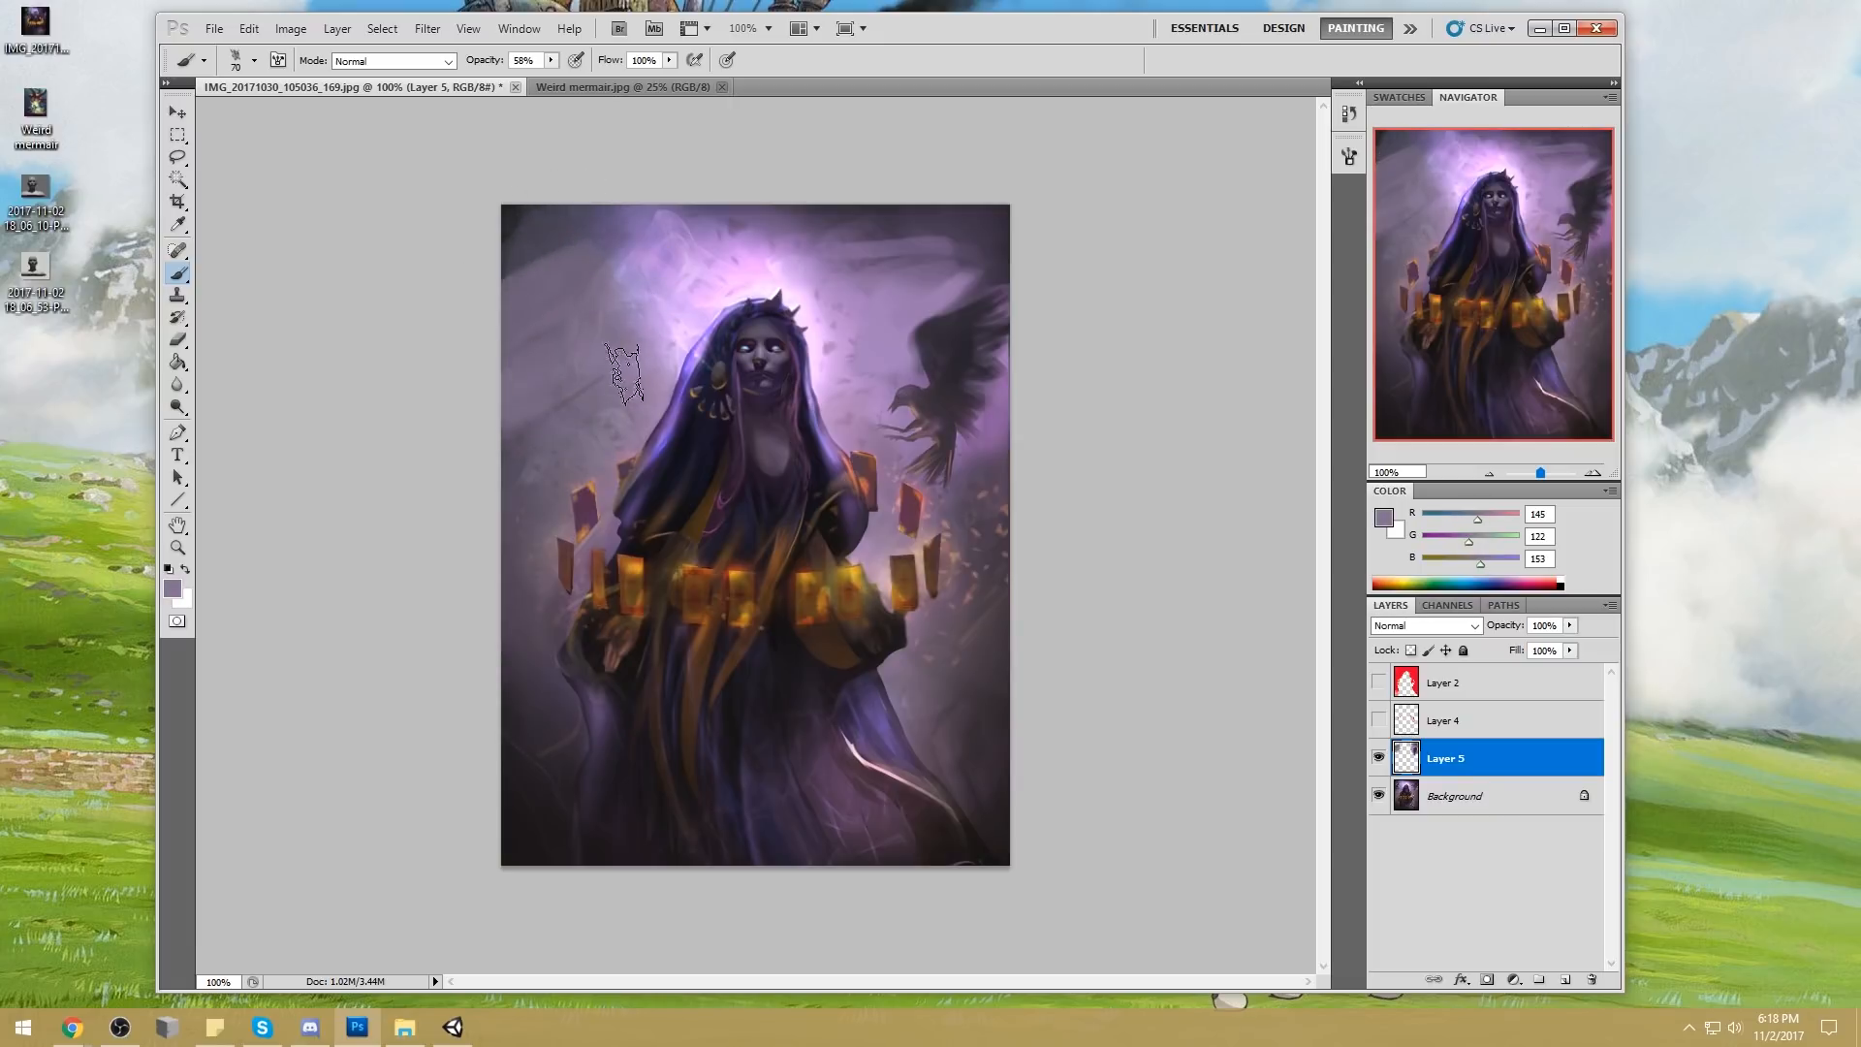
Glaze the painting's upper-left background with sampled violet (RGB 127, 106, 154) using a 300 px soft brush in Lighten and Color modes
{"action": "left_click", "coordinate": [640, 291], "text": "alt"}
{"action": "right_click", "coordinate": [619, 283]}
{"action": "double_click", "coordinate": [870, 529]}
{"action": "left_click", "coordinate": [578, 217], "text": "alt"}
{"action": "key", "text": "bracketright"}
{"action": "key", "text": "bracketright"}
{"action": "key", "text": "bracketright"}
{"action": "key", "text": "bracketright"}
{"action": "key", "text": "bracketright"}
{"action": "key", "text": "bracketright"}
{"action": "left_click", "coordinate": [400, 61]}
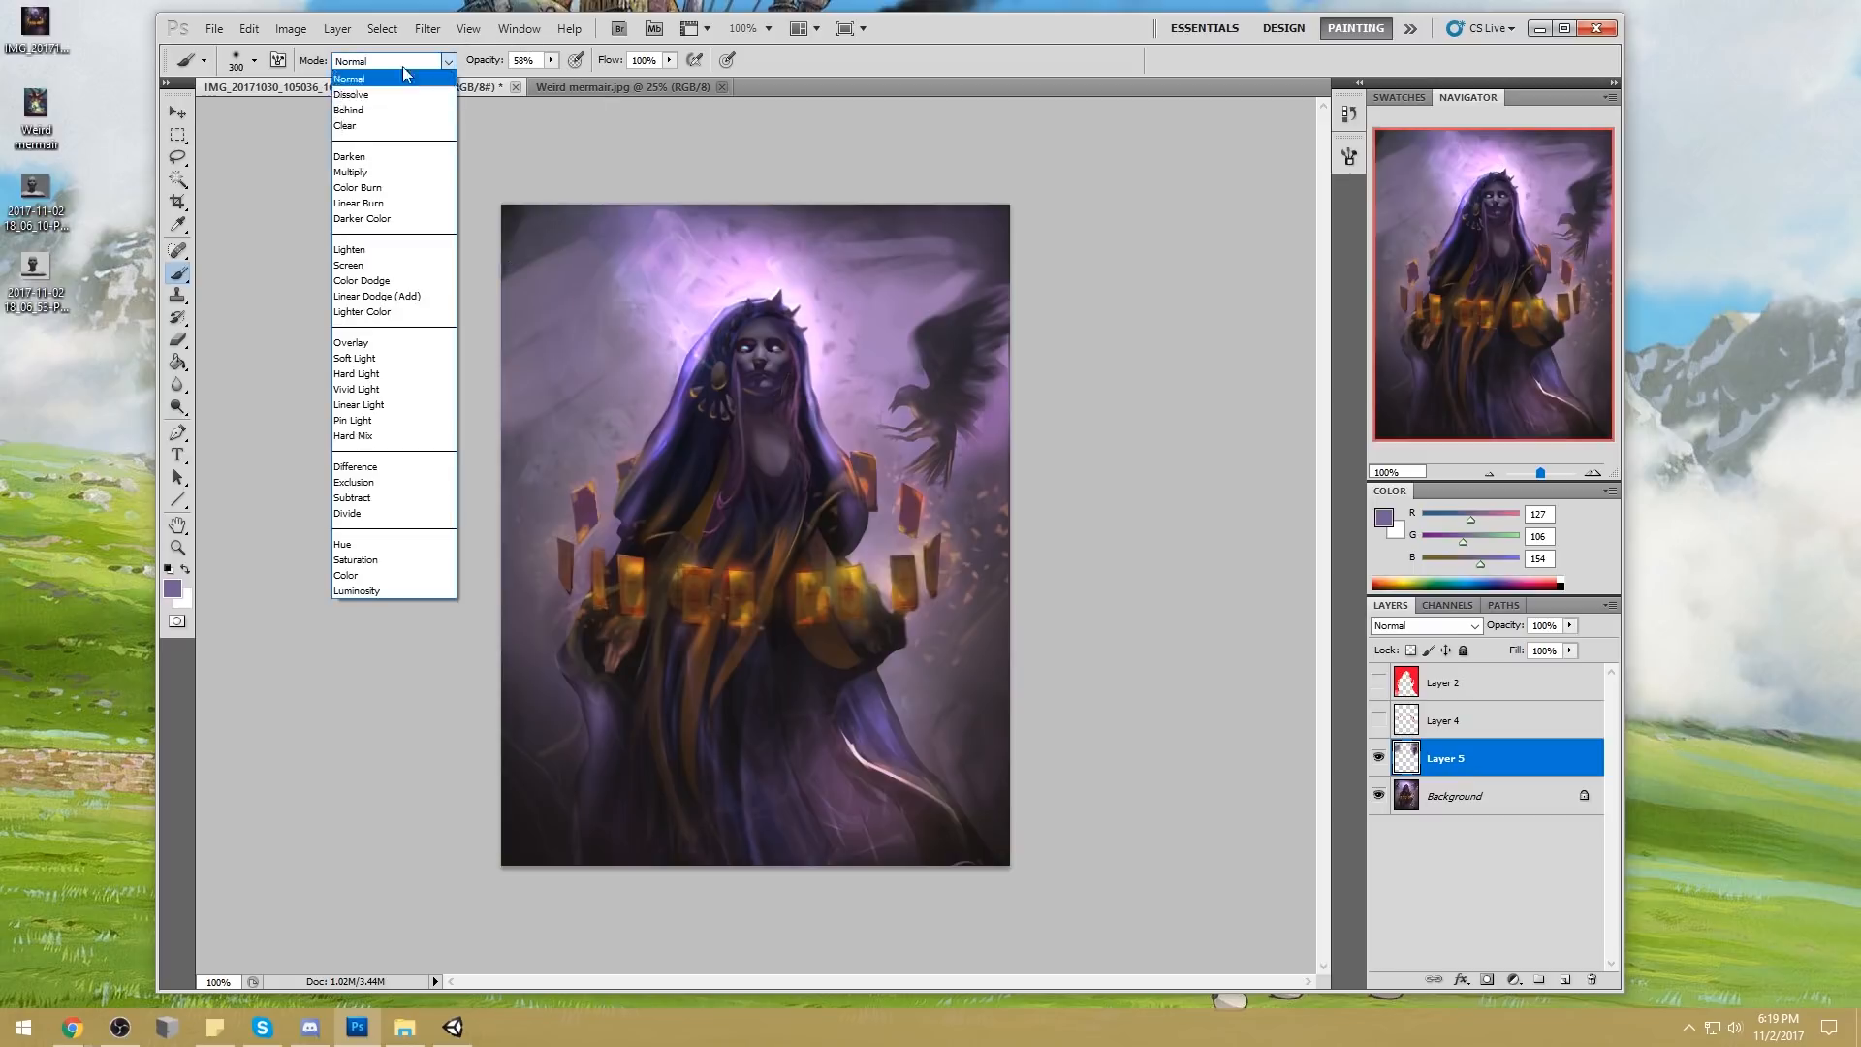
{"action": "left_click", "coordinate": [388, 249]}
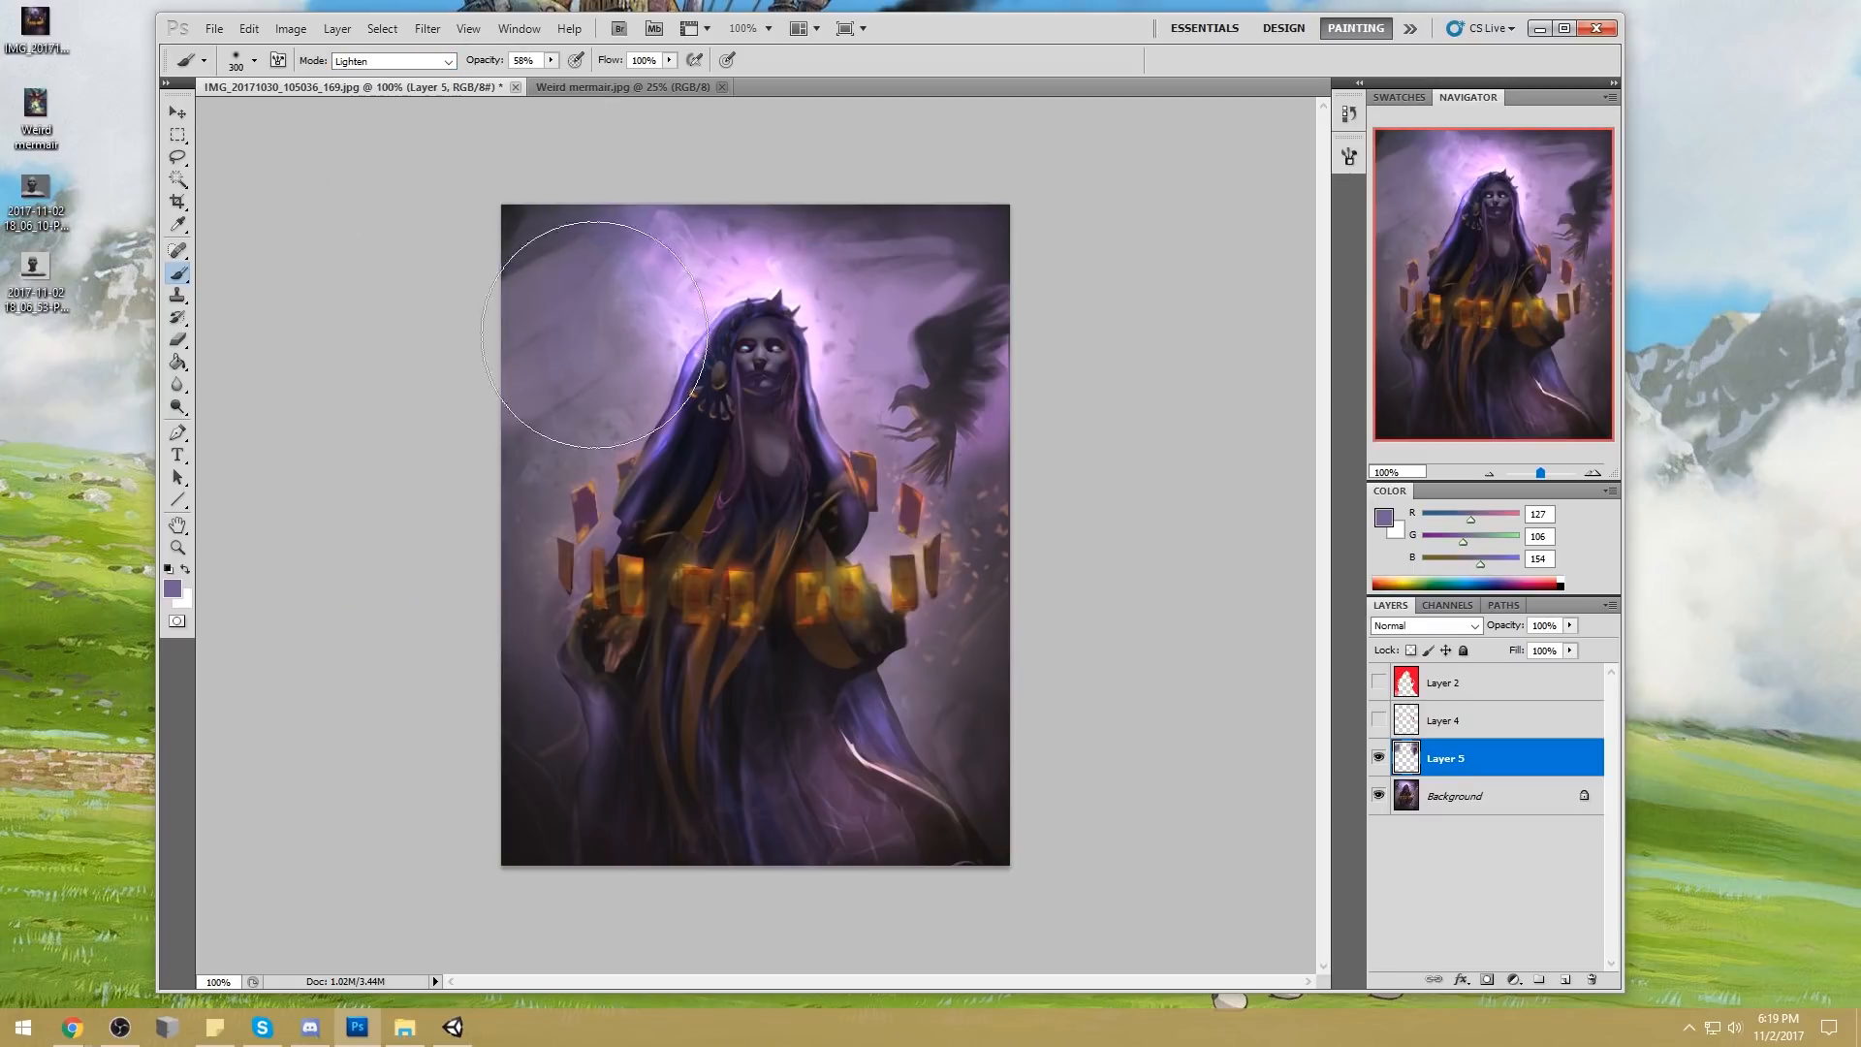
{"action": "left_click", "coordinate": [393, 61]}
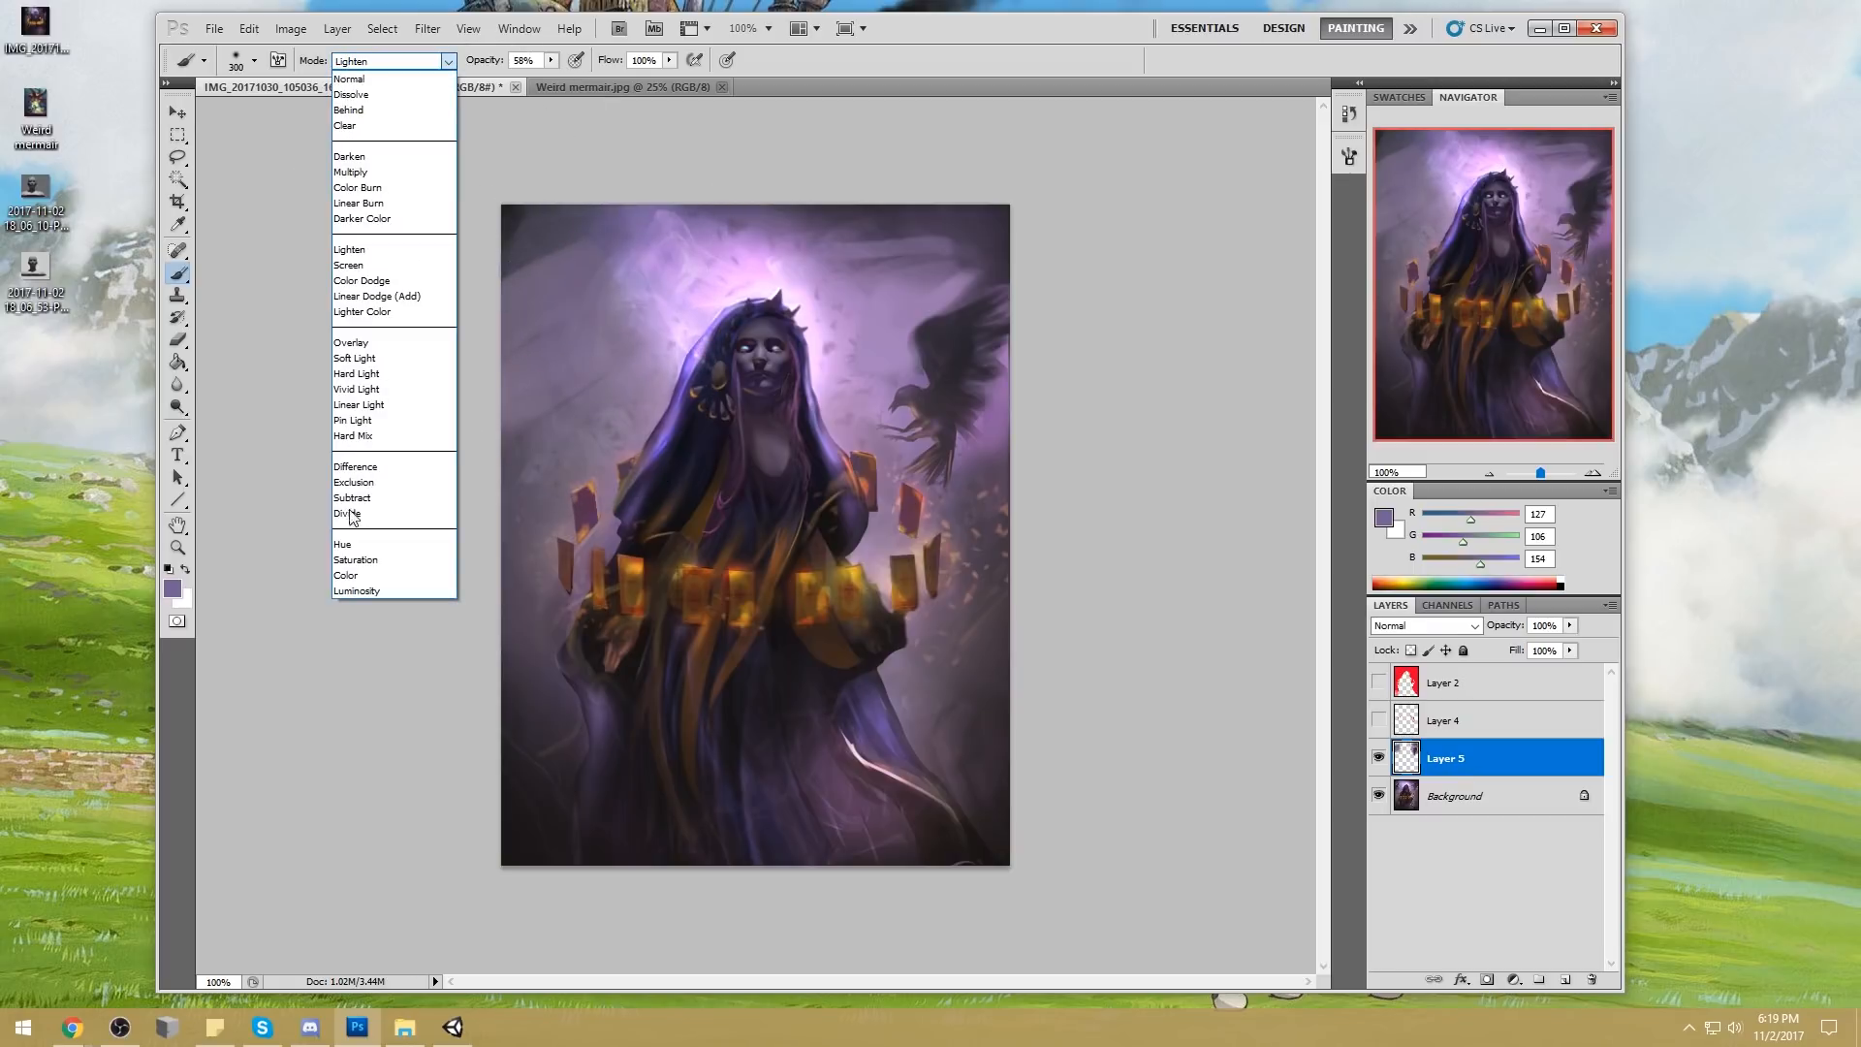
{"action": "left_click", "coordinate": [387, 576]}
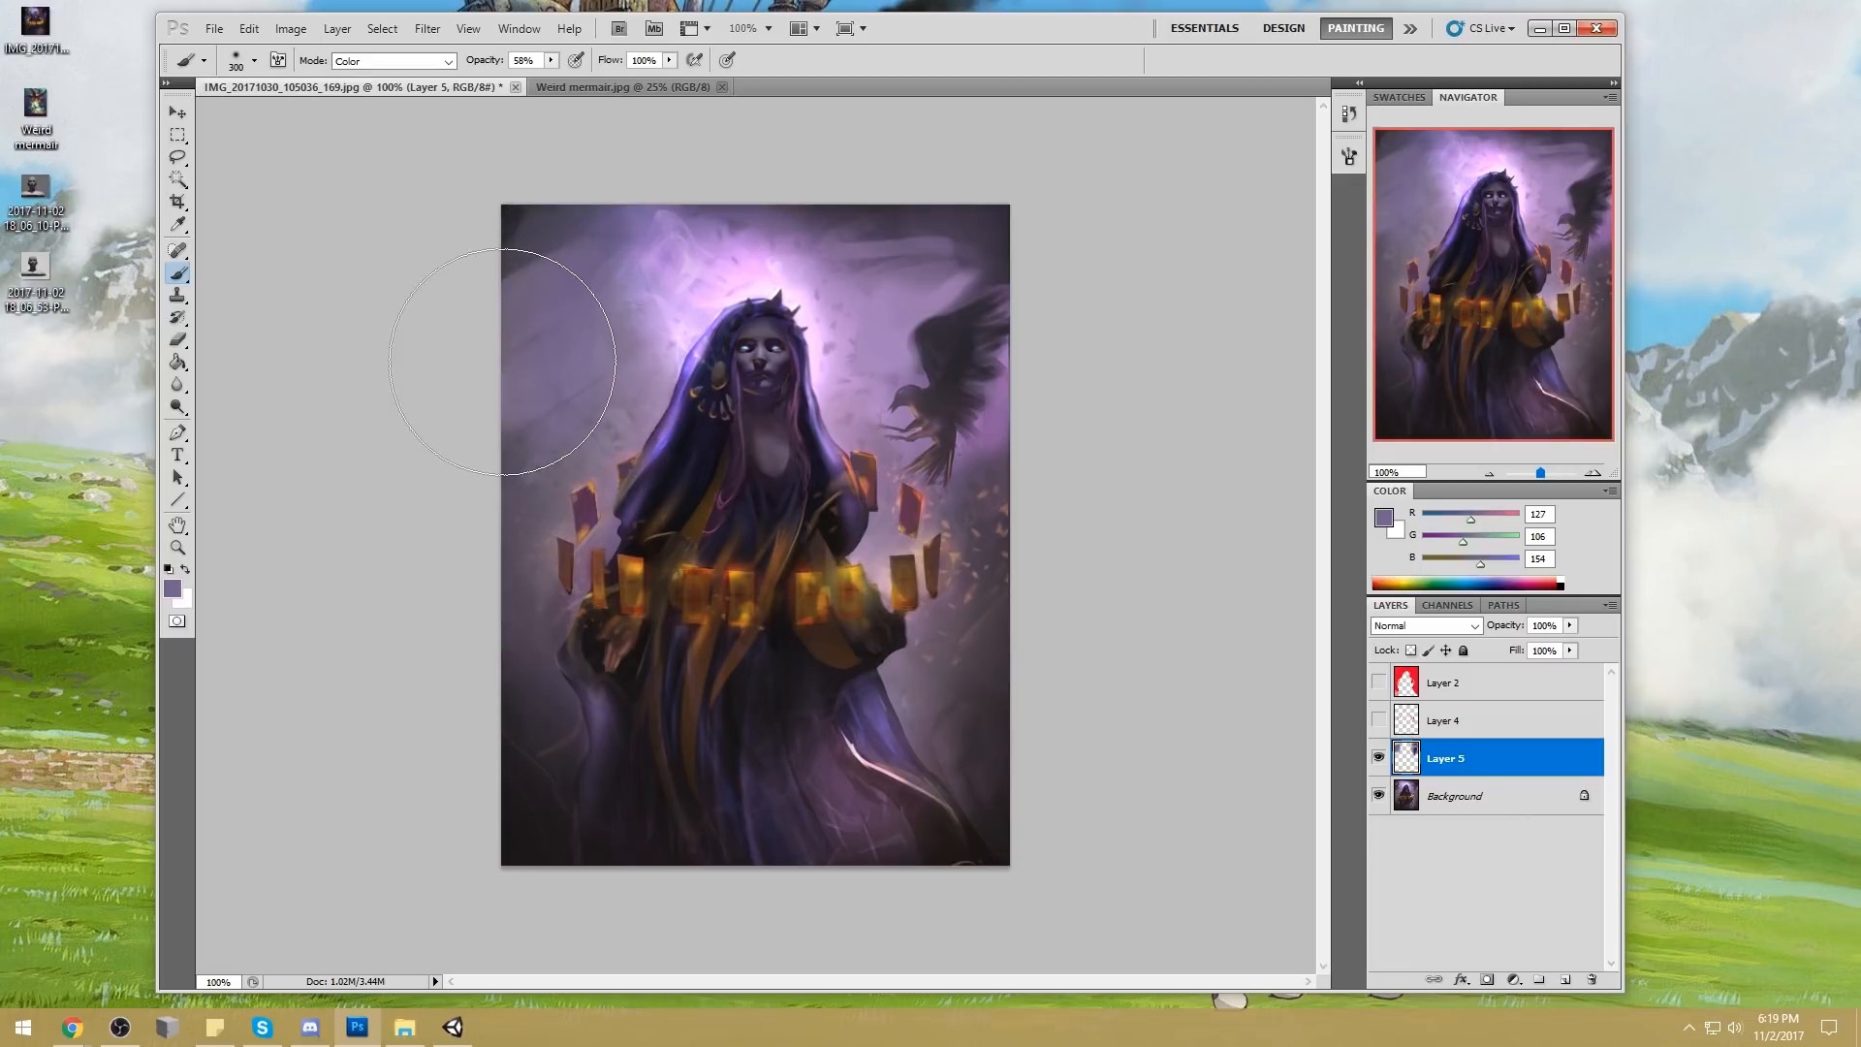
{"action": "key", "text": "alt+Tab"}
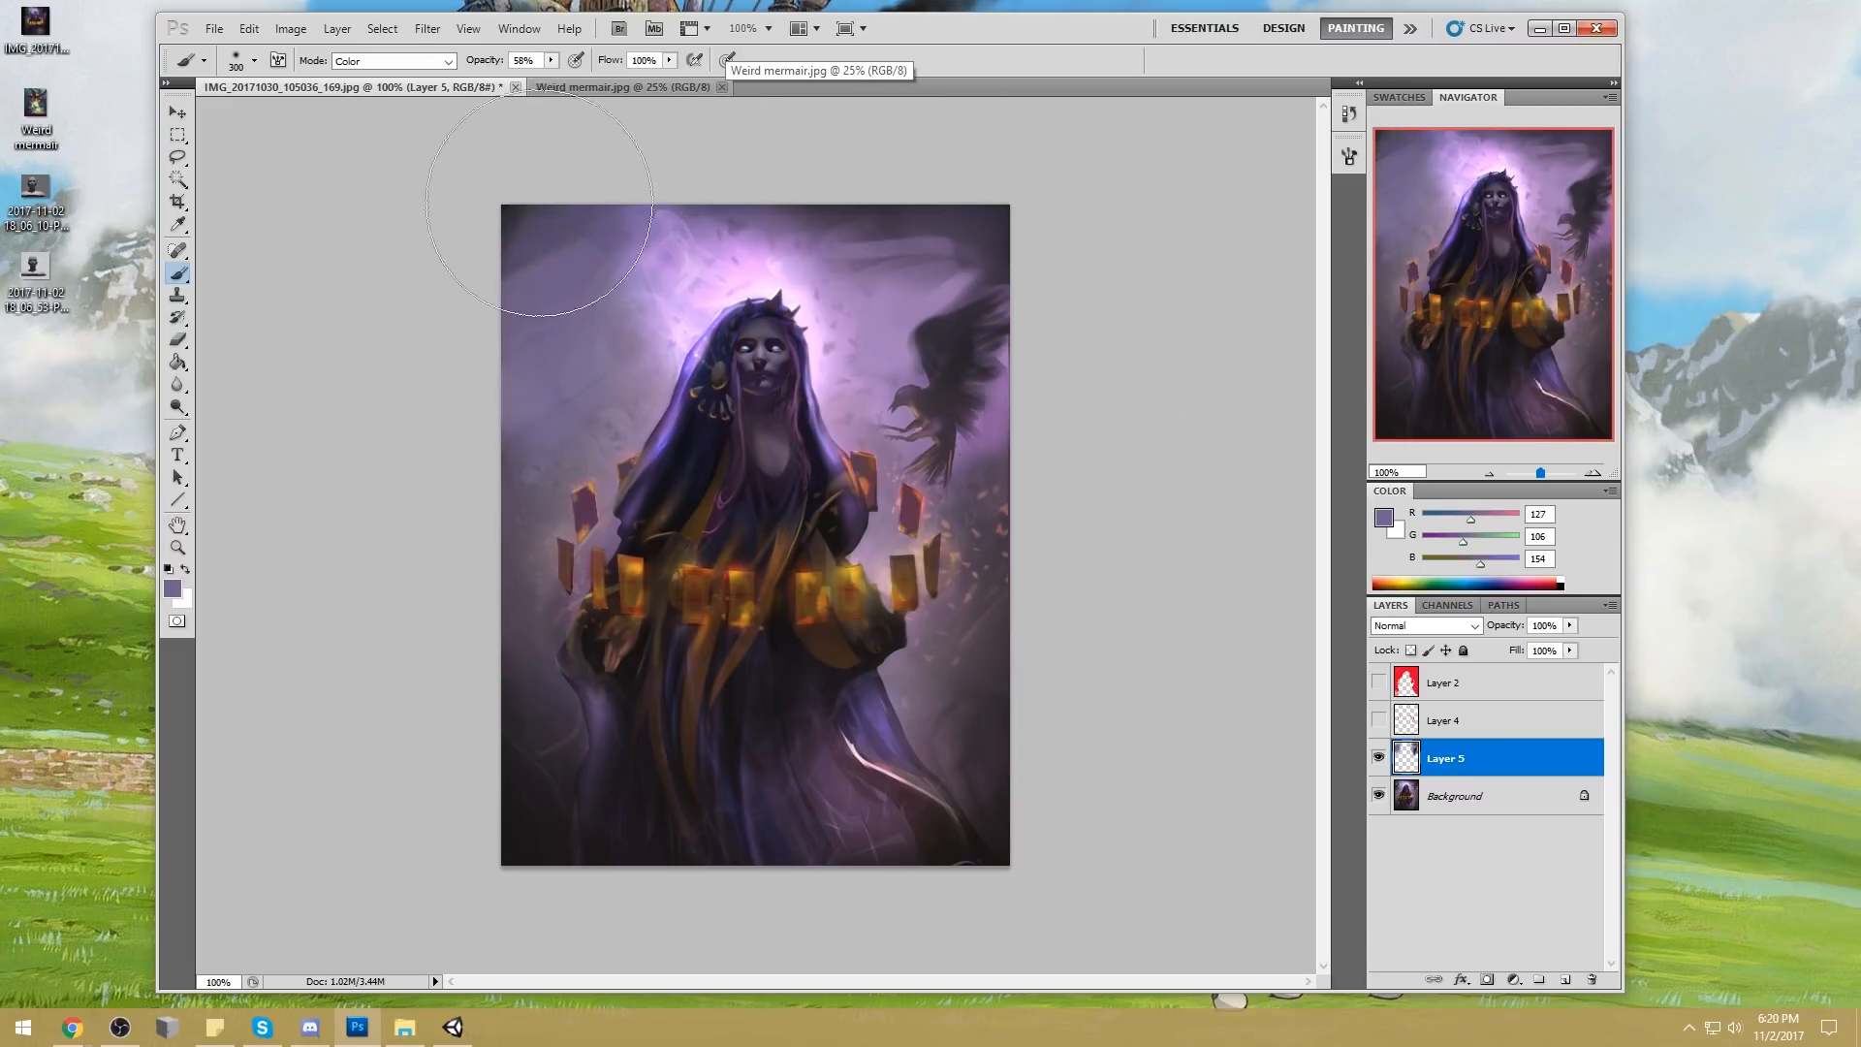
Darken the background's edges with sampled dark violet (RGB 64, 52, 71) using the 300 px soft brush in Darken mode
{"action": "left_click", "coordinate": [1005, 226], "text": "alt"}
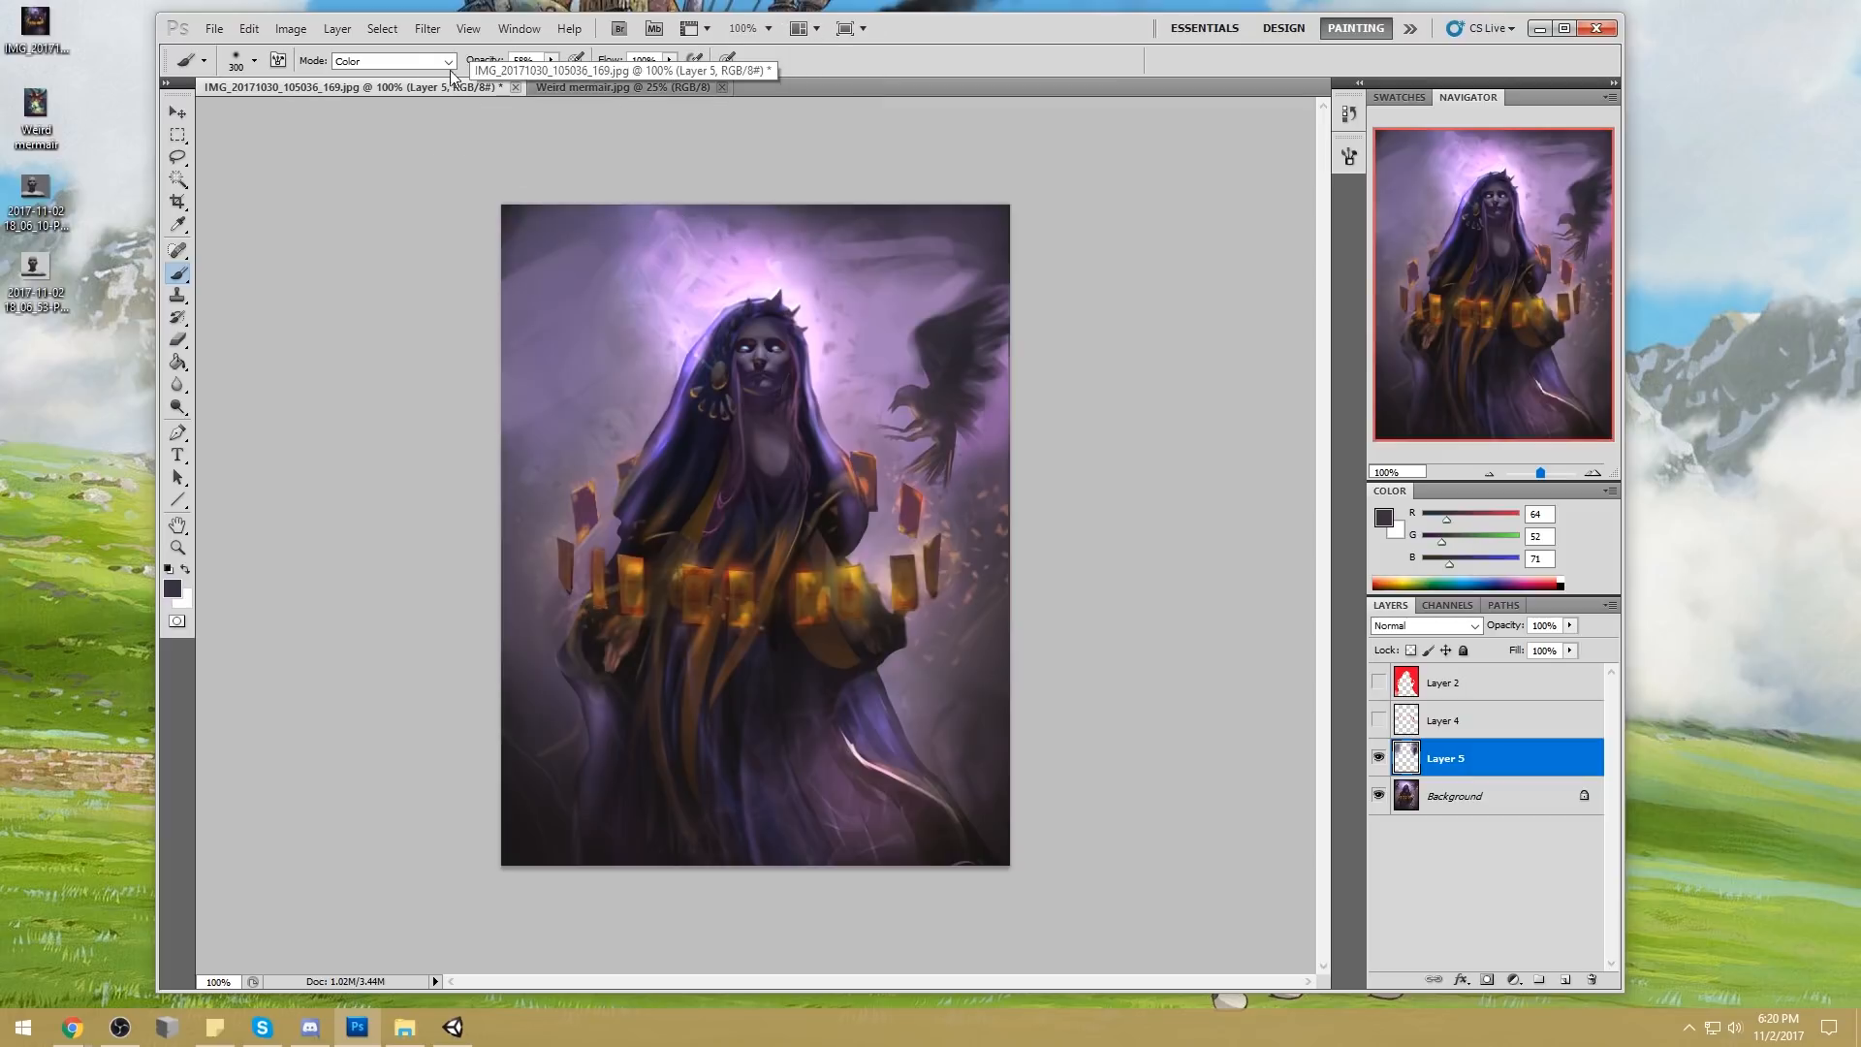
{"action": "left_click", "coordinate": [392, 60]}
{"action": "left_click", "coordinate": [392, 146]}
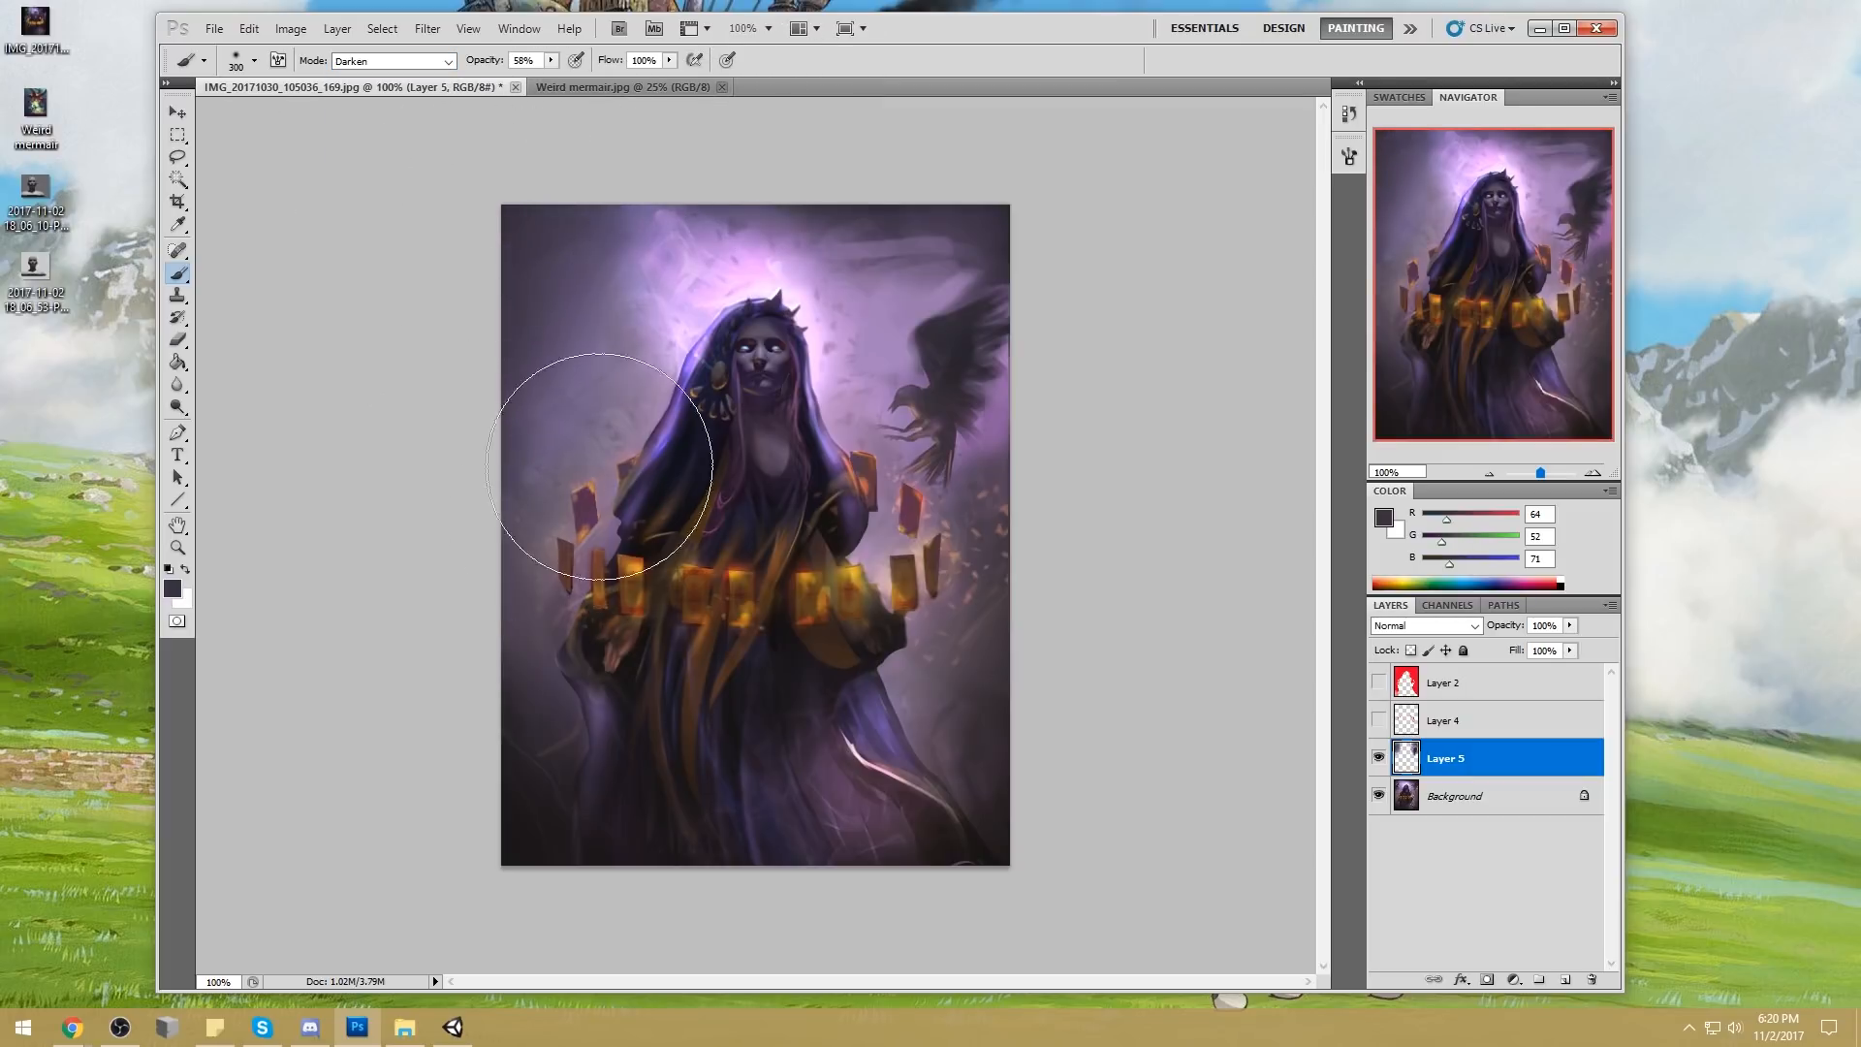
Merge Layer 5 down and, on a new layer, texture the background with the 569 px speckled brush in sampled violet (RGB 74, 60, 84)
{"action": "right_click", "coordinate": [778, 300]}
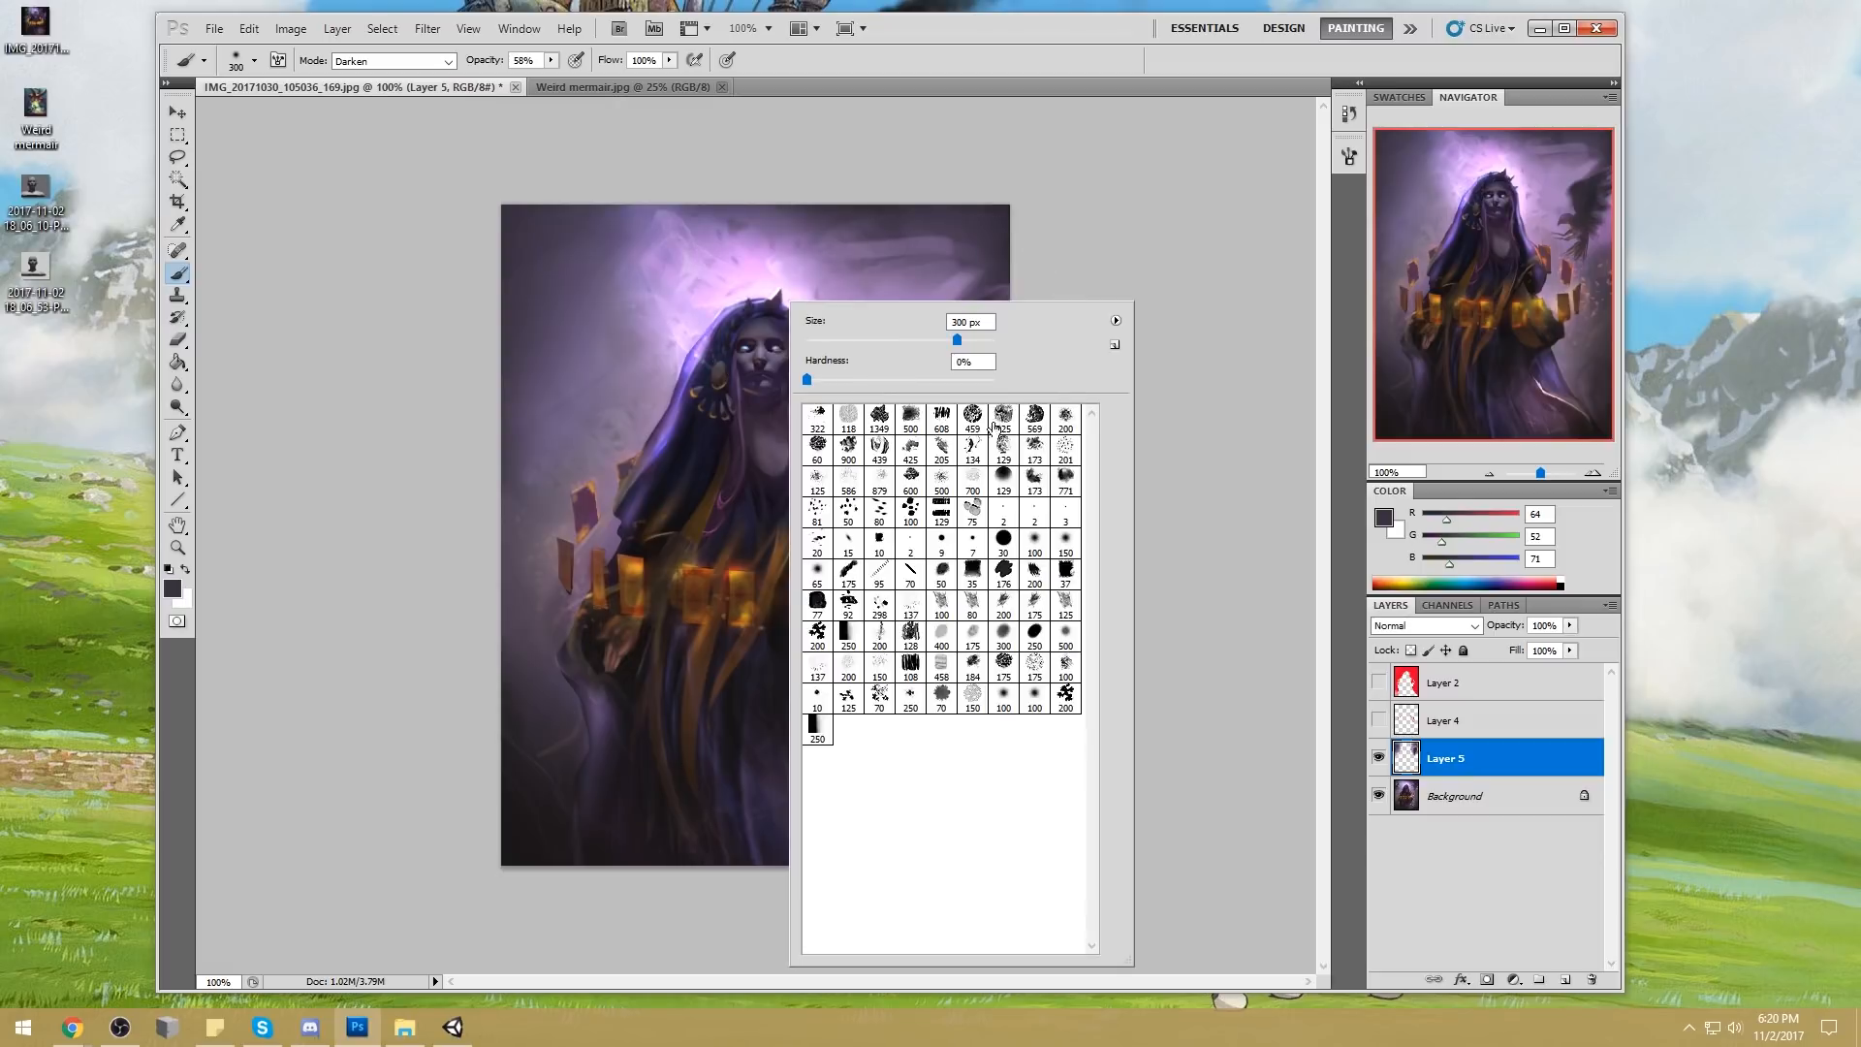
{"action": "left_click", "coordinate": [1054, 421]}
{"action": "right_click", "coordinate": [1478, 771]}
{"action": "left_click", "coordinate": [1563, 718]}
{"action": "left_click", "coordinate": [1565, 979]}
{"action": "left_click", "coordinate": [945, 210], "text": "alt"}
{"action": "left_click", "coordinate": [572, 345]}
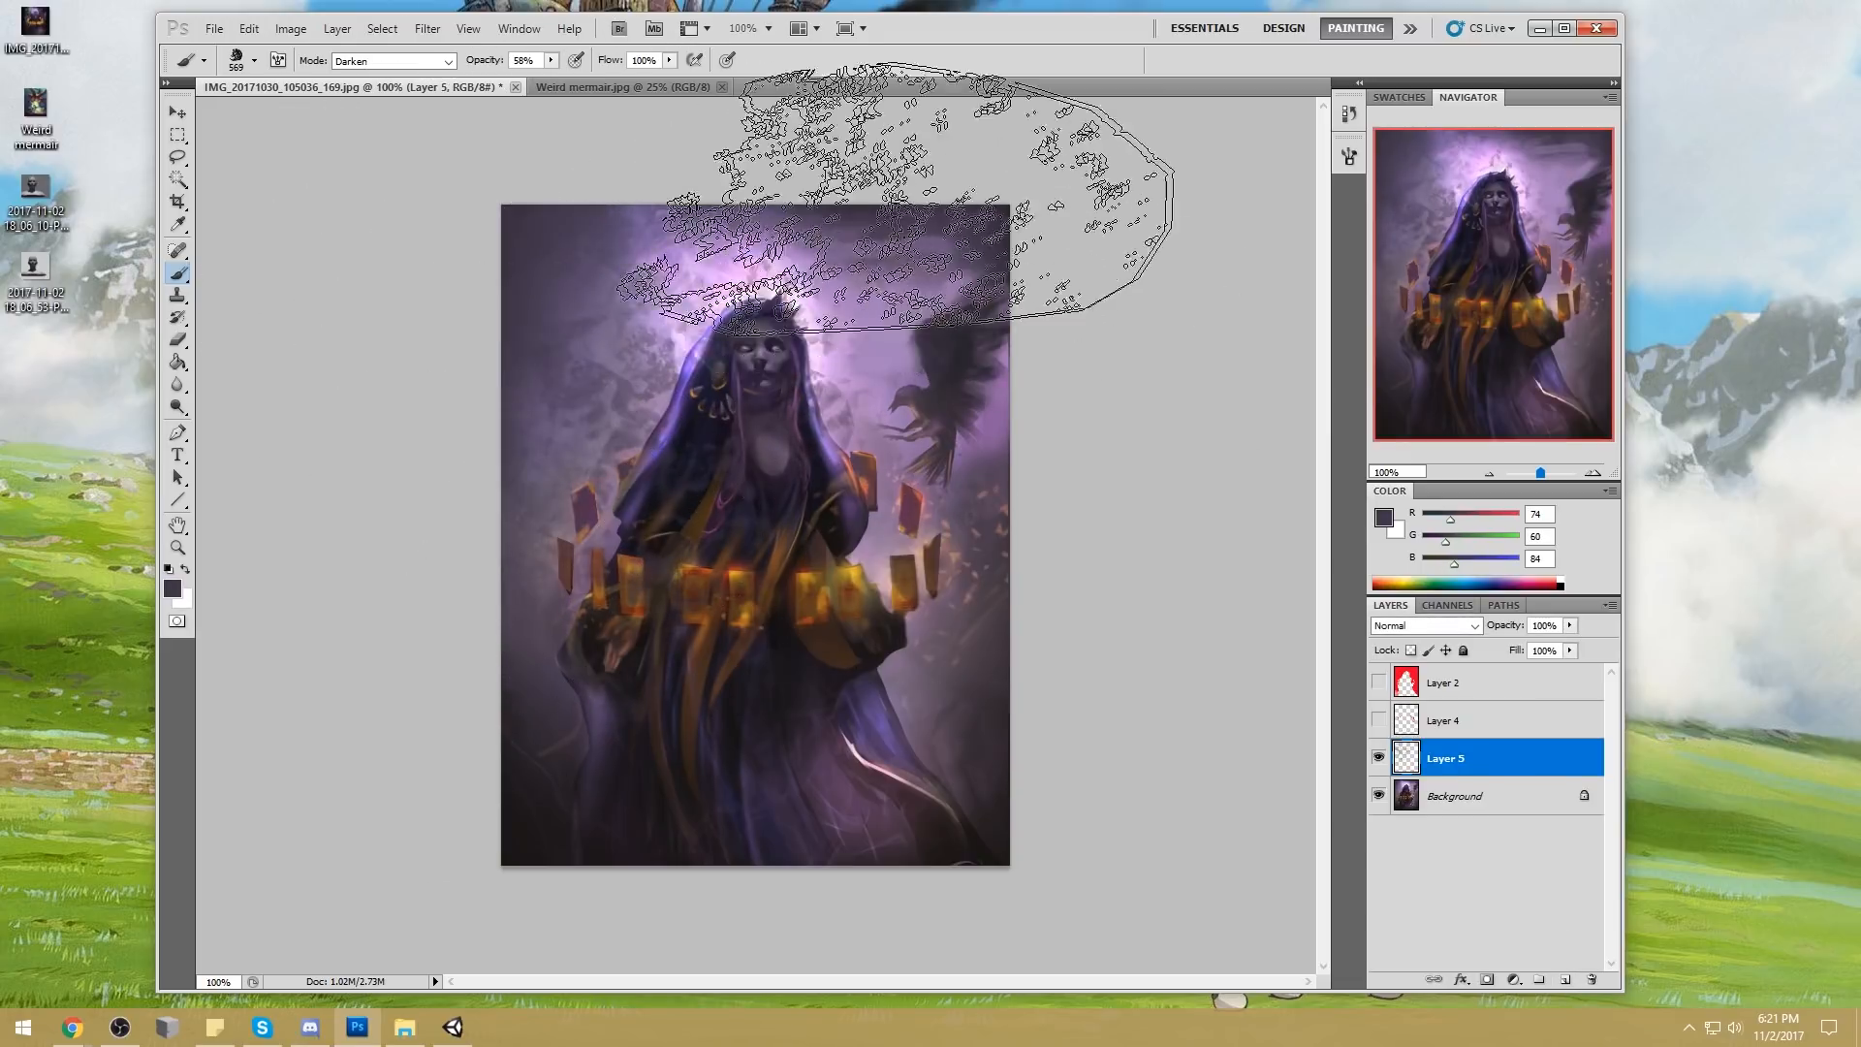
Erase the speckled texture that spills over the hooded figure with a 175 px eraser
{"action": "key", "text": "e"}
{"action": "key", "text": "bracketright"}
{"action": "key", "text": "bracketright"}
{"action": "key", "text": "bracketright"}
{"action": "mouse_move", "coordinate": [612, 392]}
{"action": "left_mouse_down"}
{"action": "mouse_move", "coordinate": [806, 346]}
{"action": "mouse_move", "coordinate": [756, 321]}
{"action": "mouse_move", "coordinate": [722, 333]}
{"action": "mouse_move", "coordinate": [731, 445]}
{"action": "mouse_move", "coordinate": [814, 483]}
{"action": "mouse_move", "coordinate": [678, 448]}
{"action": "mouse_move", "coordinate": [642, 491]}
{"action": "mouse_move", "coordinate": [813, 546]}
{"action": "mouse_move", "coordinate": [818, 597]}
{"action": "left_mouse_up"}
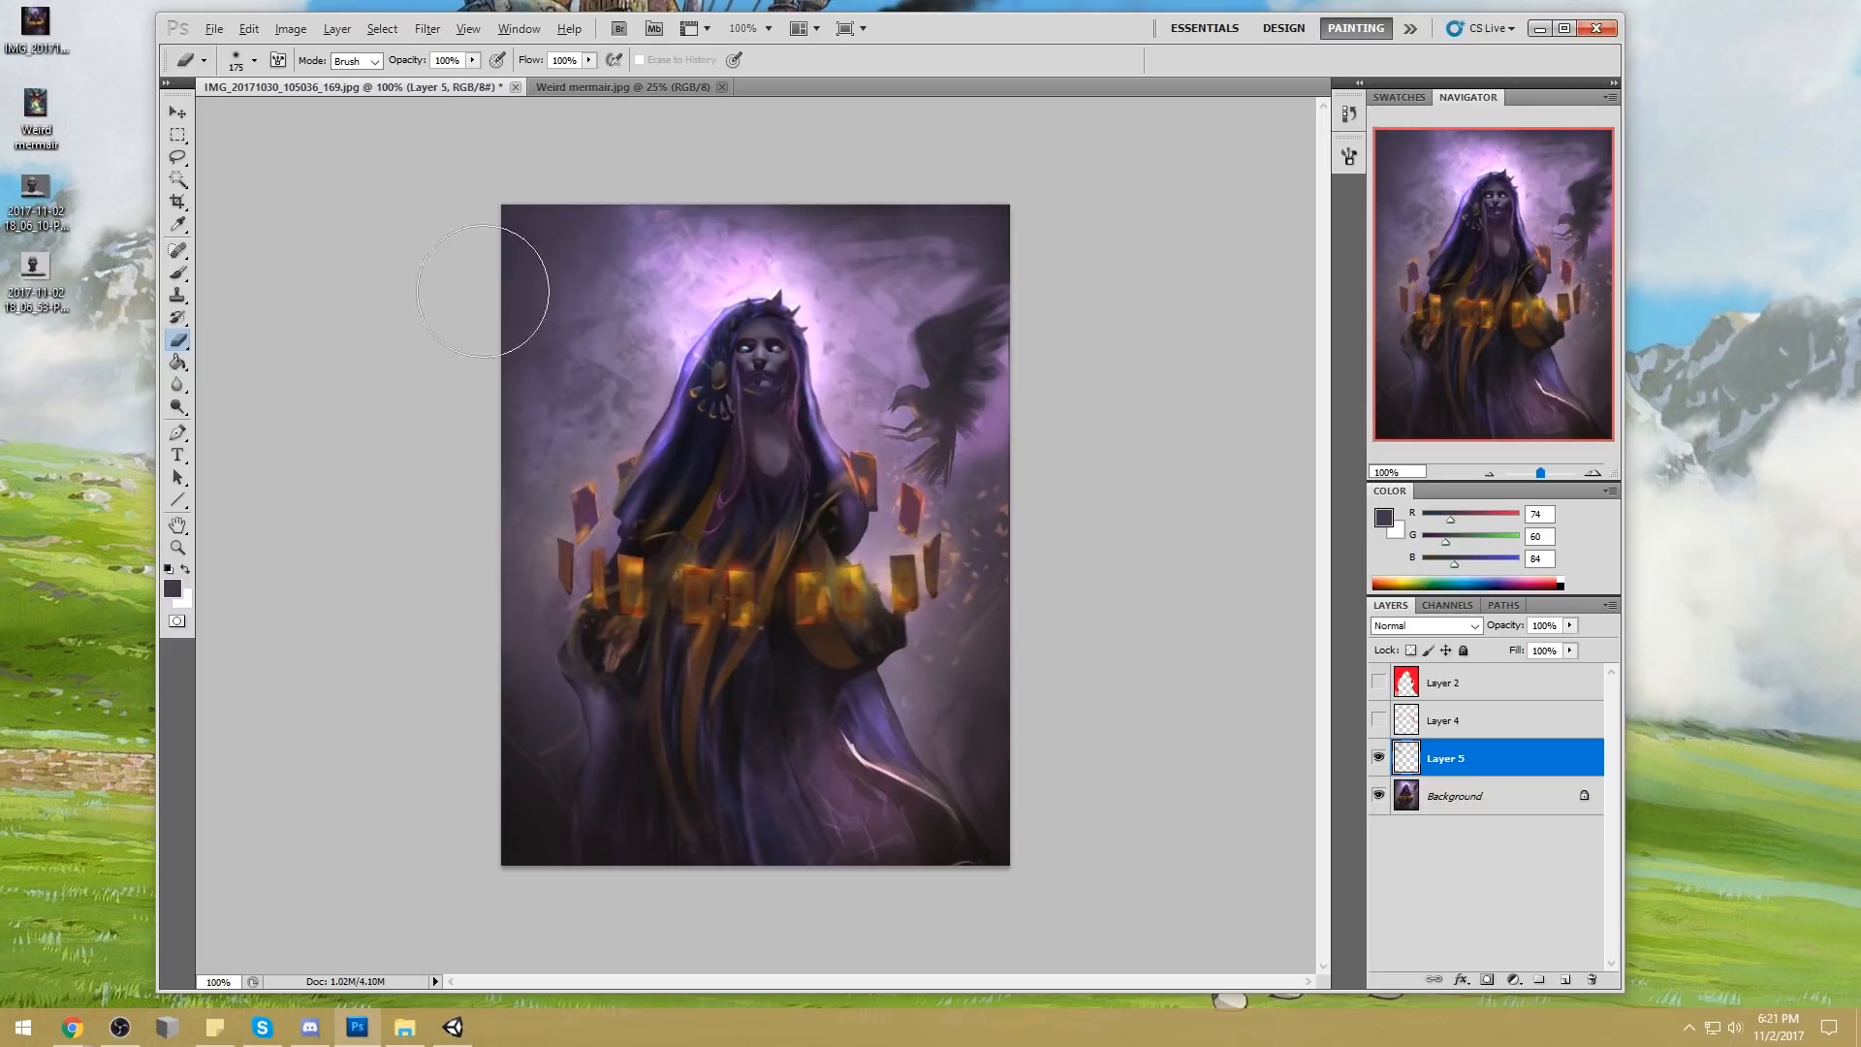
Soften the background texture around the figure with the Smudge tool at 35 px and 6% strength
{"action": "left_click", "coordinate": [178, 384]}
{"action": "left_click", "coordinate": [242, 426]}
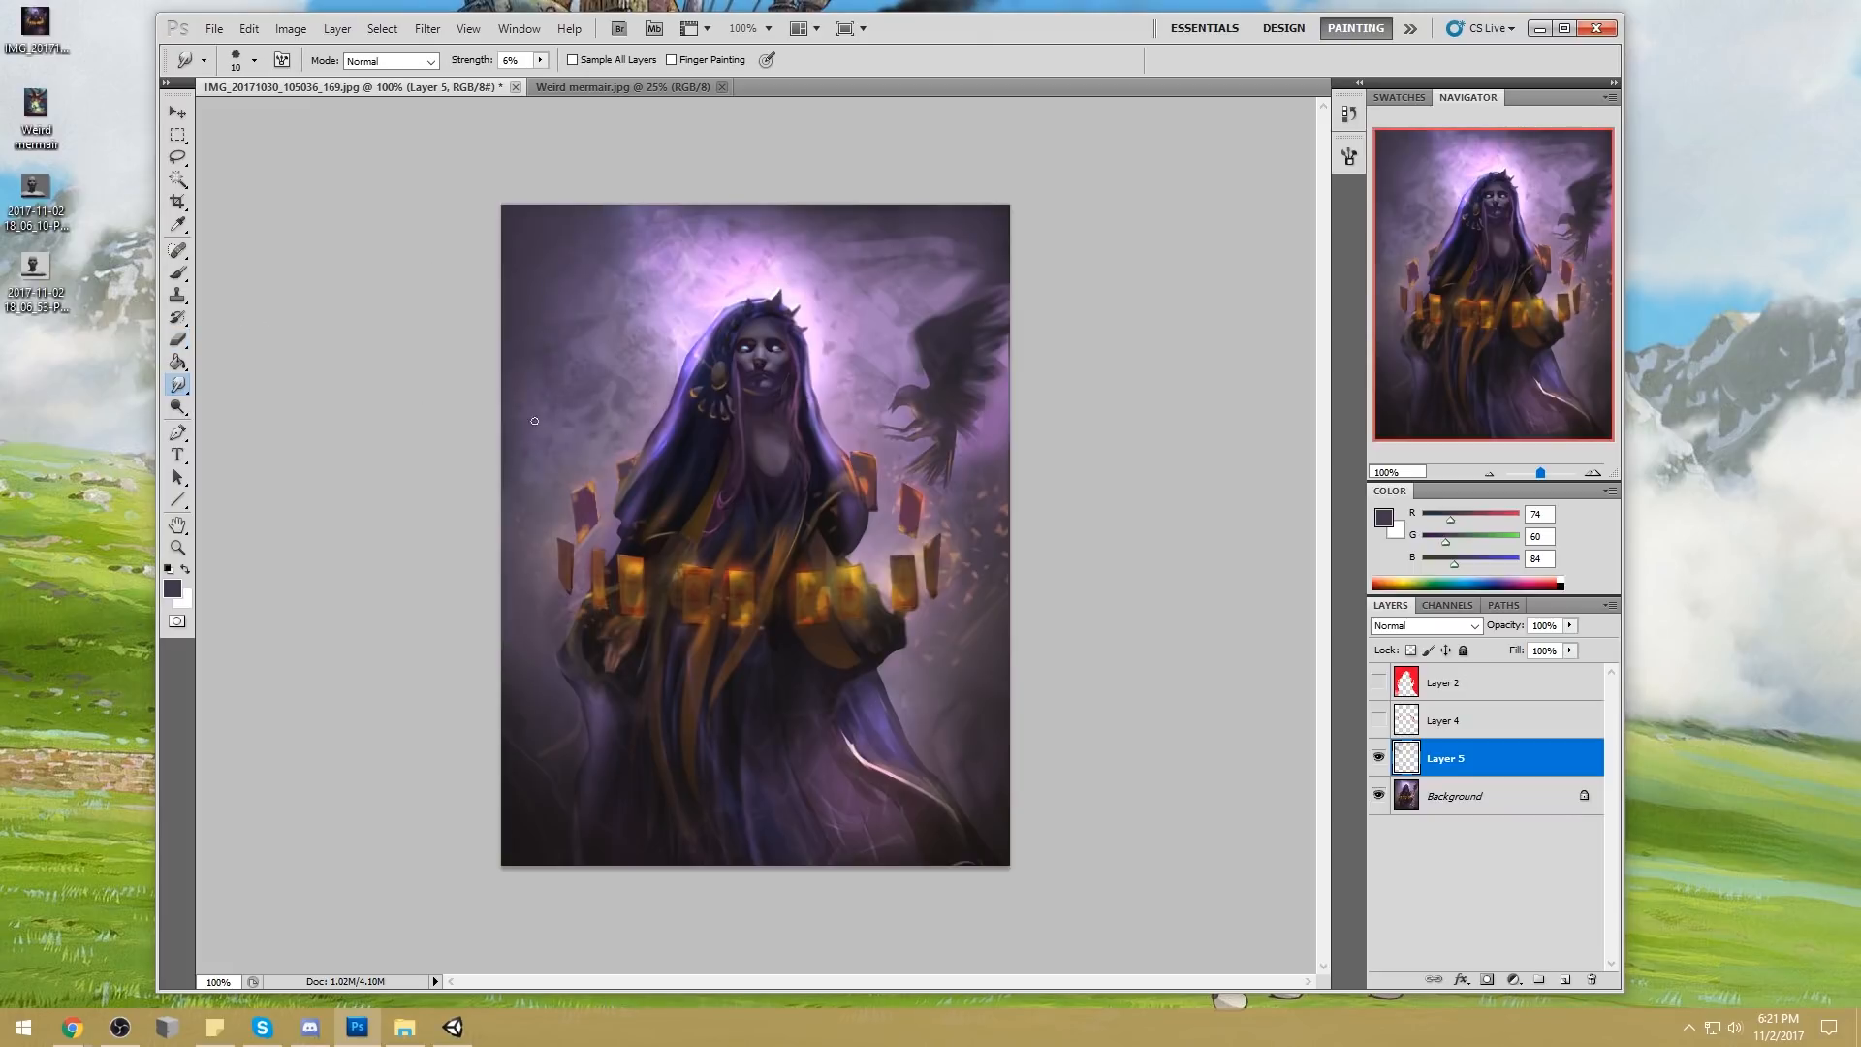
{"action": "key", "text": "bracketright"}
{"action": "key", "text": "bracketright"}
{"action": "key", "text": "bracketright"}
{"action": "key", "text": "bracketright"}
{"action": "key", "text": "bracketright"}
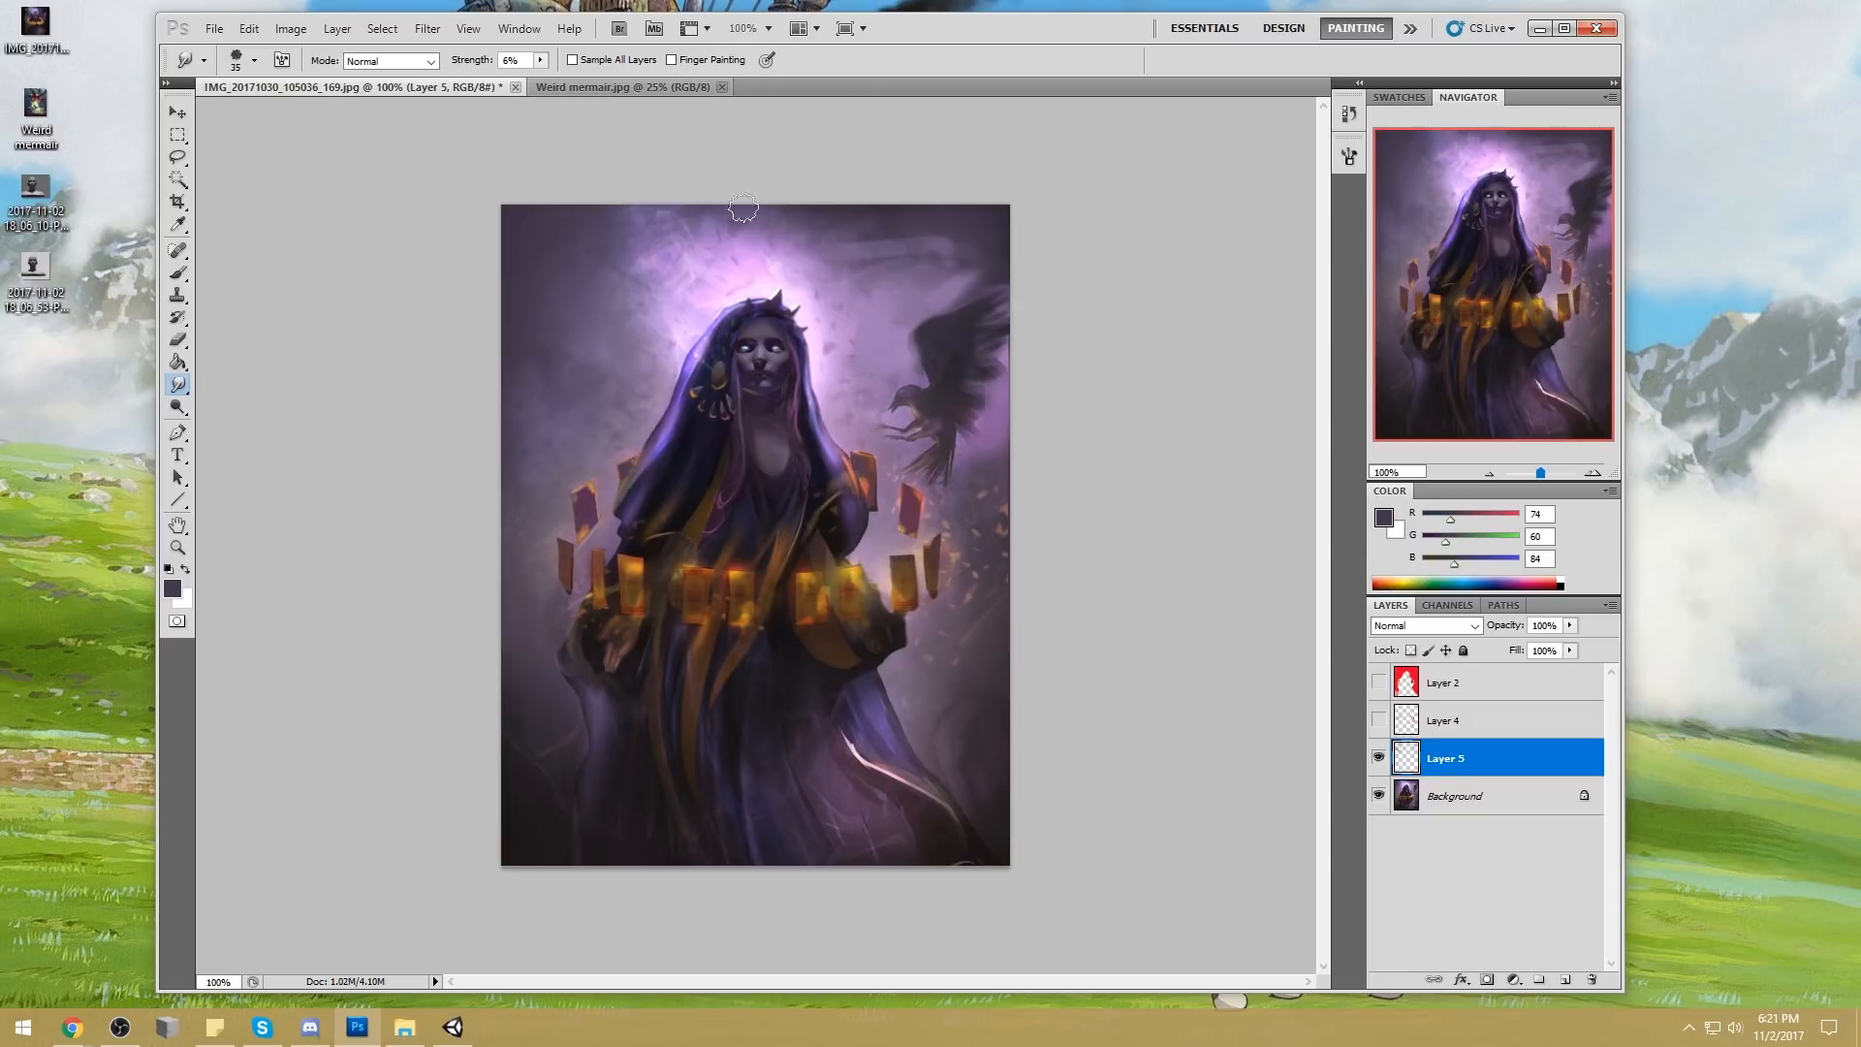
Add more speckled texture to the background with the brush at 250 px, softening it with the 175 px eraser and 45 px Smudge tool
{"action": "key", "text": "b"}
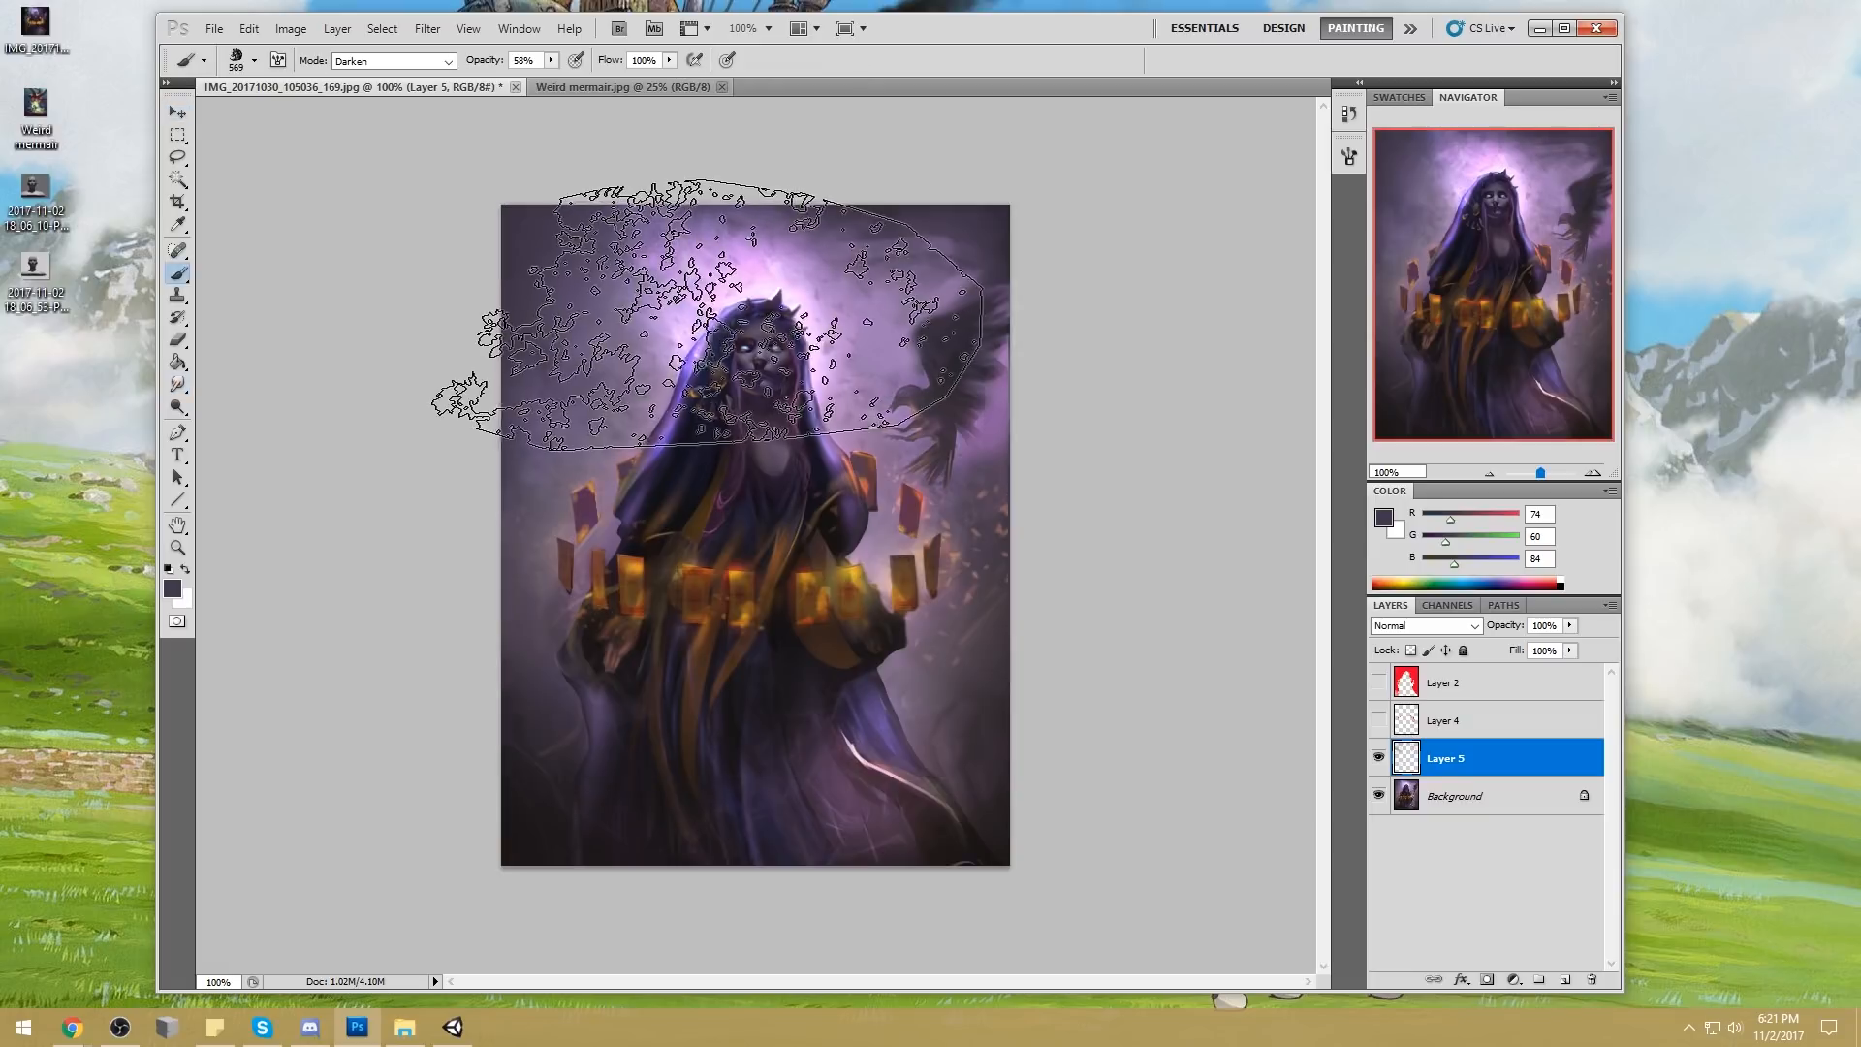
{"action": "left_click", "coordinate": [704, 281], "text": "alt"}
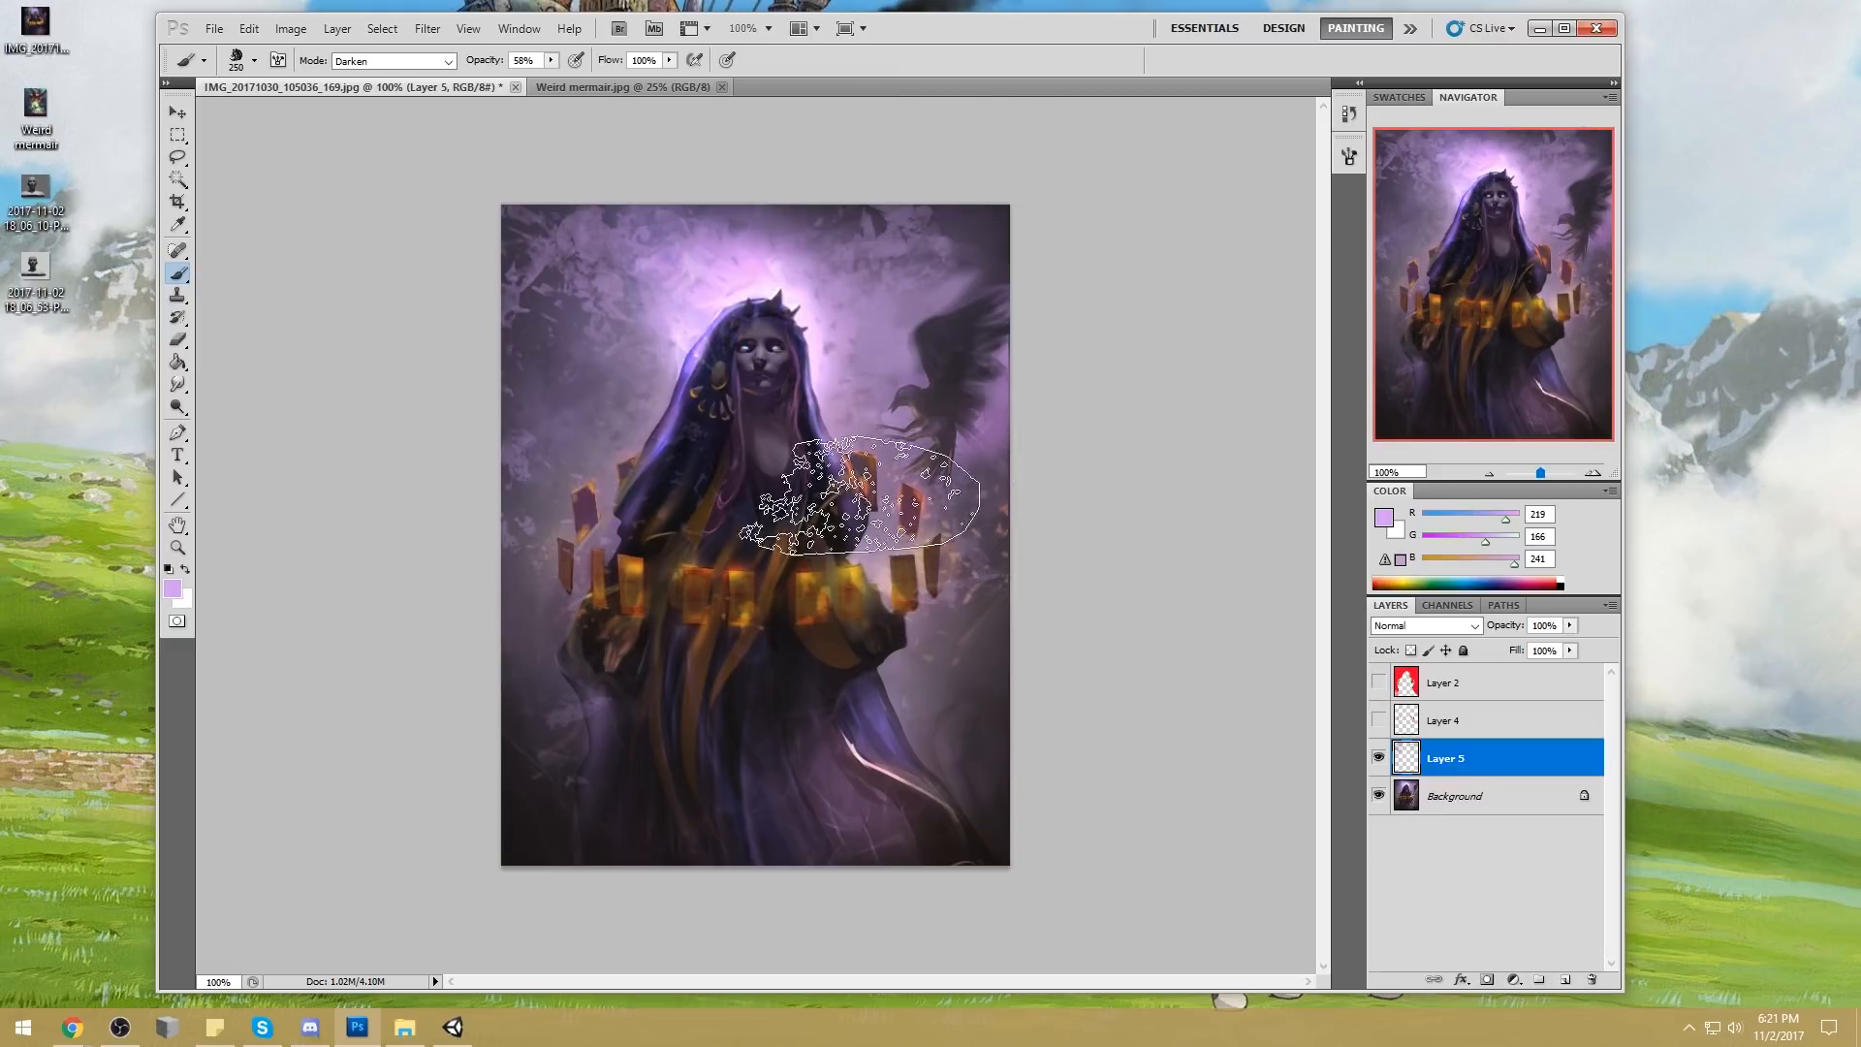
{"action": "key", "text": "e"}
{"action": "left_click_drag", "start_coordinate": [573, 291], "coordinate": [565, 362]}
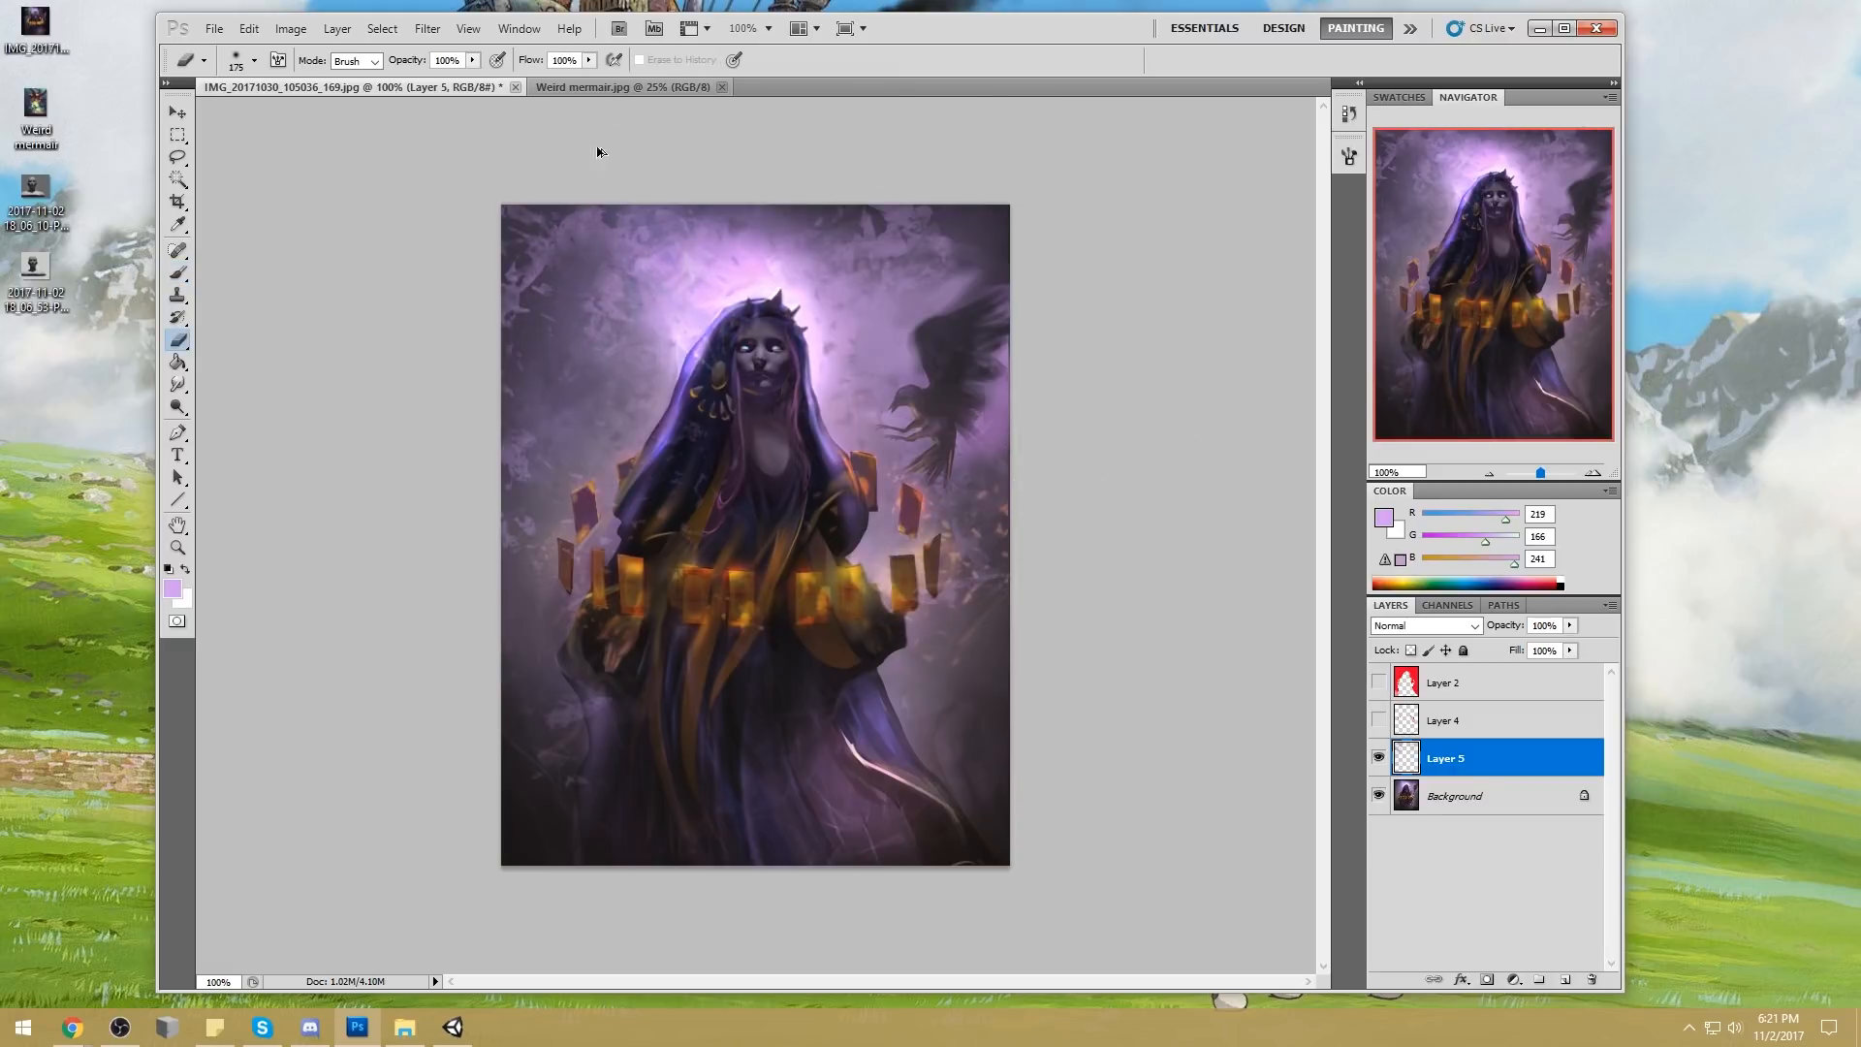
{"action": "left_click", "coordinate": [178, 384]}
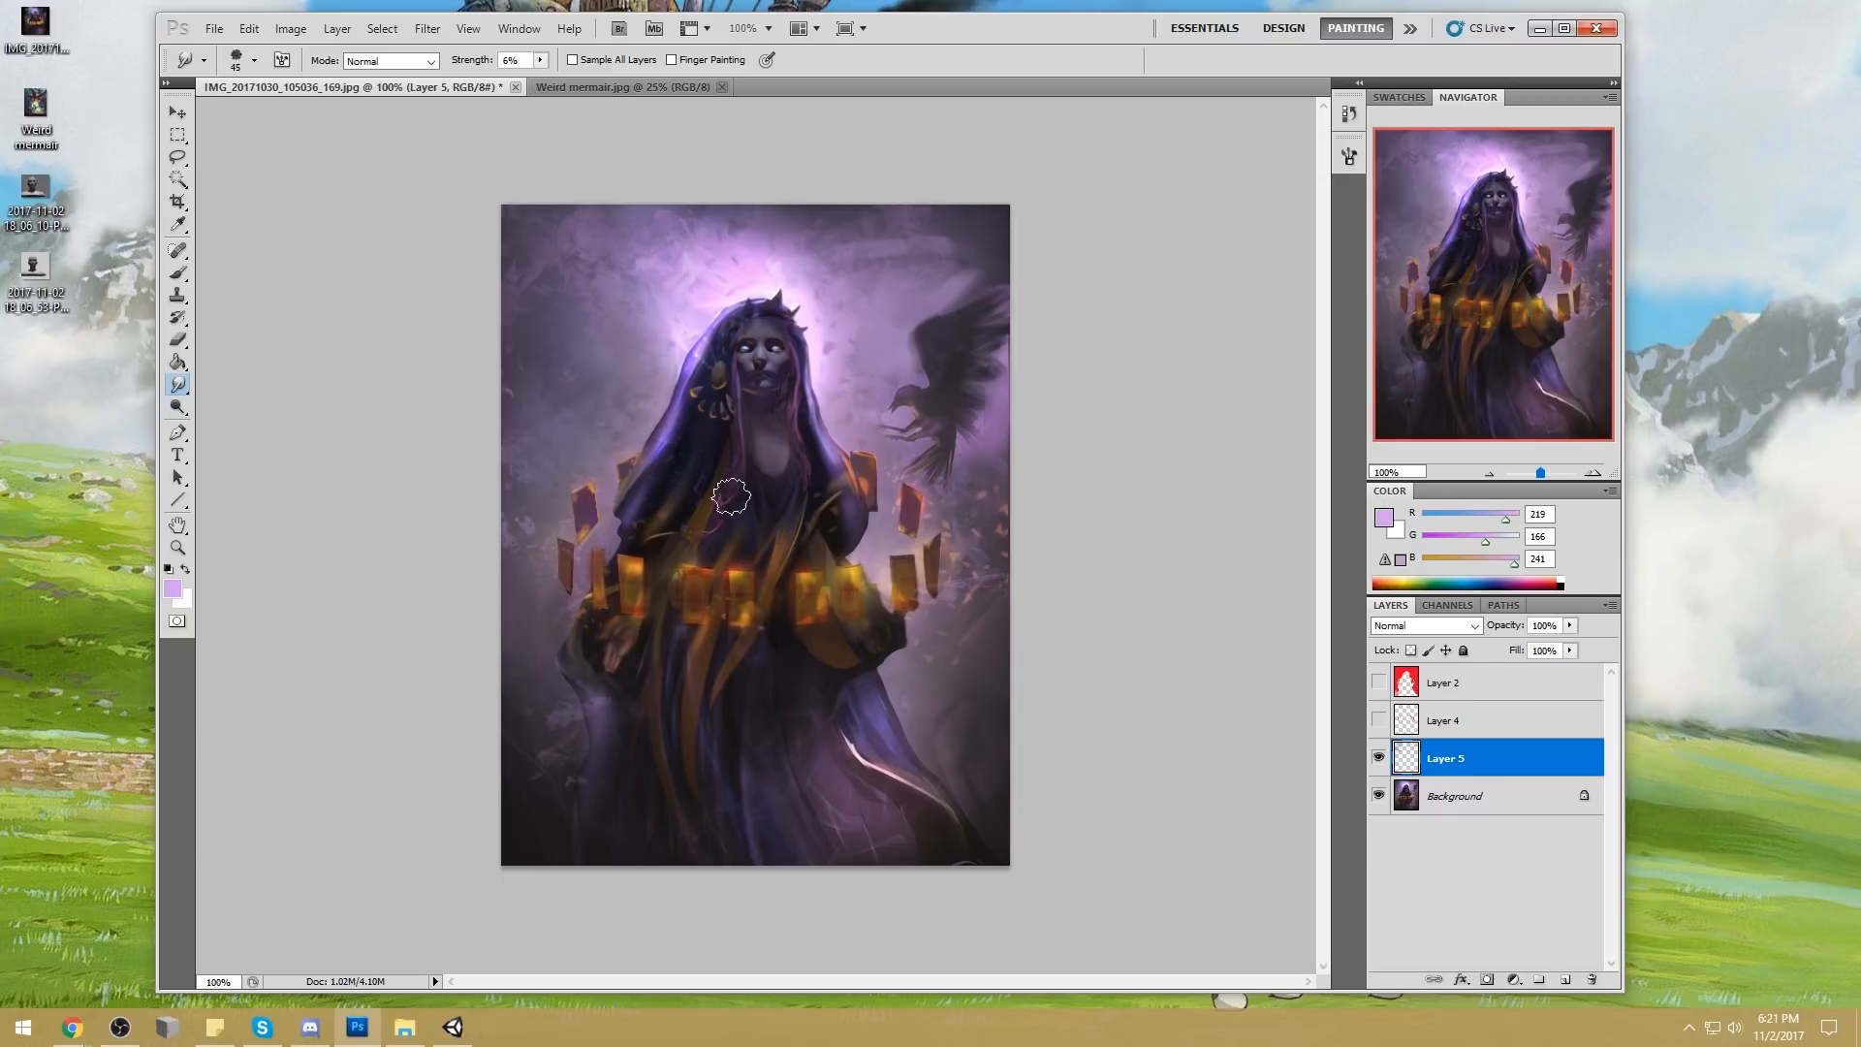
{"action": "key", "text": "b"}
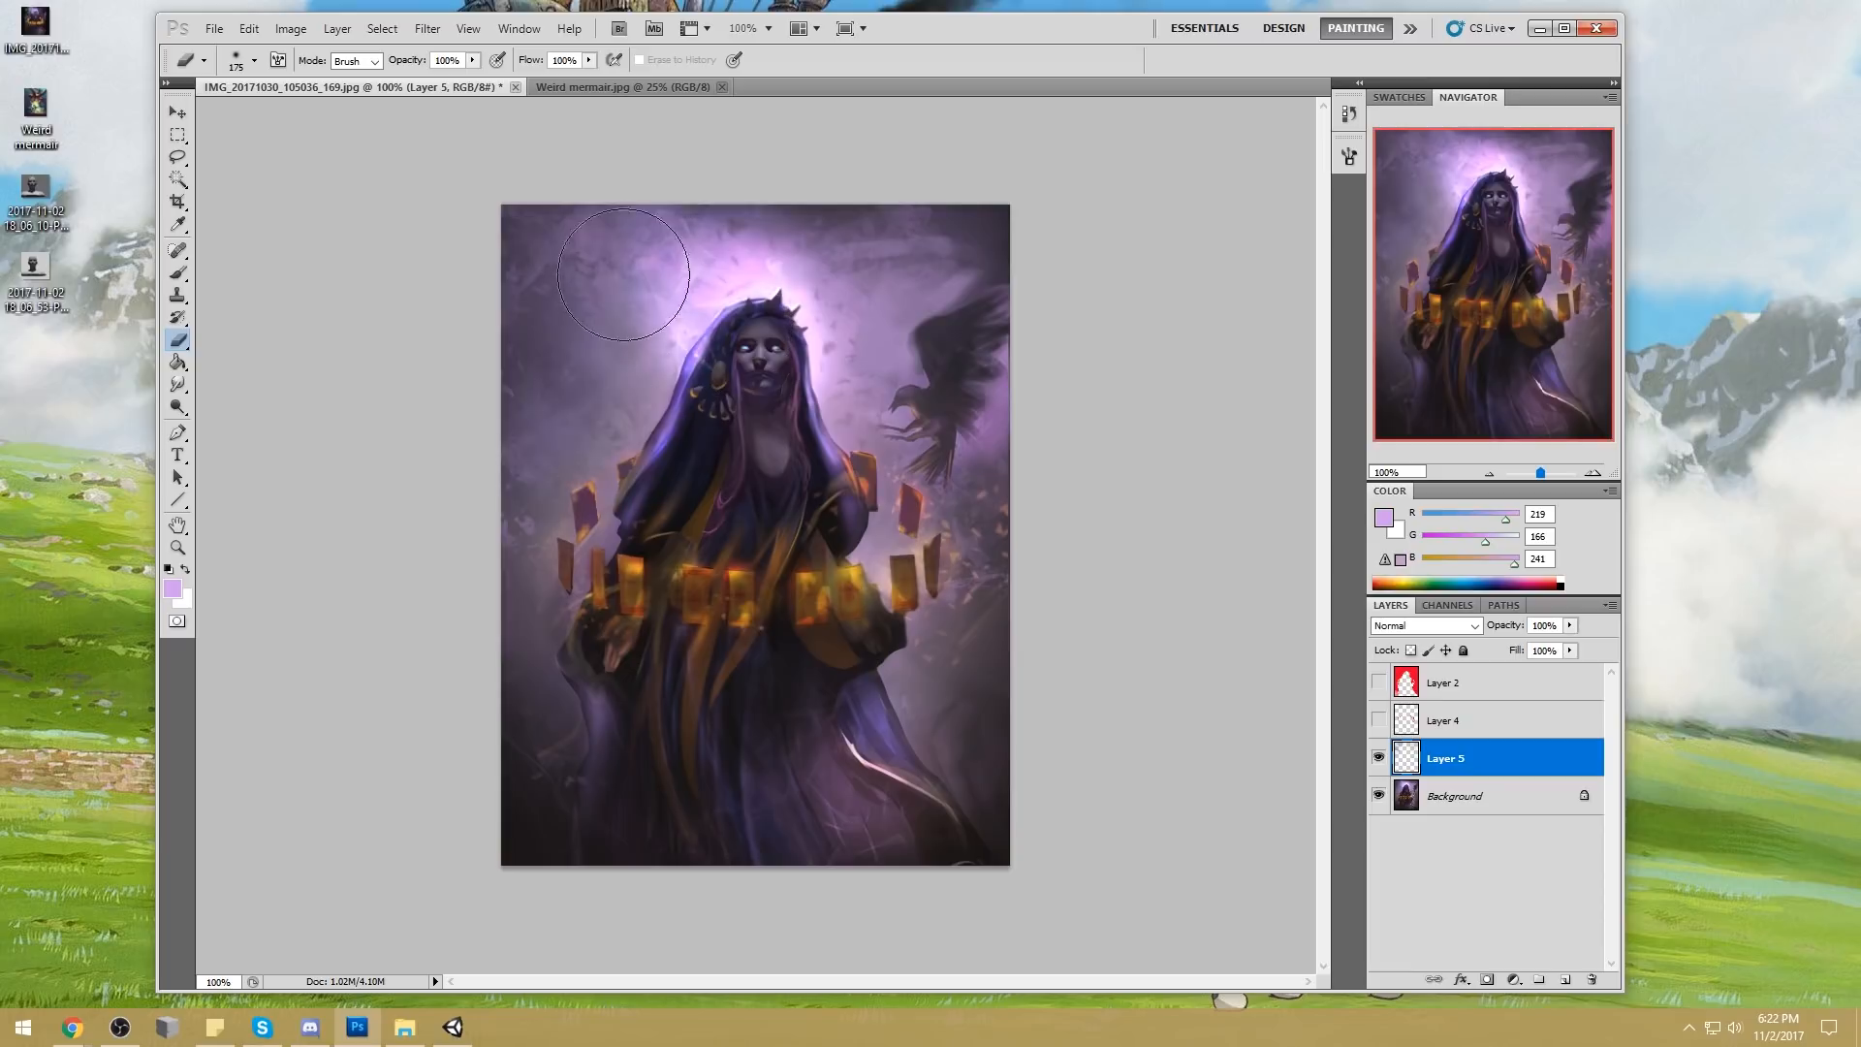
Lasso a scattered multi-part selection of tiny spark shapes around the floating cards and over the robe
{"action": "key", "text": "l"}
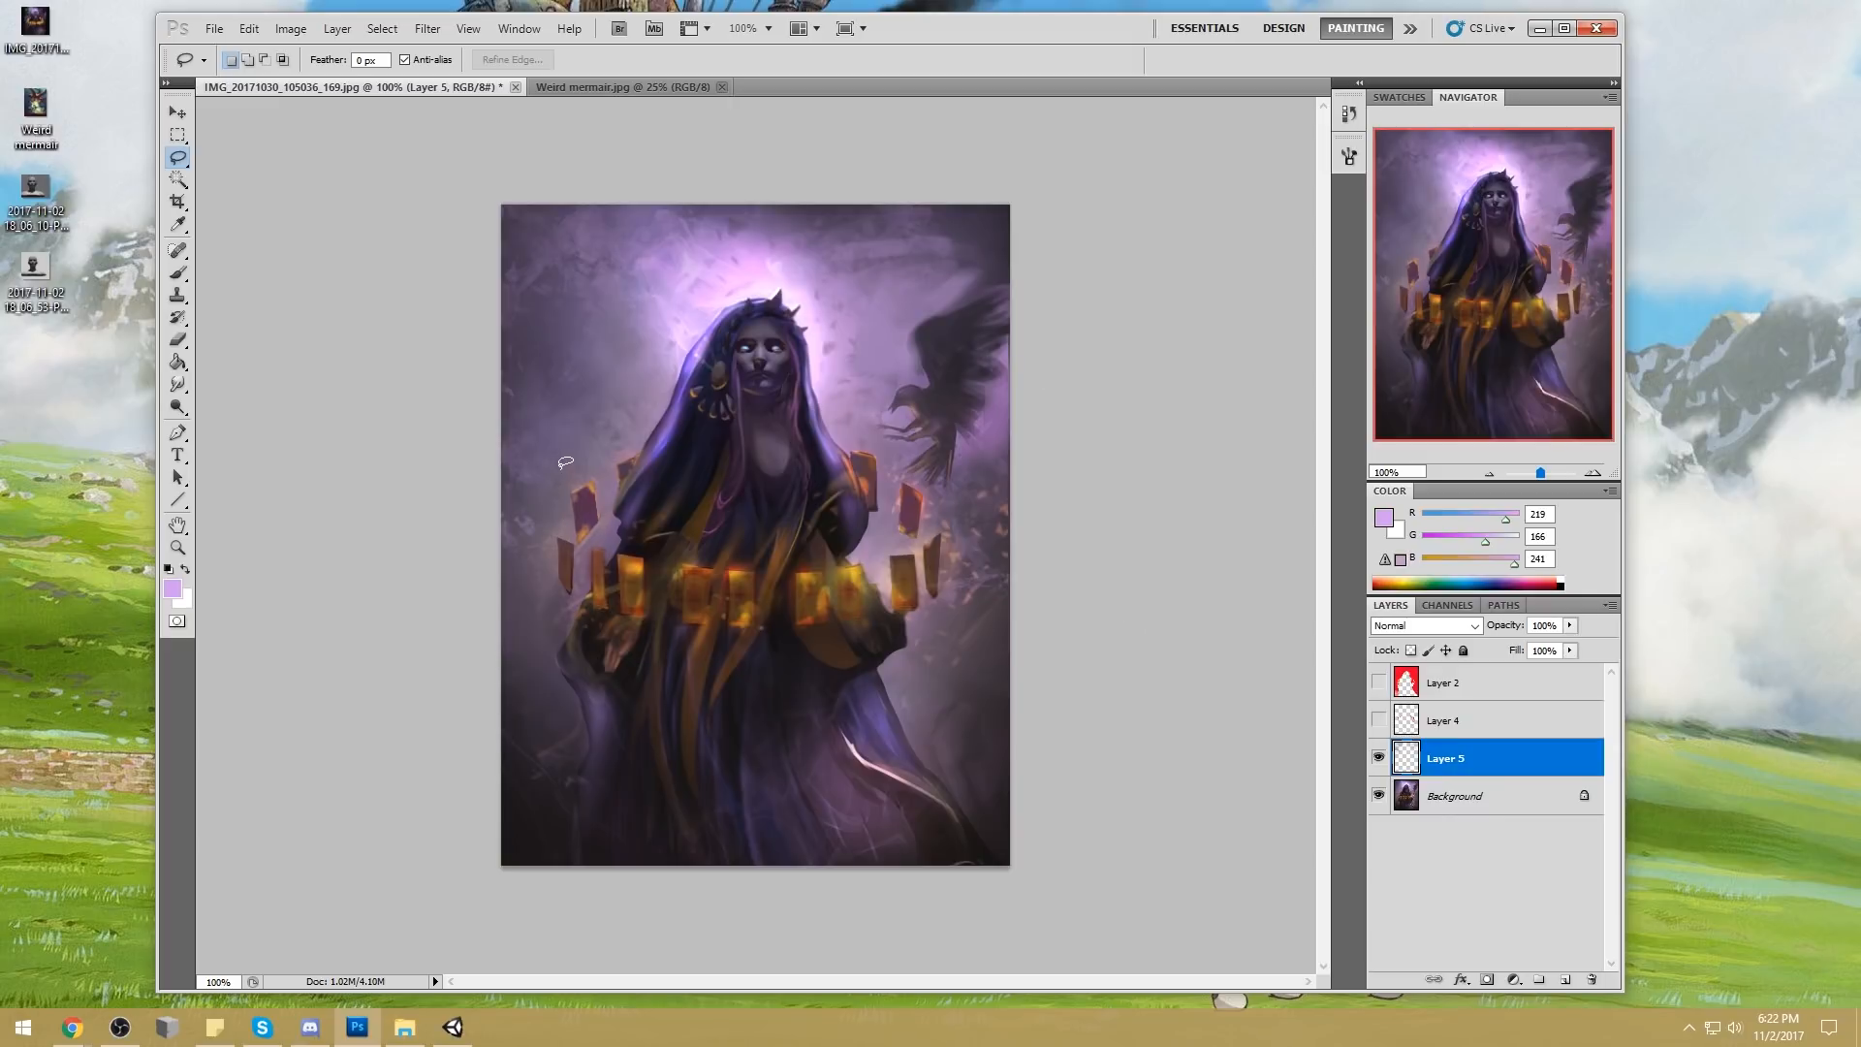
{"action": "left_click_drag", "start_coordinate": [568, 463], "coordinate": [571, 466]}
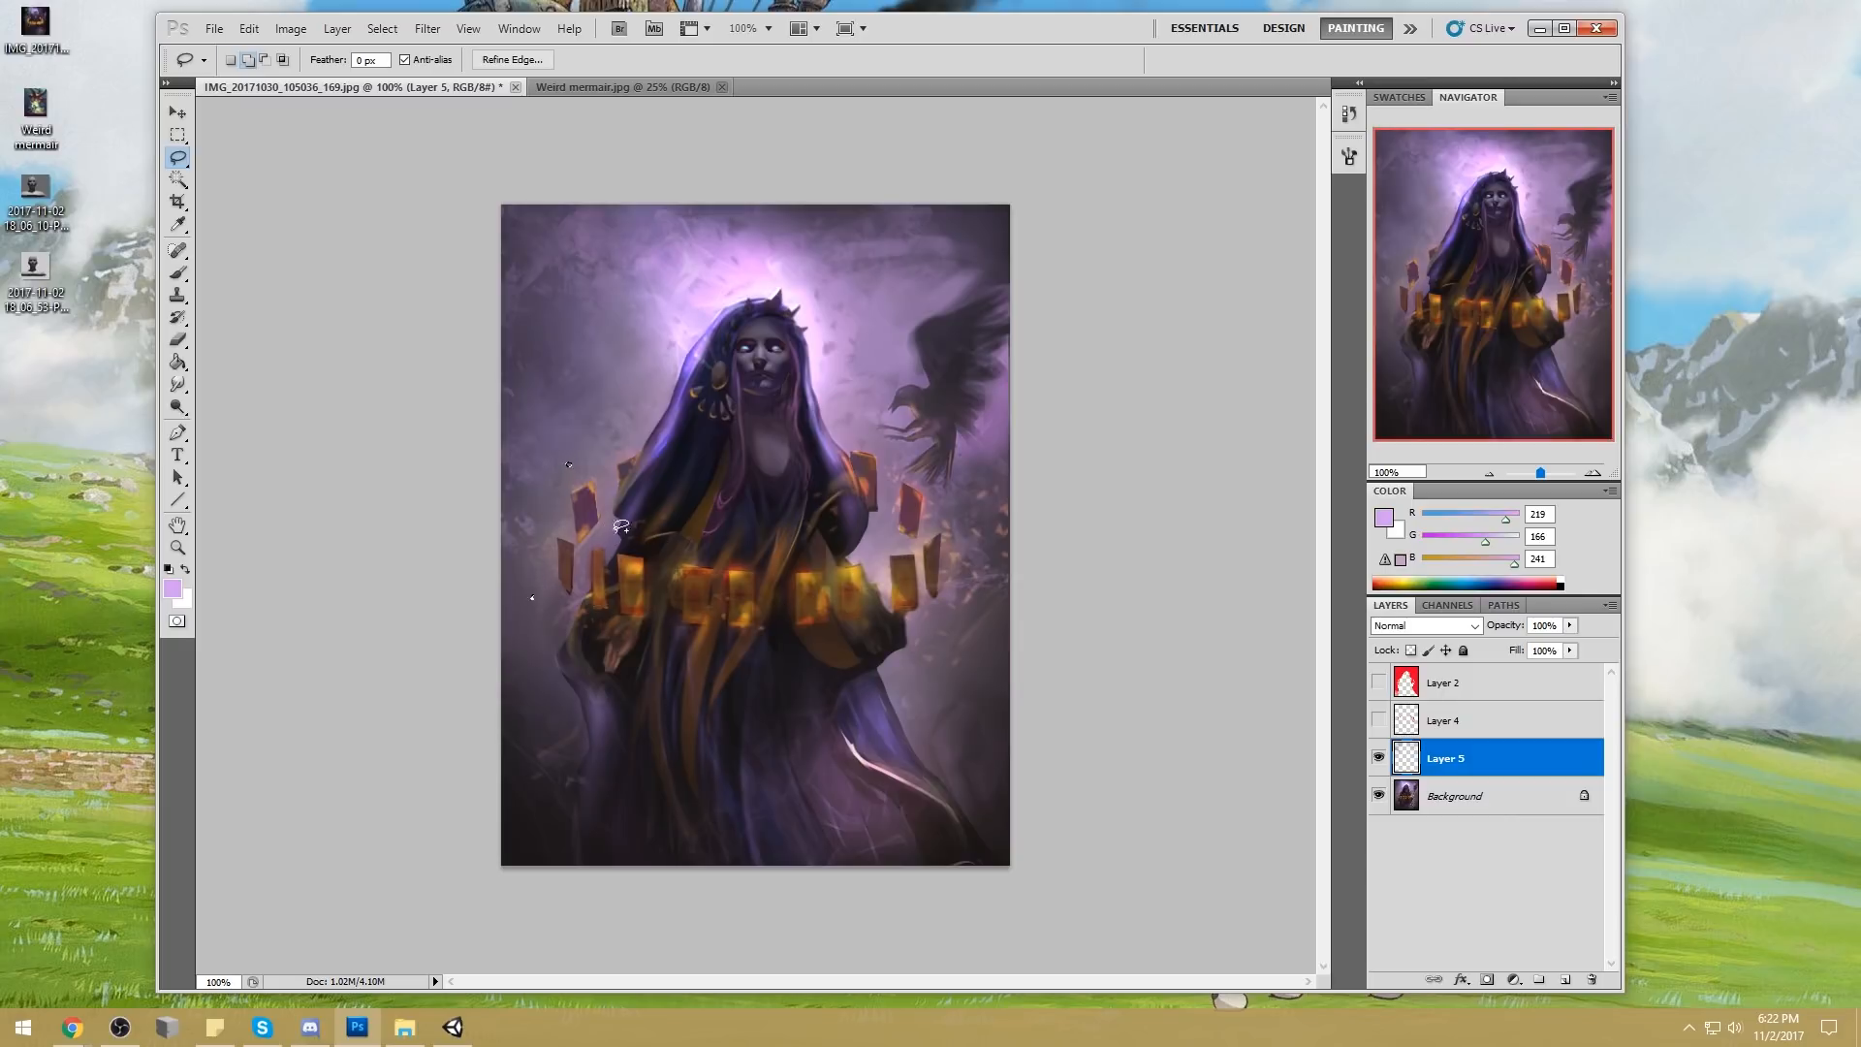
{"action": "left_click_drag", "start_coordinate": [608, 532], "coordinate": [610, 534]}
{"action": "left_click_drag", "start_coordinate": [758, 654], "coordinate": [760, 657]}
{"action": "left_click_drag", "start_coordinate": [872, 552], "coordinate": [874, 549]}
{"action": "left_click_drag", "start_coordinate": [902, 448], "coordinate": [862, 422]}
{"action": "left_click_drag", "start_coordinate": [789, 520], "coordinate": [788, 519]}
{"action": "key", "text": "ctrl+plus"}
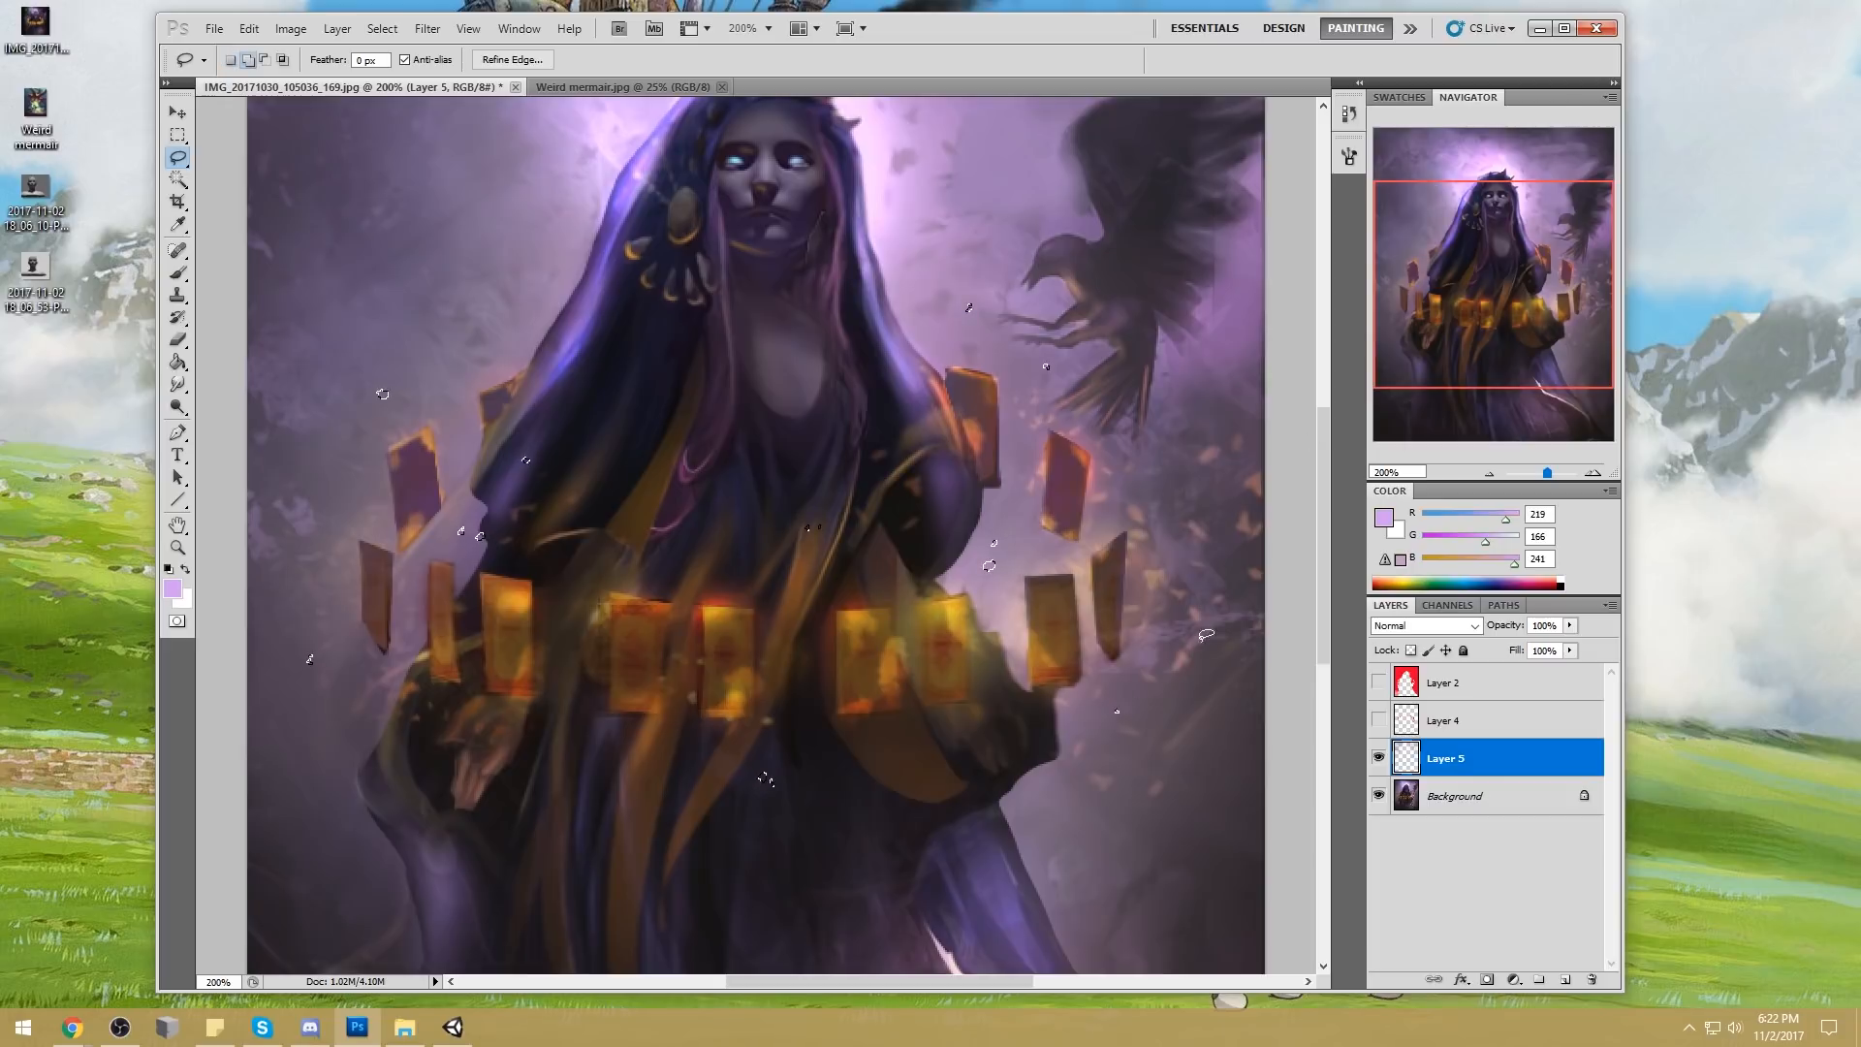
{"action": "key", "text": "ctrl+0"}
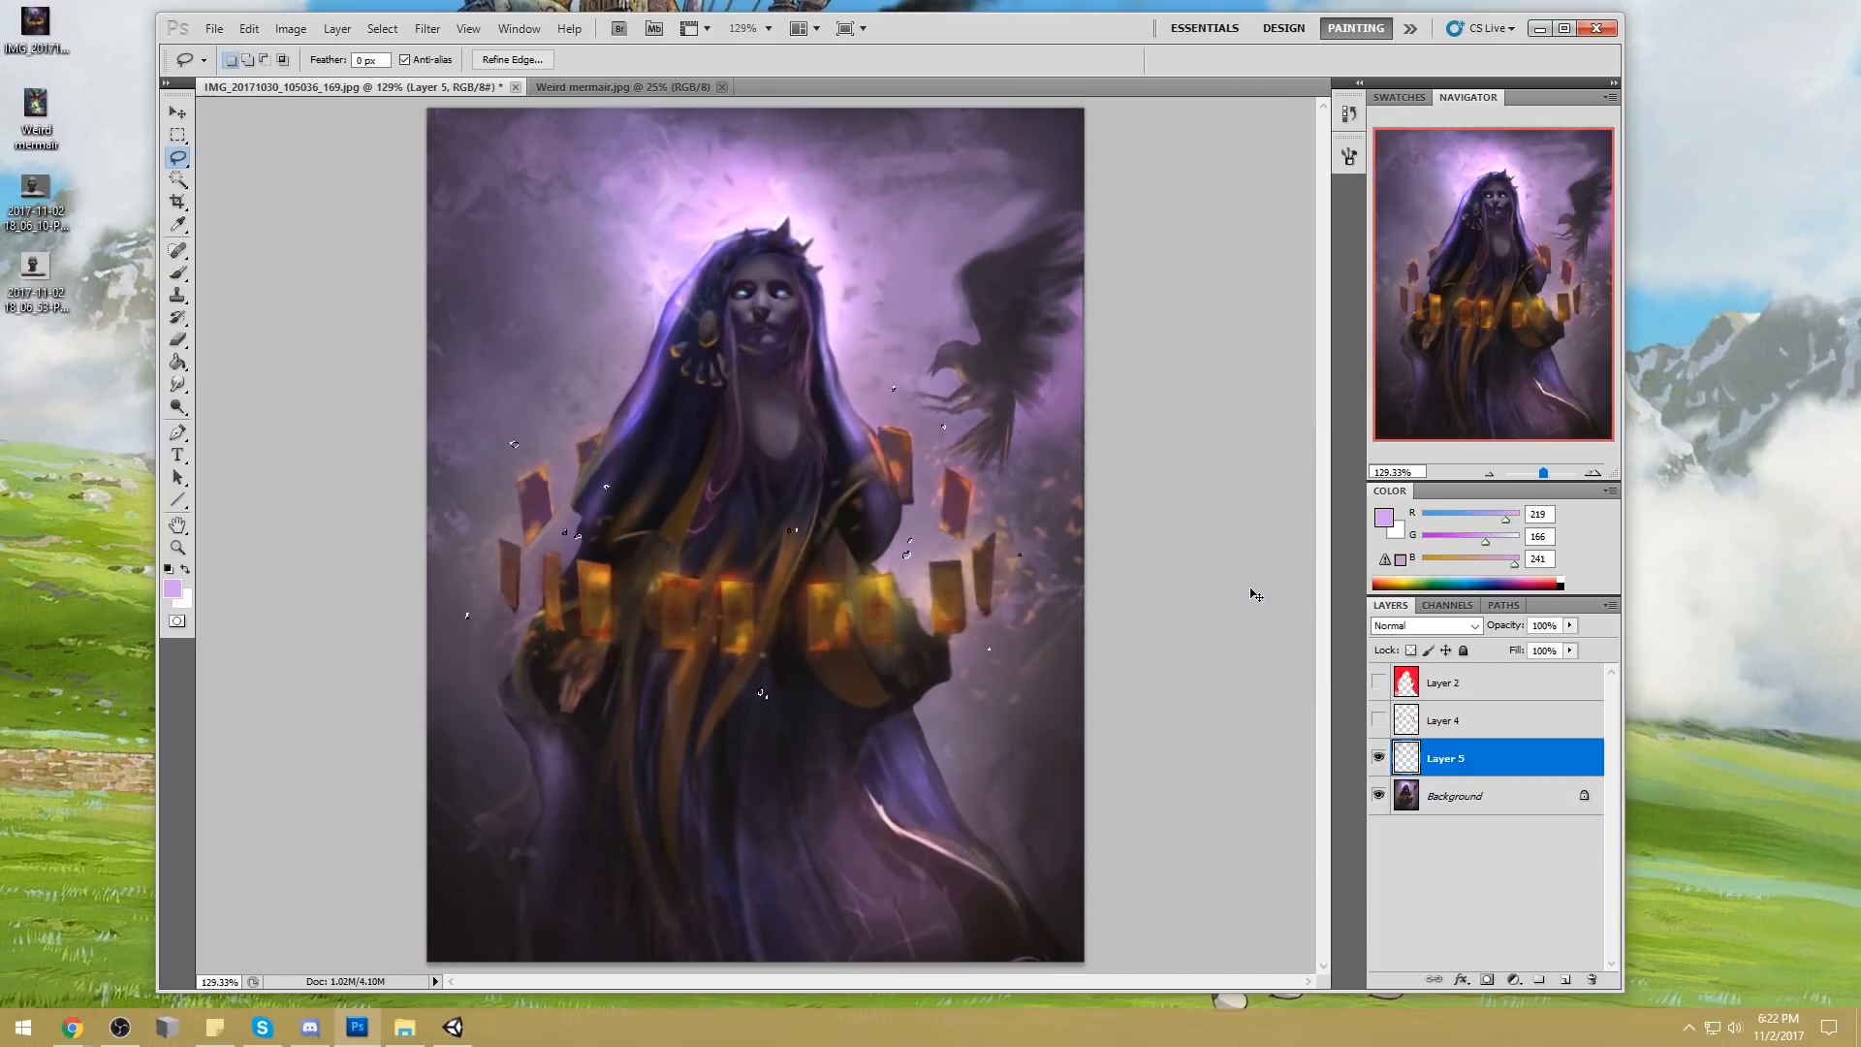
{"action": "key", "text": "ctrl+minus"}
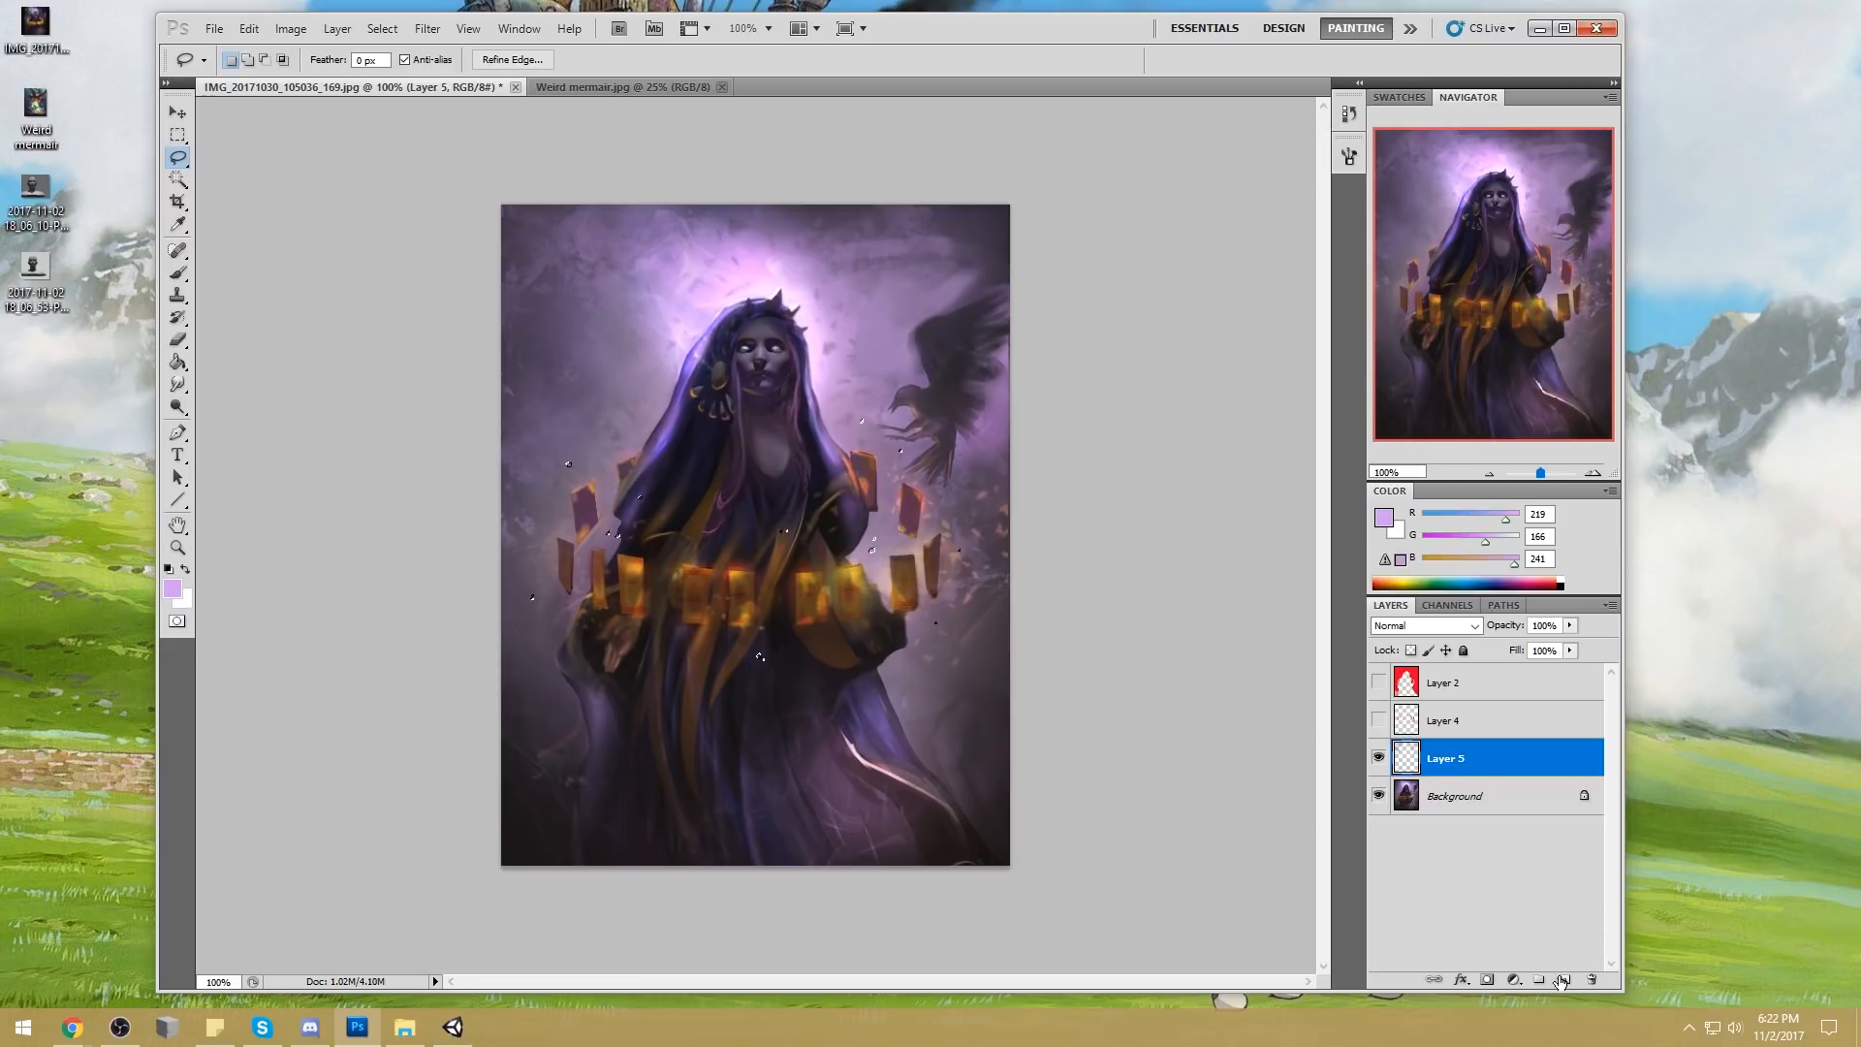
Merge the background texture layer into the Background and create a new empty layer in Normal blend mode
{"action": "right_click", "coordinate": [1473, 767]}
{"action": "left_click", "coordinate": [1522, 718]}
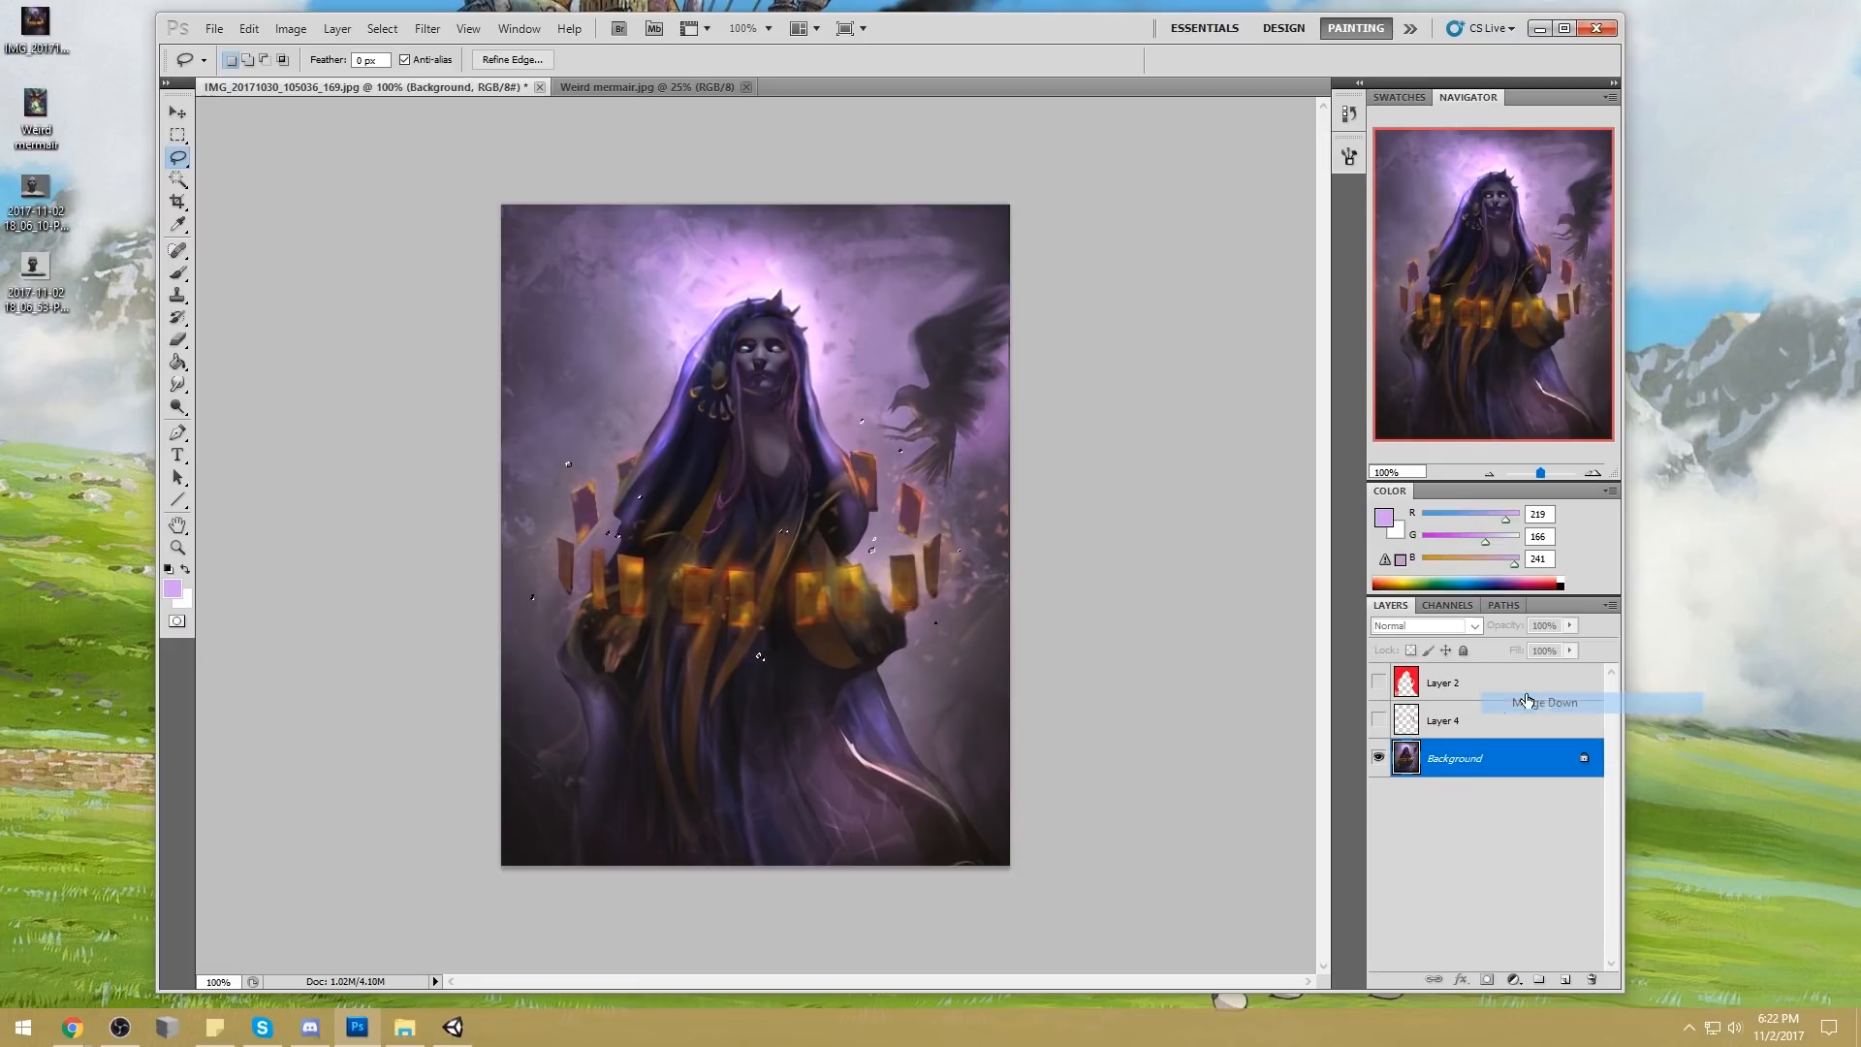
{"action": "key", "text": "ctrl+z"}
{"action": "left_click", "coordinate": [1416, 630]}
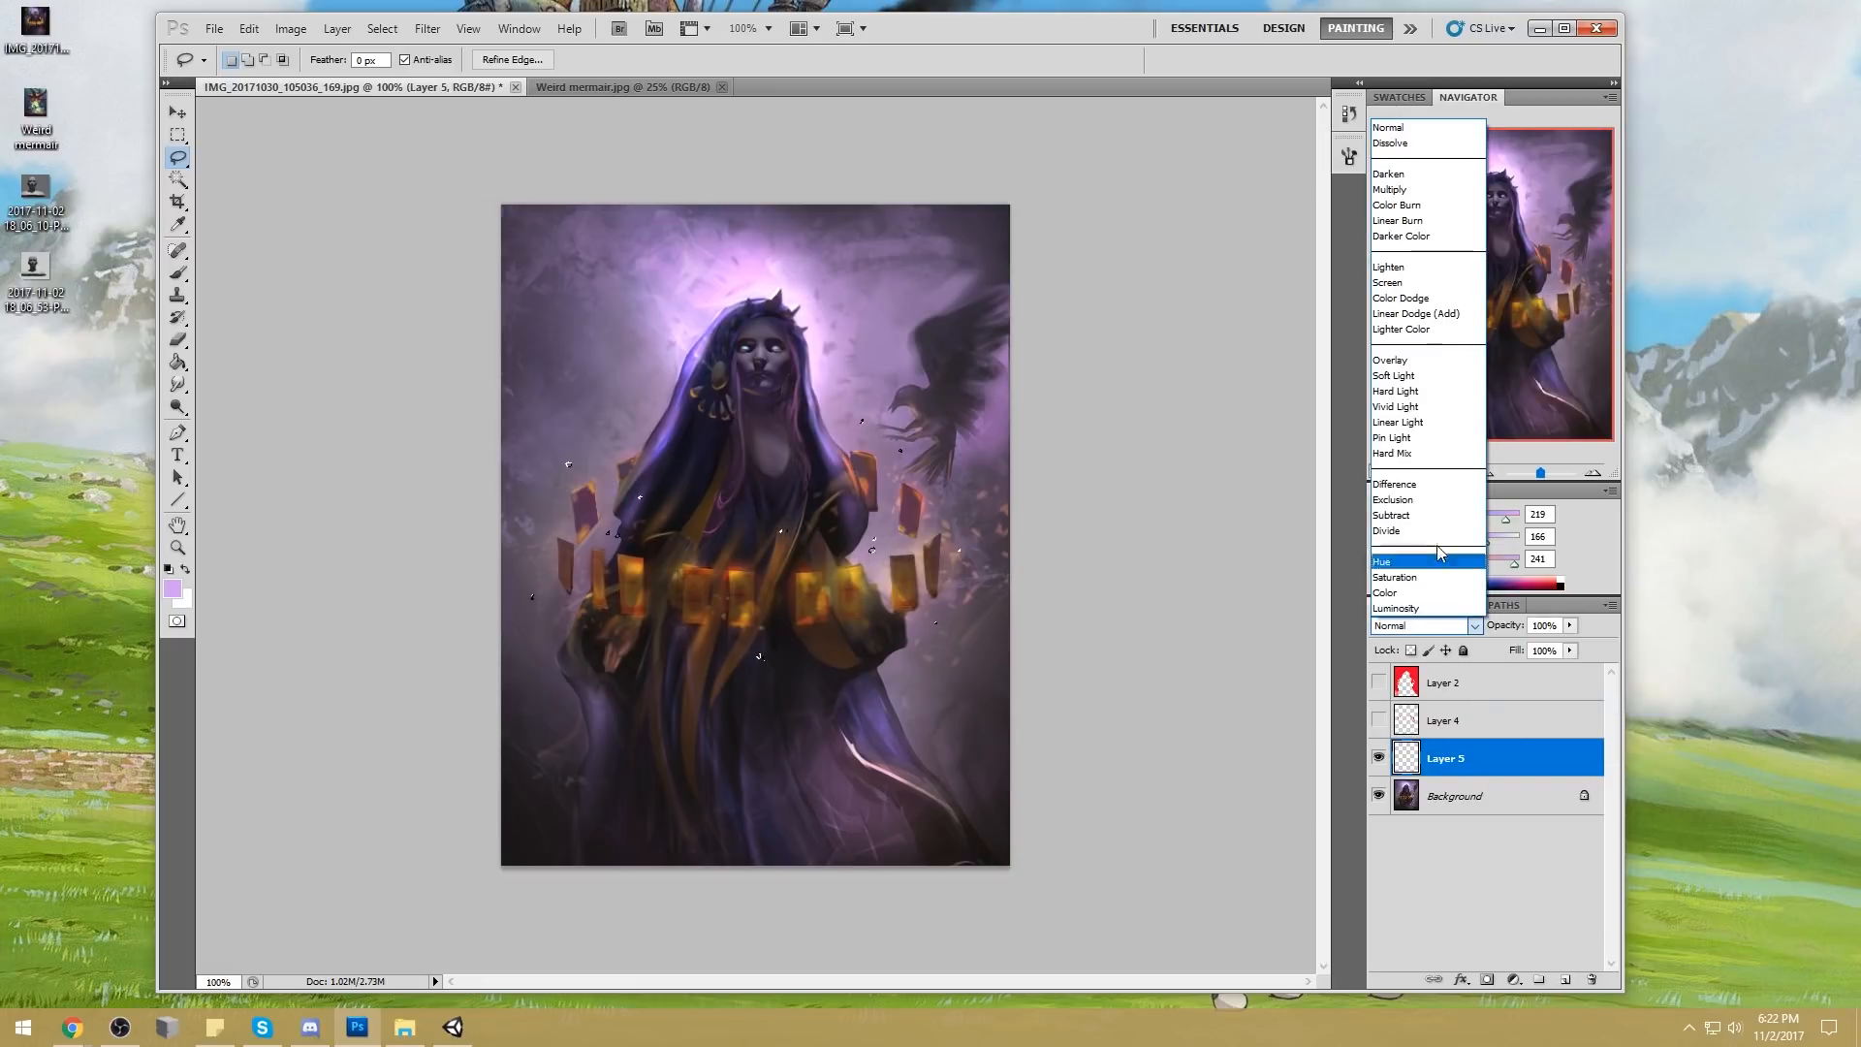
{"action": "left_click", "coordinate": [1200, 485]}
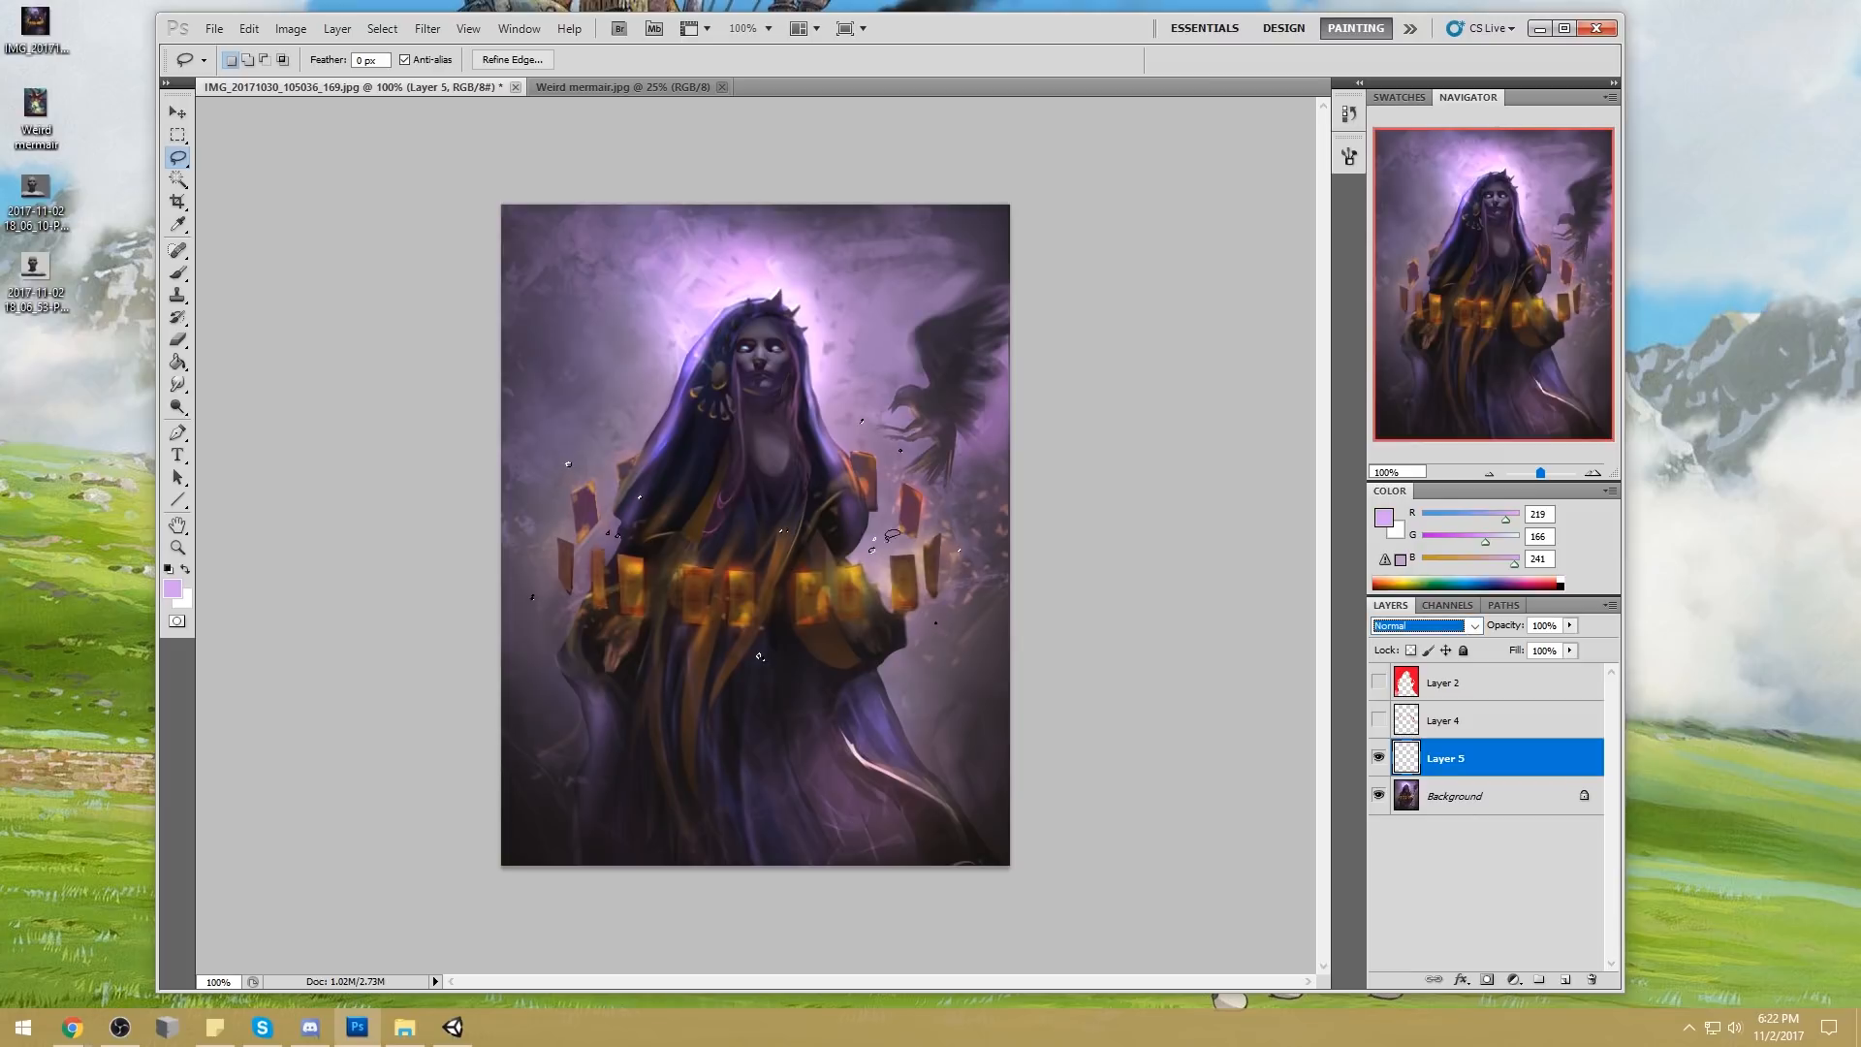
{"action": "key", "text": "alt"}
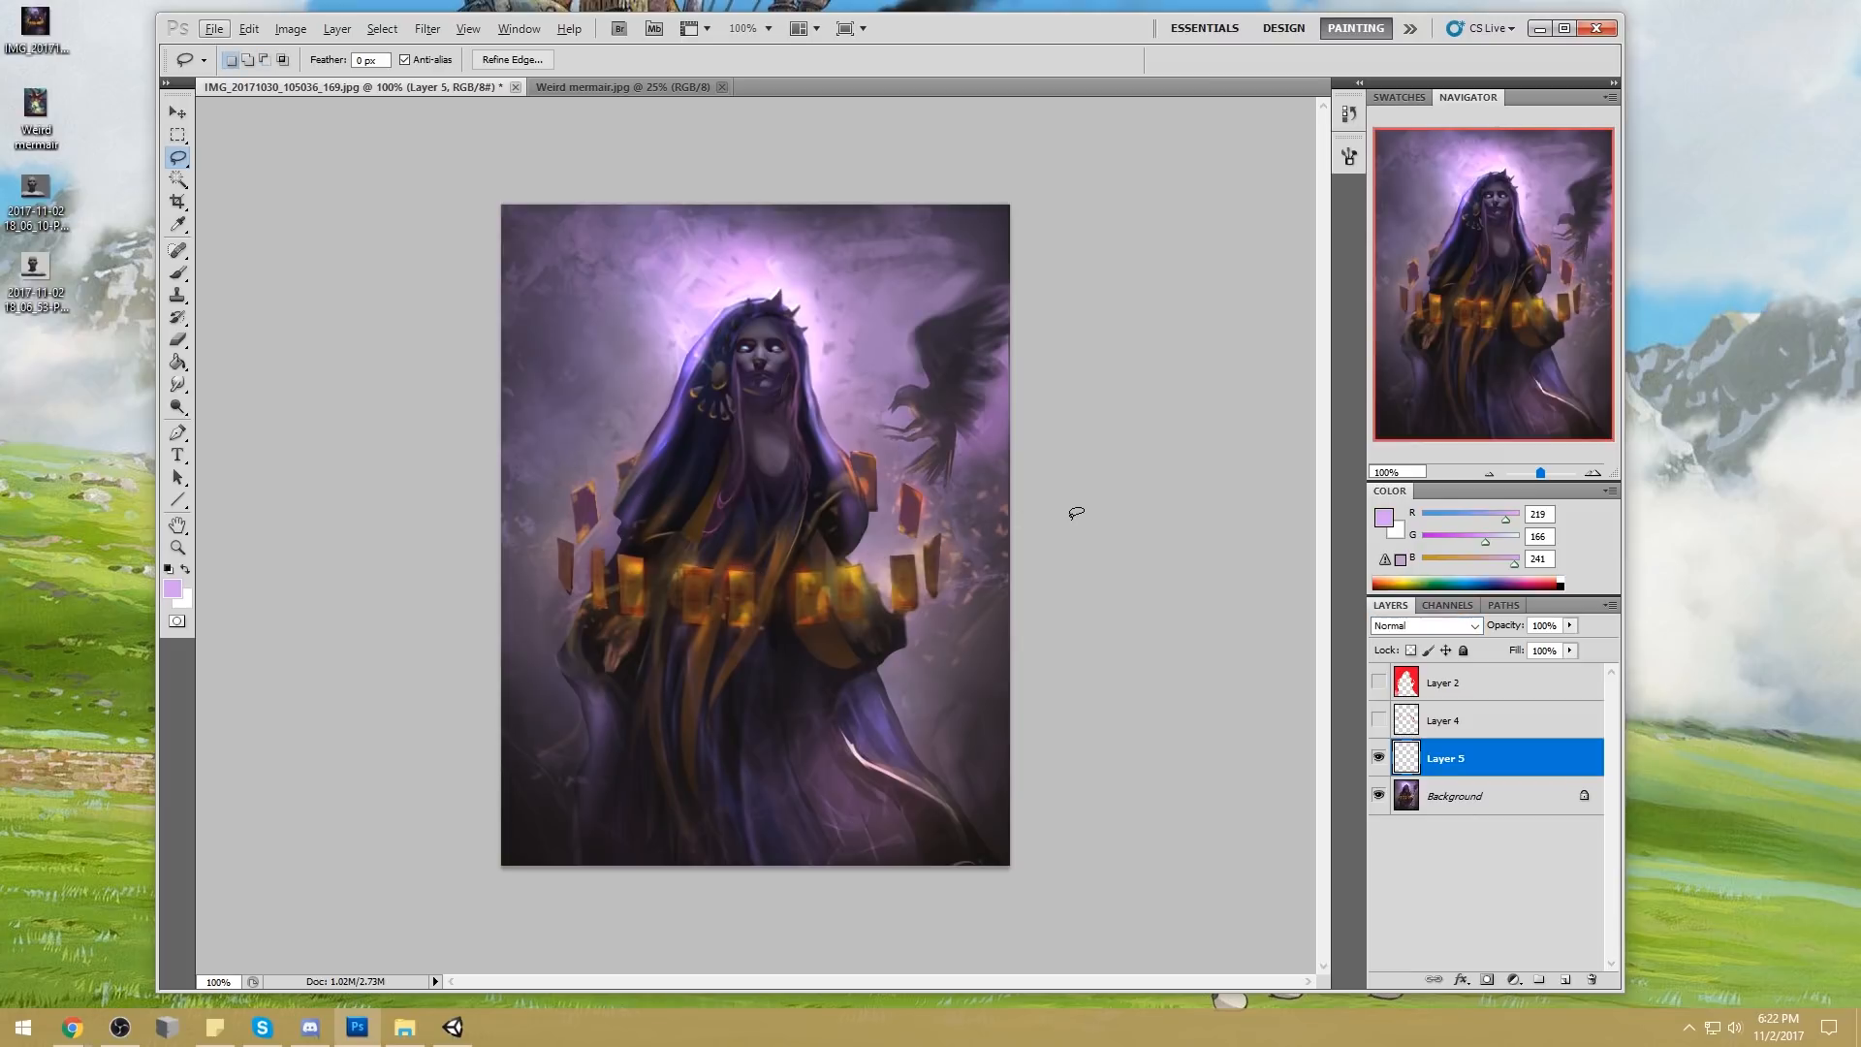
Fill the spark selections with golden yellow sampled from the cards (RGB 220, 171, 36) and deselect
{"action": "key", "text": "g"}
{"action": "key", "text": "b"}
{"action": "left_click", "coordinate": [735, 573], "text": "alt"}
{"action": "key", "text": "g"}
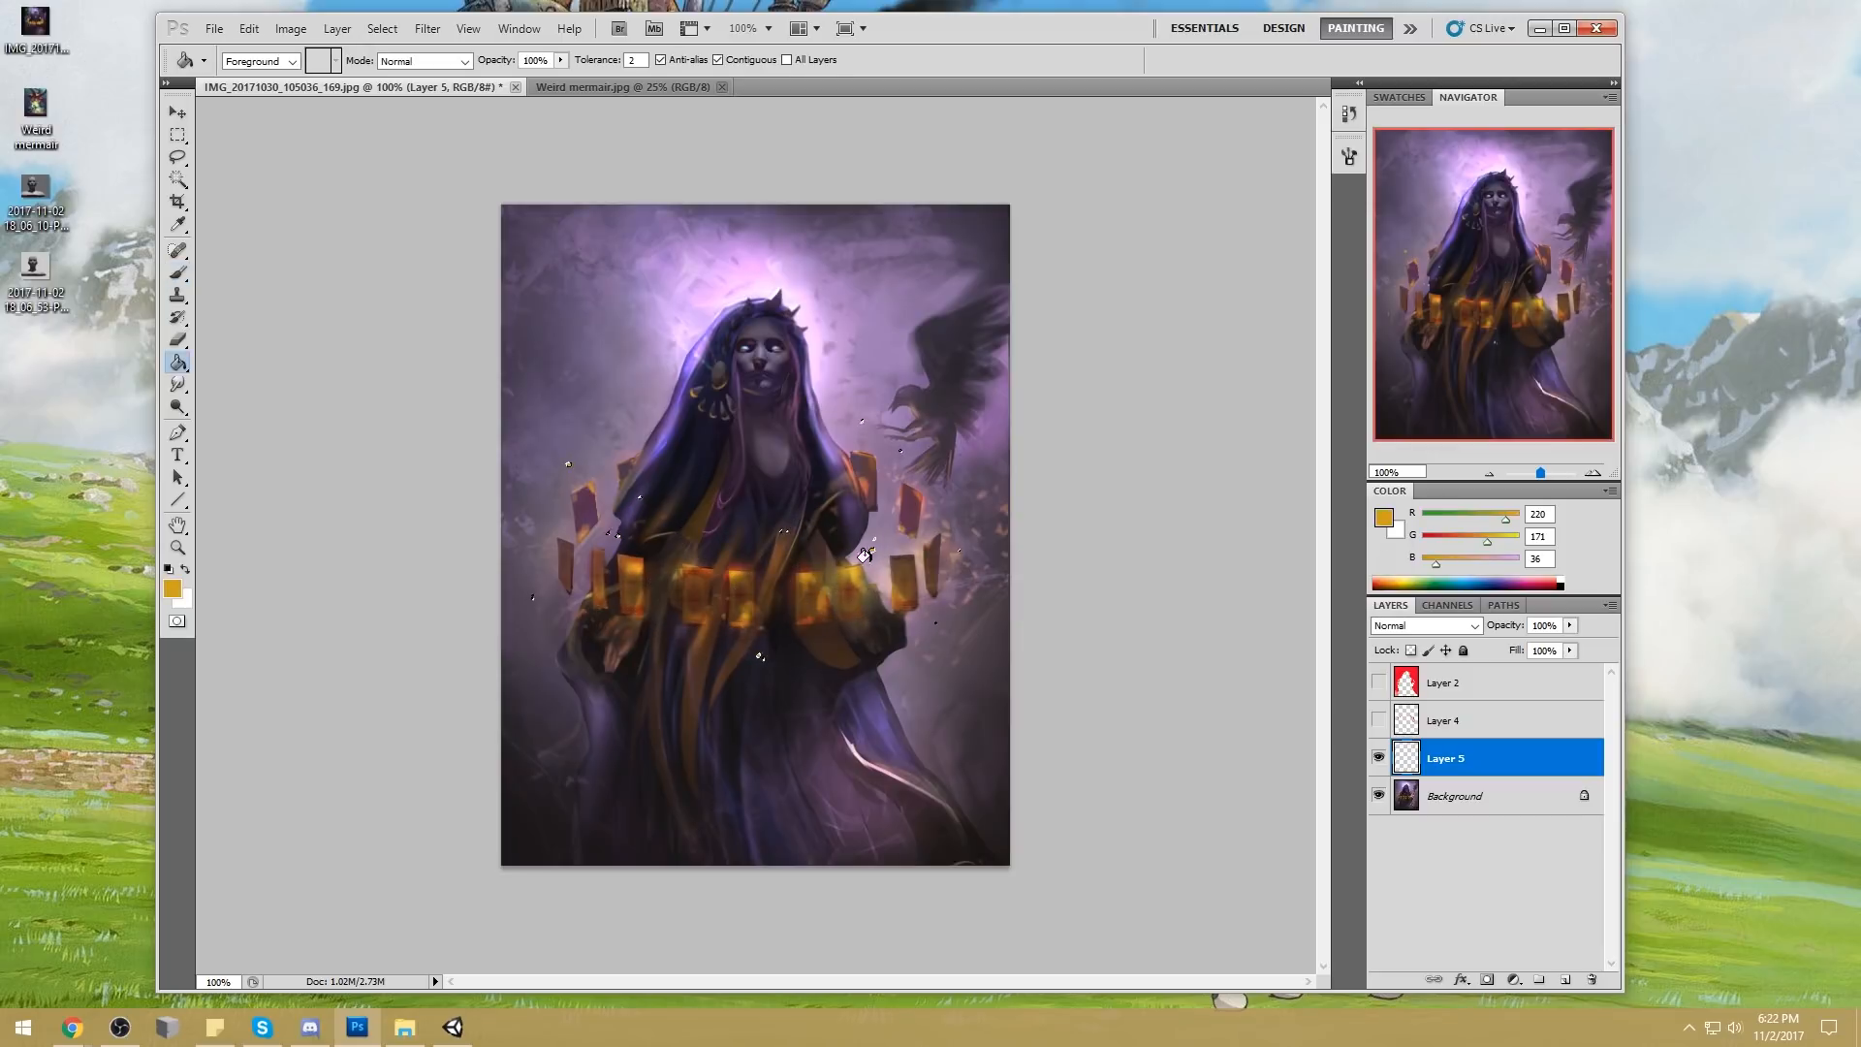
{"action": "key", "text": "m"}
{"action": "right_click", "coordinate": [950, 474]}
{"action": "left_click", "coordinate": [1013, 493]}
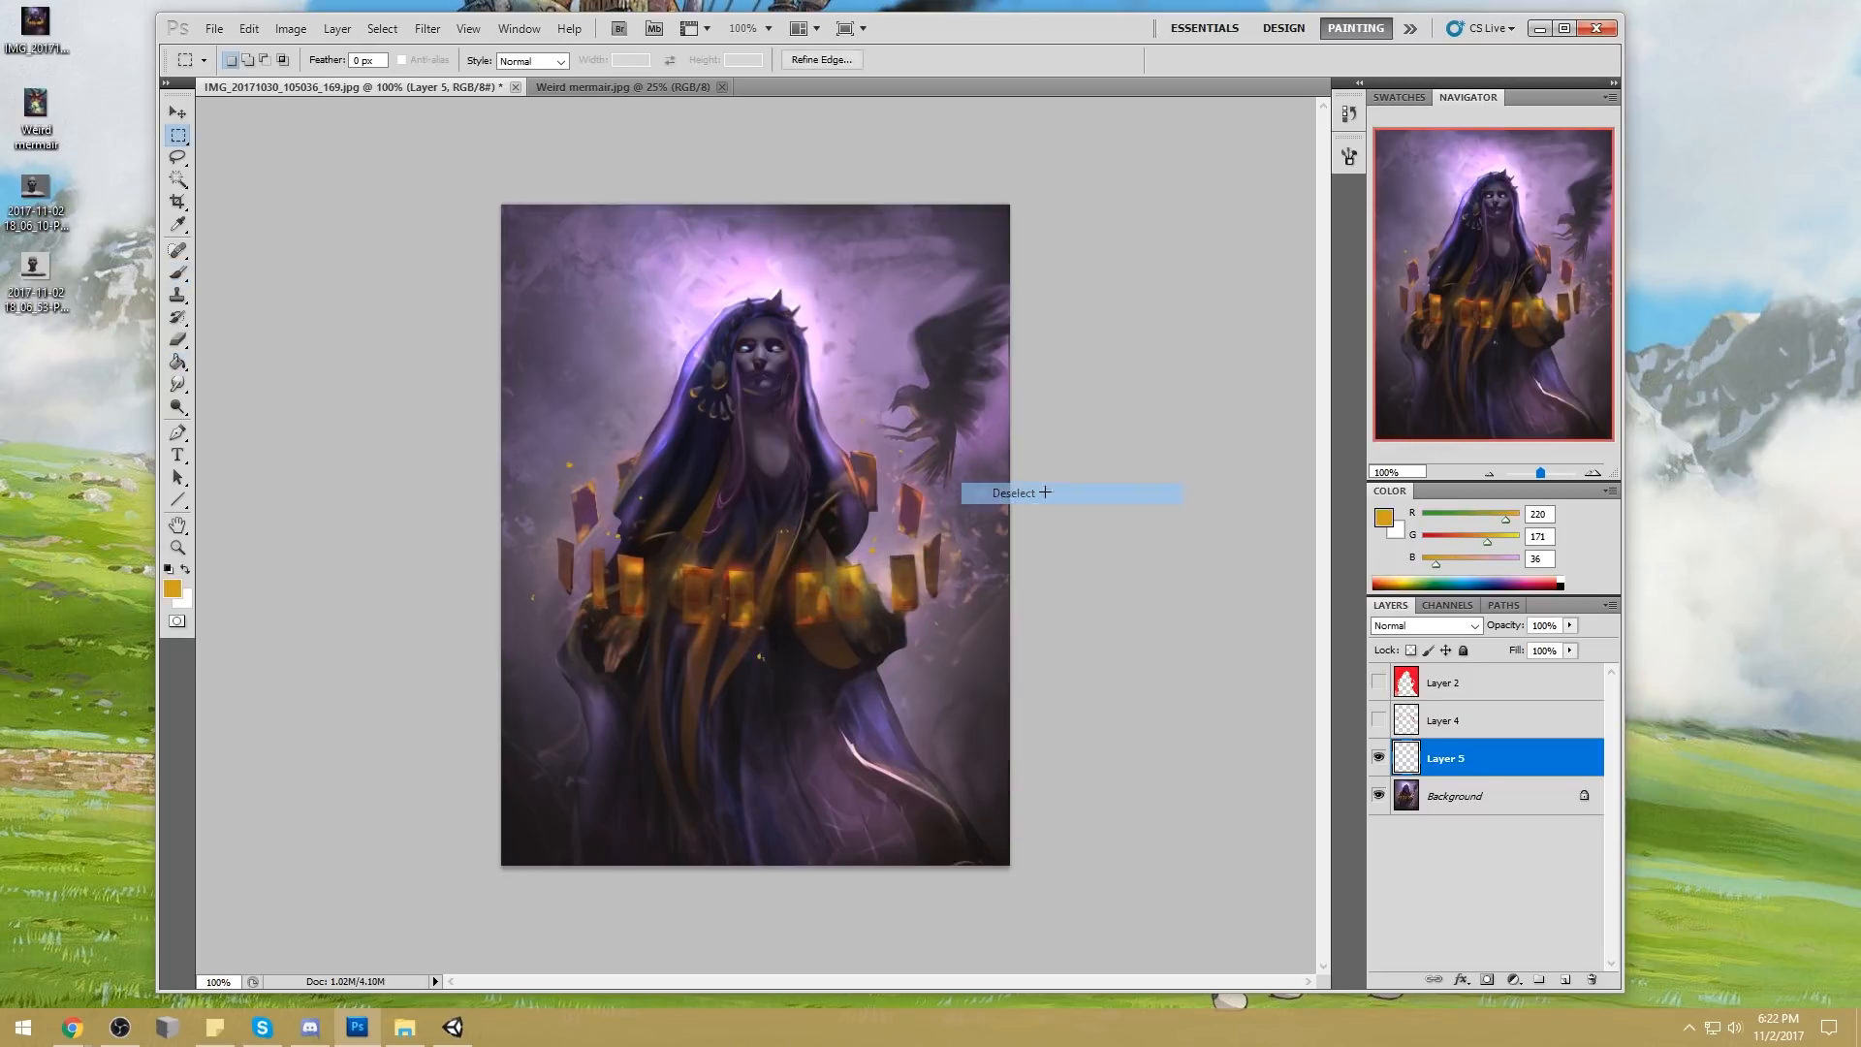
Add an Outer Glow effect to the sparks' layer in yellow #fff83f
{"action": "double_click", "coordinate": [1494, 764]}
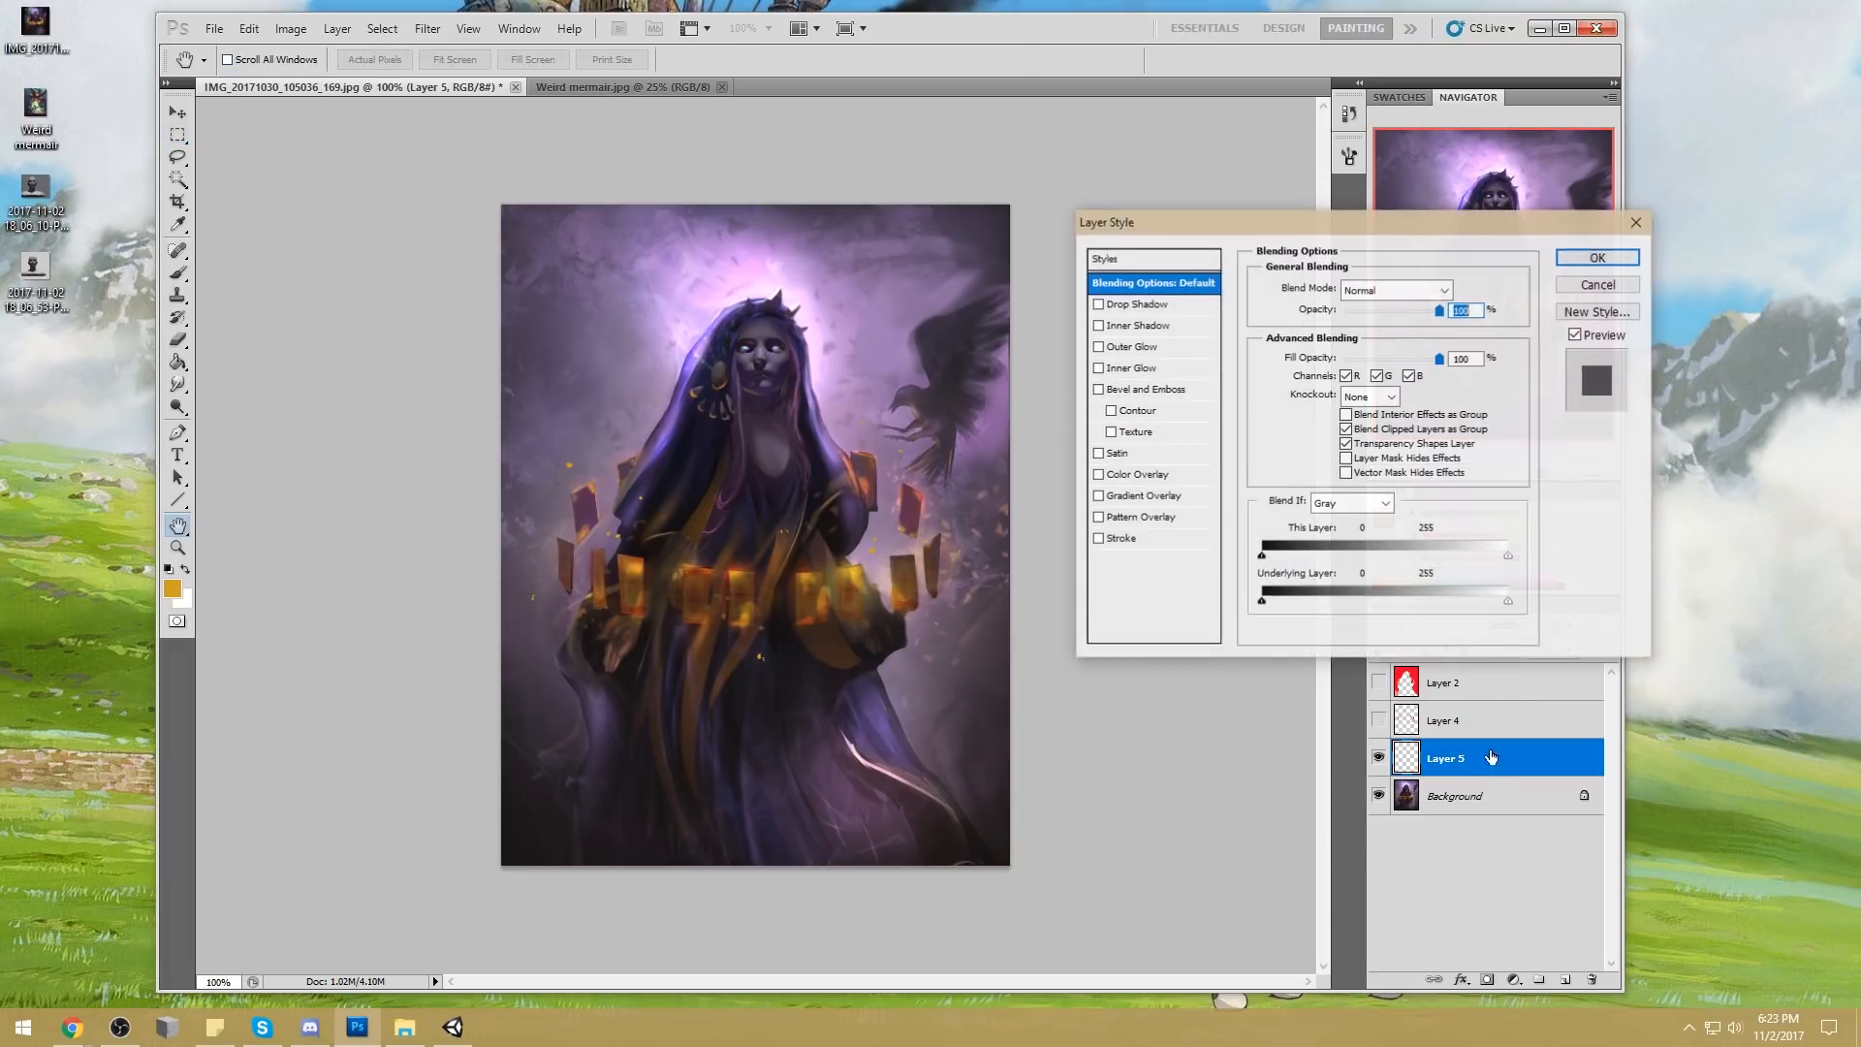
{"action": "left_click", "coordinate": [1125, 347]}
{"action": "left_click", "coordinate": [1299, 355]}
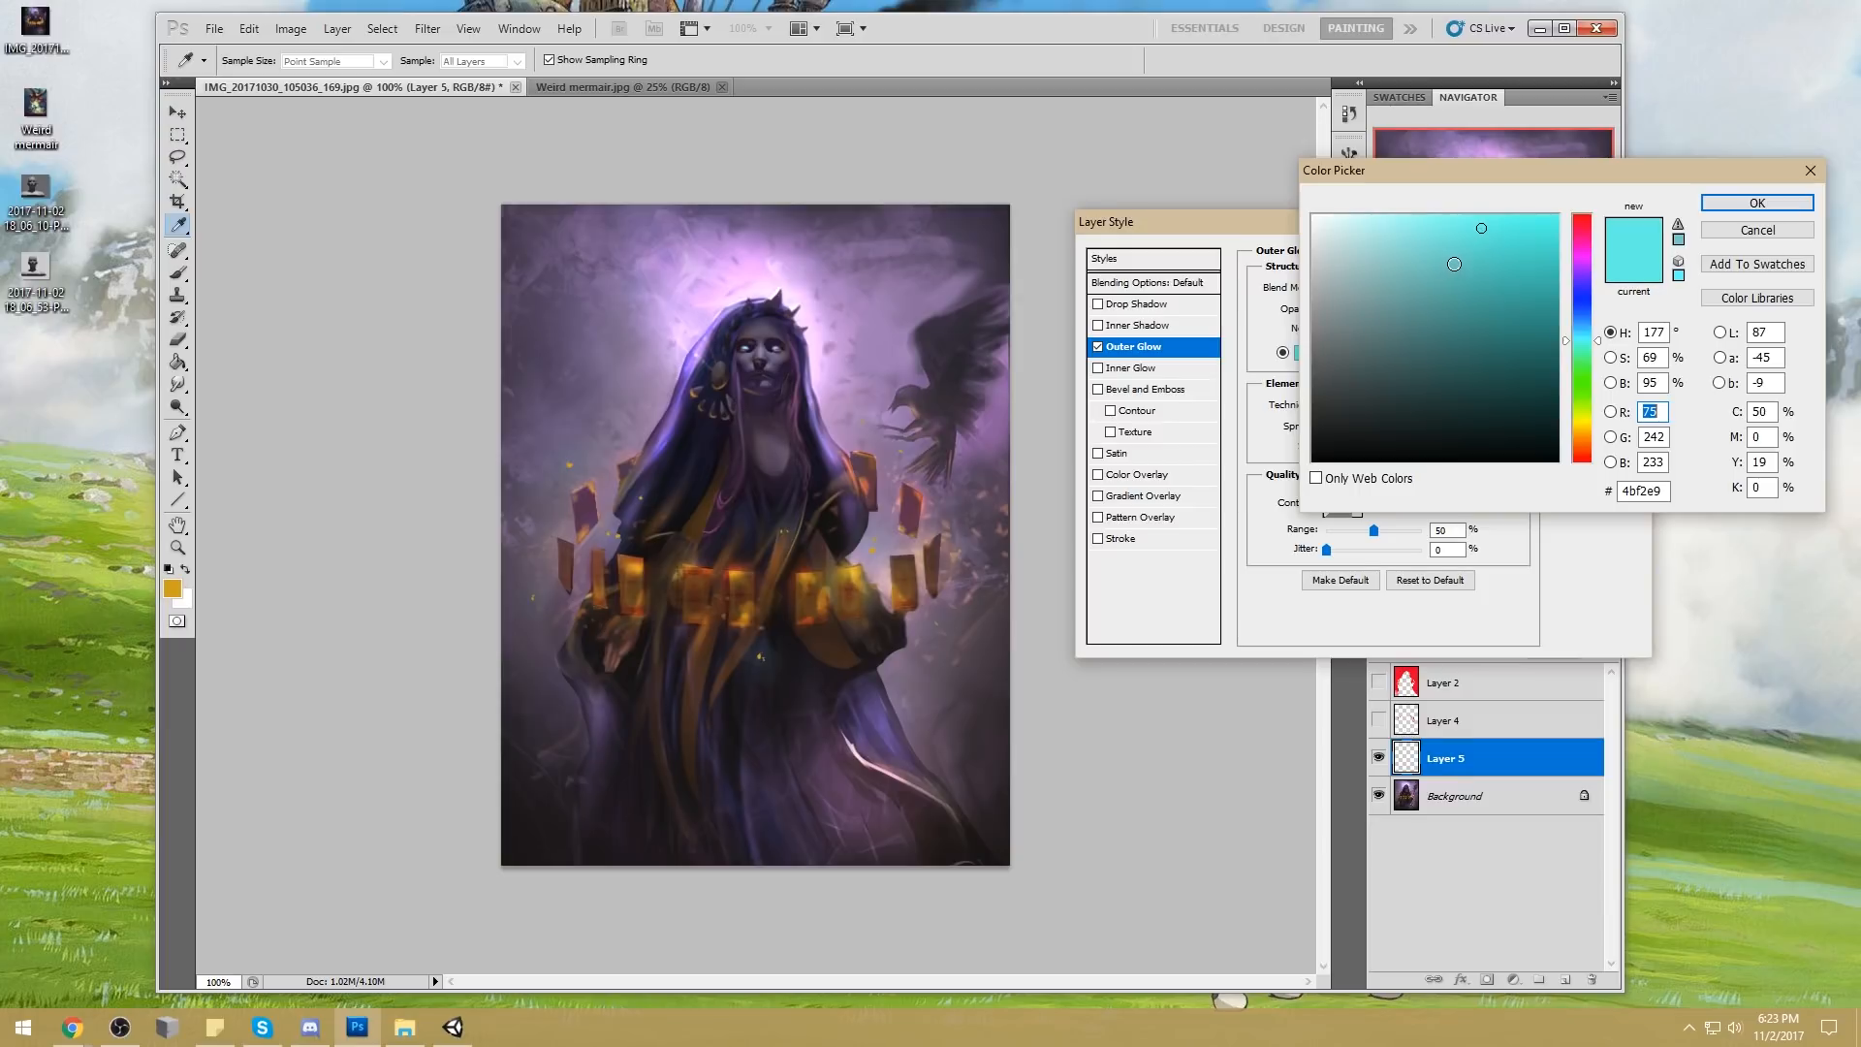
{"action": "left_click", "coordinate": [1584, 421]}
{"action": "left_click", "coordinate": [1499, 211]}
{"action": "left_click", "coordinate": [1750, 202]}
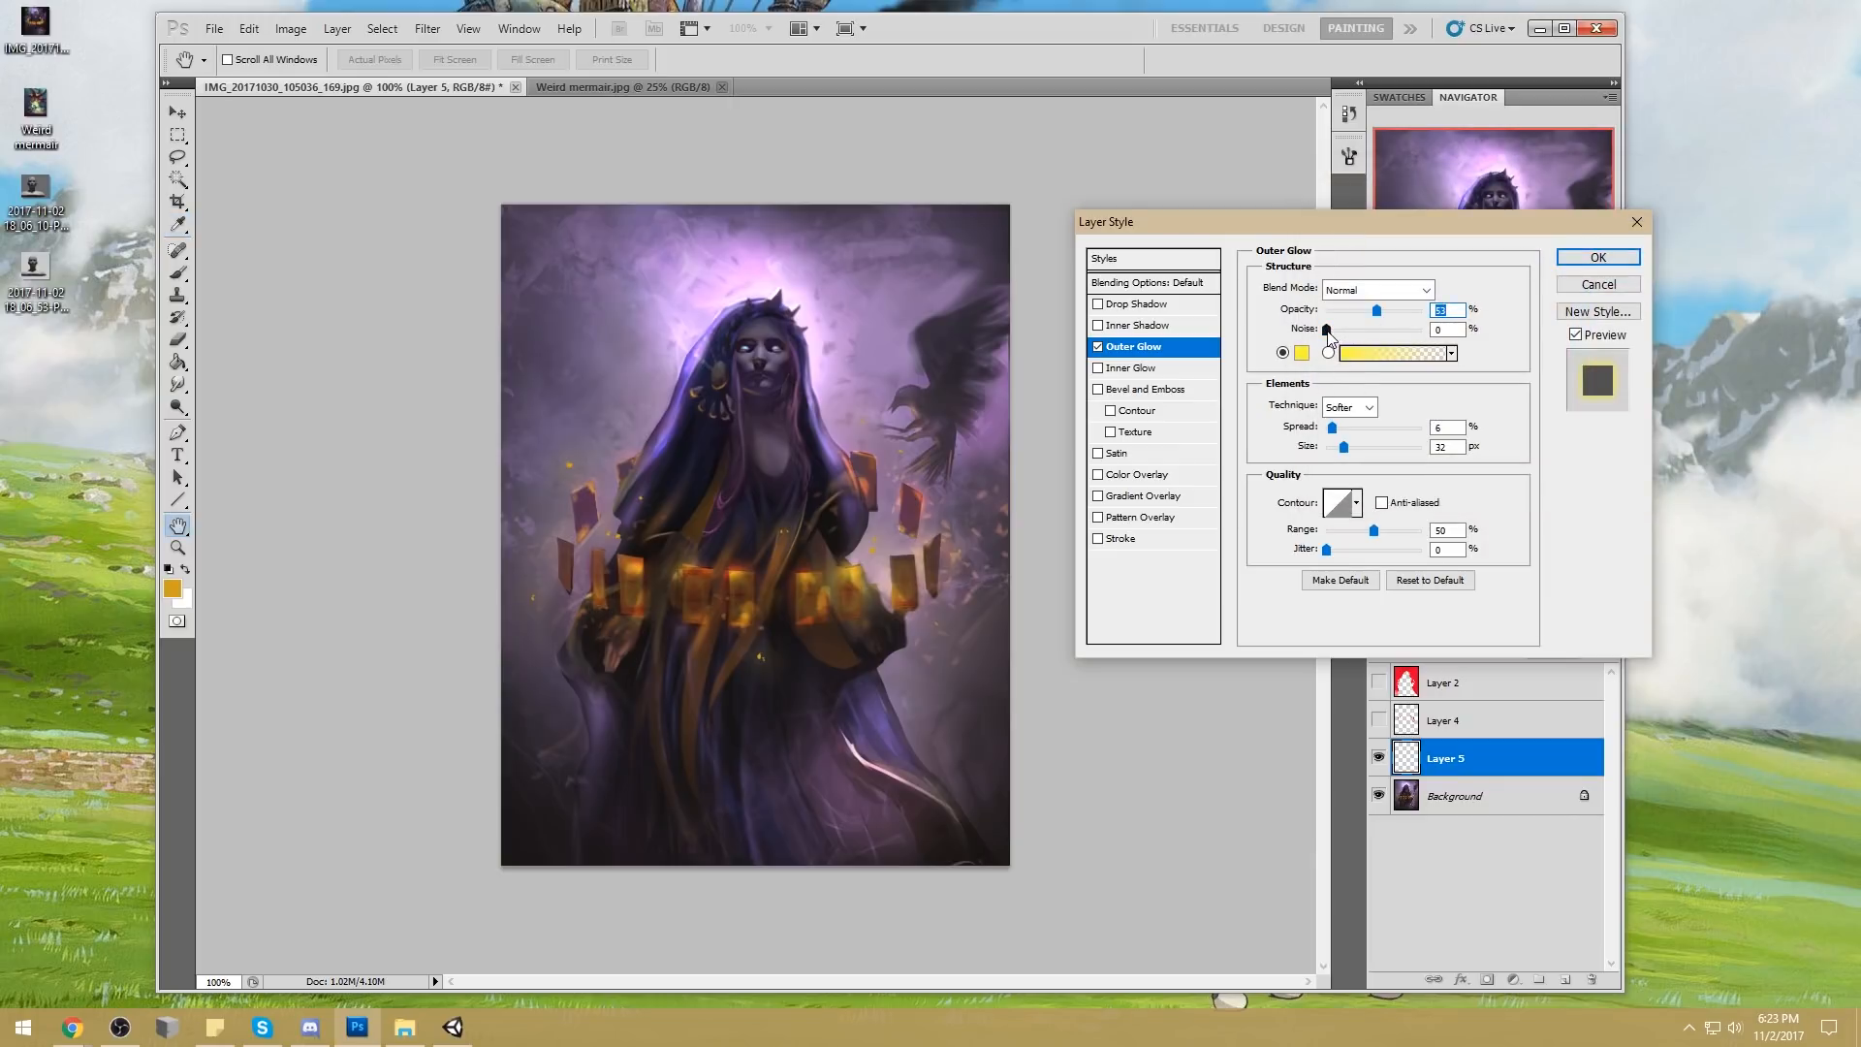
Raise the sparks' outer glow opacity to 100% and apply the glow in golden yellow #ffe23f
{"action": "left_click_drag", "start_coordinate": [1379, 317], "coordinate": [1426, 318]}
{"action": "left_click", "coordinate": [1300, 352]}
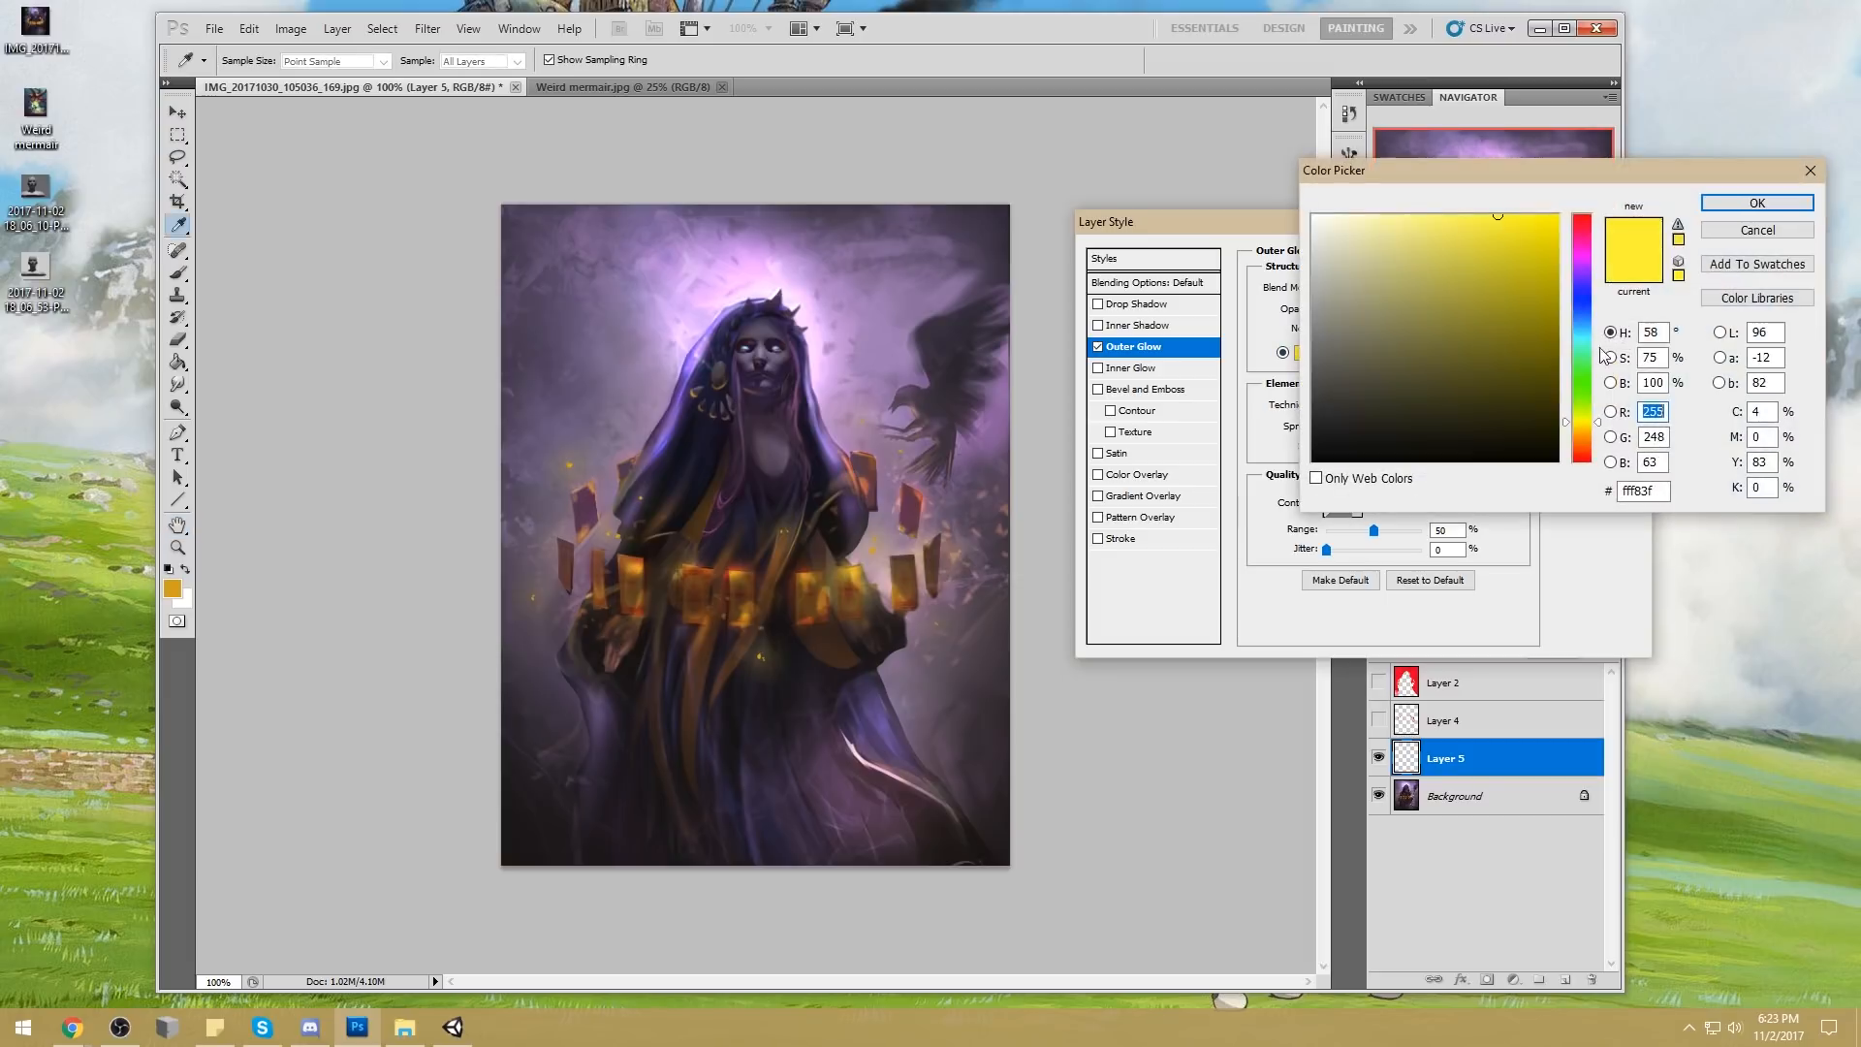
{"action": "left_click_drag", "start_coordinate": [1591, 451], "coordinate": [1588, 337]}
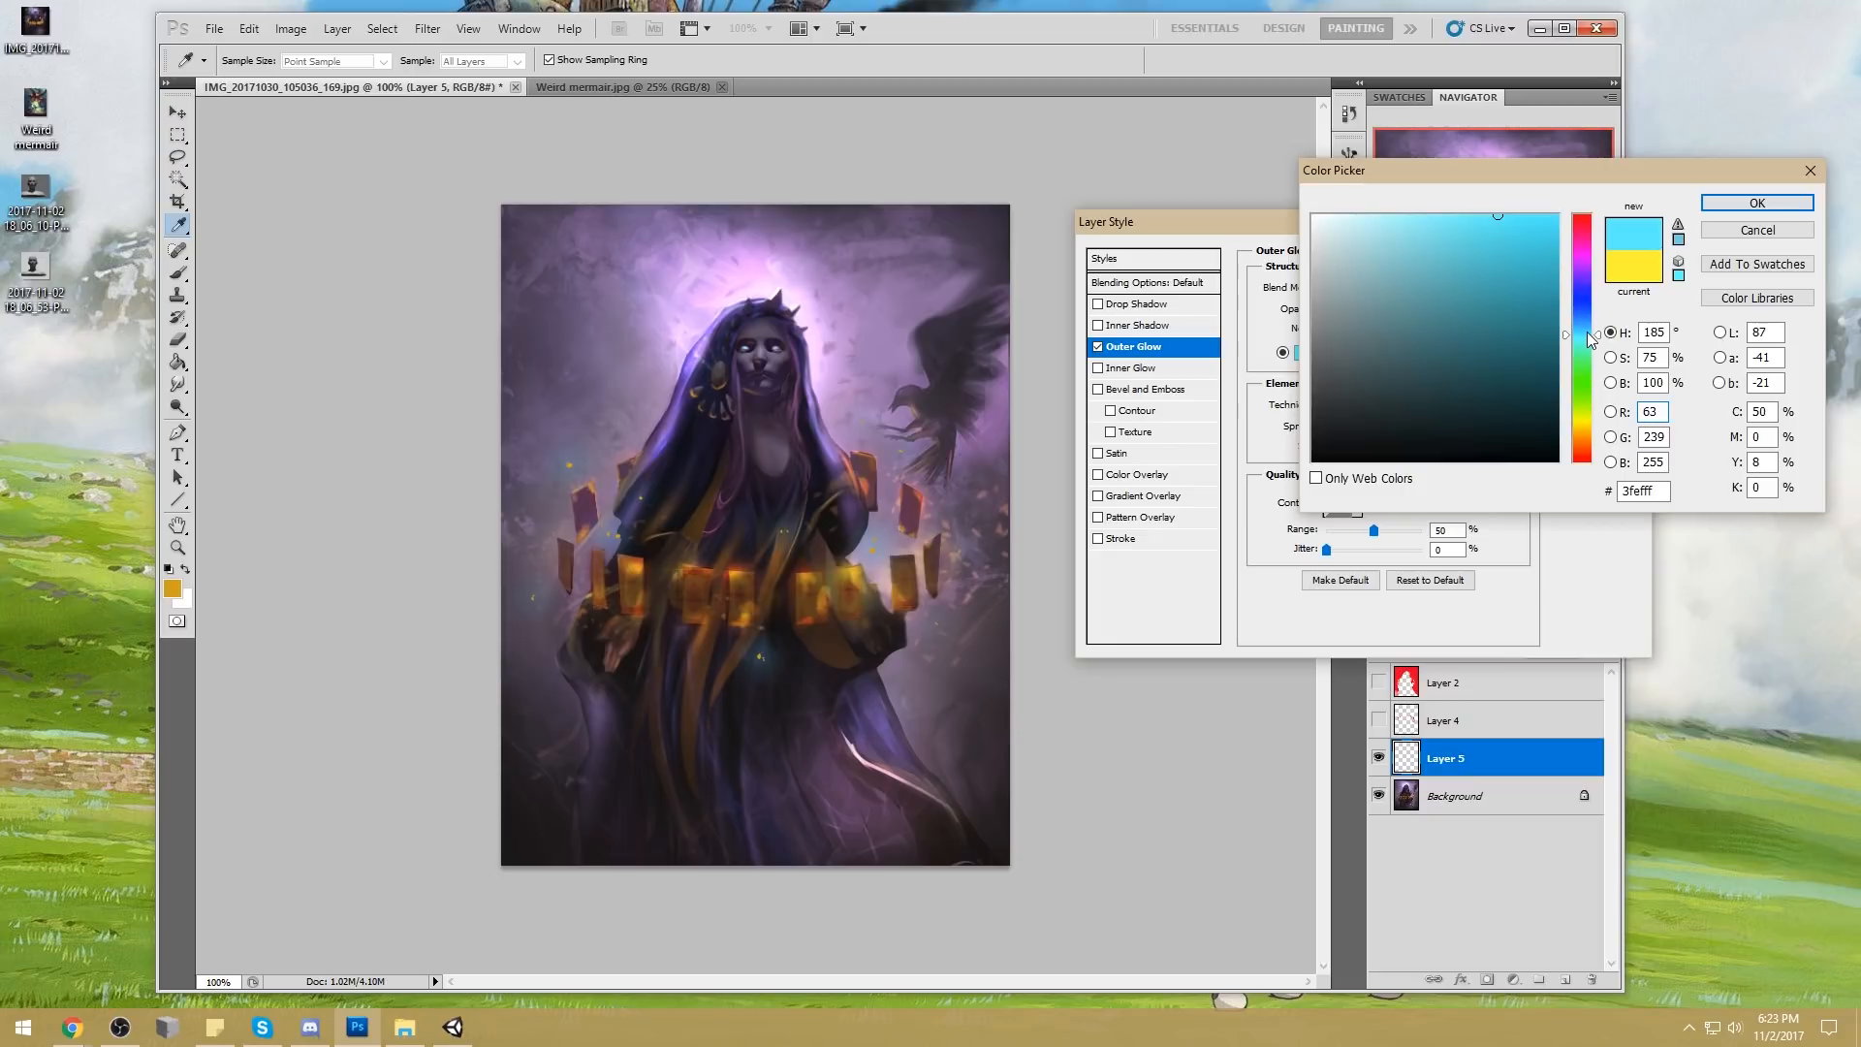
{"action": "left_click_drag", "start_coordinate": [1588, 348], "coordinate": [1594, 437]}
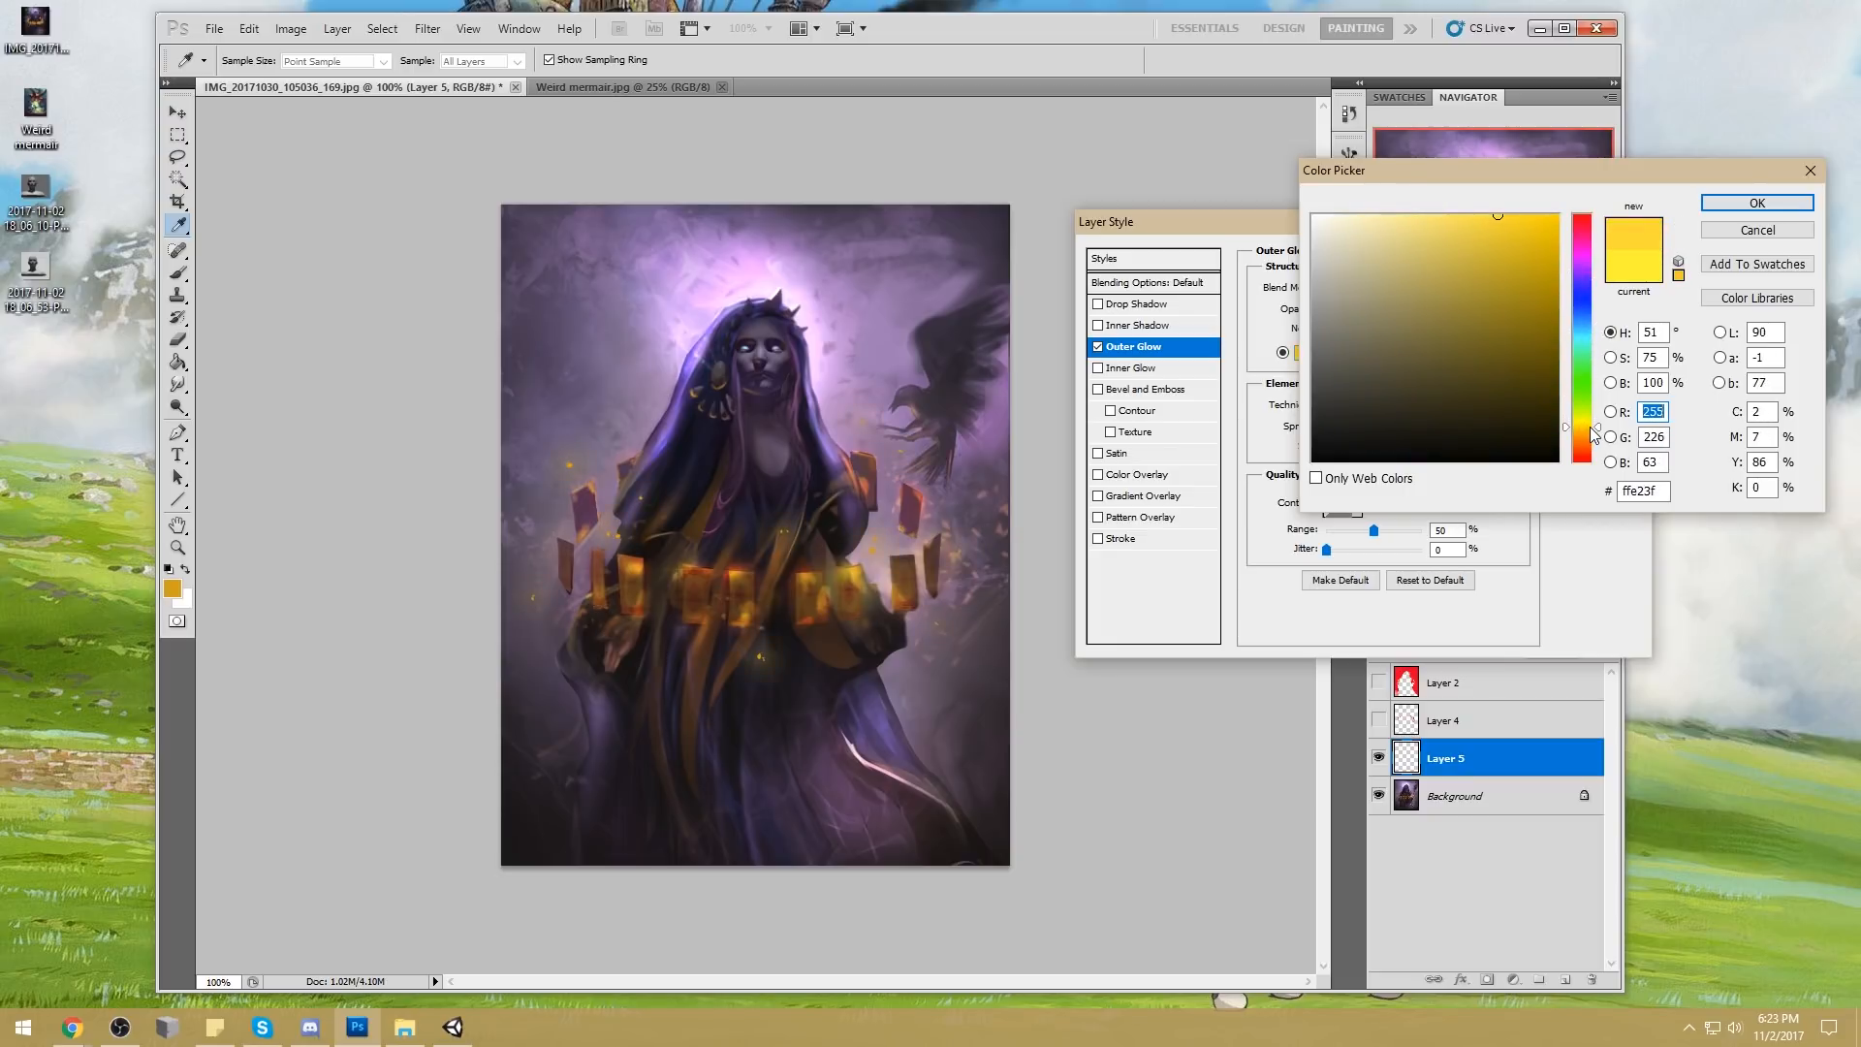
{"action": "key", "text": "Return"}
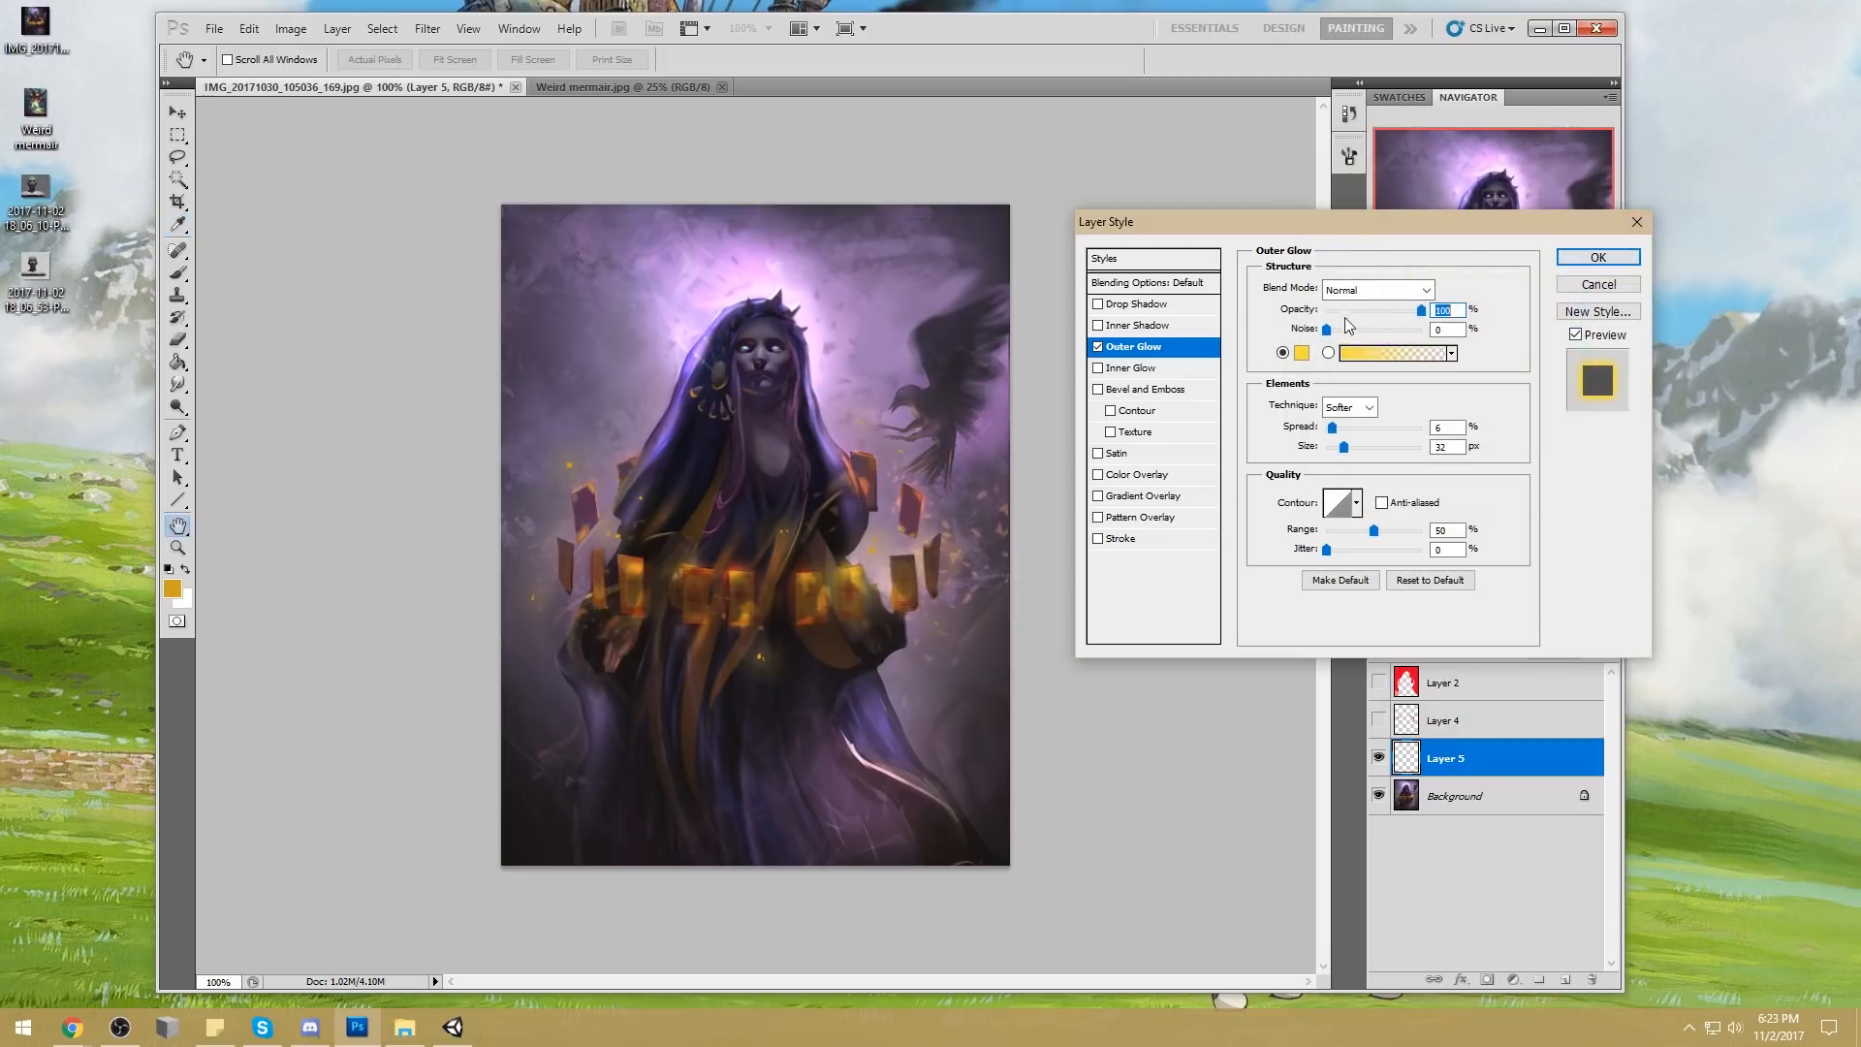
{"action": "left_click", "coordinate": [1617, 262]}
Save the sparks' outer glow settings as the default for that effect
{"action": "left_click", "coordinate": [178, 407]}
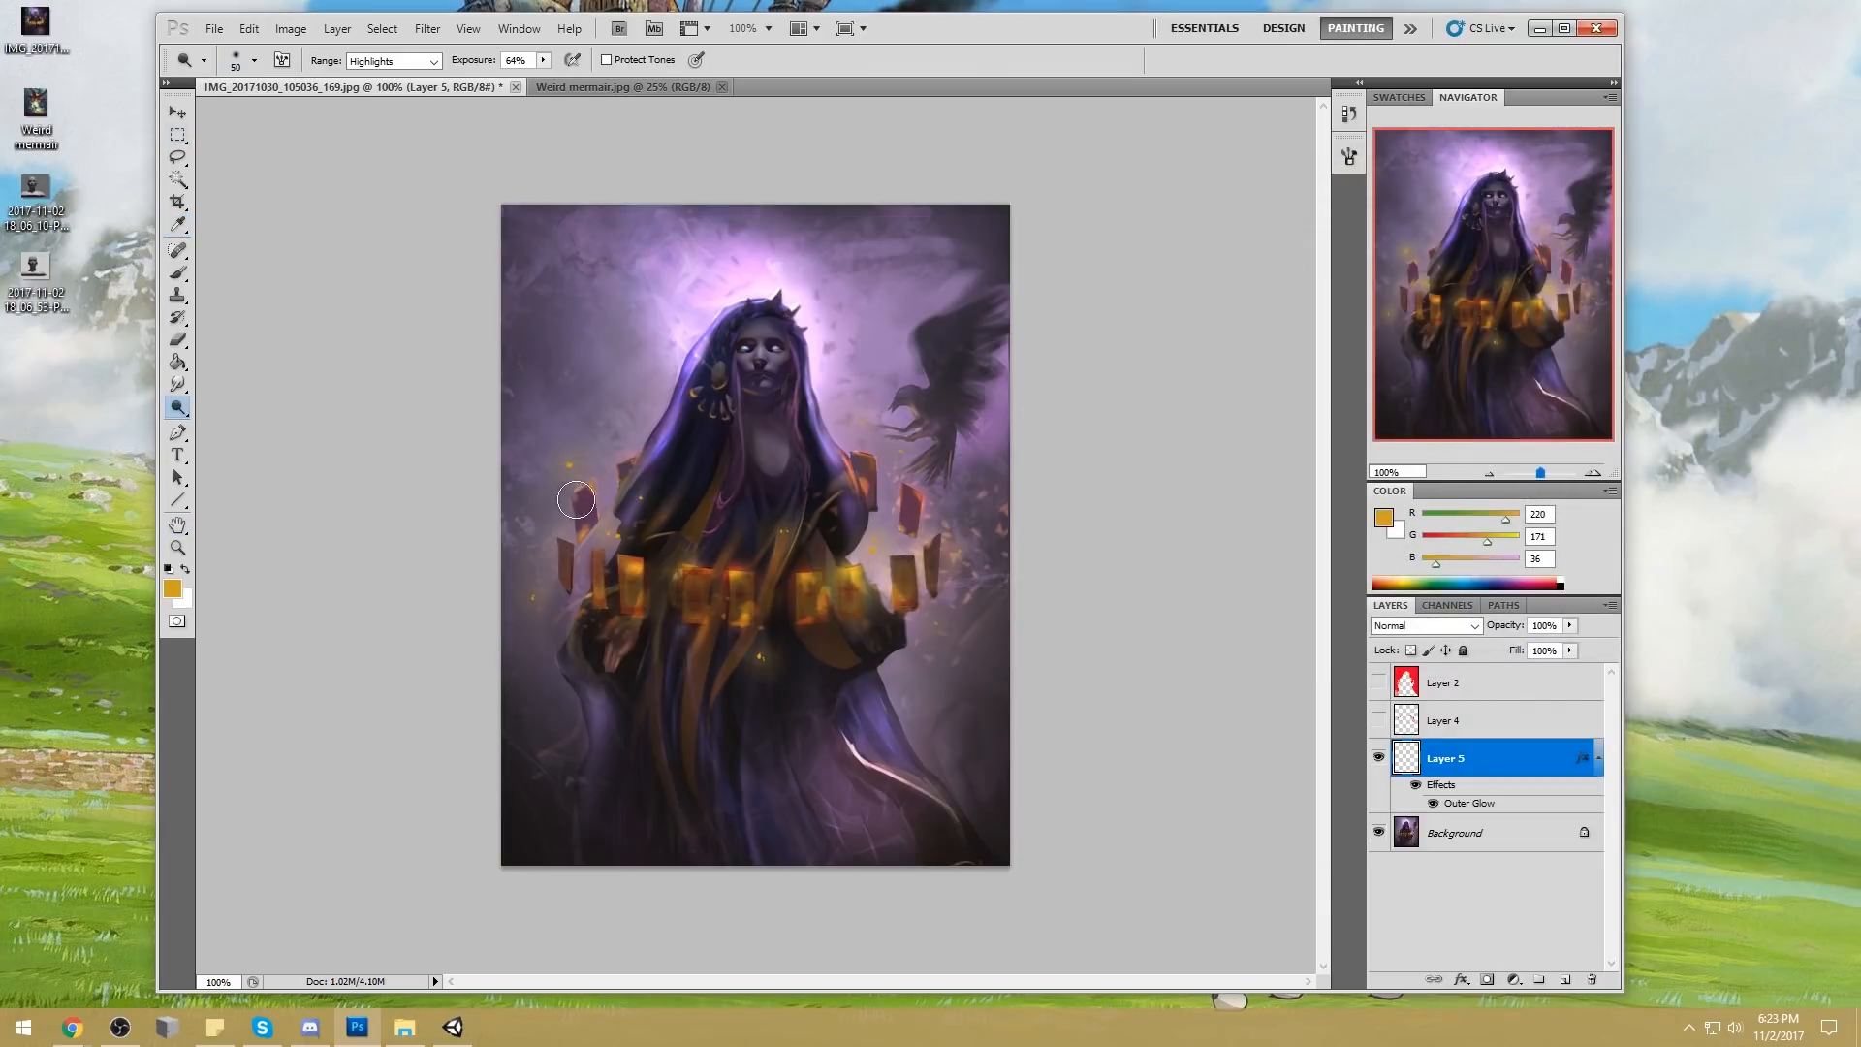
{"action": "double_click", "coordinate": [1512, 766]}
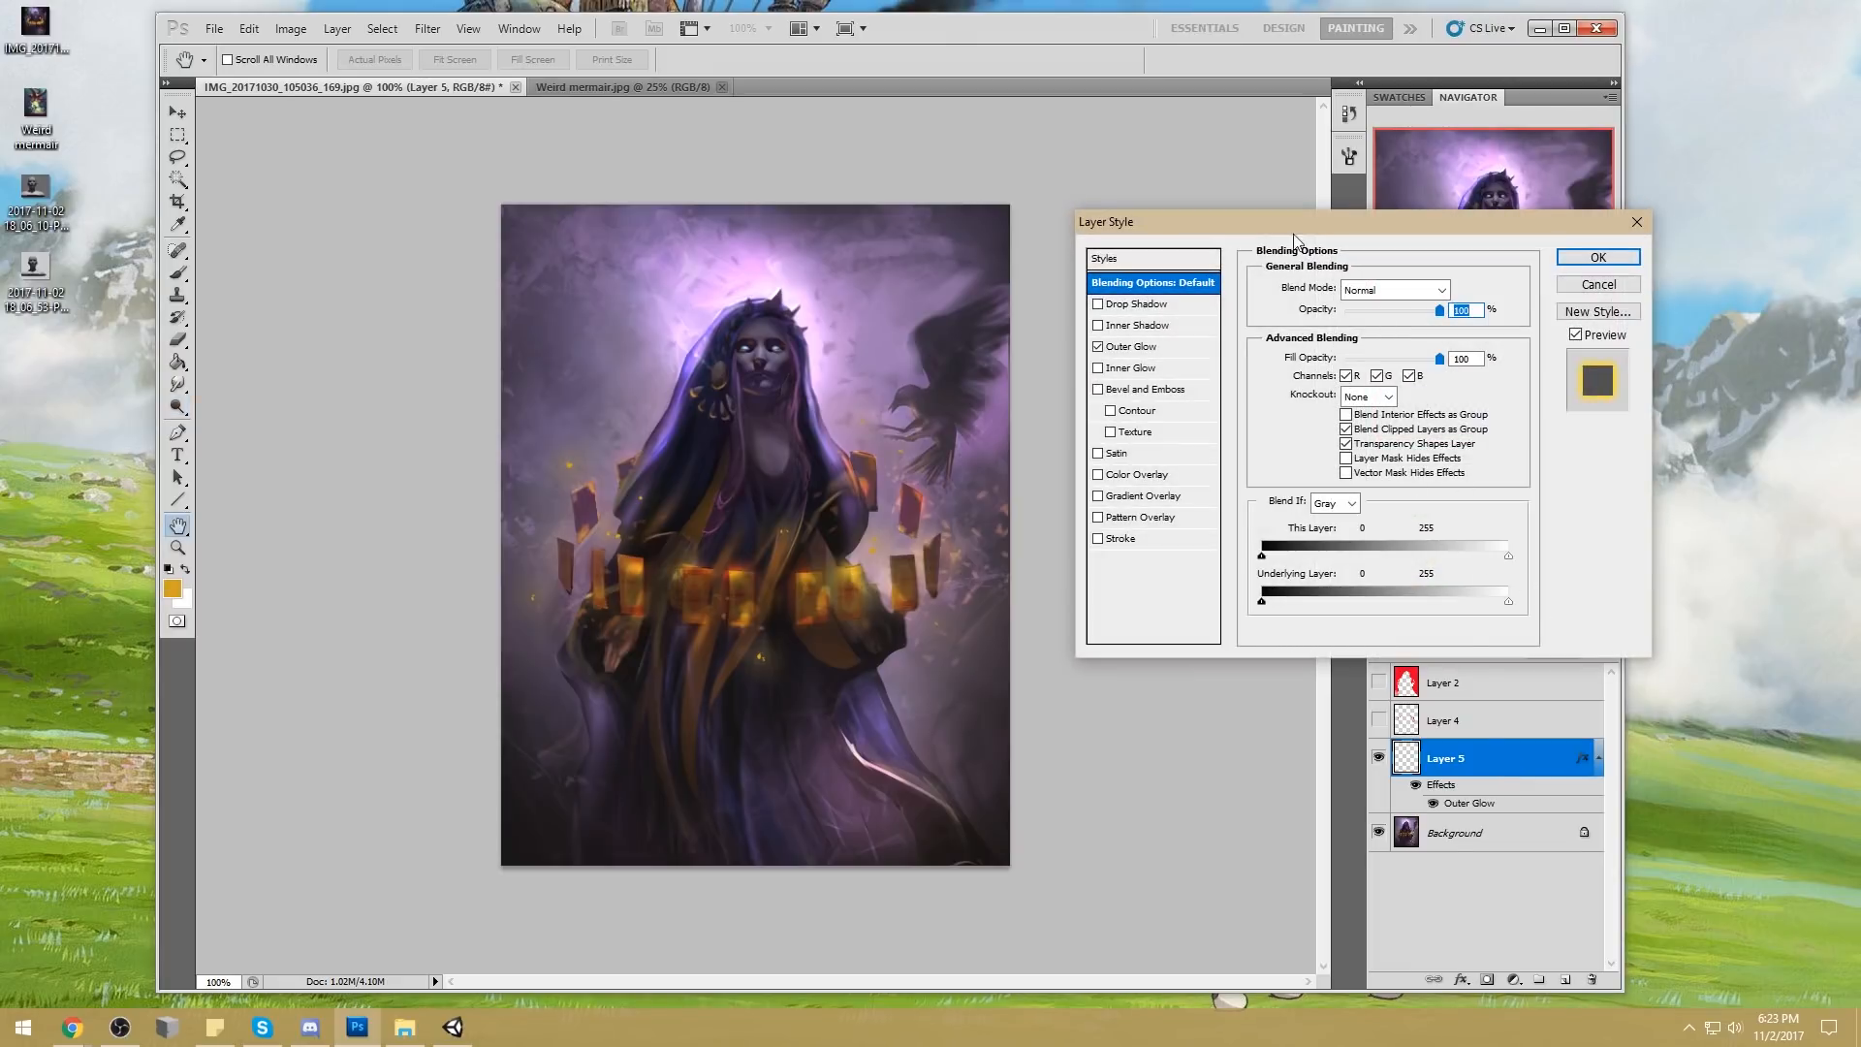
{"action": "left_click", "coordinate": [1142, 348]}
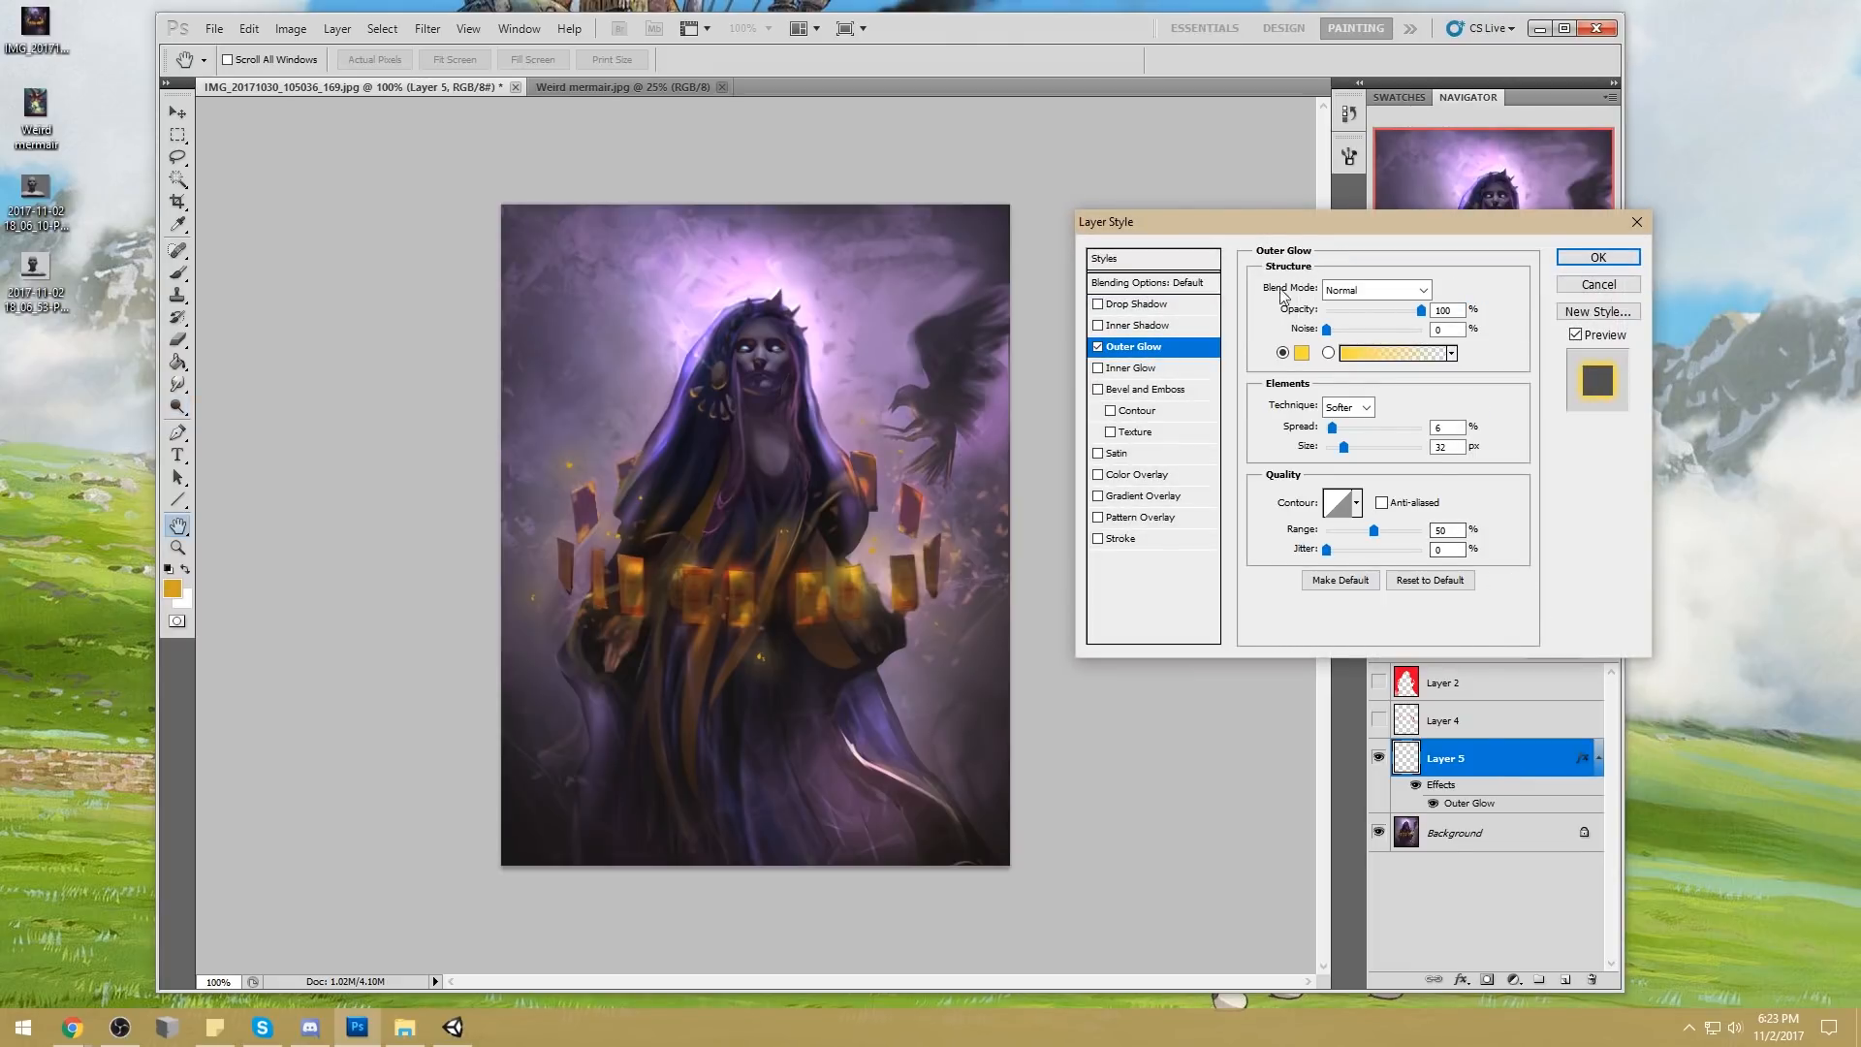
{"action": "left_click", "coordinate": [1345, 581]}
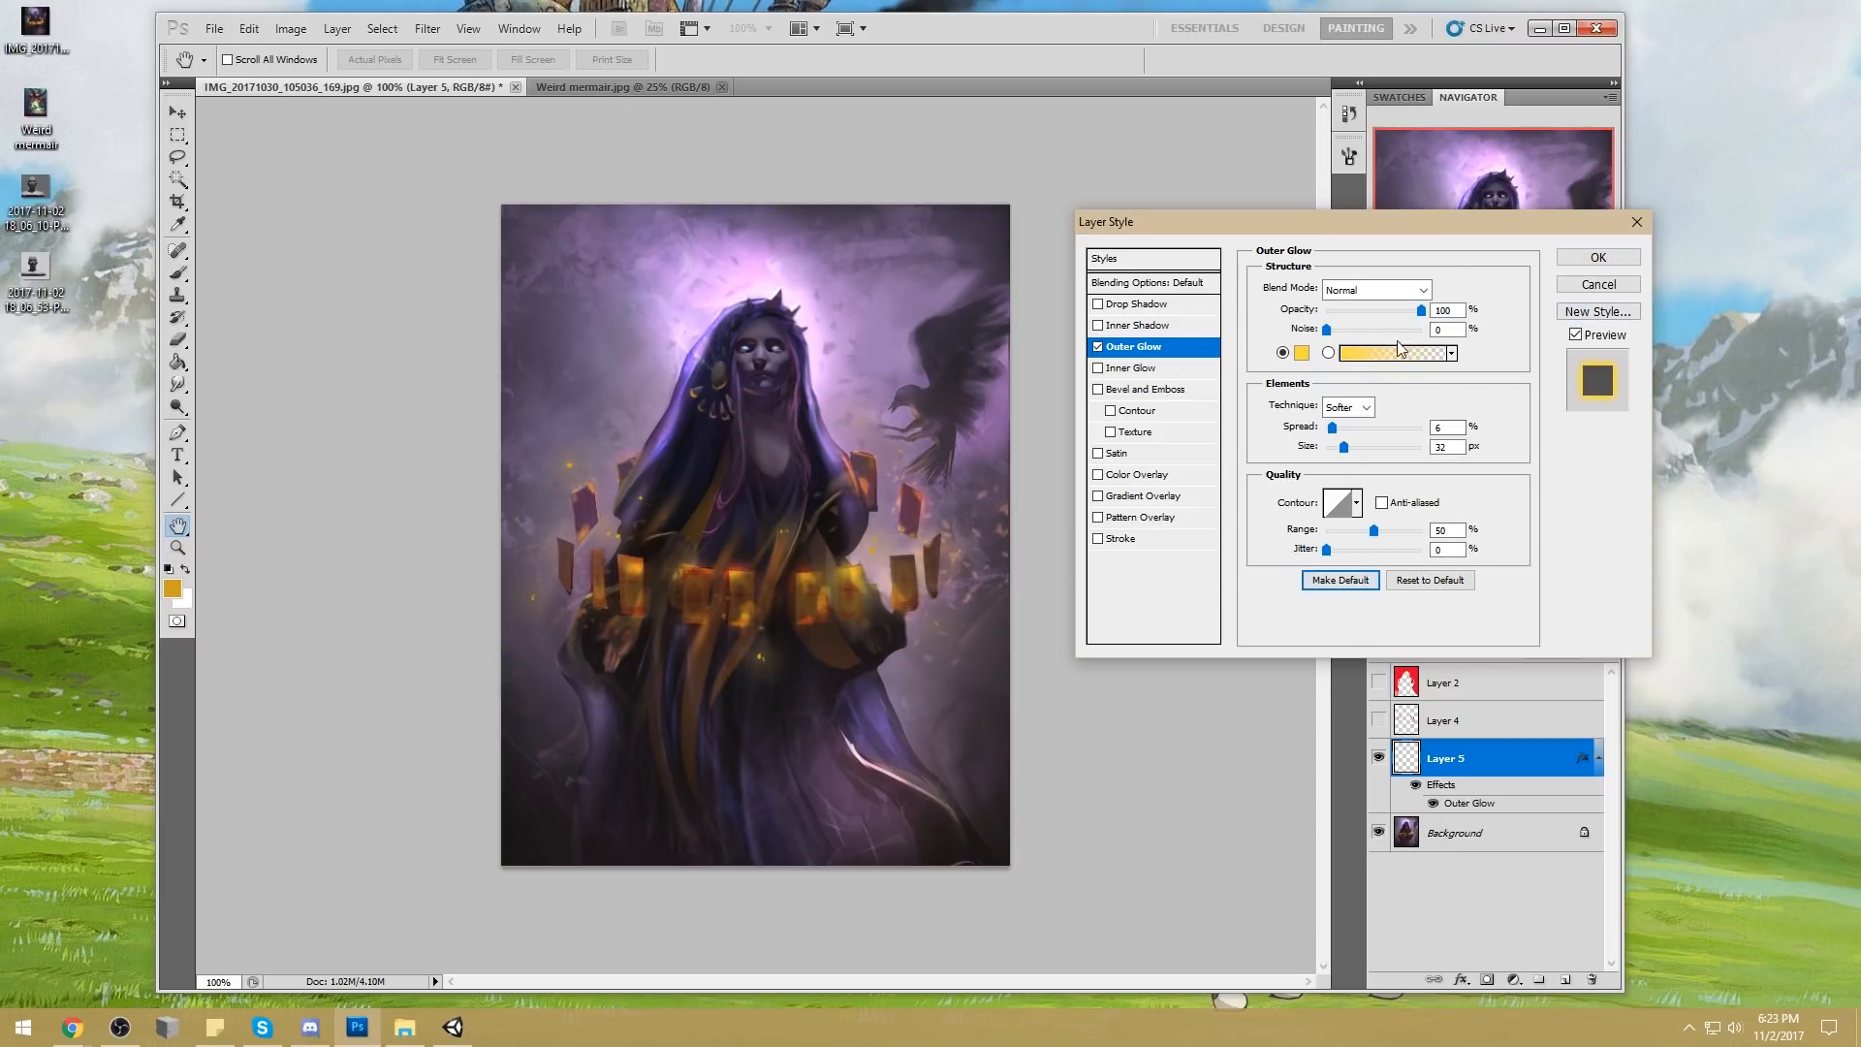
{"action": "left_click", "coordinate": [1598, 257]}
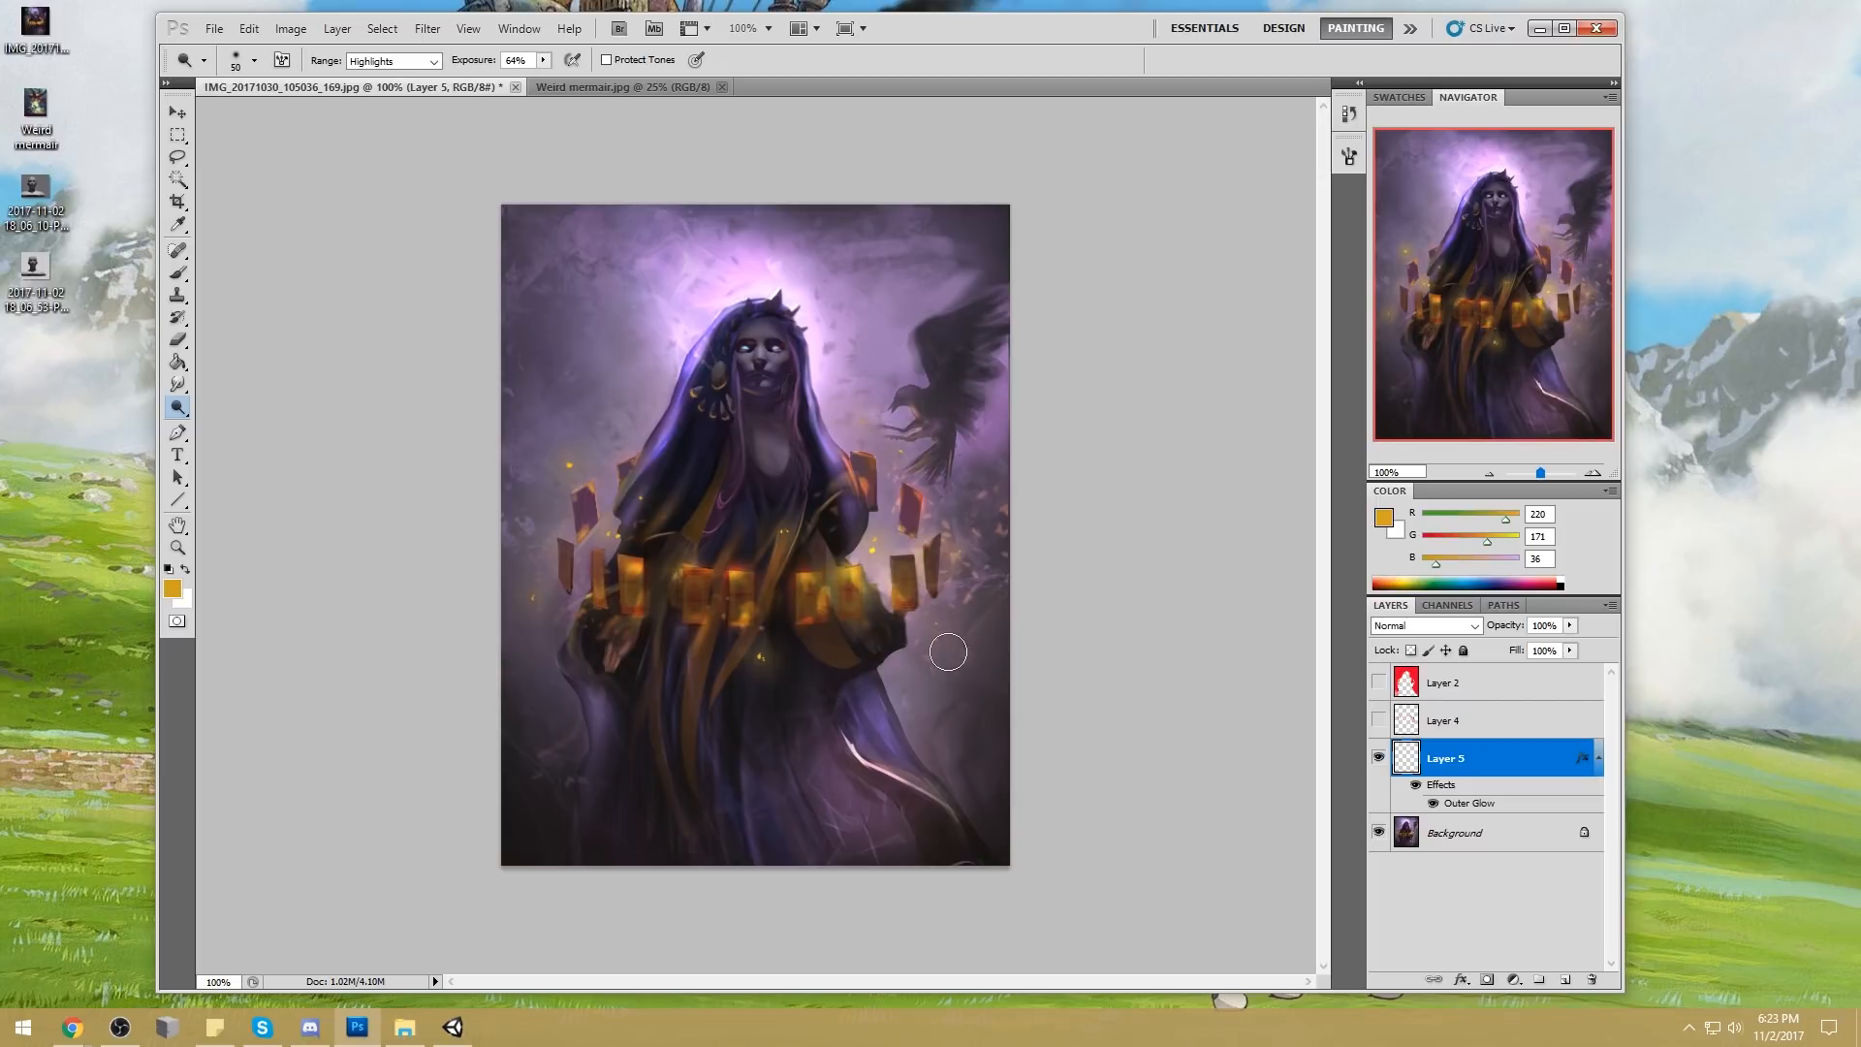
{"action": "right_click", "coordinate": [863, 533]}
{"action": "key", "text": "g"}
{"action": "left_click", "coordinate": [1194, 292]}
{"action": "key", "text": "e"}
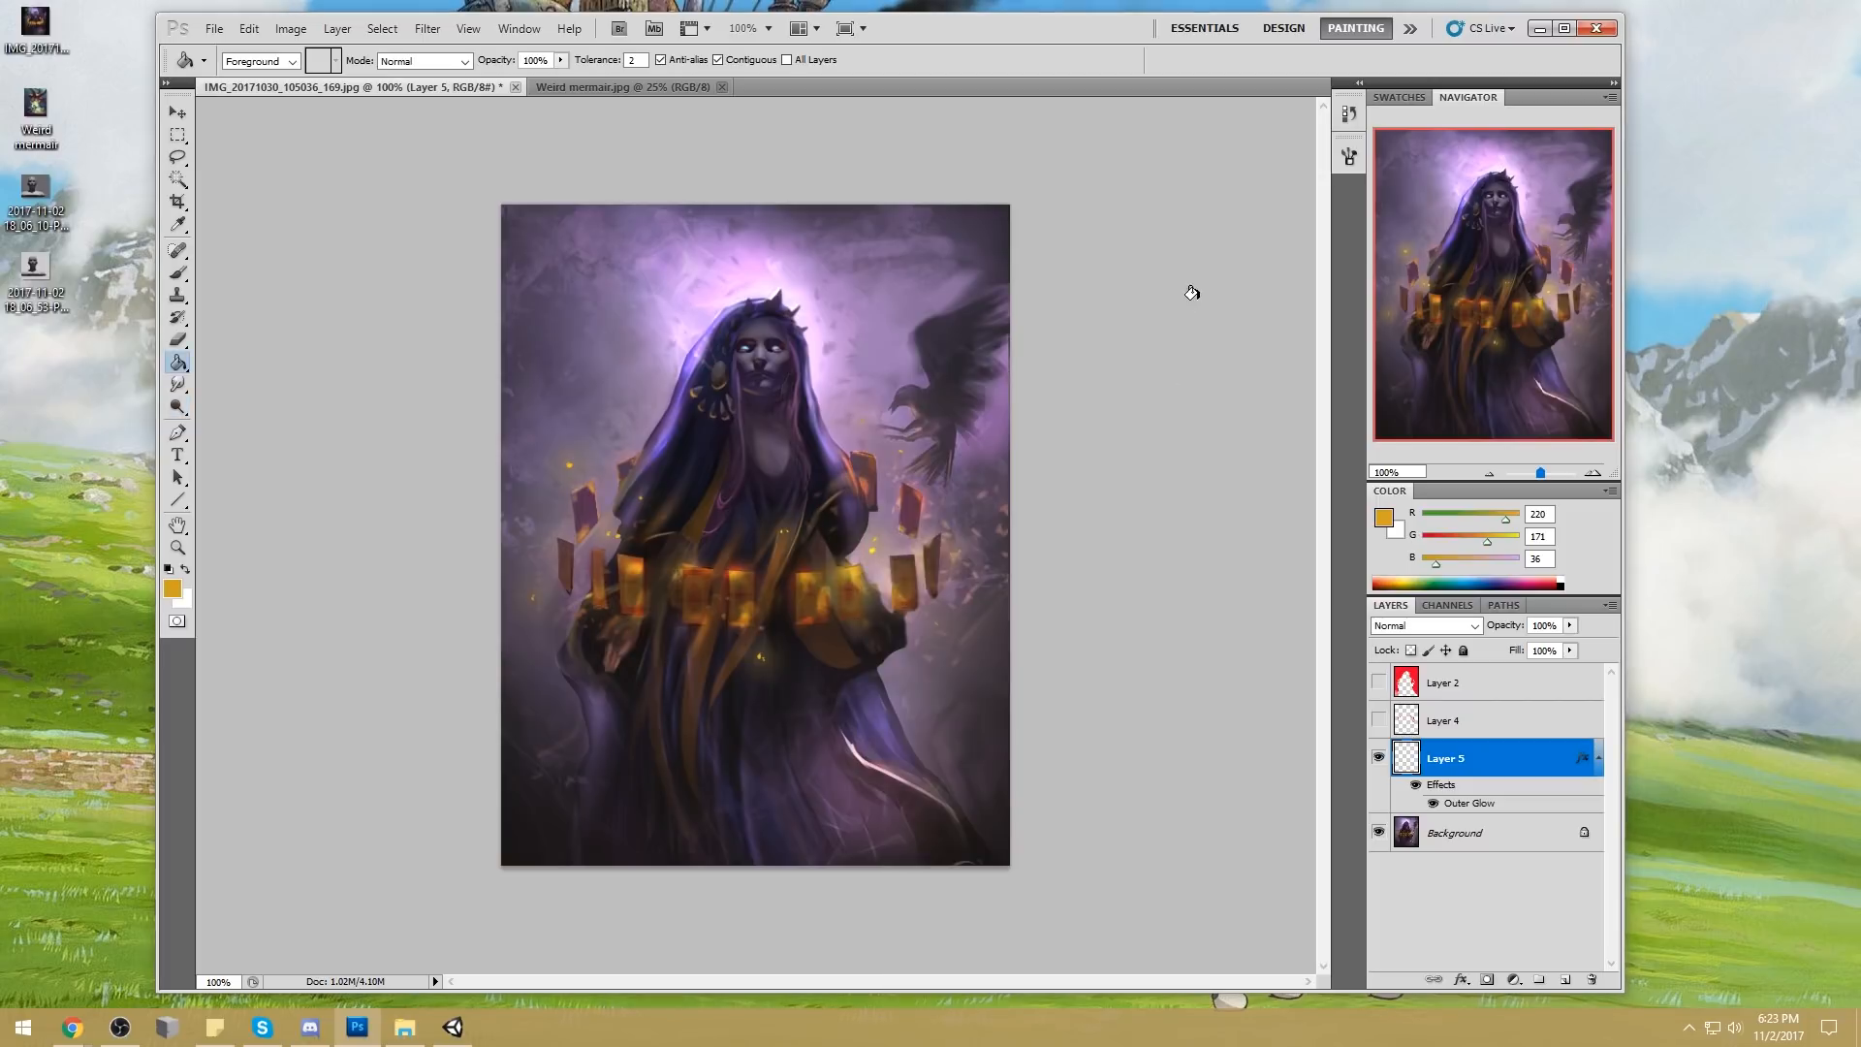
{"action": "left_click", "coordinate": [472, 61]}
{"action": "left_click", "coordinate": [949, 496]}
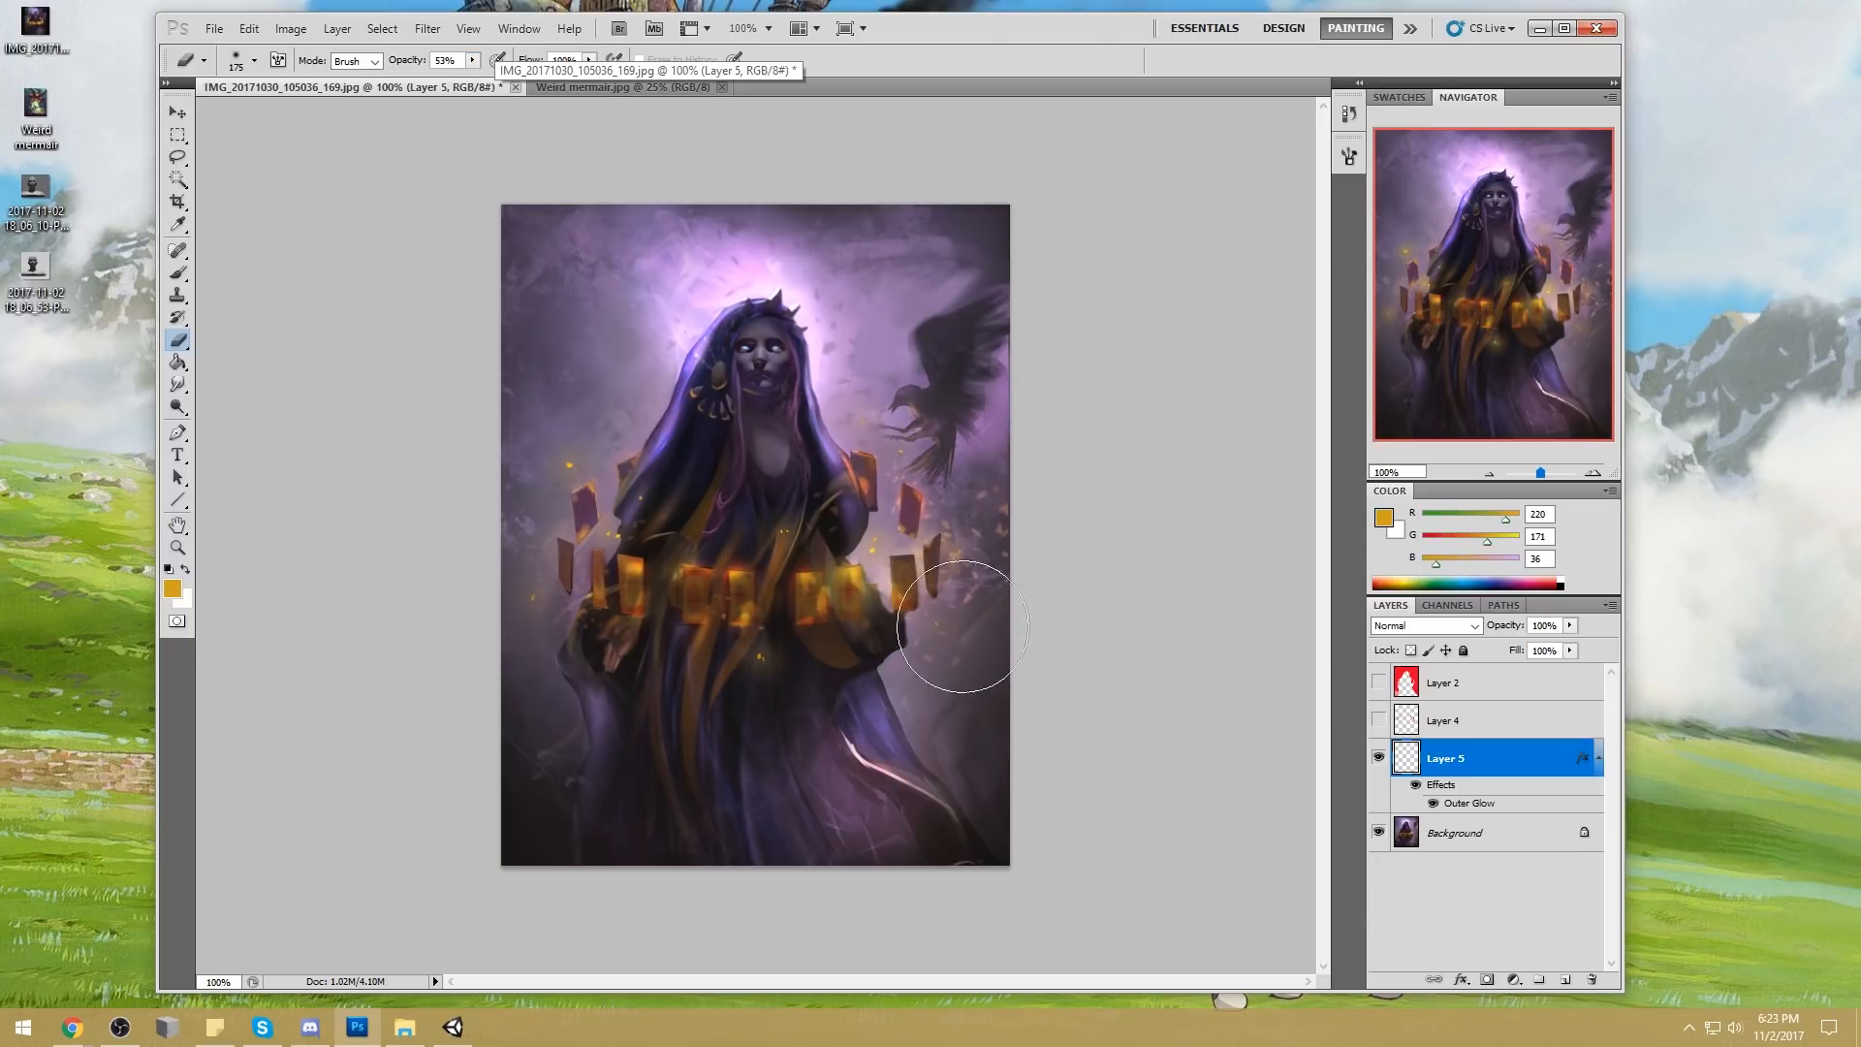
{"action": "key", "text": "b"}
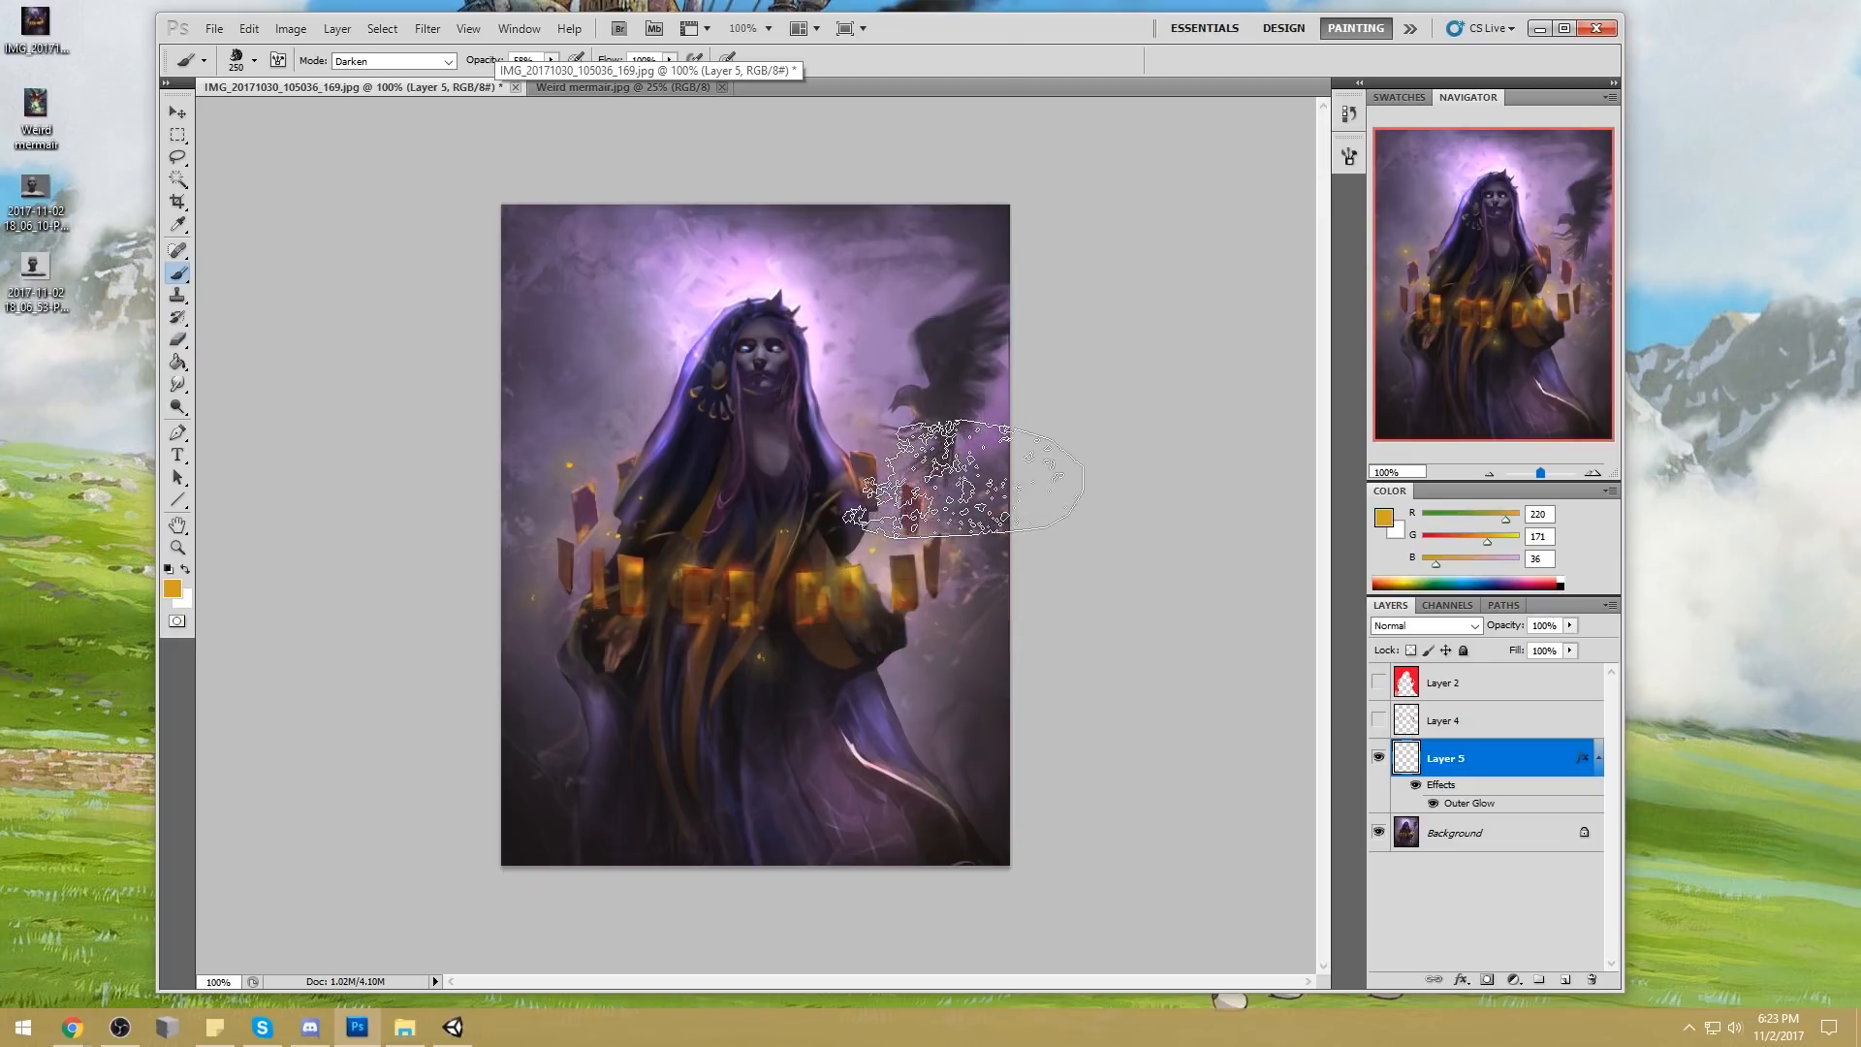
{"action": "left_click_drag", "start_coordinate": [958, 477], "coordinate": [948, 444]}
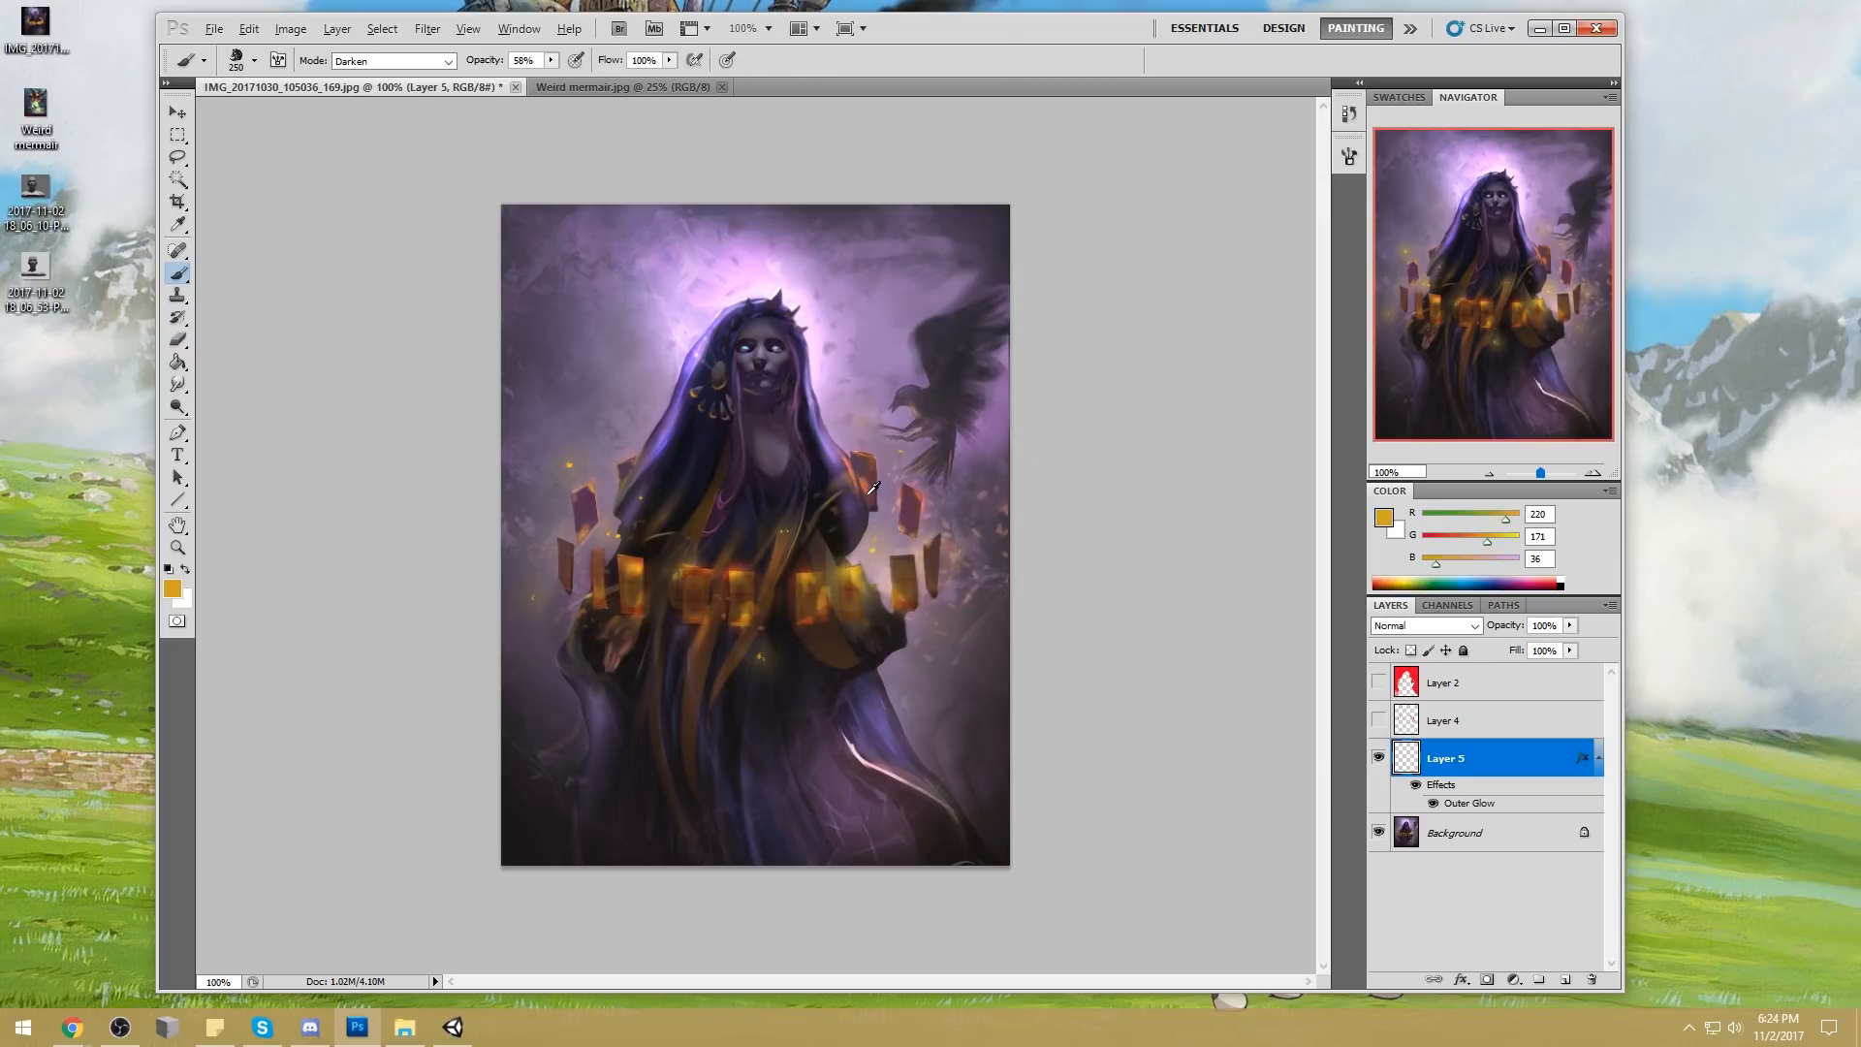
{"action": "left_click_drag", "start_coordinate": [884, 511], "coordinate": [848, 456]}
{"action": "left_click_drag", "start_coordinate": [177, 406], "coordinate": [242, 406]}
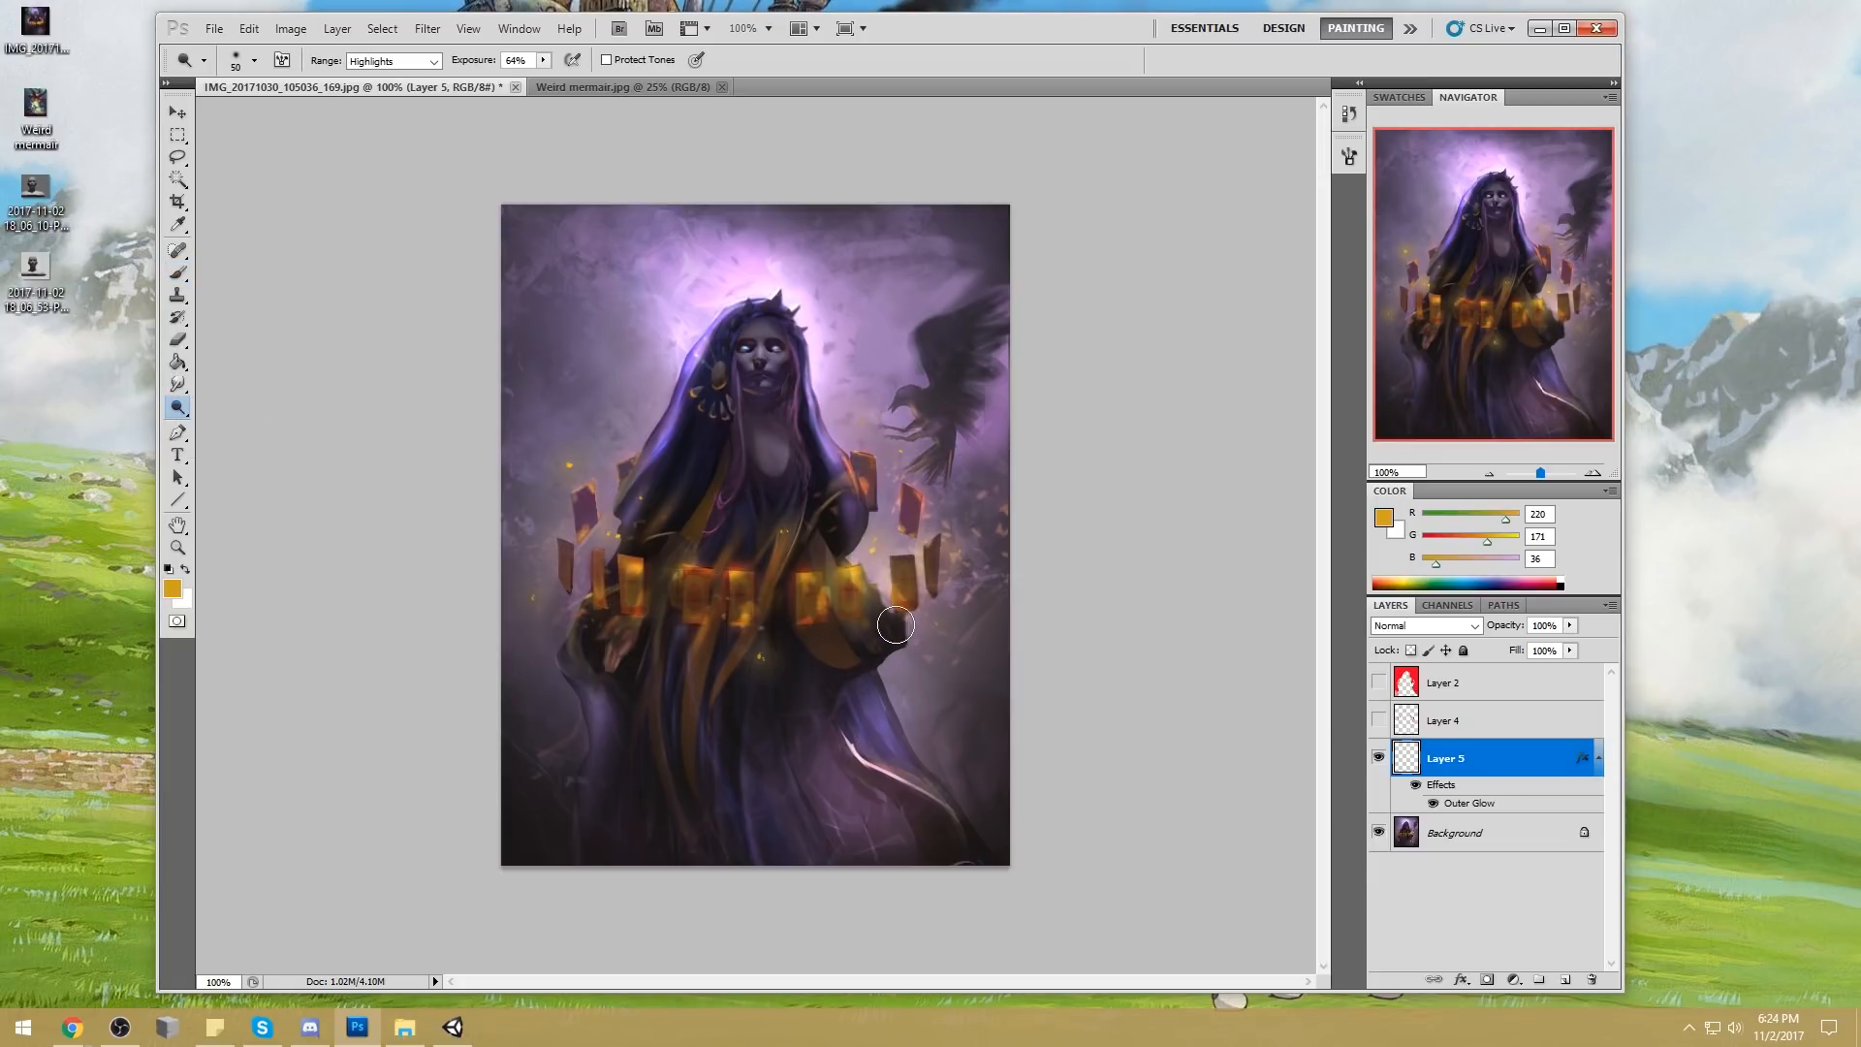
Outline the dark sleeve end beneath the cards on the raven's side with a freehand selection
{"action": "key", "text": "l"}
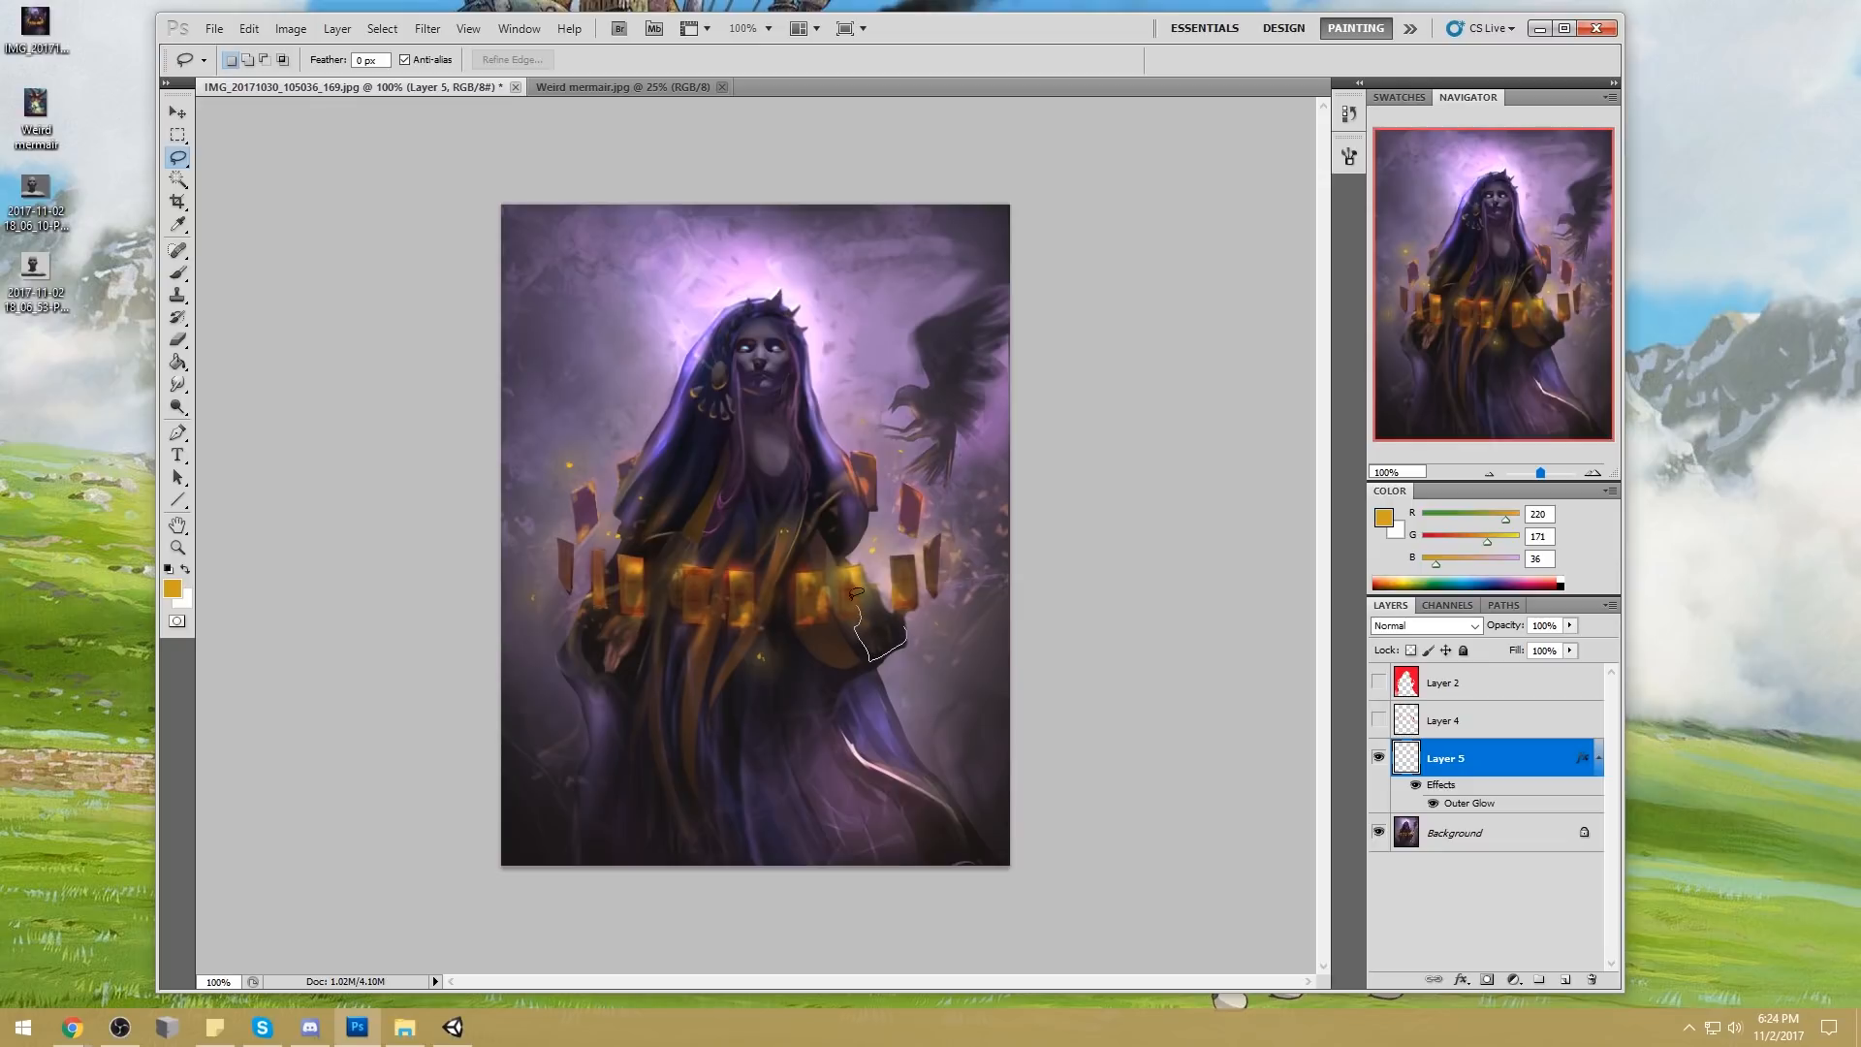
{"action": "left_click_drag", "start_coordinate": [872, 582], "coordinate": [866, 574]}
{"action": "key", "text": "ctrl+d"}
Set up a 250 px soft round brush in pale lavender sampled from the glow behind the head (RGB 247, 206, 255)
{"action": "key", "text": "b"}
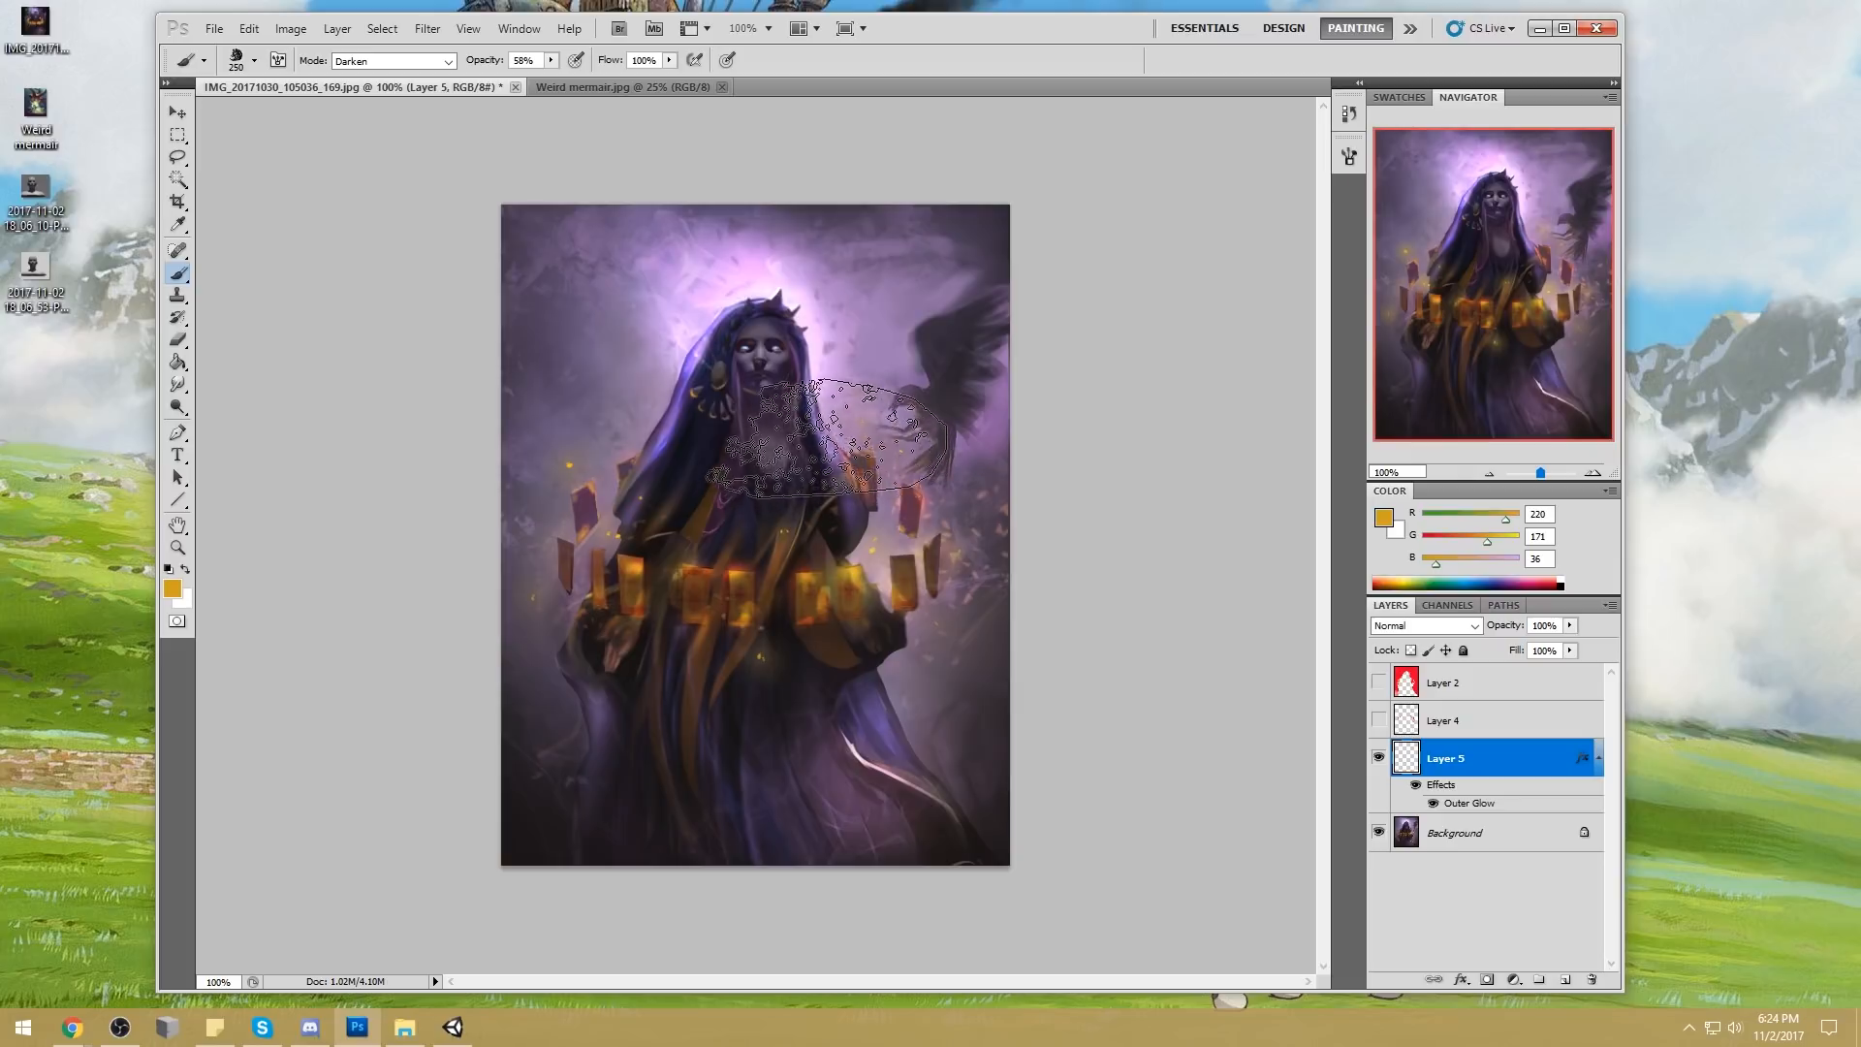
{"action": "right_click", "coordinate": [813, 334]}
{"action": "left_click", "coordinate": [1046, 580]}
{"action": "left_click", "coordinate": [1173, 235]}
{"action": "left_click", "coordinate": [695, 346], "text": "alt"}
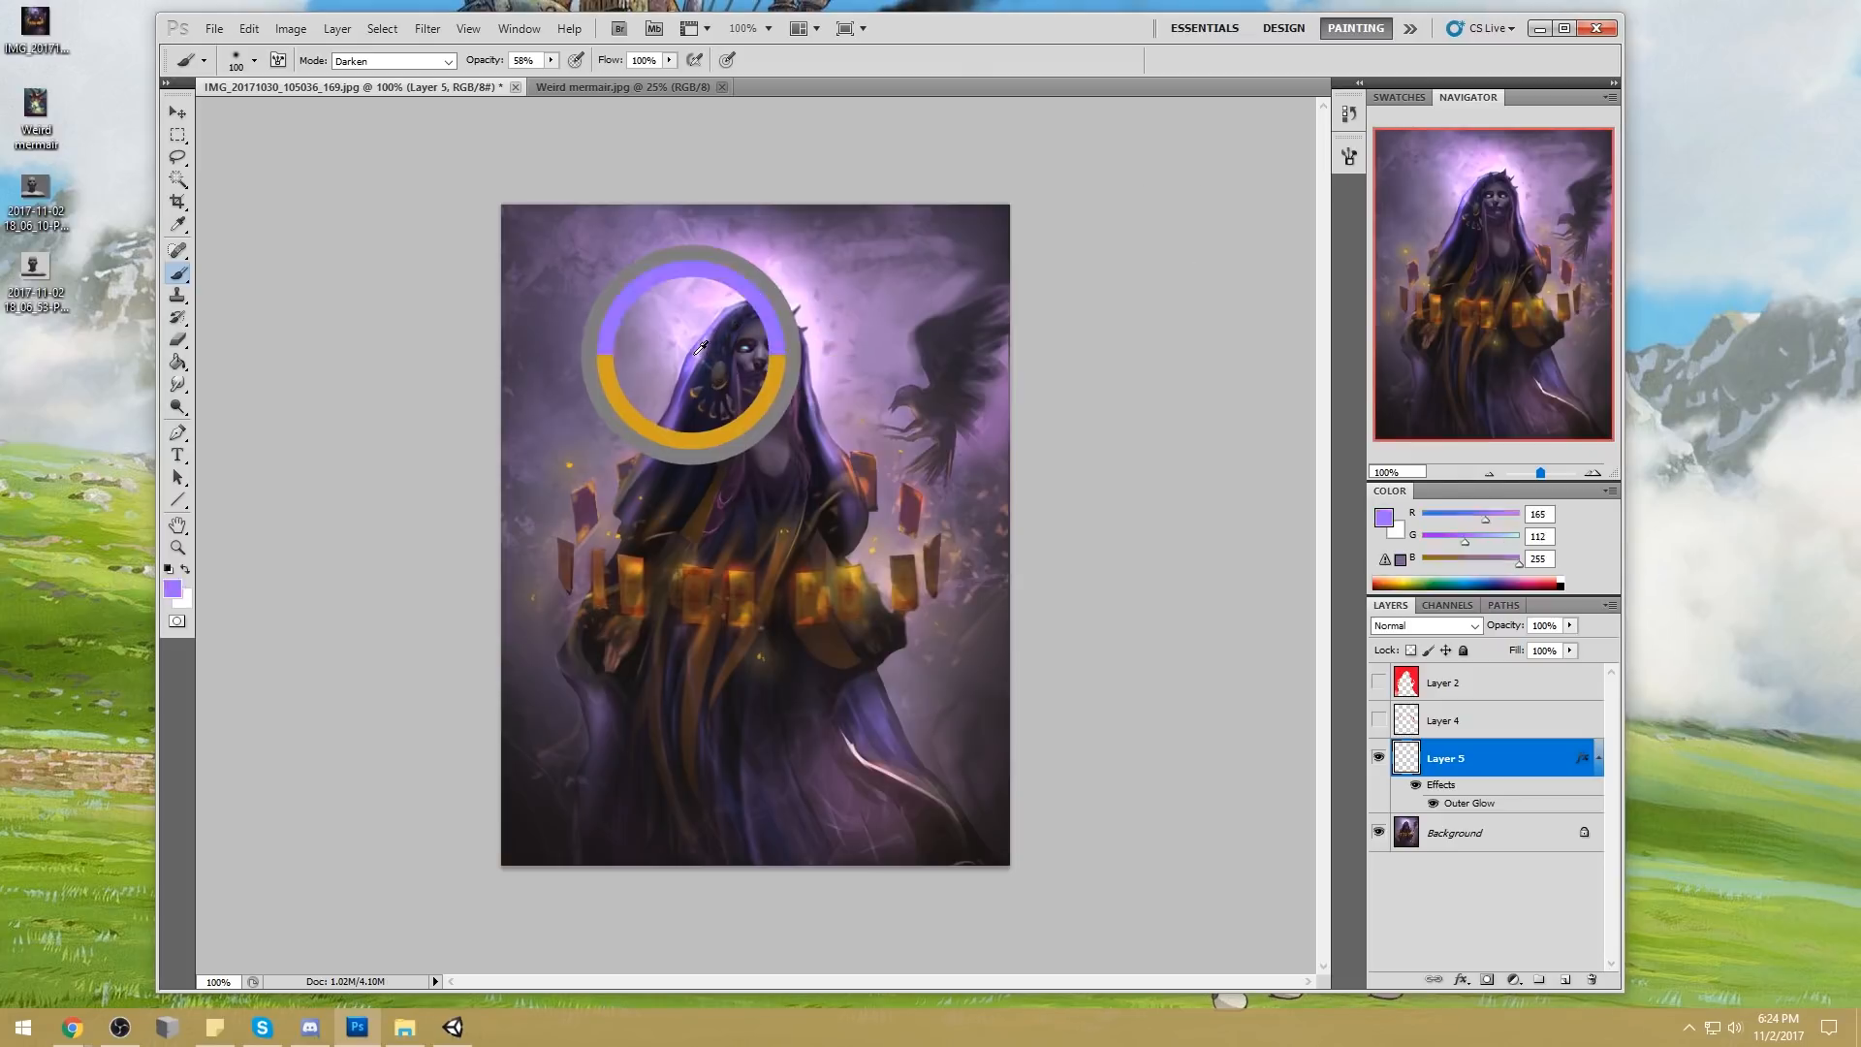
{"action": "key", "text": "bracketright"}
{"action": "key", "text": "bracketright"}
{"action": "key", "text": "bracketright"}
{"action": "key", "text": "bracketright"}
{"action": "key", "text": "bracketright"}
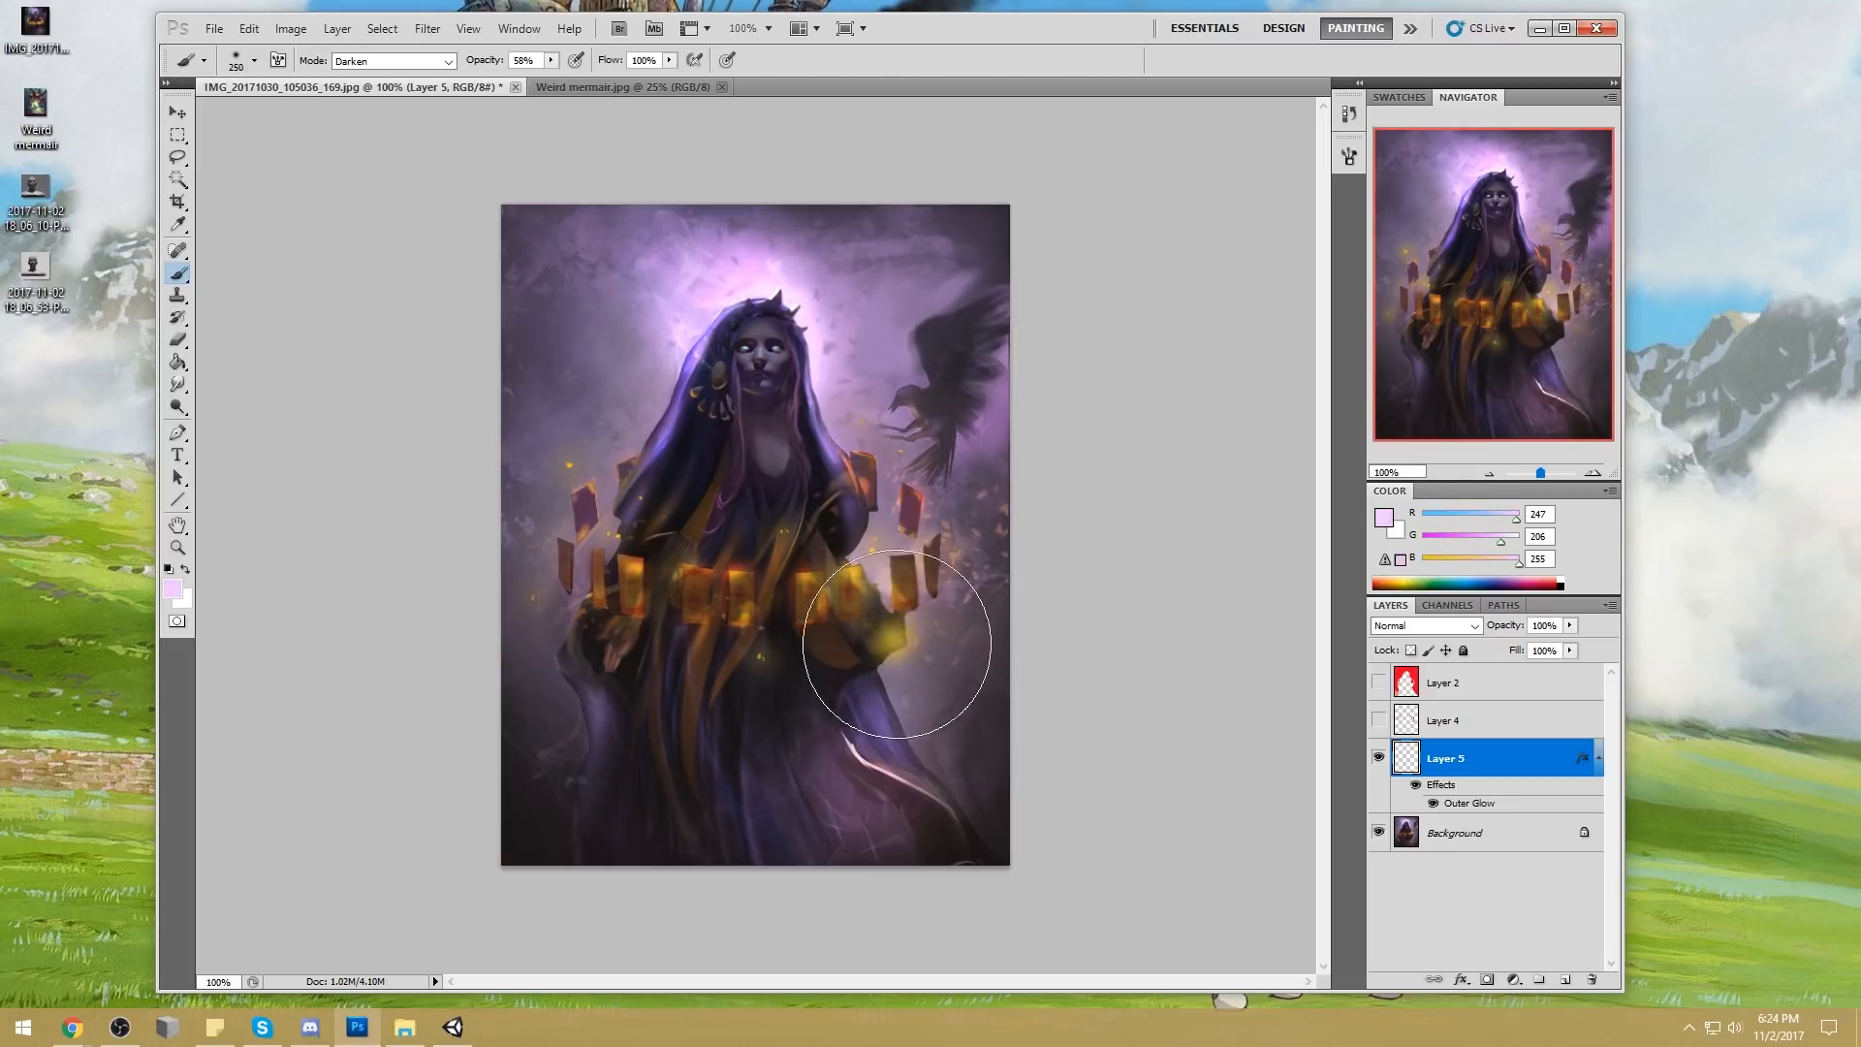
Undo the stray glow on the sparks' layer, then paint soft lavender light on the sleeve on a new layer in Normal mode
{"action": "left_click", "coordinate": [882, 630]}
{"action": "key", "text": "ctrl+z"}
{"action": "left_click", "coordinate": [418, 63]}
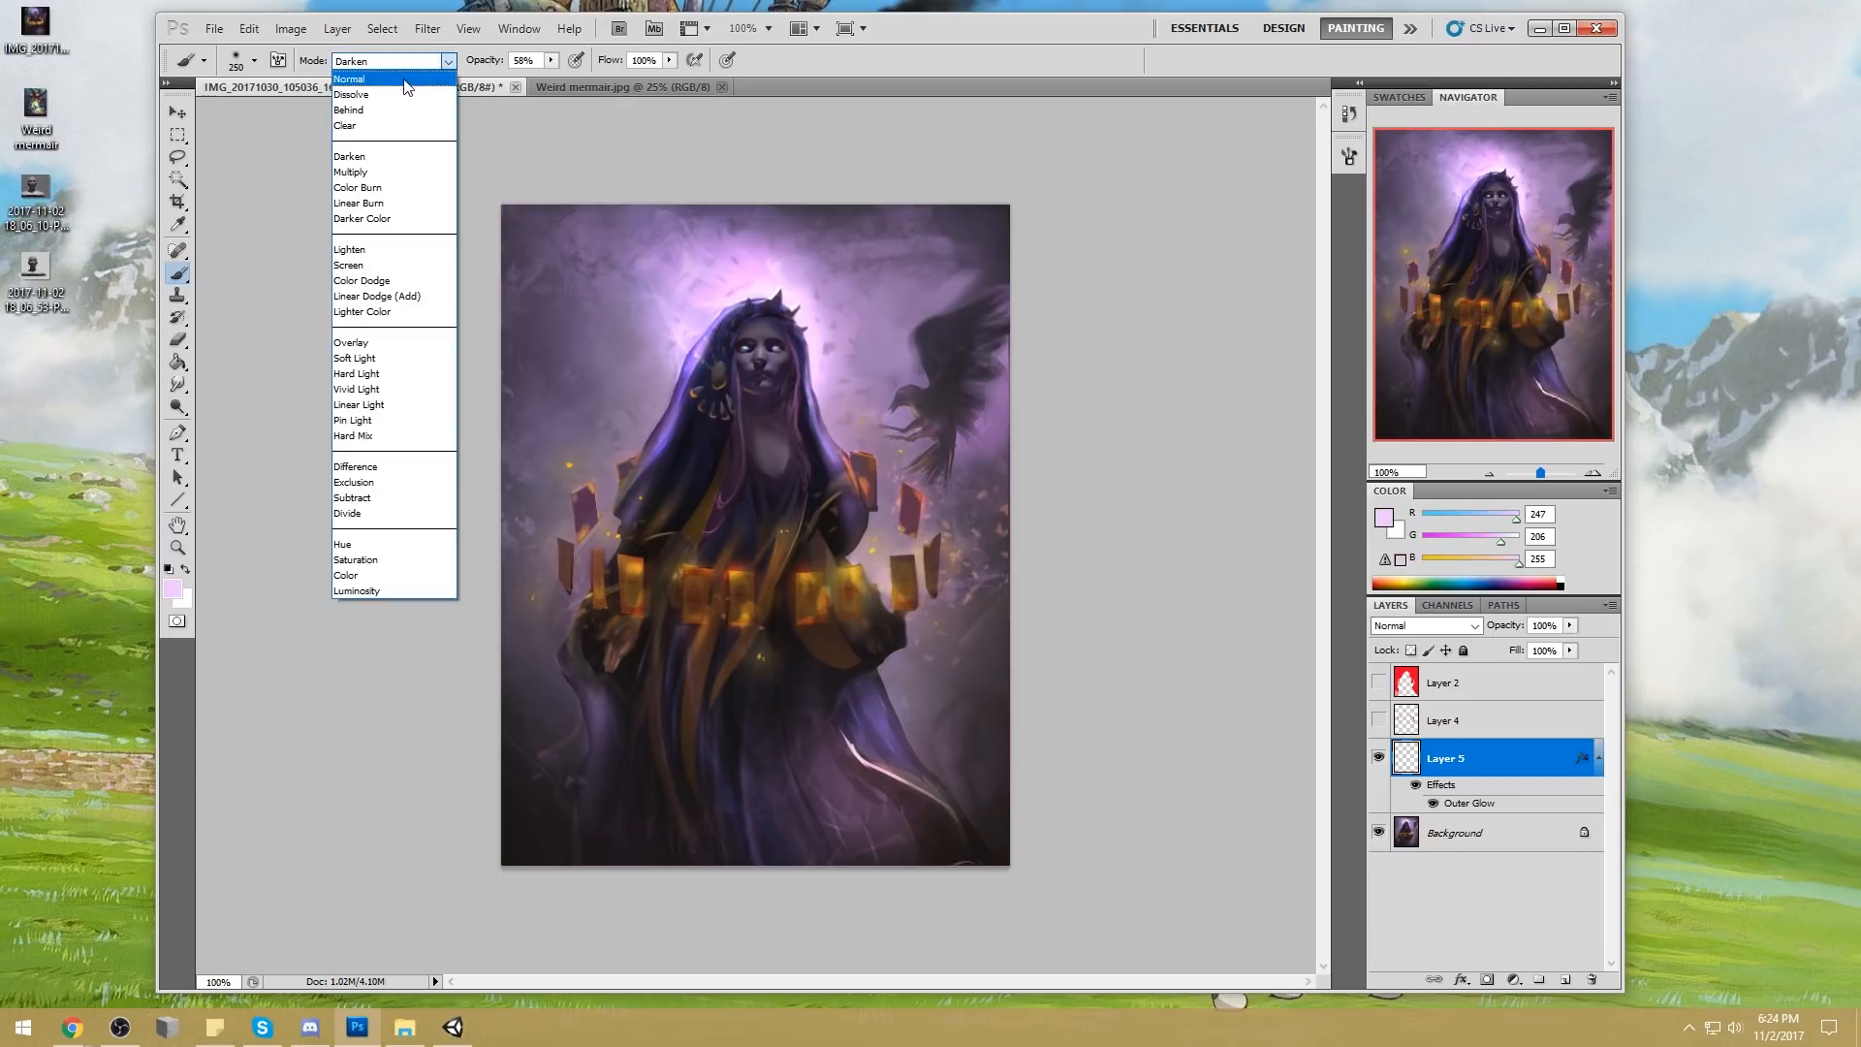
{"action": "left_click", "coordinate": [431, 70]}
{"action": "left_click", "coordinate": [1566, 980]}
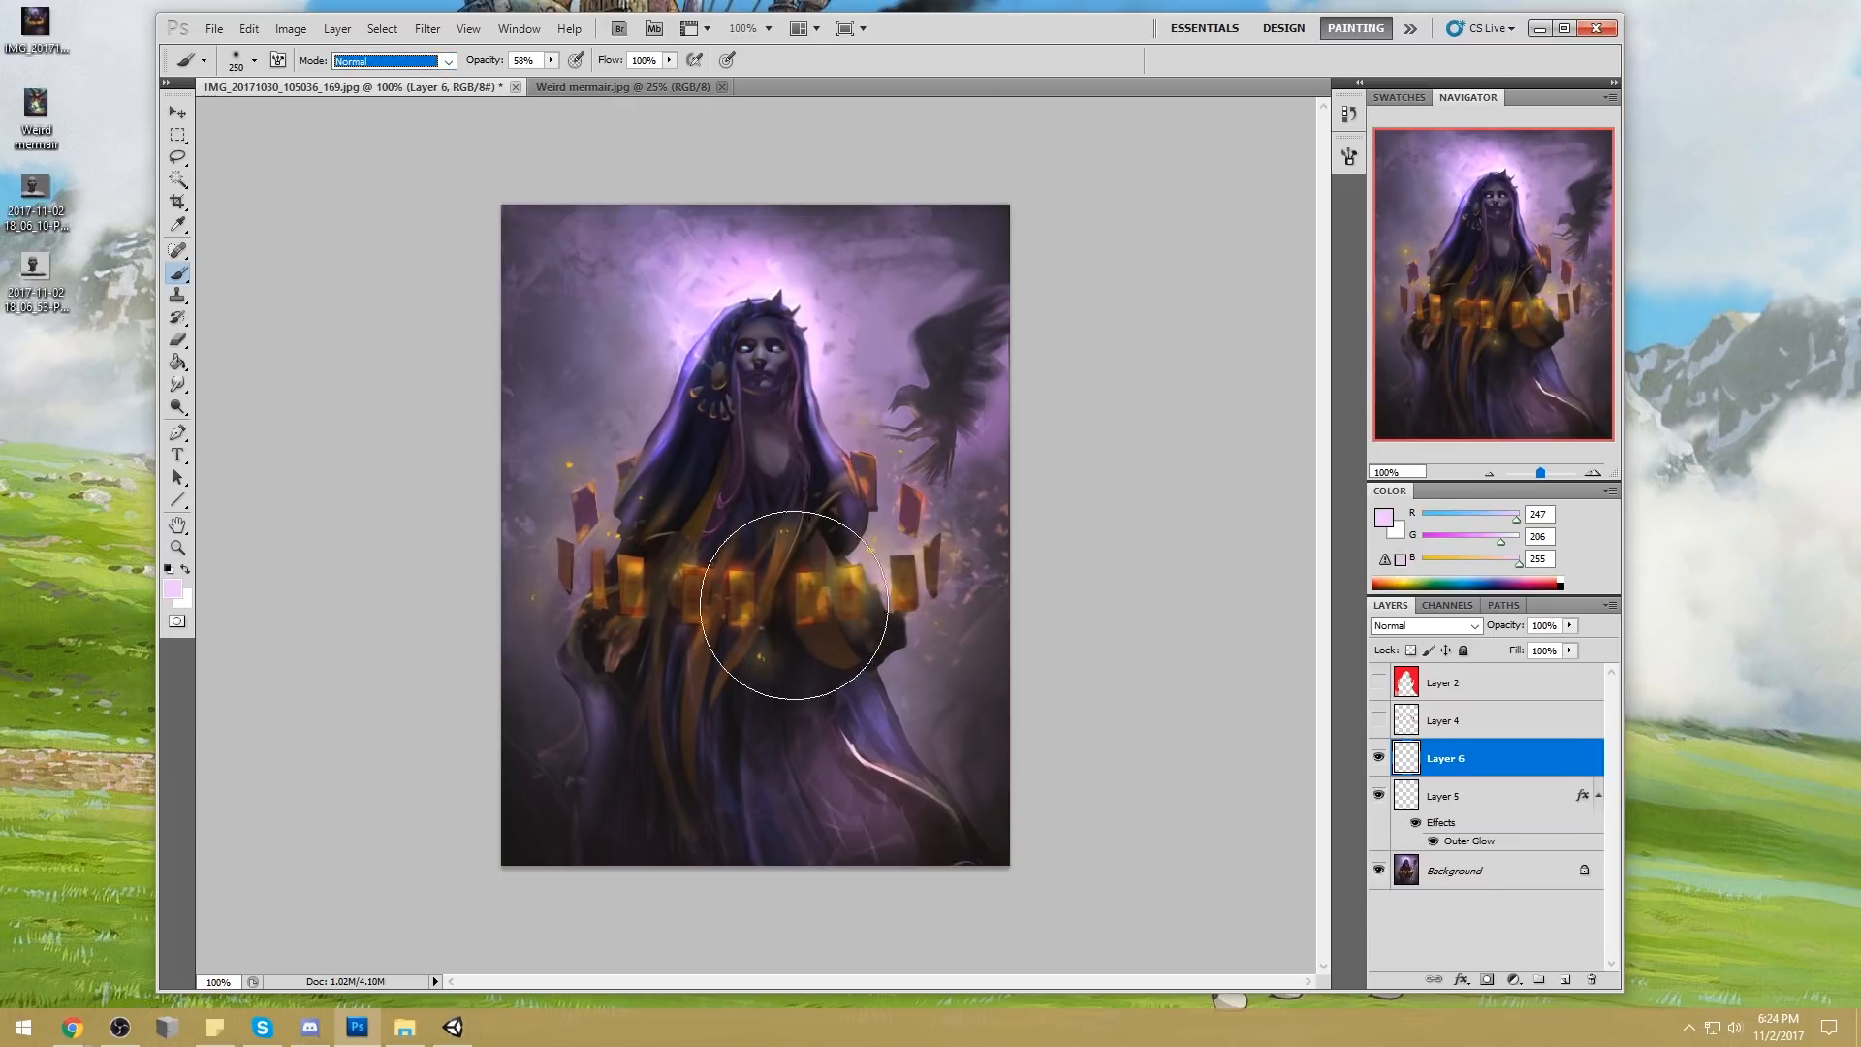
{"action": "left_click", "coordinate": [885, 696], "text": "alt"}
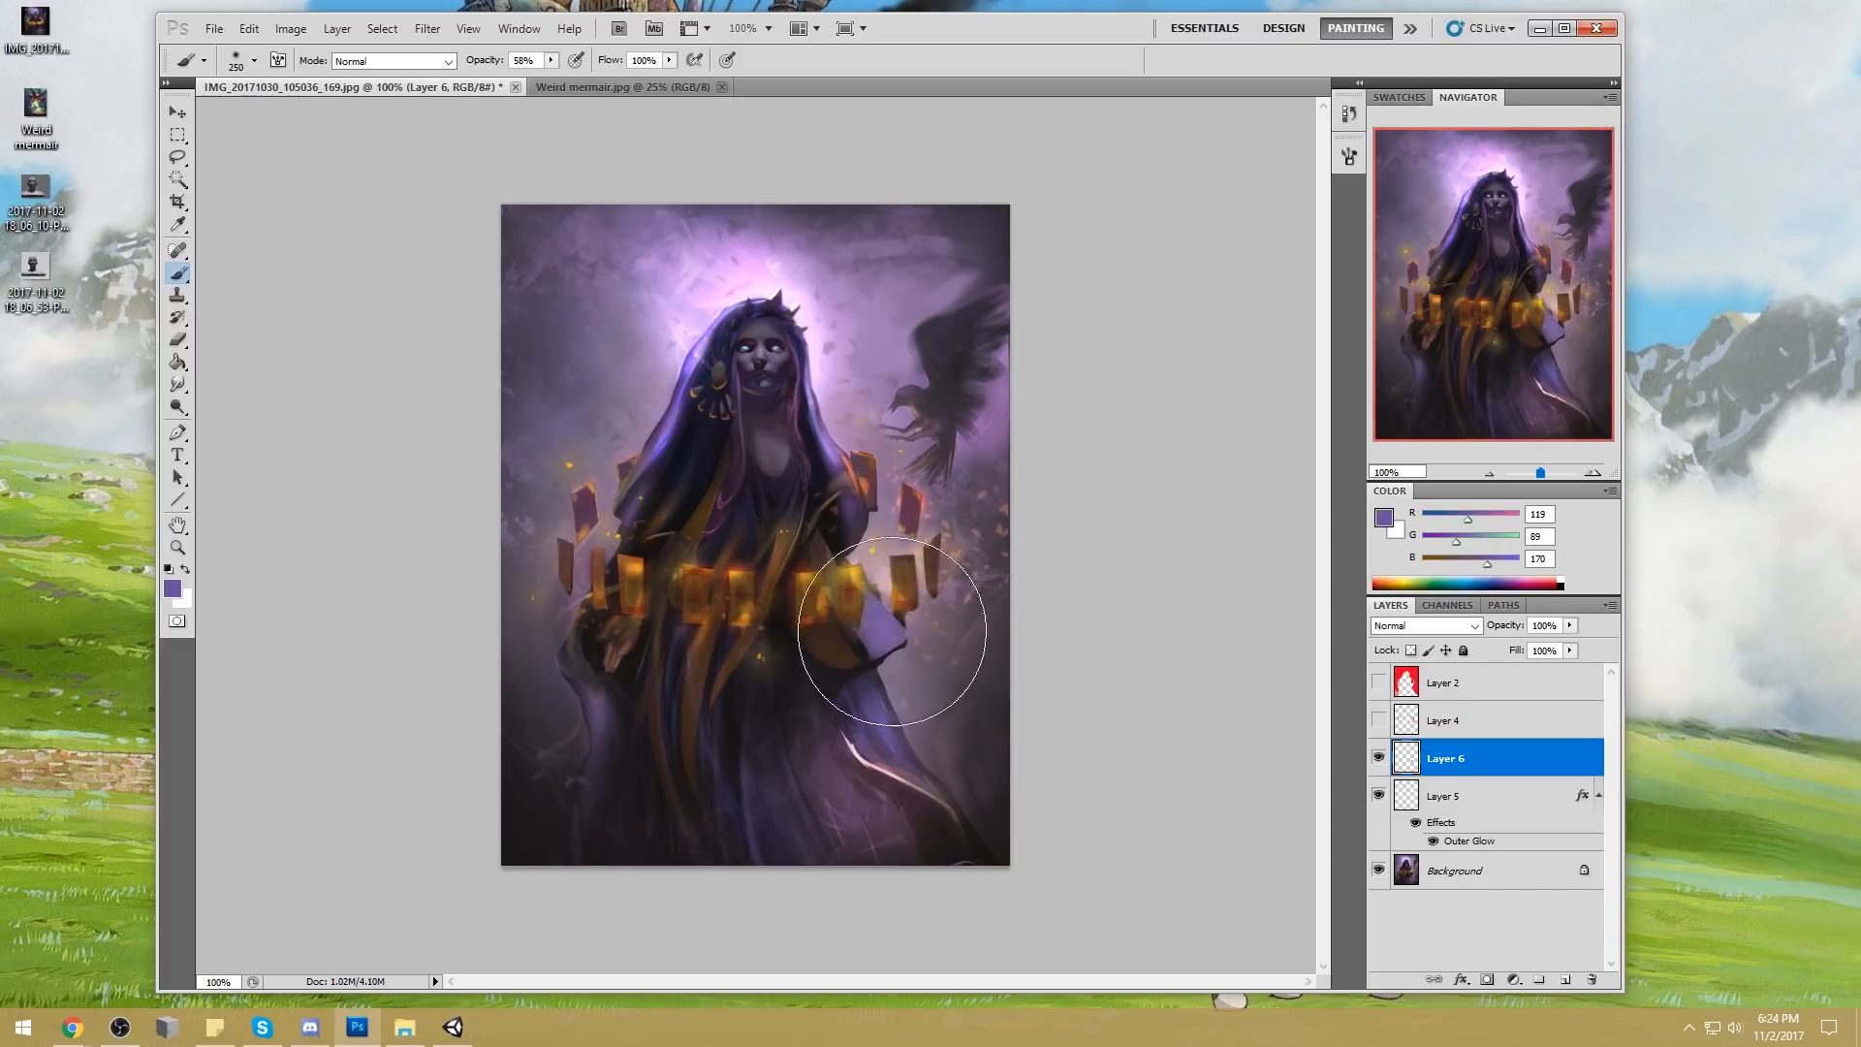
Brighten the sleeve's lavender light with a 125 px Dodge tool set to Highlights at 64% exposure
{"action": "left_click_drag", "start_coordinate": [177, 407], "coordinate": [258, 417]}
{"action": "left_click", "coordinate": [256, 410]}
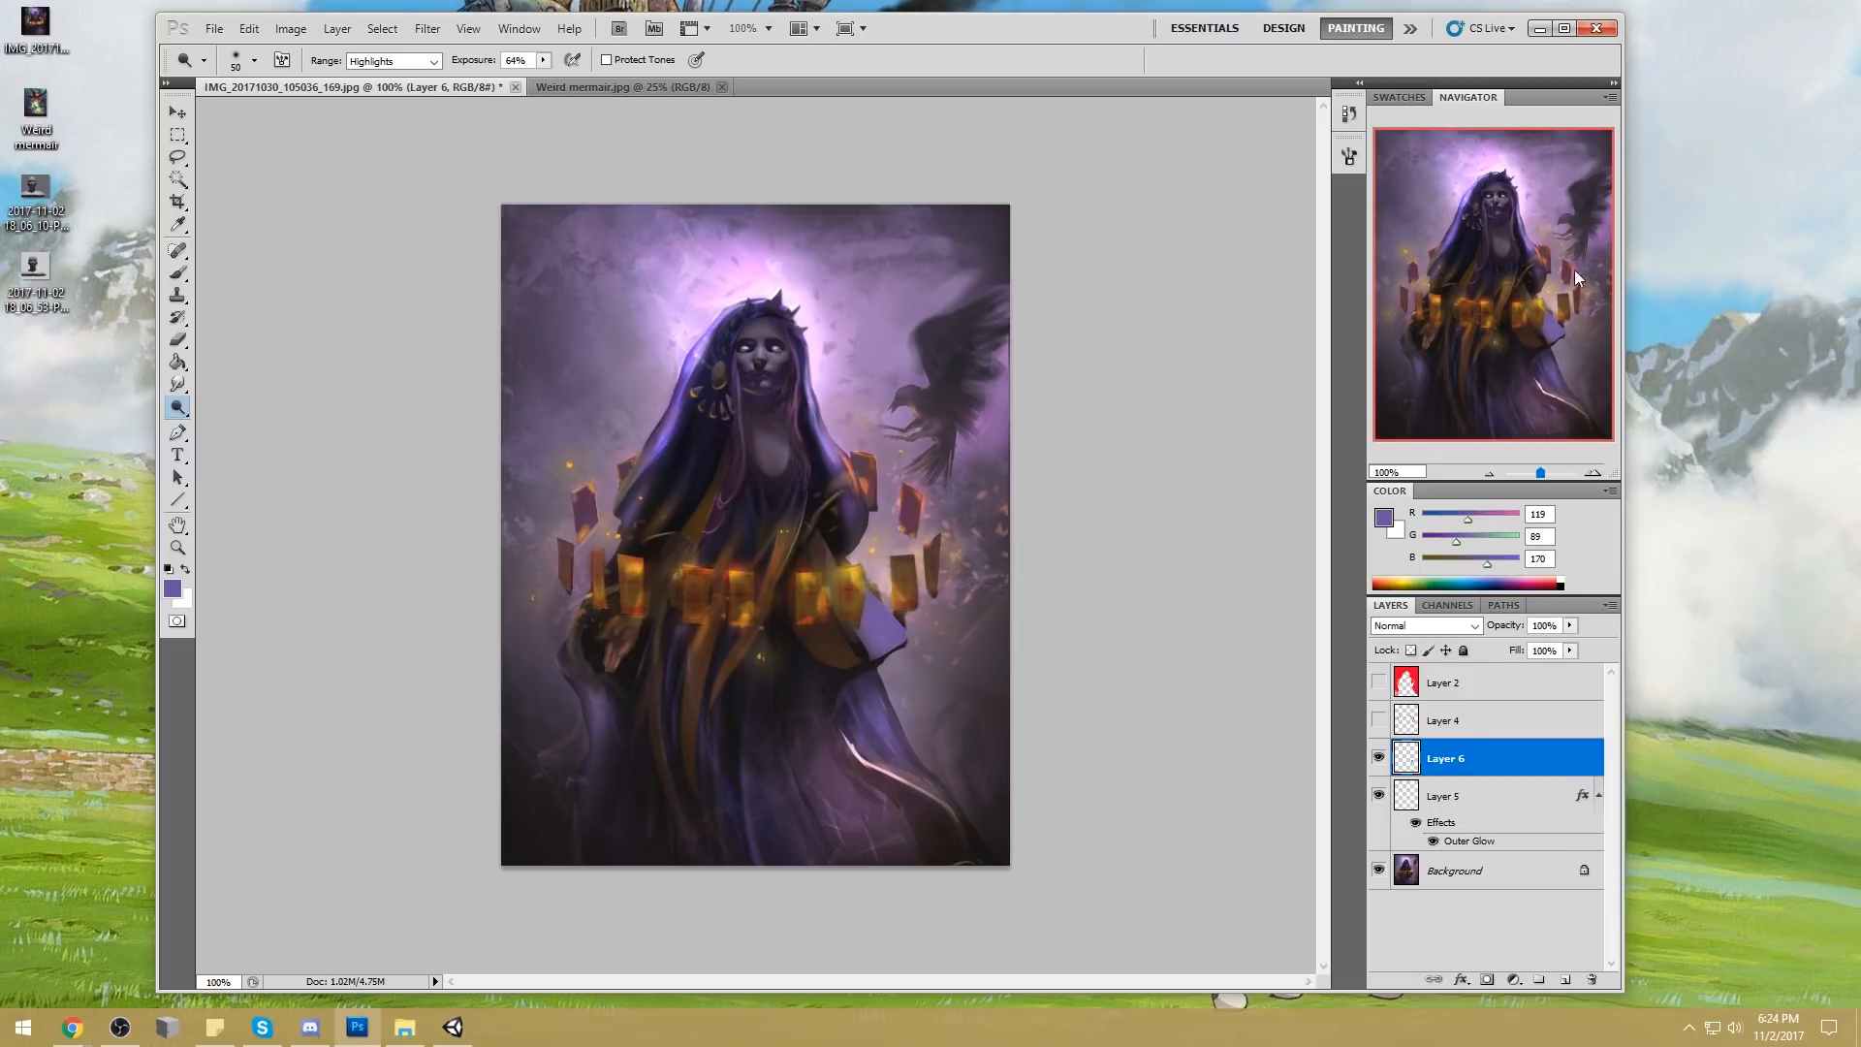
{"action": "key", "text": "bracketright"}
{"action": "key", "text": "bracketright"}
{"action": "key", "text": "bracketright"}
{"action": "key", "text": "bracketright"}
{"action": "key", "text": "bracketright"}
{"action": "key", "text": "bracketright"}
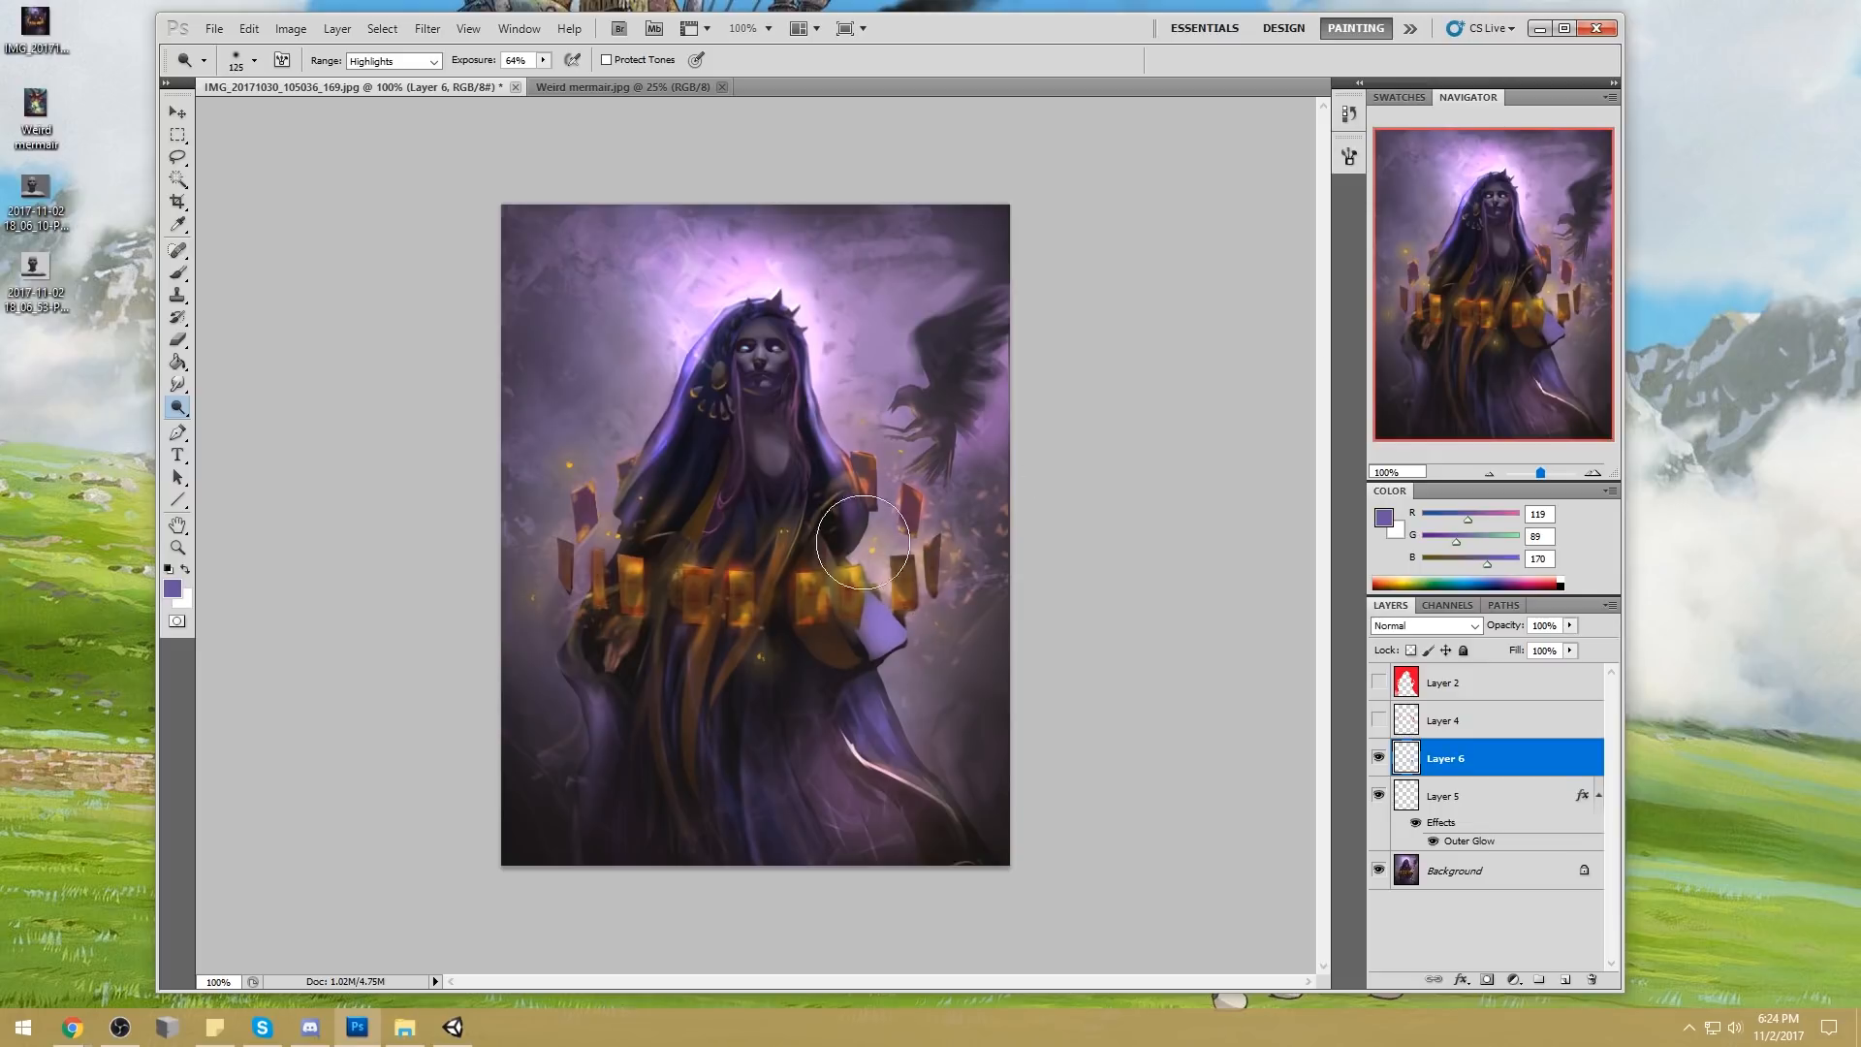
Erase the inner edge of the sleeve light with a 15 px eraser at 53% opacity
{"action": "key", "text": "m"}
{"action": "right_click", "coordinate": [923, 401]}
{"action": "key", "text": "Escape"}
{"action": "key", "text": "e"}
{"action": "key", "text": "bracketleft"}
{"action": "key", "text": "bracketleft"}
{"action": "key", "text": "bracketleft"}
{"action": "key", "text": "bracketleft"}
{"action": "key", "text": "bracketleft"}
{"action": "key", "text": "bracketleft"}
{"action": "key", "text": "bracketleft"}
{"action": "key", "text": "bracketleft"}
{"action": "key", "text": "bracketleft"}
{"action": "key", "text": "bracketleft"}
{"action": "mouse_move", "coordinate": [841, 596]}
{"action": "left_mouse_down"}
{"action": "mouse_move", "coordinate": [873, 675]}
{"action": "mouse_move", "coordinate": [870, 658]}
{"action": "left_mouse_up"}
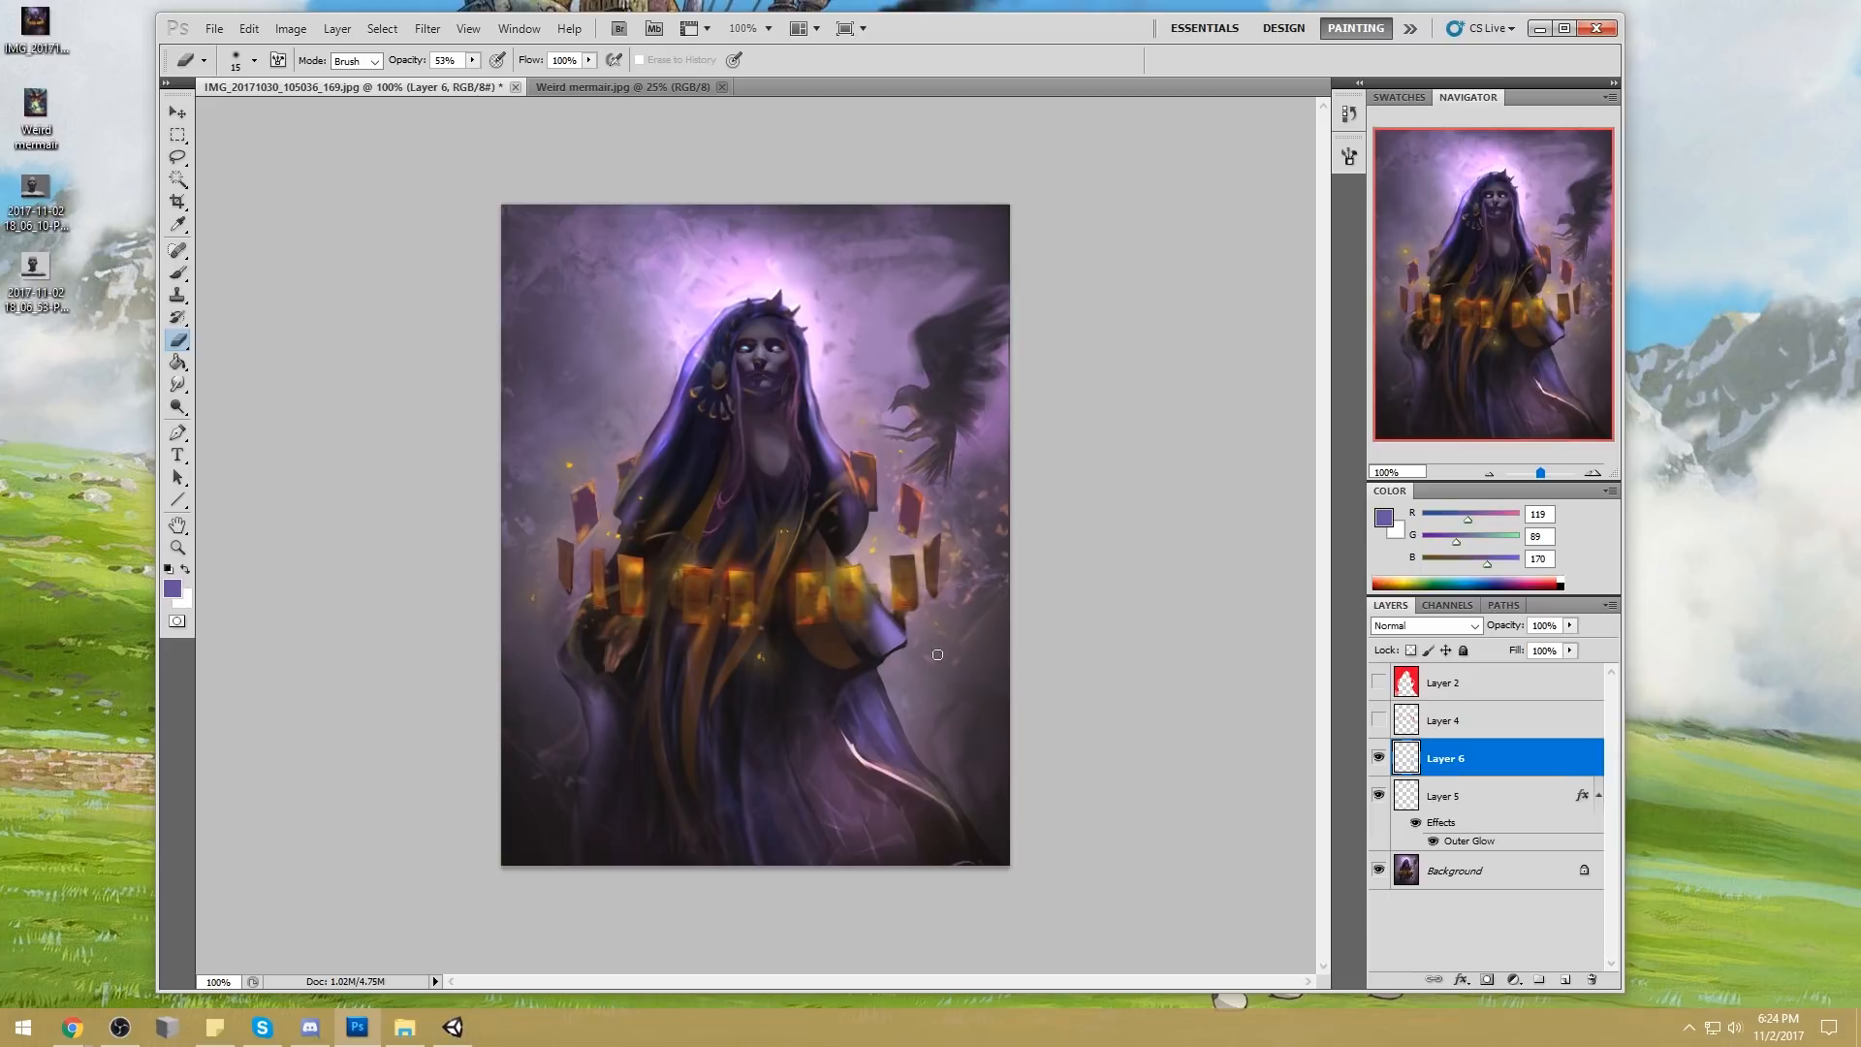
Soften the rest of the sleeve light with a larger eraser up to 70 px so it blends into the robe
{"action": "key", "text": "bracketright"}
{"action": "key", "text": "bracketright"}
{"action": "key", "text": "bracketright"}
{"action": "left_click_drag", "start_coordinate": [919, 634], "coordinate": [893, 652]}
{"action": "key", "text": "bracketright"}
{"action": "key", "text": "bracketright"}
{"action": "key", "text": "bracketright"}
{"action": "mouse_move", "coordinate": [863, 619]}
{"action": "left_mouse_down"}
{"action": "mouse_move", "coordinate": [883, 639]}
{"action": "mouse_move", "coordinate": [866, 627]}
{"action": "left_mouse_up"}
{"action": "left_click_drag", "start_coordinate": [177, 384], "coordinate": [264, 405]}
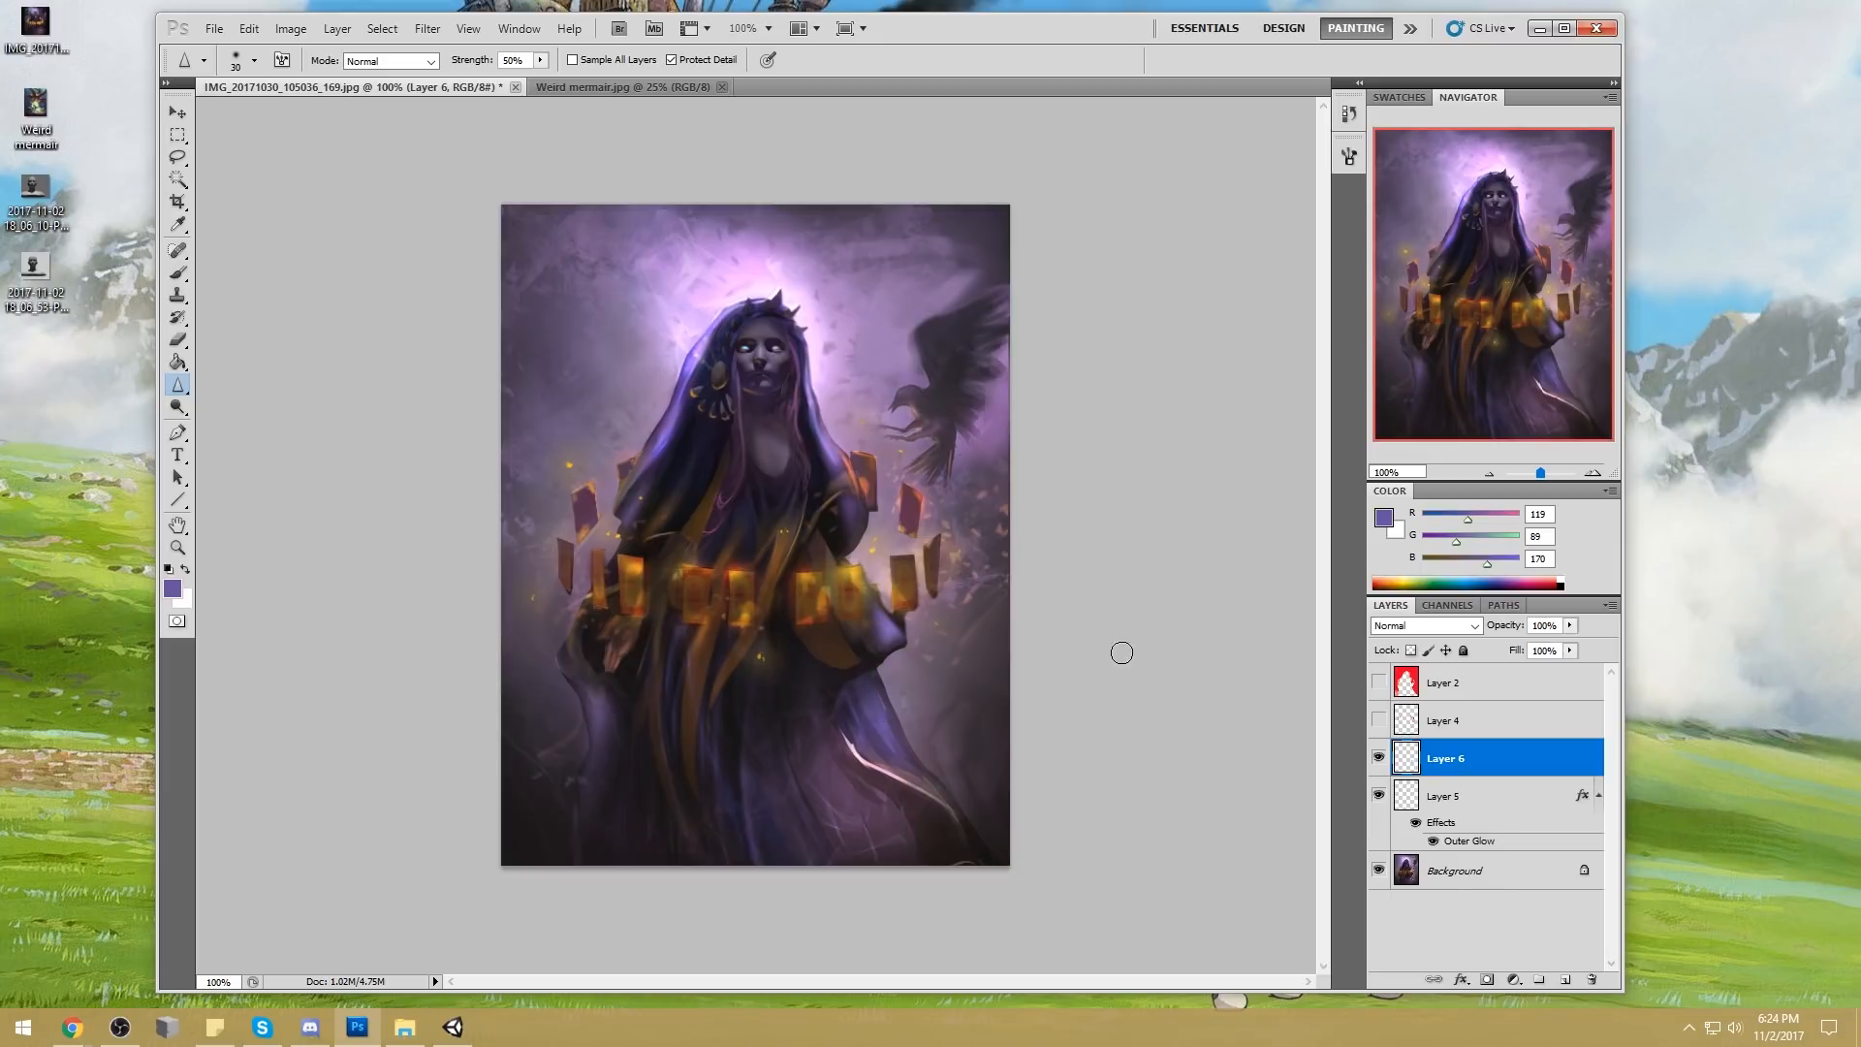
{"action": "key", "text": "e"}
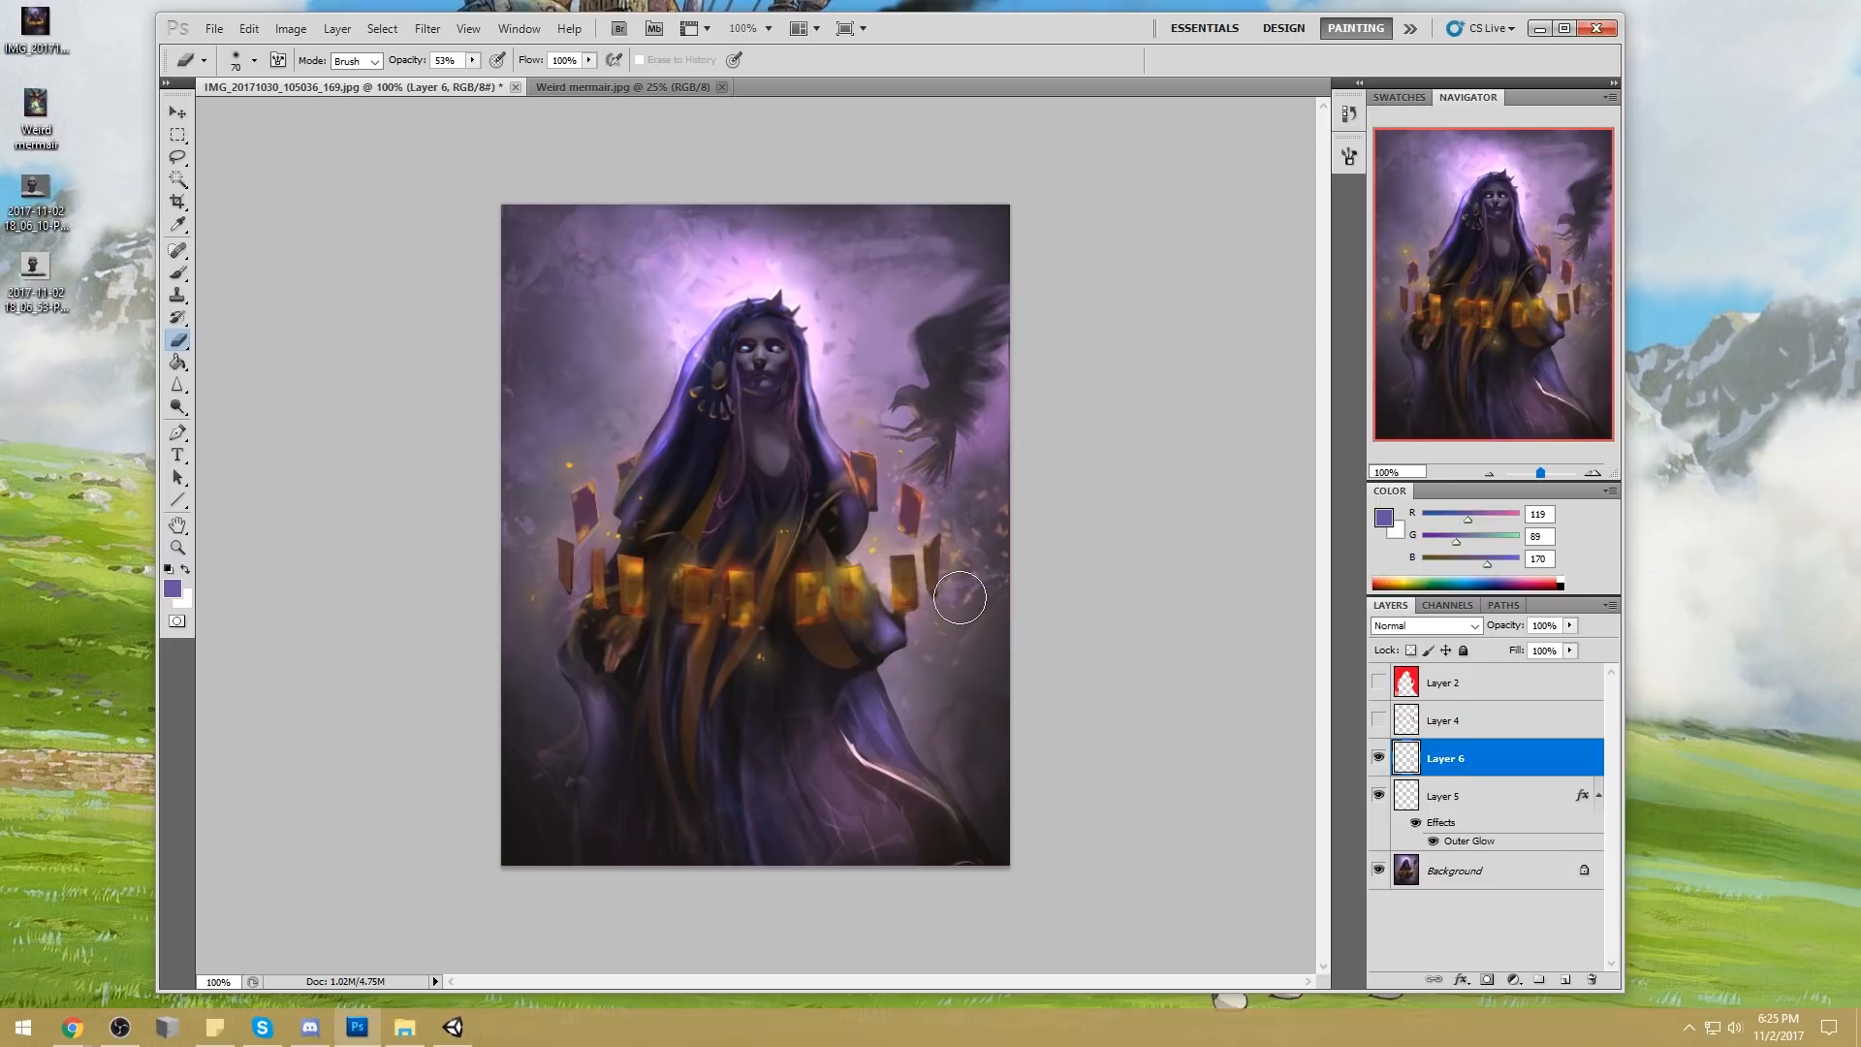
Move the sleeve light layer beneath the sparks' layer and merge it into the Background
{"action": "key", "text": "b"}
{"action": "left_click", "coordinate": [831, 686], "text": "alt"}
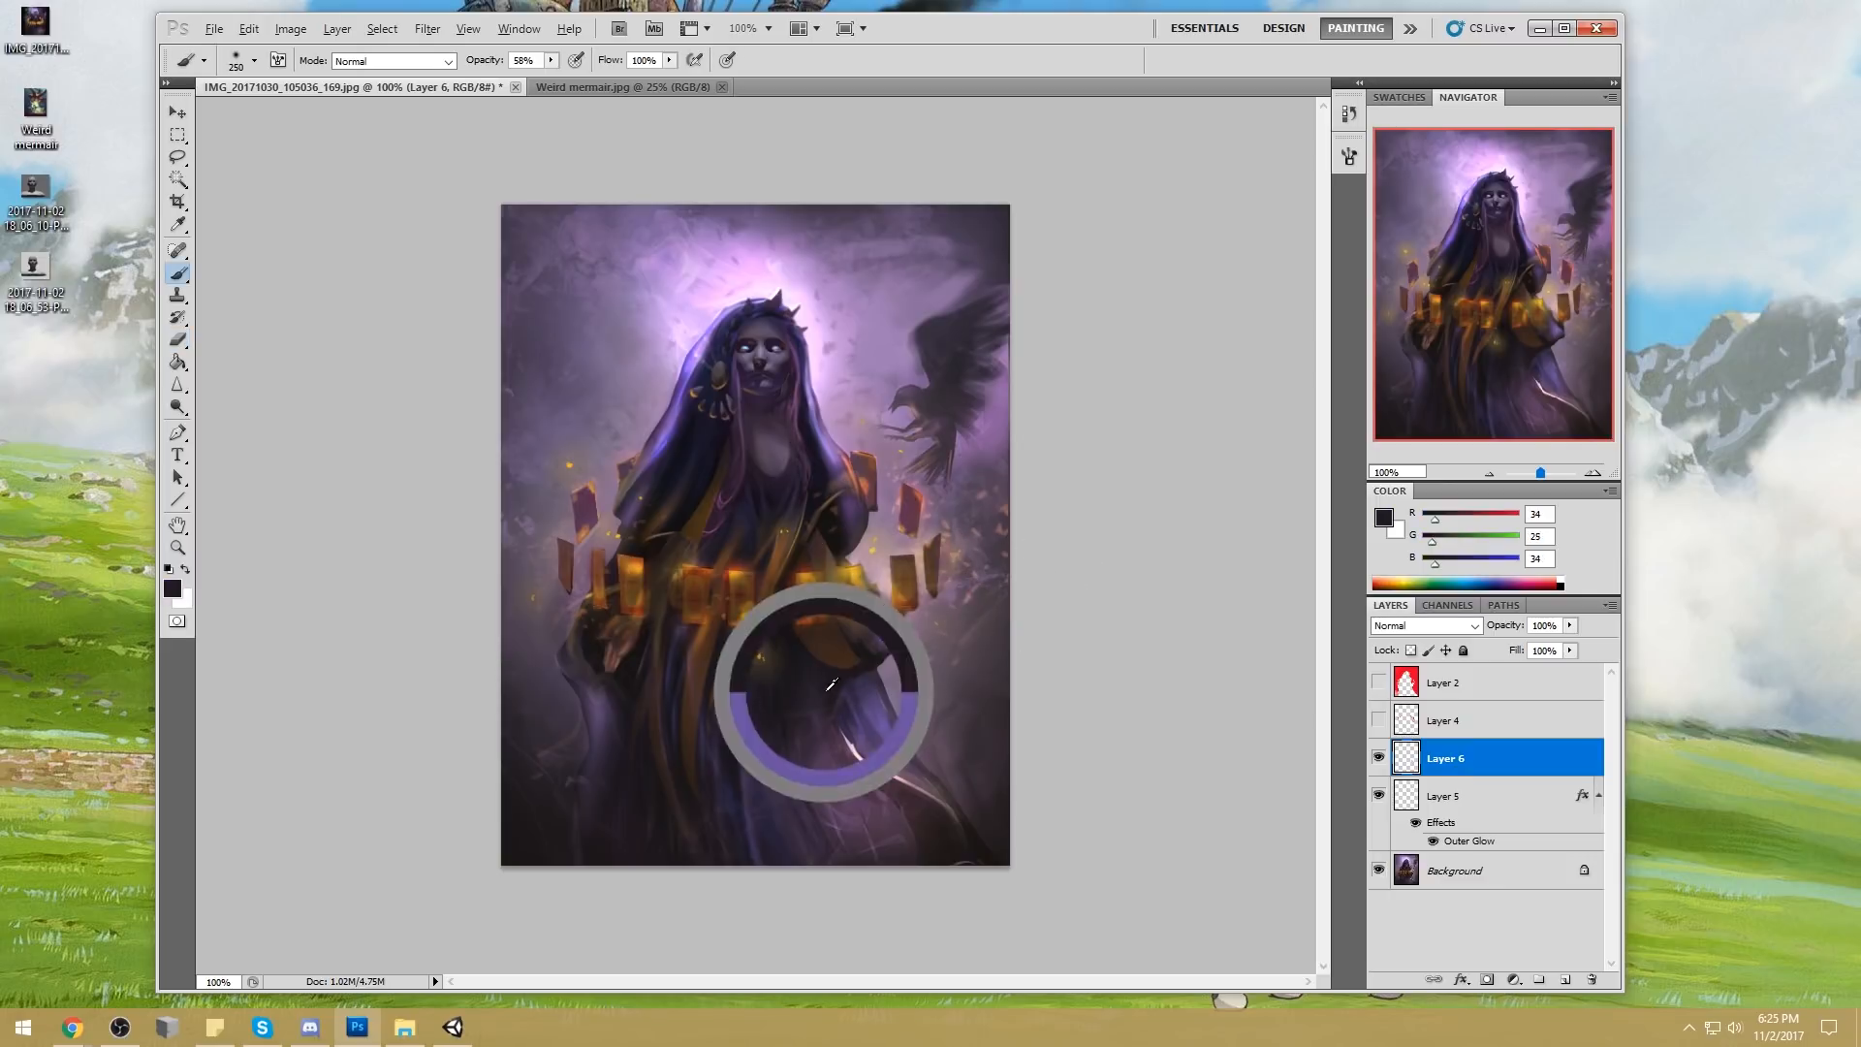
{"action": "left_click_drag", "start_coordinate": [1503, 766], "coordinate": [1512, 817]}
{"action": "right_click", "coordinate": [1512, 817]}
{"action": "left_click", "coordinate": [1551, 768]}
Tone down the bright streak along the robe's lower edge with sampled dark purple, using a 90 px brush in Darken mode at 58% opacity
{"action": "left_click", "coordinate": [837, 706], "text": "alt"}
{"action": "key", "text": "bracketleft"}
{"action": "key", "text": "bracketleft"}
{"action": "key", "text": "bracketleft"}
{"action": "key", "text": "bracketleft"}
{"action": "key", "text": "bracketleft"}
{"action": "key", "text": "bracketleft"}
{"action": "left_click", "coordinate": [415, 62]}
{"action": "left_click", "coordinate": [394, 156]}
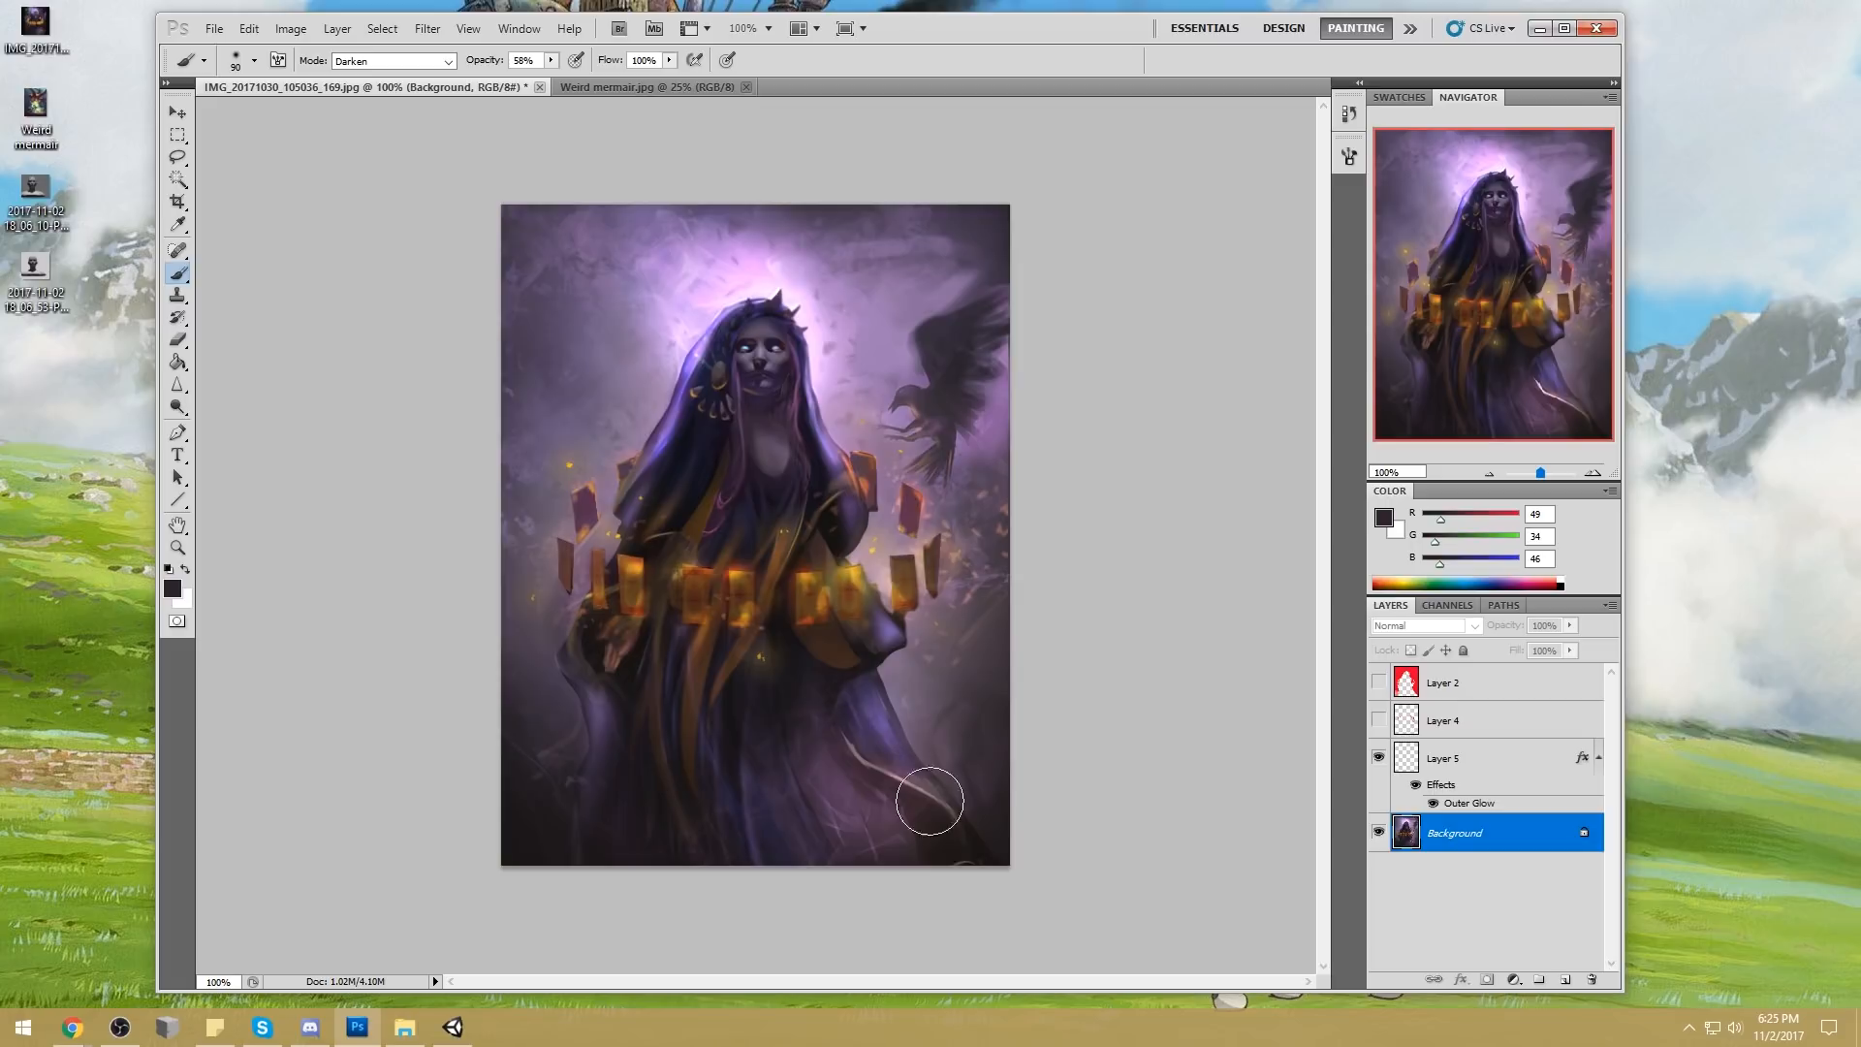
{"action": "left_click", "coordinate": [844, 719], "text": "alt"}
{"action": "mouse_move", "coordinate": [829, 730]}
{"action": "left_mouse_down"}
{"action": "mouse_move", "coordinate": [903, 788]}
{"action": "mouse_move", "coordinate": [913, 832]}
{"action": "mouse_move", "coordinate": [882, 734]}
{"action": "mouse_move", "coordinate": [780, 633]}
{"action": "left_mouse_up"}
{"action": "mouse_move", "coordinate": [885, 779]}
{"action": "left_mouse_down"}
{"action": "mouse_move", "coordinate": [842, 728]}
{"action": "mouse_move", "coordinate": [993, 866]}
{"action": "mouse_move", "coordinate": [841, 737]}
{"action": "mouse_move", "coordinate": [937, 868]}
{"action": "mouse_move", "coordinate": [862, 751]}
{"action": "mouse_move", "coordinate": [836, 722]}
{"action": "mouse_move", "coordinate": [822, 741]}
{"action": "mouse_move", "coordinate": [828, 707]}
{"action": "left_mouse_up"}
{"action": "left_click_drag", "start_coordinate": [869, 762], "coordinate": [930, 805]}
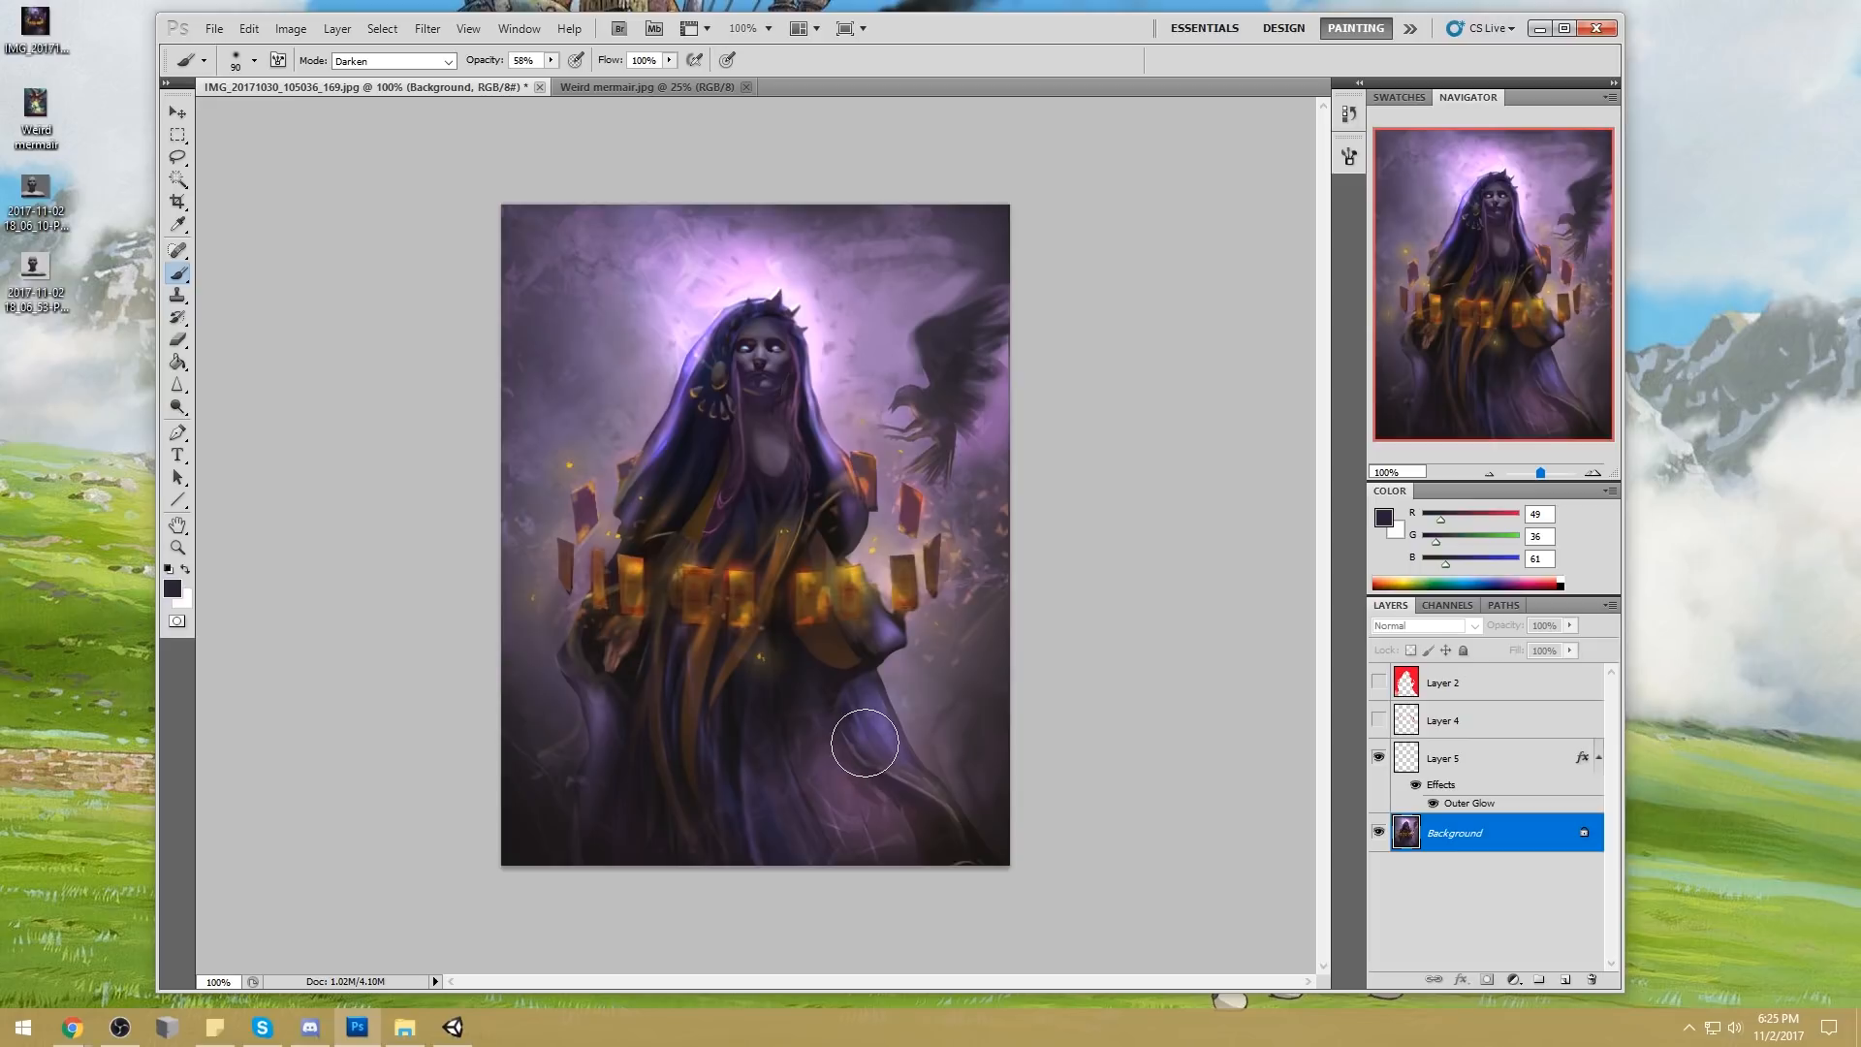
{"action": "key", "text": "ctrl+z"}
Set up a 9 px round brush in Normal mode at 100% opacity with gold sampled from the cards (RGB 198, 144, 36)
{"action": "left_click_drag", "start_coordinate": [791, 405], "coordinate": [766, 438]}
{"action": "right_click", "coordinate": [803, 441]}
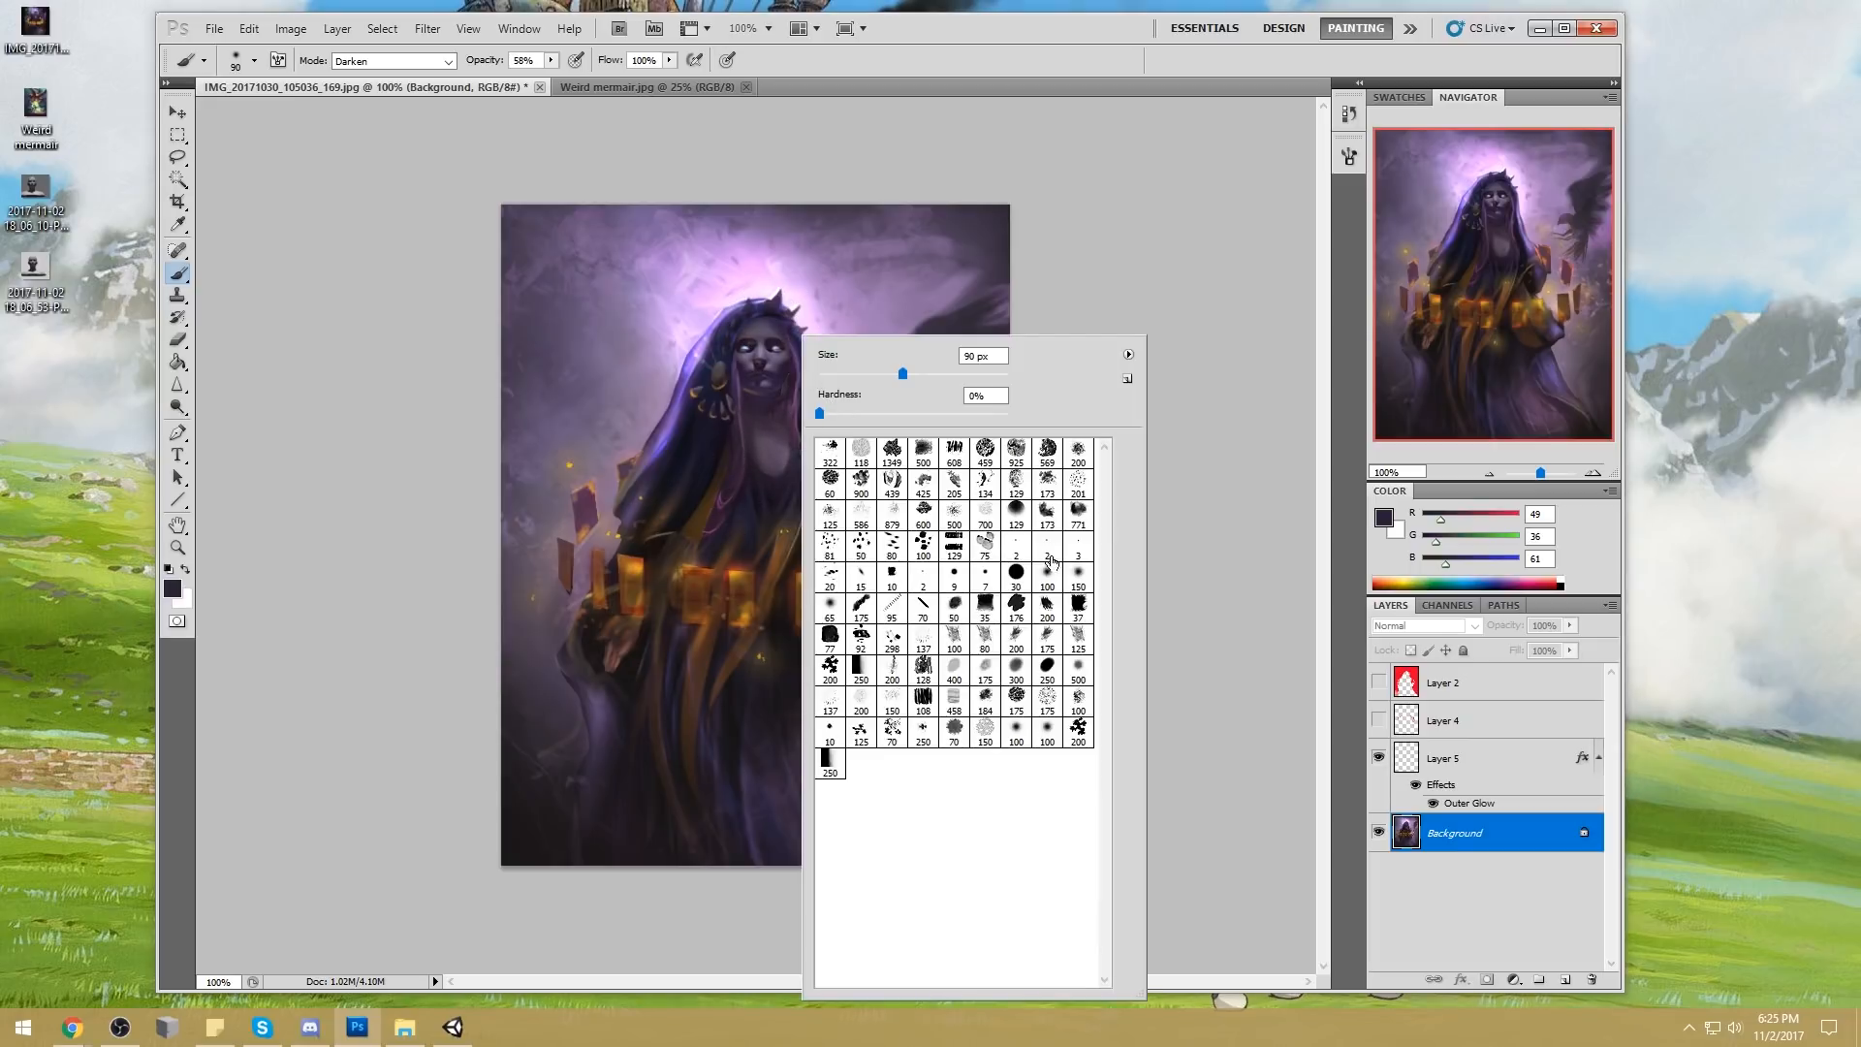
{"action": "left_click", "coordinate": [954, 573]}
{"action": "key", "text": "Return"}
{"action": "left_click", "coordinate": [449, 61]}
{"action": "left_click", "coordinate": [441, 70]}
{"action": "key", "text": "0"}
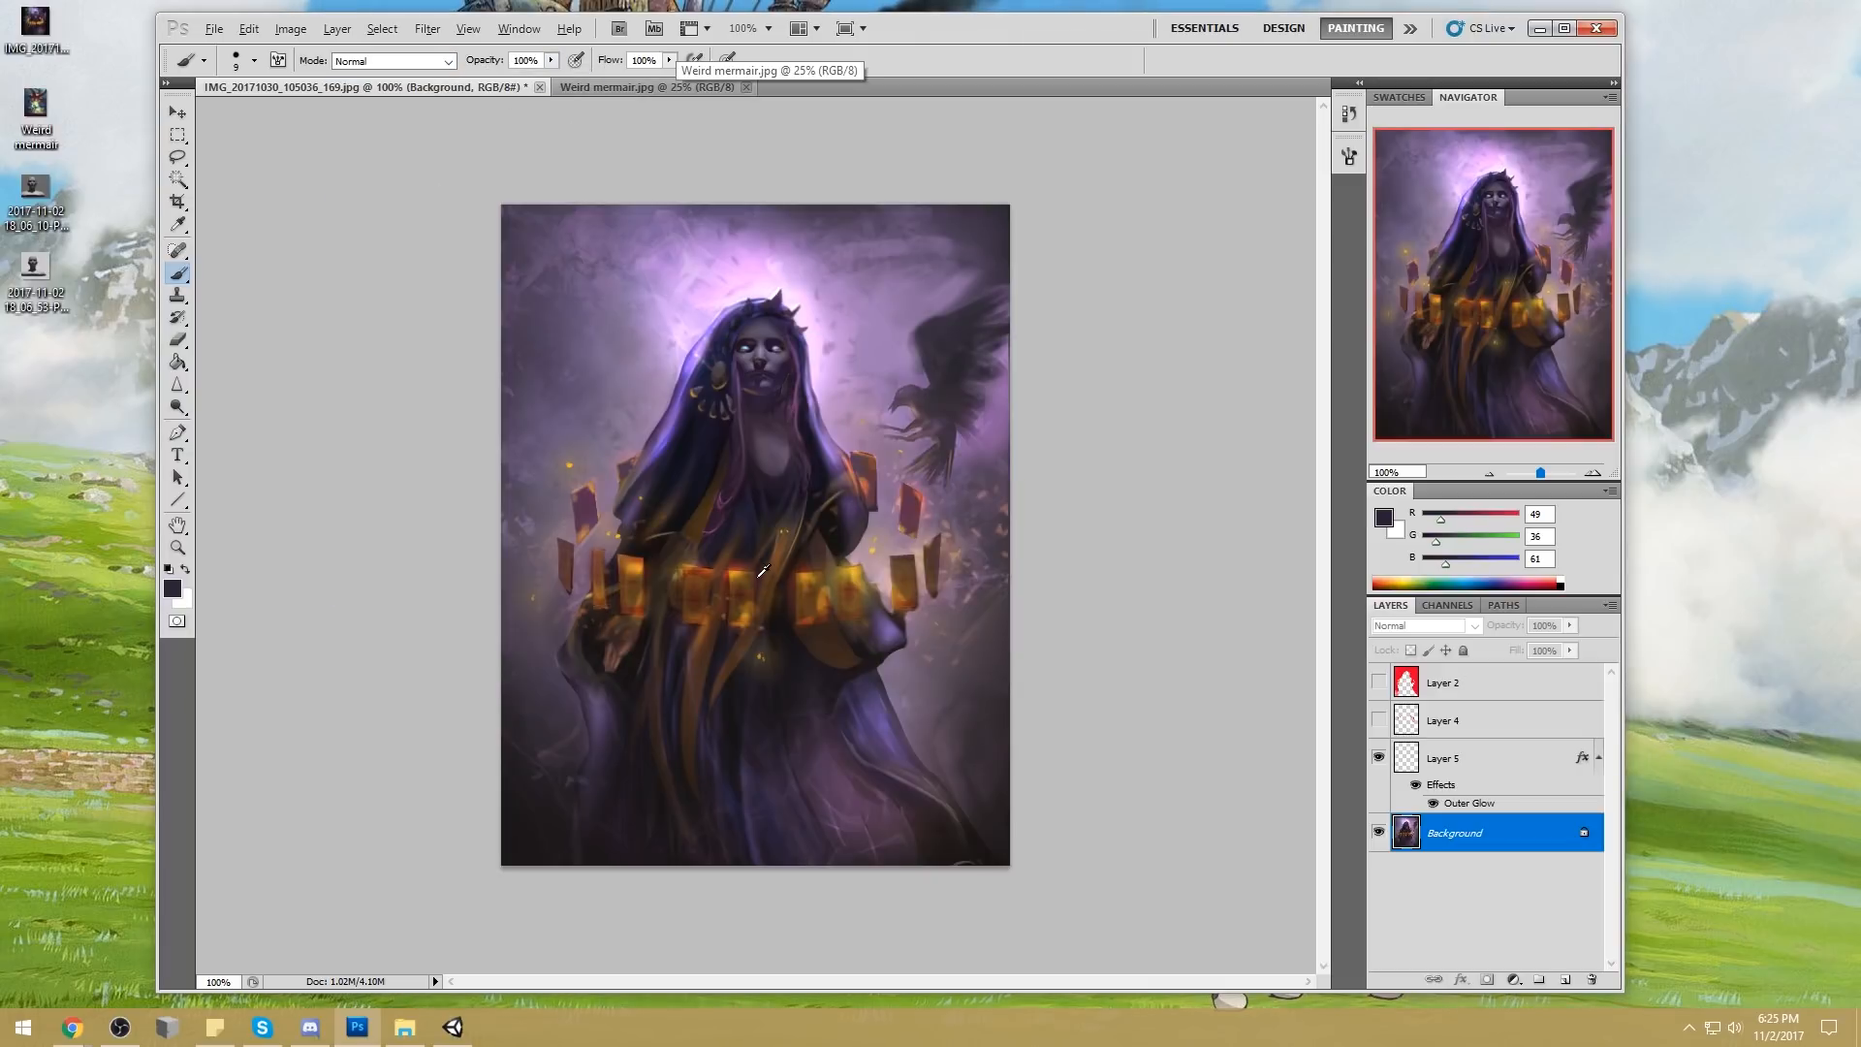
{"action": "left_click", "coordinate": [746, 566], "text": "alt"}
Try painting two wavy golden cords from the waist down the robe directly on the Background
{"action": "mouse_move", "coordinate": [716, 671]}
{"action": "left_mouse_down"}
{"action": "mouse_move", "coordinate": [694, 853]}
{"action": "mouse_move", "coordinate": [645, 865]}
{"action": "left_mouse_up"}
{"action": "key", "text": "ctrl+z"}
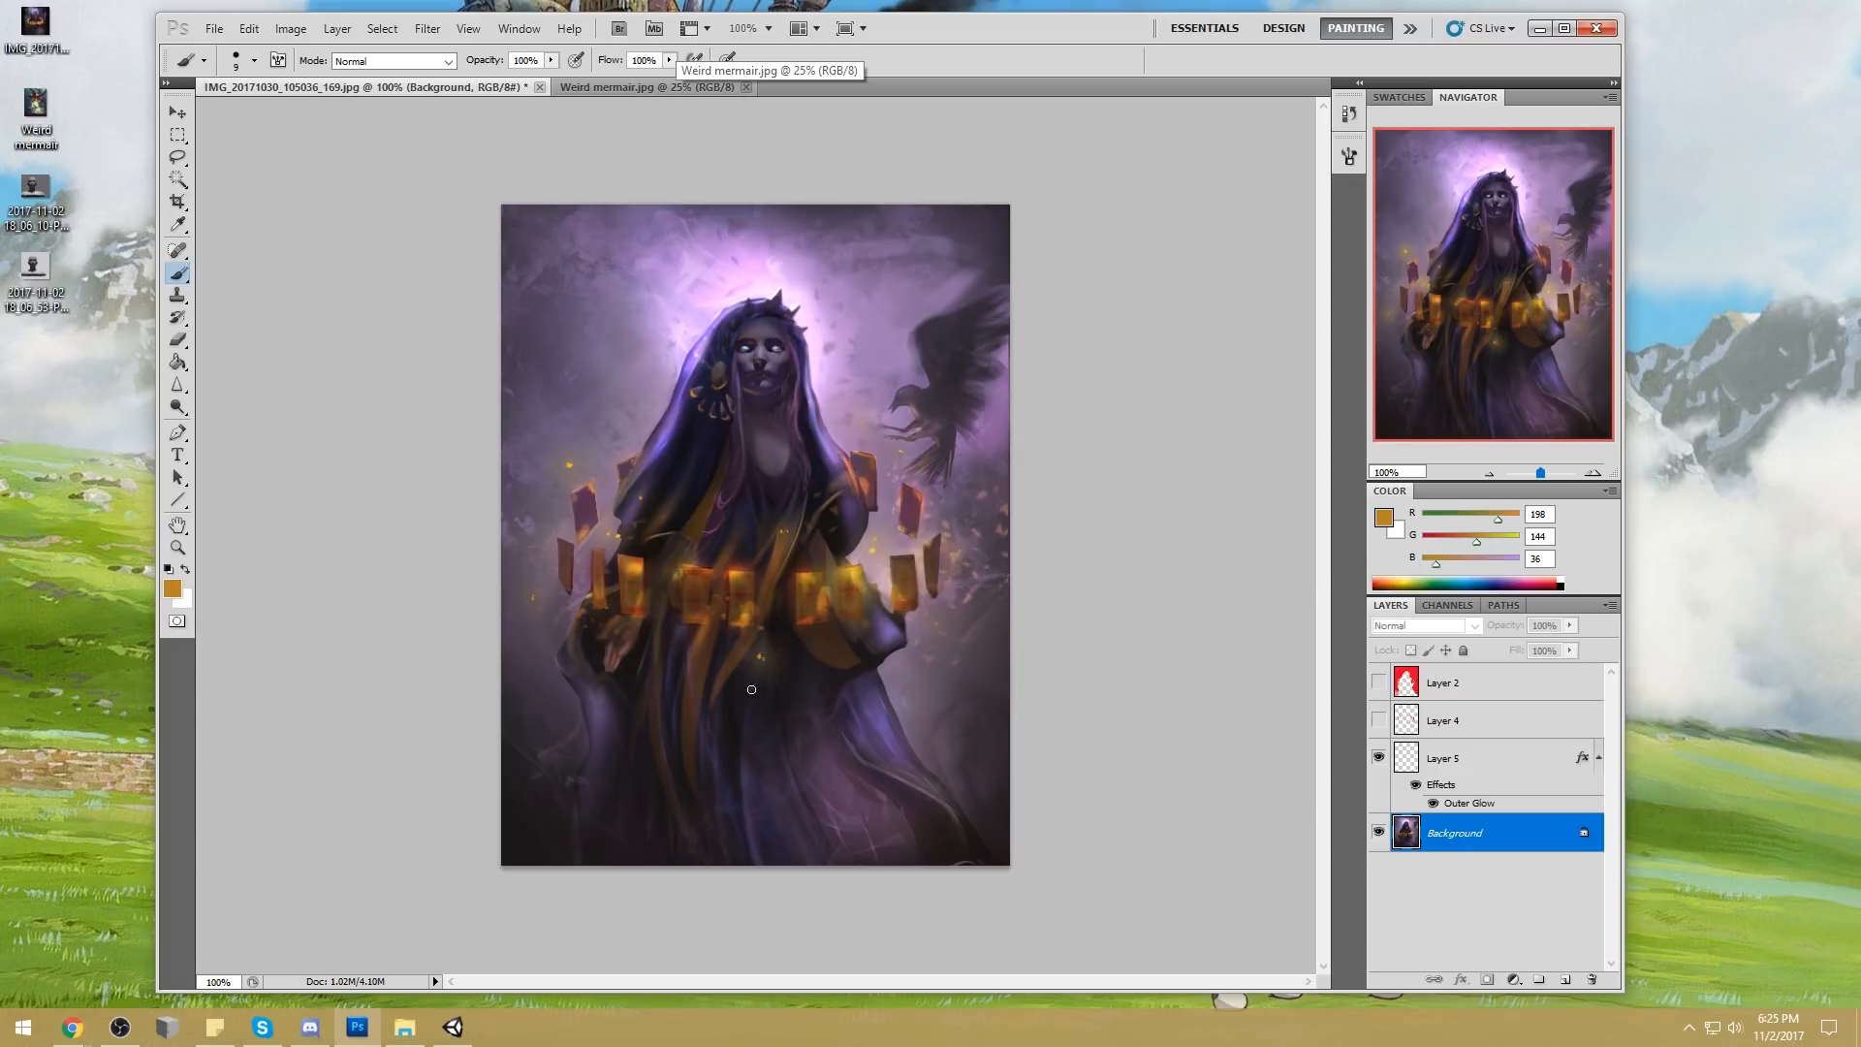
{"action": "mouse_move", "coordinate": [751, 645]}
{"action": "left_mouse_down"}
{"action": "mouse_move", "coordinate": [736, 752]}
{"action": "mouse_move", "coordinate": [694, 779]}
{"action": "left_mouse_up"}
{"action": "left_click_drag", "start_coordinate": [671, 855], "coordinate": [656, 864]}
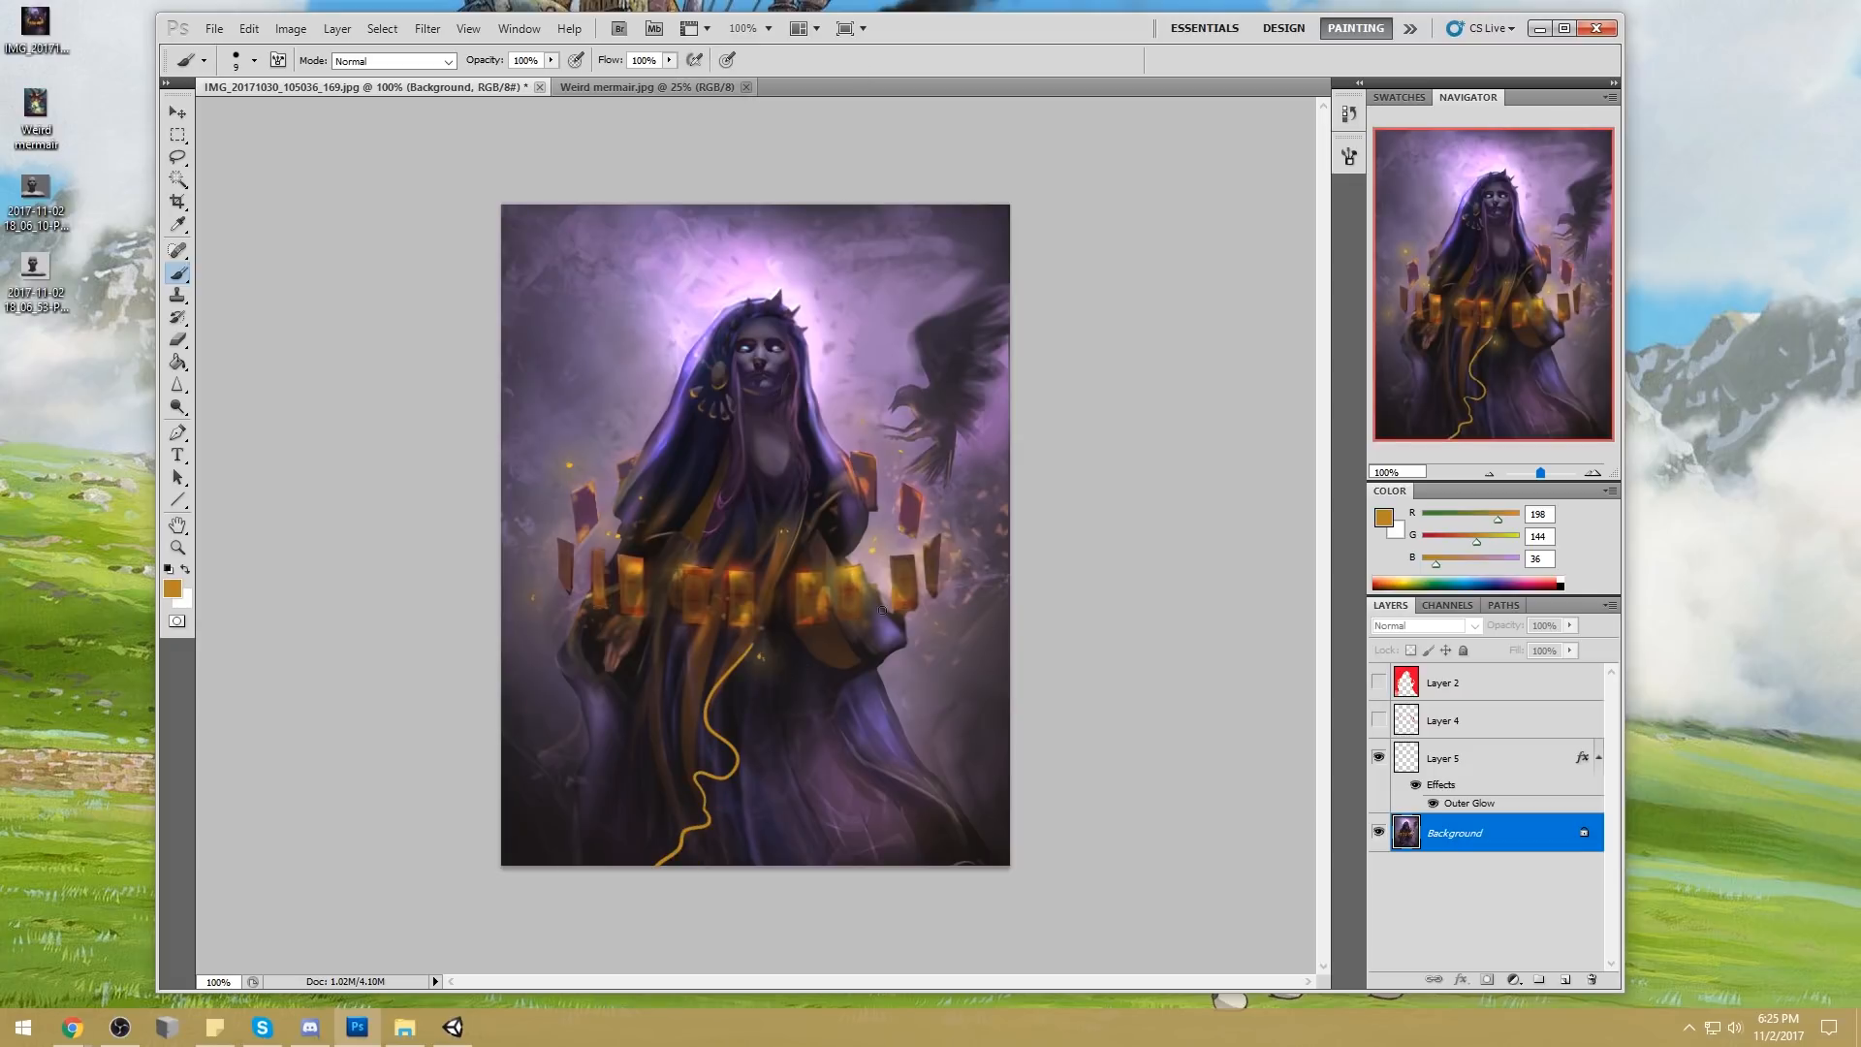
{"action": "mouse_move", "coordinate": [802, 659]}
{"action": "left_mouse_down"}
{"action": "mouse_move", "coordinate": [873, 756]}
{"action": "mouse_move", "coordinate": [960, 796]}
{"action": "mouse_move", "coordinate": [921, 865]}
{"action": "left_mouse_up"}
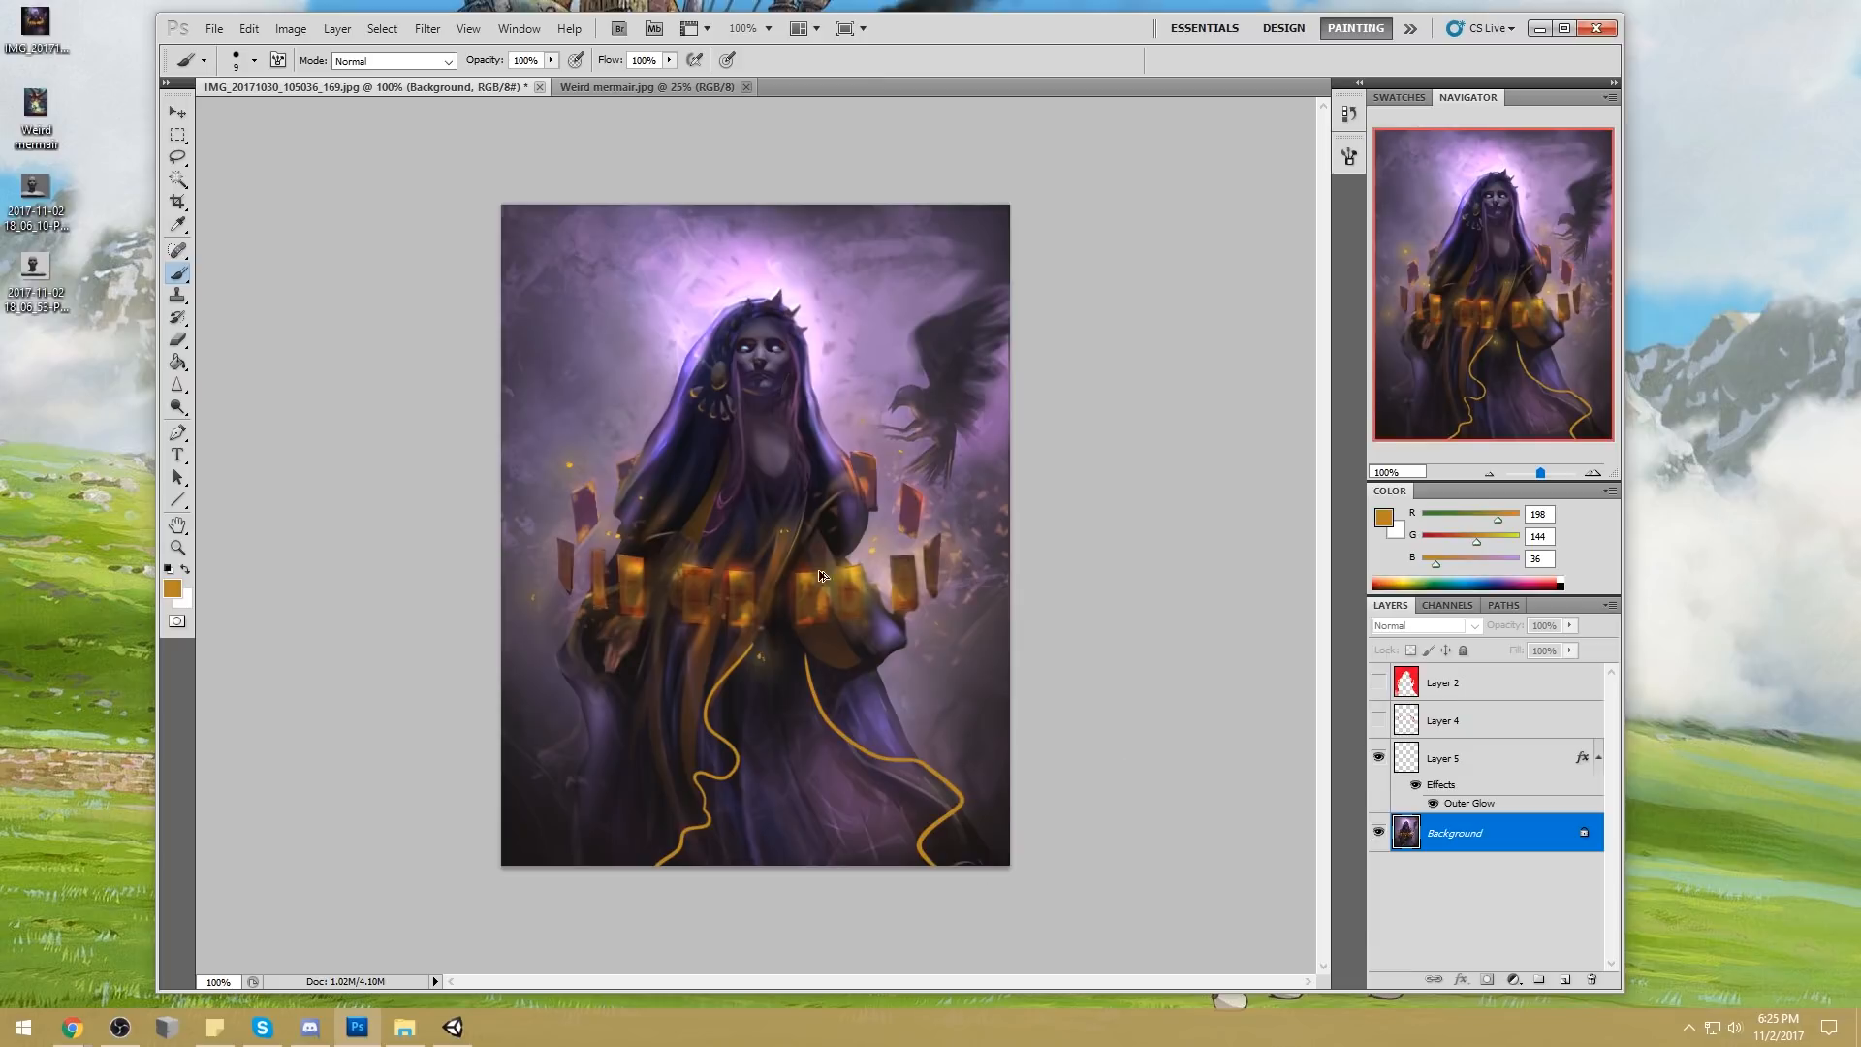
Try erasing the cord's upper end with a 10 px eraser, then undo the golden cords painted on the Background
{"action": "key", "text": "e"}
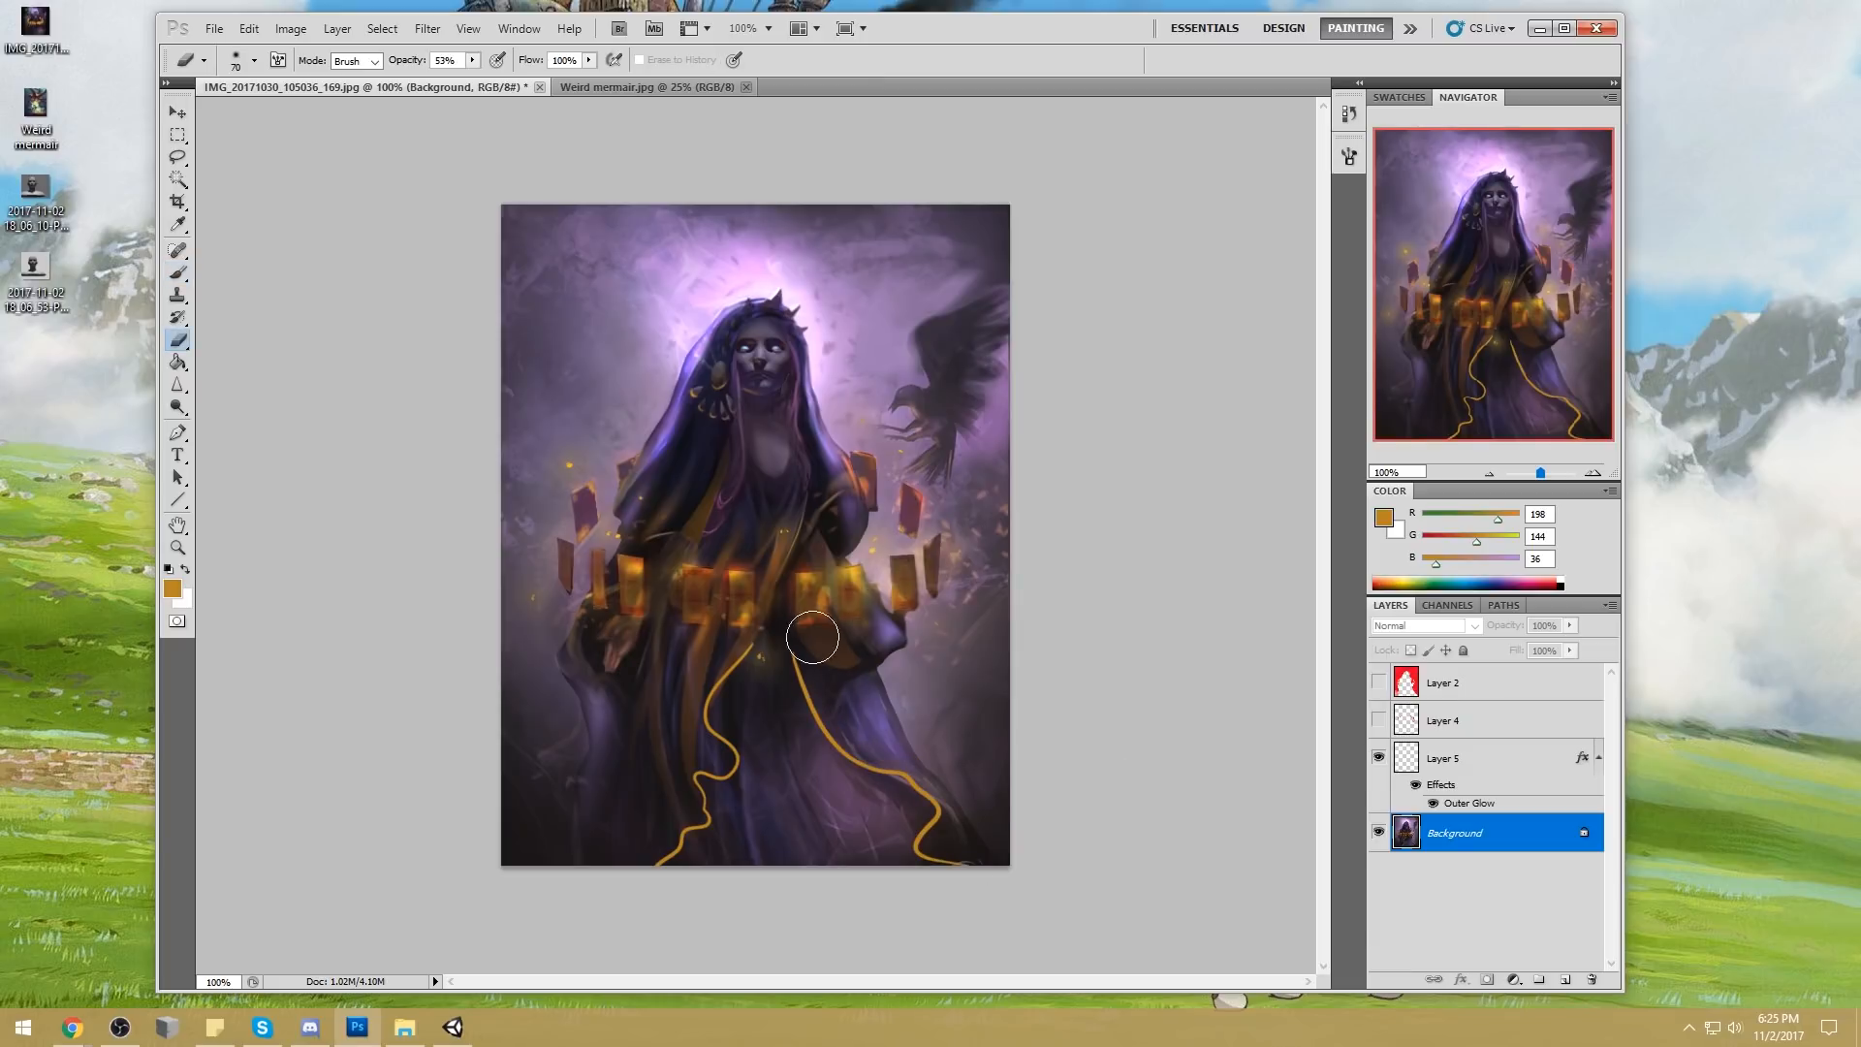
{"action": "right_click", "coordinate": [810, 613]}
{"action": "double_click", "coordinate": [1004, 640]}
{"action": "left_click_drag", "start_coordinate": [790, 629], "coordinate": [797, 631]}
{"action": "key", "text": "ctrl+z"}
{"action": "key", "text": "ctrl+alt+z"}
{"action": "key", "text": "ctrl+alt+z"}
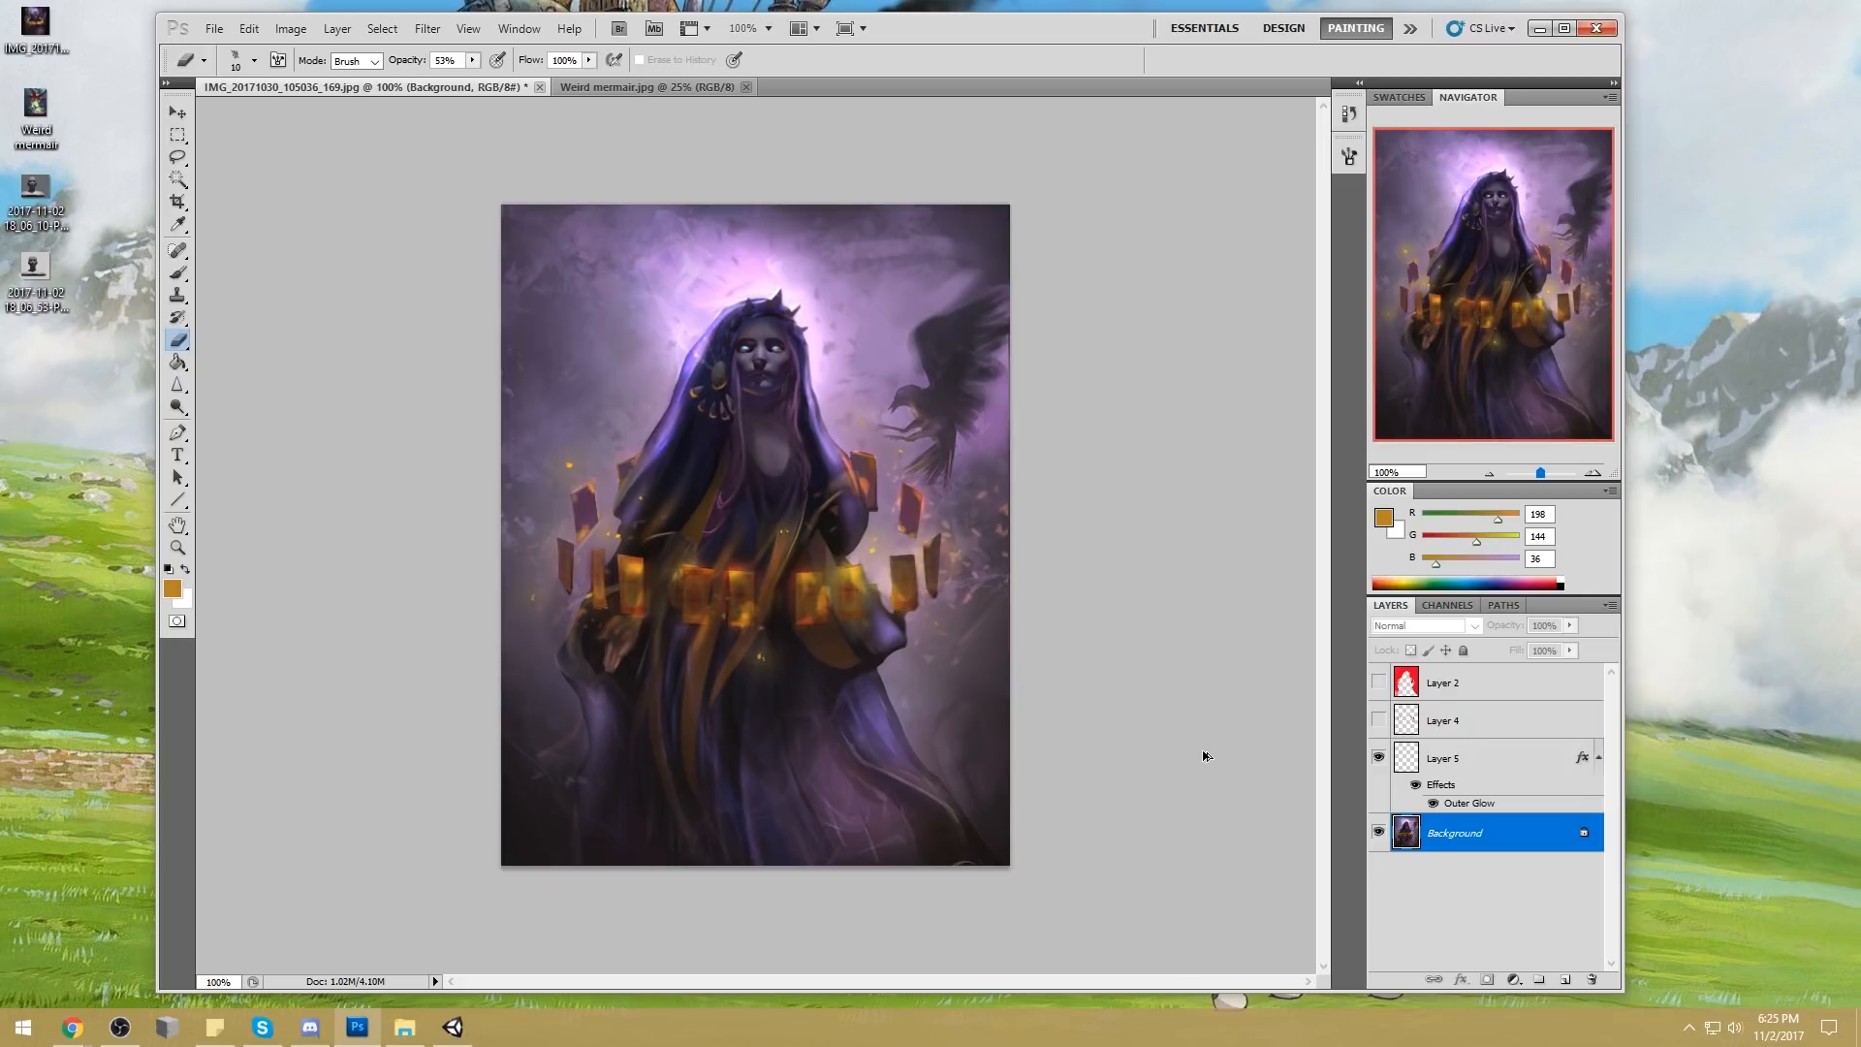
Paint two thin golden cords flowing from the waist to the robe's lower edge on a new layer above the Background
{"action": "left_click", "coordinate": [1565, 979]}
{"action": "key", "text": "b"}
{"action": "mouse_move", "coordinate": [744, 655]}
{"action": "left_mouse_down"}
{"action": "mouse_move", "coordinate": [681, 835]}
{"action": "mouse_move", "coordinate": [628, 837]}
{"action": "left_mouse_up"}
{"action": "left_click_drag", "start_coordinate": [790, 630], "coordinate": [926, 789]}
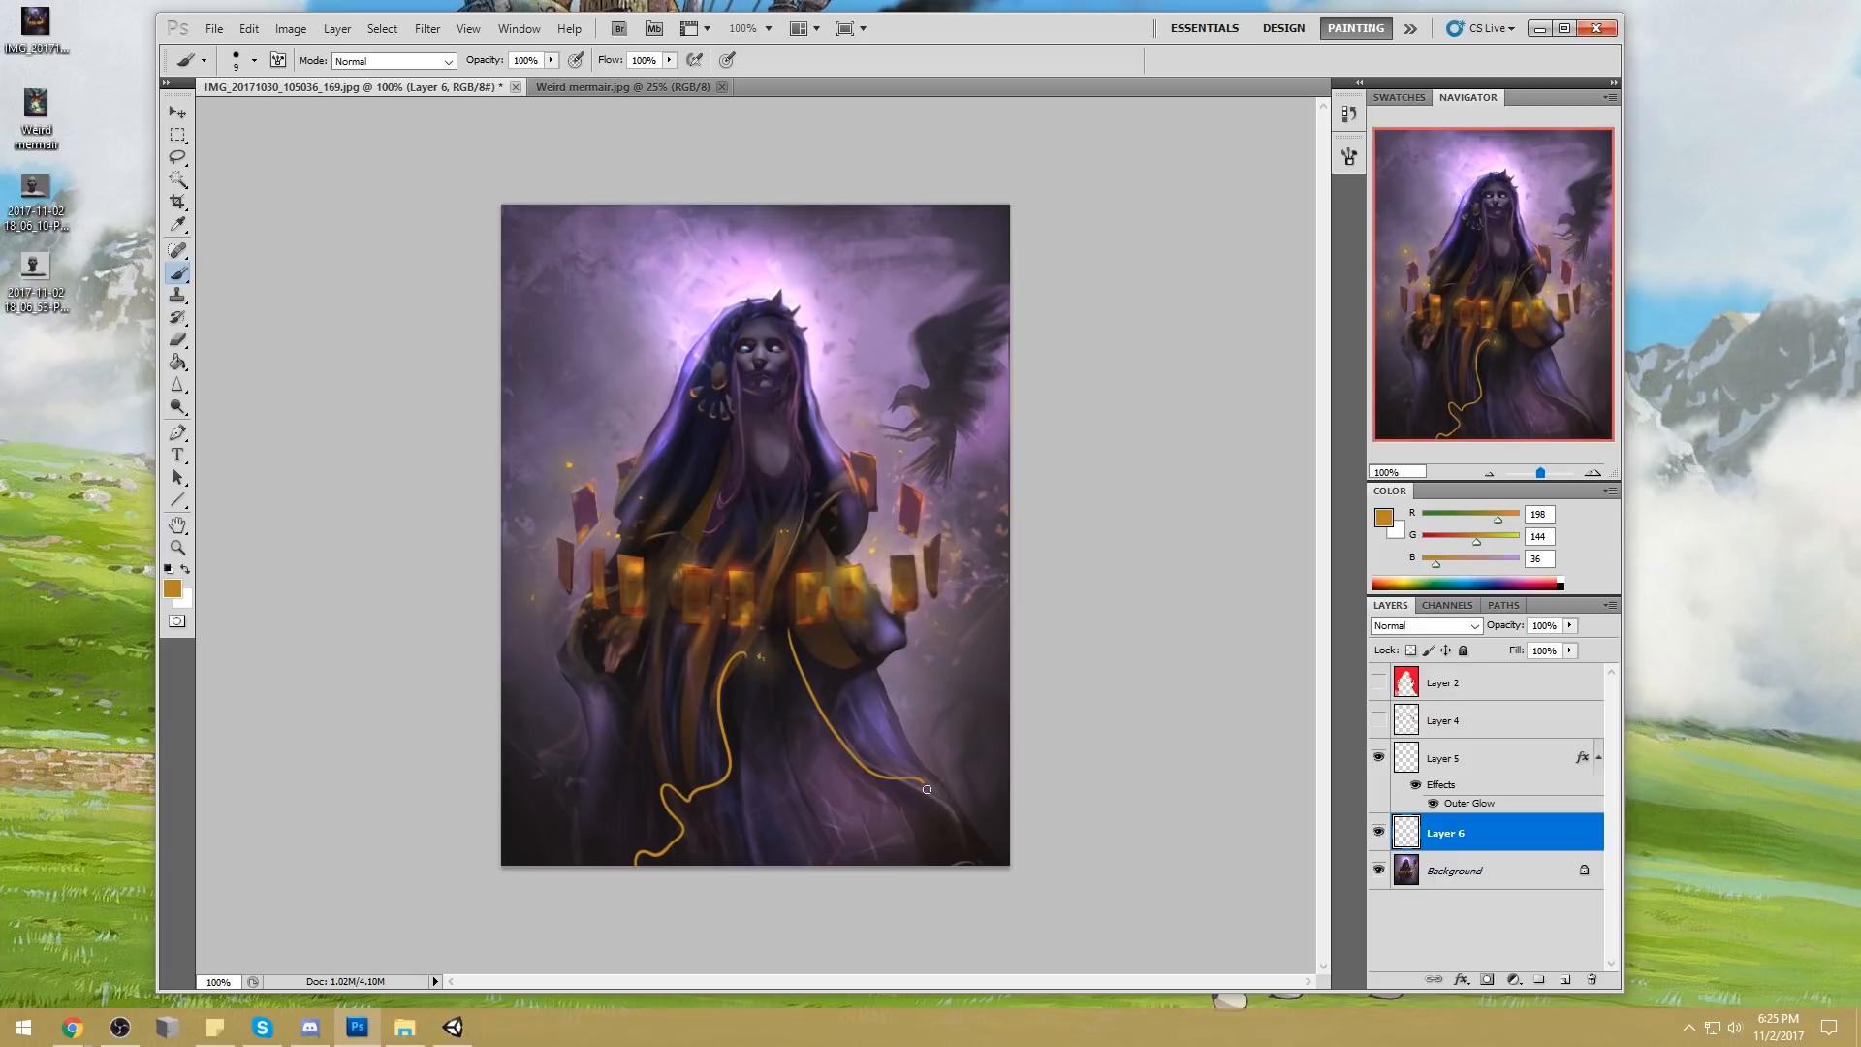
{"action": "key", "text": "ctrl+alt+z"}
{"action": "mouse_move", "coordinate": [790, 640]}
{"action": "left_mouse_down"}
{"action": "mouse_move", "coordinate": [842, 752]}
{"action": "mouse_move", "coordinate": [974, 863]}
{"action": "left_mouse_up"}
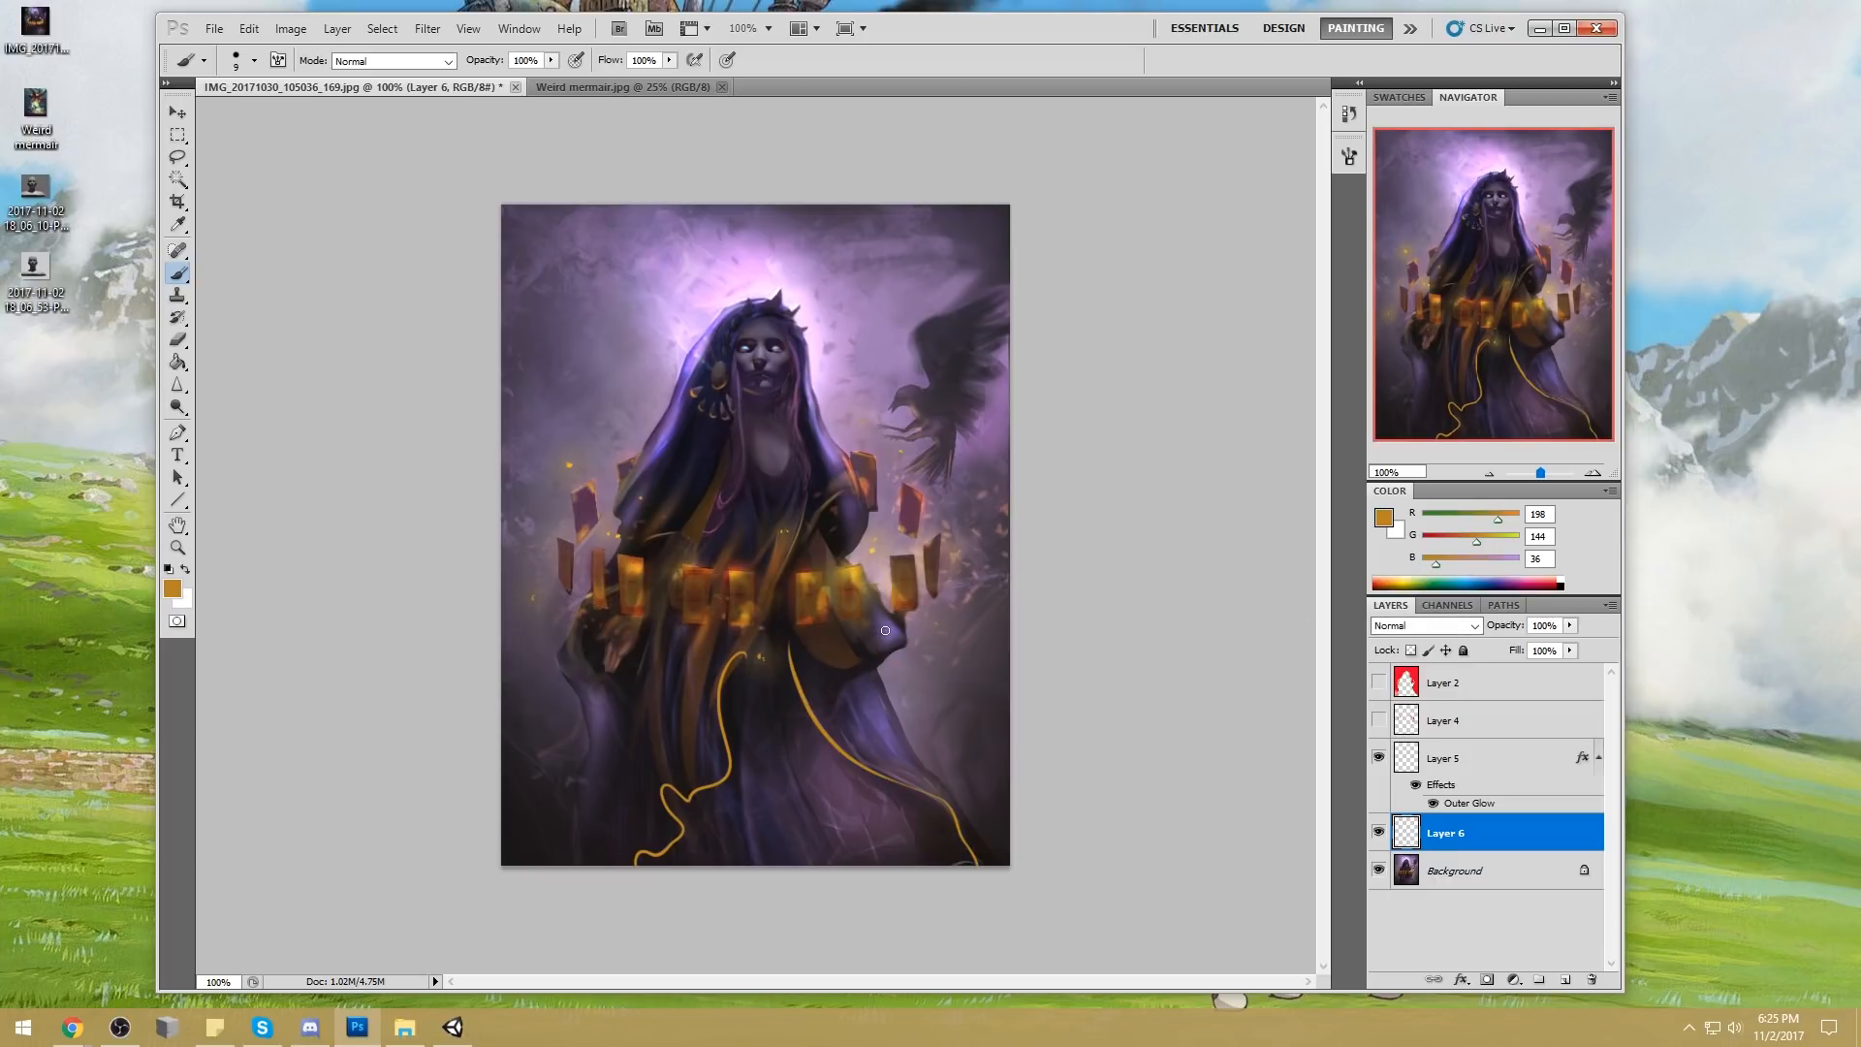
Lock the cord layer's transparent pixels and switch to a 250 px soft round brush
{"action": "left_click", "coordinate": [1410, 650]}
{"action": "right_click", "coordinate": [786, 645]}
{"action": "left_click", "coordinate": [1045, 579]}
{"action": "left_click", "coordinate": [1212, 517]}
{"action": "key", "text": "bracketright"}
{"action": "key", "text": "bracketright"}
{"action": "key", "text": "bracketright"}
{"action": "key", "text": "bracketright"}
{"action": "key", "text": "bracketright"}
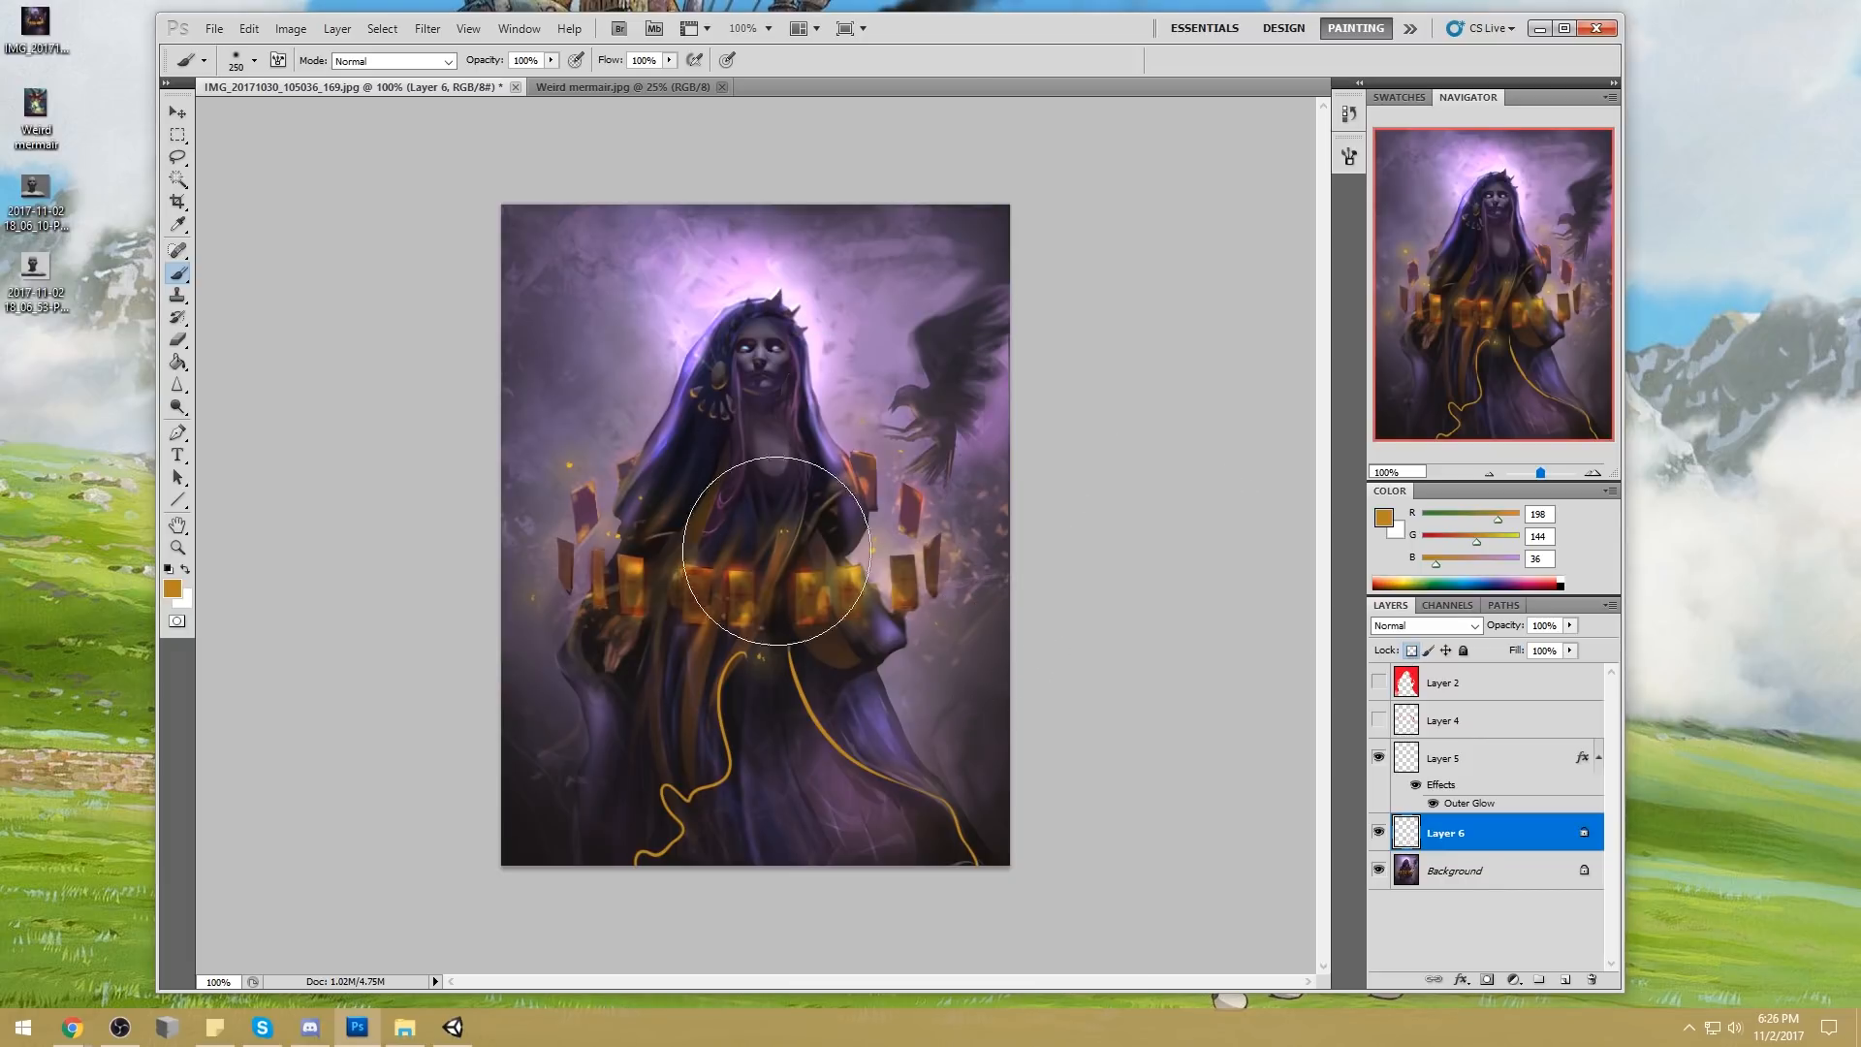
Shade the golden cords with dark tones sampled from the robe, including near-black (RGB 26, 19, 19) and deep purple (RGB 61, 44, 80)
{"action": "left_click", "coordinate": [800, 637], "text": "alt"}
{"action": "left_click_drag", "start_coordinate": [785, 603], "coordinate": [787, 676]}
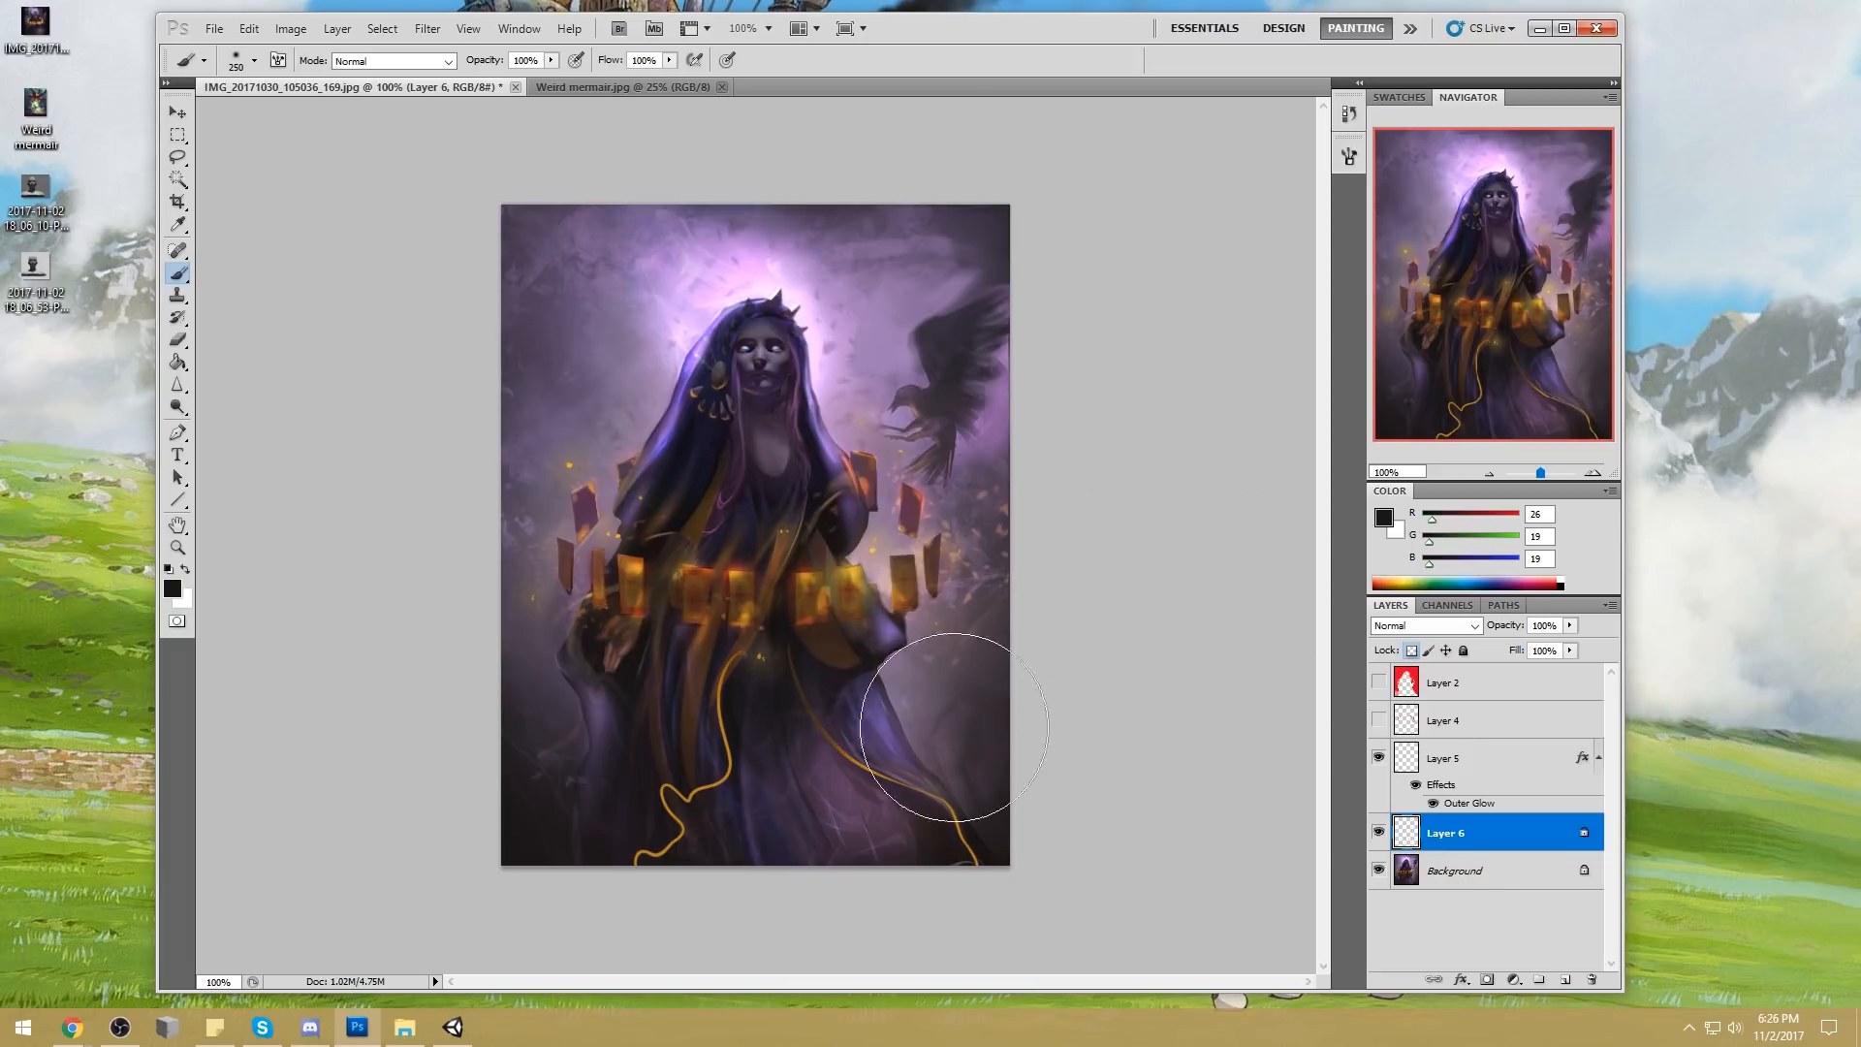
{"action": "left_click", "coordinate": [860, 687], "text": "alt"}
{"action": "left_click_drag", "start_coordinate": [786, 609], "coordinate": [811, 747]}
{"action": "left_click_drag", "start_coordinate": [784, 608], "coordinate": [770, 662]}
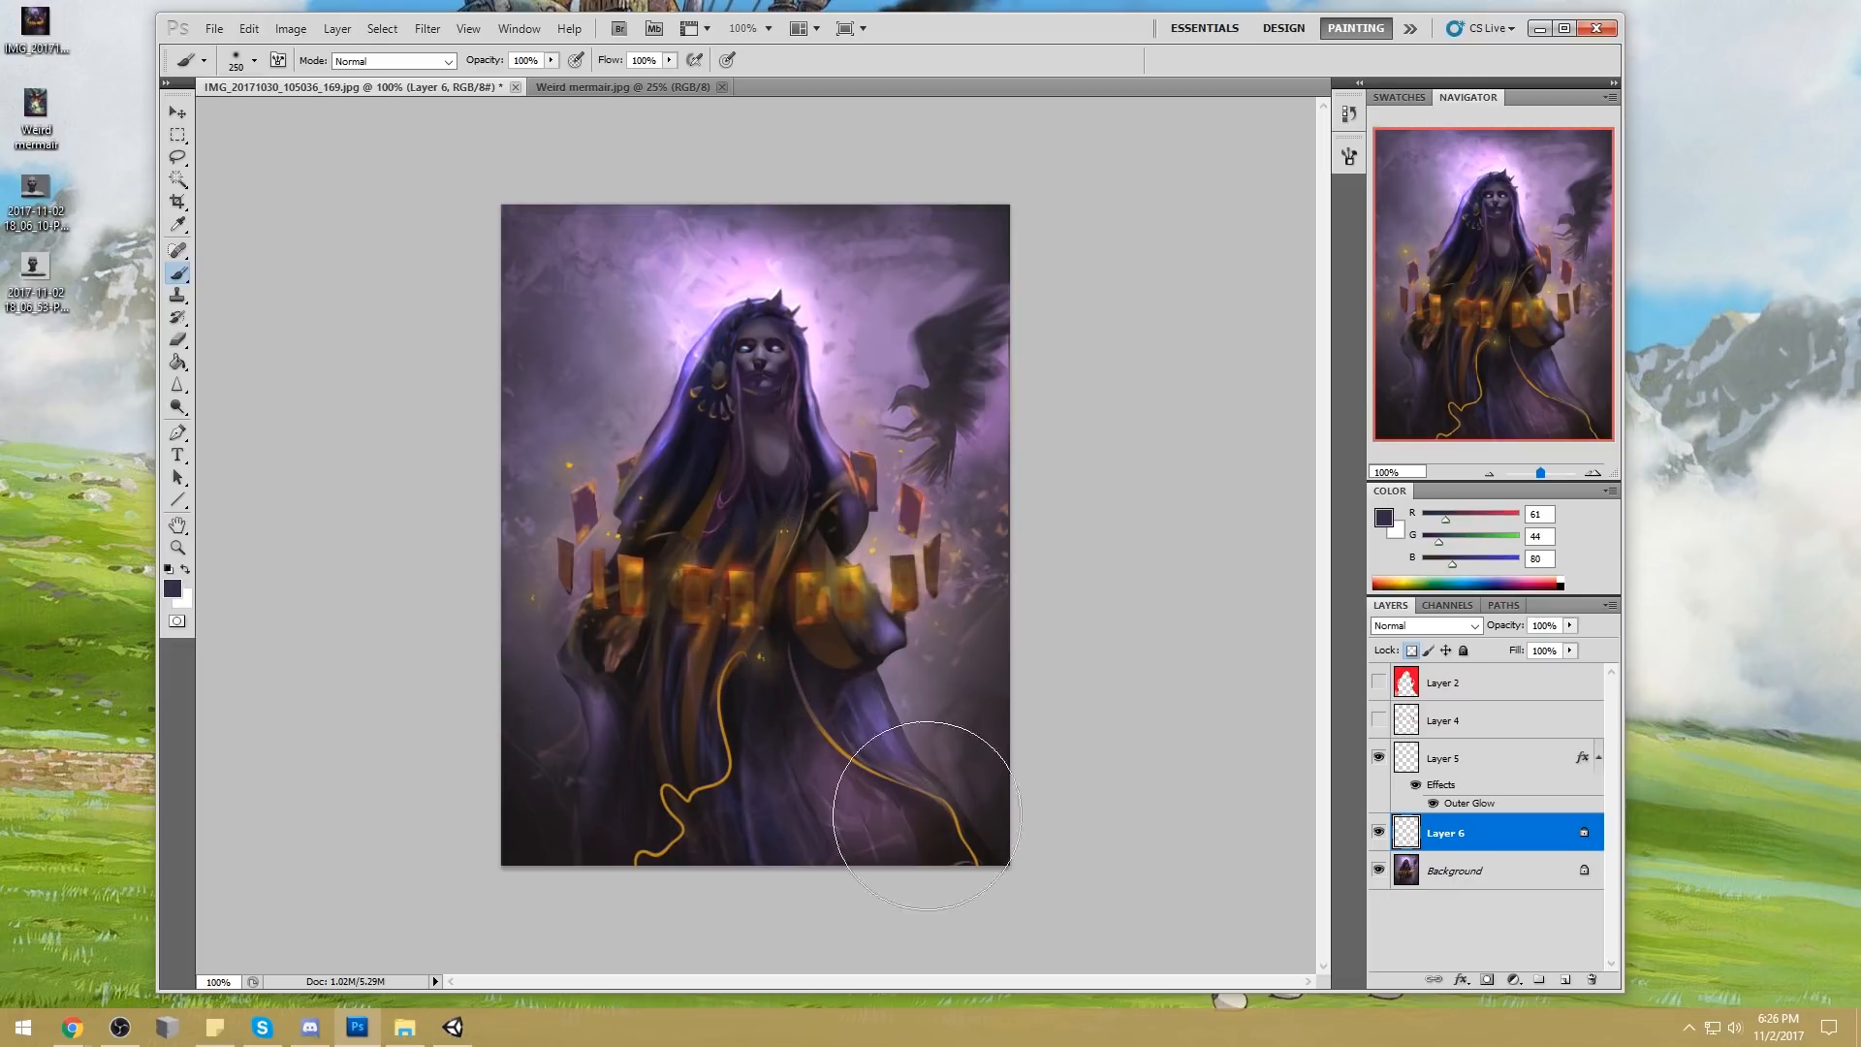
{"action": "mouse_move", "coordinate": [817, 779]}
{"action": "left_mouse_down"}
{"action": "mouse_move", "coordinate": [637, 521]}
{"action": "mouse_move", "coordinate": [743, 713]}
{"action": "mouse_move", "coordinate": [739, 652]}
{"action": "mouse_move", "coordinate": [638, 800]}
{"action": "mouse_move", "coordinate": [697, 773]}
{"action": "mouse_move", "coordinate": [652, 788]}
{"action": "mouse_move", "coordinate": [626, 879]}
{"action": "mouse_move", "coordinate": [613, 863]}
{"action": "mouse_move", "coordinate": [656, 753]}
{"action": "mouse_move", "coordinate": [733, 651]}
{"action": "mouse_move", "coordinate": [751, 797]}
{"action": "mouse_move", "coordinate": [774, 767]}
{"action": "mouse_move", "coordinate": [759, 732]}
{"action": "left_mouse_up"}
Add highlights along the cords with a 45 px Dodge tool set to Highlights at 64% exposure
{"action": "left_click_drag", "start_coordinate": [177, 407], "coordinate": [233, 405]}
{"action": "key", "text": "bracketleft"}
{"action": "key", "text": "bracketleft"}
{"action": "key", "text": "bracketleft"}
{"action": "key", "text": "bracketleft"}
{"action": "key", "text": "bracketleft"}
{"action": "mouse_move", "coordinate": [672, 776]}
{"action": "left_mouse_down"}
{"action": "mouse_move", "coordinate": [725, 688]}
{"action": "mouse_move", "coordinate": [700, 806]}
{"action": "left_mouse_up"}
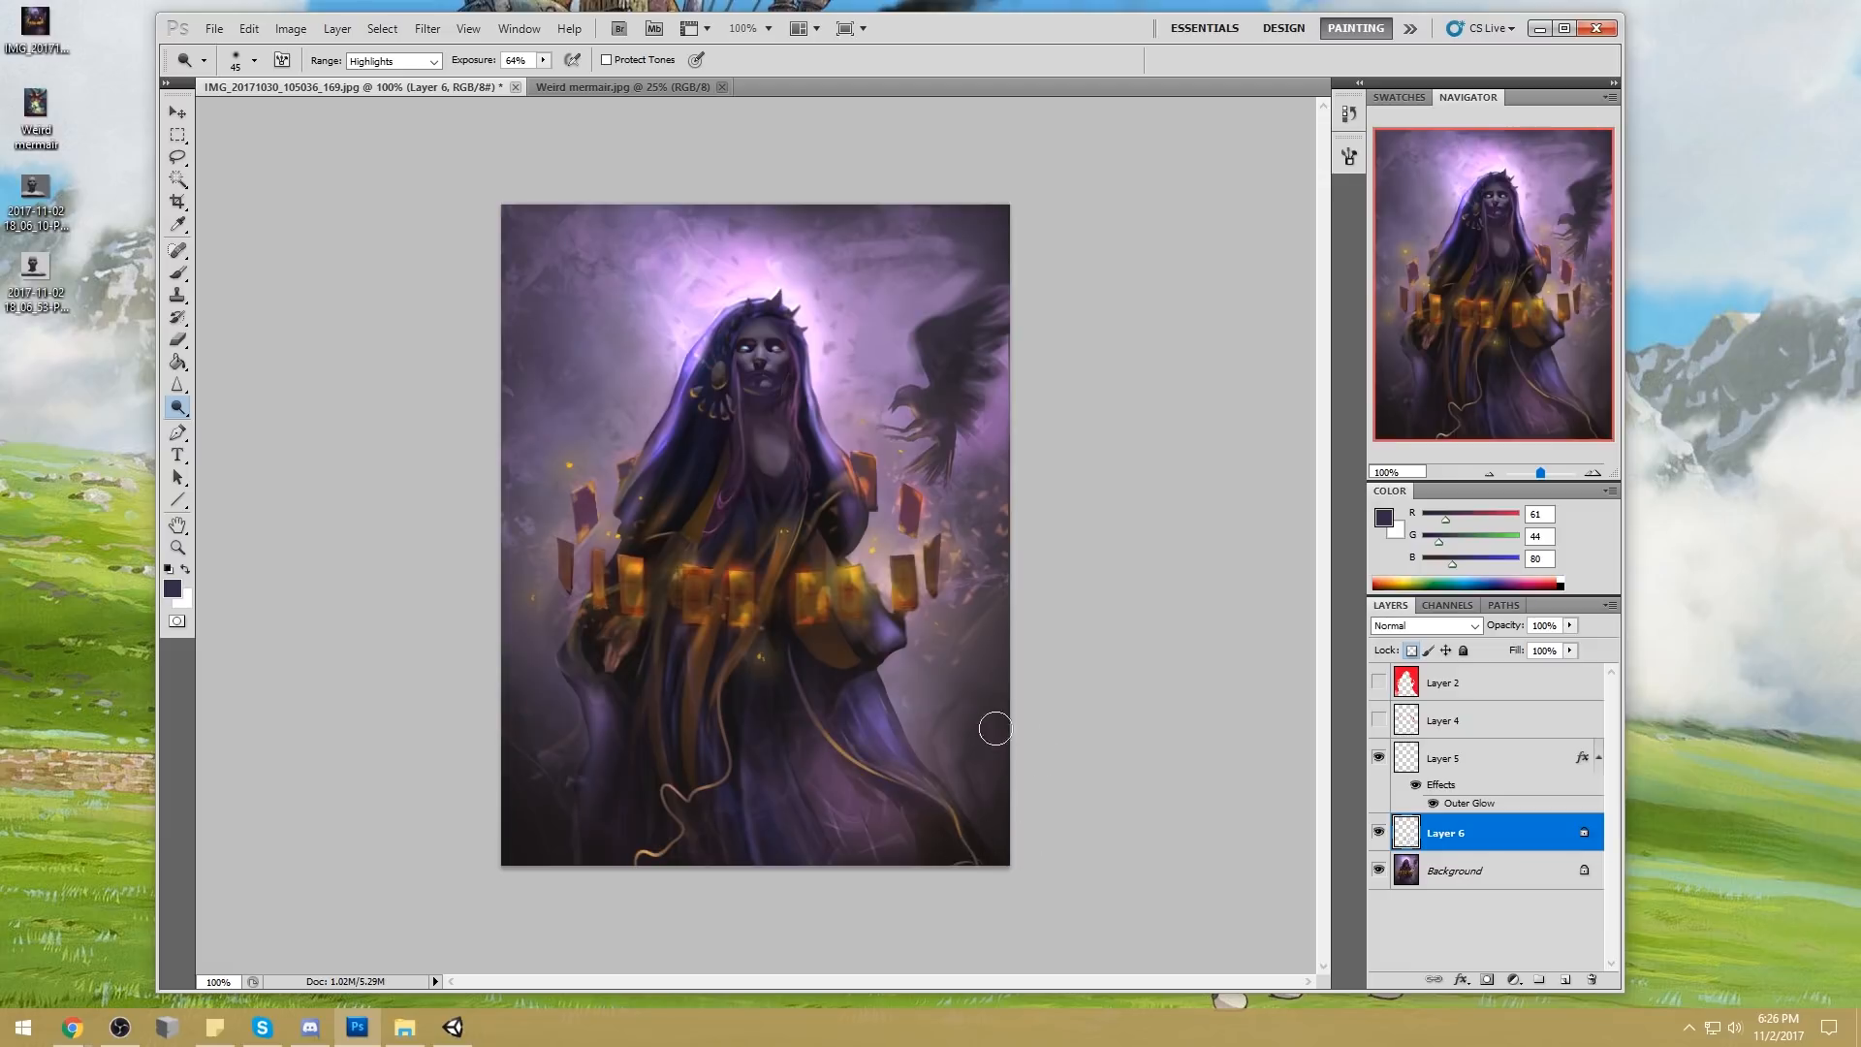
Unlock the cord layer's transparency and partly erase the cords with a soft eraser so they blend into the robe
{"action": "key", "text": "e"}
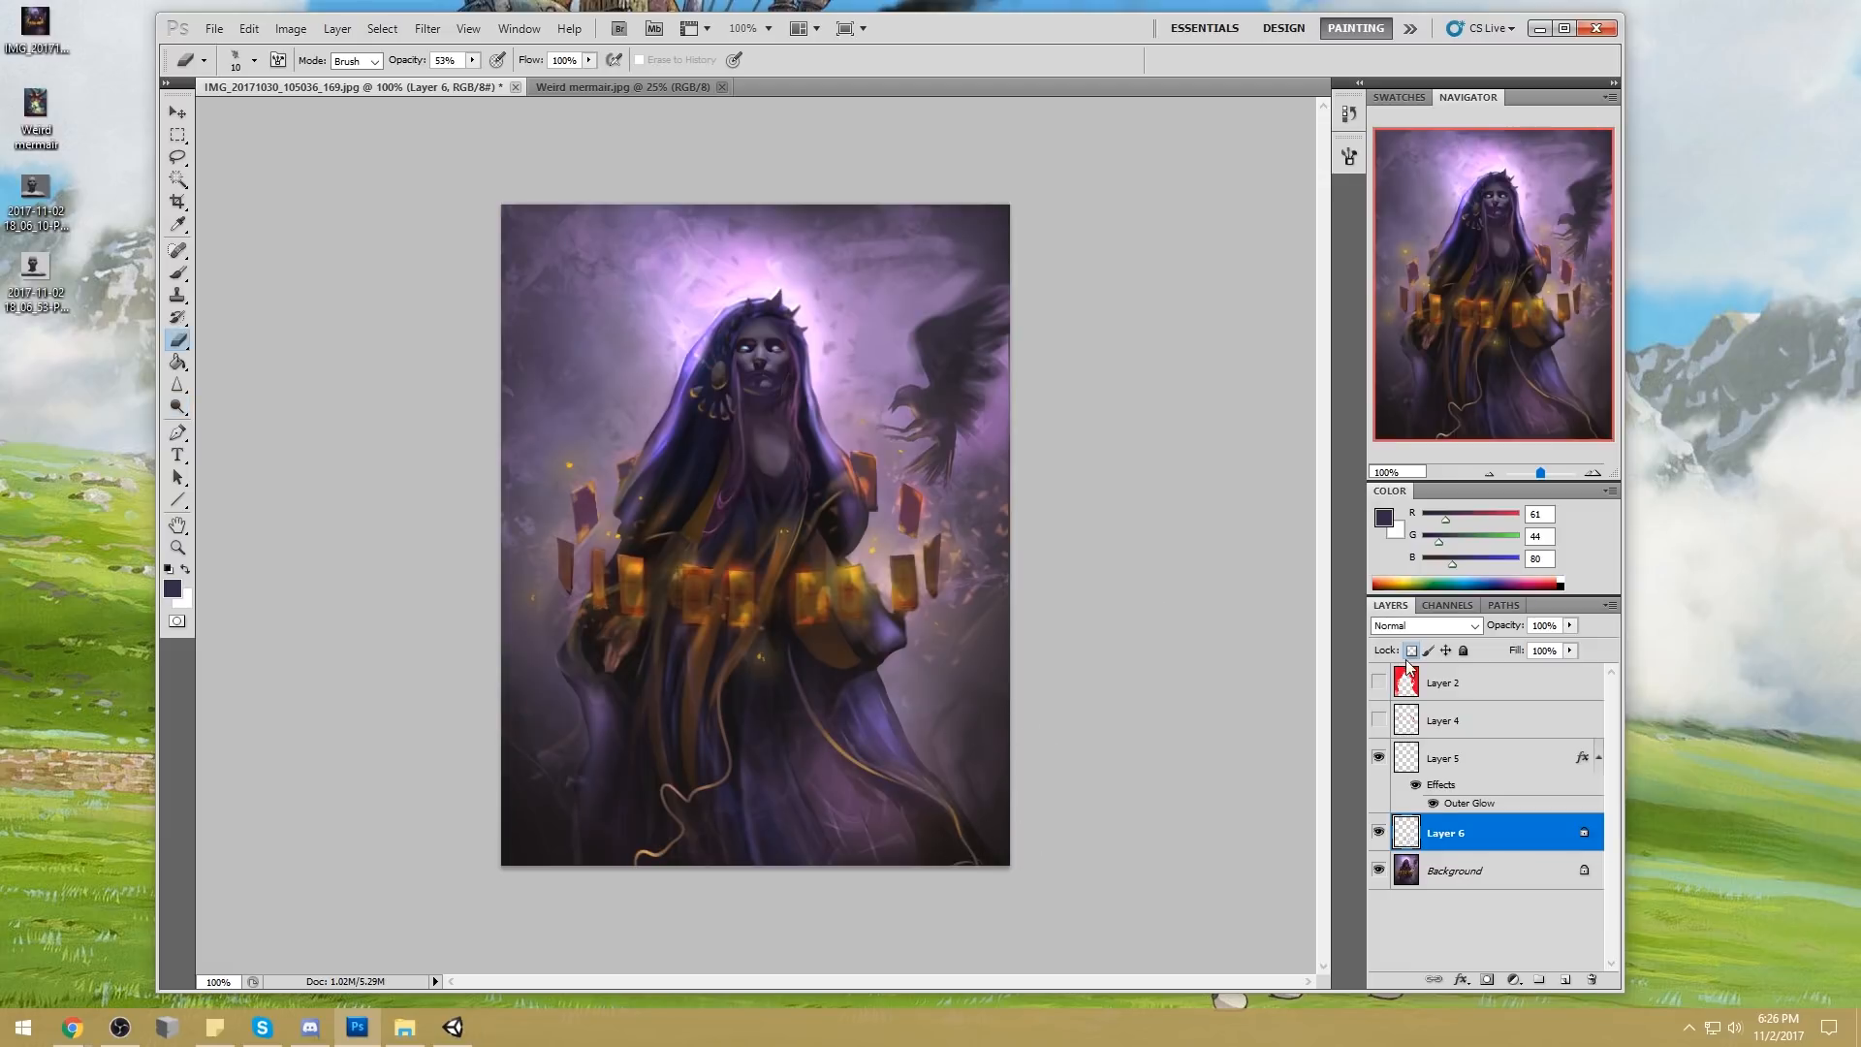
{"action": "right_click", "coordinate": [994, 637]}
{"action": "double_click", "coordinate": [1033, 587]}
{"action": "key", "text": "bracketright"}
{"action": "key", "text": "bracketleft"}
{"action": "key", "text": "bracketleft"}
{"action": "key", "text": "bracketleft"}
{"action": "key", "text": "bracketleft"}
{"action": "key", "text": "bracketleft"}
{"action": "key", "text": "bracketright"}
{"action": "key", "text": "bracketright"}
{"action": "key", "text": "bracketright"}
Touch up the lower golden cords with a 250 px brush in tones sampled from the painting, including dark purple (RGB 36, 29, 46)
{"action": "key", "text": "b"}
{"action": "left_click", "coordinate": [901, 789], "text": "alt"}
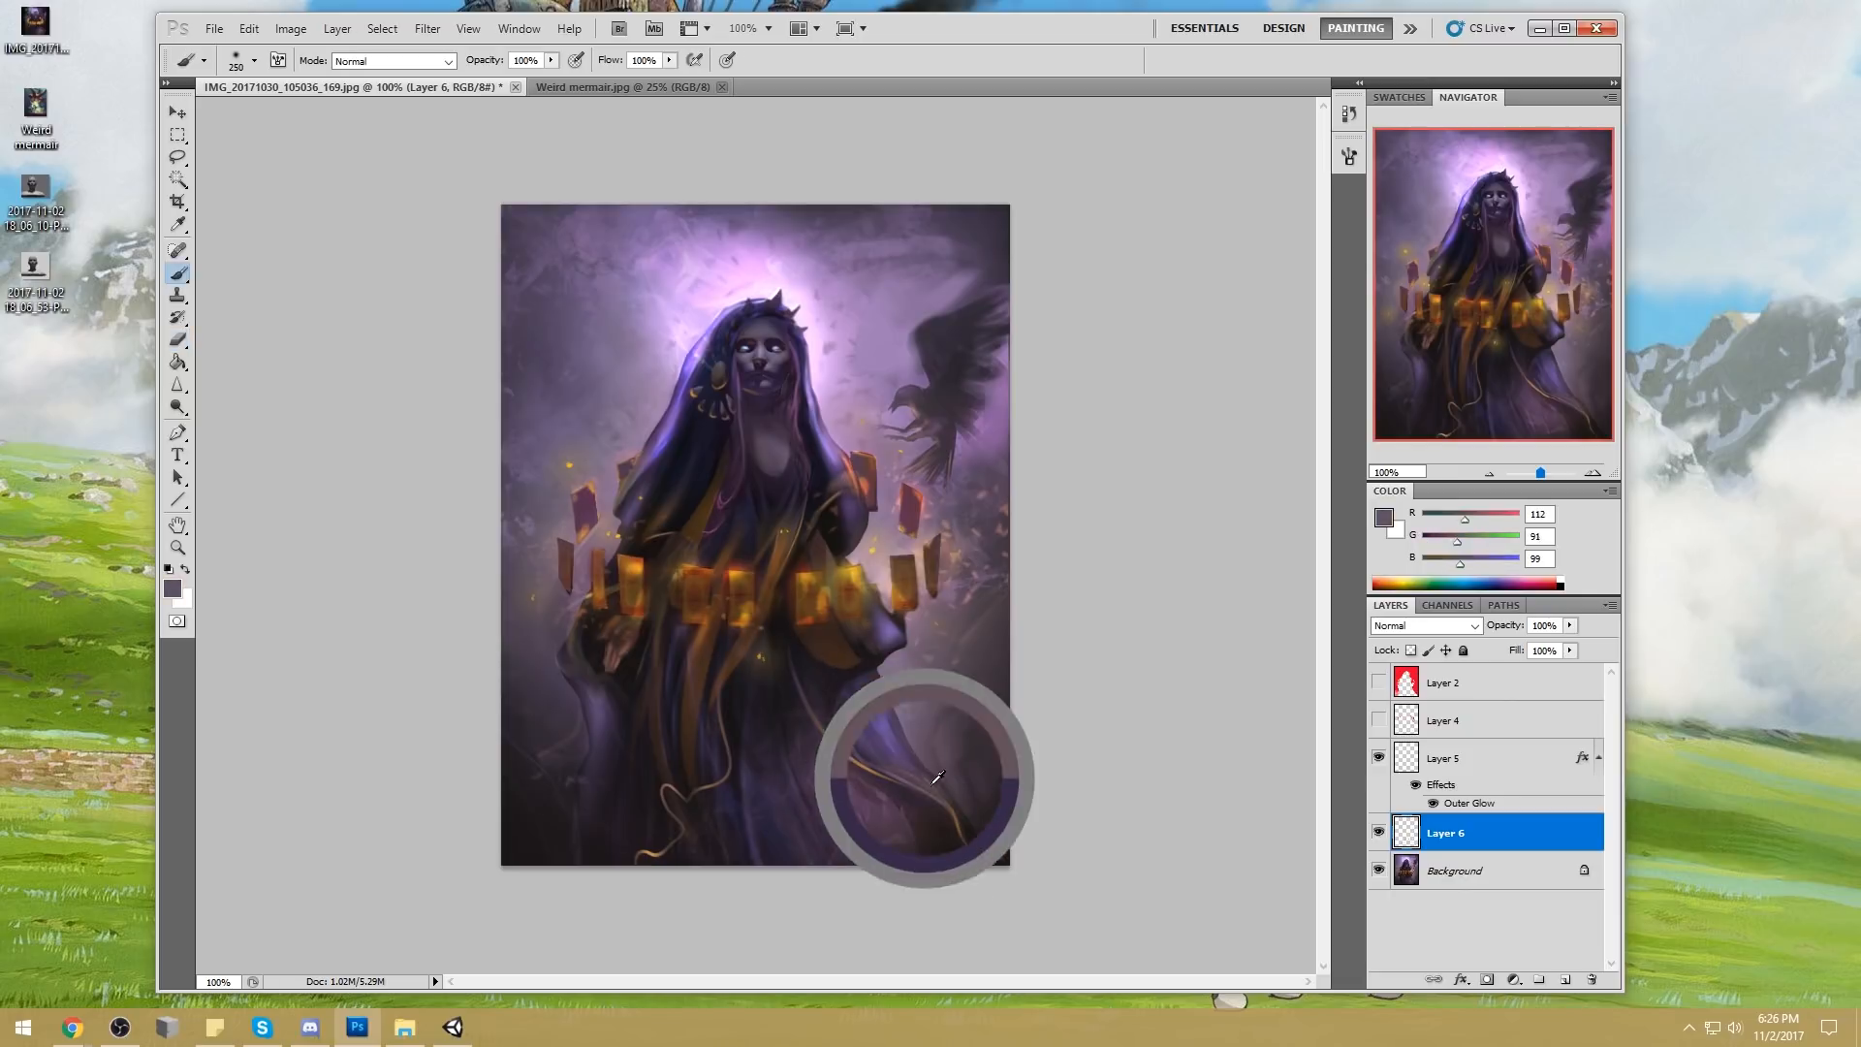
{"action": "left_click", "coordinate": [694, 811], "text": "alt"}
{"action": "left_click", "coordinate": [665, 790], "text": "alt"}
{"action": "left_click", "coordinate": [667, 811], "text": "alt"}
{"action": "left_click", "coordinate": [652, 750], "text": "alt"}
{"action": "left_click", "coordinate": [750, 632], "text": "alt"}
Lasso a narrow sliver beside the lower cord end and paint it gold (RGB 191, 124, 34) at 32% brush opacity on a new layer
{"action": "key", "text": "l"}
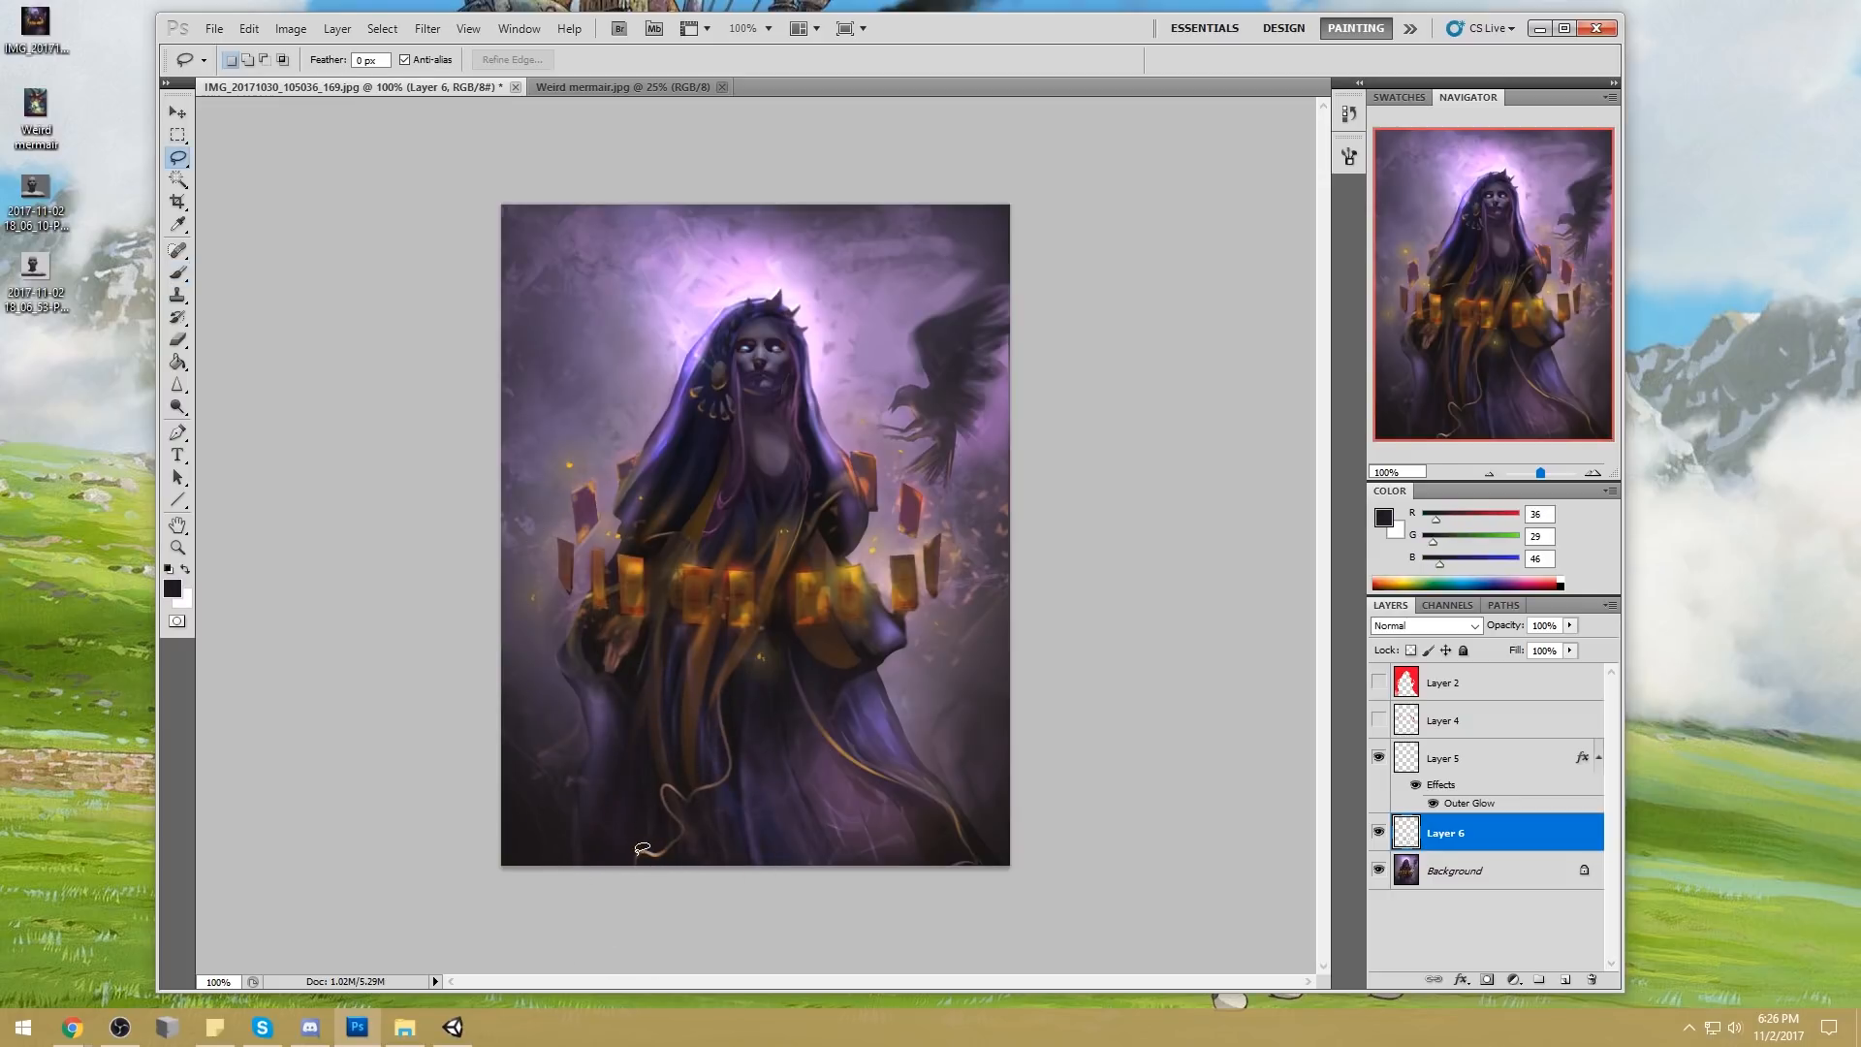
{"action": "mouse_move", "coordinate": [661, 830]}
{"action": "left_mouse_down"}
{"action": "mouse_move", "coordinate": [639, 857]}
{"action": "mouse_move", "coordinate": [648, 723]}
{"action": "left_mouse_up"}
{"action": "key", "text": "b"}
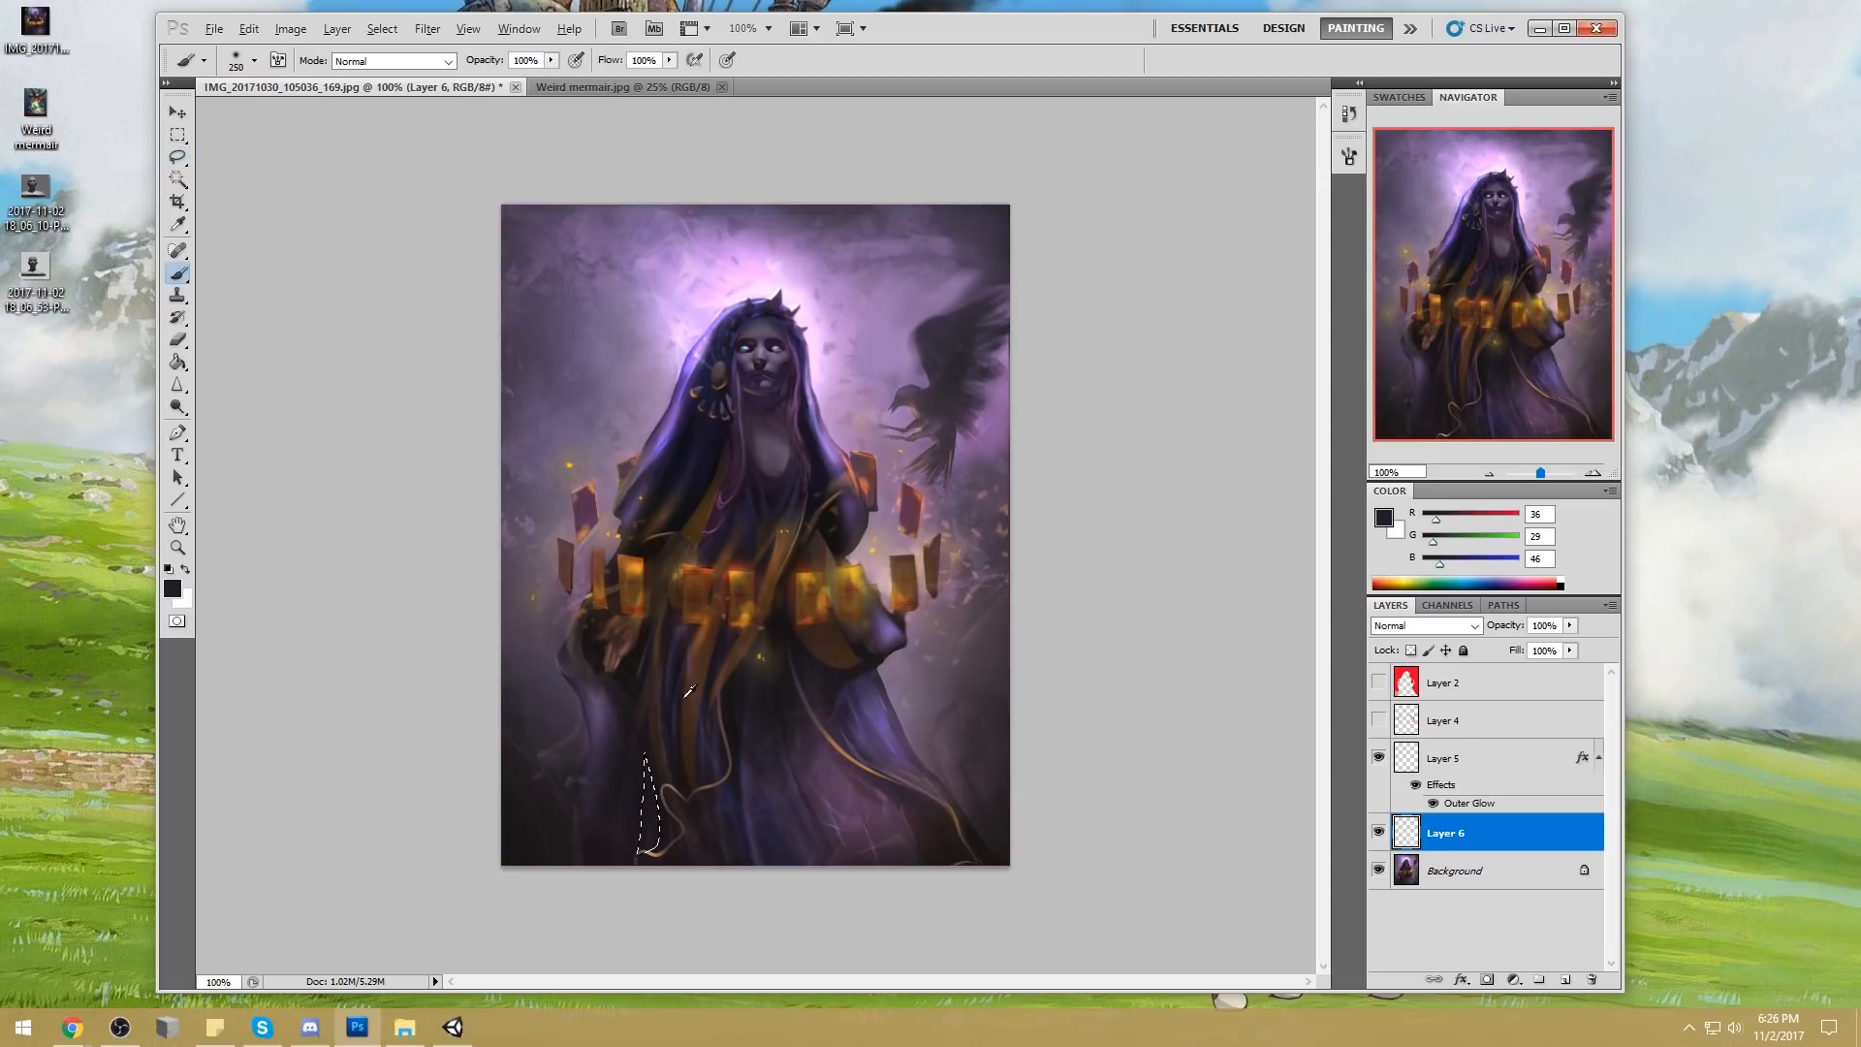
{"action": "left_click", "coordinate": [737, 611], "text": "alt"}
{"action": "left_click", "coordinate": [626, 788]}
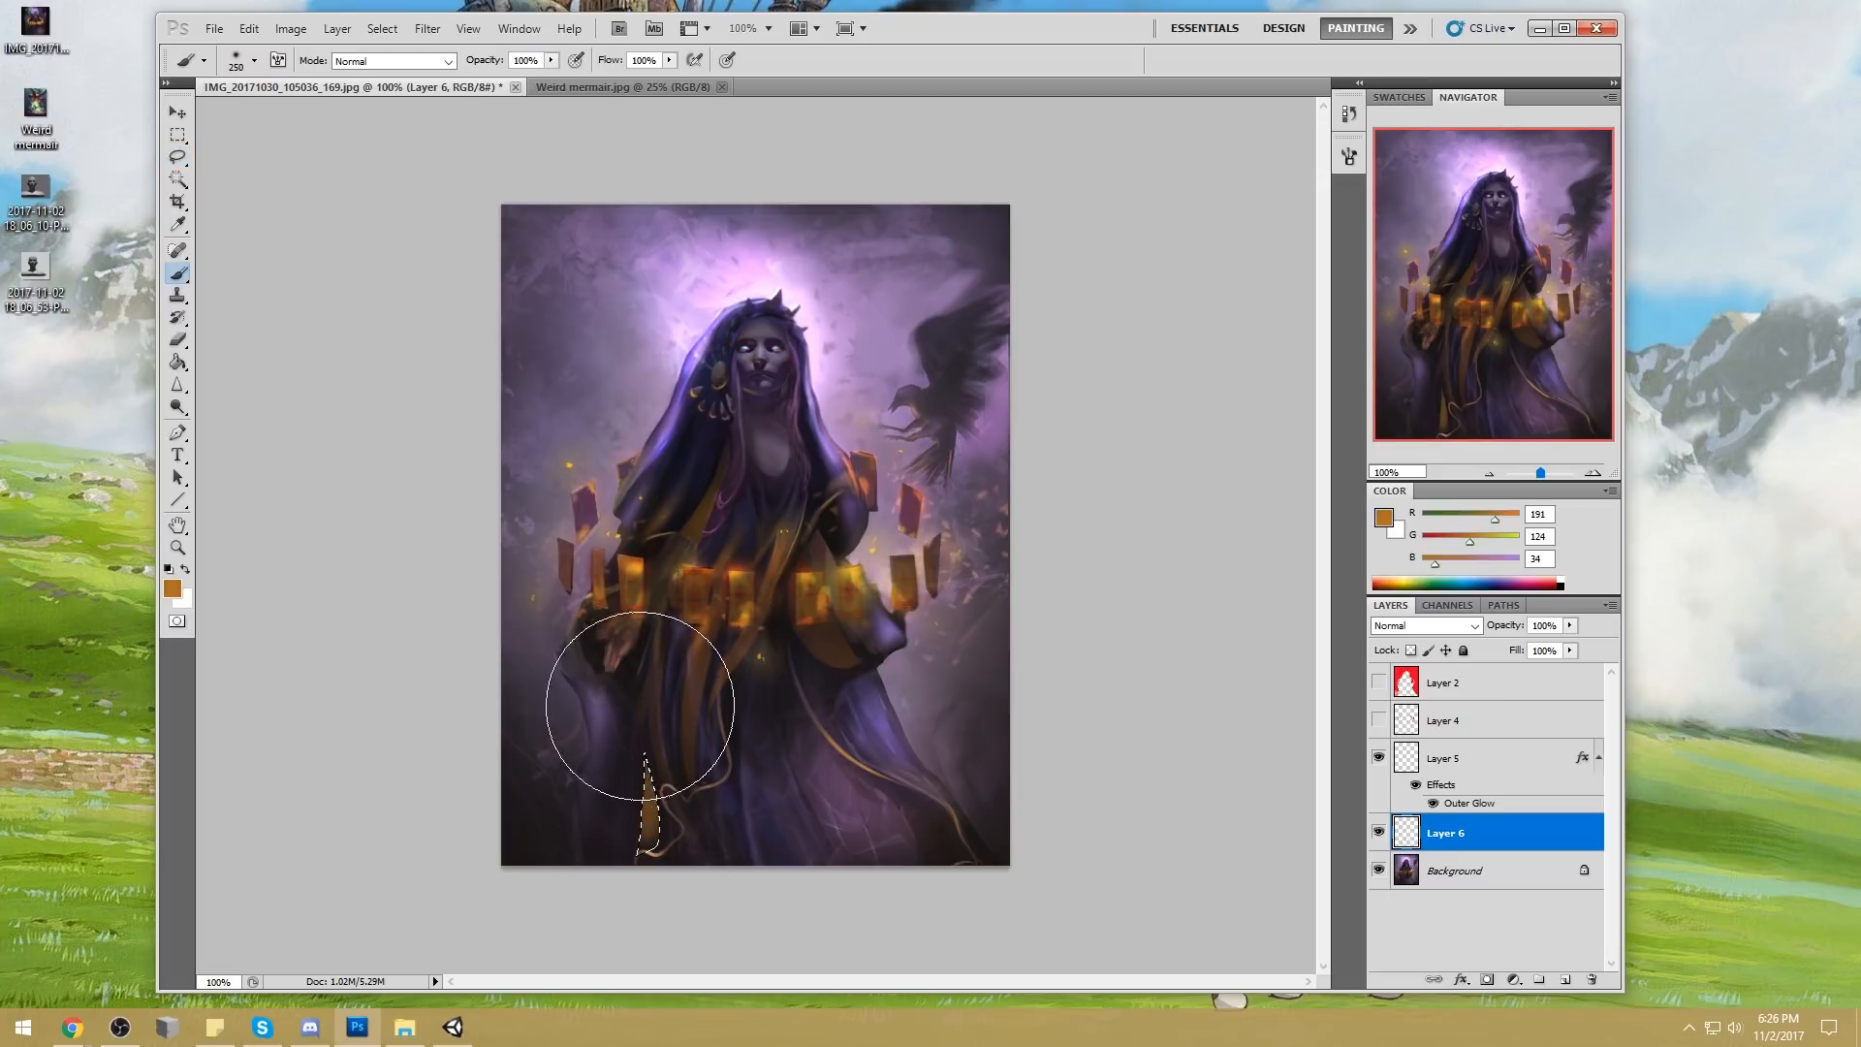
{"action": "key", "text": "ctrl+z"}
{"action": "left_click_drag", "start_coordinate": [551, 60], "coordinate": [483, 80]}
{"action": "left_click", "coordinate": [1558, 983]}
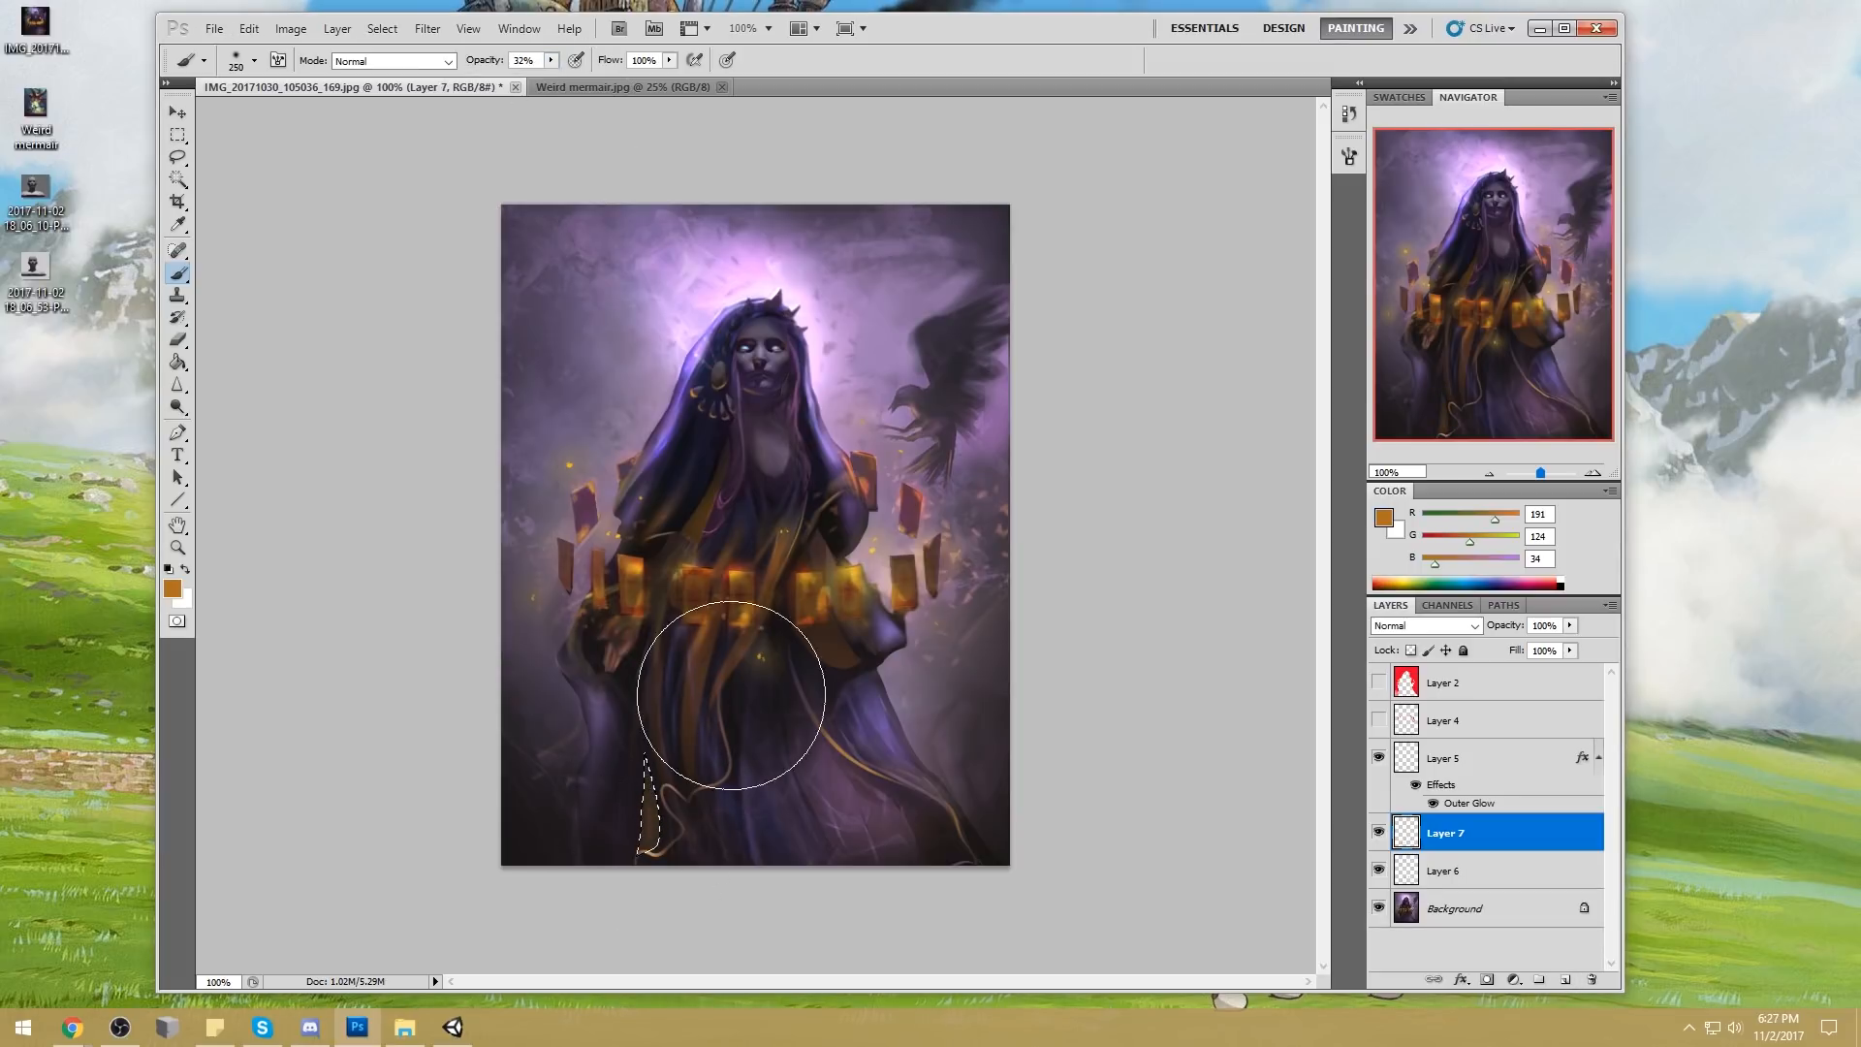
{"action": "key", "text": "m"}
{"action": "right_click", "coordinate": [803, 646]}
{"action": "left_click", "coordinate": [872, 659]}
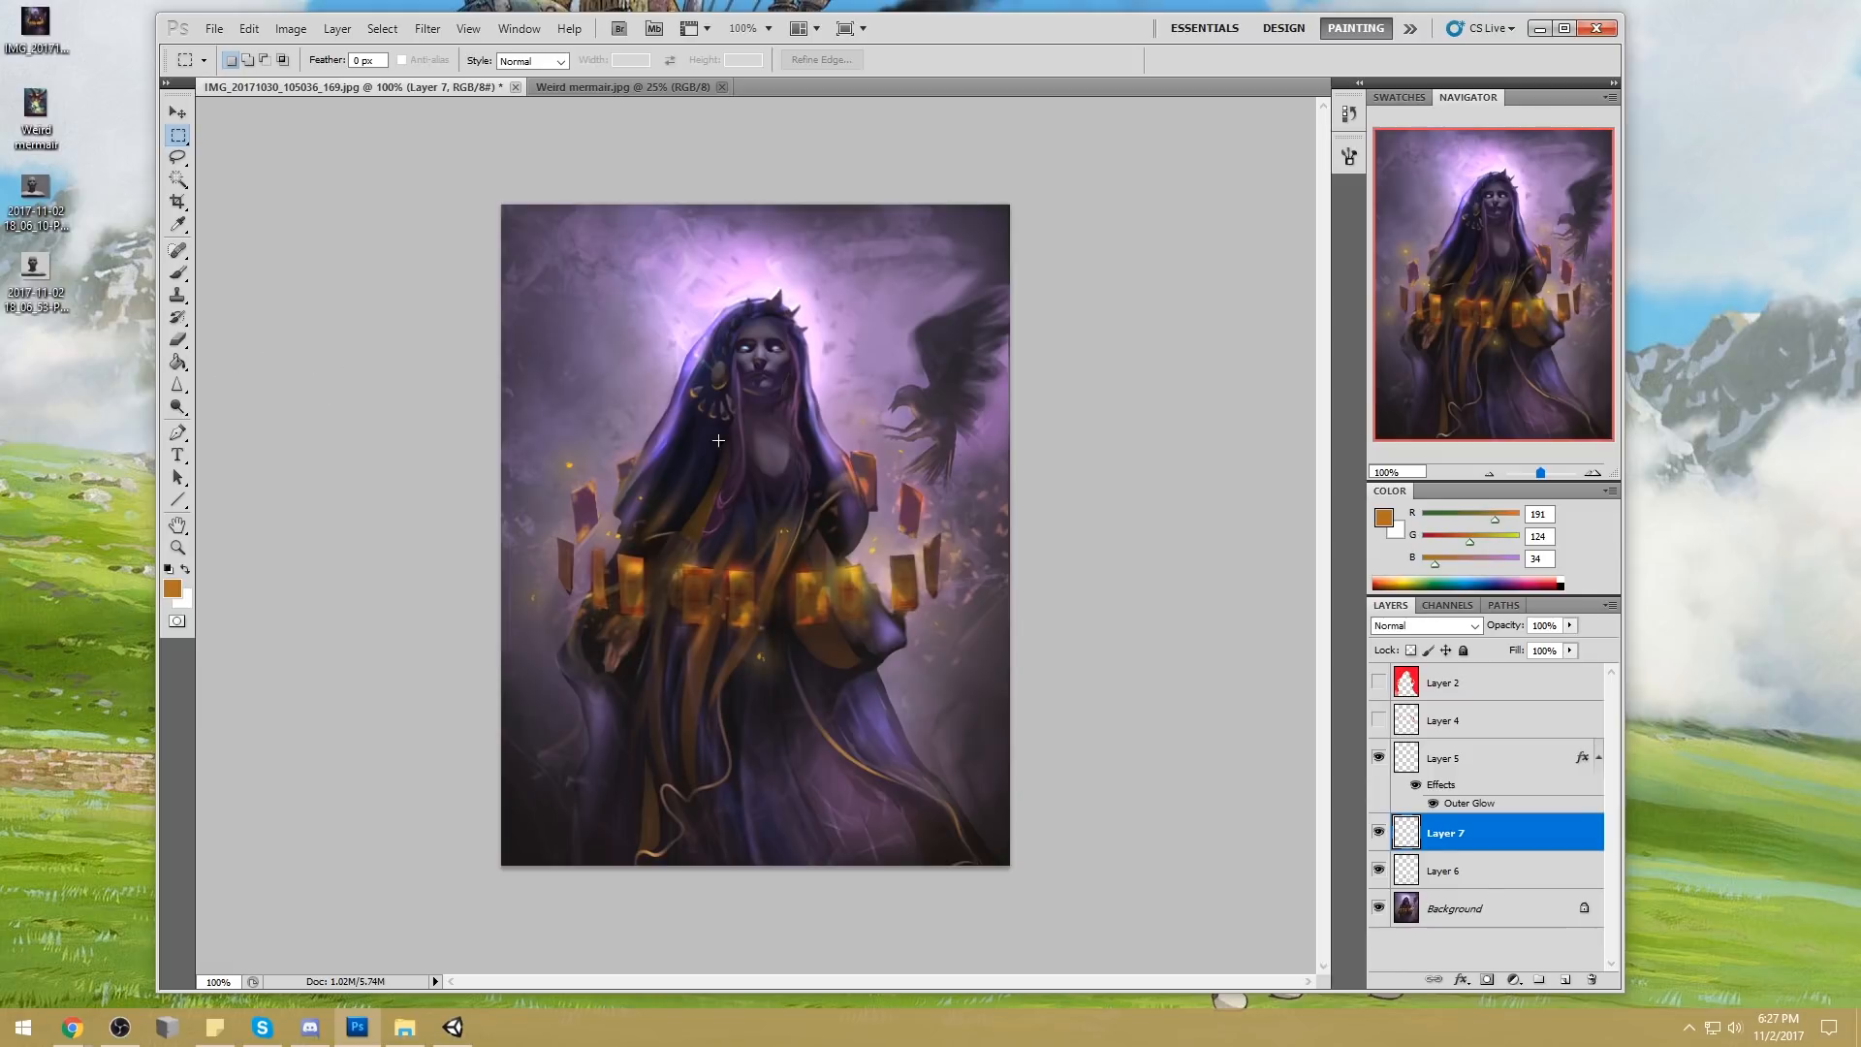
Lock the new layer's transparent pixels and shade the gold sliver with purple (RGB 116, 88, 161)
{"action": "left_click", "coordinate": [1412, 651]}
{"action": "key", "text": "b"}
{"action": "left_click", "coordinate": [755, 770], "text": "alt"}
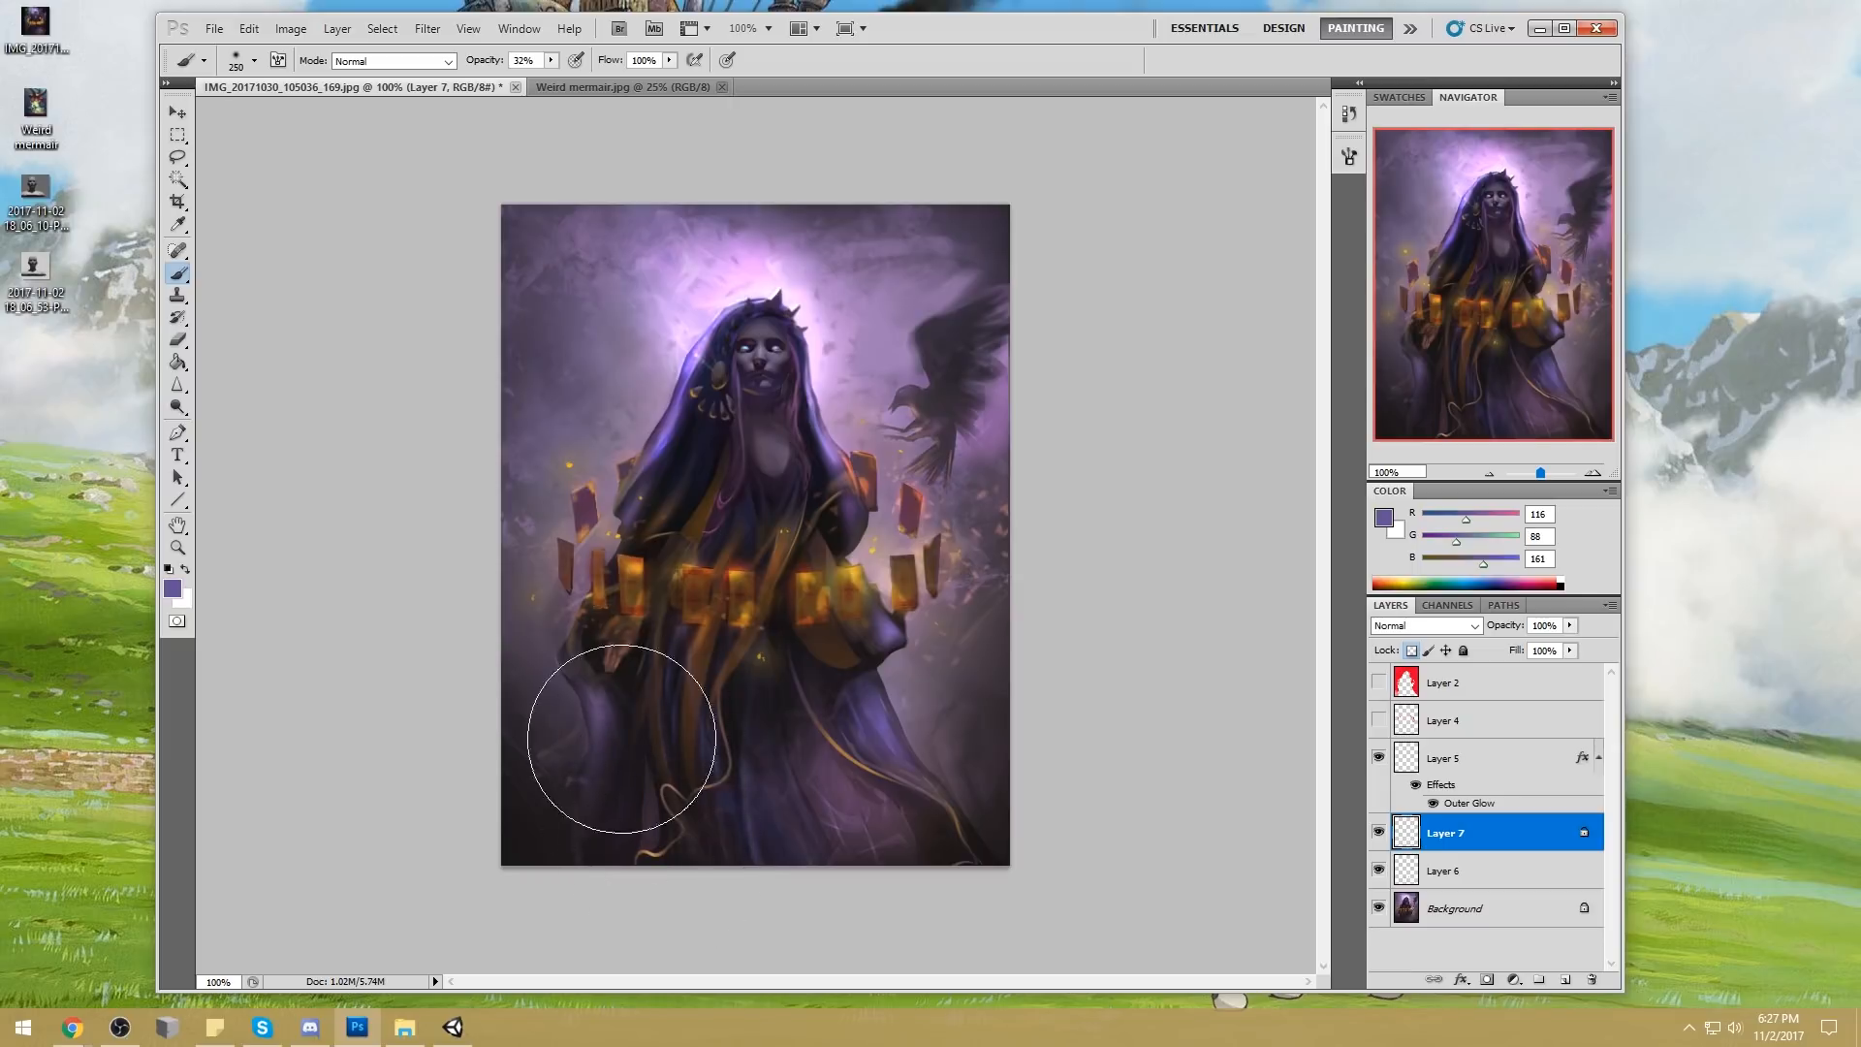
{"action": "key", "text": "m"}
{"action": "right_click", "coordinate": [871, 613]}
{"action": "left_click", "coordinate": [921, 625]}
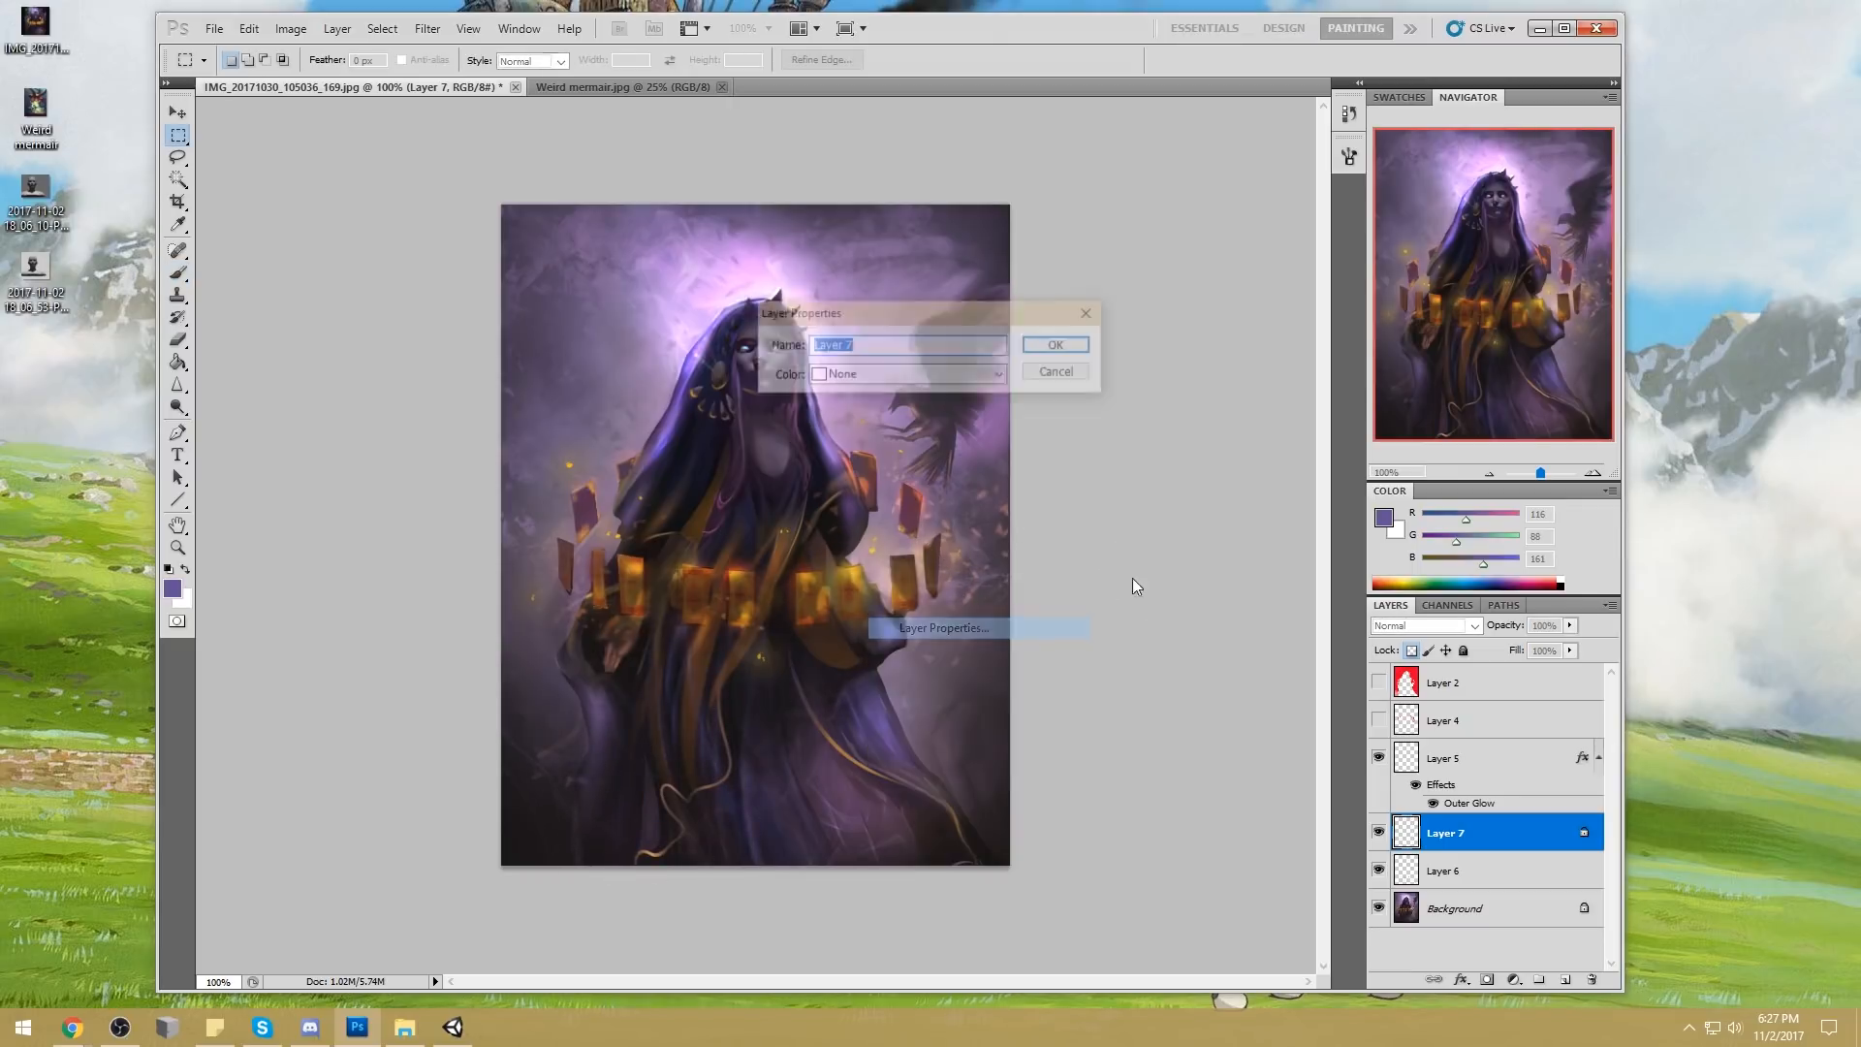
{"action": "left_click", "coordinate": [1066, 373]}
Unlock the sliver layer's transparency for softening with the Blur tool and reduce the layer's fill to 75%
{"action": "left_click", "coordinate": [181, 385]}
{"action": "left_click", "coordinate": [254, 385]}
{"action": "left_click", "coordinate": [1411, 651]}
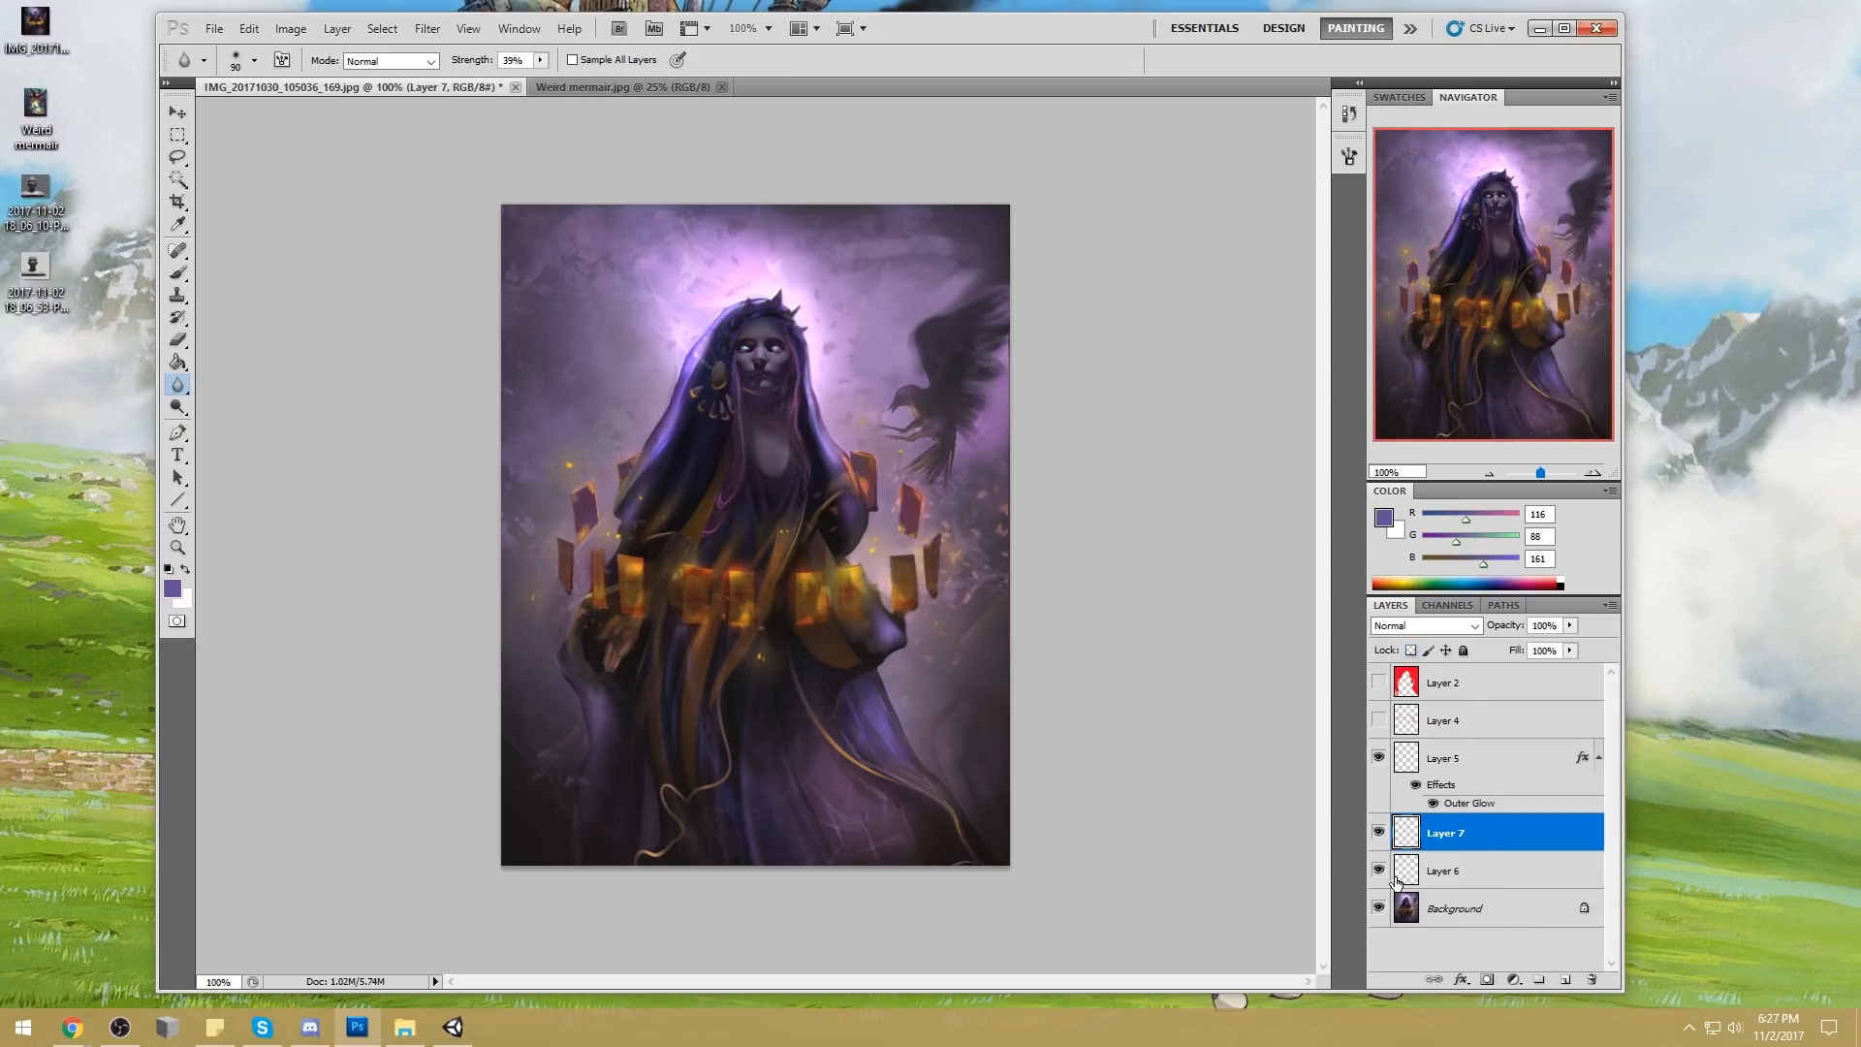
{"action": "left_click", "coordinate": [1570, 651]}
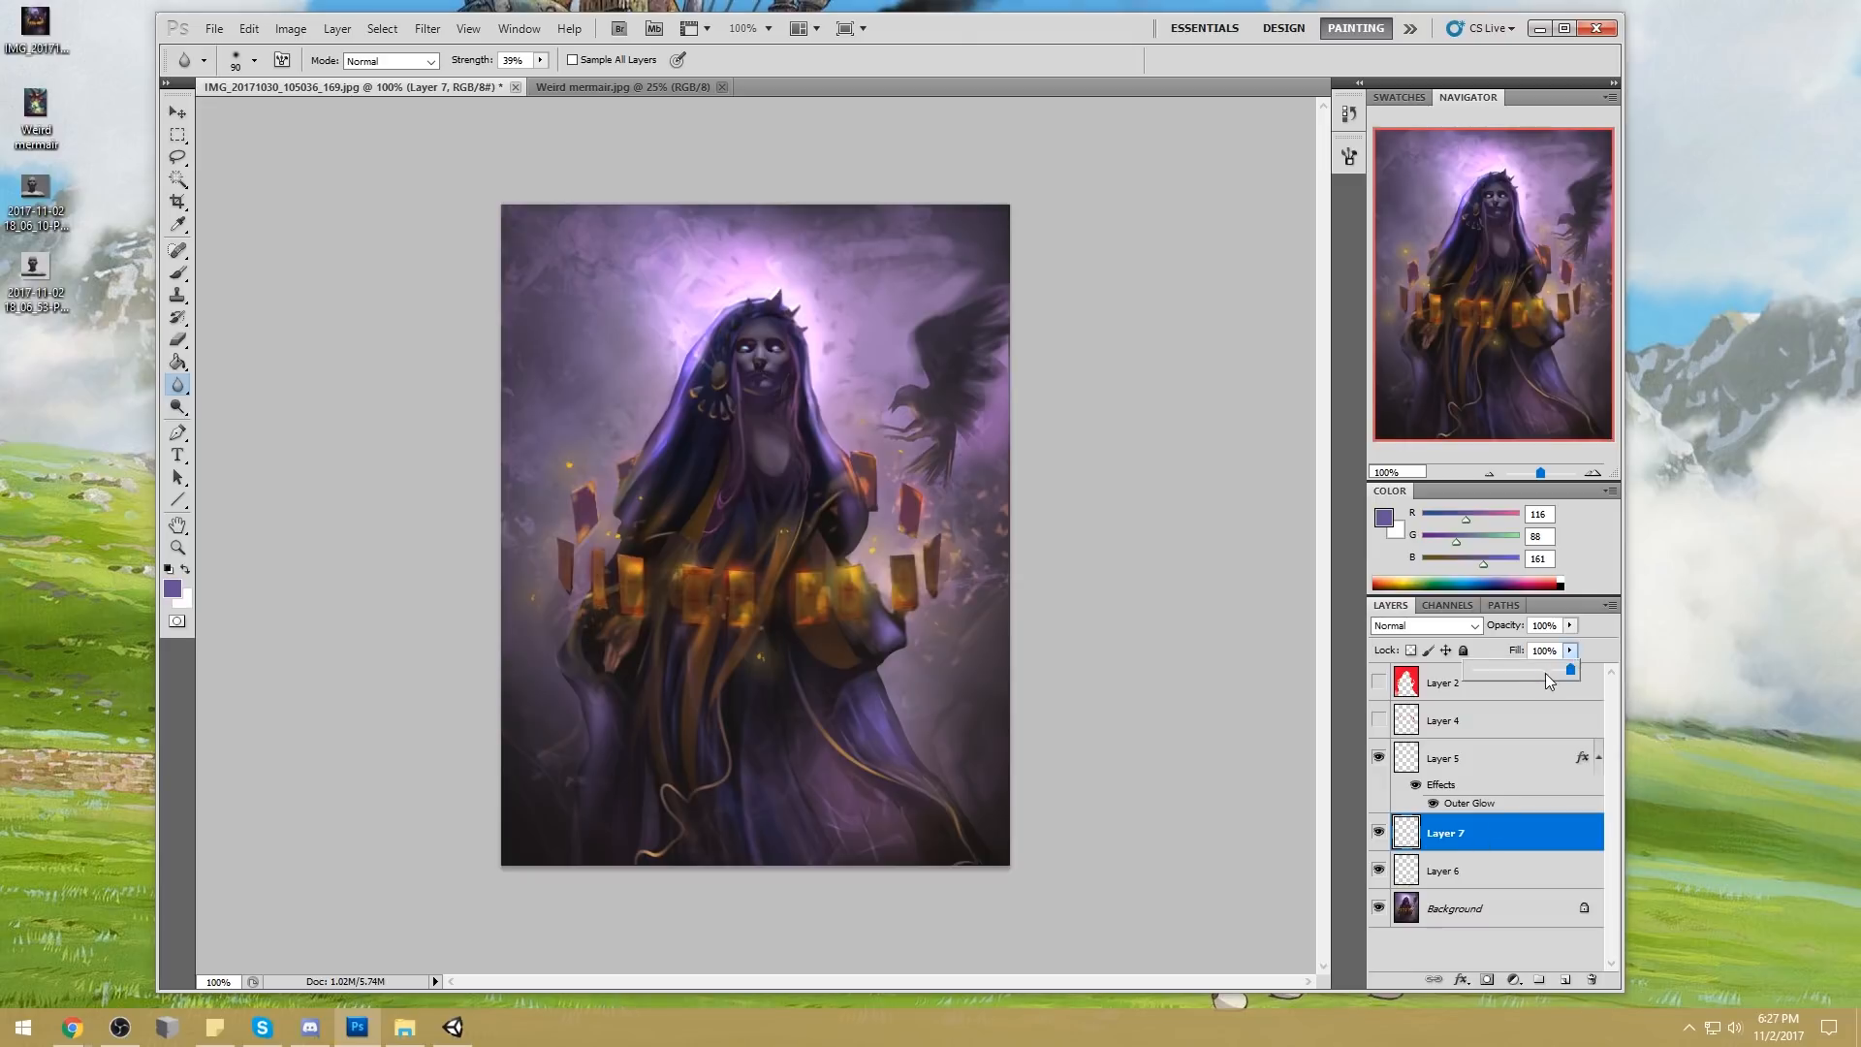
Merge Layer 6 and Layer 7 down into the Background
{"action": "right_click", "coordinate": [1465, 870]}
{"action": "left_click", "coordinate": [1524, 814]}
{"action": "right_click", "coordinate": [1484, 839]}
{"action": "left_click", "coordinate": [1567, 781]}
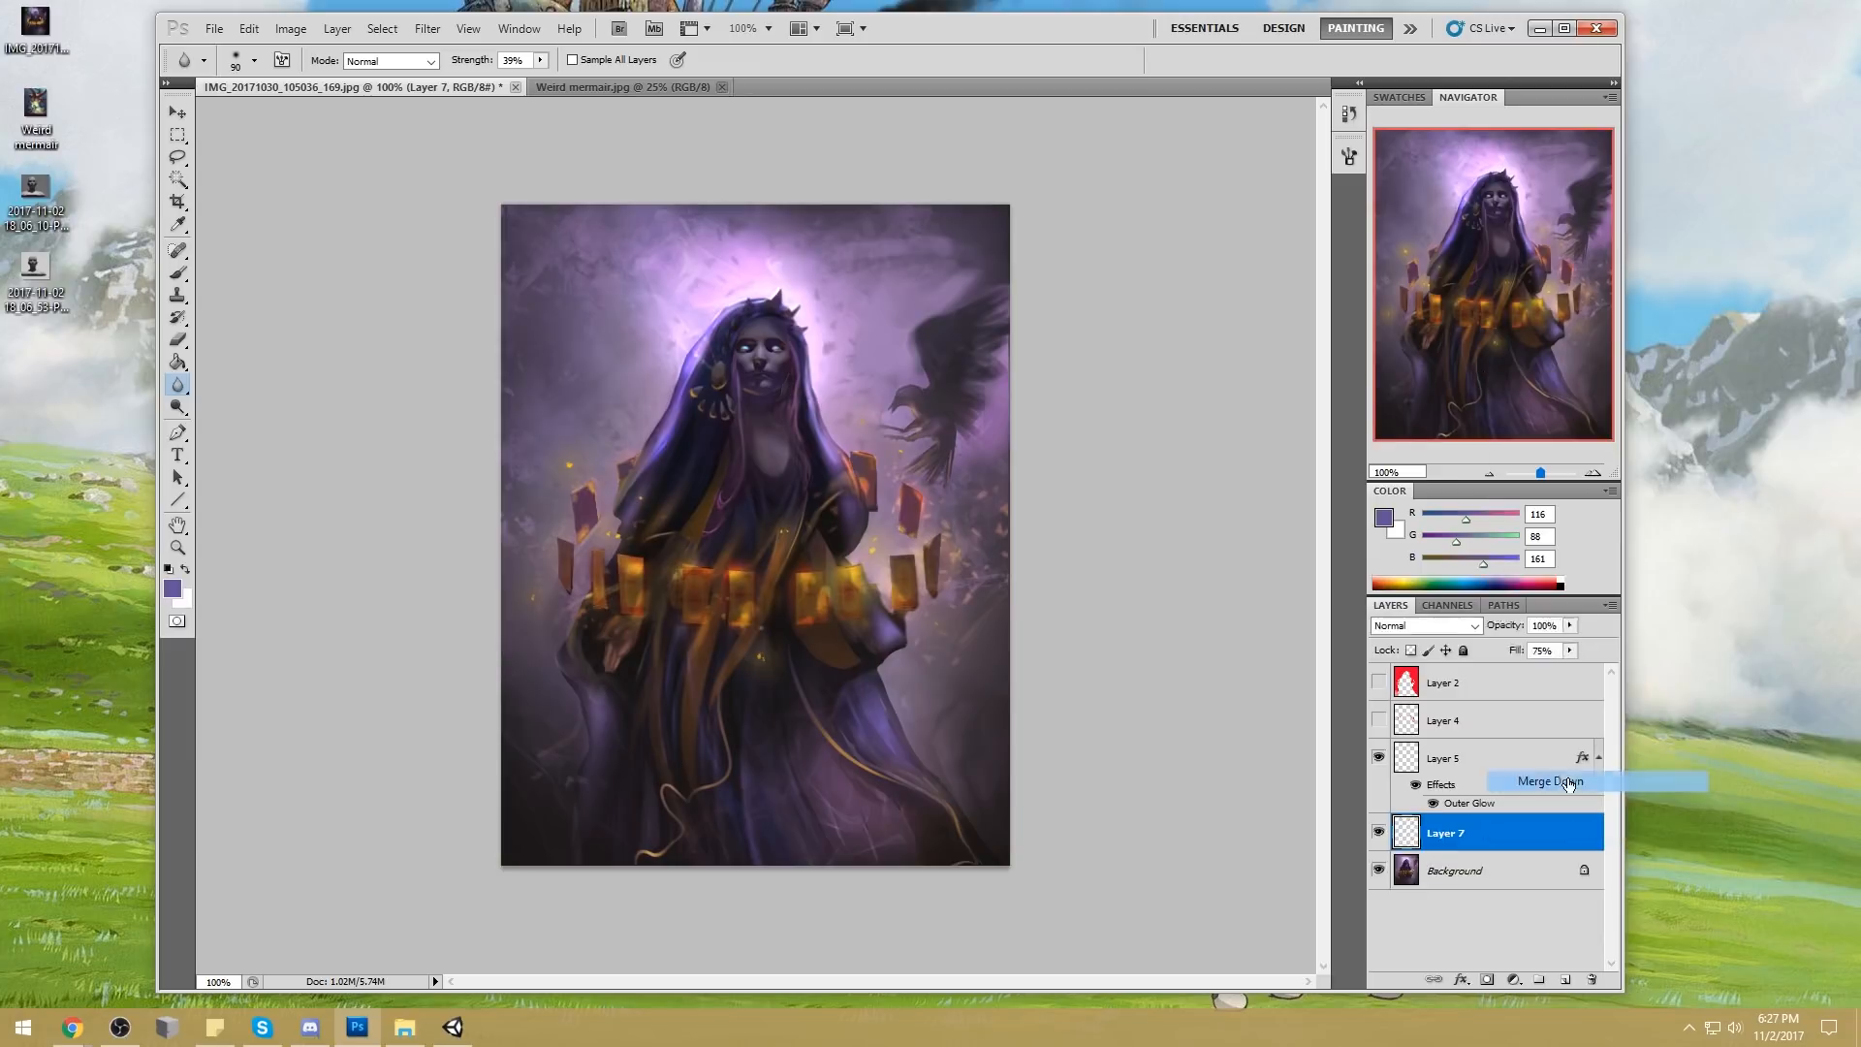
Toggle the visibility of the upper layers, including the red mask layer, to check what each contains
{"action": "left_click", "coordinate": [1379, 759]}
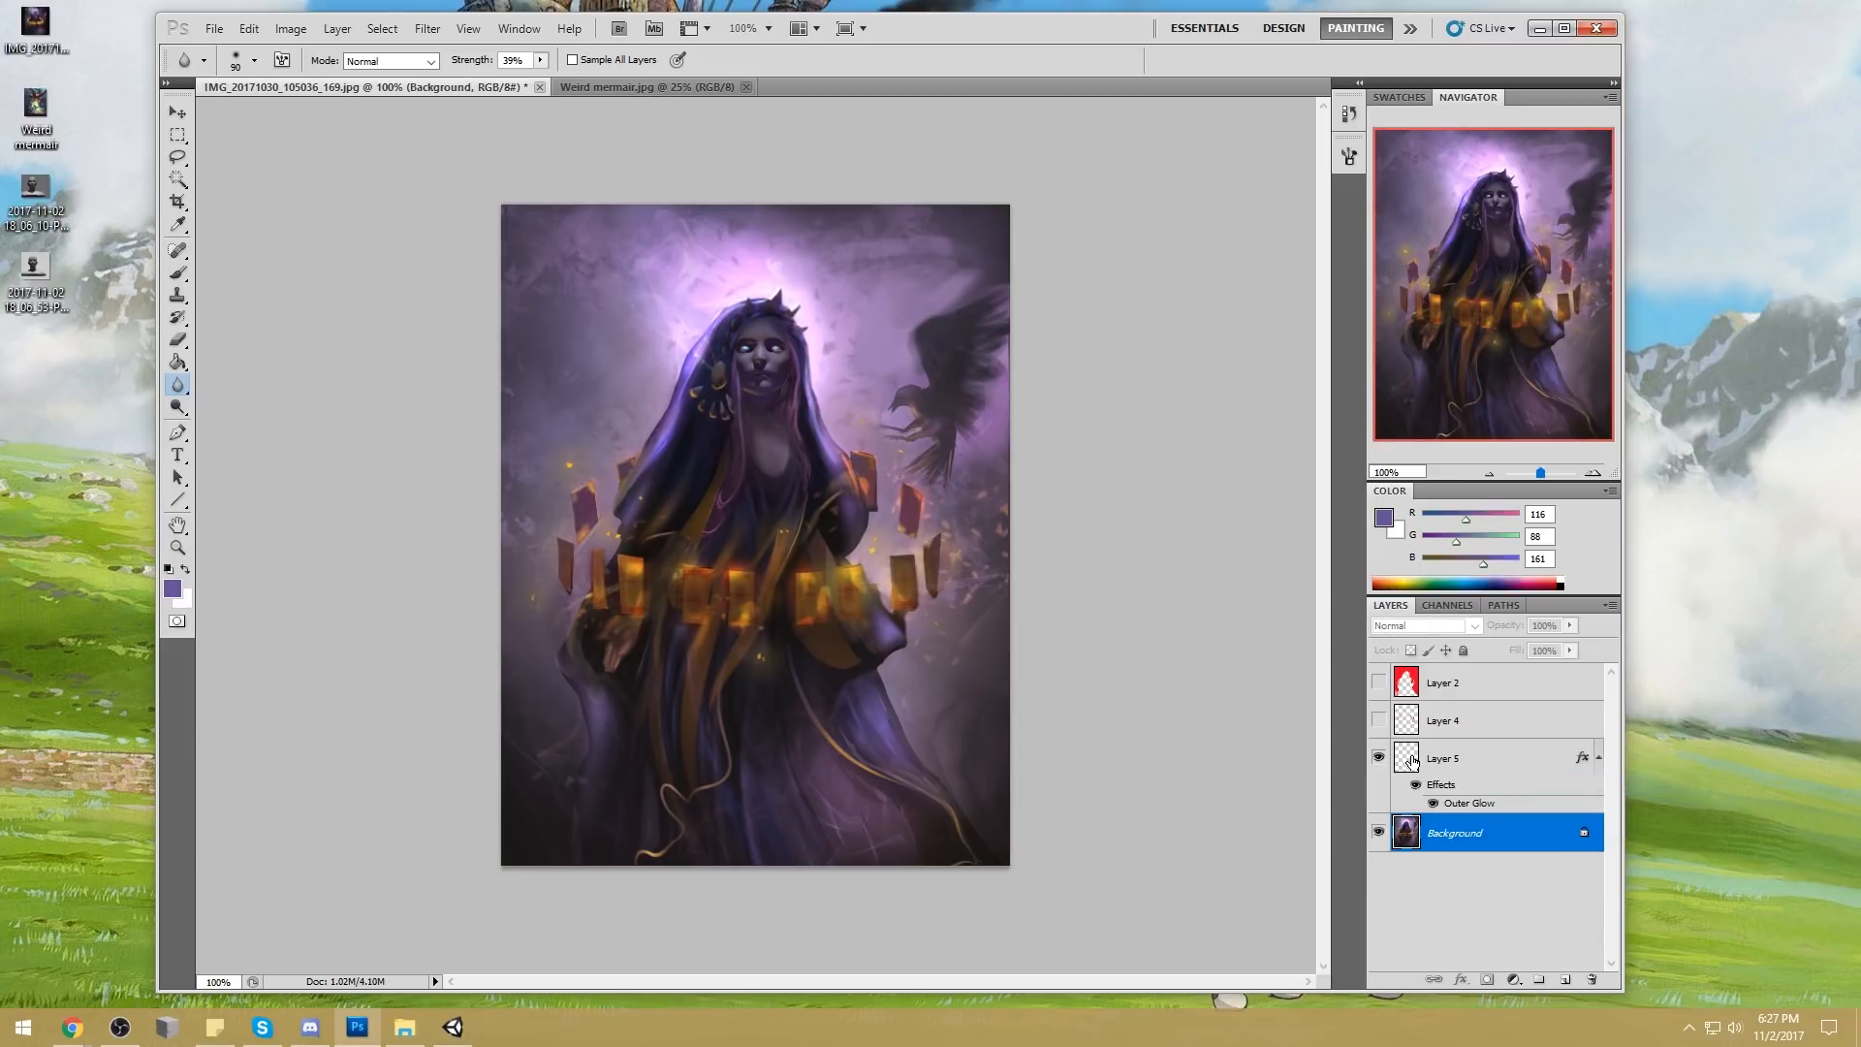
{"action": "left_click", "coordinate": [1377, 723]}
{"action": "left_click", "coordinate": [1377, 723]}
{"action": "left_click", "coordinate": [1384, 686]}
Lasso a raised hand shape beside the hood and fill it with dark blue (RGB 45, 42, 85) at 100% brush opacity on a new layer
{"action": "key", "text": "l"}
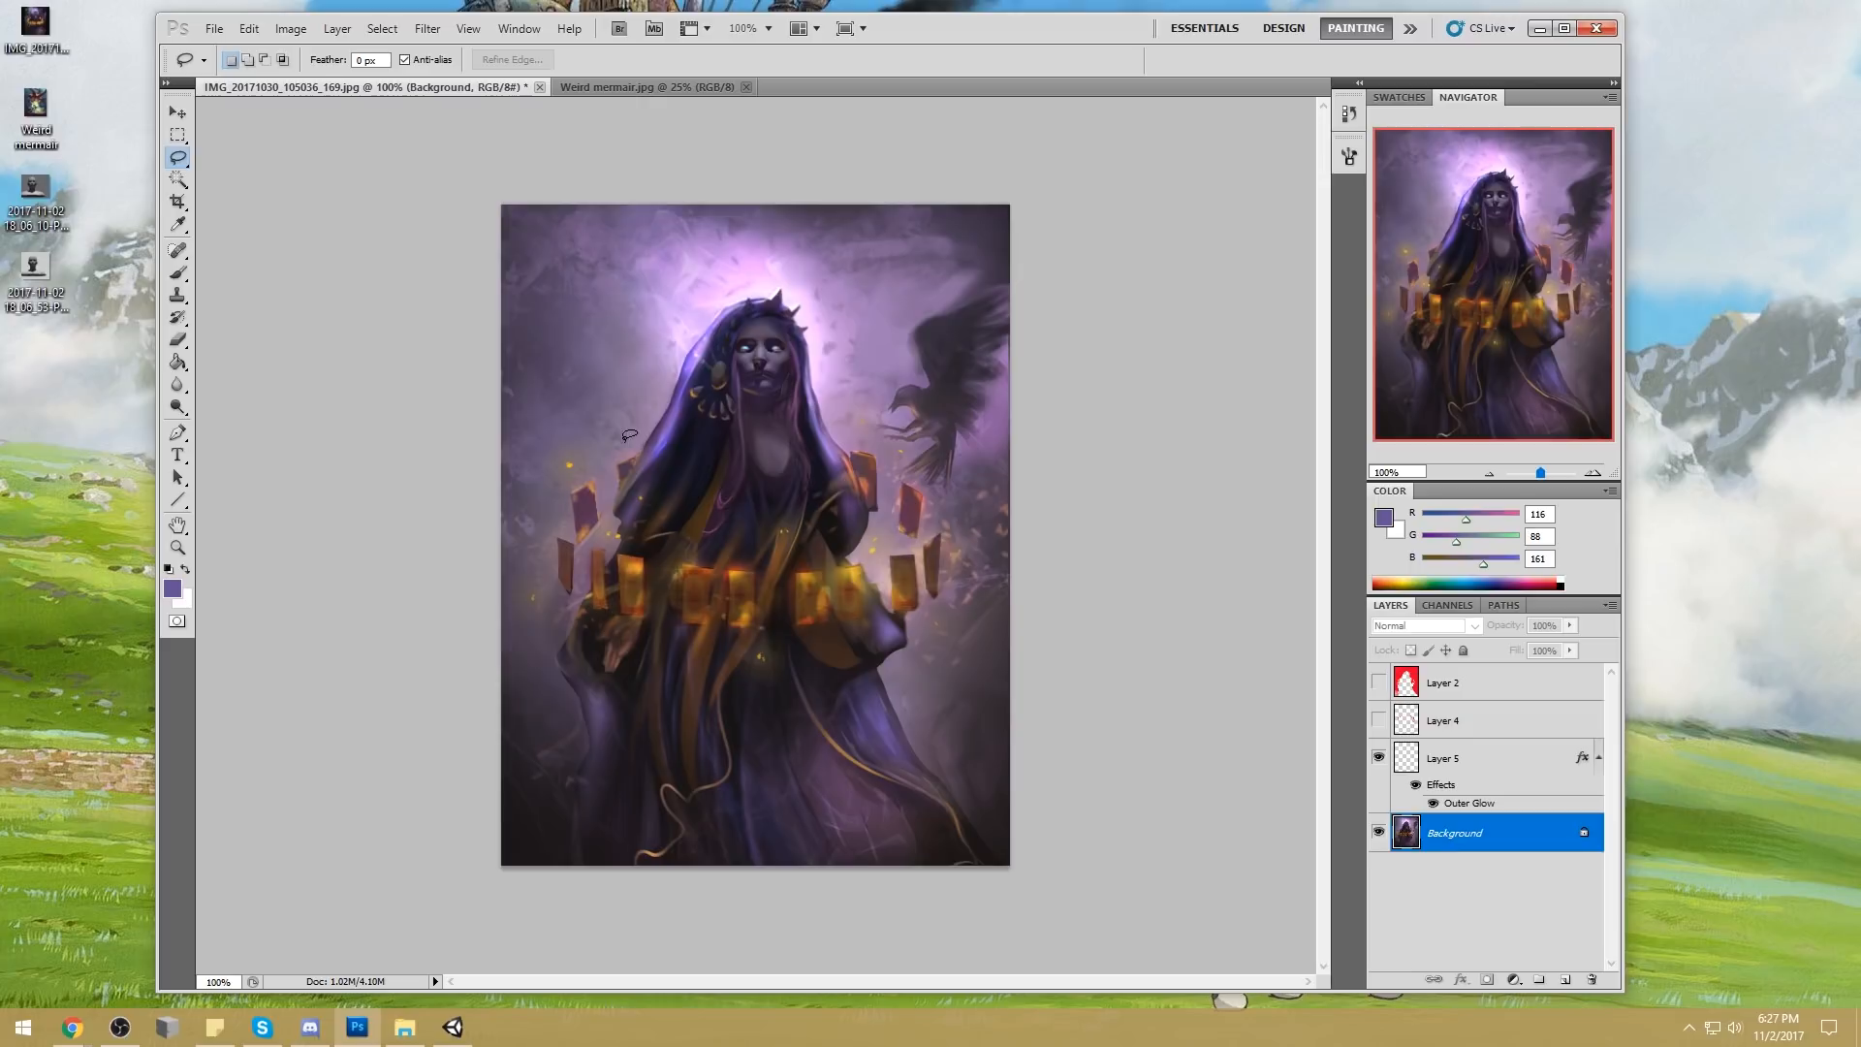
{"action": "left_click_drag", "start_coordinate": [611, 386], "coordinate": [613, 389]}
{"action": "left_click_drag", "start_coordinate": [634, 428], "coordinate": [648, 423]}
{"action": "left_click", "coordinate": [1564, 979]}
{"action": "key", "text": "b"}
{"action": "left_click", "coordinate": [610, 423], "text": "alt"}
{"action": "left_click_drag", "start_coordinate": [610, 424], "coordinate": [630, 424]}
{"action": "left_click_drag", "start_coordinate": [550, 60], "coordinate": [631, 100]}
{"action": "mouse_move", "coordinate": [621, 376]}
{"action": "left_mouse_down"}
{"action": "mouse_move", "coordinate": [783, 448]}
{"action": "mouse_move", "coordinate": [634, 376]}
{"action": "mouse_move", "coordinate": [622, 442]}
{"action": "mouse_move", "coordinate": [662, 495]}
{"action": "mouse_move", "coordinate": [618, 351]}
{"action": "mouse_move", "coordinate": [661, 425]}
{"action": "left_mouse_up"}
{"action": "key", "text": "ctrl+z"}
{"action": "left_click", "coordinate": [688, 371], "text": "alt"}
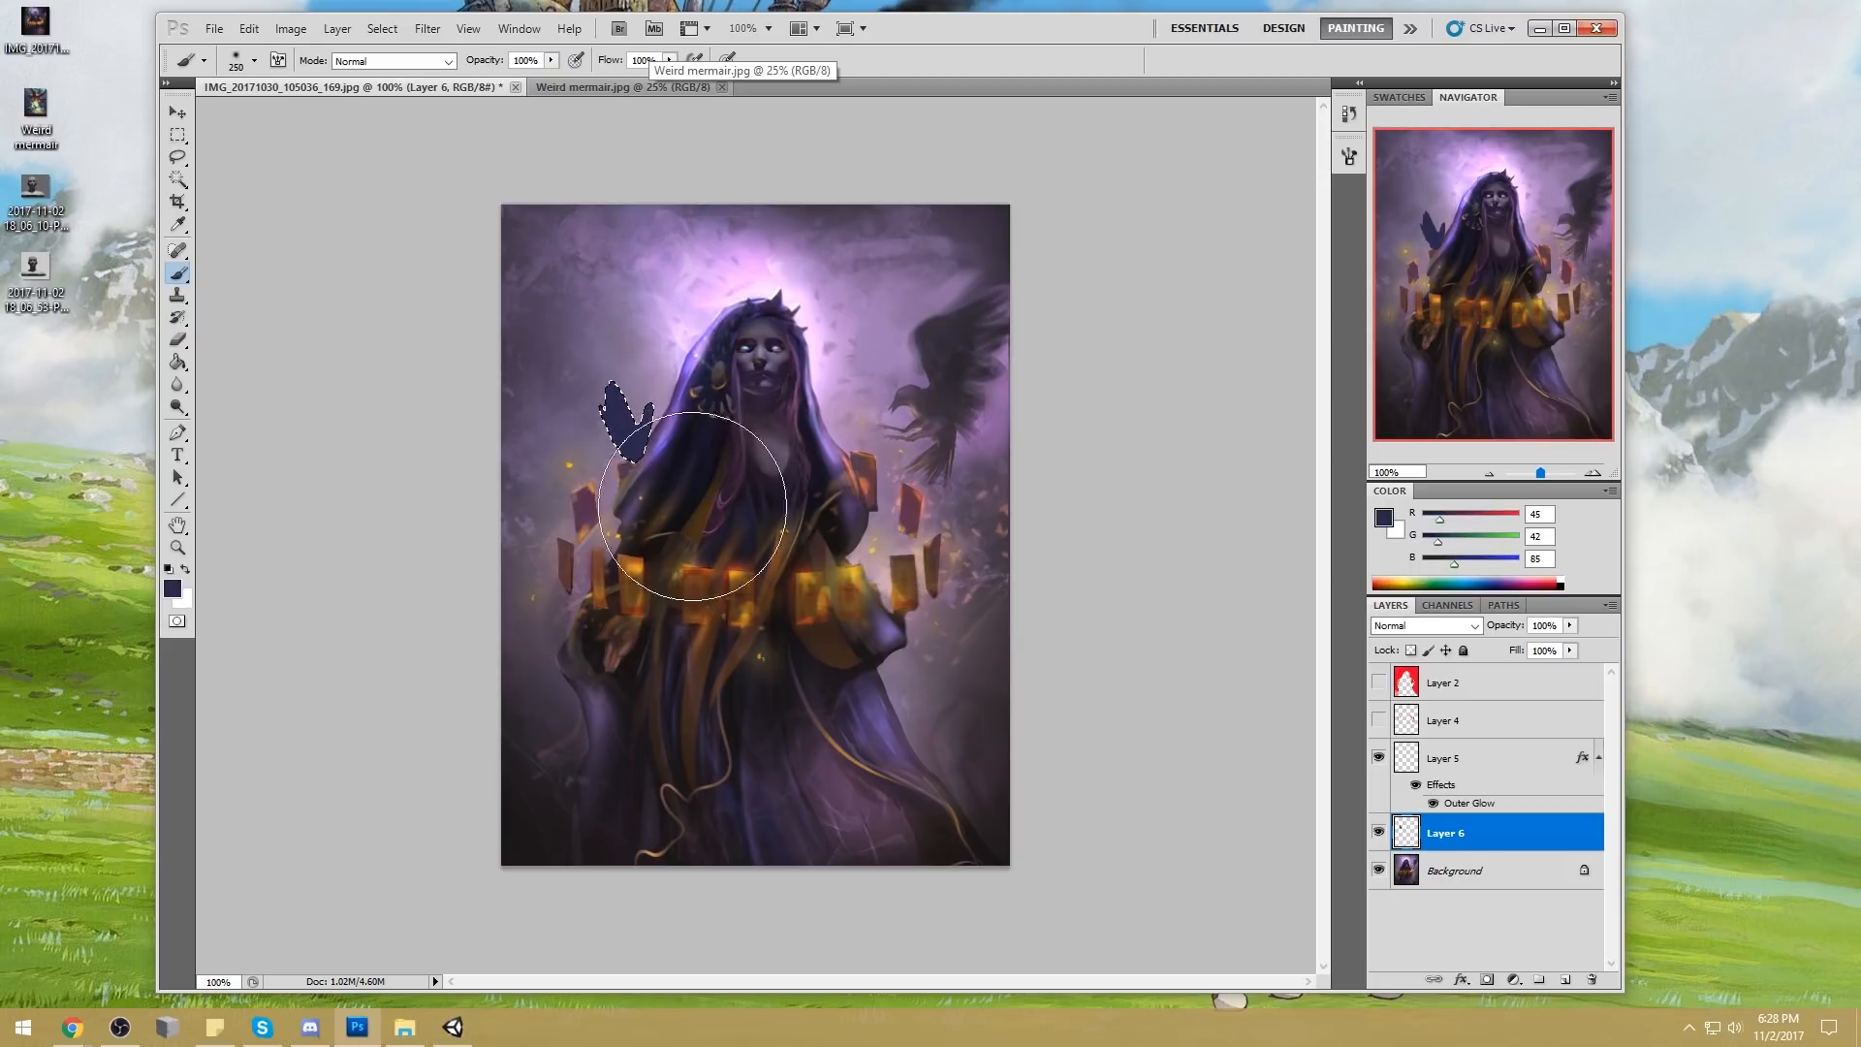
Outline a second, downward hand at the other sleeve and fill it with the same dark blue on another new layer
{"action": "key", "text": "l"}
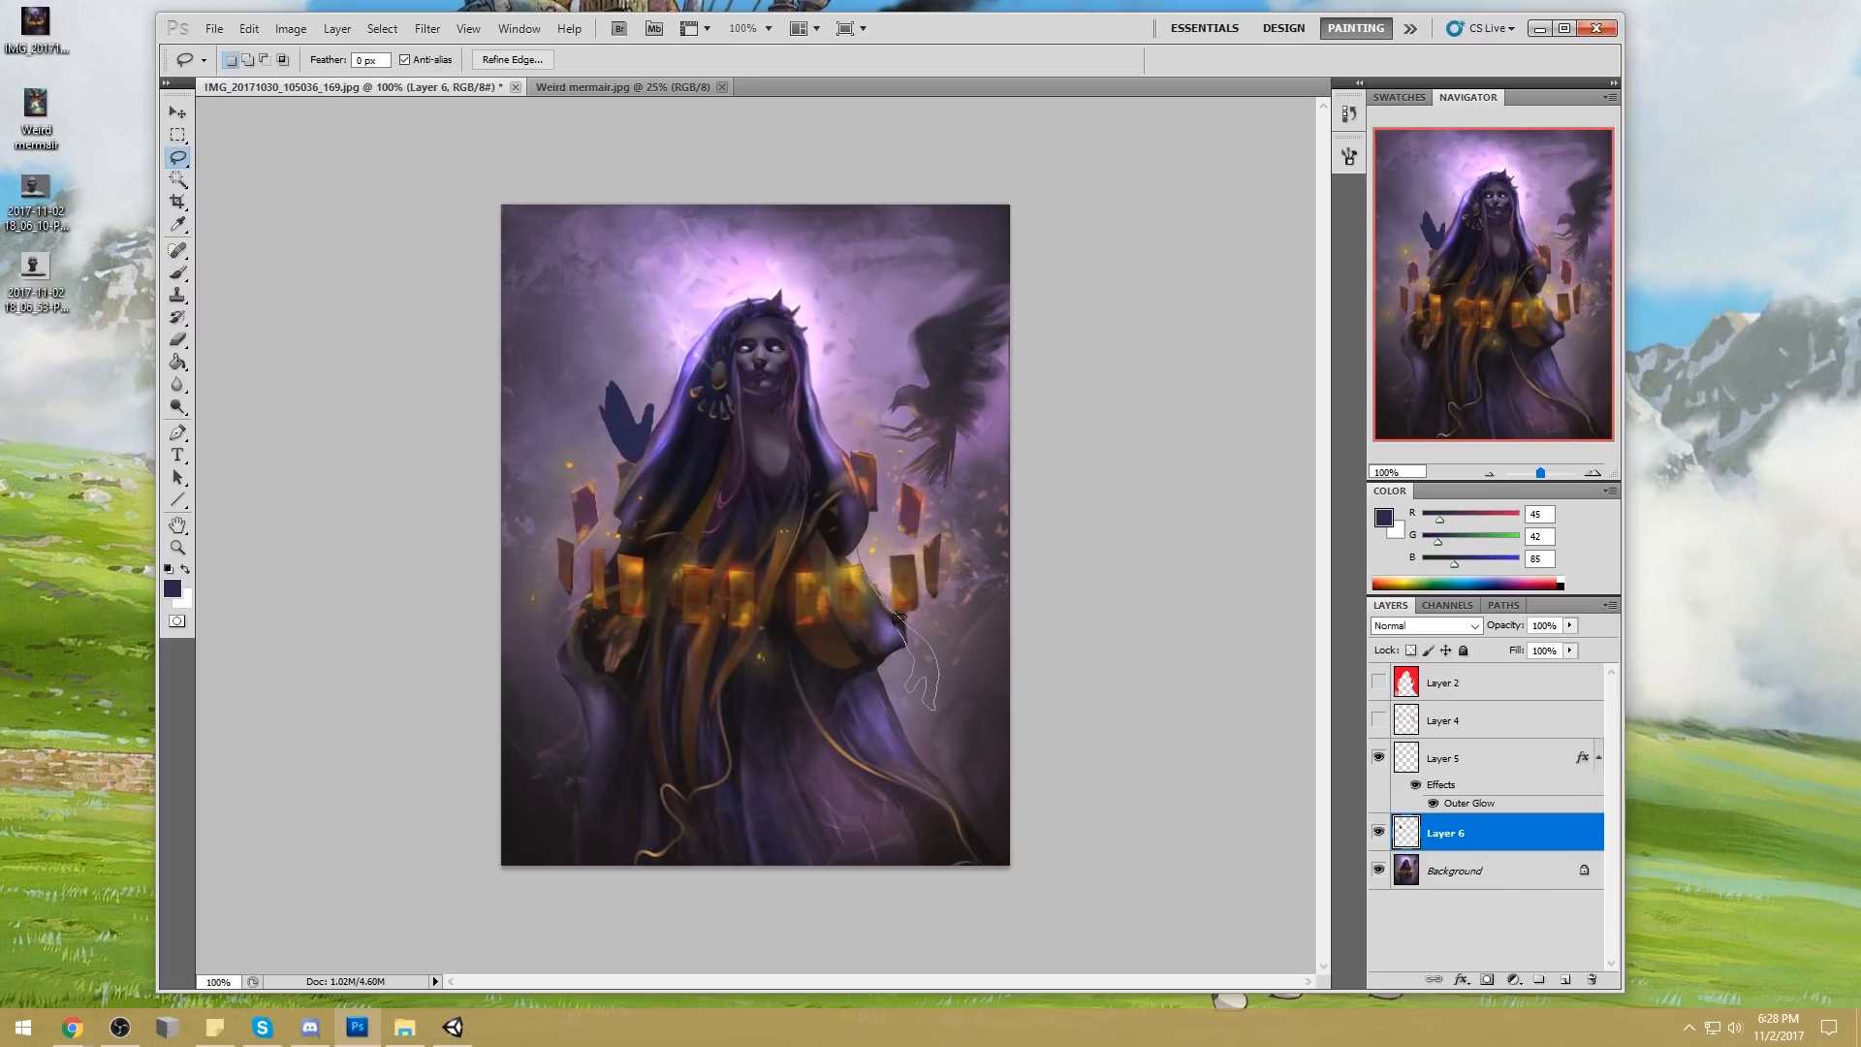
{"action": "key", "text": "ctrl+d"}
{"action": "left_click_drag", "start_coordinate": [894, 616], "coordinate": [898, 640]}
{"action": "mouse_move", "coordinate": [928, 677]}
{"action": "left_mouse_down"}
{"action": "mouse_move", "coordinate": [958, 650]}
{"action": "mouse_move", "coordinate": [921, 679]}
{"action": "left_mouse_up"}
{"action": "left_click", "coordinate": [1563, 982]}
{"action": "key", "text": "g"}
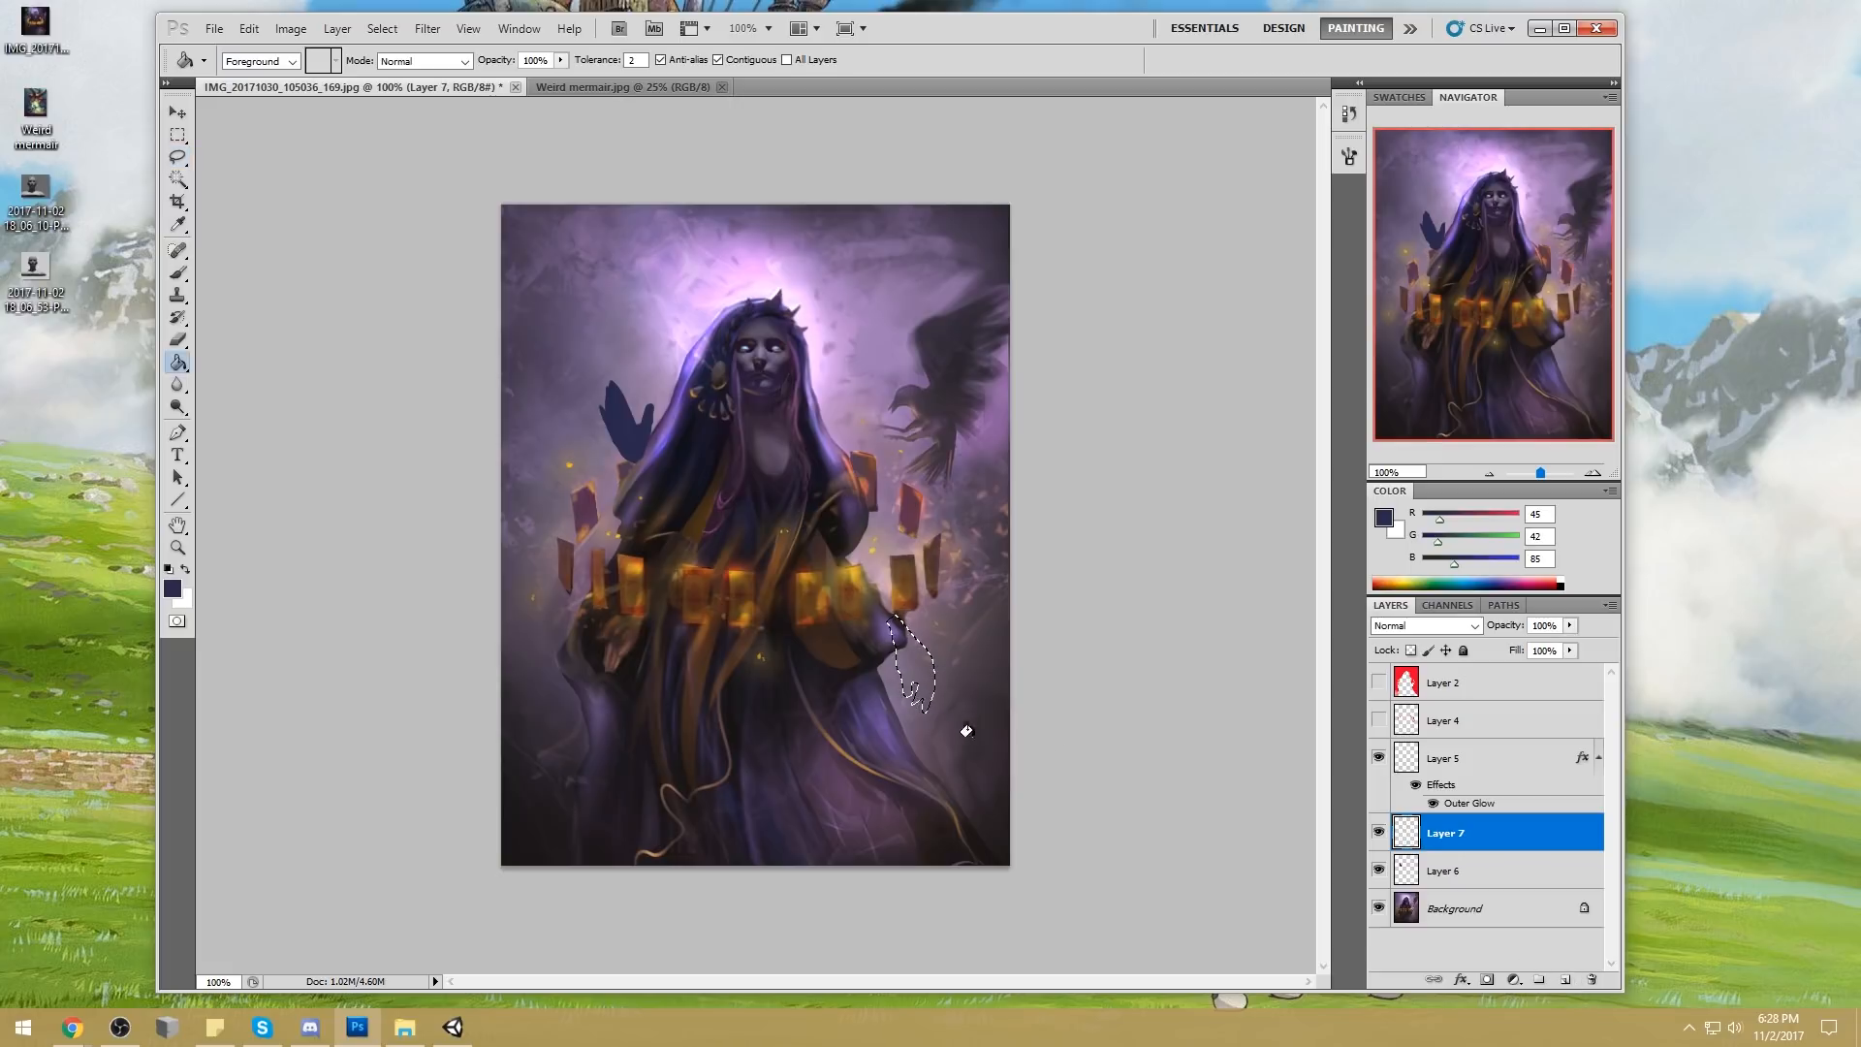
{"action": "left_click", "coordinate": [896, 655]}
{"action": "key", "text": "m"}
{"action": "right_click", "coordinate": [976, 506]}
{"action": "left_click", "coordinate": [1008, 522]}
Move the second hand up to the sleeve opening, rotate it about -10°, and merge its layer into the first hand's layer
{"action": "key", "text": "v"}
{"action": "left_click_drag", "start_coordinate": [918, 651], "coordinate": [900, 549]}
{"action": "key", "text": "ctrl+t"}
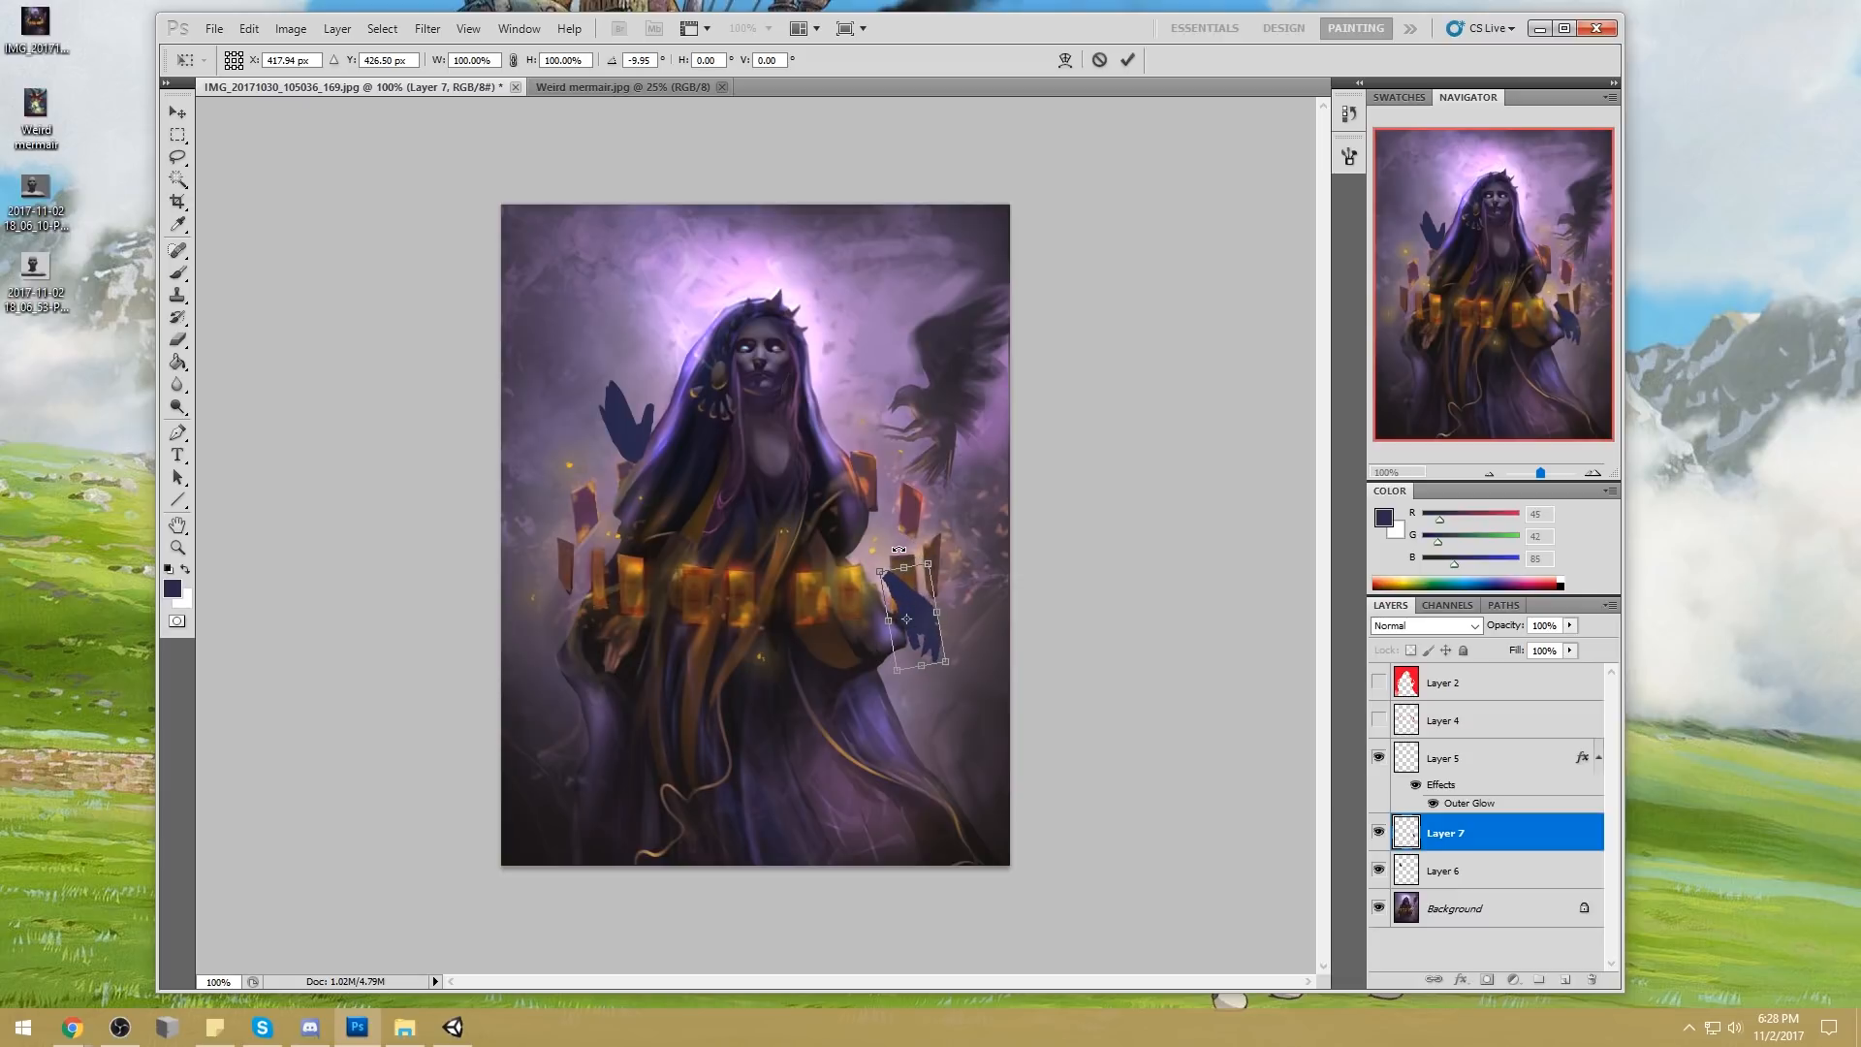
{"action": "left_click", "coordinate": [1126, 60]}
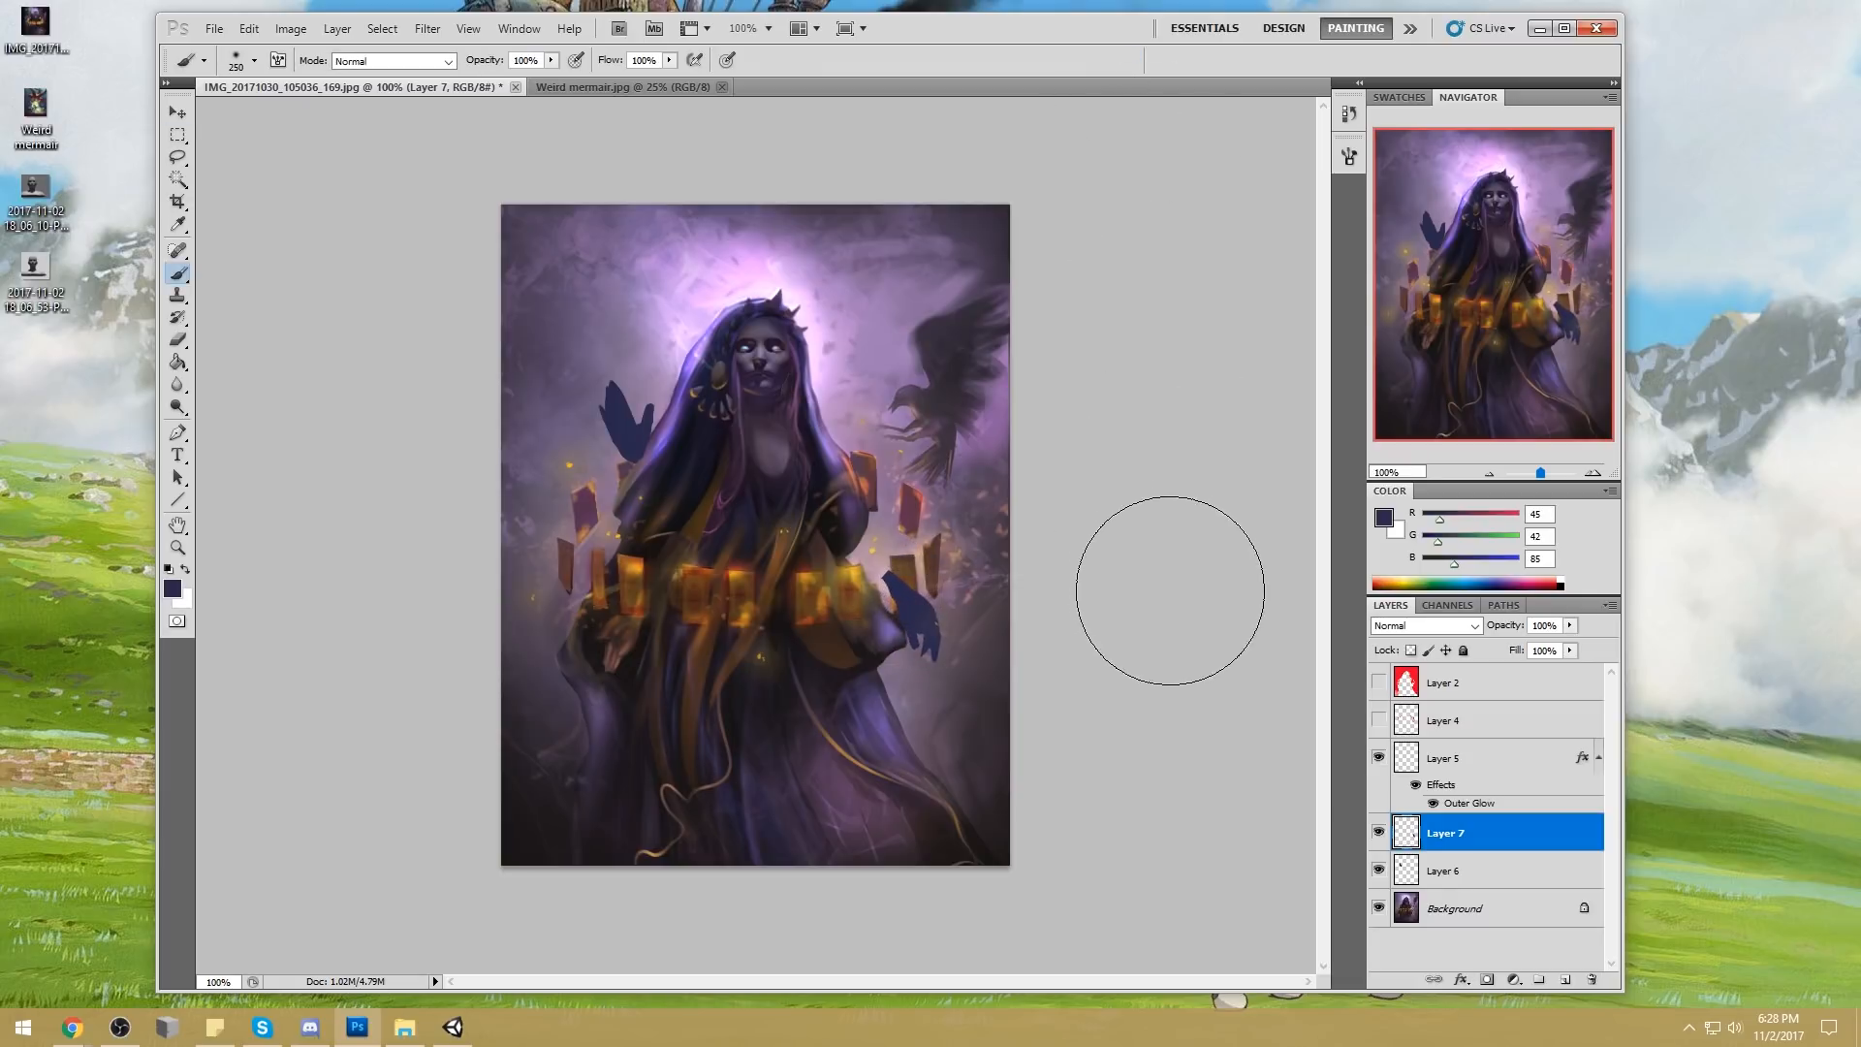
{"action": "key", "text": "v"}
{"action": "left_click_drag", "start_coordinate": [918, 609], "coordinate": [913, 616]}
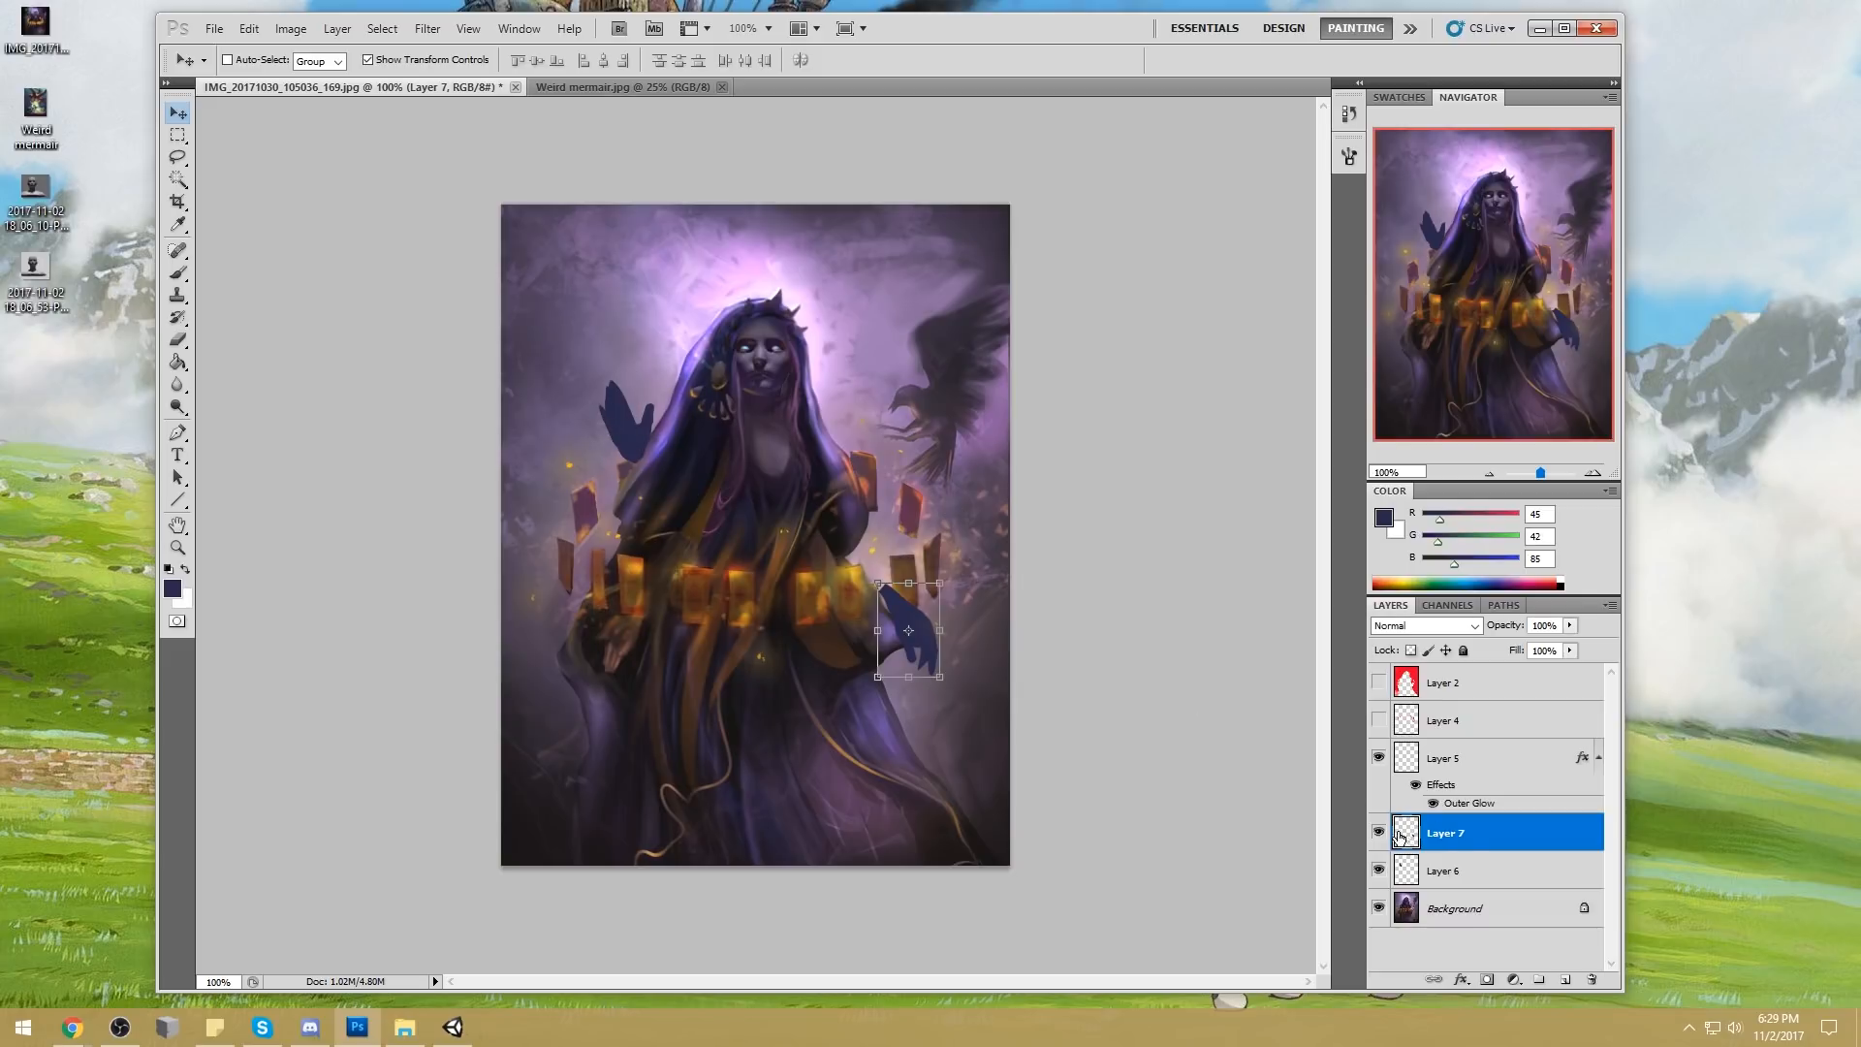
{"action": "right_click", "coordinate": [1471, 853]}
{"action": "left_click", "coordinate": [1551, 793]}
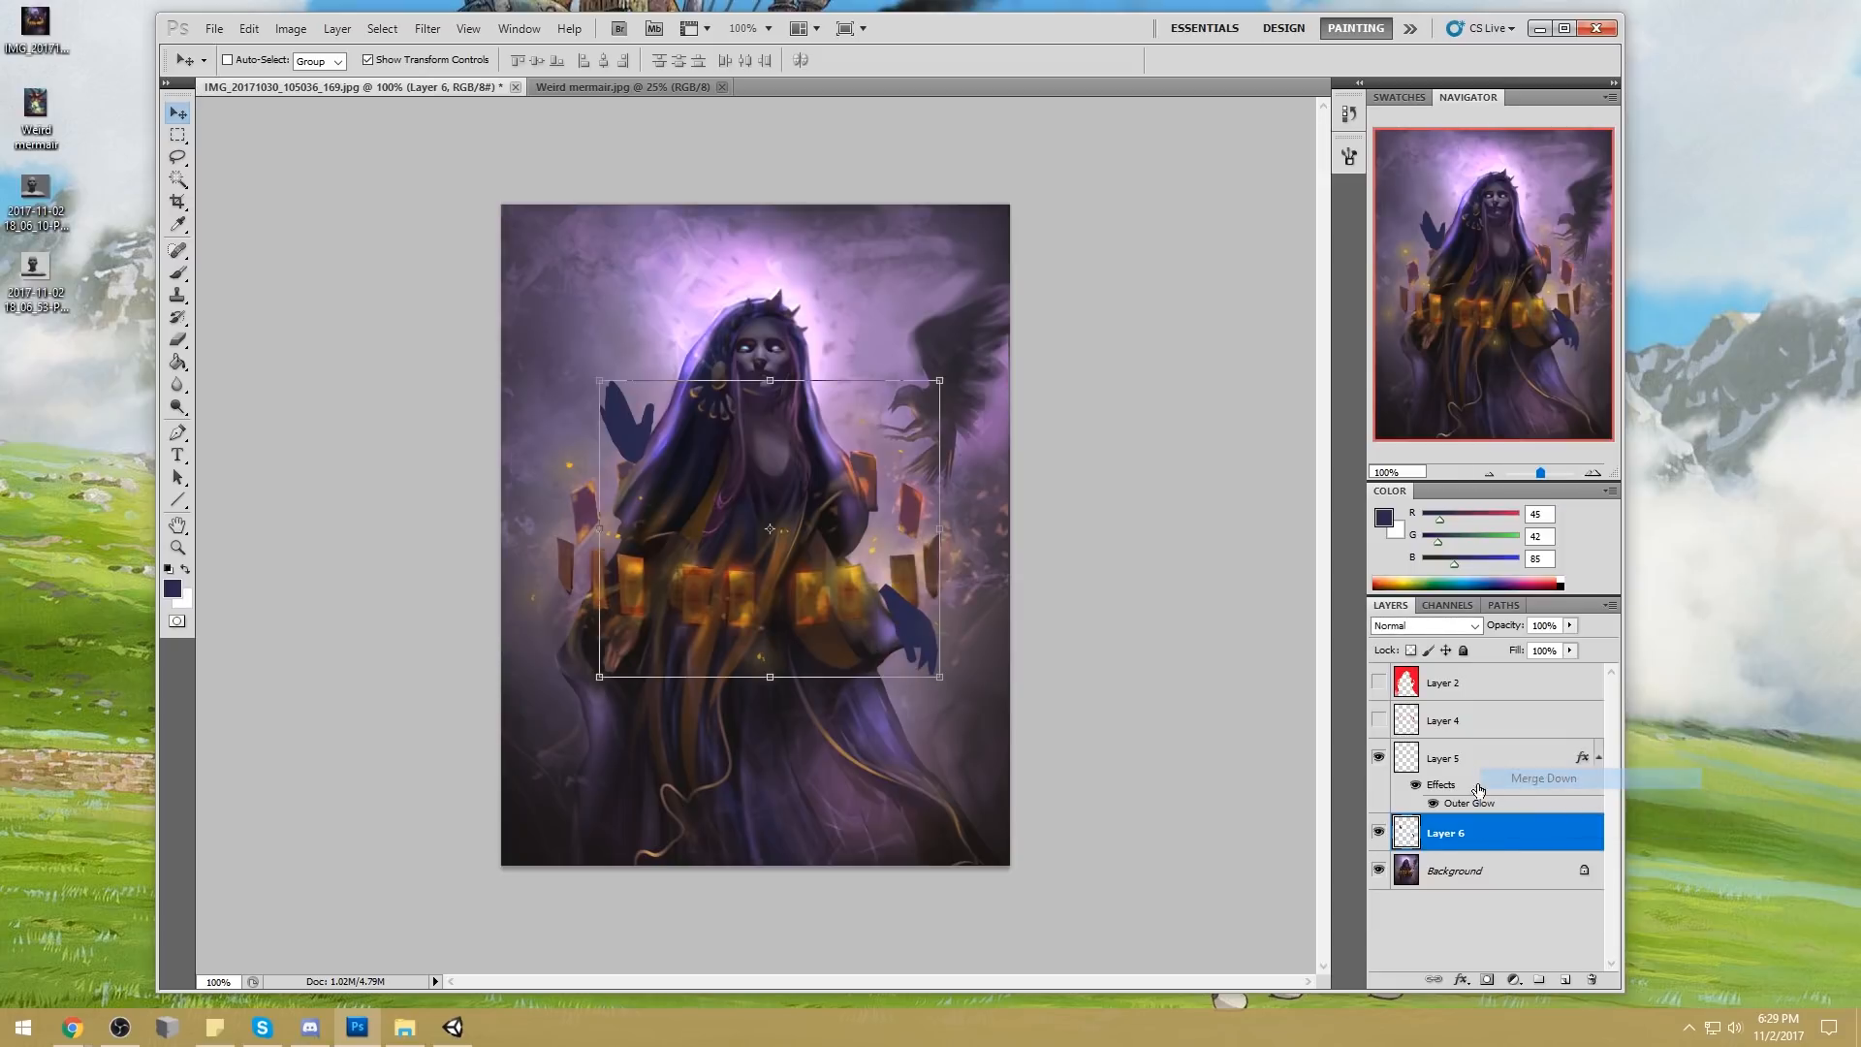
{"action": "key", "text": "b"}
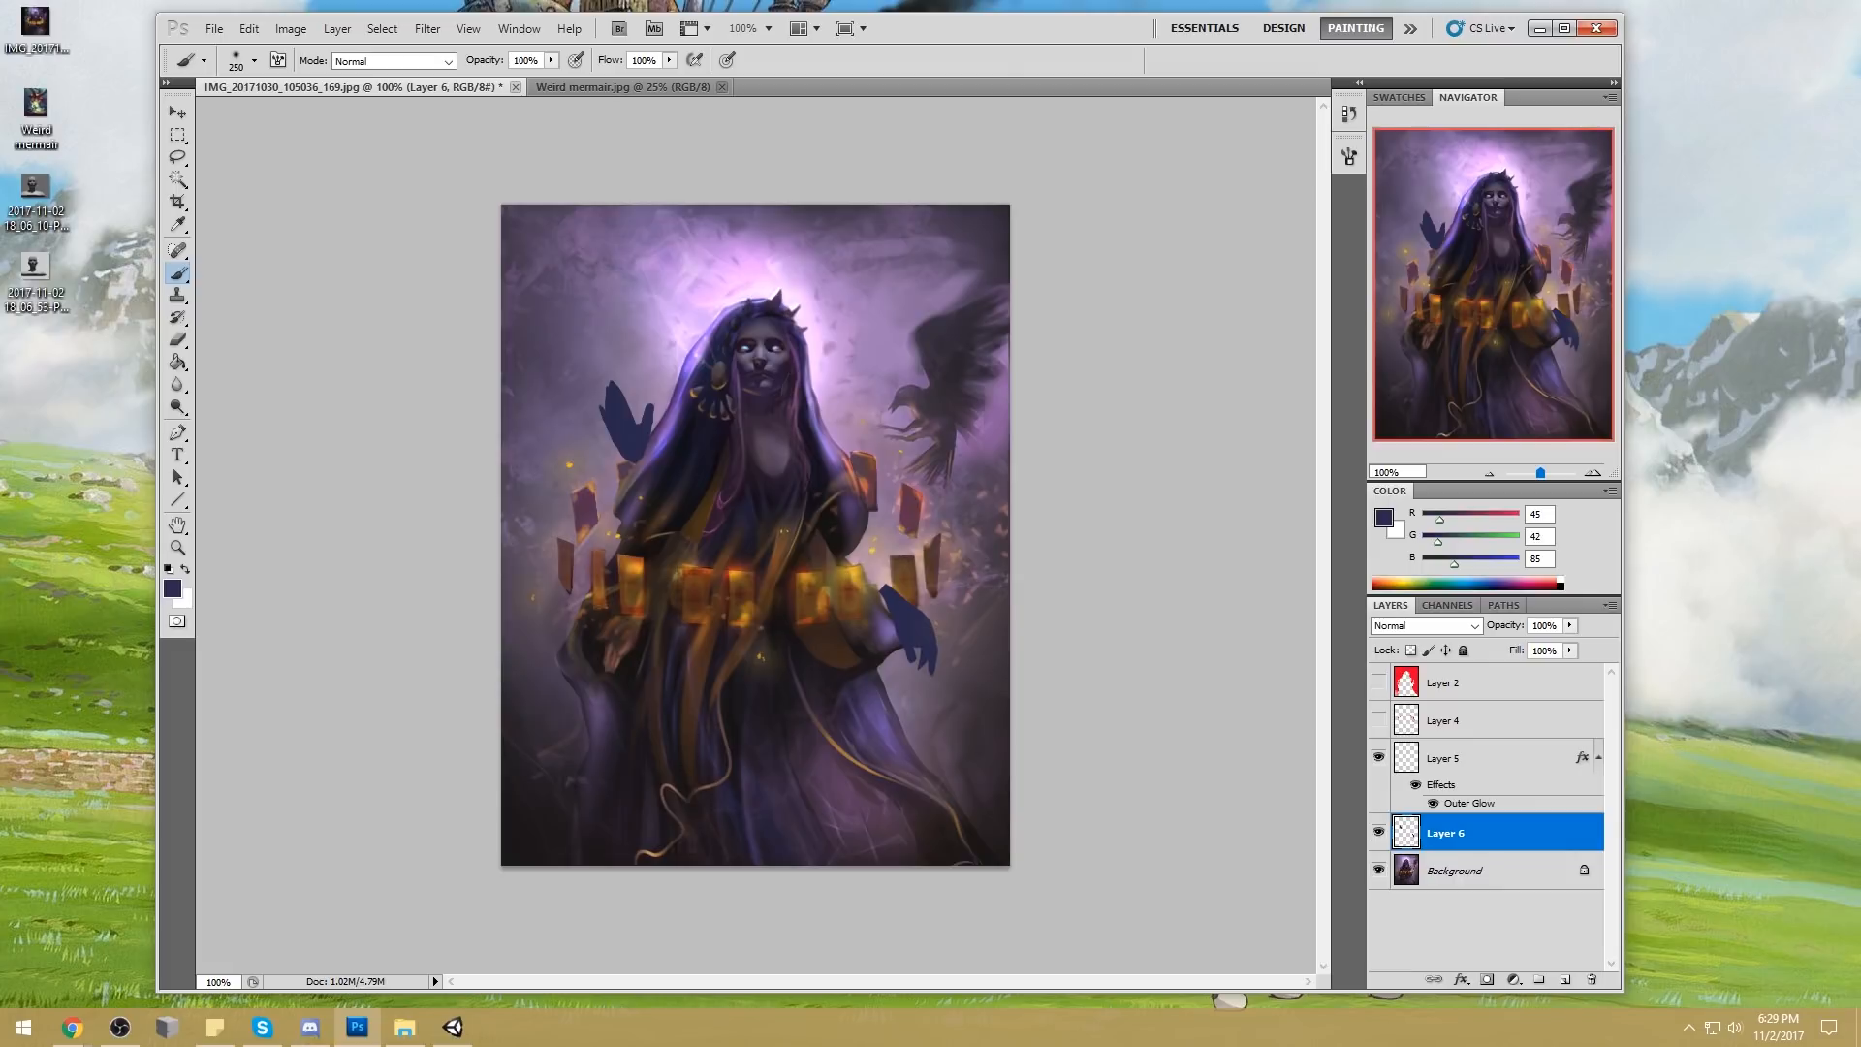
{"action": "left_click", "coordinate": [36, 281]}
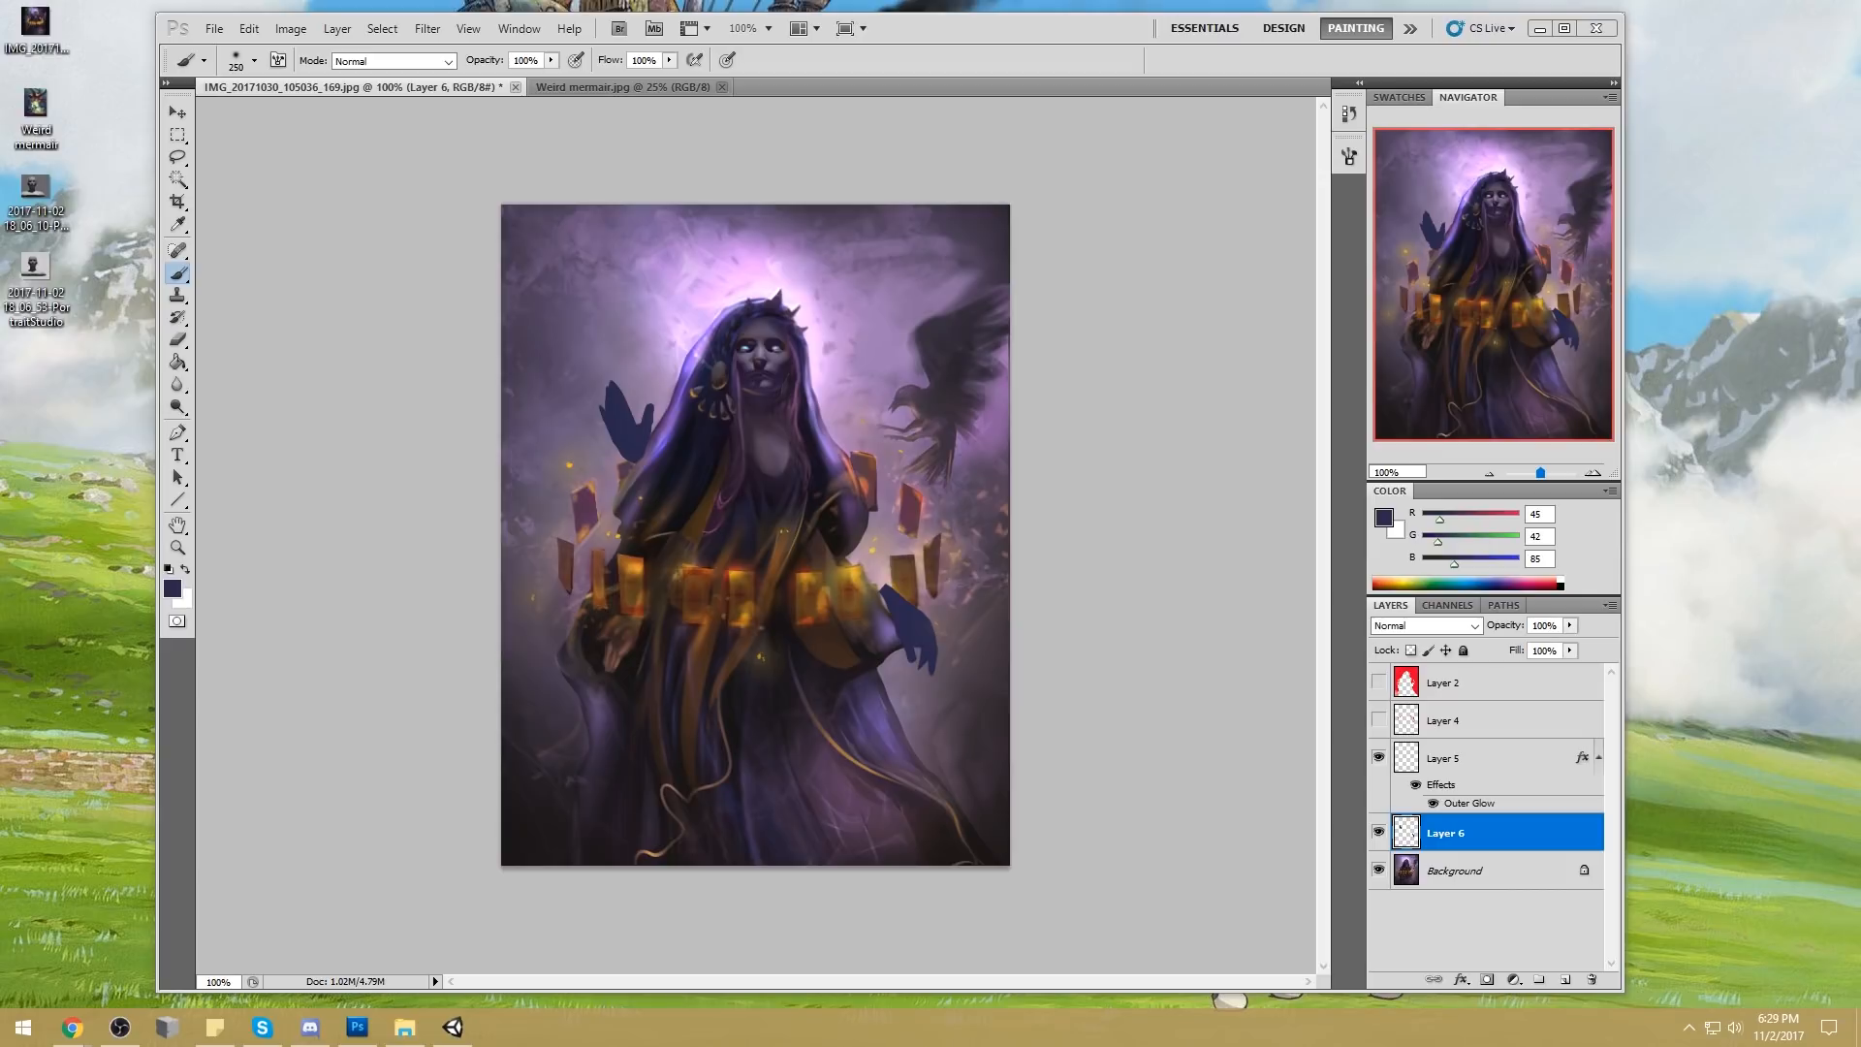
{"action": "left_click", "coordinate": [1383, 518]}
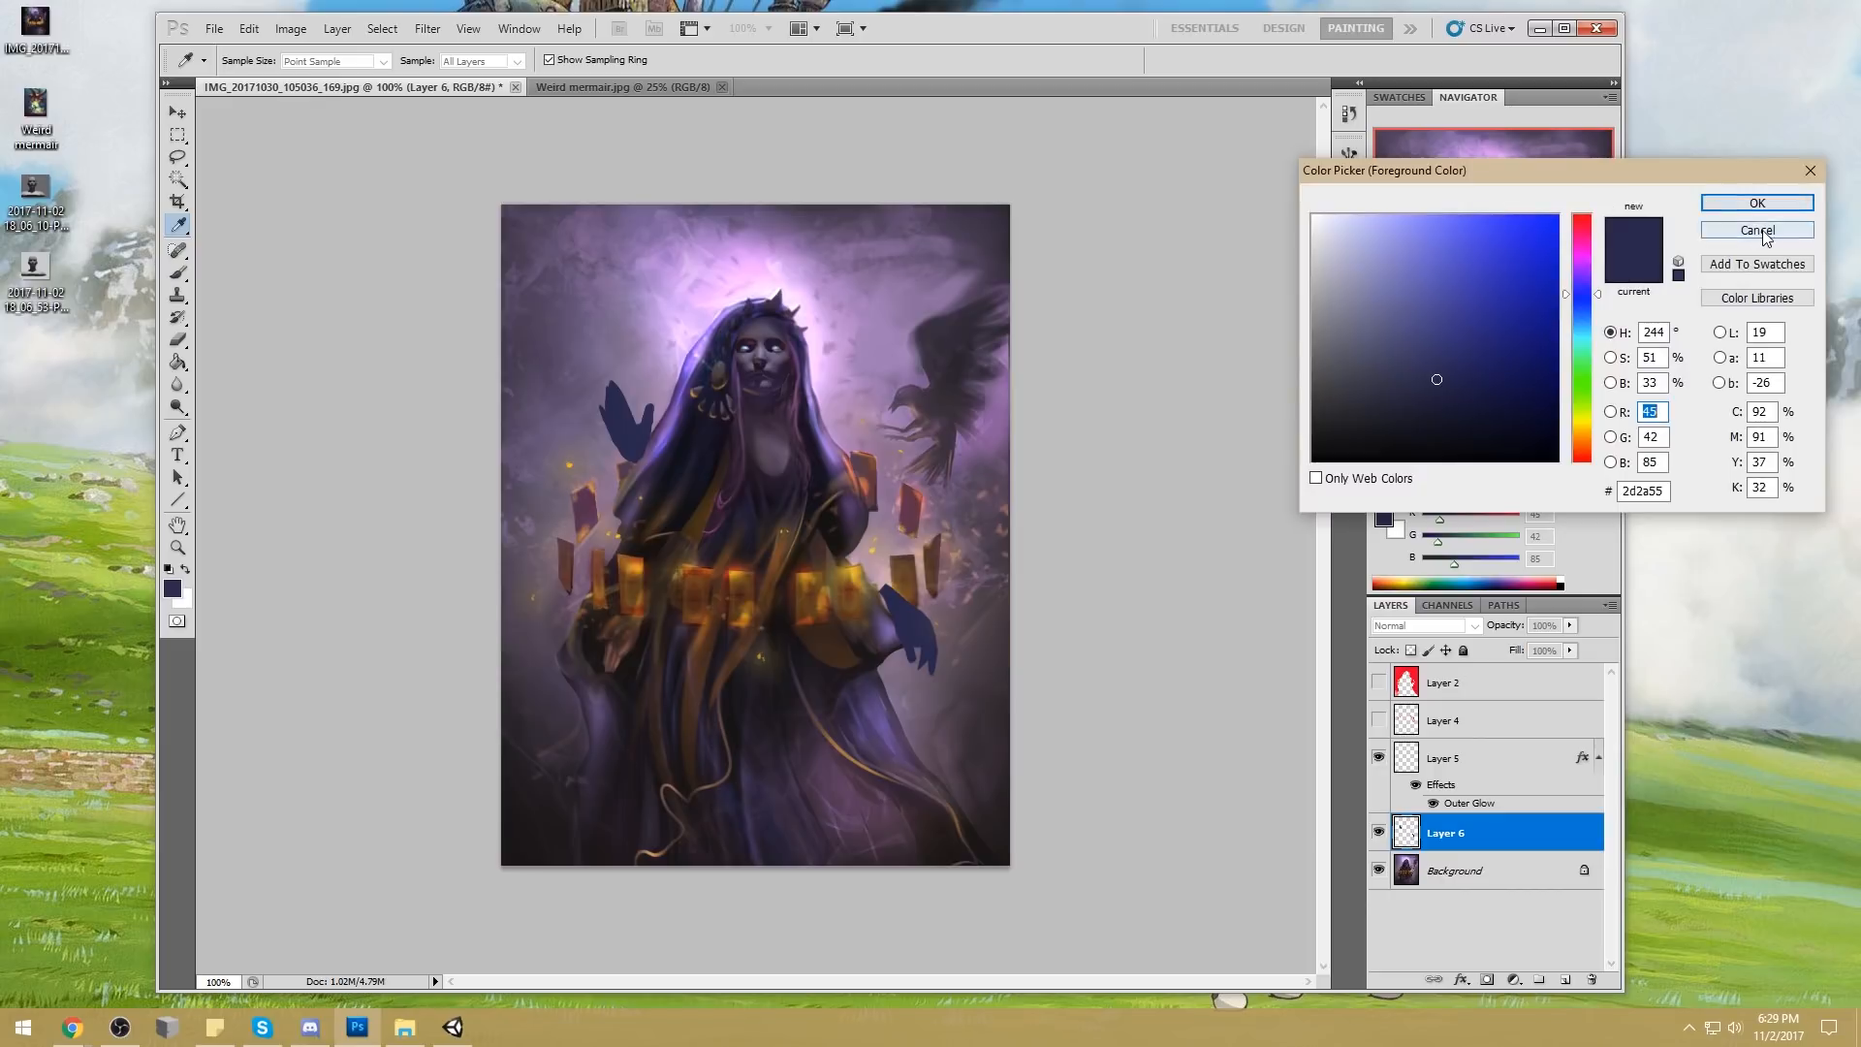
{"action": "key", "text": "Return"}
{"action": "key", "text": "b"}
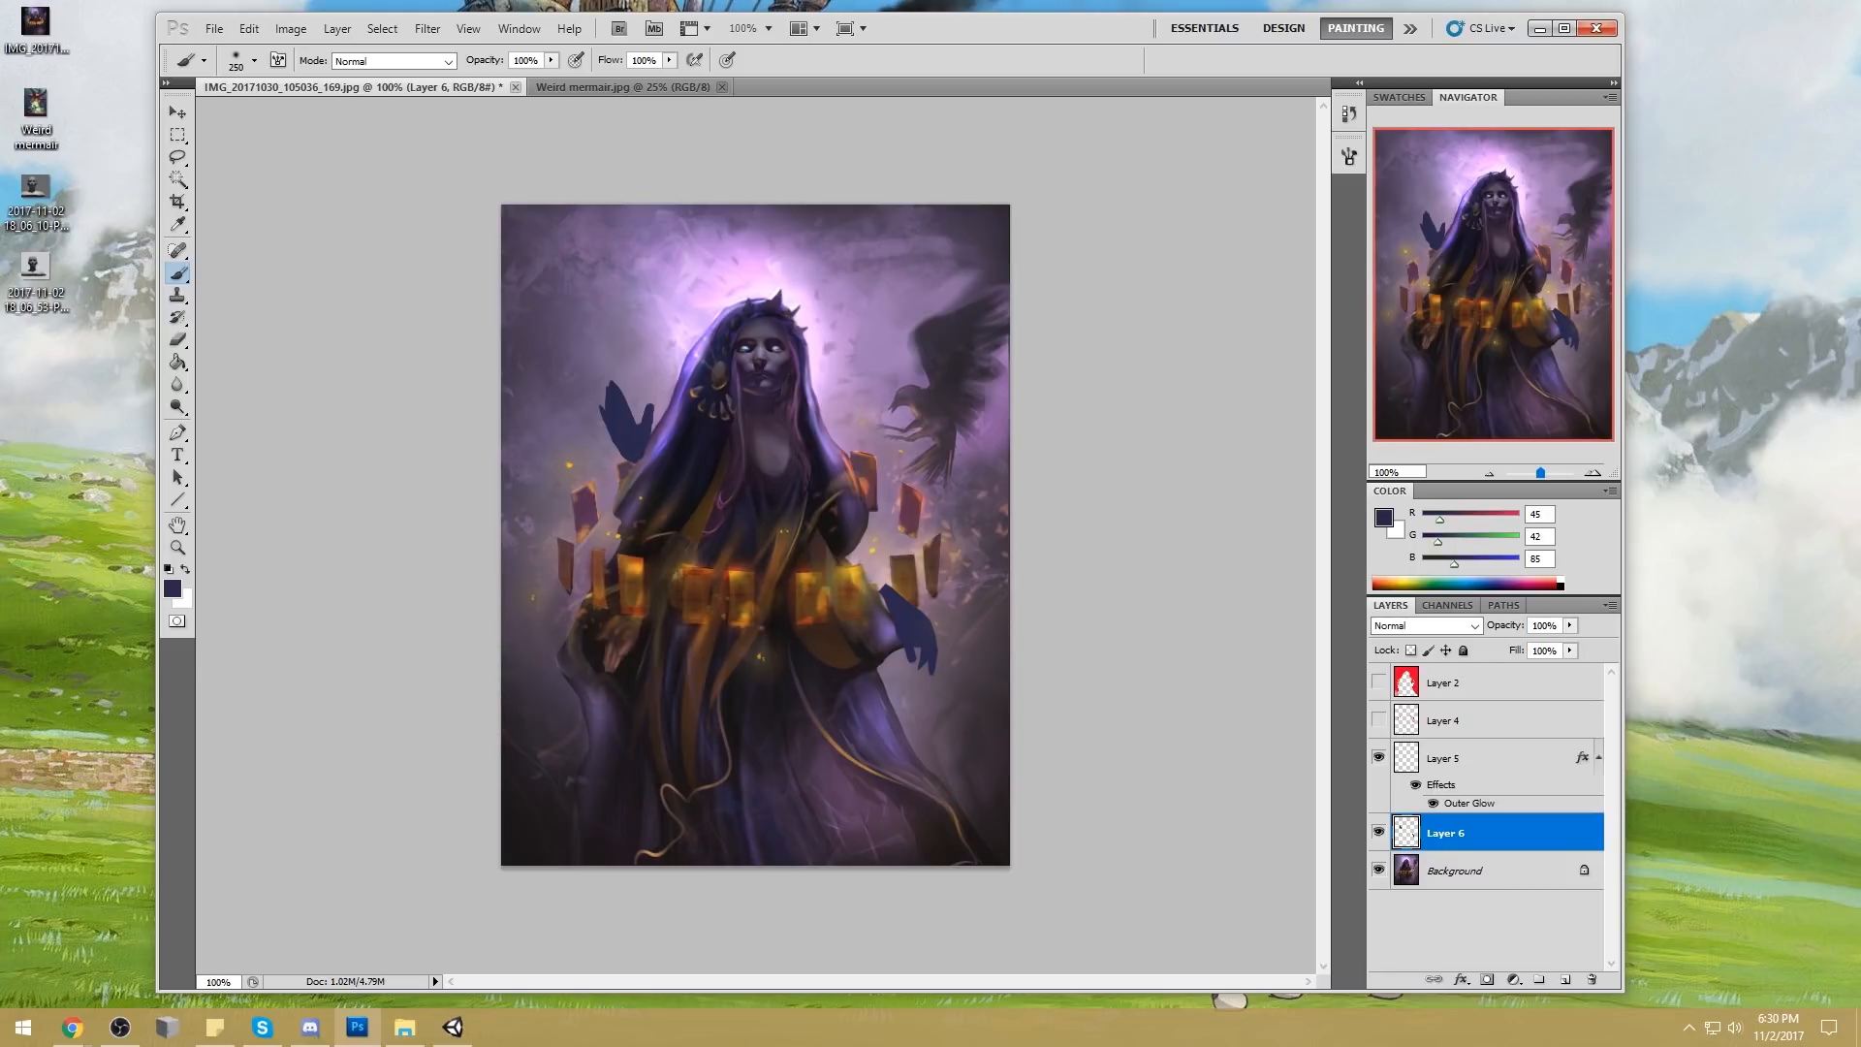
Toggle the hand silhouettes' layer to compare the painting with and without them, leaving the layer hidden
{"action": "left_click", "coordinate": [1378, 833]}
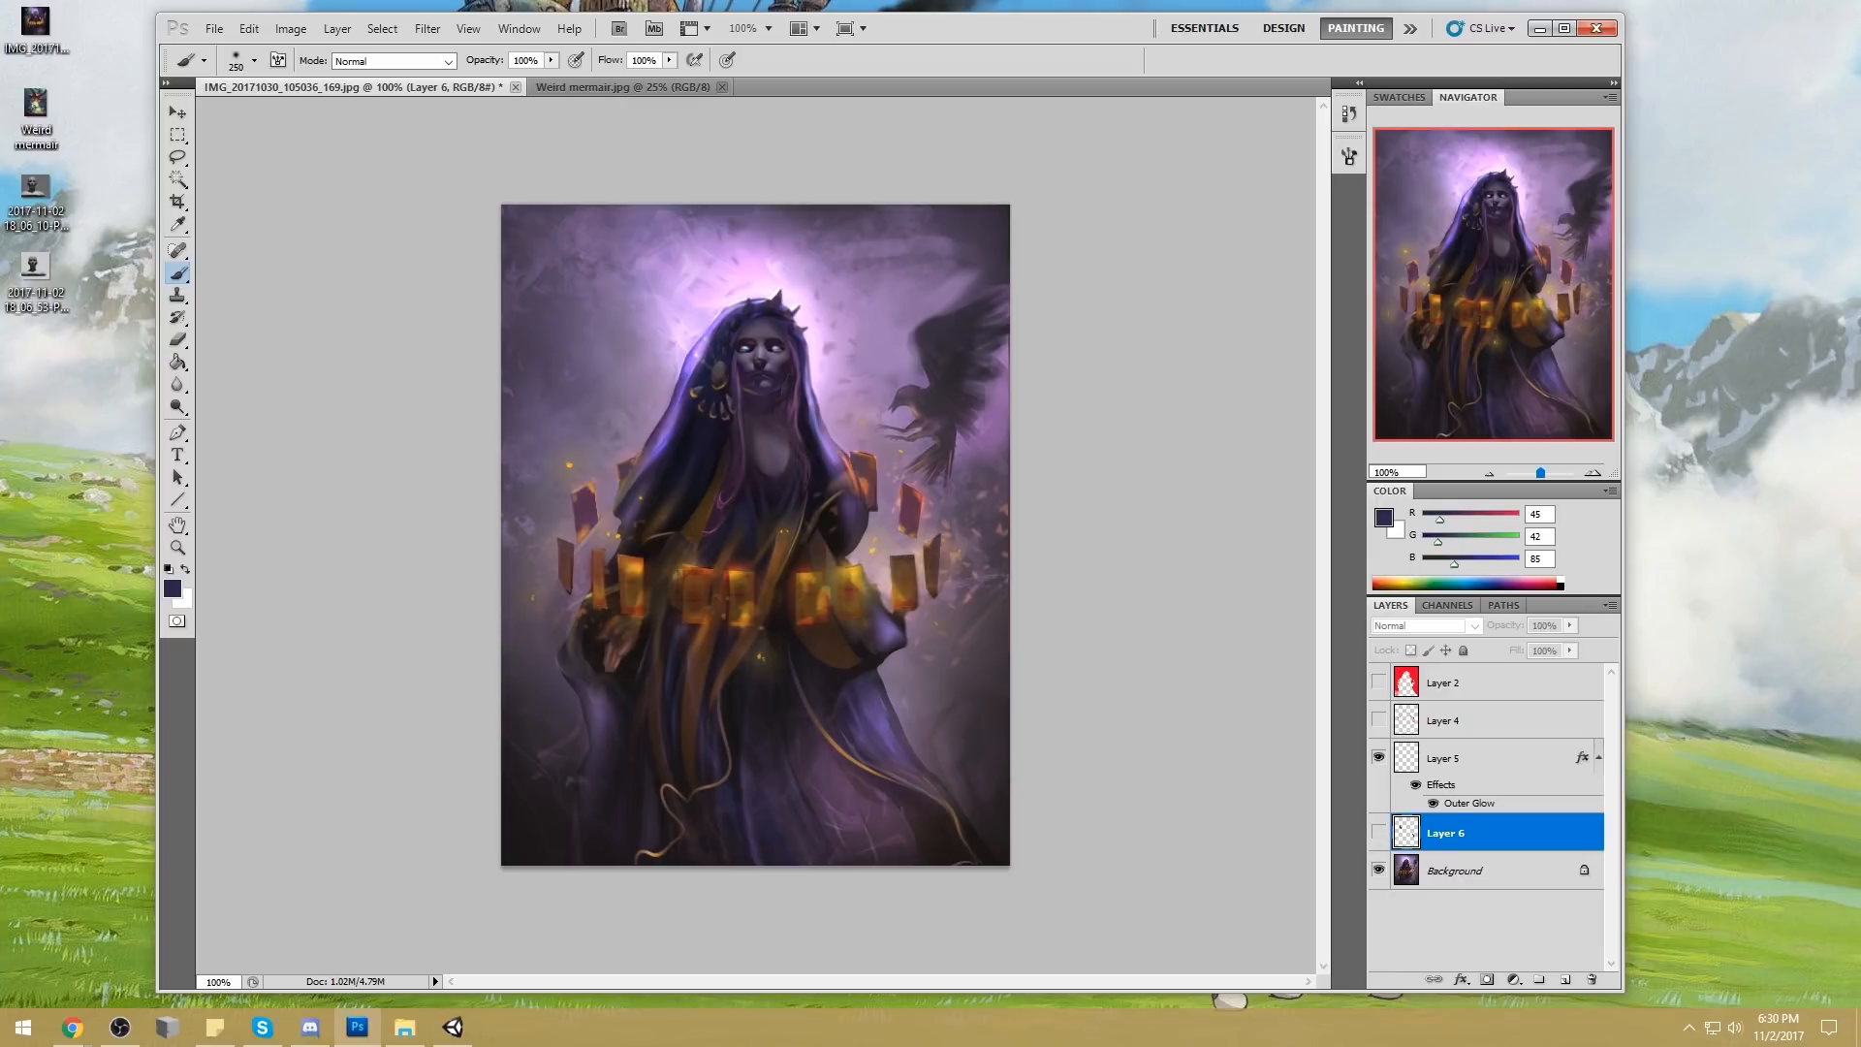
{"action": "key", "text": "alt+Tab"}
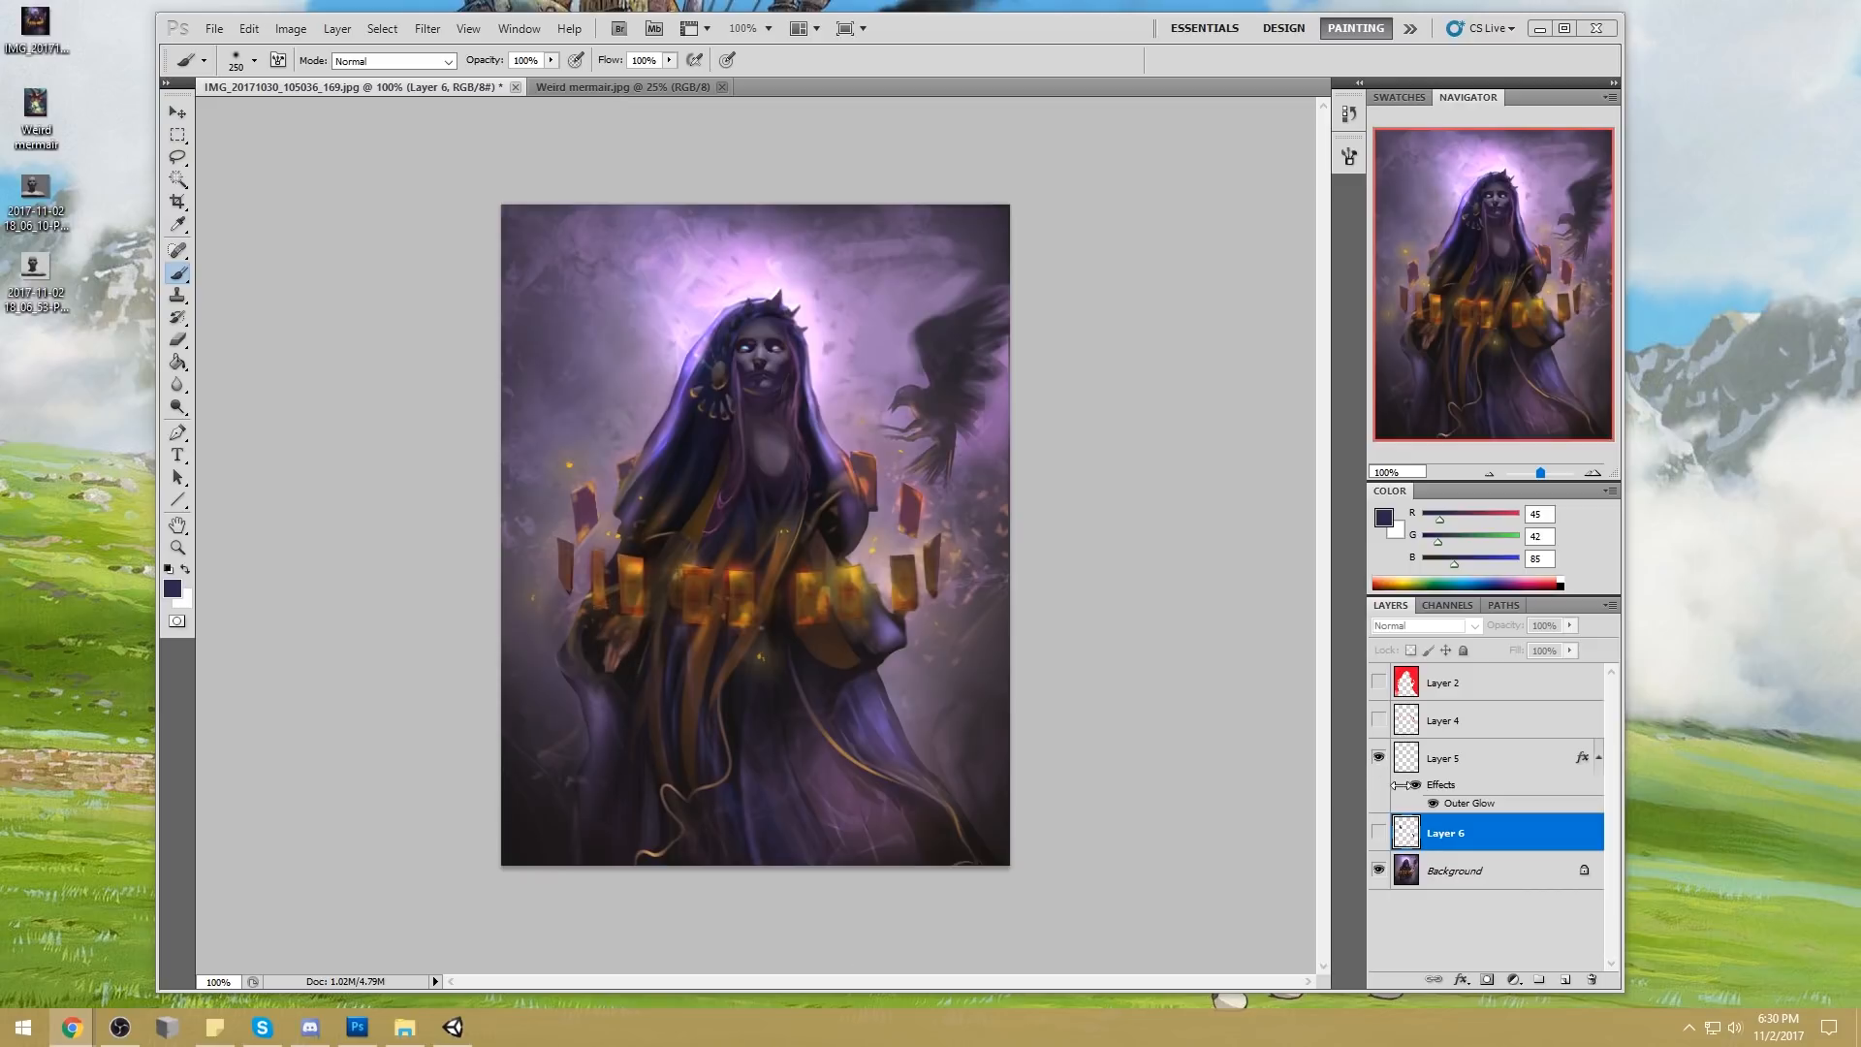
{"action": "left_click", "coordinate": [1379, 833]}
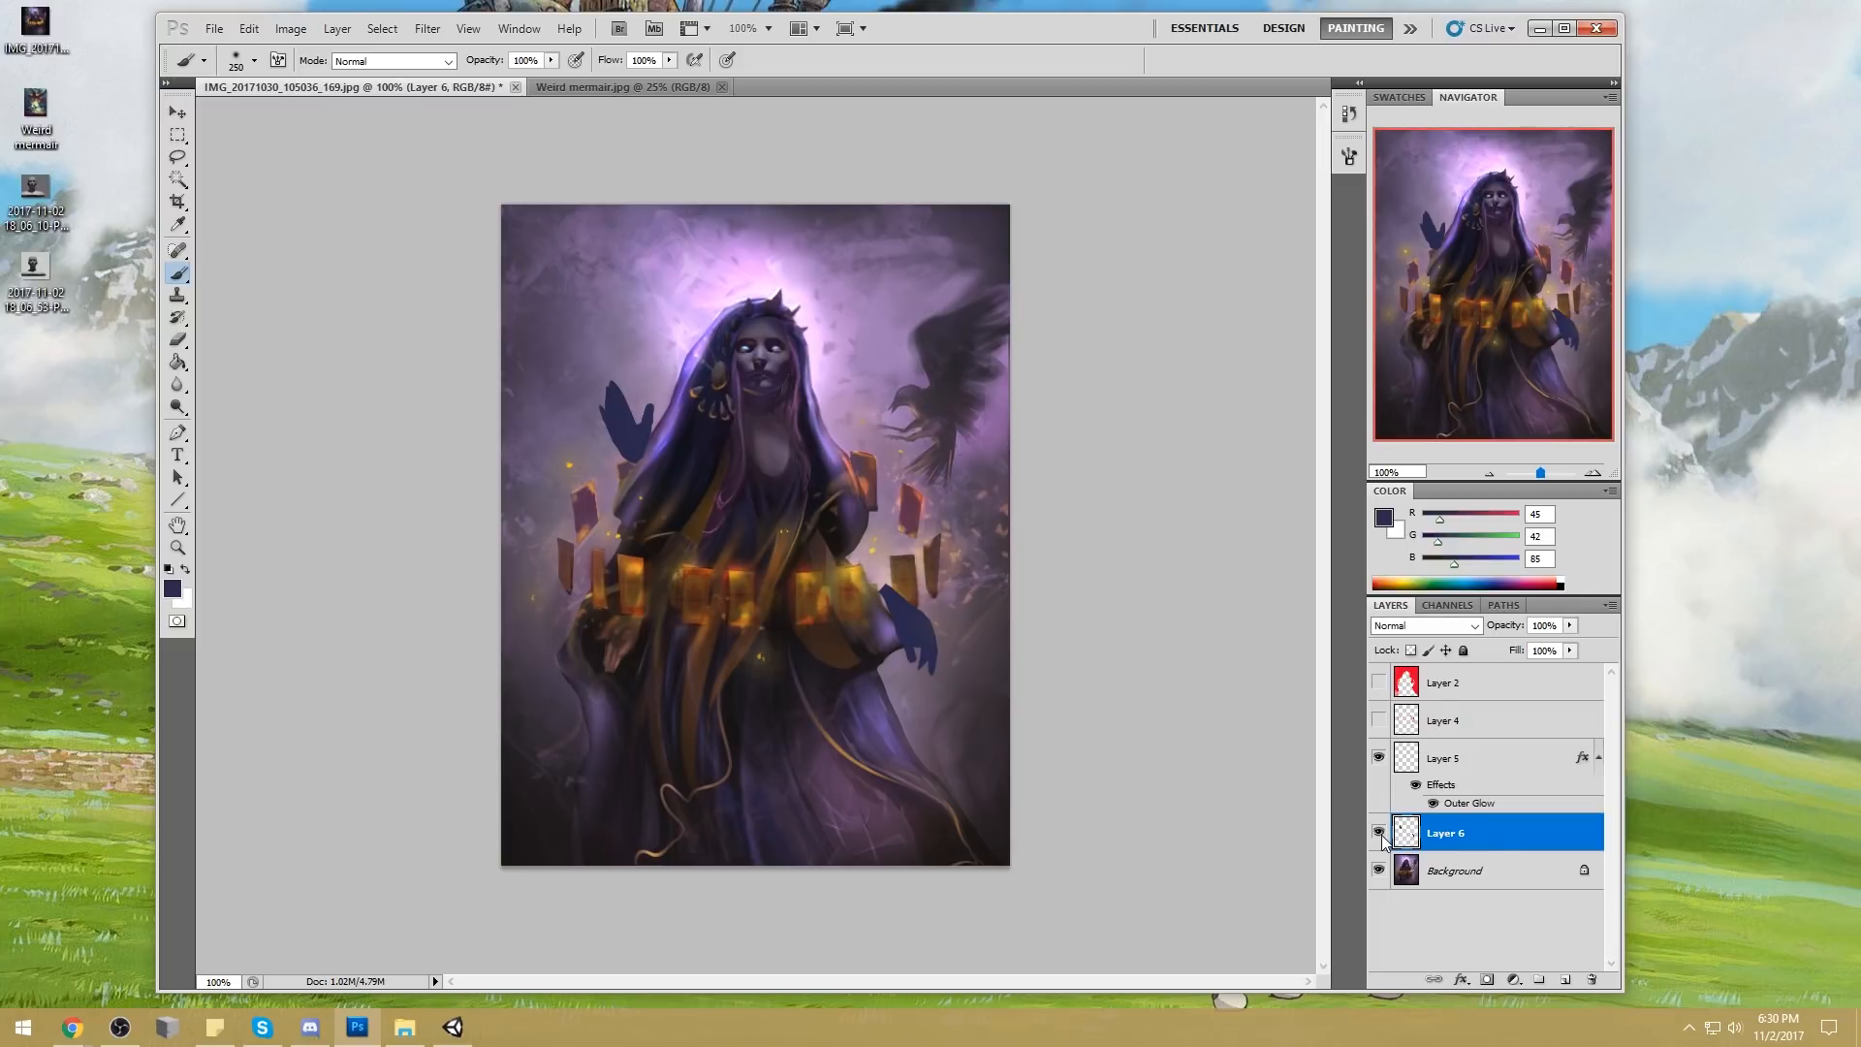
{"action": "left_click", "coordinate": [1378, 833]}
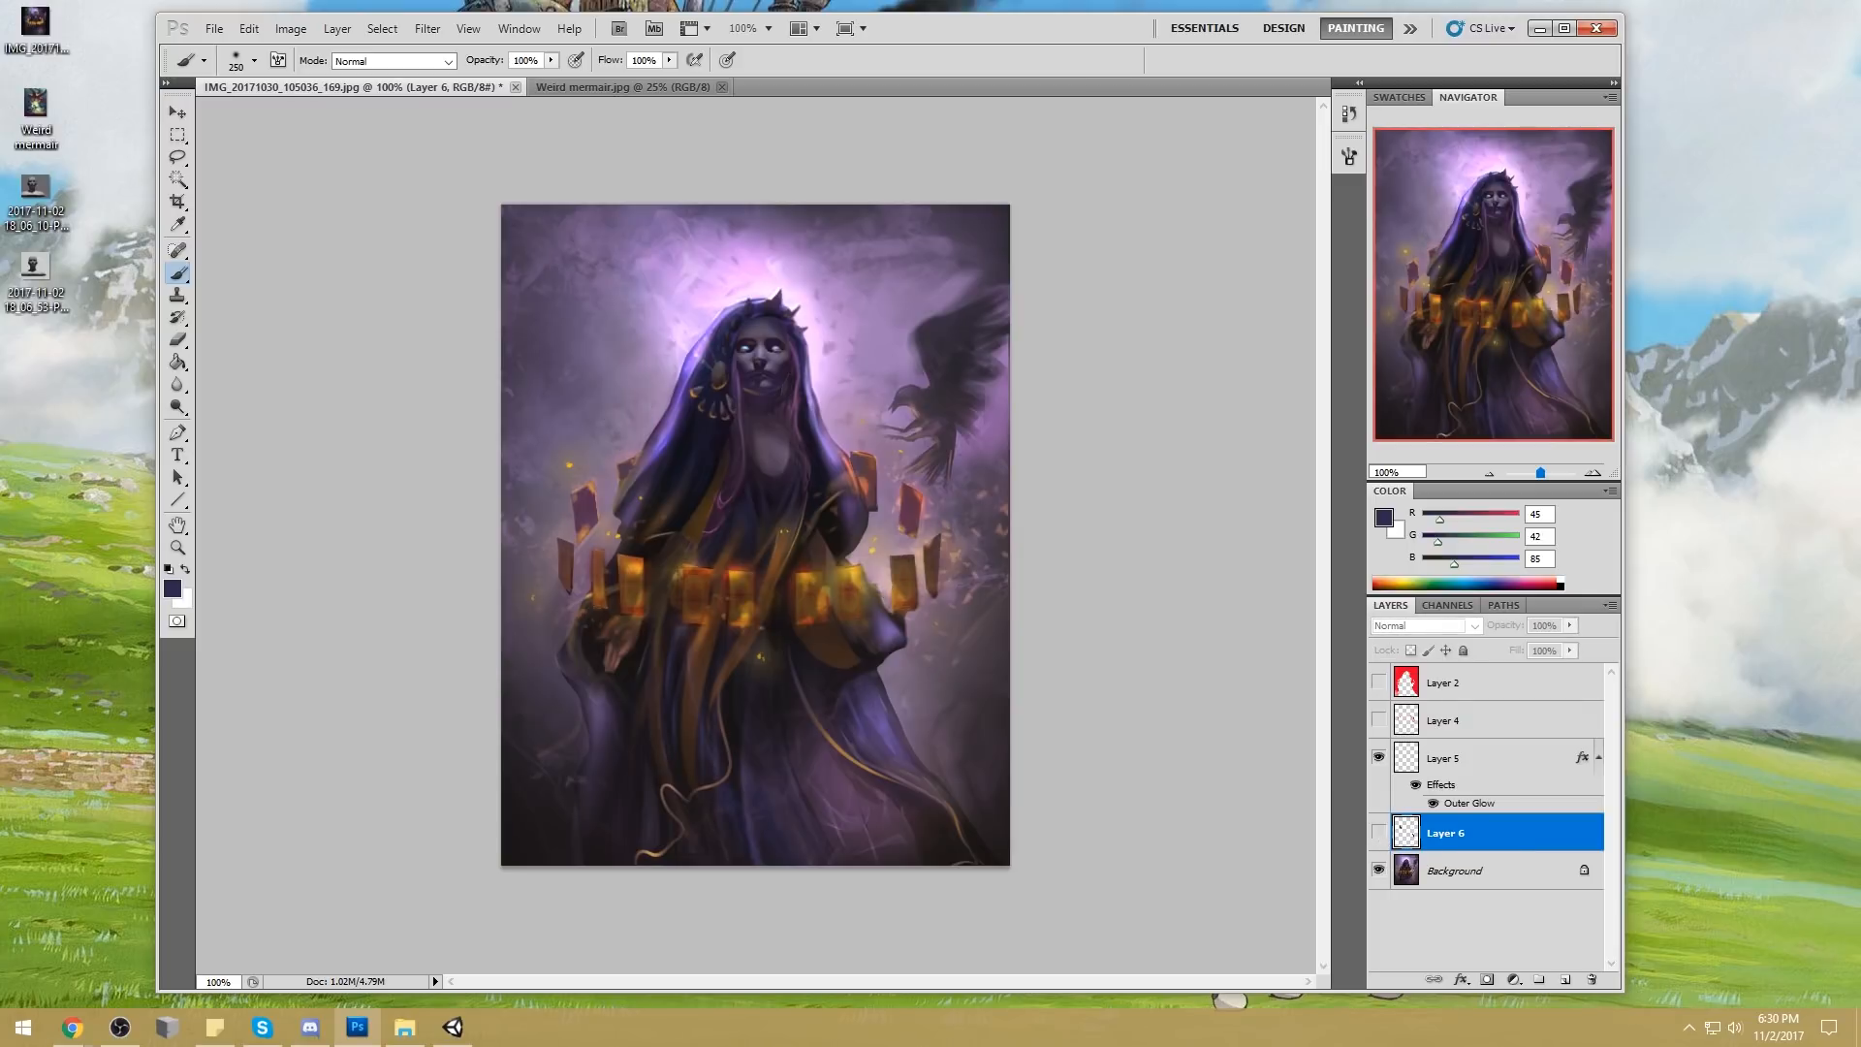
{"action": "key", "text": "alt+Tab"}
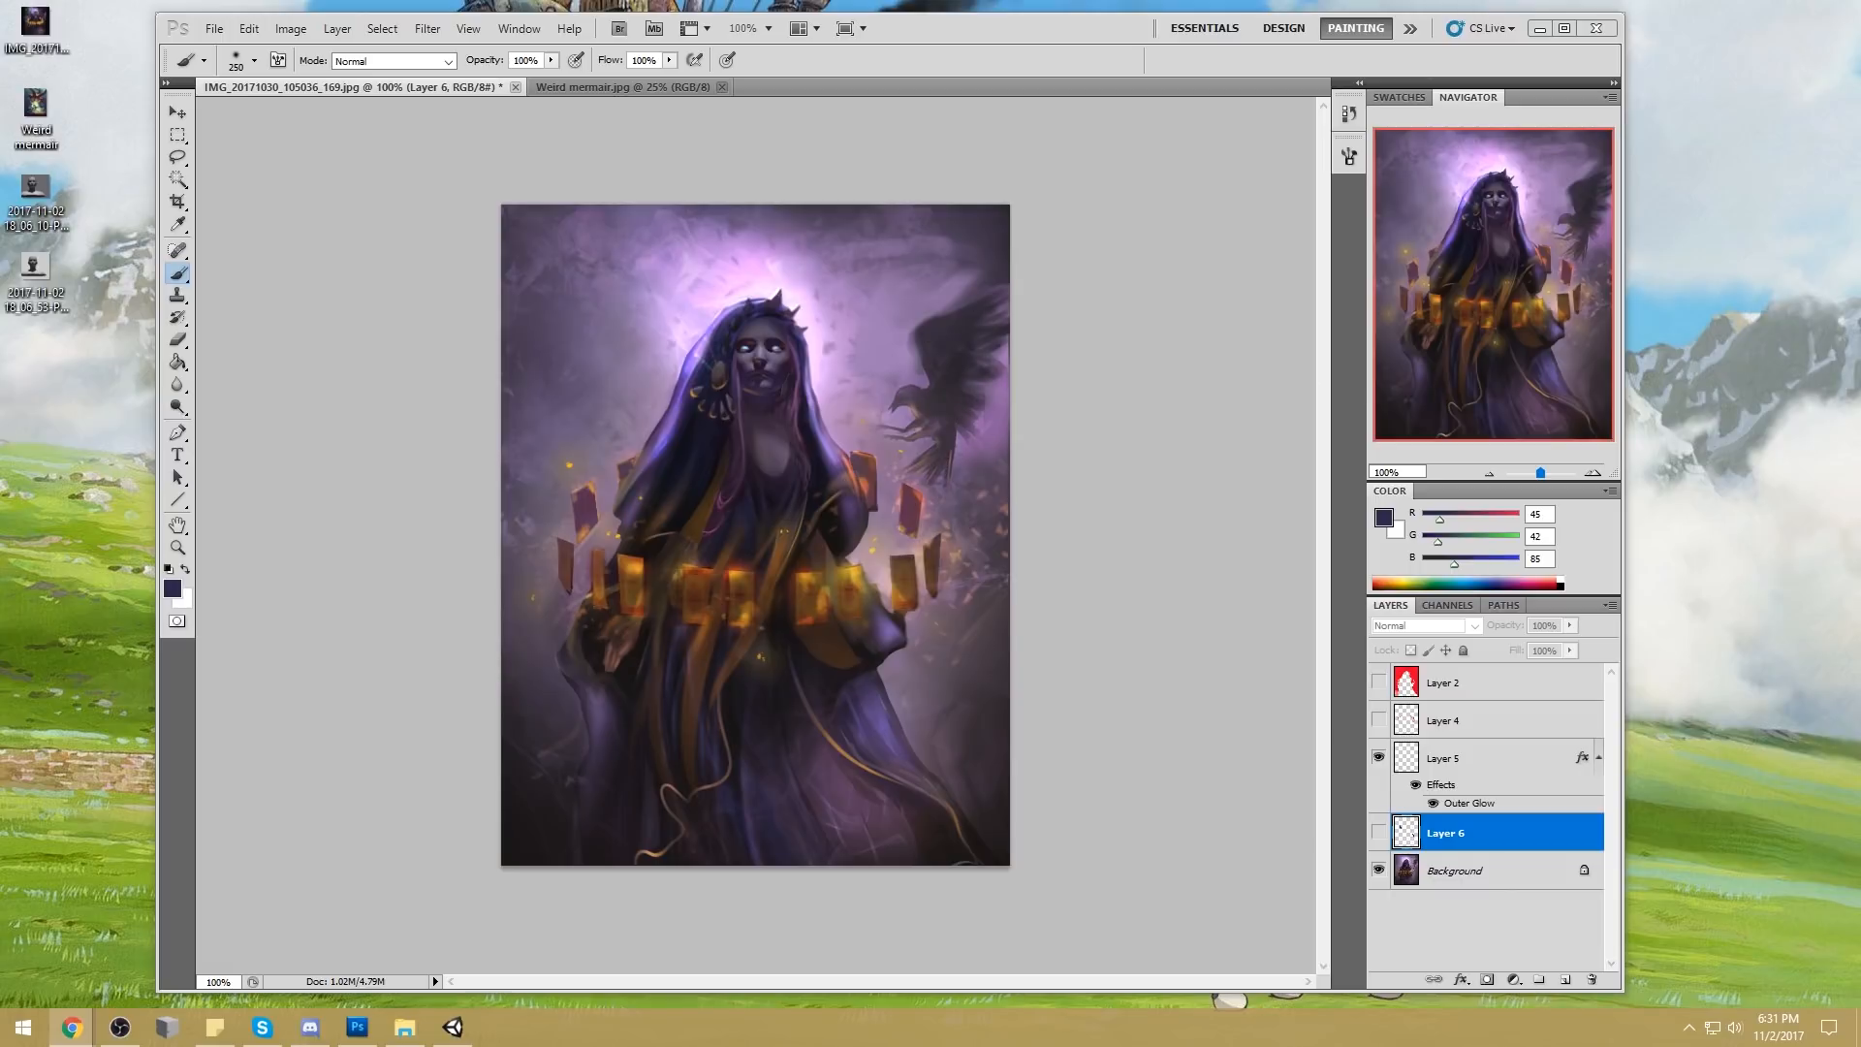
{"action": "left_click", "coordinate": [1193, 345]}
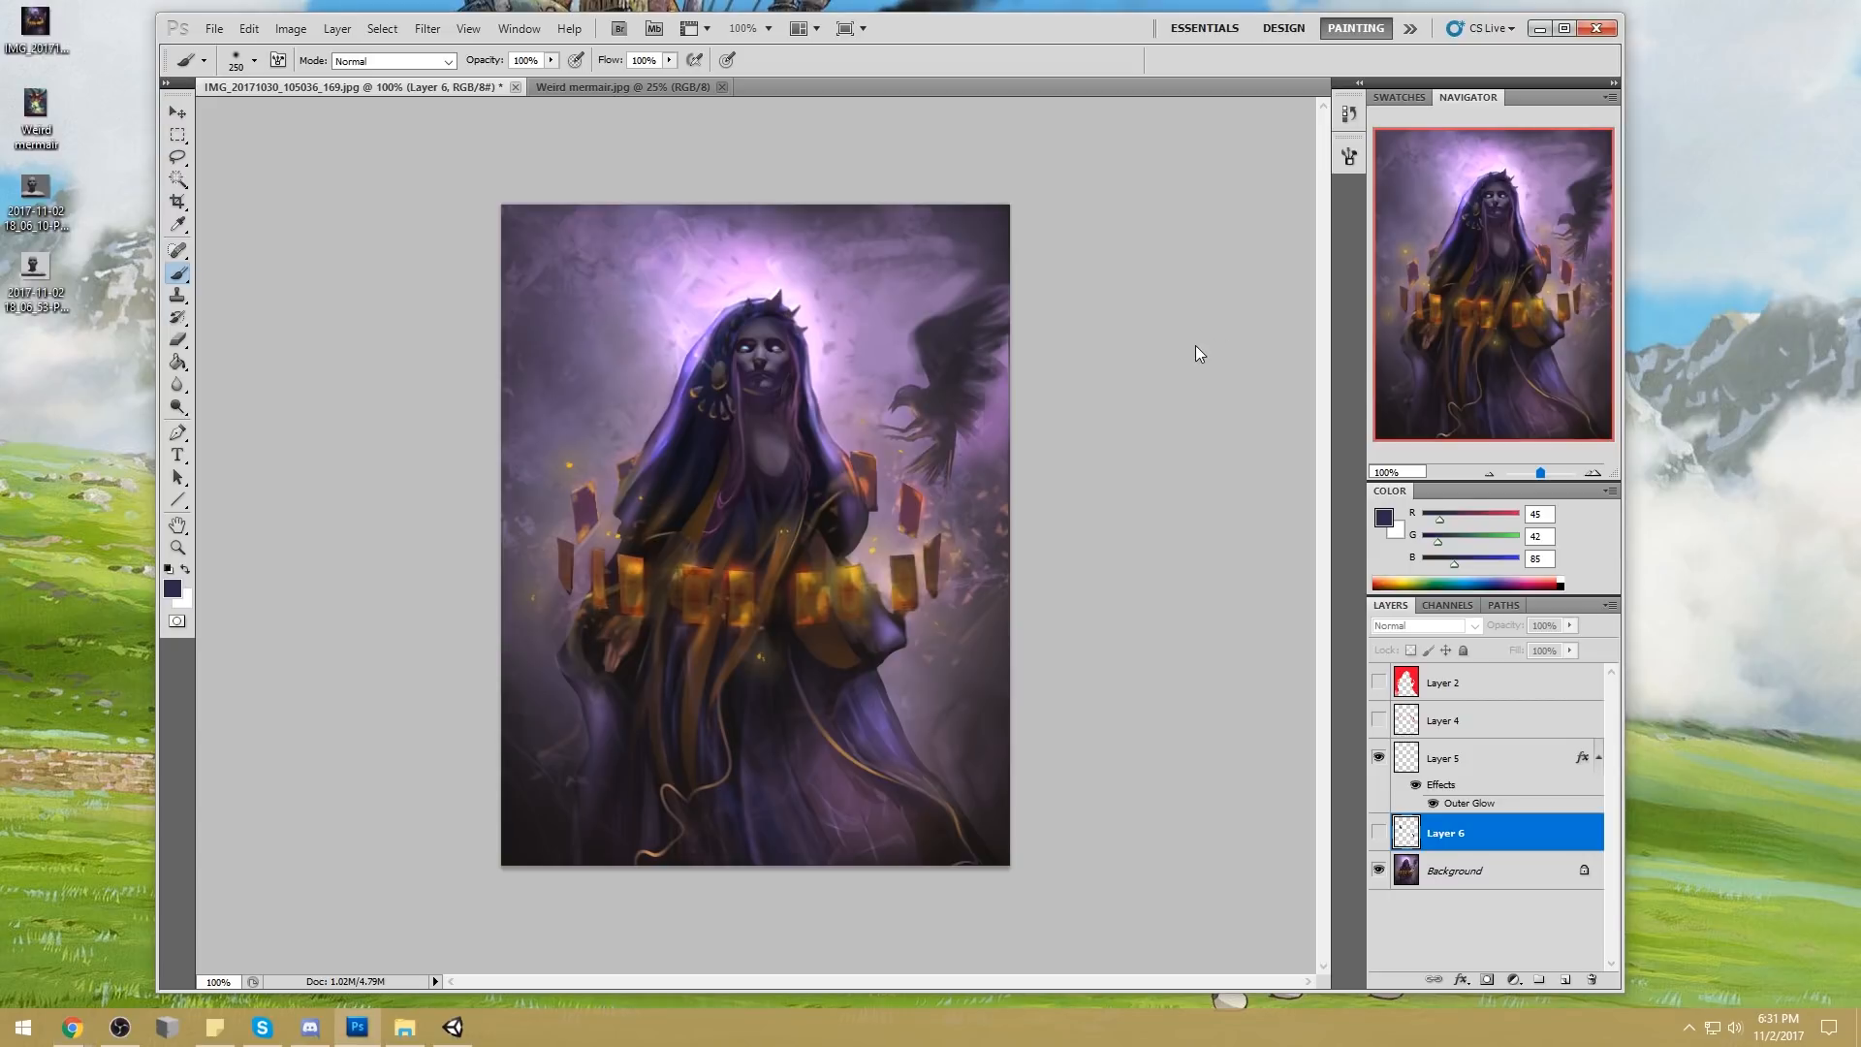
{"action": "left_click", "coordinate": [1150, 403]}
{"action": "left_click", "coordinate": [893, 396]}
Lasso the crow on the Background and copy it onto a new layer
{"action": "key", "text": "l"}
{"action": "left_click", "coordinate": [1454, 871]}
{"action": "mouse_move", "coordinate": [1018, 256]}
{"action": "left_mouse_down"}
{"action": "mouse_move", "coordinate": [852, 407]}
{"action": "mouse_move", "coordinate": [902, 473]}
{"action": "mouse_move", "coordinate": [1035, 346]}
{"action": "mouse_move", "coordinate": [1048, 261]}
{"action": "left_mouse_up"}
{"action": "key", "text": "ctrl+j"}
{"action": "key", "text": "v"}
Flip the copied crow horizontally, scale it down slightly, and place it on the opposite side of the woman's head
{"action": "key", "text": "ctrl+t"}
{"action": "right_click", "coordinate": [959, 356]}
{"action": "left_click", "coordinate": [979, 618]}
{"action": "left_click_drag", "start_coordinate": [939, 337], "coordinate": [584, 279]}
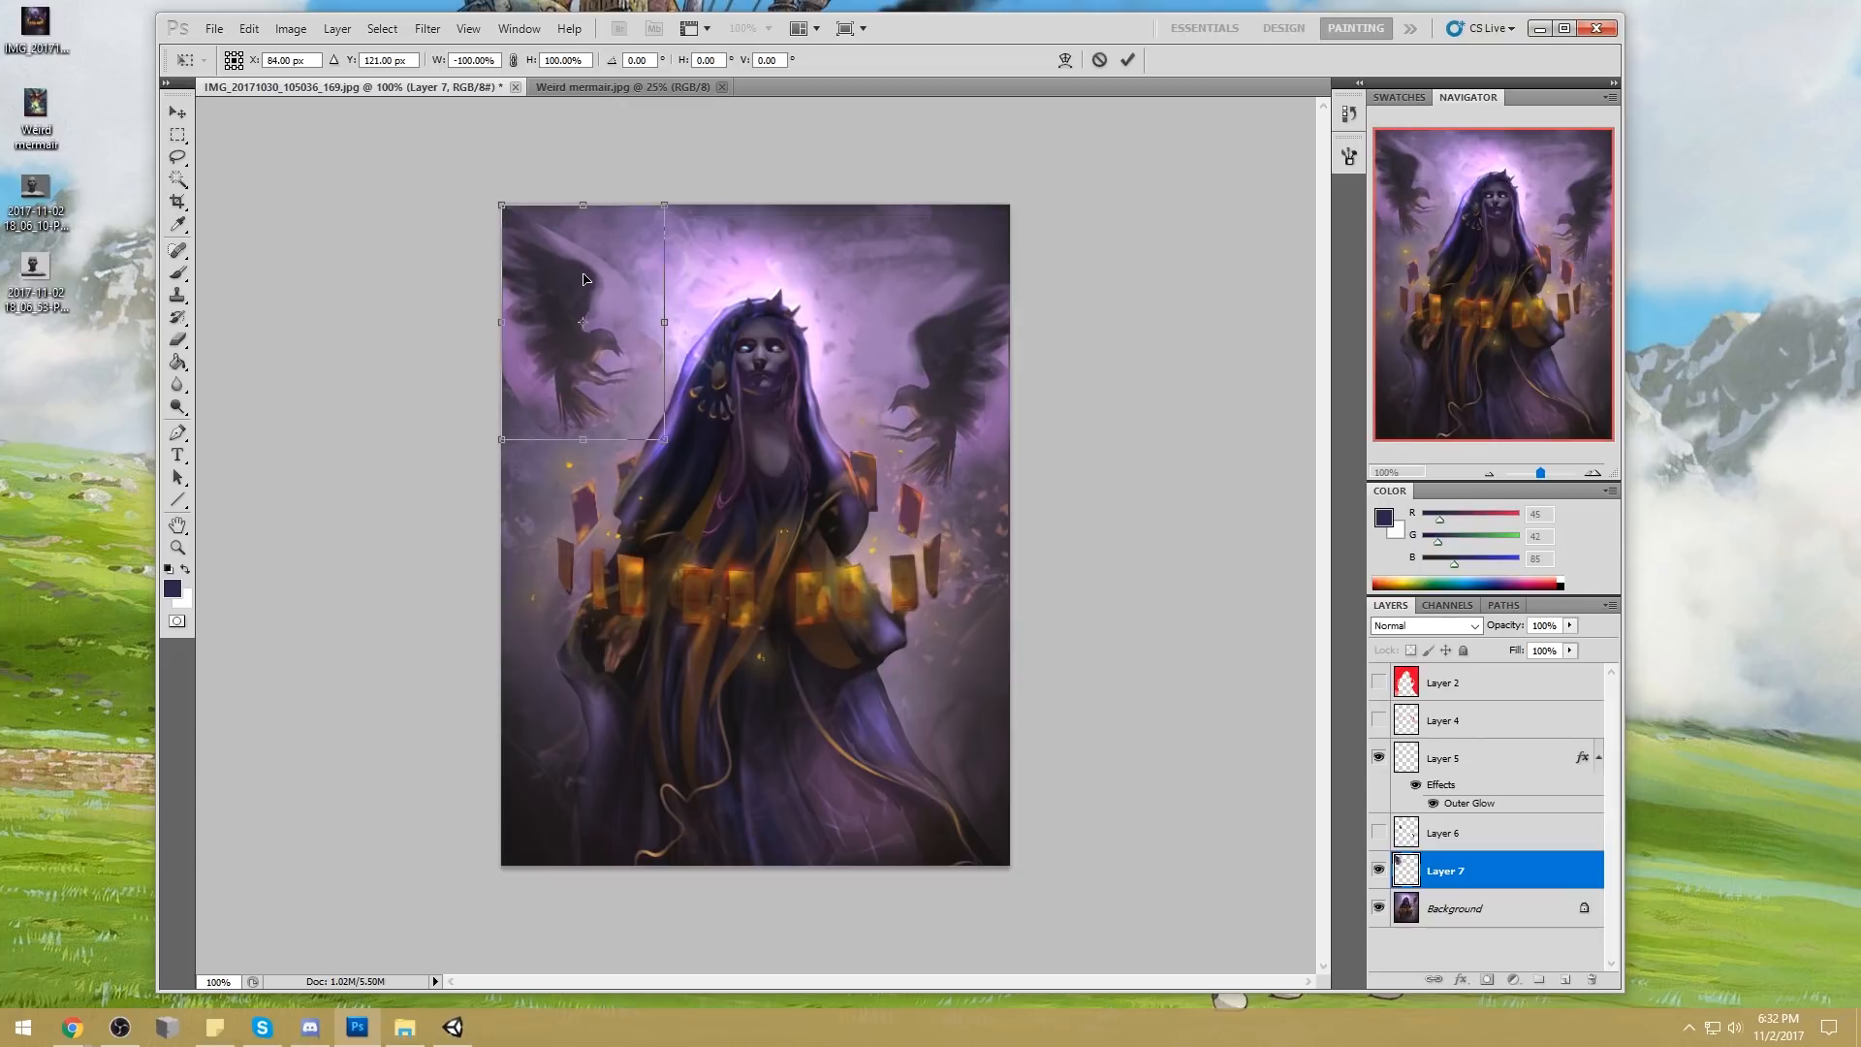
{"action": "left_click_drag", "start_coordinate": [665, 441], "coordinate": [656, 432]}
{"action": "left_click_drag", "start_coordinate": [610, 369], "coordinate": [608, 362]}
{"action": "left_click_drag", "start_coordinate": [584, 333], "coordinate": [626, 356]}
{"action": "left_click", "coordinate": [1129, 60]}
Erase the hard edges around the copied crow with a textured eraser, ending at 30 px and 100% opacity, and merge it into the Background
{"action": "key", "text": "e"}
{"action": "right_click", "coordinate": [674, 288]}
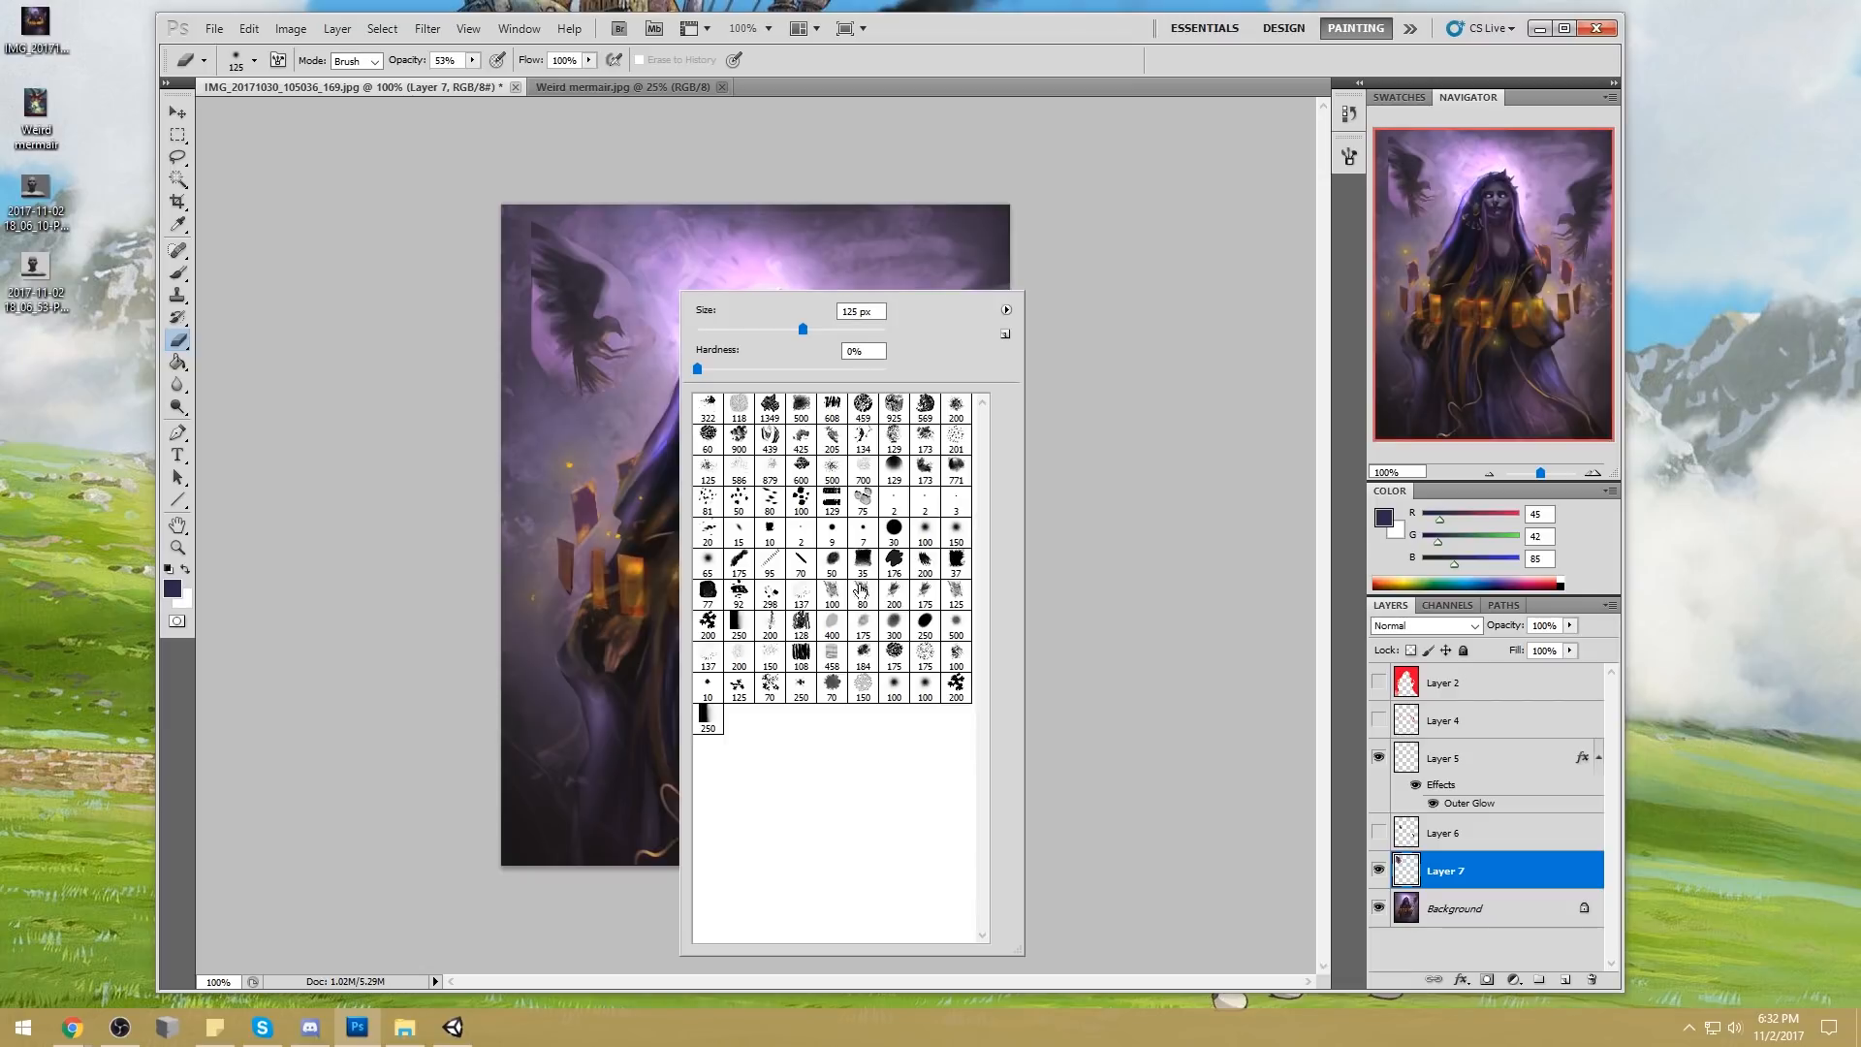
{"action": "left_click", "coordinate": [929, 462]}
{"action": "left_click", "coordinate": [1160, 400]}
{"action": "key", "text": "bracketleft"}
{"action": "key", "text": "bracketleft"}
{"action": "key", "text": "bracketleft"}
{"action": "key", "text": "bracketleft"}
{"action": "key", "text": "bracketleft"}
{"action": "key", "text": "bracketleft"}
{"action": "key", "text": "bracketleft"}
{"action": "key", "text": "bracketleft"}
{"action": "key", "text": "bracketleft"}
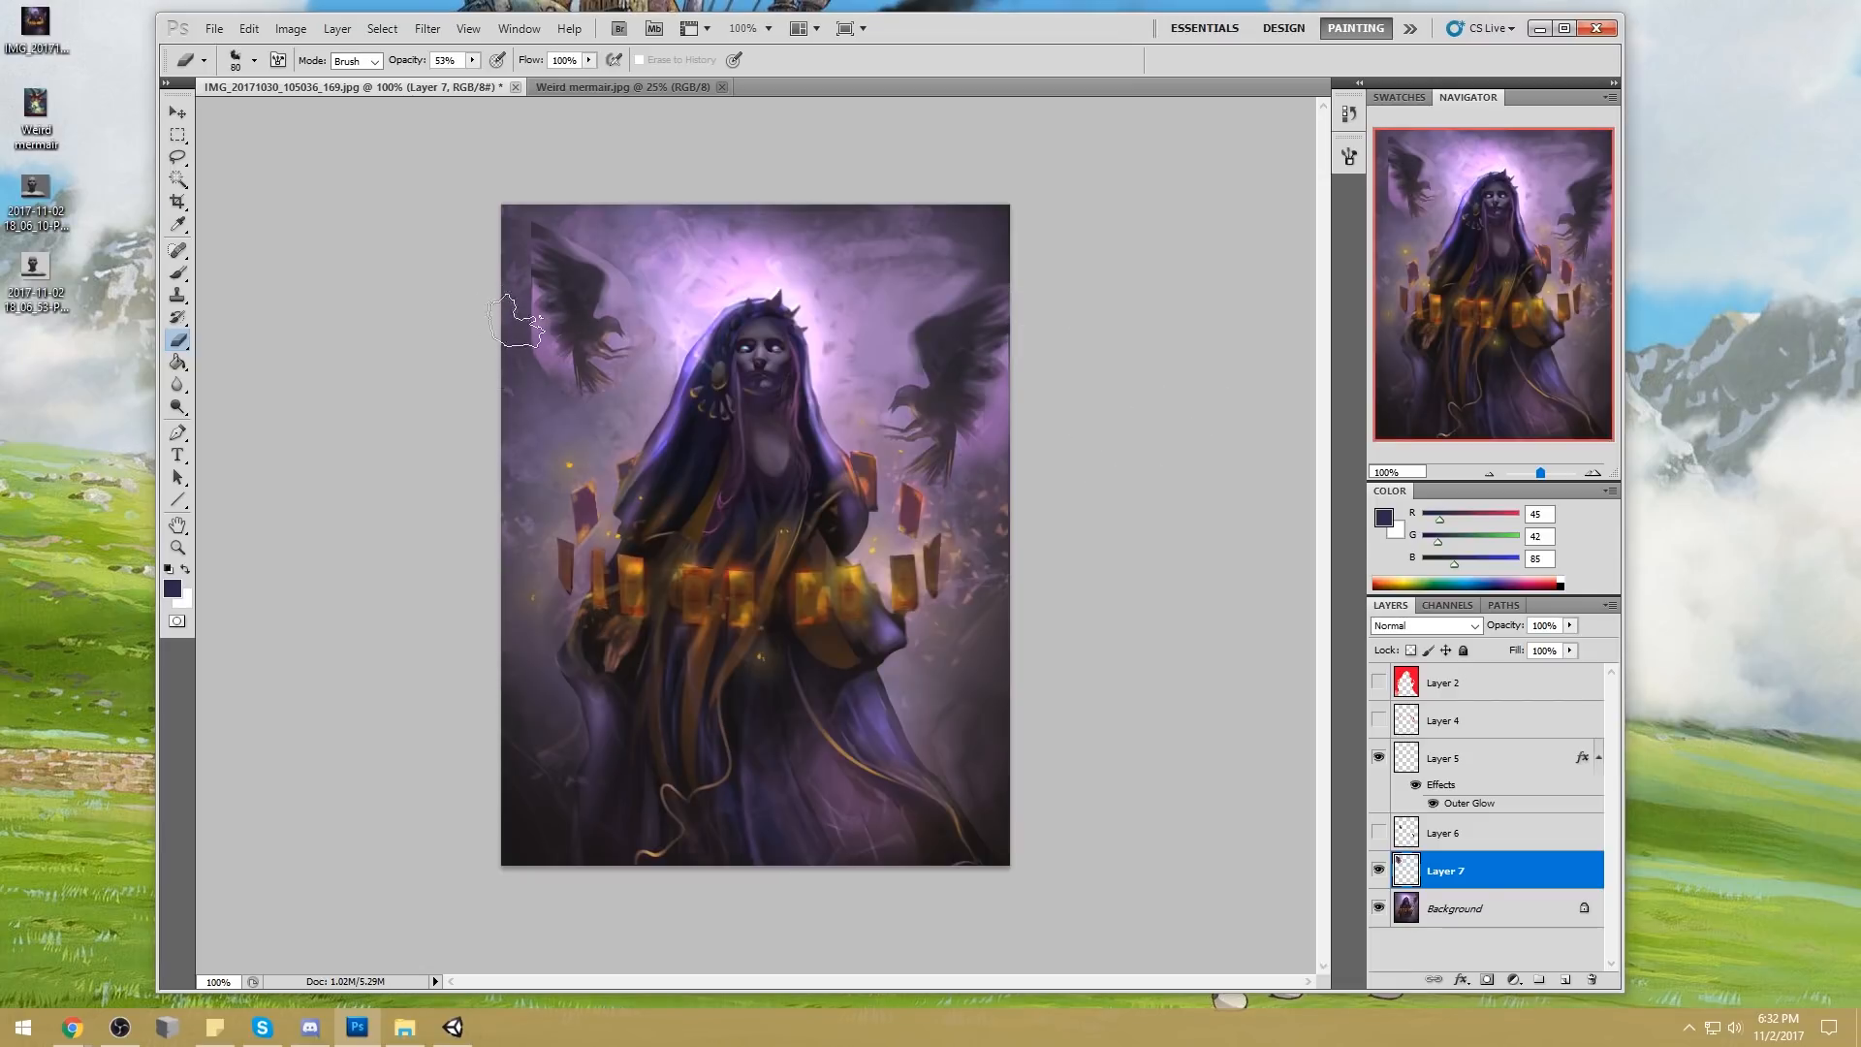
{"action": "key", "text": "bracketleft"}
{"action": "left_click_drag", "start_coordinate": [472, 60], "coordinate": [527, 82]}
{"action": "key", "text": "bracketleft"}
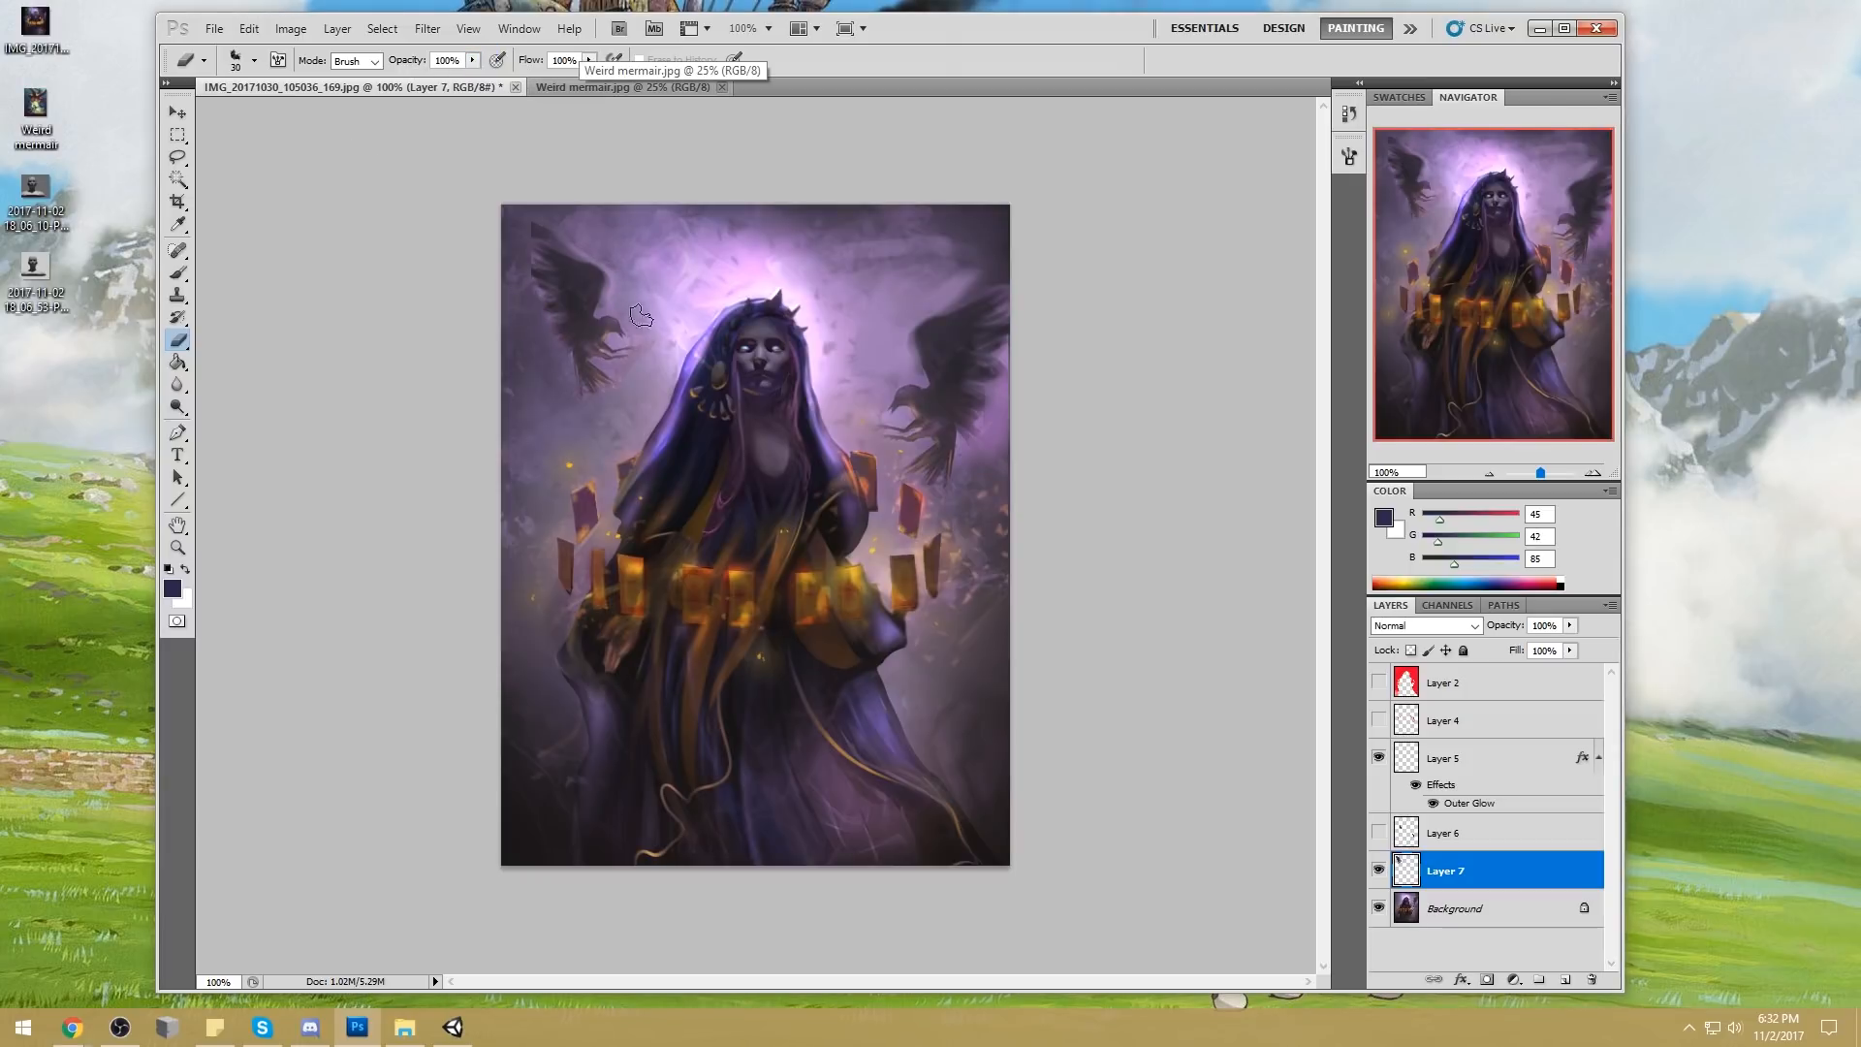
{"action": "right_click", "coordinate": [1475, 878]}
{"action": "left_click", "coordinate": [1587, 817]}
Show the hand silhouettes' layer, select the whole canvas, and make the Background the active layer
{"action": "left_click", "coordinate": [1378, 832]}
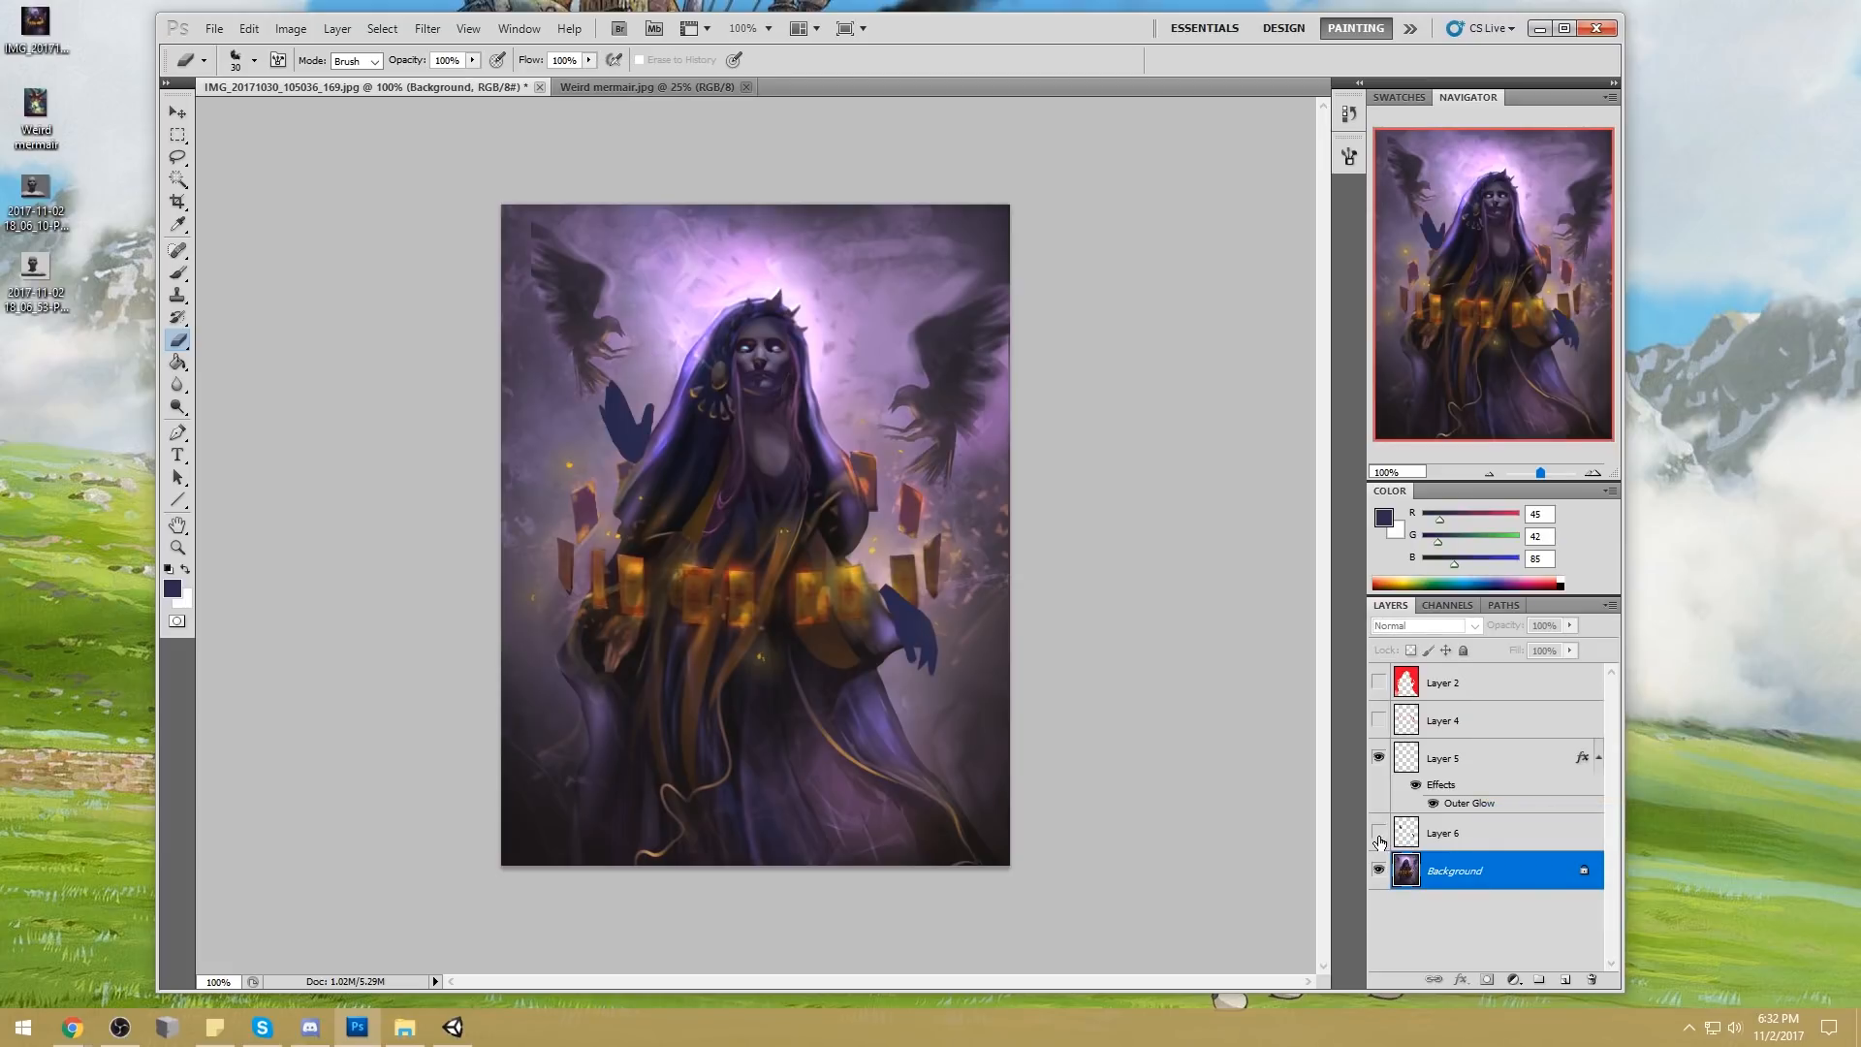
{"action": "left_click", "coordinate": [1435, 837]}
{"action": "key", "text": "ctrl+a"}
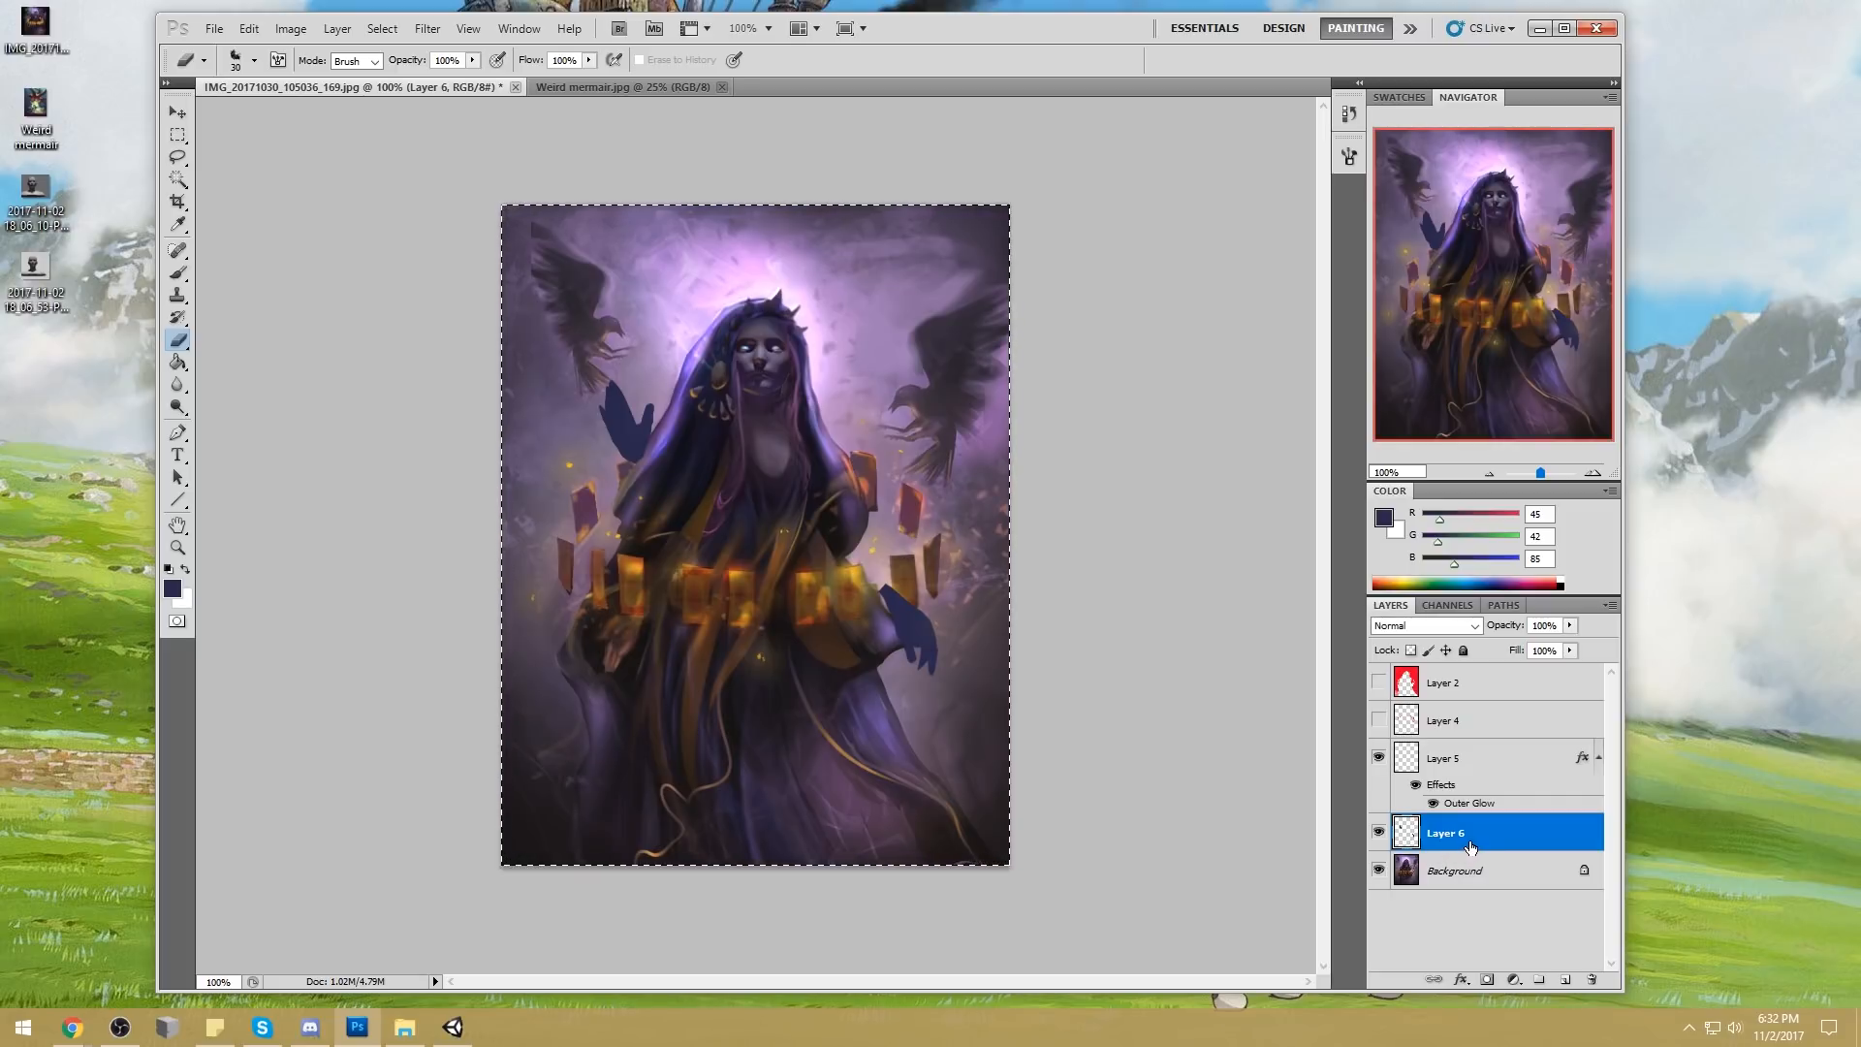
{"action": "left_click", "coordinate": [1466, 873]}
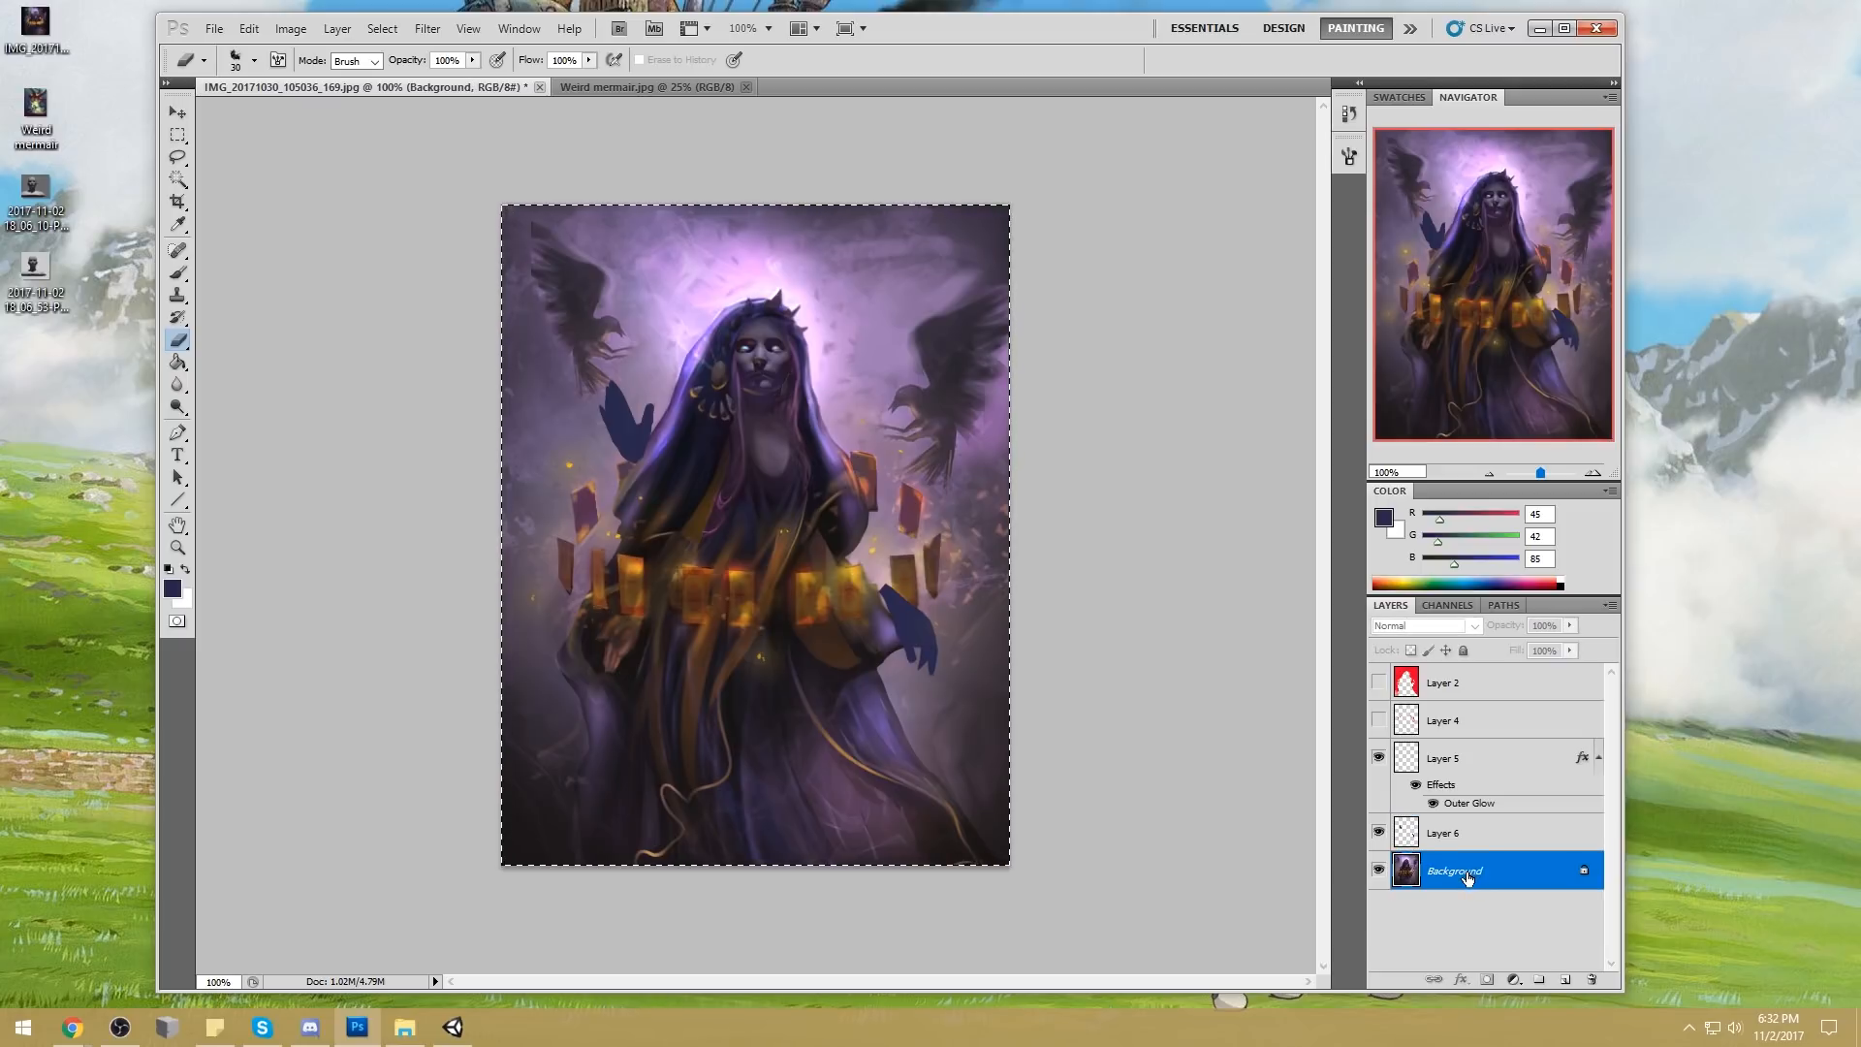
Bring up the document's history and view the original snapshot of the submitted painting
{"action": "left_click", "coordinate": [1349, 114]}
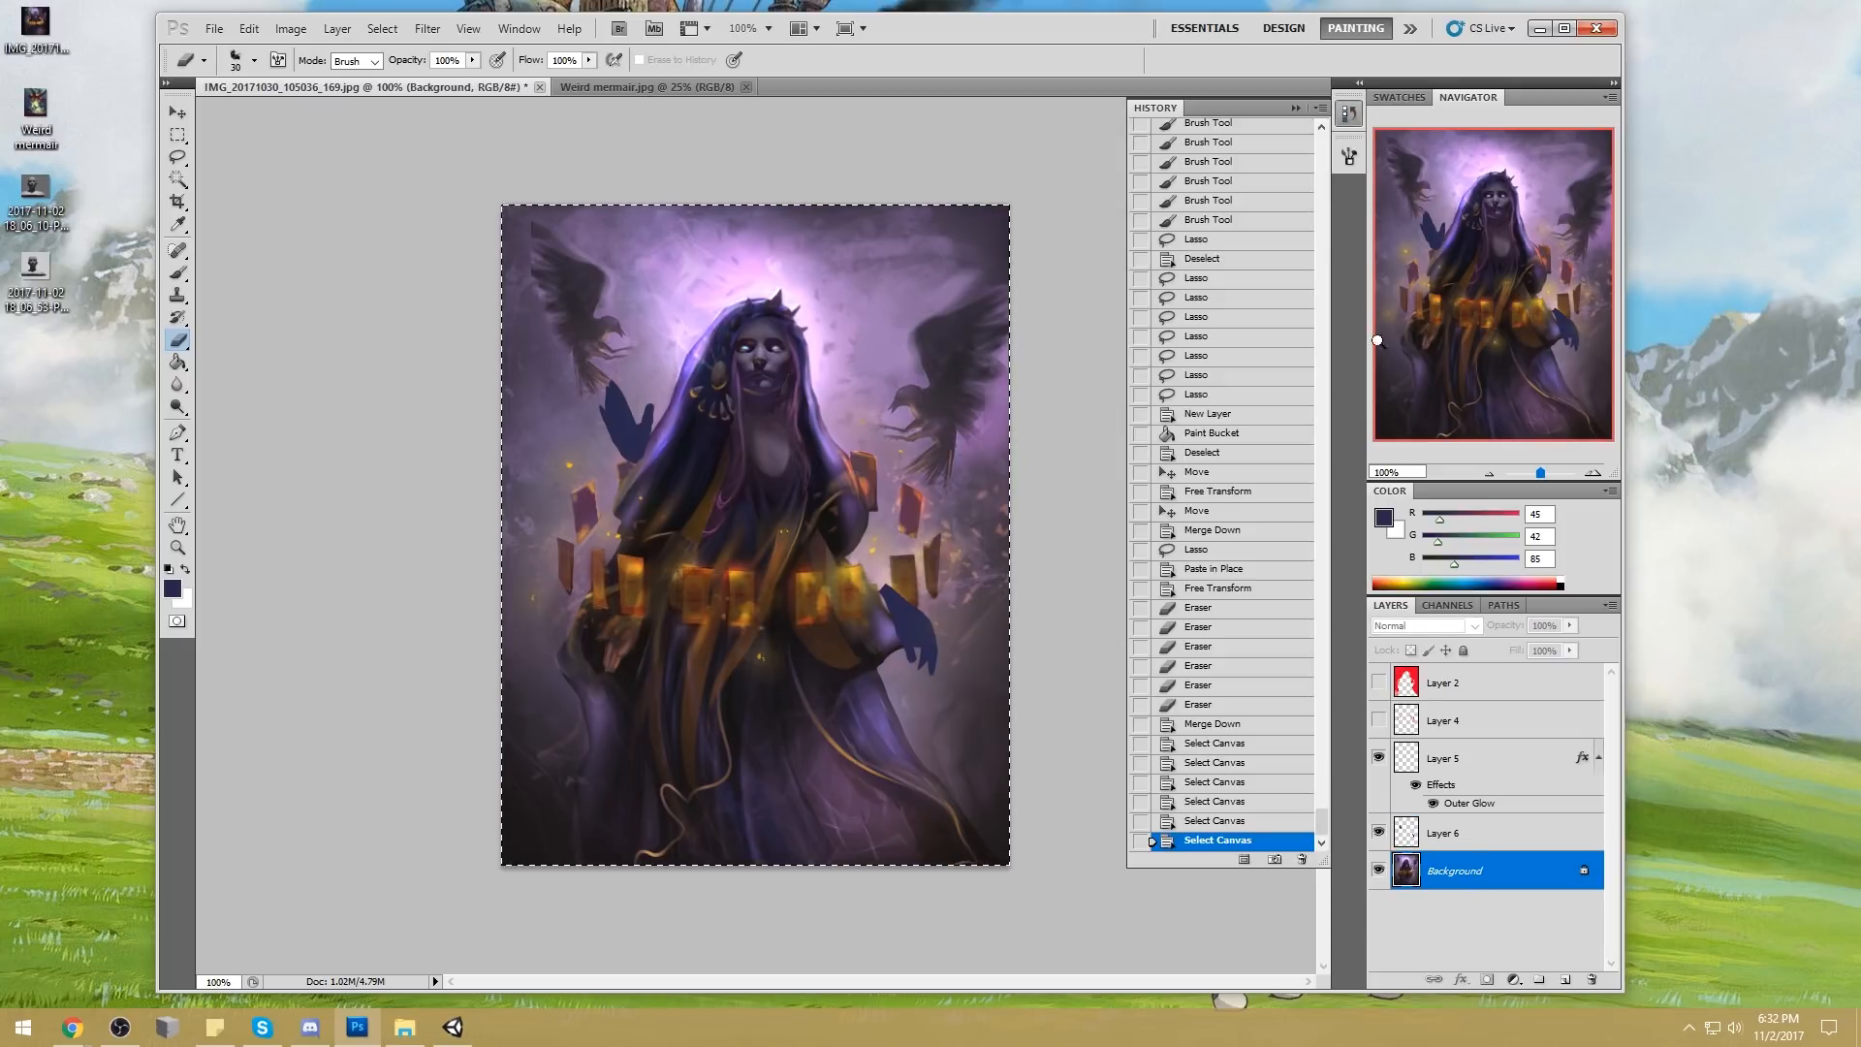
{"action": "scroll", "coordinate": [1312, 496], "scroll_direction": "up", "scroll_amount": 15}
{"action": "left_click", "coordinate": [1241, 136]}
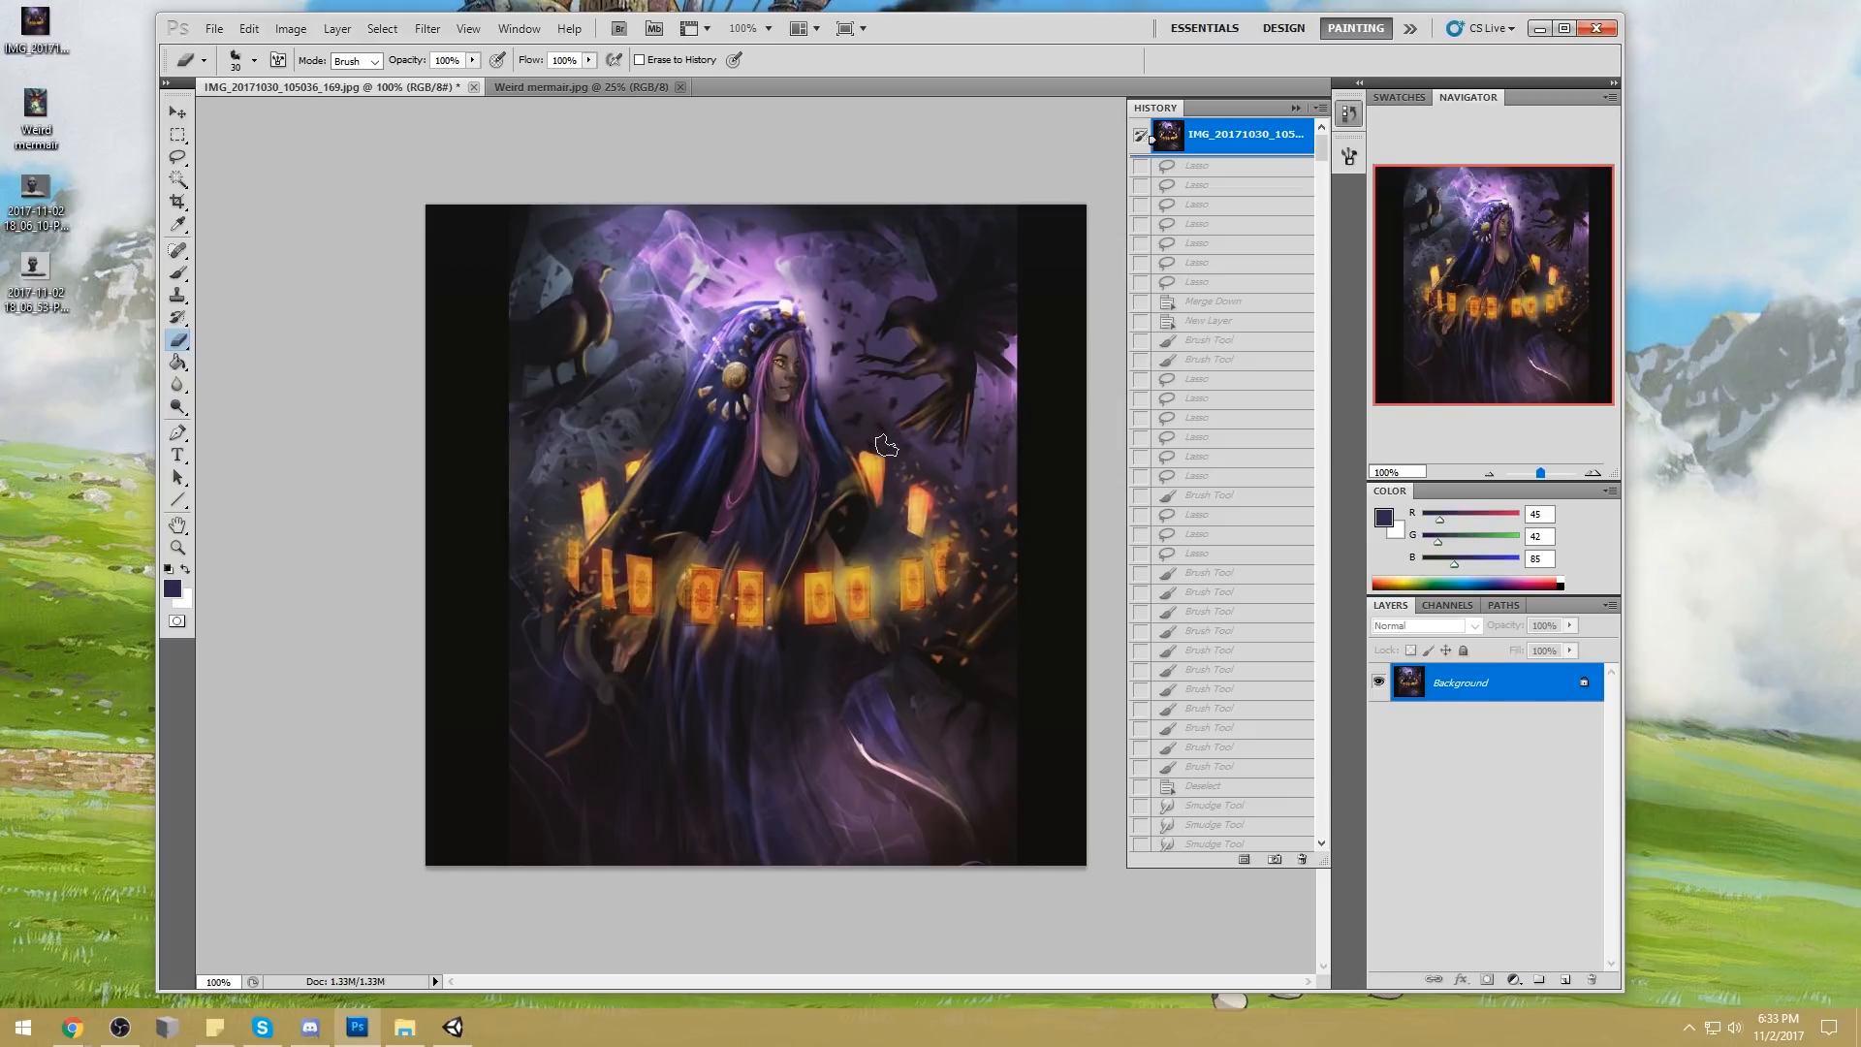
{"action": "left_click_drag", "start_coordinate": [1321, 141], "coordinate": [1343, 841]}
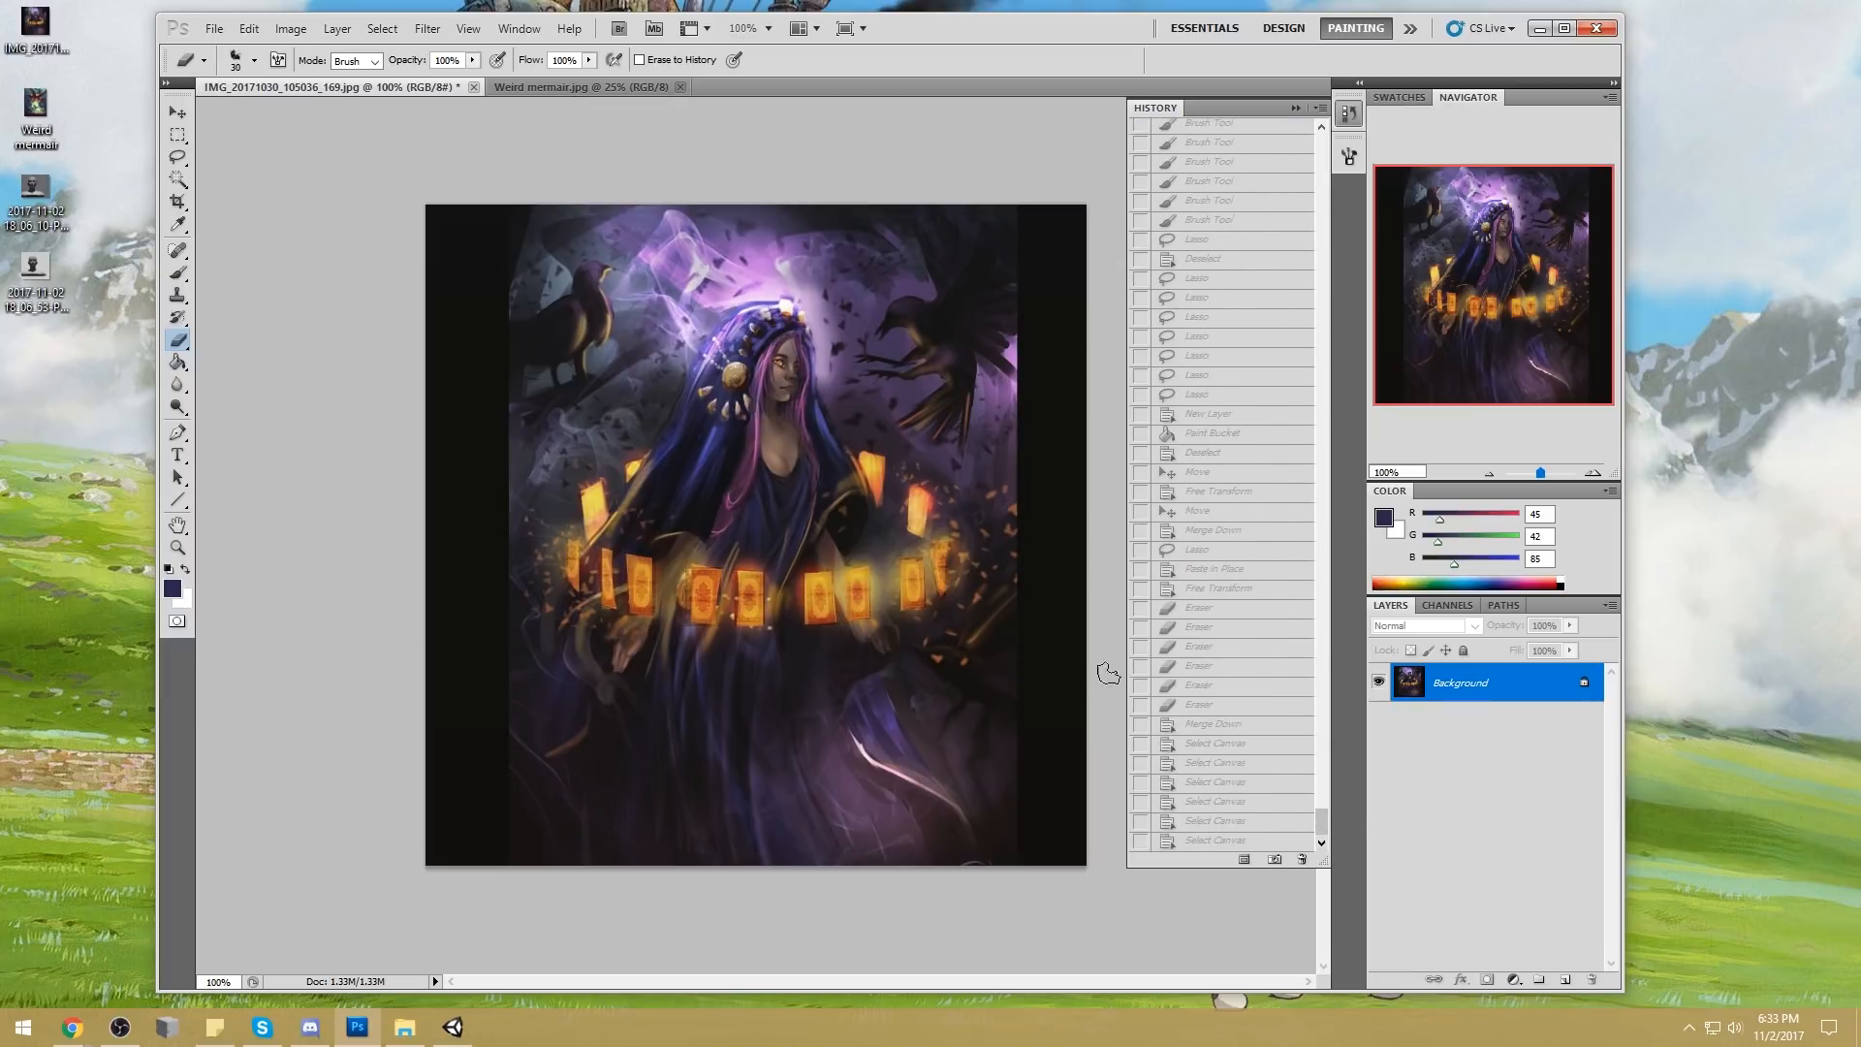
{"action": "left_click_drag", "start_coordinate": [1322, 822], "coordinate": [1322, 145]}
Walk through the history states from the first lasso selections to the repainting of the crow to review the painting's progress
{"action": "left_click", "coordinate": [1211, 171]}
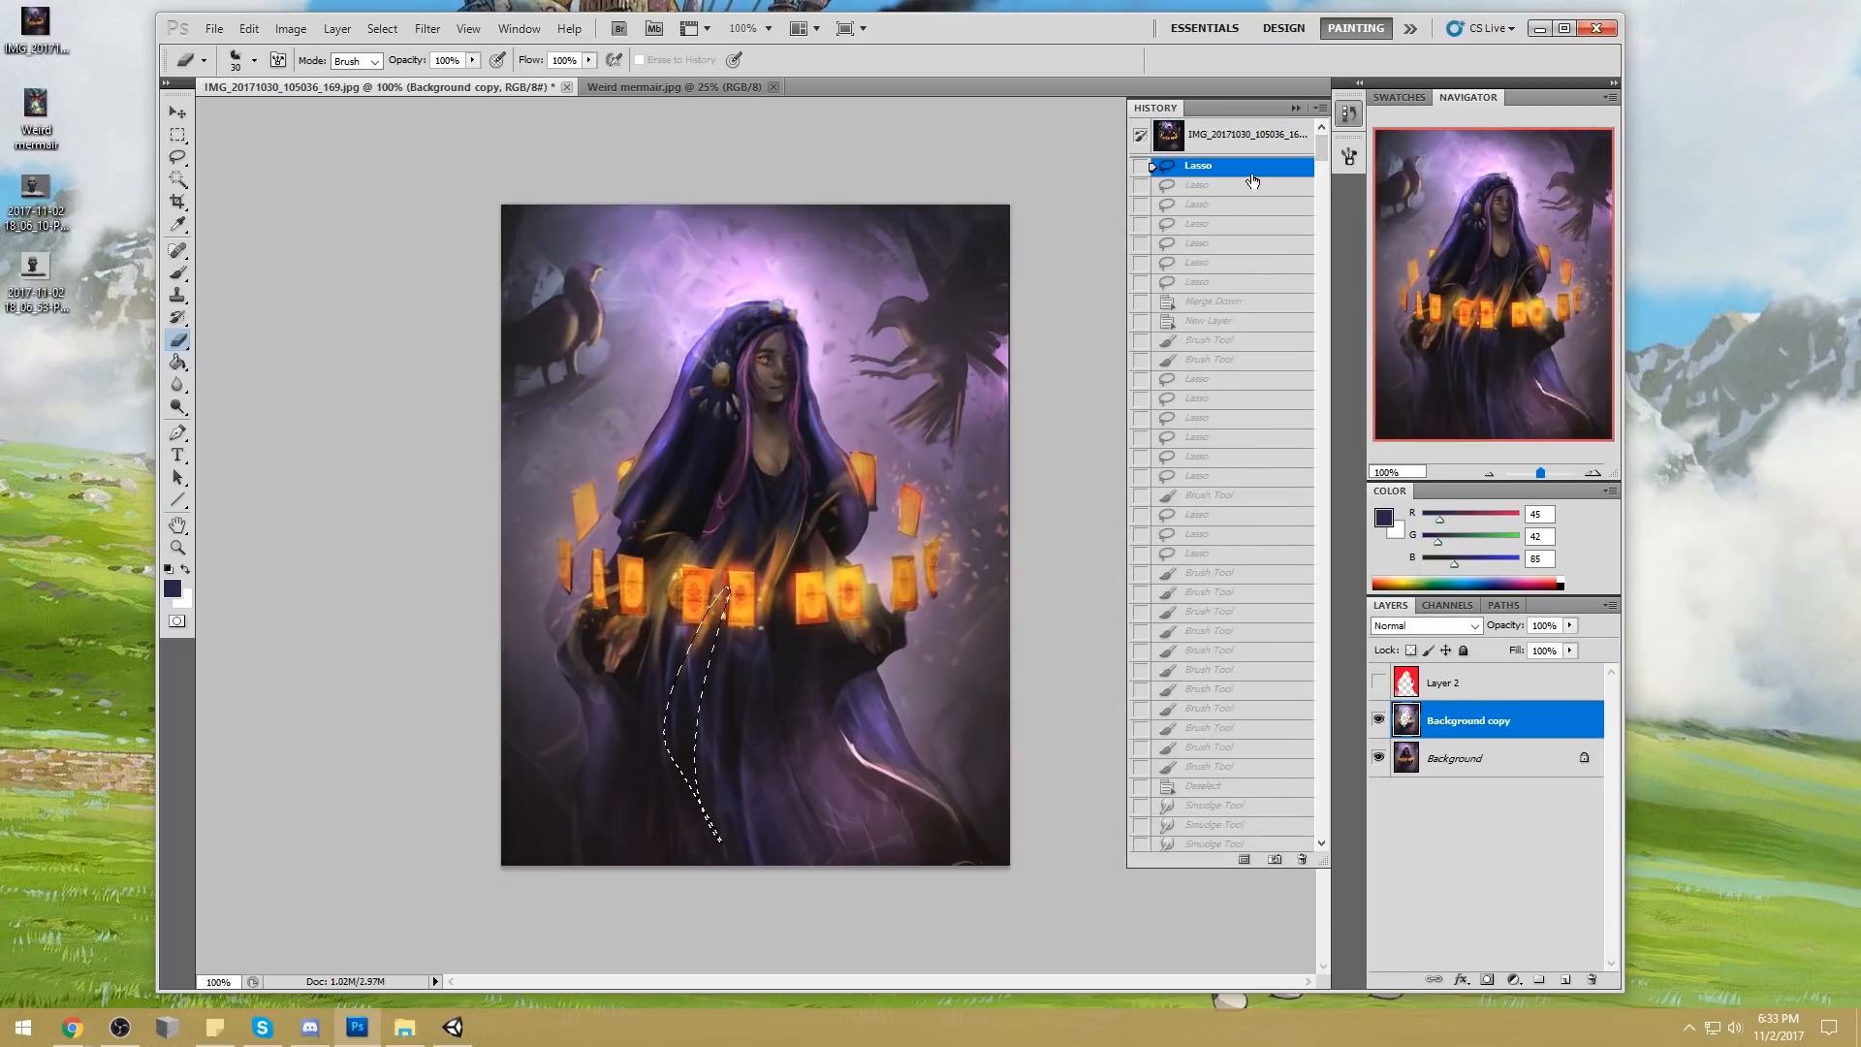
{"action": "left_click", "coordinate": [1243, 207]}
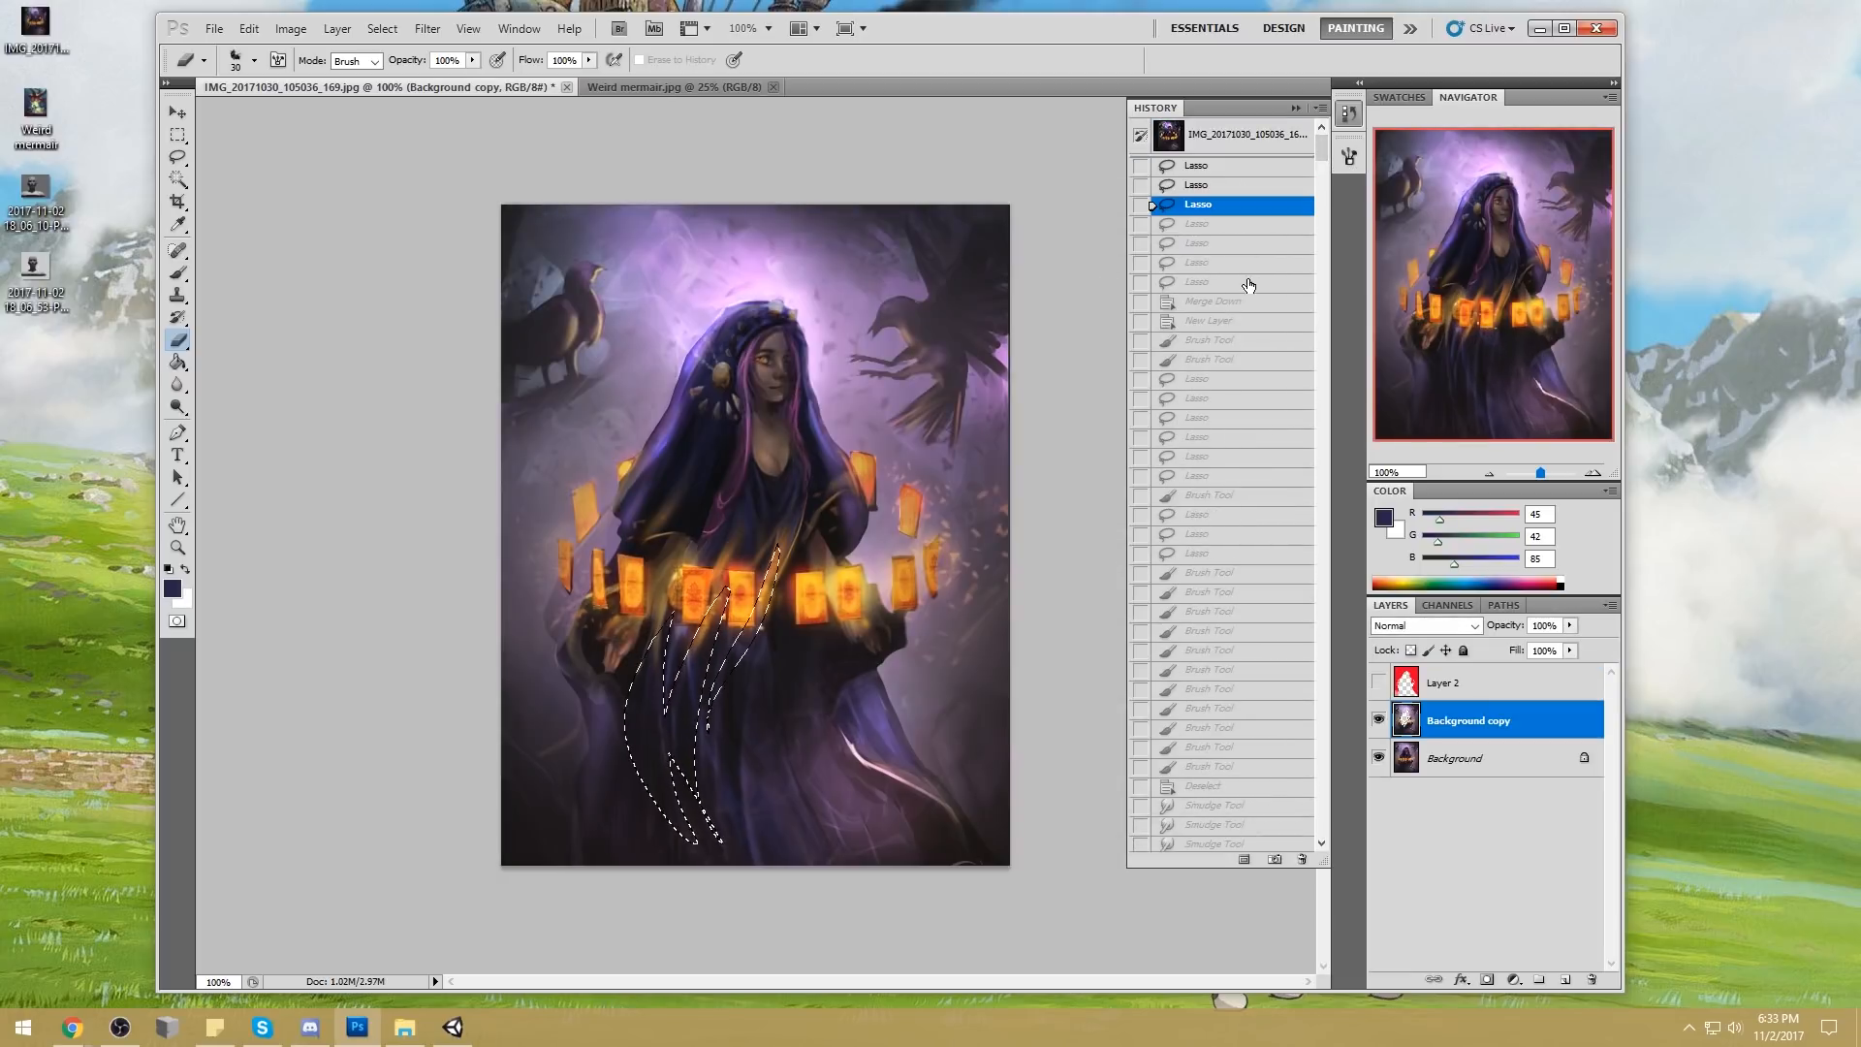
{"action": "left_click", "coordinate": [1236, 341]}
{"action": "left_click", "coordinate": [1231, 419]}
{"action": "left_click", "coordinate": [1232, 496]}
{"action": "left_click_drag", "start_coordinate": [1321, 144], "coordinate": [1326, 594]}
{"action": "left_click", "coordinate": [1226, 409]}
{"action": "left_click", "coordinate": [1224, 544]}
{"action": "left_click", "coordinate": [1211, 623]}
{"action": "left_click", "coordinate": [1204, 682]}
{"action": "left_click", "coordinate": [1221, 400]}
{"action": "left_click", "coordinate": [1194, 573]}
{"action": "left_click", "coordinate": [1182, 648]}
{"action": "left_click", "coordinate": [1214, 476]}
{"action": "left_click", "coordinate": [1215, 631]}
{"action": "left_click", "coordinate": [1225, 668]}
{"action": "left_click", "coordinate": [1231, 597]}
{"action": "left_click", "coordinate": [1231, 676]}
{"action": "left_click", "coordinate": [1235, 714]}
{"action": "left_click", "coordinate": [1251, 611]}
{"action": "left_click", "coordinate": [1226, 670]}
{"action": "left_click", "coordinate": [1226, 727]}
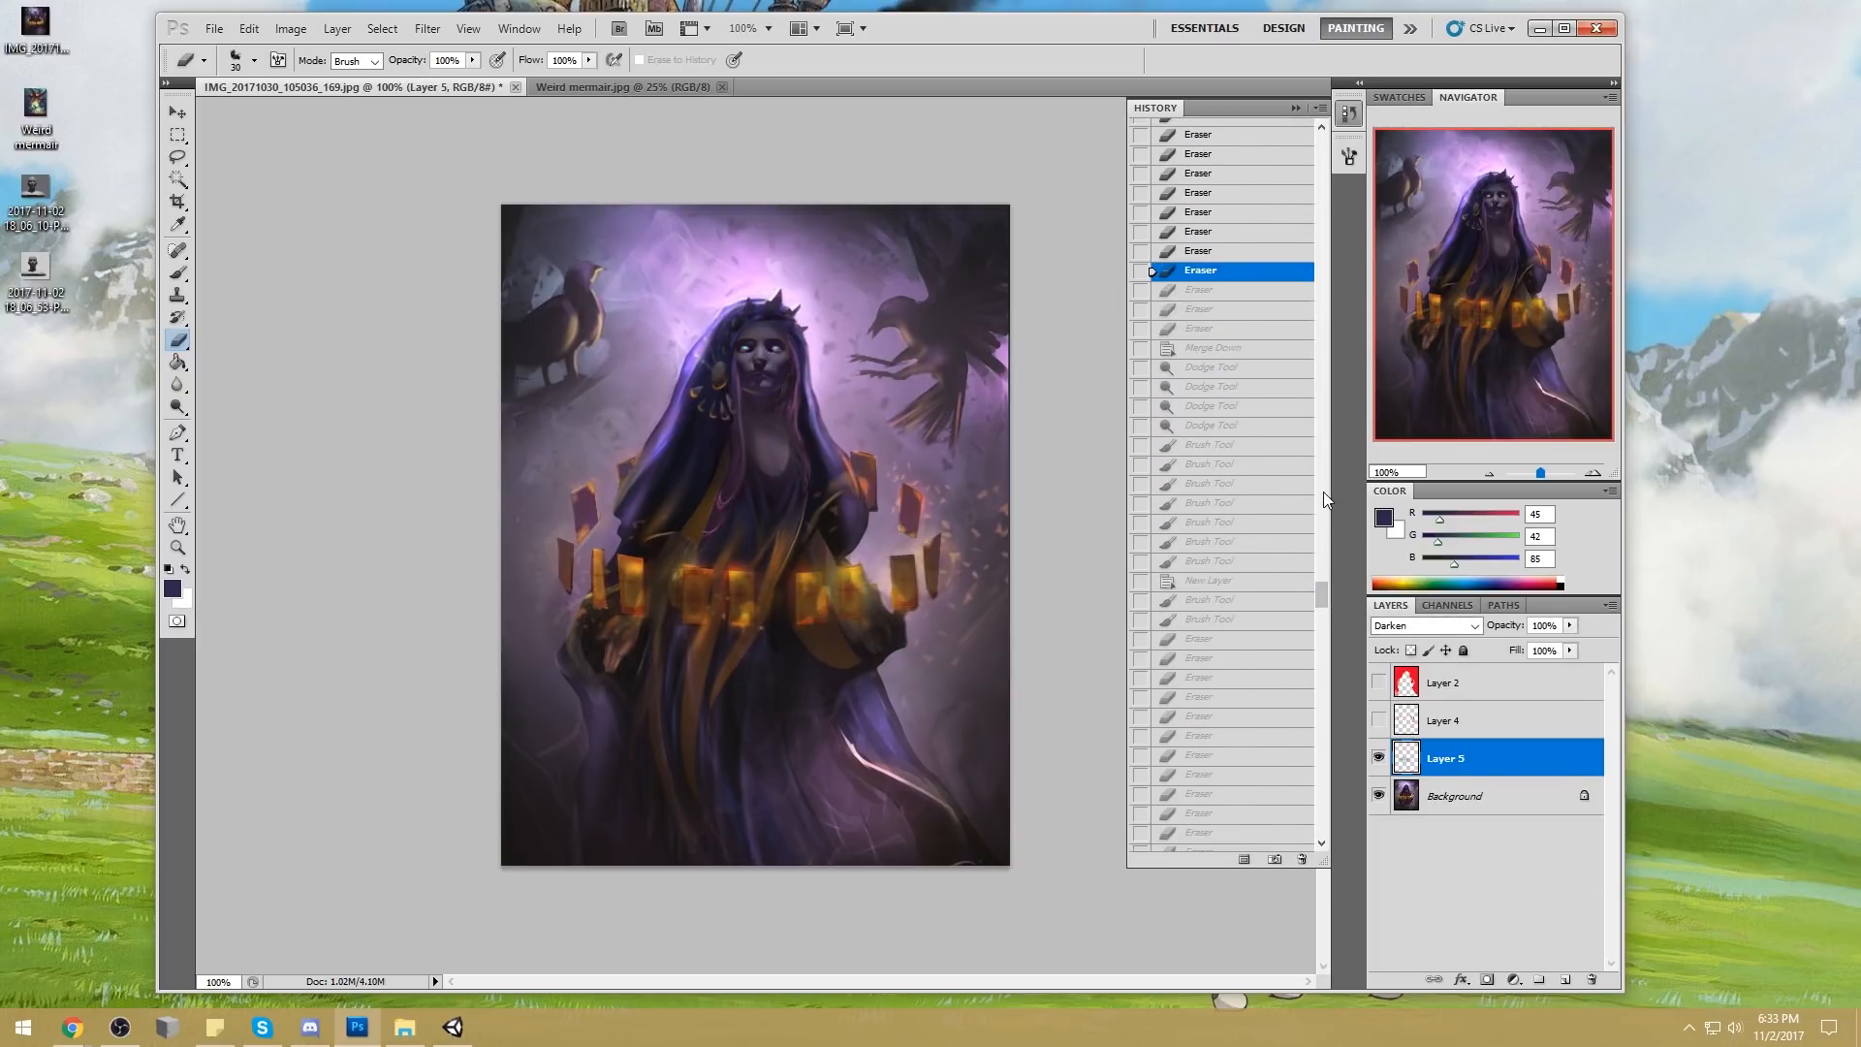
{"action": "left_click", "coordinate": [1222, 522]}
{"action": "left_click", "coordinate": [1222, 638]}
{"action": "left_click", "coordinate": [1221, 696]}
{"action": "left_click_drag", "start_coordinate": [1324, 595], "coordinate": [1330, 612]}
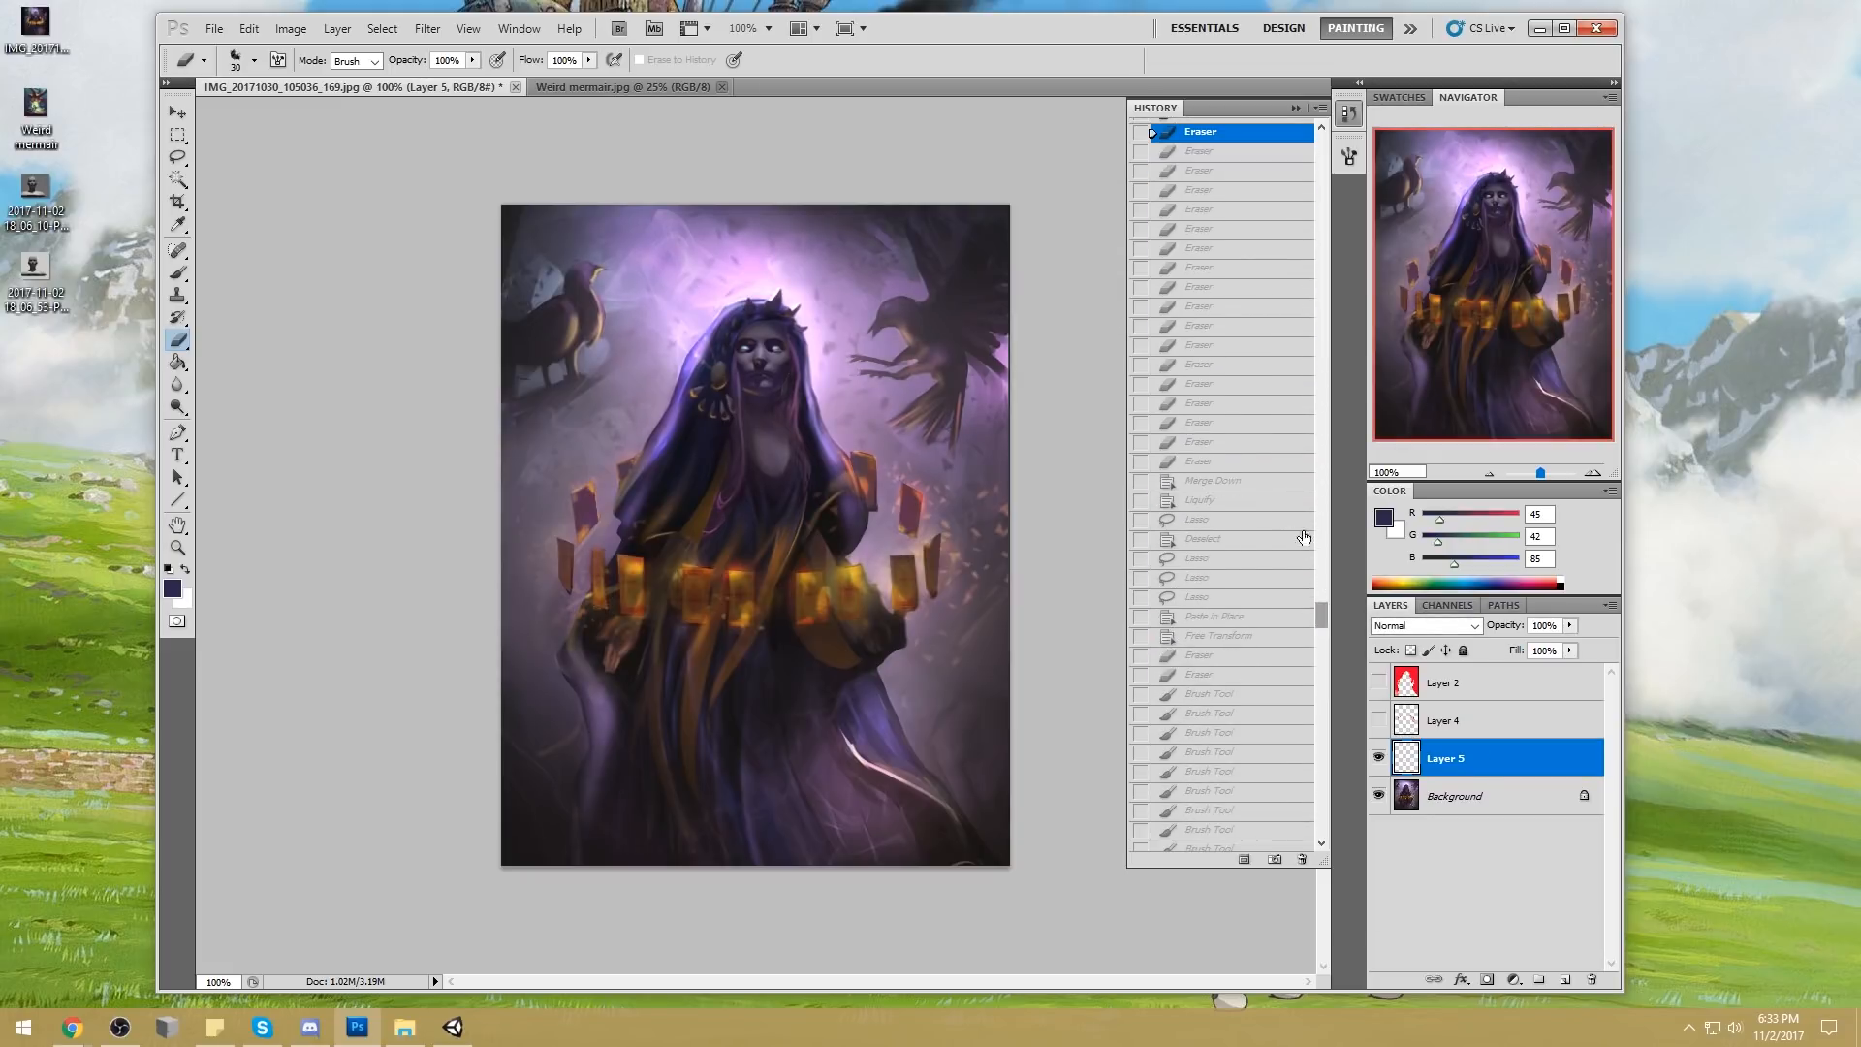
{"action": "left_click", "coordinate": [1208, 482]}
{"action": "left_click", "coordinate": [1209, 654]}
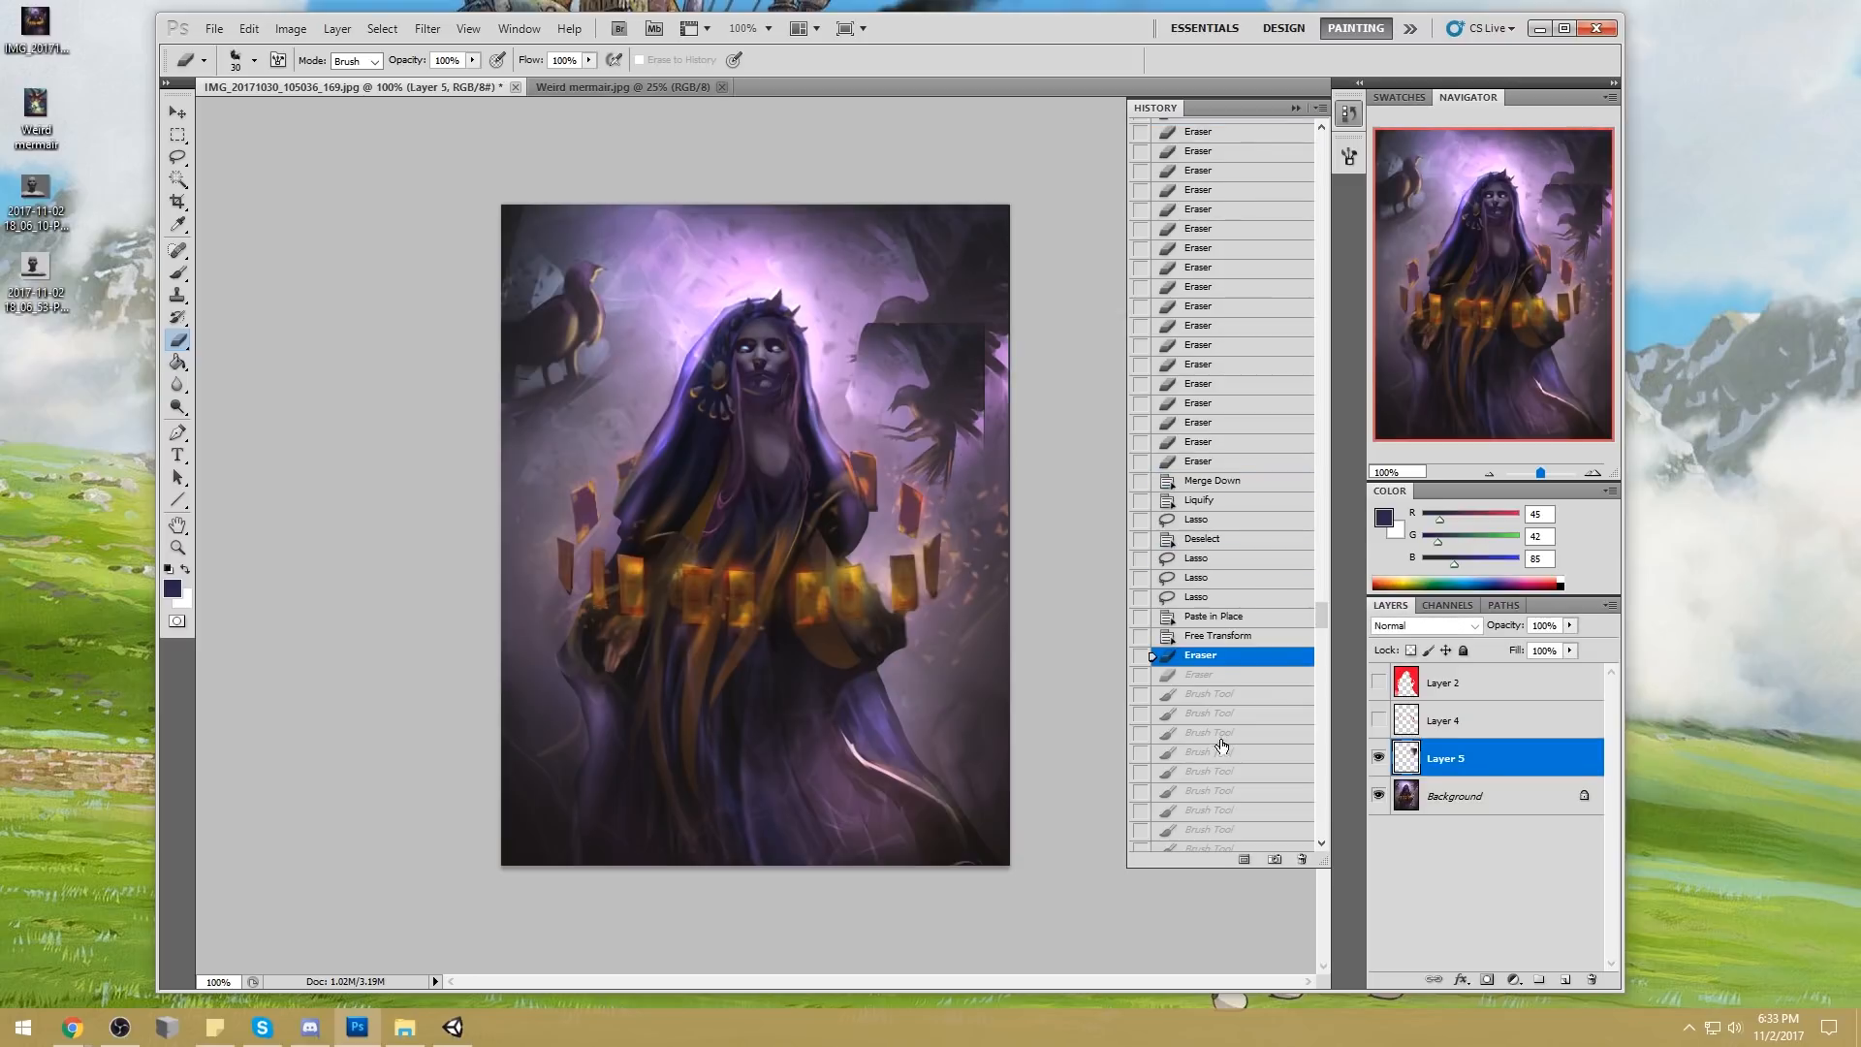
{"action": "left_click", "coordinate": [1211, 732]}
{"action": "left_click_drag", "start_coordinate": [1326, 632], "coordinate": [1327, 638]}
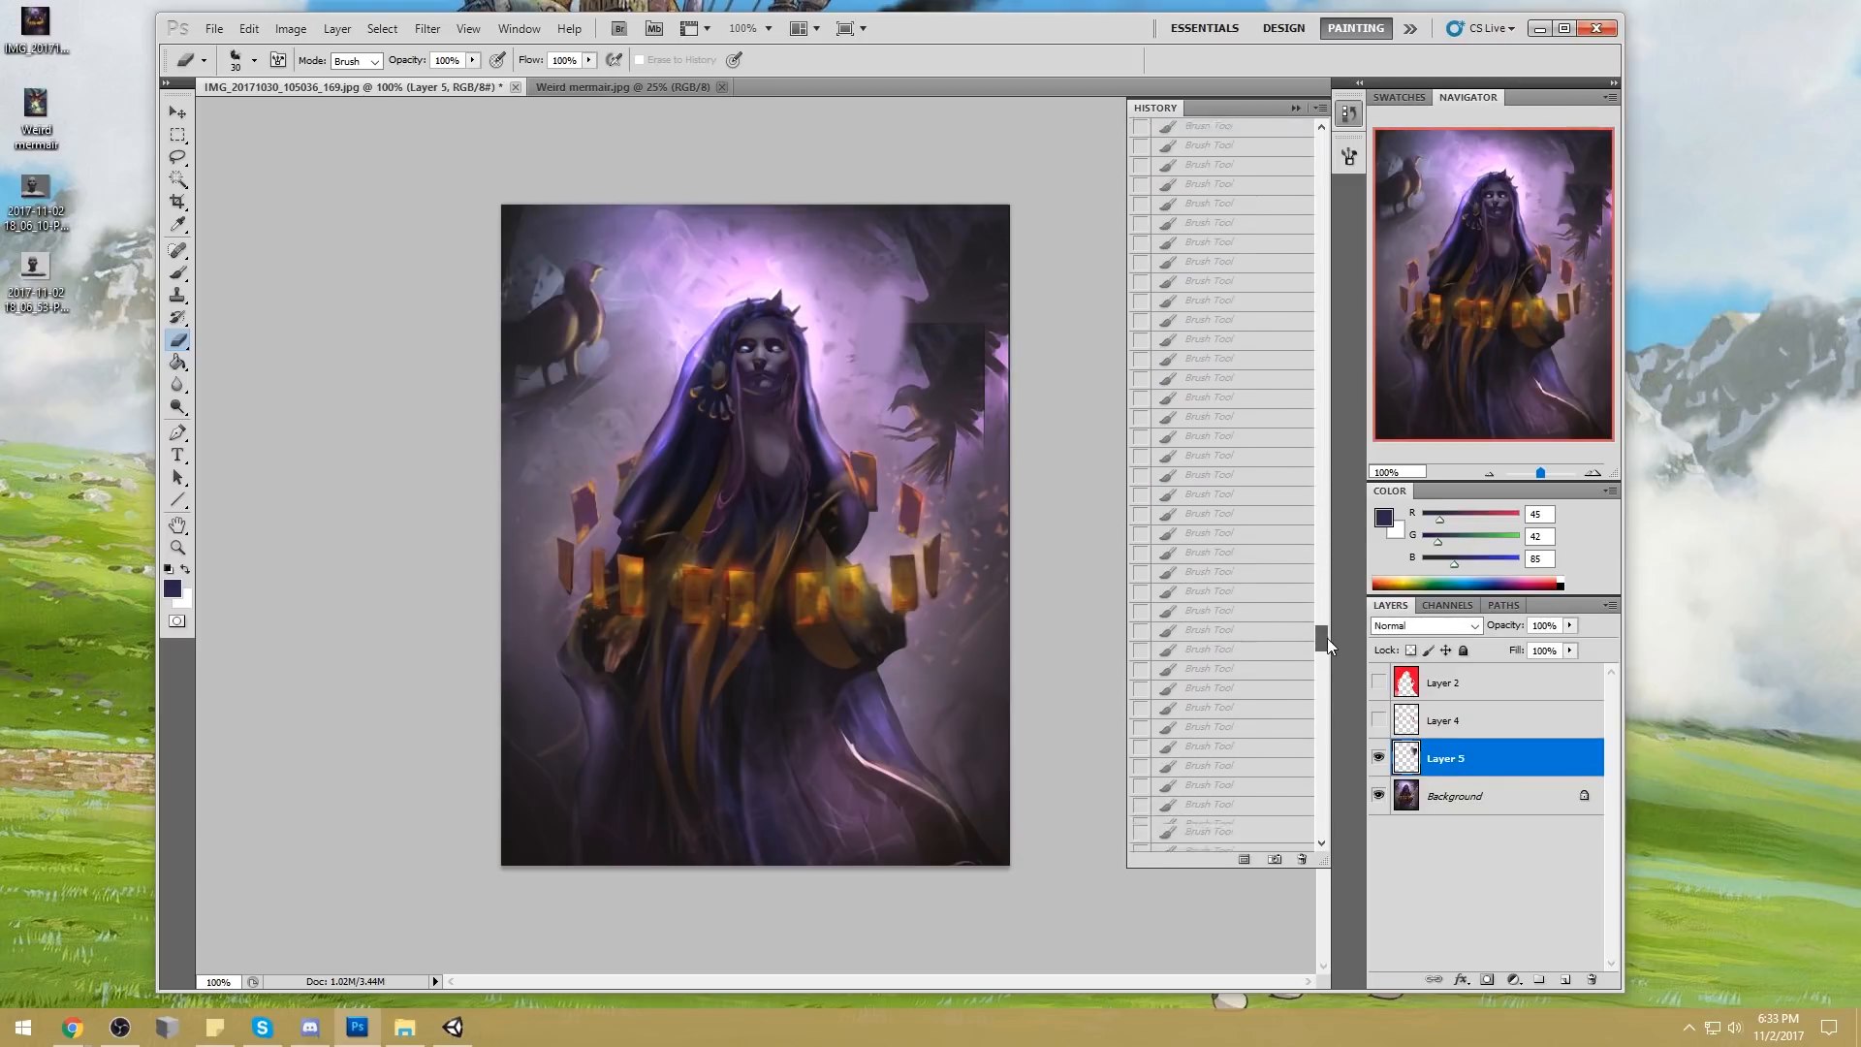
{"action": "left_click", "coordinate": [1220, 689]}
{"action": "left_click", "coordinate": [1216, 750]}
{"action": "left_click", "coordinate": [1229, 825]}
Review the last history states, compare the original snapshot with the finished painting, and return to the latest state
{"action": "mouse_move", "coordinate": [1325, 638]}
{"action": "left_mouse_down"}
{"action": "mouse_move", "coordinate": [1323, 834]}
{"action": "mouse_move", "coordinate": [1301, 587]}
{"action": "mouse_move", "coordinate": [1333, 102]}
{"action": "mouse_move", "coordinate": [1334, 844]}
{"action": "left_mouse_up"}
{"action": "left_click", "coordinate": [1229, 707]}
{"action": "left_click", "coordinate": [1225, 745]}
{"action": "left_click", "coordinate": [1233, 783]}
{"action": "left_click", "coordinate": [1231, 708]}
{"action": "left_click", "coordinate": [1233, 784]}
{"action": "left_click", "coordinate": [1233, 805]}
{"action": "left_click", "coordinate": [1278, 139]}
{"action": "left_click", "coordinate": [1214, 840]}
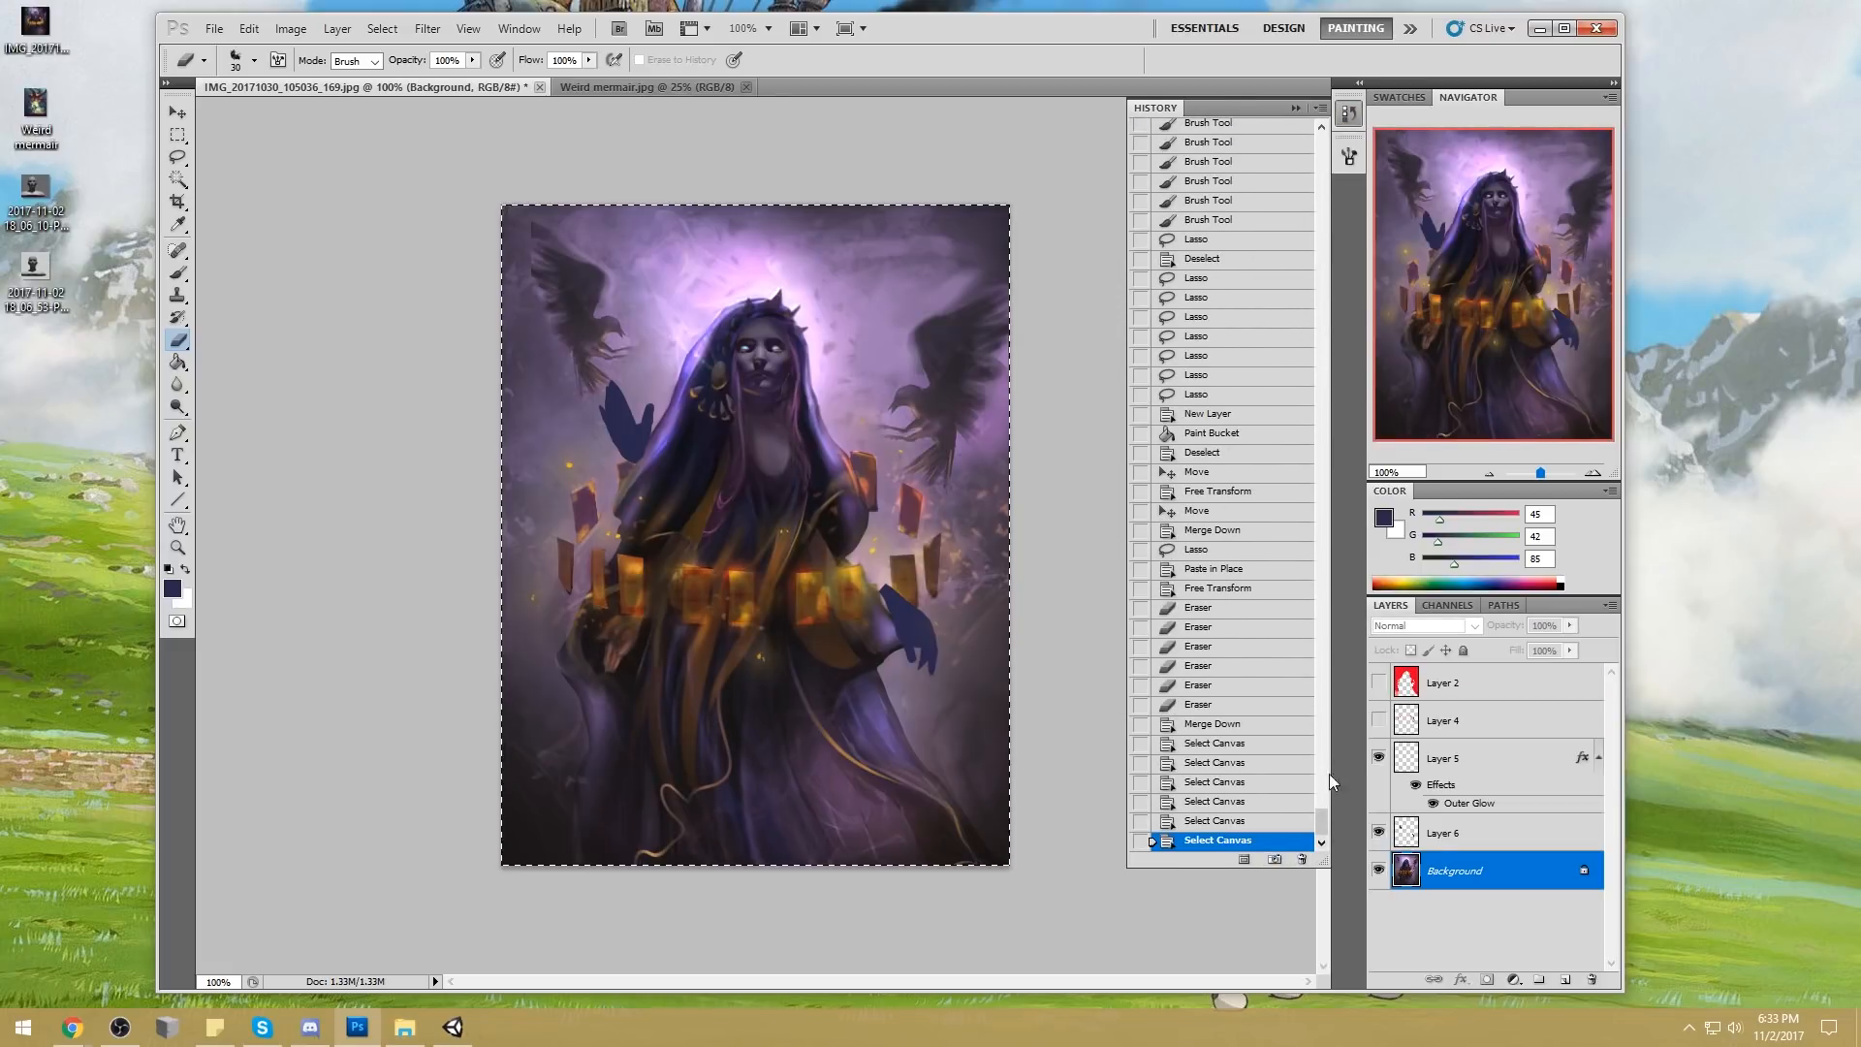
{"action": "left_click", "coordinate": [1296, 108]}
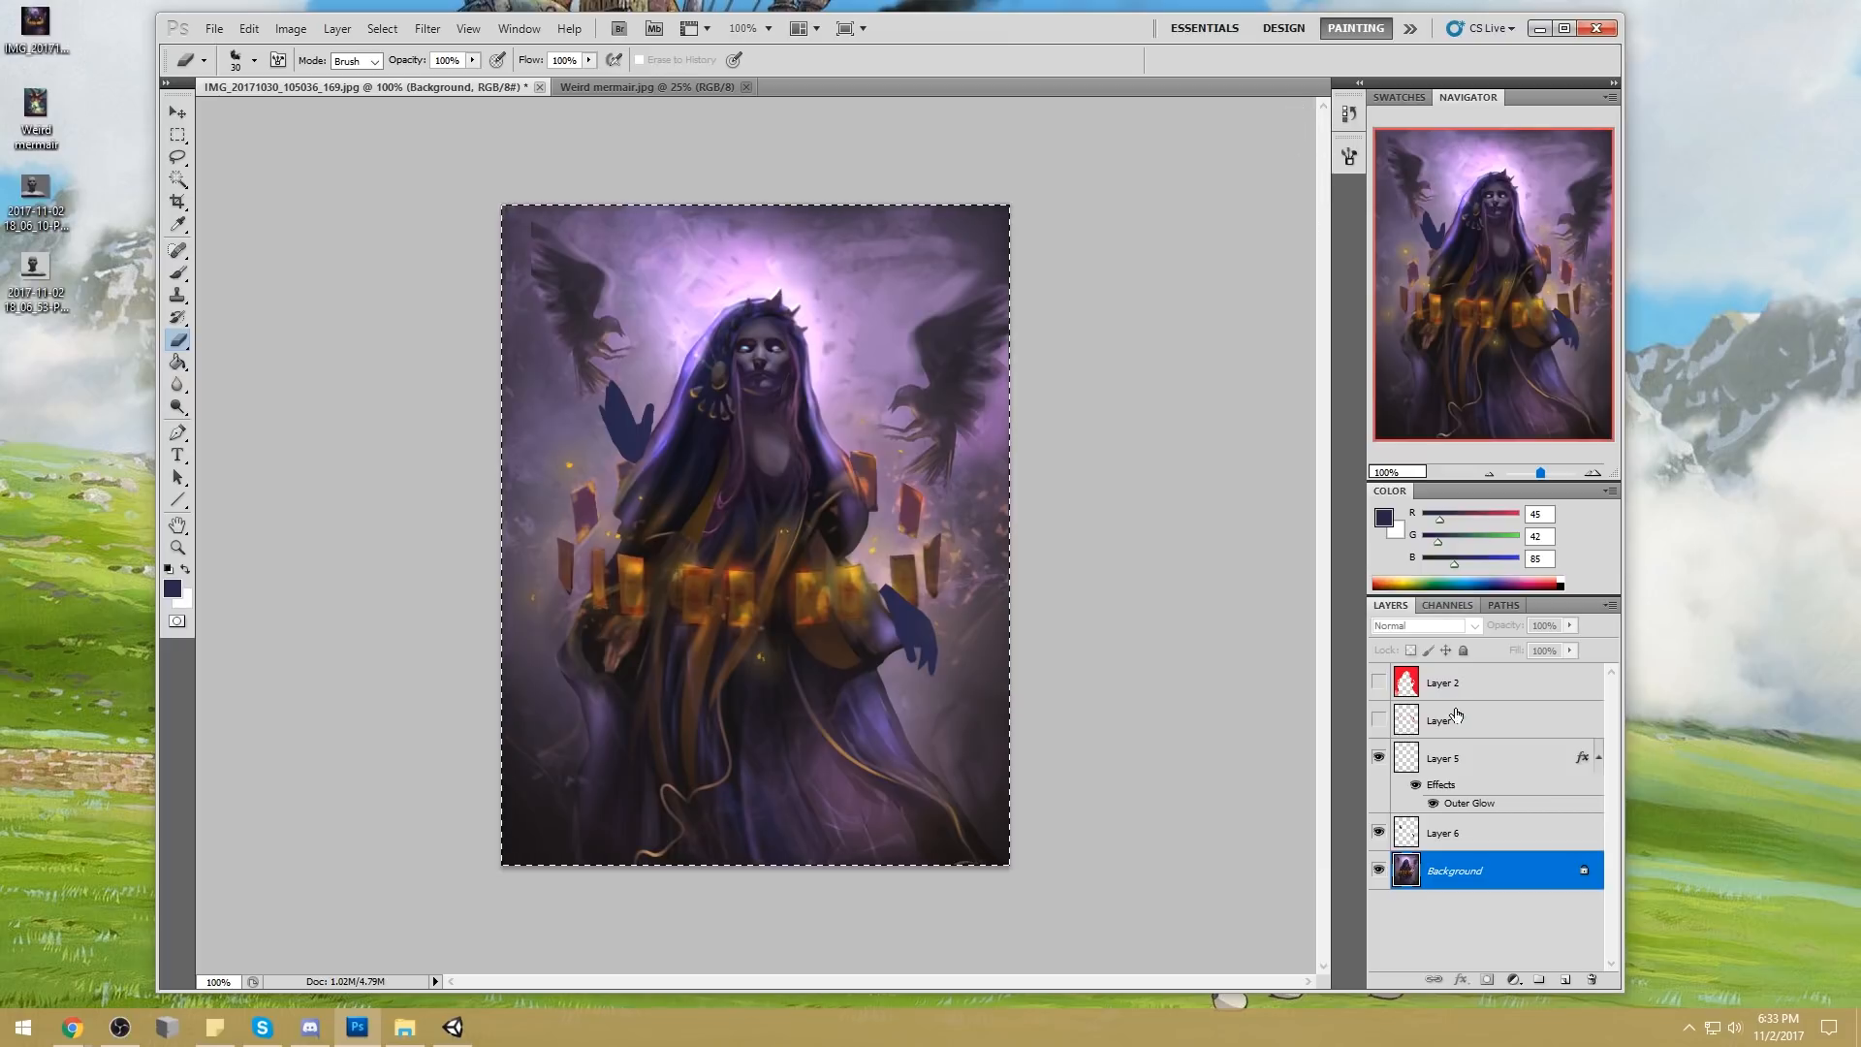
{"action": "key", "text": "m"}
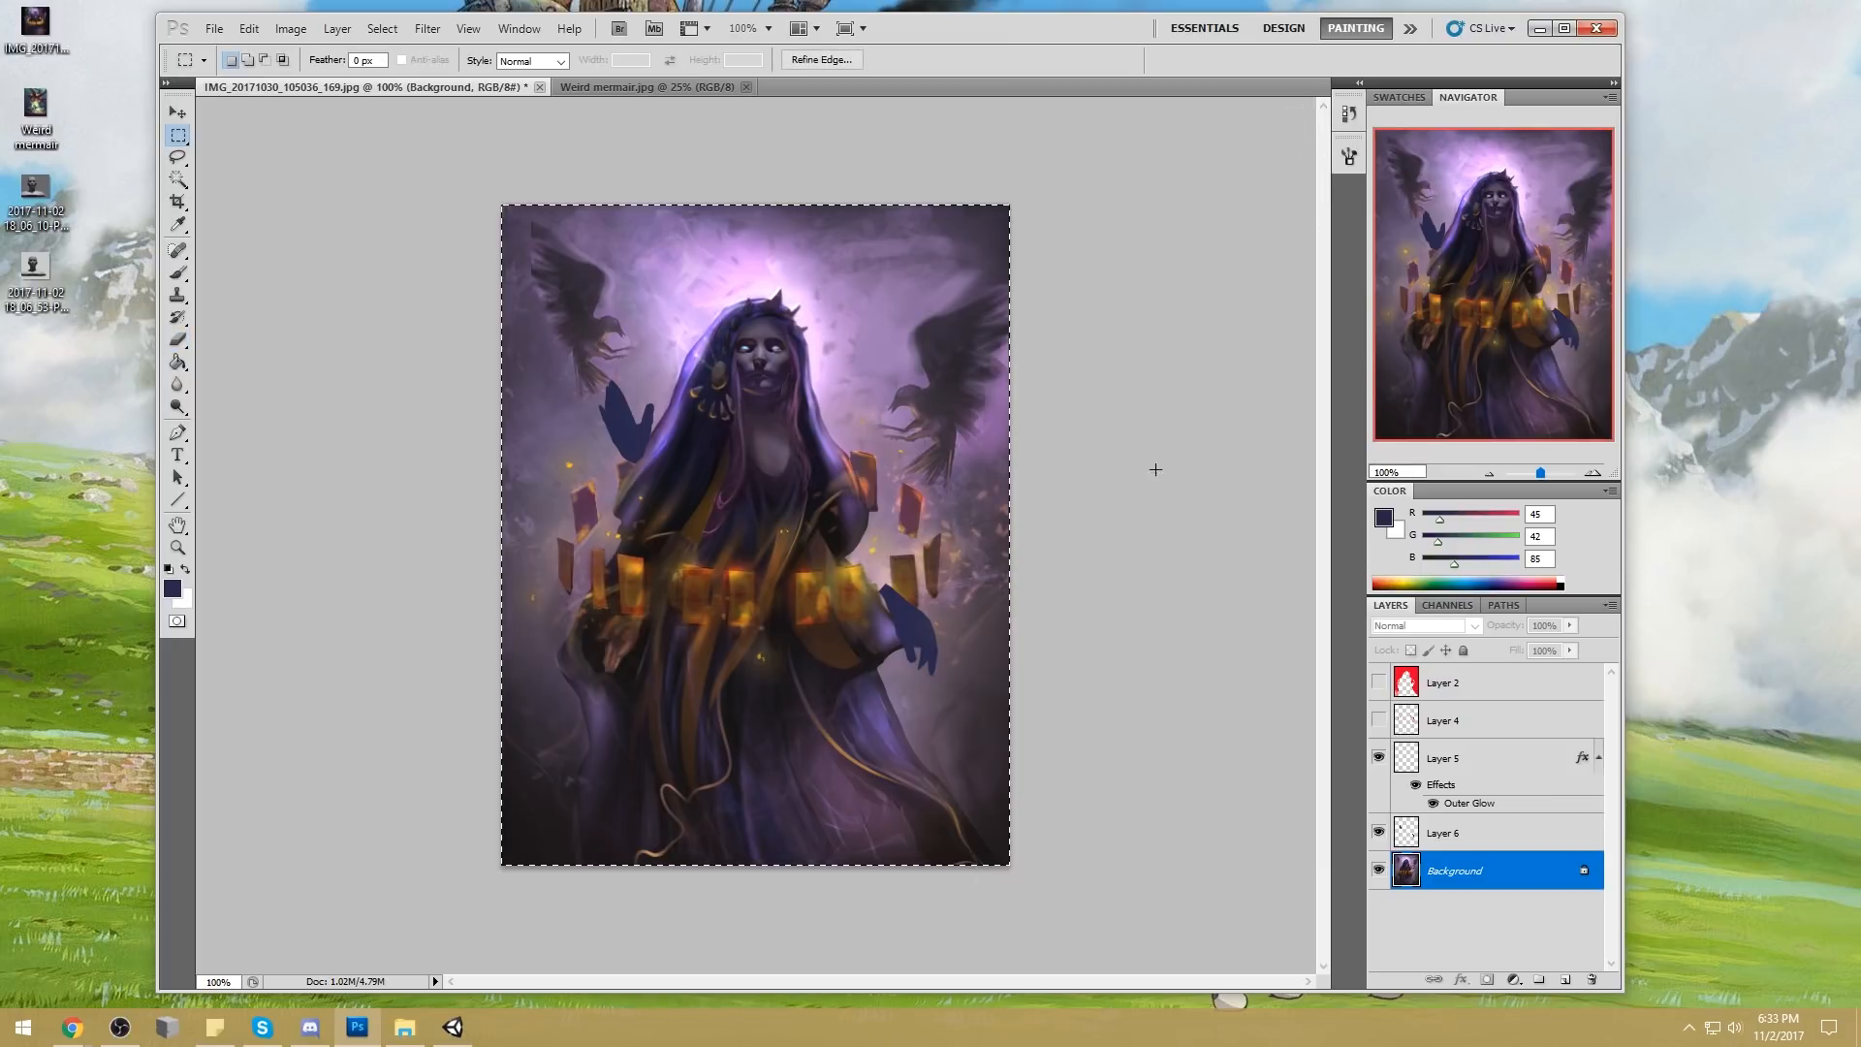
{"action": "left_click", "coordinate": [179, 385]}
{"action": "left_click", "coordinate": [256, 420]}
{"action": "left_click", "coordinate": [182, 412]}
{"action": "left_click", "coordinate": [184, 417]}
{"action": "left_click", "coordinate": [254, 445]}
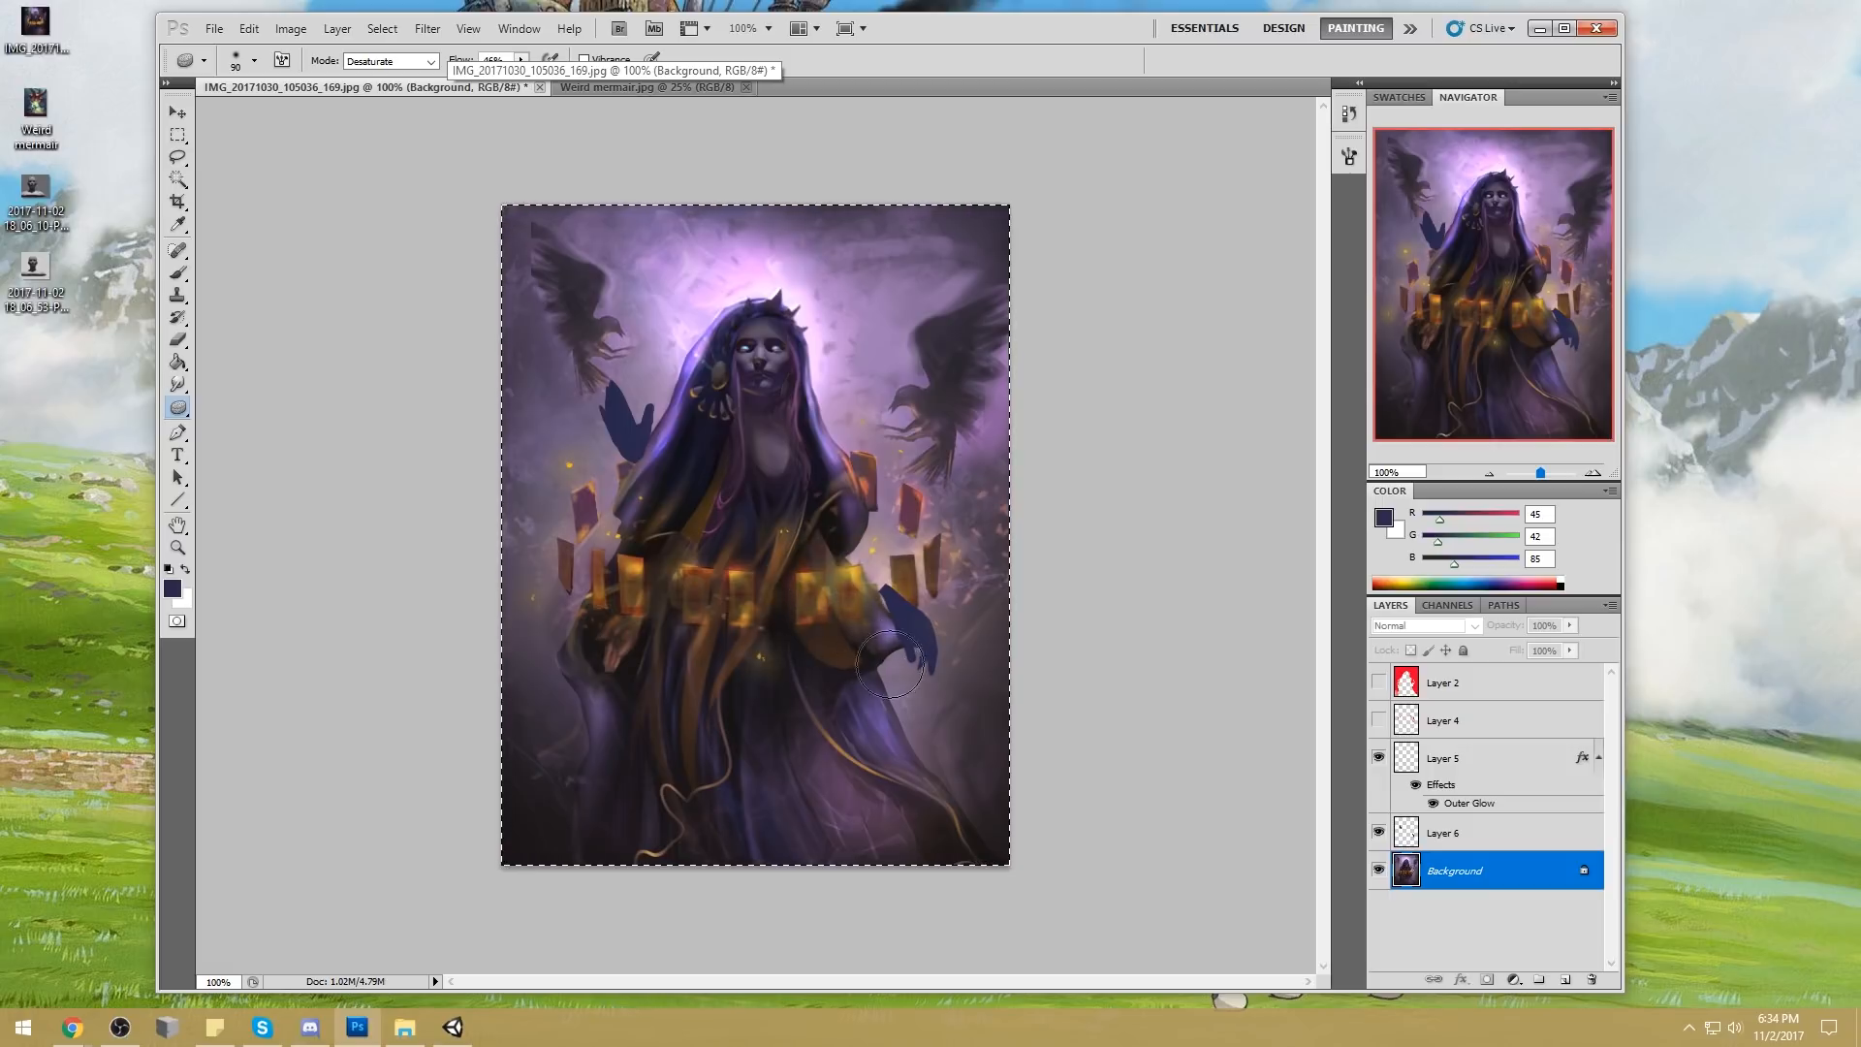
Hide the hand silhouettes' layer and flatten the image, discarding the hidden layers
{"action": "left_click", "coordinate": [1378, 832]}
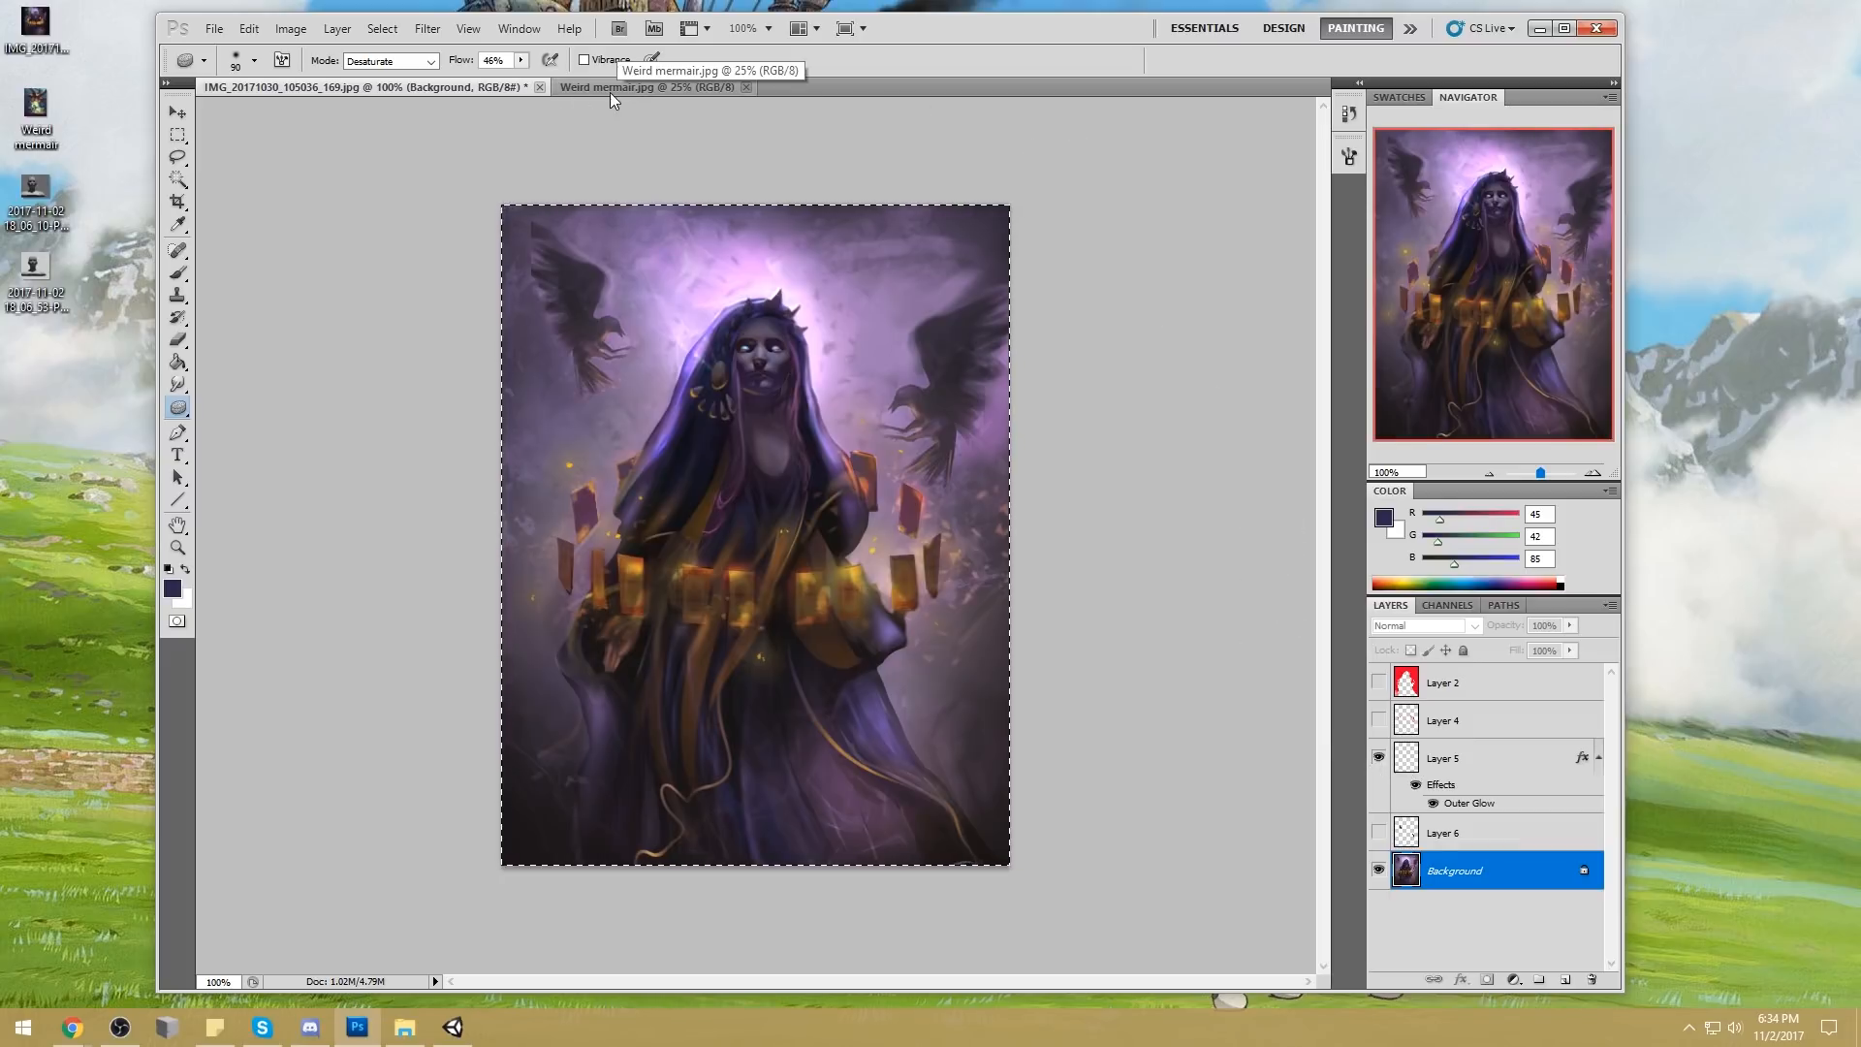
{"action": "right_click", "coordinate": [1464, 873]}
{"action": "left_click", "coordinate": [1531, 857]}
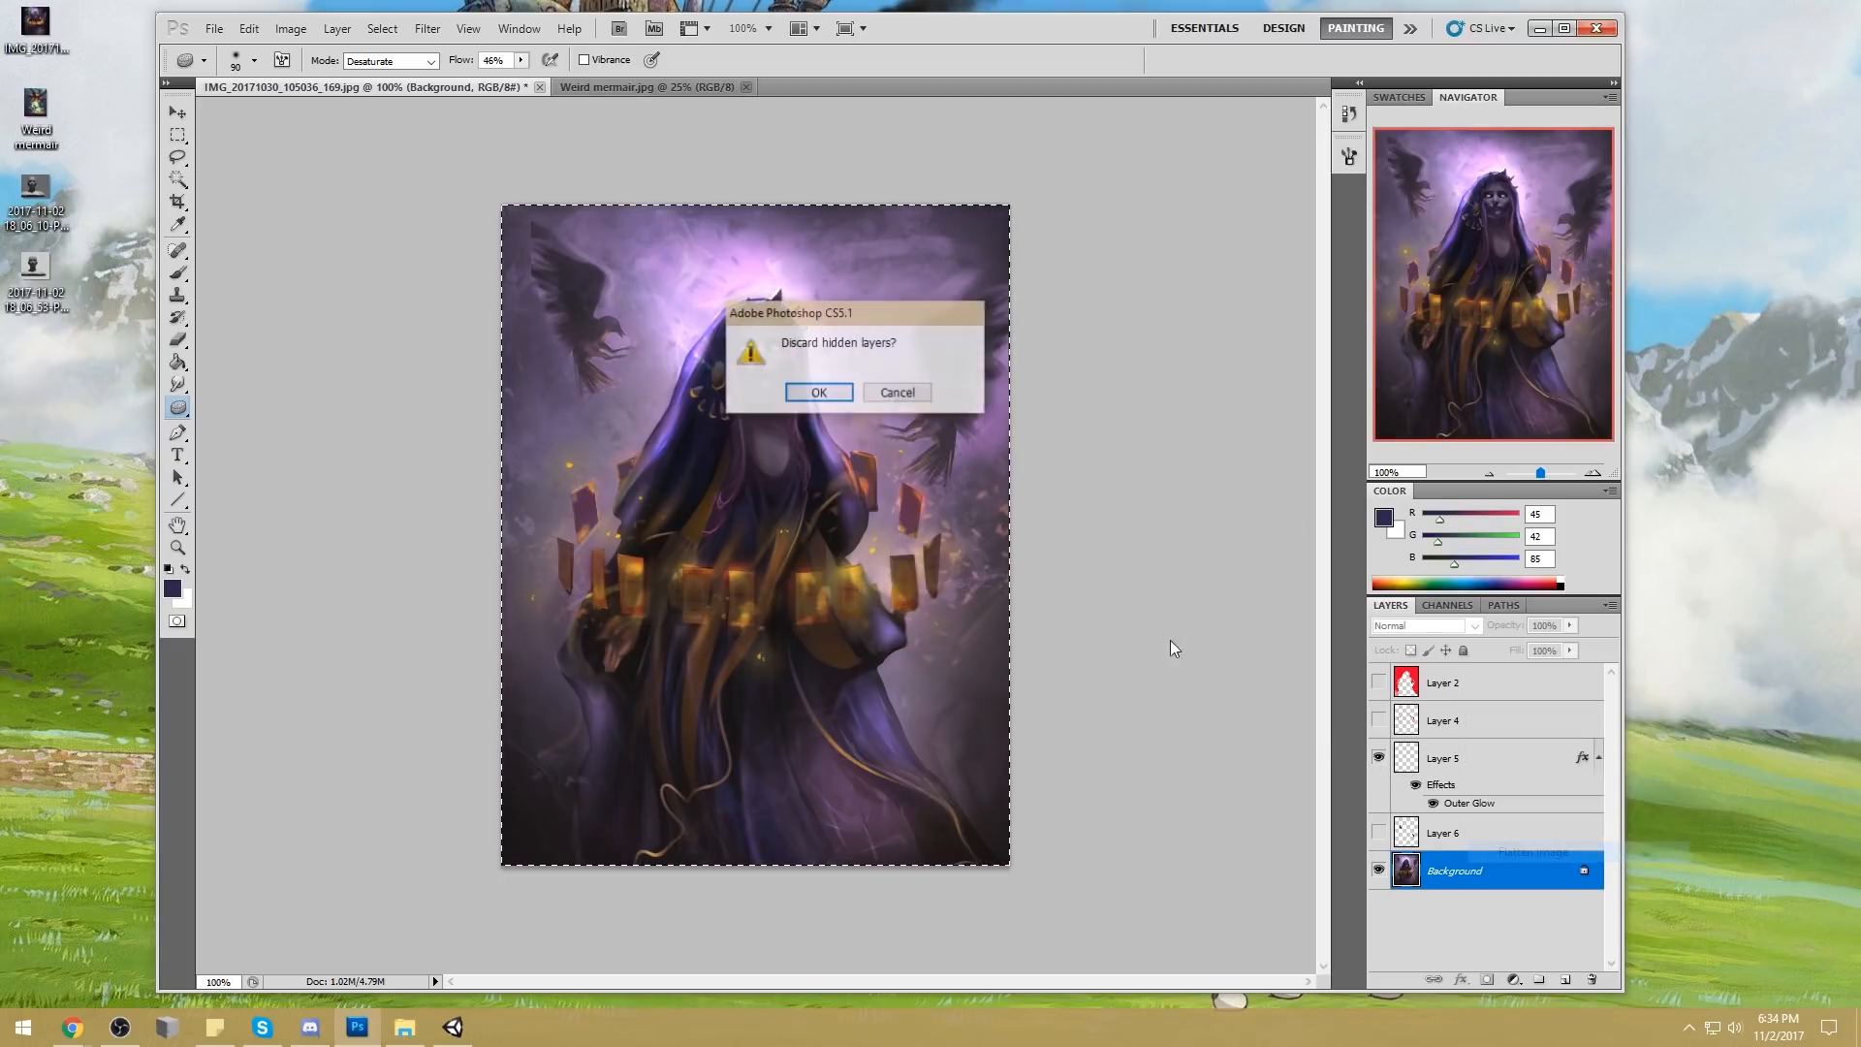
{"action": "left_click", "coordinate": [833, 386]}
Close the hooded-woman painting, saving the changes to its JPEG file
{"action": "left_click", "coordinate": [474, 87]}
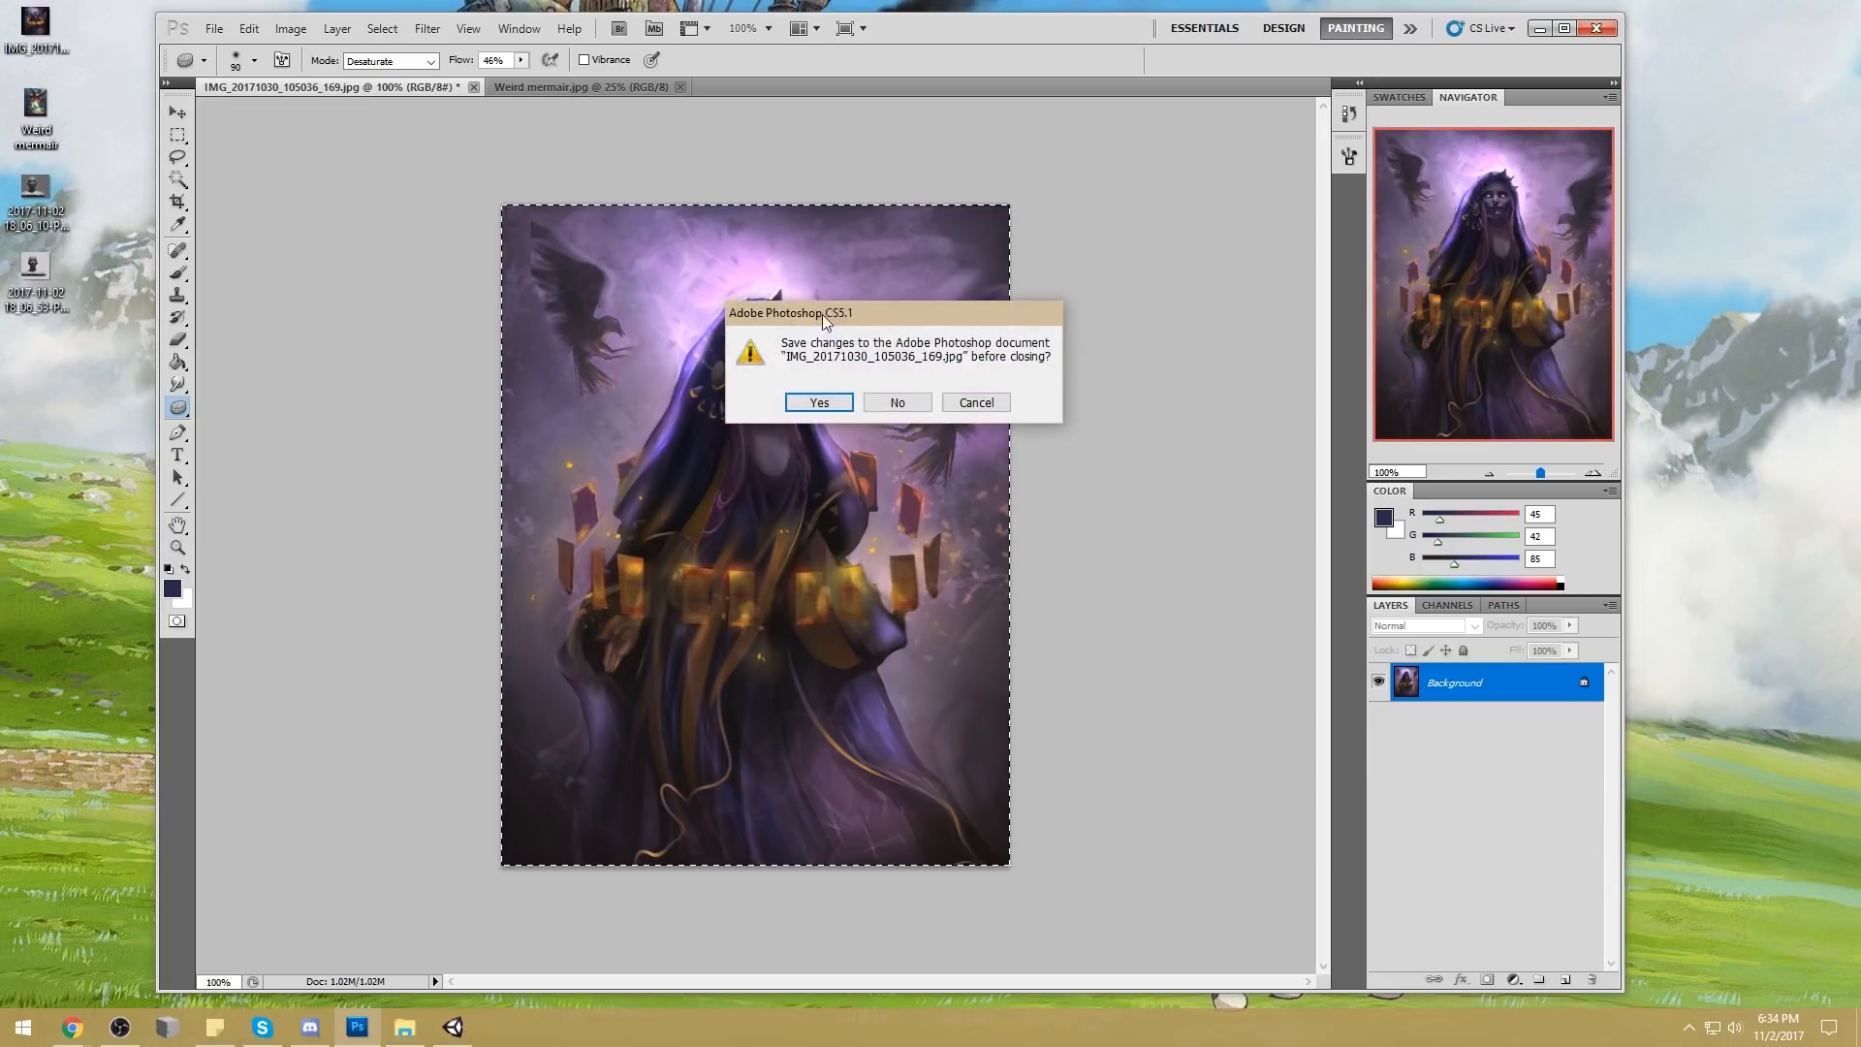
{"action": "left_click", "coordinate": [819, 403]}
{"action": "left_click", "coordinate": [1066, 282]}
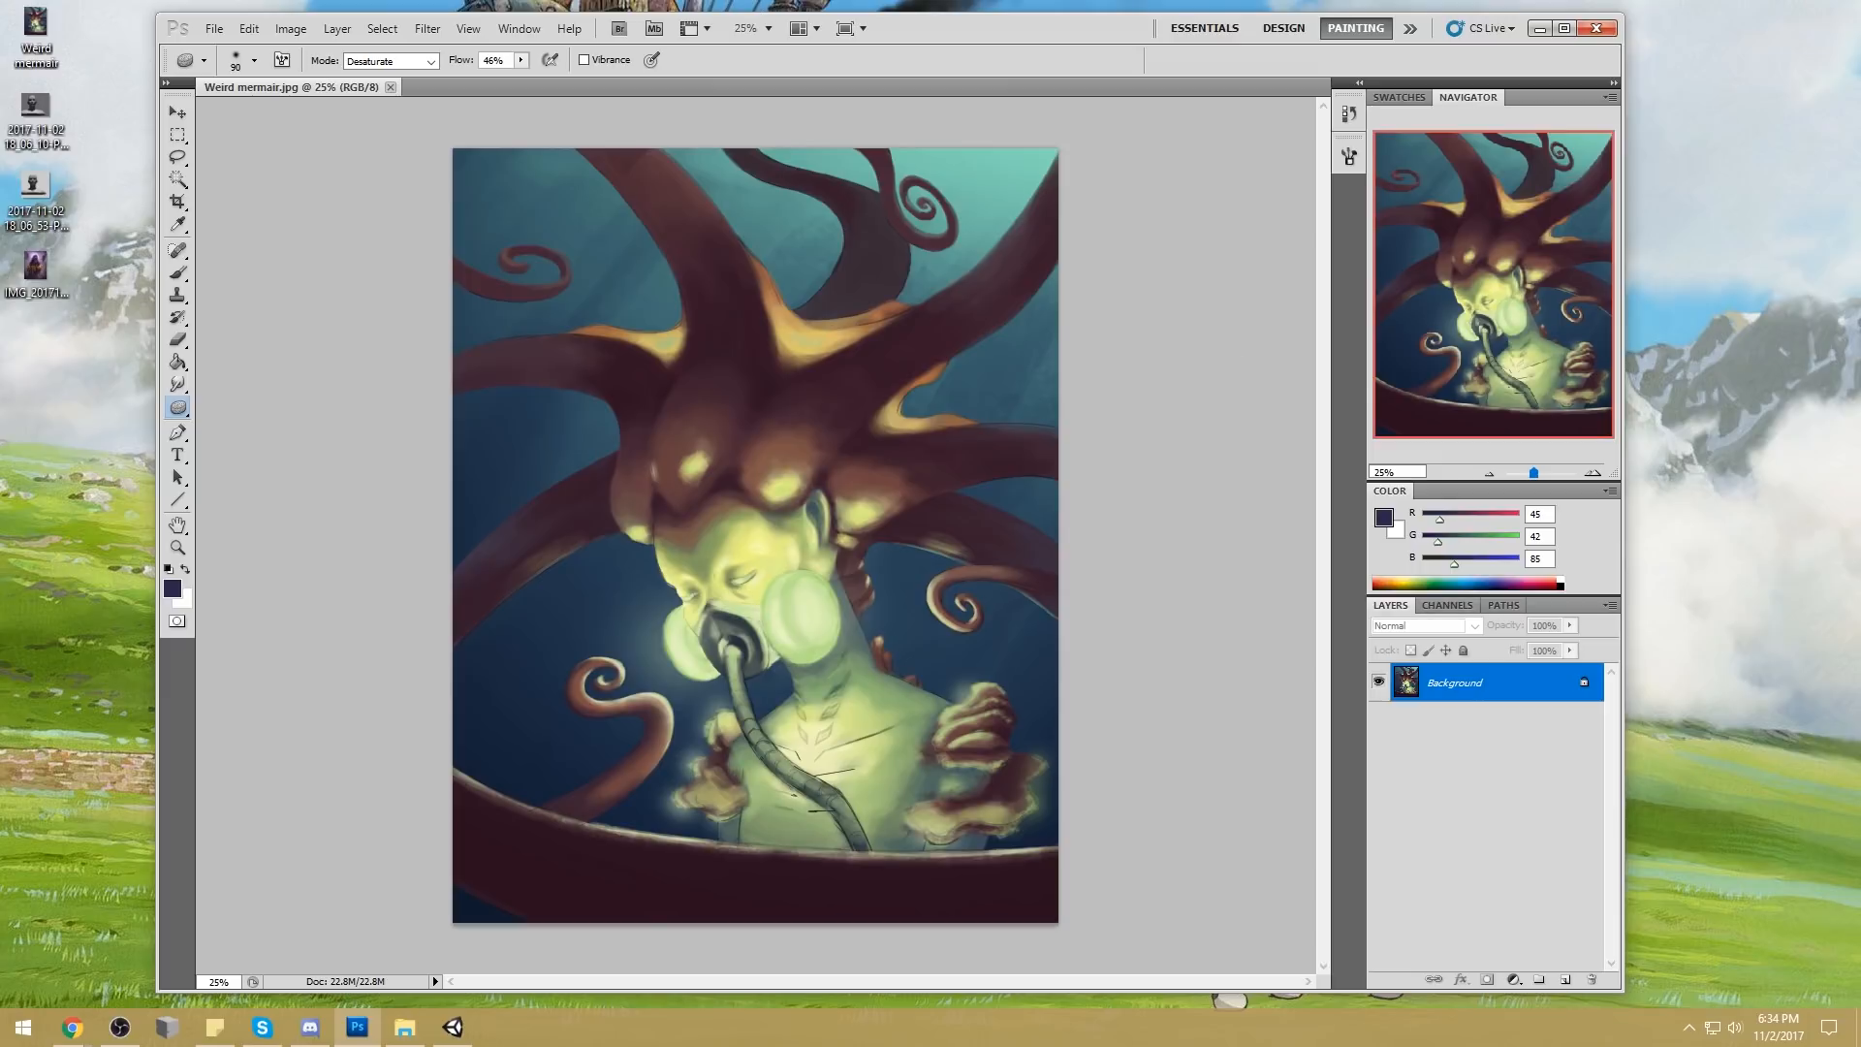
{"action": "key", "text": "alt+Tab"}
{"action": "left_click", "coordinate": [1092, 514]}
Set up a 2000 px brush in Color mode with a yellow-green sampled from the mermaid's forehead
{"action": "key", "text": "b"}
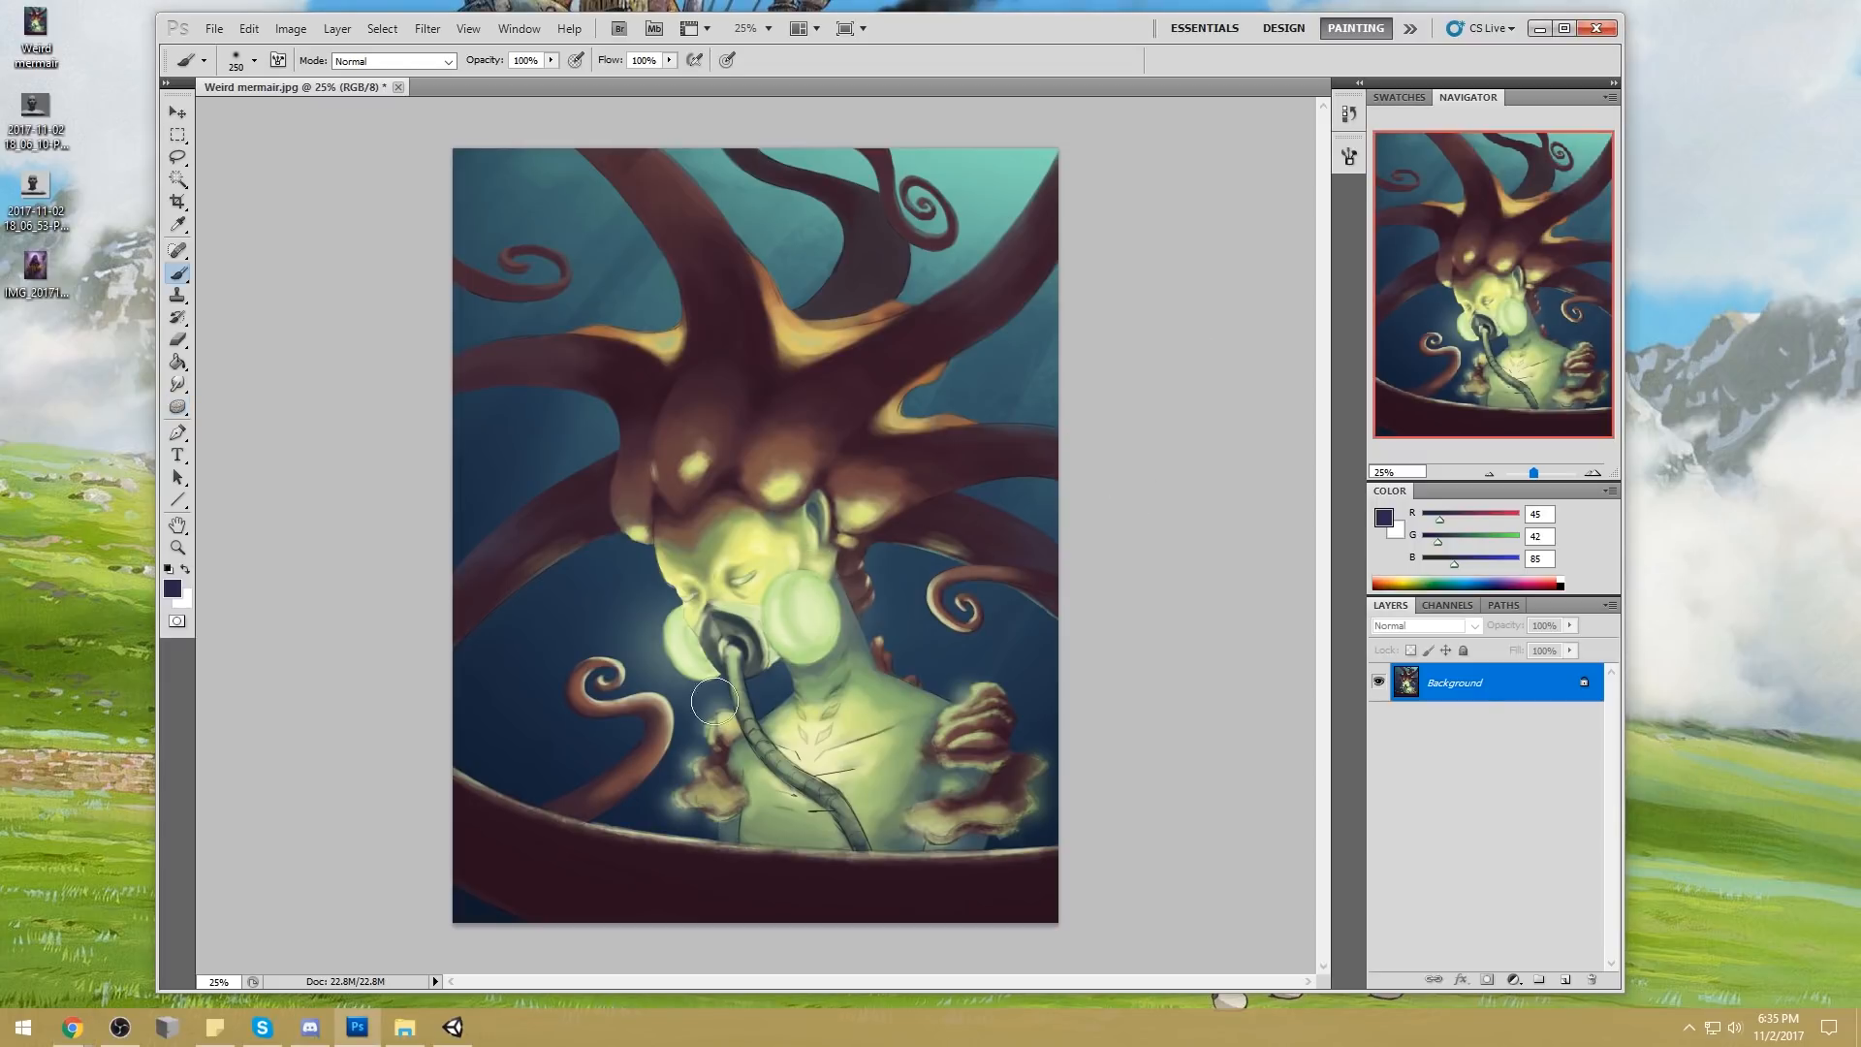
{"action": "key", "text": "bracketright"}
{"action": "key", "text": "bracketright"}
{"action": "key", "text": "bracketright"}
{"action": "key", "text": "bracketright"}
{"action": "key", "text": "bracketright"}
{"action": "key", "text": "bracketright"}
{"action": "key", "text": "bracketright"}
{"action": "key", "text": "bracketright"}
{"action": "key", "text": "bracketright"}
{"action": "key", "text": "bracketright"}
{"action": "key", "text": "bracketright"}
{"action": "key", "text": "bracketright"}
{"action": "key", "text": "bracketright"}
{"action": "key", "text": "bracketright"}
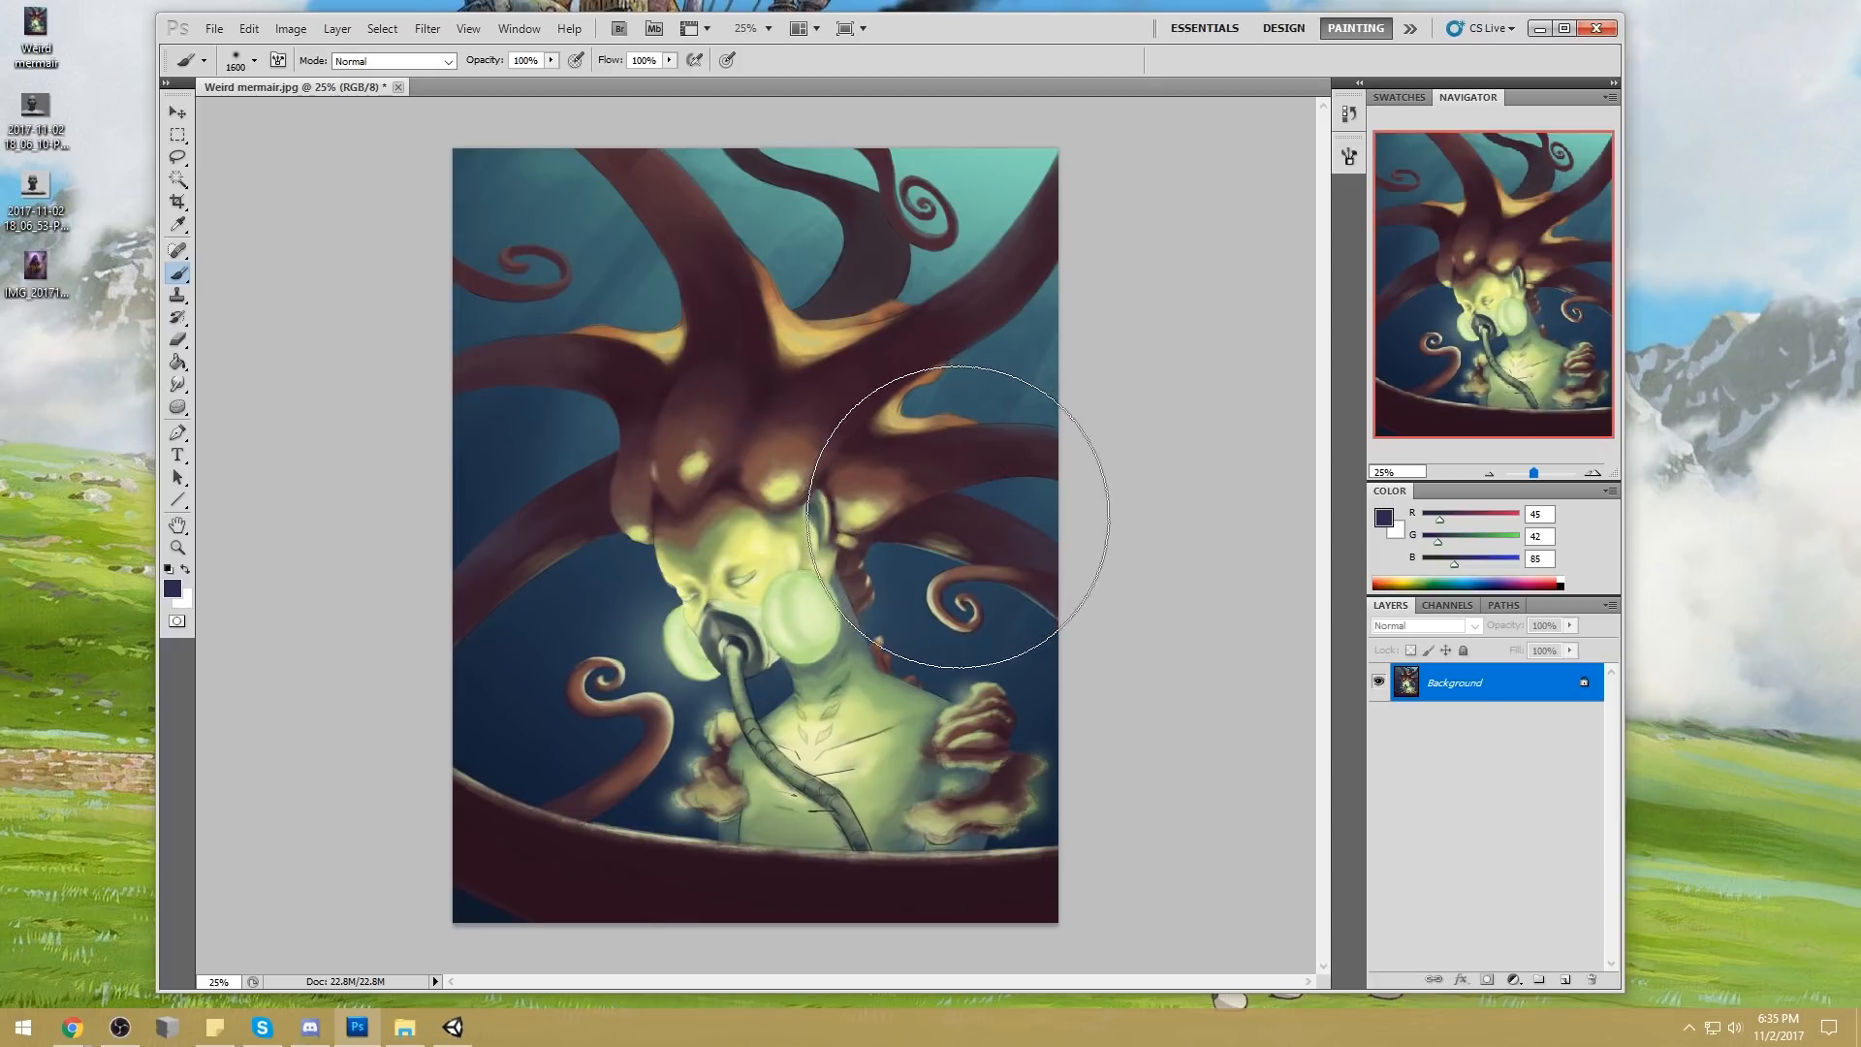
{"action": "key", "text": "alt"}
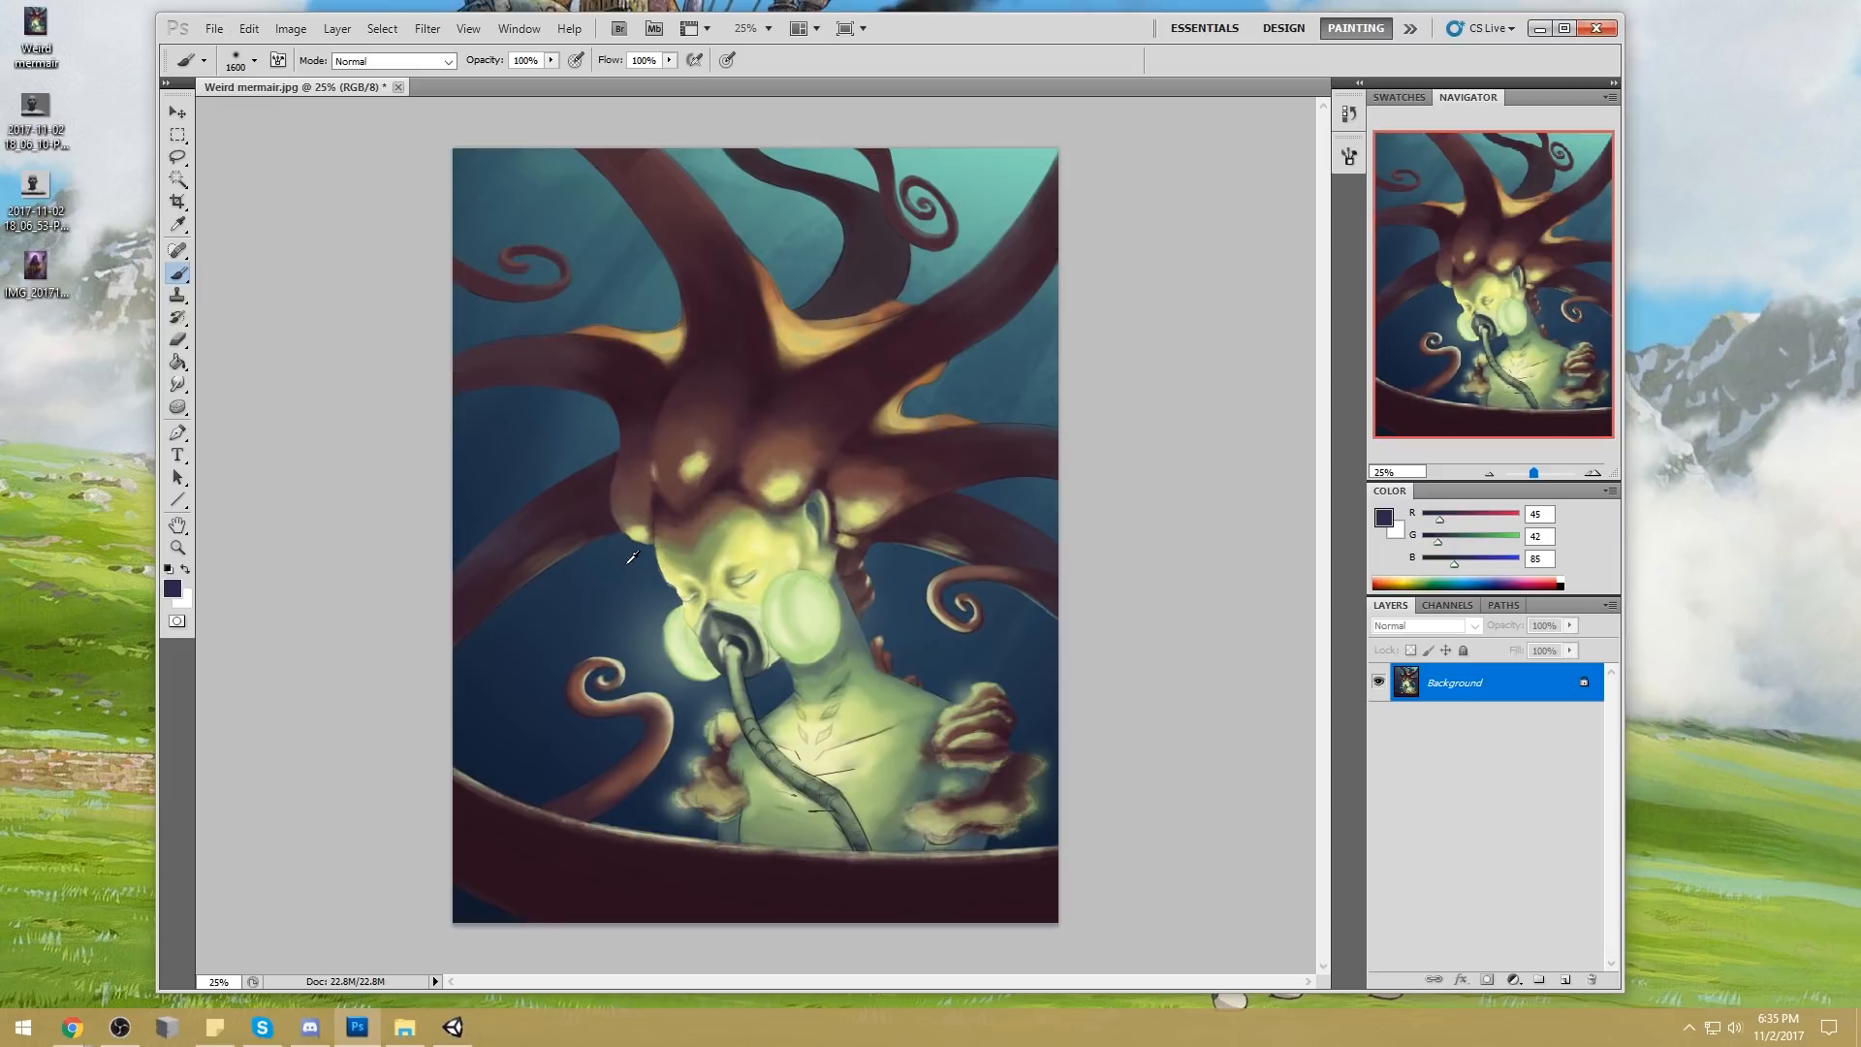
{"action": "left_click", "coordinate": [739, 525], "text": "alt"}
{"action": "key", "text": "bracketright"}
{"action": "key", "text": "bracketright"}
{"action": "key", "text": "bracketright"}
{"action": "key", "text": "bracketright"}
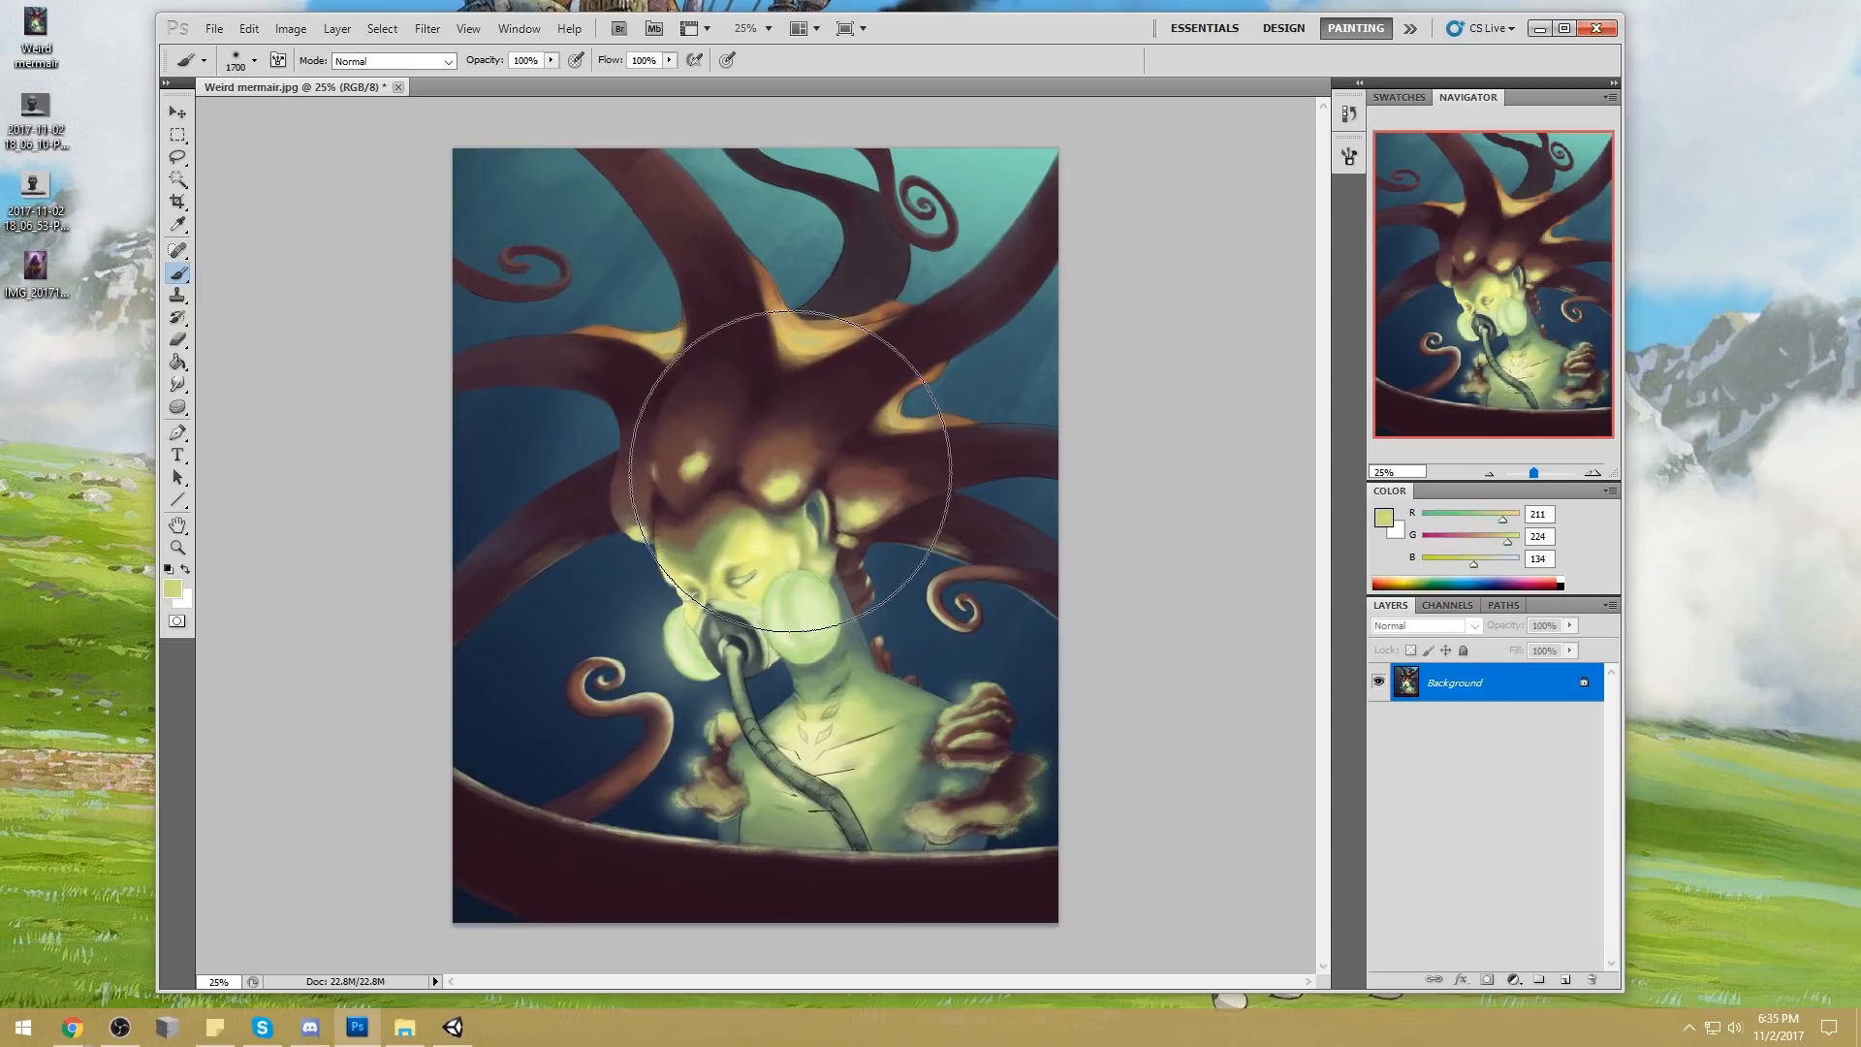
{"action": "left_click", "coordinate": [392, 61]}
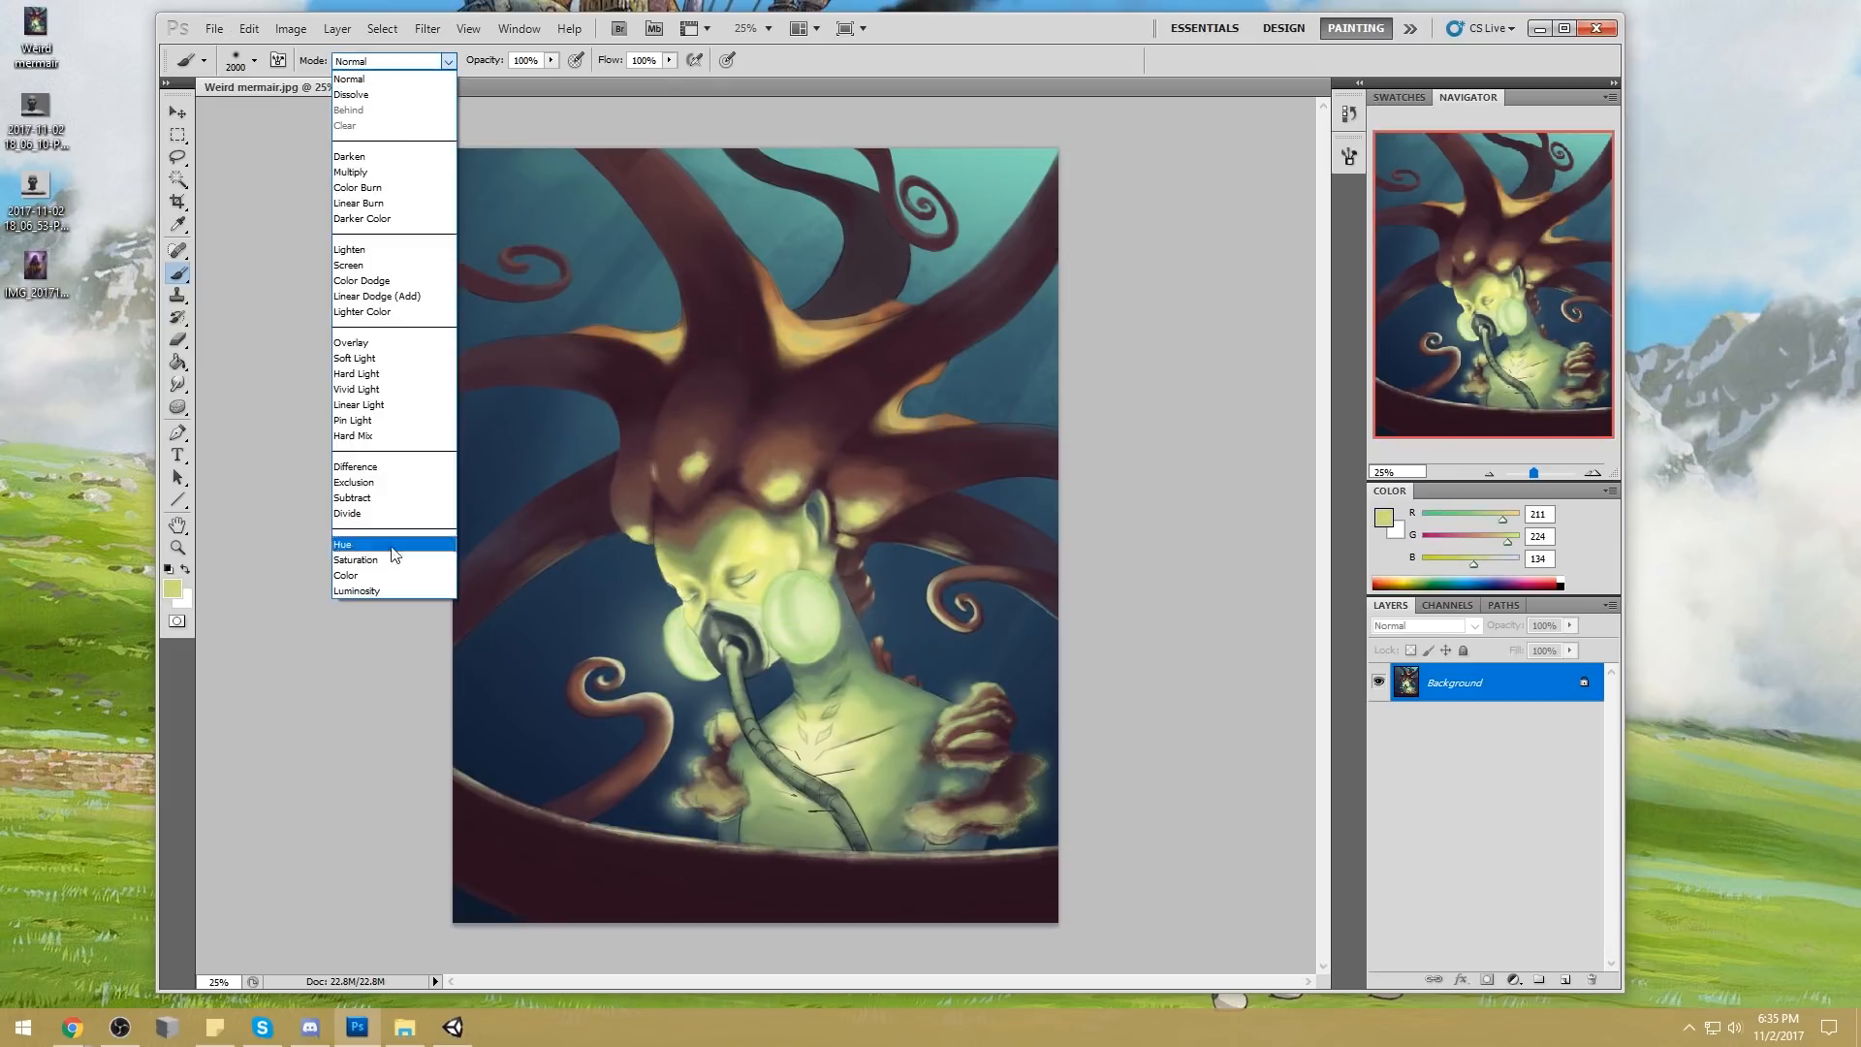
{"action": "left_click", "coordinate": [393, 574]}
Undo a trial stroke beside the face, sample the dark blue water, and tint the mermaid's head and tentacles with it
{"action": "mouse_move", "coordinate": [598, 546]}
{"action": "left_mouse_down"}
{"action": "mouse_move", "coordinate": [672, 374]}
{"action": "mouse_move", "coordinate": [595, 556]}
{"action": "left_mouse_up"}
{"action": "key", "text": "ctrl+z"}
{"action": "left_click", "coordinate": [617, 580], "text": "alt"}
{"action": "mouse_move", "coordinate": [848, 488]}
{"action": "left_mouse_down"}
{"action": "mouse_move", "coordinate": [649, 495]}
{"action": "mouse_move", "coordinate": [685, 345]}
{"action": "mouse_move", "coordinate": [581, 291]}
{"action": "left_mouse_up"}
{"action": "left_click", "coordinate": [763, 564], "text": "alt"}
Lower the brush opacity and tint the upper tentacles with more dark blue strokes
{"action": "left_click", "coordinate": [551, 60]}
{"action": "left_click_drag", "start_coordinate": [550, 77], "coordinate": [500, 77]}
{"action": "mouse_move", "coordinate": [843, 431]}
{"action": "left_mouse_down"}
{"action": "mouse_move", "coordinate": [852, 333]}
{"action": "mouse_move", "coordinate": [624, 456]}
{"action": "mouse_move", "coordinate": [789, 229]}
{"action": "mouse_move", "coordinate": [950, 520]}
{"action": "mouse_move", "coordinate": [1038, 519]}
{"action": "mouse_move", "coordinate": [789, 449]}
{"action": "mouse_move", "coordinate": [762, 186]}
{"action": "mouse_move", "coordinate": [764, 270]}
{"action": "left_mouse_up"}
{"action": "left_click", "coordinate": [574, 197], "text": "alt"}
{"action": "left_click", "coordinate": [579, 424], "text": "alt"}
{"action": "mouse_move", "coordinate": [610, 268]}
{"action": "left_mouse_down"}
{"action": "mouse_move", "coordinate": [628, 295]}
{"action": "mouse_move", "coordinate": [598, 437]}
{"action": "mouse_move", "coordinate": [812, 272]}
{"action": "mouse_move", "coordinate": [783, 239]}
{"action": "mouse_move", "coordinate": [947, 166]}
{"action": "mouse_move", "coordinate": [1101, 365]}
{"action": "mouse_move", "coordinate": [1017, 505]}
{"action": "mouse_move", "coordinate": [979, 435]}
{"action": "mouse_move", "coordinate": [699, 371]}
{"action": "mouse_move", "coordinate": [573, 592]}
{"action": "mouse_move", "coordinate": [546, 359]}
{"action": "mouse_move", "coordinate": [582, 229]}
{"action": "mouse_move", "coordinate": [768, 187]}
{"action": "mouse_move", "coordinate": [1060, 353]}
{"action": "mouse_move", "coordinate": [613, 339]}
{"action": "left_mouse_up"}
Dodge the highlights of the outer tentacle ends at 64% exposure with a 300 px brush, undoing the first stroke
{"action": "left_click_drag", "start_coordinate": [177, 408], "coordinate": [223, 408]}
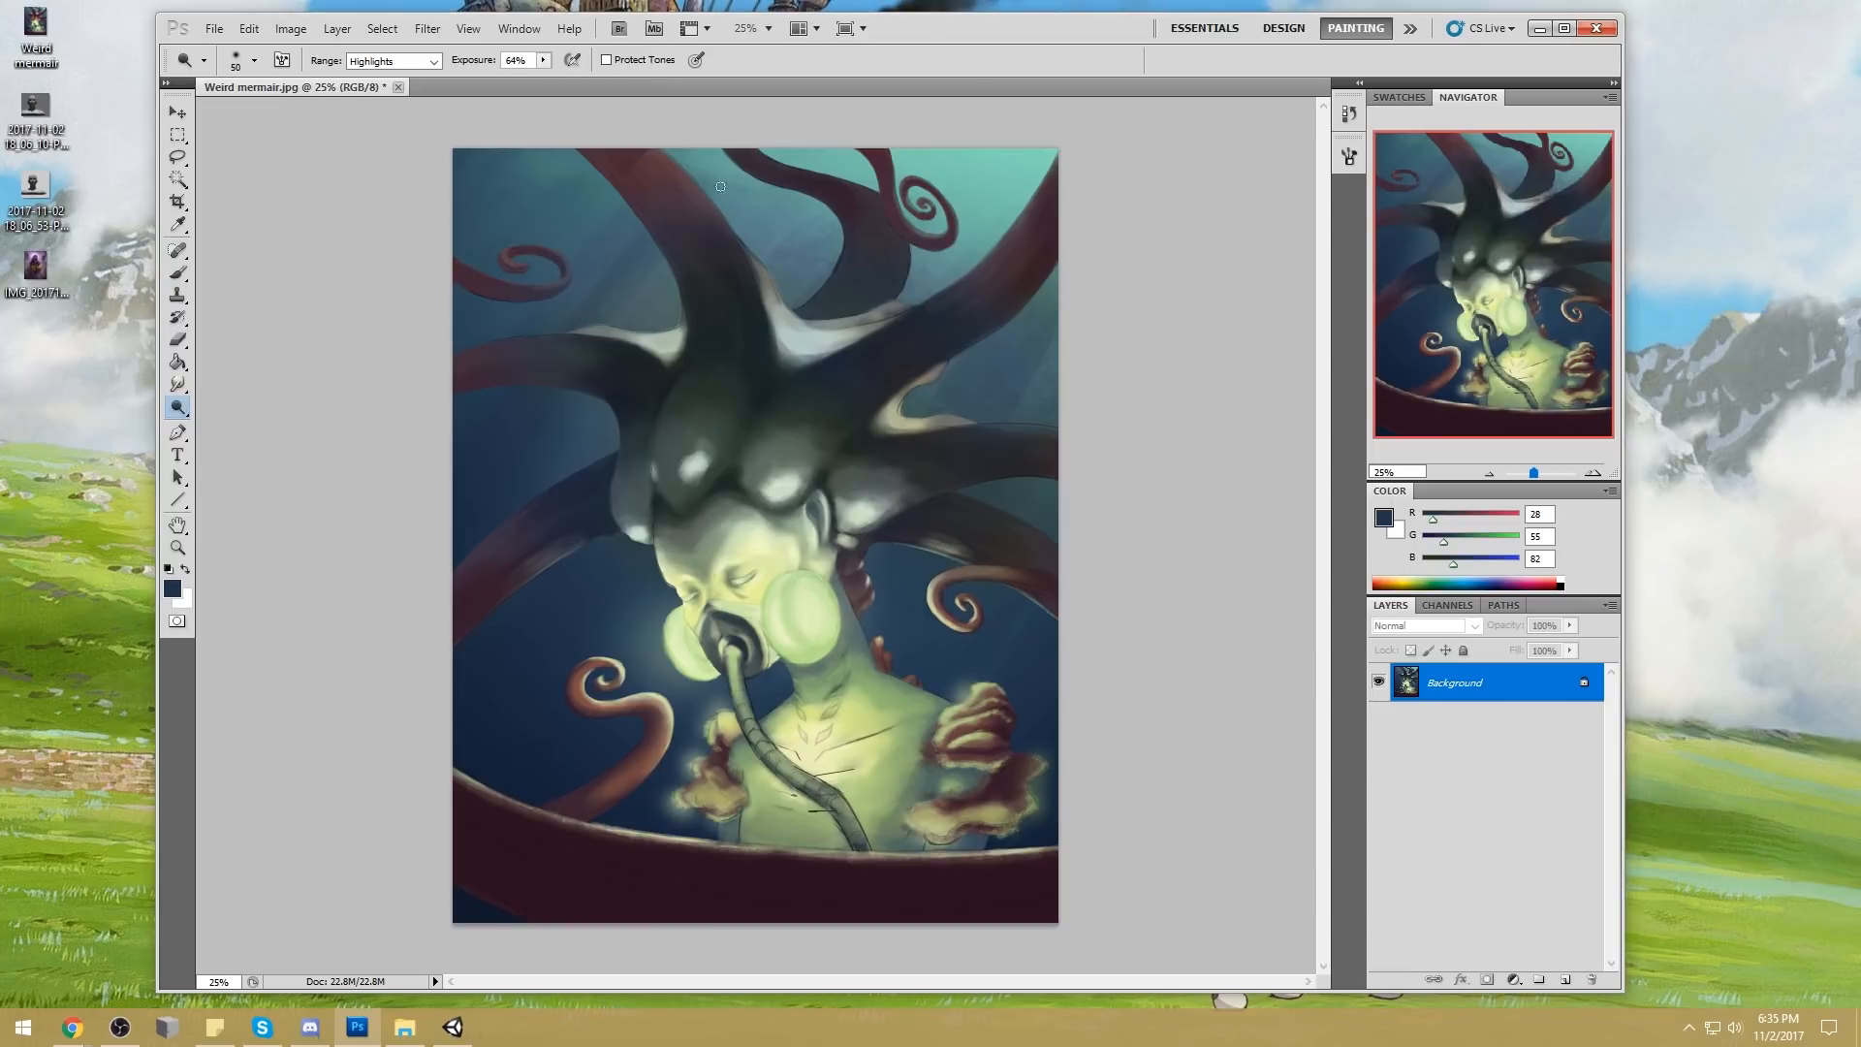
{"action": "mouse_move", "coordinate": [646, 164]}
{"action": "left_mouse_down"}
{"action": "mouse_move", "coordinate": [660, 175]}
{"action": "mouse_move", "coordinate": [626, 168]}
{"action": "mouse_move", "coordinate": [662, 197]}
{"action": "mouse_move", "coordinate": [621, 163]}
{"action": "left_mouse_up"}
{"action": "key", "text": "ctrl+z"}
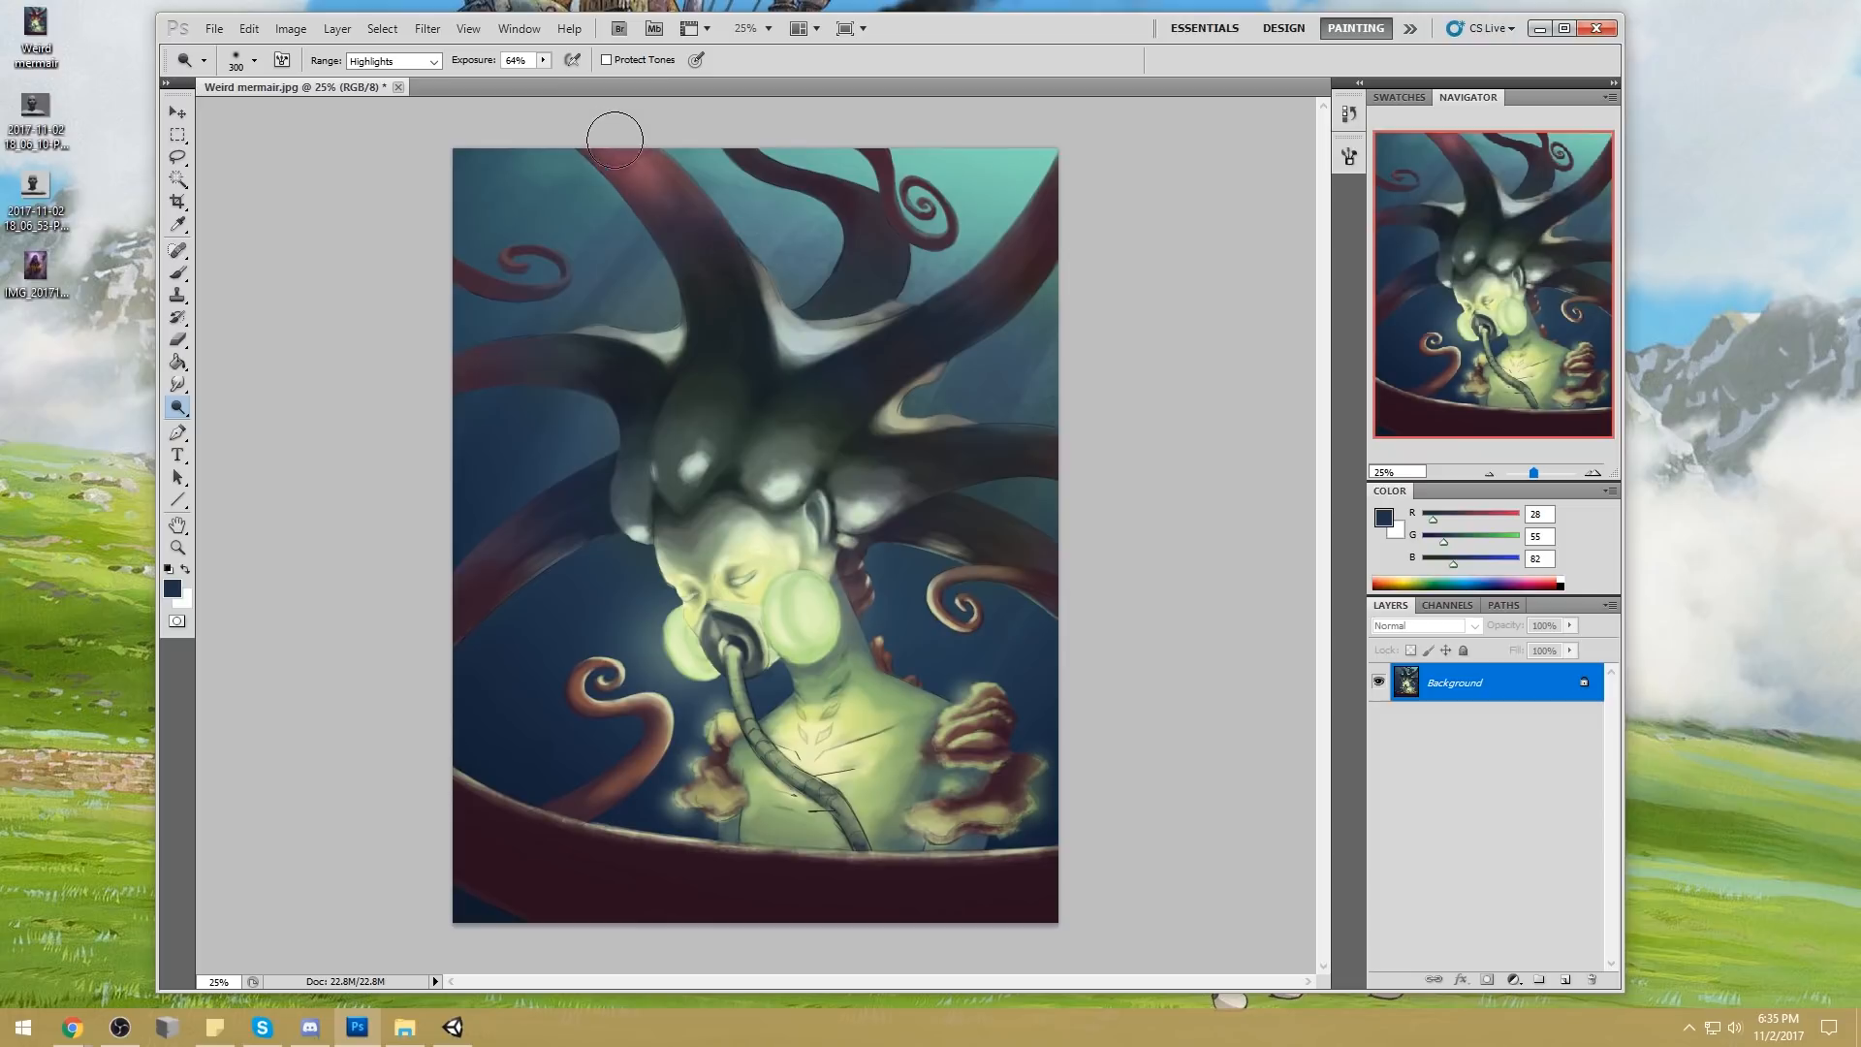
{"action": "mouse_move", "coordinate": [1058, 179]}
{"action": "left_mouse_down"}
{"action": "mouse_move", "coordinate": [998, 253]}
{"action": "mouse_move", "coordinate": [1047, 204]}
{"action": "left_mouse_up"}
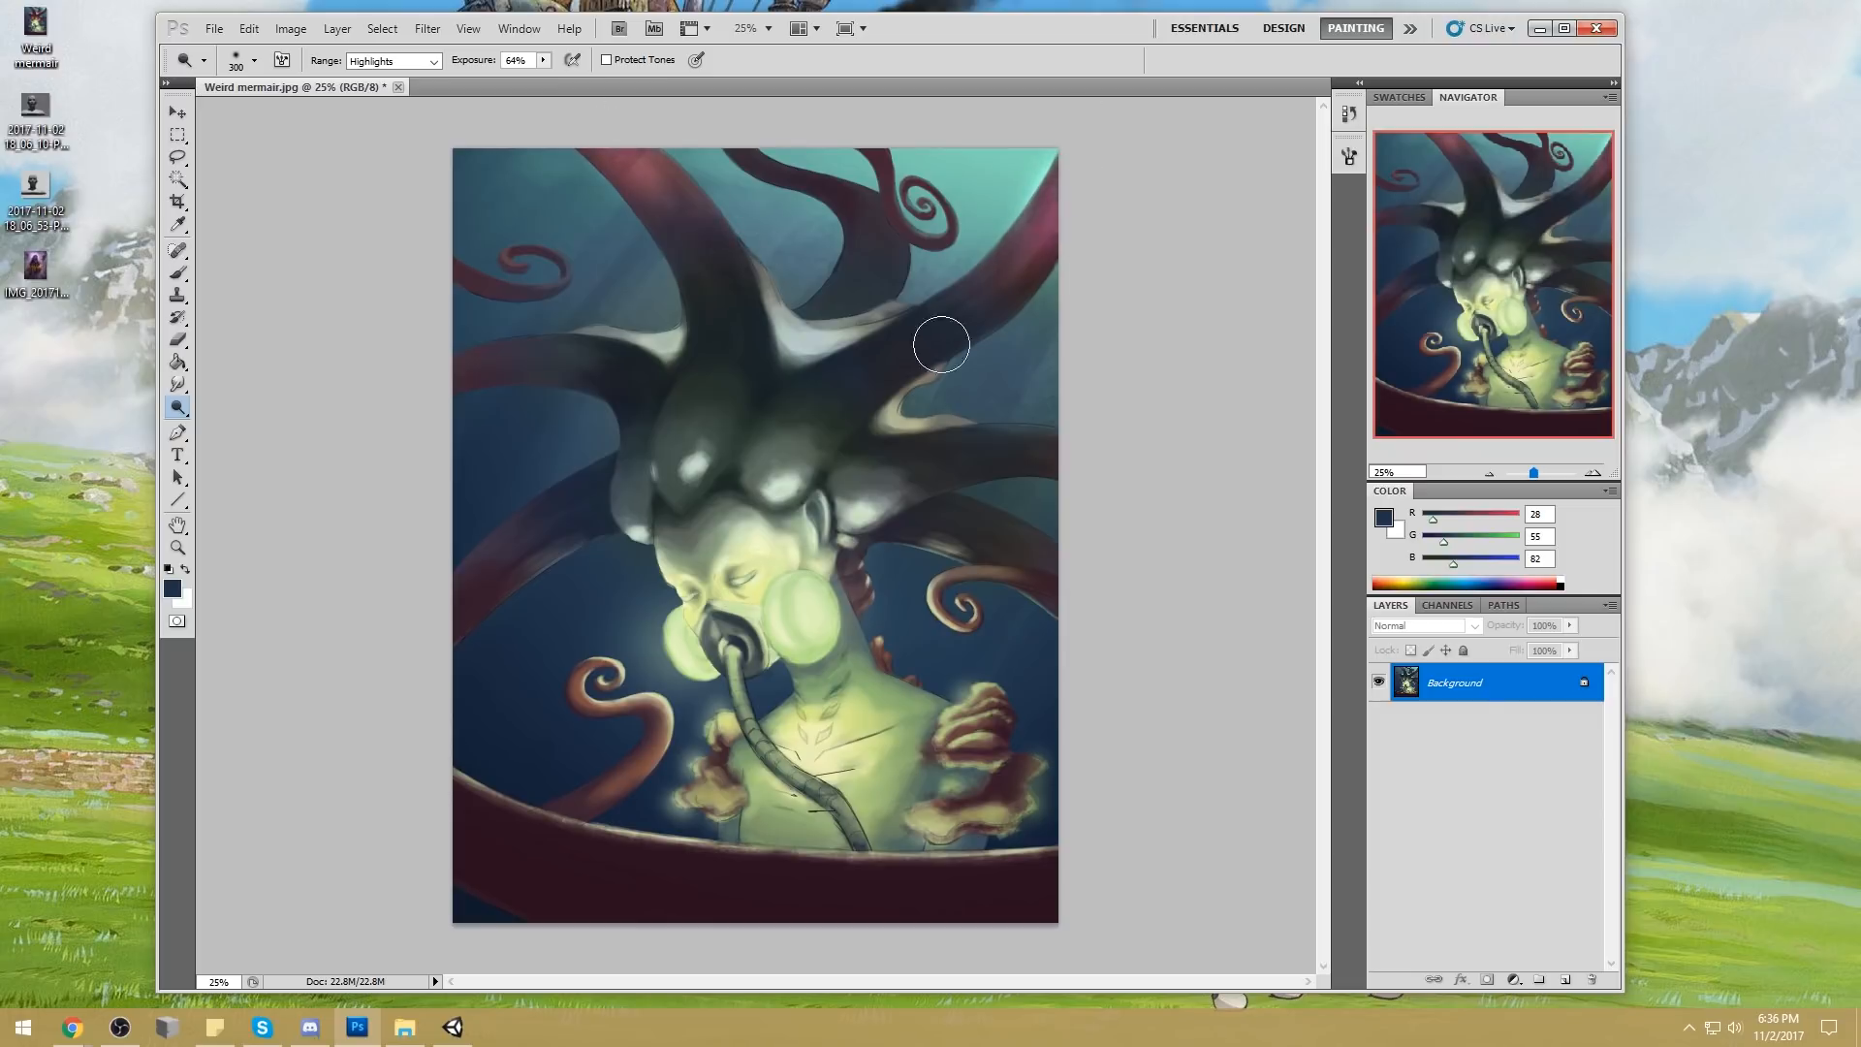
{"action": "left_click_drag", "start_coordinate": [520, 540], "coordinate": [455, 625]}
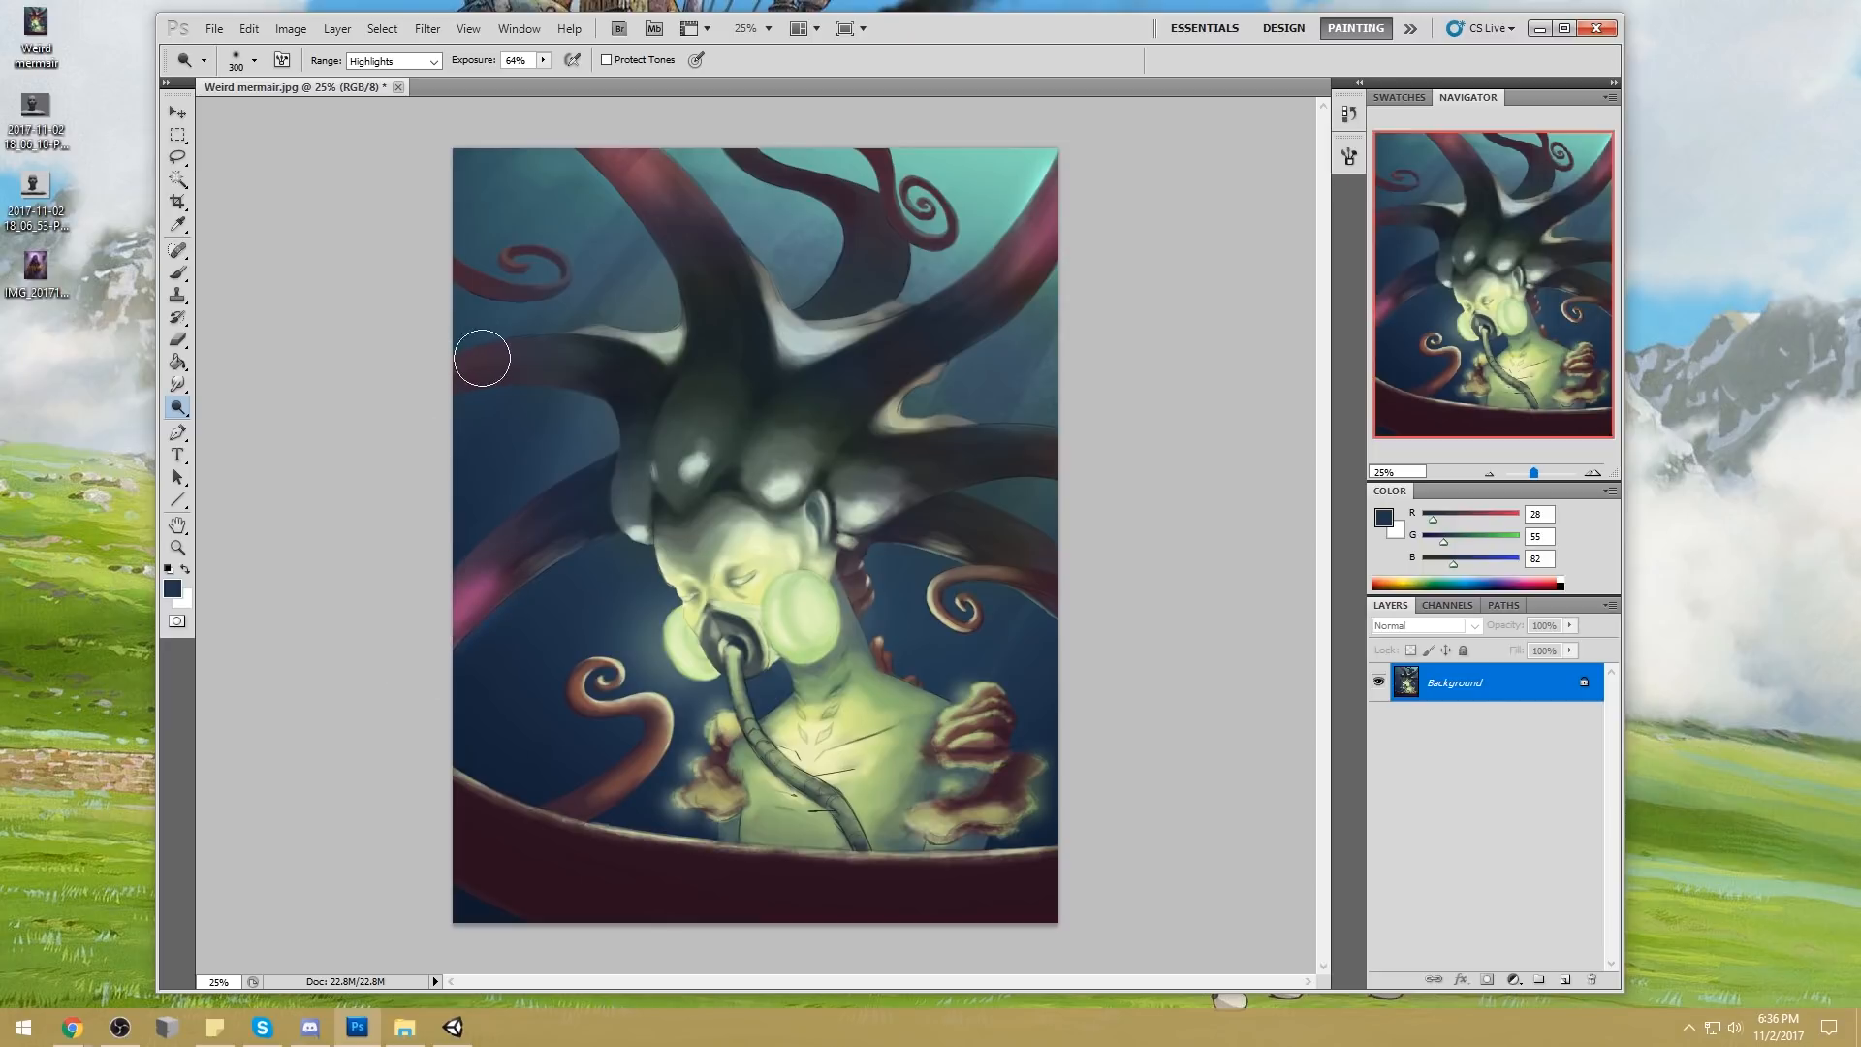
{"action": "left_click_drag", "start_coordinate": [492, 367], "coordinate": [436, 385]}
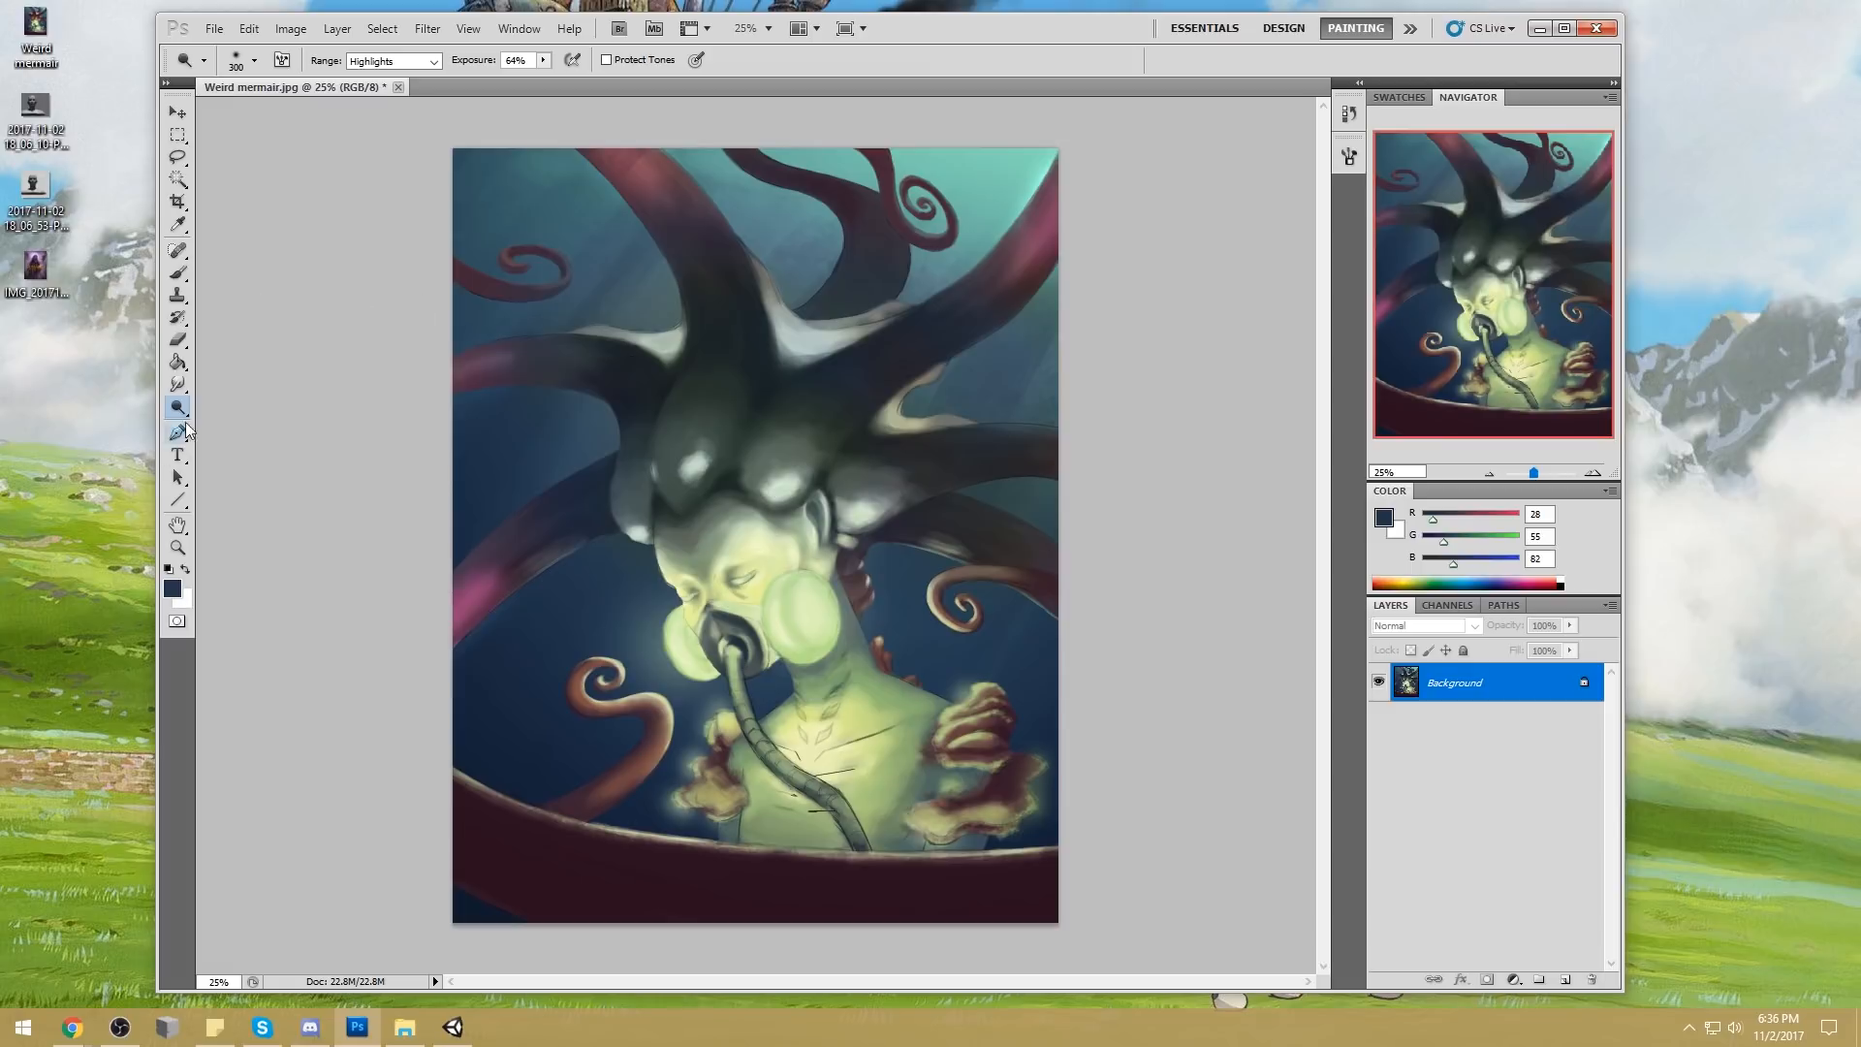
Enlarge the Dodge brush, try a highlight stroke across the upper-right water, undo it, and lower the exposure to 42%
{"action": "key", "text": "bracketright"}
{"action": "key", "text": "bracketright"}
{"action": "key", "text": "bracketright"}
{"action": "key", "text": "bracketright"}
{"action": "key", "text": "bracketright"}
{"action": "key", "text": "bracketright"}
{"action": "key", "text": "bracketright"}
{"action": "key", "text": "bracketright"}
{"action": "key", "text": "bracketright"}
{"action": "key", "text": "bracketright"}
{"action": "key", "text": "bracketright"}
{"action": "key", "text": "bracketright"}
{"action": "key", "text": "bracketright"}
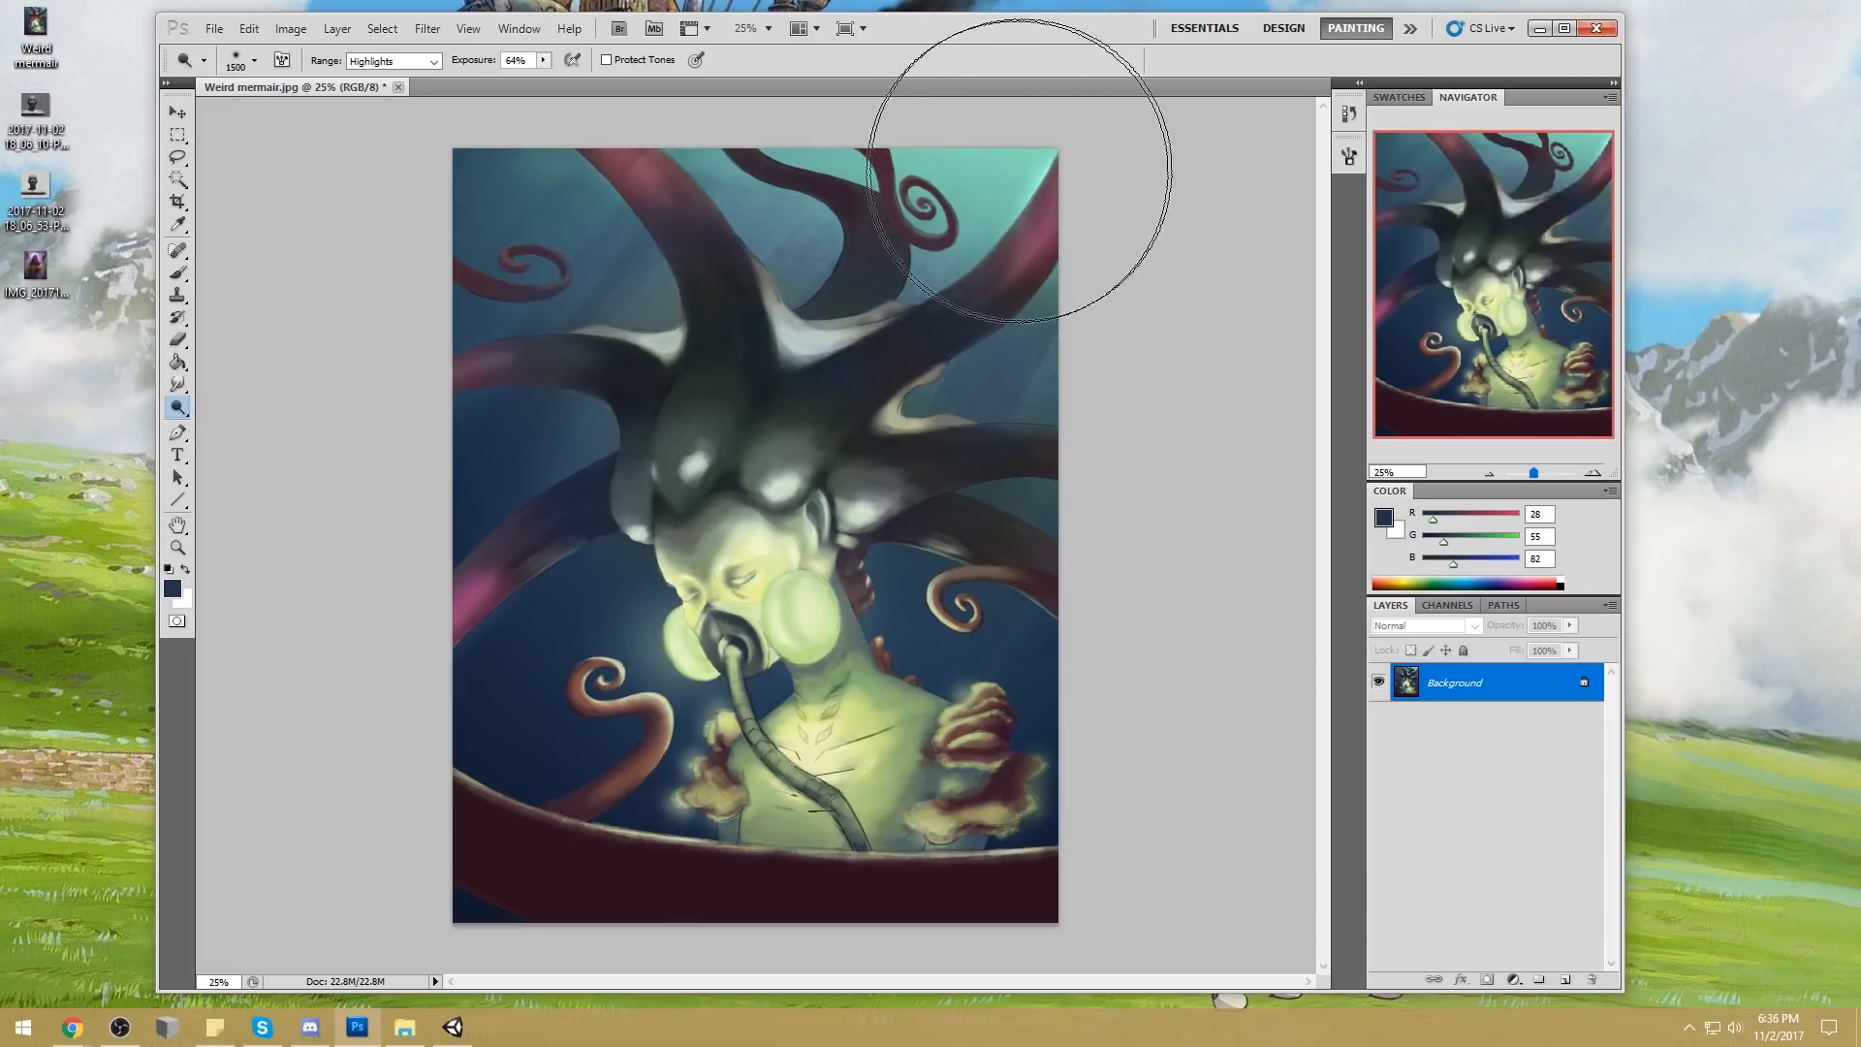
{"action": "left_click_drag", "start_coordinate": [1025, 169], "coordinate": [848, 145]}
{"action": "key", "text": "ctrl+z"}
{"action": "left_click", "coordinate": [543, 60]}
{"action": "left_click_drag", "start_coordinate": [544, 79], "coordinate": [523, 79]}
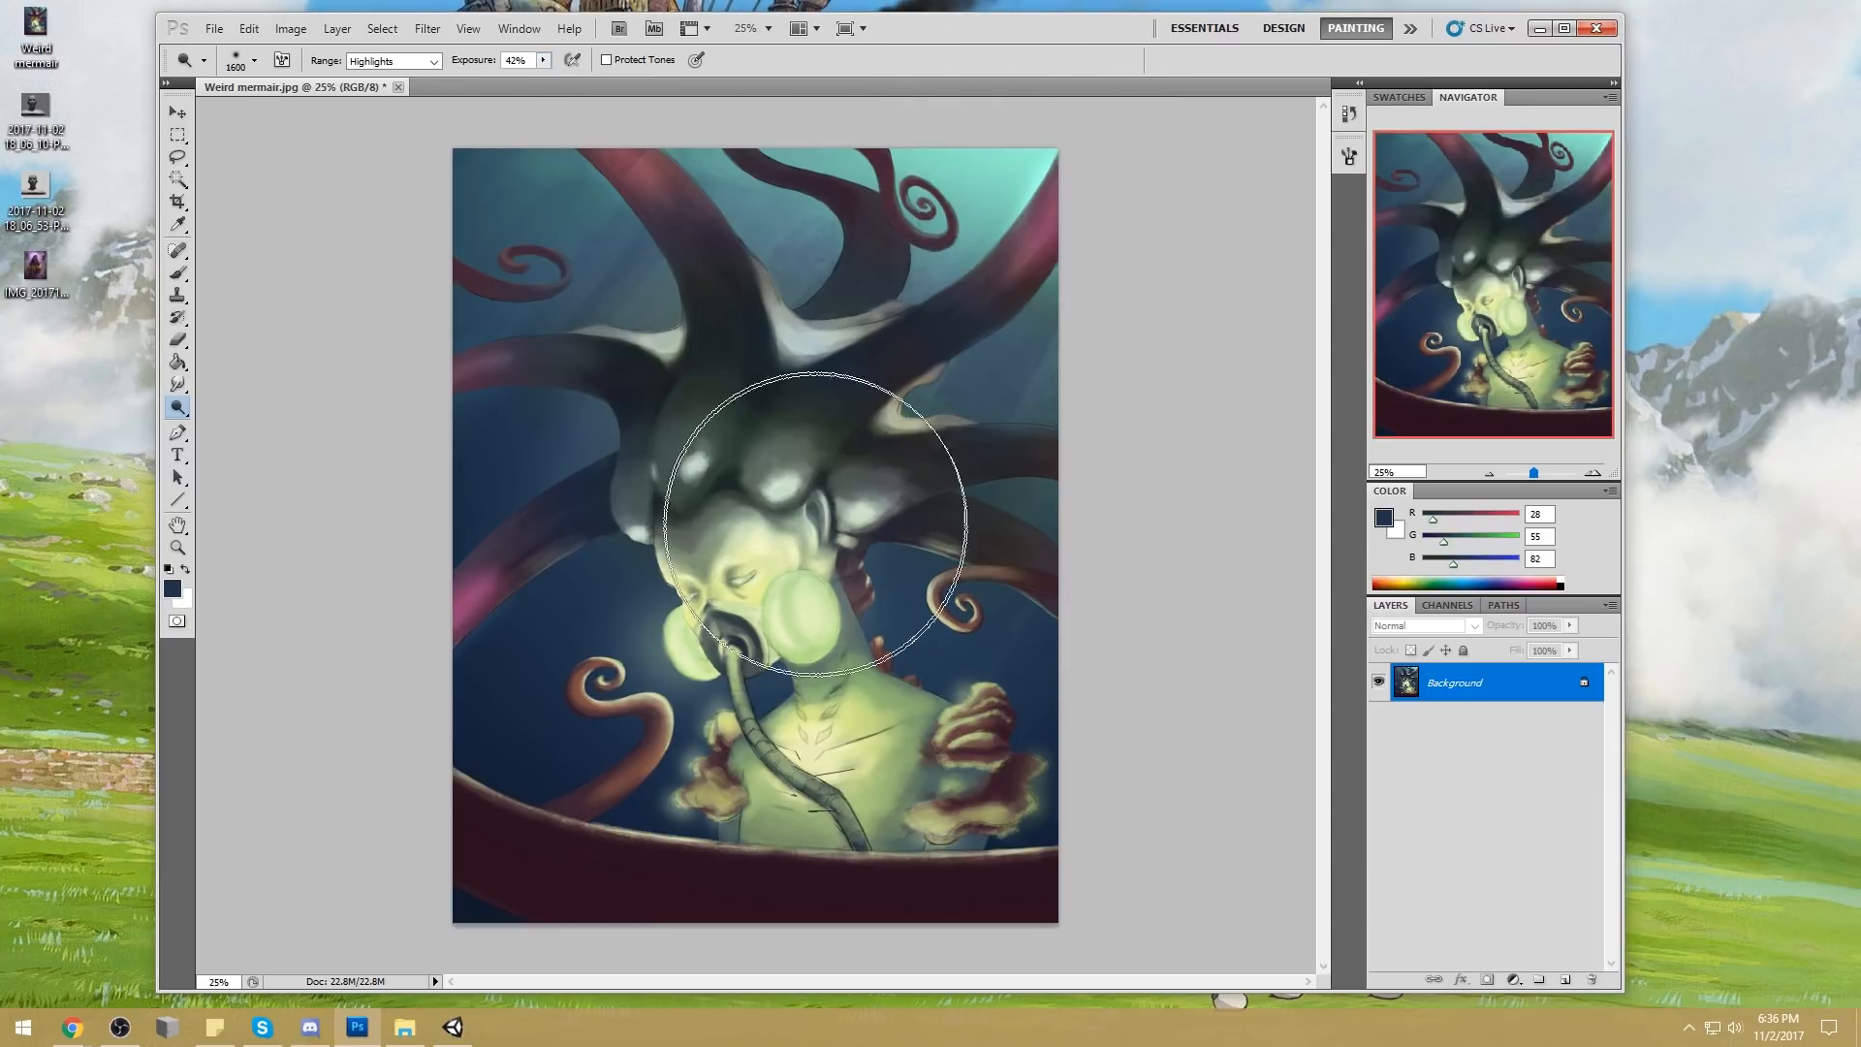
Set up the Color-mode brush at 2400 px and 30% opacity with pale green sampled from the mermaid's cheek
{"action": "key", "text": "b"}
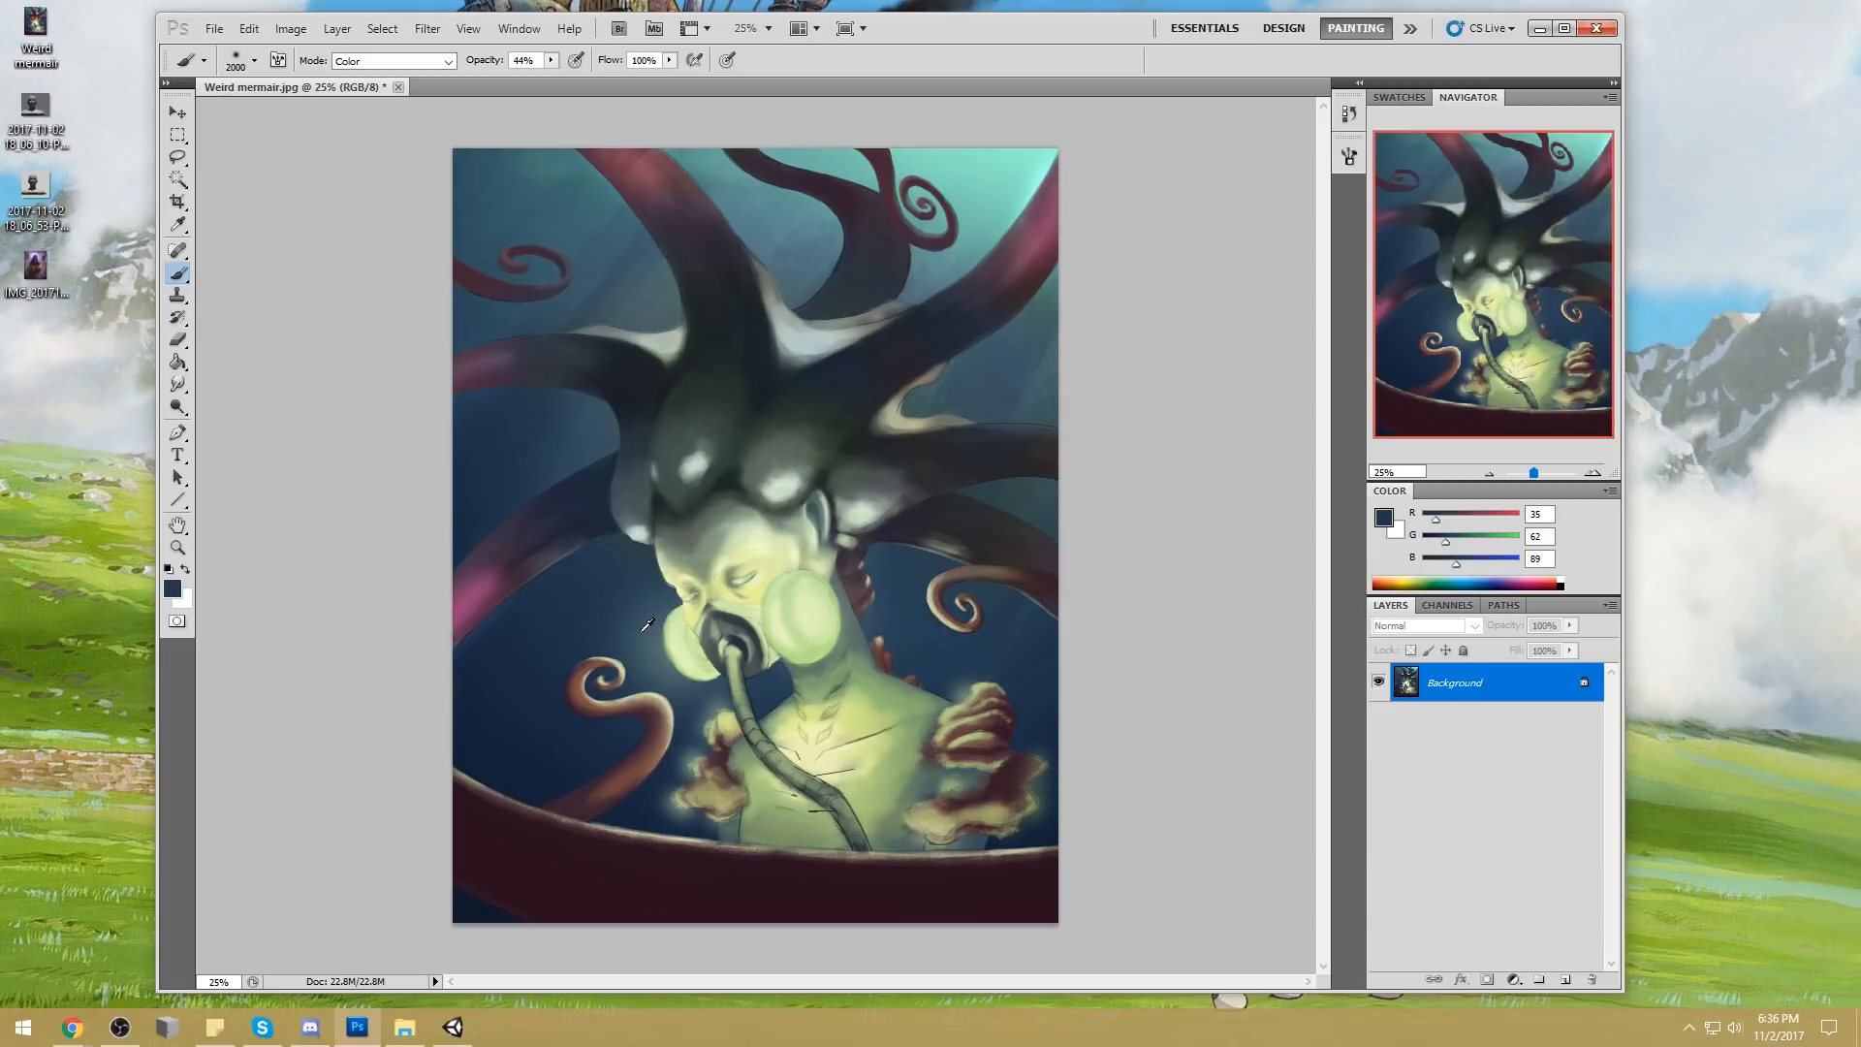
{"action": "left_click", "coordinate": [690, 639], "text": "alt"}
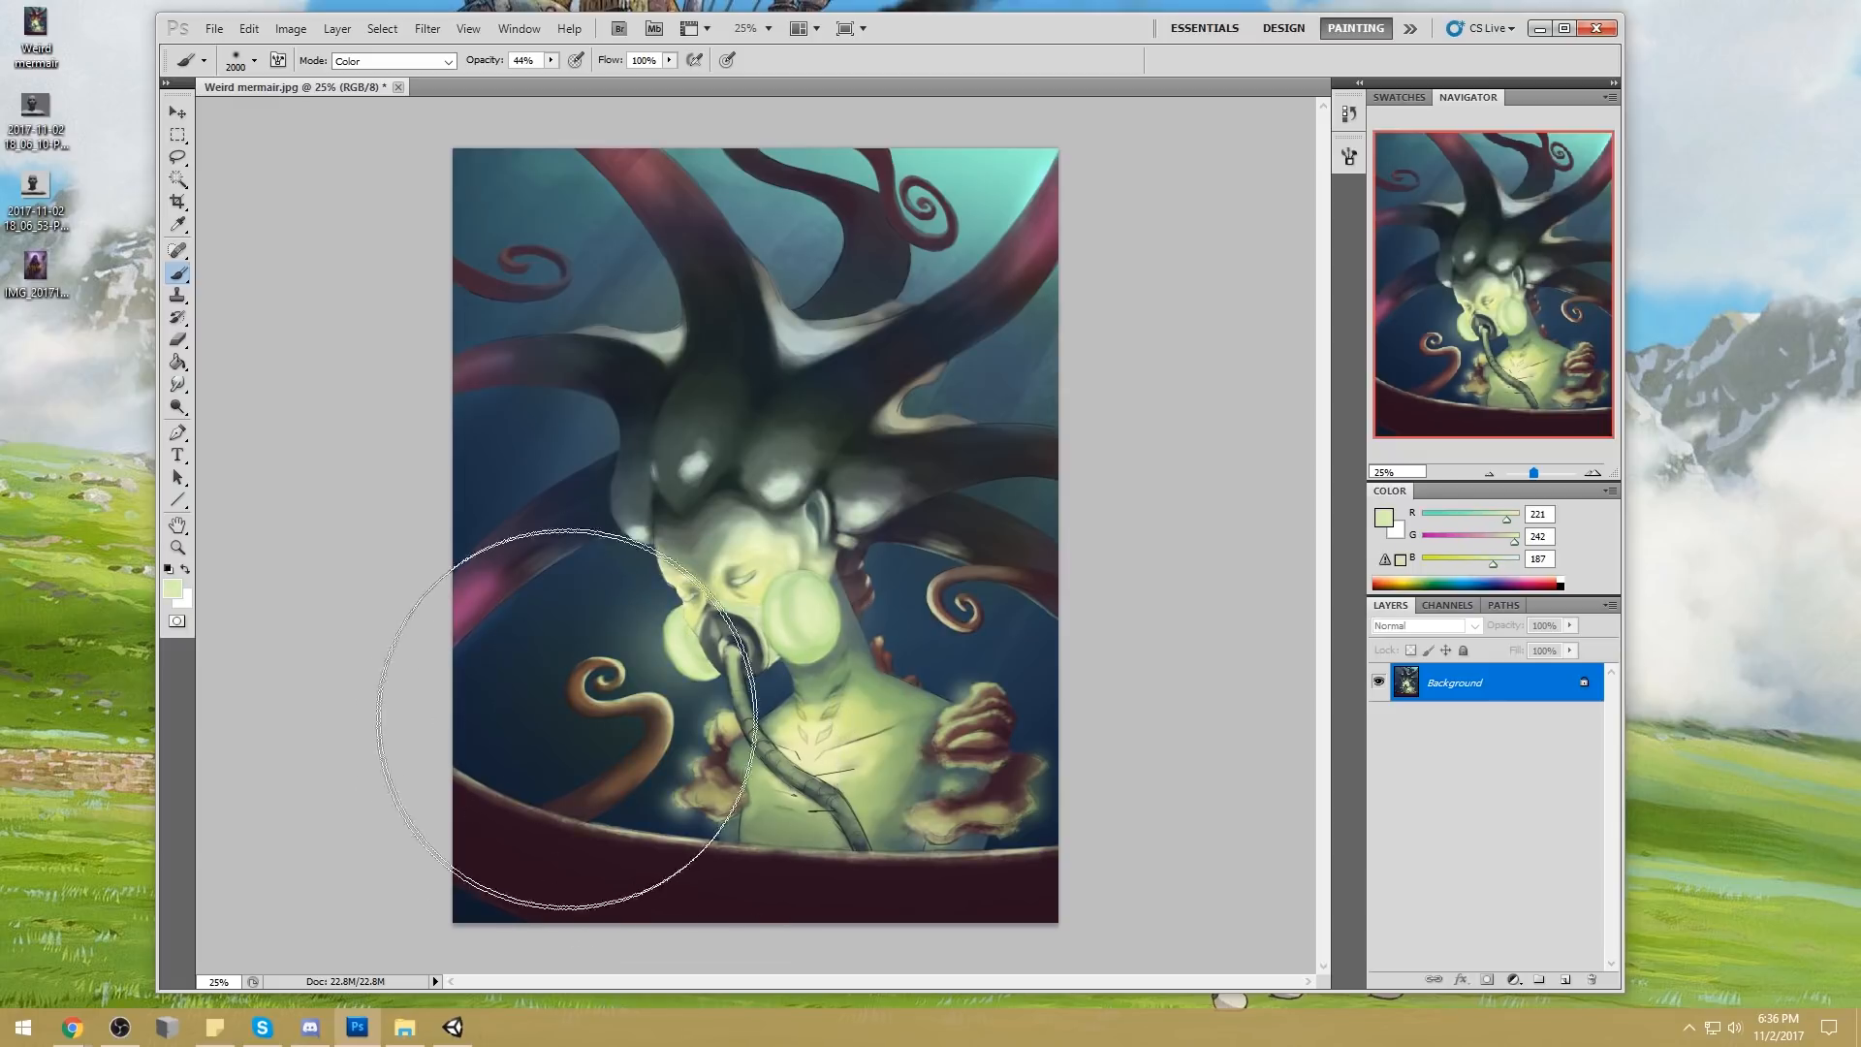
{"action": "key", "text": "bracketright"}
{"action": "key", "text": "bracketright"}
{"action": "key", "text": "bracketright"}
{"action": "key", "text": "bracketright"}
{"action": "key", "text": "ctrl+minus"}
{"action": "key", "text": "ctrl+minus"}
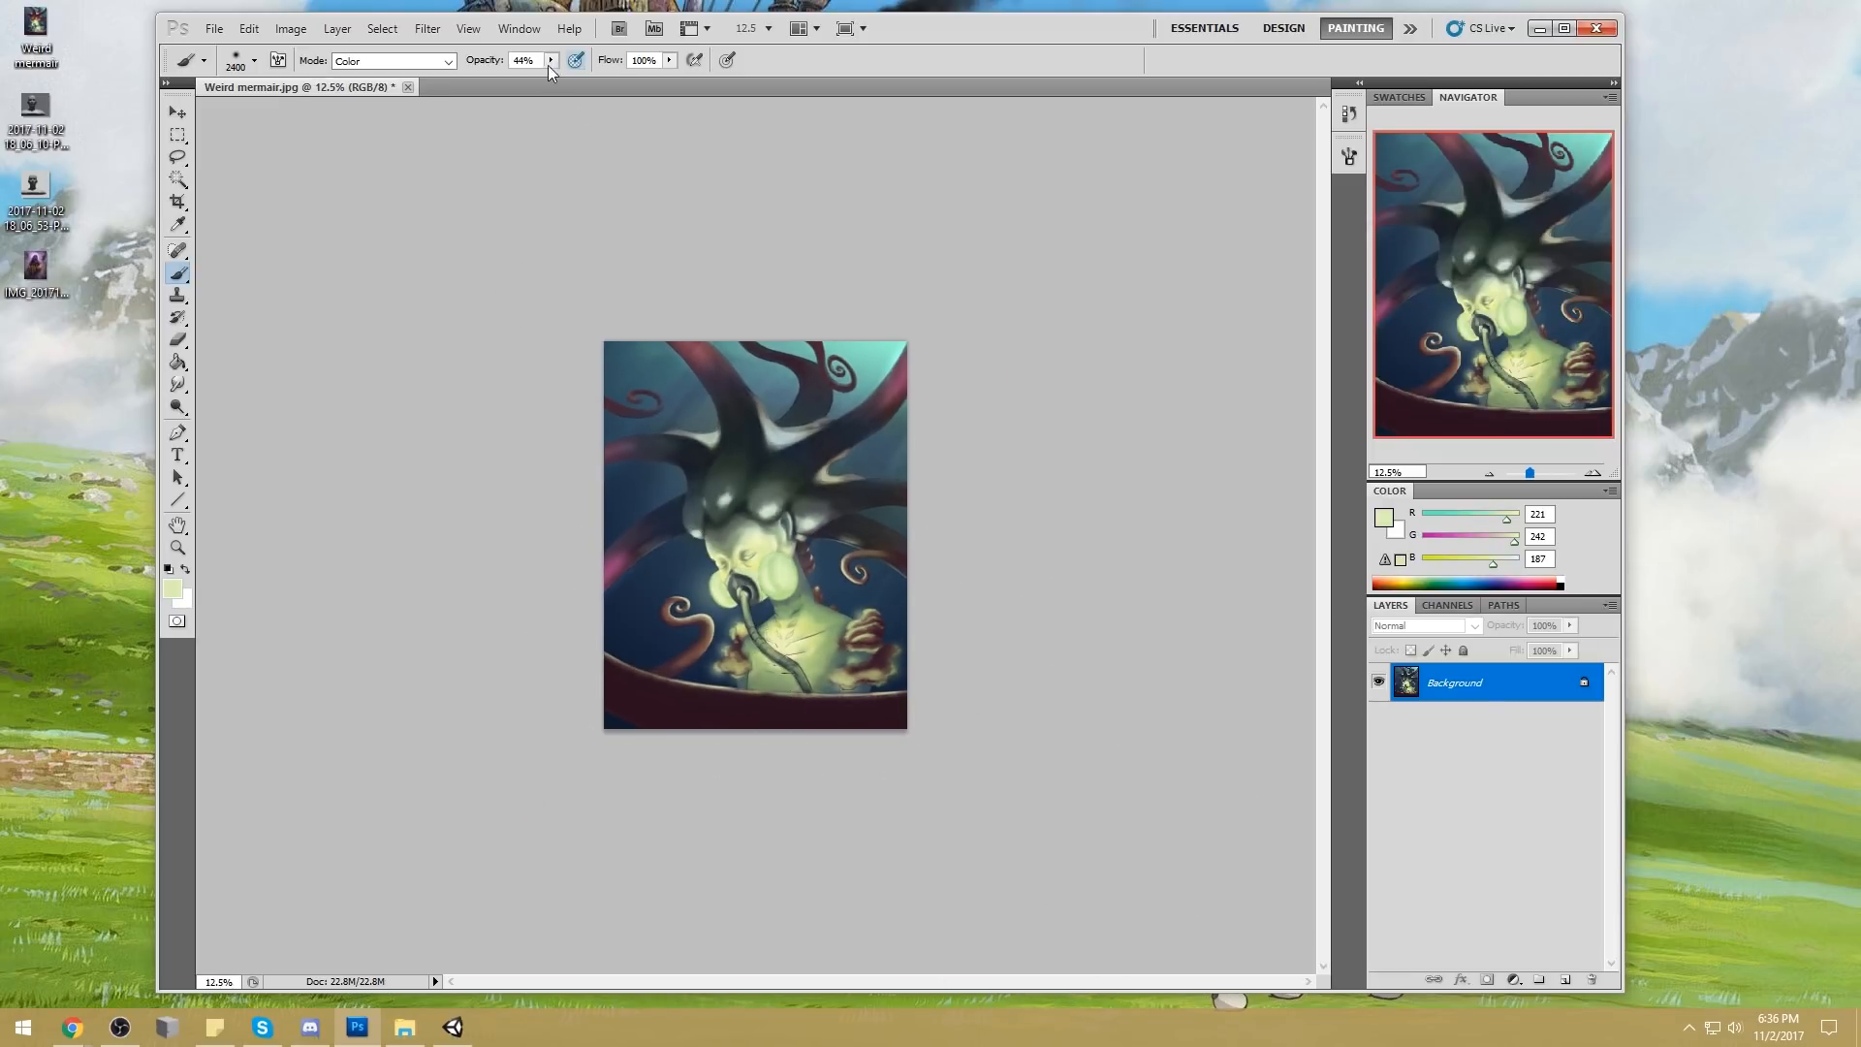
{"action": "left_click_drag", "start_coordinate": [548, 66], "coordinate": [538, 76]}
Sample the dark blue water and tint the curled tentacles, shoulder growths and foreground rim, reducing the brush to 900 px along the way
{"action": "left_click", "coordinate": [680, 608], "text": "alt"}
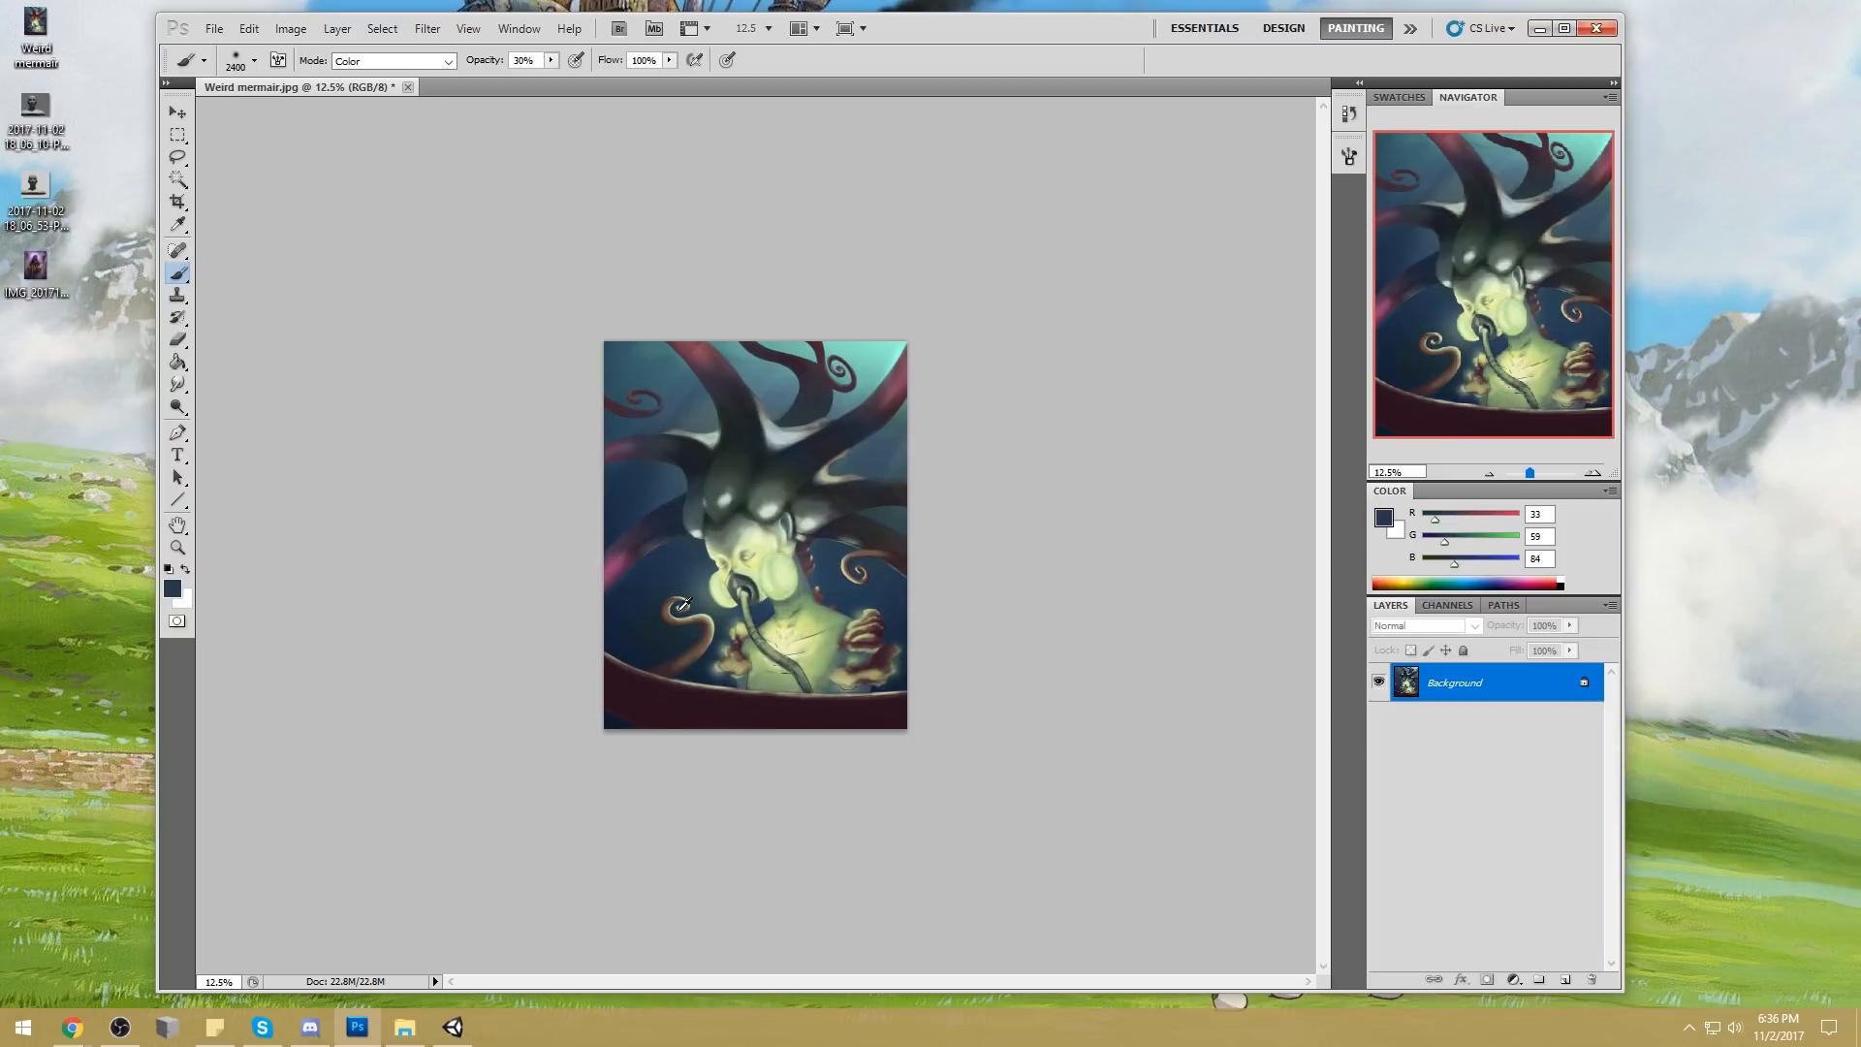
{"action": "left_click", "coordinate": [845, 602], "text": "alt"}
{"action": "mouse_move", "coordinate": [865, 635]}
{"action": "left_mouse_down"}
{"action": "mouse_move", "coordinate": [871, 590]}
{"action": "mouse_move", "coordinate": [904, 585]}
{"action": "mouse_move", "coordinate": [875, 565]}
{"action": "mouse_move", "coordinate": [847, 579]}
{"action": "left_mouse_up"}
{"action": "key", "text": "bracketleft"}
{"action": "key", "text": "bracketleft"}
{"action": "key", "text": "bracketleft"}
{"action": "key", "text": "bracketleft"}
{"action": "key", "text": "bracketleft"}
{"action": "key", "text": "bracketleft"}
{"action": "key", "text": "bracketleft"}
{"action": "key", "text": "bracketleft"}
{"action": "key", "text": "bracketleft"}
{"action": "key", "text": "bracketleft"}
{"action": "key", "text": "bracketleft"}
{"action": "key", "text": "bracketleft"}
{"action": "key", "text": "bracketleft"}
{"action": "key", "text": "bracketleft"}
{"action": "key", "text": "bracketleft"}
{"action": "key", "text": "bracketleft"}
{"action": "mouse_move", "coordinate": [816, 571]}
{"action": "left_mouse_down"}
{"action": "mouse_move", "coordinate": [859, 597]}
{"action": "mouse_move", "coordinate": [841, 611]}
{"action": "mouse_move", "coordinate": [805, 550]}
{"action": "mouse_move", "coordinate": [831, 538]}
{"action": "left_mouse_up"}
{"action": "left_click_drag", "start_coordinate": [722, 636], "coordinate": [737, 646]}
{"action": "mouse_move", "coordinate": [743, 711]}
{"action": "left_mouse_down"}
{"action": "mouse_move", "coordinate": [584, 672]}
{"action": "mouse_move", "coordinate": [1055, 664]}
{"action": "mouse_move", "coordinate": [629, 686]}
{"action": "mouse_move", "coordinate": [1029, 666]}
{"action": "left_mouse_up"}
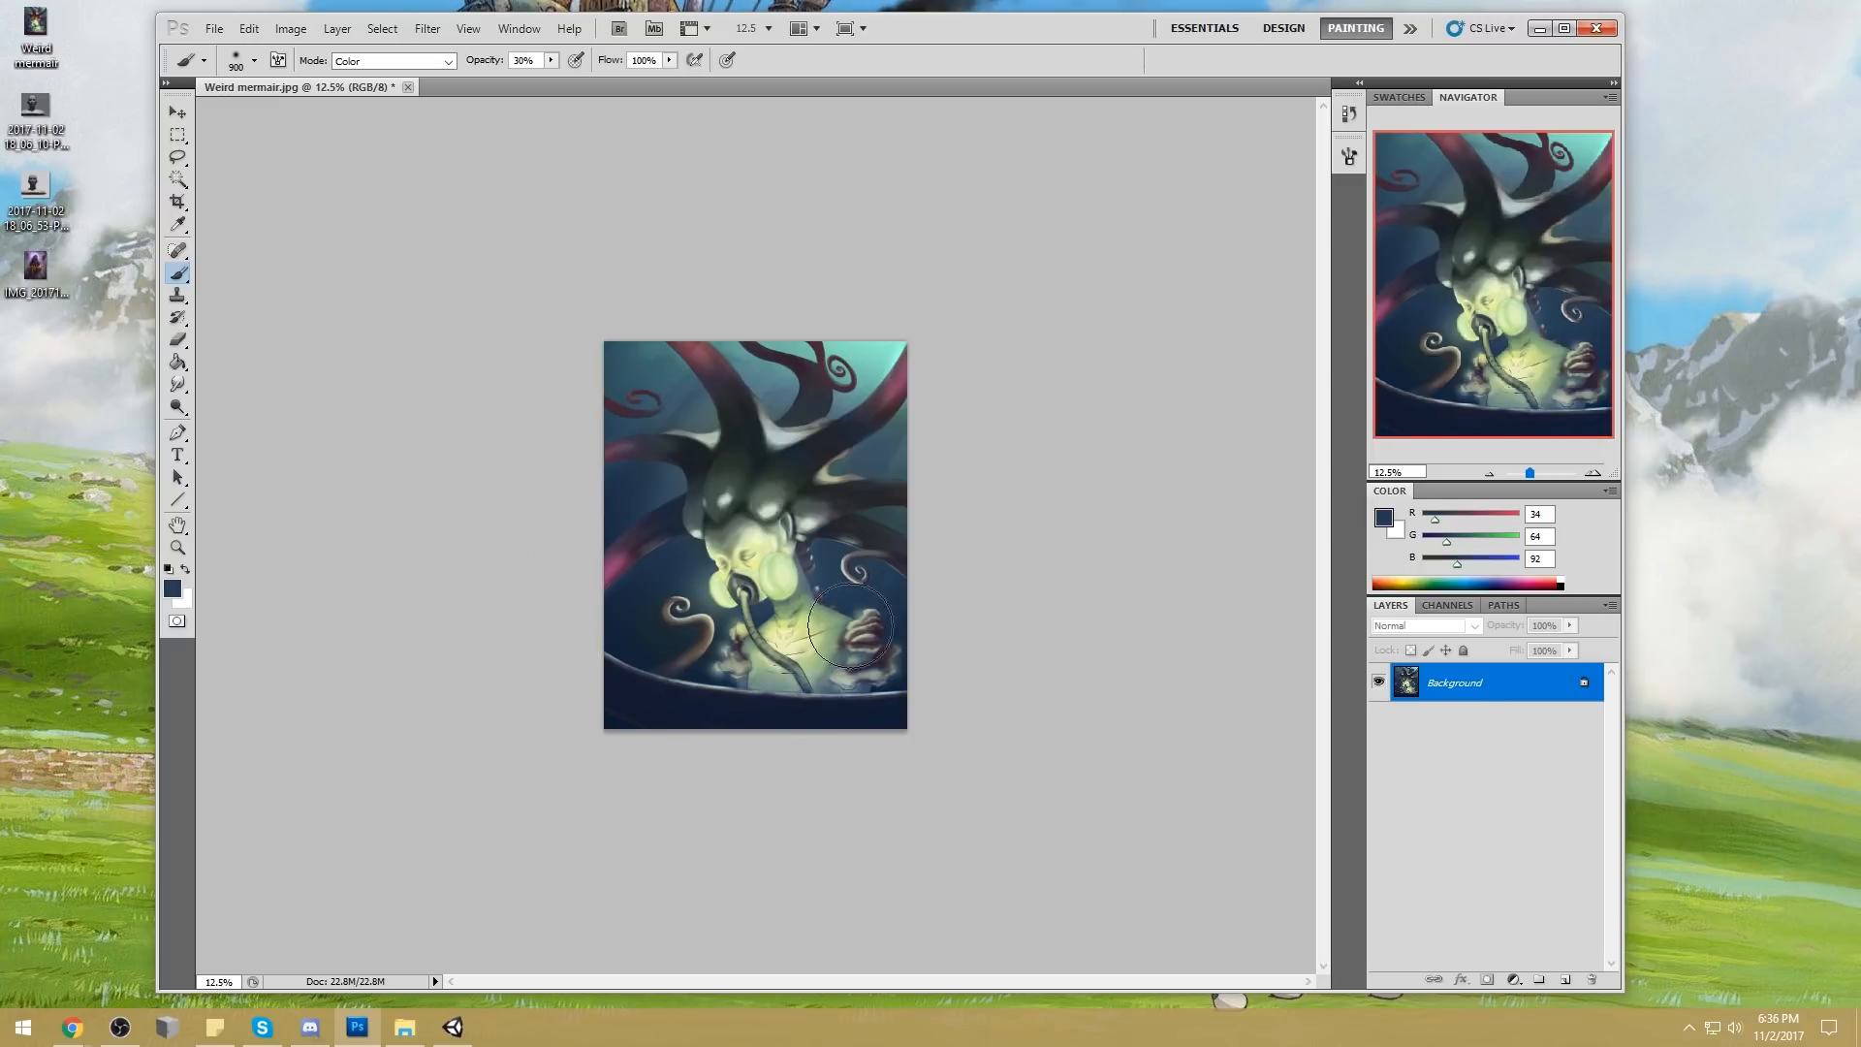
Tint the mermaid's head with light green sampled from her cheek, sample the upper water's blue, and enlarge the brush to 1300 px
{"action": "left_click", "coordinate": [775, 563], "text": "alt"}
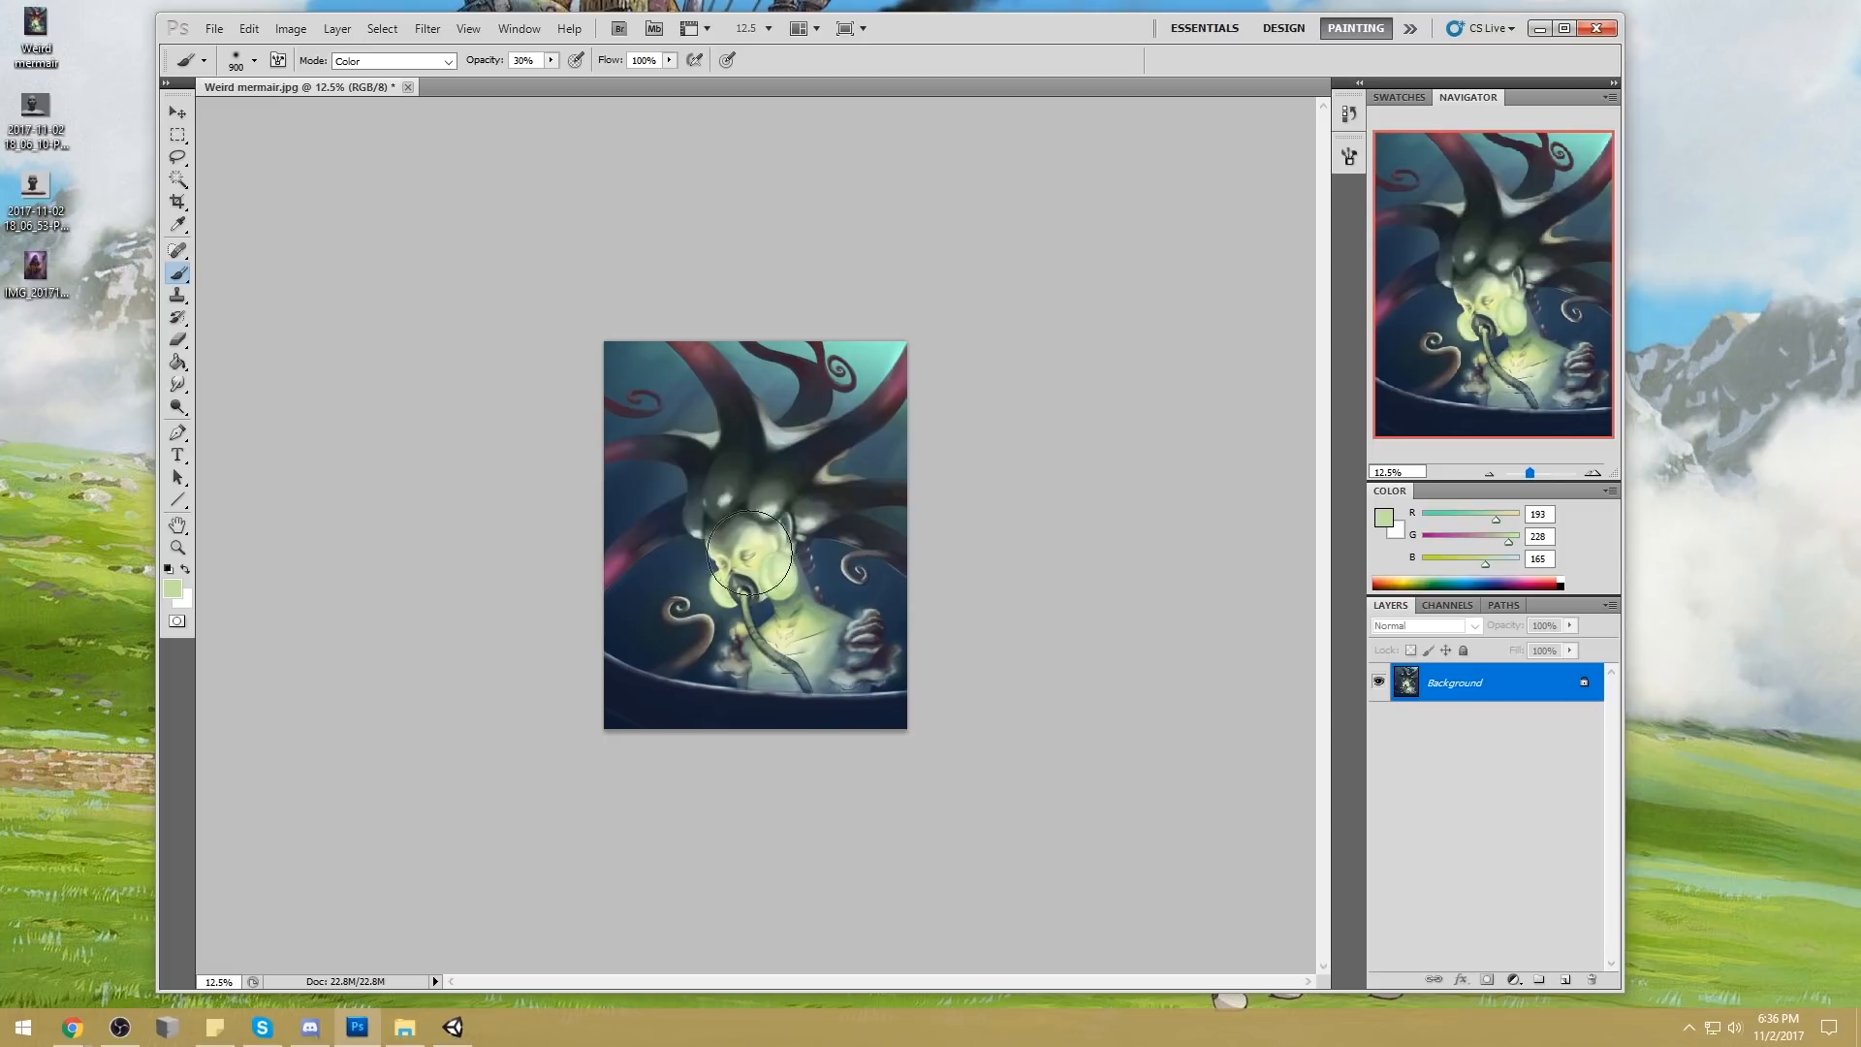
{"action": "mouse_move", "coordinate": [709, 531]}
{"action": "left_mouse_down"}
{"action": "mouse_move", "coordinate": [709, 490]}
{"action": "mouse_move", "coordinate": [768, 496]}
{"action": "mouse_move", "coordinate": [746, 475]}
{"action": "mouse_move", "coordinate": [764, 521]}
{"action": "mouse_move", "coordinate": [876, 505]}
{"action": "mouse_move", "coordinate": [817, 493]}
{"action": "left_mouse_up"}
{"action": "left_click", "coordinate": [779, 385], "text": "alt"}
{"action": "key", "text": "]"}
{"action": "key", "text": "bracketright"}
{"action": "key", "text": "bracketright"}
{"action": "key", "text": "bracketright"}
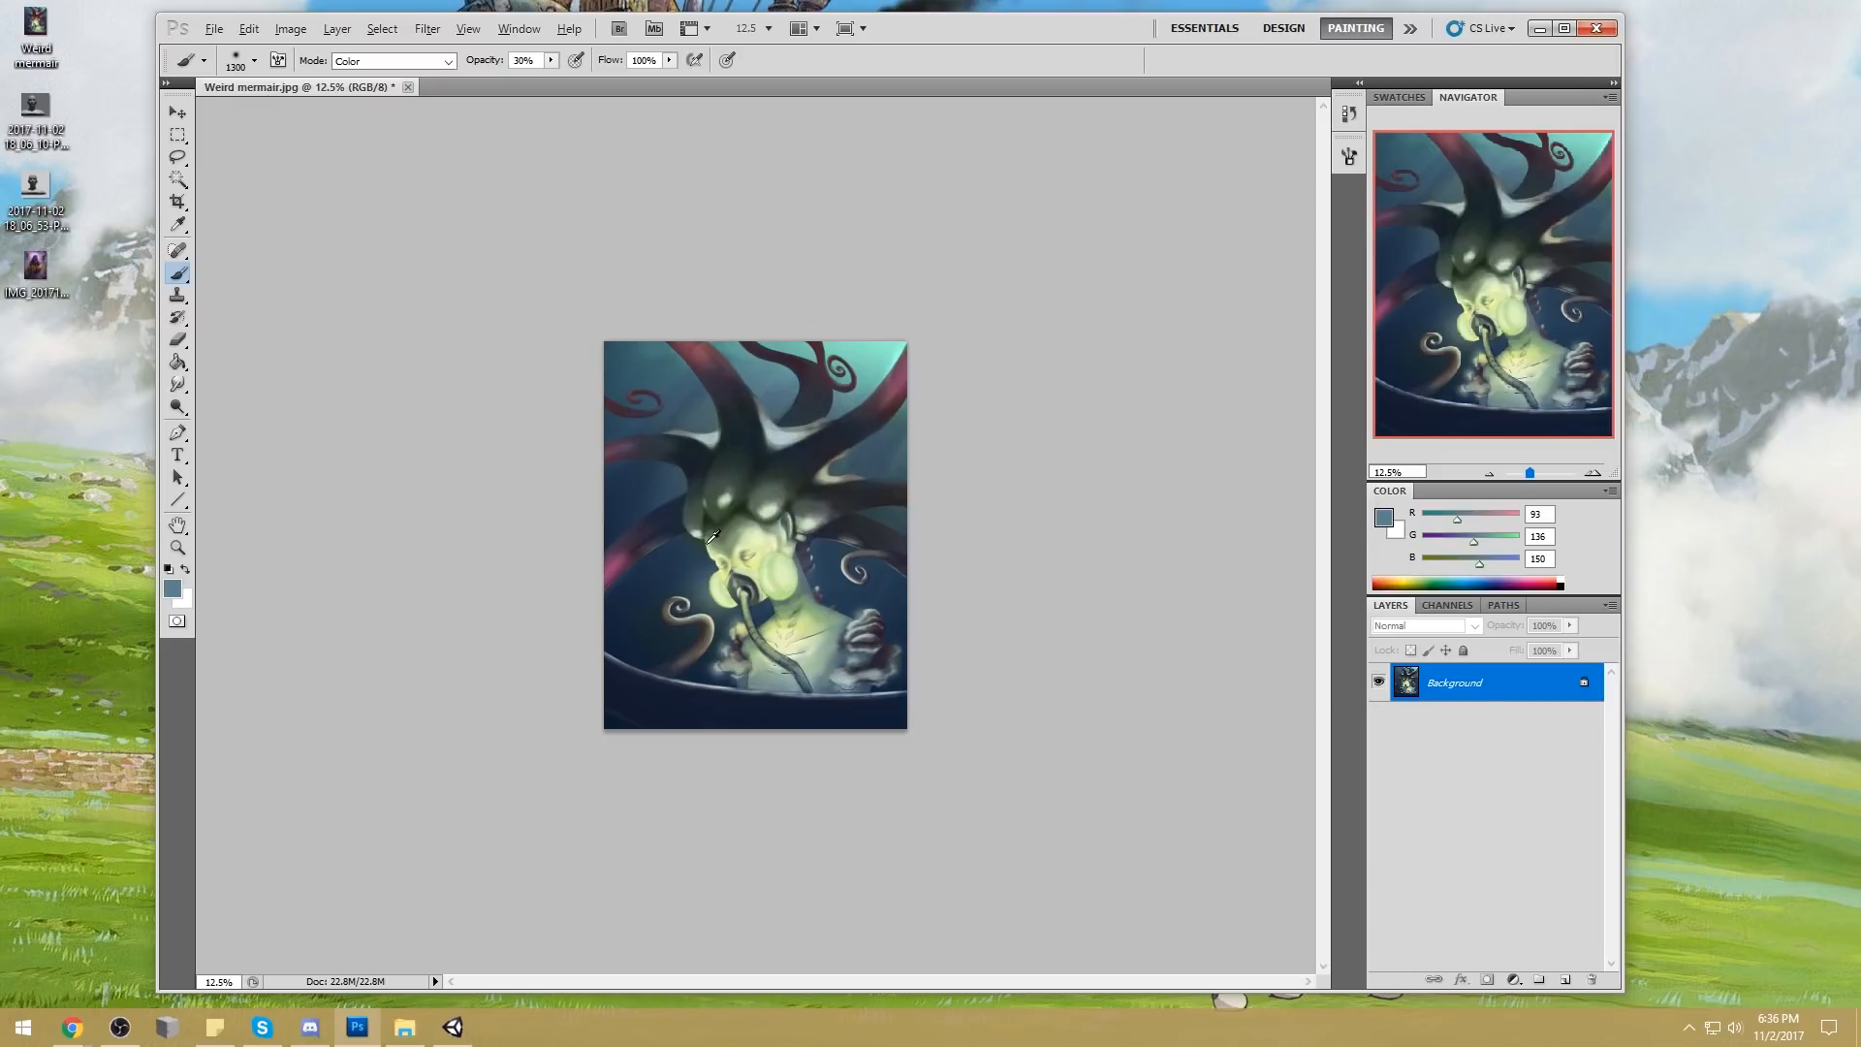
Set the foreground color to turquoise (RGB 130, 237, 223) and tint the water, curled tentacles and shoulder growths around the figure
{"action": "left_click", "coordinate": [779, 555], "text": "alt"}
{"action": "left_click", "coordinate": [1386, 521]}
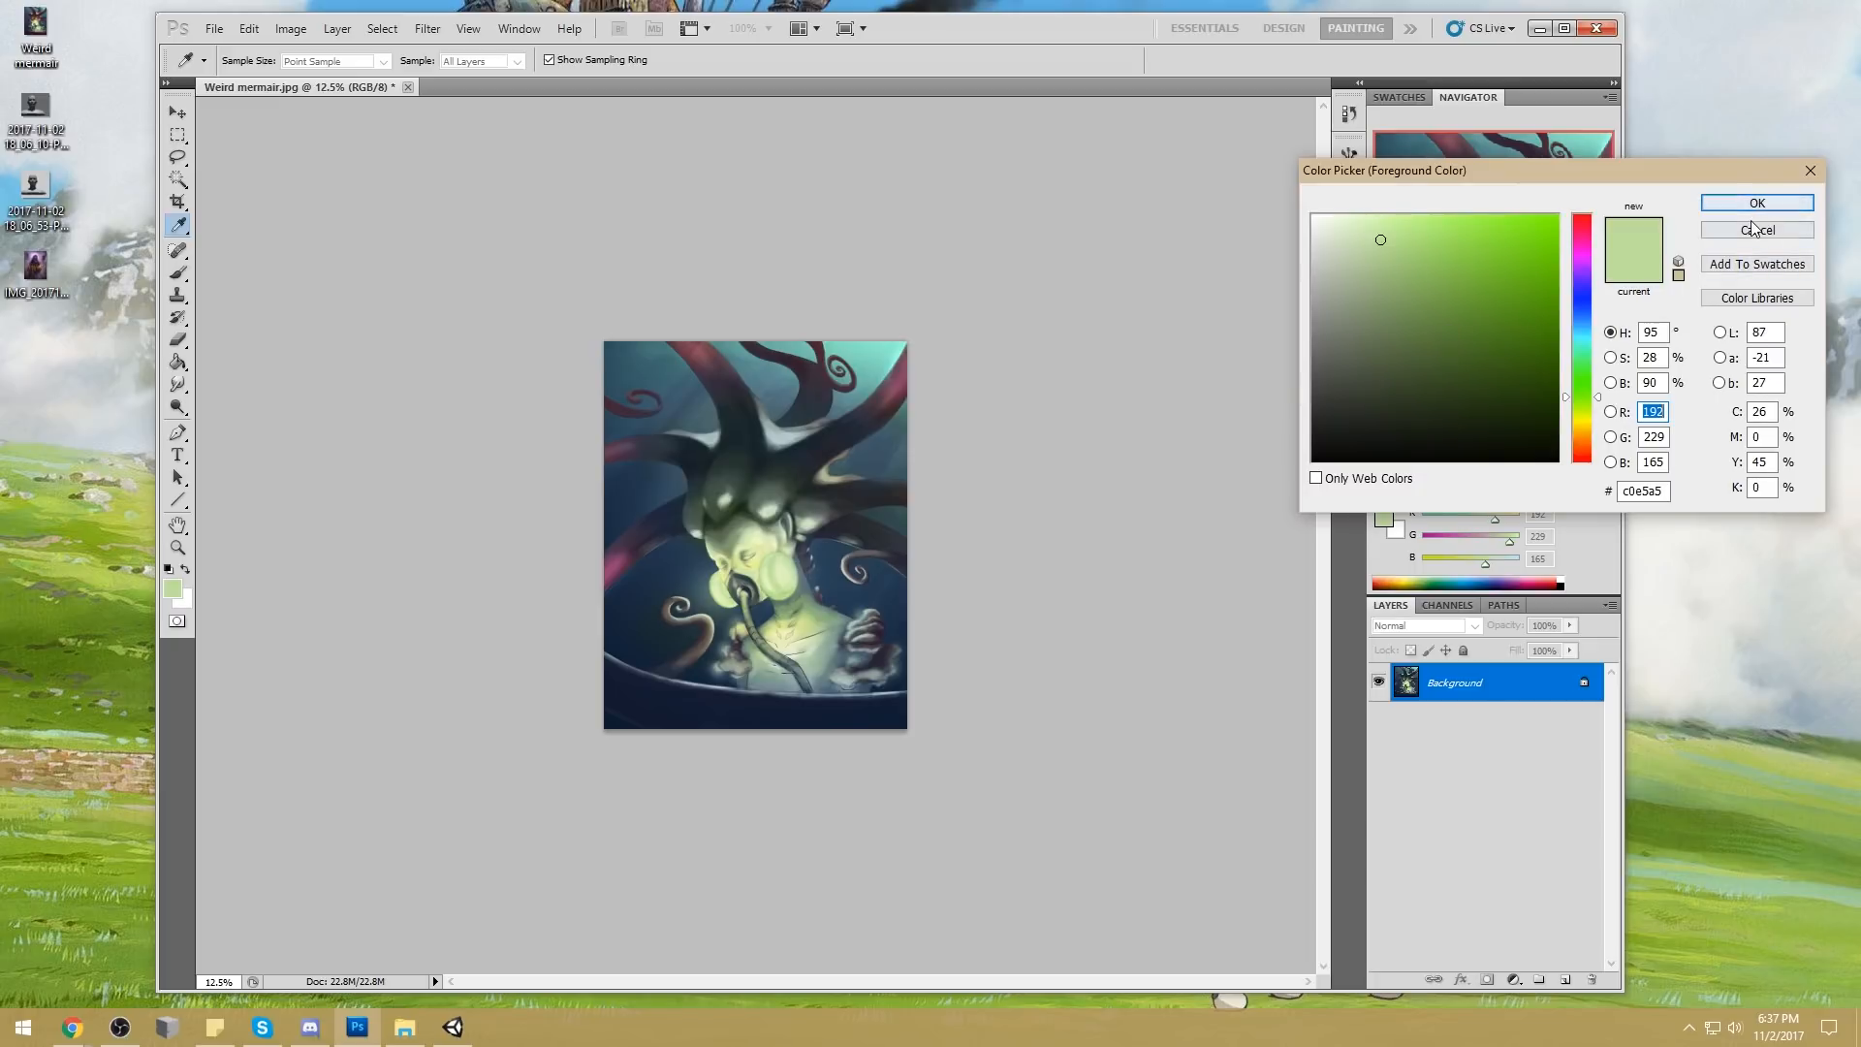
{"action": "left_click", "coordinate": [1587, 345]}
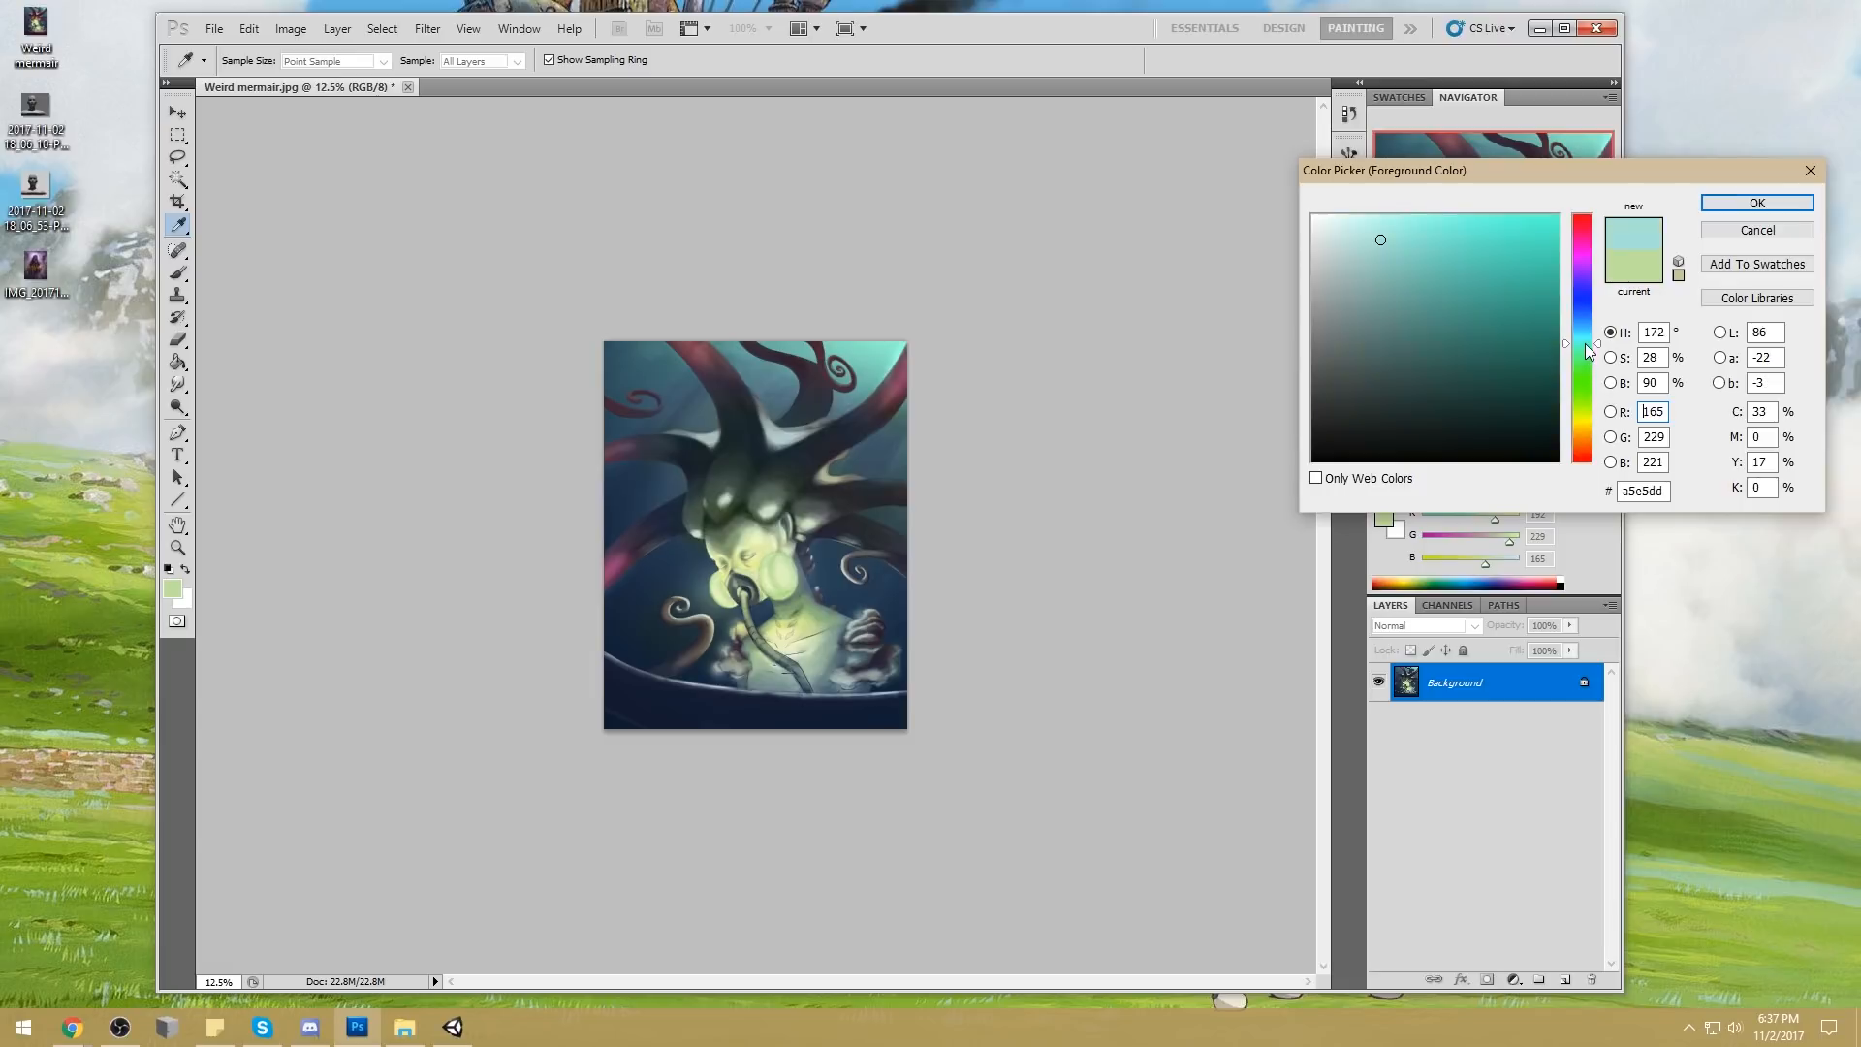
{"action": "left_click", "coordinate": [1419, 232]}
{"action": "left_click", "coordinate": [1758, 204]}
{"action": "key", "text": "b"}
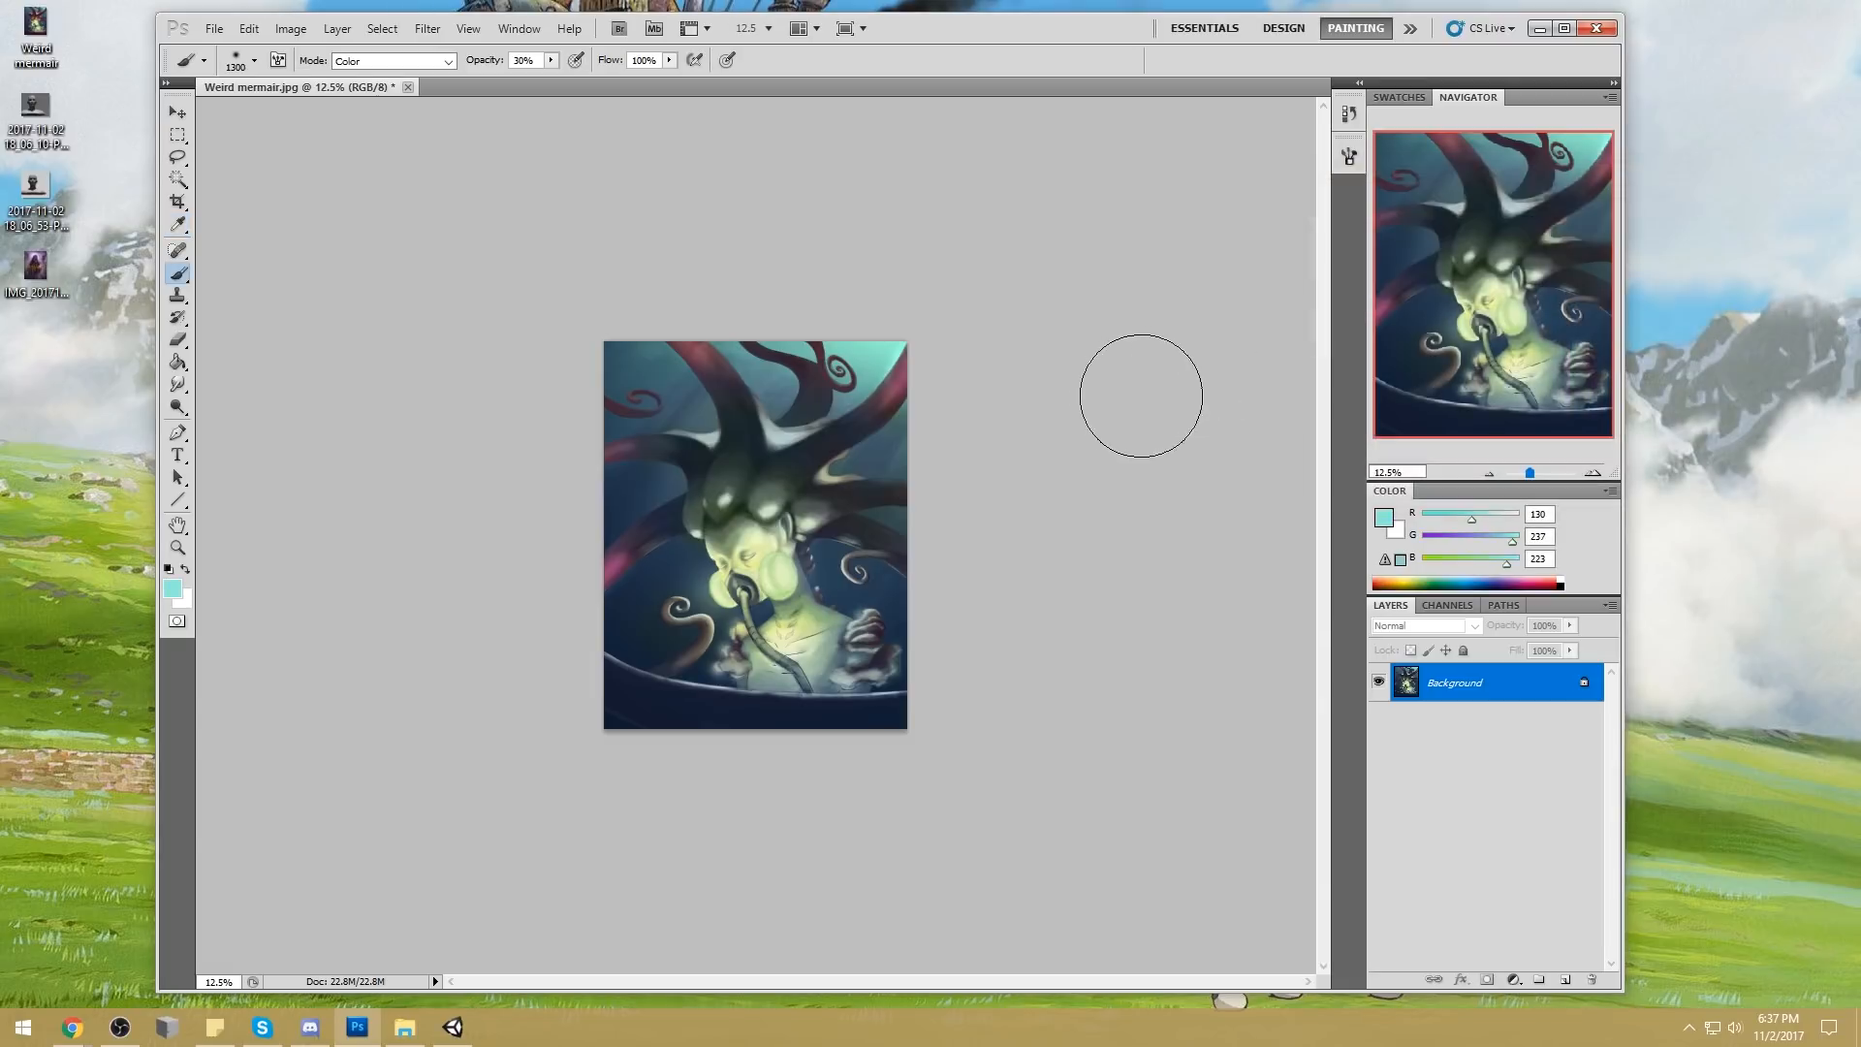
{"action": "mouse_move", "coordinate": [663, 638]}
{"action": "left_mouse_down"}
{"action": "mouse_move", "coordinate": [666, 587]}
{"action": "mouse_move", "coordinate": [827, 565]}
{"action": "mouse_move", "coordinate": [900, 602]}
{"action": "mouse_move", "coordinate": [875, 649]}
{"action": "left_mouse_up"}
{"action": "mouse_move", "coordinate": [637, 567]}
{"action": "left_mouse_down"}
{"action": "mouse_move", "coordinate": [512, 683]}
{"action": "mouse_move", "coordinate": [525, 817]}
{"action": "left_mouse_up"}
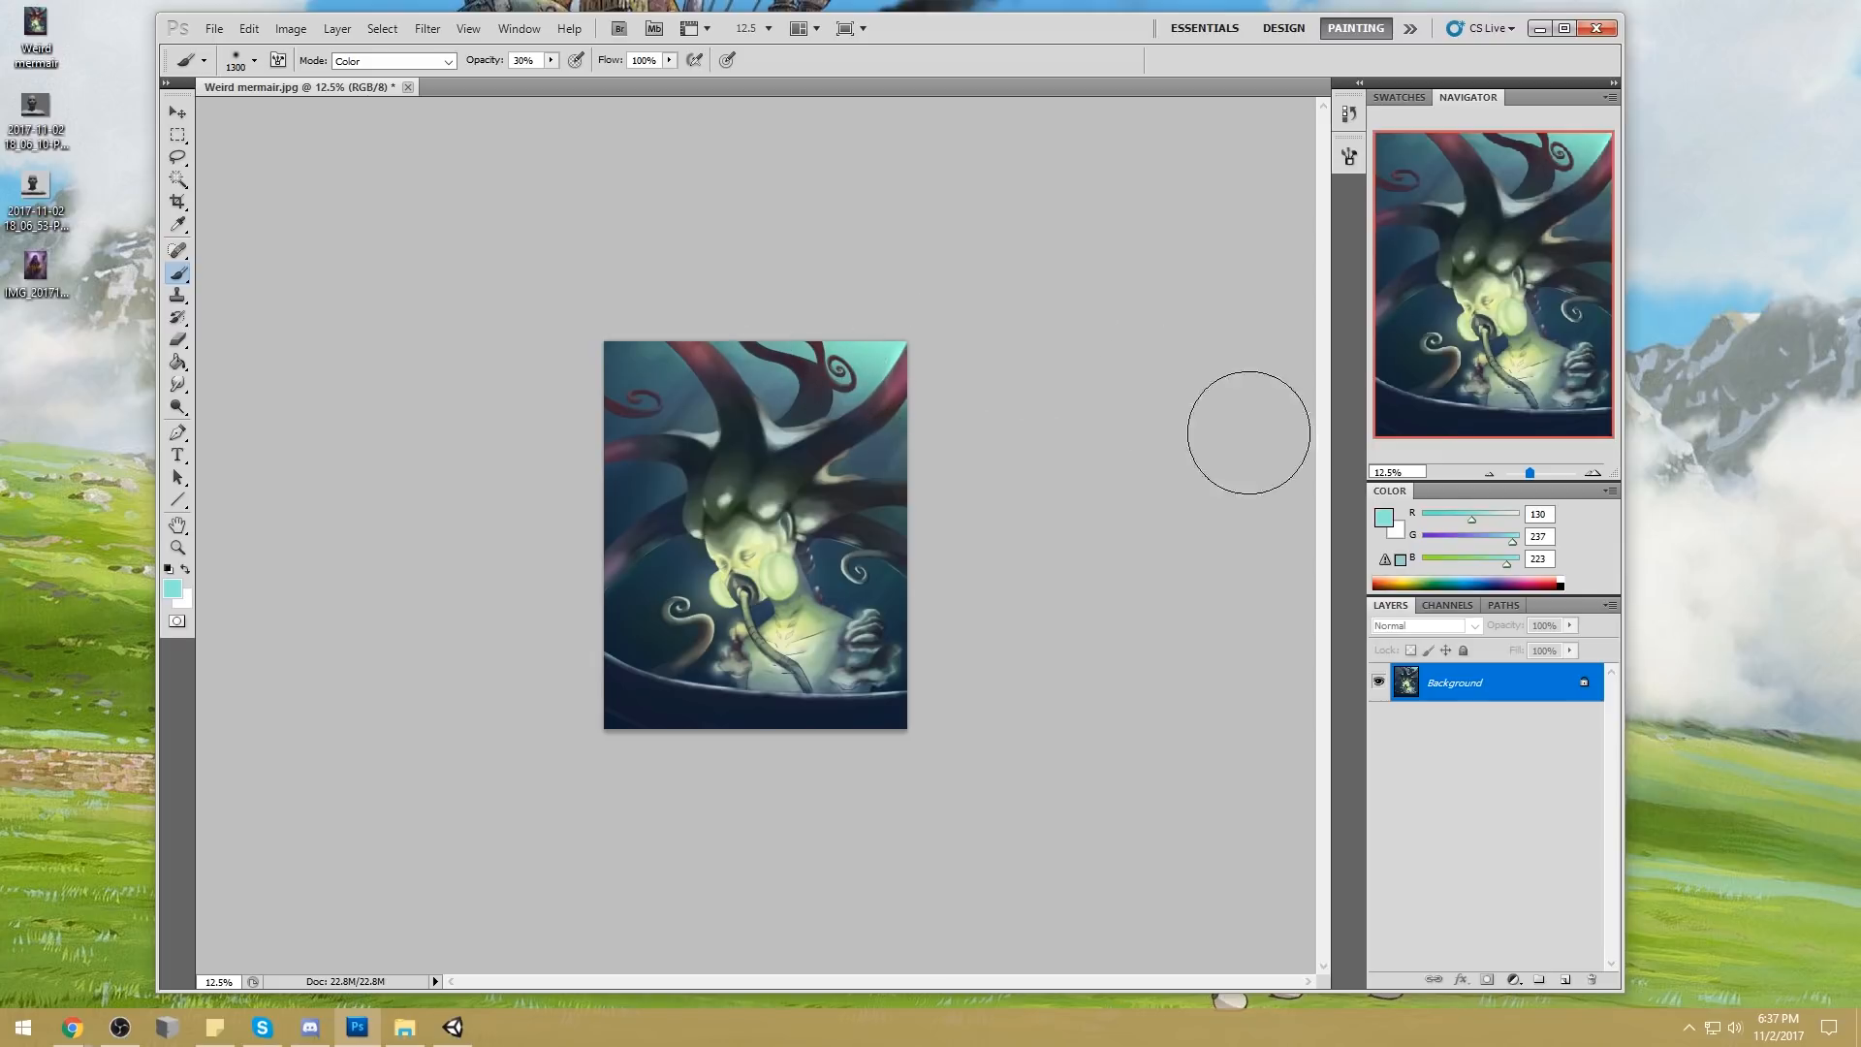
Change the foreground color to sky blue (RGB 86, 221, 255), tint the left tentacle area, and sample the dark water there
{"action": "left_click", "coordinate": [1385, 517]}
{"action": "left_click_drag", "start_coordinate": [1600, 351], "coordinate": [1597, 330]}
{"action": "left_click", "coordinate": [1475, 215]}
{"action": "left_click", "coordinate": [1756, 203]}
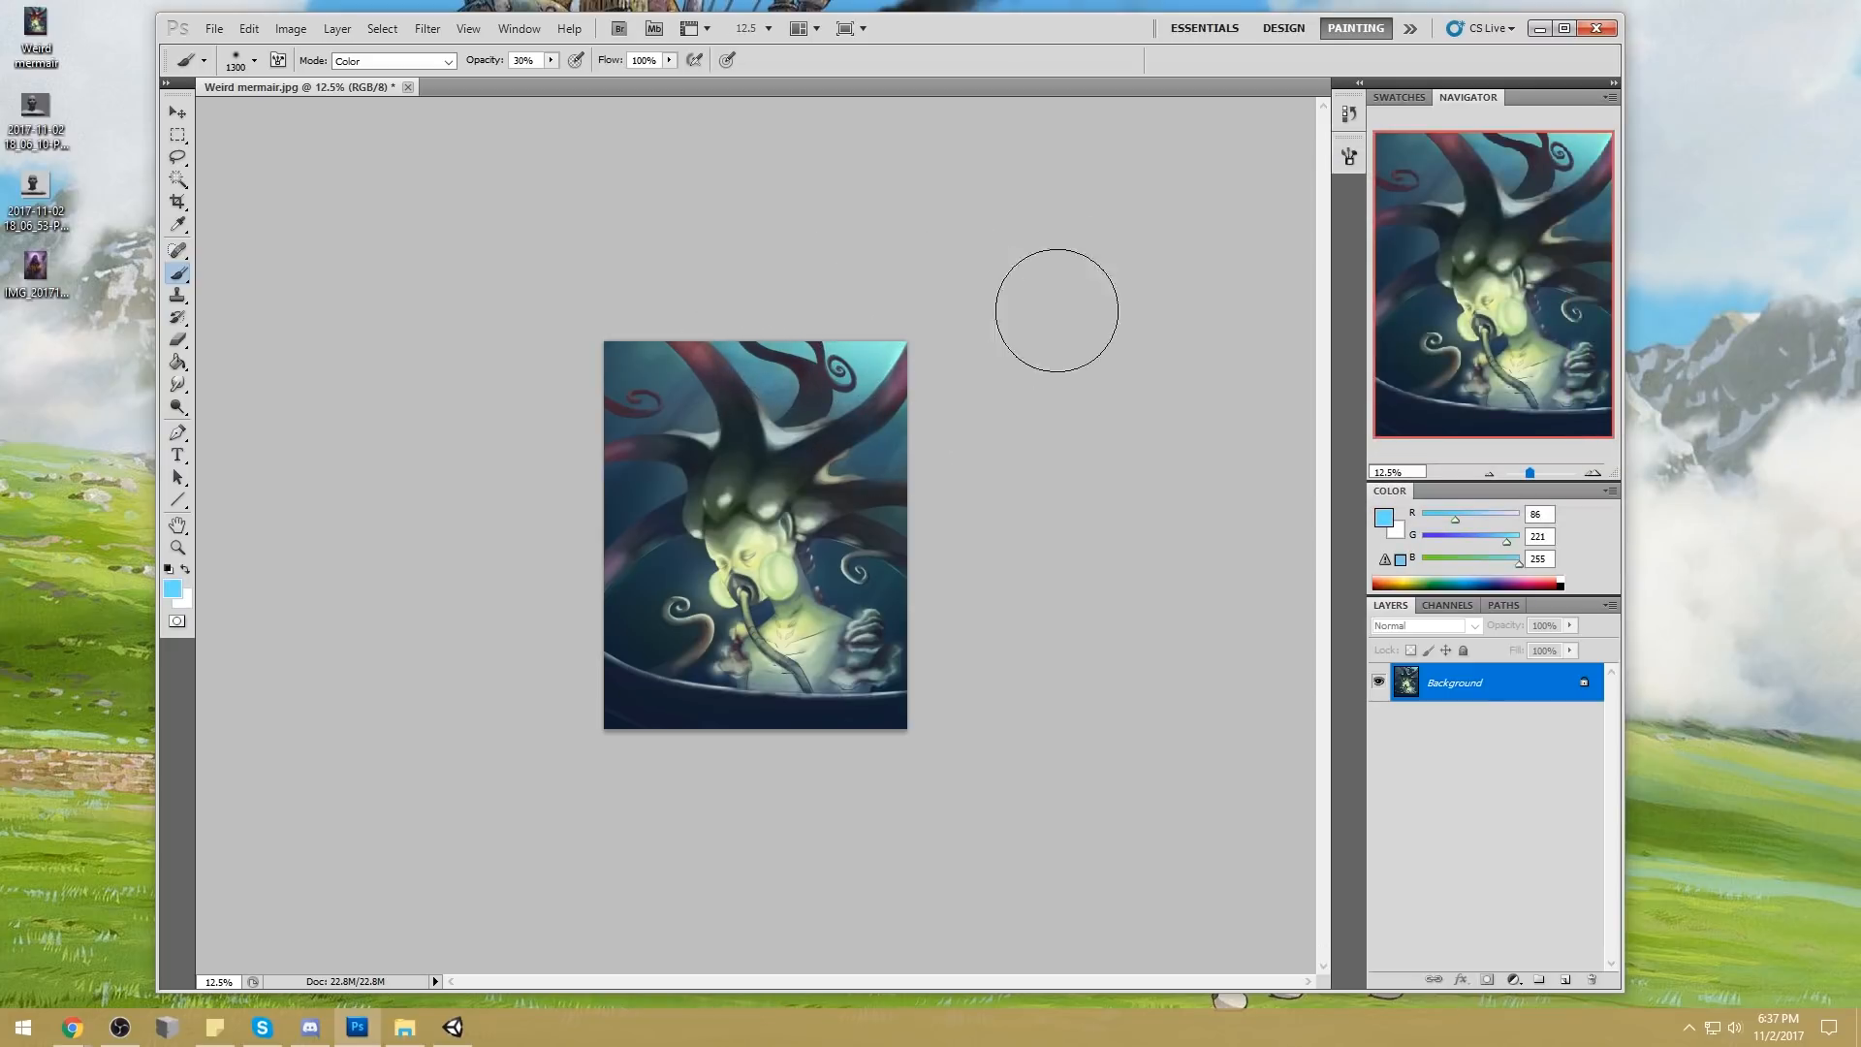
{"action": "left_click", "coordinate": [640, 592], "text": "alt"}
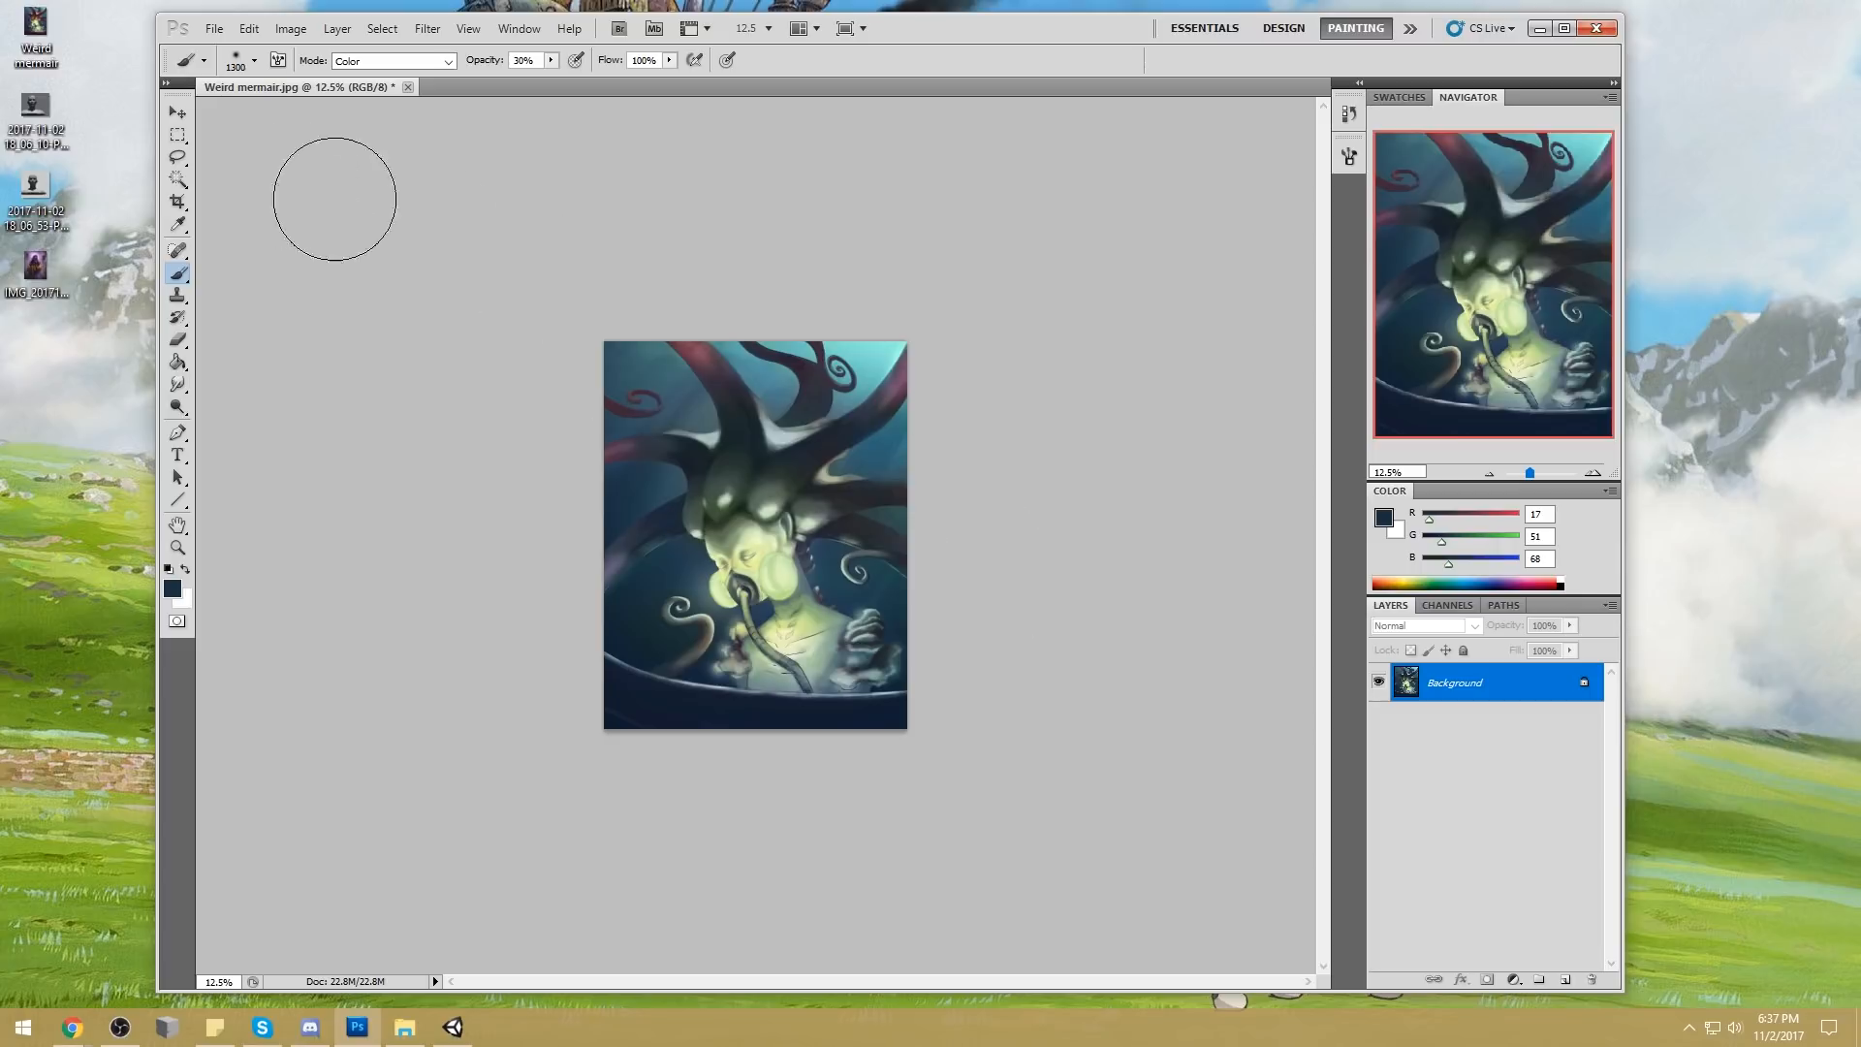
Select the water across the top and right side with the Magic Wand at tolerance 30, discarding trial selections at 10 and 40
{"action": "left_click", "coordinate": [183, 181]}
{"action": "left_click", "coordinate": [783, 394]}
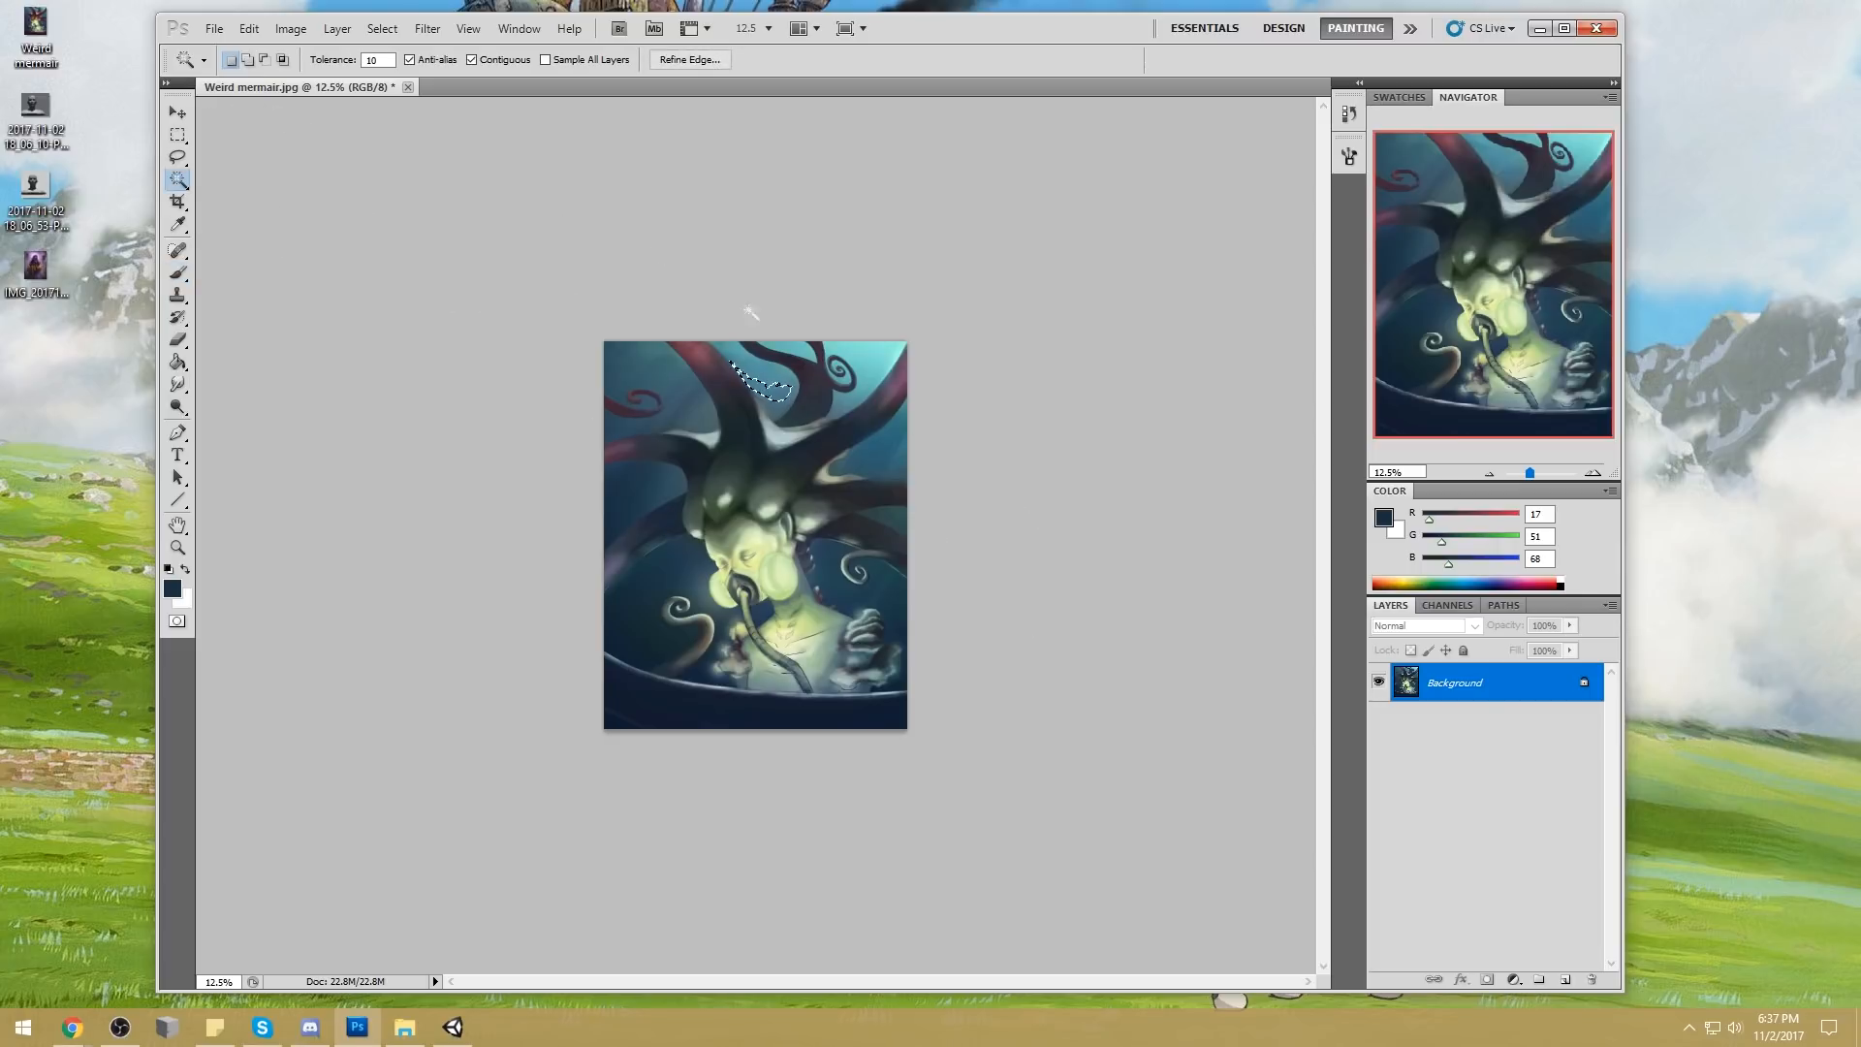
{"action": "type", "text": "40"}
{"action": "key", "text": "ctrl+d"}
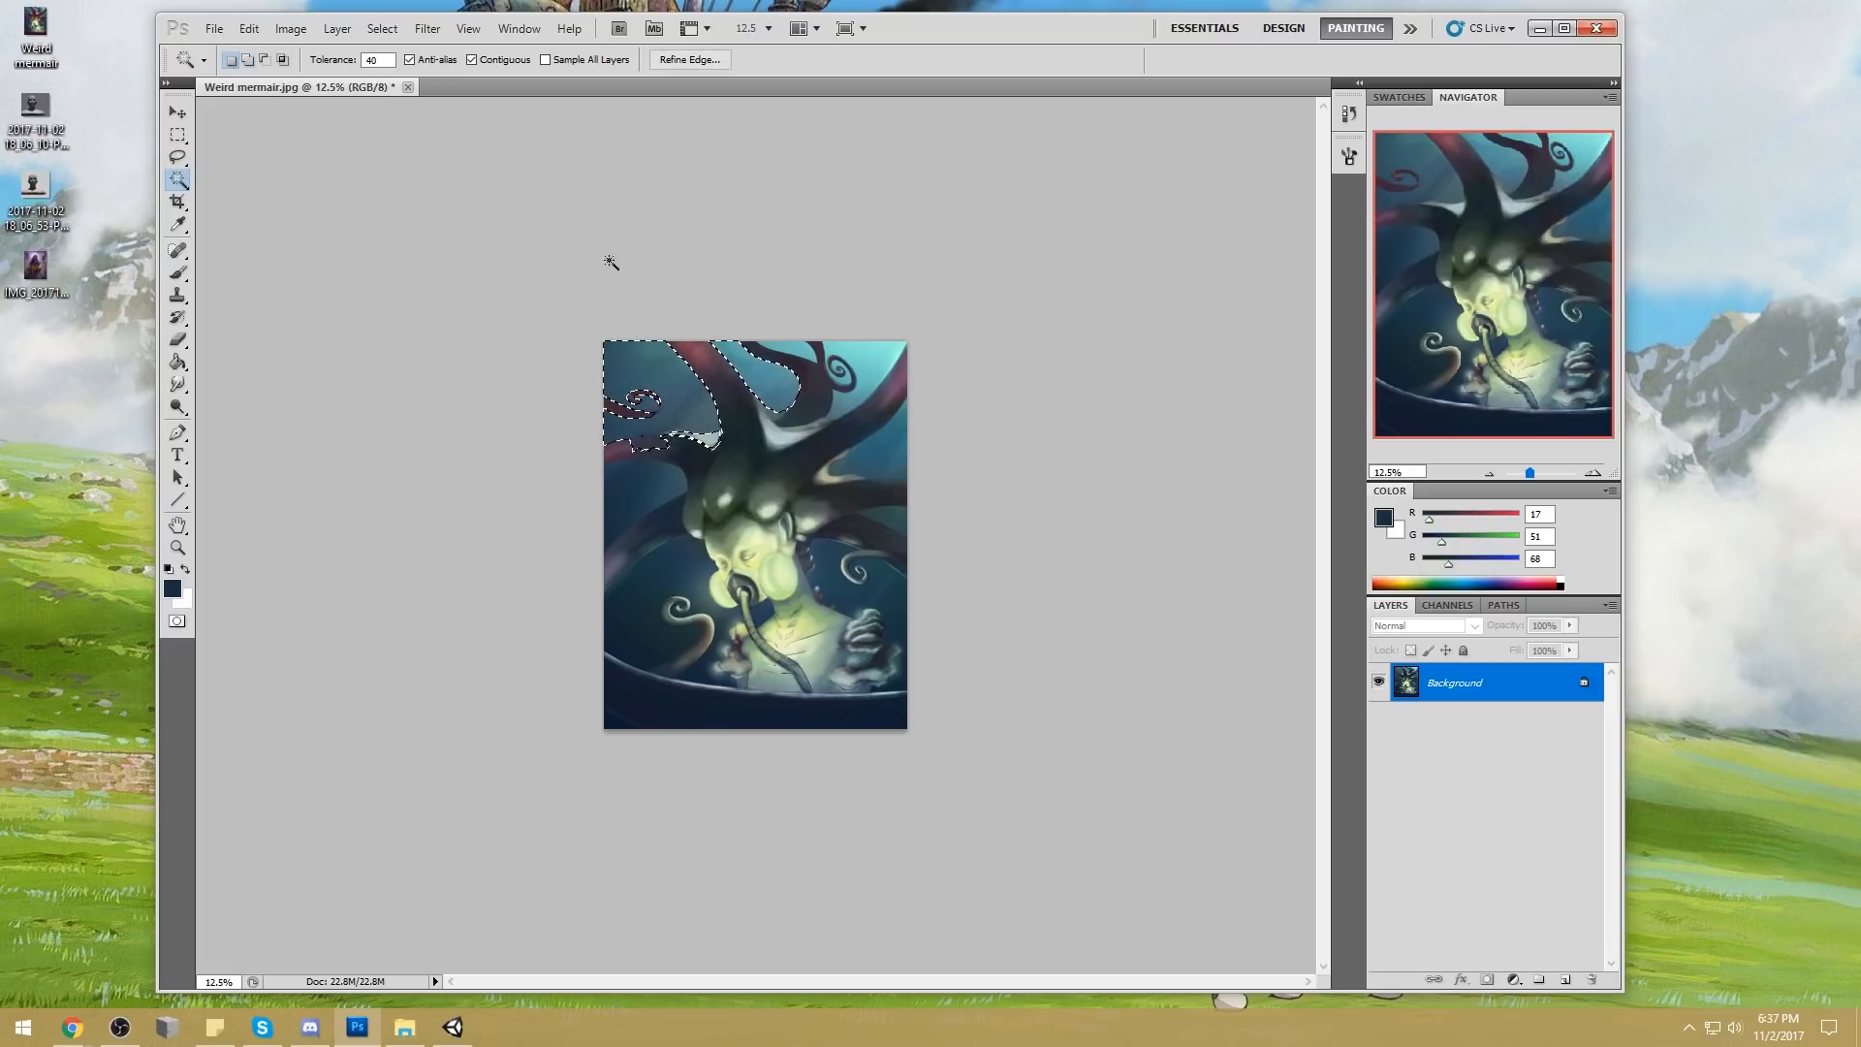
{"action": "type", "text": "30"}
{"action": "key", "text": "ctrl+d"}
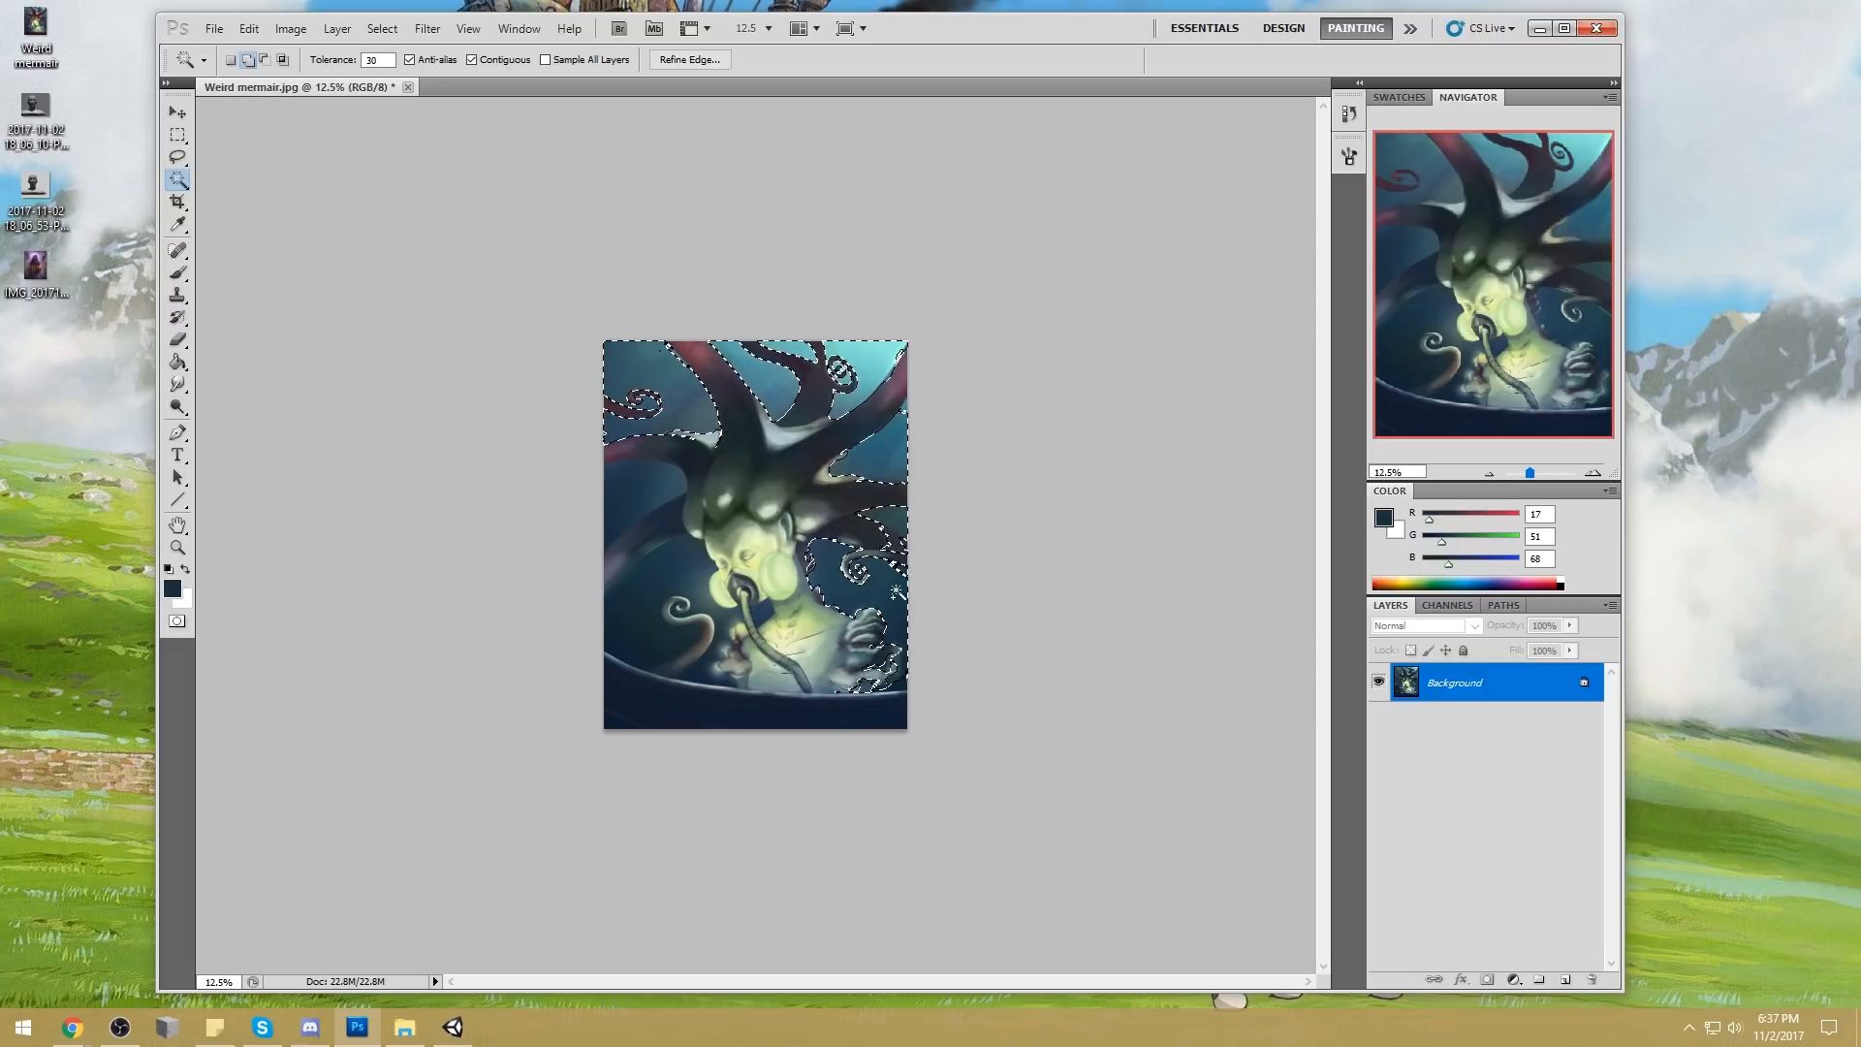
Extend the selection to the water on the painting's left side with the Magic Wand at tolerance 20, and switch to the Lasso
{"action": "key", "text": "l"}
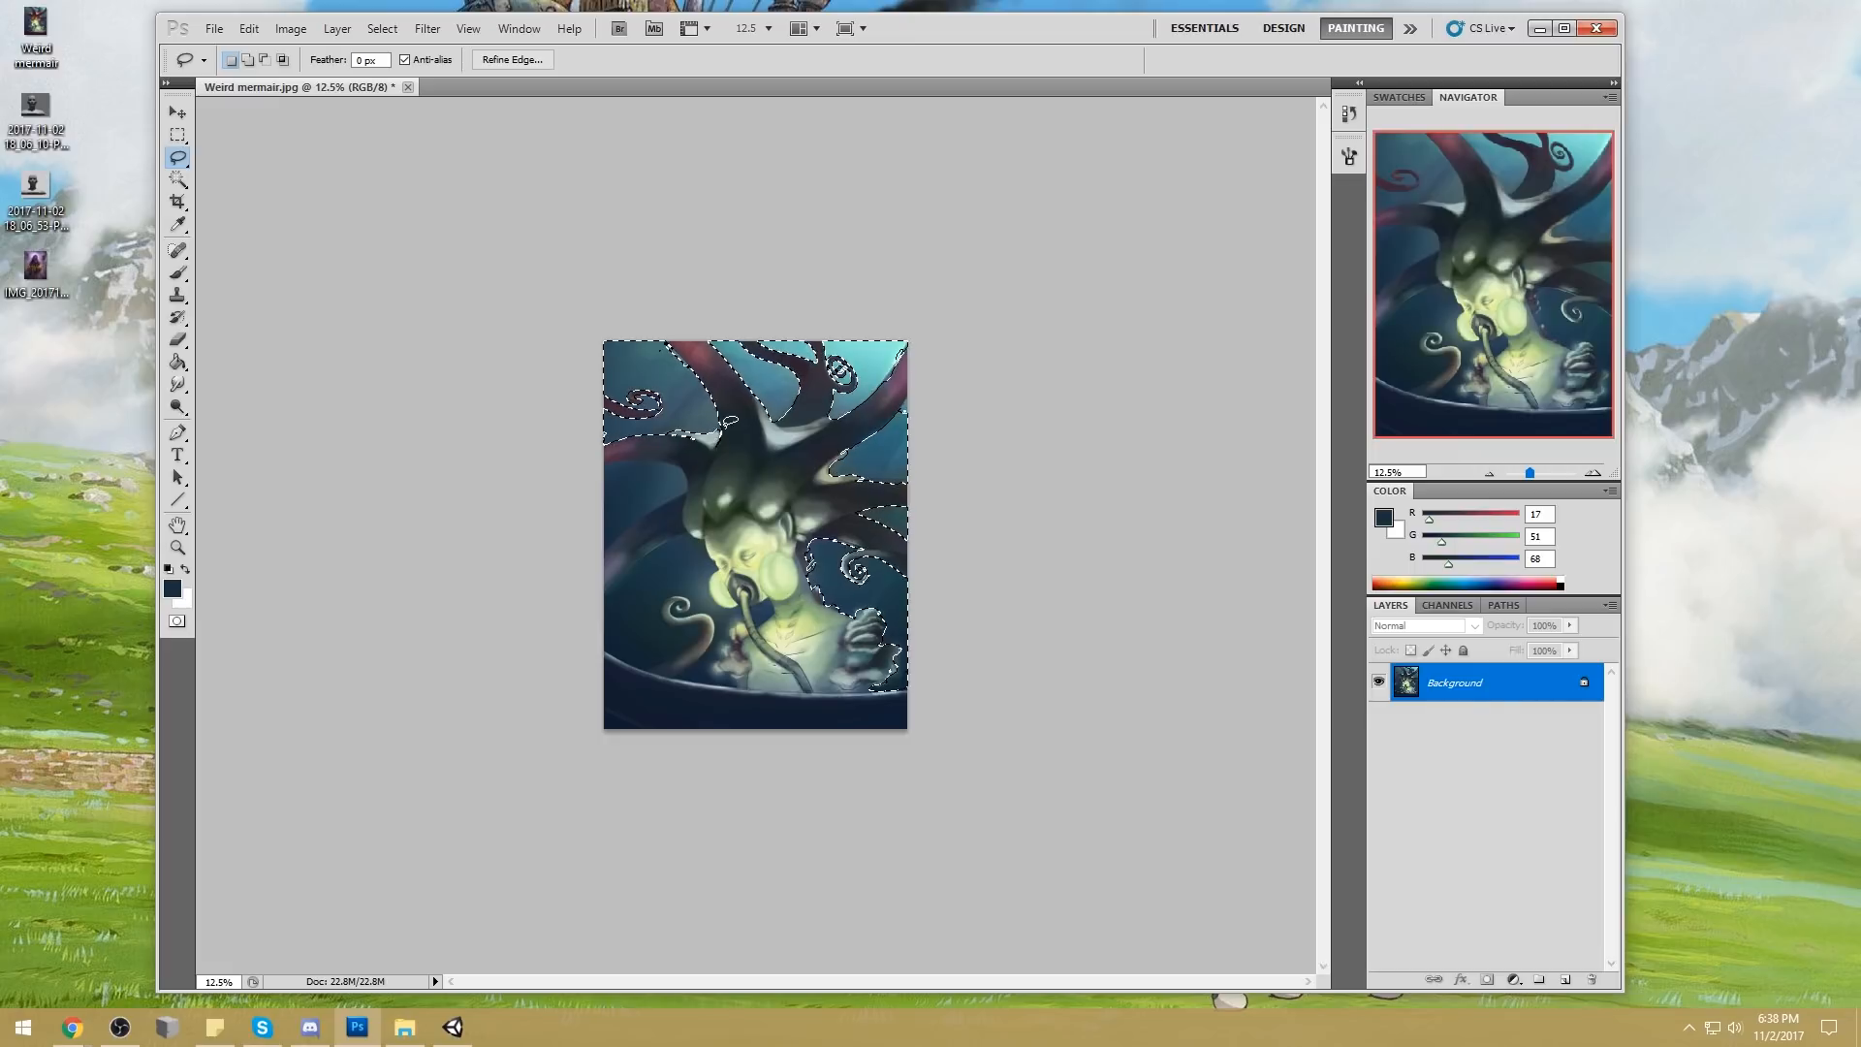
{"action": "left_click", "coordinate": [179, 183]}
{"action": "left_click", "coordinate": [611, 528], "text": "shift"}
{"action": "left_click", "coordinate": [652, 474], "text": "shift"}
{"action": "key", "text": "l"}
{"action": "key", "text": "w"}
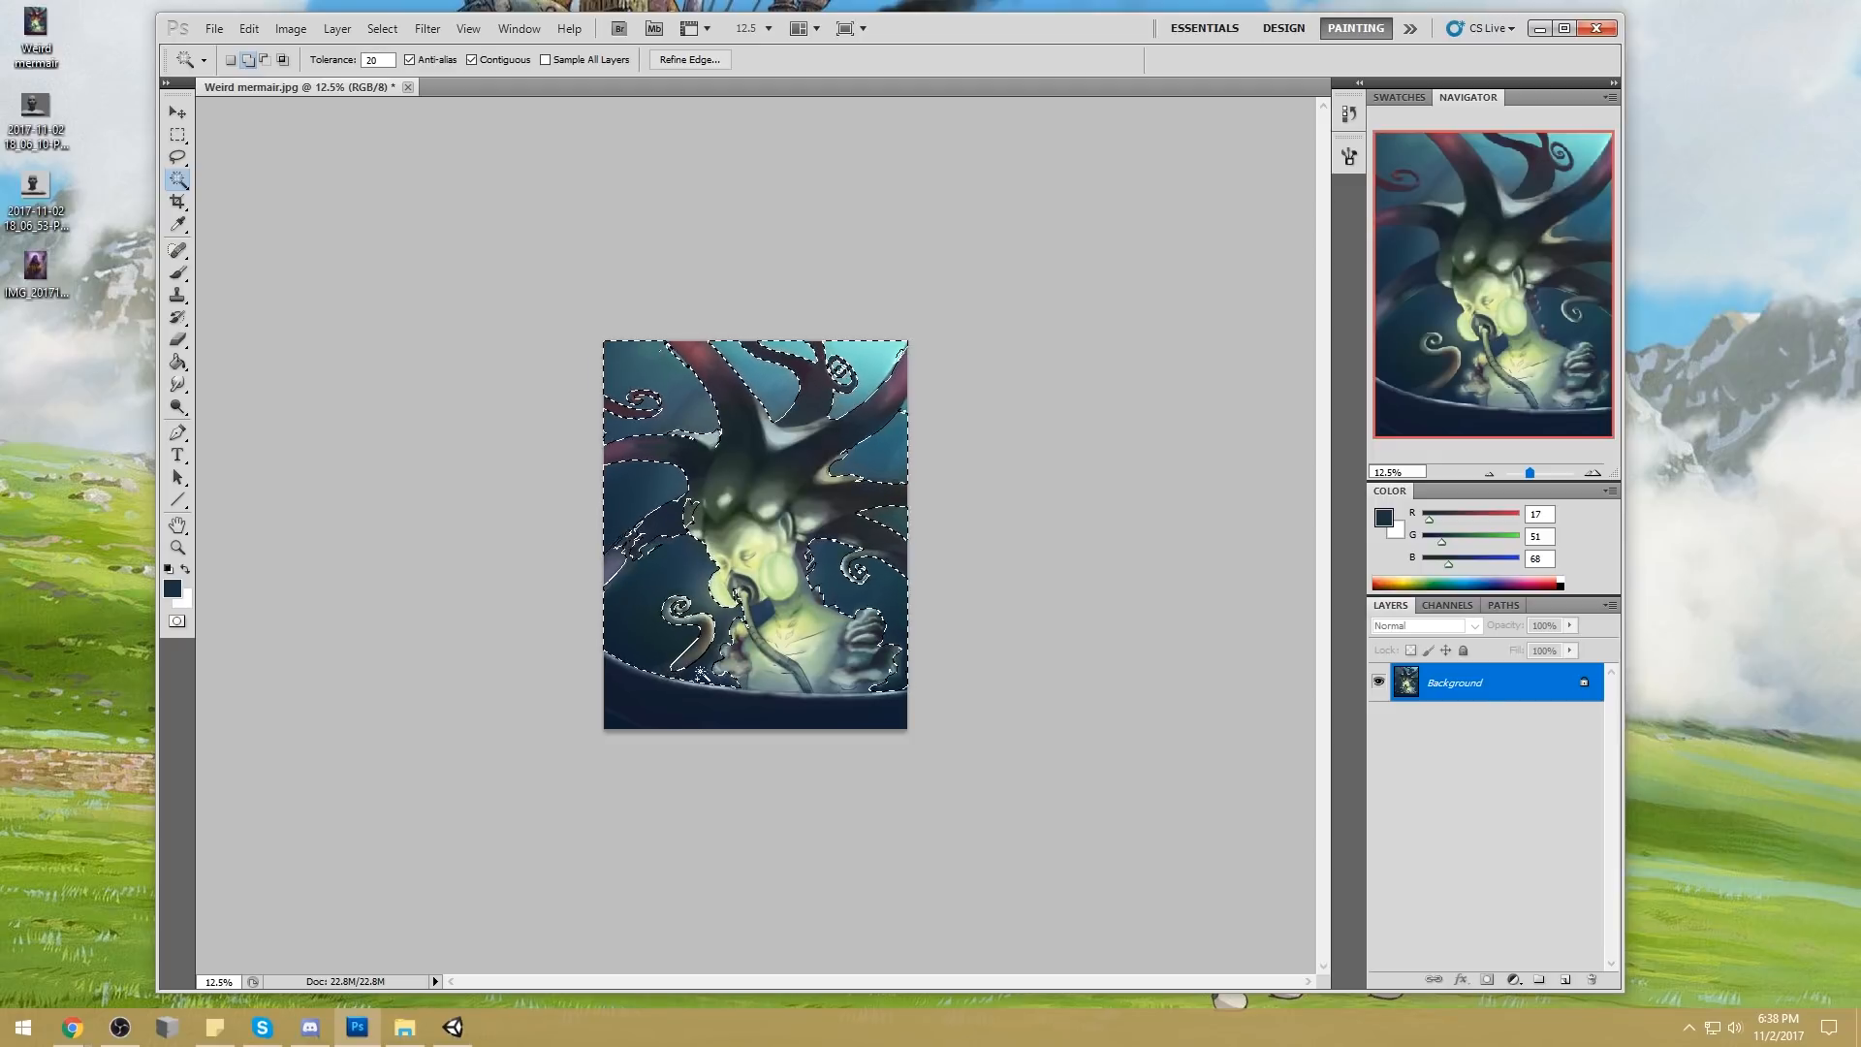
{"action": "key", "text": "ctrl+plus"}
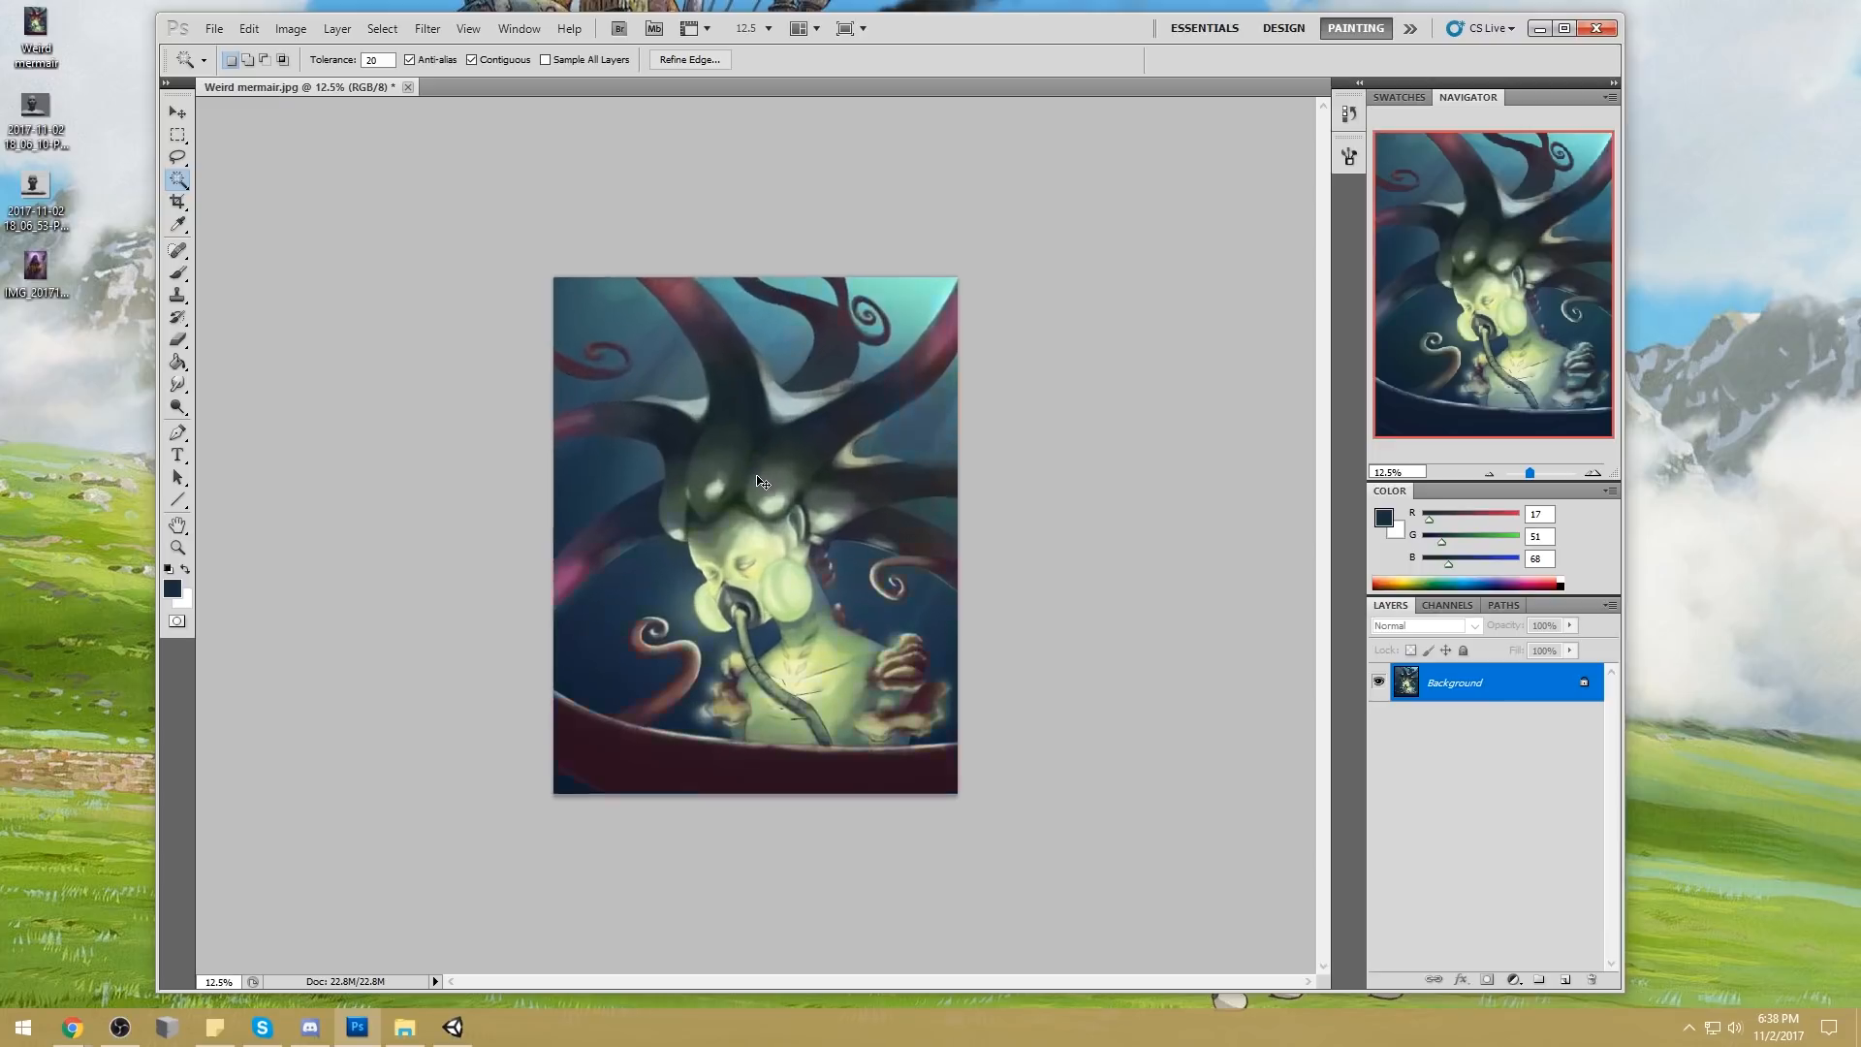
{"action": "key", "text": "l"}
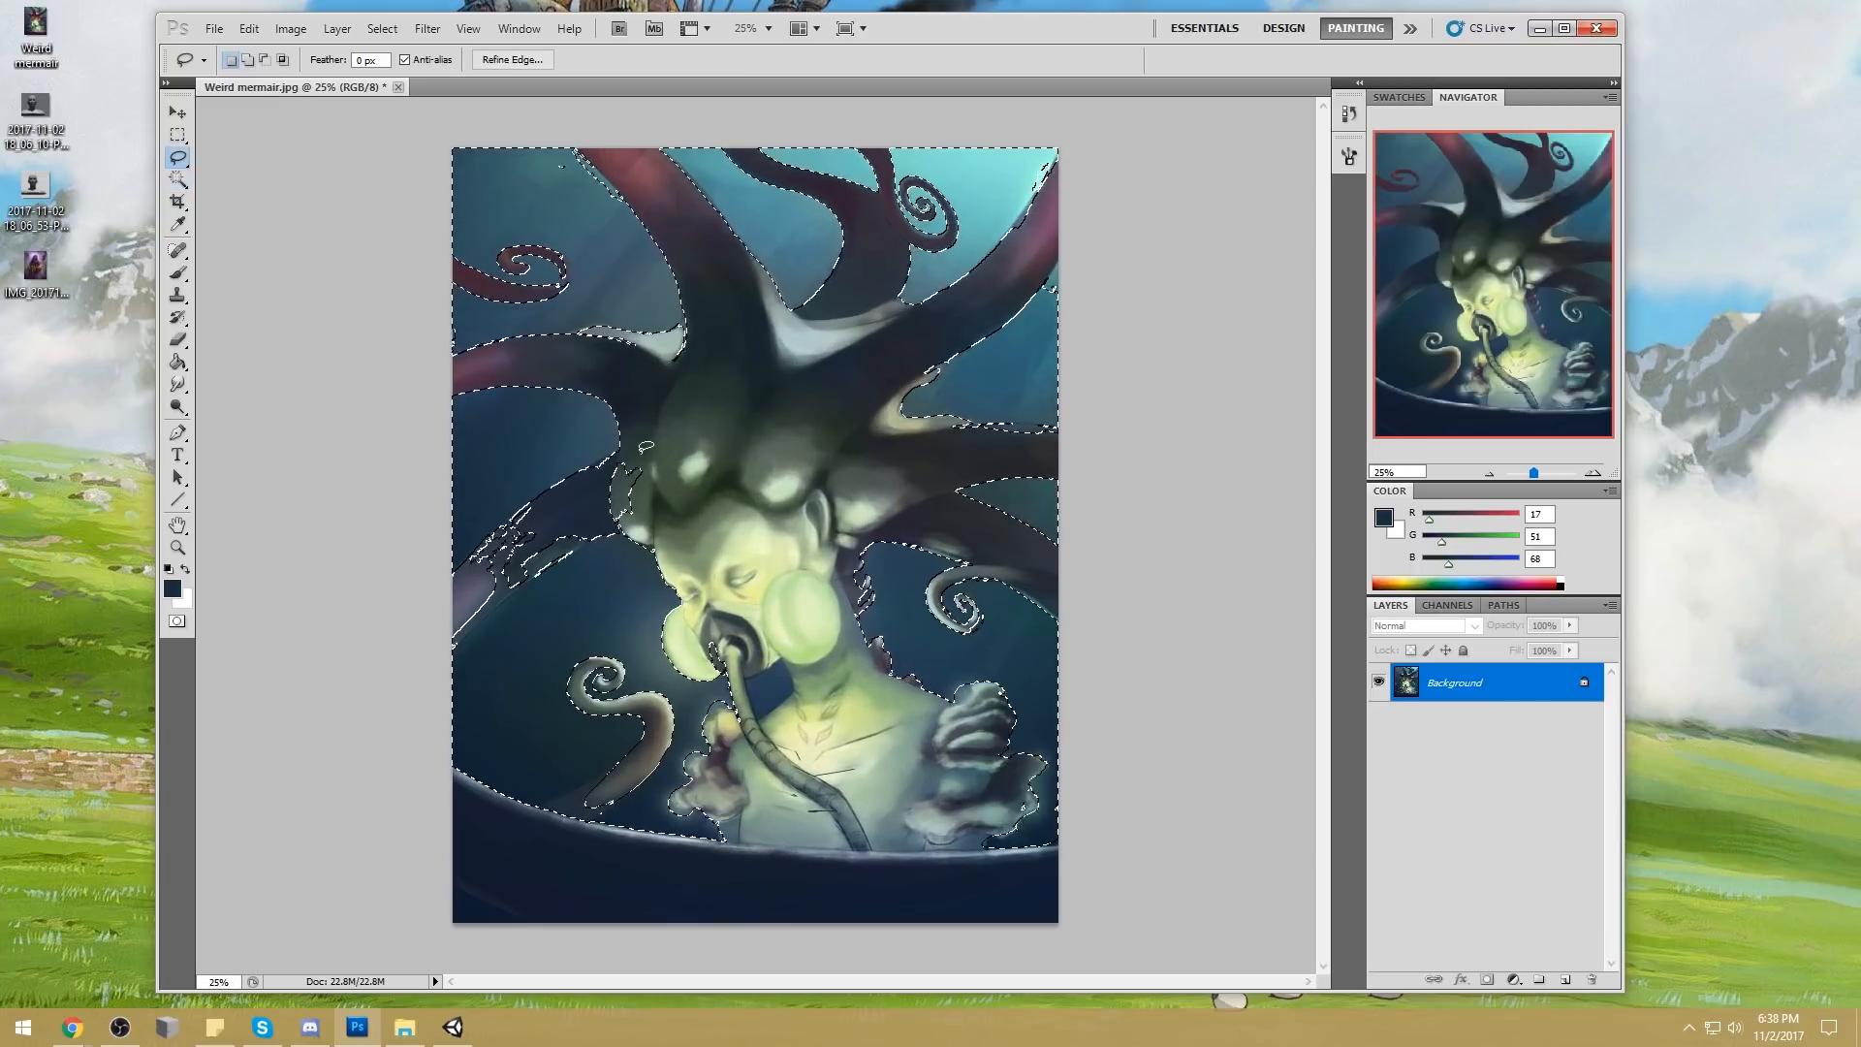
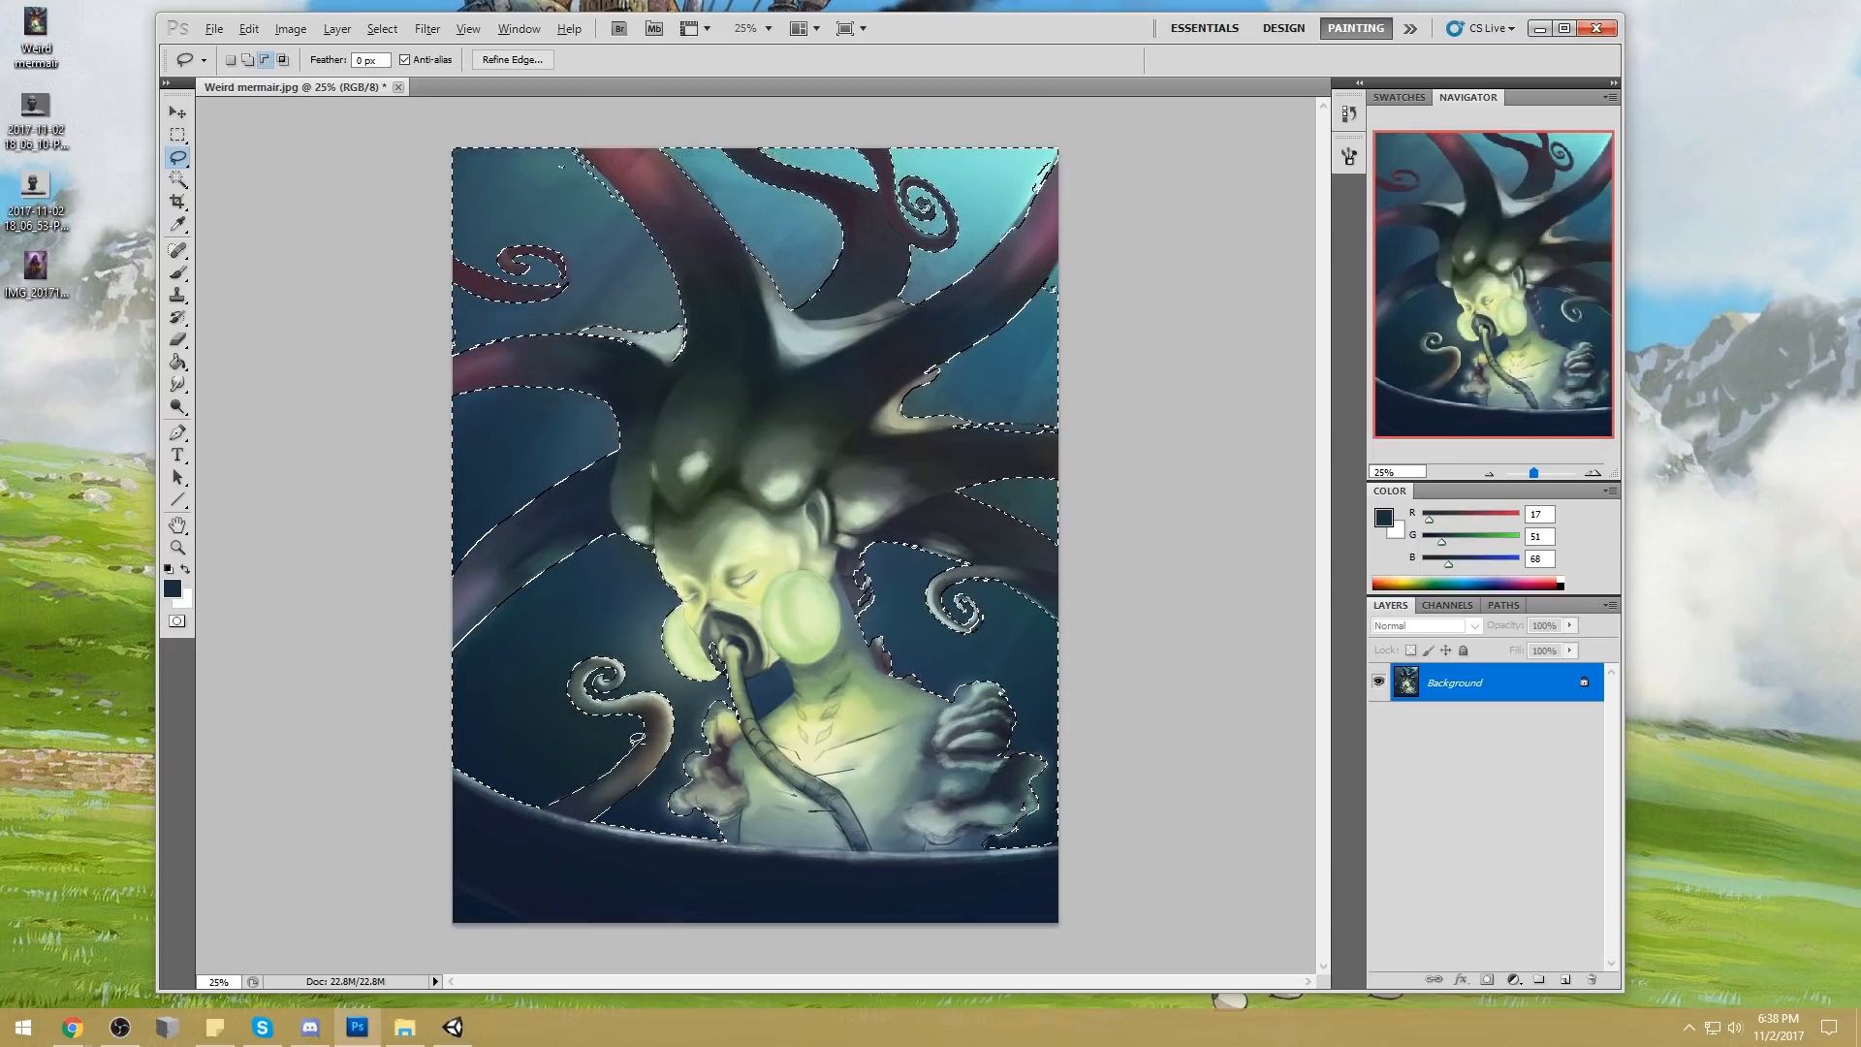
Clean up the small stray patch beside the lower-left curled tentacle in the water selection with the Lasso
{"action": "left_click_drag", "start_coordinate": [665, 724], "coordinate": [656, 729]}
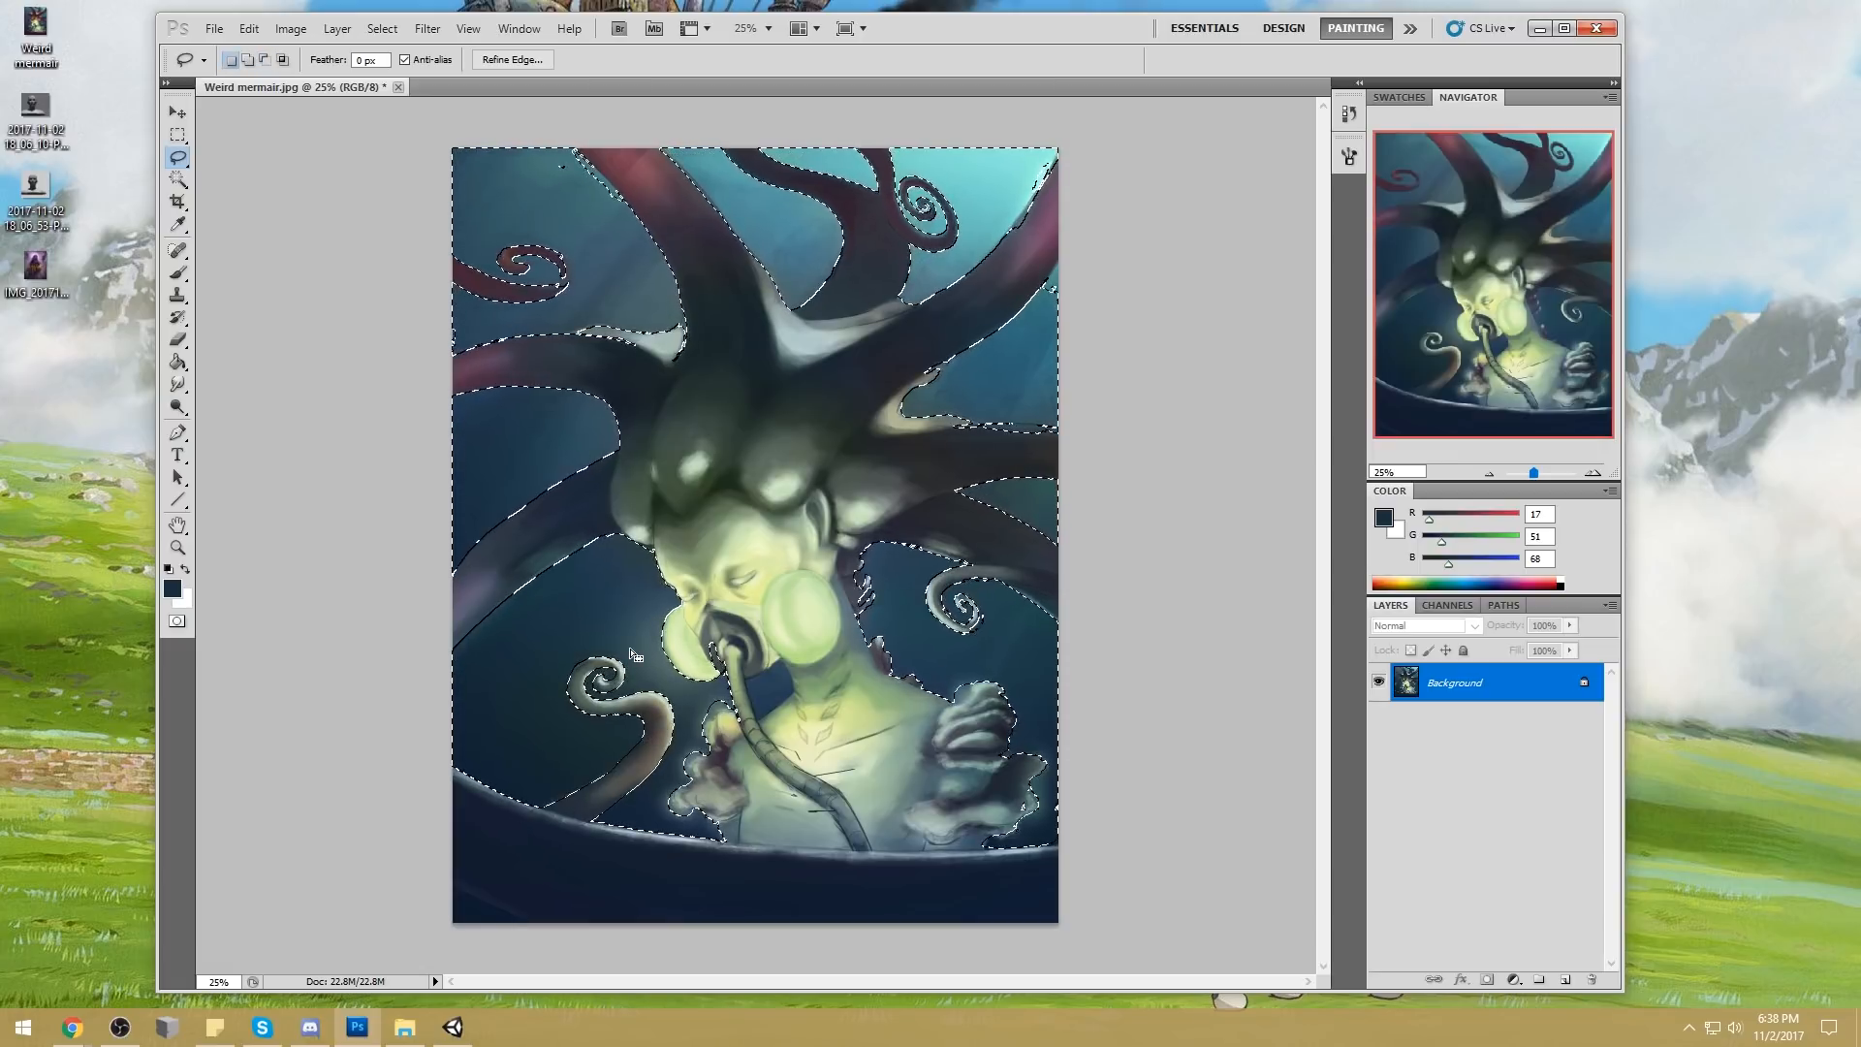
{"action": "key", "text": "w"}
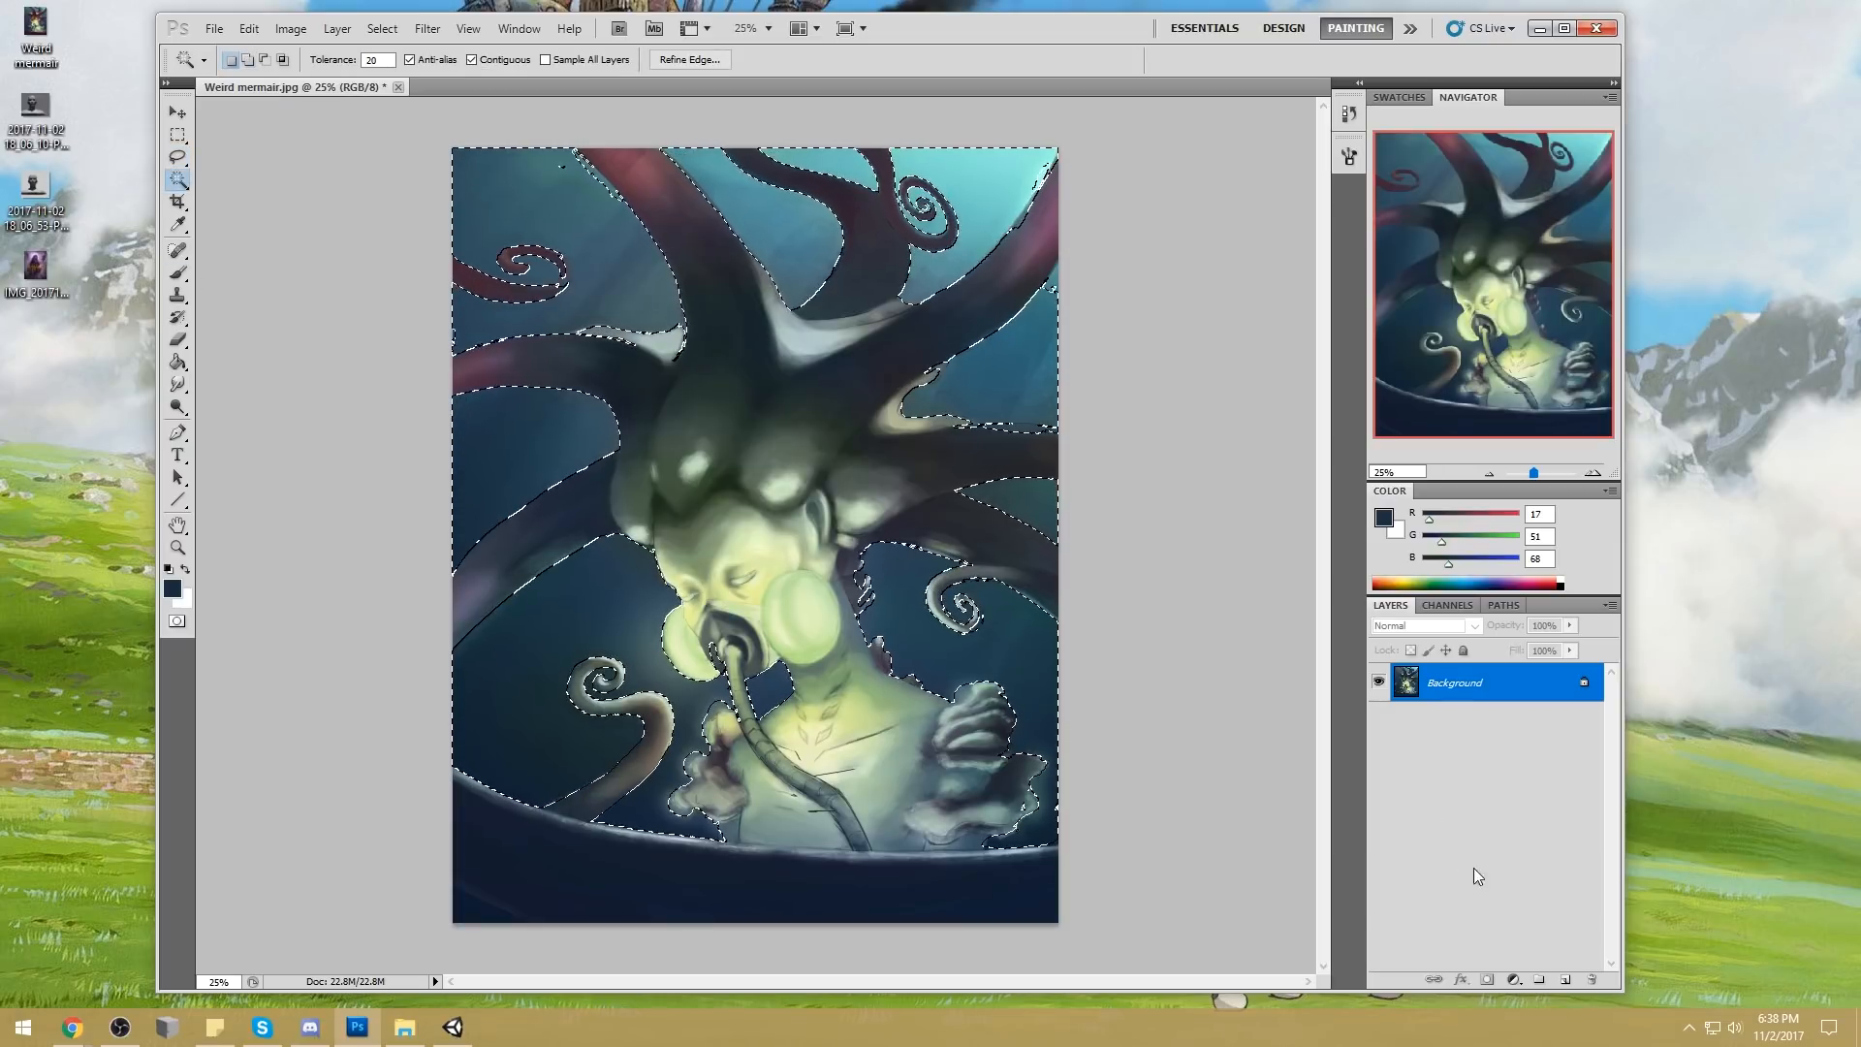
{"action": "key", "text": "l"}
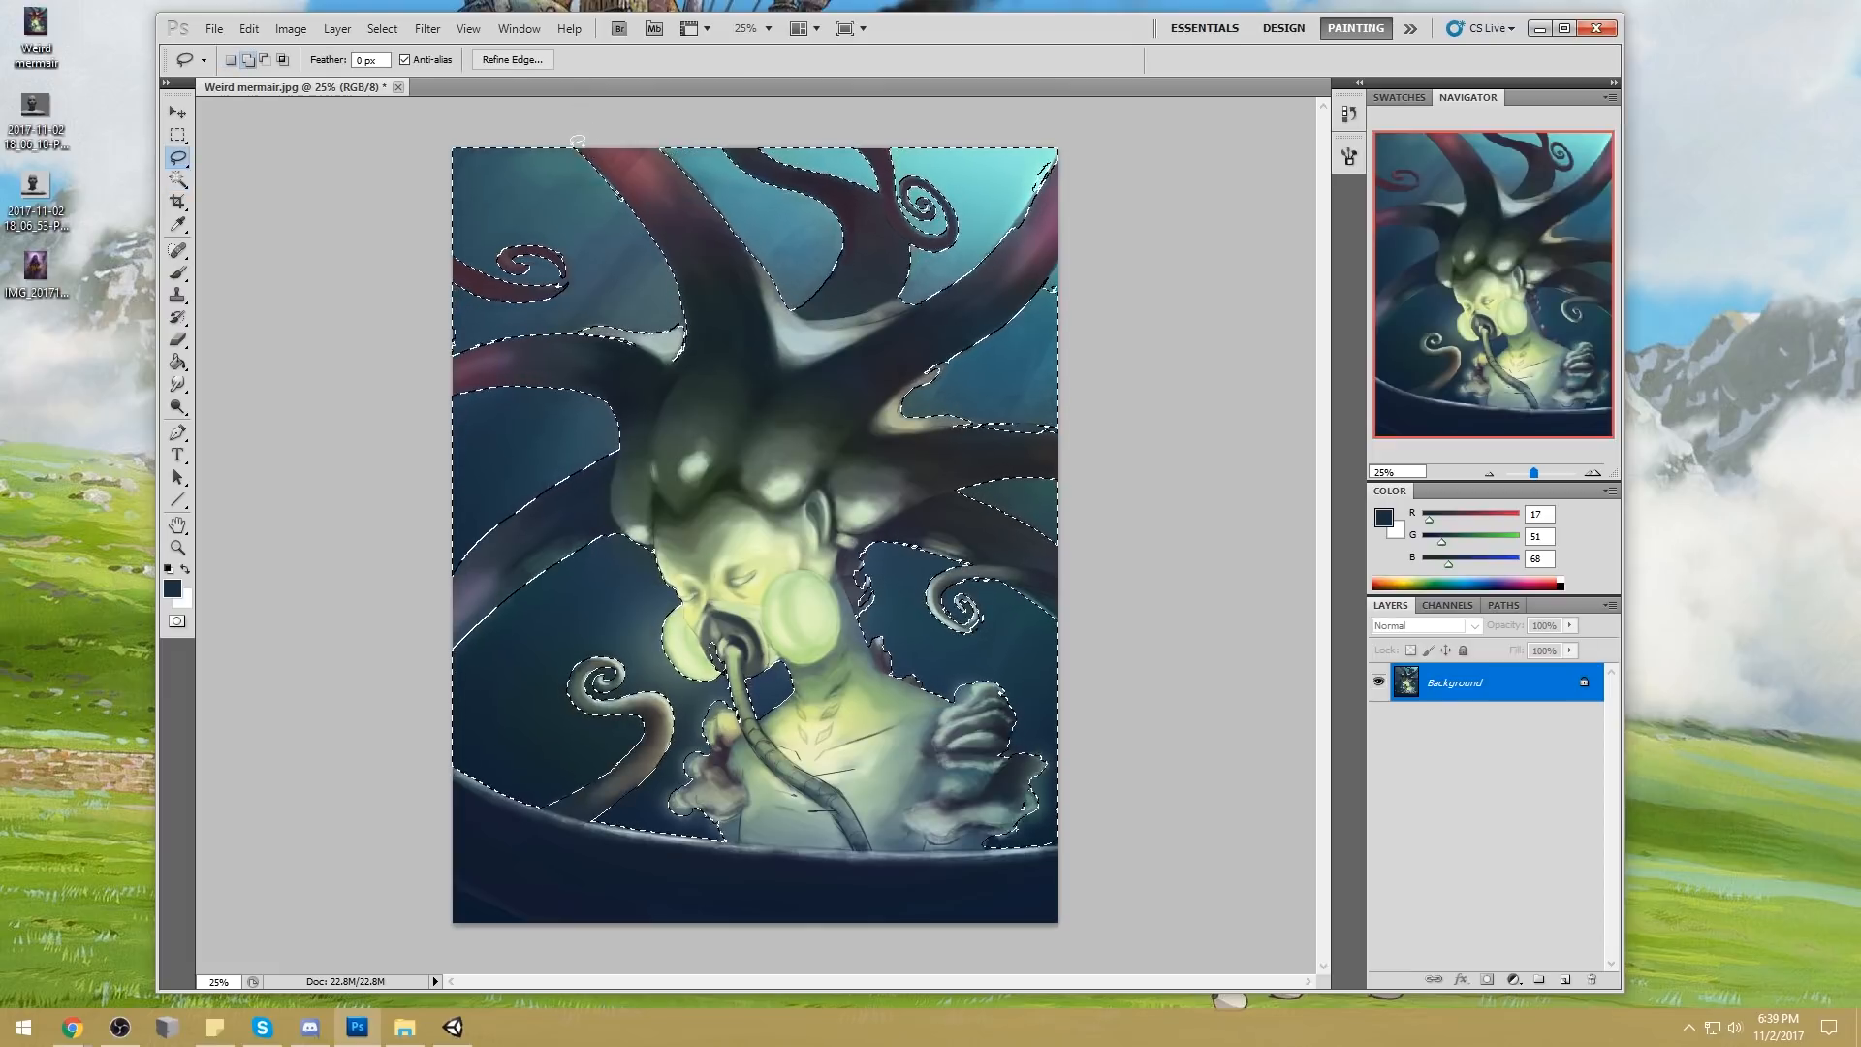
Add a new layer, try filling the water selection with red (RGB 255, 51, 68), and undo the fill
{"action": "left_click", "coordinate": [1565, 979]}
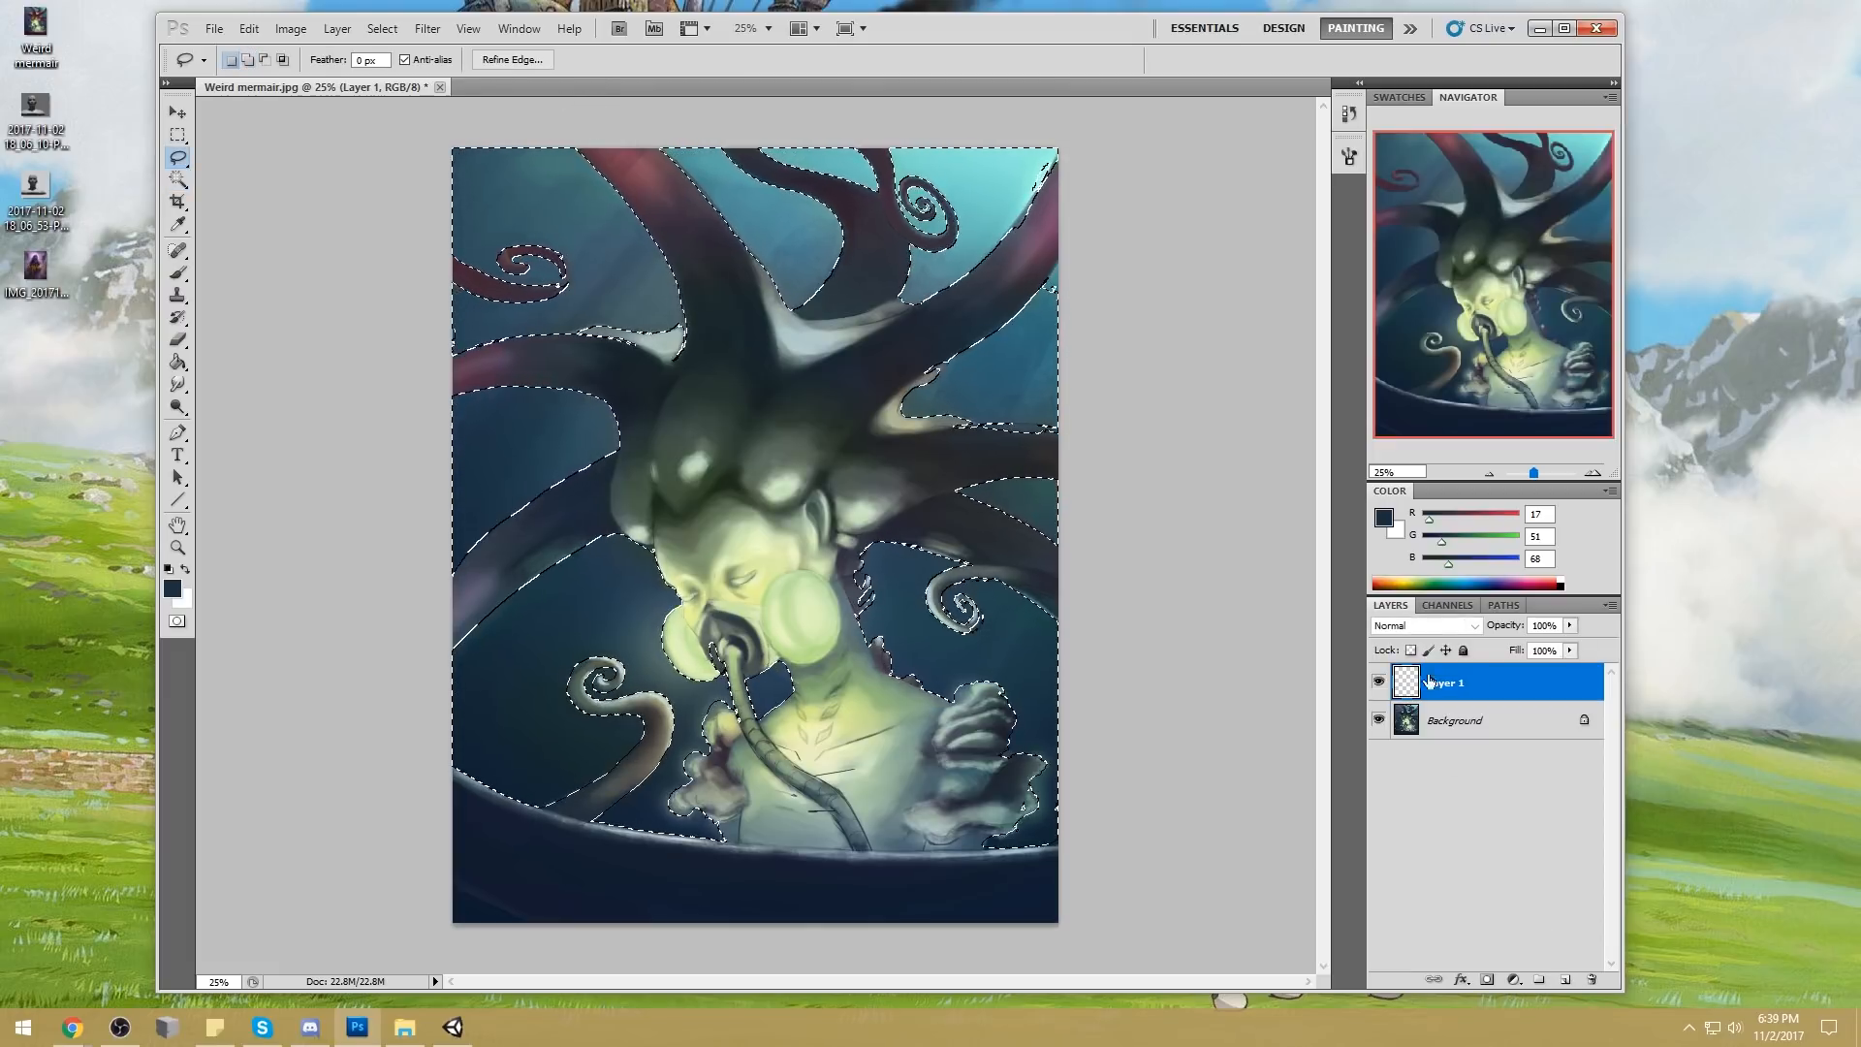
{"action": "key", "text": "g"}
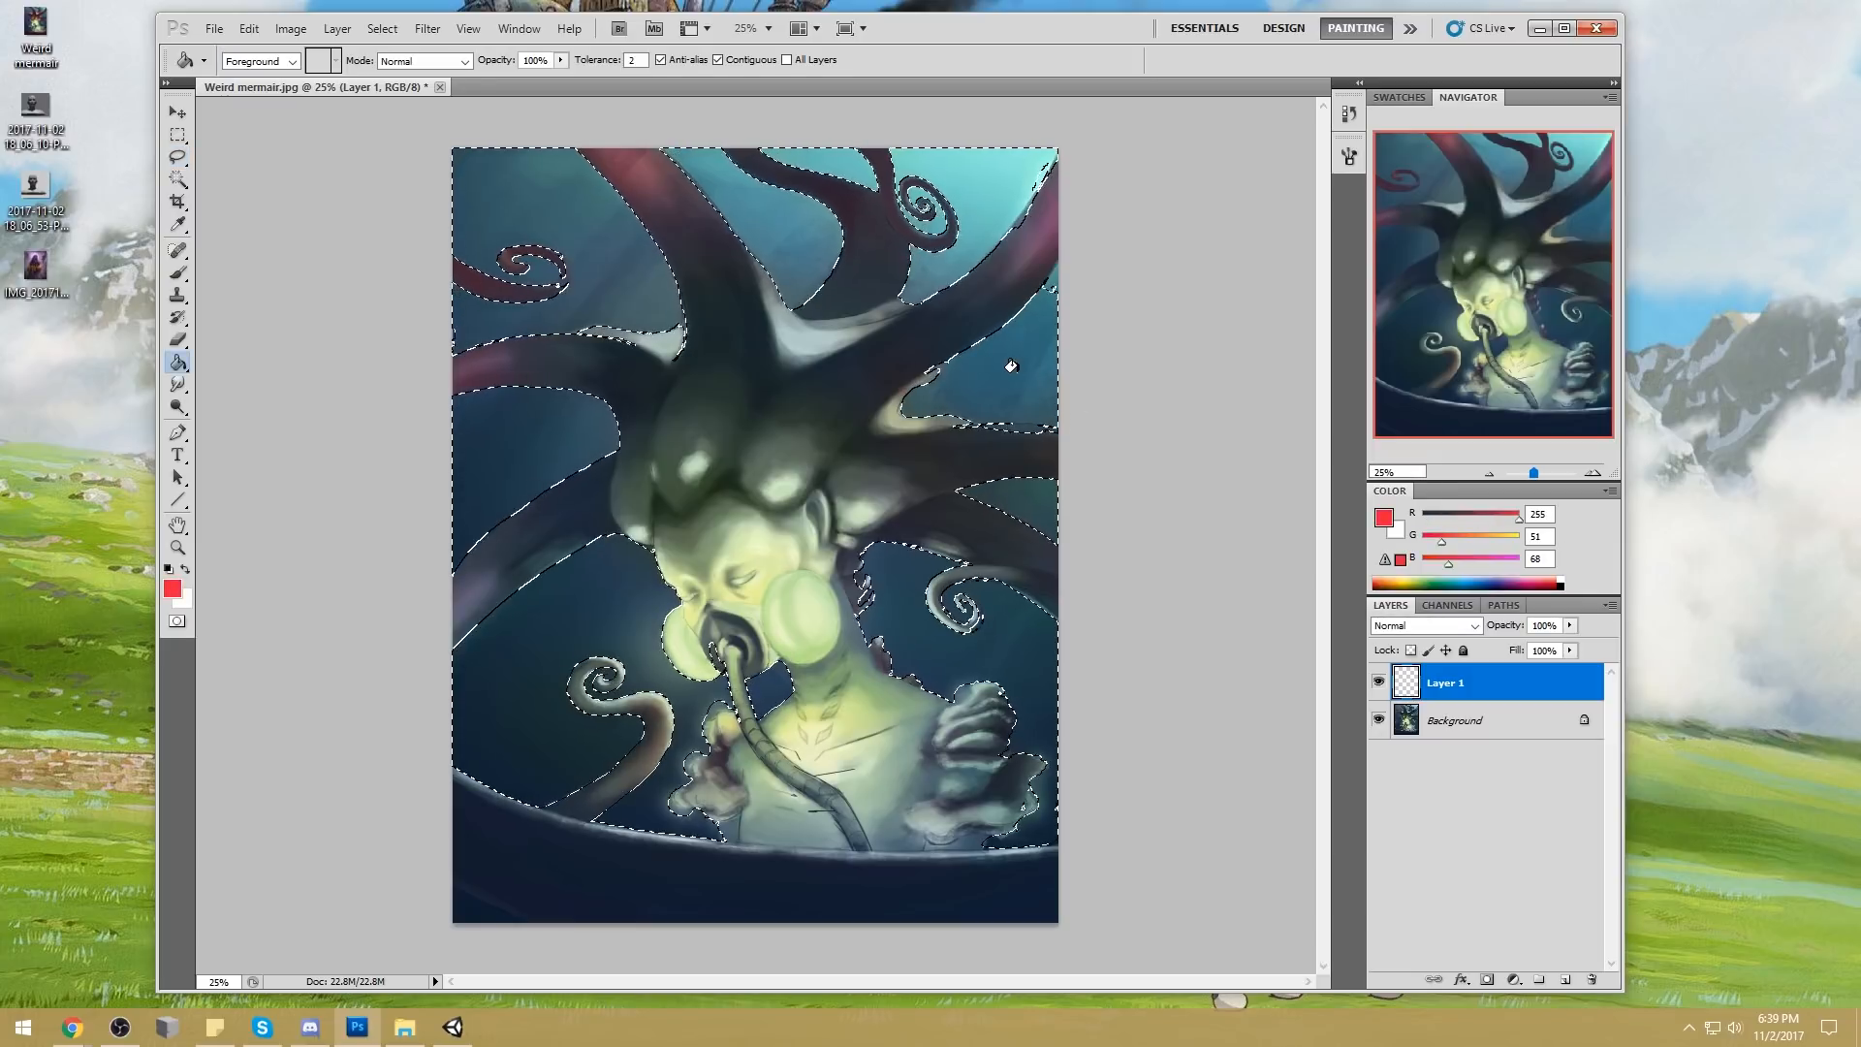
{"action": "left_click", "coordinate": [1045, 365]}
{"action": "key", "text": "ctrl+z"}
Return to the Background layer and tidy the stray bits of the water selection with the Lasso
{"action": "left_click", "coordinate": [1464, 720]}
{"action": "key", "text": "l"}
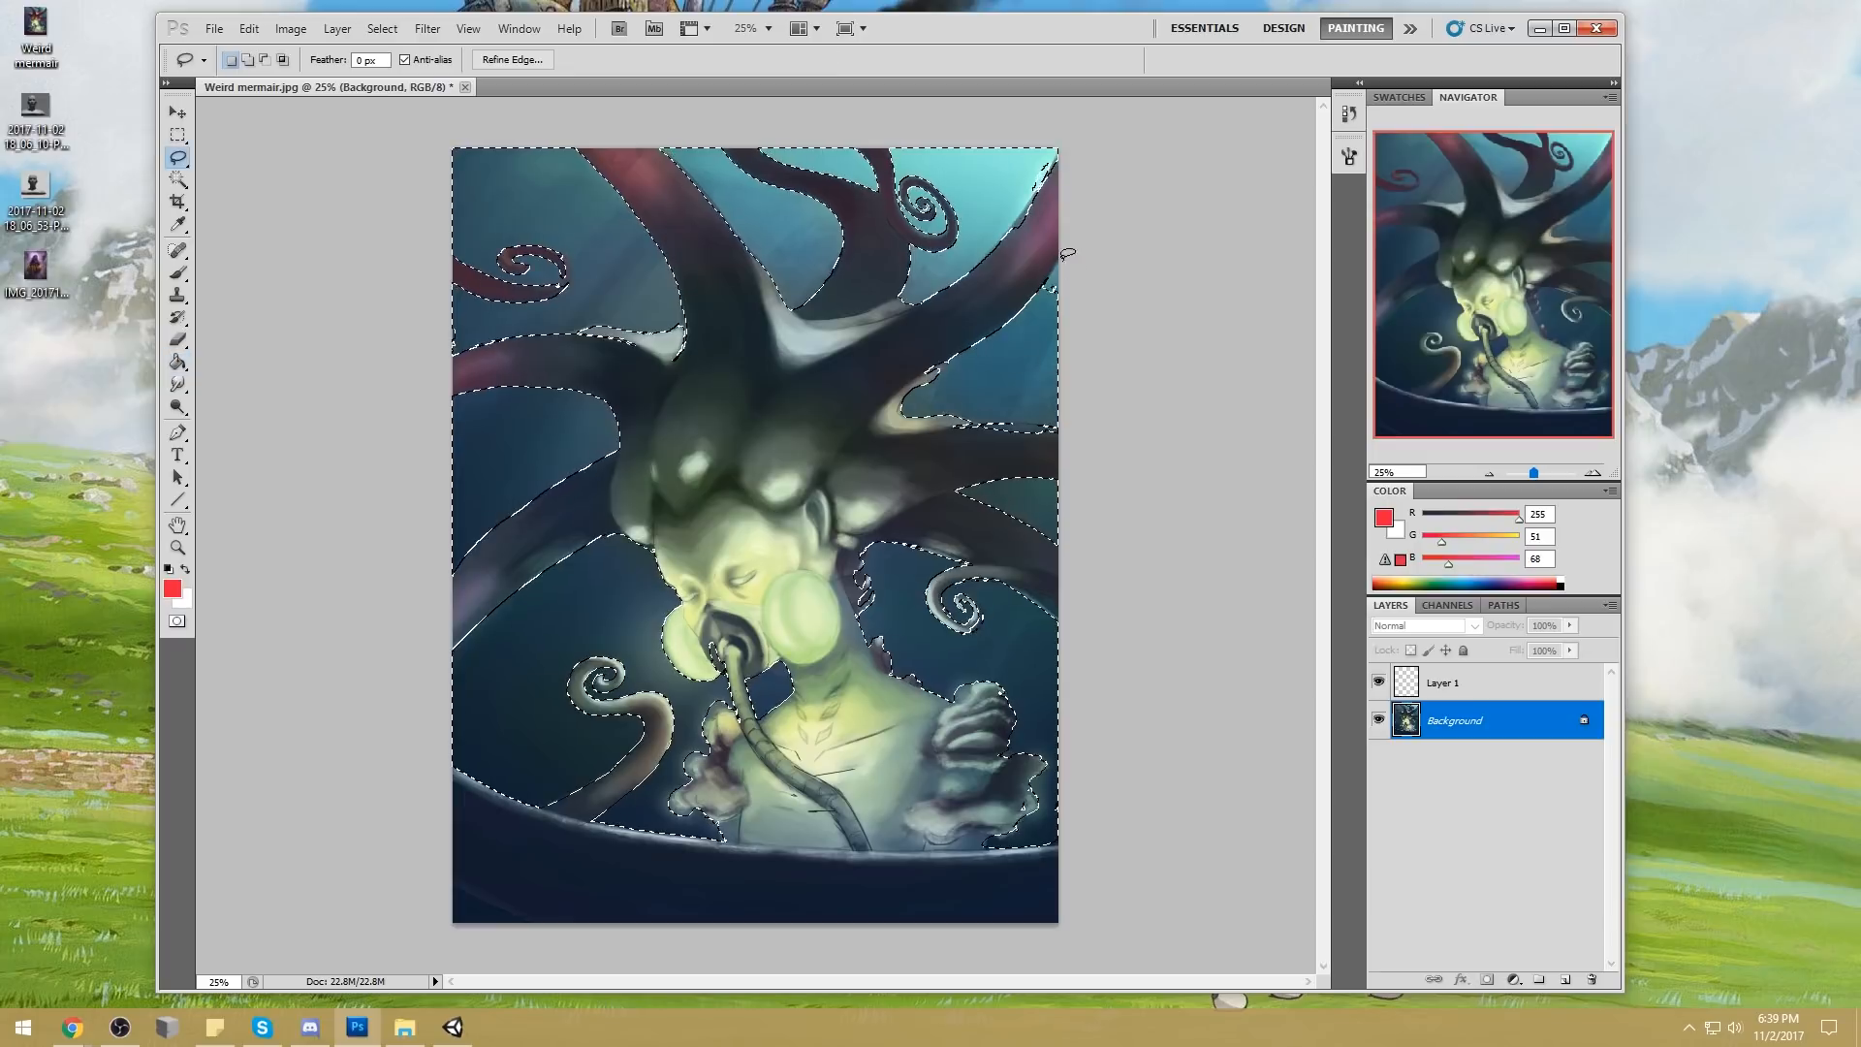
{"action": "key", "text": "ctrl+z"}
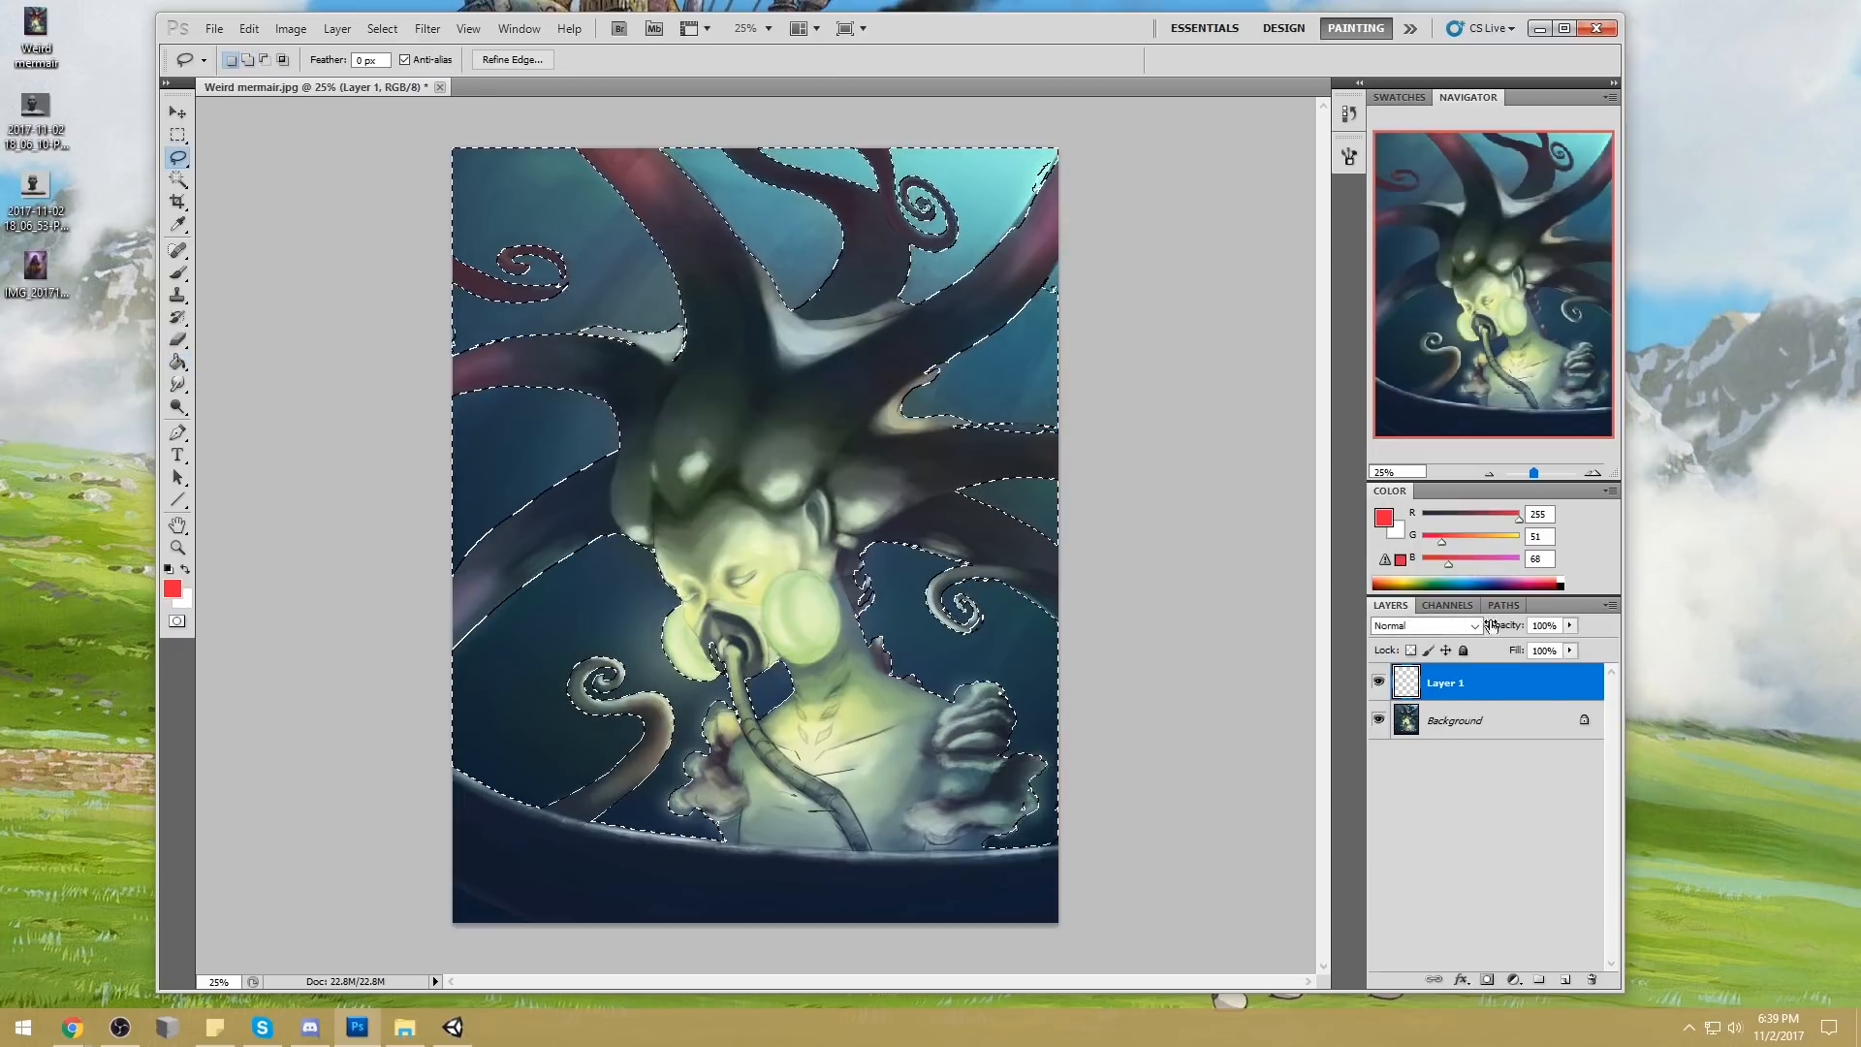
{"action": "left_click", "coordinate": [1473, 715]}
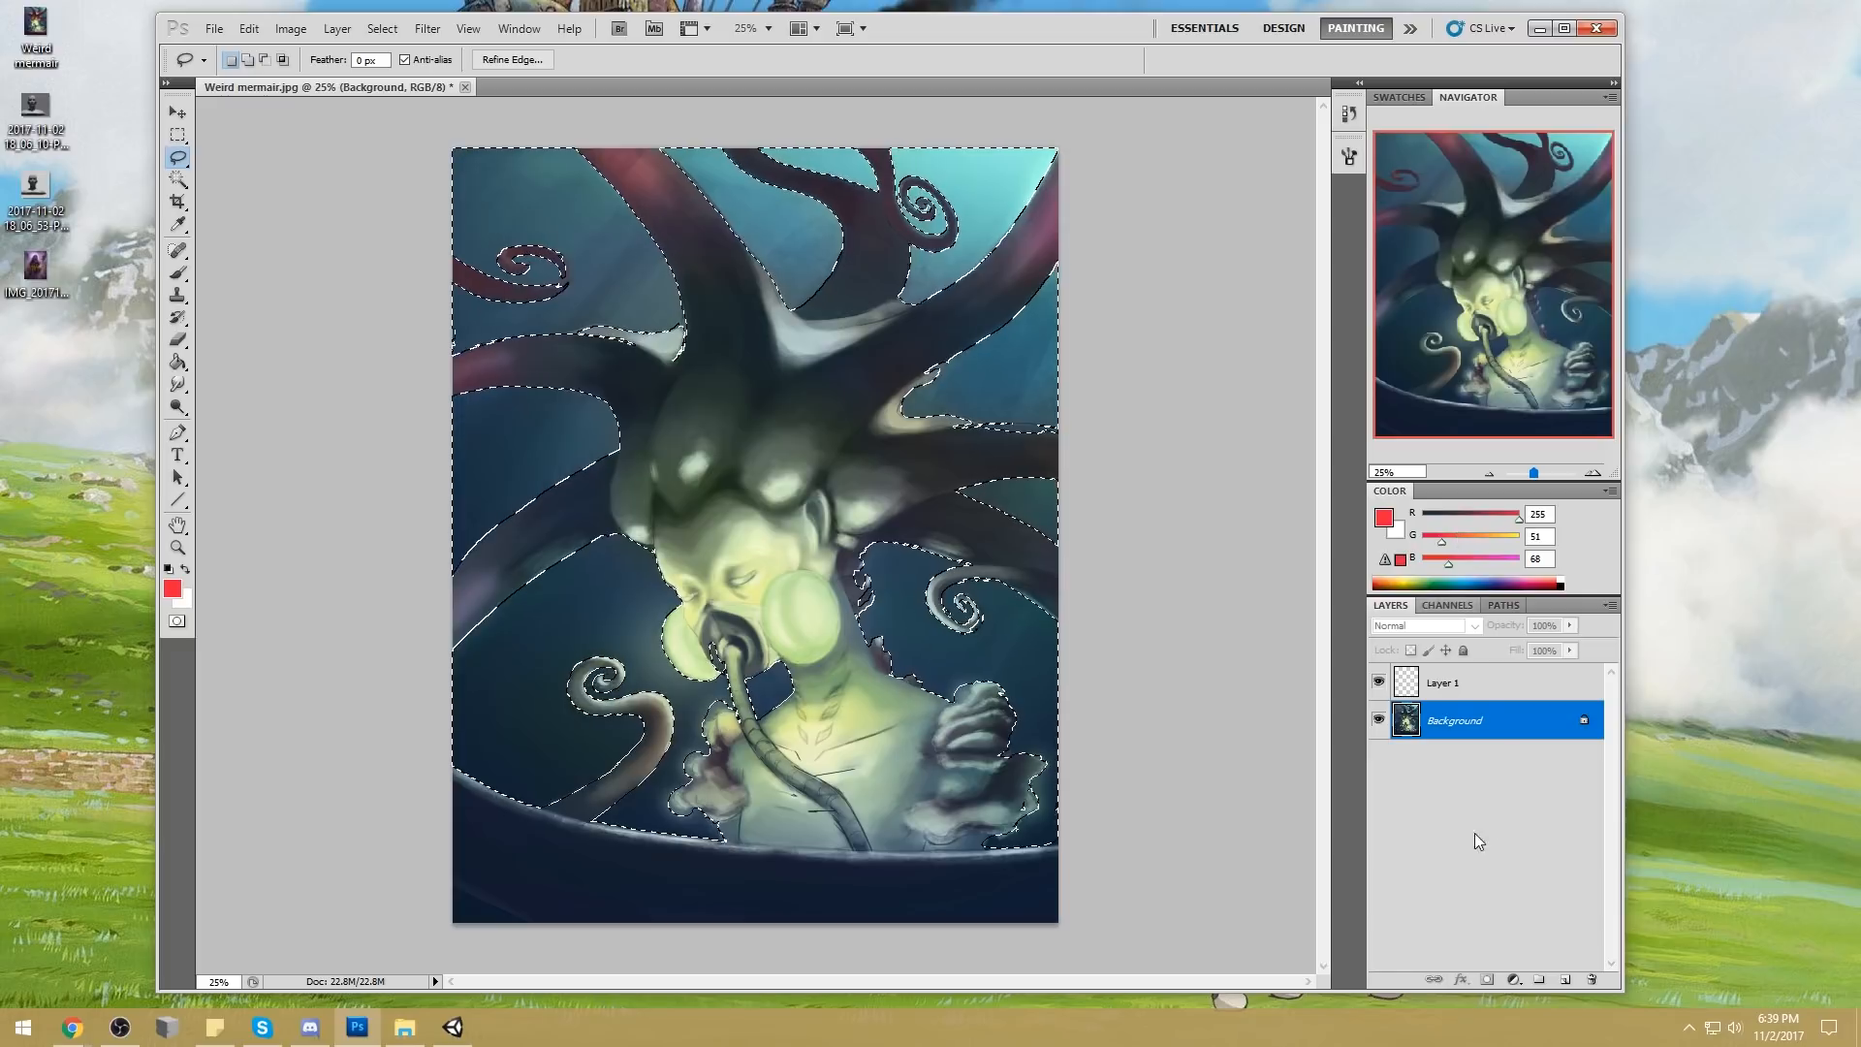
Try a red Paint Bucket fill of the water selection on Layer 1, and undo it
{"action": "left_click", "coordinate": [1473, 683]}
{"action": "key", "text": "g"}
{"action": "left_click", "coordinate": [1033, 403]}
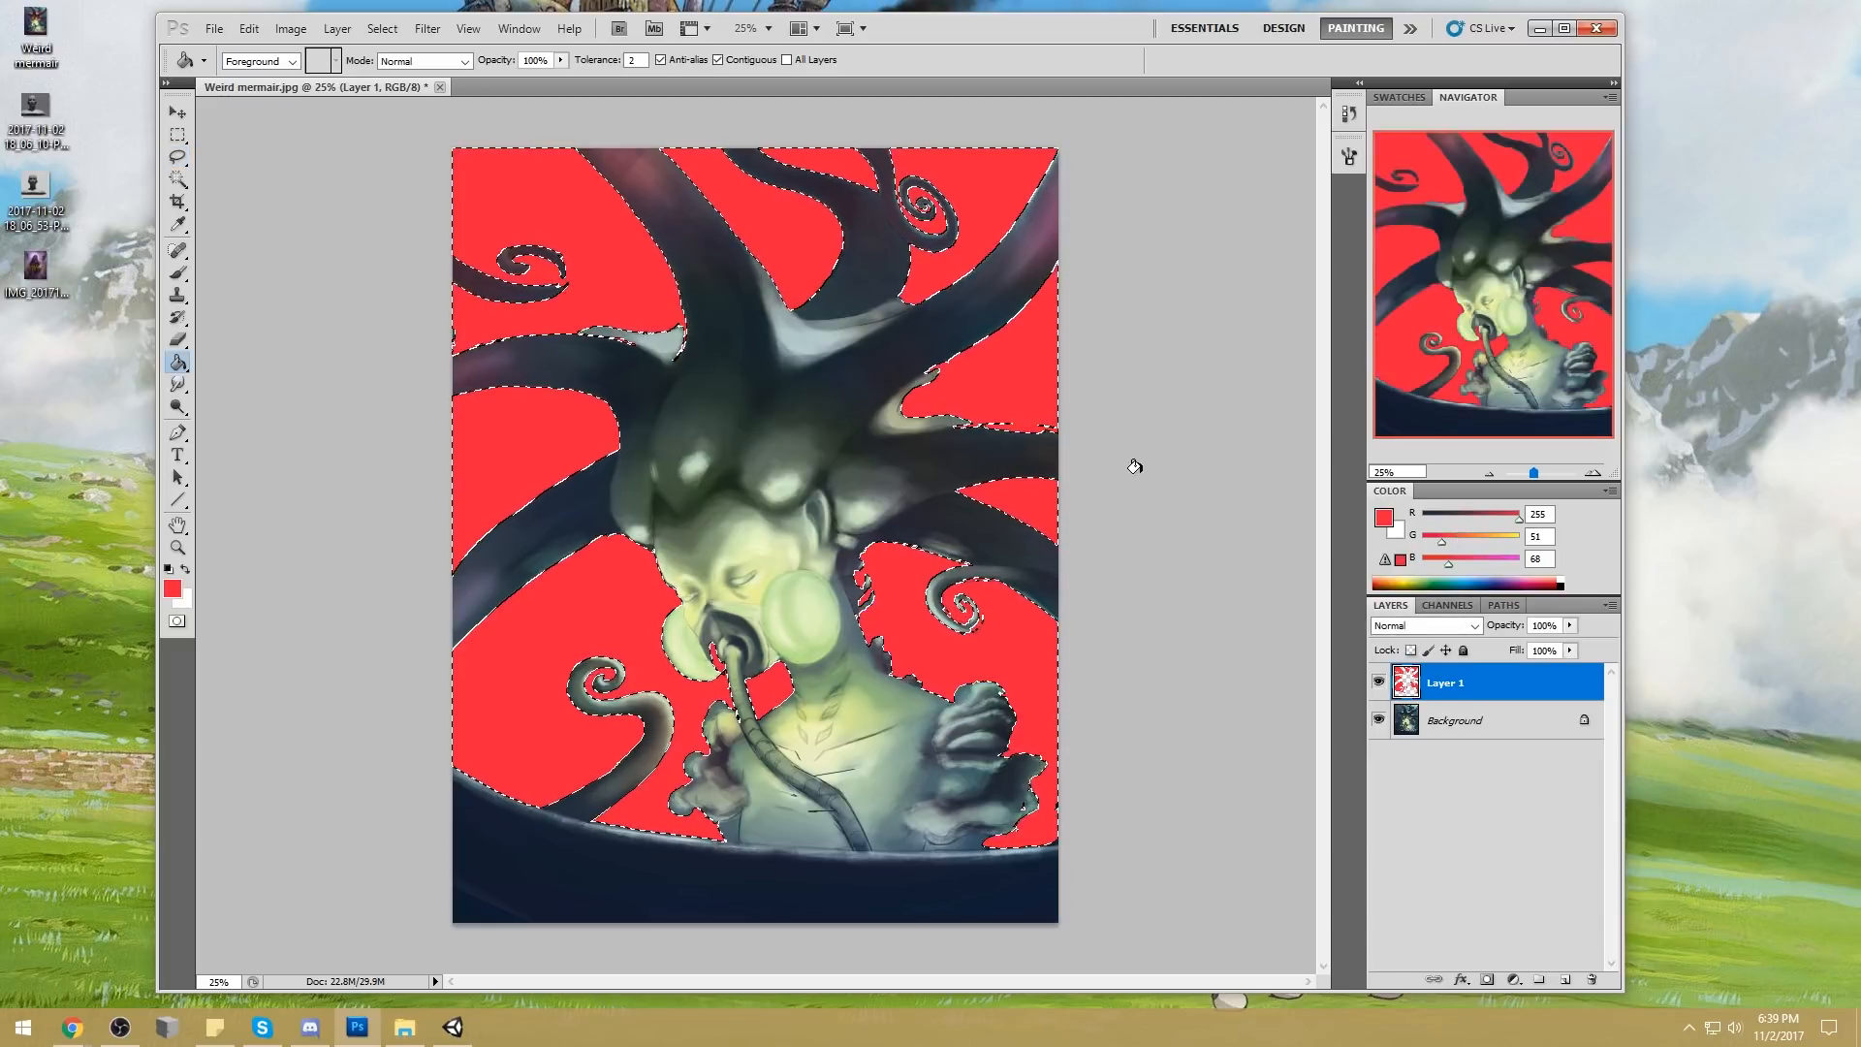
{"action": "key", "text": "ctrl+z"}
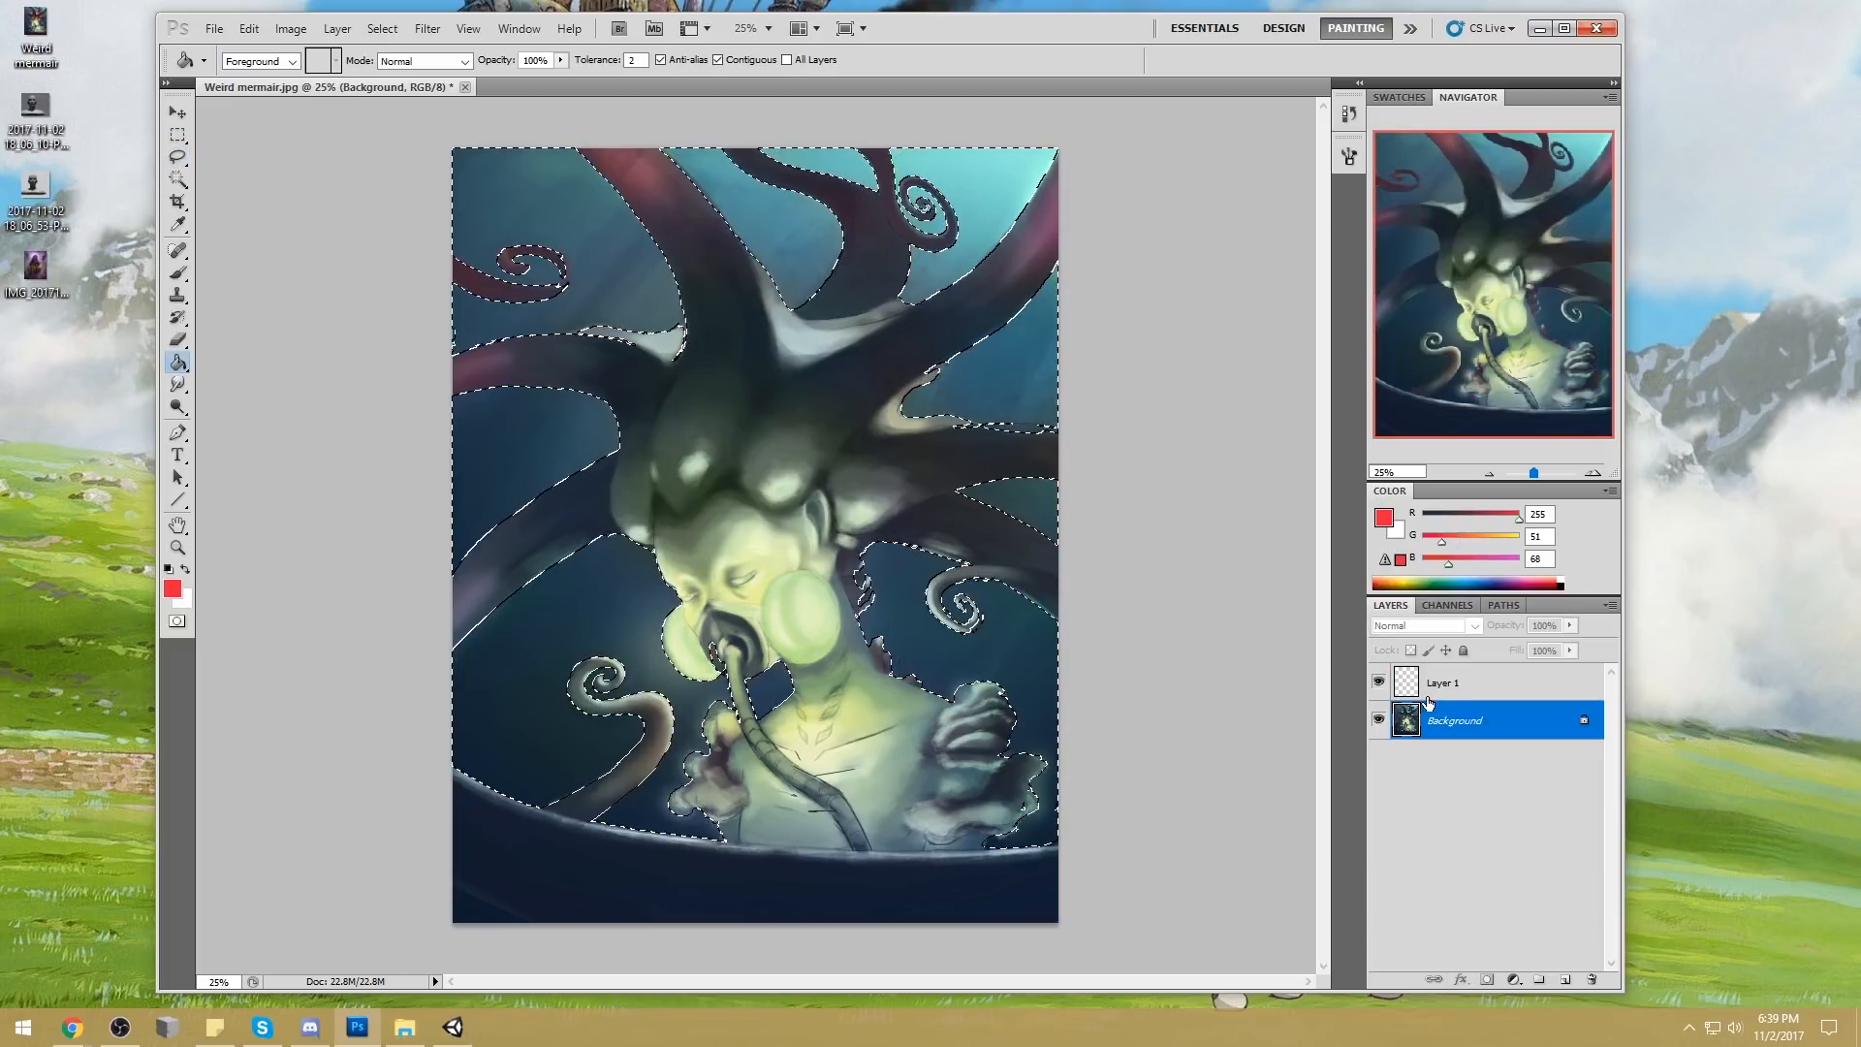
Touch up the selection with the Lasso, fill the water with red on Layer 1, and deselect
{"action": "key", "text": "l"}
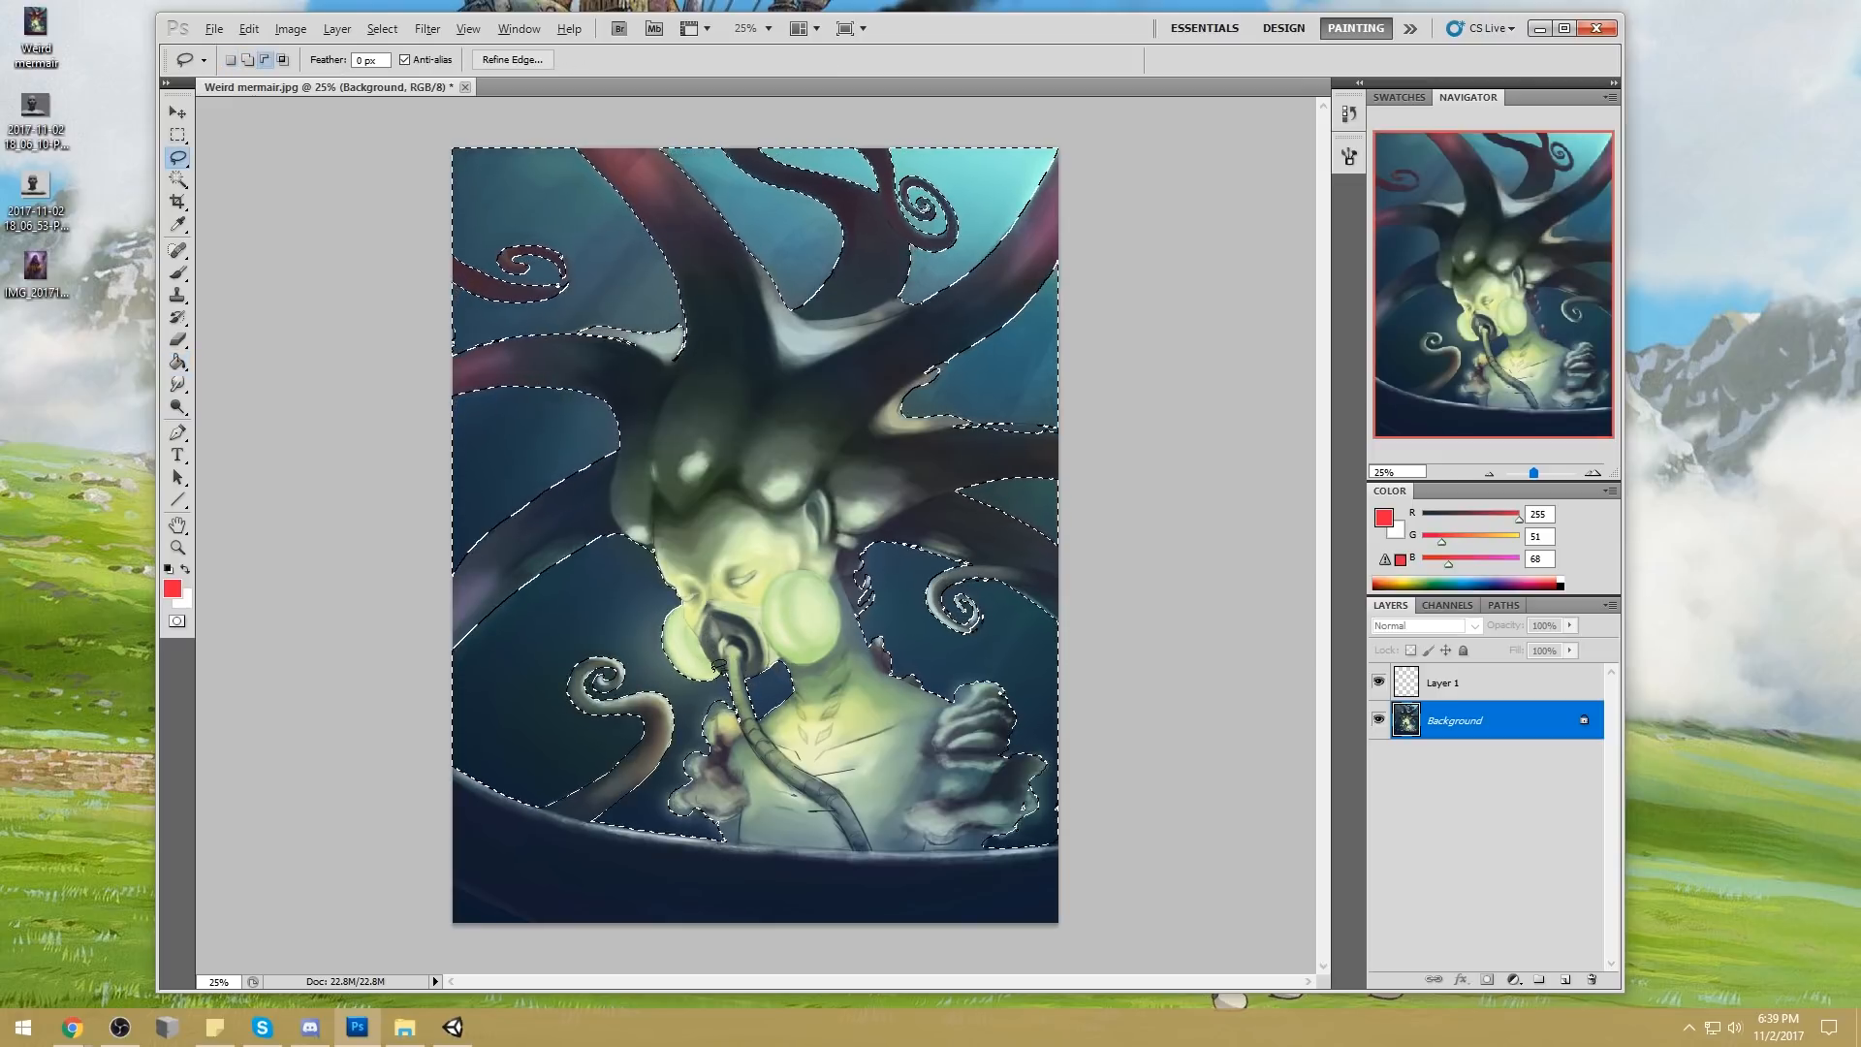
{"action": "key", "text": "alt"}
{"action": "left_click", "coordinate": [1473, 683]}
{"action": "key", "text": "g"}
{"action": "left_click", "coordinate": [996, 418]}
{"action": "key", "text": "m"}
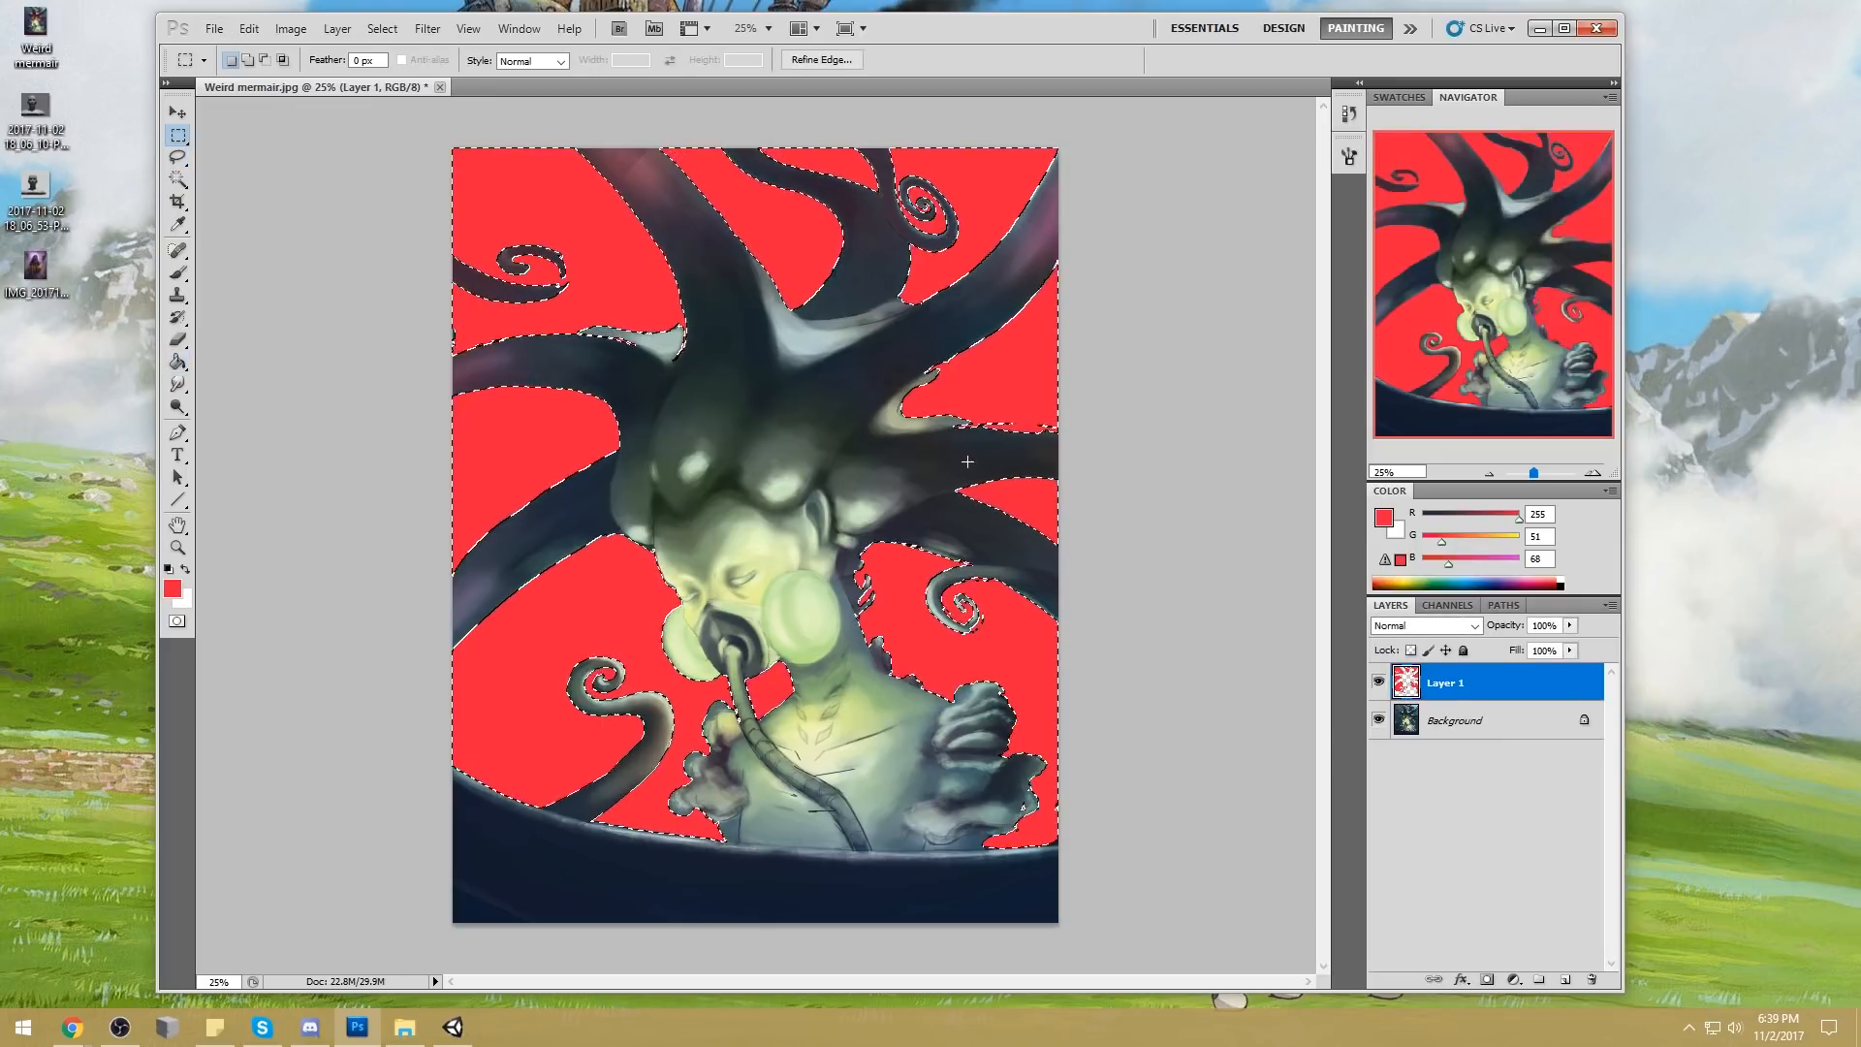
{"action": "key", "text": "ctrl+d"}
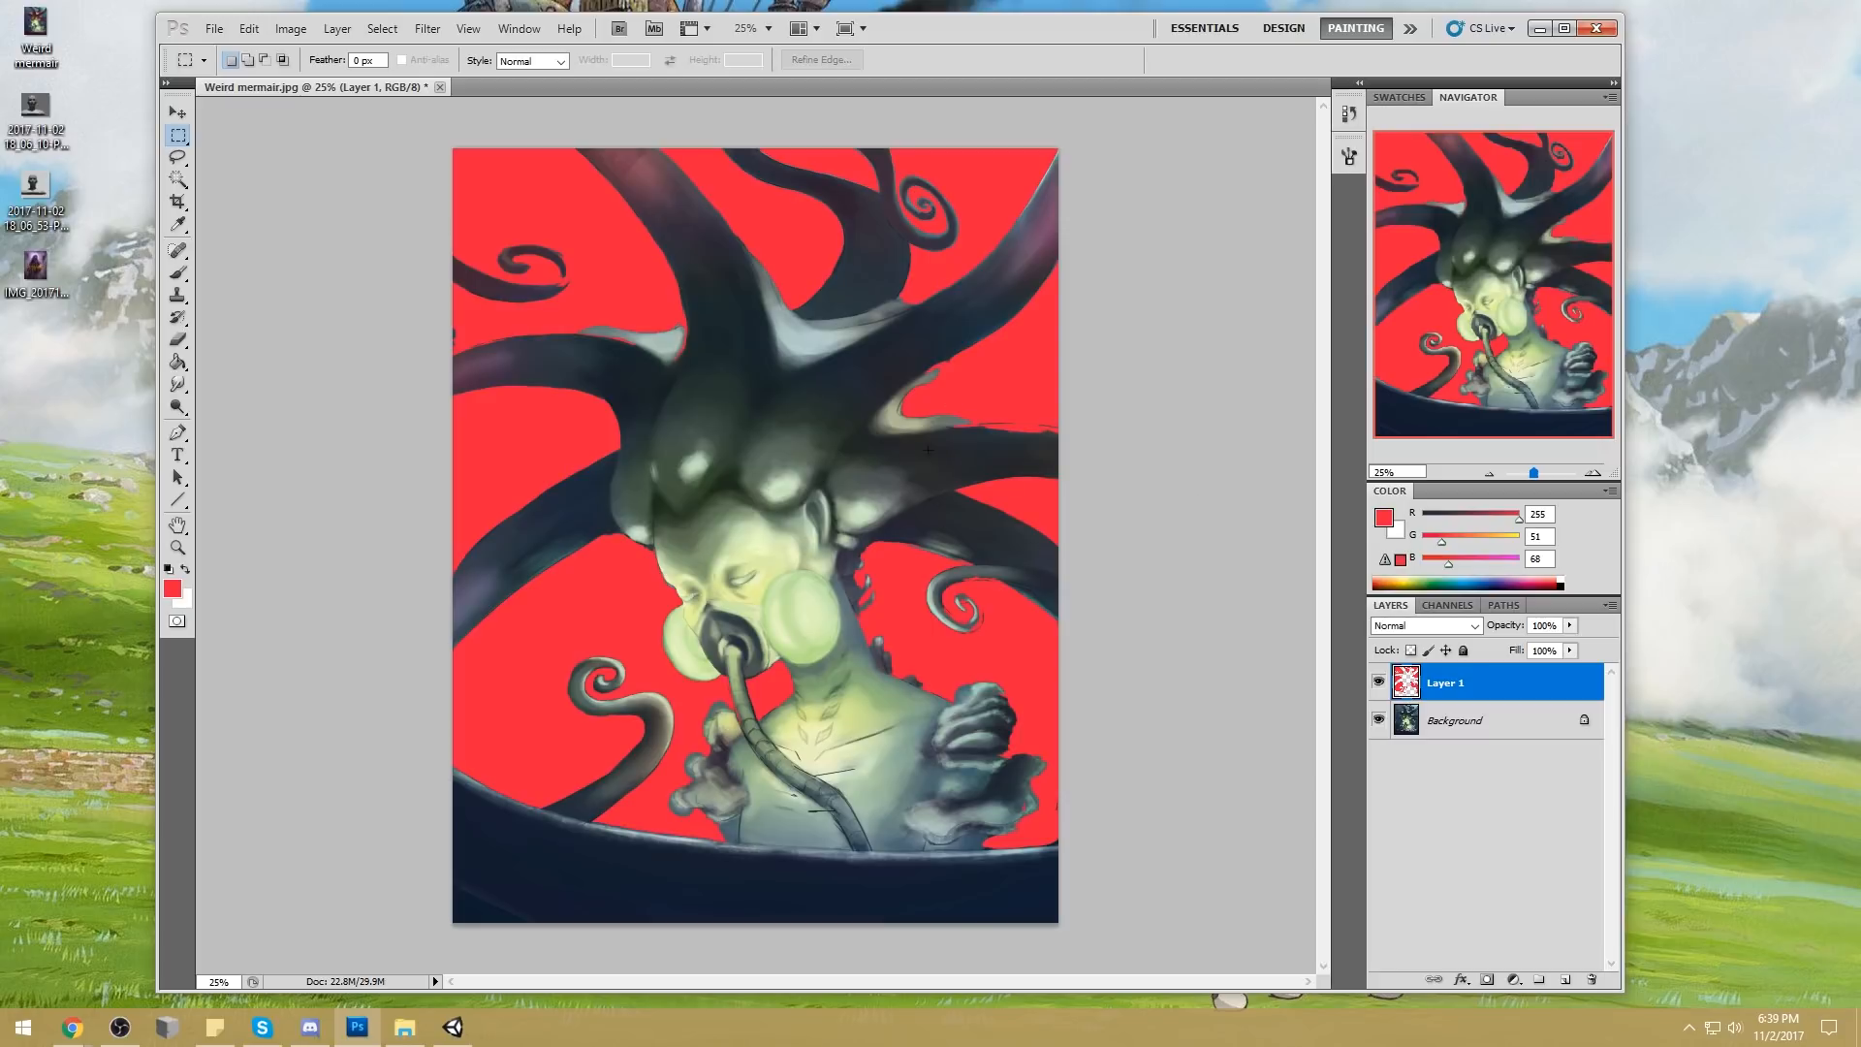
Load the red water shape on Layer 1 as a selection, hide that layer, and make Background active
{"action": "key", "text": "ctrl+minus"}
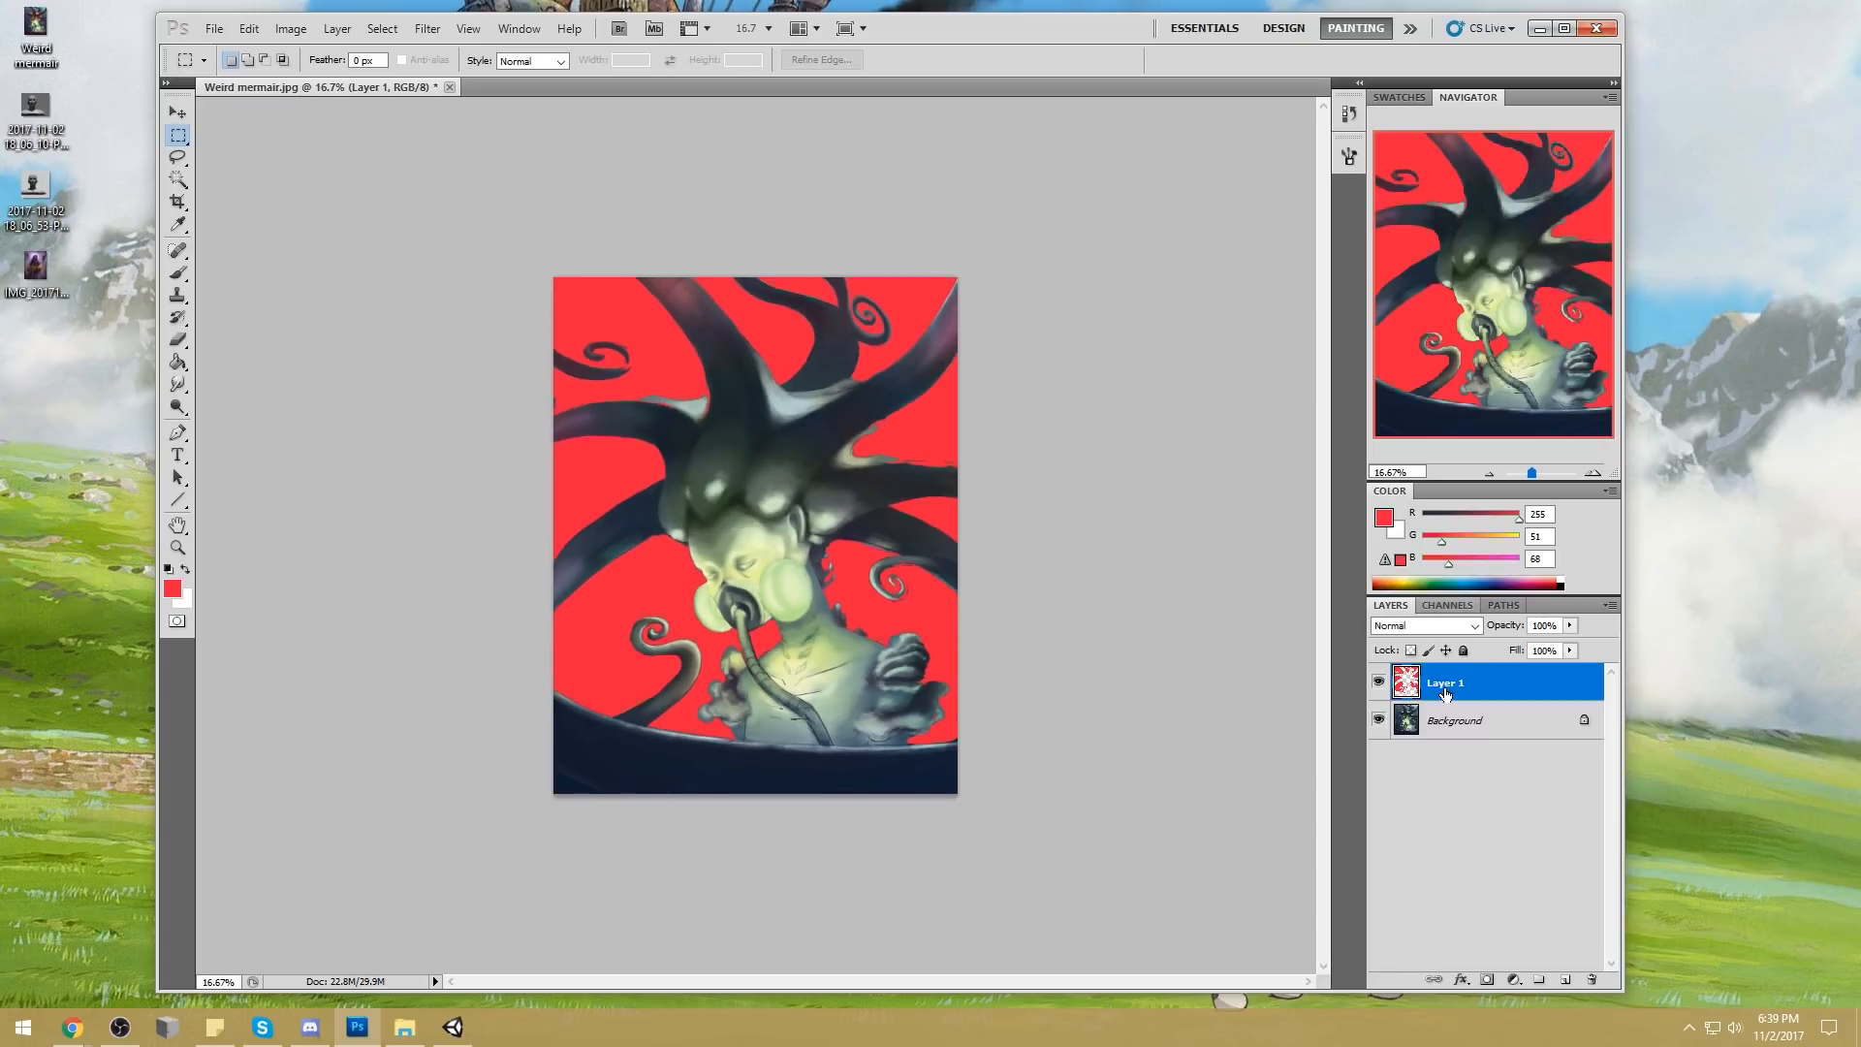
{"action": "left_click", "coordinate": [1378, 682]}
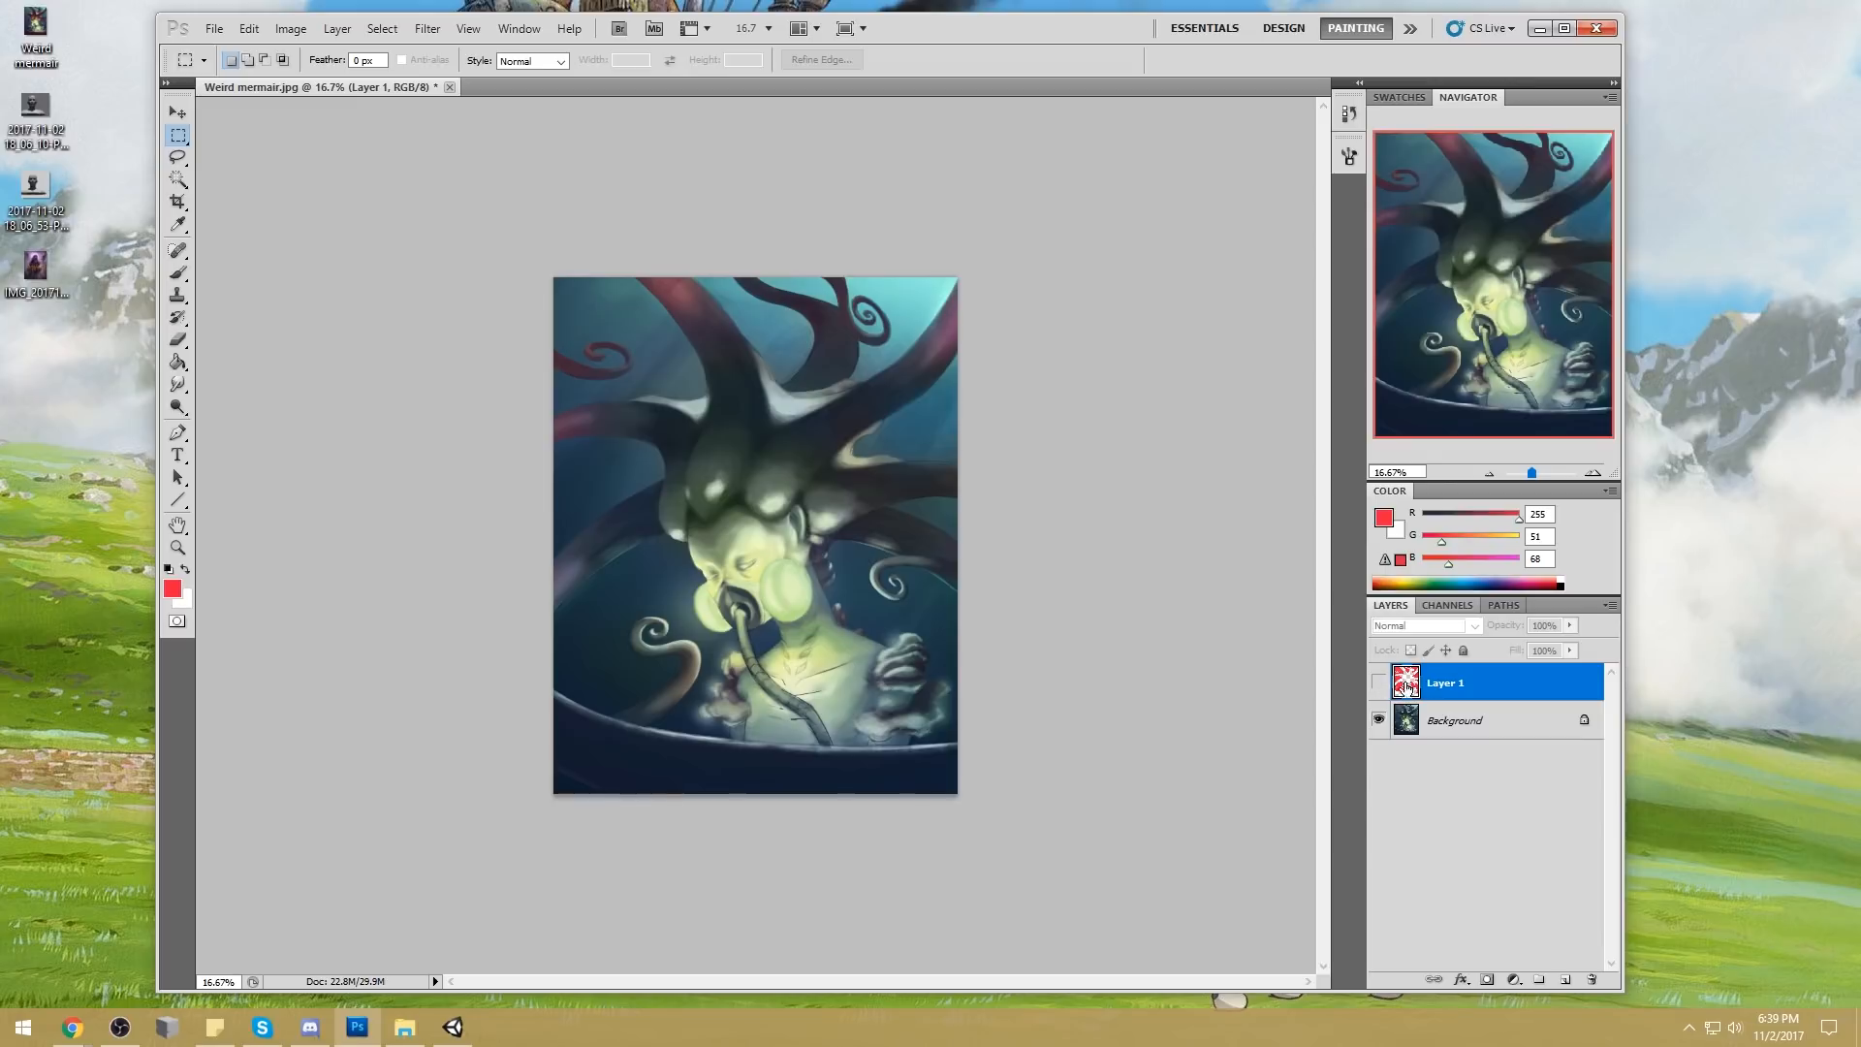
{"action": "left_click", "coordinate": [1378, 682]}
{"action": "key", "text": "ctrl+a"}
{"action": "key", "text": "v"}
{"action": "key", "text": "Up"}
{"action": "left_click", "coordinate": [1378, 683]}
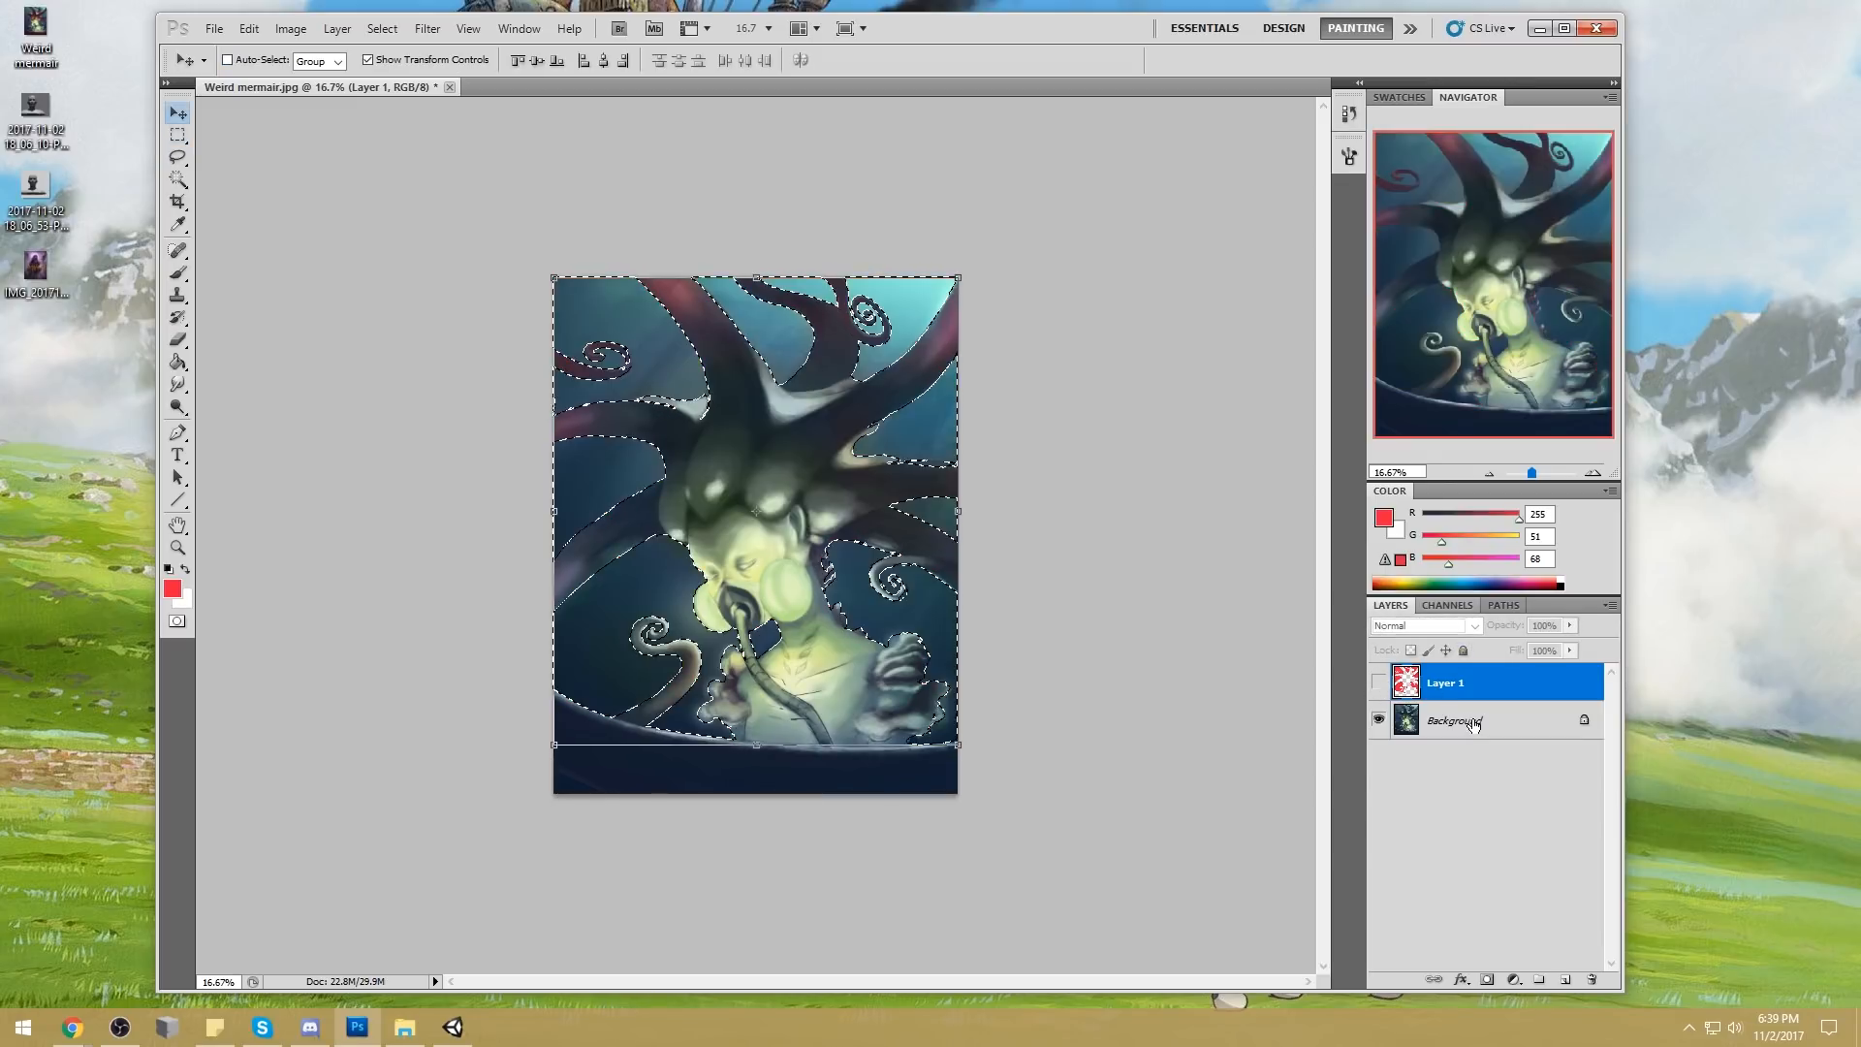
{"action": "left_click", "coordinate": [1458, 722]}
Sample the bright turquoise (RGB 137, 240, 225) from the upper-right water with the Brush and enlarge the brush to 1900 px
{"action": "key", "text": "b"}
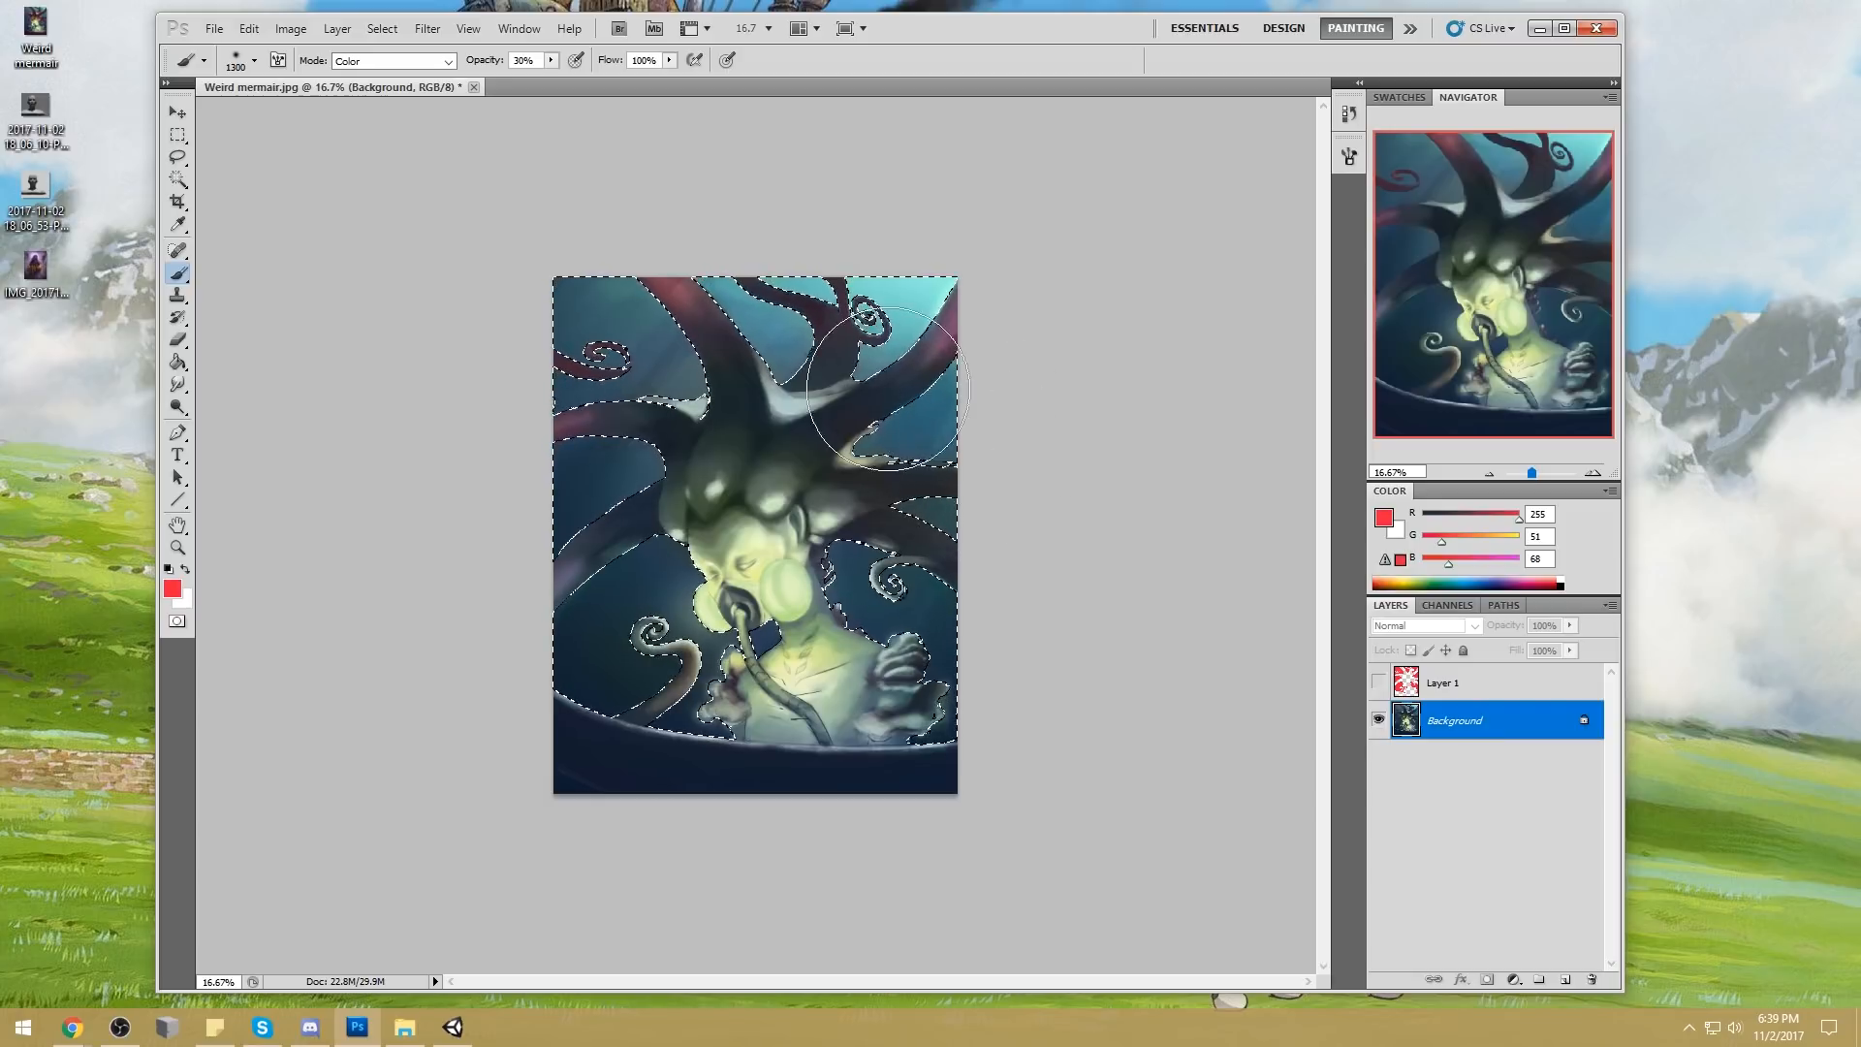
{"action": "key", "text": "m"}
{"action": "right_click", "coordinate": [862, 425]}
{"action": "left_click", "coordinate": [1066, 367]}
{"action": "key", "text": "b"}
{"action": "left_click", "coordinate": [931, 305], "text": "alt"}
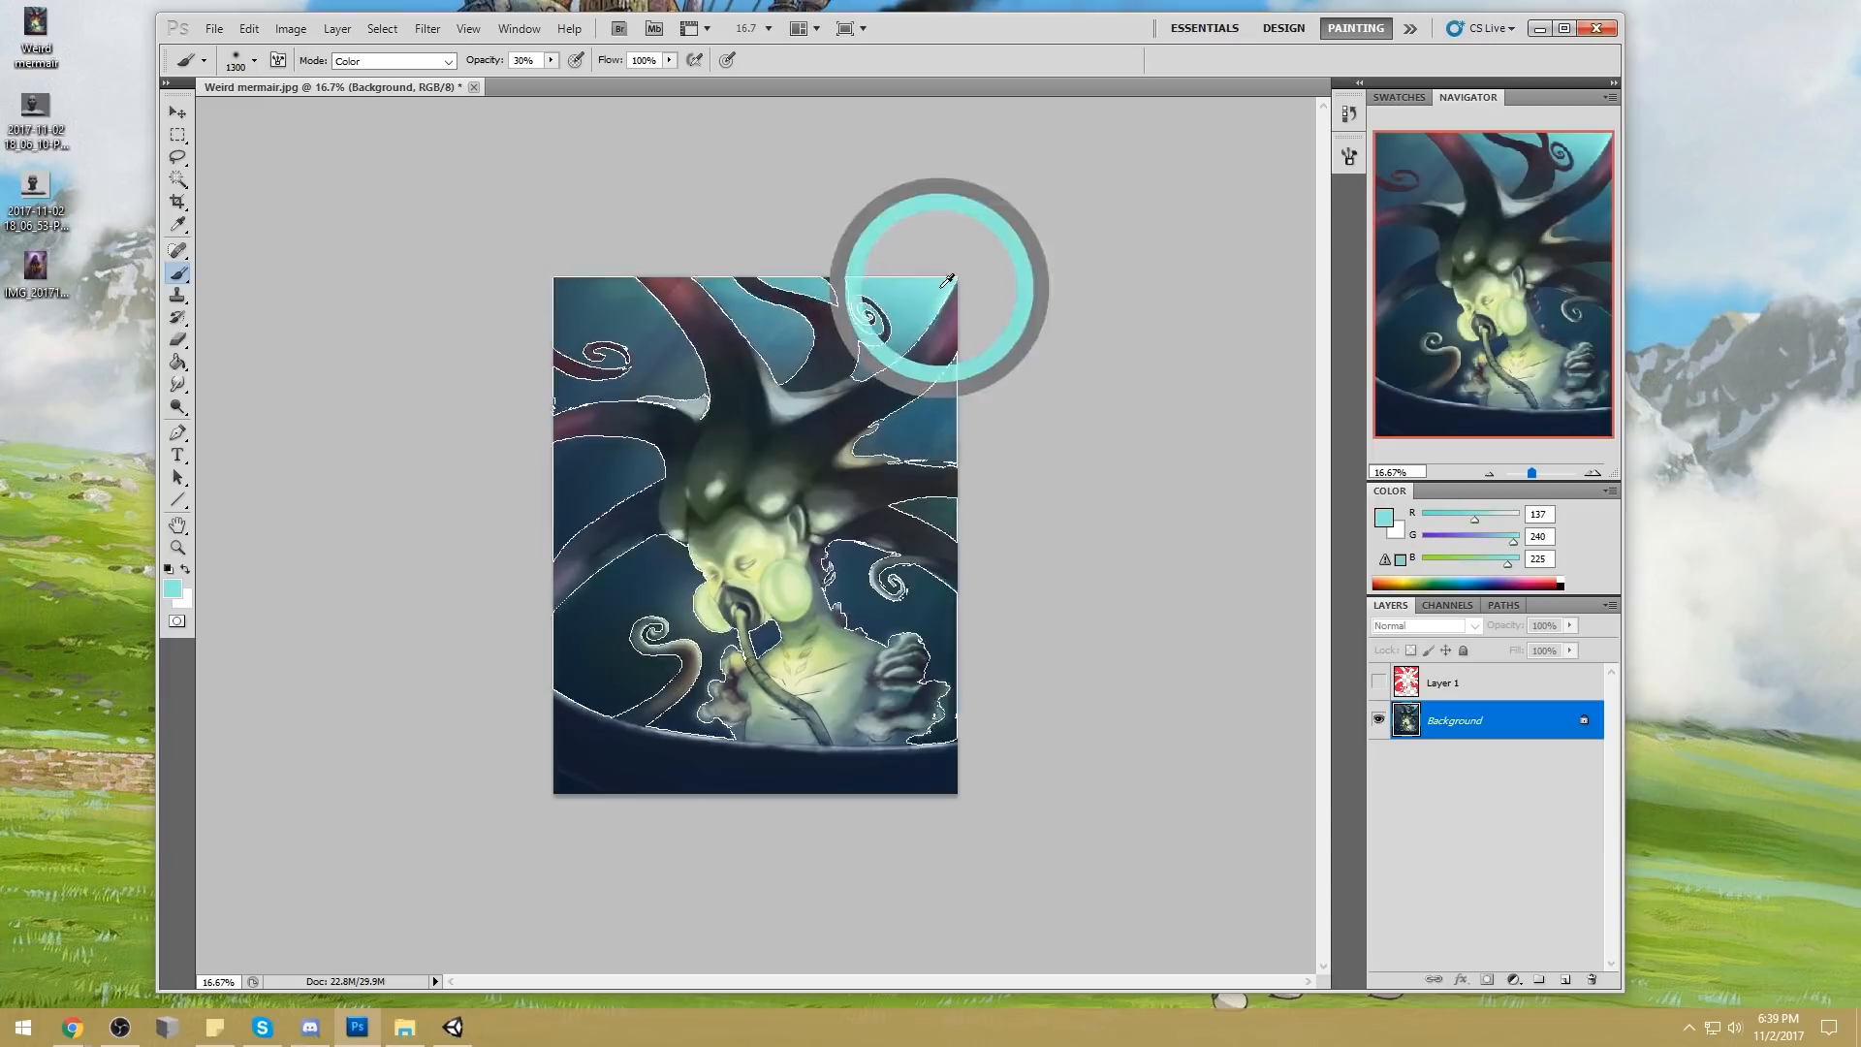
{"action": "key", "text": "bracketright"}
{"action": "key", "text": "bracketright"}
{"action": "key", "text": "bracketright"}
{"action": "key", "text": "bracketright"}
{"action": "key", "text": "bracketright"}
{"action": "key", "text": "bracketright"}
Set the brush to Lighten mode at 21% opacity and brush turquoise over the selected water, enlarging it to 2400 px
{"action": "left_click", "coordinate": [393, 60]}
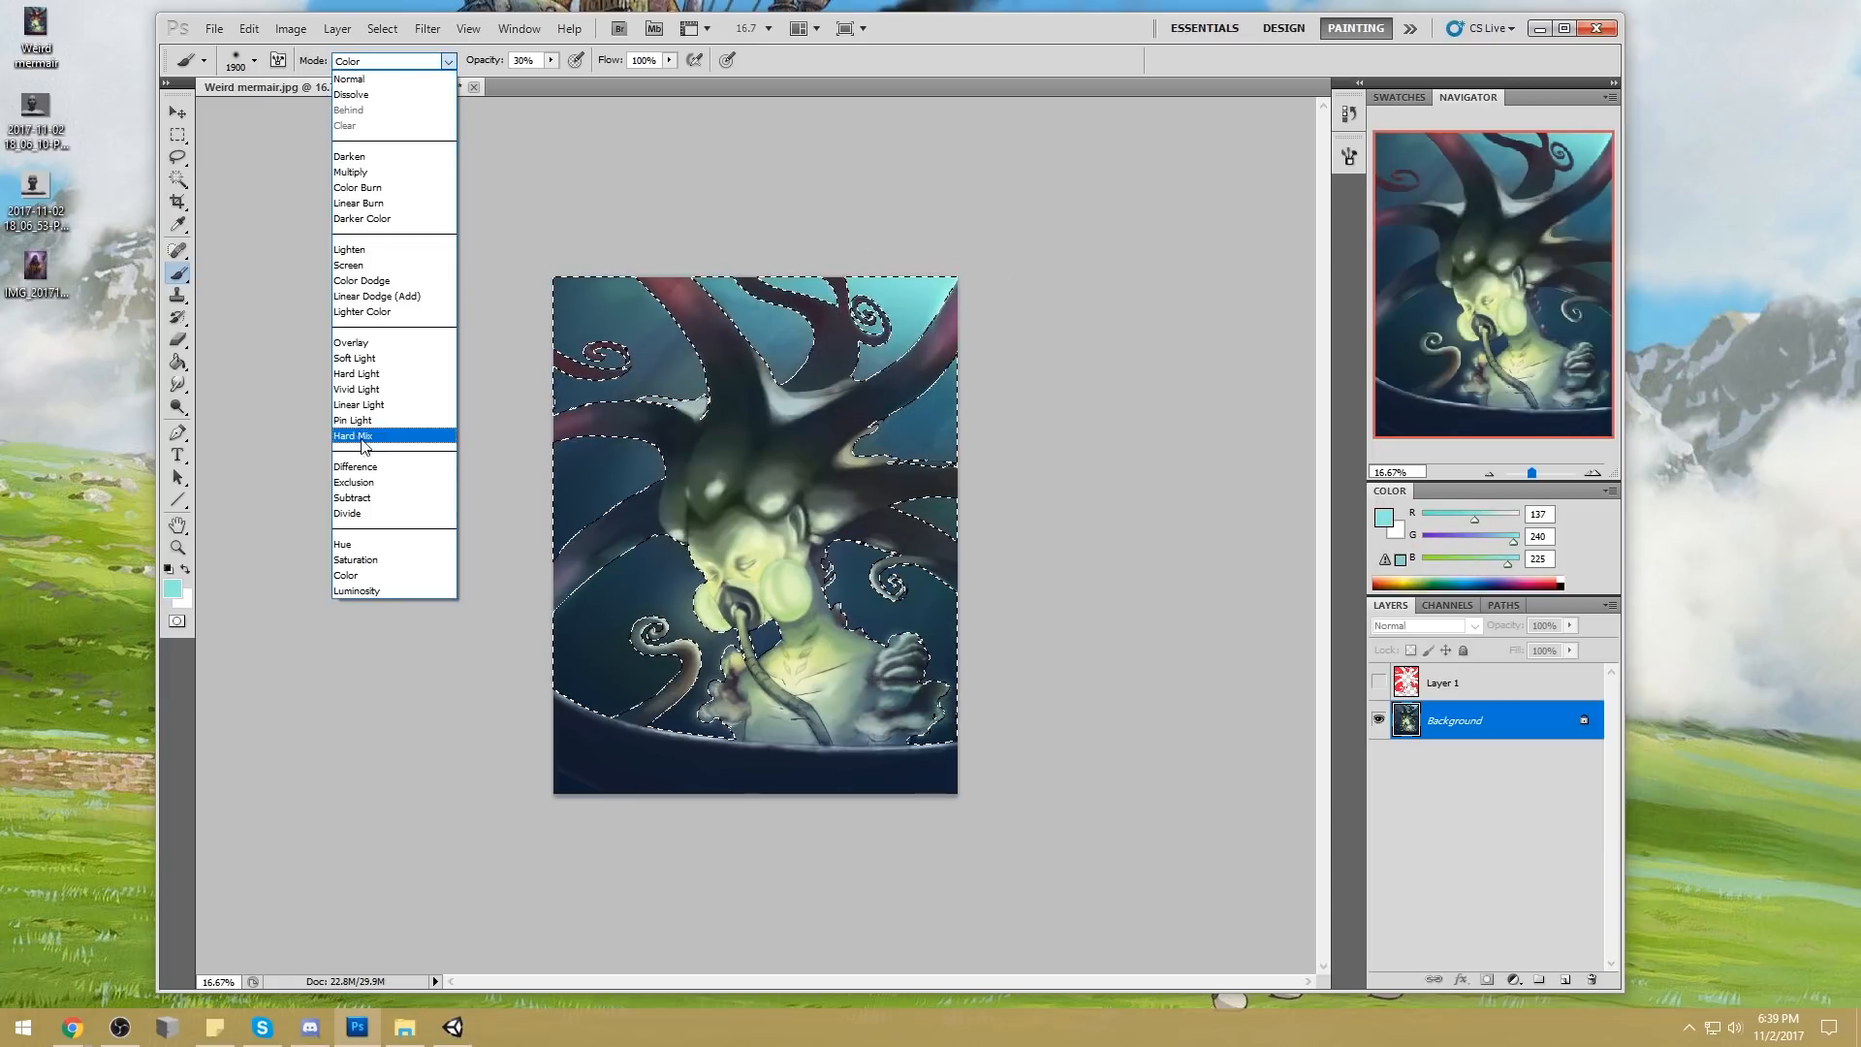
{"action": "left_click", "coordinate": [376, 249]}
{"action": "left_click", "coordinate": [550, 61]}
{"action": "left_click", "coordinate": [931, 293]}
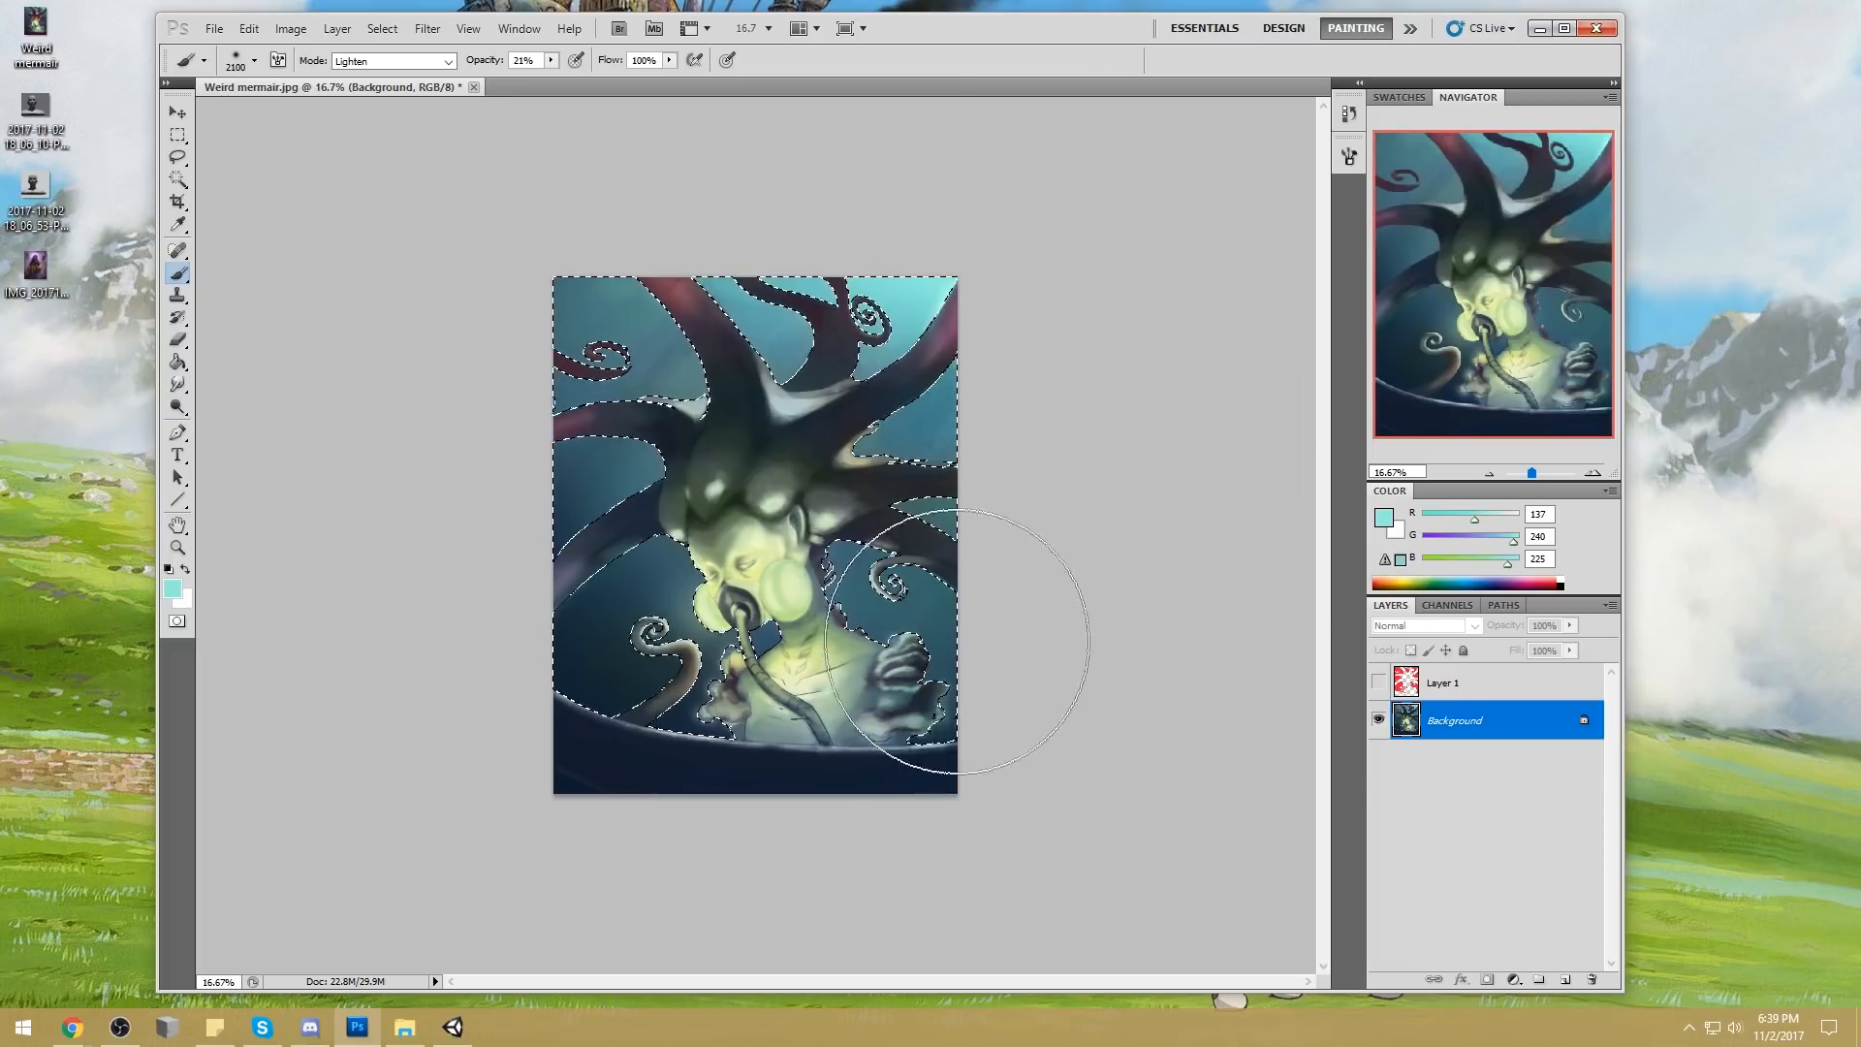
{"action": "key", "text": "bracketright"}
{"action": "key", "text": "bracketright"}
{"action": "key", "text": "bracketright"}
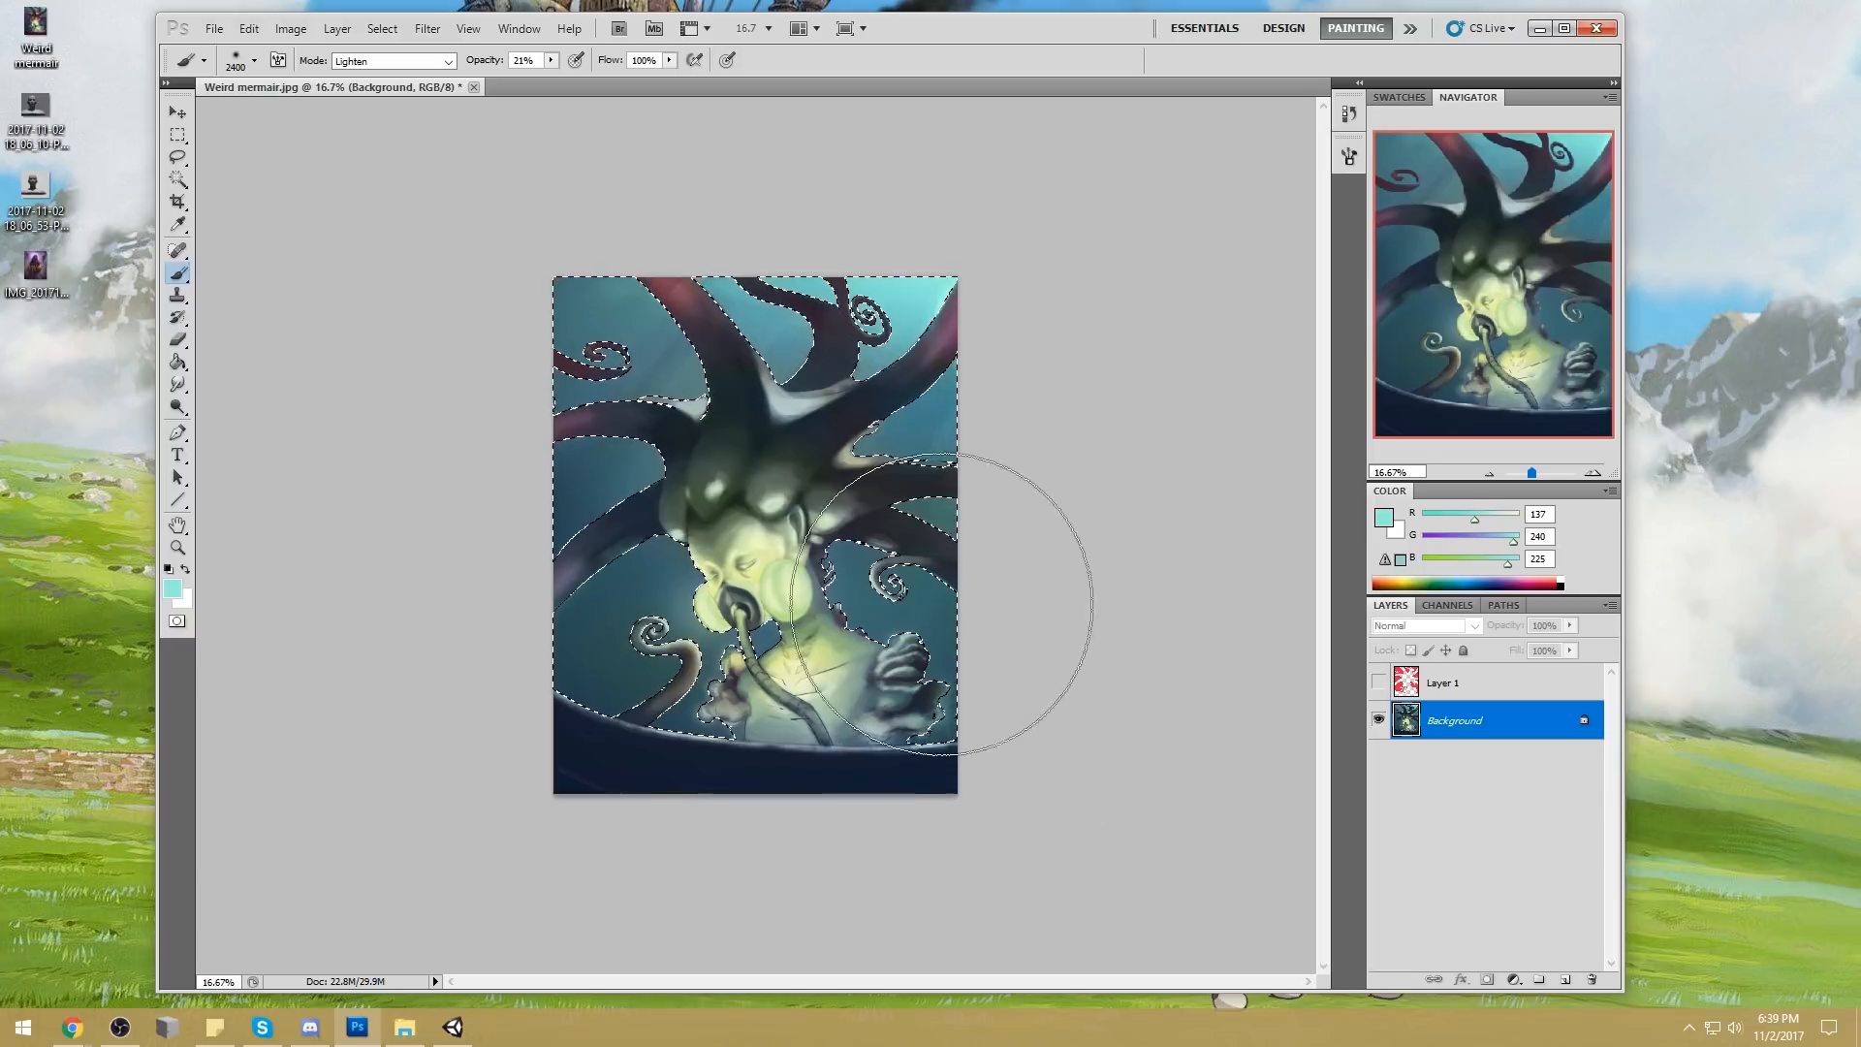
Invert the selection to cover the figure, tentacles and bowl instead of the water, and return to the Brush
{"action": "key", "text": "w"}
{"action": "right_click", "coordinate": [886, 502]}
{"action": "left_click", "coordinate": [969, 536]}
{"action": "key", "text": "b"}
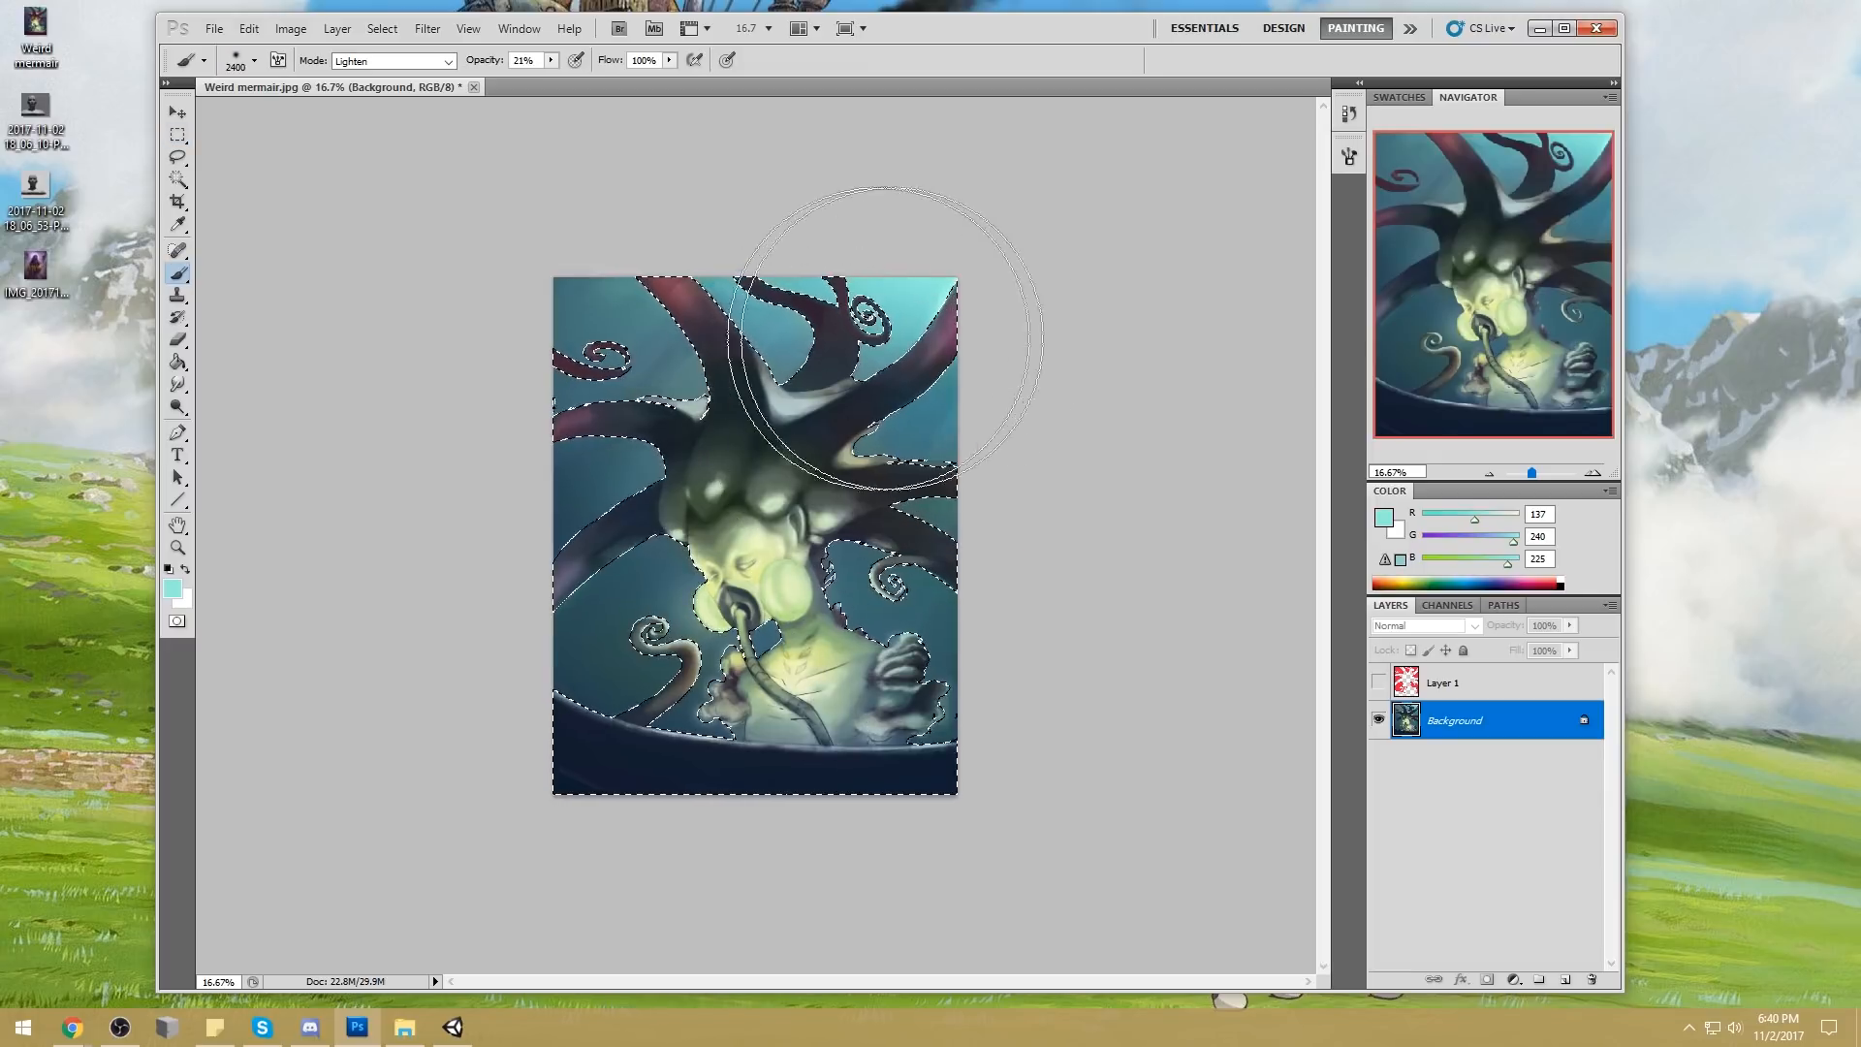
Set the foreground color to a dark muted purple (RGB 55, 47, 75)
{"action": "key", "text": "alt"}
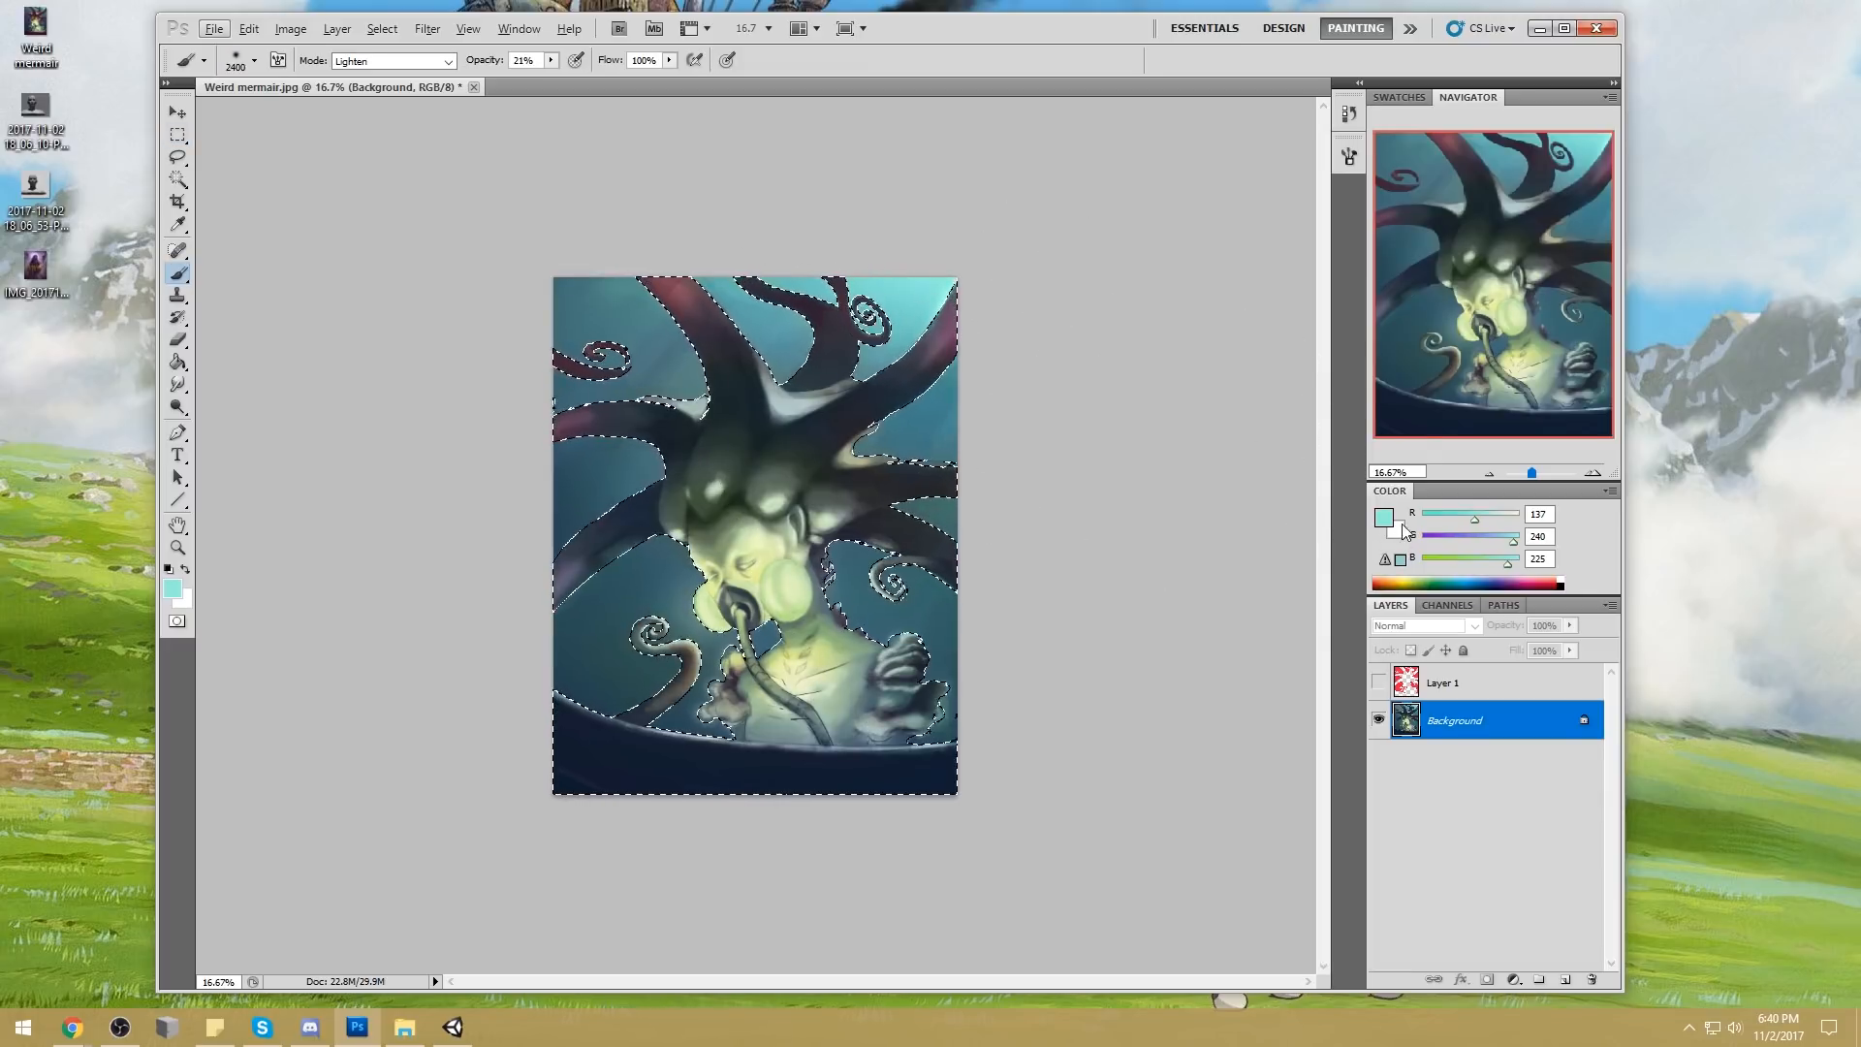
{"action": "key", "text": "alt"}
{"action": "left_click_drag", "start_coordinate": [1482, 540], "coordinate": [1460, 539]}
{"action": "left_click", "coordinate": [1386, 519]}
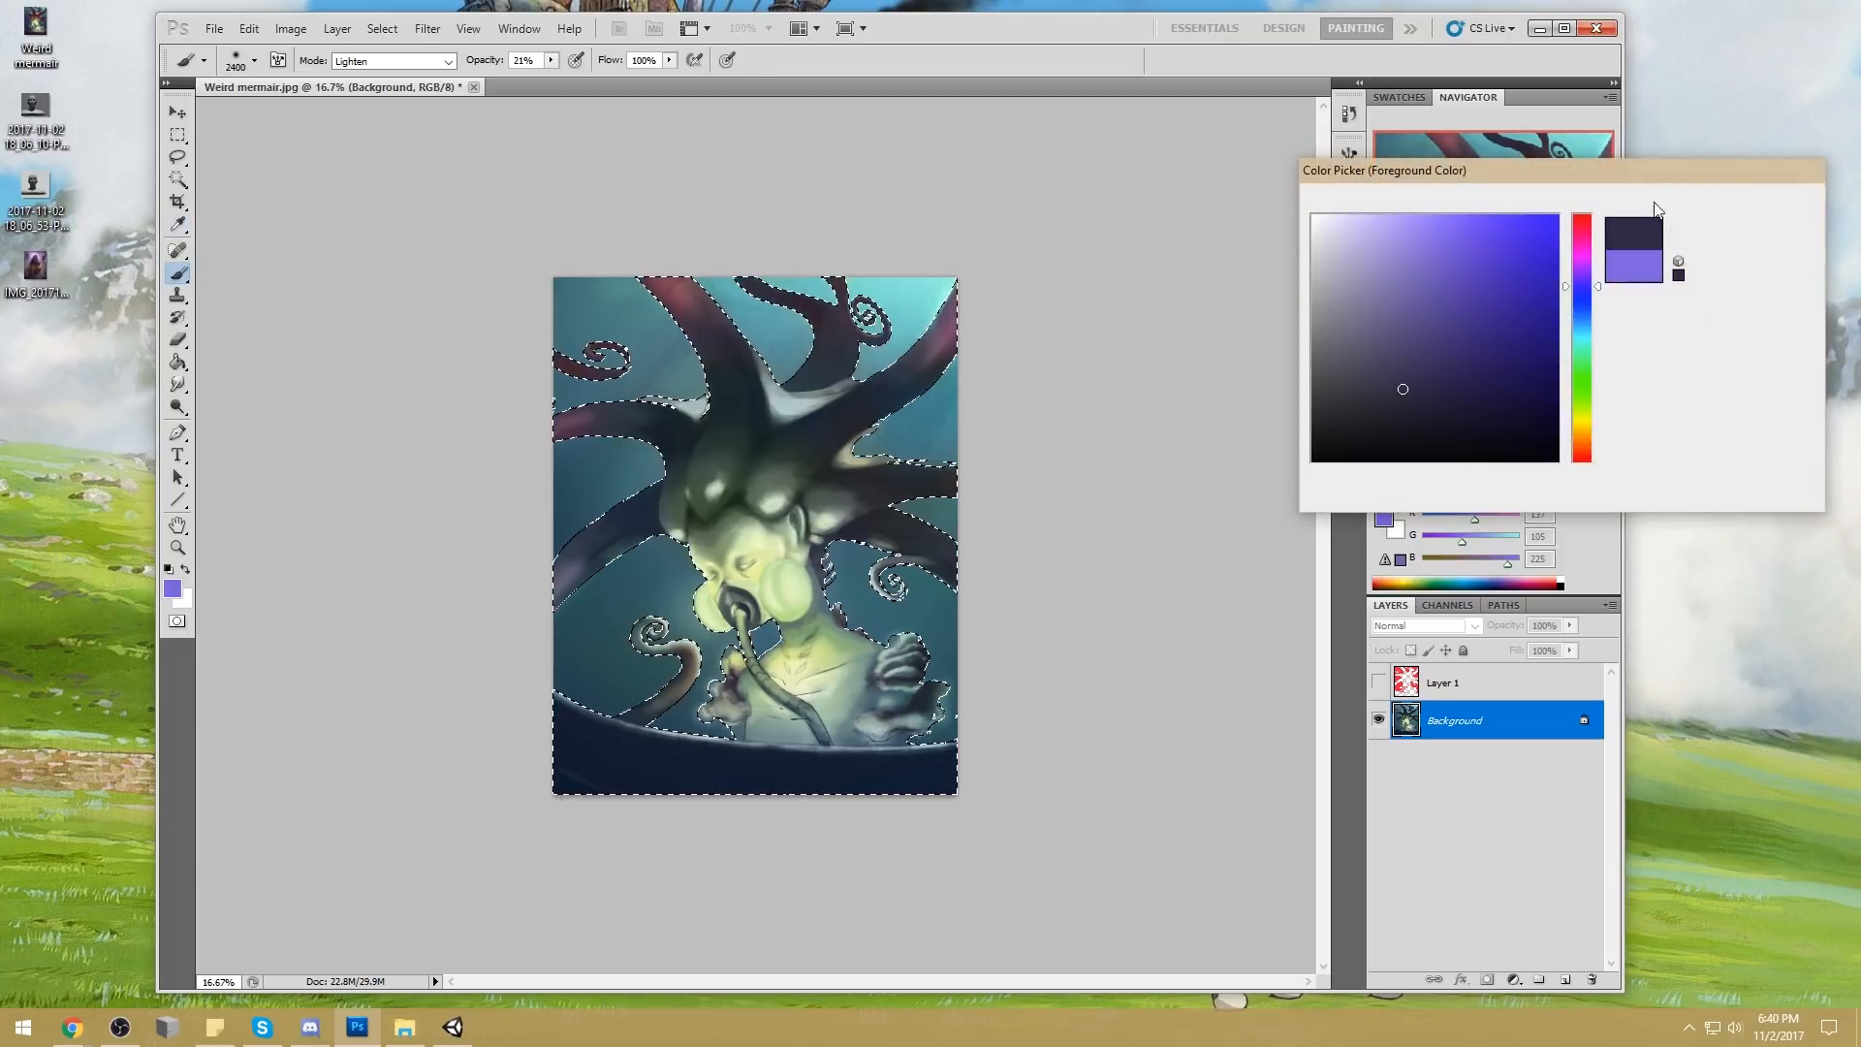
{"action": "left_click", "coordinate": [1745, 201]}
Set the brush to Darken mode and brush the dark purple over the head and tentacles on a new layer above Background
{"action": "left_click", "coordinate": [419, 61]}
{"action": "left_click", "coordinate": [388, 155]}
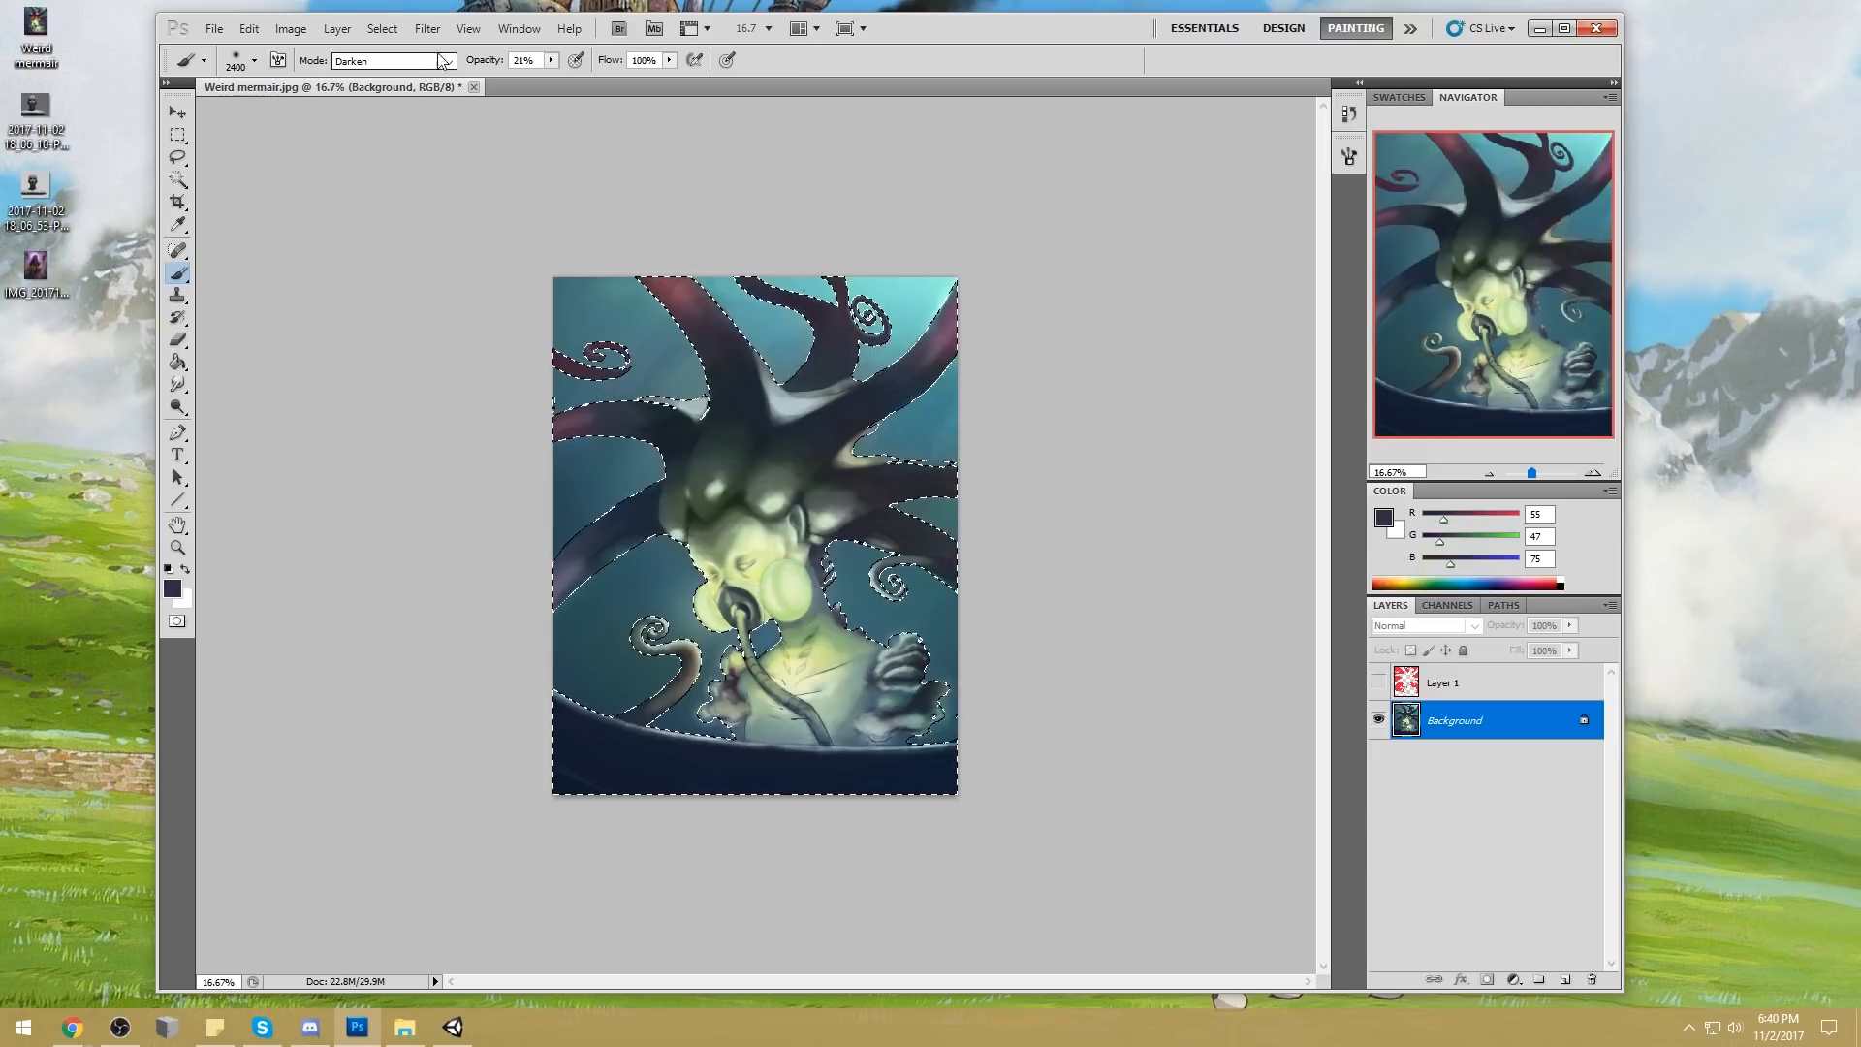
{"action": "left_click", "coordinate": [1566, 980]}
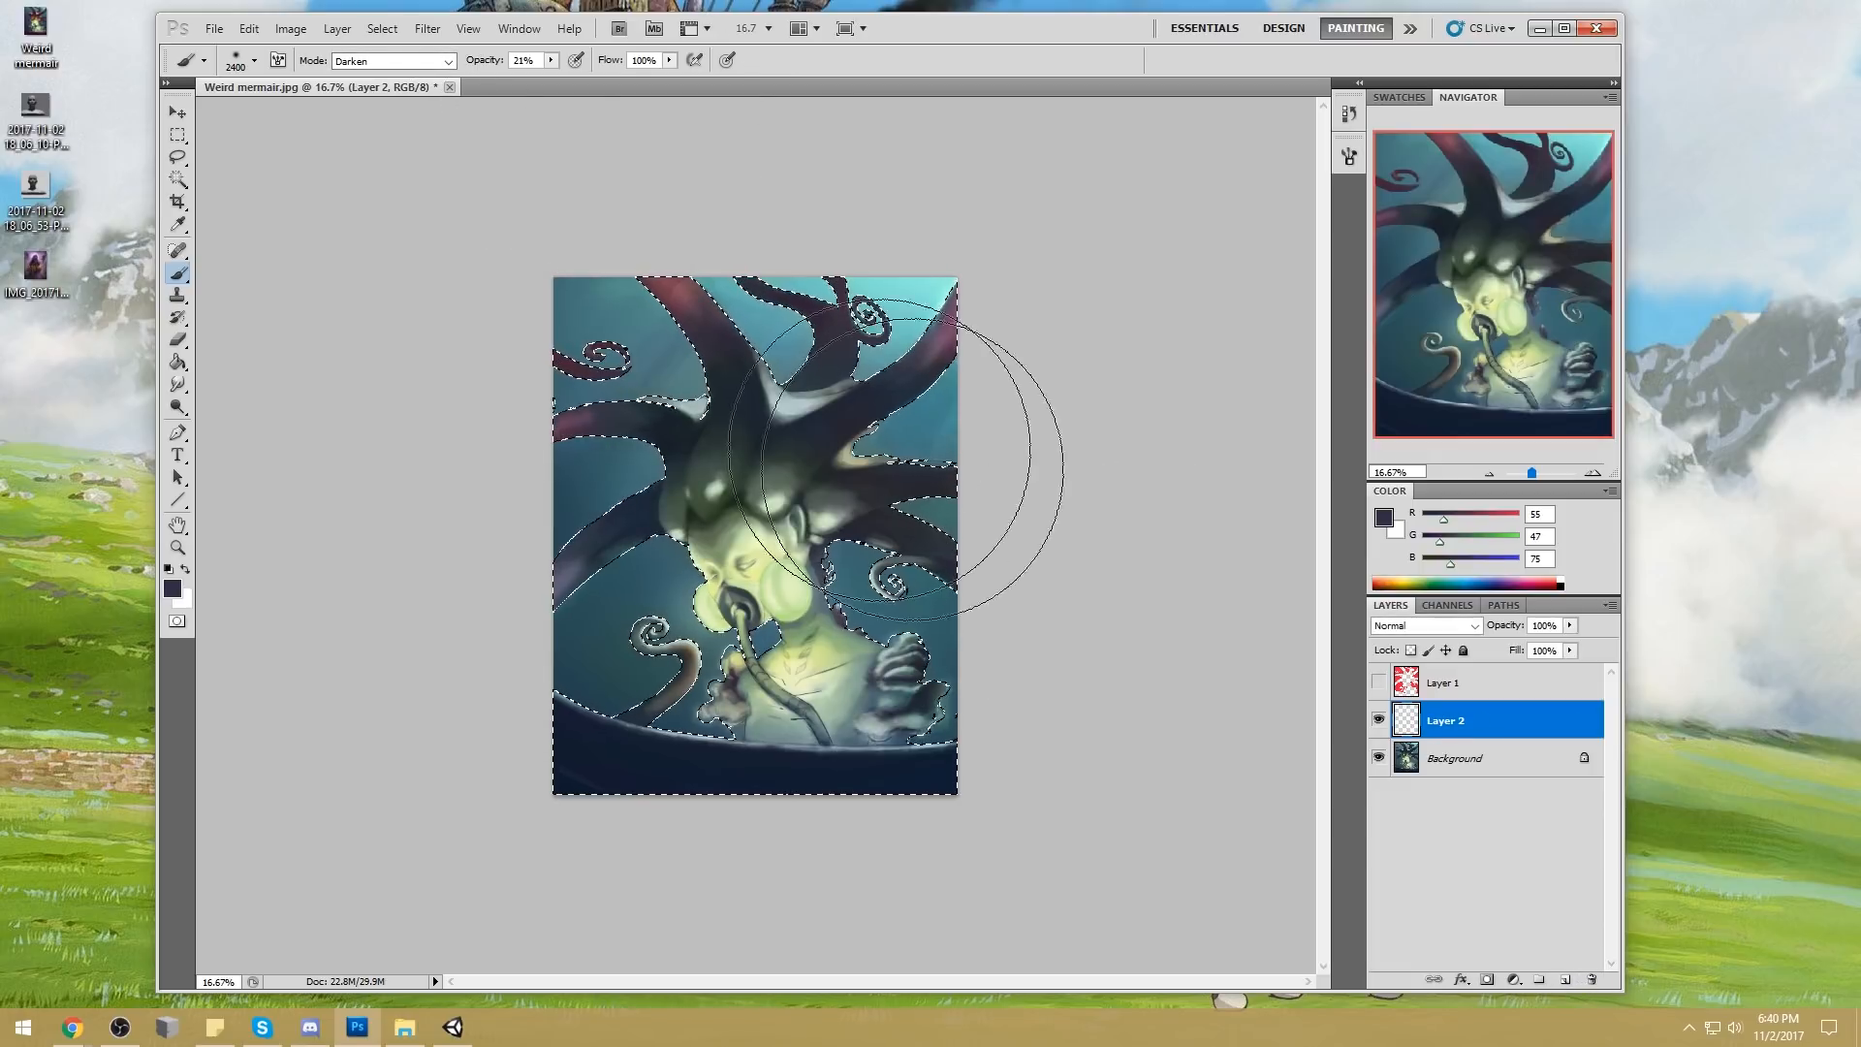
{"action": "left_click_drag", "start_coordinate": [824, 477], "coordinate": [977, 439]}
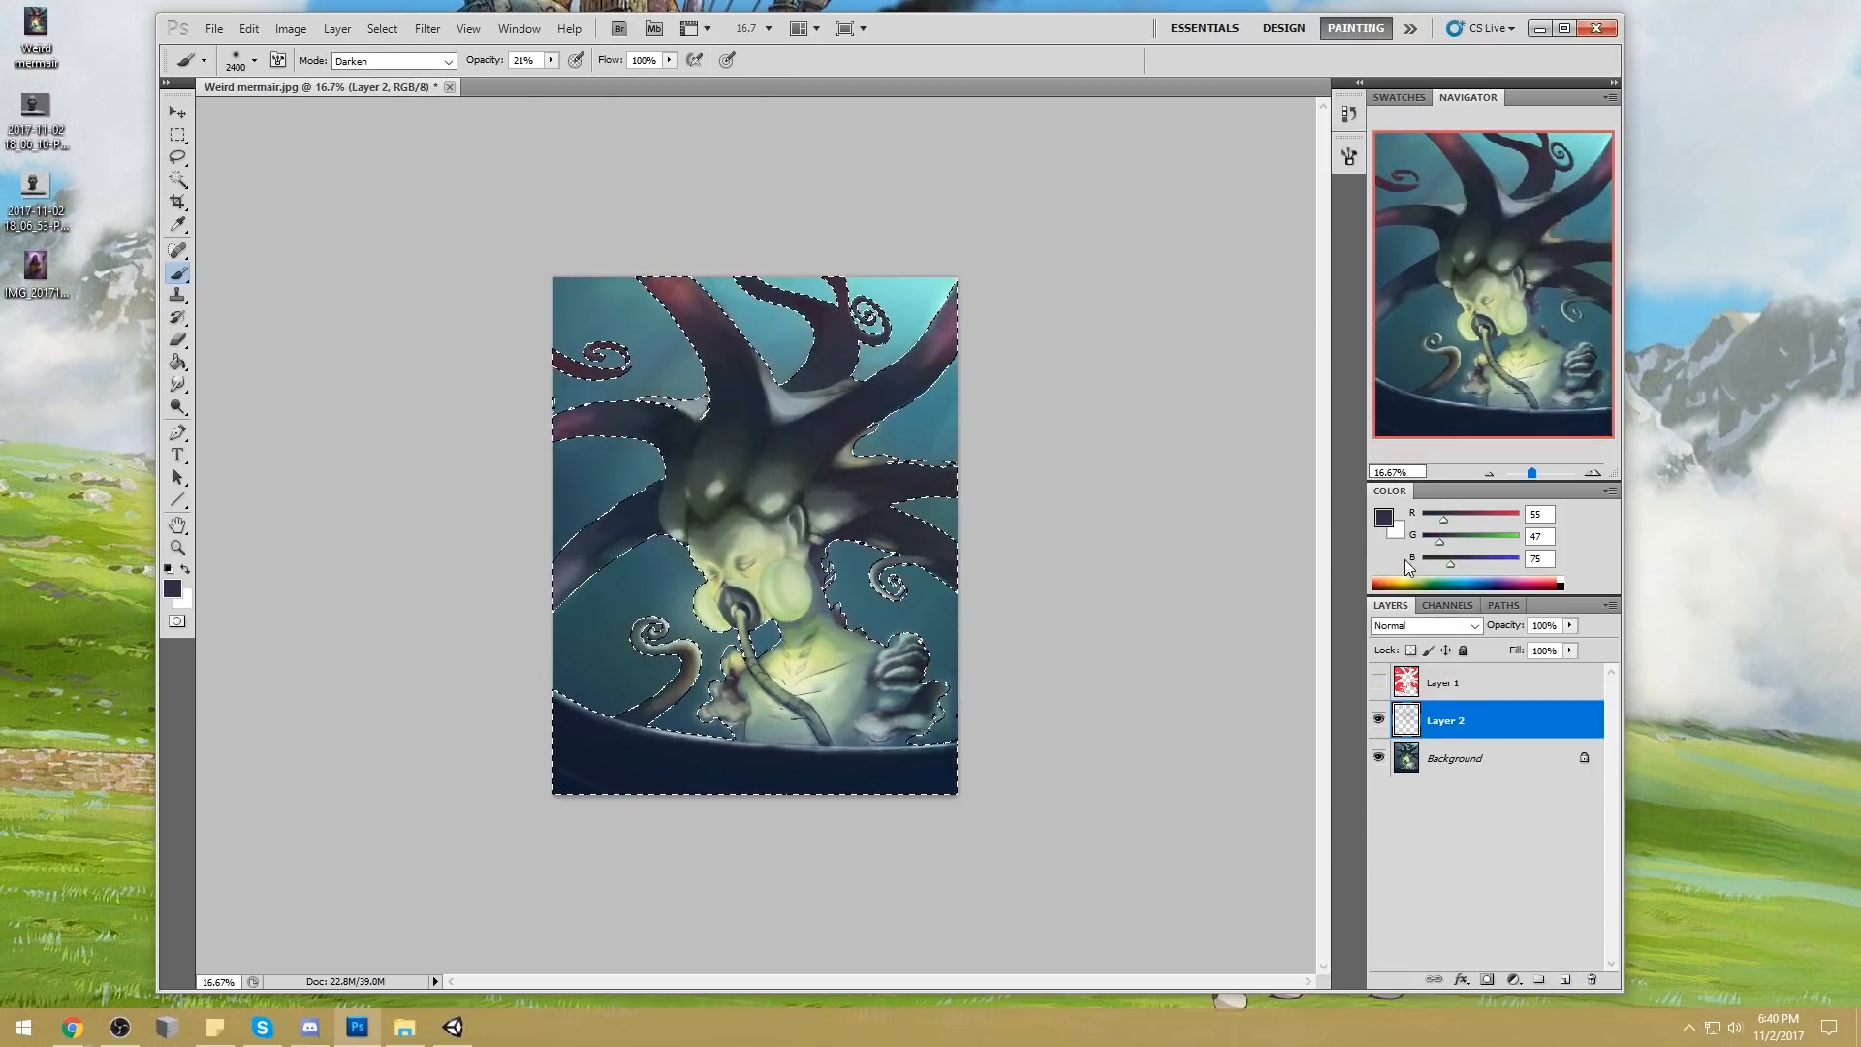
{"action": "left_click_drag", "start_coordinate": [648, 514], "coordinate": [791, 431]}
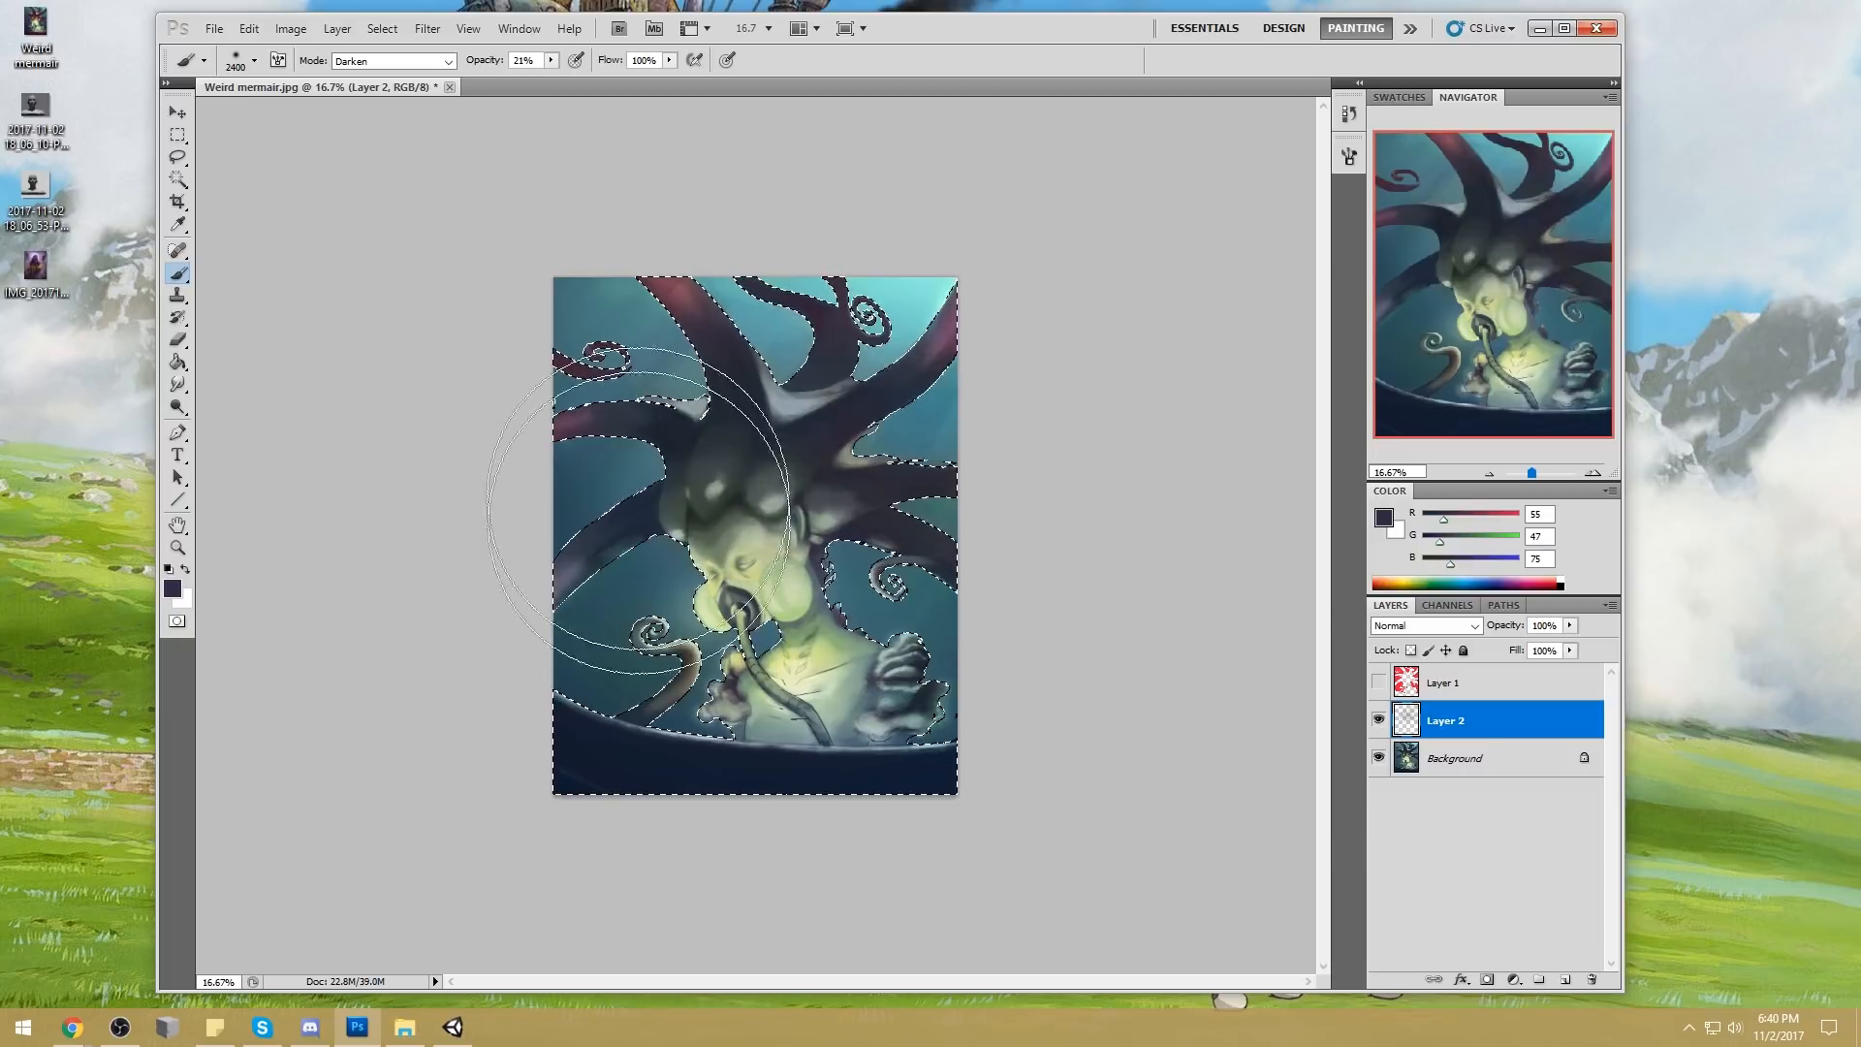
Sample a dark blue-grey (RGB 42, 45, 65) and darken the figure's face, torso and shoulder growths with broad strokes
{"action": "left_click", "coordinate": [884, 479], "text": "alt"}
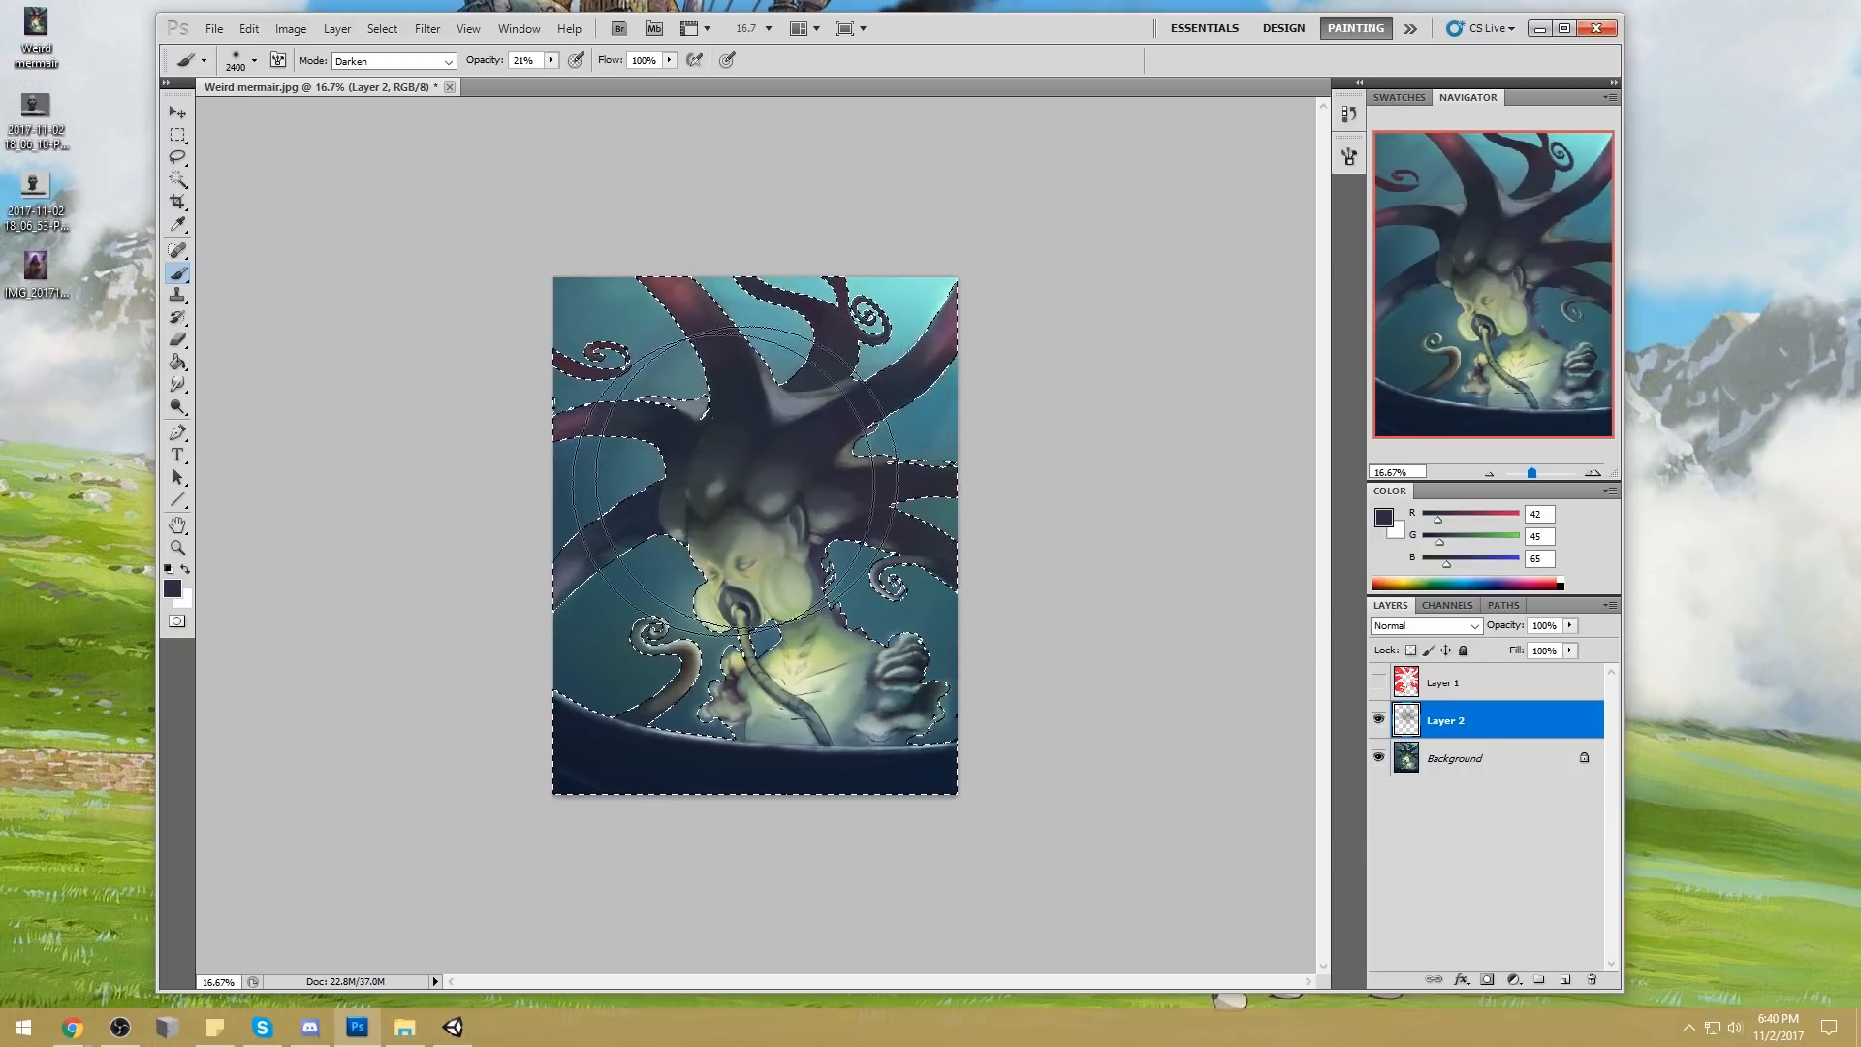
{"action": "left_click_drag", "start_coordinate": [901, 574], "coordinate": [838, 609]}
{"action": "mouse_move", "coordinate": [754, 728]}
{"action": "left_mouse_down"}
{"action": "mouse_move", "coordinate": [989, 677]}
{"action": "mouse_move", "coordinate": [936, 637]}
{"action": "left_mouse_up"}
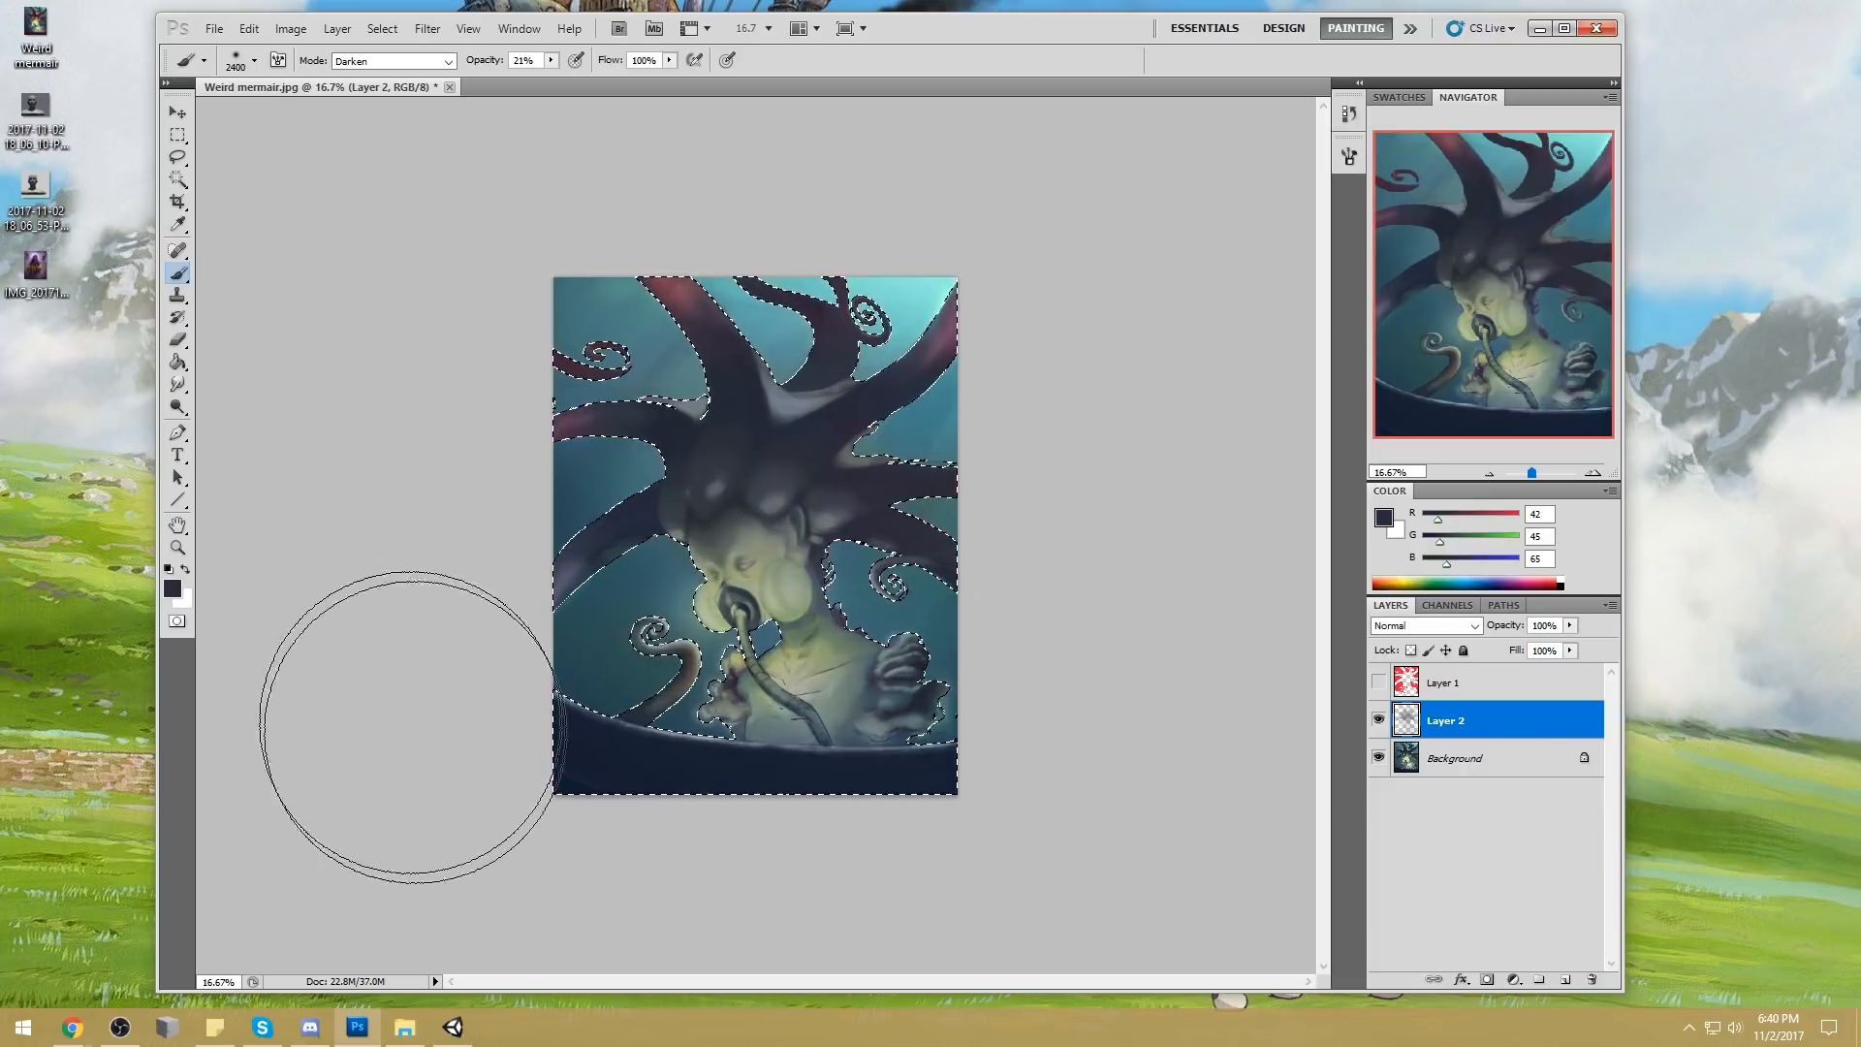
Use the Burn tool on Layer 2, set to Shadows at 30% exposure and 2500 px, across the selected tentacles and figure
{"action": "key", "text": "e"}
{"action": "key", "text": "bracketright"}
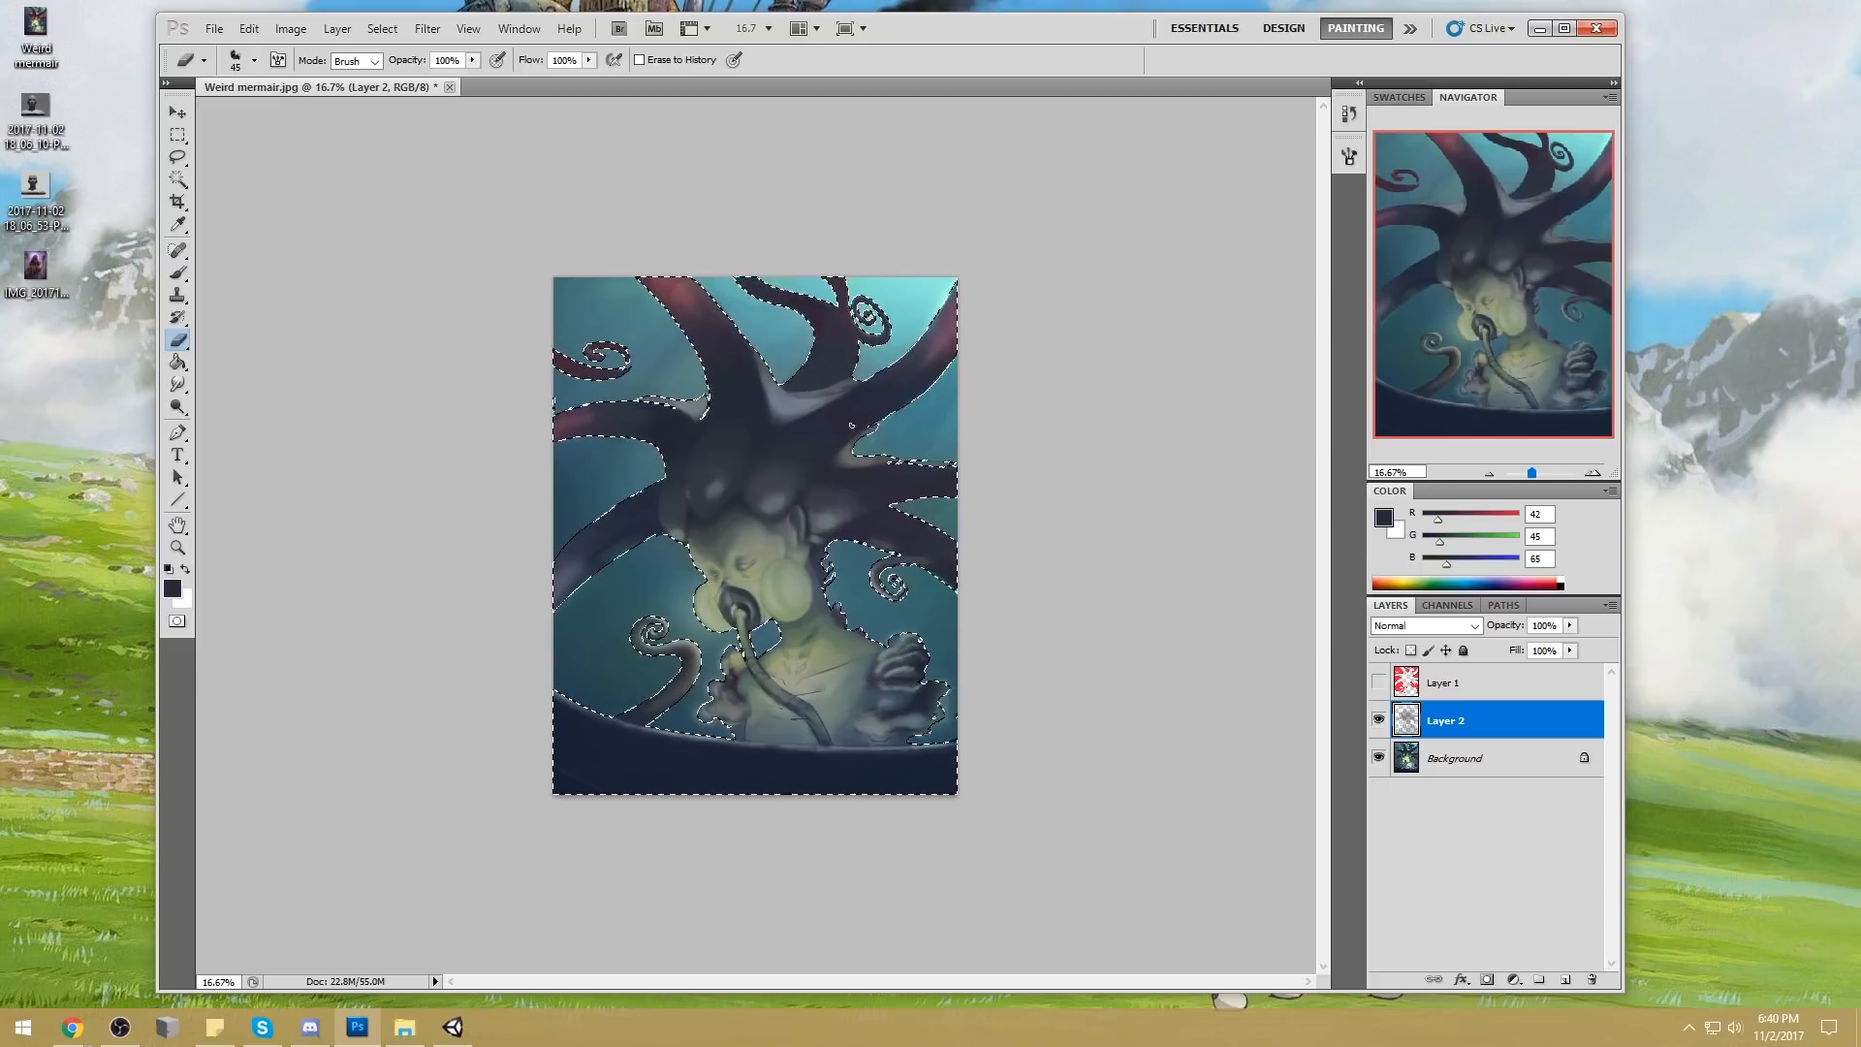
{"action": "key", "text": "b"}
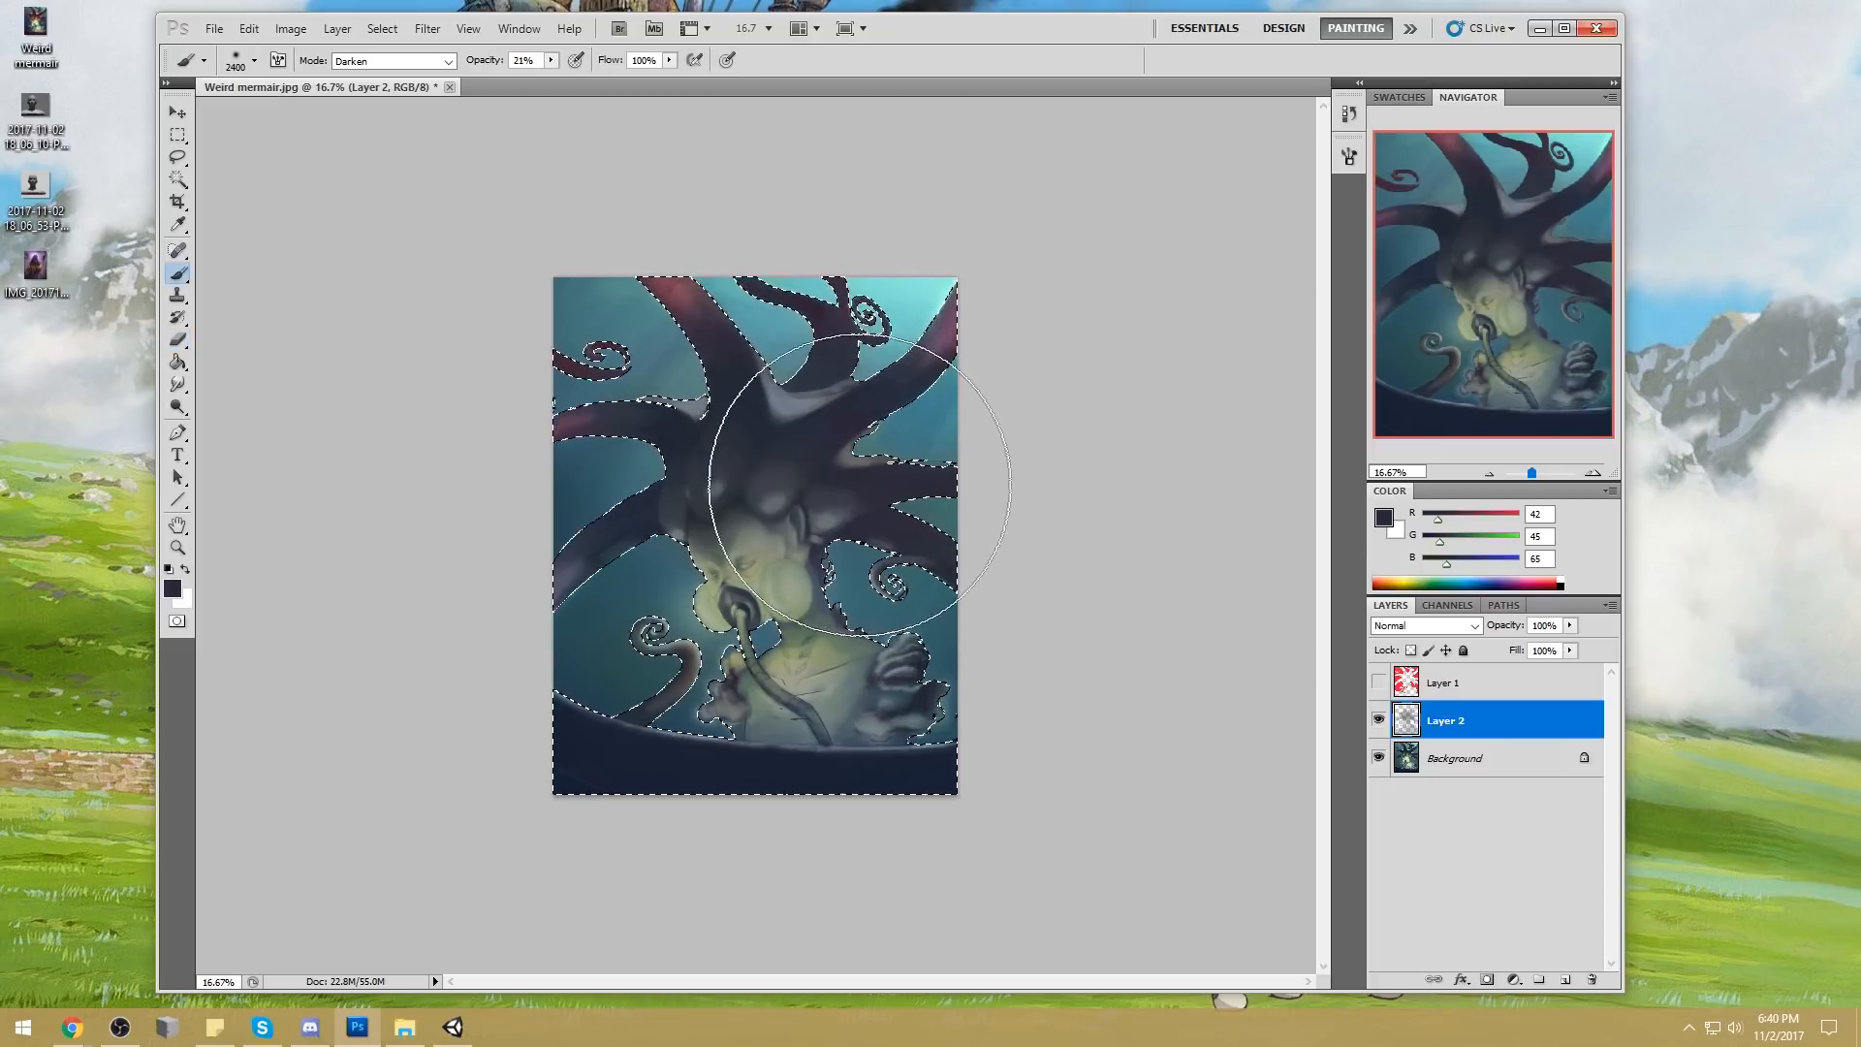
{"action": "left_click", "coordinate": [181, 408]}
{"action": "left_click_drag", "start_coordinate": [199, 419], "coordinate": [244, 430]}
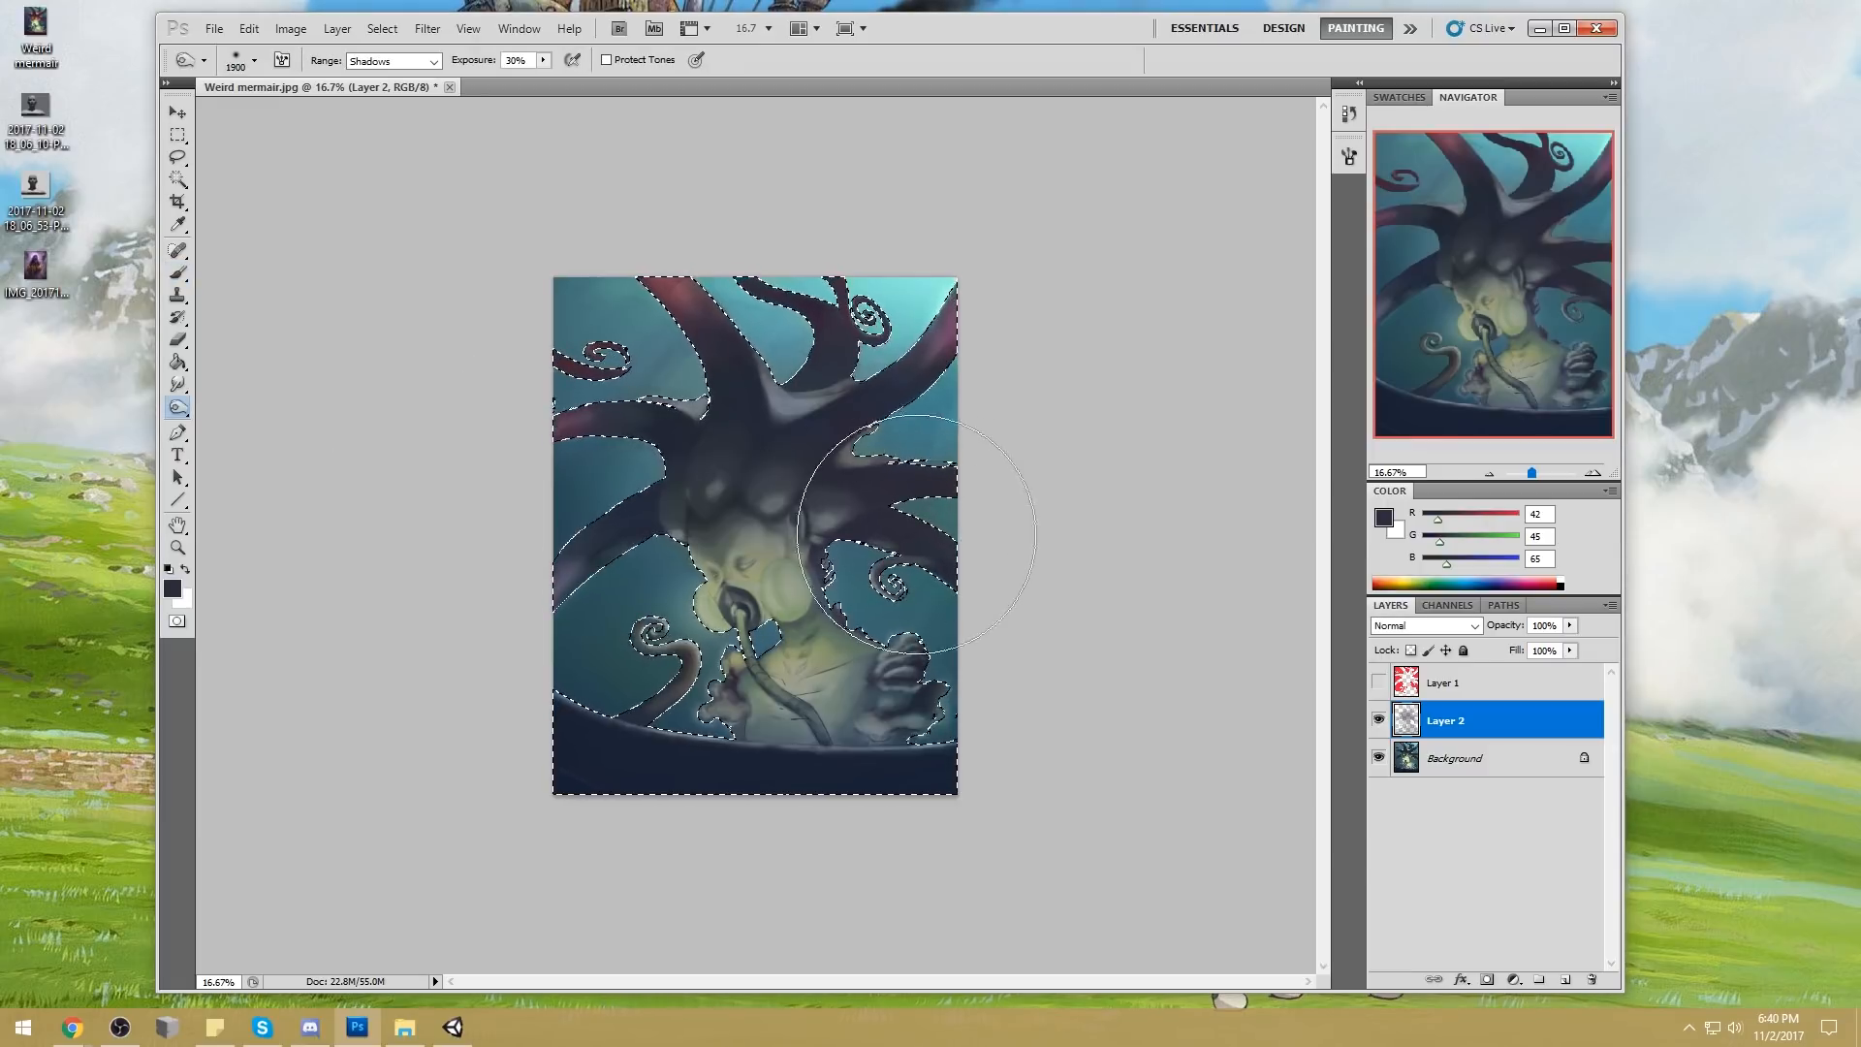
{"action": "key", "text": "bracketright"}
{"action": "key", "text": "bracketright"}
{"action": "key", "text": "bracketright"}
{"action": "key", "text": "bracketright"}
{"action": "key", "text": "bracketright"}
{"action": "key", "text": "bracketright"}
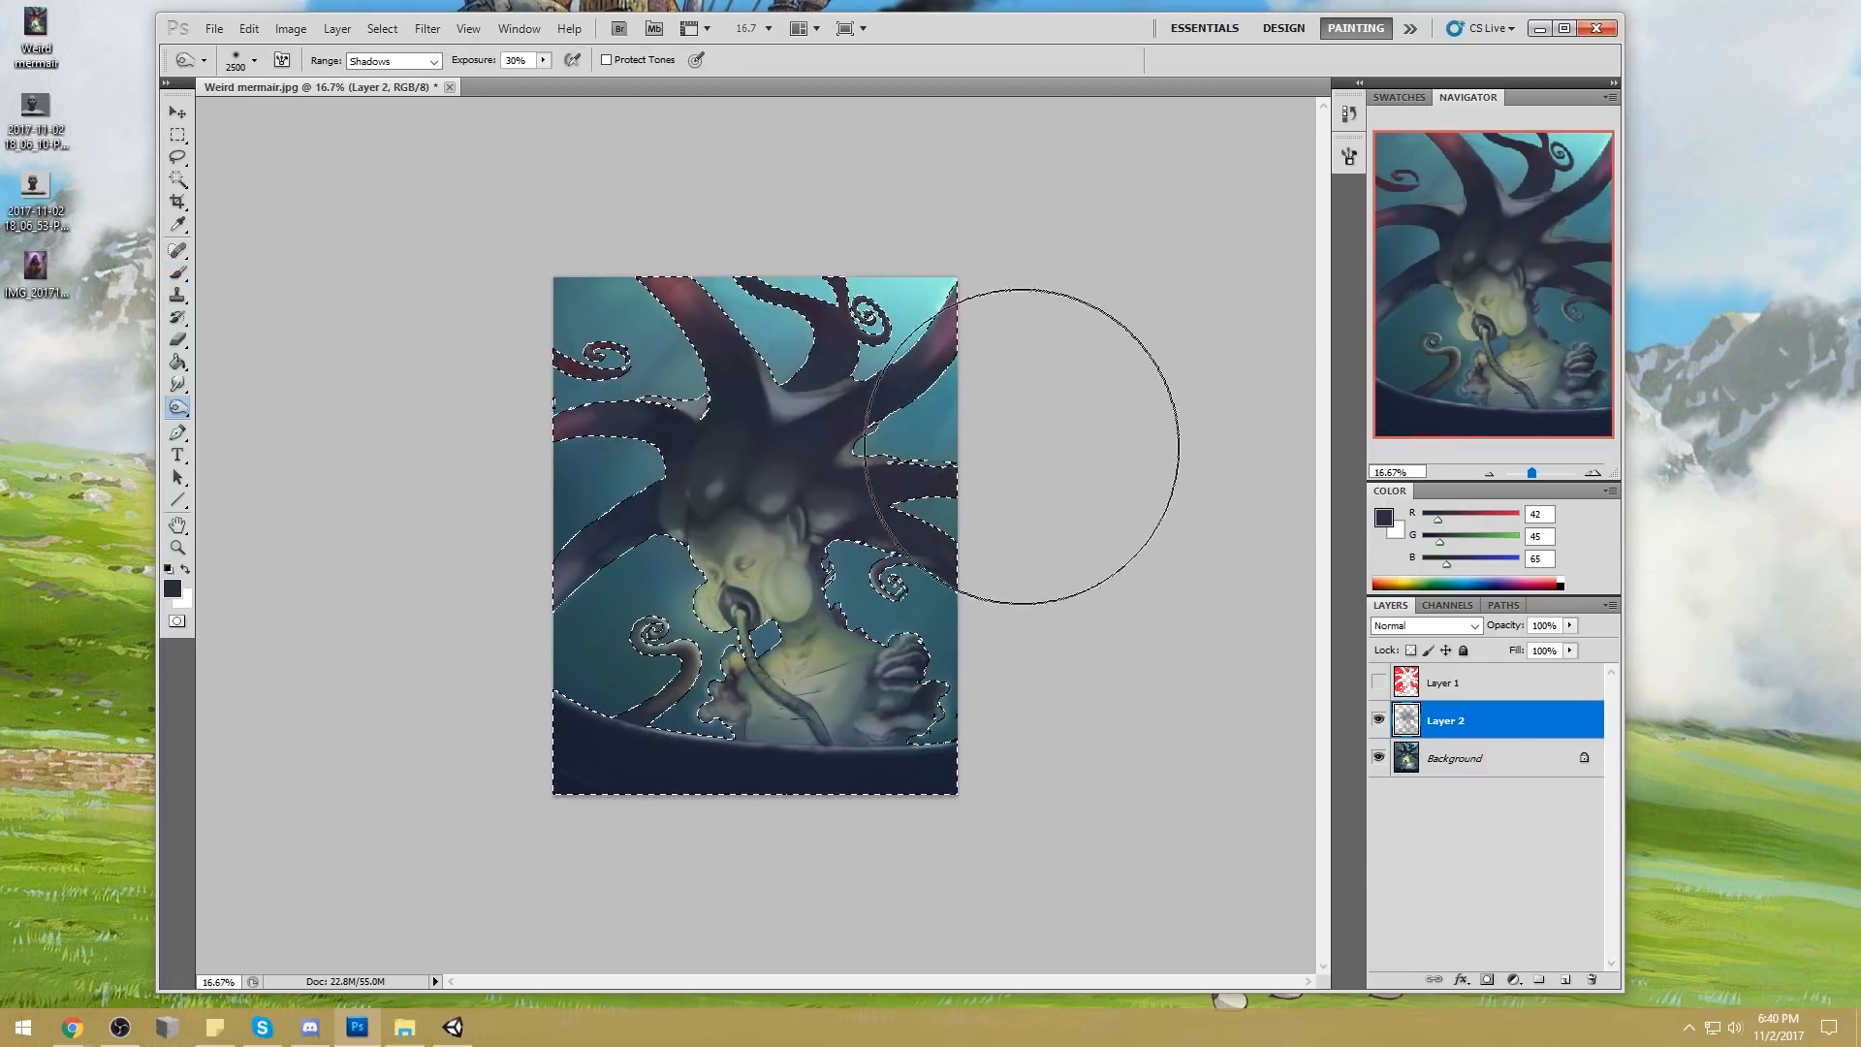
{"action": "mouse_move", "coordinate": [621, 247]}
{"action": "left_mouse_down"}
{"action": "mouse_move", "coordinate": [1002, 458]}
{"action": "mouse_move", "coordinate": [989, 562]}
{"action": "mouse_move", "coordinate": [1011, 492]}
{"action": "mouse_move", "coordinate": [936, 290]}
{"action": "mouse_move", "coordinate": [973, 275]}
{"action": "mouse_move", "coordinate": [1042, 532]}
{"action": "mouse_move", "coordinate": [814, 392]}
{"action": "mouse_move", "coordinate": [1057, 628]}
{"action": "mouse_move", "coordinate": [1021, 606]}
{"action": "mouse_move", "coordinate": [694, 705]}
{"action": "mouse_move", "coordinate": [507, 660]}
{"action": "left_mouse_up"}
Deselect the selection around the tentacles and figure
{"action": "key", "text": "e"}
{"action": "key", "text": "m"}
{"action": "right_click", "coordinate": [814, 501]}
{"action": "left_click", "coordinate": [835, 509]}
Set up a soft eraser with 0% hardness at 51% opacity and enlarge it to about 2500 px
{"action": "key", "text": "e"}
{"action": "right_click", "coordinate": [832, 506]}
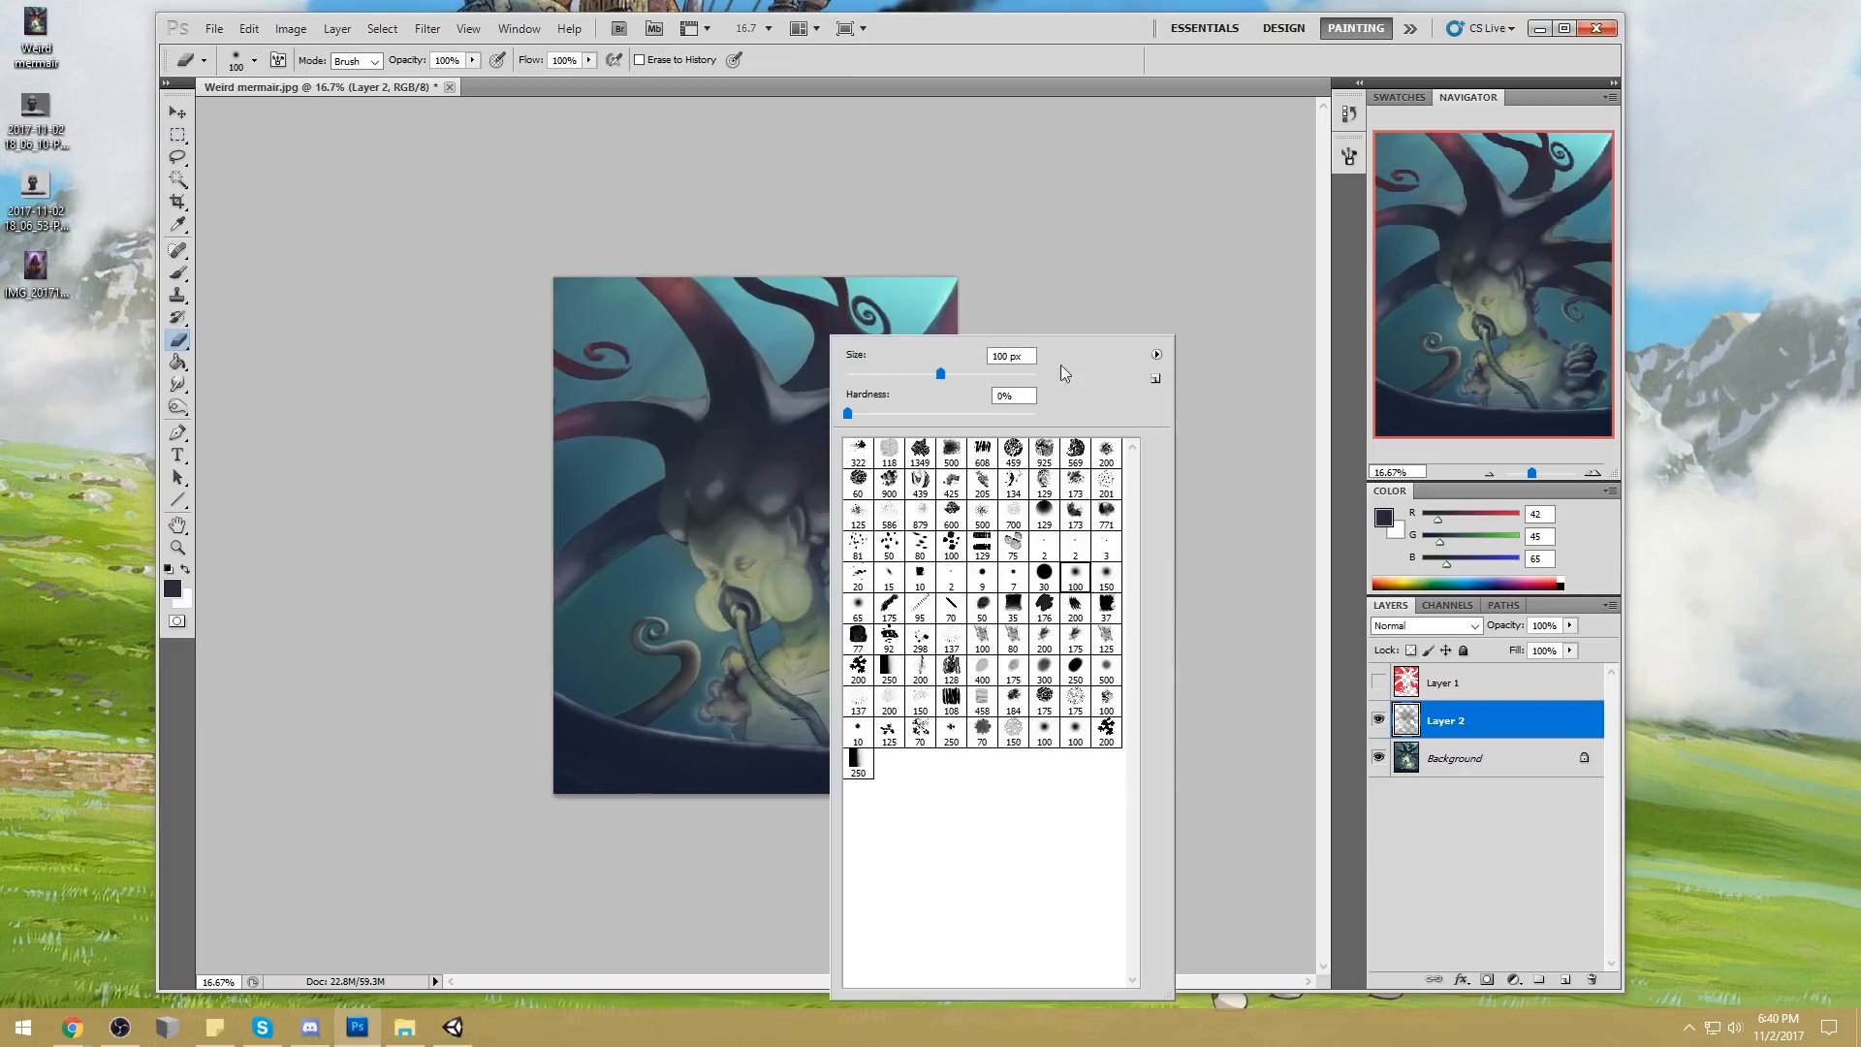
{"action": "left_click", "coordinate": [1086, 252]}
{"action": "key", "text": "bracketright"}
{"action": "key", "text": "bracketright"}
{"action": "key", "text": "bracketright"}
{"action": "key", "text": "bracketright"}
{"action": "key", "text": "bracketright"}
{"action": "key", "text": "bracketright"}
{"action": "key", "text": "bracketright"}
{"action": "key", "text": "bracketright"}
{"action": "key", "text": "bracketright"}
{"action": "key", "text": "bracketright"}
{"action": "key", "text": "bracketright"}
{"action": "key", "text": "bracketright"}
{"action": "key", "text": "bracketright"}
{"action": "key", "text": "bracketright"}
{"action": "key", "text": "bracketright"}
{"action": "key", "text": "bracketright"}
{"action": "key", "text": "bracketright"}
{"action": "key", "text": "bracketright"}
{"action": "key", "text": "bracketright"}
{"action": "key", "text": "bracketright"}
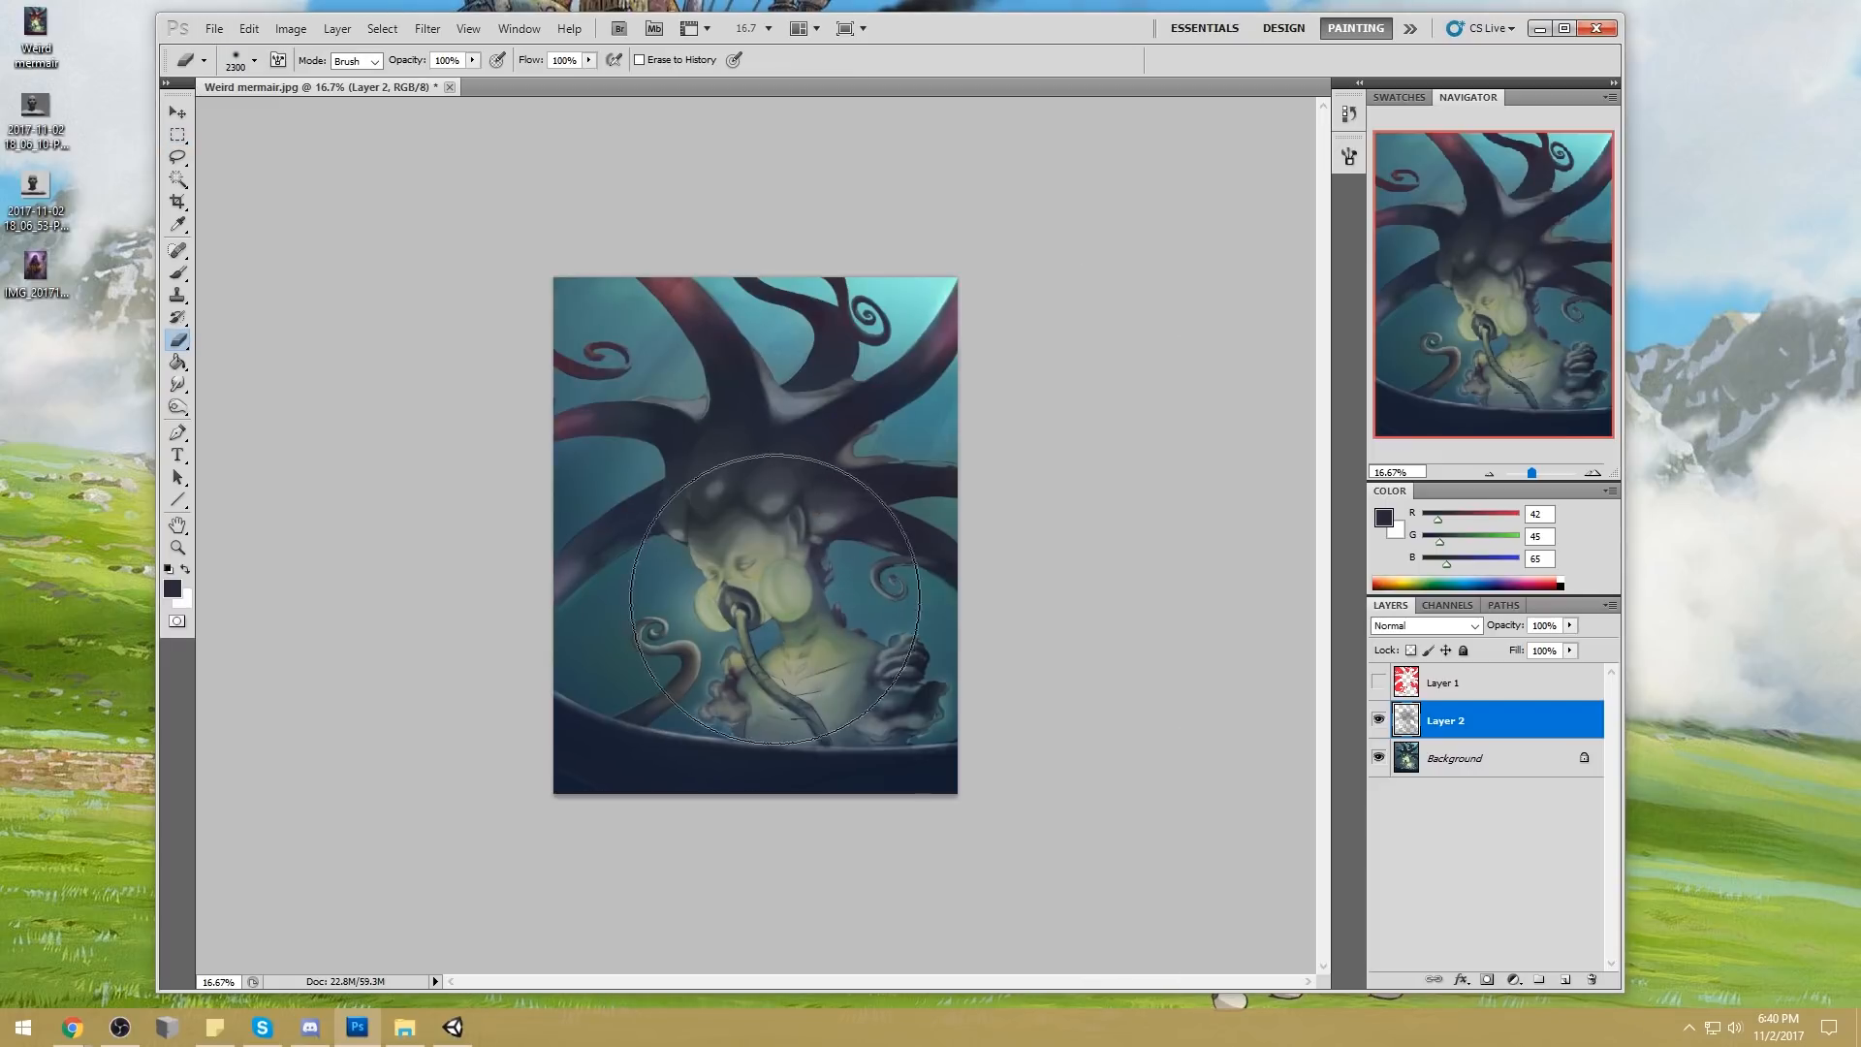
{"action": "key", "text": "5"}
{"action": "key", "text": "1"}
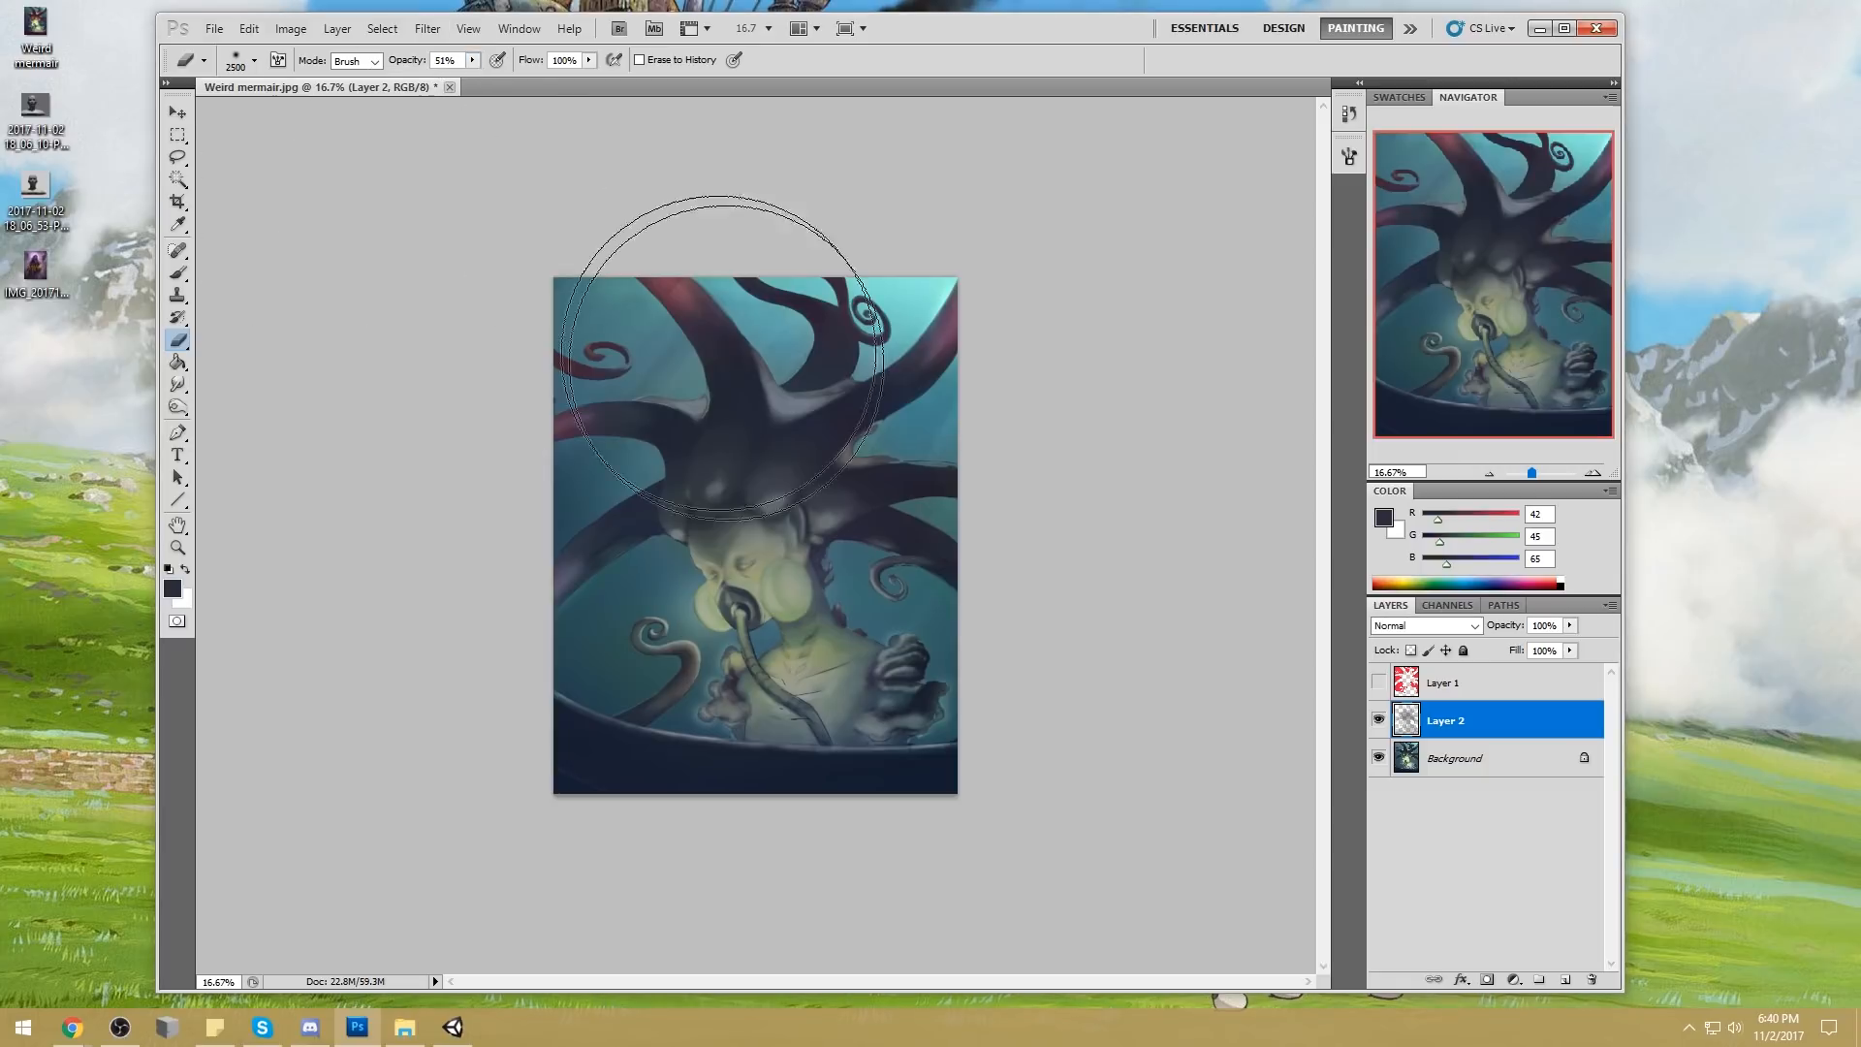
Partly erase Layer 2's darkening over the face and torso, reducing the eraser to about 1400 px
{"action": "key", "text": "bracketleft"}
{"action": "key", "text": "bracketleft"}
{"action": "key", "text": "bracketleft"}
{"action": "key", "text": "bracketleft"}
{"action": "key", "text": "bracketleft"}
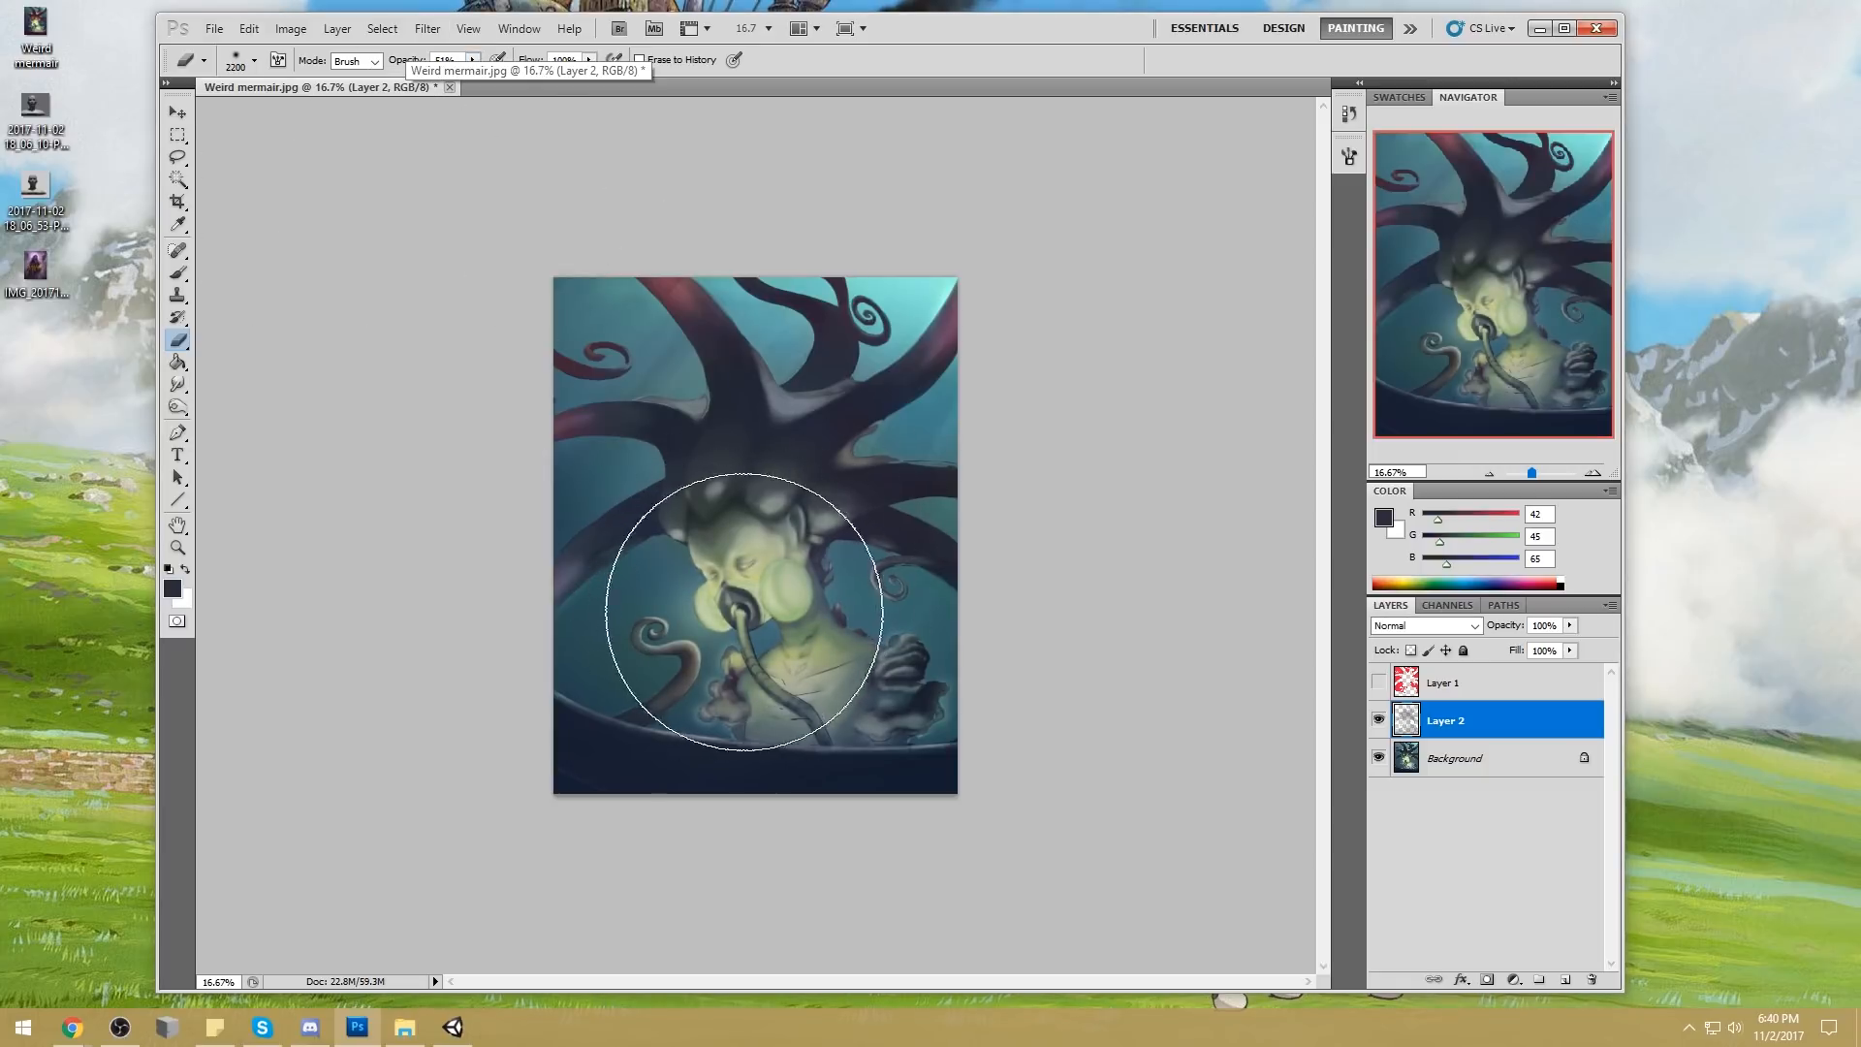
{"action": "key", "text": "bracketleft"}
{"action": "key", "text": "bracketleft"}
{"action": "key", "text": "bracketleft"}
{"action": "key", "text": "bracketleft"}
{"action": "key", "text": "bracketleft"}
{"action": "key", "text": "bracketleft"}
{"action": "key", "text": "bracketleft"}
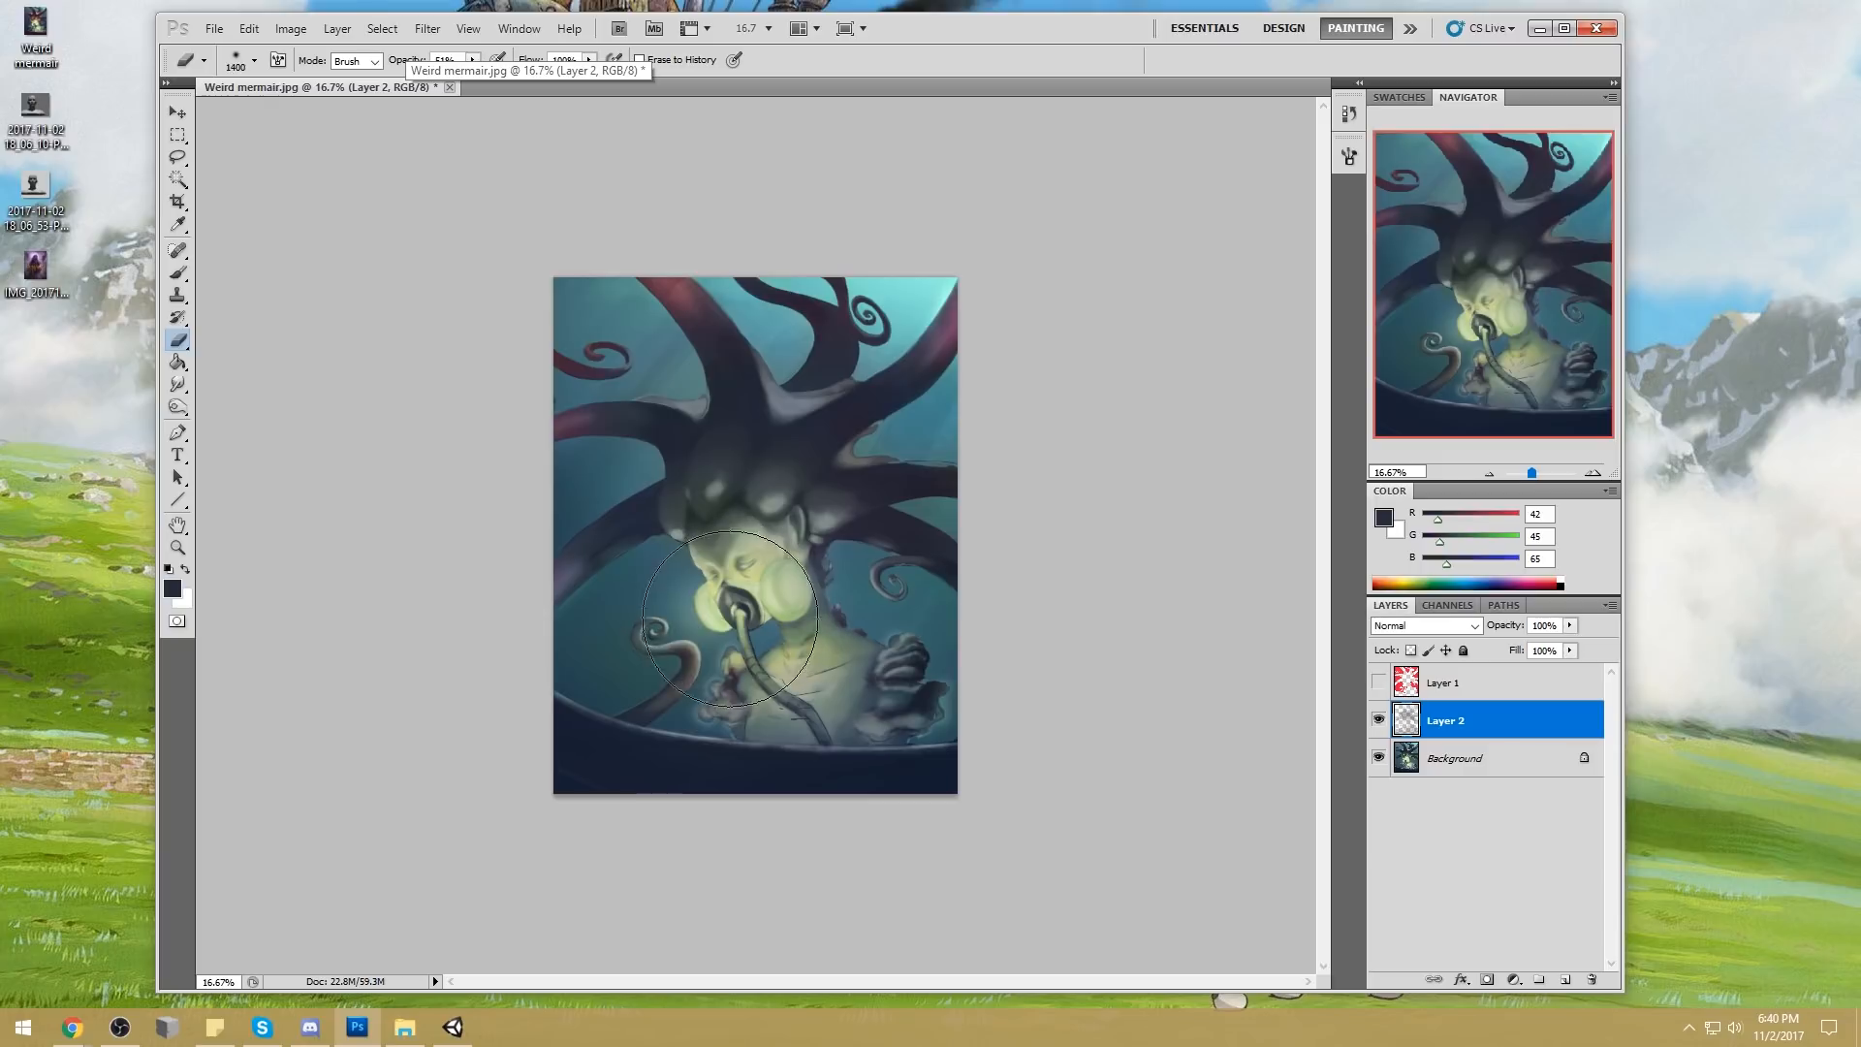
Merge Layer 2 into the Background and add a new empty layer above it
{"action": "right_click", "coordinate": [1483, 716]}
{"action": "left_click", "coordinate": [1575, 652]}
{"action": "key", "text": "ctrl+z"}
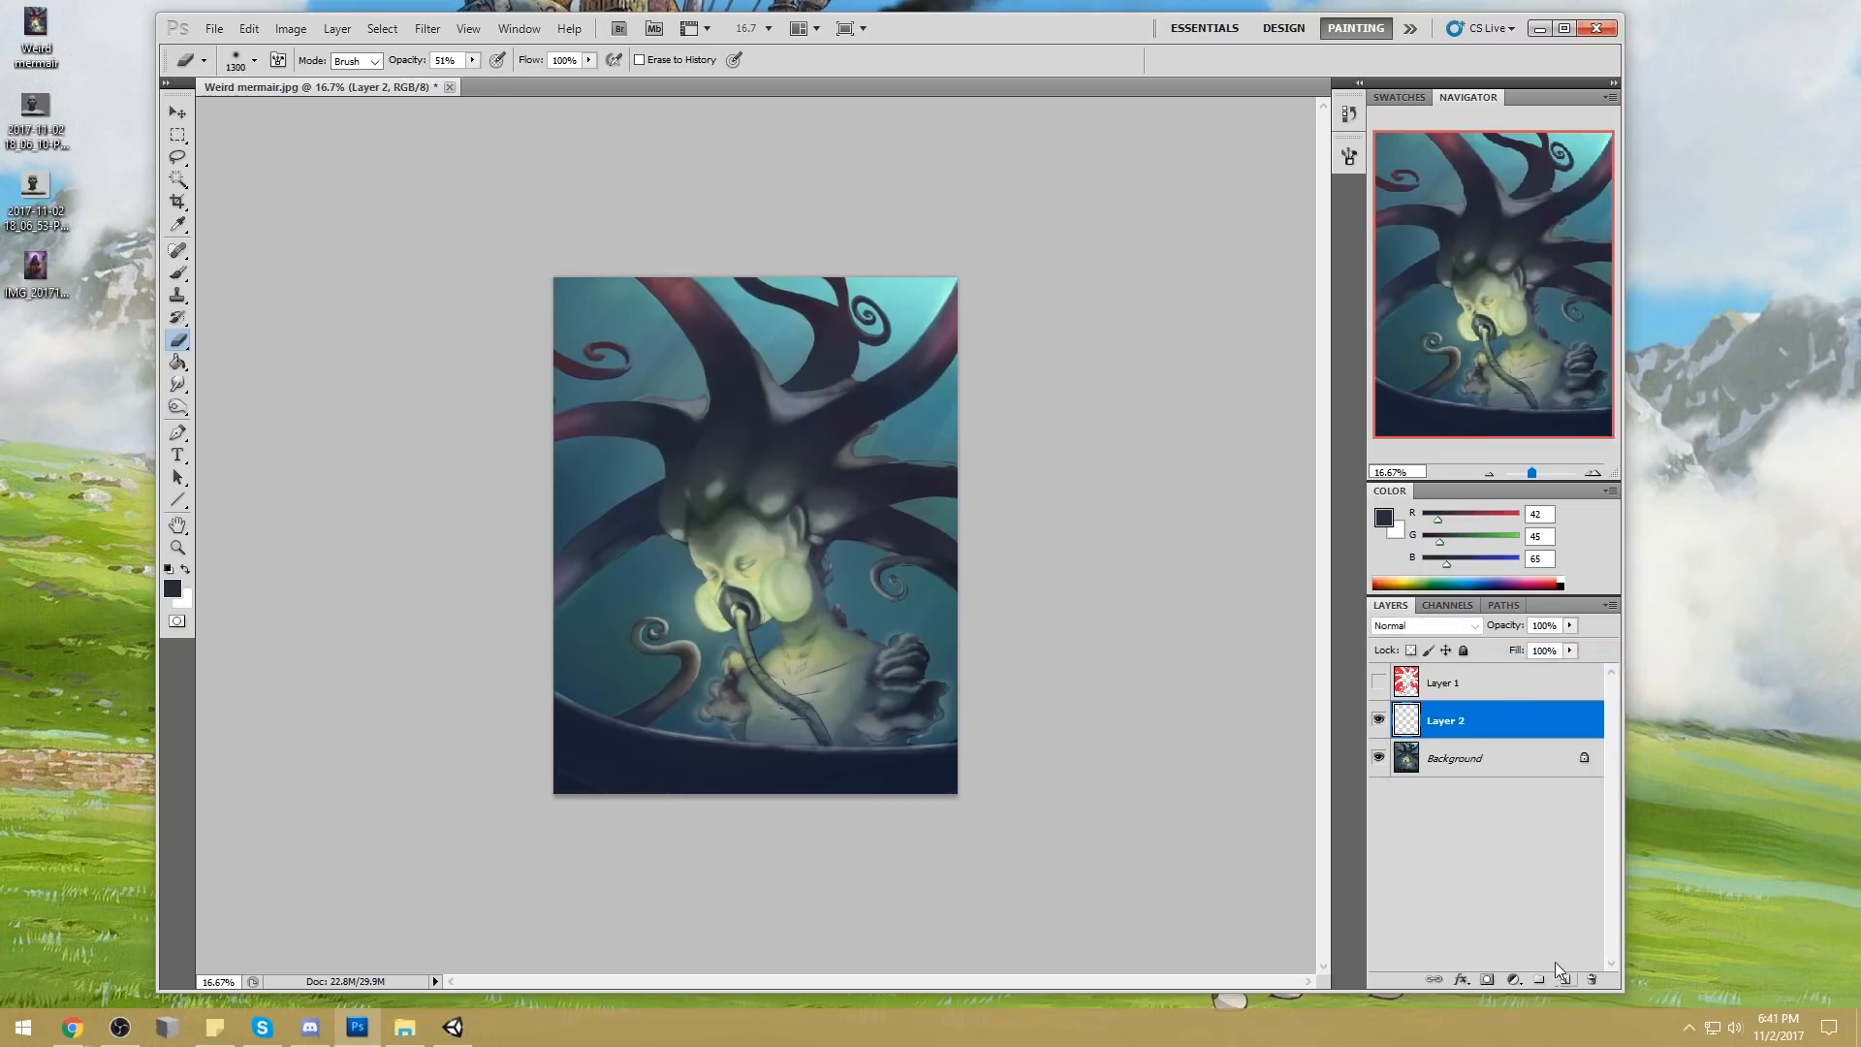
Set the brush to Color mode, make Background the active layer and reduce the brush to 500 px
{"action": "key", "text": "b"}
{"action": "key", "text": "bracketleft"}
{"action": "key", "text": "bracketleft"}
{"action": "key", "text": "bracketleft"}
{"action": "key", "text": "bracketleft"}
{"action": "key", "text": "bracketleft"}
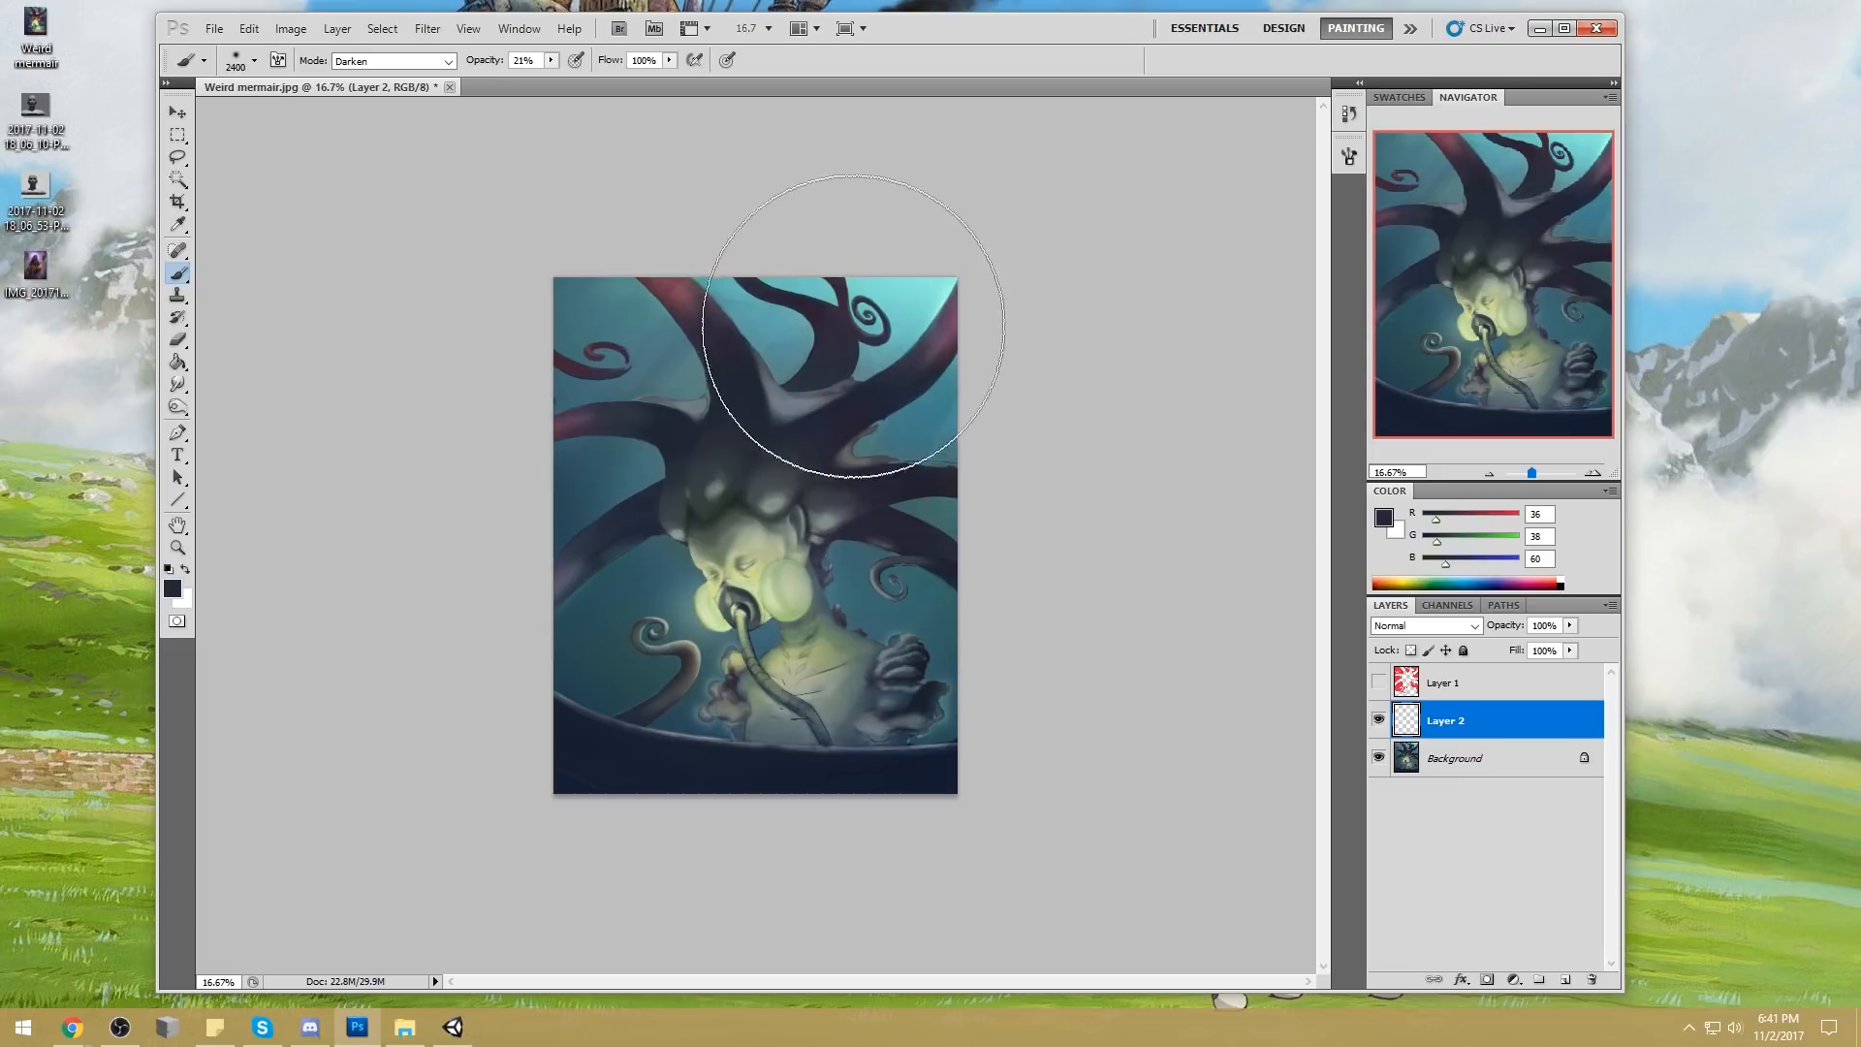
{"action": "left_click", "coordinate": [407, 61]}
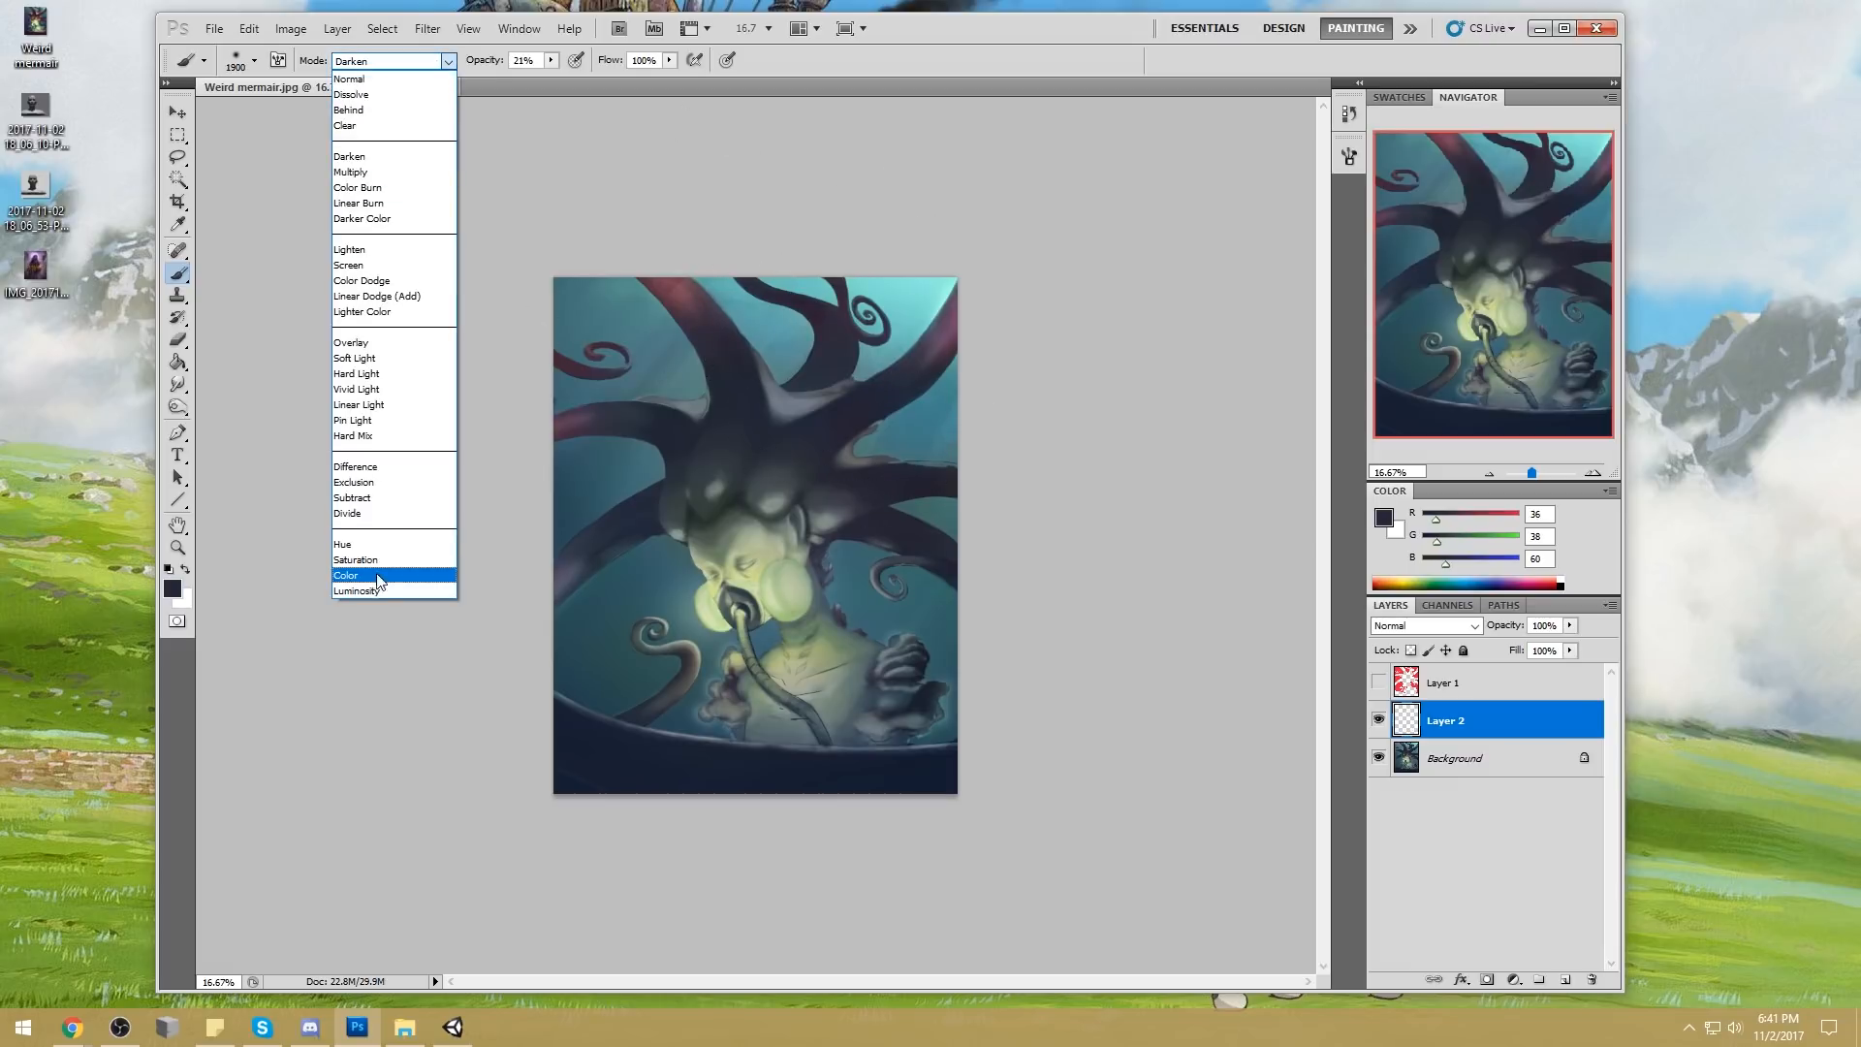
{"action": "left_click", "coordinate": [347, 575]}
{"action": "left_click", "coordinate": [1478, 756]}
{"action": "key", "text": "bracketleft"}
{"action": "key", "text": "bracketleft"}
{"action": "key", "text": "bracketleft"}
{"action": "key", "text": "bracketleft"}
{"action": "key", "text": "bracketleft"}
{"action": "key", "text": "bracketleft"}
{"action": "key", "text": "bracketleft"}
{"action": "key", "text": "bracketleft"}
{"action": "key", "text": "bracketleft"}
{"action": "key", "text": "bracketleft"}
{"action": "key", "text": "bracketleft"}
{"action": "key", "text": "bracketleft"}
{"action": "key", "text": "bracketleft"}
{"action": "key", "text": "bracketleft"}
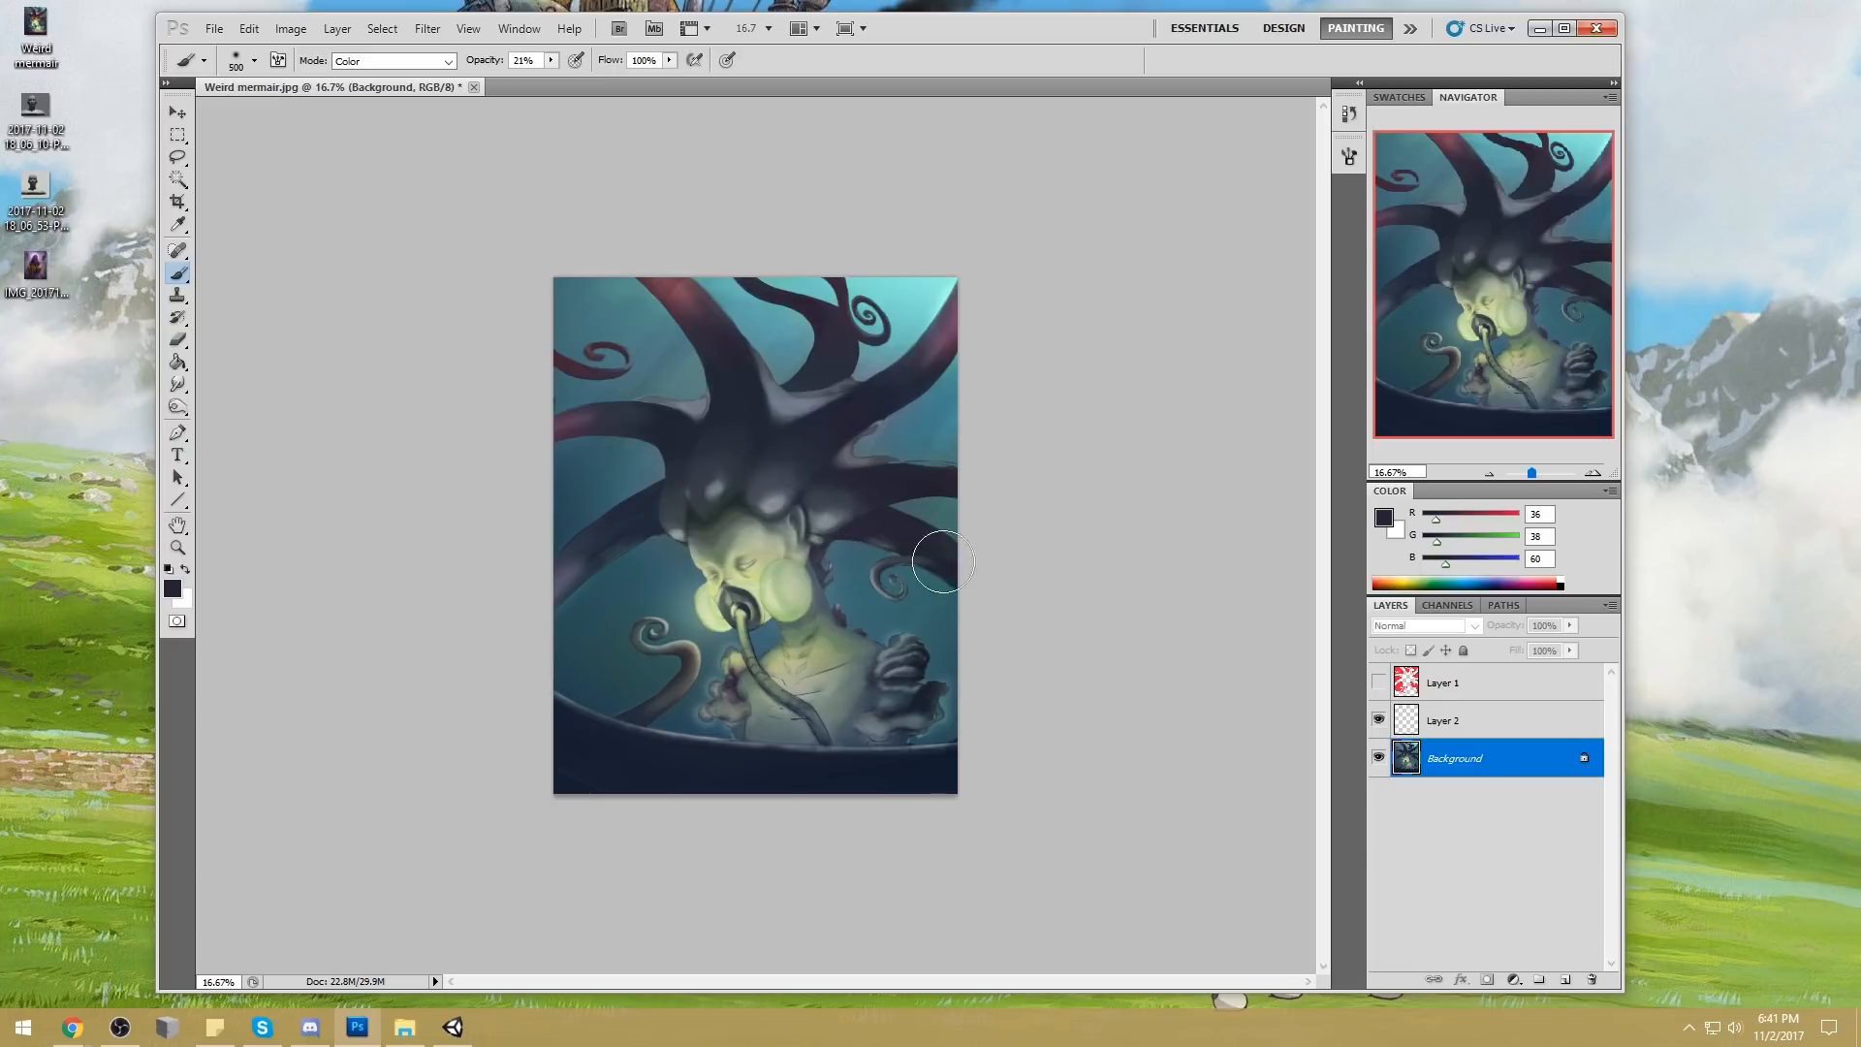
Sample a pale yellow-green (RGB 214, 226, 185) and tint the head bumps above the face at 86% opacity
{"action": "left_click", "coordinate": [779, 585], "text": "alt"}
{"action": "key", "text": "8"}
{"action": "key", "text": "6"}
{"action": "left_click_drag", "start_coordinate": [712, 487], "coordinate": [676, 531]}
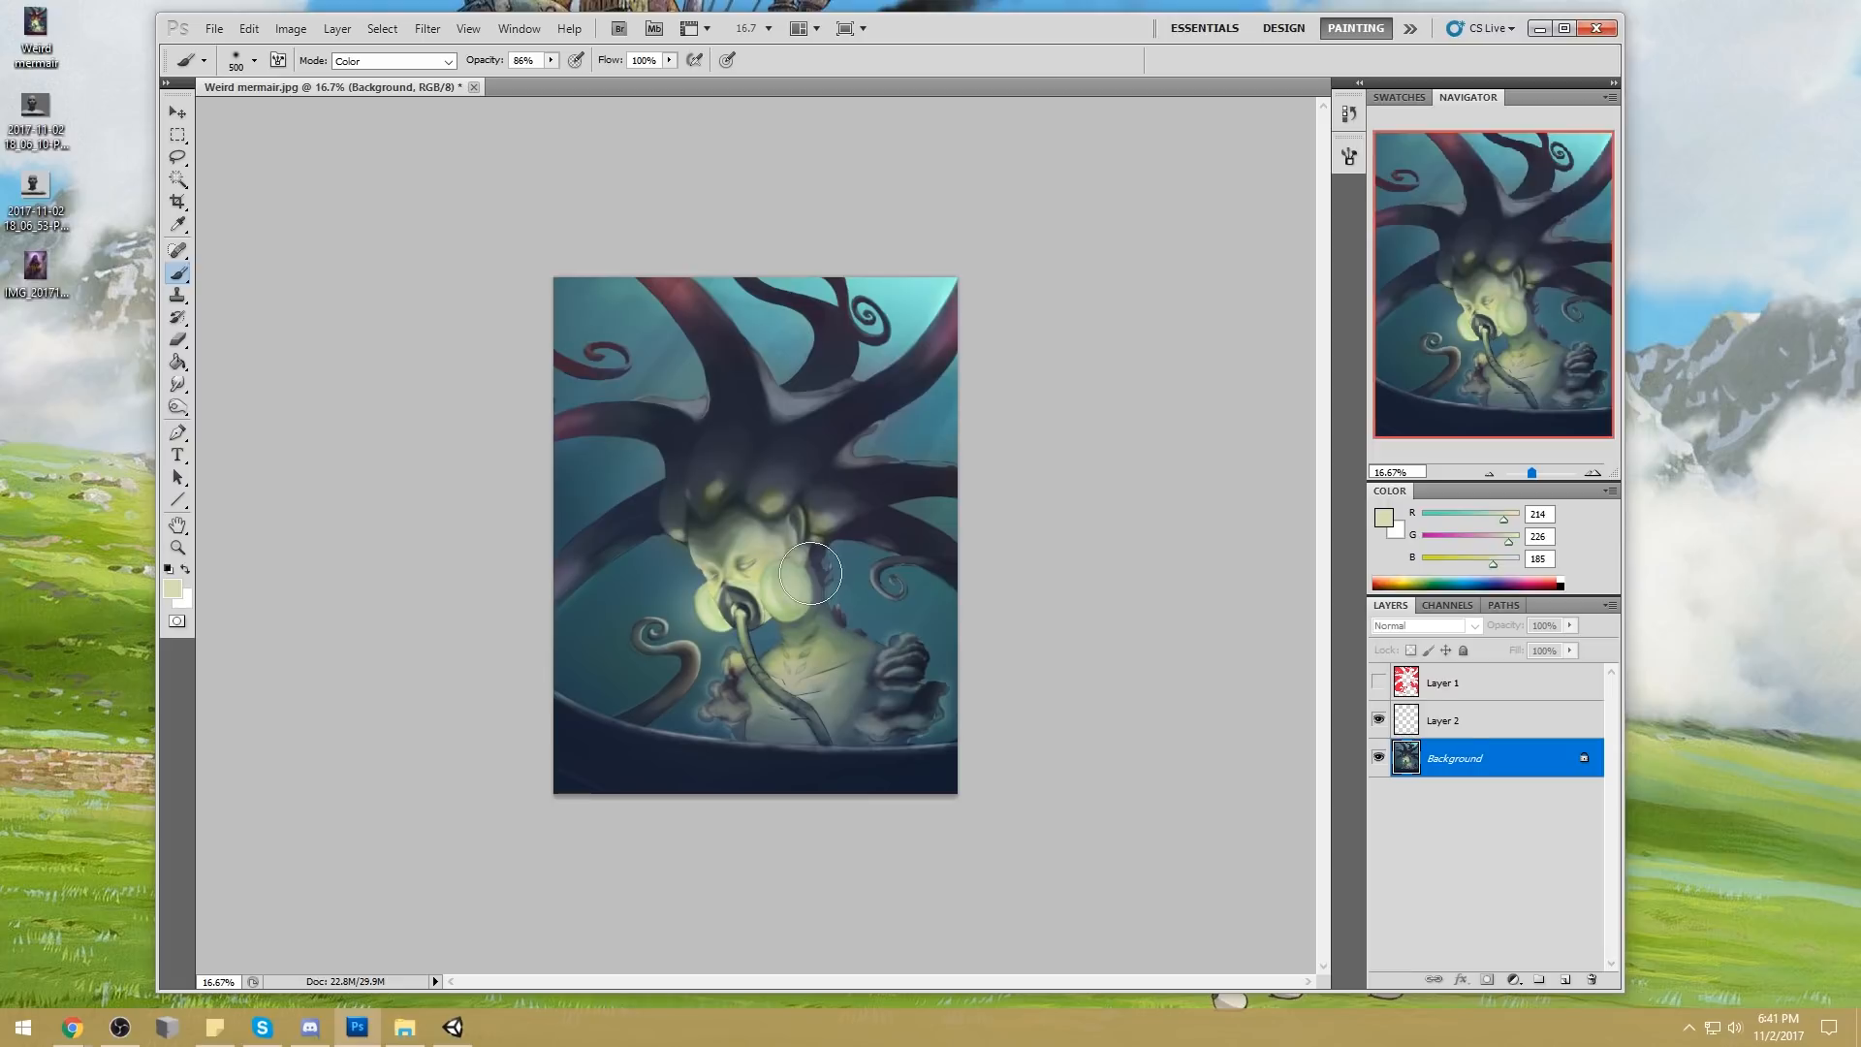
Brighten the glowing face with the Dodge tool set to Highlights at 42% exposure and 2500 px
{"action": "left_click", "coordinate": [177, 407]}
{"action": "left_click", "coordinate": [256, 400]}
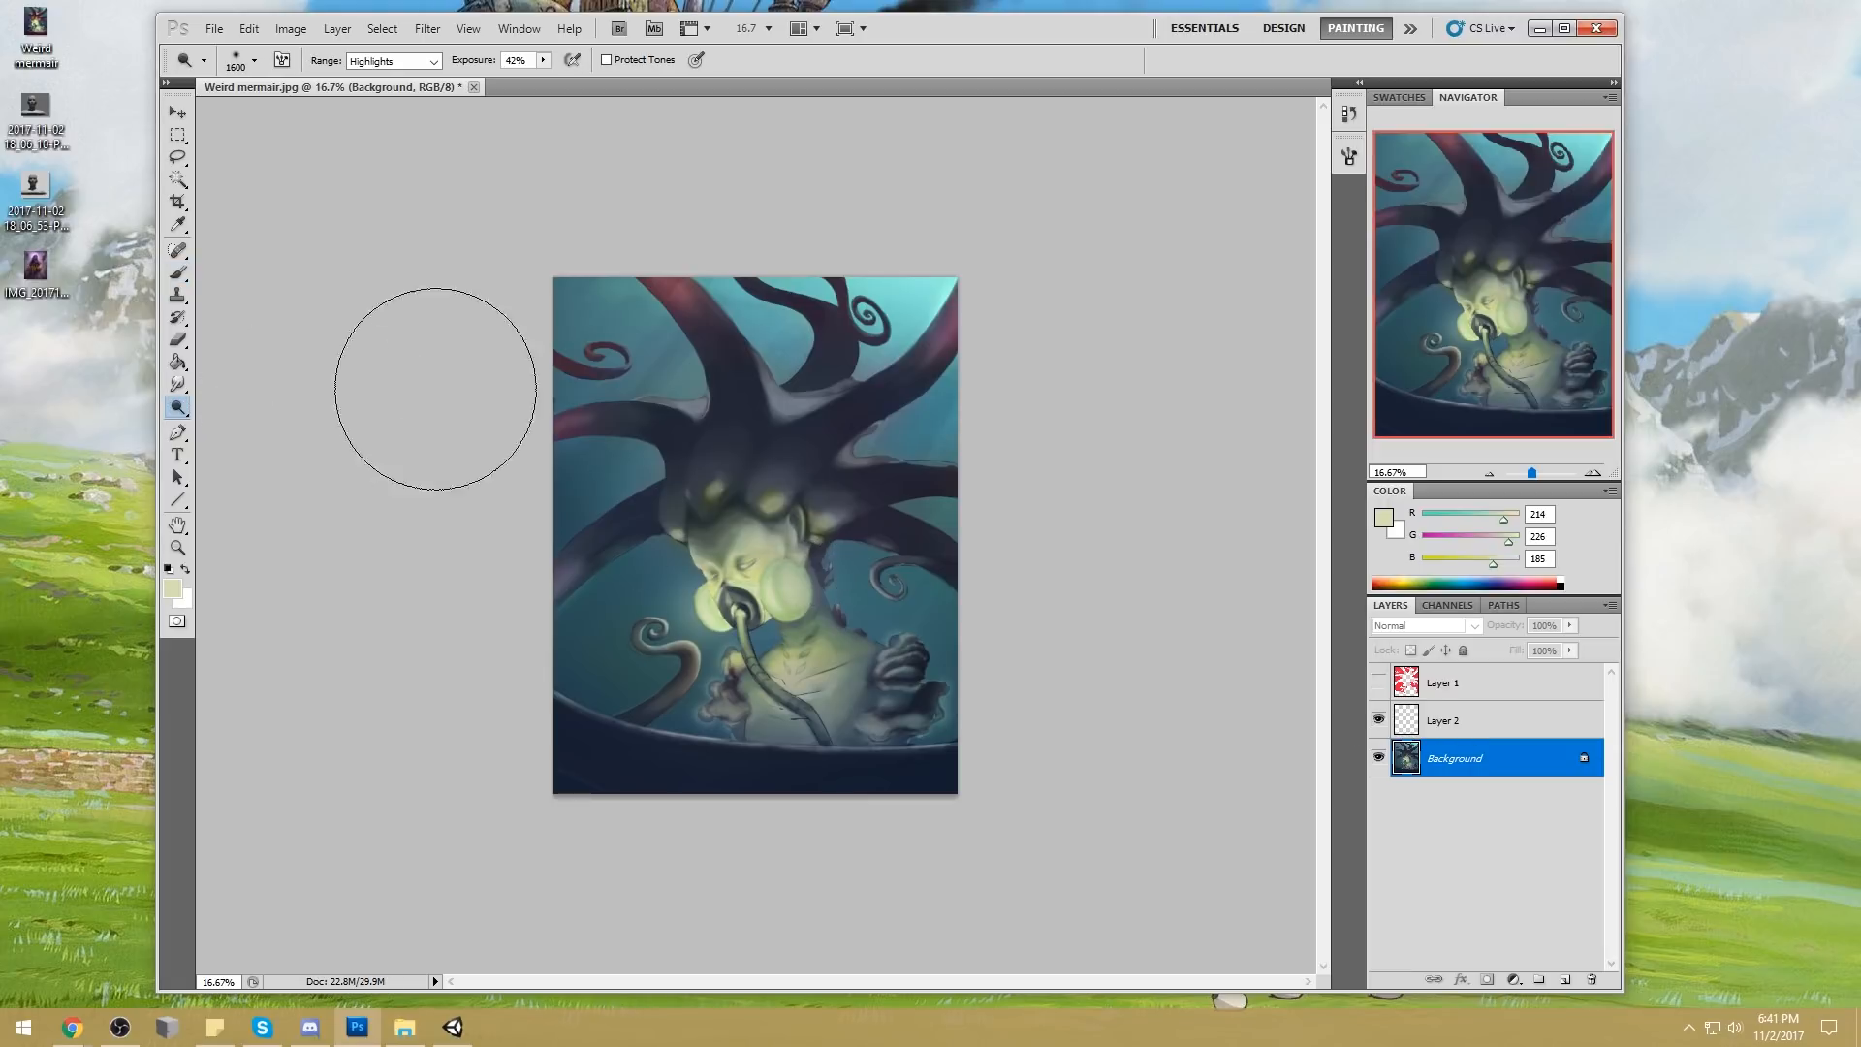
{"action": "key", "text": "bracketright"}
{"action": "key", "text": "bracketright"}
{"action": "key", "text": "bracketright"}
{"action": "key", "text": "bracketright"}
{"action": "key", "text": "bracketright"}
{"action": "key", "text": "bracketright"}
{"action": "key", "text": "bracketright"}
{"action": "key", "text": "bracketright"}
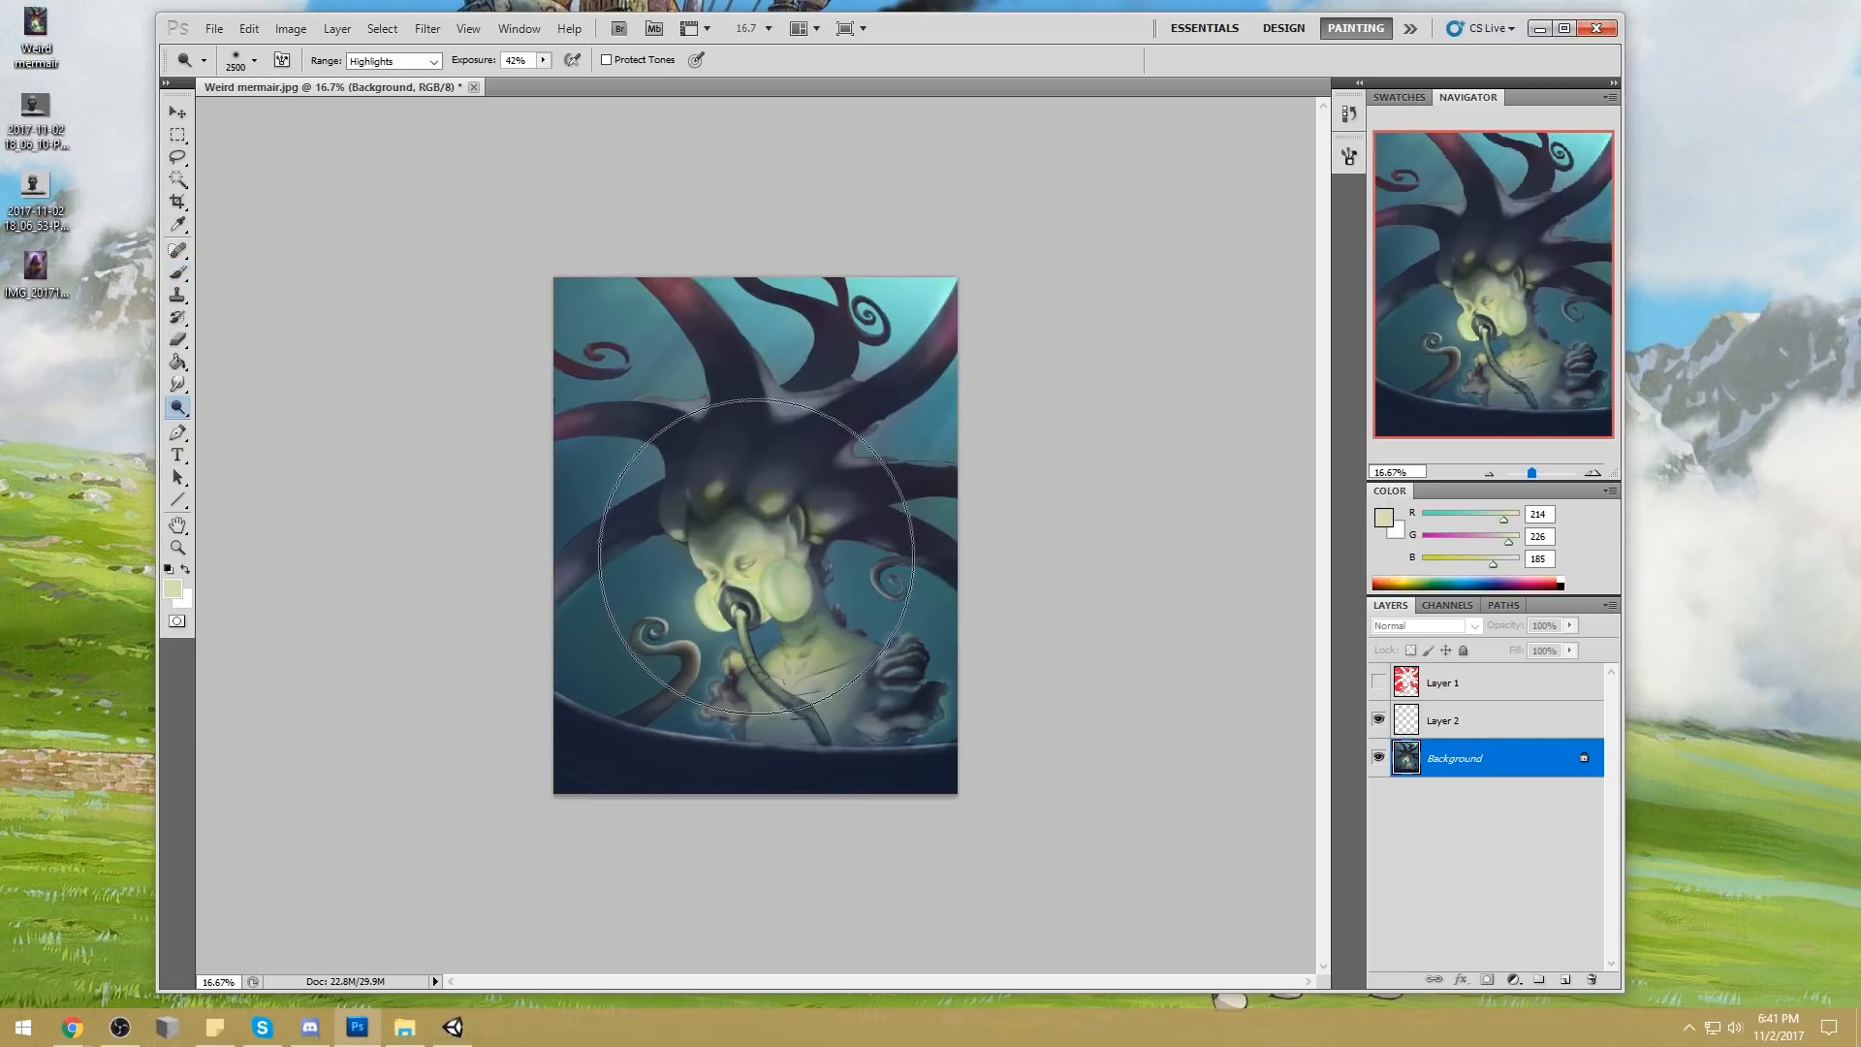
{"action": "left_click", "coordinate": [754, 560]}
{"action": "key", "text": "ctrl+z"}
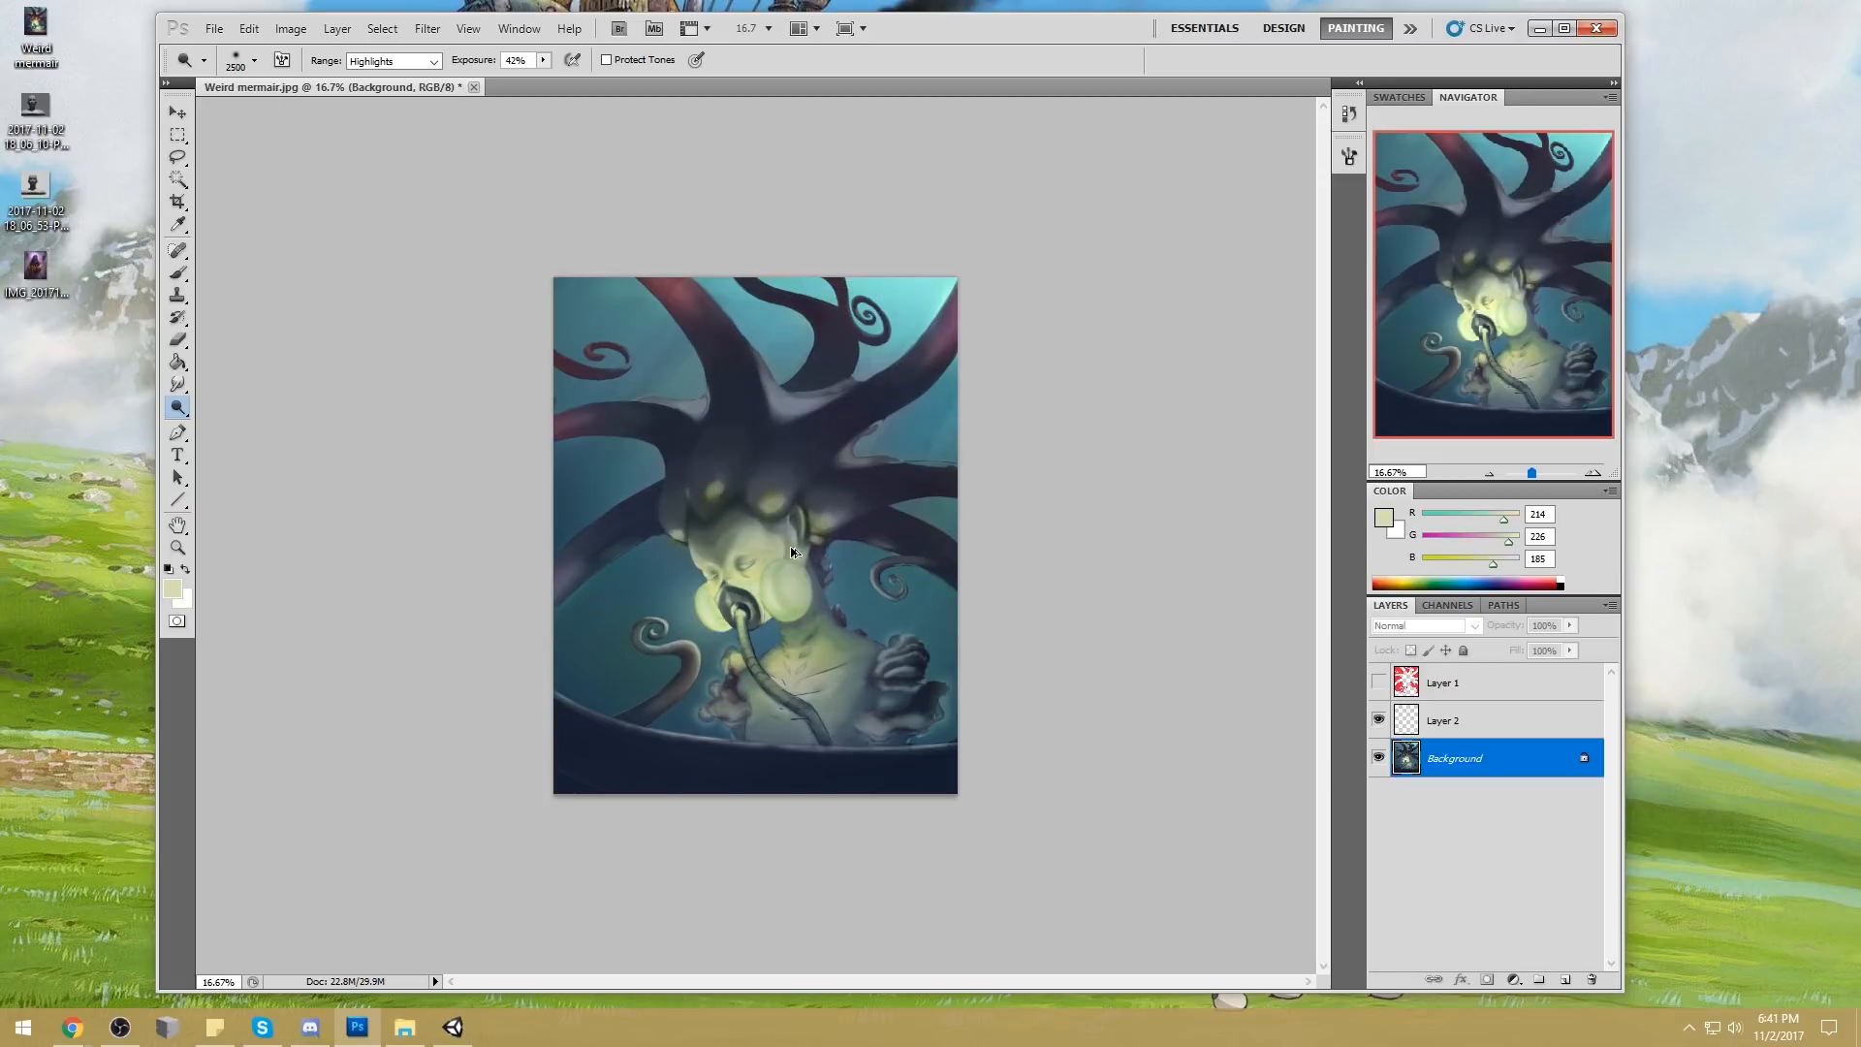
{"action": "left_click", "coordinate": [746, 593]}
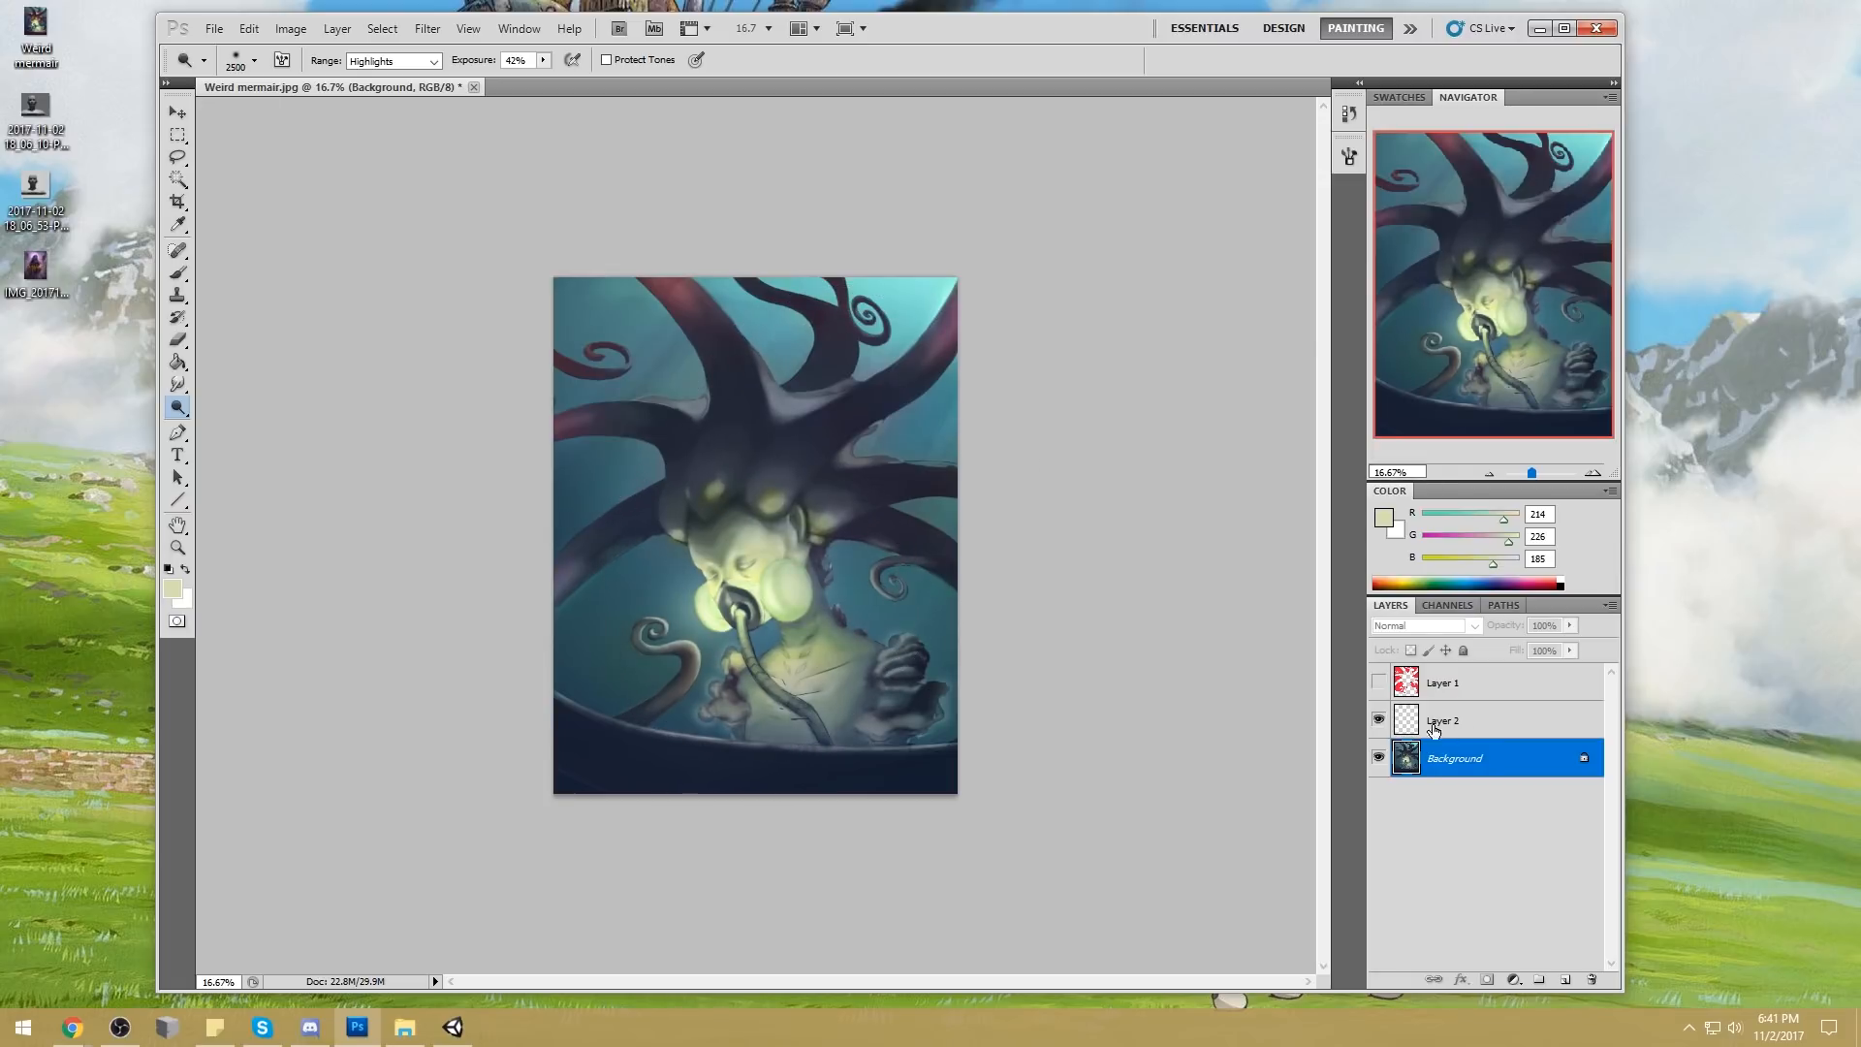
Darken the upper tentacles and water with the Burn tool set to Midtones at 23% exposure
{"action": "mouse_move", "coordinate": [178, 384]}
{"action": "left_mouse_down"}
{"action": "mouse_move", "coordinate": [218, 407]}
{"action": "mouse_move", "coordinate": [180, 409]}
{"action": "mouse_move", "coordinate": [250, 428]}
{"action": "left_mouse_up"}
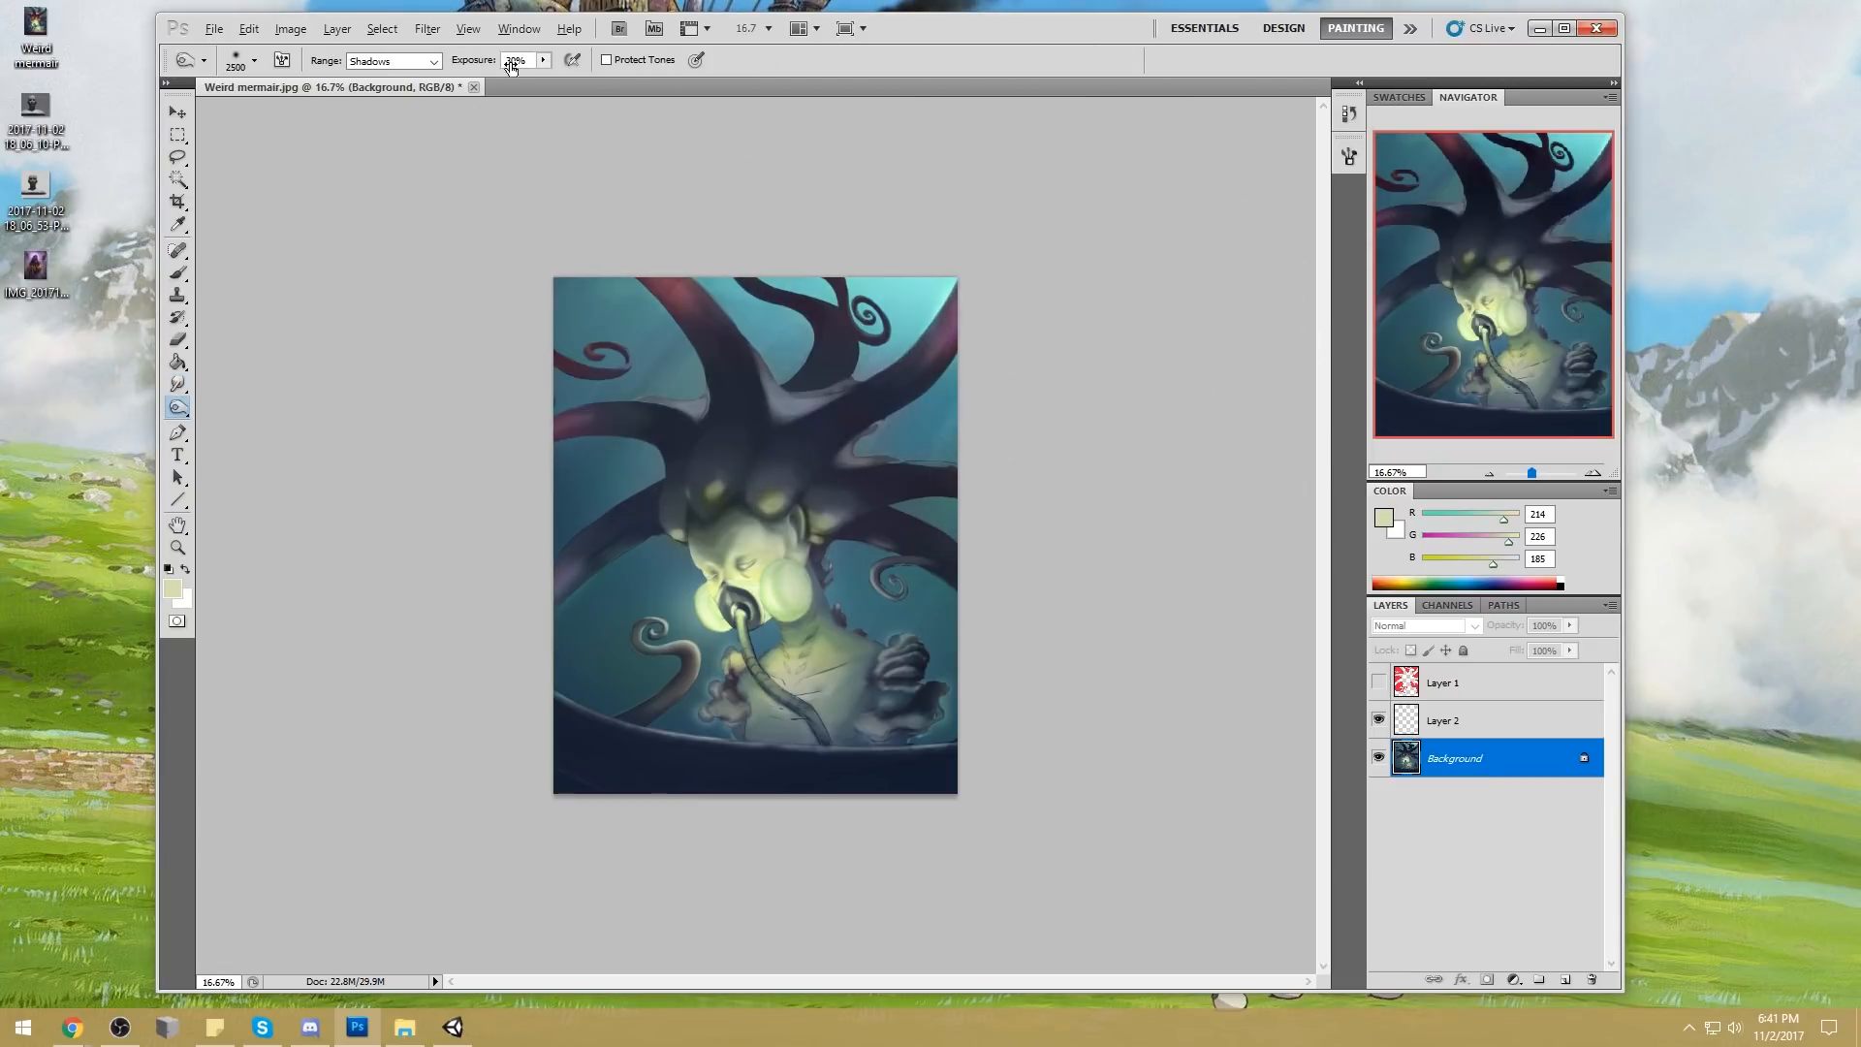
{"action": "left_click_drag", "start_coordinate": [518, 68], "coordinate": [512, 68]}
{"action": "left_click", "coordinate": [392, 61]}
{"action": "left_click", "coordinate": [378, 90]}
{"action": "left_click_drag", "start_coordinate": [594, 396], "coordinate": [1018, 358]}
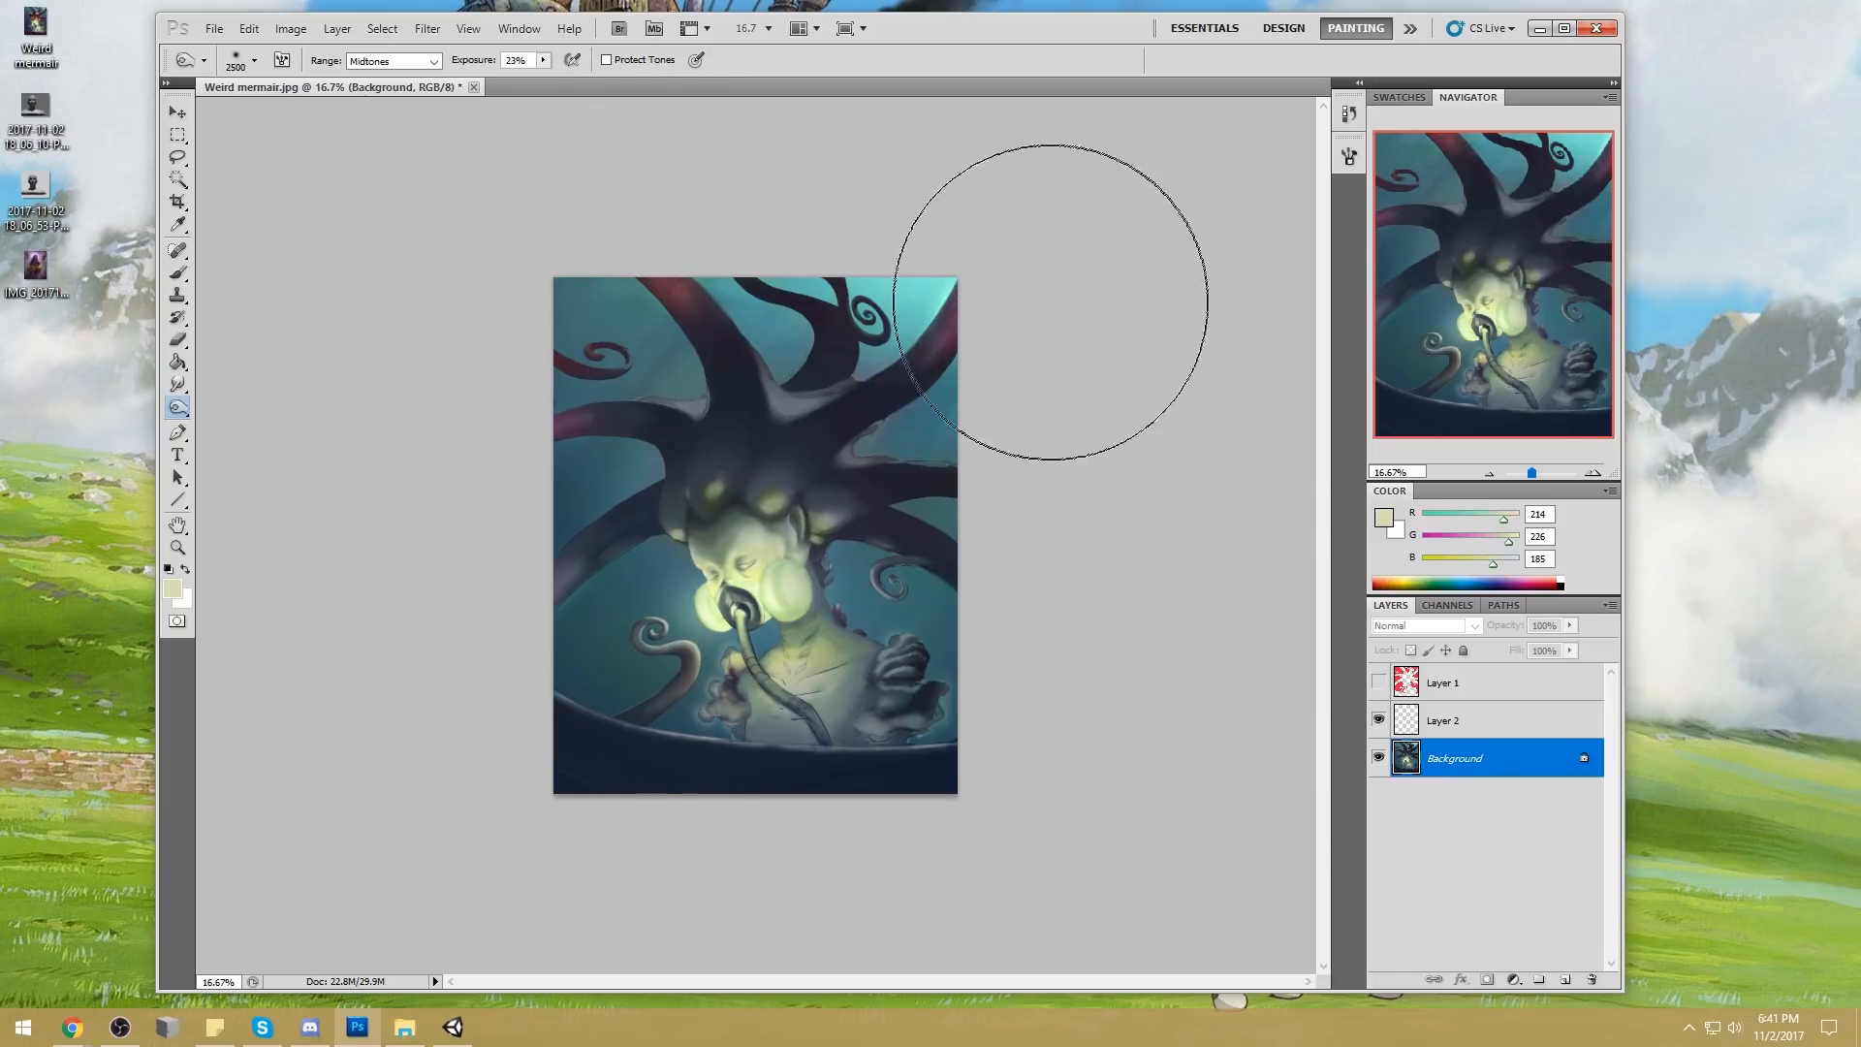
Choose a 175 px textured brush and sample a dark blue-grey (RGB 35, 44, 66) from the tentacle left of the head
{"action": "key", "text": "b"}
{"action": "right_click", "coordinate": [728, 464]}
{"action": "left_click", "coordinate": [928, 639]}
{"action": "left_click", "coordinate": [1196, 520]}
{"action": "left_click", "coordinate": [632, 513], "text": "alt"}
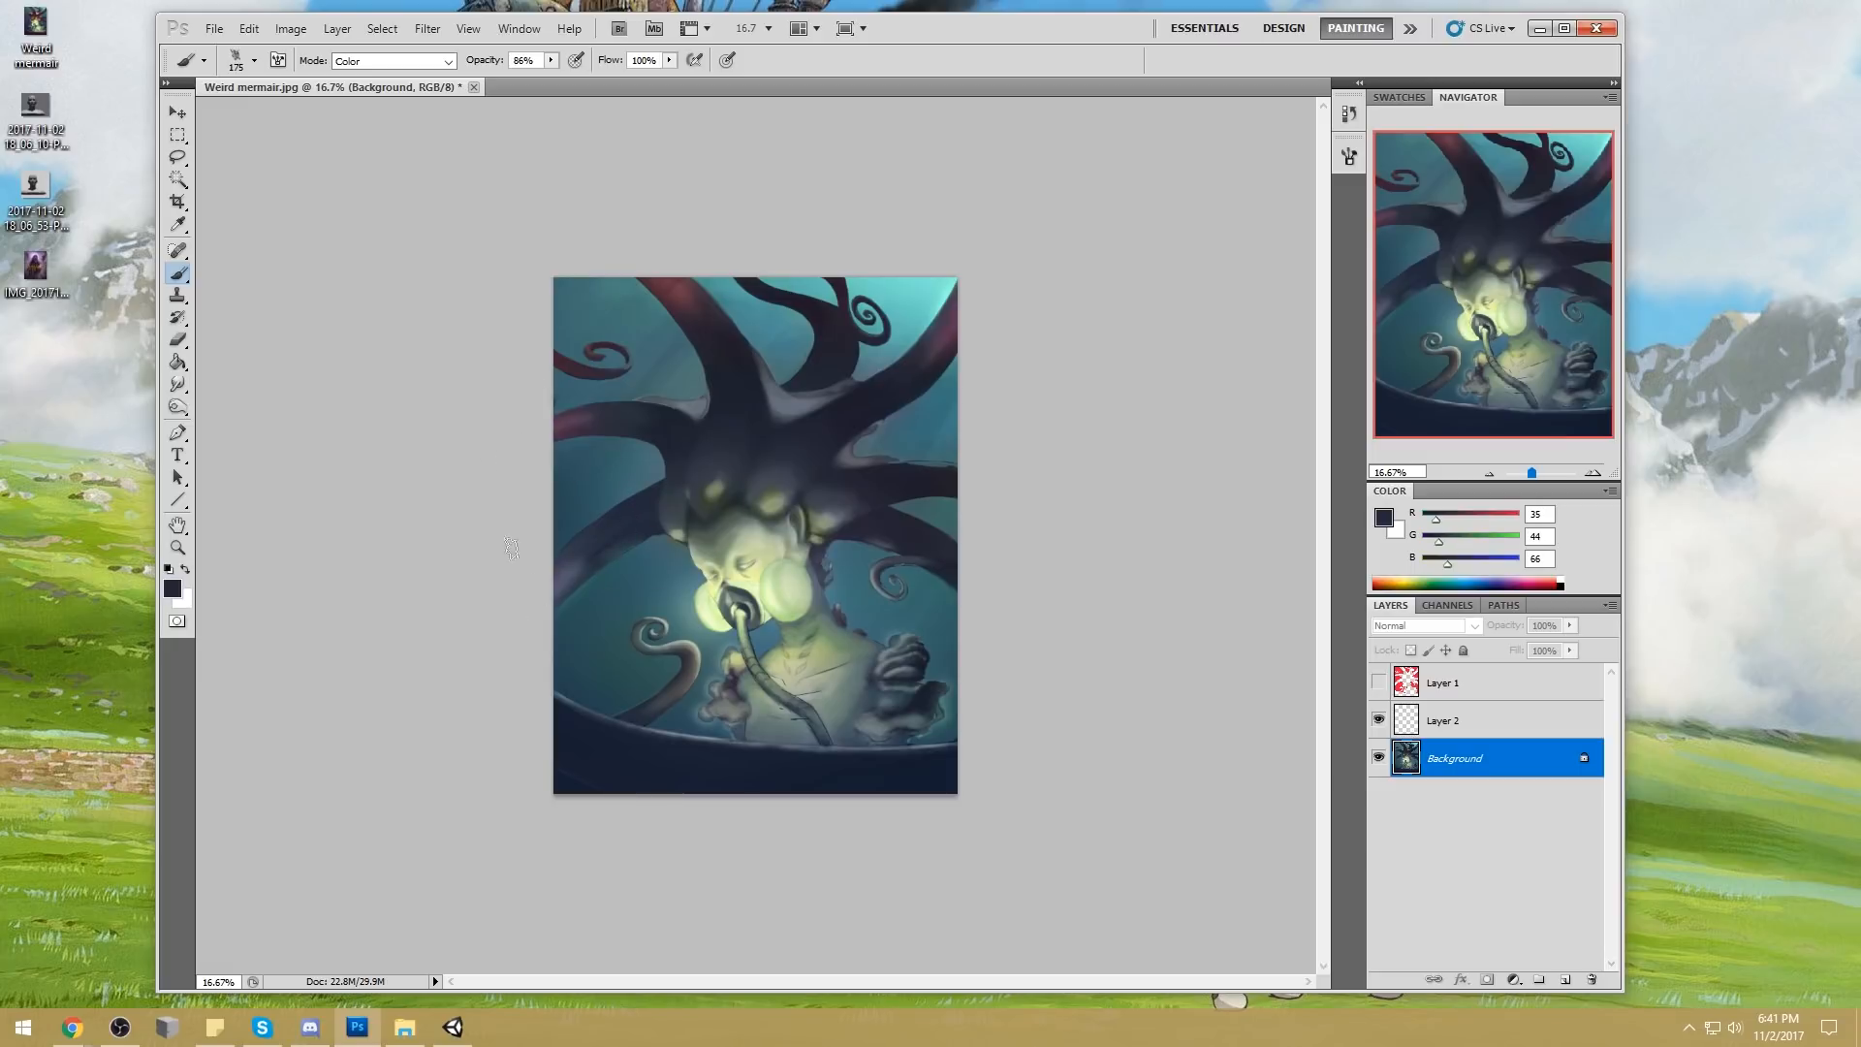
Set the brush to Normal mode at 100% opacity and try a dark stroke along the tentacle left of the face
{"action": "left_click", "coordinate": [426, 64]}
{"action": "left_click", "coordinate": [416, 77]}
{"action": "left_click_drag", "start_coordinate": [551, 60], "coordinate": [580, 85]}
{"action": "left_click_drag", "start_coordinate": [604, 546], "coordinate": [526, 625]}
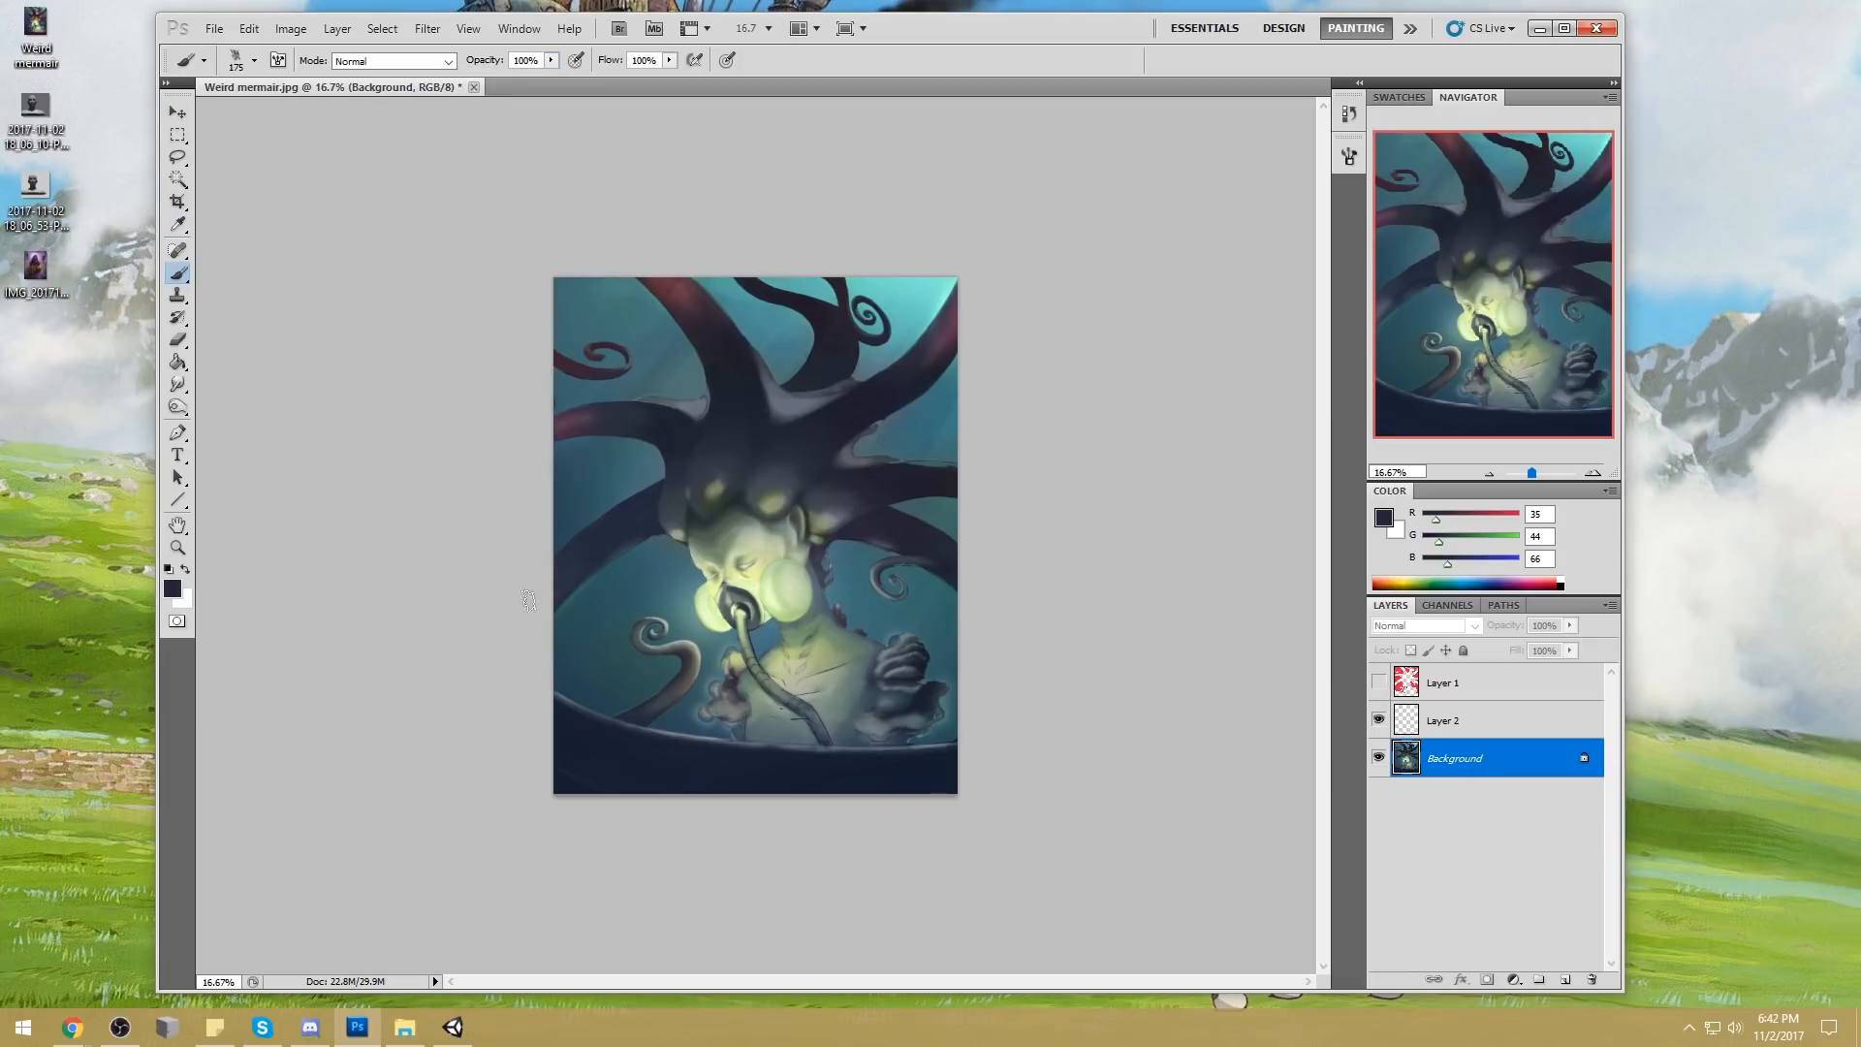
{"action": "key", "text": "ctrl+z"}
Reduce the brush to 60 px and tint the lower curled tentacle dark blue-grey in Color mode
{"action": "key", "text": "bracketleft"}
{"action": "key", "text": "bracketleft"}
{"action": "key", "text": "bracketleft"}
{"action": "left_click", "coordinate": [438, 70]}
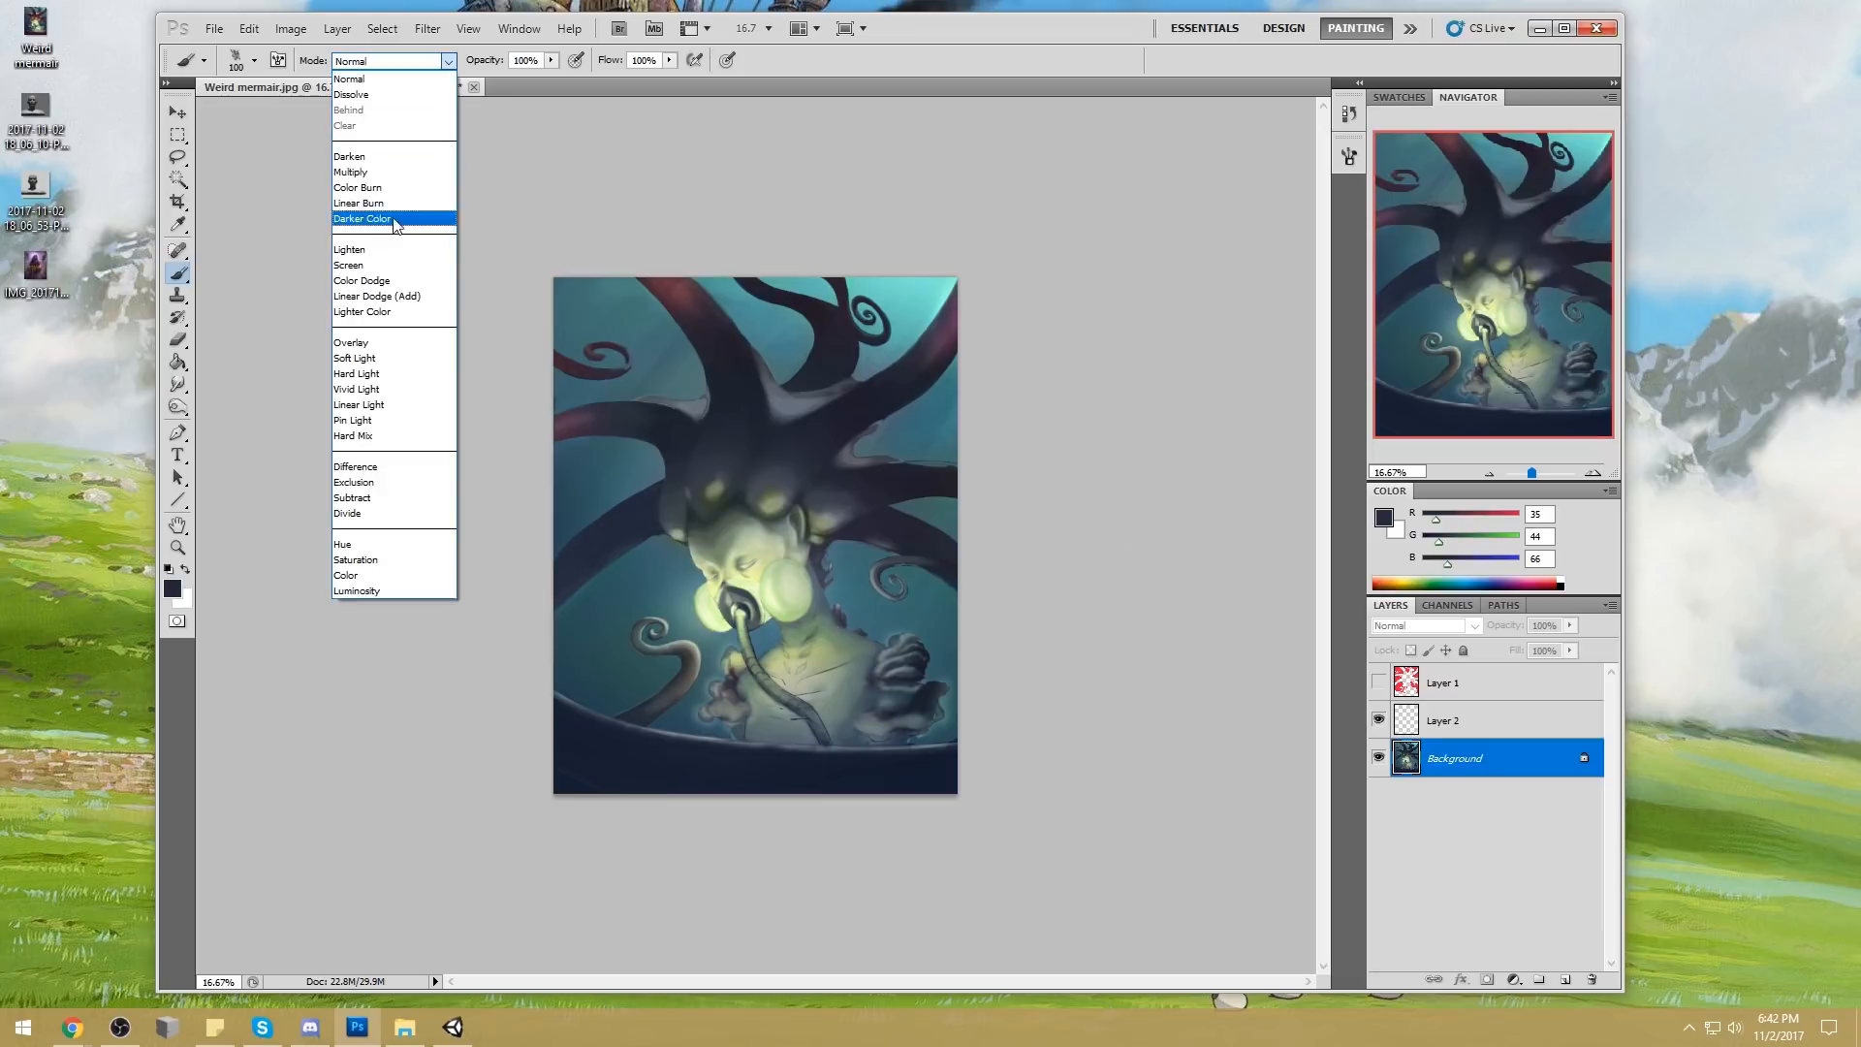
{"action": "left_click", "coordinate": [388, 580]}
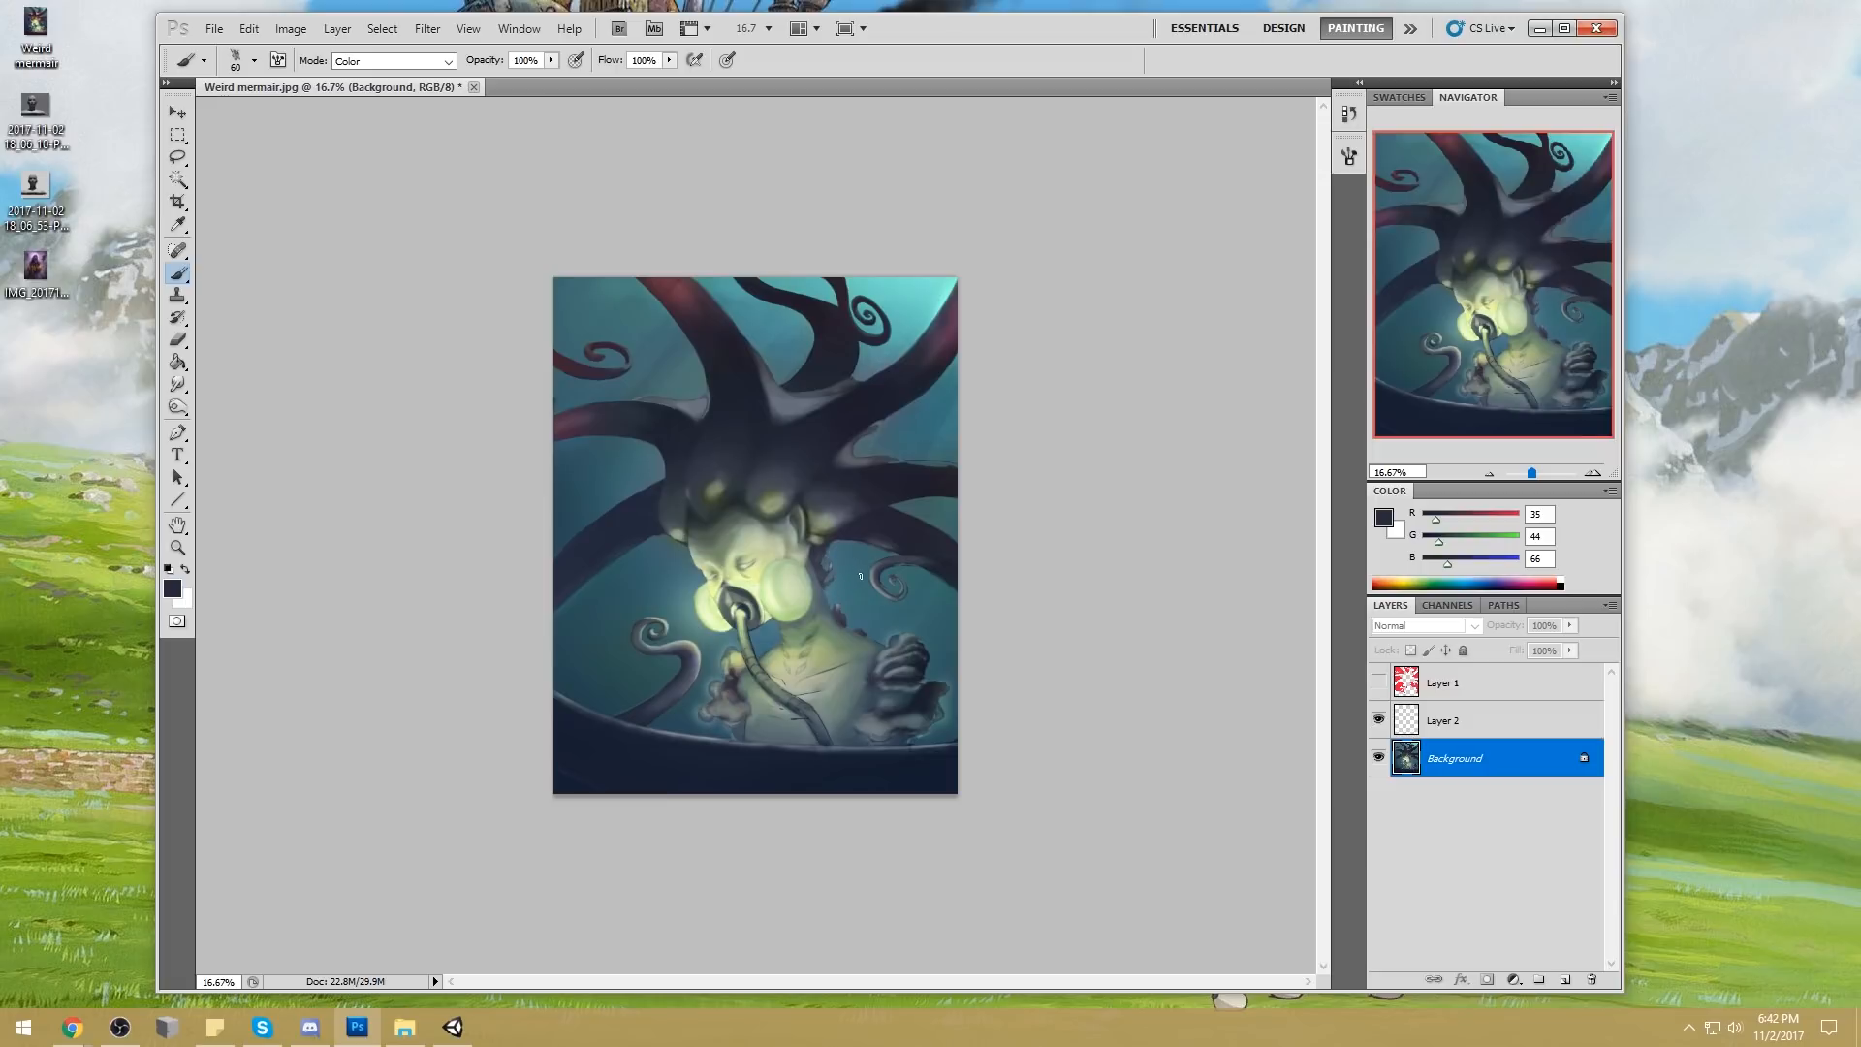
Sample a grey-blue (RGB 71, 77, 92) from the head and return the brush to Normal mode
{"action": "left_click", "coordinate": [778, 477], "text": "alt"}
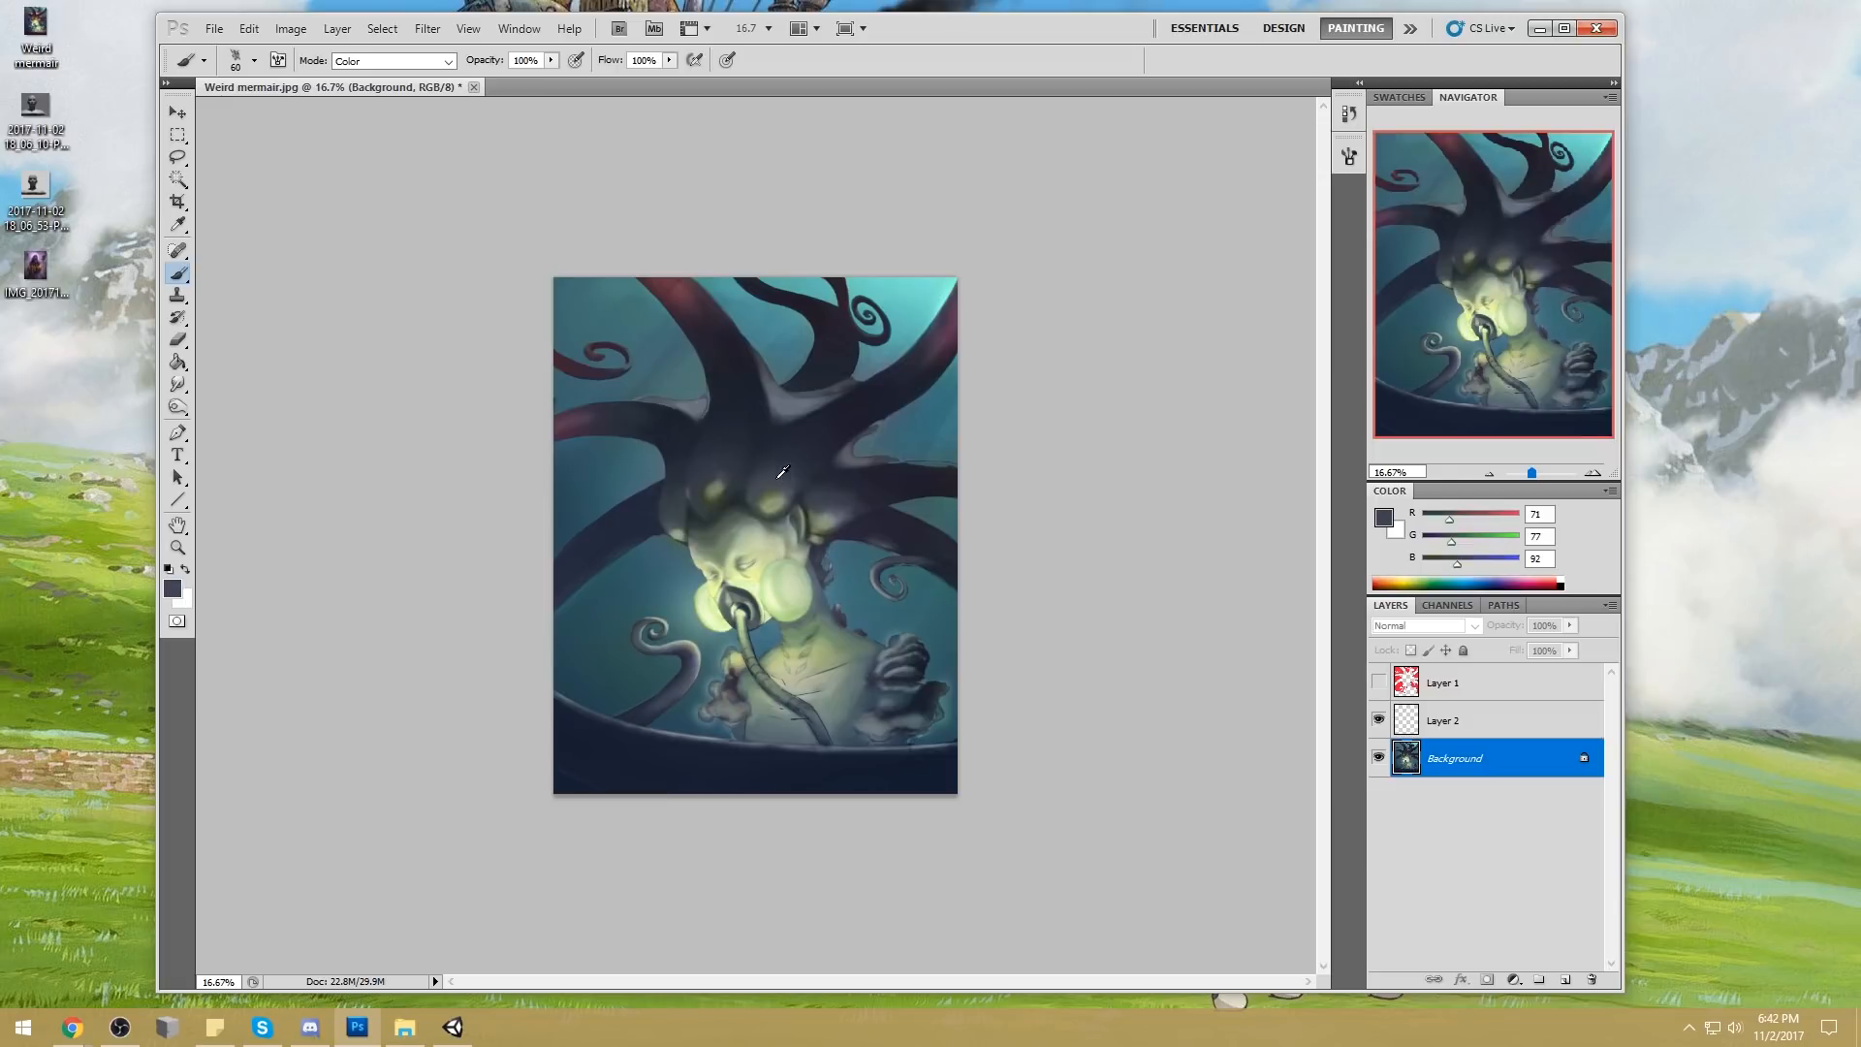
{"action": "left_click", "coordinate": [393, 60]}
{"action": "left_click", "coordinate": [368, 76]}
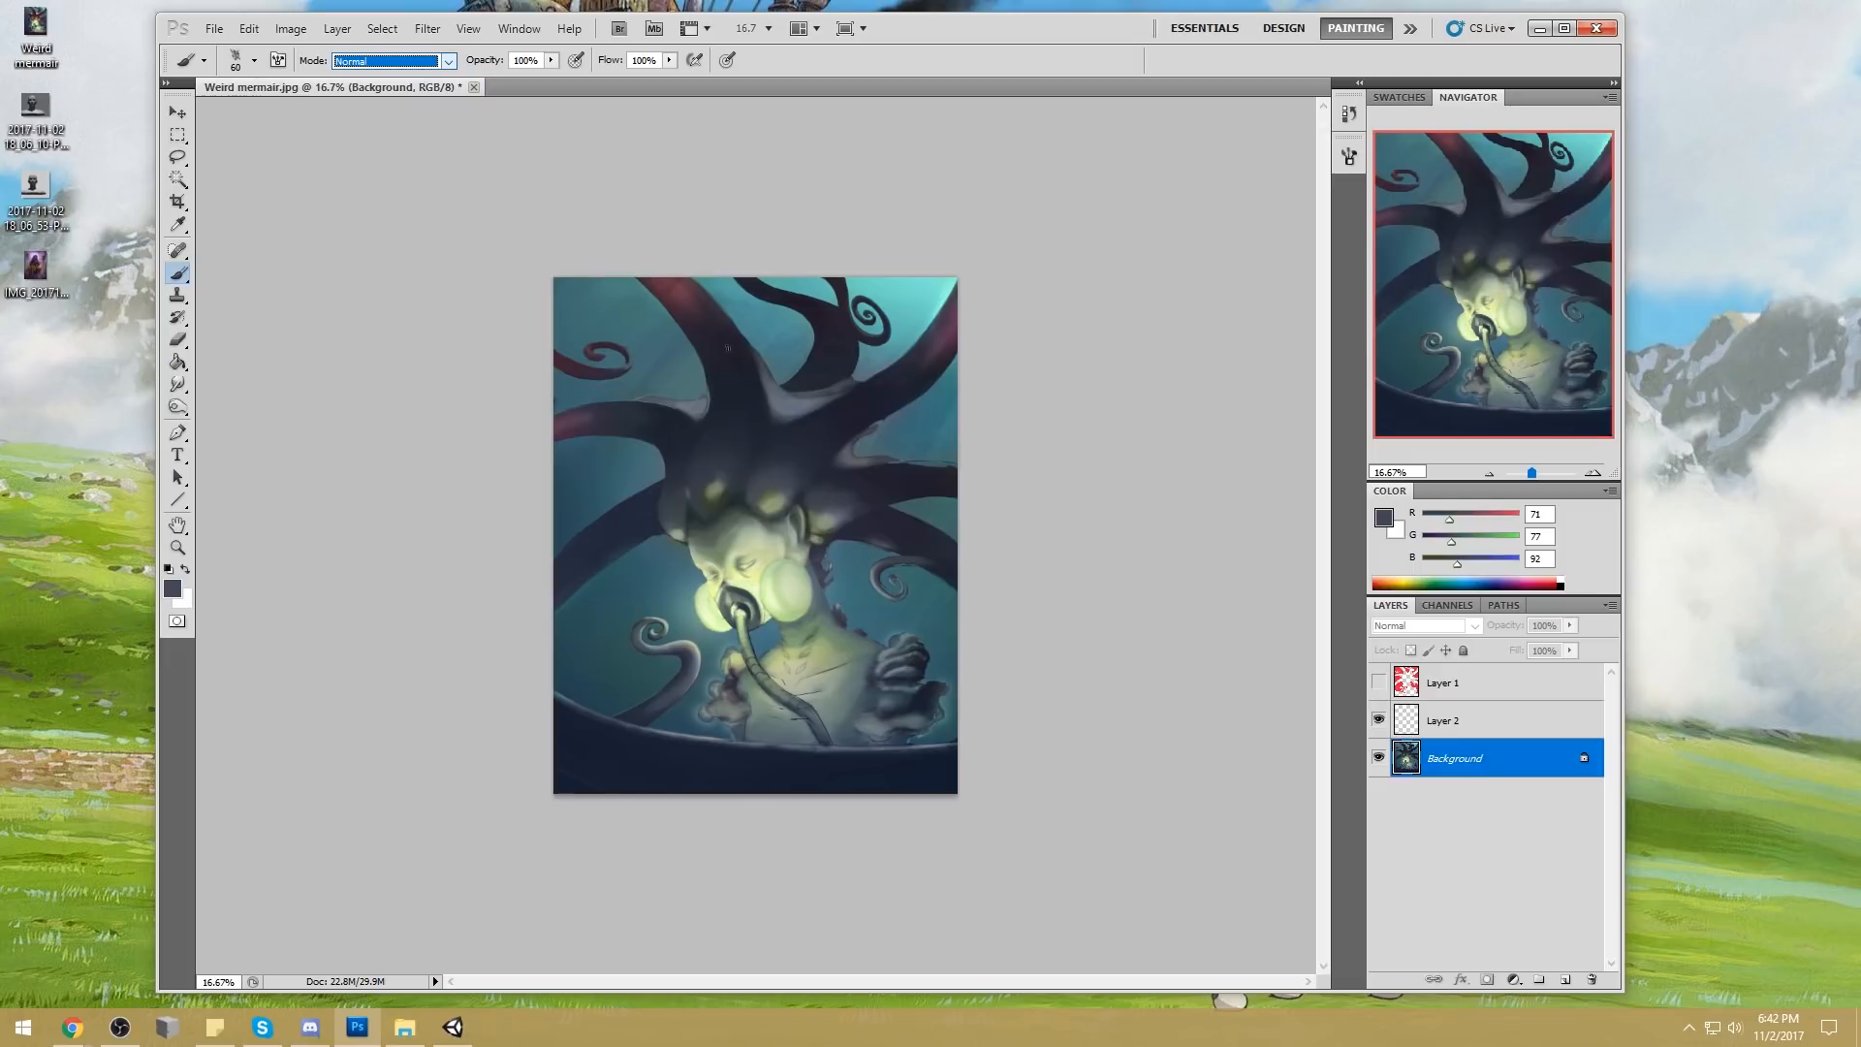
Dodge the highlights around the face and ear, reducing the brush from 1400 to 1100 px
{"action": "key", "text": "o"}
{"action": "key", "text": "bracketleft"}
{"action": "key", "text": "bracketleft"}
{"action": "key", "text": "bracketleft"}
{"action": "key", "text": "bracketleft"}
{"action": "key", "text": "bracketleft"}
{"action": "key", "text": "bracketleft"}
{"action": "key", "text": "bracketleft"}
{"action": "key", "text": "bracketleft"}
{"action": "key", "text": "bracketleft"}
{"action": "key", "text": "bracketleft"}
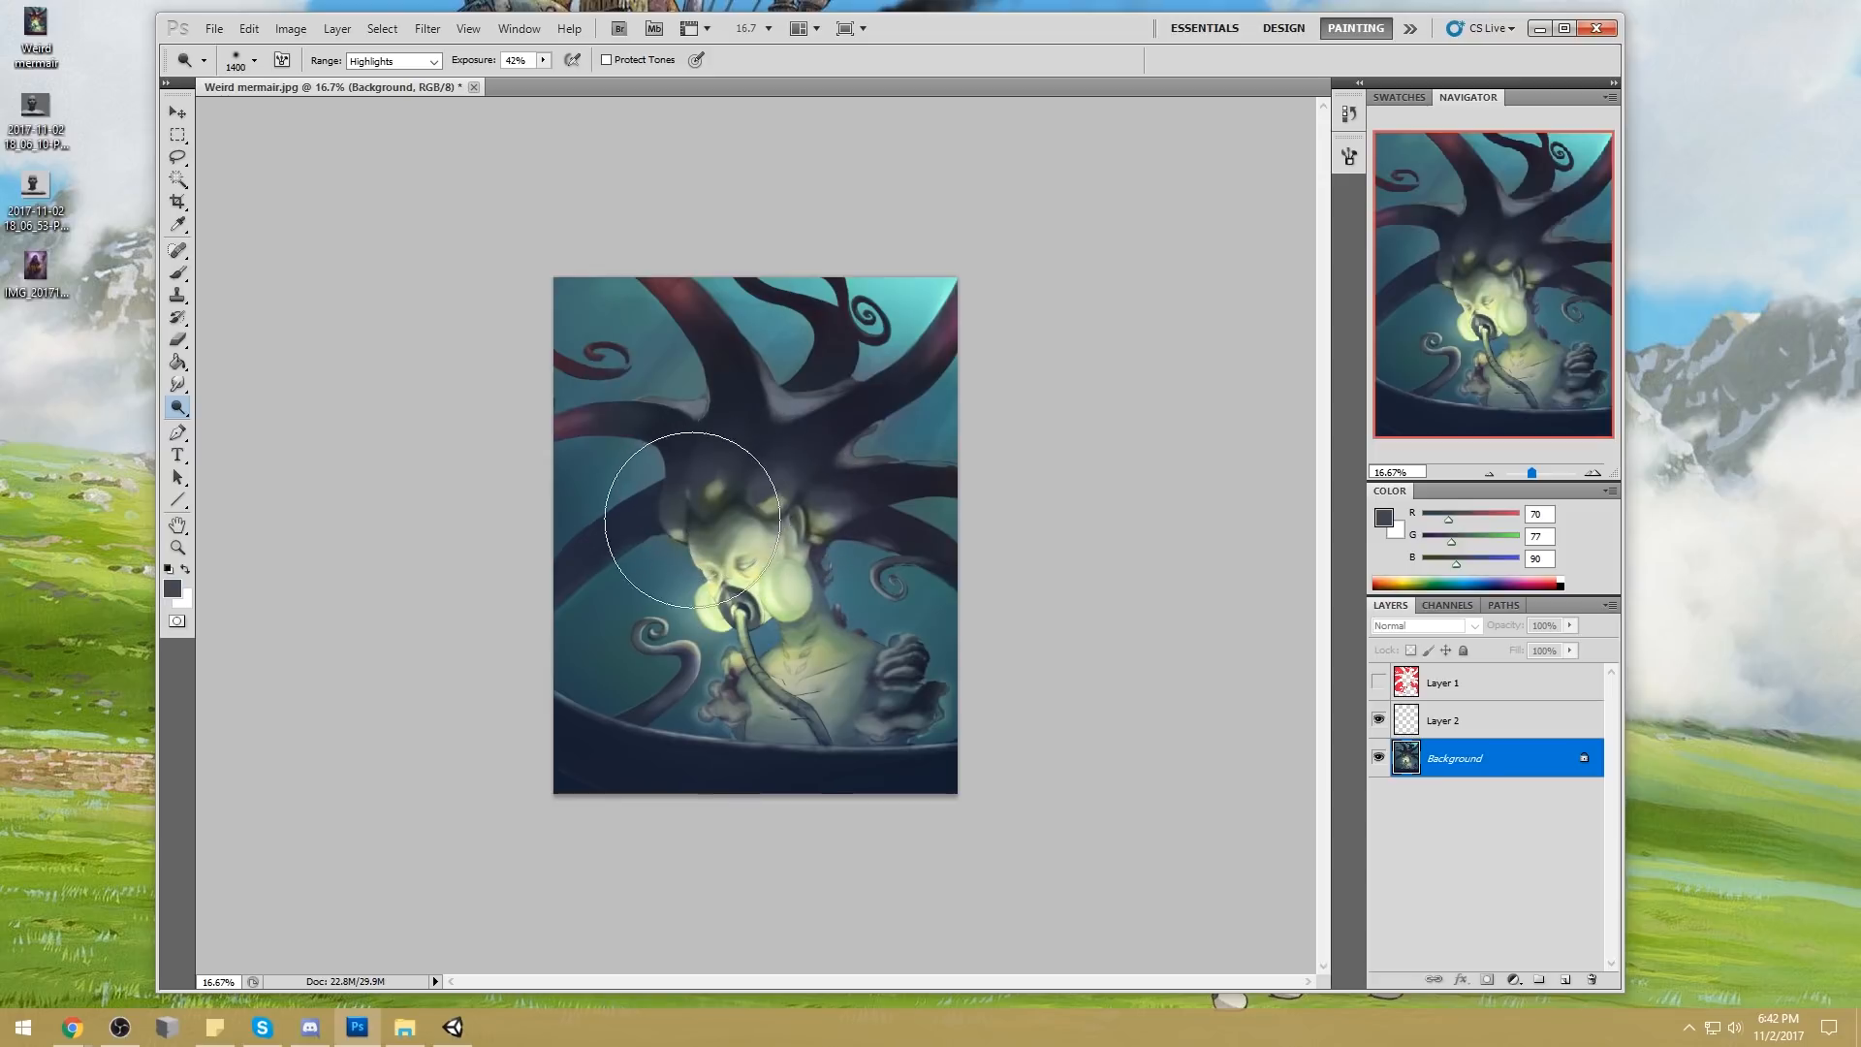
{"action": "key", "text": "bracketleft"}
{"action": "key", "text": "bracketleft"}
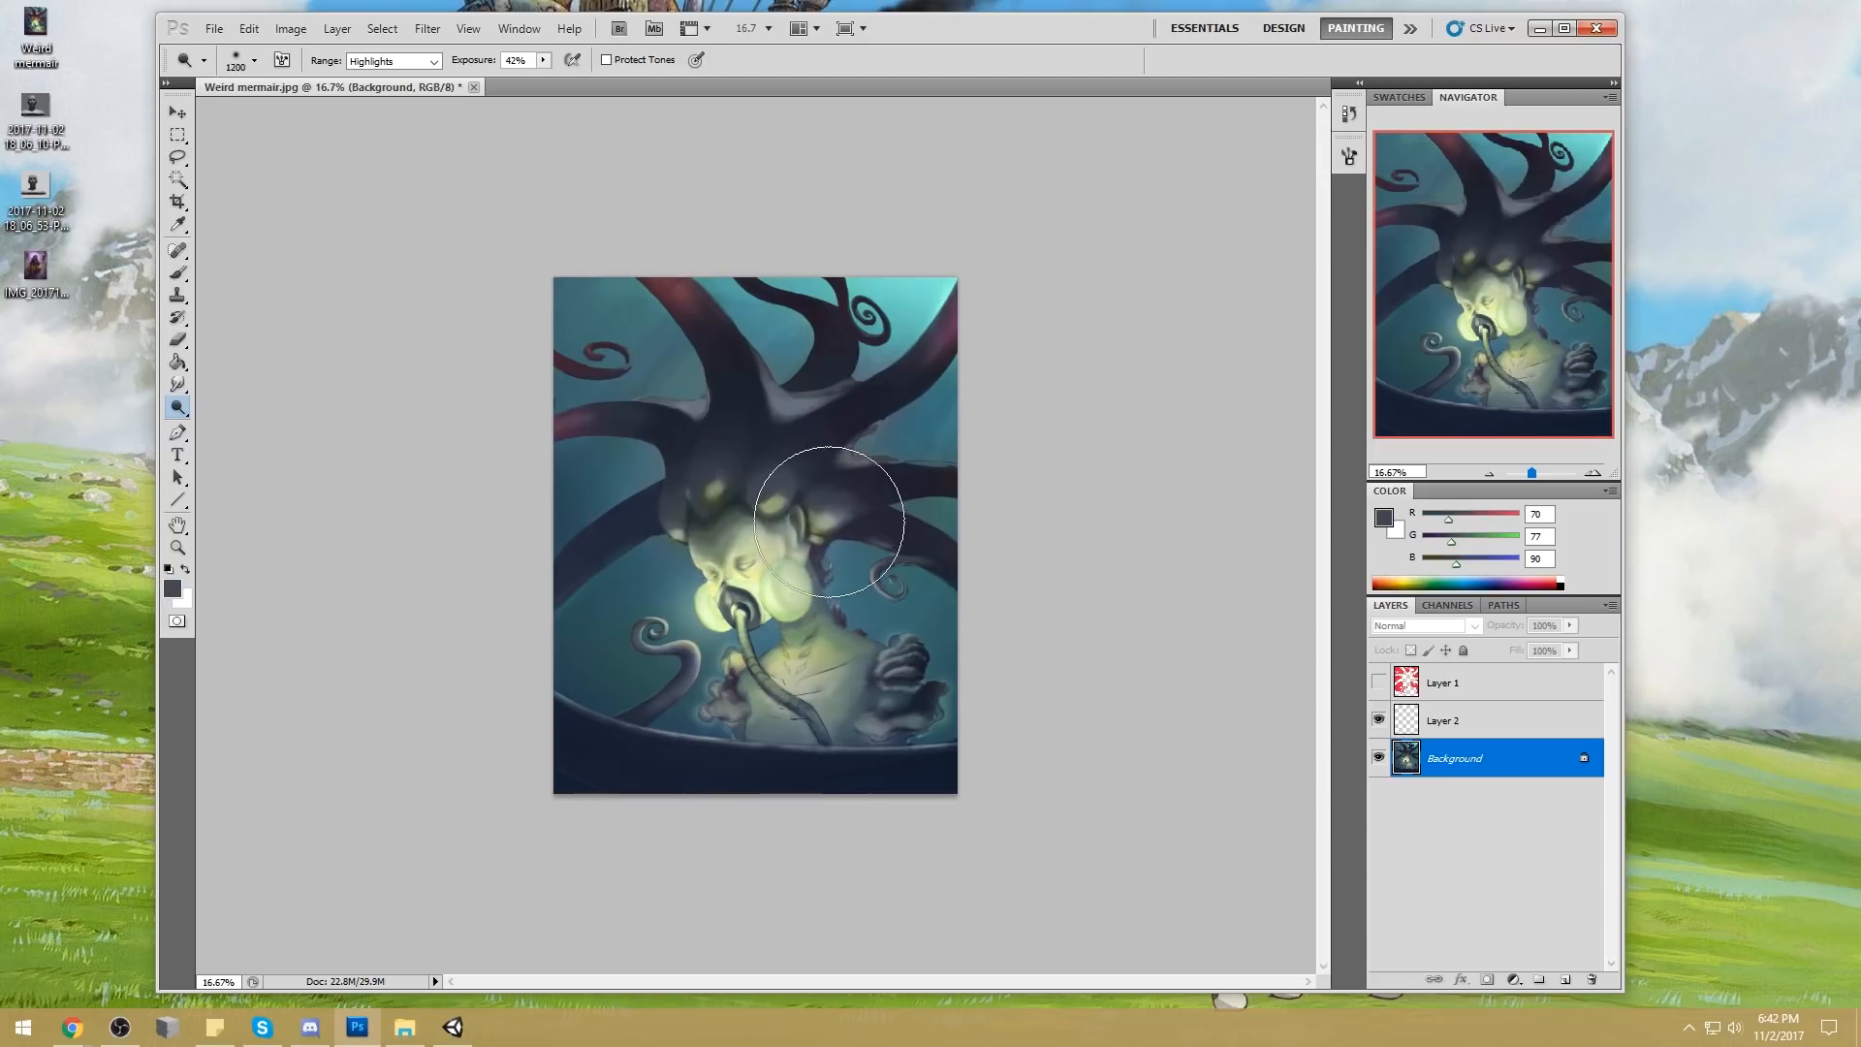
{"action": "key", "text": "bracketleft"}
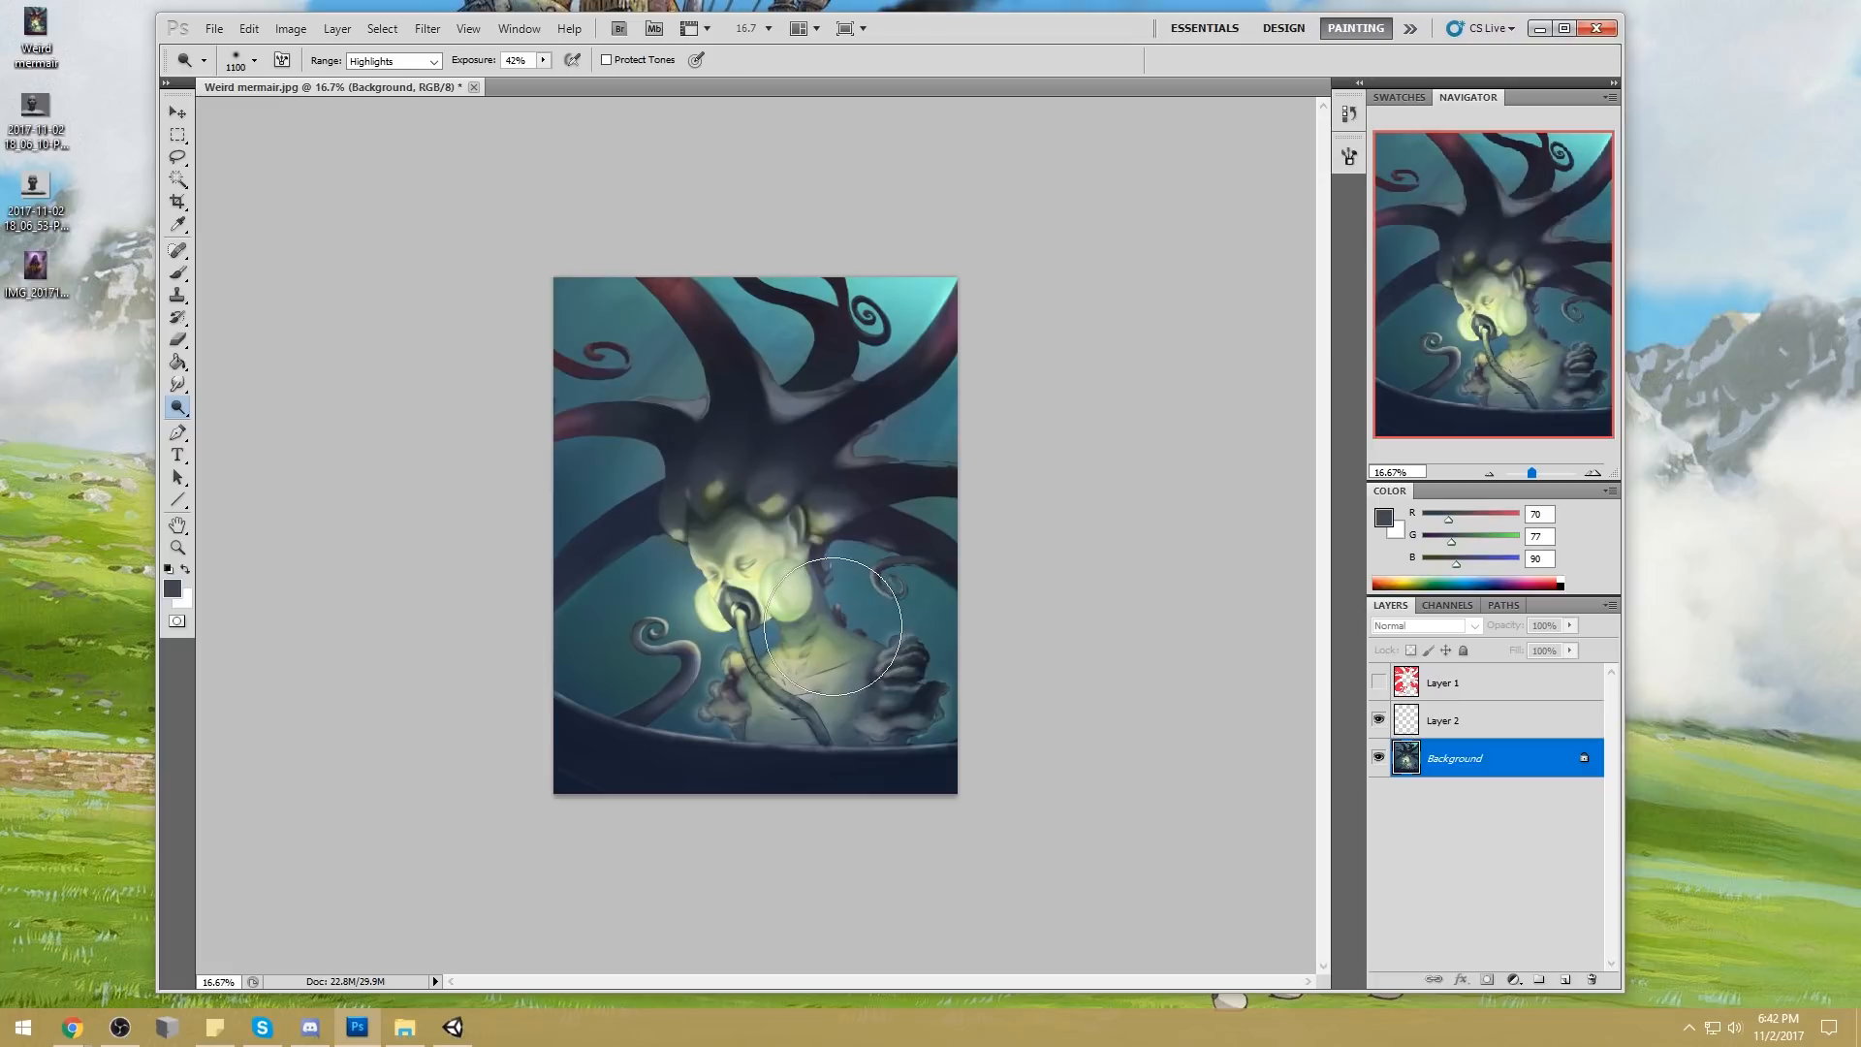
Switch to a soft round brush at 500 px and touch up the area beside the ear with sampled grey-blue tones
{"action": "key", "text": "b"}
{"action": "right_click", "coordinate": [769, 453]}
{"action": "left_click", "coordinate": [1008, 578]}
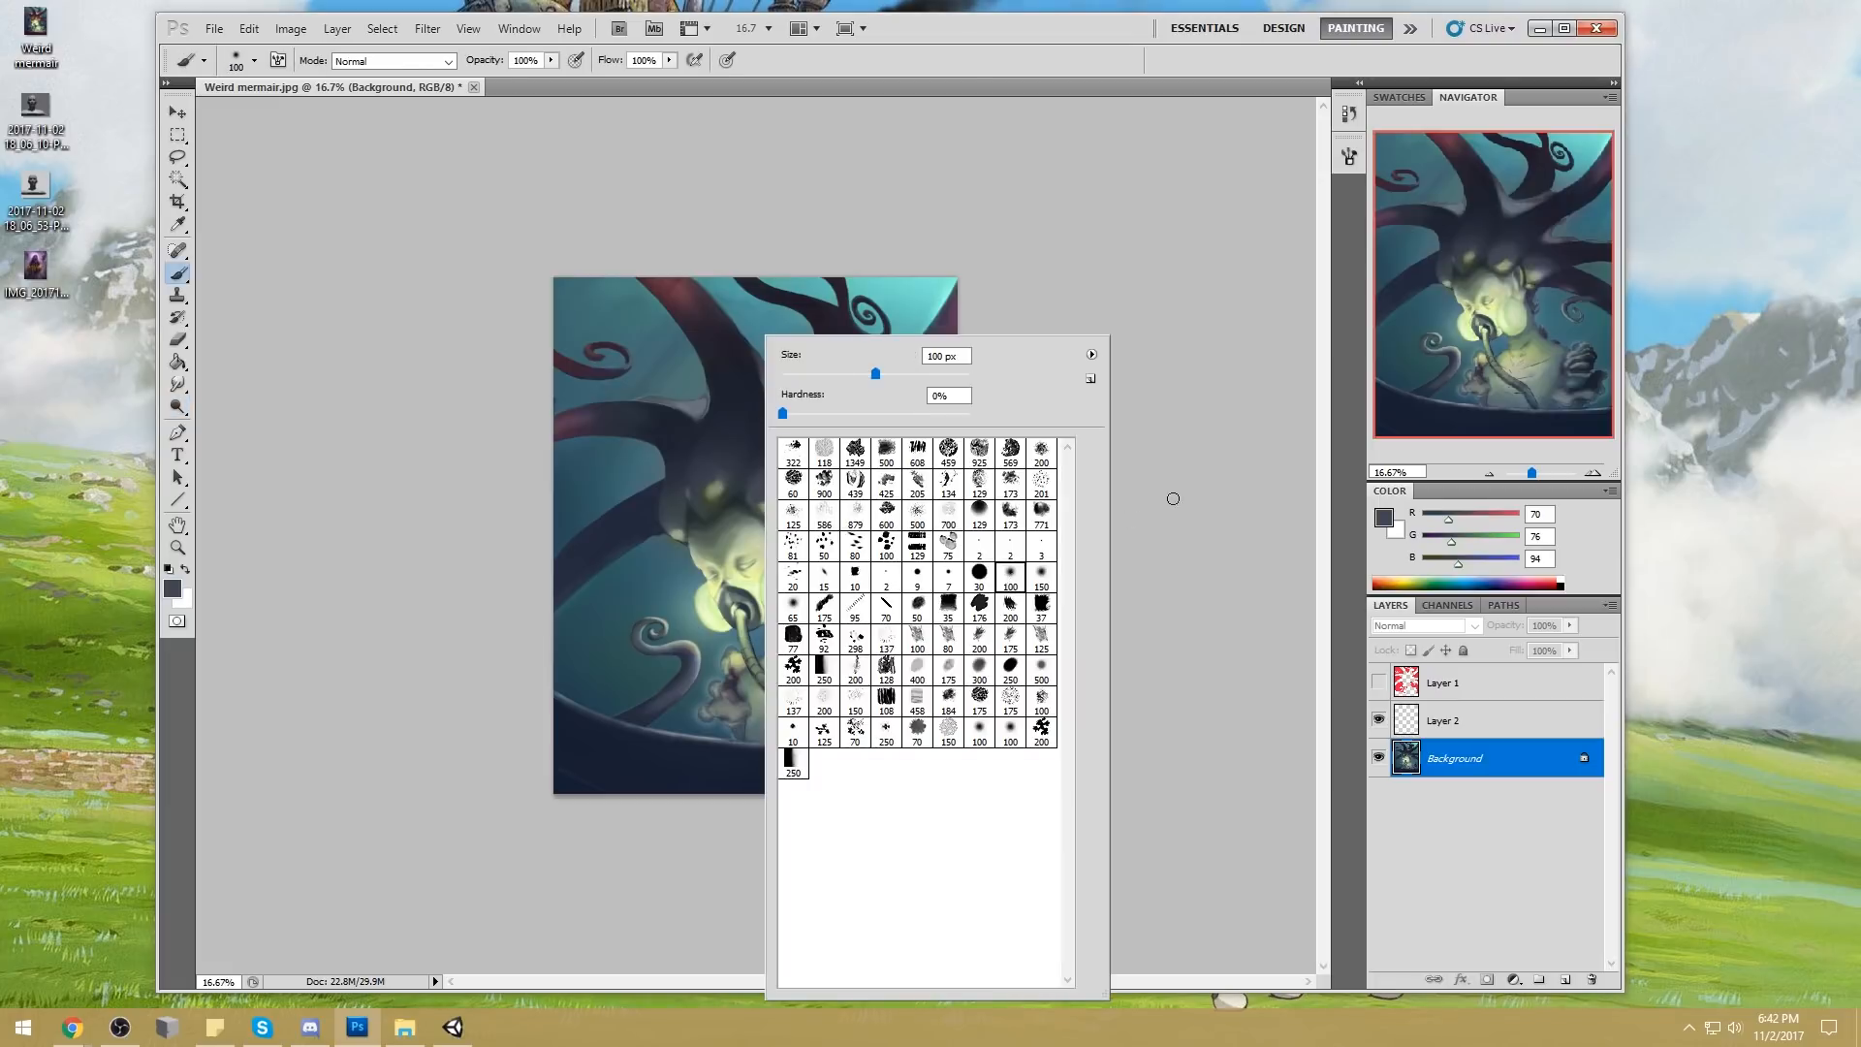
{"action": "left_click", "coordinate": [1172, 499]}
{"action": "left_click", "coordinate": [813, 575], "text": "alt"}
{"action": "key", "text": "bracketright"}
{"action": "key", "text": "bracketright"}
{"action": "key", "text": "bracketright"}
{"action": "key", "text": "bracketright"}
{"action": "key", "text": "bracketright"}
{"action": "key", "text": "bracketright"}
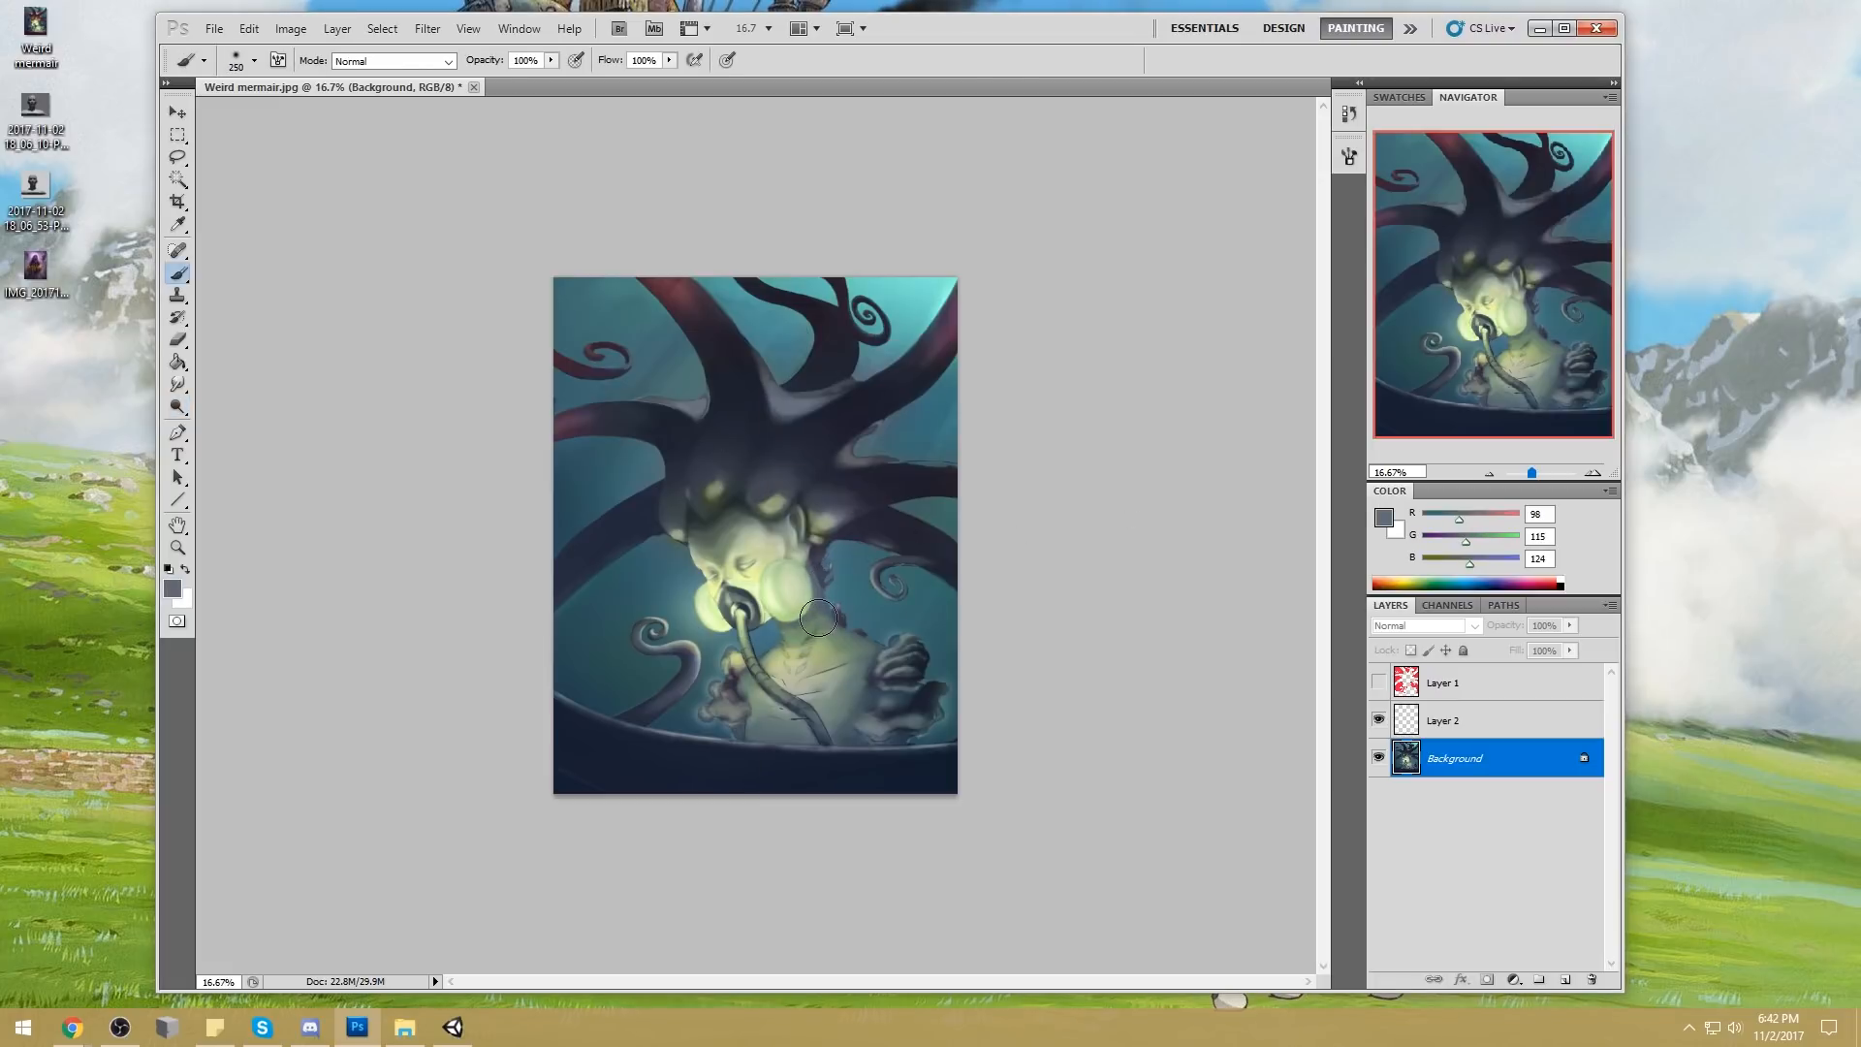
{"action": "left_click", "coordinate": [827, 557], "text": "alt"}
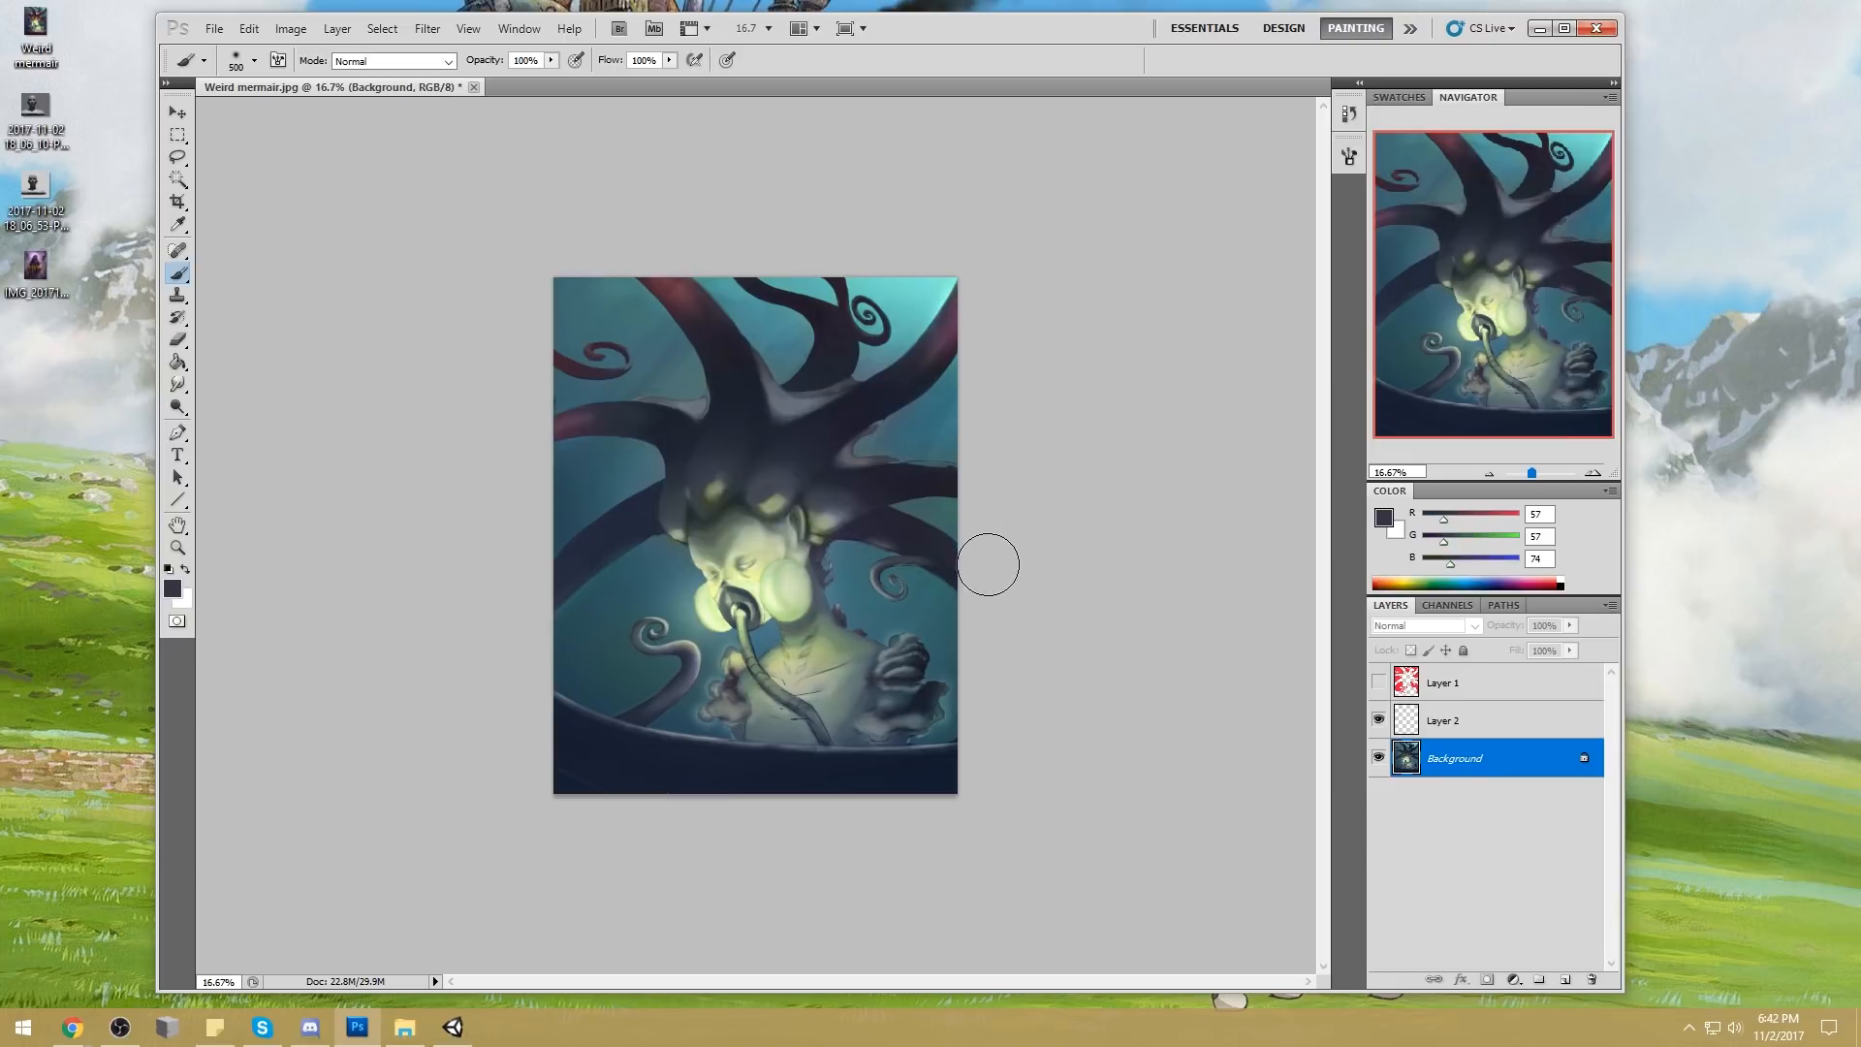
Hide Layer 2 and set the foreground color to a pale cream (RGB 255, 237, 197)
{"action": "key", "text": "ctrl+plus"}
{"action": "key", "text": "ctrl+minus"}
{"action": "key", "text": "ctrl+minus"}
{"action": "key", "text": "ctrl+minus"}
{"action": "key", "text": "ctrl+minus"}
{"action": "key", "text": "ctrl+minus"}
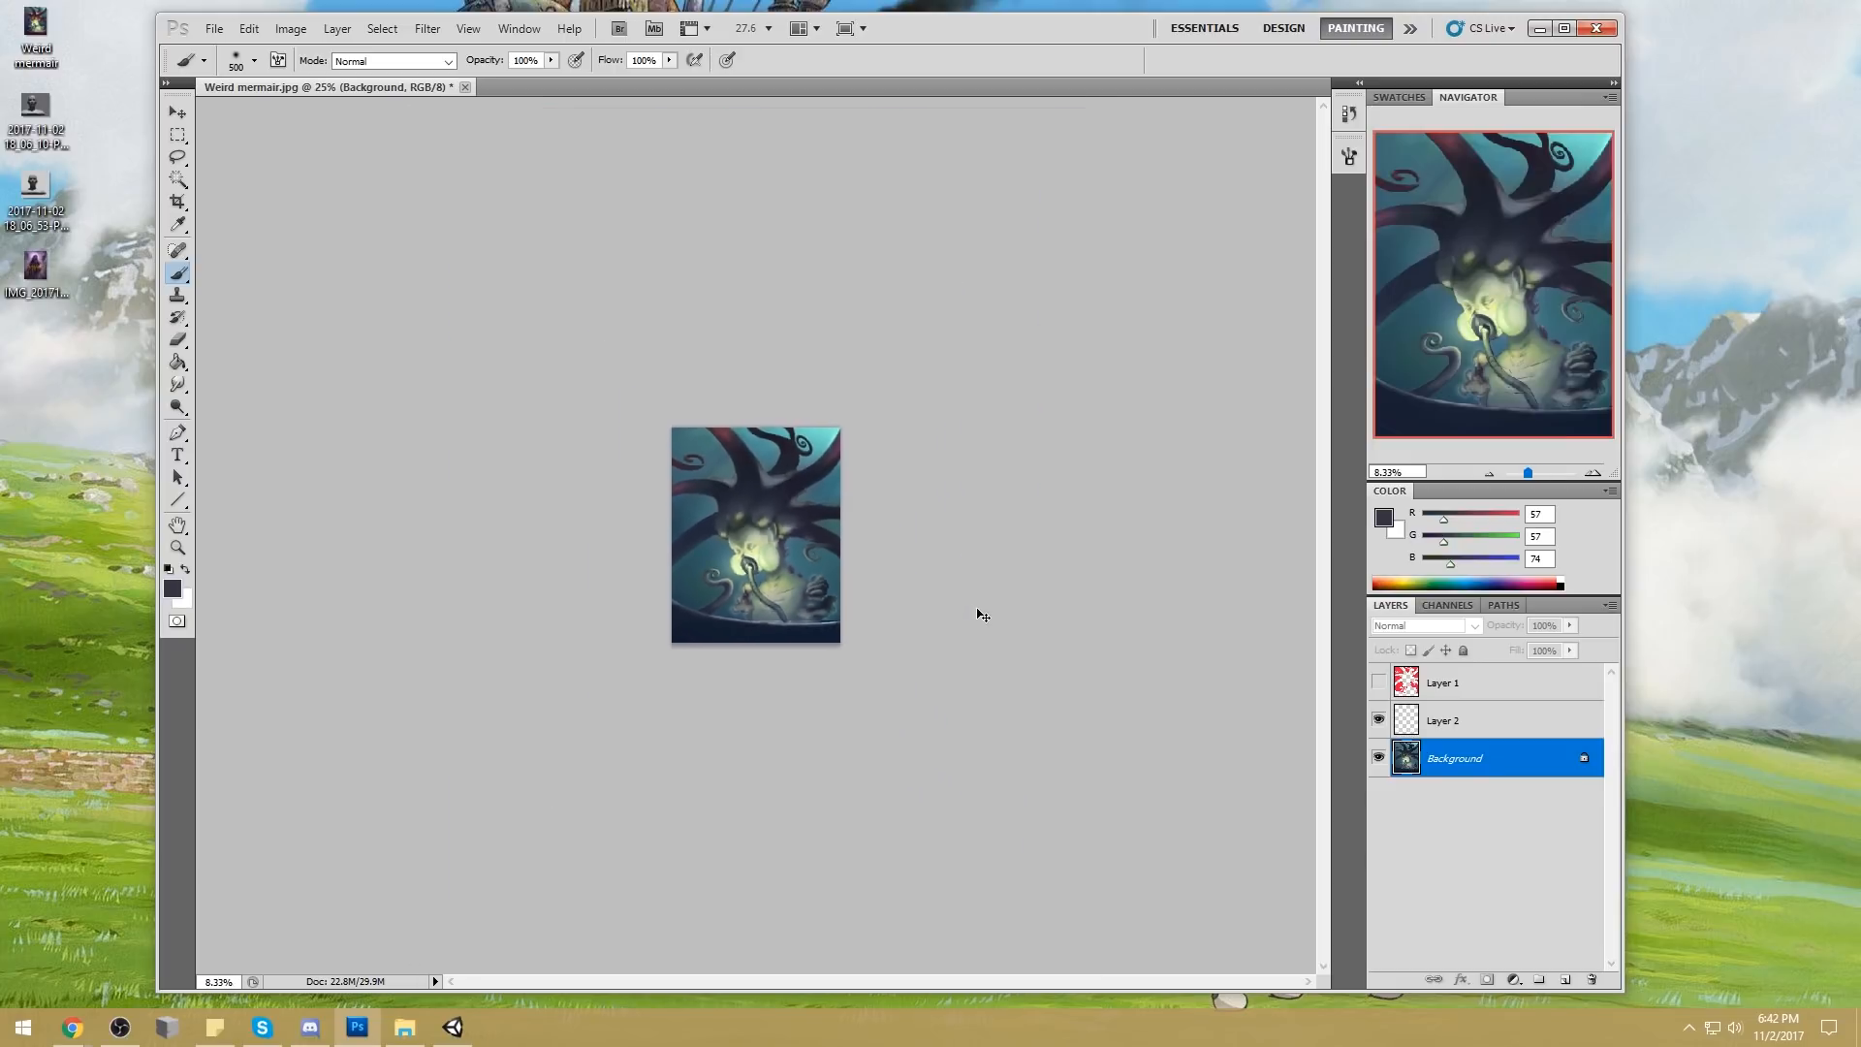
{"action": "left_click", "coordinate": [1393, 580]}
{"action": "left_click", "coordinate": [1378, 720]}
{"action": "key", "text": "ctrl+0"}
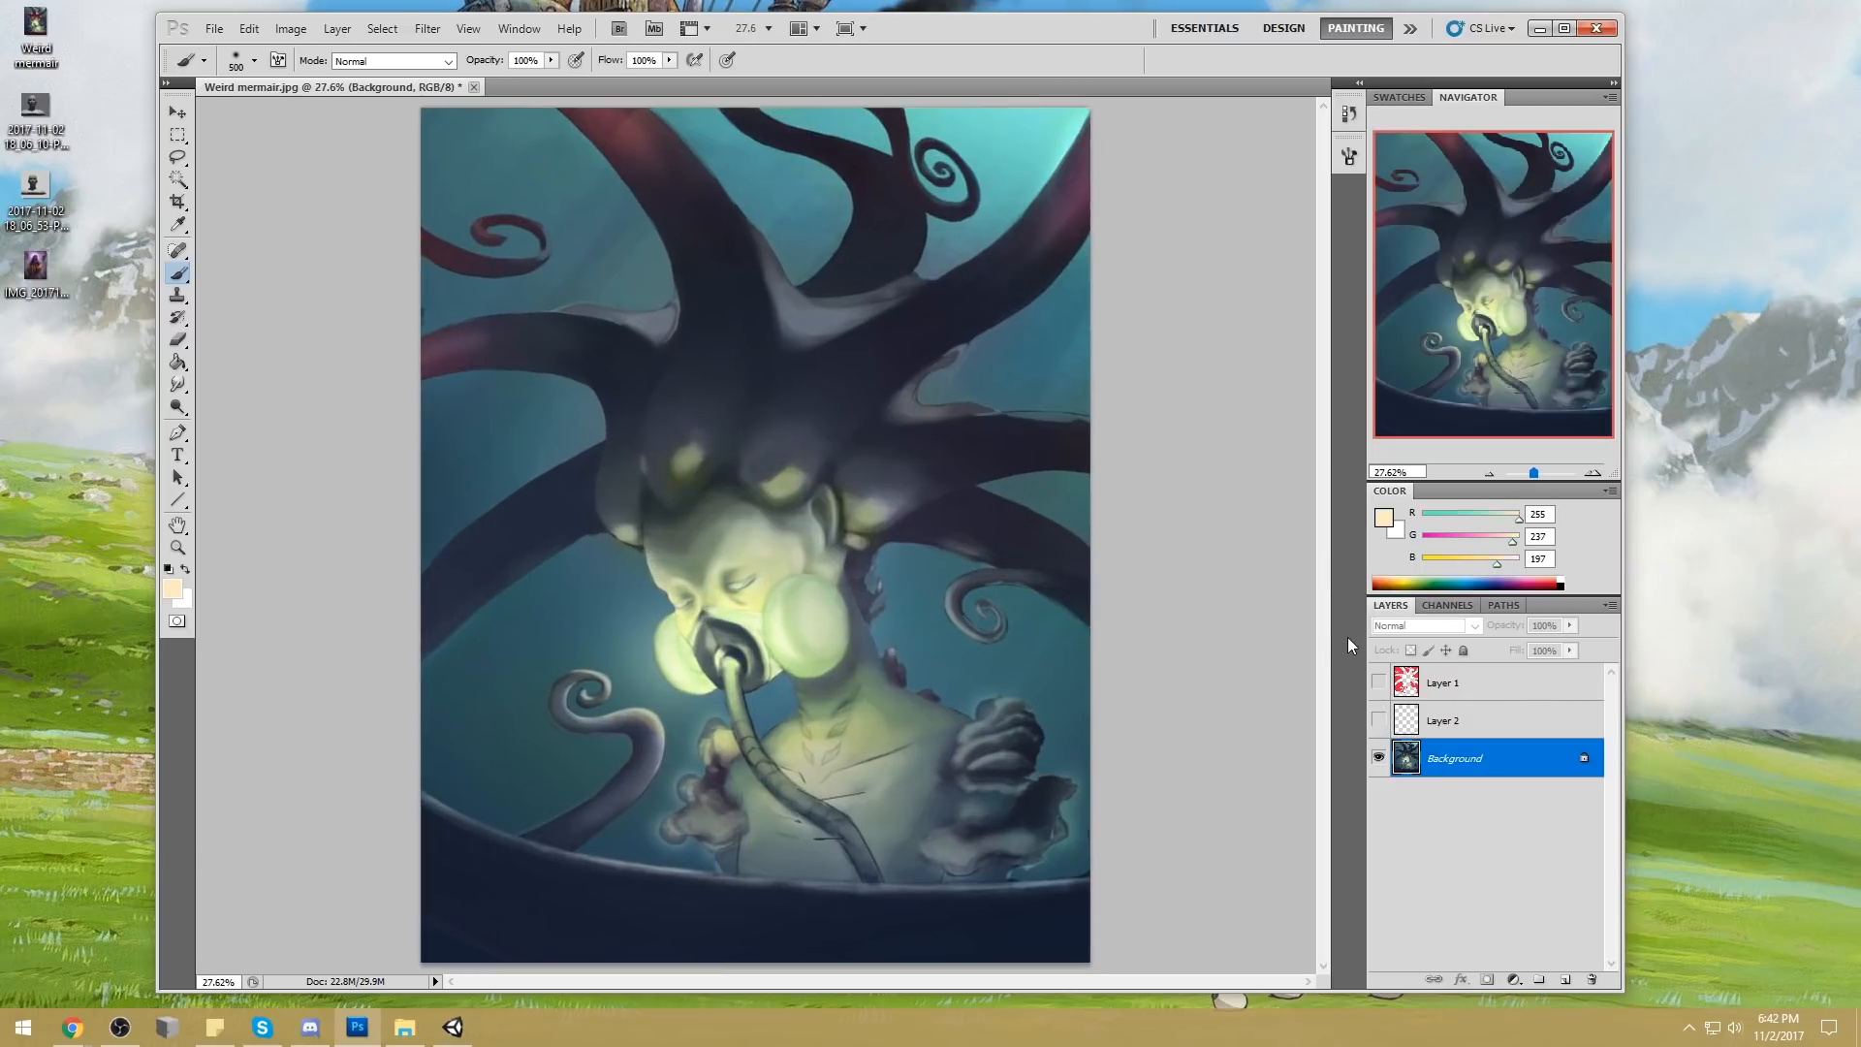
{"action": "key", "text": "ctrl+minus"}
{"action": "key", "text": "ctrl+minus"}
{"action": "key", "text": "ctrl+minus"}
{"action": "key", "text": "ctrl+minus"}
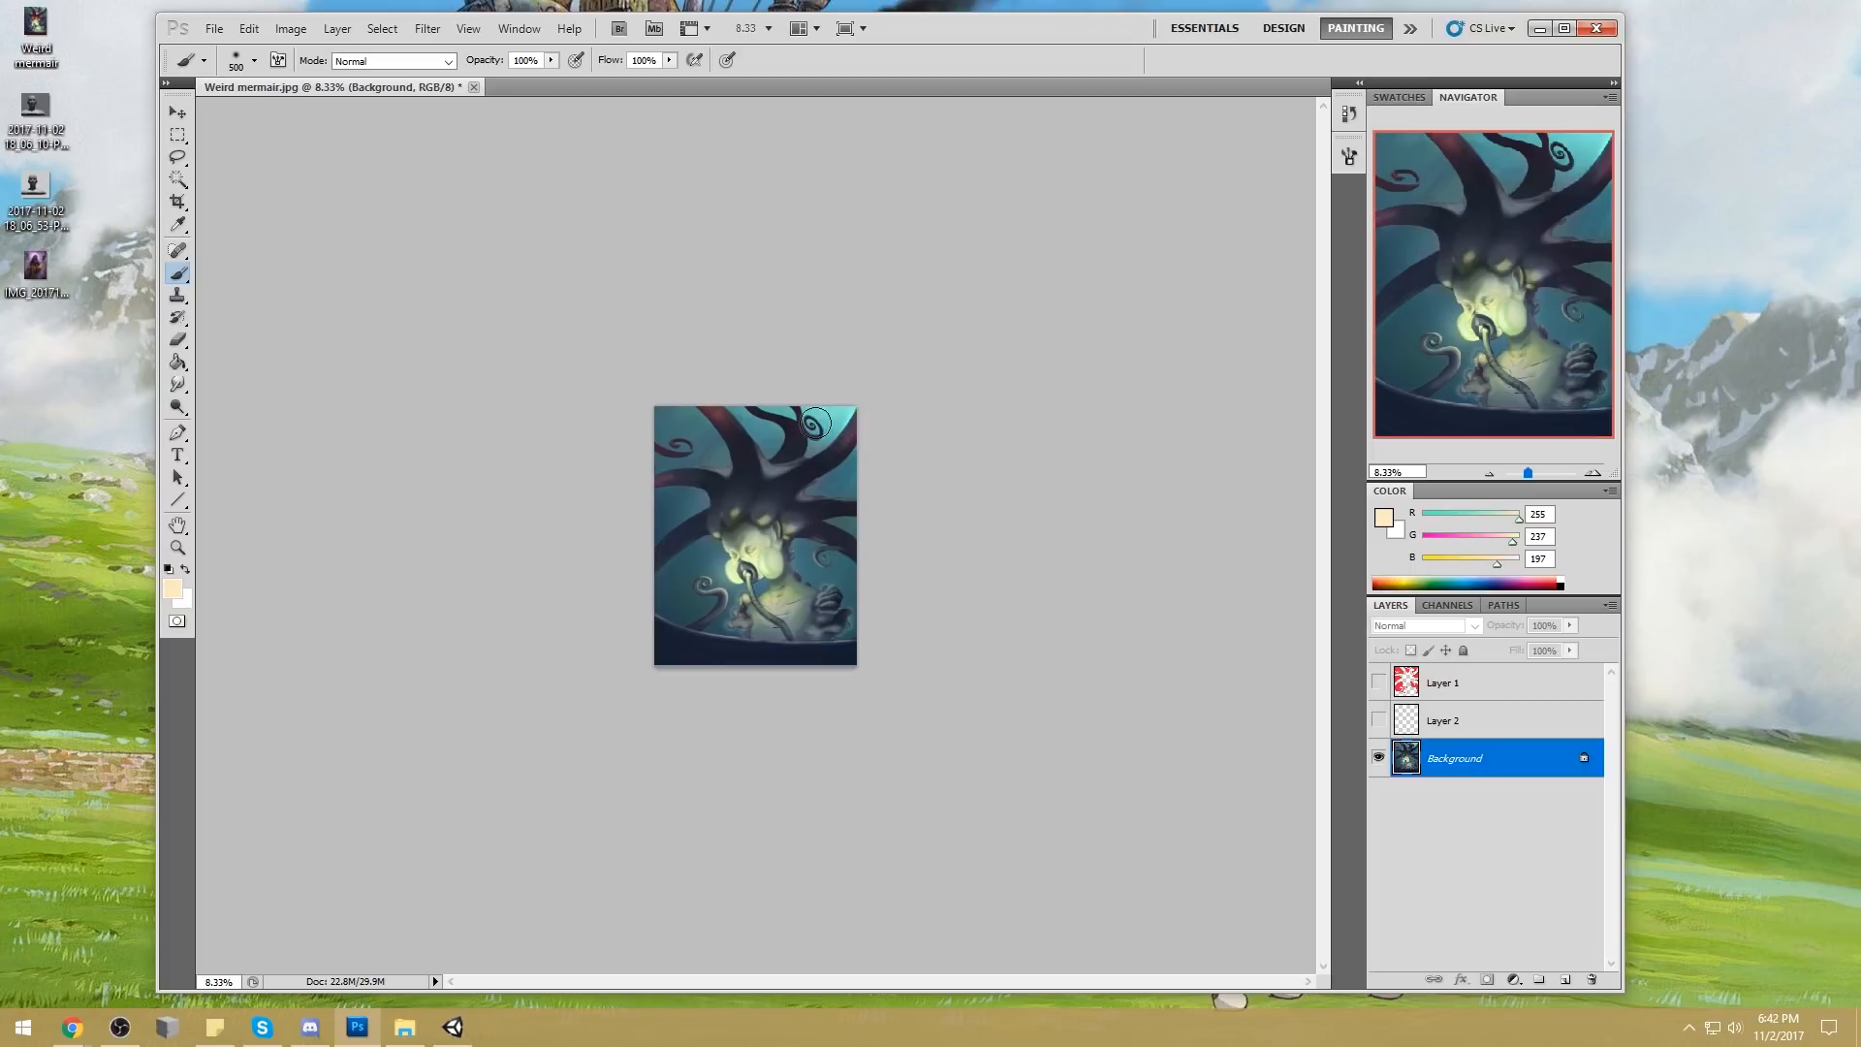
Sample a muted teal (RGB 49, 114, 130) from the water and set the brush to Darken mode at 51% opacity
{"action": "left_click", "coordinate": [843, 472], "text": "alt"}
{"action": "key", "text": "bracketright"}
{"action": "key", "text": "bracketright"}
{"action": "key", "text": "bracketright"}
{"action": "key", "text": "bracketright"}
{"action": "key", "text": "bracketright"}
{"action": "key", "text": "bracketright"}
{"action": "key", "text": "bracketright"}
{"action": "key", "text": "bracketright"}
{"action": "key", "text": "bracketright"}
{"action": "key", "text": "bracketright"}
{"action": "key", "text": "bracketright"}
{"action": "key", "text": "bracketright"}
{"action": "left_click", "coordinate": [550, 60]}
{"action": "left_click", "coordinate": [505, 80]}
{"action": "left_click", "coordinate": [394, 63]}
{"action": "left_click", "coordinate": [398, 172]}
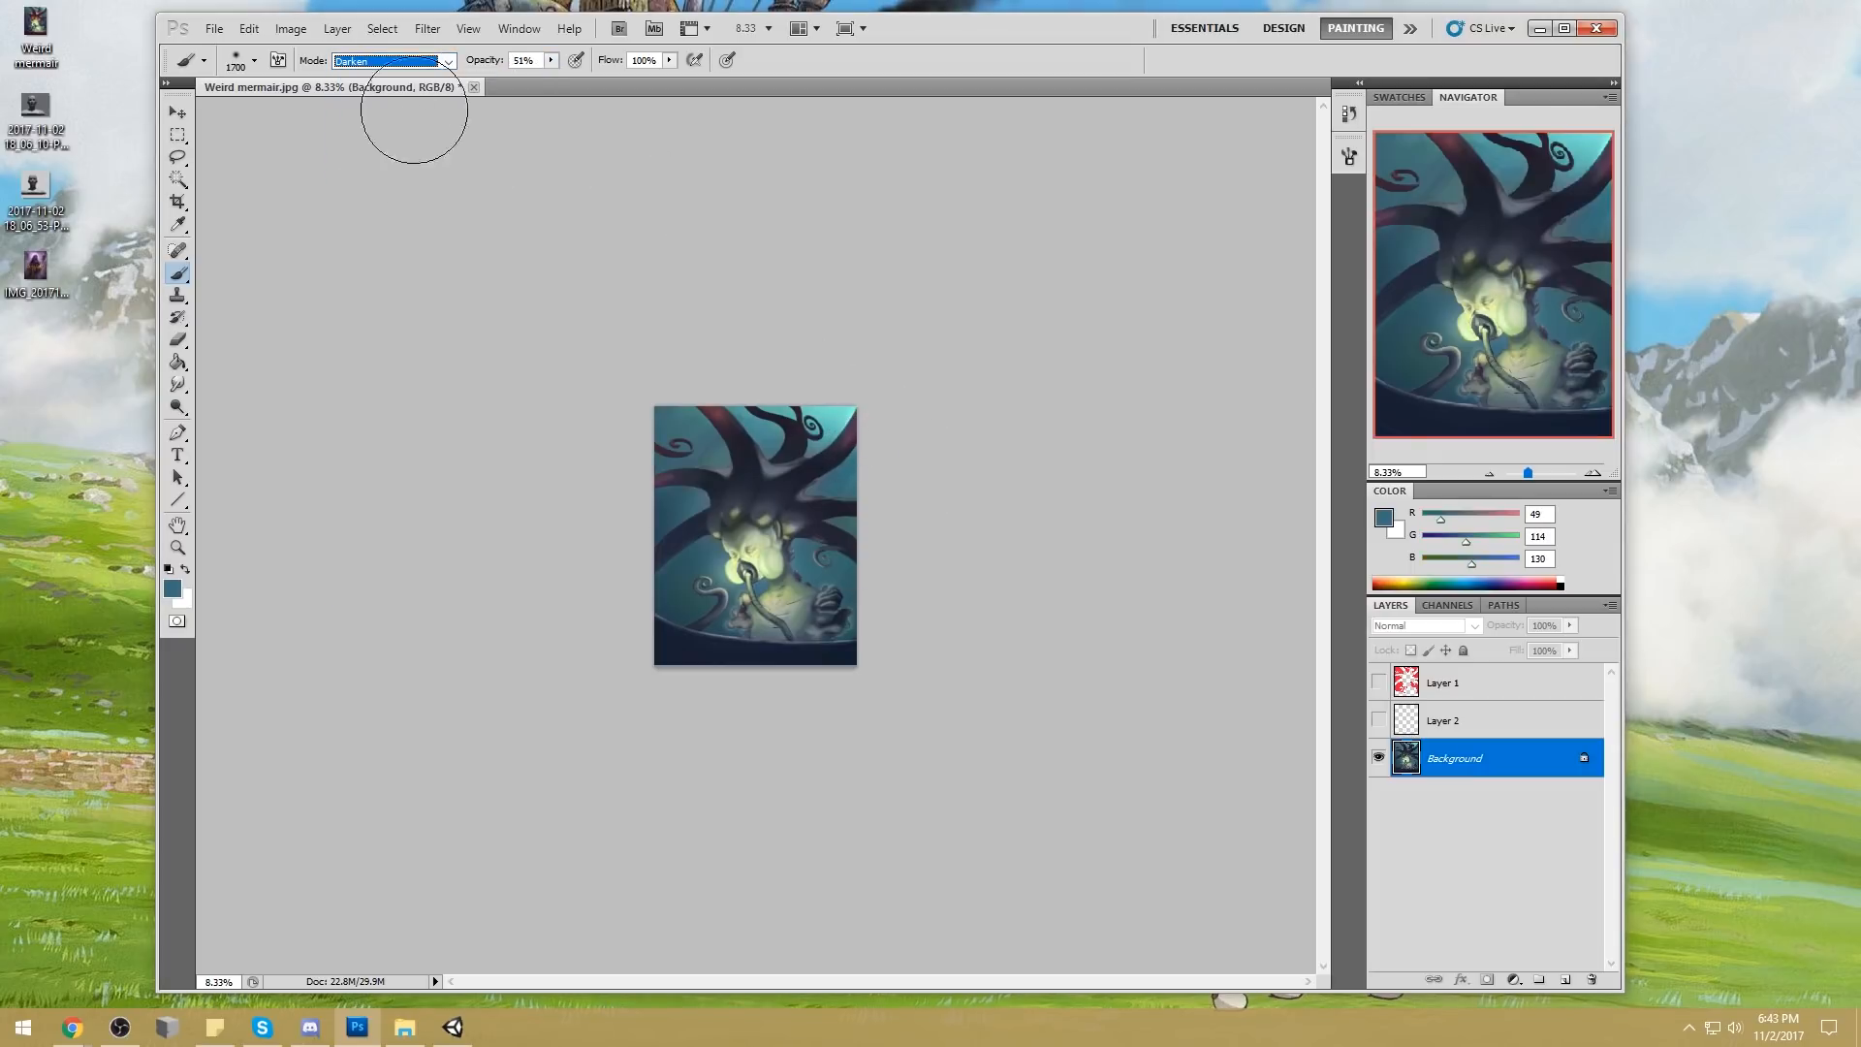
Enlarge the brush to 2100 px and tone down the bright water in the painting's upper-right corner
{"action": "key", "text": "bracketright"}
{"action": "key", "text": "bracketright"}
{"action": "key", "text": "bracketright"}
{"action": "key", "text": "bracketright"}
{"action": "left_click_drag", "start_coordinate": [771, 409], "coordinate": [877, 471]}
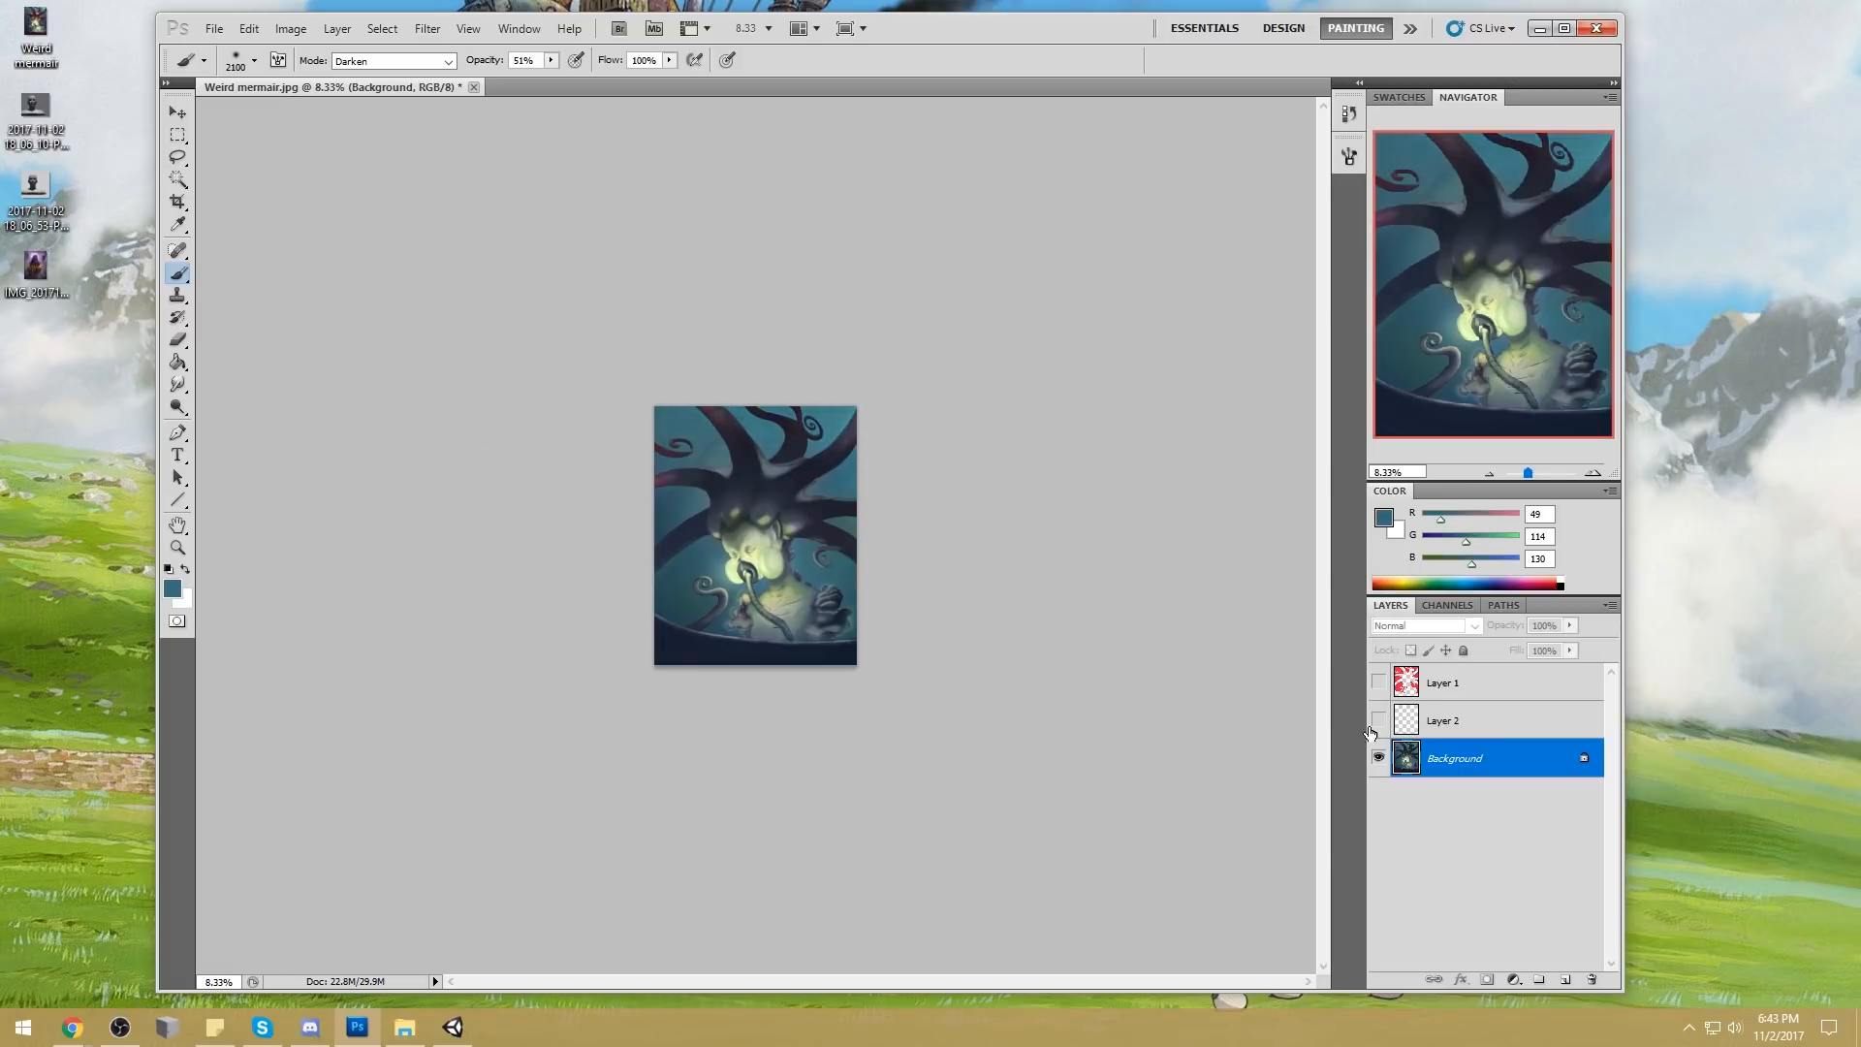
{"action": "left_click", "coordinate": [843, 414], "text": "alt"}
Sample a dark navy (RGB 20, 32, 54) and darken the painting's lower left and right edges
{"action": "left_click", "coordinate": [685, 589], "text": "alt"}
{"action": "left_click", "coordinate": [691, 655], "text": "alt"}
{"action": "left_click_drag", "start_coordinate": [679, 618], "coordinate": [630, 569]}
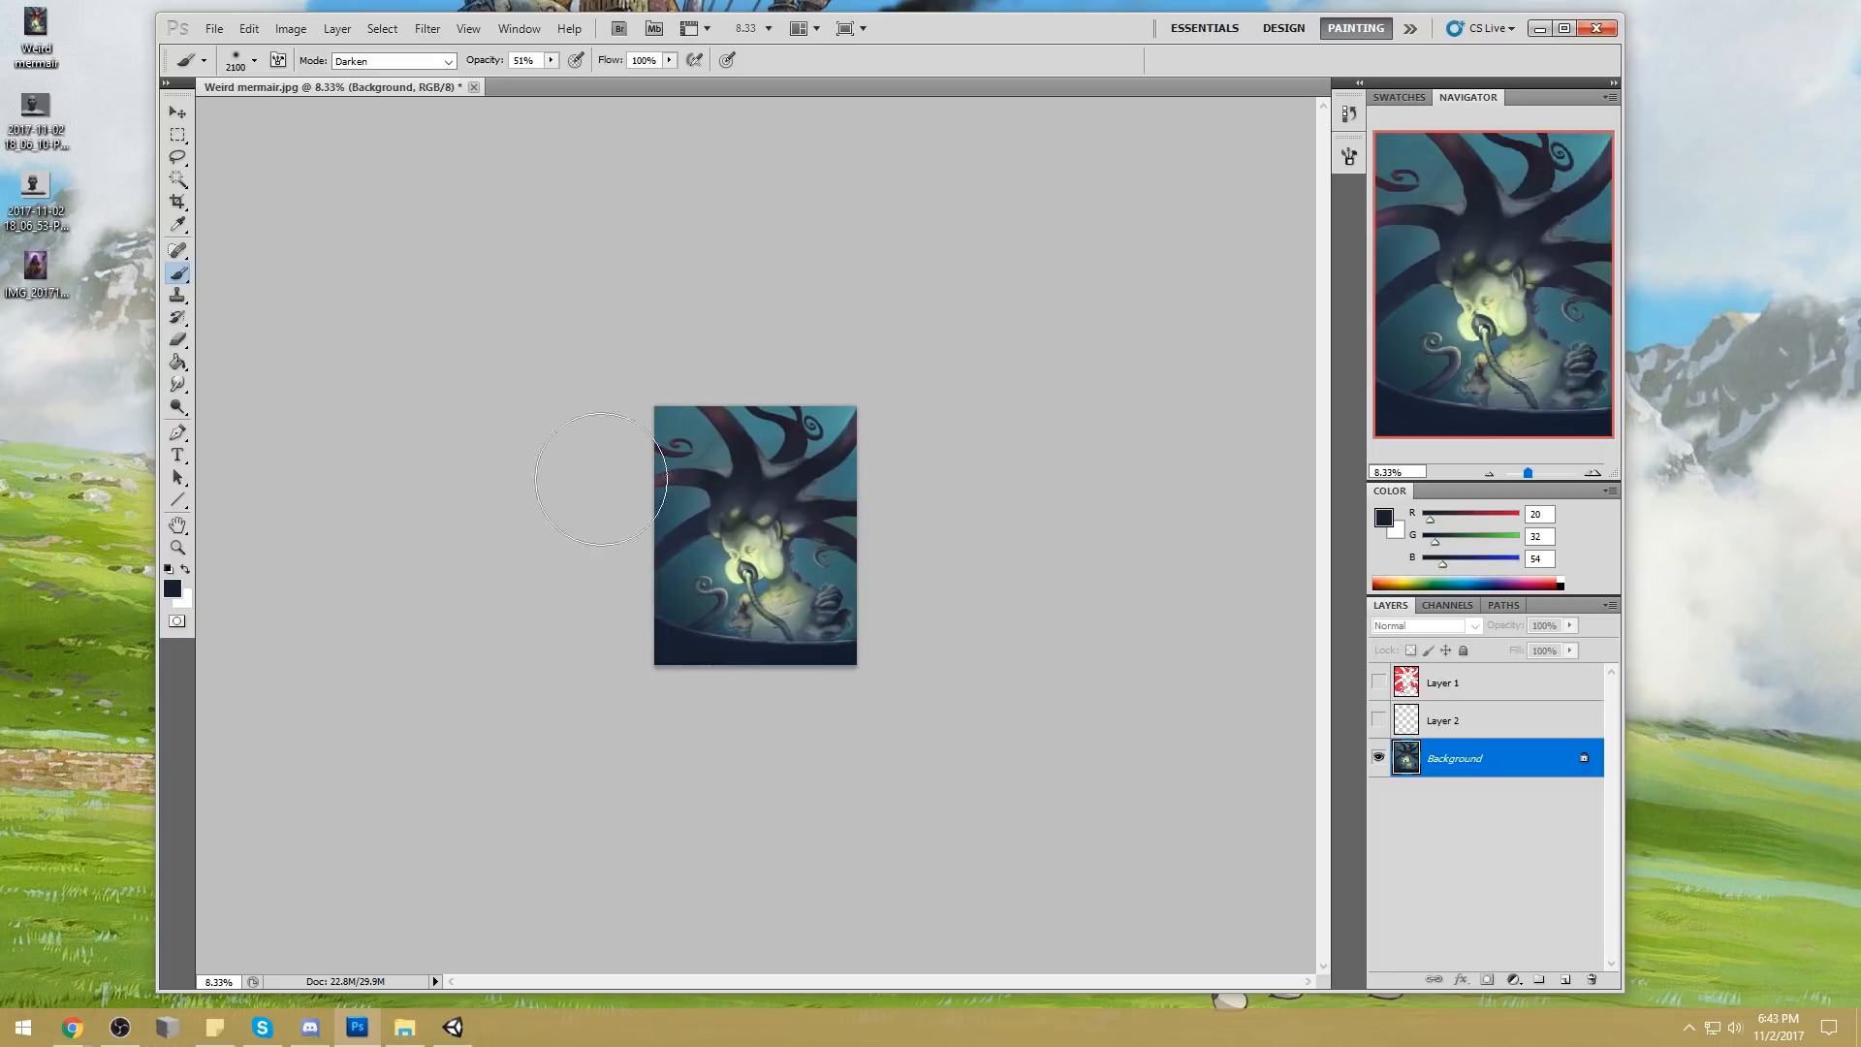
{"action": "left_click_drag", "start_coordinate": [851, 609], "coordinate": [911, 584]}
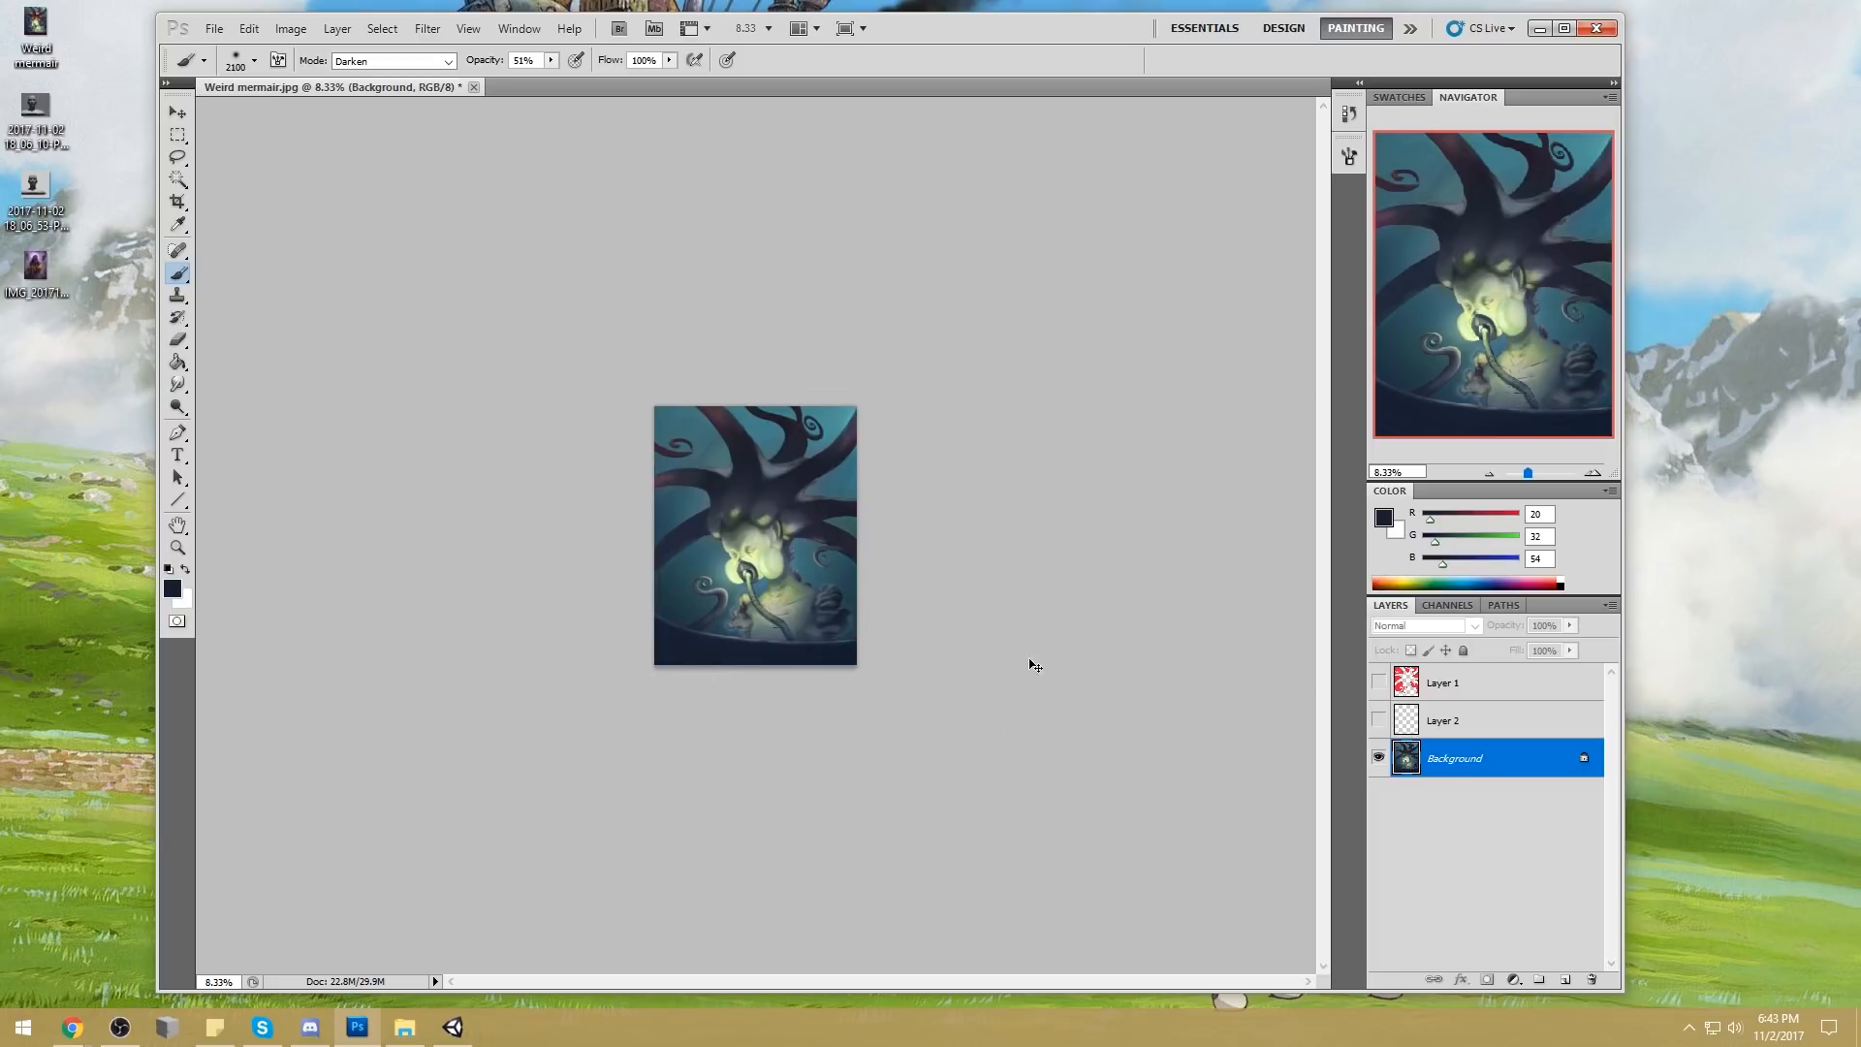
{"action": "key", "text": "ctrl+z"}
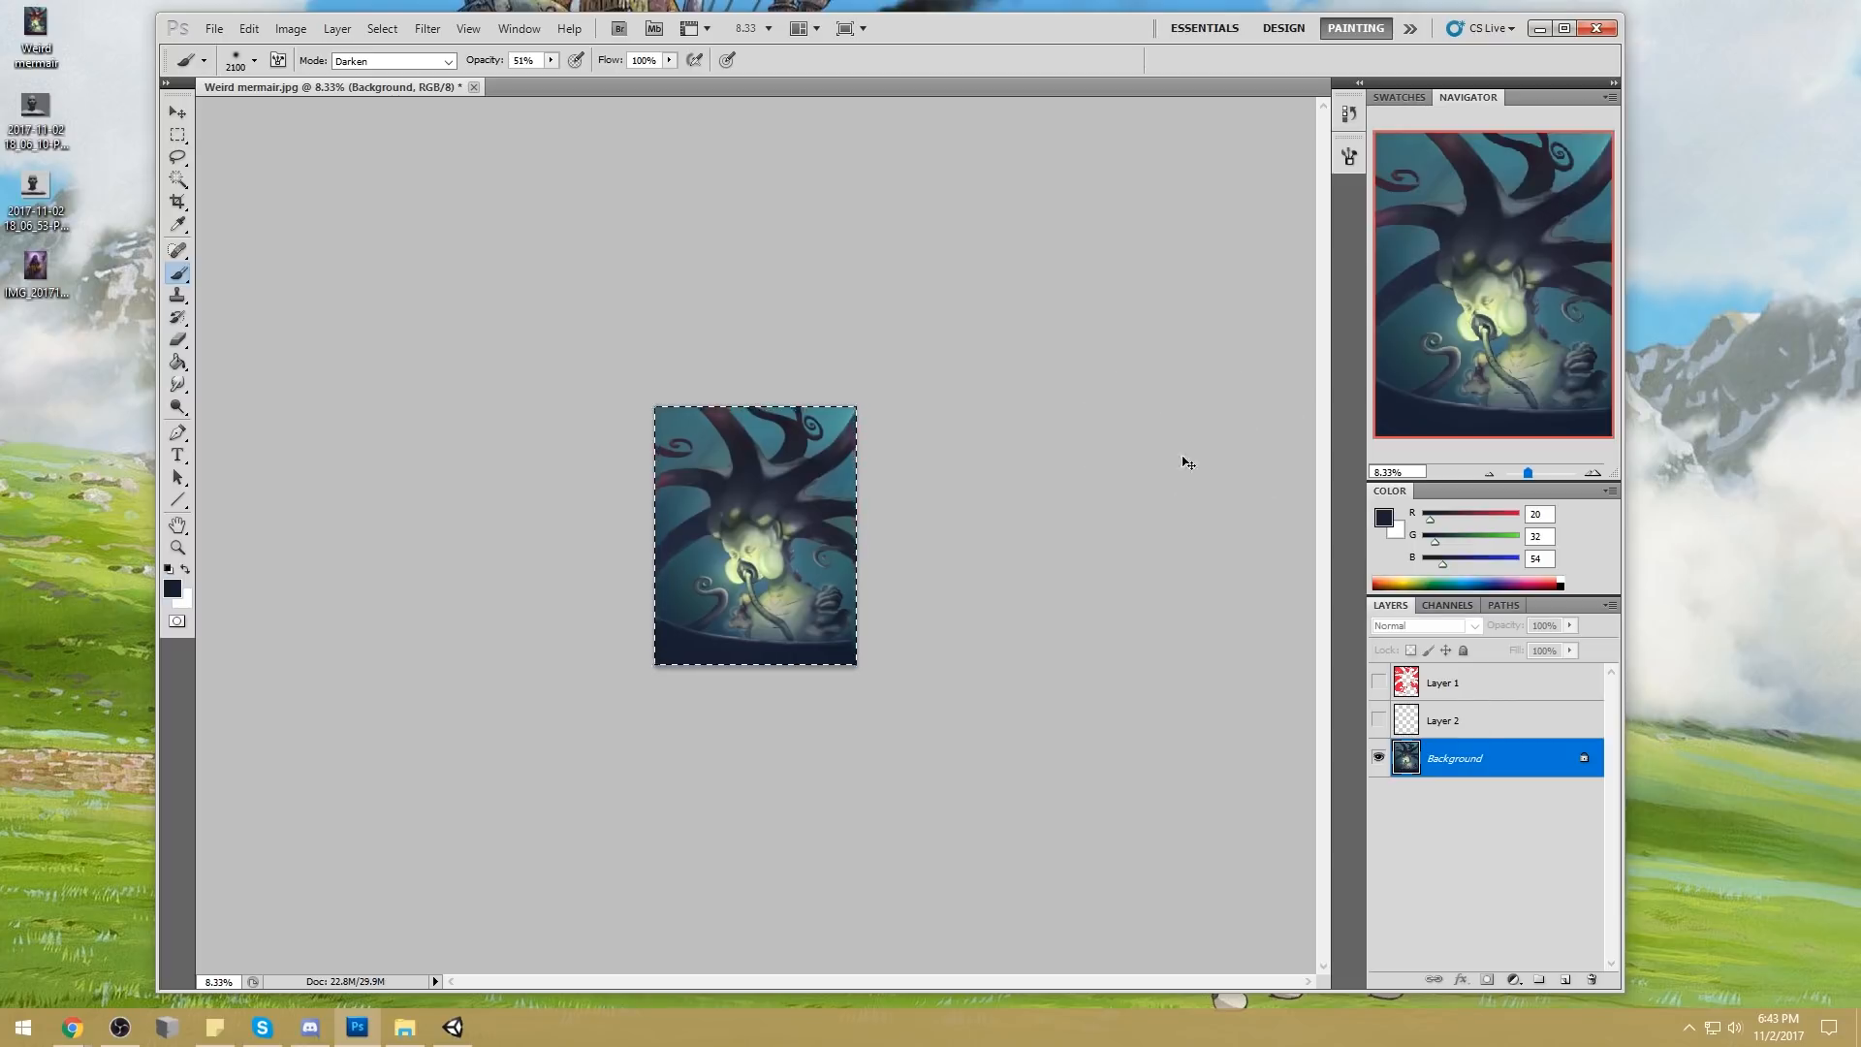
{"action": "key", "text": "ctrl+plus"}
{"action": "key", "text": "ctrl+a"}
{"action": "key", "text": "m"}
{"action": "right_click", "coordinate": [874, 461]}
{"action": "left_click", "coordinate": [897, 473]}
Compare the painting's original snapshot in the history with its latest edited state
{"action": "left_click", "coordinate": [1348, 113]}
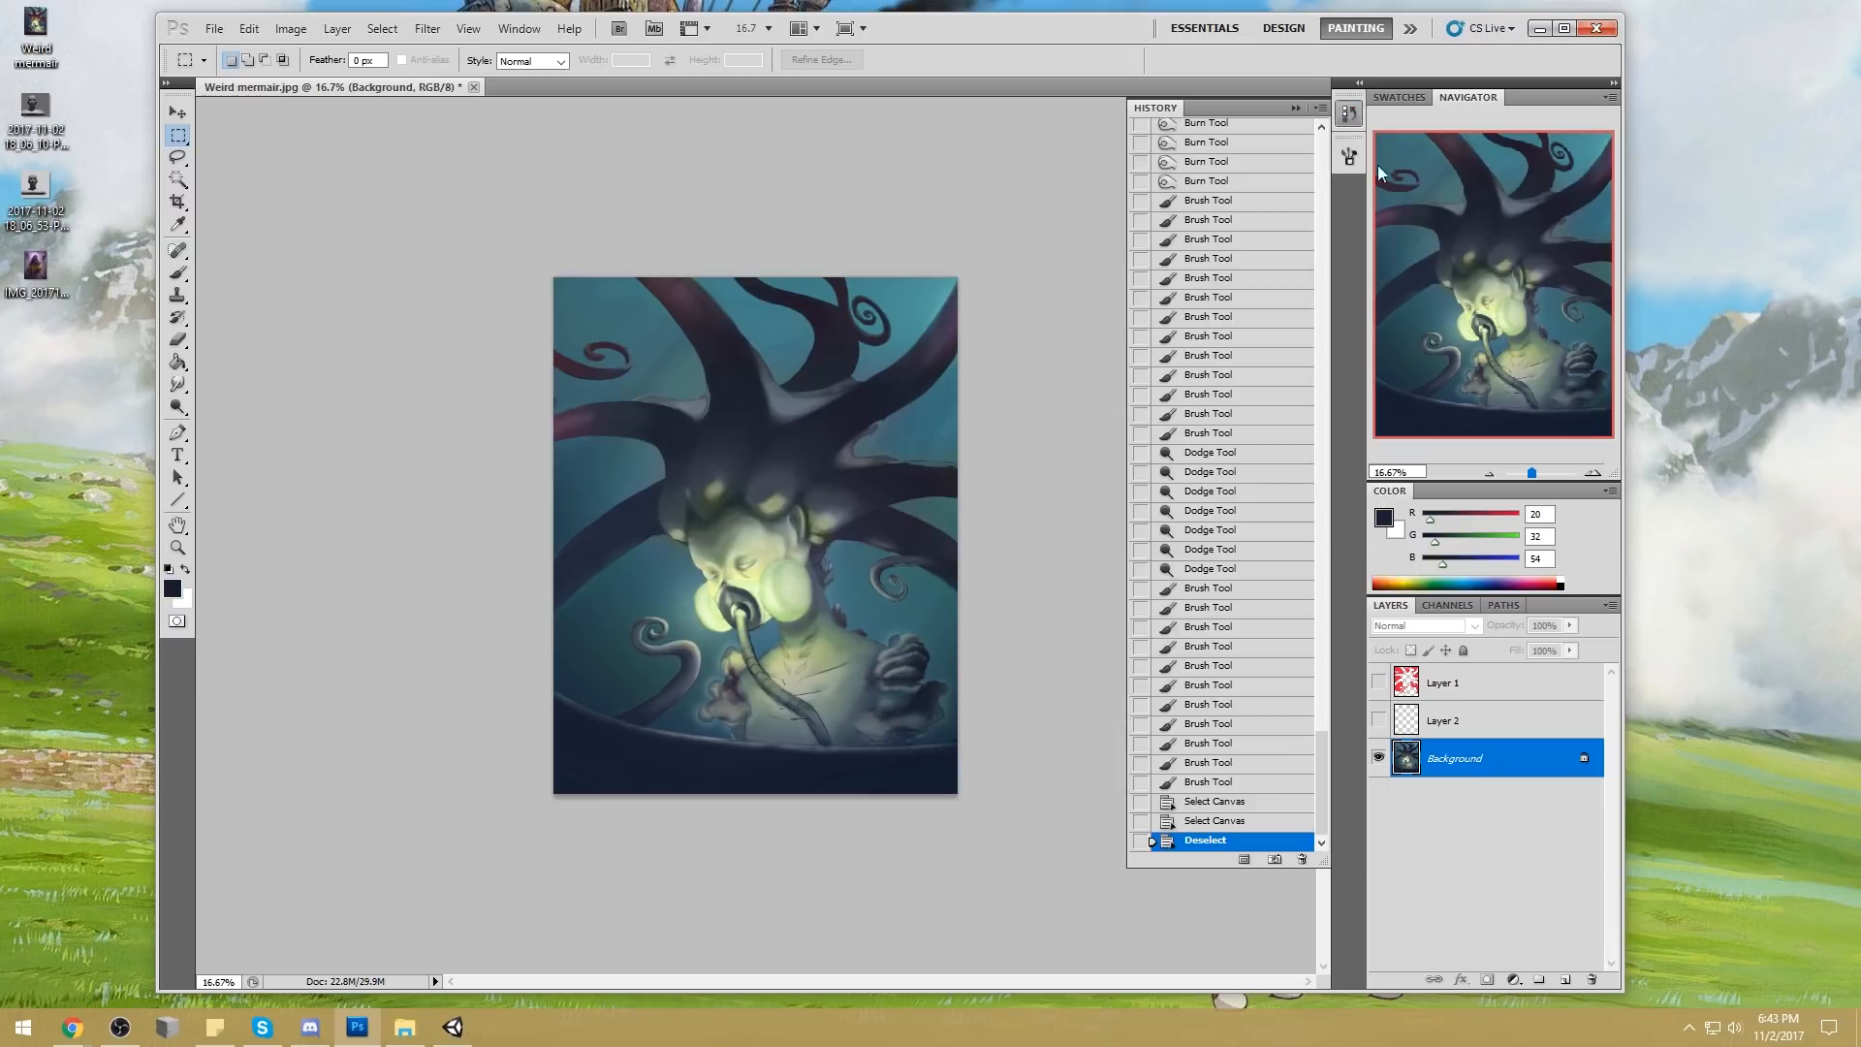
{"action": "mouse_move", "coordinate": [1328, 778]}
{"action": "left_mouse_down"}
{"action": "mouse_move", "coordinate": [1333, 136]}
{"action": "mouse_move", "coordinate": [1328, 785]}
{"action": "left_mouse_up"}
{"action": "left_click", "coordinate": [1243, 140]}
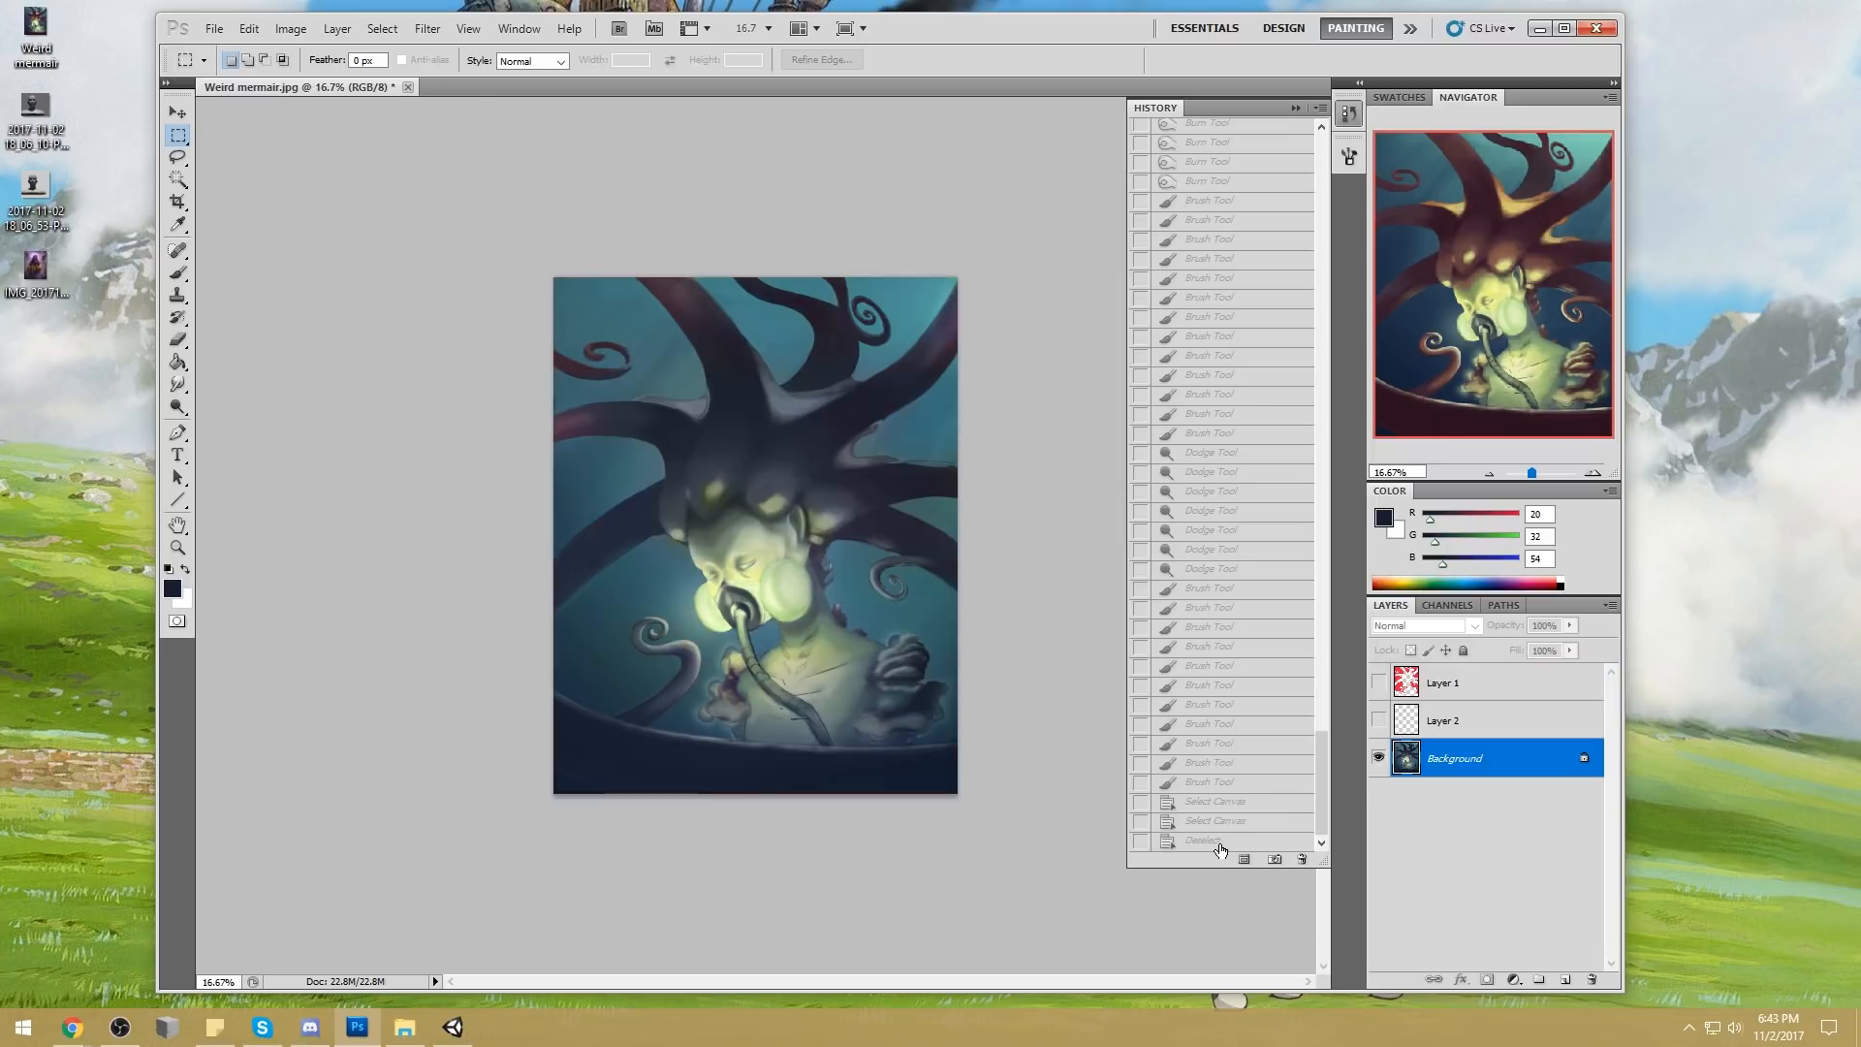
{"action": "left_click", "coordinate": [1221, 843]}
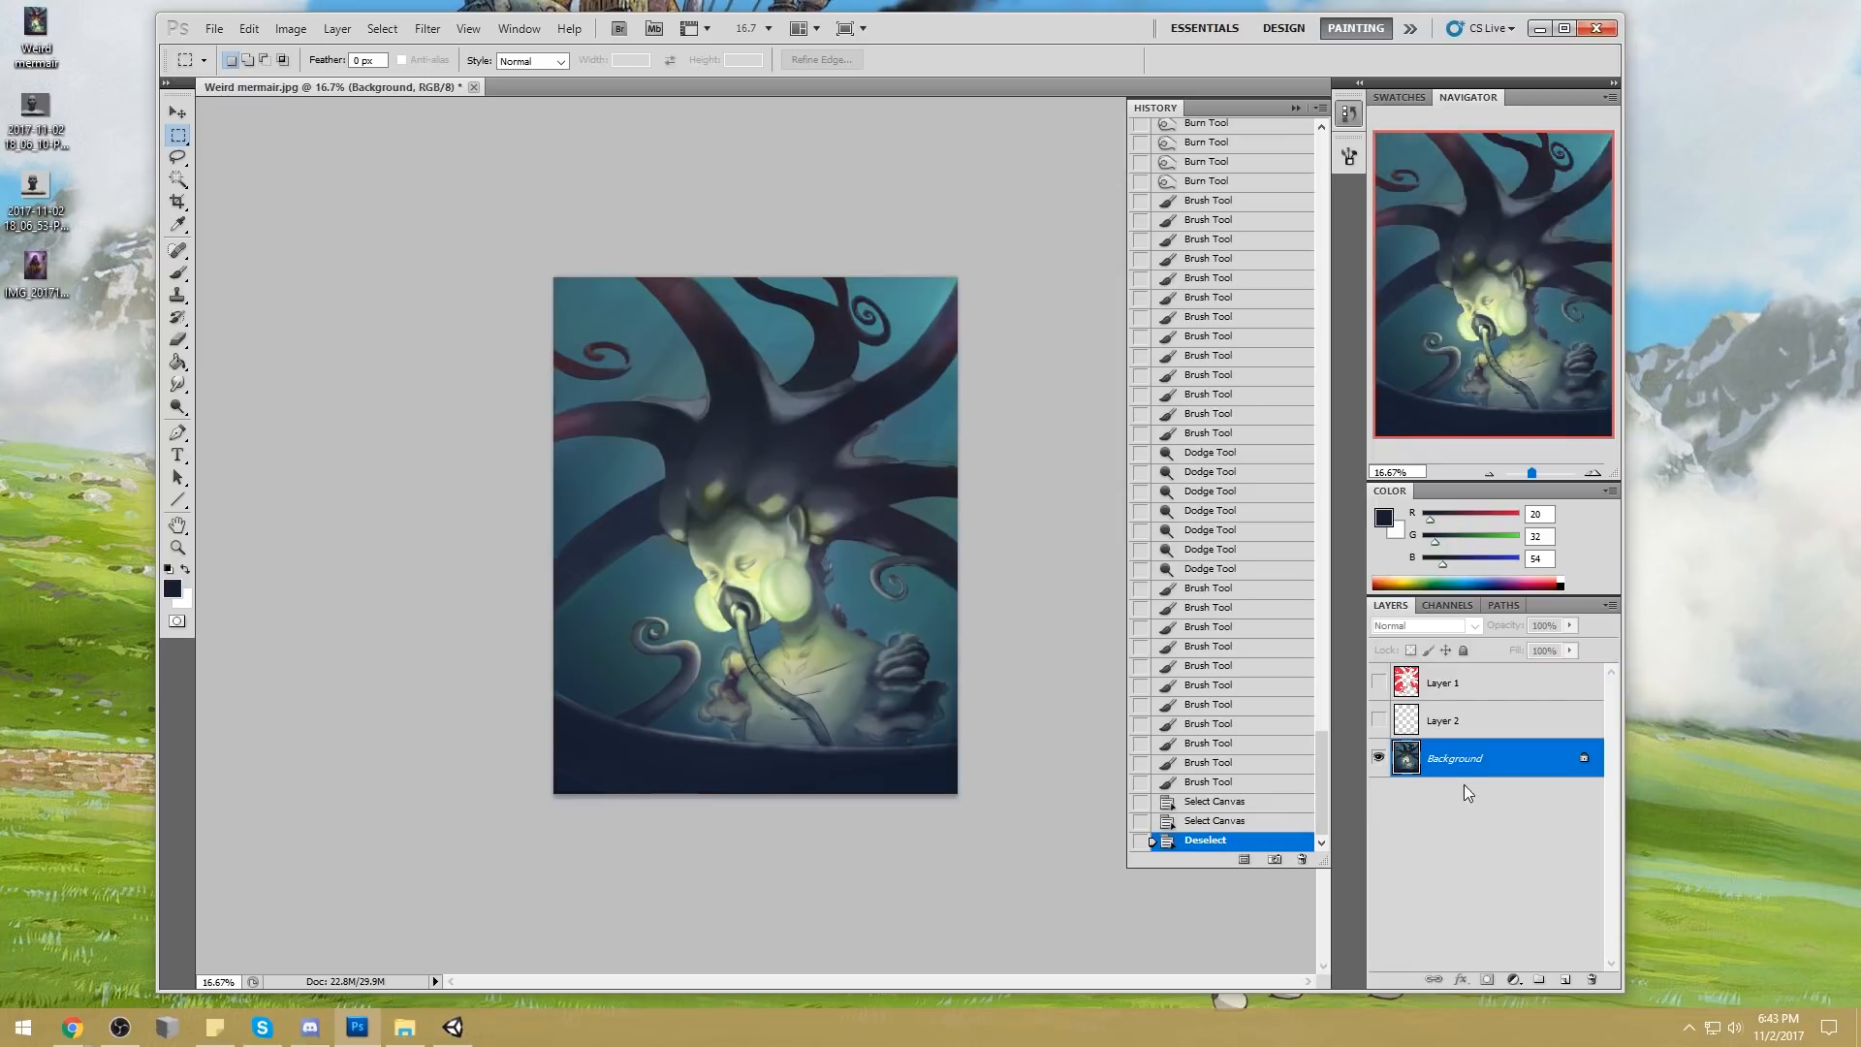
{"action": "left_click", "coordinate": [1479, 847]}
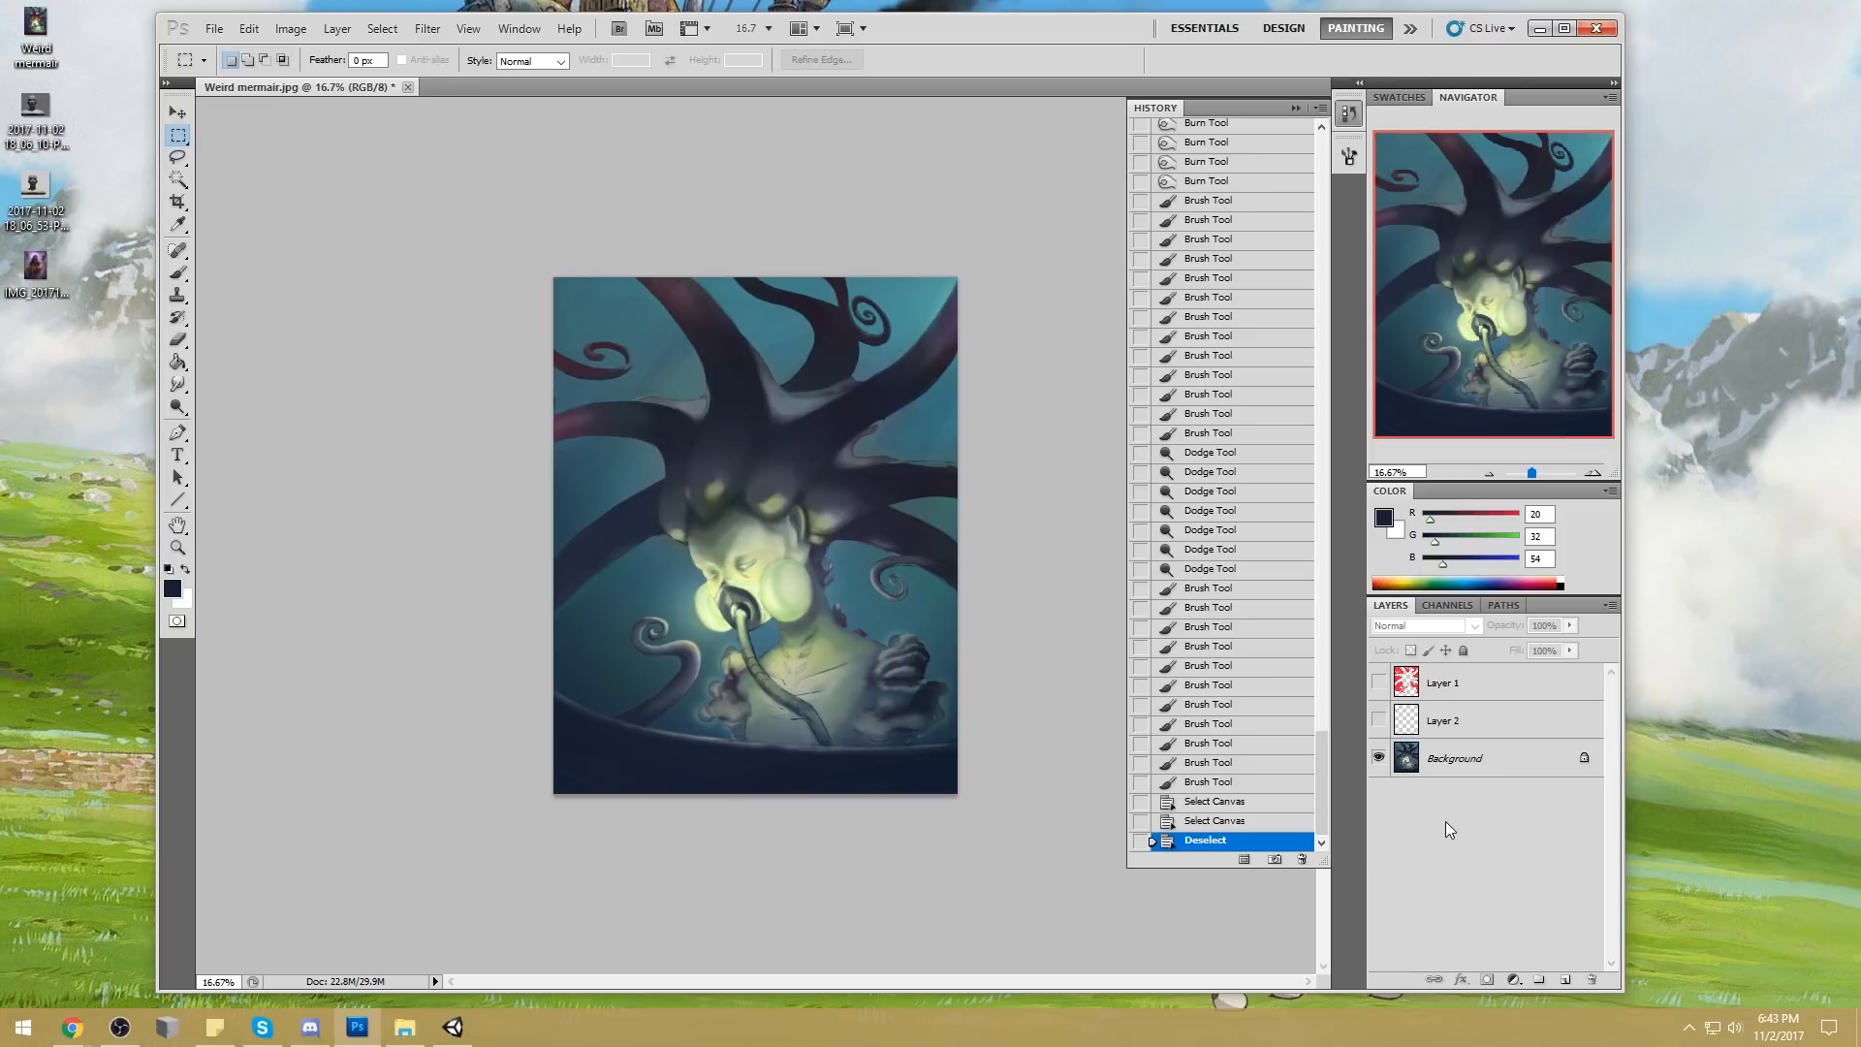
{"action": "left_click", "coordinate": [1296, 109]}
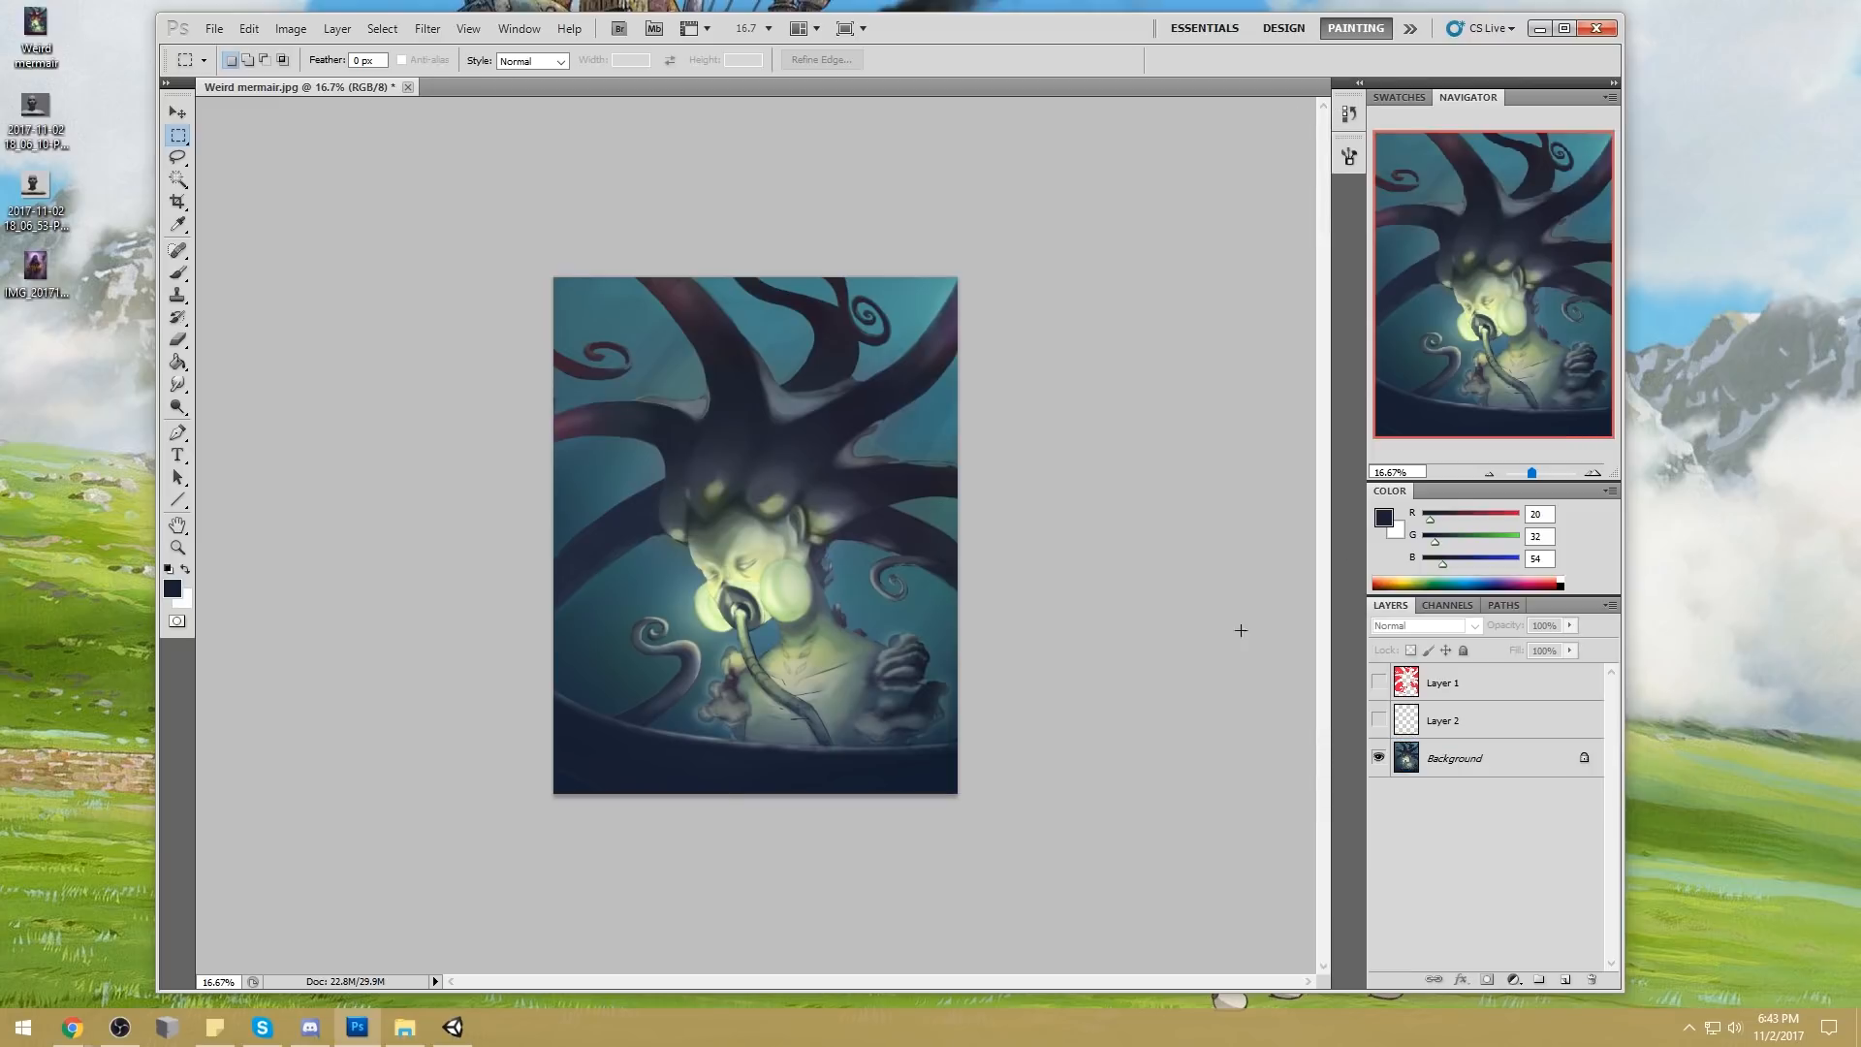
Copy the whole edited painting, revert to the original history snapshot, and paste the edited version as a layer above it
{"action": "left_click", "coordinate": [1481, 761]}
{"action": "key", "text": "ctrl+a"}
{"action": "left_click", "coordinate": [1349, 114]}
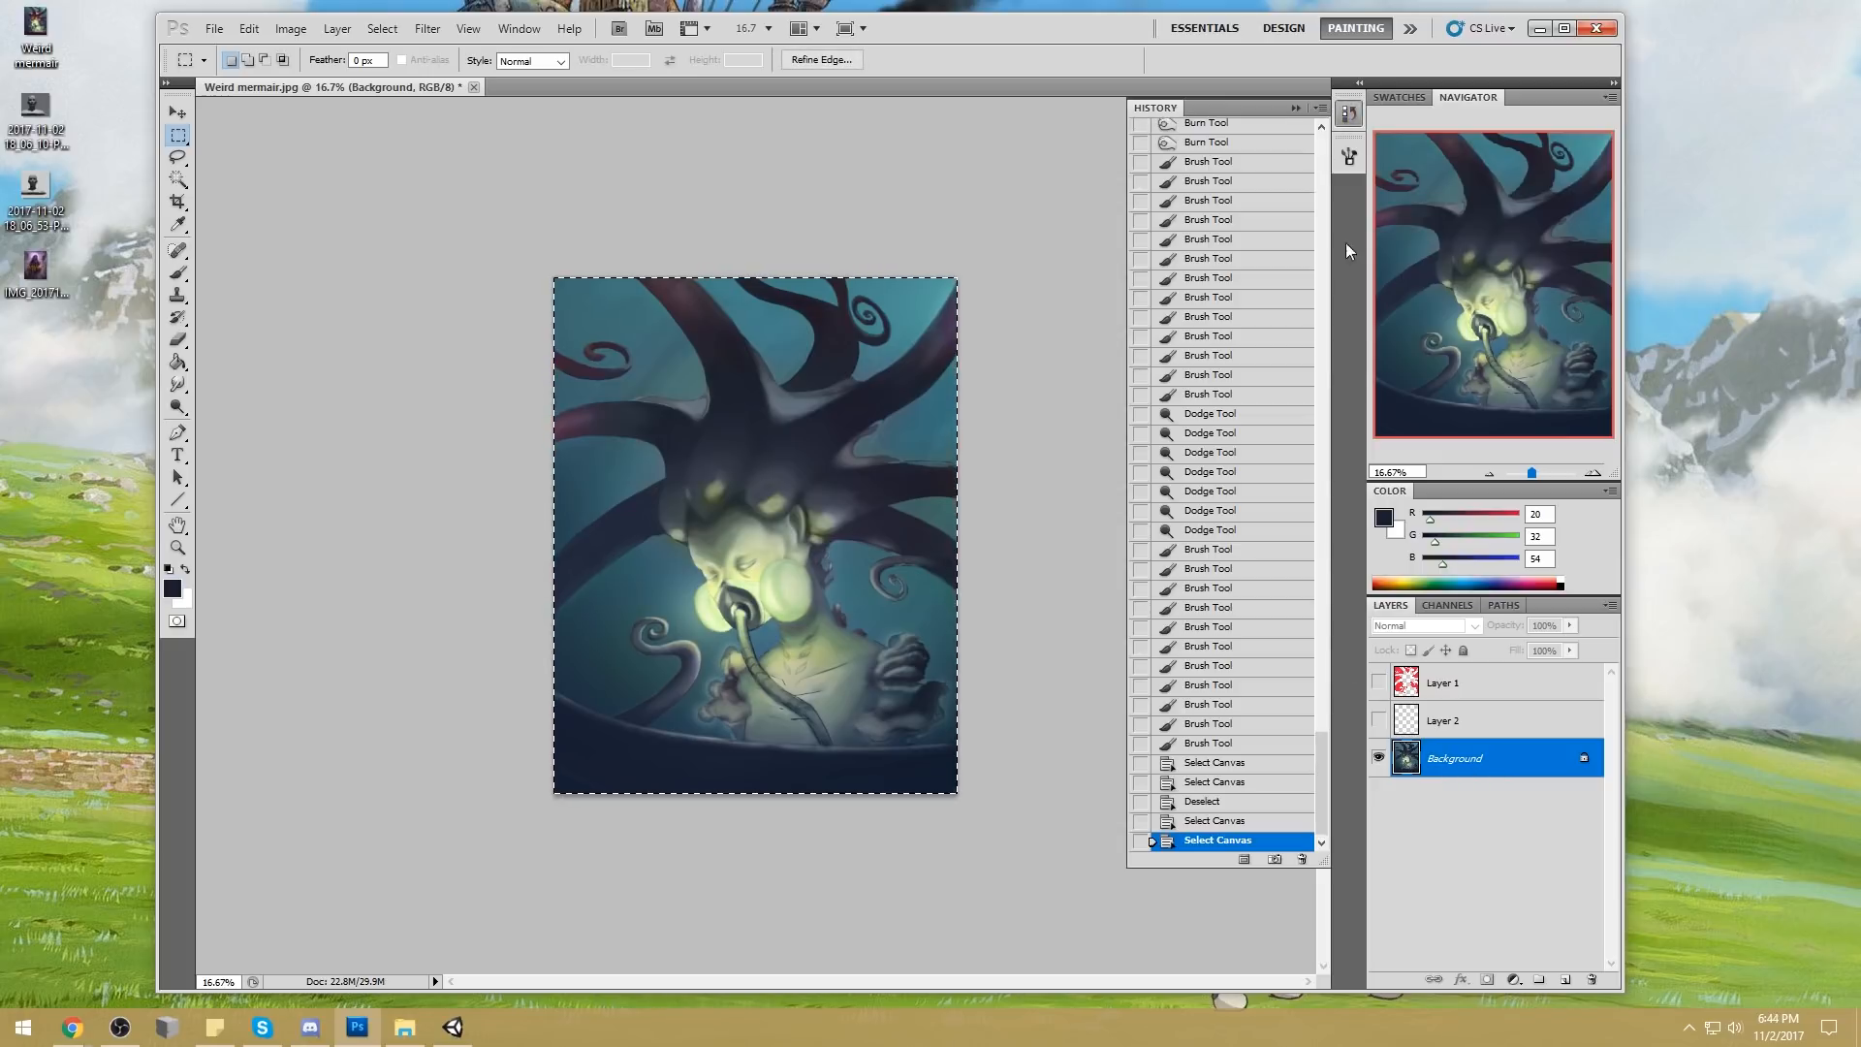
{"action": "scroll", "coordinate": [1302, 325], "scroll_direction": "up", "scroll_amount": 5}
{"action": "scroll", "coordinate": [1302, 325], "scroll_direction": "up", "scroll_amount": 10}
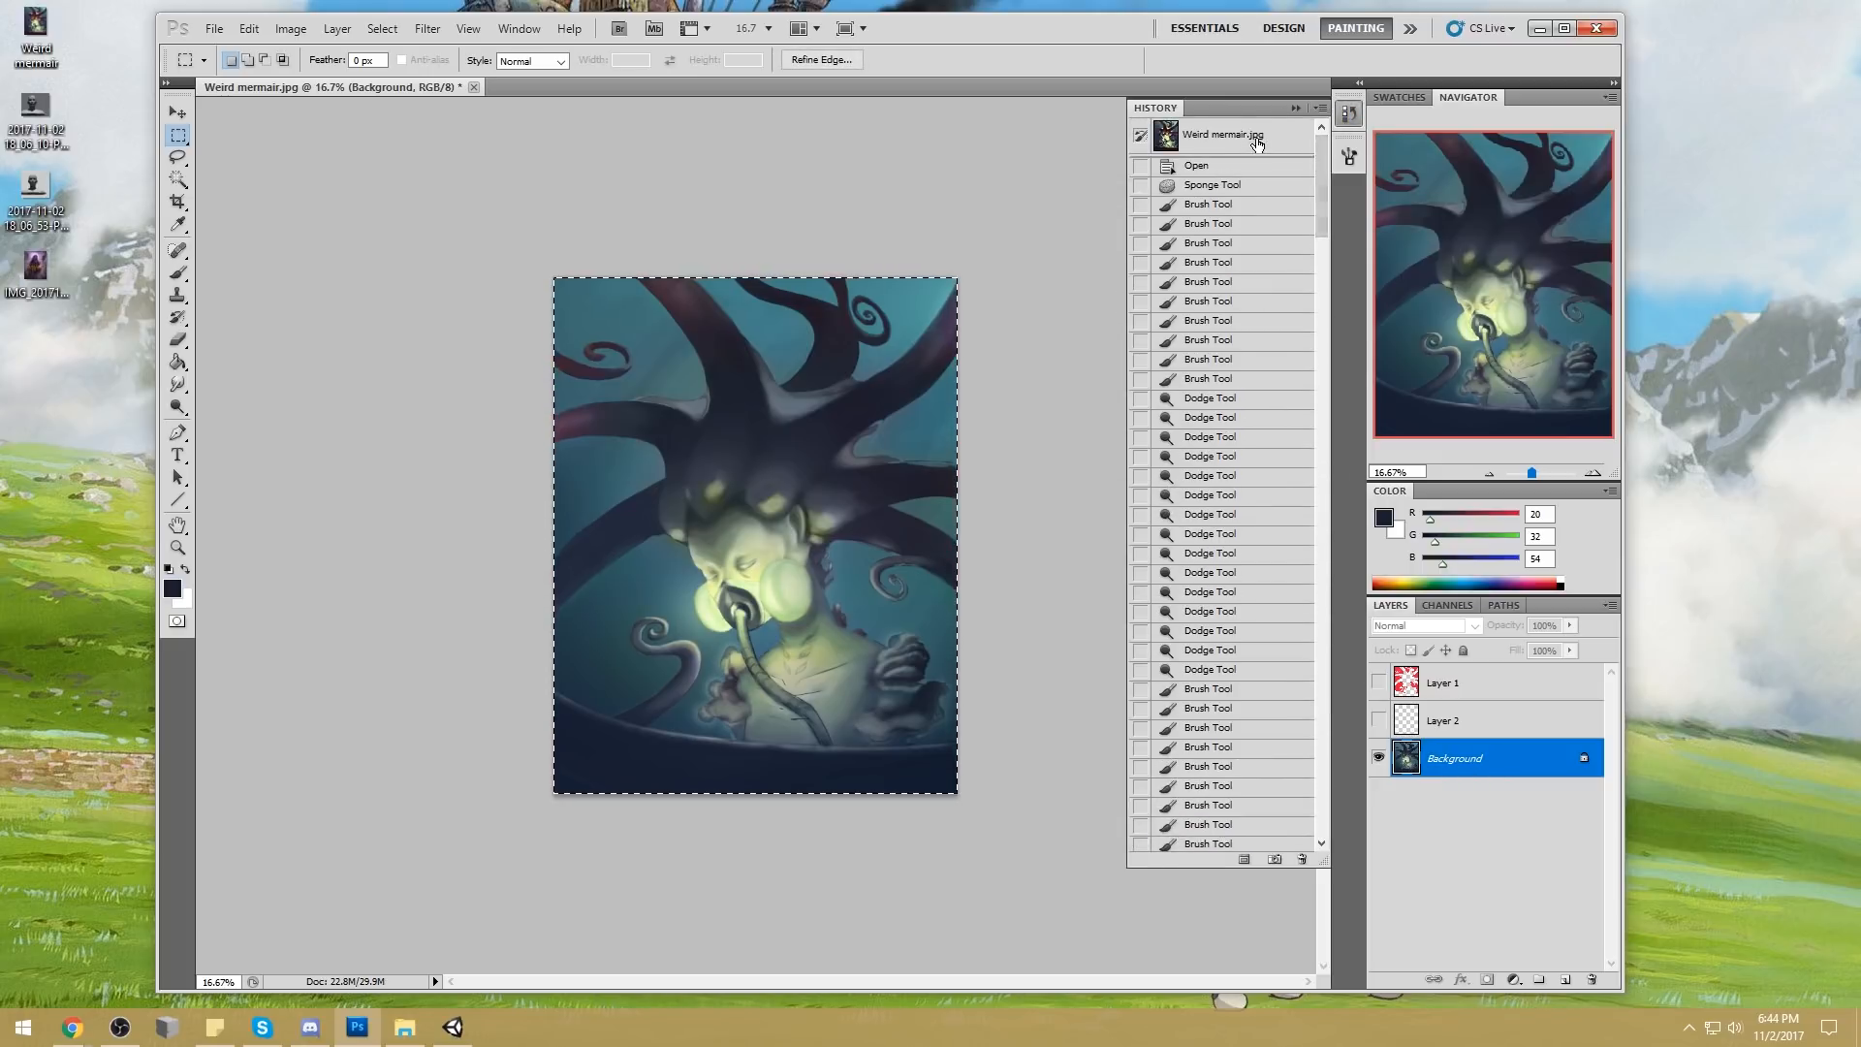
{"action": "left_click", "coordinate": [1221, 135]}
{"action": "key", "text": "ctrl+shift+v"}
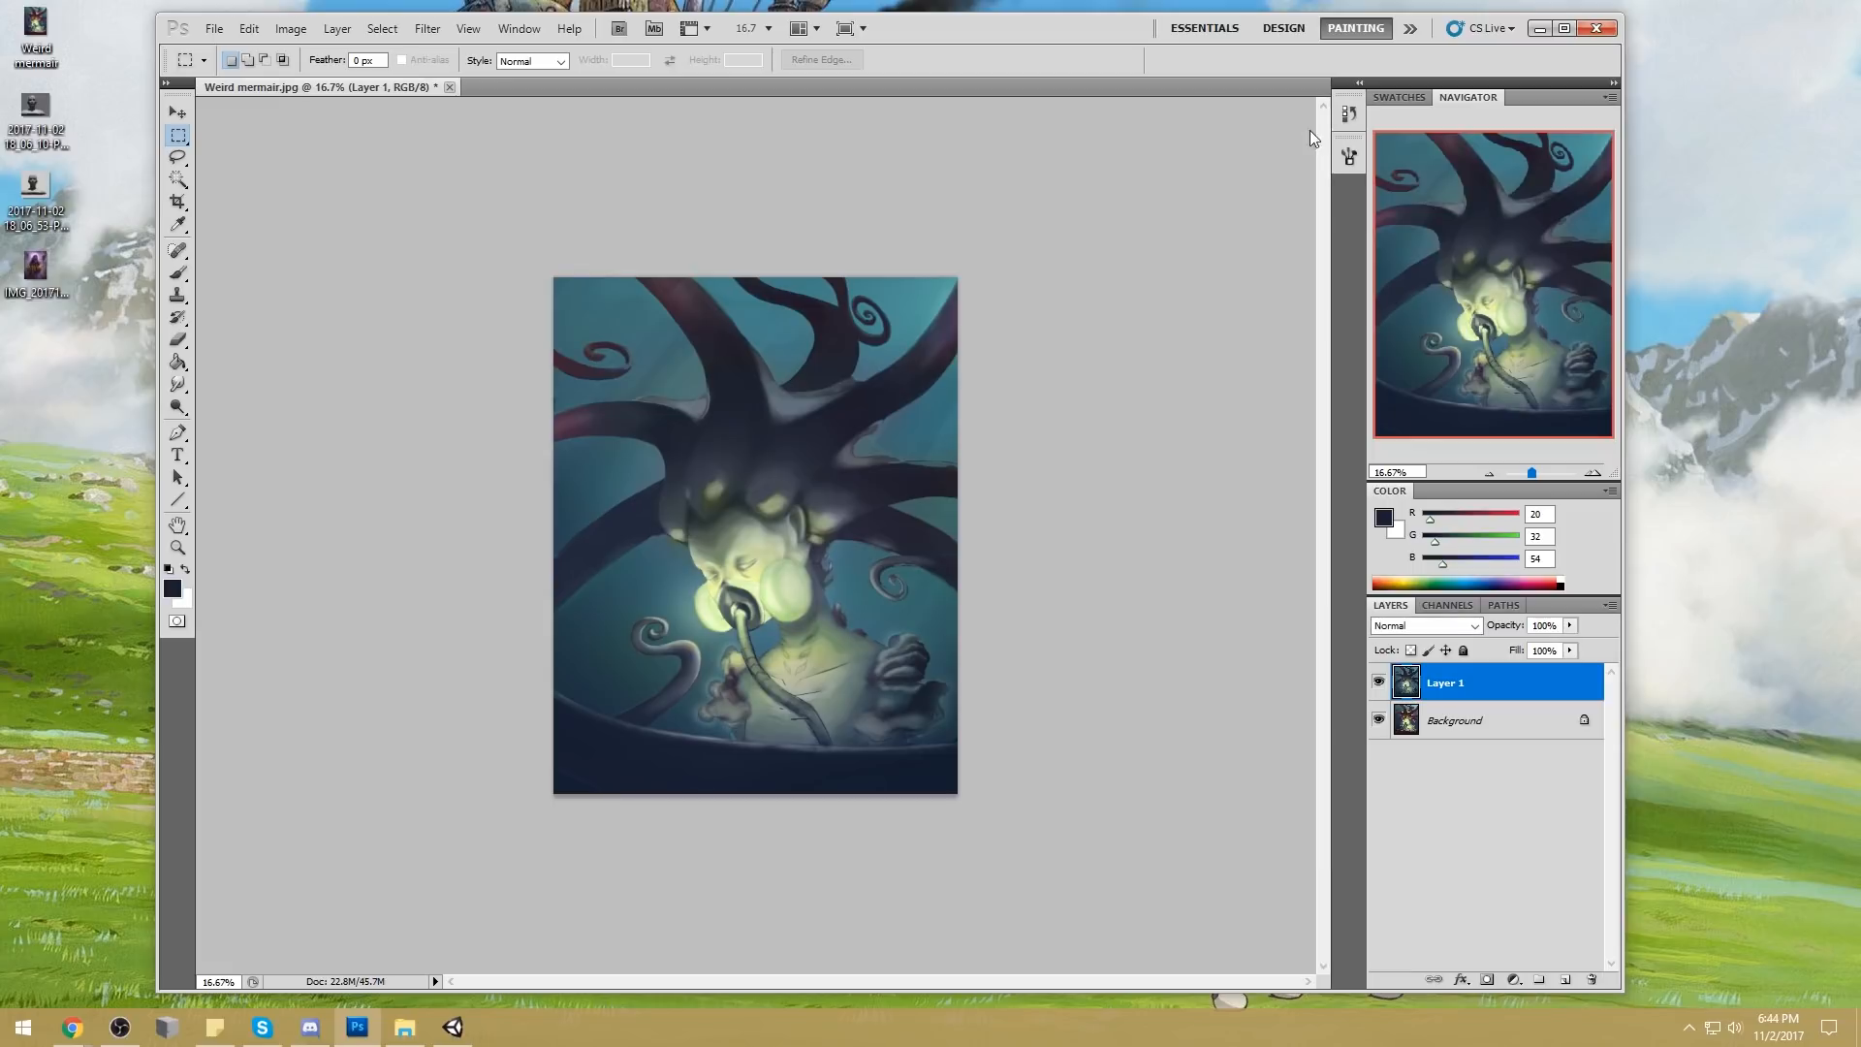
Compare the painting before and after the edits by repeatedly hiding and showing Layer 1
{"action": "left_click", "coordinate": [1378, 683]}
{"action": "left_click", "coordinate": [1378, 683]}
{"action": "left_click", "coordinate": [1378, 683]}
{"action": "left_click", "coordinate": [1378, 684]}
{"action": "left_click", "coordinate": [1378, 684]}
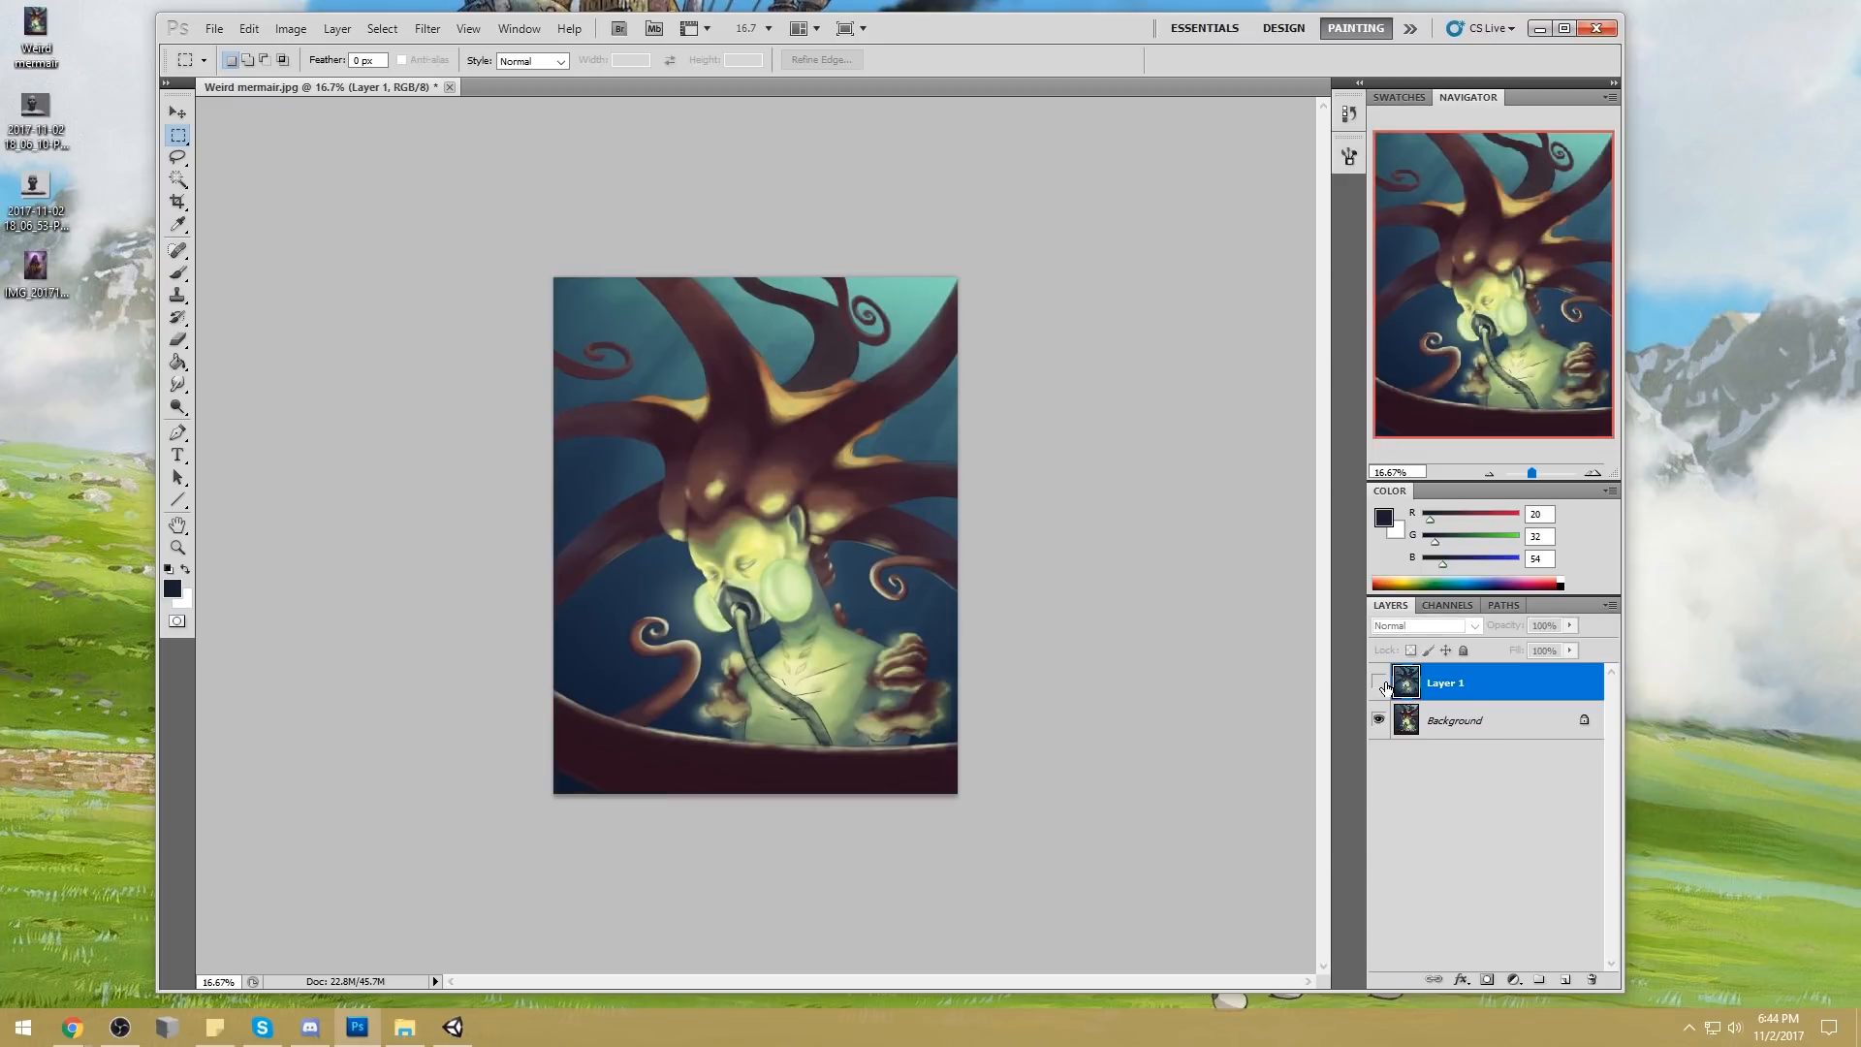
{"action": "left_click", "coordinate": [1378, 683]}
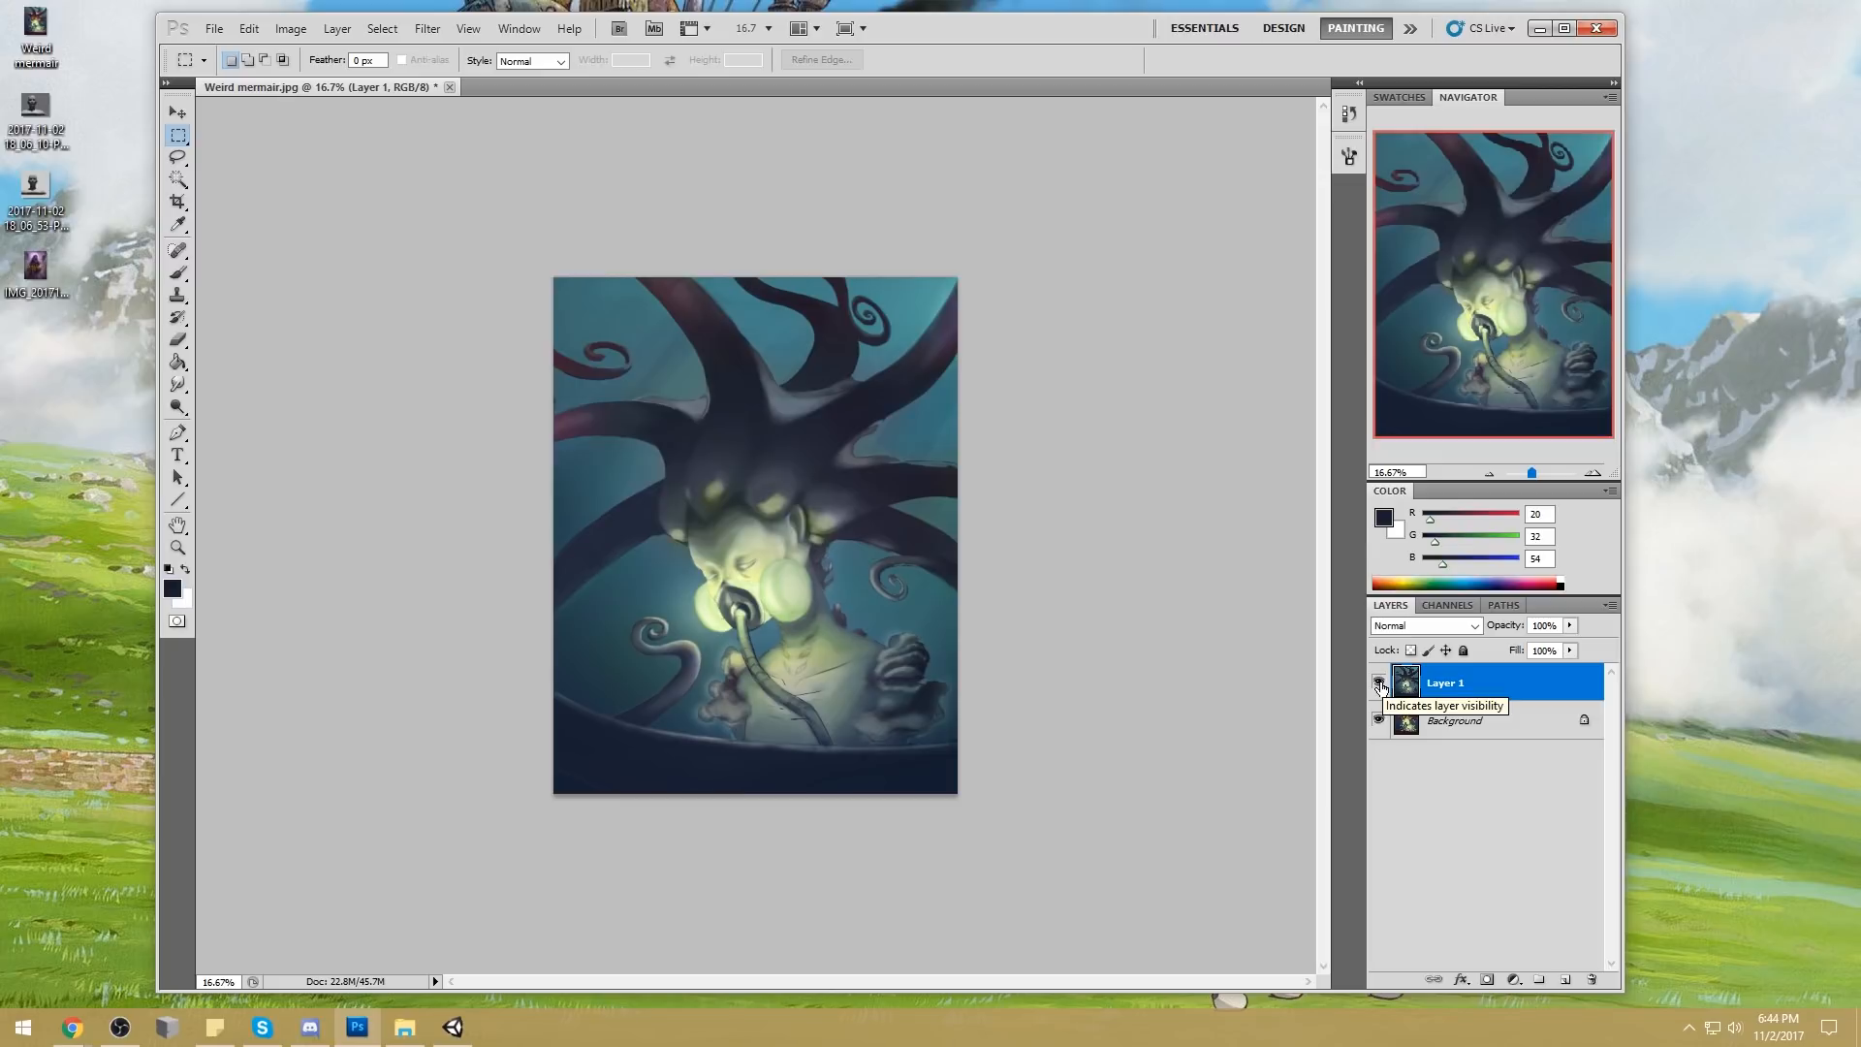
{"action": "left_click", "coordinate": [1379, 685]}
{"action": "left_click", "coordinate": [1379, 685]}
{"action": "left_click", "coordinate": [1379, 685]}
{"action": "left_click", "coordinate": [1380, 684]}
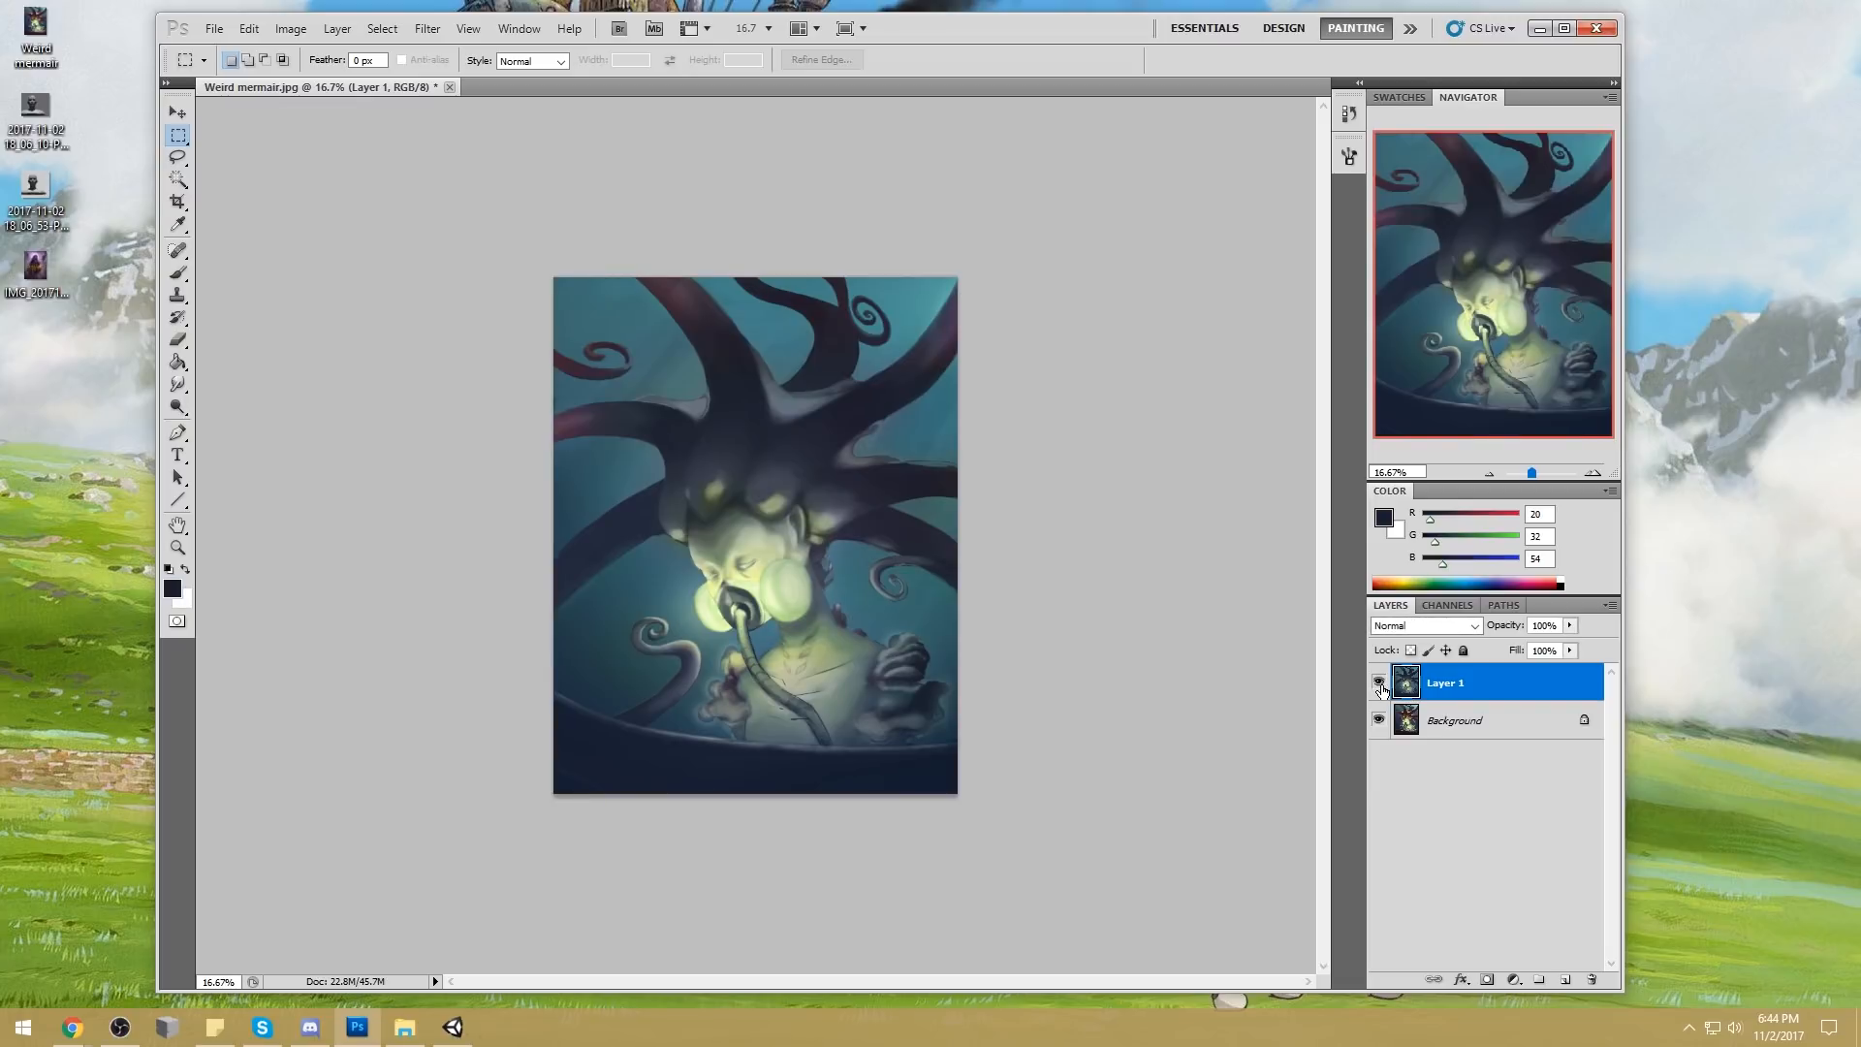
{"action": "left_click", "coordinate": [1379, 685]}
{"action": "left_click", "coordinate": [1380, 685]}
{"action": "key", "text": "alt+Tab"}
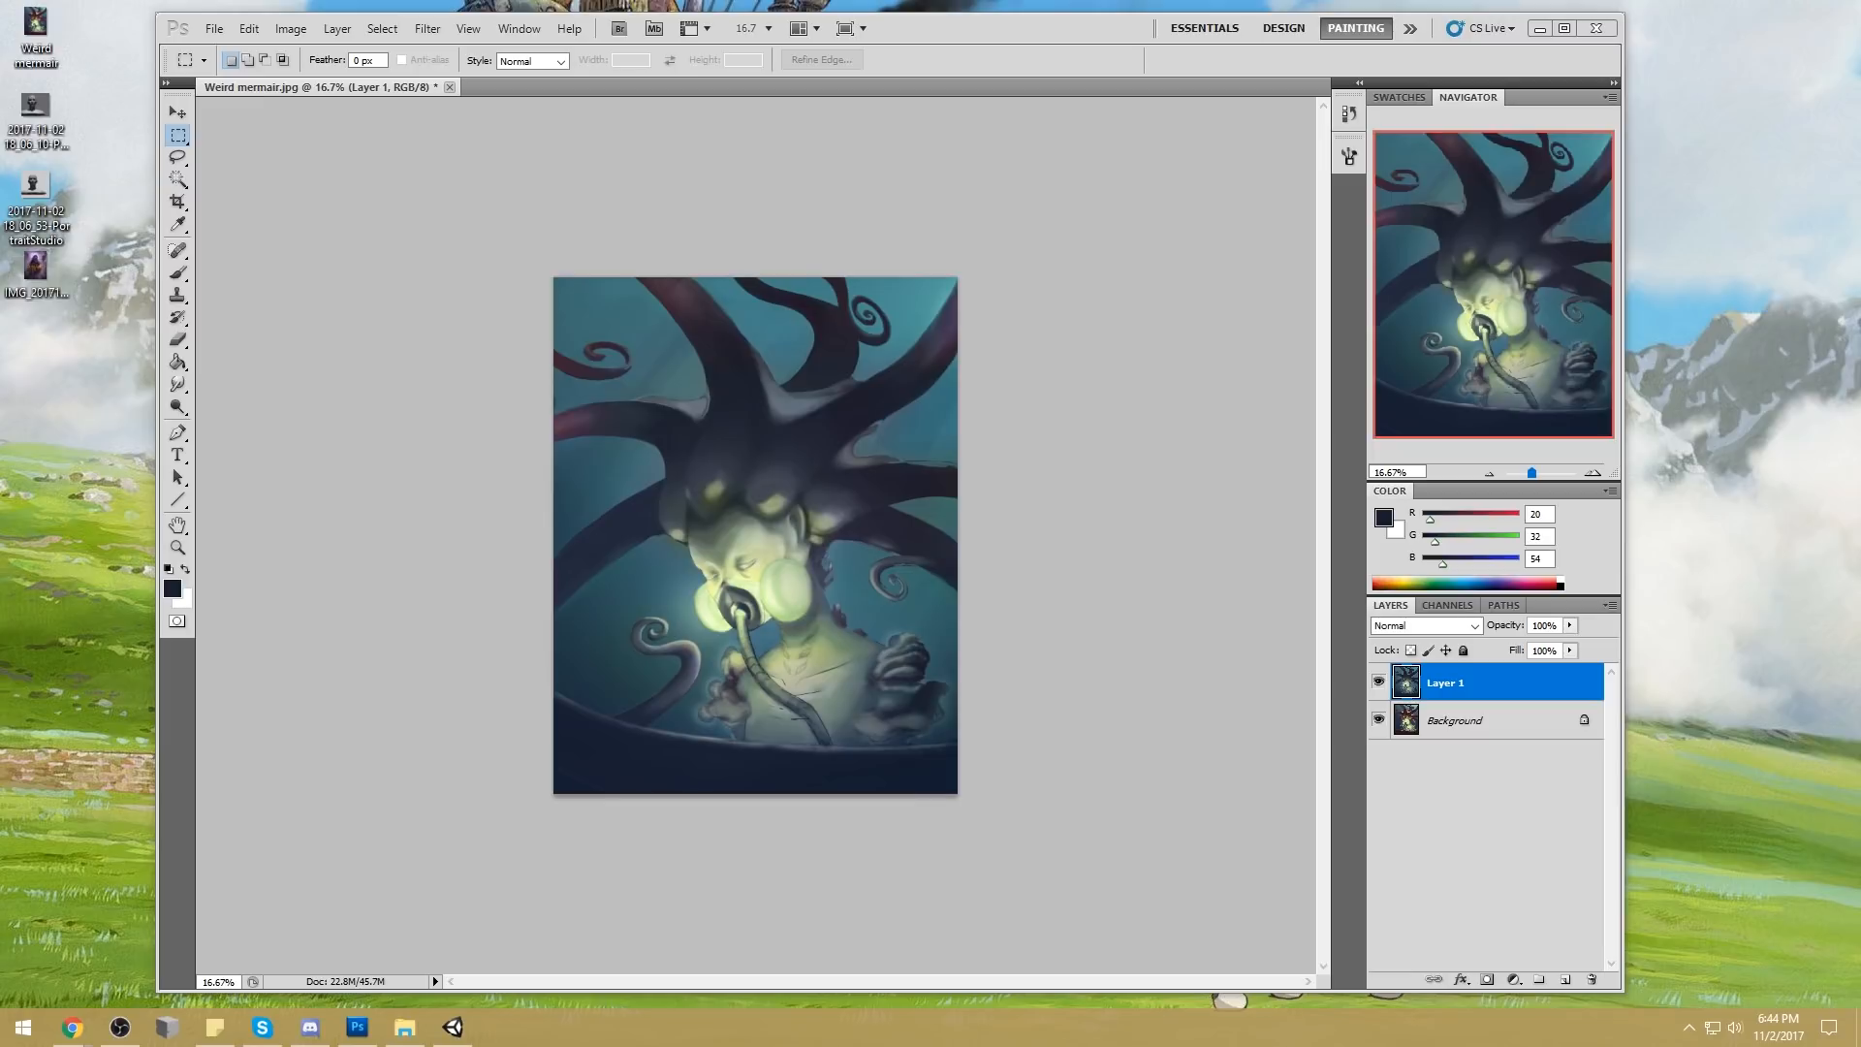
{"action": "left_click", "coordinate": [1377, 685]}
{"action": "left_click", "coordinate": [1378, 684]}
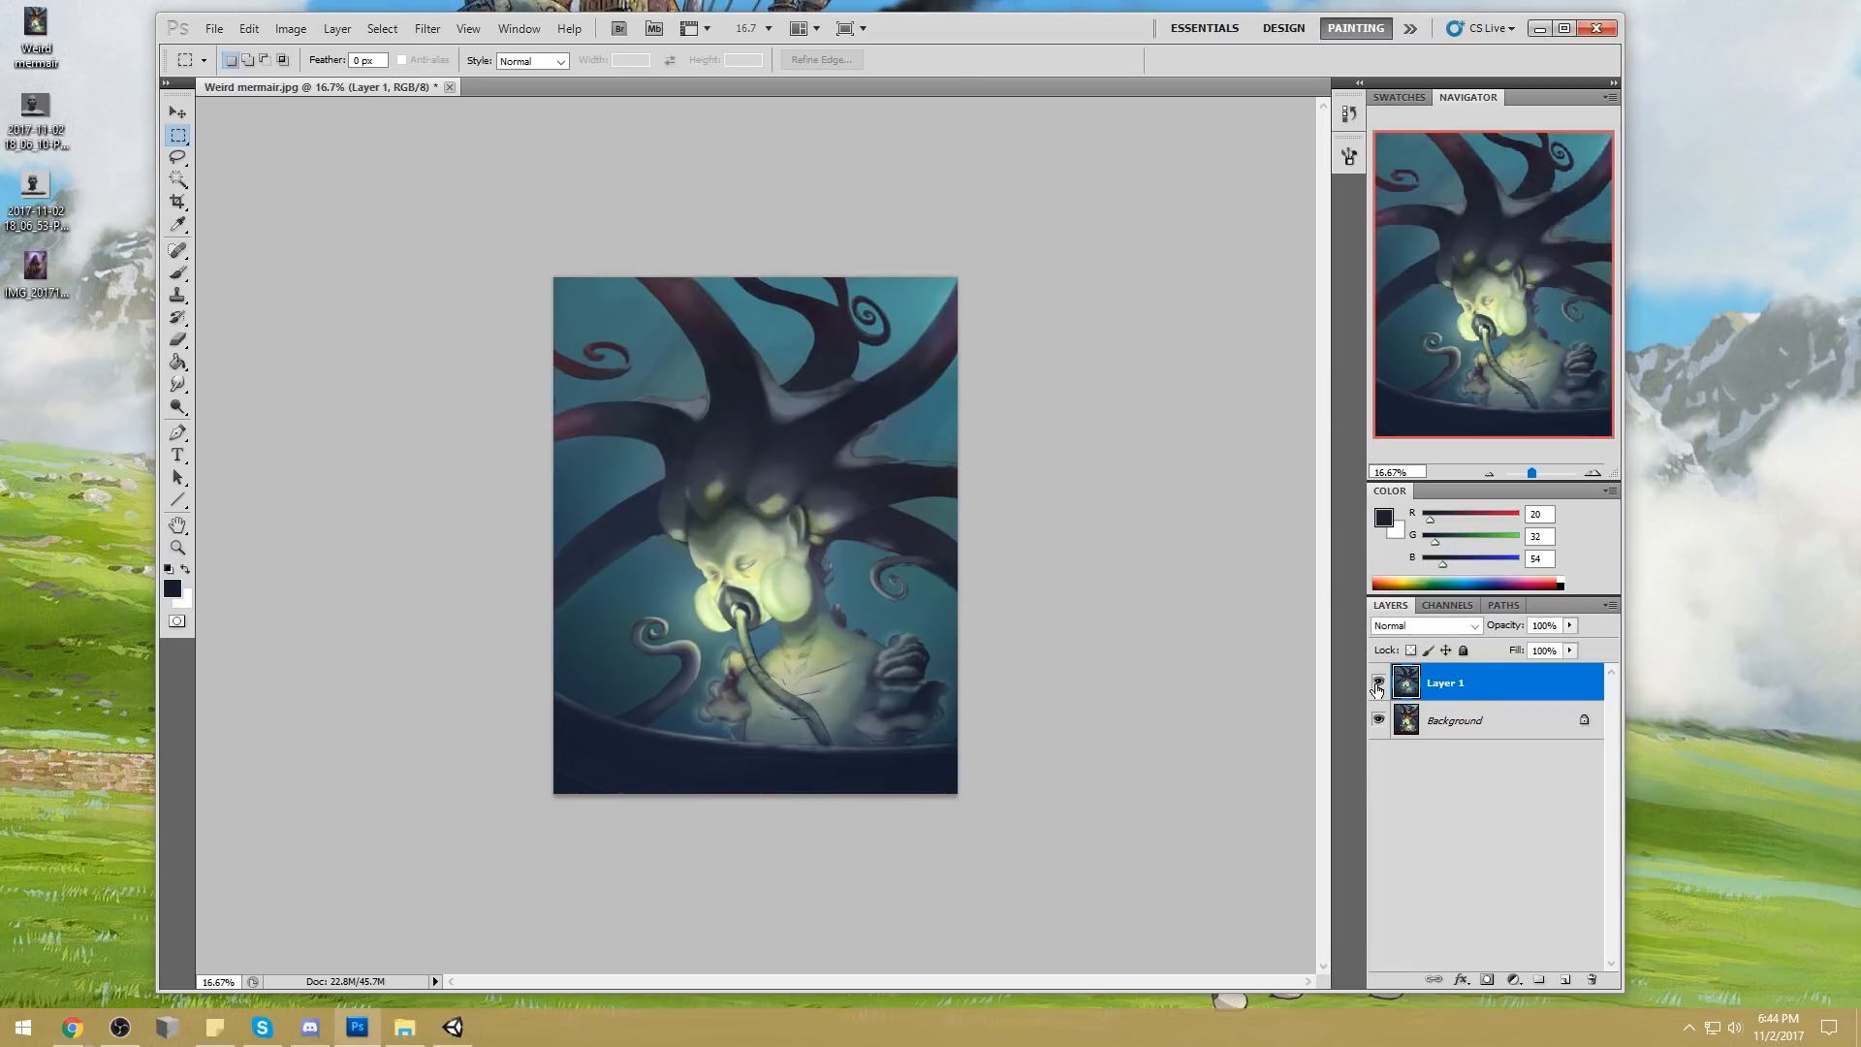
{"action": "left_click", "coordinate": [1378, 684]}
{"action": "left_click", "coordinate": [1378, 685]}
{"action": "left_click", "coordinate": [1377, 683]}
{"action": "left_click", "coordinate": [1378, 683]}
{"action": "left_click", "coordinate": [1377, 683]}
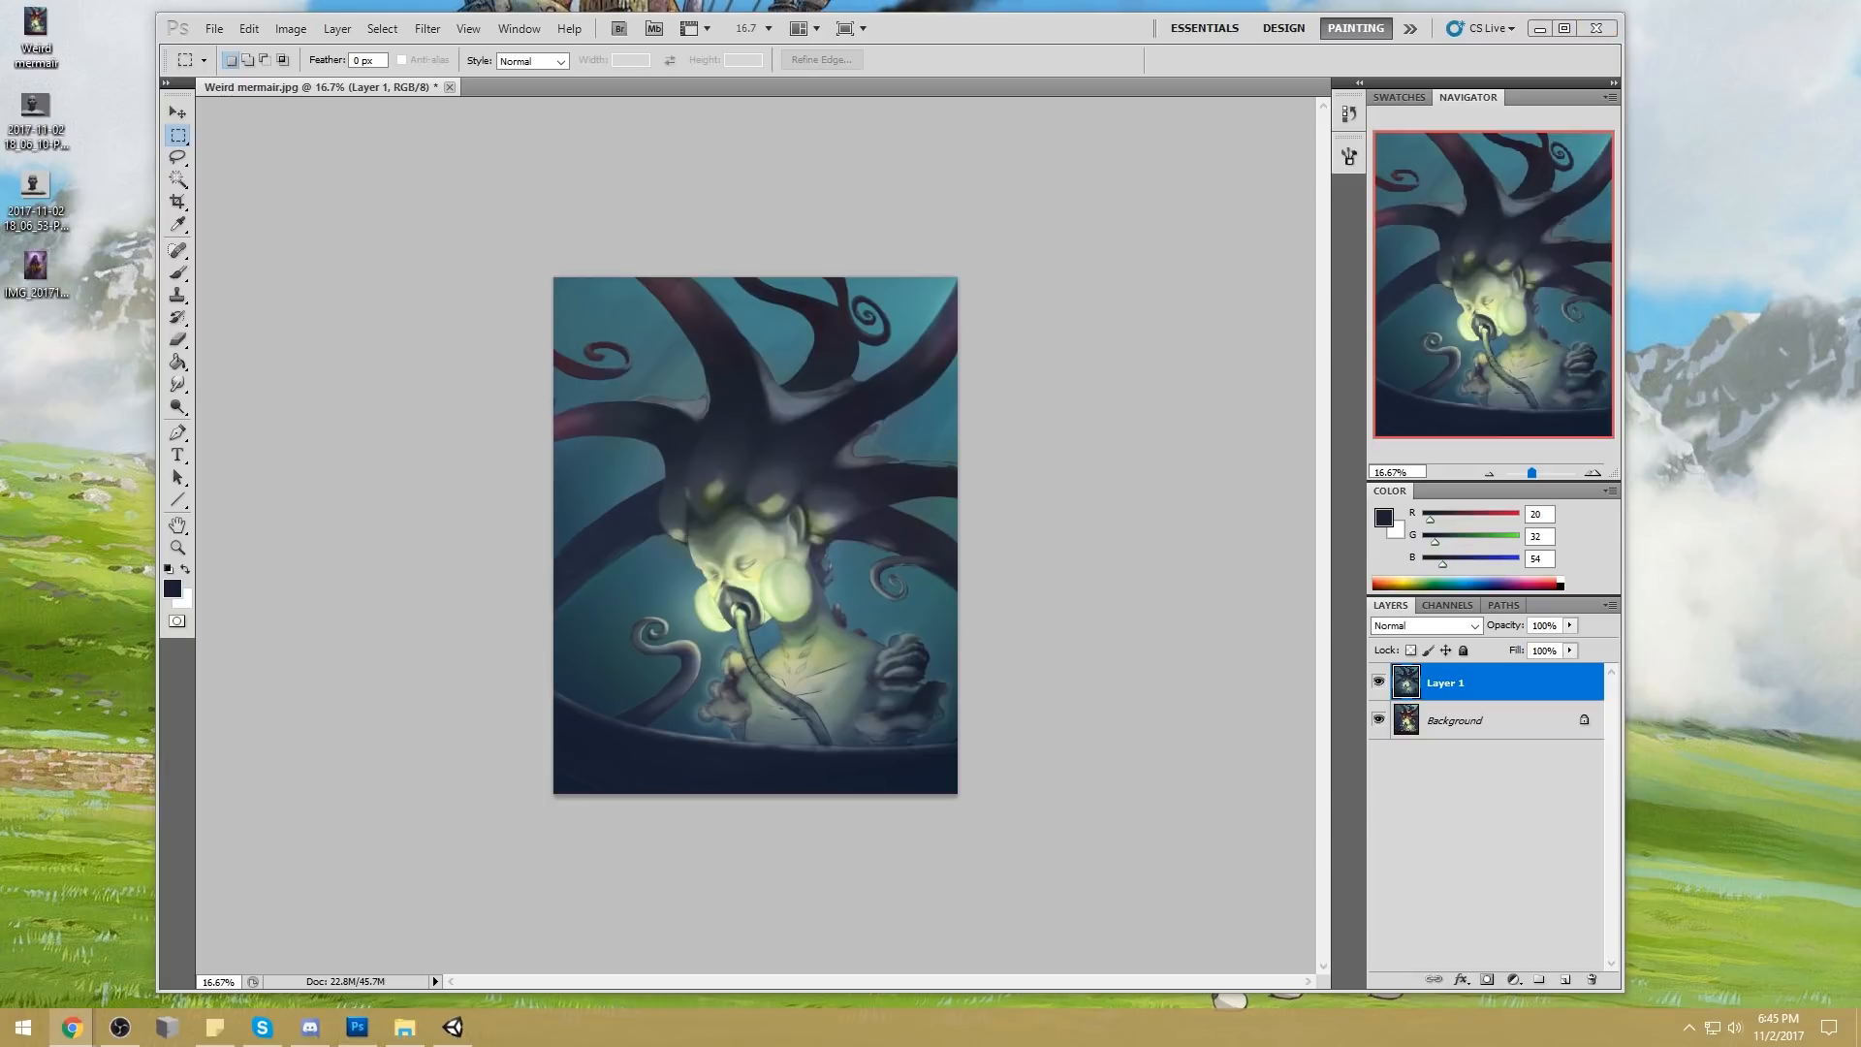
{"action": "left_click", "coordinate": [1377, 683]}
{"action": "left_click", "coordinate": [1377, 684]}
Flatten the image, then close Weird mermair.jpg and save its changes
{"action": "right_click", "coordinate": [1483, 684]}
{"action": "left_click", "coordinate": [1556, 629]}
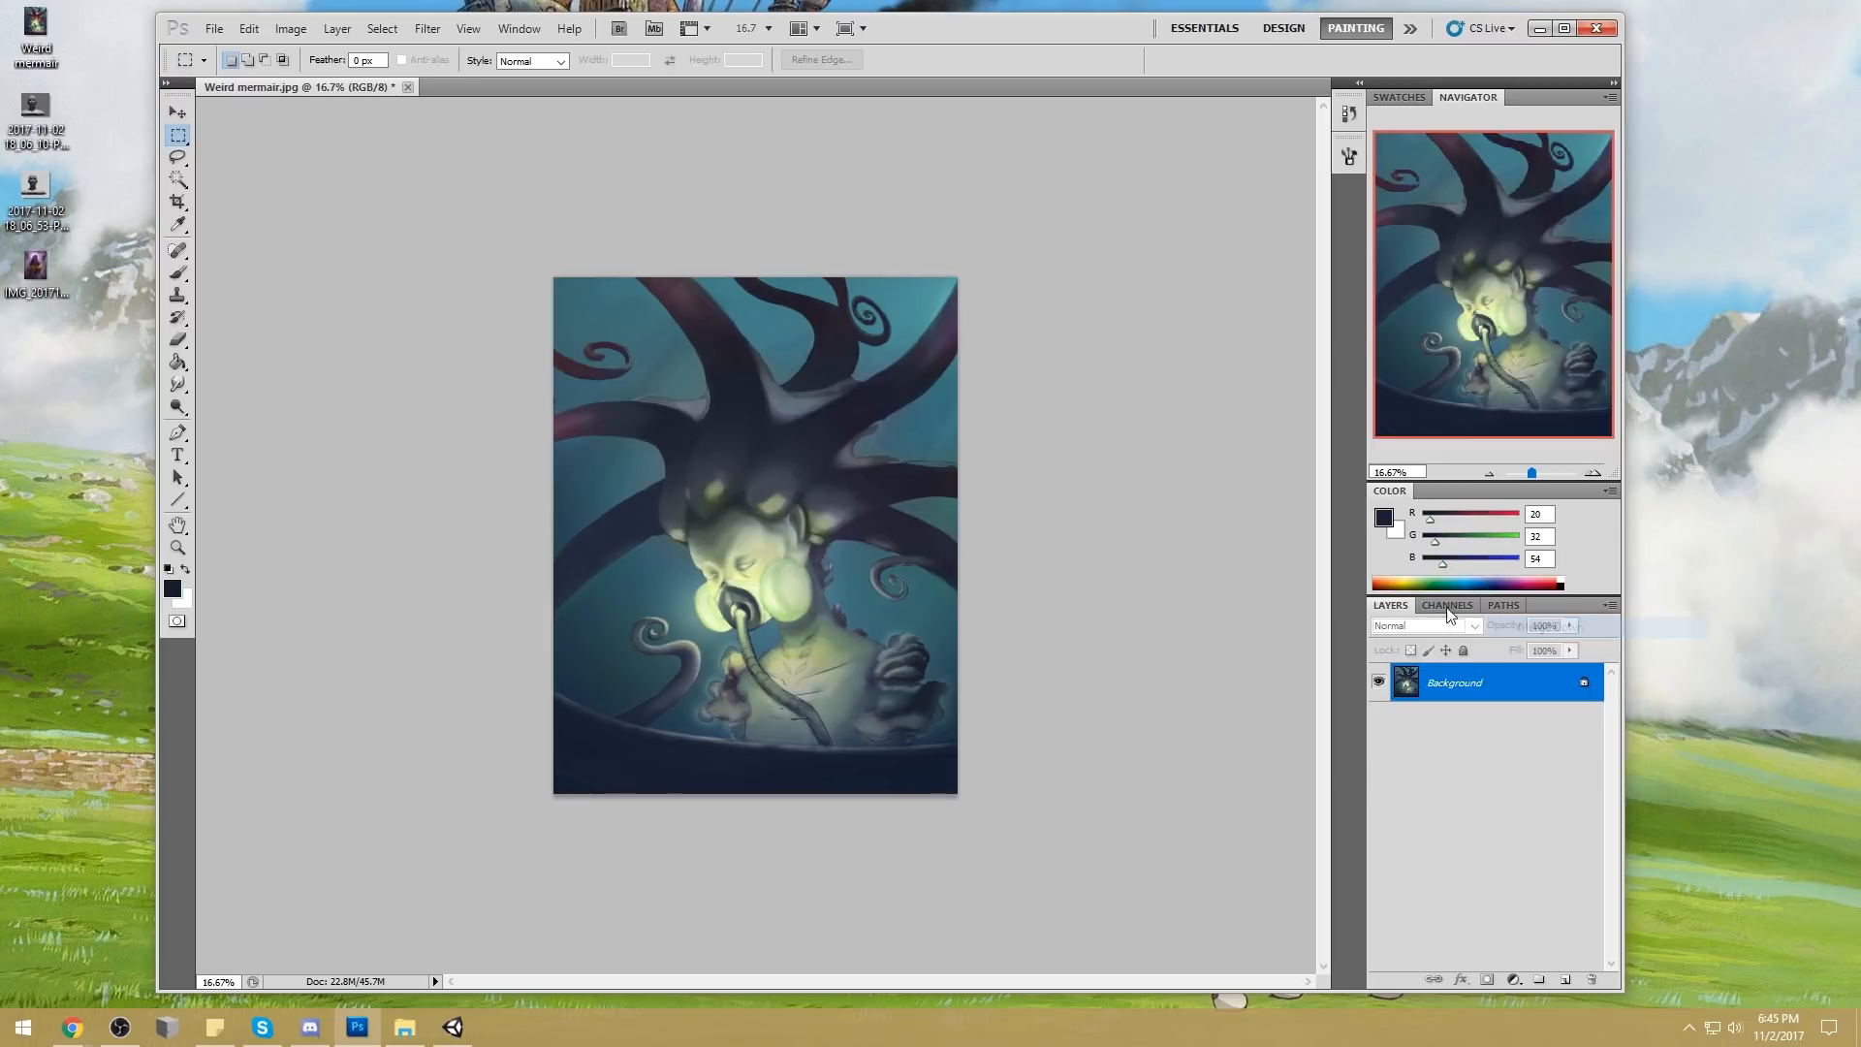
{"action": "left_click", "coordinate": [407, 88]}
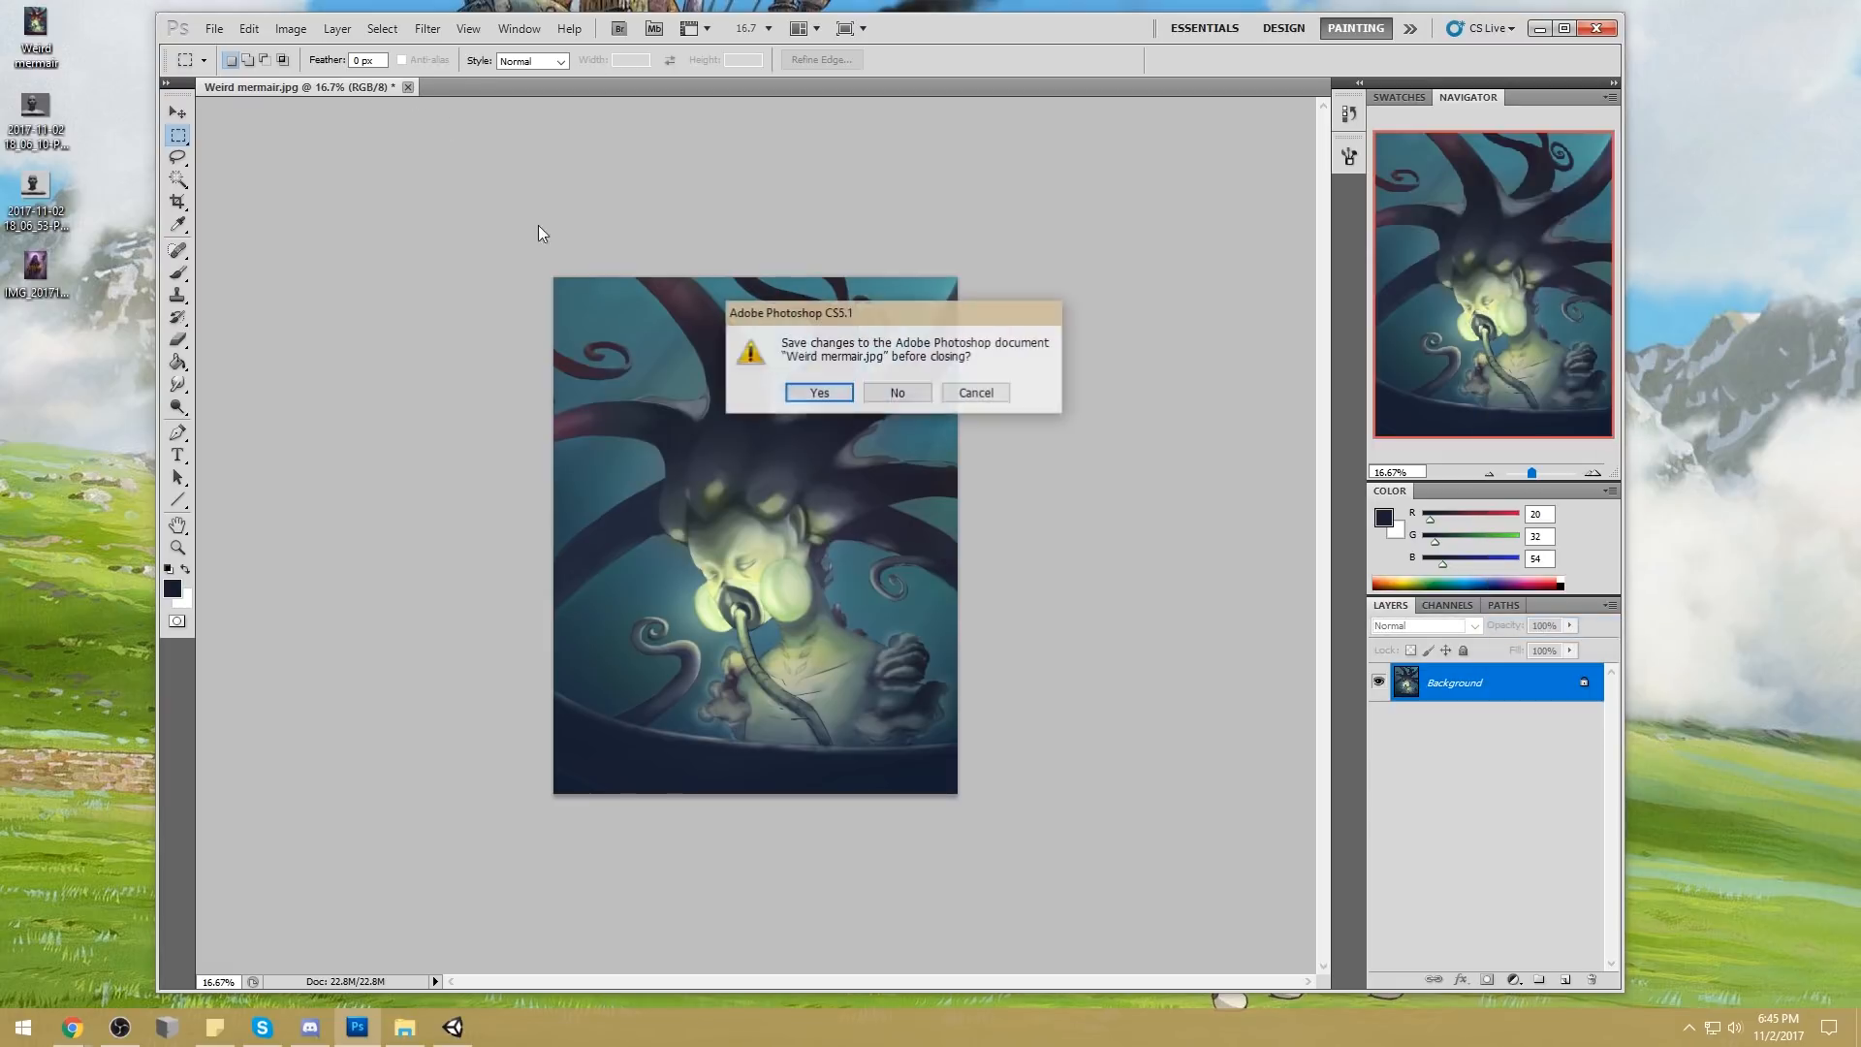
{"action": "left_click", "coordinate": [831, 391]}
{"action": "left_click", "coordinate": [1596, 27]}
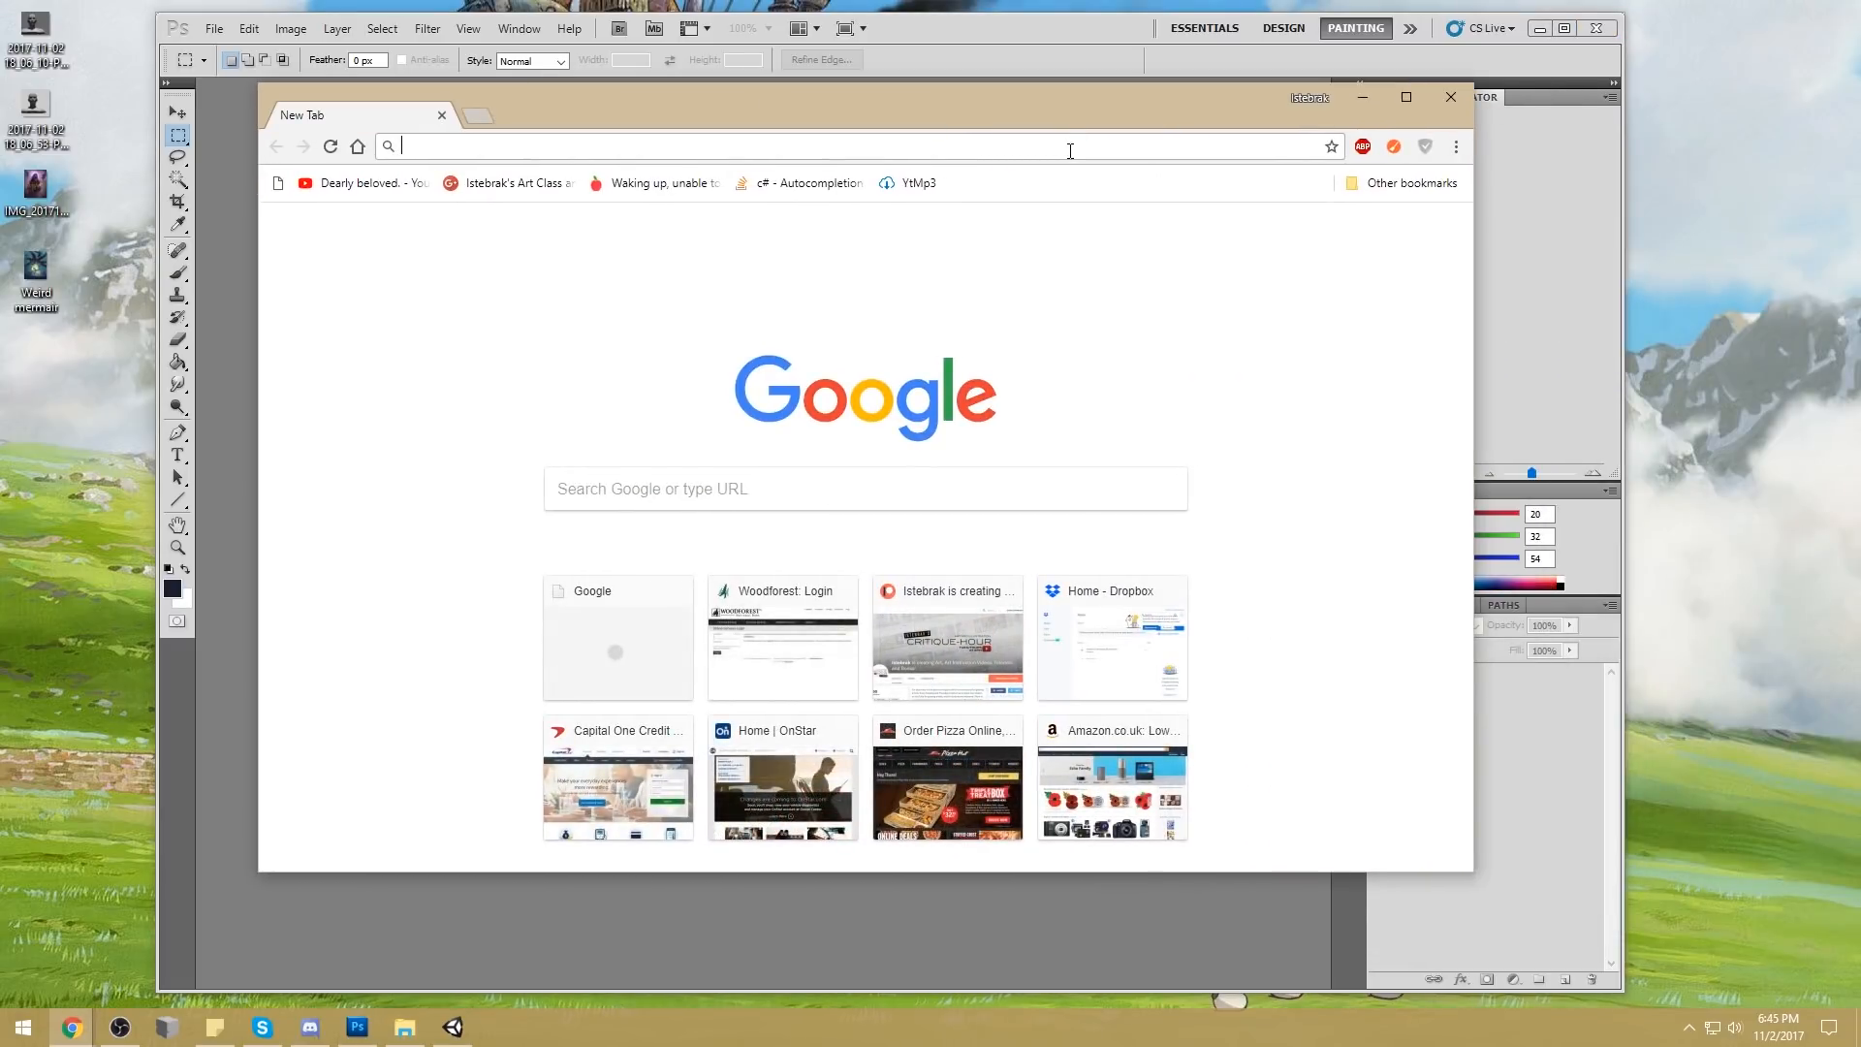
Open the Istebrak's Art Class and Critique Community page on Google+ in Chrome
{"action": "type", "text": "comm"}
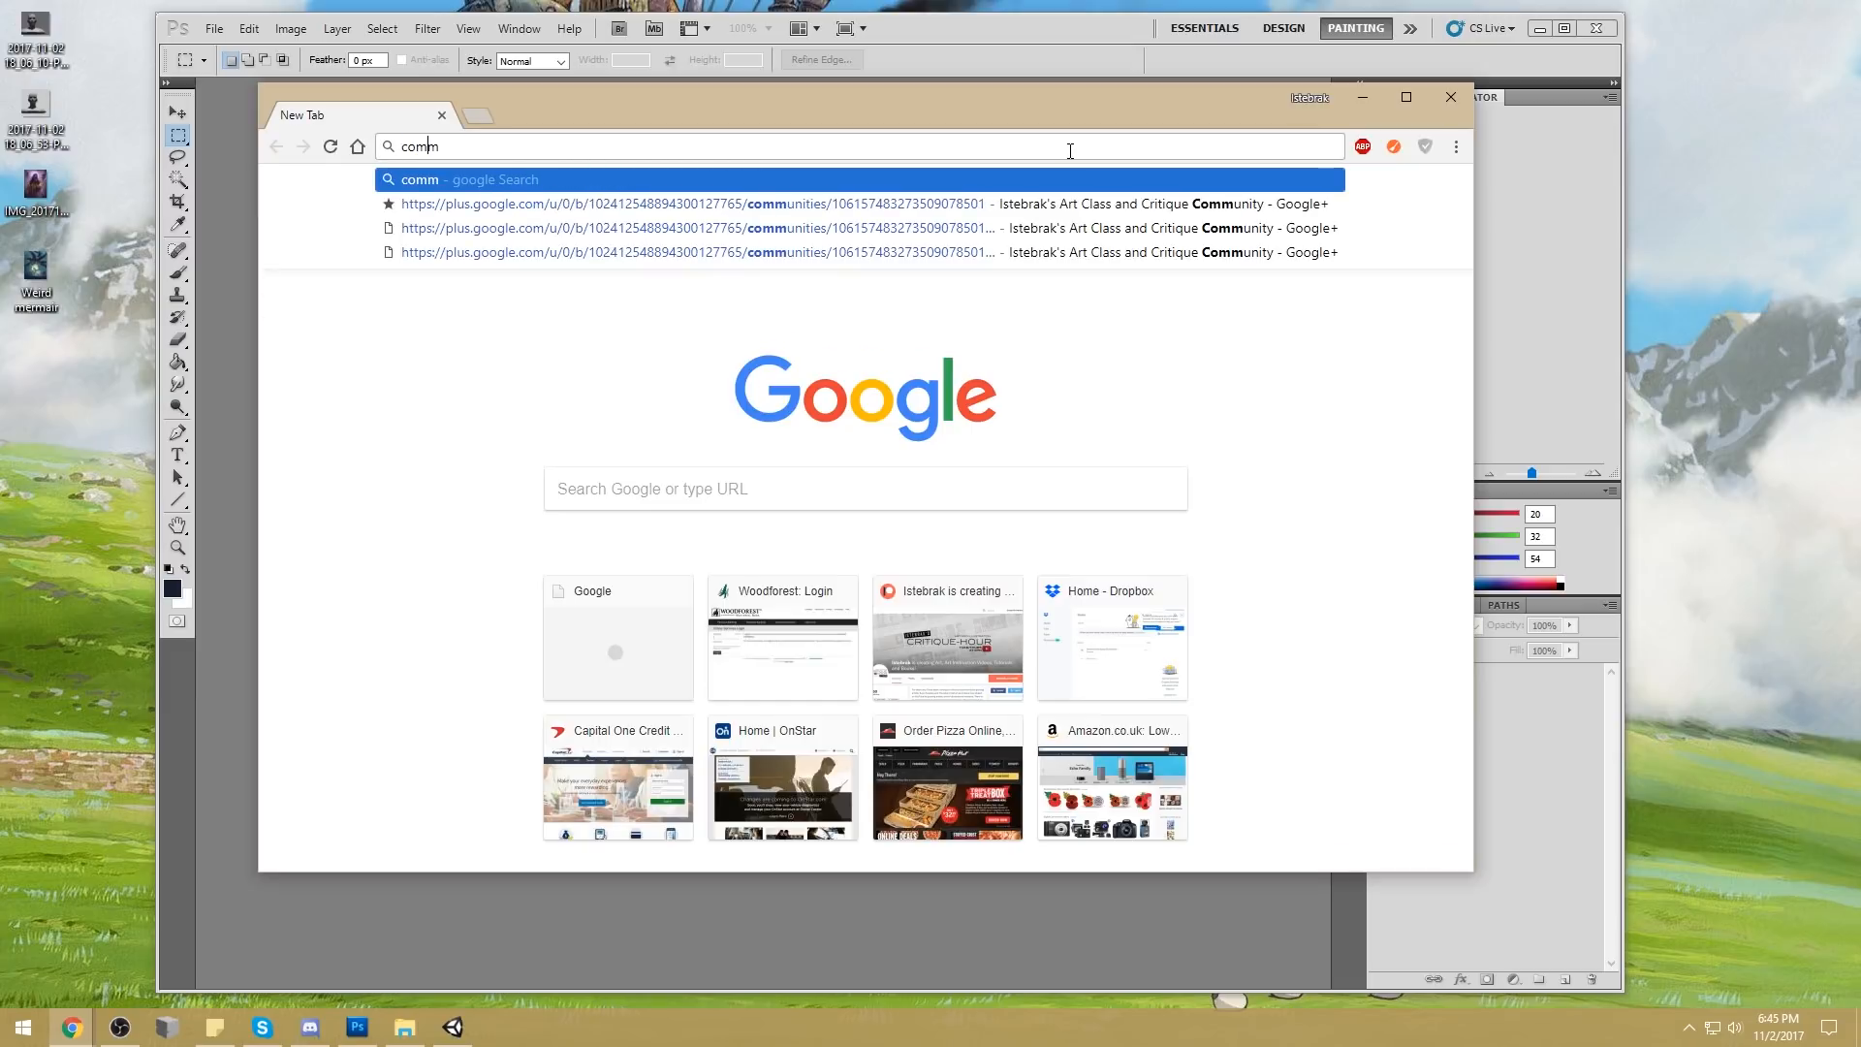
{"action": "key", "text": "Down"}
{"action": "key", "text": "Return"}
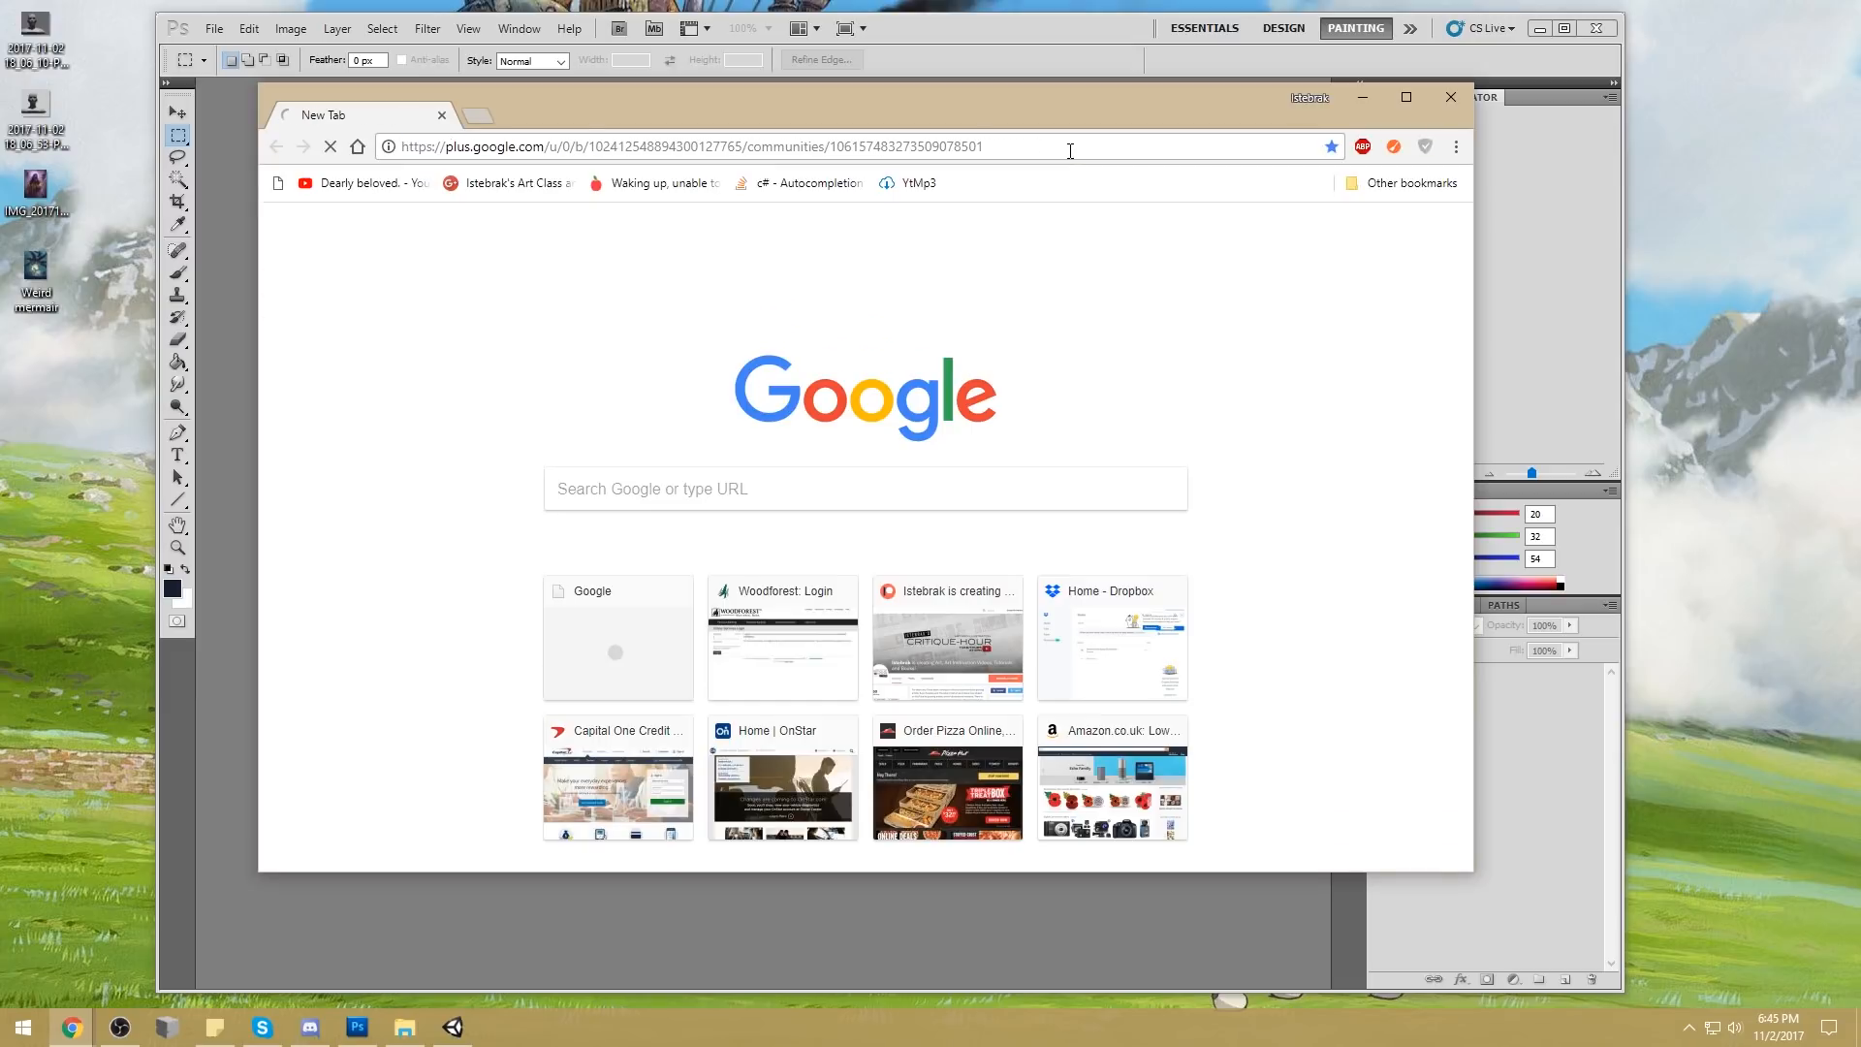
{"action": "left_click_drag", "start_coordinate": [1101, 108], "coordinate": [1074, 32]}
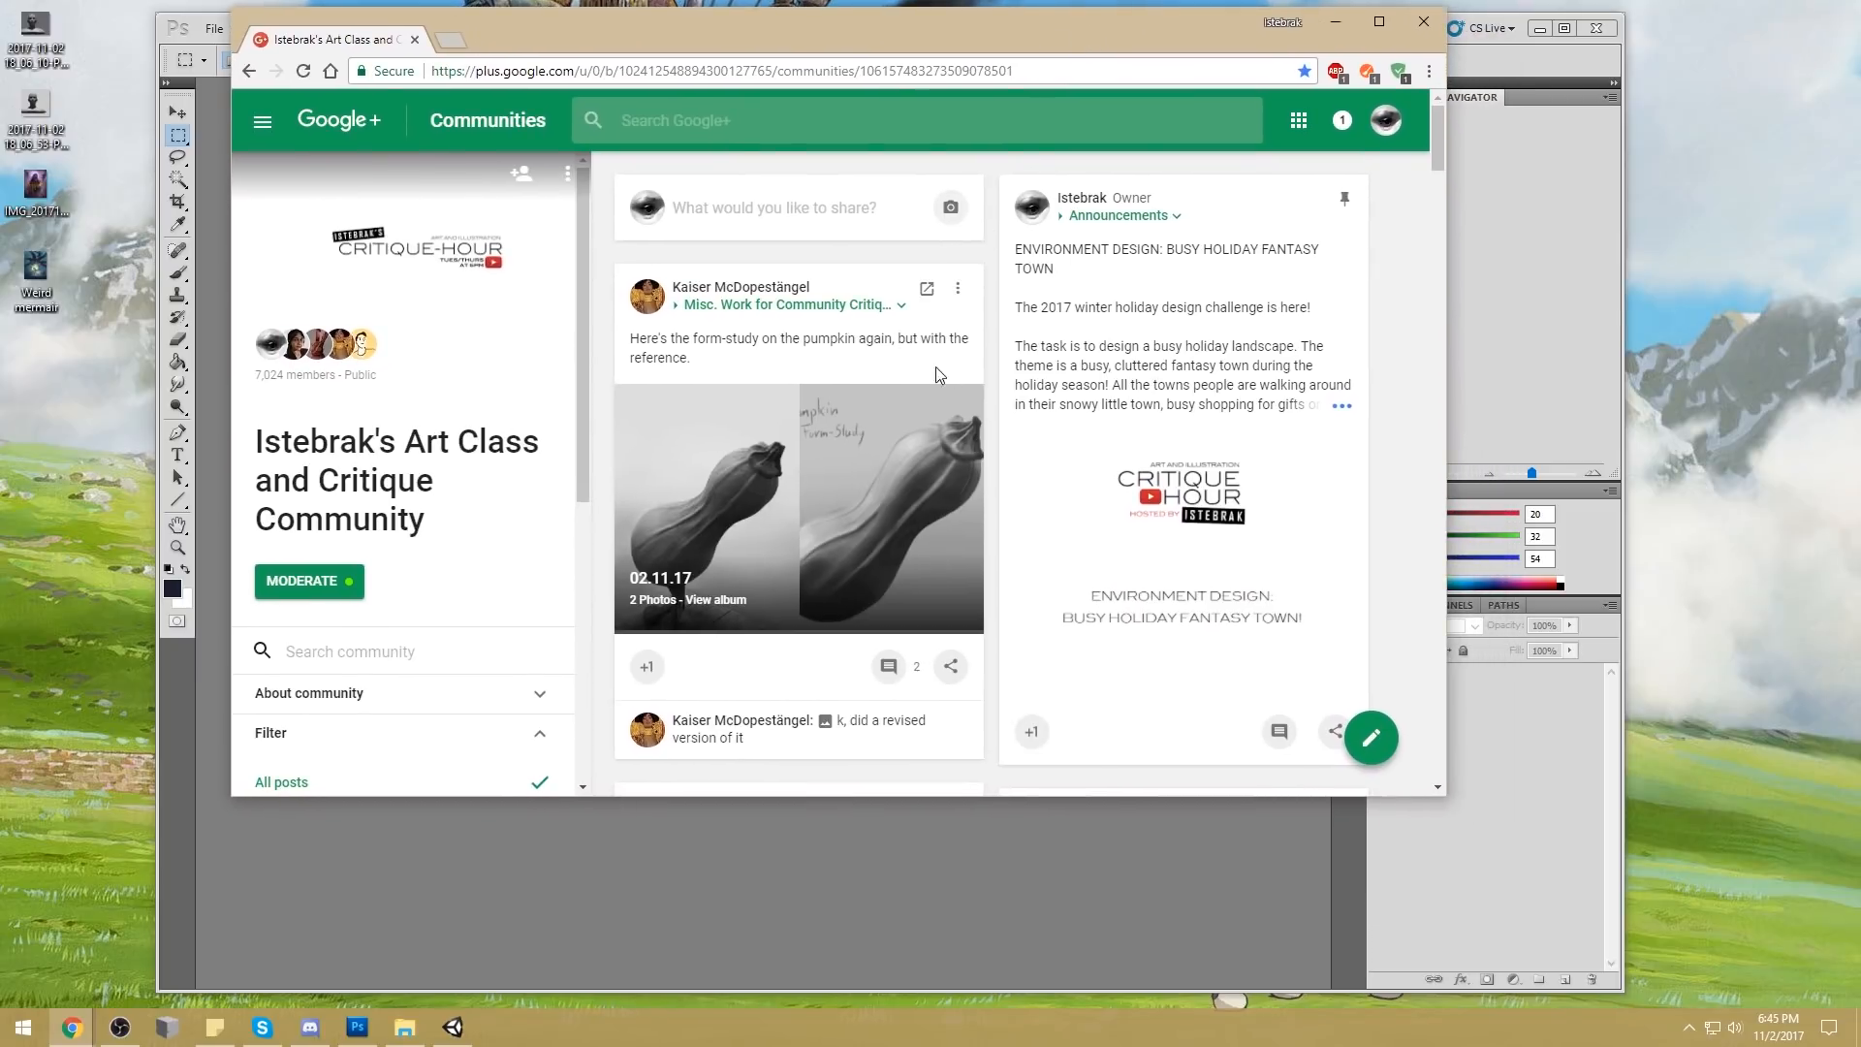
Browse the community's posts, filtering them to Misc. Work for Community Critique
{"action": "scroll", "coordinate": [910, 368], "scroll_direction": "down", "scroll_amount": 10}
{"action": "scroll", "coordinate": [998, 383], "scroll_direction": "down", "scroll_amount": 15}
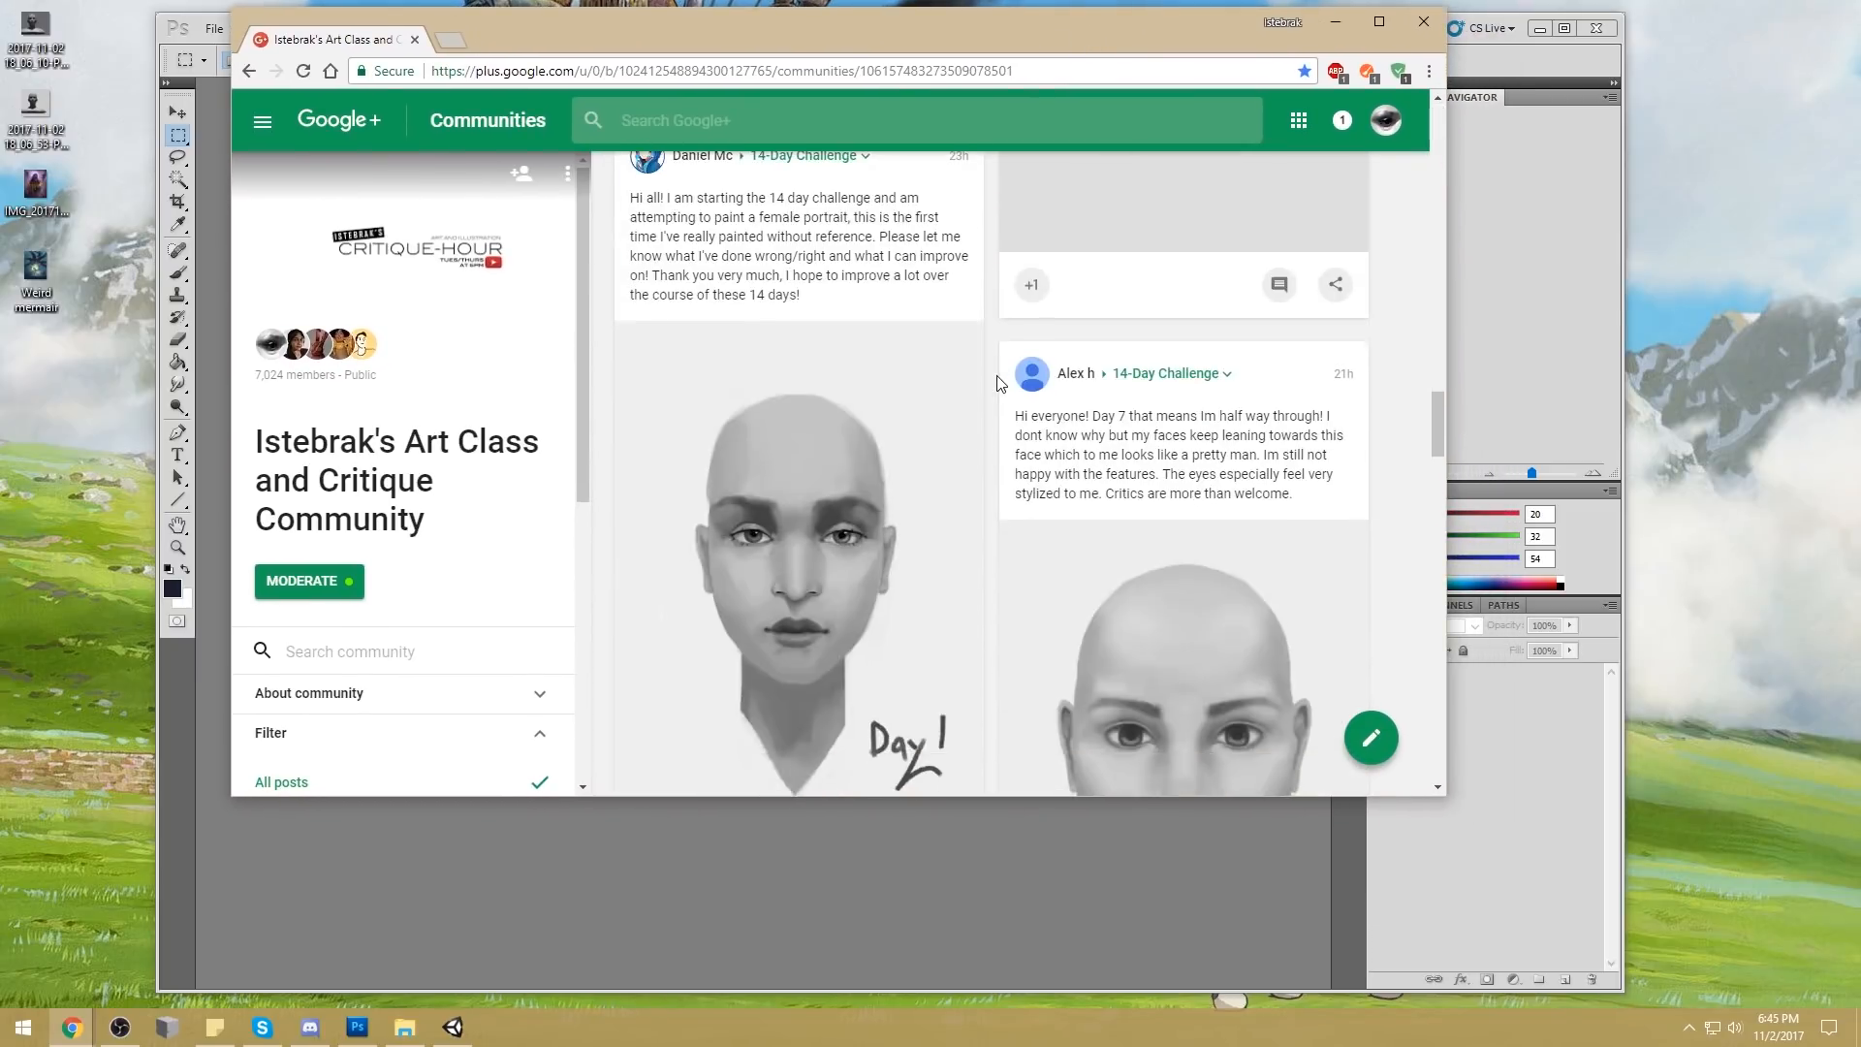
{"action": "scroll", "coordinate": [531, 586], "scroll_direction": "down", "scroll_amount": 4}
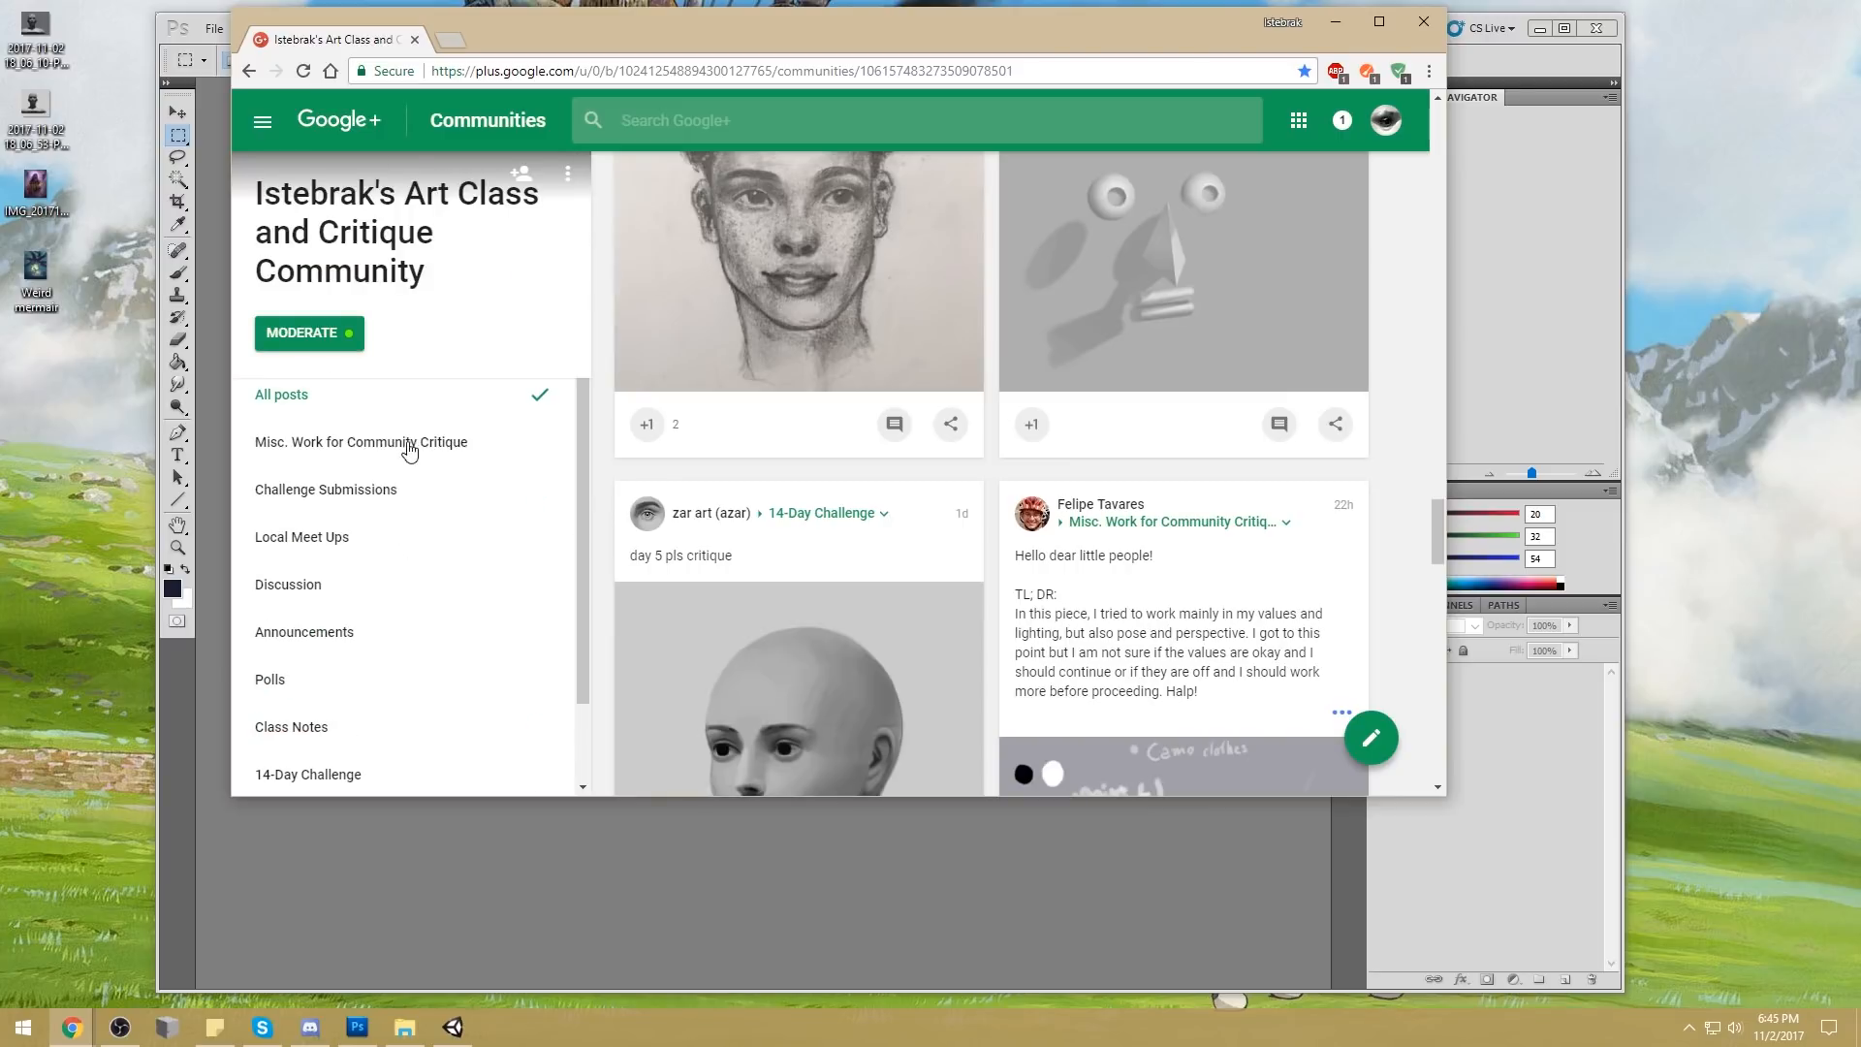
{"action": "left_click", "coordinate": [438, 554]}
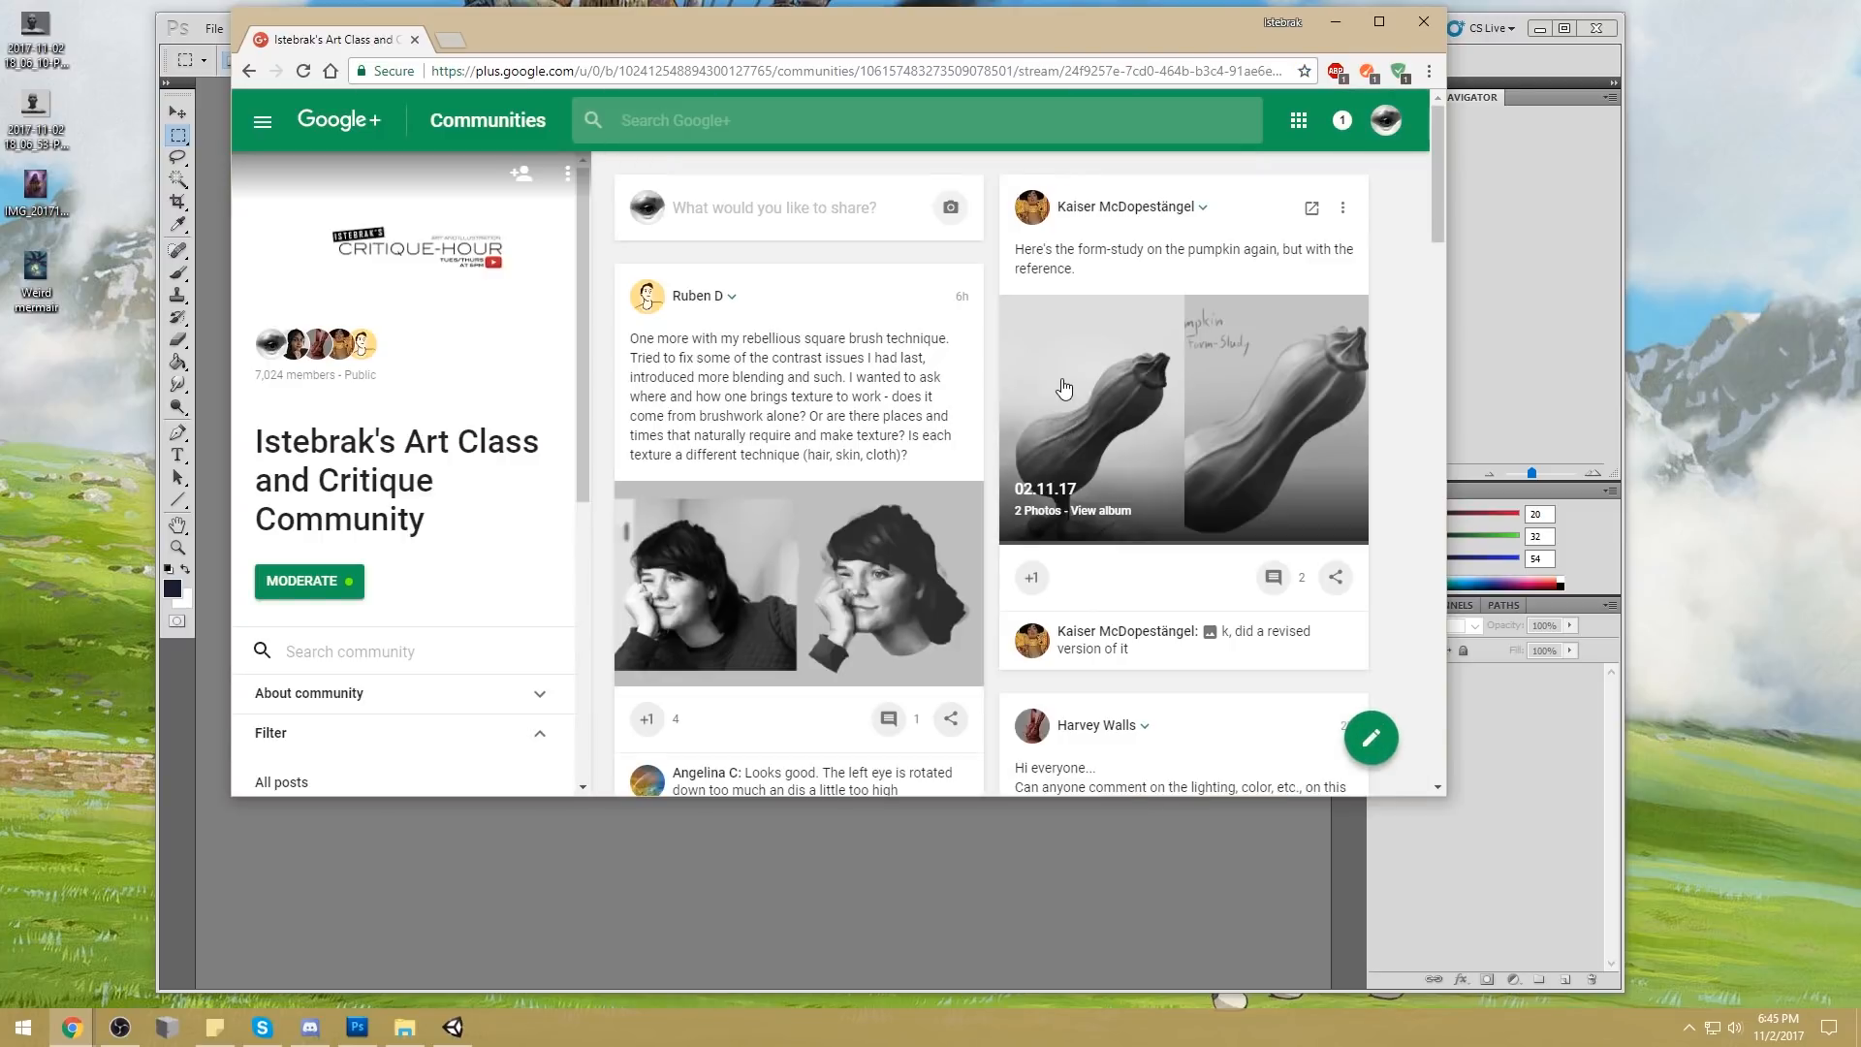
{"action": "scroll", "coordinate": [1062, 384], "scroll_direction": "down", "scroll_amount": 5}
{"action": "scroll", "coordinate": [1062, 387], "scroll_direction": "down", "scroll_amount": 15}
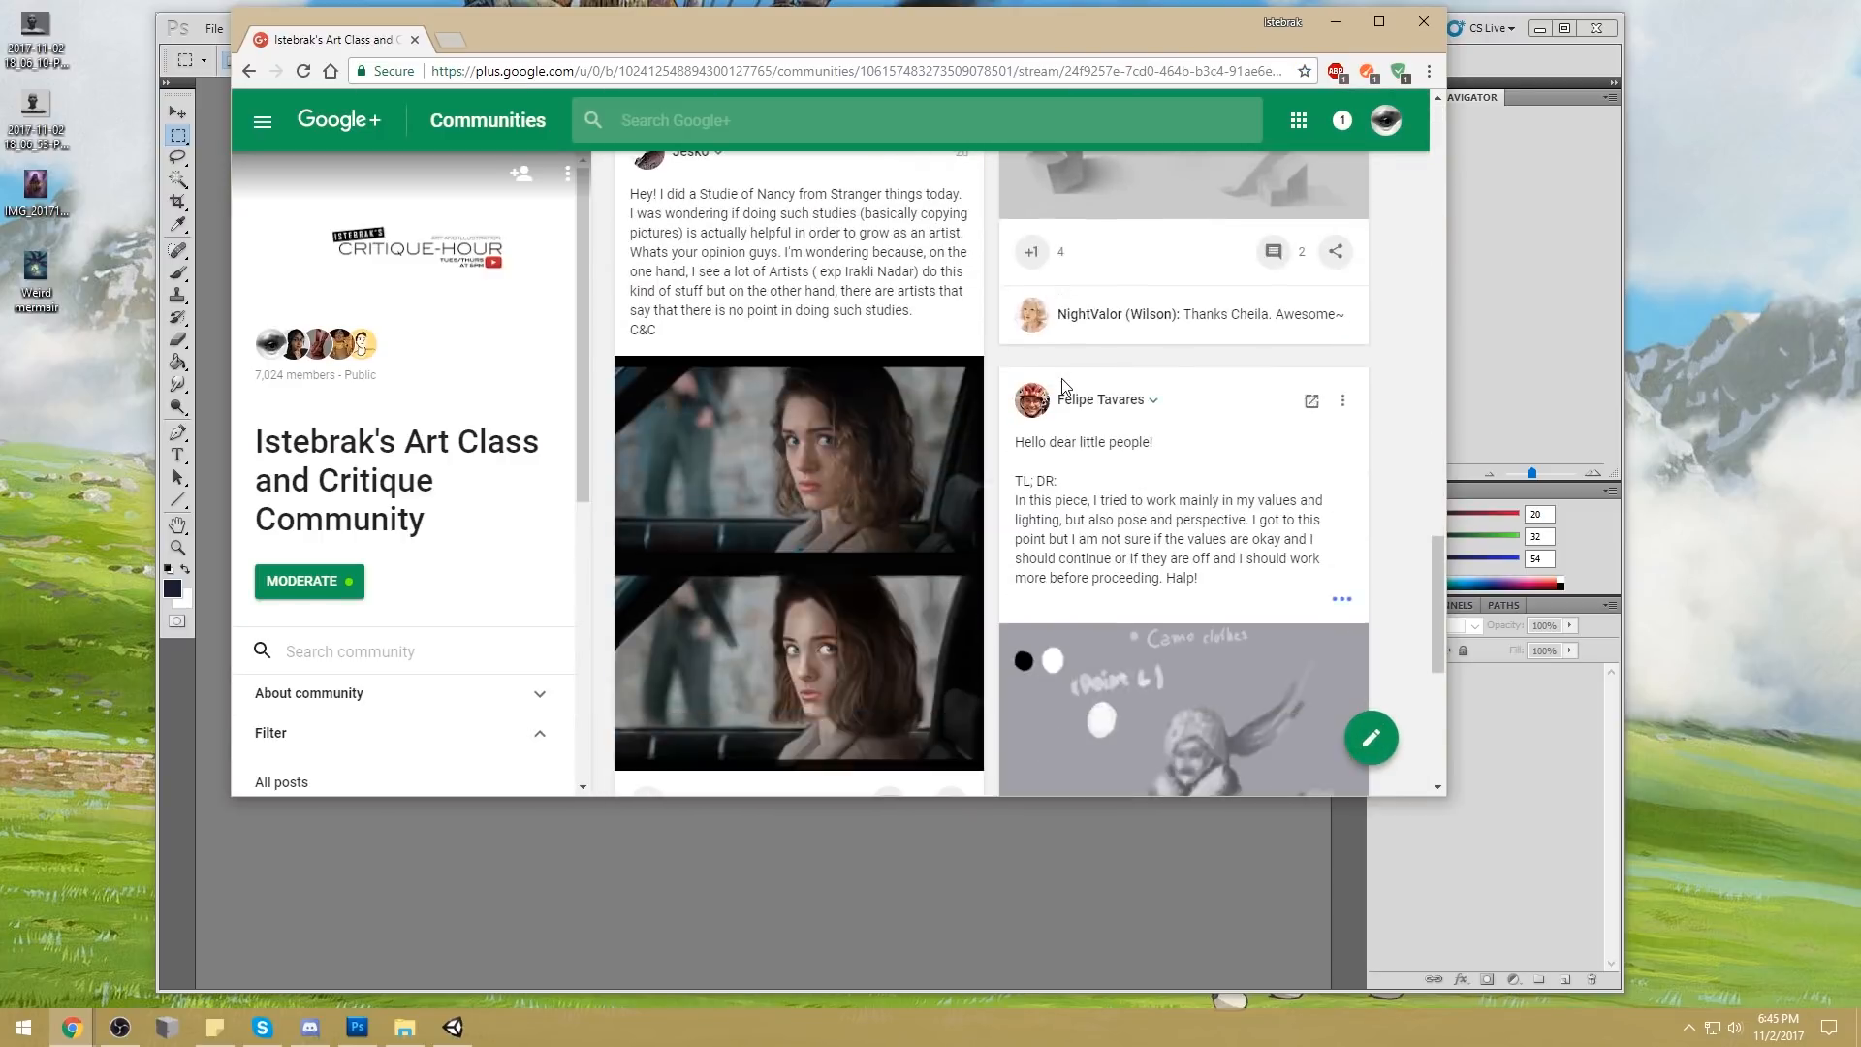
{"action": "scroll", "coordinate": [1063, 388], "scroll_direction": "down", "scroll_amount": 10}
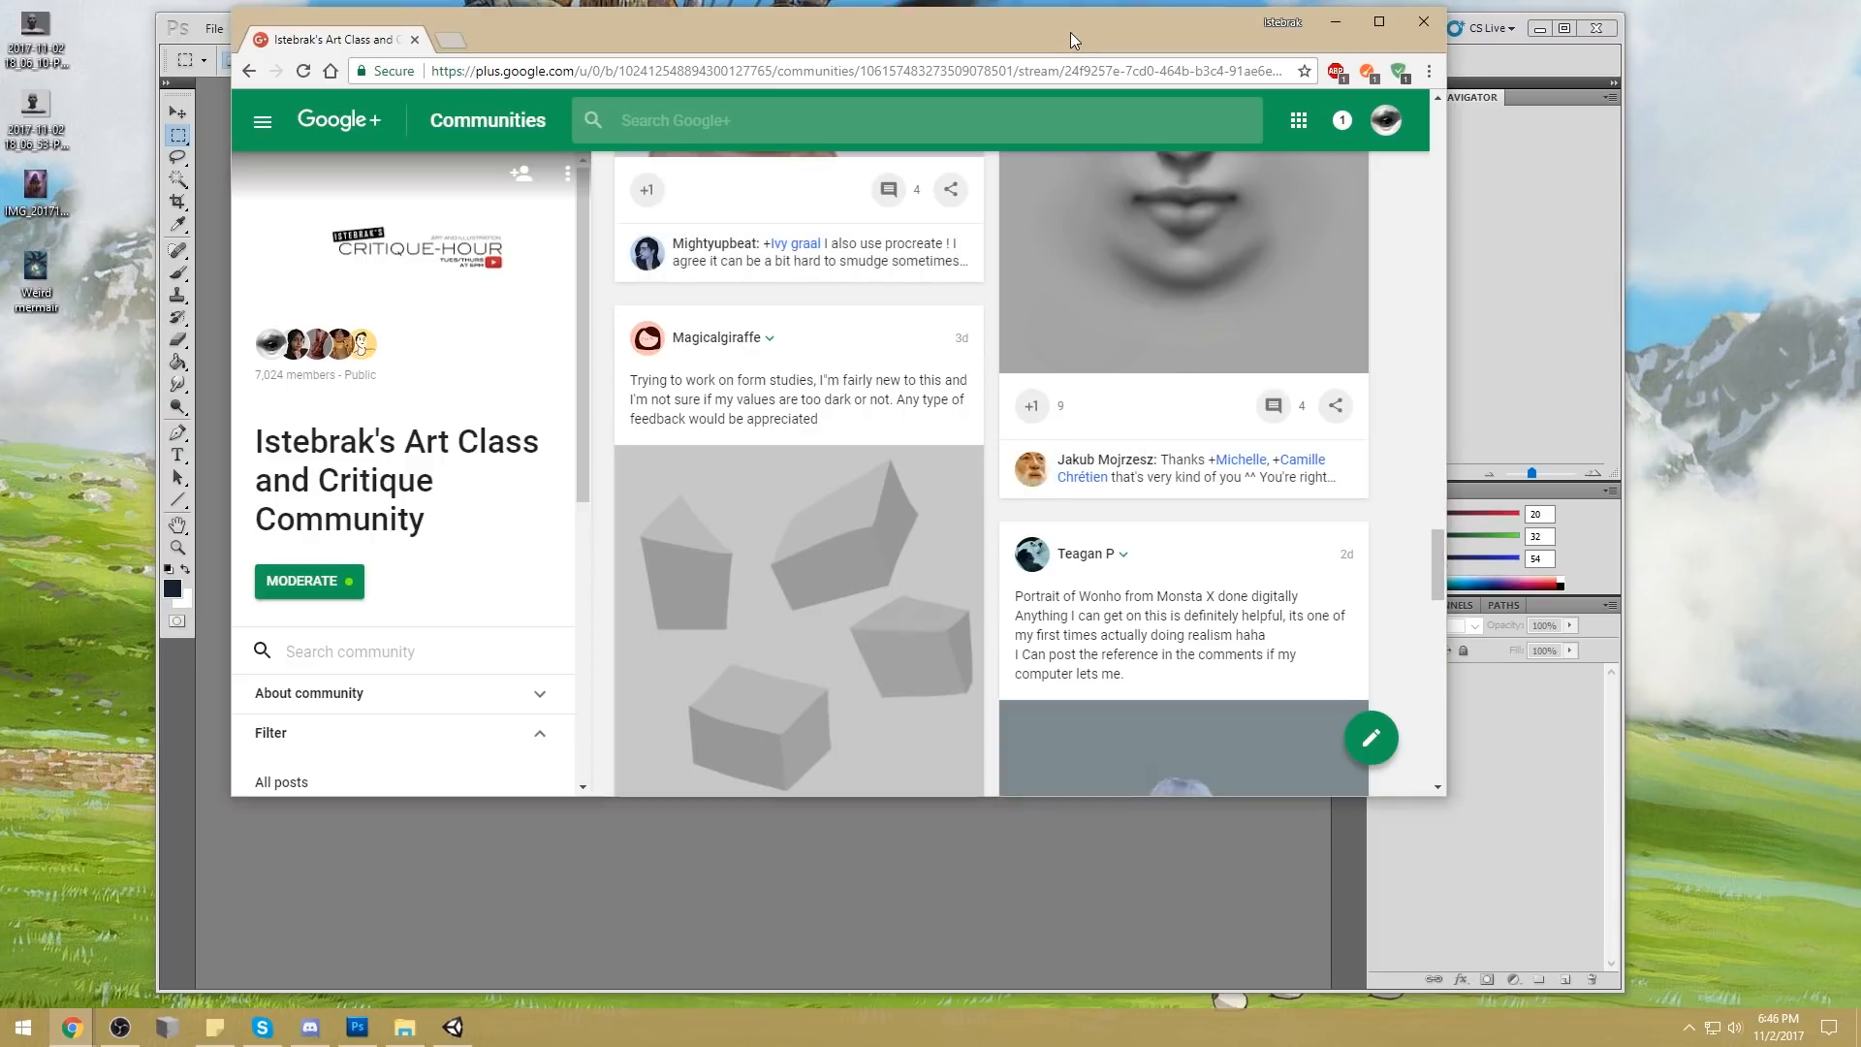
Add a blank browser tab and filter the community's posts to Challenge Submissions
{"action": "left_click_drag", "start_coordinate": [1070, 33], "coordinate": [1075, 34]}
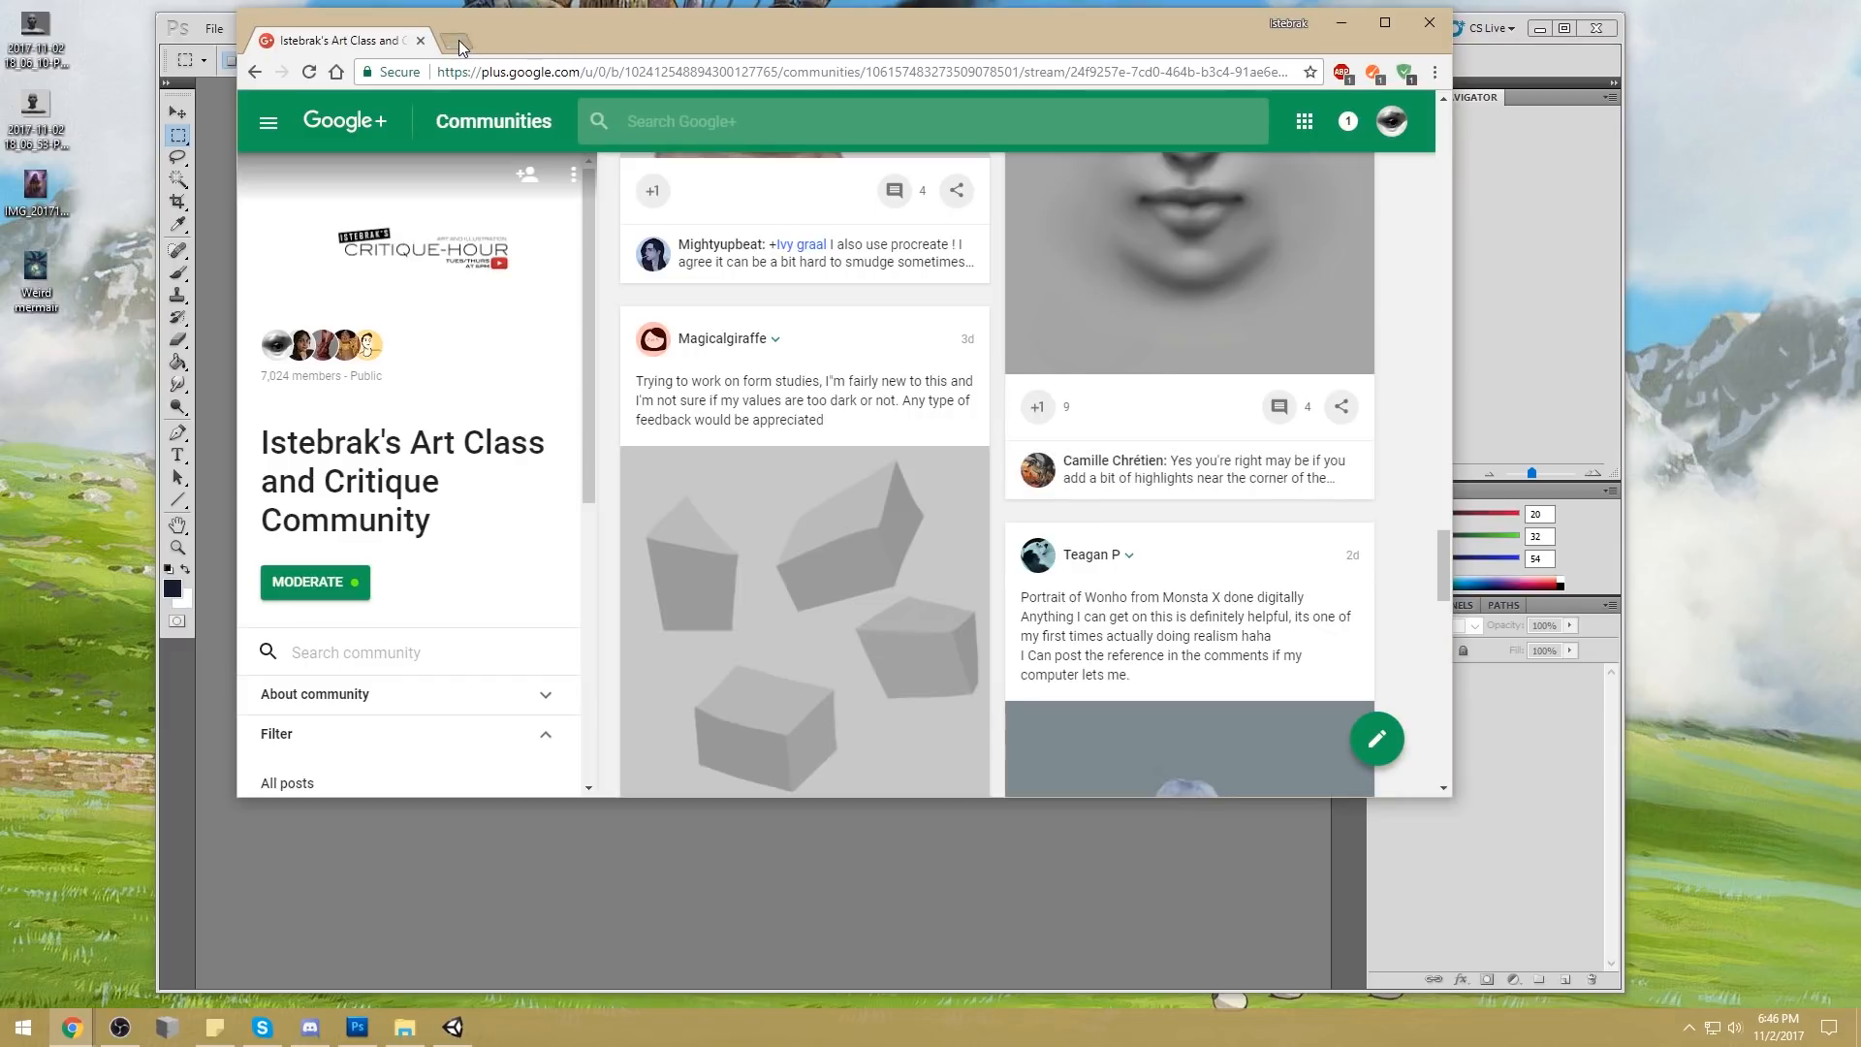
{"action": "left_click", "coordinate": [456, 42]}
{"action": "left_click", "coordinate": [390, 41]}
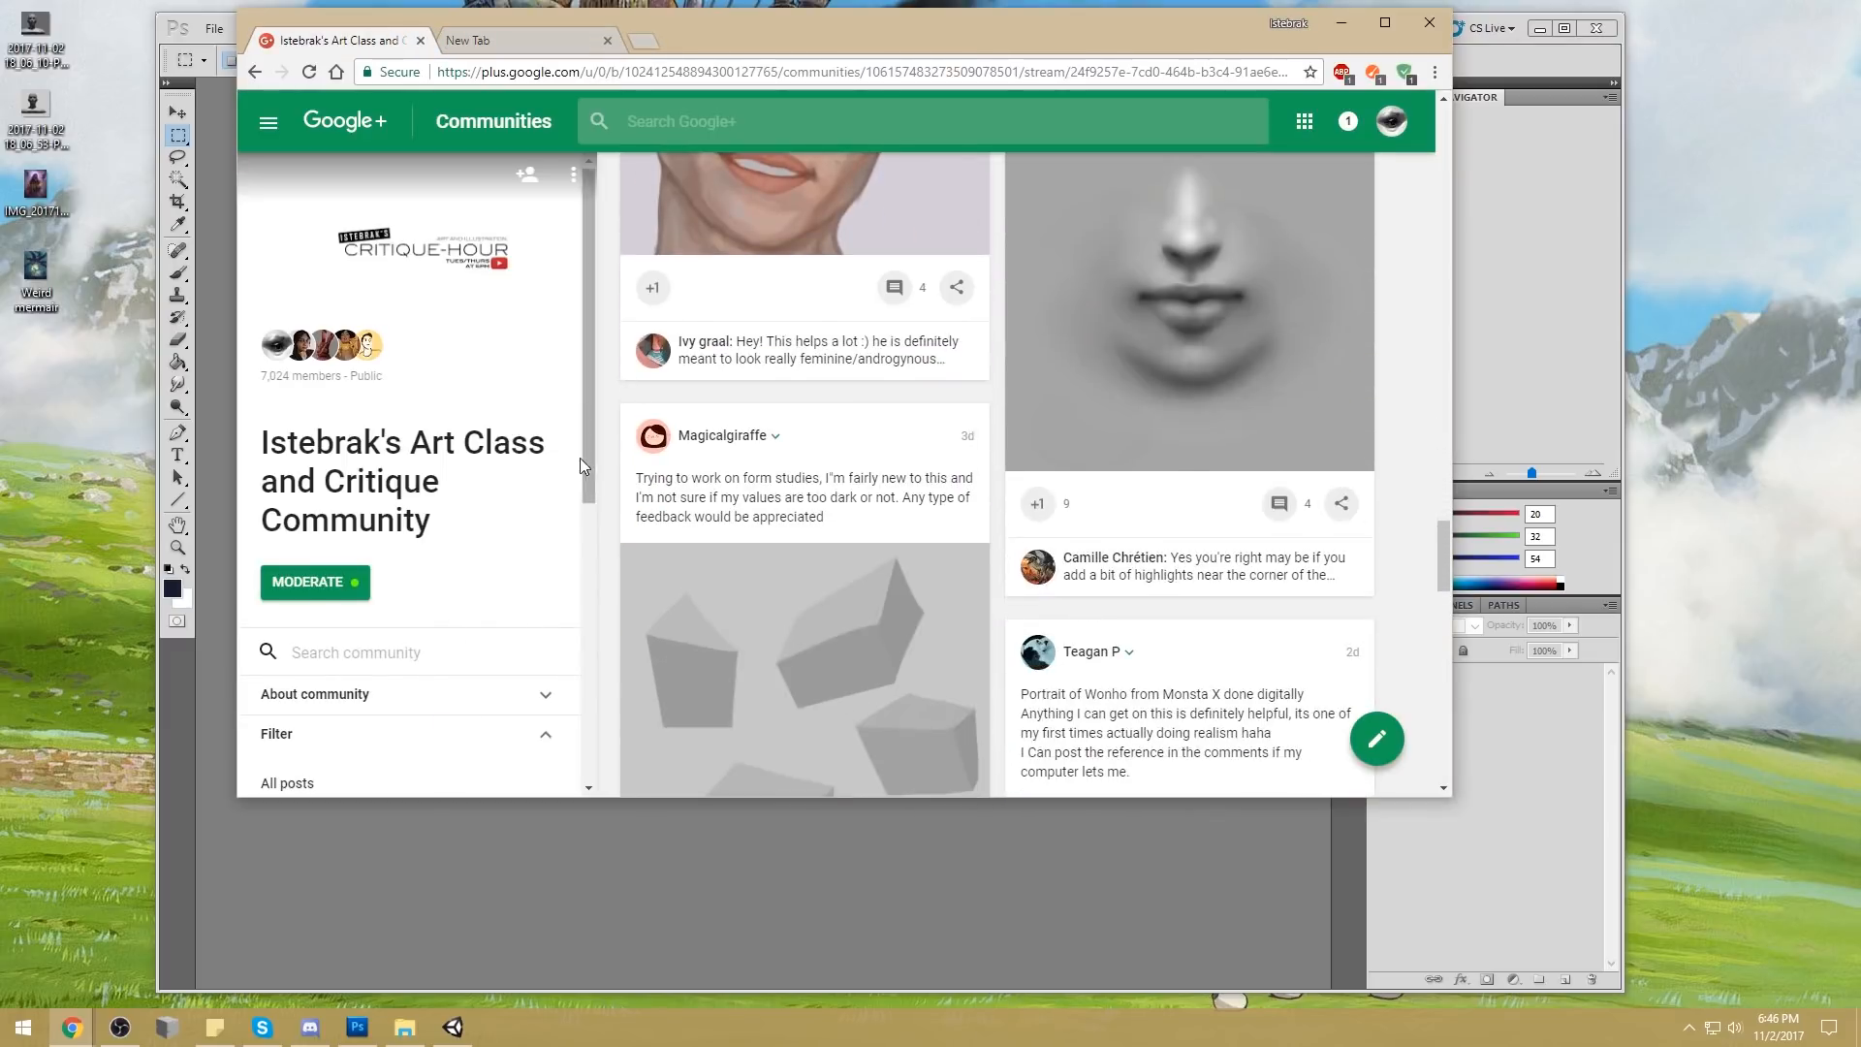
{"action": "left_click_drag", "start_coordinate": [590, 468], "coordinate": [595, 643]}
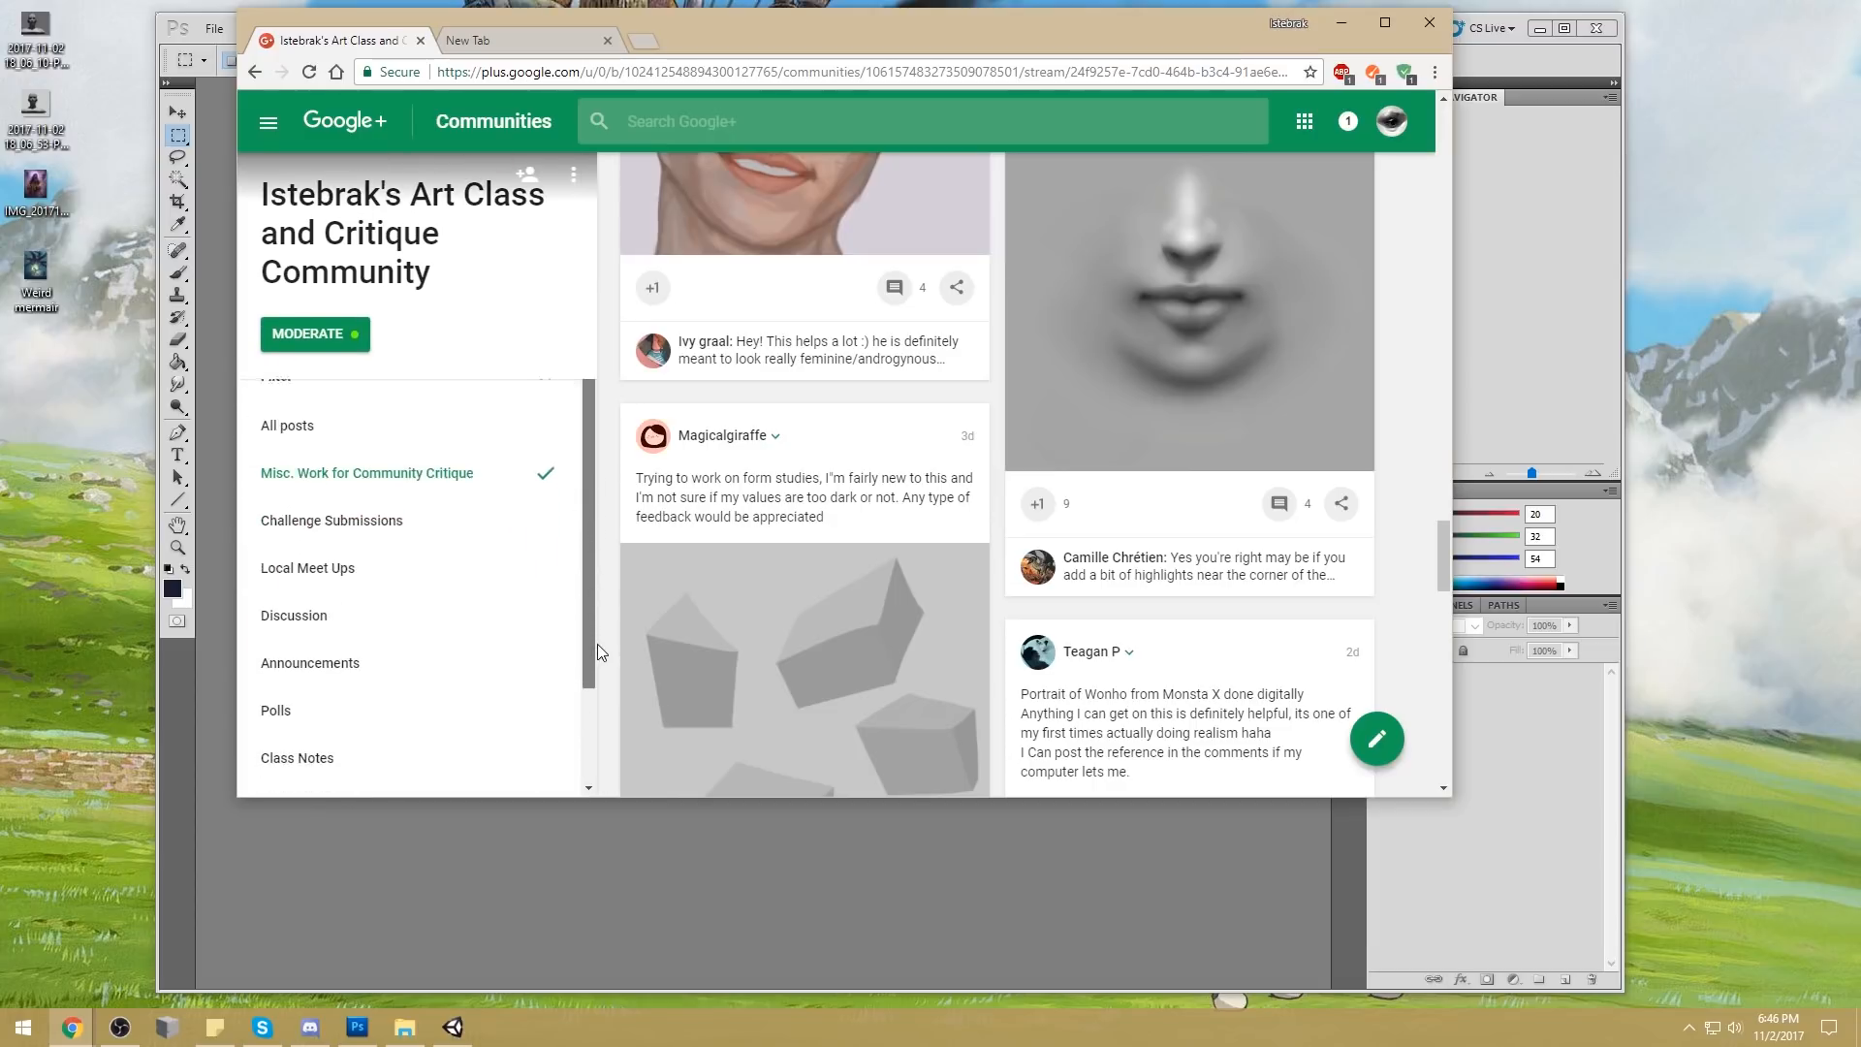
{"action": "left_click", "coordinate": [424, 516]}
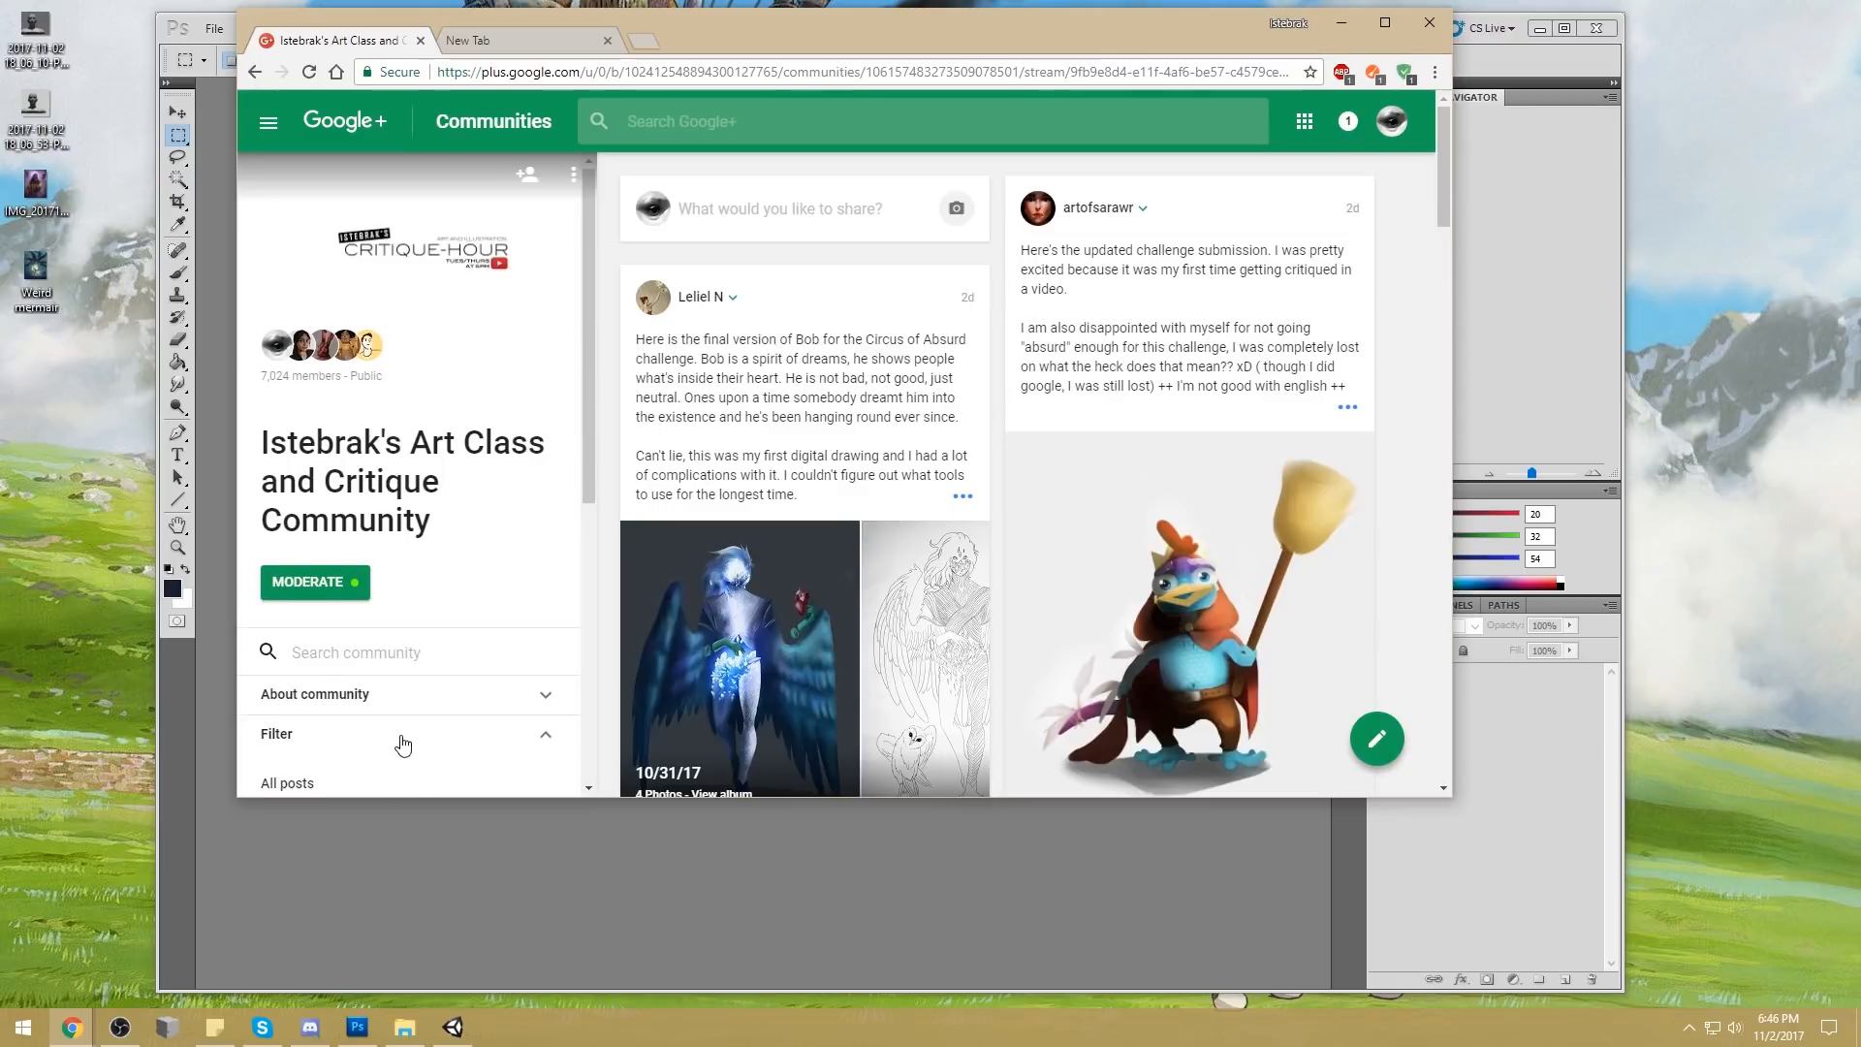
Show the community's Announcements and expand the Busy Holiday Fantasy Town challenge post
{"action": "scroll", "coordinate": [398, 741], "scroll_direction": "down", "scroll_amount": 2}
{"action": "scroll", "coordinate": [398, 740], "scroll_direction": "down", "scroll_amount": 2}
{"action": "left_click", "coordinate": [358, 635]}
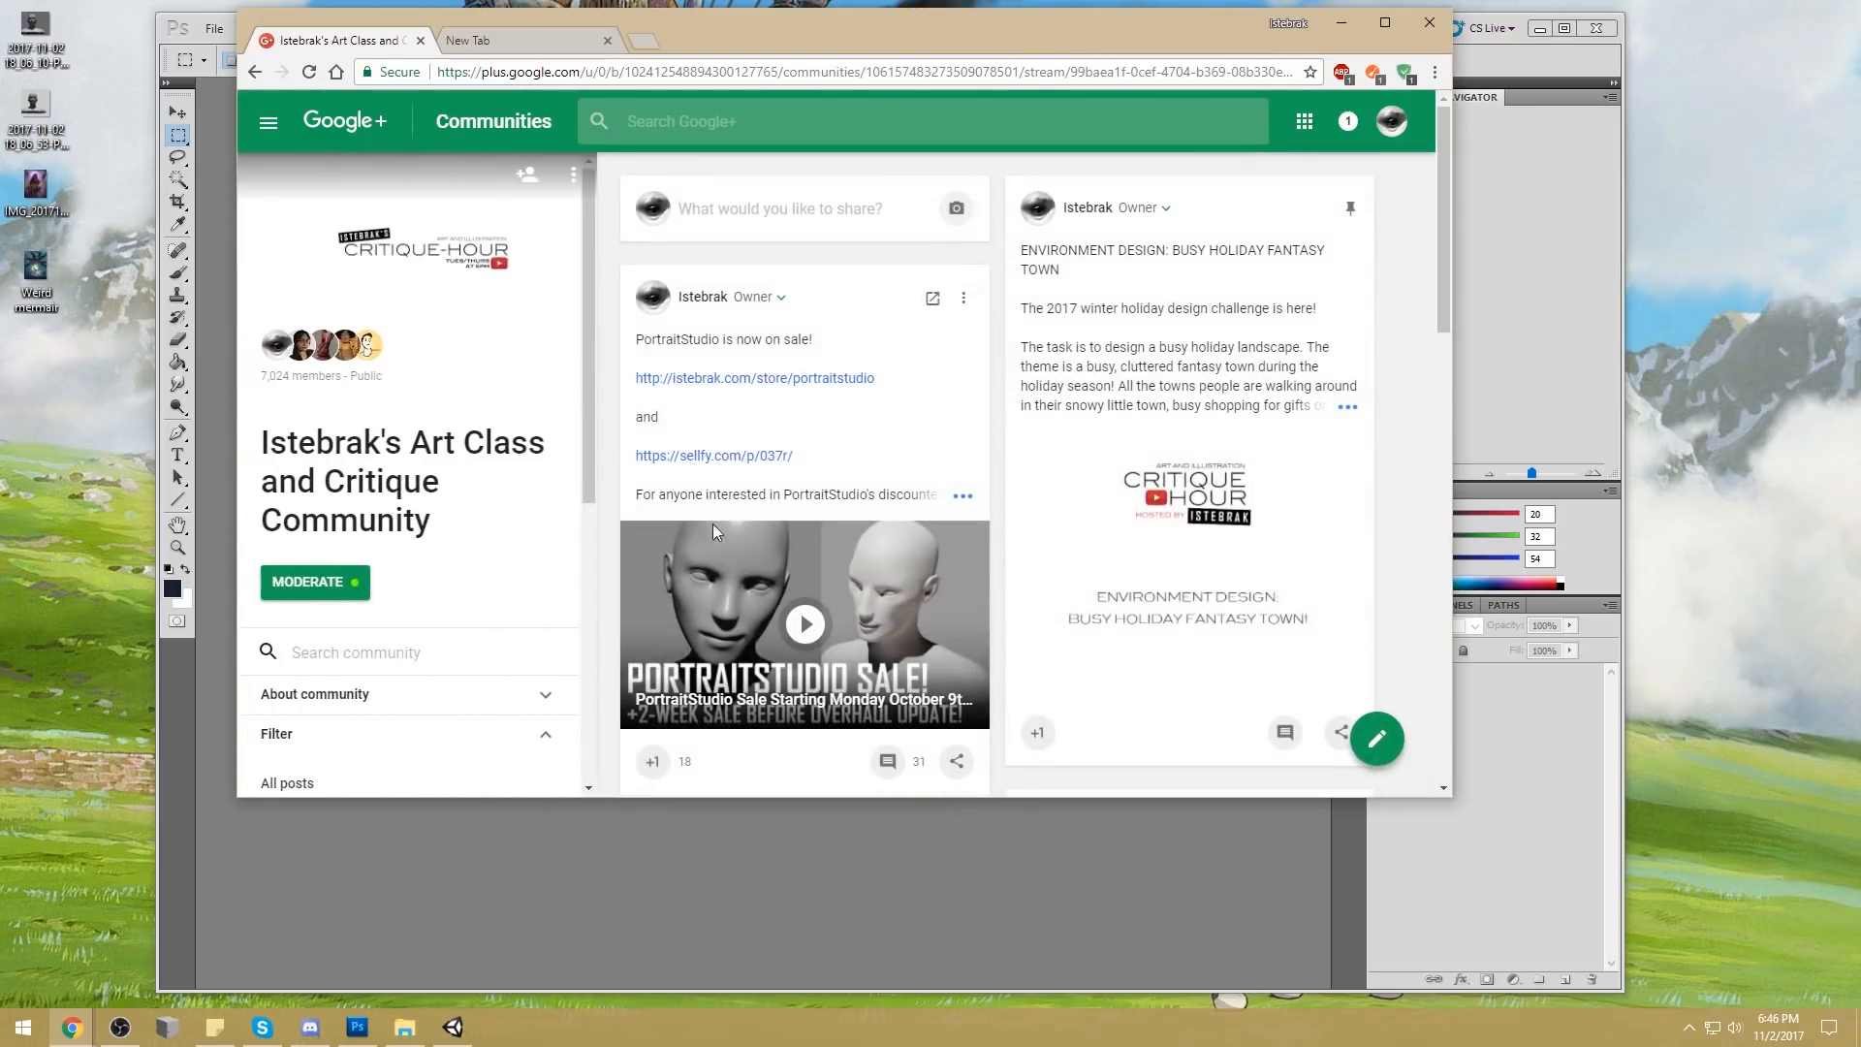
{"action": "left_click", "coordinate": [1345, 408]}
{"action": "left_click", "coordinate": [510, 33]}
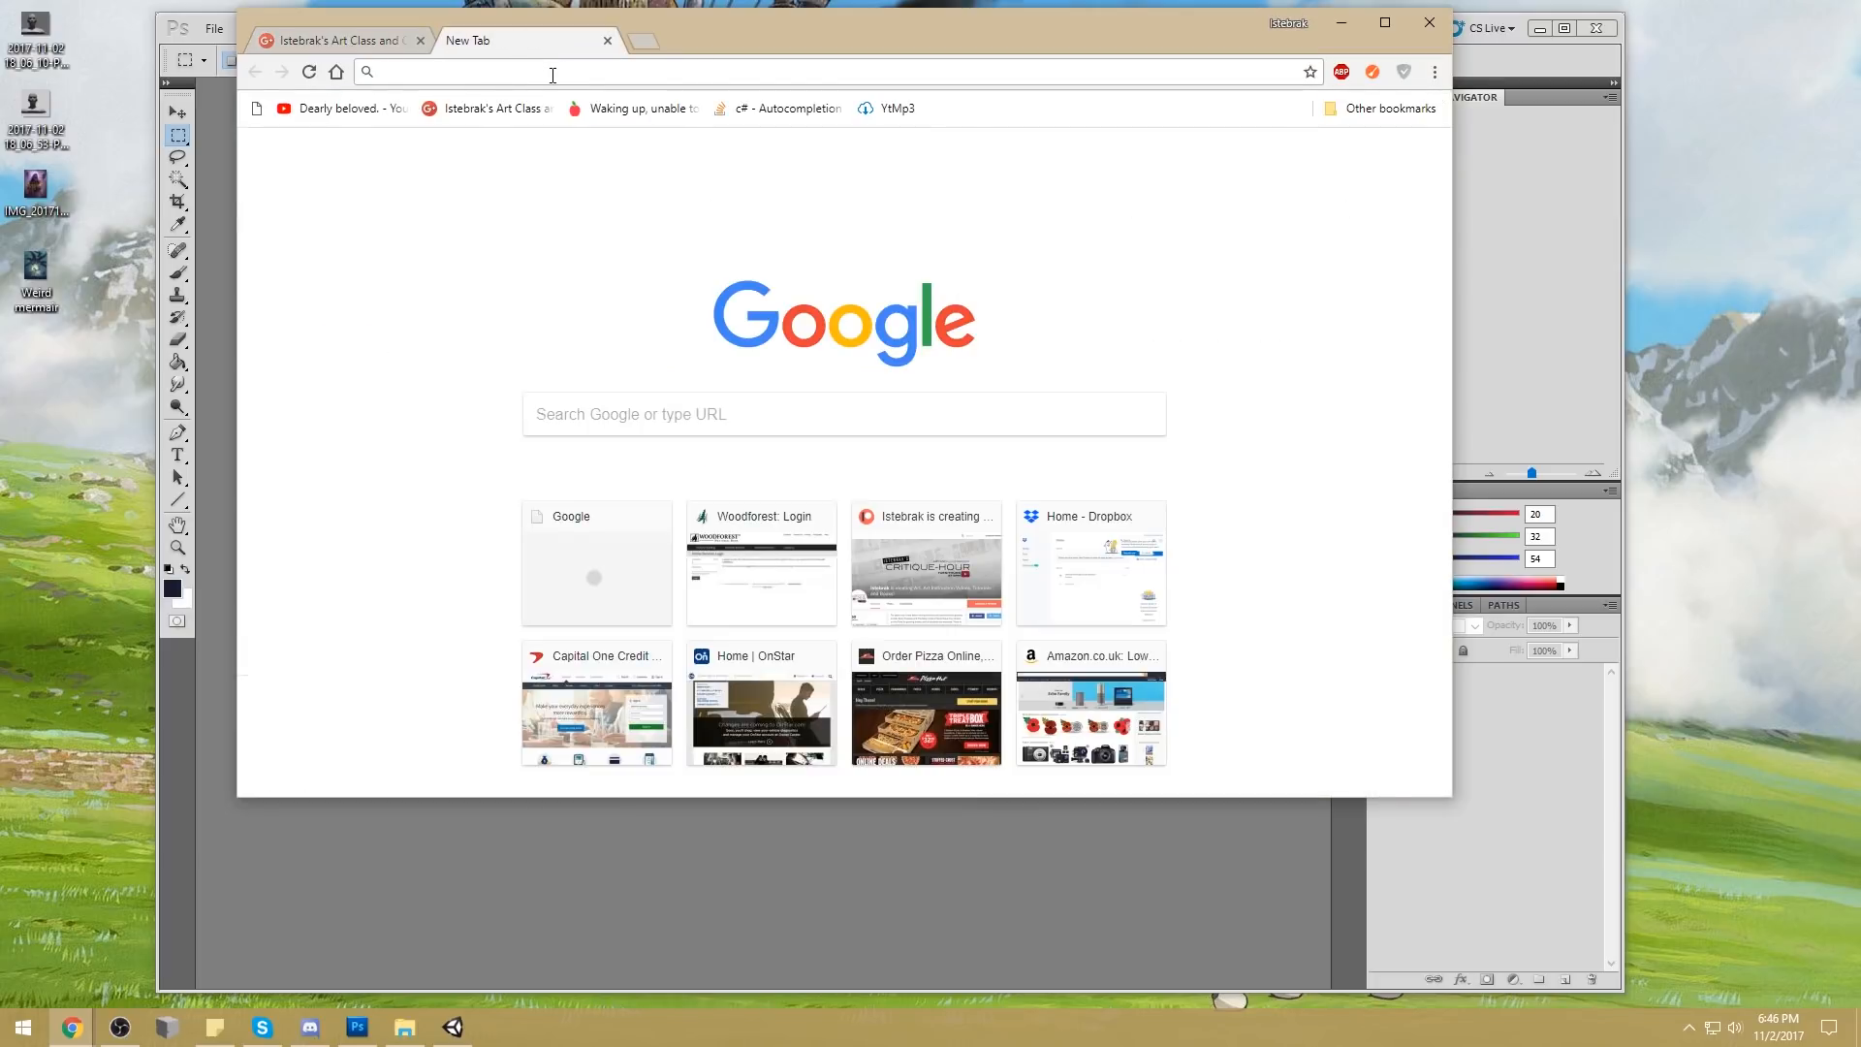
{"action": "type", "text": "www.iste"}
{"action": "key", "text": "Return"}
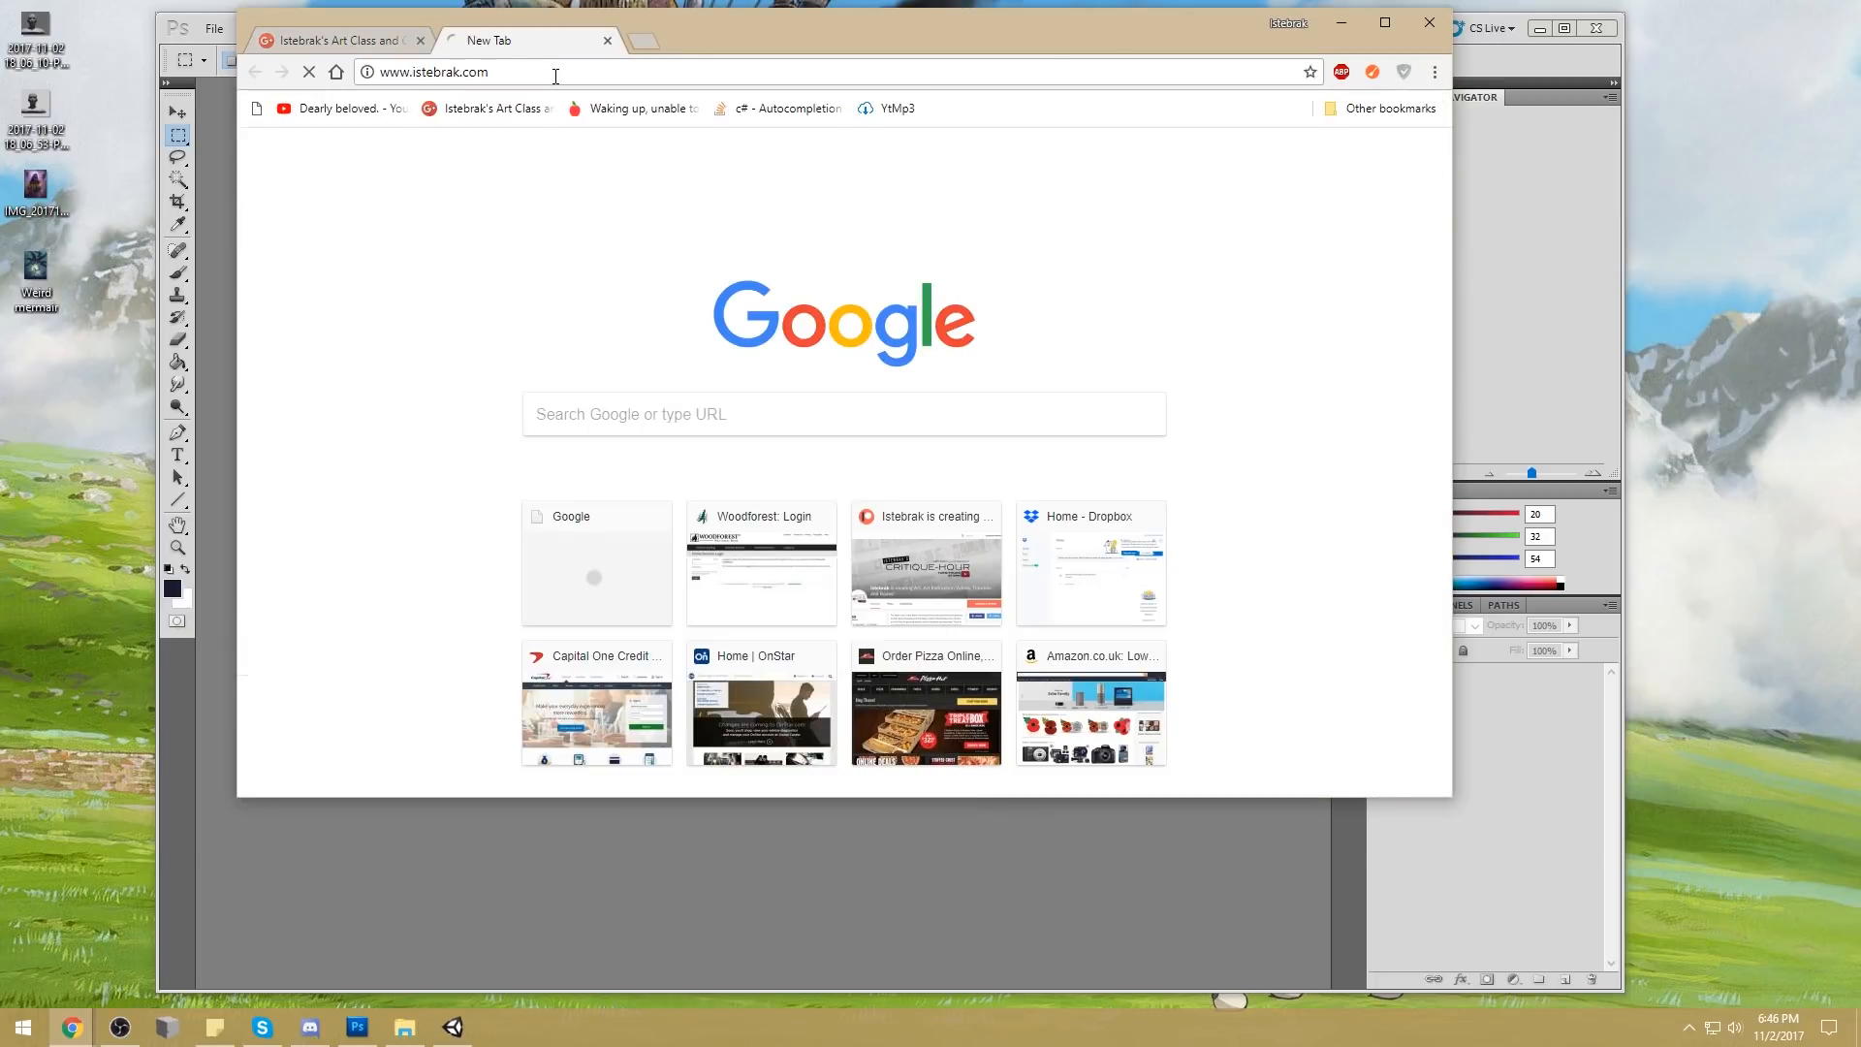
{"action": "left_click", "coordinate": [1219, 205]}
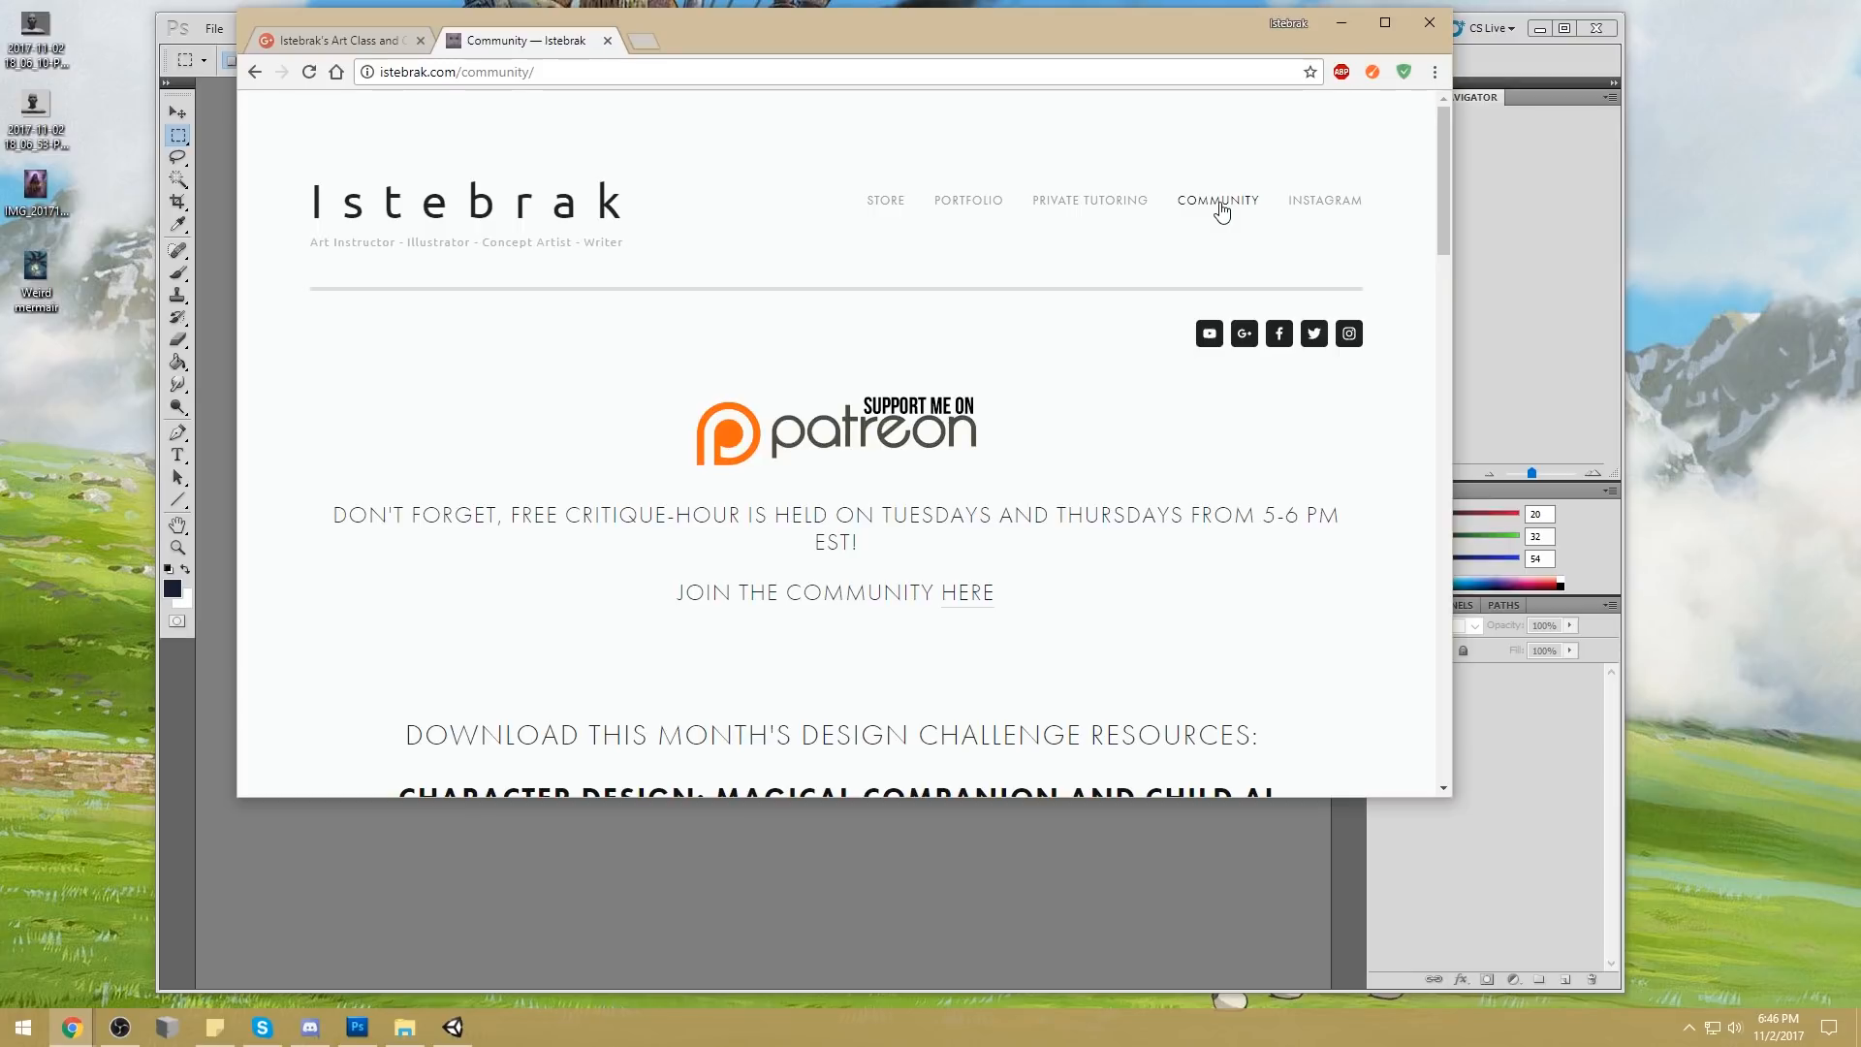
Open the website's Patreon support link in a new tab and view the Overview page down to the first pledge reward
{"action": "right_click", "coordinate": [918, 426]}
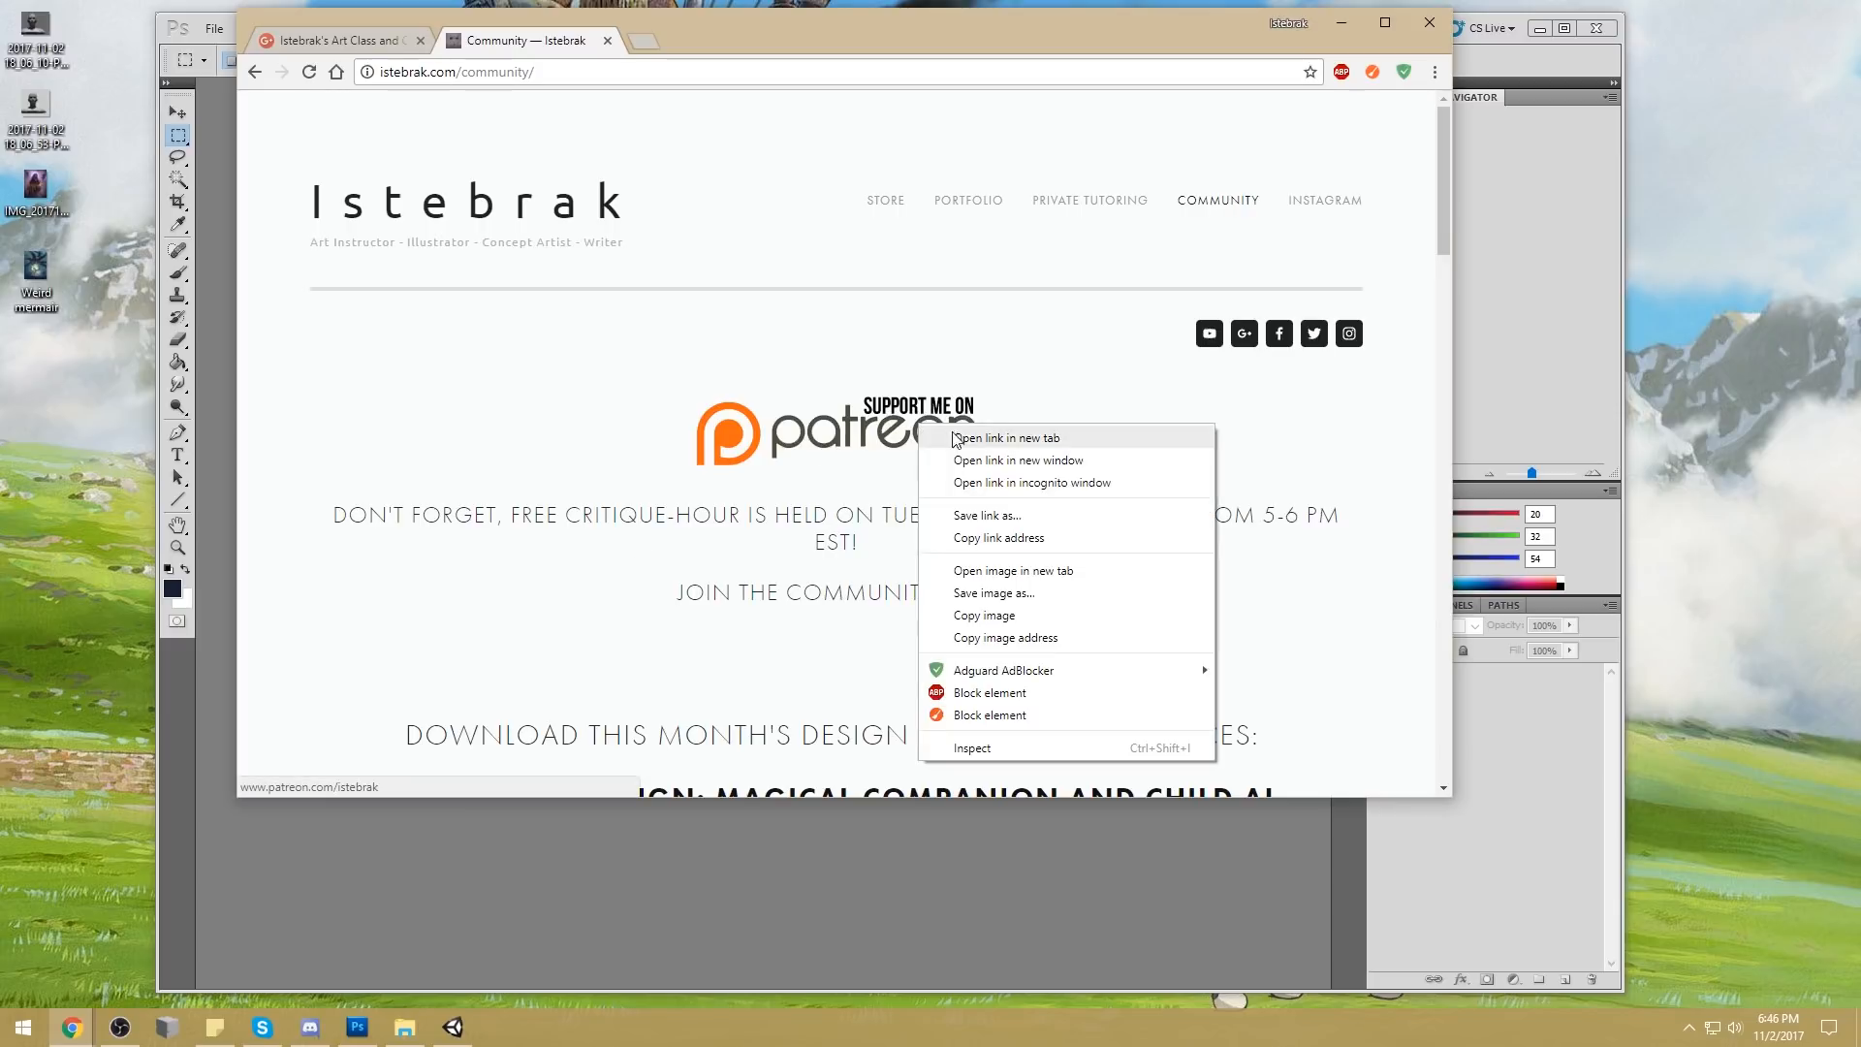
{"action": "left_click", "coordinate": [1006, 438]}
{"action": "left_click", "coordinate": [729, 40]}
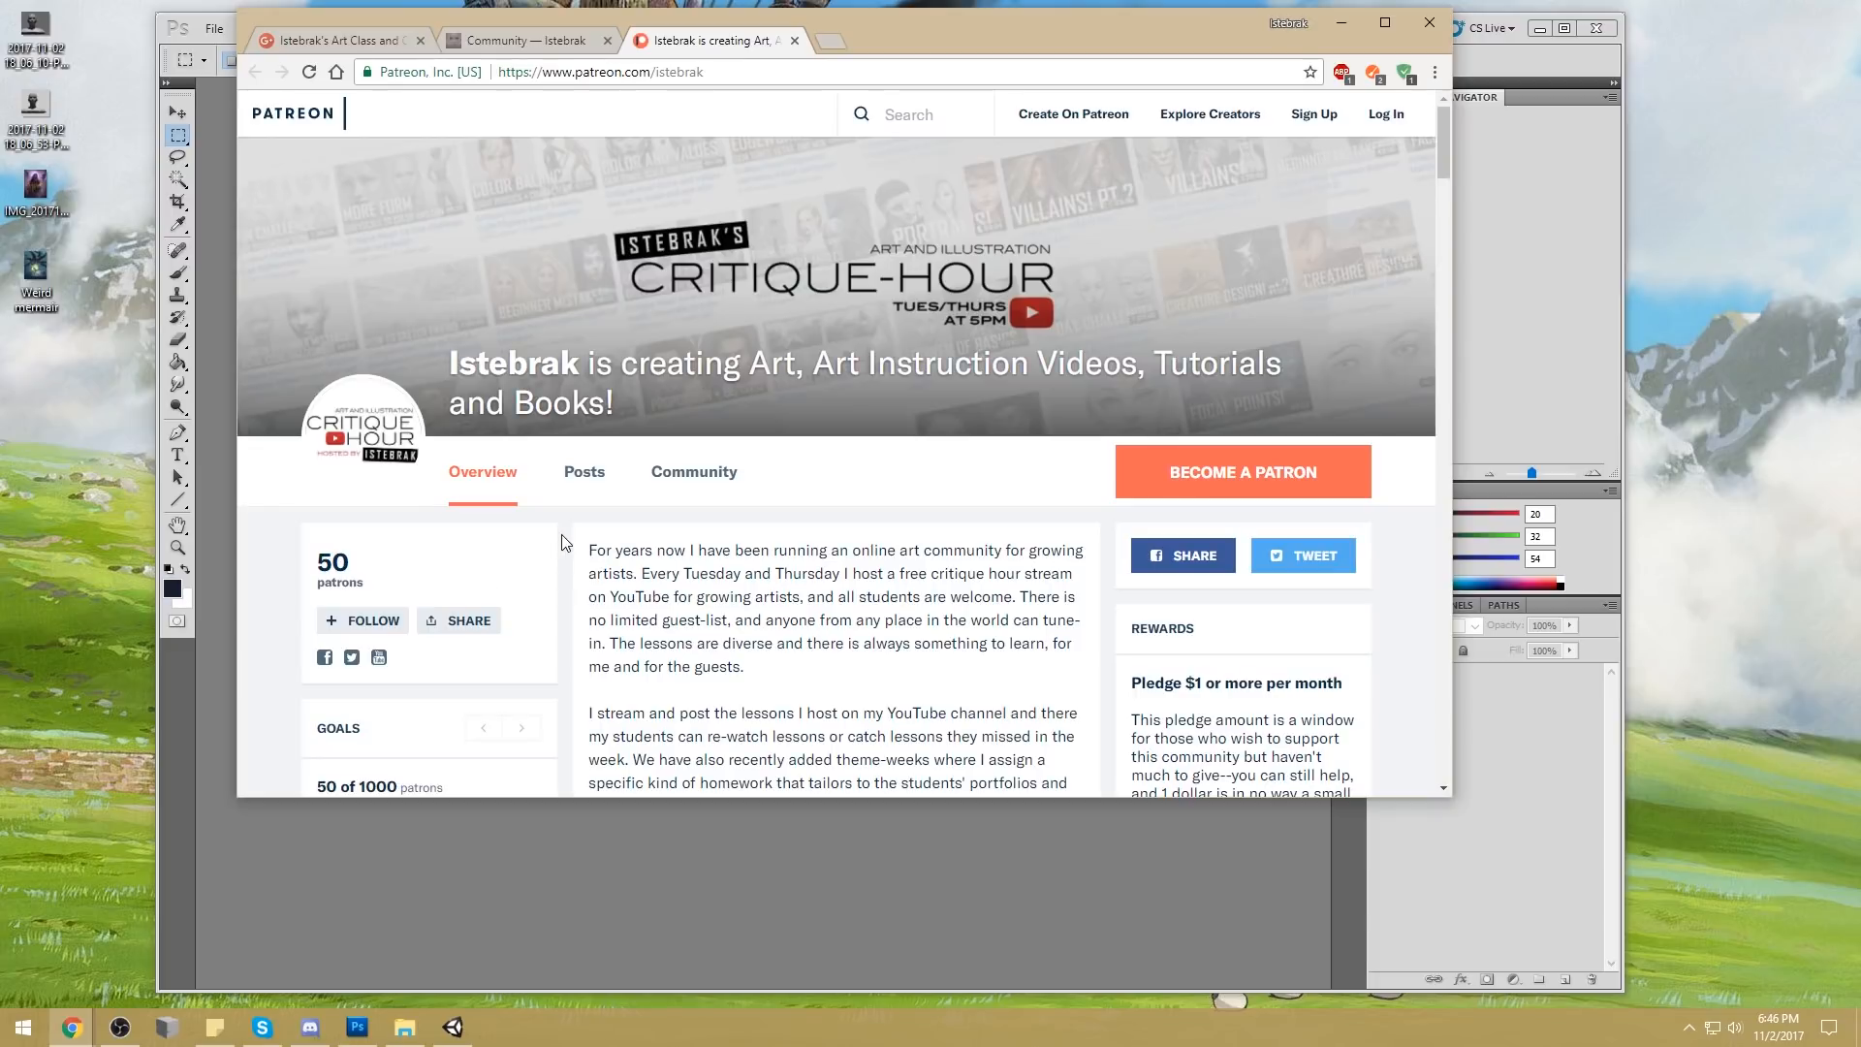
{"action": "scroll", "coordinate": [561, 533], "scroll_direction": "down", "scroll_amount": 2}
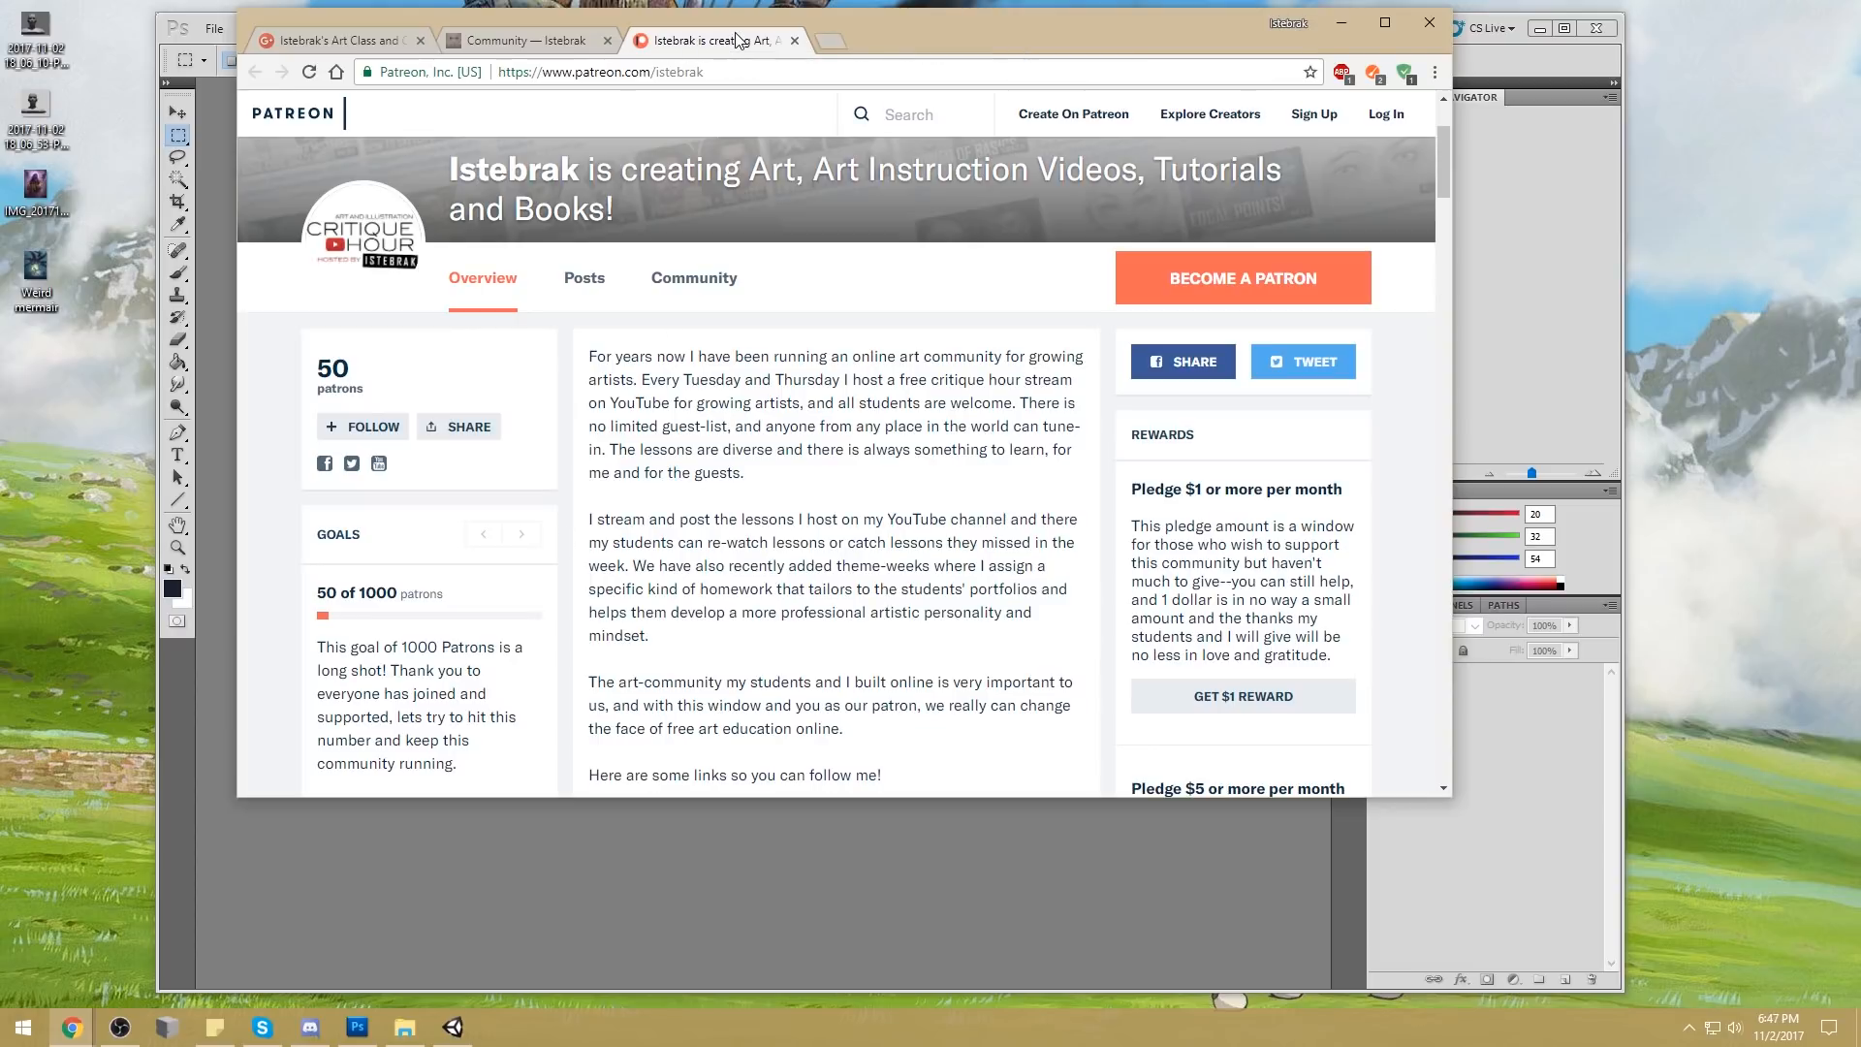
Show the holiday challenge post in the Google+ community and return to the Istebrak website's Community page
{"action": "left_click", "coordinate": [531, 31]}
{"action": "left_click", "coordinate": [392, 38]}
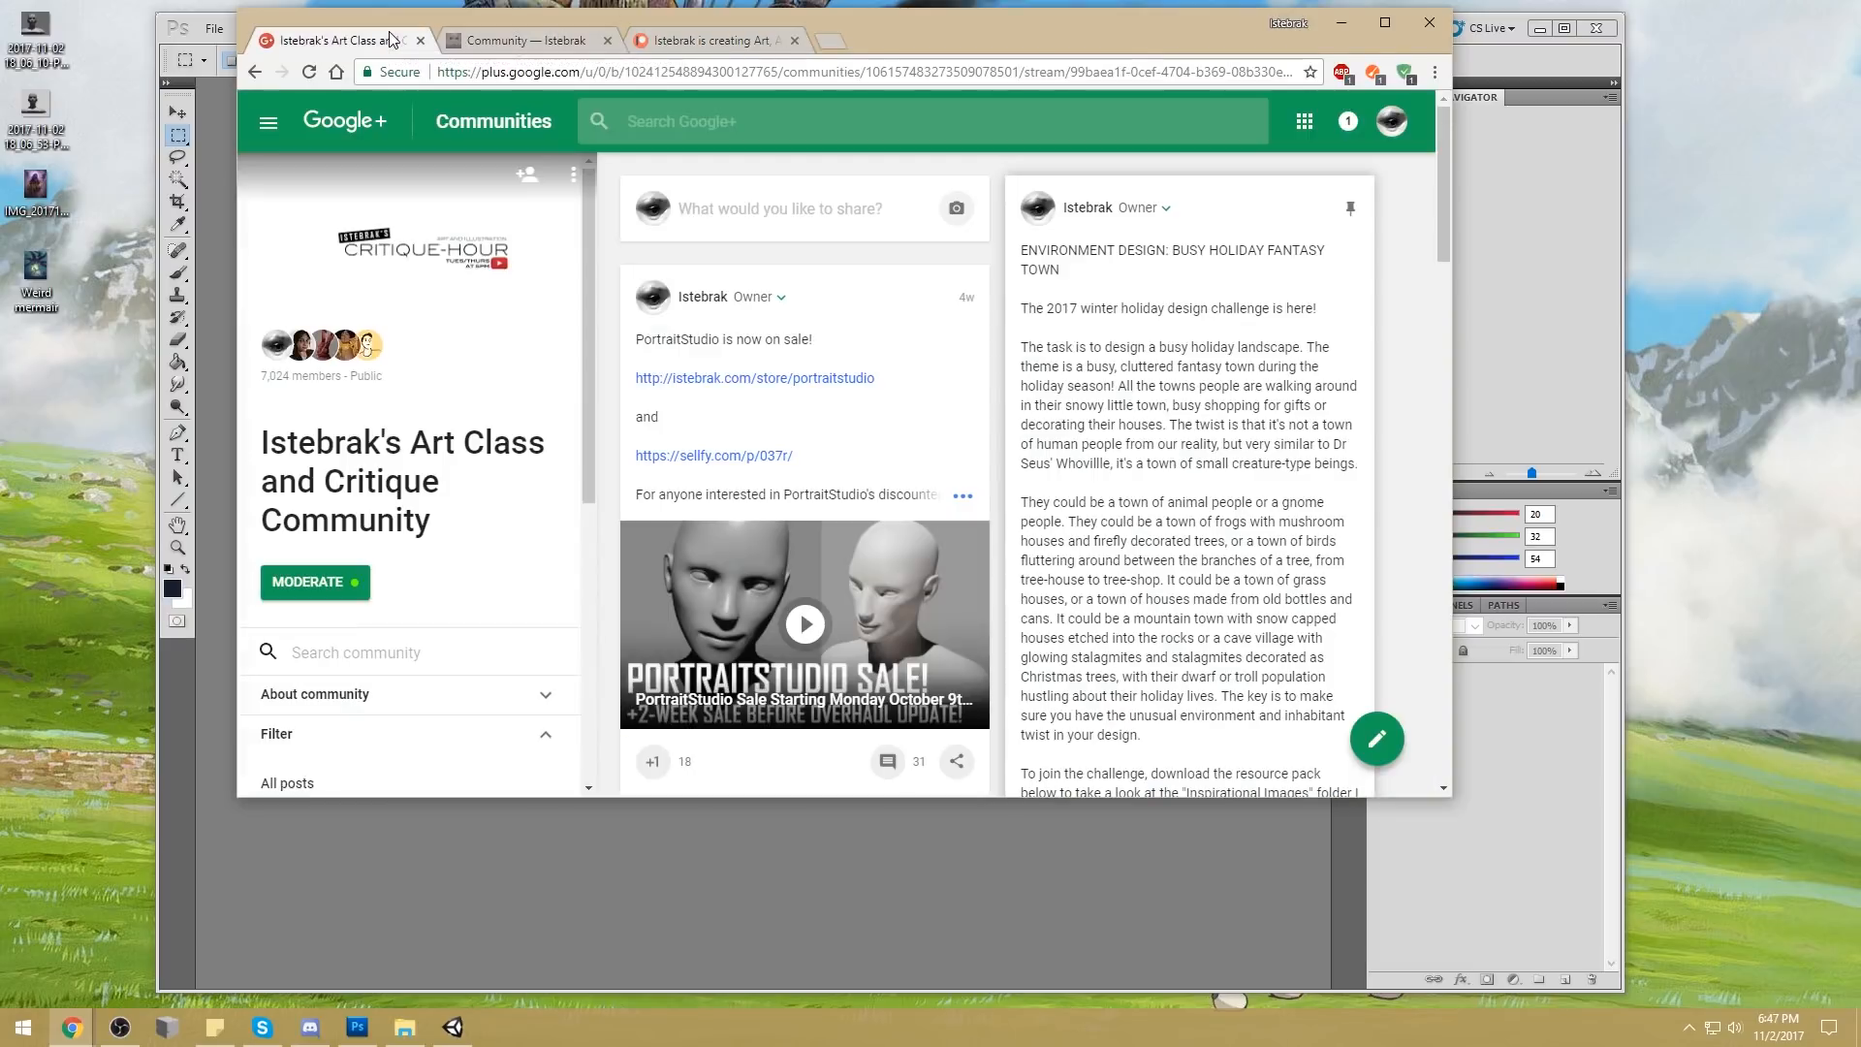
{"action": "left_click", "coordinate": [526, 42]}
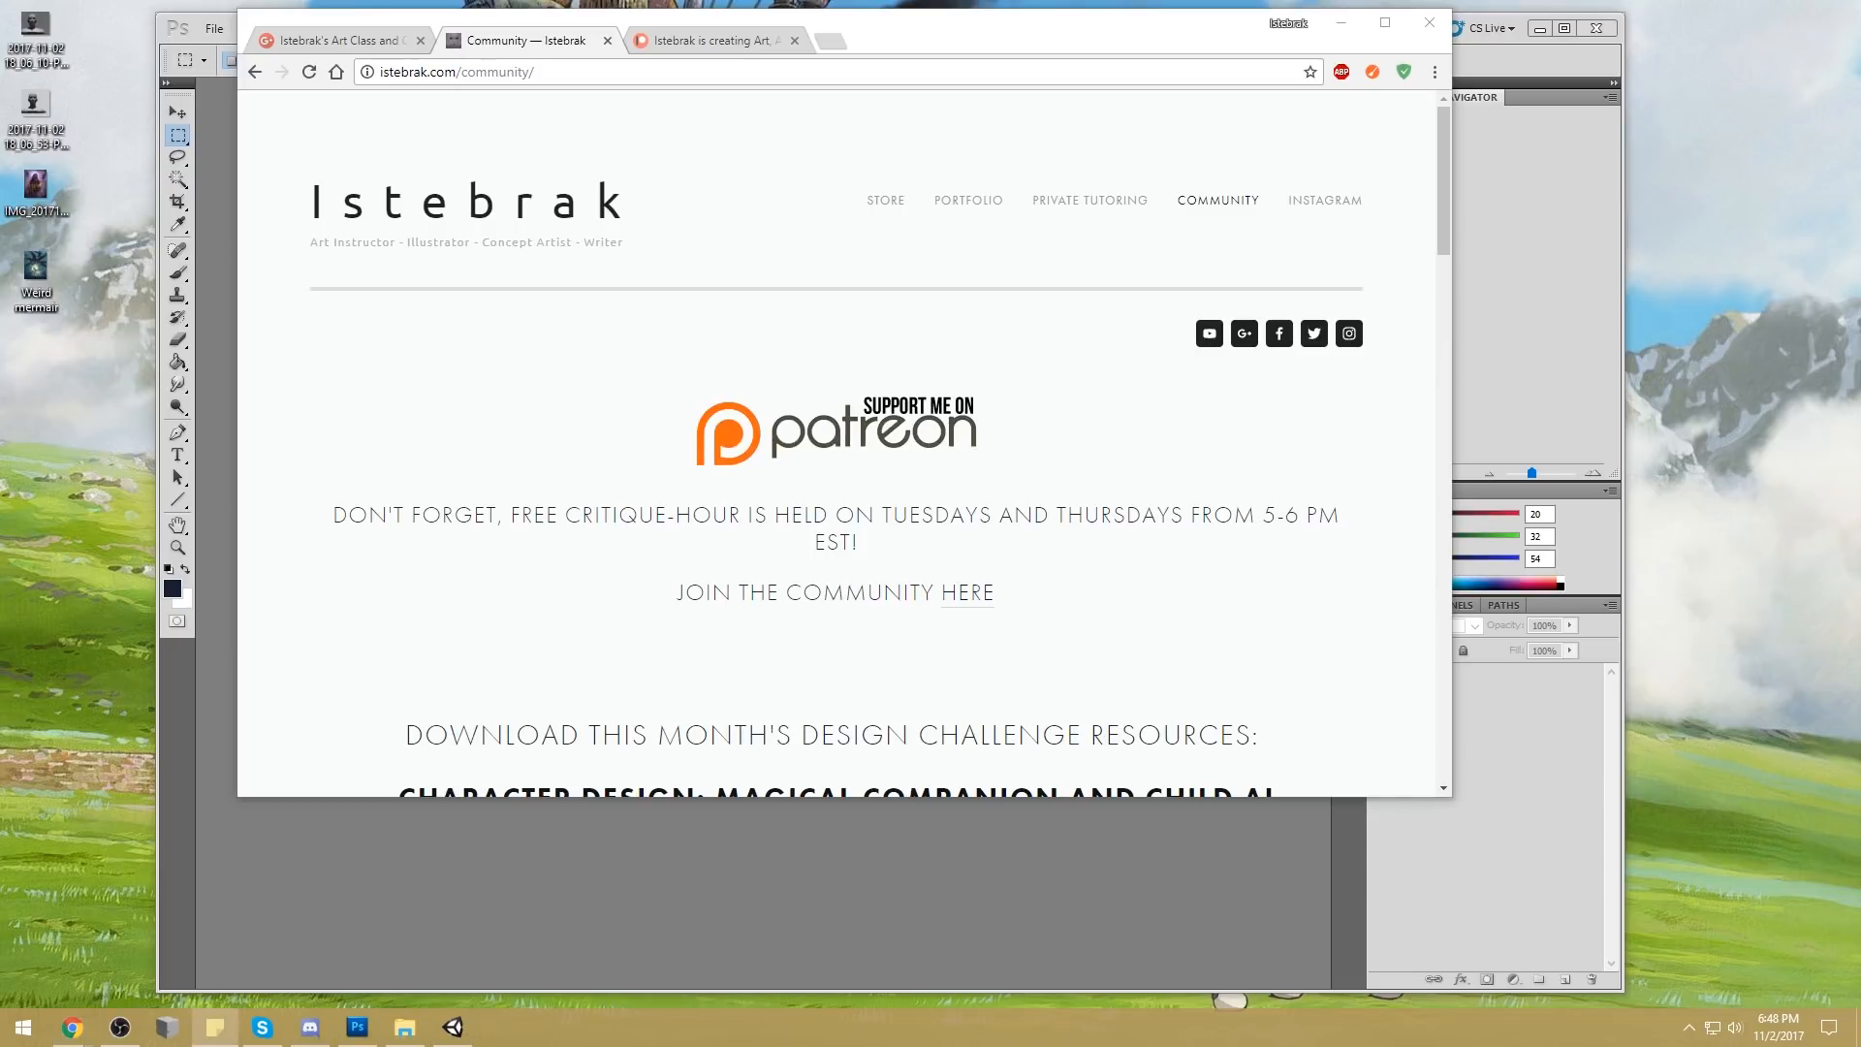
Switch to the sticky note, add the line "NO SANTAS", and bring the Google+ challenge post back to the front
{"action": "left_click", "coordinate": [215, 1026]}
{"action": "type", "text": "NO SANTAS"}
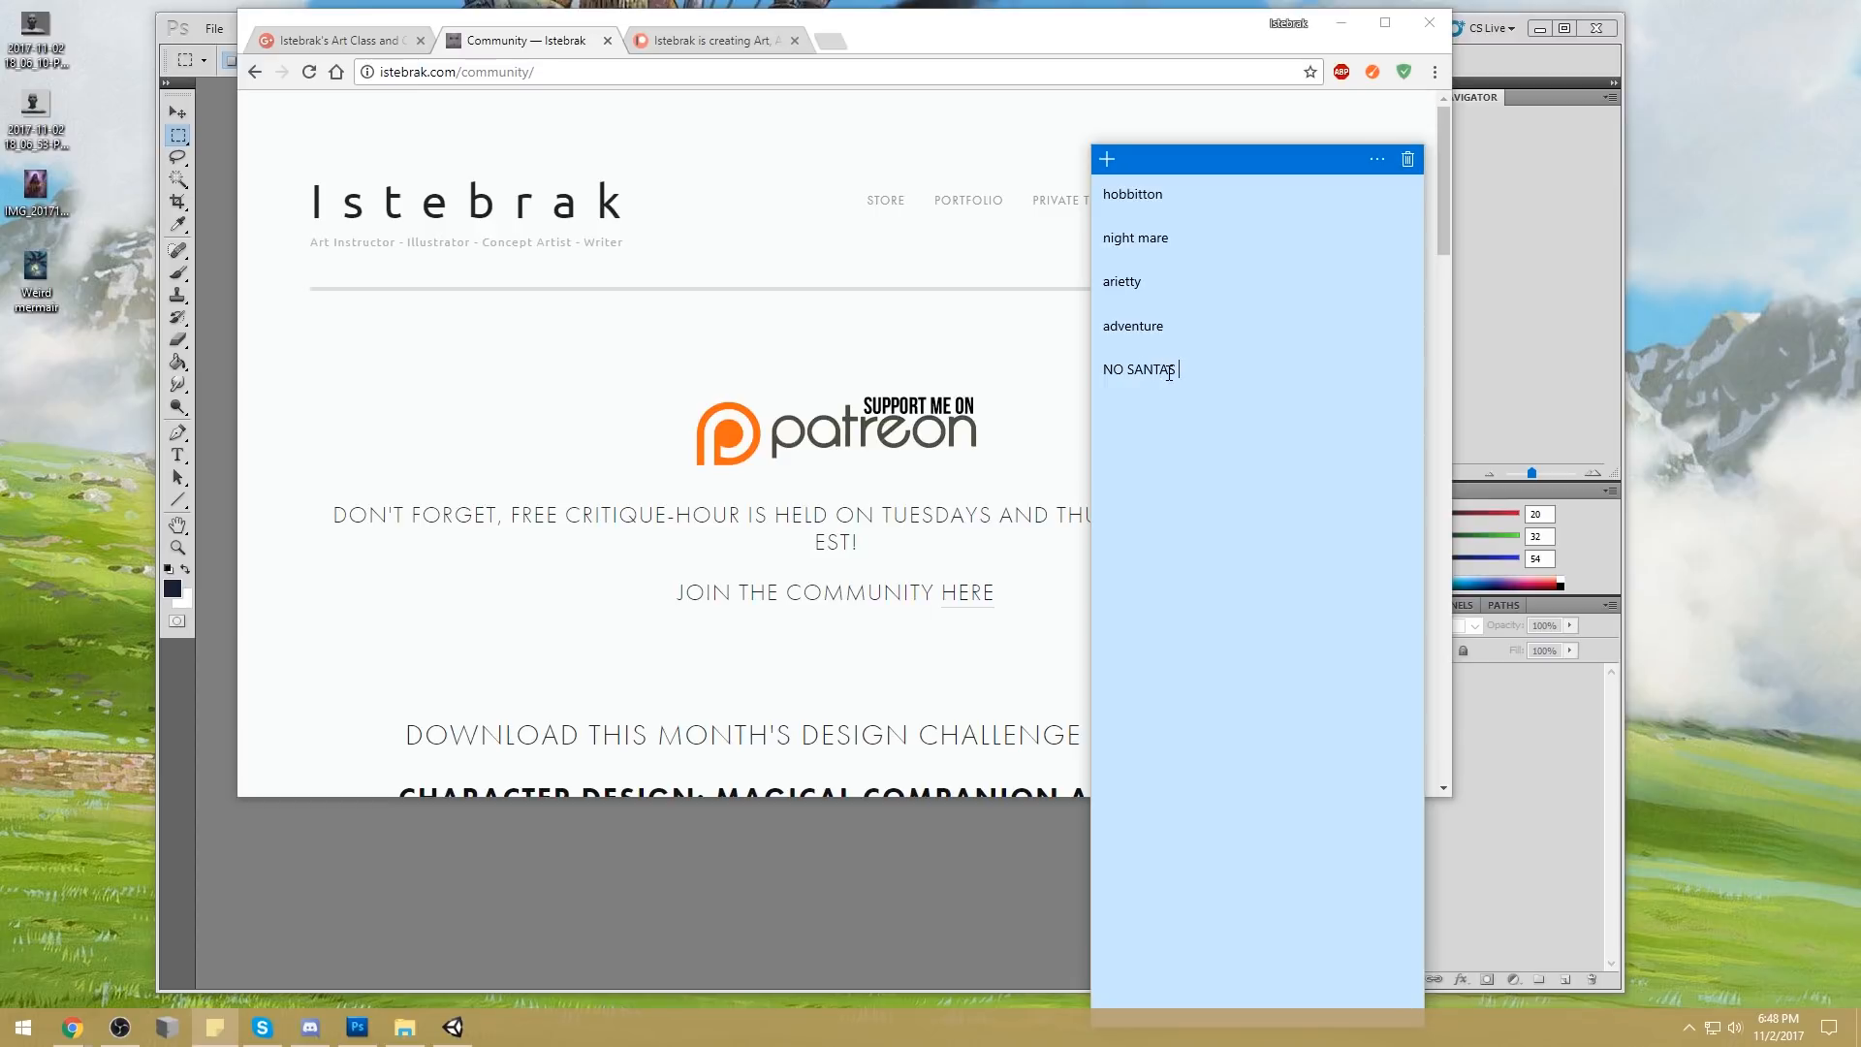
{"action": "left_click", "coordinate": [341, 39]}
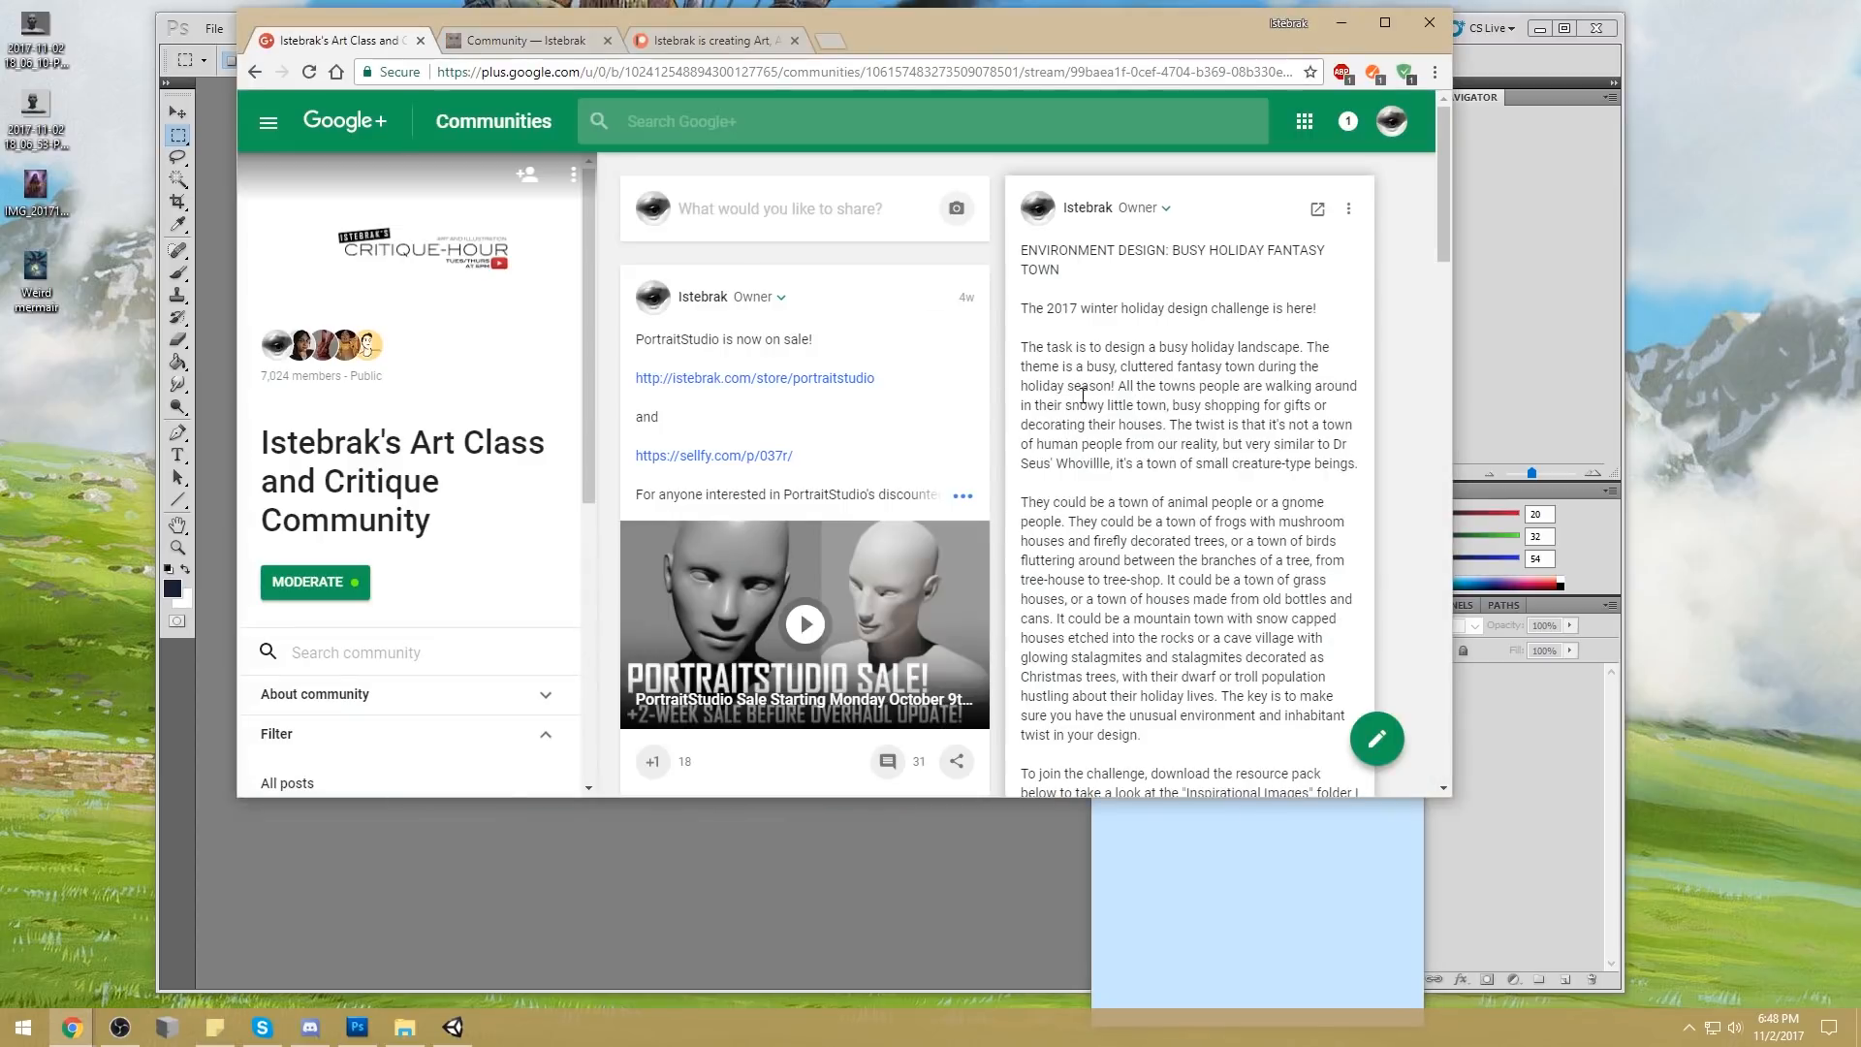
Extend the sticky note's last line to "NO SANTAS, no traditional christmas symbols AT ALL" and start a new line
{"action": "key", "text": "alt+Tab"}
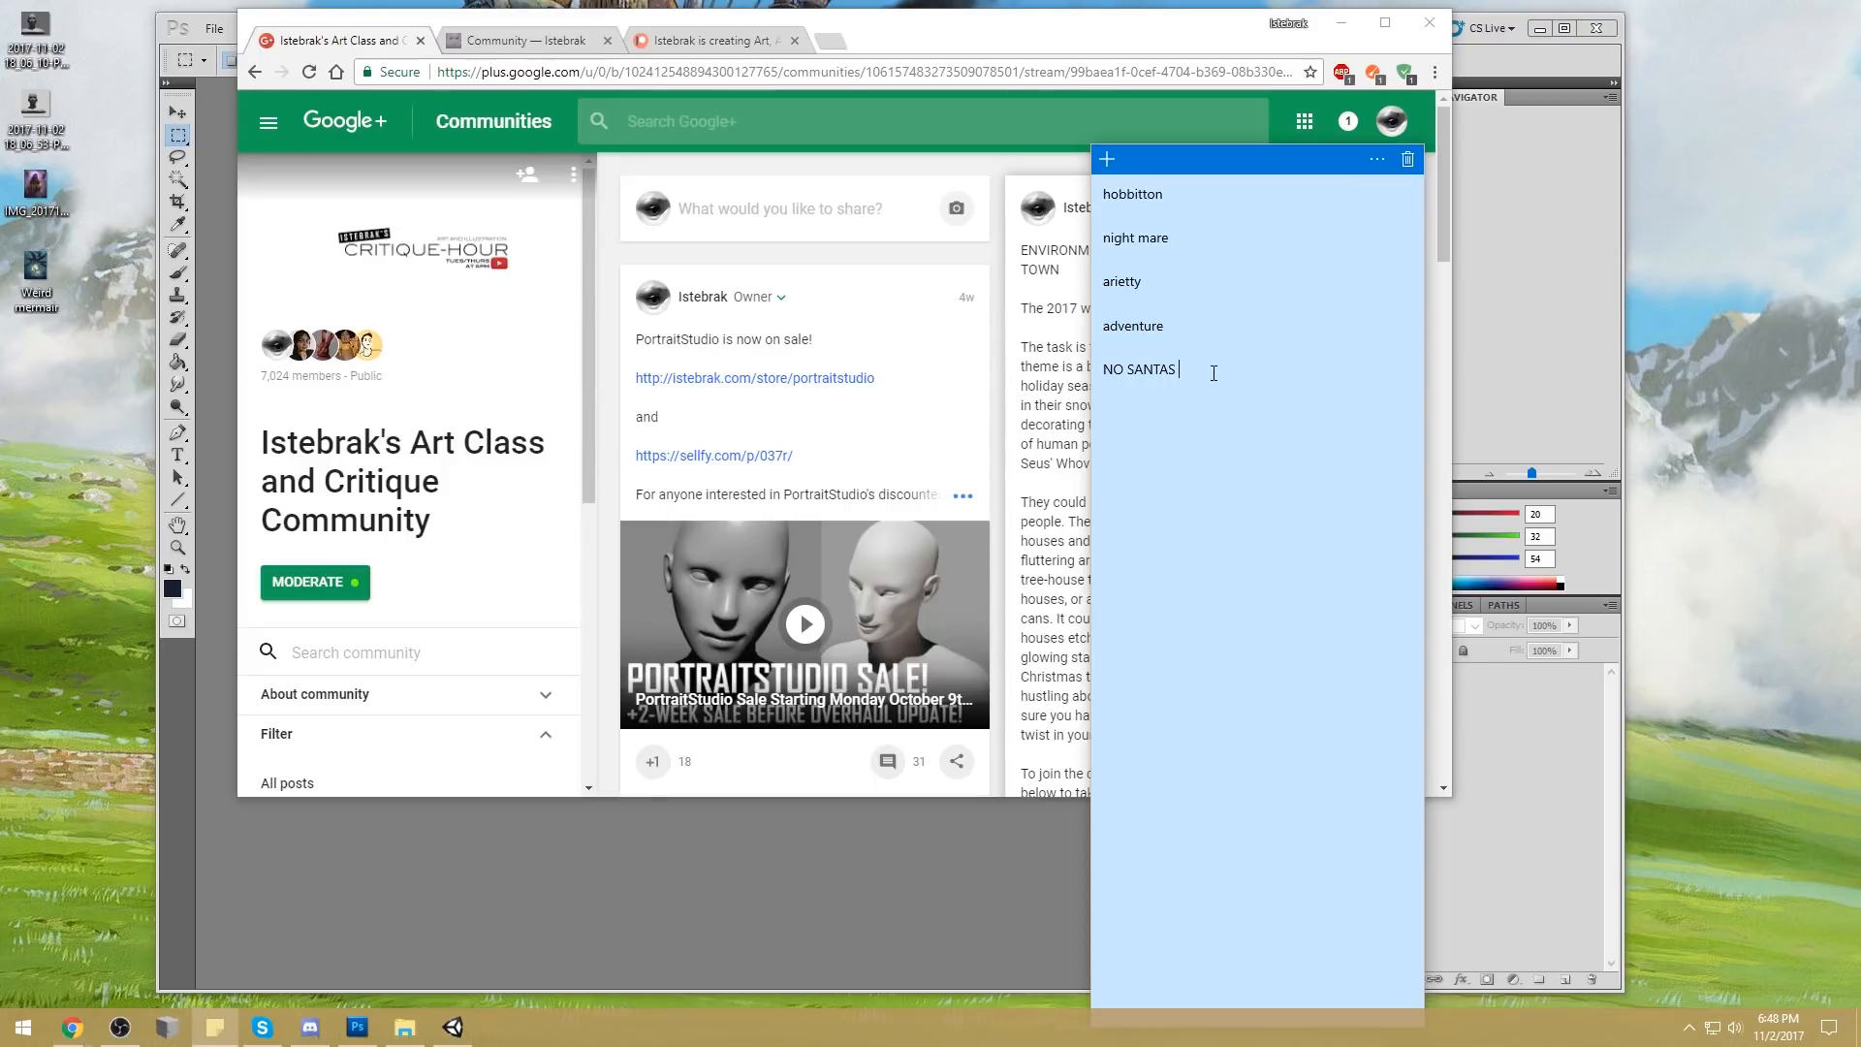
{"action": "key", "text": "BackSpace"}
{"action": "type", "text": ", no traditional christ"}
{"action": "type", "text": "mas symbols AT ALL"}
{"action": "key", "text": "Return"}
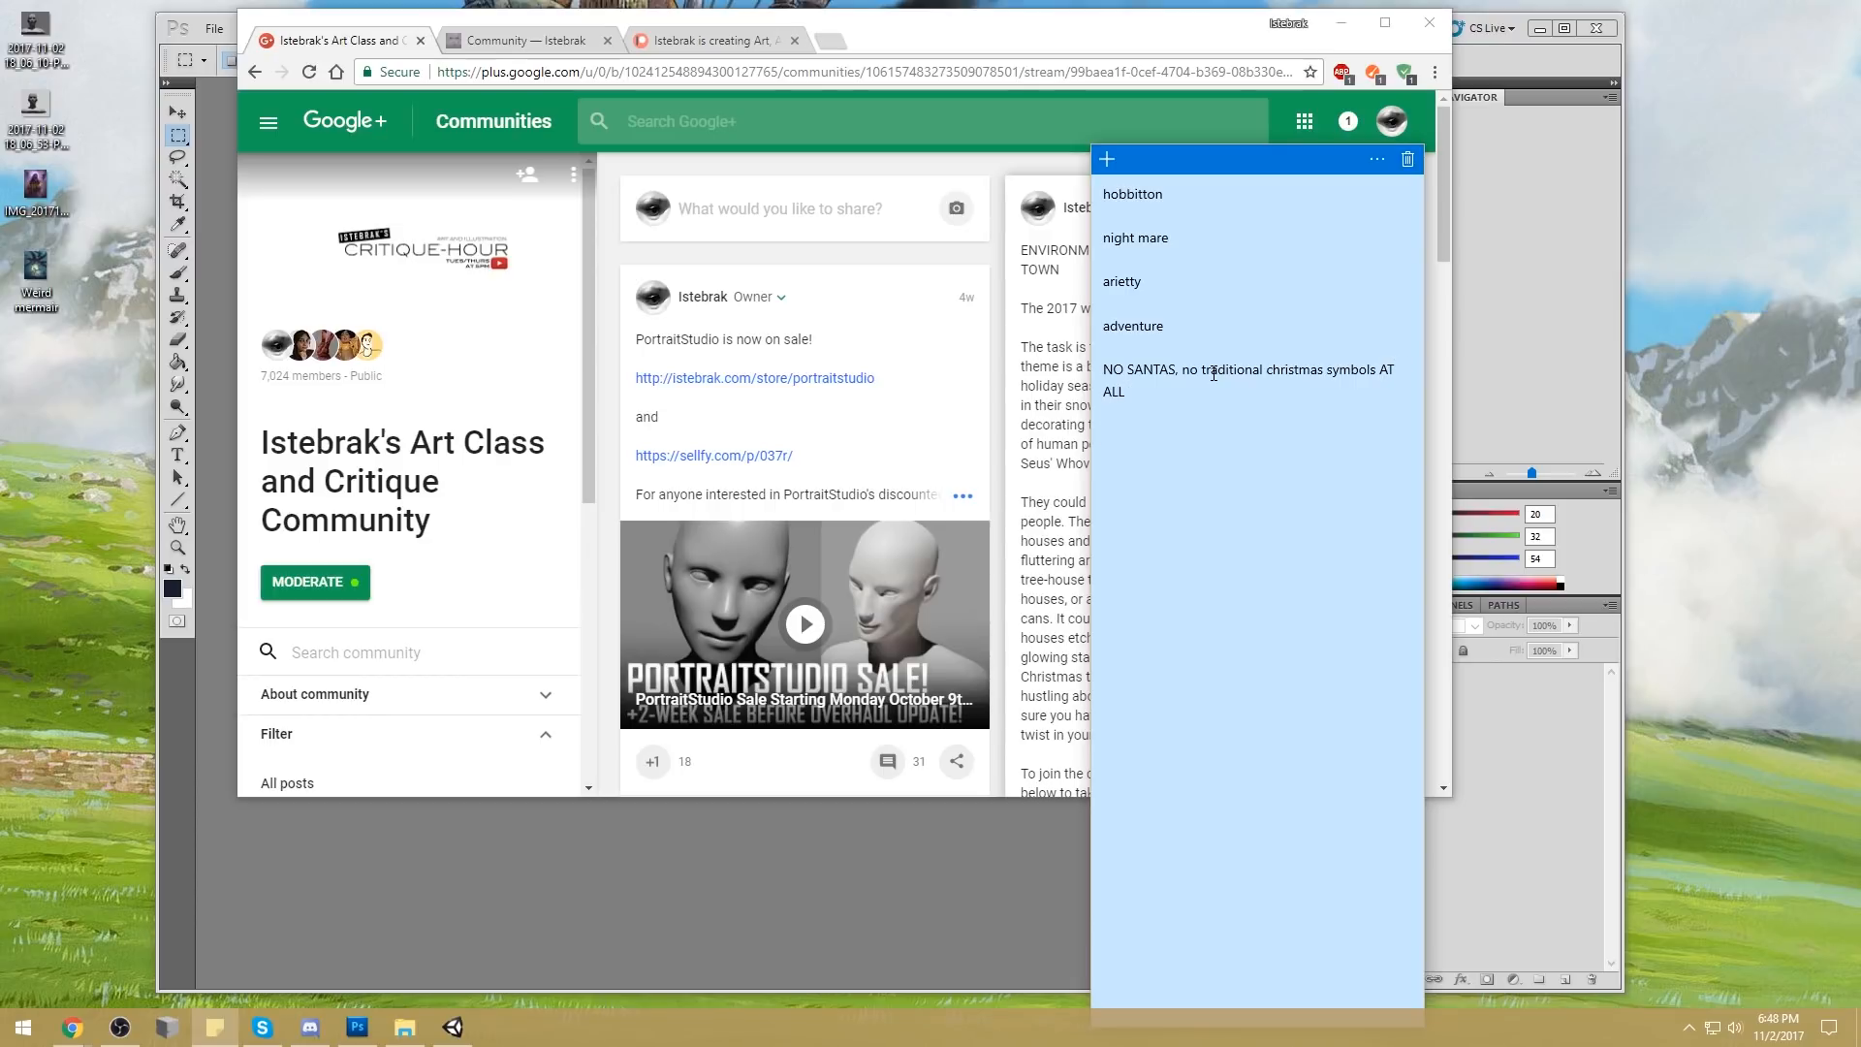
Move the sticky note over the middle of the browser window and append "--NO SANTA HATS" after "AT ALL"
{"action": "left_click_drag", "start_coordinate": [1305, 159], "coordinate": [1078, 70]}
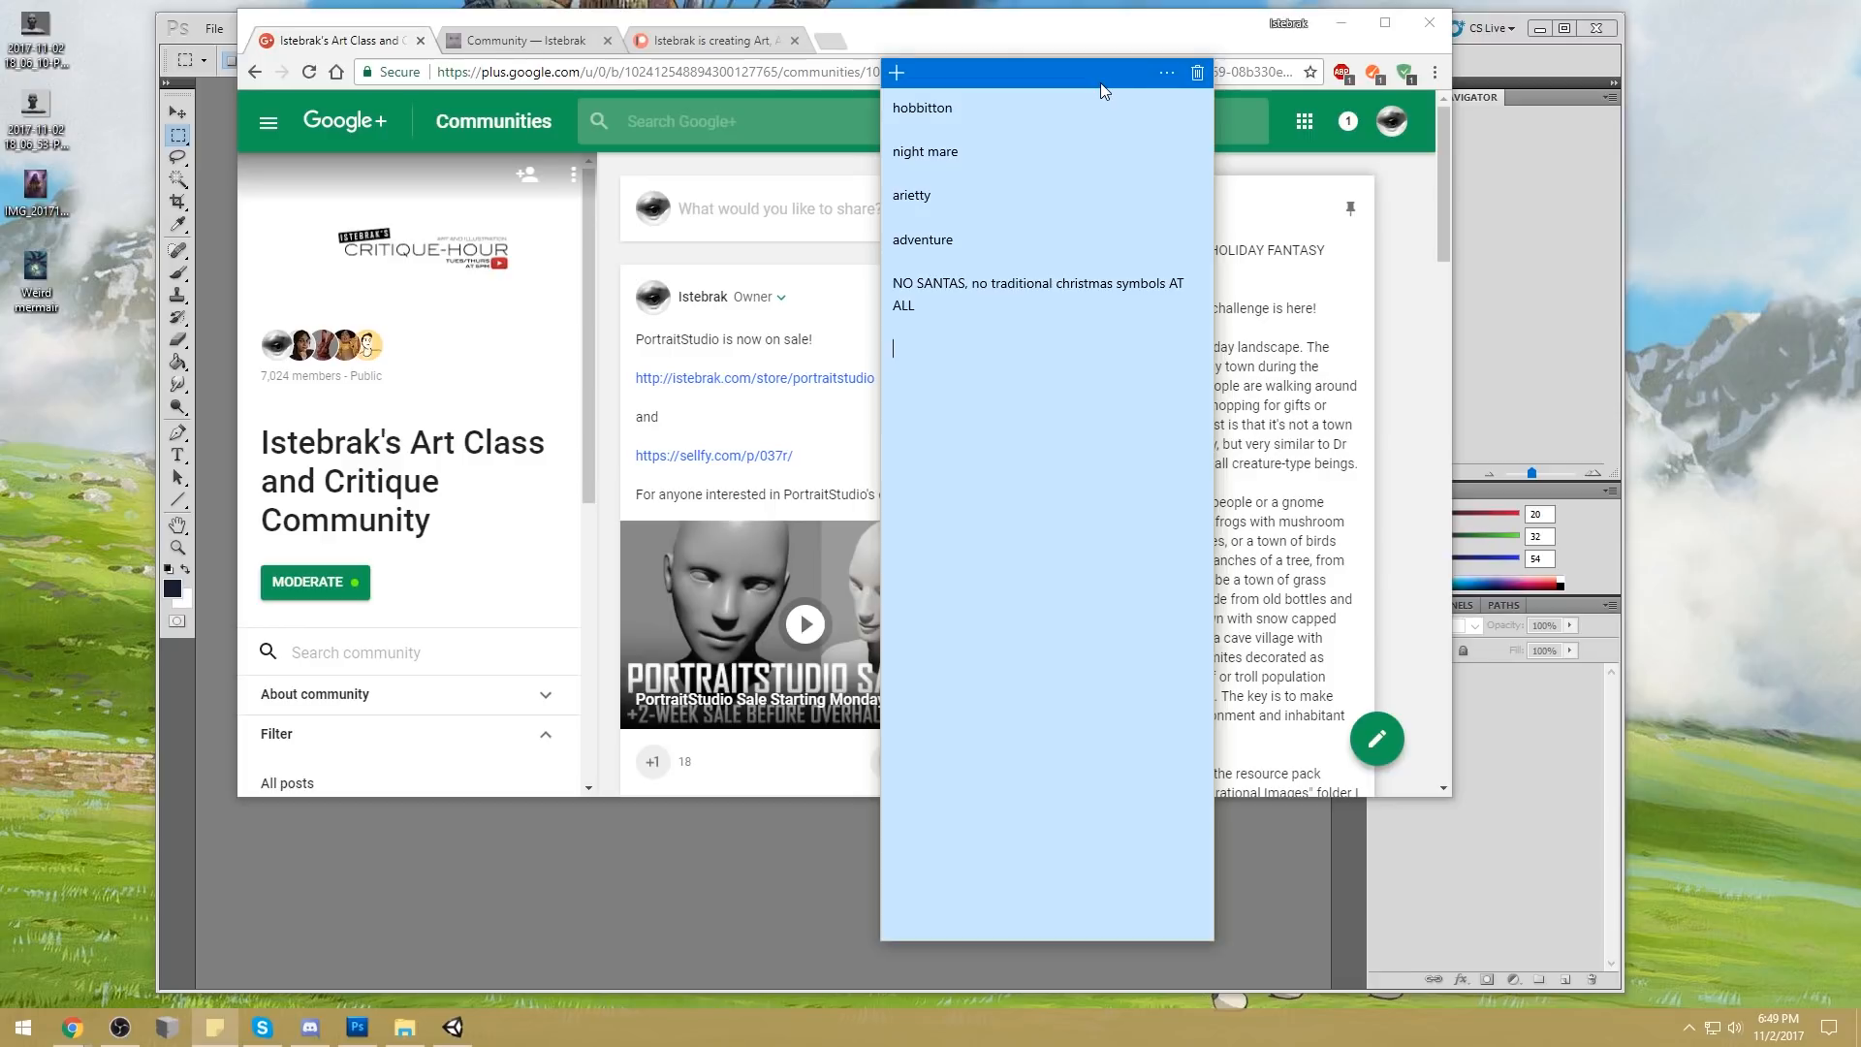
{"action": "left_click_drag", "start_coordinate": [1108, 283], "coordinate": [1056, 280]}
{"action": "left_click_drag", "start_coordinate": [967, 283], "coordinate": [903, 283]}
{"action": "left_click", "coordinate": [1412, 377]}
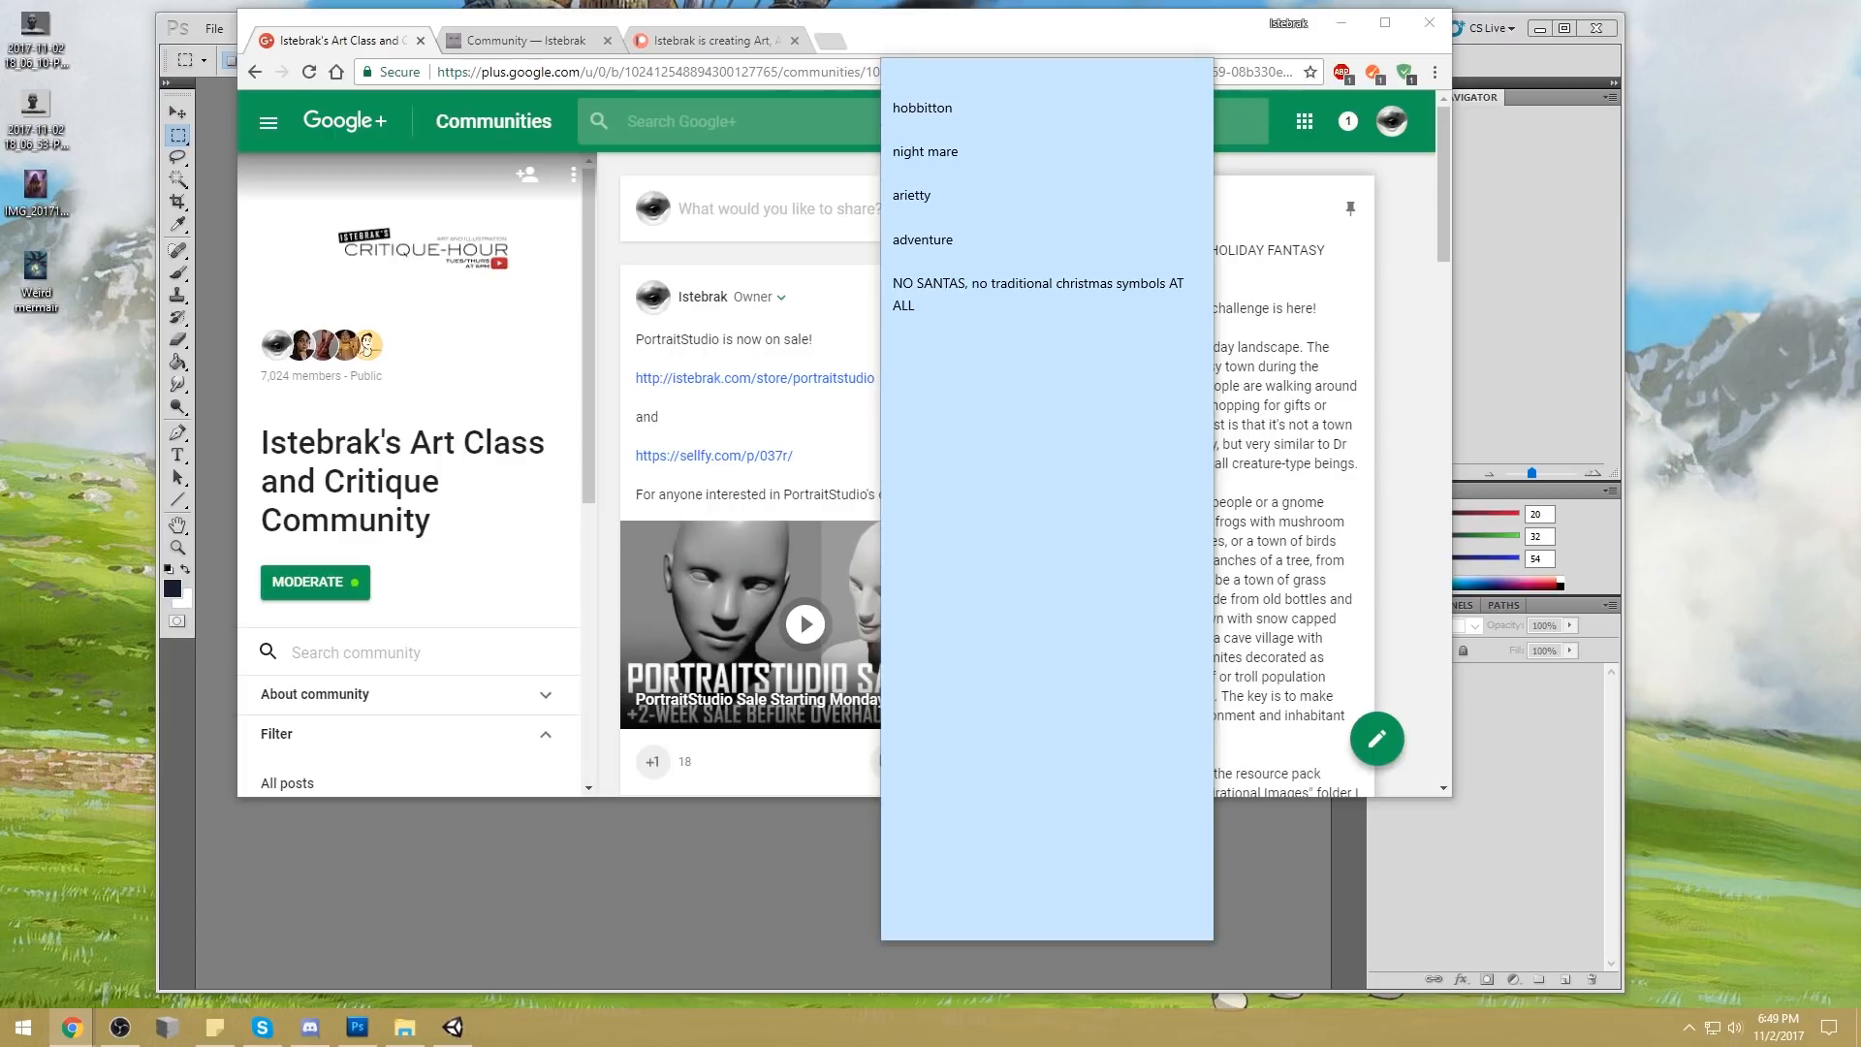
{"action": "left_click", "coordinate": [945, 306]}
{"action": "type", "text": "--NO SANTA HATS"}
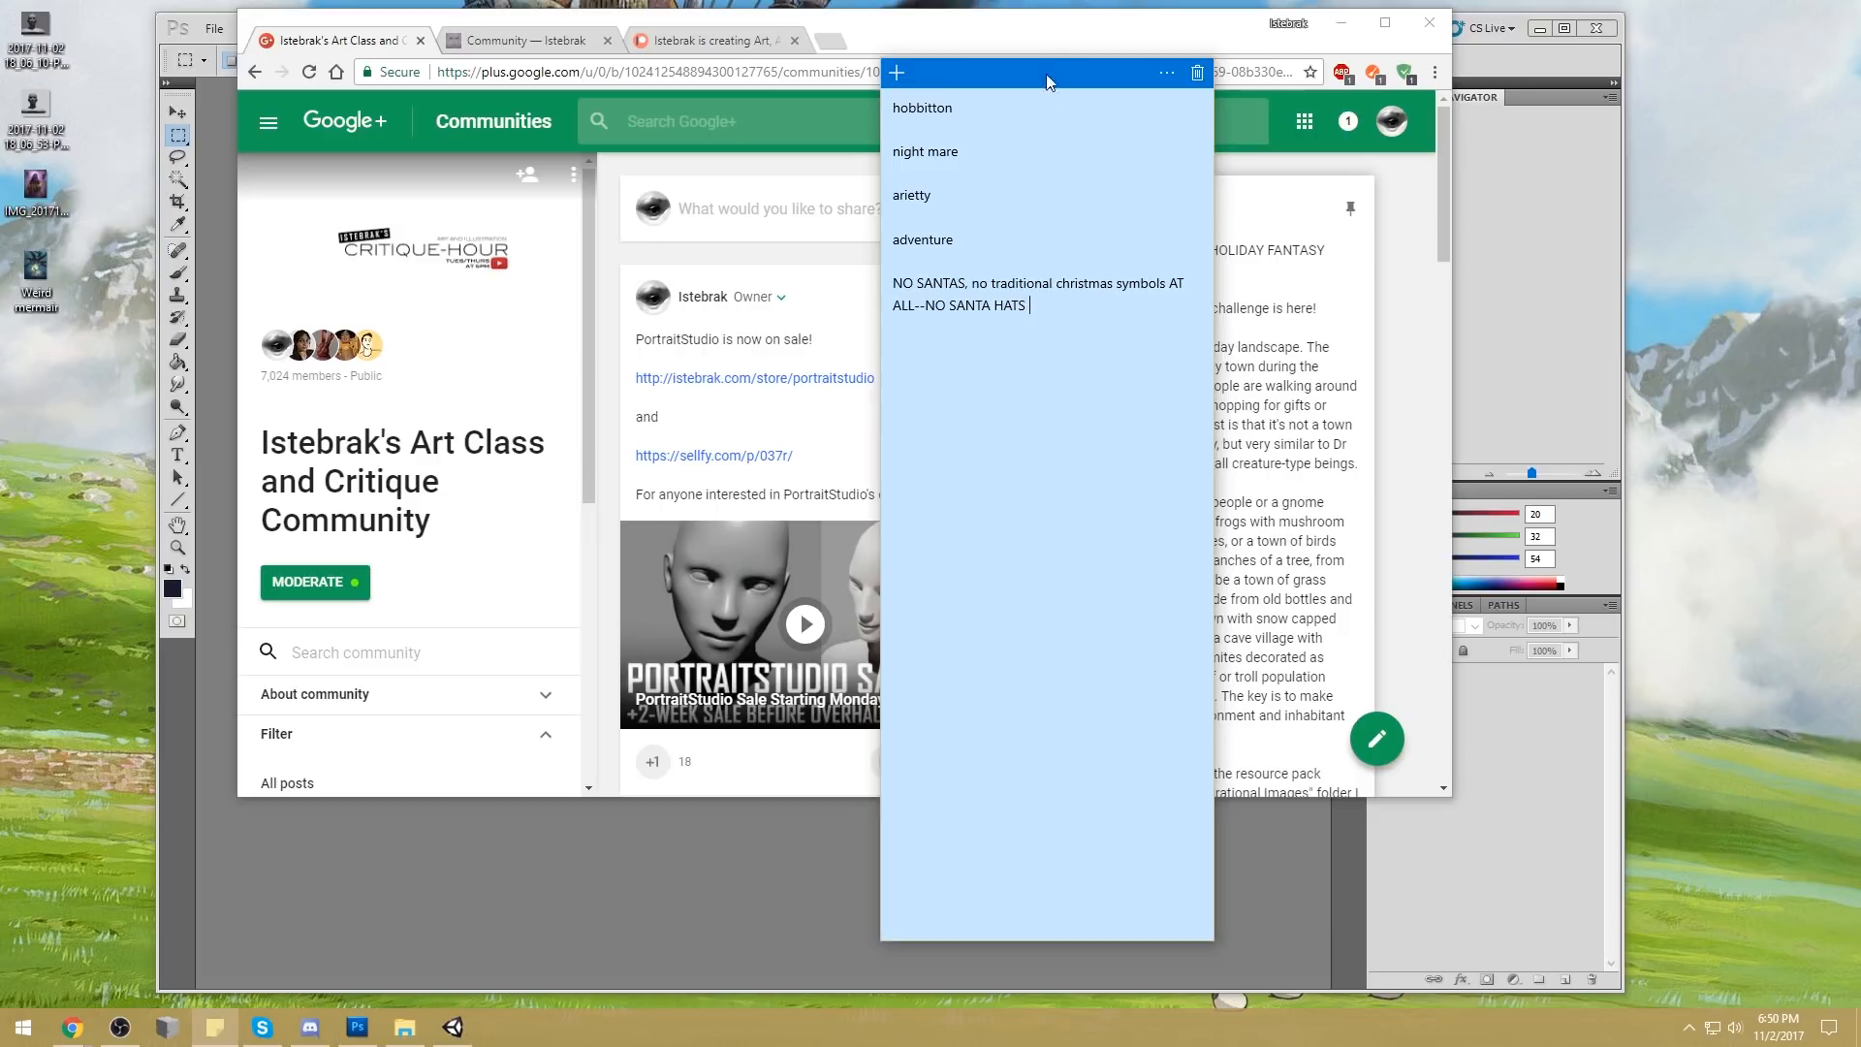
{"action": "left_click_drag", "start_coordinate": [1031, 305], "coordinate": [893, 282]}
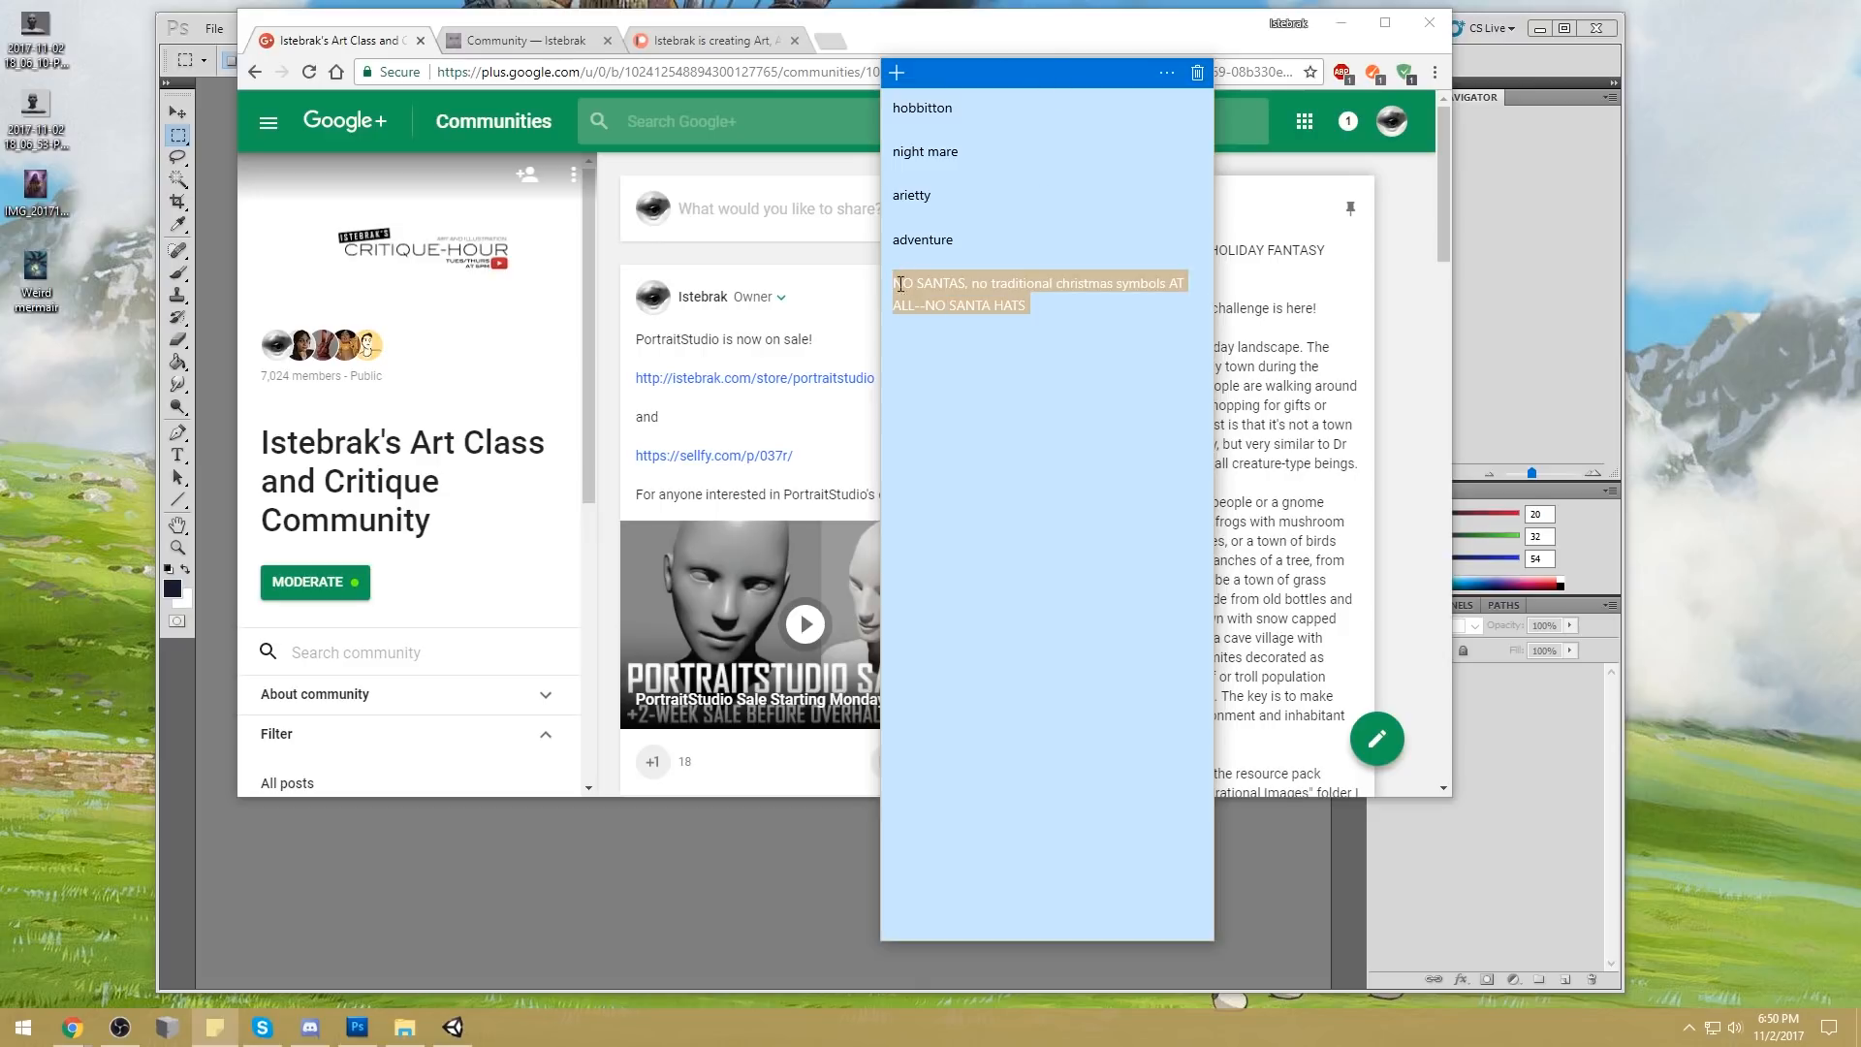
{"action": "left_click", "coordinate": [1068, 305]}
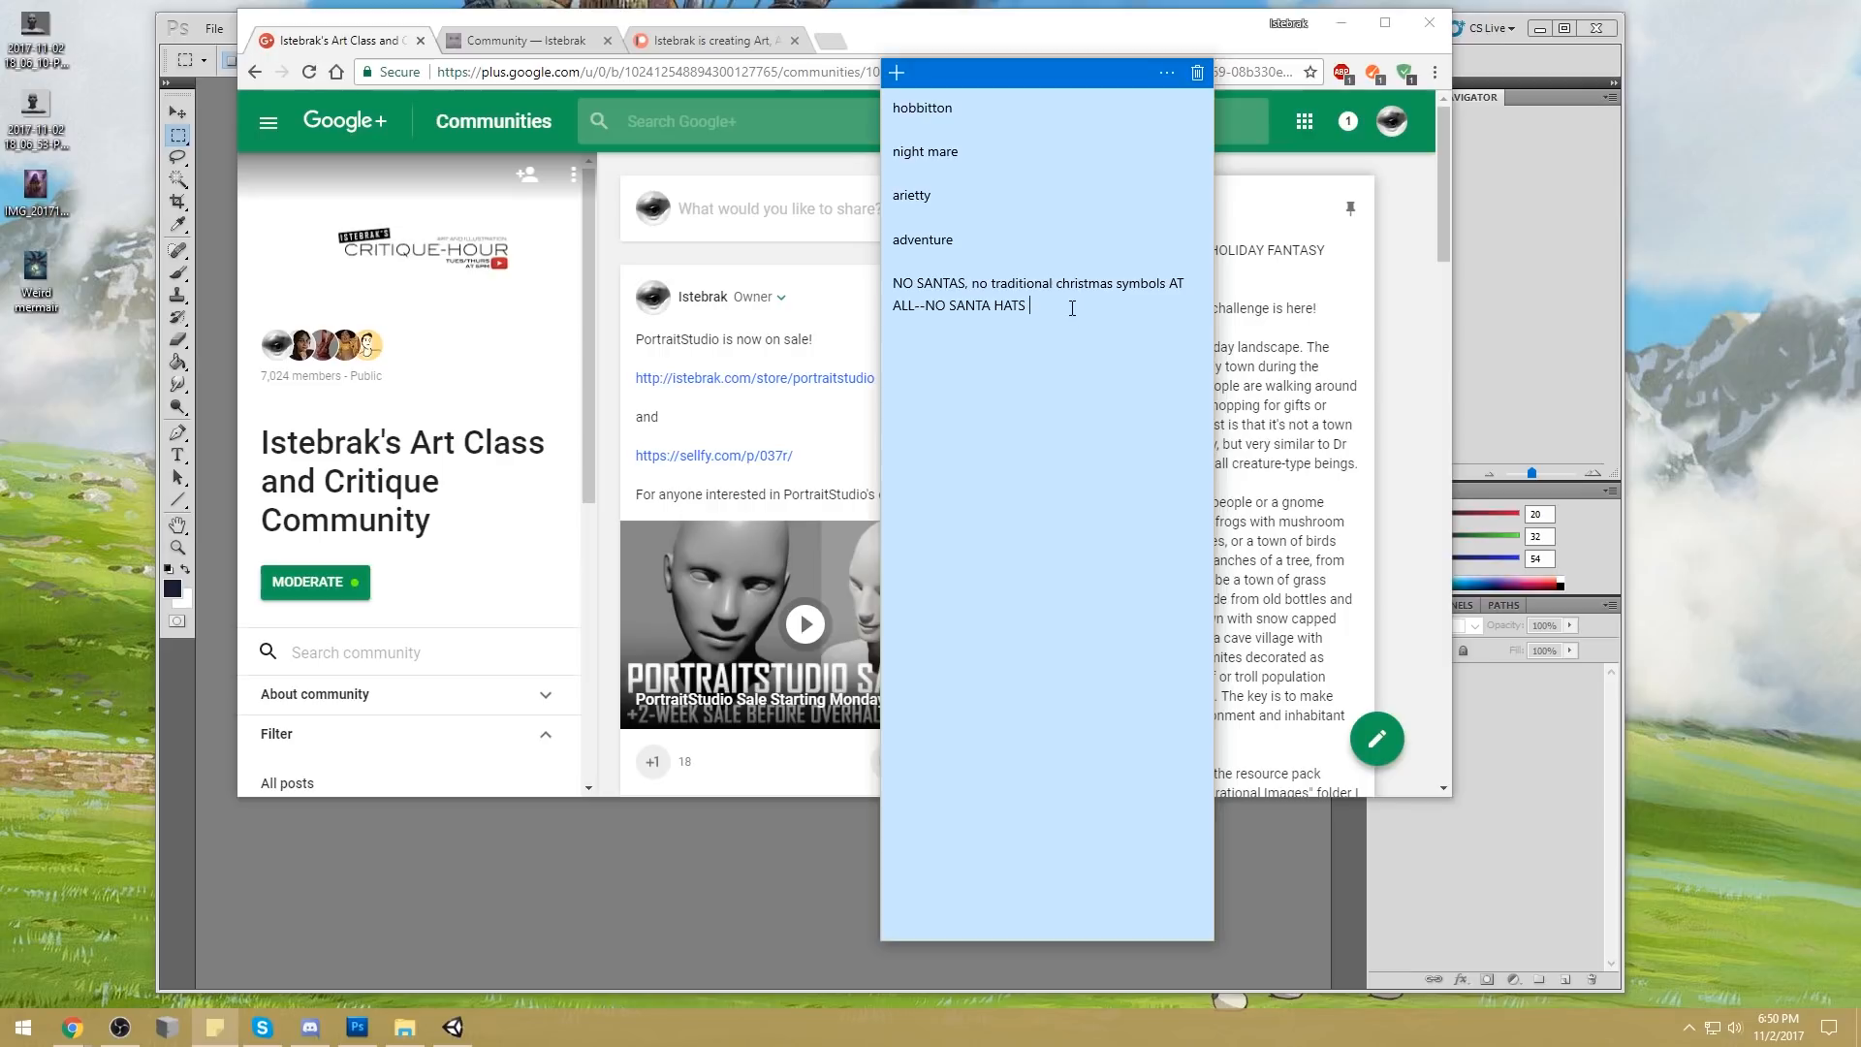
Leave blank space below the Santa rule in the sticky note and add the line "has to be color"
{"action": "key", "text": "alt+Tab"}
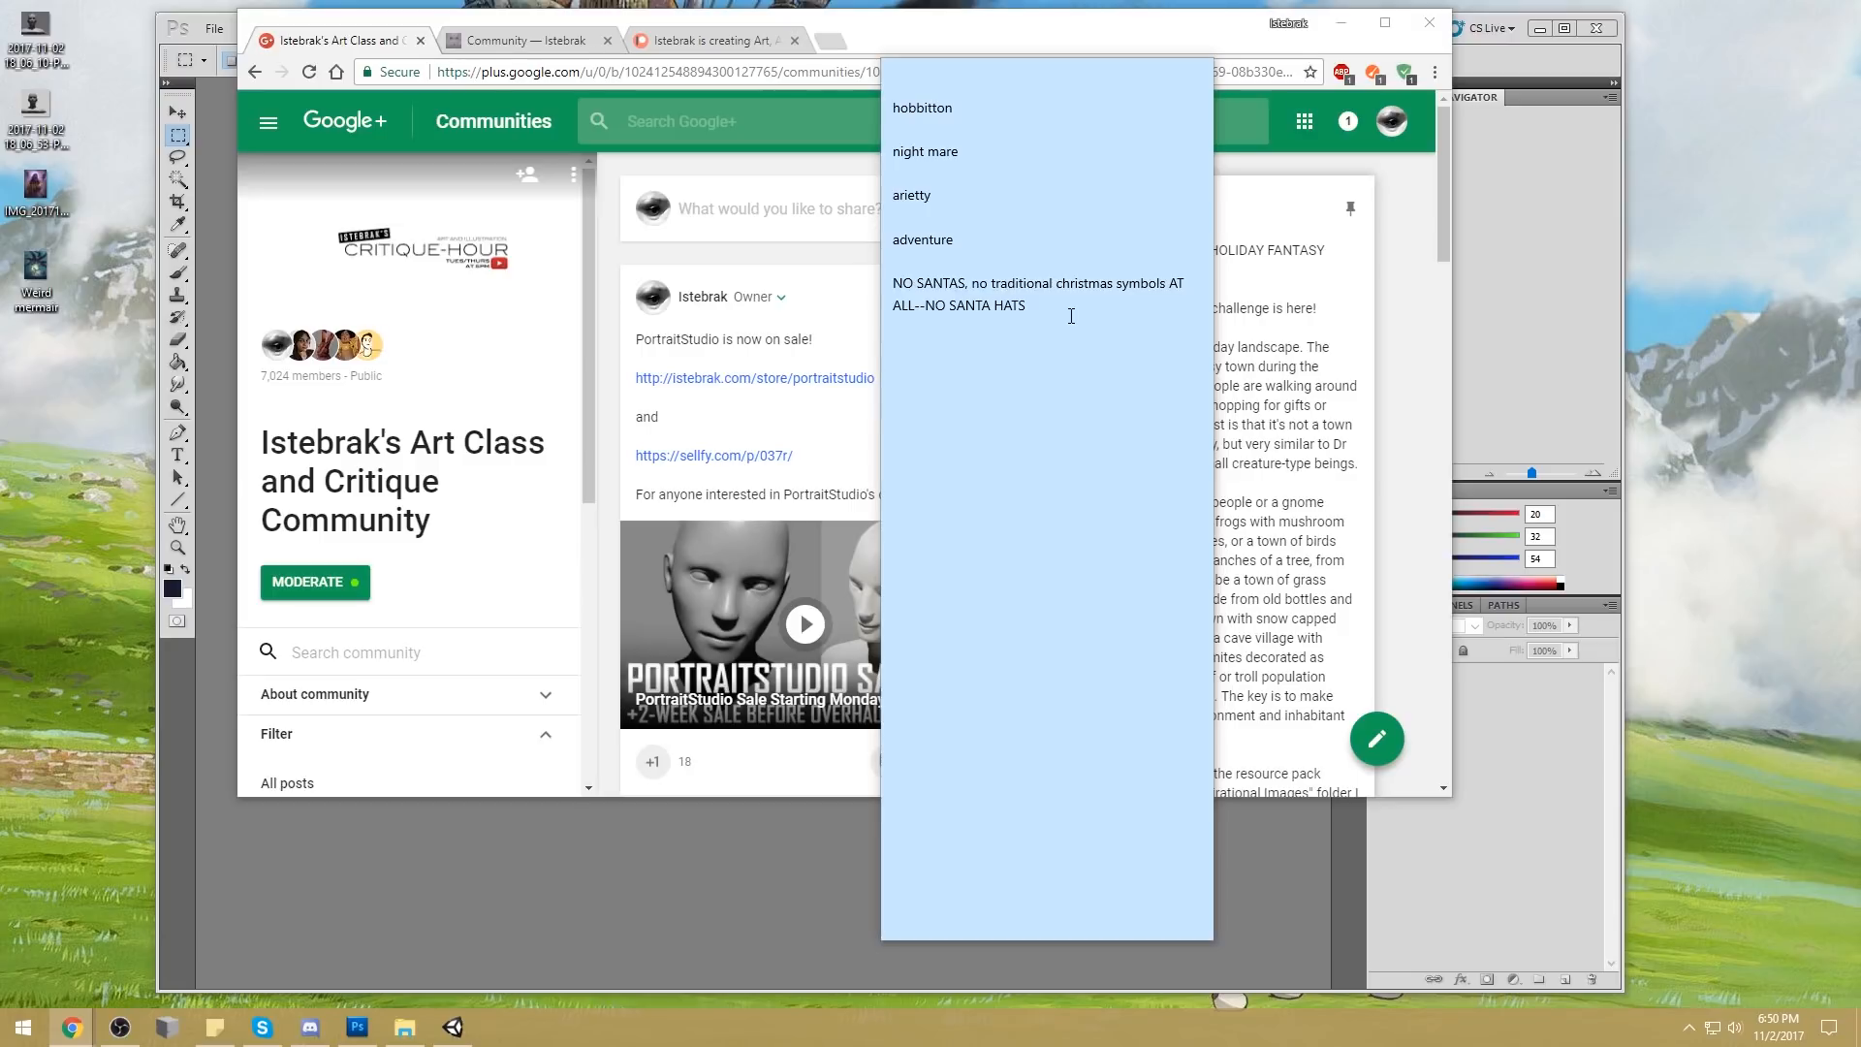
{"action": "left_click", "coordinate": [1071, 316]}
{"action": "key", "text": "Return"}
{"action": "key", "text": "Return"}
{"action": "key", "text": "Return"}
{"action": "type", "text": "has to be color"}
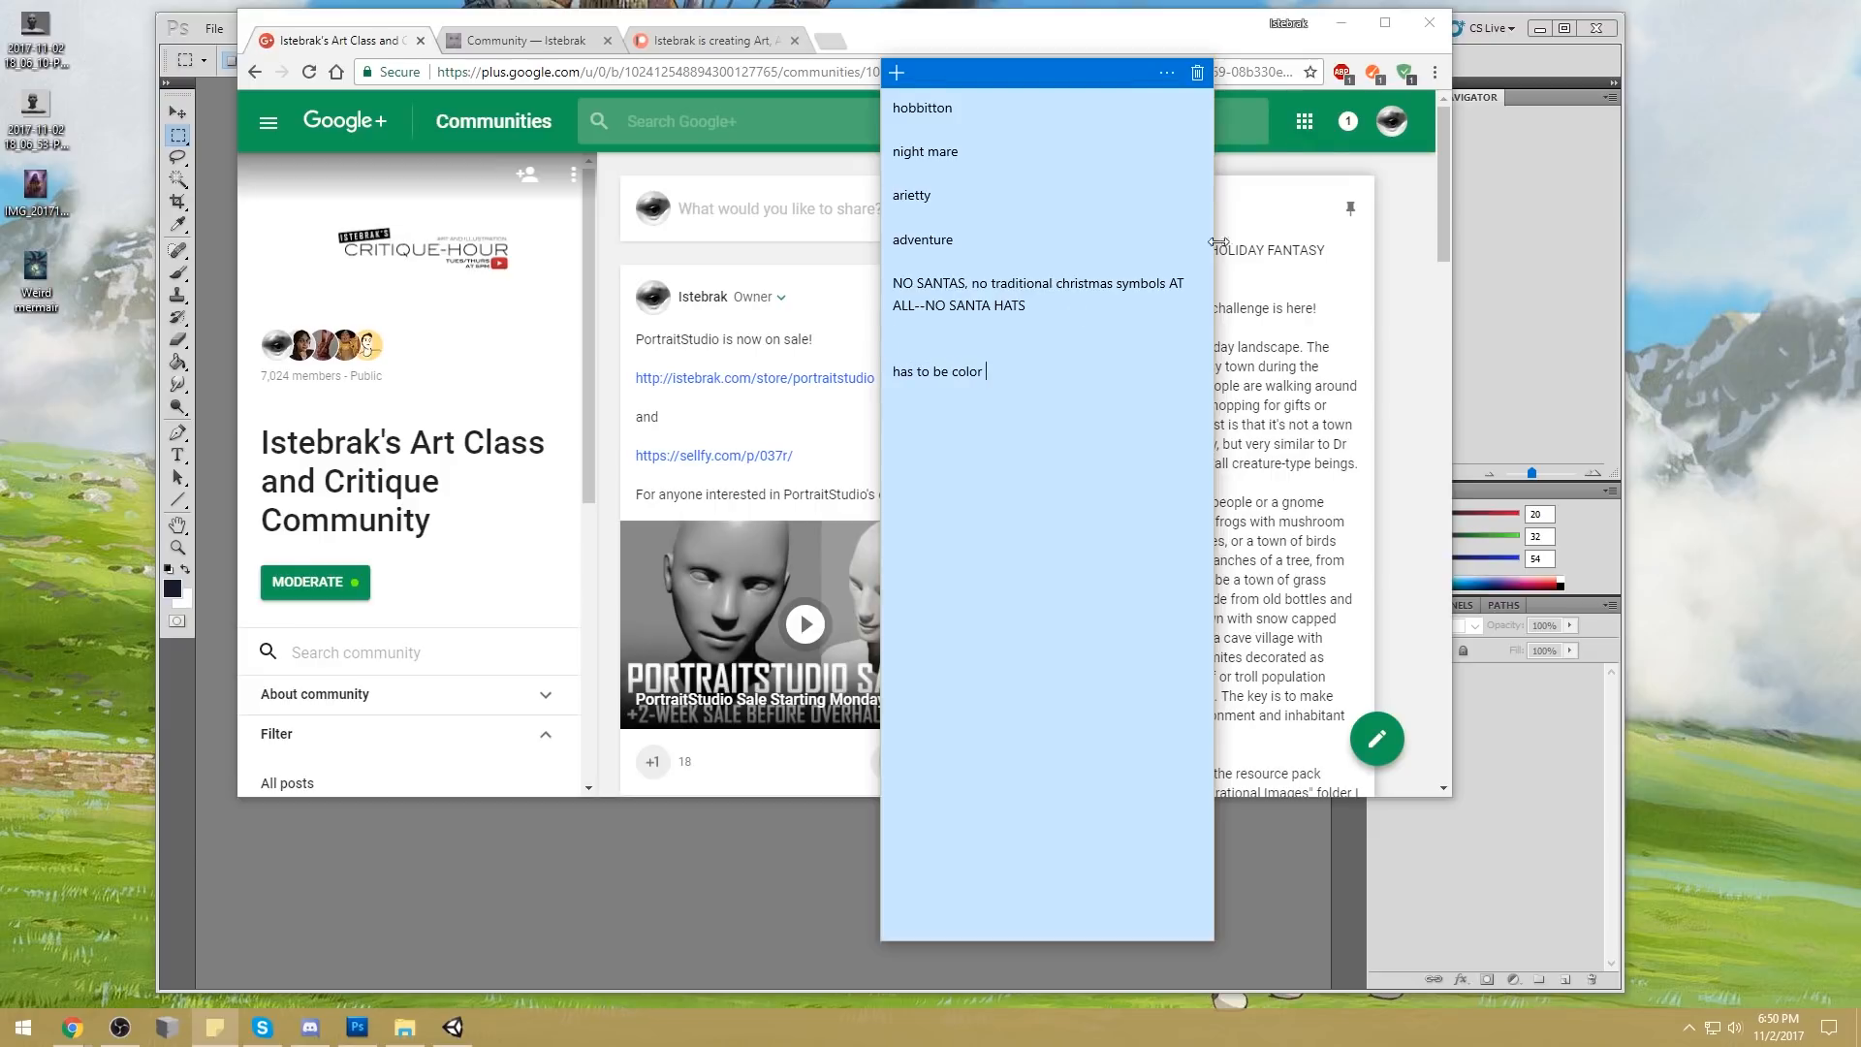
Switch to the browser and read through the Busy Holiday Fantasy Town post's submission size, due date and thumbnail requirements
{"action": "key", "text": "alt+Tab"}
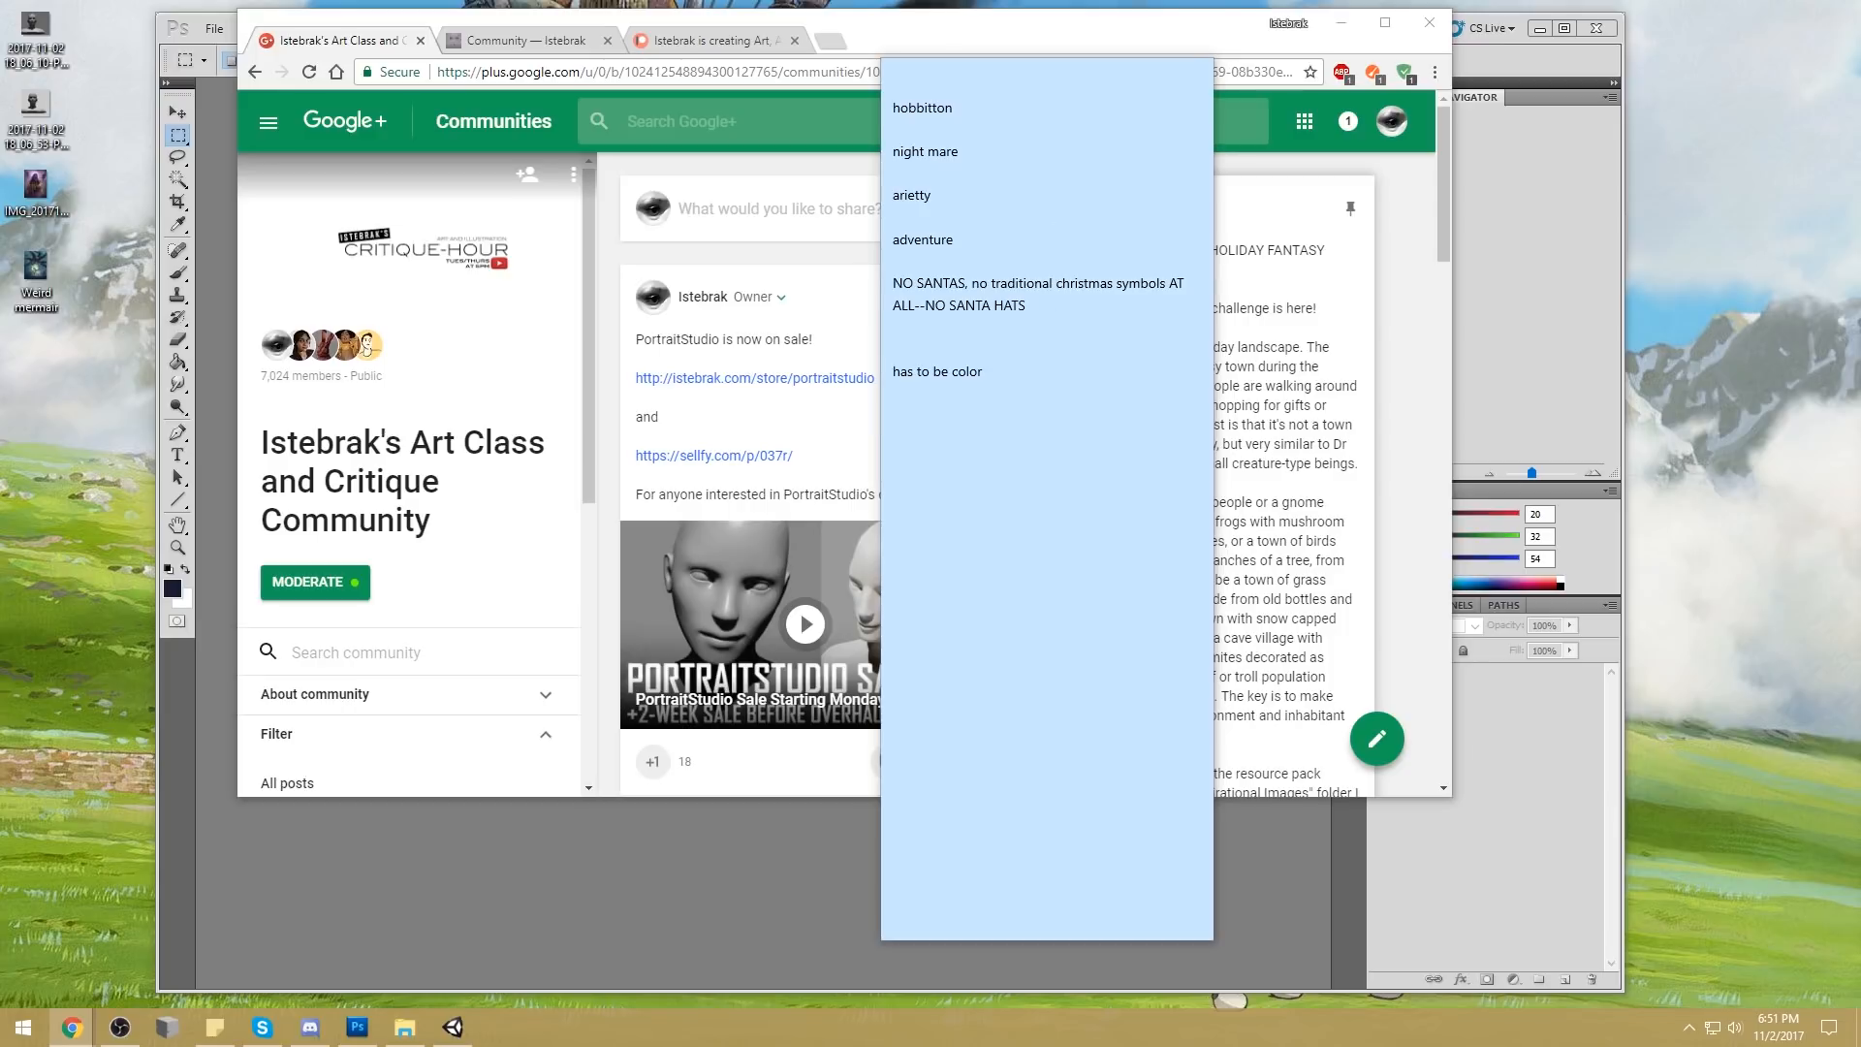
{"action": "left_click", "coordinate": [1147, 41]}
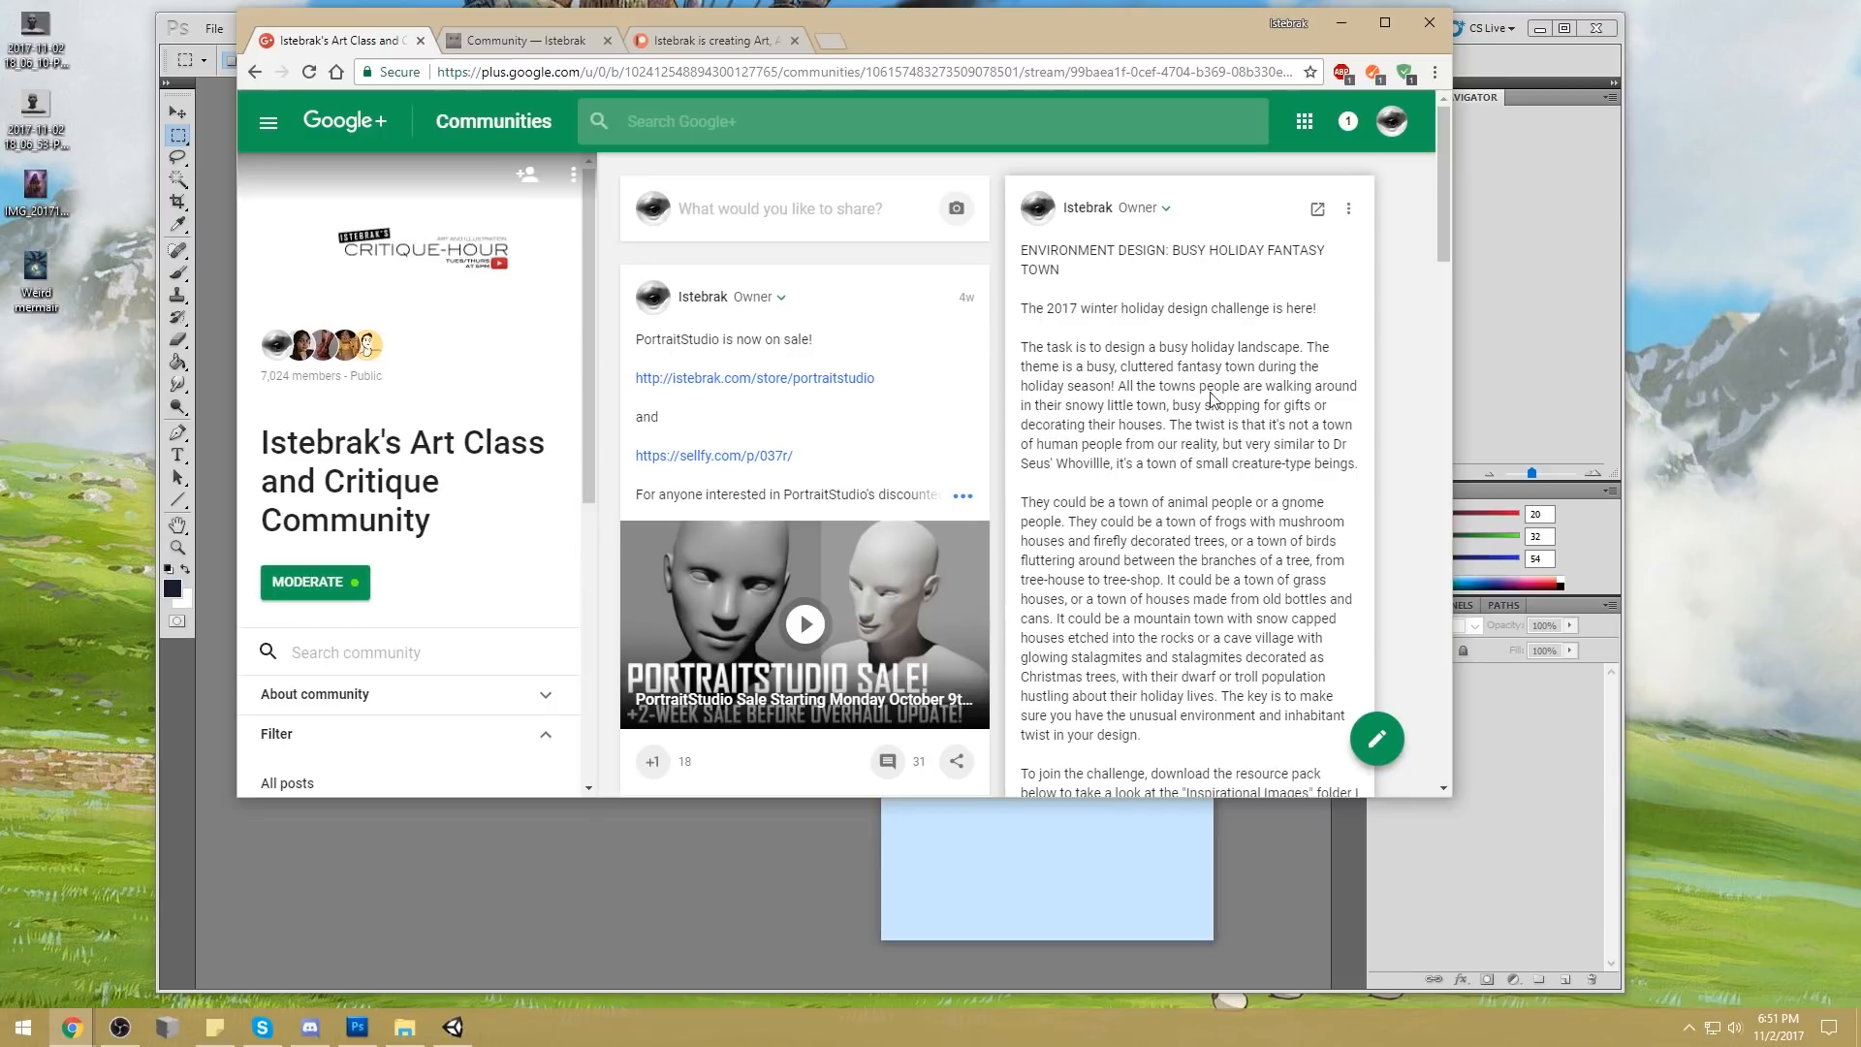
{"action": "scroll", "coordinate": [1186, 411], "scroll_direction": "down", "scroll_amount": 5}
{"action": "scroll", "coordinate": [1185, 411], "scroll_direction": "down", "scroll_amount": 5}
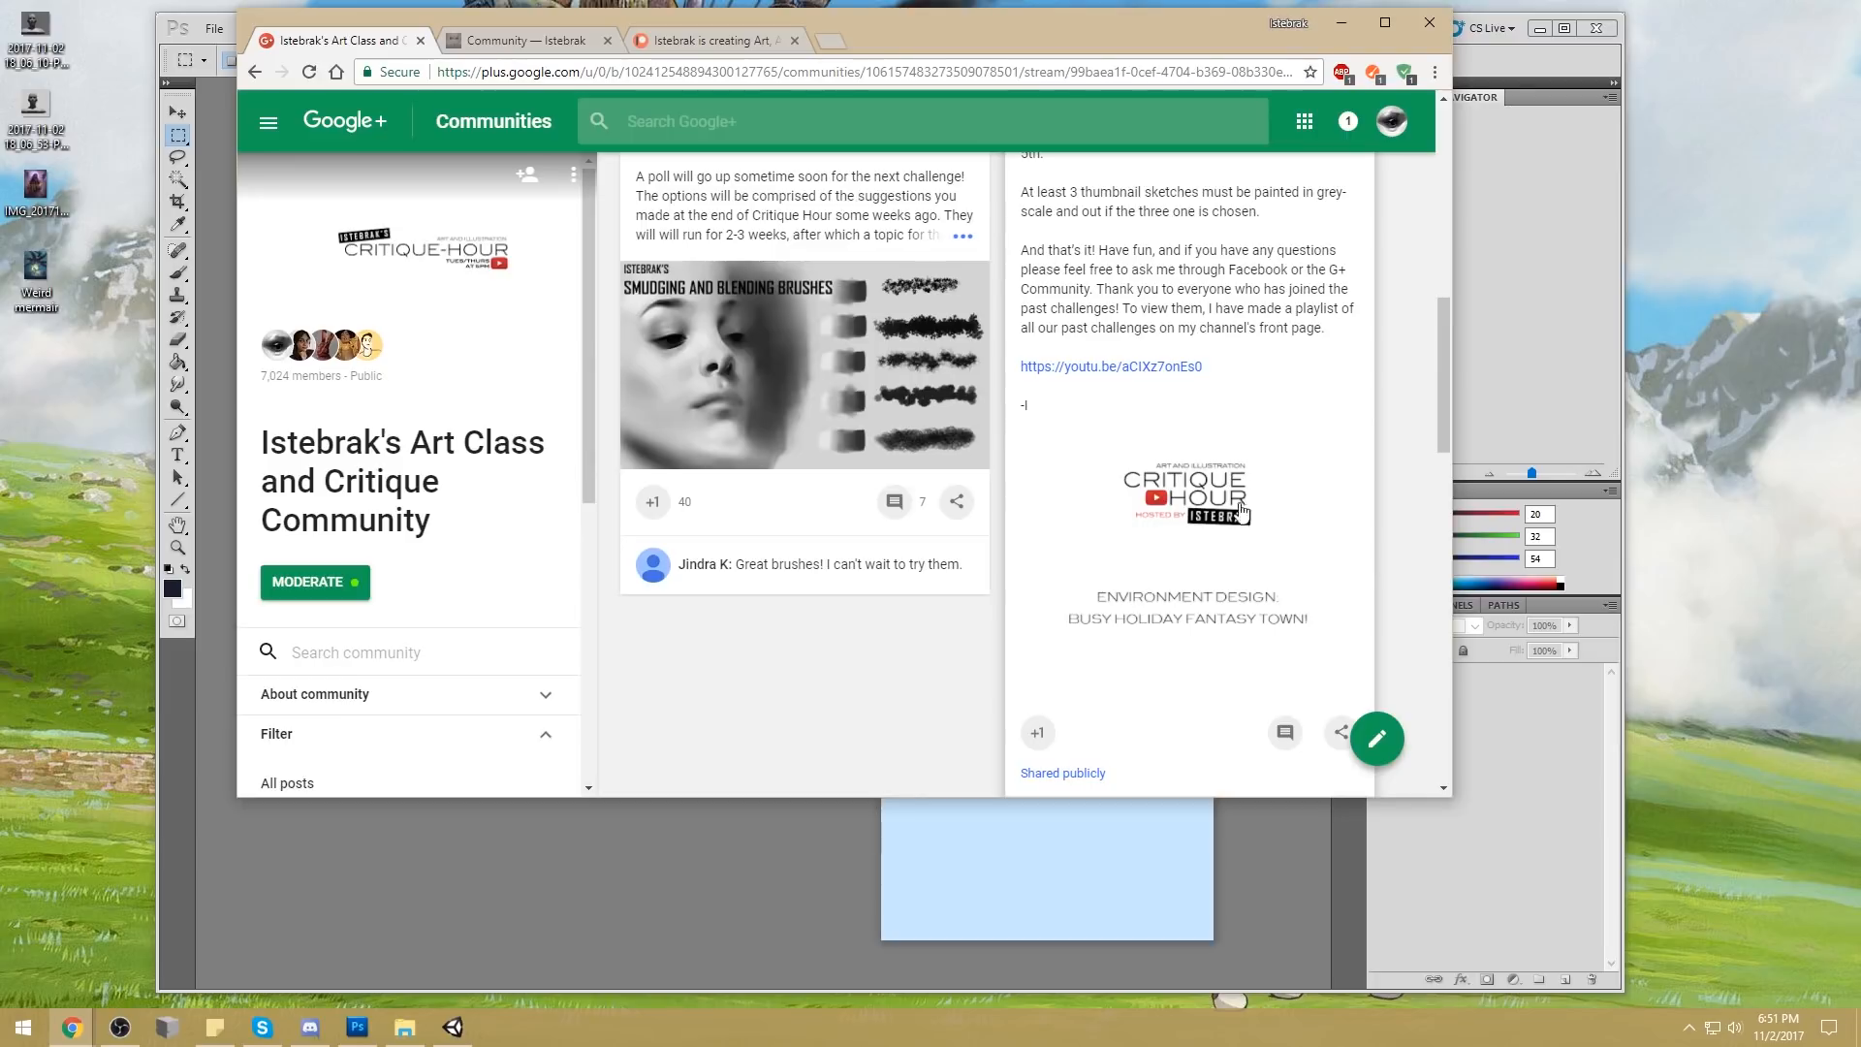
{"action": "scroll", "coordinate": [1246, 649], "scroll_direction": "down", "scroll_amount": 3}
{"action": "left_click", "coordinate": [1194, 532]}
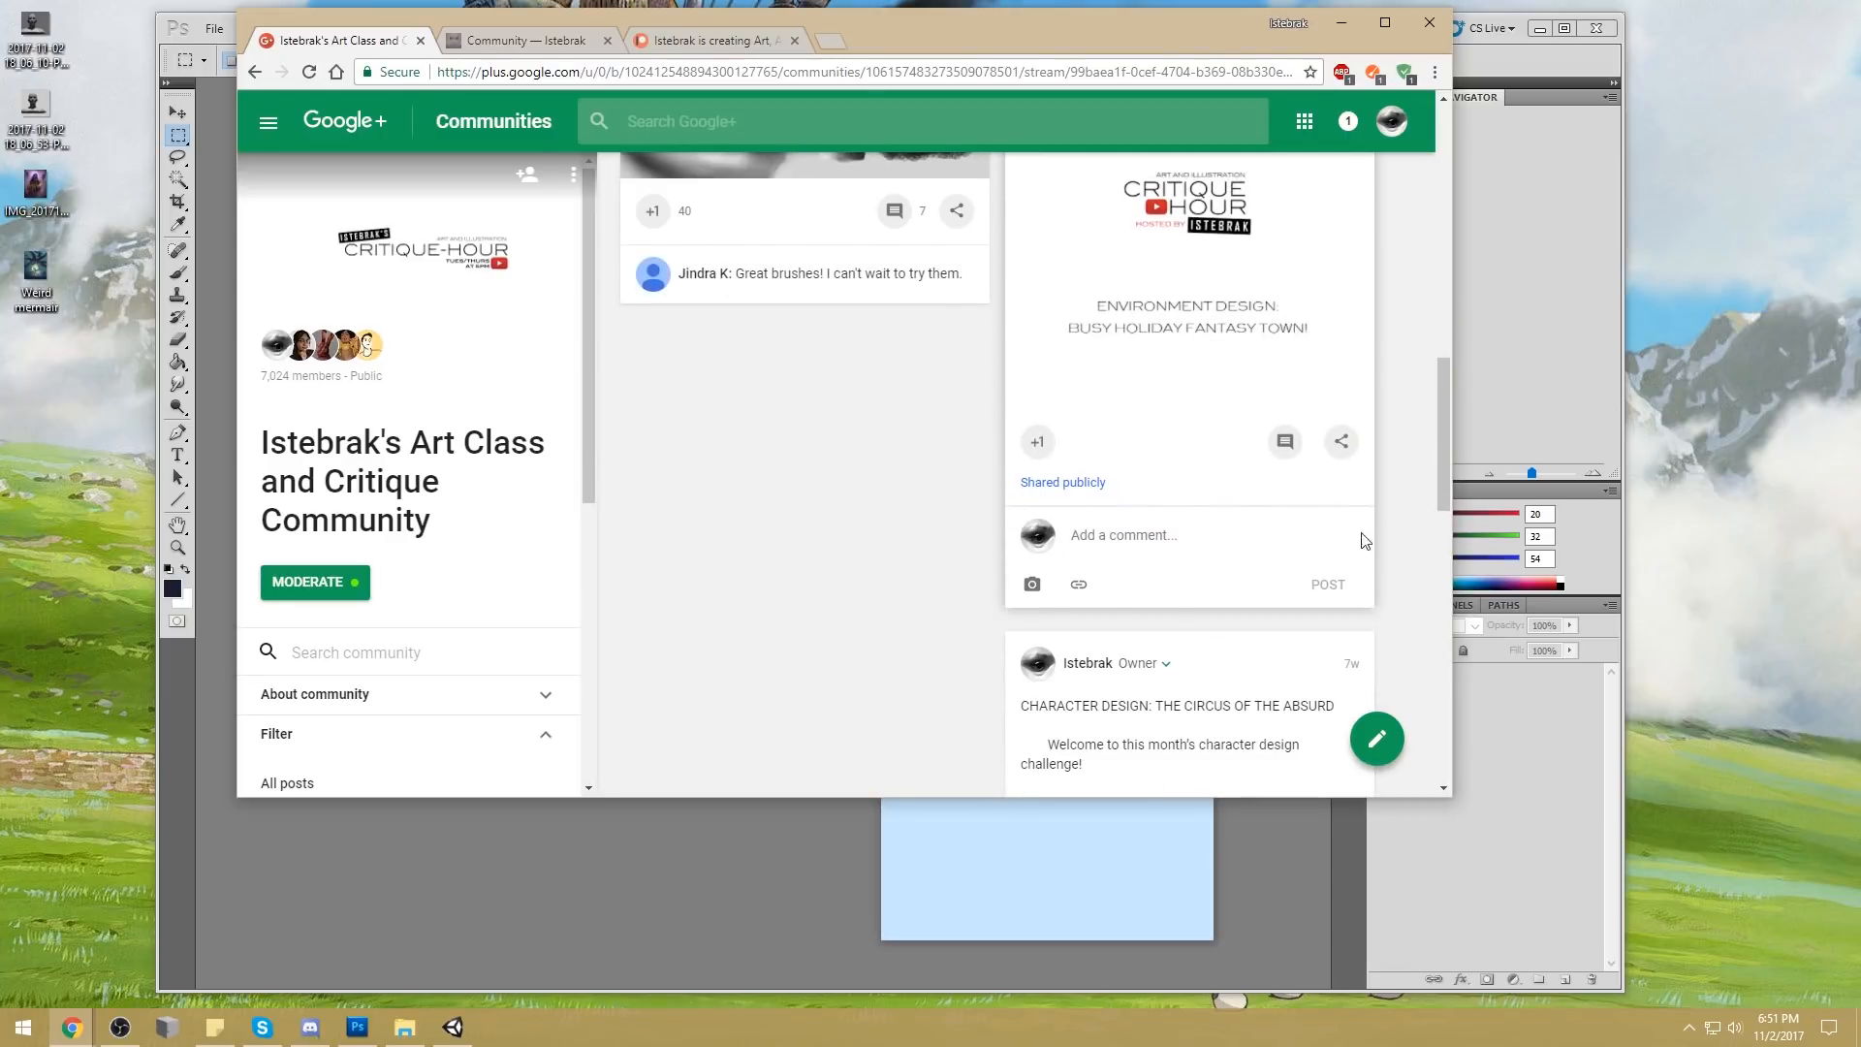
{"action": "scroll", "coordinate": [1260, 484], "scroll_direction": "up", "scroll_amount": 6}
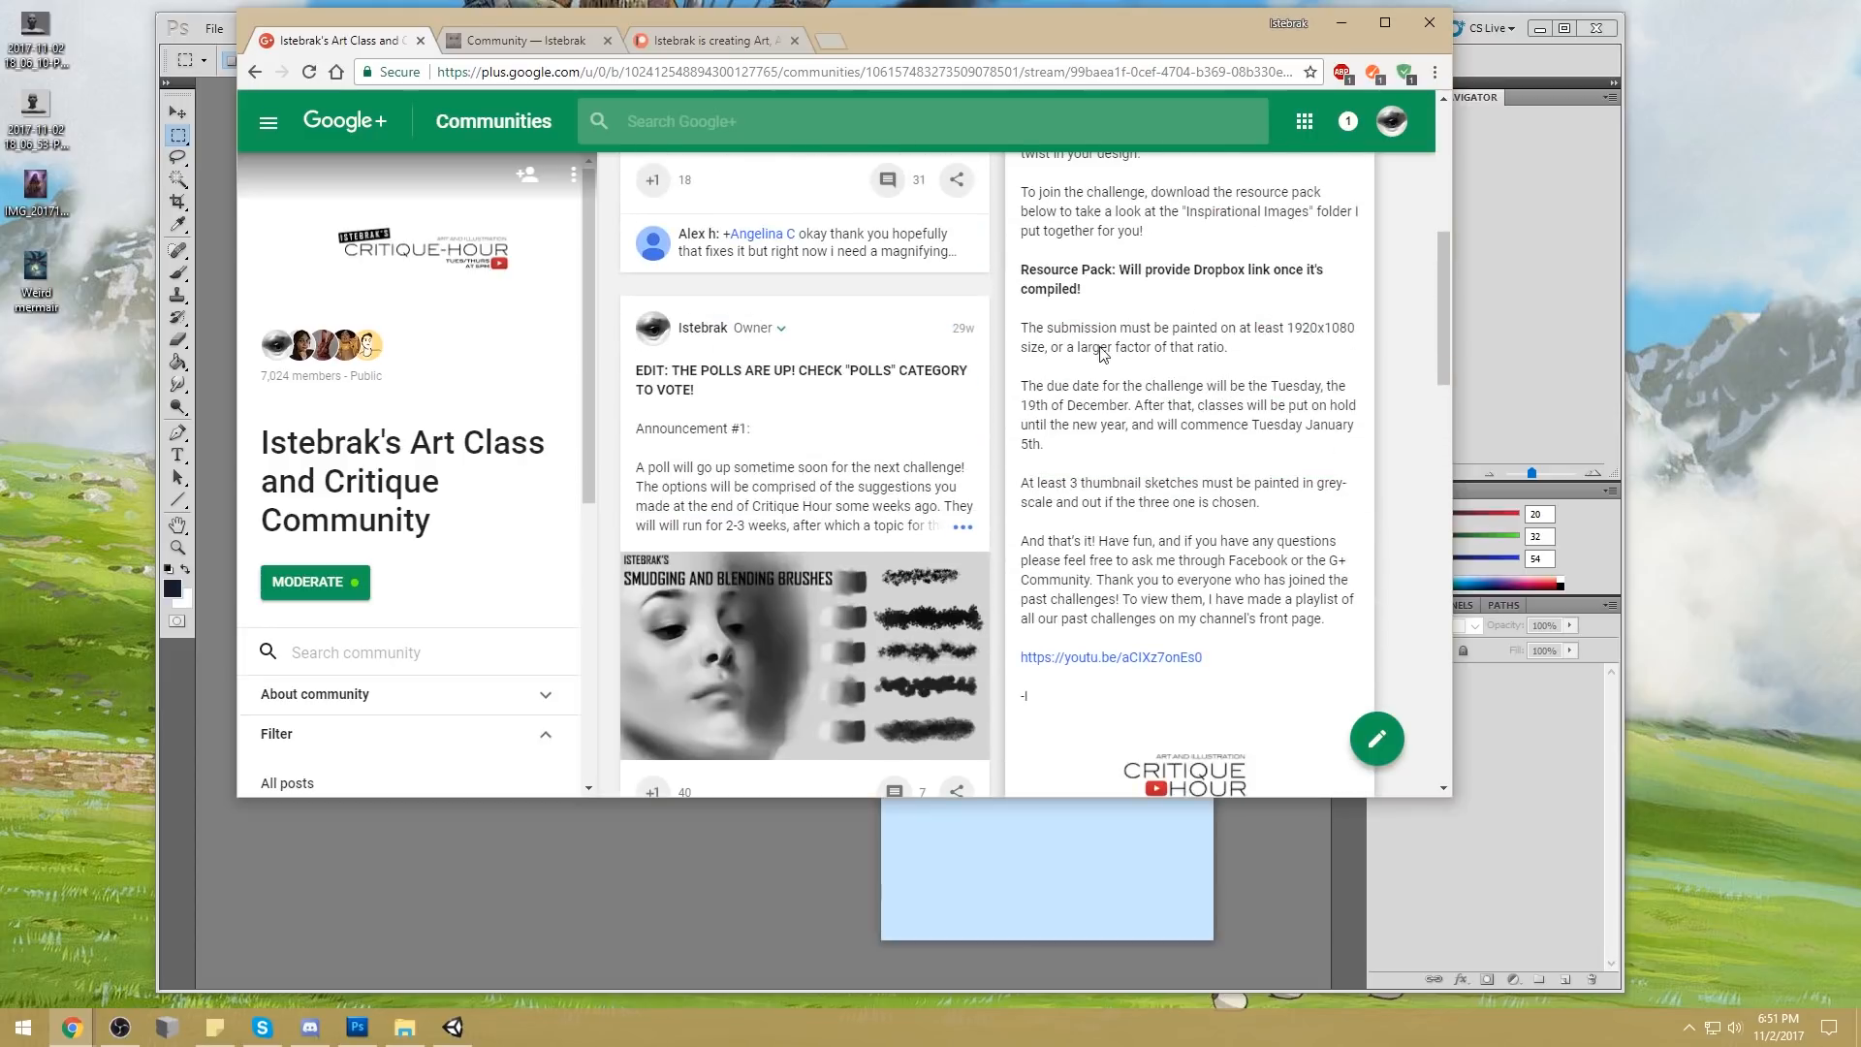
{"action": "scroll", "coordinate": [1240, 704], "scroll_direction": "down", "scroll_amount": 3}
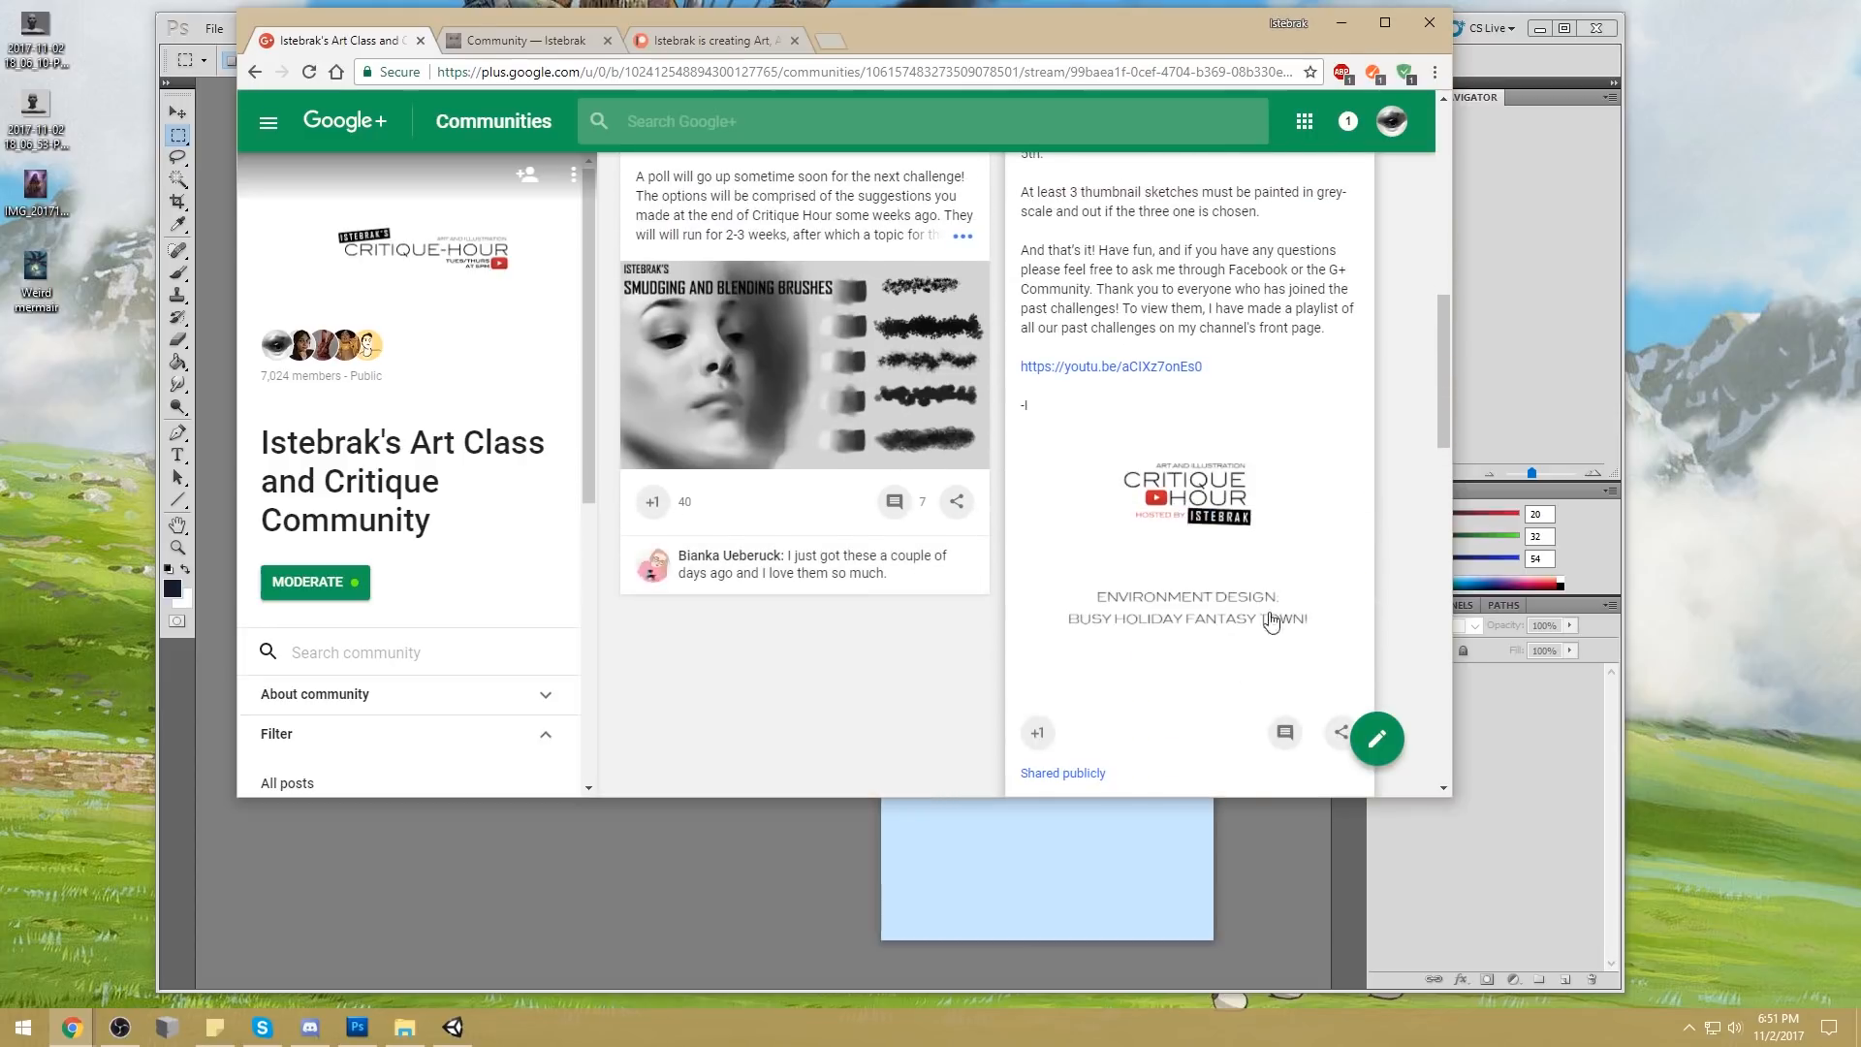
{"action": "scroll", "coordinate": [1271, 623], "scroll_direction": "up", "scroll_amount": 8}
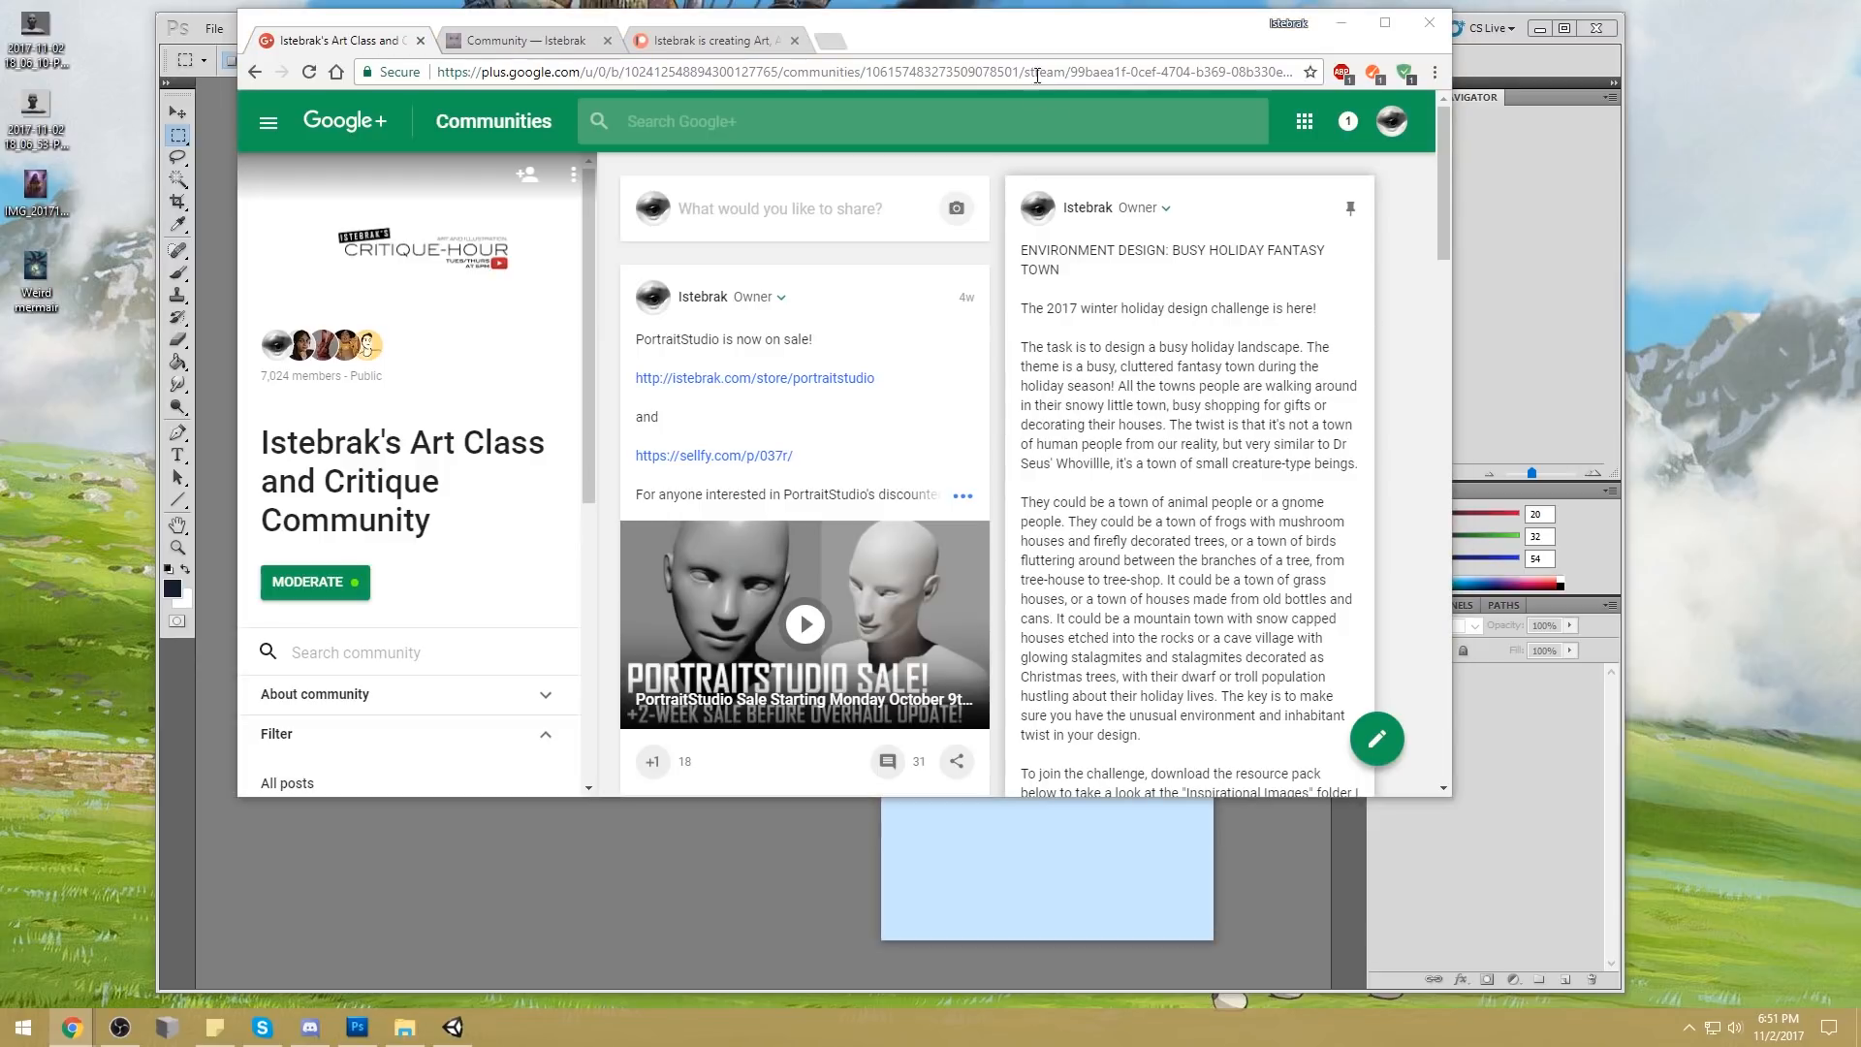
Move the browser window down and to the right across the desktop, keeping it in front of the other windows
{"action": "left_click_drag", "start_coordinate": [1070, 43], "coordinate": [1289, 114]}
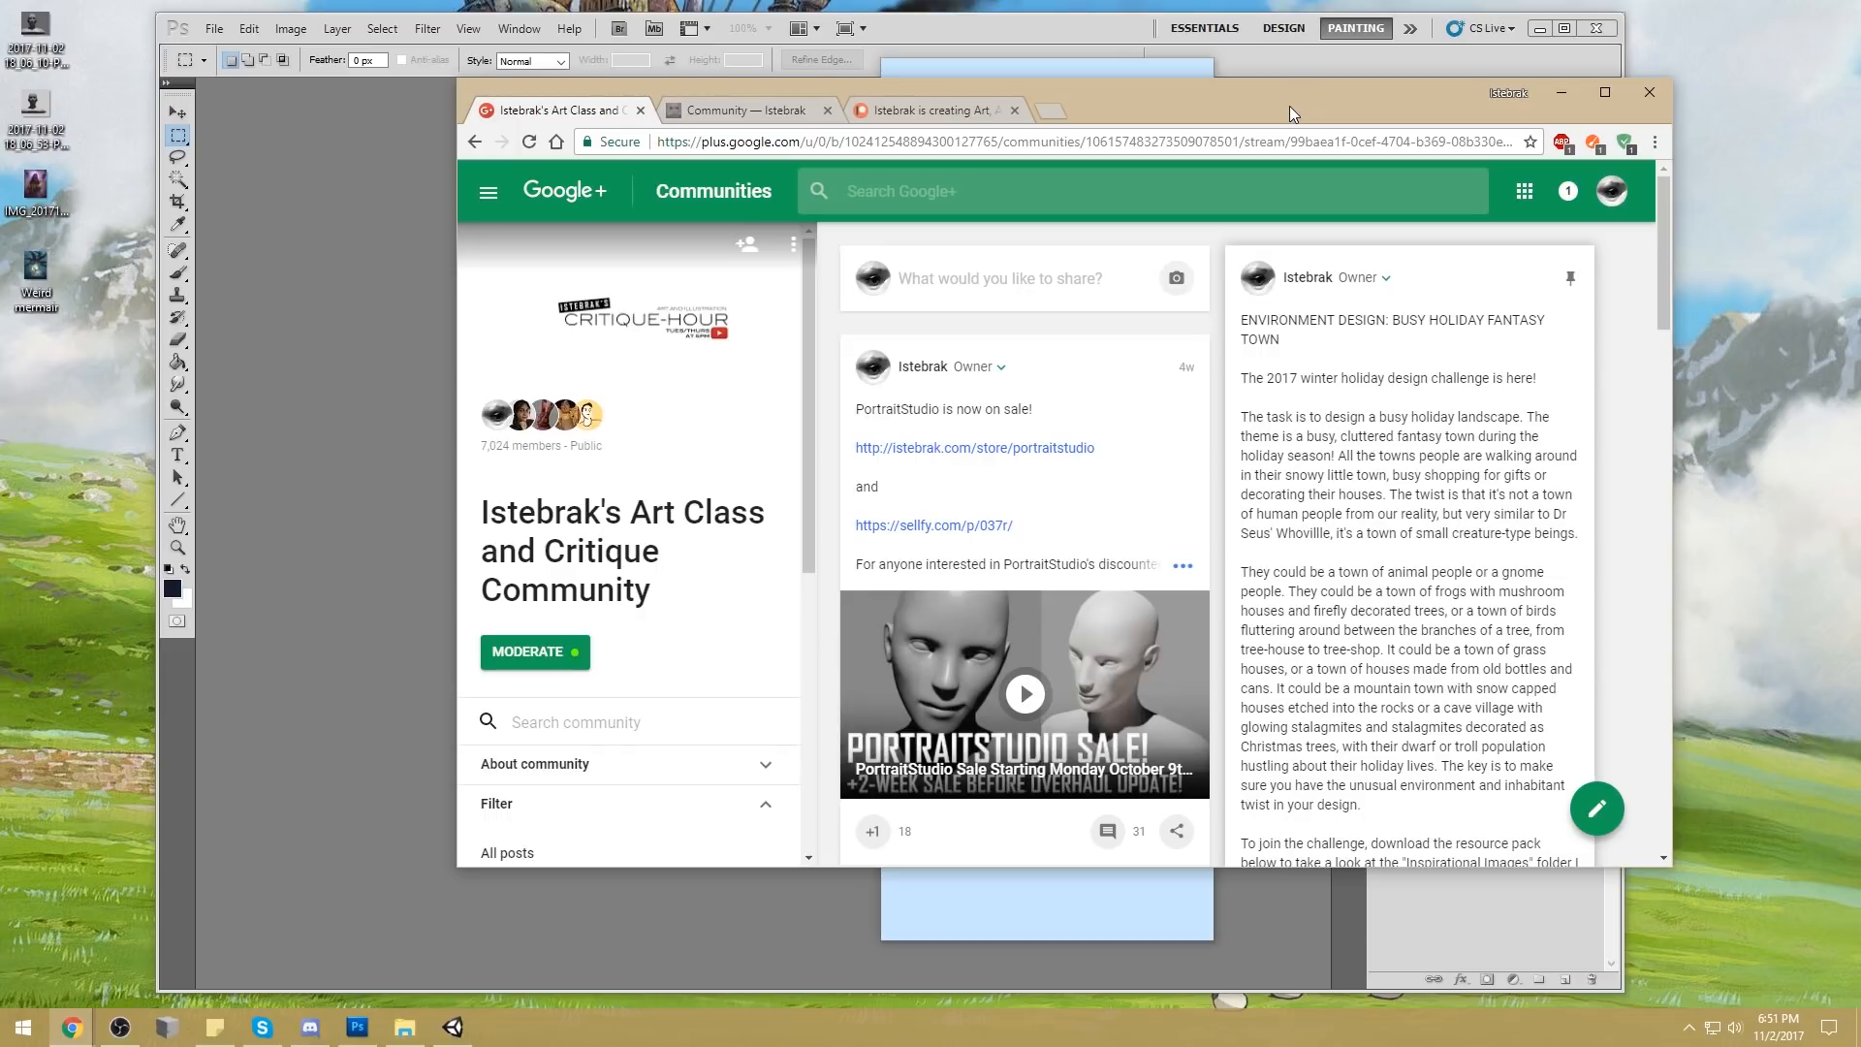
{"action": "left_click", "coordinate": [127, 1029]}
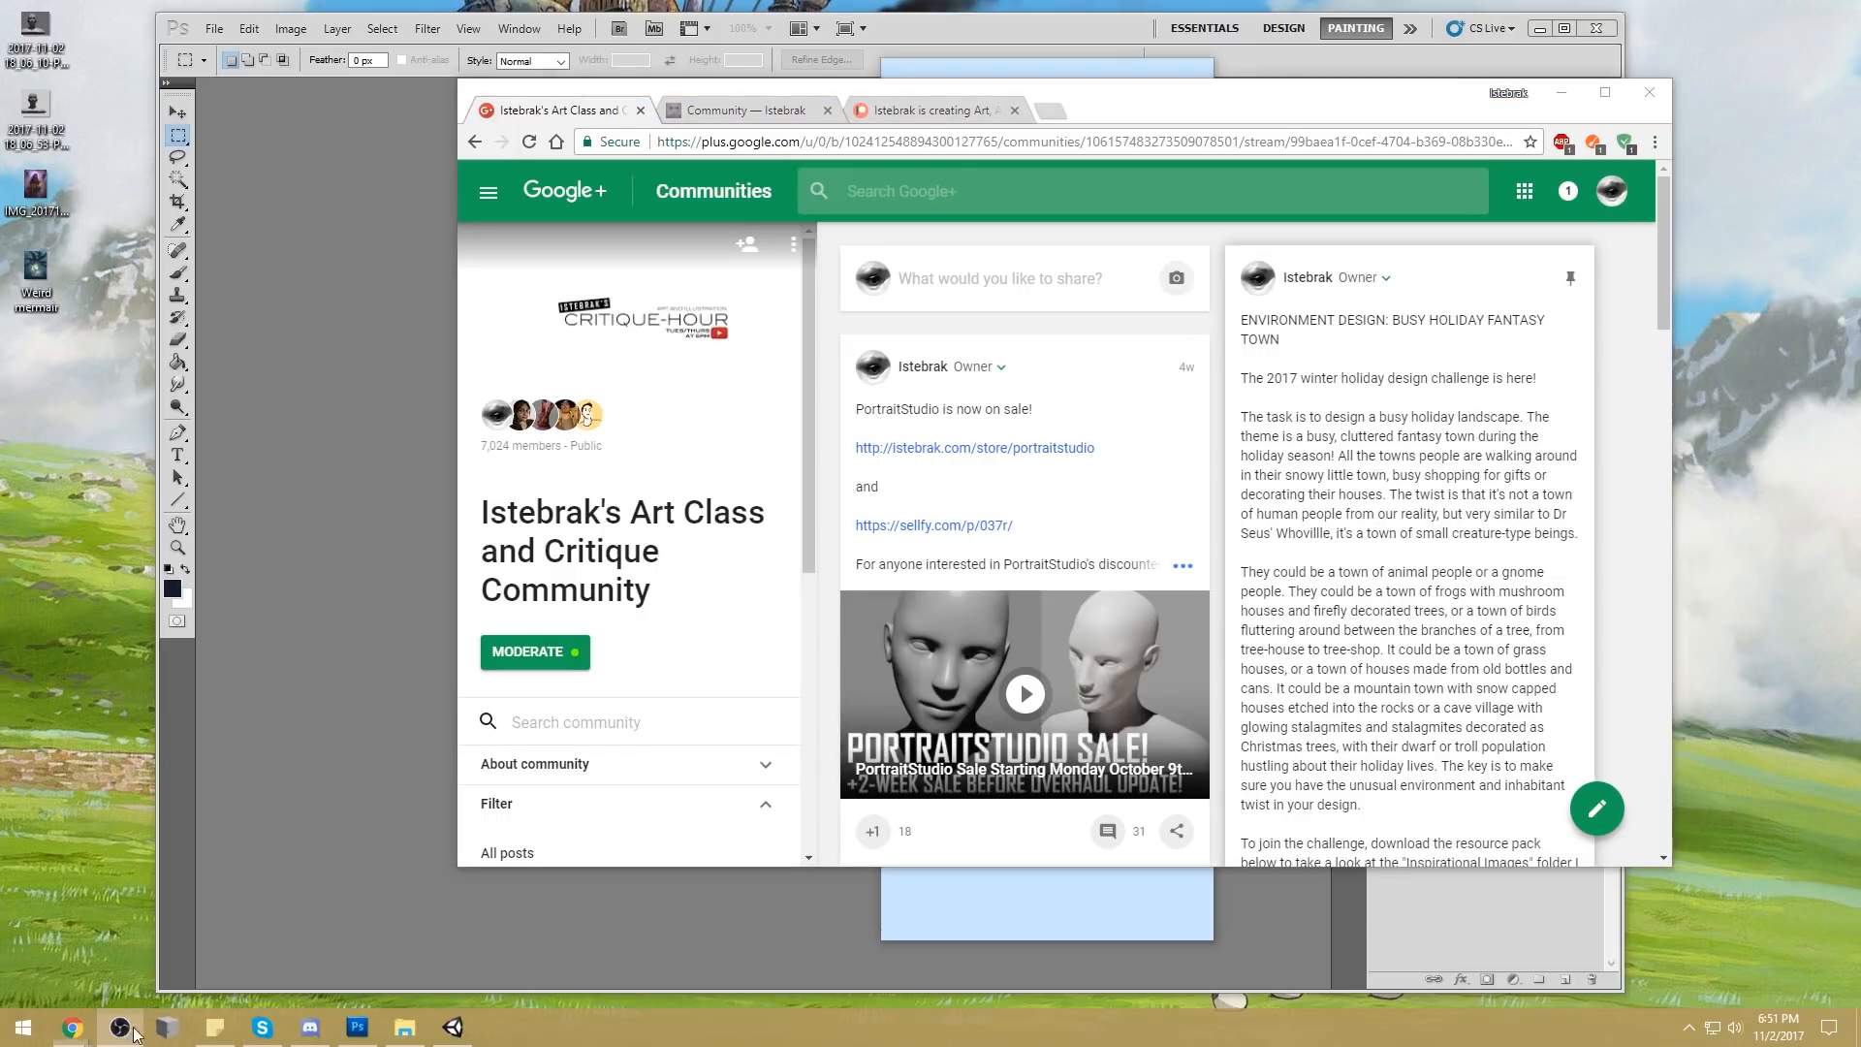
{"action": "left_click", "coordinate": [1310, 101]}
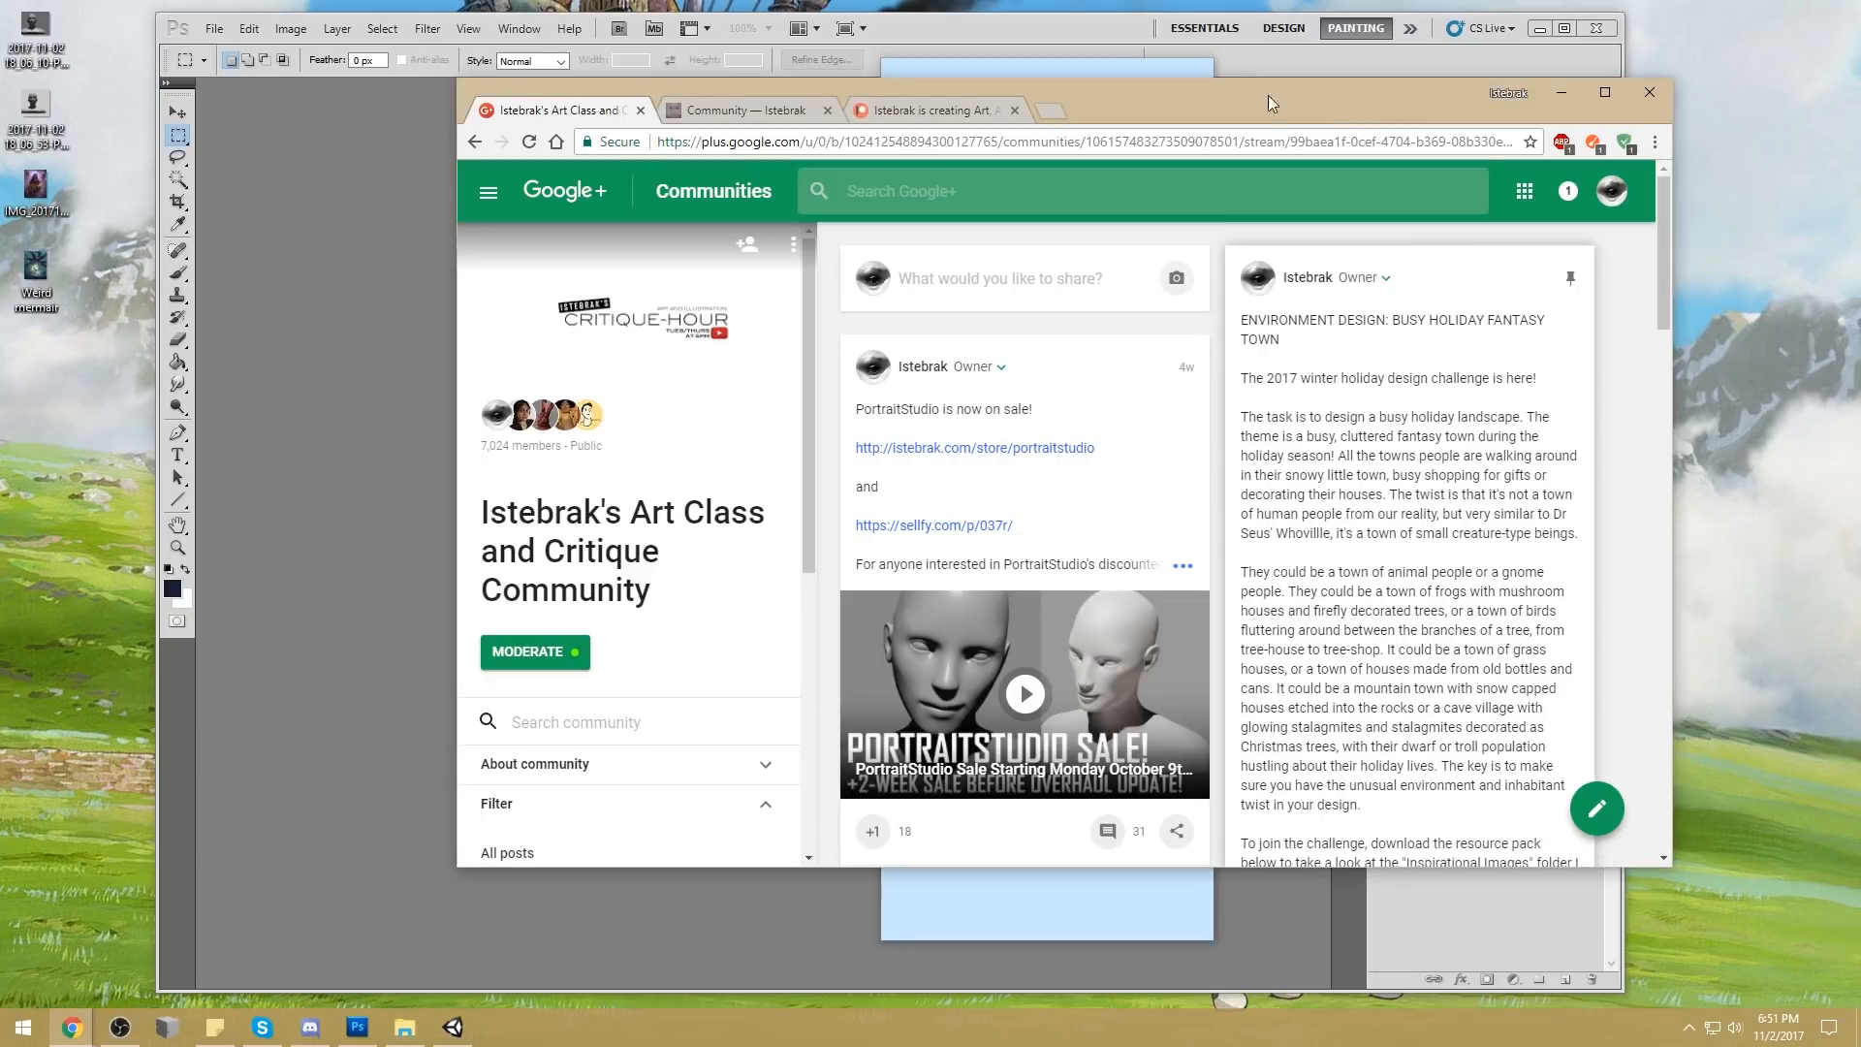
Open the Google+ community in a new tab from the website's Google+ social link and show that tab
{"action": "left_click", "coordinate": [805, 113]}
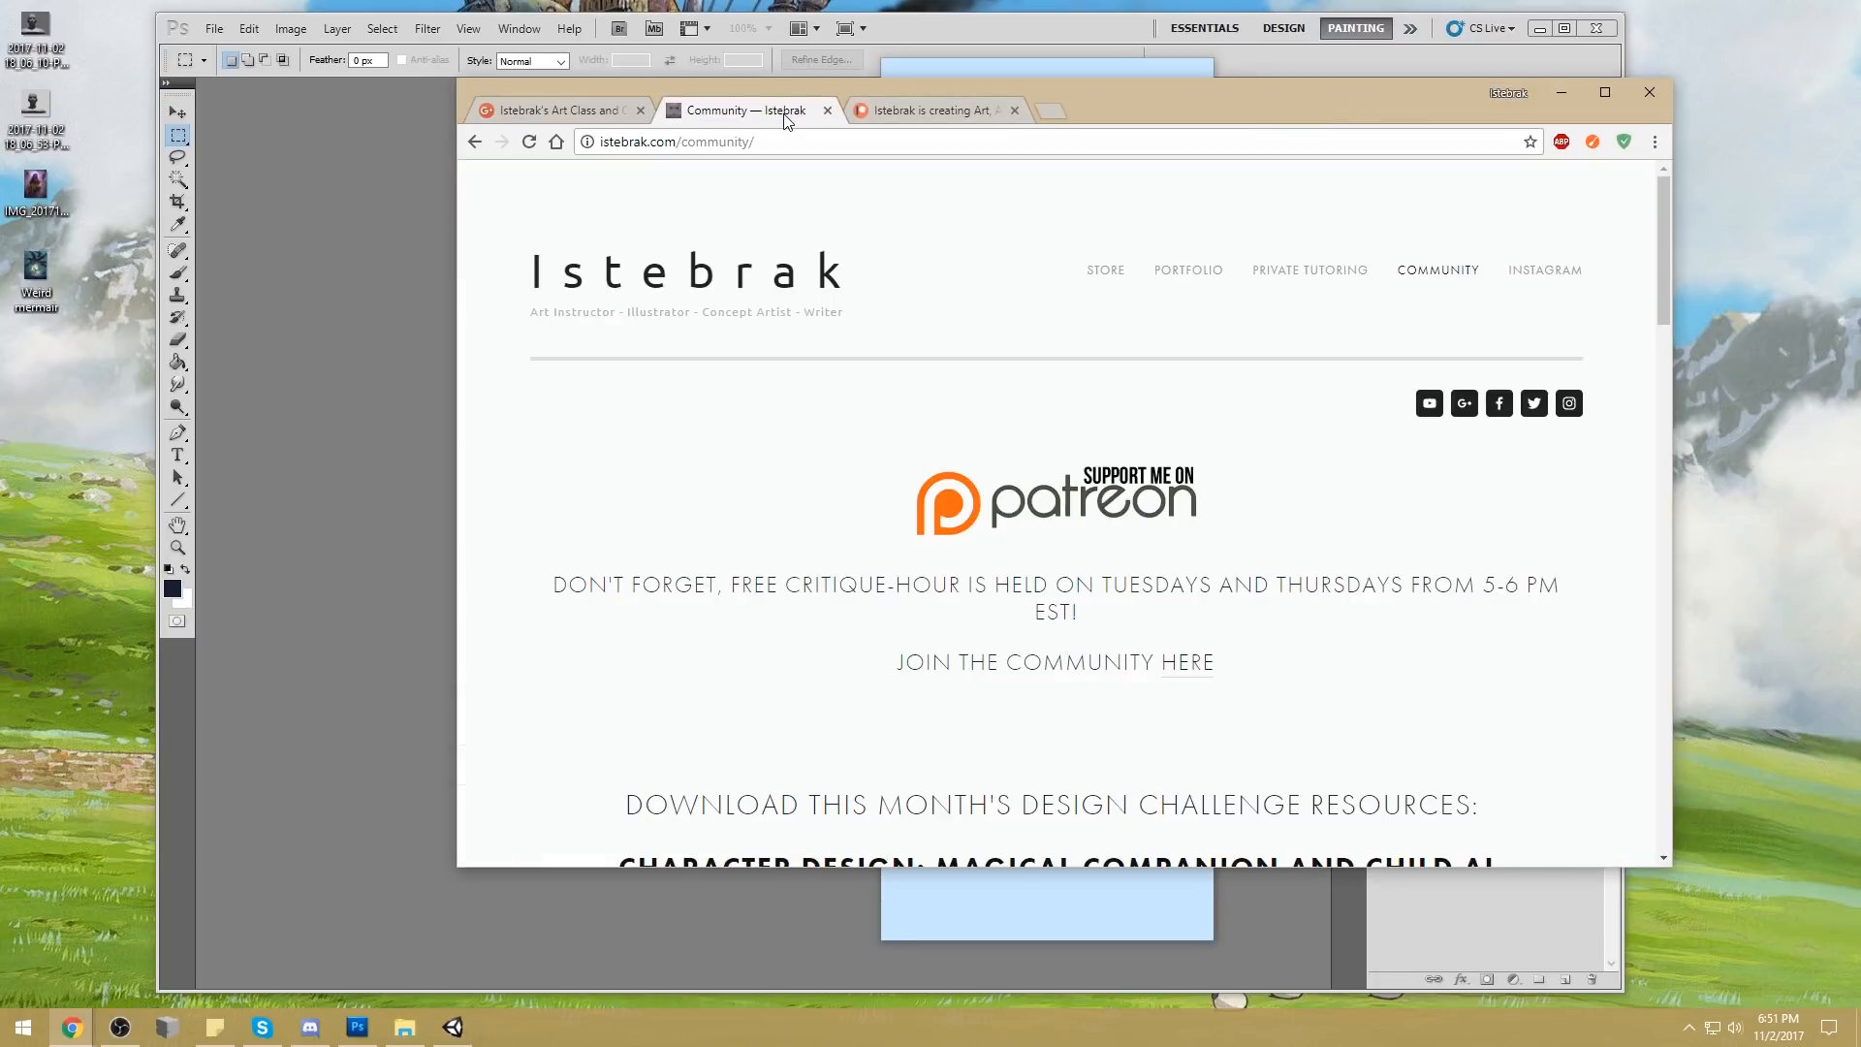
{"action": "right_click", "coordinate": [1464, 415]}
{"action": "left_click", "coordinate": [1498, 418]}
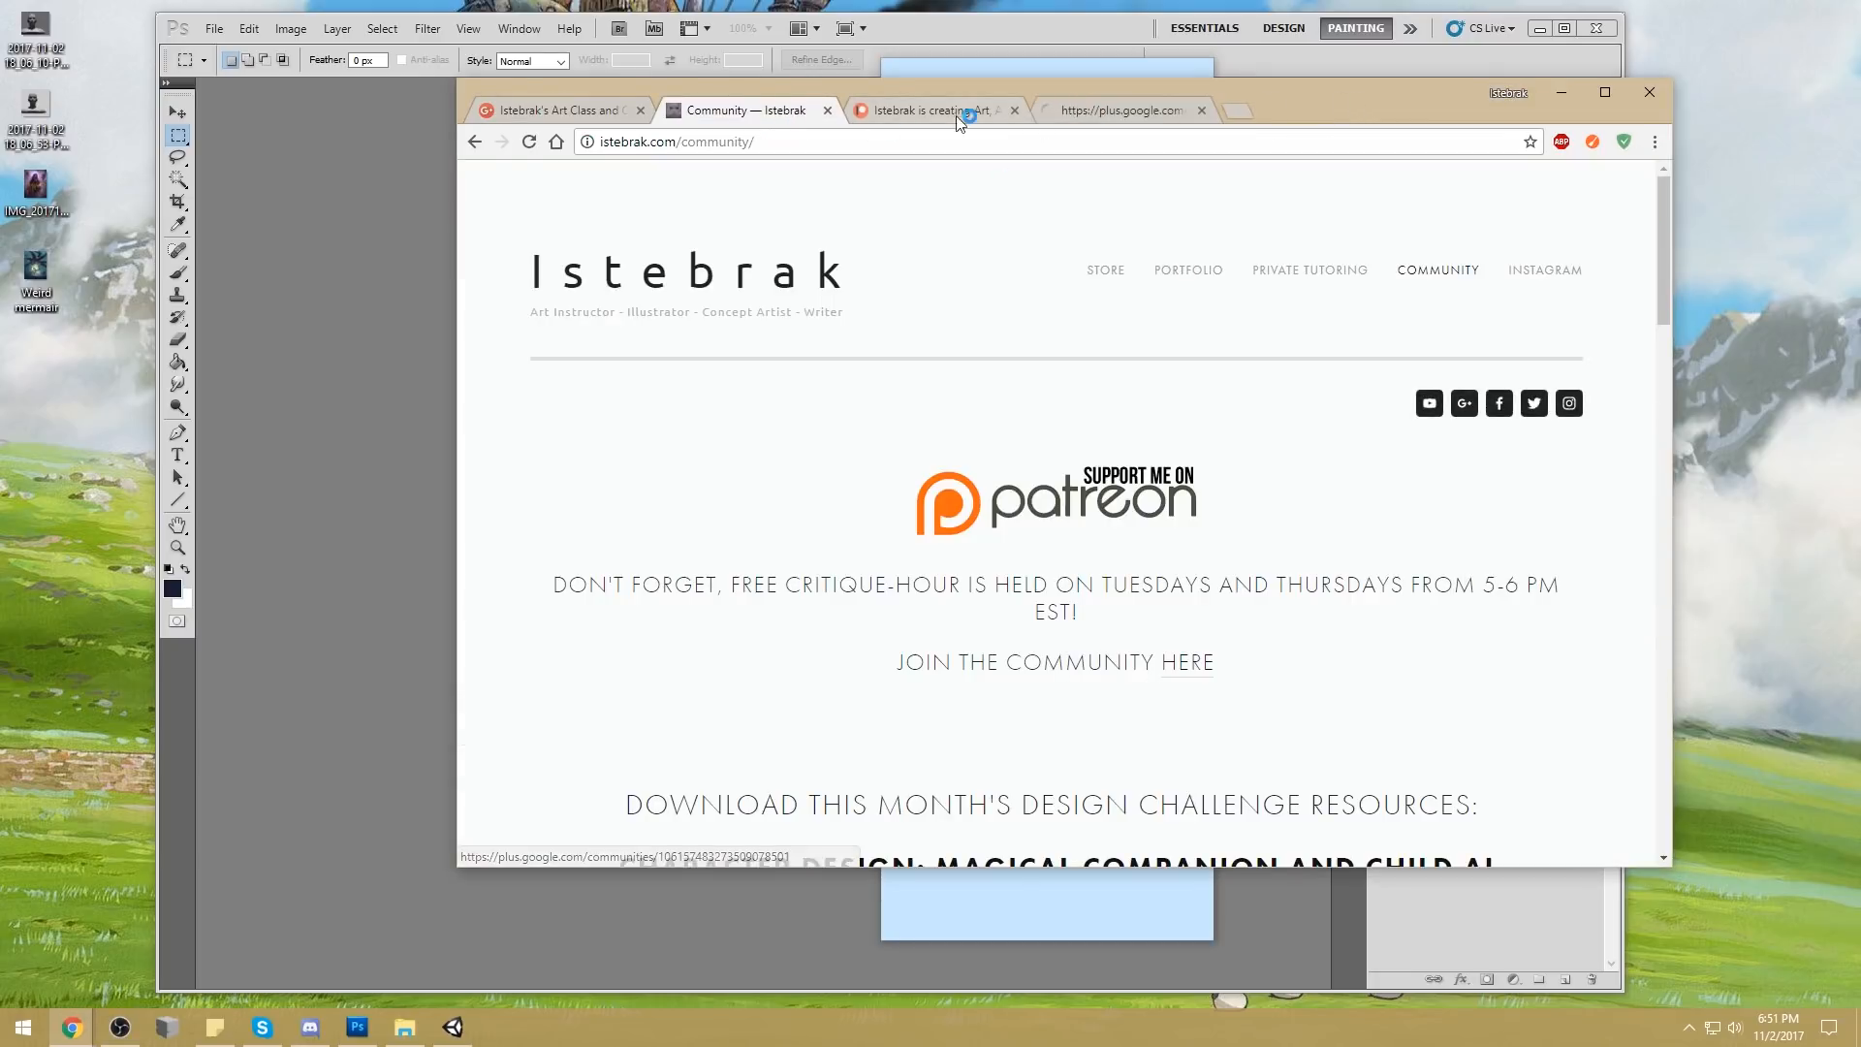
{"action": "left_click", "coordinate": [1147, 111]}
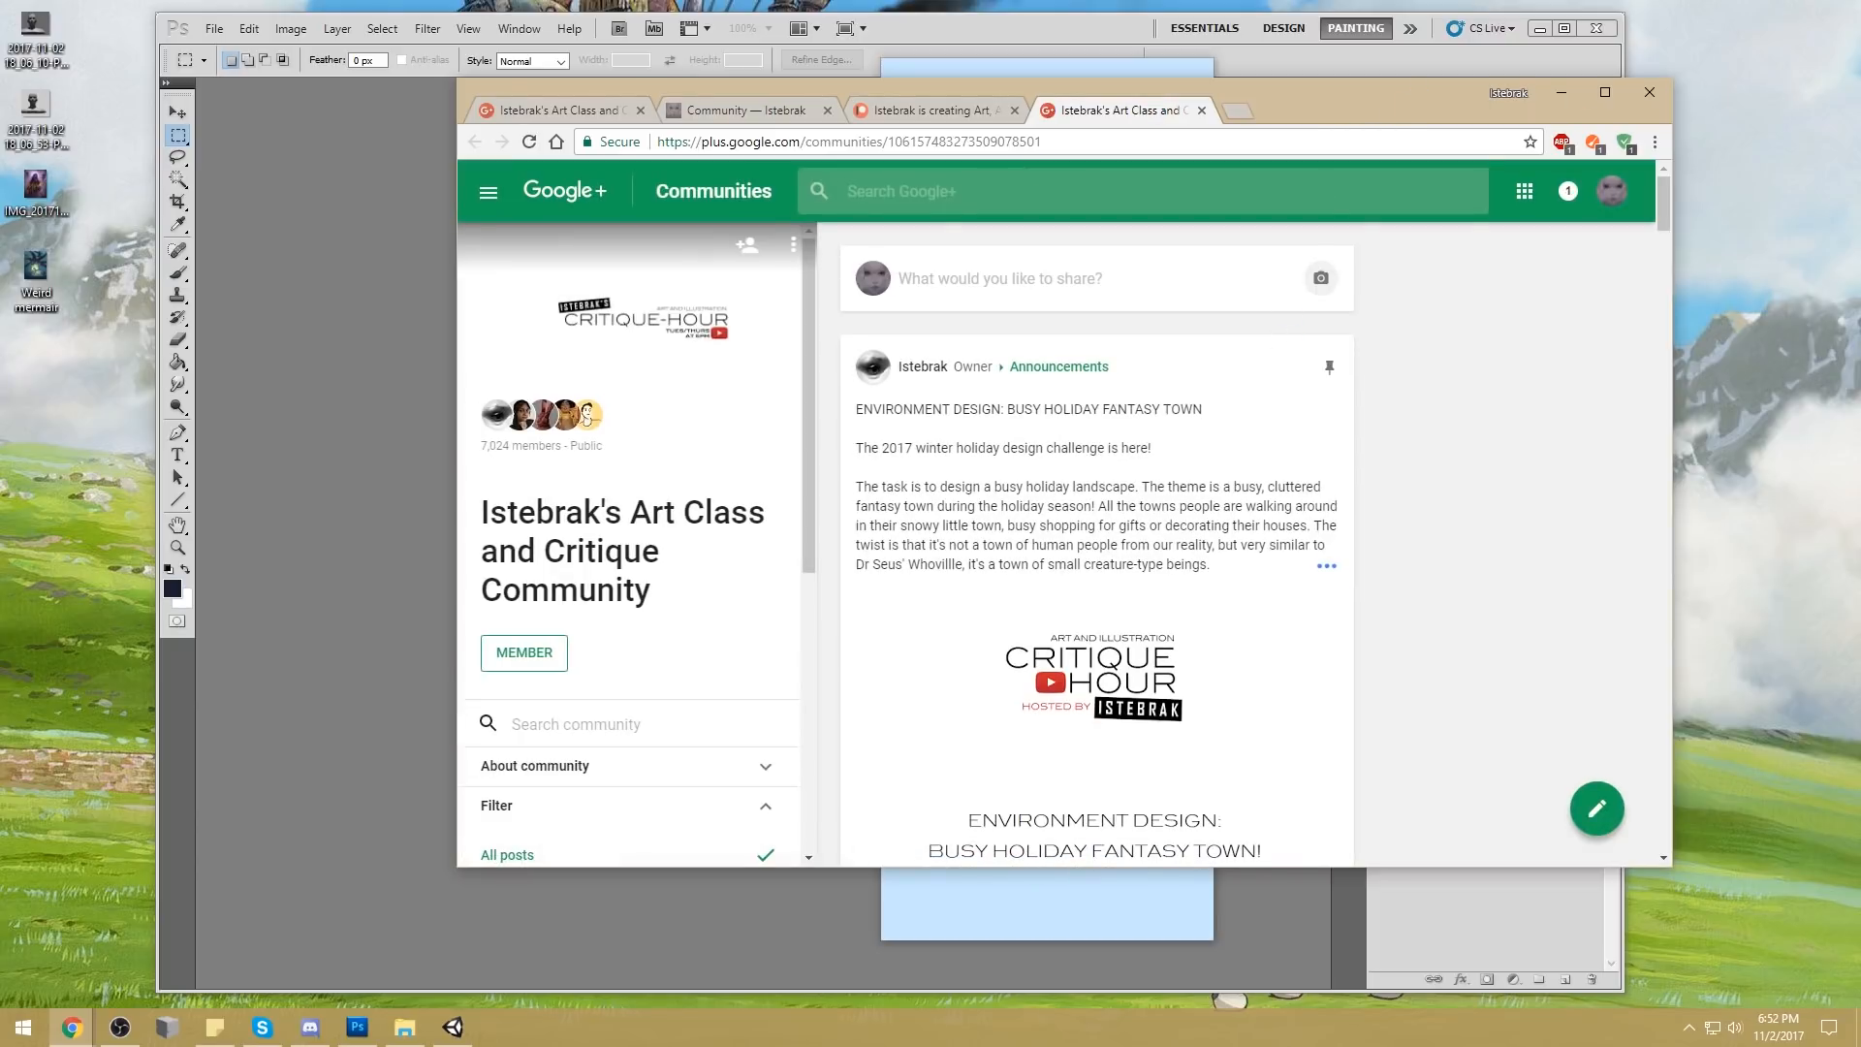